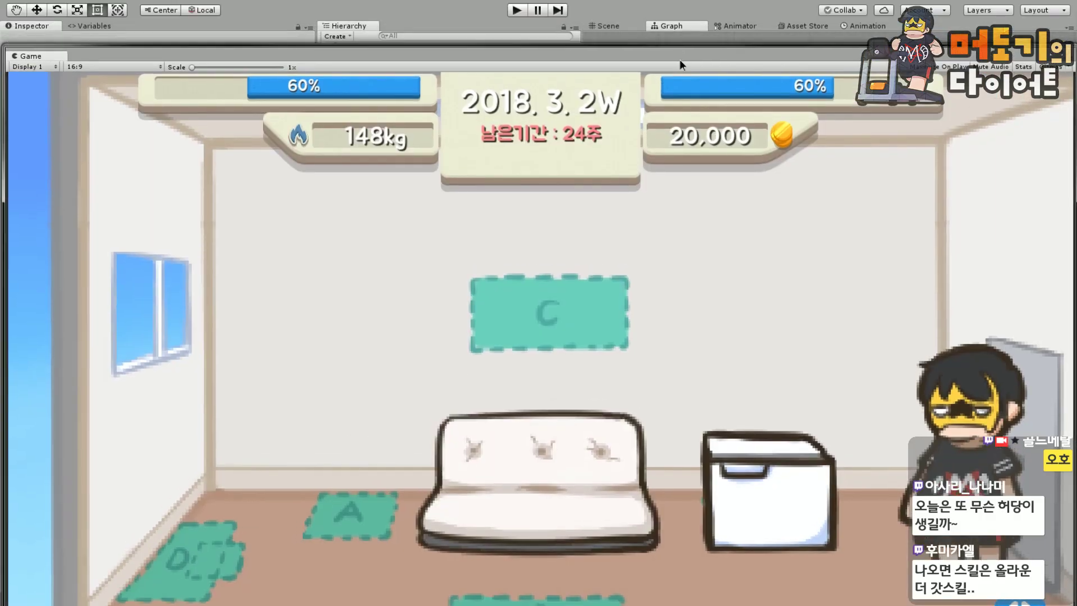
Move the floating Game window out of the way and show the room in the Scene view.
left_click_drag(680, 38, 679, 78)
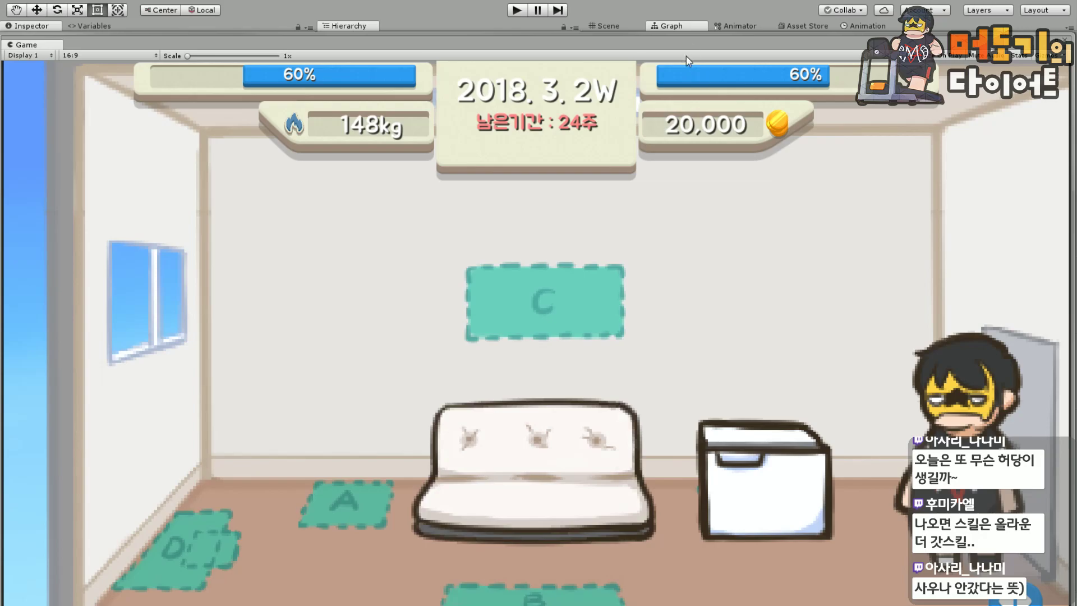
double_click(701, 46)
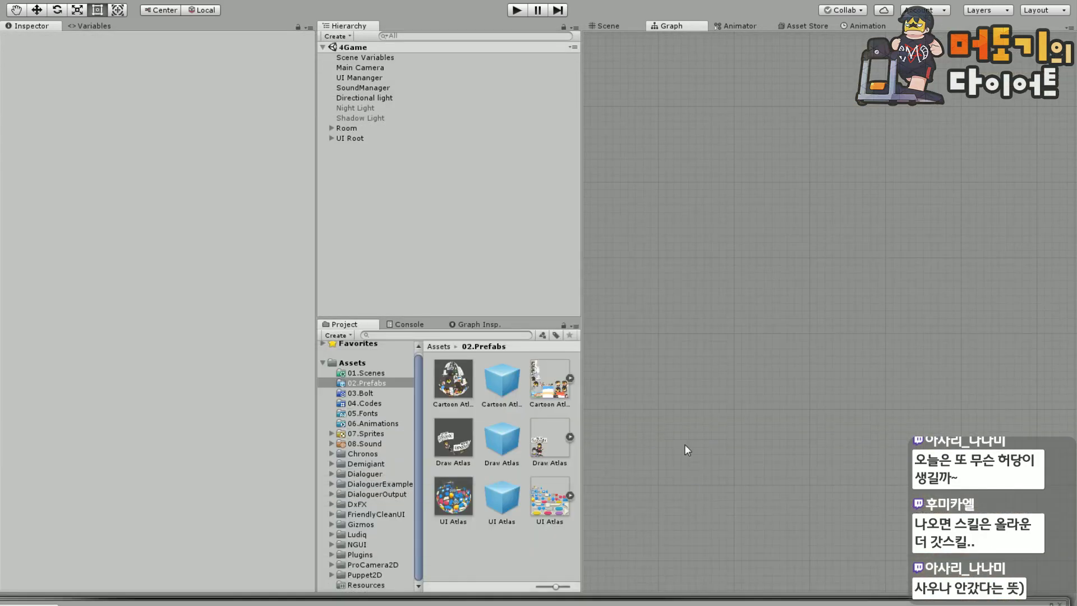
left_click(608, 26)
scroll(826, 145, "down", 6)
scroll(924, 142, "up", 11)
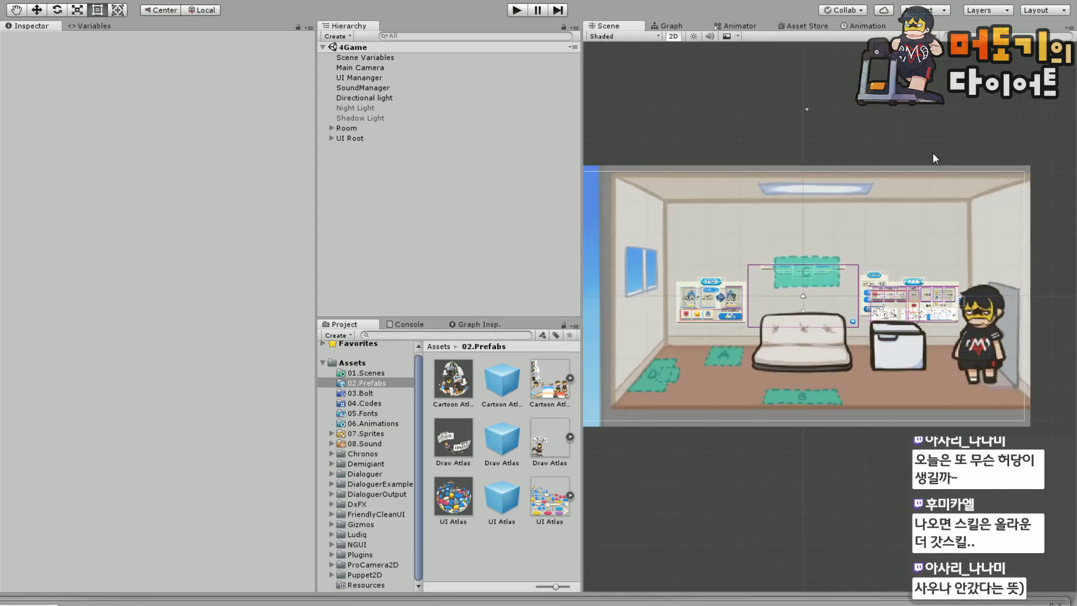
left_click_drag(738, 125, 765, 42)
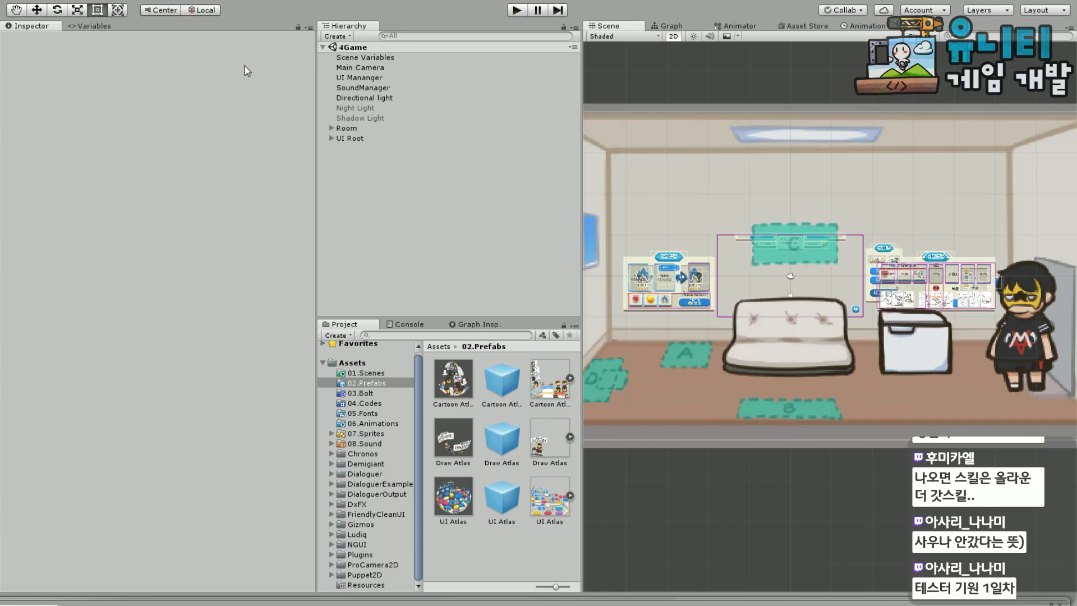
left_click_drag(822, 474, 844, 456)
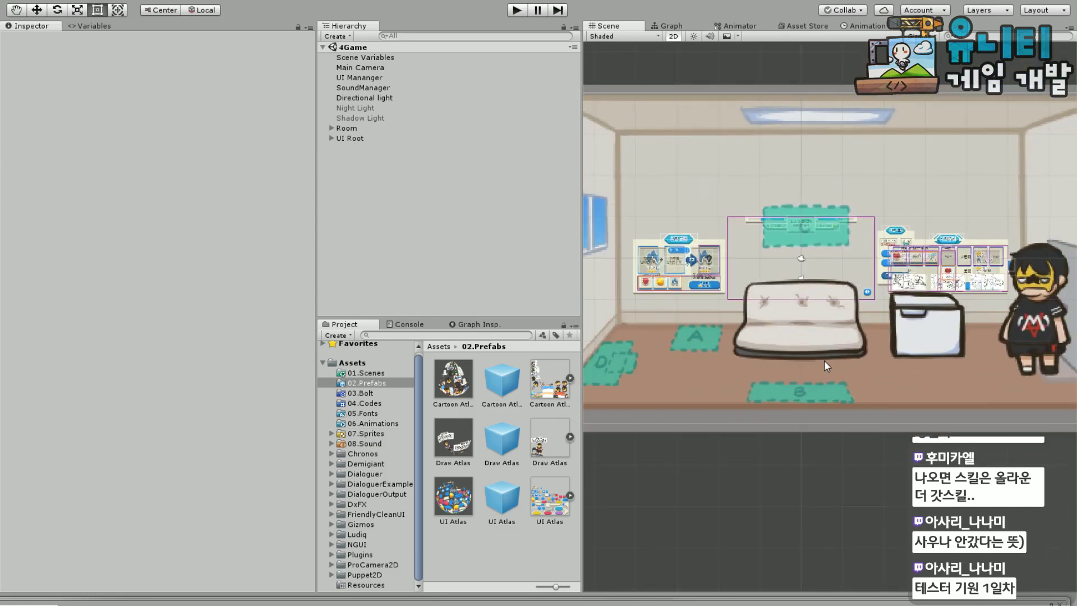
left_click_drag(711, 399, 714, 406)
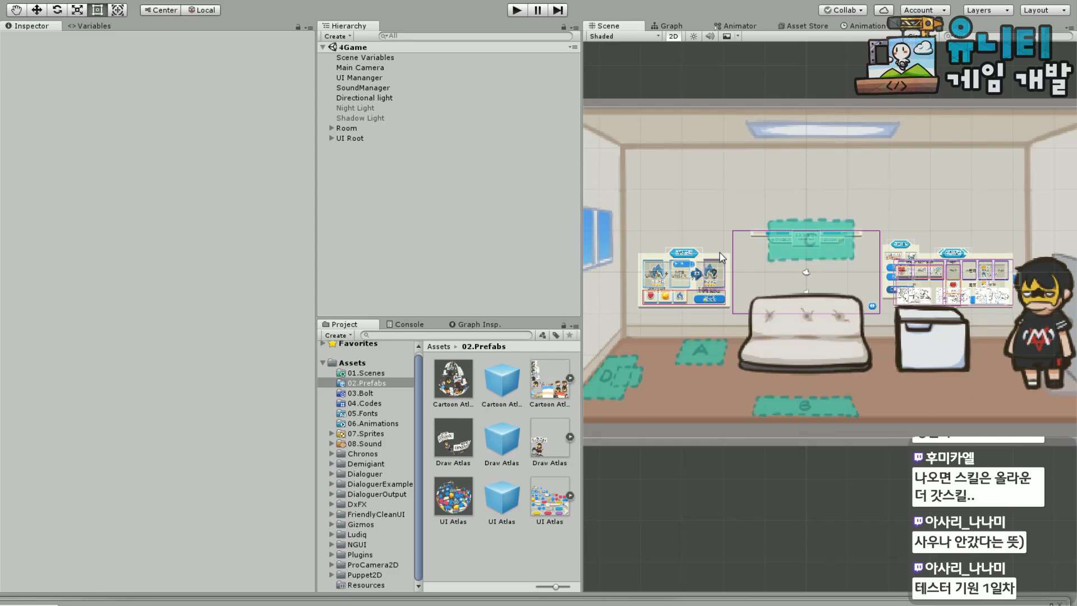
left_click_drag(874, 495, 826, 476)
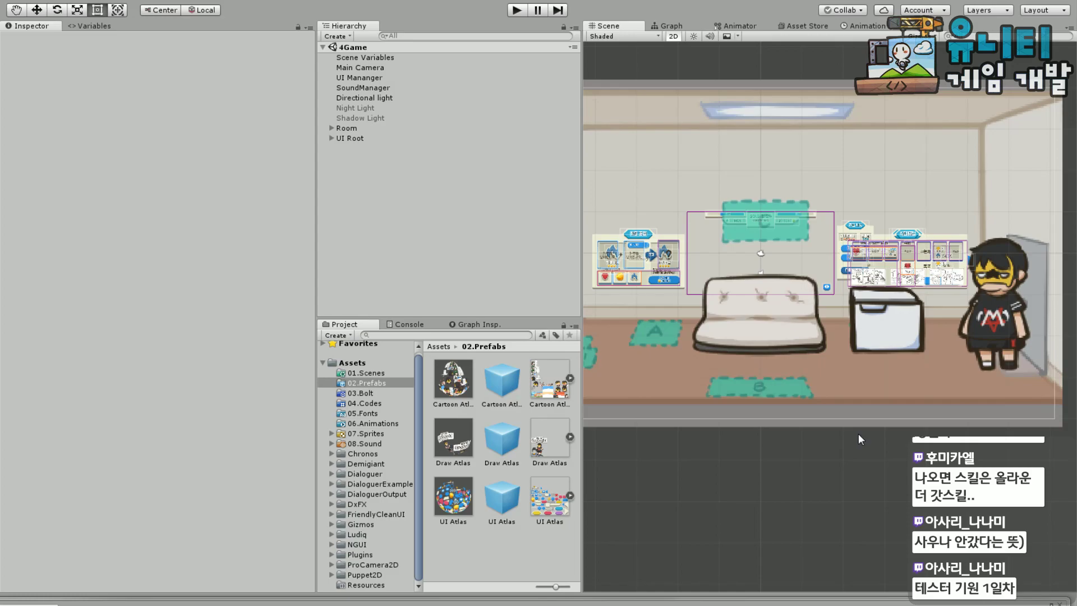
left_click_drag(833, 483, 905, 527)
scroll(819, 331, "down", 5)
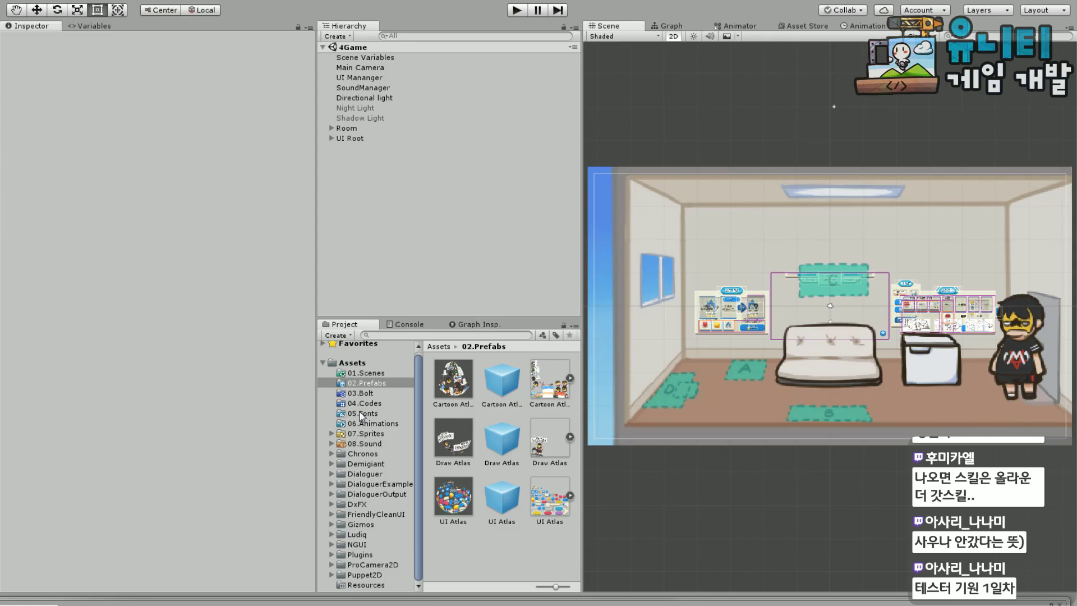
Browse the numbered asset folders of the project and open the Lobby folder inside 07.Sprites.
left_click(370, 395)
left_click(376, 443)
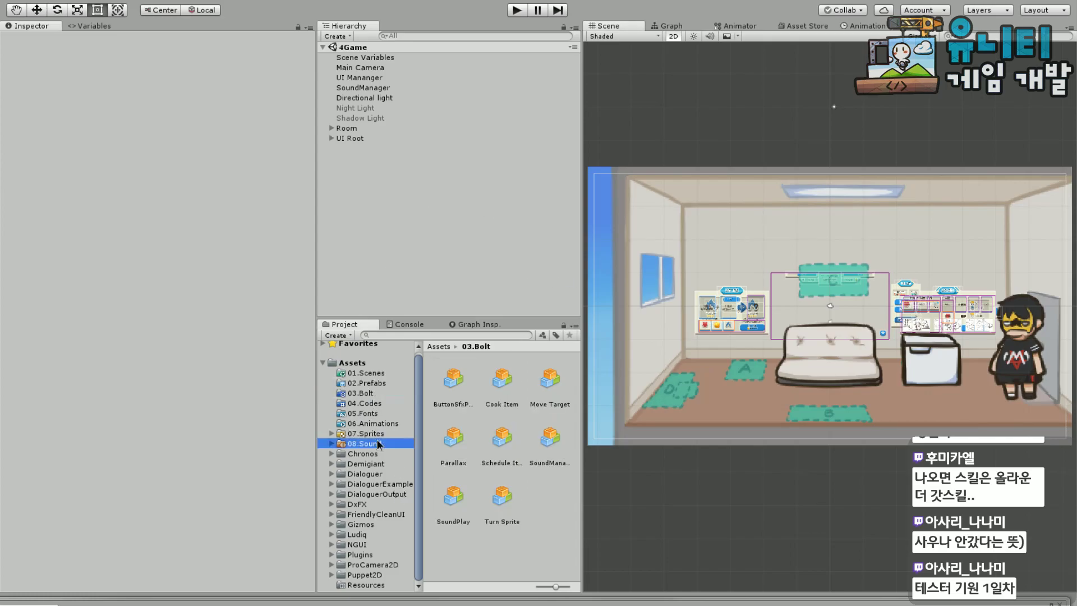
left_click(359, 414)
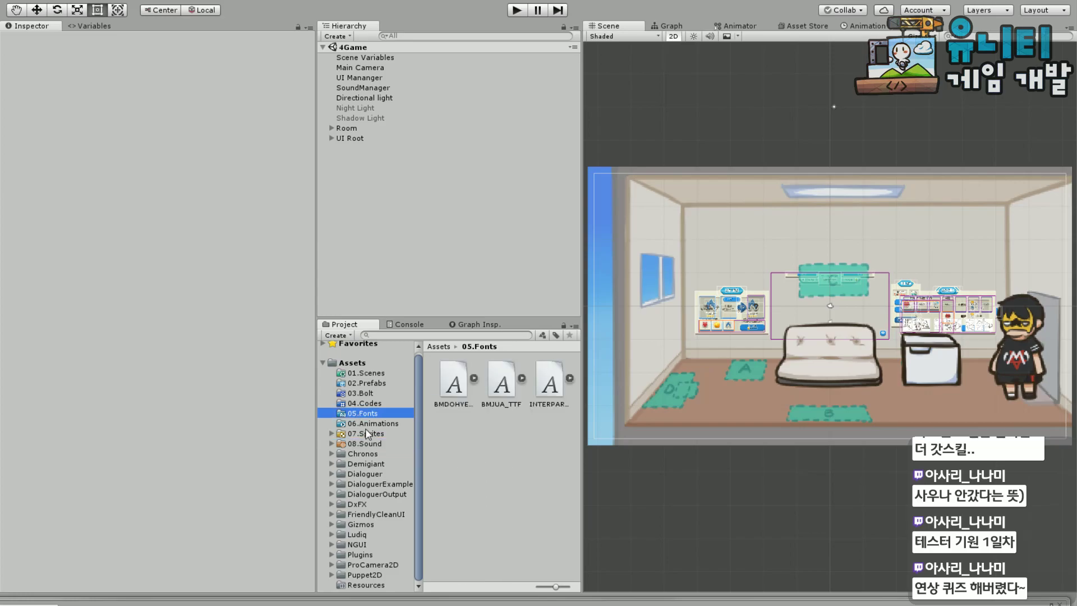
left_click(368, 383)
left_click(366, 394)
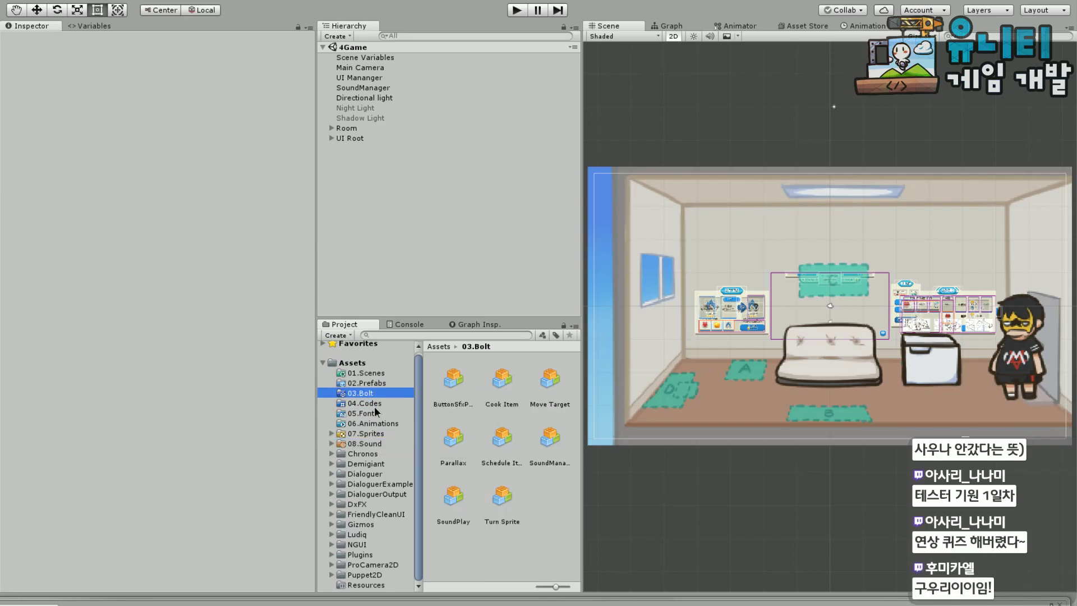
left_click(373, 404)
left_click(369, 434)
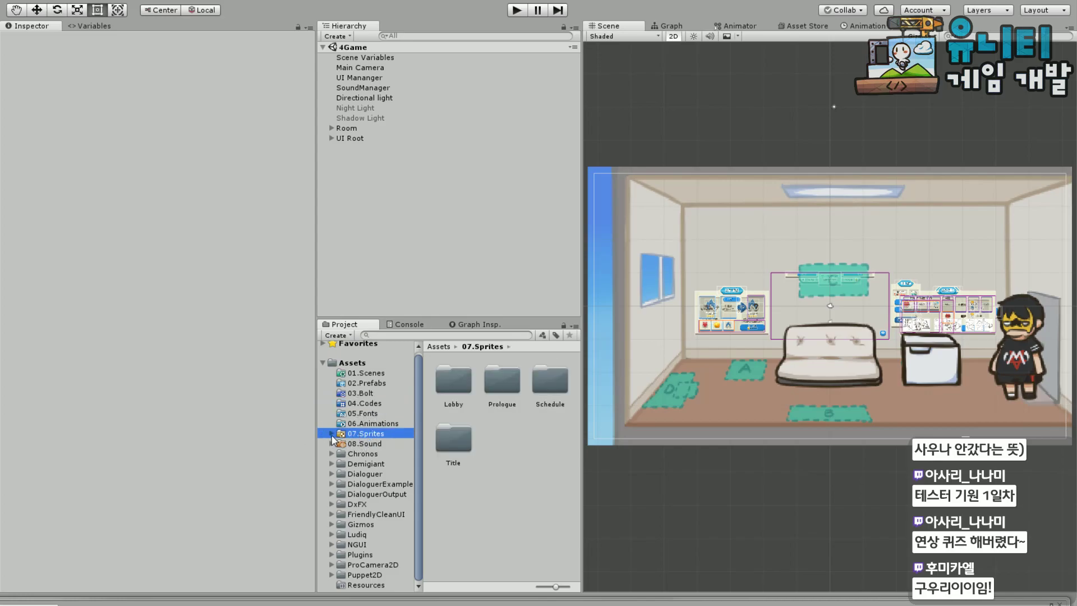
left_click(331, 434)
left_click(371, 445)
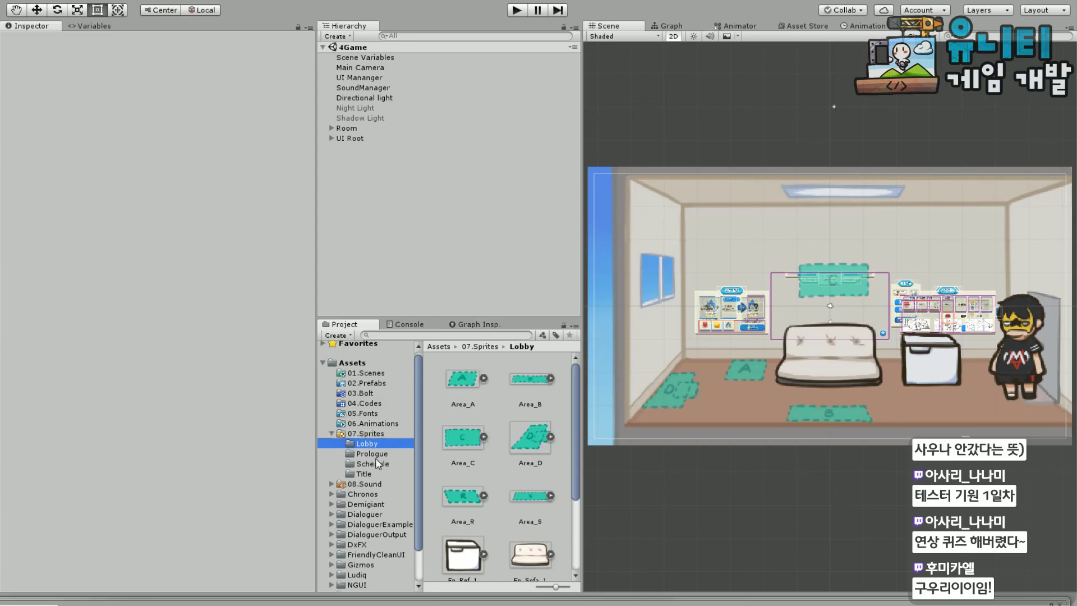
scroll(802, 471, "down", 2)
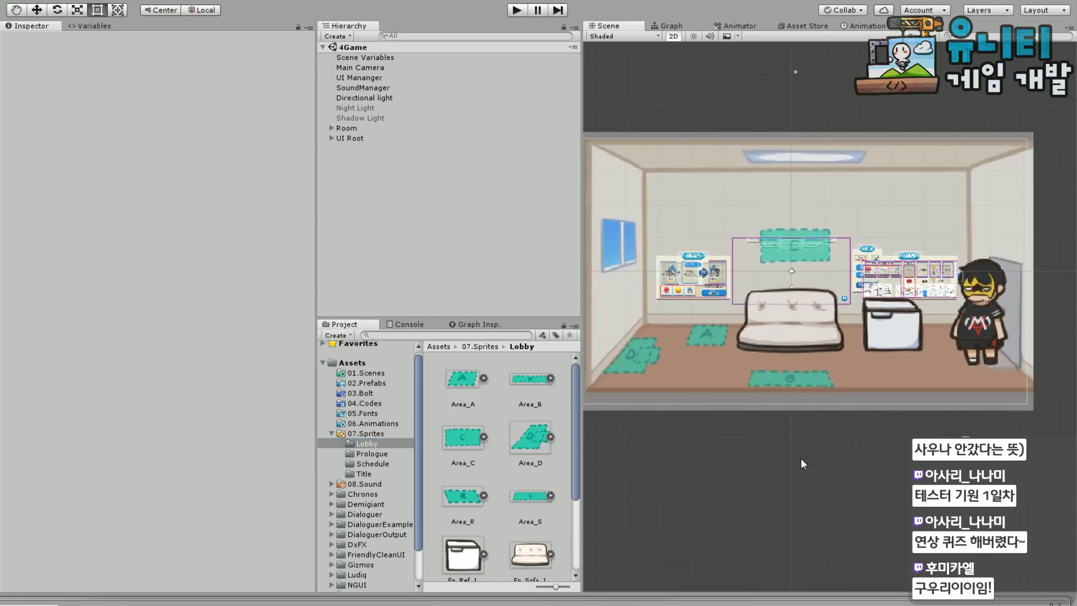
scroll(808, 426, "up", 5)
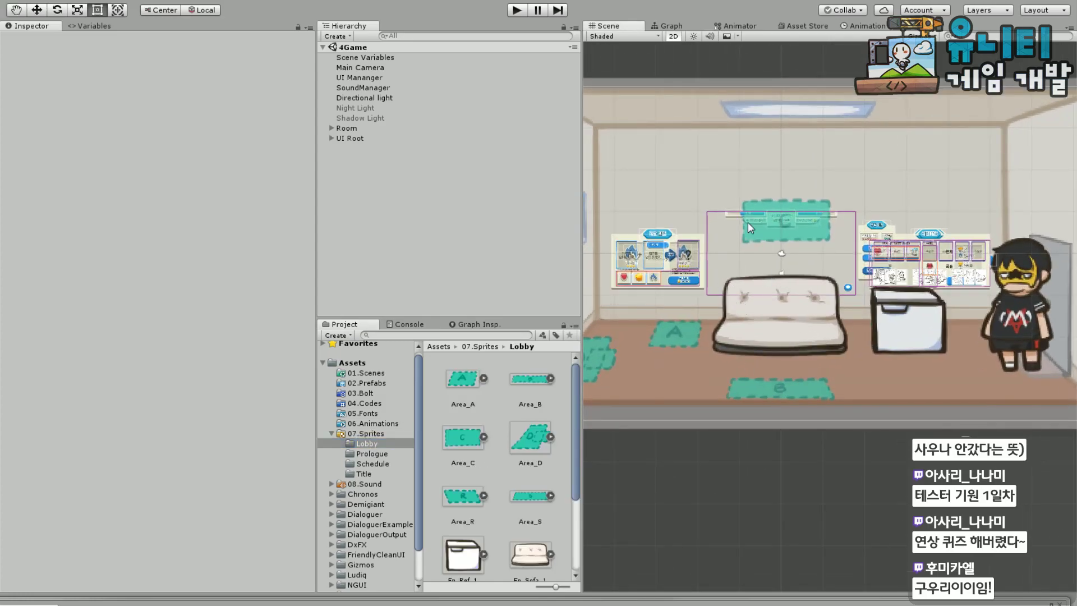
left_click_drag(721, 320, 705, 352)
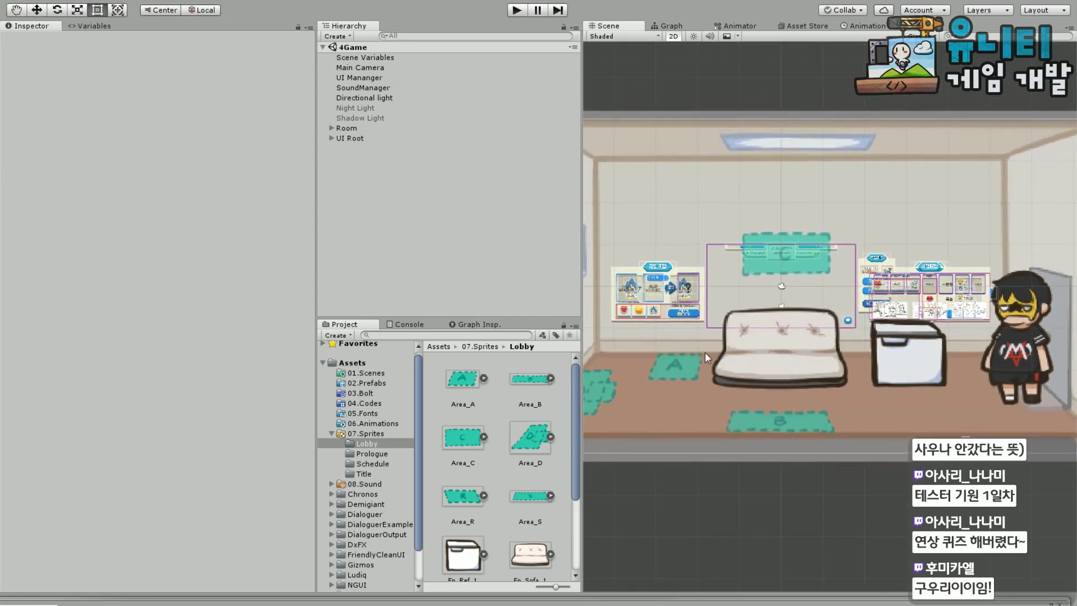
scroll(712, 291, "up", 3)
left_click_drag(934, 351, 771, 340)
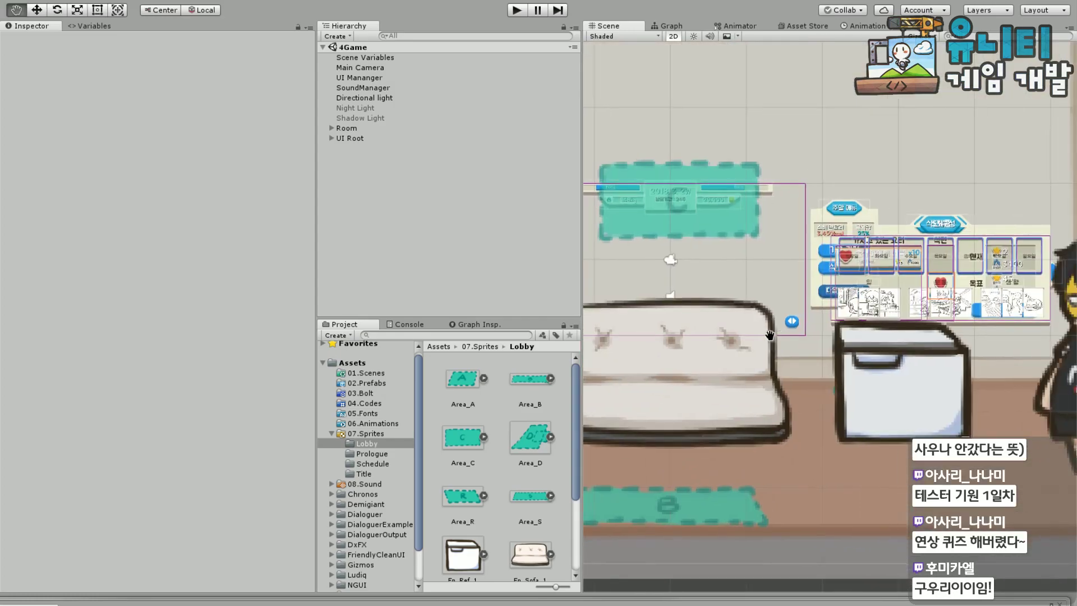
left_click_drag(762, 383, 846, 313)
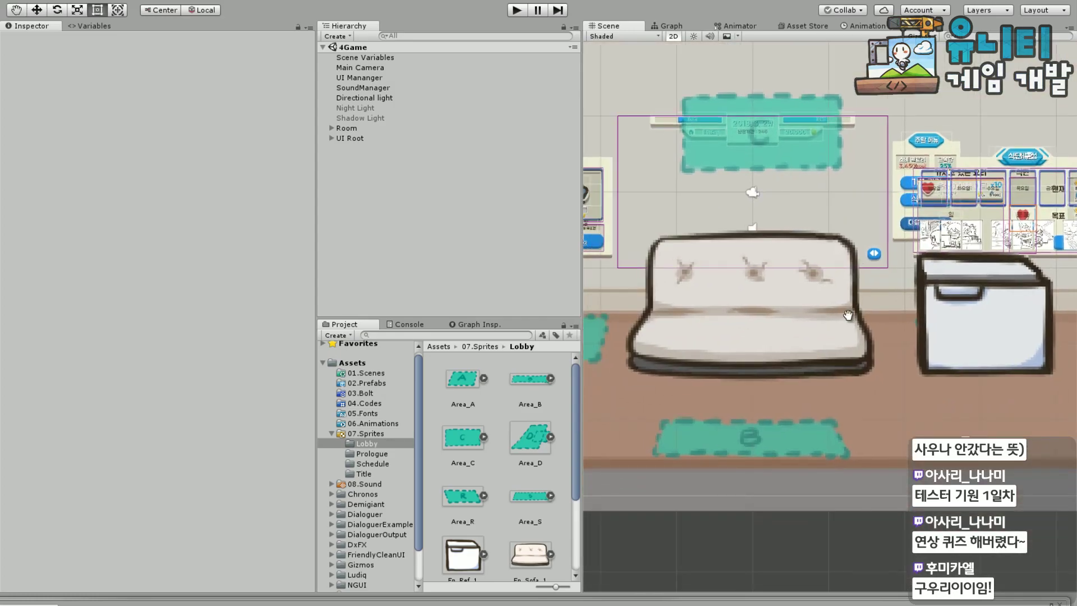
Look through the Prologue, Schedule and Title sprite folders, and show the import settings of the Room sprite in Lobby.
left_click(370, 455)
left_click(372, 464)
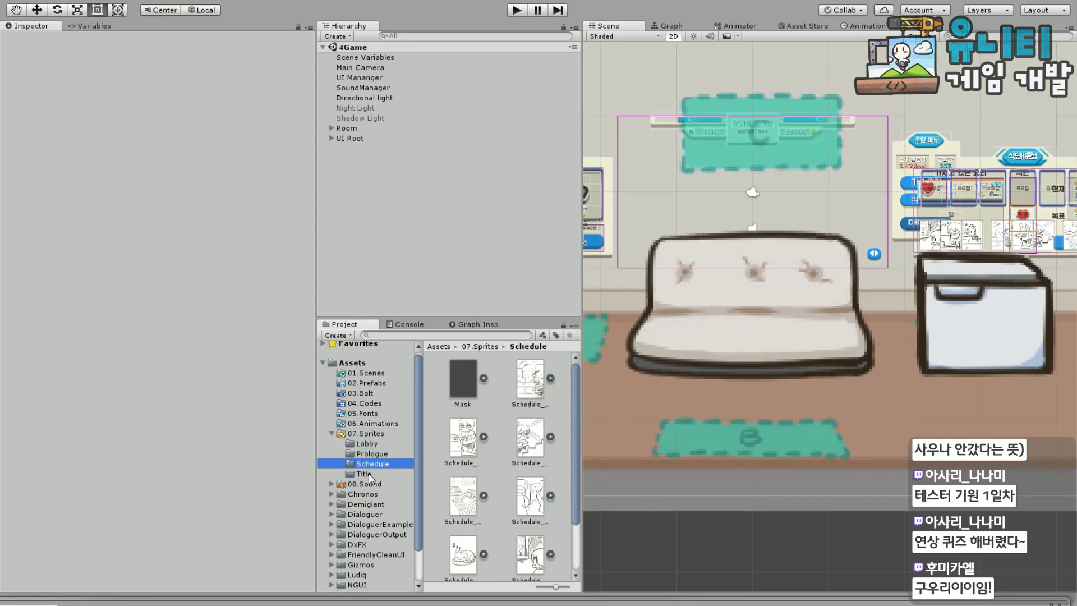
left_click(368, 474)
left_click(365, 445)
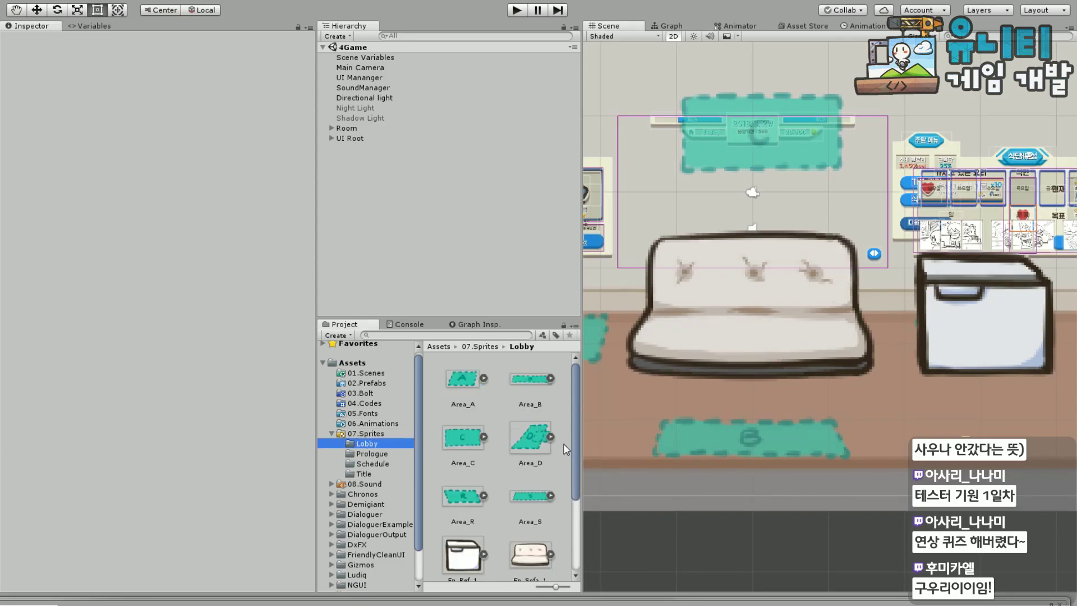
left_click_drag(571, 465, 567, 537)
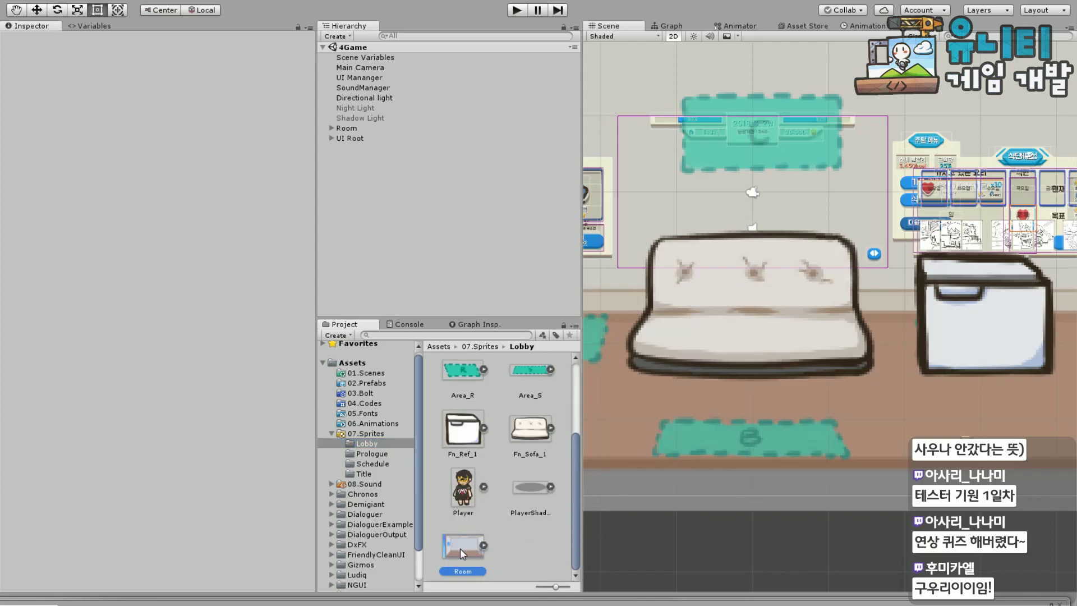
left_click(460, 548)
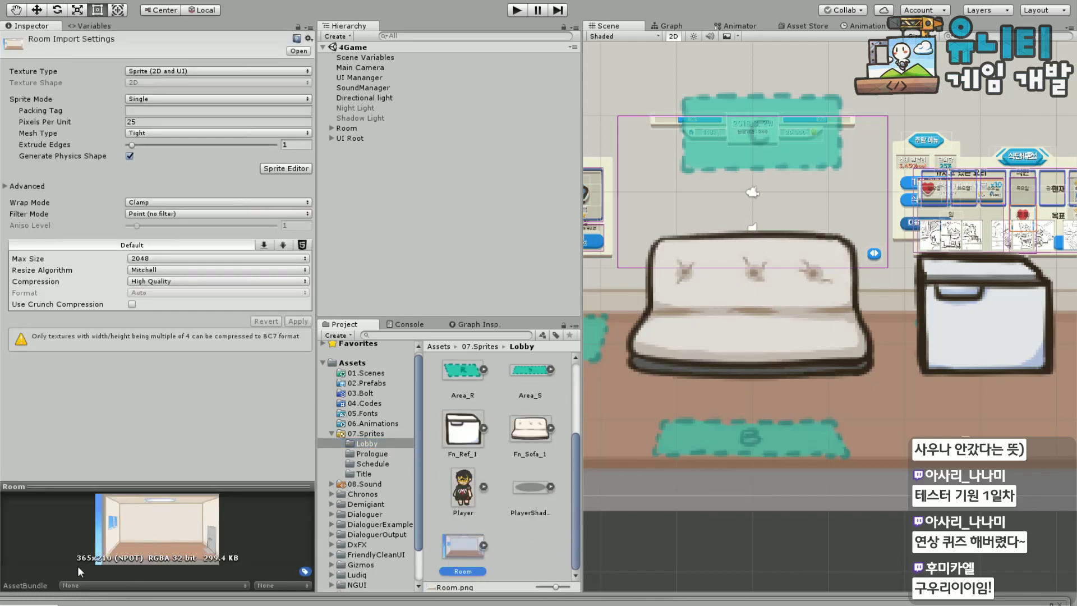
Examine the pixel detail of the room background near the window and wall corner, and then the whole room.
scroll(739, 459, "down", 5)
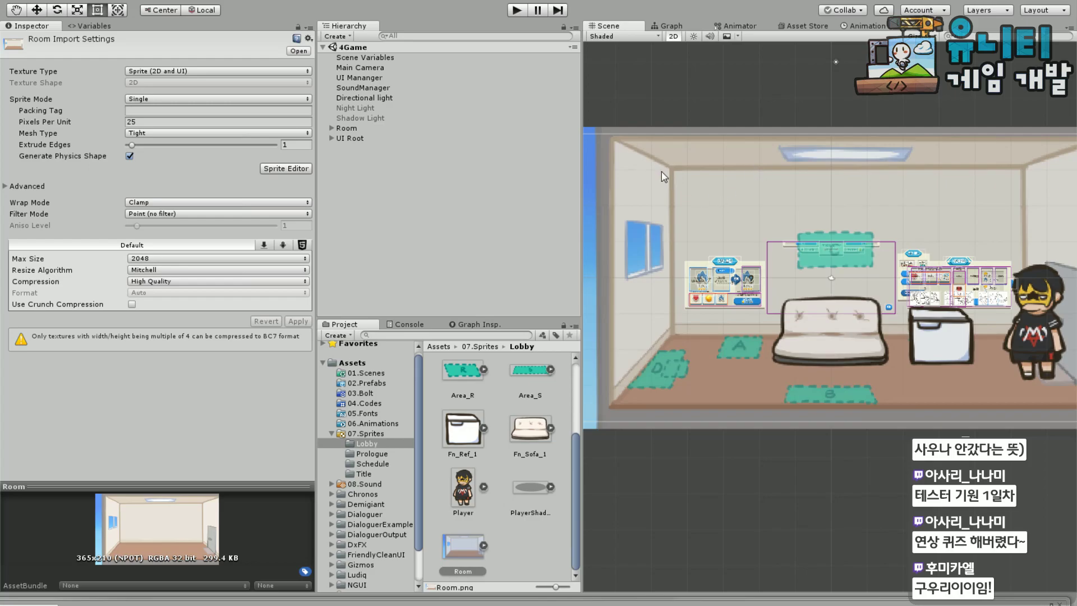
scroll(637, 165, "up", 3)
scroll(651, 141, "up", 5)
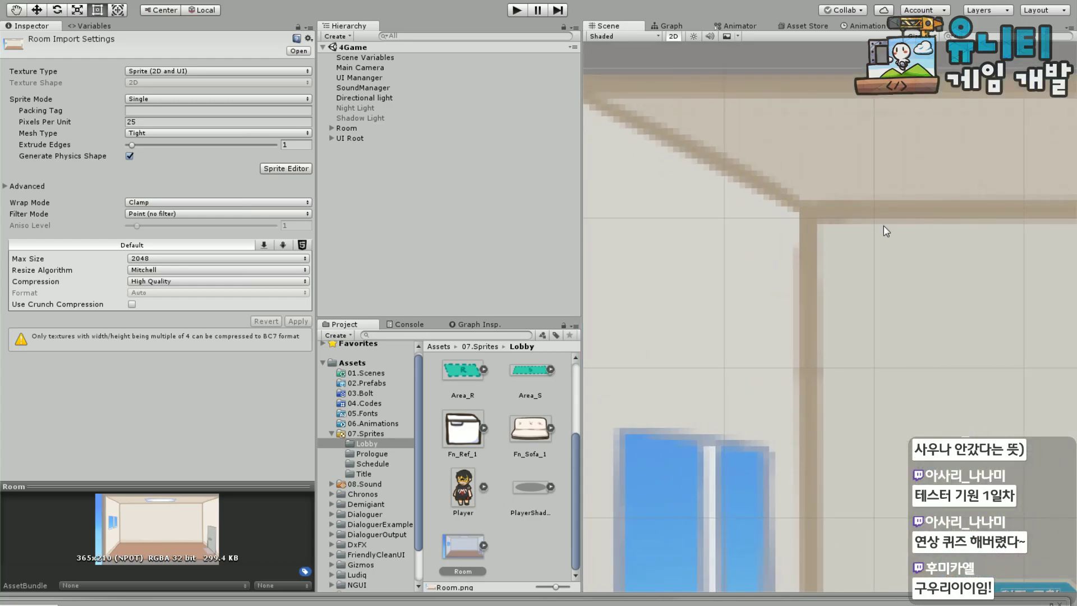
scroll(883, 225, "down", 8)
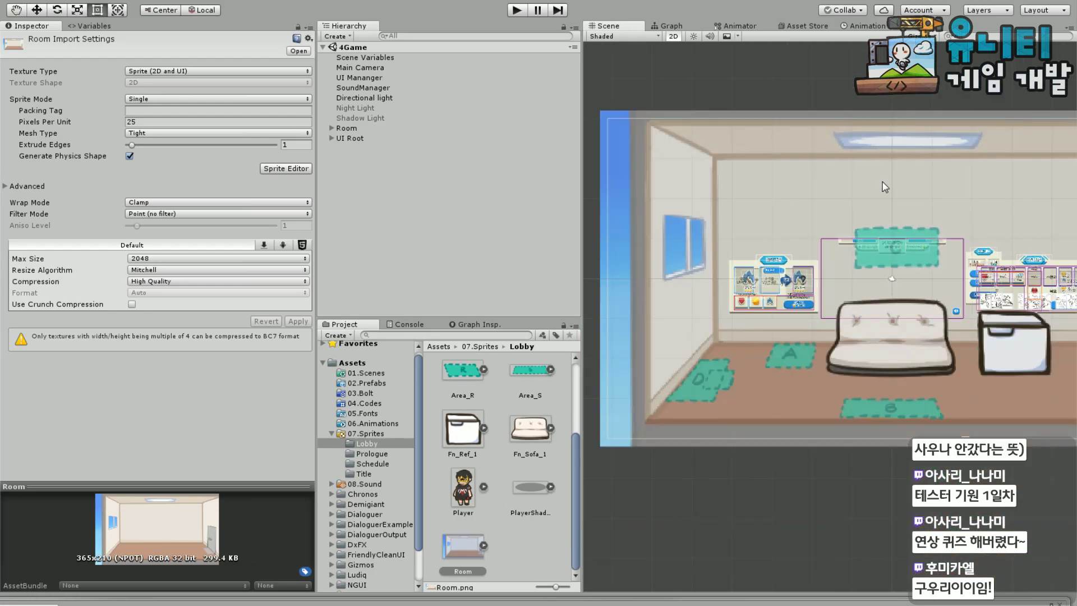
scroll(901, 193, "down", 3)
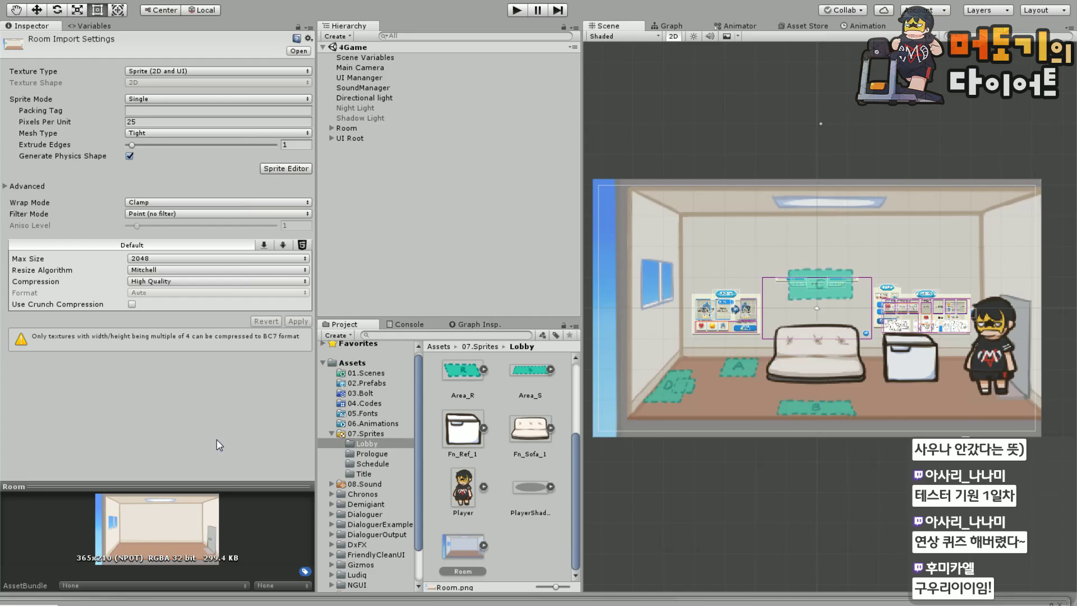
left_click_drag(683, 327, 689, 323)
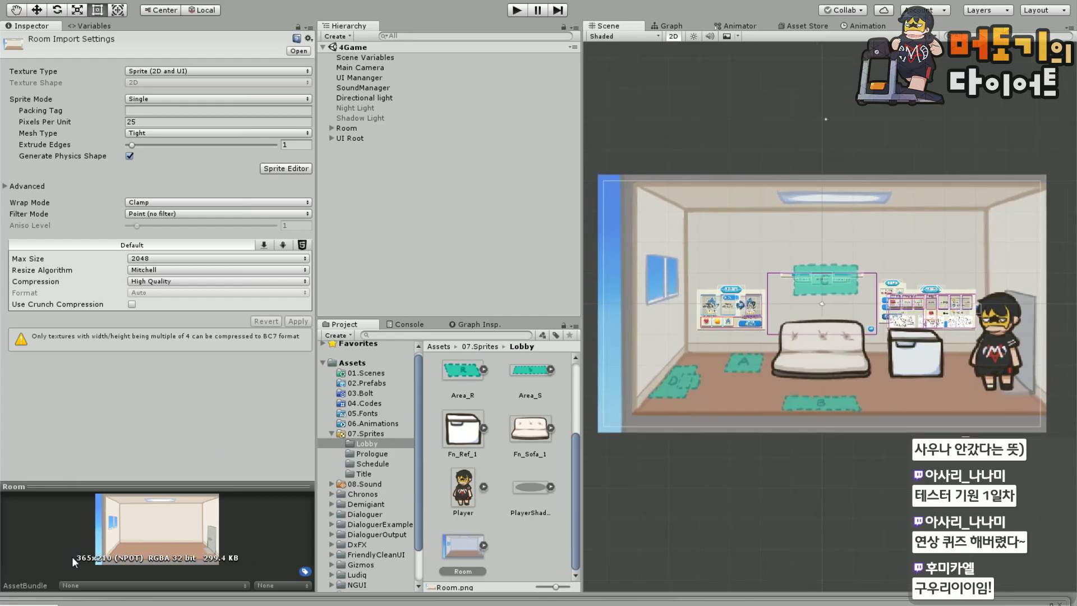
Switch to Clip Studio Paint and set up a new canvas 1280 px wide and 720 px high.
left_click(61, 605)
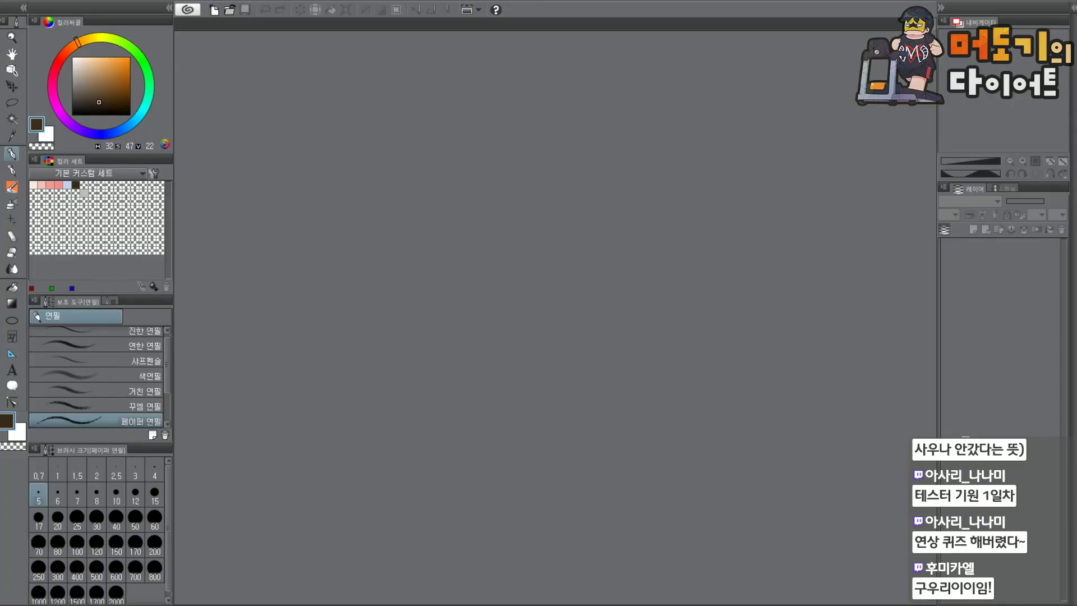
left_click(14, 1)
left_click(43, 7)
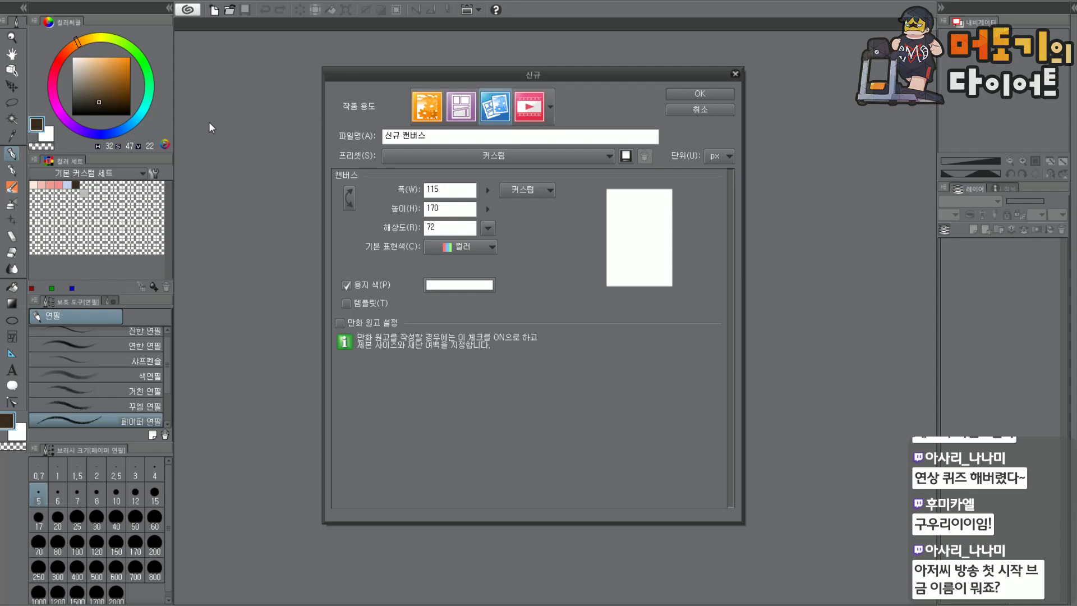
left_click_drag(438, 188, 346, 171)
type("1280")
key("Tab")
type("720")
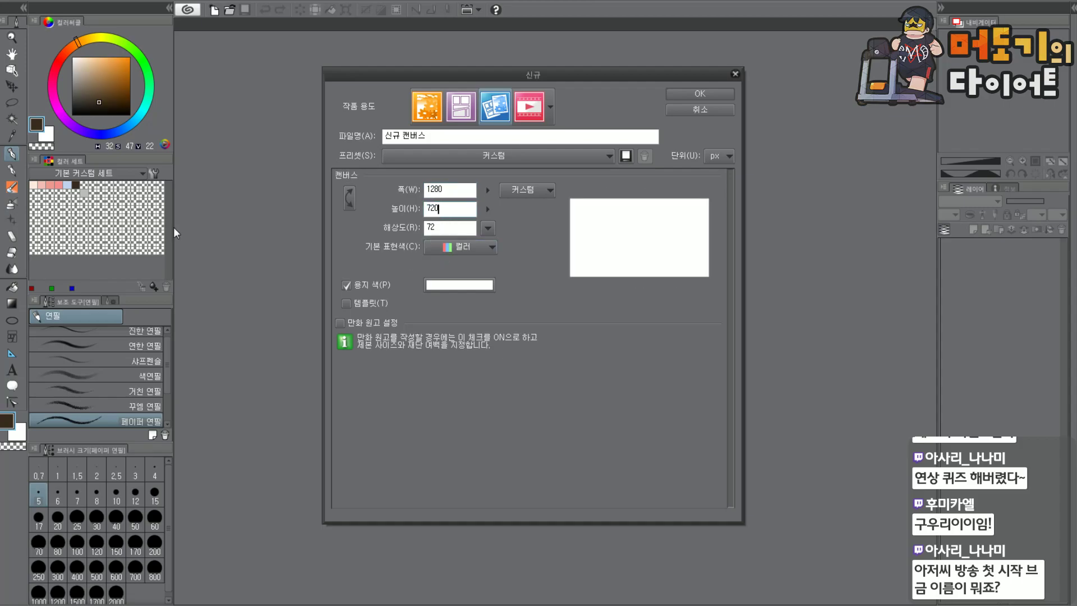
Open the Windows calculator and place it beside the new canvas dialog.
key("super")
type("r")
key("BackSpace")
type("r")
key("Return")
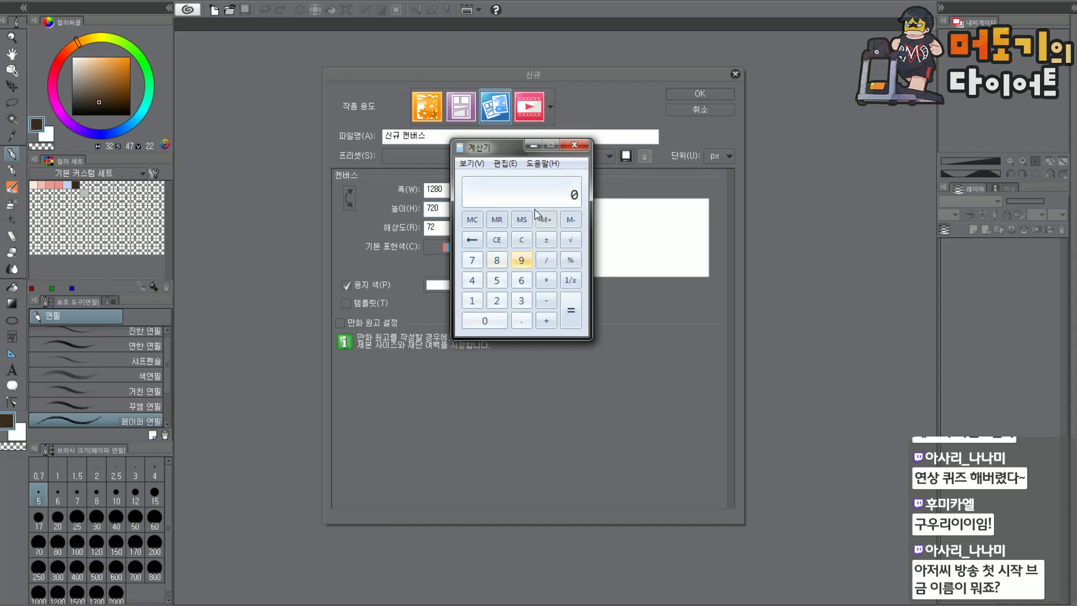
left_click_drag(684, 166, 1026, 181)
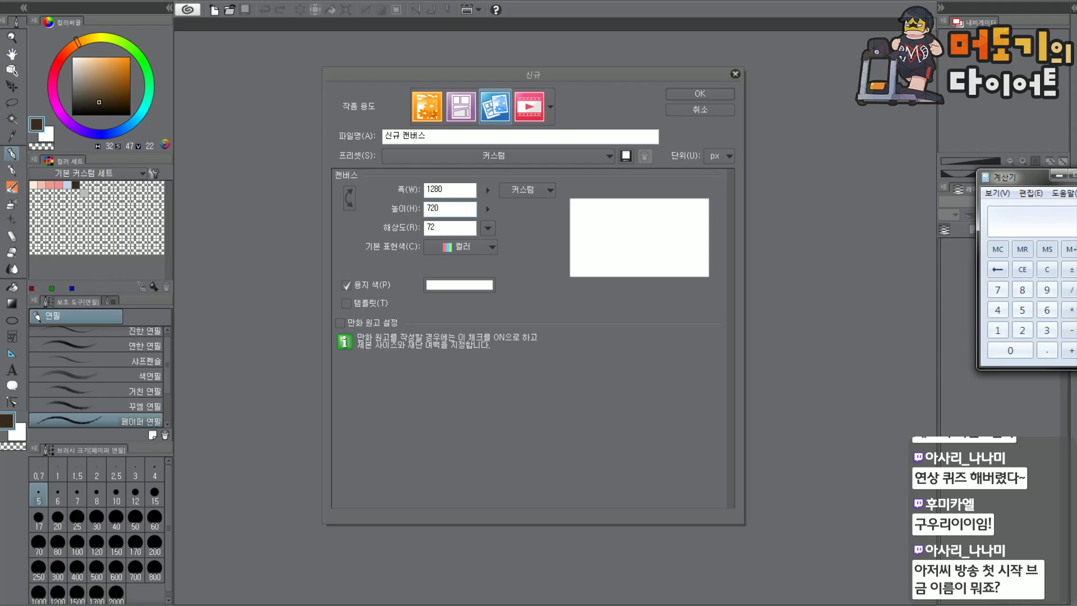
left_click_drag(1009, 184, 840, 188)
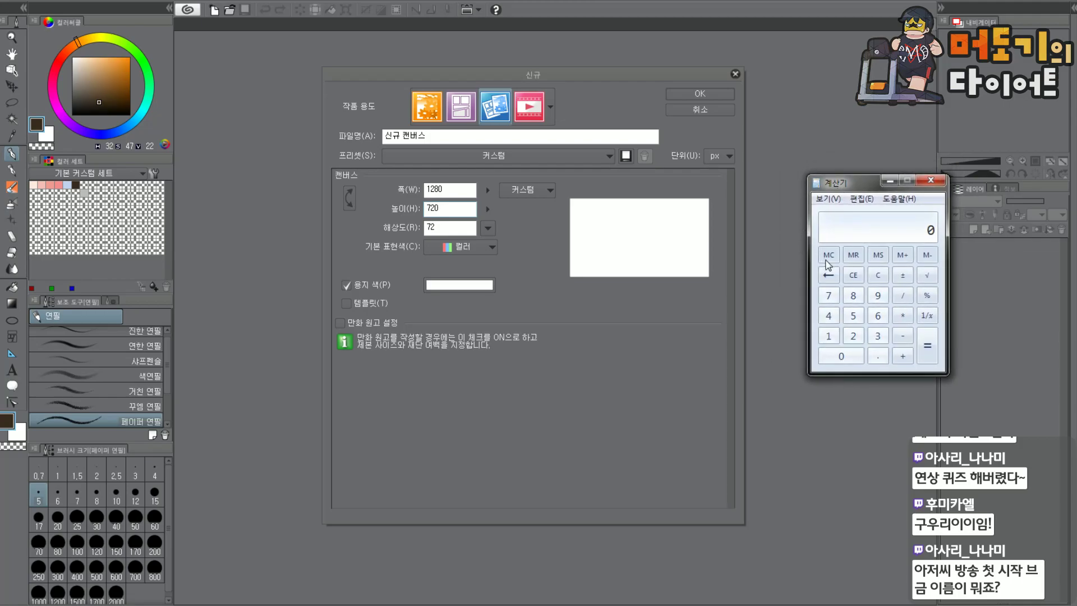
Calculate 1280 ÷ 16 × 9 to check the canvas height for a 16:9 ratio, and close the calculator.
left_click(829, 337)
left_click(853, 336)
left_click(853, 296)
left_click(845, 355)
left_click(903, 296)
left_click(828, 336)
left_click(878, 316)
left_click(922, 345)
left_click(902, 316)
left_click(878, 295)
left_click(924, 345)
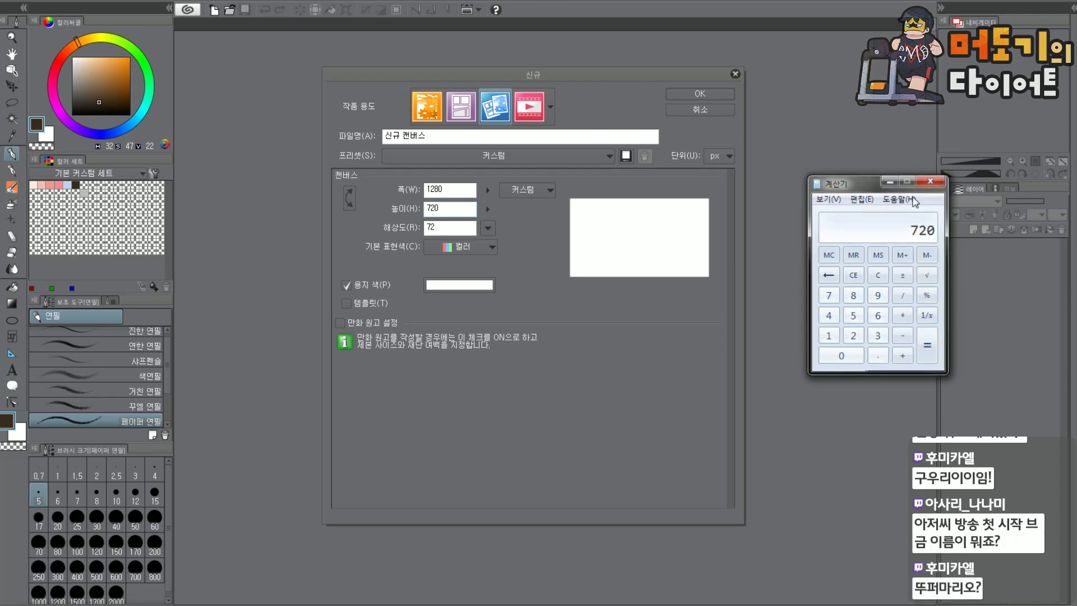
left_click(932, 182)
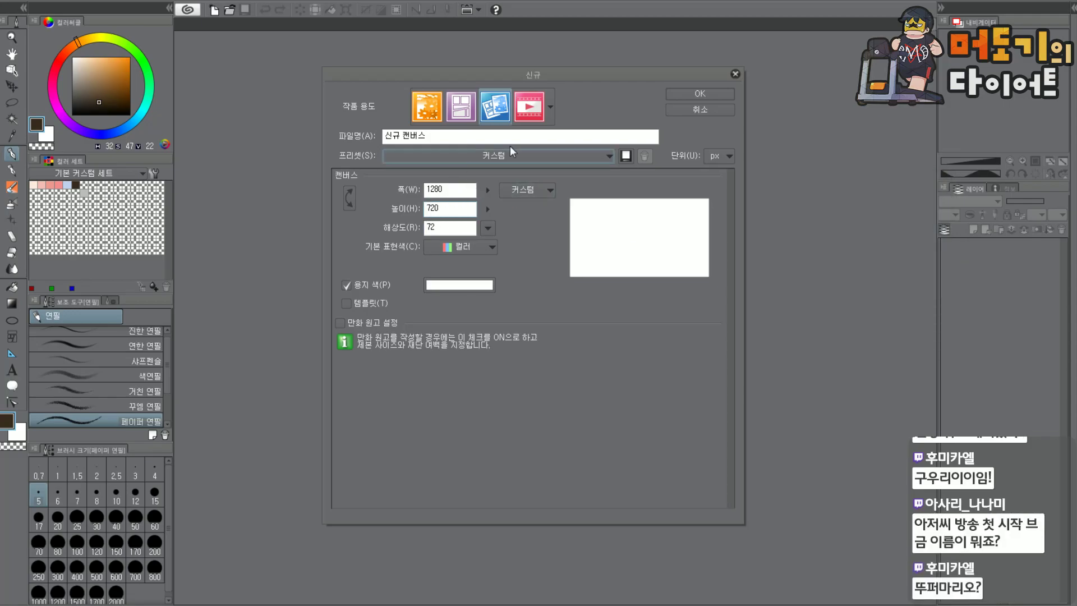
Create the new canvas with the configured 1280 × 720 px settings.
left_click(680, 92)
scroll(617, 155, "down", 2)
scroll(572, 211, "up", 2)
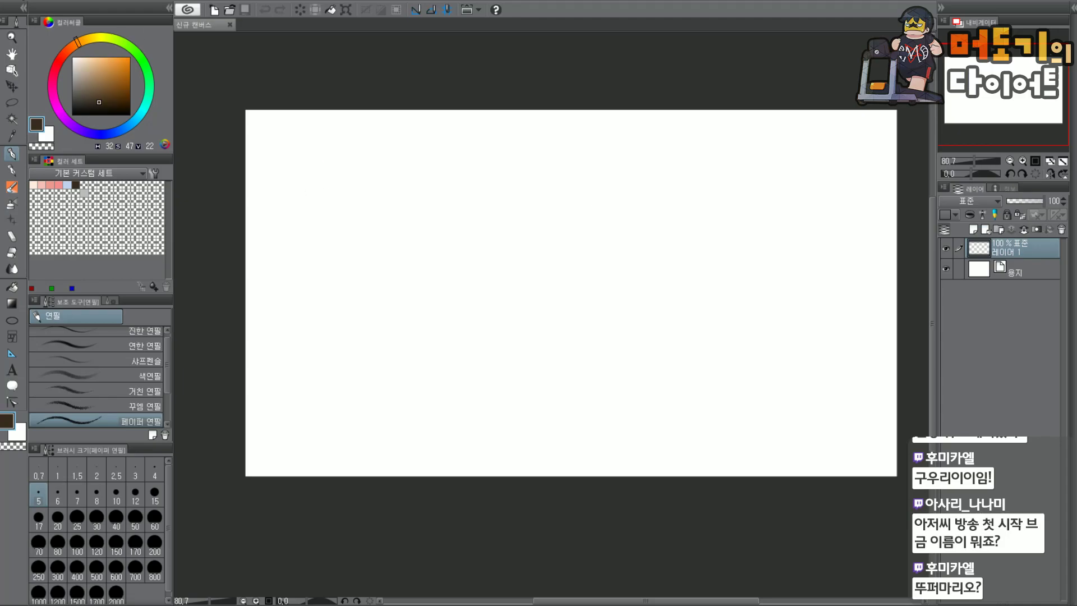
Open the image Room.png from the Lobby folder.
left_click(7, 2)
left_click(39, 38)
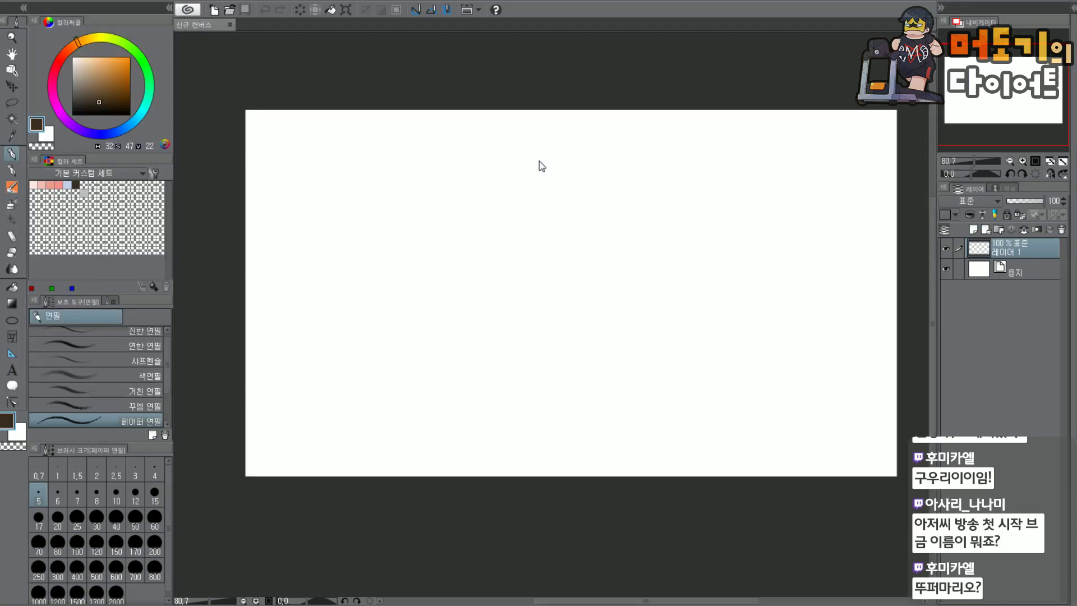
key("ctrl+o")
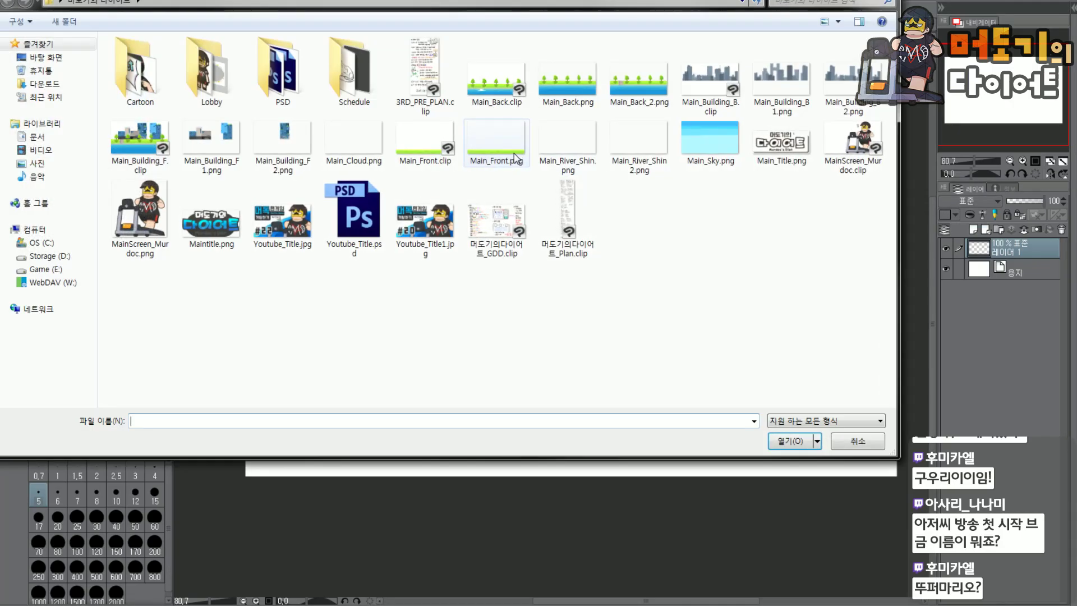
double_click(211, 60)
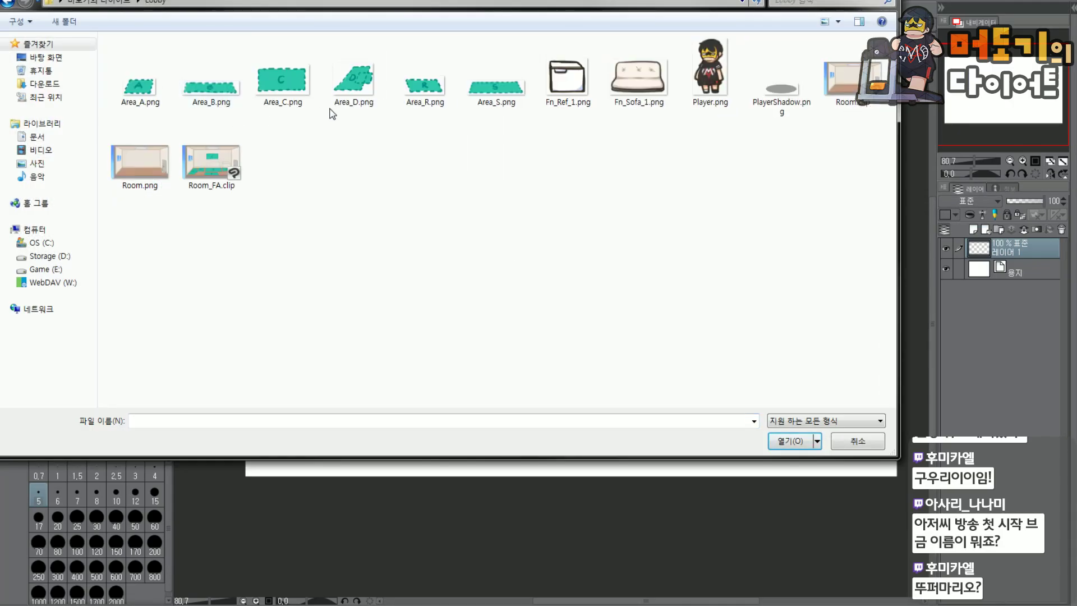
double_click(151, 158)
scroll(569, 343, "up", 4)
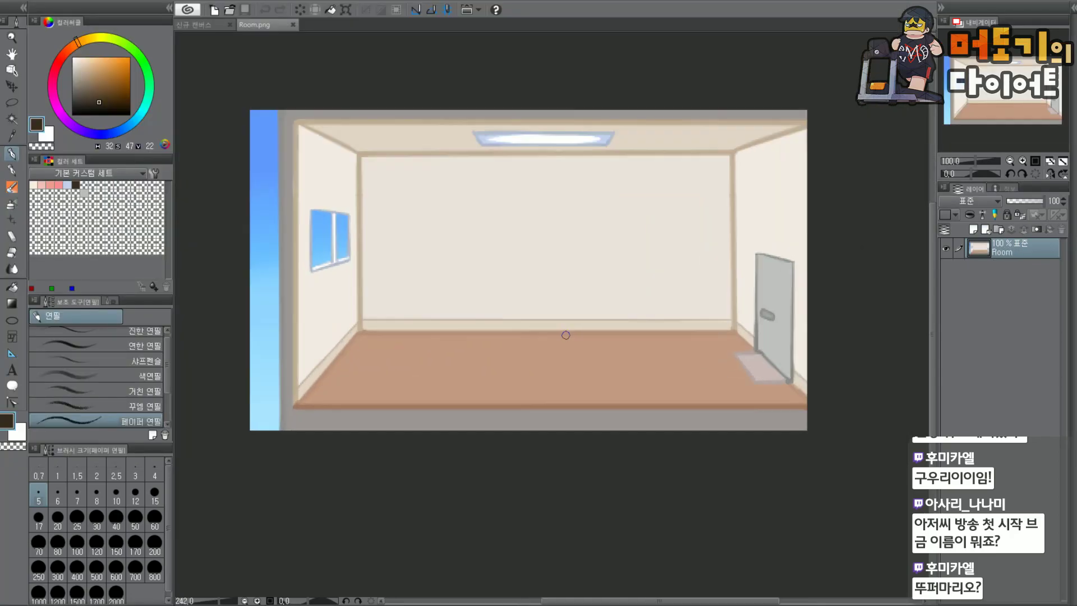
Copy the entire room image and paste it into the new canvas as its own layer.
key("ctrl+a")
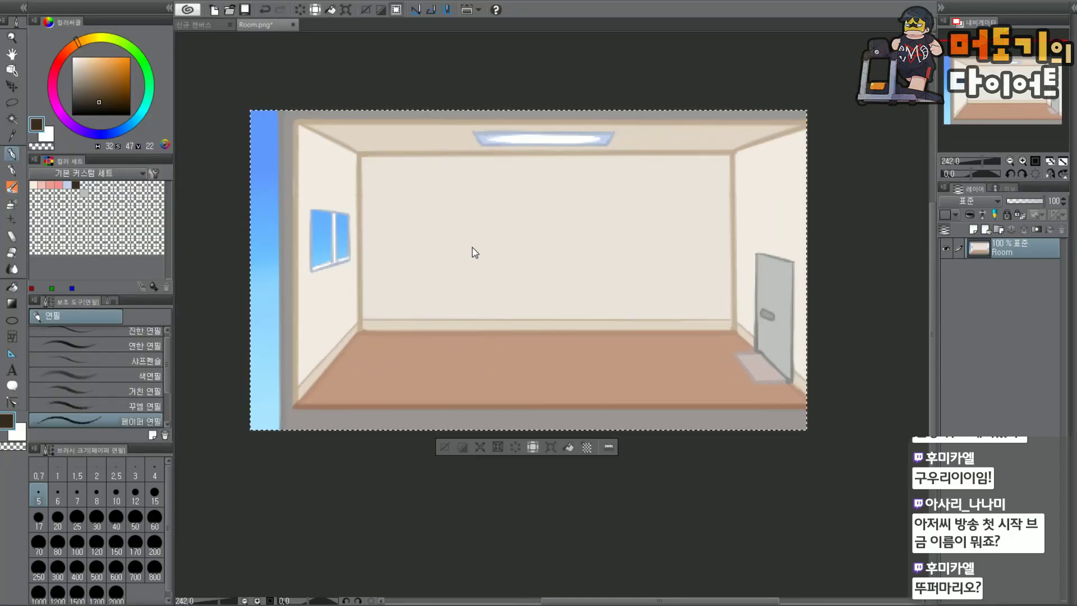
left_click(208, 24)
key("ctrl+v")
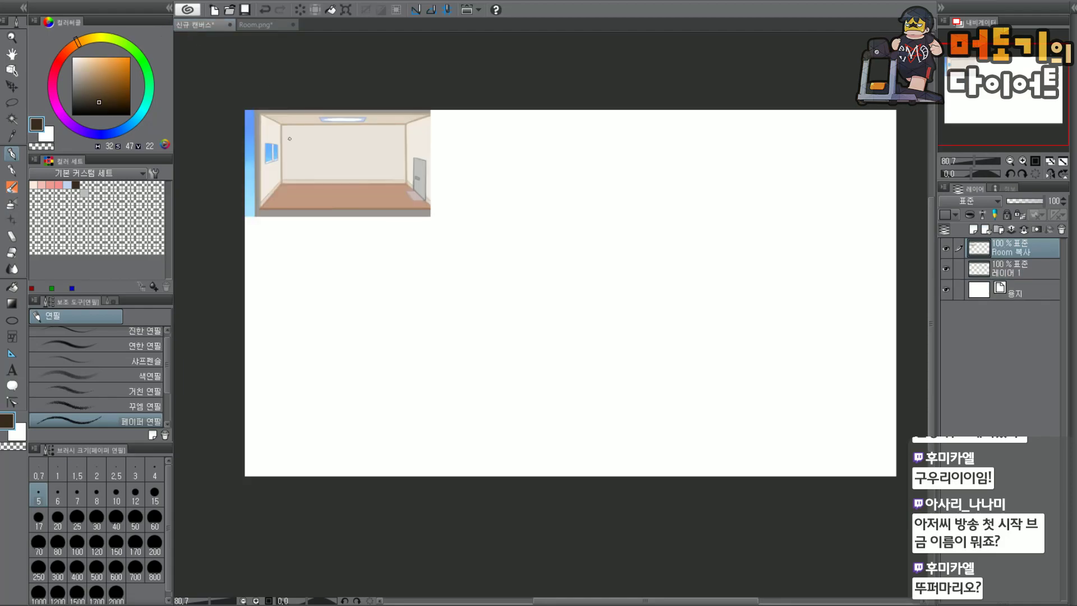
Enlarge the pasted room image from its lower corner until it covers nearly the whole canvas.
scroll(336, 157, "up", 1)
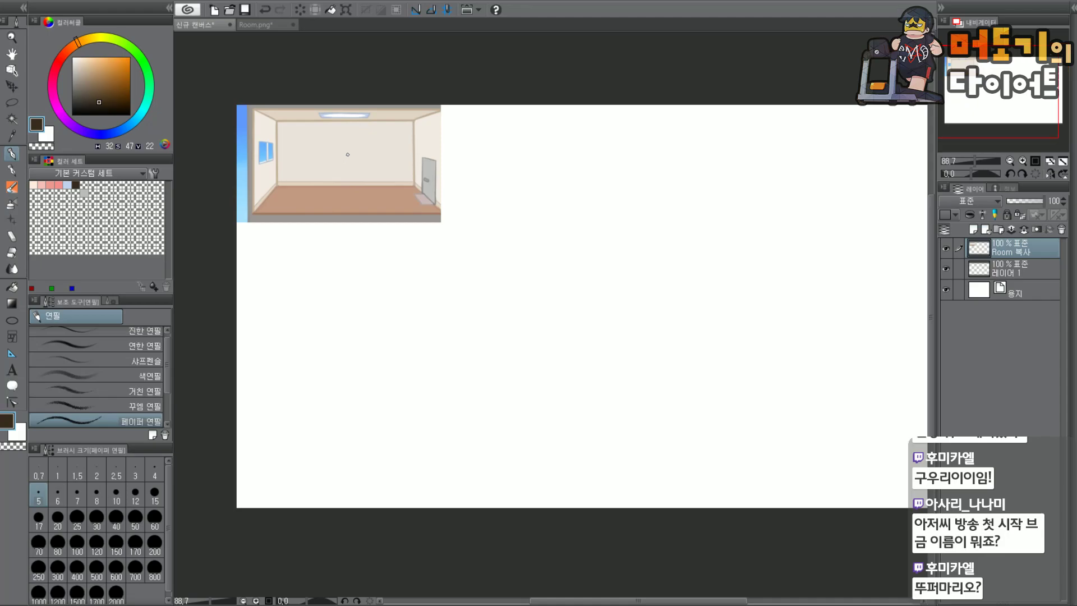
scroll(302, 128, "up", 4)
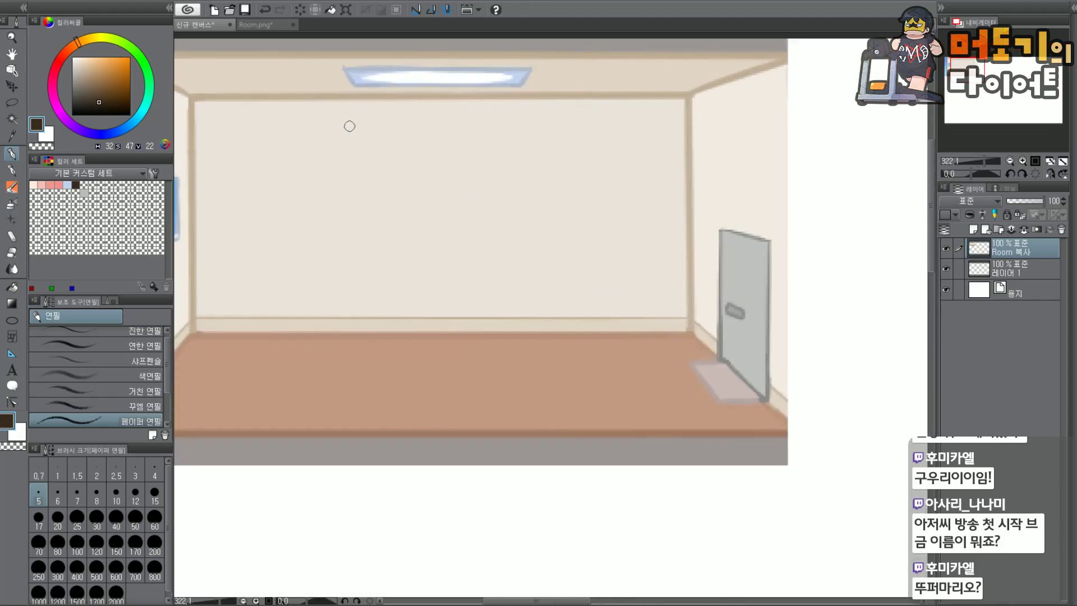
scroll(442, 147, "down", 4)
scroll(533, 132, "down", 2)
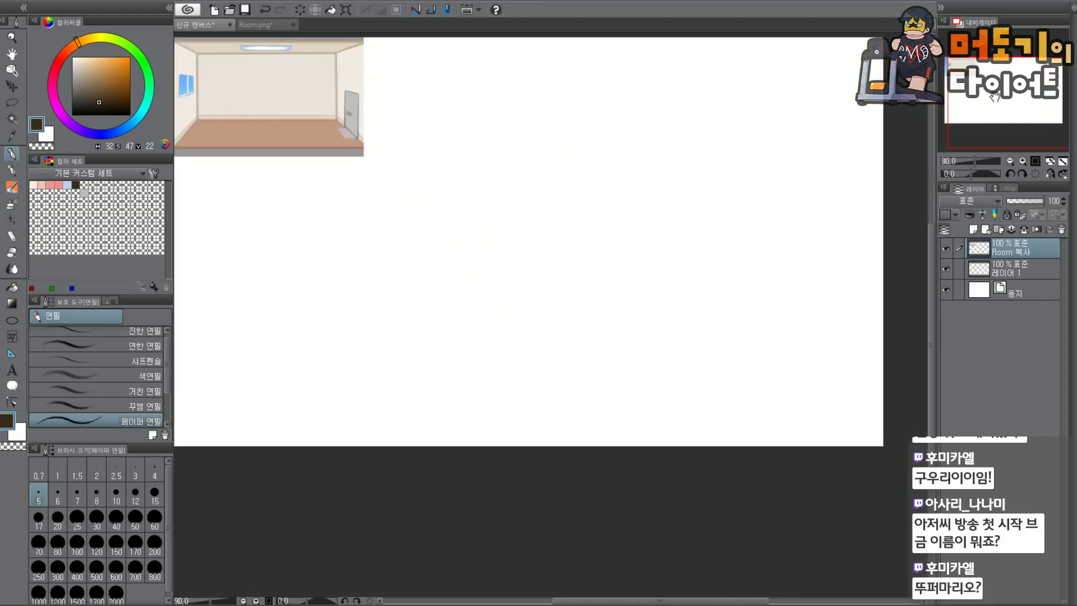
scroll(533, 132, "up", 1)
left_click_drag(683, 107, 605, 215)
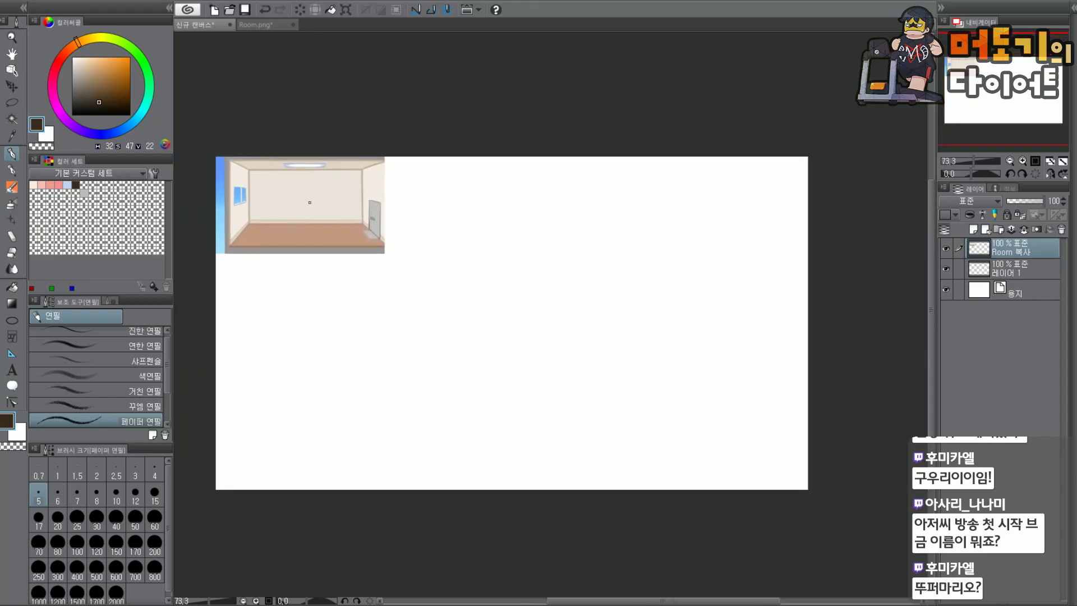
key("ctrl+t")
left_click_drag(385, 255, 802, 477)
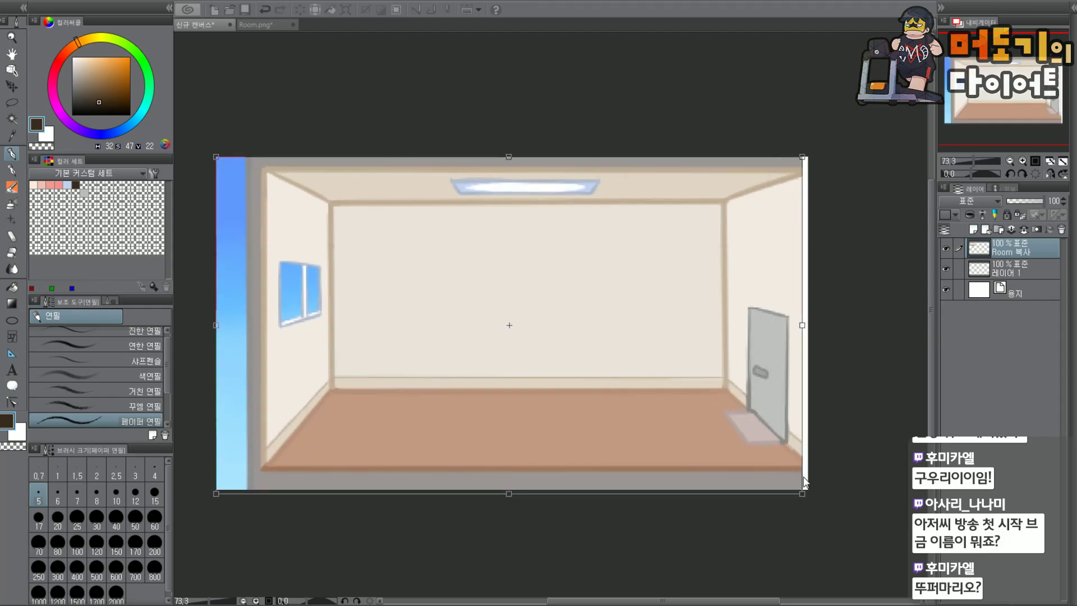
key("Return")
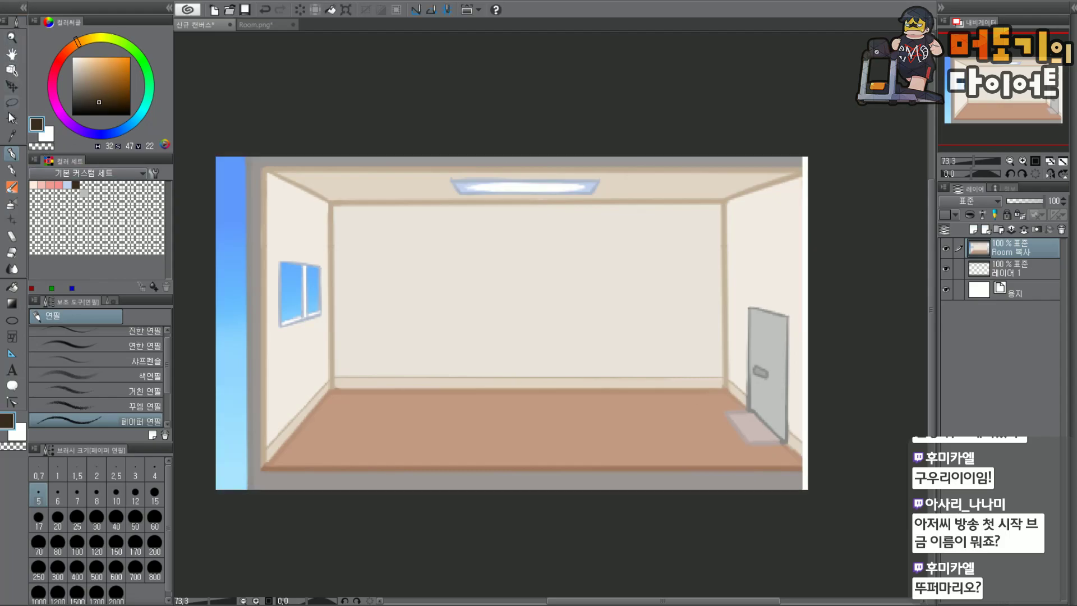
Try nudging the room layer sideways to cover the white strip along the canvas's right edge, and move it back.
left_click(13, 87)
key("Right")
key("Right")
key("Right")
key("Right")
key("Right")
key("Right")
key("Right")
key("Right")
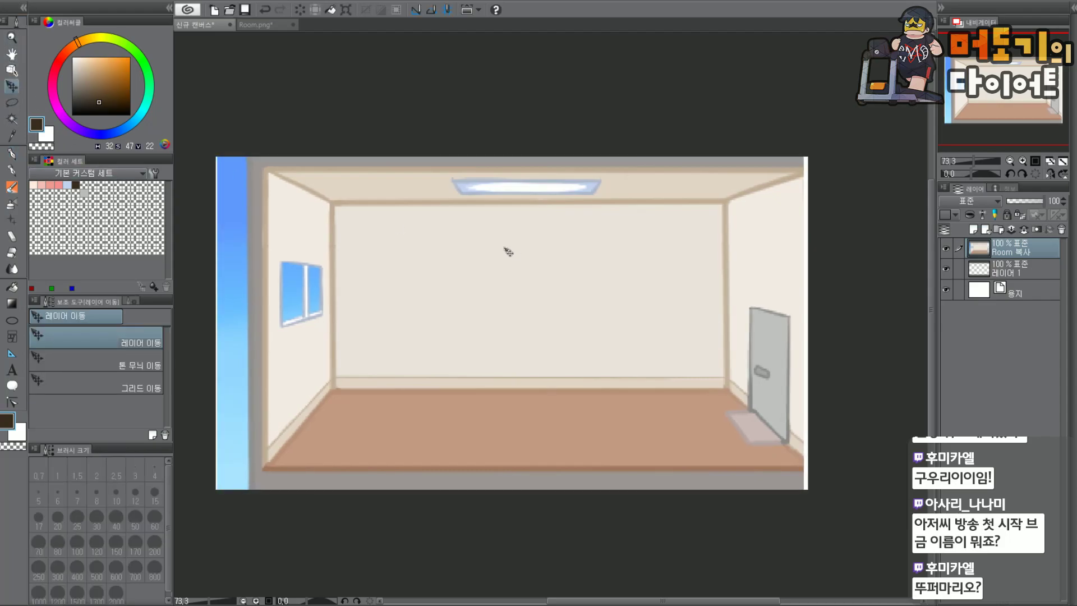
key("Right")
key("Right")
key("Right")
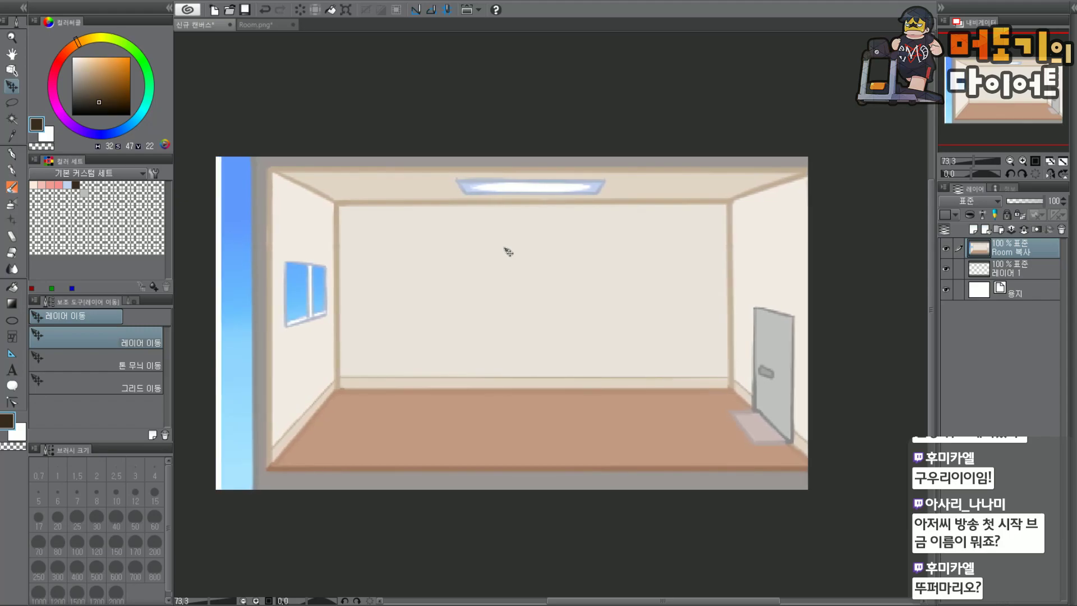
key("Left")
key("Left")
key("Left")
key("Left")
key("Left")
key("Left")
key("Left")
key("Left")
key("Left")
key("Left")
key("Left")
key("Left")
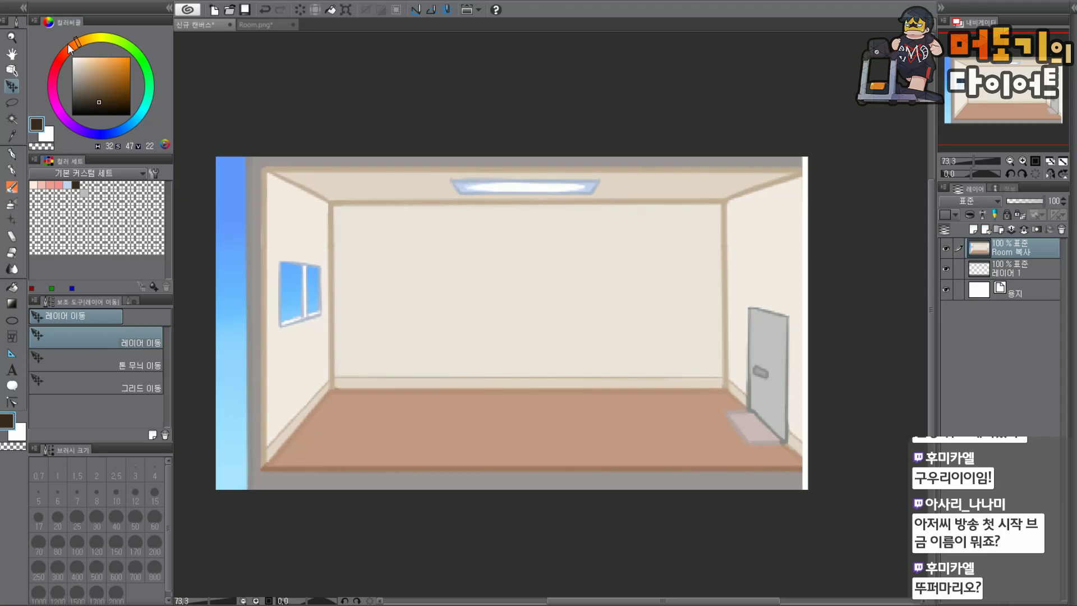
Select the door side of the room with a rectangular selection and stretch it to the canvas's right edge.
left_click(12, 103)
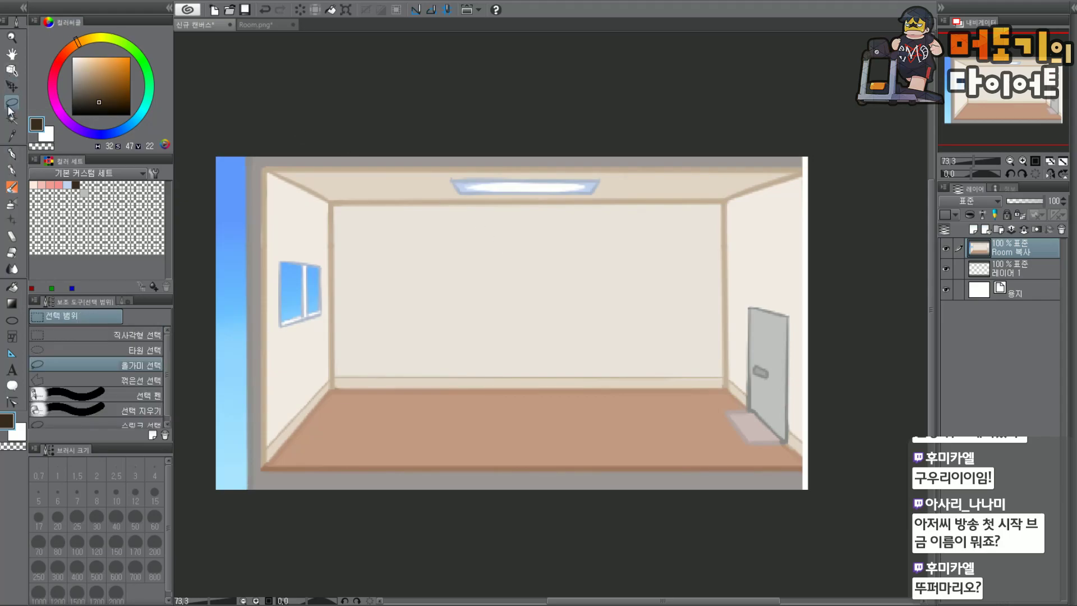
left_click(60, 334)
left_click_drag(834, 139, 727, 511)
left_click_drag(808, 323, 817, 325)
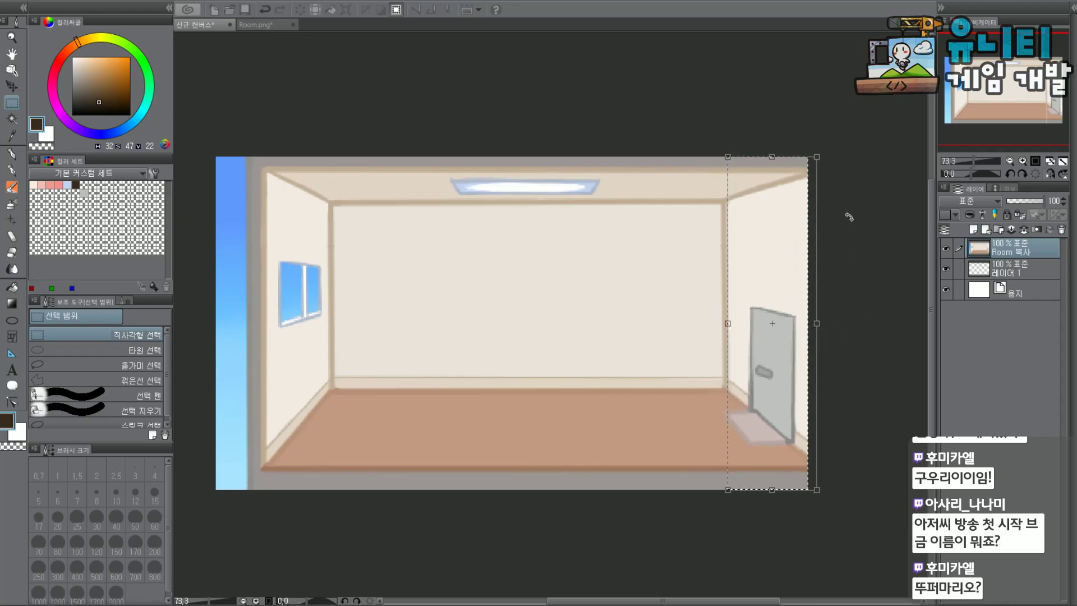
key("Return")
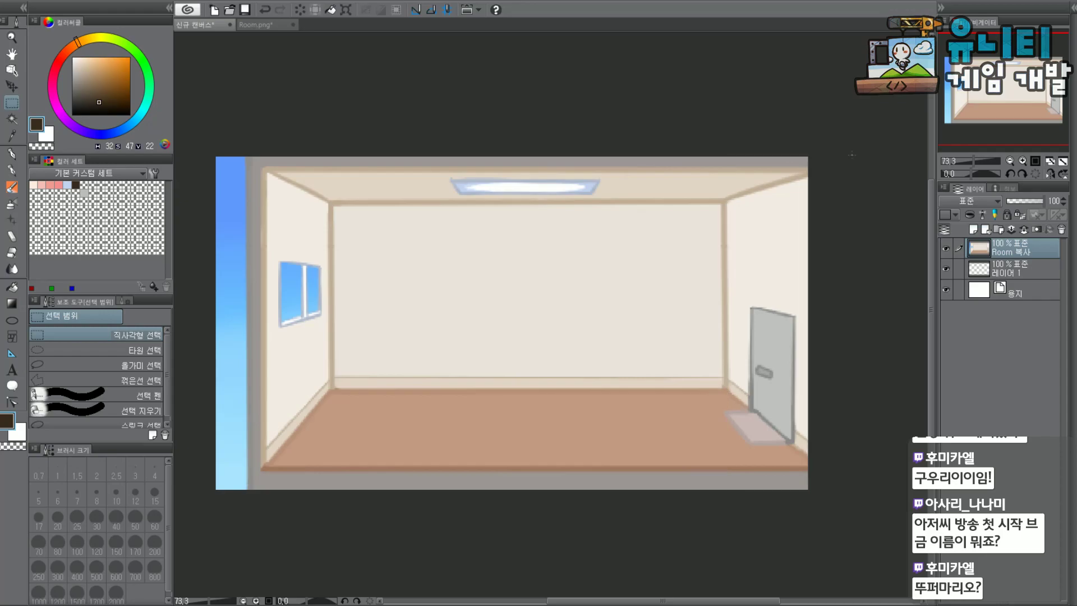
Lower the opacity of the pasted room layer to 25% so it serves as a tracing guide.
left_click(1015, 200)
left_click(1012, 203)
left_click(1015, 267)
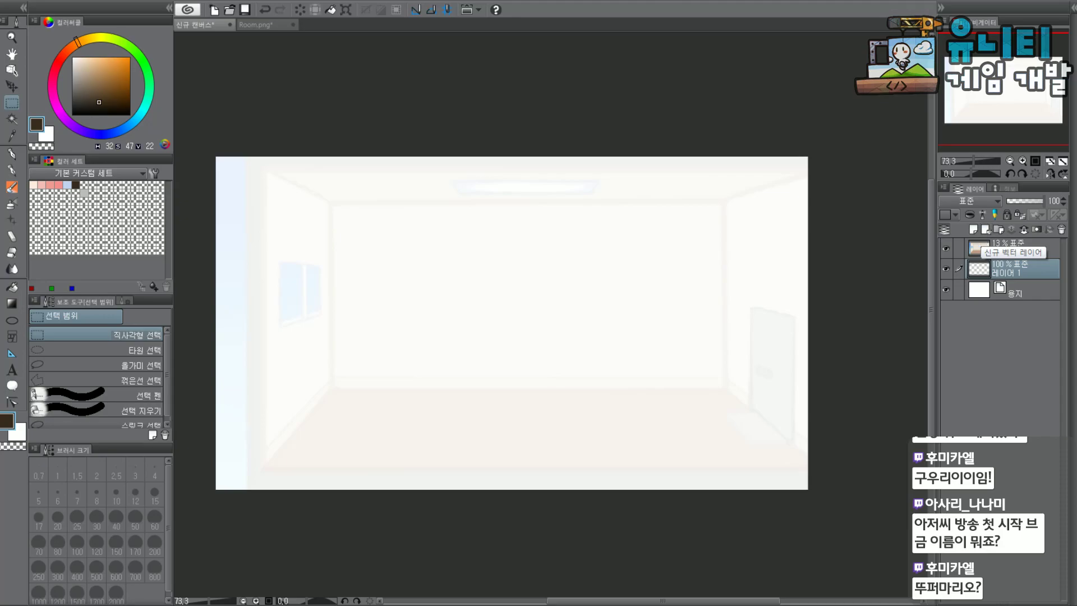
left_click_drag(980, 86, 971, 89)
scroll(314, 209, "up", 1)
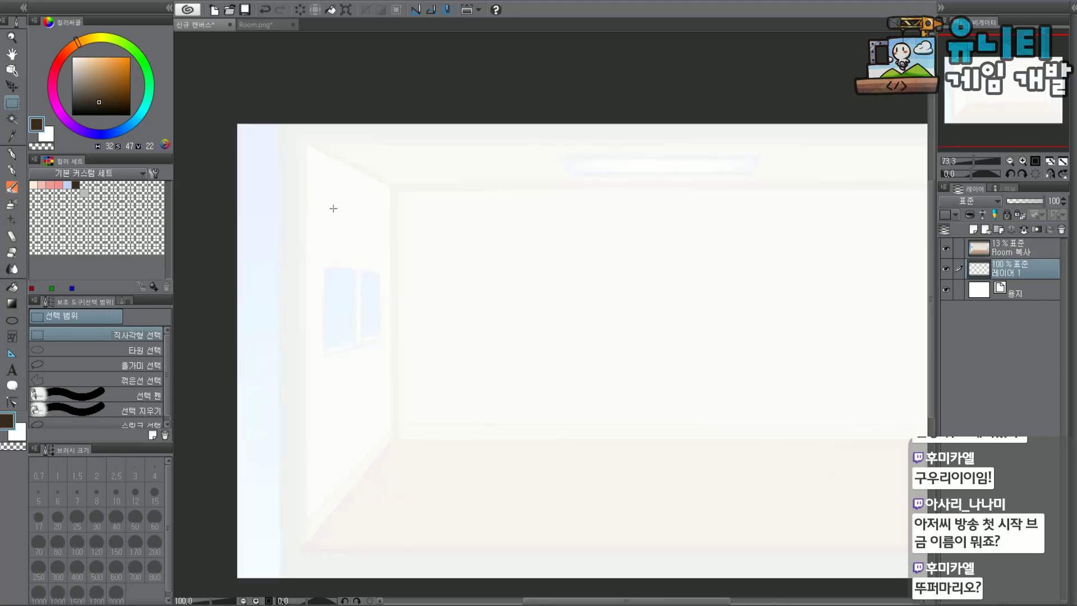
scroll(327, 207, "up", 2)
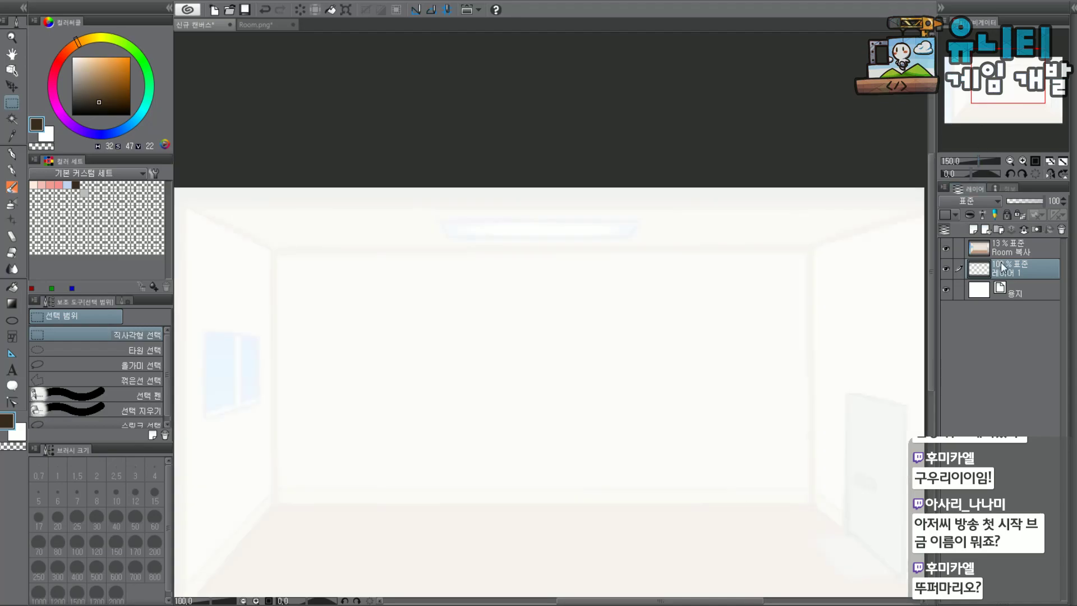
left_click(1016, 244)
left_click_drag(1015, 200, 1020, 201)
left_click_drag(1009, 92, 998, 111)
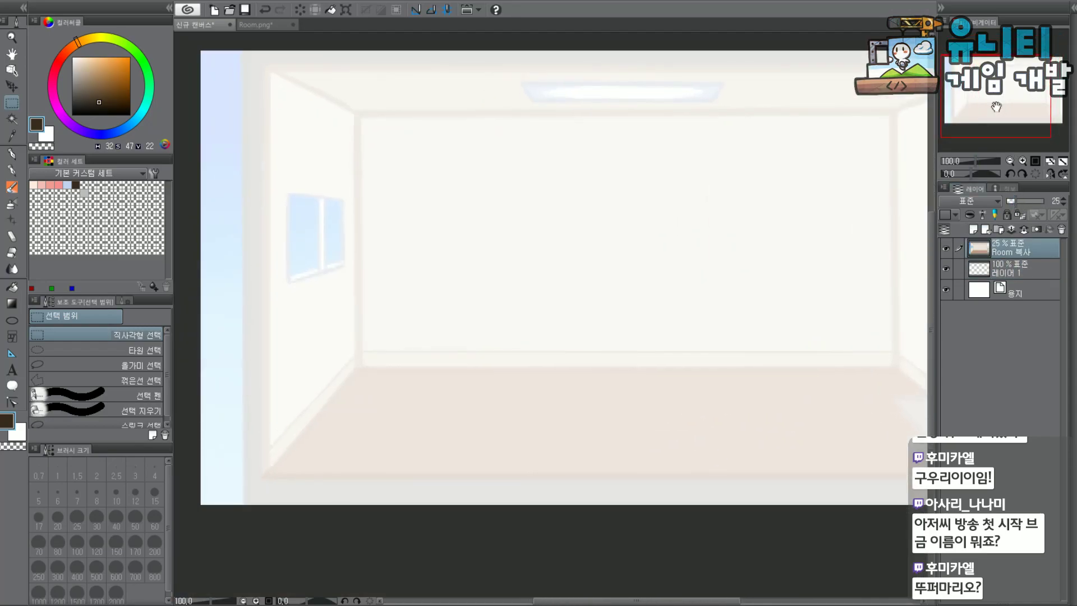
Try scribbling on the room layer with the paper pencil and with the G-pen, undoing each stroke.
left_click(11, 153)
mouse_move(419, 203)
left_mouse_down()
mouse_move(493, 168)
mouse_move(470, 283)
mouse_move(475, 323)
left_mouse_up()
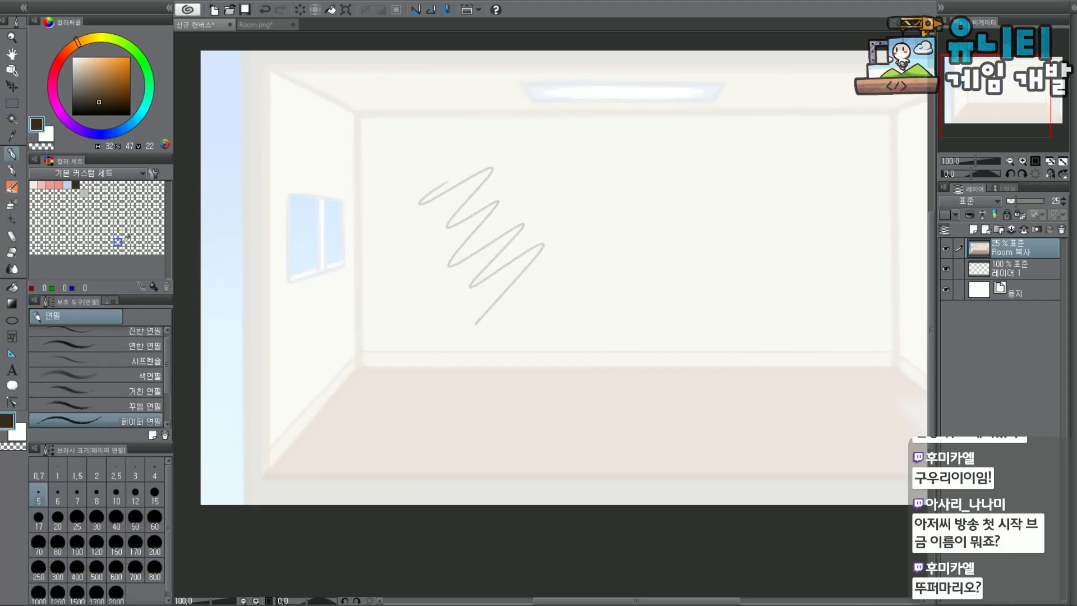
key("ctrl+z")
left_click(11, 170)
mouse_move(469, 199)
left_mouse_down()
mouse_move(497, 207)
mouse_move(492, 296)
mouse_move(560, 344)
left_mouse_up()
key("ctrl+z")
Make the empty layer below the room image active and test G-pen strokes on it at brush size 5, undoing them.
left_click(1010, 268)
mouse_move(466, 231)
left_mouse_down()
mouse_move(542, 249)
mouse_move(578, 341)
mouse_move(639, 365)
left_mouse_up()
key("ctrl+z")
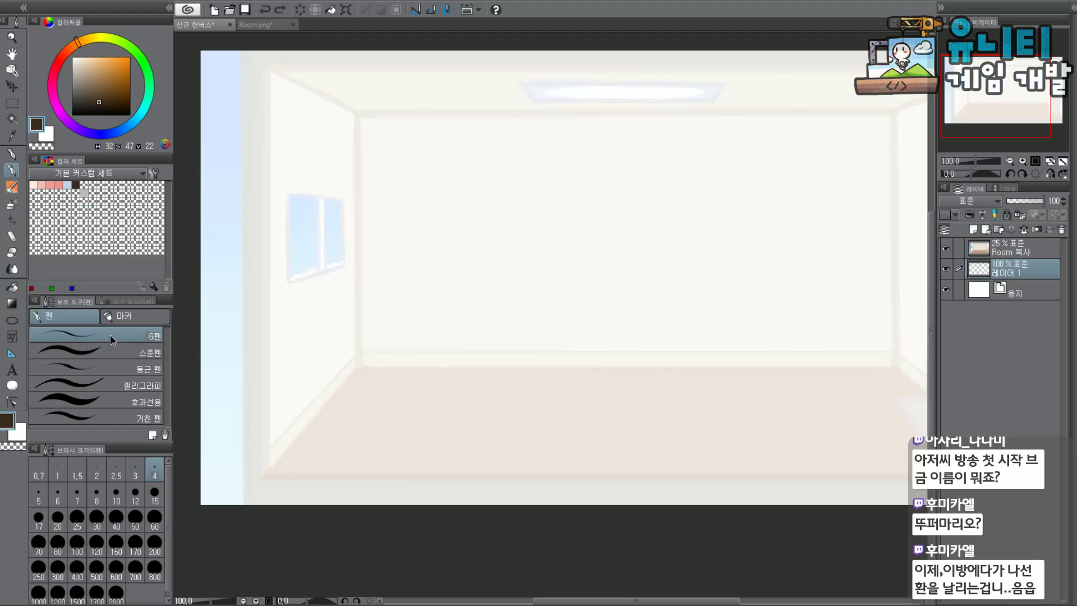
left_click(38, 493)
mouse_move(412, 174)
left_mouse_down()
mouse_move(523, 261)
mouse_move(564, 364)
mouse_move(555, 380)
left_mouse_up()
key("ctrl+z")
mouse_move(413, 141)
left_mouse_down()
mouse_move(473, 298)
mouse_move(527, 364)
left_mouse_up()
key("ctrl+z")
Try placing a pen dot at the upper-left wall corner above the window, and undo it.
left_click_drag(995, 89, 969, 81)
scroll(422, 118, "up", 2)
left_click_drag(451, 127, 450, 123)
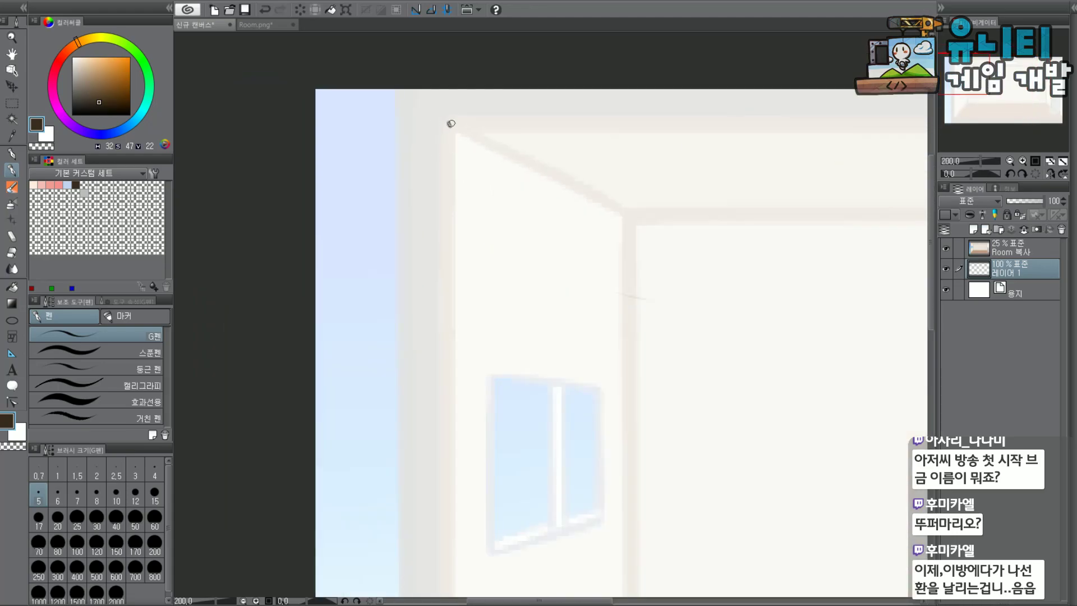
scroll(449, 124, "down", 2)
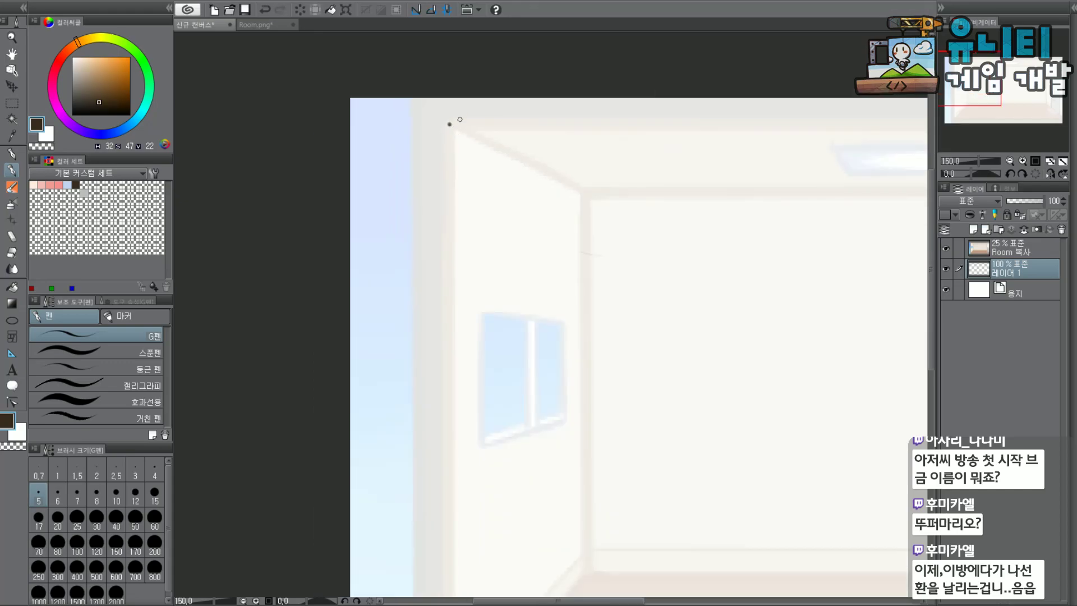
scroll(450, 124, "down", 1)
scroll(449, 125, "up", 4)
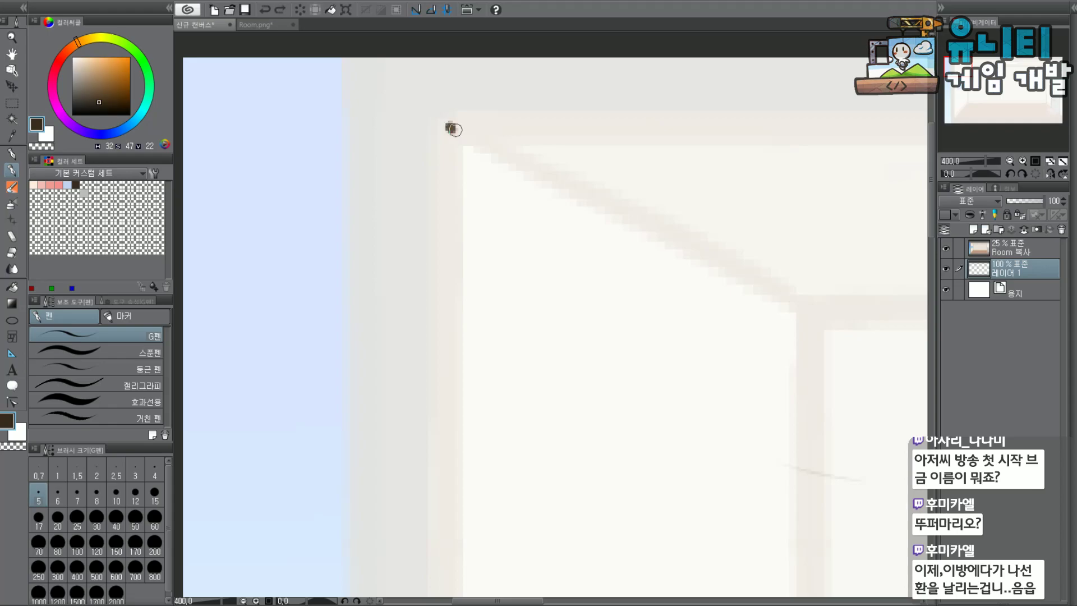
left_click(453, 128)
scroll(454, 128, "down", 2)
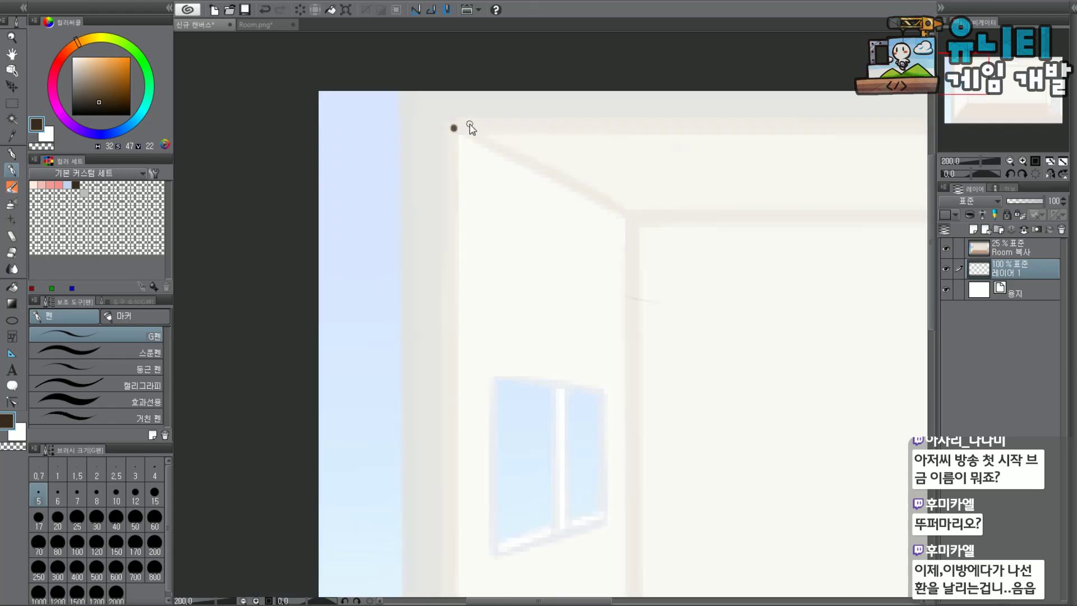
scroll(469, 124, "up", 2)
scroll(458, 129, "down", 2)
key("ctrl+z")
Switch to the Straight Line tool with the room's left side in view.
scroll(978, 130, "down", 1)
left_click_drag(975, 78, 994, 92)
scroll(990, 89, "down", 1)
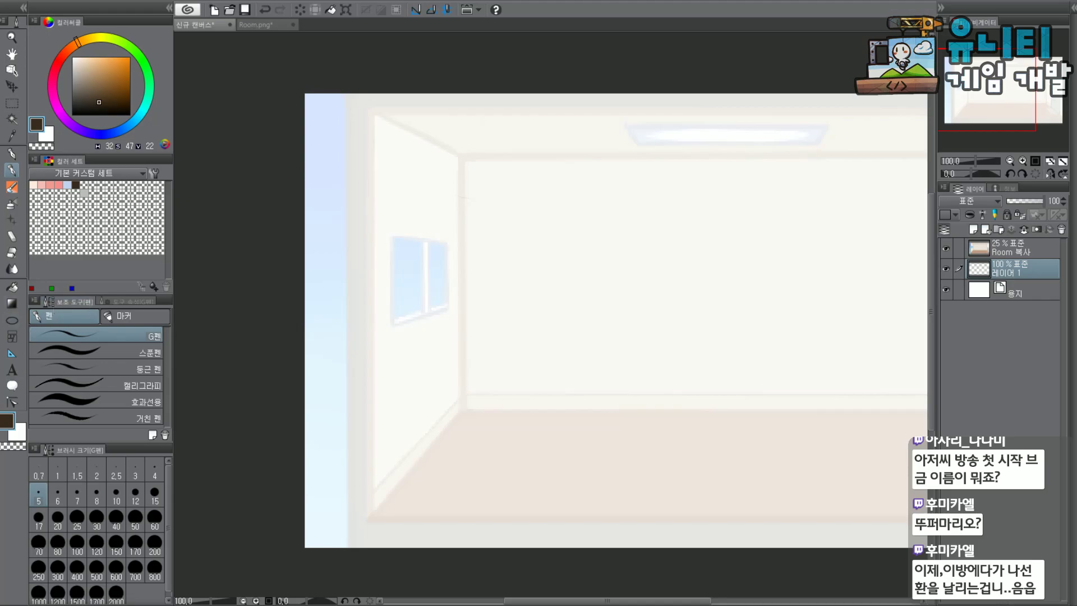
left_click(11, 320)
left_click(71, 330)
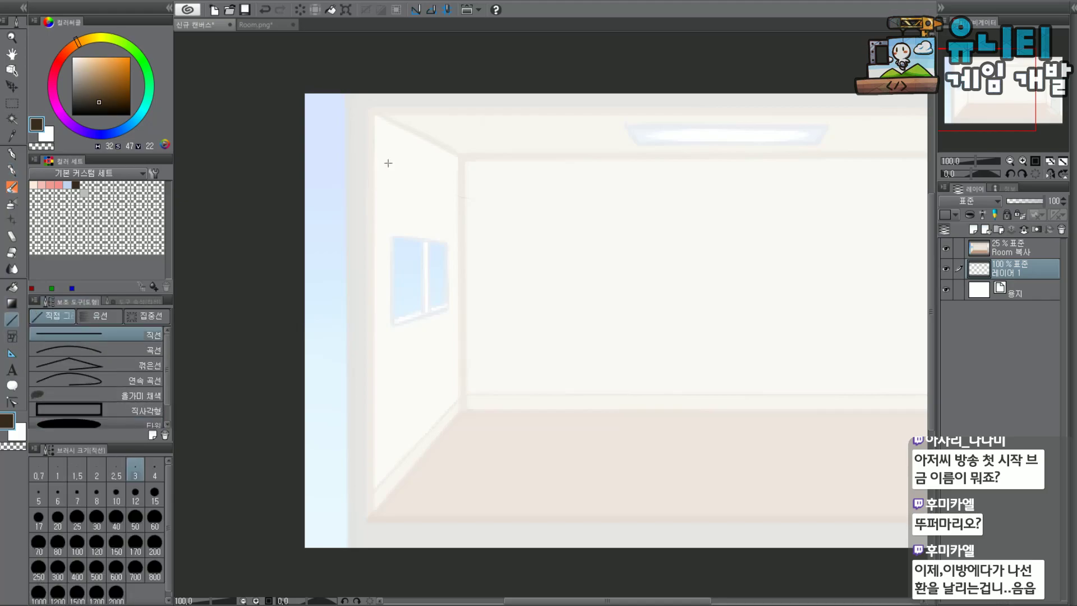
Try a vertical straight line at size 3 along the border between the sky strip and the outer wall, and undo it.
left_click_drag(359, 76, 353, 536)
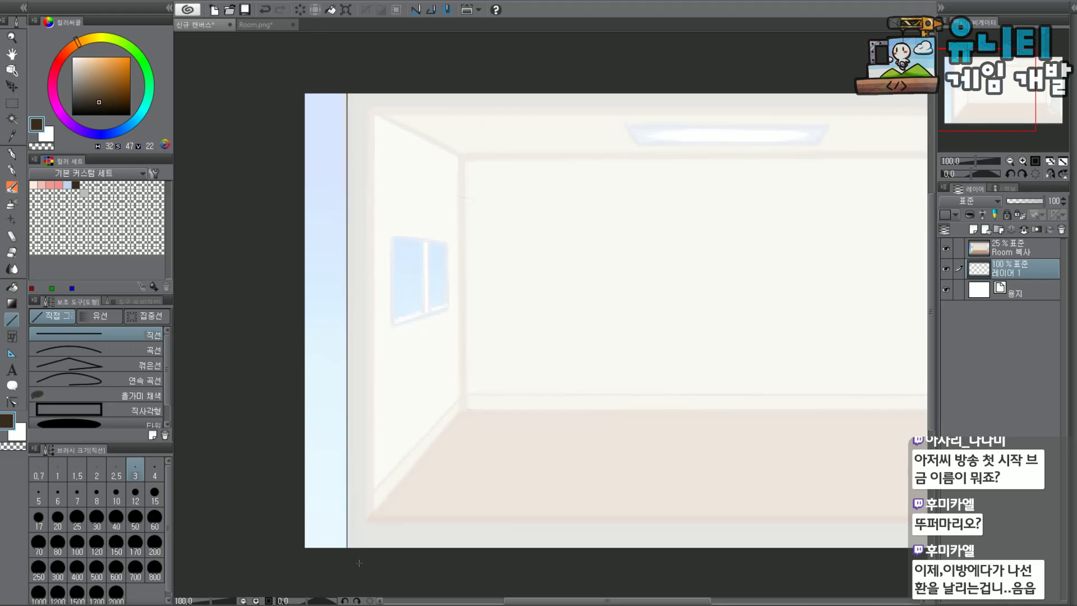
left_click_drag(987, 92, 1009, 101)
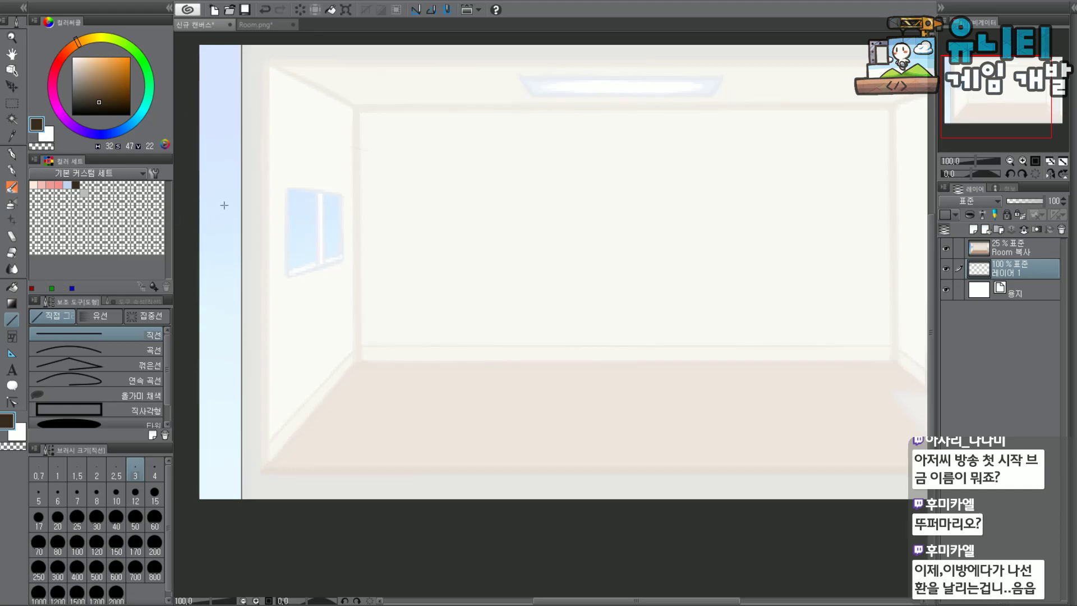
key("ctrl+z")
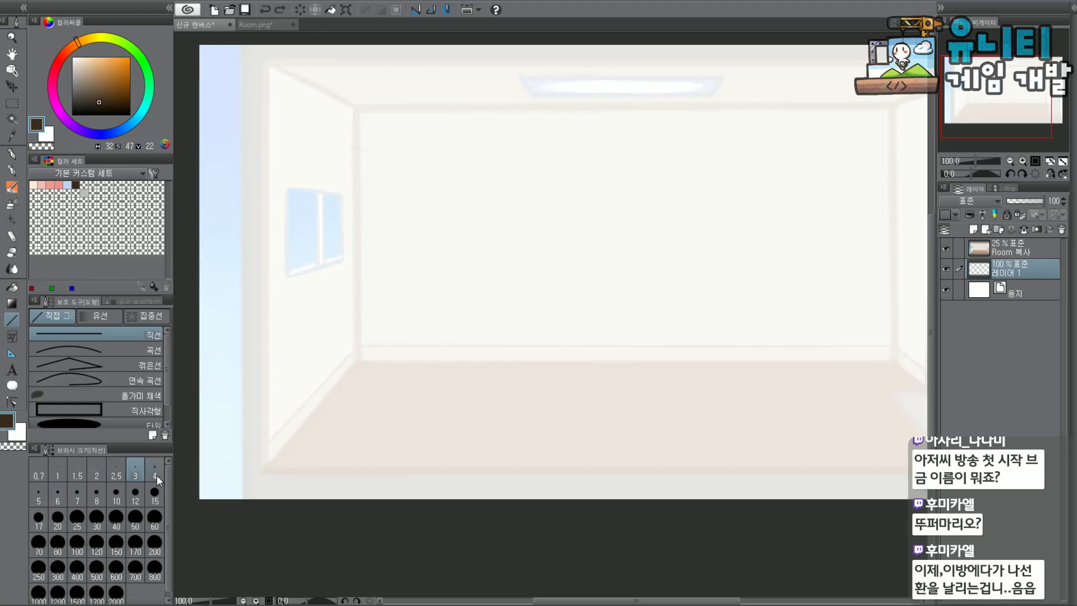
Set the brush size of the Straight Line tool to 5.
left_click(156, 471)
left_click(42, 495)
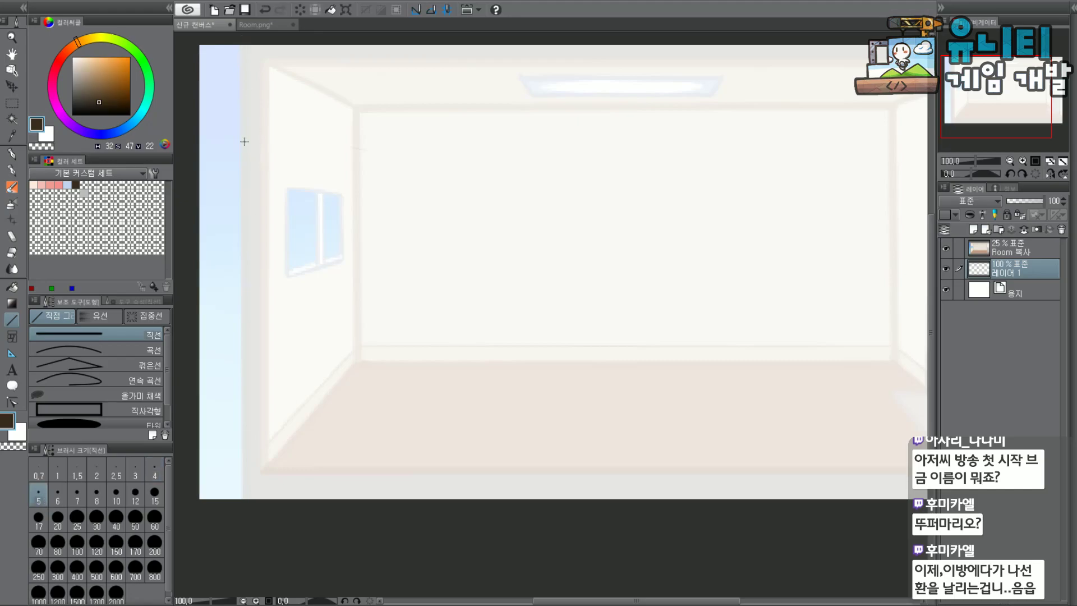
Set the line size to 4 and trace the vertical border between the sky strip and the outer wall.
left_click_drag(244, 484, 236, 50)
key("ctrl+z")
left_click(155, 471)
left_click_drag(238, 41, 242, 498)
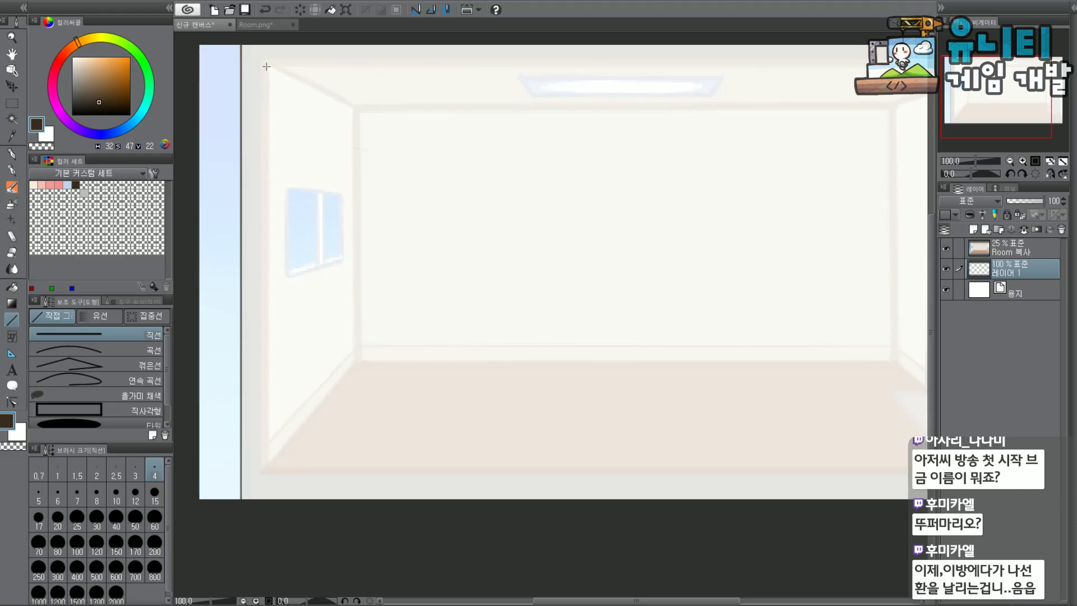
Trace the room's outer frame with straight lines along its left side, front ceiling edge and front floor edge.
left_click_drag(266, 65, 267, 469)
key("ctrl+z")
left_click_drag(264, 63, 270, 471)
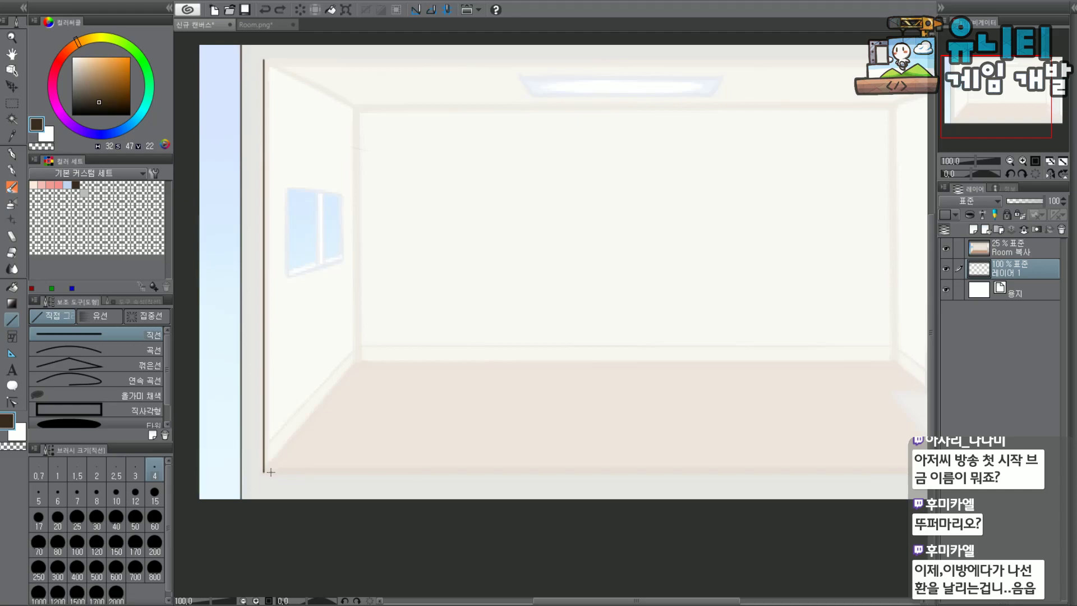
left_click_drag(993, 99, 992, 65)
key("ctrl+minus")
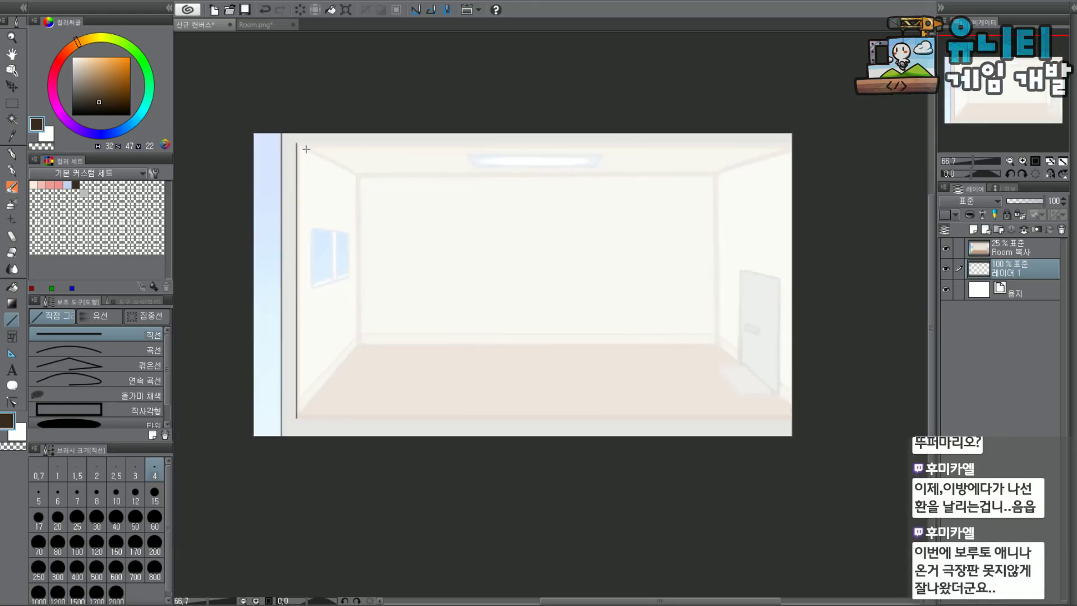
left_click_drag(296, 144, 829, 146)
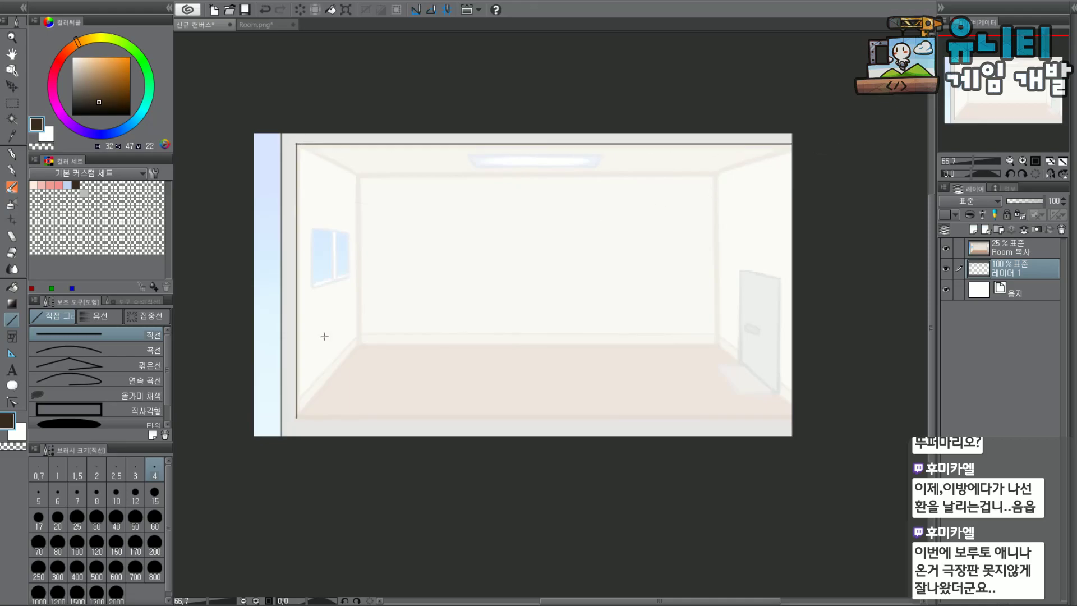
left_click_drag(300, 418, 822, 389)
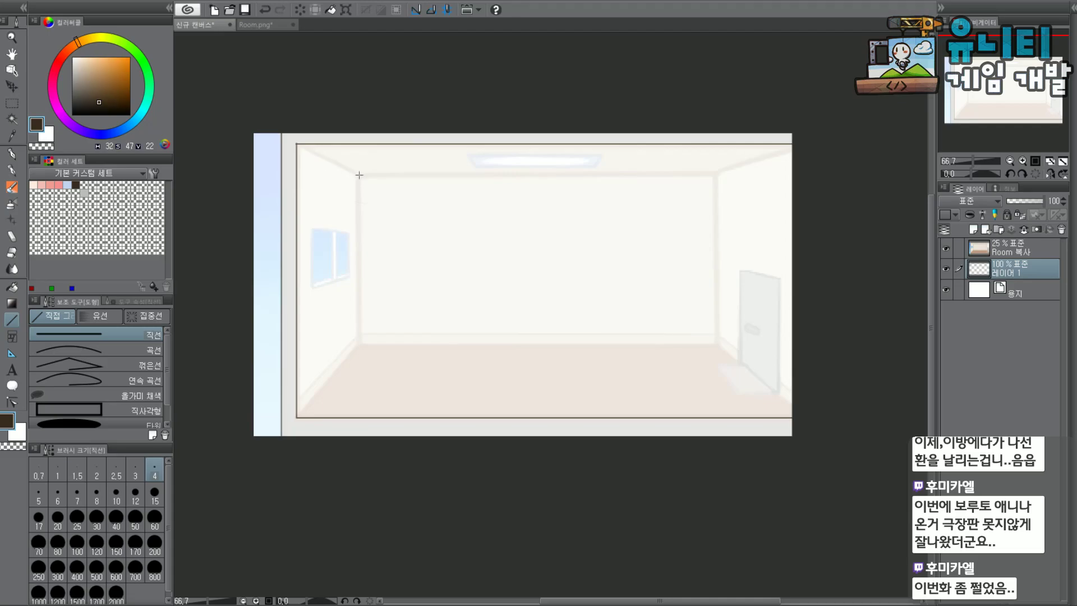
Trace the back wall's left, bottom and top edges with straight lines, taking the top edge to the upper-right corner.
left_click_drag(358, 174, 357, 314)
left_click_drag(359, 346, 428, 346)
key("ctrl+z")
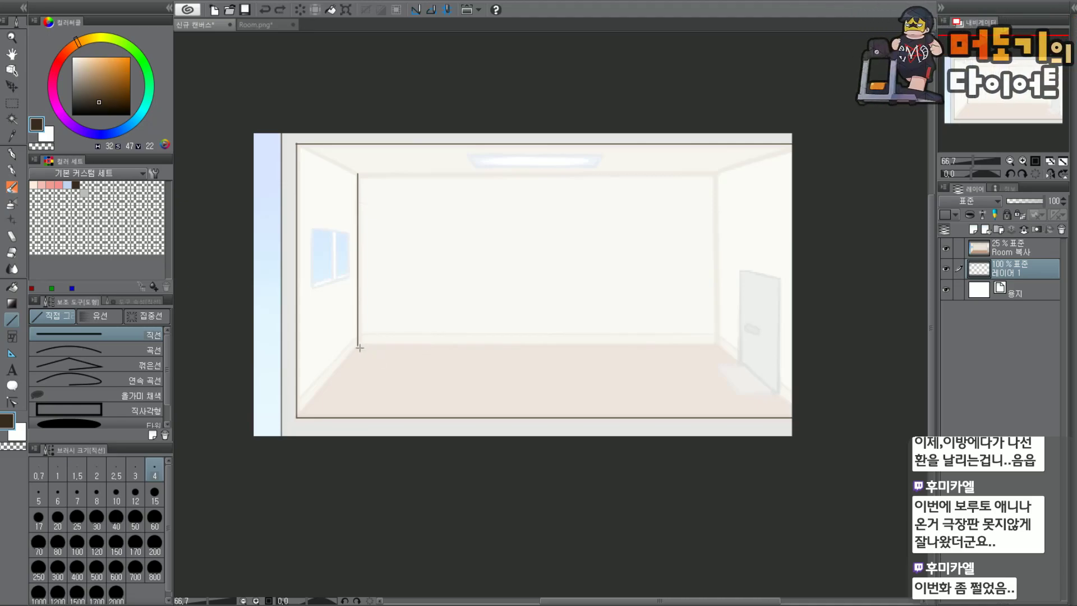
left_click_drag(358, 345, 714, 344)
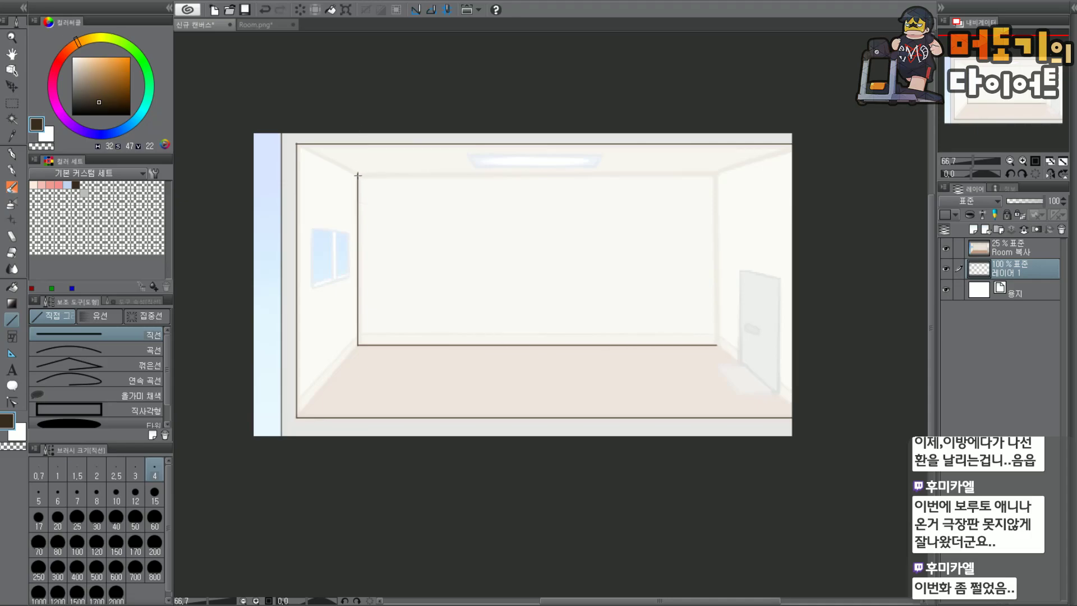
left_click_drag(358, 176, 720, 341)
key("ctrl+z")
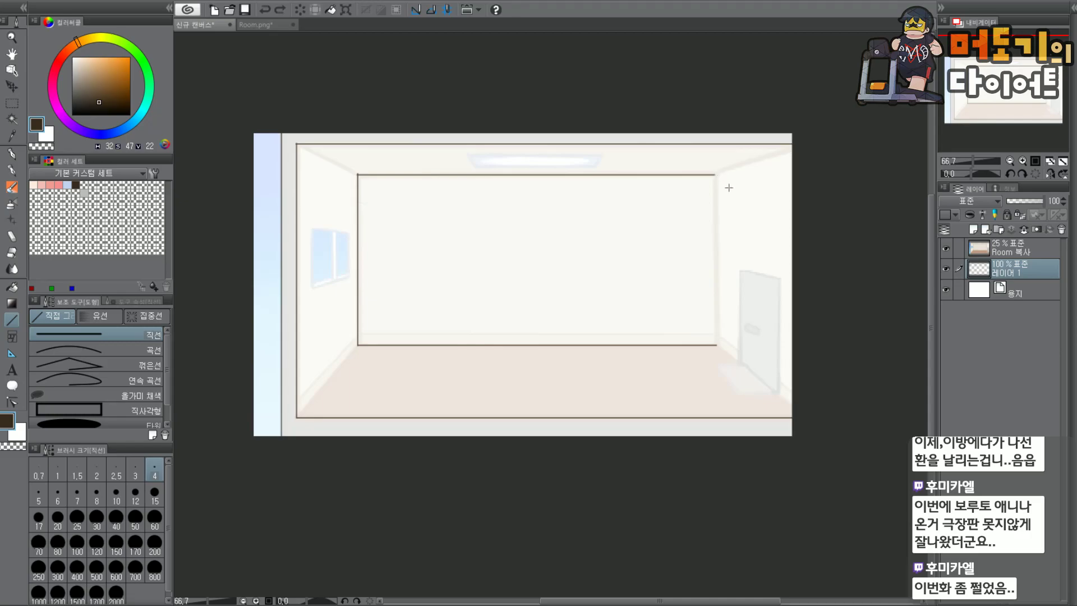
scroll(742, 196, "up", 8)
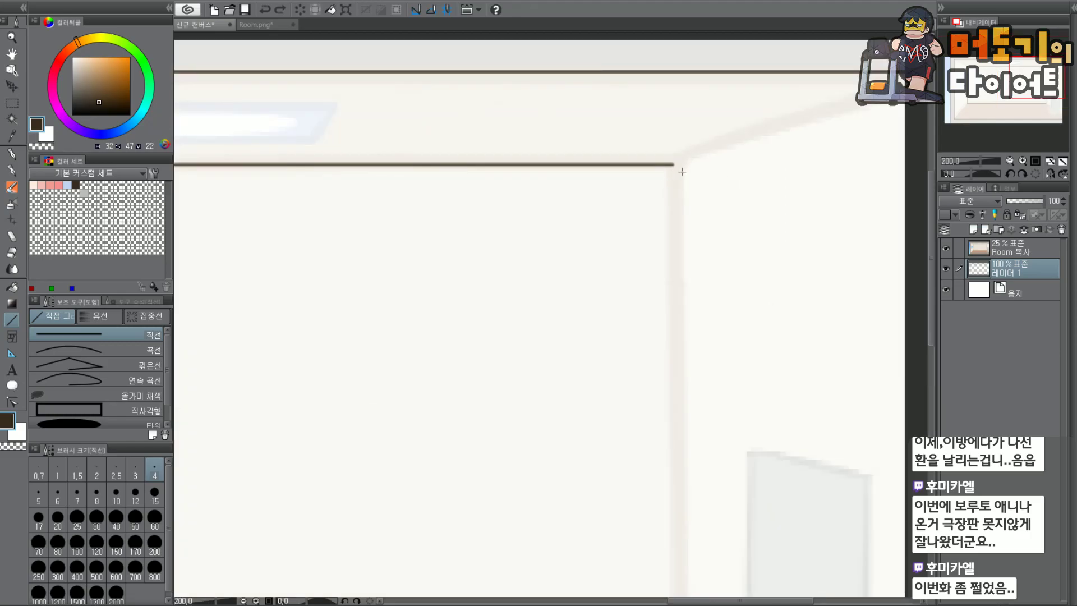
left_click_drag(661, 160, 677, 162)
key("ctrl+z")
key("ctrl+z")
key("ctrl+z")
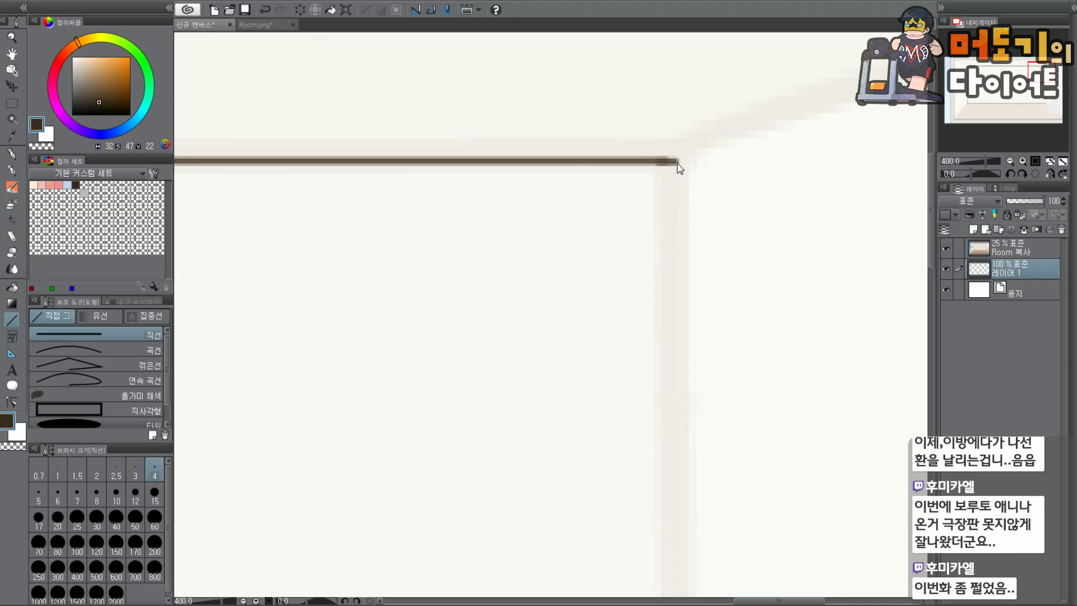
Trace the back wall's right edge and the slanted ceiling edge from its upper-right corner to the canvas border.
scroll(661, 151, "down", 4)
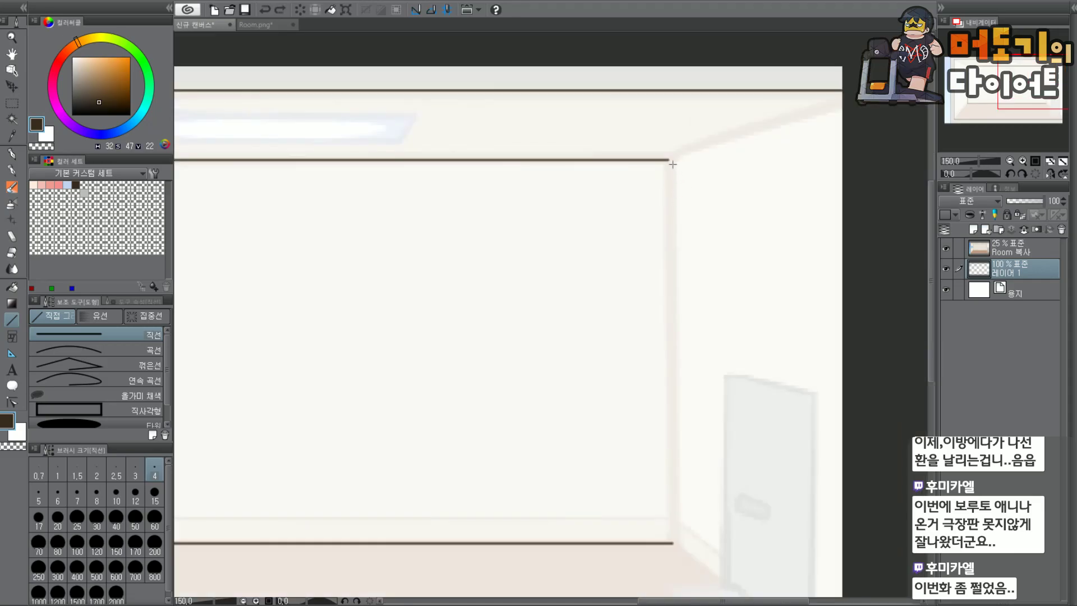
left_click_drag(669, 160, 672, 543)
mouse_move(669, 159)
left_mouse_down()
mouse_move(700, 146)
mouse_move(834, 158)
mouse_move(857, 85)
mouse_move(852, 95)
left_mouse_up()
Trace the right wall's slanted floor edge from the back wall's lower-right corner to the canvas border.
scroll(1034, 98, "down", 1)
mouse_move(1040, 100)
left_mouse_down()
mouse_move(1015, 101)
mouse_move(1031, 107)
left_mouse_up()
mouse_move(649, 348)
left_mouse_down()
mouse_move(771, 446)
mouse_move(765, 462)
mouse_move(775, 448)
left_mouse_up()
key("ctrl+z")
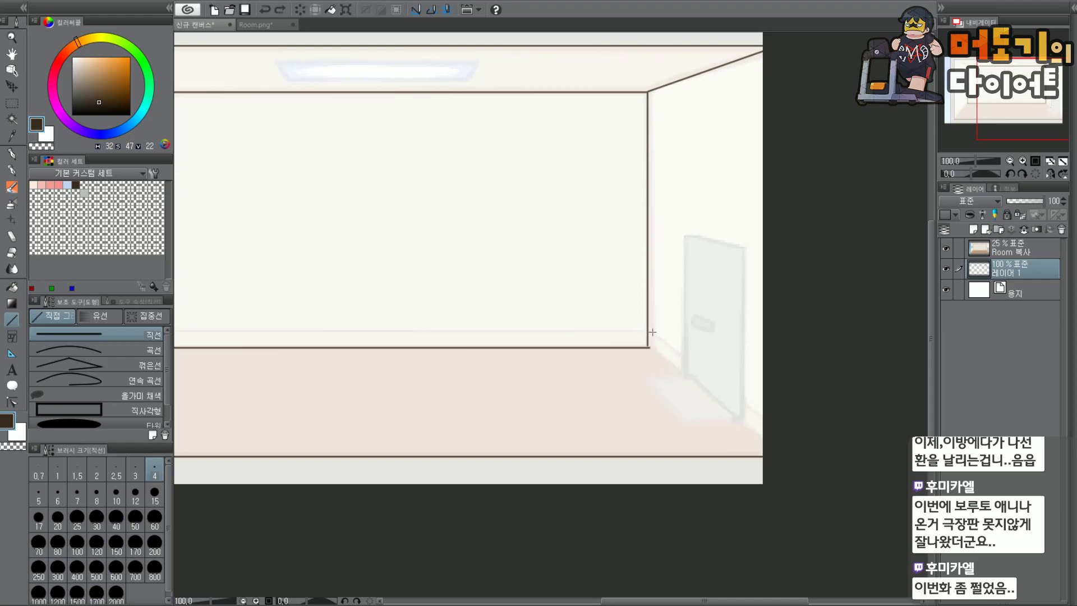
mouse_move(649, 348)
left_mouse_down()
mouse_move(728, 430)
mouse_move(771, 447)
left_mouse_up()
key("ctrl+z")
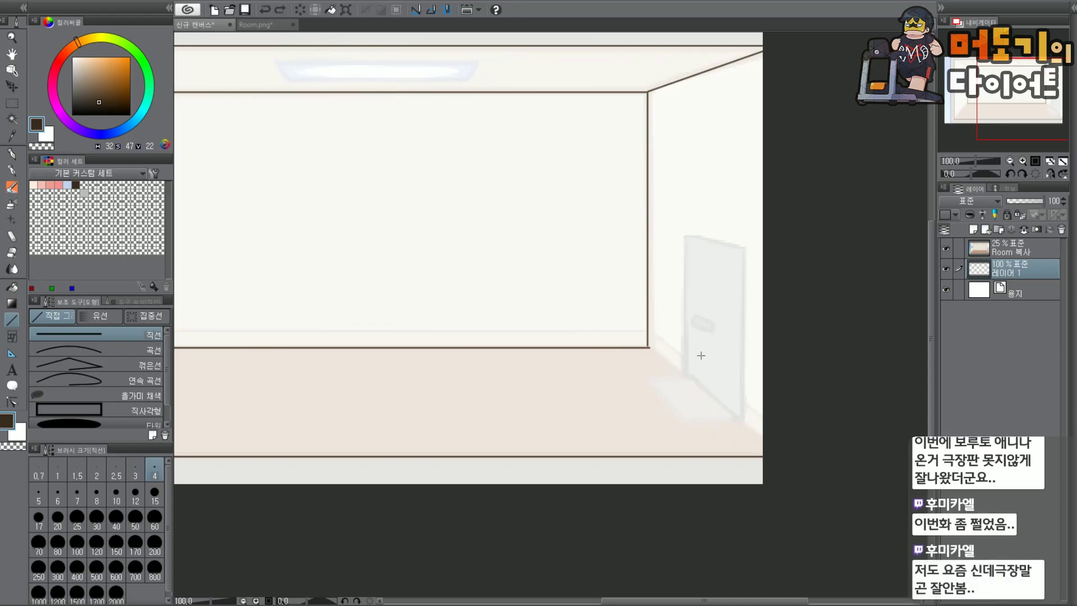
scroll(652, 343, "up", 6)
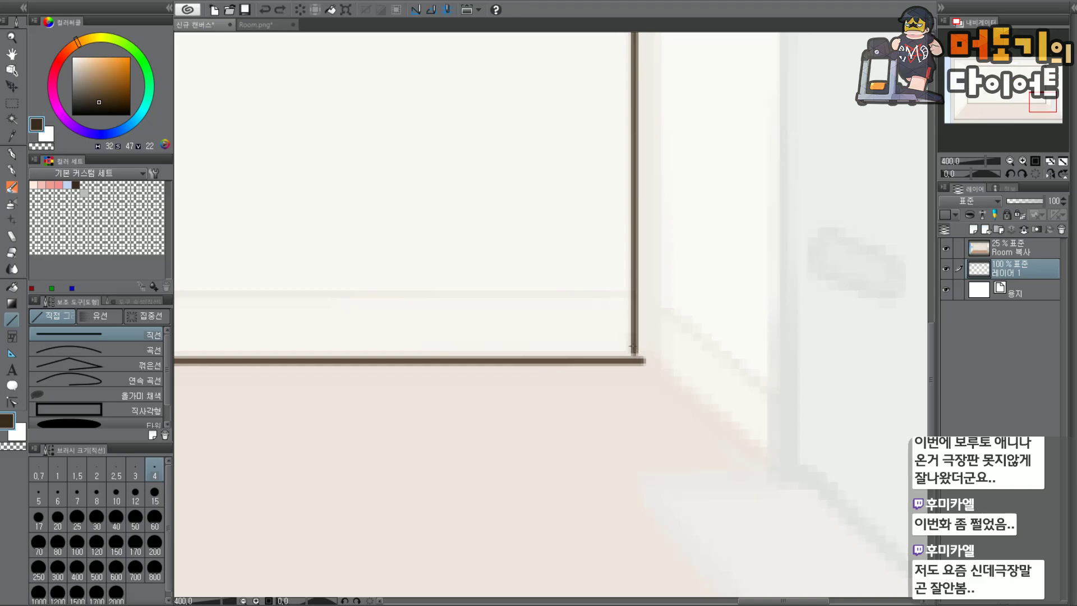
mouse_move(634, 347)
left_mouse_down()
mouse_move(635, 364)
mouse_move(695, 396)
mouse_move(822, 507)
left_mouse_up()
key("ctrl+z")
scroll(644, 350, "down", 2)
scroll(652, 351, "down", 1)
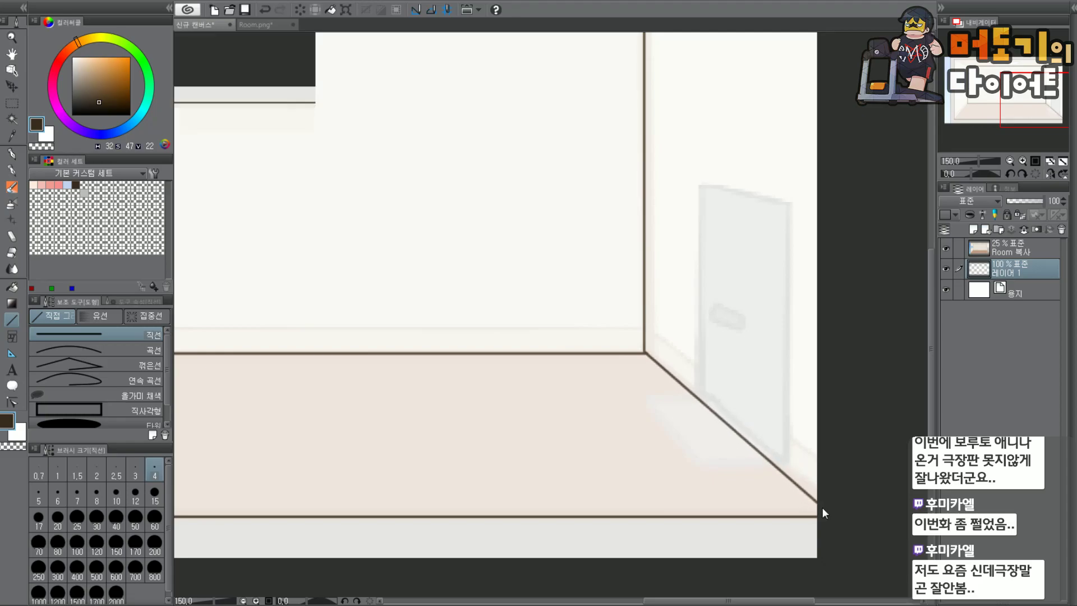
Trace the left wall's slanted ceiling edge between the outer frame's corner and the back wall's upper-left corner.
scroll(822, 507, "down", 1)
left_click_drag(1014, 108, 964, 104)
scroll(418, 116, "up", 2)
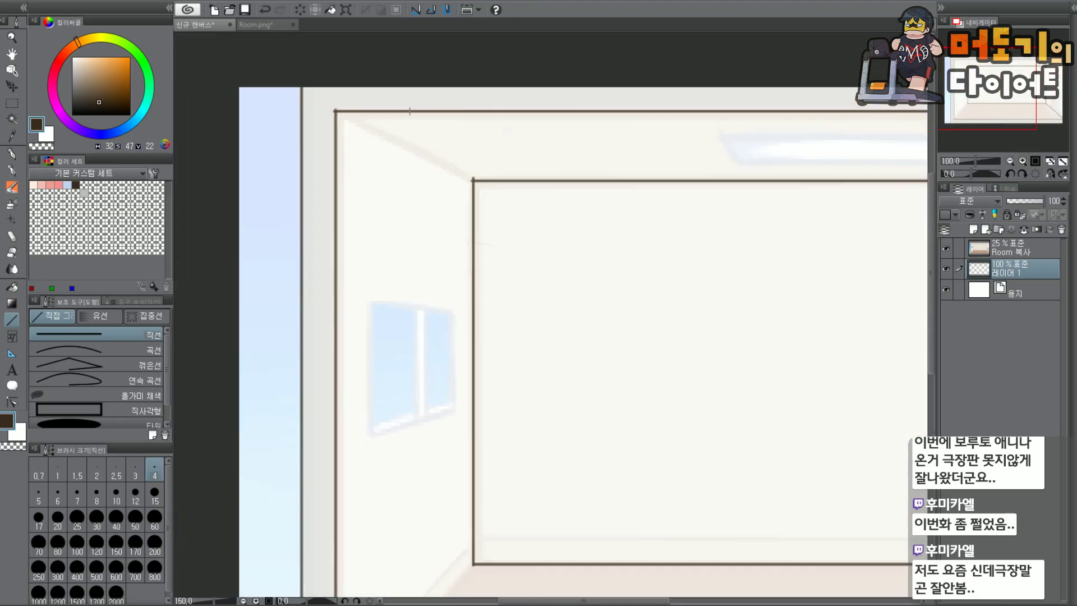
left_click_drag(319, 109, 501, 201)
Trace the left wall's slanted floor edge from the back wall's lower-left corner to the outer frame's corner.
scroll(500, 202, "down", 4)
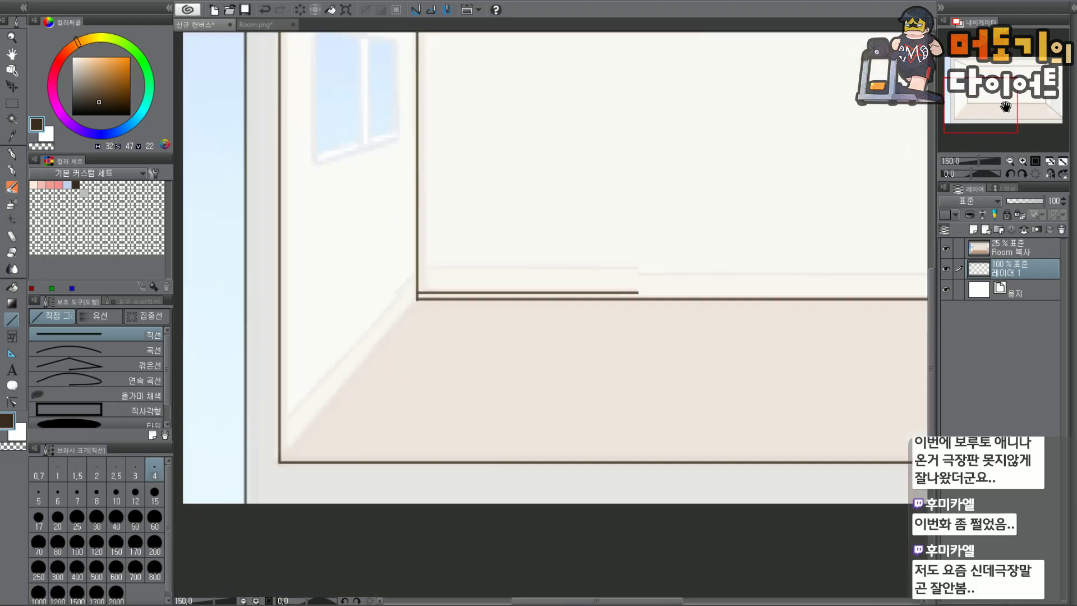
left_click_drag(493, 191, 310, 408)
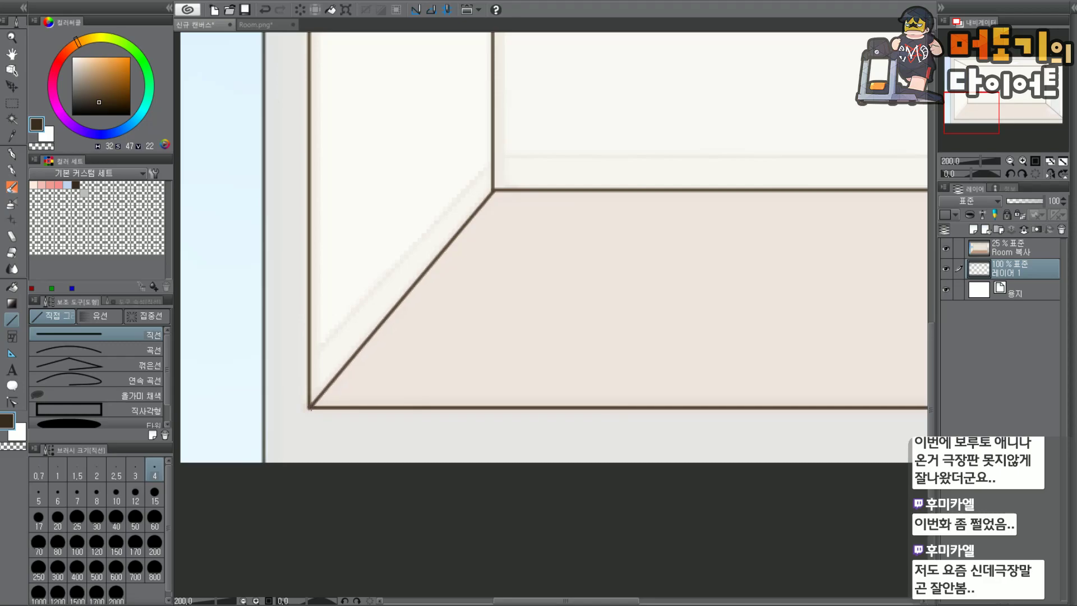
key("ctrl+z")
left_click_drag(490, 194, 337, 379)
key("ctrl+z")
left_click_drag(492, 192, 310, 408)
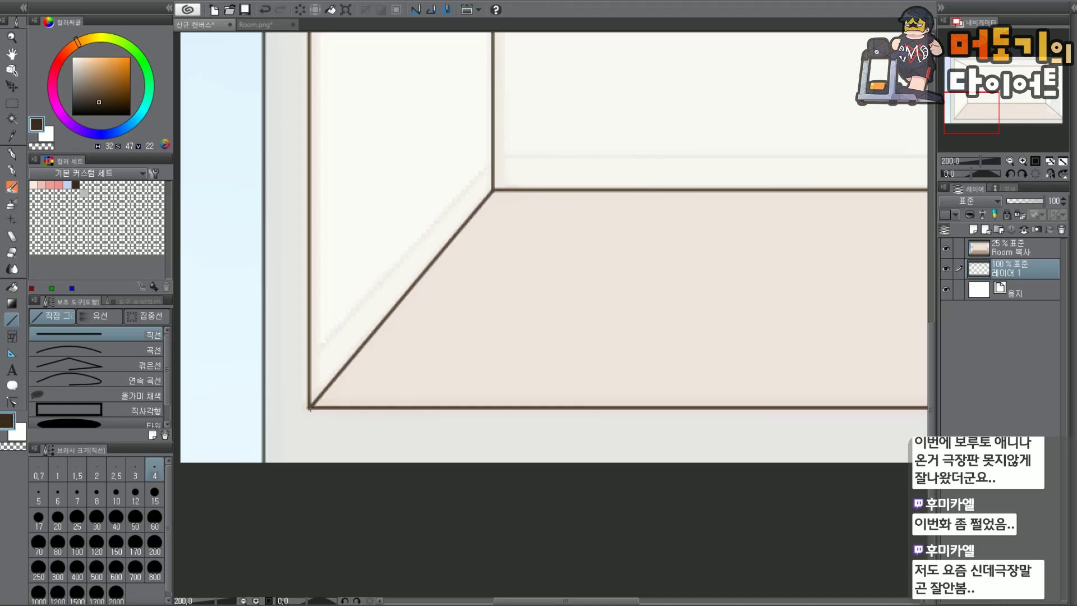
Hide the faded Room reference layer to check the traced lines on their own.
key("ctrl+minus")
key("ctrl+minus")
left_click_drag(983, 114, 1033, 99)
scroll(1032, 98, "up", 1)
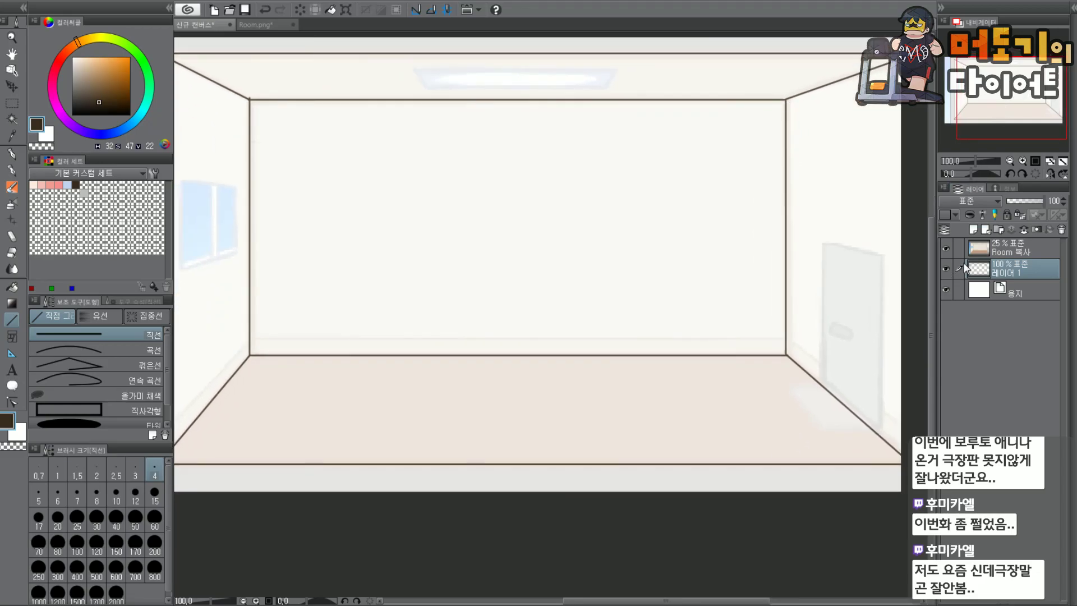
left_click(946, 248)
key("ctrl+minus")
key("ctrl+minus")
scroll(624, 333, "up", 2)
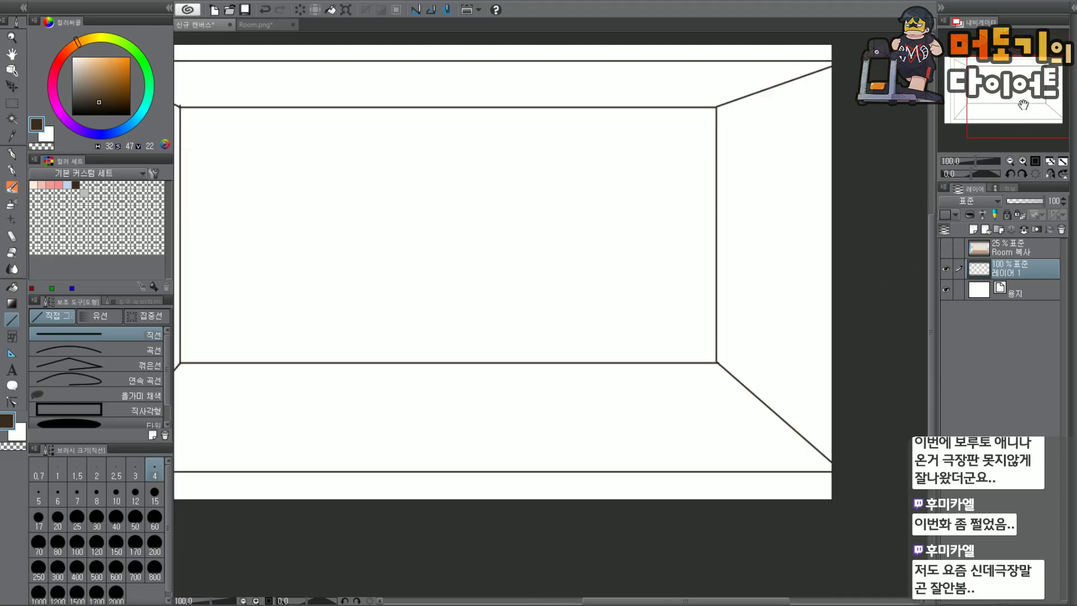
Erase the whole slanted floor edge of the right wall and clean up the back wall's lower-right corner.
scroll(722, 230, "up", 4)
scroll(490, 281, "up", 2)
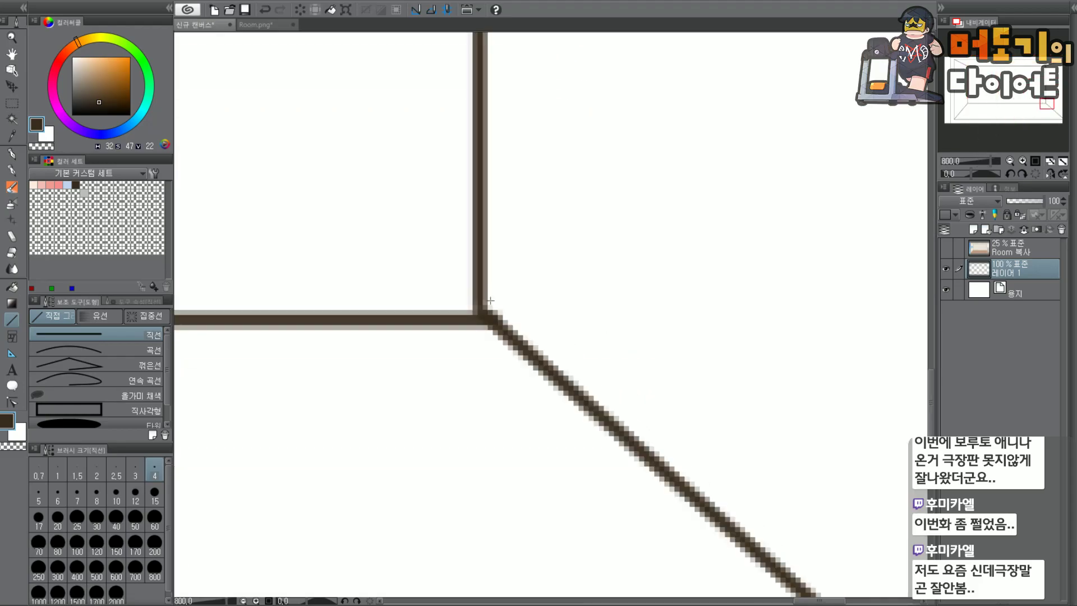
scroll(482, 328, "down", 5)
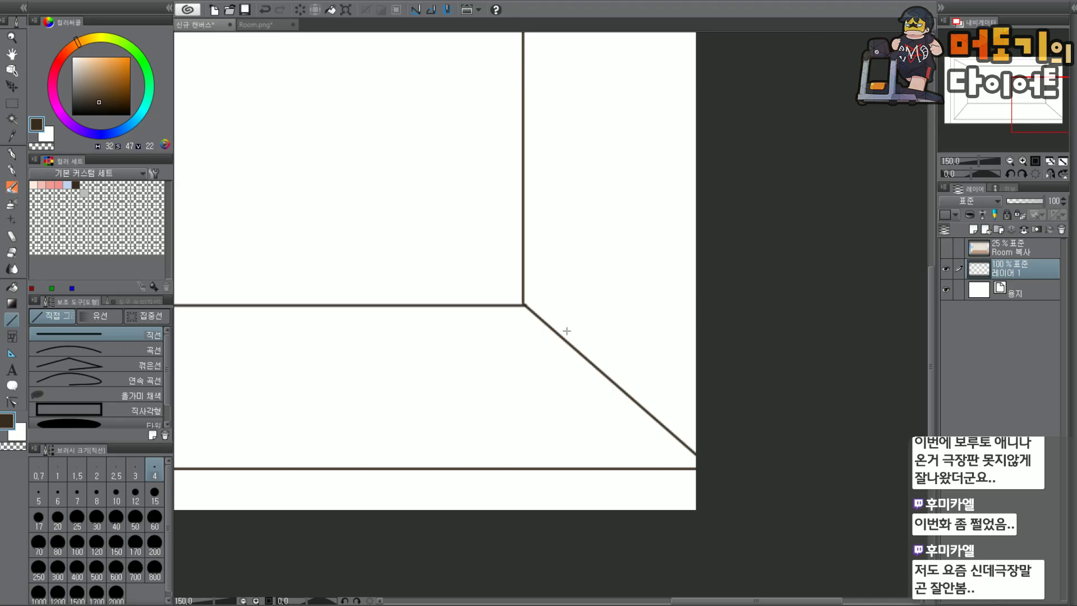
scroll(566, 331, "up", 5)
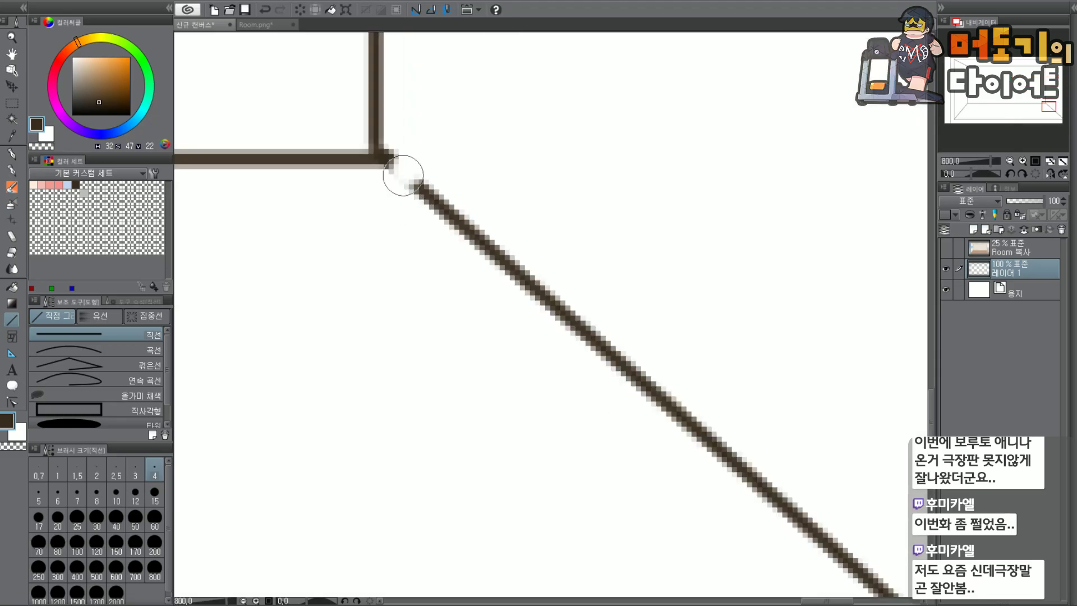
mouse_move(398, 169)
left_mouse_down()
mouse_move(431, 217)
mouse_move(497, 274)
mouse_move(514, 275)
mouse_move(507, 246)
mouse_move(568, 342)
mouse_move(604, 356)
mouse_move(585, 341)
mouse_move(617, 343)
mouse_move(669, 373)
left_mouse_up()
scroll(785, 287, "down", 2)
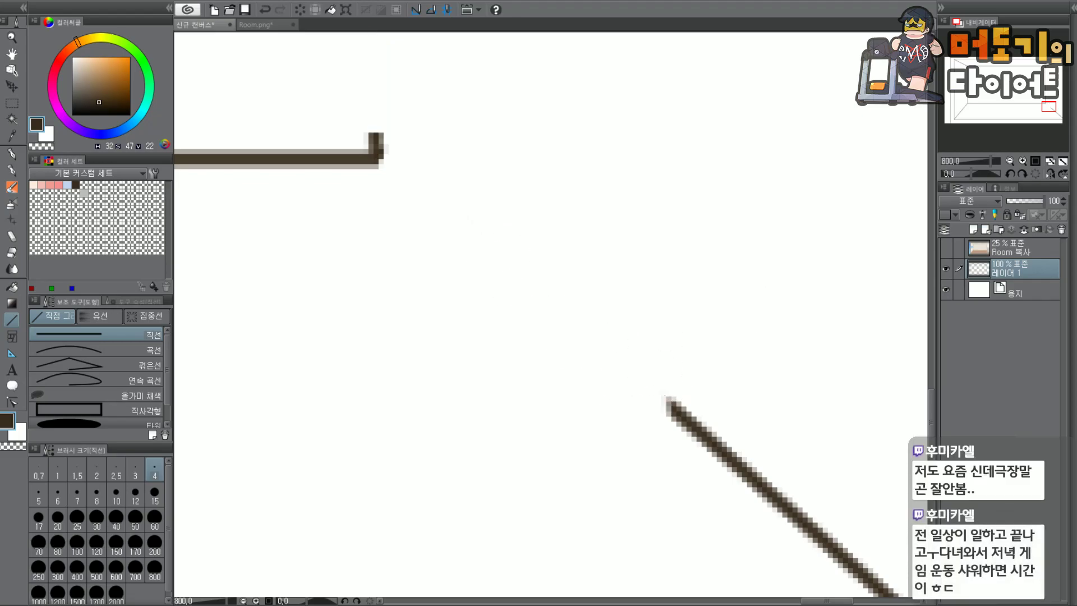
left_click_drag(1033, 110, 1041, 119)
mouse_move(510, 135)
left_mouse_down()
mouse_move(510, 112)
mouse_move(534, 136)
mouse_move(516, 81)
mouse_move(535, 151)
mouse_move(628, 221)
mouse_move(671, 228)
mouse_move(657, 214)
mouse_move(652, 234)
mouse_move(820, 385)
left_mouse_up()
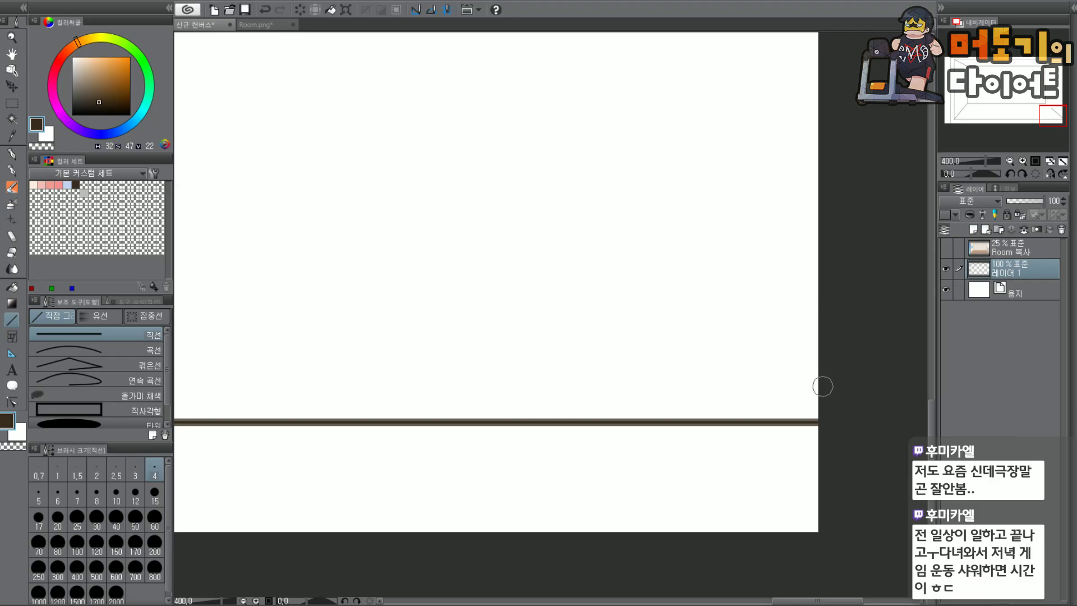
scroll(821, 393, "down", 2)
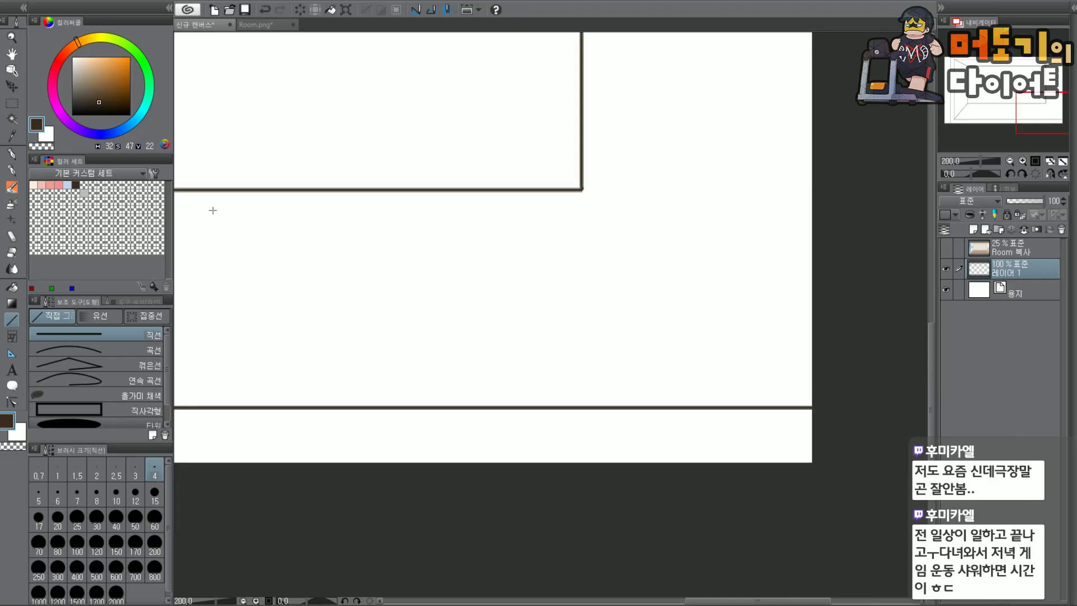
Try redrawing the right wall's floor edge in the dark brown swatch colour without the reference, and undo it.
left_click(75, 185)
mouse_move(582, 189)
left_mouse_down()
mouse_move(807, 361)
mouse_move(802, 374)
left_mouse_up()
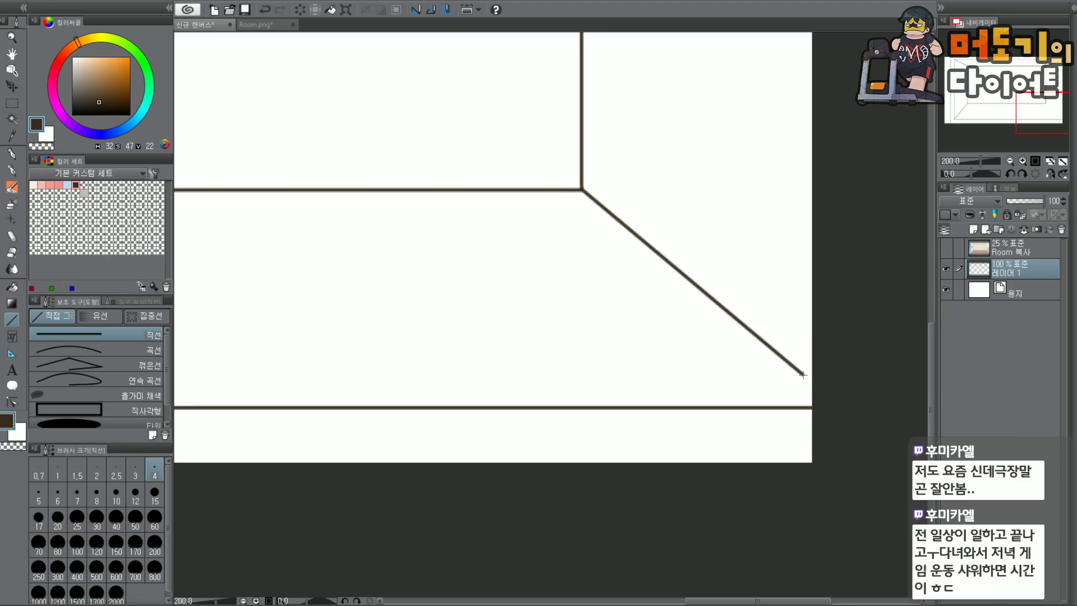
key("ctrl+z")
Show the faded Room reference layer again and bring the door's corner of the room into view.
left_click(946, 249)
key("ctrl+minus")
left_click_drag(1044, 108, 1019, 108)
key("ctrl+minus")
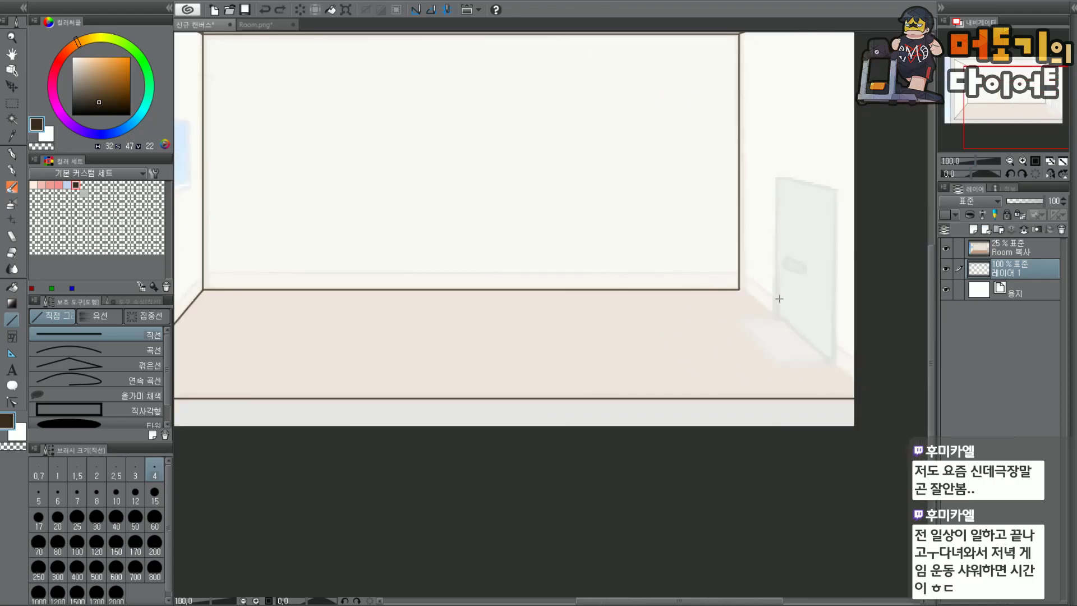
key("ctrl+plus")
key("ctrl+plus")
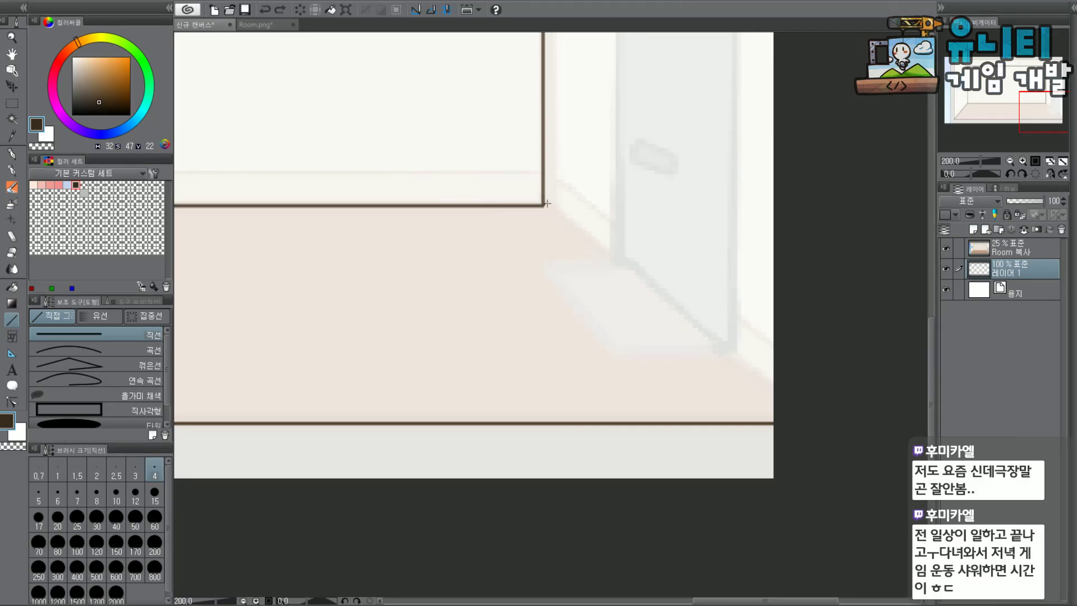
Redraw the right wall's floor edge as a straight line from the back wall's lower-right corner past the canvas border.
left_click_drag(543, 199, 792, 403)
left_click_drag(1044, 106, 1007, 107)
scroll(1033, 108, "down", 2)
scroll(685, 258, "up", 3)
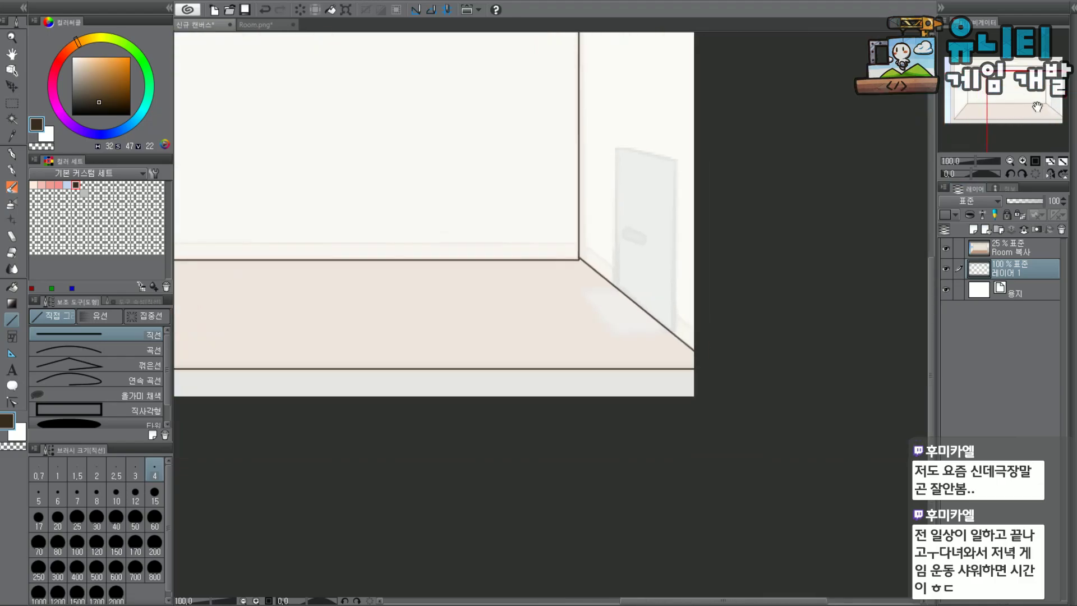
left_click_drag(679, 287, 732, 209)
key("ctrl+z")
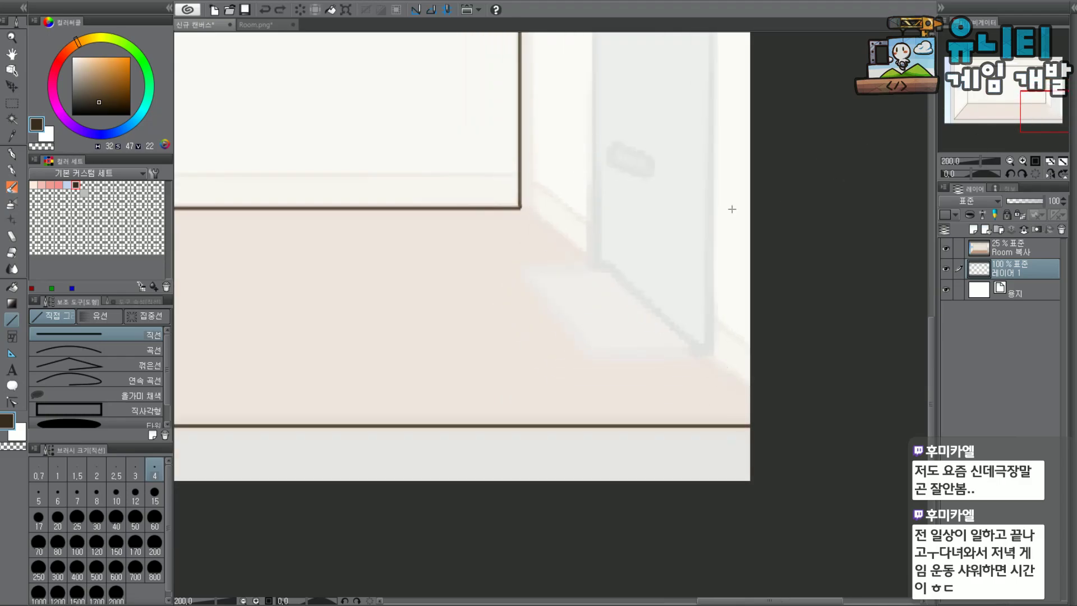
left_click_drag(520, 209, 770, 415)
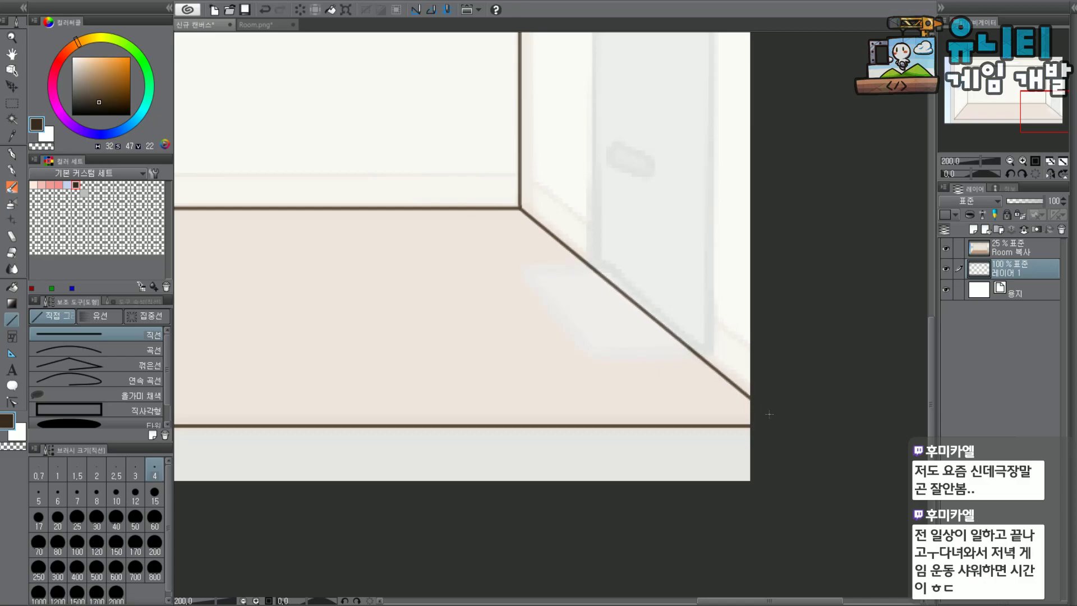
key("ctrl+minus")
key("ctrl+minus")
left_click_drag(1009, 97, 997, 84)
scroll(645, 115, "up", 6)
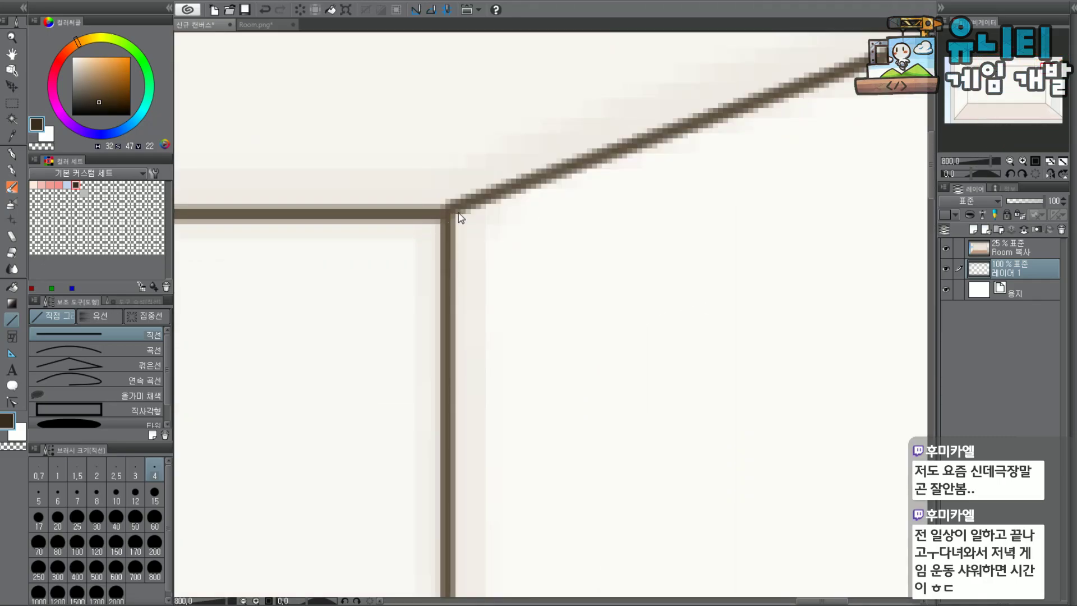
scroll(458, 212, "down", 6)
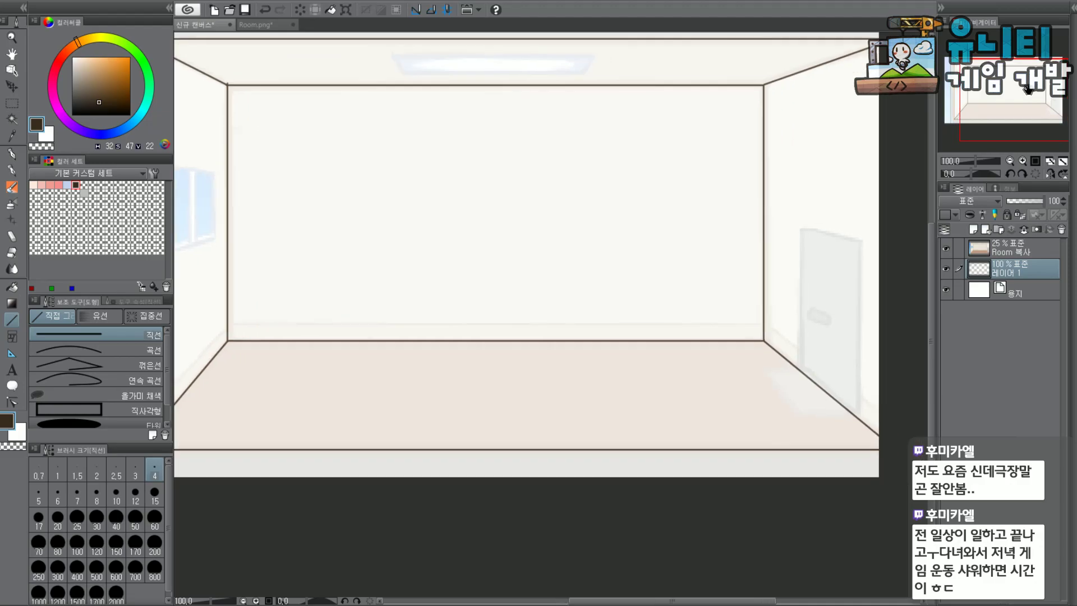
Rename the layer holding the room's structural lines to "Base Line".
double_click(1009, 270)
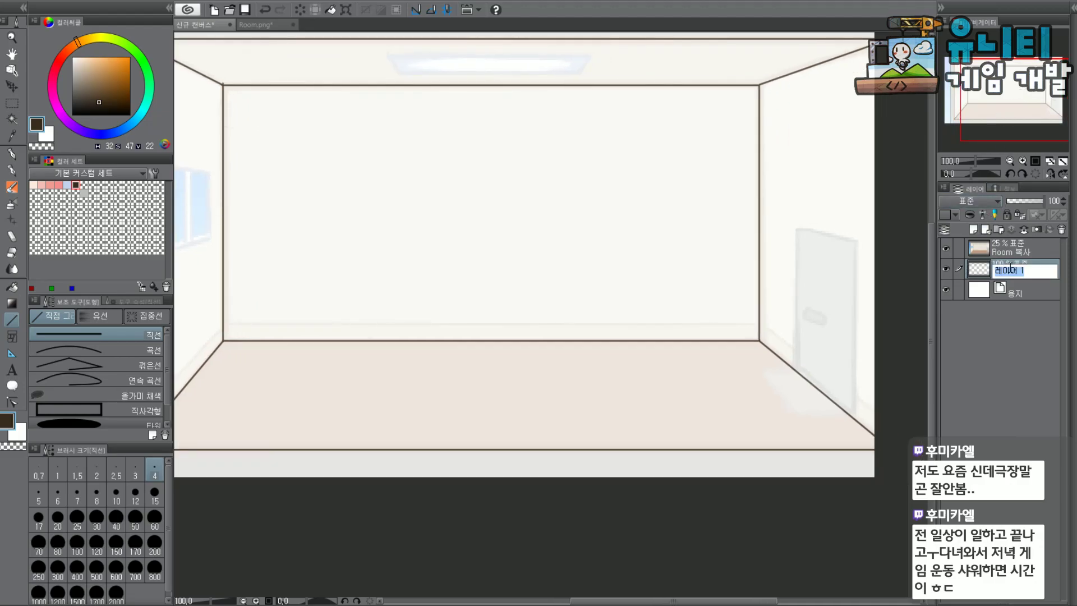
type("ㅂ")
type("Base Line")
key("Return")
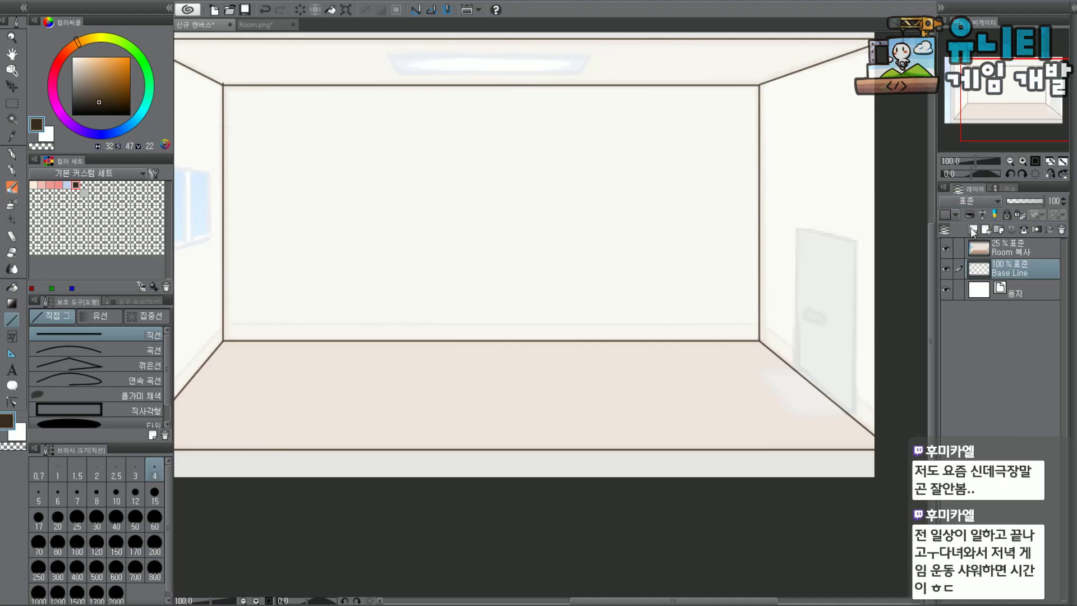
Add a new raster layer above Base Line and name it "SubLine".
left_click(973, 229)
double_click(1012, 270)
type("S")
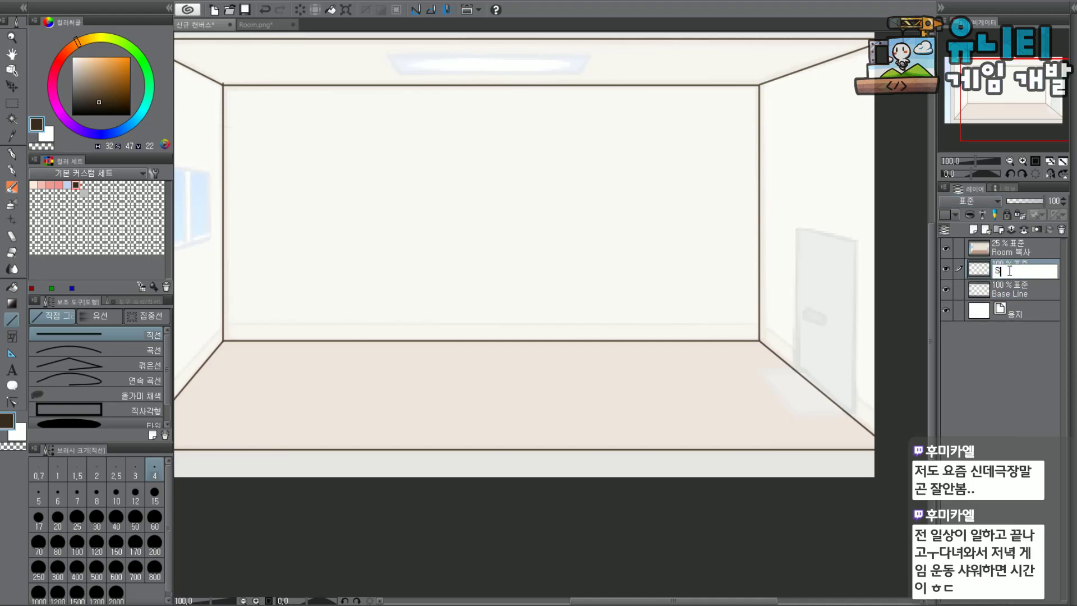
type("ubLine")
key("Return")
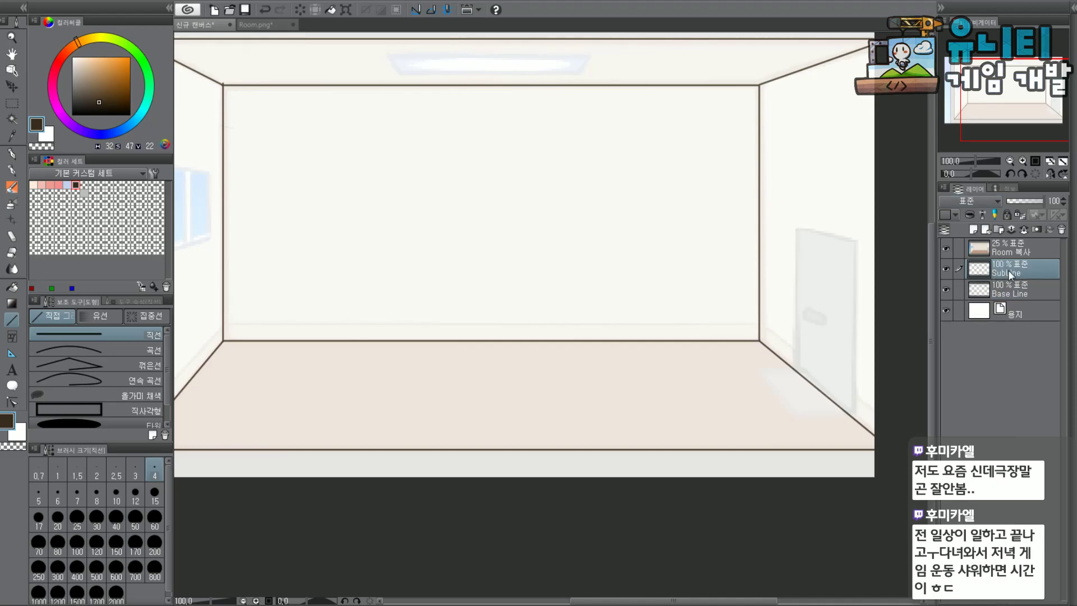
Trace the four-sided outline of the left wall's window on the SubLine layer with straight lines.
left_click_drag(969, 133, 972, 89)
scroll(460, 309, "up", 1)
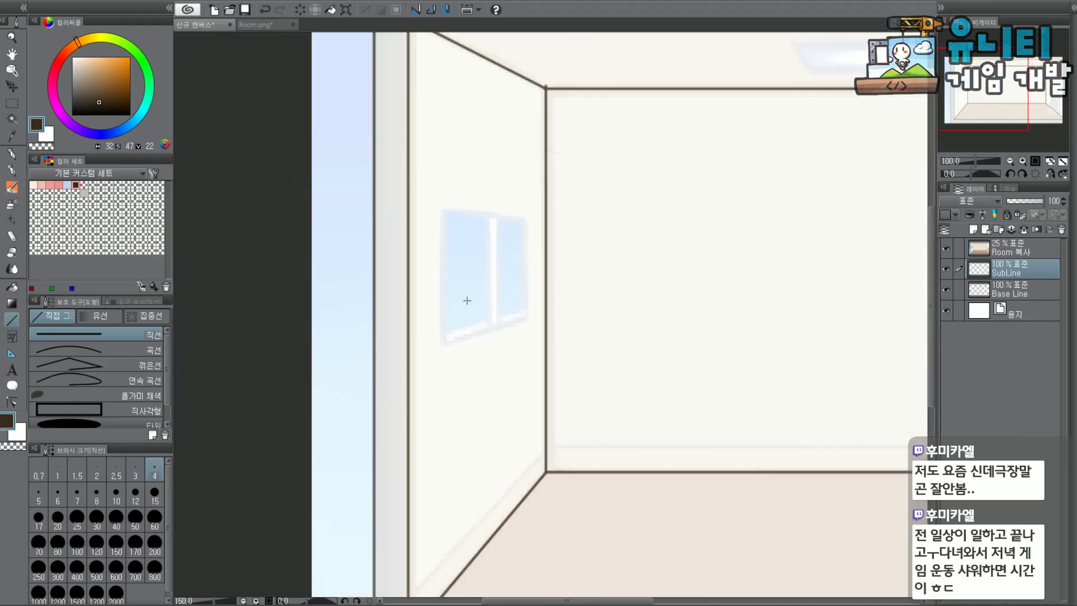
scroll(421, 211, "up", 3)
mouse_move(416, 164)
left_mouse_down()
mouse_move(429, 379)
mouse_move(419, 527)
mouse_move(639, 461)
left_mouse_up()
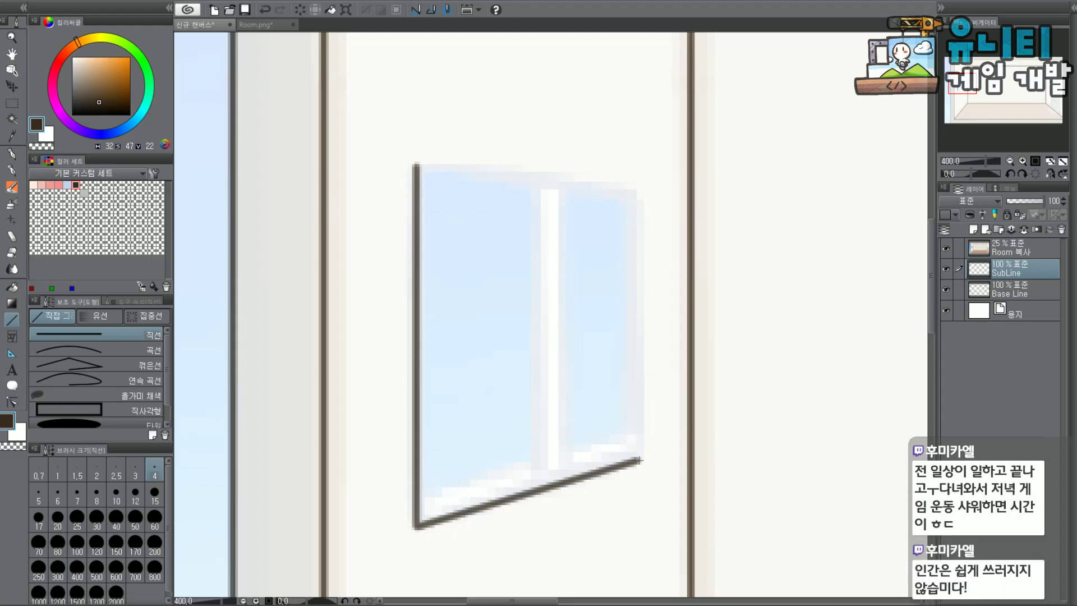
left_click_drag(421, 165, 644, 459)
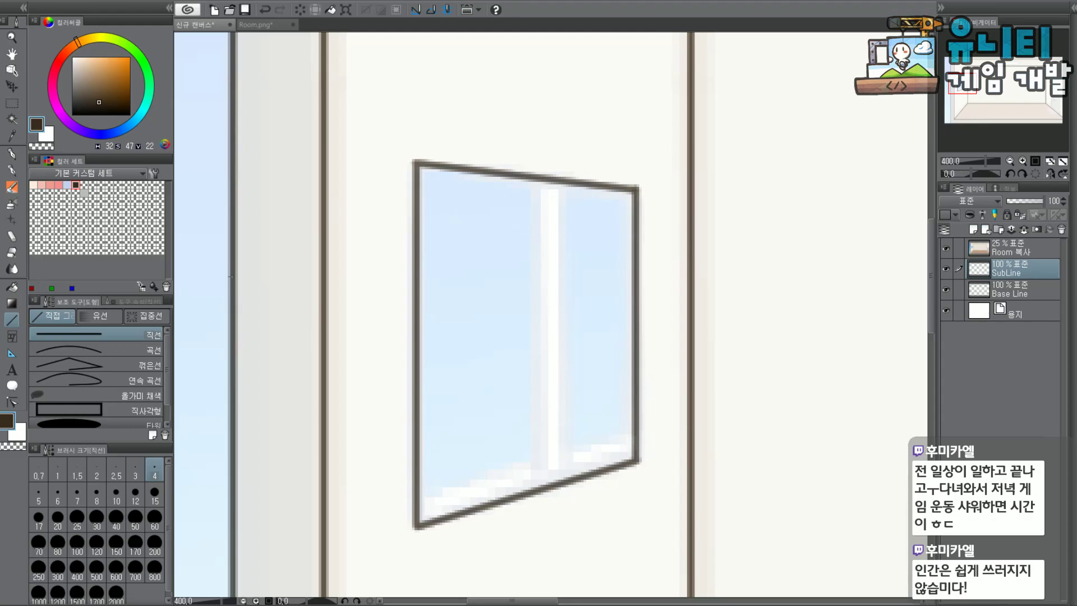
Set the line's brush size to 3 and draw the window sill's upper edge parallel to the window's lower edge.
left_click(135, 470)
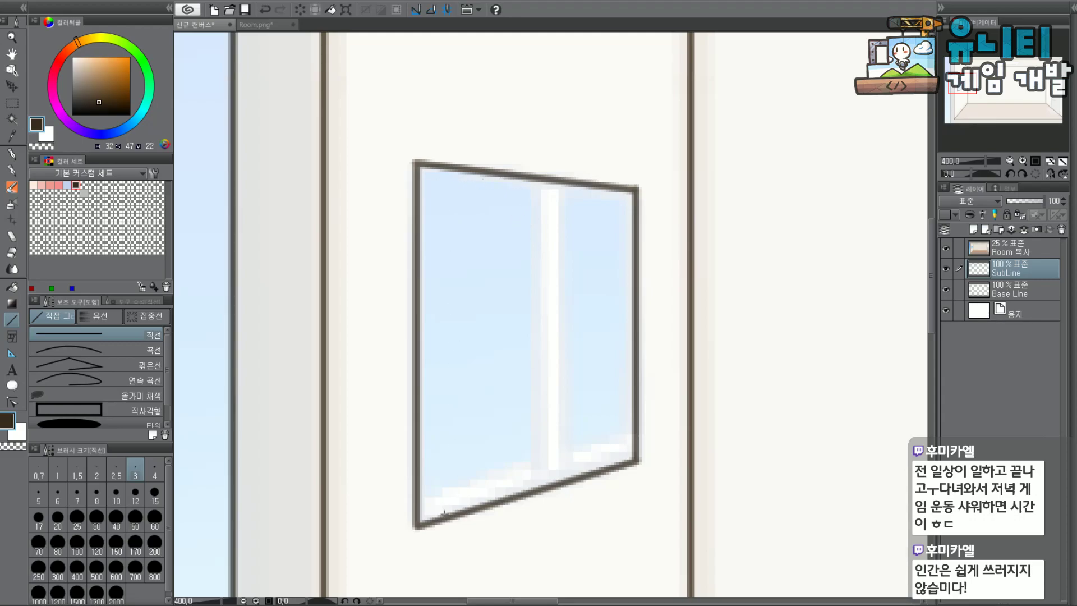
left_click_drag(416, 498, 632, 438)
left_click_drag(633, 439, 634, 441)
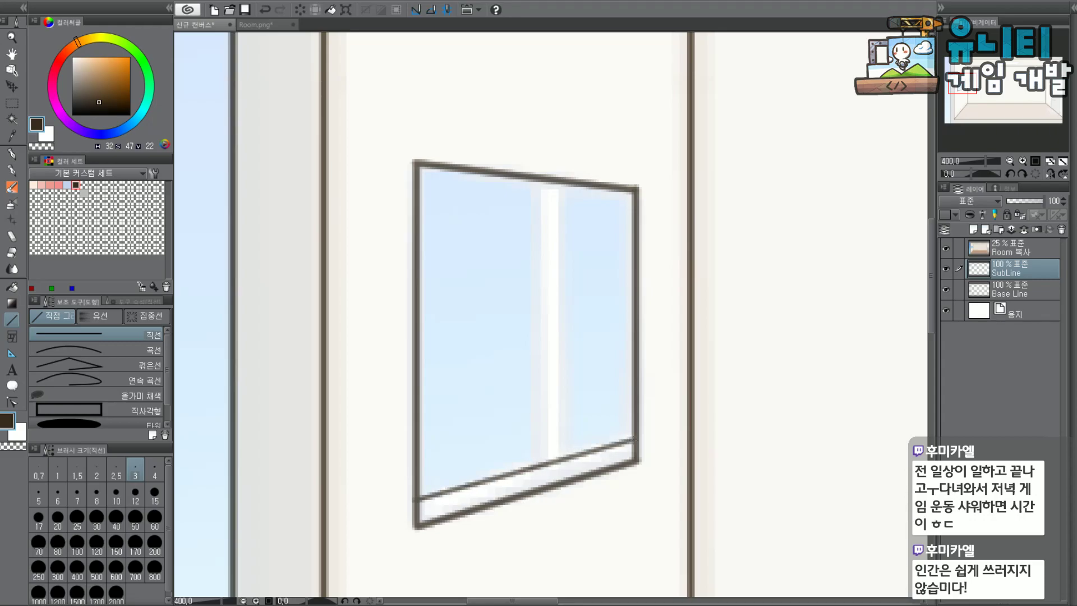
Try drawing the window's vertical divider as two size 3 straight lines, and undo both.
left_click_drag(528, 175, 529, 448)
left_click_drag(557, 181, 554, 447)
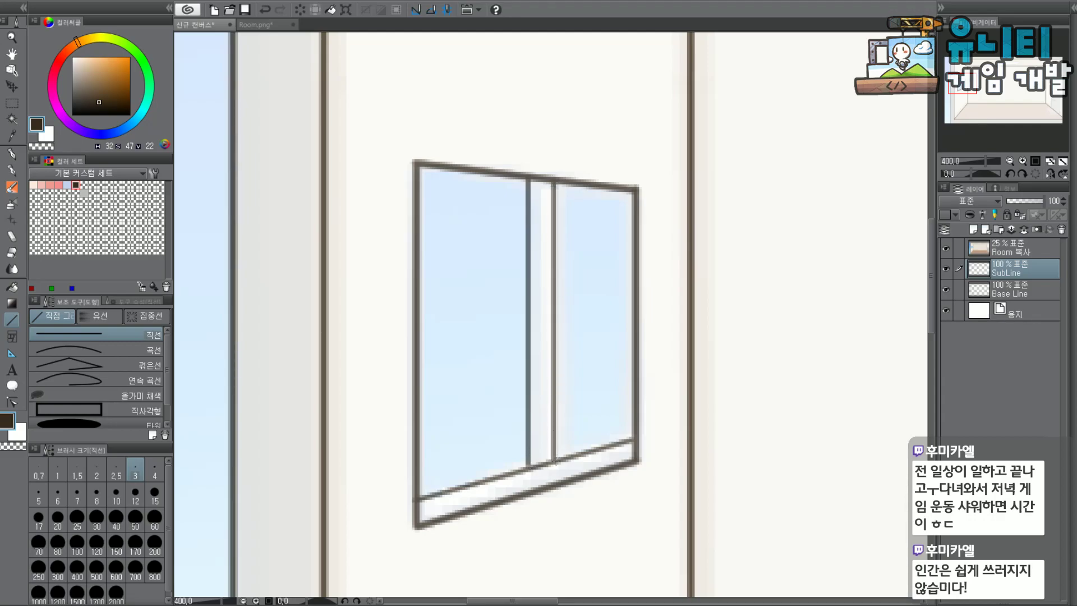
scroll(580, 352, "down", 4)
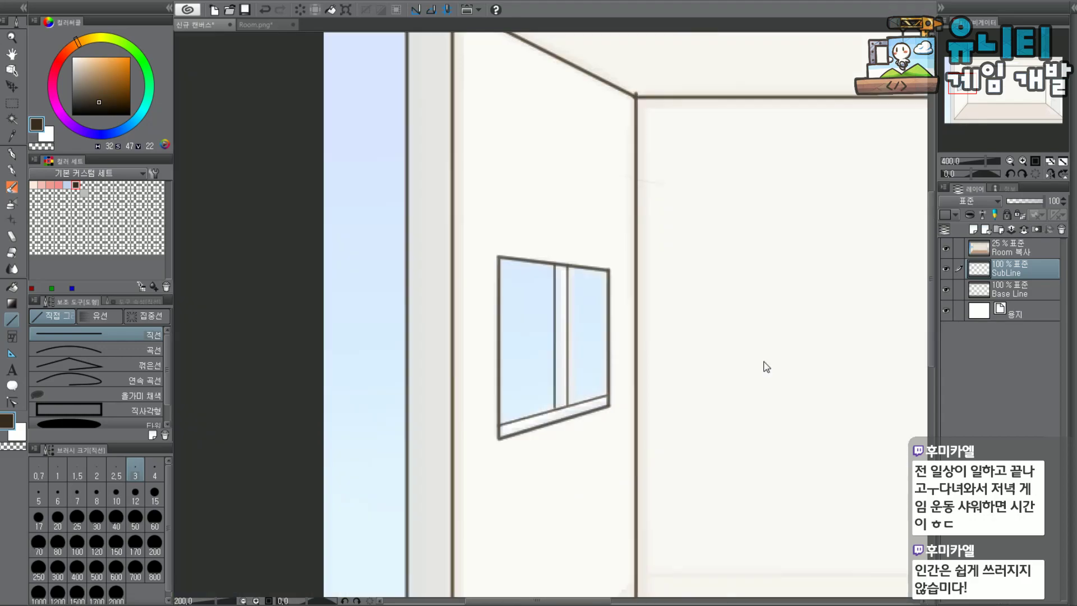
mouse_move(985, 96)
left_mouse_down()
mouse_move(1054, 101)
mouse_move(1001, 107)
mouse_move(1005, 96)
left_mouse_up()
scroll(490, 255, "up", 4)
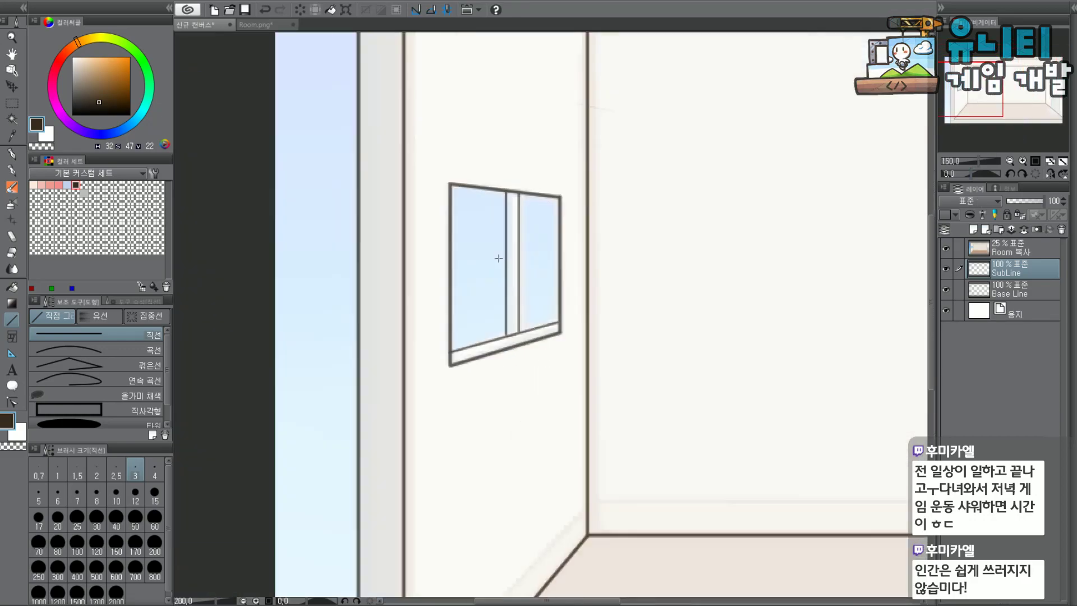
key("ctrl+z")
key("ctrl+z")
Set the brush size to 4 and draw the window's central divider as two vertical lines down to the sill.
left_click(155, 475)
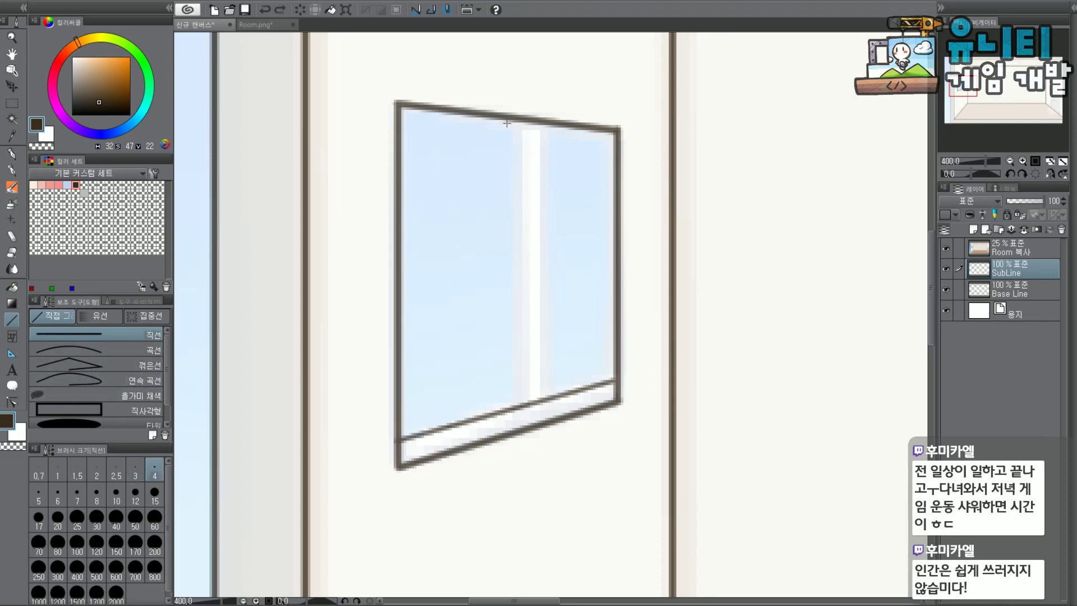
left_click_drag(505, 120, 511, 406)
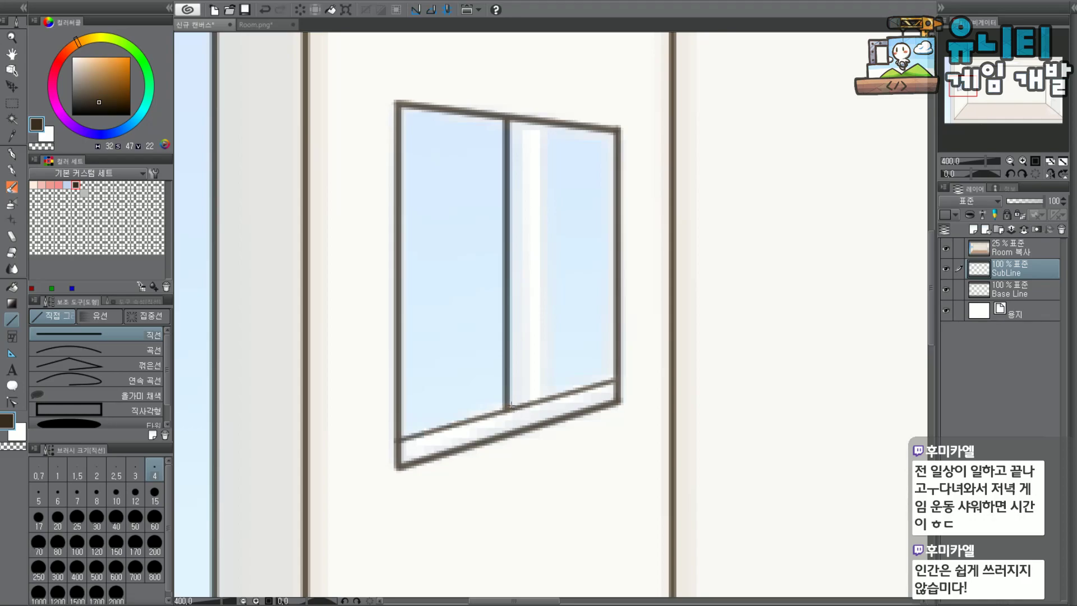
left_click_drag(536, 118, 539, 404)
Try tracing the door's vertical edge nearest the back wall on the right wall, undoing each line.
scroll(960, 90, "down", 3)
left_click_drag(960, 89, 1052, 101)
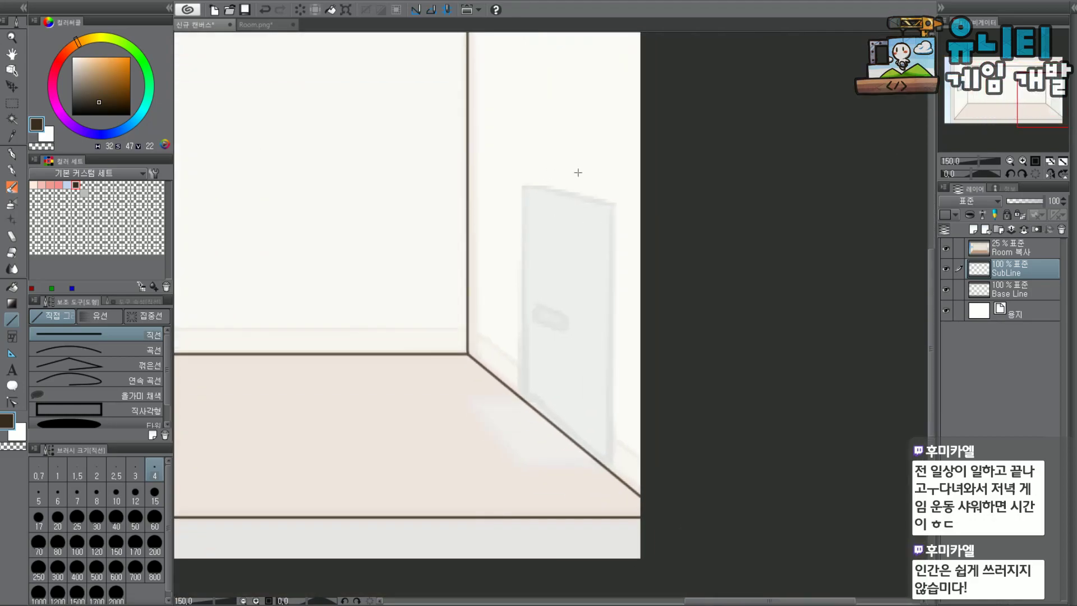
scroll(1034, 101, "up", 3)
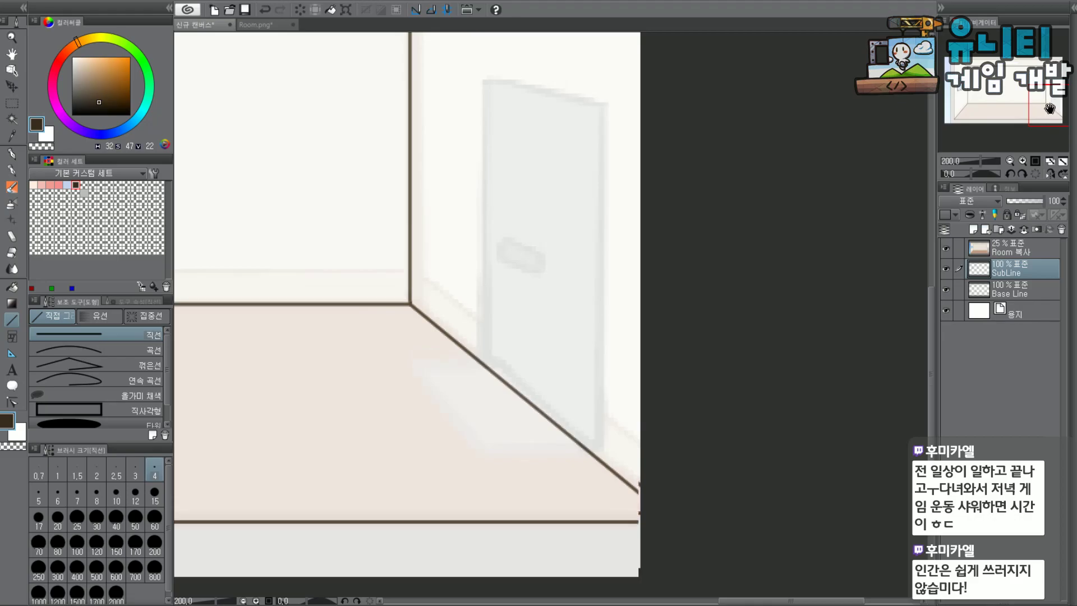
mouse_move(1037, 107)
left_mouse_down()
mouse_move(1039, 70)
mouse_move(1049, 92)
mouse_move(1037, 104)
mouse_move(1036, 91)
left_mouse_up()
key("ctrl+minus")
mouse_move(492, 124)
left_mouse_down()
mouse_move(512, 482)
mouse_move(502, 533)
left_mouse_up()
key("ctrl+z")
left_click_drag(1048, 103, 1044, 127)
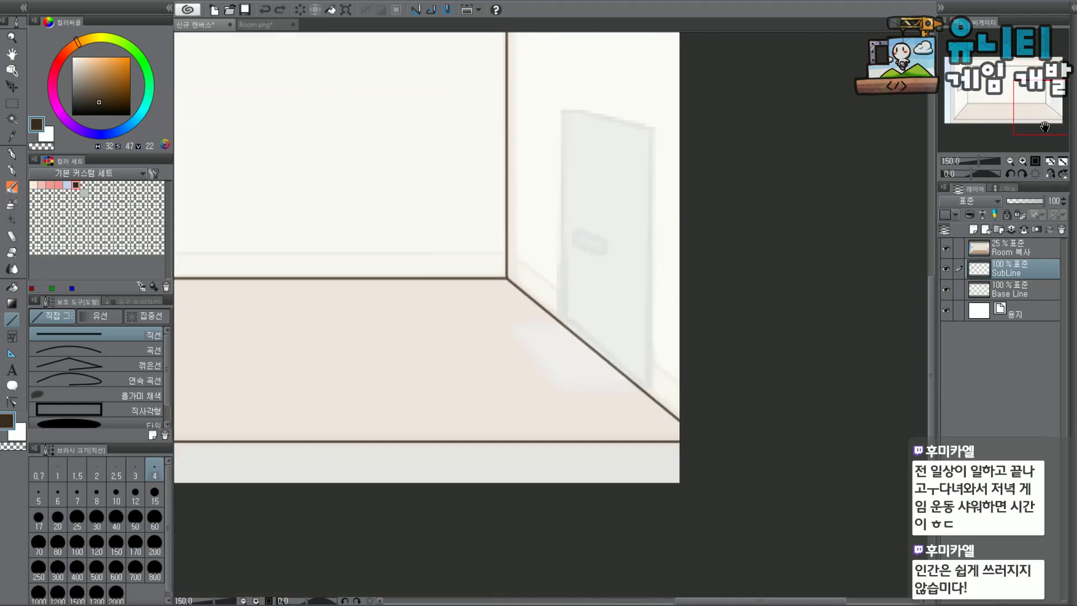
scroll(1014, 103, "up", 1)
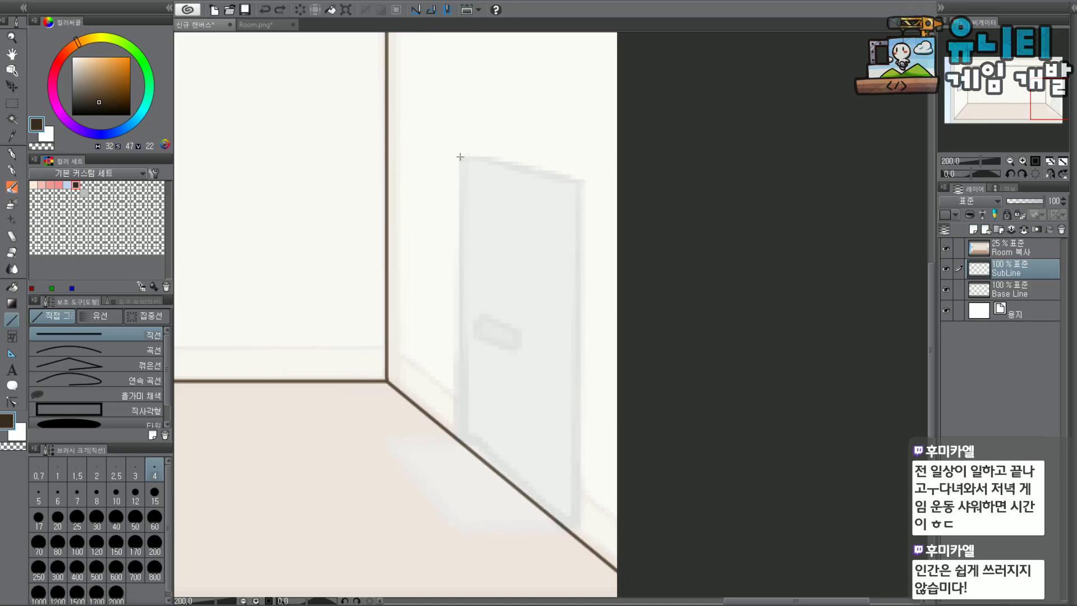
key("ctrl+z")
left_click_drag(463, 135, 461, 425)
key("ctrl+z")
left_click_drag(462, 121, 455, 433)
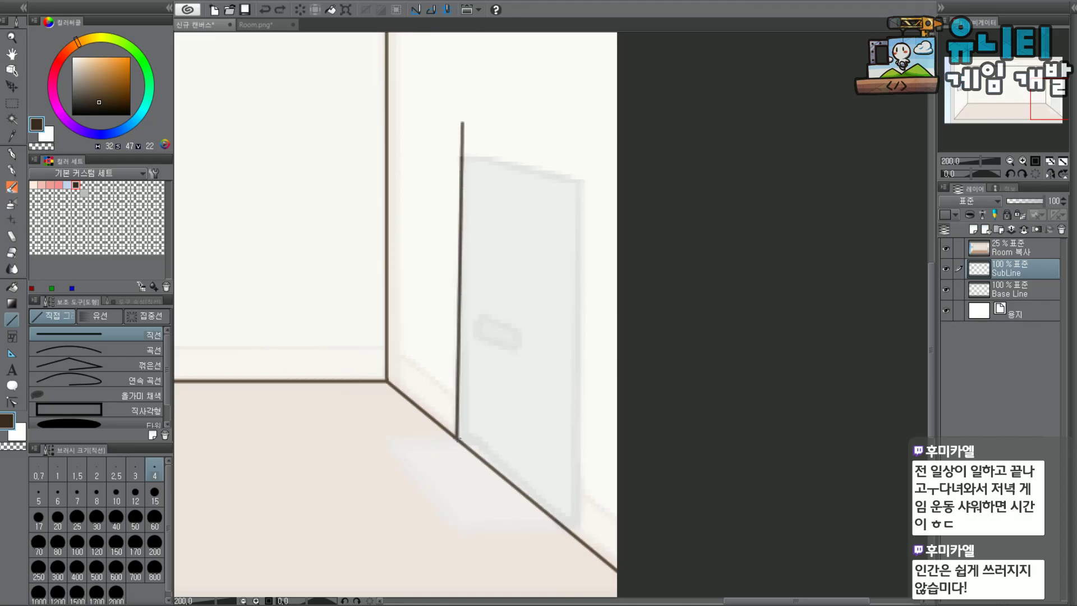
key("ctrl+z")
left_click_drag(463, 128, 457, 446)
key("ctrl+z")
Outline the door with two vertical lines down to the floor edge and a slanted top slightly above the faded door.
left_click_drag(462, 135, 463, 412)
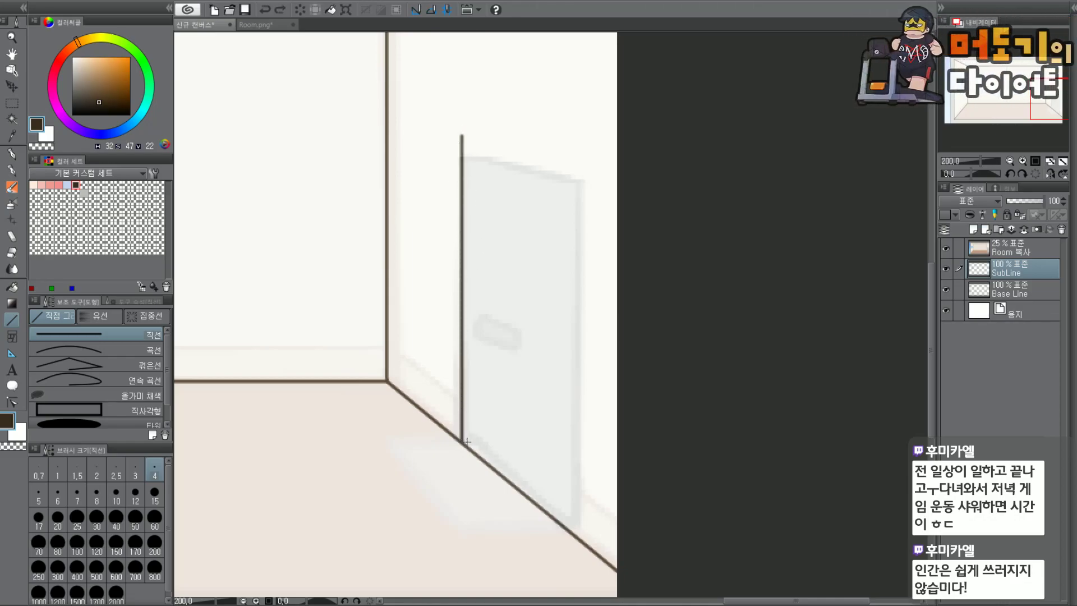
mouse_move(464, 135)
left_mouse_down()
mouse_move(571, 137)
mouse_move(580, 157)
left_mouse_up()
left_click_drag(580, 157, 590, 535)
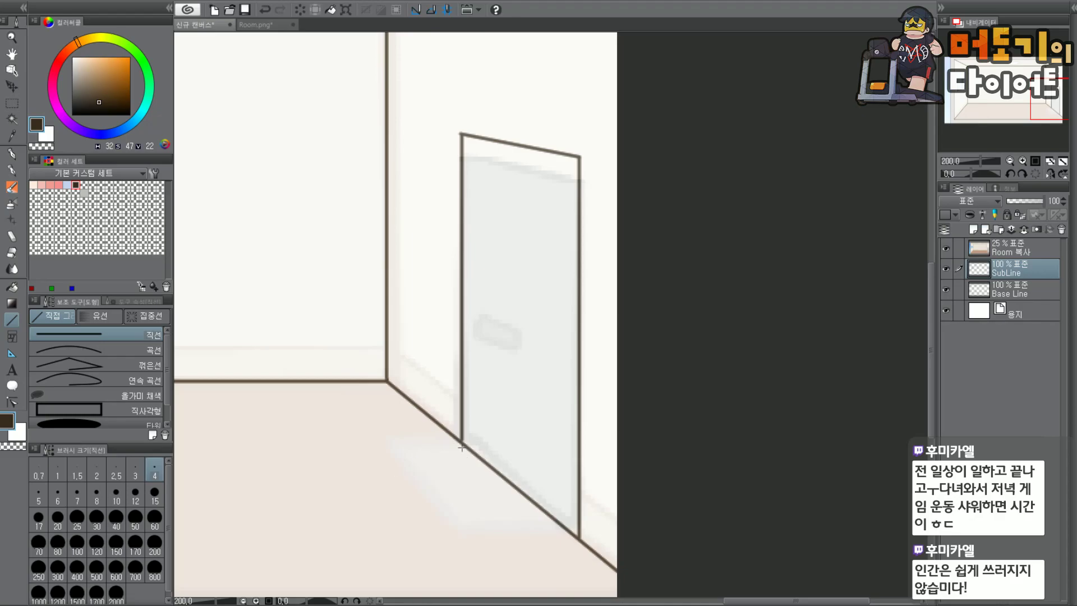
Outline the light floor patch in front of the door with two horizontal lines from the door's lower corners and one slanted line.
key("ctrl+z")
left_click_drag(458, 440, 416, 440)
left_click_drag(385, 440, 462, 529)
left_click_drag(1044, 119, 1043, 127)
key("ctrl+z")
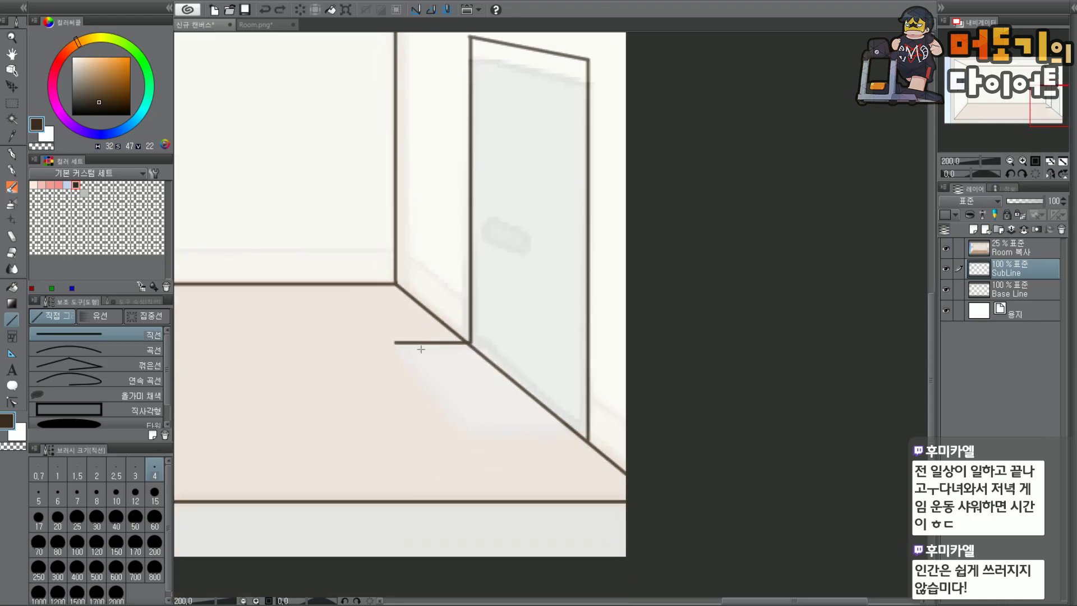
left_click_drag(397, 345, 486, 444)
key("ctrl+z")
left_click_drag(587, 441, 431, 434)
left_click_drag(394, 344, 483, 448)
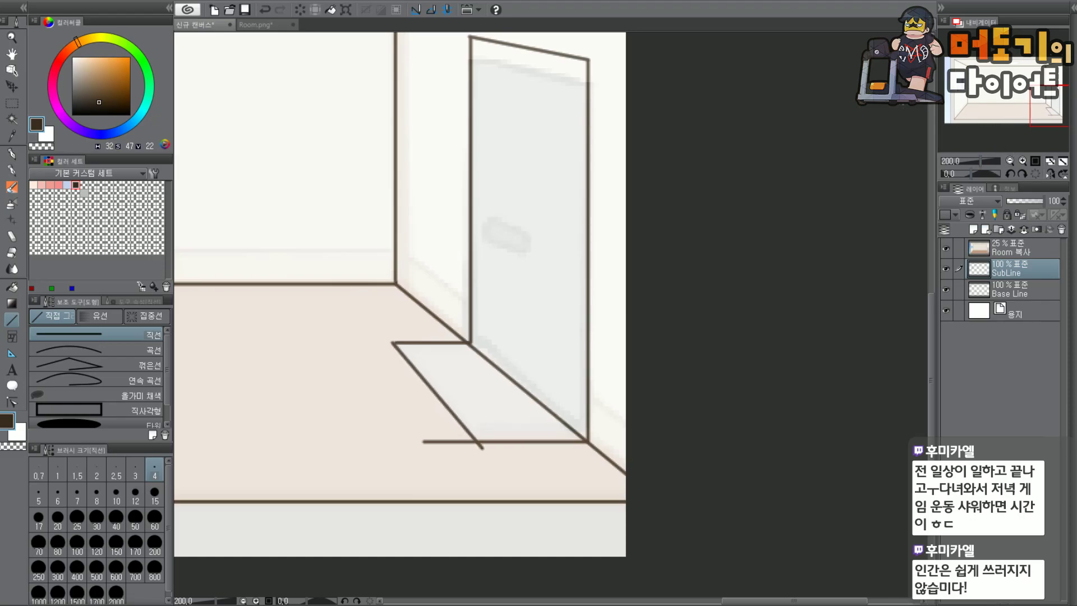
Erase the overshooting line ends at the floor patch's front corner.
scroll(441, 512, "up", 2)
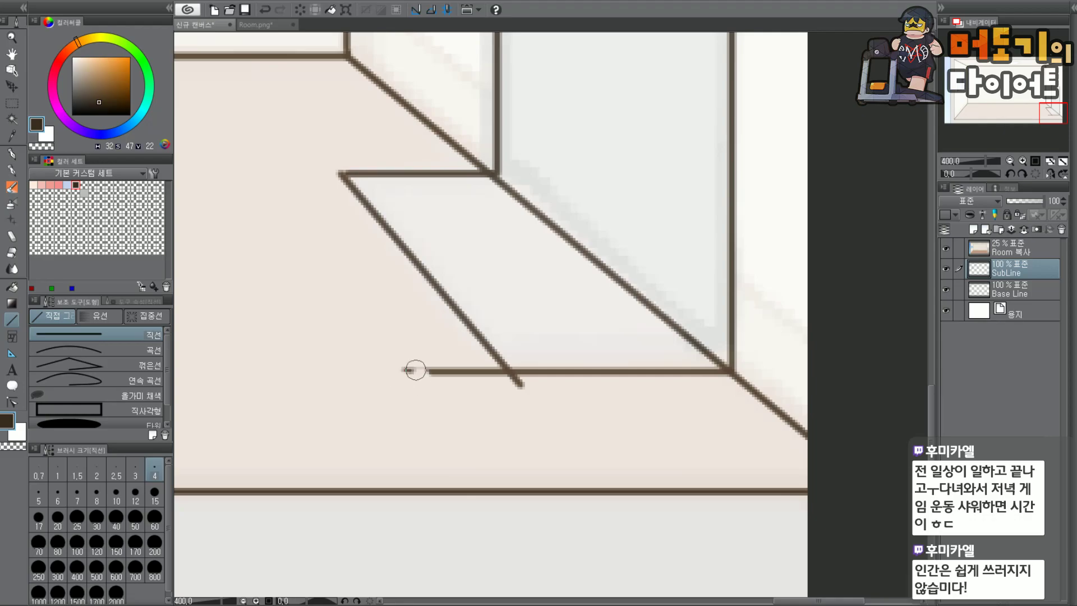
left_click_drag(476, 368, 521, 387)
scroll(486, 388, "down", 2)
scroll(486, 388, "up", 2)
Switch to the G-pen and touch up the corner where the door, floor edge and floor patch meet.
left_click(11, 169)
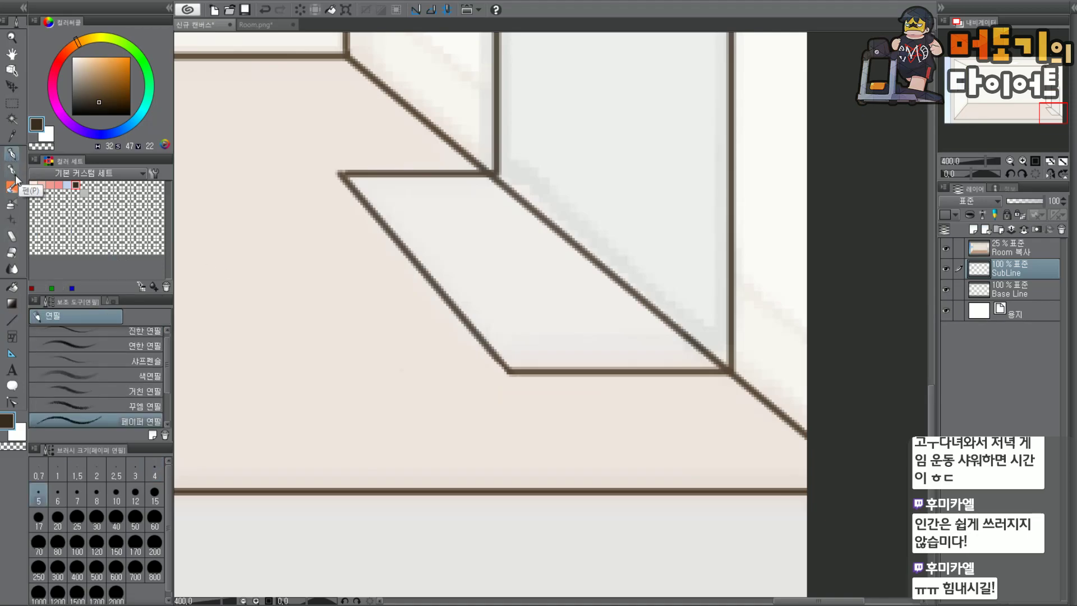
left_click(14, 168)
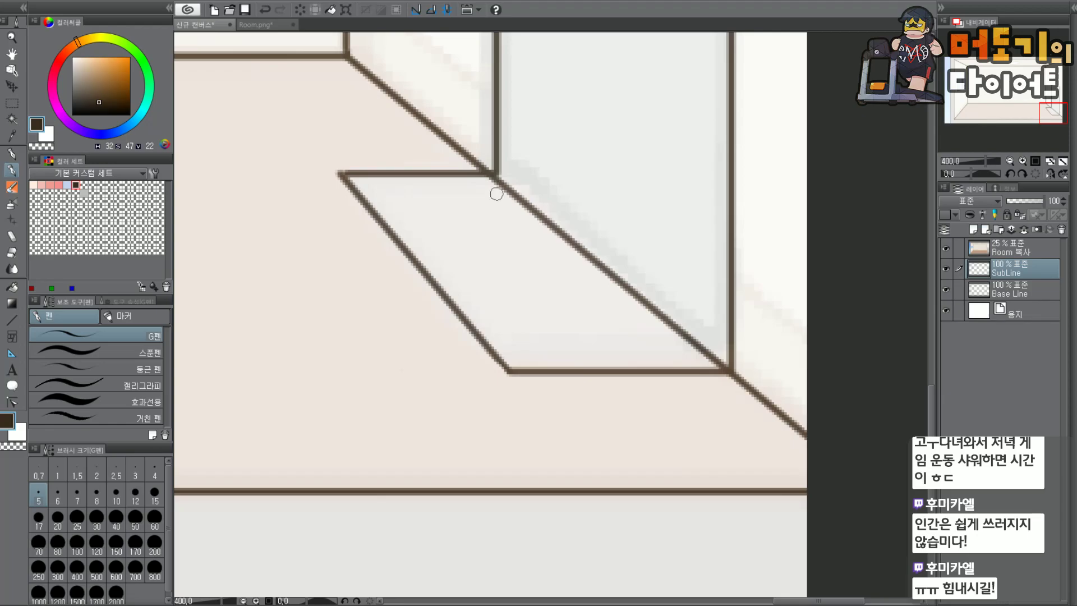
scroll(497, 187, "up", 2)
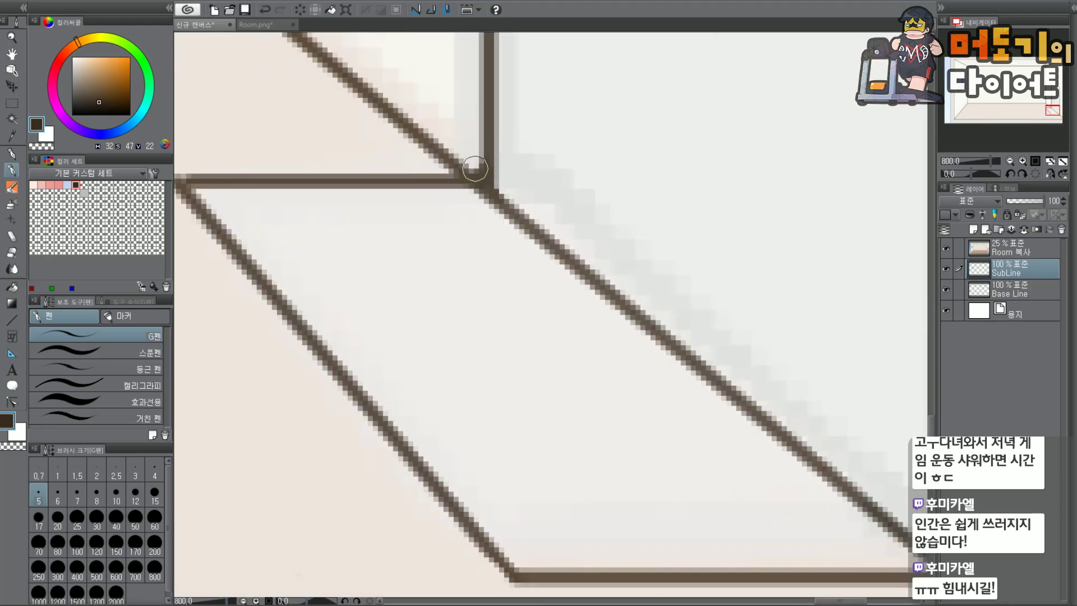
scroll(531, 198, "down", 2)
scroll(531, 199, "down", 2)
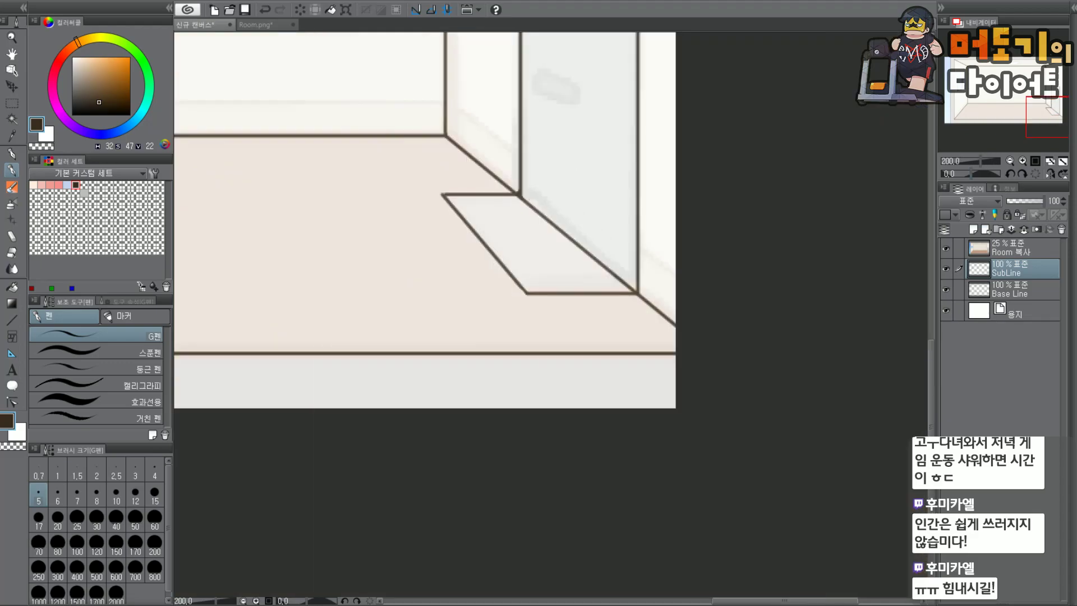
Clean up the protruding line tip at the door's upper corner nearest the back wall.
left_click_drag(1047, 107, 1047, 86)
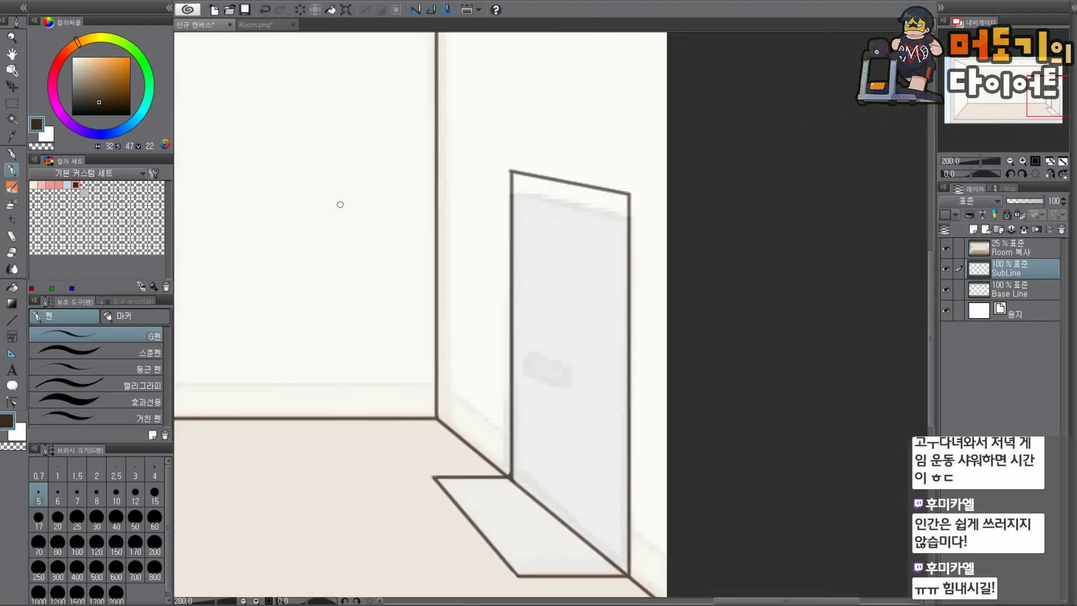
scroll(503, 174, "up", 2)
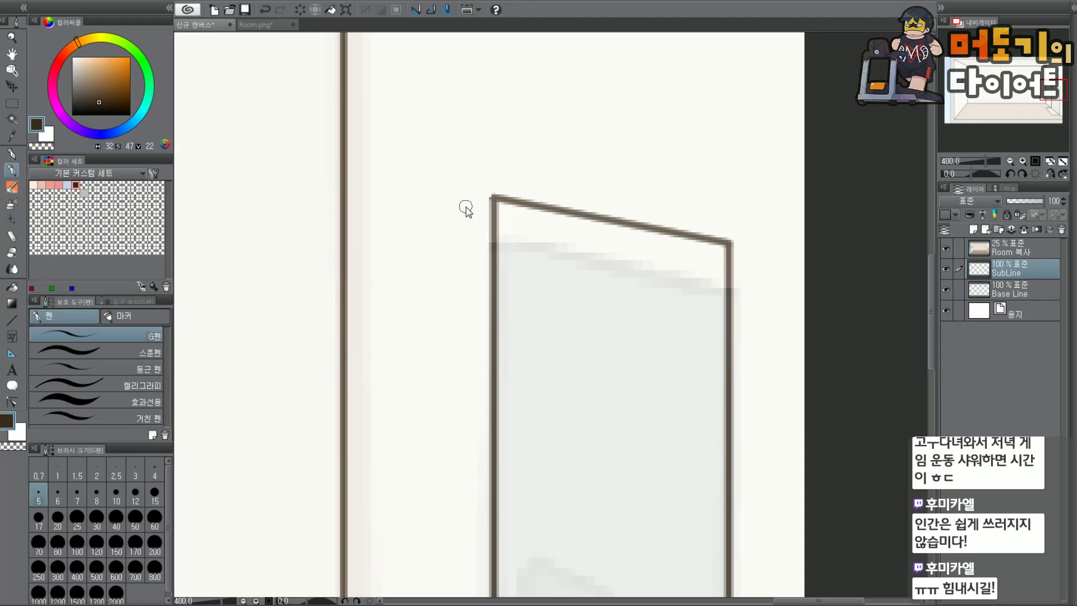
scroll(464, 204, "down", 2)
scroll(434, 210, "up", 4)
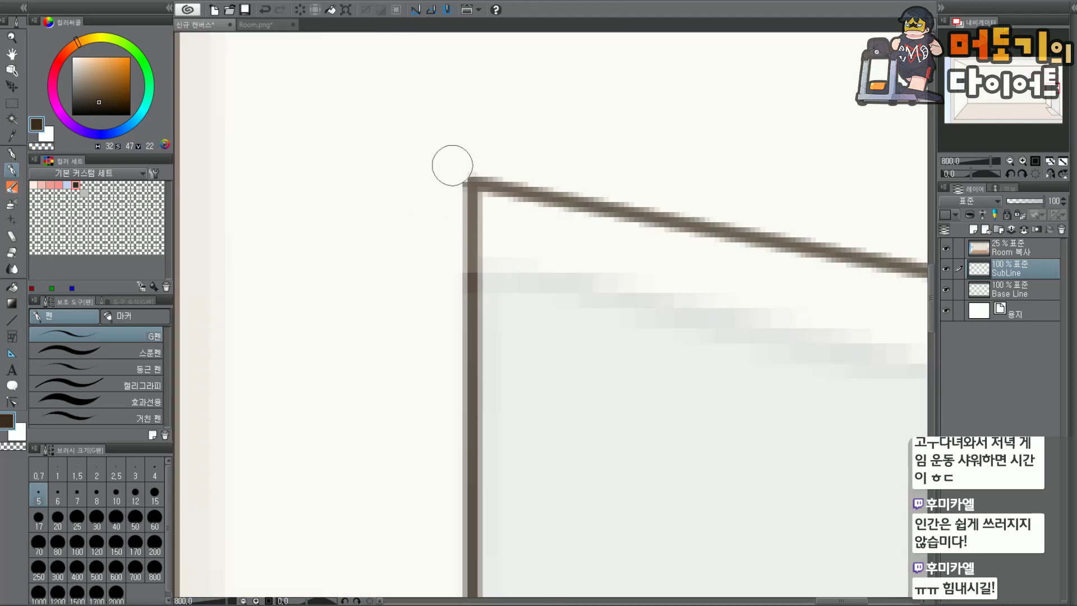
scroll(448, 176, "down", 2)
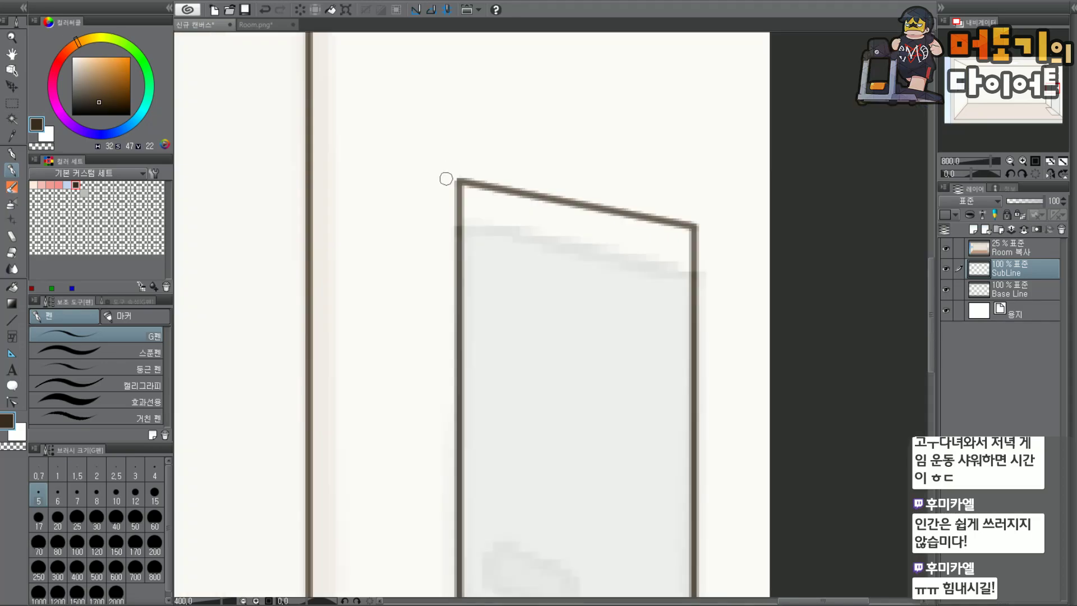
Set the G-pen's brush size to 4 and bring the door handle into close view.
left_click_drag(1042, 81, 1050, 105)
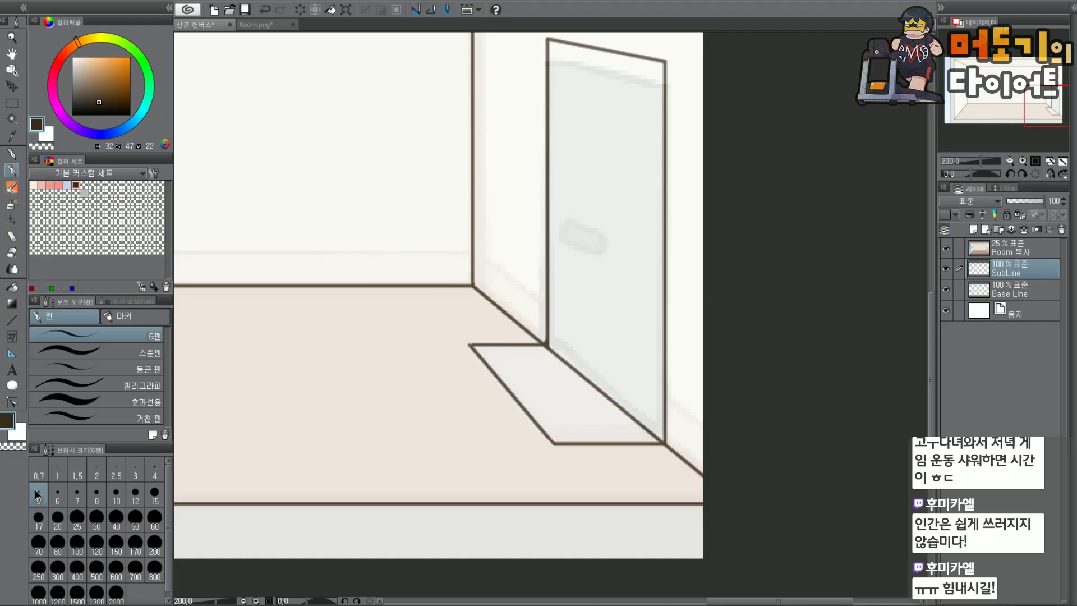
left_click(155, 471)
scroll(624, 245, "up", 1)
Try outlining the door handle freehand starting from its short side near the back wall, and undo the strokes.
left_click_drag(539, 189, 537, 240)
key("ctrl+z")
left_click_drag(540, 187, 539, 239)
key("ctrl+z")
left_click_drag(545, 192, 537, 233)
key("ctrl+z")
mouse_move(539, 188)
left_mouse_down()
mouse_move(537, 235)
mouse_move(528, 204)
mouse_move(525, 232)
mouse_move(548, 247)
mouse_move(532, 244)
mouse_move(526, 230)
mouse_move(604, 256)
left_mouse_up()
key("ctrl+z")
key("ctrl+z")
key("ctrl+z")
key("ctrl+z")
key("ctrl+z")
key("ctrl+z")
Try drawing the door handle's slanted upper edge freehand several times, undoing each stroke.
left_click_drag(543, 202, 625, 224)
key("ctrl+z")
left_click_drag(535, 195, 622, 221)
key("ctrl+z")
left_click_drag(535, 195, 617, 222)
key("ctrl+z")
left_click_drag(539, 194, 621, 224)
key("ctrl+z")
Draw the door handle freehand as a closed, slanted rectangle with rounded corners over the faded handle.
mouse_move(548, 197)
left_mouse_down()
mouse_move(615, 215)
mouse_move(615, 260)
left_mouse_up()
left_click_drag(613, 224, 617, 265)
key("ctrl+z")
left_click_drag(613, 219, 614, 258)
key("ctrl+z")
scroll(645, 188, "down", 3)
scroll(645, 188, "down", 1)
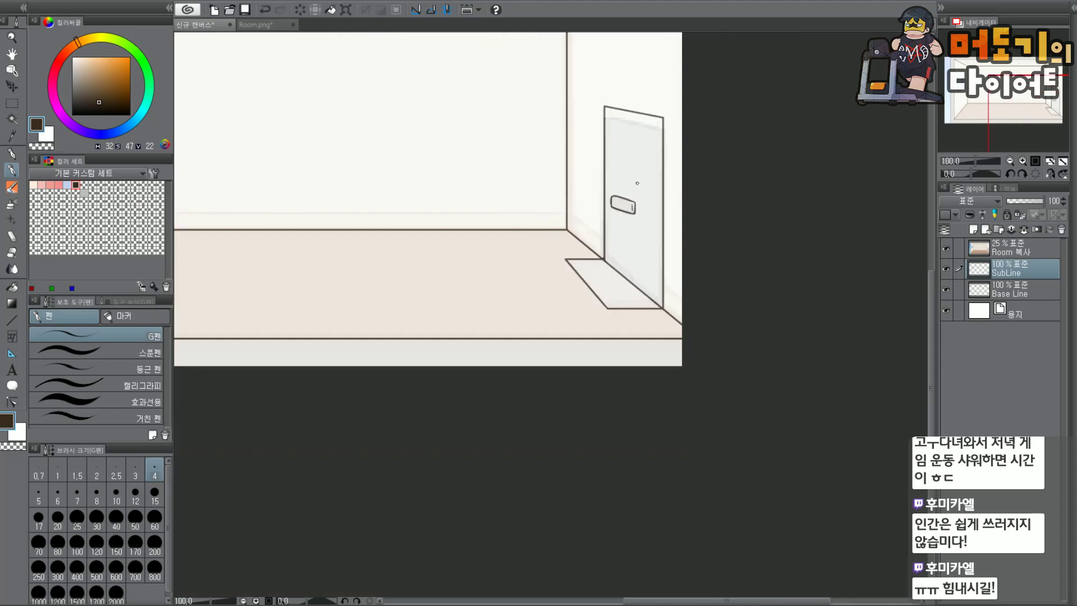
scroll(643, 188, "up", 4)
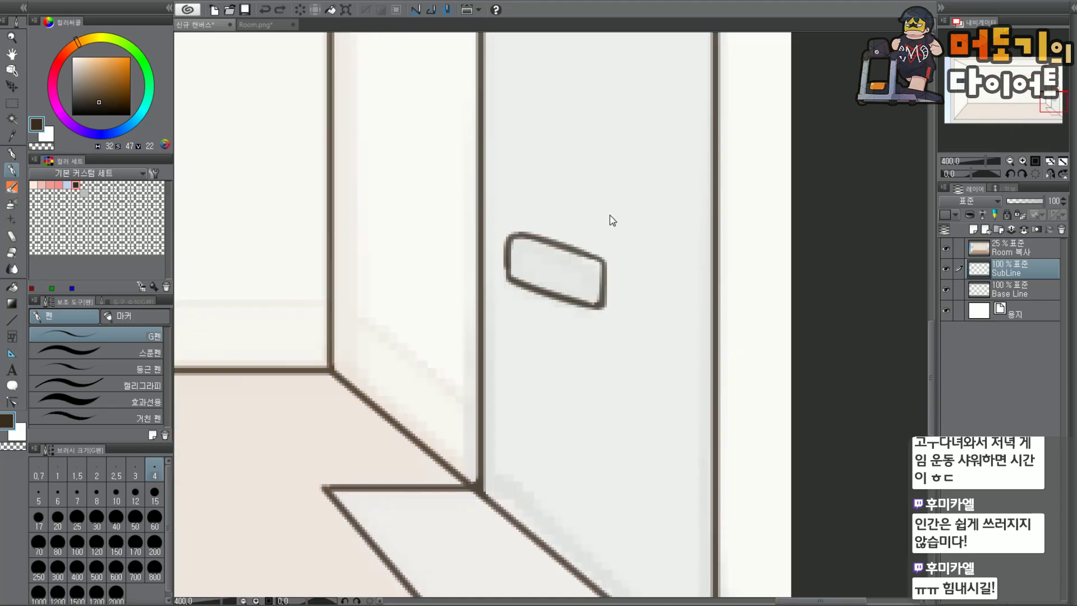
Undo all the strokes of the slanted, rounded rectangular door handle.
key("ctrl+z")
key("ctrl+z")
key("ctrl+z")
key("ctrl+z")
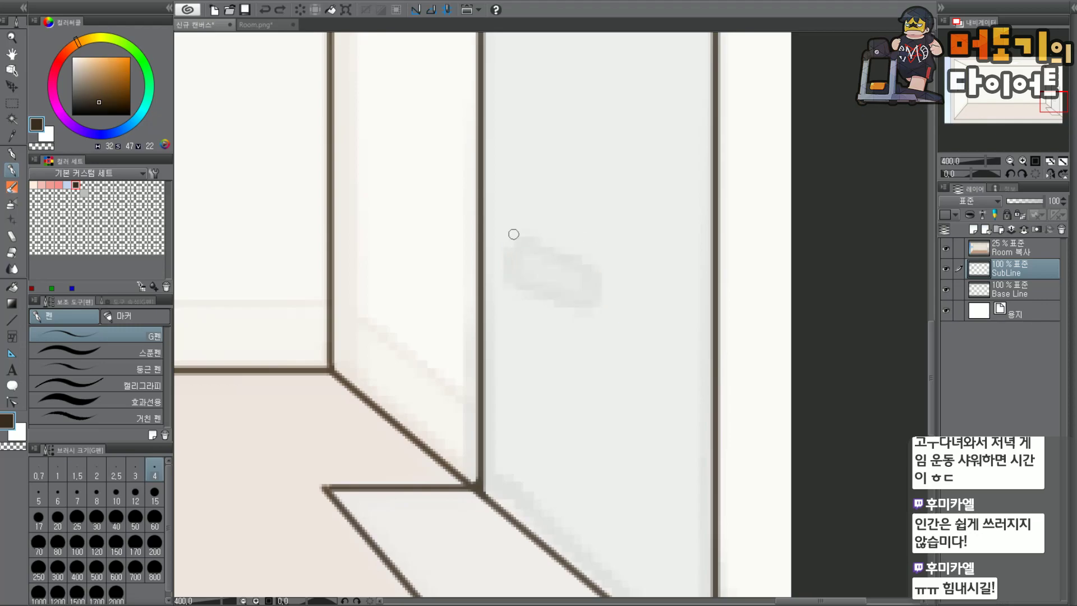
Redraw the door handle's short side with a hooked upper end and its curved lower edge, undoing and repeating unsatisfactory strokes.
mouse_move(524, 223)
left_mouse_down()
mouse_move(508, 262)
mouse_move(506, 234)
mouse_move(512, 280)
mouse_move(589, 322)
left_mouse_up()
key("ctrl+z")
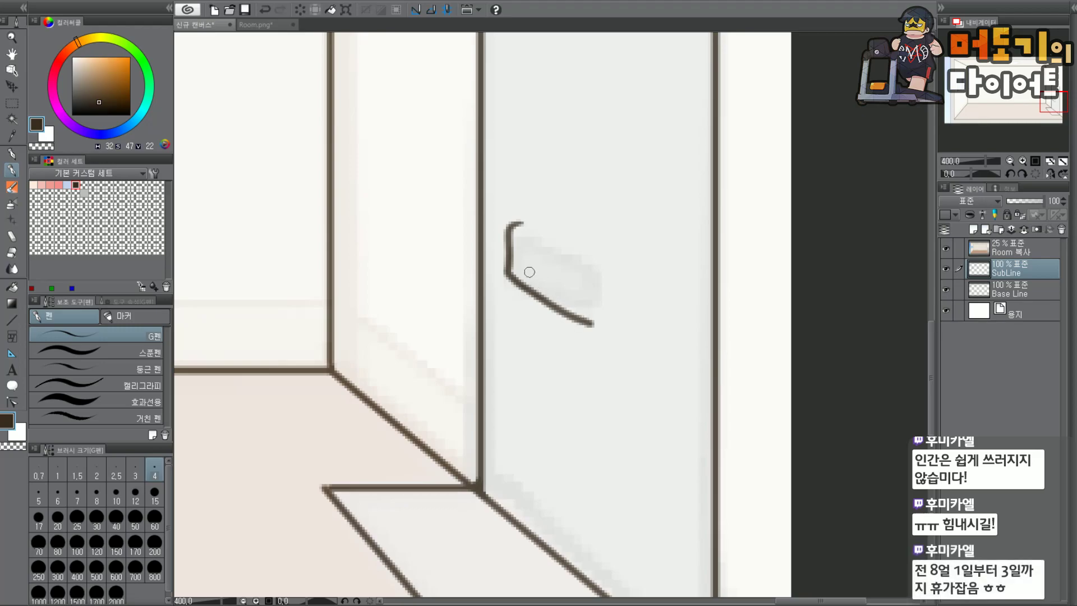
key("ctrl+z")
mouse_move(519, 220)
left_mouse_down()
mouse_move(507, 266)
mouse_move(608, 319)
left_mouse_up()
key("ctrl+z")
left_click_drag(507, 268, 608, 307)
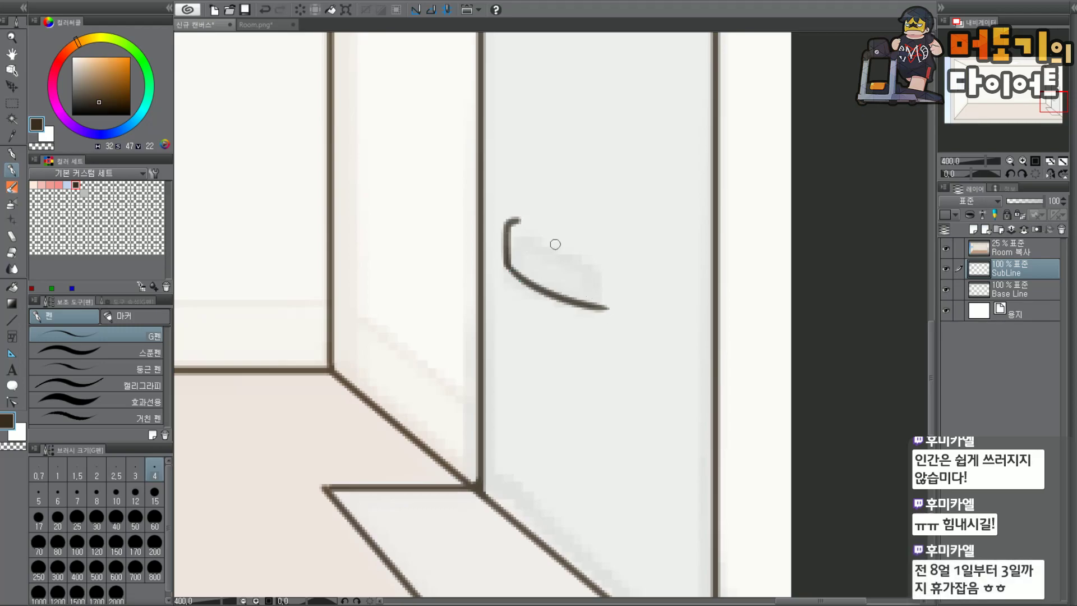
Draw the handle's notched, curved upper edge and its far short side to close the outline.
left_click_drag(517, 219, 616, 268)
key("ctrl+z")
left_click_drag(530, 227, 597, 256)
key("ctrl+z")
mouse_move(532, 230)
left_mouse_down()
mouse_move(607, 263)
mouse_move(608, 308)
mouse_move(583, 307)
left_mouse_up()
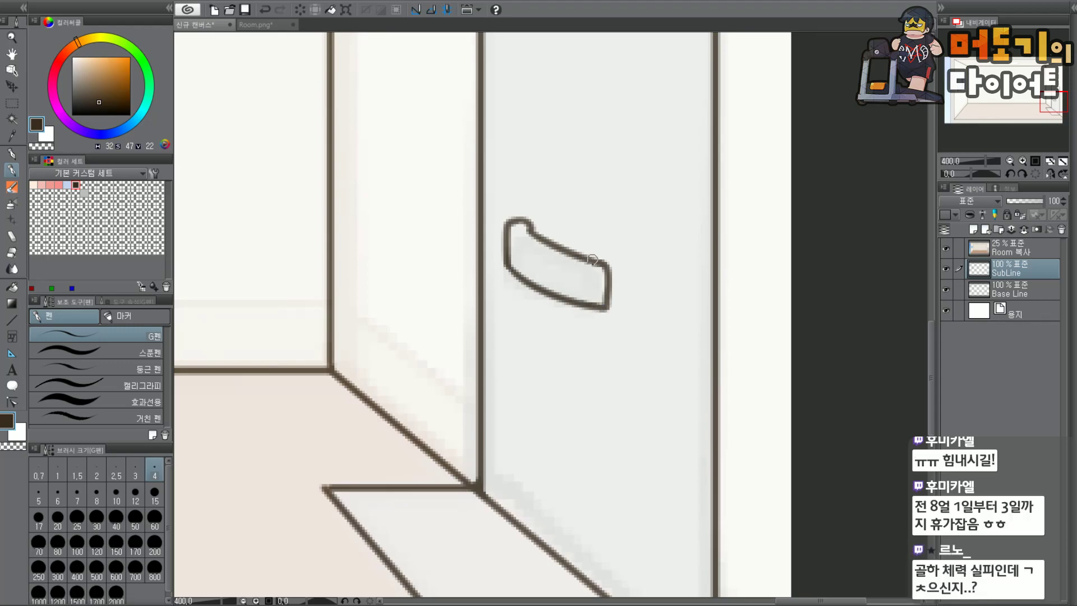
Add a short vertical line inside the handle near its far end, starting from the upper edge, redoing it until it fits.
left_click_drag(592, 272, 595, 293)
key("ctrl+z")
scroll(597, 241, "down", 3)
scroll(597, 241, "down", 1)
scroll(596, 259, "up", 6)
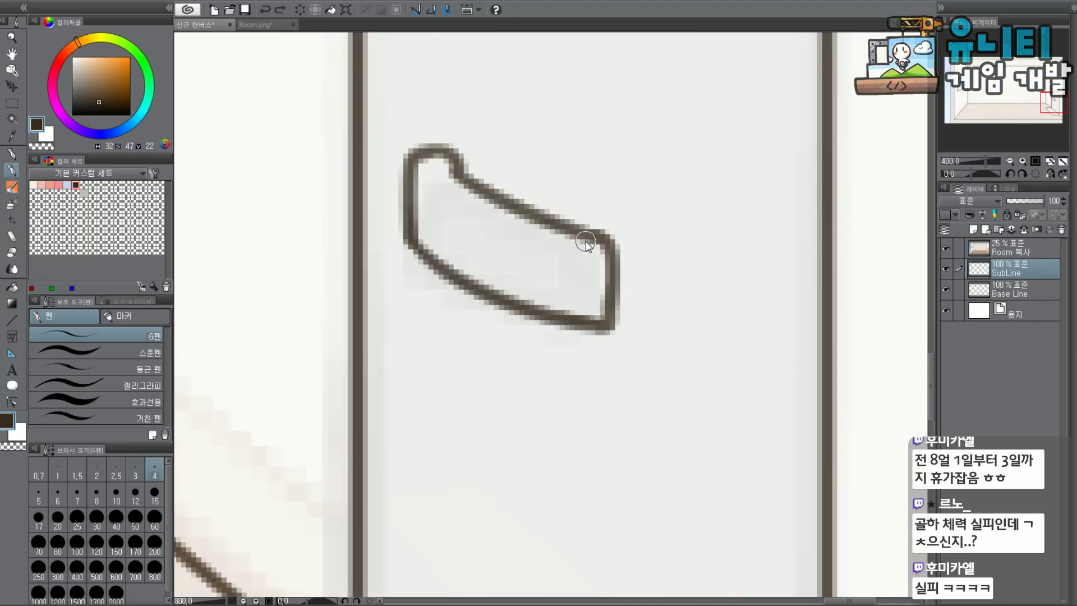
left_click_drag(581, 232, 581, 269)
key("ctrl+z")
left_click_drag(576, 232, 577, 293)
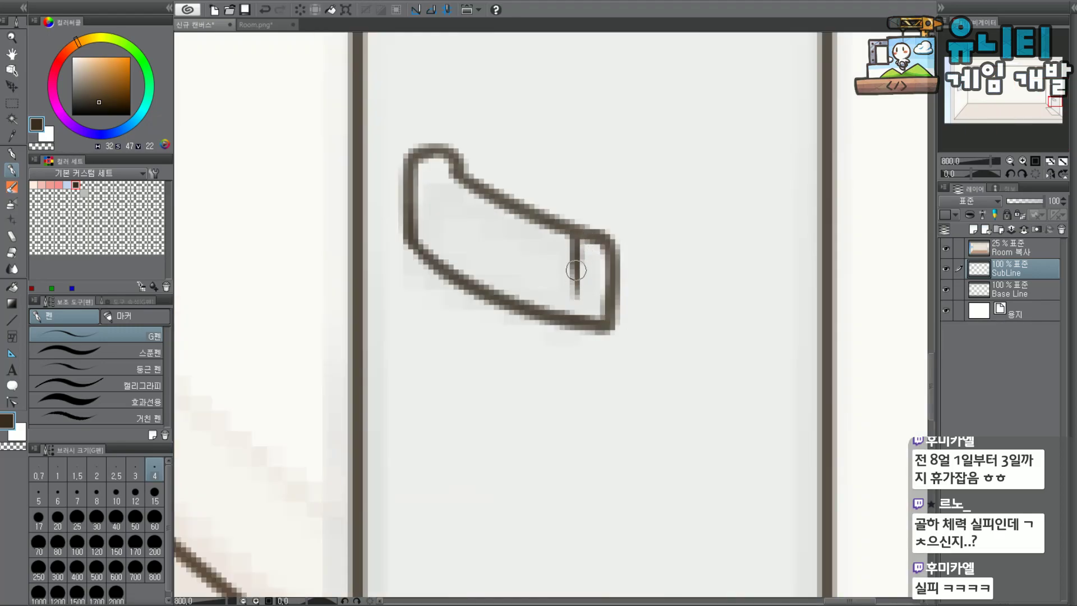
key("ctrl+z")
left_click_drag(578, 231, 576, 297)
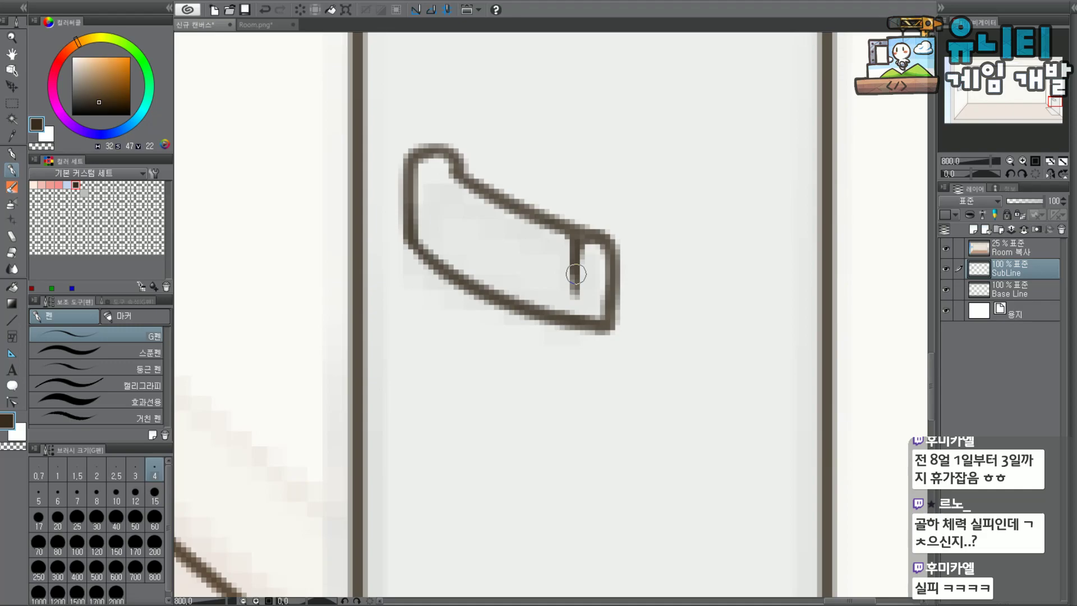
left_click_drag(575, 233, 574, 271)
On the Base Line layer, erase the line end protruding at the room's upper front corner on the window wall.
scroll(650, 163, "down", 1)
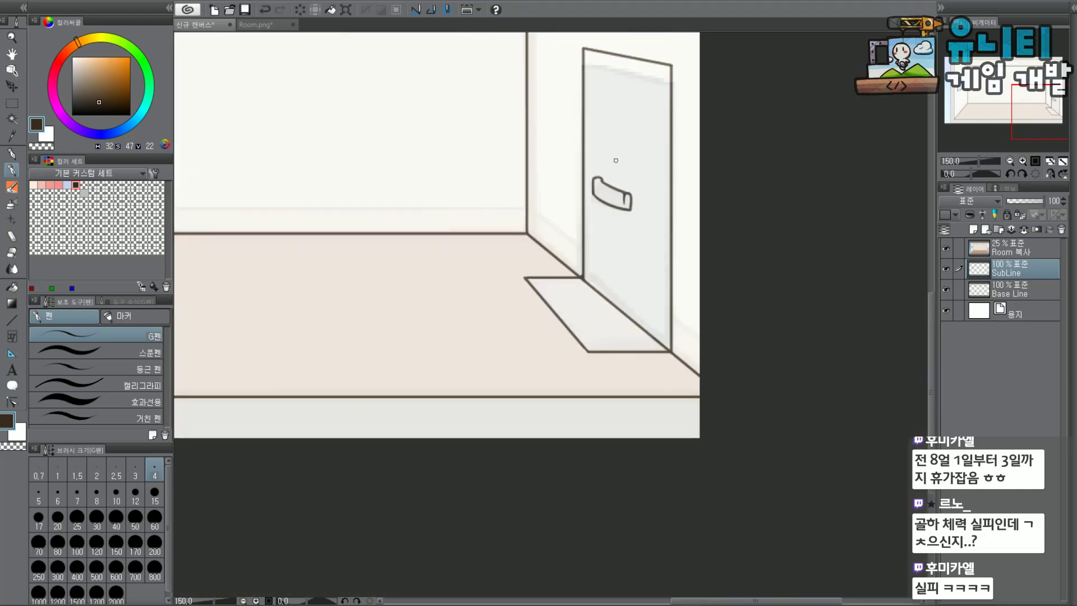
left_click_drag(1007, 115, 1041, 85)
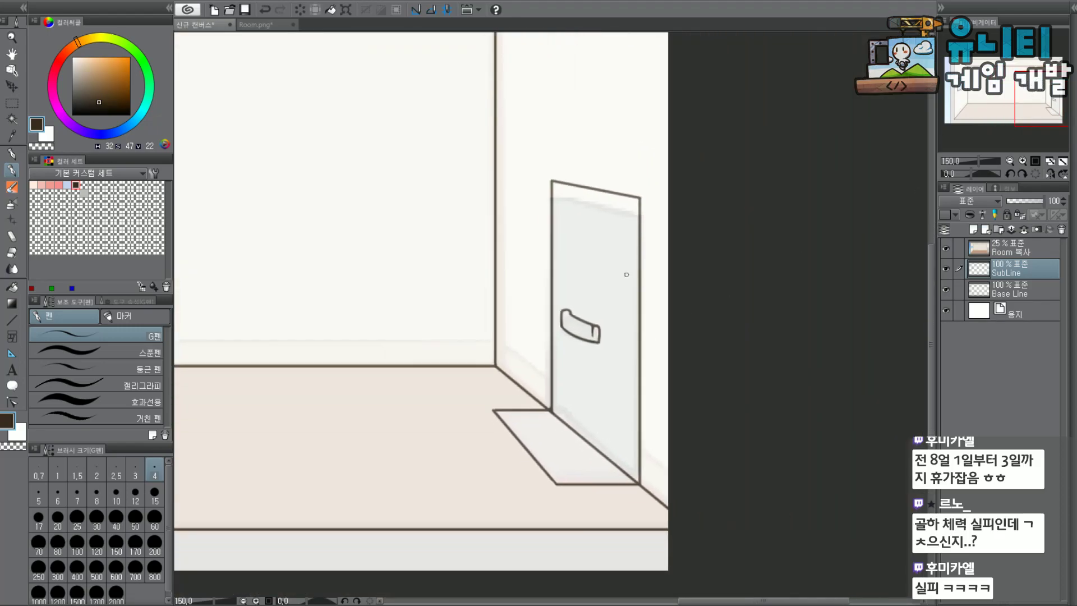
scroll(627, 274, "up", 3)
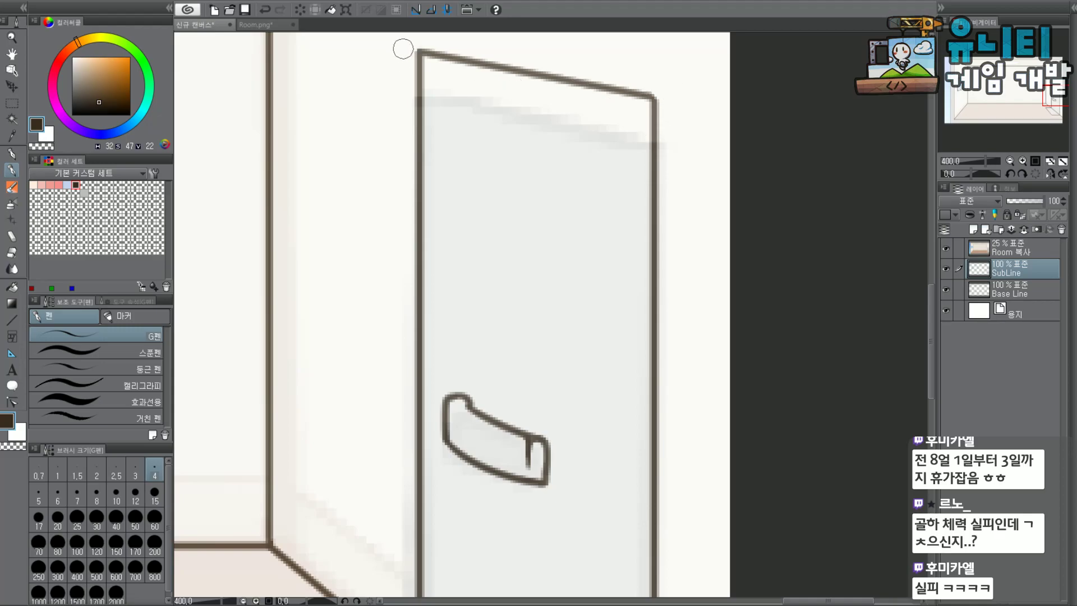
scroll(403, 55, "down", 3)
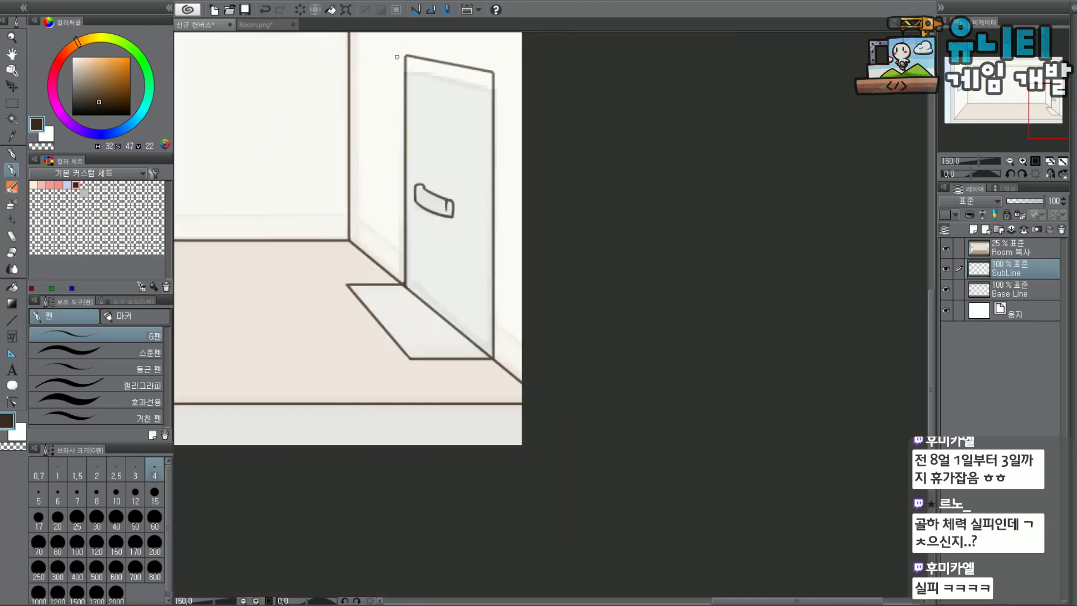
scroll(1037, 101, "down", 1)
left_click_drag(1060, 110, 960, 71)
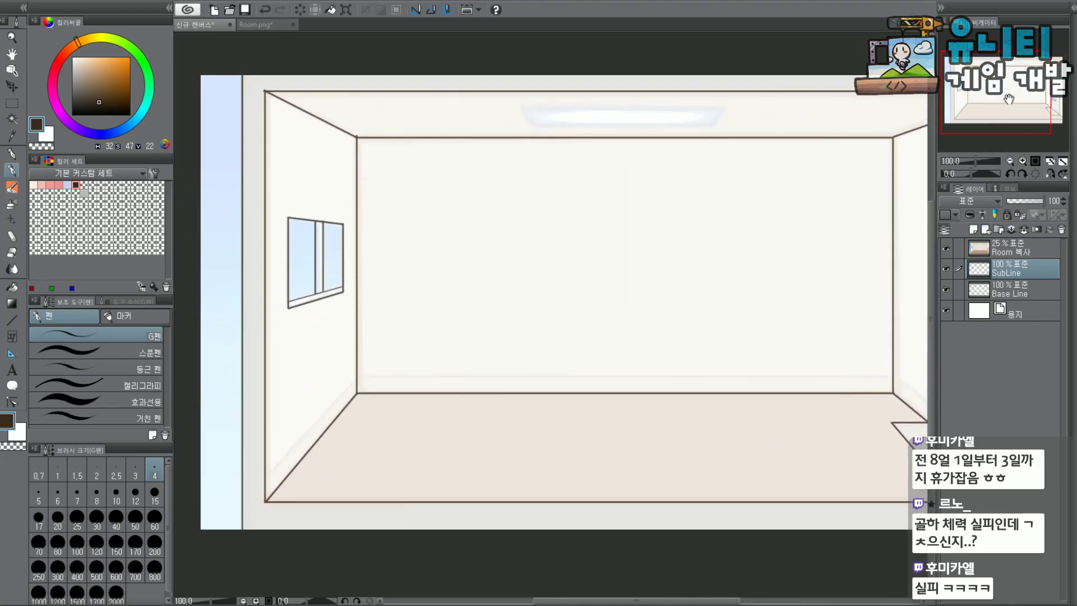
left_click_drag(1008, 99, 966, 84)
scroll(509, 187, "up", 5)
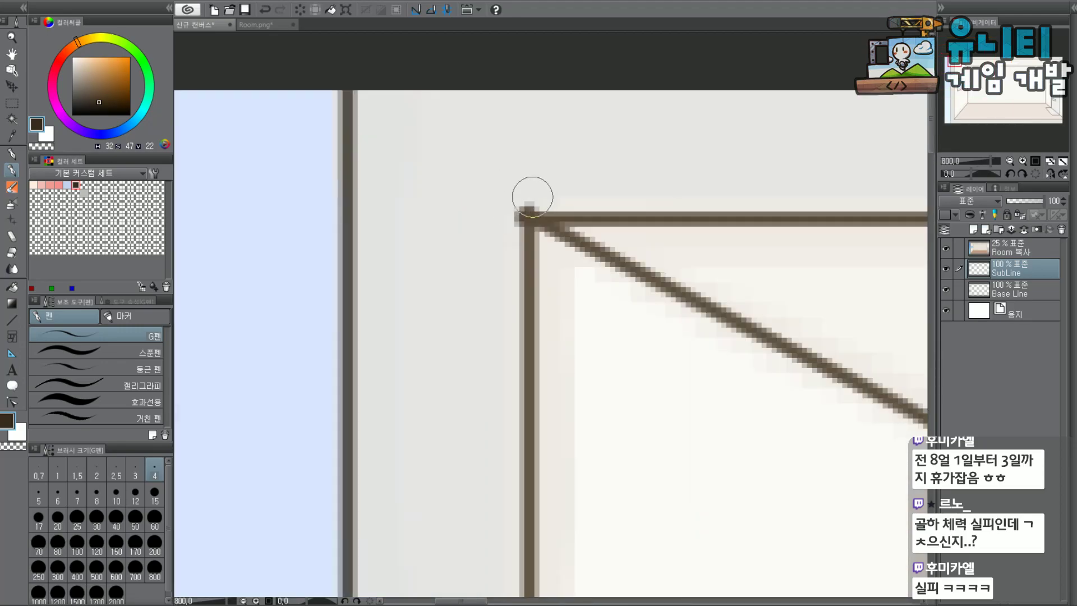
left_click(1009, 290)
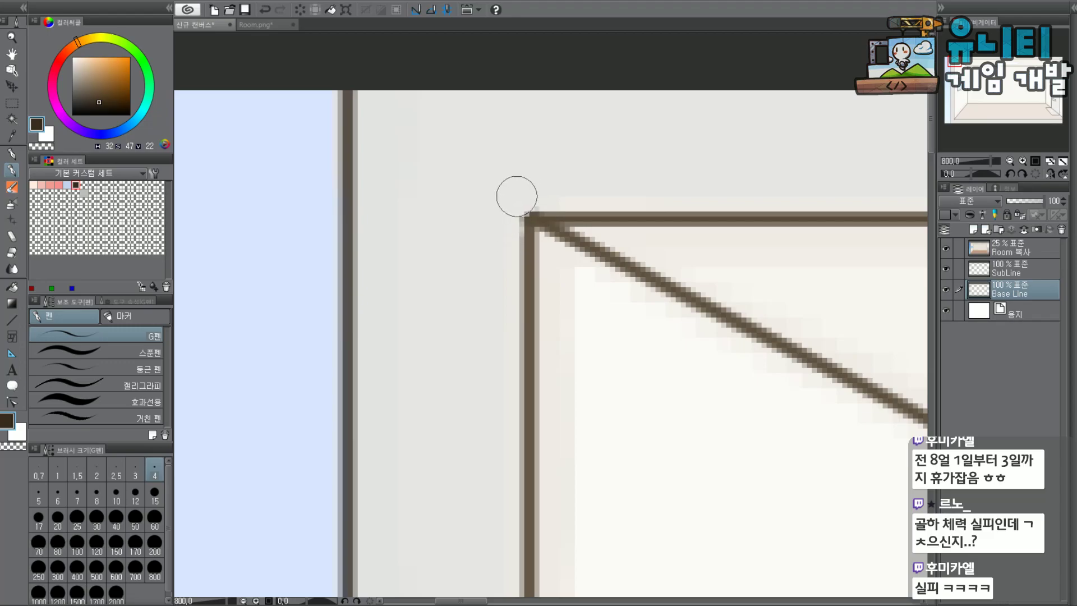
Clean up protruding Base Line ends at the window wall's lower front corner and the back wall's upper corner beside it.
scroll(510, 191, "down", 2)
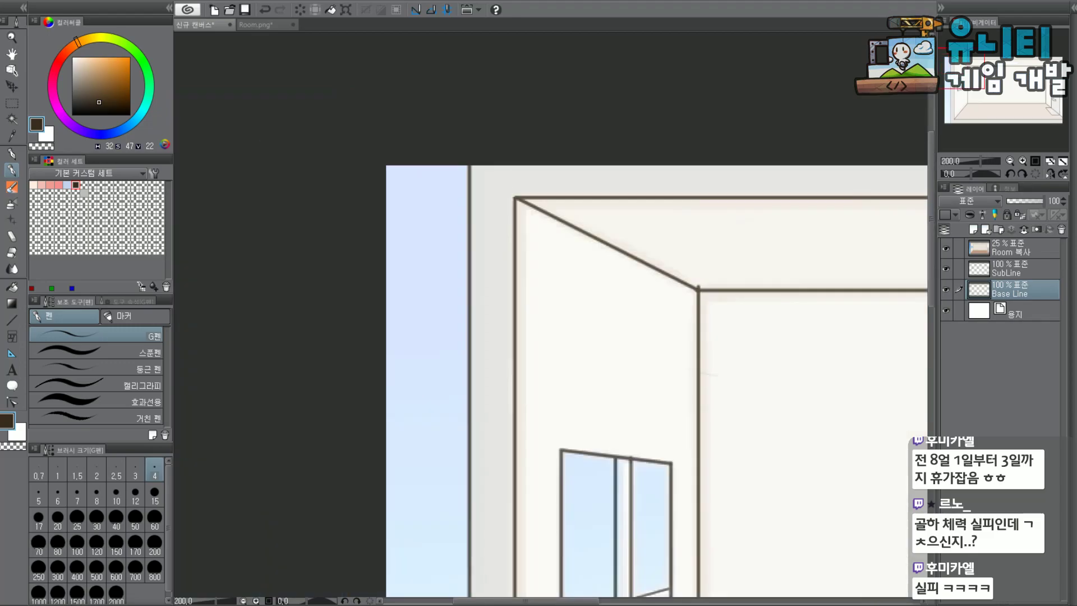
scroll(899, 161, "down", 1)
left_click_drag(976, 86, 974, 122)
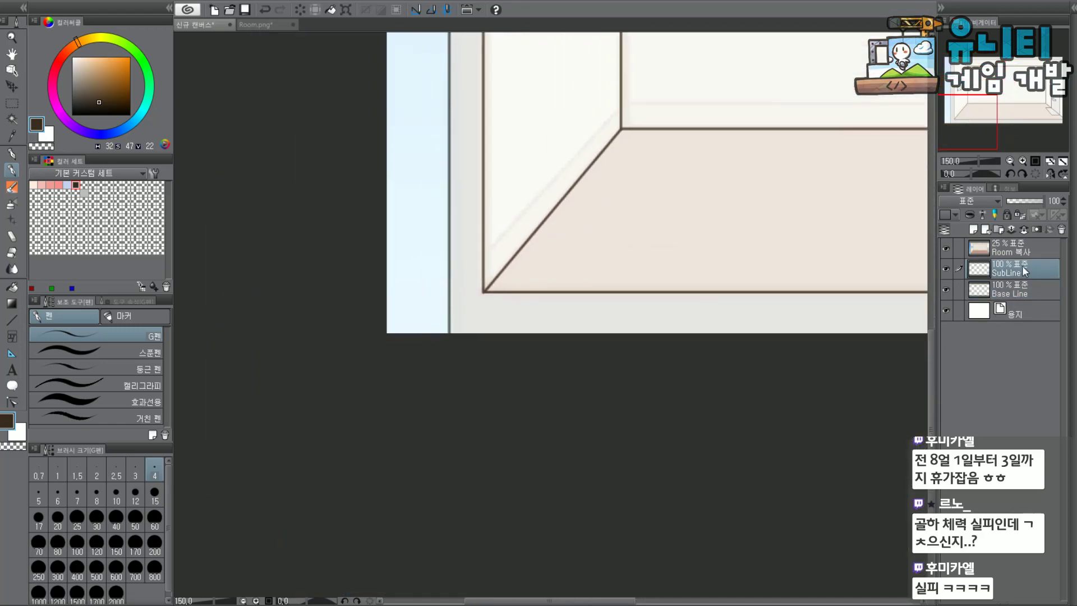
scroll(544, 323, "up", 6)
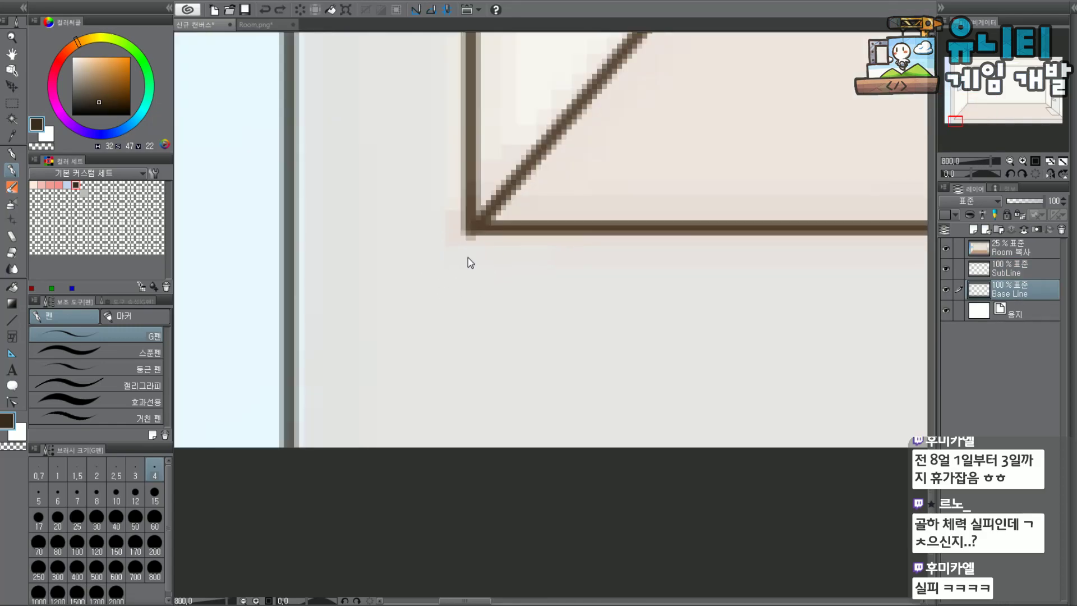
scroll(453, 259, "down", 2)
scroll(455, 264, "down", 6)
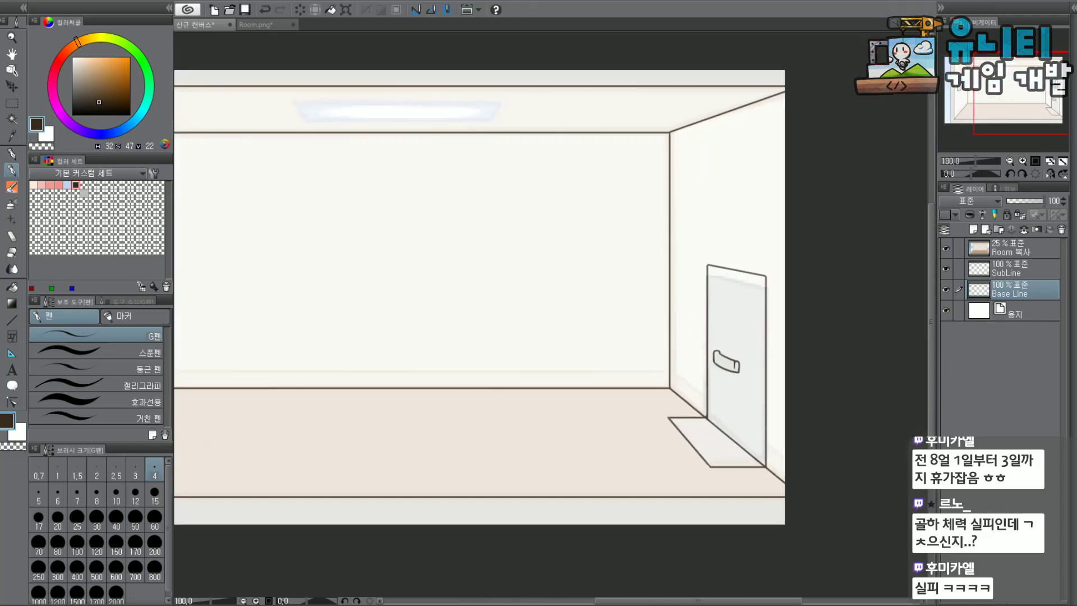
left_click_drag(1056, 83, 995, 73)
scroll(497, 186, "up", 6)
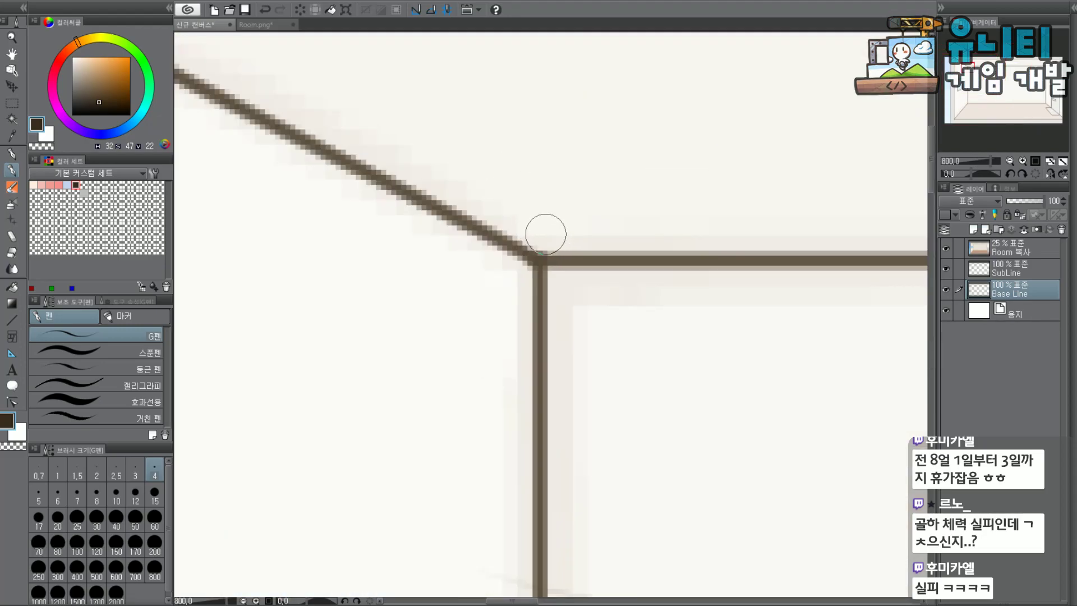
scroll(555, 211, "down", 4)
scroll(550, 315, "down", 2)
Hide the faded room reference layer to inspect the line art alone, and show it again.
left_click_drag(968, 69, 1031, 94)
left_click(947, 250)
scroll(1016, 85, "down", 2)
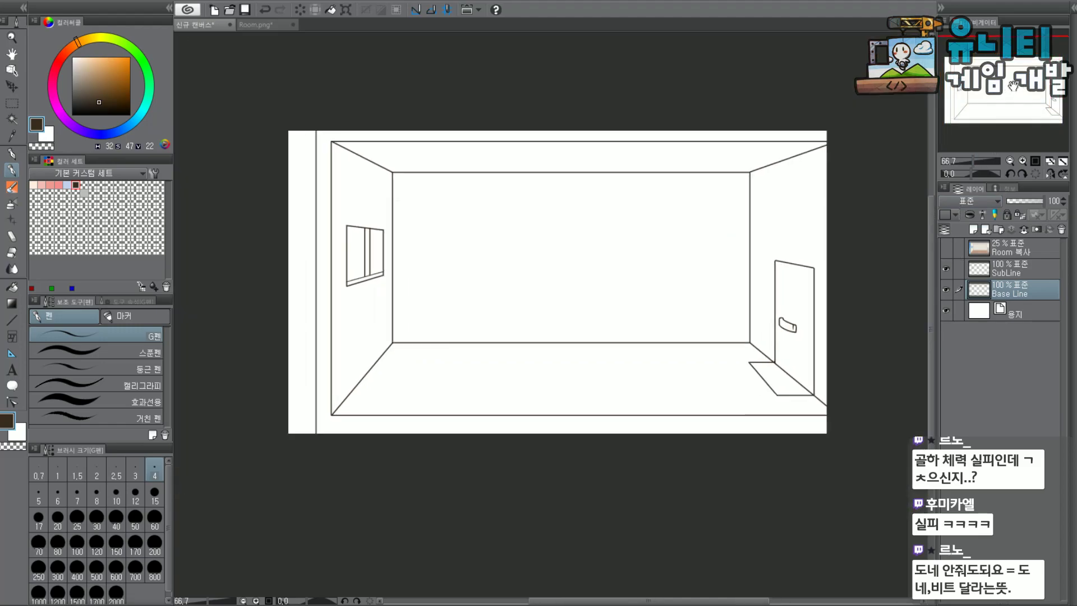
left_click(946, 248)
left_click_drag(1018, 94, 1008, 96)
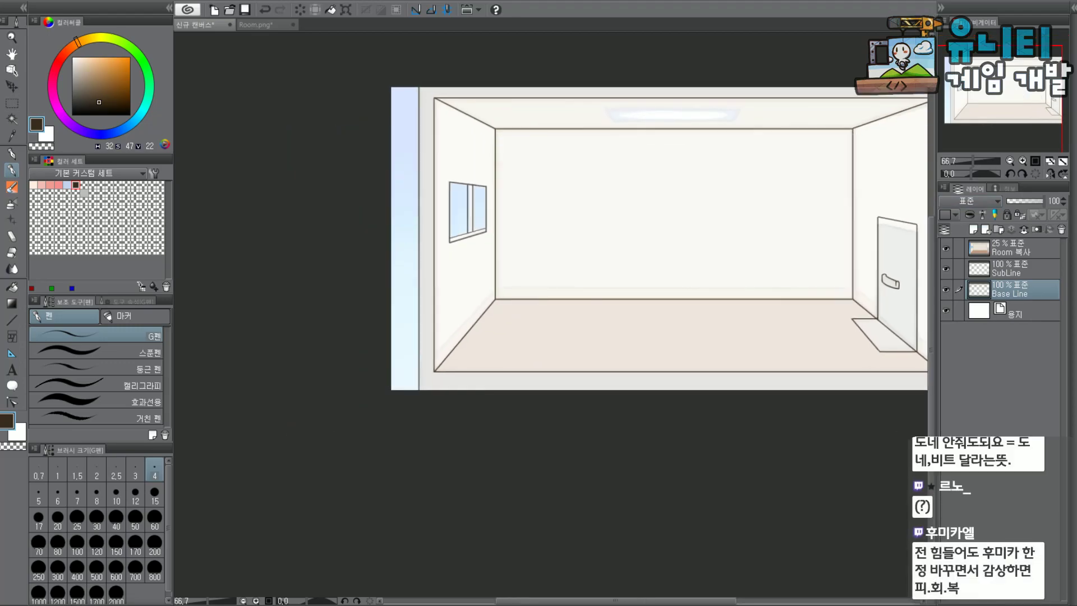
Activate the SubLine layer with the G-pen at size 3, with the window wall's baseboard in close view.
scroll(1012, 97, "up", 2)
left_click_drag(1011, 99, 1000, 82)
scroll(1000, 82, "up", 1)
left_click(1023, 269)
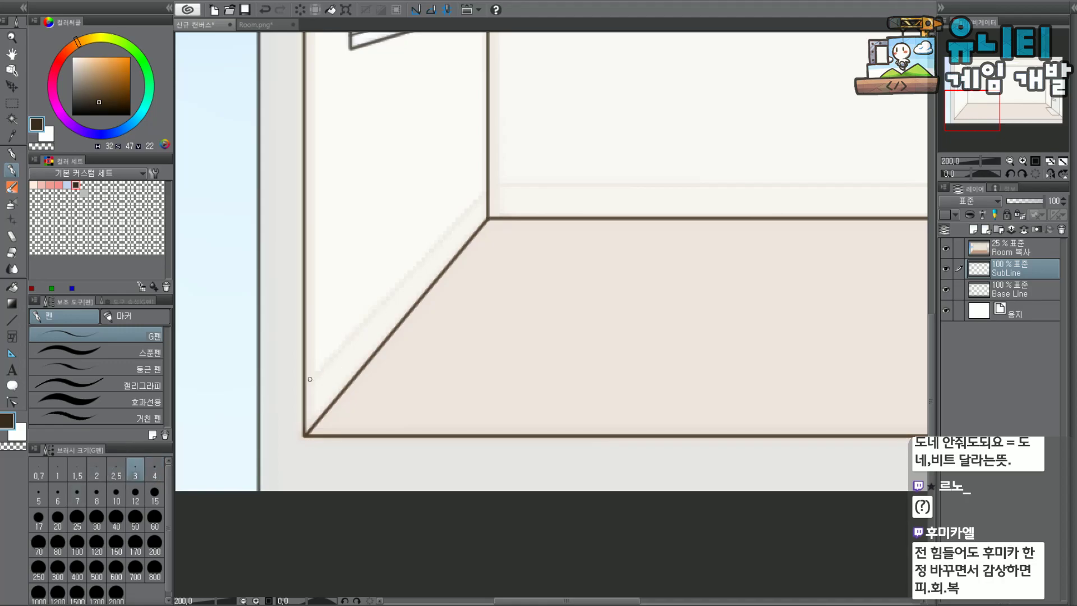
Try drawing the baseboard's upper edge along the window wall with the G-pen, and undo the stroke.
left_click(11, 155)
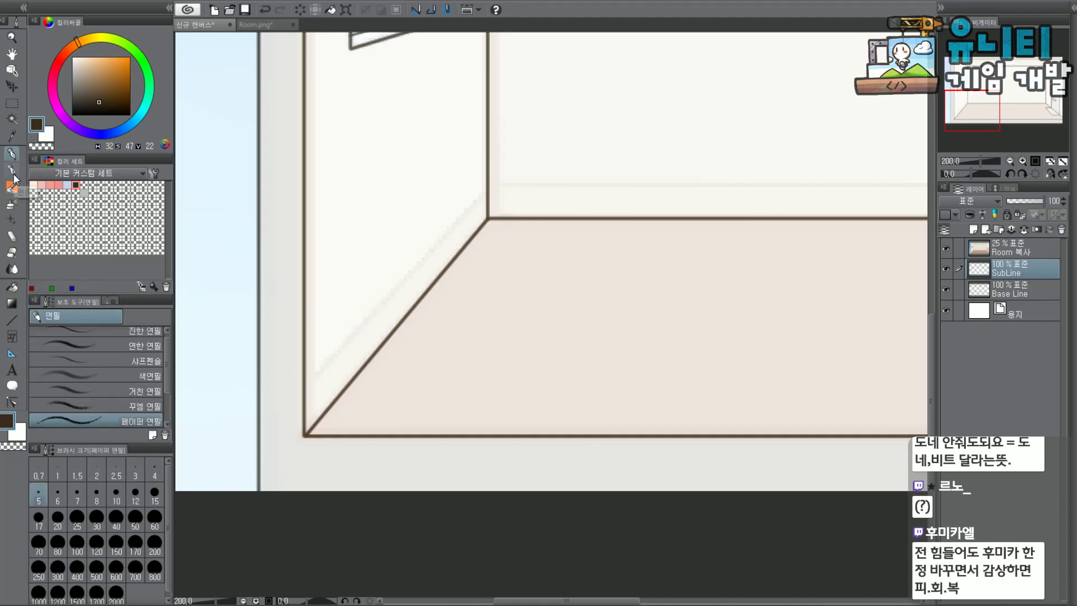
left_click(10, 169)
mouse_move(293, 396)
left_mouse_down()
mouse_move(485, 229)
mouse_move(533, 156)
left_mouse_up()
key("ctrl+z")
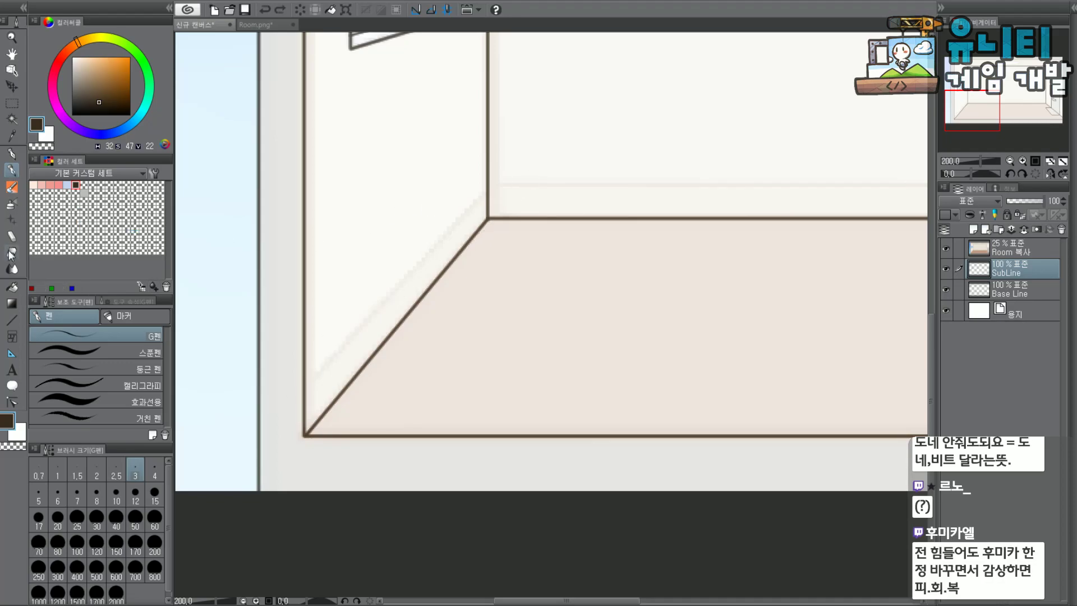
Draw the window wall's baseboard edge with the Straight line tool at size 3, from the front edge to the back wall corner.
left_click(10, 319)
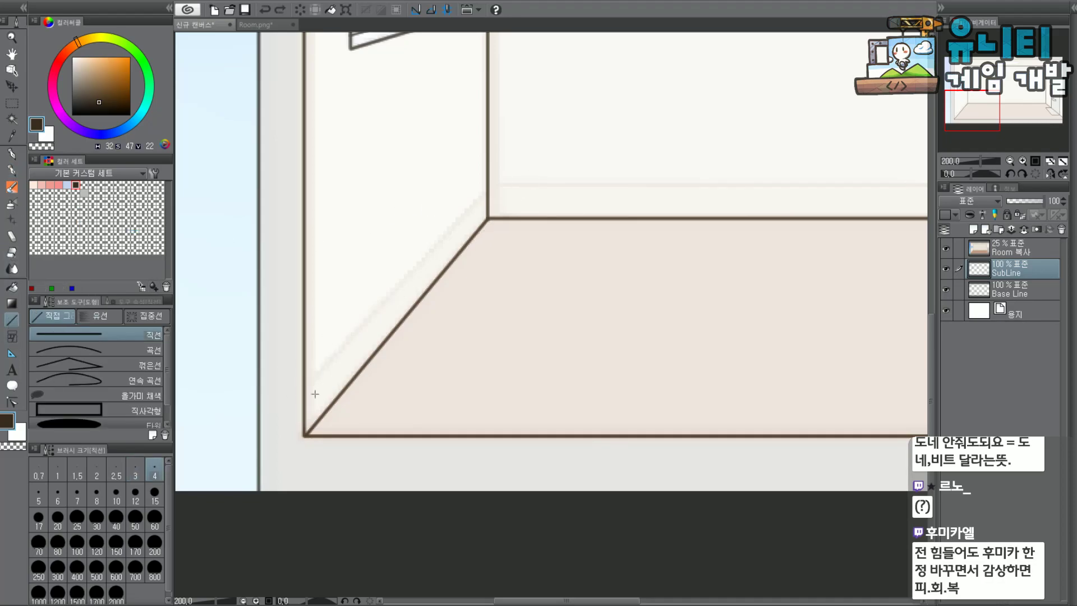
left_click_drag(299, 392, 505, 192)
key("ctrl+z")
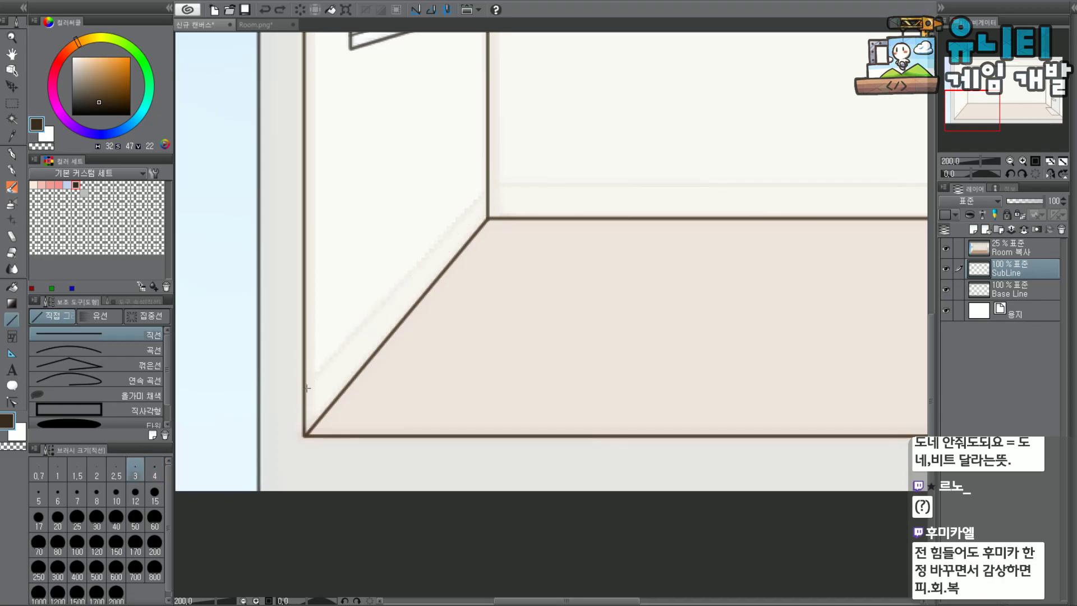
mouse_move(306, 386)
left_mouse_down()
mouse_move(480, 213)
mouse_move(487, 187)
left_mouse_up()
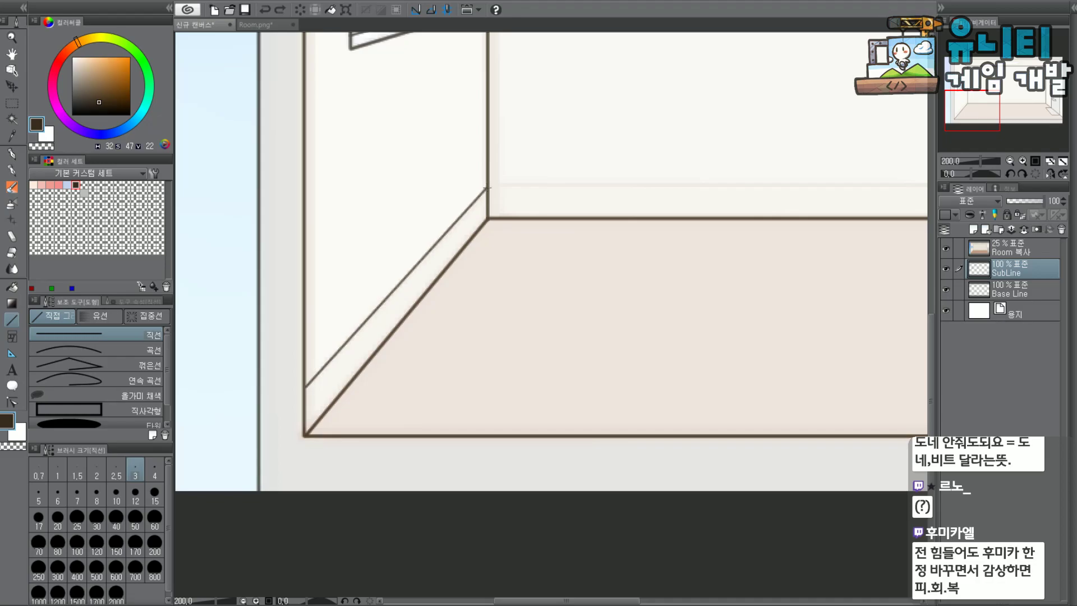
Continue the baseboard's upper edge as a straight horizontal line across the full width of the back wall.
left_click_drag(993, 111, 1020, 105)
scroll(1035, 102, "down", 1)
scroll(1022, 99, "down", 1)
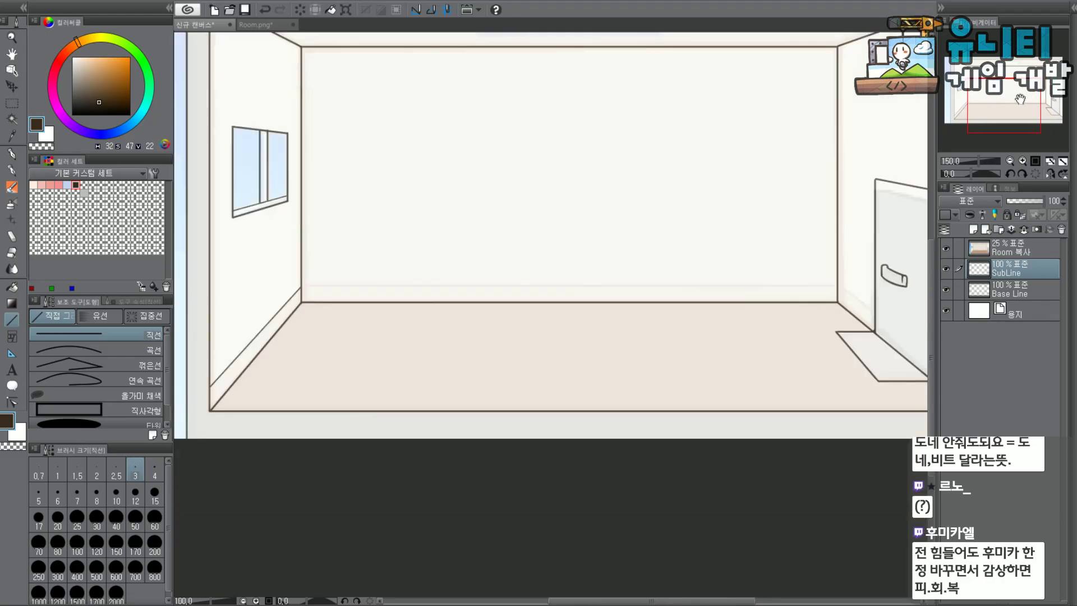
left_click_drag(301, 287, 830, 286)
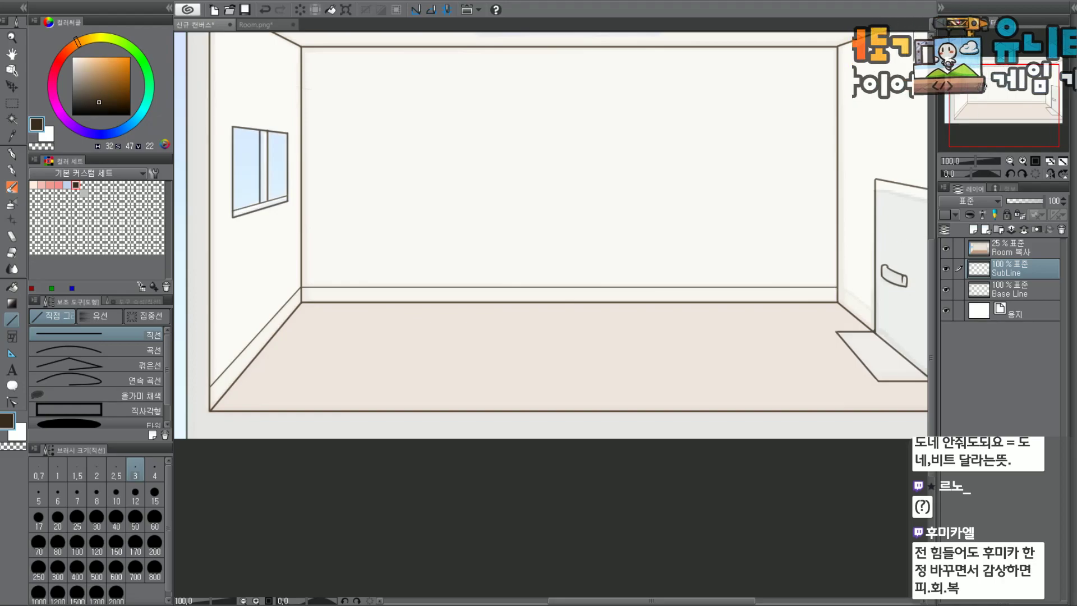
Add a new layer above SubLine and draw the door wall's baseboard edge as a straight line from the back corner past the canvas edge.
scroll(899, 254, "up", 2)
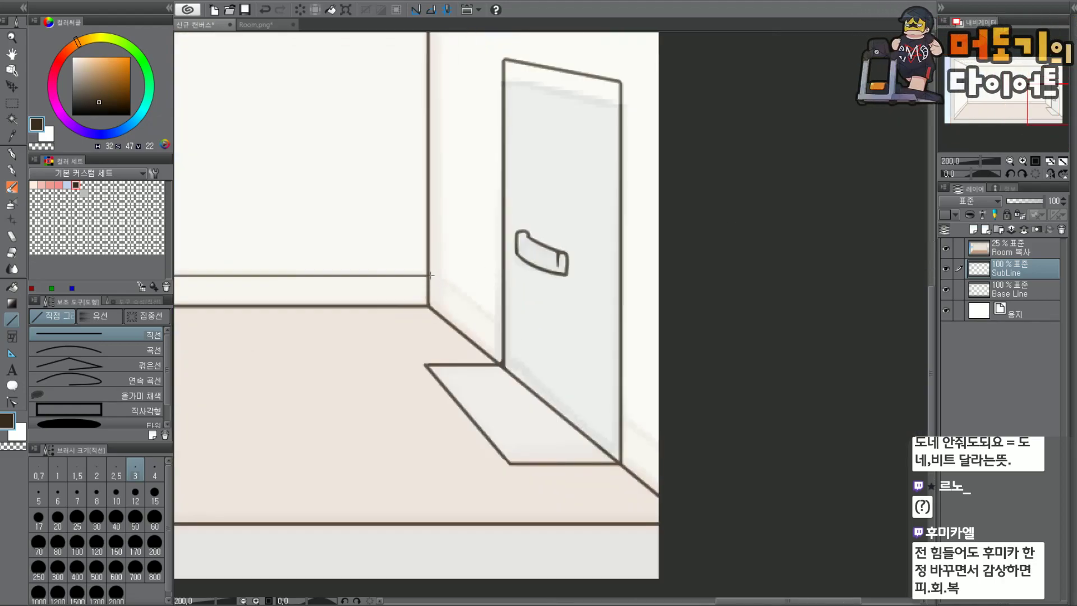
left_click(975, 230)
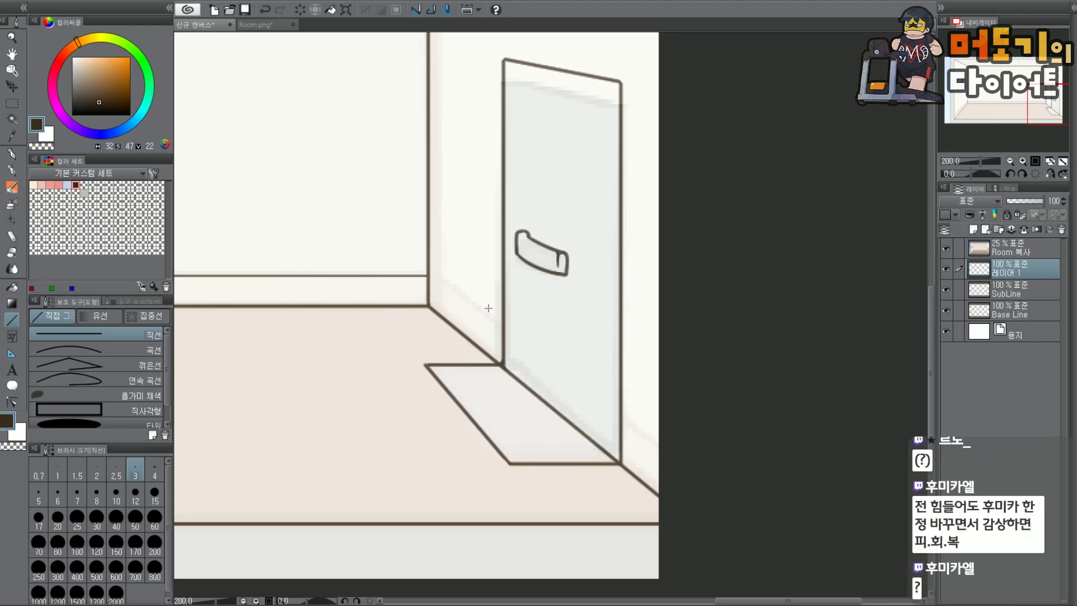
left_click_drag(429, 279, 681, 452)
key("ctrl+z")
left_click_drag(430, 276, 666, 446)
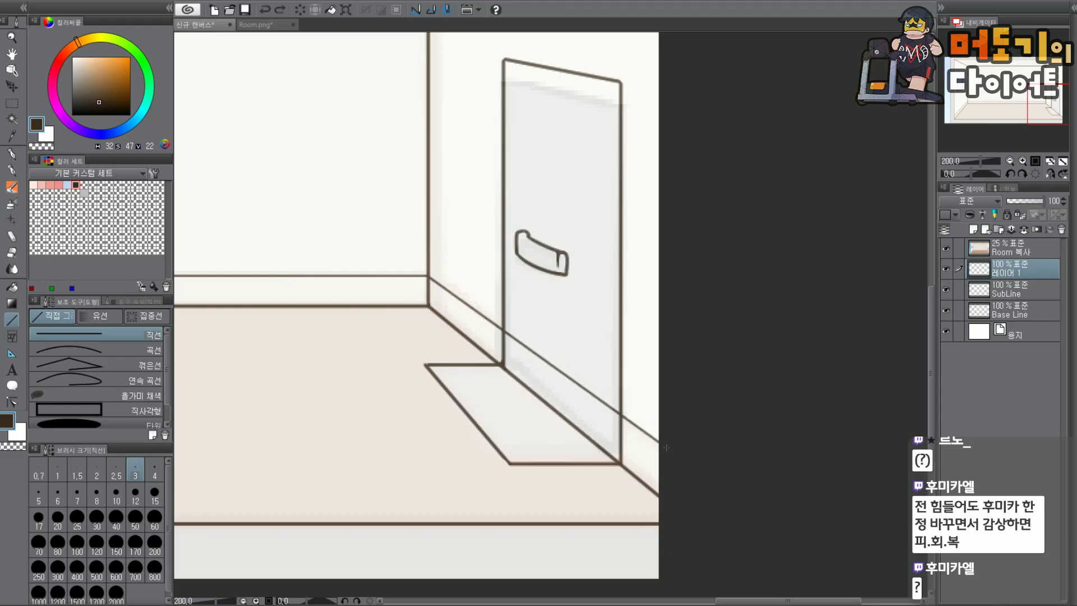
Erase the part of the baseboard line that crosses the door, keeping the segments on both sides of it.
scroll(541, 324, "up", 2)
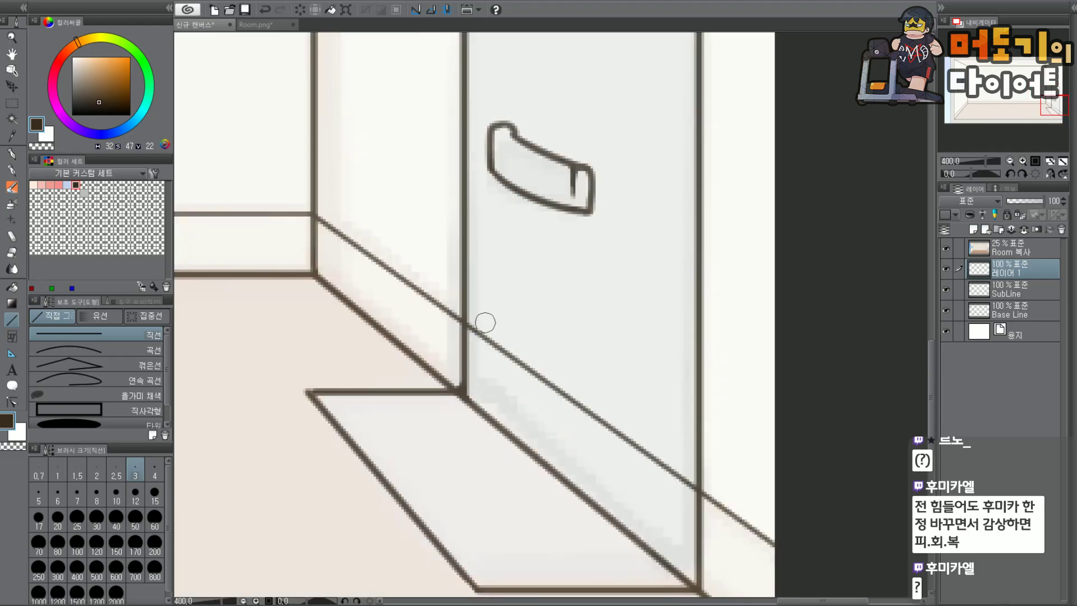
mouse_move(475, 317)
left_mouse_down()
mouse_move(548, 392)
mouse_move(561, 377)
mouse_move(604, 437)
mouse_move(620, 421)
mouse_move(688, 490)
left_mouse_up()
scroll(675, 481, "down", 5)
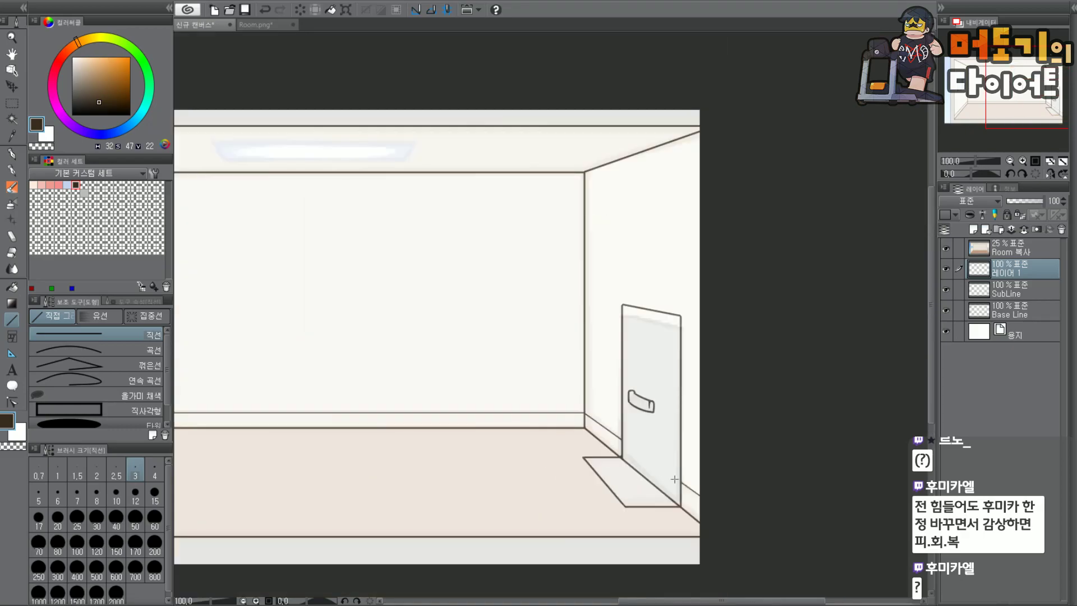
left_click_drag(987, 128, 1010, 93)
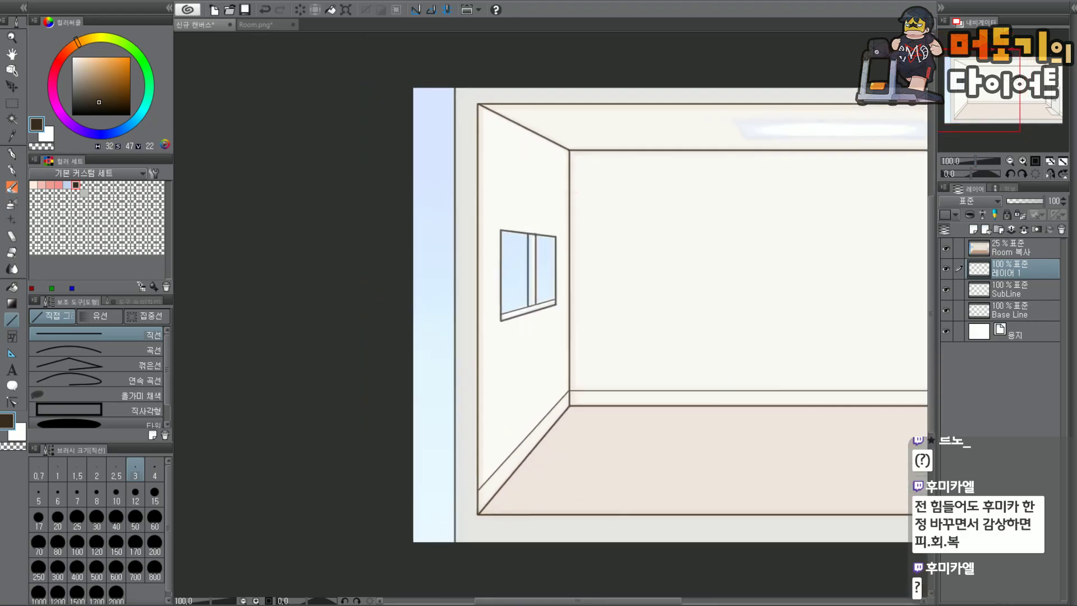
Merge the door wall's baseboard layer down into SubLine, and set up the G-pen at size 4 on the Base Line layer.
key("ctrl+e")
scroll(471, 95, "up", 6)
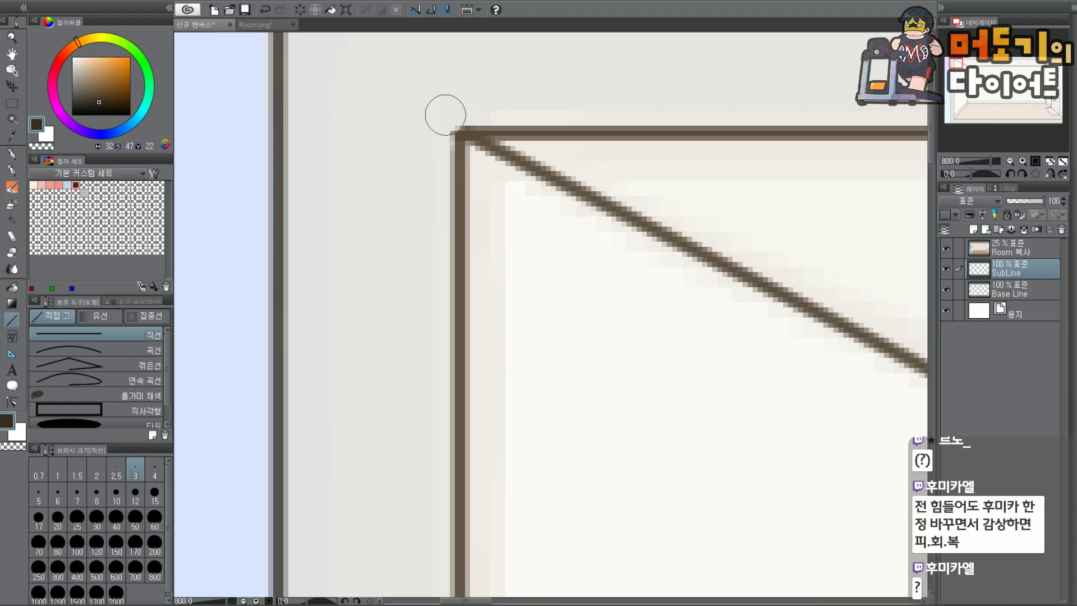
left_click(1031, 290)
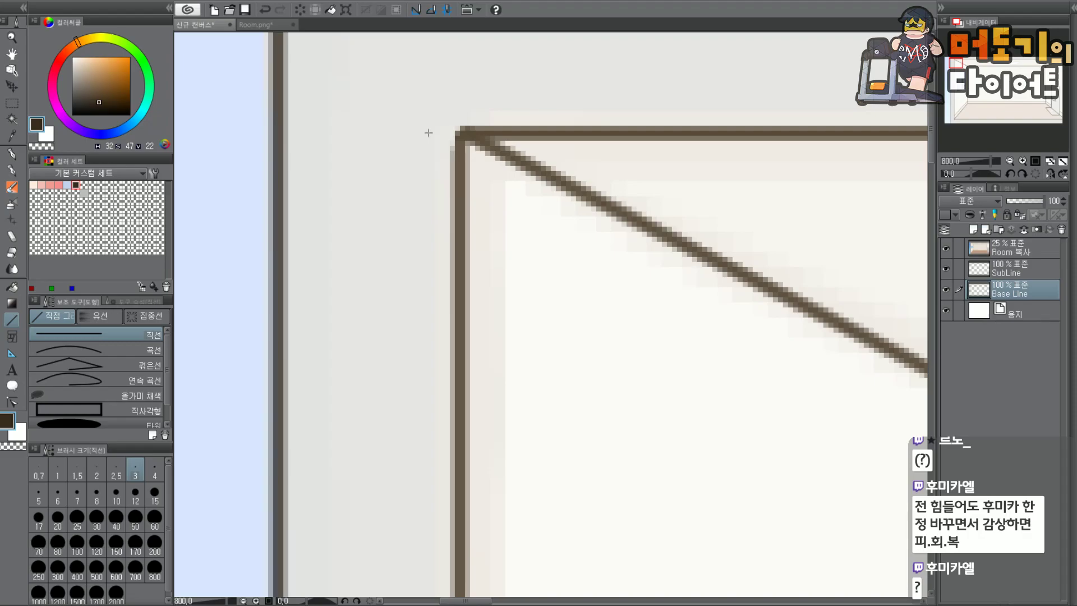
left_click(1036, 267)
left_click(1032, 292)
left_click(11, 155)
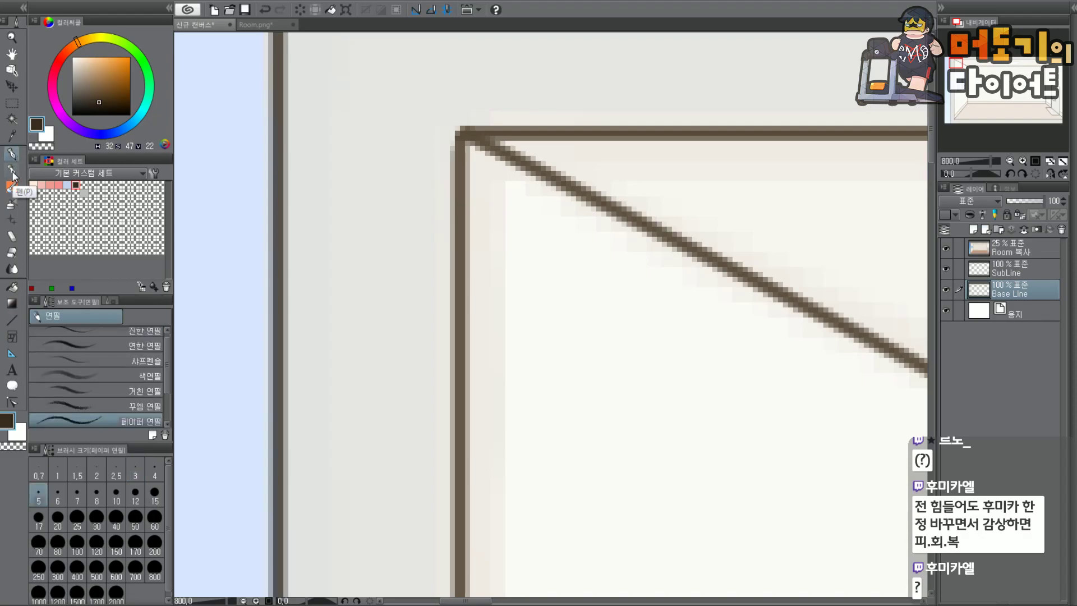
key("bracketright")
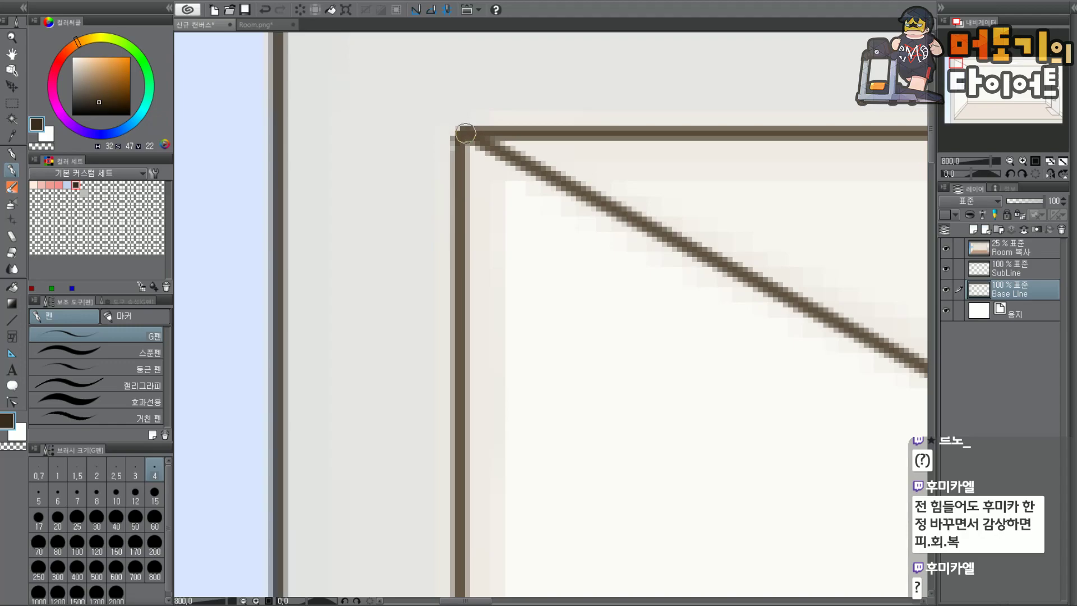
Thicken the line junction at the window wall's front ceiling corner with short G-pen strokes, filling the angles between the meeting lines.
left_click_drag(457, 133, 454, 172)
key("ctrl+z")
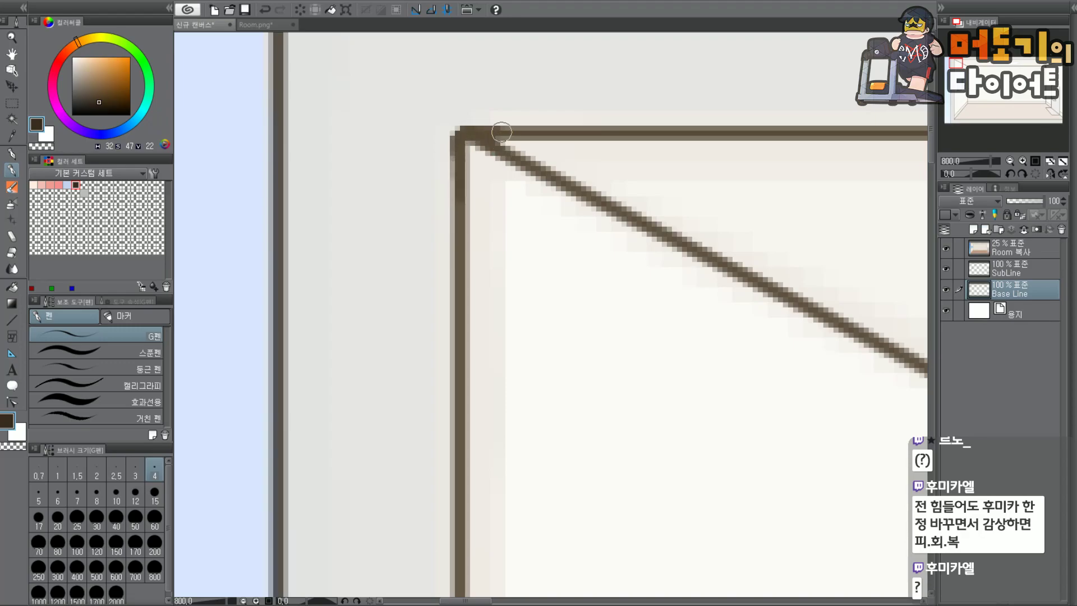
left_click_drag(466, 151, 476, 144)
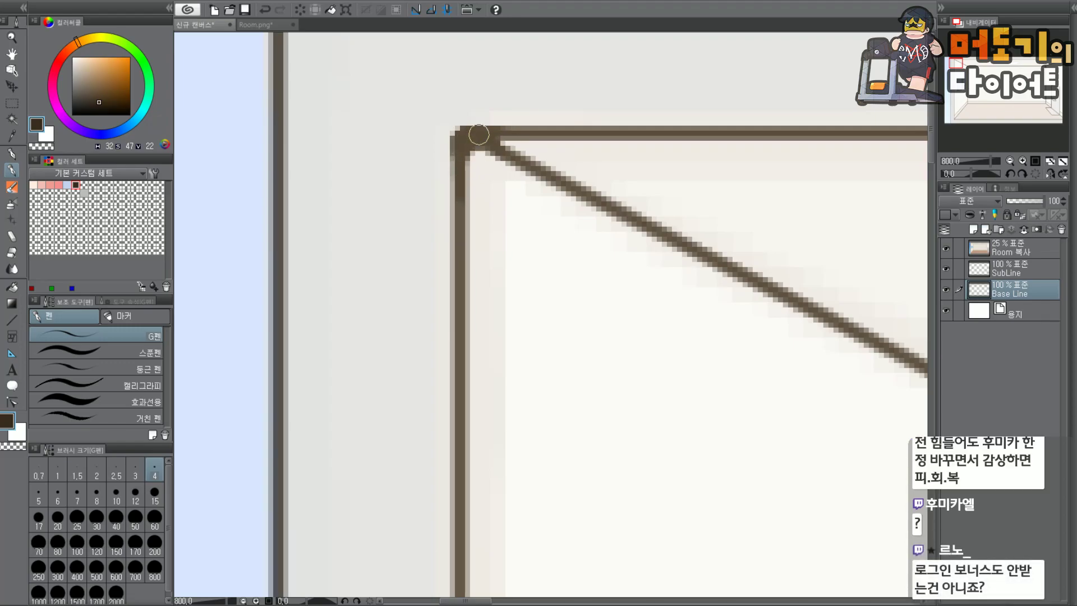
scroll(478, 134, "down", 2)
key("ctrl+plus")
key("ctrl+plus")
key("ctrl+plus")
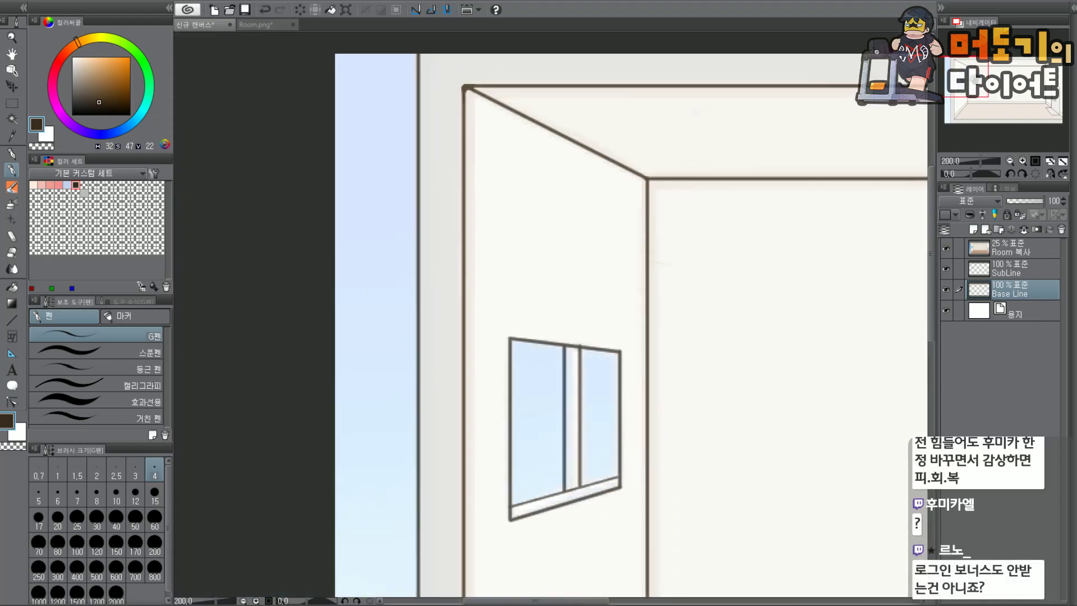
mouse_move(404, 179)
left_mouse_down()
mouse_move(371, 249)
mouse_move(402, 177)
mouse_move(372, 227)
mouse_move(413, 174)
mouse_move(375, 303)
mouse_move(397, 189)
mouse_move(377, 216)
left_mouse_up()
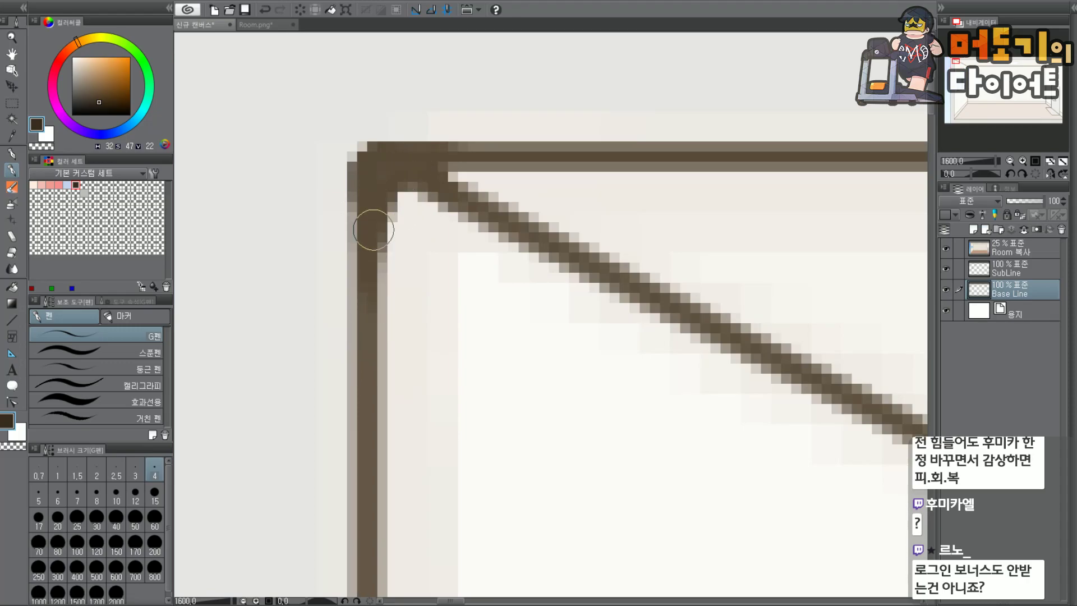
key("ctrl+minus")
key("ctrl+minus")
left_click_drag(960, 69, 952, 69)
scroll(659, 79, "up", 2)
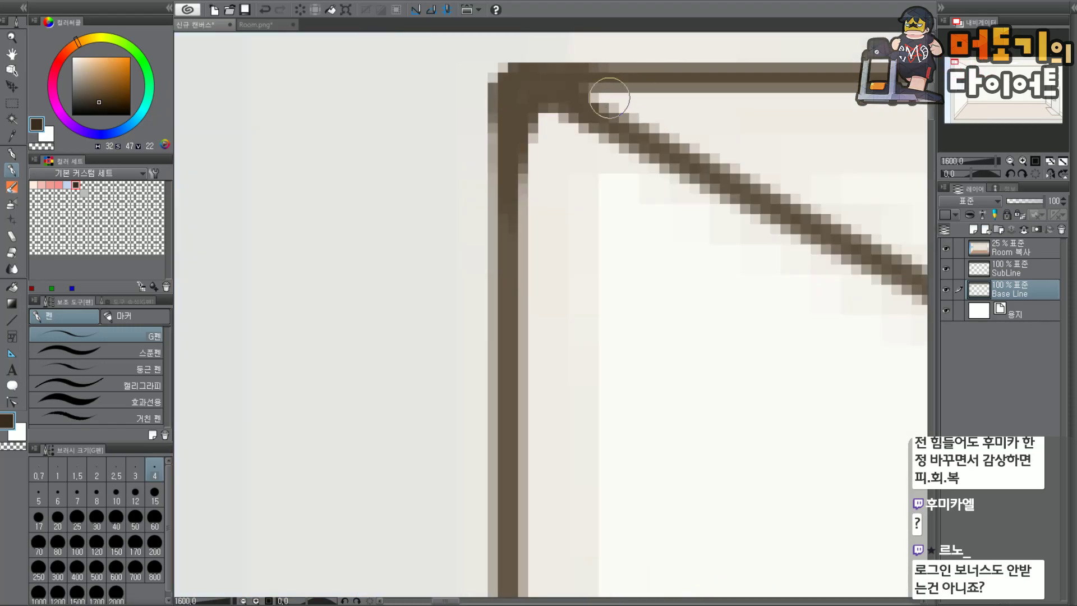
mouse_move(680, 77)
left_mouse_down()
mouse_move(615, 75)
mouse_move(587, 103)
mouse_move(558, 101)
mouse_move(516, 129)
mouse_move(524, 124)
left_mouse_up()
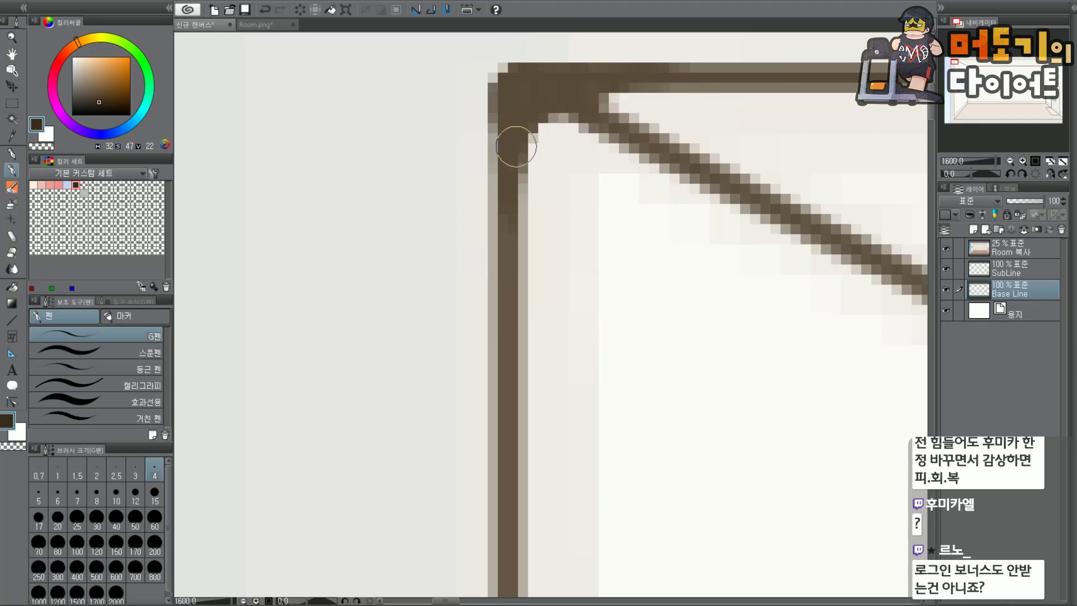
Fill in the line junction at the window wall's front floor corner with short G-pen strokes.
scroll(516, 146, "down", 2)
left_click_drag(956, 69, 957, 121)
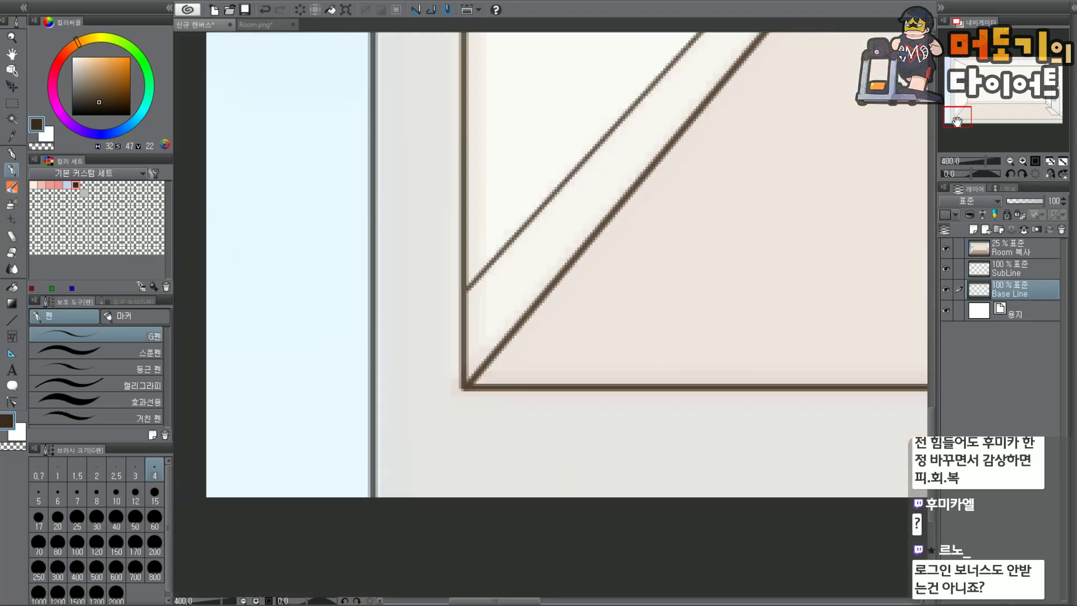
scroll(560, 372, "up", 2)
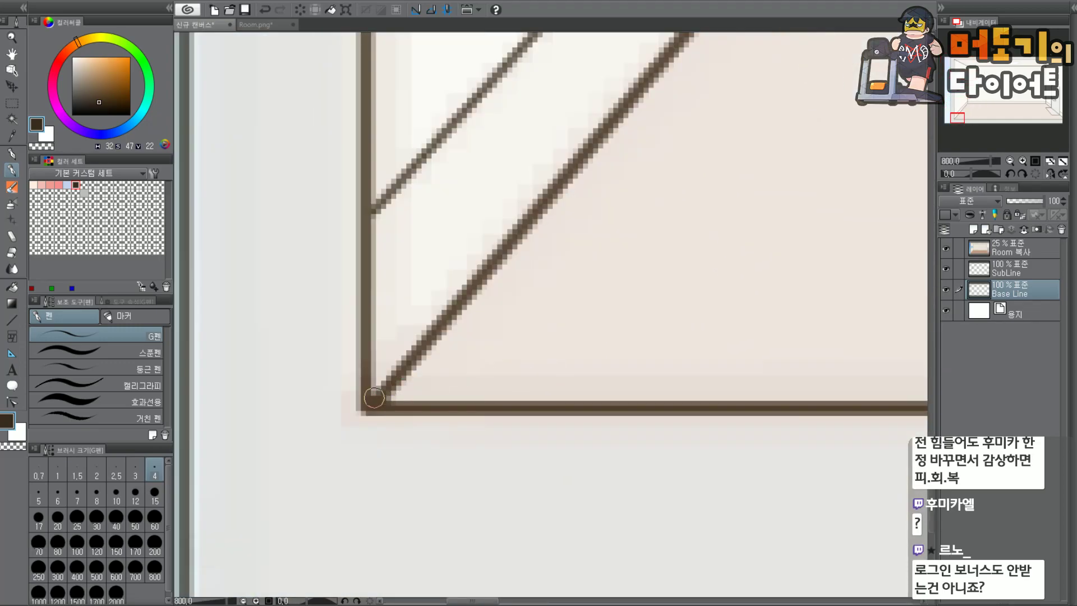
mouse_move(421, 395)
left_mouse_down()
mouse_move(412, 383)
mouse_move(408, 394)
left_mouse_up()
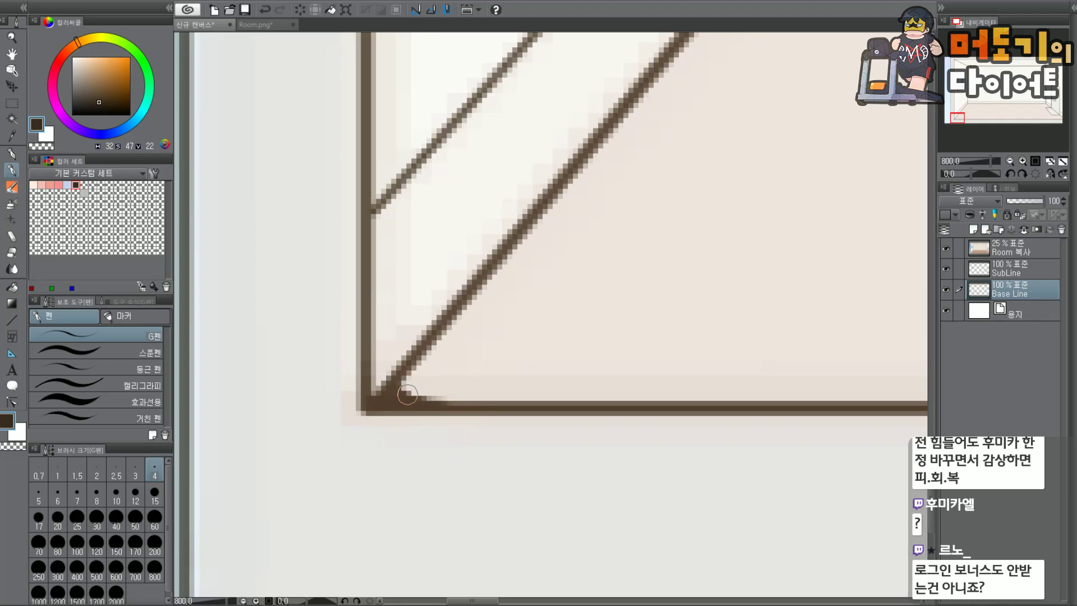
left_click_drag(370, 356, 388, 387)
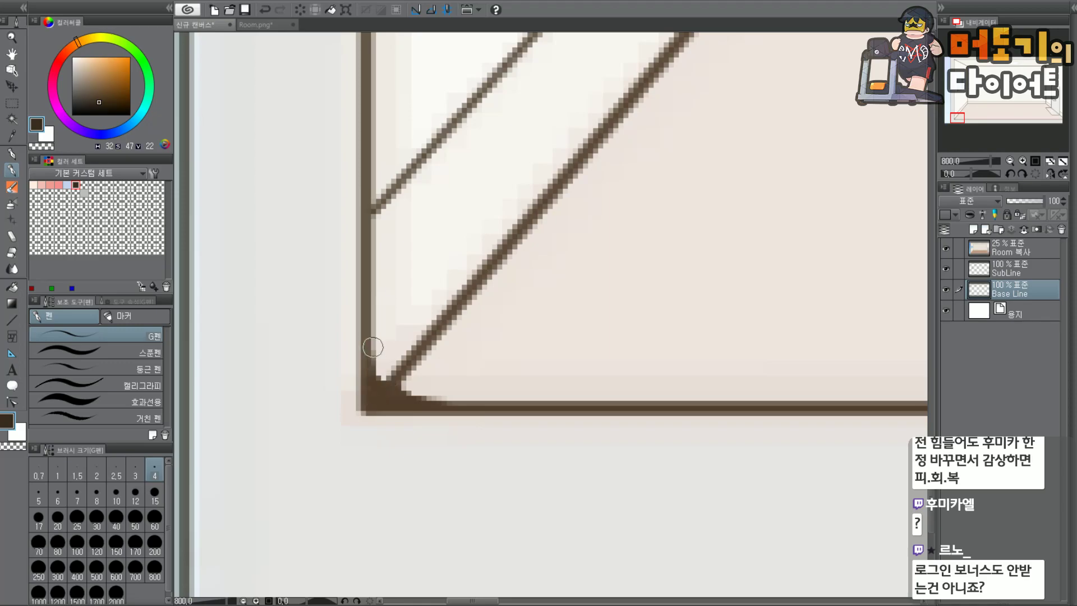
mouse_move(380, 378)
left_mouse_down()
mouse_move(372, 328)
mouse_move(370, 387)
left_mouse_up()
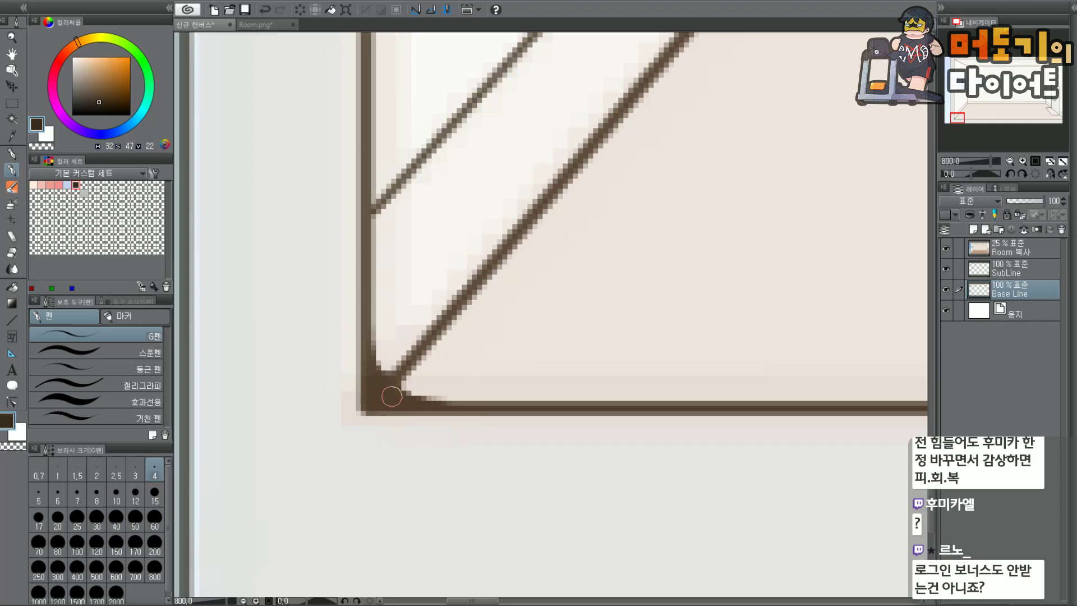
Thicken the line junction where the back wall, door wall and floor meet with short G-pen strokes.
scroll(994, 111, "down", 8)
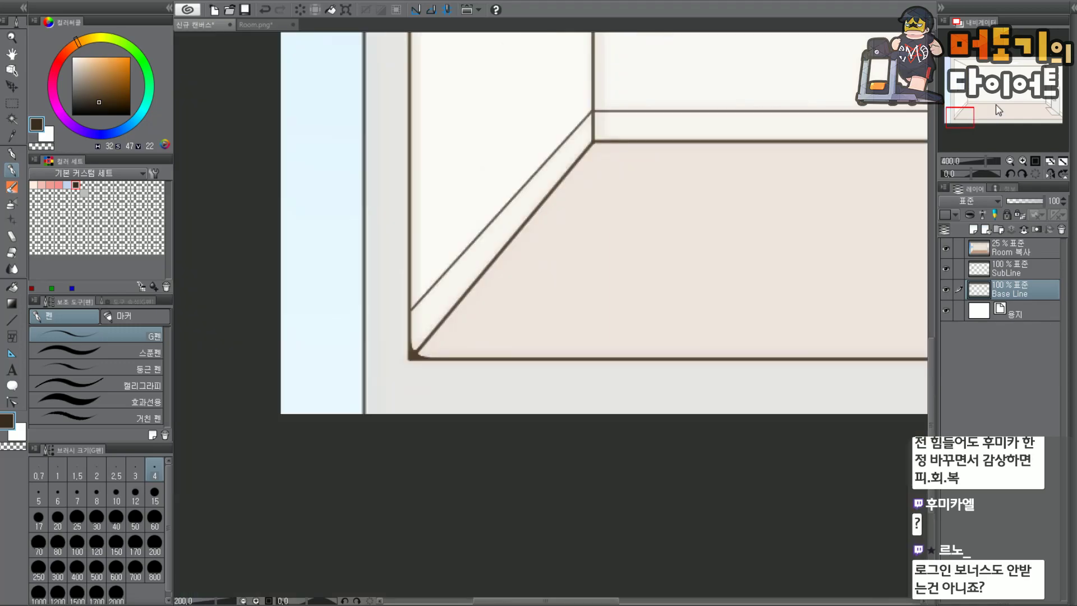
left_click_drag(1011, 102, 1064, 109)
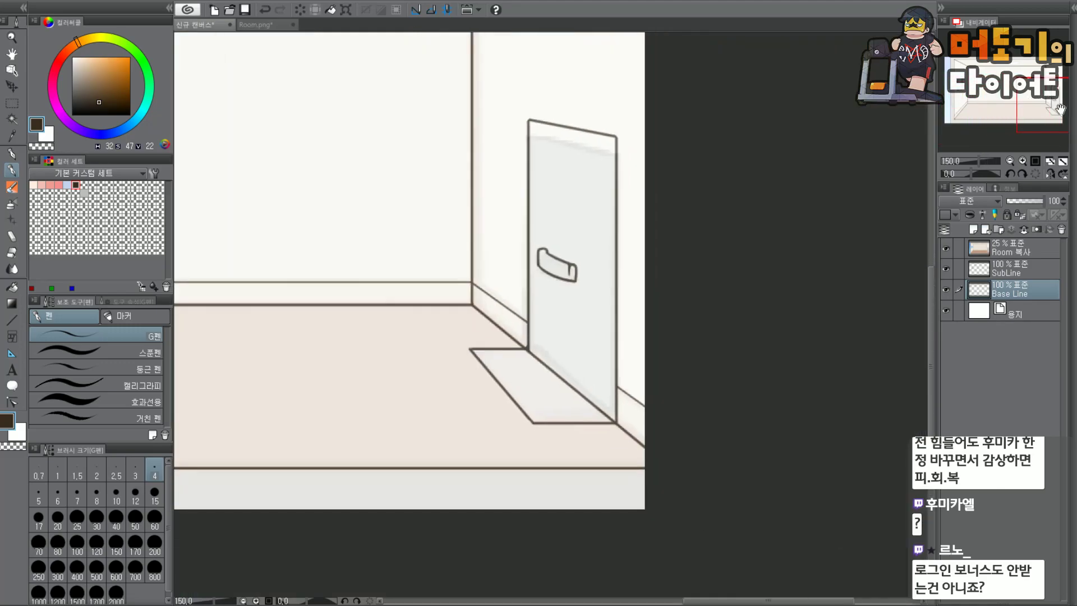
scroll(523, 332, "up", 8)
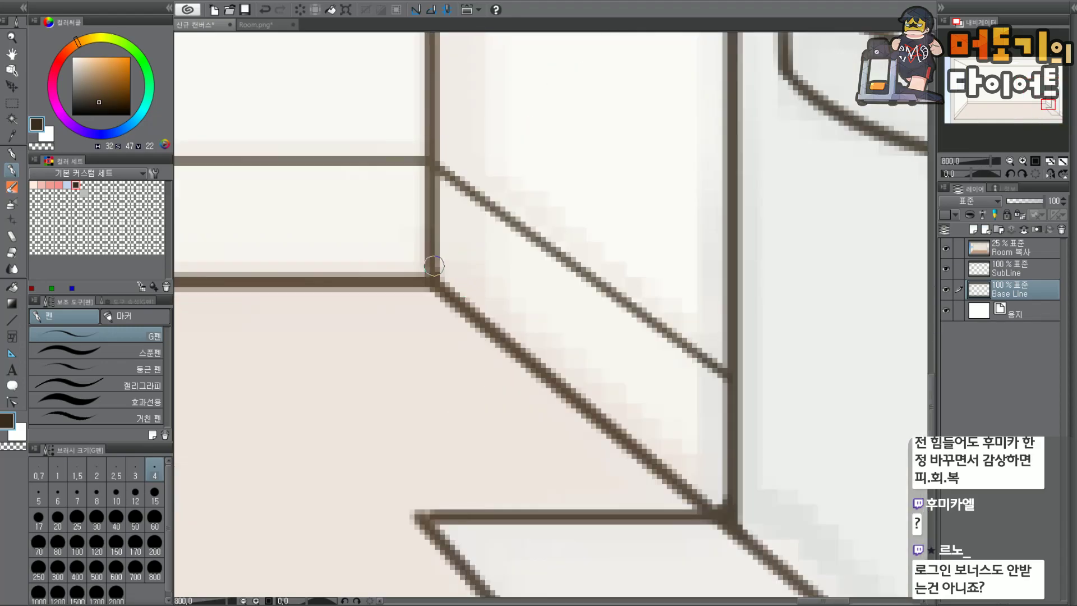
mouse_move(433, 247)
left_mouse_down()
mouse_move(417, 271)
mouse_move(427, 243)
left_mouse_up()
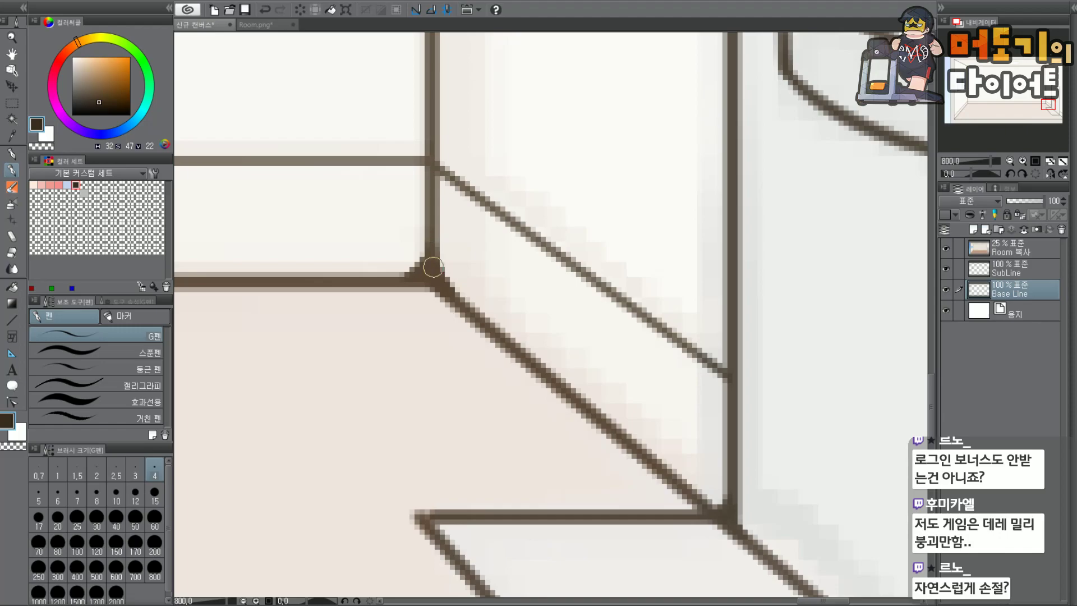
mouse_move(425, 287)
left_mouse_down()
mouse_move(395, 287)
mouse_move(423, 288)
left_mouse_up()
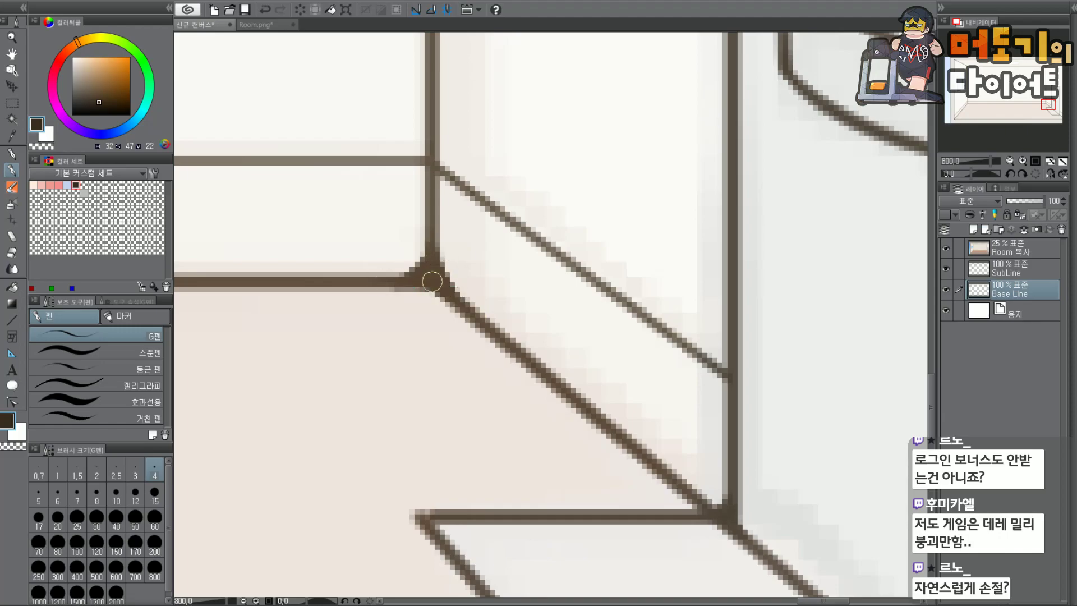
mouse_move(426, 255)
left_mouse_down()
mouse_move(392, 263)
mouse_move(417, 270)
left_mouse_up()
Thicken the line junction where the back wall, door wall and ceiling meet, rounding its inner angles with G-pen strokes.
scroll(835, 180, "down", 2)
left_click_drag(1028, 115, 1052, 81)
scroll(543, 187, "up", 4)
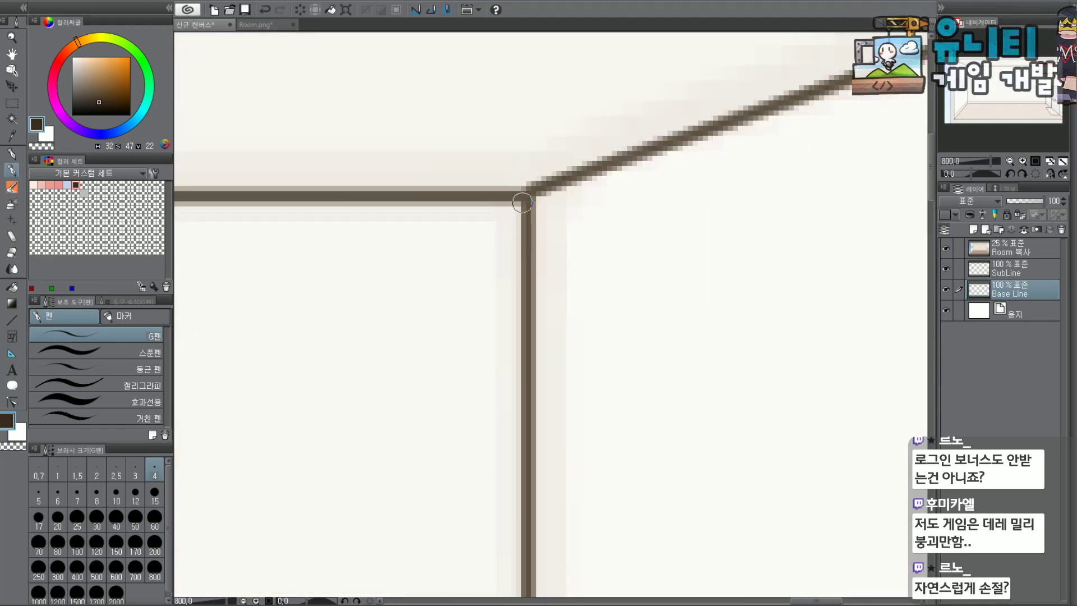
scroll(543, 188, "up", 2)
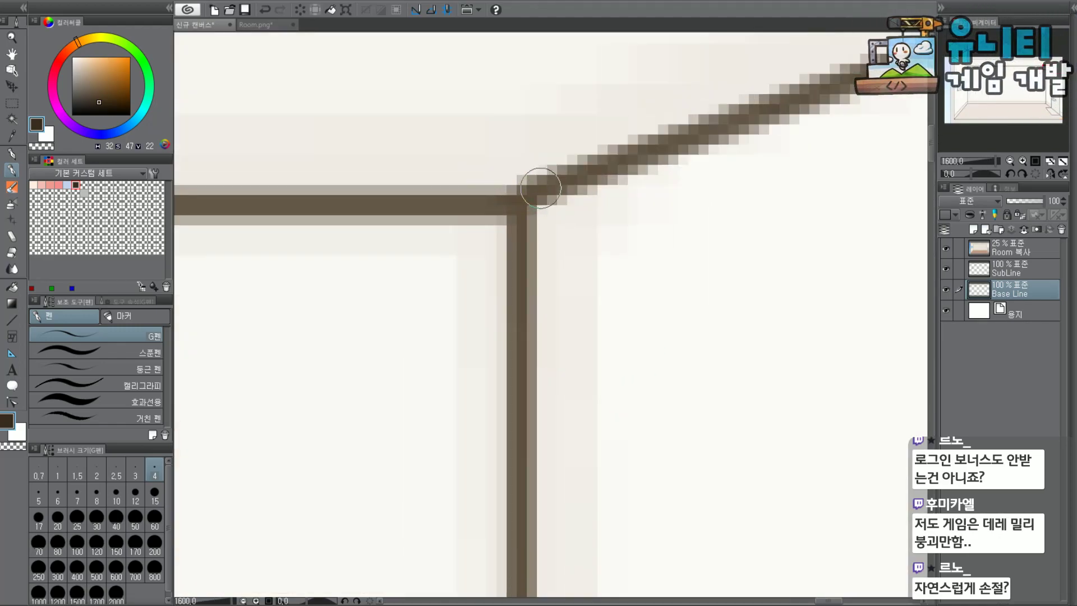
mouse_move(551, 190)
left_mouse_down()
mouse_move(519, 233)
mouse_move(521, 258)
mouse_move(525, 251)
left_mouse_up()
left_click(542, 206)
left_click_drag(572, 182, 523, 269)
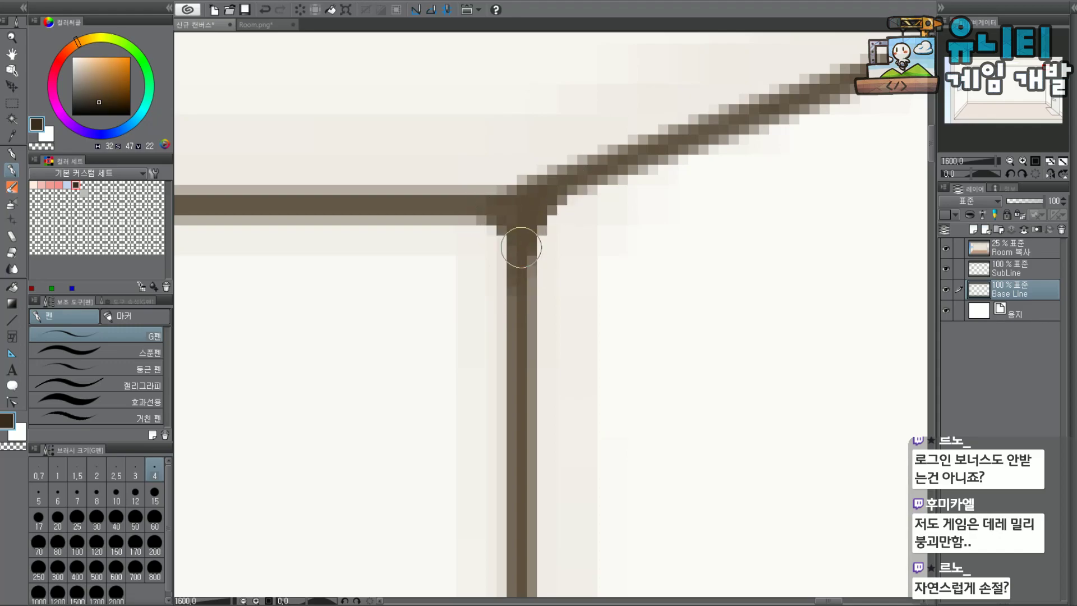
left_click_drag(466, 216, 490, 224)
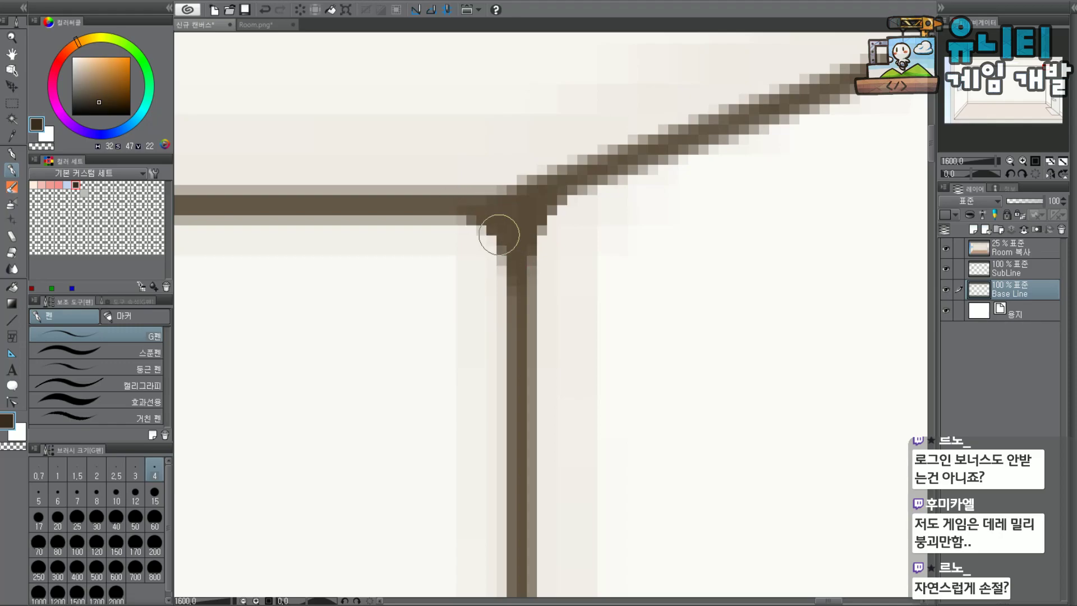
left_click_drag(445, 212, 467, 224)
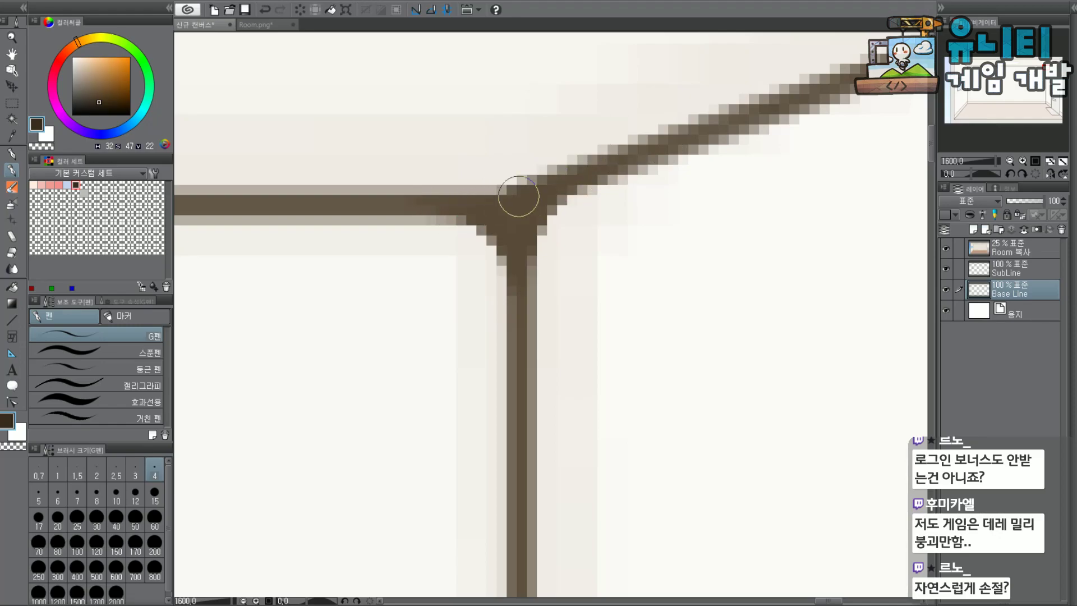
Thicken the line junction where the back wall, window wall and floor meet, tapering the strokes along each line.
scroll(685, 127, "down", 9)
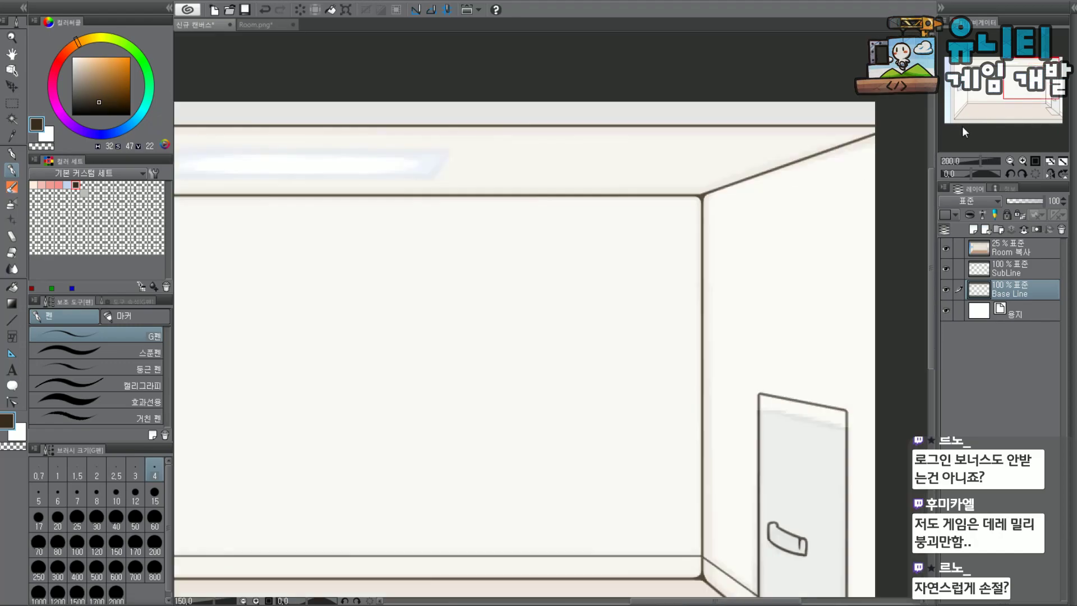
left_click_drag(1023, 87, 966, 109)
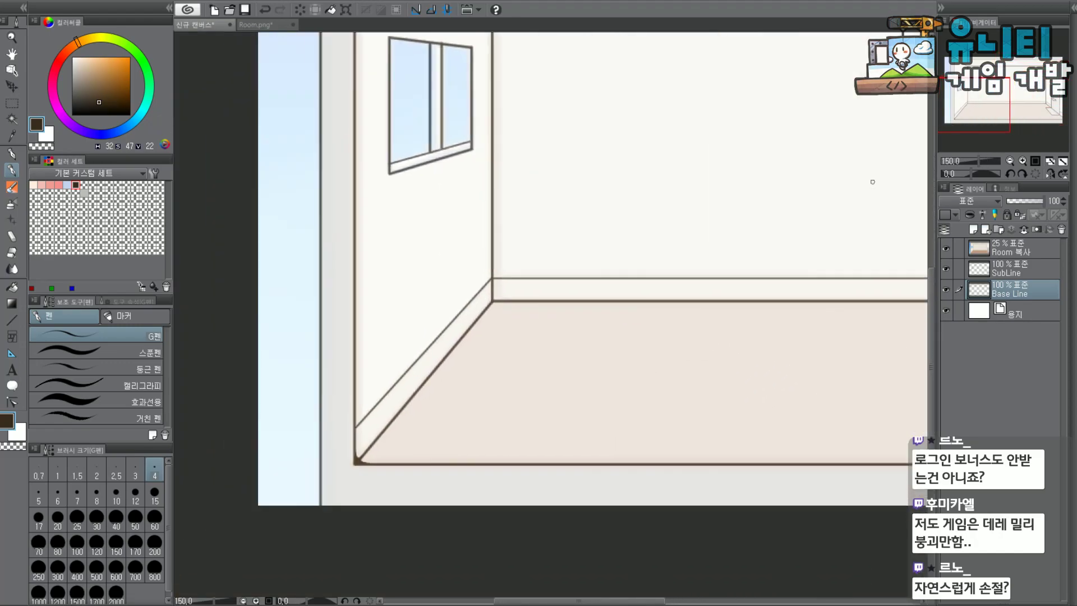
scroll(499, 319, "up", 8)
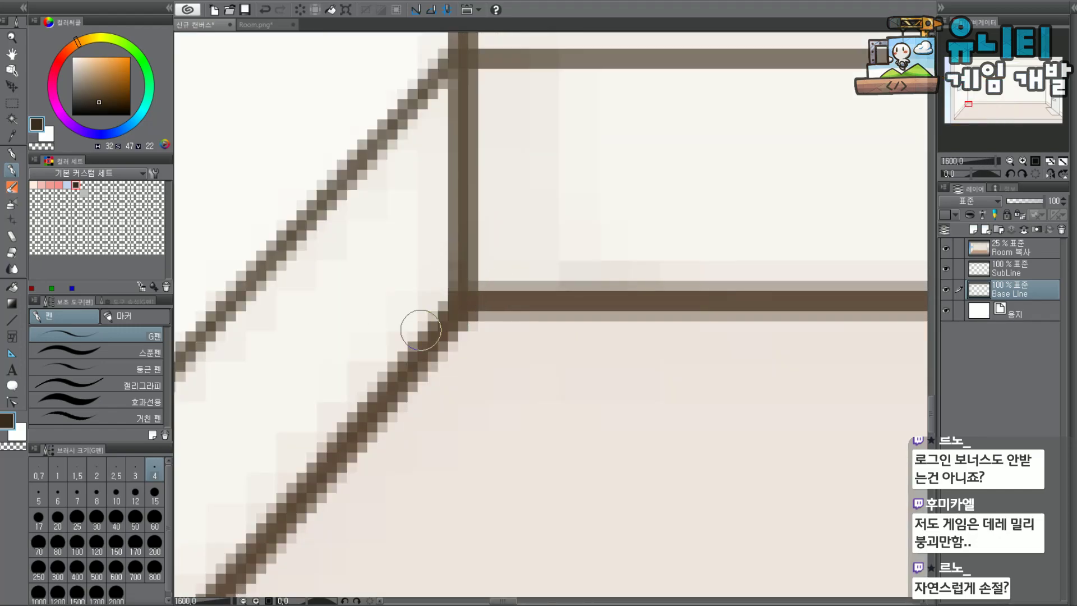
mouse_move(452, 239)
left_mouse_down()
mouse_move(433, 280)
mouse_move(458, 231)
mouse_move(409, 352)
left_mouse_up()
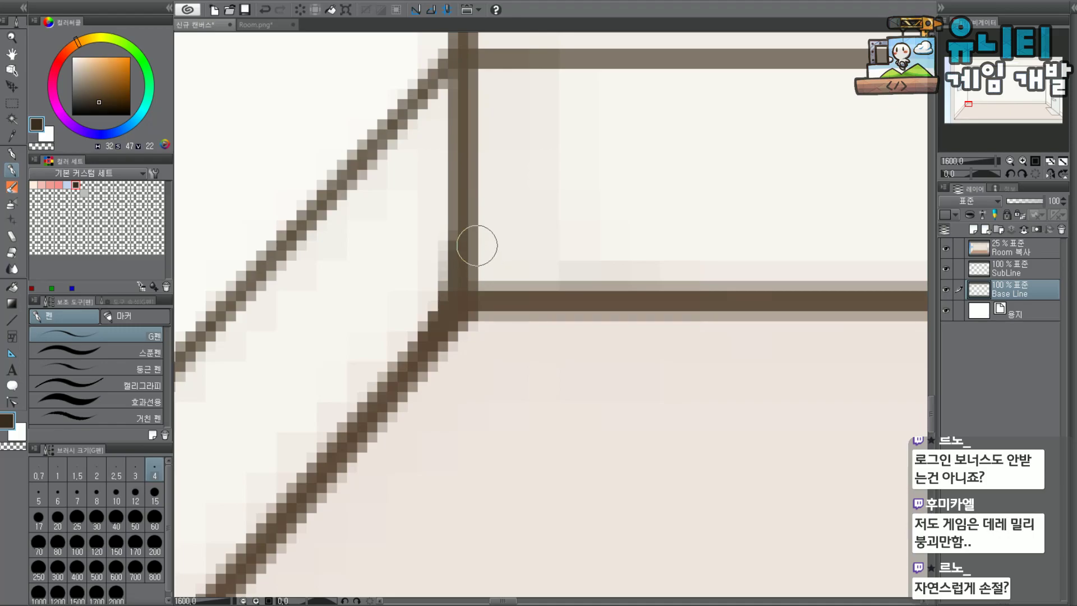
mouse_move(473, 263)
left_mouse_down()
mouse_move(480, 295)
mouse_move(466, 268)
mouse_move(490, 272)
mouse_move(483, 283)
mouse_move(469, 253)
mouse_move(492, 250)
mouse_move(490, 273)
mouse_move(471, 255)
mouse_move(489, 241)
mouse_move(481, 220)
mouse_move(516, 260)
mouse_move(469, 235)
mouse_move(514, 268)
left_mouse_up()
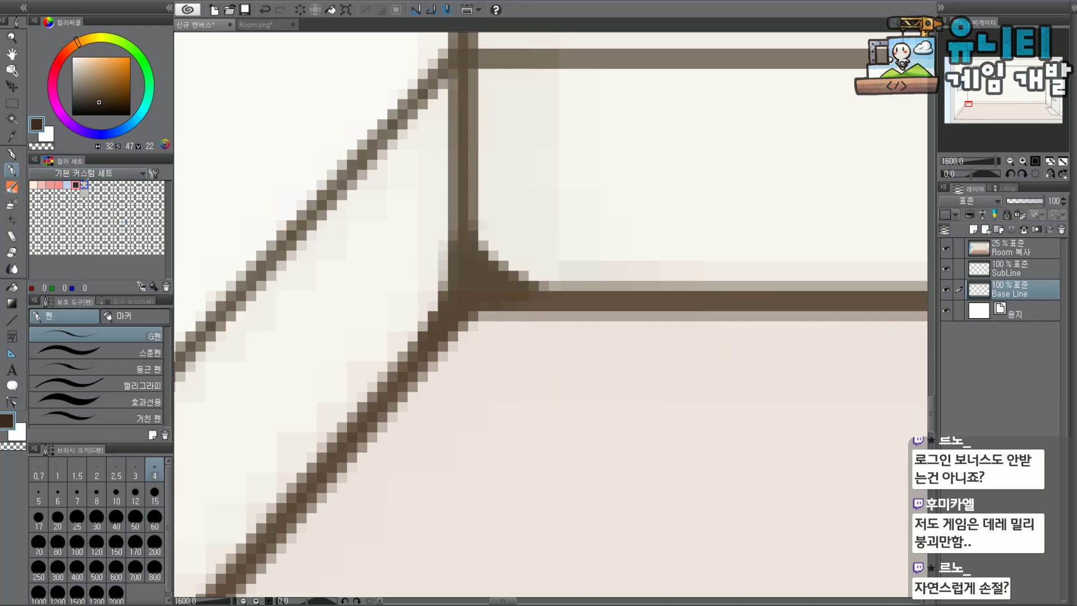
mouse_move(465, 240)
left_mouse_down()
mouse_move(453, 283)
mouse_move(458, 259)
left_mouse_up()
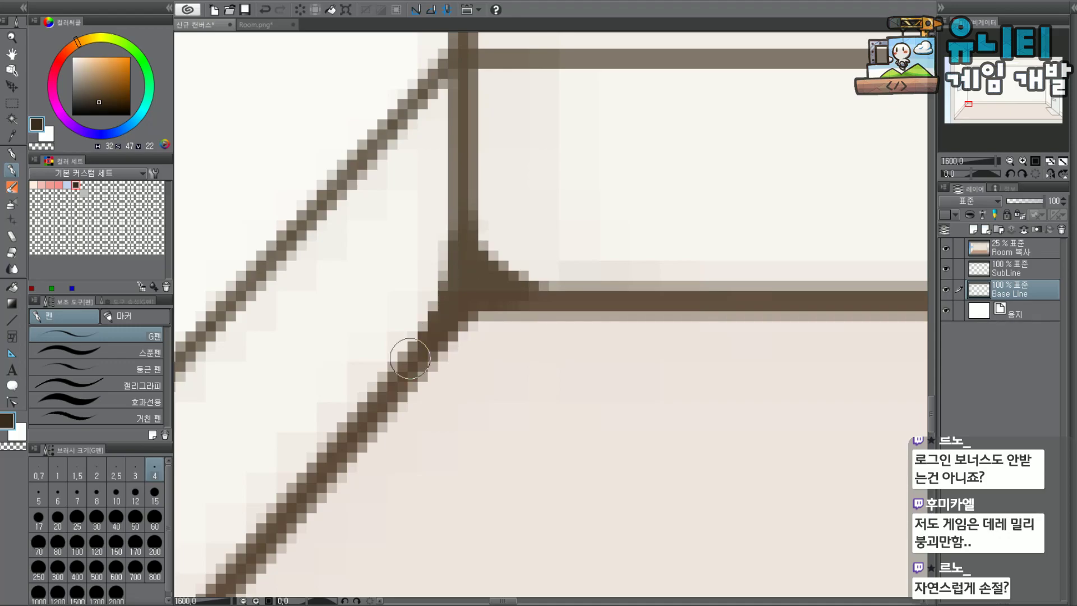
left_click_drag(523, 280, 575, 291)
Thicken the line junction where the back wall, window wall and ceiling meet with short G-pen strokes.
scroll(516, 290, "down", 7)
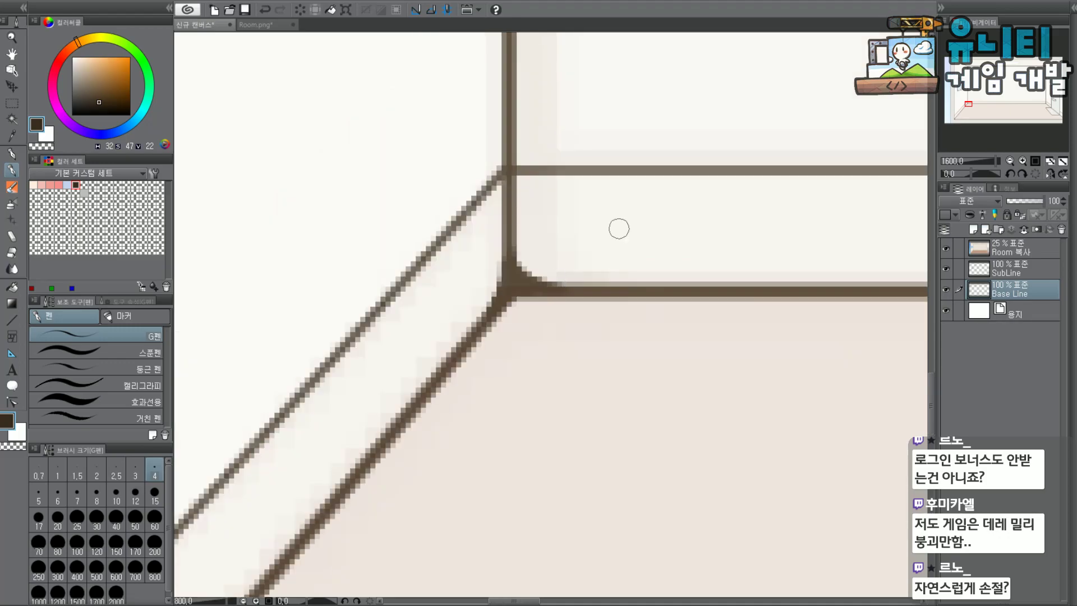
left_click_drag(983, 108, 991, 75)
scroll(514, 209, "up", 3)
scroll(517, 198, "up", 2)
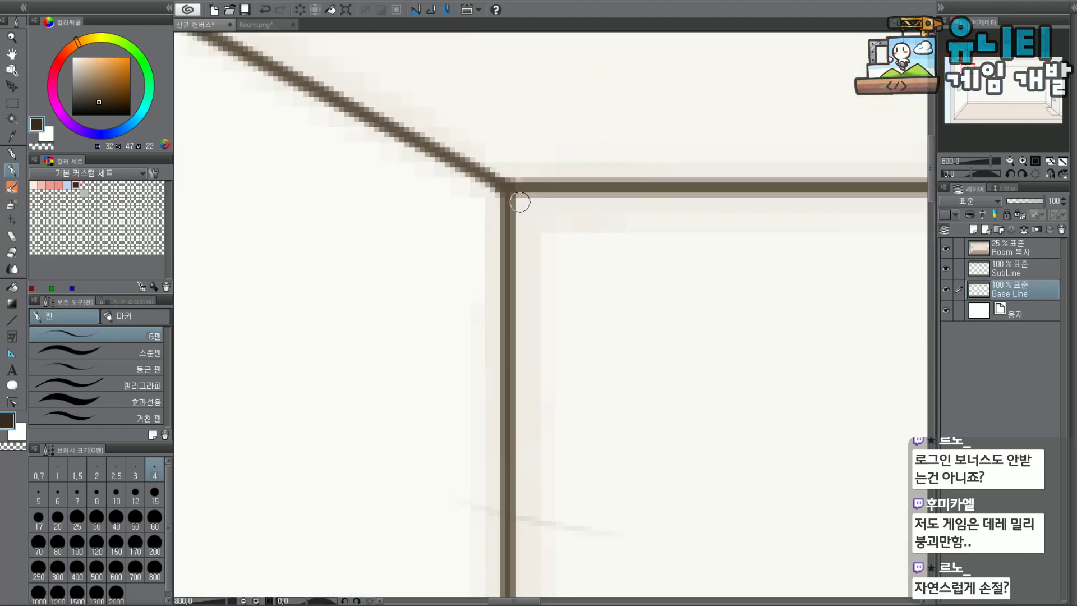
scroll(519, 195, "up", 2)
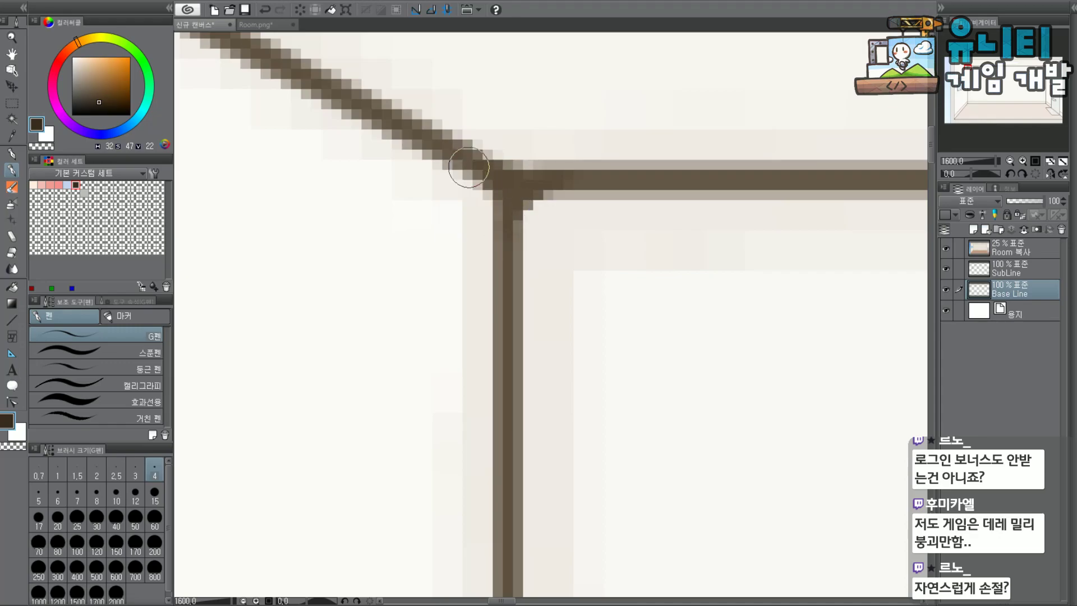
left_click_drag(497, 199, 509, 226)
mouse_move(510, 167)
left_mouse_down()
mouse_move(486, 165)
mouse_move(504, 178)
mouse_move(479, 211)
mouse_move(529, 204)
mouse_move(514, 220)
mouse_move(533, 197)
mouse_move(606, 173)
mouse_move(498, 185)
mouse_move(508, 193)
left_mouse_up()
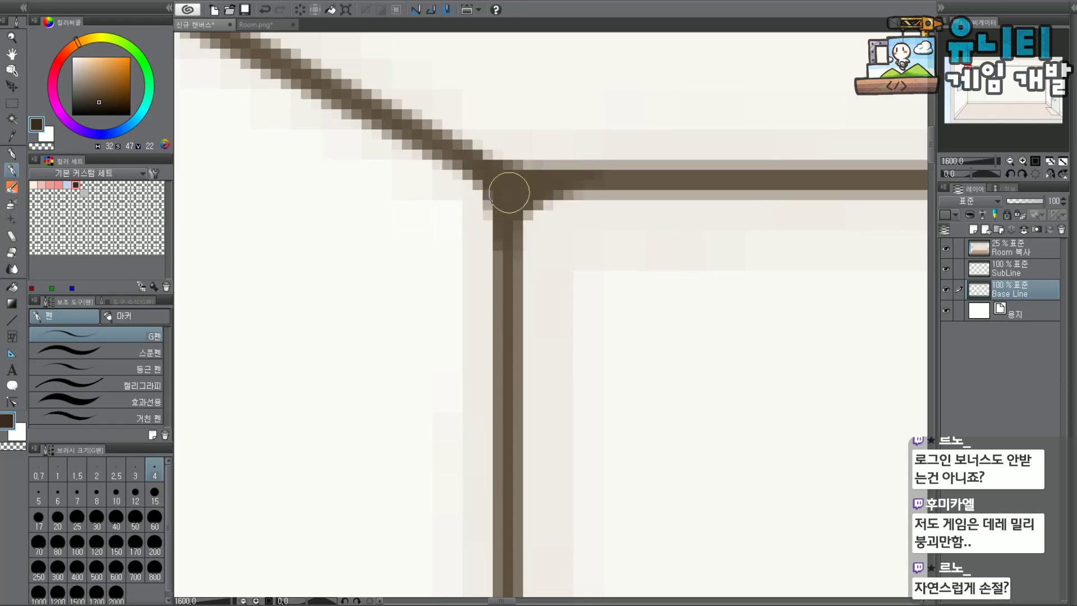
Thicken the end of the door wall's ceiling line where it reaches the canvas edge with G-pen strokes.
scroll(505, 303, "down", 8)
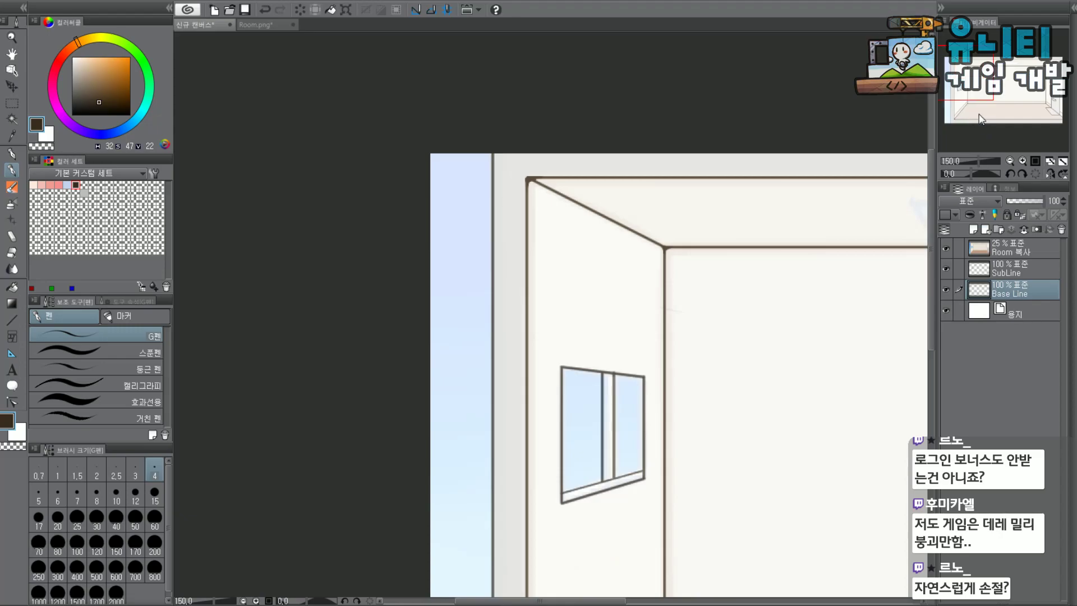
left_click_drag(980, 83, 1059, 97)
scroll(771, 169, "up", 6)
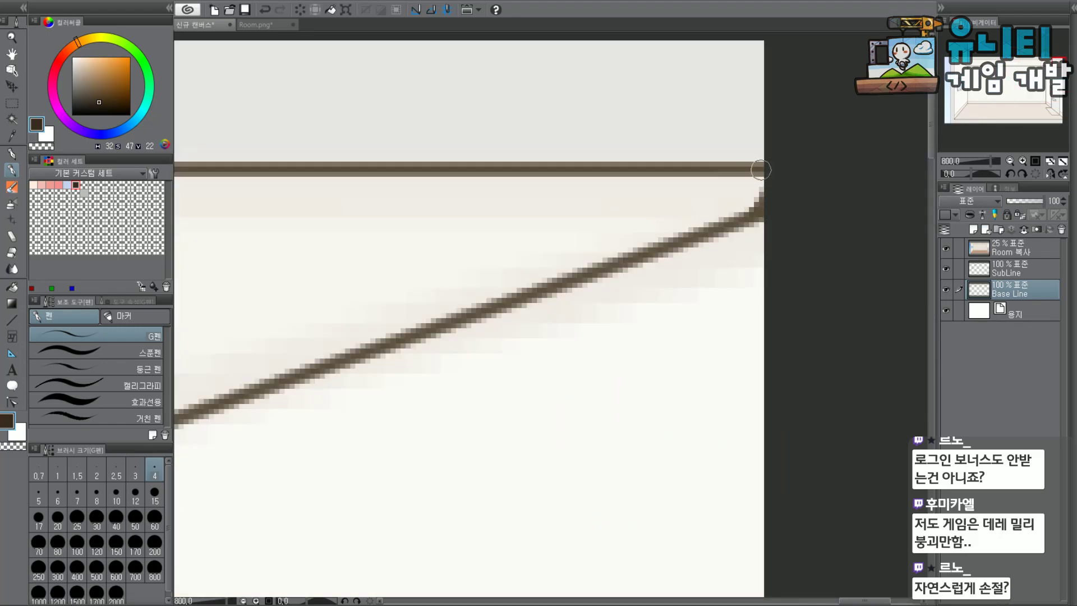
scroll(1009, 105, "down", 5)
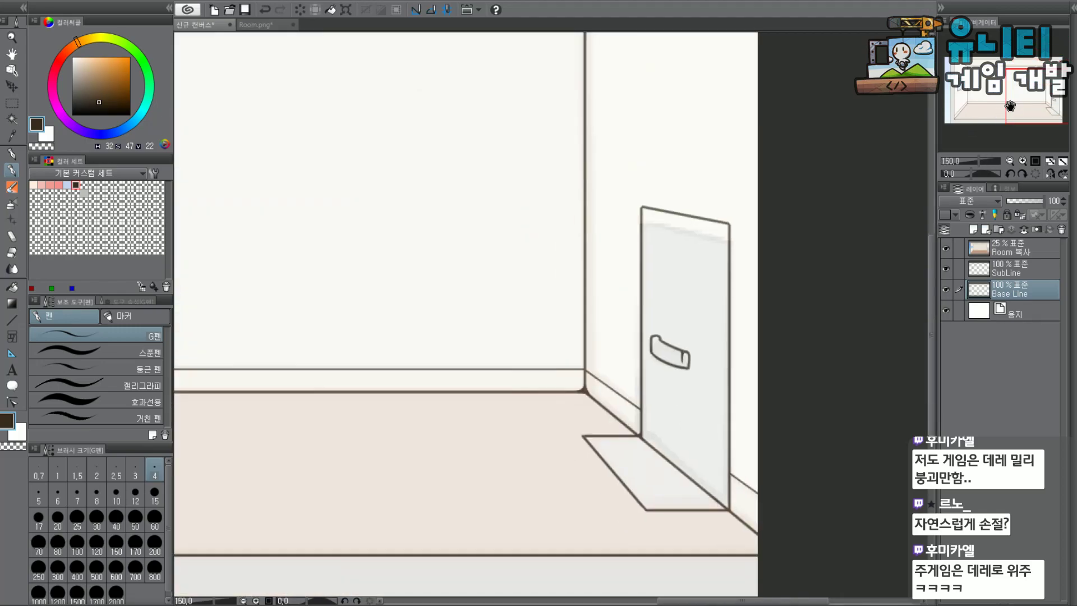
Thicken the line junction where the door's bottom corner nearest the canvas edge, the floor mat and the floor line meet.
left_click_drag(1010, 106, 1016, 122)
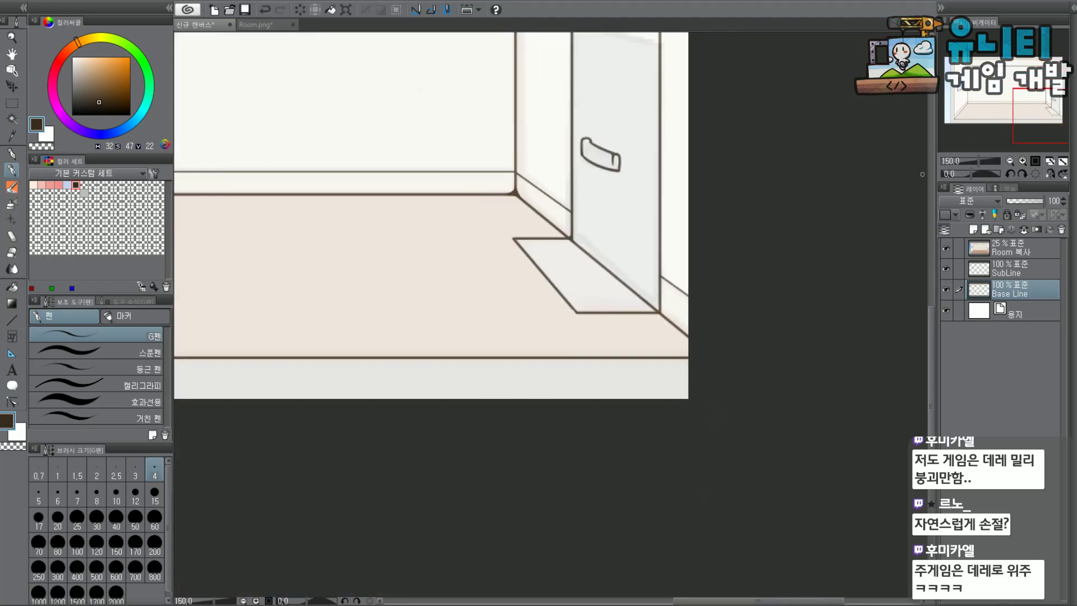
scroll(660, 317, "up", 5)
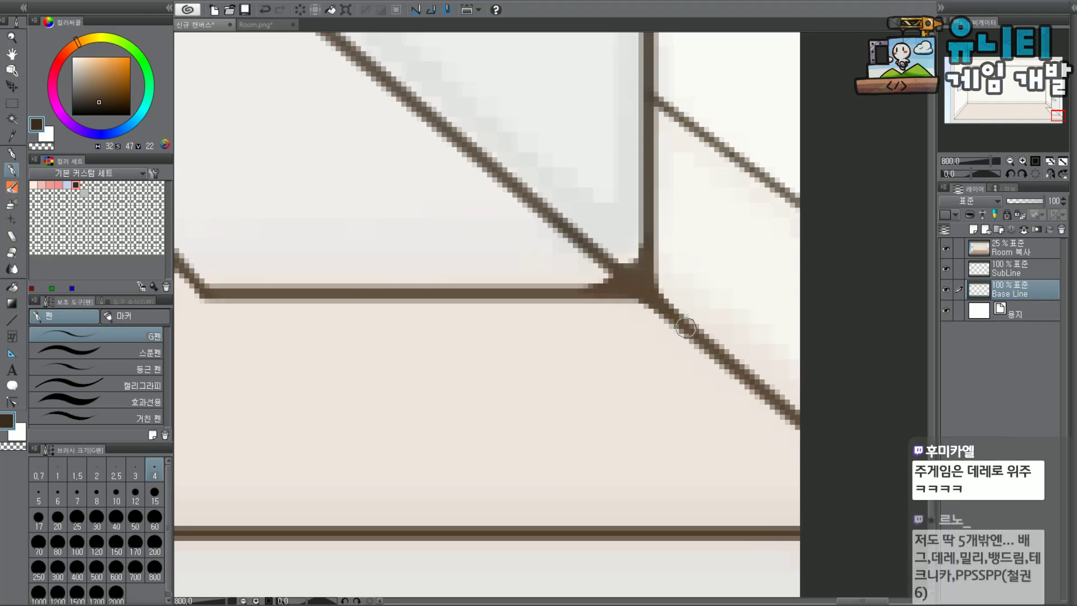
scroll(1028, 127, "down", 1)
Thicken the line junction at the door's bottom corner nearer the back wall, rounding the angle between baseboard area and door edge.
mouse_move(1055, 115)
left_mouse_down()
mouse_move(1042, 105)
mouse_move(1048, 113)
left_mouse_up()
scroll(380, 258, "up", 2)
mouse_move(383, 335)
left_mouse_down()
mouse_move(392, 312)
mouse_move(406, 338)
mouse_move(392, 319)
mouse_move(426, 309)
left_mouse_up()
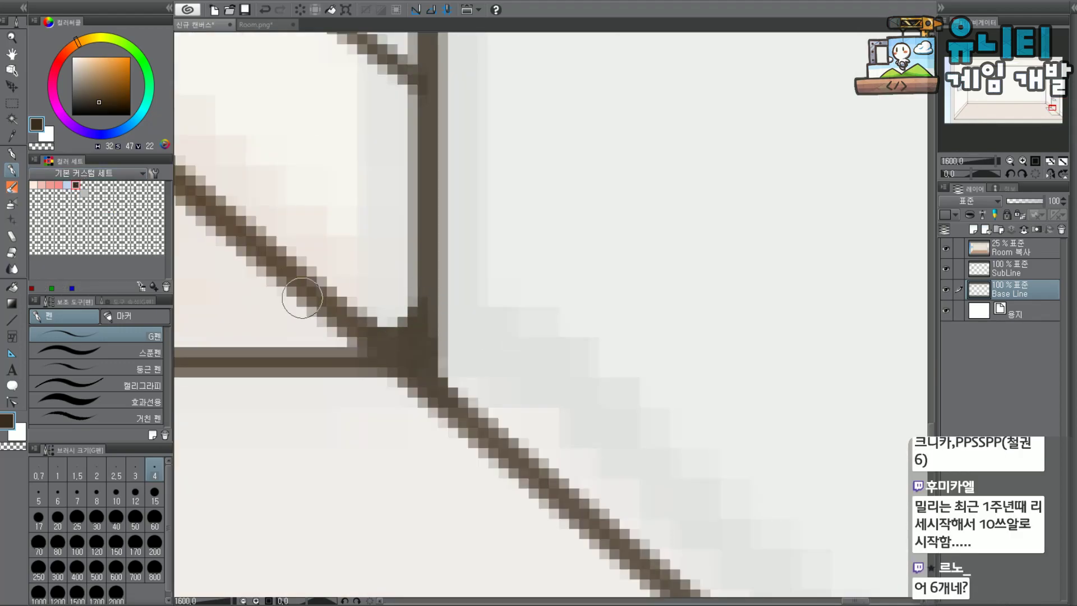
mouse_move(422, 355)
left_mouse_down()
mouse_move(413, 342)
mouse_move(438, 380)
mouse_move(375, 332)
mouse_move(454, 394)
mouse_move(385, 344)
mouse_move(456, 392)
mouse_move(427, 276)
mouse_move(428, 300)
left_mouse_up()
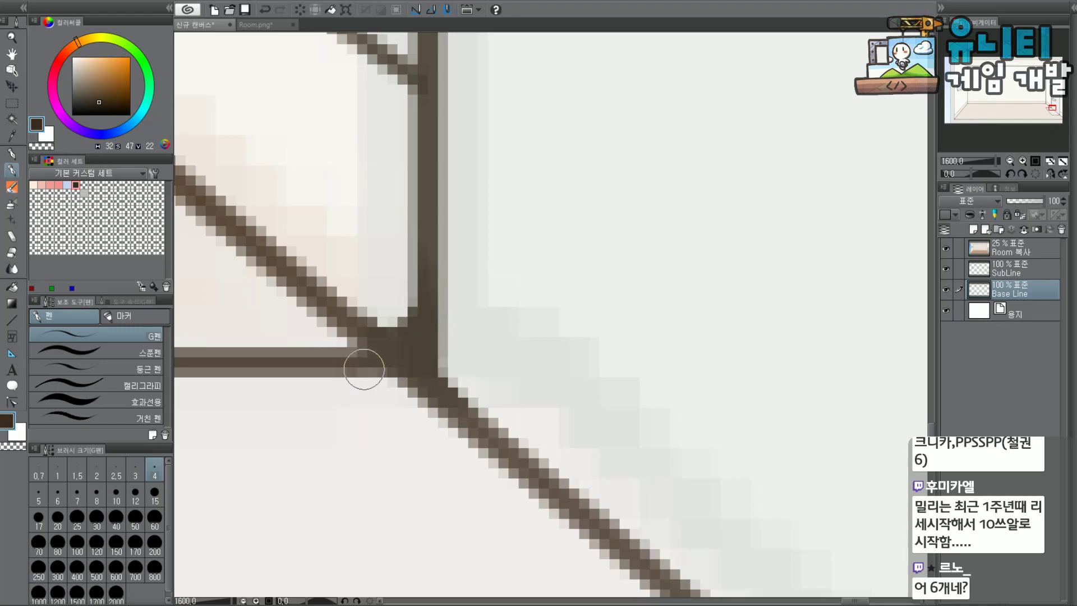
mouse_move(365, 335)
left_mouse_down()
mouse_move(343, 327)
mouse_move(353, 345)
mouse_move(338, 312)
mouse_move(312, 351)
mouse_move(375, 353)
mouse_move(345, 340)
mouse_move(332, 356)
mouse_move(407, 386)
mouse_move(382, 343)
mouse_move(405, 330)
mouse_move(378, 336)
mouse_move(385, 325)
mouse_move(359, 324)
mouse_move(419, 293)
mouse_move(427, 245)
mouse_move(423, 276)
left_mouse_up()
scroll(371, 326, "down", 3)
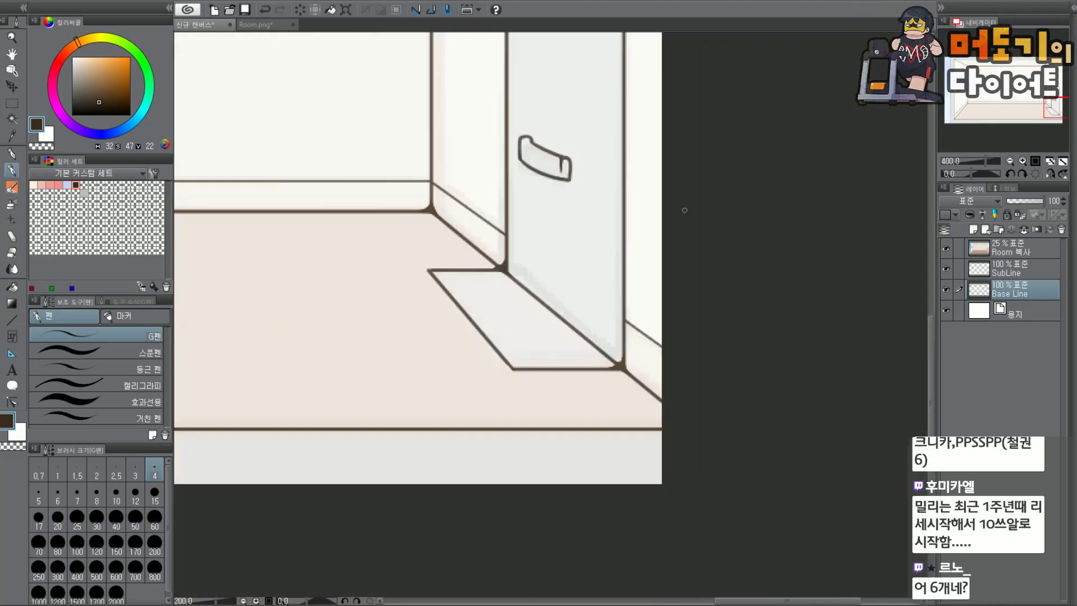
Thicken the junction where the baseboard's upper line meets the door edge nearest the canvas edge, above and below the line.
scroll(620, 270, "up", 6)
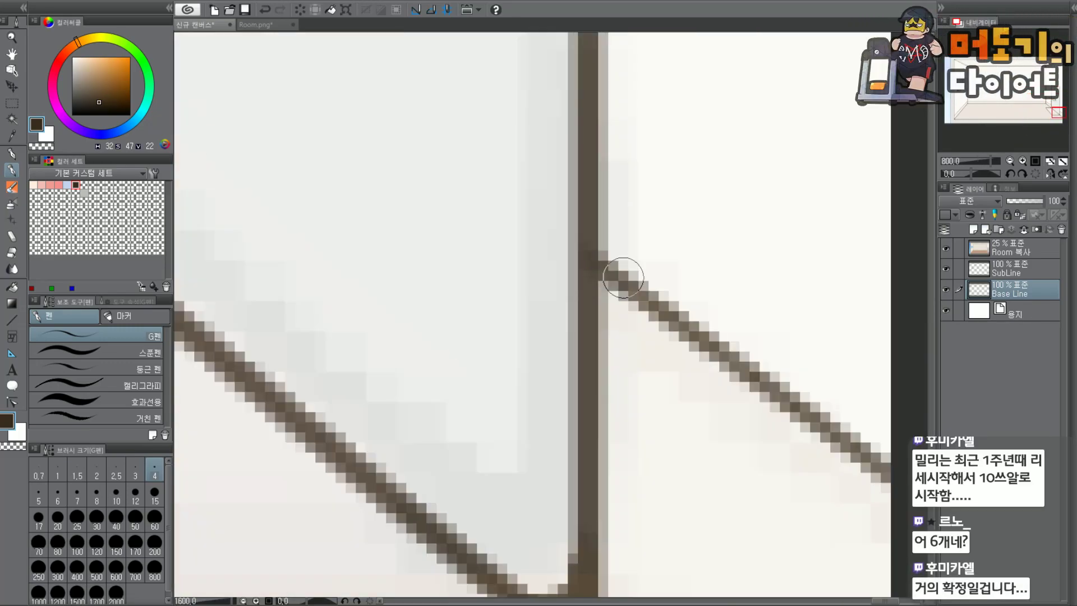
scroll(541, 309, "down", 2)
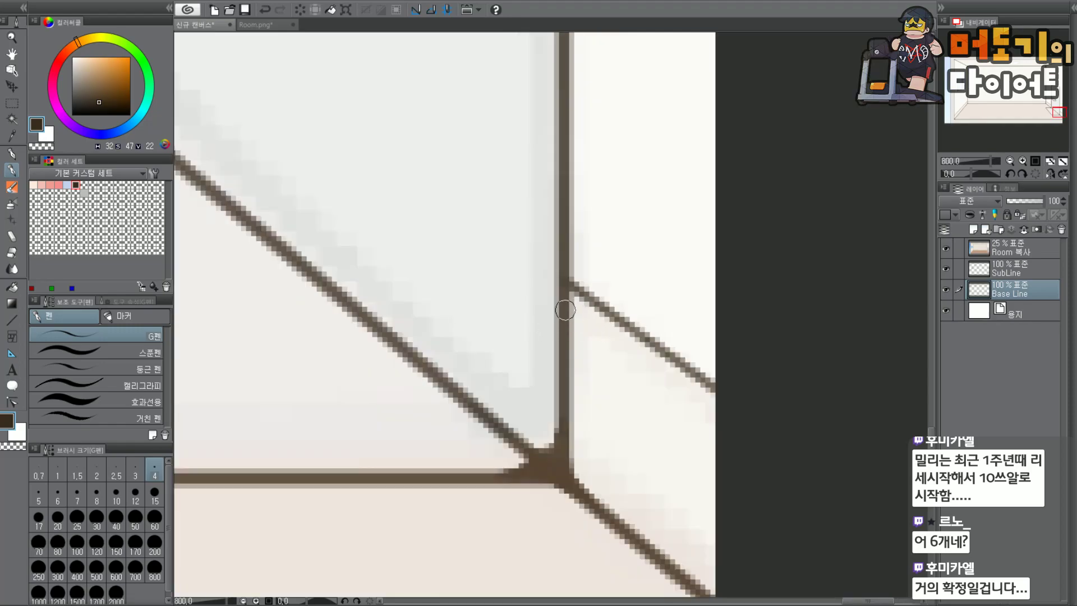
scroll(563, 322, "up", 2)
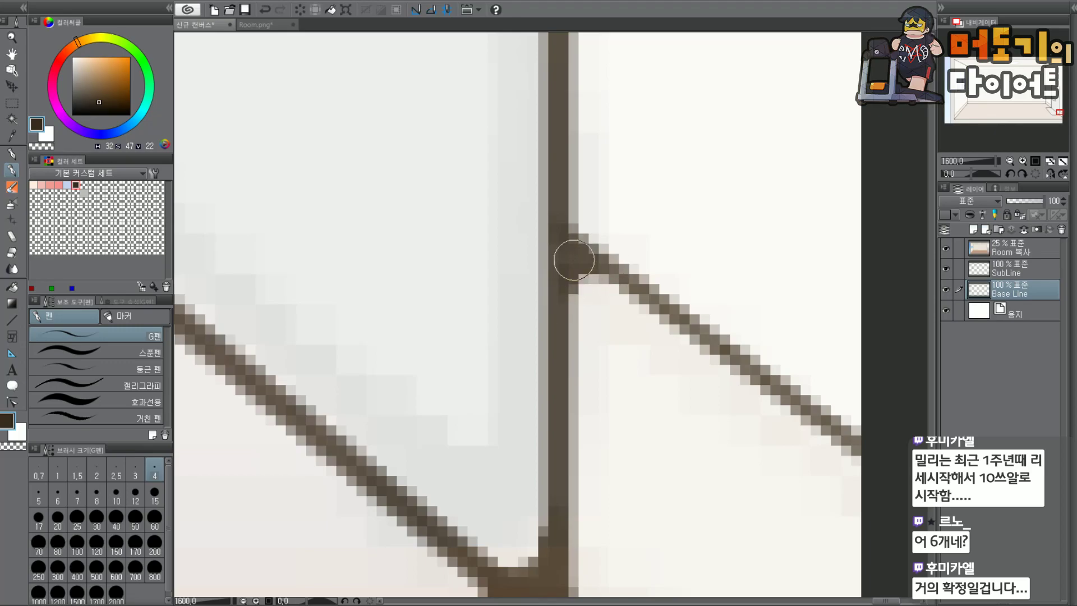
mouse_move(583, 279)
left_mouse_down()
mouse_move(616, 285)
mouse_move(575, 282)
mouse_move(558, 301)
mouse_move(576, 307)
mouse_move(602, 288)
mouse_move(608, 276)
mouse_move(574, 257)
mouse_move(607, 264)
mouse_move(592, 245)
left_mouse_up()
left_click_drag(561, 194, 588, 236)
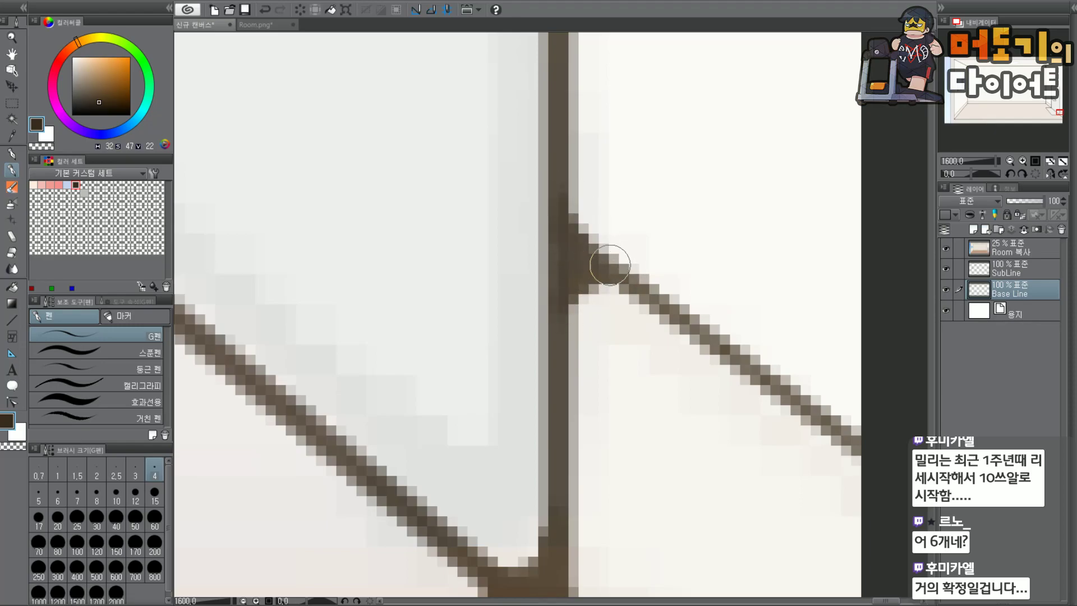
Thicken the junction where the baseboard's upper line meets the door edge nearer the back wall.
scroll(611, 208, "down", 4)
left_click_drag(1038, 93, 1050, 106)
scroll(617, 297, "up", 2)
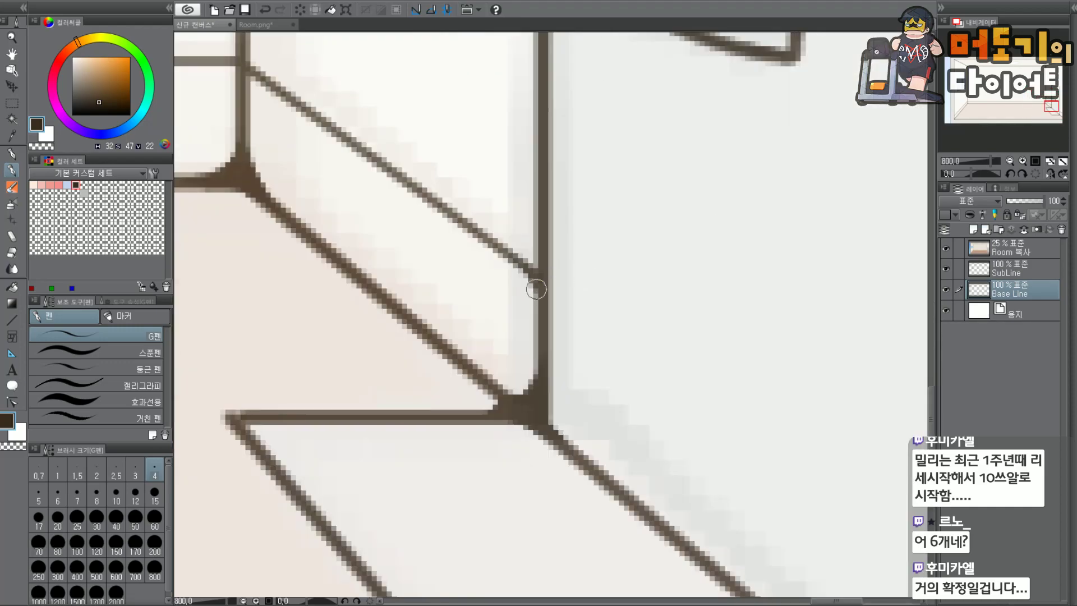
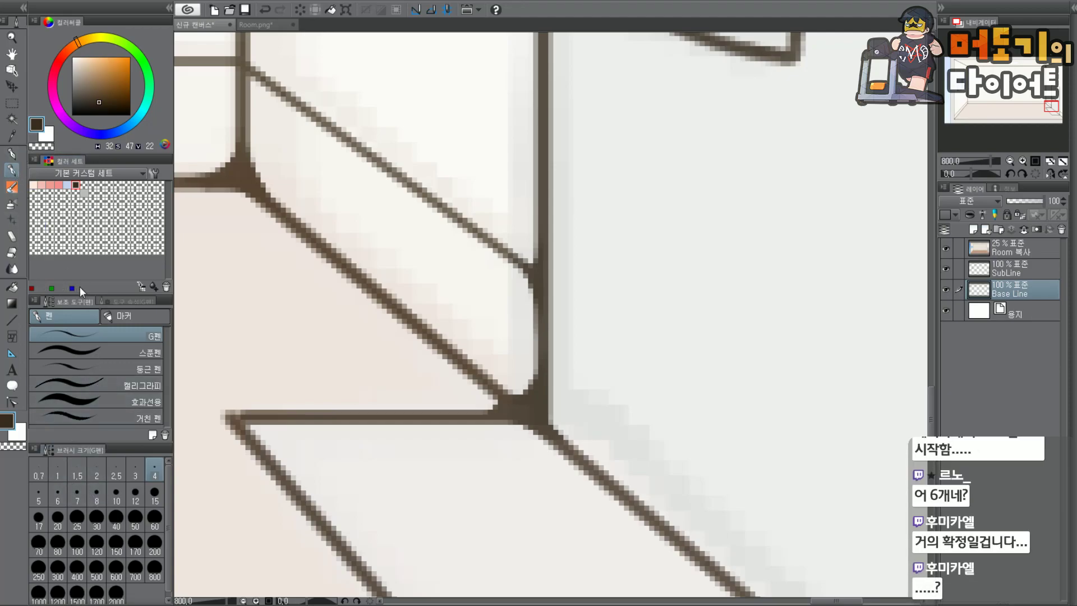
Reshape the thickened corner where the floor line, floor mat and door edge nearer the back wall meet, tapering it along the mat line.
scroll(497, 407, "up", 3)
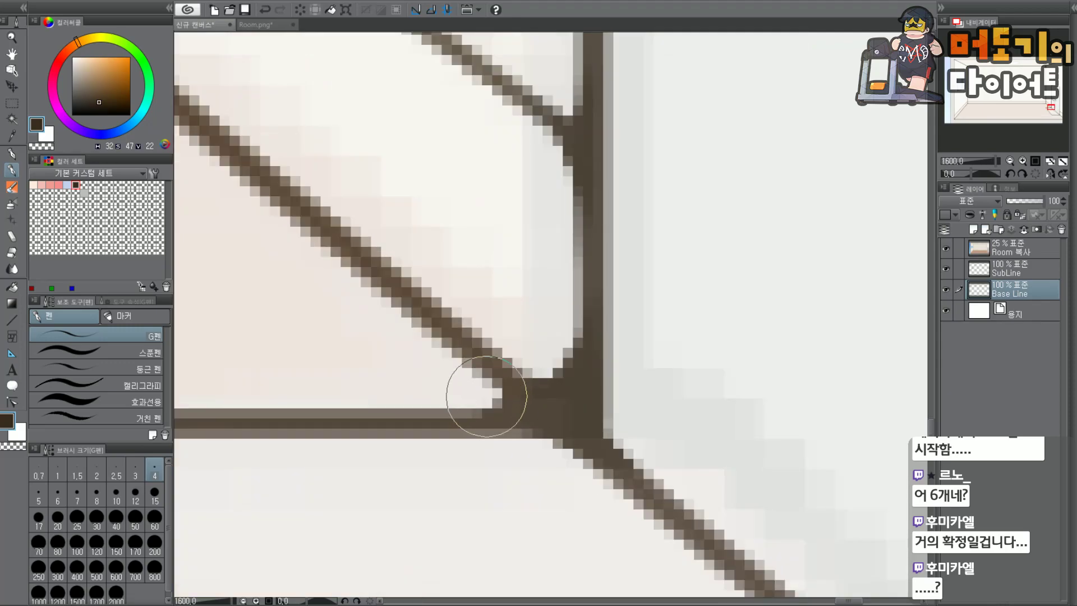
left_click(515, 397)
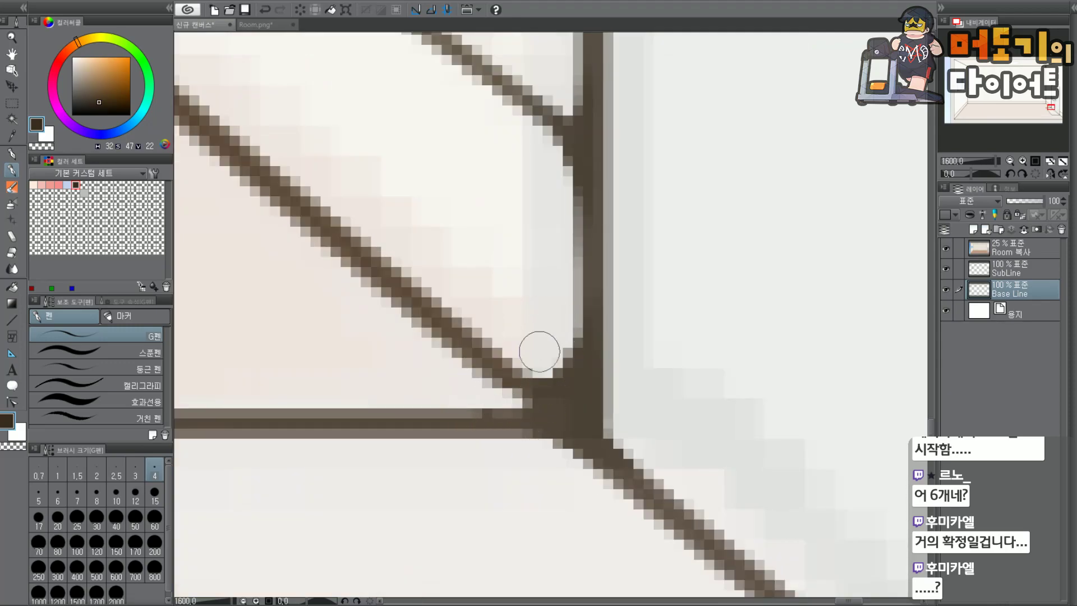
left_click(527, 409)
mouse_move(527, 409)
left_mouse_down()
mouse_move(499, 418)
mouse_move(532, 416)
mouse_move(521, 414)
mouse_move(536, 401)
mouse_move(551, 414)
mouse_move(546, 399)
mouse_move(575, 403)
mouse_move(593, 334)
mouse_move(523, 406)
mouse_move(533, 394)
mouse_move(522, 388)
mouse_move(508, 409)
mouse_move(523, 398)
mouse_move(457, 420)
left_mouse_up()
scroll(785, 292, "down", 4)
left_click_drag(1048, 105, 1056, 109)
scroll(485, 191, "up", 2)
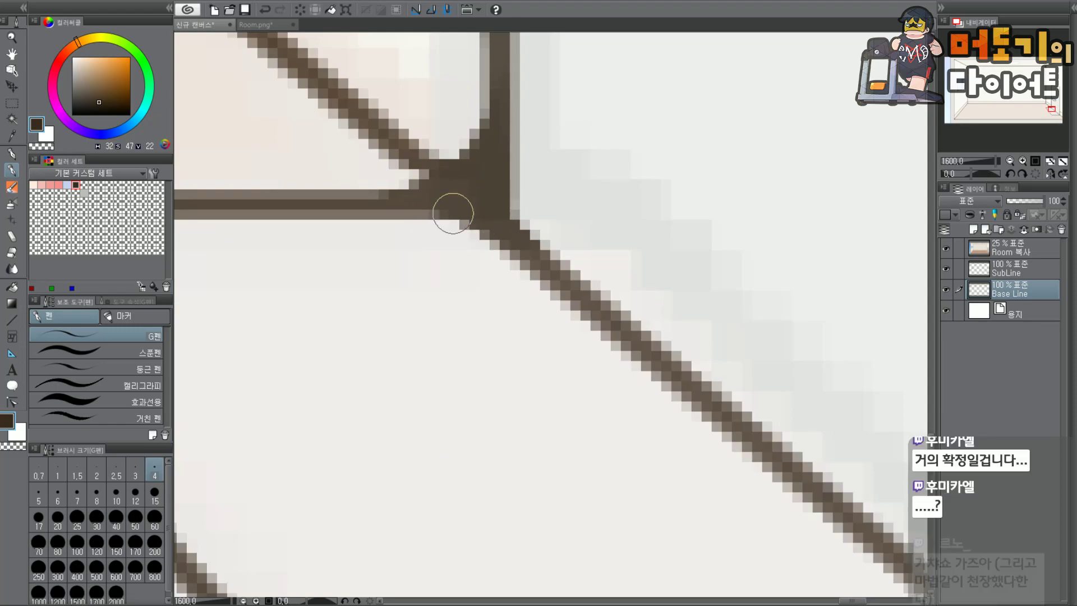
Trim and redraw the thickened baseboard junction on the door edge nearest the canvas edge, tapering it smoothly into both lines.
scroll(488, 211, "down", 4)
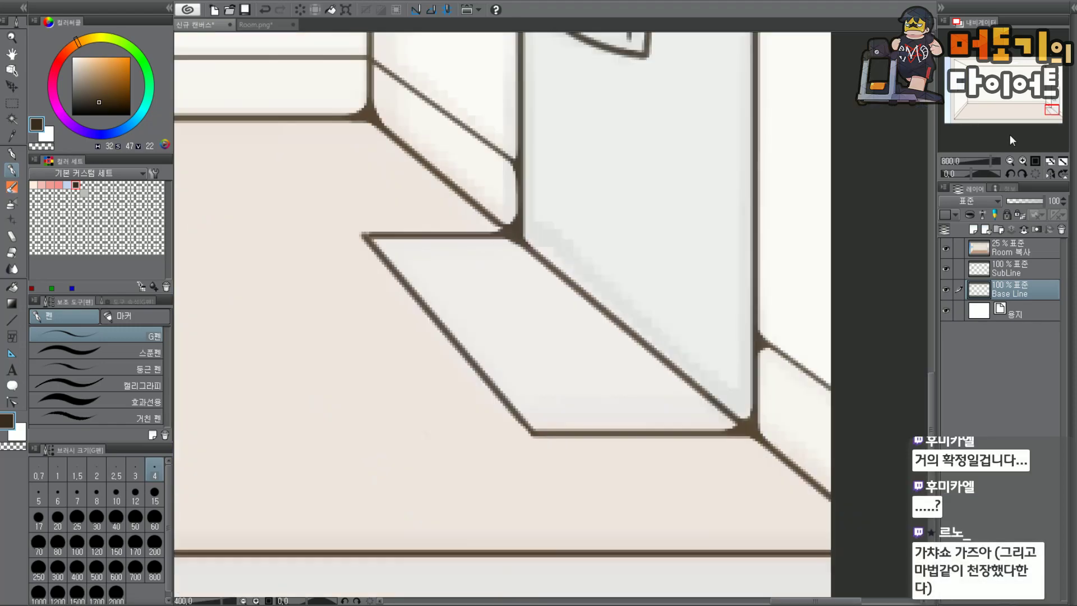
left_click_drag(1054, 116, 1058, 114)
scroll(589, 324, "up", 2)
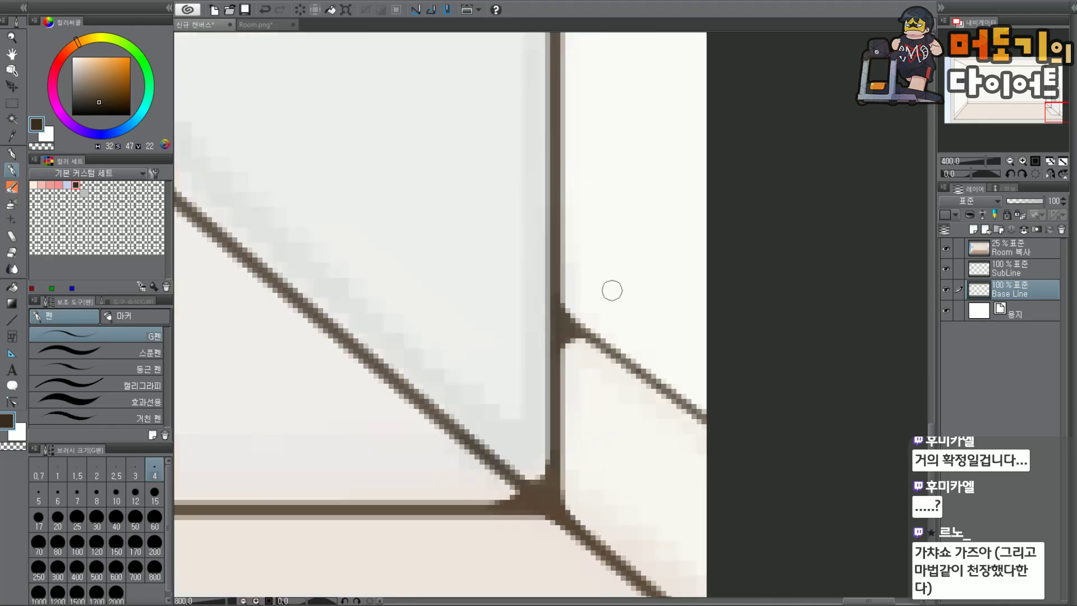
left_click_drag(584, 356, 576, 351)
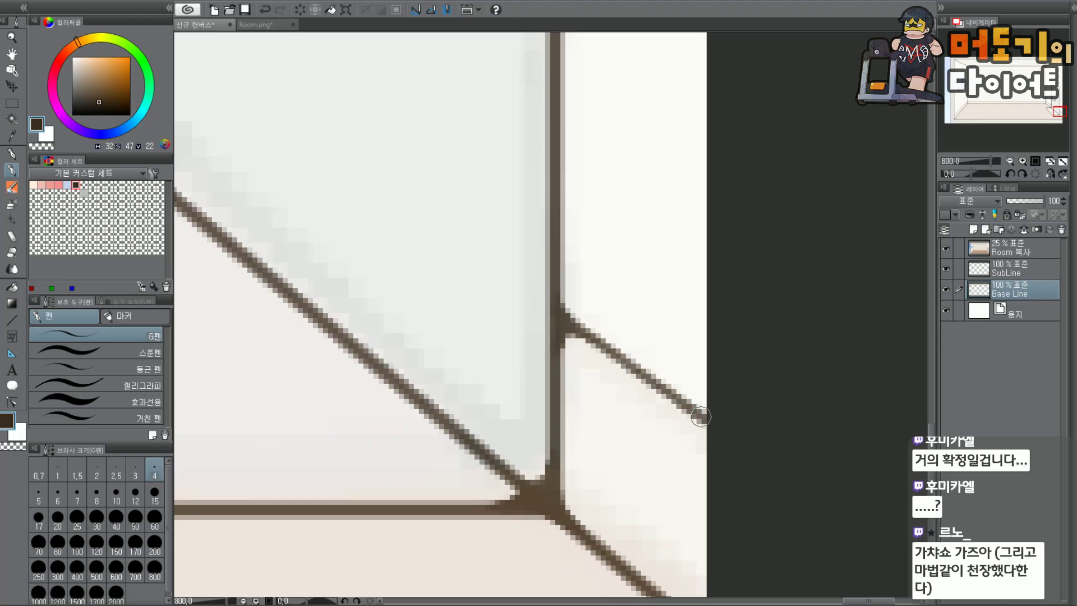
scroll(587, 298, "up", 2)
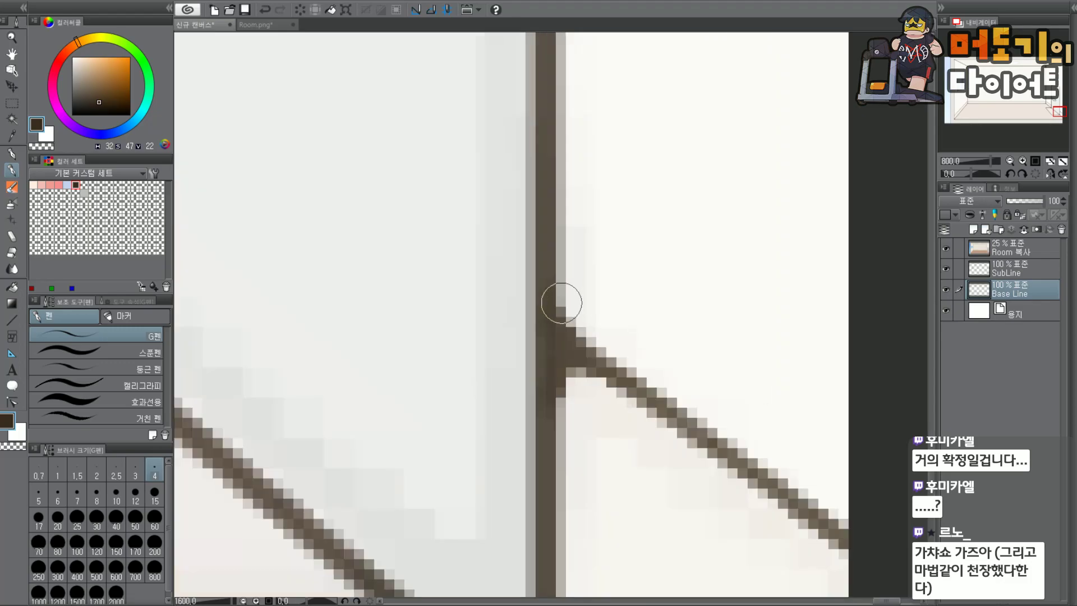
left_click_drag(549, 264, 593, 347)
left_click_drag(555, 295, 586, 340)
scroll(598, 358, "down", 2)
On the SubLine layer, round off the floor mat's outer corner nearer the back wall.
left_click_drag(1058, 108, 1047, 107)
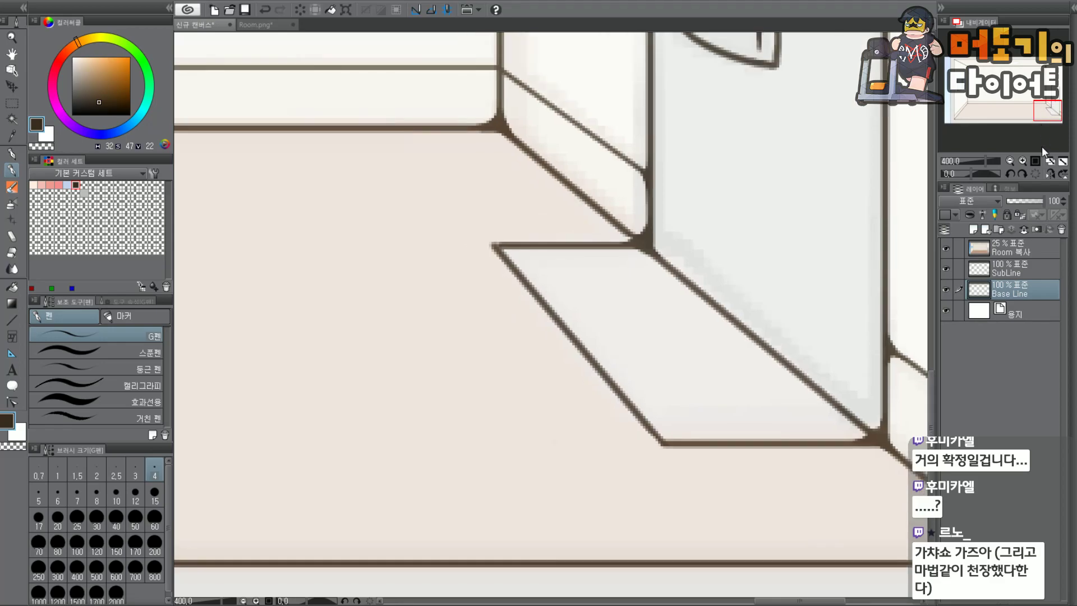
left_click(1010, 268)
key("ctrl+plus")
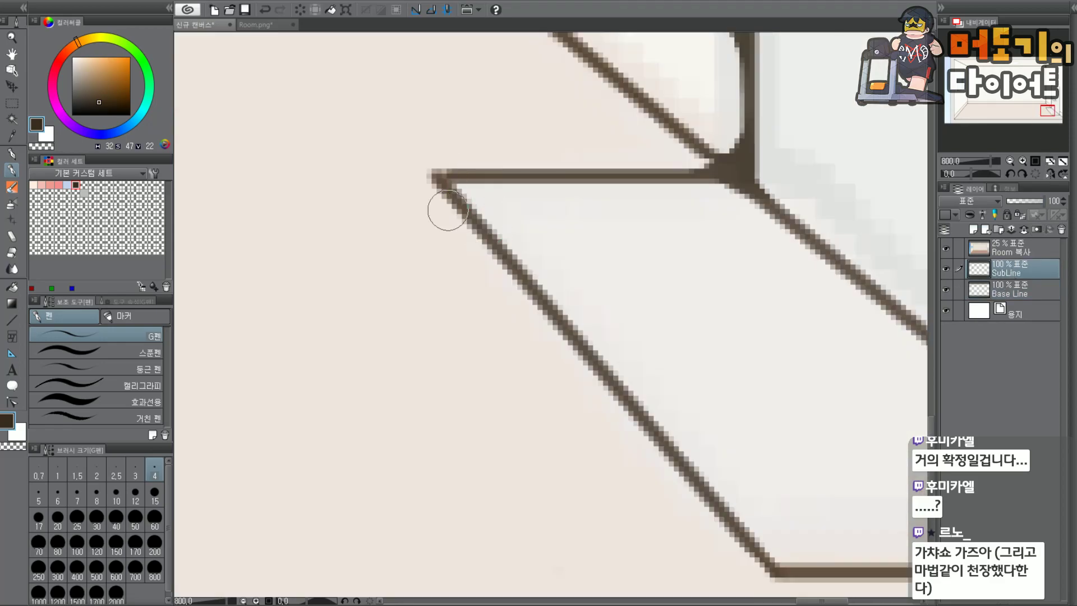
mouse_move(422, 184)
left_mouse_down()
mouse_move(455, 158)
mouse_move(433, 187)
left_mouse_up()
scroll(454, 185, "up", 1)
left_click_drag(447, 146, 434, 185)
key("ctrl+z")
key("ctrl+z")
scroll(464, 218, "down", 1)
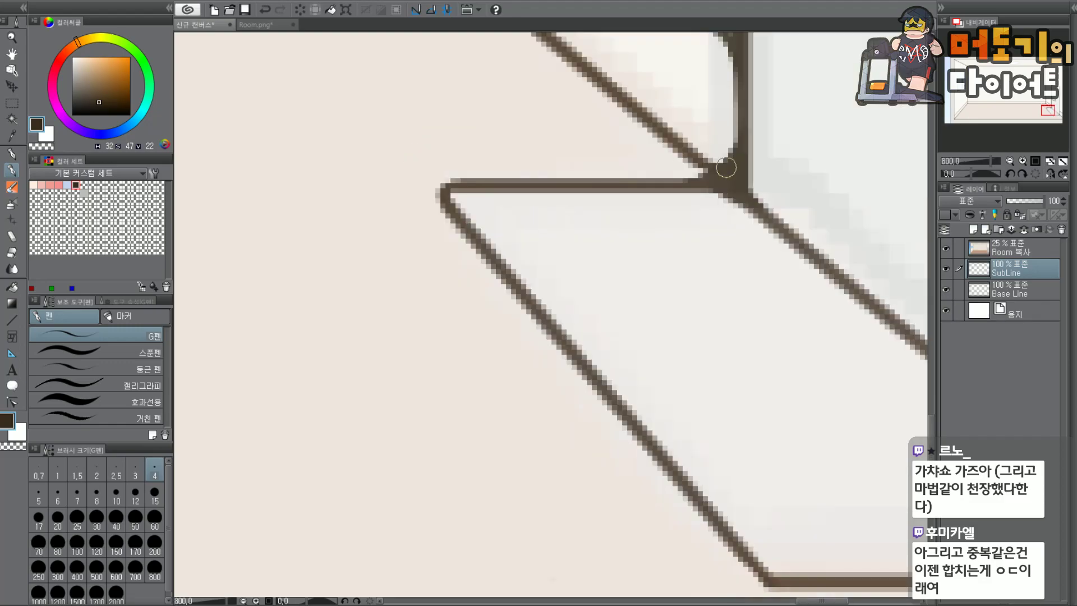
Erase the sharp tip of the floor mat's outer front corner and redraw it as a rounded corner.
scroll(744, 164, "down", 1)
left_click_drag(1045, 114, 1050, 113)
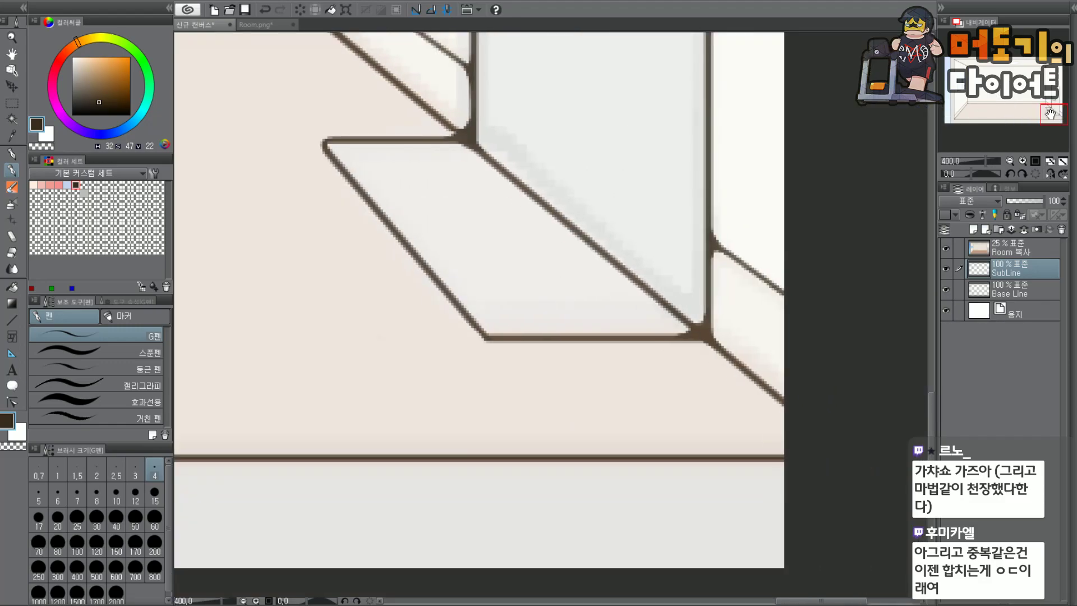
scroll(499, 261, "up", 2)
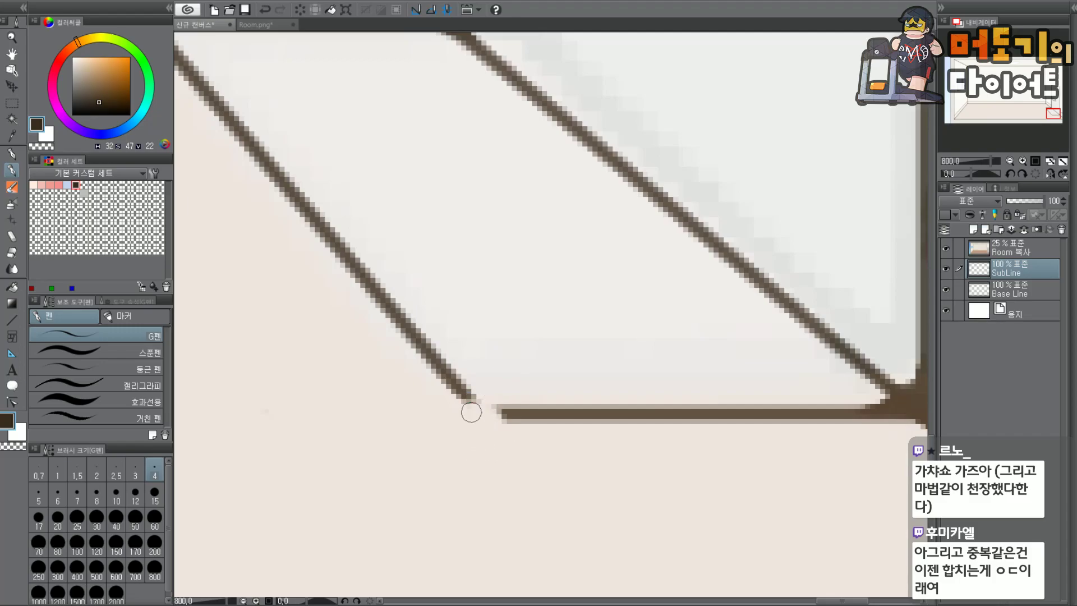
left_click_drag(469, 401, 507, 405)
key("ctrl+z")
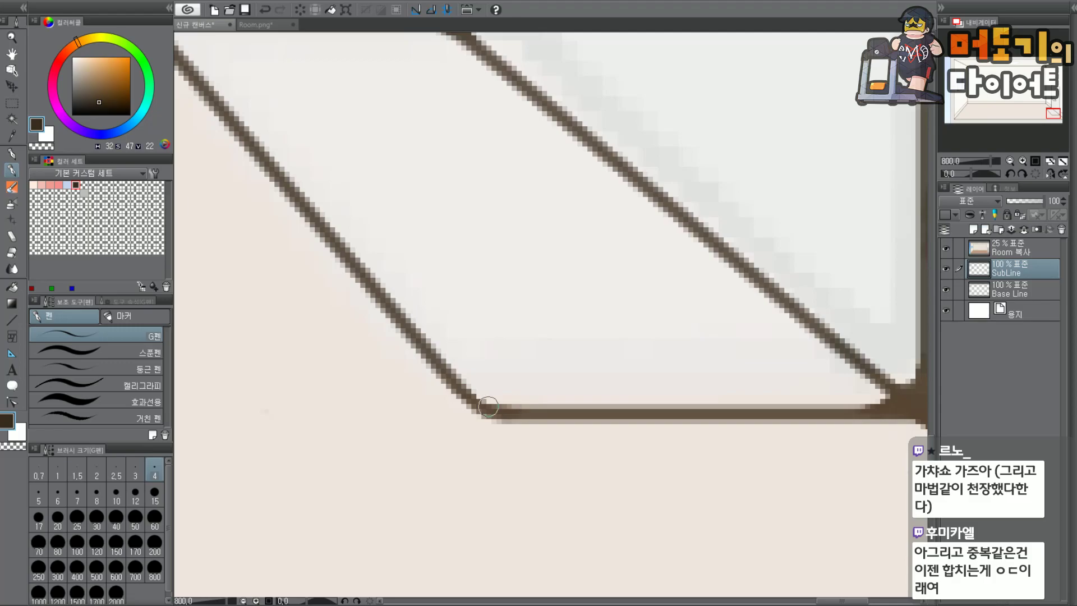
Round off both upper corners of the door outline by erasing their sharp tips and redrawing the line ends.
scroll(488, 406, "down", 5)
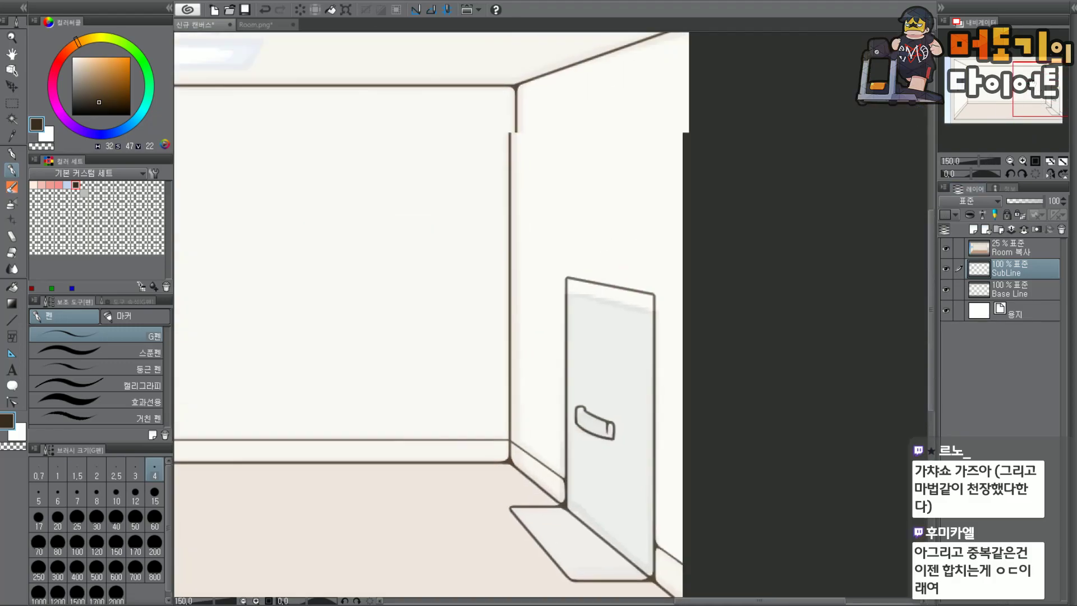
scroll(562, 289, "up", 5)
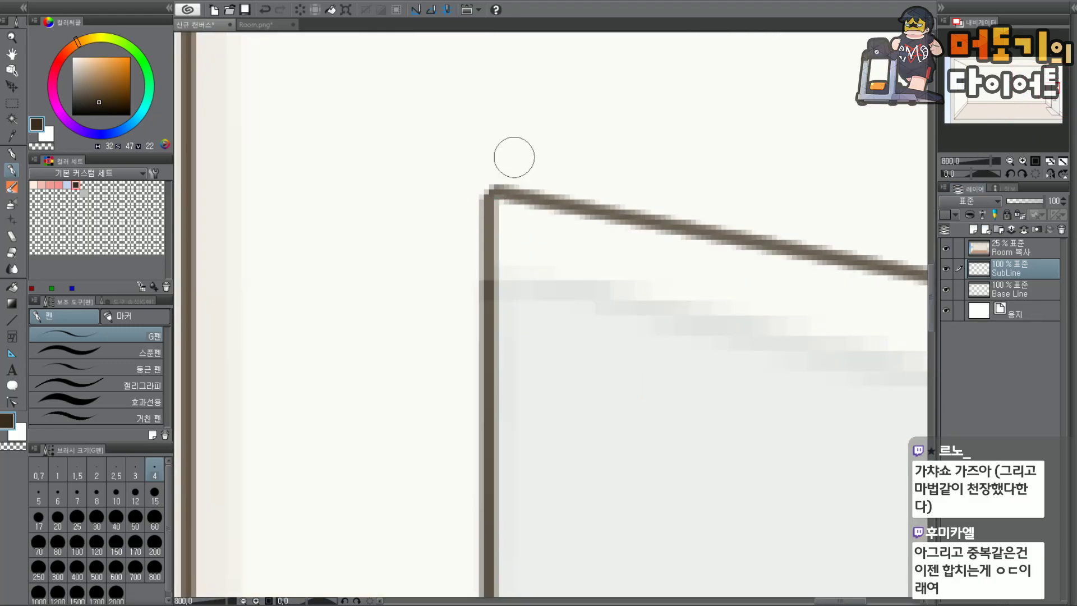
mouse_move(490, 183)
left_mouse_down()
mouse_move(474, 198)
mouse_move(481, 188)
mouse_move(479, 217)
mouse_move(496, 196)
left_mouse_up()
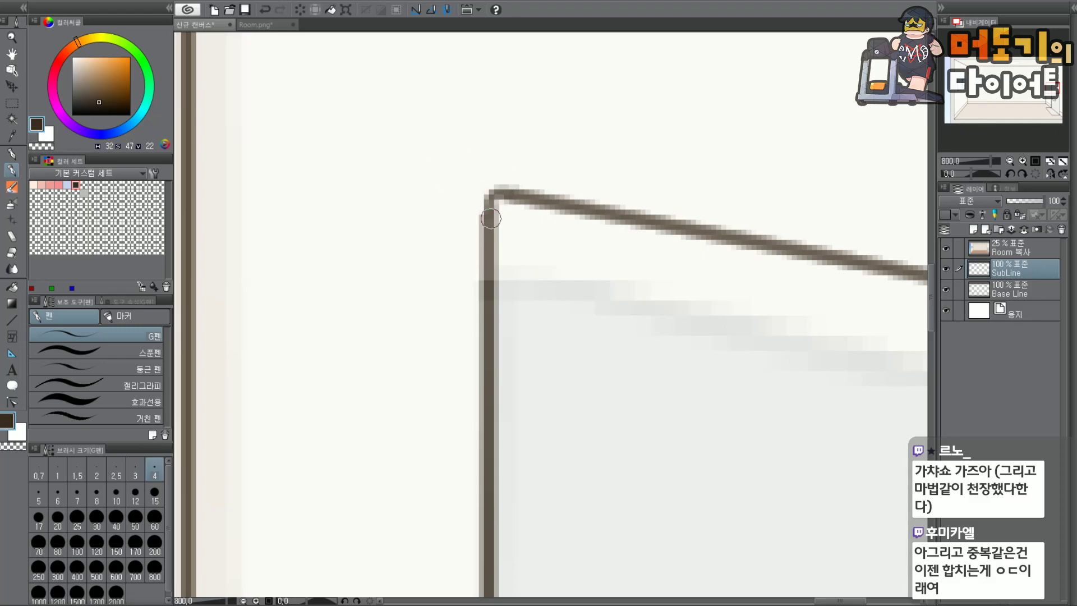
scroll(517, 200, "down", 5)
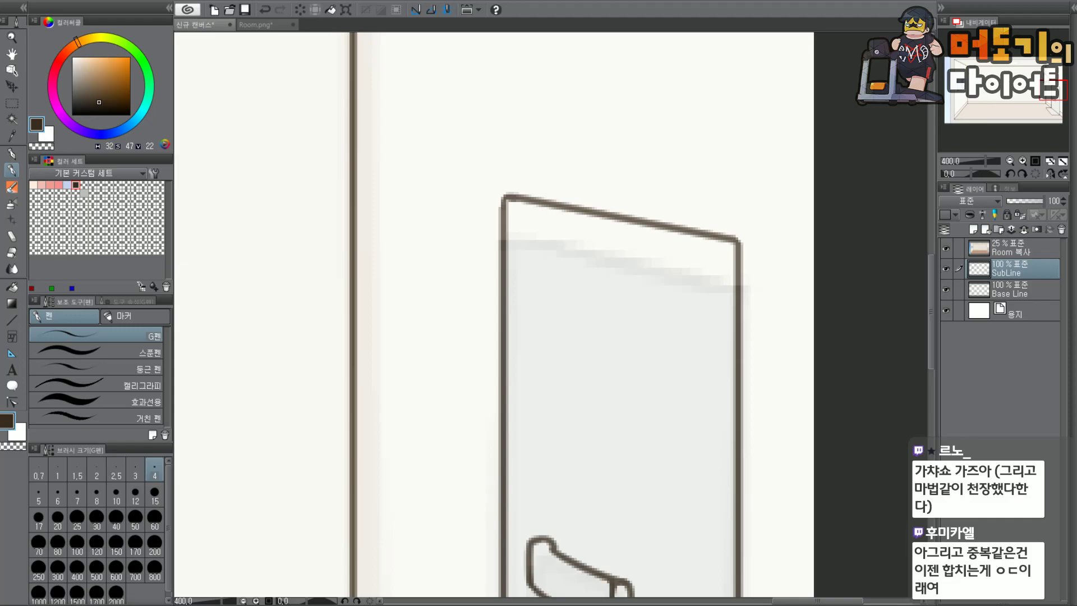
scroll(1028, 112, "down", 3)
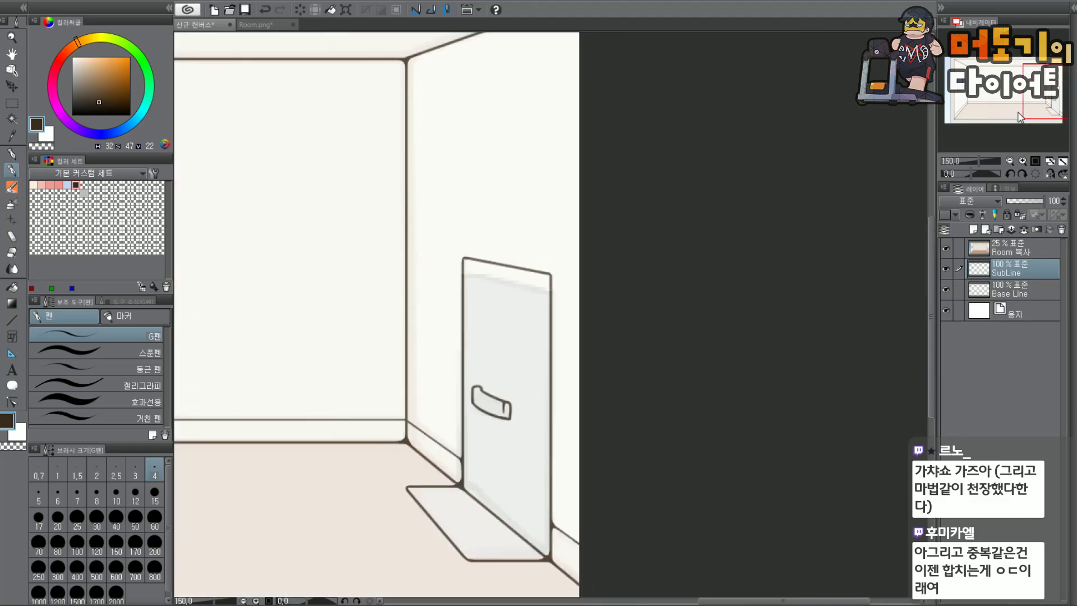
Try a vertical line just outside the door's outer edge to suggest the door frame's thickness.
mouse_move(1027, 112)
left_mouse_down()
mouse_move(1019, 108)
mouse_move(1036, 101)
left_mouse_up()
scroll(1028, 115, "up", 1)
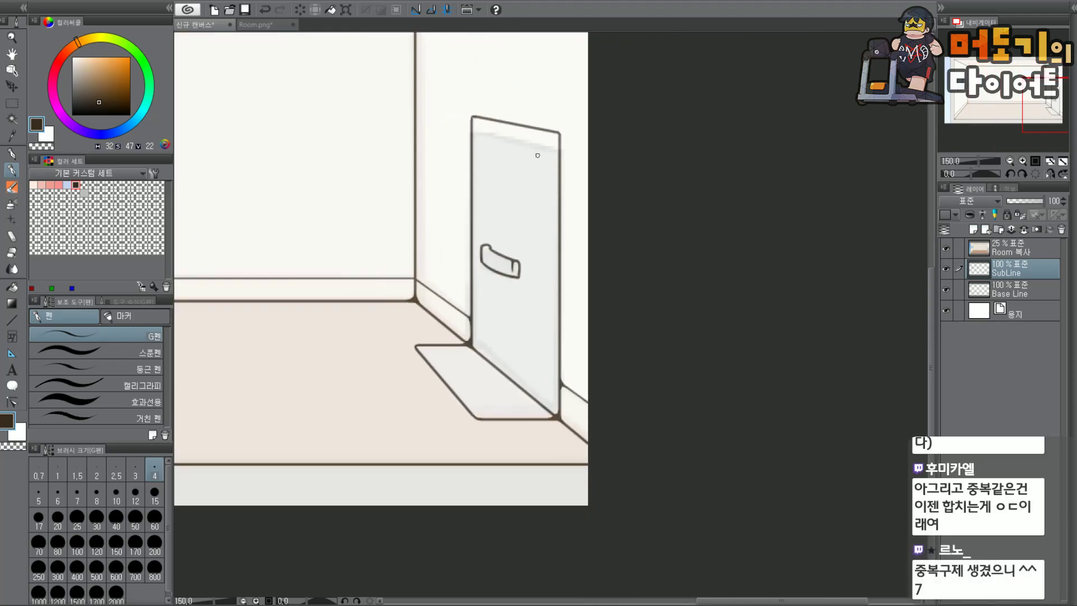
scroll(537, 156, "up", 1)
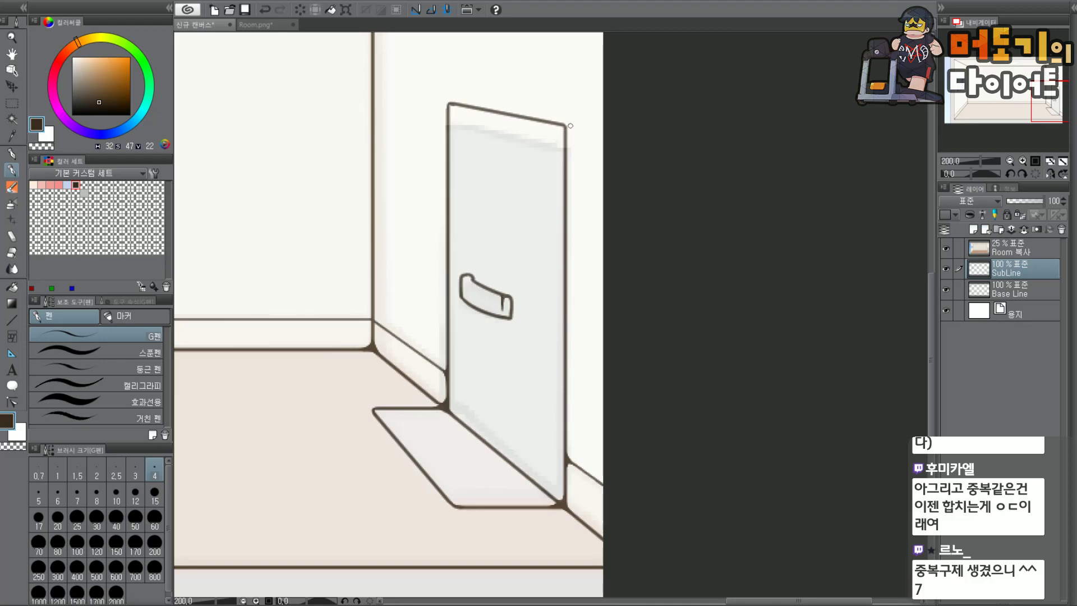
left_click_drag(577, 131, 570, 316)
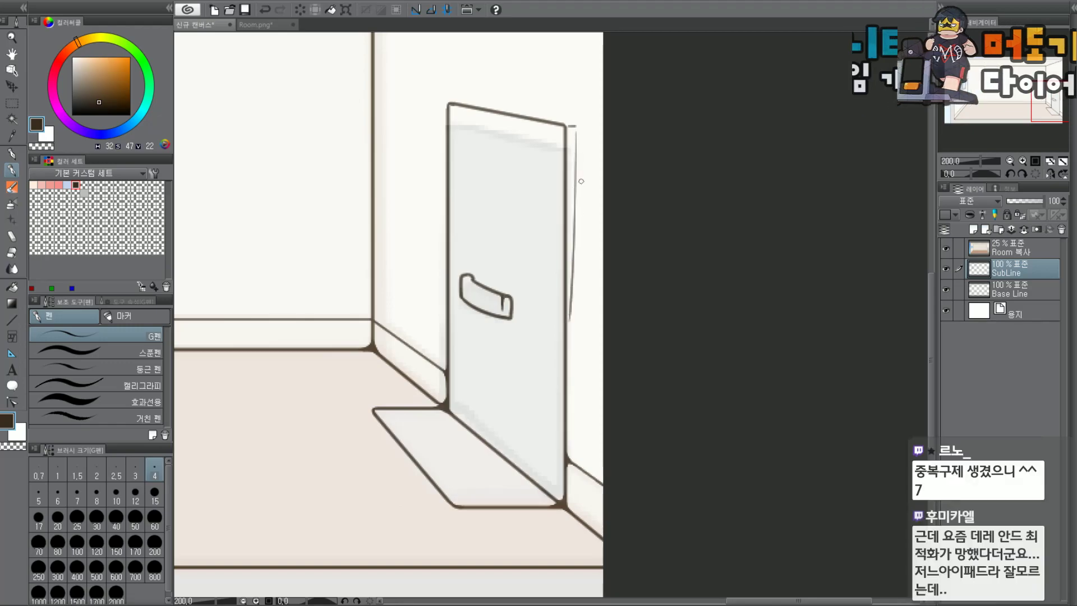
key("ctrl+z")
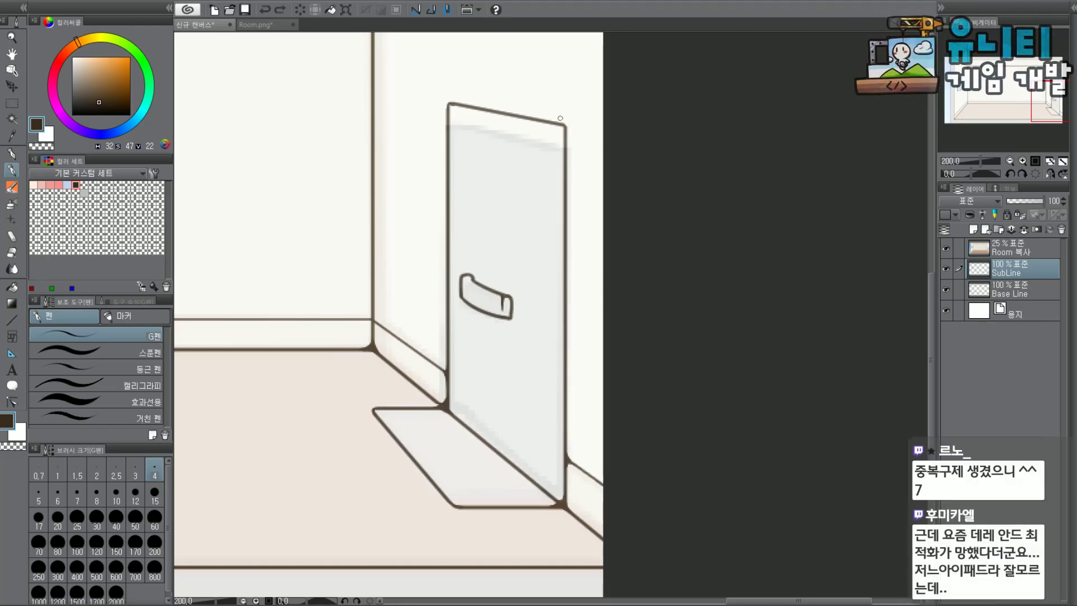
Merge the SubLine layer down into the Base Line layer.
key("ctrl+minus")
key("ctrl+minus")
key("ctrl+minus")
left_click_drag(1056, 87, 1009, 86)
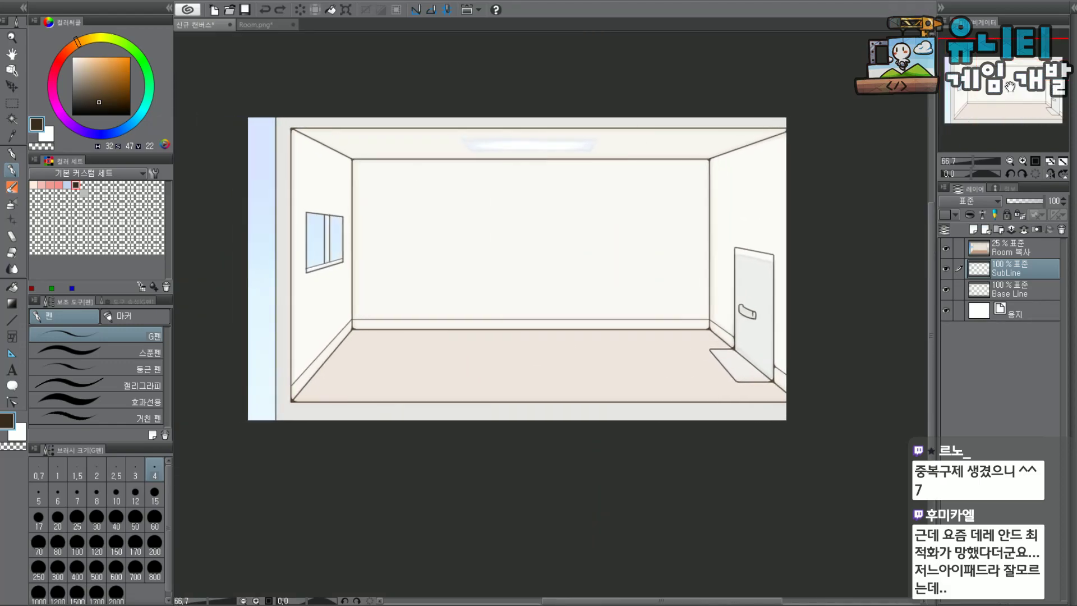
scroll(995, 92, "up", 3)
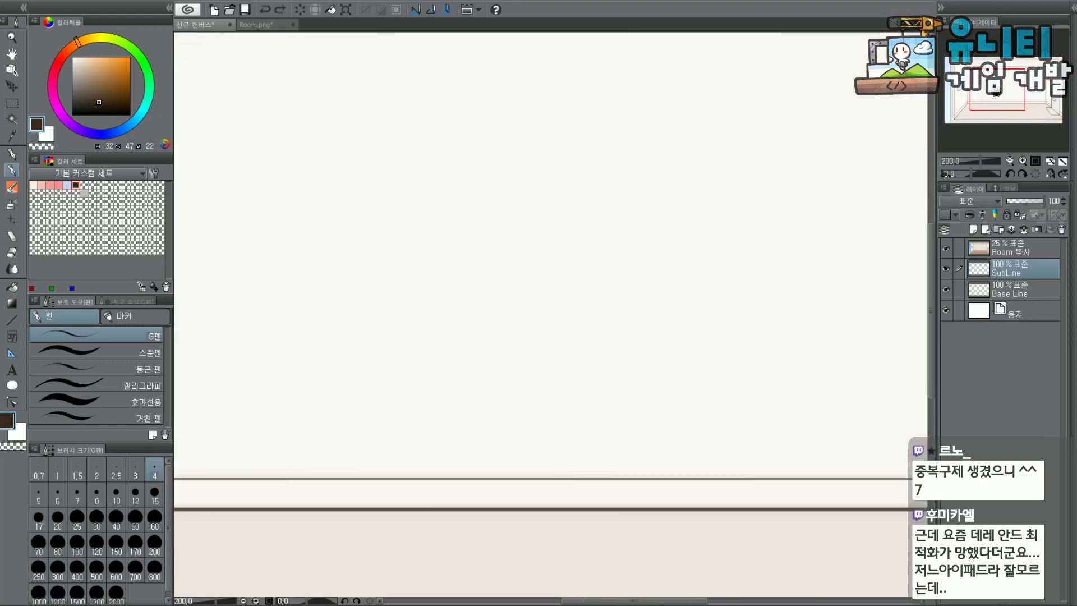
left_click_drag(996, 92, 967, 91)
scroll(568, 268, "up", 2)
scroll(573, 222, "down", 2)
key("ctrl+e")
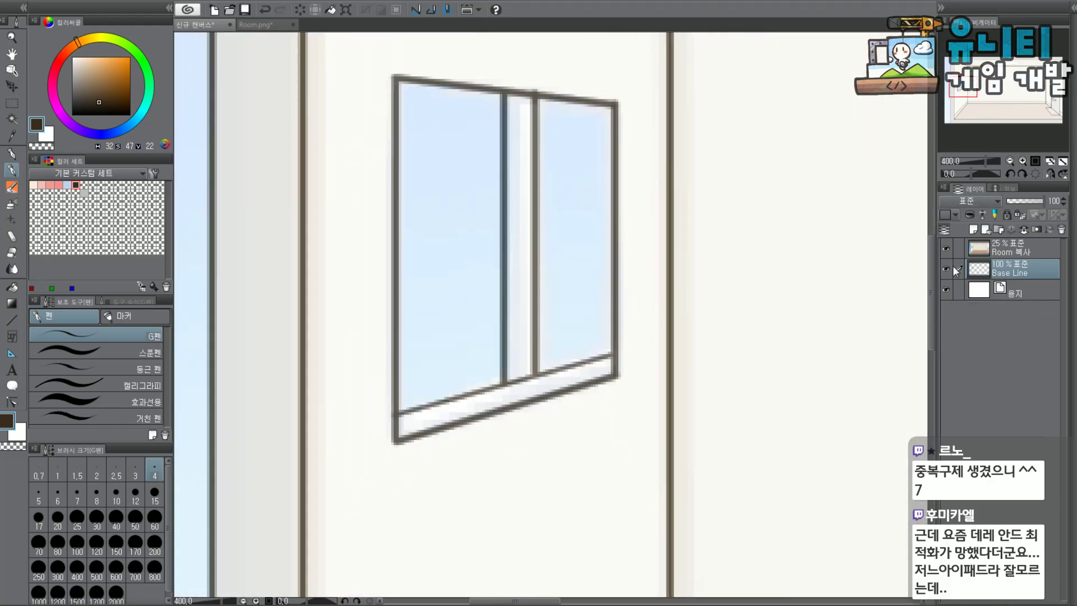
Draw a thin vertical frame line in the larger window pane, just beside the central divider.
scroll(560, 70, "up", 2)
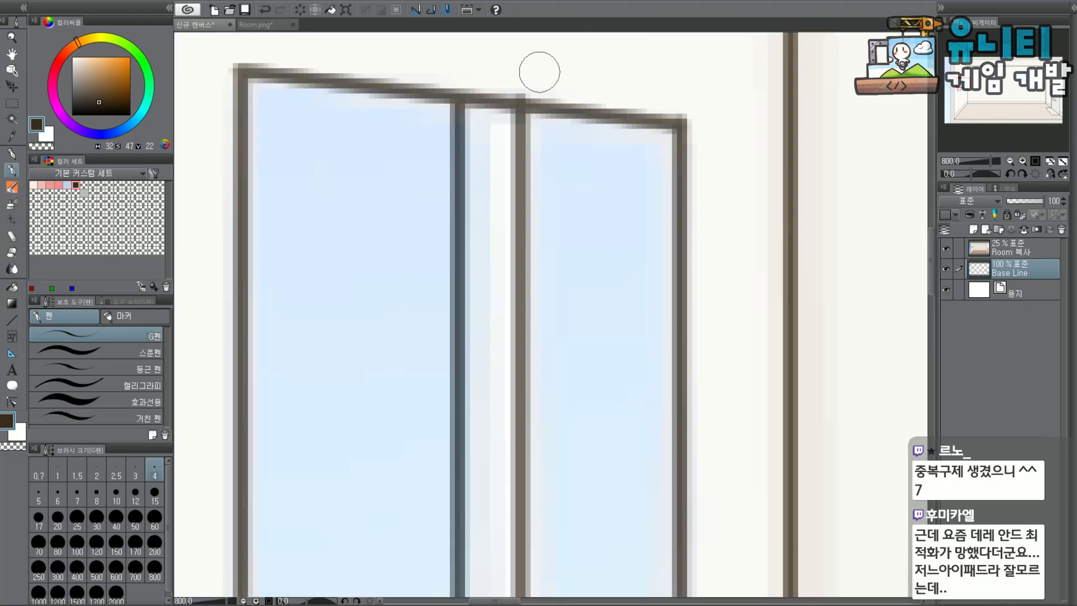
scroll(505, 75, "down", 2)
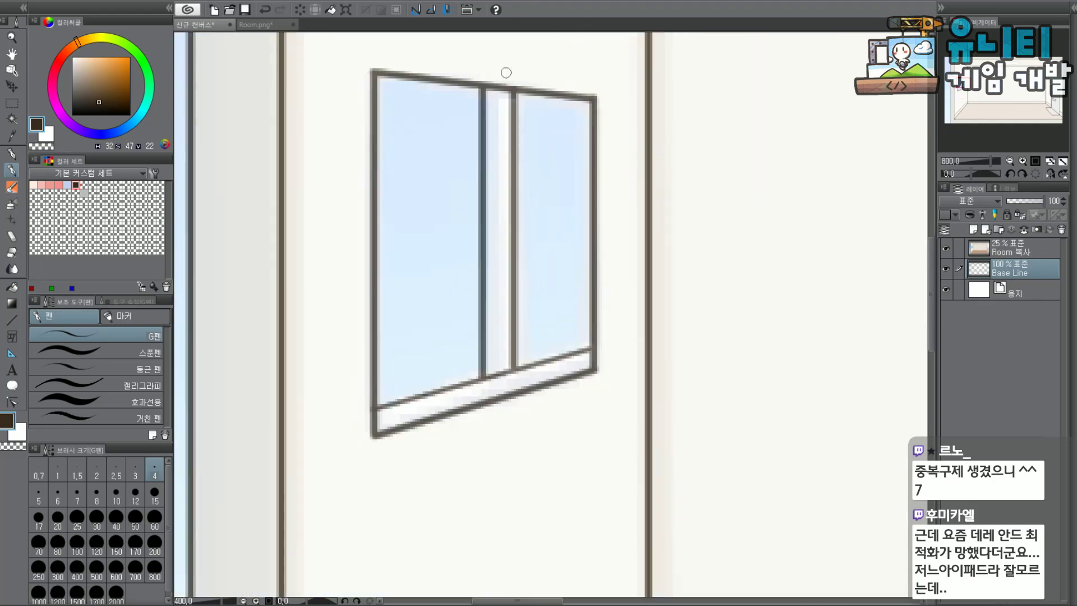
left_click_drag(470, 91, 463, 328)
key("ctrl+z")
left_click_drag(471, 87, 459, 386)
key("ctrl+z")
left_click_drag(470, 91, 467, 381)
key("ctrl+z")
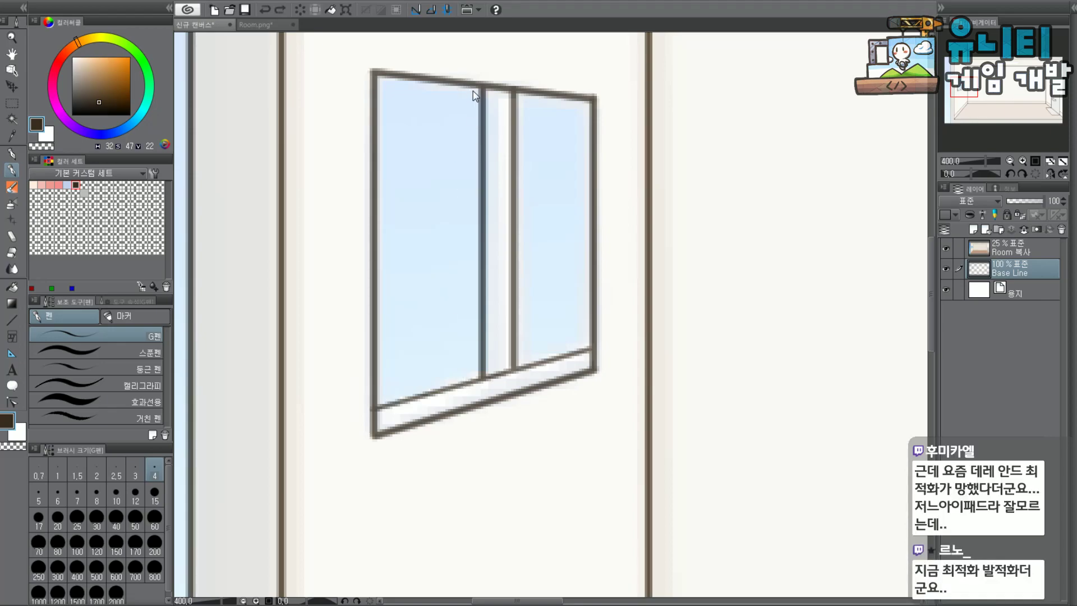
left_click_drag(468, 88, 465, 372)
key("ctrl+z")
left_click_drag(475, 85, 465, 381)
key("ctrl+z")
left_click_drag(476, 86, 459, 387)
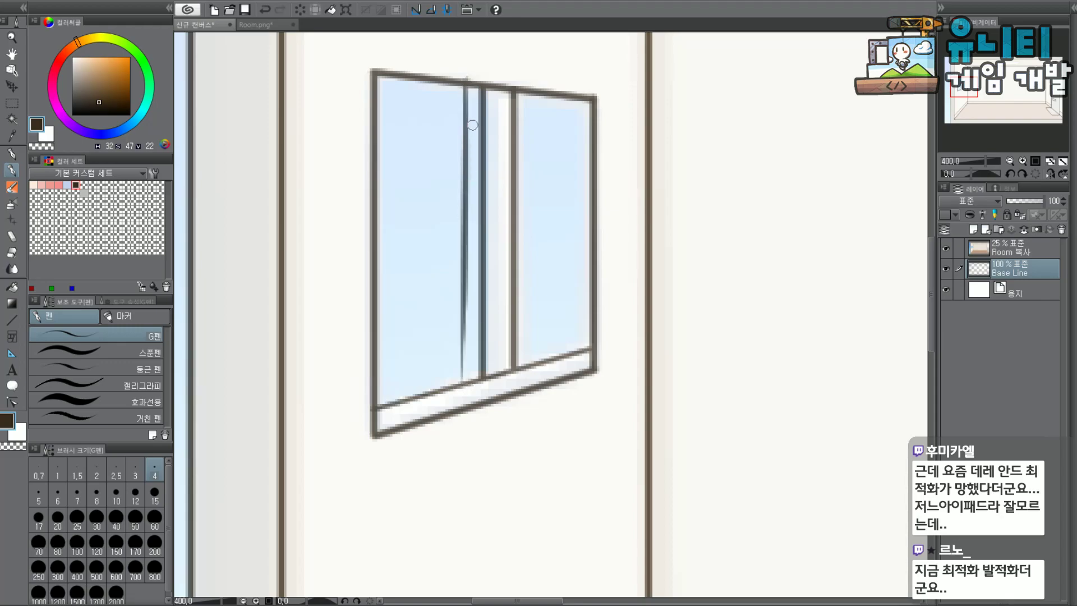
key("ctrl+z")
left_click_drag(474, 84, 457, 400)
key("ctrl+z")
left_click_drag(473, 86, 458, 412)
Thicken the lower end of the larger pane's new frame line and trim it where it crosses the bottom rail.
scroll(457, 293, "up", 2)
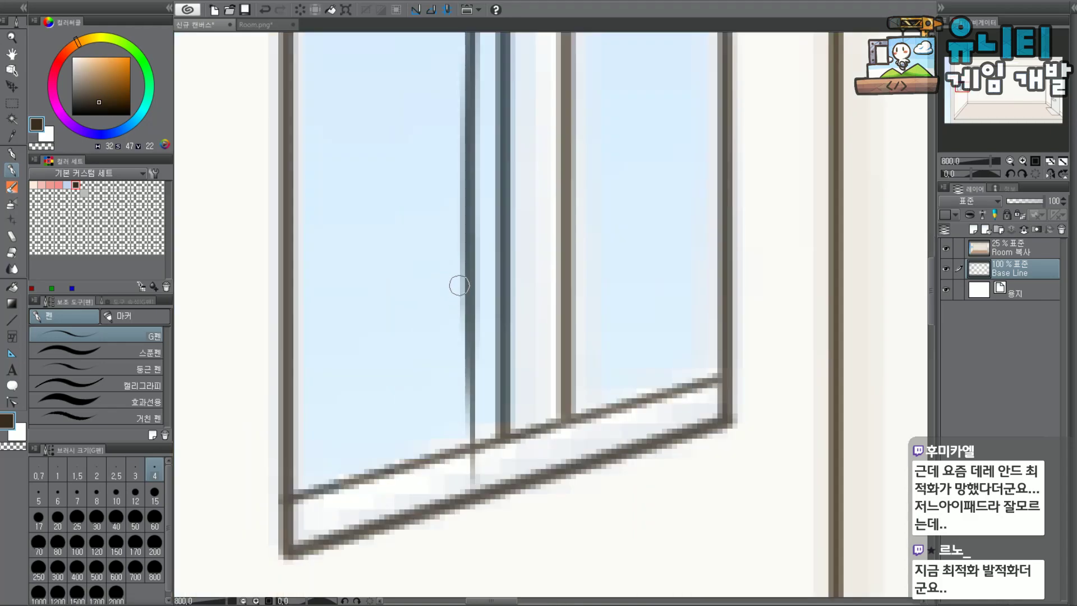
key("ctrl+z")
left_click_drag(465, 308, 468, 449)
left_click_drag(466, 405, 466, 476)
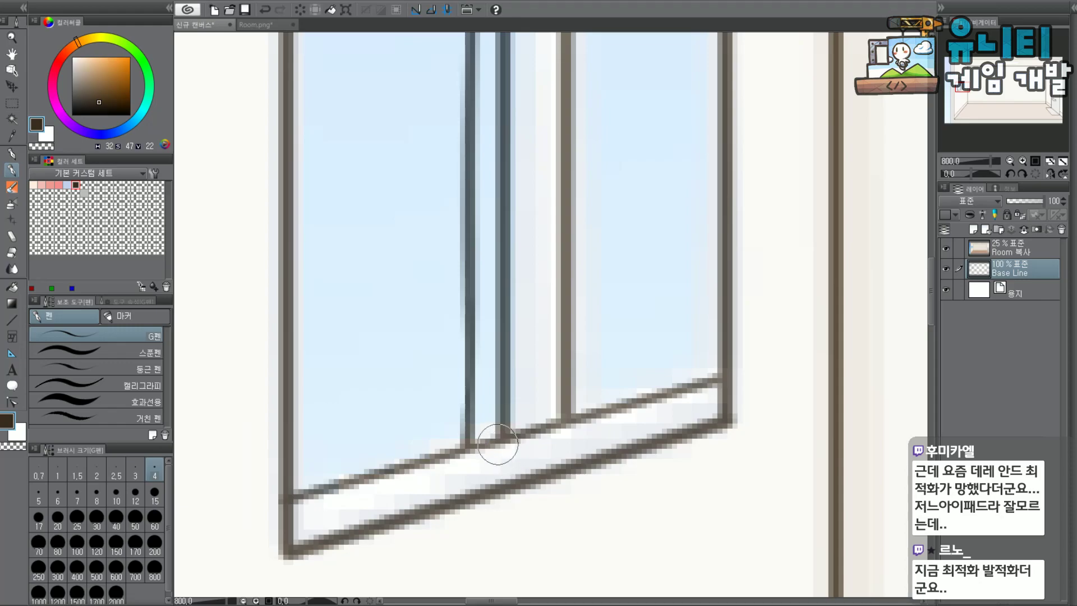
Draw a matching vertical frame line in the smaller window pane, just inside the window's outer edge.
scroll(897, 78, "down", 1)
left_click_drag(977, 100, 966, 85)
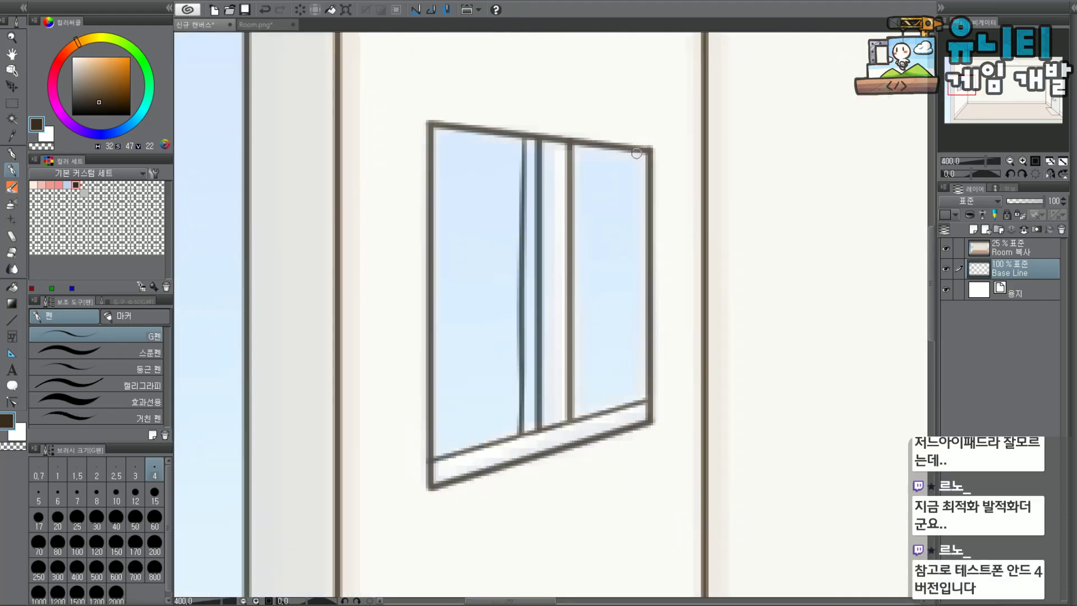
left_click_drag(636, 153, 627, 381)
key("ctrl+z")
left_click_drag(637, 151, 633, 401)
key("ctrl+z")
left_click_drag(636, 150, 628, 429)
key("ctrl+z")
left_click_drag(635, 152, 625, 424)
key("ctrl+z")
left_click_drag(634, 156, 625, 429)
key("ctrl+z")
left_click_drag(636, 148, 635, 441)
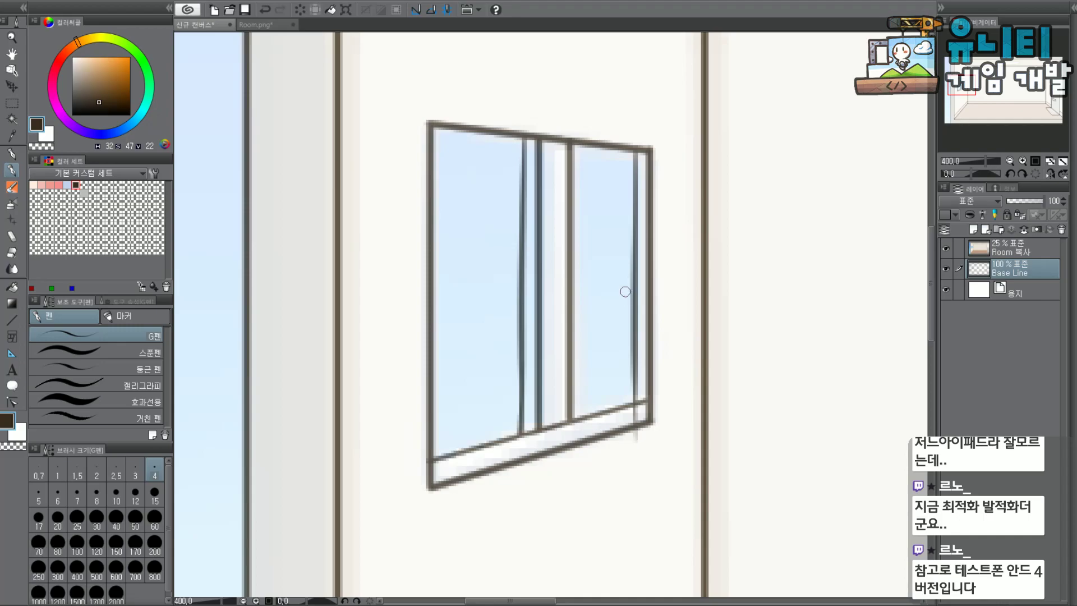
Trim the smaller pane's frame line at the bottom rail and erase the rail segments between and beyond the two panes.
scroll(634, 393, "up", 2)
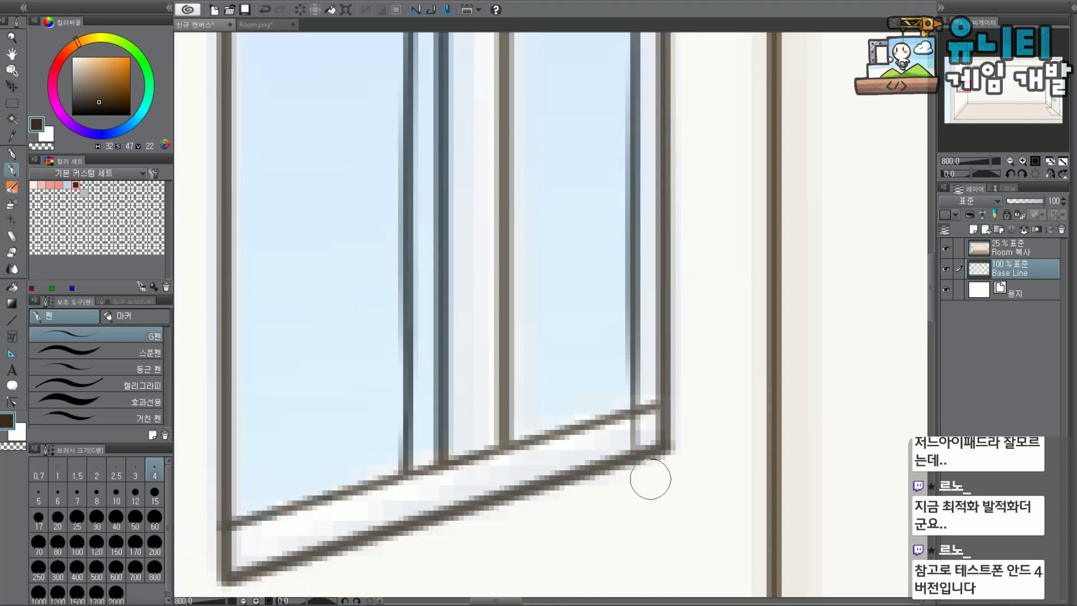
left_click_drag(636, 439, 646, 414)
mouse_move(423, 471)
left_mouse_down()
mouse_move(487, 439)
mouse_move(430, 472)
left_mouse_up()
key("ctrl+z")
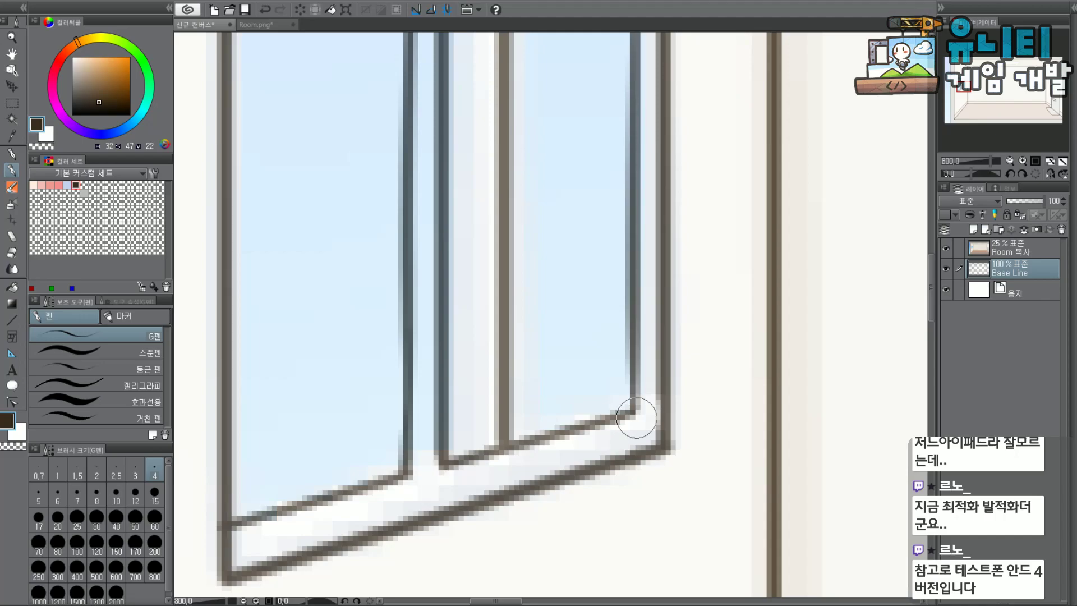
scroll(642, 419, "down", 5)
scroll(617, 382, "up", 5)
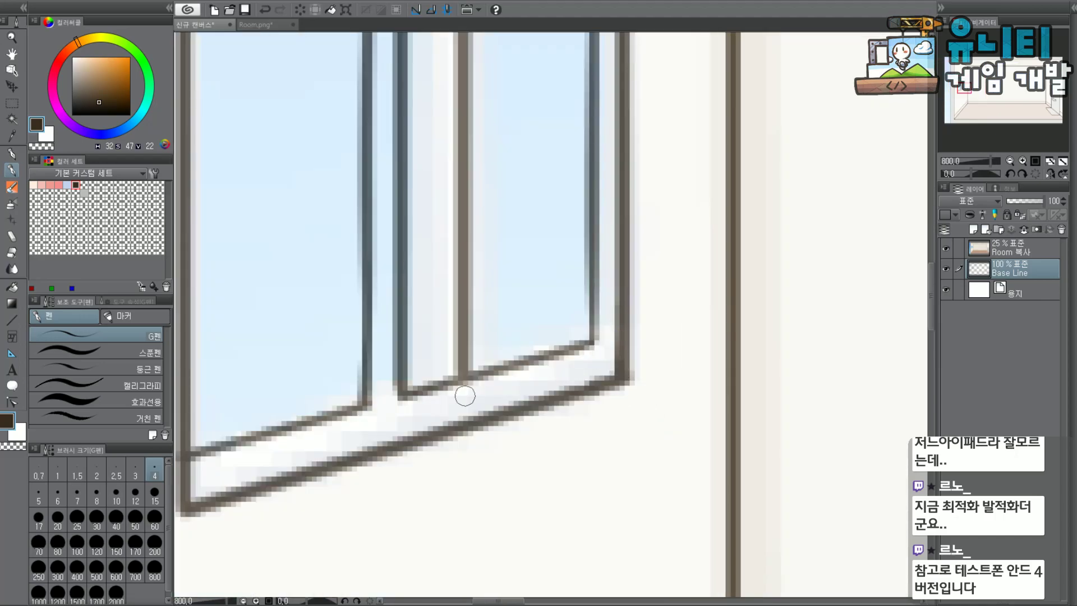
Try to join the lower ends of the two close divider lines with a short connecting stroke.
mouse_move(372, 385)
left_mouse_down()
mouse_move(371, 404)
mouse_move(398, 411)
mouse_move(403, 395)
mouse_move(379, 408)
mouse_move(398, 400)
mouse_move(394, 378)
mouse_move(408, 399)
left_mouse_up()
key("ctrl+z")
key("ctrl+z")
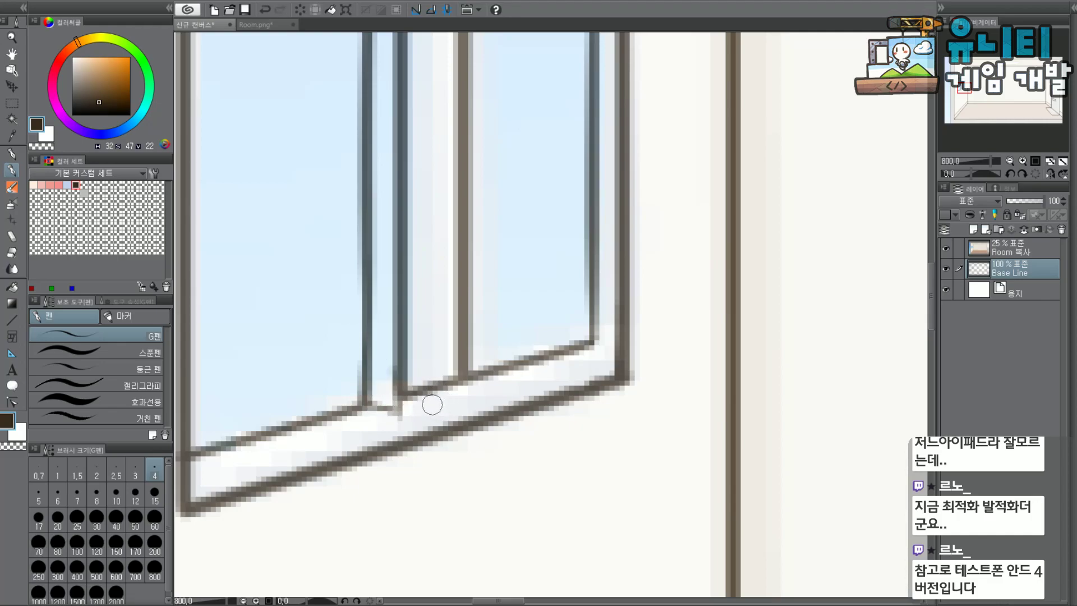
key("ctrl+z")
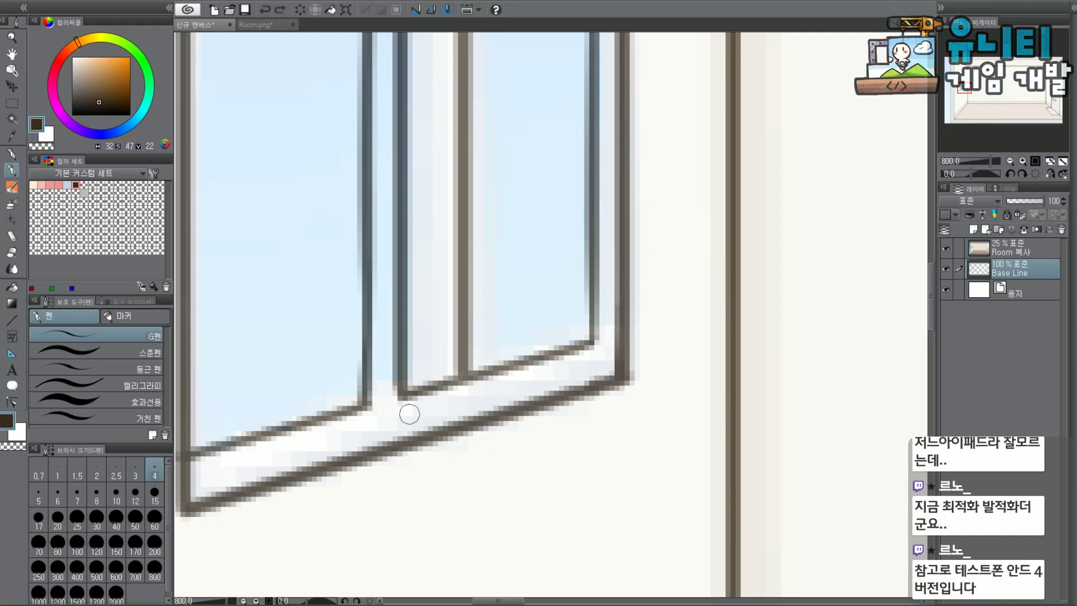
Erase the bottom rail segment between the divider lines so the smaller pane ends in a clean corner.
mouse_move(449, 387)
left_mouse_down()
mouse_move(423, 392)
mouse_move(436, 389)
left_mouse_up()
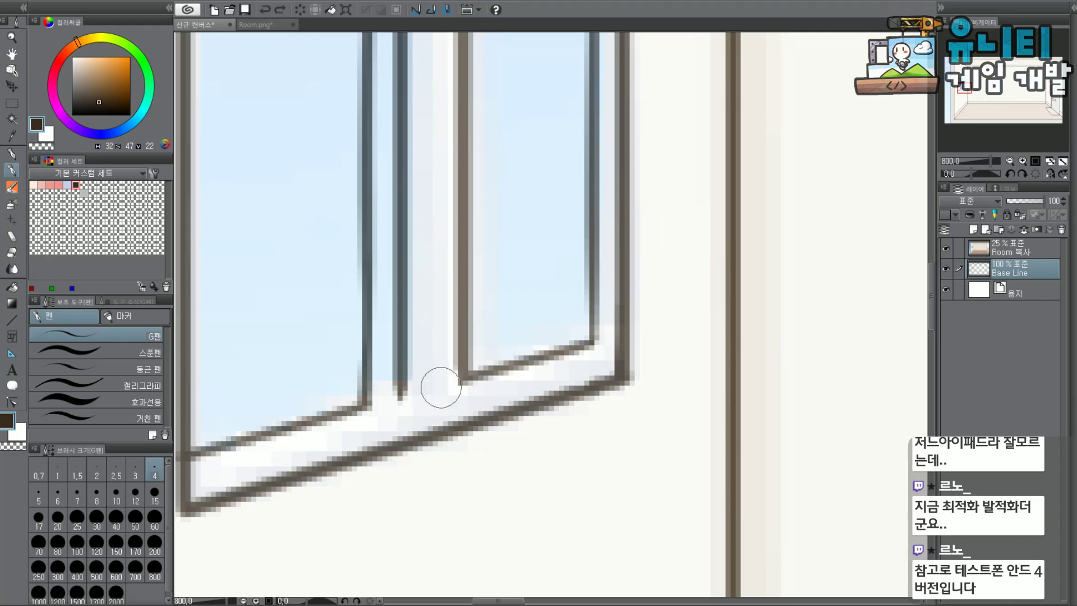
scroll(435, 359, "down", 4)
scroll(688, 173, "down", 3)
scroll(604, 208, "up", 3)
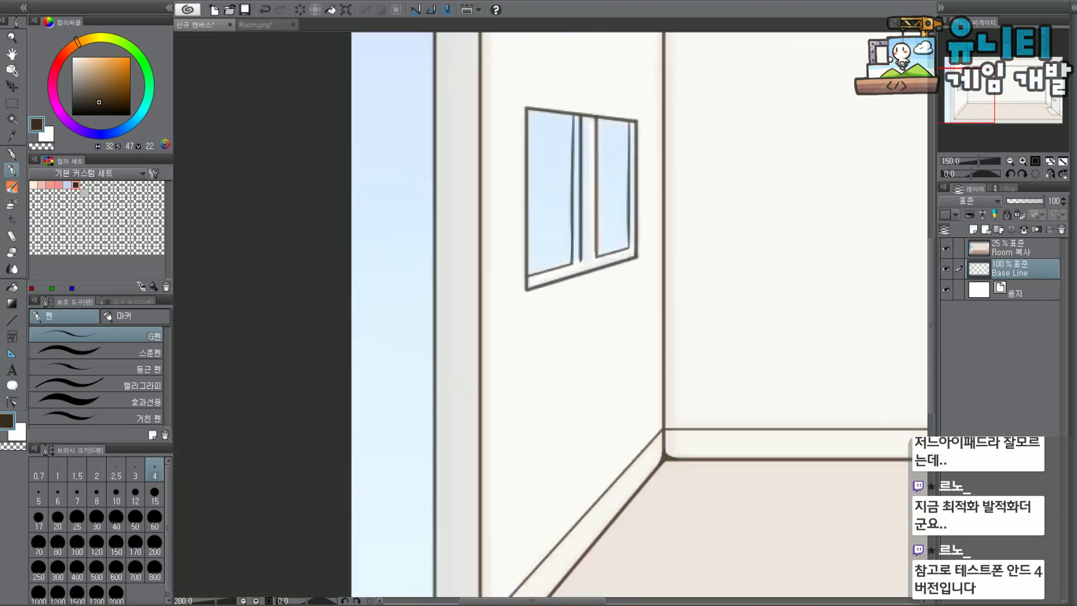
Try a second slanted line below the larger pane, curving up to meet the divider line.
mouse_move(973, 94)
left_mouse_down()
mouse_move(984, 88)
mouse_move(973, 90)
left_mouse_up()
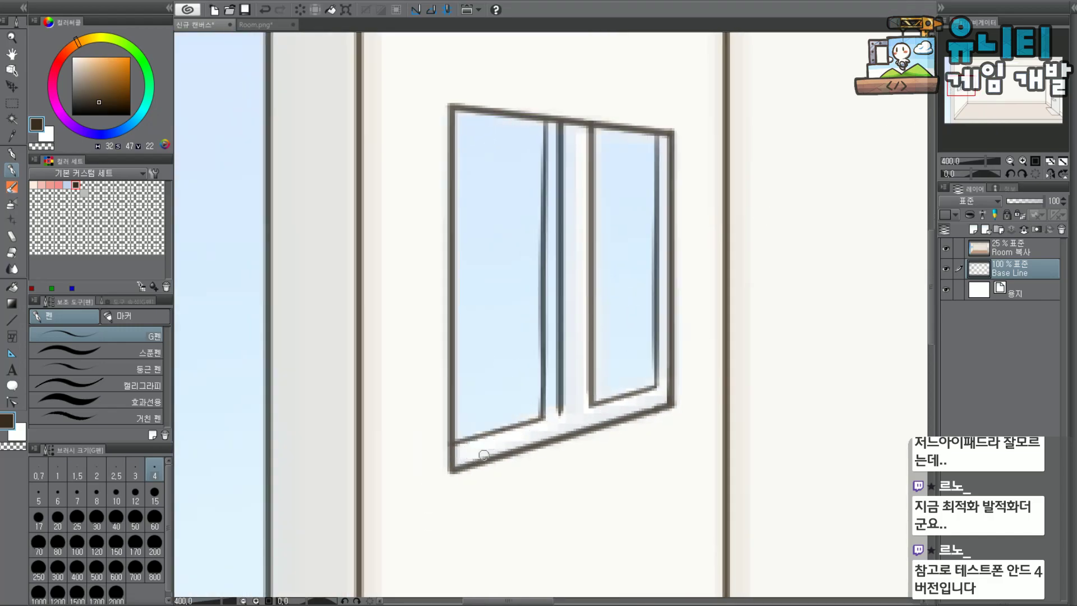
left_click_drag(455, 455, 561, 417)
key("ctrl+z")
left_click_drag(457, 452, 545, 426)
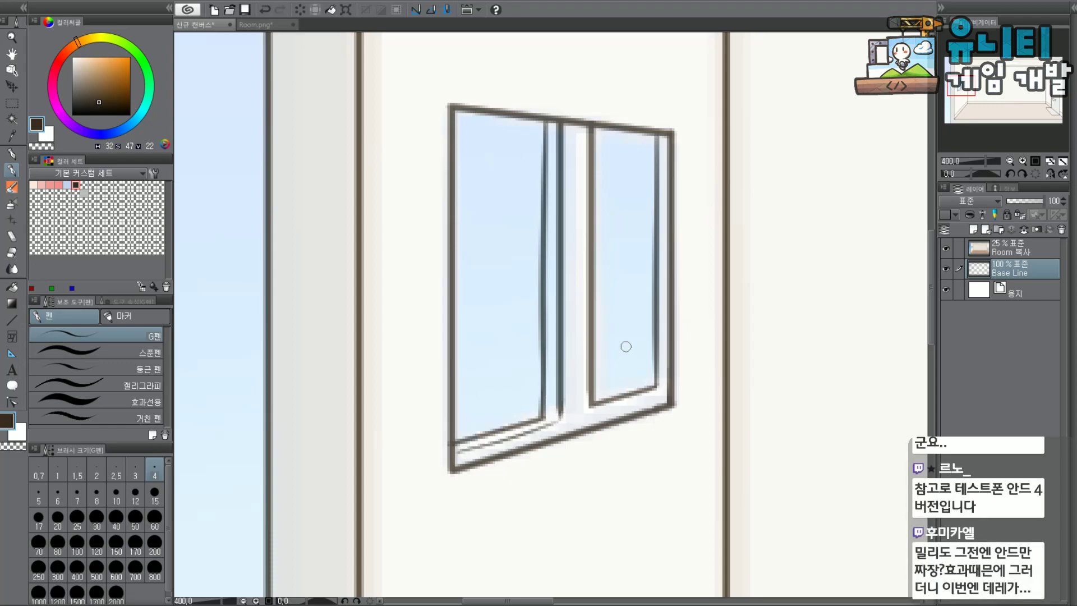
key("ctrl+z")
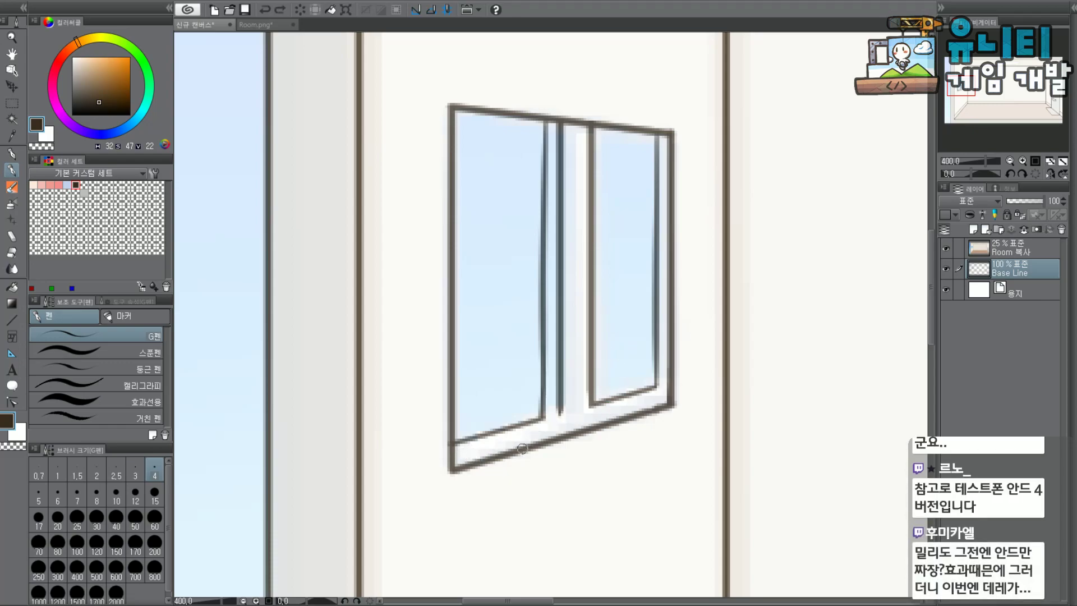
Clean up the junction of the larger pane's bottom rail with the window's outer frame and restore the frame line there.
scroll(530, 447, "up", 2)
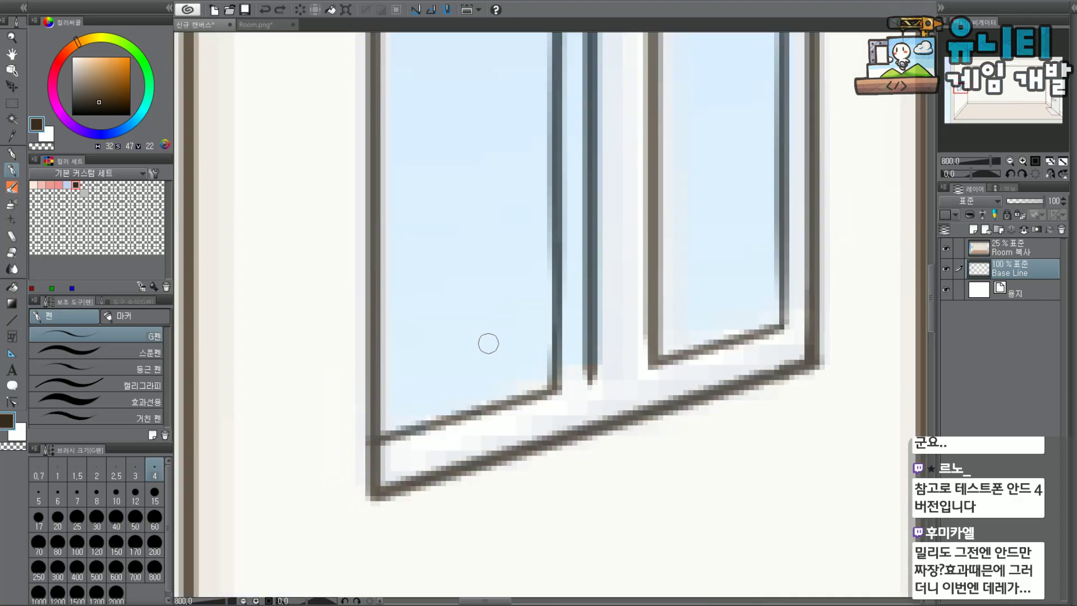
mouse_move(338, 442)
left_mouse_down()
mouse_move(351, 430)
mouse_move(347, 443)
left_mouse_up()
left_click_drag(371, 409, 375, 464)
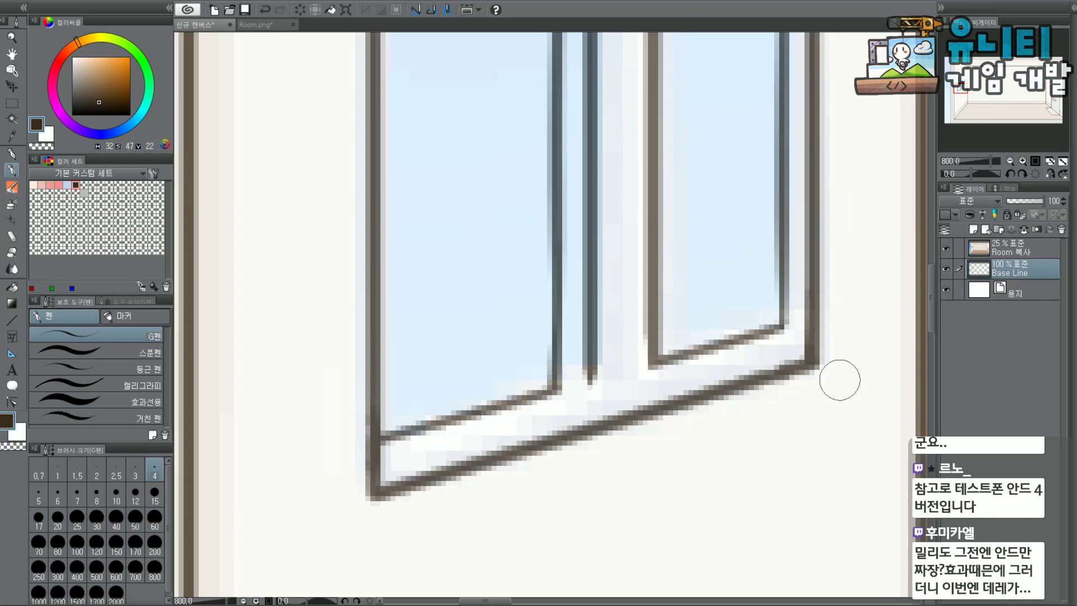
Inspect the window frame's upper corners and the adjacent wall corner line for stray marks.
key("ctrl+minus")
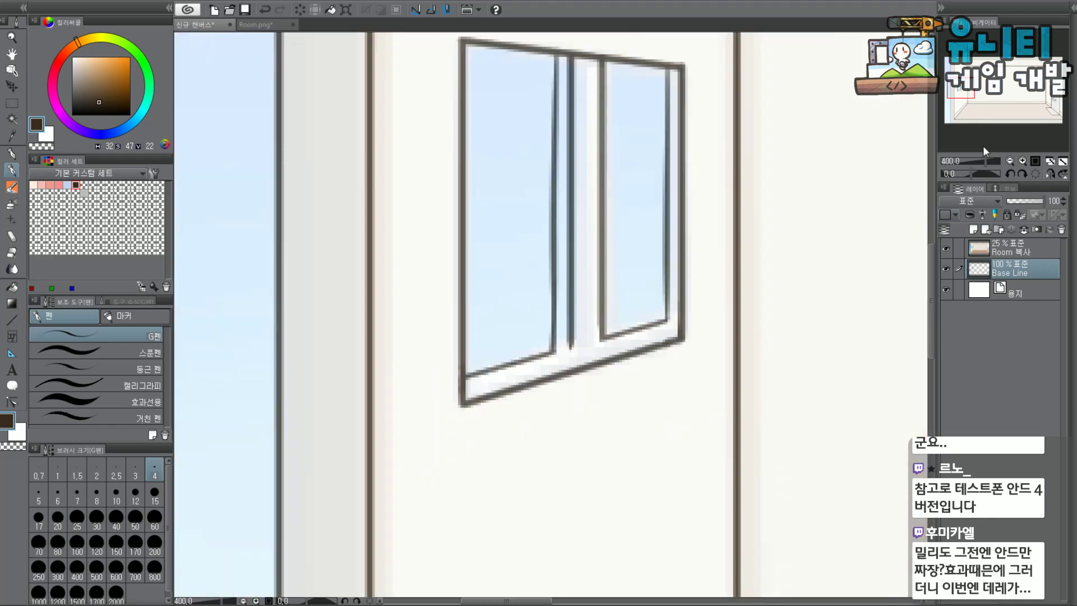
left_click_drag(961, 88, 964, 79)
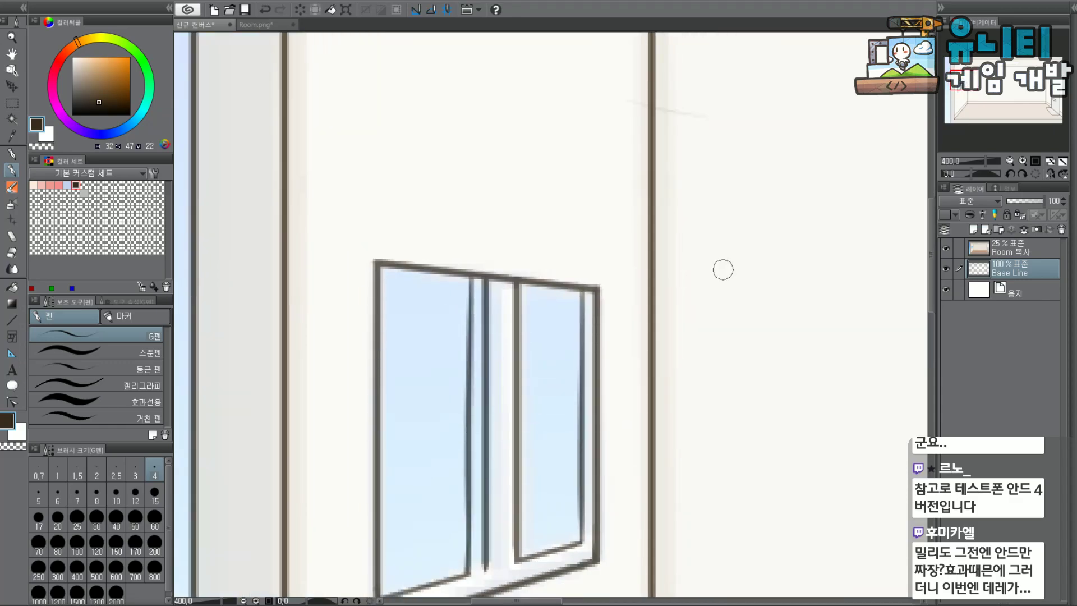
scroll(631, 277, "up", 2)
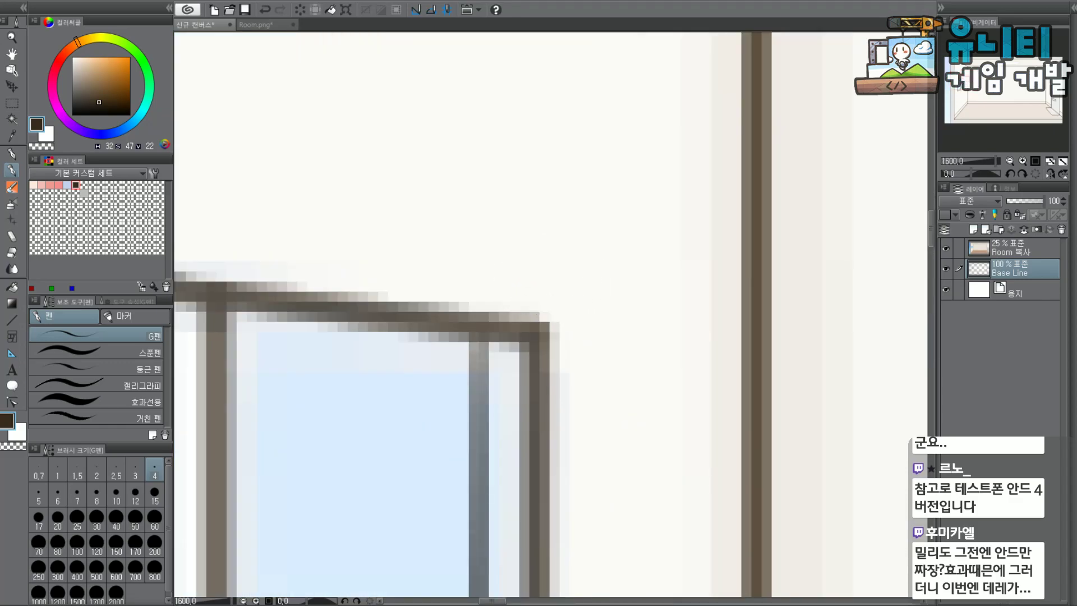
scroll(598, 171, "down", 4)
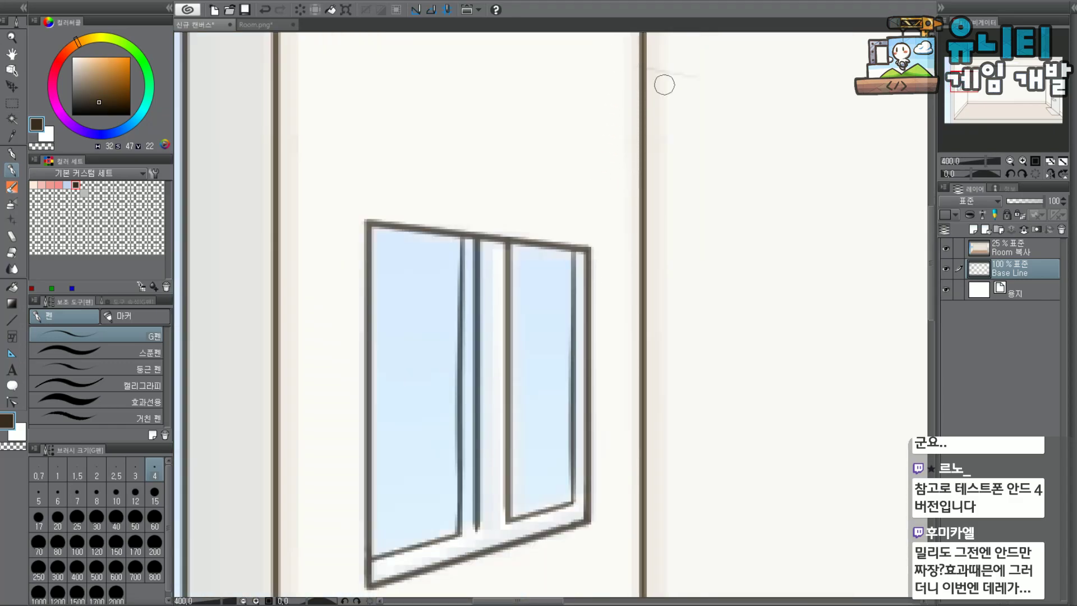
scroll(704, 95, "down", 2)
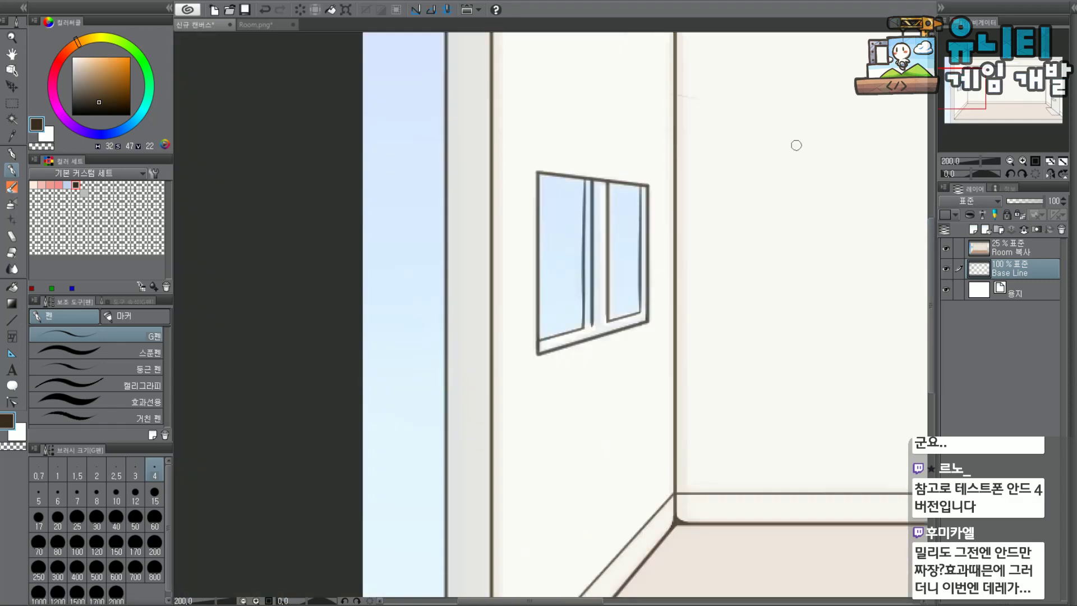
scroll(719, 77, "up", 8)
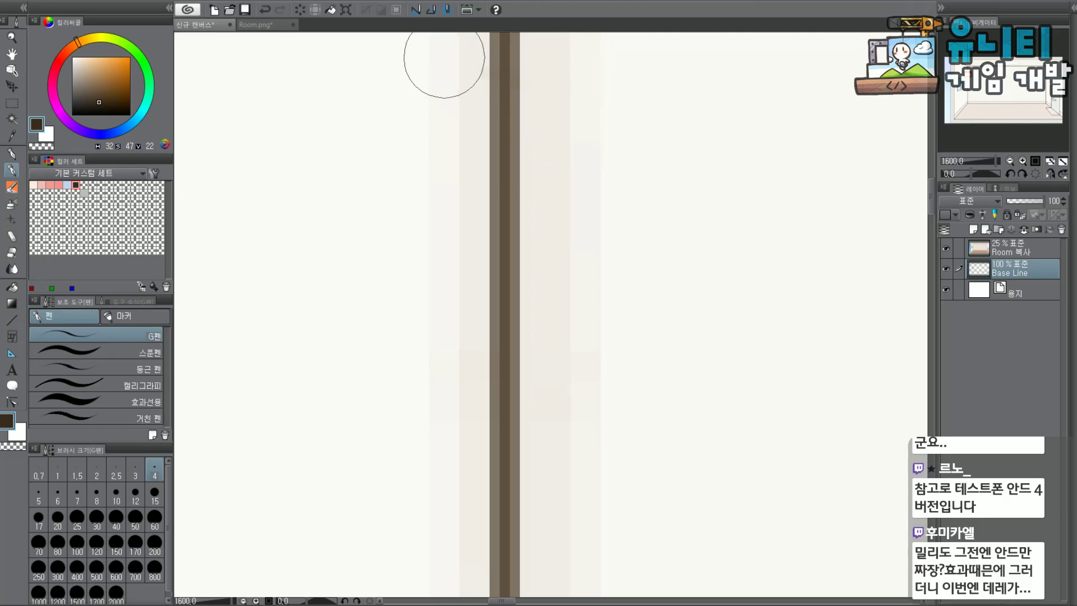
scroll(430, 136, "down", 8)
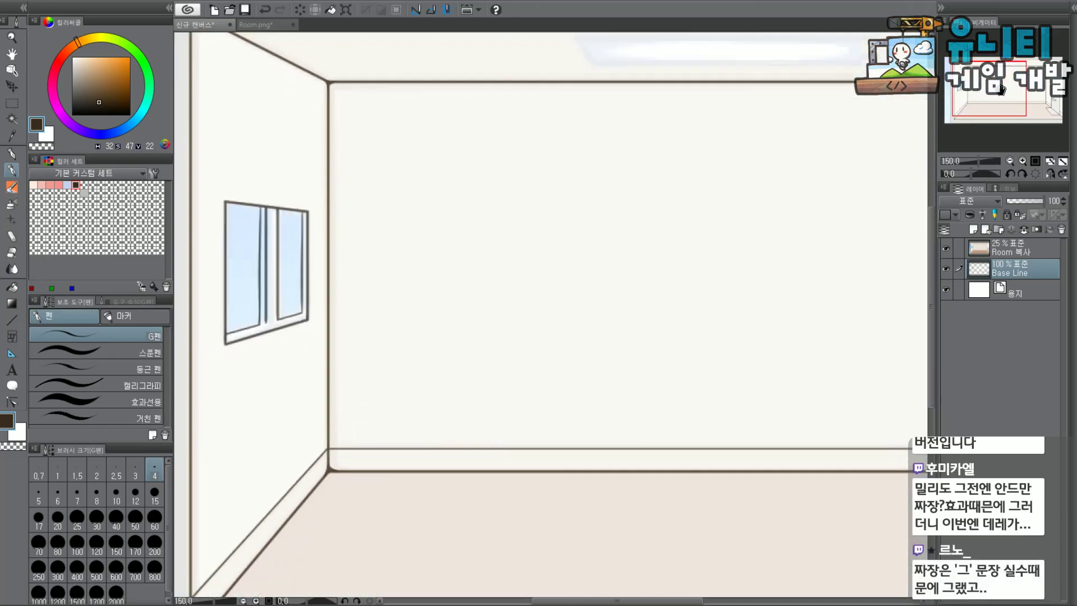
left_click_drag(1001, 90, 974, 87)
scroll(620, 319, "up", 3)
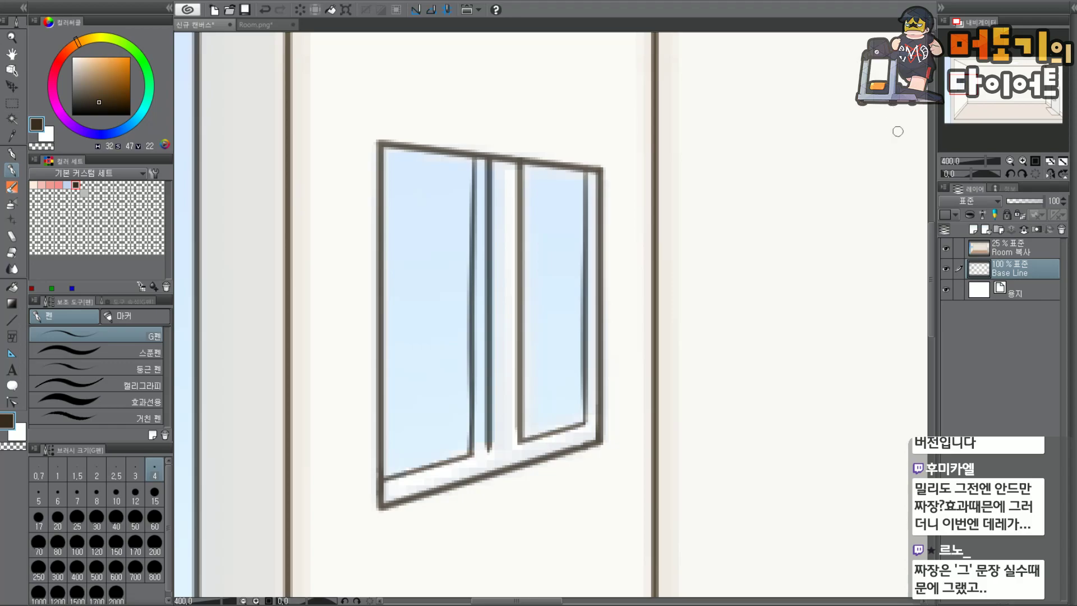
Erase the larger pane's slanted bottom rail between the outer frame and the divider lines.
scroll(772, 216, "up", 2)
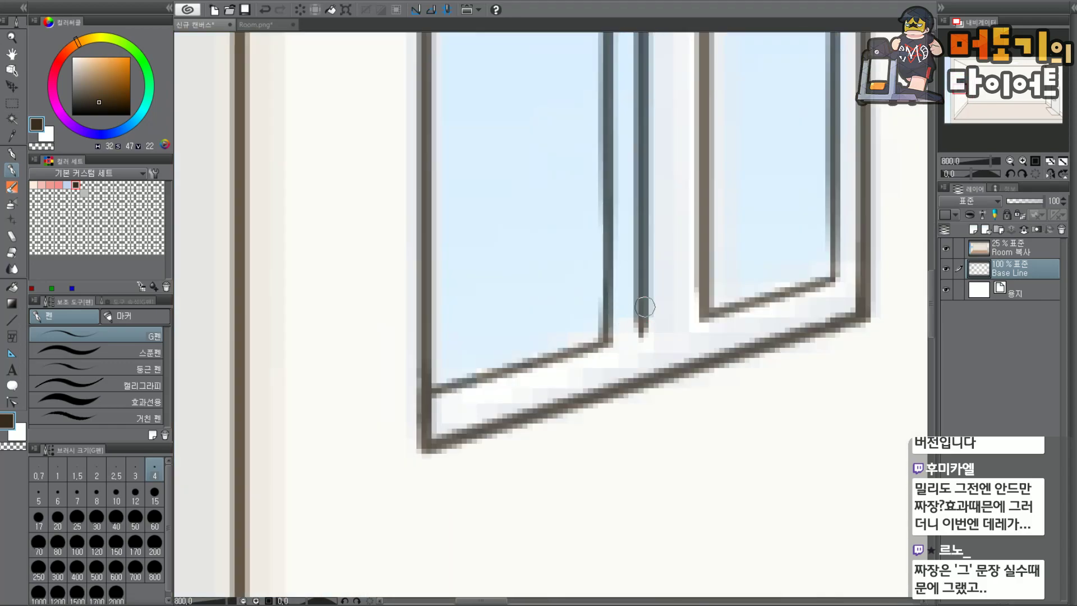
left_click_drag(640, 308, 641, 342)
key("ctrl+z")
mouse_move(476, 359)
left_mouse_down()
mouse_move(449, 403)
mouse_move(449, 384)
mouse_move(572, 351)
mouse_move(623, 351)
left_mouse_up()
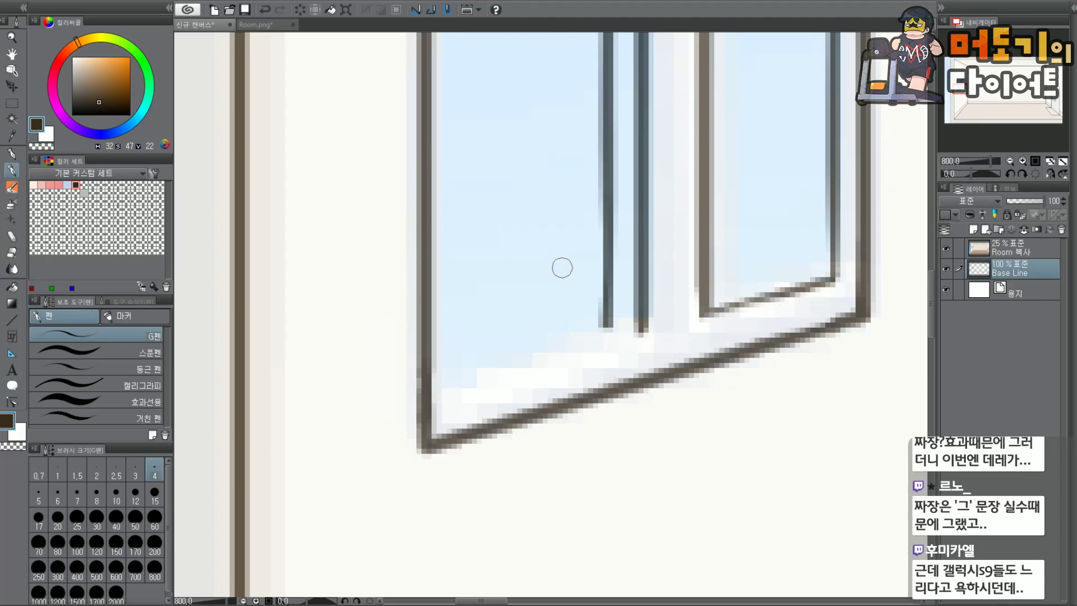
key("space")
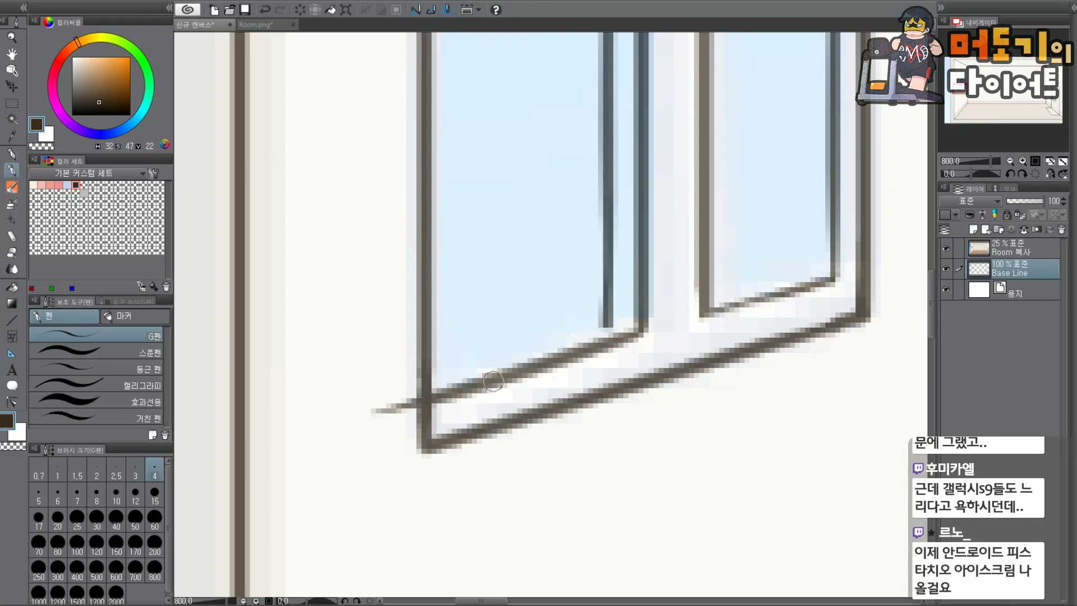
Redraw the larger pane's bottom rail as one slanted line from the divider's lower end out past the window's outer frame.
left_click_drag(640, 331, 334, 403)
key("ctrl+z")
left_click_drag(639, 331, 330, 397)
key("ctrl+z")
left_click_drag(642, 330, 306, 415)
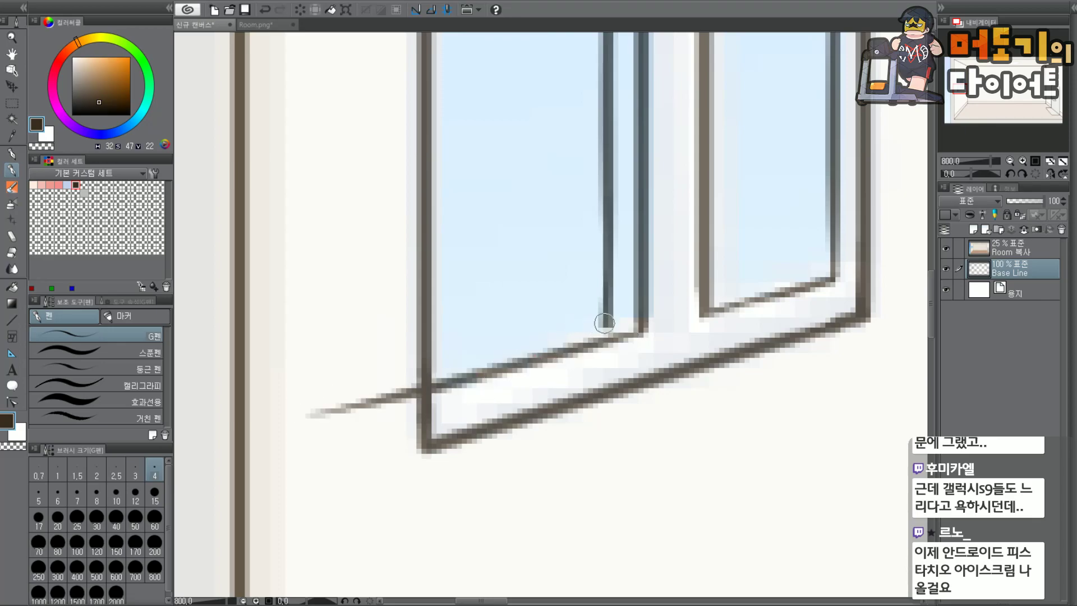
Erase the part of the new bottom rail that sticks out beyond the window's outer frame.
scroll(605, 323, "down", 4)
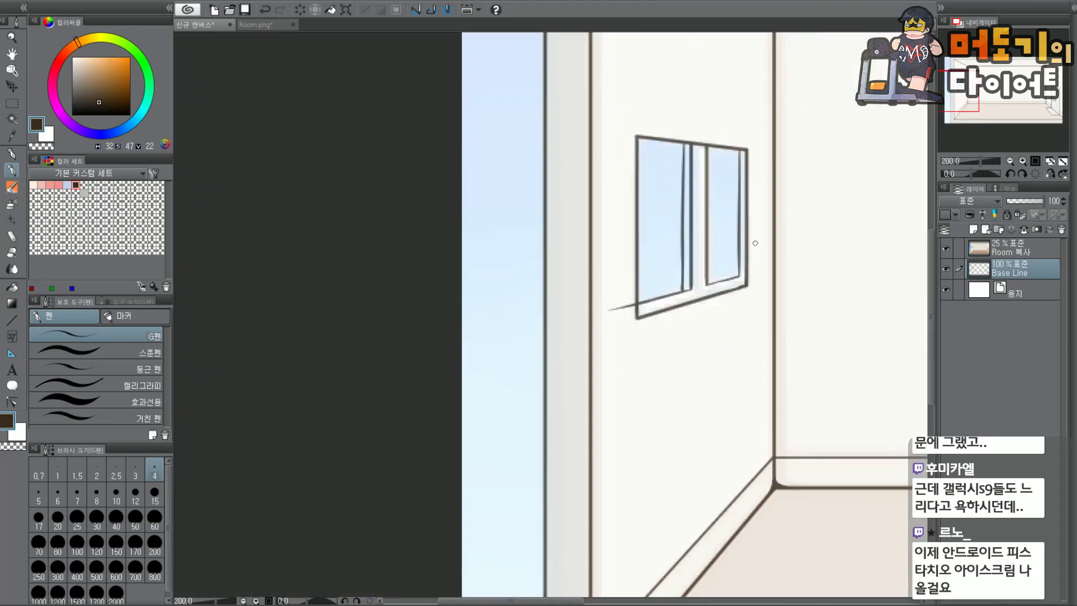
scroll(655, 252, "up", 4)
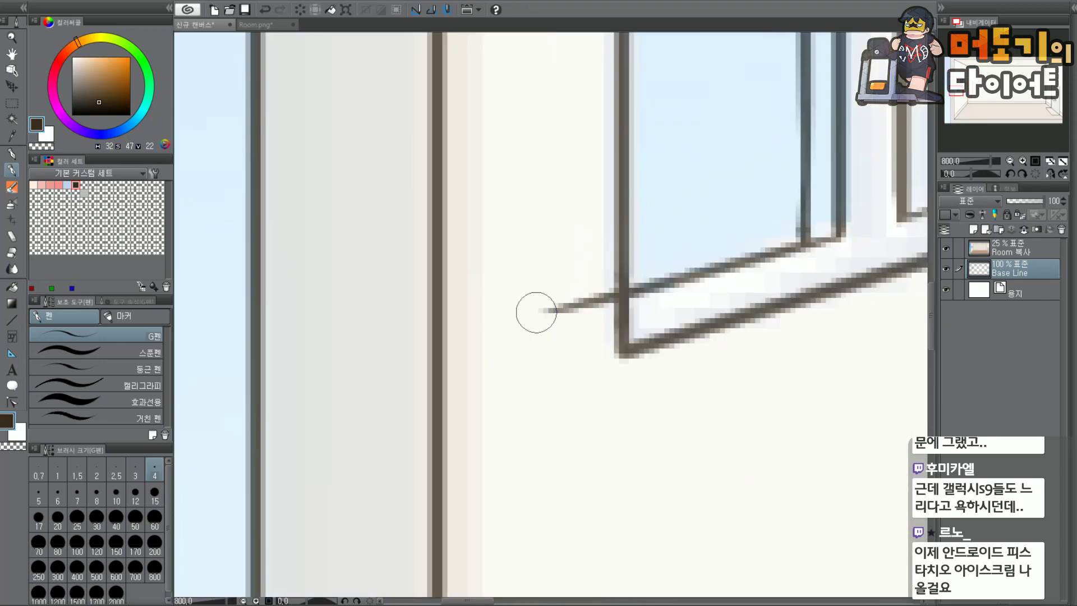
mouse_move(578, 296)
left_mouse_down()
mouse_move(594, 284)
mouse_move(595, 295)
left_mouse_up()
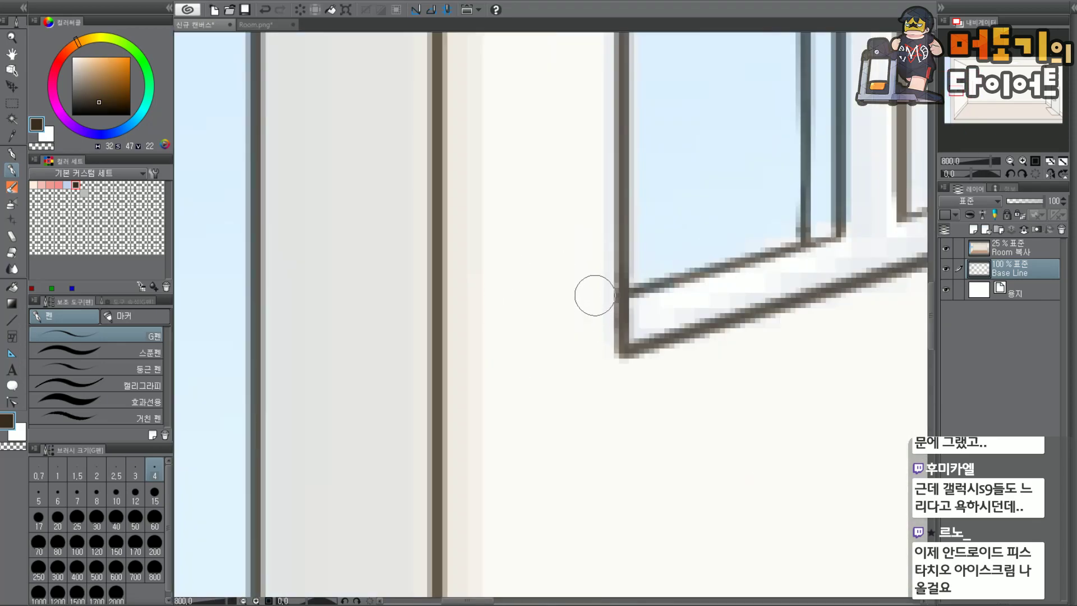
scroll(589, 283, "down", 4)
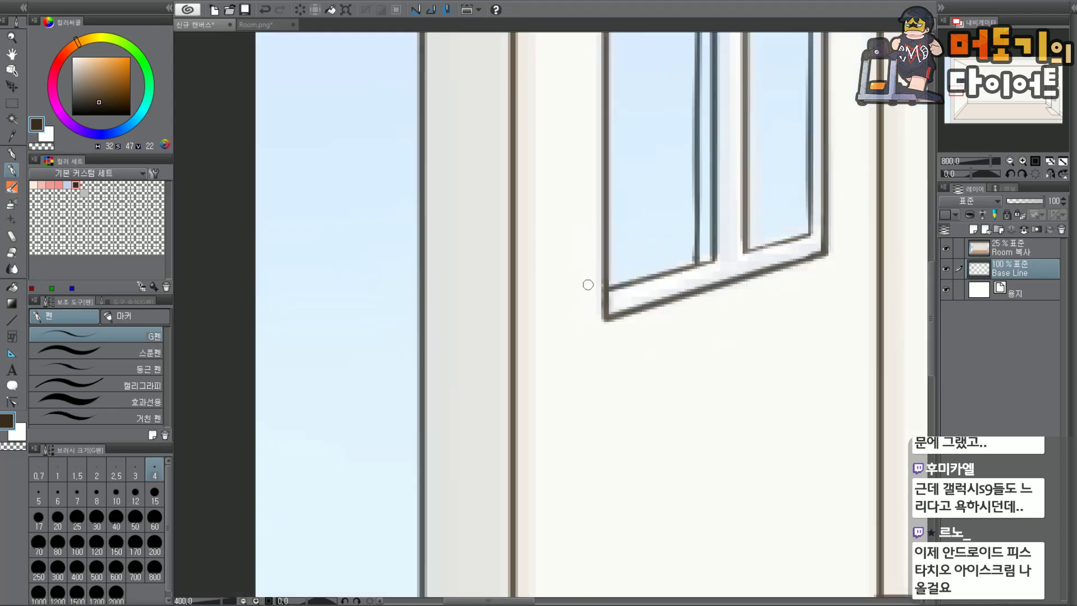
Darken the upper part of the smaller pane's inner vertical line and connect it to the top frame.
left_click_drag(919, 50, 797, 135)
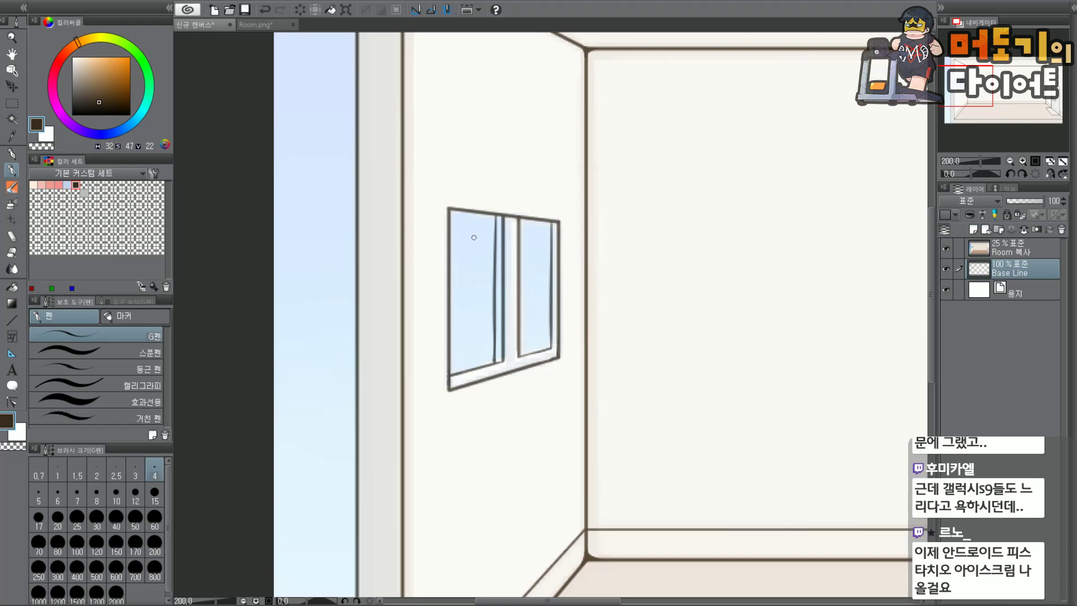
scroll(546, 258, "up", 2)
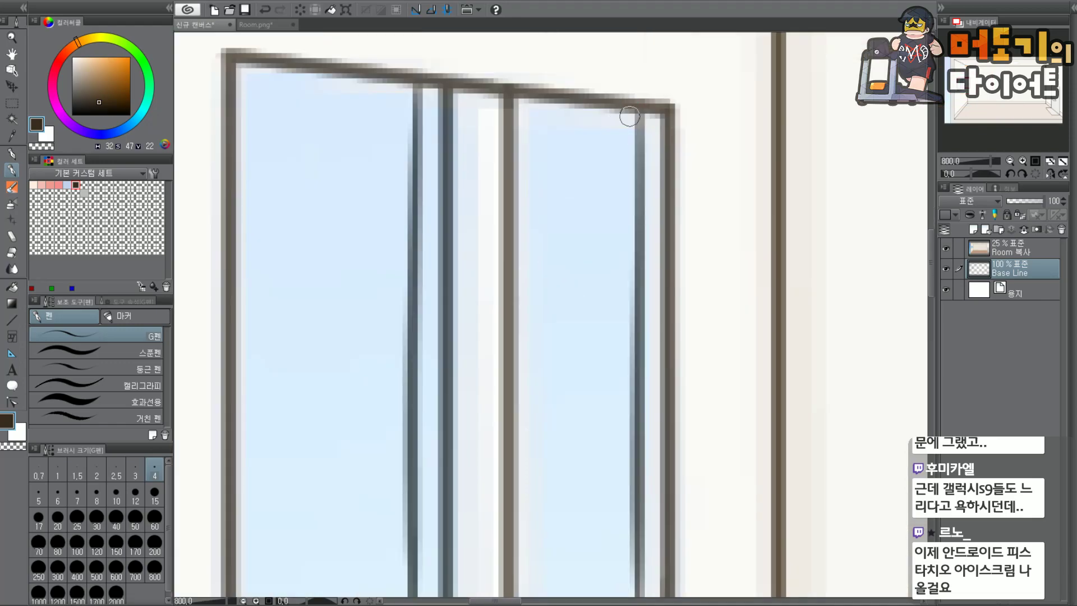
key("ctrl+z")
mouse_move(643, 108)
left_mouse_down()
mouse_move(639, 149)
mouse_move(639, 123)
left_mouse_up()
key("ctrl+z")
mouse_move(639, 165)
left_mouse_down()
mouse_move(634, 197)
mouse_move(643, 131)
mouse_move(635, 205)
left_mouse_up()
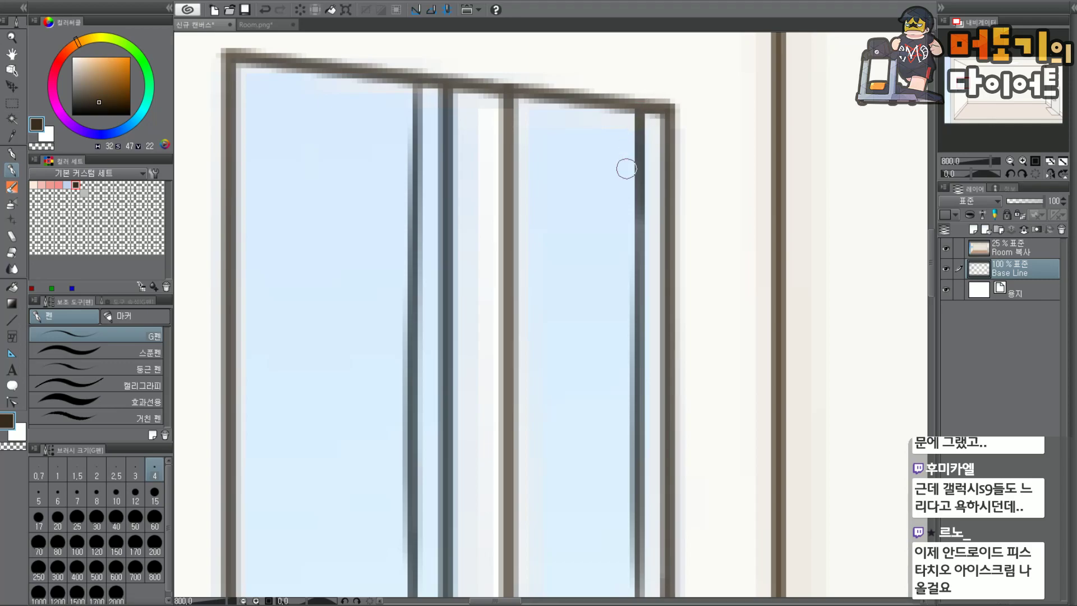
mouse_move(636, 199)
left_mouse_down()
mouse_move(638, 284)
mouse_move(642, 216)
left_mouse_up()
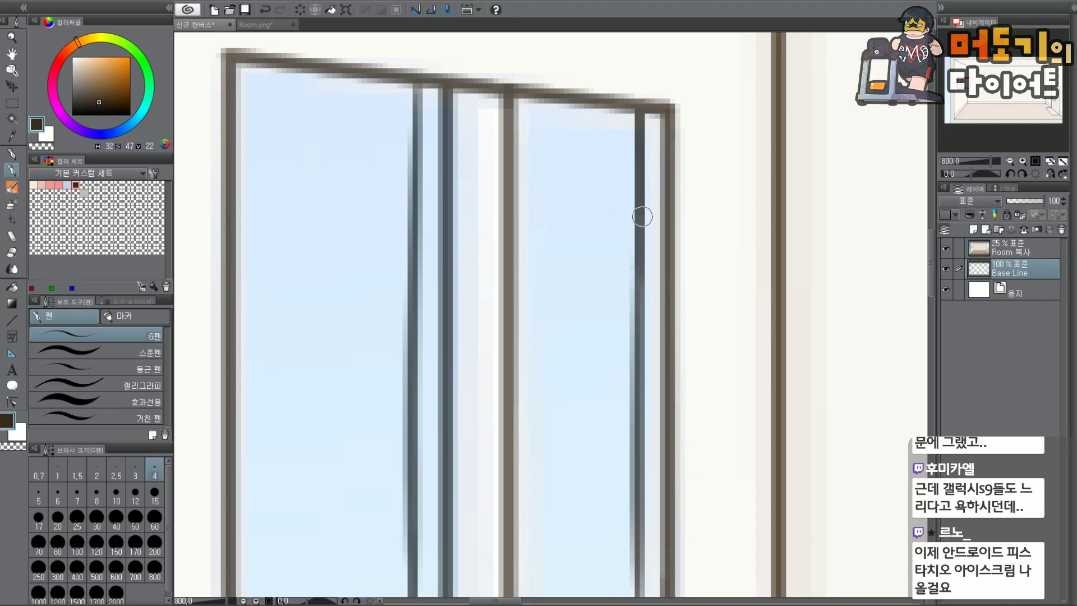
Redraw the smaller pane's slanted bottom rail and strengthen the lower end of its vertical line so they meet in a corner.
key("ctrl+minus")
left_click_drag(963, 96, 961, 103)
key("ctrl+plus")
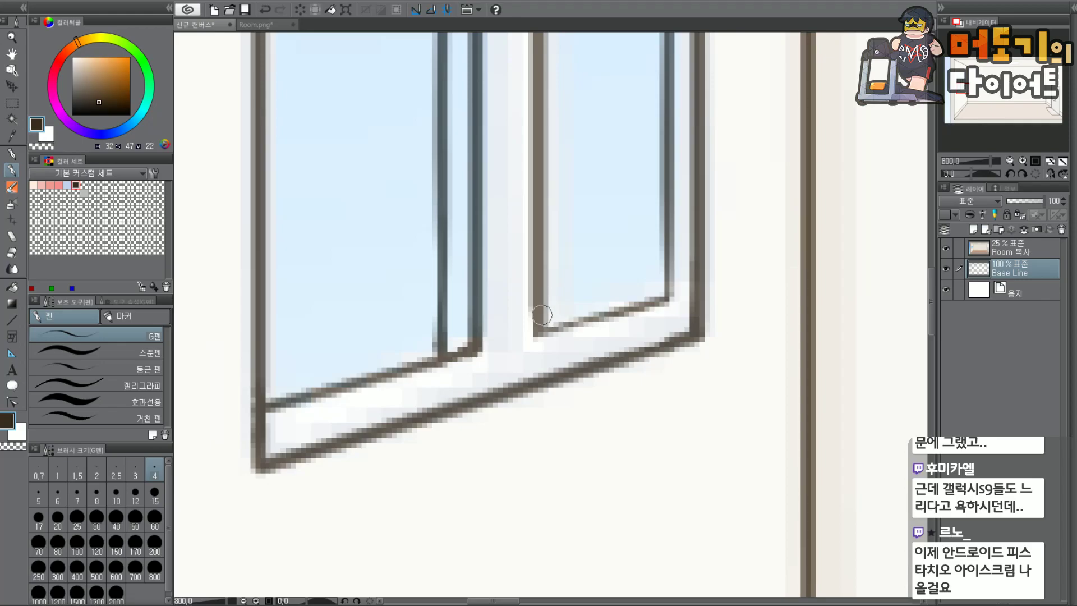
left_click_drag(549, 331, 651, 303)
key("ctrl+z")
left_click_drag(552, 329, 657, 298)
key("ctrl+z")
left_click_drag(542, 329, 662, 298)
left_click_drag(668, 237, 667, 299)
scroll(706, 191, "down", 4)
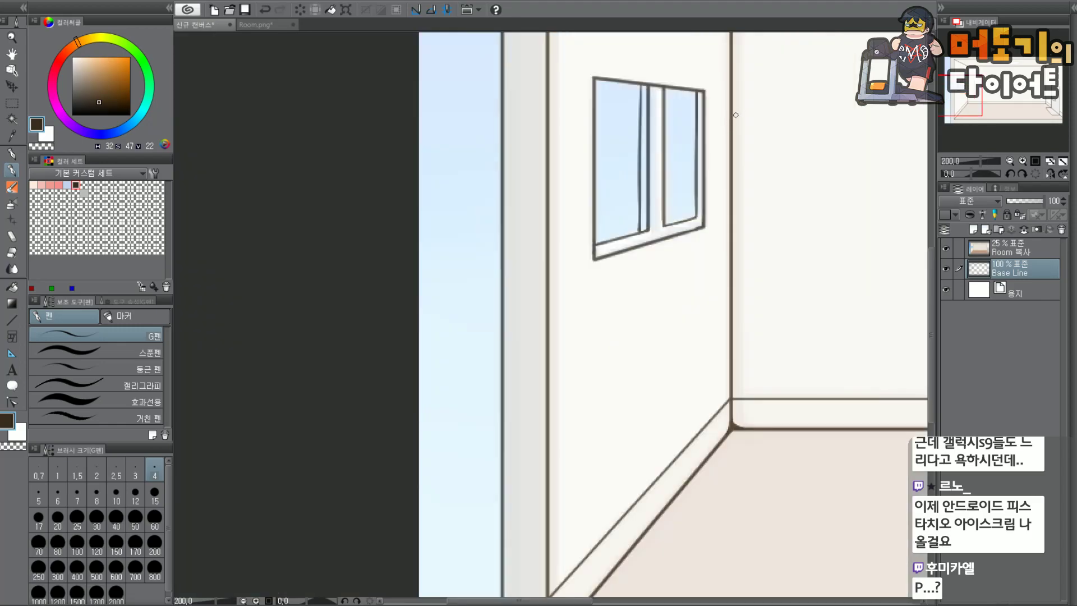
Thicken the junction of the larger pane's bottom rail with the divider lines and trim the excess around it.
scroll(734, 117, "up", 4)
mouse_move(660, 416)
left_mouse_down()
mouse_move(767, 237)
mouse_move(800, 205)
left_mouse_up()
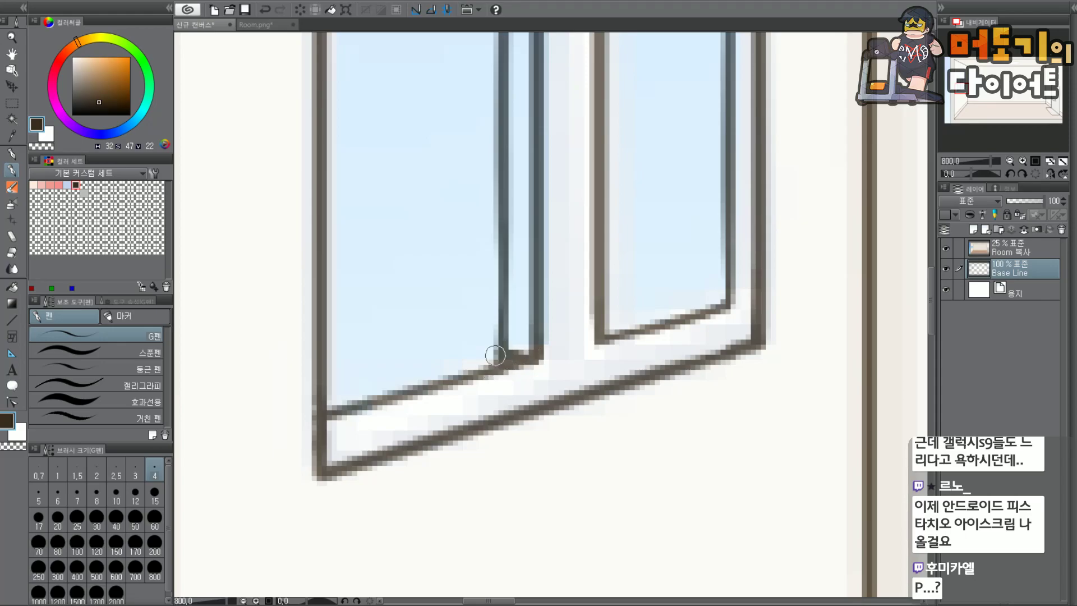
scroll(714, 182, "down", 8)
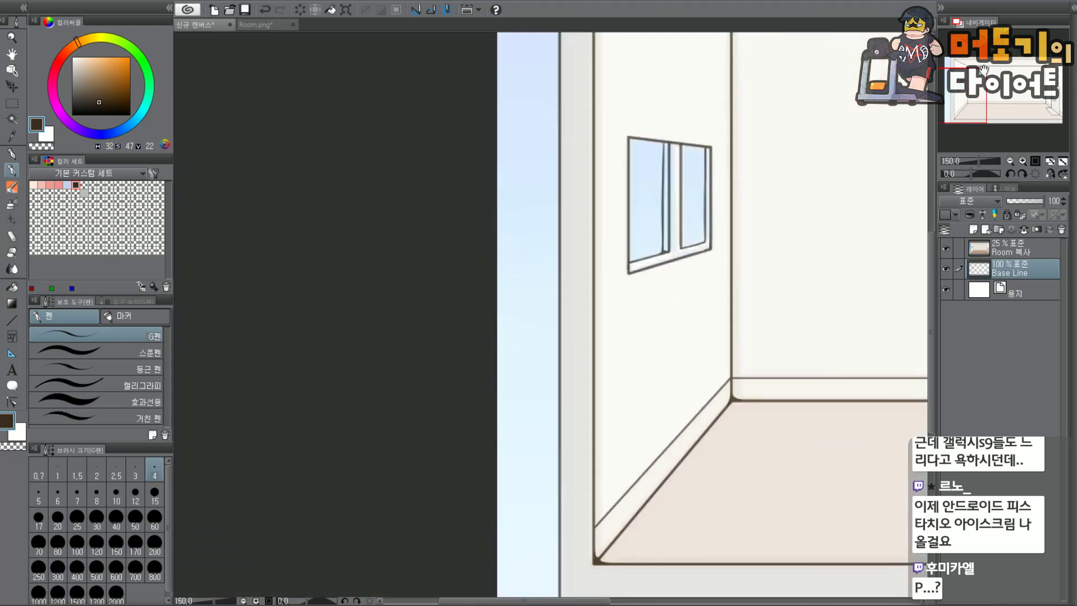
scroll(605, 260, "up", 6)
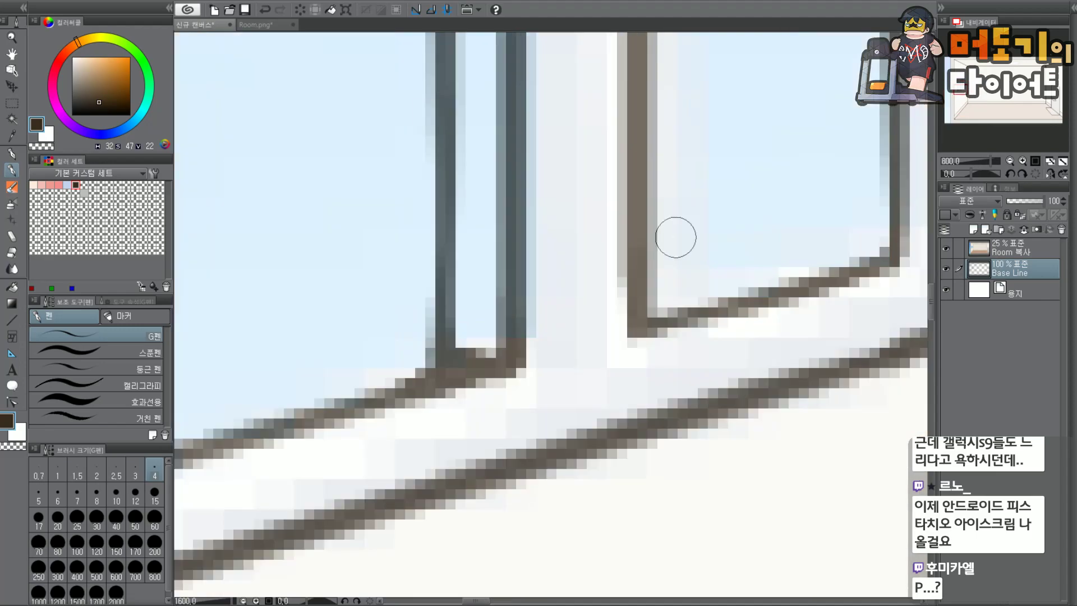
mouse_move(481, 335)
left_mouse_down()
mouse_move(476, 324)
mouse_move(470, 338)
left_mouse_up()
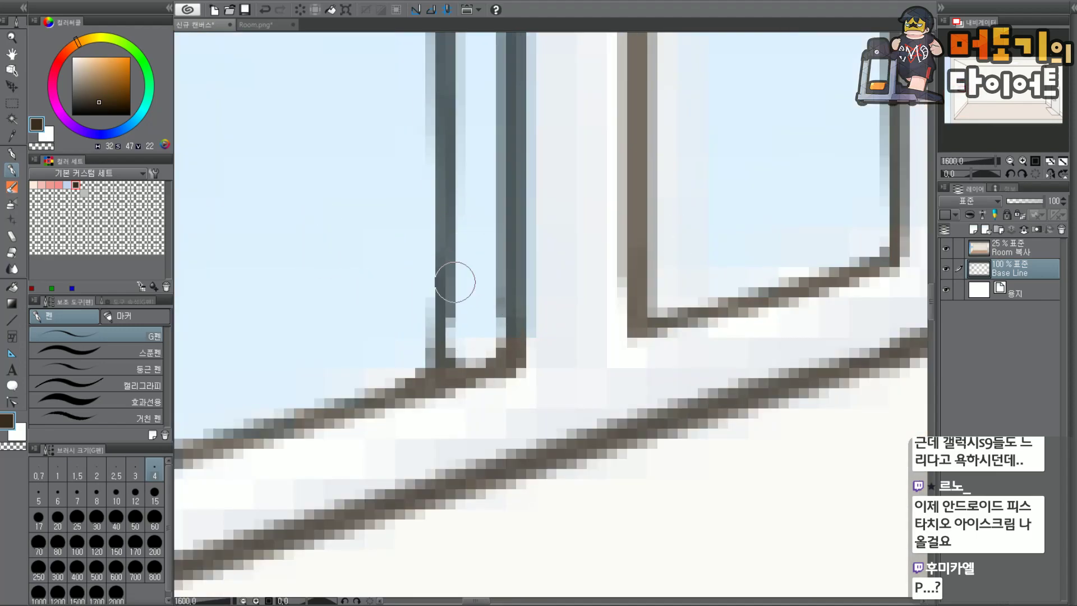
mouse_move(435, 291)
left_mouse_down()
mouse_move(450, 325)
mouse_move(444, 287)
mouse_move(438, 378)
mouse_move(503, 326)
mouse_move(504, 279)
mouse_move(507, 344)
mouse_move(520, 333)
mouse_move(426, 376)
mouse_move(489, 356)
mouse_move(446, 378)
mouse_move(478, 377)
left_mouse_up()
scroll(392, 377, "down", 7)
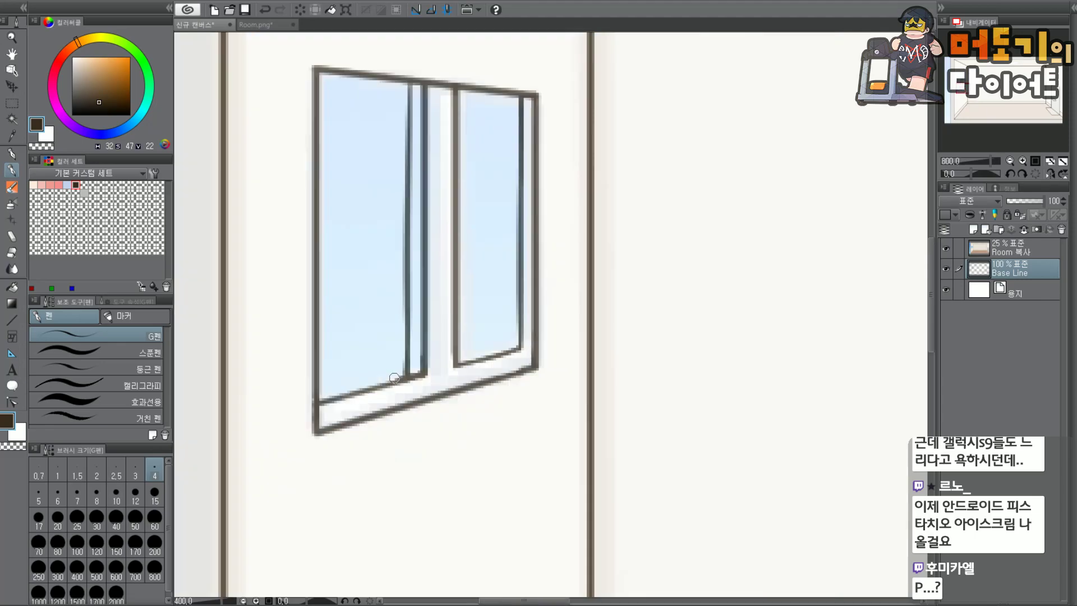
Check the window within the whole room and hide the coloured Room 복사 reference layer to leave only the line art.
left_click_drag(983, 91, 973, 93)
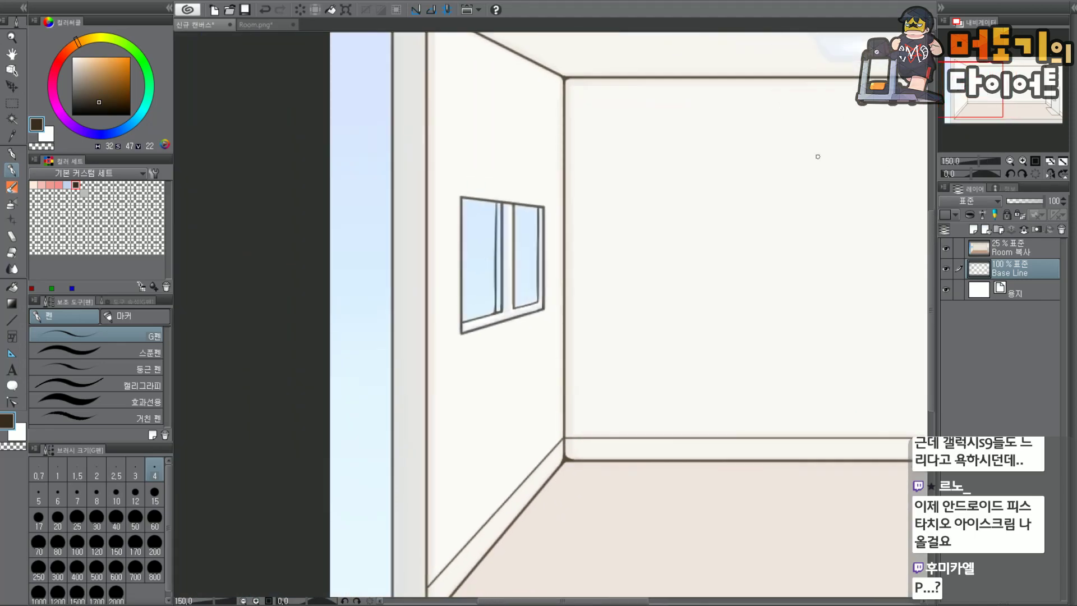
scroll(481, 185, "up", 1)
scroll(439, 199, "up", 2)
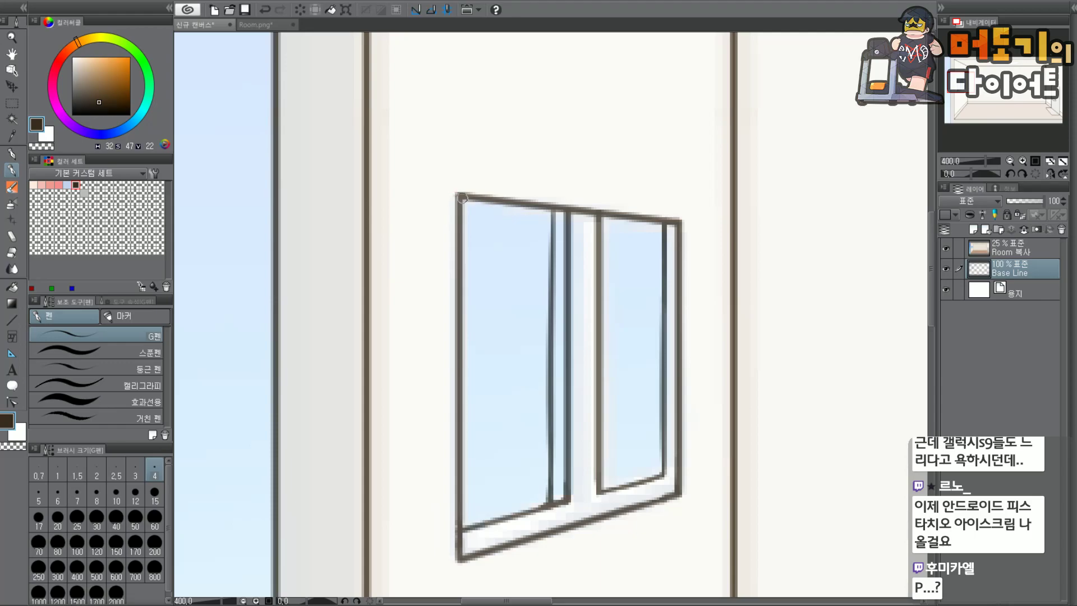
scroll(478, 208, "down", 2)
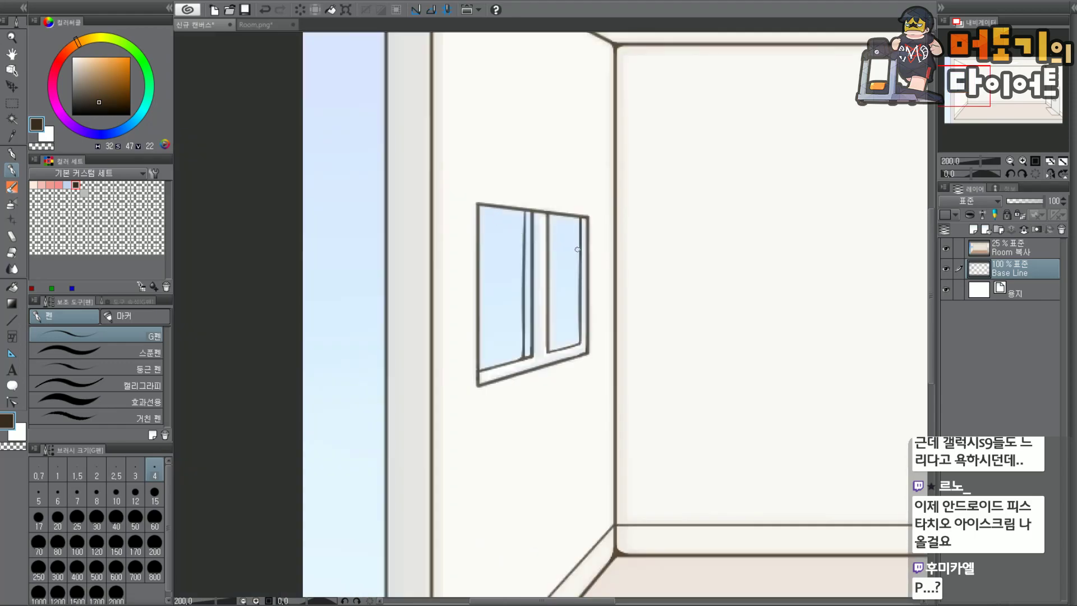
scroll(994, 89, "down", 2)
left_click_drag(986, 90, 1024, 77)
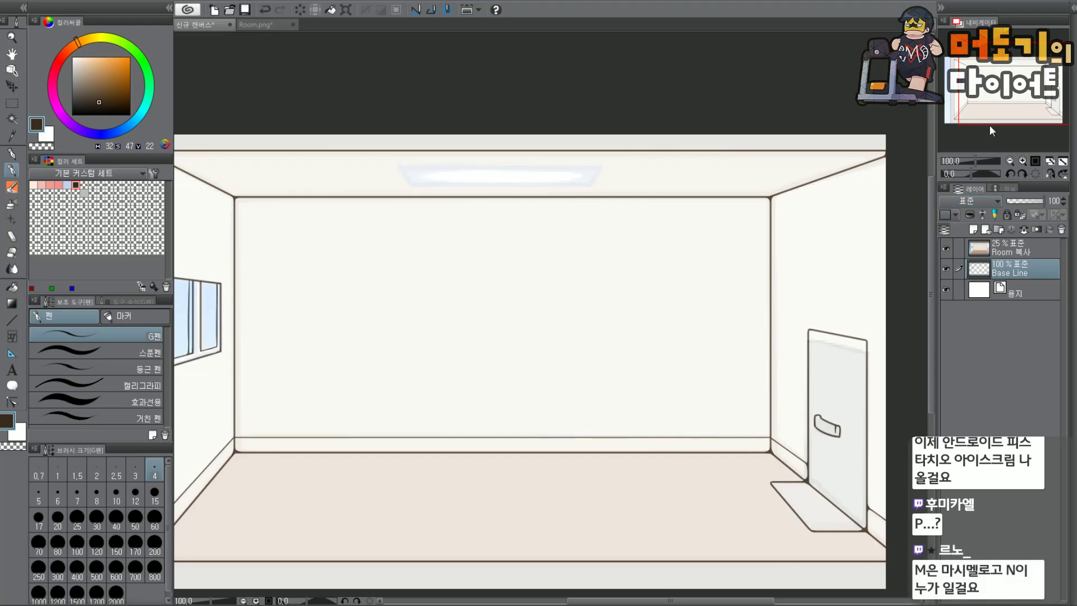
left_click_drag(986, 130, 985, 125)
left_click(946, 247)
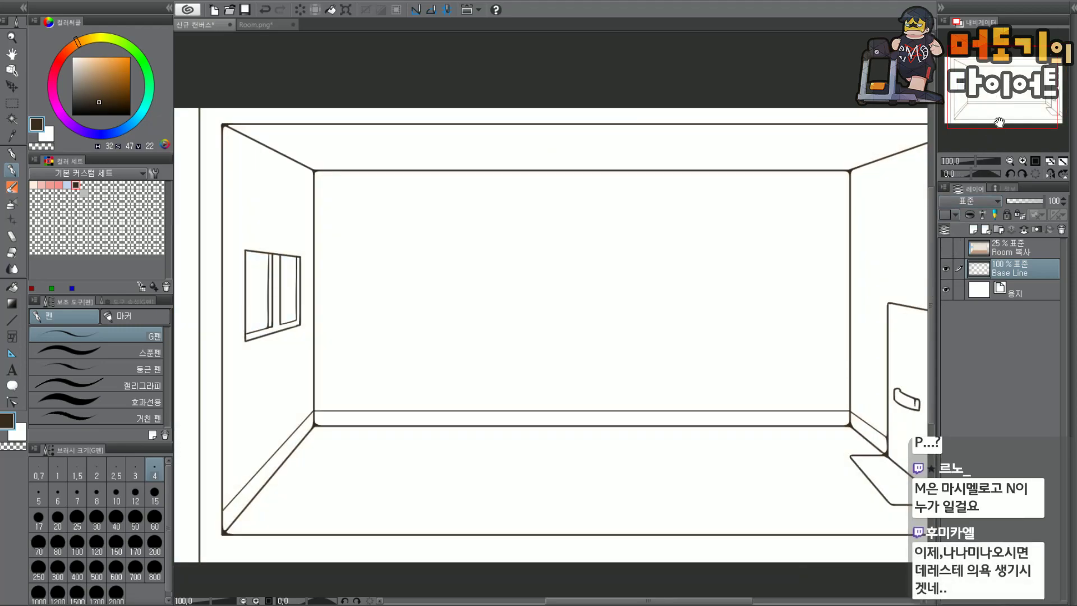
Try a second horizontal line just below the door mat's back edge on the Base Line layer.
left_click_drag(1018, 90, 1019, 95)
scroll(583, 348, "up", 4)
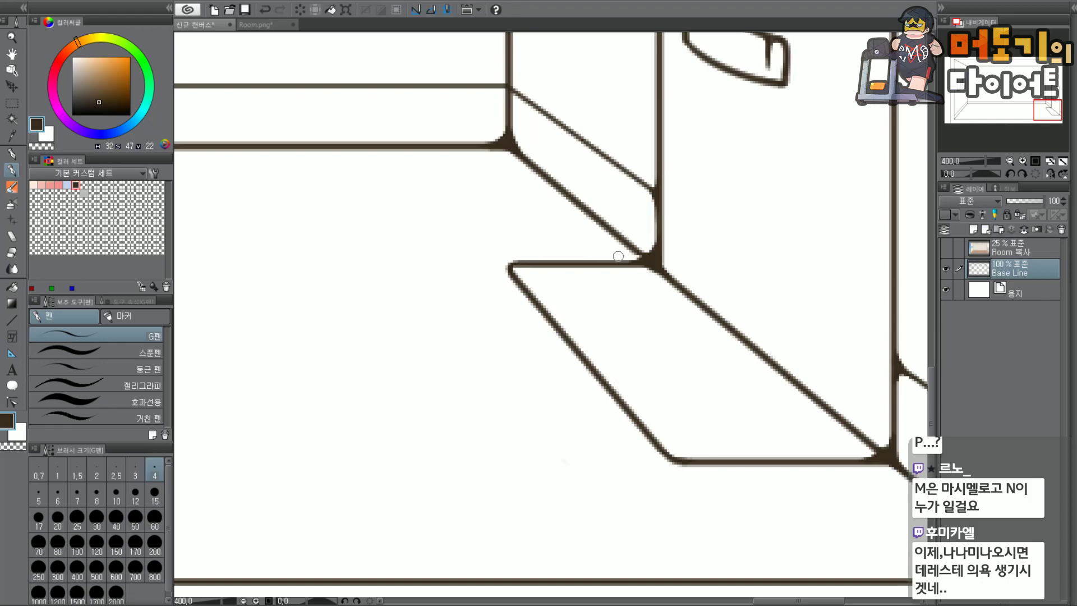
mouse_move(652, 274)
left_mouse_down()
mouse_move(536, 282)
mouse_move(664, 279)
left_mouse_up()
key("ctrl+z")
key("ctrl+z")
left_click_drag(540, 283, 681, 279)
key("ctrl+z")
Add a new layer above Base Line and draw a horizontal line below the door mat's back edge, running past the door's base line.
left_click(985, 229)
key("ctrl+z")
left_click_drag(532, 280, 669, 272)
key("ctrl+z")
left_click_drag(536, 279, 666, 273)
key("ctrl+z")
left_click_drag(537, 278, 675, 275)
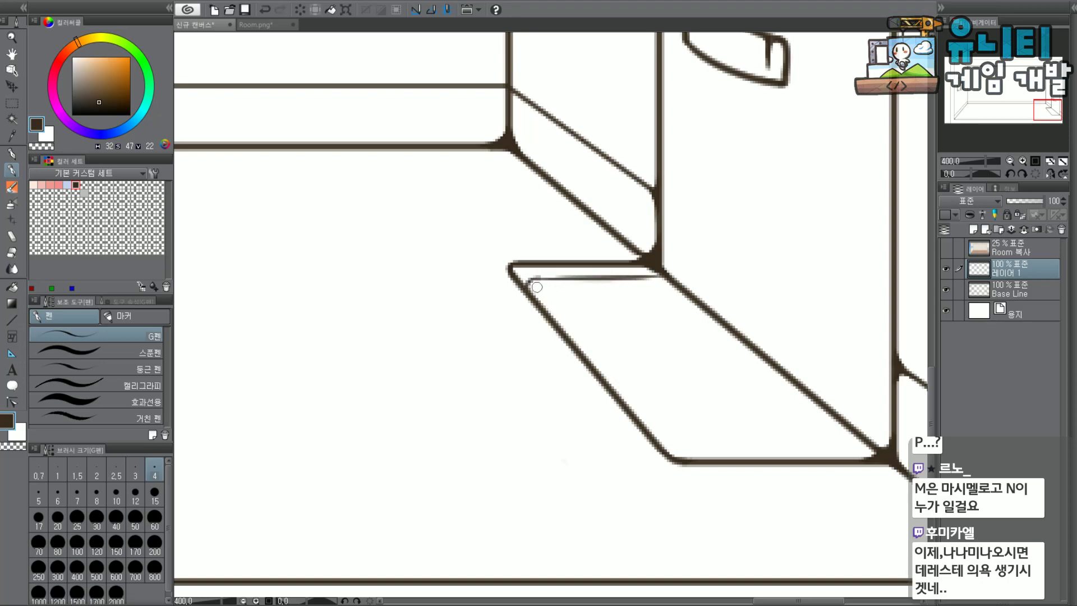
mouse_move(534, 280)
left_mouse_down()
mouse_move(668, 282)
mouse_move(540, 275)
mouse_move(694, 272)
mouse_move(535, 279)
mouse_move(704, 283)
left_mouse_up()
key("ctrl+z")
key("ctrl+z")
key("ctrl+z")
left_click_drag(527, 276, 706, 283)
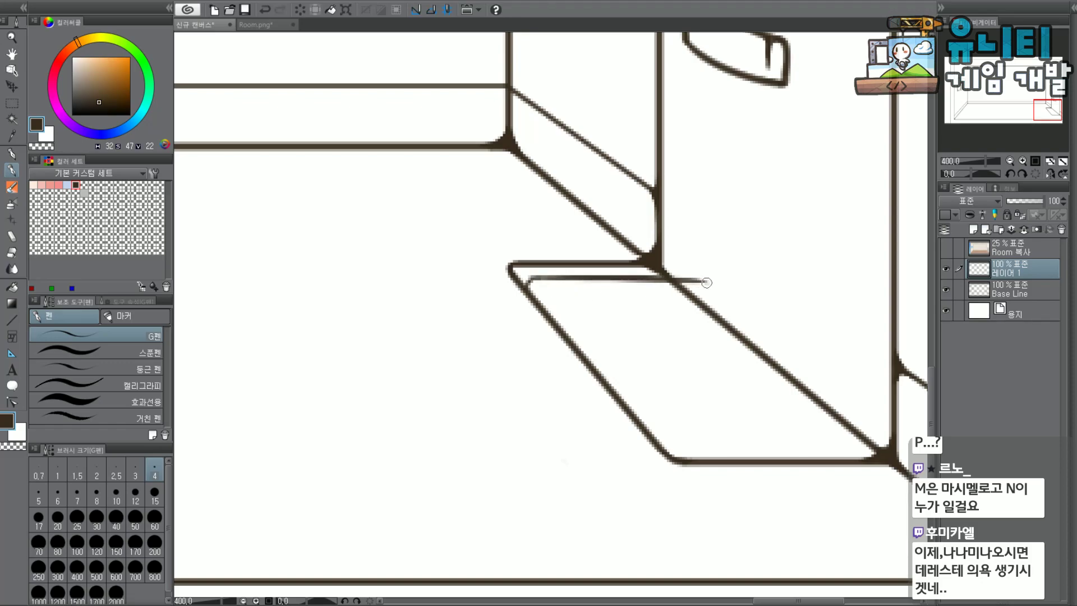
Erase the overshoot of the mat's inner line beyond the door's base line.
scroll(703, 208, "up", 2)
left_click_drag(680, 318, 657, 330)
scroll(658, 331, "down", 4)
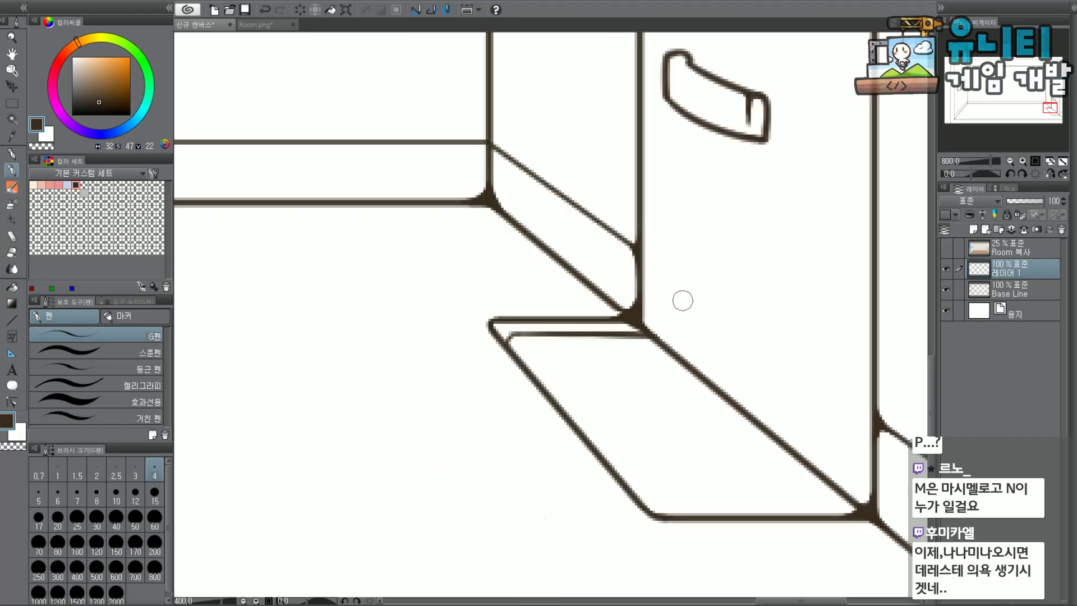
Strengthen the mat's inner line and fill its junctions with the slanted mat edge and the door's corner.
left_click_drag(1030, 103, 1042, 107)
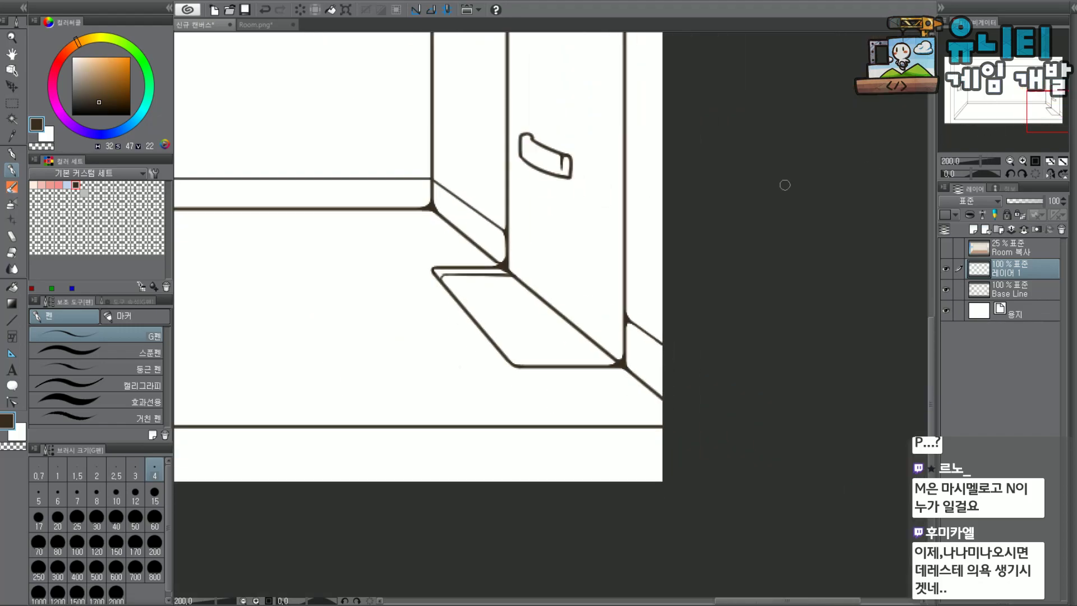
scroll(461, 278, "up", 4)
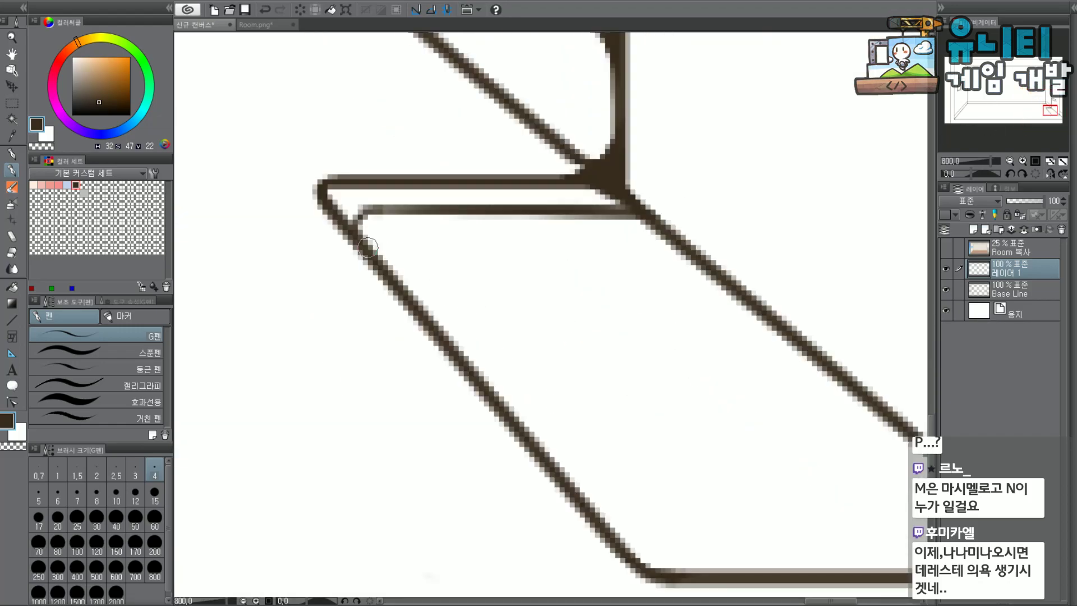
mouse_move(374, 207)
left_mouse_down()
mouse_move(356, 233)
mouse_move(398, 211)
mouse_move(359, 213)
mouse_move(417, 208)
left_mouse_up()
key("ctrl+z")
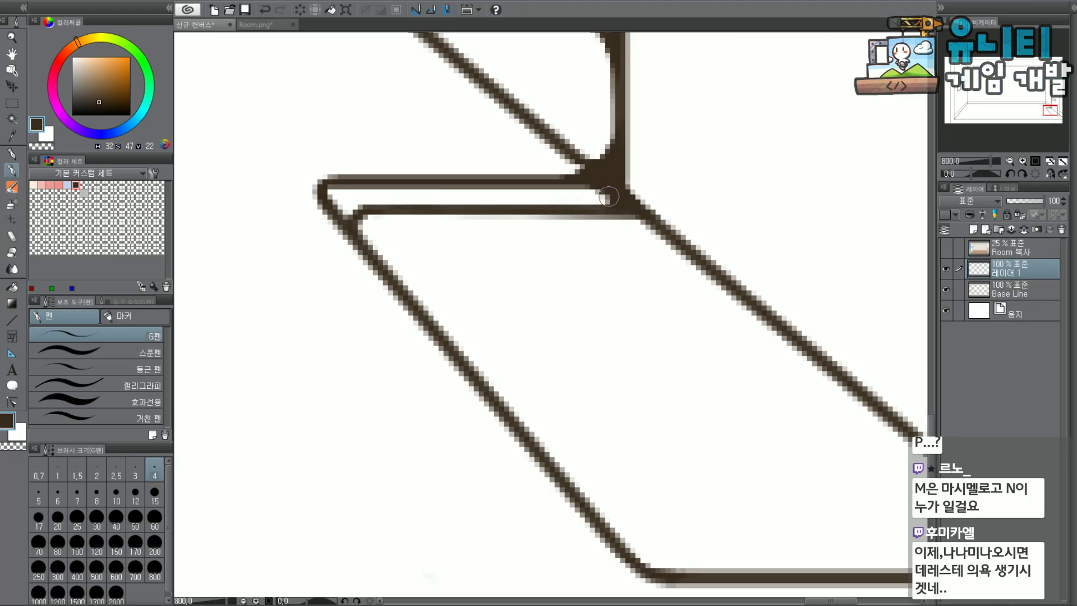
scroll(645, 176, "down", 6)
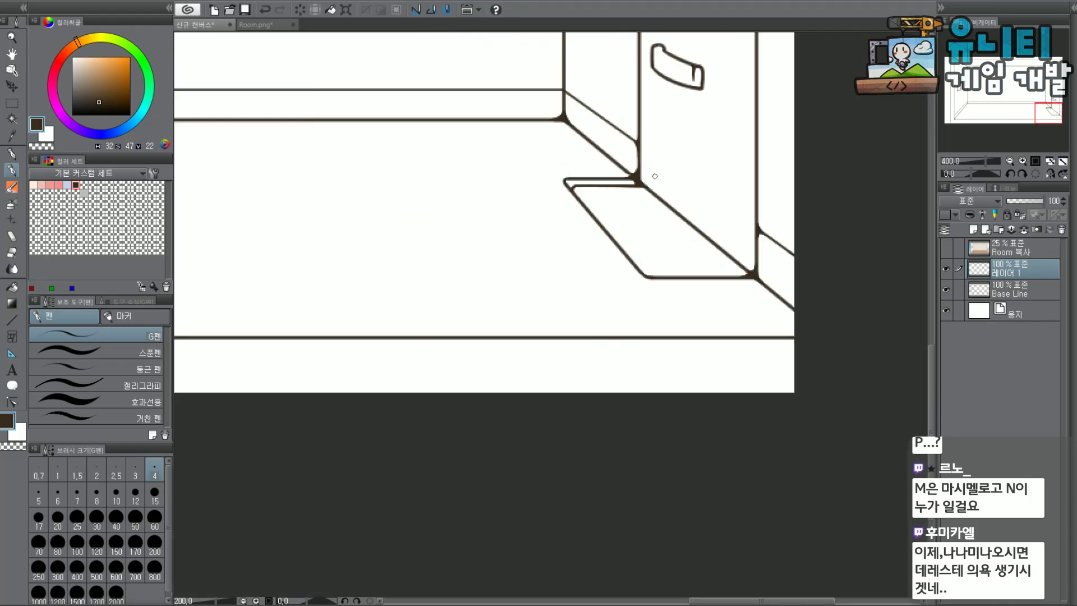
Erase the blob where the mat's back edge meets the door's corner and redraw the slanted floor line's end on Base Line.
scroll(663, 167, "up", 4)
scroll(622, 174, "up", 4)
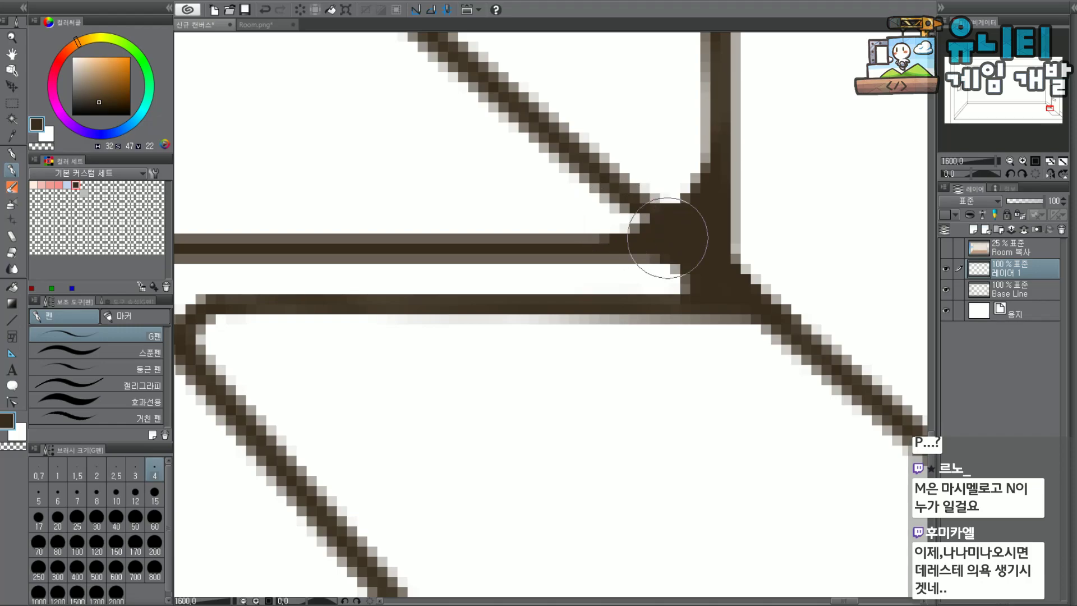
mouse_move(643, 231)
left_mouse_down()
mouse_move(693, 213)
mouse_move(616, 224)
mouse_move(649, 233)
left_mouse_up()
left_click(1027, 288)
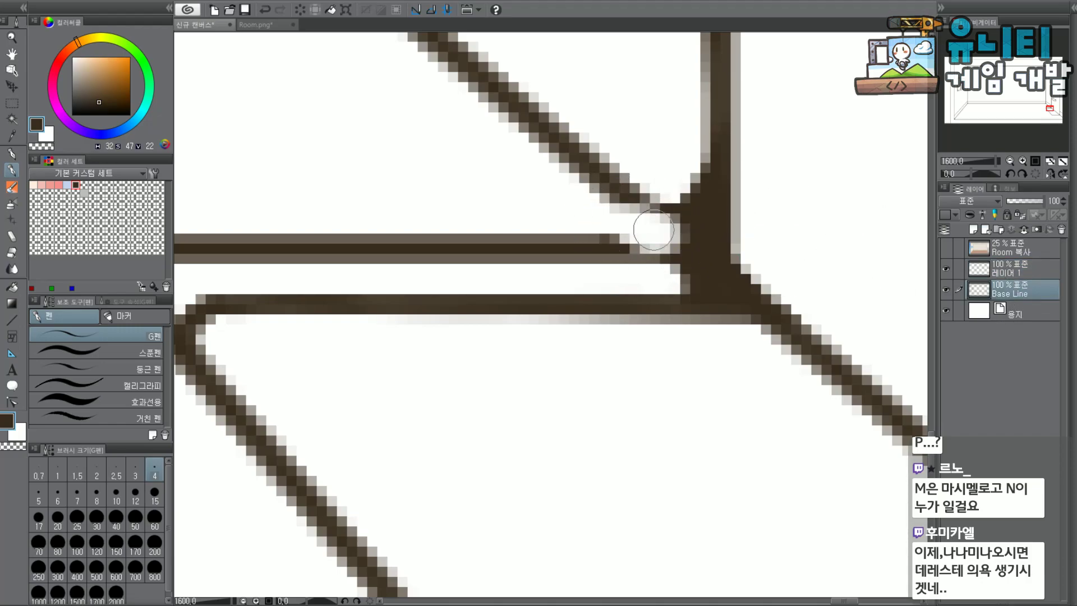
mouse_move(604, 183)
left_mouse_down()
mouse_move(691, 228)
mouse_move(676, 229)
left_mouse_up()
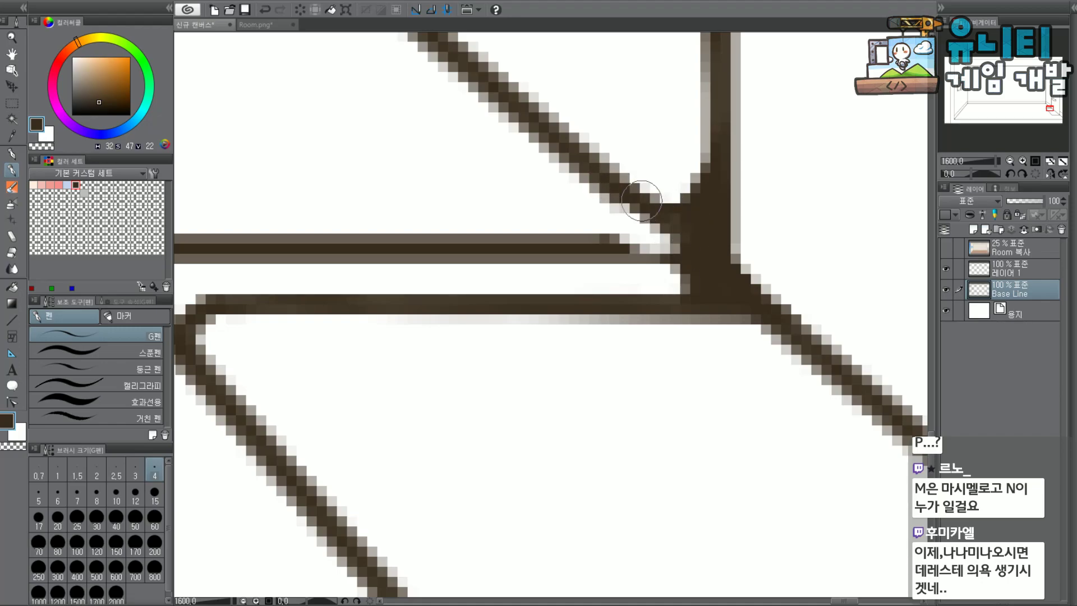
Reconnect the mat's back edge to the door's lower corner and refill their junction on the Base Line layer.
left_click_drag(612, 244, 702, 250)
left_click_drag(581, 250, 712, 250)
mouse_move(615, 253)
left_mouse_down()
mouse_move(695, 242)
mouse_move(663, 212)
mouse_move(675, 234)
mouse_move(713, 207)
left_mouse_up()
left_click_drag(679, 241, 685, 277)
scroll(658, 297, "down", 2)
scroll(693, 231, "down", 6)
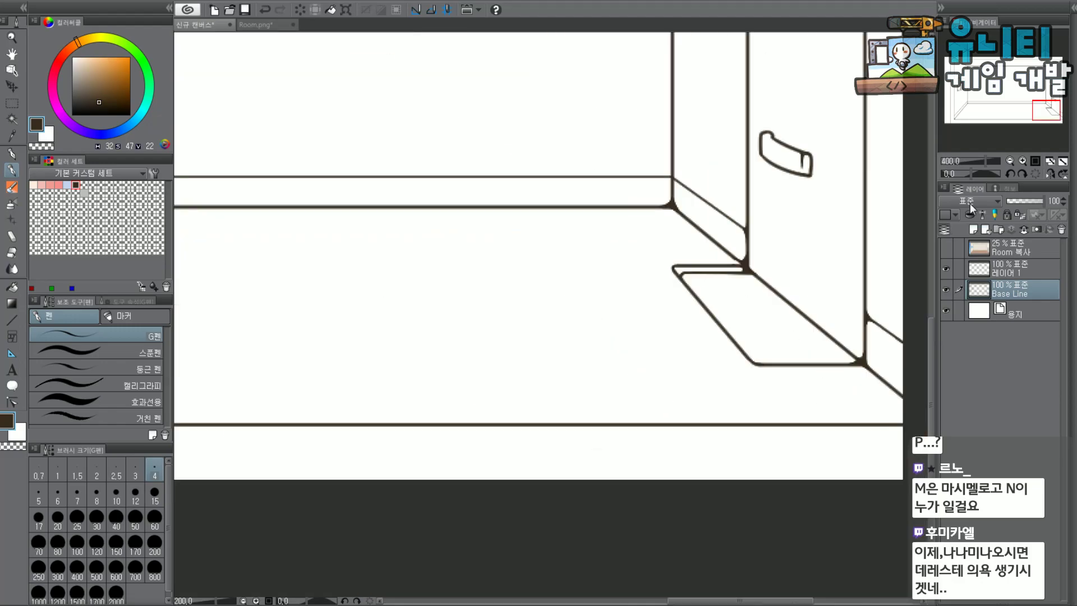
Smooth the junction between the mat's two back lines at the door's lower corner with a small filled curve.
scroll(650, 290, "up", 8)
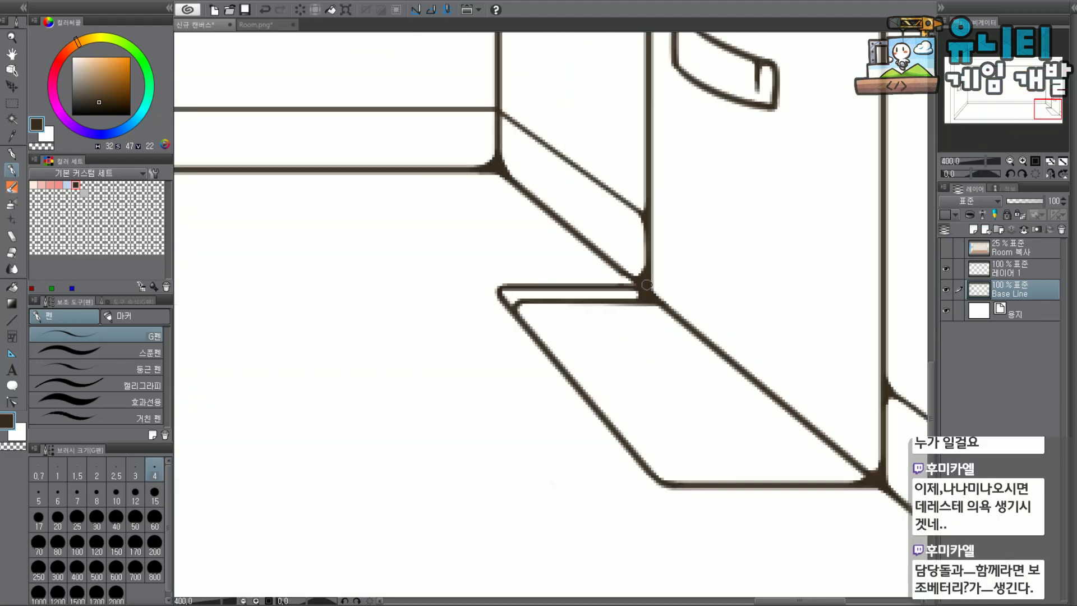
mouse_move(622, 277)
left_mouse_down()
mouse_move(598, 349)
mouse_move(632, 293)
mouse_move(590, 343)
mouse_move(643, 321)
mouse_move(572, 347)
mouse_move(636, 306)
left_mouse_up()
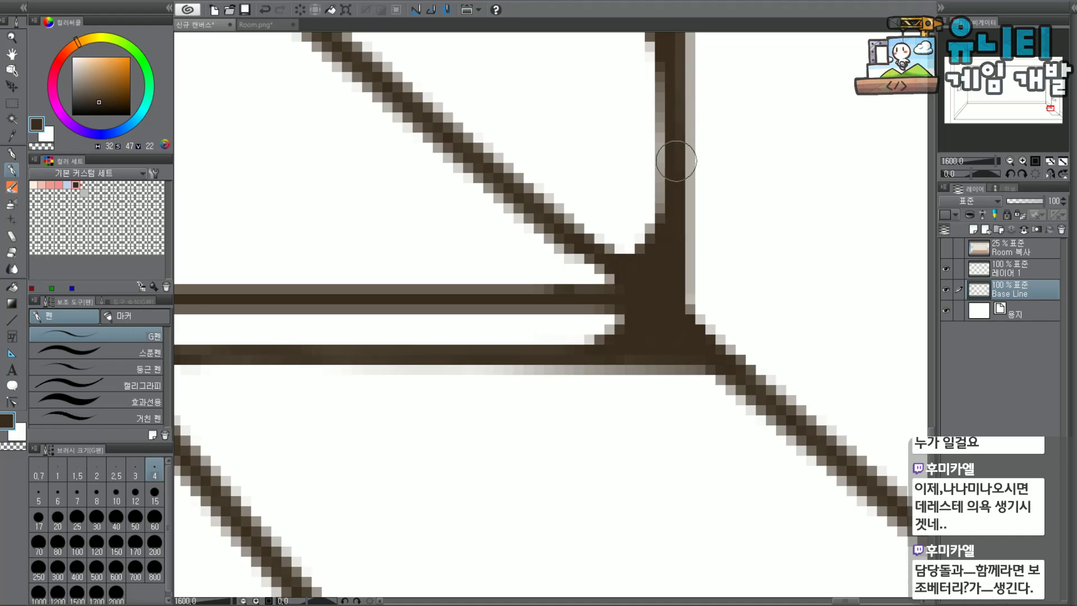
scroll(672, 149, "down", 6)
scroll(792, 109, "down", 1)
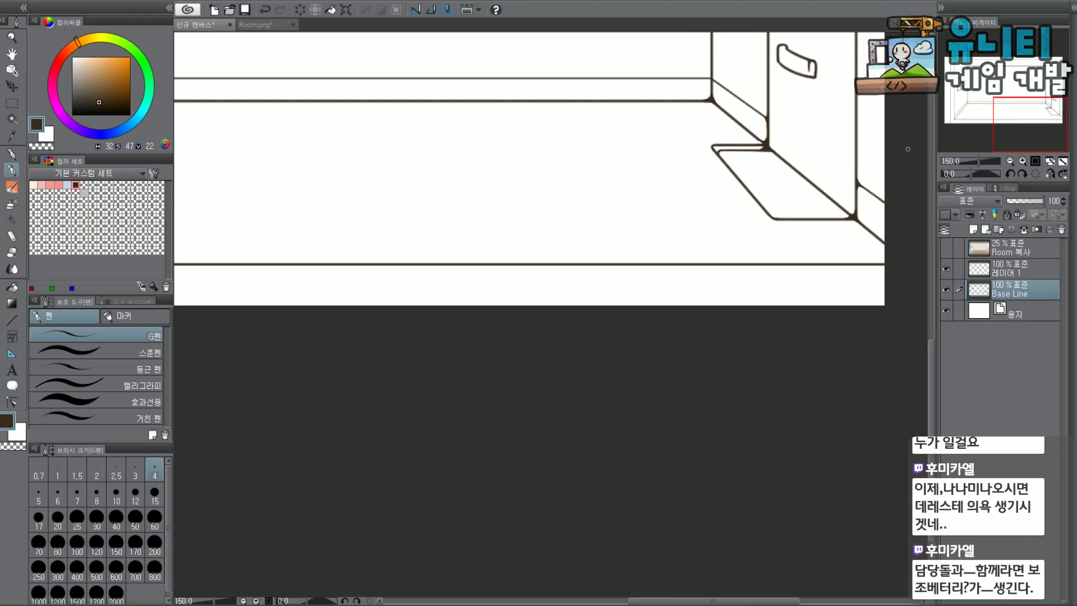
left_click_drag(1017, 116, 1028, 101)
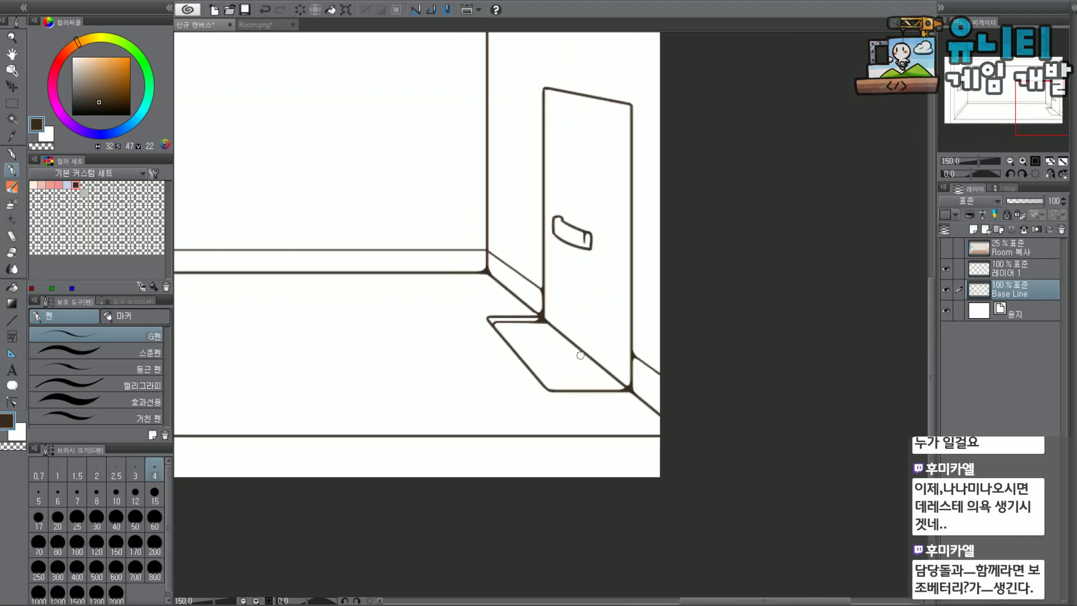
Clean the inner corner between the slanted floor line and the door's vertical edge, then even out both lines.
scroll(580, 355, "up", 7)
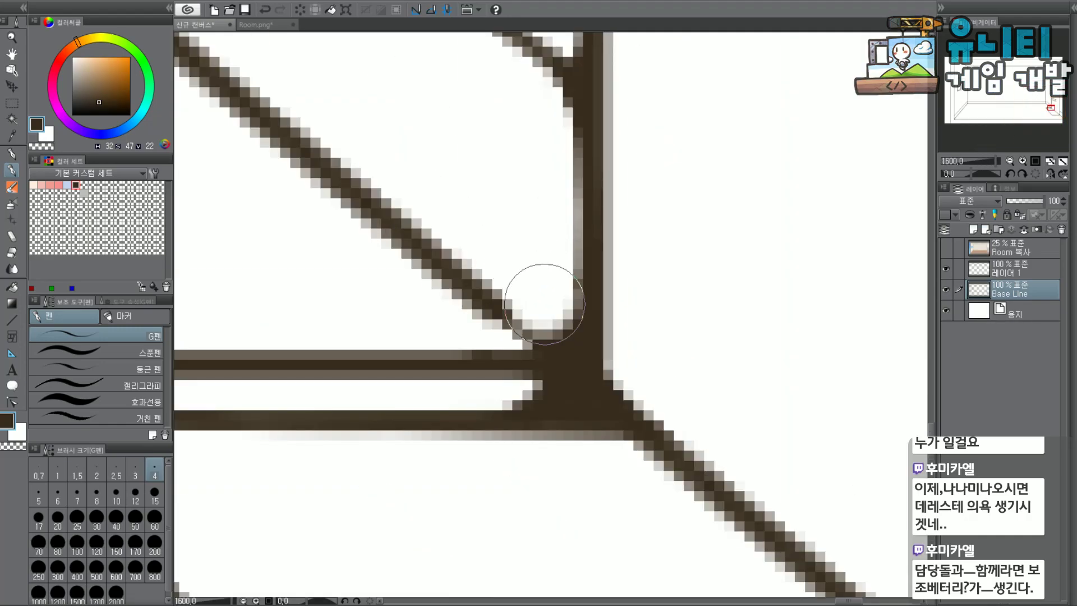
mouse_move(485, 300)
left_mouse_down()
mouse_move(577, 374)
mouse_move(521, 328)
mouse_move(568, 360)
left_mouse_up()
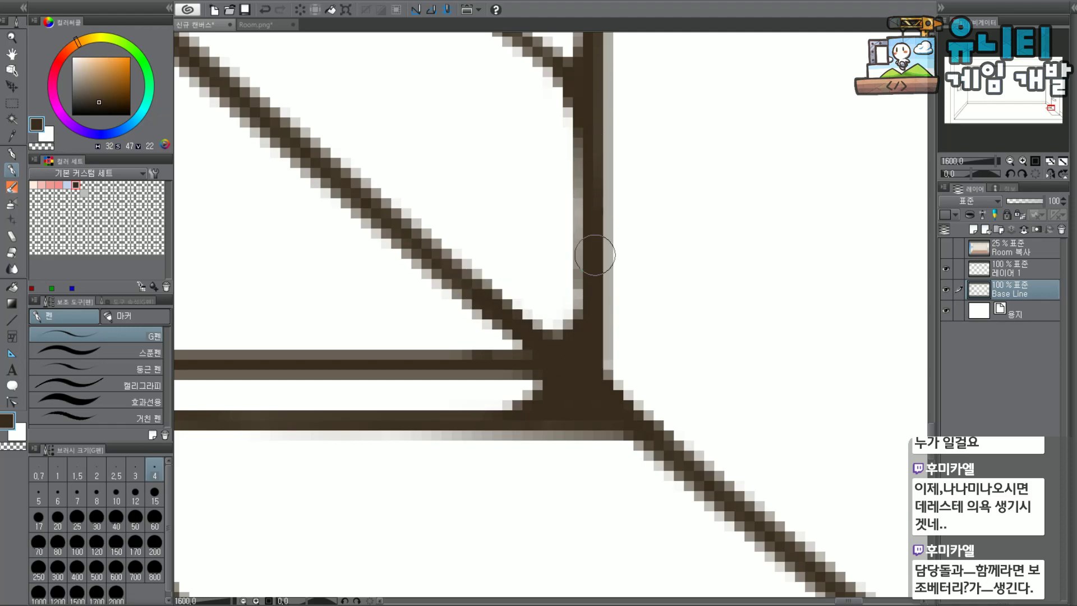
left_click_drag(589, 128, 577, 264)
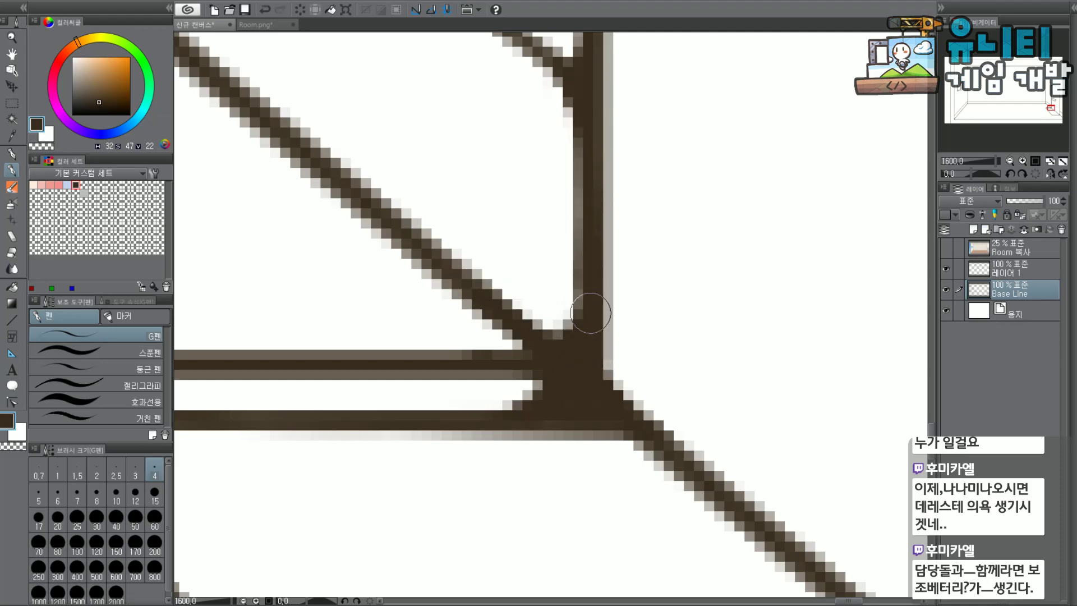
scroll(623, 213, "down", 8)
mouse_move(1038, 110)
left_mouse_down()
mouse_move(1048, 100)
mouse_move(1037, 99)
mouse_move(1052, 97)
left_mouse_up()
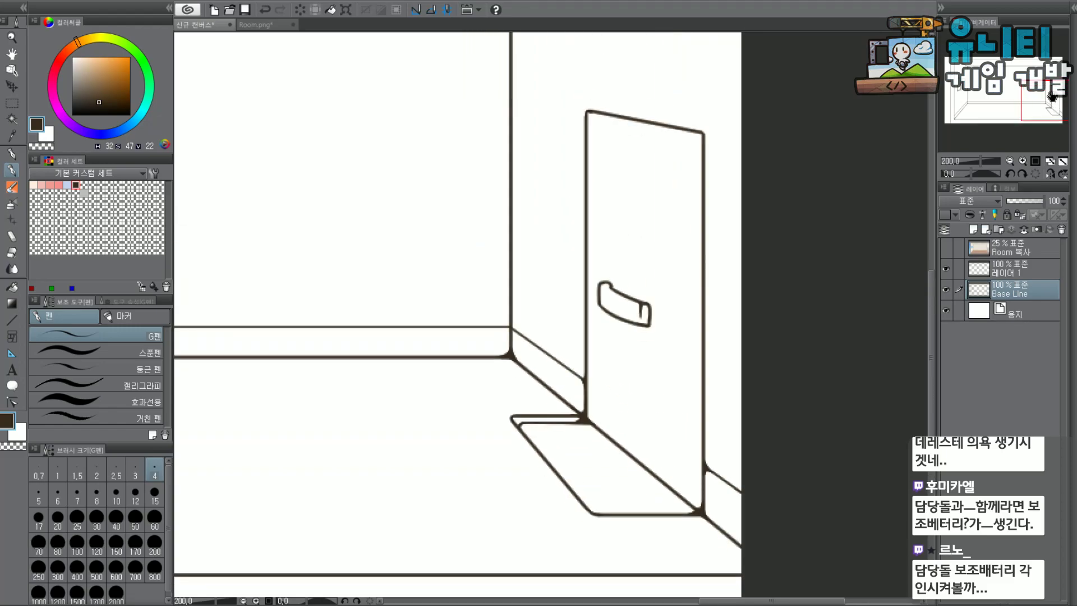
Save the canvas as Room_L.clip in the Lobby folder in CLIP STUDIO FORMAT.
scroll(1052, 96, "down", 4)
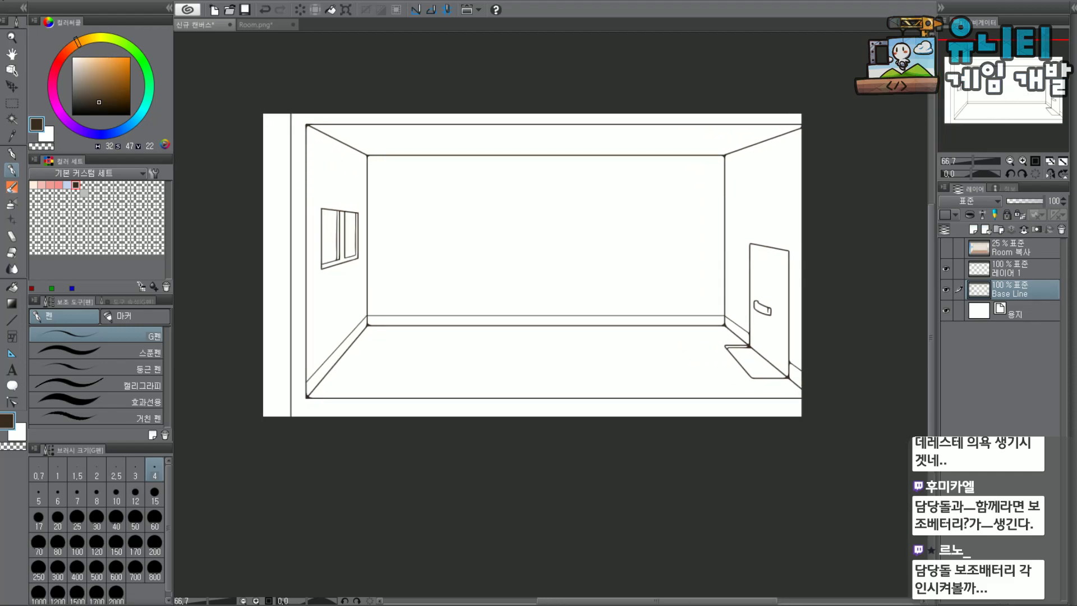
left_click(3, 1)
left_click(53, 105)
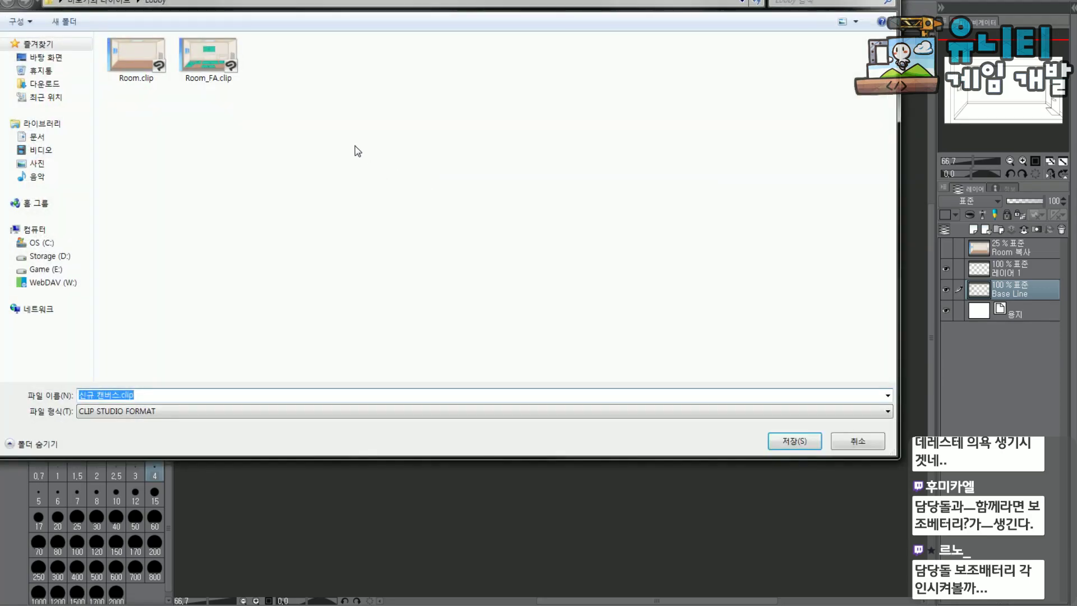
left_click_drag(118, 394, 12, 373)
type("Room_L")
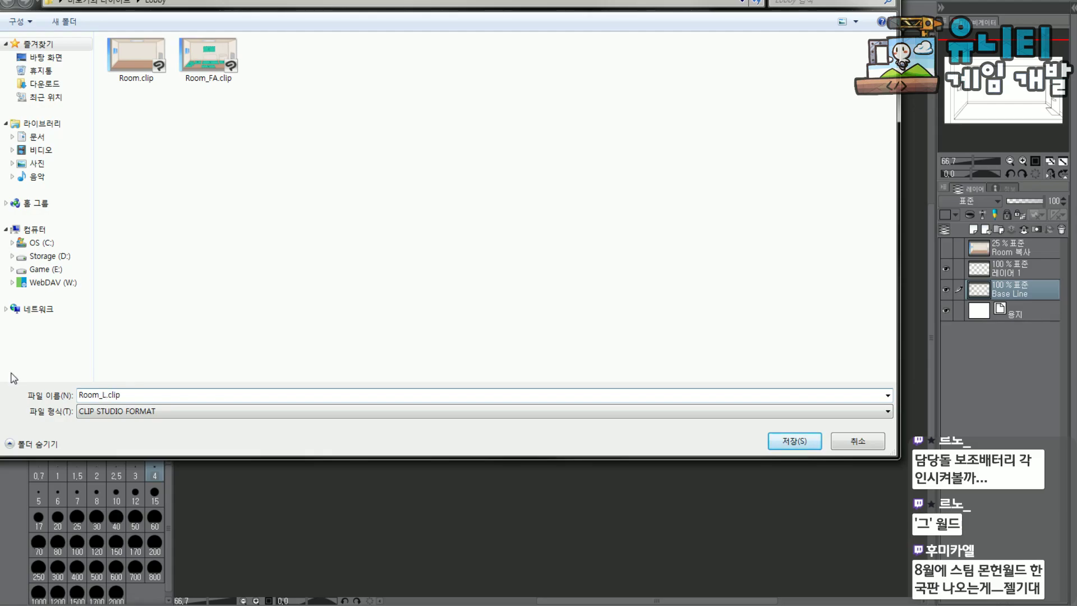
key("Return")
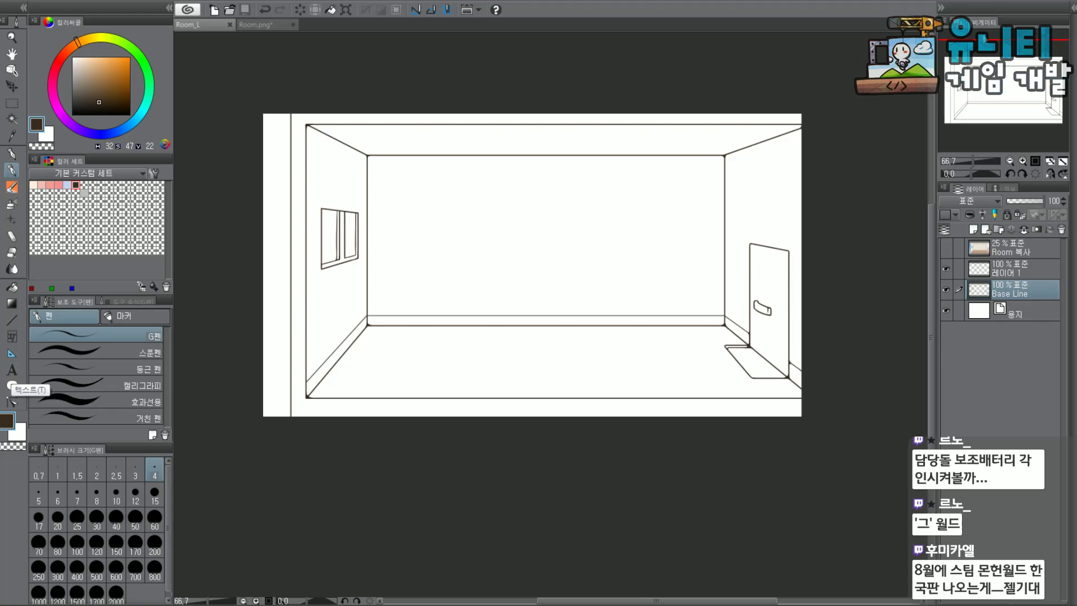
Make 레이어 1 the active layer and show the 25 % Room 복사 reference layer.
mouse_move(1030, 88)
left_mouse_down()
mouse_move(1013, 71)
mouse_move(1015, 82)
left_mouse_up()
scroll(1027, 85, "up", 2)
scroll(1016, 73, "down", 1)
left_click(1013, 70)
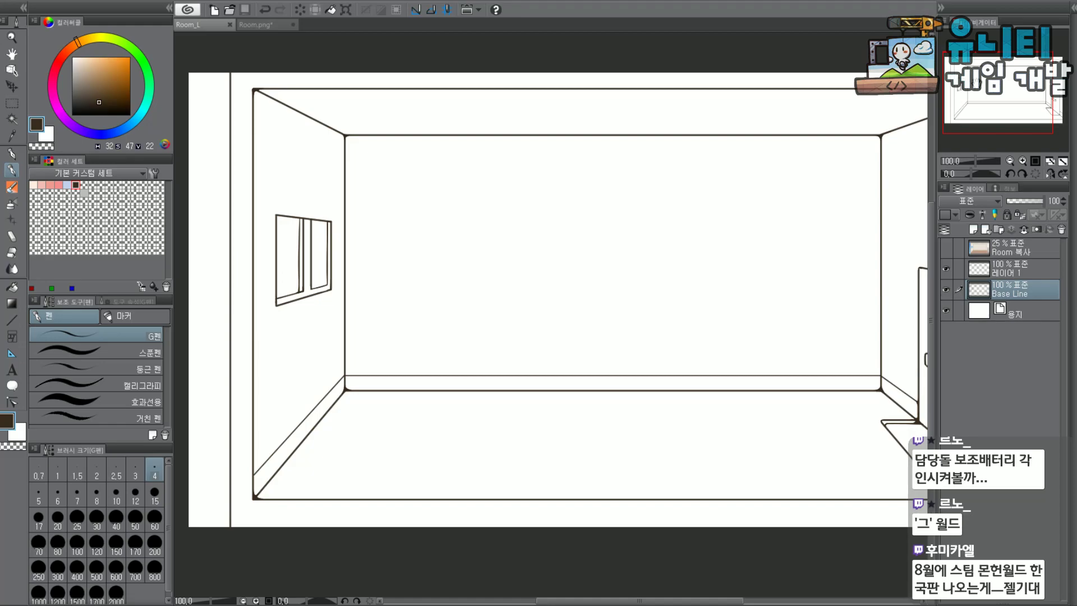
left_click_drag(1012, 85, 1004, 88)
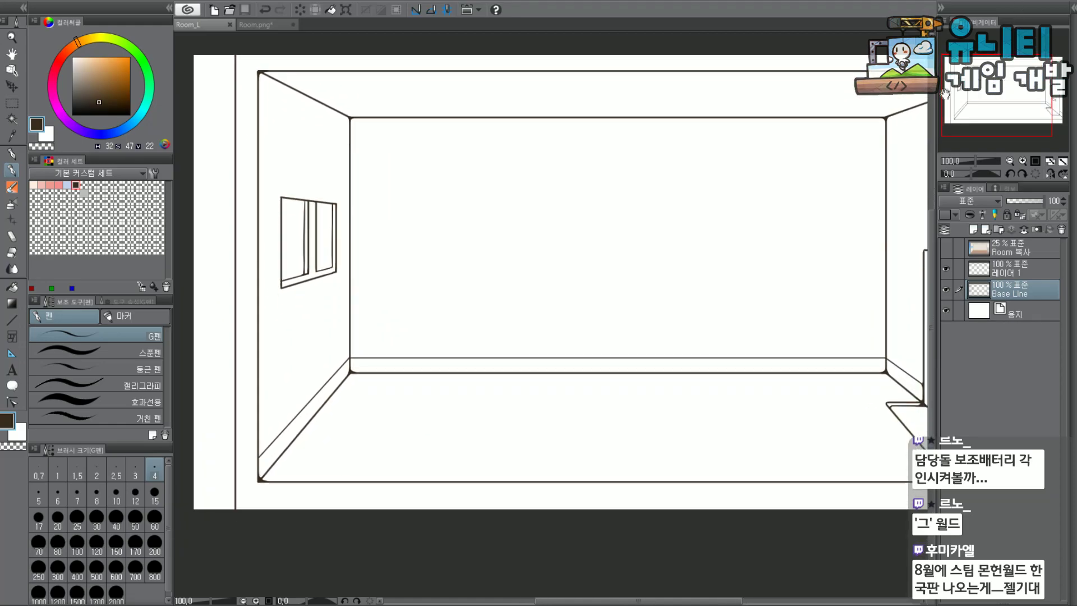
left_click(1015, 267)
mouse_move(1004, 111)
left_mouse_down()
mouse_move(1038, 107)
mouse_move(1014, 100)
left_mouse_up()
left_click(946, 249)
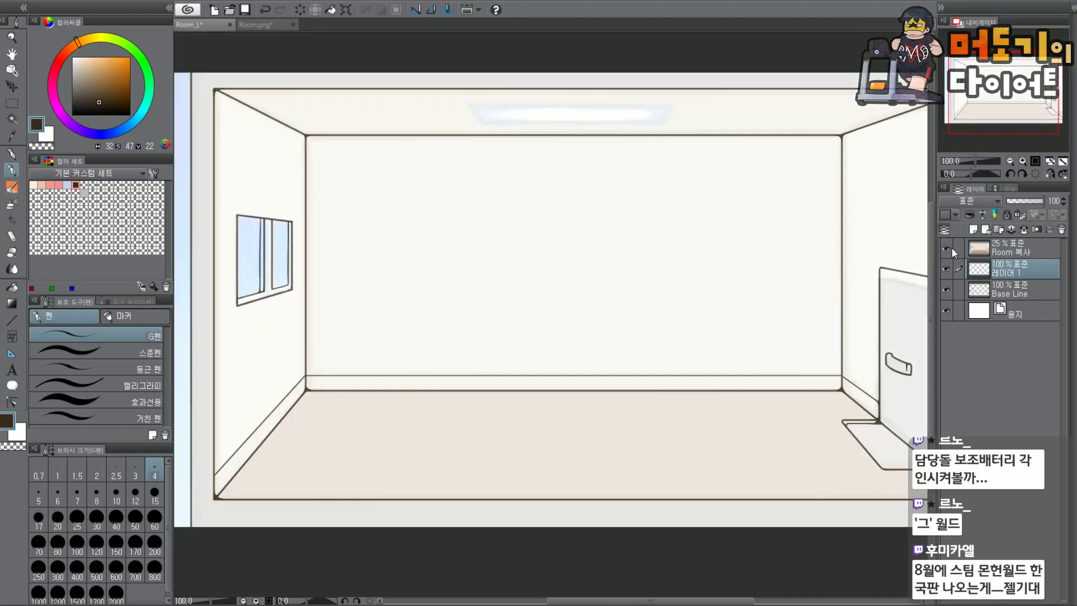
scroll(496, 127, "up", 2)
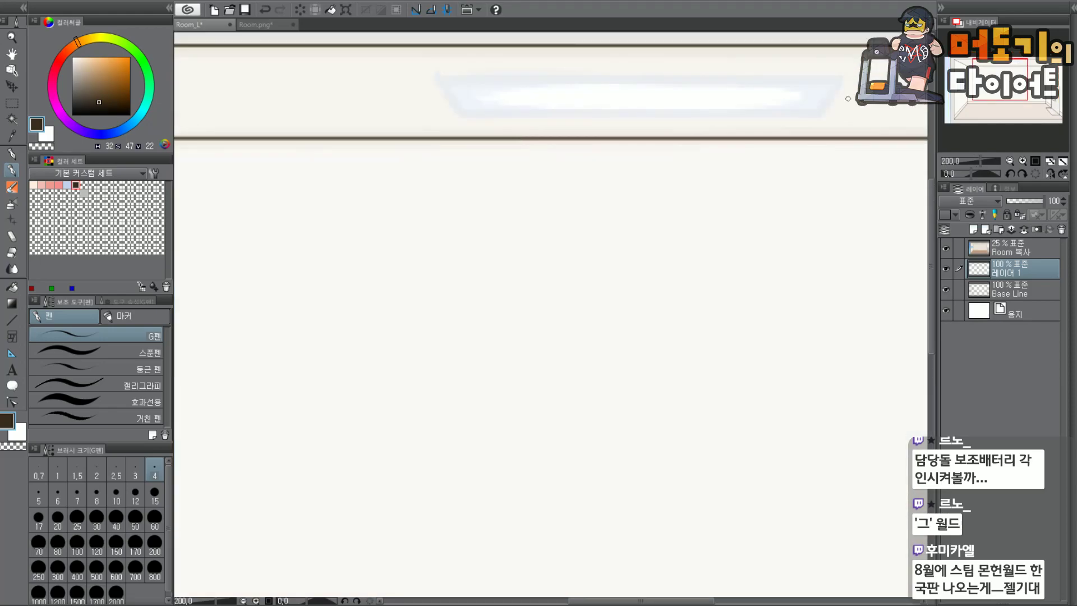
left_click_drag(439, 68, 471, 132)
key("ctrl+z")
key("ctrl+z")
mouse_move(435, 73)
left_mouse_down()
mouse_move(463, 123)
mouse_move(454, 113)
left_mouse_up()
left_click_drag(600, 94, 522, 200)
key("ctrl+z")
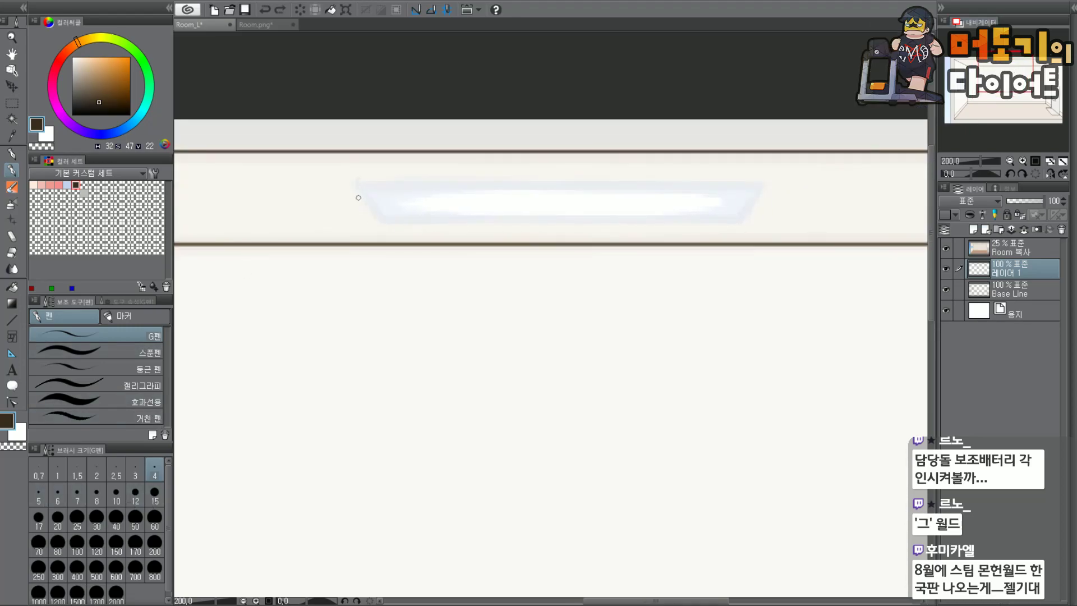
Draw small rounded corner marks at both back corners of the ceiling light on 레이어 1.
scroll(368, 184, "up", 2)
mouse_move(346, 166)
left_mouse_down()
mouse_move(343, 188)
mouse_move(344, 168)
left_mouse_up()
key("ctrl+z")
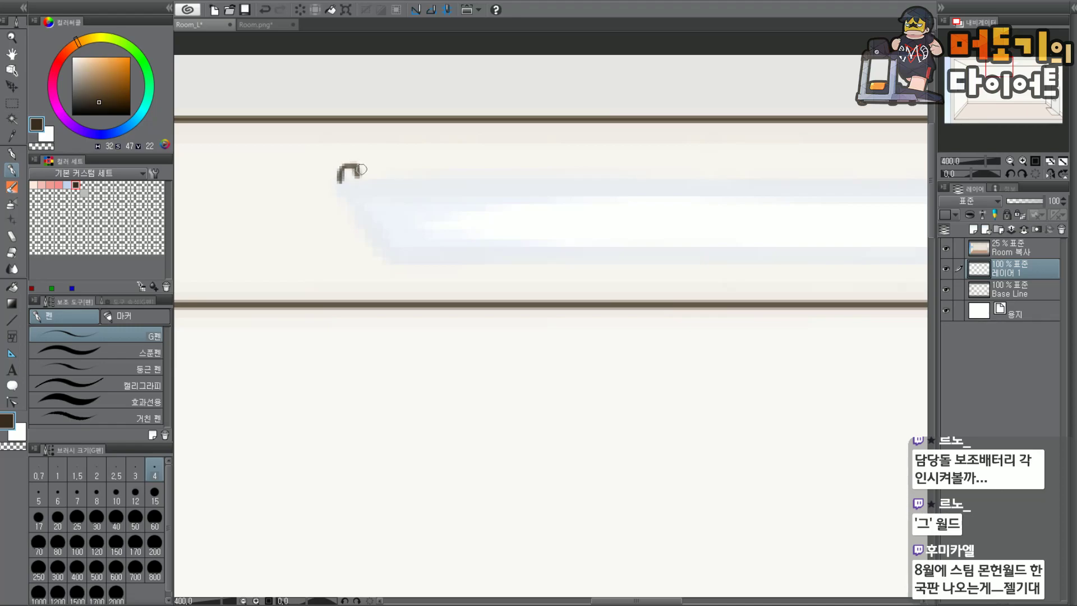
left_click_drag(1008, 67, 1013, 72)
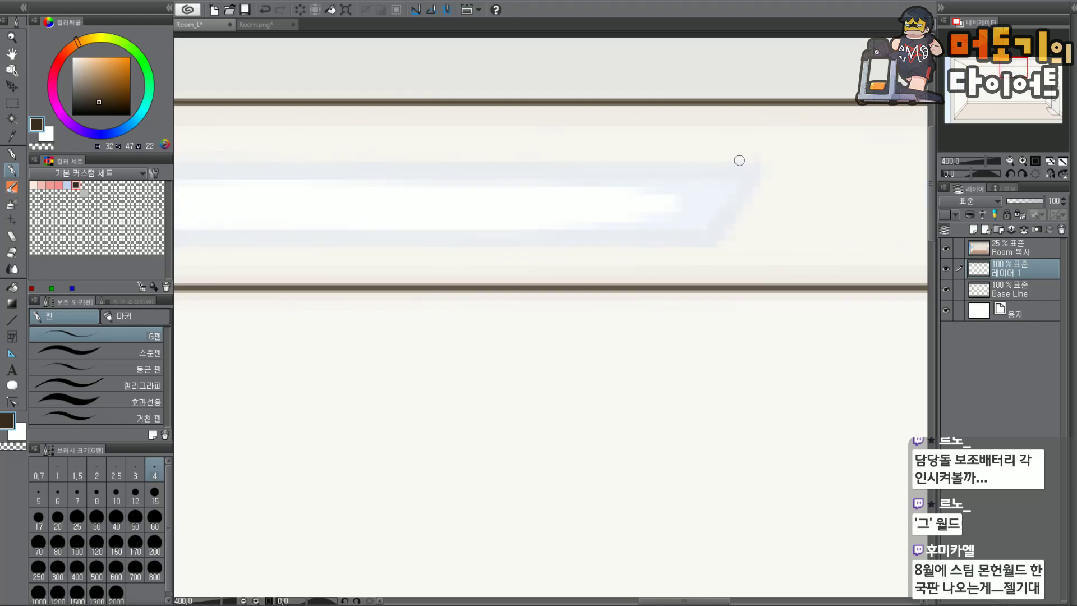
left_click_drag(741, 154, 758, 164)
key("ctrl+z")
key("ctrl+minus")
left_click_drag(1023, 67, 1017, 70)
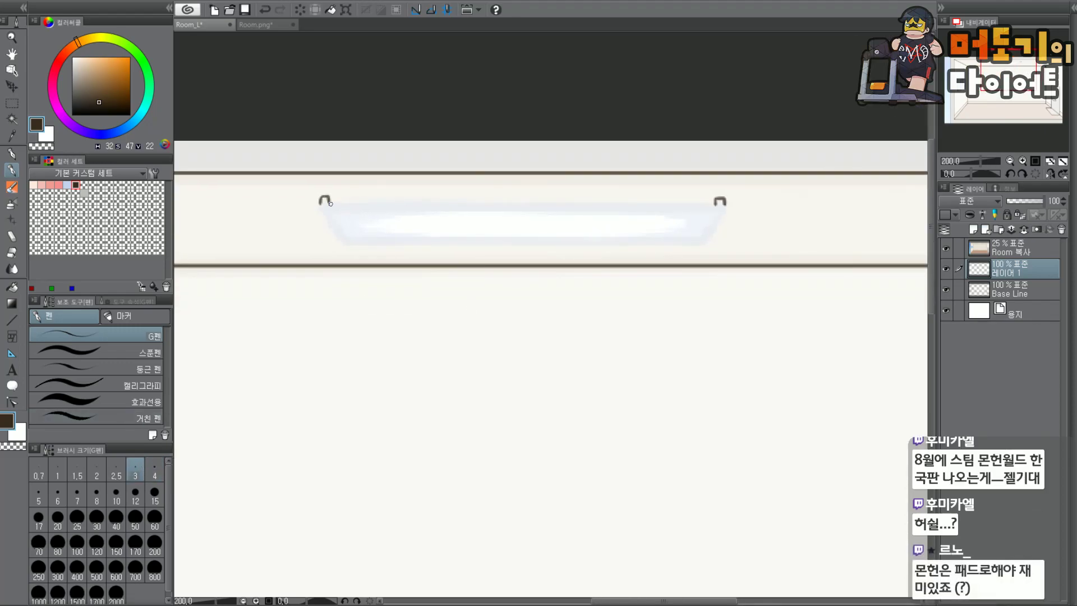
Draw the ceiling lamp's straight top edge between the two hooks and outline its slanted left side with a size 4 pen.
left_click(719, 205, "shift")
scroll(329, 207, "down", 1)
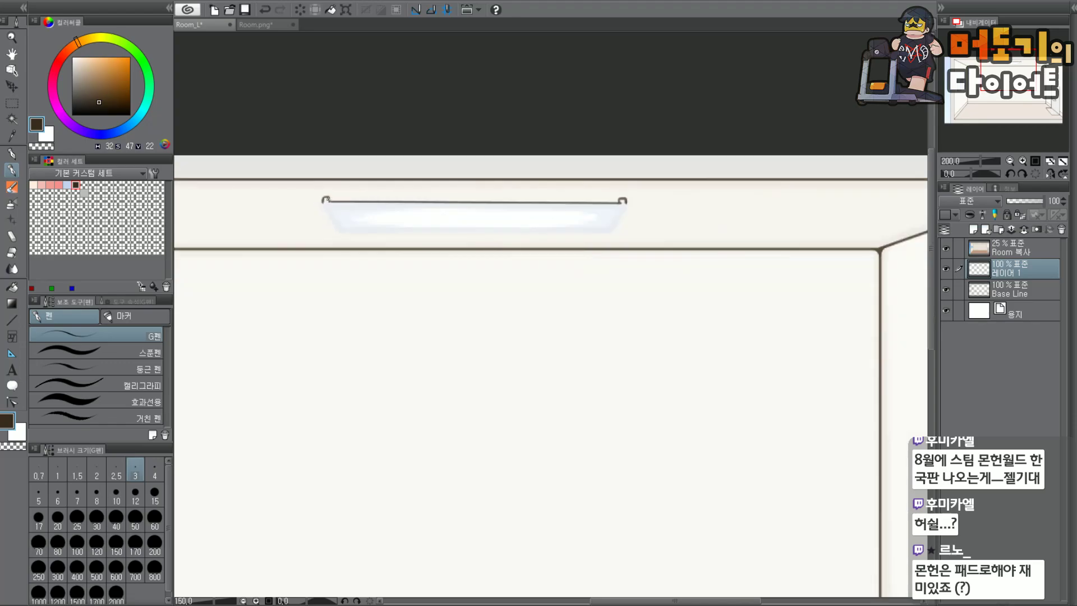
scroll(329, 208, "up", 3)
left_click(154, 470)
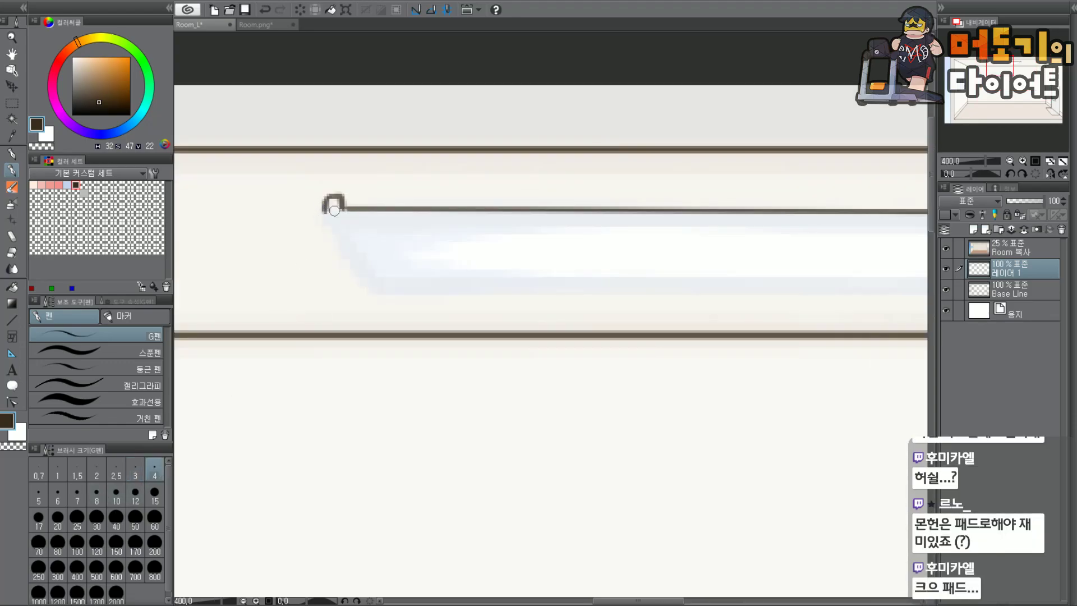
key("ctrl+z")
left_click_drag(326, 215, 374, 295)
key("ctrl+z")
key("ctrl+z")
left_click_drag(324, 209, 372, 285)
key("ctrl+z")
left_click_drag(324, 208, 370, 304)
key("ctrl+z")
left_click_drag(324, 209, 373, 296)
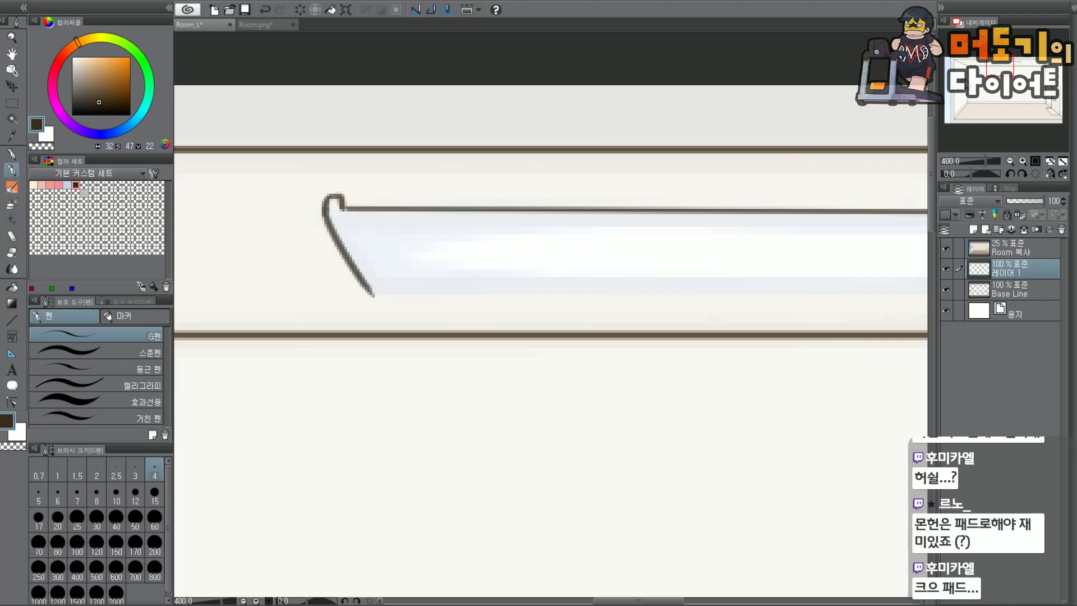
Outline the lamp's slanted right side from the right hook down to the lower corner.
left_click_drag(999, 72, 1015, 72)
left_click_drag(723, 192, 683, 272)
key("ctrl+z")
key("ctrl+z")
key("ctrl+z")
key("ctrl+z")
left_click_drag(723, 195, 677, 282)
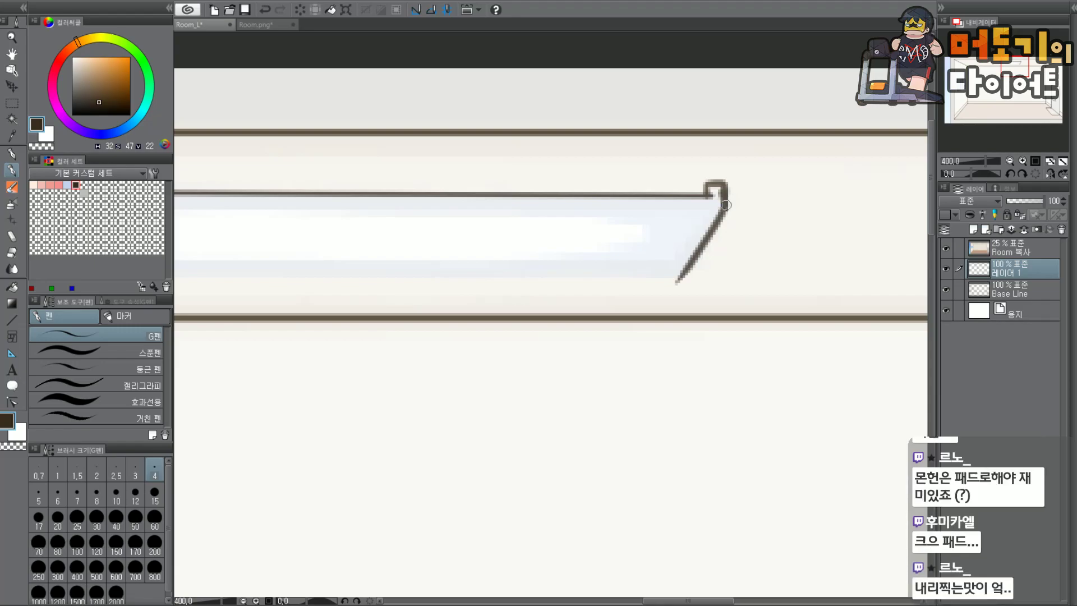
Clean up the stray pixels where the lamp's top edge meets the right hook.
scroll(724, 205, "up", 2)
mouse_move(684, 198)
left_mouse_down()
mouse_move(689, 158)
mouse_move(689, 187)
left_mouse_up()
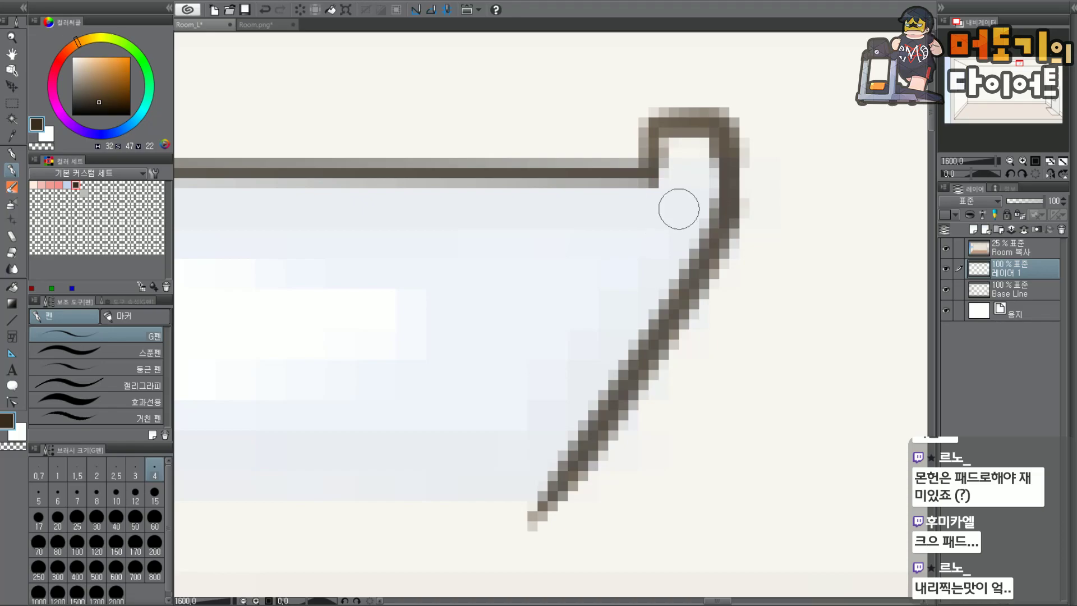
mouse_move(703, 182)
left_mouse_down()
mouse_move(714, 152)
mouse_move(721, 231)
mouse_move(737, 159)
mouse_move(664, 203)
left_mouse_up()
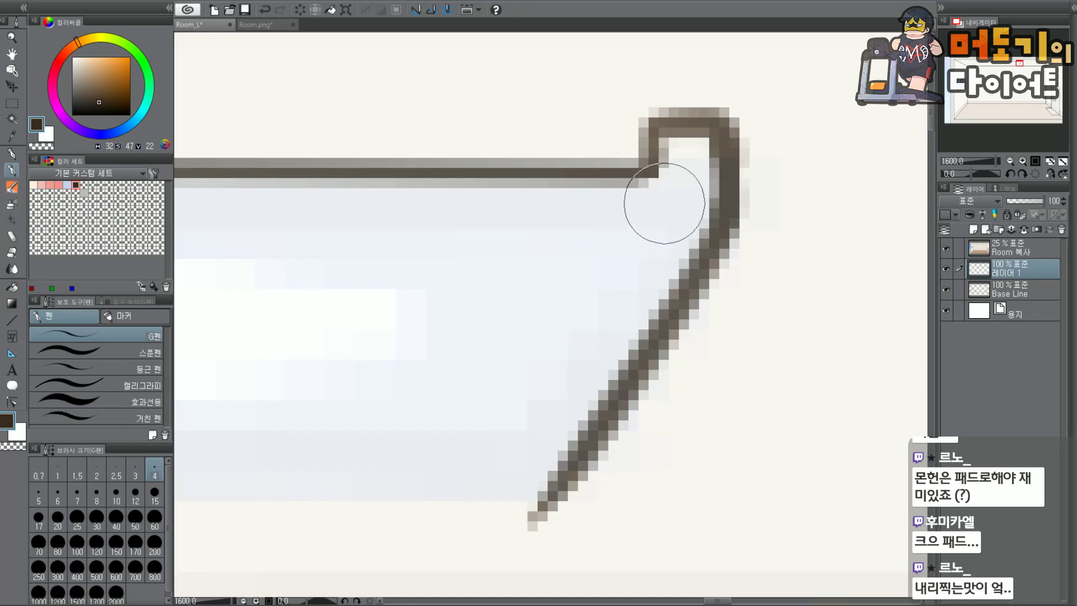
Draw the lamp's bottom edge as a straight line joining the lower ends of both slanted sides.
scroll(638, 214, "down", 1)
scroll(638, 214, "down", 1)
left_click_drag(1016, 70, 1009, 68)
scroll(1009, 66, "down", 1)
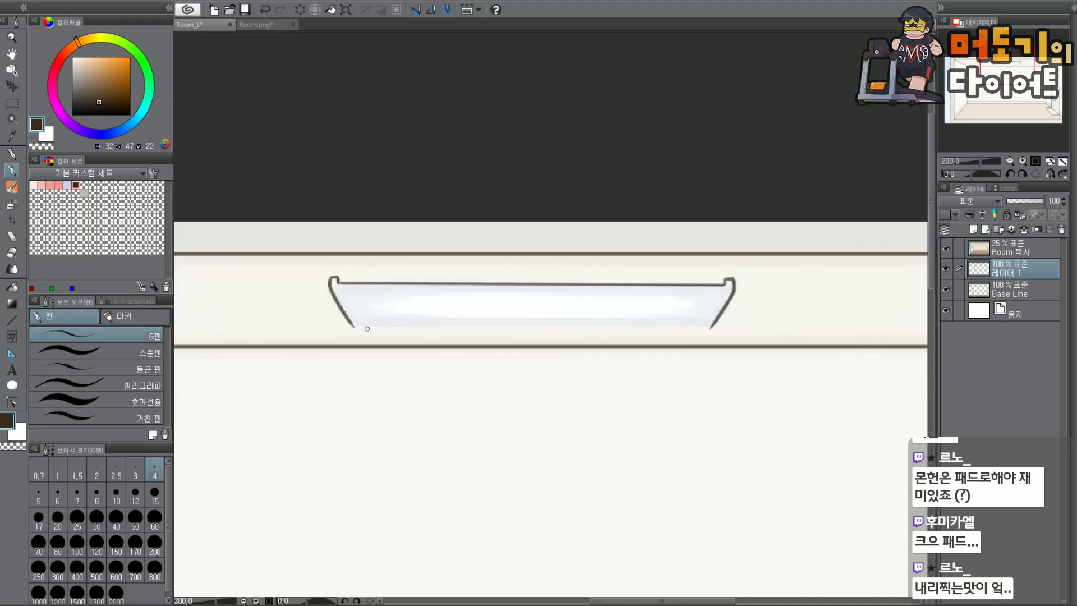
left_click_drag(354, 325, 504, 311)
key("ctrl+z")
left_click(714, 324, "shift")
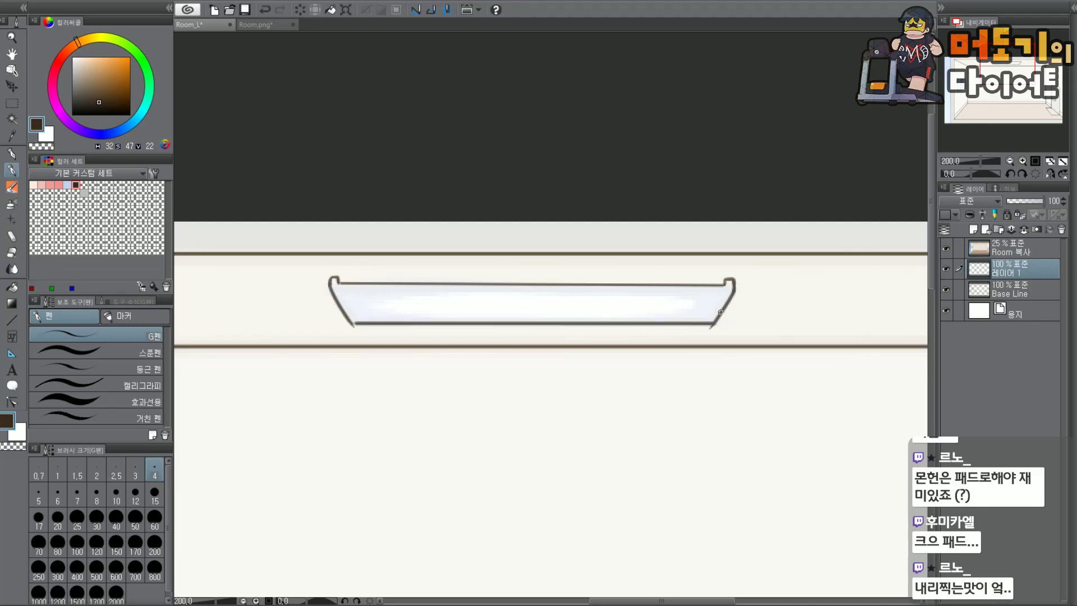
Clean up the lower corners of the lamp outline and close the gap at the lower left corner.
scroll(721, 312, "up", 4)
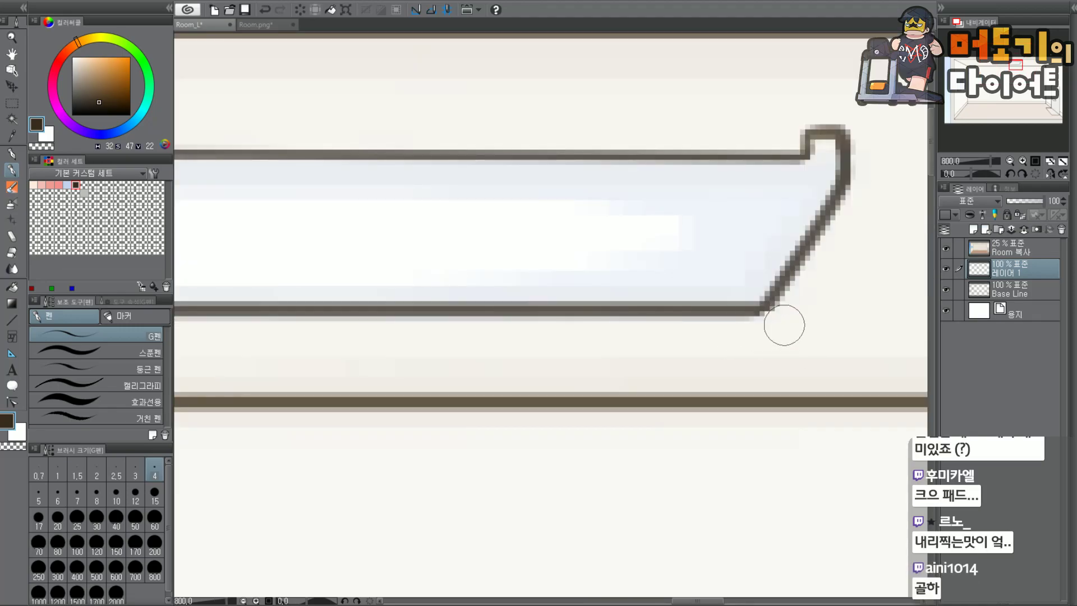
left_click_drag(1025, 73, 994, 64)
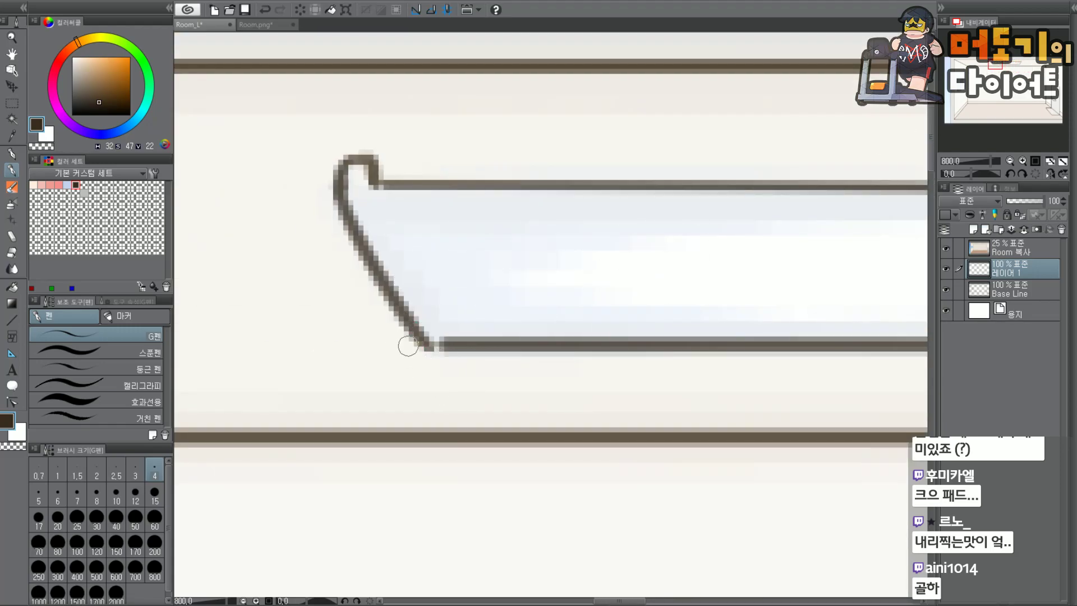
left_click_drag(425, 344, 444, 343)
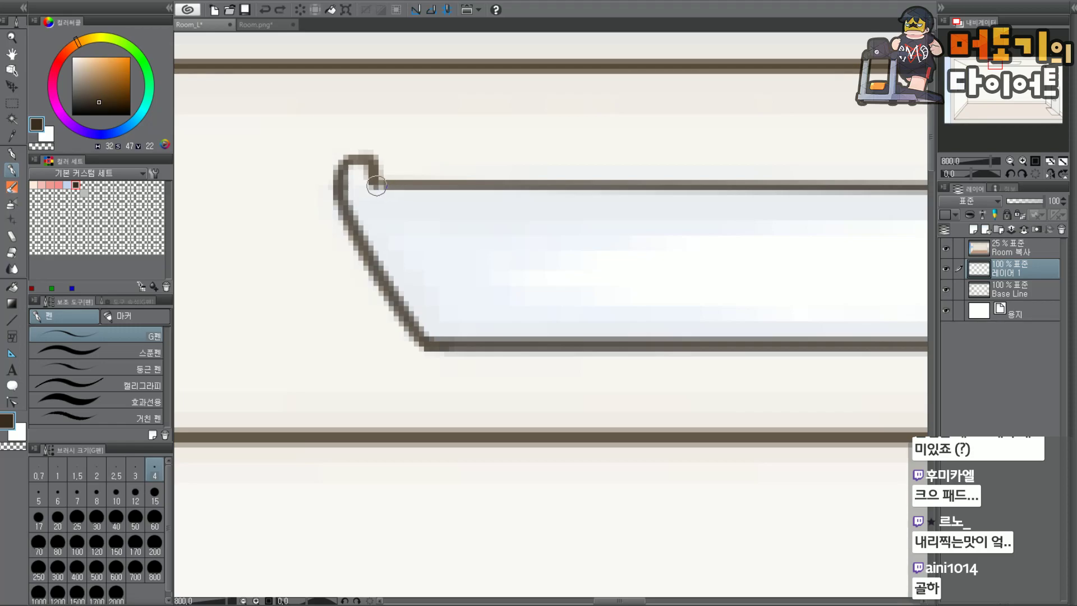
scroll(818, 117, "down", 4)
left_click_drag(989, 81, 1010, 70)
scroll(673, 226, "up", 3)
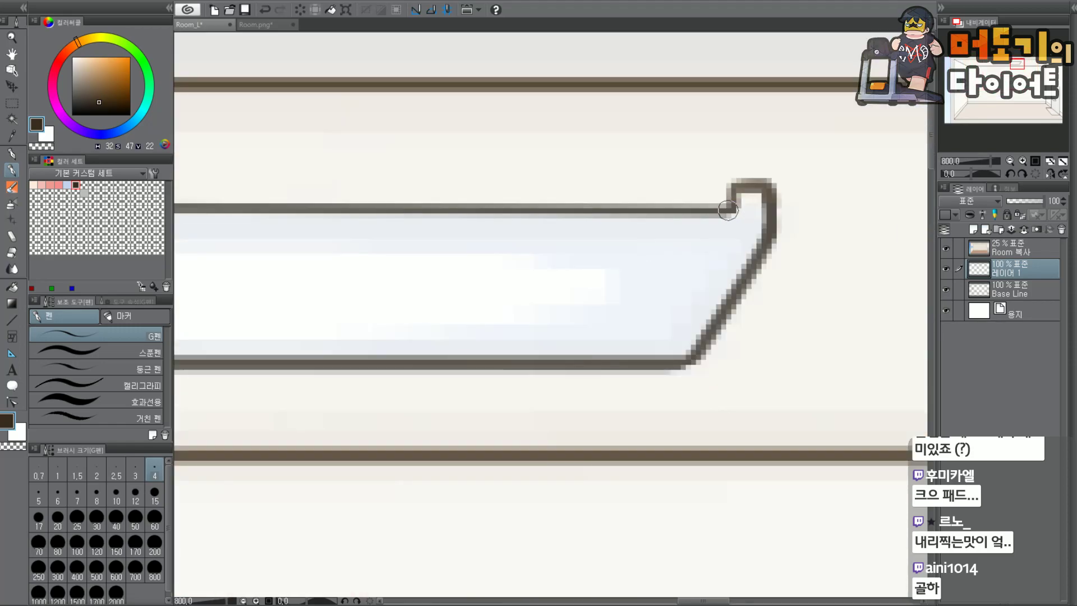
scroll(729, 194, "down", 5)
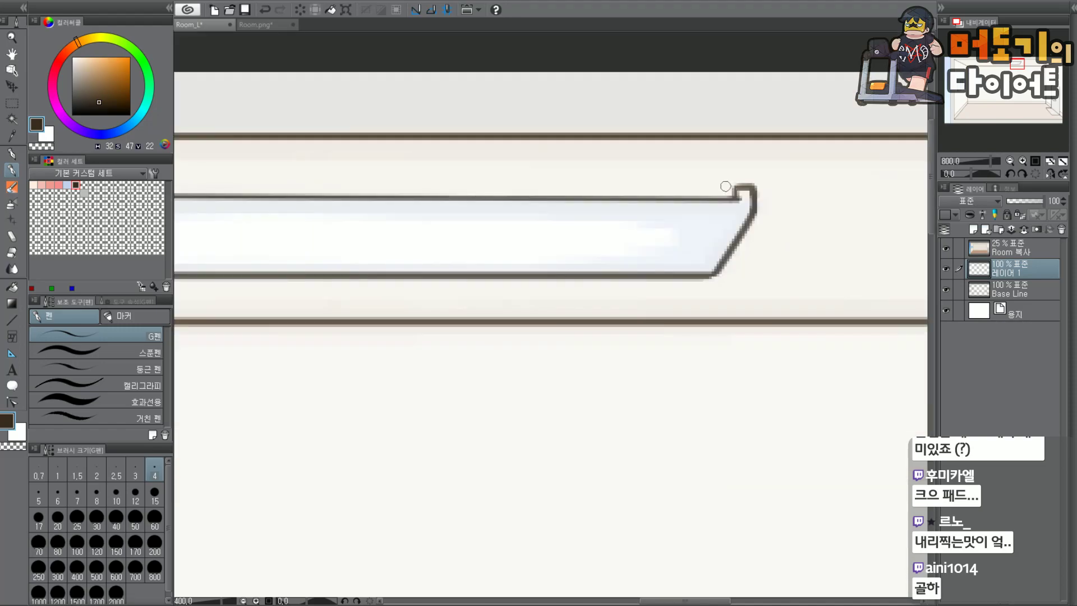
Draw a slanted inner line inside the lamp, parallel to its left side.
scroll(522, 202, "up", 3)
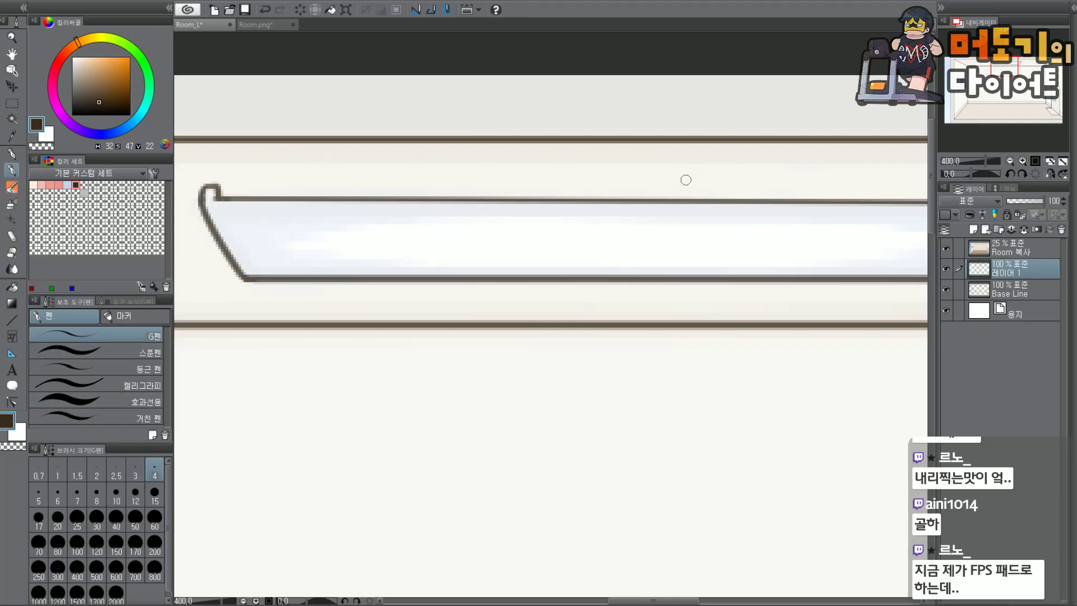
left_click_drag(233, 210, 251, 266)
key("ctrl+z")
left_click_drag(227, 209, 249, 263)
key("ctrl+z")
left_click_drag(232, 208, 249, 251)
key("ctrl+z")
left_click_drag(227, 210, 253, 272)
key("ctrl+z")
mouse_move(234, 213)
left_mouse_down()
mouse_move(235, 242)
mouse_move(251, 259)
left_mouse_up()
key("ctrl+z")
Draw the long inner line just above the lamp's bottom edge, starting from the inner left slant.
key("ctrl+minus")
mouse_move(751, 292)
left_mouse_down()
mouse_move(405, 291)
mouse_move(754, 292)
left_mouse_up()
key("ctrl+z")
key("ctrl+z")
left_click_drag(402, 289, 758, 299)
key("ctrl+z")
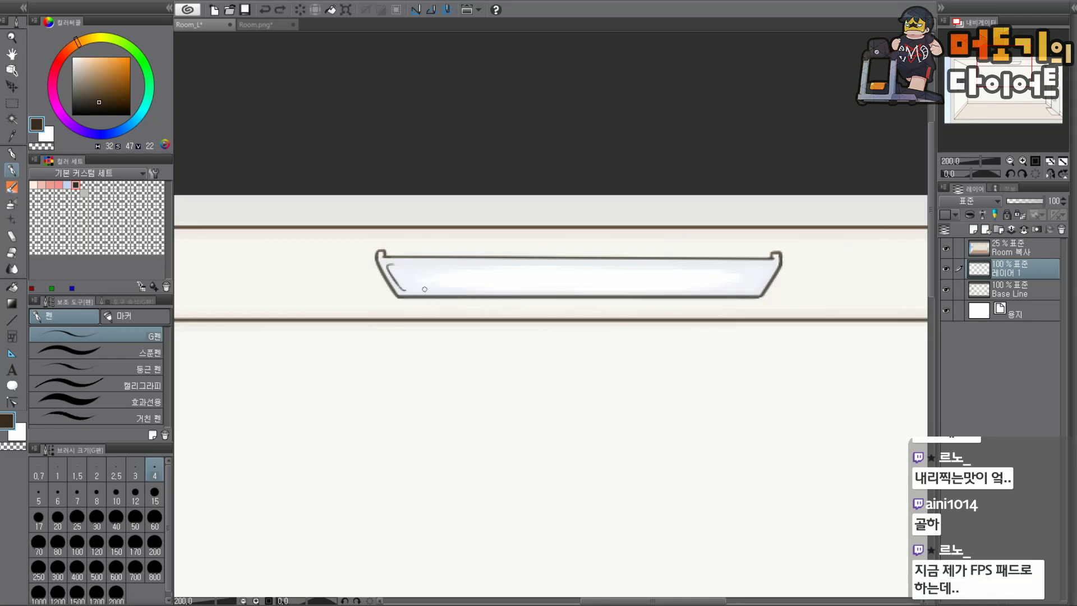
left_click_drag(405, 291, 766, 284)
key("ctrl+z")
left_click_drag(400, 288, 762, 292)
key("ctrl+z")
key("ctrl+y")
key("ctrl+z")
left_click_drag(402, 289, 797, 292)
key("ctrl+z")
left_click_drag(401, 289, 788, 290)
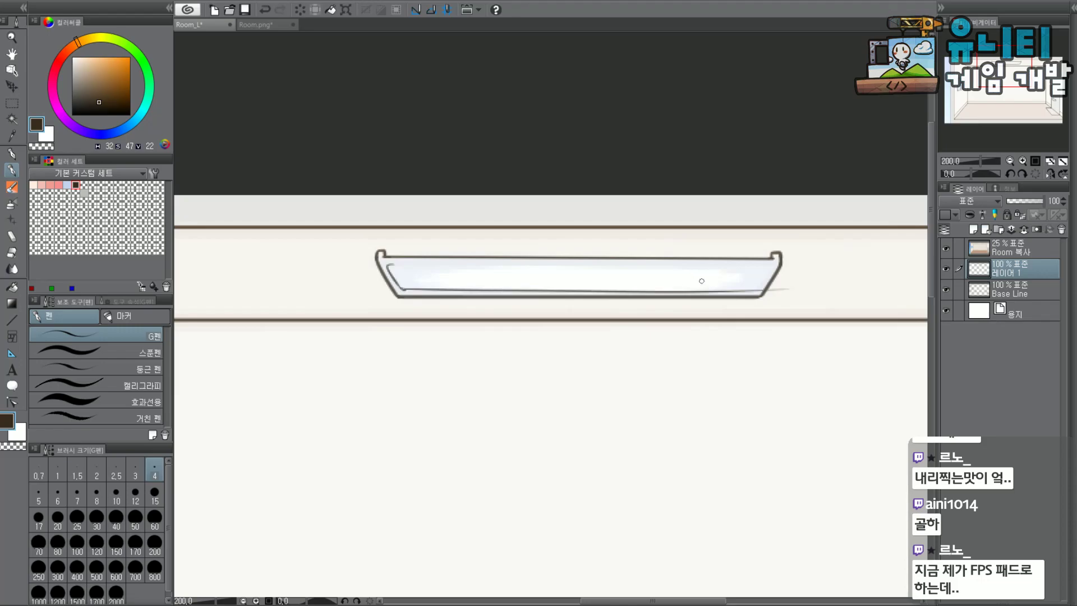
Erase the end of the inner bottom line that overshoots the lamp's right side.
scroll(817, 281, "up", 3)
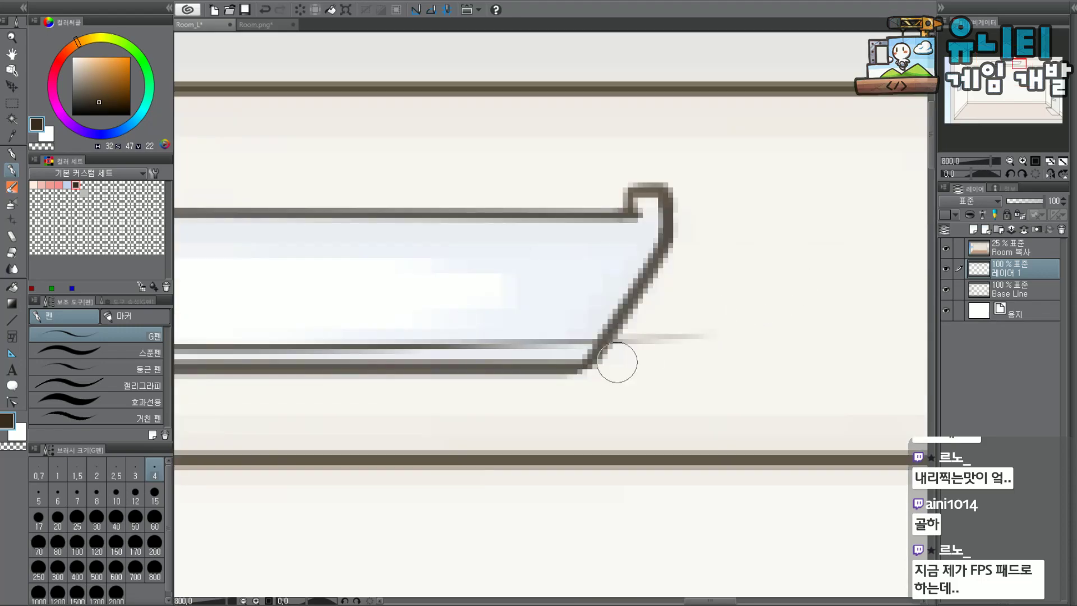
mouse_move(649, 342)
left_mouse_down()
mouse_move(627, 356)
mouse_move(590, 329)
mouse_move(560, 331)
mouse_move(565, 322)
left_mouse_up()
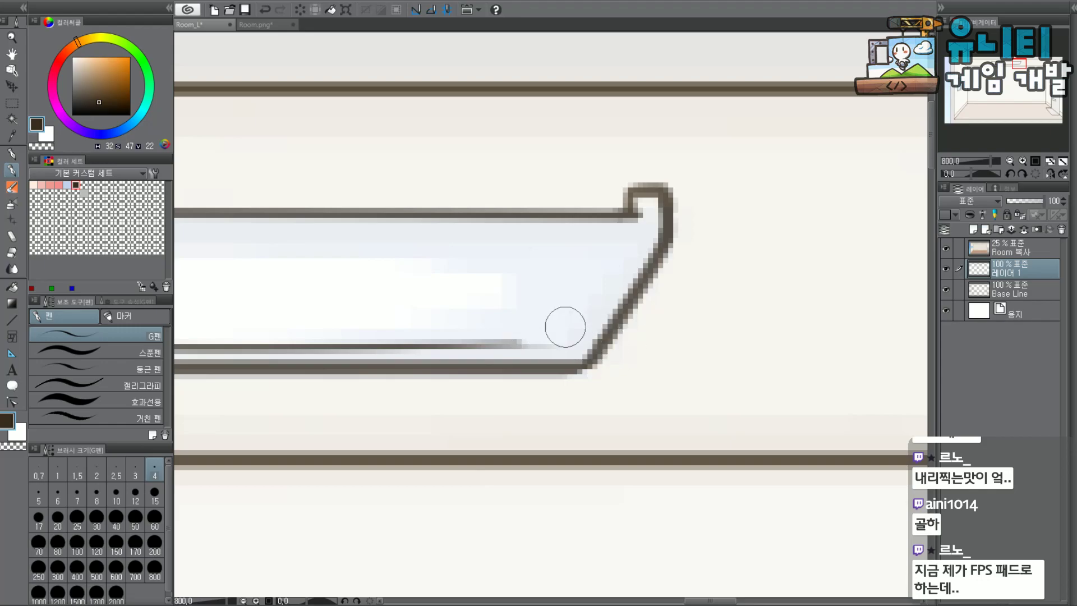
scroll(791, 217, "down", 4)
scroll(633, 246, "down", 2)
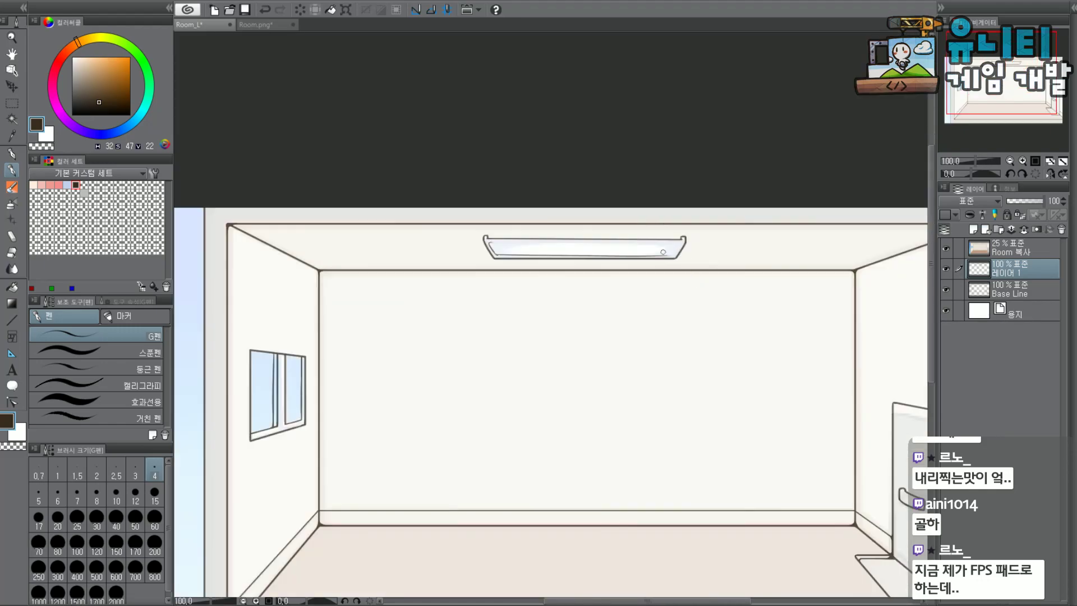
Draw the inner line just below the lamp's top edge, starting from the inner left slant.
scroll(540, 214, "up", 4)
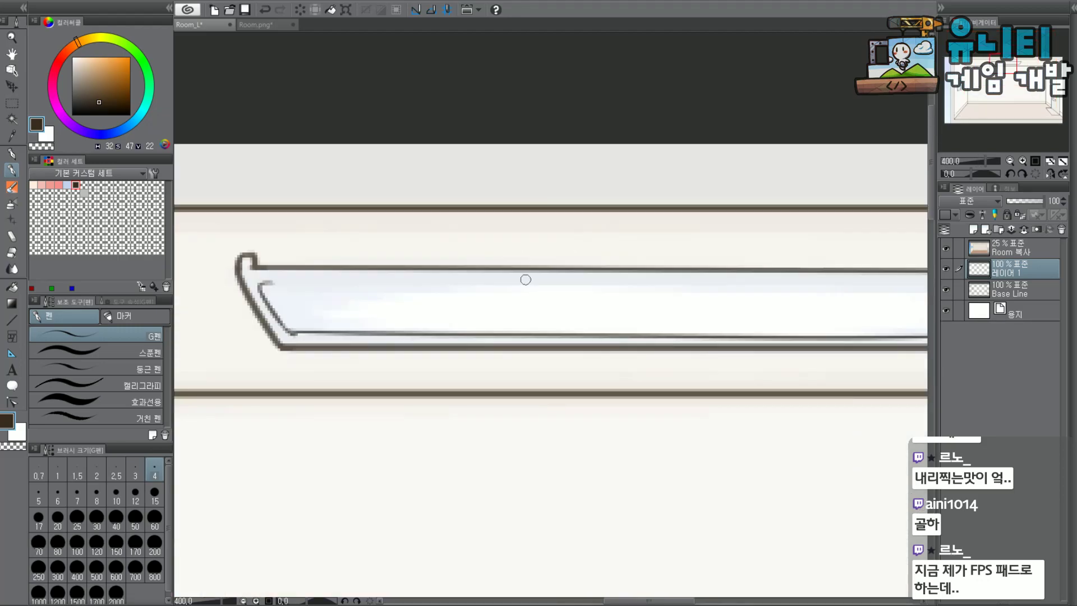
left_click_drag(280, 283, 788, 272)
key("ctrl+z")
left_click_drag(269, 286, 980, 283)
key("ctrl+z")
left_click_drag(264, 284, 922, 279)
key("ctrl+z")
left_click_drag(262, 285, 920, 281)
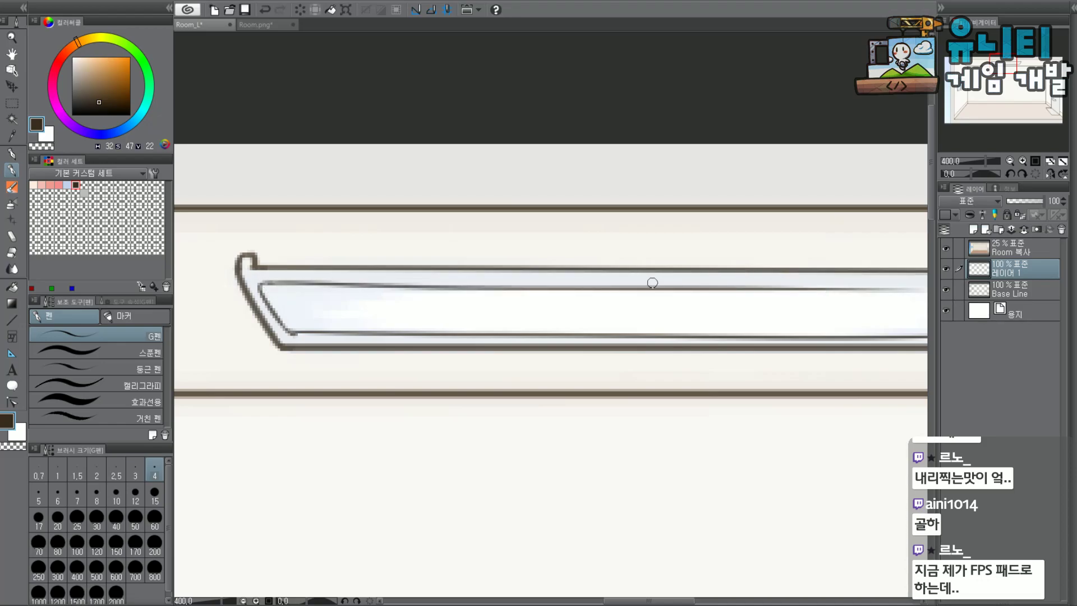
Draw the inner slanted line parallel to the lamp's right side, curving into the inner bottom line.
left_click_drag(1011, 109, 963, 114)
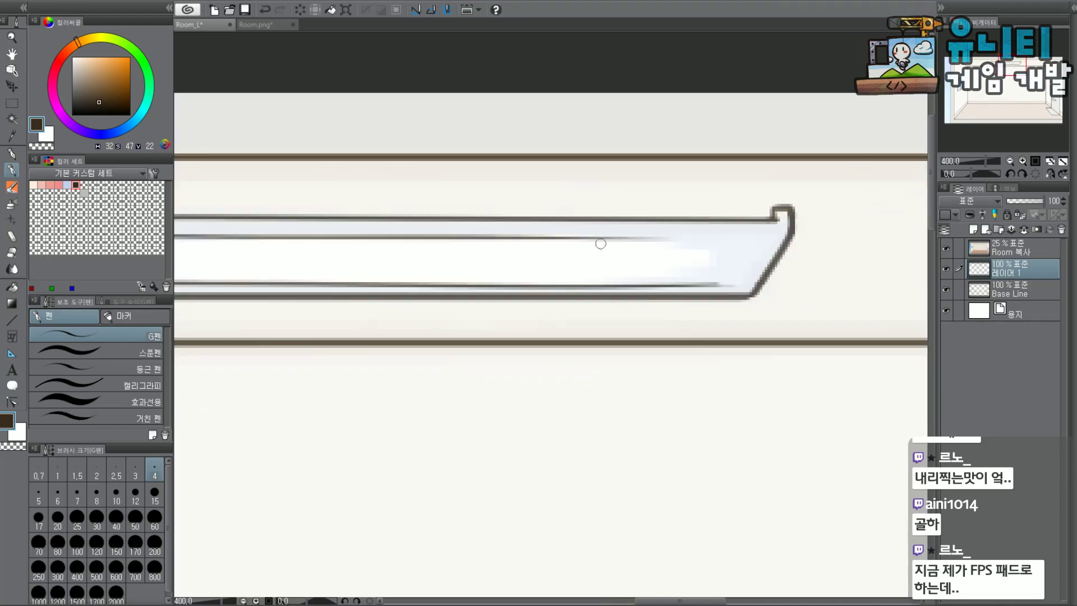
scroll(667, 238, "up", 2)
mouse_move(667, 241)
left_mouse_down()
mouse_move(864, 246)
mouse_move(902, 287)
left_mouse_up()
left_click_drag(1013, 67, 1014, 65)
key("ctrl+z")
left_click_drag(841, 301, 774, 415)
key("ctrl+z")
mouse_move(839, 303)
left_mouse_down()
mouse_move(791, 389)
mouse_move(729, 398)
left_mouse_up()
Extend the inner top line to the upper end of the inner right slant.
left_click_drag(488, 313, 841, 306)
key("ctrl+z")
left_click_drag(534, 309, 844, 307)
key("ctrl+z")
left_click_drag(528, 308, 859, 302)
key("ctrl+z")
mouse_move(530, 308)
left_mouse_down()
mouse_move(865, 305)
mouse_move(858, 312)
mouse_move(854, 301)
left_mouse_up()
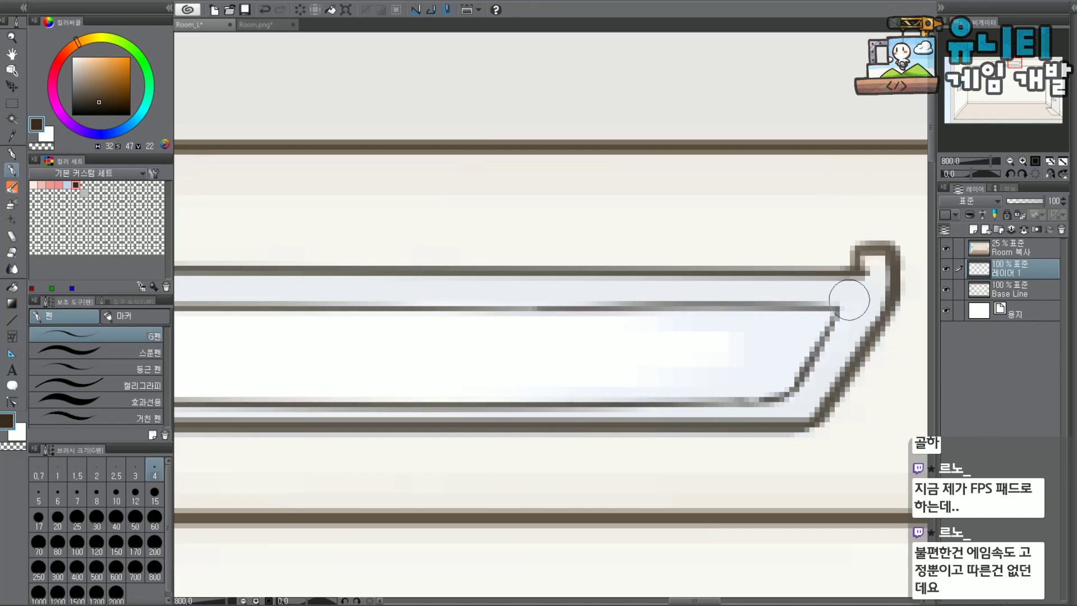
Thicken the inner right slant and its curved joint with the inner bottom line.
scroll(858, 303, "down", 5)
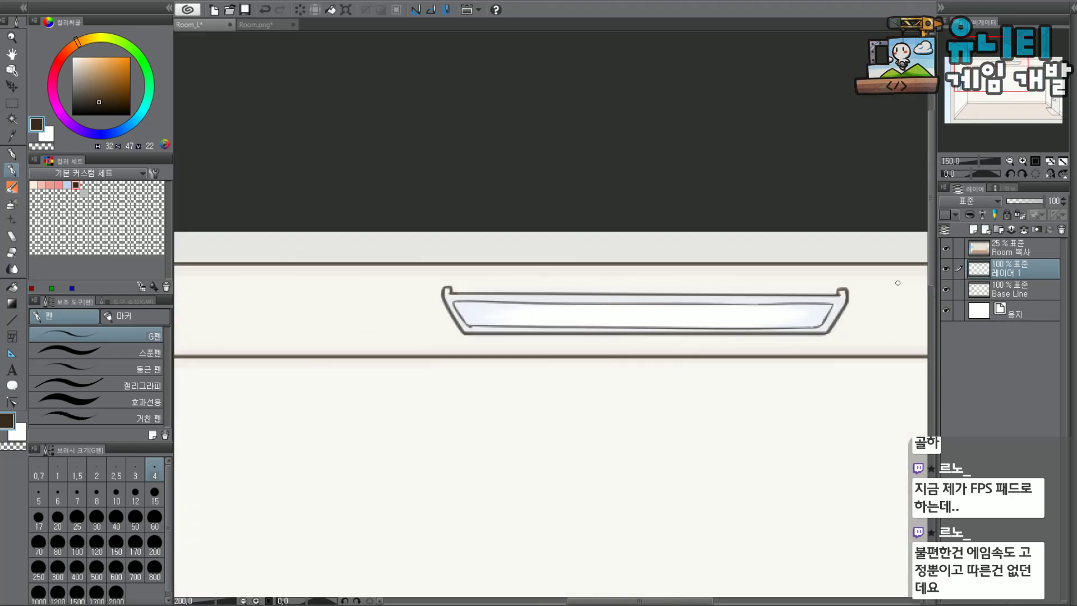
scroll(886, 303, "up", 8)
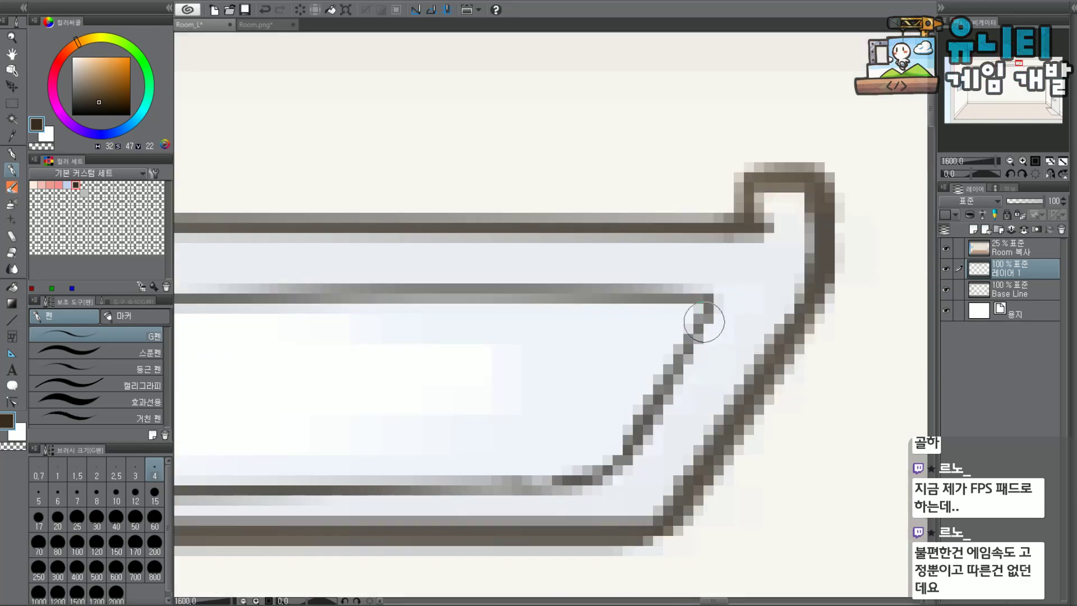
mouse_move(704, 322)
left_mouse_down()
mouse_move(598, 468)
mouse_move(535, 483)
mouse_move(587, 481)
mouse_move(580, 488)
mouse_move(617, 460)
left_mouse_up()
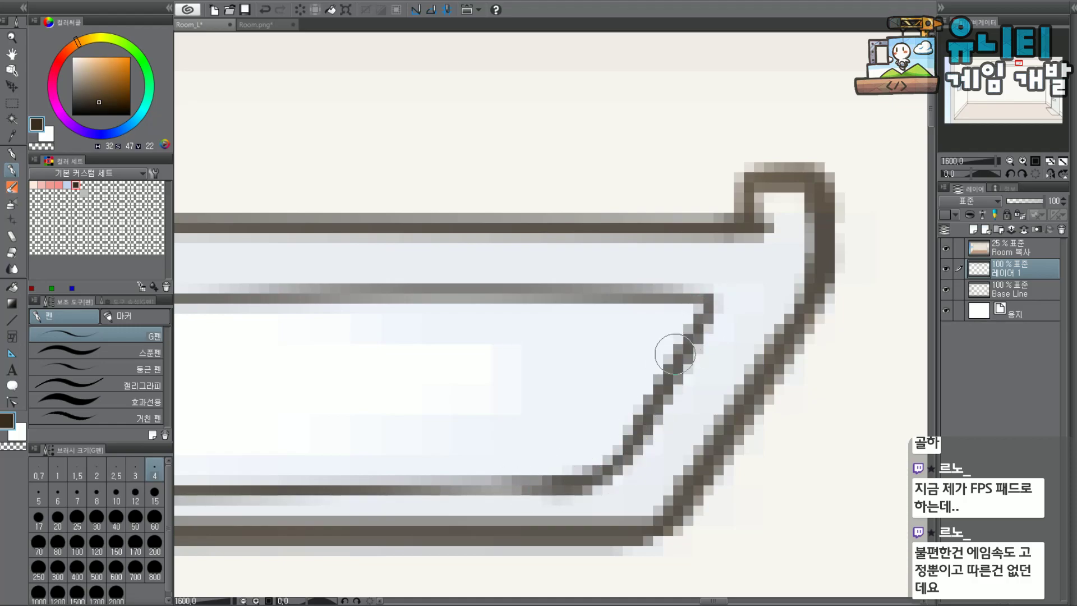
Erase the corner where the inner top line meets the inner right slant and lengthen the slant upward.
scroll(723, 262, "down", 2)
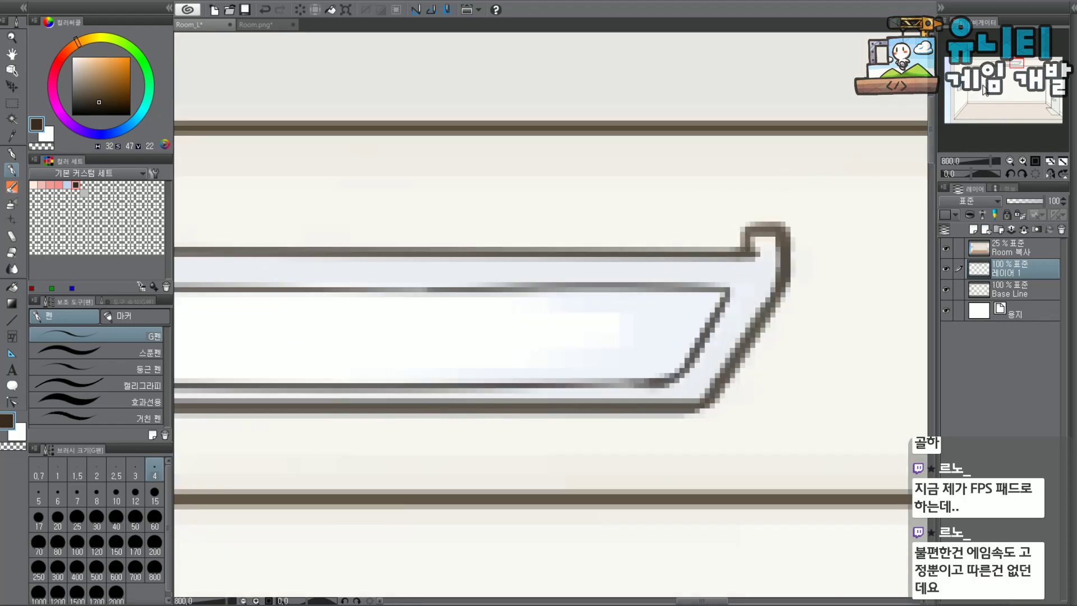
left_click_drag(680, 302, 697, 294)
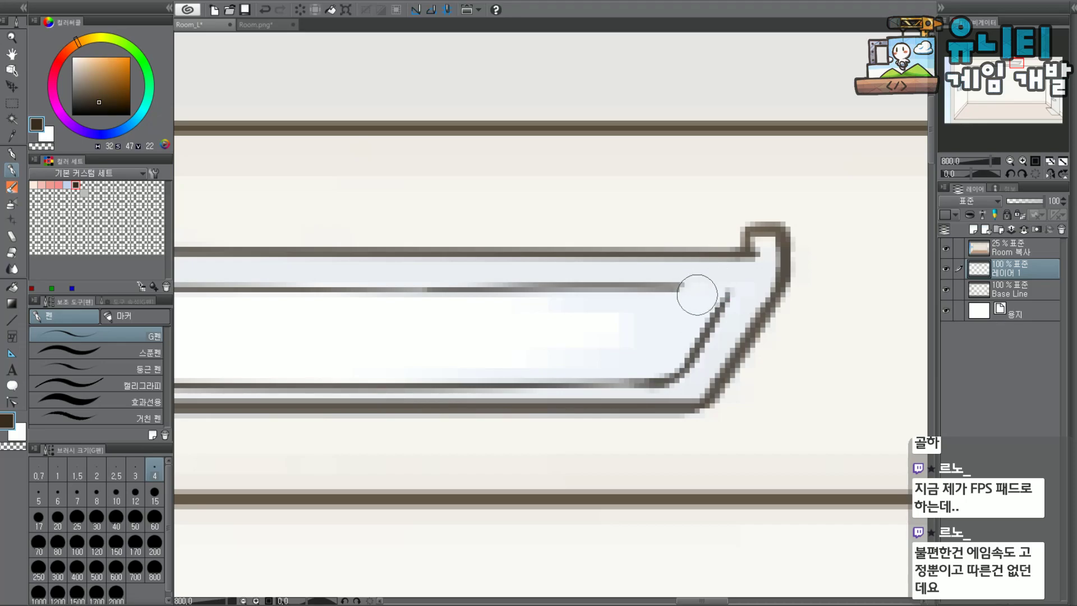
scroll(686, 223, "up", 2)
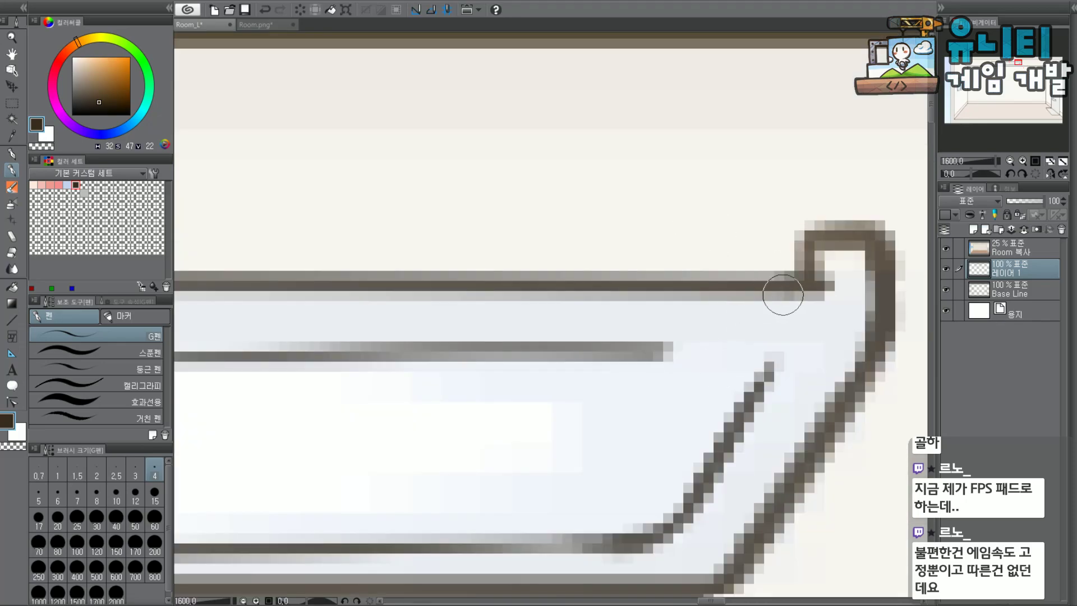
mouse_move(789, 331)
left_mouse_down()
mouse_move(755, 399)
mouse_move(788, 341)
mouse_move(776, 362)
left_mouse_up()
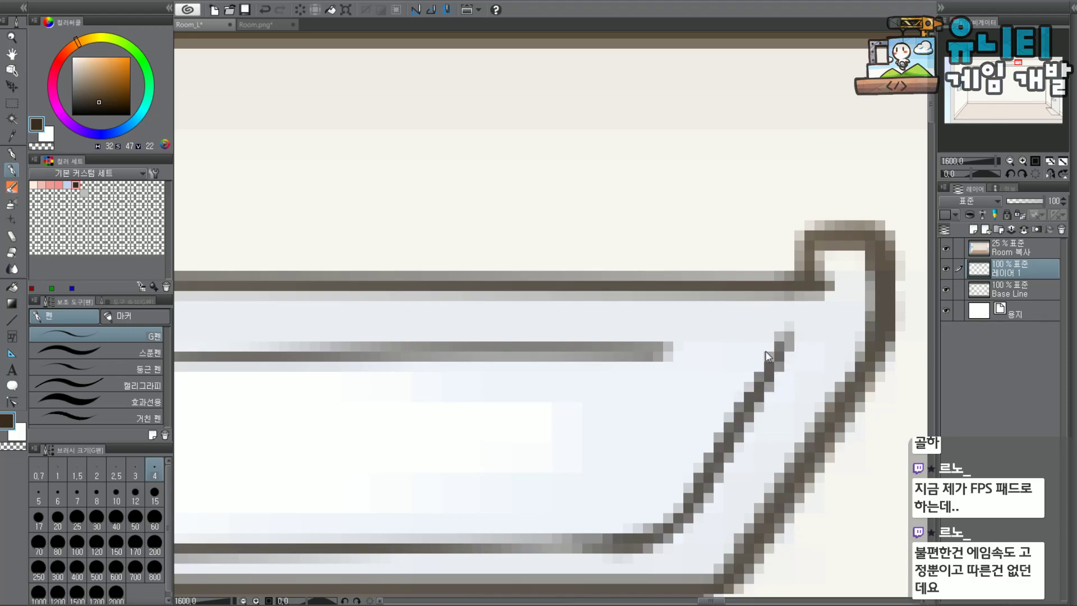
Erase the uneven right part of the lamp's inner top line.
scroll(616, 421, "down", 5)
scroll(596, 445, "up", 2)
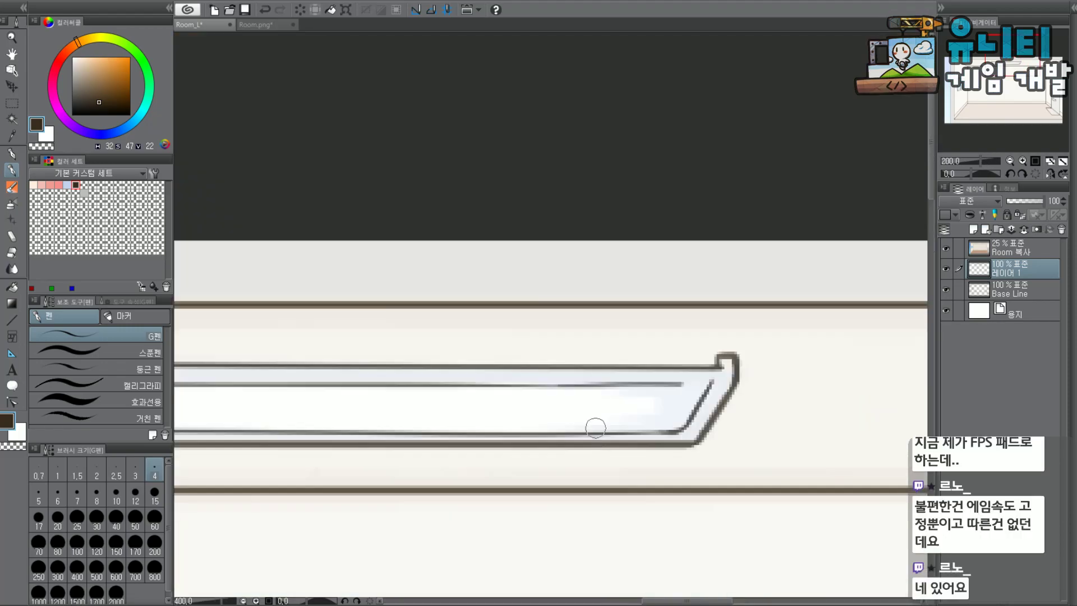
scroll(596, 444, "up", 1)
mouse_move(706, 356)
left_mouse_down()
mouse_move(455, 370)
mouse_move(462, 360)
mouse_move(379, 345)
left_mouse_up()
Redraw the right part of the inner top line so that it meets the top of the inner right slant.
left_click_drag(269, 348, 804, 349)
key("ctrl+z")
left_click_drag(305, 356, 869, 354)
key("ctrl+z")
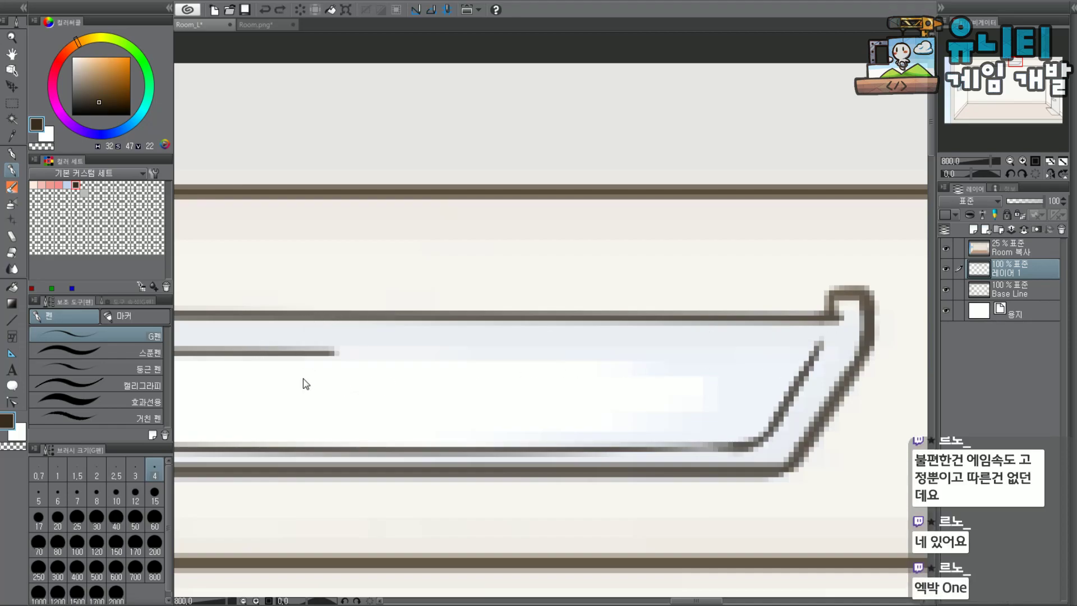
left_click_drag(298, 353, 859, 353)
key("ctrl+z")
left_click_drag(294, 354, 838, 355)
key("ctrl+z")
mouse_move(307, 355)
left_mouse_down()
mouse_move(889, 353)
mouse_move(337, 351)
mouse_move(864, 343)
left_mouse_up()
key("ctrl+z")
key("ctrl+z")
left_click_drag(329, 354, 869, 339)
key("ctrl+z")
left_click_drag(316, 358, 856, 338)
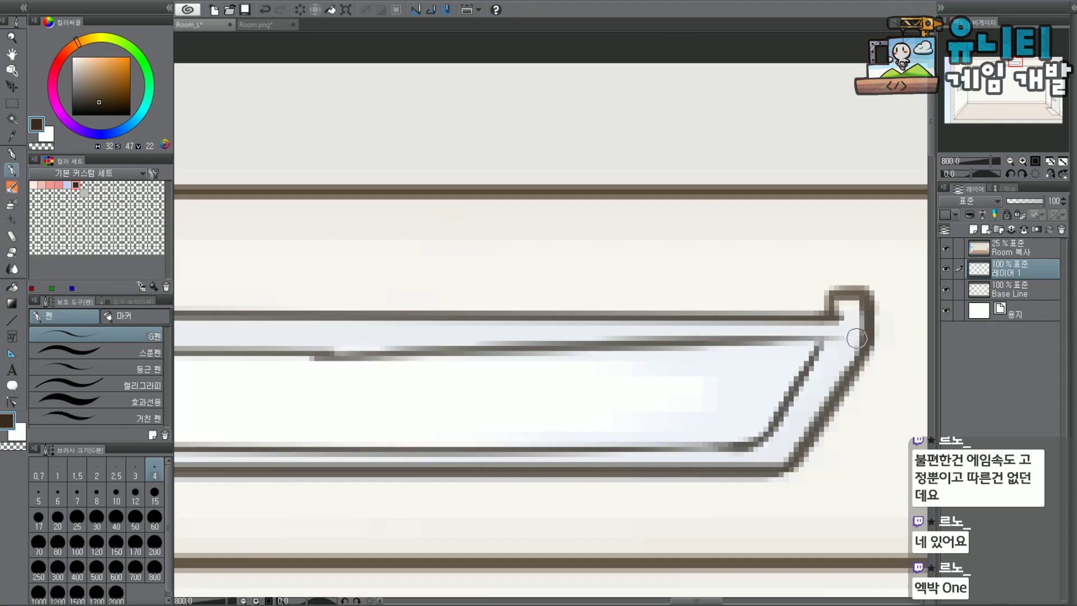
key("ctrl+z")
left_click_drag(319, 354, 858, 340)
key("ctrl+z")
left_click_drag(308, 358, 845, 345)
key("ctrl+z")
mouse_move(331, 350)
left_mouse_down()
mouse_move(800, 333)
mouse_move(810, 324)
mouse_move(800, 319)
left_mouse_up()
Erase the middle stretch of the inner top line, leaving a separate segment at each end of the lamp.
scroll(862, 352, "up", 2)
scroll(798, 321, "down", 2)
scroll(1012, 95, "down", 2)
left_click_drag(1020, 65, 1009, 67)
scroll(685, 333, "up", 2)
mouse_move(723, 288)
left_mouse_down()
mouse_move(447, 277)
mouse_move(270, 292)
mouse_move(233, 276)
left_mouse_up()
scroll(224, 289, "down", 1)
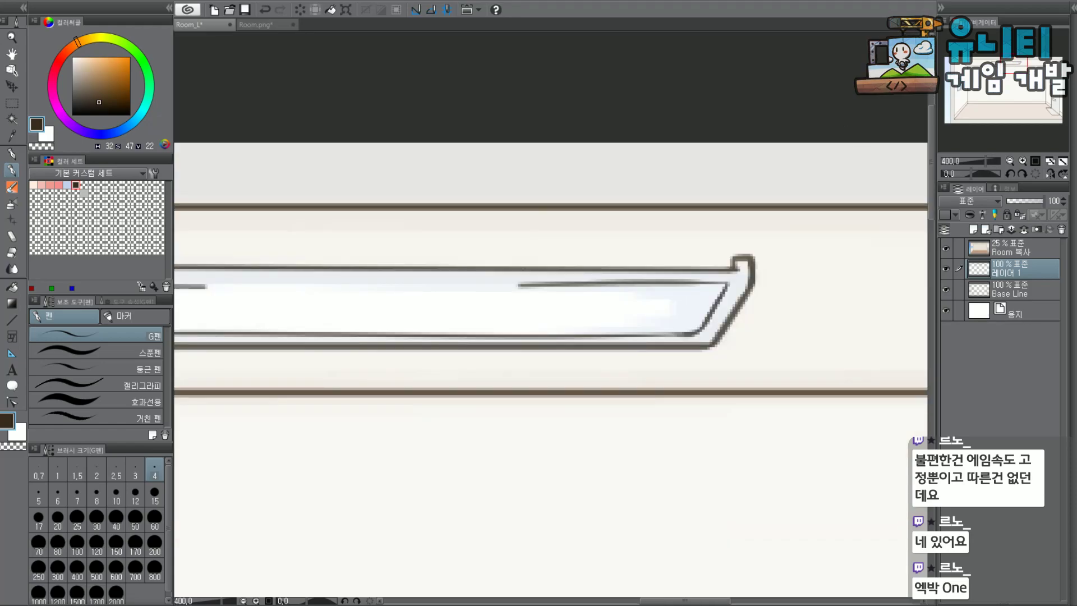
left_click_drag(1015, 71, 1007, 67)
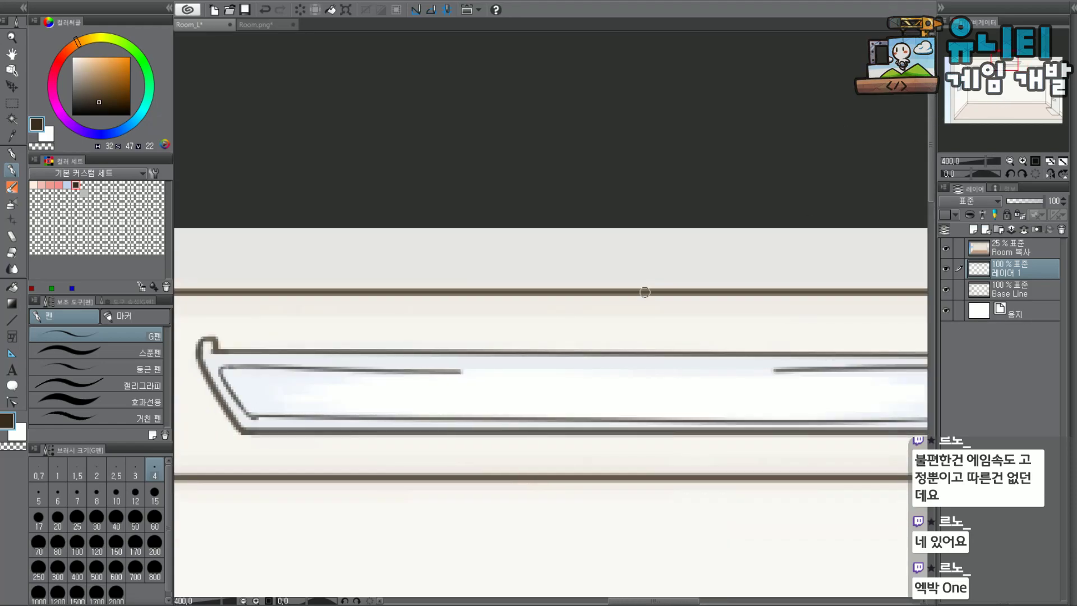
Erase most of the left segment of the lamp's inner top line, leaving a short stub at the inner left corner.
left_click_drag(460, 385, 457, 370)
left_click_drag(372, 374, 304, 366)
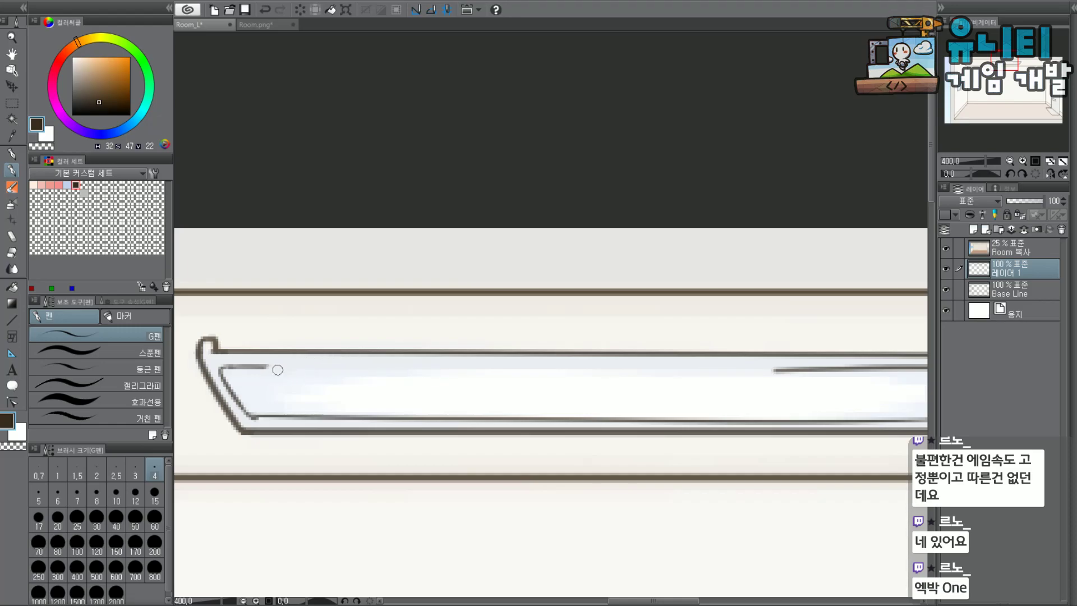
left_click_drag(233, 369, 916, 364)
key("ctrl+z")
left_click_drag(249, 371, 919, 366)
key("ctrl+z")
left_click_drag(239, 369, 923, 367)
key("ctrl+z")
left_click_drag(242, 370, 879, 366)
key("ctrl+z")
left_click_drag(258, 370, 914, 368)
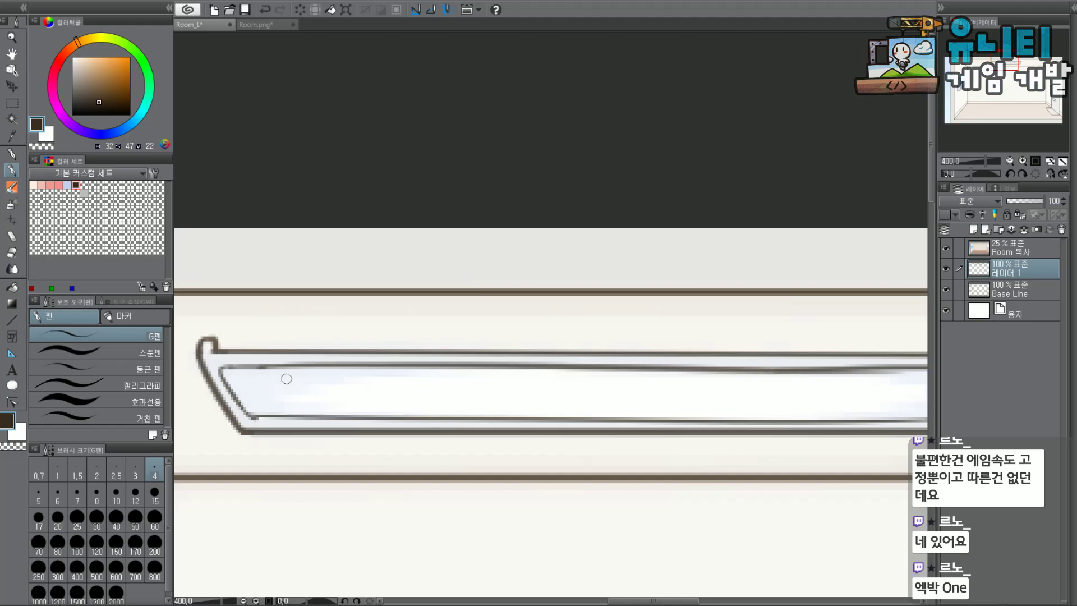
key("ctrl+z")
left_click_drag(247, 370, 897, 368)
key("ctrl+z")
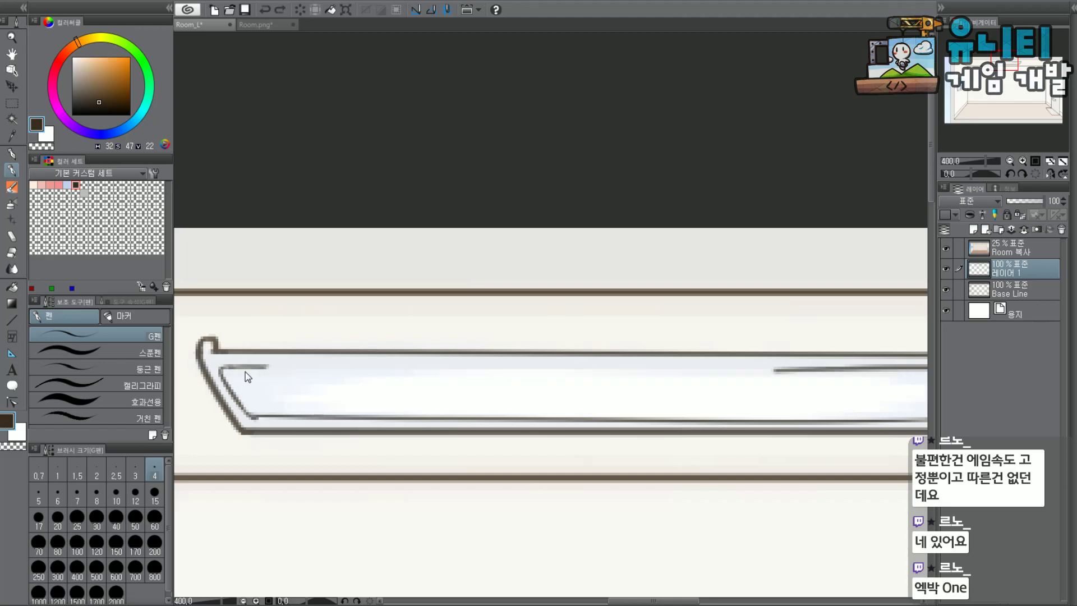
left_click_drag(257, 364, 966, 362)
key("ctrl+z")
left_click_drag(238, 368, 910, 367)
key("ctrl+z")
left_click_drag(224, 366, 953, 369)
key("ctrl+z")
Redraw the lamp's inner top line as one straight stroke joining the segments at both ends.
left_click_drag(229, 369, 879, 358)
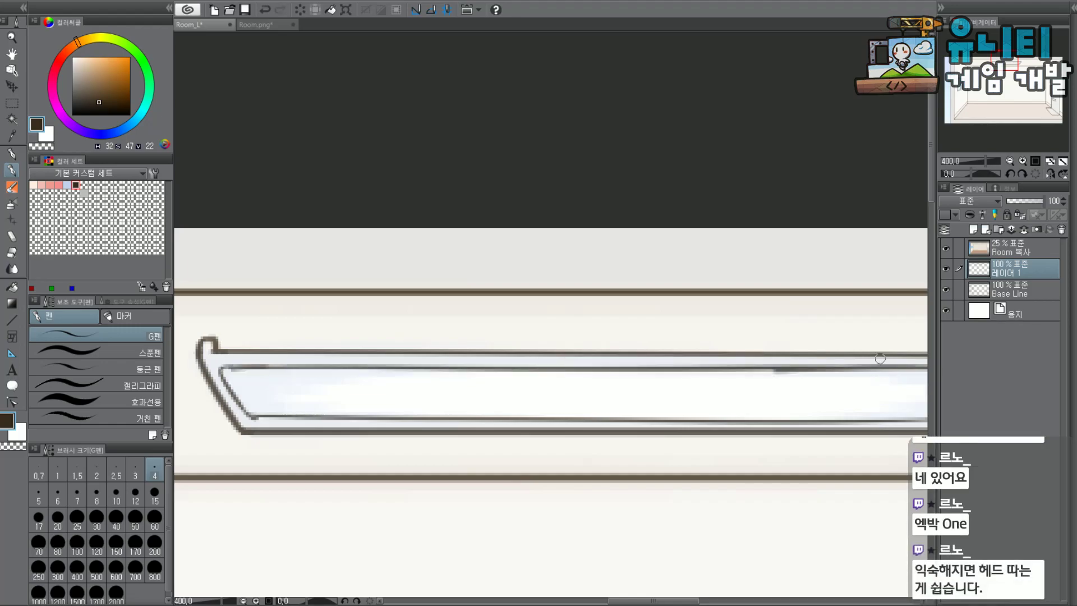
scroll(841, 415, "up", 5)
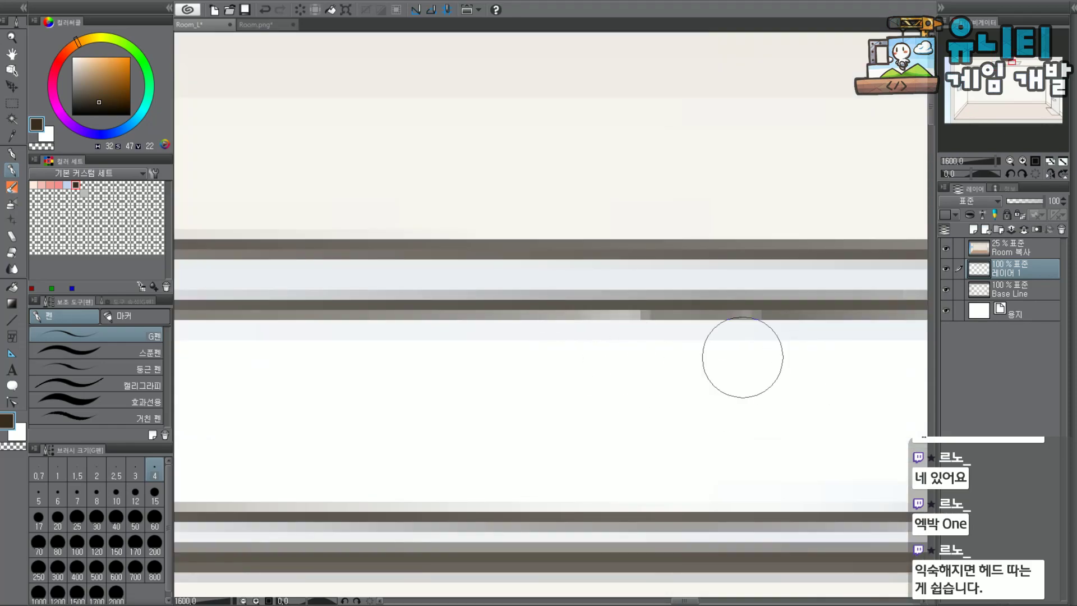
scroll(562, 389, "down", 4)
Erase the stray pixels below the lamp's inner lower-left corner and darken the inner left slant and its upper corner.
left_click_drag(1007, 76, 997, 65)
scroll(449, 280, "up", 4)
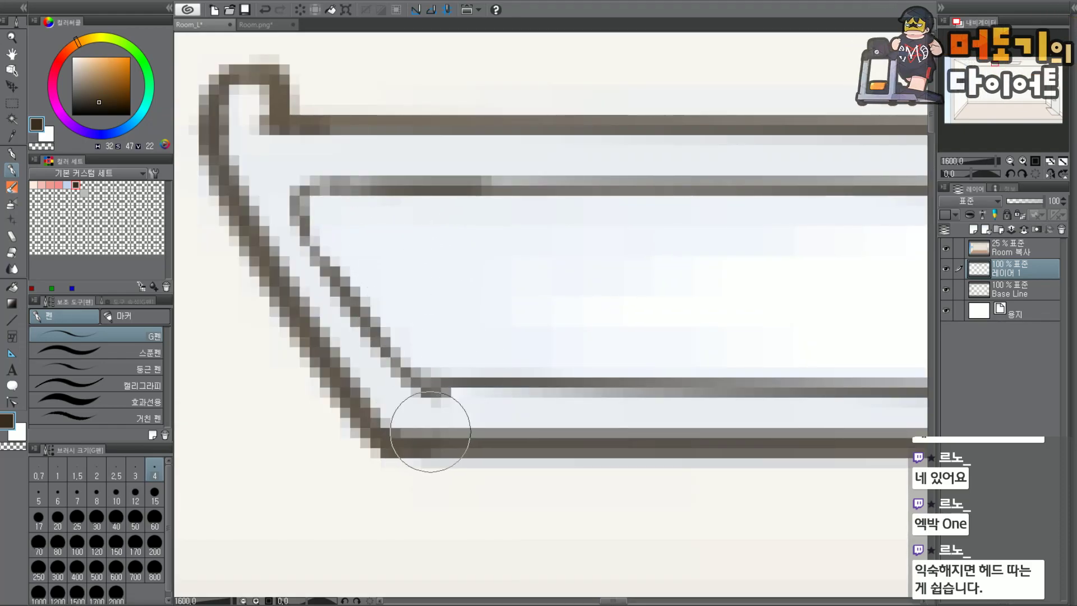
left_click_drag(413, 404, 469, 404)
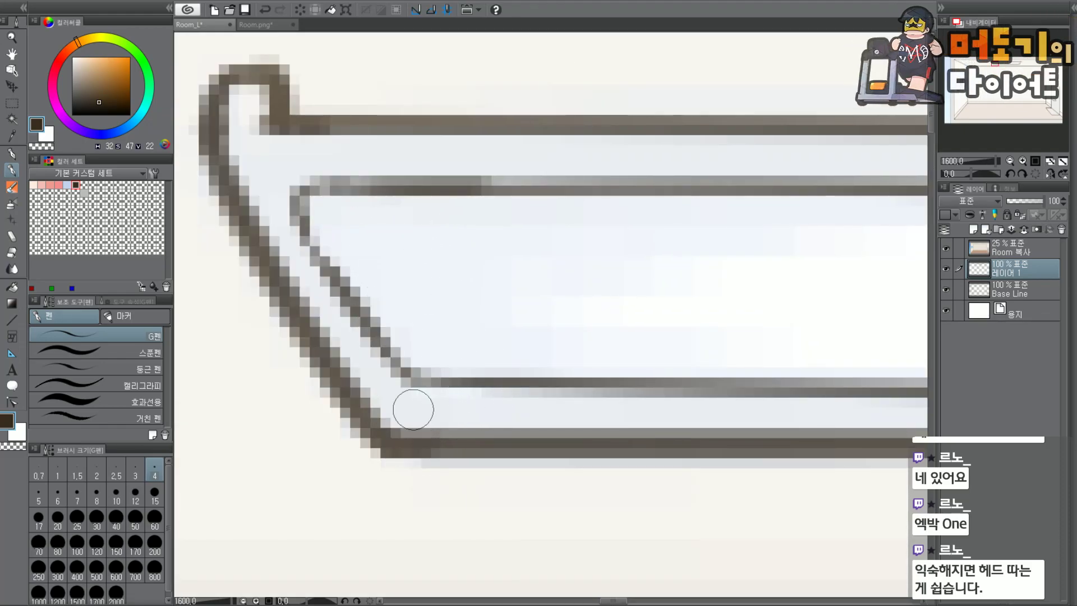
mouse_move(391, 357)
left_mouse_down()
mouse_move(433, 368)
mouse_move(404, 372)
left_mouse_up()
mouse_move(350, 185)
left_mouse_down()
mouse_move(324, 180)
mouse_move(300, 204)
mouse_move(308, 247)
mouse_move(366, 336)
mouse_move(397, 362)
left_mouse_up()
left_click_drag(310, 185, 435, 188)
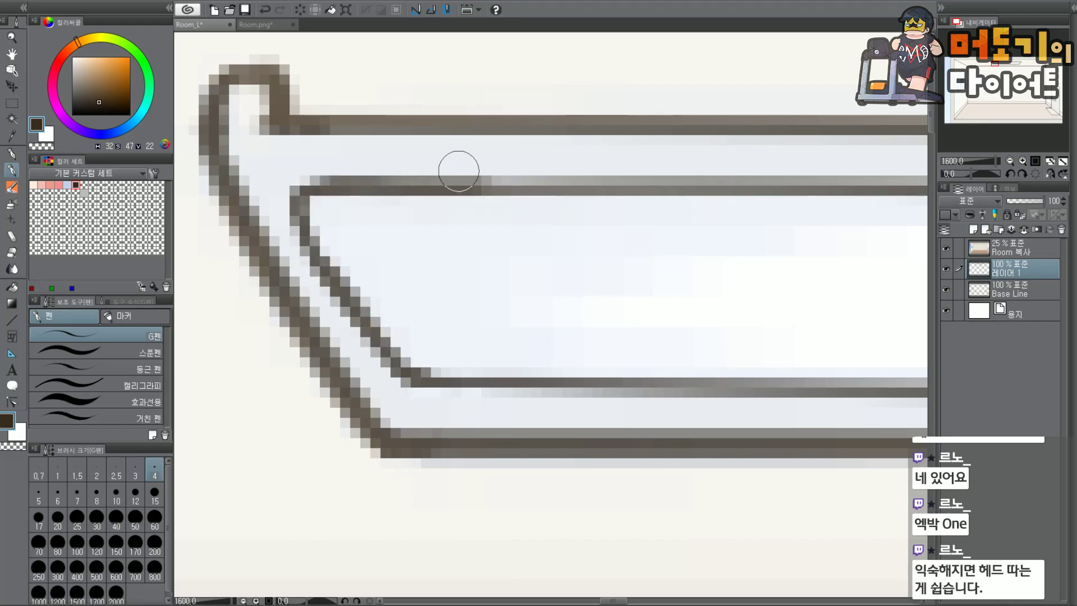
Strengthen the right end of the inner top line and join it to the top of the inner right slant.
scroll(719, 161, "down", 2)
scroll(997, 73, "down", 2)
left_click_drag(1000, 61, 1021, 62)
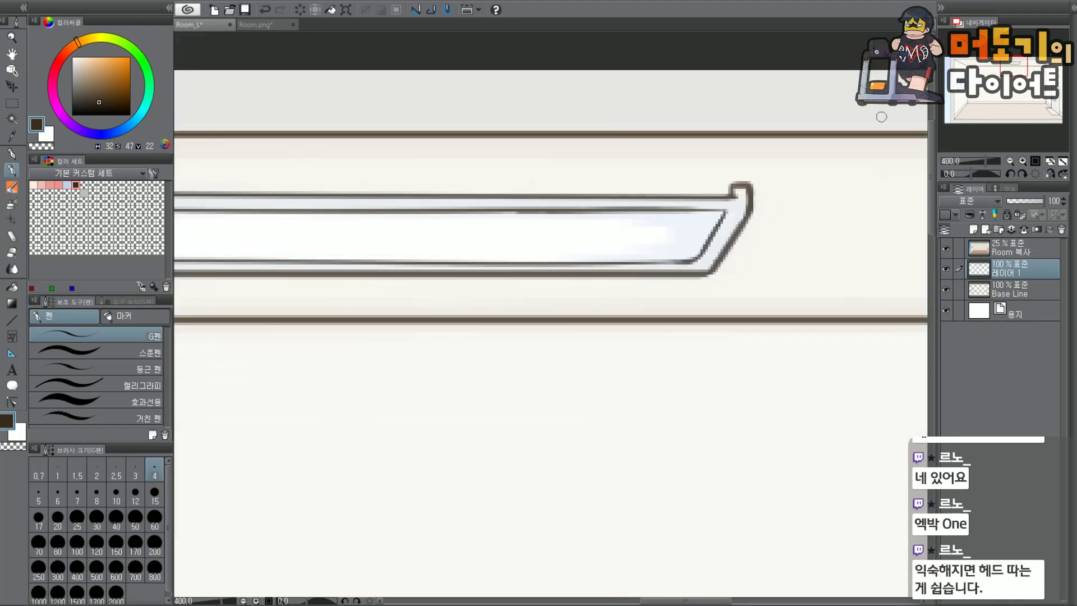
scroll(705, 206, "up", 2)
left_click_drag(628, 227, 748, 230)
key("ctrl+z")
left_click_drag(649, 224, 759, 227)
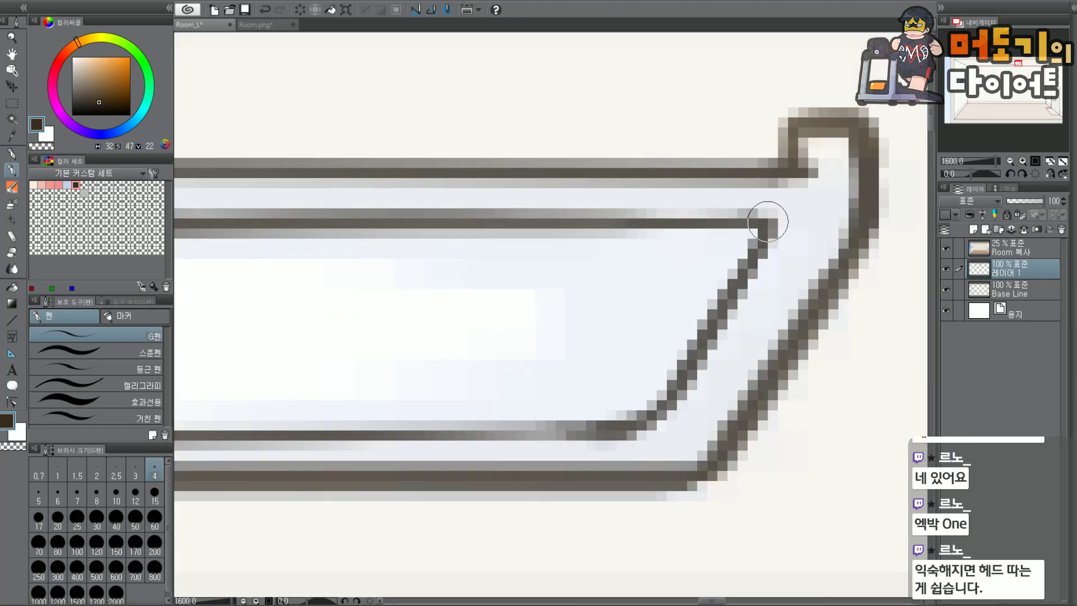
mouse_move(752, 243)
left_mouse_down()
mouse_move(764, 230)
mouse_move(798, 228)
mouse_move(776, 211)
left_mouse_up()
Hide the faded reference layer Room 복사 and save the drawing.
scroll(967, 120, "down", 10)
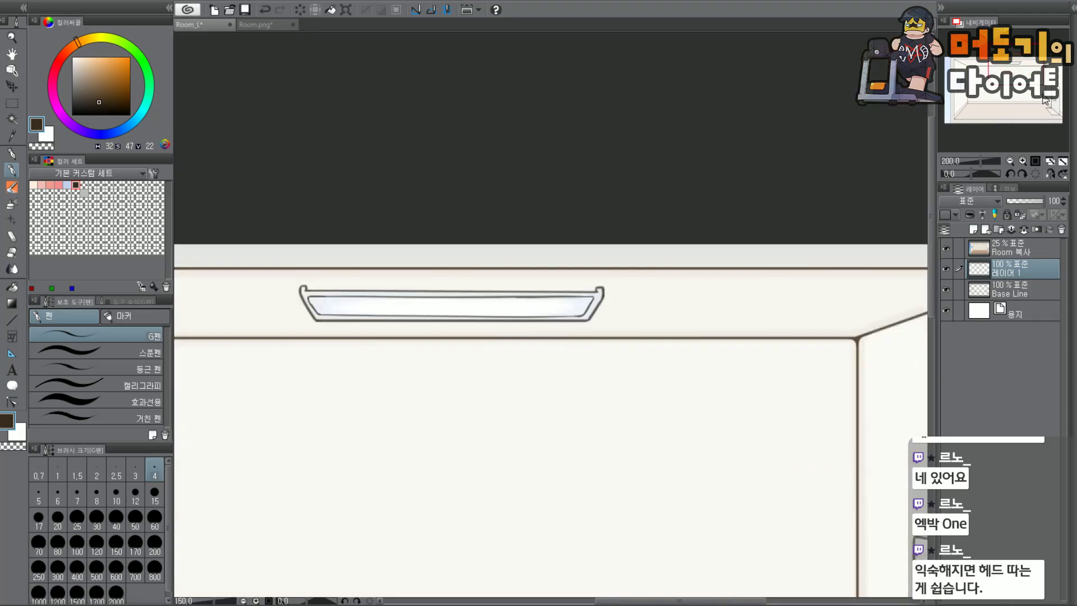
left_click_drag(1051, 103, 1049, 120)
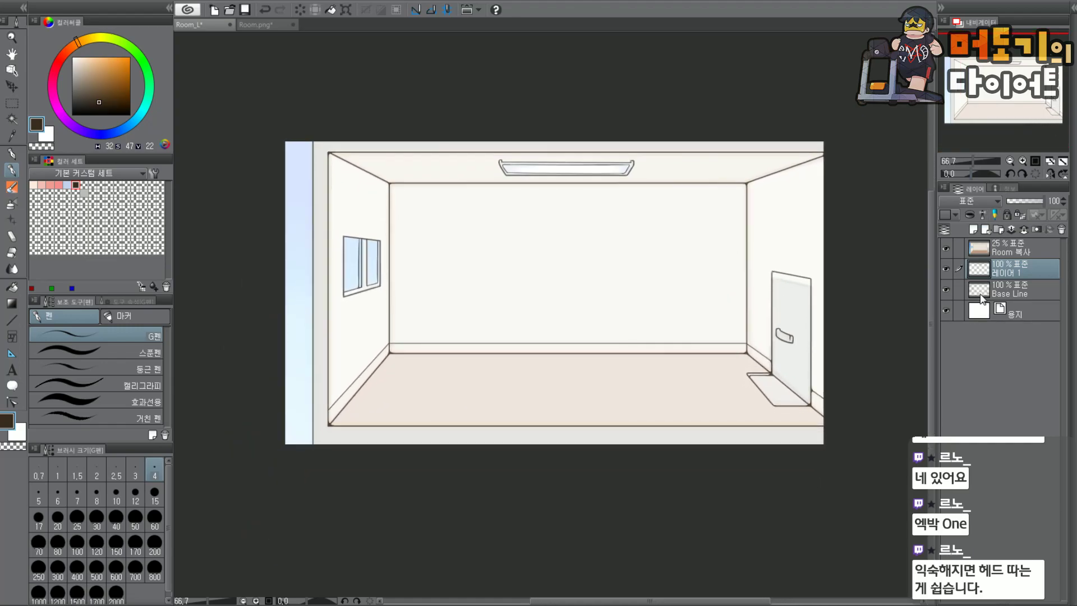
left_click(946, 246)
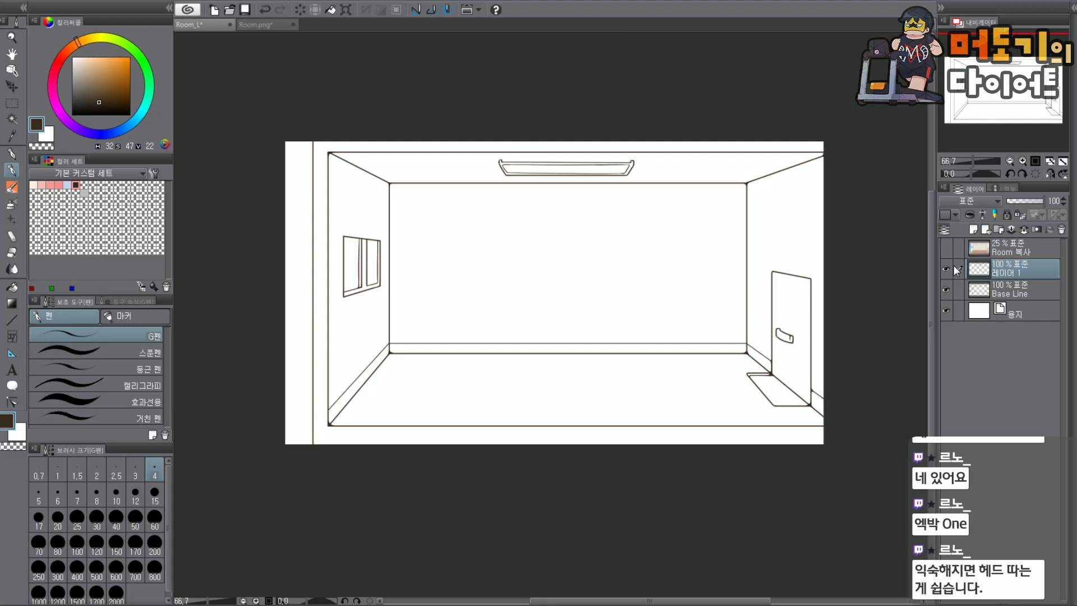
left_click(13, 1)
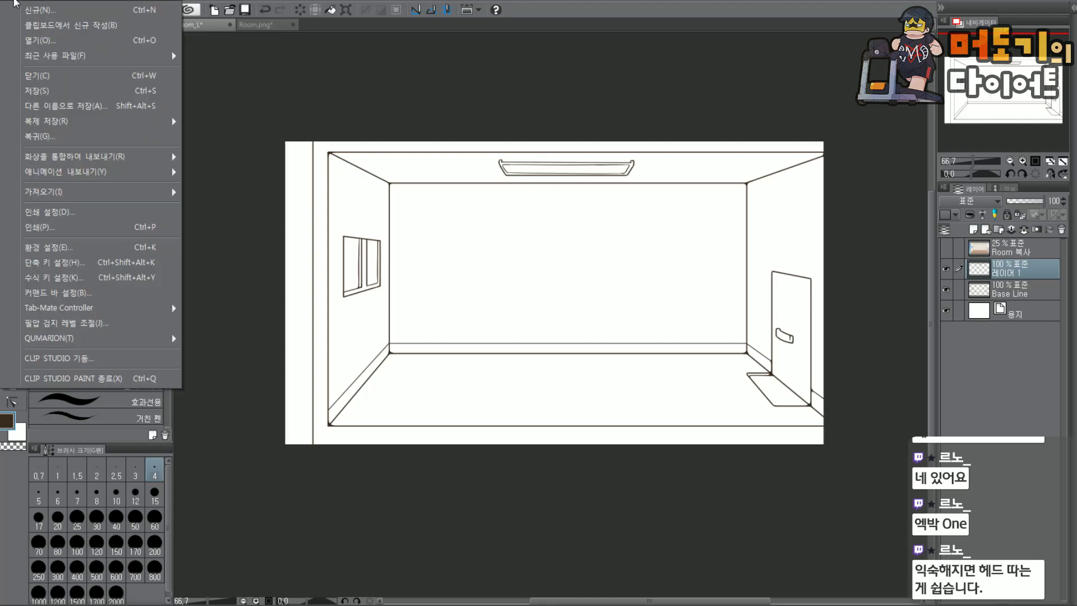
left_click(36, 90)
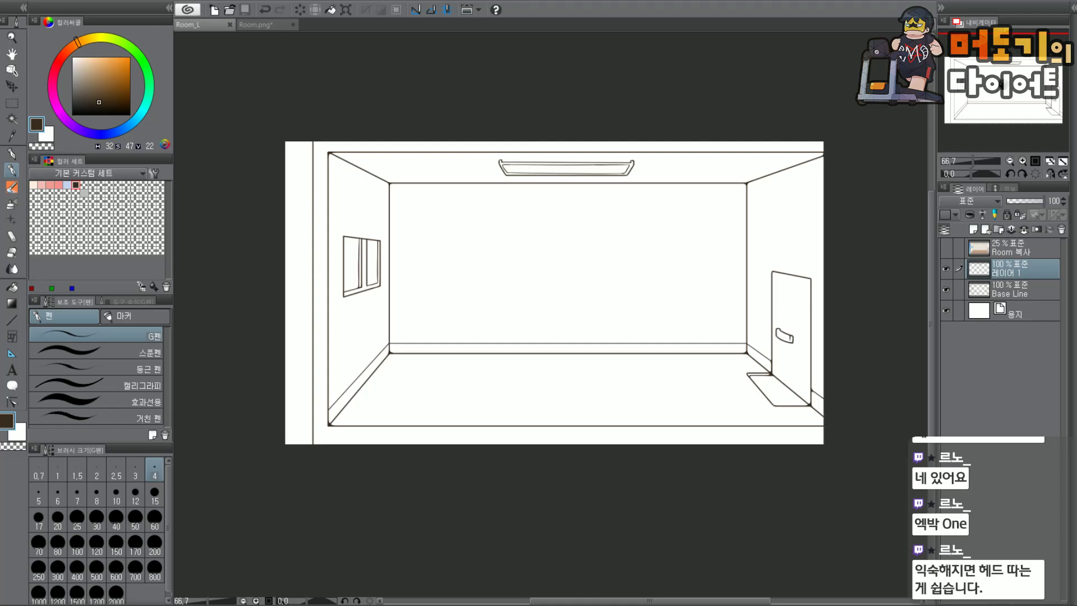
left_click_drag(453, 194, 621, 204)
scroll(521, 248, "up", 3)
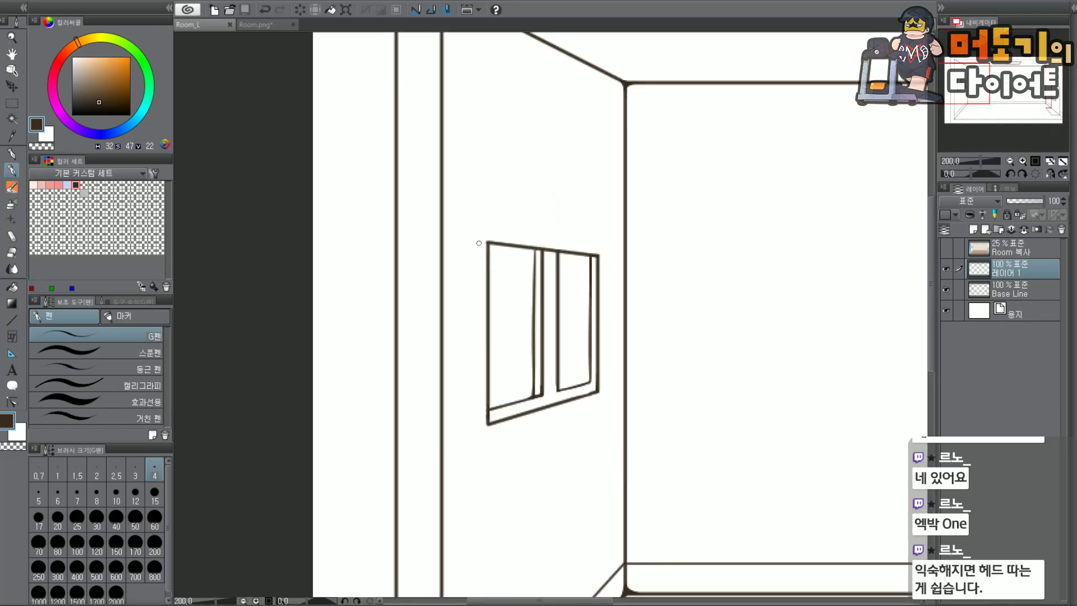
left_click_drag(478, 237, 482, 419)
key("ctrl+z")
left_click_drag(477, 230, 476, 443)
key("ctrl+z")
left_click_drag(479, 231, 476, 446)
key("ctrl+z")
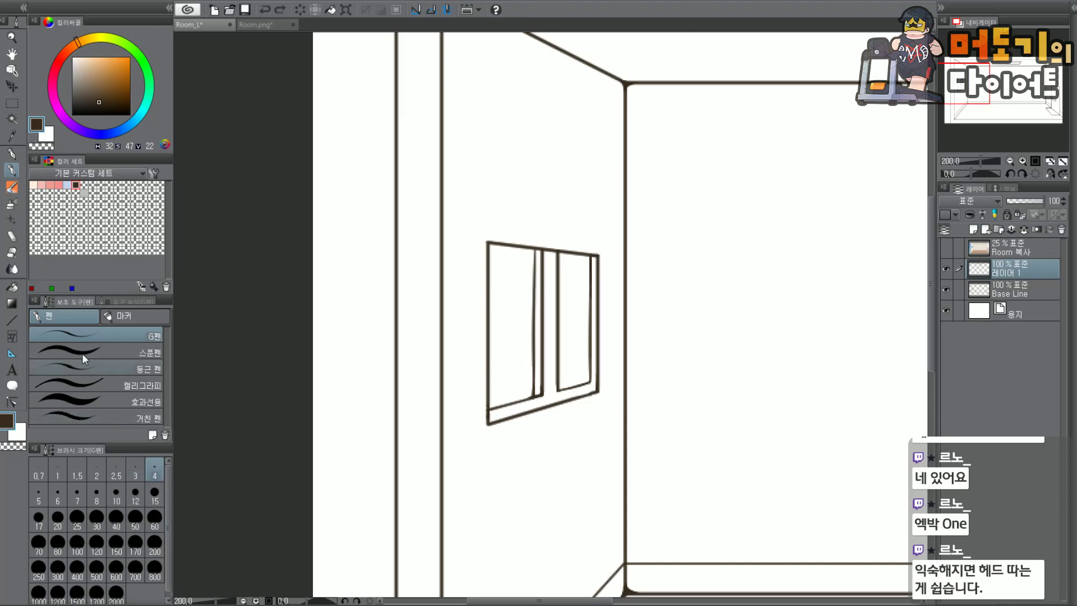
Draw the left, top and right sides of an outer frame around the wall window with the straight line tool.
left_click(9, 319)
left_click_drag(470, 239, 478, 405)
key("ctrl+z")
left_click_drag(477, 236, 478, 348)
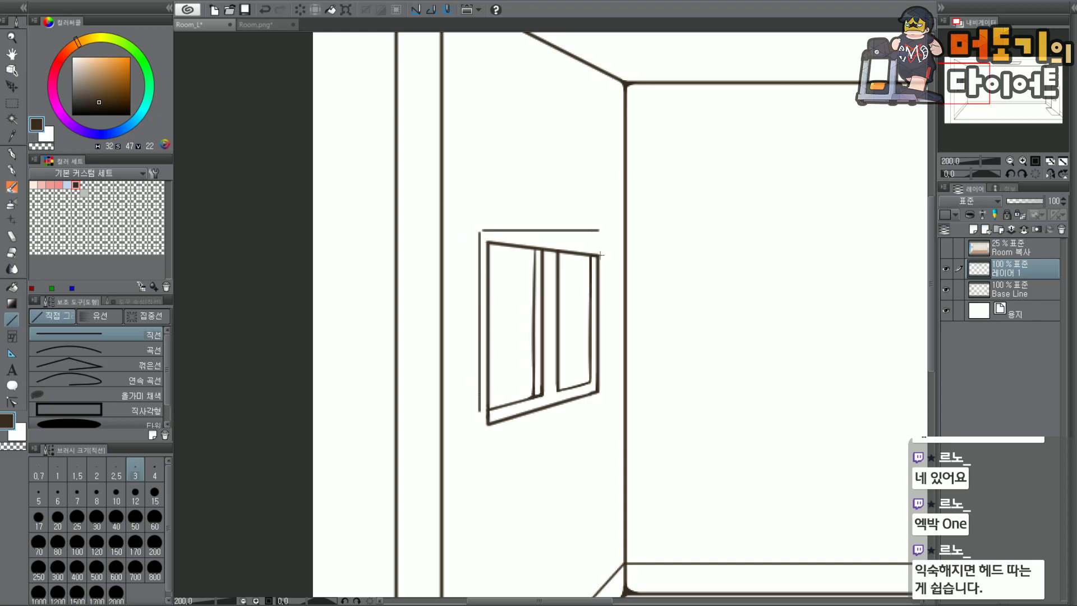
key("ctrl+z")
mouse_move(478, 230)
left_mouse_down()
mouse_move(607, 248)
mouse_move(605, 390)
left_mouse_up()
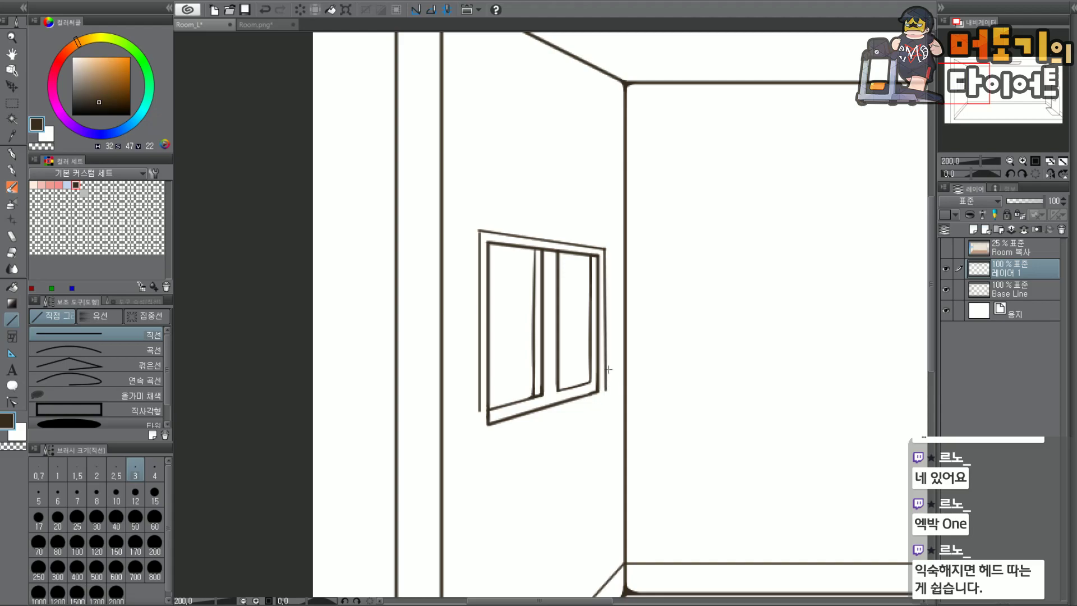
key("ctrl+z")
left_click_drag(606, 249, 605, 381)
Join the two upper corners of the outer window frame with the G-pen.
scroll(480, 209, "up", 2)
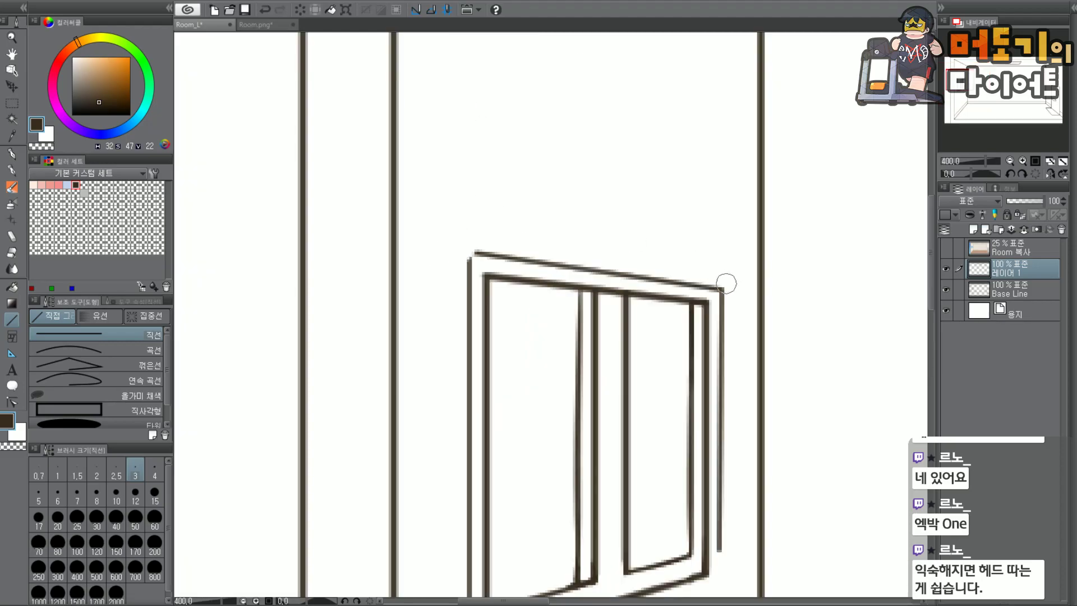
left_click(11, 154)
left_click(11, 169)
scroll(544, 262, "up", 2)
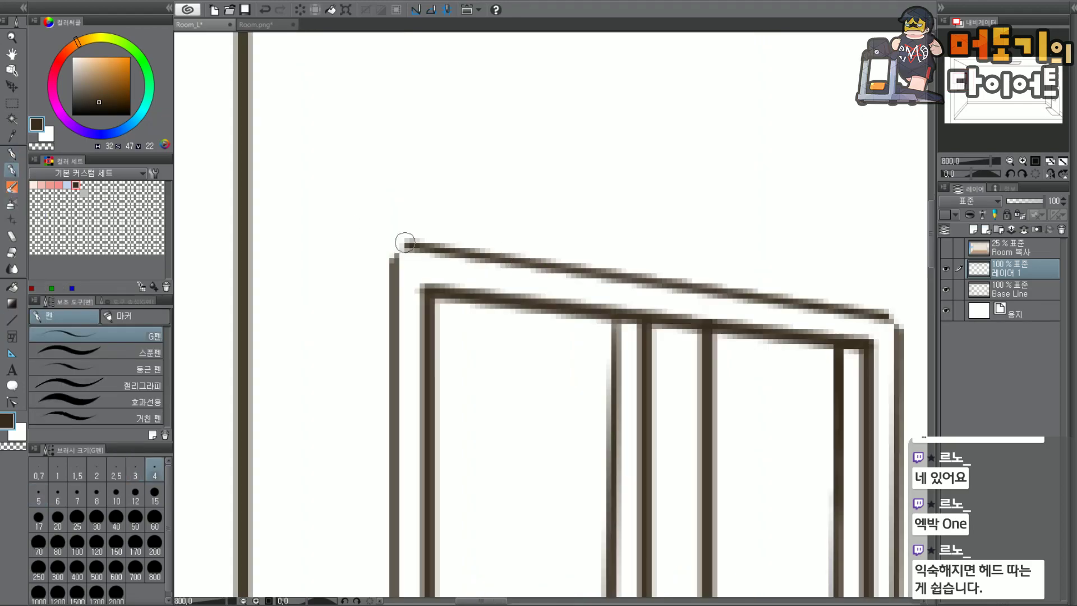
left_click_drag(411, 243, 394, 256)
left_click_drag(895, 321, 890, 321)
Extend both sides of the outer window frame downward and curve them into the ends of the window's bottom line.
key("ctrl+minus")
left_click_drag(961, 81, 961, 94)
key("ctrl+plus")
mouse_move(362, 323)
left_mouse_down()
mouse_move(362, 417)
mouse_move(360, 370)
mouse_move(364, 411)
mouse_move(389, 420)
left_mouse_up()
key("ctrl+z")
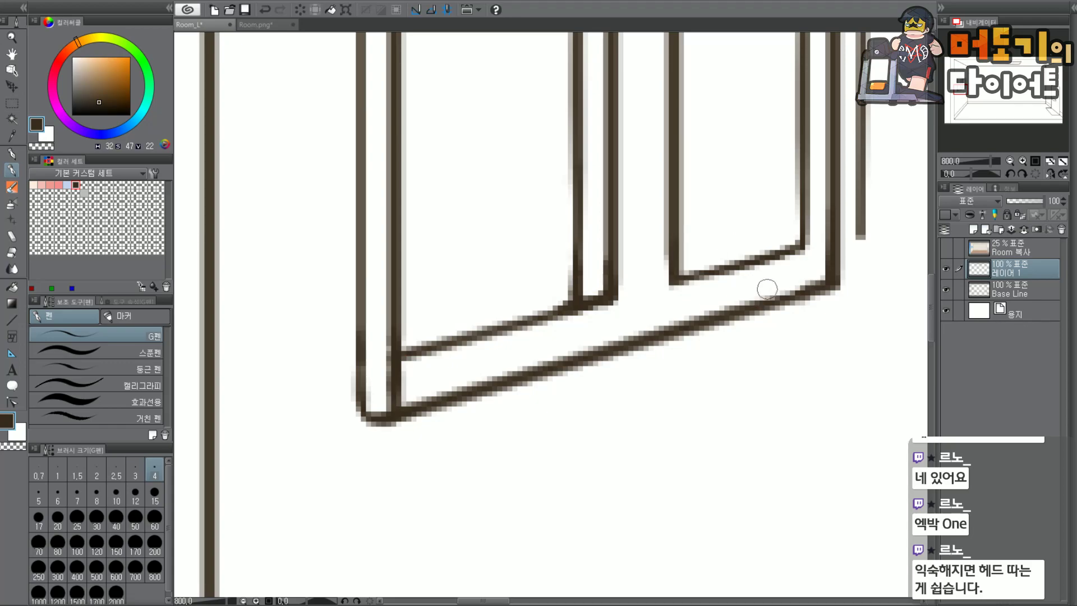
mouse_move(853, 227)
left_mouse_down()
mouse_move(858, 268)
mouse_move(835, 282)
left_mouse_up()
key("ctrl+z")
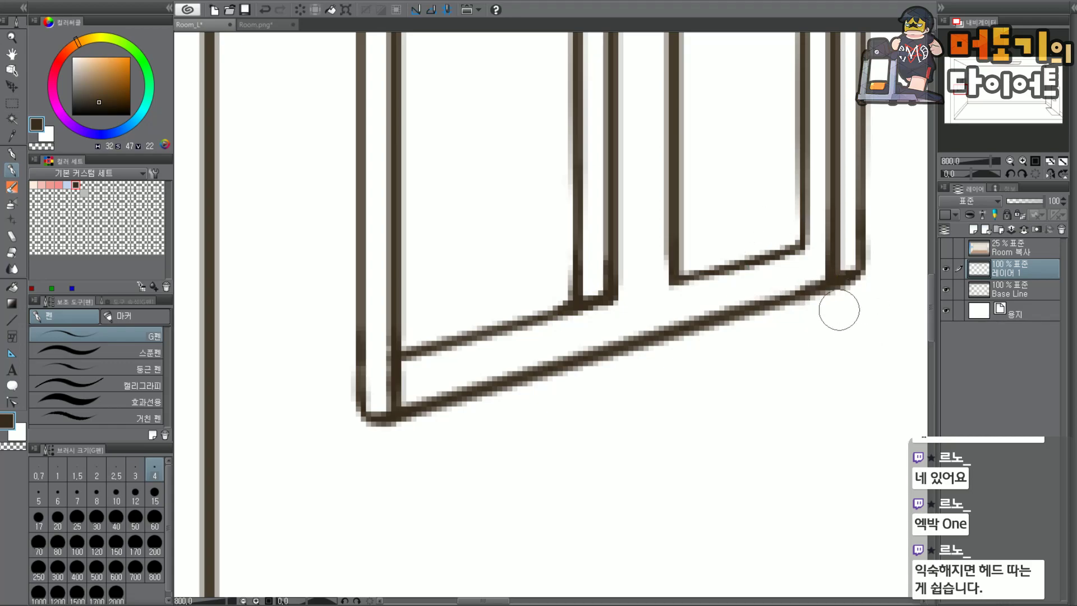
On the Base Line layer, erase the lower ends of the window's original side lines so they stop short of the bottom line.
left_click(1008, 281)
mouse_move(833, 261)
left_mouse_down()
mouse_move(829, 240)
mouse_move(817, 264)
left_mouse_up()
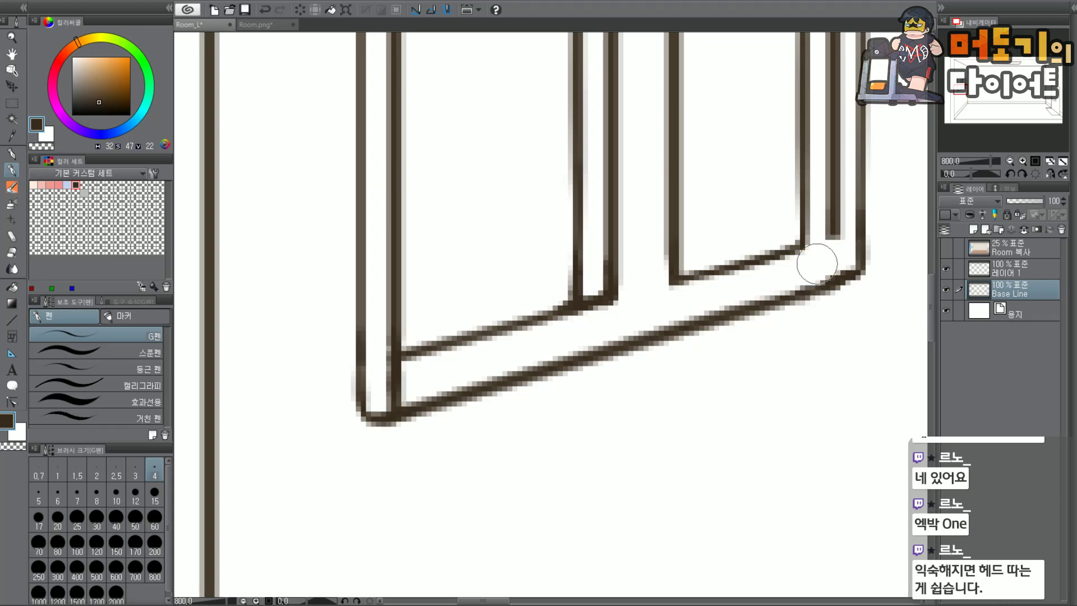
mouse_move(421, 360)
left_mouse_down()
mouse_move(389, 378)
mouse_move(405, 387)
left_mouse_up()
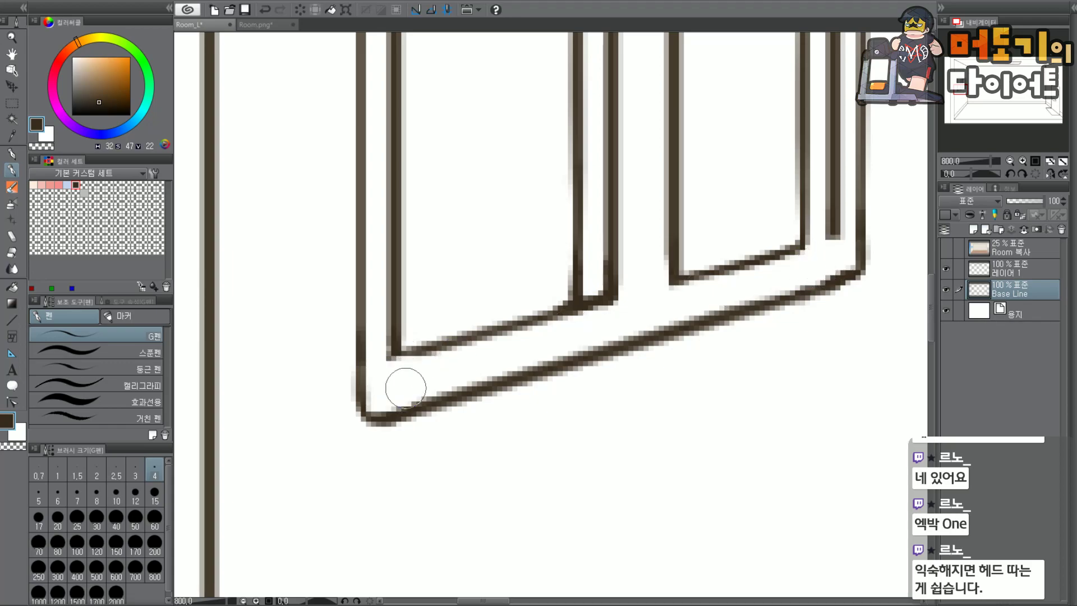
Rework the lower-right corner of the right window pane, extending its bottom line to the inner frame's right side.
scroll(600, 287, "down", 8)
scroll(656, 235, "up", 4)
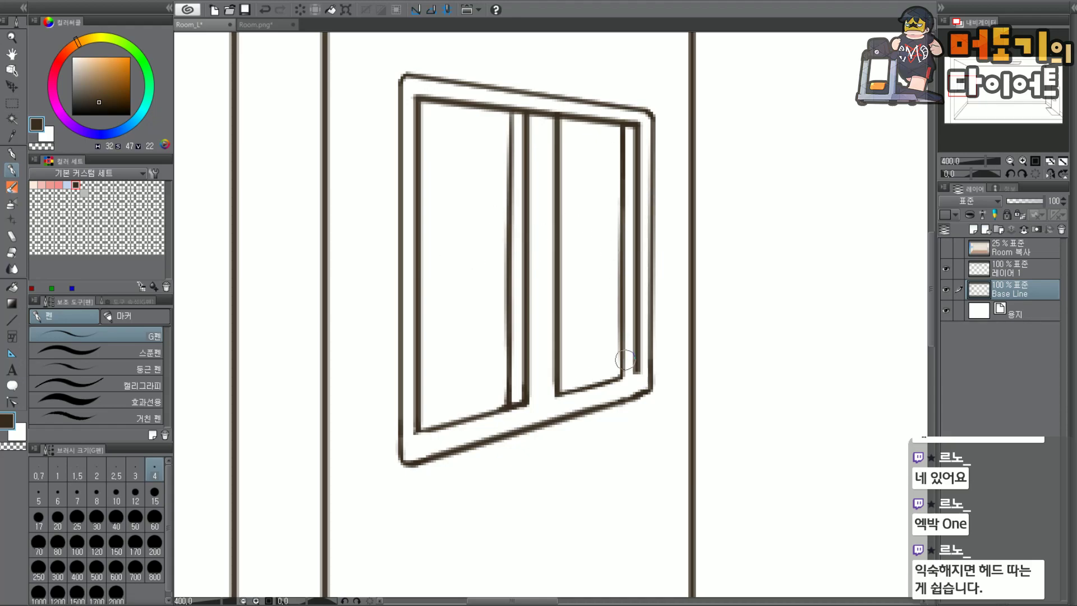
scroll(625, 359, "up", 2)
mouse_move(637, 372)
left_mouse_down()
mouse_move(606, 384)
mouse_move(637, 369)
mouse_move(621, 378)
left_mouse_up()
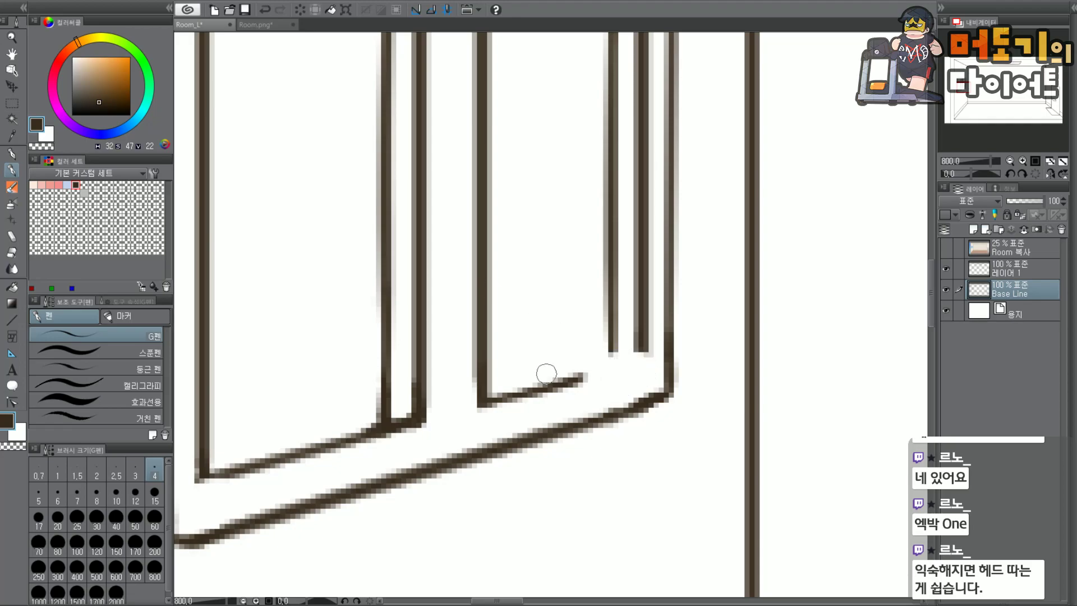
key("ctrl+z")
mouse_move(541, 393)
left_mouse_down()
mouse_move(651, 359)
mouse_move(584, 378)
mouse_move(641, 359)
left_mouse_up()
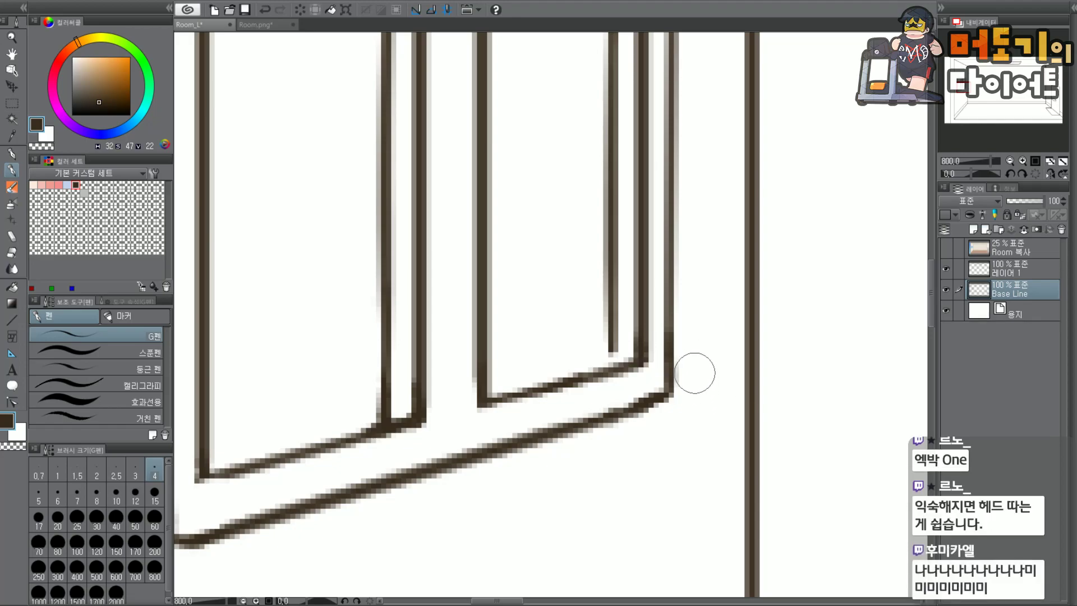
Extend the thin vertical line in the right window pane down to the pane's bottom line.
scroll(632, 432, "down", 5)
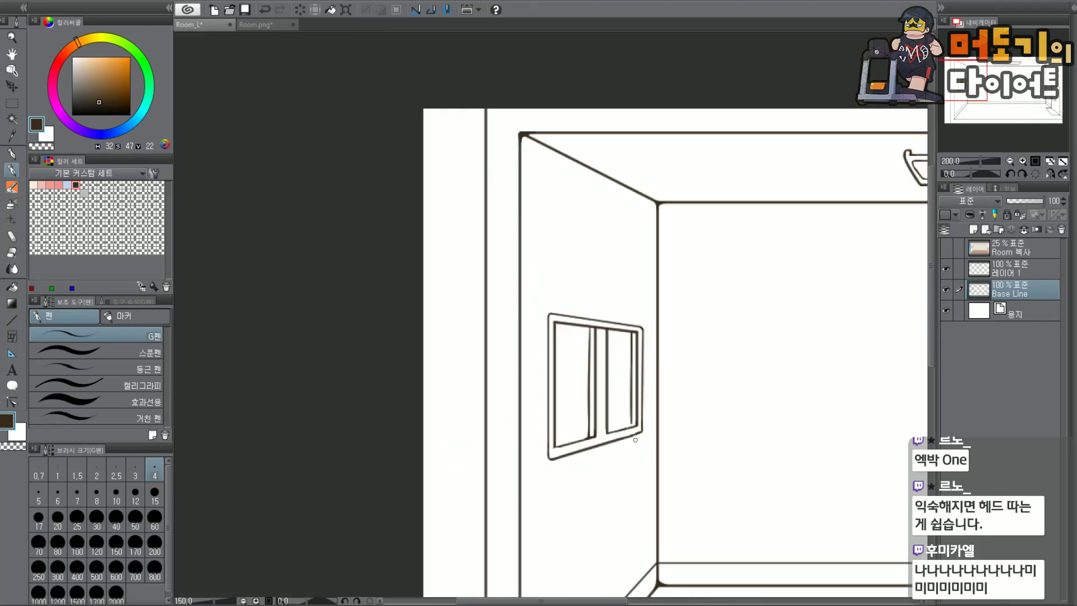
scroll(633, 376, "up", 5)
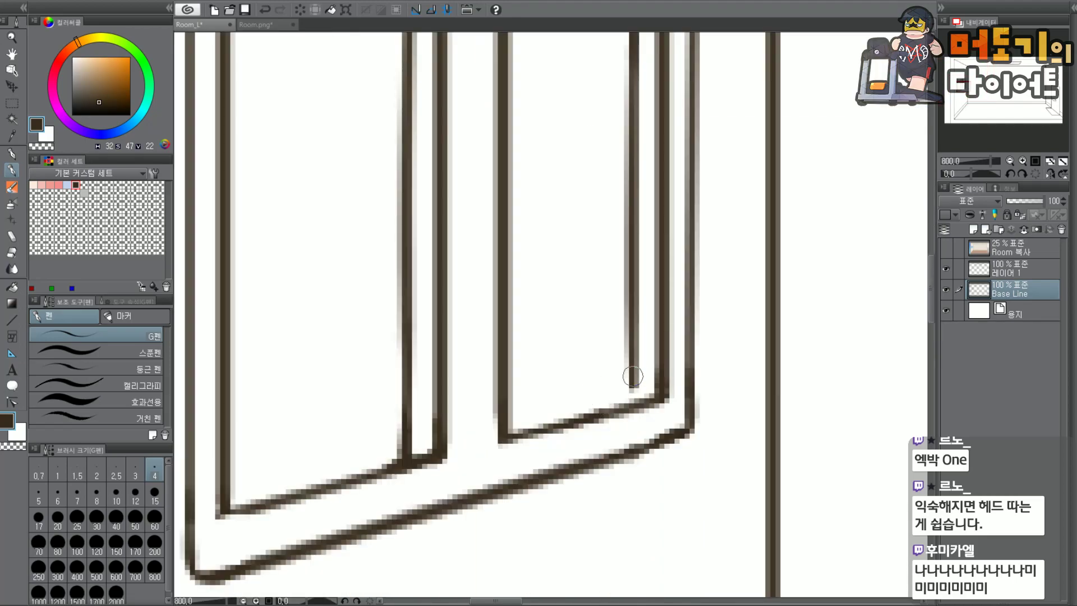
left_click_drag(631, 351, 631, 400)
scroll(607, 340, "down", 4)
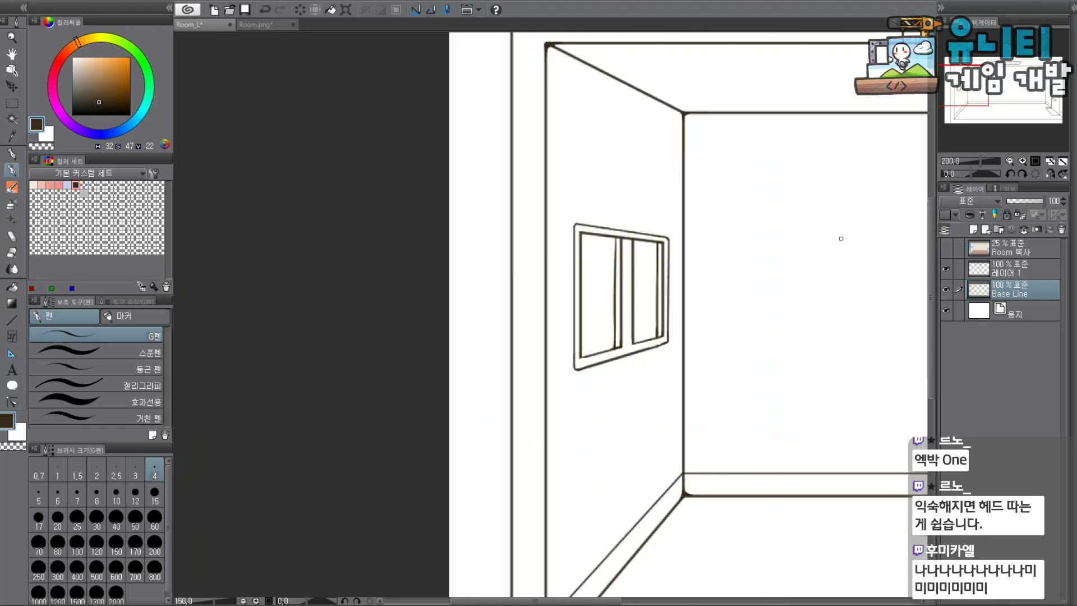
Check the whole room line art and save the drawing.
scroll(1022, 118, "up", 1)
left_click_drag(991, 96, 1053, 91)
scroll(1052, 88, "down", 1)
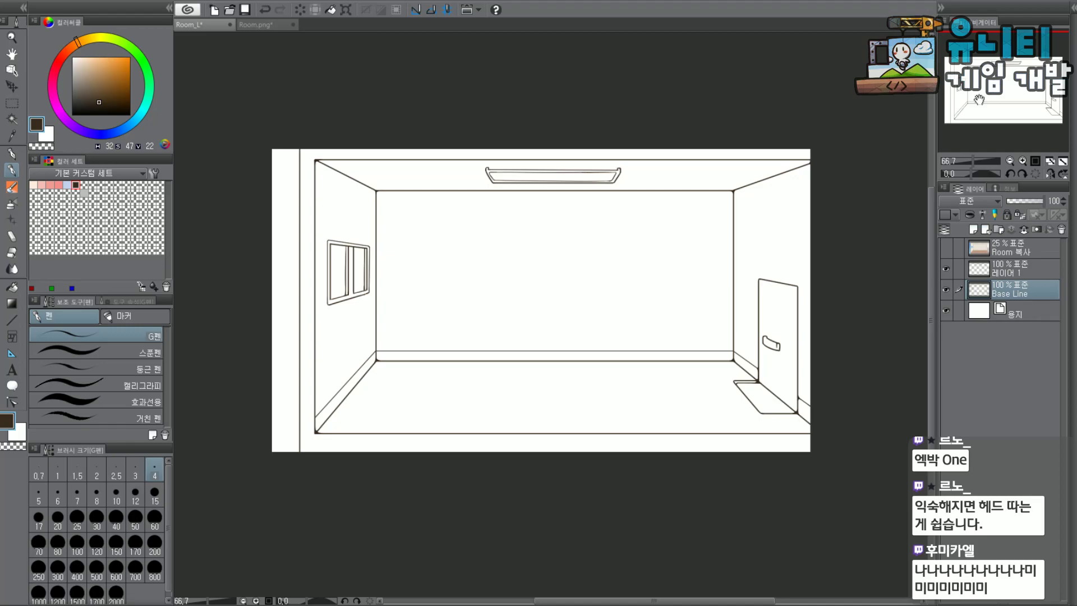
left_click(2, 4)
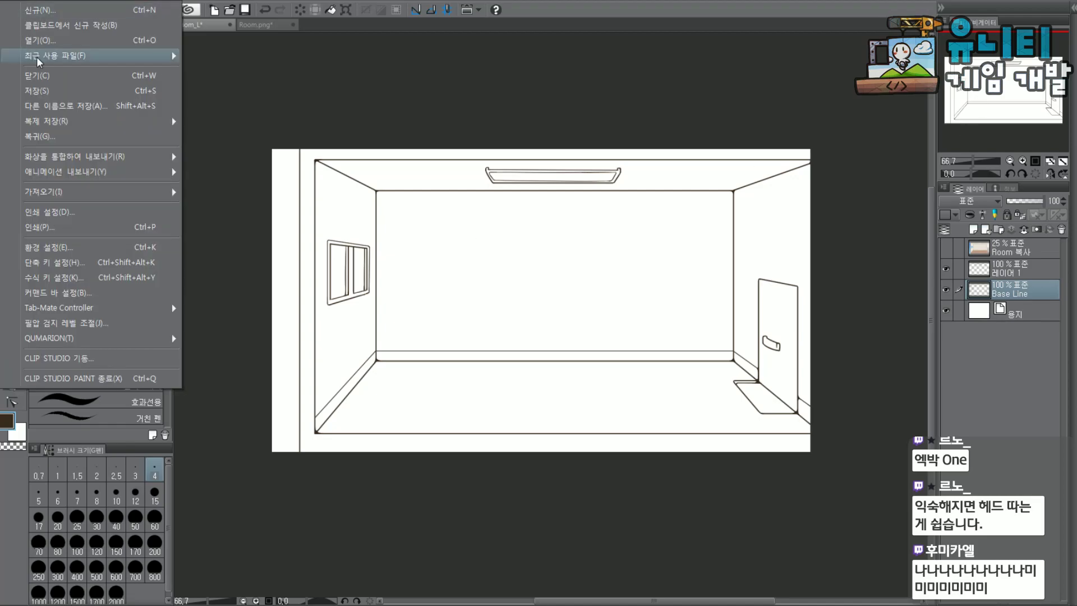
key("ctrl+s")
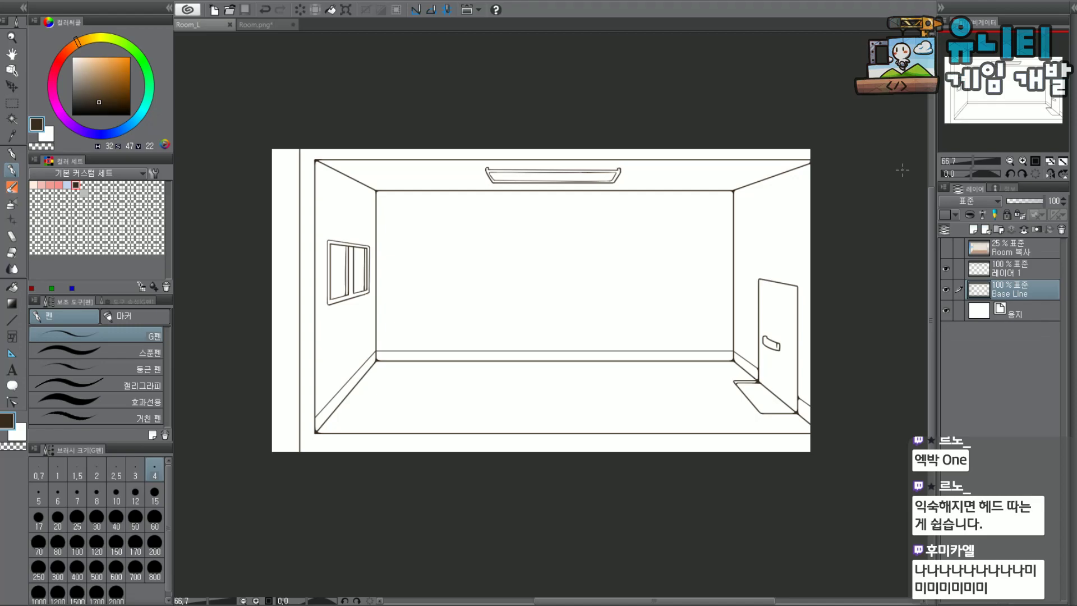
Show the Room 복사 reference layer at 100% opacity and move it beneath the Base Line layer.
left_click(946, 248)
left_click(1035, 251)
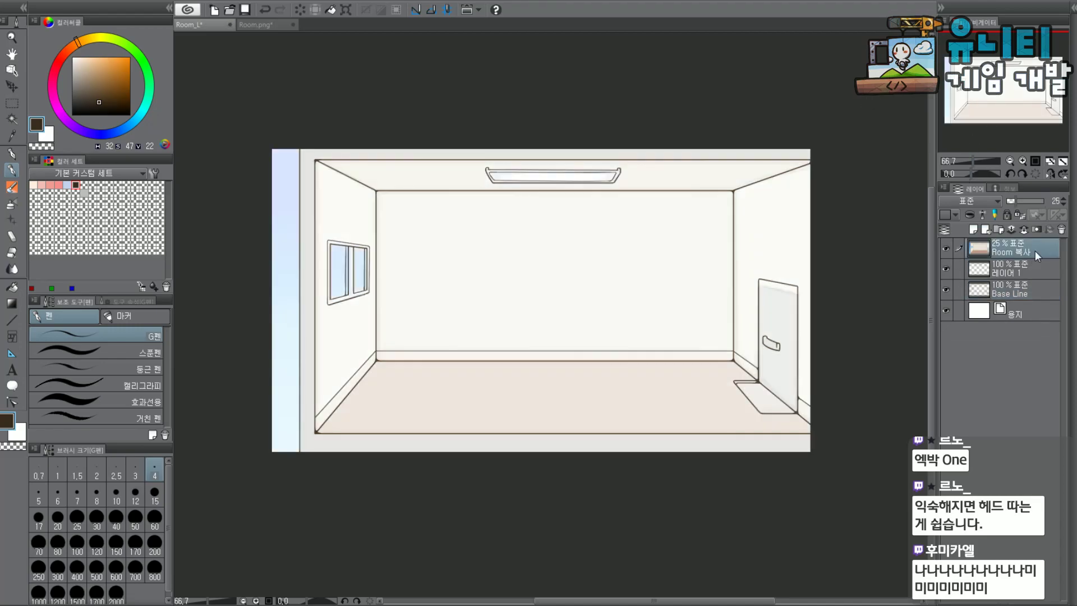
left_click(1042, 200)
scroll(1046, 103, "up", 1)
mouse_move(1043, 101)
left_mouse_down()
mouse_move(1026, 99)
mouse_move(1037, 94)
left_mouse_up()
left_click_drag(1017, 257, 1031, 295)
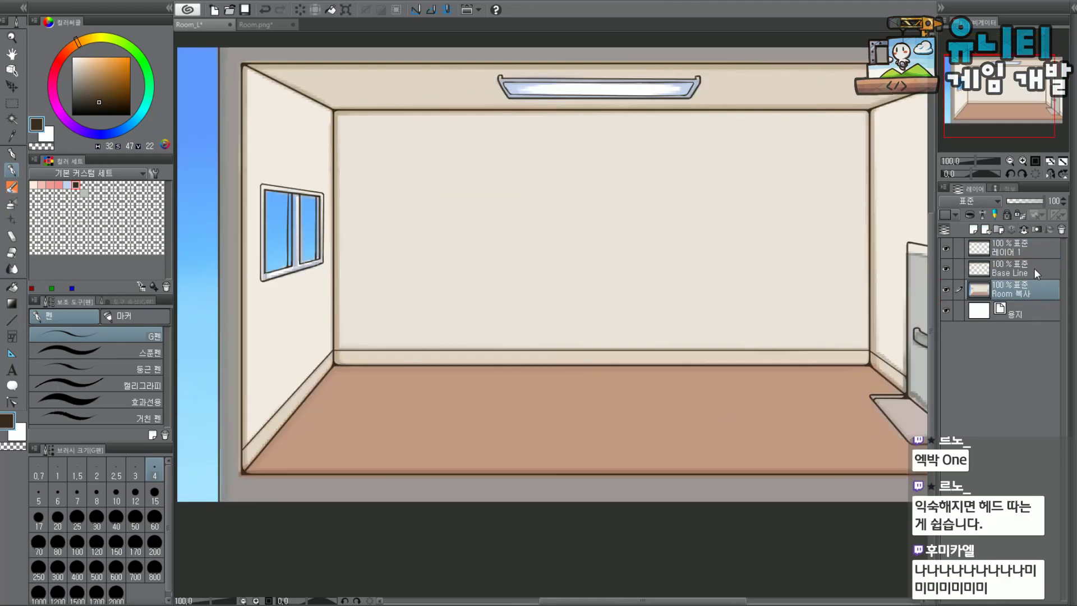
Sample the back wall's beige from the reference, hide the reference, and merge 레이어 1 down into the Base Line layer.
left_click(1039, 249)
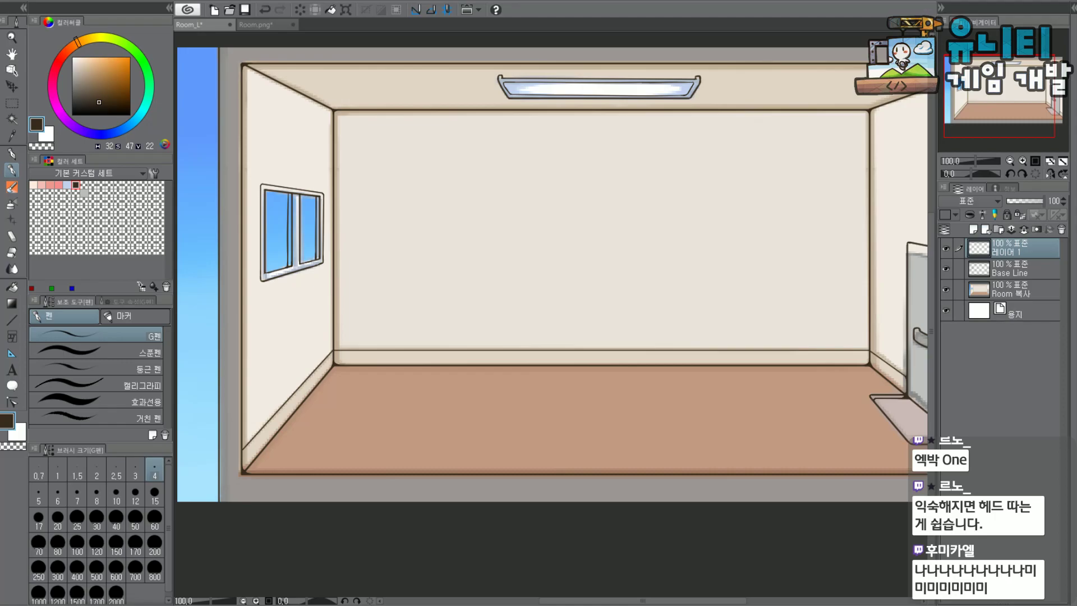
left_click(1022, 160)
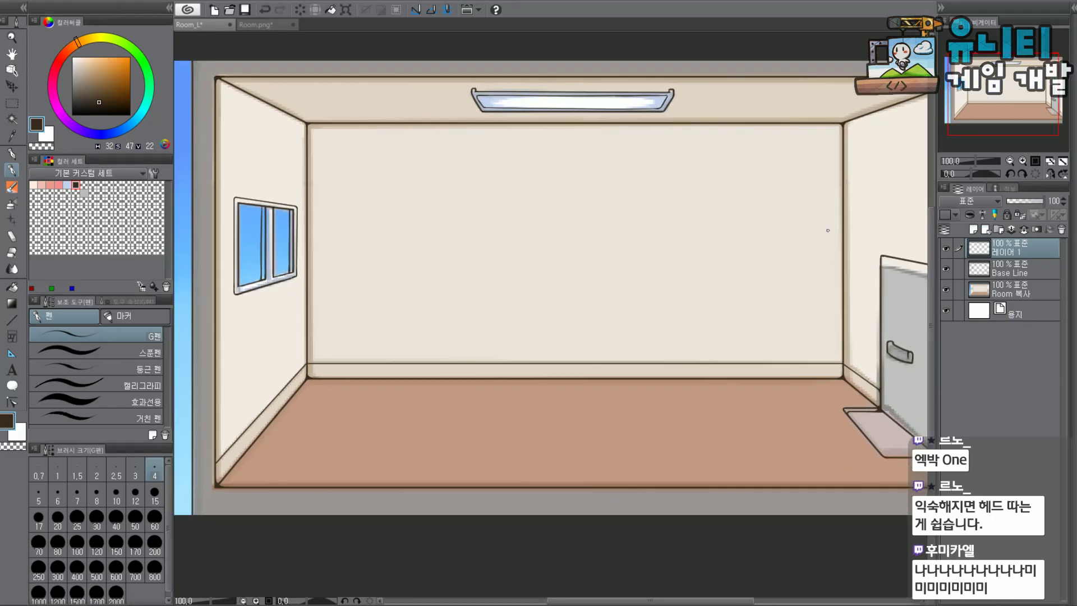
left_click(621, 287, "alt")
left_click(667, 441, "alt")
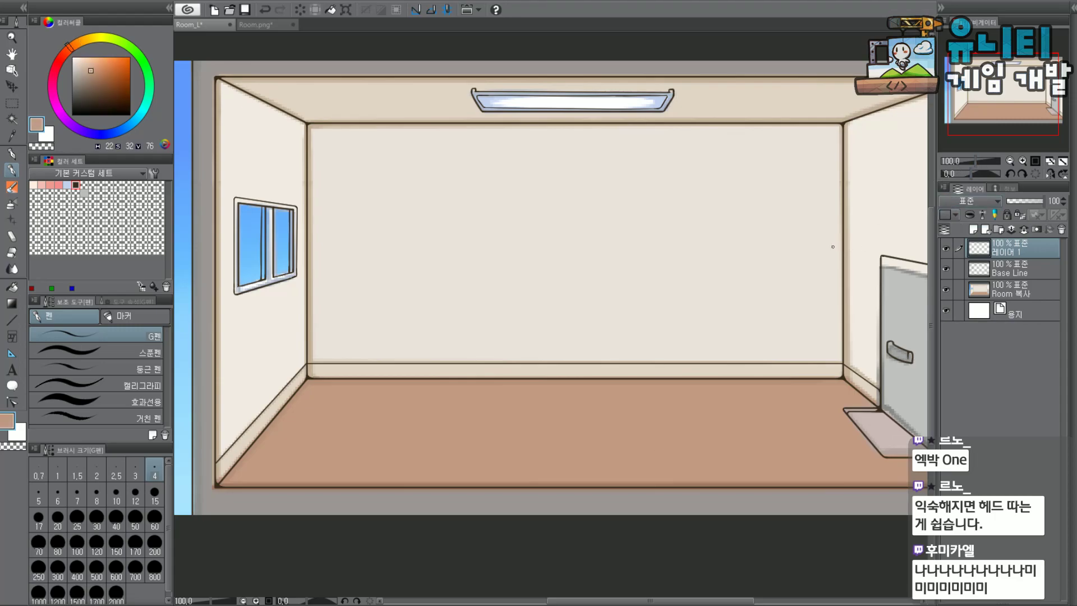
left_click(810, 242, "alt")
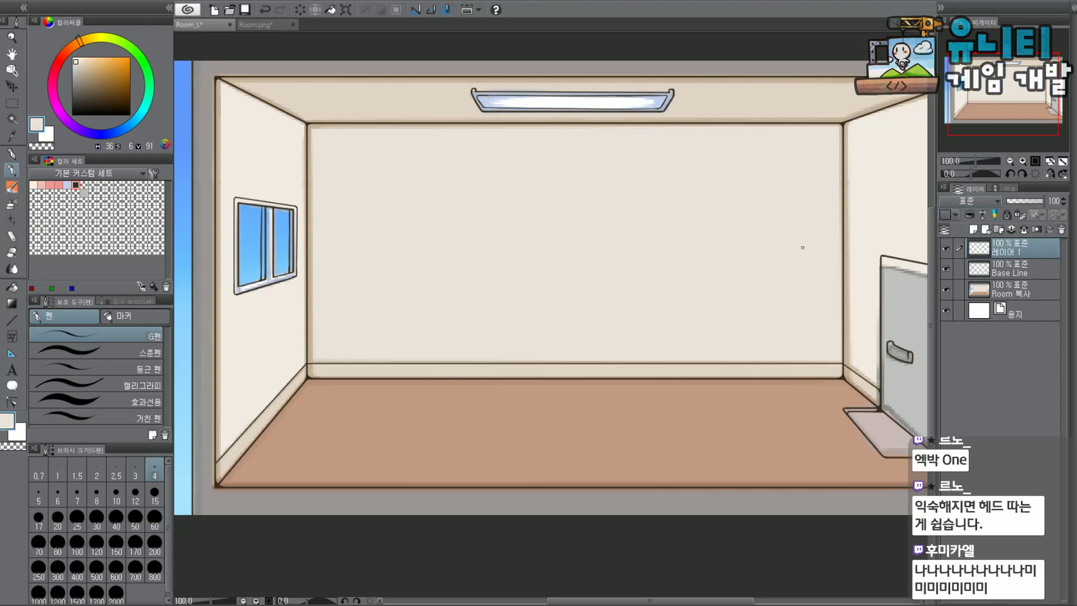
left_click(946, 291)
left_click(12, 287)
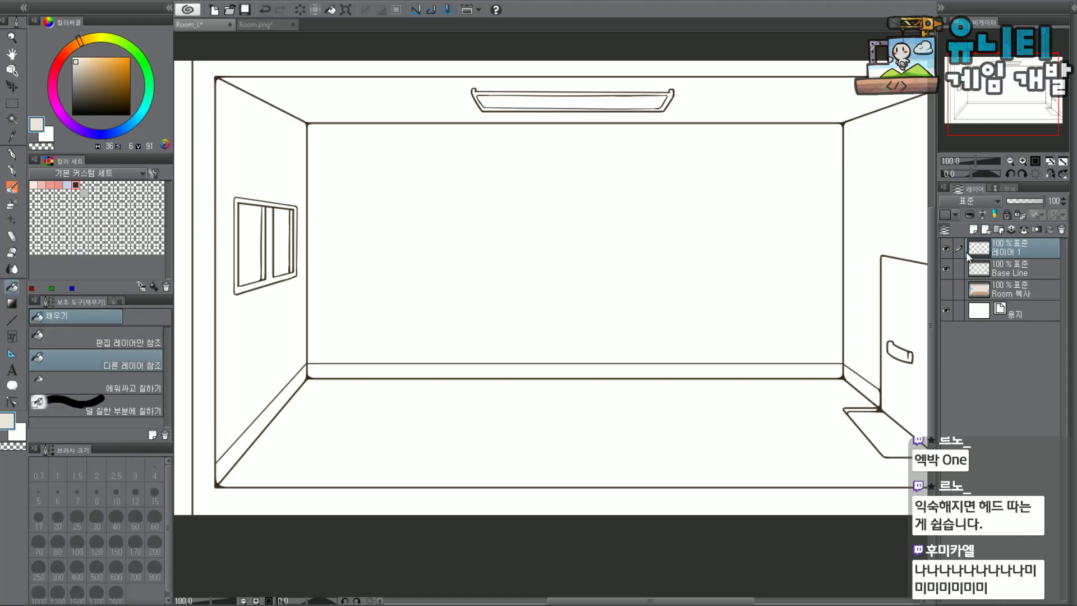
key("ctrl+e")
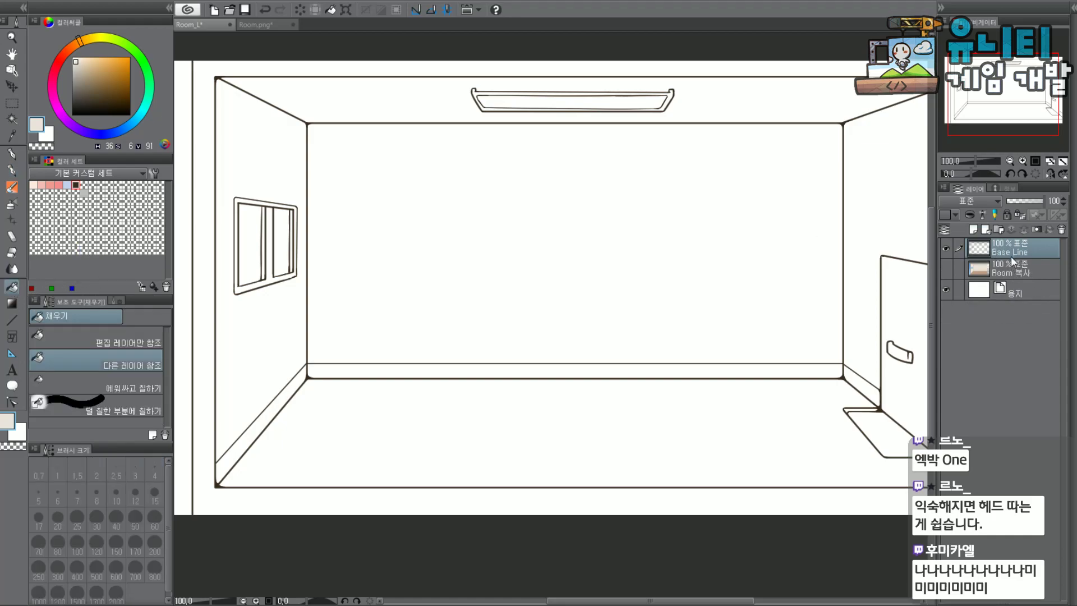
Add a new layer between Base Line and Room 복사 and name it Base Color.
left_click(1018, 268)
left_click(973, 229)
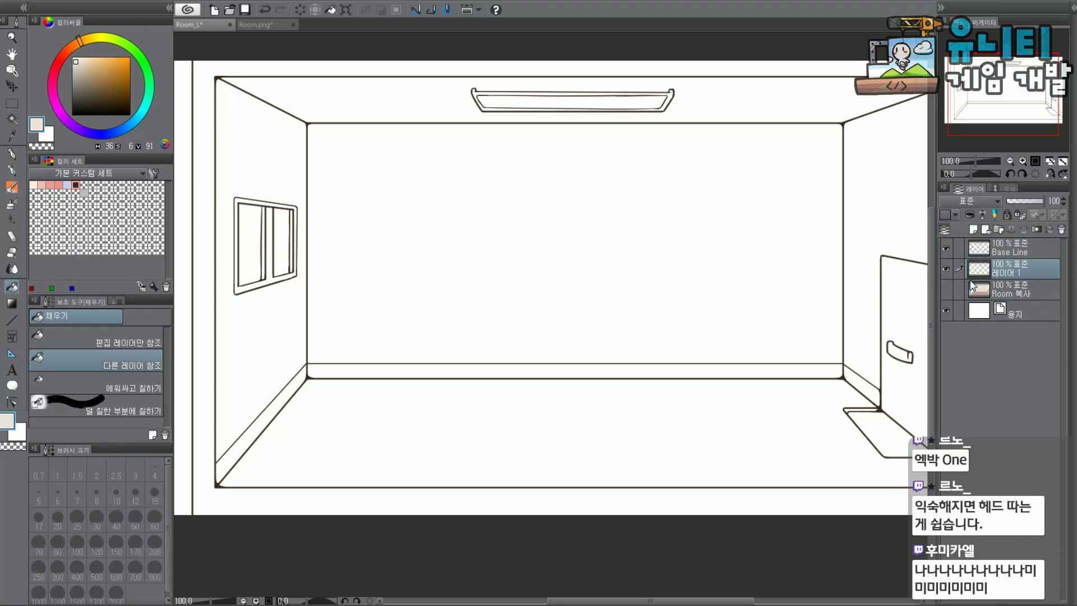
double_click(1018, 273)
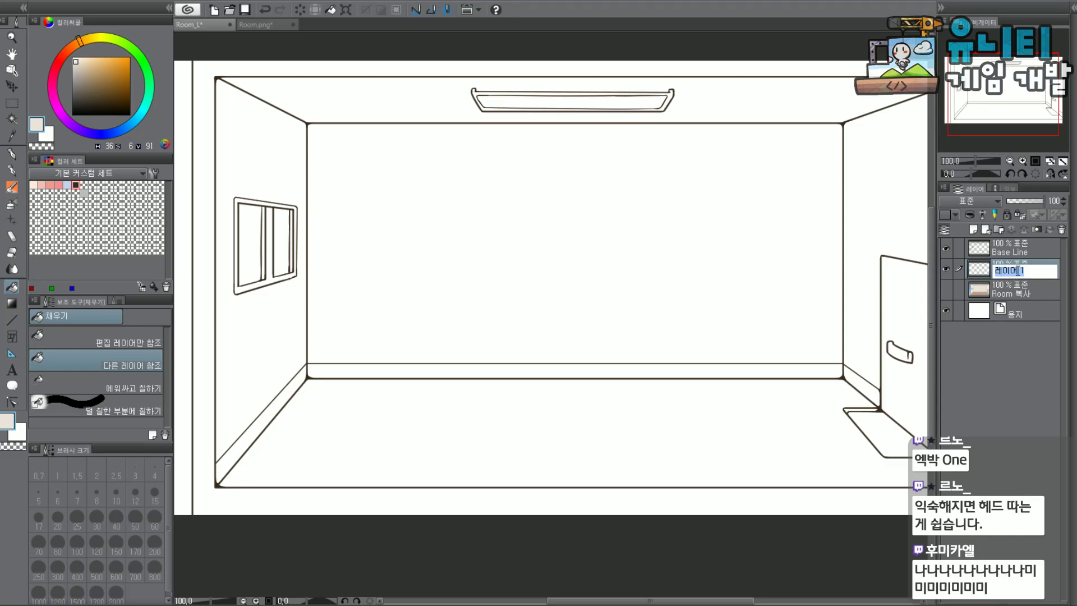
type("Base Color")
key("Return")
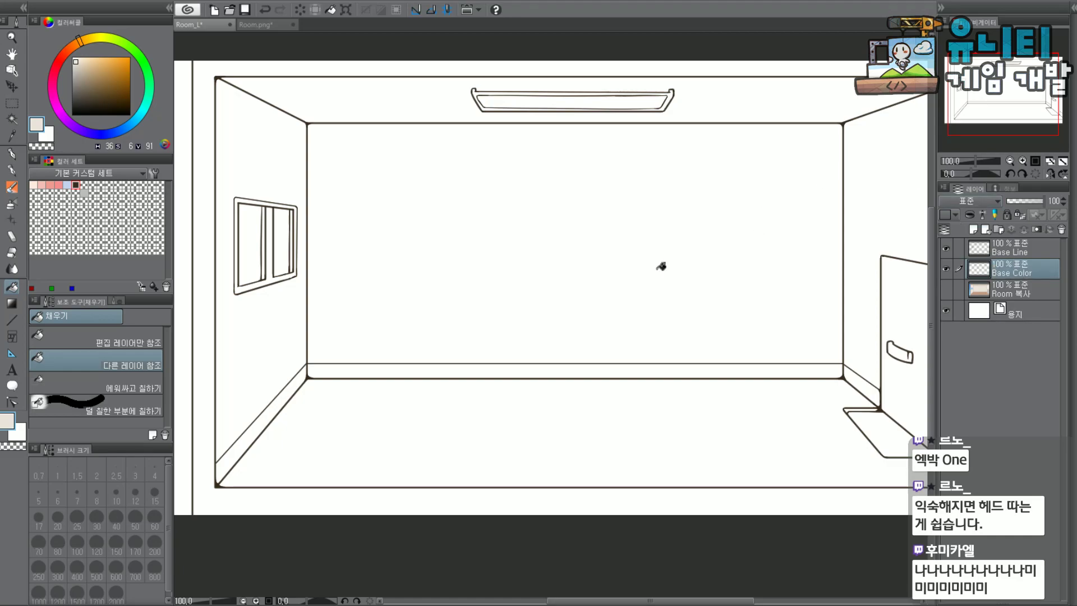
Fill the back, right and left walls with the sampled beige on the Base Color layer.
left_click(645, 247)
left_click(945, 295)
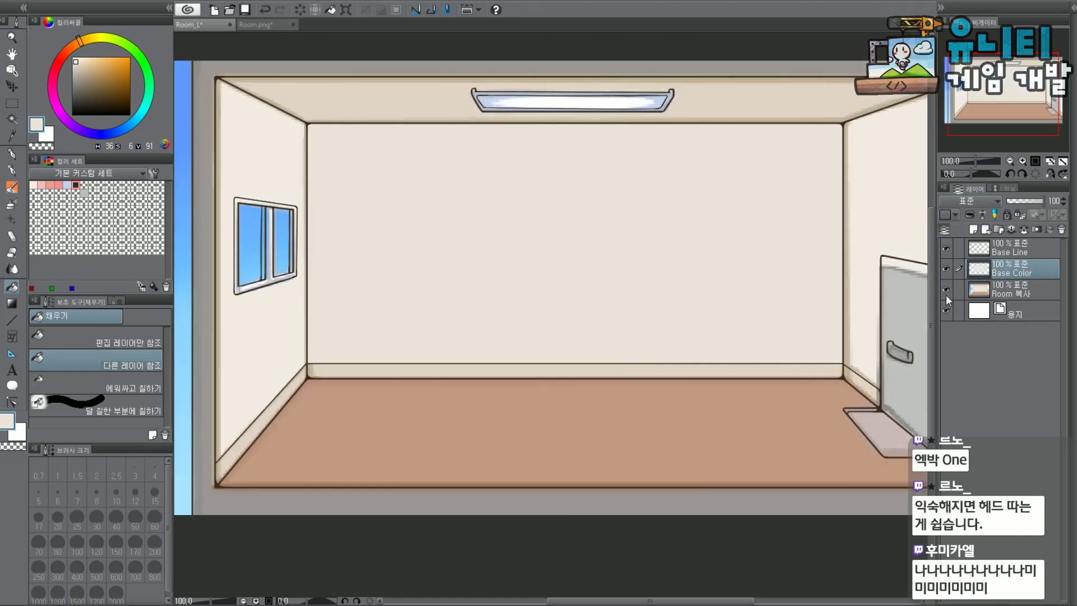
left_click(946, 290)
left_click(890, 173)
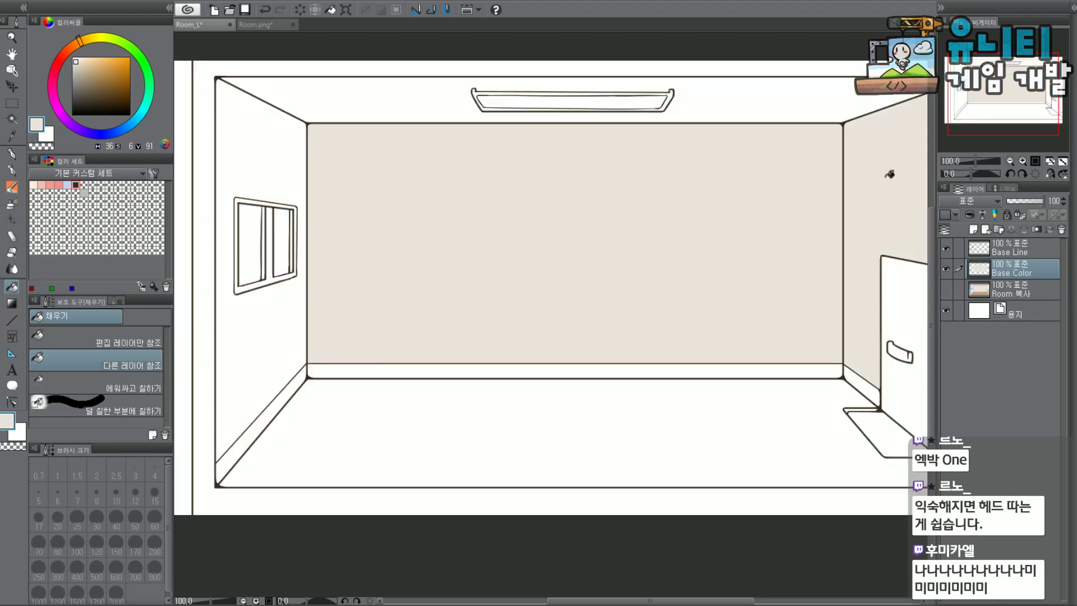
left_click(282, 161)
left_click_drag(1002, 86, 1000, 86)
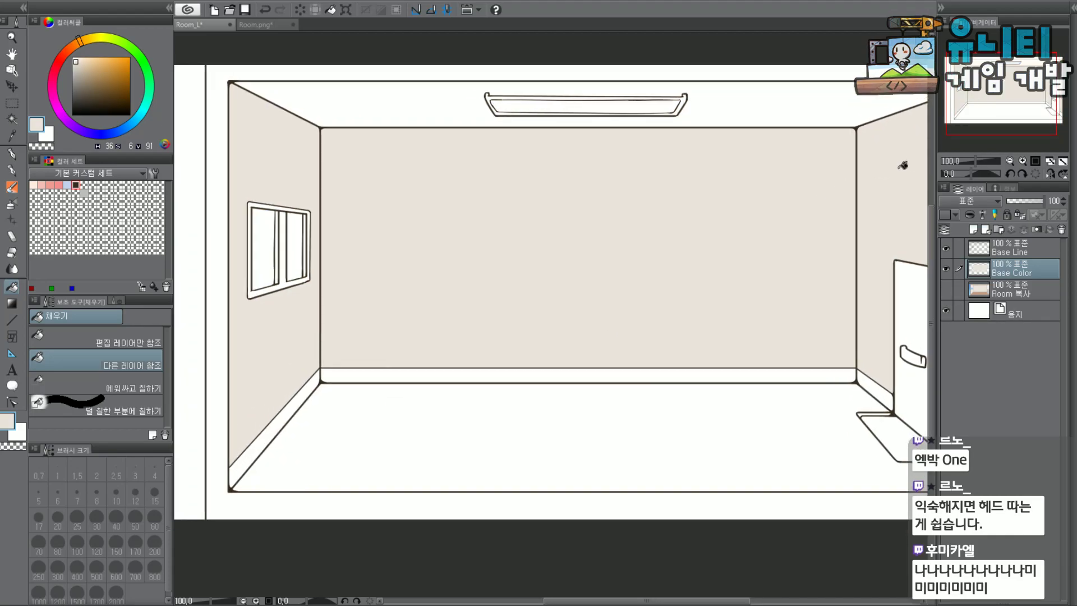
Sample the grey outer border from the reference and fill the frame around the room with it.
left_click(946, 290)
left_click(334, 510, "alt")
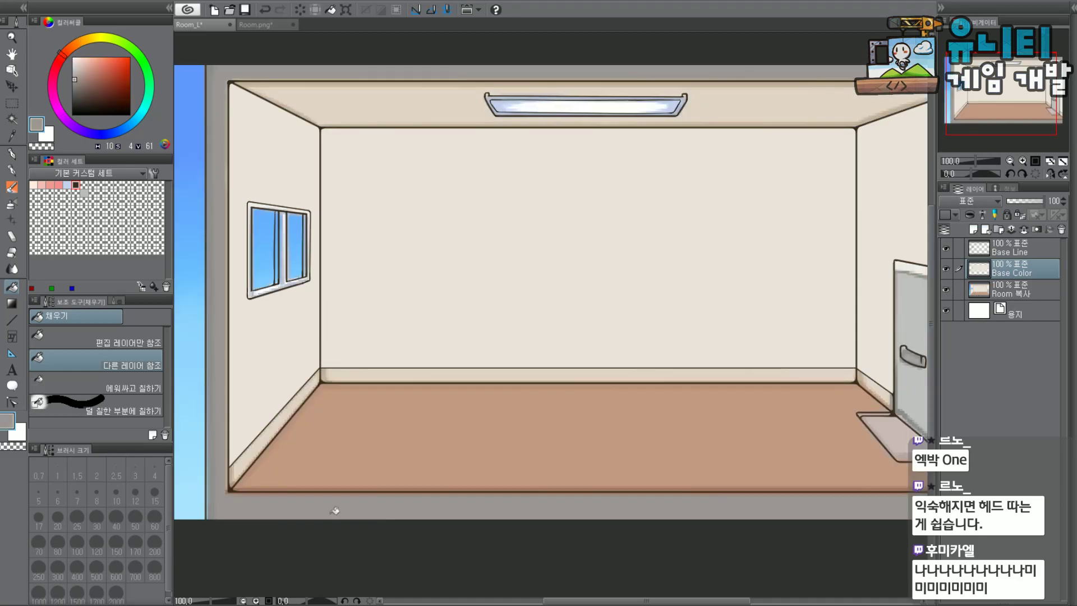
left_click(946, 269)
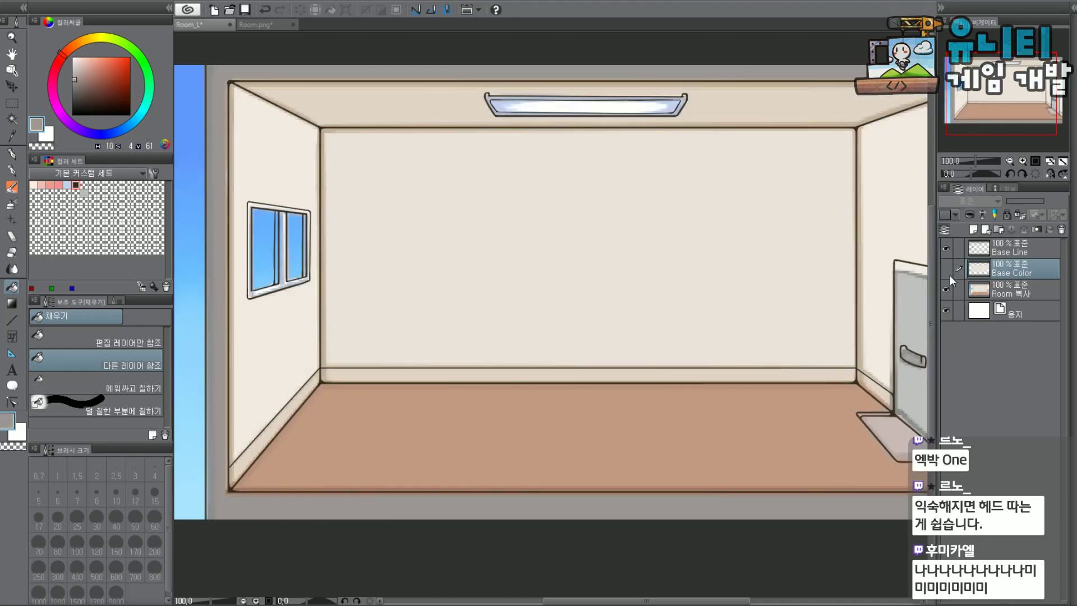
left_click(946, 289)
left_click(945, 268)
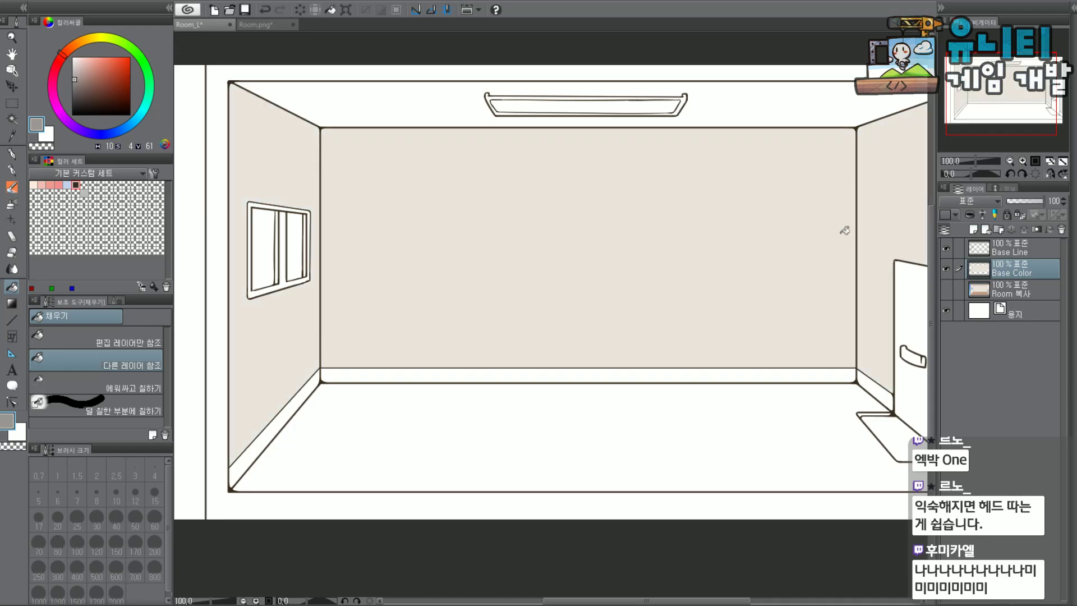
left_click(230, 120)
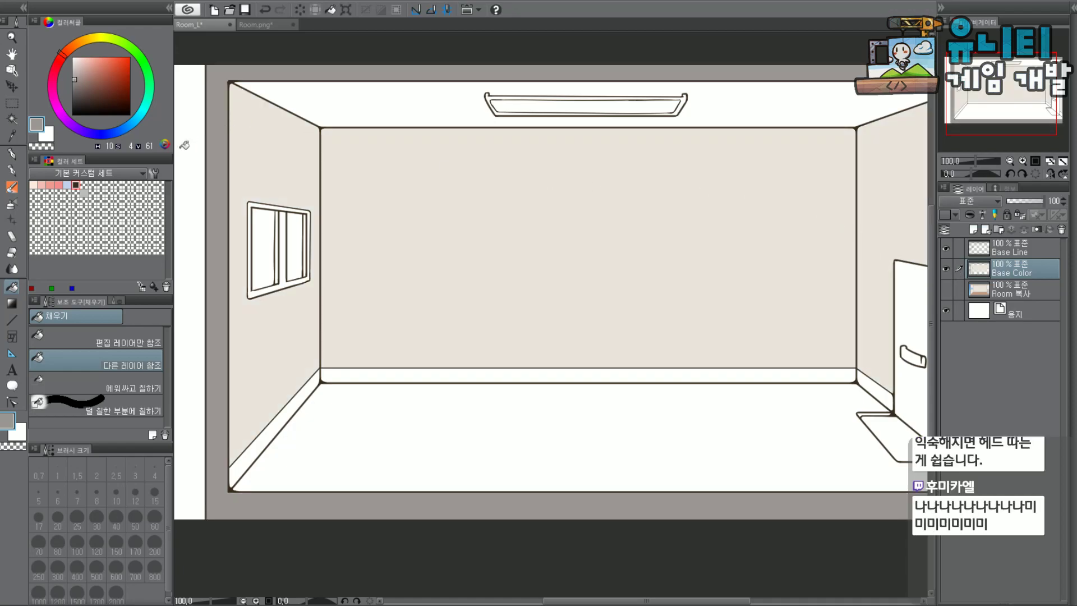
scroll(494, 247, "down", 1)
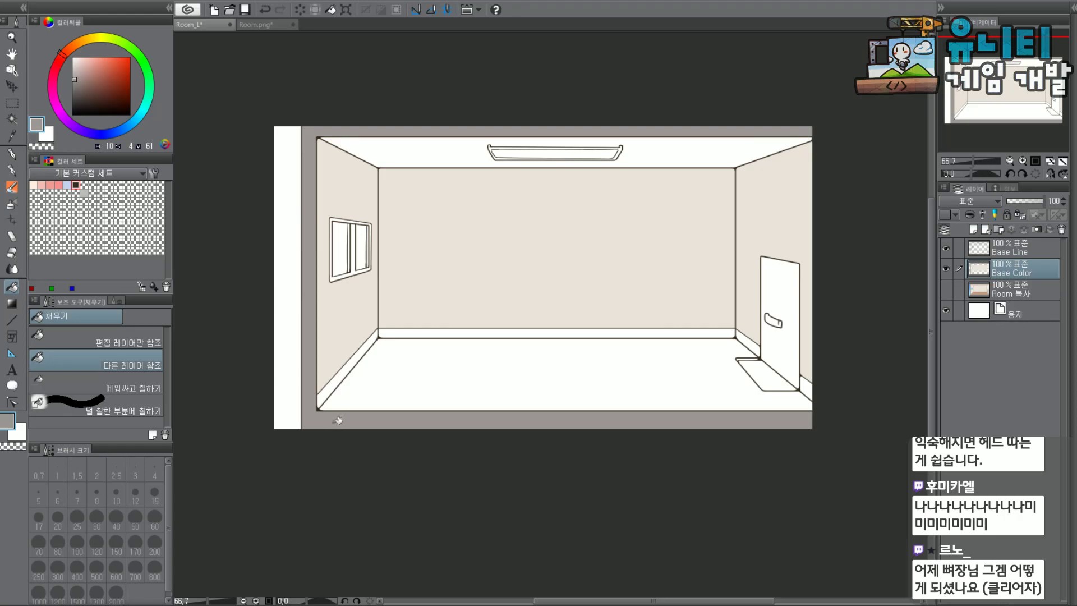
Sample the ceiling's tan from the reference and fill the whole ceiling around the lamp with it.
scroll(325, 397, "up", 1)
left_click_drag(1010, 105, 1011, 96)
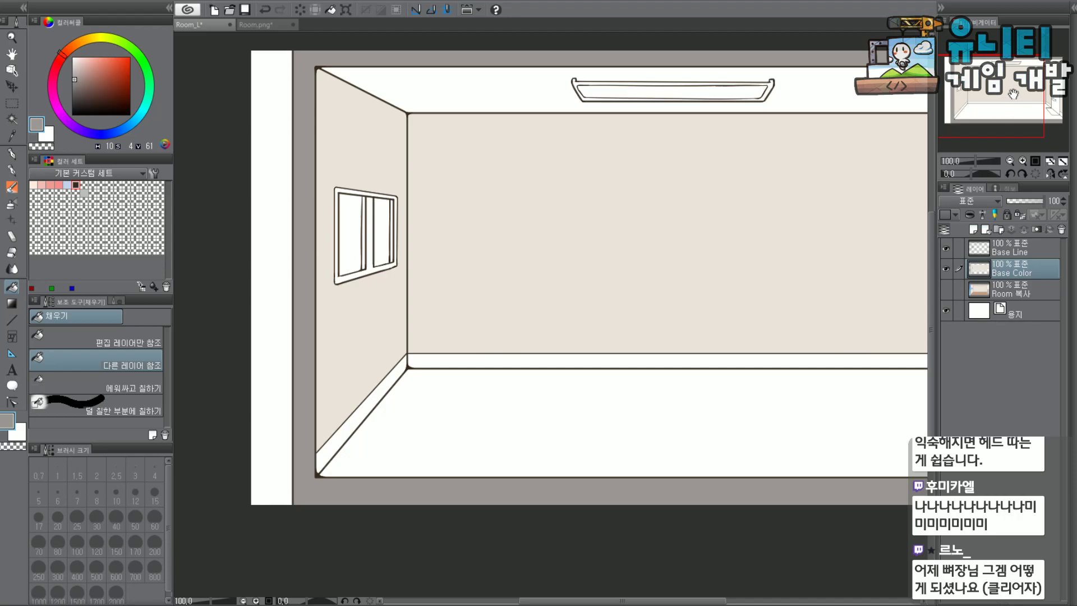
mouse_move(1017, 99)
left_mouse_down()
mouse_move(1013, 79)
mouse_move(1000, 81)
left_mouse_up()
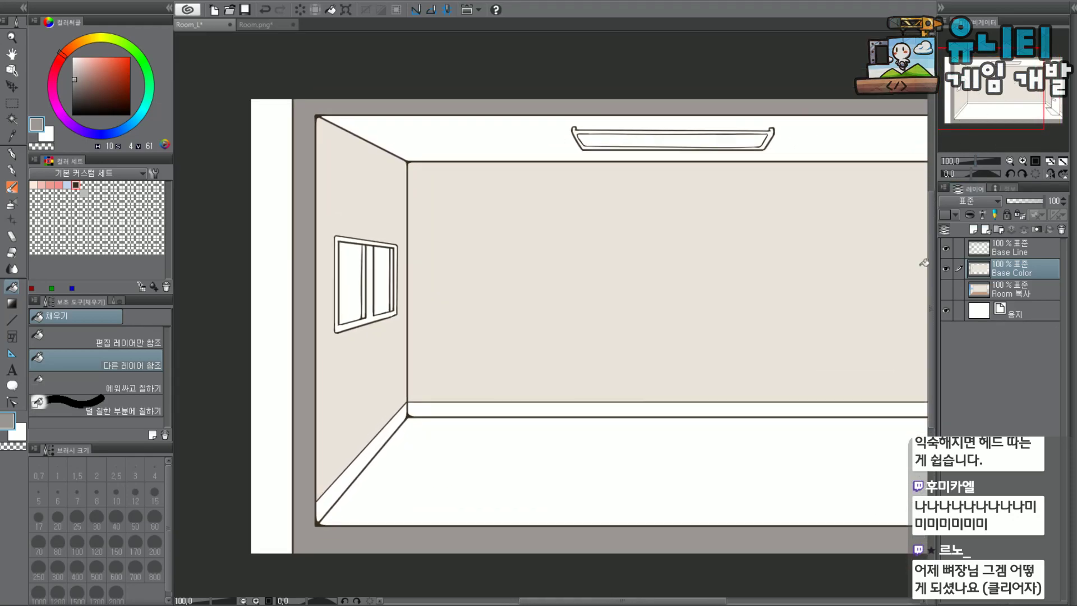
left_click(947, 290)
left_click(501, 144, "alt")
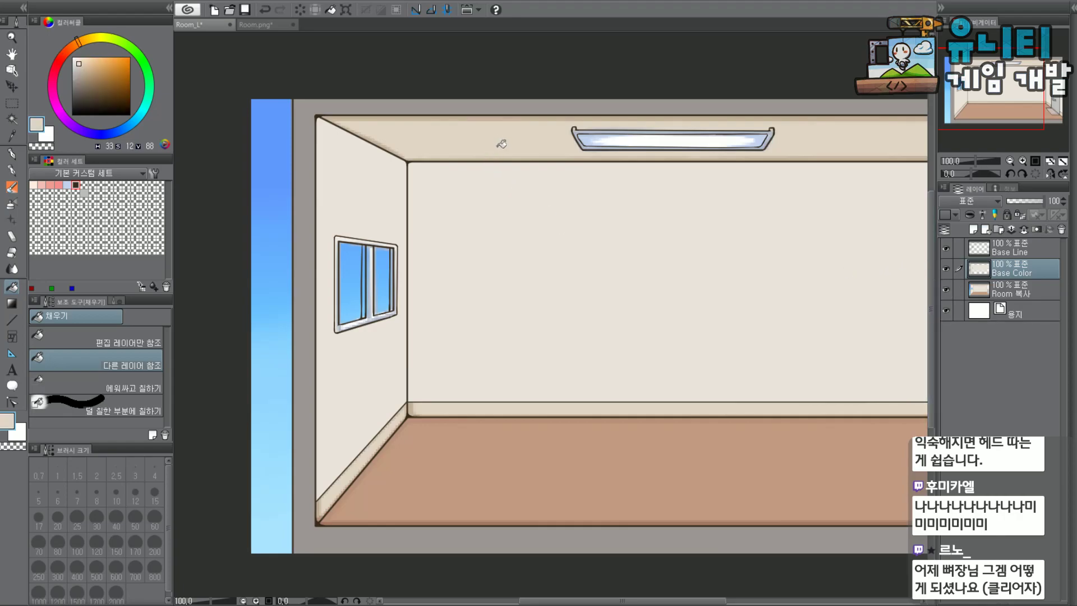
left_click(945, 290)
left_click(497, 156)
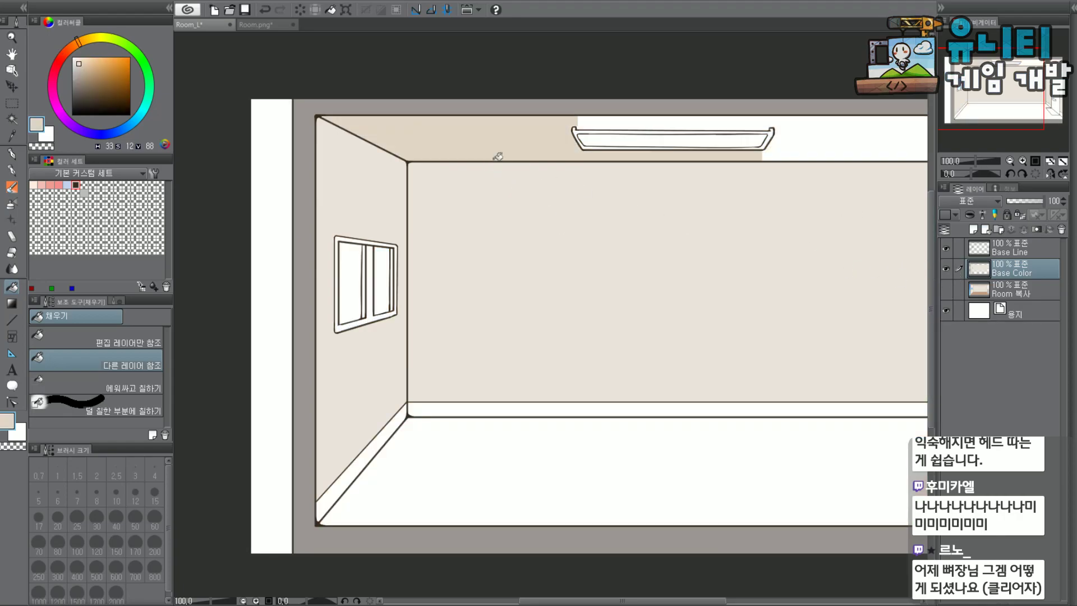
left_click(731, 120)
left_click(830, 135)
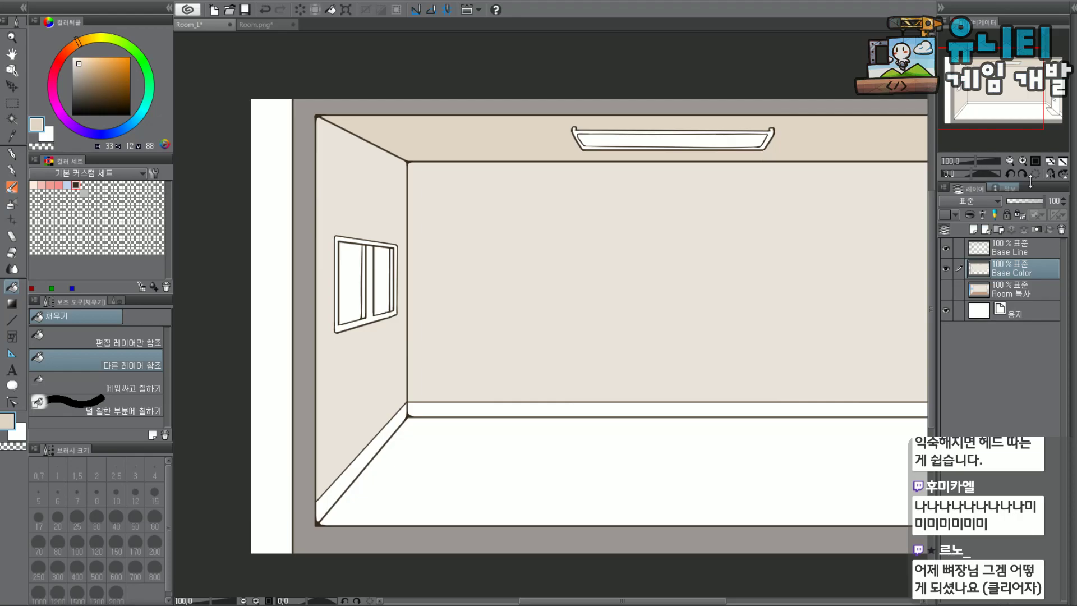
Fill the baseboards along the left, back and right walls with the same tan as the ceiling.
left_click(1043, 101)
left_click_drag(1052, 90, 1035, 105)
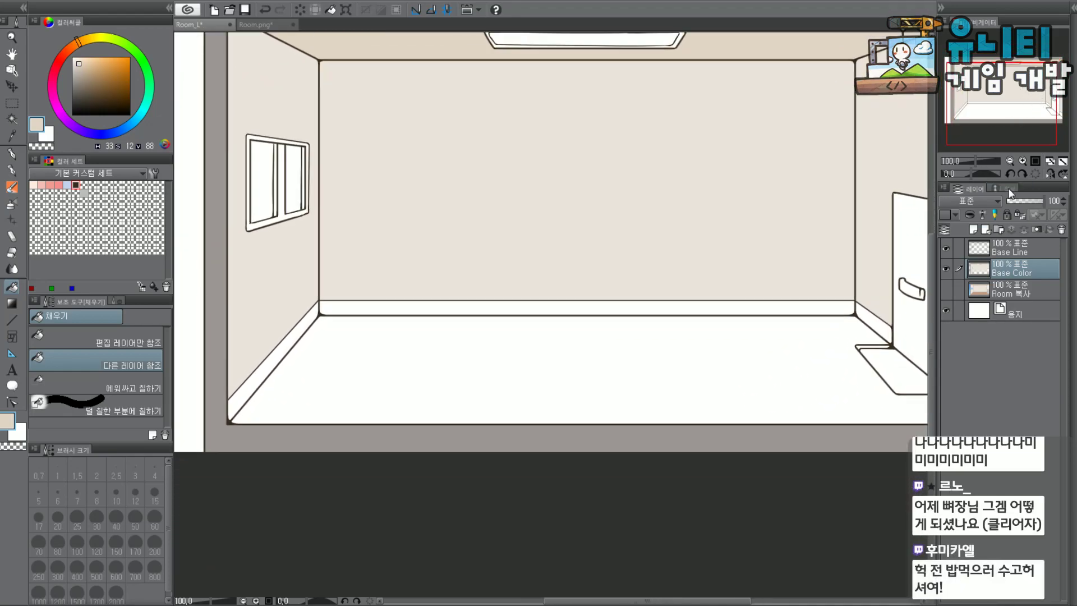
left_click(945, 289)
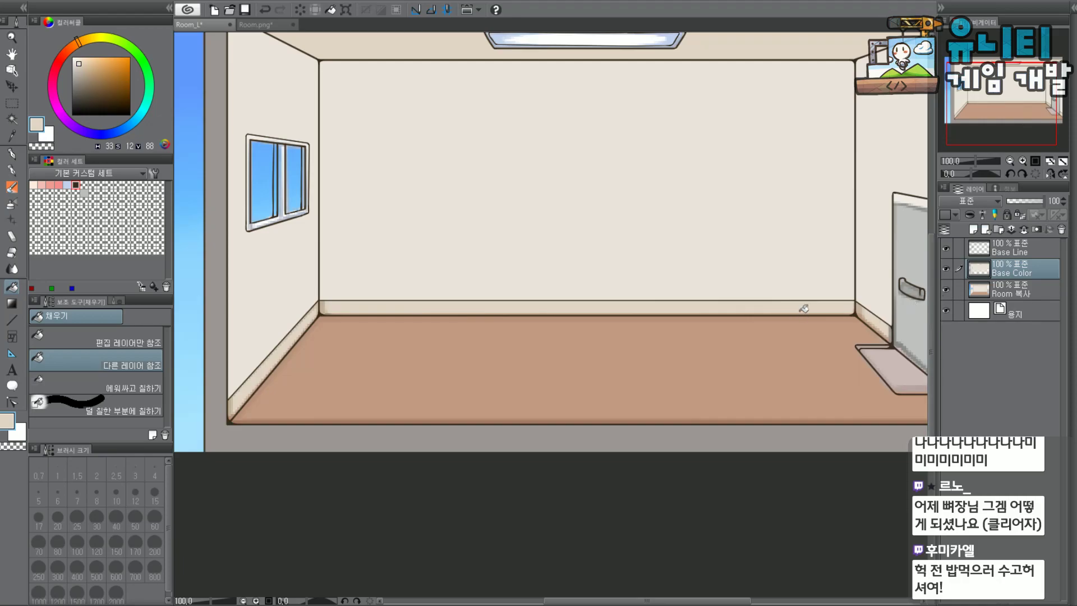
left_click(945, 290)
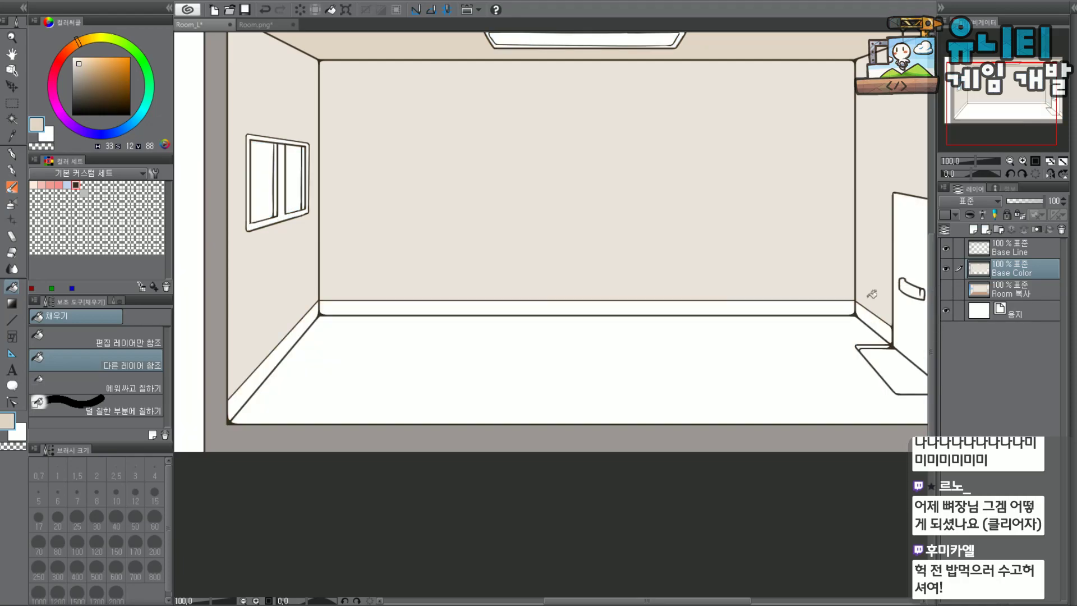
left_click(311, 326)
left_click(338, 307)
left_click(878, 321)
left_click_drag(998, 115, 983, 147)
left_click(828, 312)
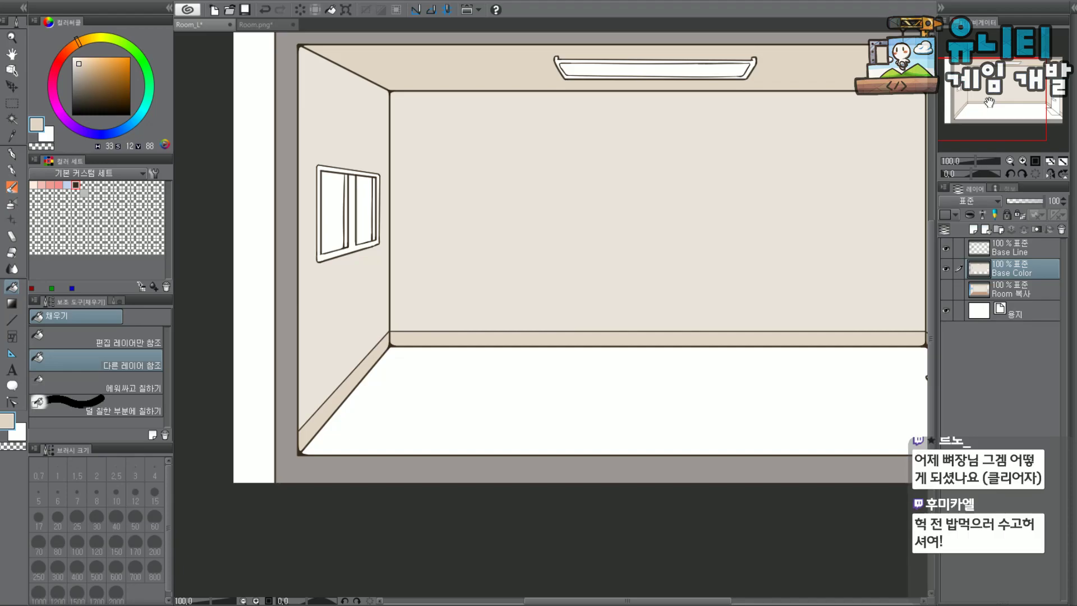
Sample the reddish-brown floor colour from the reference and fill the floor with it.
left_click(945, 288)
left_click(945, 290)
left_click(867, 384)
mouse_move(1012, 105)
left_mouse_down()
mouse_move(1046, 103)
mouse_move(1023, 104)
left_mouse_up()
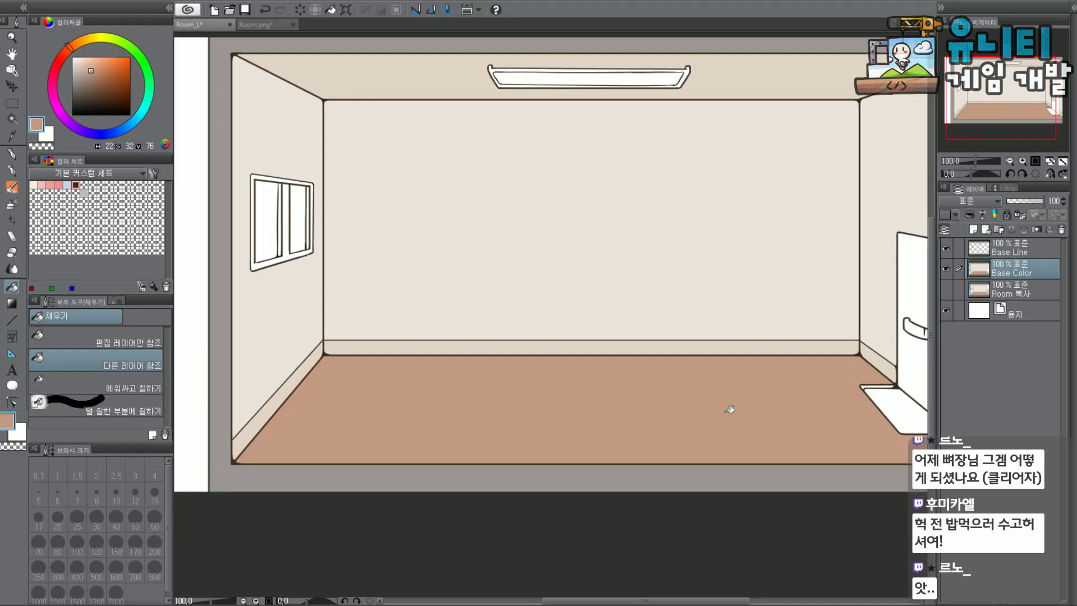
scroll(724, 409, "down", 1)
scroll(749, 381, "up", 1)
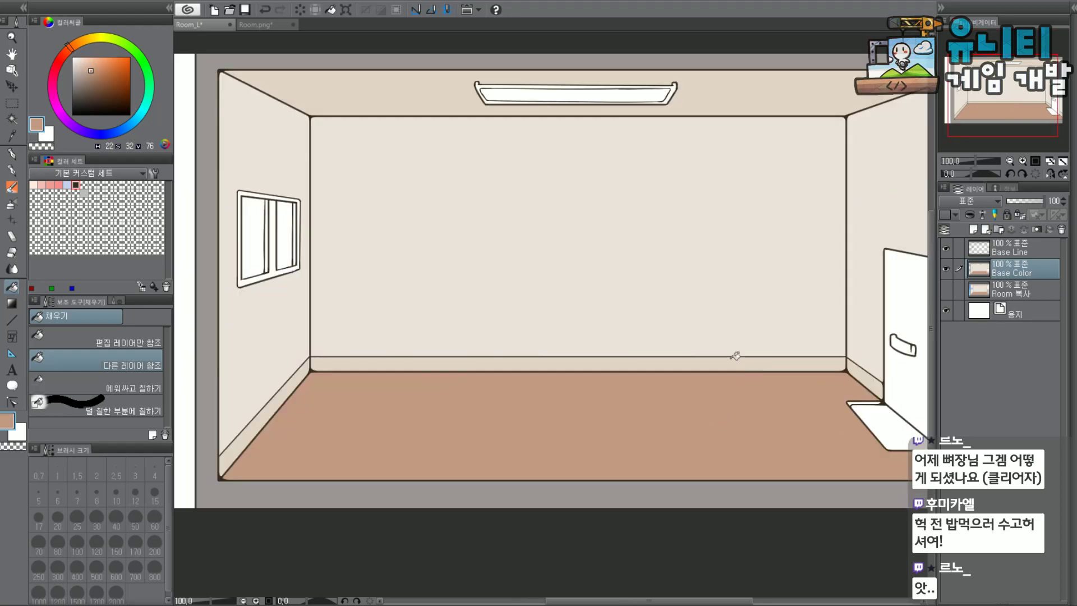
Sample the door's grey from the reference and fill the door with it, leaving the handle unfilled.
scroll(1026, 96, "up", 1)
left_click_drag(1030, 98, 1072, 107)
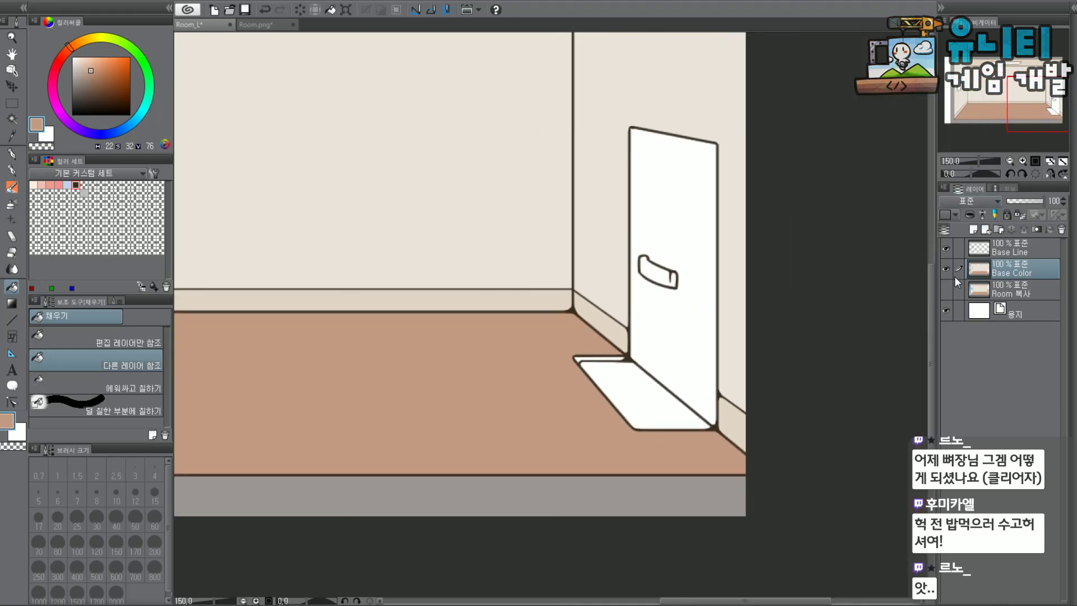
left_click(946, 288)
right_click(684, 247)
left_click(702, 245)
left_click(945, 290)
left_click(697, 217)
left_click(620, 395)
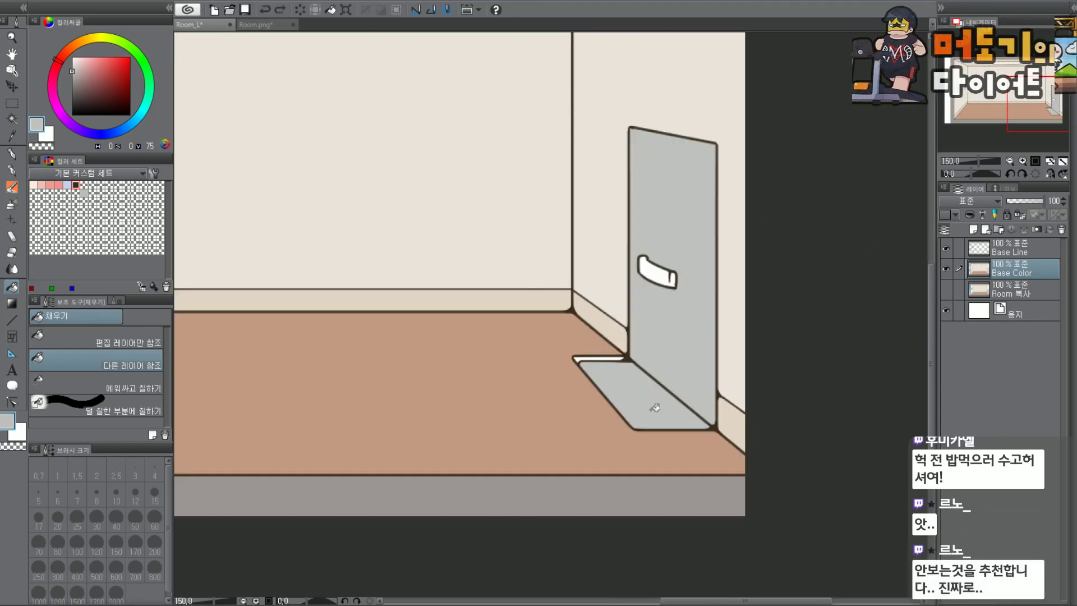
scroll(666, 402, "down", 1)
scroll(659, 397, "up", 4)
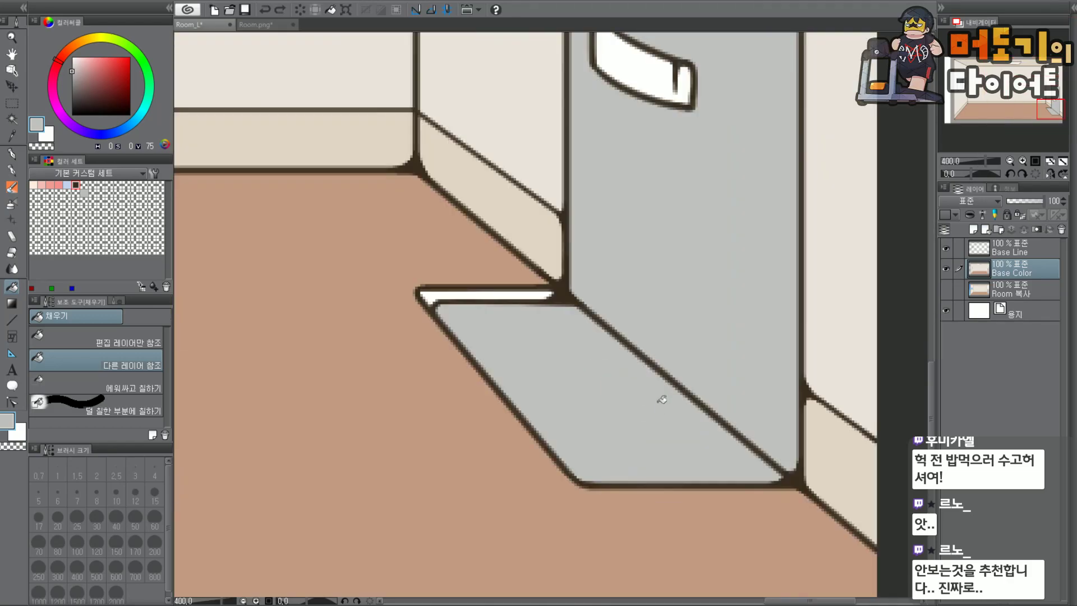
key("ctrl+z")
Fill the mat in front of the door with pale blue and its thin back edge with darker grey-blue (H198, S20, V68).
left_click_drag(111, 133, 131, 123)
left_click_drag(76, 69, 83, 74)
left_click(596, 365)
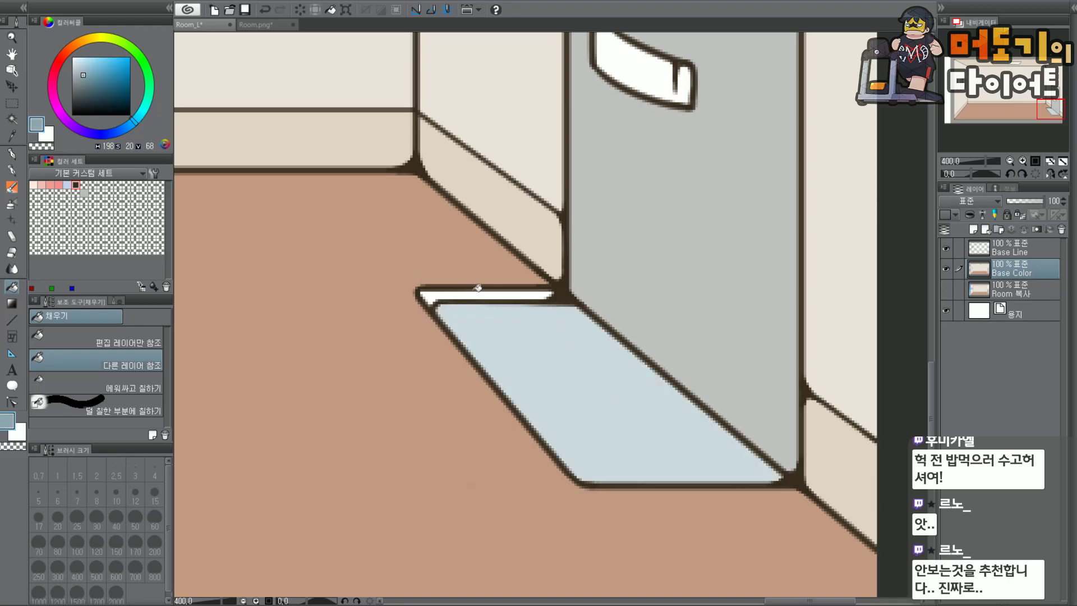
left_click(511, 291)
scroll(628, 236, "down", 6)
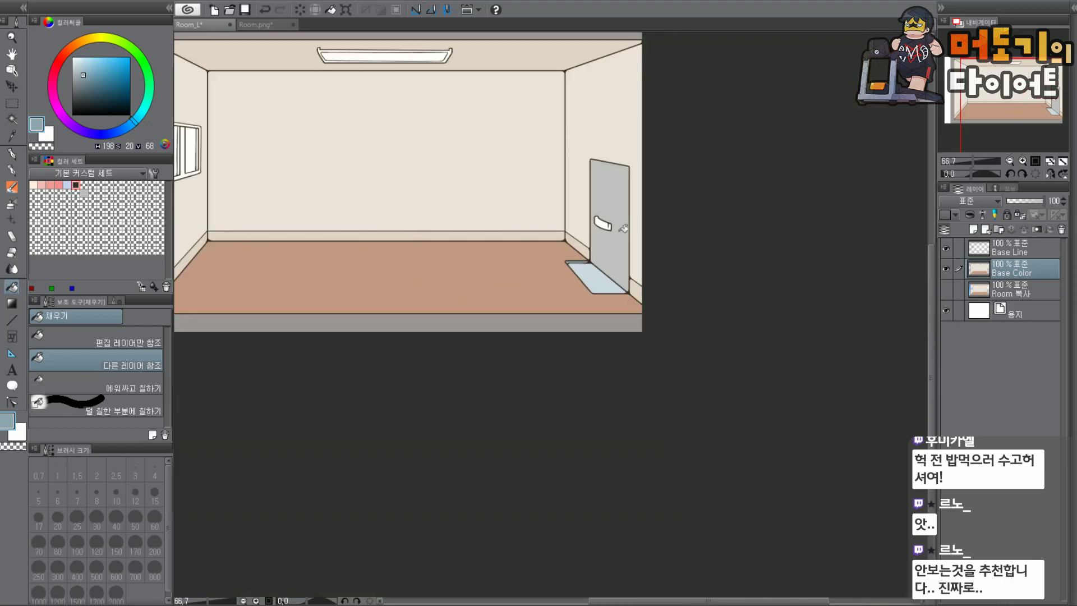
Fill the door handle with a grey darker than the door's sampled grey (H0, S0, V62).
scroll(610, 227, "up", 5)
left_click(600, 261, "alt")
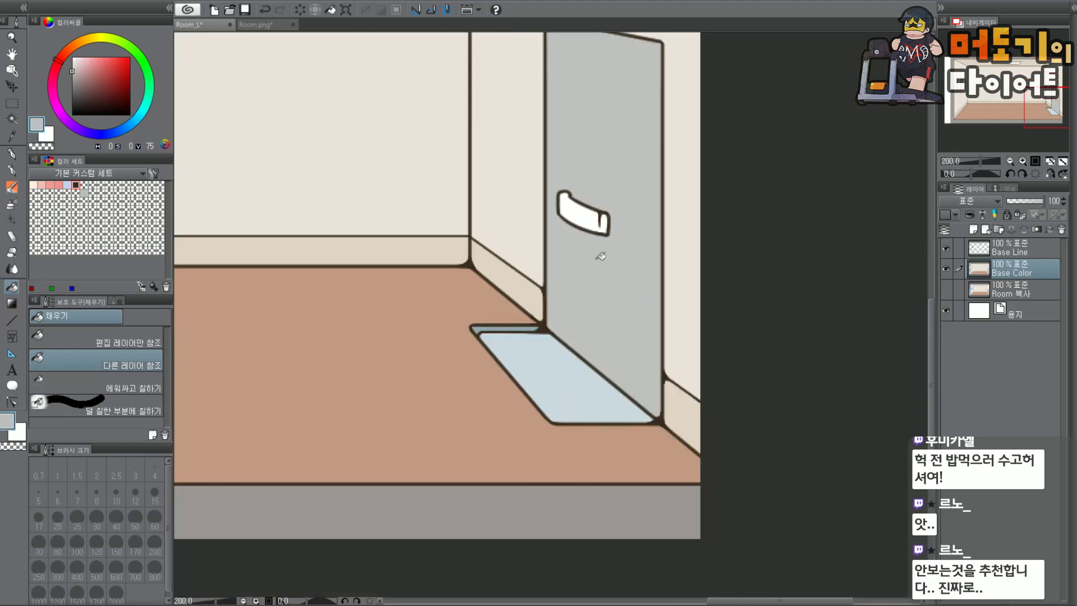
scroll(518, 221, "up", 3)
left_click(578, 181)
key("ctrl+z")
left_click(73, 75)
left_click(72, 78)
left_click(580, 201)
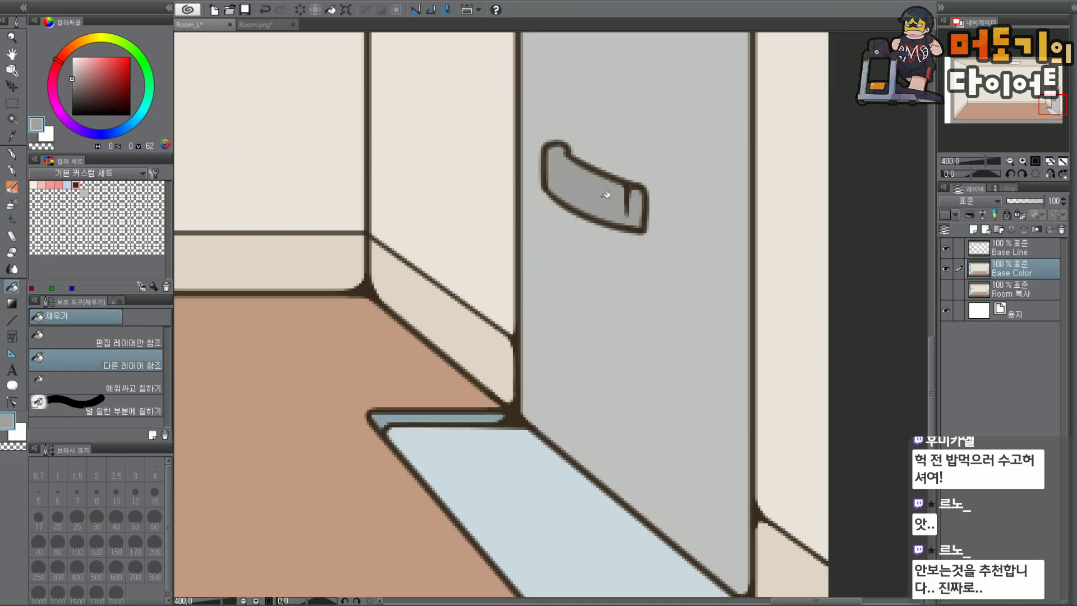
Hide the white paper layer so that unfilled areas show as transparent.
scroll(996, 87, "down", 3)
left_click_drag(1025, 102, 1008, 93)
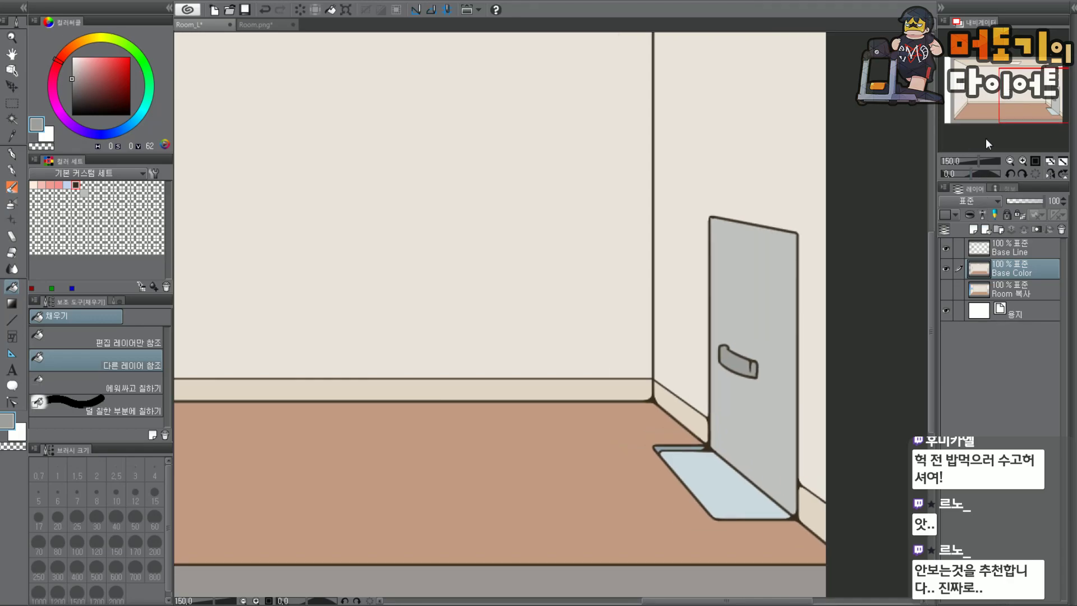
scroll(971, 144, "down", 1)
left_click_drag(1035, 89, 1011, 86)
left_click(491, 78, "alt")
left_click_drag(1010, 93, 987, 92)
scroll(336, 240, "up", 2)
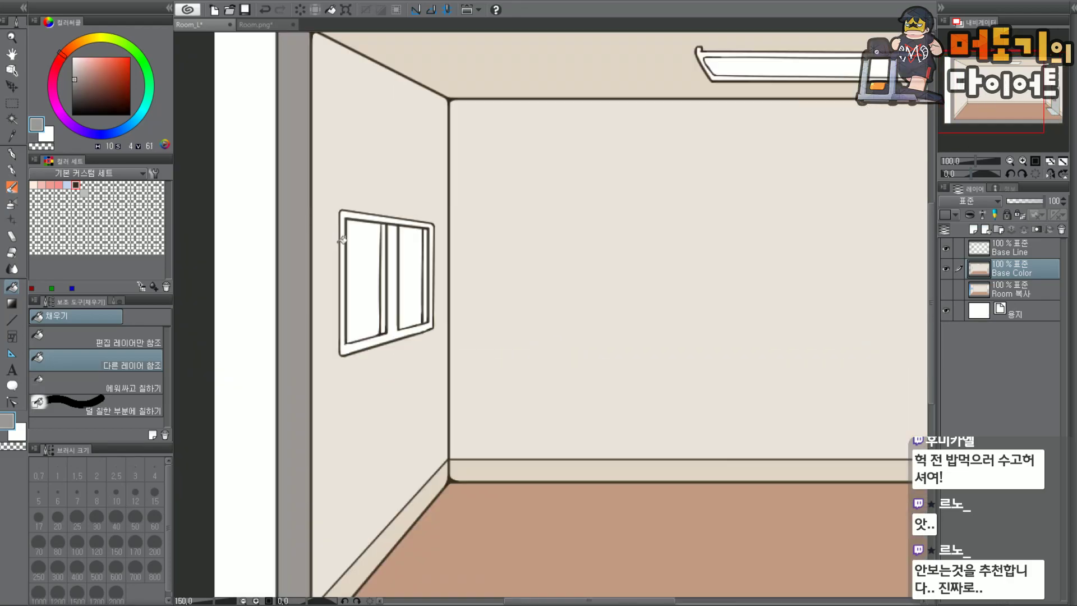
left_click(946, 311)
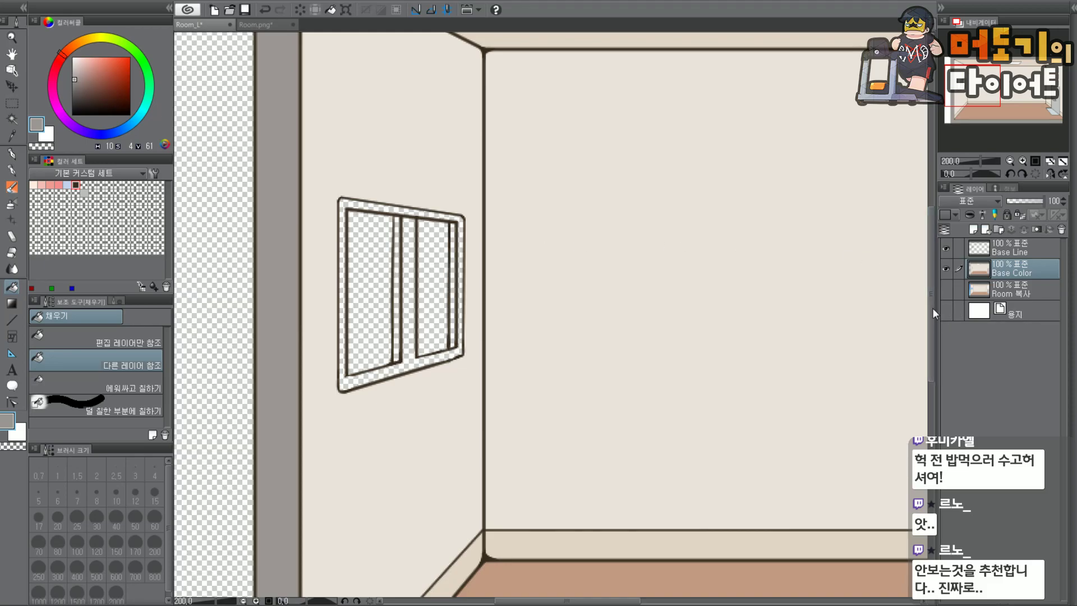
Fill the window frame and the narrow strips beside both panes with white on the Base Color layer.
scroll(336, 275, "up", 2)
scroll(307, 182, "down", 5)
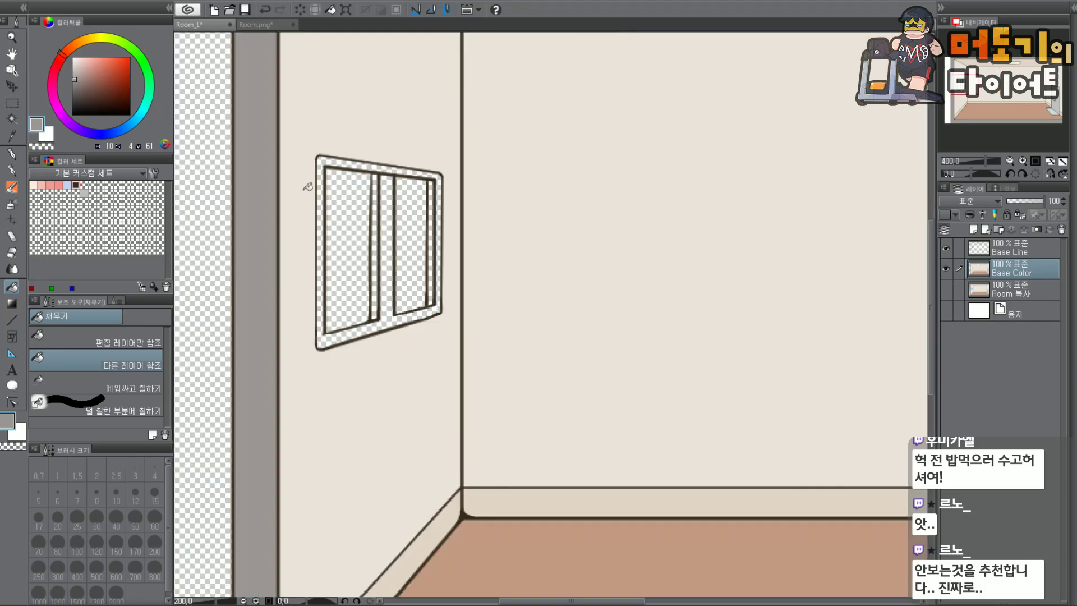
scroll(331, 202, "up", 5)
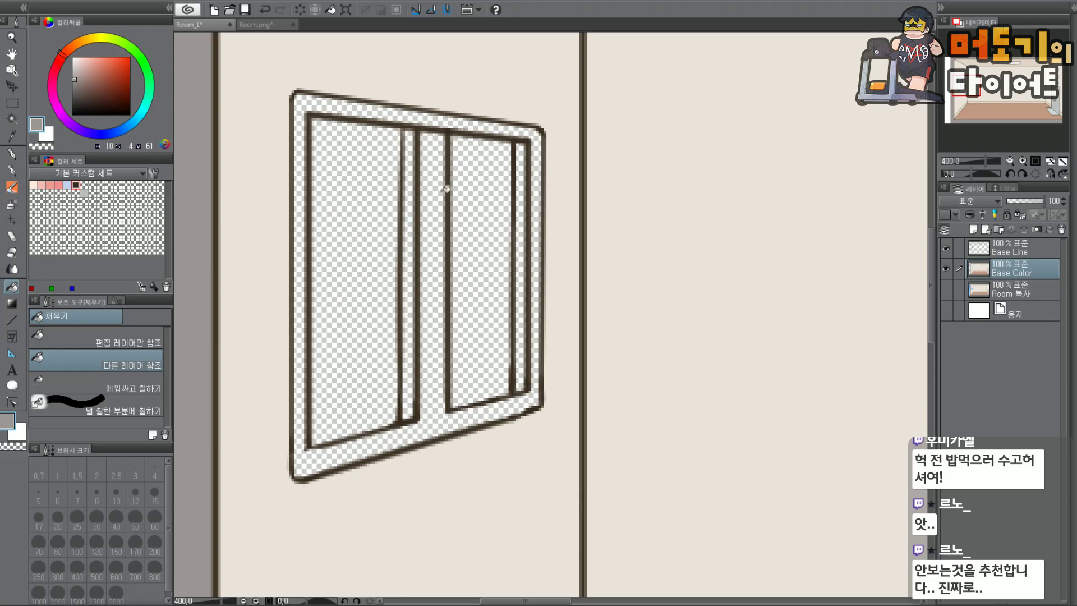
left_click(72, 57)
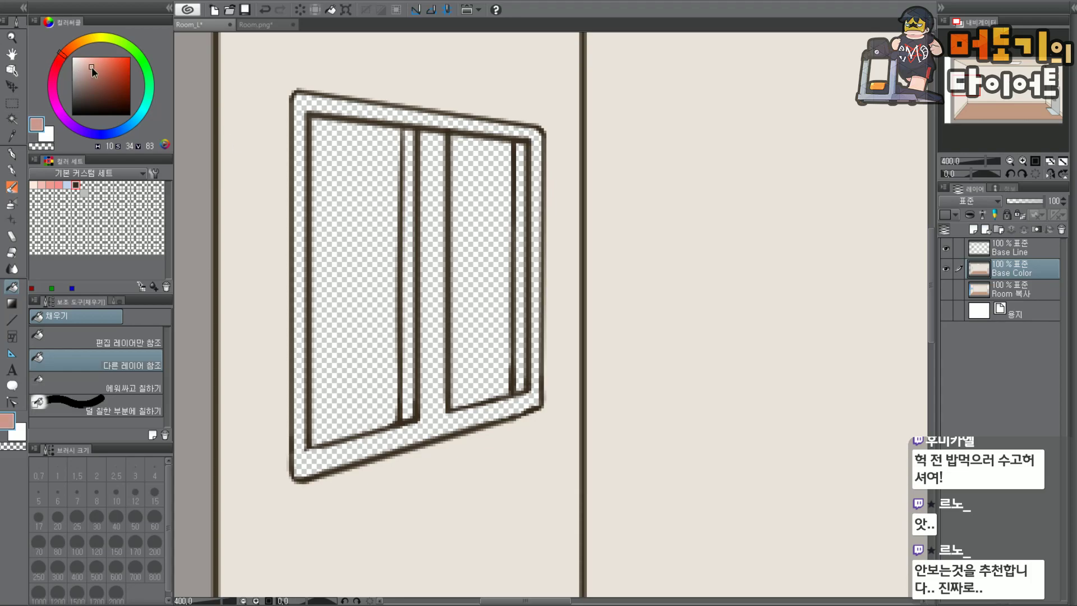
left_click(357, 108)
left_click(411, 186)
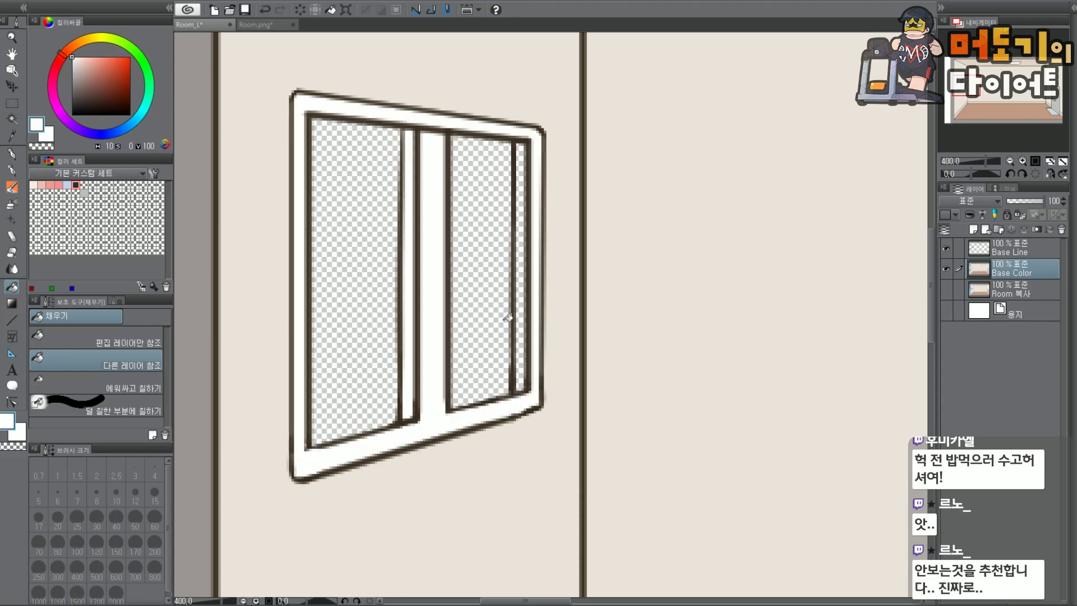
left_click(523, 319)
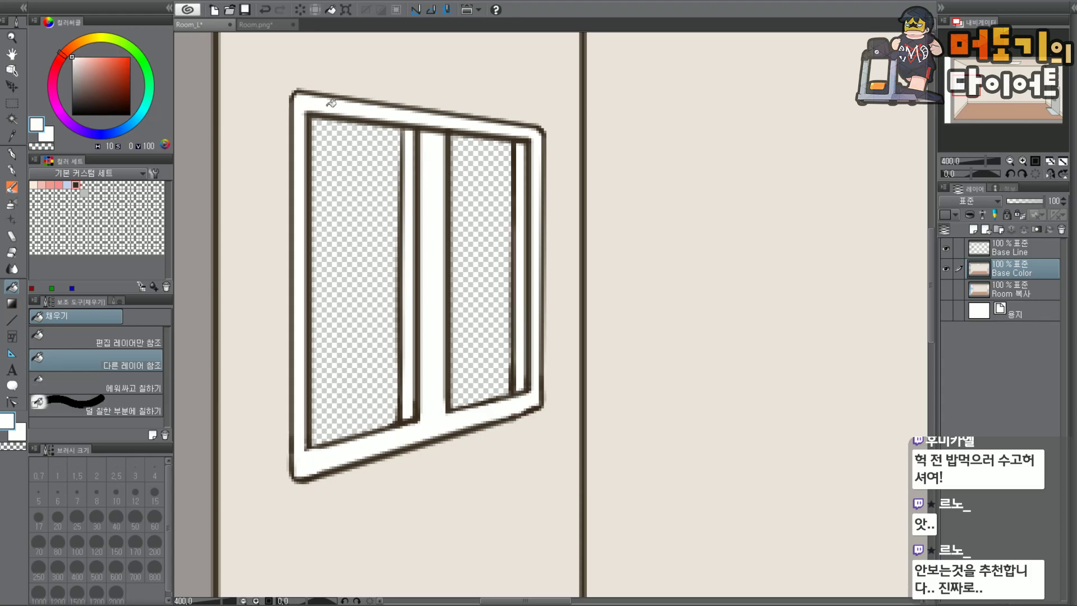
Erase the outline segment crossing the upper end of the window's centre bar on the Base Line layer.
left_click(1032, 251)
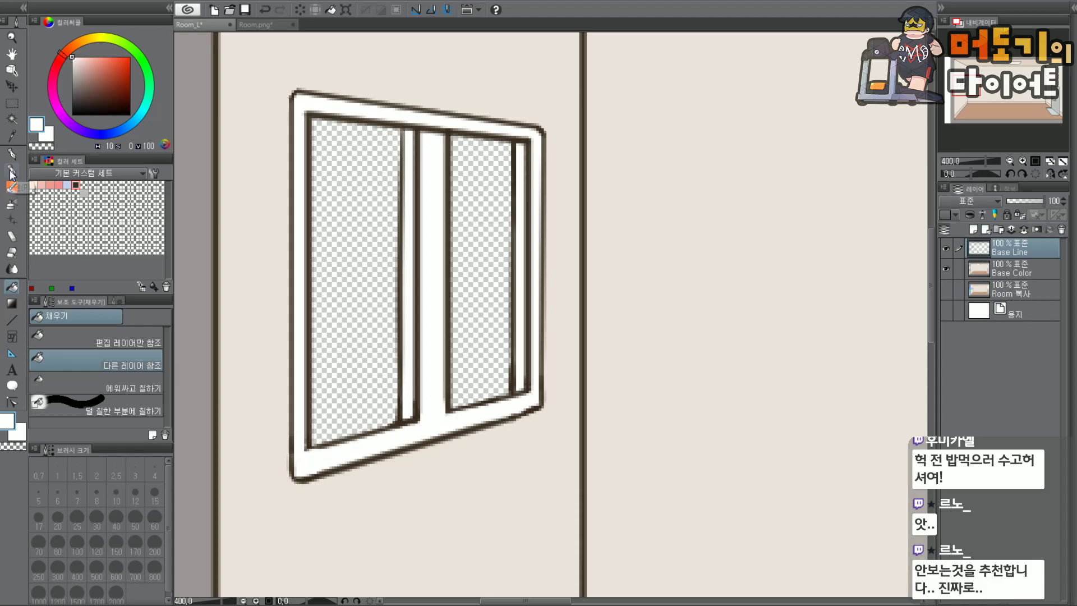
scroll(376, 73, "up", 2)
mouse_move(443, 255)
left_mouse_down()
mouse_move(457, 247)
mouse_move(459, 344)
left_mouse_up()
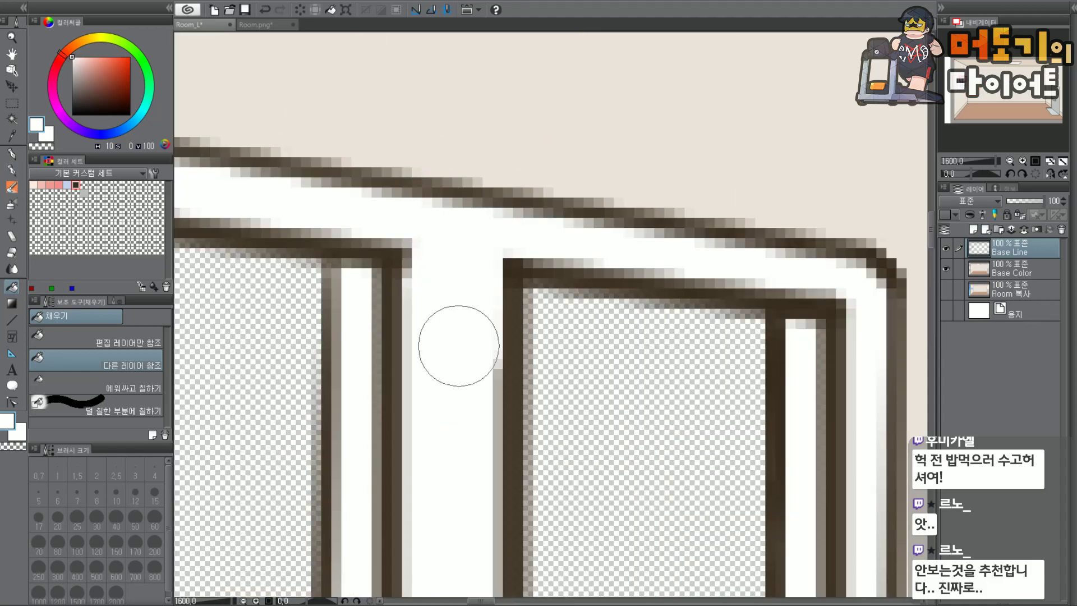
key("ctrl+z")
mouse_move(456, 247)
left_mouse_down()
mouse_move(453, 270)
mouse_move(455, 247)
mouse_move(460, 257)
mouse_move(490, 246)
mouse_move(469, 261)
mouse_move(436, 251)
mouse_move(438, 263)
mouse_move(439, 241)
left_mouse_up()
scroll(442, 249, "down", 2)
scroll(477, 255, "down", 5)
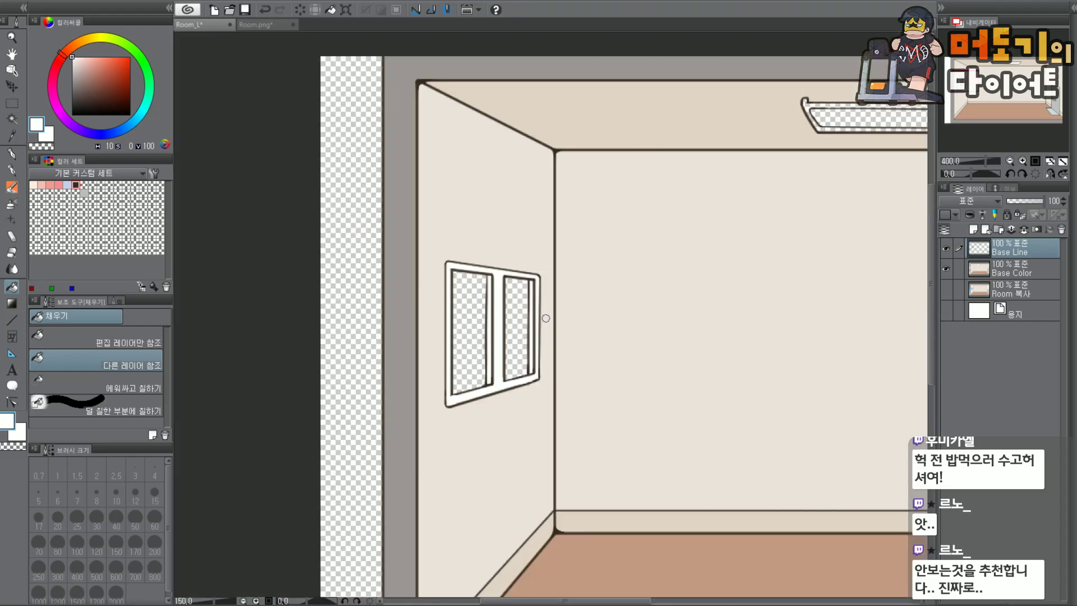
scroll(547, 347, "up", 3)
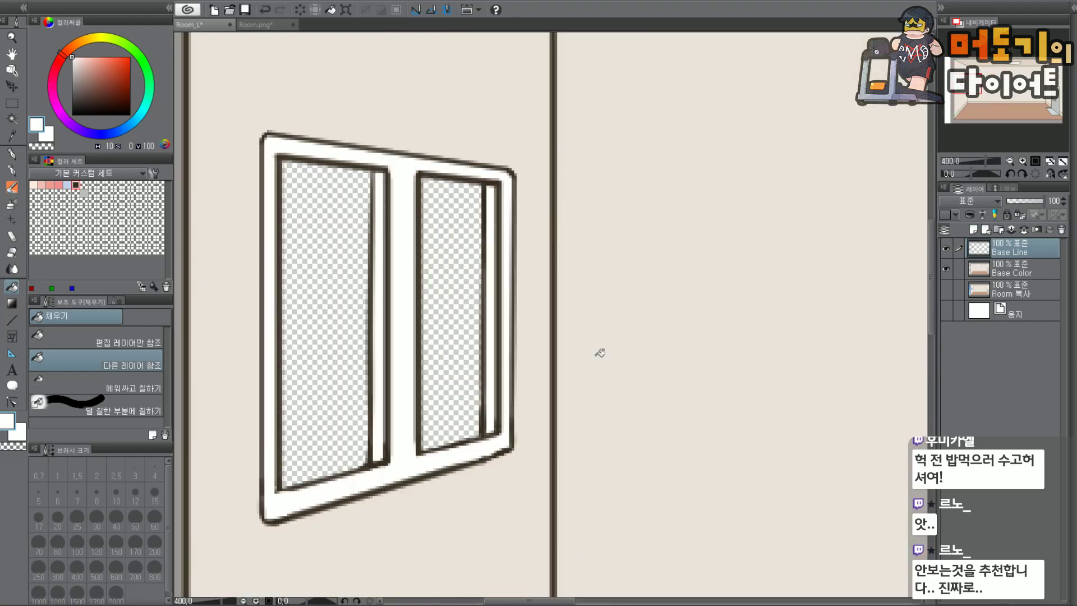
Erase the inner outlines along the bottom edges of both window panes on the Base Line layer.
left_click_drag(983, 95, 962, 95)
left_click(1029, 273)
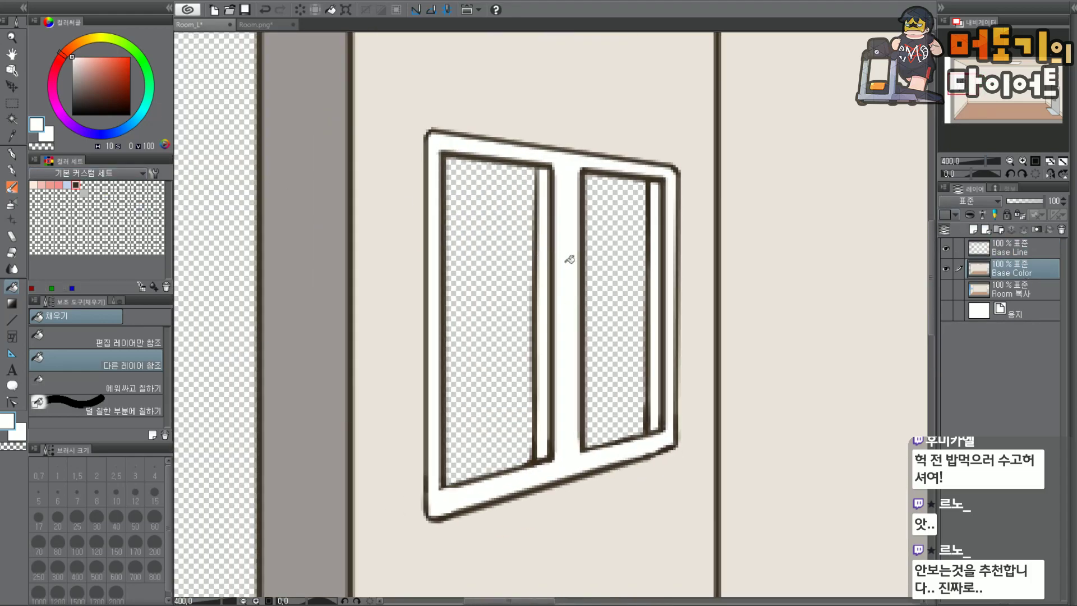
left_click(12, 168)
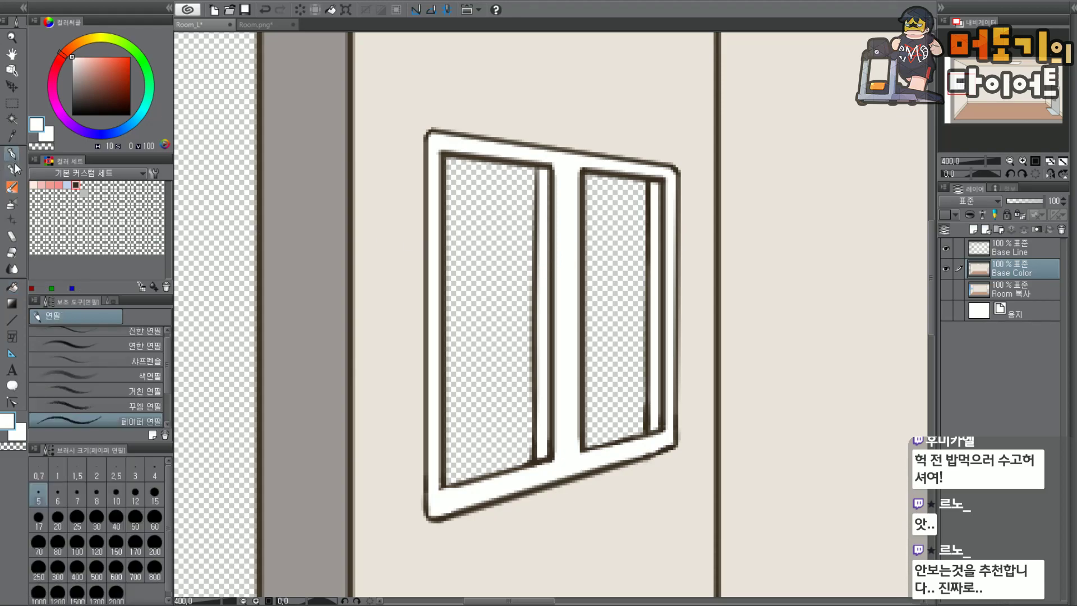
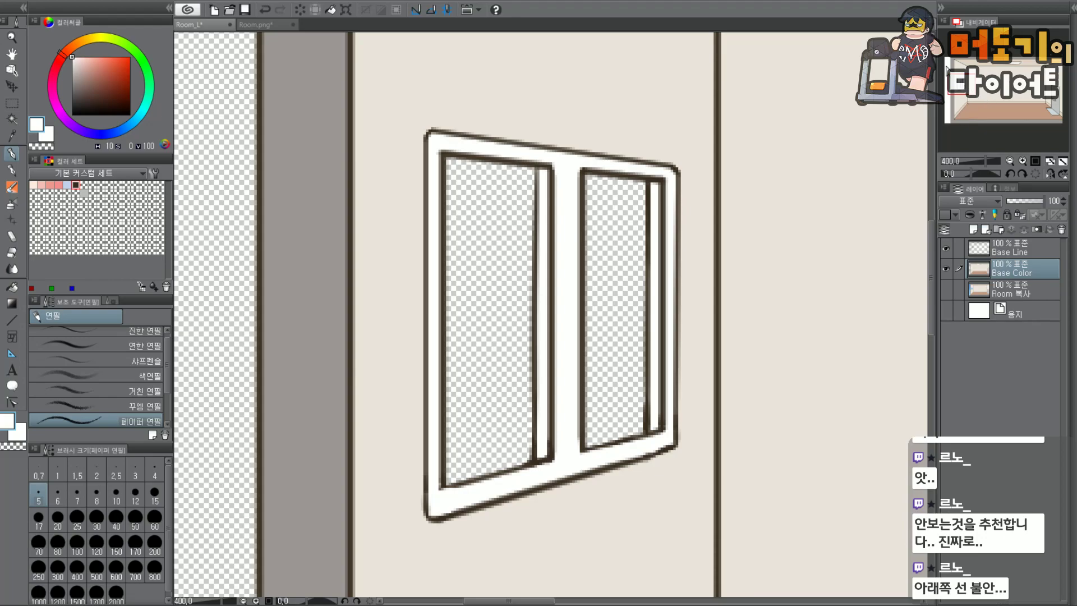
left_click_drag(958, 90, 960, 91)
left_click(1014, 247)
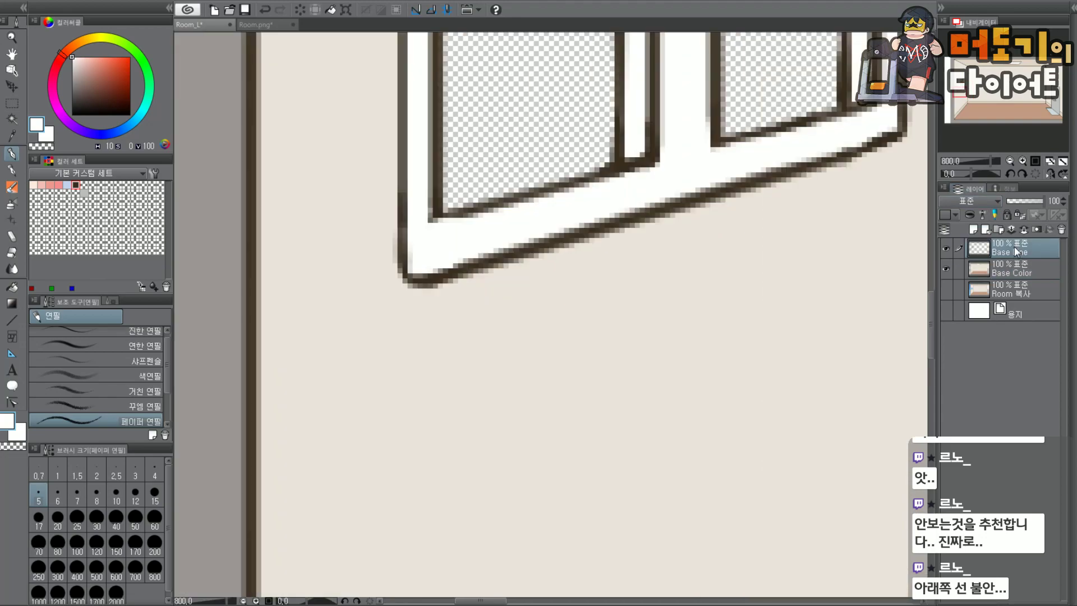
left_click_drag(964, 96, 965, 95)
mouse_move(704, 198)
left_mouse_down()
mouse_move(680, 214)
mouse_move(743, 189)
mouse_move(797, 186)
left_mouse_up()
mouse_move(561, 249)
left_mouse_down()
mouse_move(572, 245)
mouse_move(452, 261)
mouse_move(389, 291)
mouse_move(396, 281)
mouse_move(392, 300)
left_mouse_up()
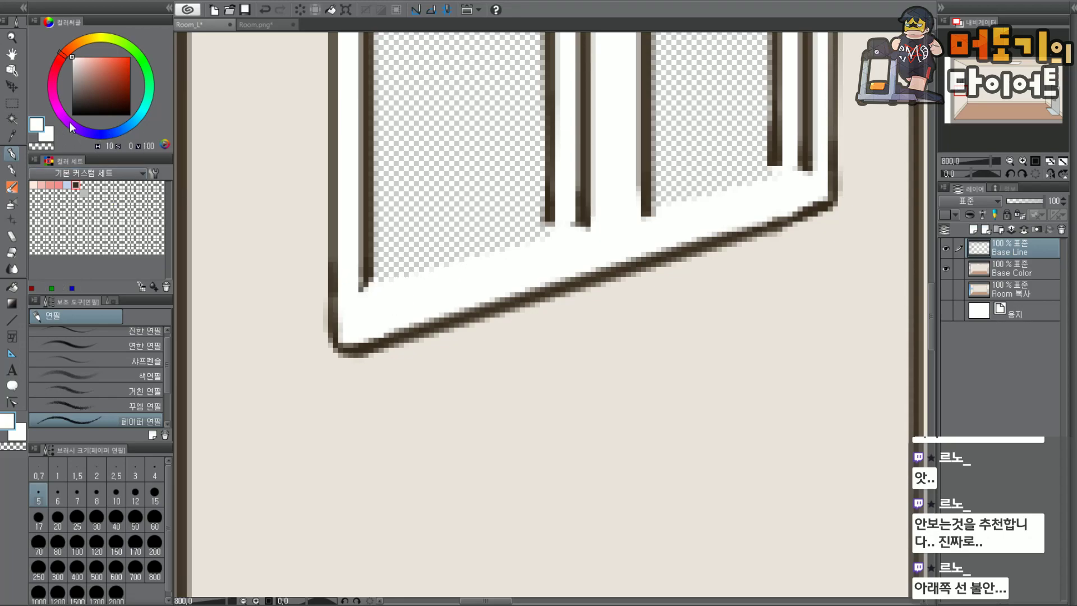
Extend the left pane's left vertical outline downward with the size 4 G-pen in dark brown (H32, S47, V22).
left_click(75, 184)
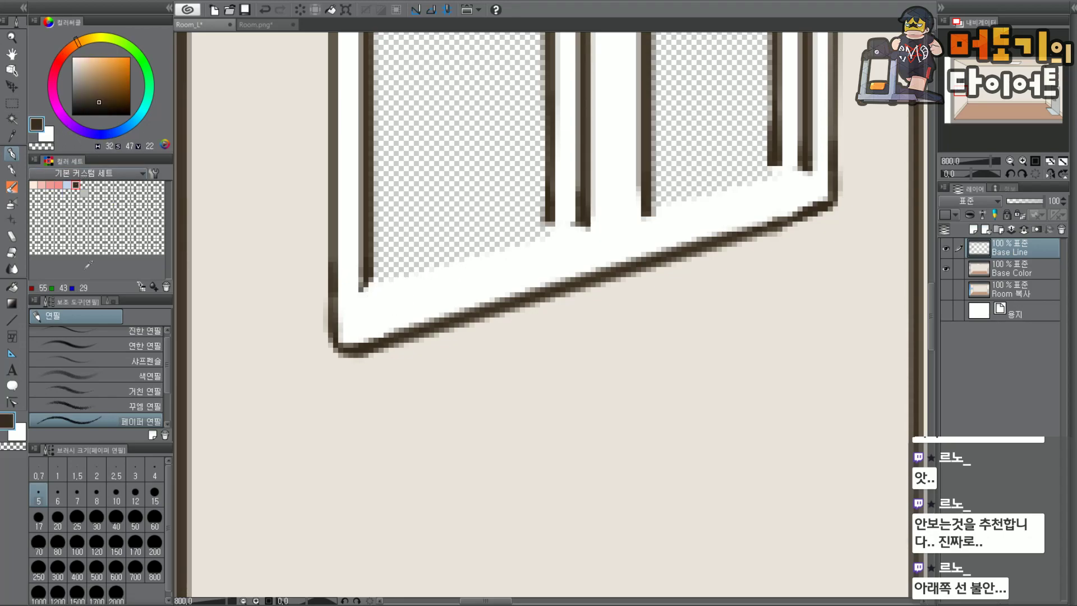
left_click(12, 170)
left_click_drag(367, 261, 366, 328)
key("ctrl+z")
left_click_drag(367, 262, 365, 315)
key("ctrl+z")
left_click_drag(366, 264, 365, 325)
key("ctrl+z")
left_click_drag(367, 259, 365, 322)
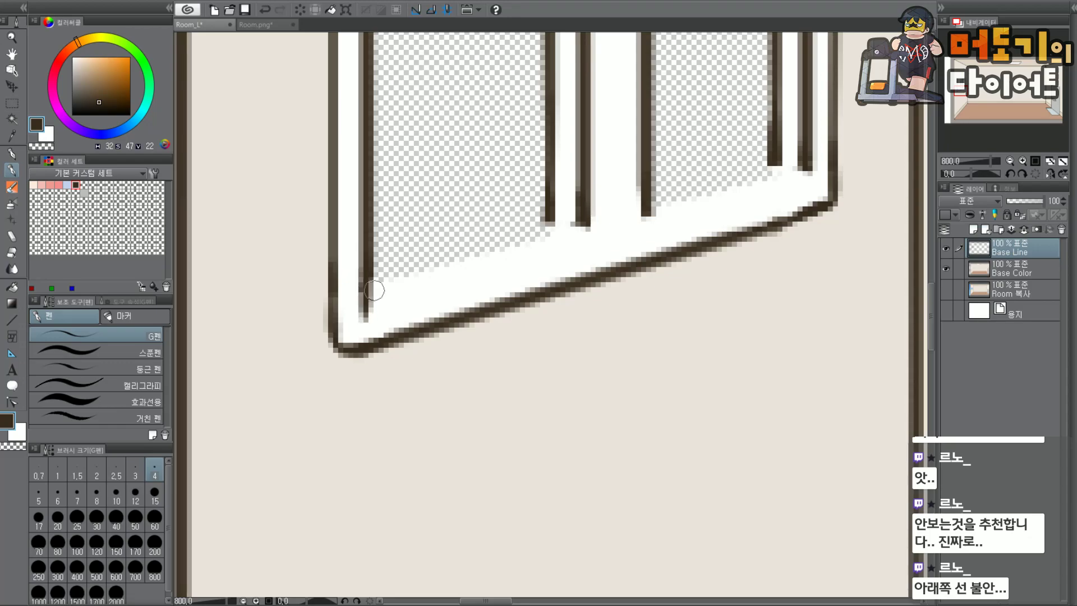
Redraw the left pane's slanted bottom outline in dark brown, retrying the stroke until it runs straight.
left_click_drag(367, 273, 552, 226)
key("ctrl+z")
left_click_drag(366, 273, 567, 208)
key("ctrl+z")
left_click_drag(374, 274, 564, 213)
key("ctrl+z")
left_click_drag(371, 265, 534, 220)
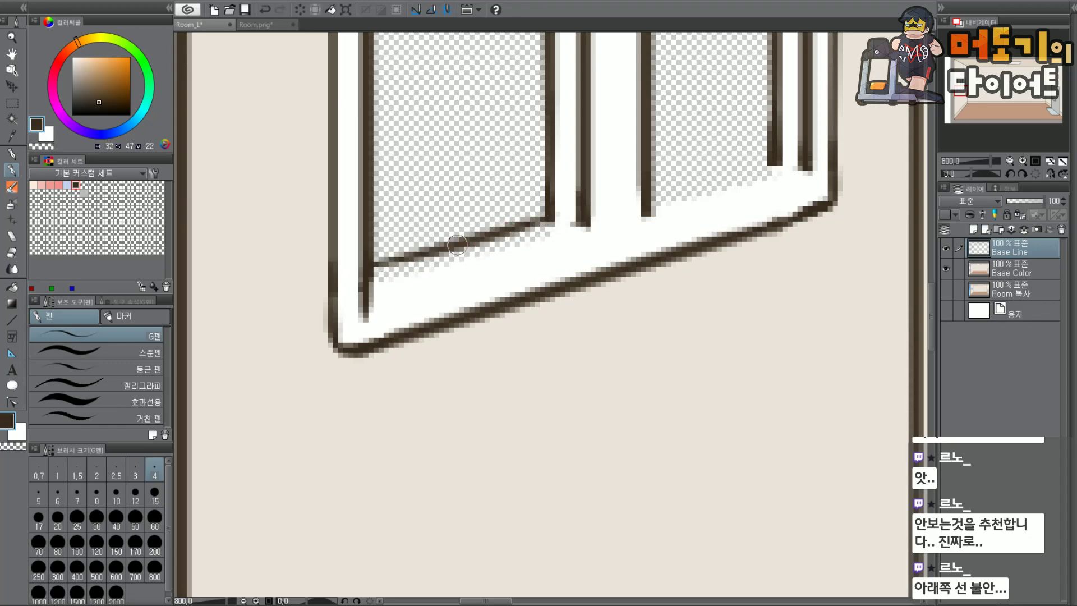
key("ctrl+z")
left_click_drag(368, 274, 541, 214)
key("ctrl+z")
left_click_drag(363, 273, 547, 219)
key("ctrl+z")
left_click_drag(370, 275, 537, 224)
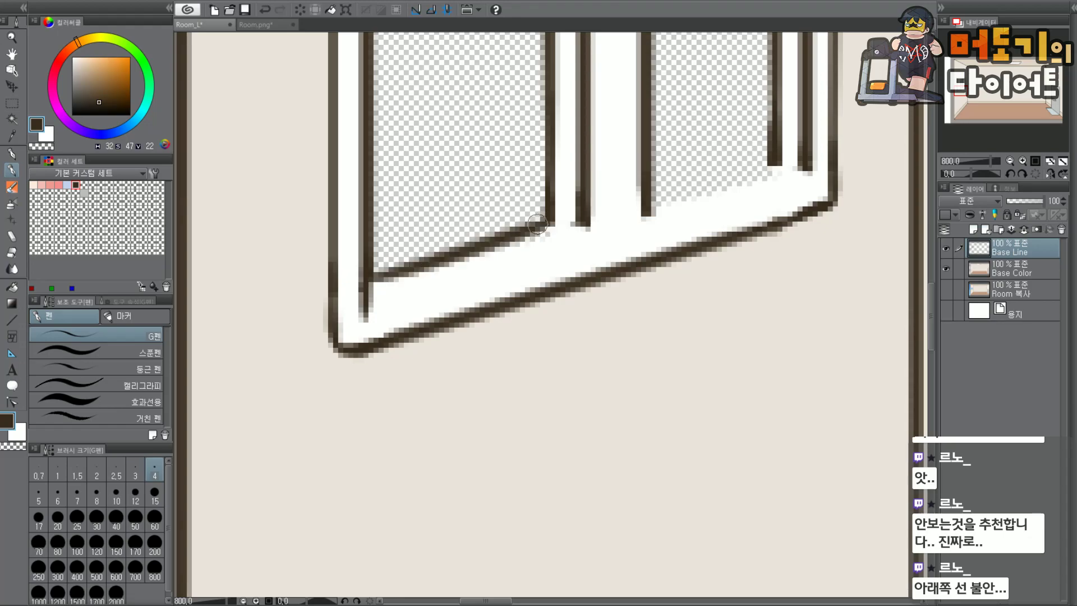
key("ctrl+z")
left_click_drag(365, 278, 580, 212)
key("ctrl+z")
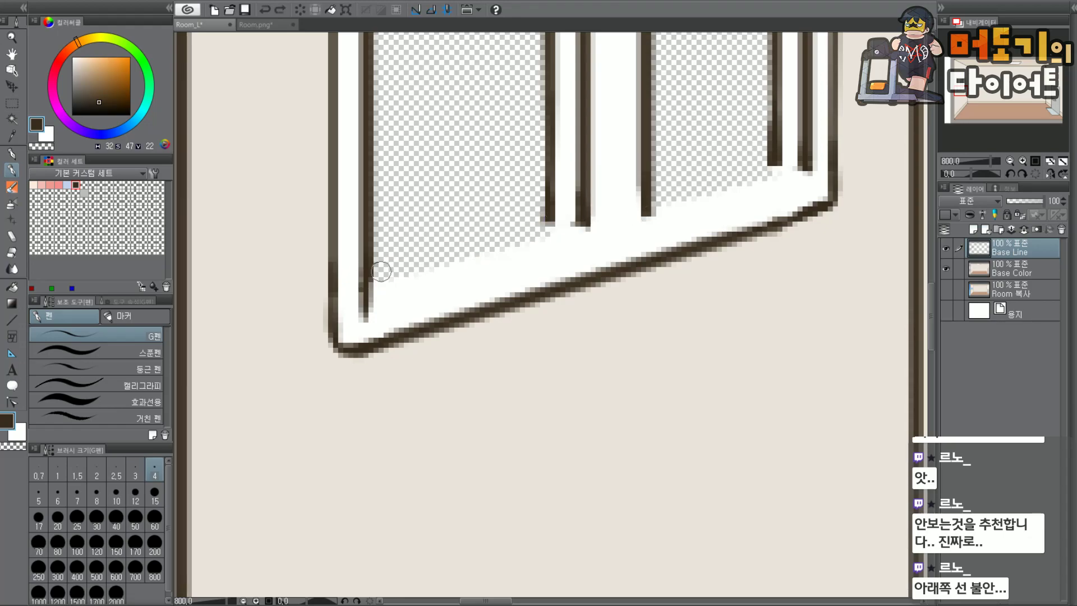
left_click_drag(366, 277, 578, 211)
key("ctrl+z")
left_click_drag(368, 275, 548, 213)
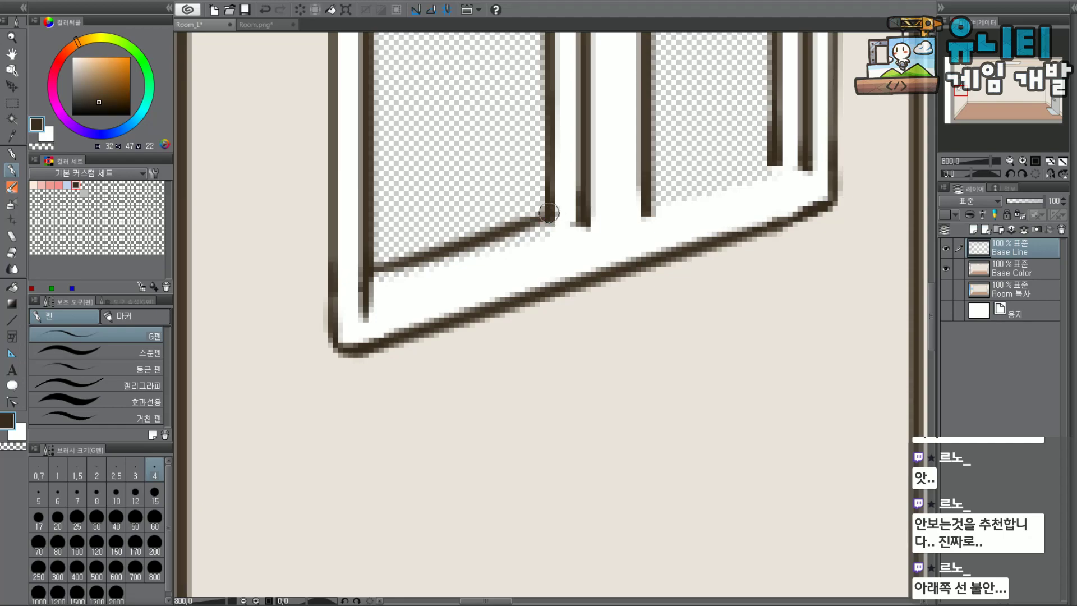
key("ctrl+z")
left_click_drag(367, 274, 555, 212)
key("ctrl+z")
left_click_drag(364, 275, 542, 218)
key("ctrl+z")
mouse_move(370, 274)
left_mouse_down()
mouse_move(453, 251)
mouse_move(391, 269)
mouse_move(436, 258)
left_mouse_up()
Redraw the right pane's slanted bottom outline and touch up the lower right corner of the left pane.
left_click_drag(654, 193, 774, 165)
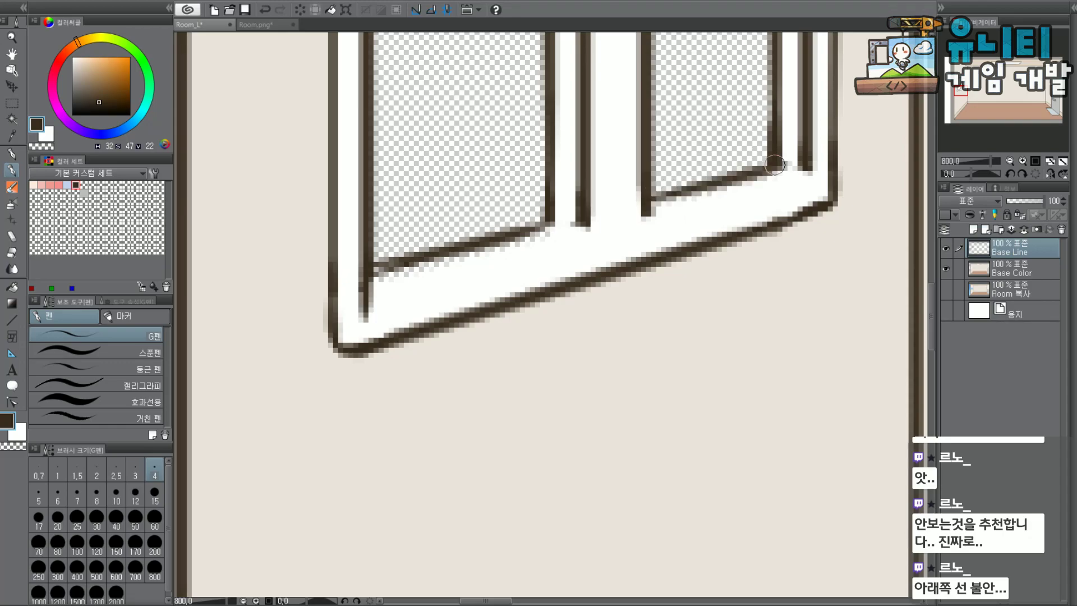
key("ctrl+z")
mouse_move(775, 165)
left_mouse_down()
mouse_move(655, 197)
mouse_move(669, 194)
left_mouse_up()
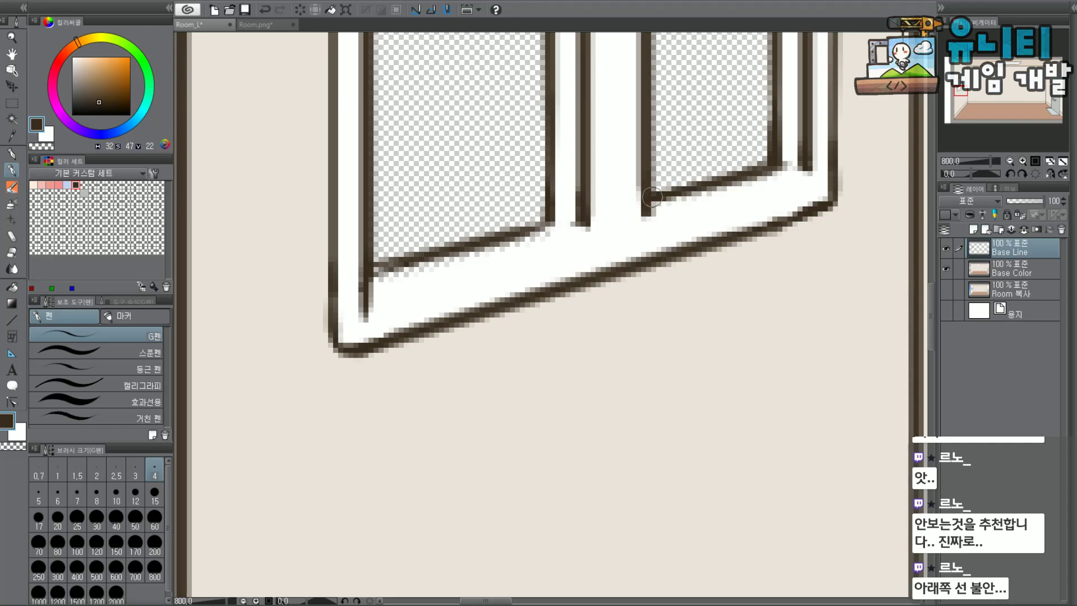
mouse_move(550, 219)
left_mouse_down()
mouse_move(518, 230)
mouse_move(547, 224)
left_mouse_up()
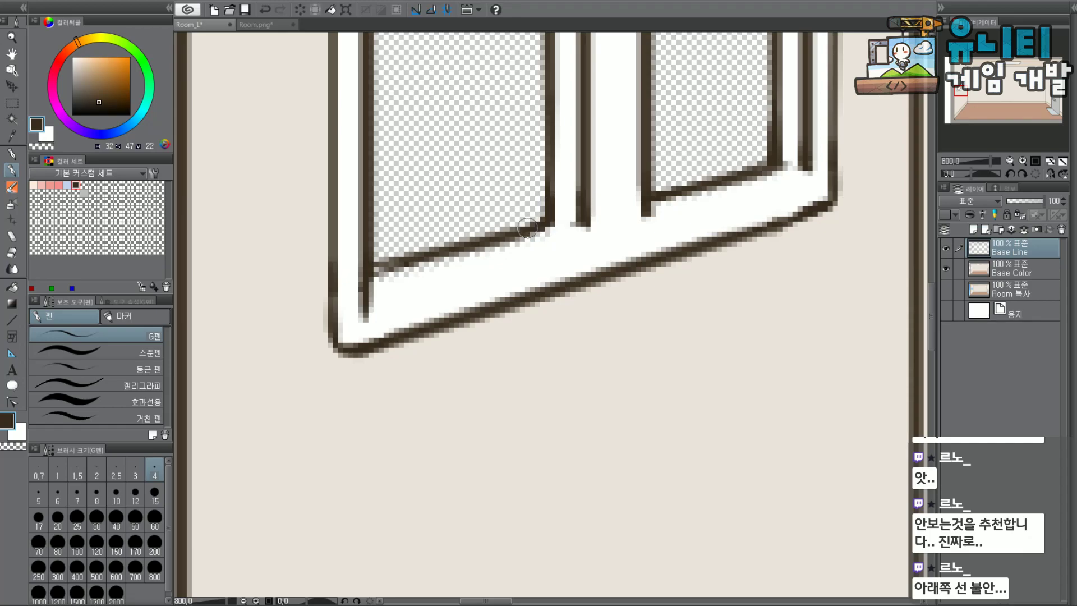
Undo the last two strokes and trim the overhanging lower end of the left pane's left vertical outline.
scroll(709, 112, "down", 8)
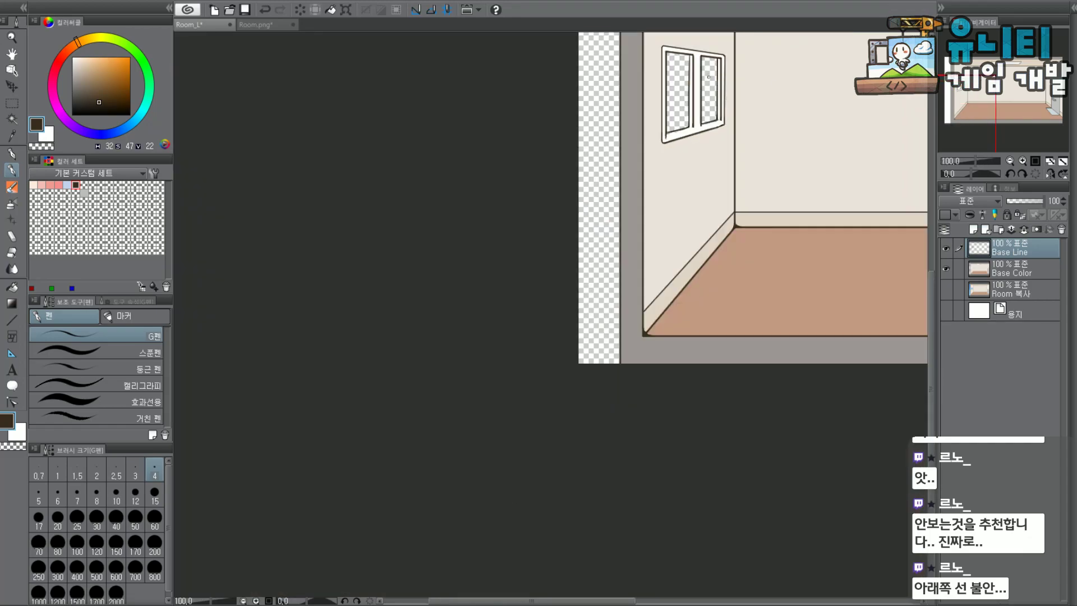
scroll(708, 77, "up", 5)
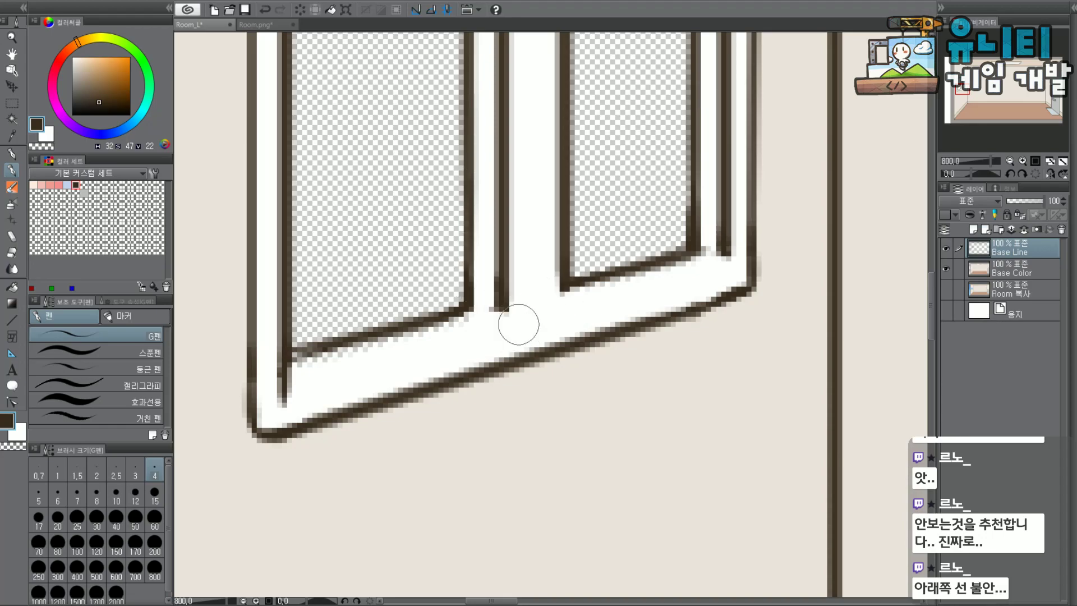
key("ctrl+z")
key("ctrl+z")
left_click_drag(317, 386, 284, 387)
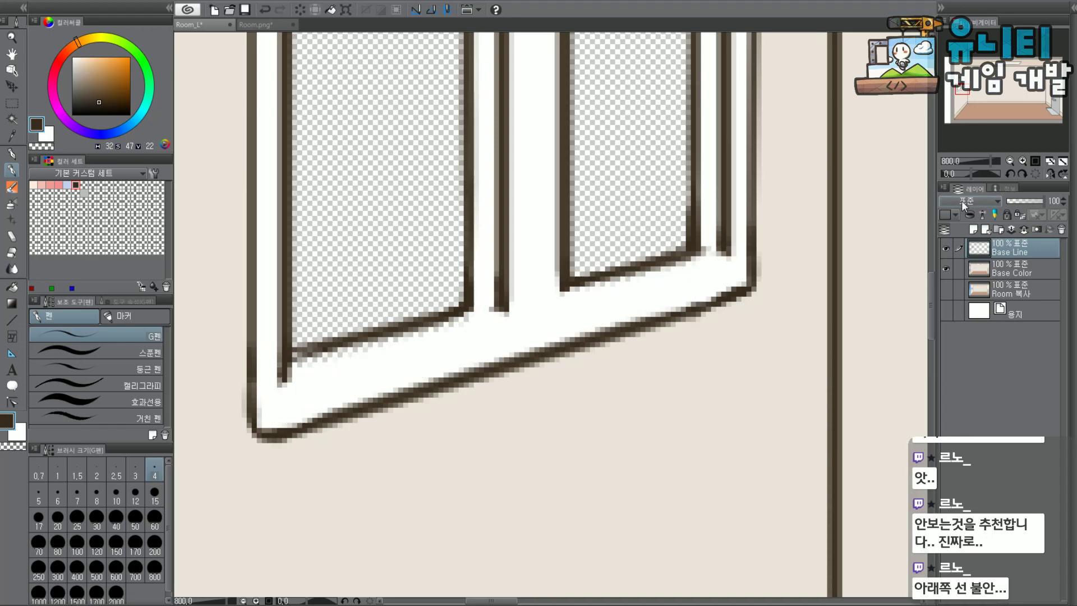
Paint the unfilled gap beneath the left pane's bottom outline with the frame's sampled white on the Base Color layer.
left_click(1013, 268)
left_click(444, 359, "alt")
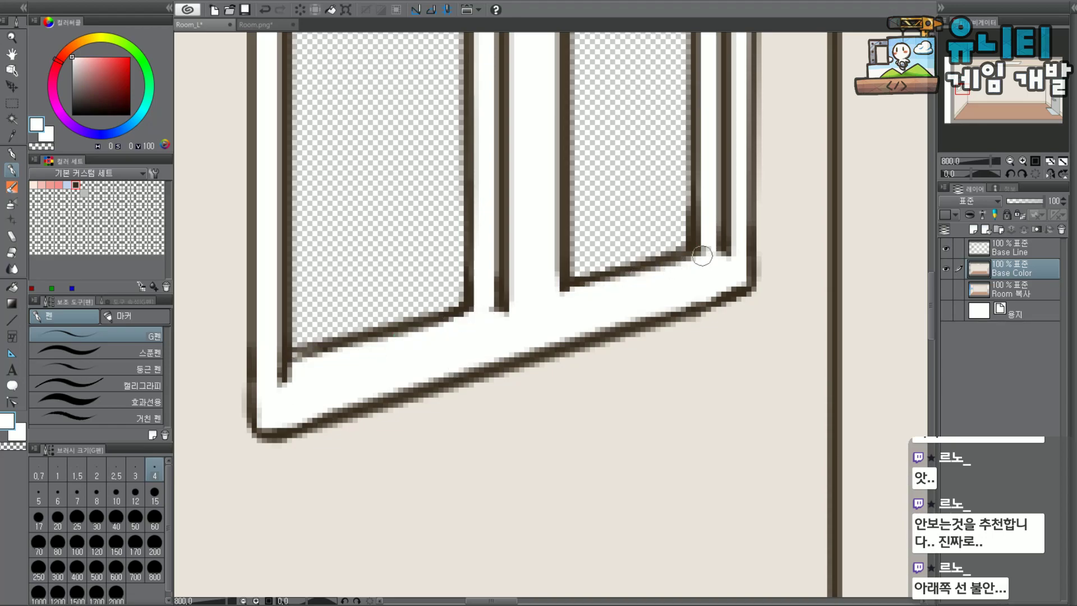
scroll(725, 252, "down", 8)
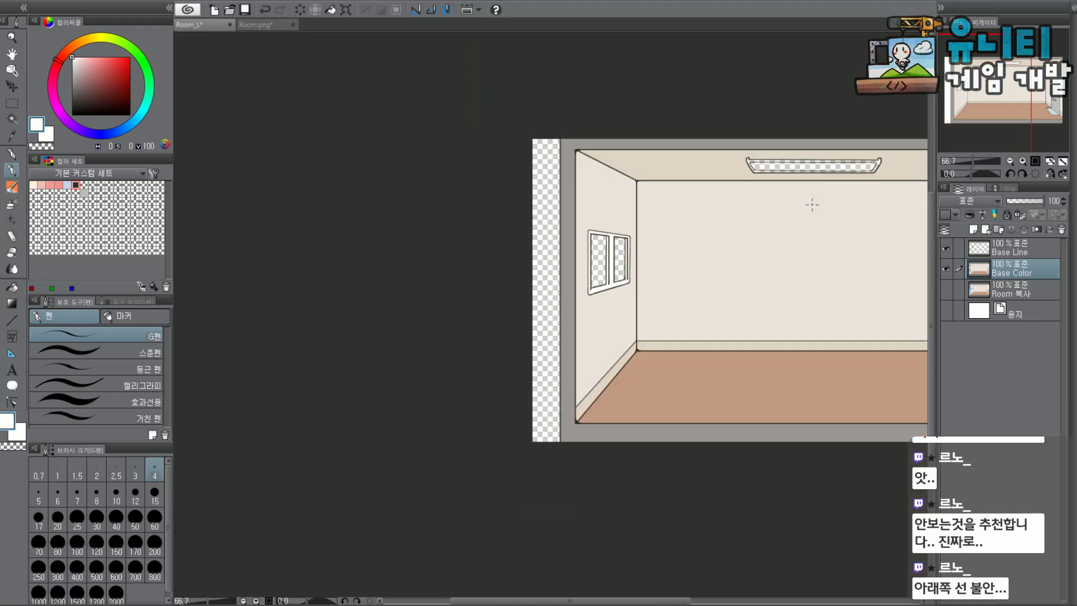
scroll(630, 238, "up", 5)
scroll(615, 374, "up", 3)
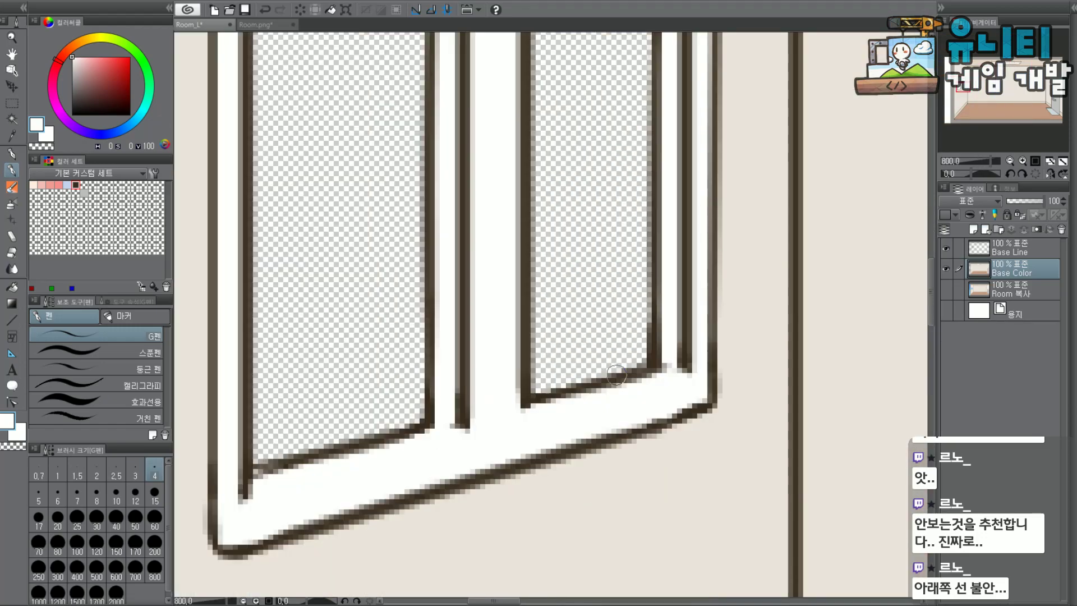
left_click_drag(963, 88, 961, 89)
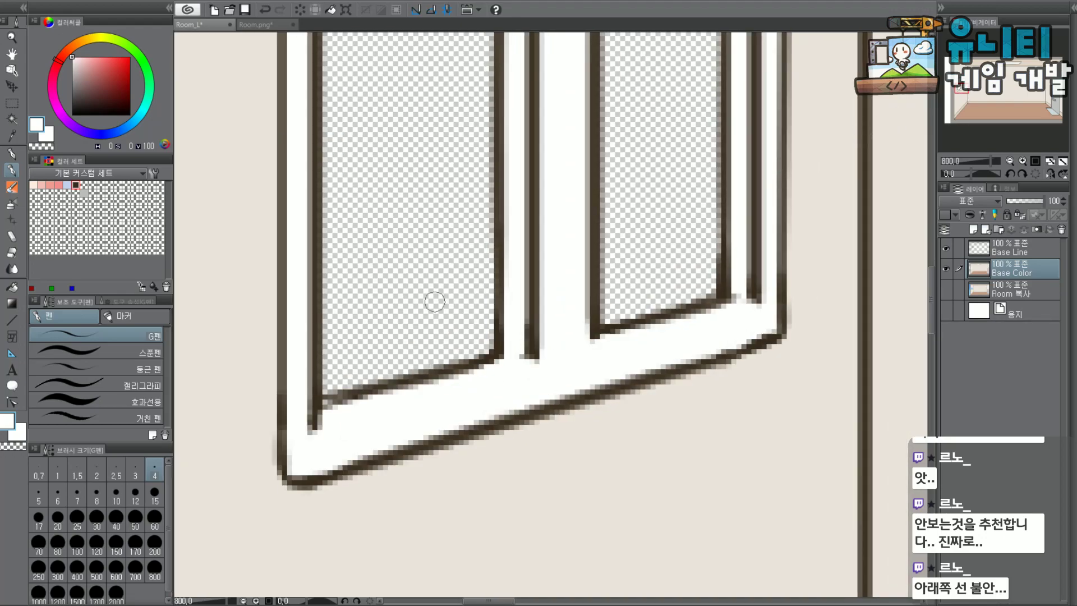
On the Base Line layer, redraw the left pane's slanted bottom outline in dark brown and join it to the adjacent vertical line.
left_click(1027, 247)
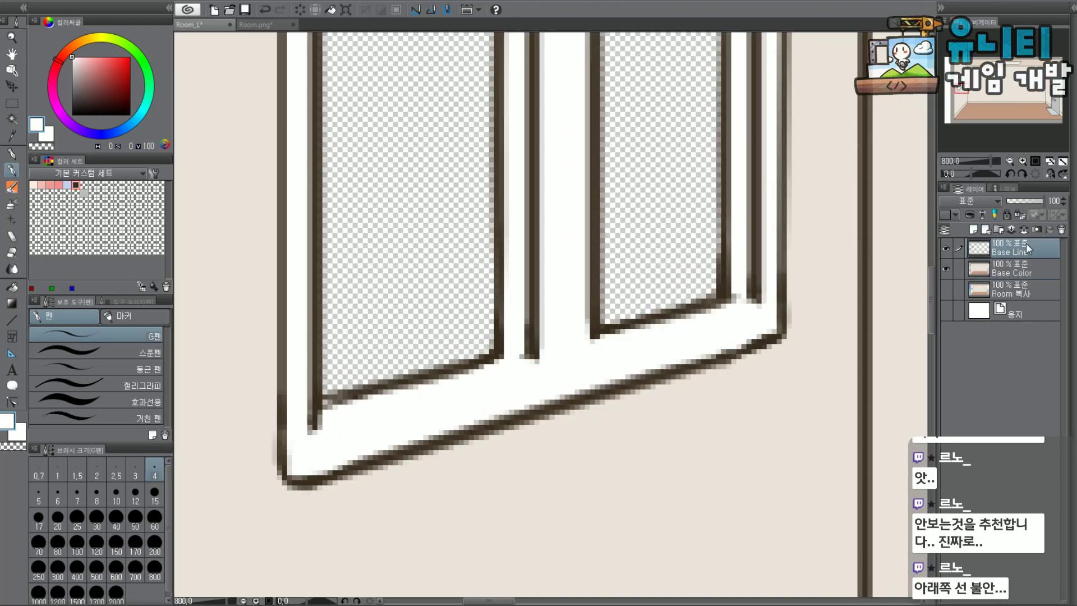
left_click(76, 185)
mouse_move(319, 407)
left_mouse_down()
mouse_move(366, 392)
mouse_move(318, 391)
mouse_move(456, 372)
left_mouse_up()
key("ctrl+z")
mouse_move(319, 413)
left_mouse_down()
mouse_move(505, 362)
mouse_move(429, 371)
mouse_move(505, 353)
mouse_move(484, 350)
mouse_move(472, 358)
mouse_move(529, 359)
mouse_move(513, 360)
left_mouse_up()
key("ctrl+z")
key("ctrl+z")
key("ctrl+z")
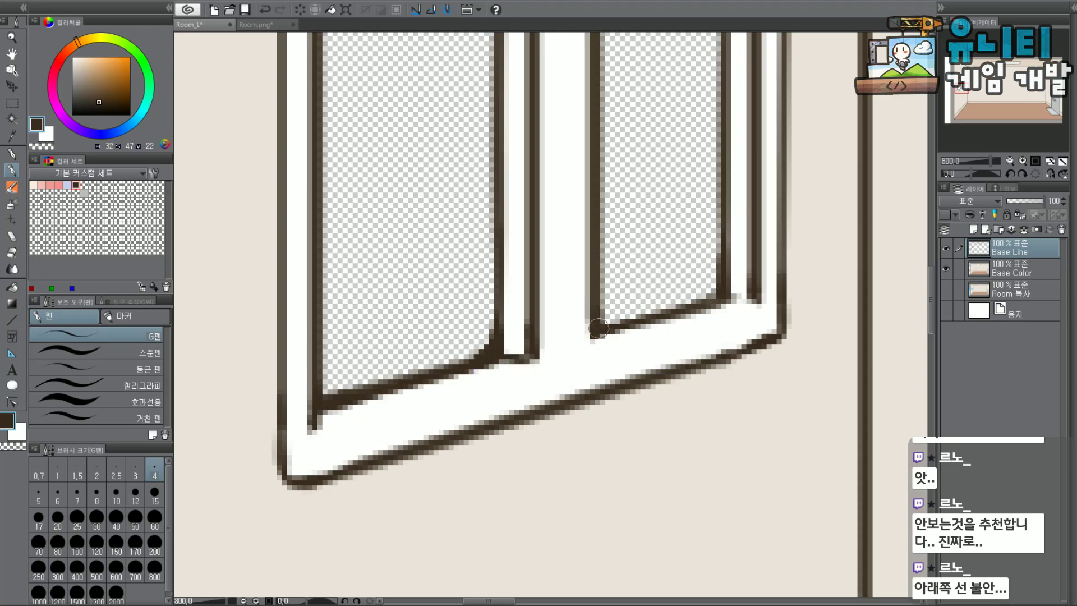
Redraw the right pane's slanted bottom outline and join it to the neighbouring vertical line in dark brown.
mouse_move(597, 322)
left_mouse_down()
mouse_move(593, 339)
mouse_move(721, 291)
left_mouse_up()
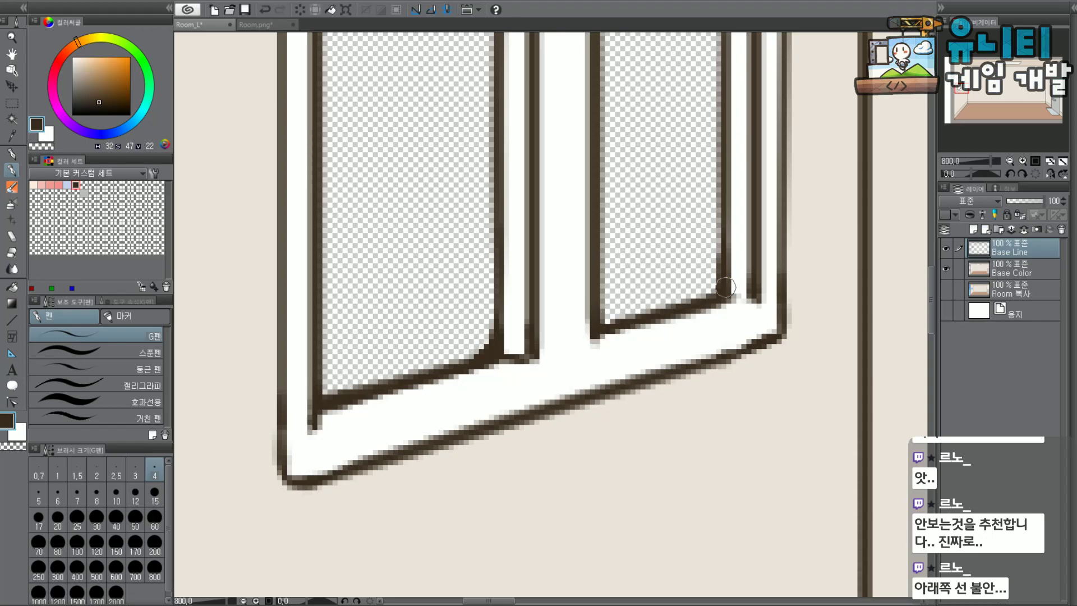
mouse_move(725, 233)
left_mouse_down()
mouse_move(717, 294)
mouse_move(748, 299)
left_mouse_up()
key("ctrl+z")
key("ctrl+z")
scroll(757, 290, "down", 4)
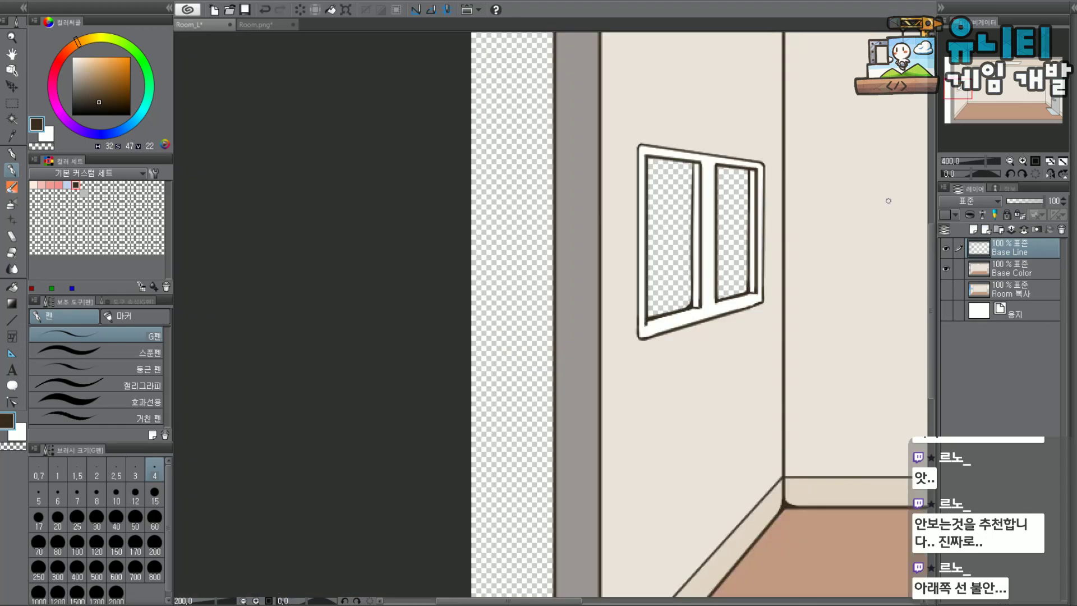
scroll(888, 200, "down", 1)
scroll(705, 301, "up", 5)
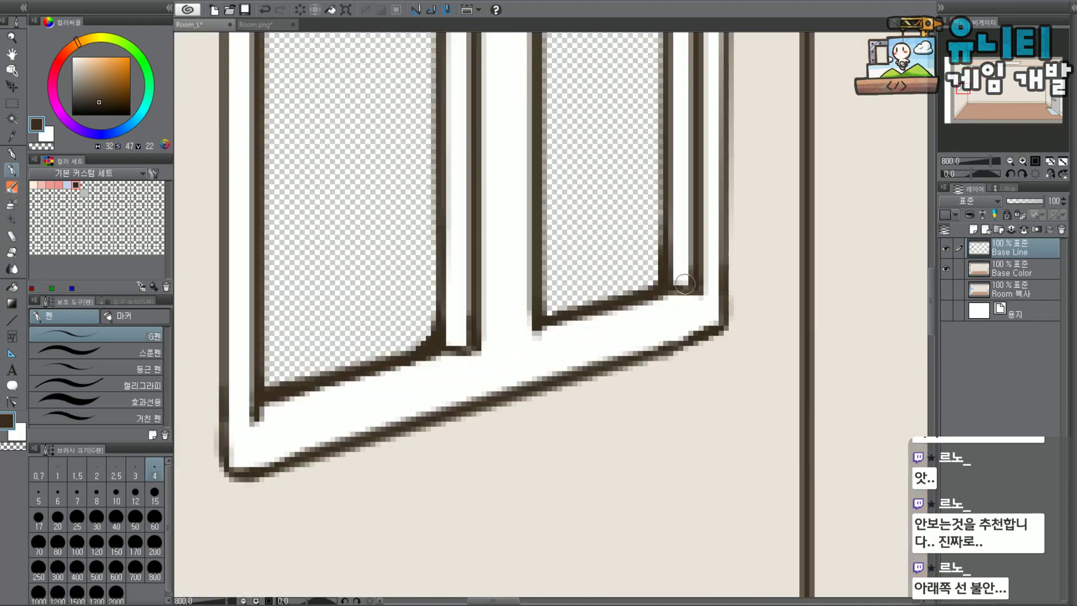
scroll(669, 283, "down", 2)
scroll(862, 150, "down", 3)
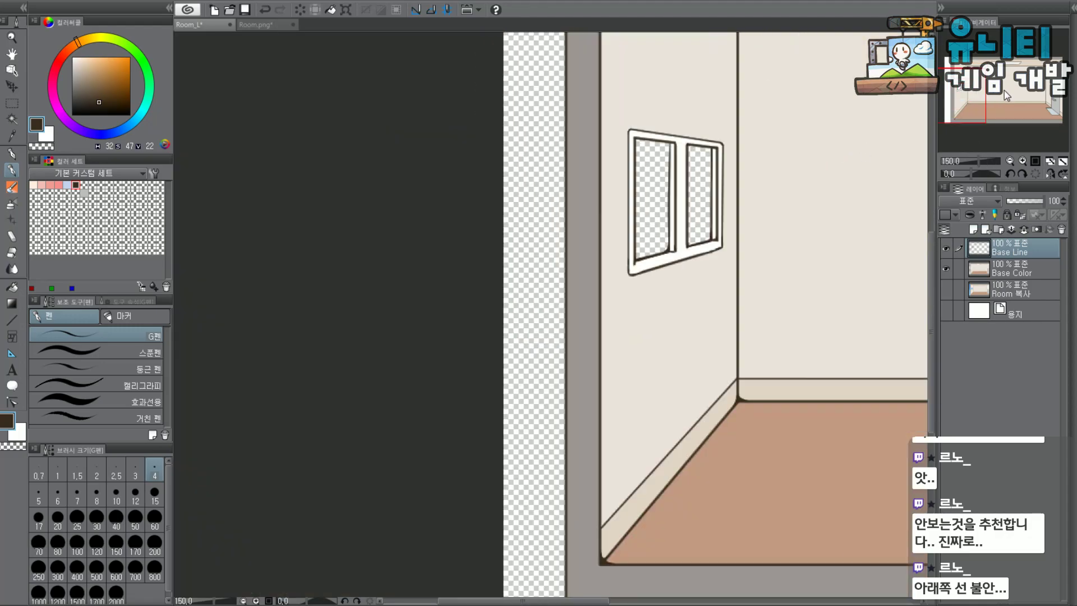
Fill the ceiling light's frame with a muted grey-blue (H 198, S 24, V 68) on the Base Color layer.
left_click_drag(972, 91, 1011, 94)
left_click(1014, 271)
key("ctrl+minus")
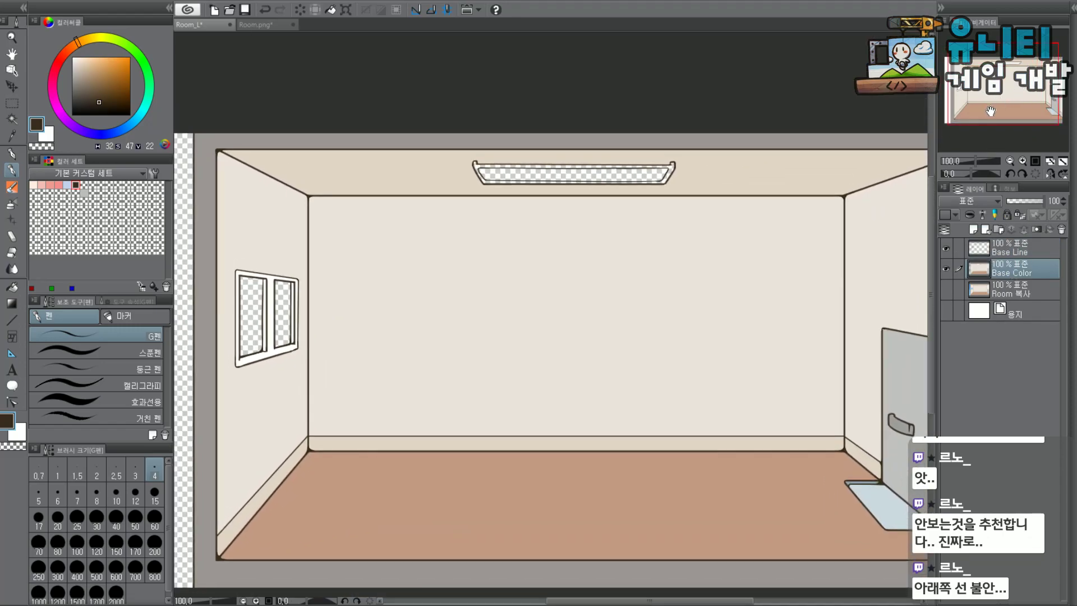
scroll(561, 154, "up", 2)
scroll(513, 205, "up", 2)
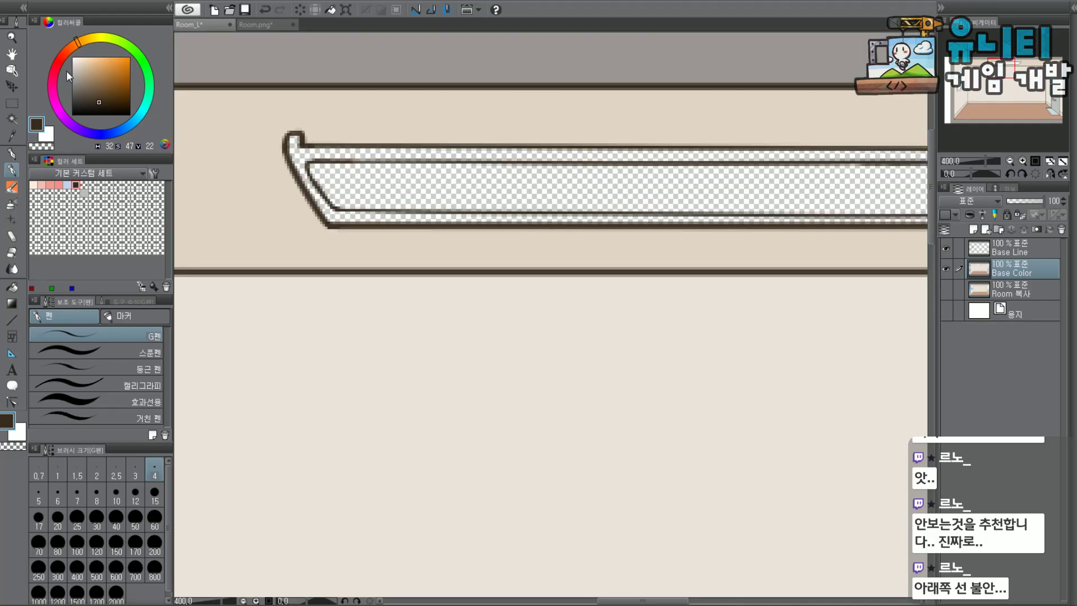
left_click(133, 119)
left_click_drag(95, 70, 86, 76)
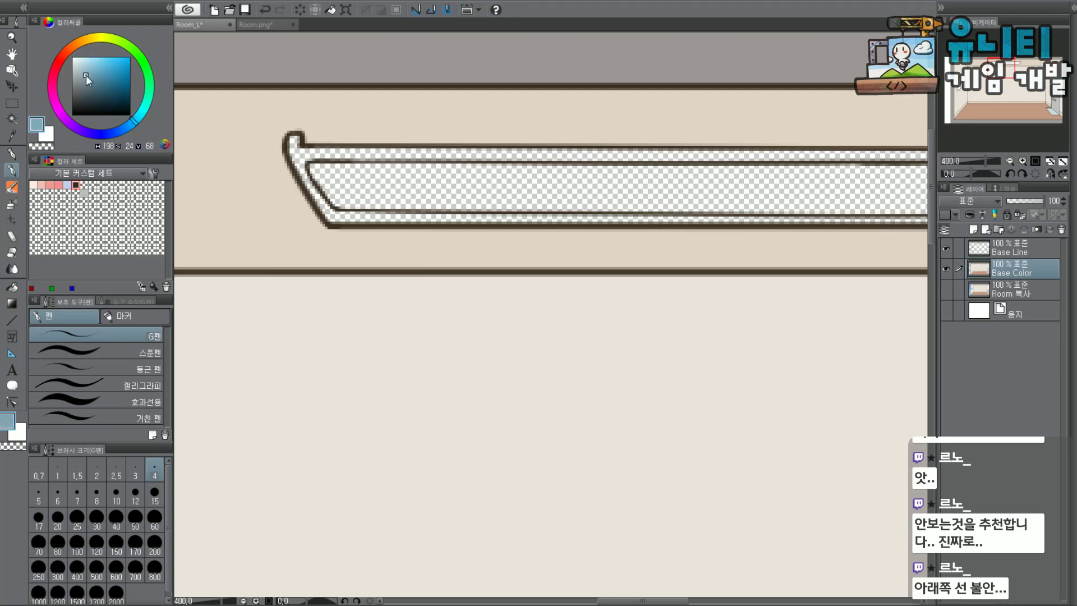
left_click(11, 287)
left_click(299, 157)
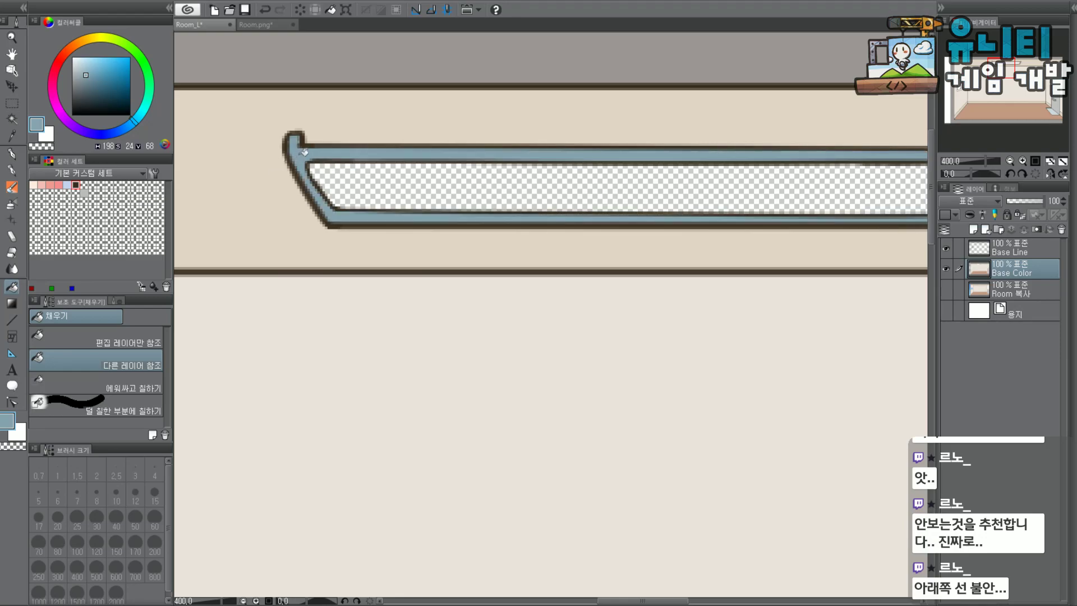
Fill the ceiling light's inner panel with white and reapply the frame's sampled grey-blue to the frame.
scroll(996, 68, "down", 2)
left_click_drag(996, 69, 995, 69)
scroll(570, 201, "up", 2)
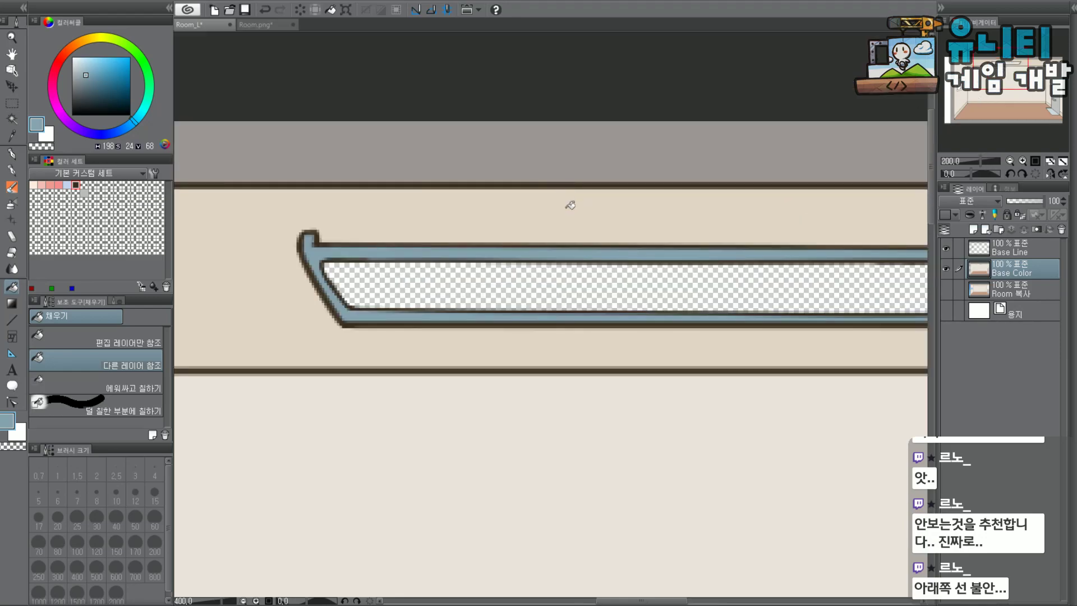
left_click_drag(93, 71, 72, 56)
left_click(508, 276)
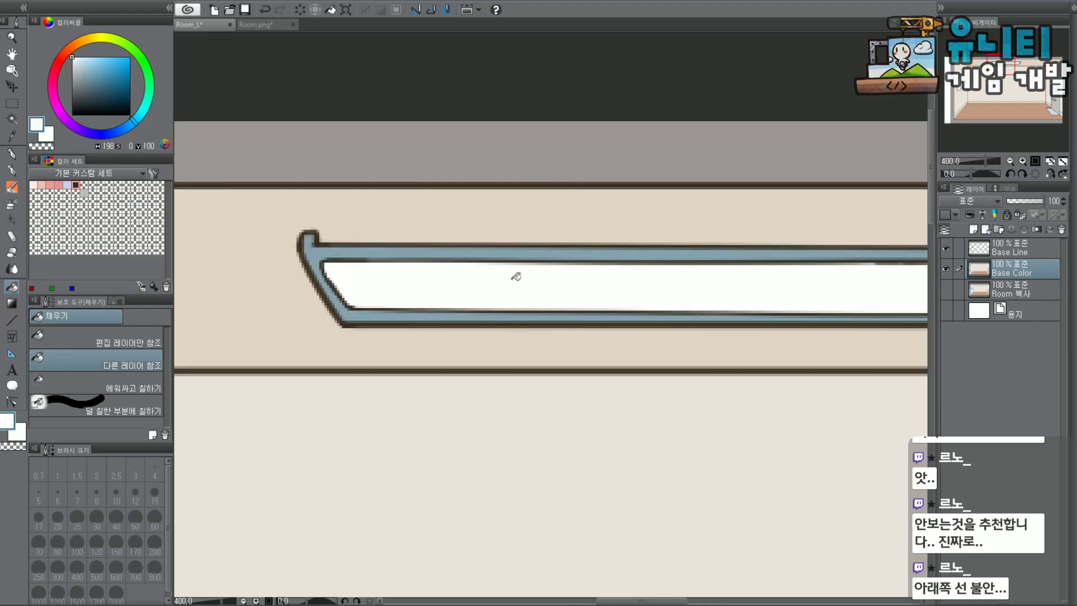
left_click(315, 251, "alt")
left_click(316, 251)
scroll(317, 256, "down", 3)
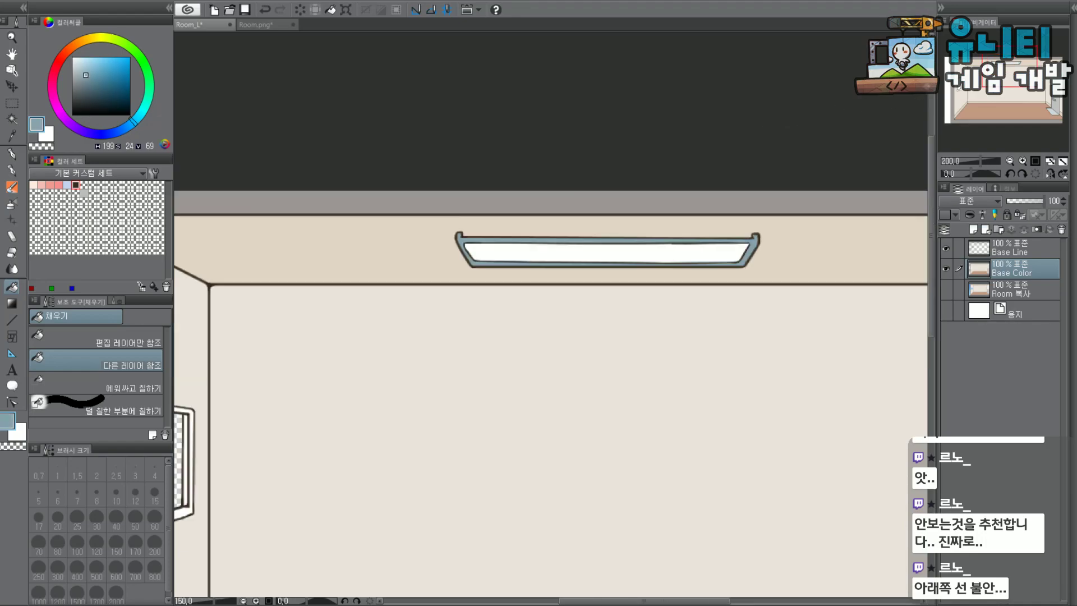
Add a new layer directly above the paper layer and name it Sky.
scroll(1001, 72, "down", 1)
mouse_move(1004, 69)
left_mouse_down()
mouse_move(1032, 94)
mouse_move(1011, 96)
mouse_move(1012, 84)
left_mouse_up()
scroll(1016, 89, "down", 2)
scroll(1013, 84, "up", 1)
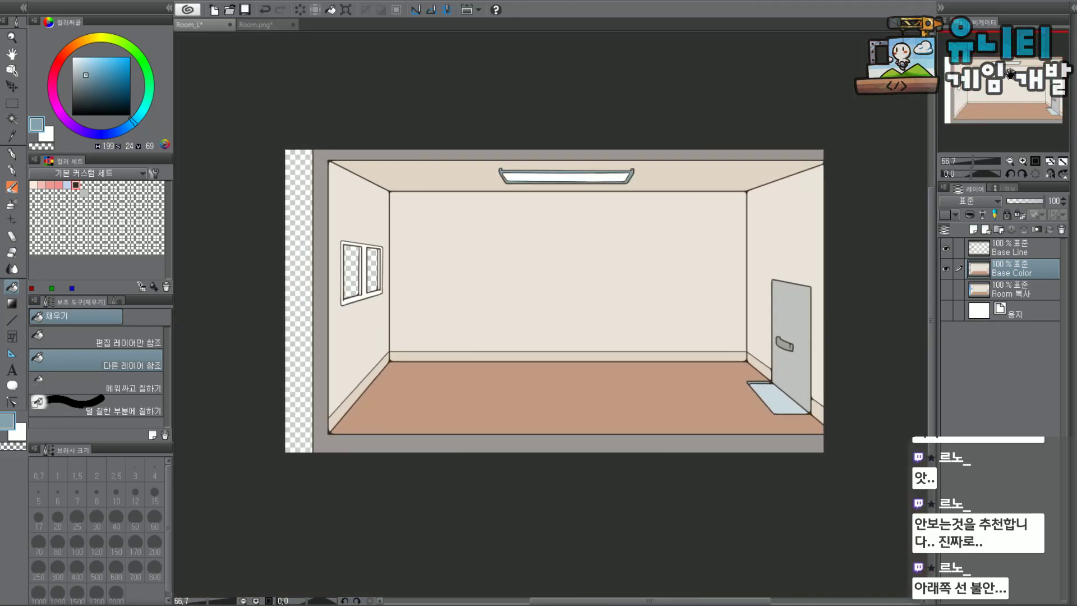
left_click(1007, 311)
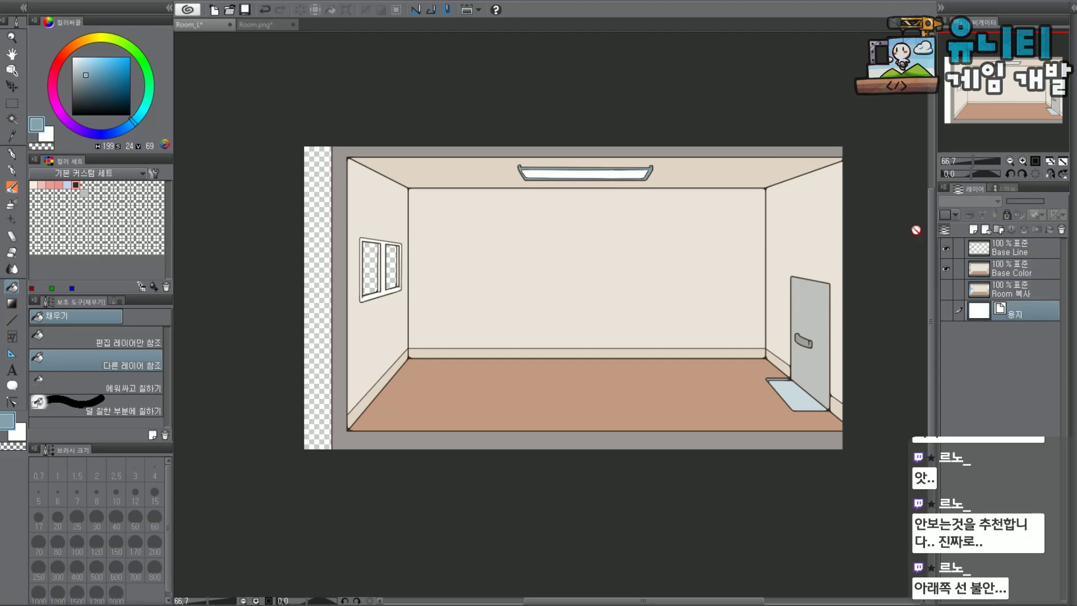
left_click(972, 230)
double_click(1008, 312)
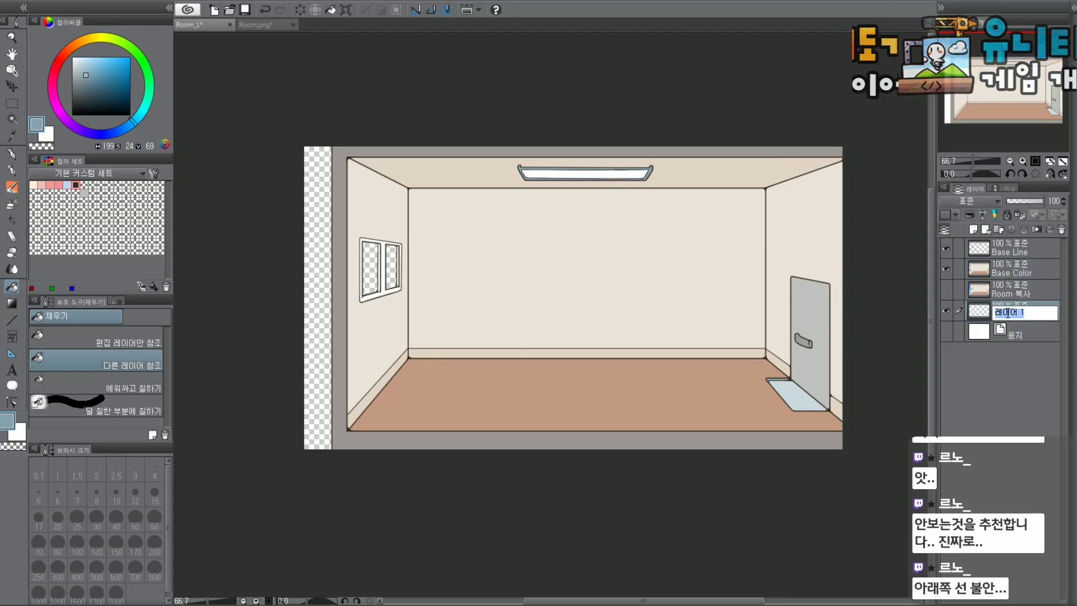
type("Sky")
key("Return")
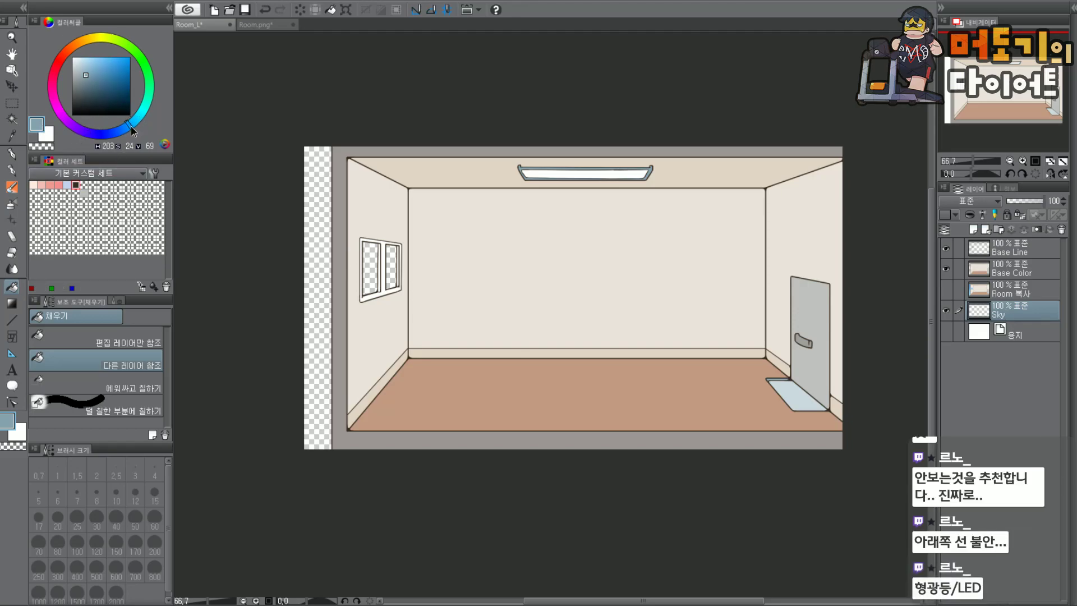
Choose a bright sky blue as the main colour and a deeper blue as the background colour.
left_click(88, 57)
mouse_move(133, 129)
left_mouse_down()
mouse_move(119, 134)
mouse_move(135, 121)
left_mouse_up()
left_click(93, 56)
left_click_drag(104, 63, 119, 52)
left_click(50, 137)
left_click_drag(124, 133, 123, 126)
left_click(106, 66)
left_click(119, 66)
left_click_drag(119, 66, 120, 66)
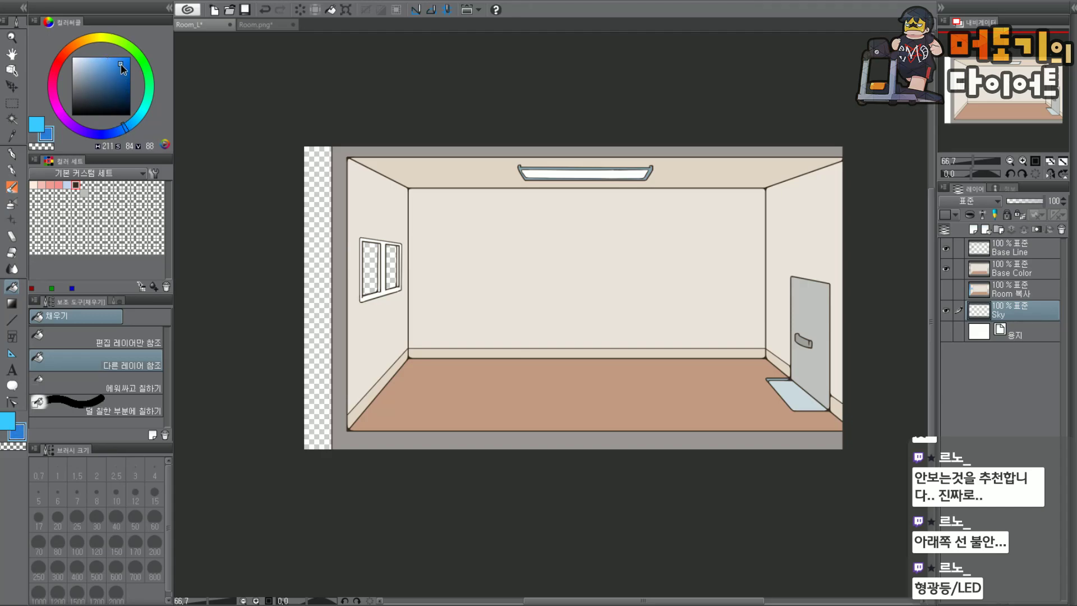
Fill the Sky layer with the 낮 하늘 gradient, redrawing it until it runs from blue at the top to pale cyan at the bottom.
left_click(10, 304)
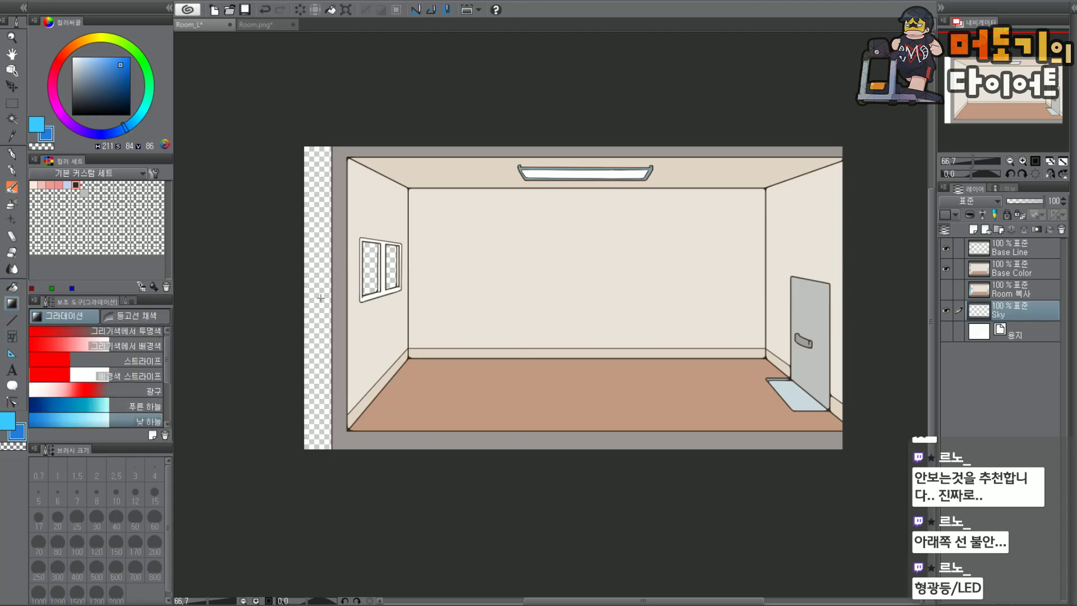
left_click_drag(315, 333, 316, 278)
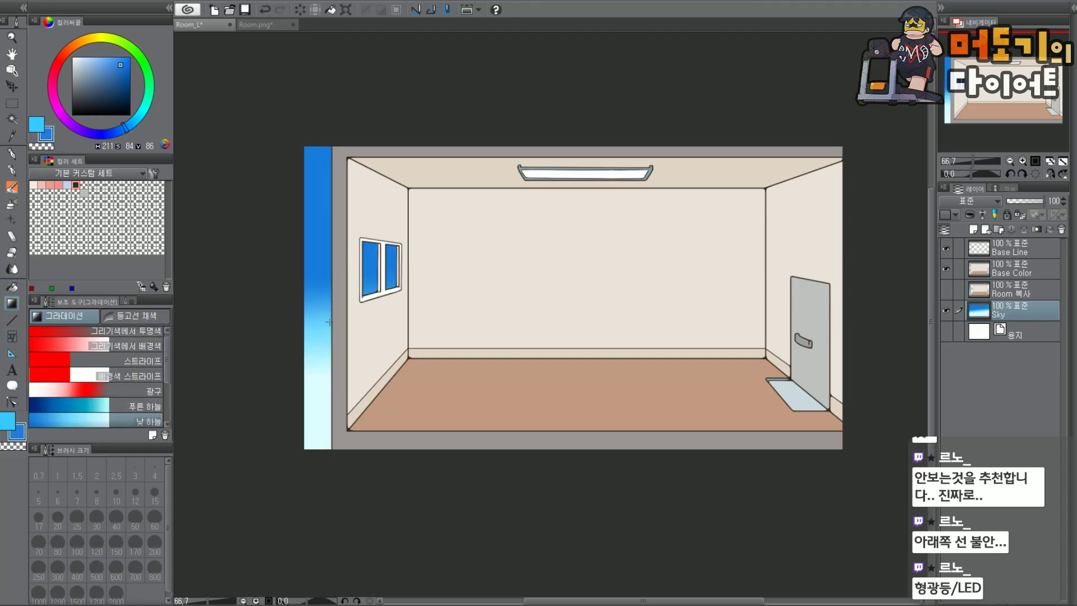
left_click_drag(341, 360, 335, 233)
left_click_drag(368, 409, 348, 190)
left_click_drag(533, 440, 365, 123)
left_click_drag(583, 449, 444, 291)
left_click_drag(438, 83, 449, 280)
left_click_drag(398, 72, 510, 404)
left_click_drag(373, 68, 465, 441)
left_click_drag(424, 63, 460, 365)
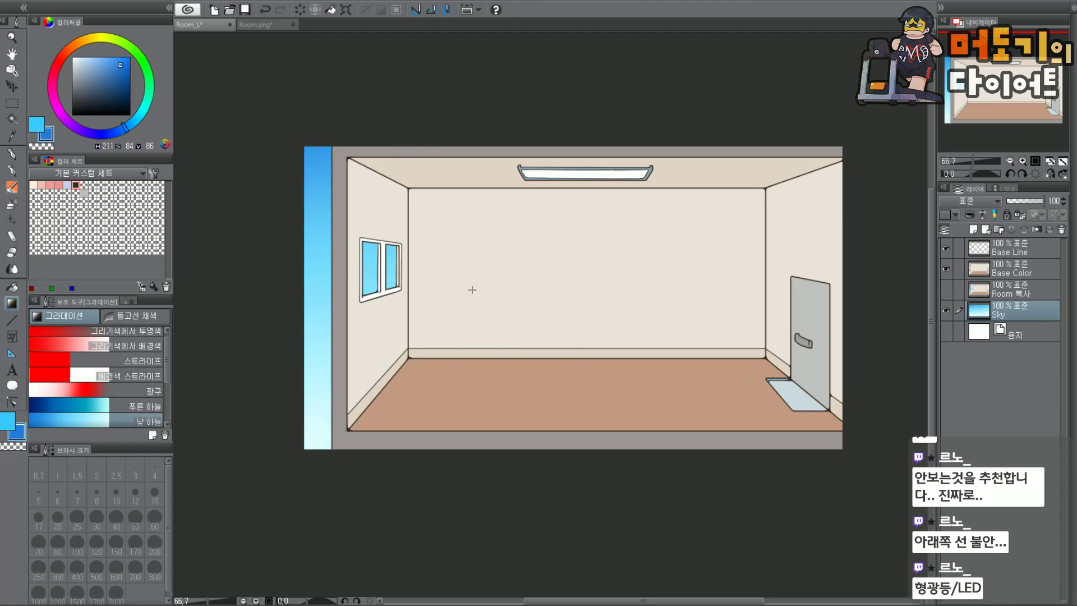
Reset the background colour to white, take dark brown as the drawing colour and return to the G pen at the ceiling light.
left_click(72, 58)
left_click(41, 123)
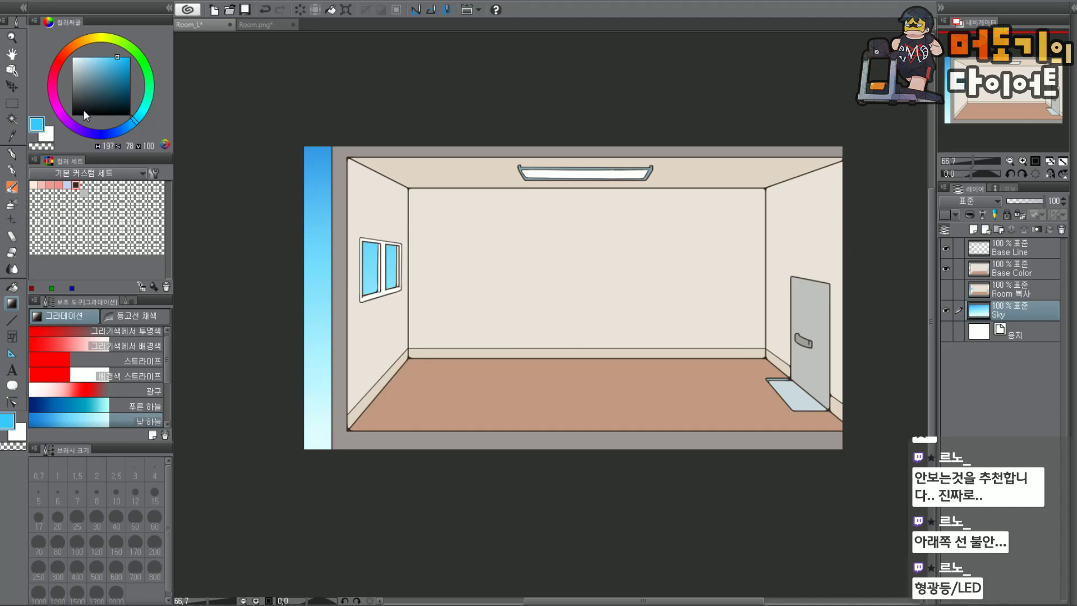
left_click(76, 184)
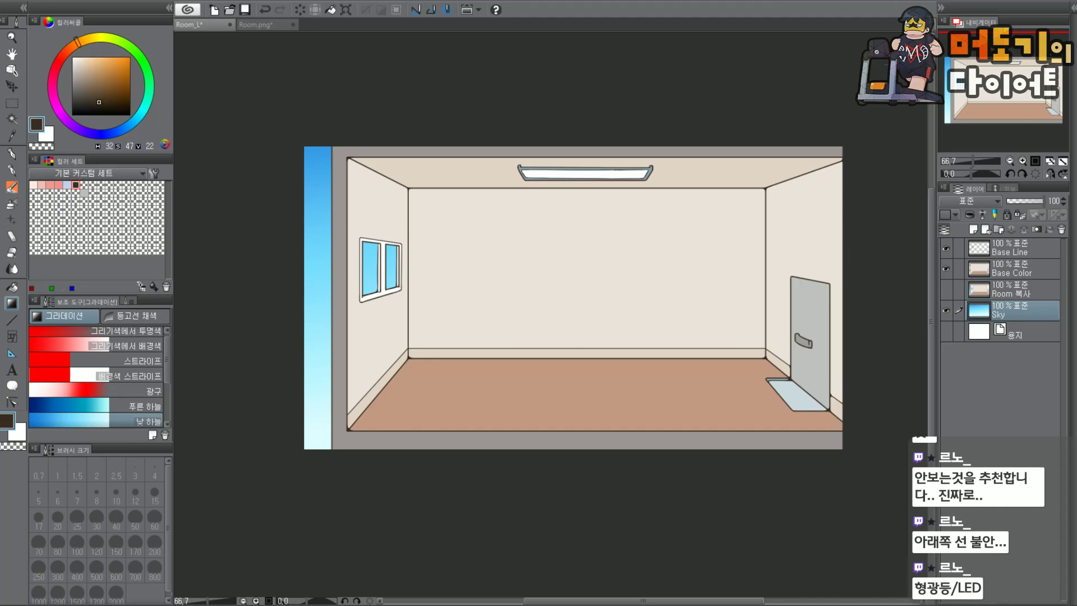
left_click_drag(1013, 66, 1020, 65)
scroll(1020, 64, "up", 1)
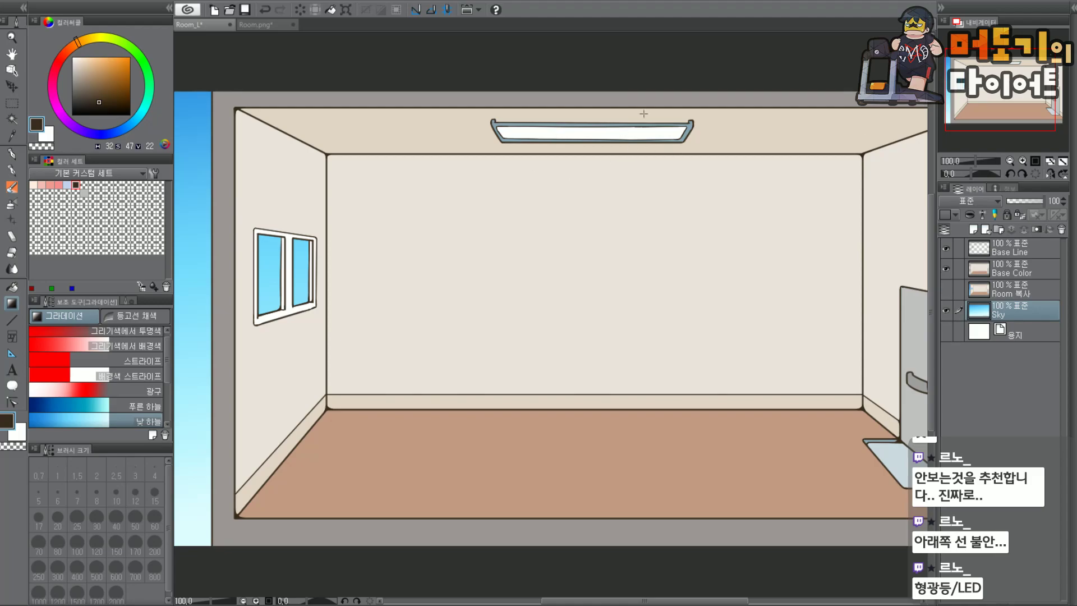
scroll(642, 113, "up", 4)
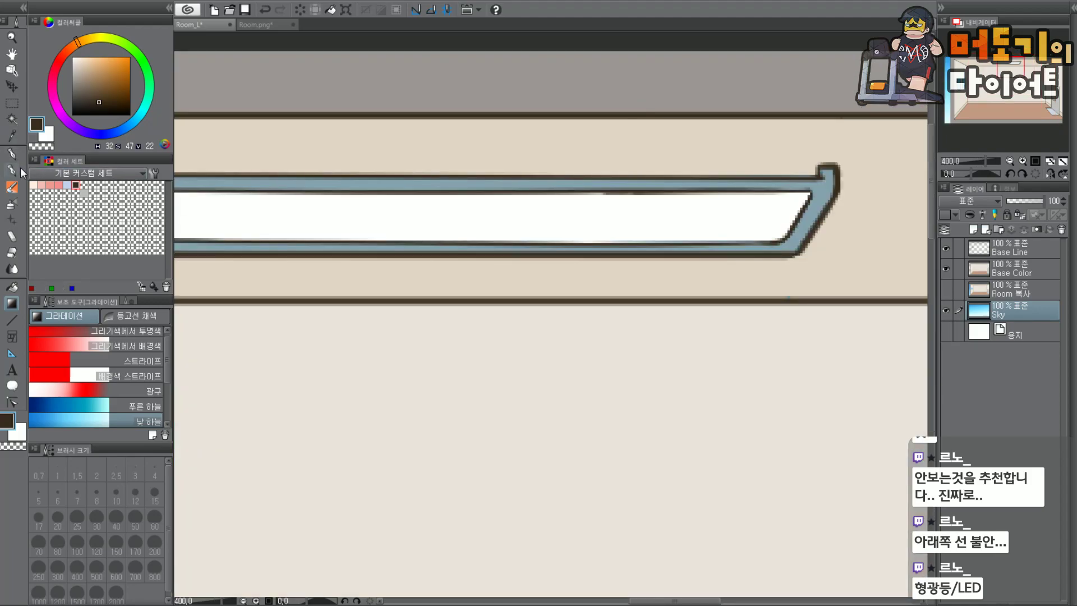
left_click(12, 166)
left_click(13, 170)
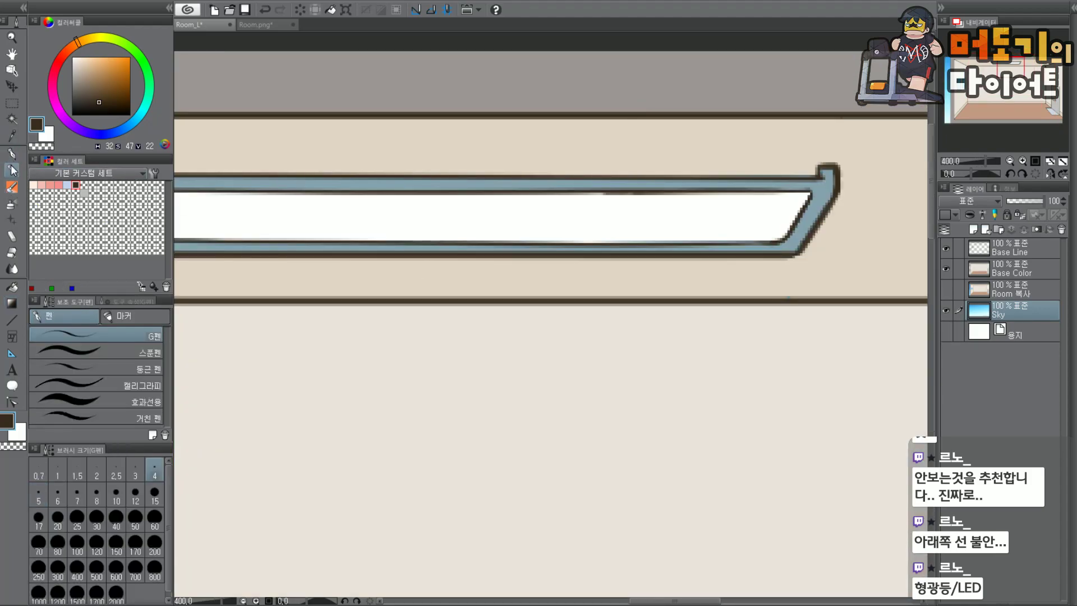
Hide and show the Sky layer again to check the ceiling light with and without it.
left_click(451, 229, "alt")
scroll(521, 226, "up", 2)
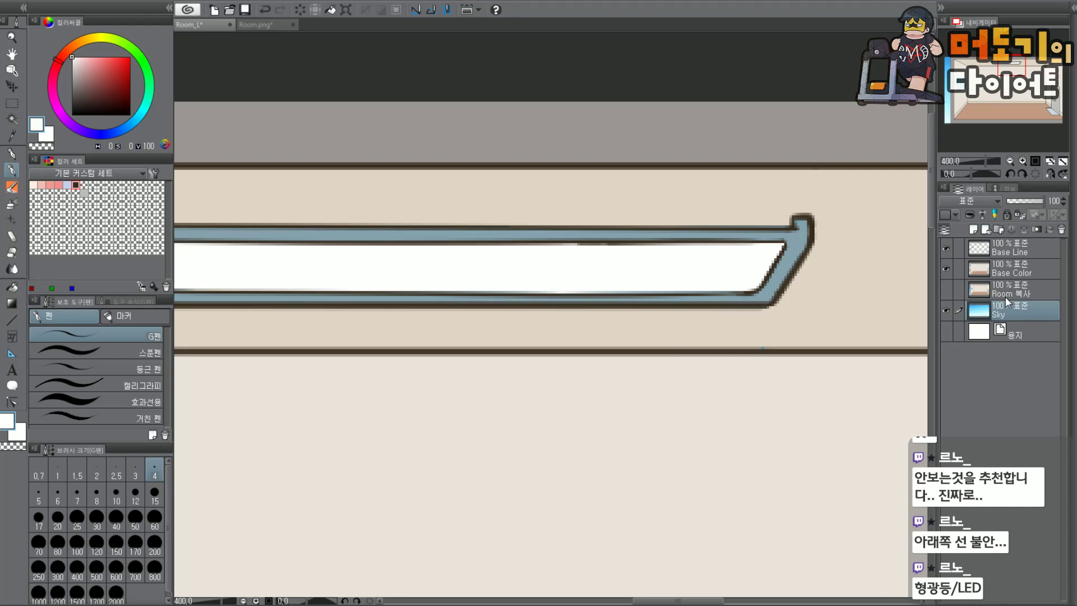
key("ctrl+minus")
key("ctrl+minus")
key("ctrl+minus")
left_click(950, 310)
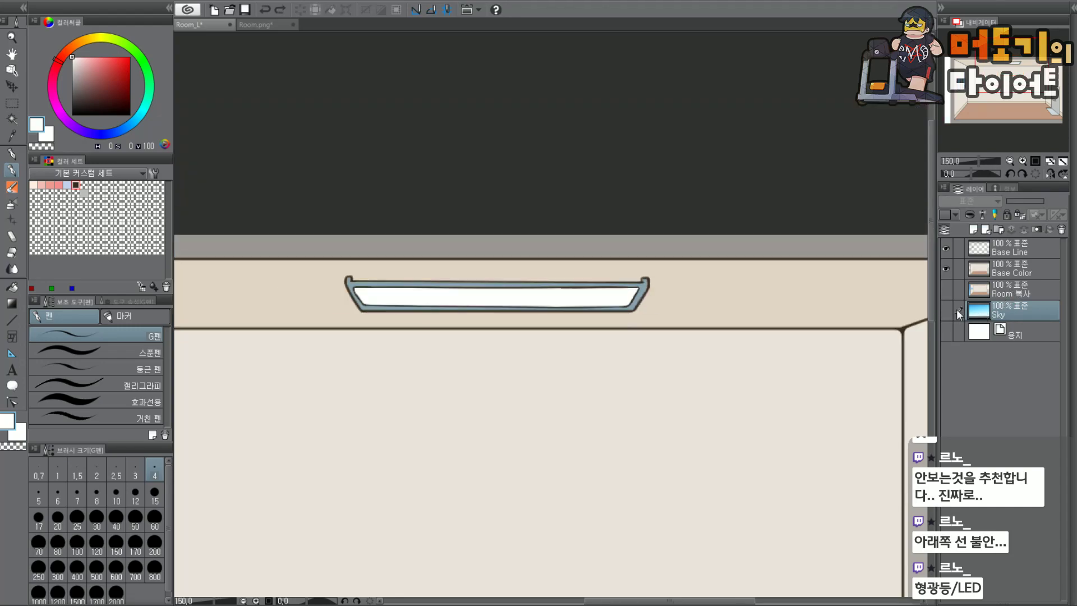
left_click(950, 310)
key("ctrl+plus")
key("ctrl+plus")
key("ctrl+plus")
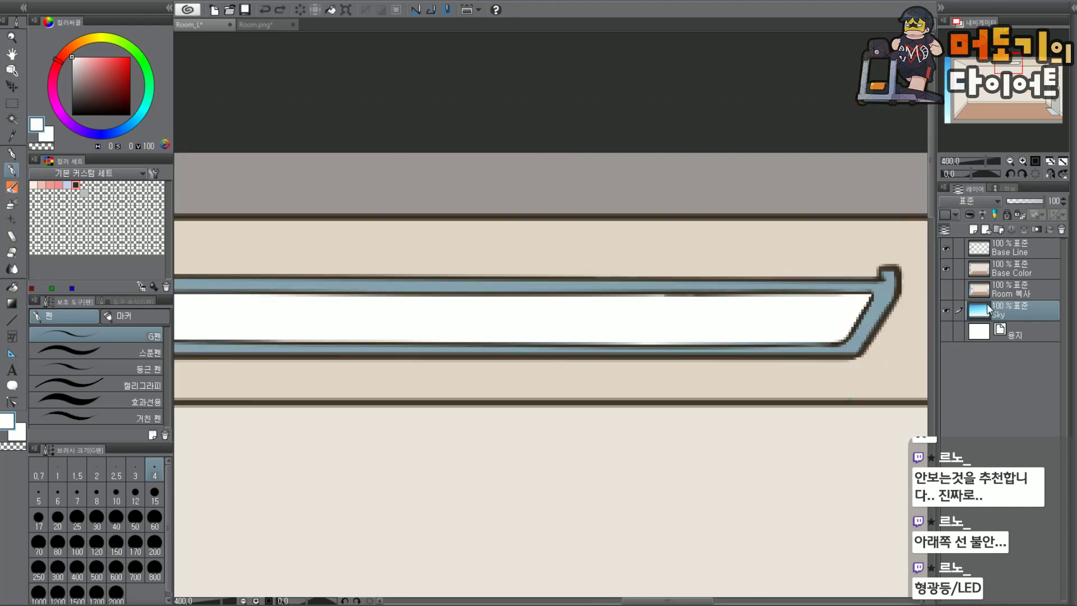
On the Base Line layer, strengthen the thin stretch of the ceiling light's upper inner outline in dark brown, retrying the stroke until it fits.
left_click(1020, 248)
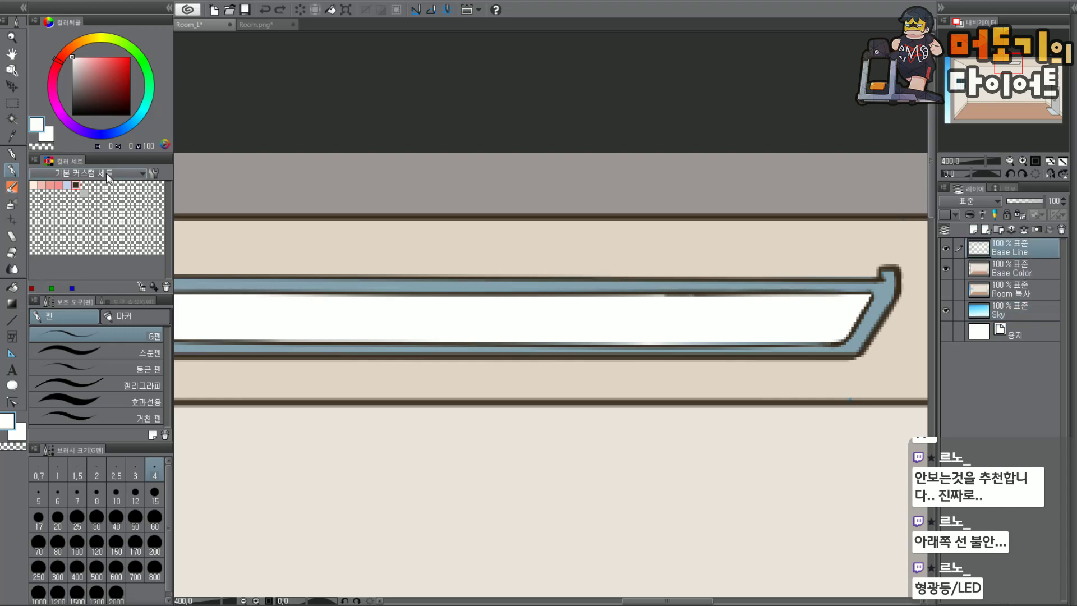
left_click(75, 184)
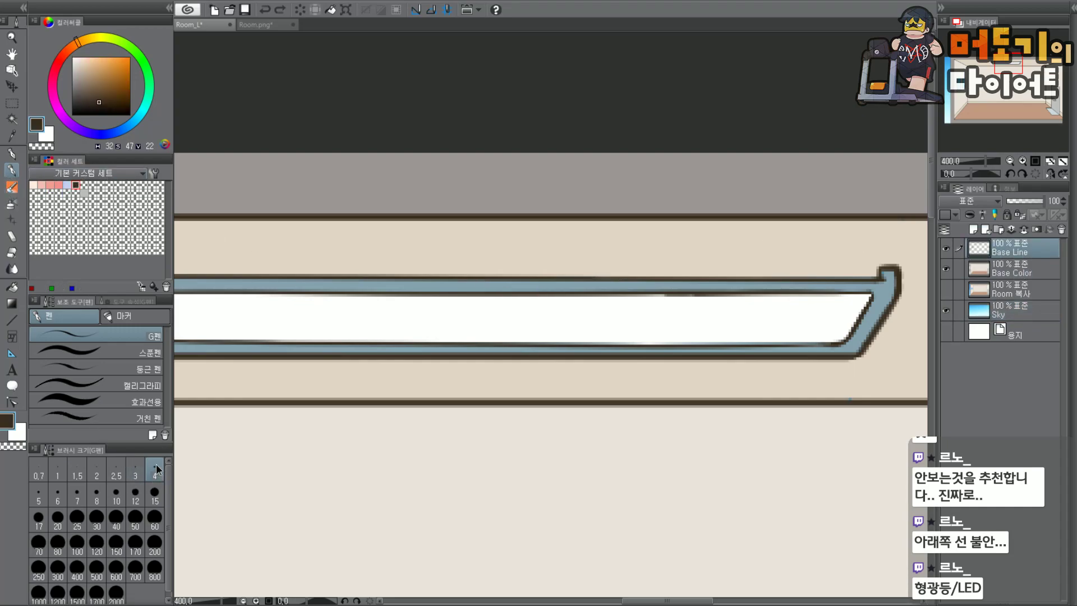
left_click_drag(614, 292, 771, 292)
key("ctrl+z")
left_click_drag(613, 291, 751, 292)
key("ctrl+z")
left_click_drag(619, 292, 744, 292)
key("ctrl+z")
left_click_drag(628, 293, 734, 292)
key("ctrl+z")
left_click_drag(627, 292, 705, 290)
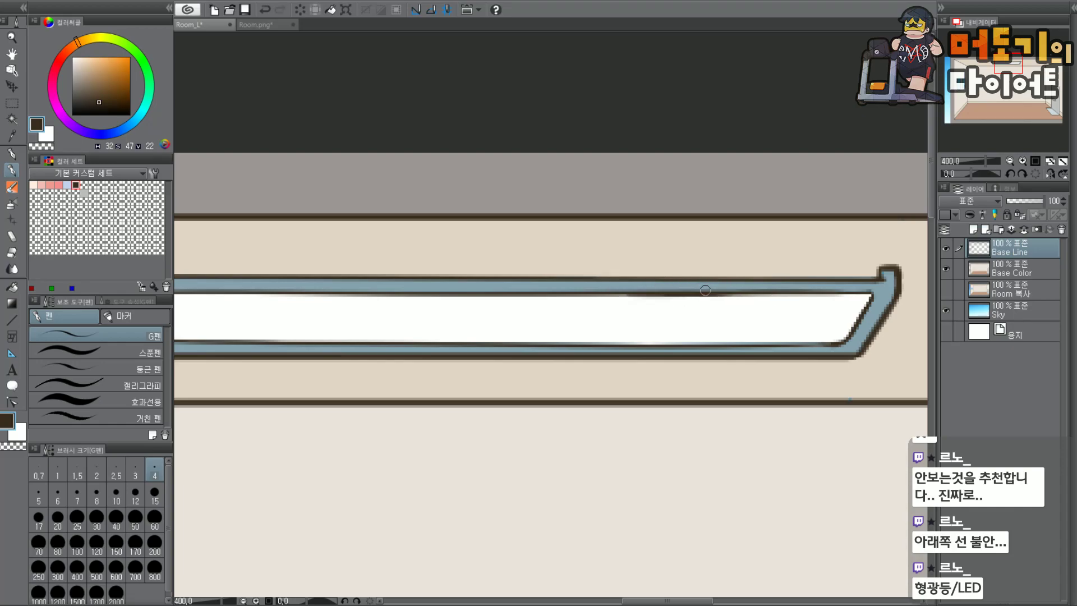
scroll(800, 297, "down", 4)
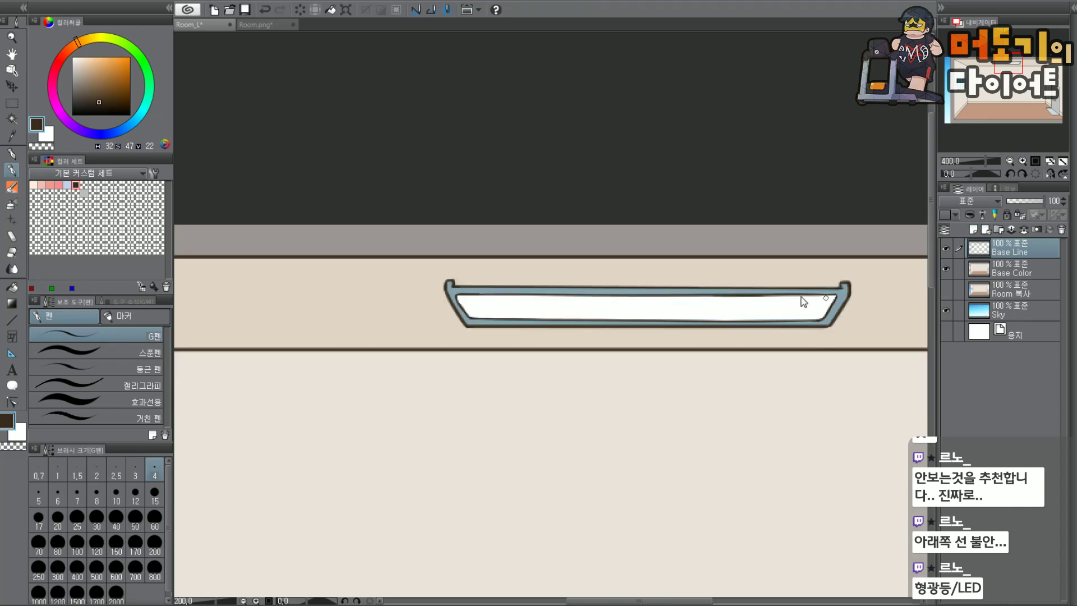
left_click_drag(1006, 77, 1021, 93)
scroll(1028, 93, "down", 2)
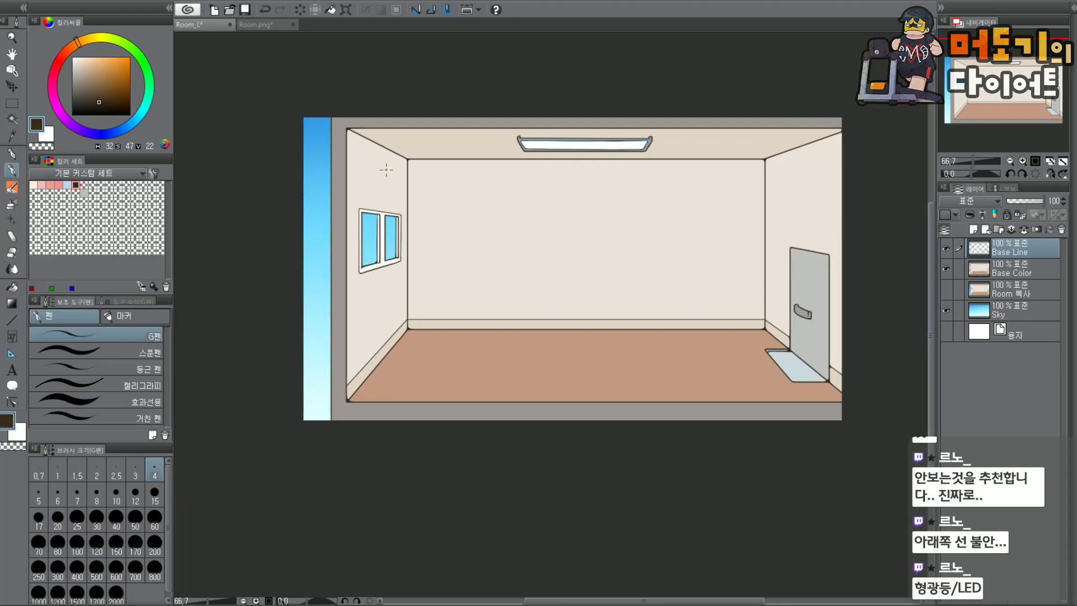
scroll(376, 147, "up", 2)
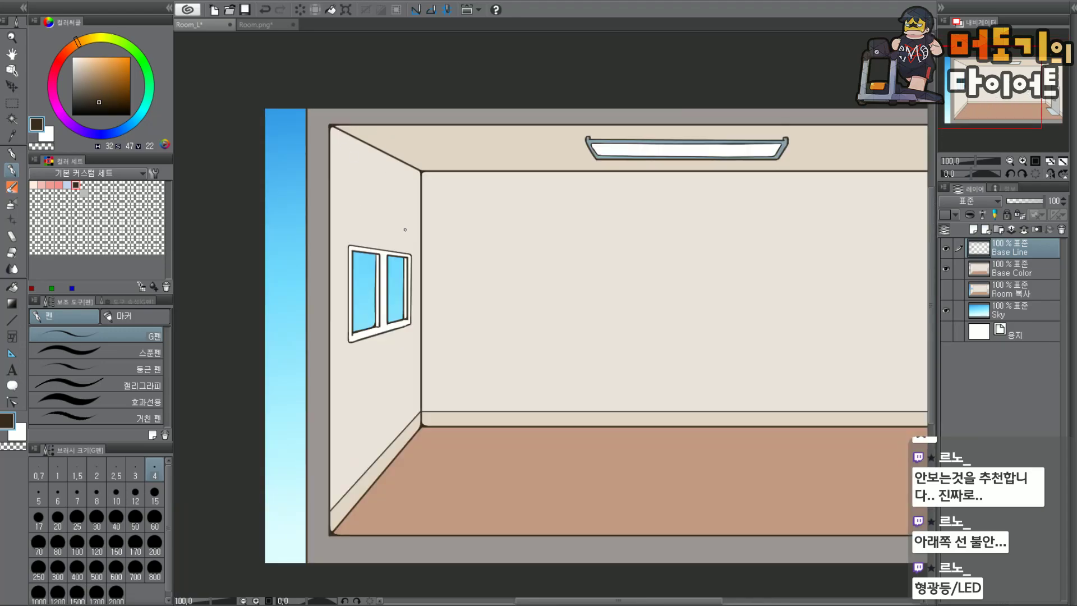
Save the Room_L drawing under its current name.
left_click(18, 9)
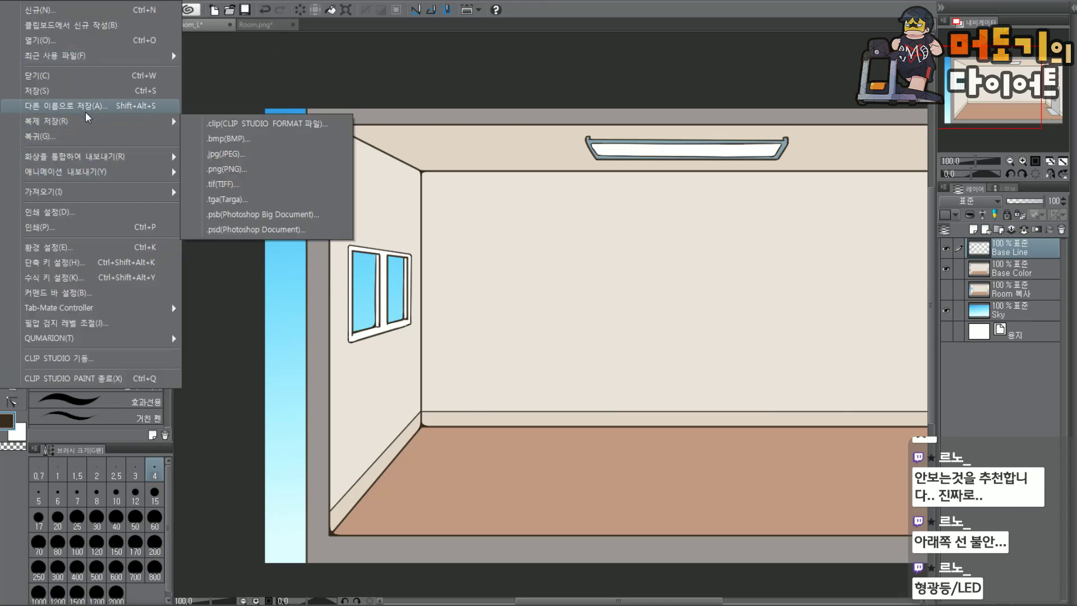
left_click(89, 91)
left_click_drag(949, 120, 959, 129)
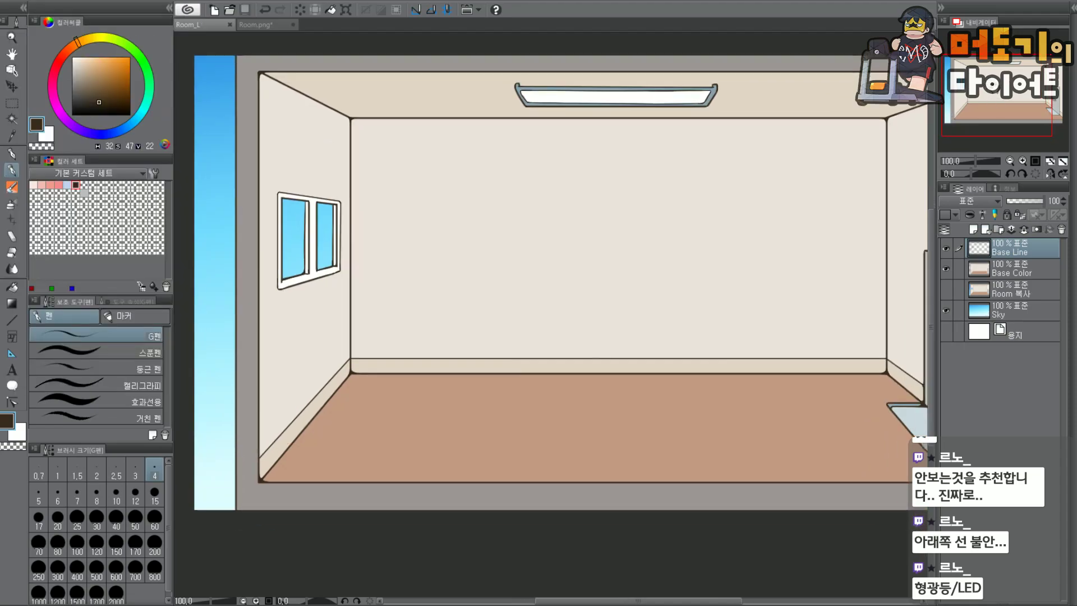
Switch to Unity to examine the current room background in the 4Game scene, then return to CLIP STUDIO PAINT.
key("alt+Tab")
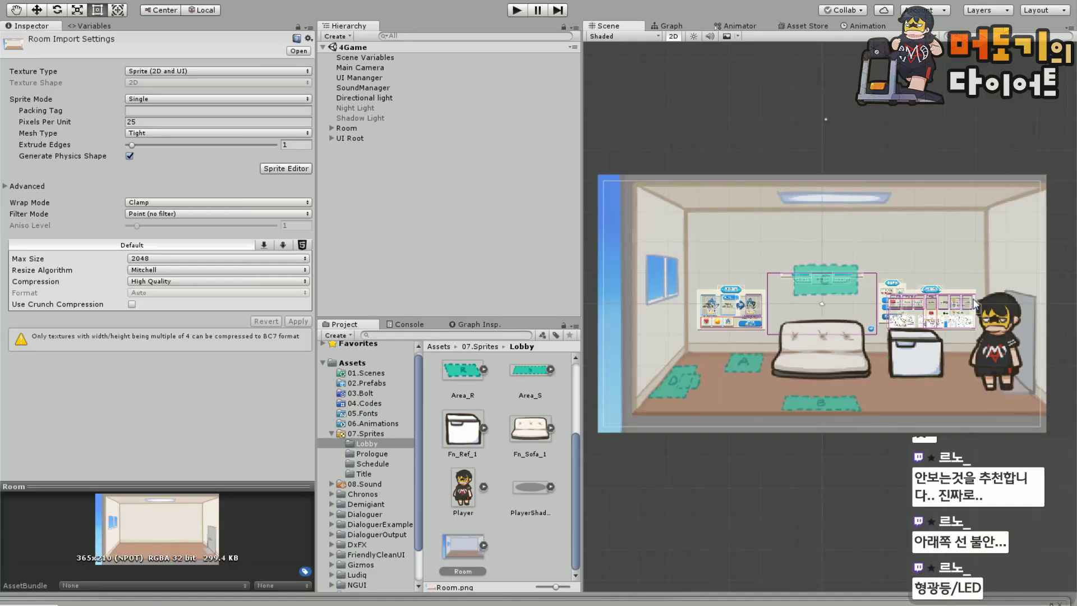
scroll(996, 337, "up", 2)
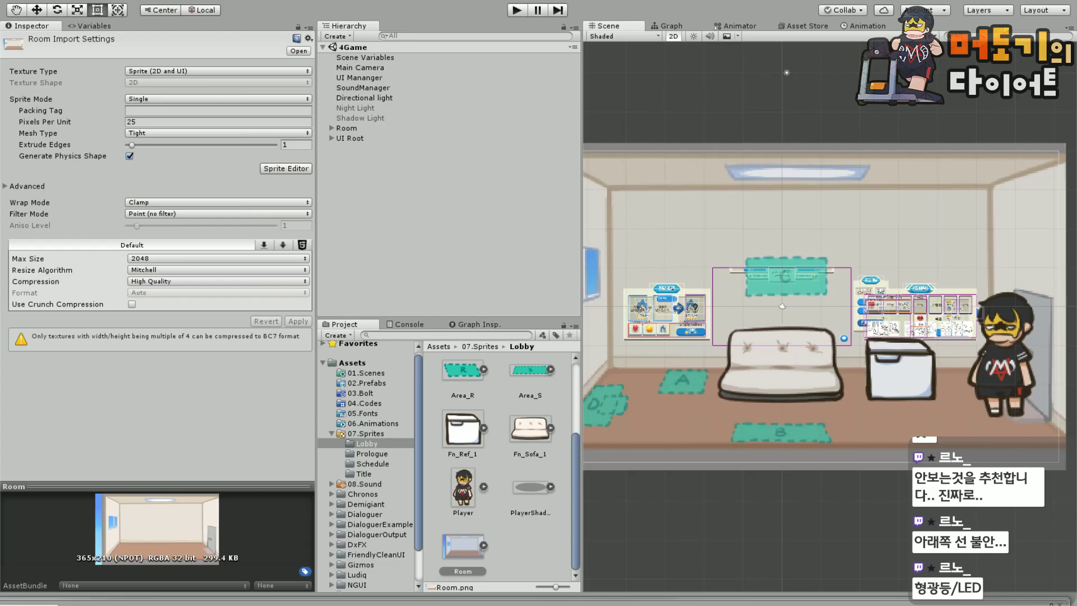
mouse_move(61, 605)
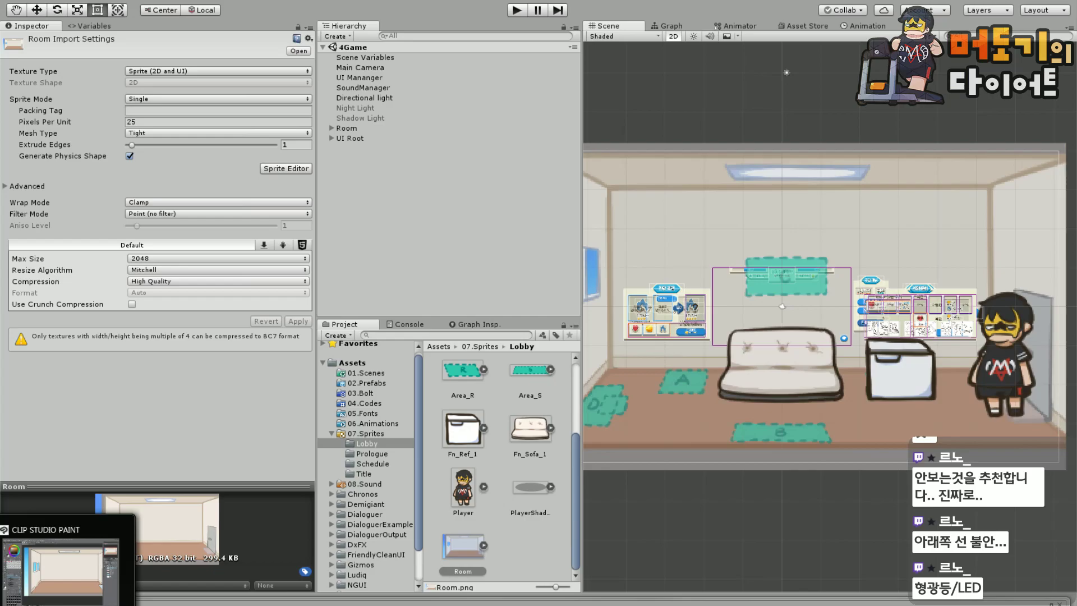
left_click(62, 572)
scroll(572, 340, "down", 3)
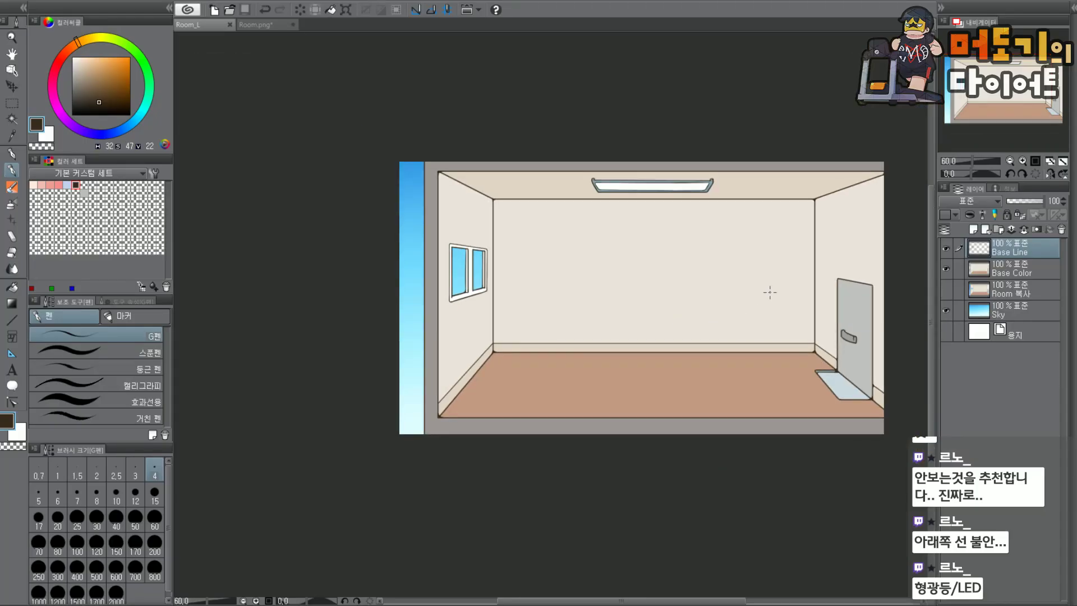
scroll(769, 297, "up", 2)
Show and hide the Room 복사 layer to compare it with the Base Color layer.
left_click(1017, 289)
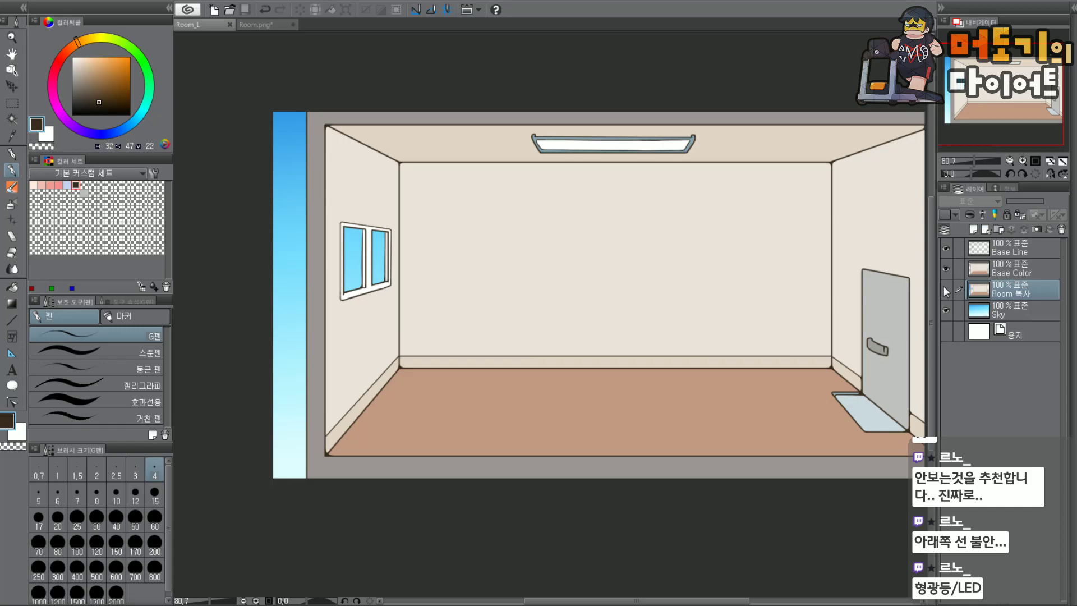
left_click(1015, 267)
left_click(1009, 292)
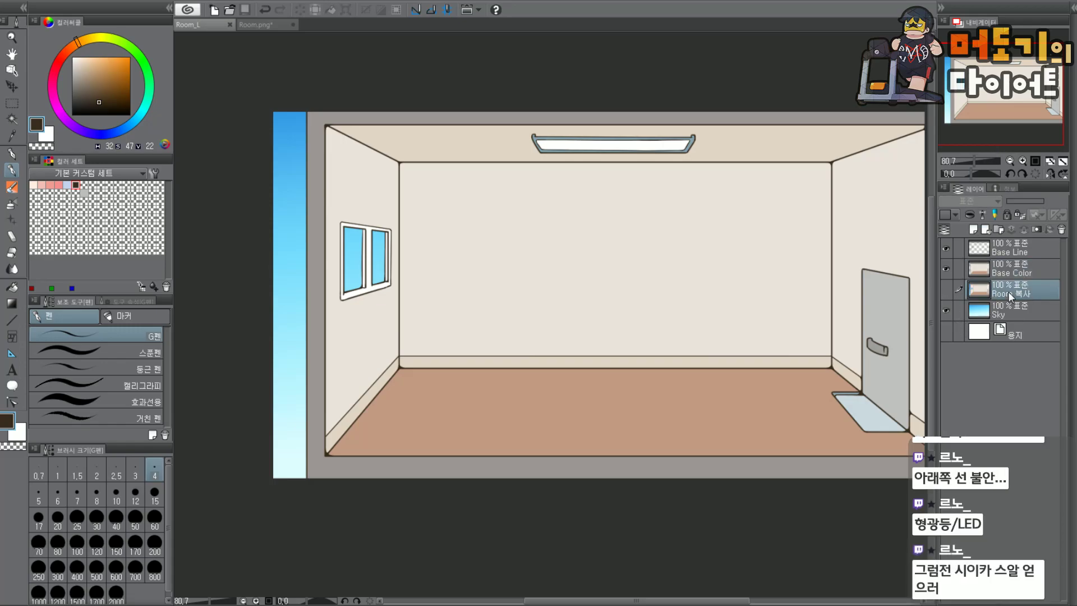
left_click(1008, 87)
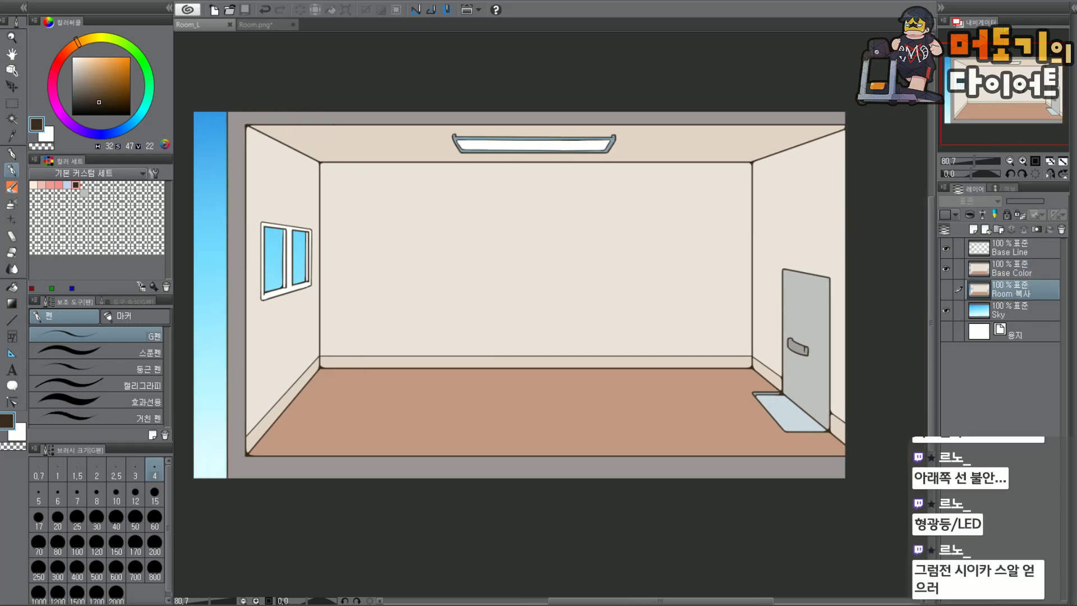
left_click(1031, 269)
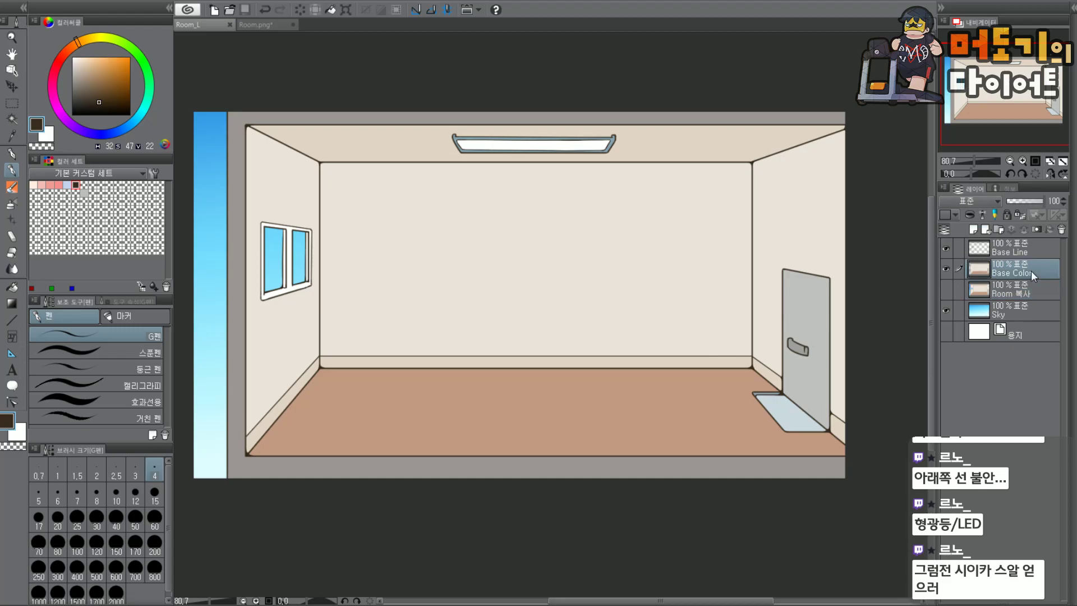
left_click(1013, 294)
left_click(946, 291)
left_click(945, 291)
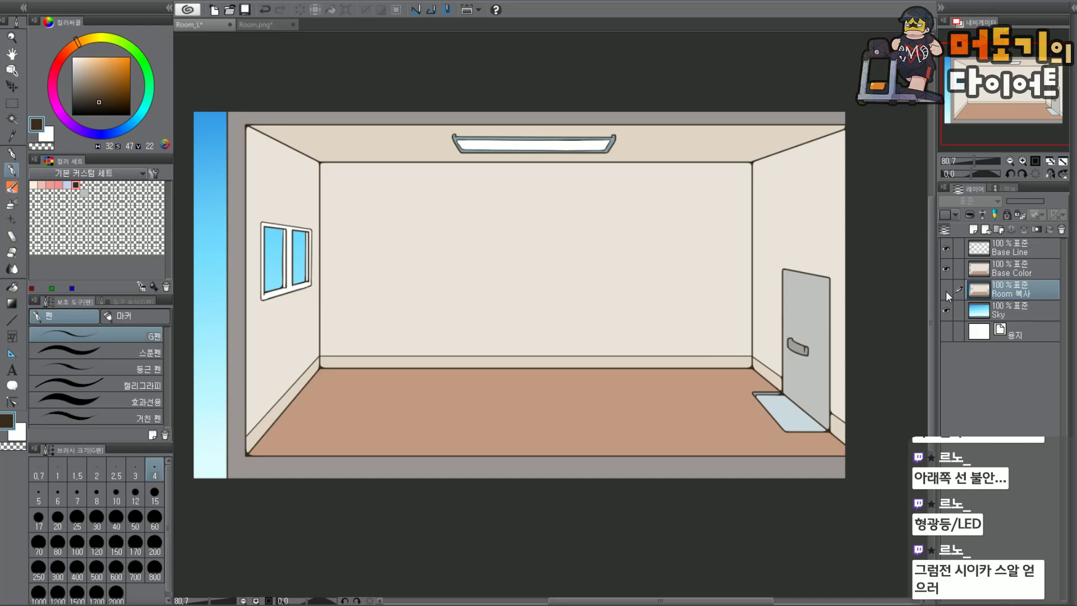
left_click(1022, 275)
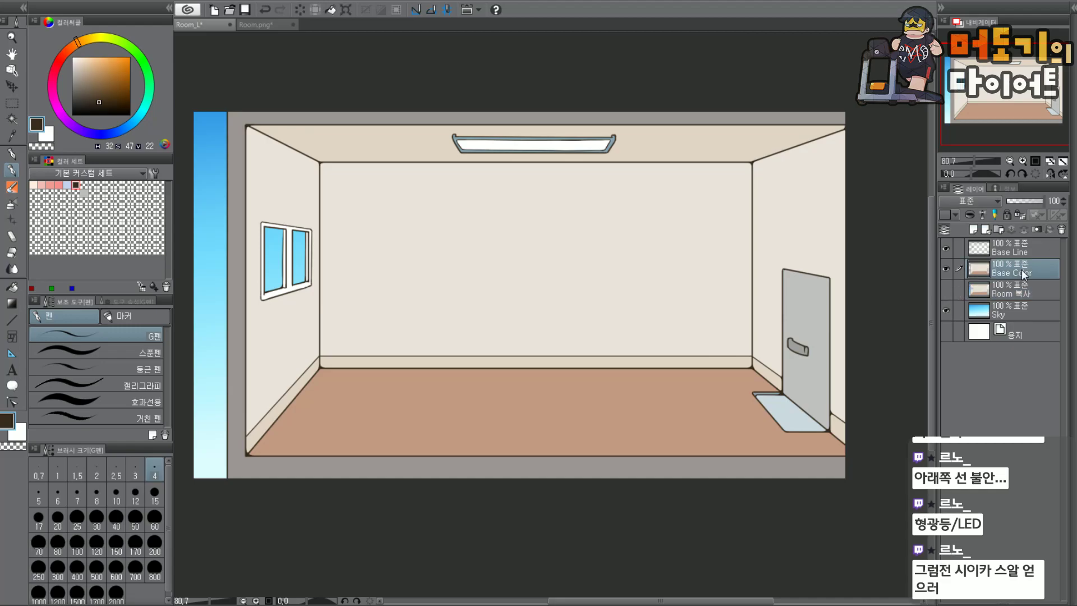
Add a raster layer above Base Line, name it Line Color, and remove the extra empty layer.
left_click(1022, 250)
left_click(975, 230)
double_click(1015, 250)
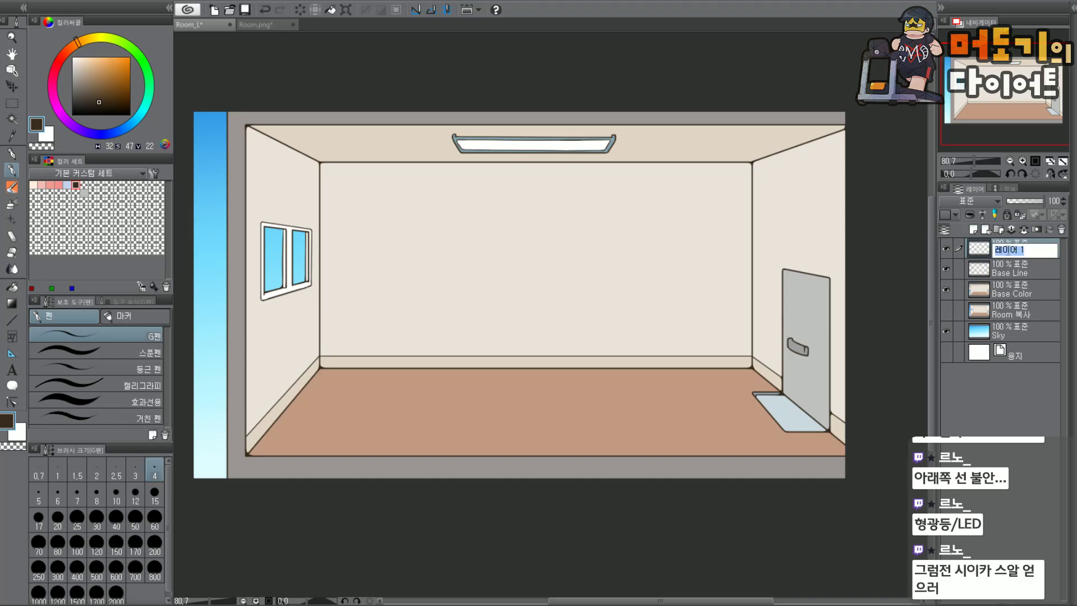
type("Line Color")
key("Return")
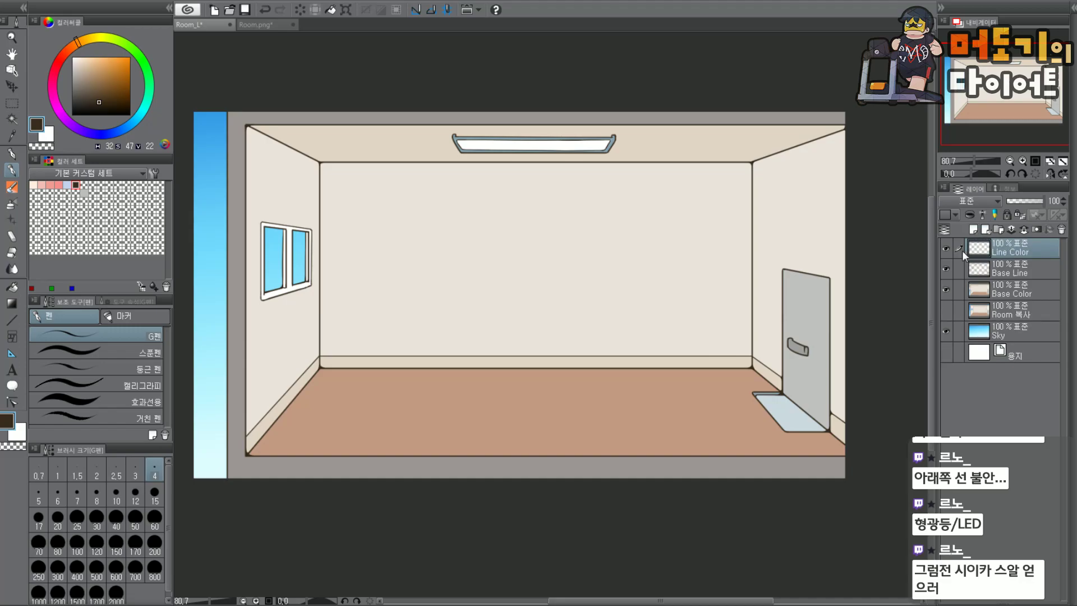
left_click(973, 229)
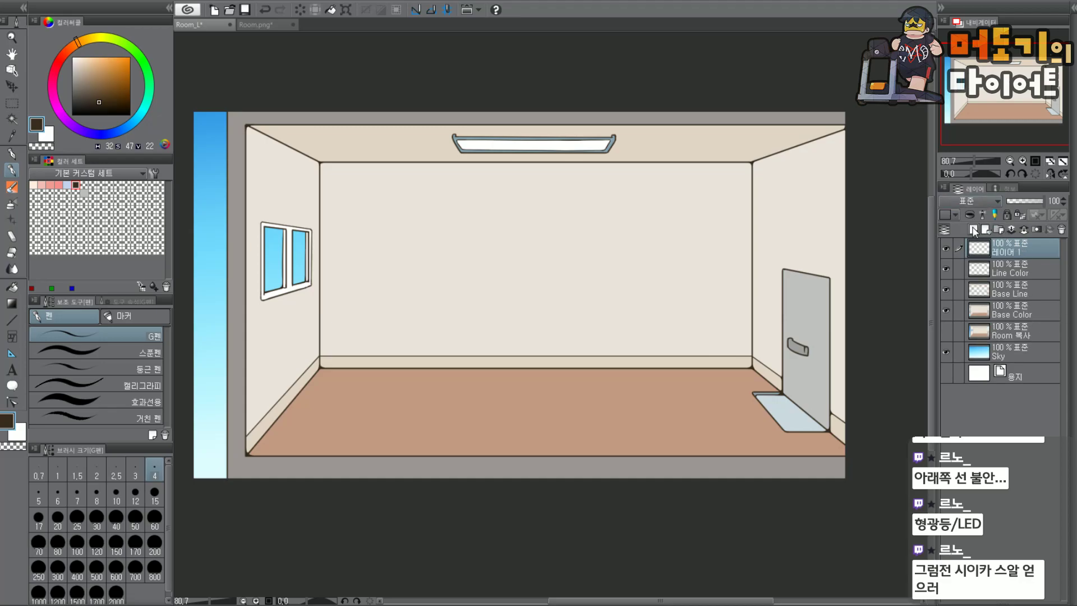
left_click(1061, 230)
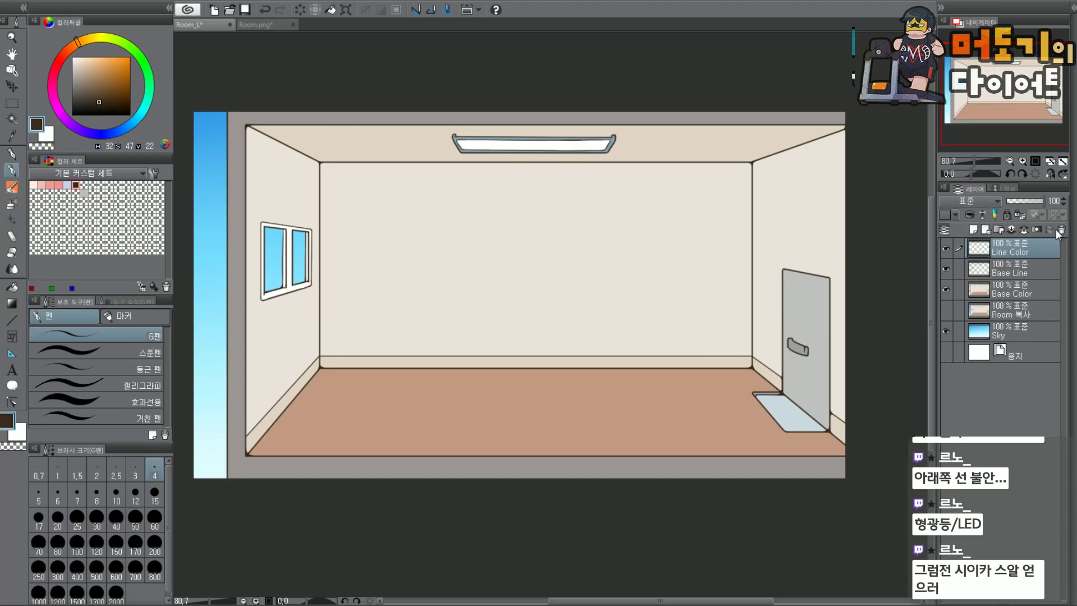
Clip the Line Color layer to the Base Line layer below it.
right_click(1026, 245)
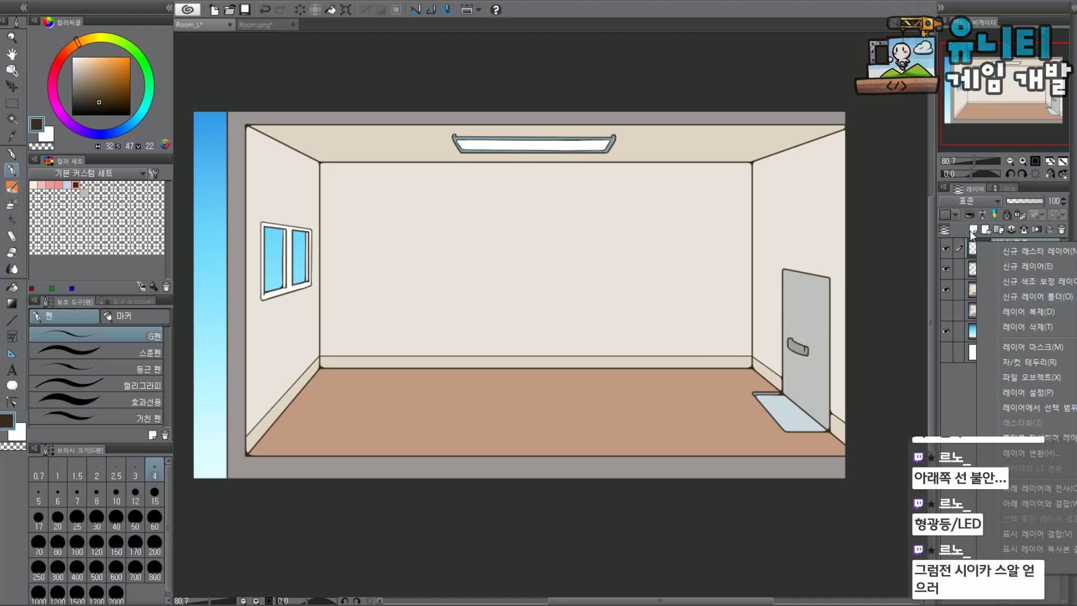
left_click(970, 217)
left_click(968, 216)
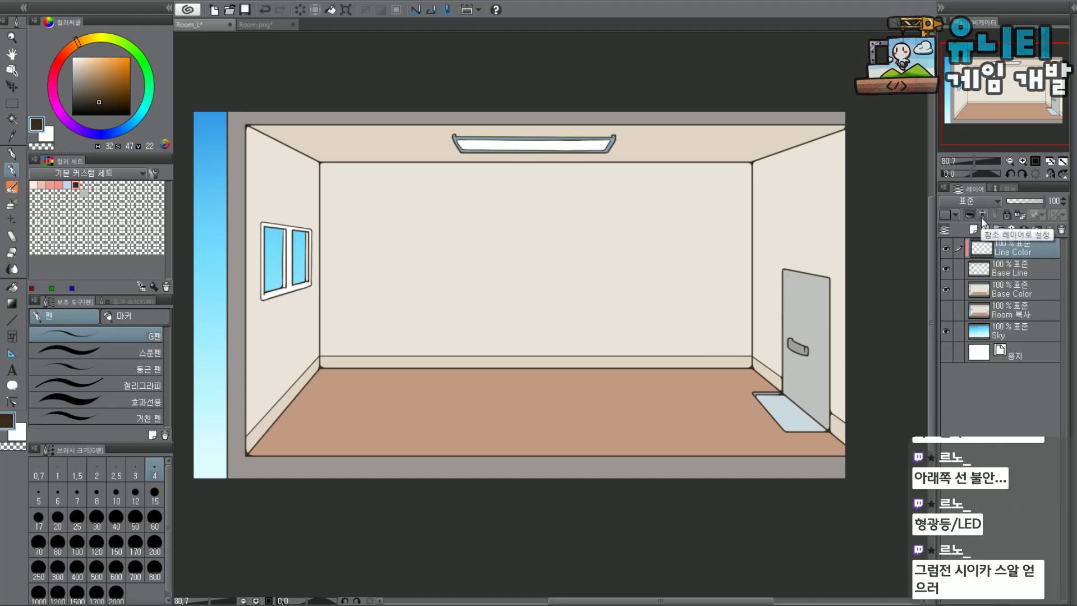
Darken the sampled frame grey to H10 S7 V40 and recolour the line between sky strip and frame at pen size 15.
left_click_drag(998, 94, 984, 95)
scroll(401, 220, "up", 3)
scroll(988, 95, "down", 1)
left_click(401, 160, "alt")
left_click_drag(75, 82, 69, 91)
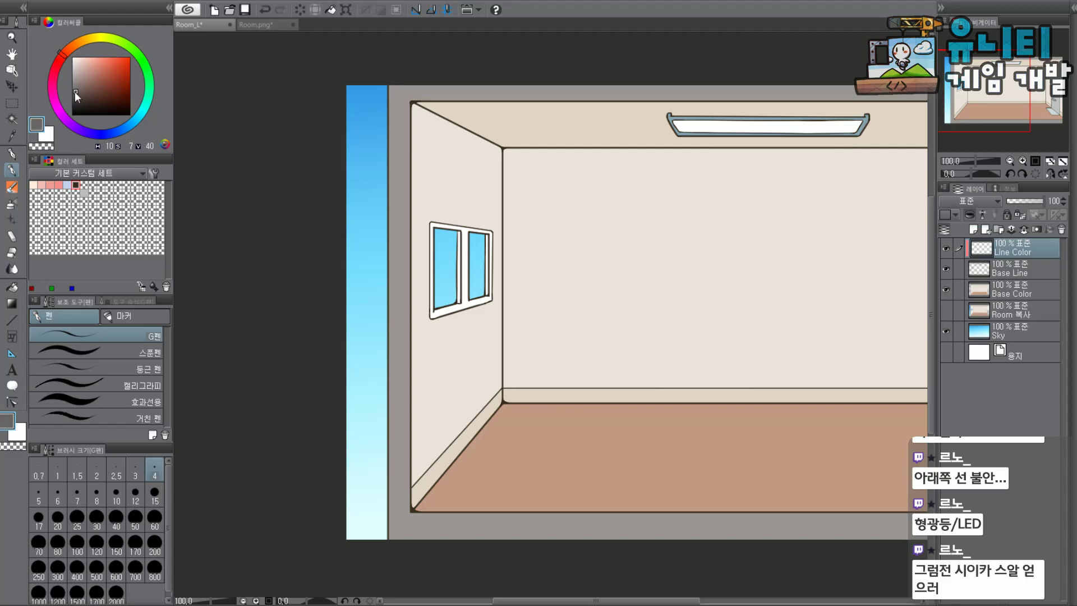
left_click(154, 495)
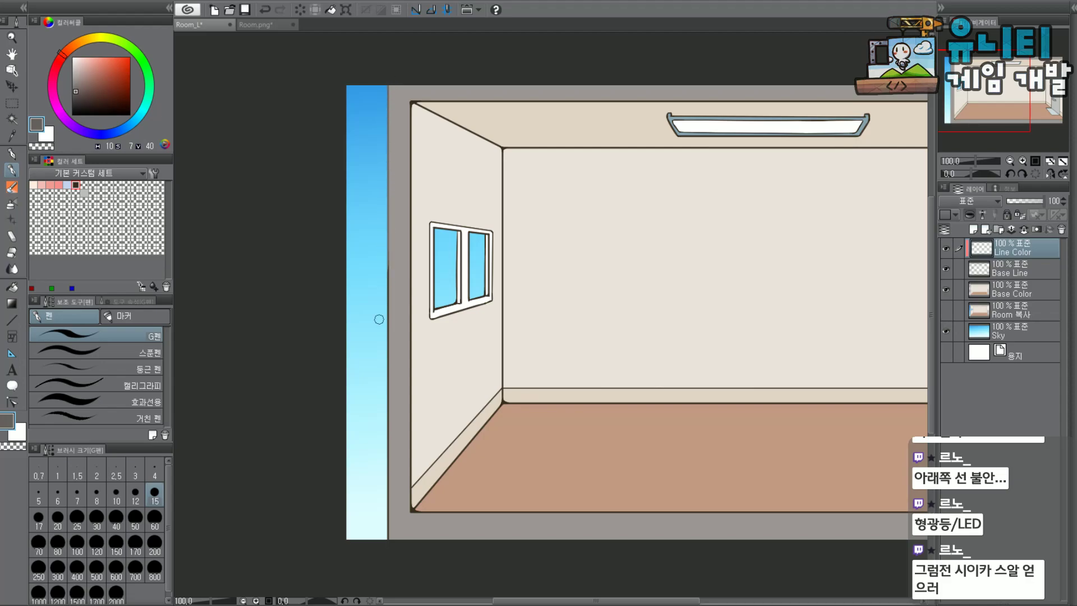
left_click_drag(385, 320, 385, 426)
Sample the ceiling beige, darken it to H28 S15 V64, and recolour the ceiling's upper edge line at pen size 60.
left_click_drag(994, 90, 1019, 93)
left_click(367, 89, "alt")
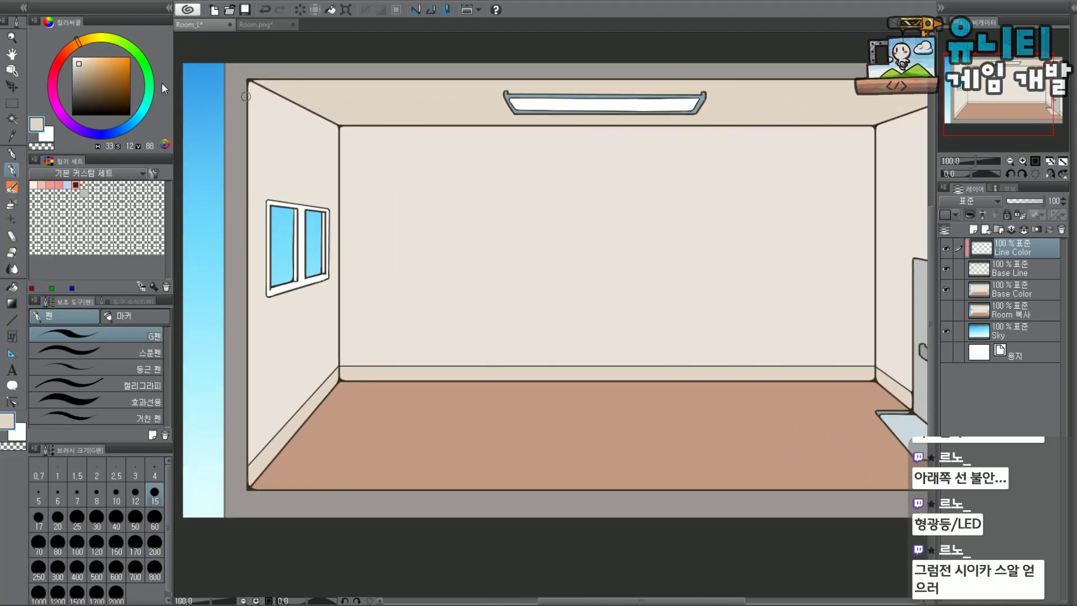
left_click_drag(80, 69, 81, 77)
left_click(79, 49)
left_click(154, 519)
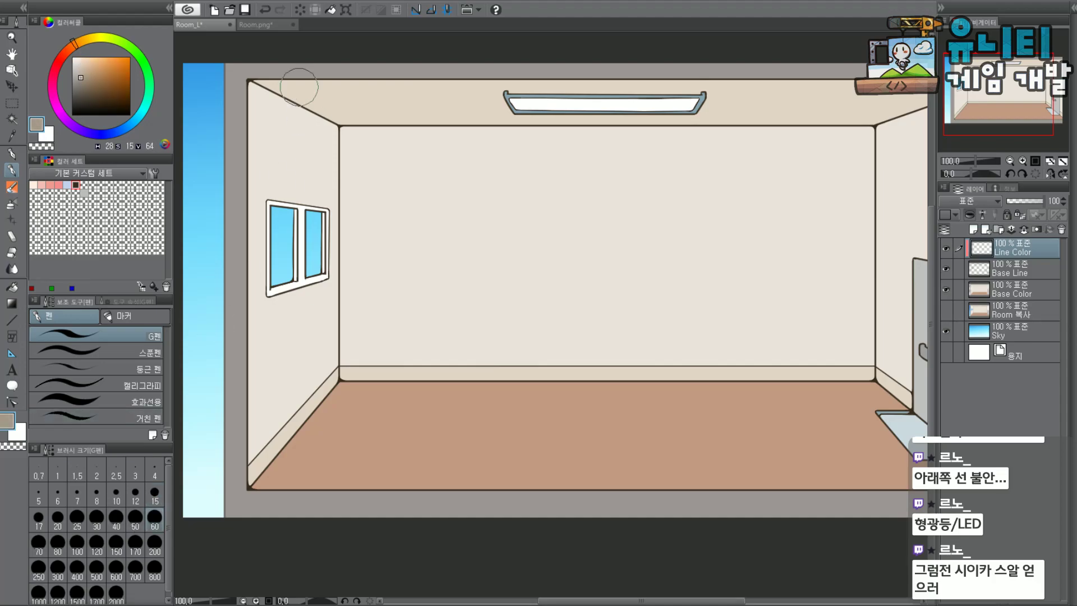
mouse_move(265, 54)
left_mouse_down()
mouse_move(431, 69)
mouse_move(835, 72)
left_mouse_up()
Recolour the ceiling's slanted side edges and its line along the back wall in the same greyish beige.
mouse_move(993, 73)
left_mouse_down()
mouse_move(1008, 73)
mouse_move(977, 77)
left_mouse_up()
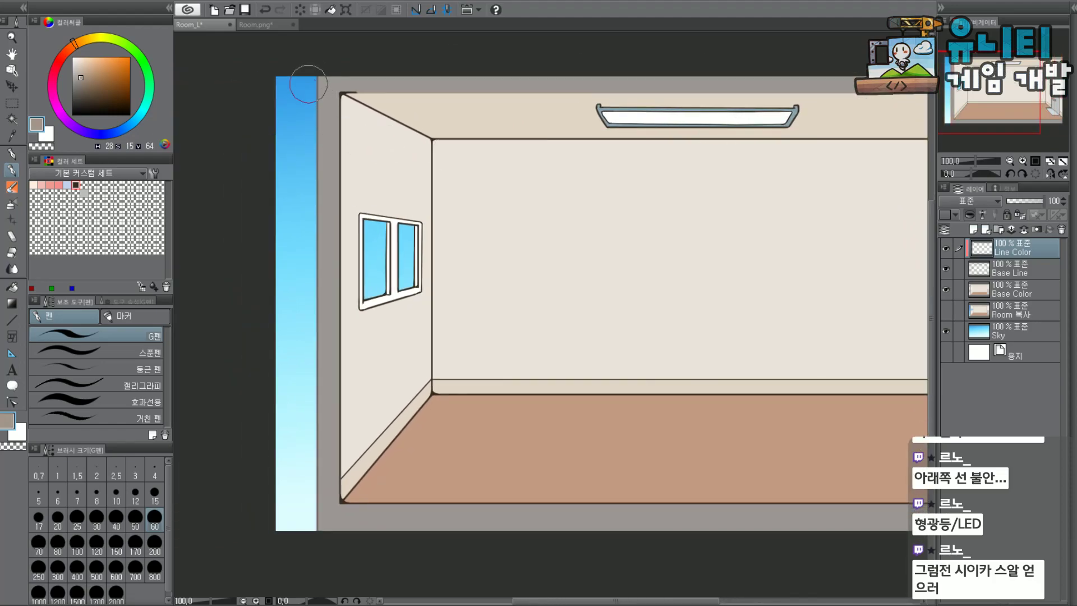
mouse_move(340, 80)
left_mouse_down()
mouse_move(370, 77)
mouse_move(352, 80)
mouse_move(483, 144)
mouse_move(687, 153)
mouse_move(645, 149)
left_mouse_up()
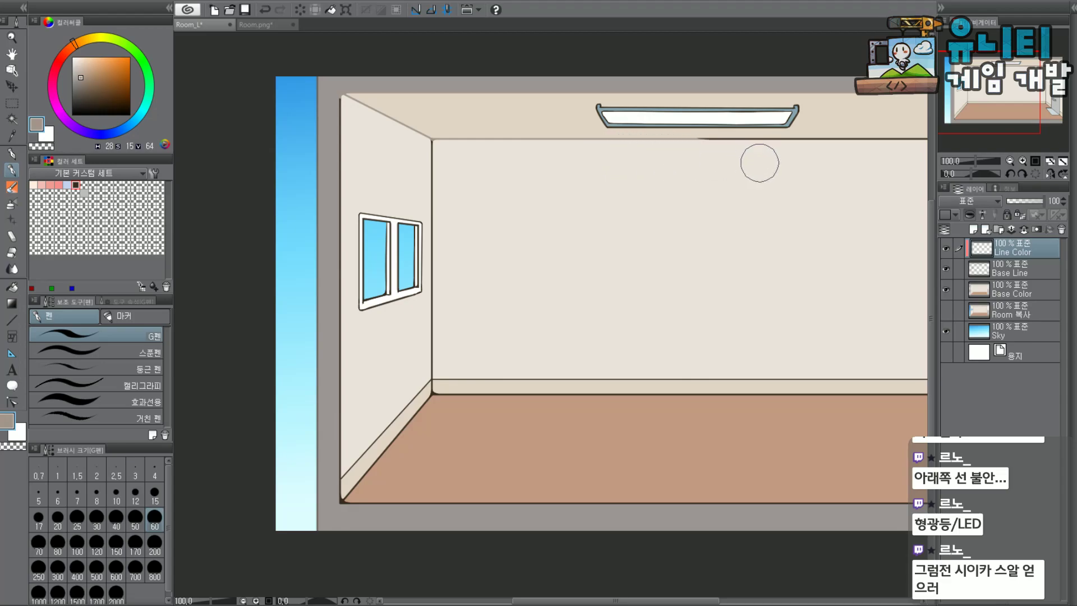
left_click(996, 89)
mouse_move(434, 147)
left_mouse_down()
mouse_move(447, 157)
mouse_move(616, 145)
mouse_move(692, 125)
mouse_move(756, 127)
mouse_move(837, 96)
mouse_move(692, 119)
left_mouse_up()
scroll(669, 119, "down", 1)
left_click_drag(325, 116, 414, 155)
scroll(420, 149, "up", 1)
scroll(691, 124, "down", 1)
left_click_drag(750, 120, 650, 115)
scroll(406, 141, "up", 1)
Sample the wall colour, darken it to H36 S12 V70, and recolour the upper part of the left wall's outer vertical line.
left_click(459, 216, "alt")
left_click_drag(75, 70, 79, 73)
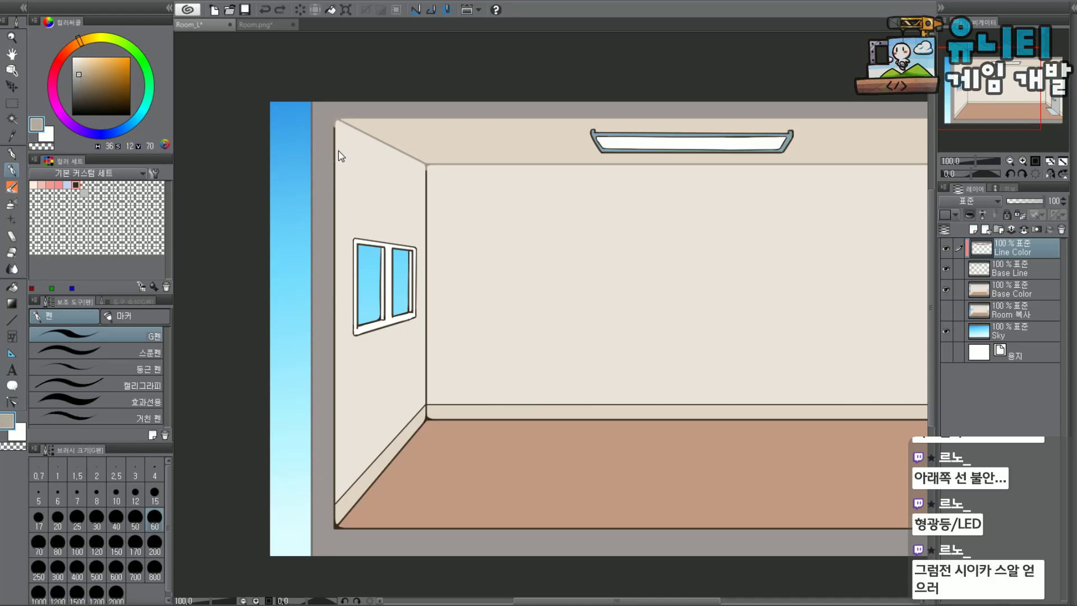
mouse_move(342, 151)
left_mouse_down()
mouse_move(337, 137)
mouse_move(336, 207)
mouse_move(334, 187)
left_mouse_up()
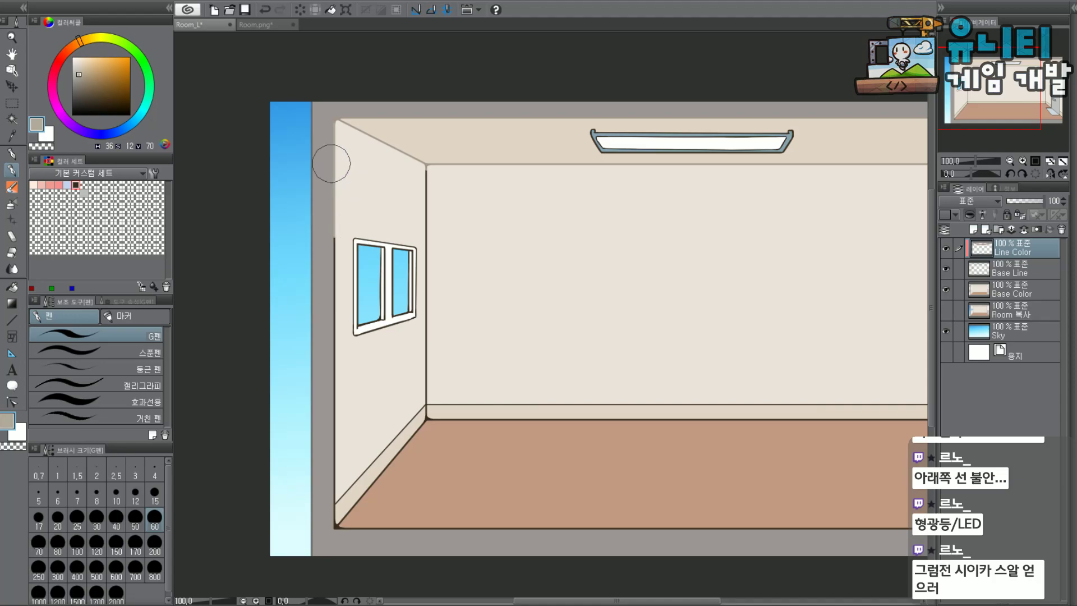
Try to recolour the lines around the room's upper-left corner in the sampled frame-edge grey at pen size 7.
scroll(338, 106, "up", 1)
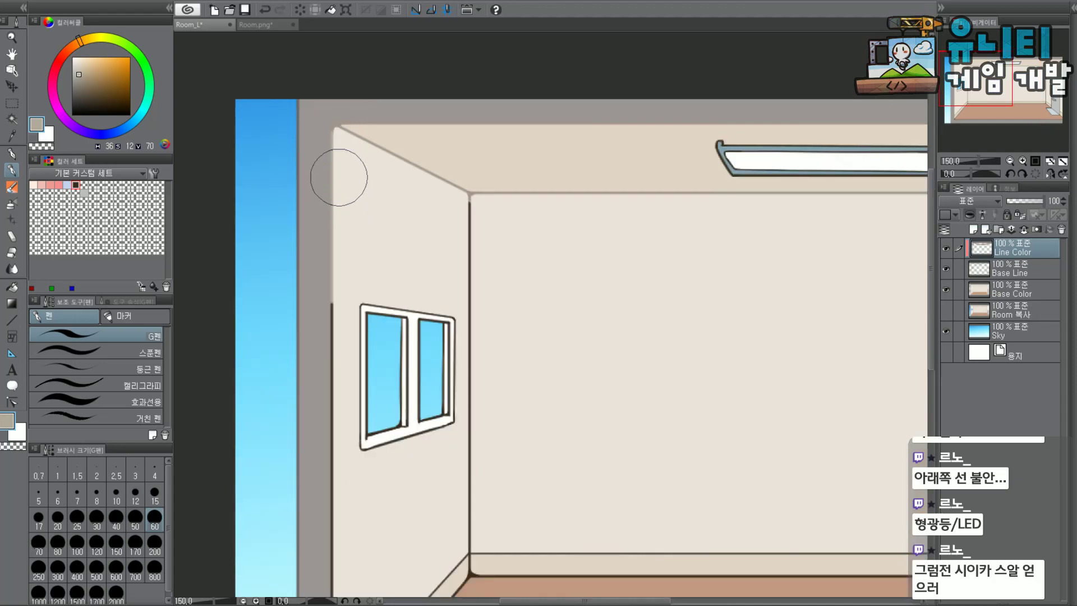
scroll(314, 152, "up", 3)
left_click(292, 143, "alt")
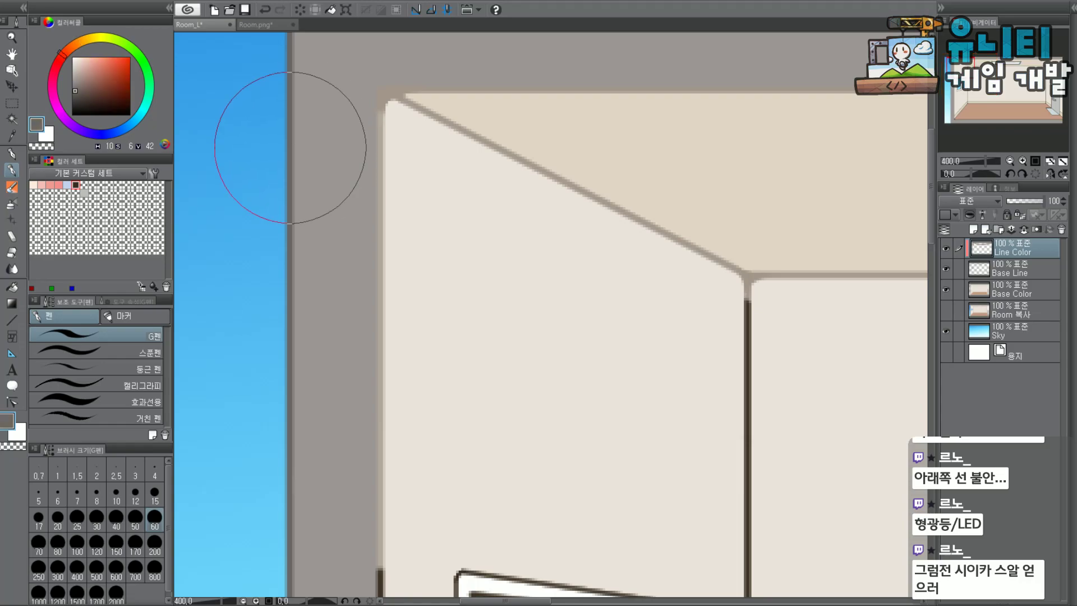
left_click(289, 145, "alt")
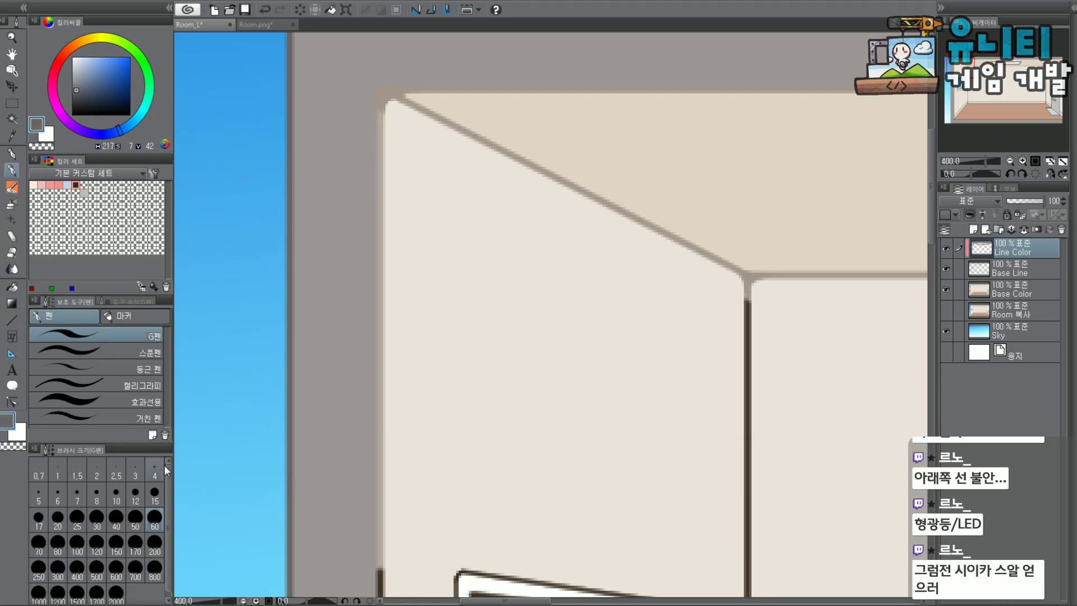
left_click(77, 494)
left_click_drag(380, 141, 383, 88)
mouse_move(380, 175)
left_mouse_down()
mouse_move(380, 88)
mouse_move(435, 87)
left_mouse_up()
left_click_drag(379, 176, 379, 273)
scroll(419, 284, "down", 3)
left_click_drag(1000, 88, 1006, 105)
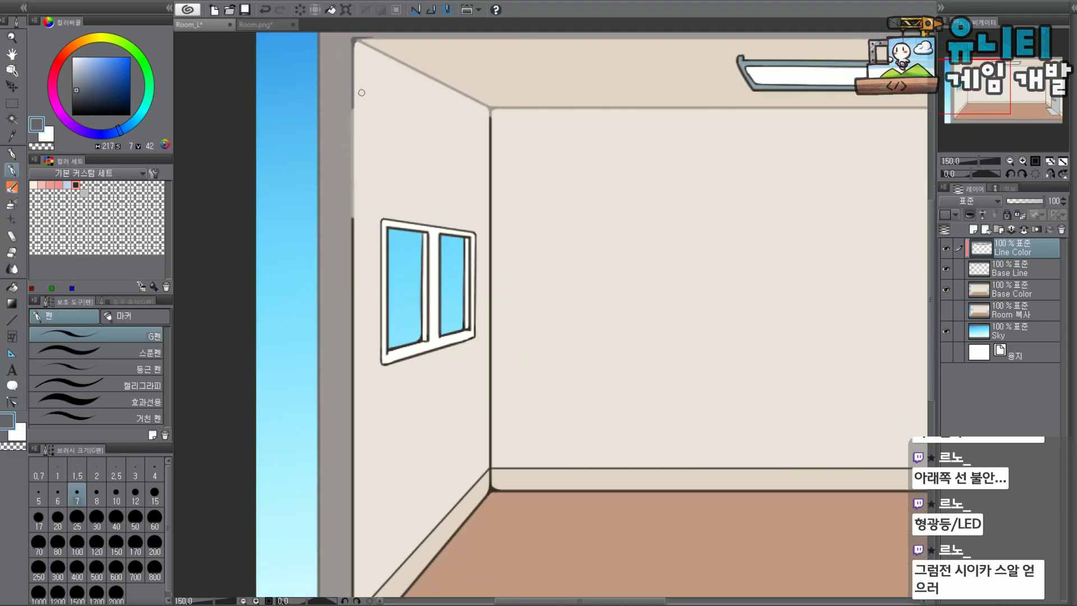
key("ctrl+z")
key("ctrl+z")
key("ctrl+z")
Sample the recoloured wall line's beige and continue recolouring the left wall's outer line down beside the window at pen size 8.
scroll(361, 202, "up", 7)
left_click(335, 235, "alt")
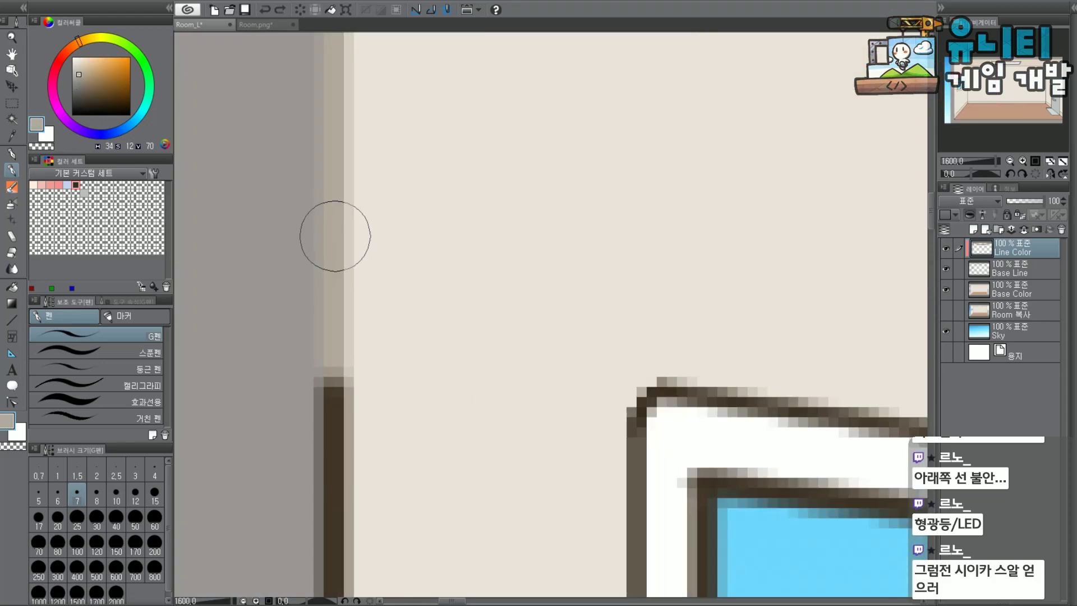
scroll(335, 235, "down", 8)
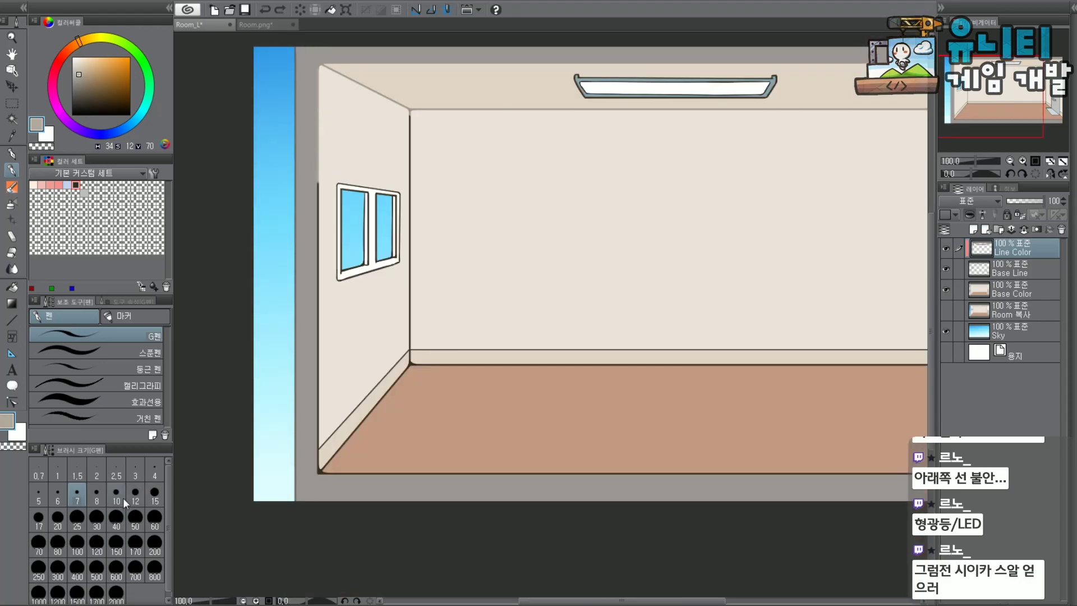
left_click(98, 494)
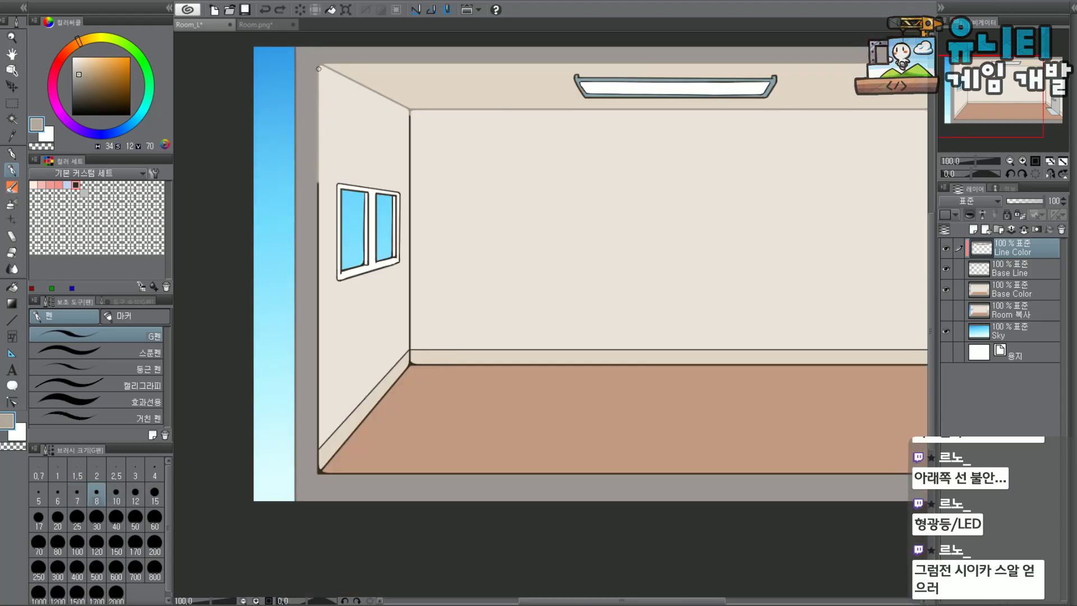
left_click_drag(316, 219, 315, 180)
Sample the greyish brown H26 S15 V64 at the upper-left corner and recolour the left wall's outer line down to the baseboard at pen size 15.
scroll(319, 62, "up", 8)
left_click(352, 101, "alt")
scroll(333, 106, "down", 2)
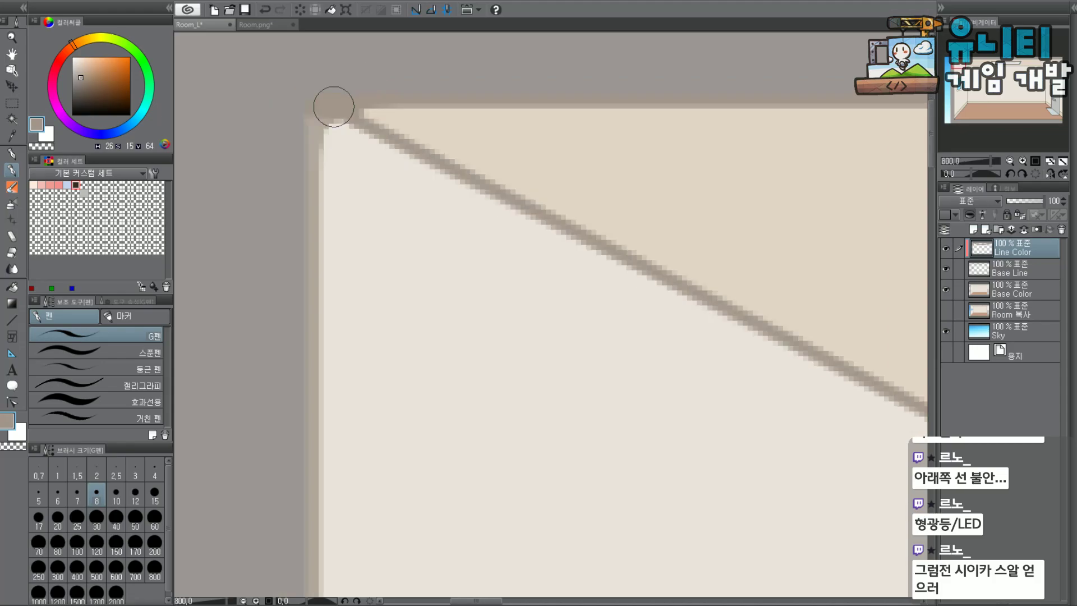
scroll(334, 106, "down", 4)
left_click_drag(946, 69, 941, 87)
scroll(657, 142, "down", 1)
scroll(382, 151, "down", 1)
left_click(159, 487)
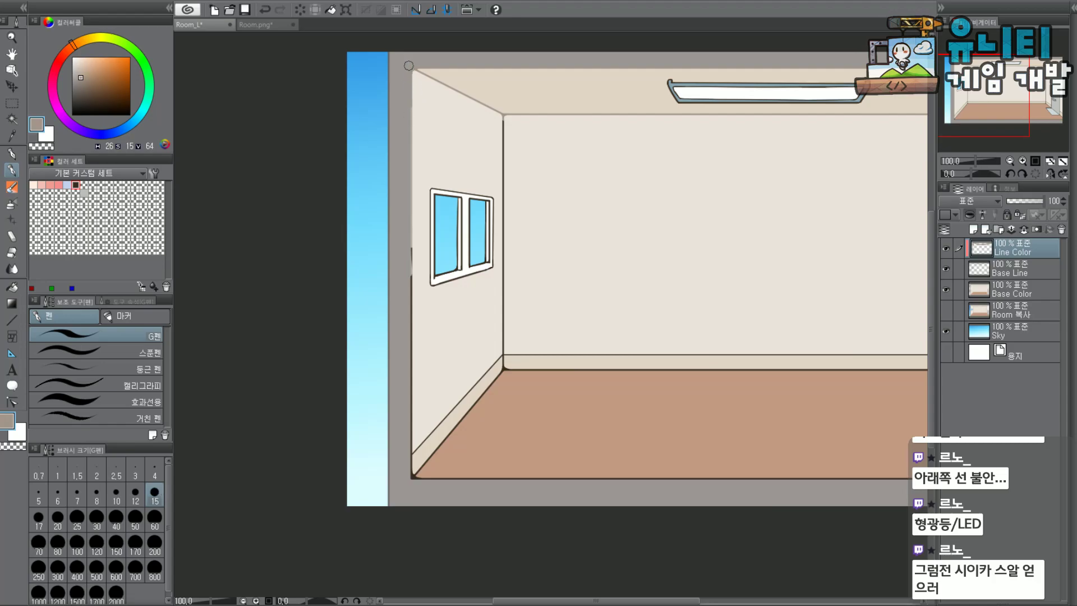
left_click_drag(411, 154, 409, 446)
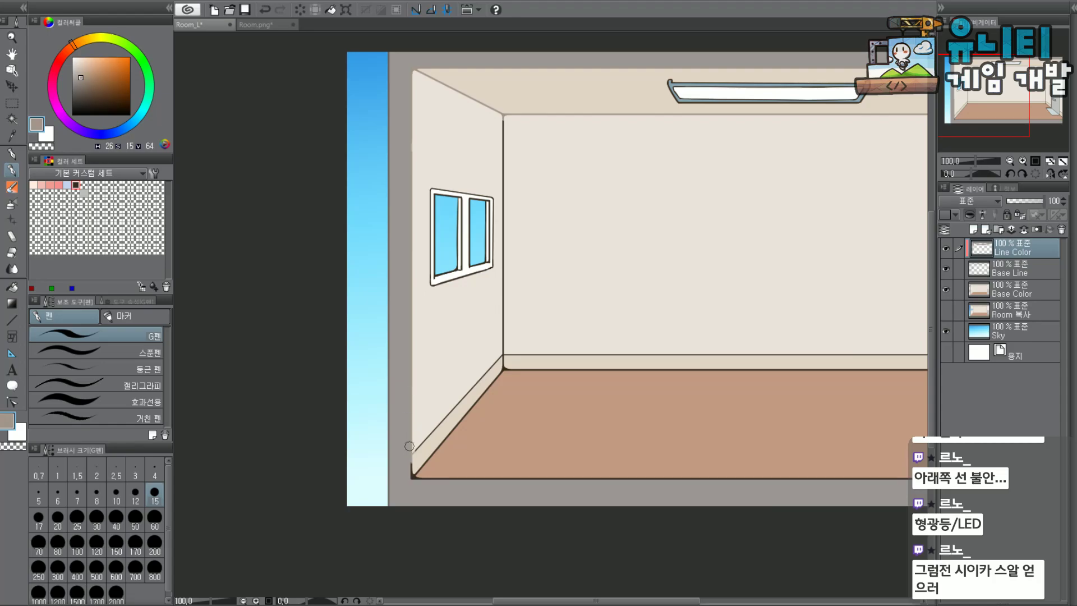
Recolour the floor's front edge line in the same greyish brown, working from the left corner towards the doormat.
mouse_move(471, 471)
left_mouse_down()
mouse_move(453, 489)
mouse_move(492, 479)
mouse_move(466, 473)
mouse_move(752, 478)
left_mouse_up()
left_click_drag(1019, 83, 1072, 100)
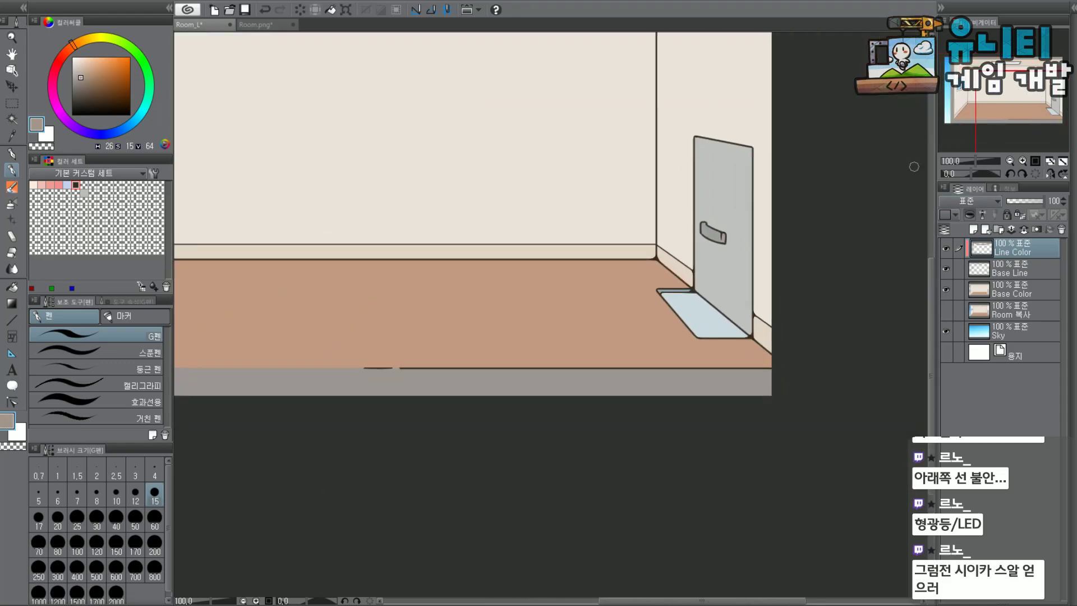
mouse_move(360, 365)
left_mouse_down()
mouse_move(639, 364)
mouse_move(616, 378)
mouse_move(577, 350)
mouse_move(673, 351)
mouse_move(583, 340)
mouse_move(661, 327)
left_mouse_up()
scroll(639, 364, "up", 4)
scroll(660, 328, "down", 4)
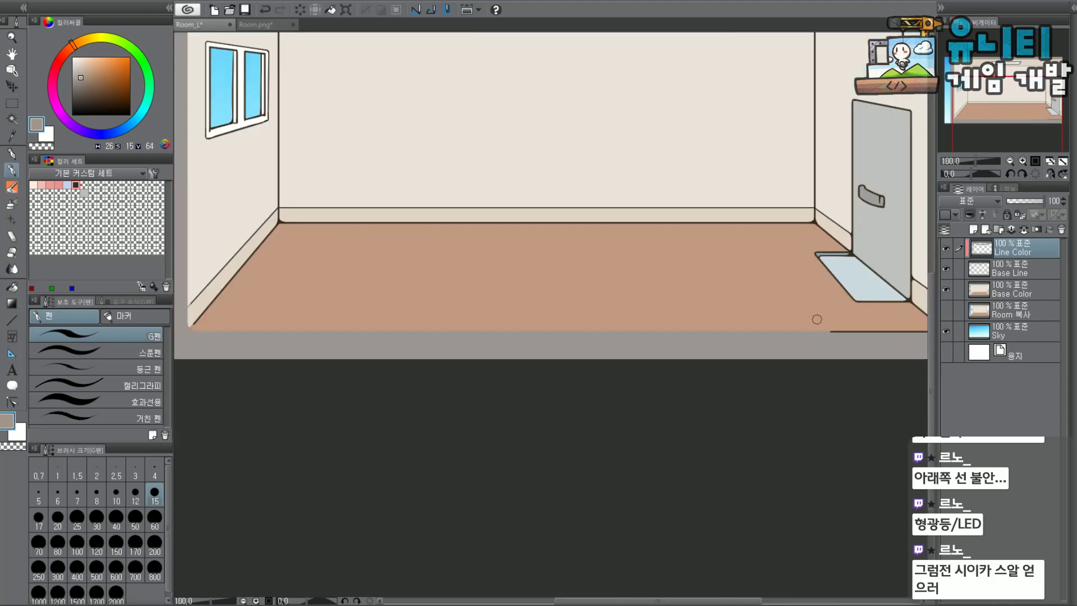
Sample the floor colour, darken it to H22 S42 V66, and recolour the floor's whole front edge line at pen size 60.
left_click_drag(451, 202, 556, 205)
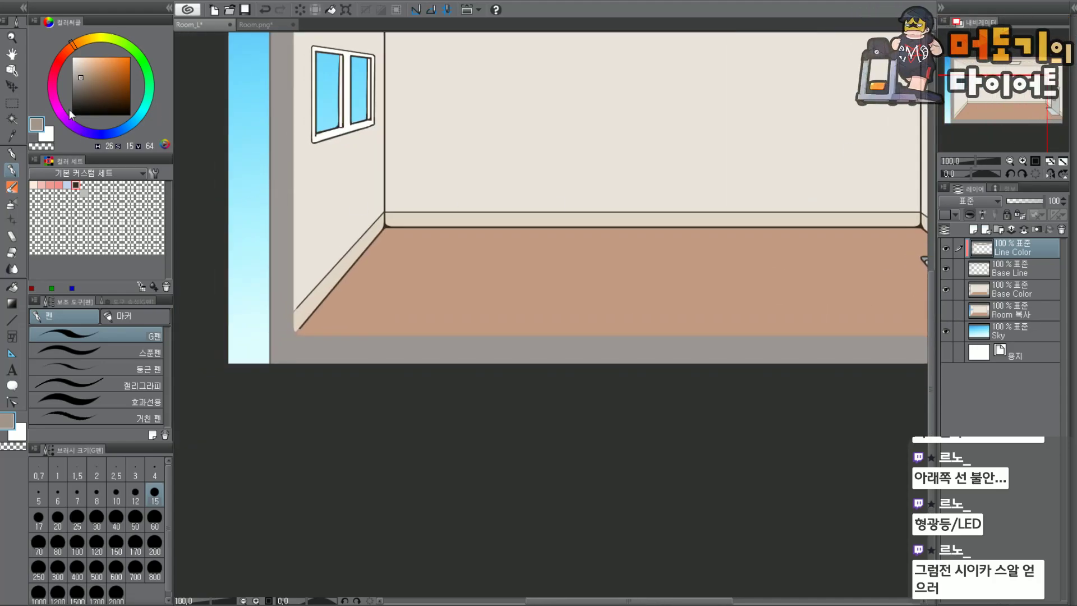
left_click(397, 302, "alt")
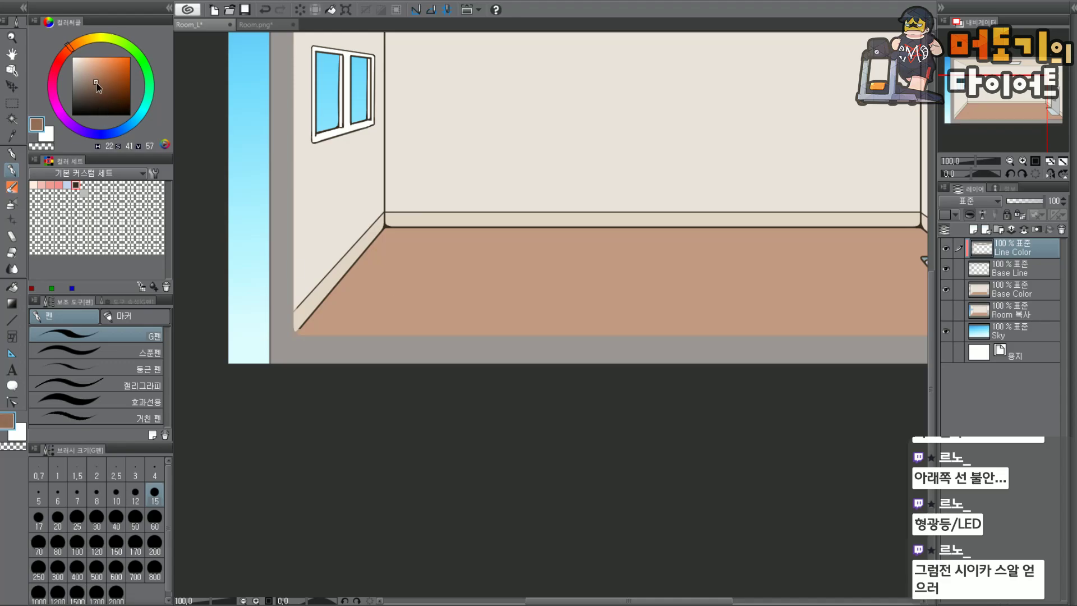
left_click(161, 525)
mouse_move(353, 333)
left_mouse_down()
mouse_move(543, 334)
mouse_move(510, 327)
mouse_move(432, 342)
mouse_move(406, 332)
mouse_move(405, 341)
mouse_move(327, 345)
left_mouse_up()
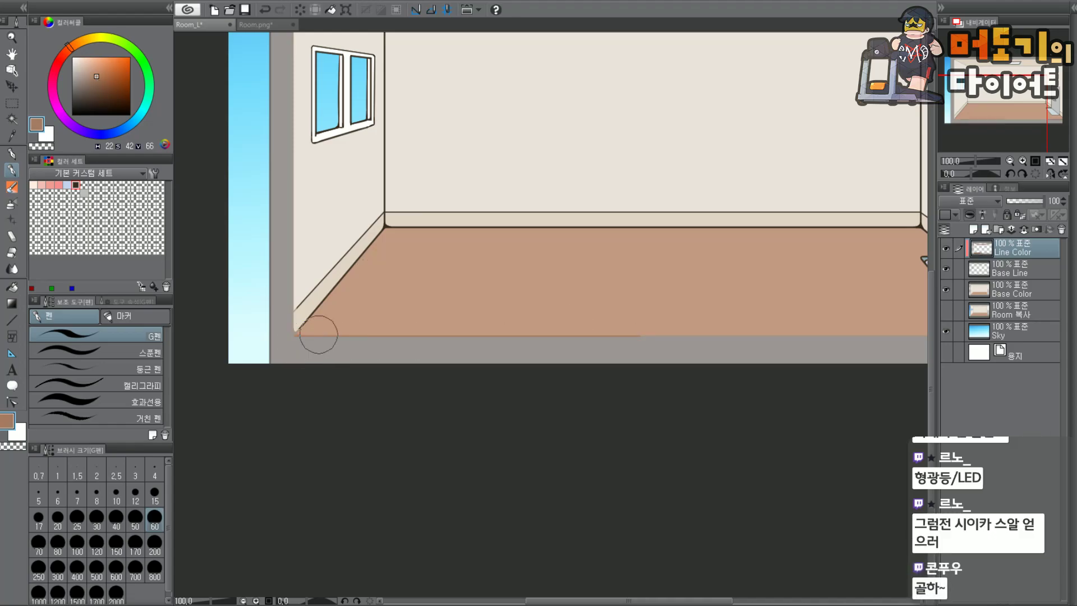
mouse_move(639, 331)
left_mouse_down()
mouse_move(692, 315)
mouse_move(831, 324)
left_mouse_up()
left_click_drag(1001, 88, 1040, 83)
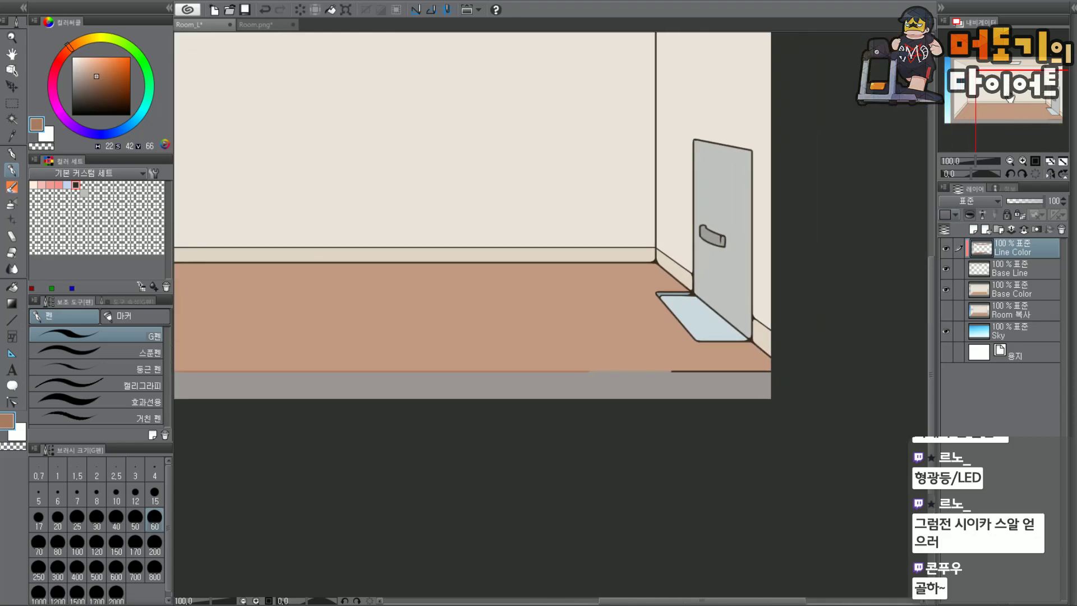
left_click_drag(577, 377, 787, 375)
left_click_drag(1034, 120, 1007, 107)
key("ctrl+minus")
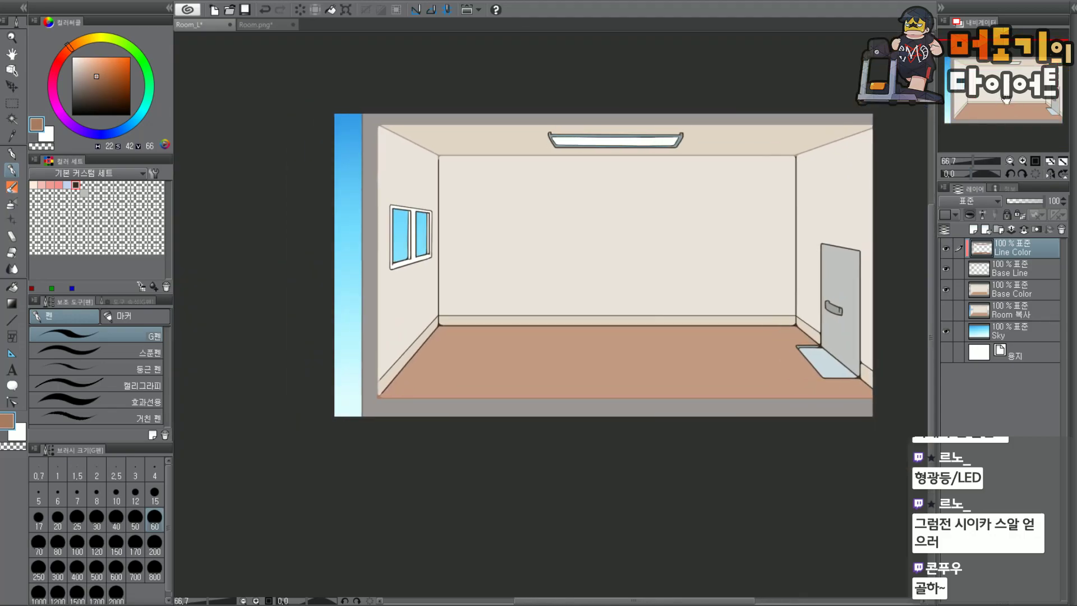
Sample the greyish brown H26 S14 V64 and touch up the room's lower-left corner and outer wall line at pen size 15.
scroll(1012, 101, "up", 1)
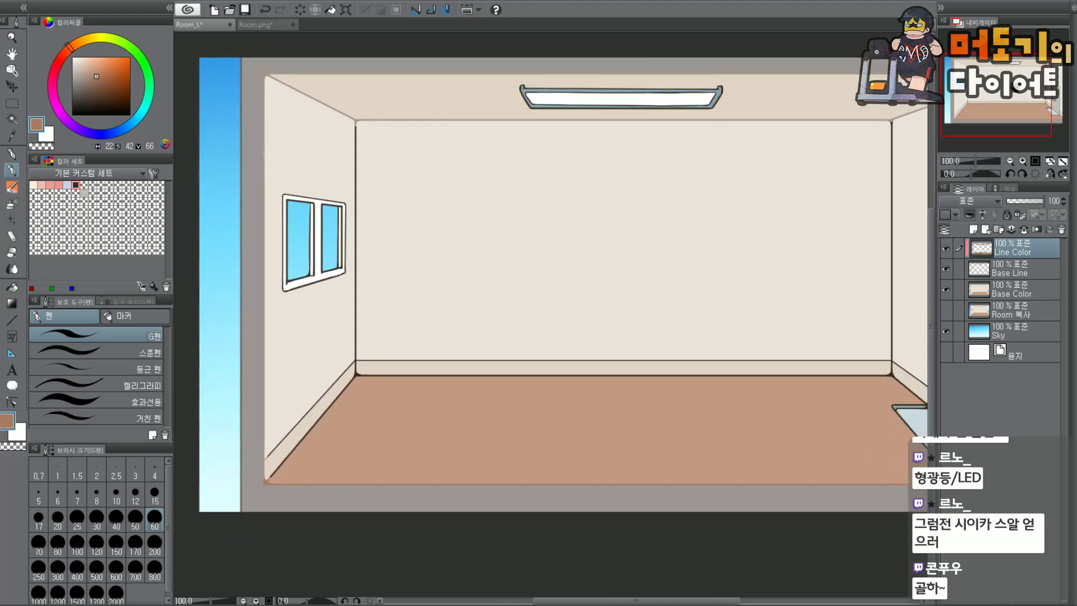
left_click_drag(1014, 85, 988, 102)
scroll(444, 358, "up", 2)
scroll(466, 363, "up", 2)
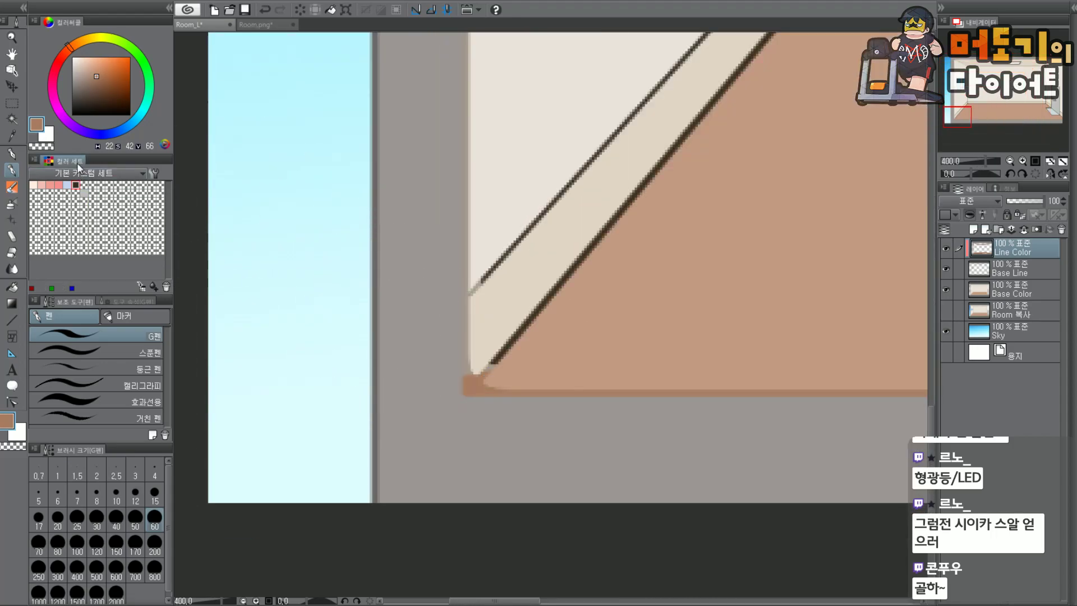
scroll(457, 342, "up", 2)
left_click(456, 388, "alt")
left_click(154, 496)
mouse_move(444, 434)
left_mouse_down()
mouse_move(436, 426)
mouse_move(449, 438)
mouse_move(485, 432)
mouse_move(463, 451)
mouse_move(473, 413)
mouse_move(469, 423)
left_mouse_up()
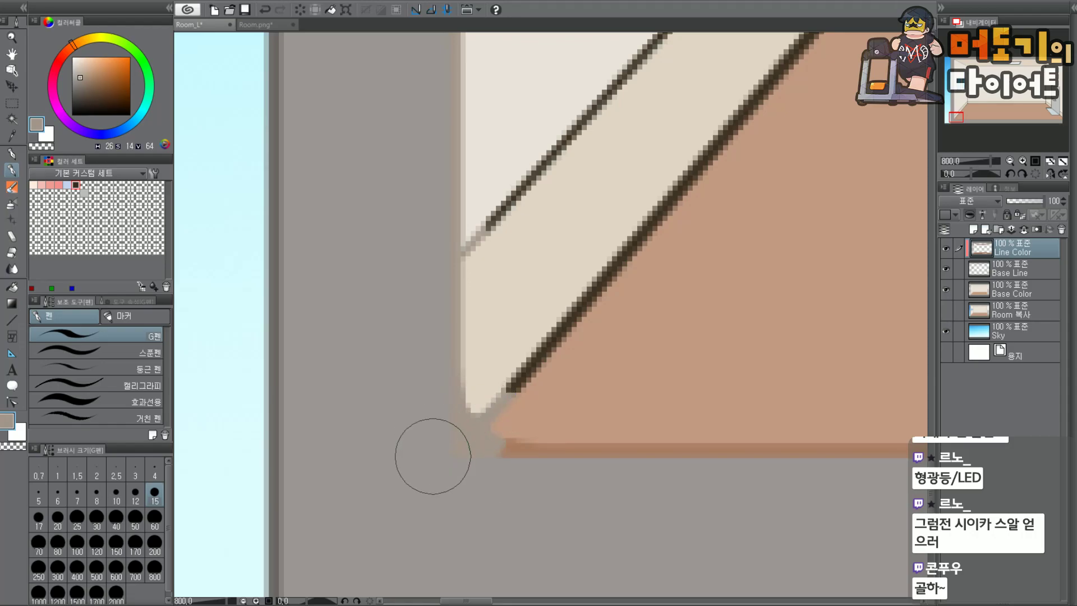
scroll(531, 348, "down", 2)
scroll(567, 337, "up", 2)
left_click(462, 321)
scroll(945, 114, "down", 2)
Recolour the vertical corner line between the left and back walls from the ceiling down to the baseboard in the same greyish brown.
left_click_drag(981, 116, 989, 75)
left_click_drag(533, 184, 532, 248)
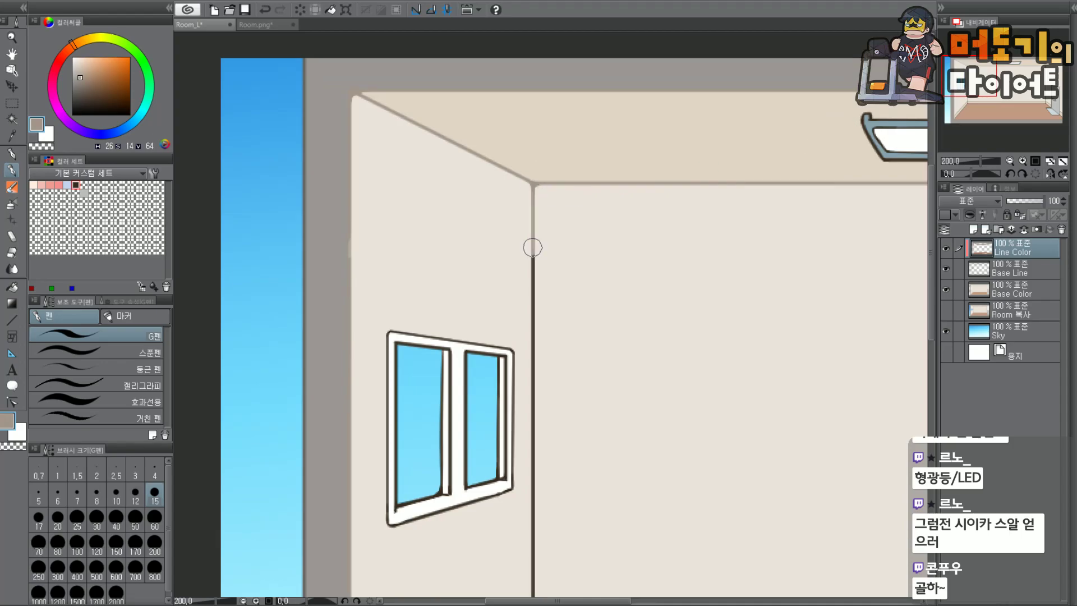
left_click_drag(527, 346, 533, 401)
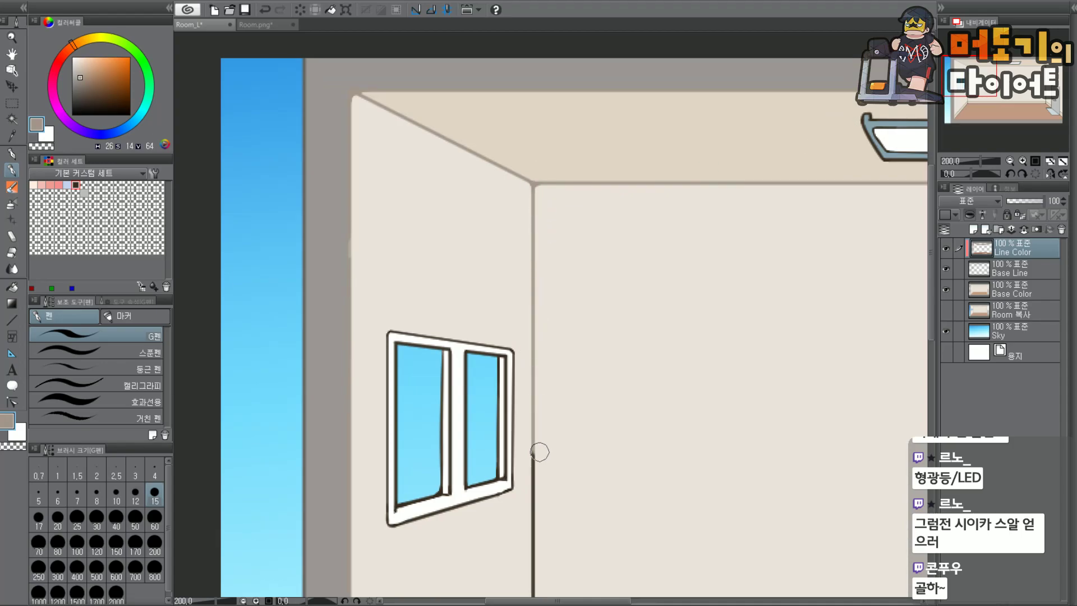
left_click_drag(970, 89, 965, 93)
left_click_drag(583, 285, 581, 408)
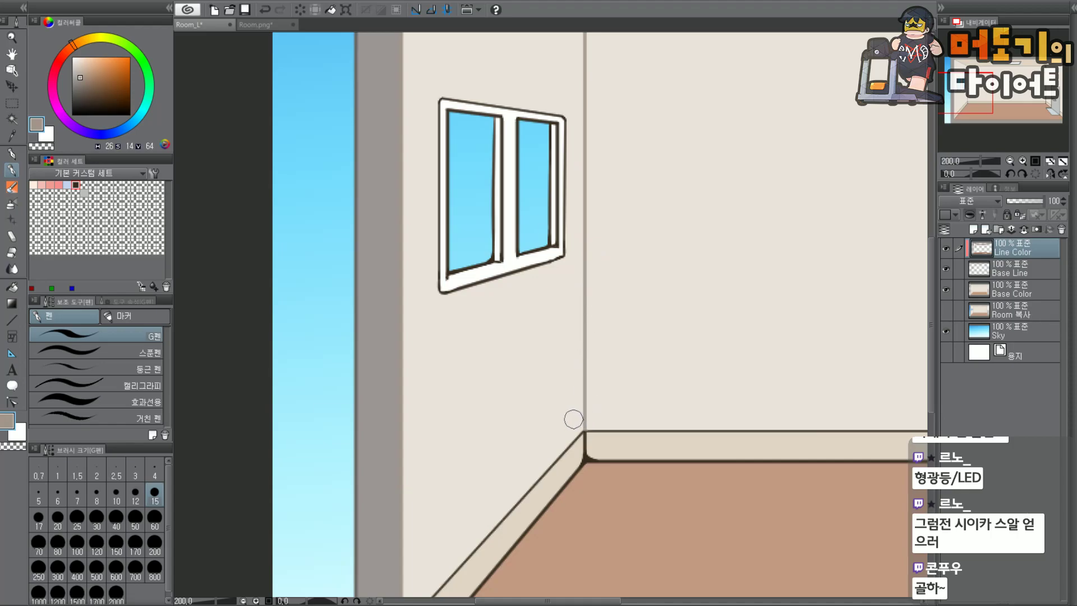
Darken the line colour to H26 S24 V59 and recolour the left baseboard's corner and top edge line.
left_click(86, 81)
left_click_drag(971, 90, 973, 102)
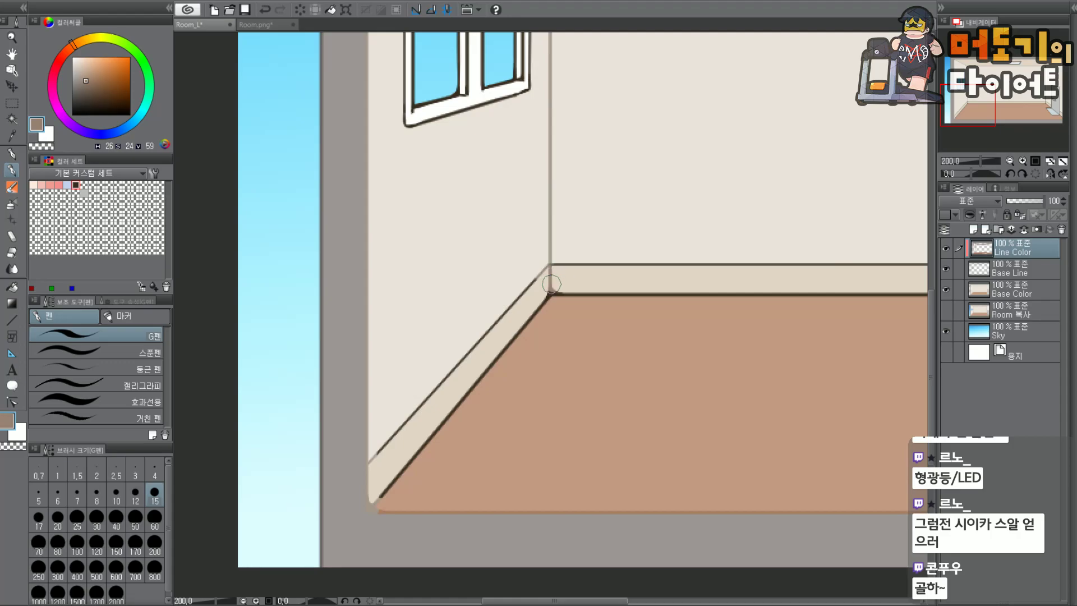
left_click_drag(526, 285, 436, 387)
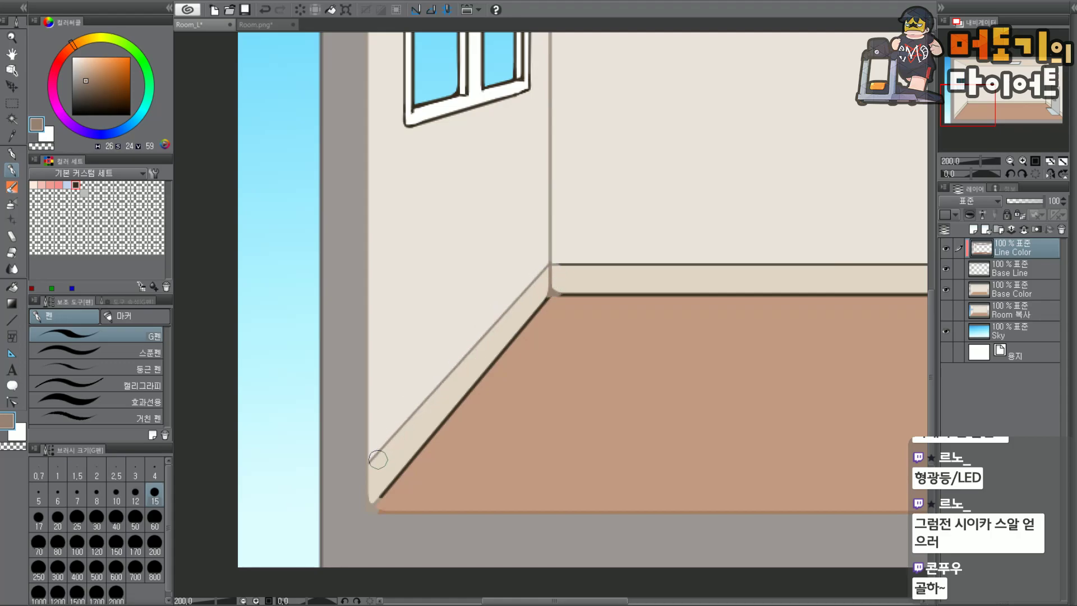
Sample the brown of the floor's edge line and recolour the slanted line between the floor and the left baseboard.
scroll(390, 522, "up", 2)
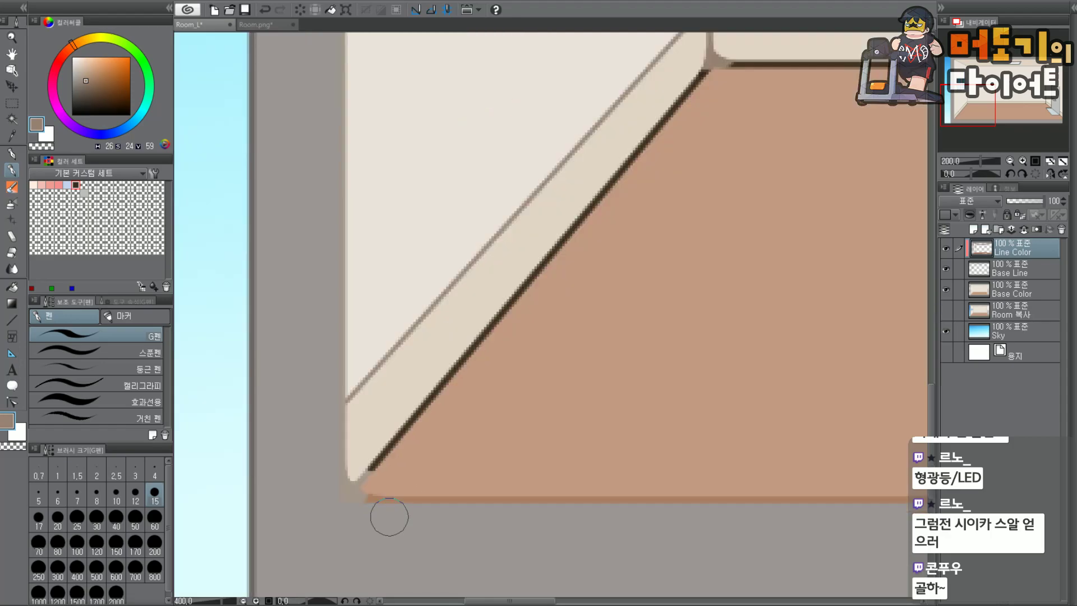
left_click(375, 486, "alt")
mouse_move(368, 485)
left_mouse_down()
mouse_move(344, 459)
mouse_move(348, 487)
mouse_move(324, 499)
mouse_move(515, 234)
mouse_move(677, 57)
left_mouse_up()
scroll(690, 75, "down", 2)
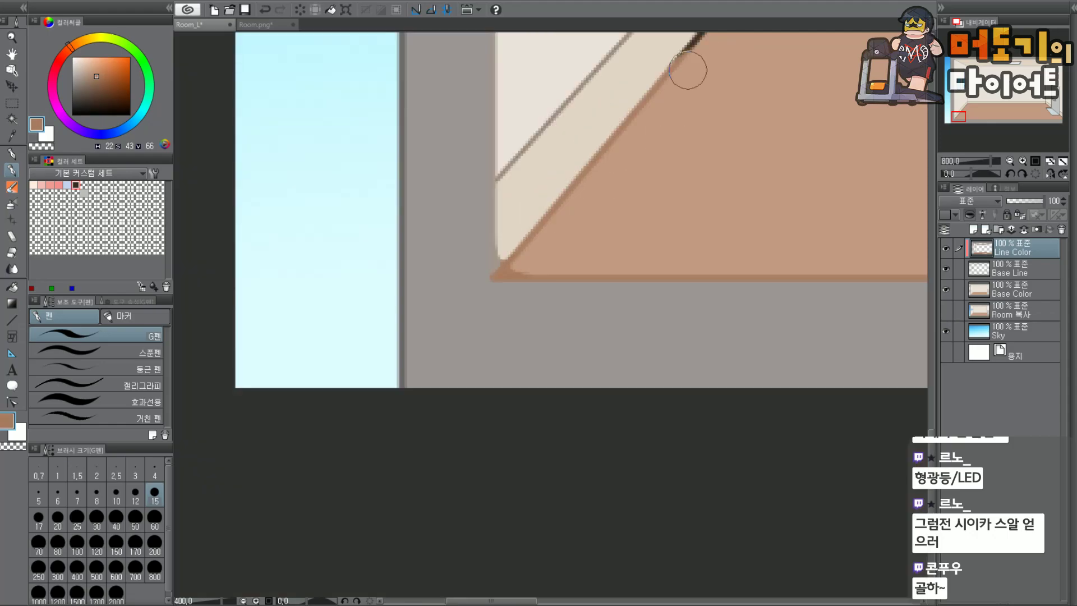
left_click_drag(956, 120, 971, 107)
mouse_move(353, 383)
left_mouse_down()
mouse_move(327, 365)
mouse_move(420, 250)
mouse_move(452, 247)
mouse_move(469, 228)
left_mouse_up()
Recolour the floor's lines along the back and right baseboards in the same brown, H22 S43 V66.
mouse_move(329, 368)
left_mouse_down()
mouse_move(500, 245)
mouse_move(490, 238)
mouse_move(591, 228)
mouse_move(937, 235)
left_mouse_up()
key("ctrl+minus")
key("ctrl+minus")
key("ctrl+minus")
left_click_drag(972, 108, 1027, 110)
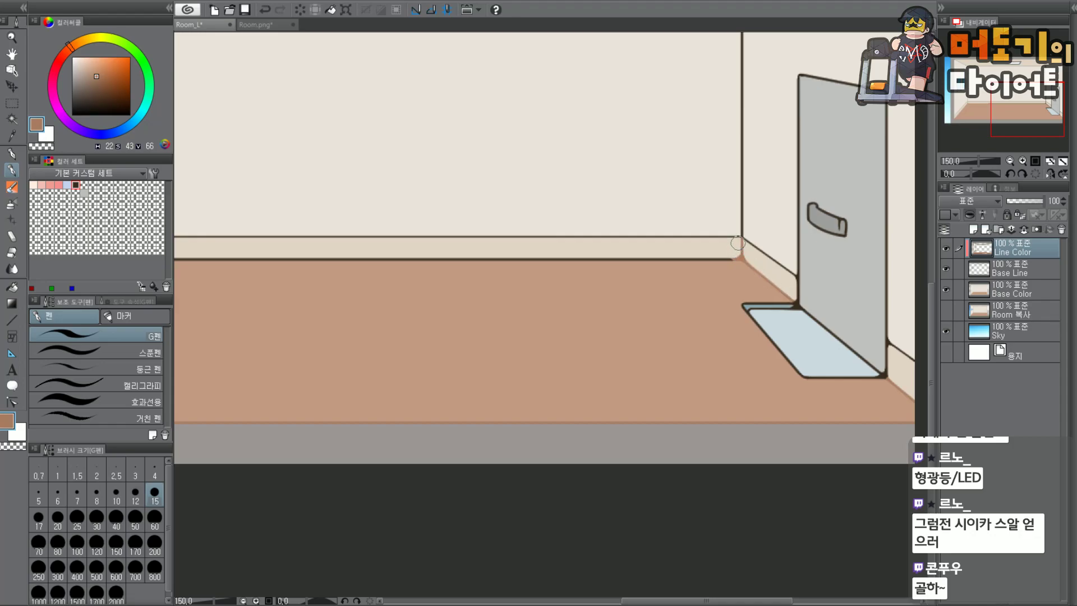
left_click_drag(1018, 136, 935, 129)
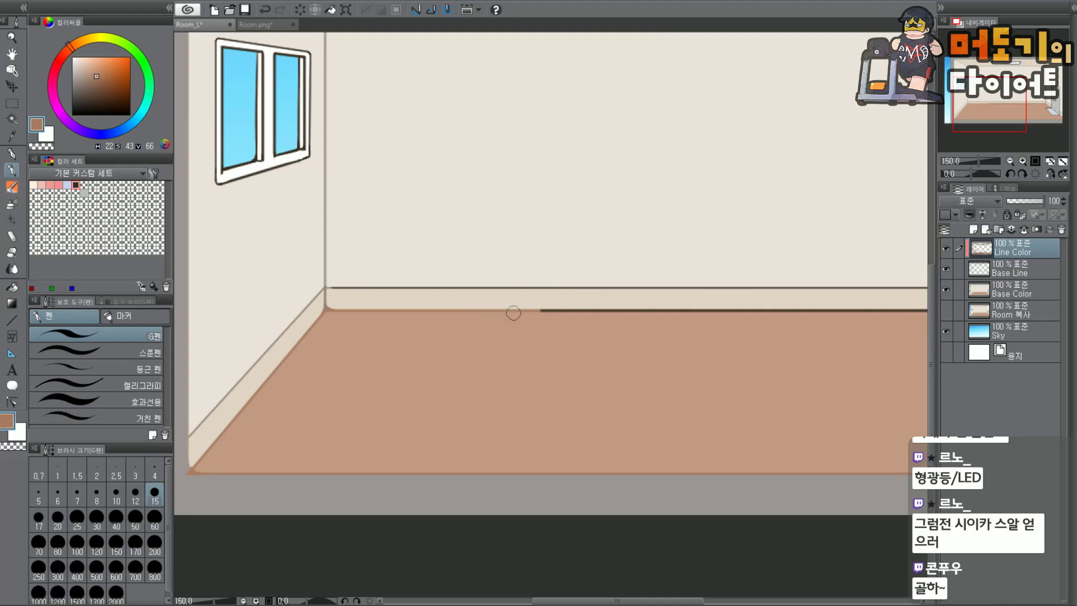
left_click_drag(567, 307, 726, 310)
left_click_drag(793, 308, 864, 309)
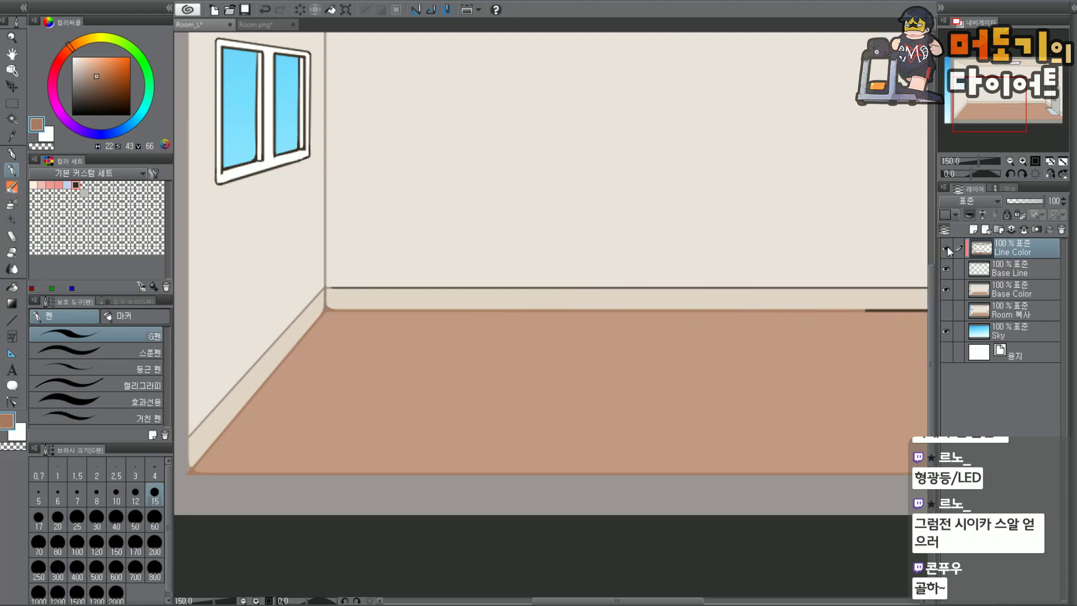
left_click_drag(999, 109, 1034, 108)
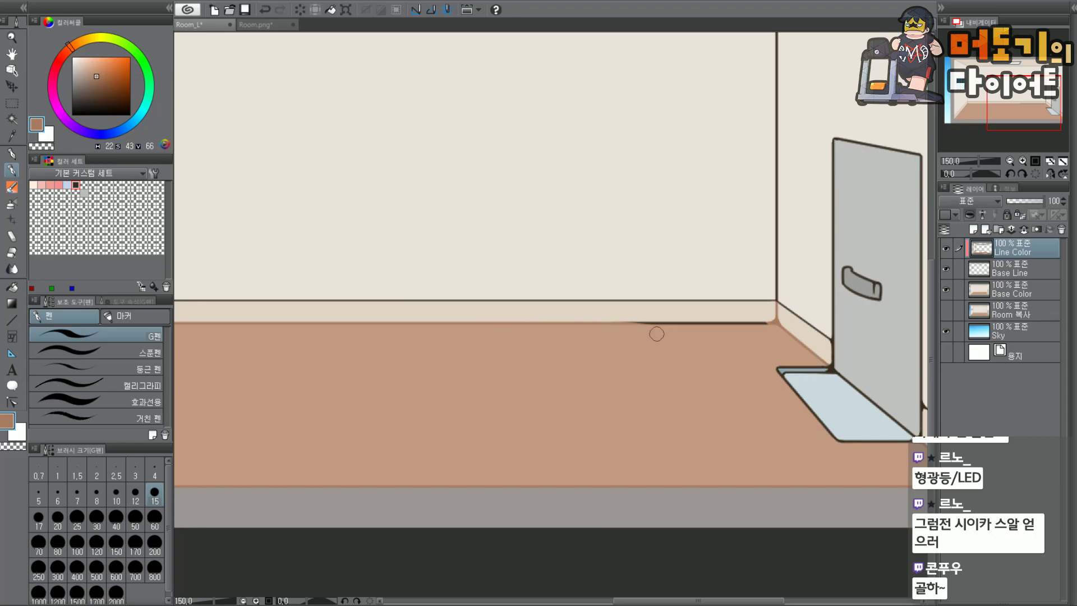
Switch to the baseboard line colour H25 S24 V59 and recolour the back-left baseboard corner and the start of the back baseboard's top line.
scroll(729, 359, "down", 2)
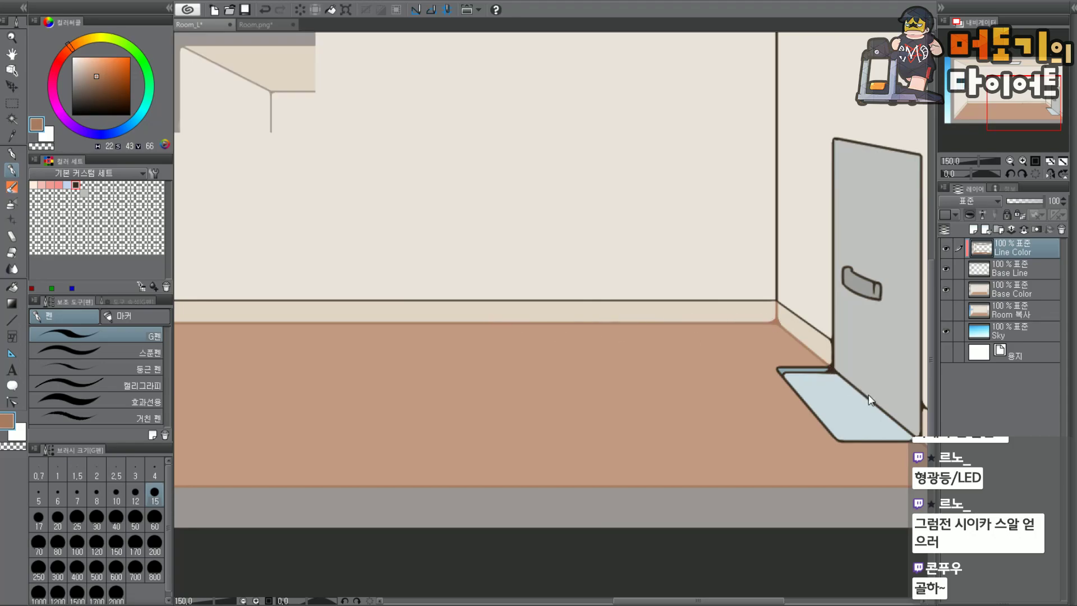
scroll(432, 350, "up", 12)
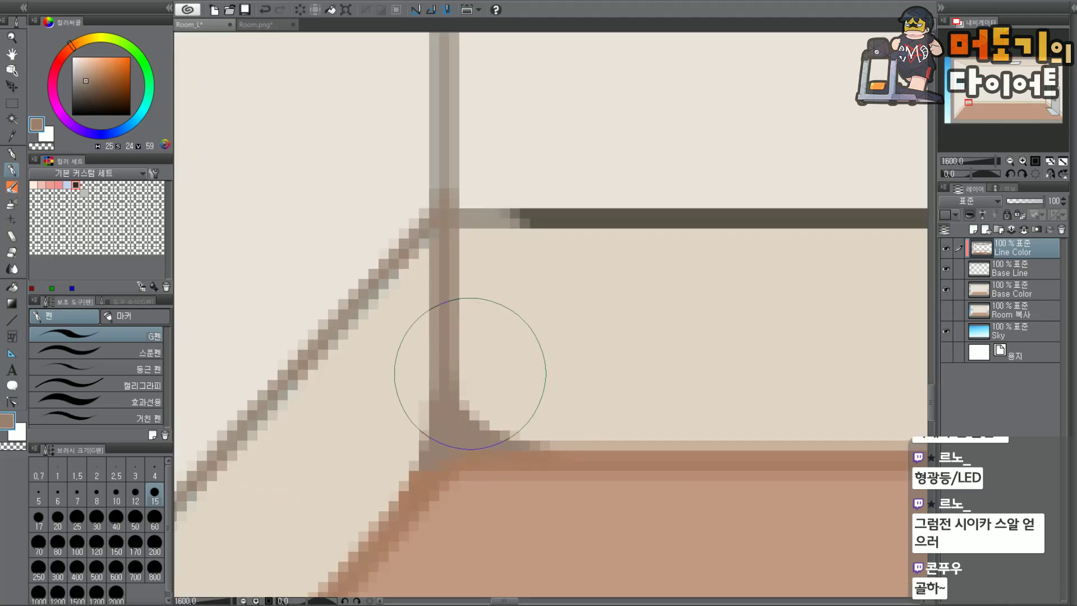
left_click_drag(512, 317, 502, 235)
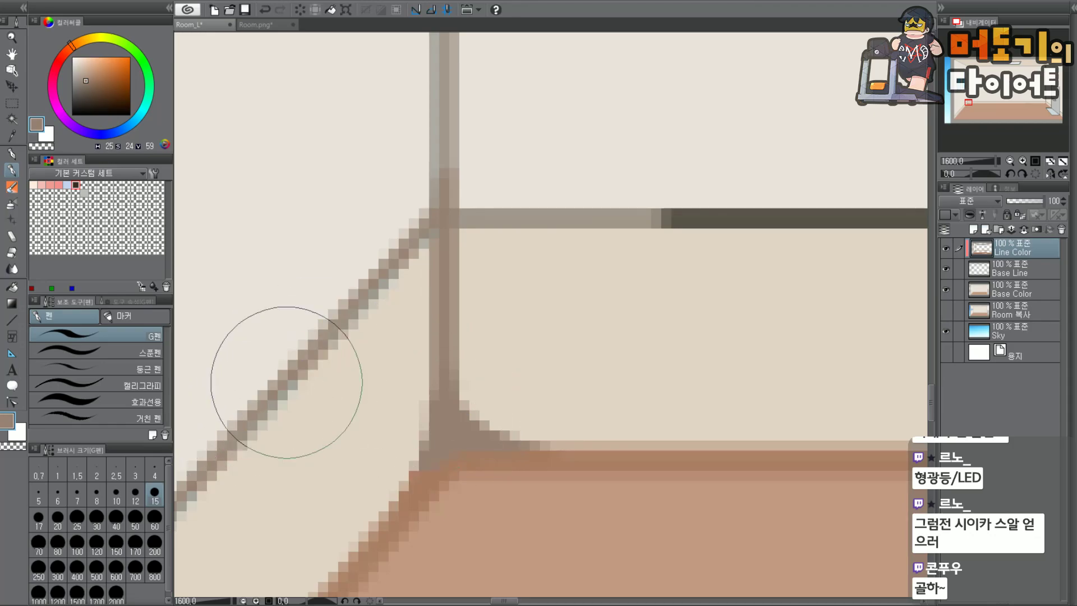
left_click_drag(481, 297, 643, 248)
scroll(900, 207, "down", 1)
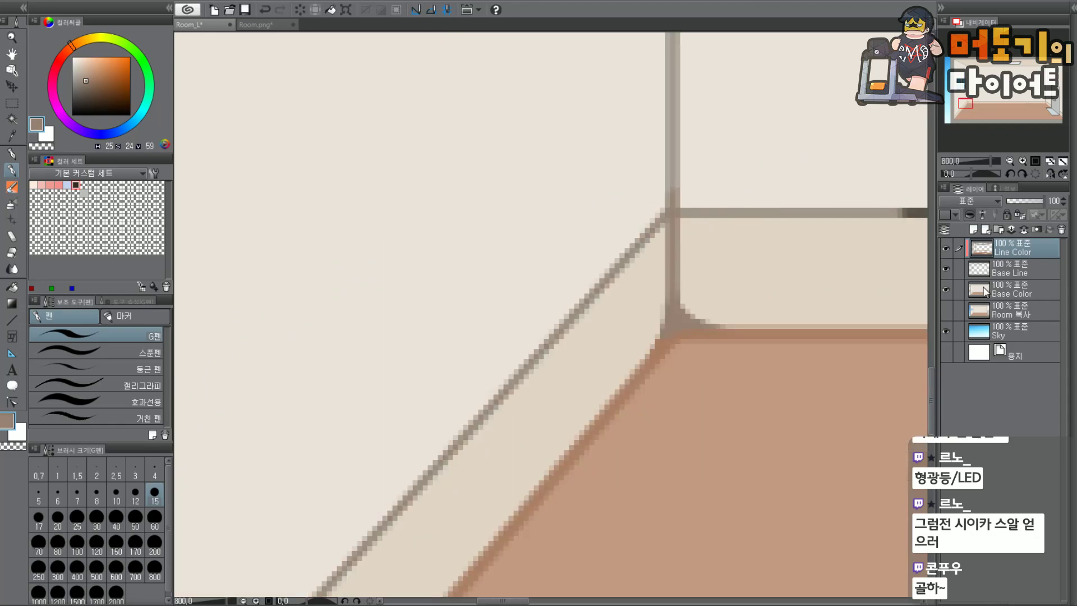
key("ctrl+minus")
key("ctrl+minus")
Hide the Sky layer and recolour the rest of the back baseboard's top line across to the right wall corner.
left_click(945, 331)
scroll(557, 308, "up", 5)
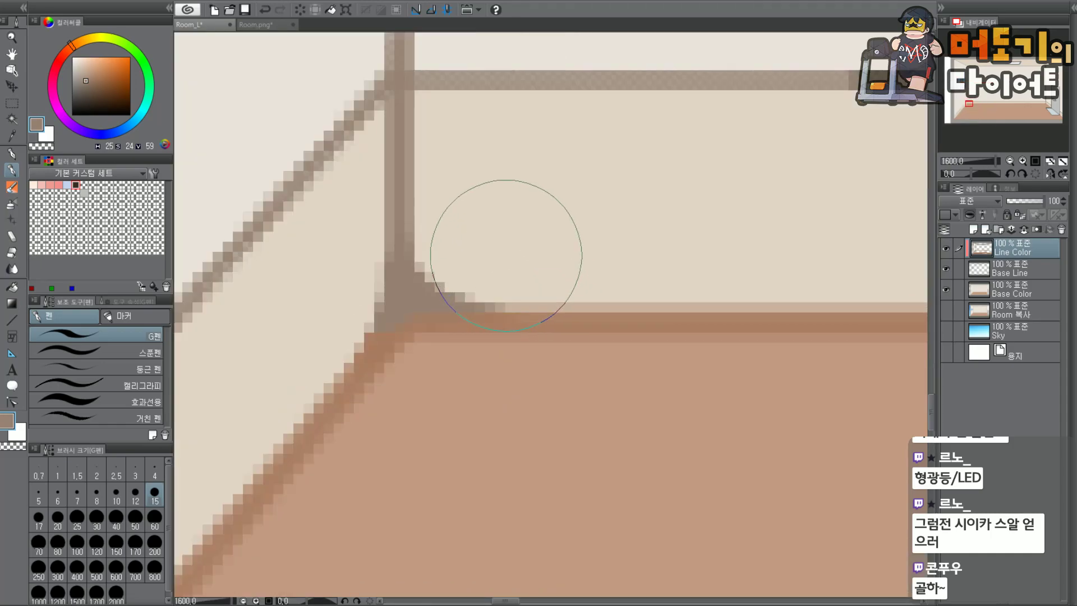
scroll(524, 211, "down", 3)
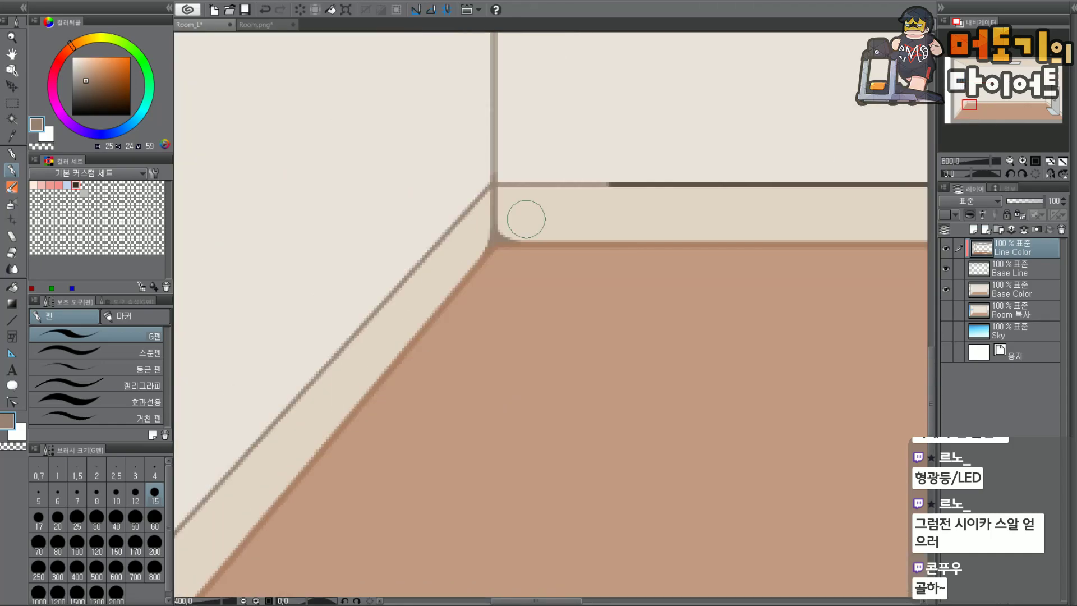
scroll(806, 192, "down", 2)
mouse_move(978, 115)
left_mouse_down()
mouse_move(1007, 112)
mouse_move(997, 113)
left_mouse_up()
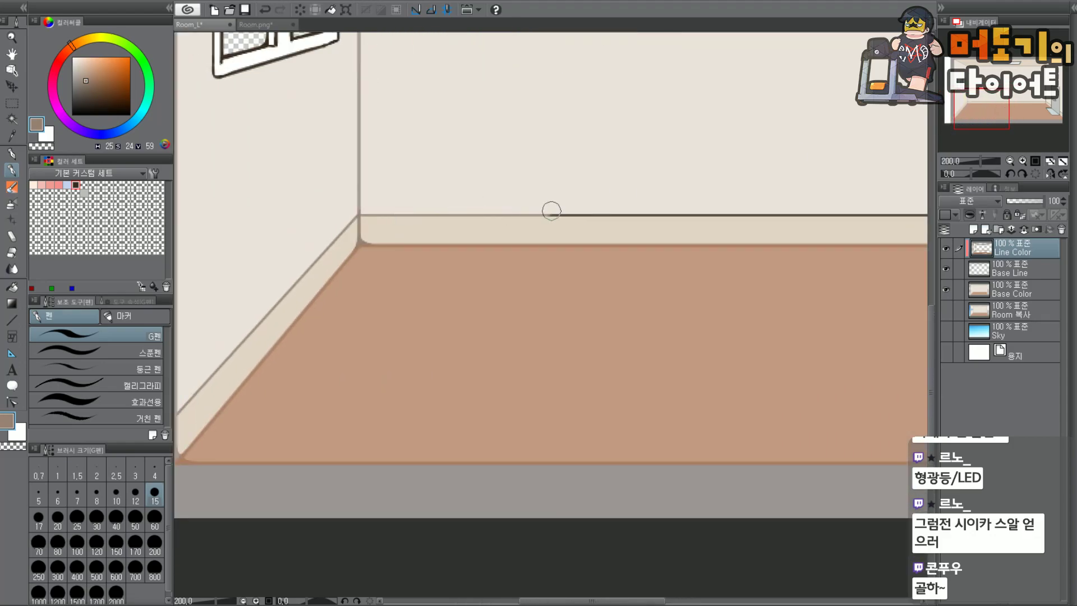
left_click_drag(769, 218, 904, 212)
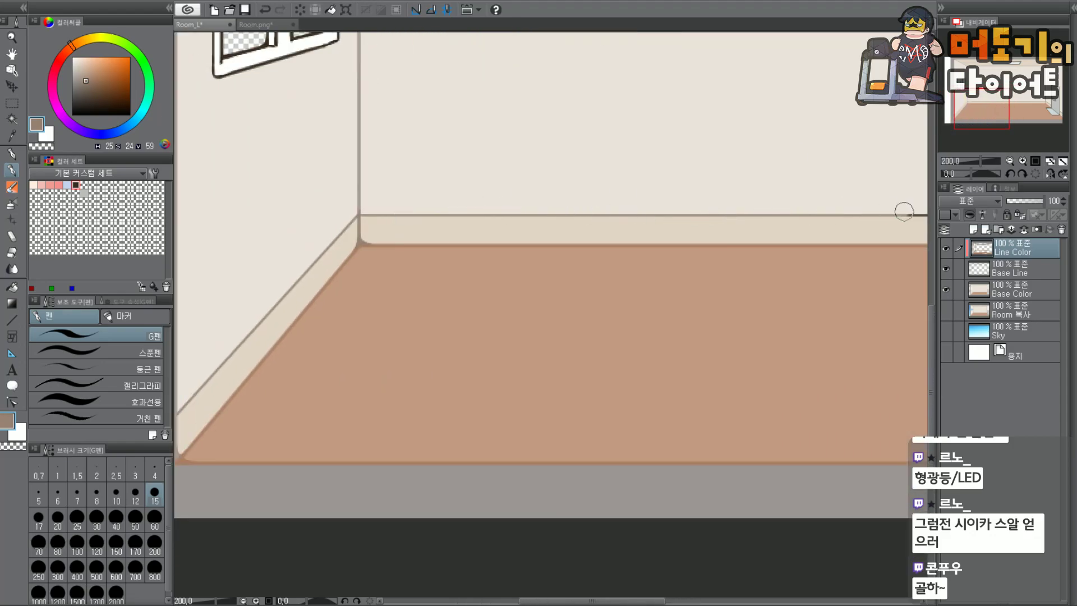
left_click_drag(987, 99, 1037, 104)
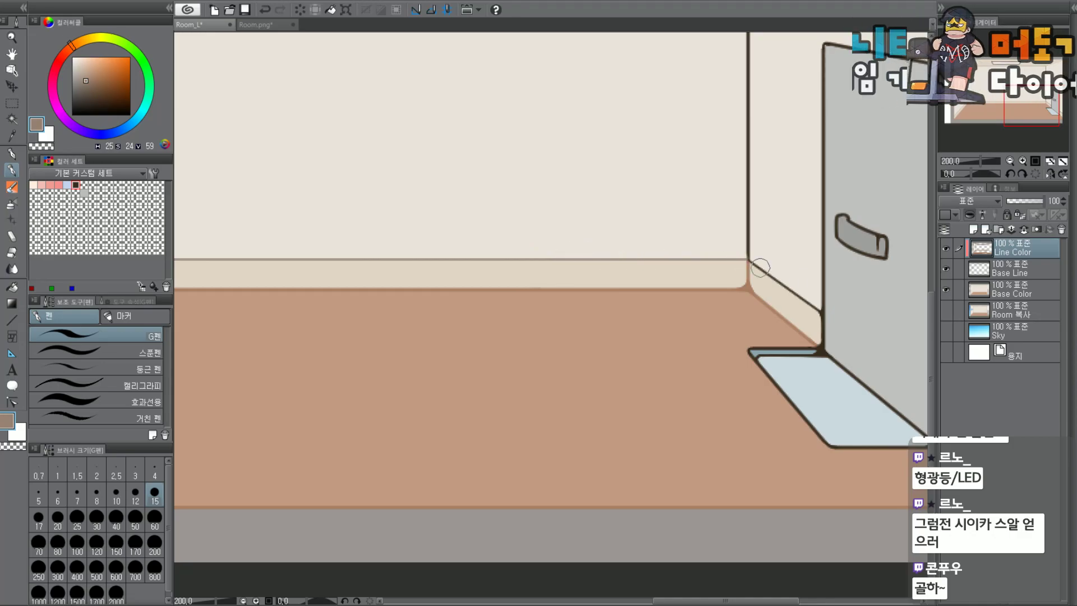
Recolour the right baseboard's slanted top line between the back corner and the door in the same H25 S24 V59.
scroll(757, 268, "up", 4)
mouse_move(813, 368)
left_mouse_down()
mouse_move(790, 315)
mouse_move(682, 233)
mouse_move(613, 154)
mouse_move(603, 157)
left_mouse_up()
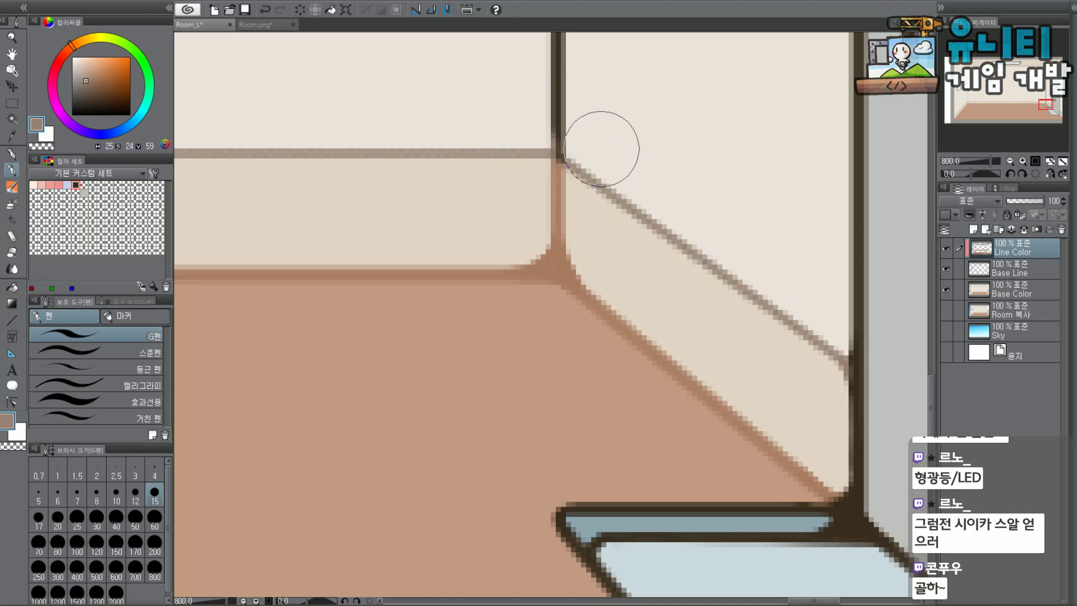
scroll(788, 145, "down", 4)
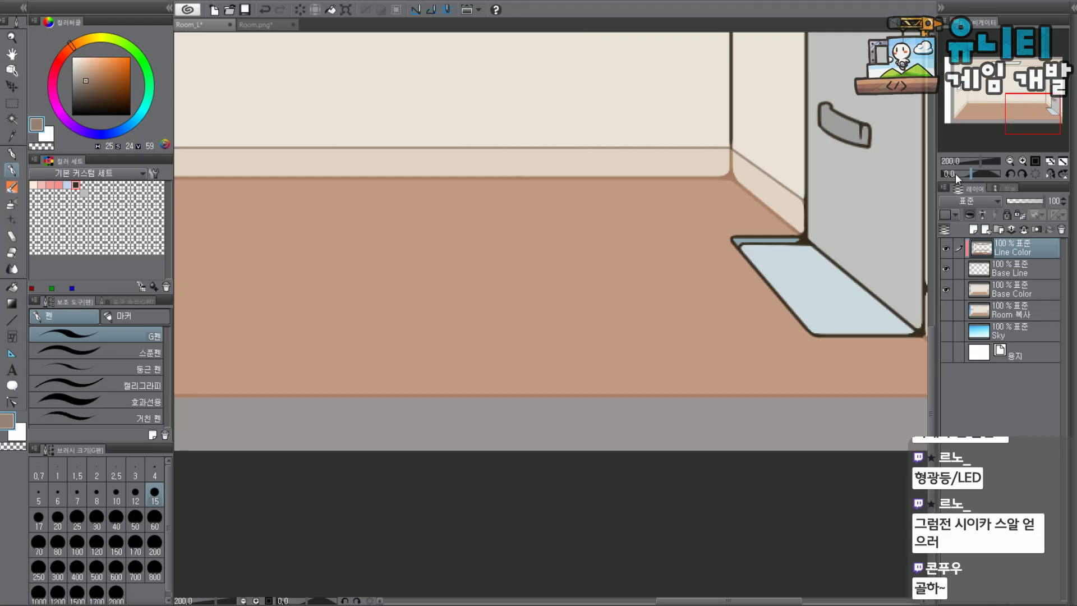
Recolour the right baseboard's top line between the door and the outer edge of the wall in H25 S24 V59.
scroll(976, 157, "down", 1)
left_click_drag(1015, 115, 1065, 115)
scroll(470, 305, "up", 3)
mouse_move(457, 272)
left_mouse_down()
mouse_move(481, 313)
mouse_move(455, 279)
mouse_move(443, 287)
mouse_move(432, 244)
mouse_move(434, 276)
left_mouse_up()
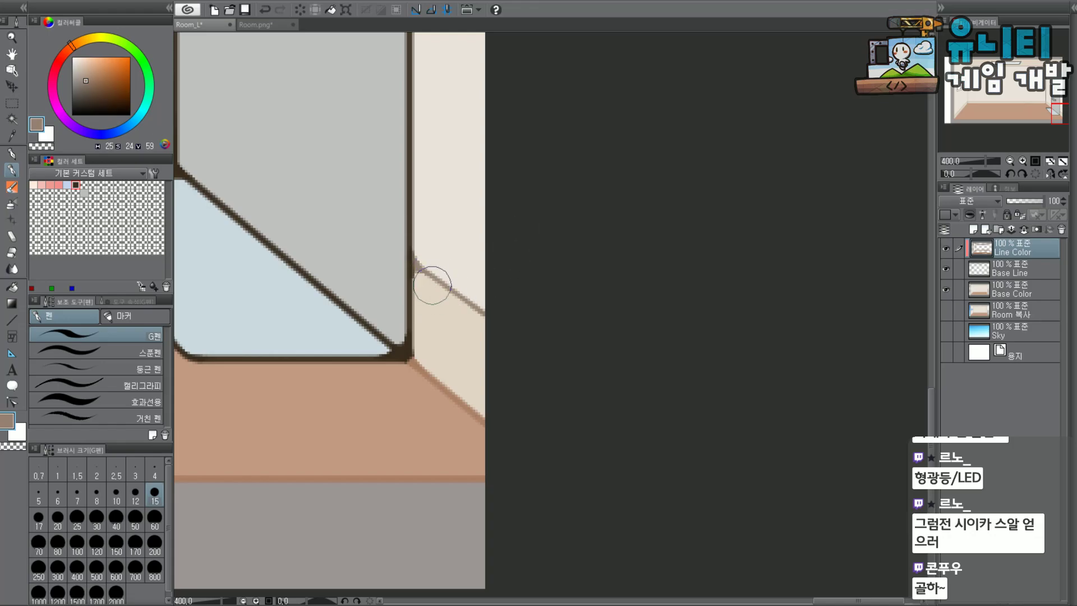
Recolour the vertical corner line between the back and right walls, from ceiling to baseboard, in the sampled wall-line colour H26 S15 V64.
key("ctrl+minus")
key("ctrl+minus")
key("ctrl+minus")
key("ctrl+minus")
left_click_drag(1043, 107, 980, 91)
scroll(994, 112, "down", 3)
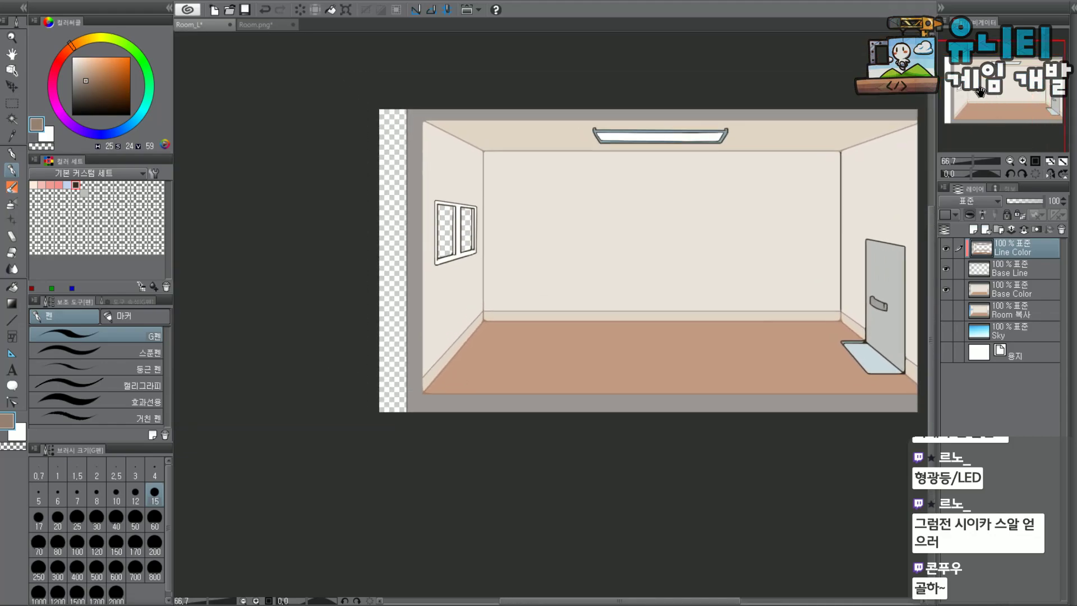
scroll(389, 215, "up", 6)
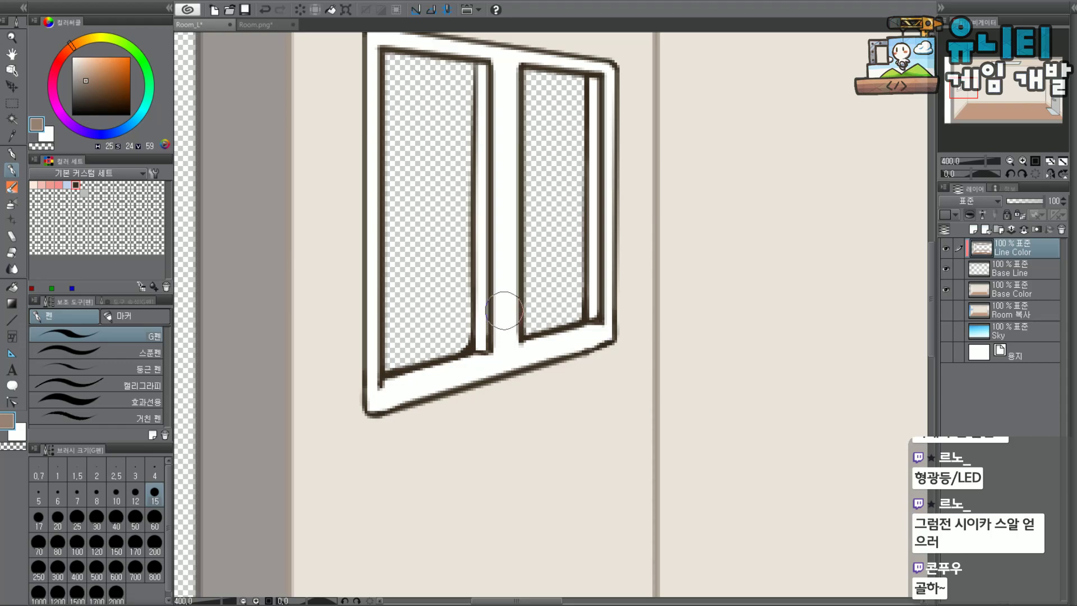
scroll(504, 310, "down", 3)
left_click_drag(1000, 104, 1066, 101)
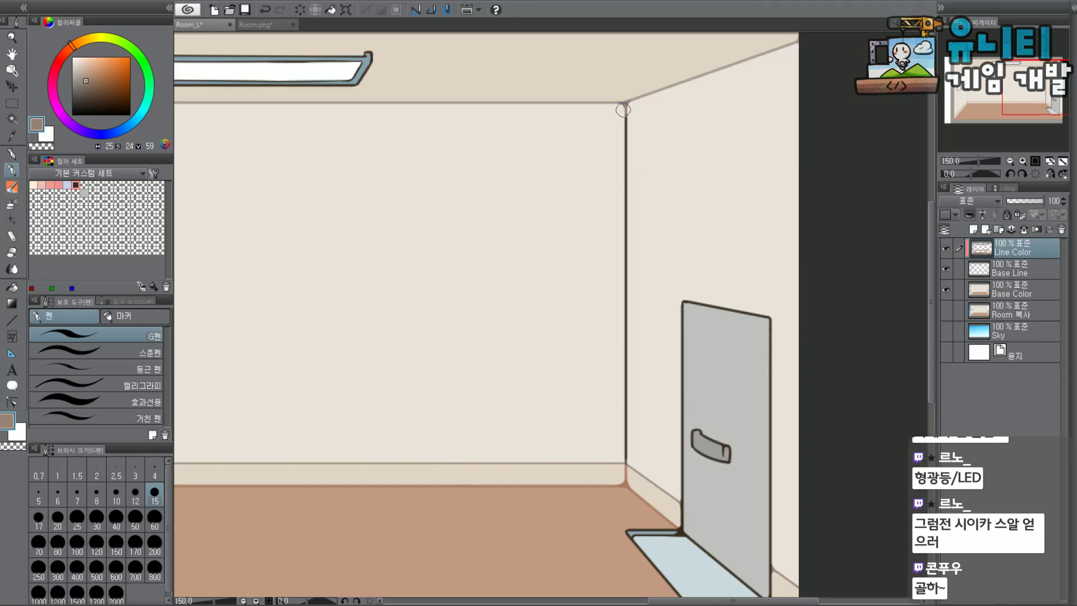
scroll(630, 108, "up", 5)
left_click(636, 113, "alt")
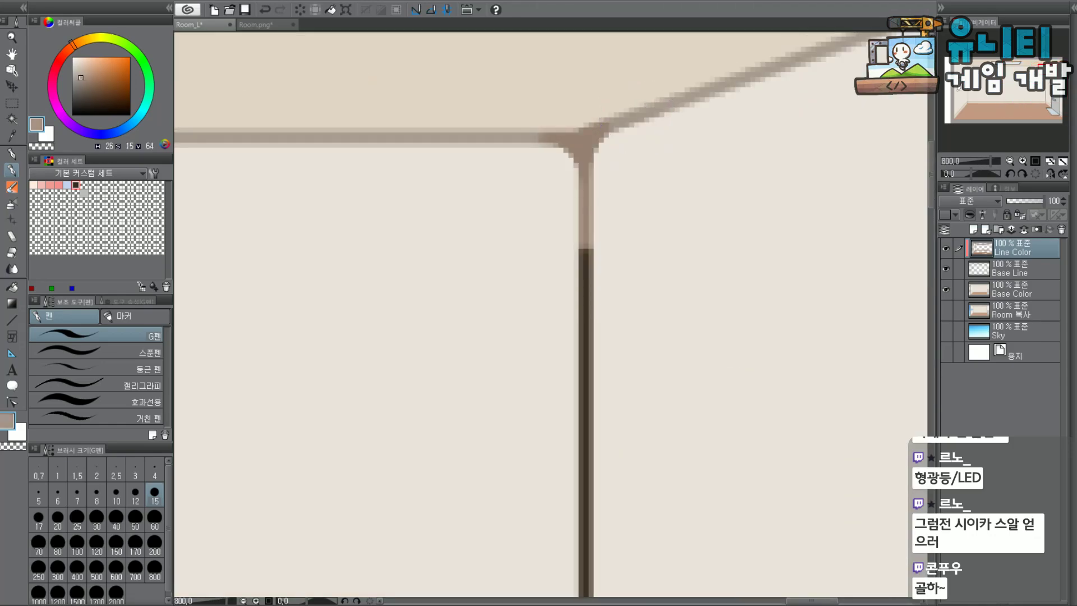
mouse_move(603, 130)
left_mouse_down()
mouse_move(570, 137)
mouse_move(590, 343)
mouse_move(583, 471)
left_mouse_up()
scroll(572, 479, "down", 2)
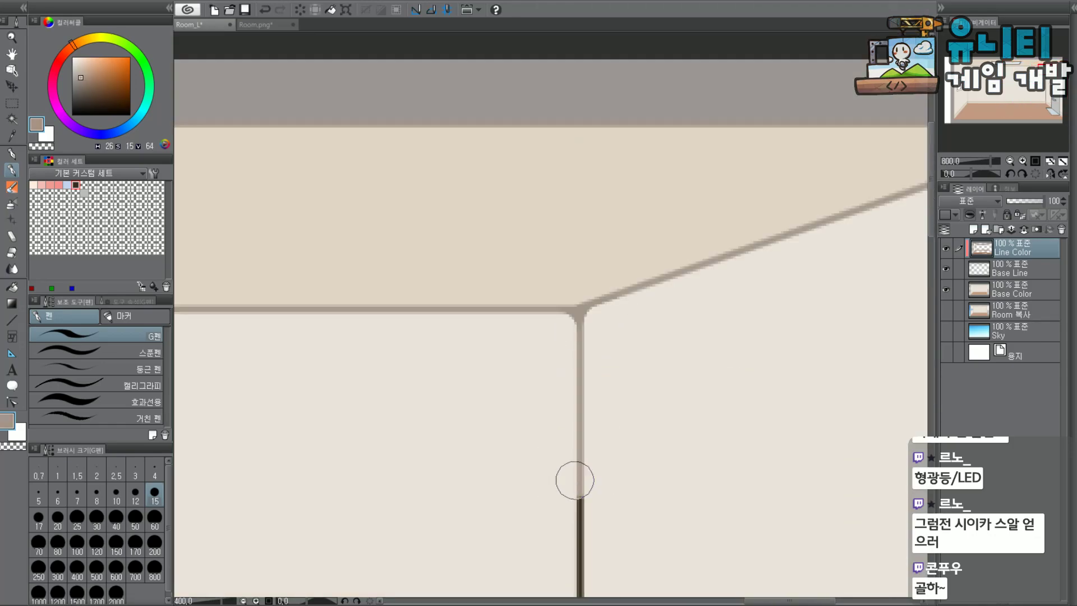
left_click_drag(1034, 90, 1039, 83)
left_click_drag(633, 177, 633, 222)
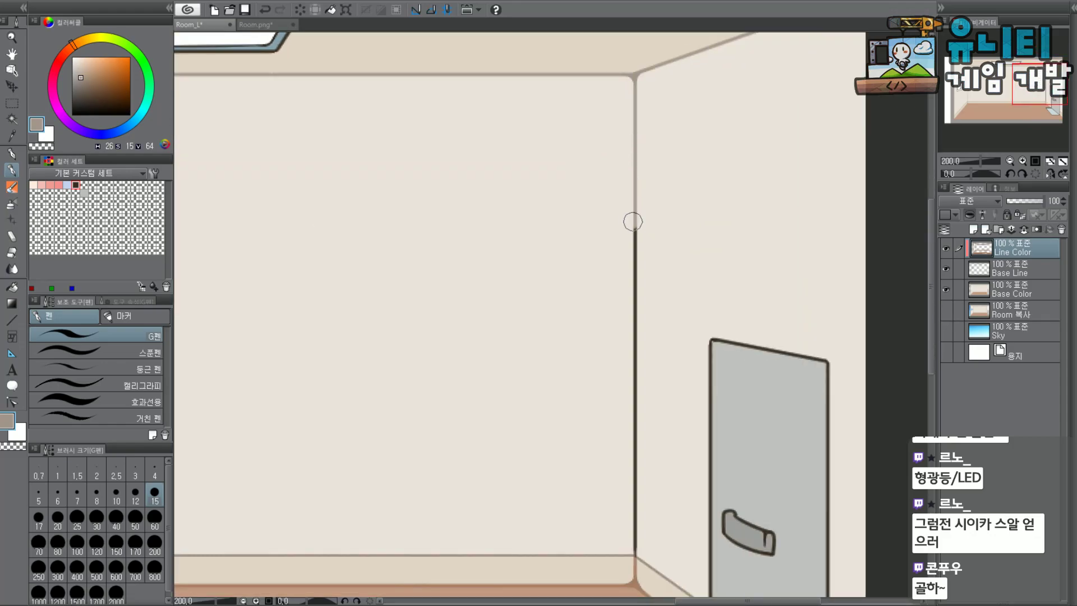
left_click_drag(634, 264, 634, 453)
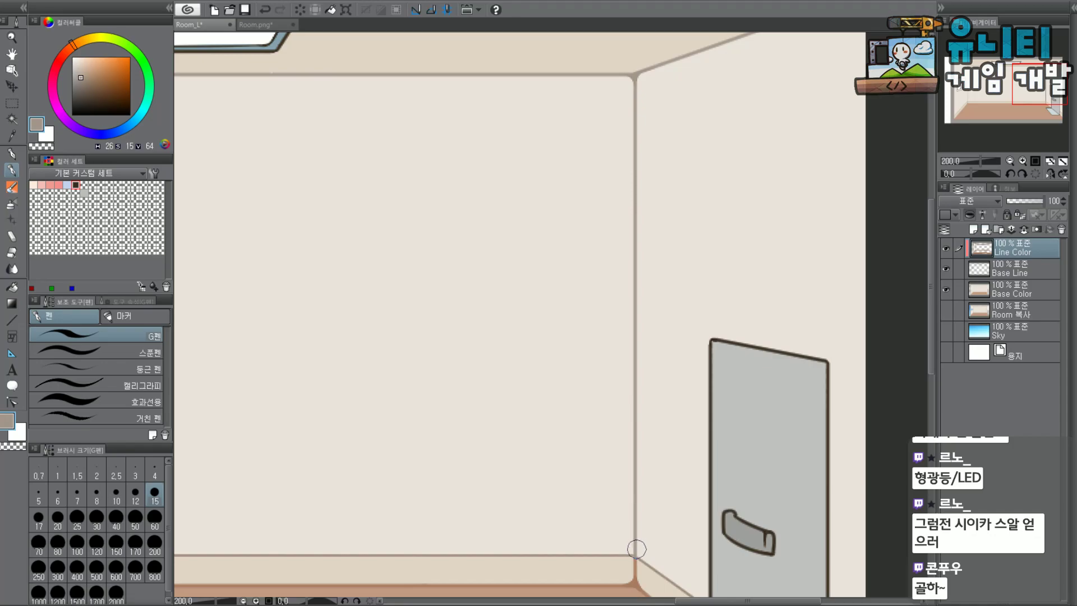
key("ctrl+minus")
key("ctrl+minus")
left_click_drag(1052, 105, 1009, 124)
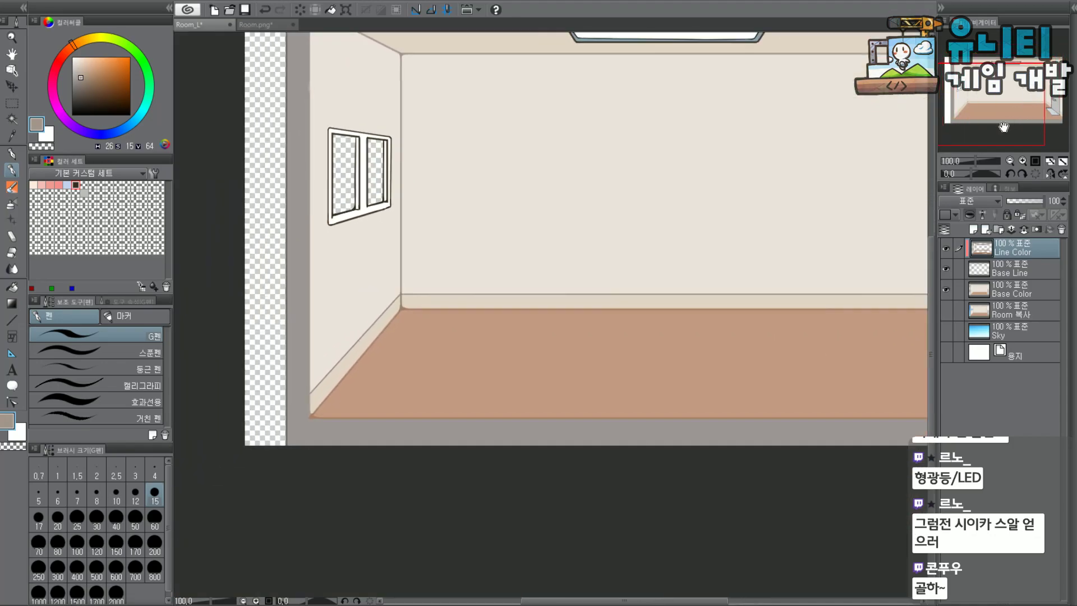
scroll(304, 426, "up", 6)
left_click(335, 384, "alt")
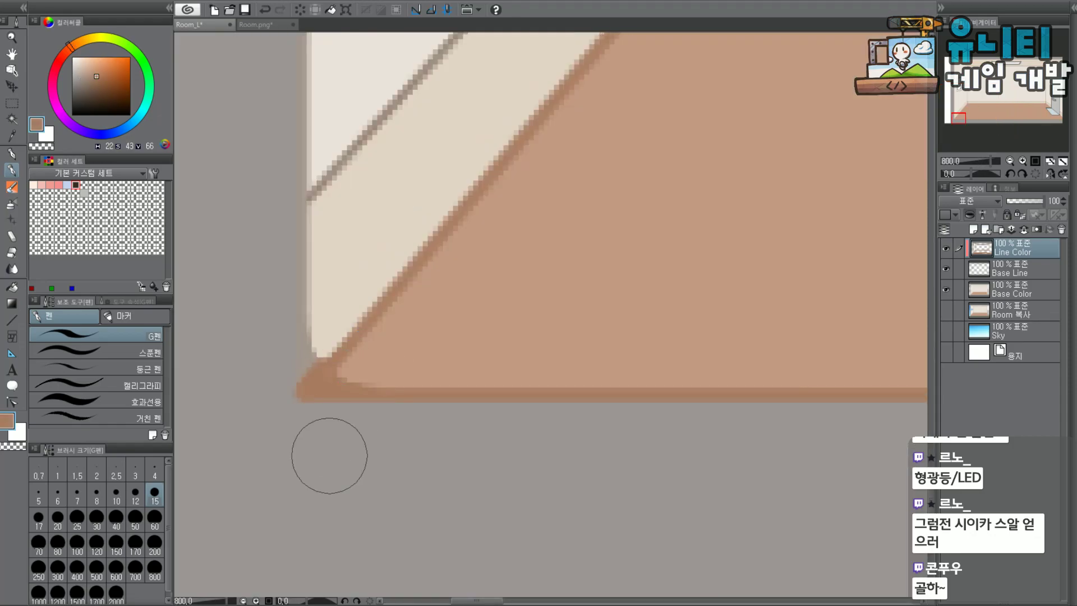
scroll(327, 450, "down", 2)
scroll(992, 170, "down", 3)
Darken the door's sampled grey to H0 S0 V47 and recolour the door's top edge and both side edges above the baseboard.
mouse_move(1001, 111)
left_mouse_down()
mouse_move(1020, 75)
mouse_move(1052, 100)
left_mouse_up()
scroll(624, 252, "up", 1)
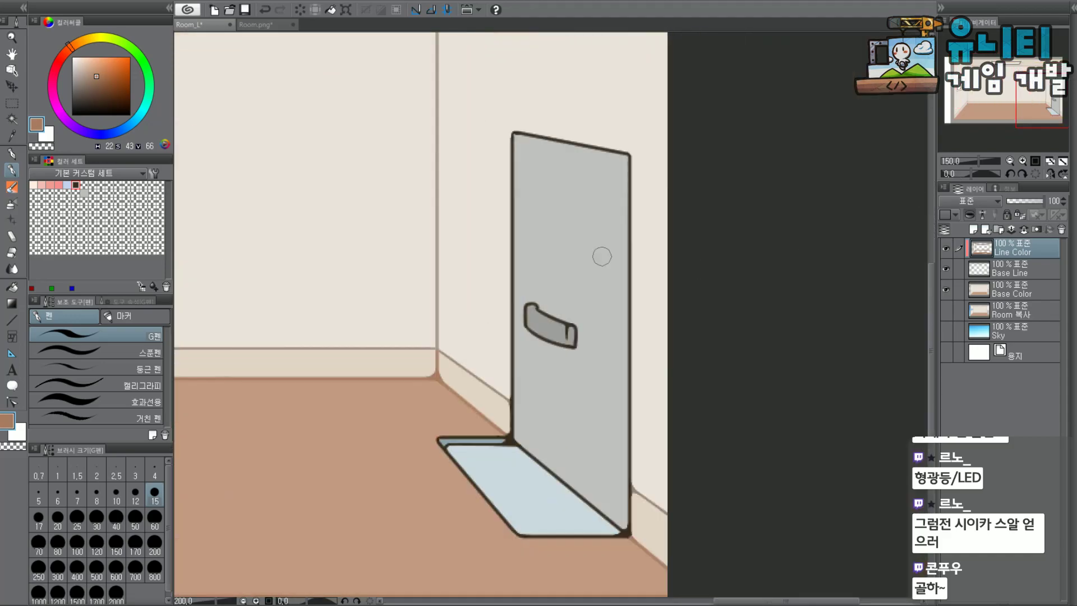
left_click(585, 269, "alt")
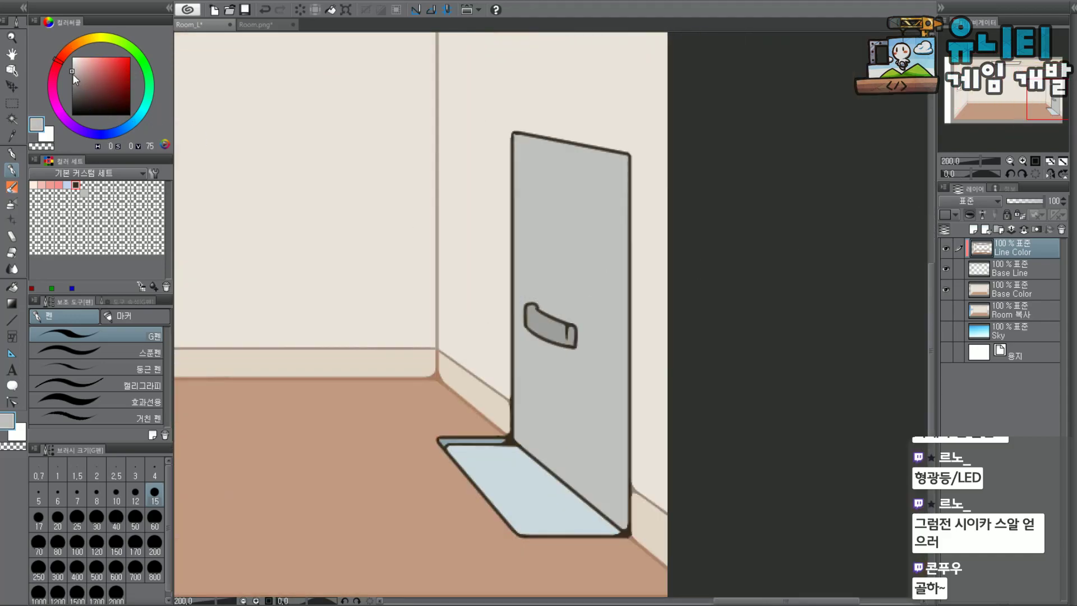
left_click(185, 110, "alt")
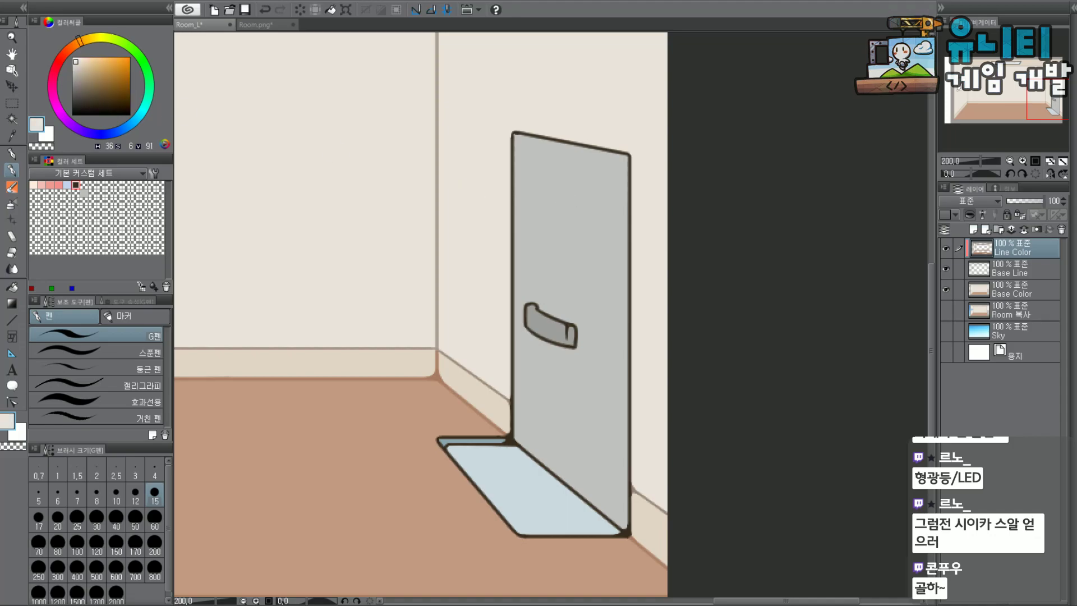
left_click(537, 194, "alt")
left_click_drag(75, 81, 71, 88)
left_click_drag(510, 135, 603, 150)
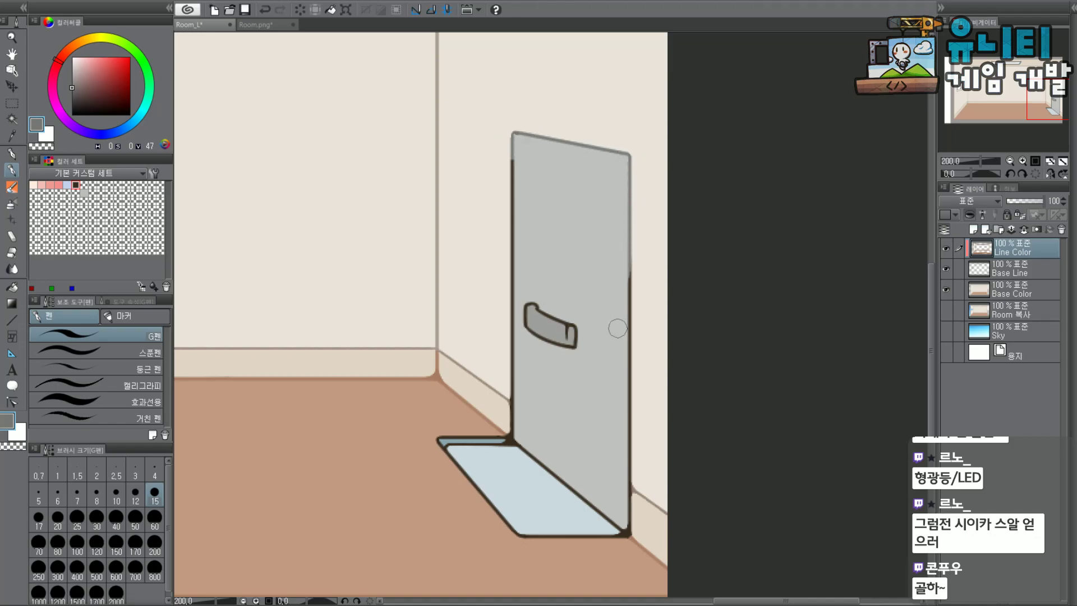
left_click_drag(626, 280, 629, 452)
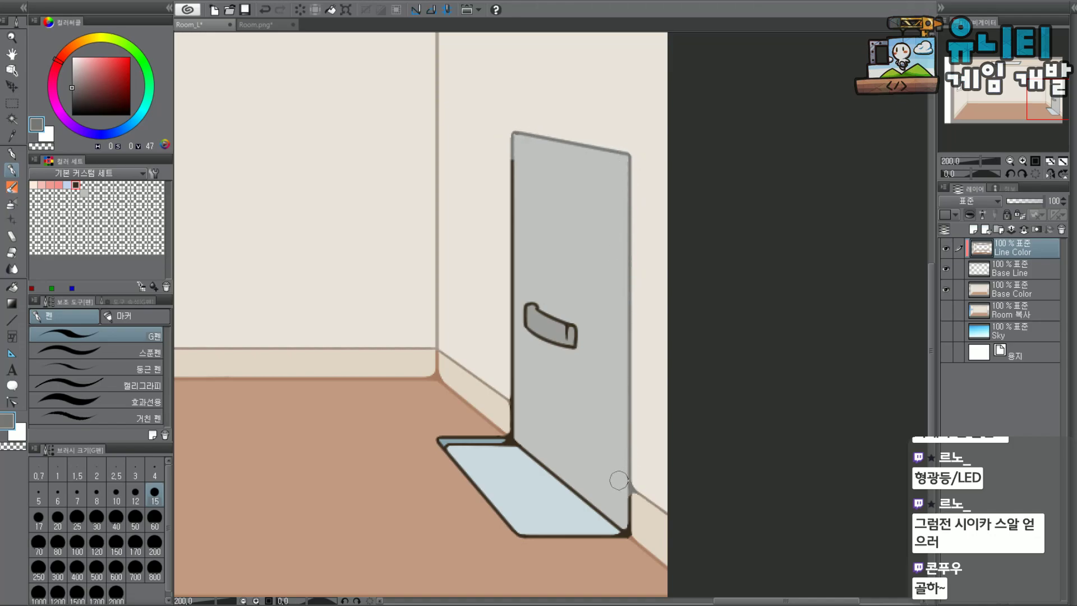
left_click_drag(512, 177, 512, 242)
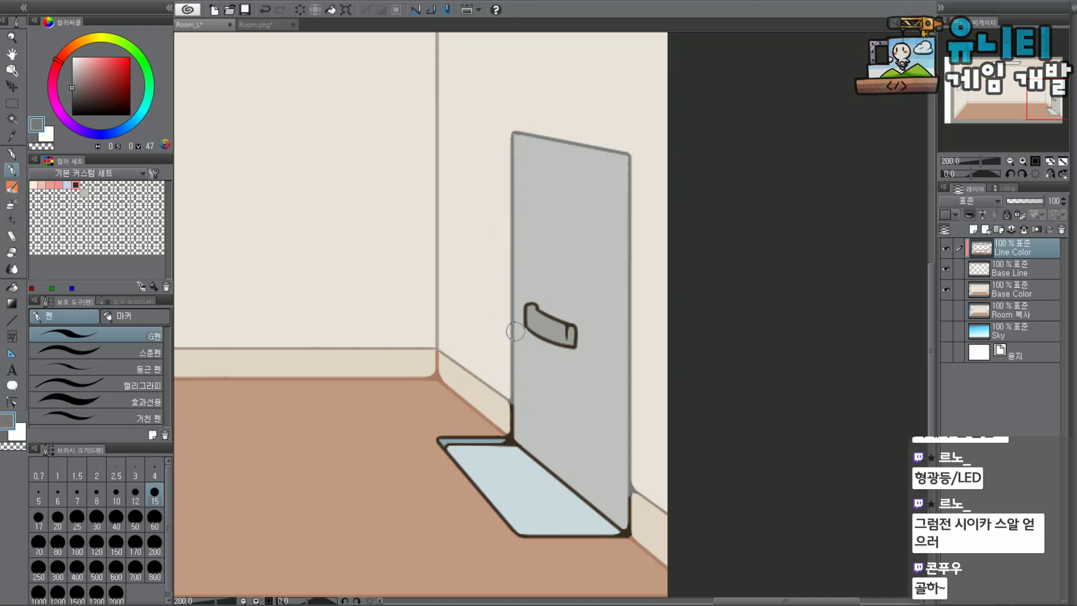
Recolour the lower ends of the door's two side edges beside the baseboard in the same grey.
scroll(512, 425, "up", 3)
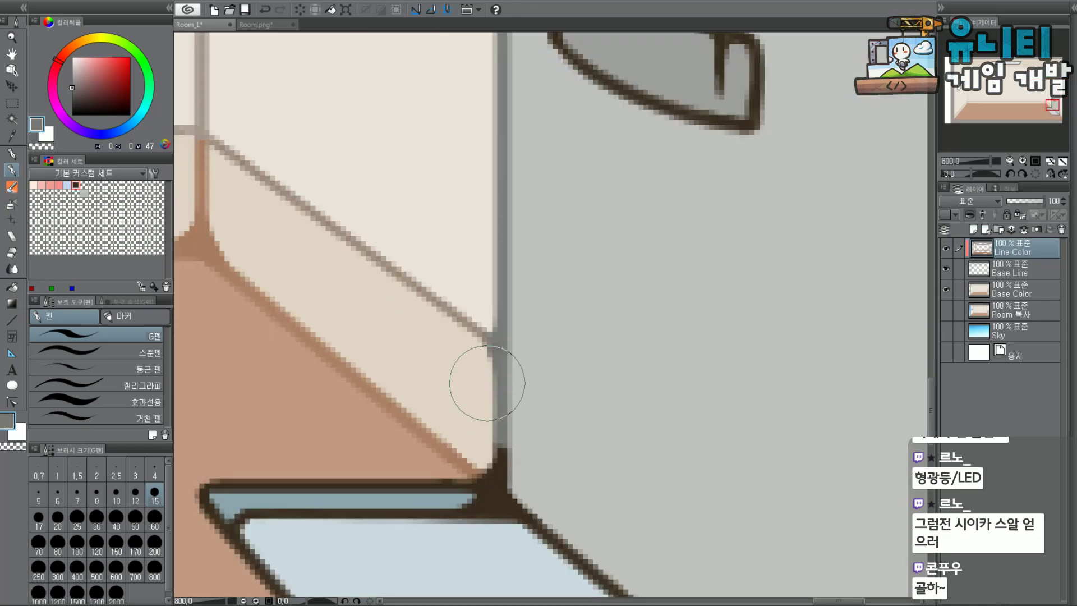
left_click_drag(483, 392, 510, 455)
scroll(510, 403, "down", 2)
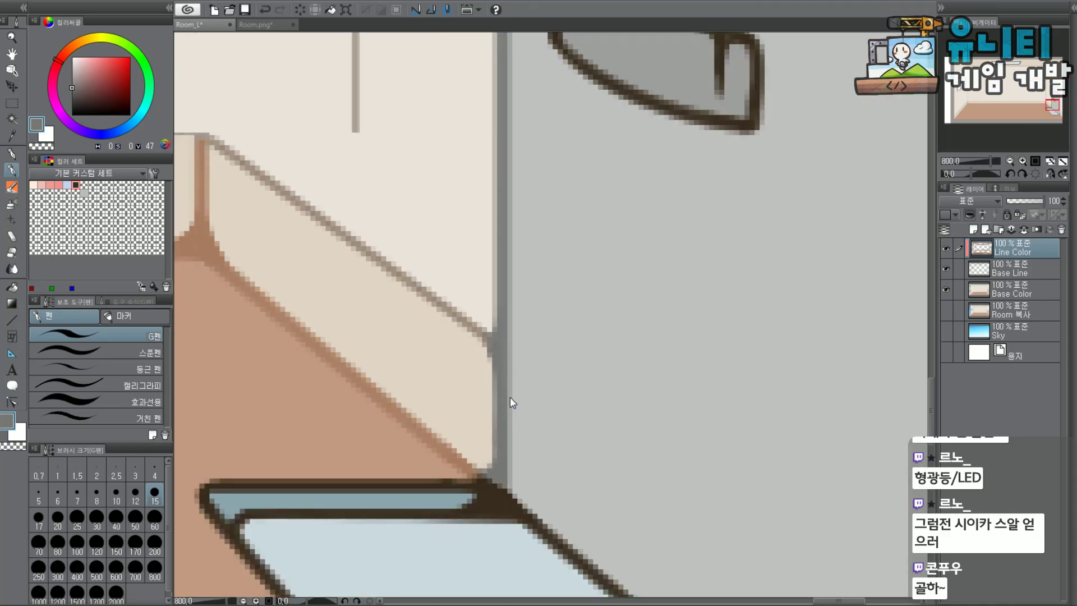
scroll(510, 402, "down", 4)
scroll(549, 323, "up", 3)
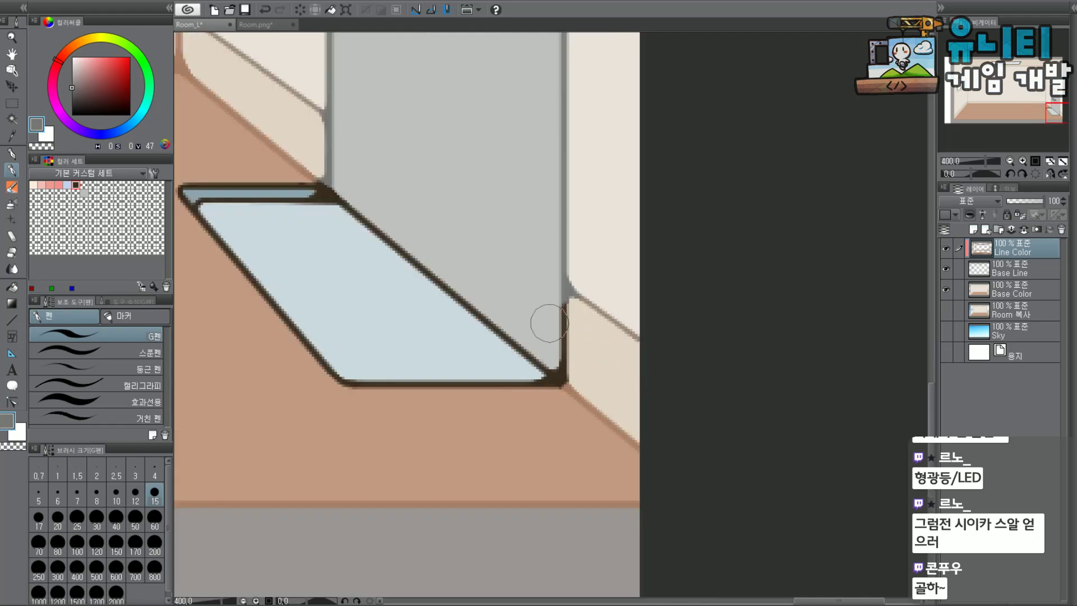
left_click_drag(548, 298, 556, 359)
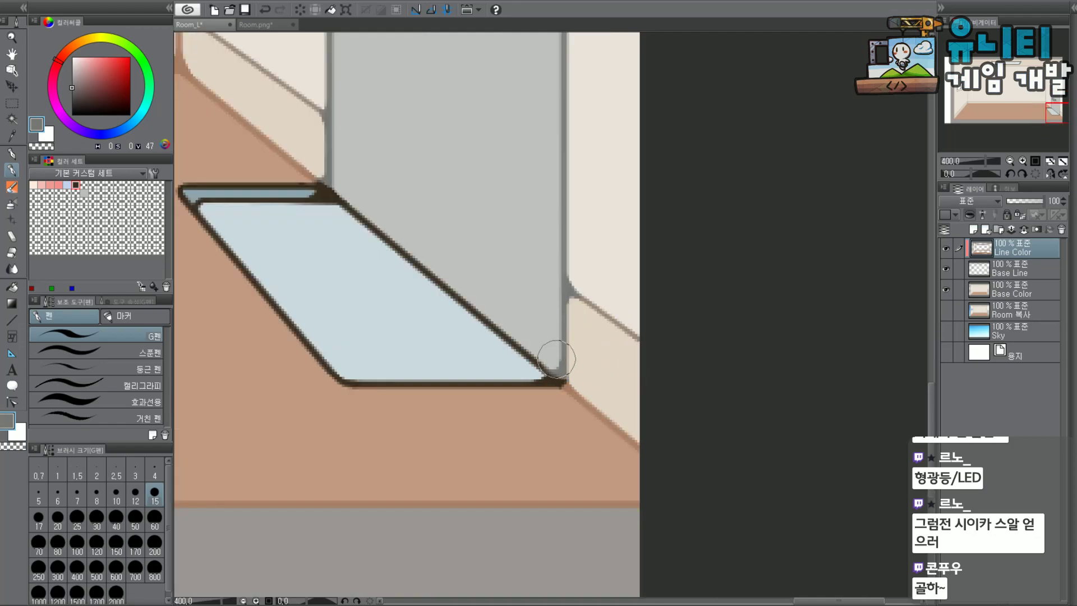
Recolour the door's slanted bottom edge along the light-blue floor panel in the same grey.
left_click_drag(1052, 114, 1028, 109)
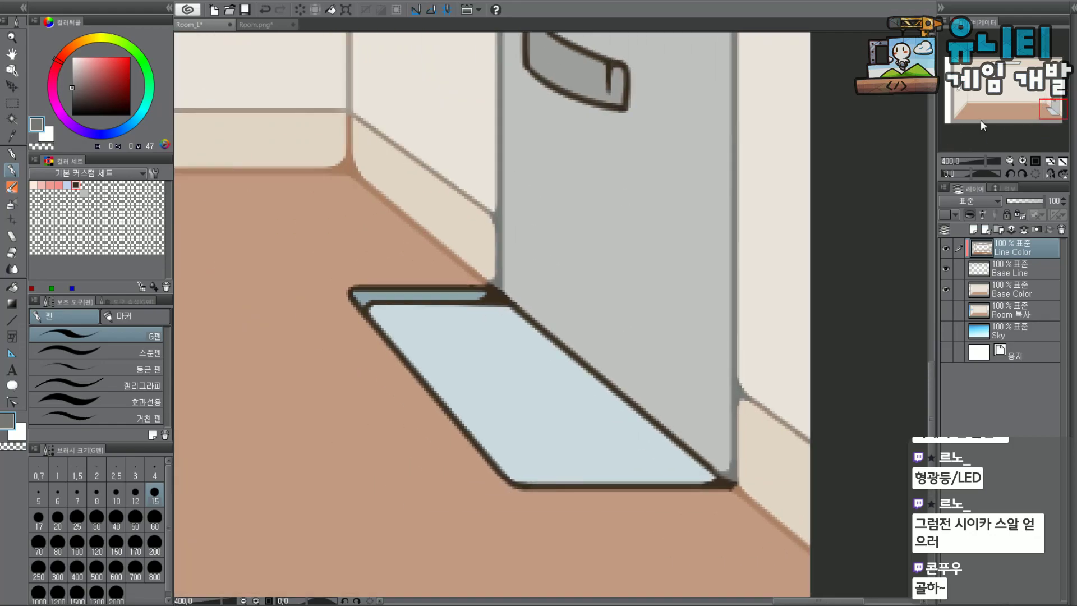
mouse_move(548, 322)
left_mouse_down()
mouse_move(531, 305)
mouse_move(507, 313)
mouse_move(524, 313)
mouse_move(608, 402)
left_mouse_up()
mouse_move(647, 414)
left_mouse_down()
mouse_move(657, 433)
mouse_move(710, 460)
left_mouse_up()
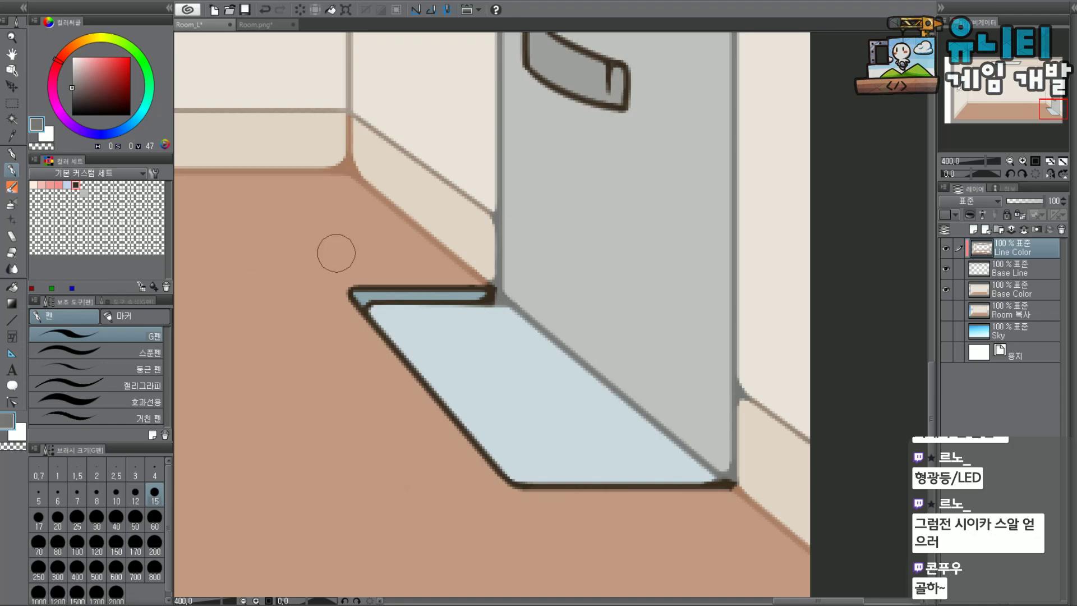
Recolour the light-blue floor panel's outer edges against the floor in the floor-line brown, H22 S43 V66.
left_click(437, 324, "alt")
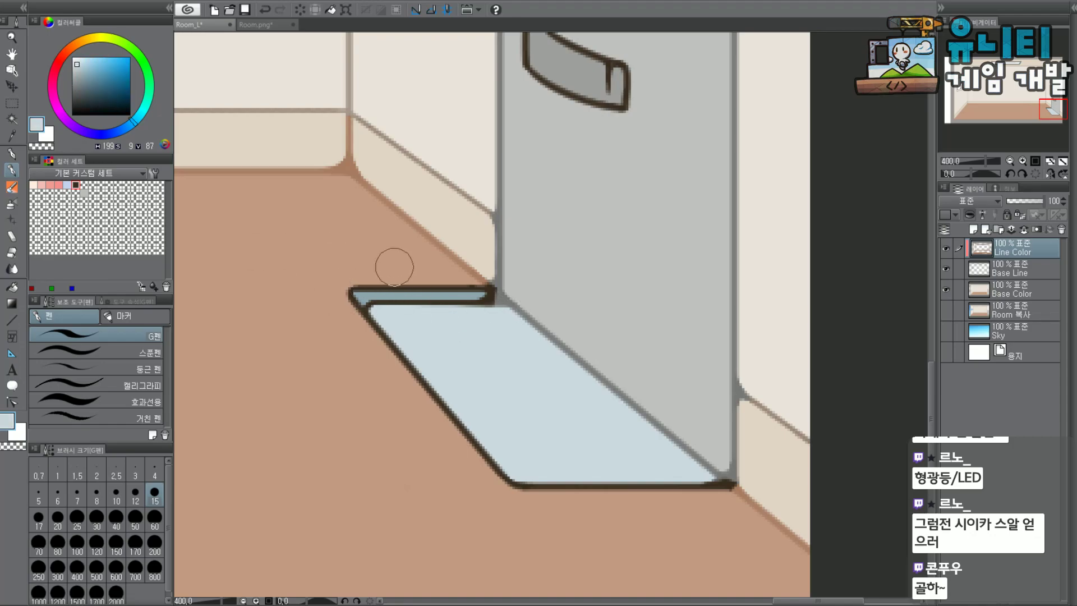
left_click(344, 166, "alt")
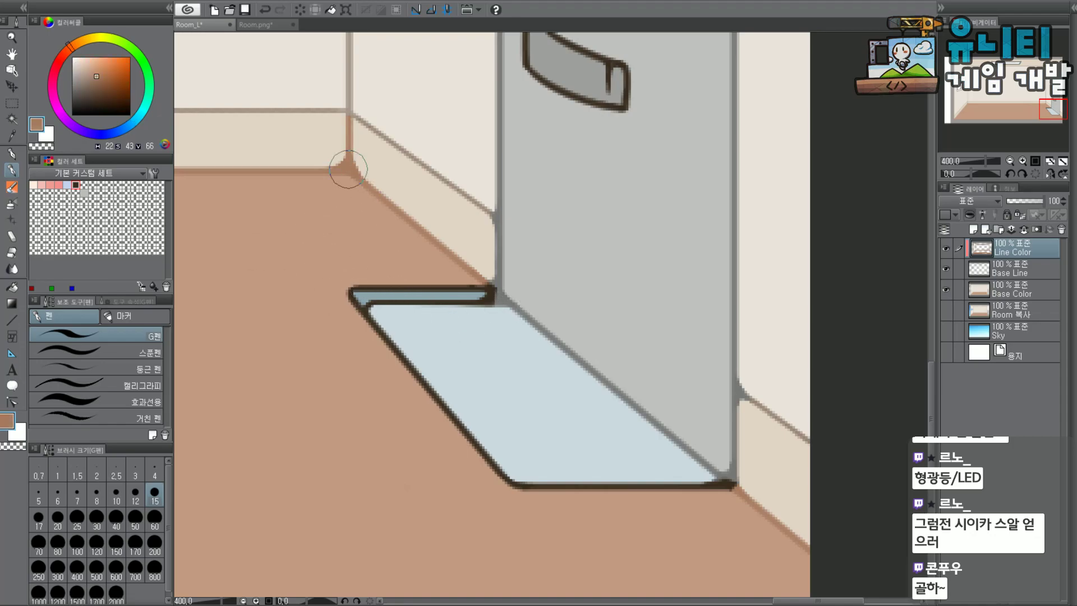
mouse_move(344, 257)
left_mouse_down()
mouse_move(344, 297)
mouse_move(389, 362)
mouse_move(492, 472)
mouse_move(579, 491)
mouse_move(724, 496)
left_mouse_up()
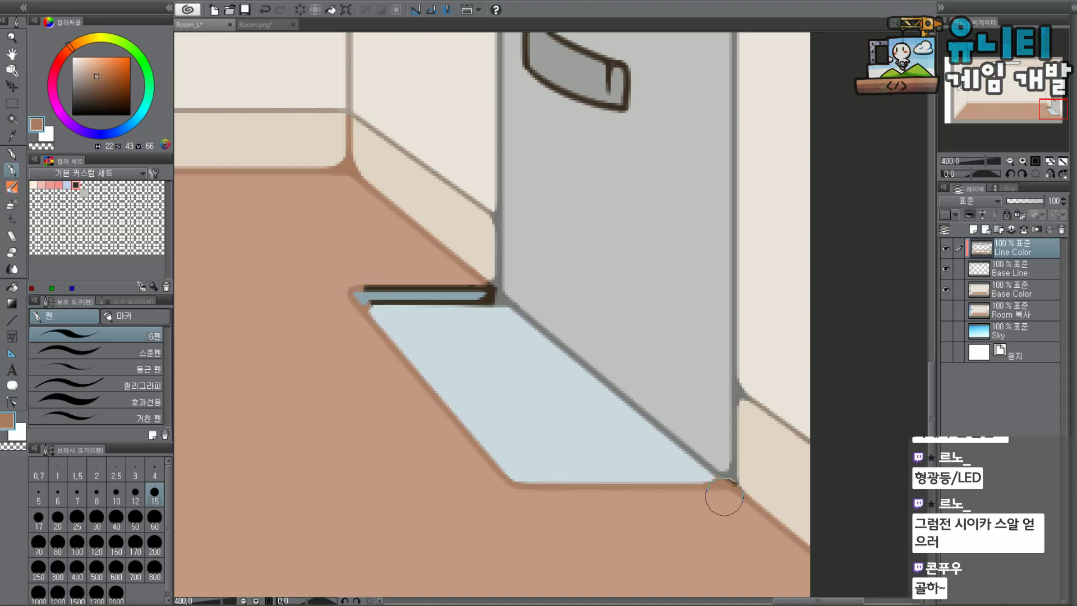
mouse_move(367, 286)
left_mouse_down()
mouse_move(401, 272)
mouse_move(471, 281)
left_mouse_up()
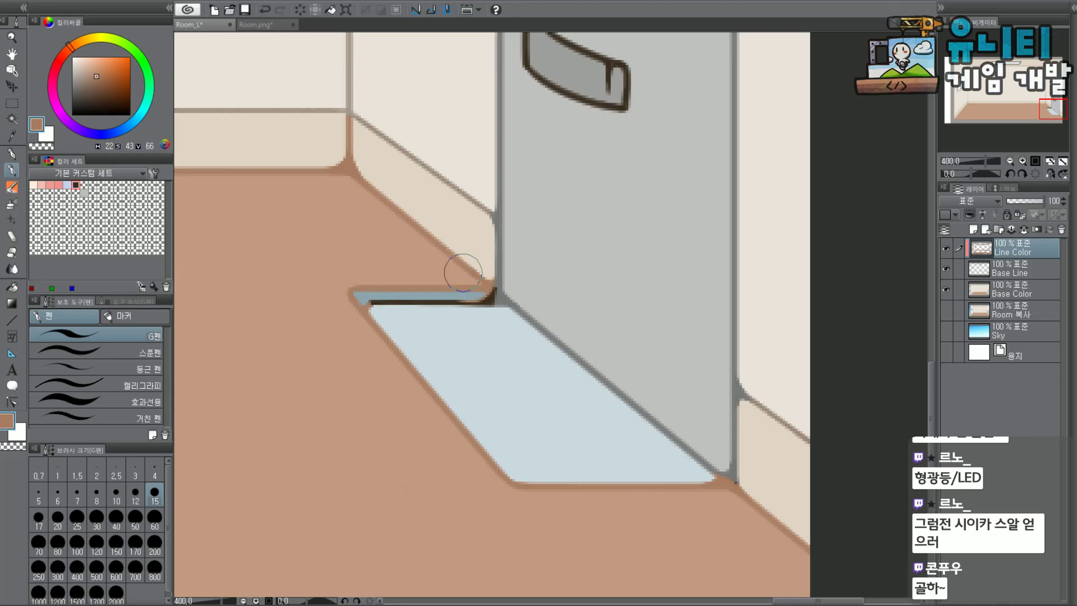
Recolour the inner line at the back of the floor panel in blue-grey H198 S21 V53 with brush size 8.
left_click(371, 297, "alt")
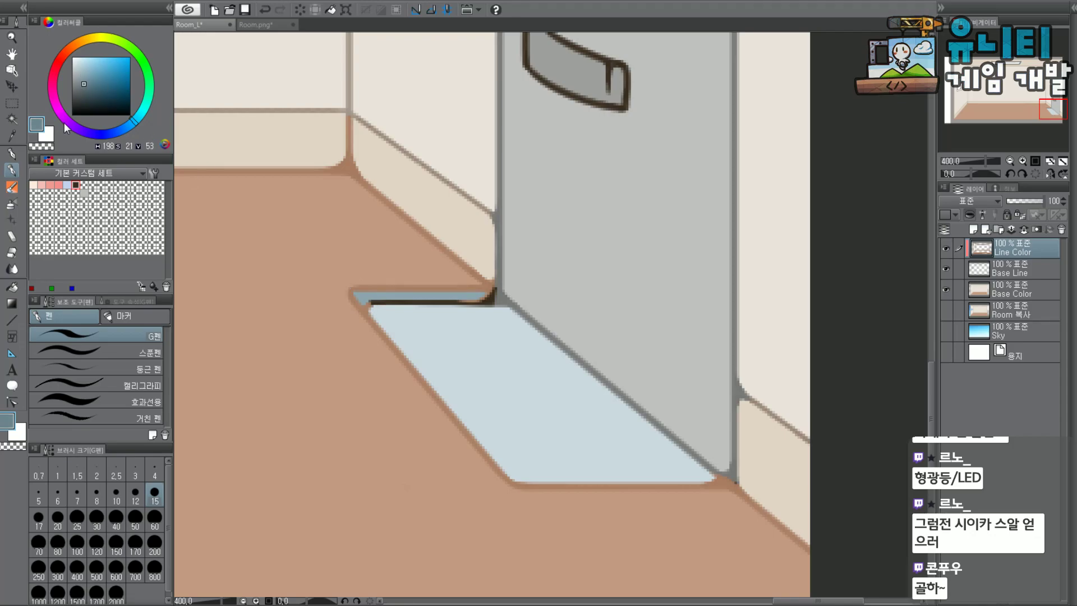
left_click(96, 494)
scroll(471, 311, "up", 2)
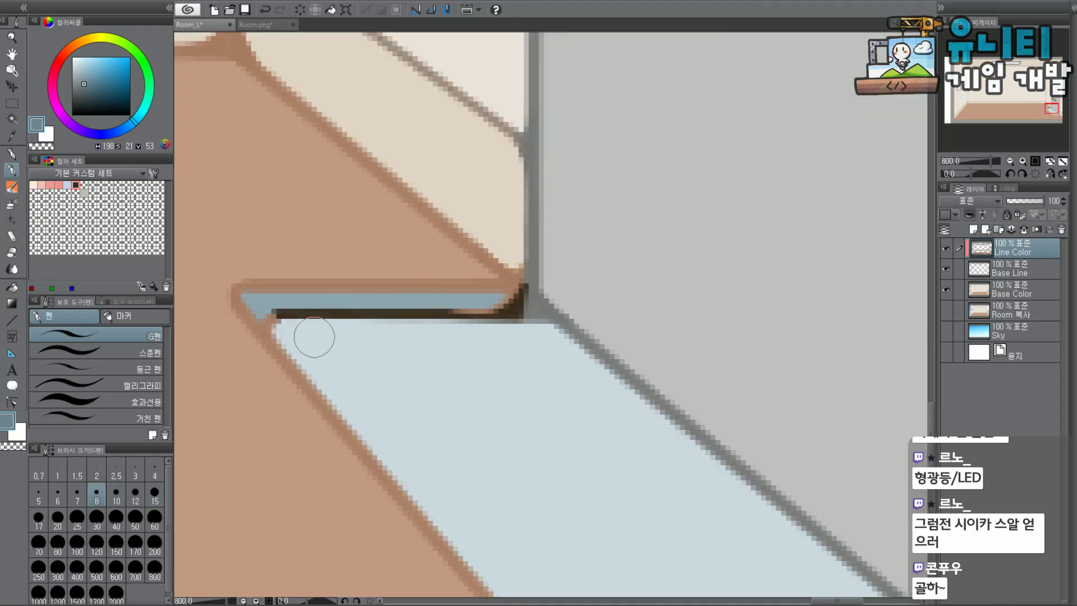
mouse_move(278, 319)
left_mouse_down()
mouse_move(314, 324)
mouse_move(278, 316)
mouse_move(295, 329)
mouse_move(516, 300)
left_mouse_up()
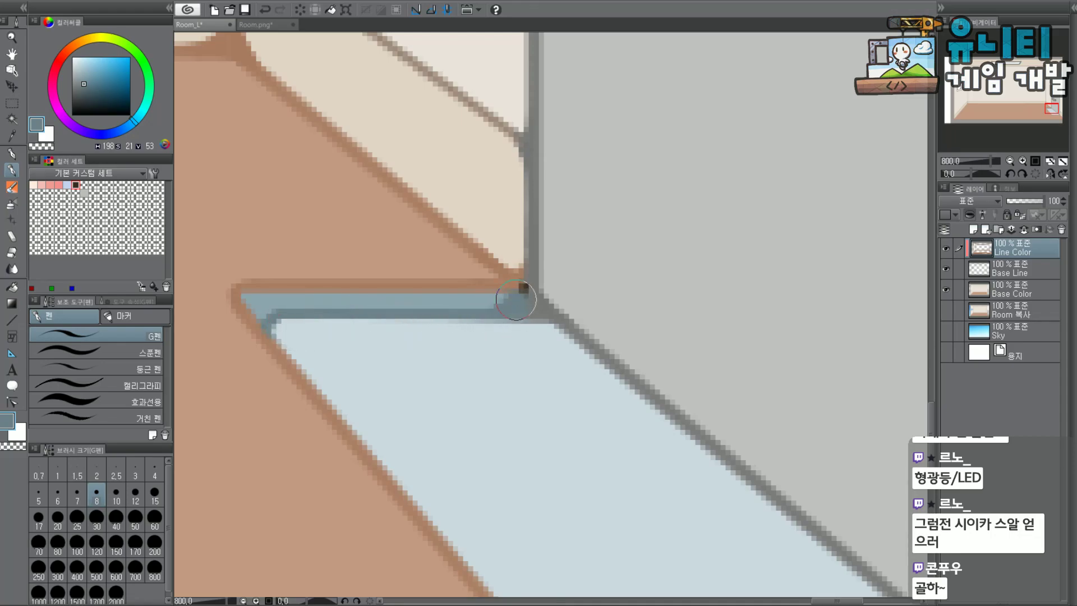
left_click_drag(532, 239, 529, 217)
Clean up the junction at the door's lower back corner with door grey H0 S0 V49 and floor-line brown H22 S43 V66.
left_click(535, 180, "alt")
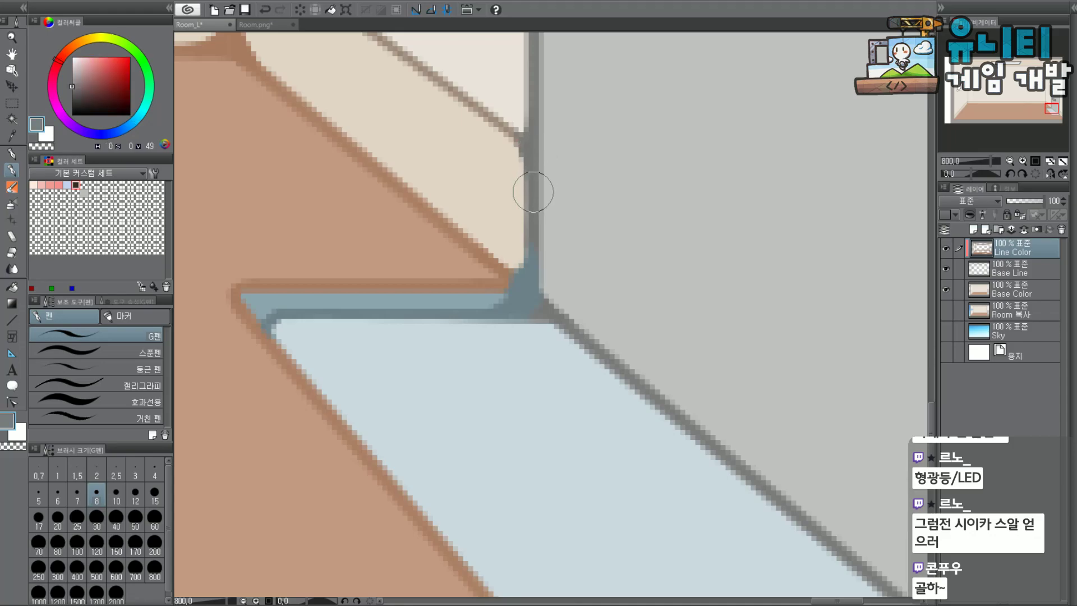
mouse_move(527, 206)
left_mouse_down()
mouse_move(542, 338)
mouse_move(541, 256)
left_mouse_up()
left_click(508, 271, "alt")
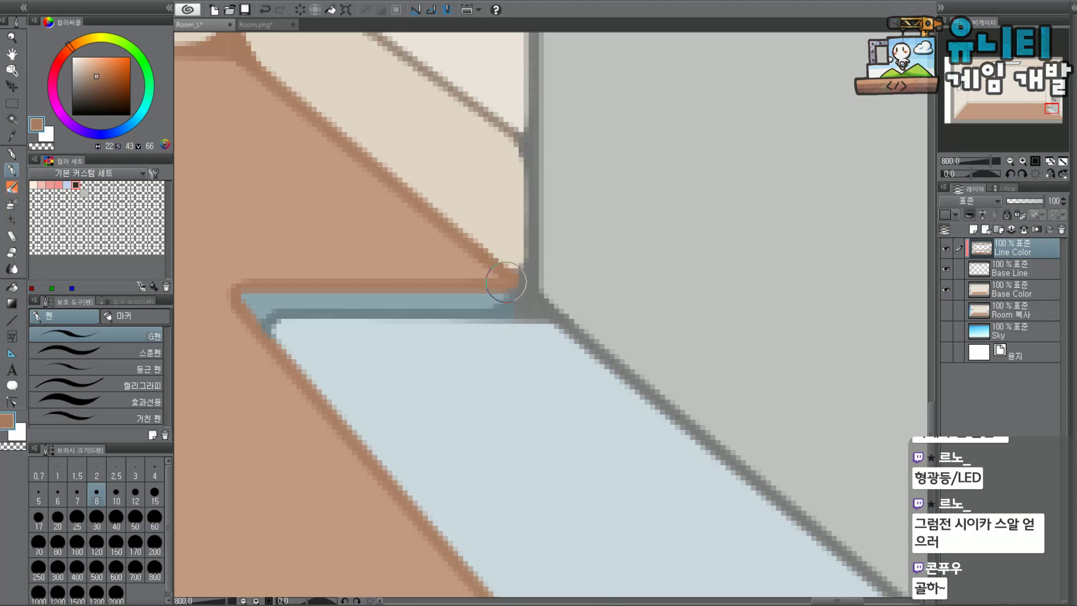
scroll(510, 223, "down", 7)
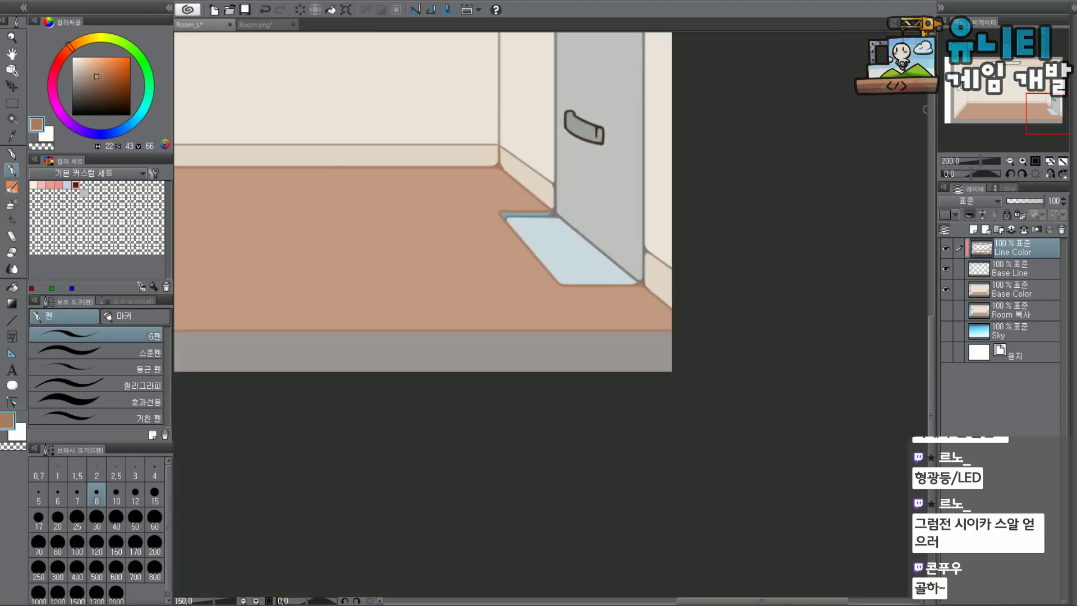
Darken the door handle's sampled grey to H0 S0 V51 and recolour the handle's outline with it.
mouse_move(1017, 108)
left_mouse_down()
mouse_move(1001, 96)
mouse_move(1009, 88)
left_mouse_up()
scroll(632, 325, "up", 1)
scroll(633, 303, "up", 4)
left_click(629, 252, "alt")
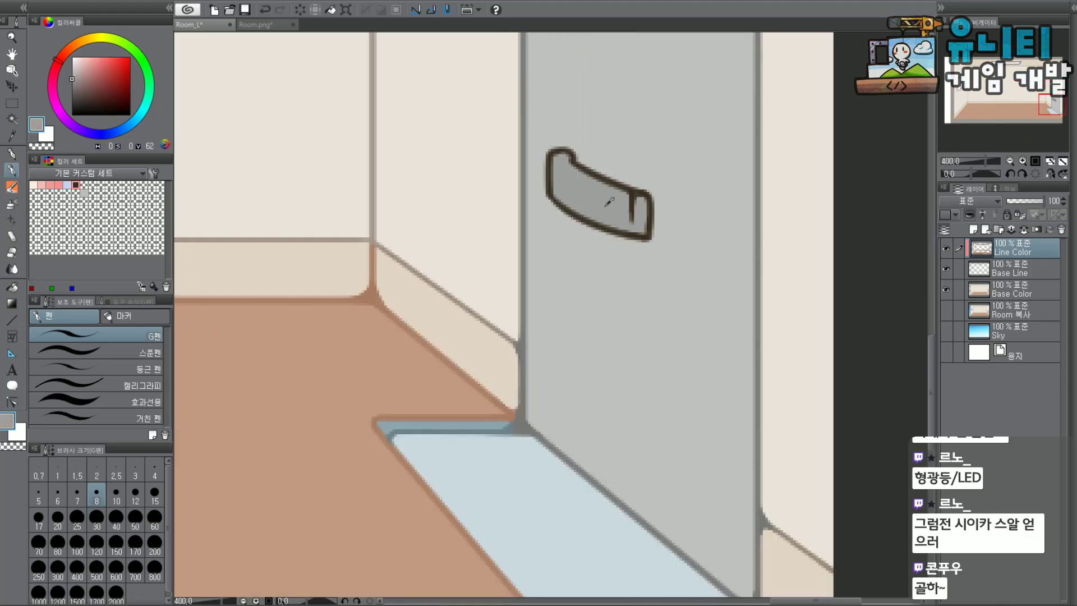
left_click(72, 85)
mouse_move(636, 192)
left_mouse_down()
mouse_move(651, 252)
mouse_move(625, 235)
mouse_move(625, 186)
mouse_move(555, 155)
left_mouse_up()
scroll(771, 175, "down", 5)
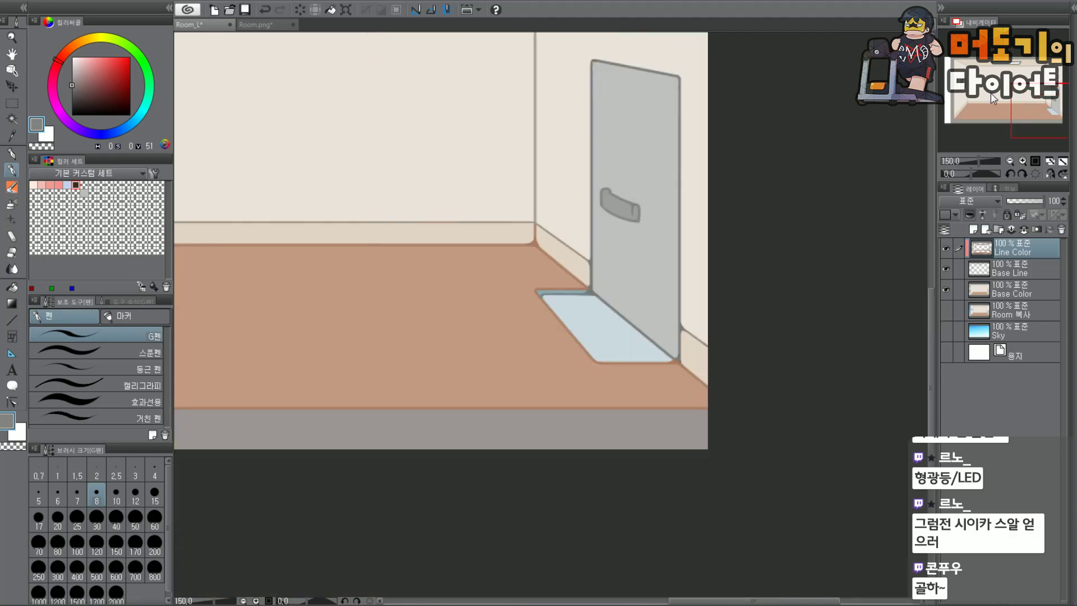
Recolour the window frame's outer and inner outlines in blue-grey H213 S13 V60 with brush size 10.
left_click_drag(1025, 93, 963, 94)
scroll(1028, 95, "down", 1)
scroll(447, 240, "up", 2)
scroll(524, 281, "up", 3)
left_click(522, 273, "alt")
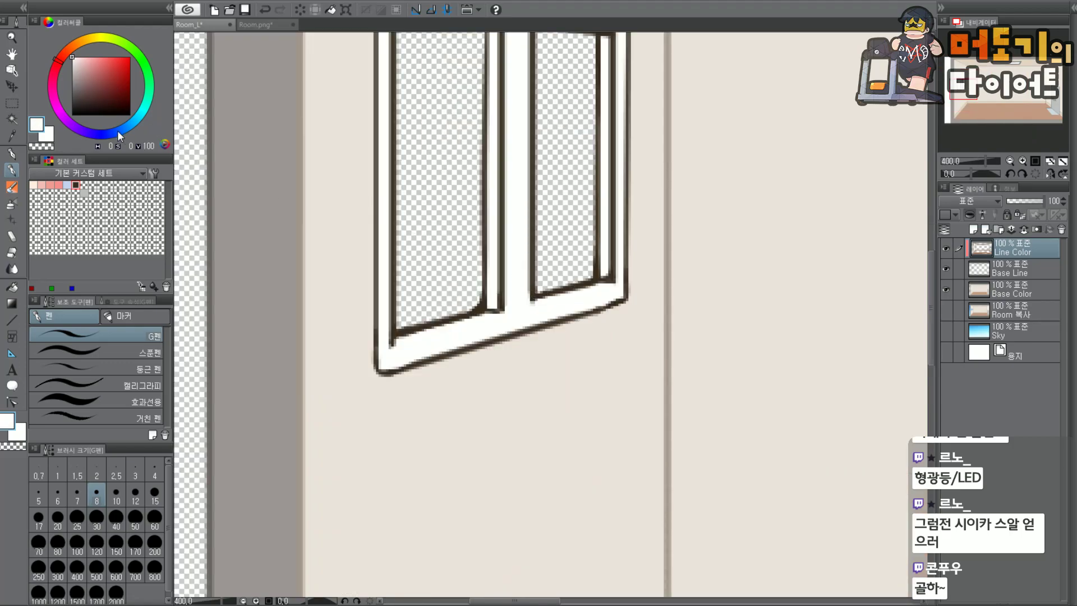
left_click(122, 129)
left_click(81, 72)
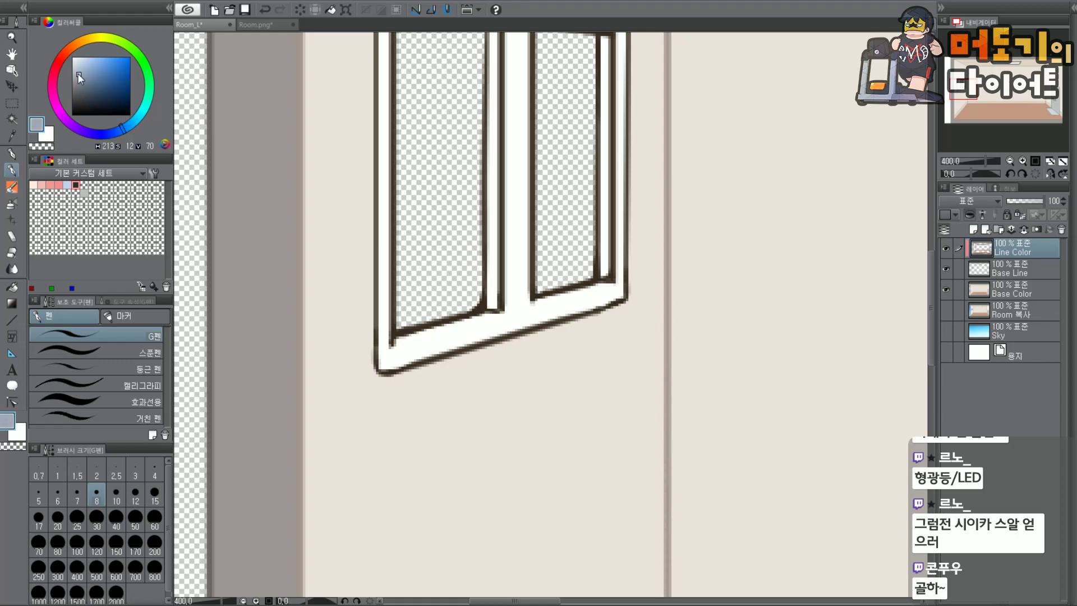
left_click_drag(970, 85, 965, 82)
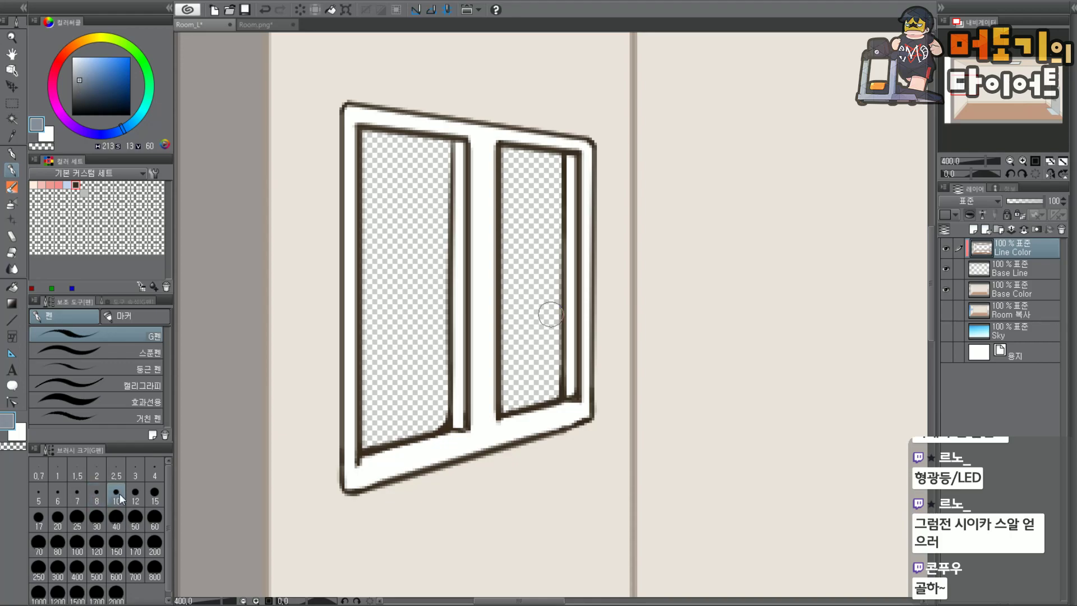
mouse_move(379, 90)
left_mouse_down()
mouse_move(350, 107)
mouse_move(370, 102)
mouse_move(378, 148)
mouse_move(371, 250)
mouse_move(352, 258)
mouse_move(366, 270)
mouse_move(348, 461)
mouse_move(353, 432)
mouse_move(366, 513)
mouse_move(390, 476)
mouse_move(415, 490)
mouse_move(444, 389)
mouse_move(500, 423)
mouse_move(515, 470)
mouse_move(541, 476)
mouse_move(556, 362)
mouse_move(579, 404)
mouse_move(572, 344)
mouse_move(555, 314)
mouse_move(579, 253)
mouse_move(572, 131)
mouse_move(517, 144)
mouse_move(516, 156)
mouse_move(484, 151)
mouse_move(490, 140)
mouse_move(469, 113)
mouse_move(480, 126)
mouse_move(419, 123)
mouse_move(437, 138)
mouse_move(384, 99)
mouse_move(415, 113)
mouse_move(455, 162)
mouse_move(448, 182)
mouse_move(497, 180)
mouse_move(471, 203)
mouse_move(516, 183)
mouse_move(466, 230)
mouse_move(495, 221)
mouse_move(418, 295)
mouse_move(418, 338)
mouse_move(459, 314)
mouse_move(432, 364)
mouse_move(510, 341)
left_mouse_up()
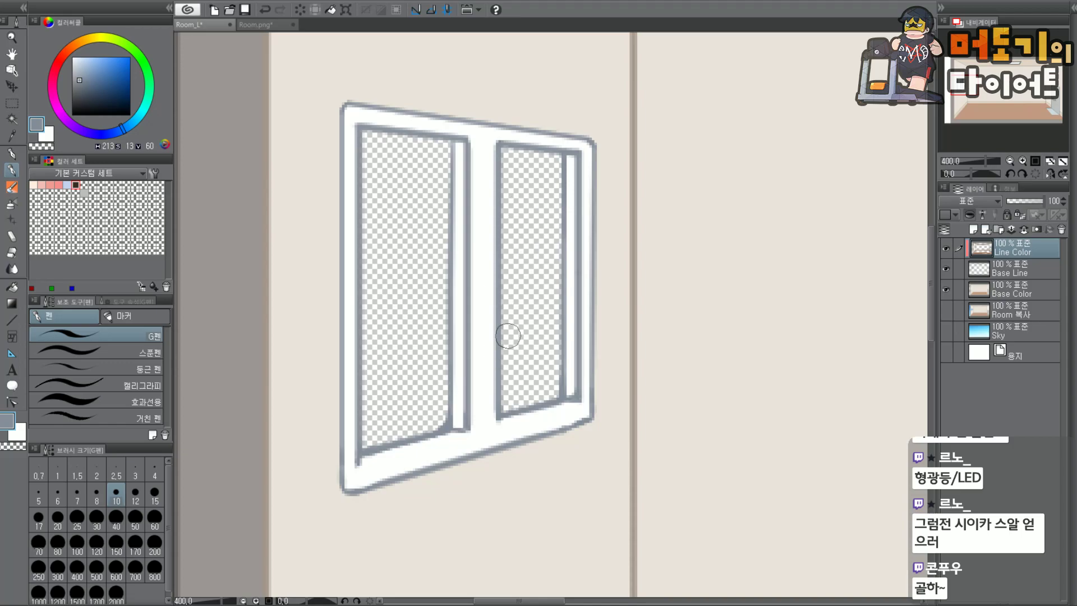
Recolour the ceiling light's outer outline in a darkened fixture blue, H199 S26 V50, along all sides and end hooks.
scroll(515, 353, "down", 4)
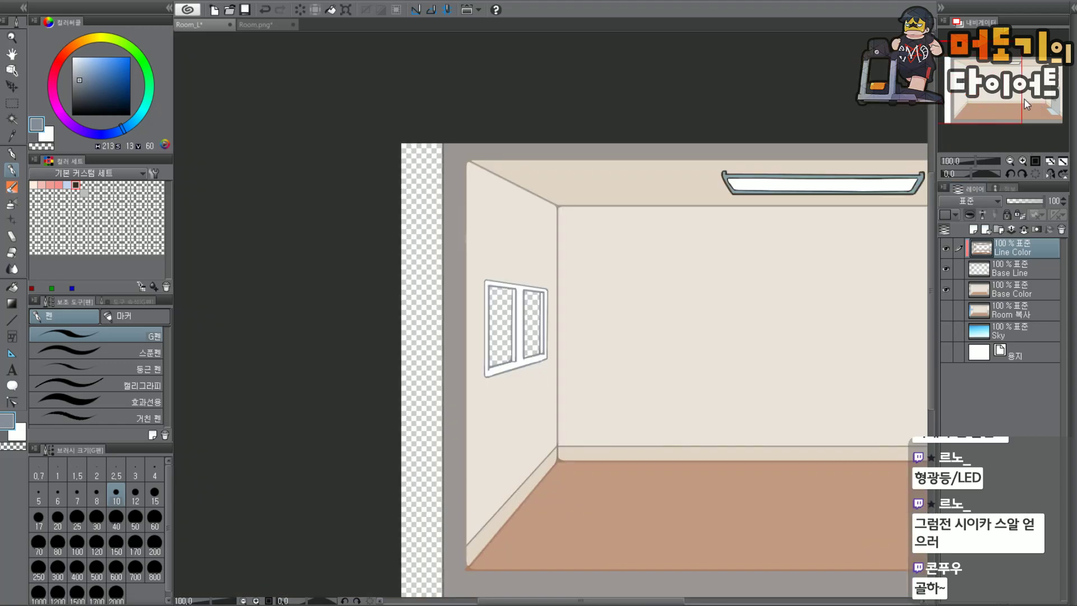
left_click_drag(1001, 79, 1030, 75)
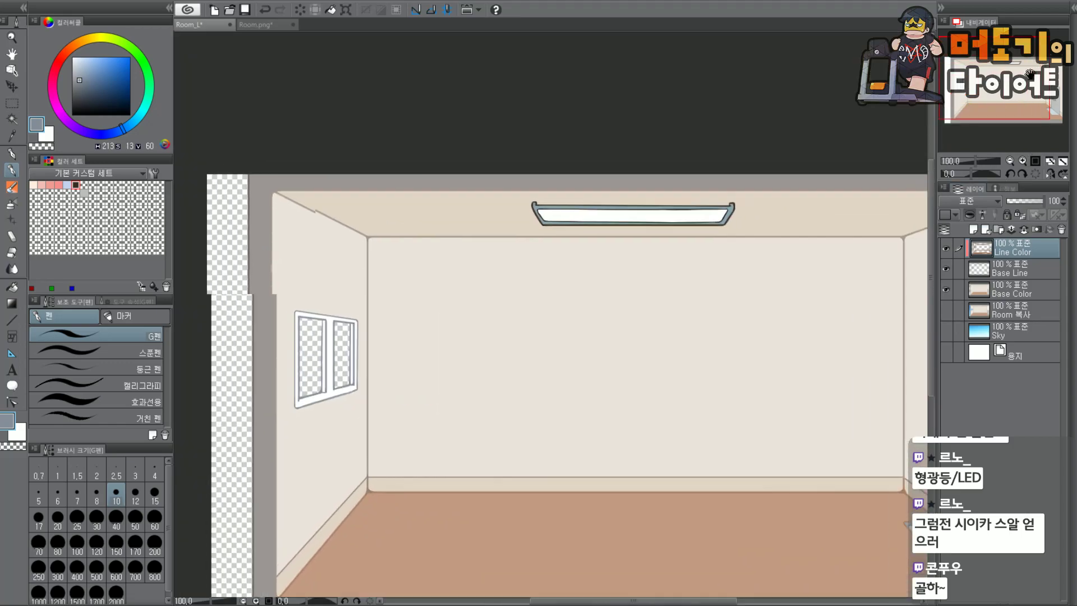
scroll(572, 217, "up", 3)
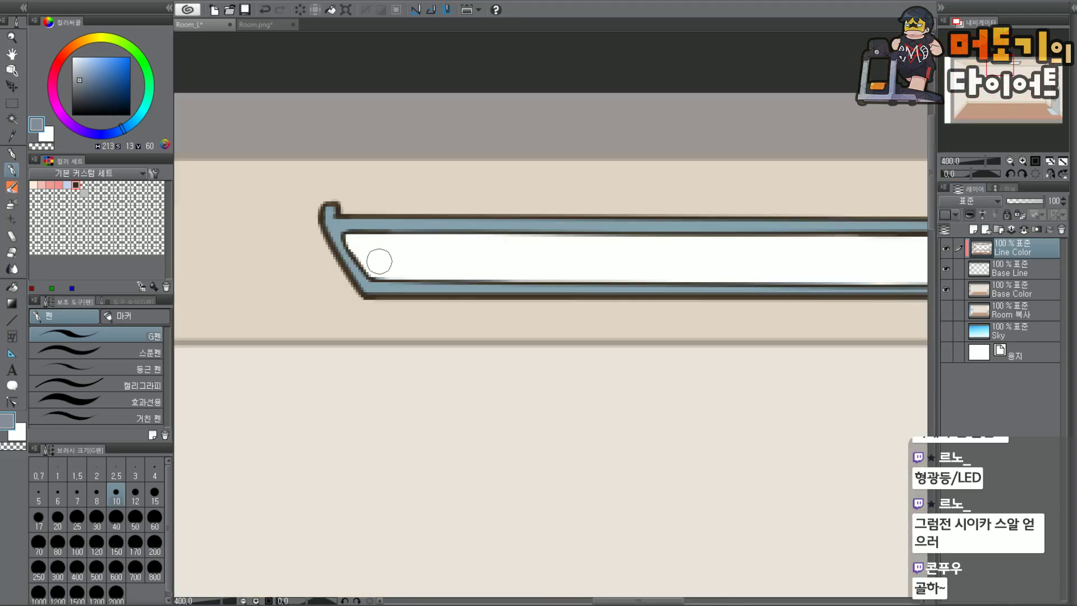
left_click(332, 224, "alt")
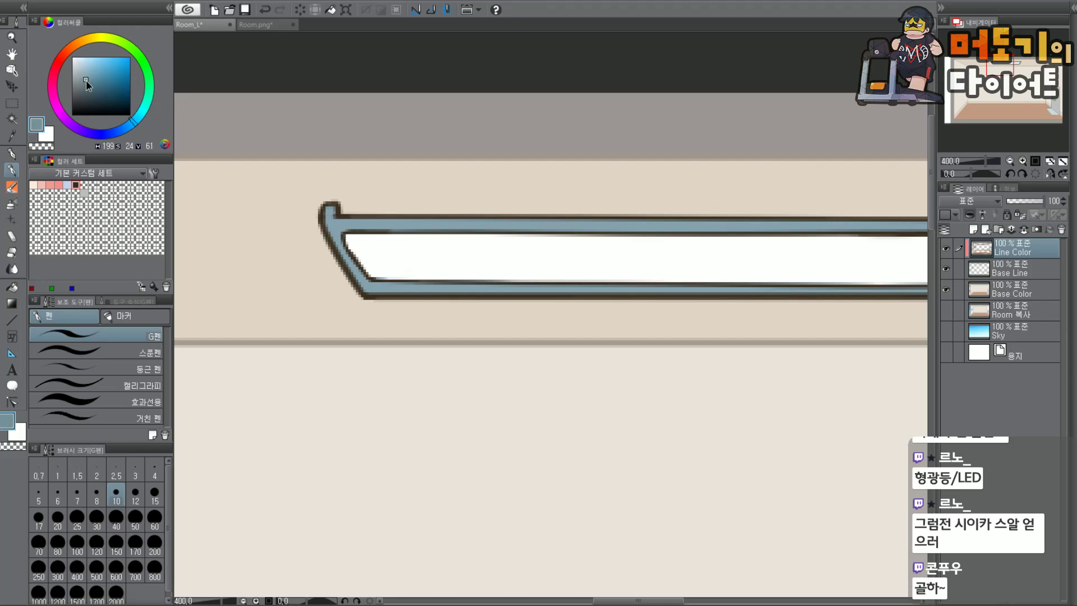
mouse_move(330, 210)
left_mouse_down()
mouse_move(323, 235)
mouse_move(427, 202)
mouse_move(505, 204)
mouse_move(436, 211)
mouse_move(484, 213)
mouse_move(809, 209)
left_mouse_up()
left_click_drag(998, 66, 1013, 64)
mouse_move(454, 240)
left_mouse_down()
mouse_move(421, 252)
mouse_move(716, 241)
mouse_move(714, 250)
mouse_move(737, 254)
mouse_move(727, 253)
mouse_move(721, 303)
mouse_move(701, 330)
mouse_move(577, 332)
left_mouse_up()
left_click_drag(1014, 65, 1004, 66)
key("ctrl+minus")
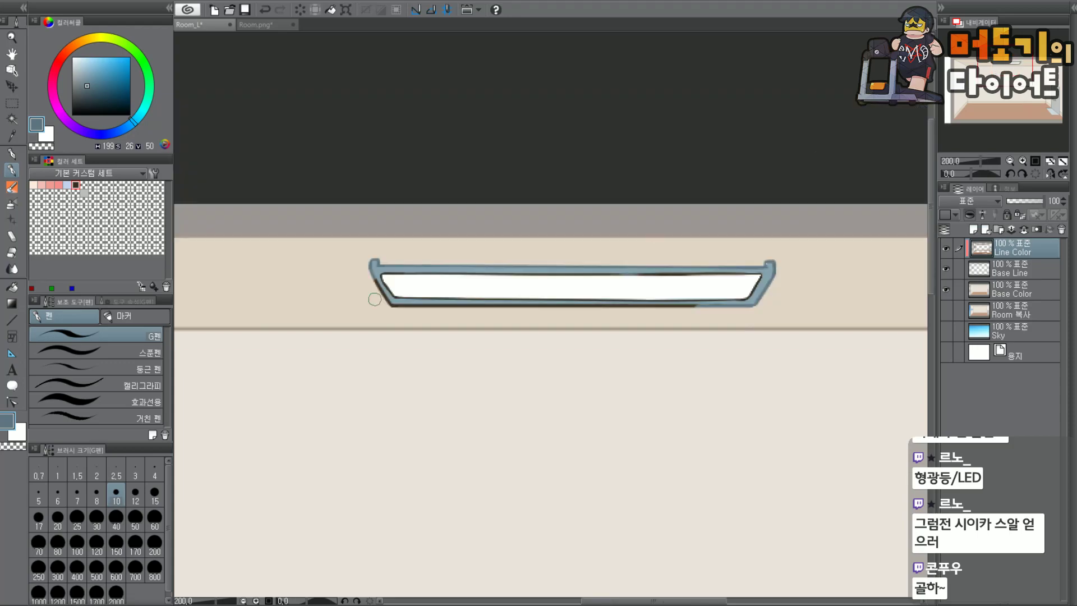
left_click_drag(391, 306, 758, 309)
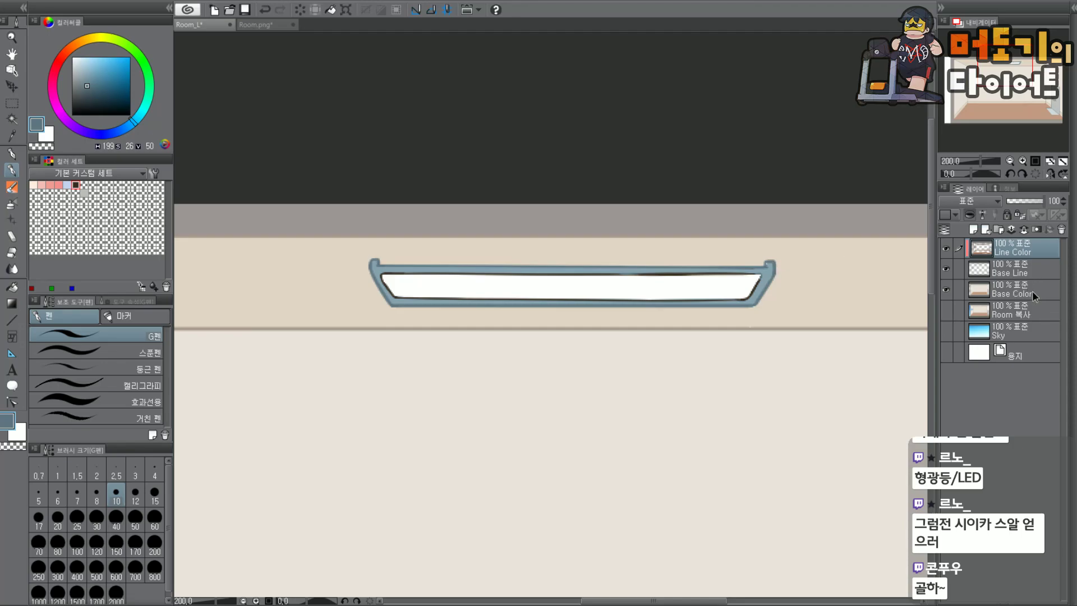
Touch up the ceiling light's end hooks on the Base Color layer with fixture blue H199 S24 V69.
left_click(1009, 289)
scroll(769, 270, "up", 4)
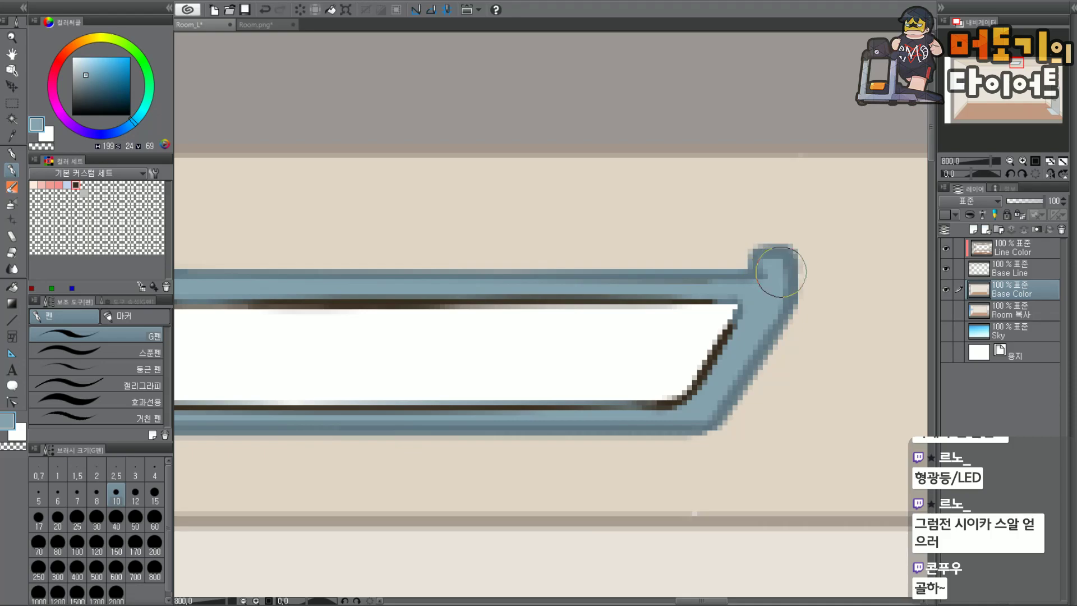
left_click_drag(1028, 72, 998, 69)
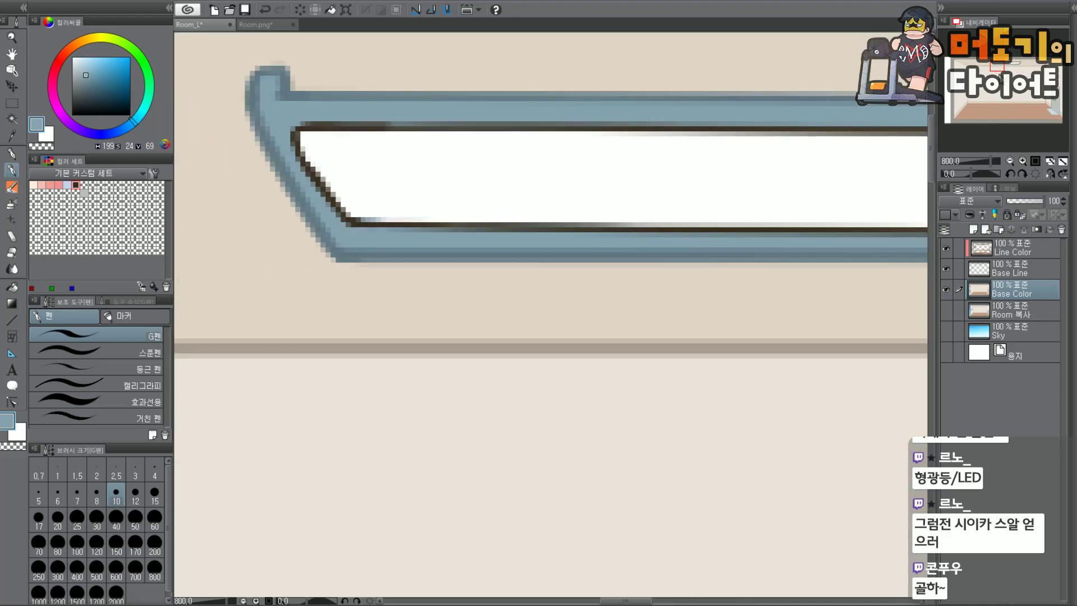
Recolour the outline around the ceiling light's white panel in pale blue H218 S20 V94 on the Line Color layer.
left_click(1009, 251)
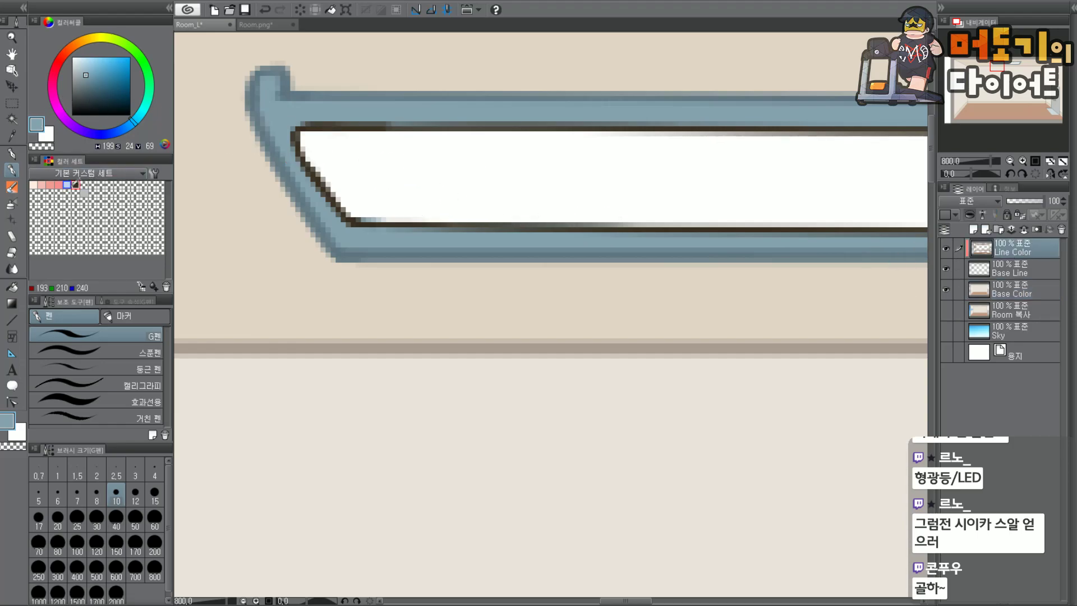
left_click(67, 184)
mouse_move(314, 140)
left_mouse_down()
mouse_move(320, 162)
mouse_move(308, 149)
mouse_move(330, 160)
mouse_move(320, 161)
mouse_move(361, 213)
mouse_move(419, 205)
mouse_move(384, 144)
mouse_move(524, 132)
mouse_move(490, 208)
mouse_move(500, 217)
mouse_move(613, 216)
mouse_move(668, 163)
mouse_move(574, 141)
mouse_move(363, 135)
mouse_move(730, 148)
mouse_move(756, 164)
left_mouse_up()
key("ctrl+minus")
left_click_drag(997, 67, 1010, 66)
left_click_drag(303, 225, 273, 224)
left_click_drag(339, 229, 369, 225)
mouse_move(772, 216)
left_mouse_down()
mouse_move(368, 223)
mouse_move(822, 222)
left_mouse_up()
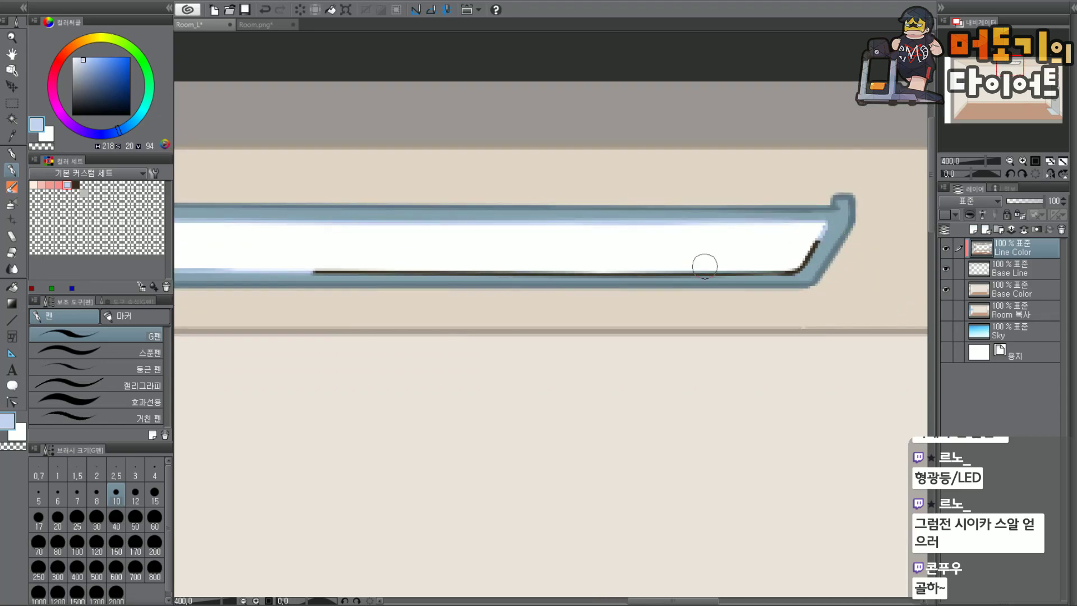
mouse_move(723, 263)
left_mouse_down()
mouse_move(803, 265)
mouse_move(821, 235)
left_mouse_up()
left_click(296, 265, "shift")
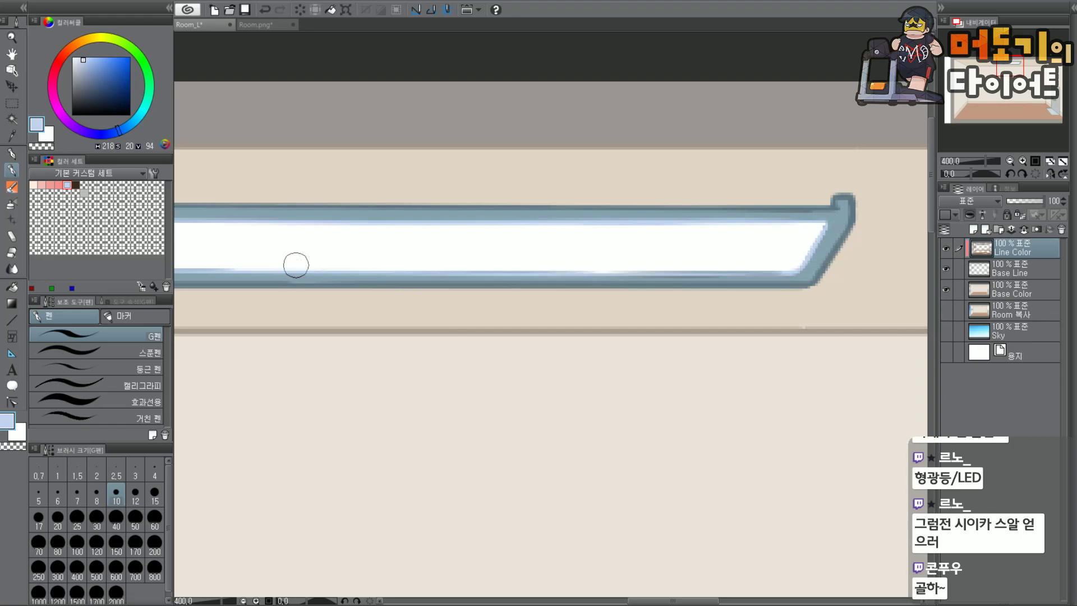
left_click_drag(693, 266, 779, 266)
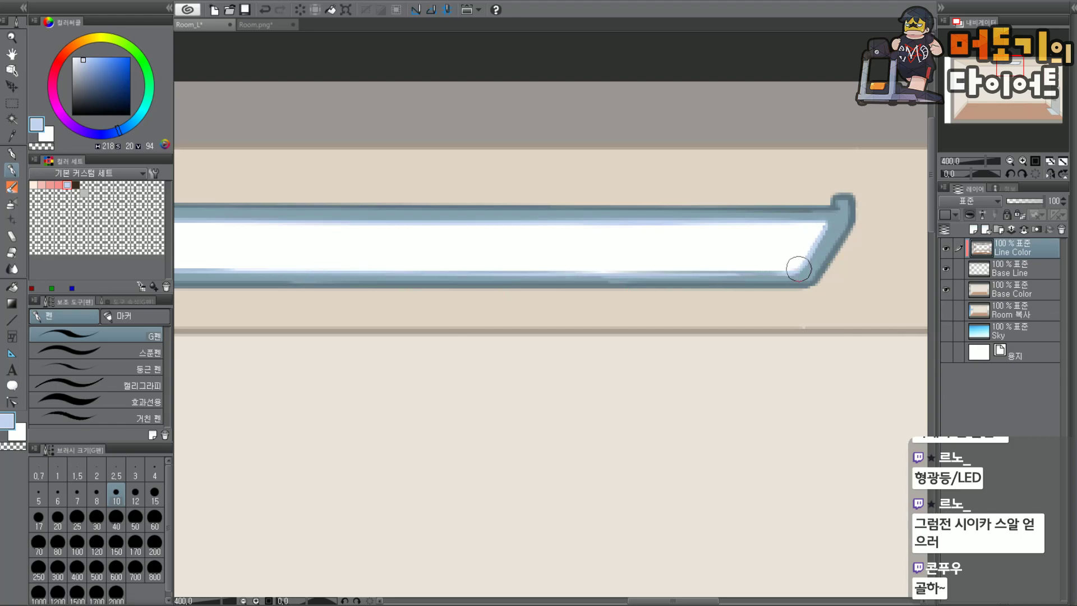
left_click_drag(520, 280, 223, 261)
Touch up the lower edge of the light's white panel near its left end on Base Color, using white V100 with brush size 4.
left_click(1038, 270)
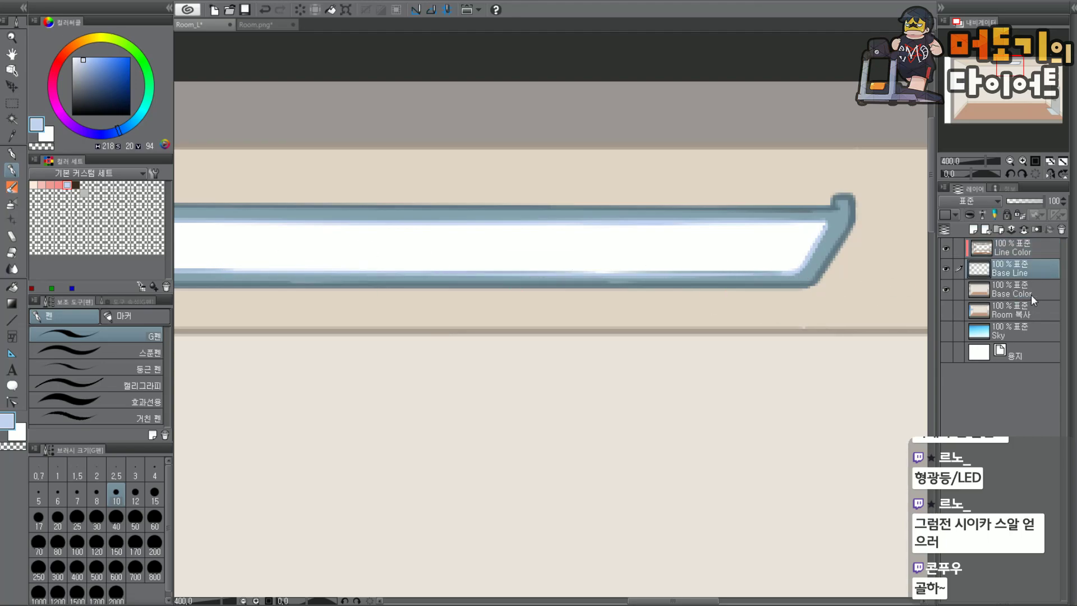
left_click(1036, 294)
left_click(735, 238, "alt")
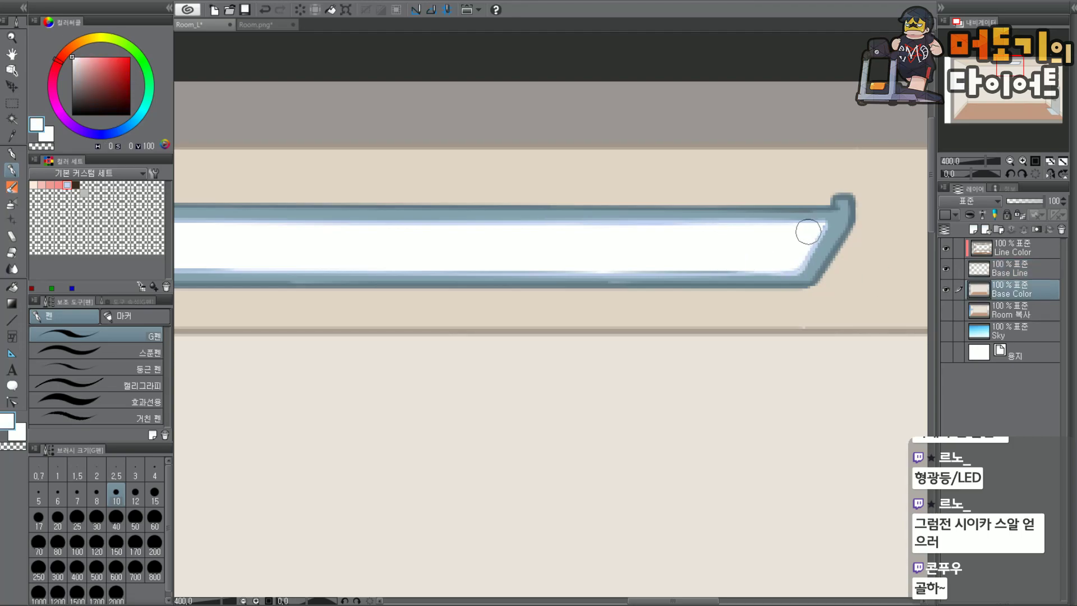
key("ctrl+z")
left_click_drag(1019, 70, 1012, 69)
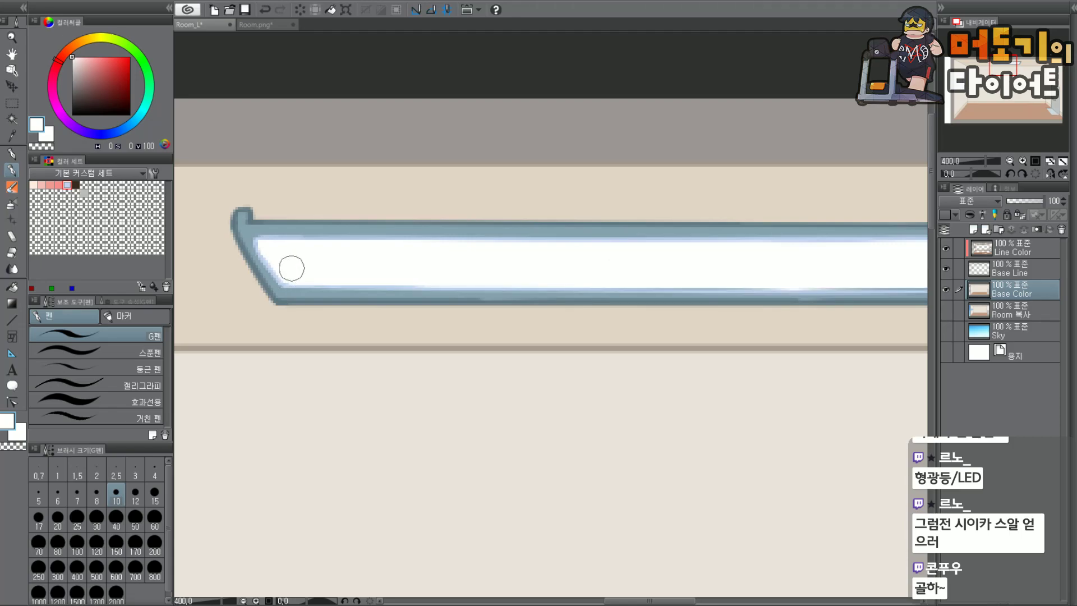
left_click(154, 473)
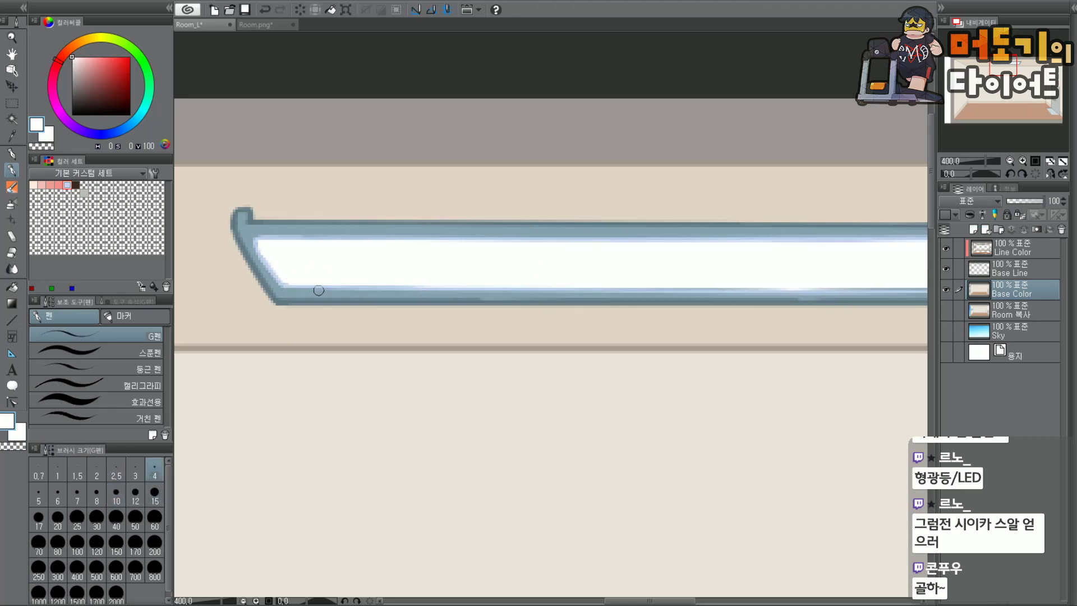
scroll(315, 291, "up", 5)
left_click_drag(580, 332, 802, 340)
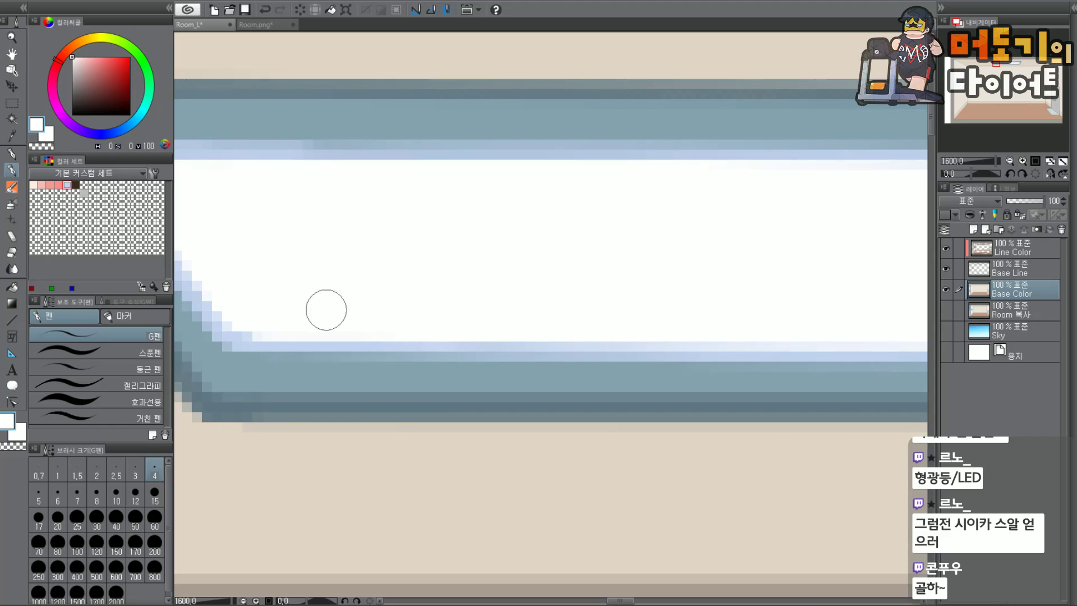
Extend the white touch-up along the right end and middle of the light panel's lower edge on the Base Color layer.
left_click(998, 61)
left_click_drag(998, 62, 1018, 67)
scroll(697, 252, "down", 1)
scroll(966, 116, "down", 1)
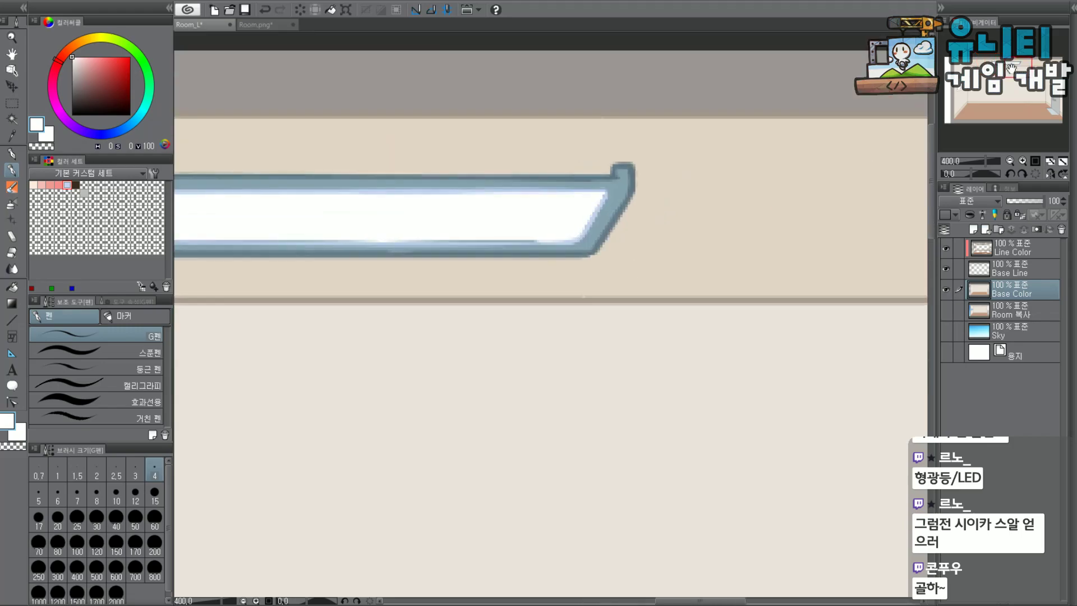
scroll(393, 247, "up", 2)
mouse_move(824, 174)
left_mouse_down()
mouse_move(783, 177)
mouse_move(845, 176)
mouse_move(810, 185)
mouse_move(768, 177)
mouse_move(776, 186)
mouse_move(482, 172)
mouse_move(516, 170)
mouse_move(566, 175)
mouse_move(367, 185)
mouse_move(492, 174)
left_mouse_up()
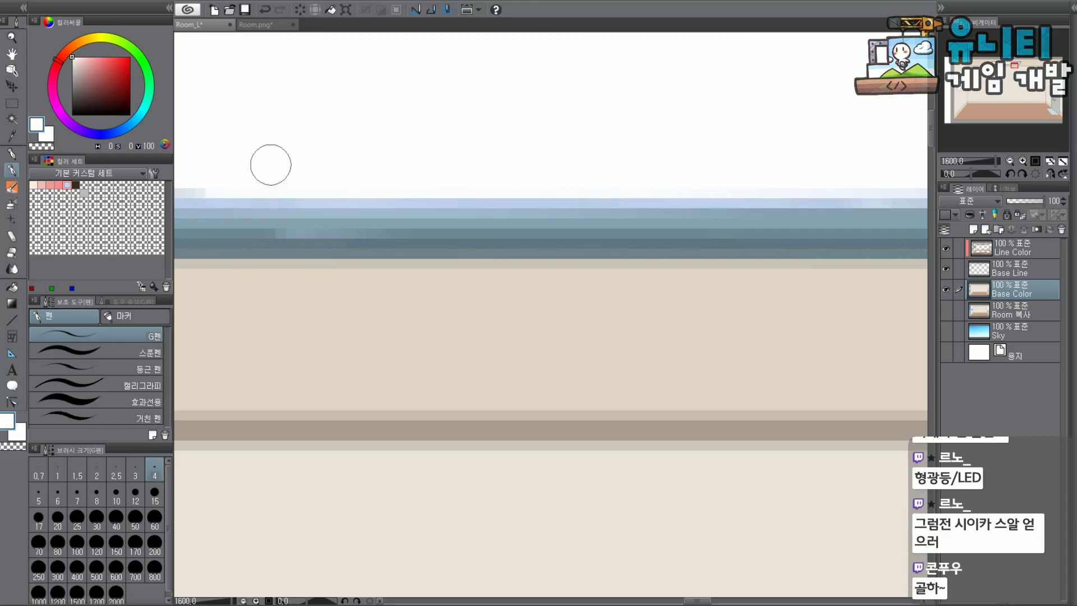
scroll(269, 163, "down", 2)
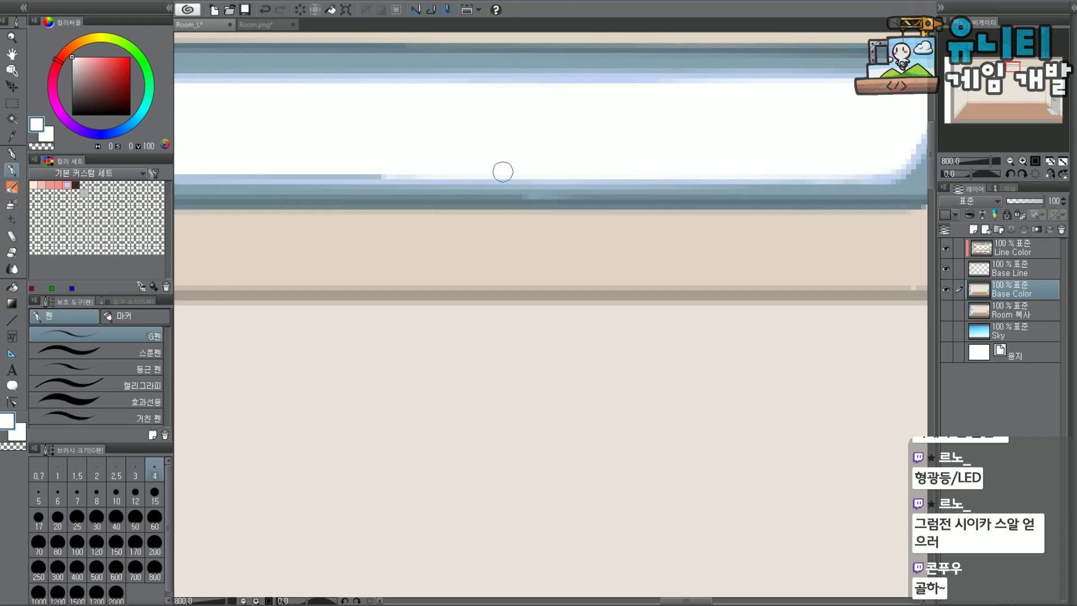
left_click_drag(1017, 67, 1011, 66)
mouse_move(669, 230)
left_mouse_down()
mouse_move(703, 241)
mouse_move(499, 244)
mouse_move(571, 237)
mouse_move(541, 236)
left_mouse_up()
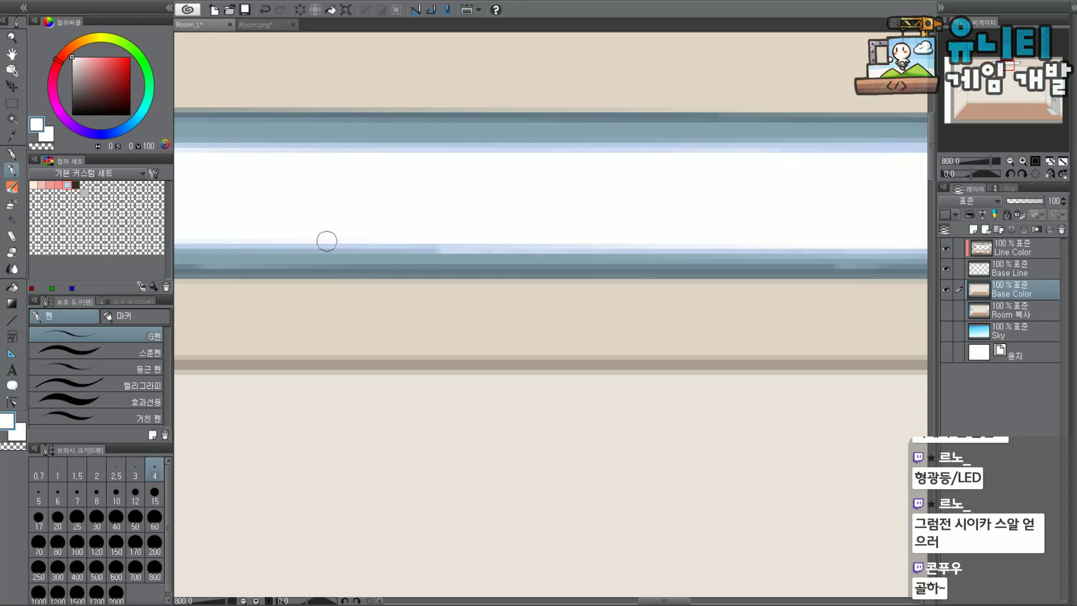
Even out the ceiling light's lower frame edge beneath the white panel with sampled fixture blue H199 S24 V69.
scroll(378, 217, "down", 2)
scroll(287, 224, "up", 2)
scroll(428, 246, "up", 2)
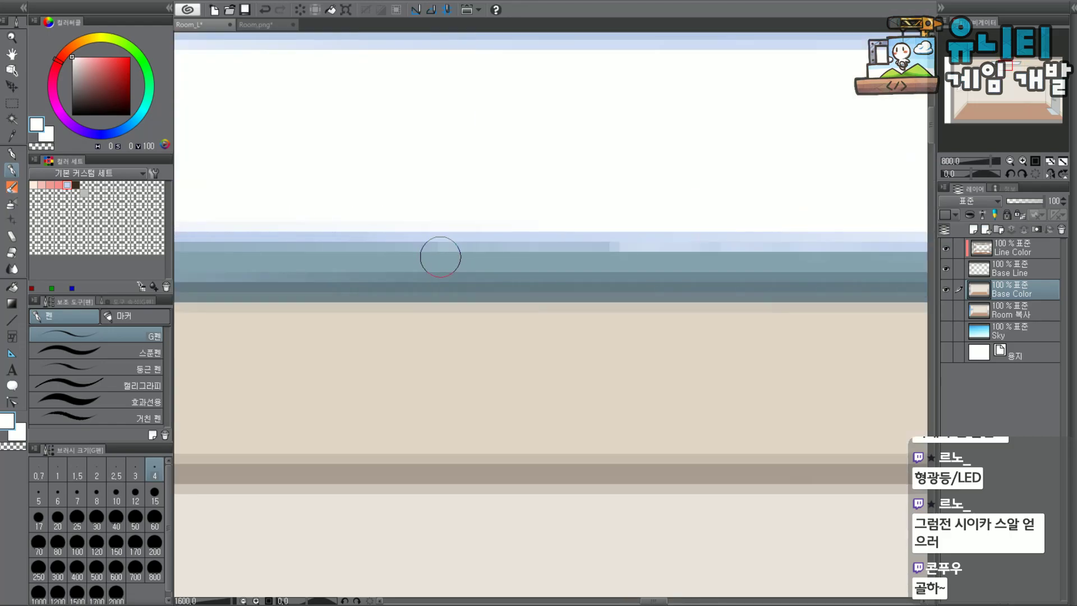
left_click(448, 261, "alt")
left_click_drag(619, 255, 780, 255)
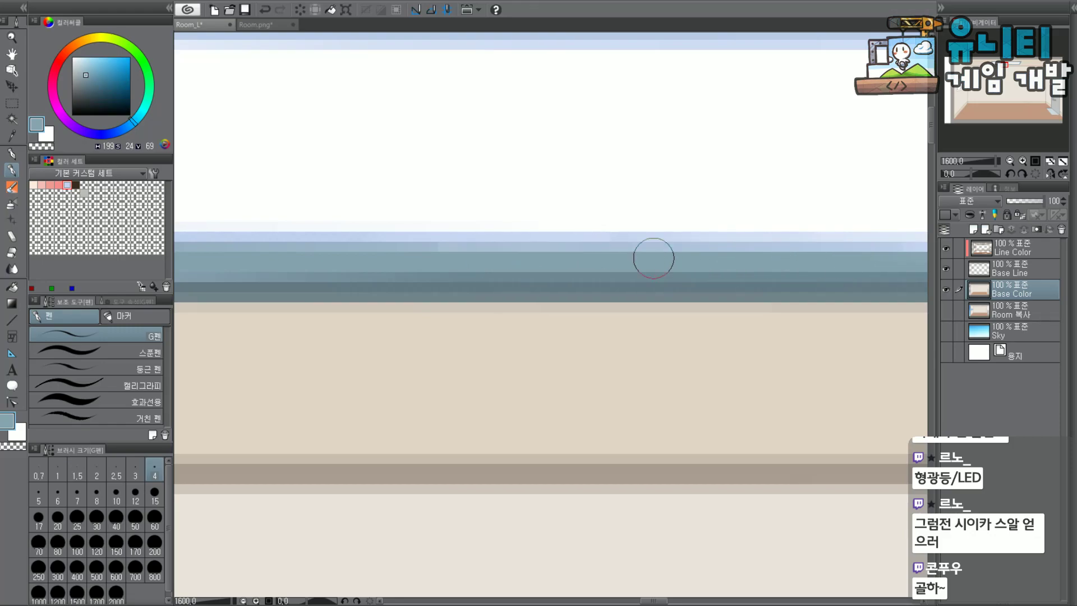
scroll(375, 248, "down", 1)
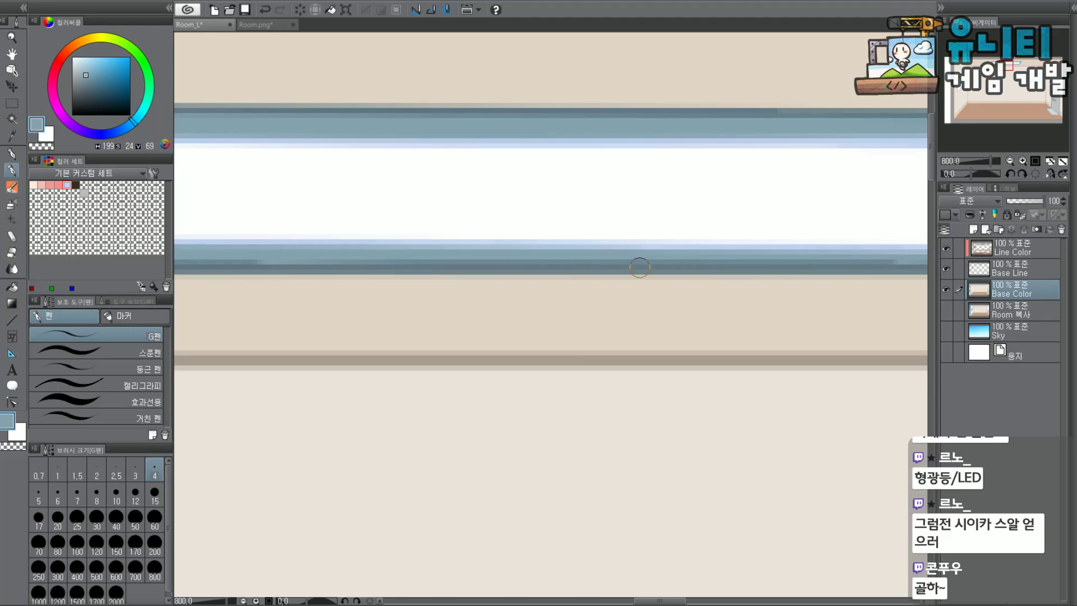
scroll(822, 259, "up", 1)
scroll(817, 248, "down", 1)
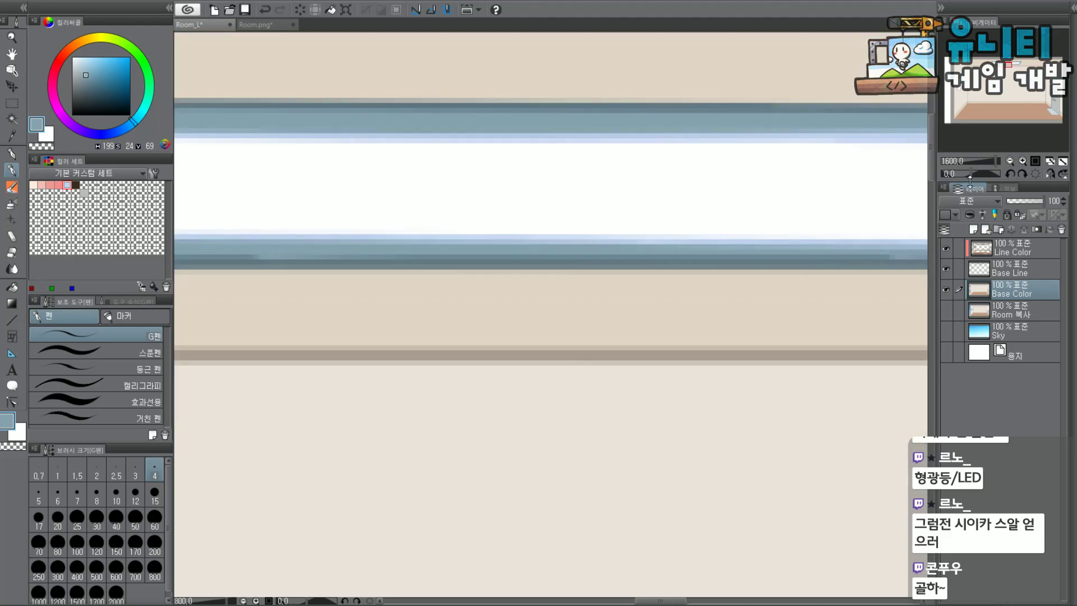
left_click(1007, 65)
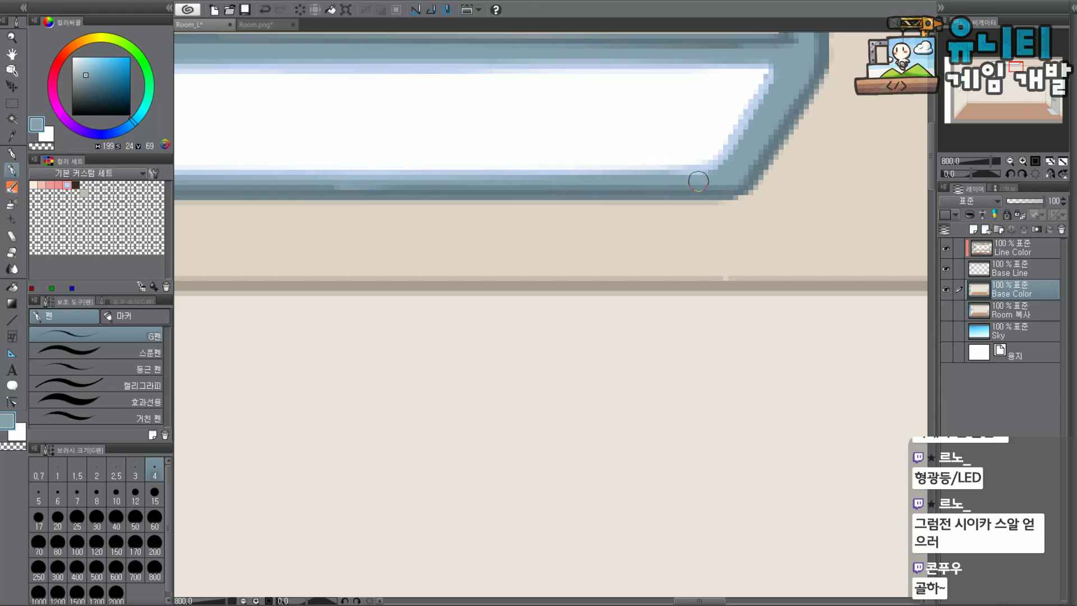
key("ctrl+minus")
left_click_drag(1016, 67, 1004, 71)
scroll(757, 166, "up", 2)
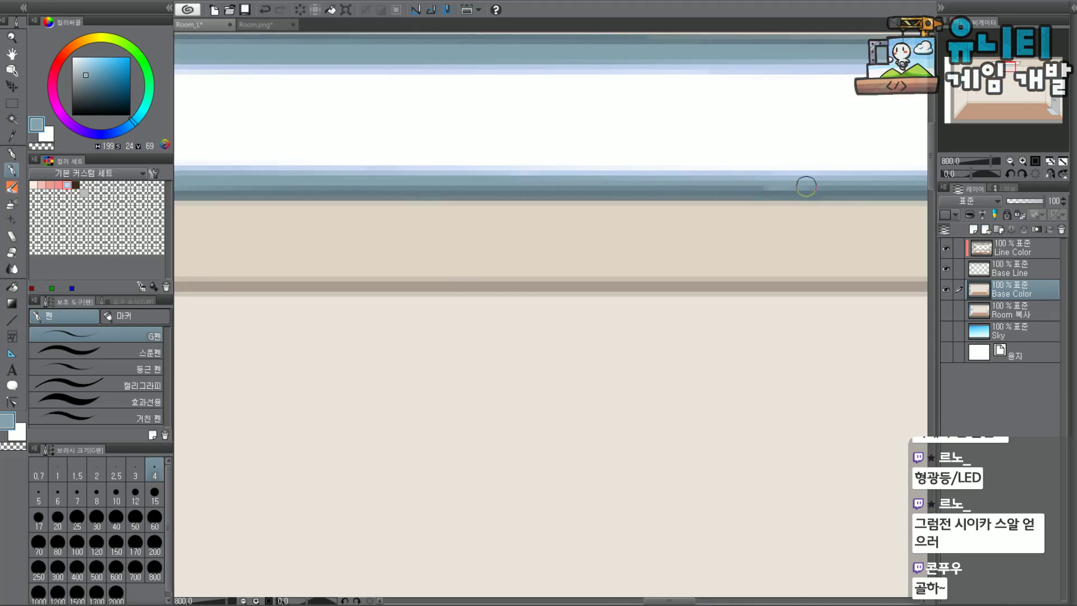
Try to cover the pale patch on the left wall's outer edge with sampled grey H10 S4 V61 on Base Color.
scroll(689, 179, "down", 4)
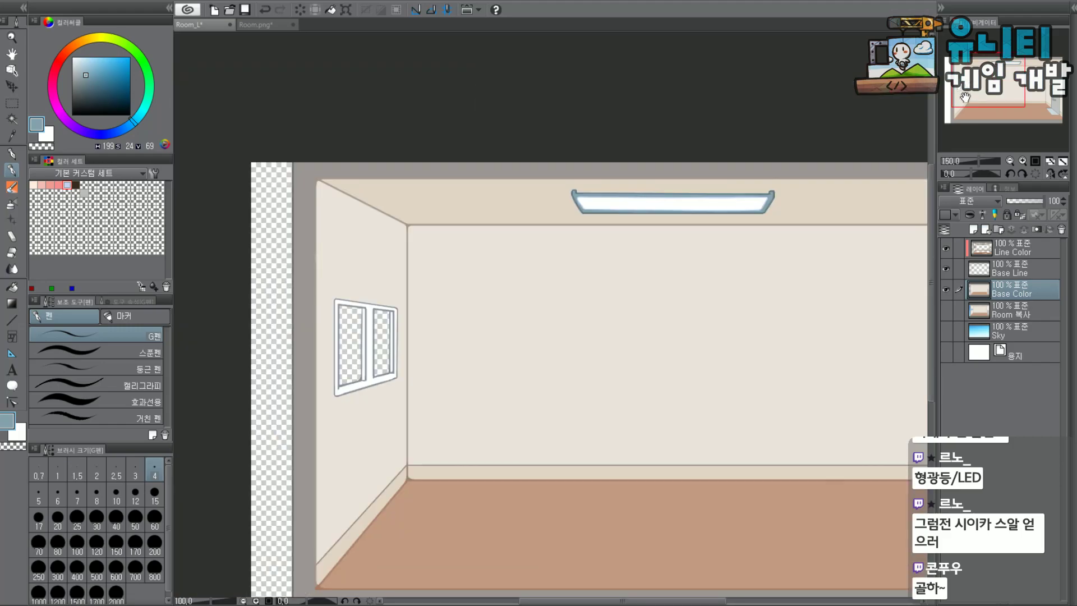
left_click_drag(1008, 86, 979, 79)
scroll(1027, 94, "down", 1)
scroll(1027, 97, "up", 1)
scroll(442, 138, "up", 6)
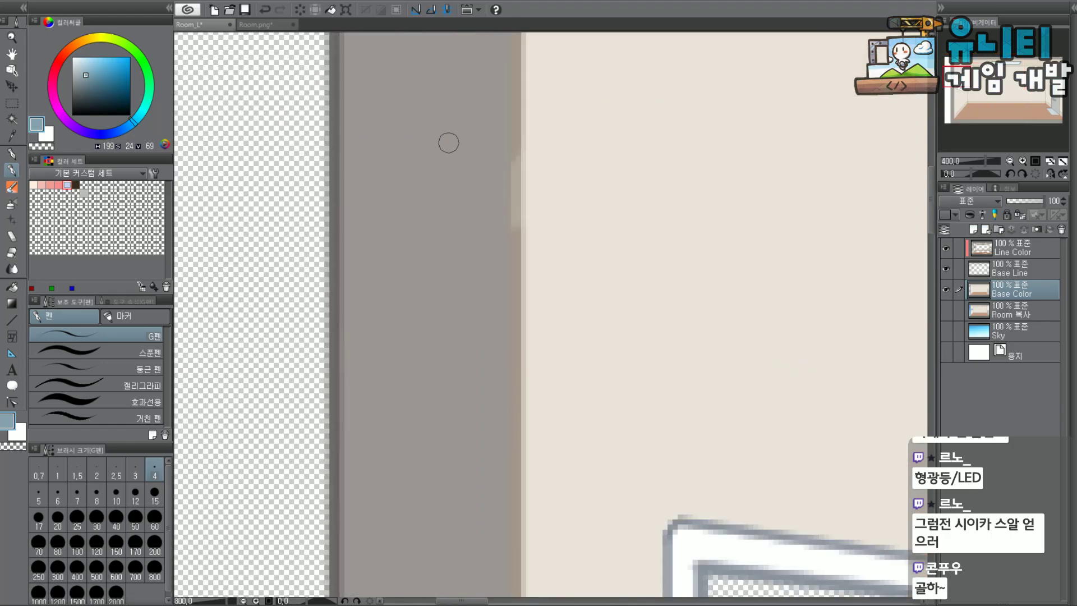
left_click(448, 142, "alt")
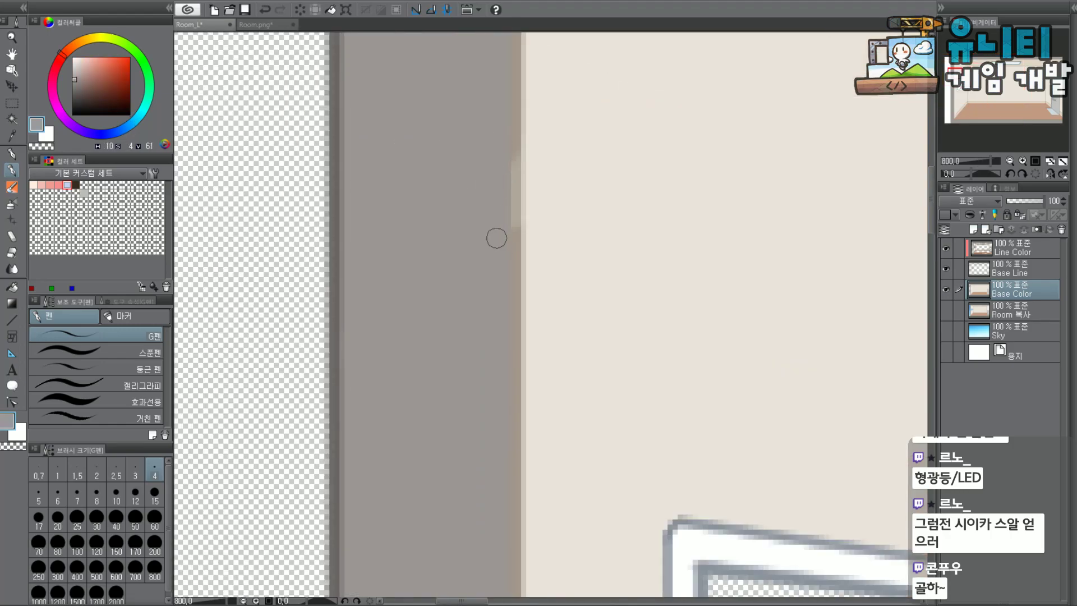
left_click_drag(518, 166, 515, 159)
key("ctrl+z")
Cover the pale patch on the left wall's outer edge on Line Color, using sampled line brown H26 S14 V64 at brush size 3.
left_click(1013, 267)
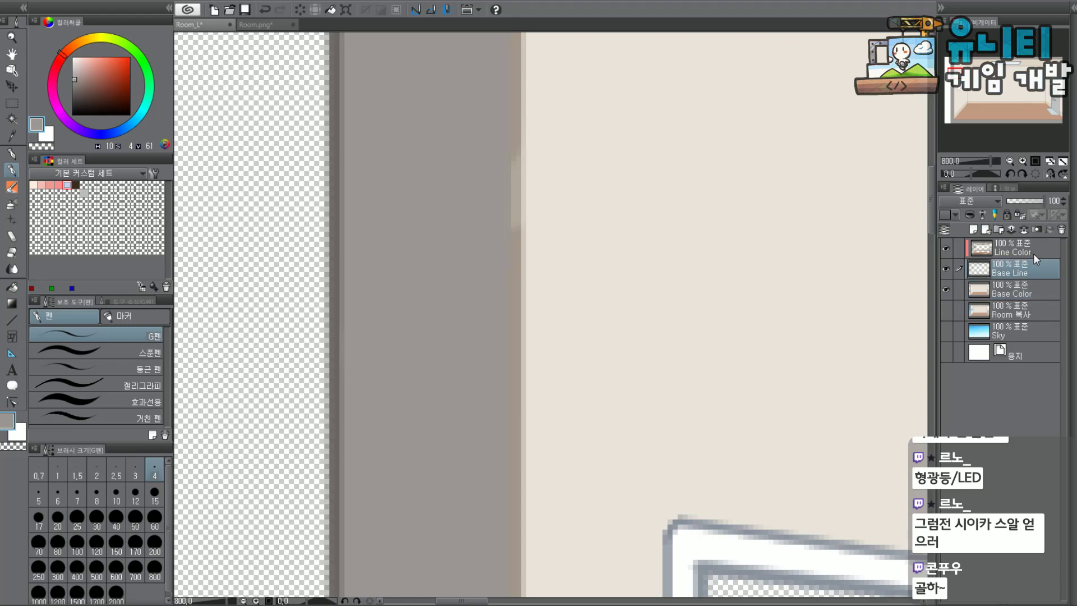
left_click(76, 184)
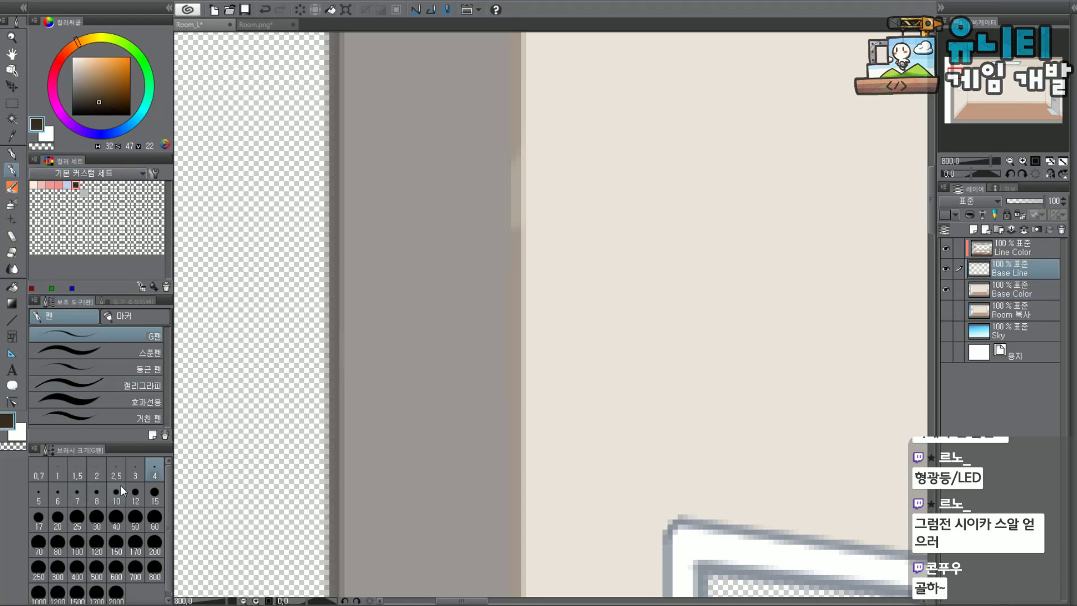
left_click(135, 470)
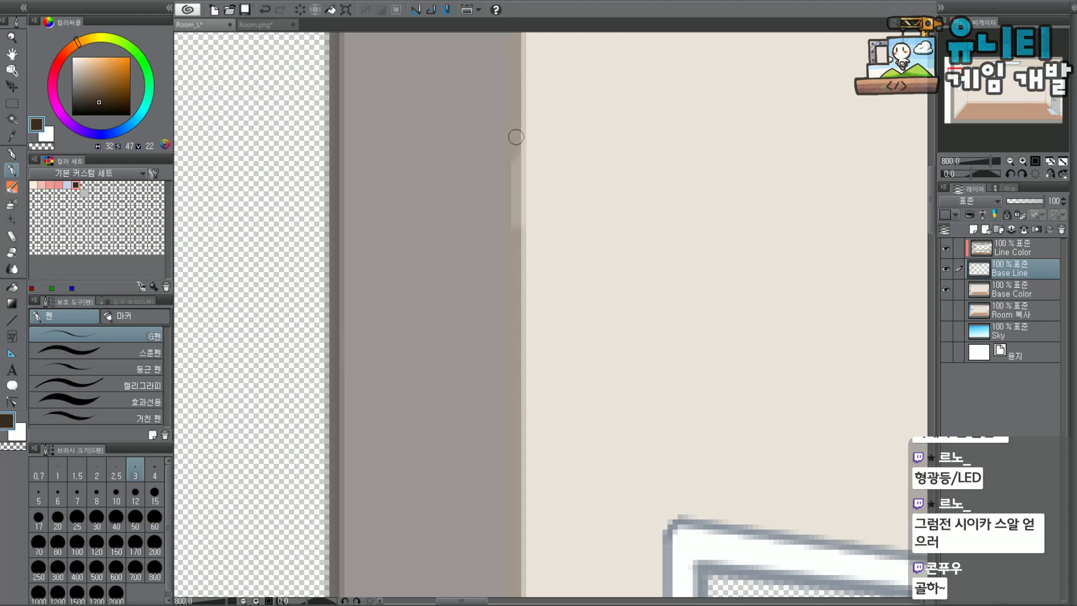
left_click(1021, 252)
scroll(538, 238, "up", 2)
left_click(510, 243, "alt")
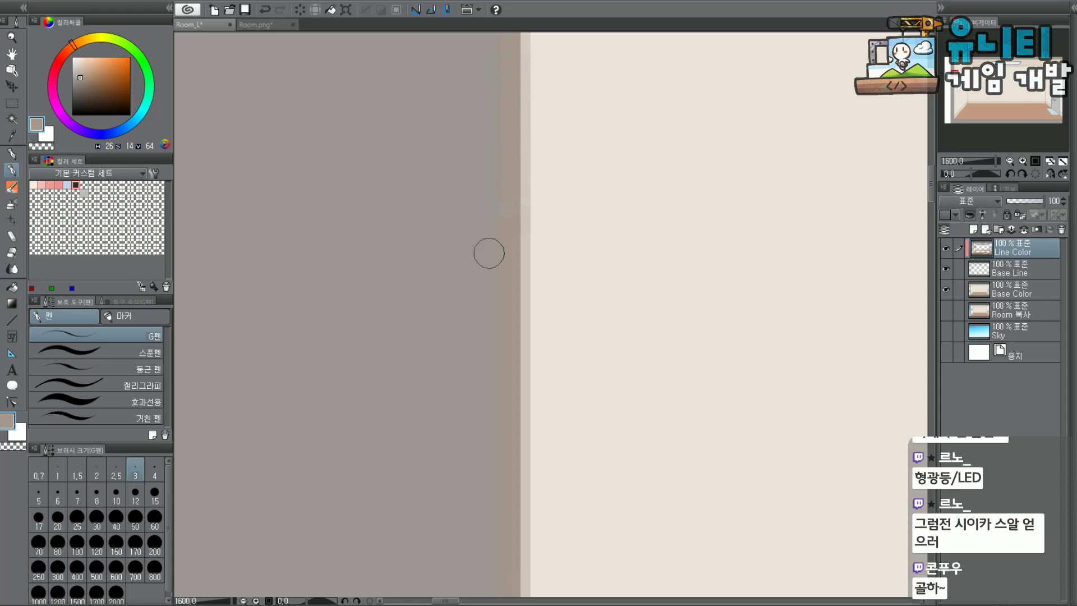
scroll(539, 199, "down", 7)
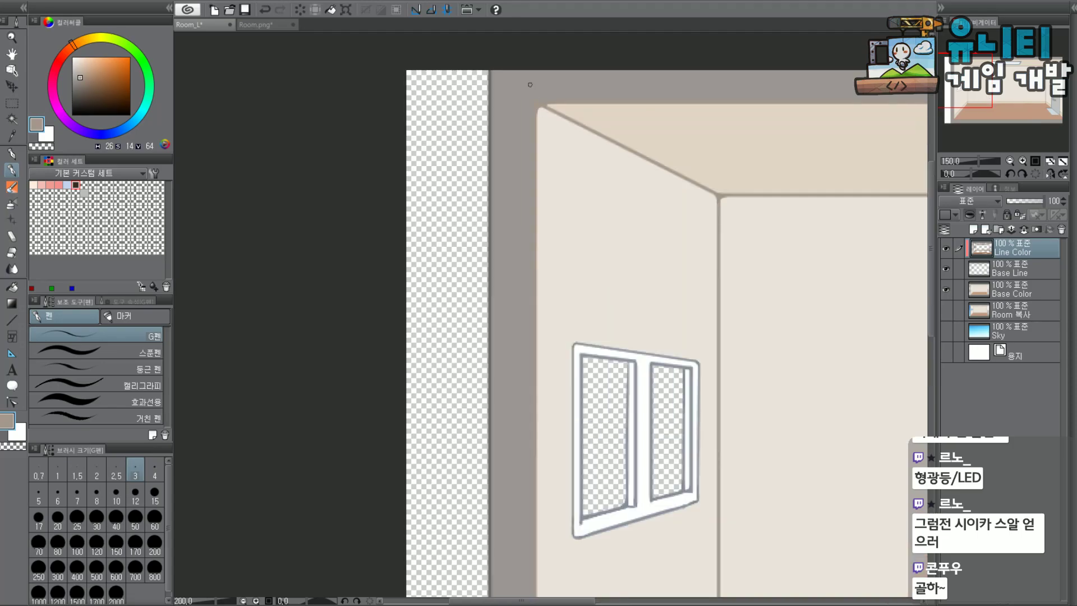
scroll(536, 148, "up", 3)
scroll(544, 175, "down", 3)
Touch up the lines at the room's front-left floor corner with sampled floor-line brown H22 S43 V66 and wall-line brown H26 S14 V64.
left_click_drag(957, 76, 975, 115)
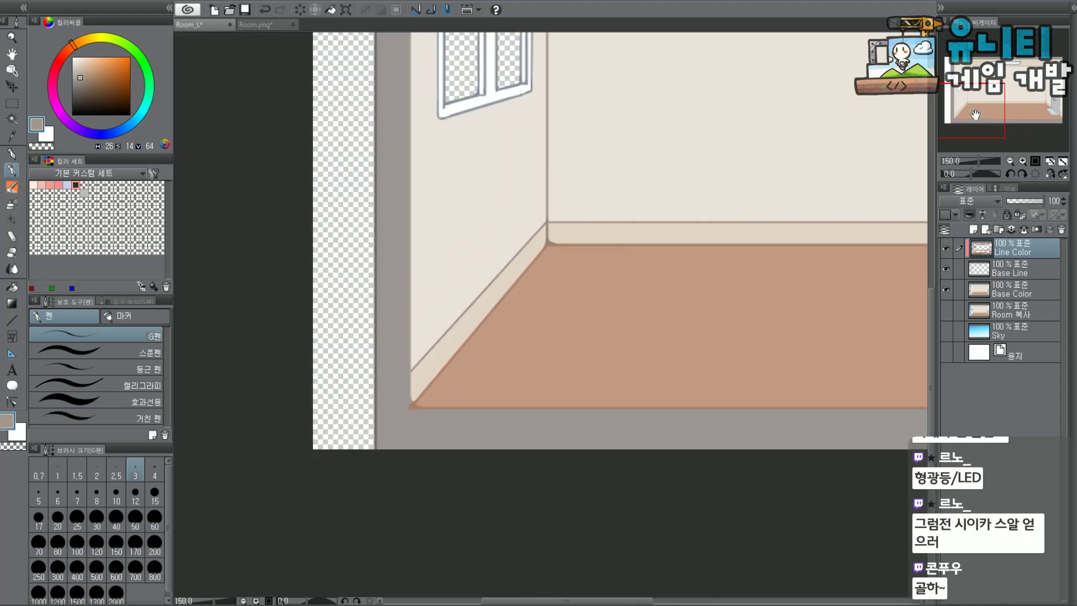
scroll(406, 445, "up", 3)
scroll(406, 445, "up", 1)
left_click(381, 432, "alt")
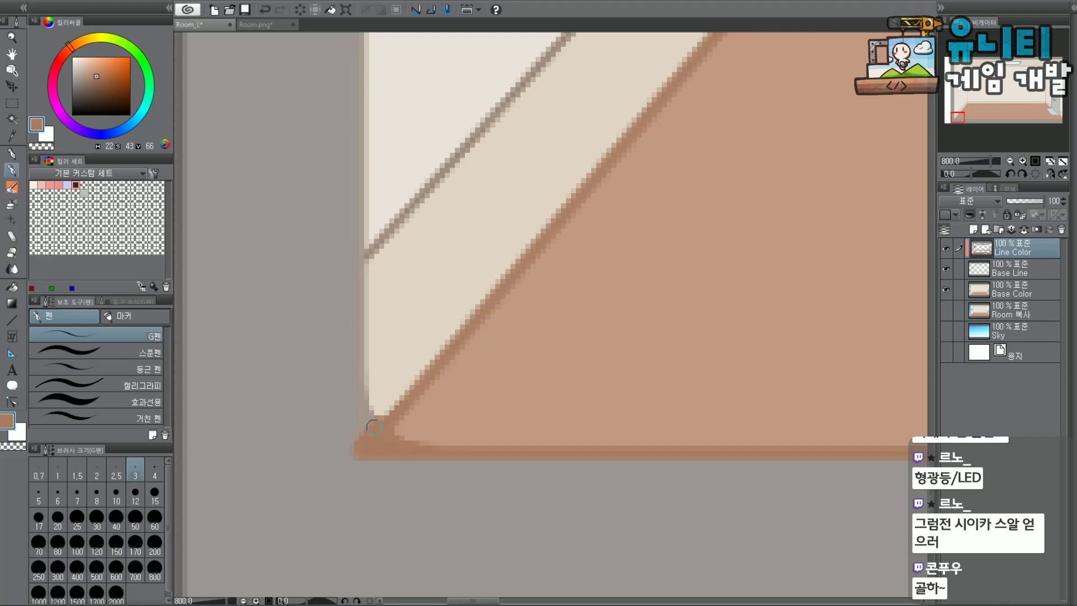
left_click(371, 410, "alt")
scroll(360, 308, "down", 7)
Bring the whole room into view and save the Room_L drawing.
left_click_drag(998, 117, 1024, 99)
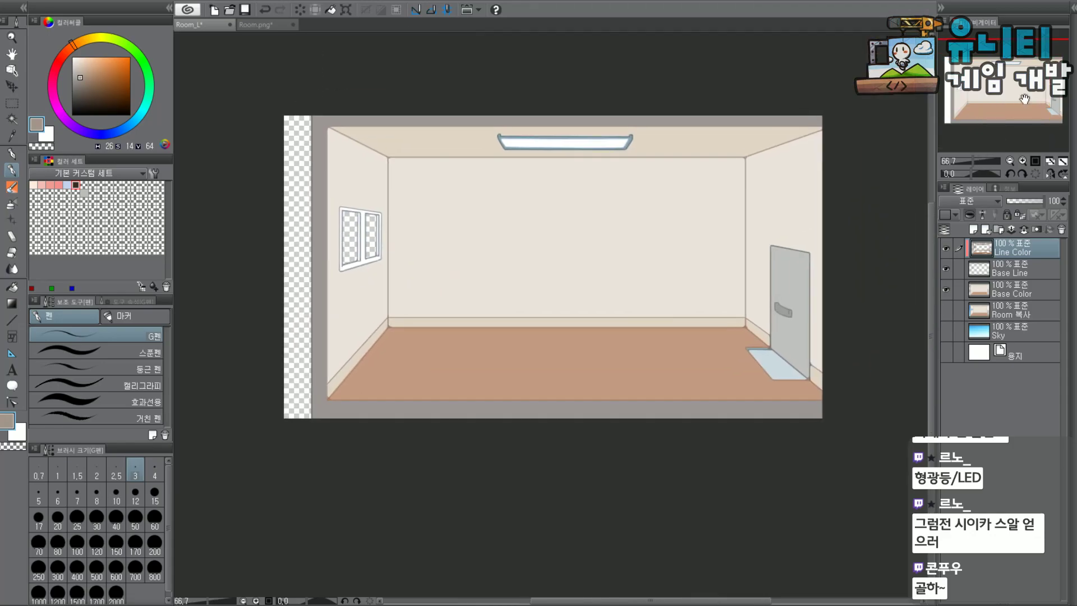
left_click(12, 1)
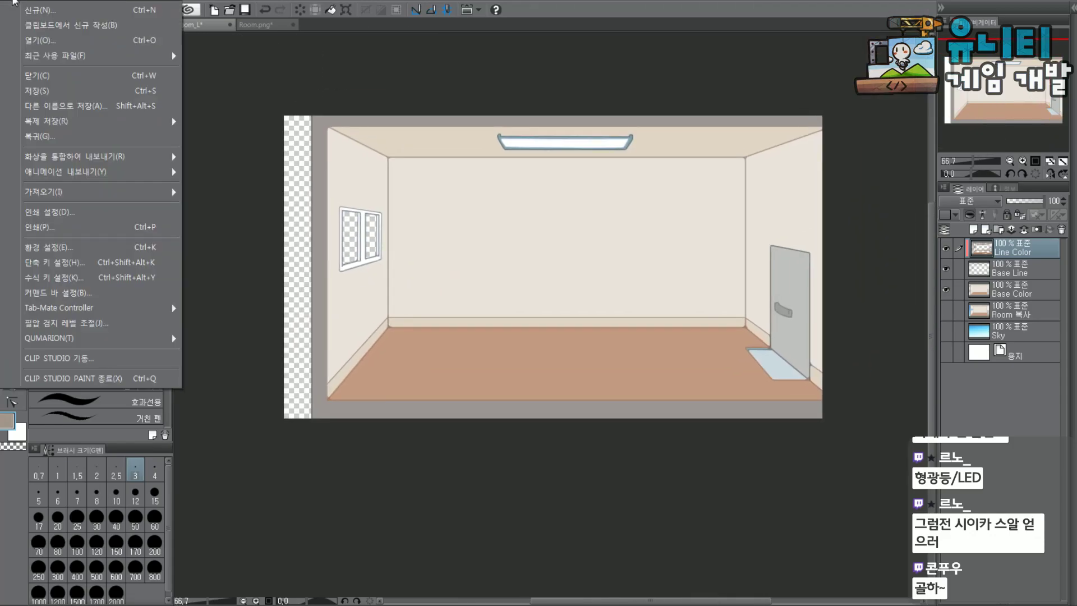
left_click(43, 87)
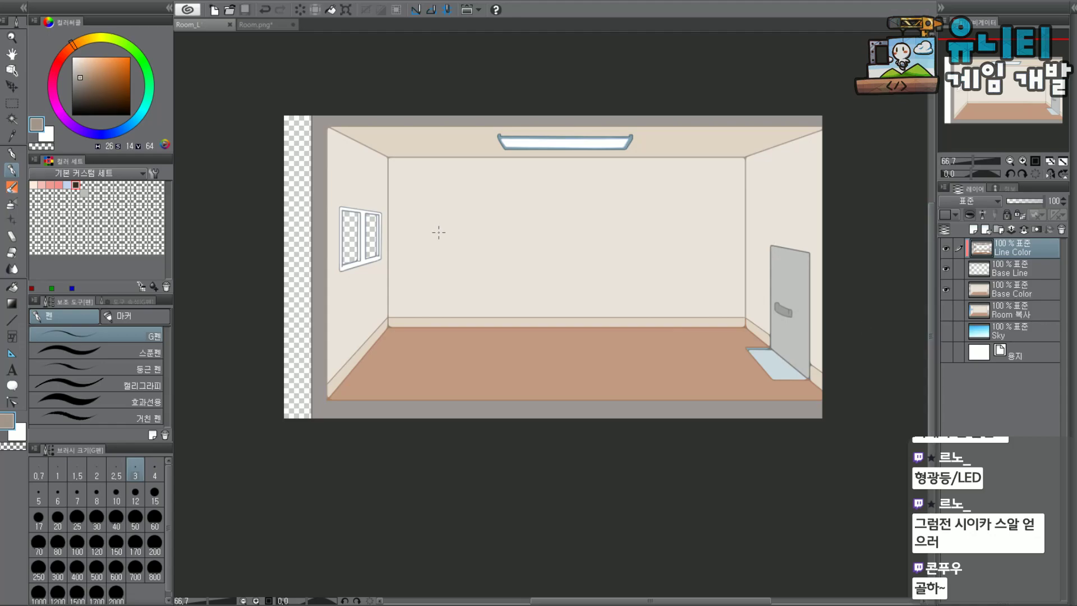
Select the grey outer border around the room on the Base Color layer with Auto Select.
scroll(439, 231, "up", 3)
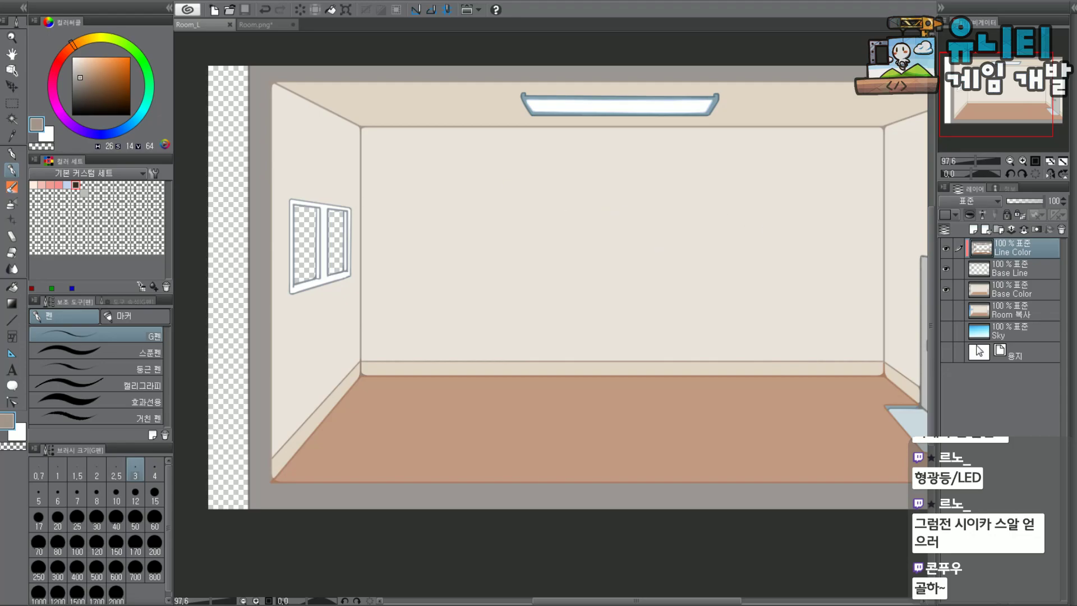
left_click(1016, 295)
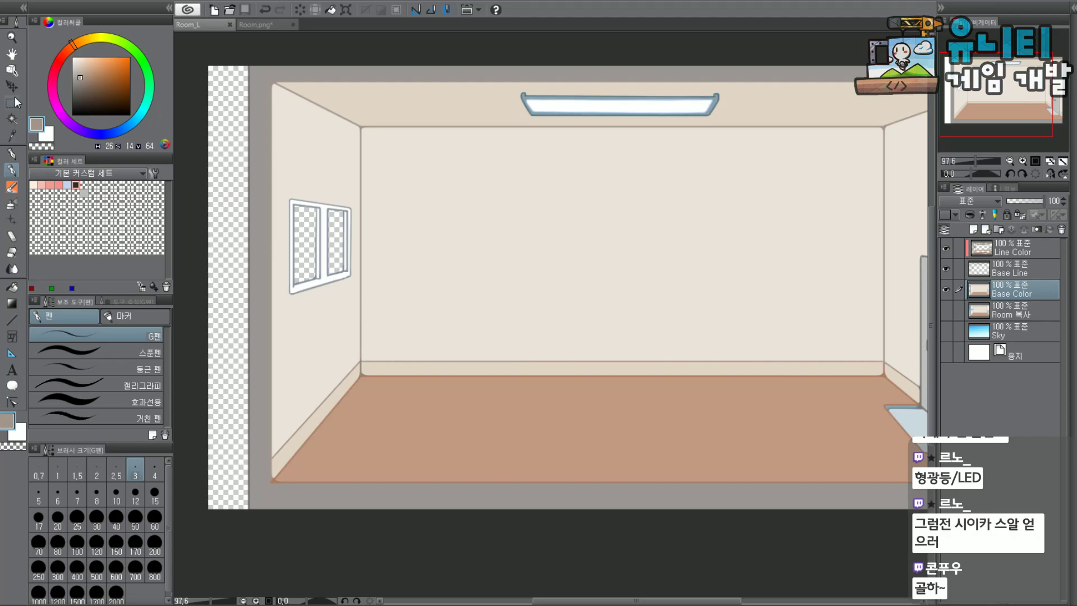
left_click(12, 117)
left_click(257, 83)
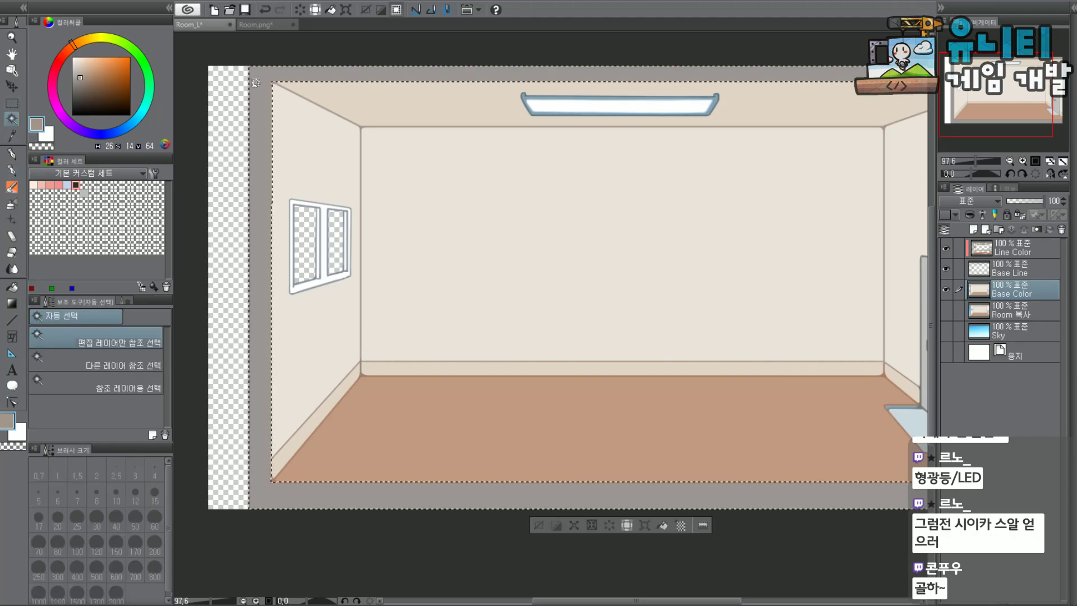
Add a new layer above Base Color and name it Ciment.
left_click(976, 230)
double_click(1012, 294)
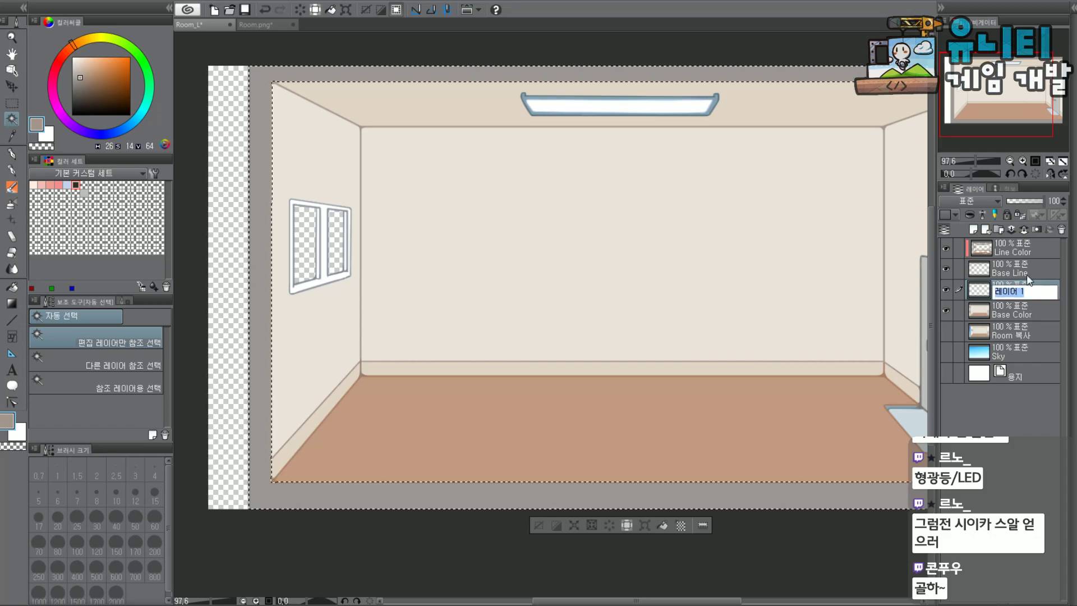
type("Ciment")
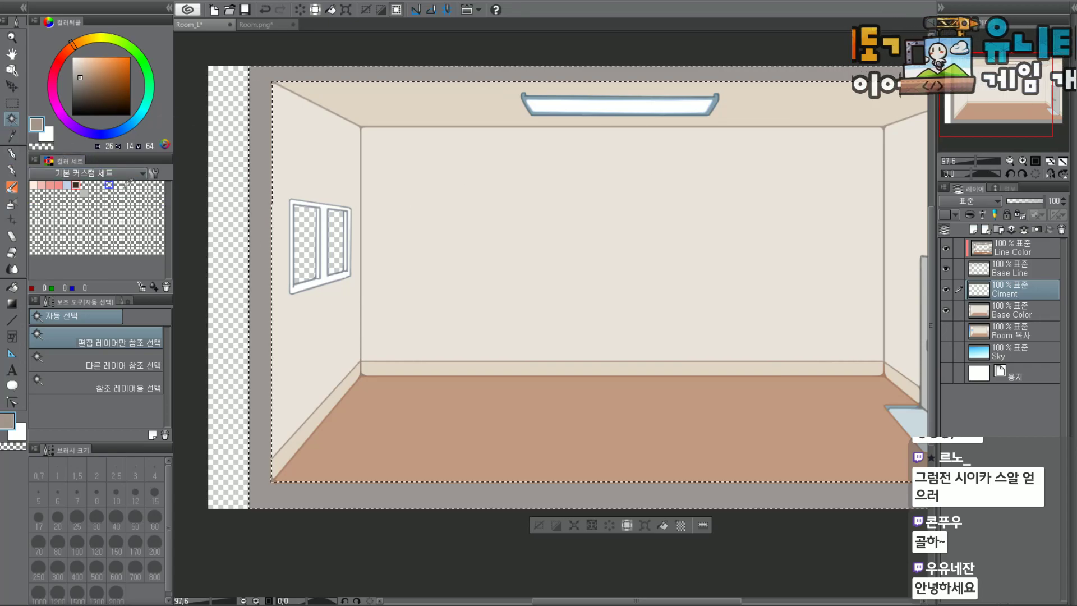
Paint mottled cement texture over the border's upper-left corner on Ciment, using the 페이퍼 연필 pencil at size 500 in grey H10 S5 V54.
type("i")
left_click(259, 160)
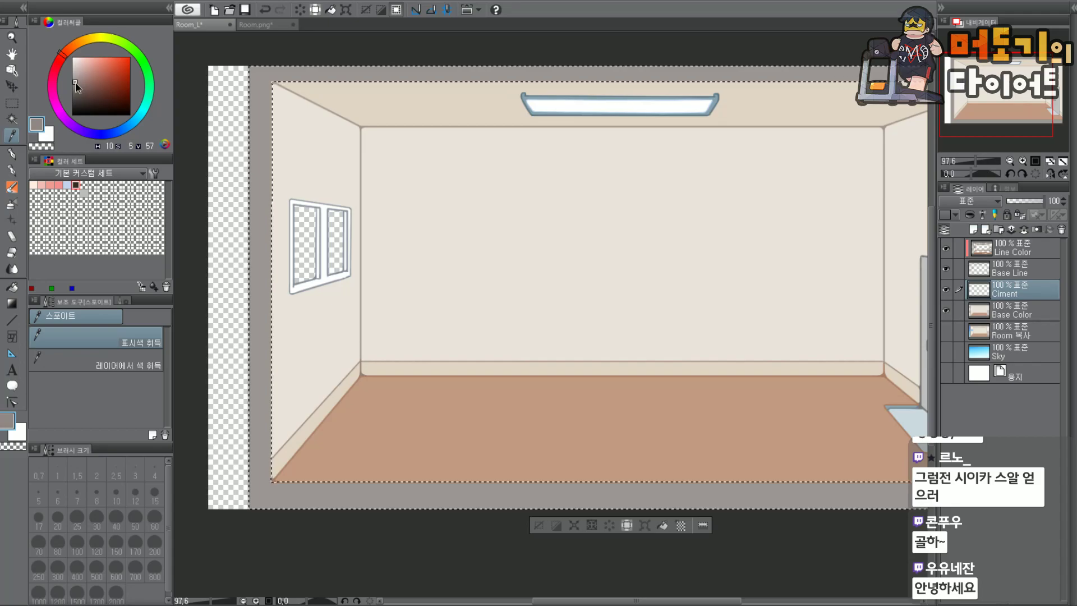
left_click(12, 154)
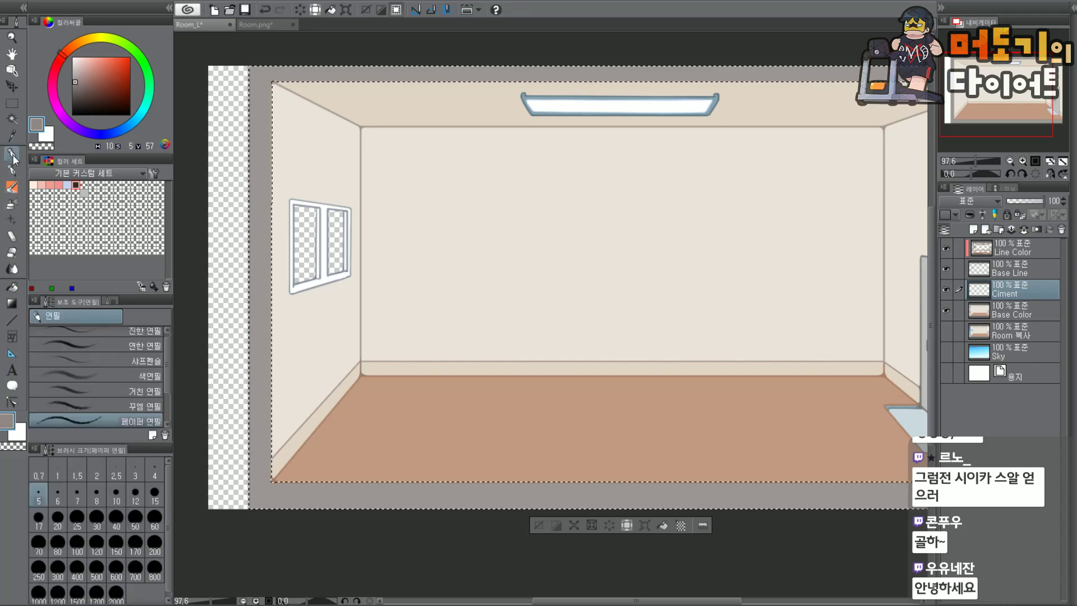
left_click(156, 523)
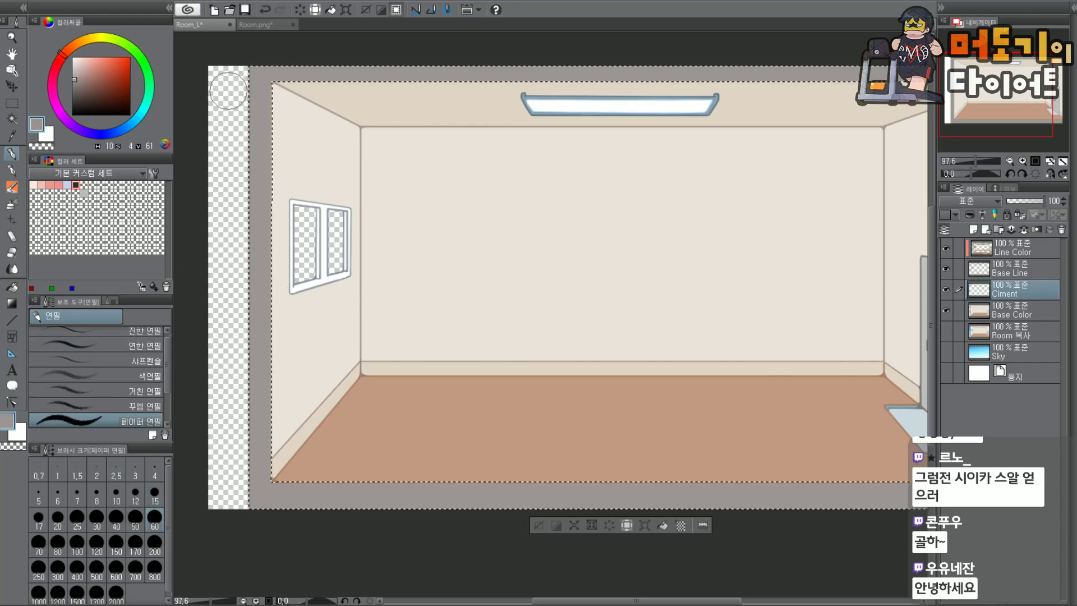
scroll(228, 90, "up", 4)
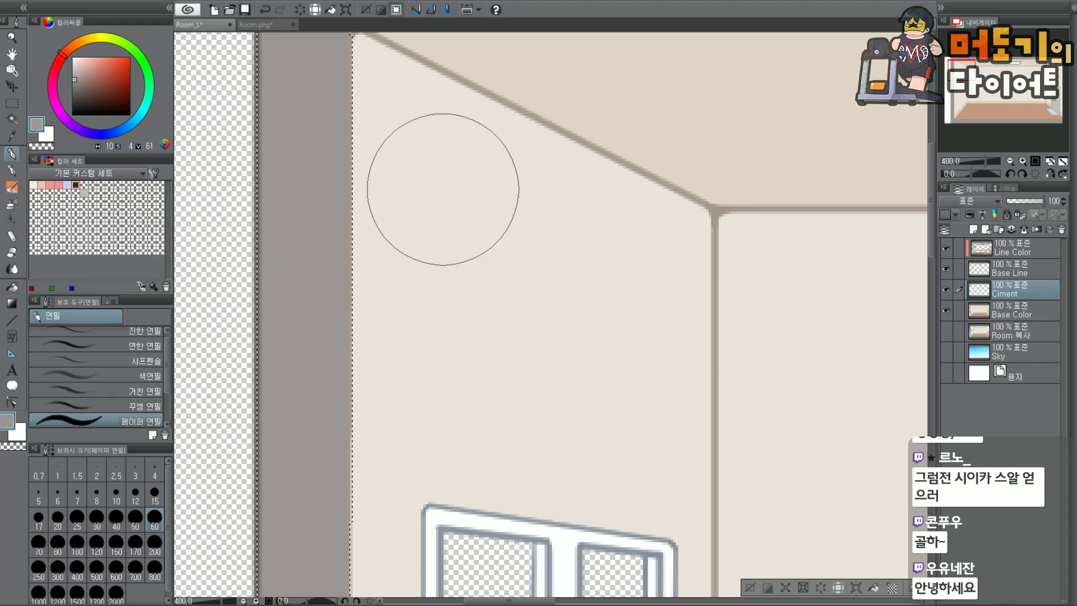
scroll(378, 171, "down", 4)
scroll(387, 190, "up", 1)
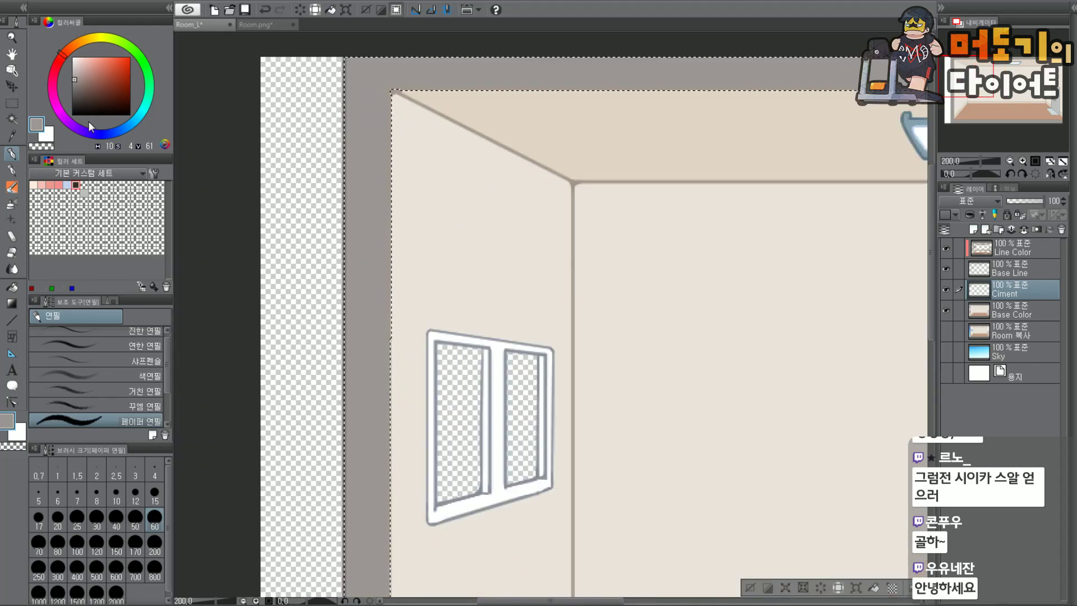
left_click(76, 83)
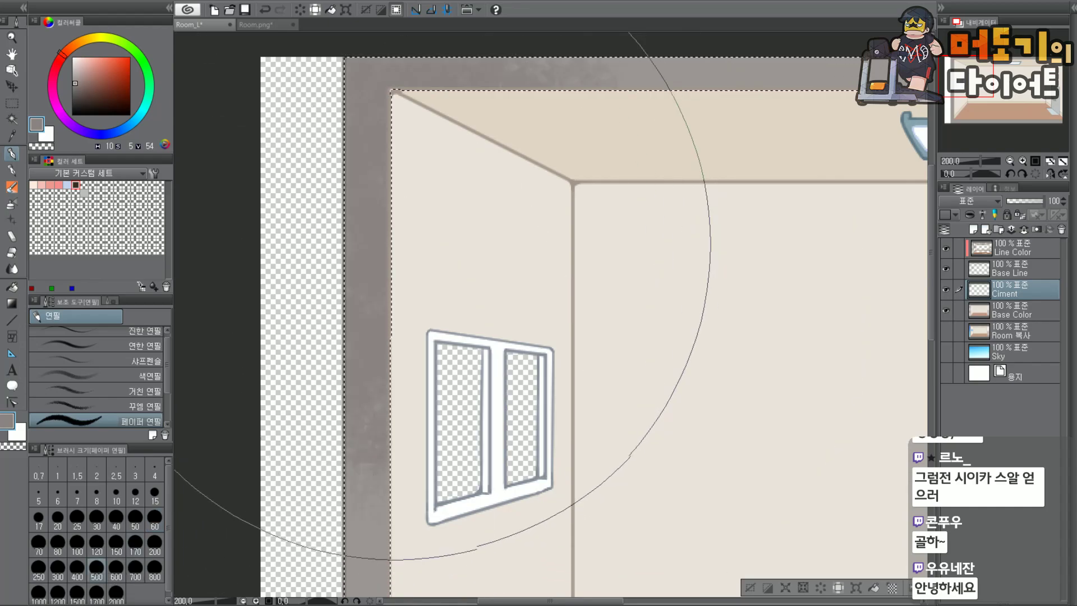
left_click_drag(401, 263, 411, 255)
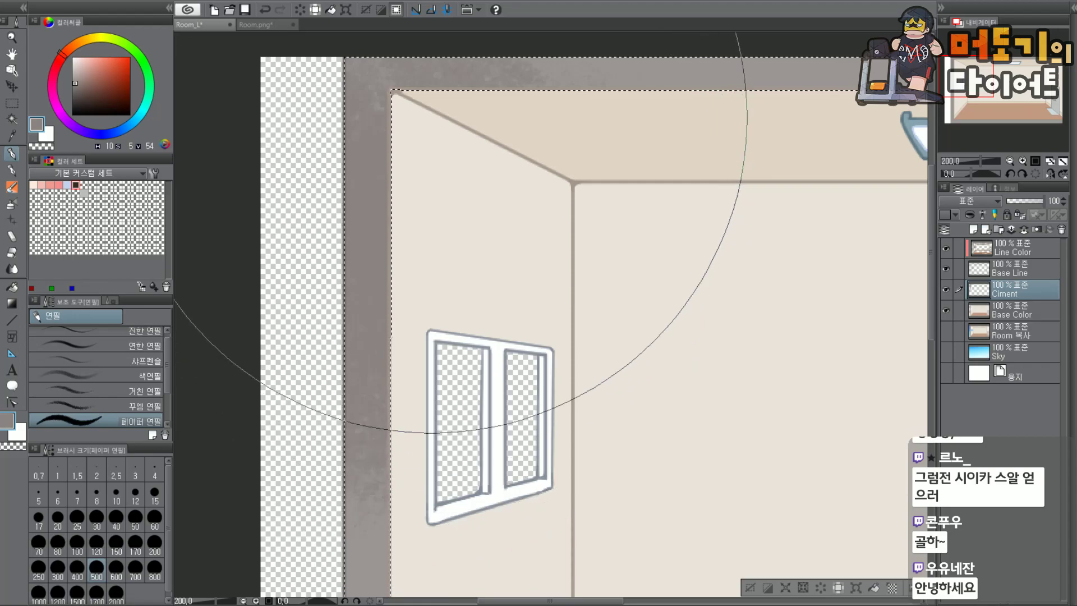
scroll(418, 112, "up", 1)
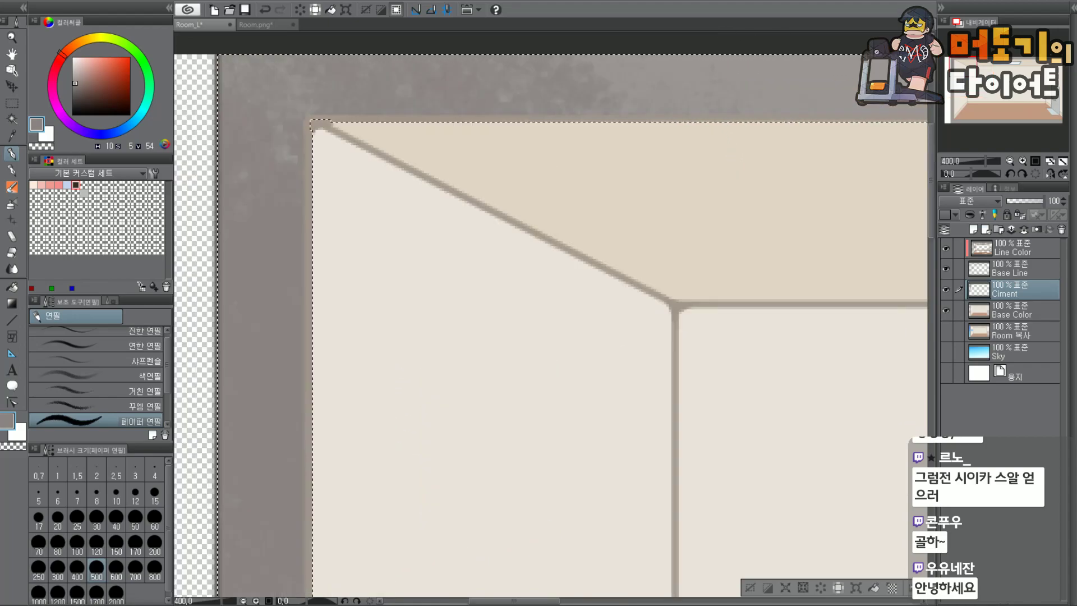
scroll(432, 185, "down", 2)
key("ctrl+z")
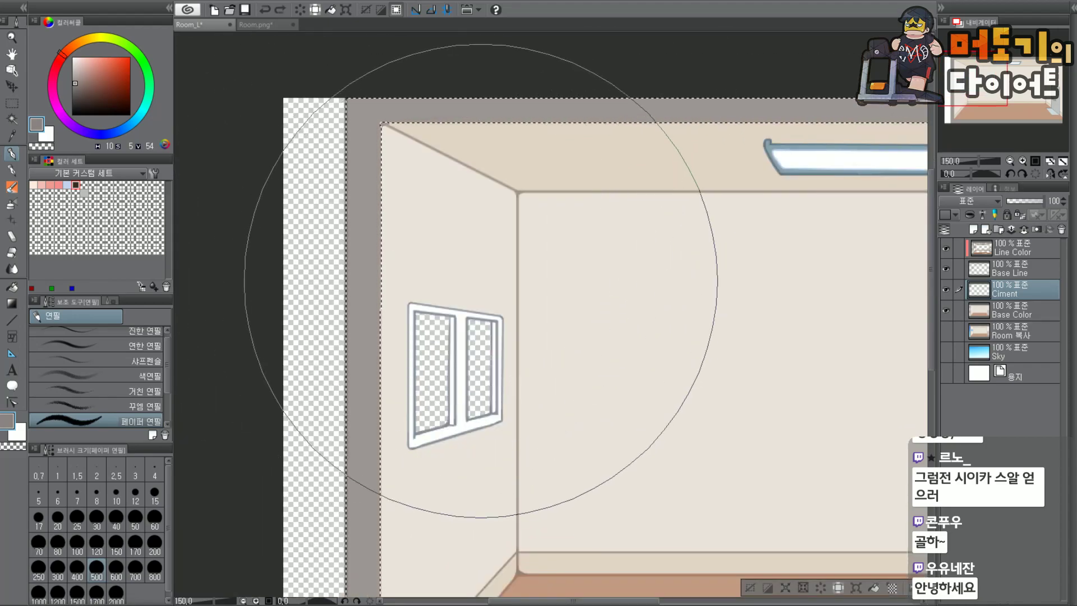
left_click(482, 280)
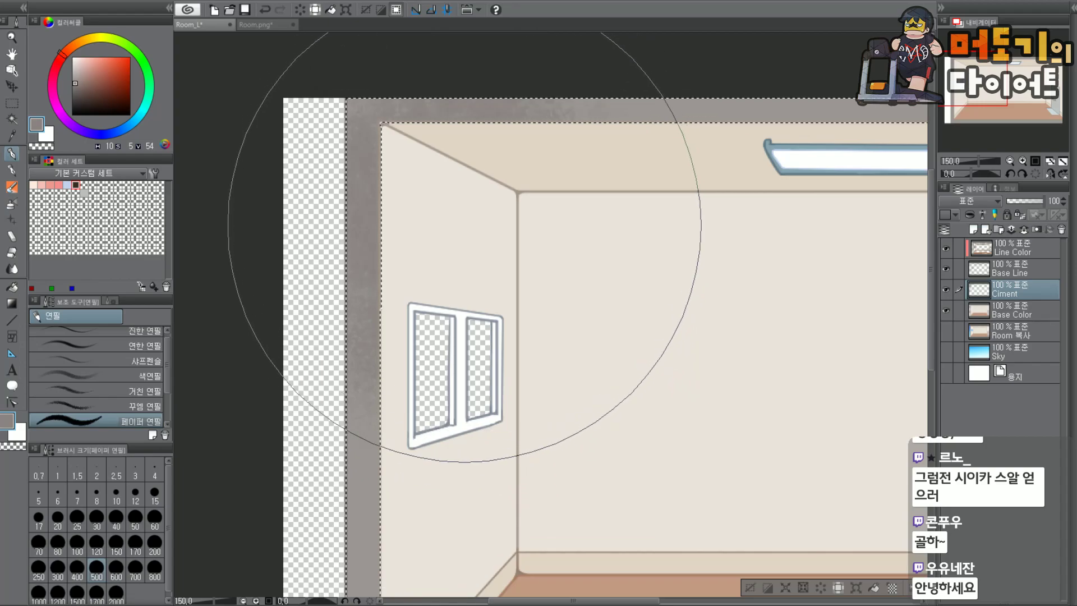
scroll(724, 231, "down", 4)
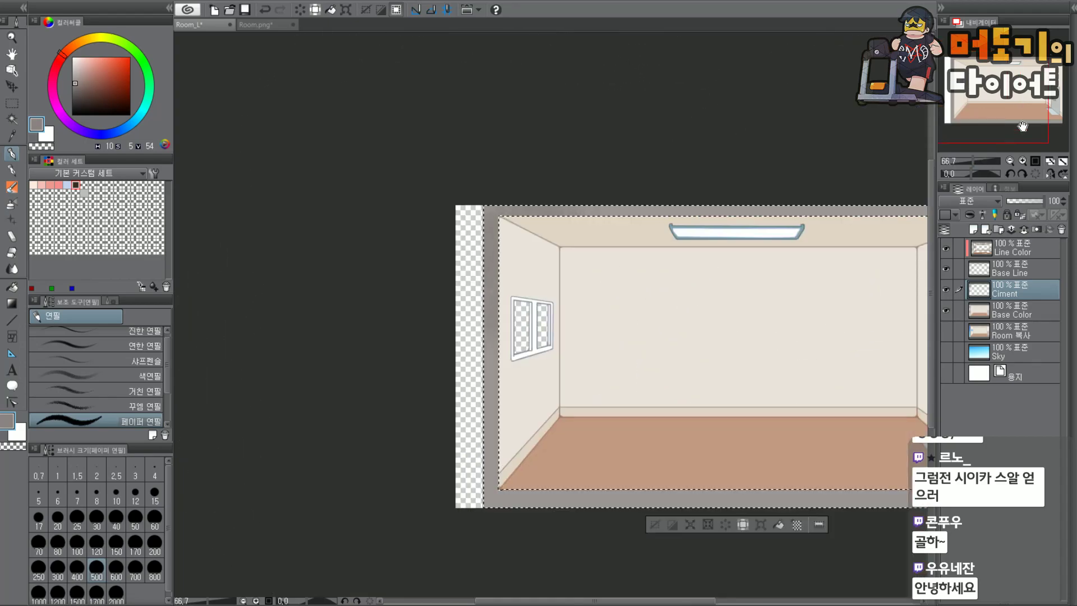
key("ctrl+z")
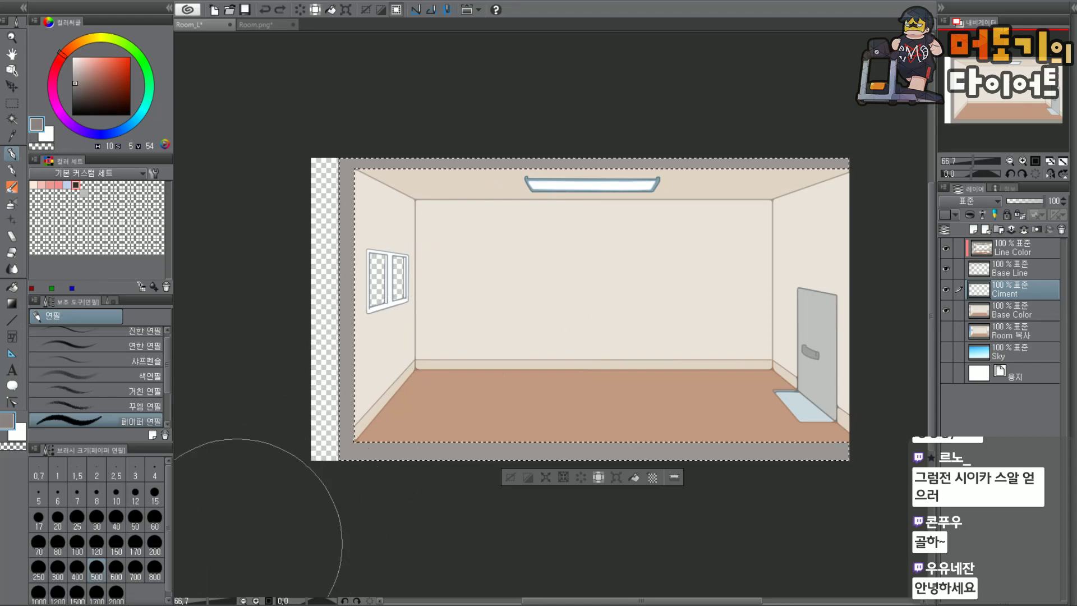
left_click(119, 594)
left_click(578, 323)
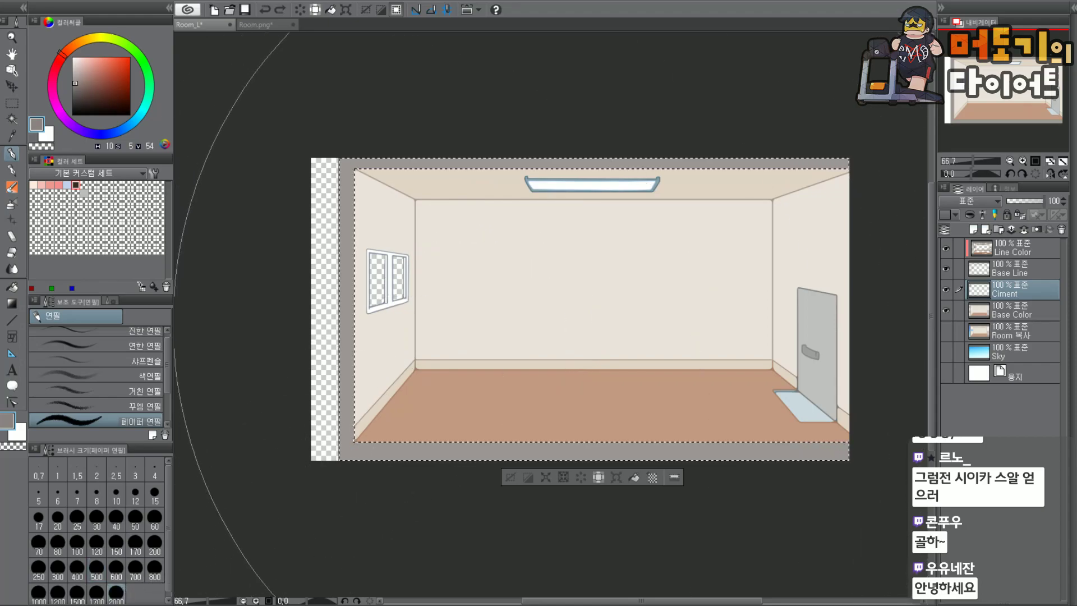
key("ctrl+z")
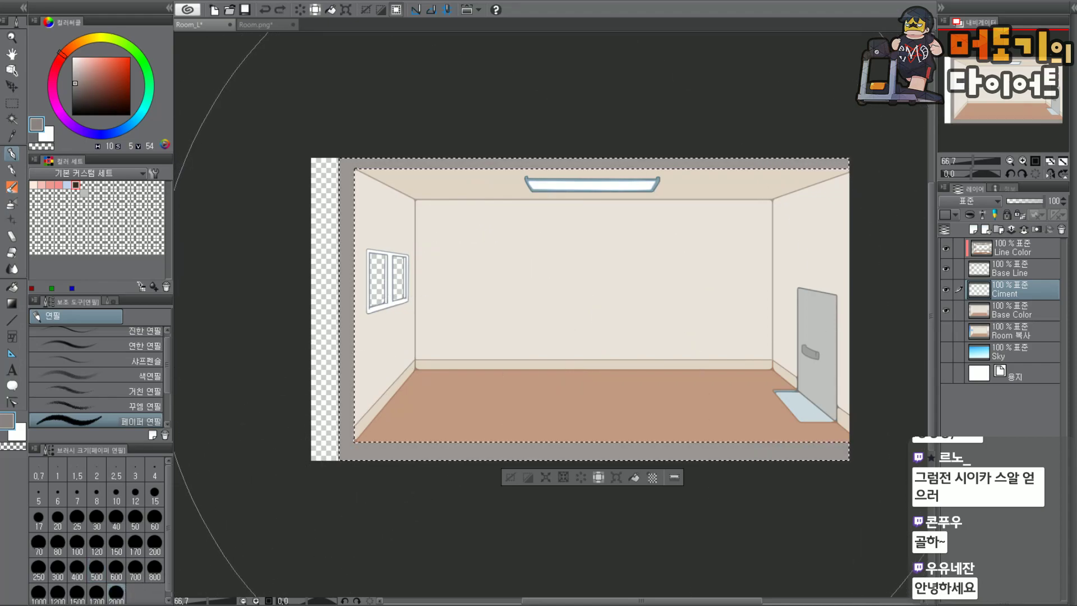
left_click(567, 322)
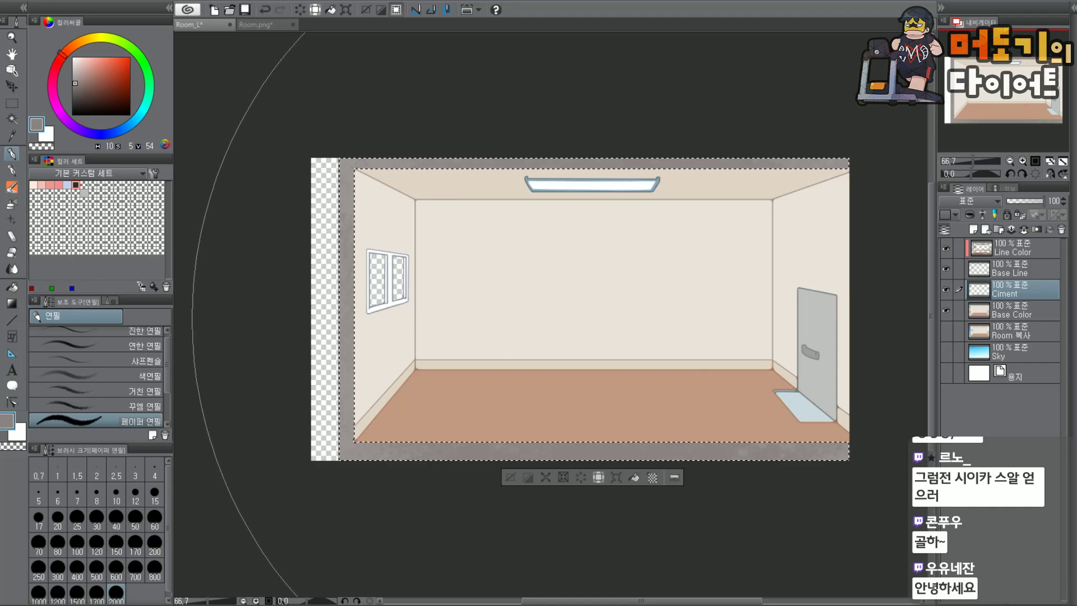
left_click(586, 310)
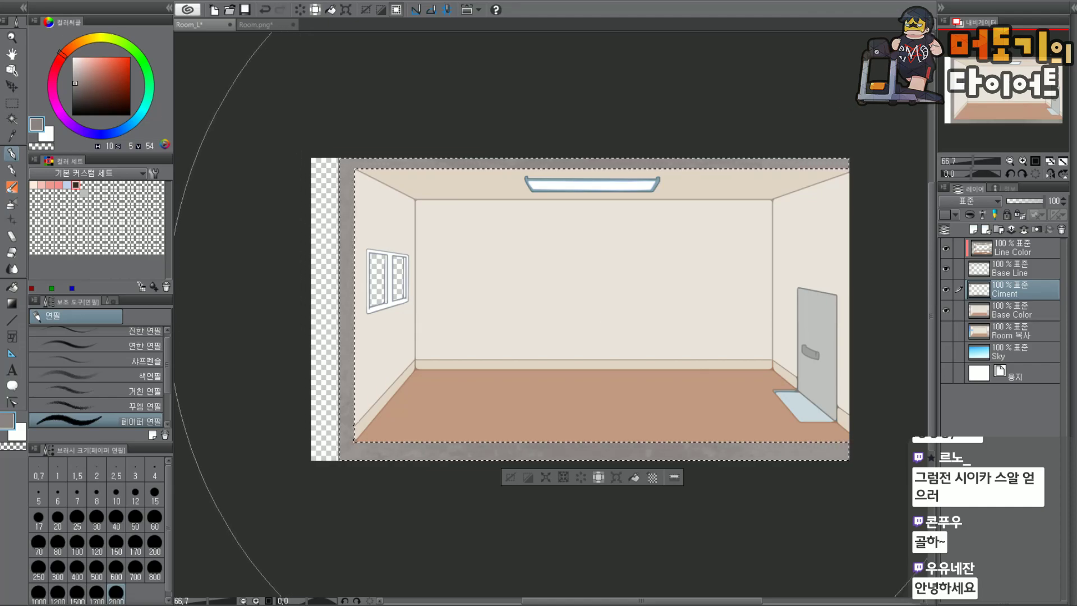
key("ctrl+z")
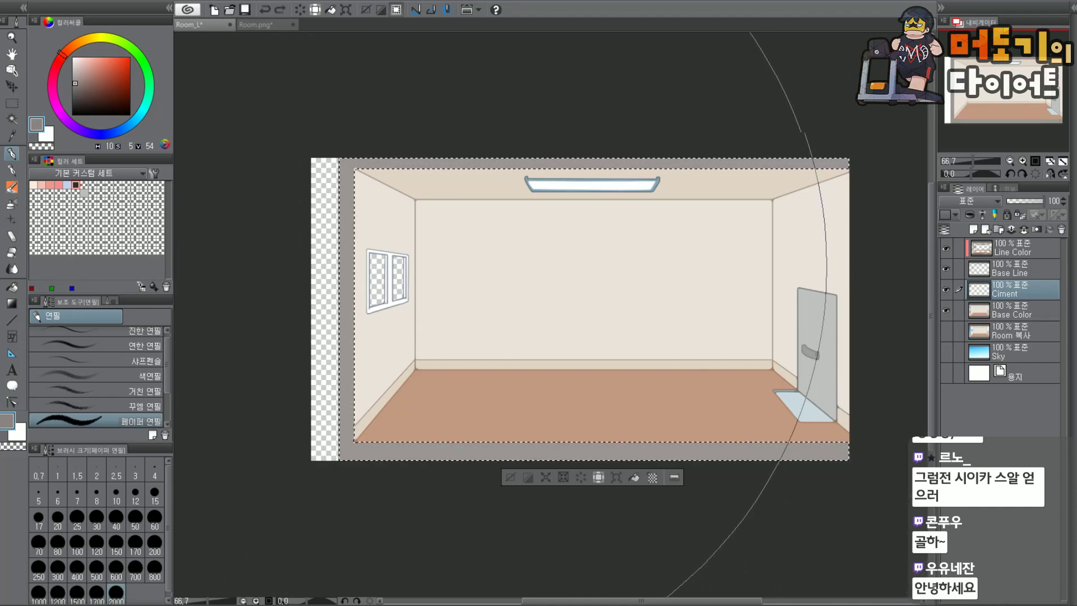
Paint mottled cement texture over the selected grey border on the Ciment layer at brush size 800, and clear the selection.
left_click(154, 568)
mouse_move(407, 305)
left_mouse_down()
mouse_move(409, 224)
mouse_move(433, 207)
mouse_move(418, 221)
mouse_move(651, 203)
mouse_move(589, 208)
mouse_move(552, 193)
mouse_move(712, 187)
mouse_move(553, 185)
mouse_move(710, 176)
mouse_move(542, 163)
mouse_move(718, 155)
mouse_move(685, 167)
mouse_move(684, 156)
mouse_move(744, 417)
mouse_move(415, 416)
mouse_move(389, 324)
mouse_move(681, 382)
mouse_move(807, 158)
left_mouse_up()
key("ctrl+z")
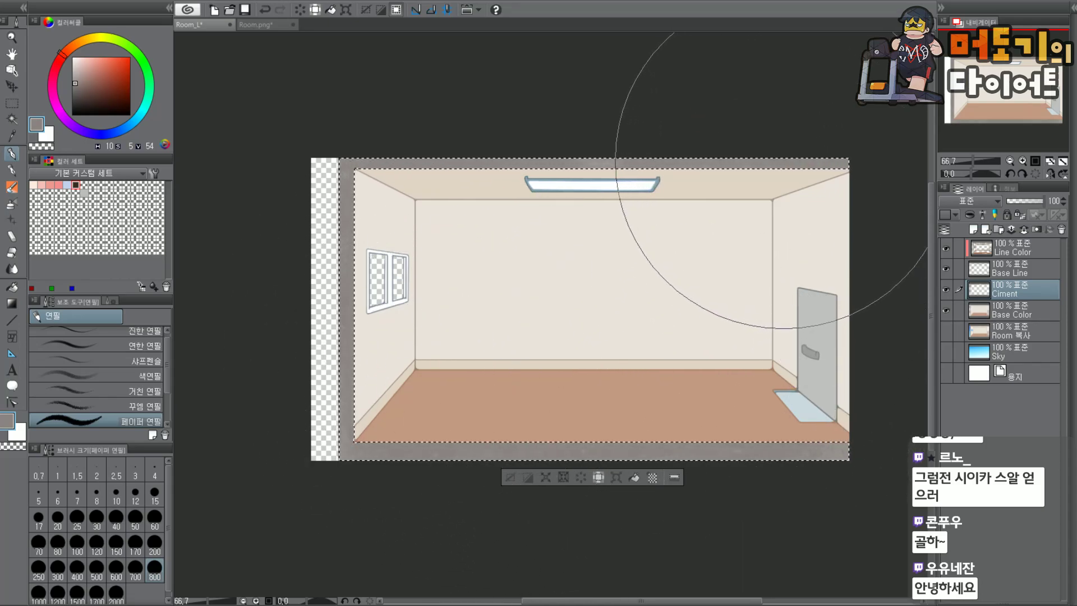
key("ctrl+plus")
key("ctrl+plus")
left_click_drag(1019, 90, 1048, 64)
scroll(1019, 92, "up", 1)
scroll(1062, 63, "down", 1)
scroll(1046, 64, "down", 1)
scroll(1048, 63, "down", 1)
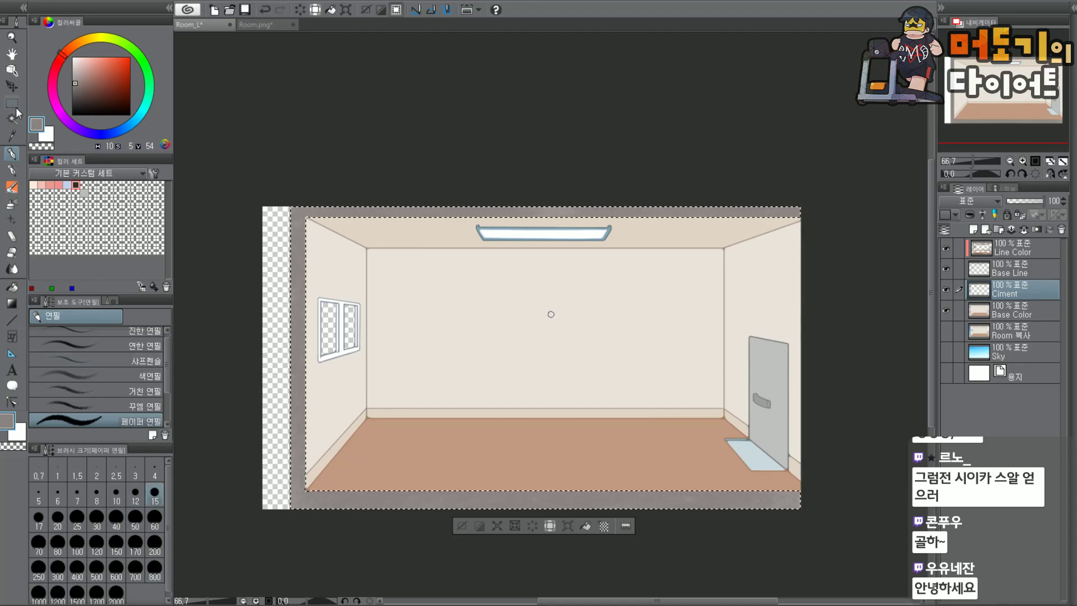
key("m")
key("ctrl+d")
Examine the cement texture around the room's outer border up close and in the full view.
scroll(1017, 92, "up", 1)
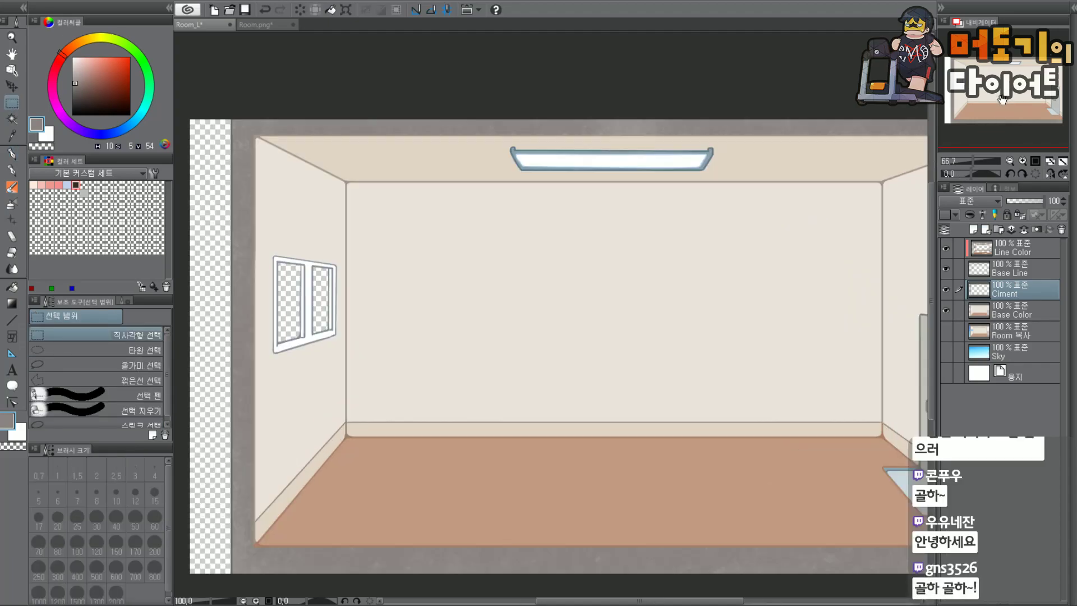
scroll(995, 91, "up", 1)
left_click_drag(996, 91, 991, 90)
scroll(996, 69, "up", 1)
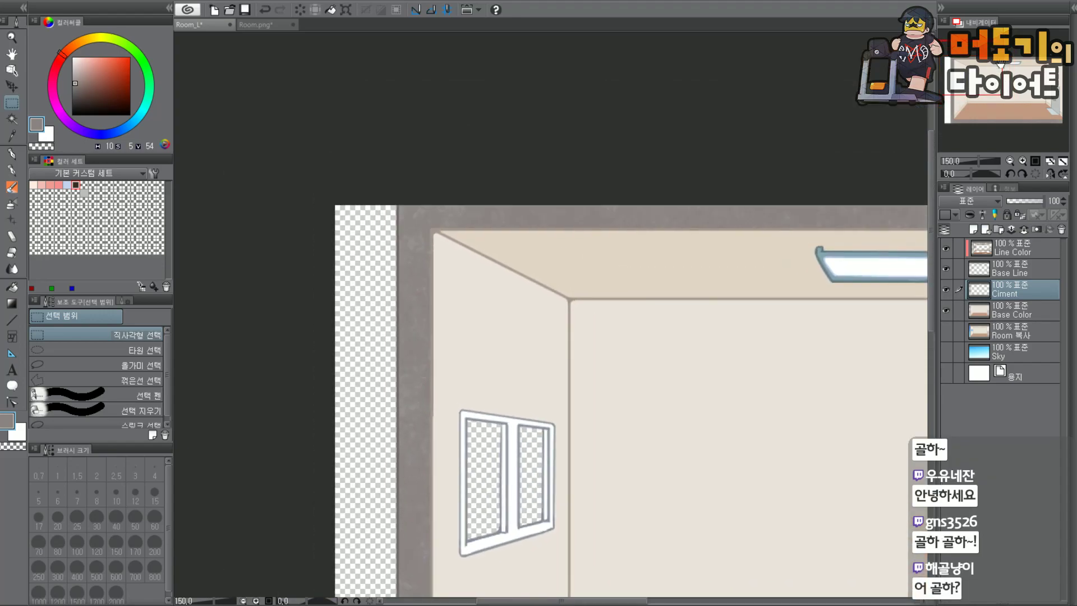
left_click_drag(997, 68, 960, 110)
scroll(1042, 66, "up", 2)
scroll(1049, 65, "down", 3)
scroll(1033, 84, "down", 1)
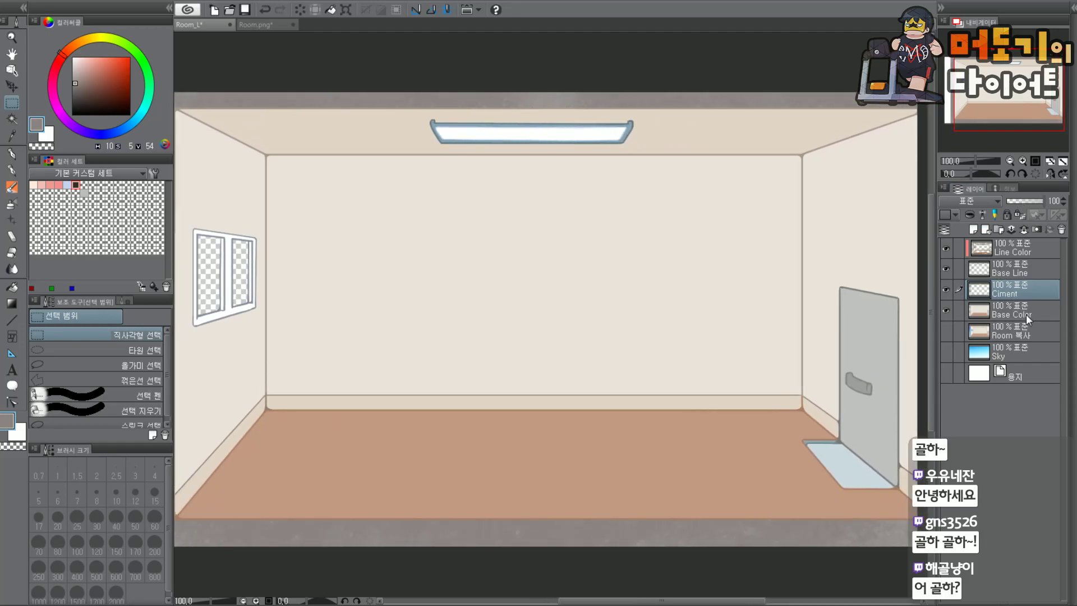
Add a new layer directly above Base Color and name it Bottom.
left_click(1010, 312)
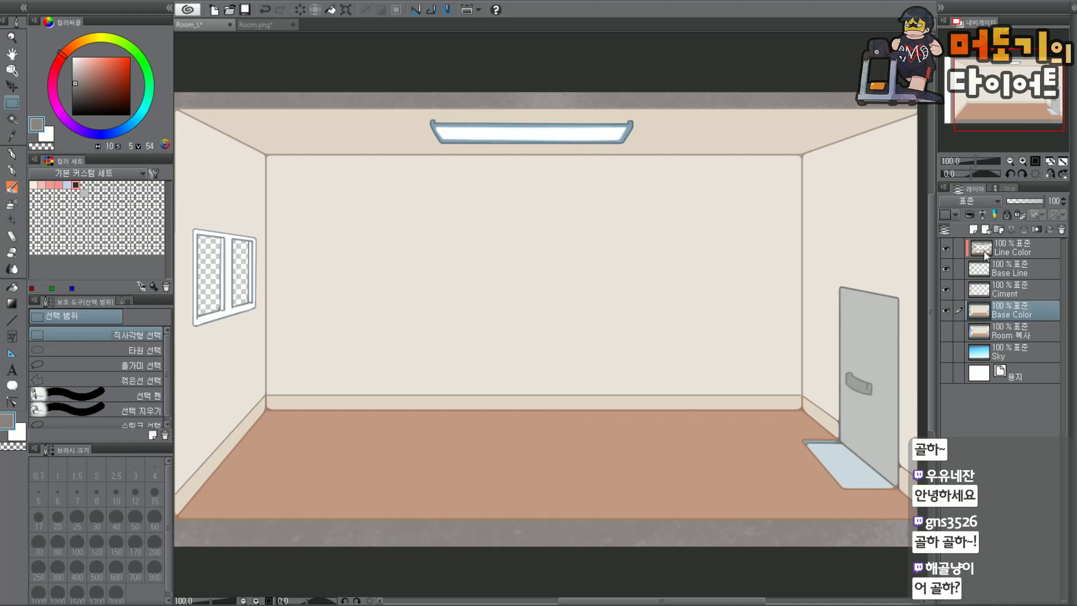
left_click_drag(1012, 95, 1006, 109)
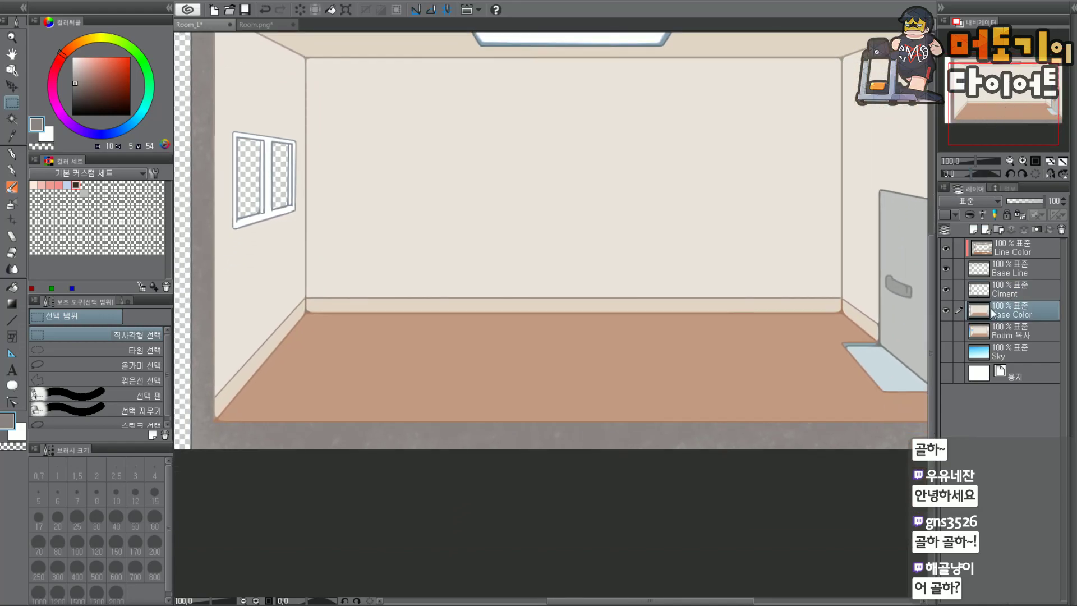
left_click(976, 231)
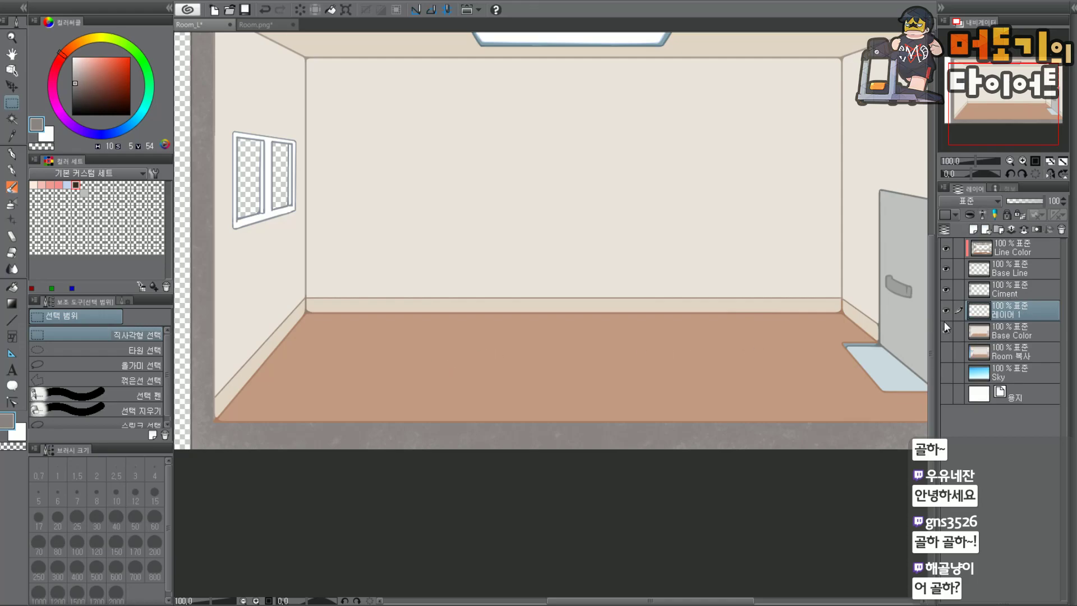
double_click(1007, 313)
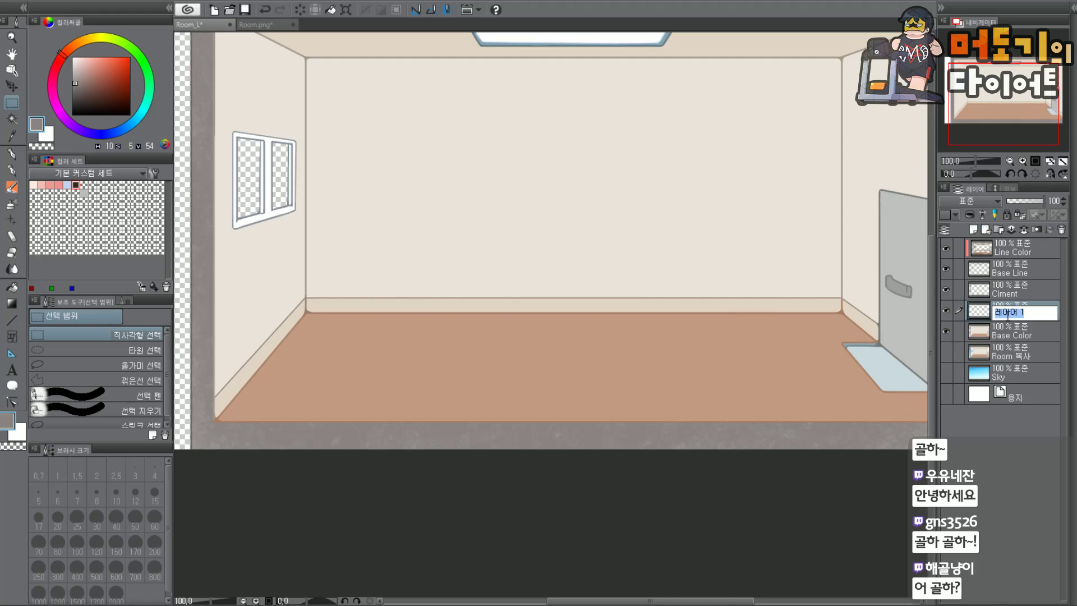
type("Bottom")
key("Return")
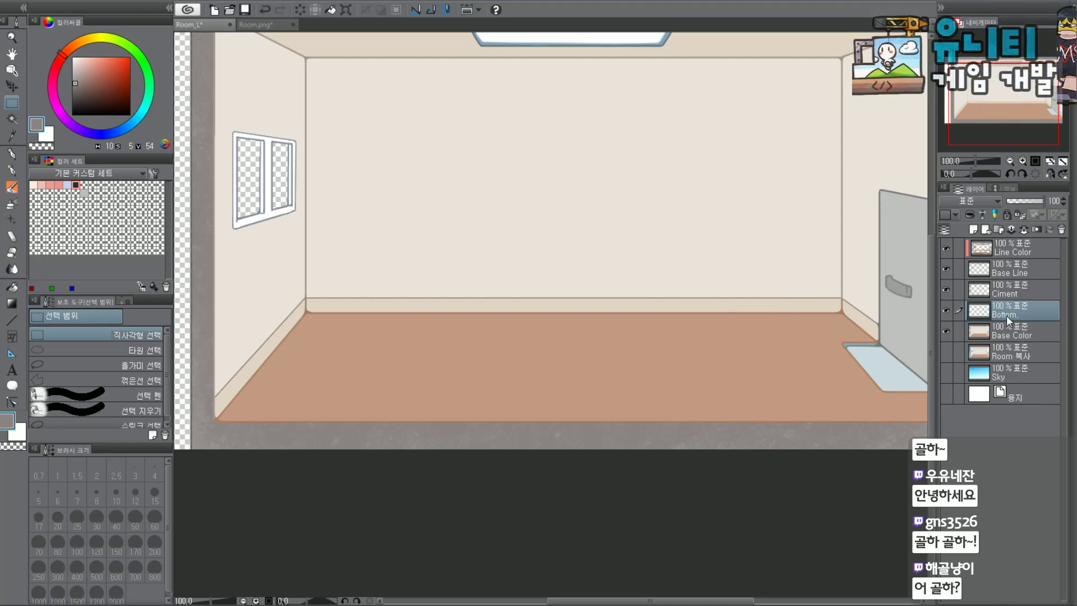
double_click(1006, 316)
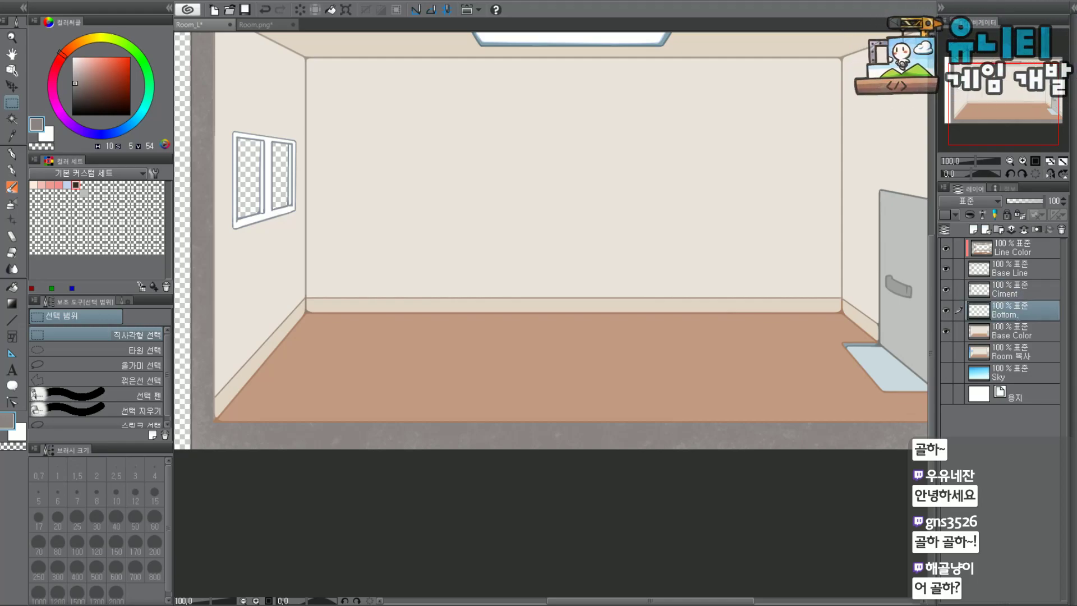
type("Bo")
left_click_drag(1010, 93, 988, 119)
scroll(423, 253, "up", 2)
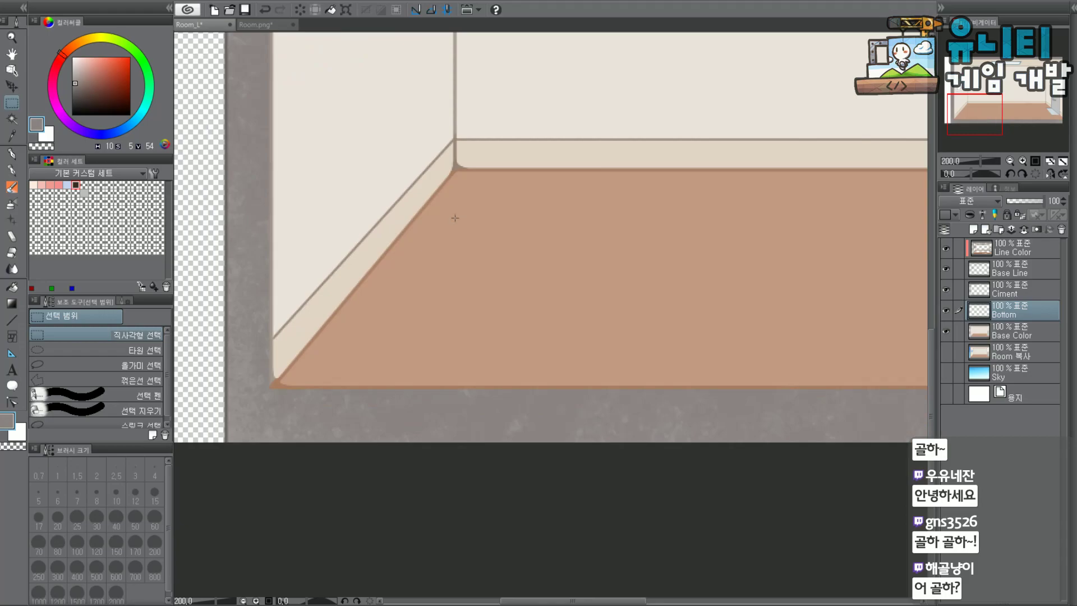
left_click(448, 307, "alt")
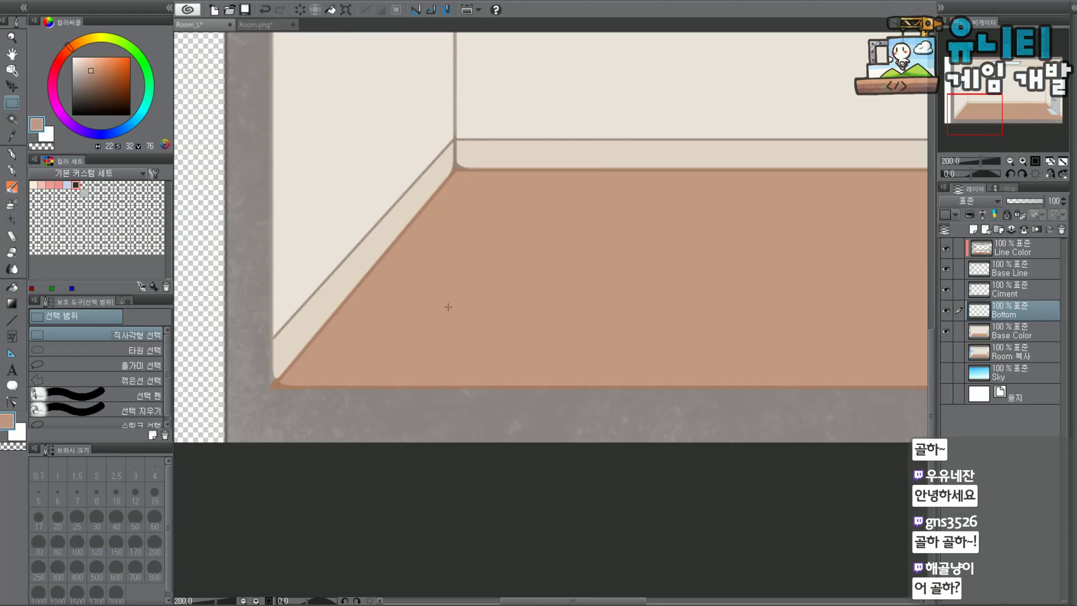
left_click(13, 171)
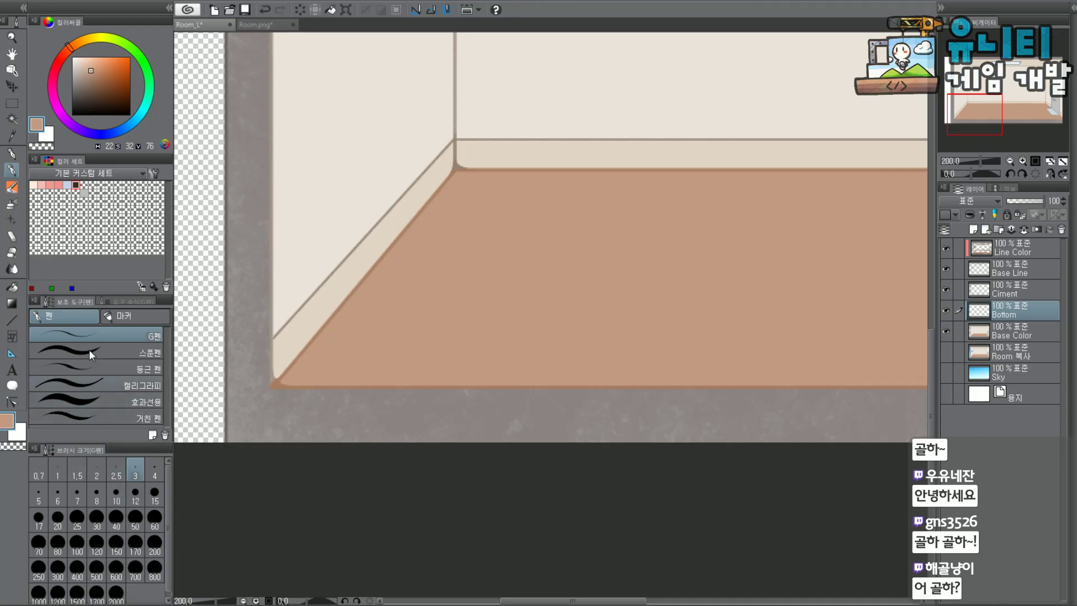
key("p")
left_click(152, 405)
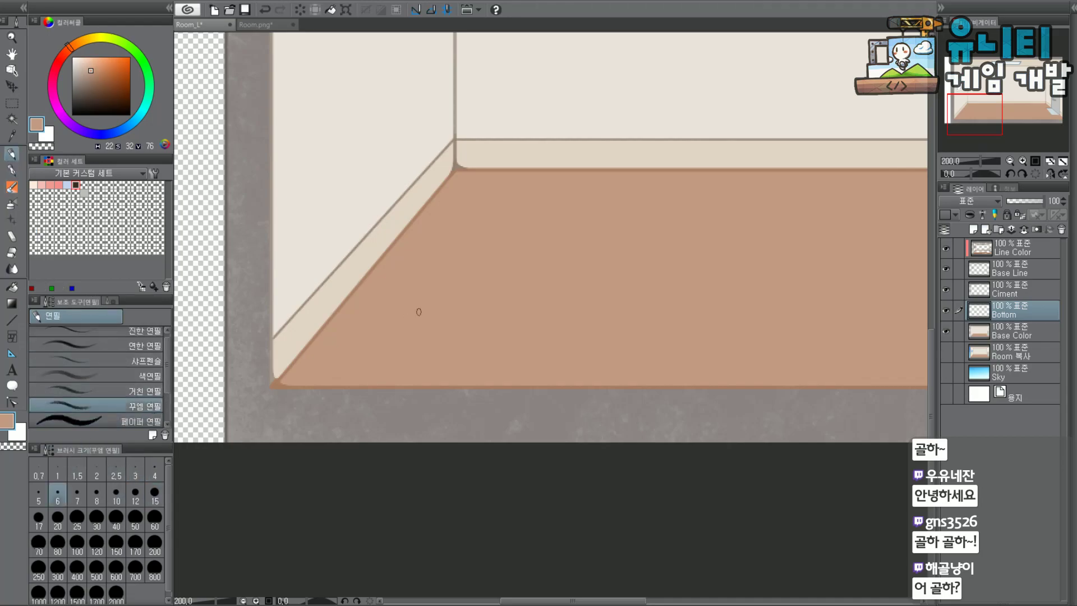
left_click(93, 77)
scroll(373, 283, "up", 2)
mouse_move(375, 284)
left_mouse_down()
mouse_move(334, 331)
mouse_move(372, 269)
mouse_move(319, 313)
left_mouse_up()
key("ctrl+z")
key("ctrl+z")
mouse_move(362, 255)
left_mouse_down()
mouse_move(308, 321)
mouse_move(279, 397)
left_mouse_up()
key("ctrl+z")
left_click_drag(336, 284, 293, 427)
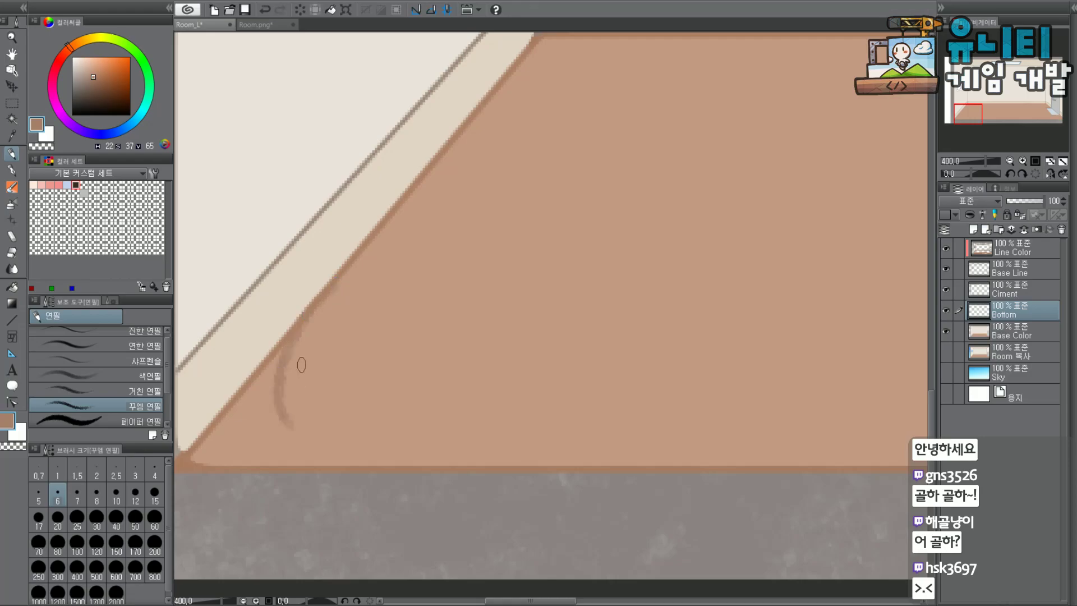
key("ctrl+z")
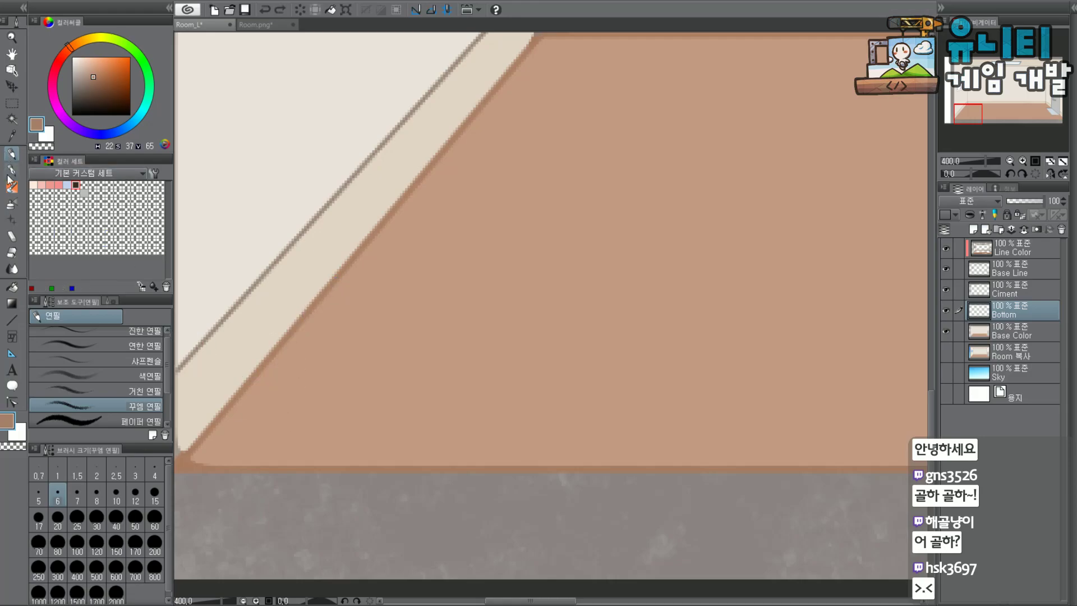
Shade the floor's front-left corner with a curved, slightly darker brown patch using the G-pen at size 7.
left_click(12, 170)
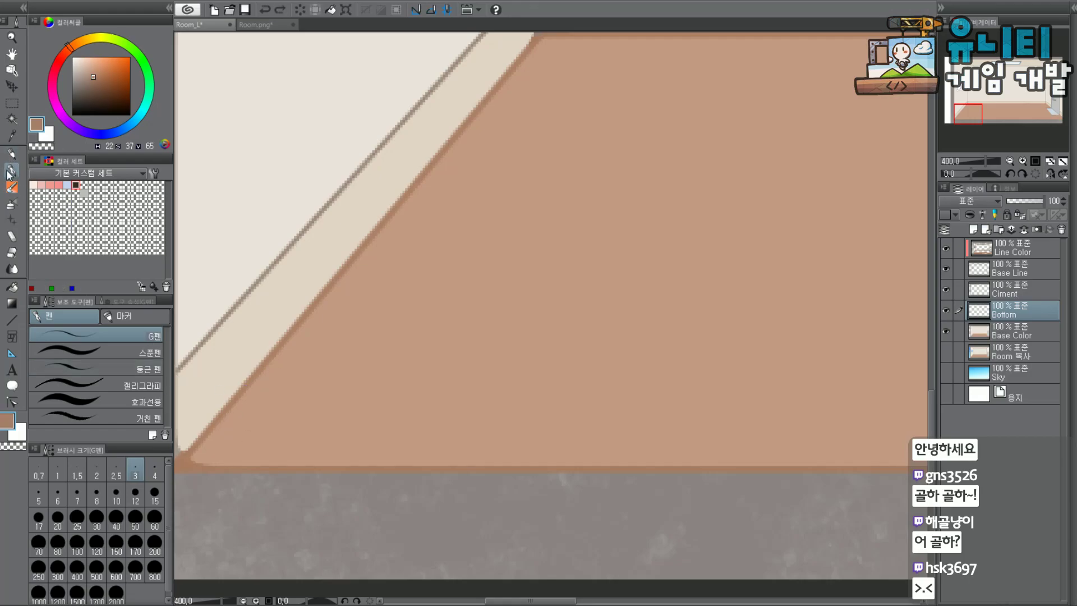
left_click(77, 494)
left_click_drag(258, 366, 266, 454)
key("ctrl+z")
left_click_drag(250, 387, 234, 446)
key("ctrl+z")
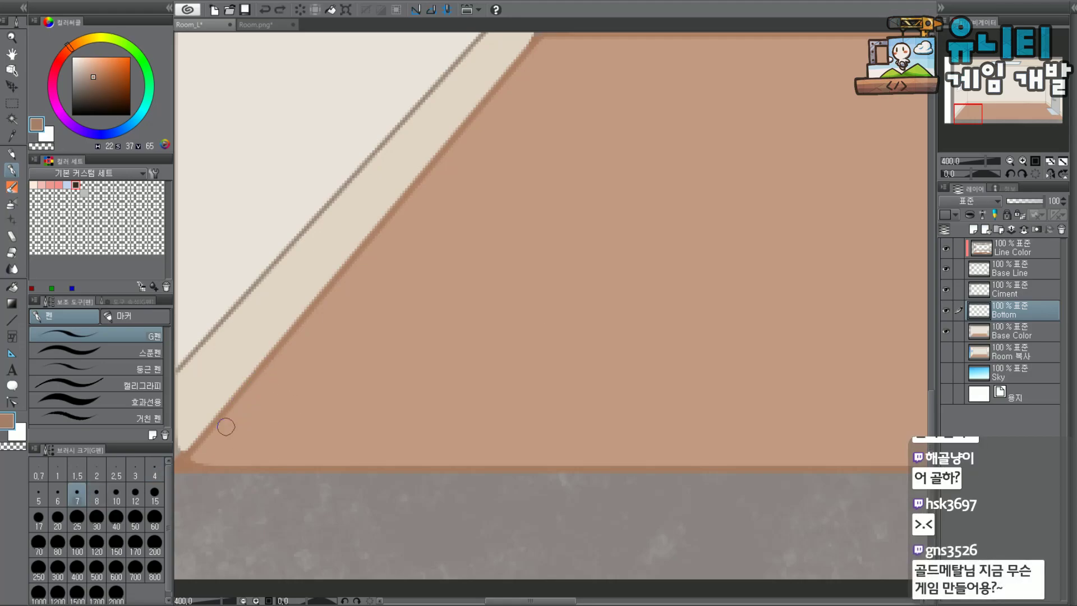
left_click(186, 463, "alt")
left_click(96, 76)
mouse_move(202, 451)
left_mouse_down()
mouse_move(221, 440)
mouse_move(231, 461)
mouse_move(220, 442)
mouse_move(229, 412)
mouse_move(248, 444)
mouse_move(228, 418)
mouse_move(235, 409)
mouse_move(257, 452)
mouse_move(238, 434)
mouse_move(244, 399)
mouse_move(277, 466)
mouse_move(239, 413)
mouse_move(249, 392)
mouse_move(252, 456)
mouse_move(268, 431)
mouse_move(253, 422)
mouse_move(248, 388)
mouse_move(290, 464)
mouse_move(229, 411)
mouse_move(226, 430)
mouse_move(238, 439)
mouse_move(217, 437)
mouse_move(198, 456)
mouse_move(257, 386)
mouse_move(249, 395)
mouse_move(301, 439)
mouse_move(255, 381)
mouse_move(312, 463)
mouse_move(246, 397)
mouse_move(258, 375)
mouse_move(239, 422)
mouse_move(296, 446)
mouse_move(275, 439)
mouse_move(267, 451)
mouse_move(288, 460)
mouse_move(310, 449)
mouse_move(241, 441)
mouse_move(339, 465)
mouse_move(270, 458)
mouse_move(339, 461)
mouse_move(309, 455)
mouse_move(256, 411)
mouse_move(263, 377)
mouse_move(248, 429)
mouse_move(321, 443)
mouse_move(298, 445)
mouse_move(265, 394)
mouse_move(264, 371)
mouse_move(253, 440)
mouse_move(336, 445)
mouse_move(260, 365)
mouse_move(348, 450)
mouse_move(271, 399)
mouse_move(252, 420)
mouse_move(323, 446)
left_mouse_up()
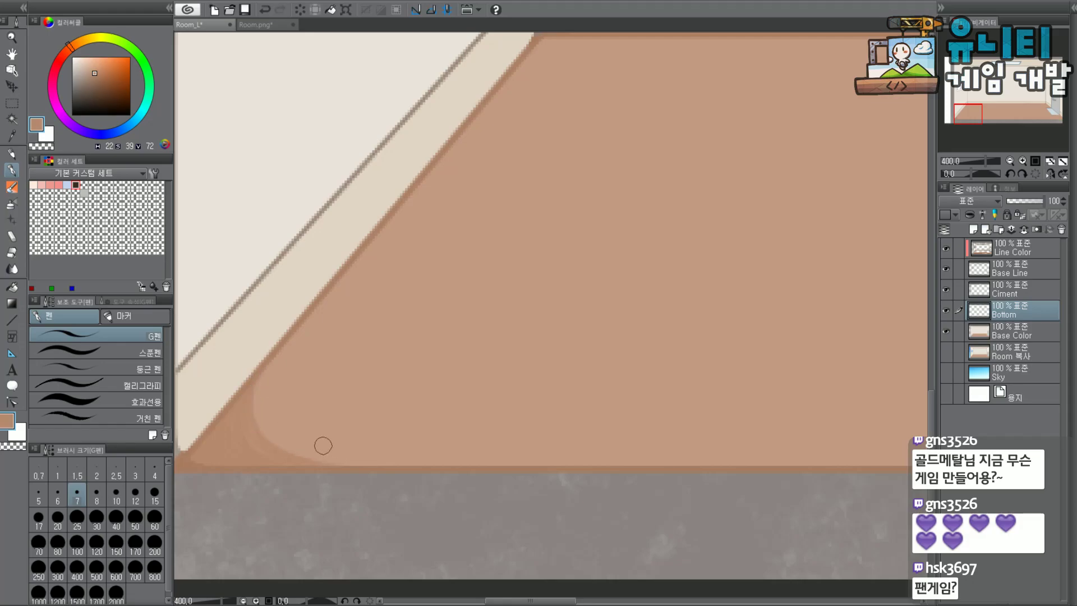
key("ctrl+z")
scroll(390, 282, "down", 2)
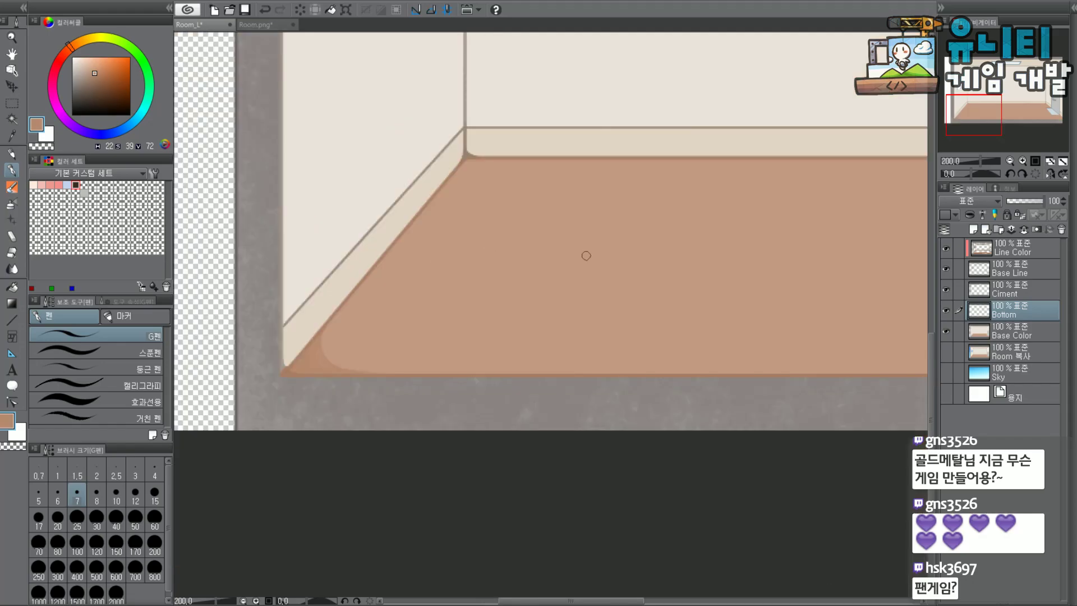
Shade the floor's back-left corner with a curved darker brown patch along the baseboards.
scroll(482, 156, "up", 2)
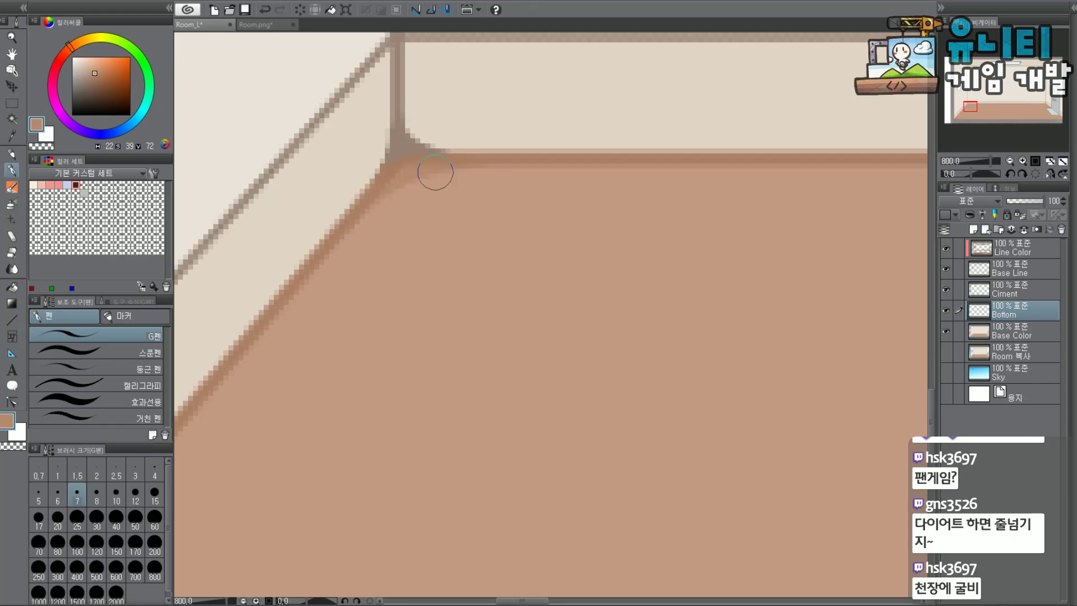
left_click_drag(349, 239, 526, 177)
key("ctrl+z")
left_click_drag(355, 224, 527, 172)
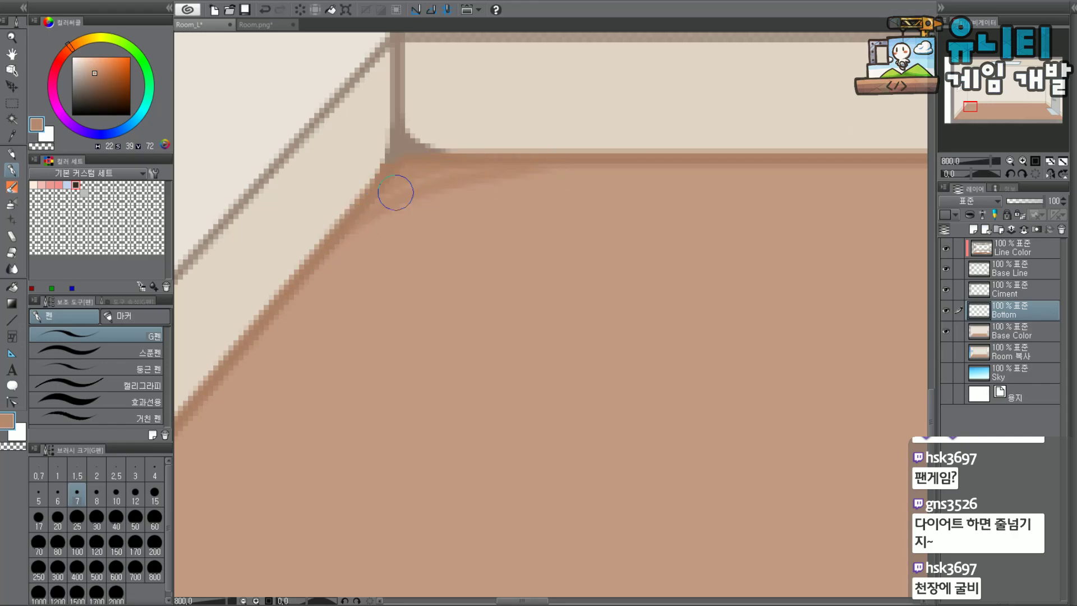
left_click_drag(320, 266, 589, 168)
key("ctrl+z")
left_click_drag(315, 267, 567, 171)
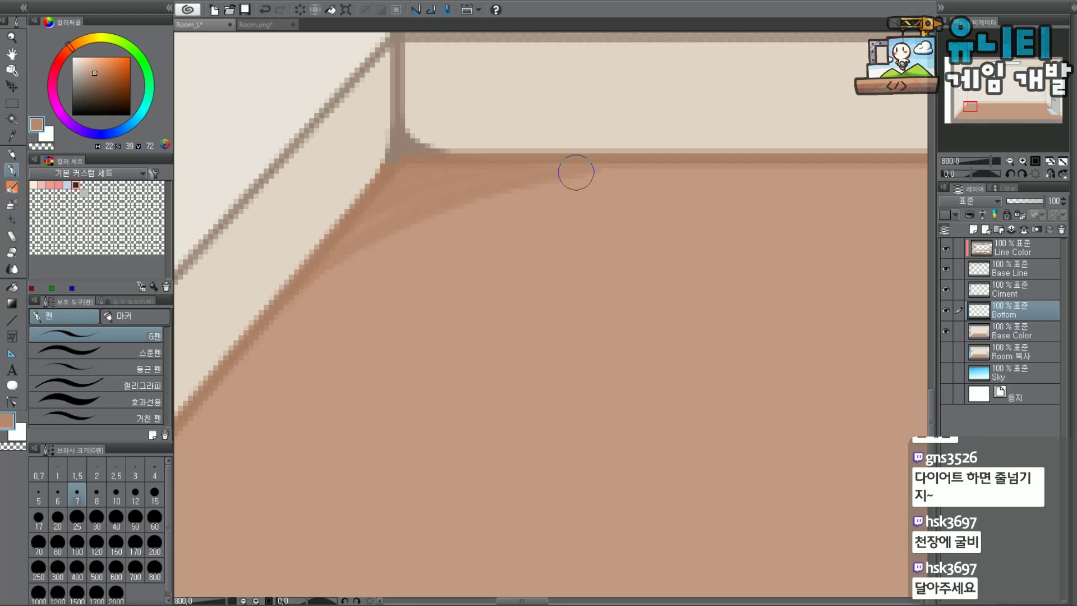
Doodle a blue-grey fish outline with a gill line and eye on the back wall, below the ceiling lamp.
scroll(703, 139, "down", 4)
scroll(703, 139, "down", 3)
left_click_drag(988, 109, 1029, 79)
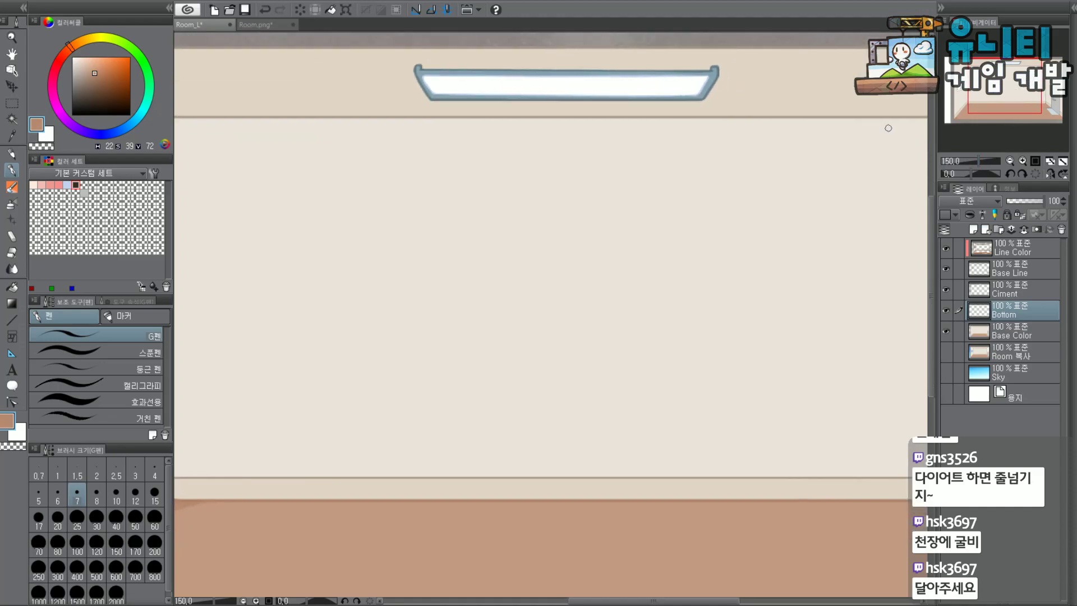
mouse_move(84, 42)
left_mouse_down()
mouse_move(63, 88)
mouse_move(62, 78)
mouse_move(75, 123)
mouse_move(129, 124)
left_mouse_up()
left_click_drag(95, 82, 84, 89)
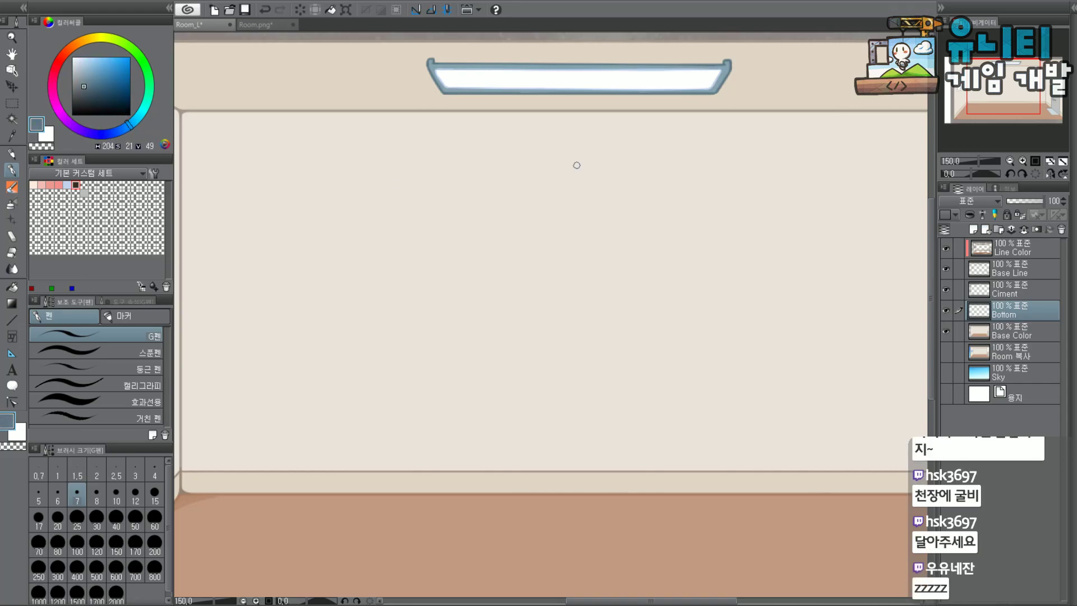
key("ctrl+z")
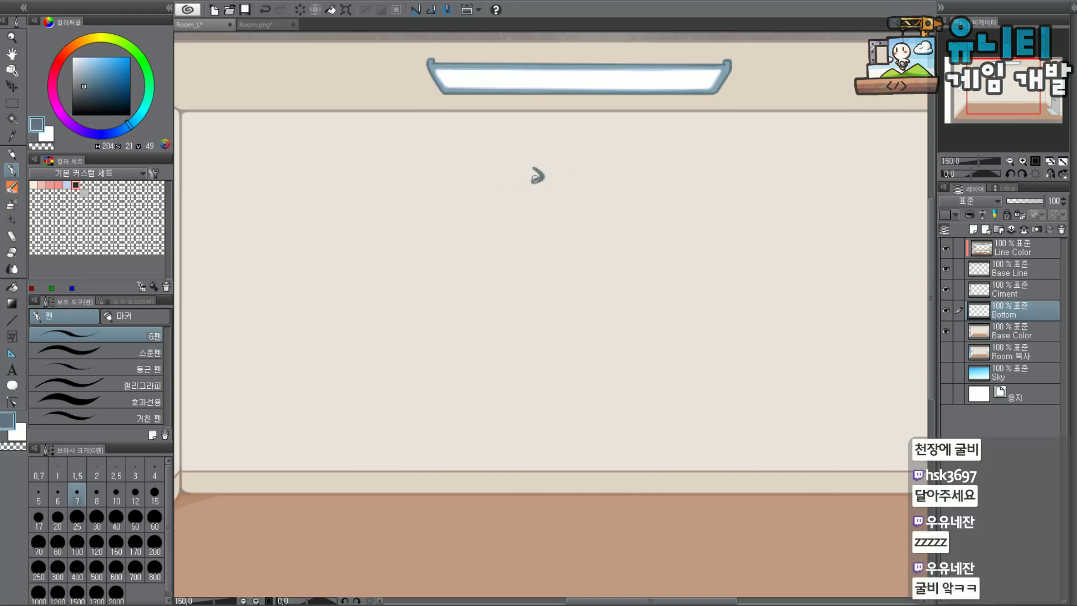
mouse_move(566, 159)
left_mouse_down()
mouse_move(614, 187)
mouse_move(541, 154)
mouse_move(601, 181)
mouse_move(580, 151)
mouse_move(625, 156)
mouse_move(611, 177)
left_mouse_up()
key("ctrl+z")
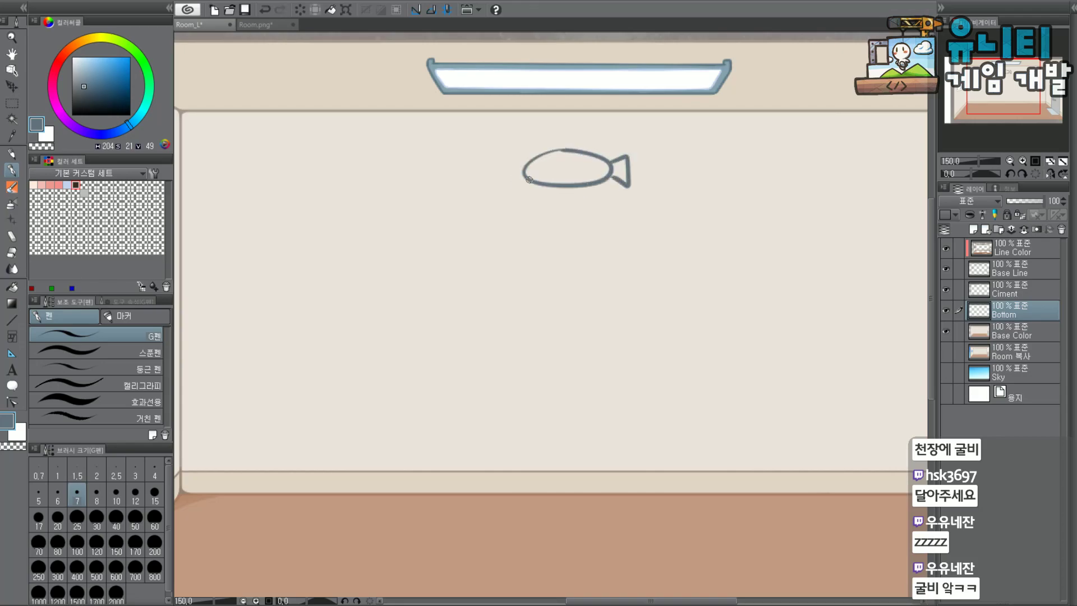
left_click_drag(549, 154, 551, 183)
Doodle a reddish-brown twisted rope hanging the fish from the ceiling lamp, with a curved stroke beneath the fish.
left_click(61, 57)
left_click(66, 51)
left_click(93, 73)
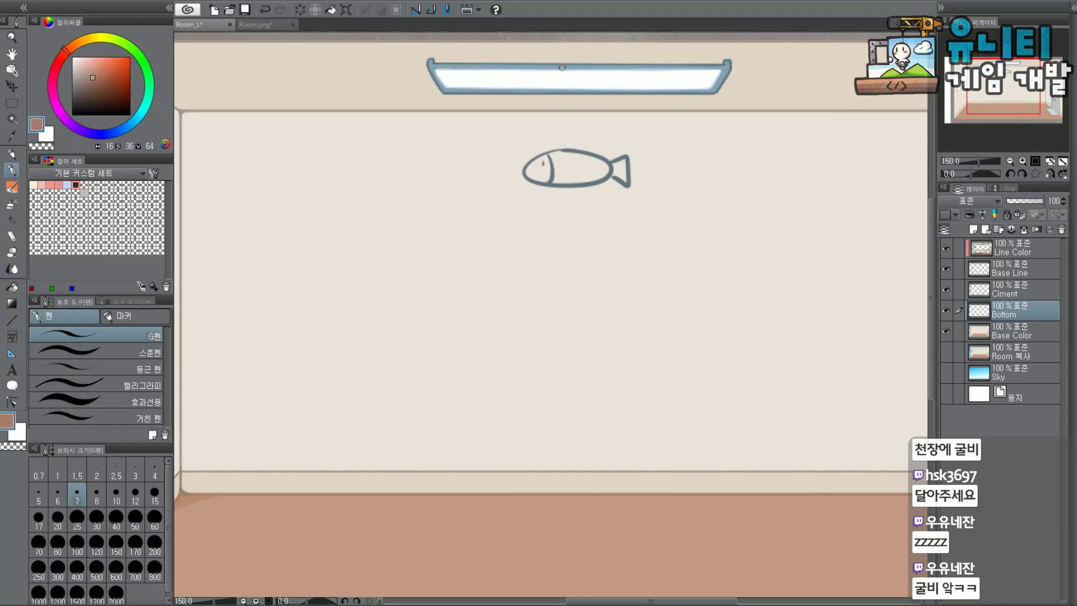
left_click_drag(571, 109, 568, 134)
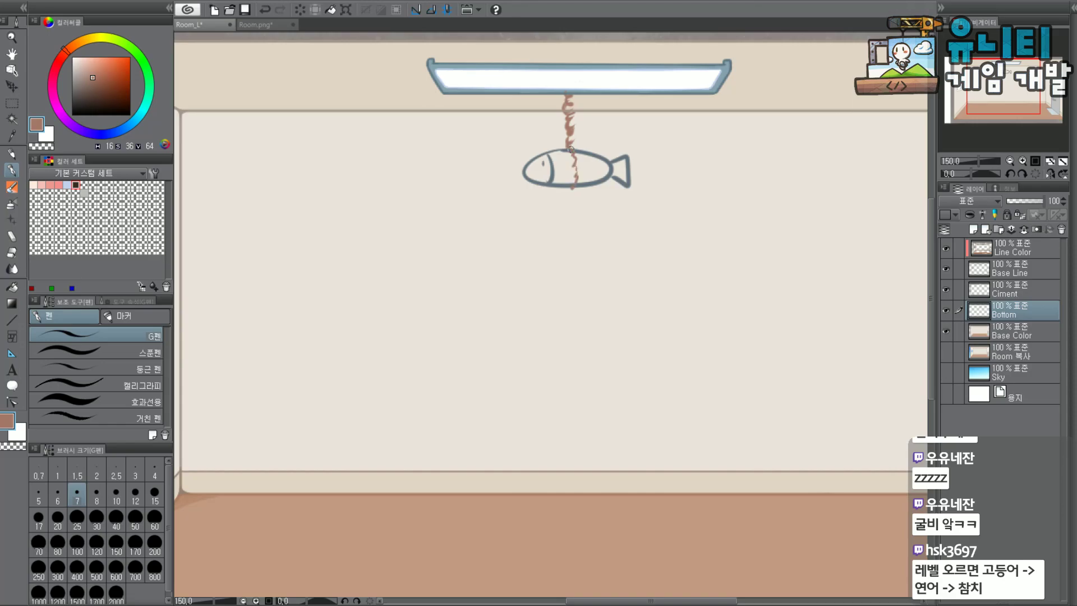
scroll(630, 130, "down", 2)
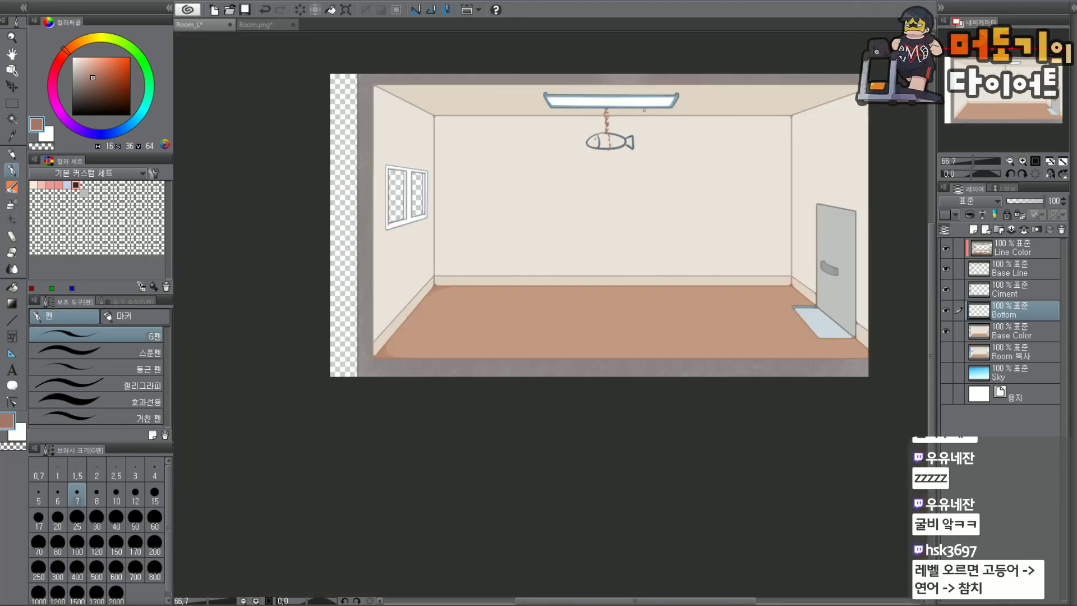
scroll(591, 115, "up", 1)
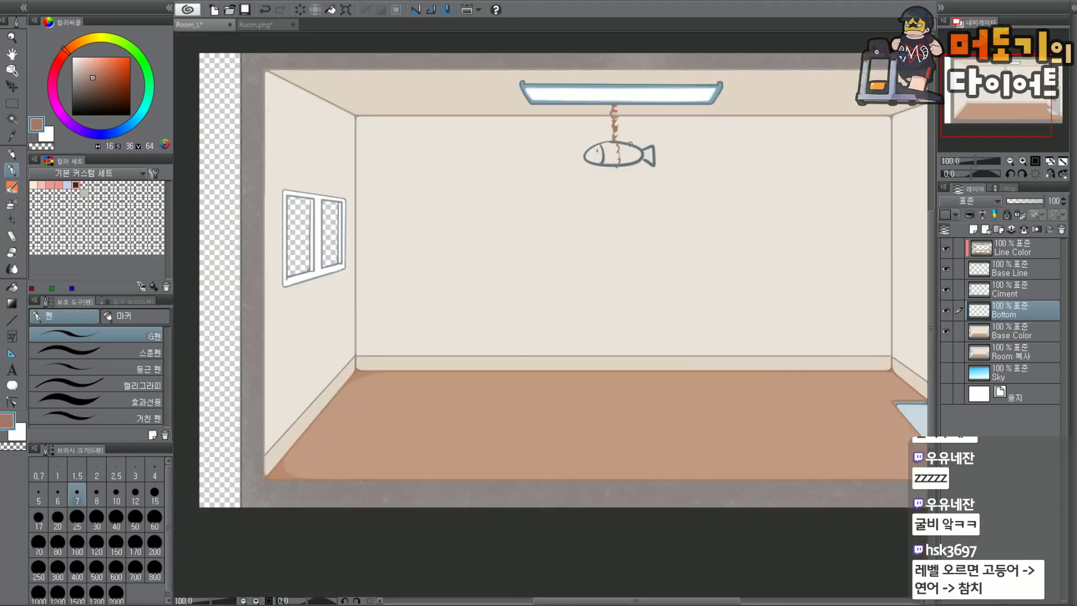
scroll(628, 155, "up", 1)
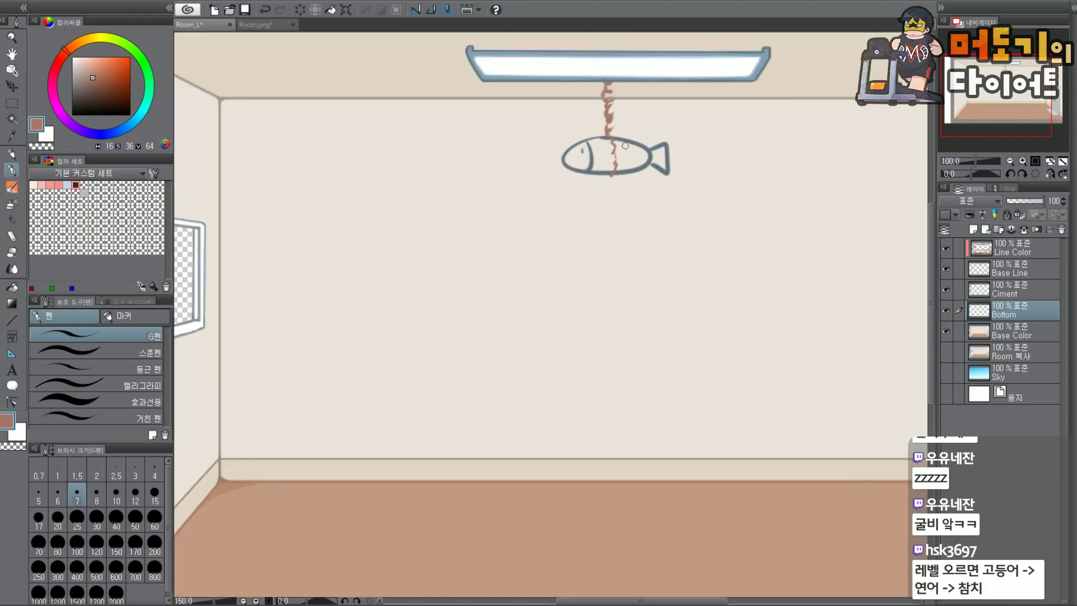
left_click_drag(612, 193, 629, 234)
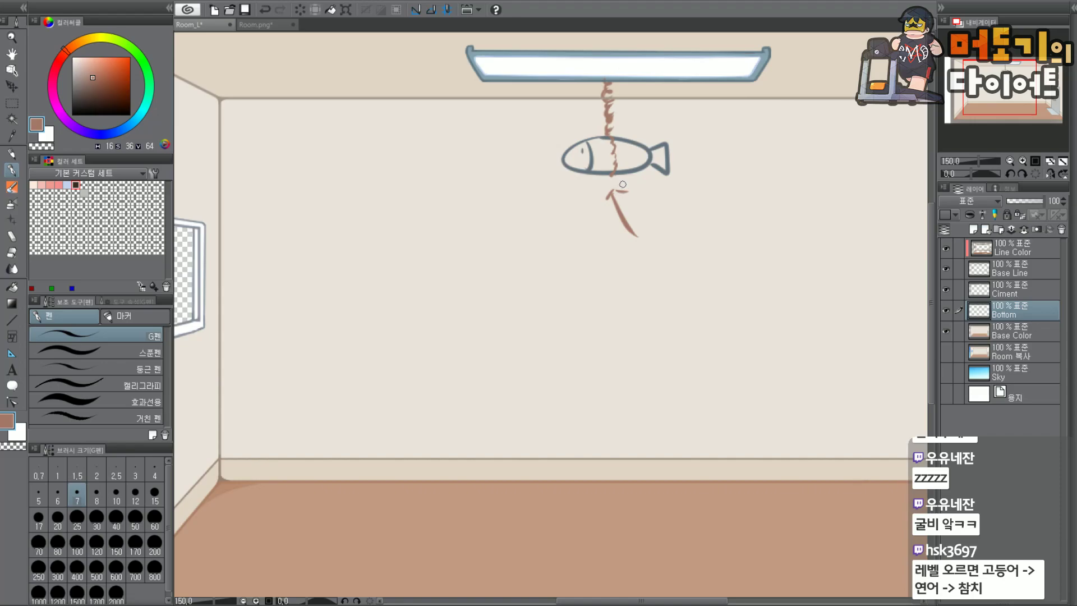
Undo the fish and rope doodles on the back wall.
key("ctrl+z")
key("ctrl+z")
key("ctrl+z")
key("ctrl+z")
key("ctrl+z")
key("ctrl+z")
key("ctrl+z")
key("ctrl+z")
key("ctrl+z")
key("ctrl+z")
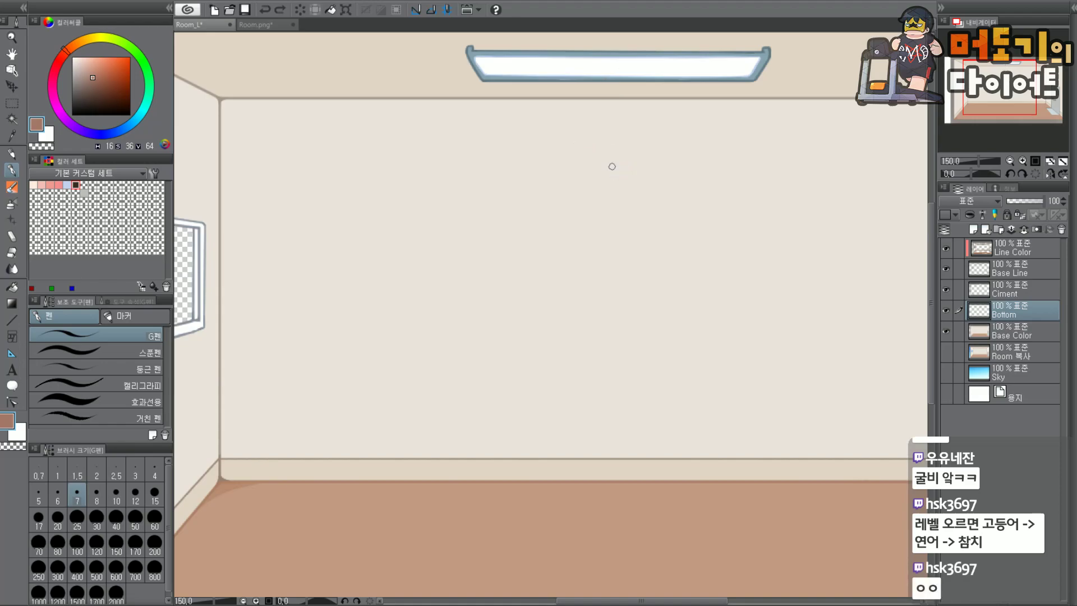
scroll(572, 179, "down", 1)
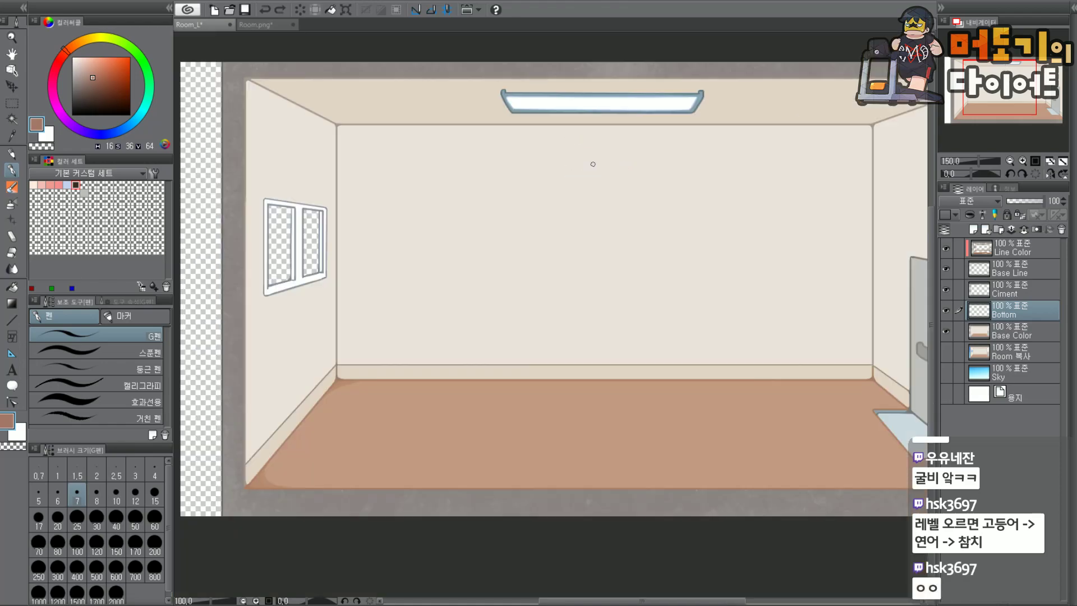
mouse_move(600, 170)
left_mouse_down()
mouse_move(680, 185)
mouse_move(566, 171)
mouse_move(597, 204)
left_mouse_up()
key("ctrl+z")
key("ctrl+z")
key("ctrl+z")
Sample the corner's shading brown and extend the curved patch in the floor's back-left corner farther along both baseboards.
scroll(331, 387, "up", 4)
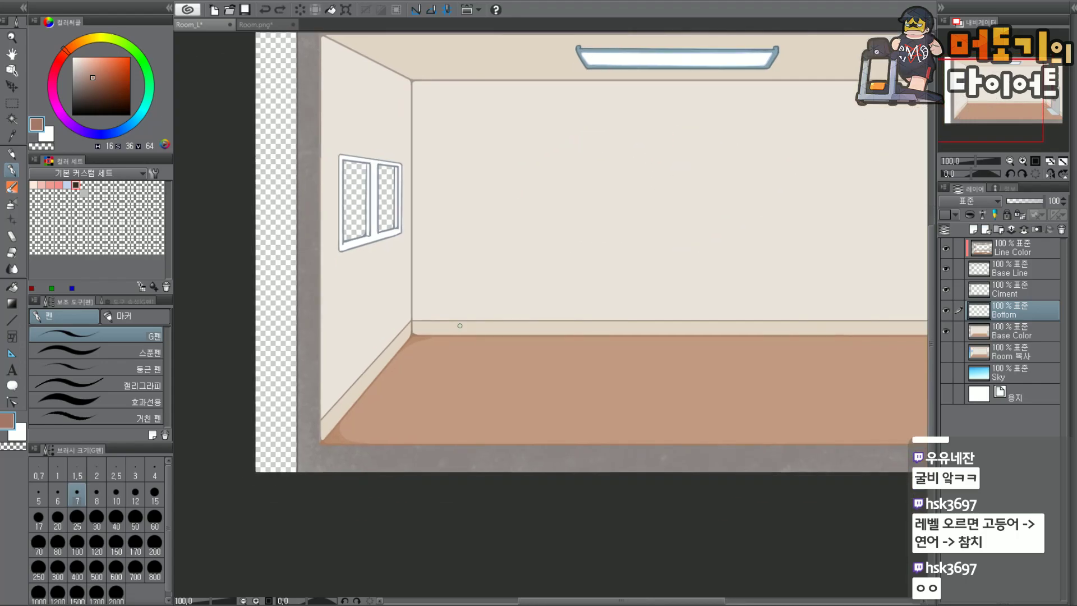
left_click_drag(355, 384, 538, 317)
key("ctrl+z")
left_click(419, 327, "alt")
left_click_drag(354, 390, 548, 317)
key("ctrl+z")
left_click_drag(346, 388, 547, 322)
key("ctrl+z")
mouse_move(352, 397)
left_mouse_down()
mouse_move(518, 326)
mouse_move(339, 401)
mouse_move(553, 314)
left_mouse_up()
key("ctrl+z")
left_click_drag(345, 401, 555, 316)
key("ctrl+z")
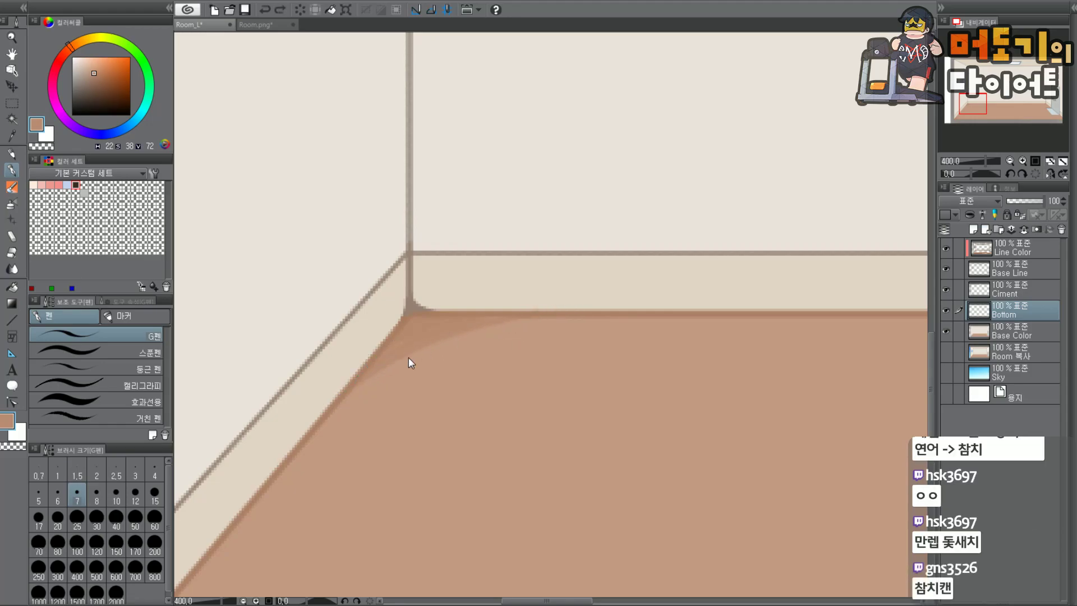
left_click_drag(413, 349, 555, 318)
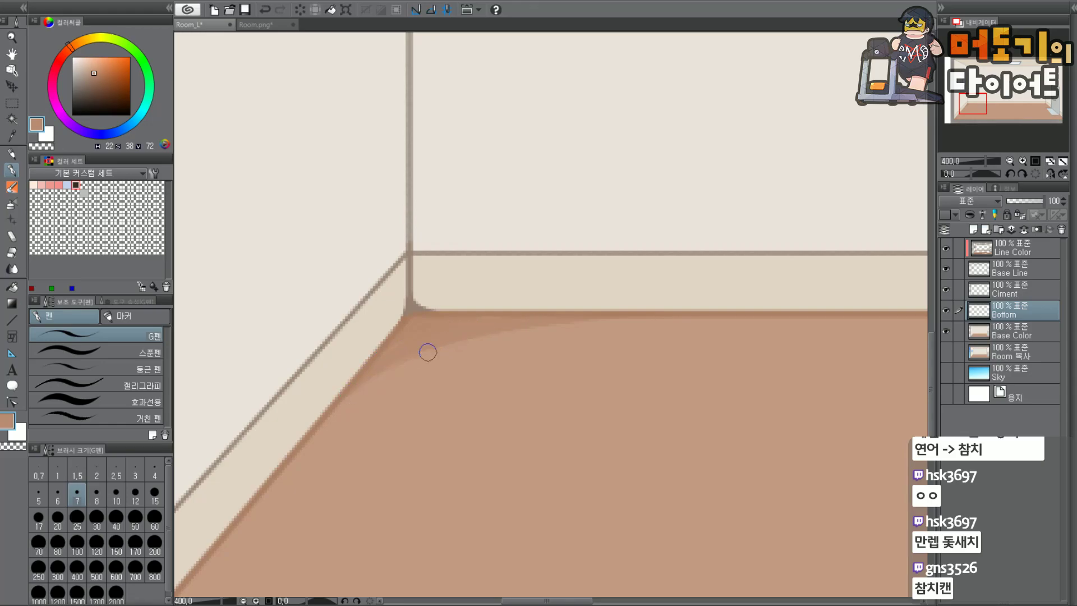
key("ctrl+z")
left_click_drag(395, 374, 591, 324)
key("ctrl+z")
left_click_drag(380, 377, 617, 324)
scroll(478, 318, "down", 4)
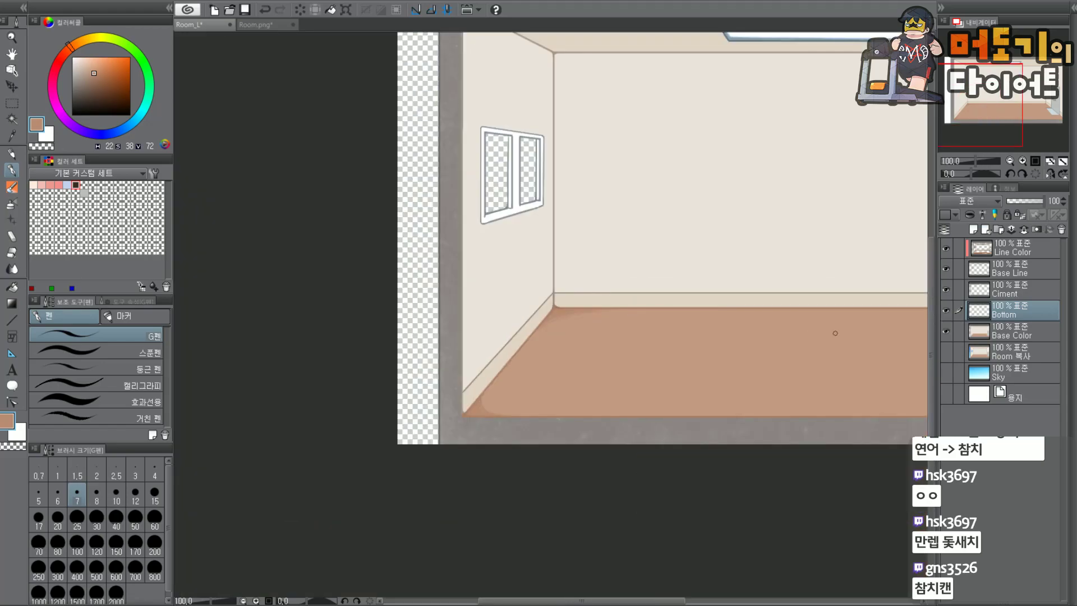
Try out curved darker brown strokes across the floor's back-right corner, between the back and side baseboards.
left_click(986, 126)
scroll(661, 258, "up", 4)
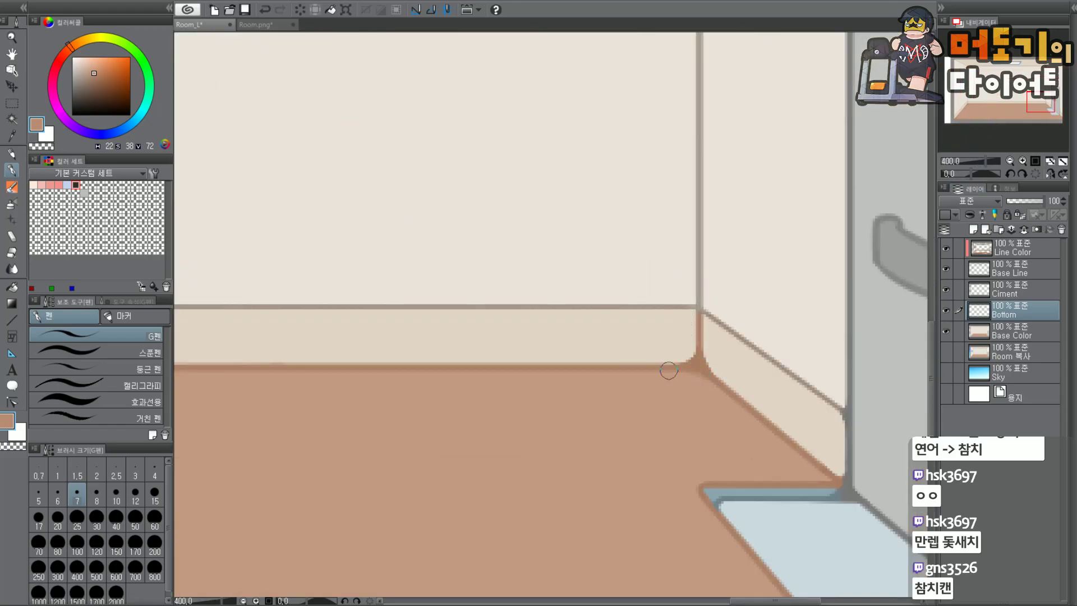
mouse_move(679, 375)
left_mouse_down()
mouse_move(644, 372)
mouse_move(742, 423)
mouse_move(615, 380)
mouse_move(723, 399)
mouse_move(582, 378)
mouse_move(723, 409)
mouse_move(630, 373)
mouse_move(670, 377)
mouse_move(601, 380)
mouse_move(735, 411)
mouse_move(579, 377)
mouse_move(744, 418)
left_mouse_up()
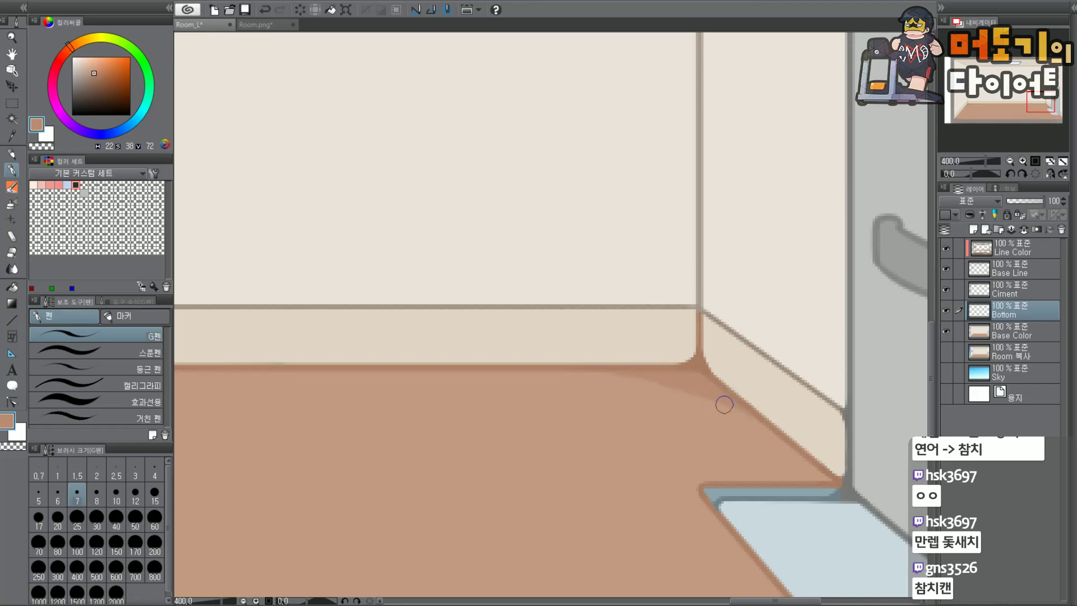
left_click_drag(586, 372, 714, 411)
key("ctrl+z")
key("ctrl+z")
left_click_drag(540, 380, 757, 434)
key("ctrl+z")
left_click_drag(553, 370, 743, 415)
mouse_move(531, 382)
left_mouse_down()
mouse_move(735, 415)
mouse_move(698, 398)
left_mouse_up()
key("ctrl+z")
key("ctrl+z")
key("ctrl+z")
Shade the floor's back-right corner with a long darker brown curve from the back baseboard toward the door mat.
left_click_drag(508, 374, 743, 415)
key("ctrl+z")
mouse_move(542, 372)
left_mouse_down()
mouse_move(732, 411)
mouse_move(525, 371)
mouse_move(715, 408)
mouse_move(788, 443)
left_mouse_up()
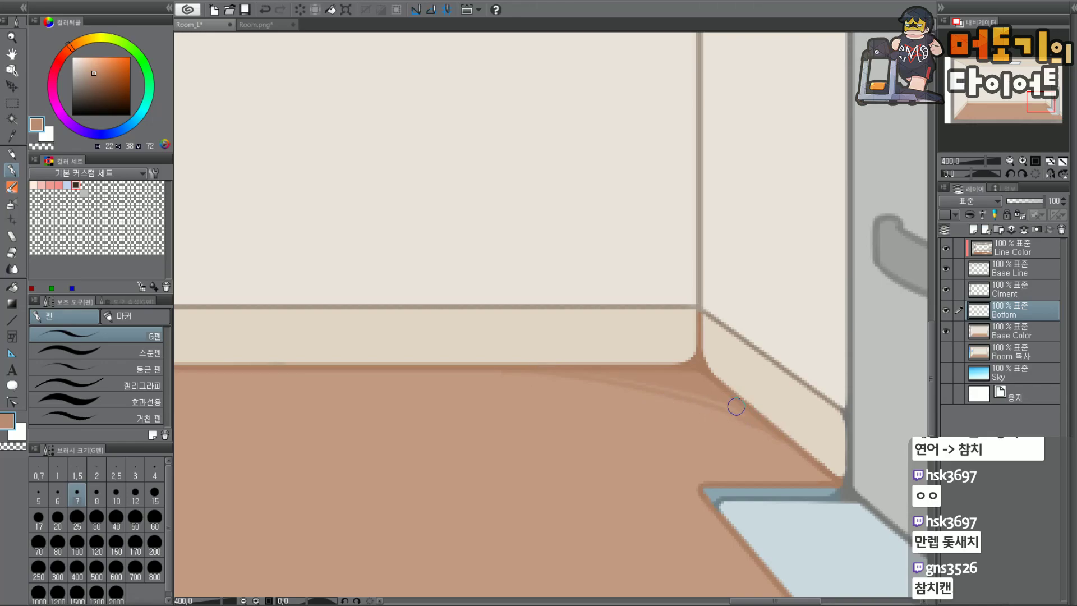
scroll(776, 425, "up", 2)
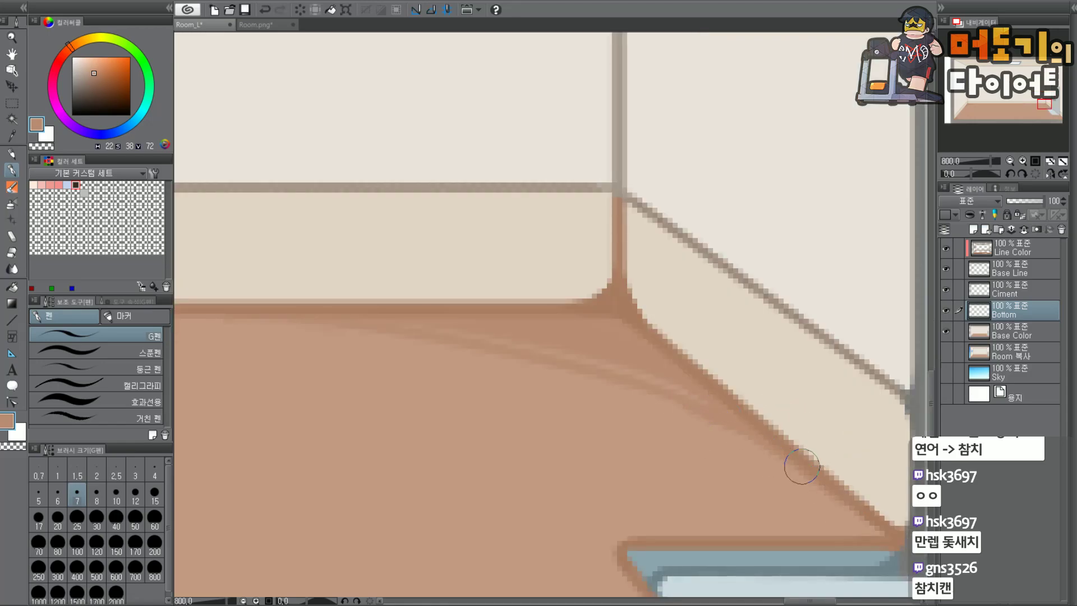
scroll(822, 484, "down", 5)
scroll(747, 435, "up", 4)
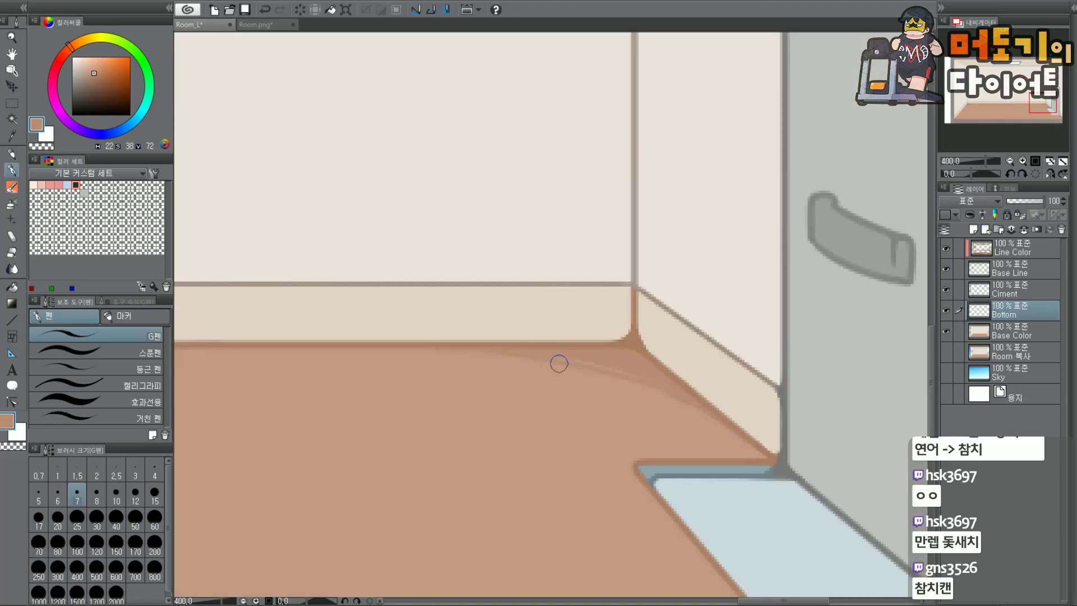
left_click_drag(608, 372, 742, 433)
Start a curved darker brown patch in the floor's front-right corner, between the side baseboard and the front edge.
scroll(746, 437, "down", 4)
mouse_move(1036, 97)
left_mouse_down()
mouse_move(993, 111)
mouse_move(1046, 100)
left_mouse_up()
scroll(817, 348, "up", 4)
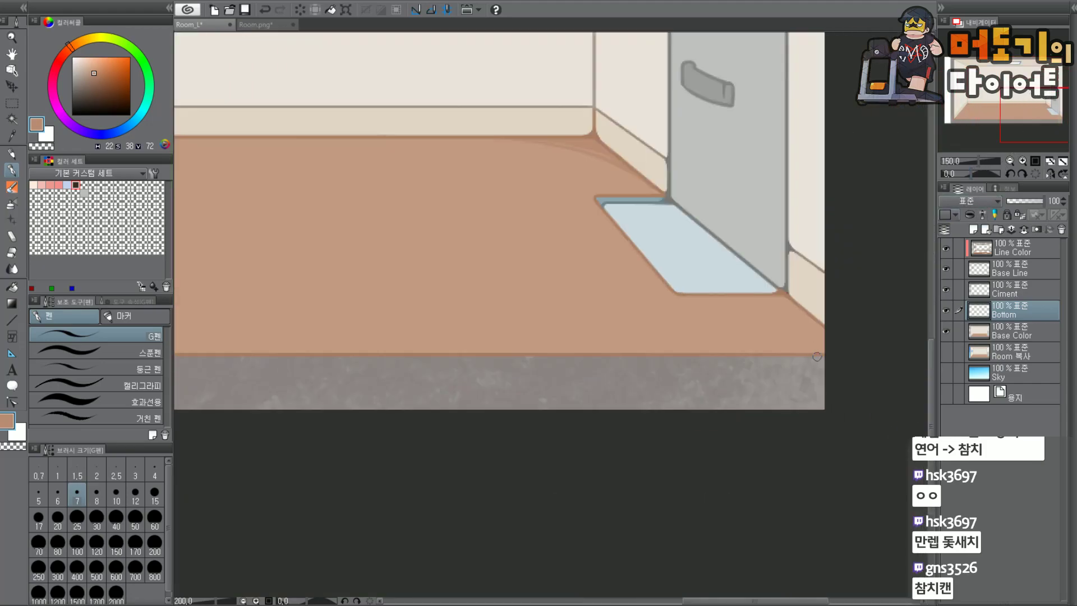
mouse_move(781, 440)
left_mouse_down()
mouse_move(748, 428)
mouse_move(815, 387)
left_mouse_up()
key("ctrl+z")
key("ctrl+z")
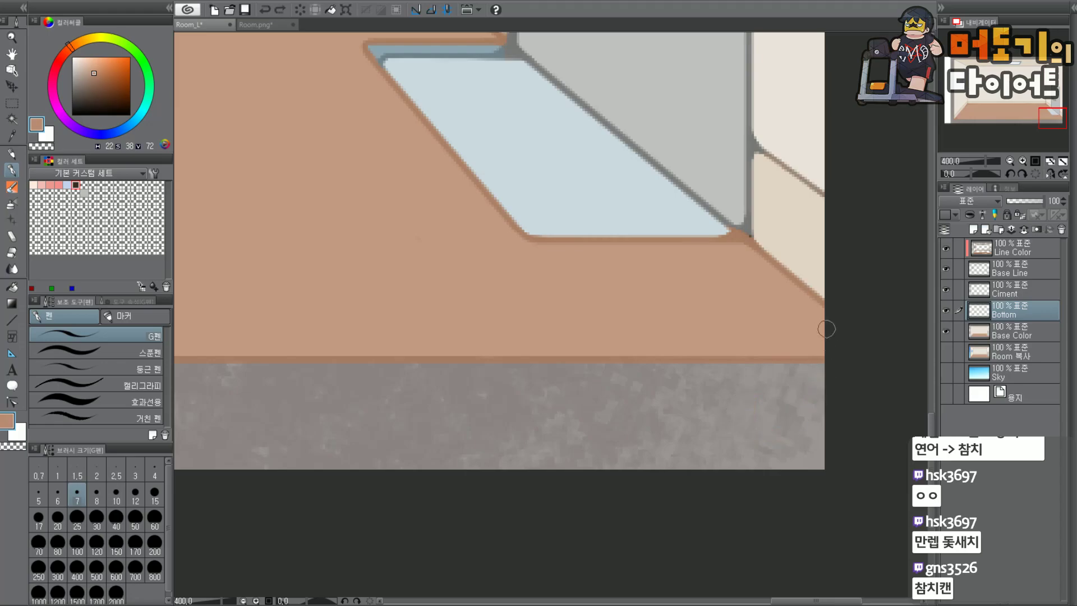
mouse_move(822, 314)
left_mouse_down()
mouse_move(811, 360)
mouse_move(824, 354)
mouse_move(822, 313)
mouse_move(827, 329)
mouse_move(798, 353)
left_mouse_up()
left_click_drag(812, 305, 746, 348)
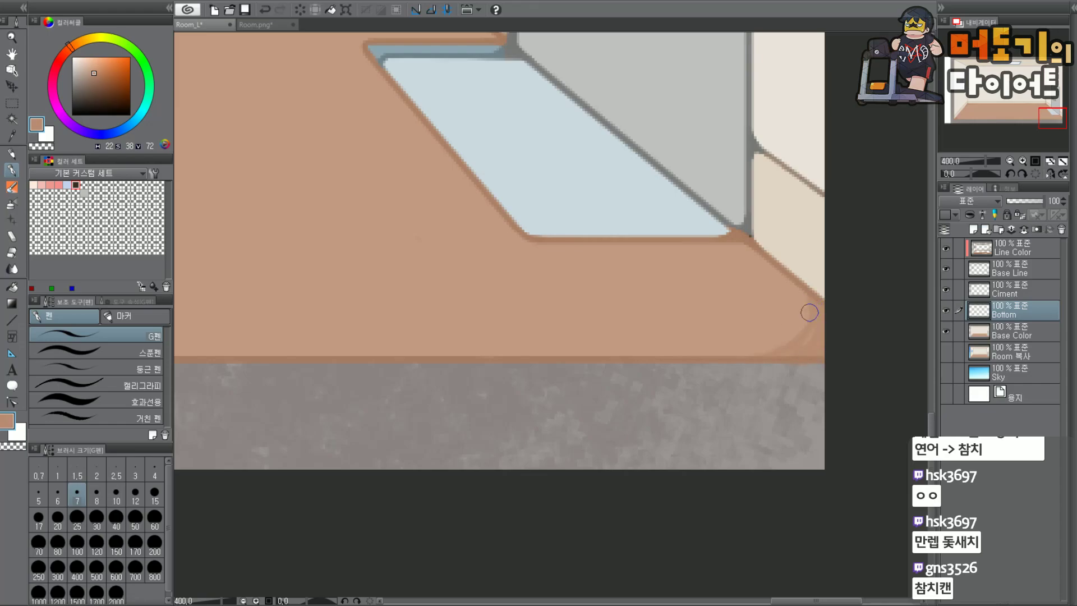
Widen and fill the front-right corner's darker brown patch with a longer curve running along the floor's front edge.
left_click_drag(806, 301, 725, 349)
left_click_drag(804, 300, 733, 351)
key("ctrl+z")
left_click_drag(799, 287, 697, 367)
left_click(807, 345)
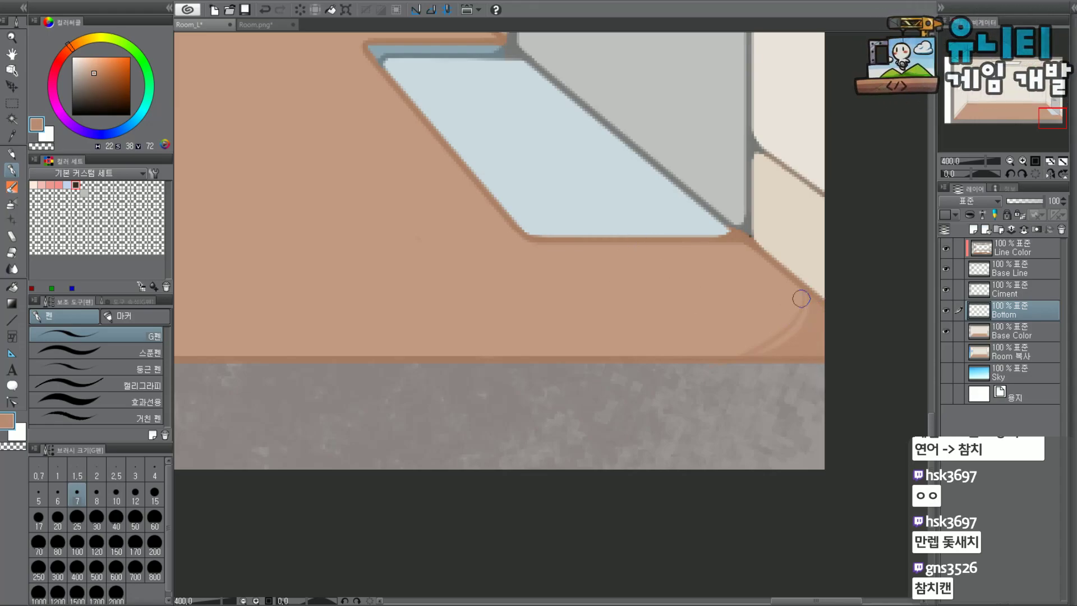
left_click_drag(782, 314, 710, 354)
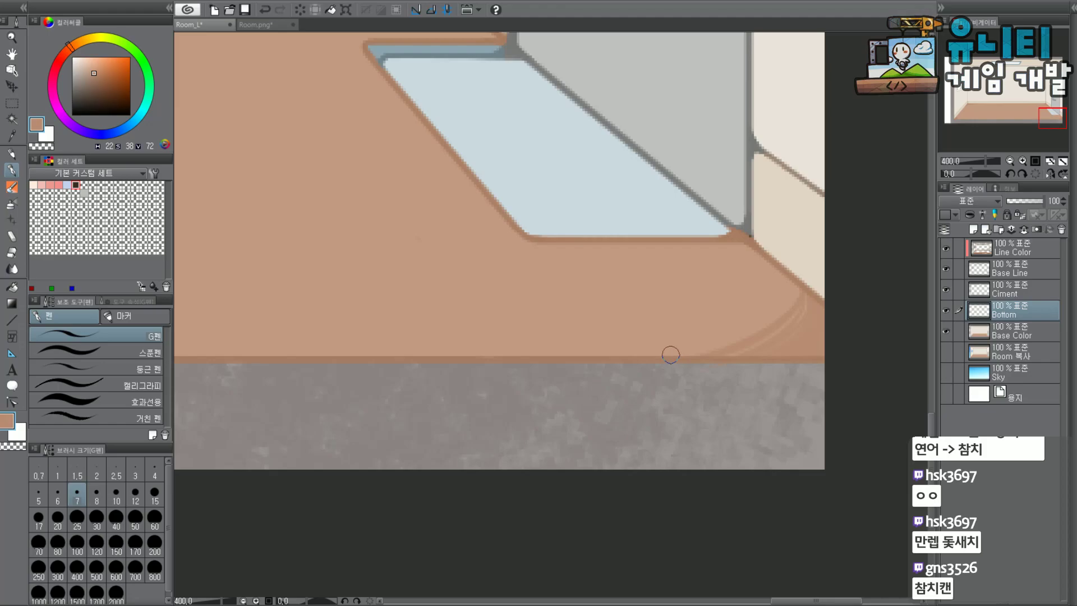
left_click_drag(795, 287, 685, 354)
scroll(678, 370, "down", 3)
scroll(692, 345, "up", 4)
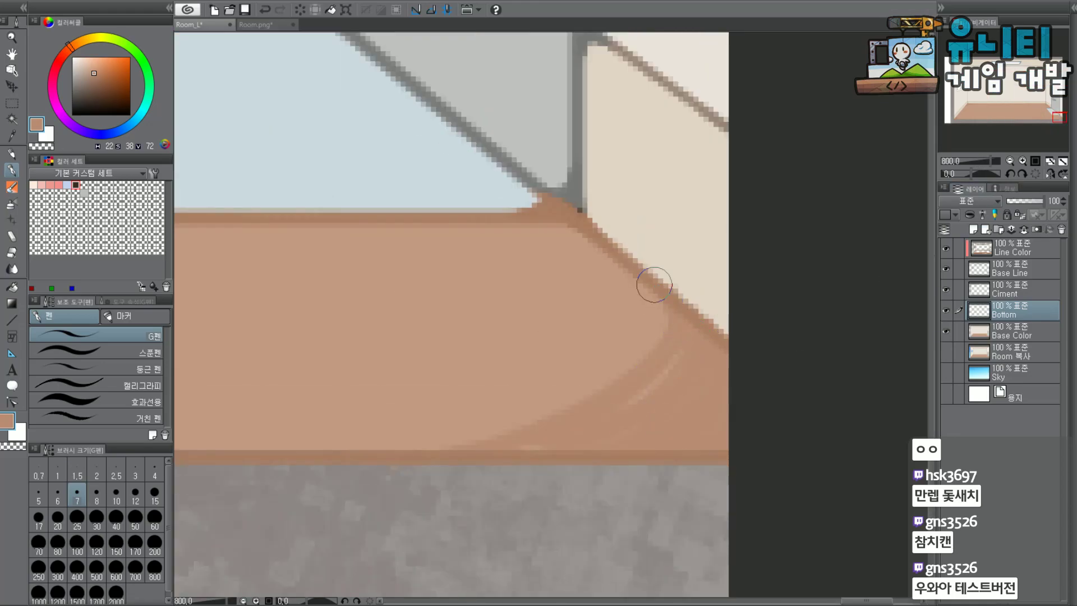
scroll(1002, 144, "down", 3)
scroll(1011, 113, "down", 3)
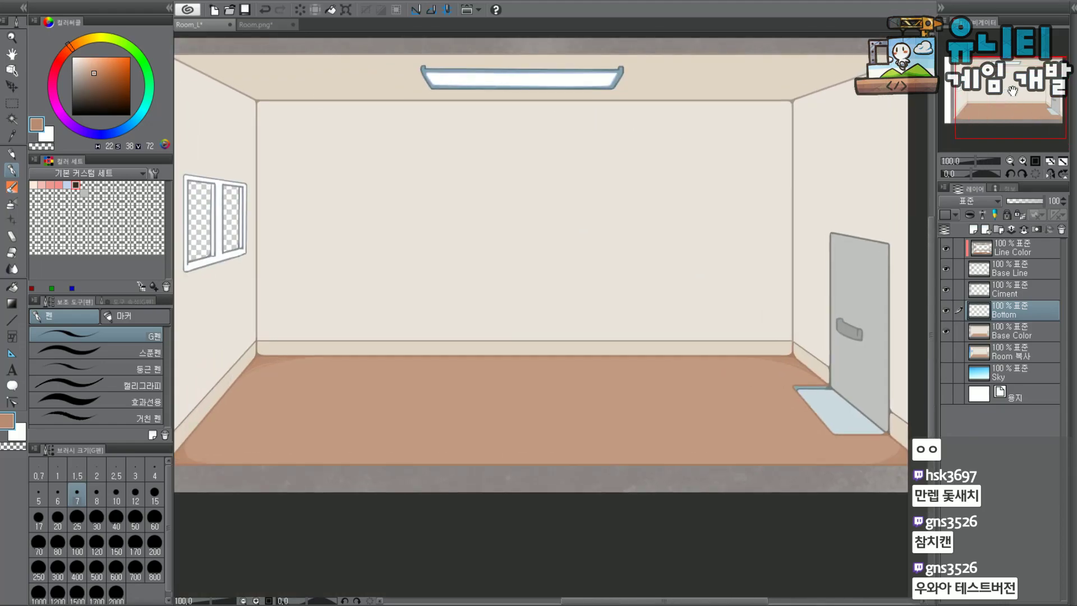
Show the hidden Room 복사 layer and move it to the top of the layer stack.
scroll(998, 94, "down", 1)
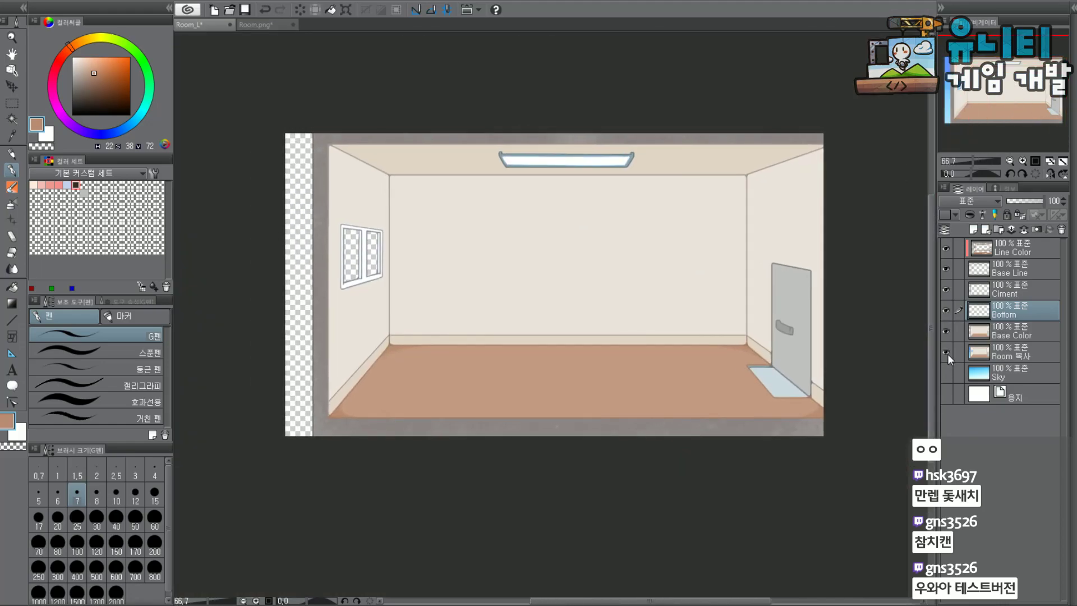
left_click(945, 352)
left_click(1007, 353)
left_click_drag(1036, 339, 1038, 245)
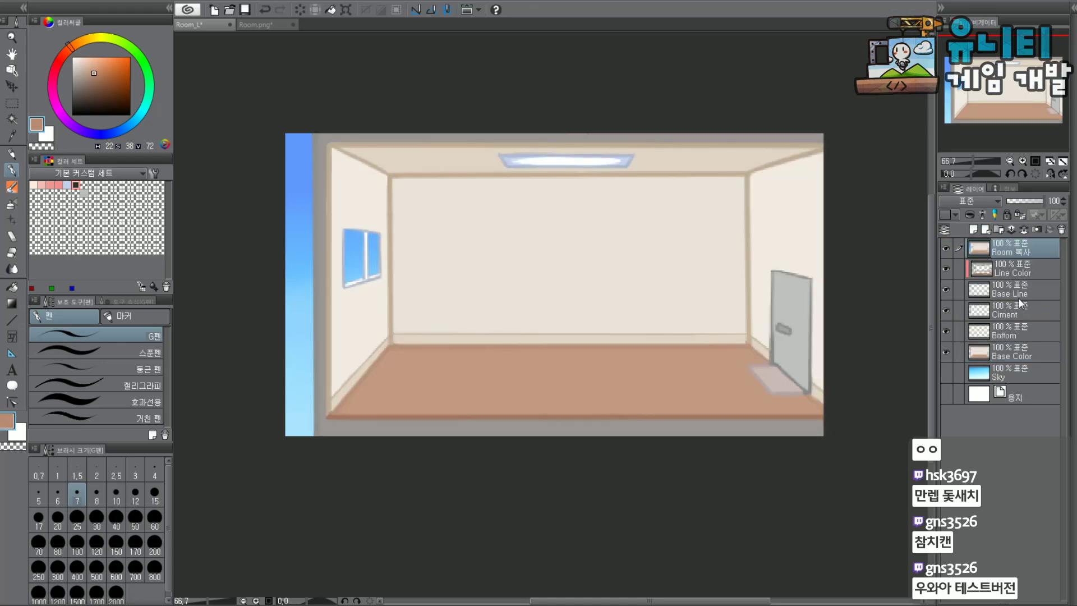
Scale the Room 복사 layer down to about a third of the canvas width and place it on the back wall.
key("ctrl+t")
left_click_drag(825, 441, 479, 209)
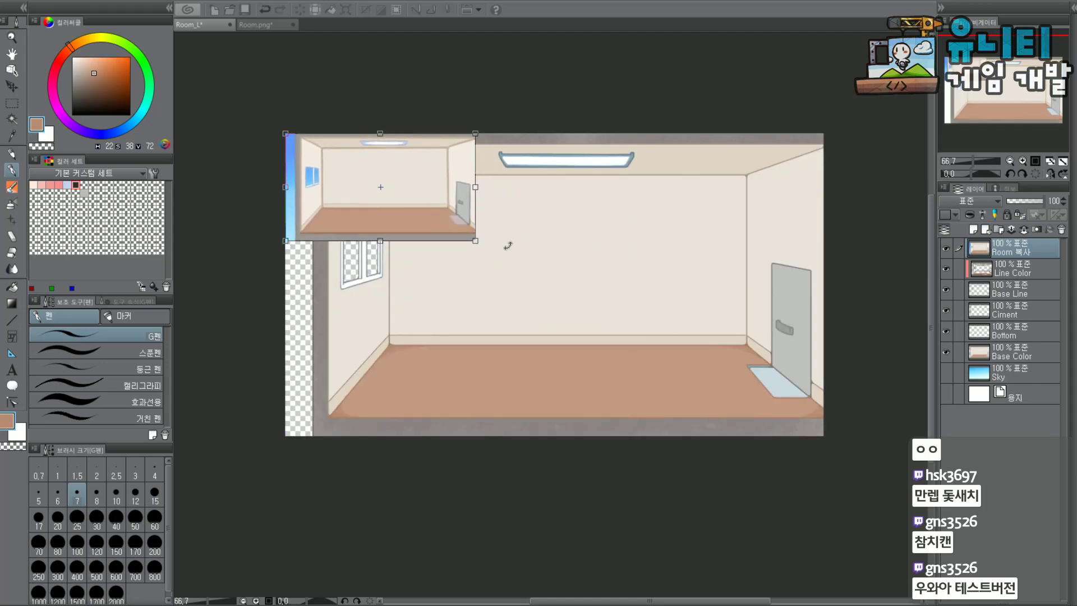
key("Return")
left_click(9, 87)
left_click_drag(461, 218, 602, 276)
scroll(651, 294, "up", 1)
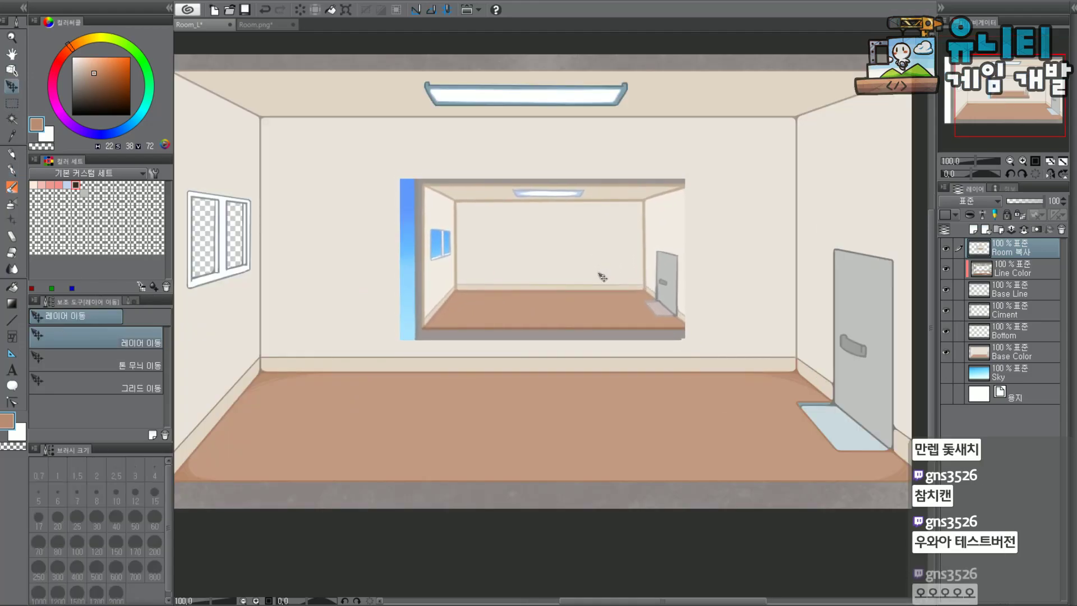
Switch to Unity and bring the Game window into view to examine the room background in the game.
key("alt+Tab")
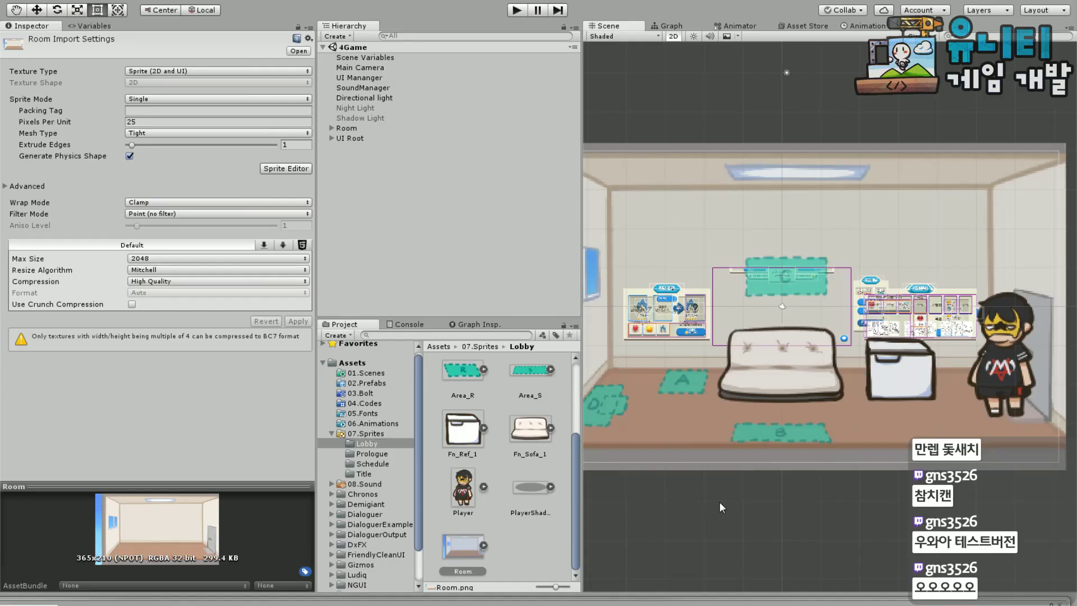
left_click_drag(795, 509, 819, 498)
left_click_drag(619, 601, 628, 1)
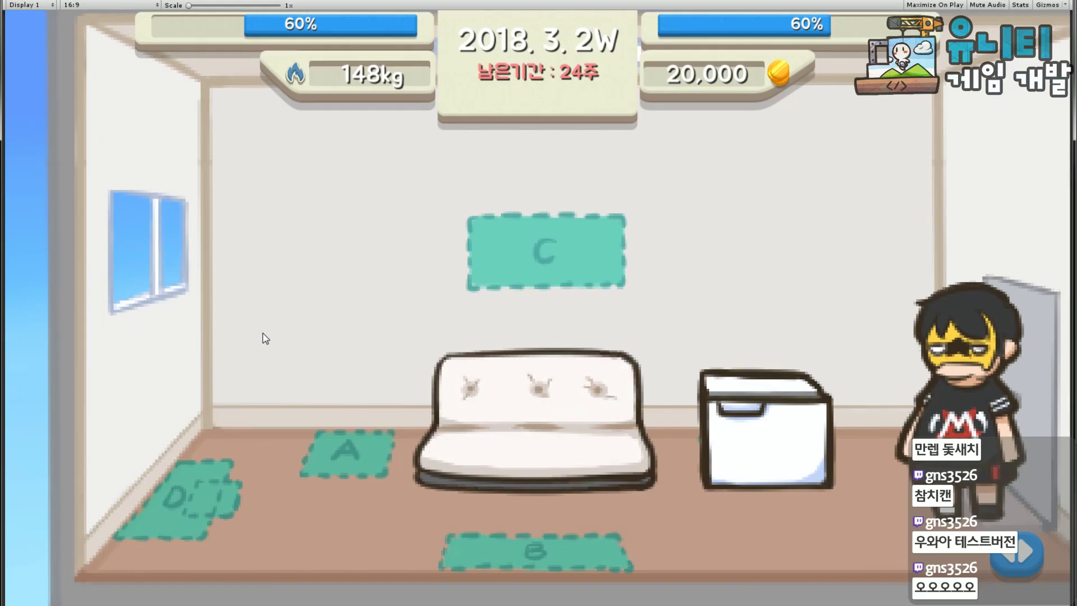
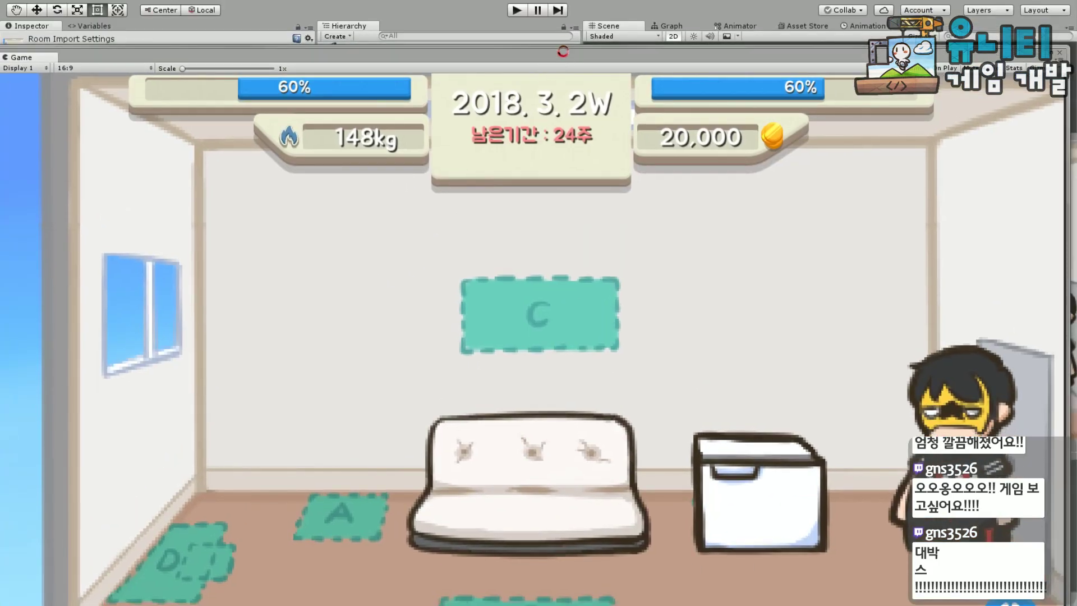
Run the game in play mode and open the 가구 구입 screen from the 주말 메뉴.
left_click_drag(565, 54, 535, 17)
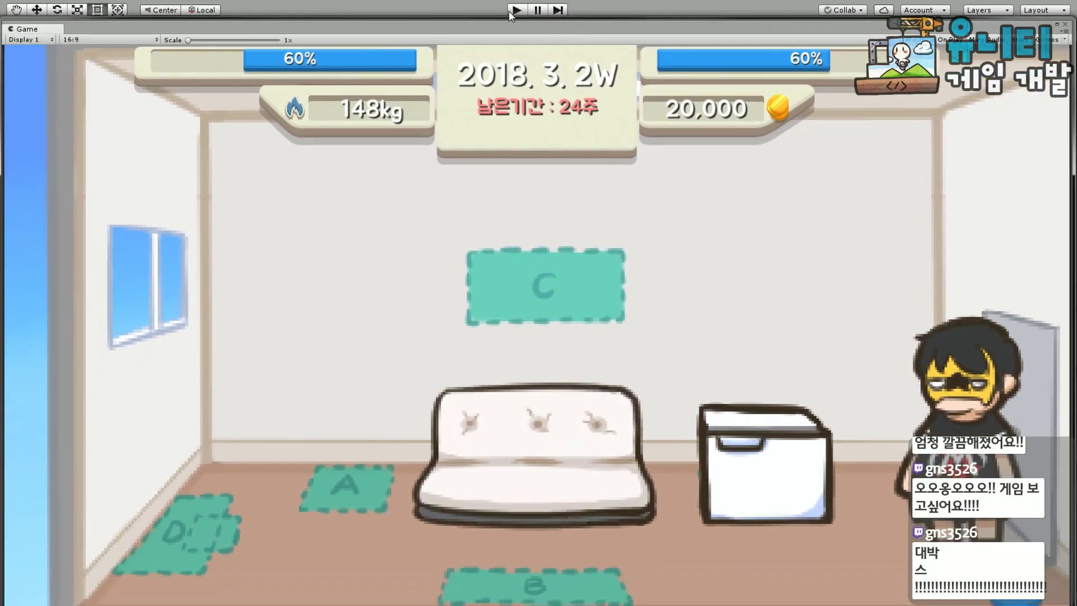
left_click(525, 10)
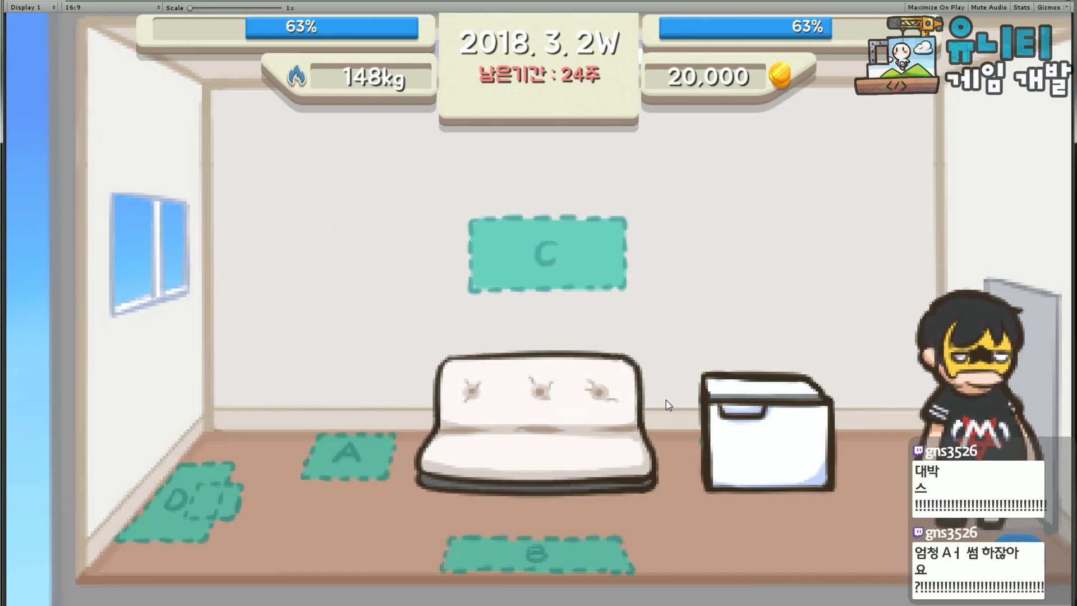
left_click(1017, 546)
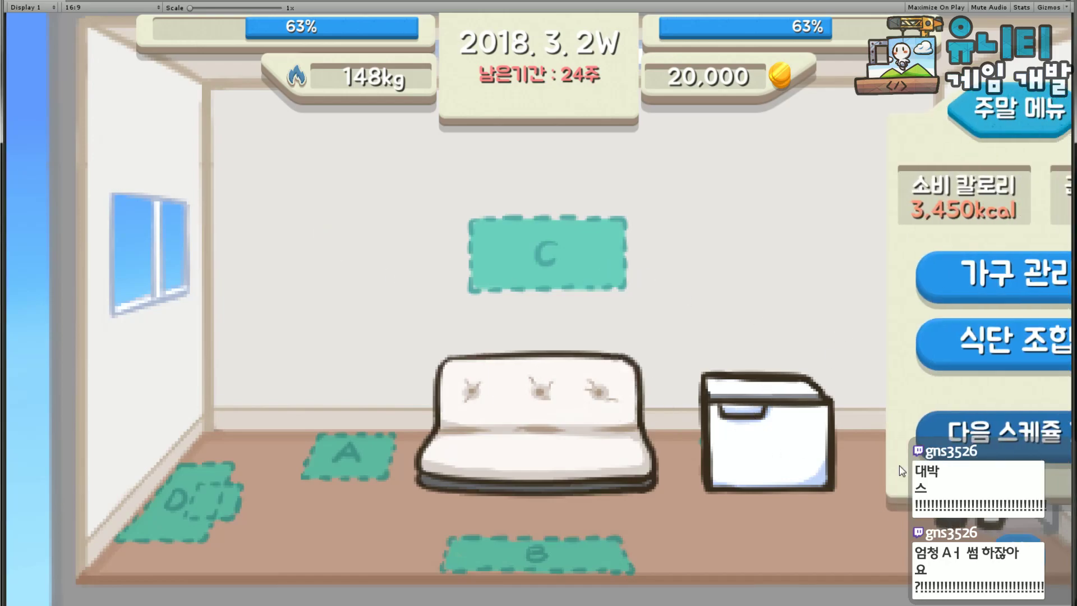
left_click(891, 288)
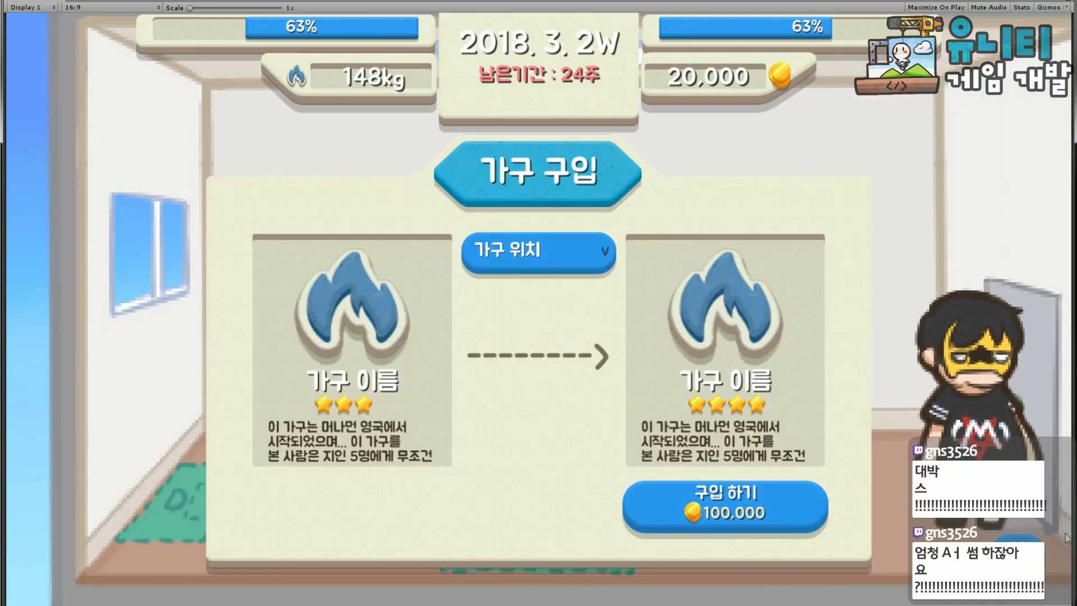
Leave the furniture purchase screen and bring up the weekly 스케쥴 screen.
left_click(984, 395)
left_click(956, 341)
left_click(508, 482)
left_click(402, 481)
left_click(1041, 566)
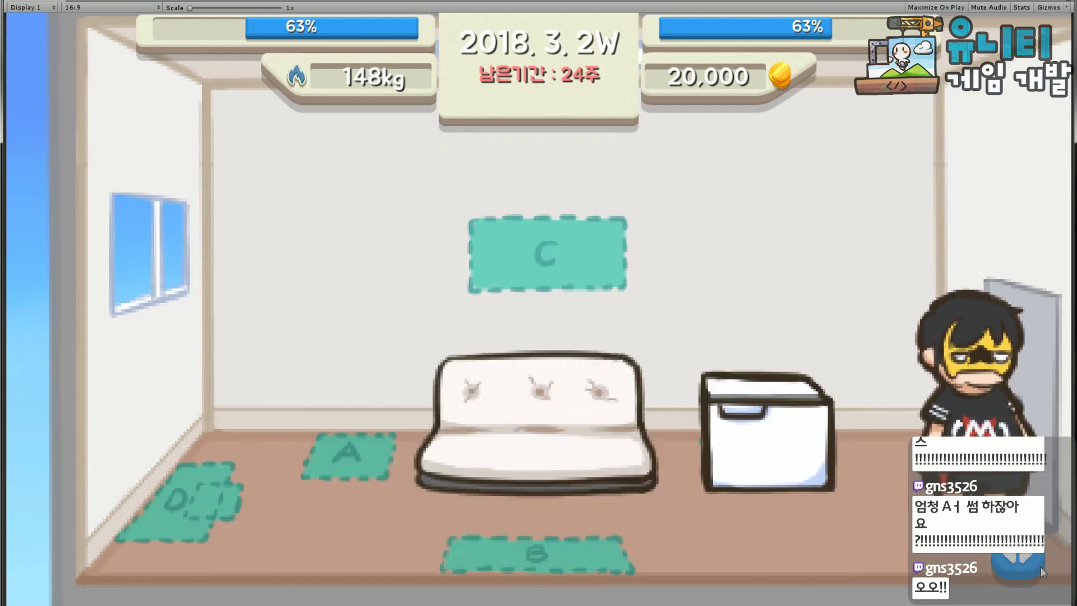
left_click(948, 428)
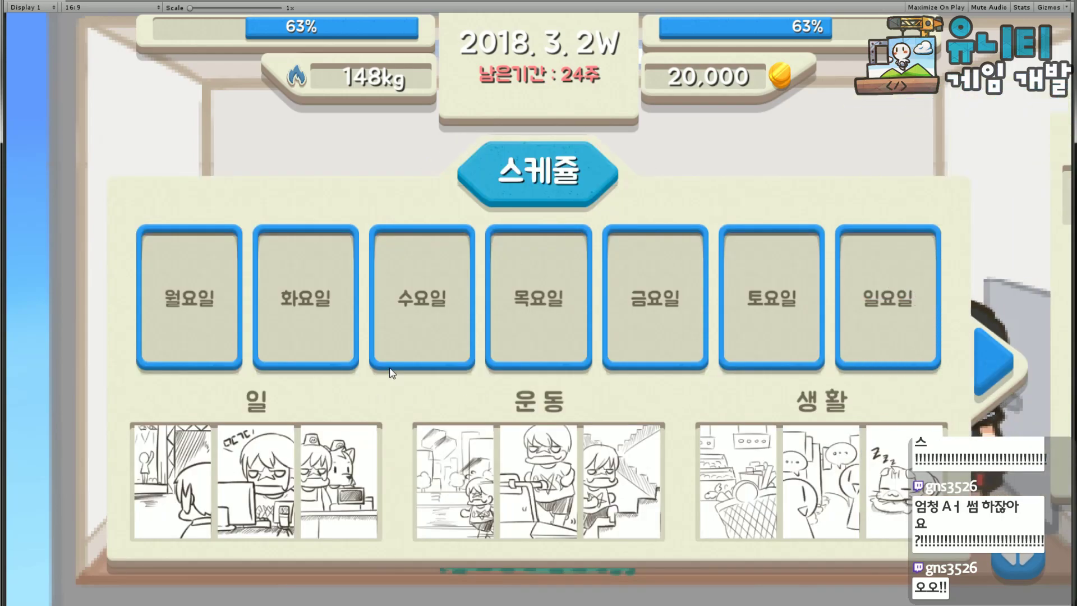
Test the schedule by placing the stage work card on Monday, the cashier card on Wednesday and the treadmill card on Saturday.
left_click(178, 478)
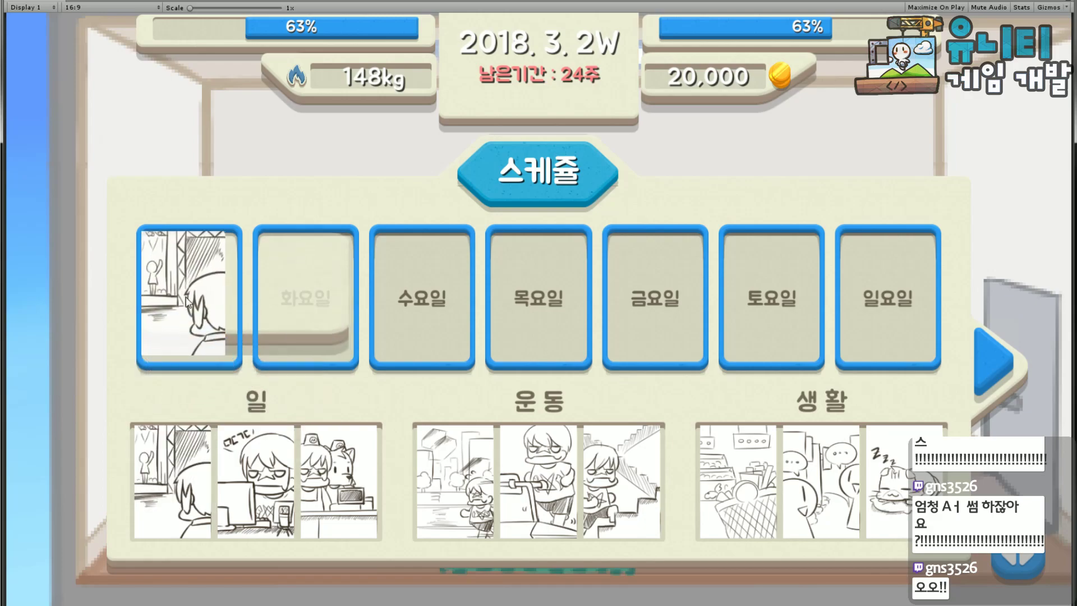
left_click(339, 503)
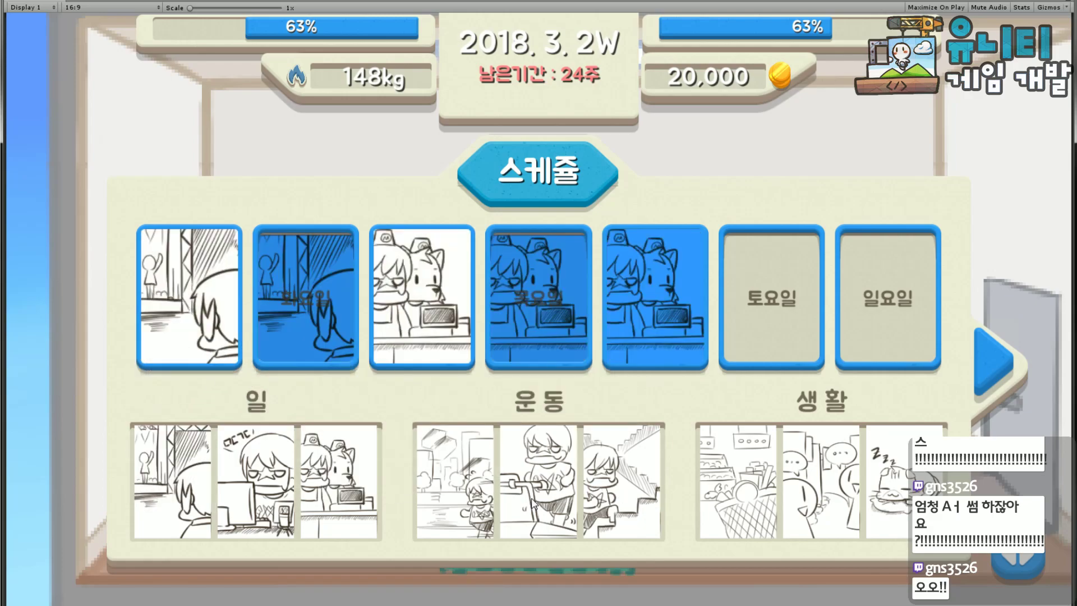
left_click(515, 492)
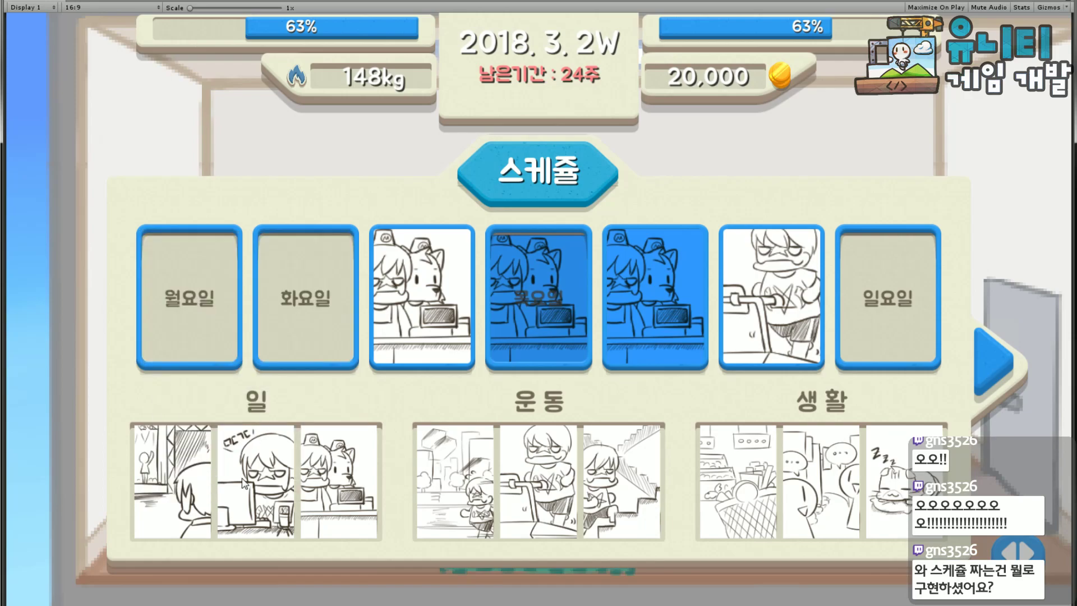
Test replacing schedule entries by assigning the computer work card to days across the whole week, through Sunday.
left_click_drag(237, 479, 407, 334)
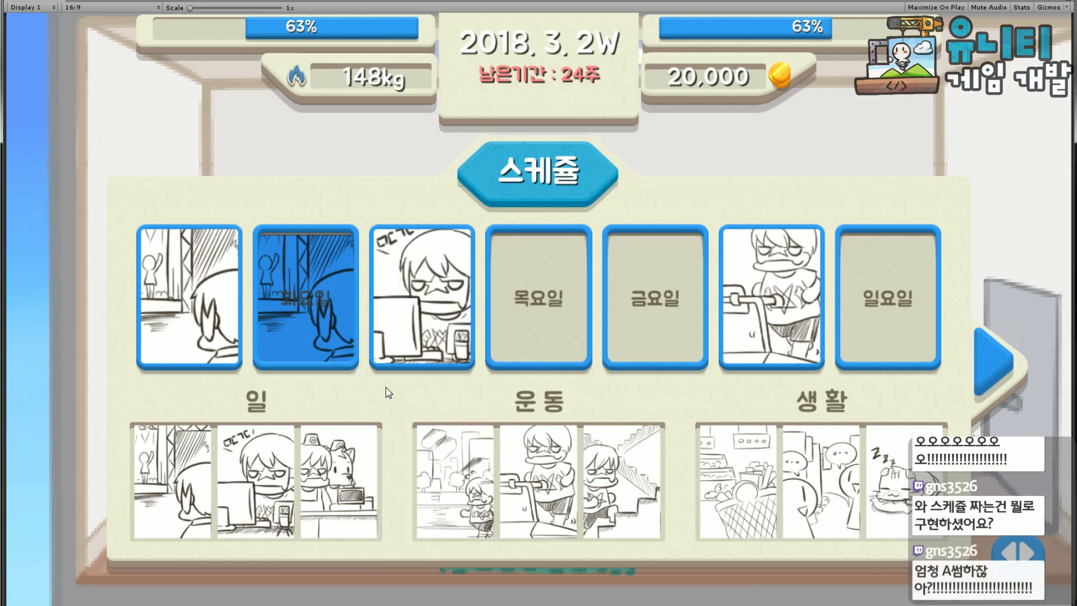
left_click_drag(260, 489, 642, 312)
left_click_drag(257, 491, 306, 297)
left_click_drag(234, 465, 194, 309)
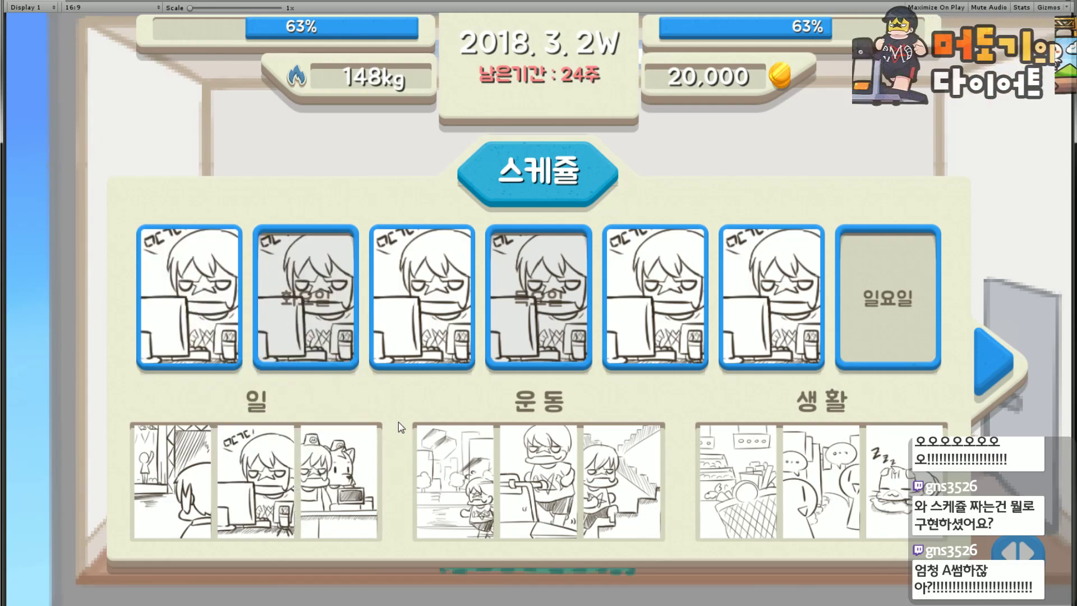
left_click_drag(292, 493, 898, 321)
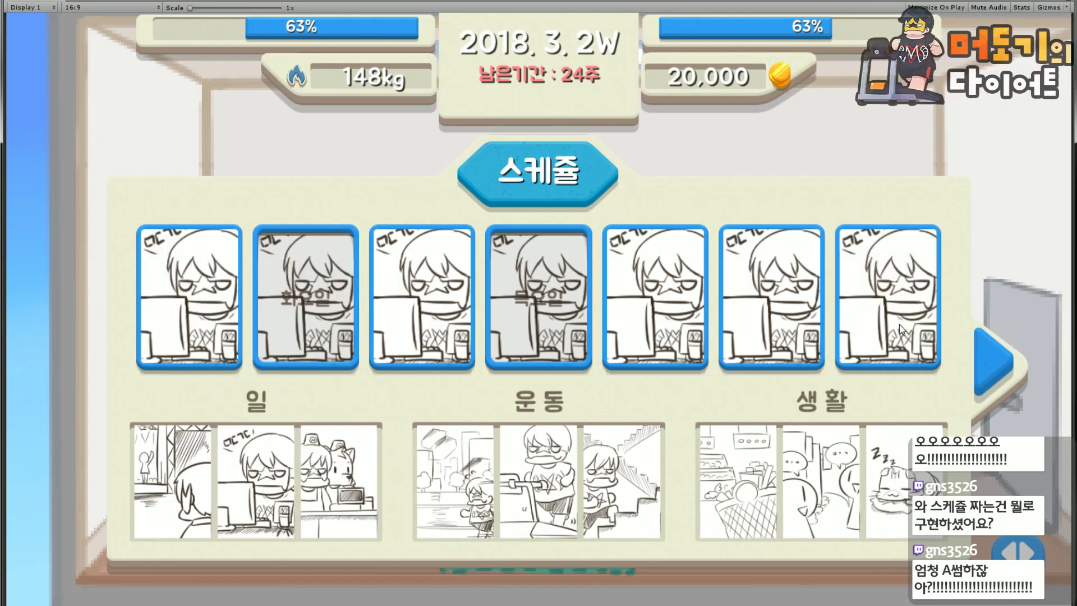
Assign sleep to Sunday, chatting to Saturday and grocery shopping to Friday, and continue to the 식단 구성 screen.
left_click_drag(877, 494, 868, 325)
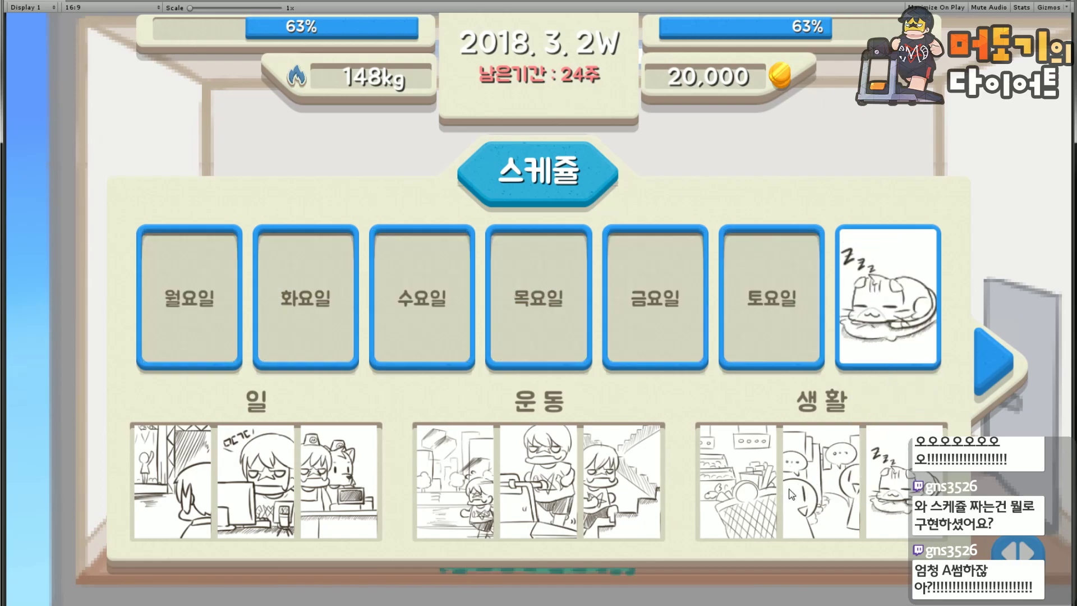
left_click_drag(829, 510, 772, 315)
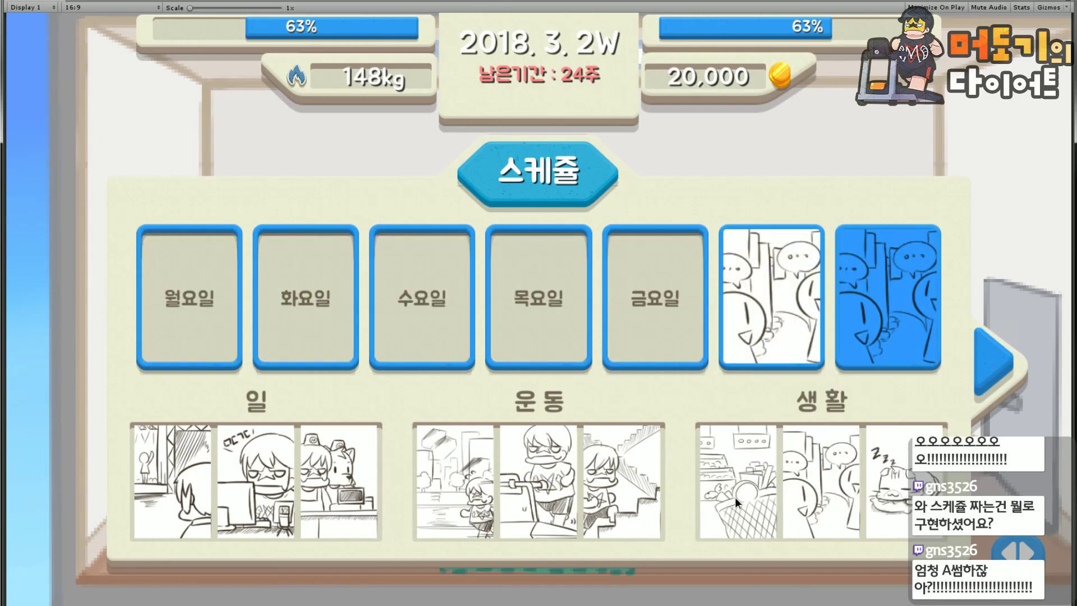
left_click_drag(736, 499, 647, 341)
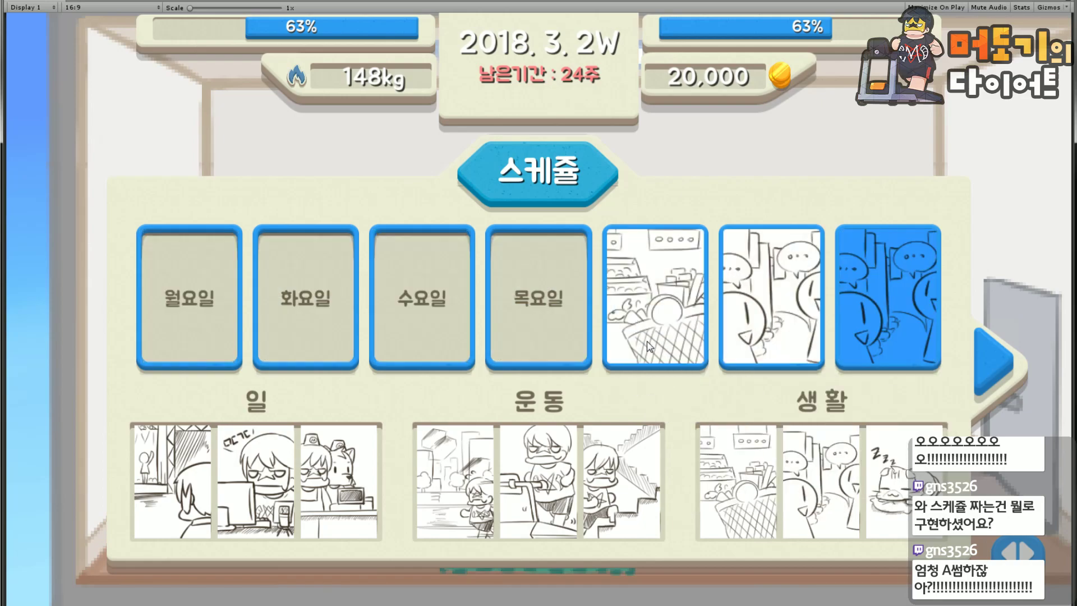
left_click(977, 383)
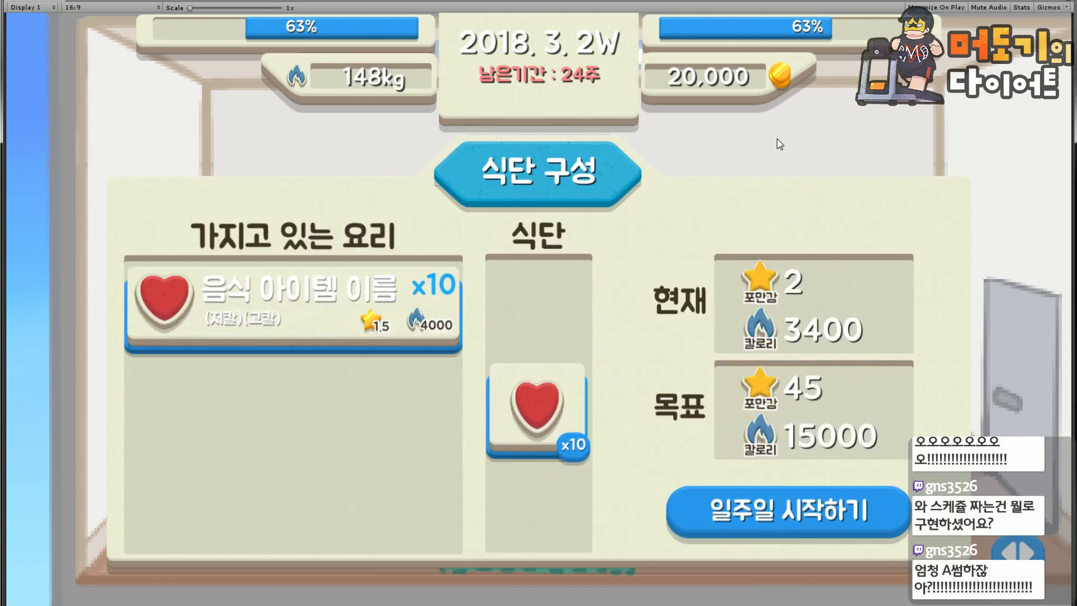
Return to the room with the 주말 메뉴 open, stop play mode and move the Game window out of the way.
left_click(1018, 551)
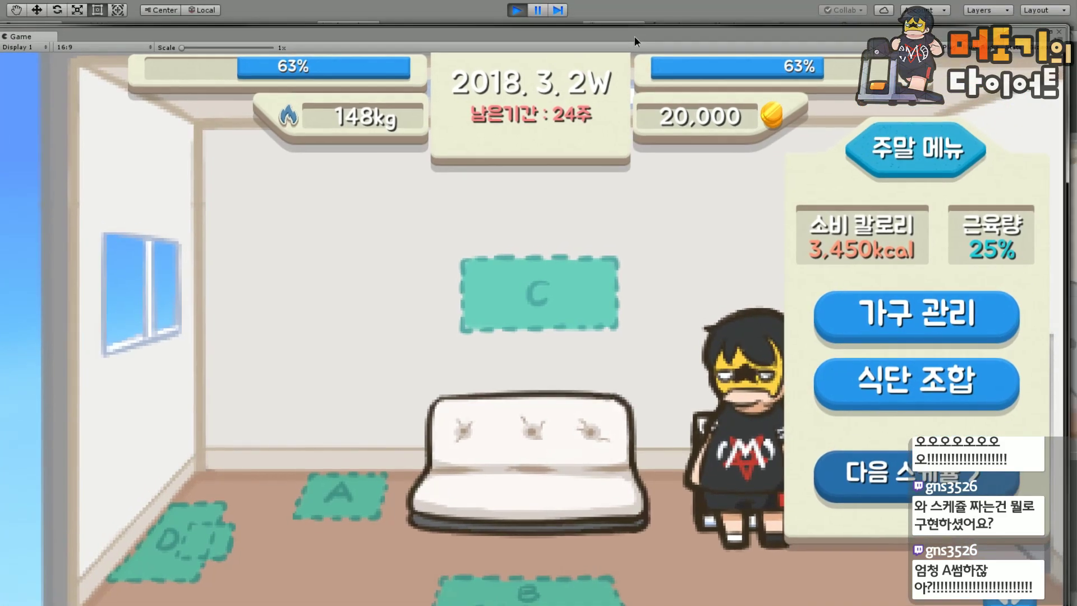
left_click(516, 10)
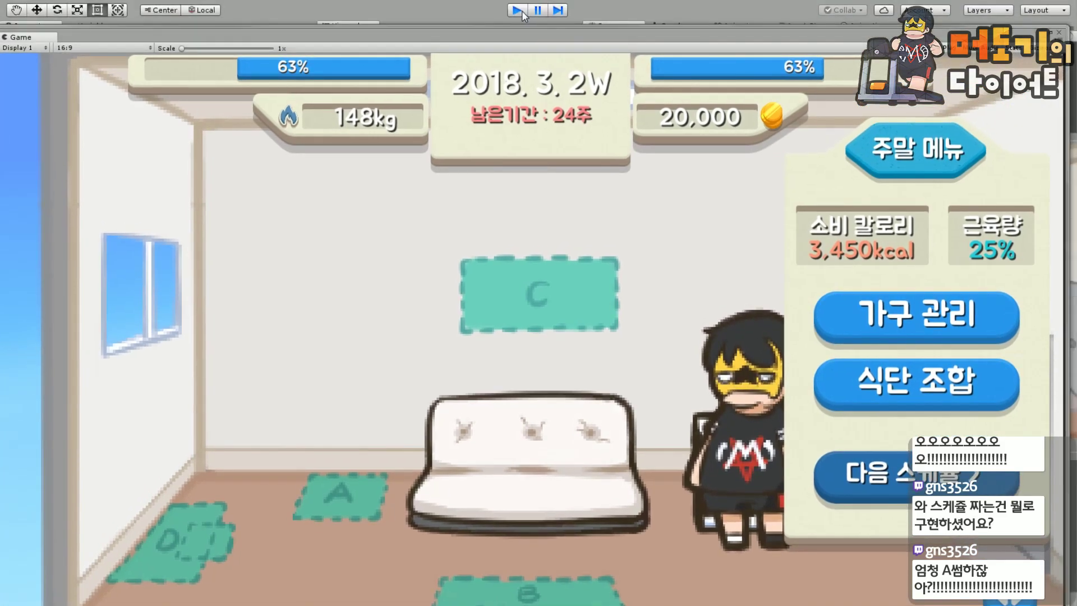
left_click_drag(641, 29, 652, 599)
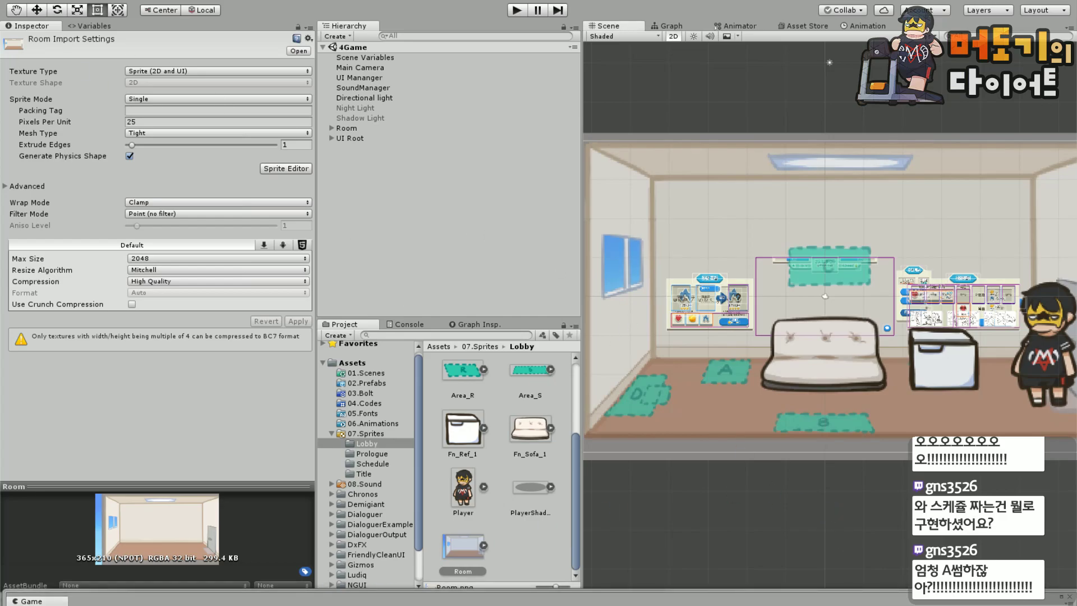
Switch to Clip Studio Paint and hide the Room 복사 layer.
key("alt+Tab")
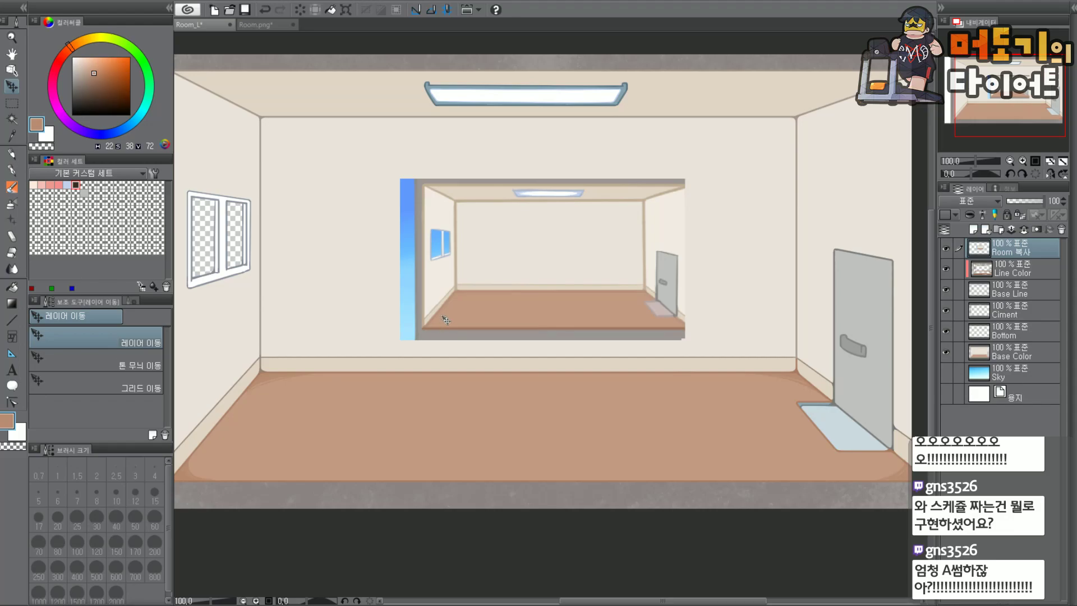
left_click_drag(1007, 81, 994, 76)
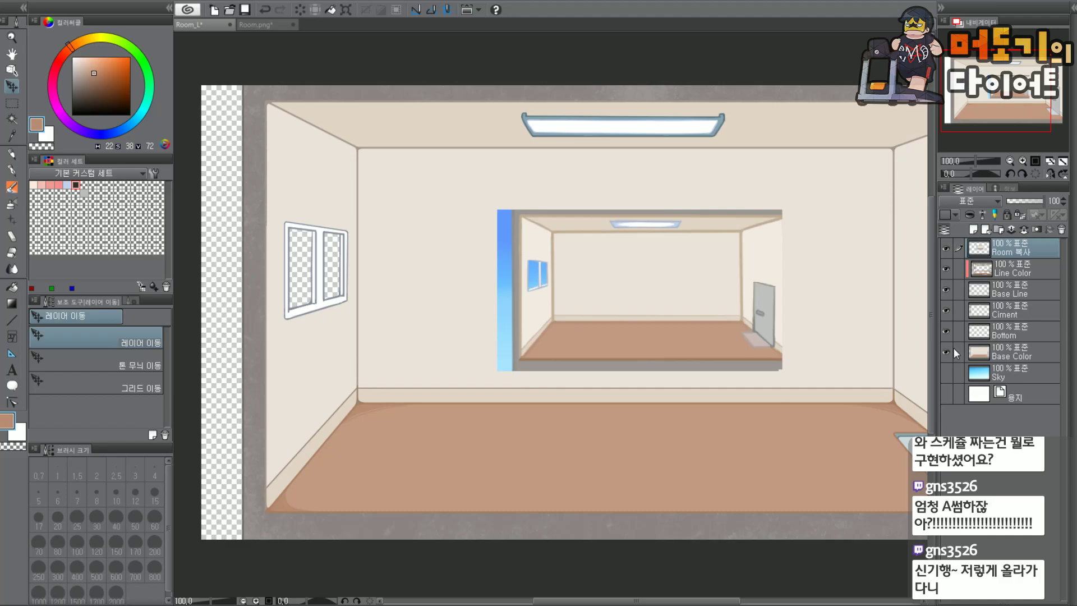
left_click(945, 249)
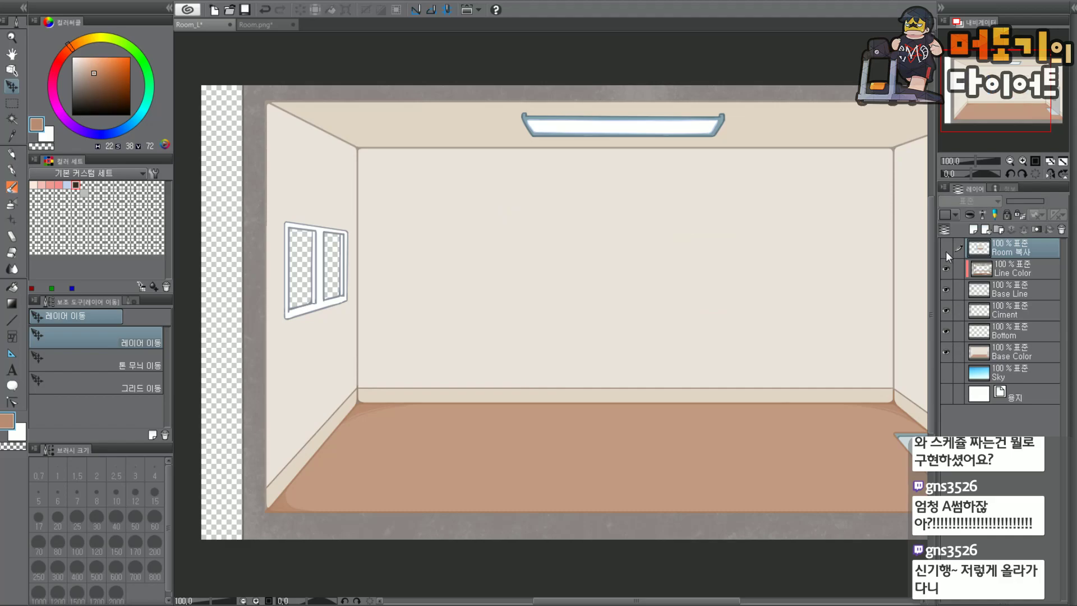
Inspect the room's corners and doorway, select the Base Line layer and compare the floor with and without the Bottom layer.
left_click_drag(1019, 111, 1014, 109)
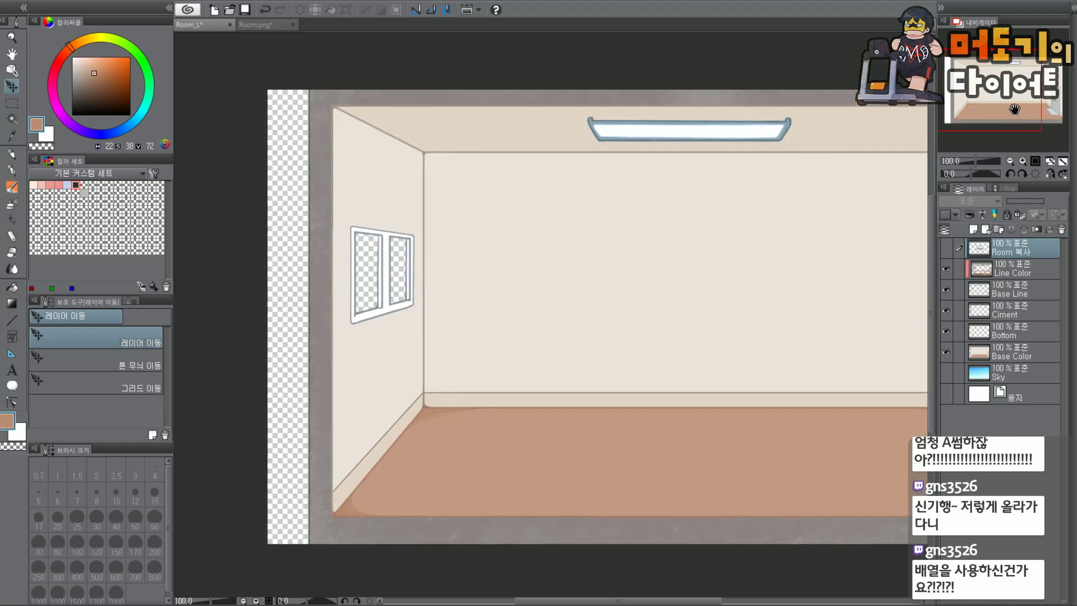
scroll(343, 169, "up", 2)
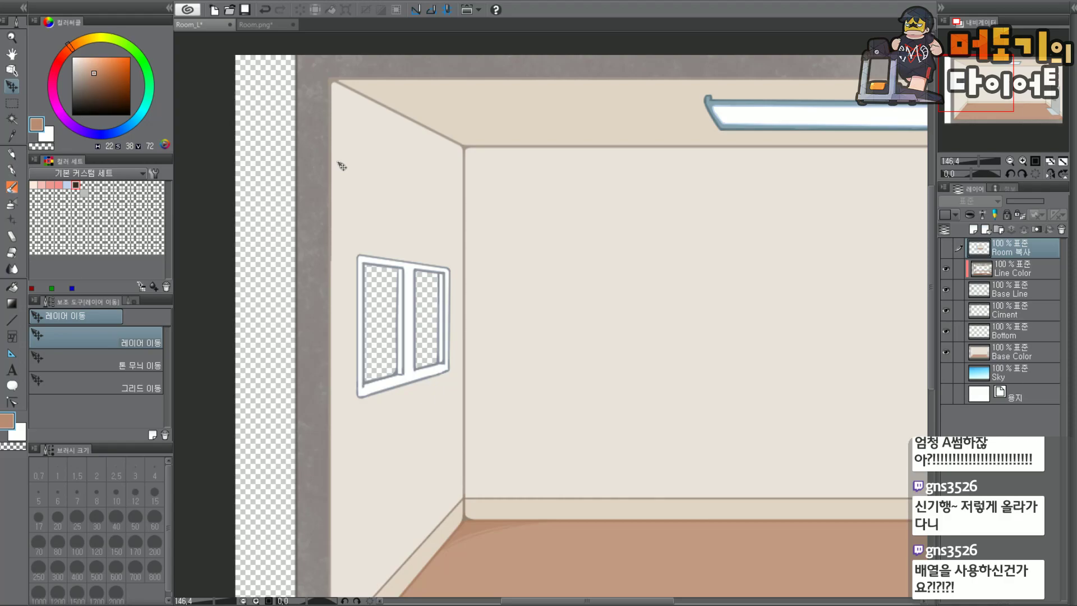
left_click_drag(984, 93, 1045, 93)
scroll(988, 86, "up", 1)
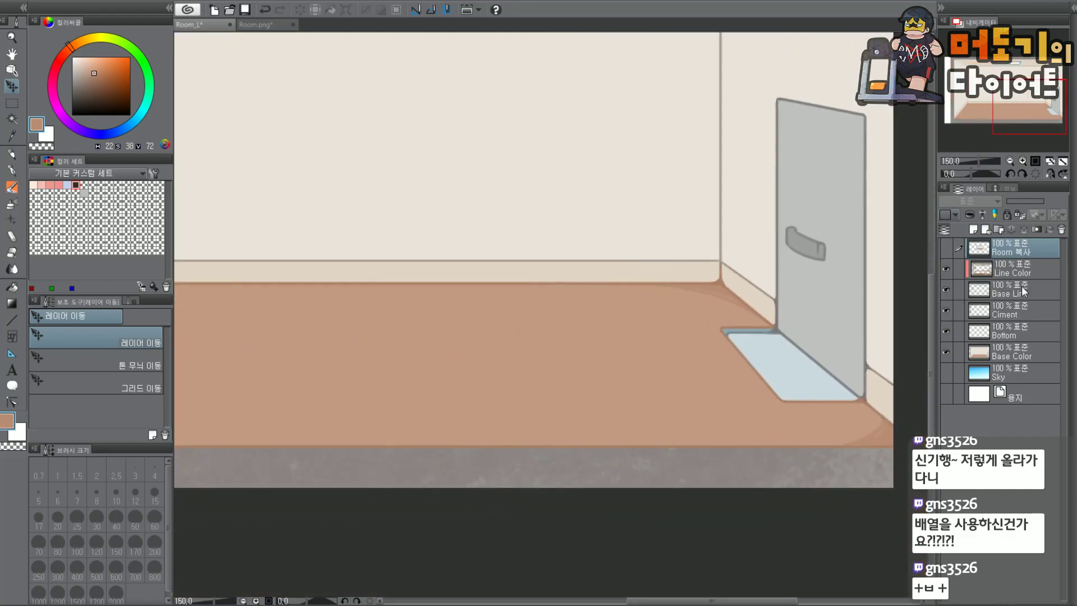
left_click(1021, 288)
left_click(945, 329)
left_click(947, 331)
Pick the G pen and sample the darker blue from the strip along the back edge of the doorway's light blue floor.
left_click_drag(1037, 112, 1058, 116)
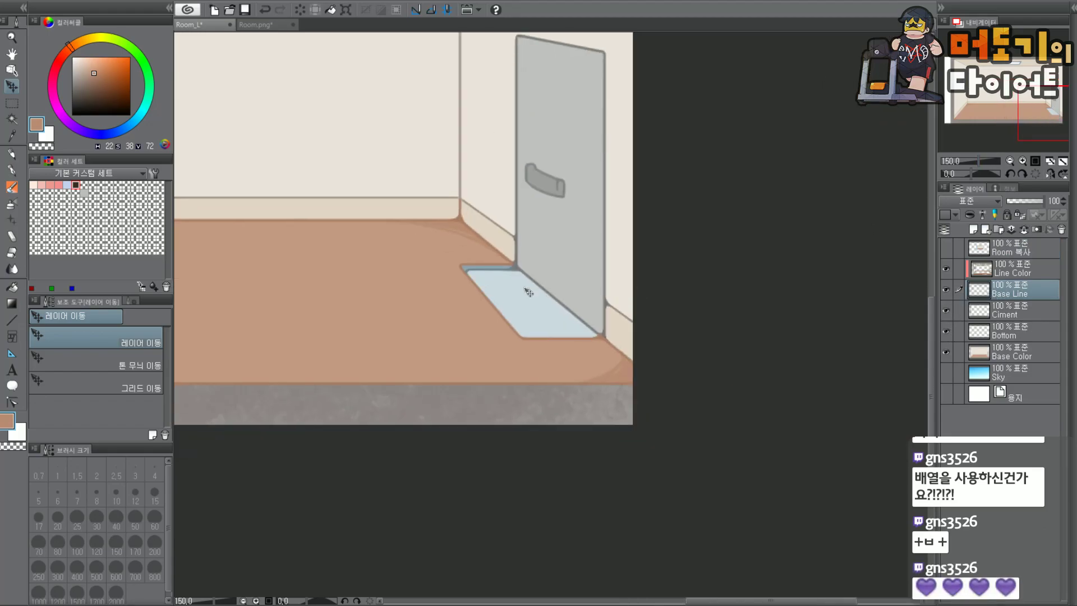
scroll(505, 275, "up", 5)
key("ctrl+minus")
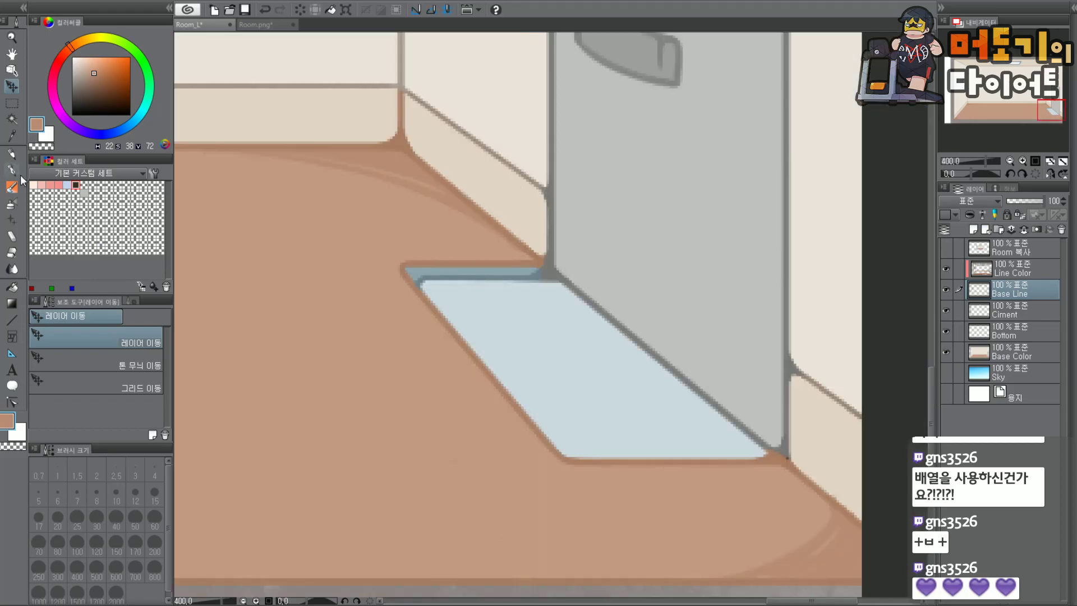
left_click(11, 171)
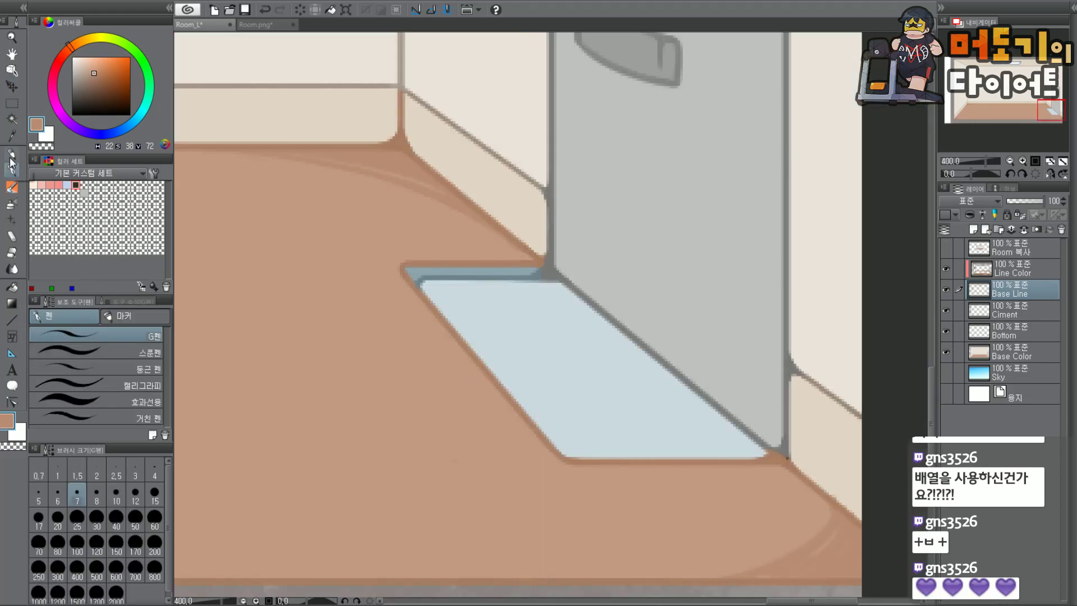
left_click(491, 270, "alt")
mouse_move(545, 283)
left_mouse_down()
mouse_move(566, 293)
mouse_move(558, 298)
left_mouse_up()
key("ctrl+z")
key("ctrl+z")
scroll(524, 273, "up", 2)
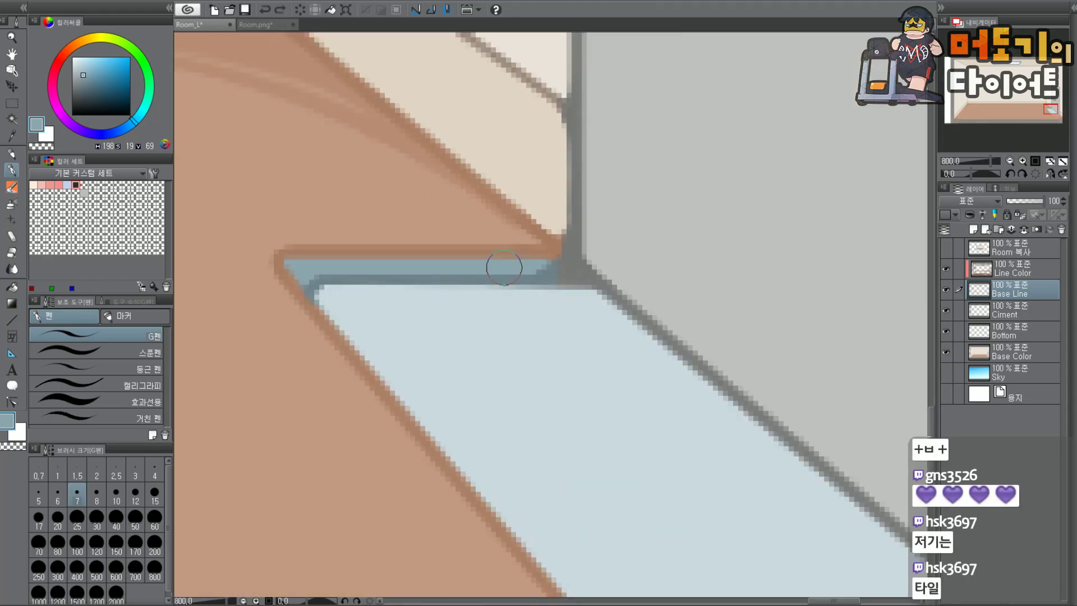
Select the Bottom layer and try darker blue strokes on the light blue entrance floor, undoing each one.
left_click(1026, 329)
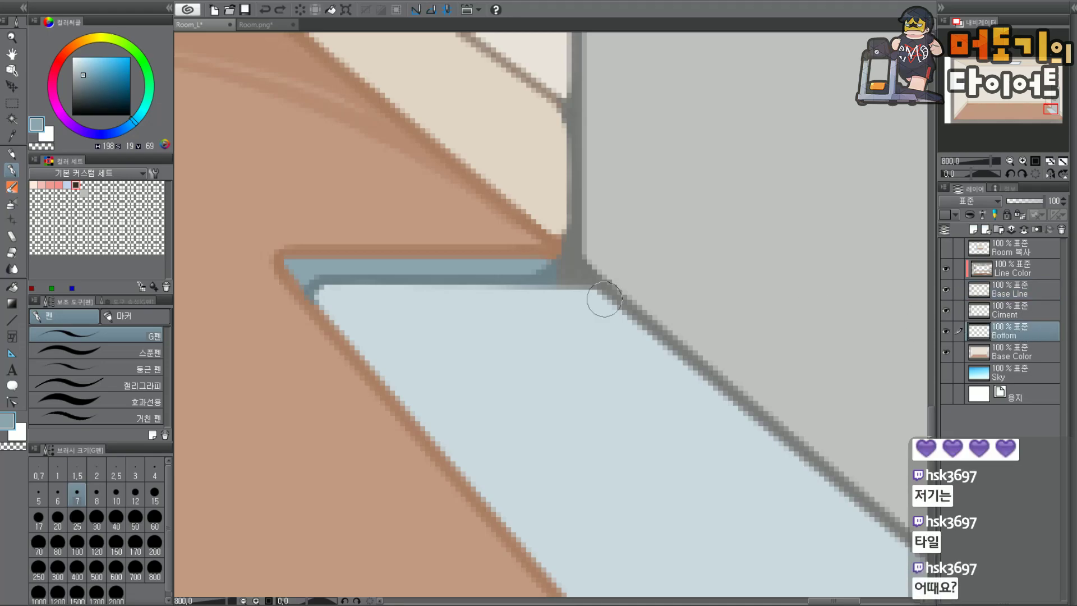
left_click_drag(539, 298, 586, 307)
key("ctrl+z")
scroll(560, 305, "down", 2)
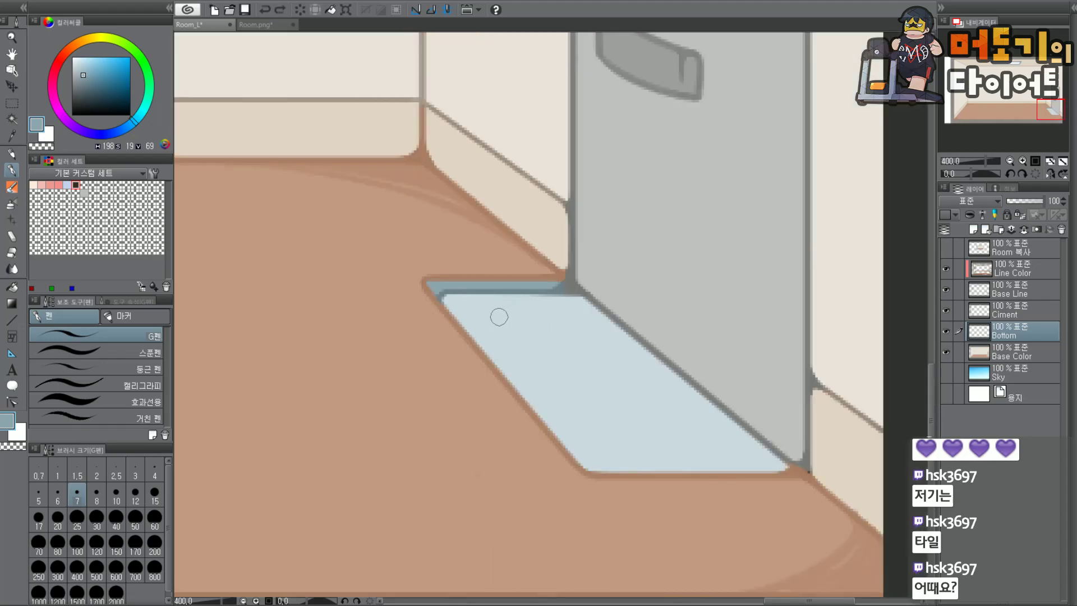
left_click_drag(467, 296, 579, 450)
key("ctrl+z")
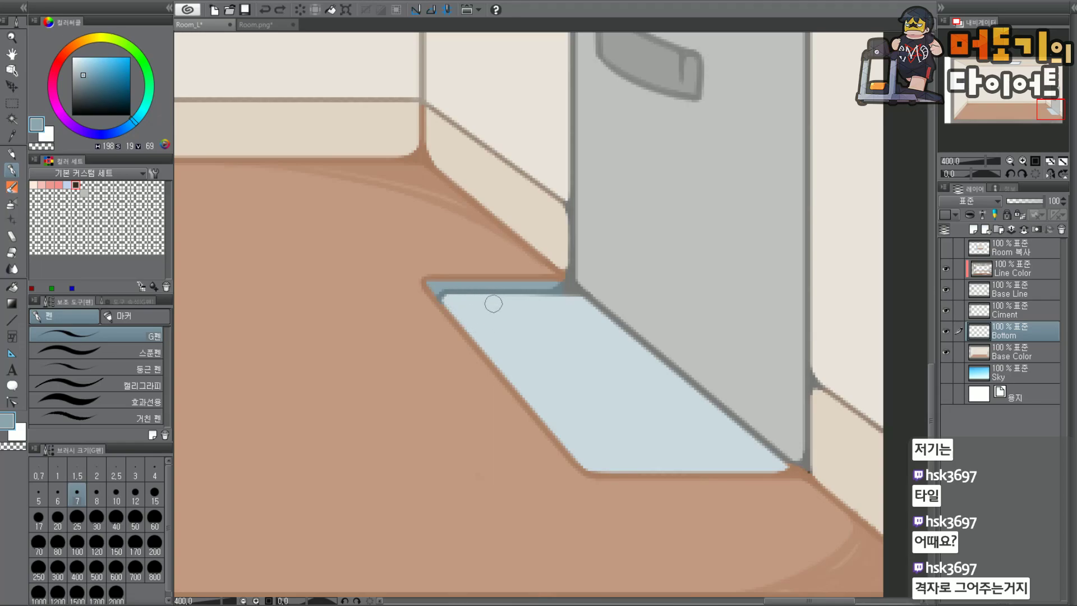
Set the G pen size to 4 and draw a thin diagonal tile line across the light blue entrance floor, parallel to its outer edge.
left_click(157, 474)
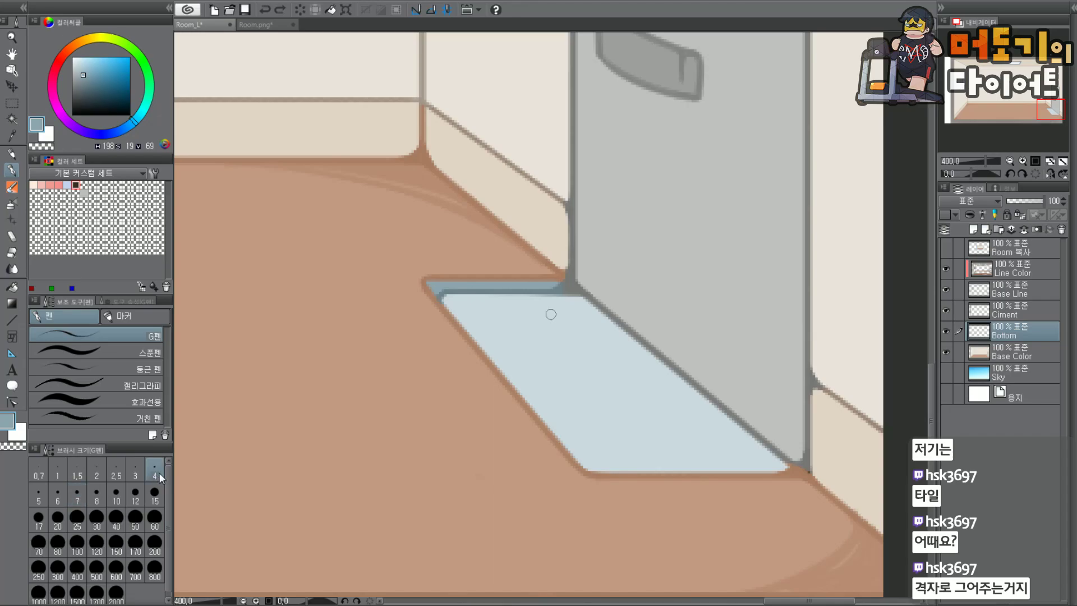
mouse_move(474, 295)
left_mouse_down()
mouse_move(556, 412)
mouse_move(621, 472)
left_mouse_up()
left_click_drag(538, 295, 680, 470)
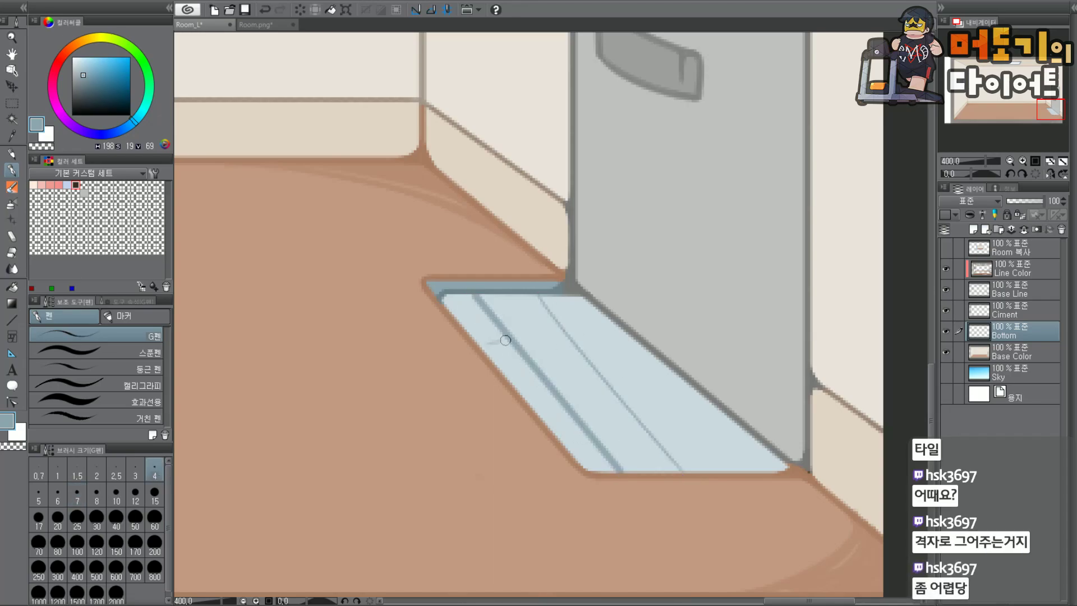
key("ctrl+z")
key("ctrl+z")
left_click_drag(508, 330, 619, 471)
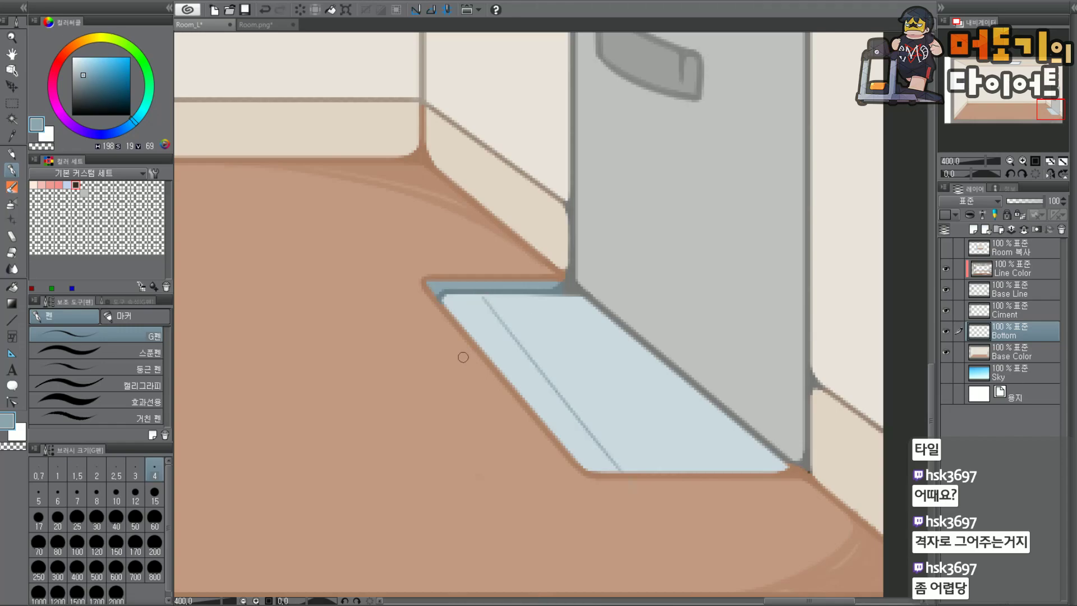
Try a tile grid on the light blue entrance floor by adding three cross lines and a second diagonal.
left_click_drag(472, 335, 619, 327)
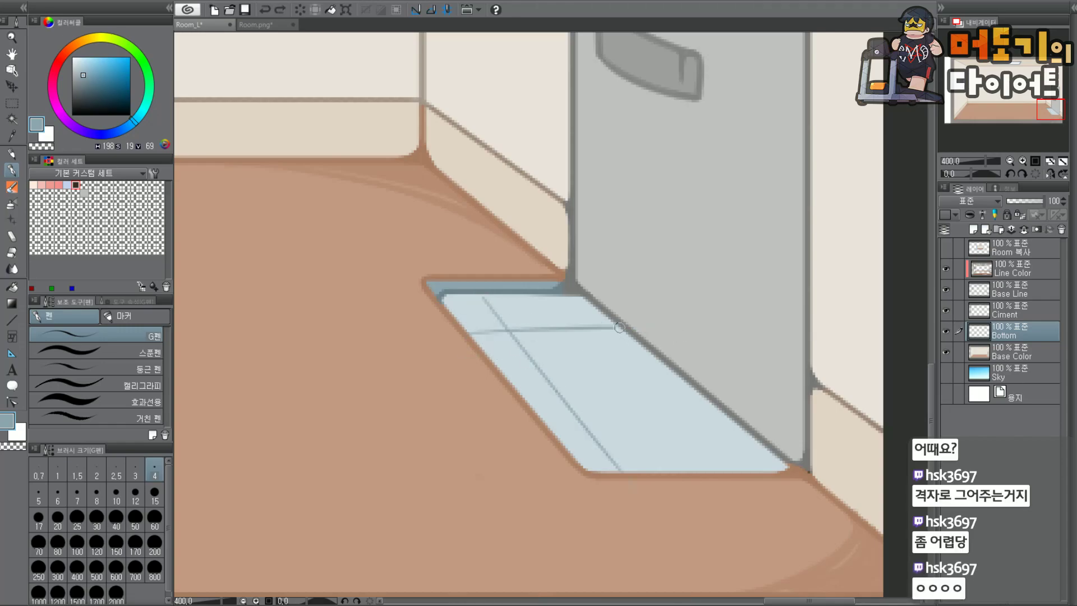
left_click_drag(507, 377, 664, 374)
left_click_drag(546, 422, 719, 419)
left_click_drag(548, 295, 702, 470)
scroll(649, 349, "down", 3)
scroll(683, 378, "up", 5)
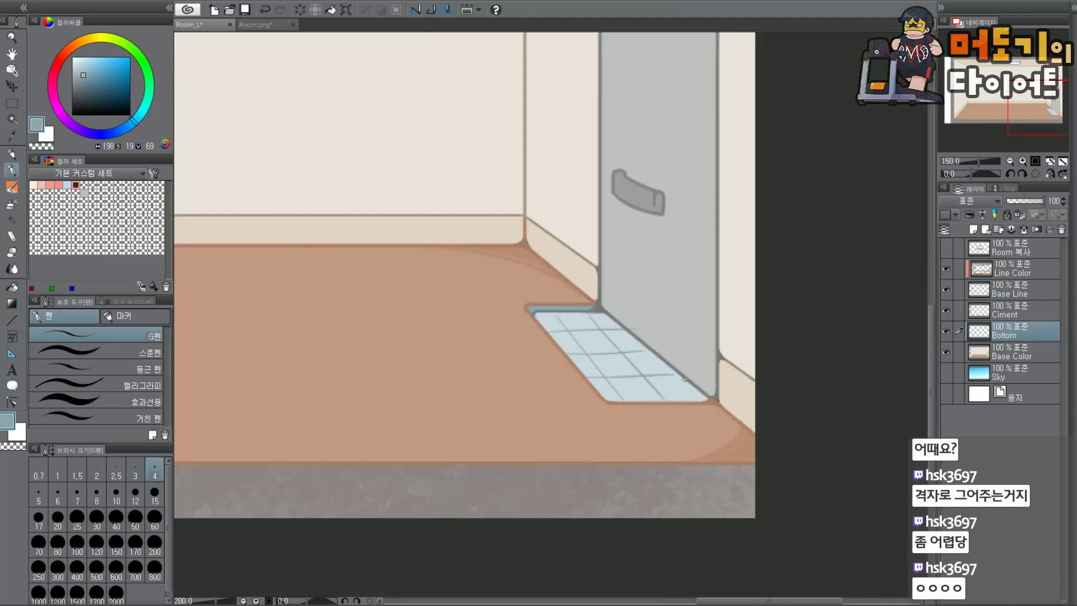
Undo all the tile lines drawn directly on the Bottom layer.
key("ctrl+z")
scroll(751, 392, "down", 2)
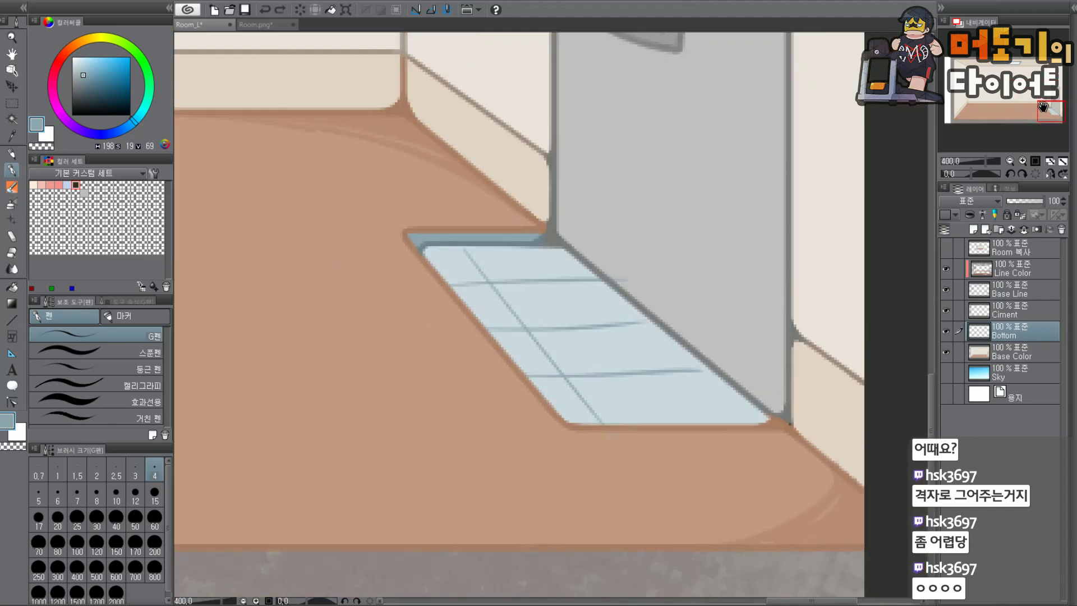
scroll(560, 392, "down", 1)
scroll(770, 245, "up", 1)
key("ctrl+z")
key("ctrl+z")
key("ctrl+z")
key("ctrl+z")
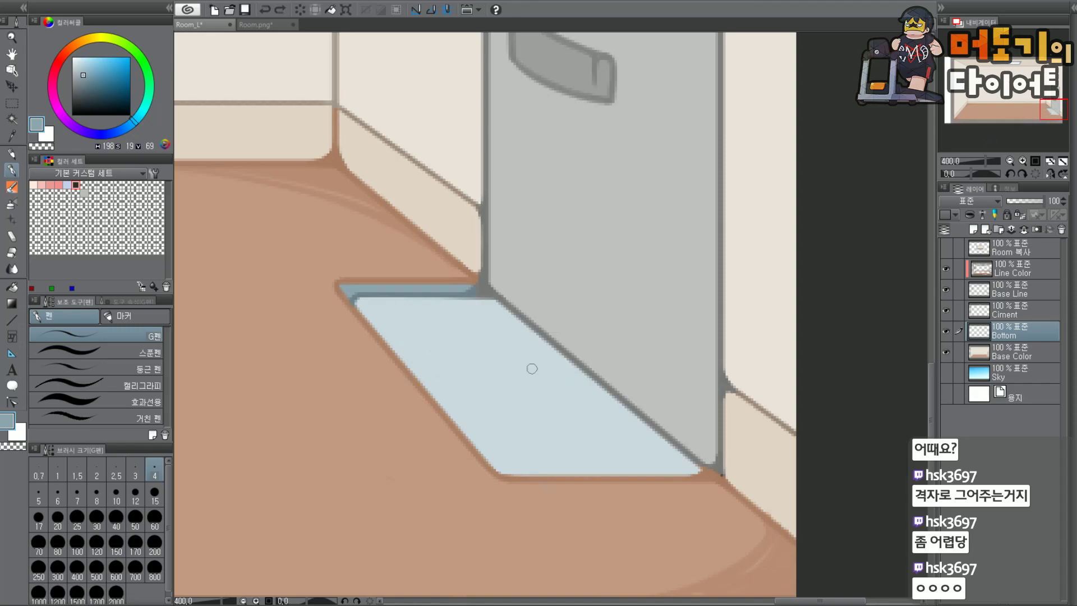
Add a new layer above Bottom and draw three horizontal tile guide lines across the light blue entrance floor.
left_click(972, 229)
left_click_drag(380, 332, 610, 333)
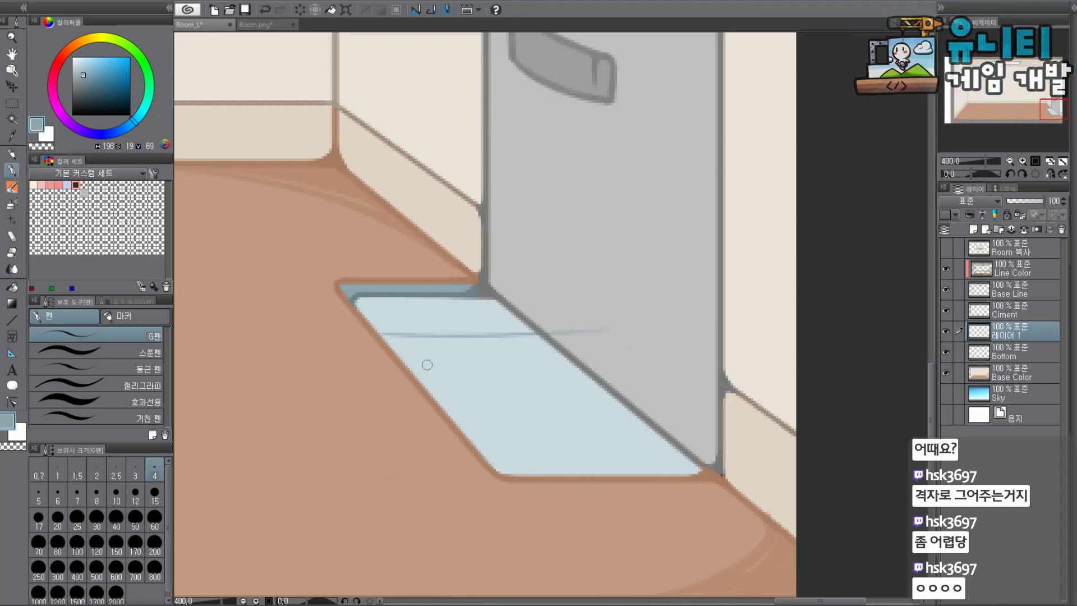
left_click_drag(416, 376, 690, 375)
left_click_drag(454, 422, 673, 428)
key("ctrl+z")
left_click_drag(464, 421, 714, 414)
Draw two diagonal guide lines across the entrance floor, parallel to its outer edge, redoing strokes until they fit the grid.
mouse_move(403, 300)
left_mouse_down()
mouse_move(513, 444)
mouse_move(536, 468)
mouse_move(546, 464)
left_mouse_up()
key("ctrl+z")
left_click_drag(472, 300, 590, 455)
key("ctrl+z")
left_click_drag(476, 299, 607, 461)
key("ctrl+z")
left_click_drag(473, 300, 622, 475)
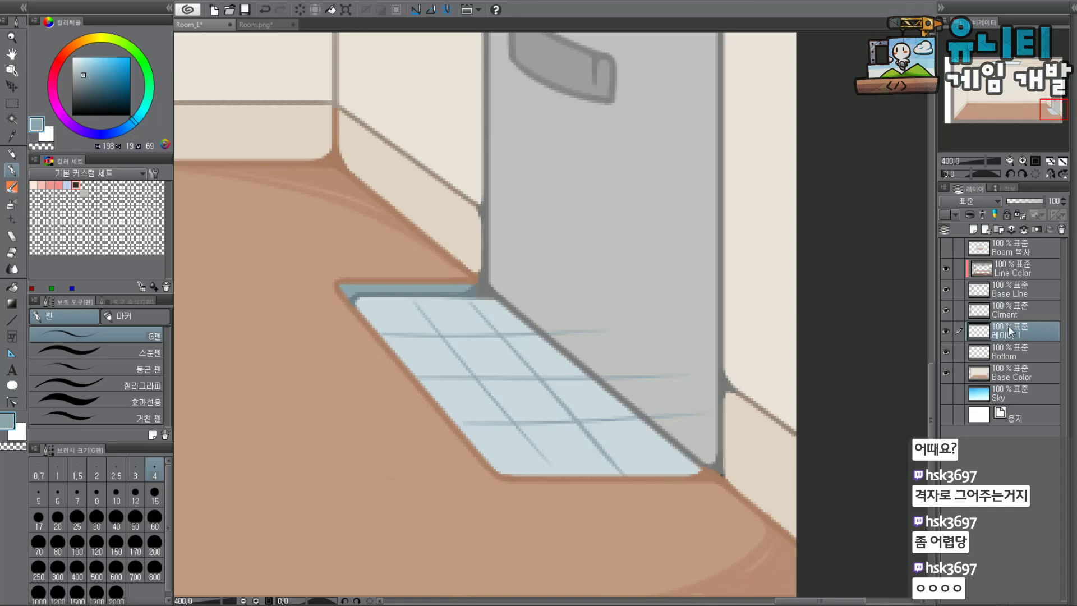
Add another layer above the tile guide layer and lower the guide layer's opacity to 15%.
left_click(974, 232)
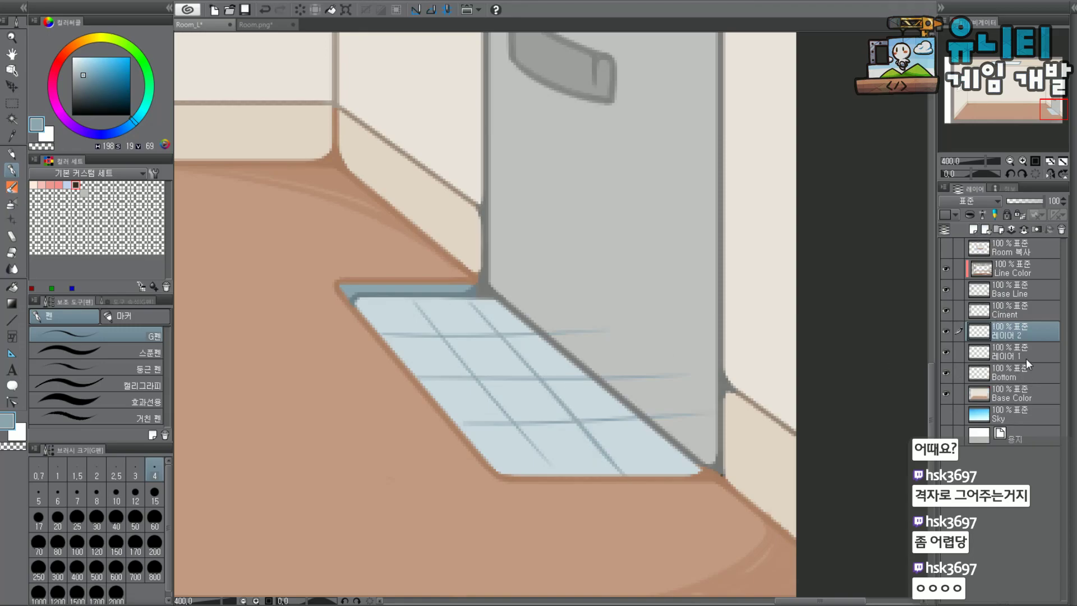
left_click(1025, 353)
left_click(1014, 202)
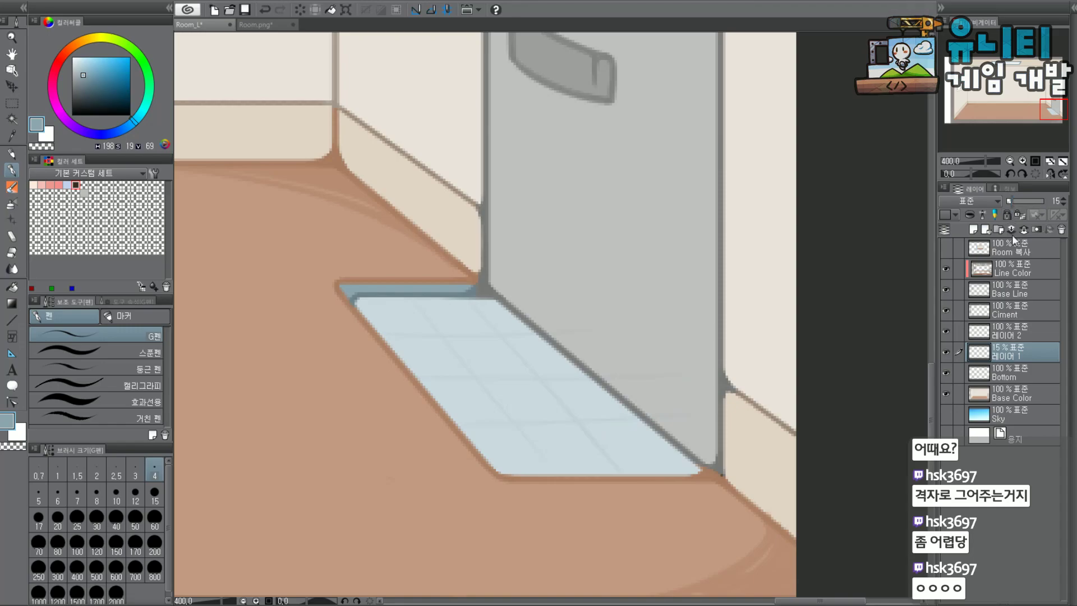
On the new top tile layer, draw a tapered, thickened corner line for the outermost tile of the back row.
left_click(1024, 334)
scroll(373, 324, "up", 2)
left_click_drag(442, 280, 493, 350)
key("ctrl+z")
mouse_move(448, 278)
left_mouse_down()
mouse_move(501, 351)
mouse_move(454, 341)
mouse_move(437, 351)
mouse_move(497, 350)
left_mouse_up()
key("ctrl+z")
left_click_drag(413, 351, 490, 349)
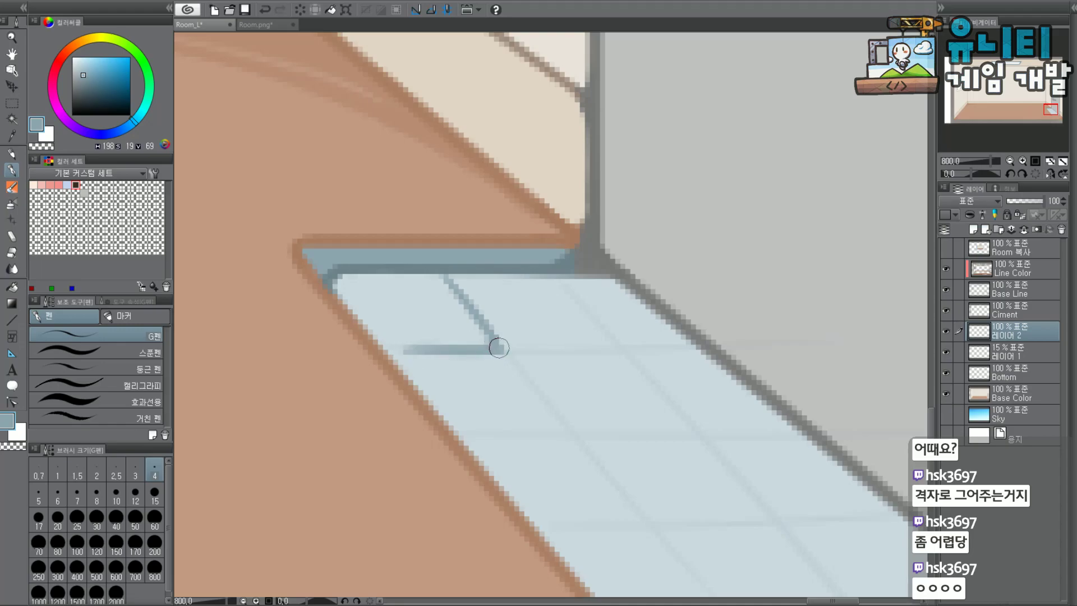
left_click_drag(490, 336, 468, 345)
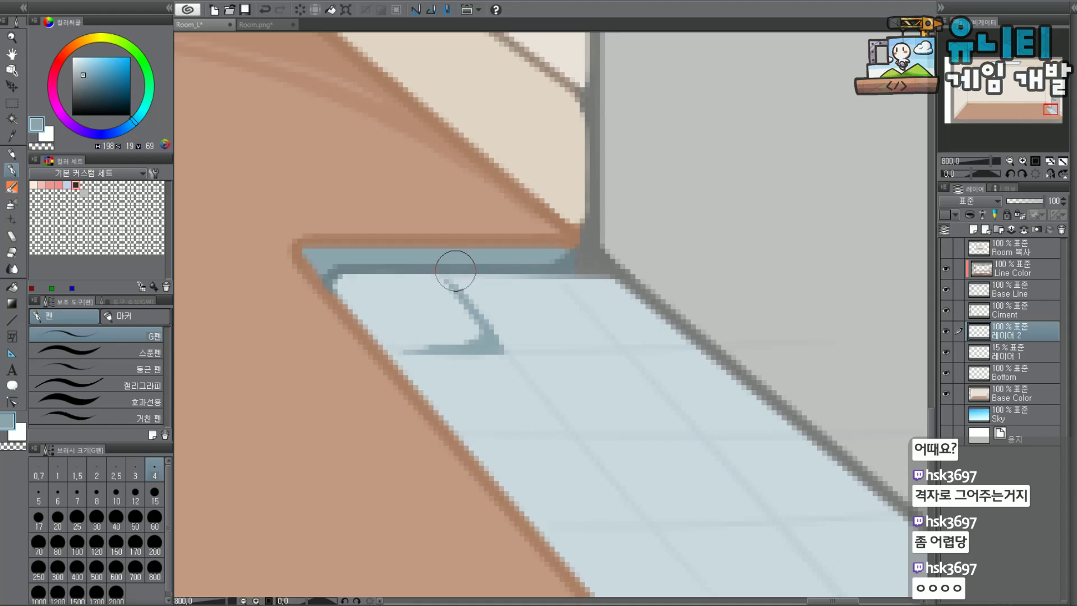
left_click_drag(462, 263, 453, 262)
Draw the second back-row tile's tapered corner and the short edge line of the tile beside the door.
mouse_move(596, 321)
left_mouse_down()
mouse_move(622, 357)
mouse_move(615, 346)
mouse_move(566, 350)
mouse_move(610, 352)
left_mouse_up()
key("ctrl+z")
key("ctrl+z")
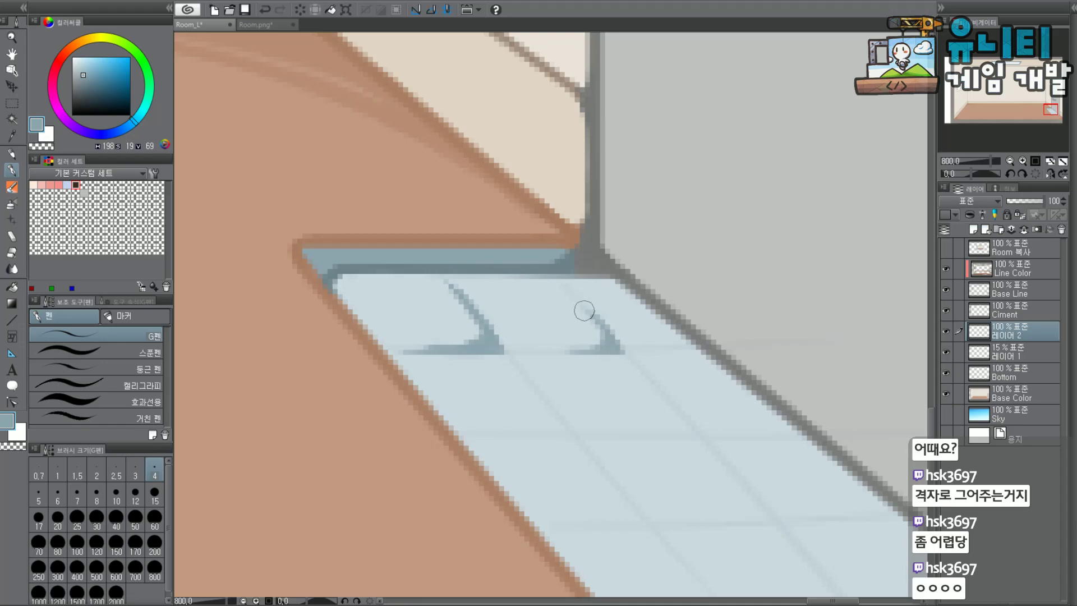
left_click_drag(562, 352, 585, 351)
key("ctrl+z")
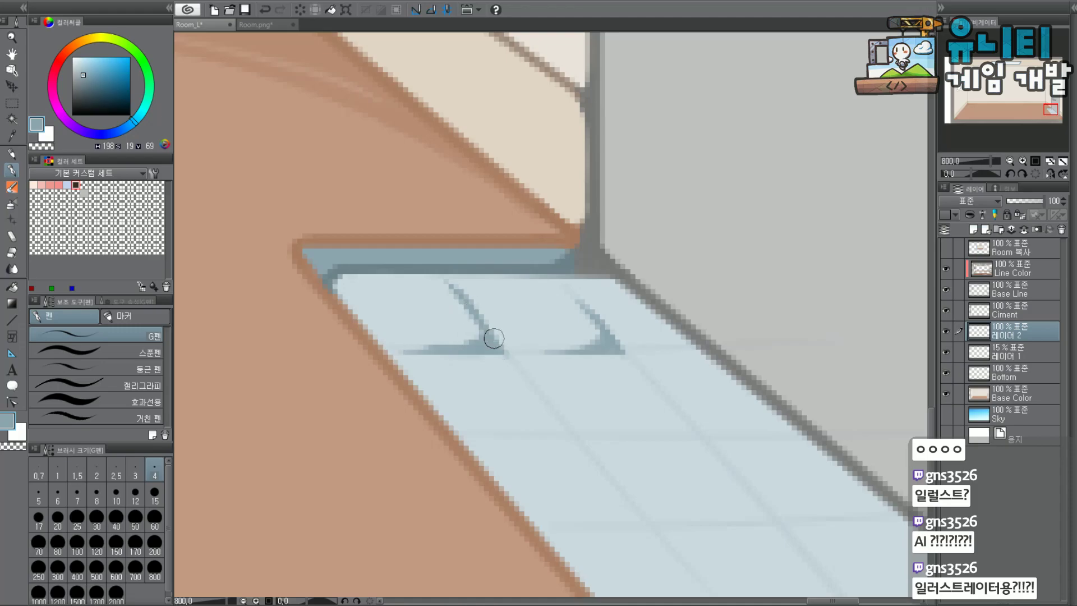
scroll(608, 295, "down", 1)
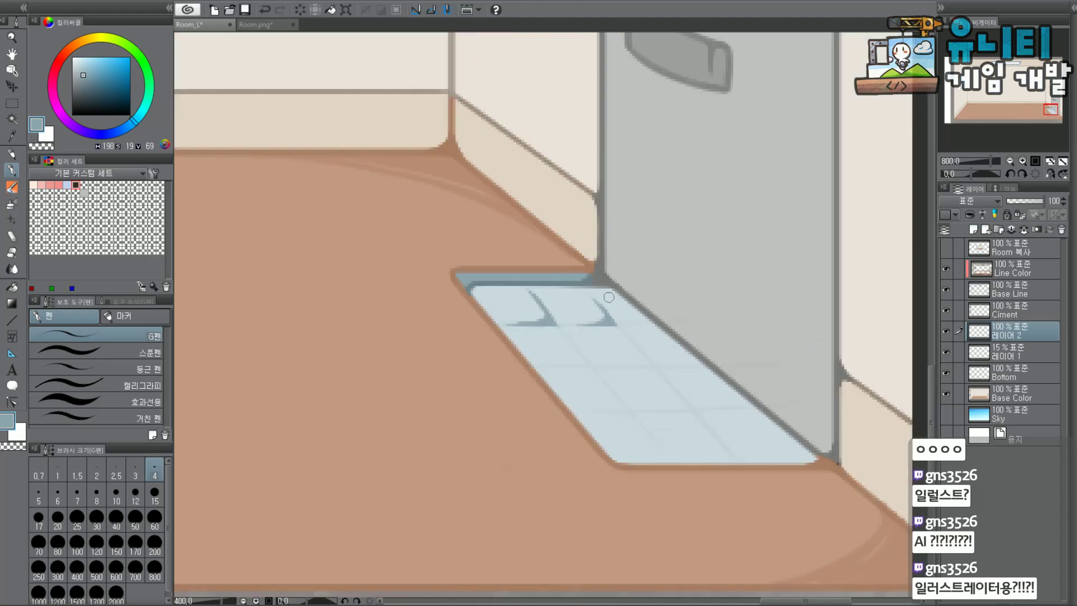
scroll(607, 336, "up", 1)
key("ctrl+z")
left_click_drag(649, 307, 704, 306)
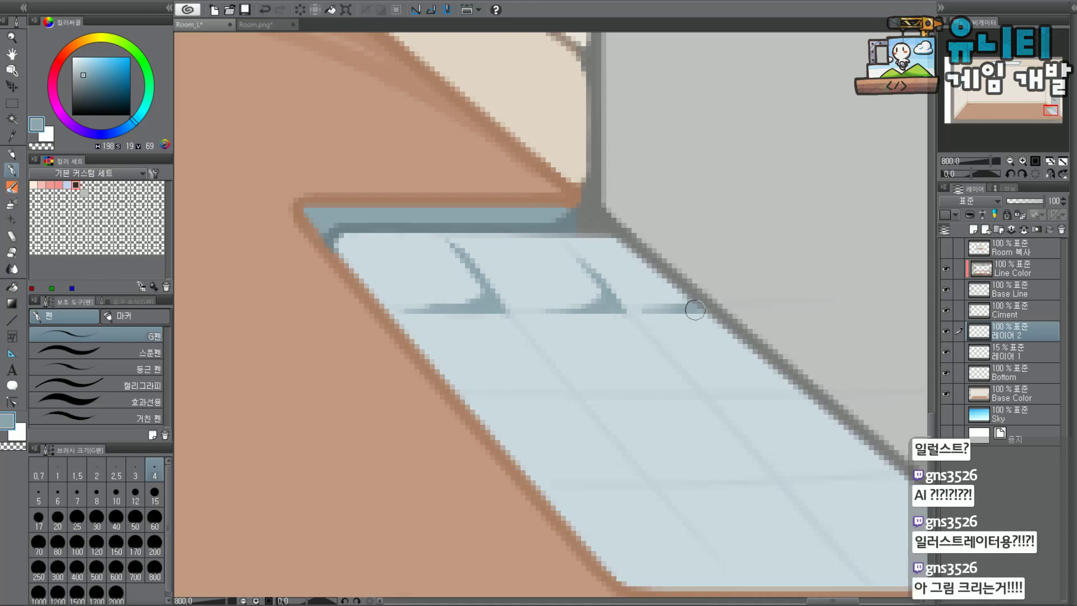
Draw a tapered corner line for the outermost tile of the second row, following the faint guides.
scroll(565, 325, "down", 8)
left_click_drag(1038, 107, 999, 94)
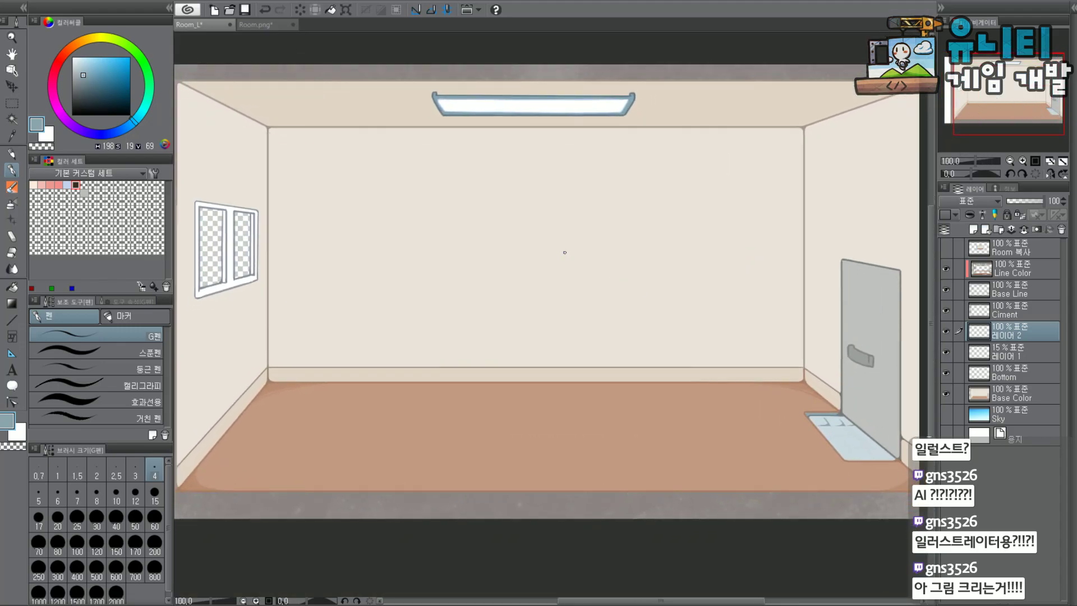
scroll(544, 310, "up", 4)
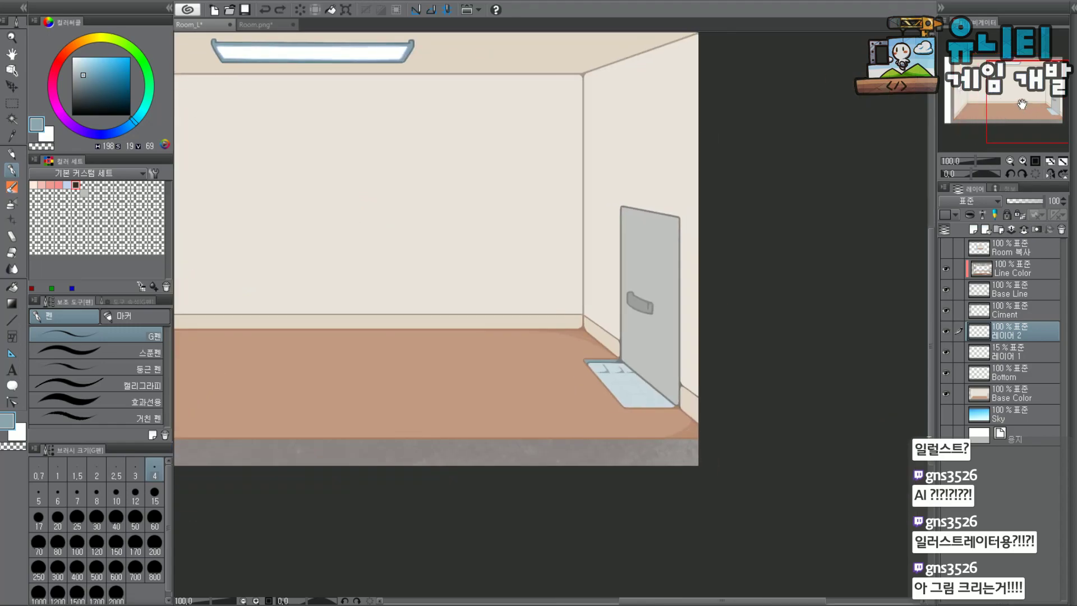
scroll(544, 310, "up", 4)
left_click_drag(422, 275, 485, 273)
key("ctrl+z")
left_click_drag(420, 275, 499, 269)
mouse_move(471, 234)
left_mouse_down()
mouse_move(494, 261)
mouse_move(476, 270)
mouse_move(489, 279)
mouse_move(484, 254)
mouse_move(468, 272)
mouse_move(495, 263)
mouse_move(476, 239)
mouse_move(465, 267)
mouse_move(495, 269)
mouse_move(417, 275)
mouse_move(502, 270)
mouse_move(461, 226)
left_mouse_up()
key("ctrl+z")
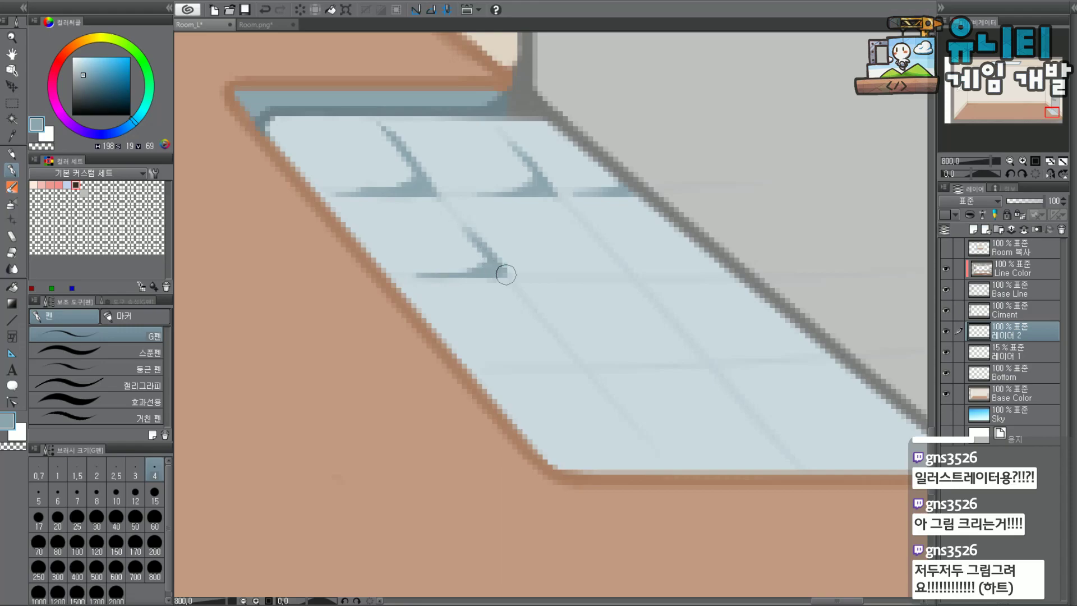
Draw the tapered corner of the second row's middle tile and extend its front edge line.
mouse_move(558, 277)
left_mouse_down()
mouse_move(628, 274)
mouse_move(598, 237)
left_mouse_up()
key("ctrl+z")
mouse_move(566, 276)
left_mouse_down()
mouse_move(634, 280)
mouse_move(620, 261)
left_mouse_up()
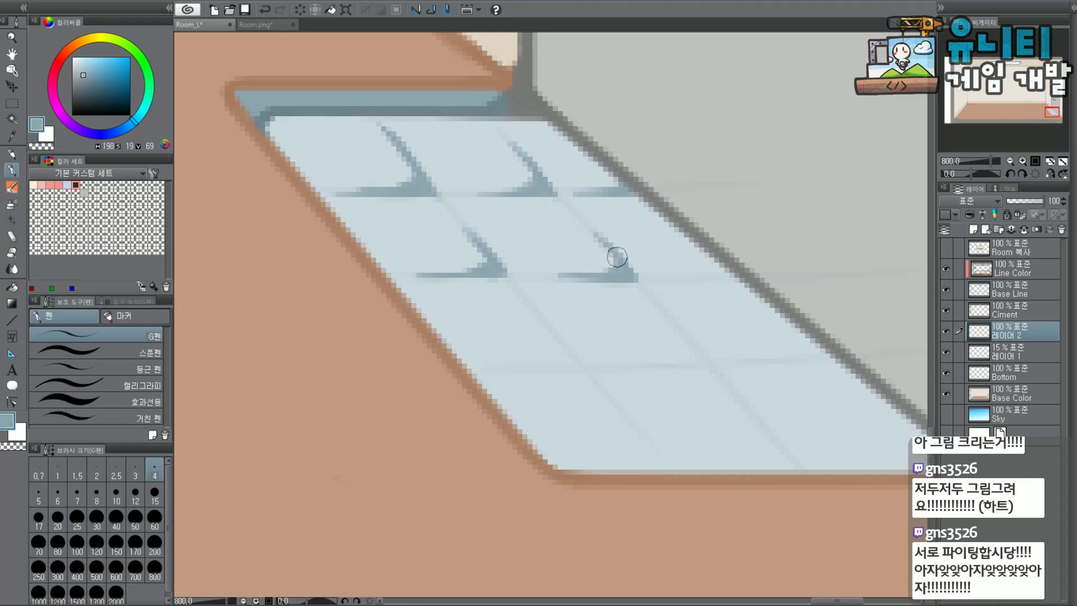
left_click_drag(556, 277, 598, 271)
key("bracketright")
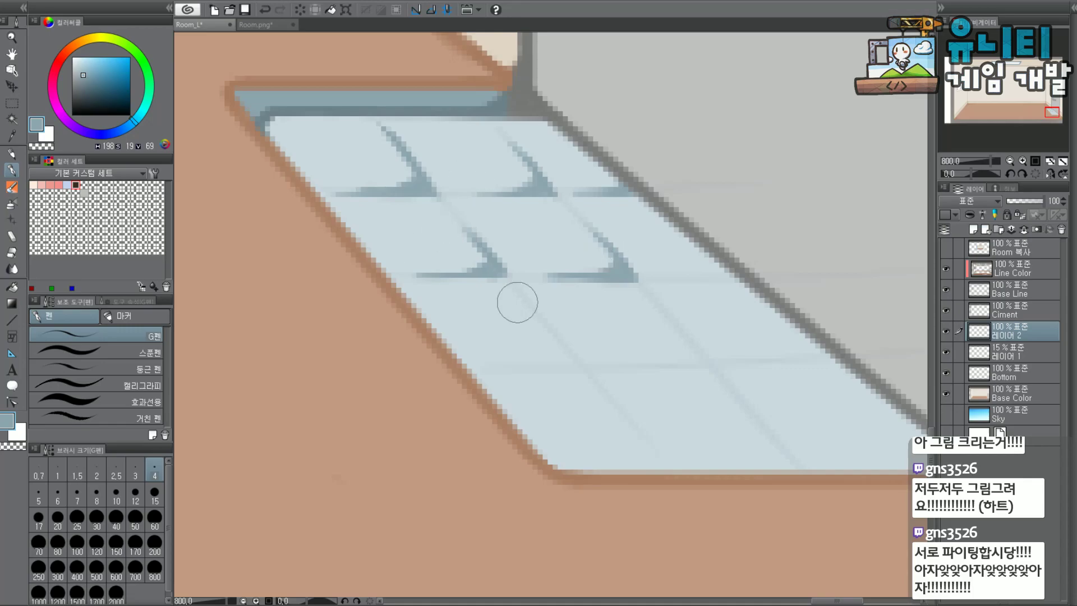
key("bracketleft")
Draw a tapered corner line for the outermost tile of the third row and thicken where its edges meet.
scroll(611, 286, "down", 5)
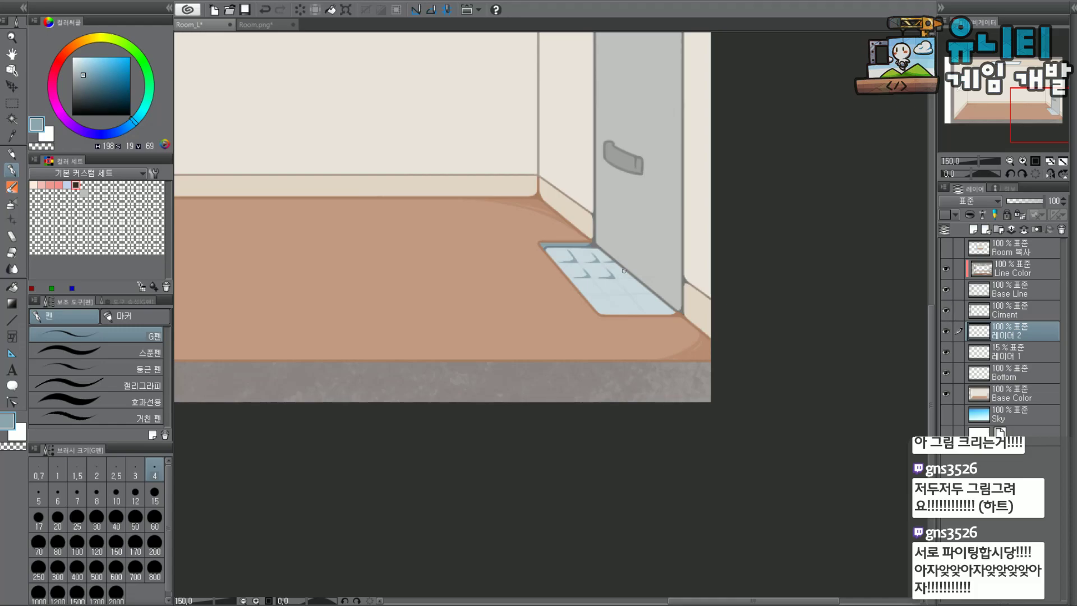
scroll(624, 271, "up", 5)
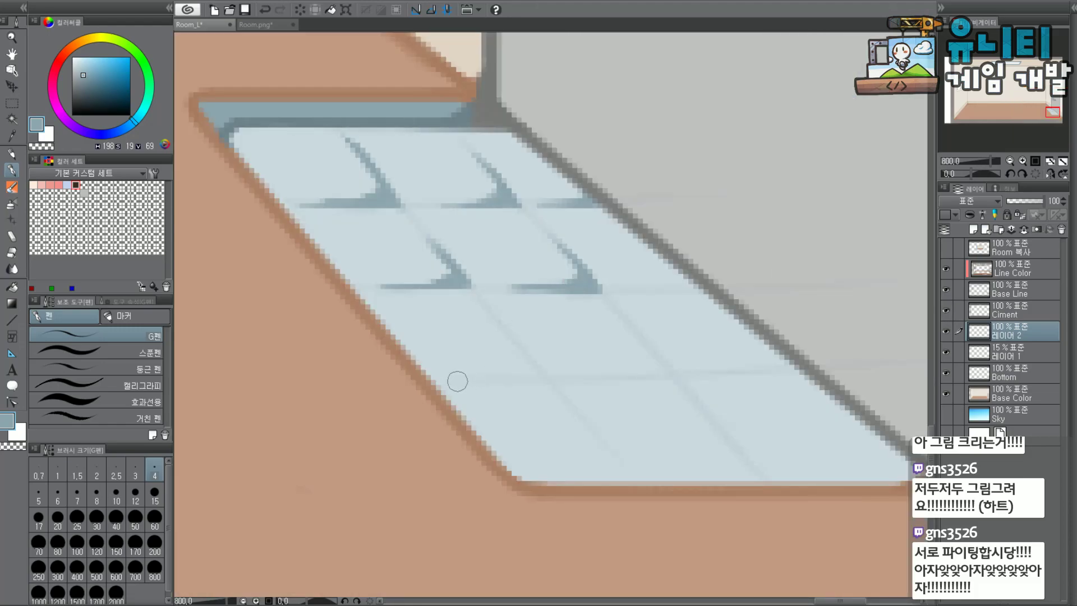
left_click_drag(461, 378, 543, 377)
left_click_drag(512, 338, 537, 372)
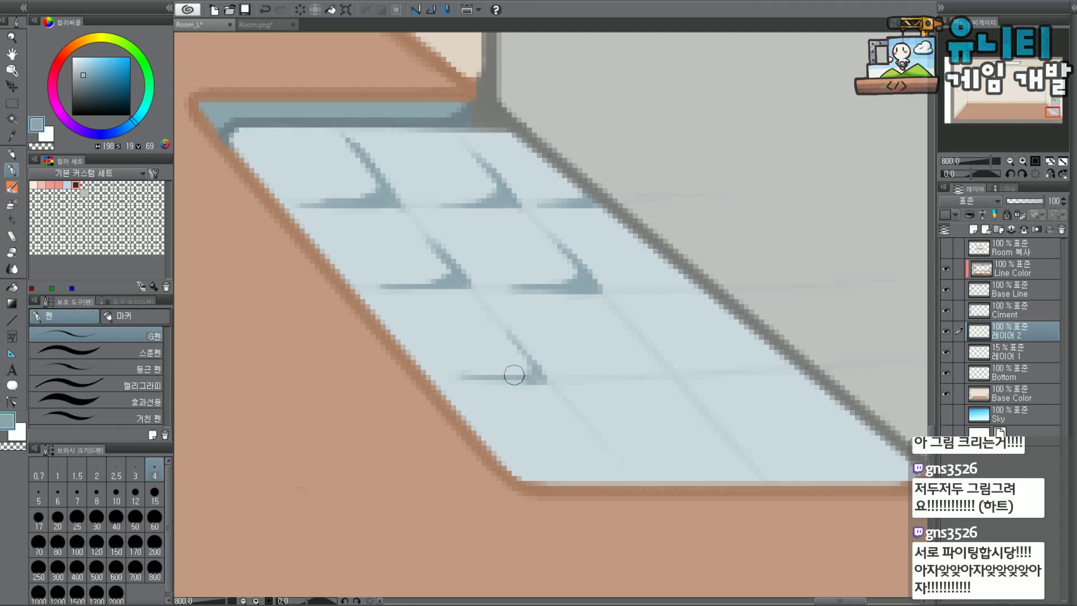
left_click_drag(492, 379, 533, 378)
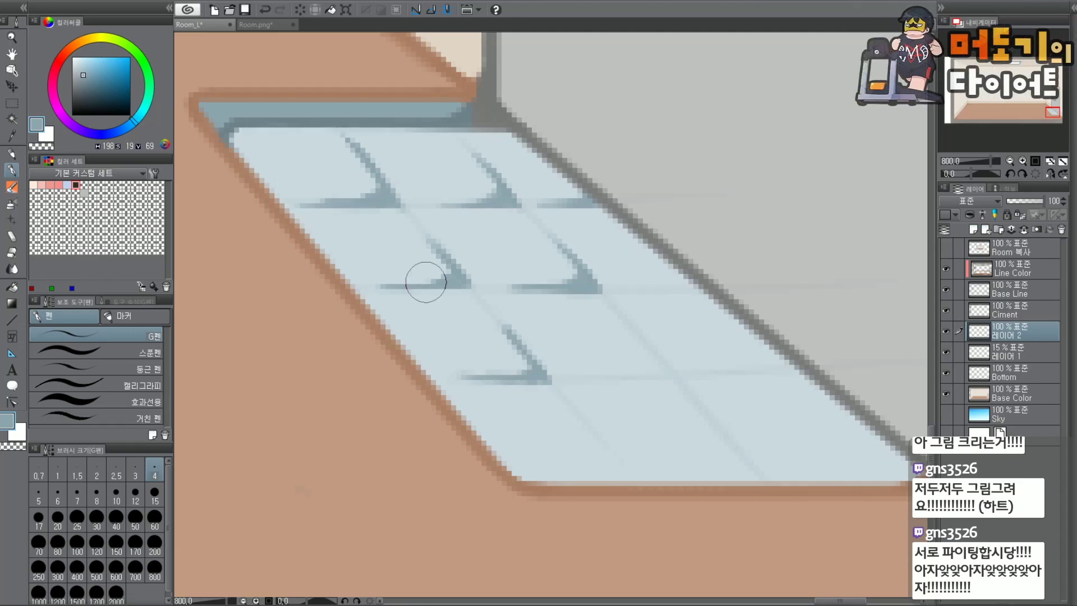
Draw the third row's middle tile corner, redoing strokes and lengthening its diagonal edge along the guide.
left_click_drag(540, 329, 542, 342)
key("ctrl+z")
left_click_drag(537, 376, 663, 370)
key("ctrl+z")
left_click_drag(582, 378, 666, 374)
mouse_move(640, 332)
left_mouse_down()
mouse_move(672, 372)
mouse_move(662, 354)
mouse_move(666, 371)
mouse_move(661, 358)
mouse_move(654, 369)
mouse_move(661, 358)
mouse_move(642, 374)
mouse_move(602, 375)
mouse_move(680, 376)
left_mouse_up()
key("ctrl+z")
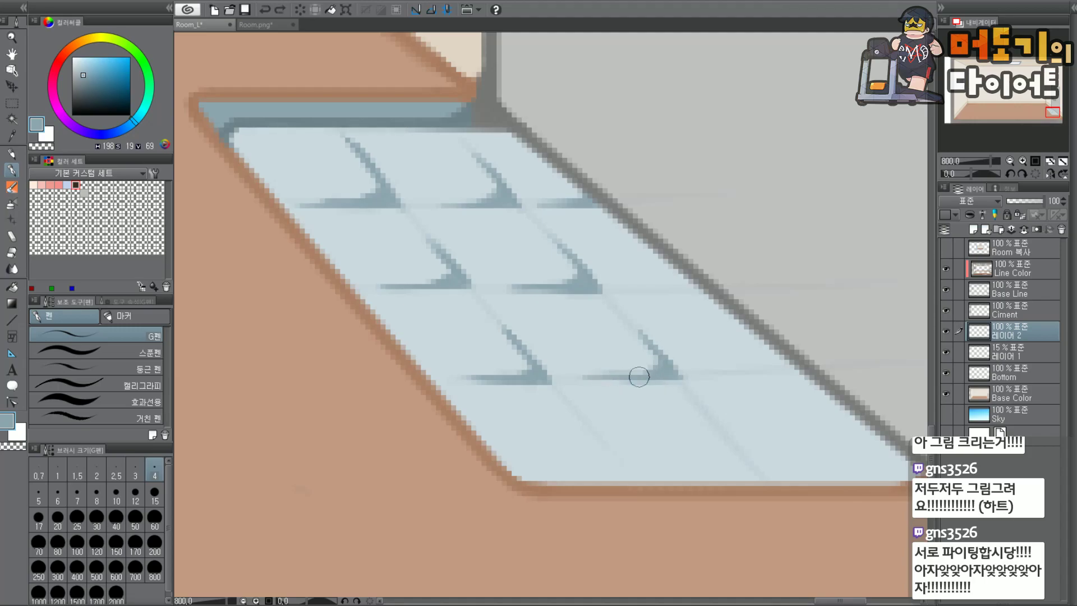
left_click_drag(620, 311, 636, 332)
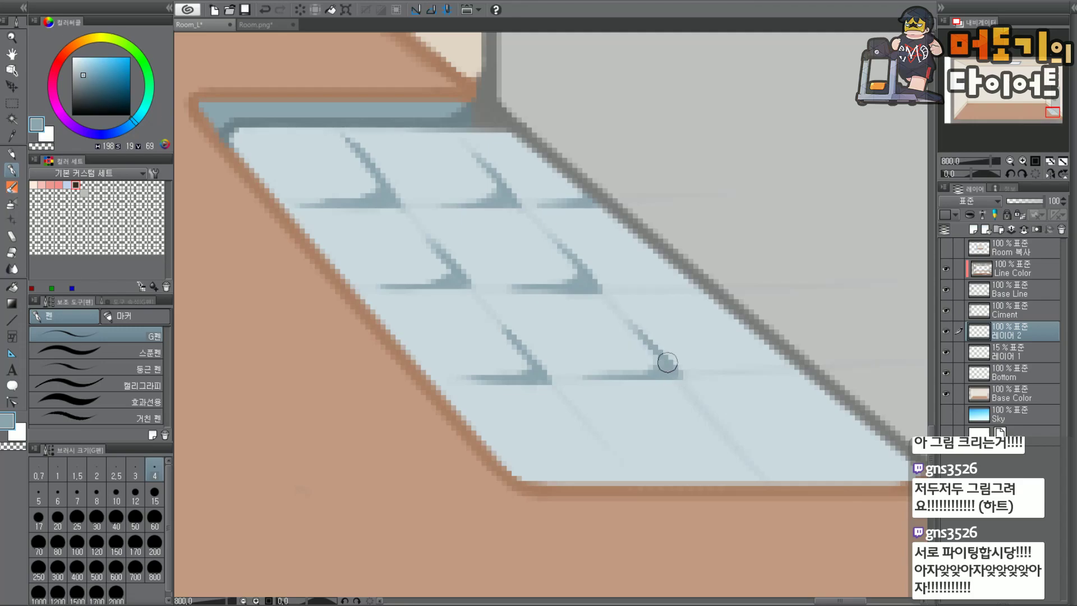
key("ctrl+z")
Draw short tapered front edges for the second-row and third-row tiles that meet the door.
mouse_move(641, 289)
left_mouse_down()
mouse_move(686, 291)
mouse_move(628, 288)
mouse_move(691, 286)
left_mouse_up()
key("ctrl+z")
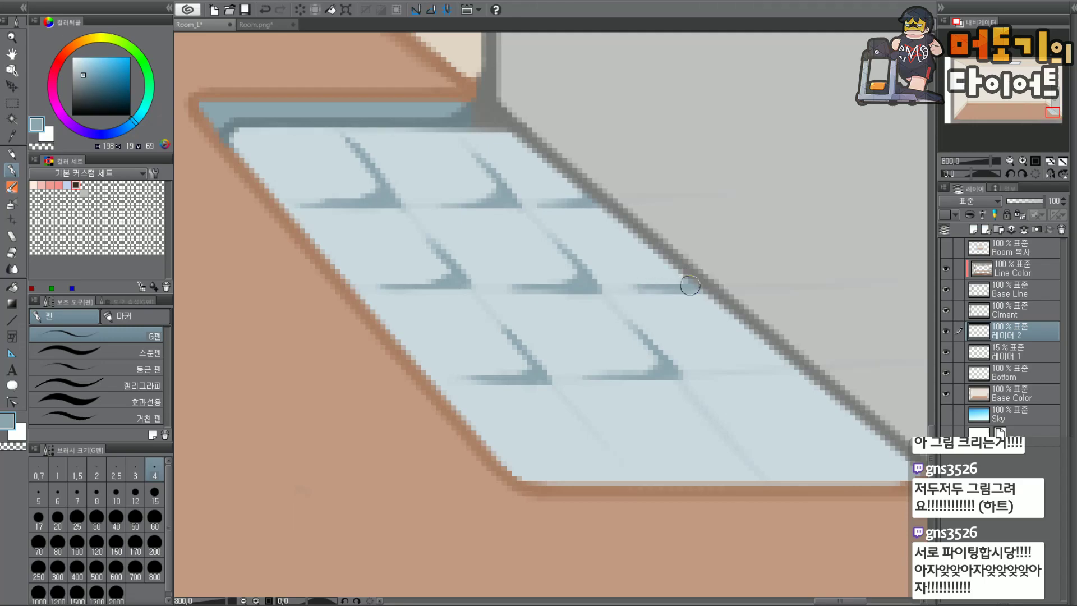
left_click_drag(701, 372, 797, 366)
key("ctrl+z")
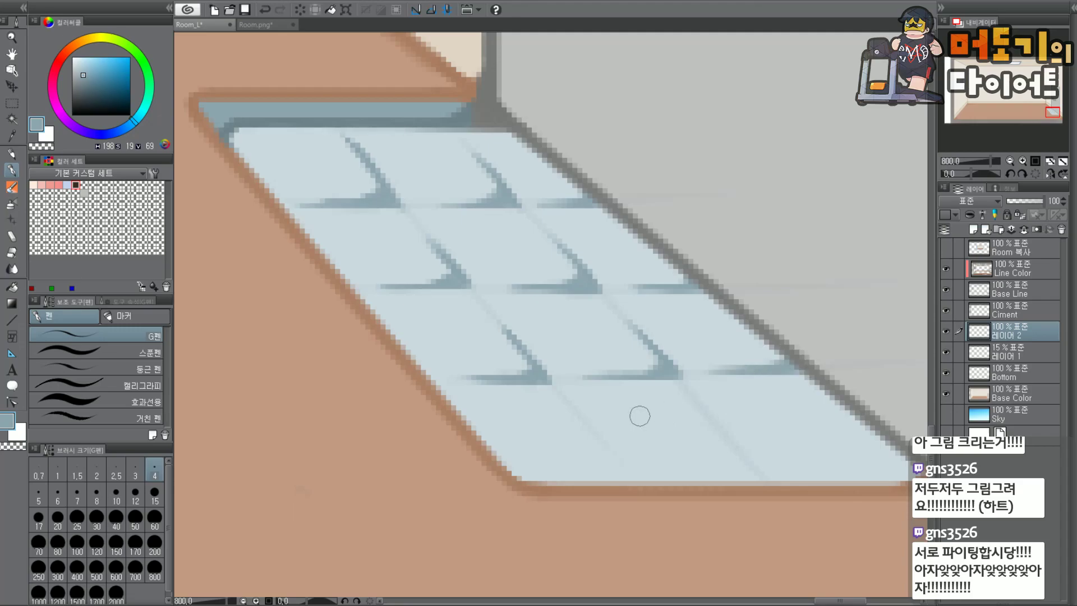
Draw tapered corner lines for the outermost and middle tiles of the front row, along the floor's front edge.
key("ctrl+z")
mouse_move(588, 427)
left_mouse_down()
mouse_move(636, 483)
mouse_move(619, 468)
mouse_move(594, 480)
mouse_move(630, 481)
mouse_move(581, 481)
mouse_move(620, 462)
mouse_move(575, 480)
mouse_move(622, 477)
mouse_move(536, 480)
left_mouse_up()
key("ctrl+z")
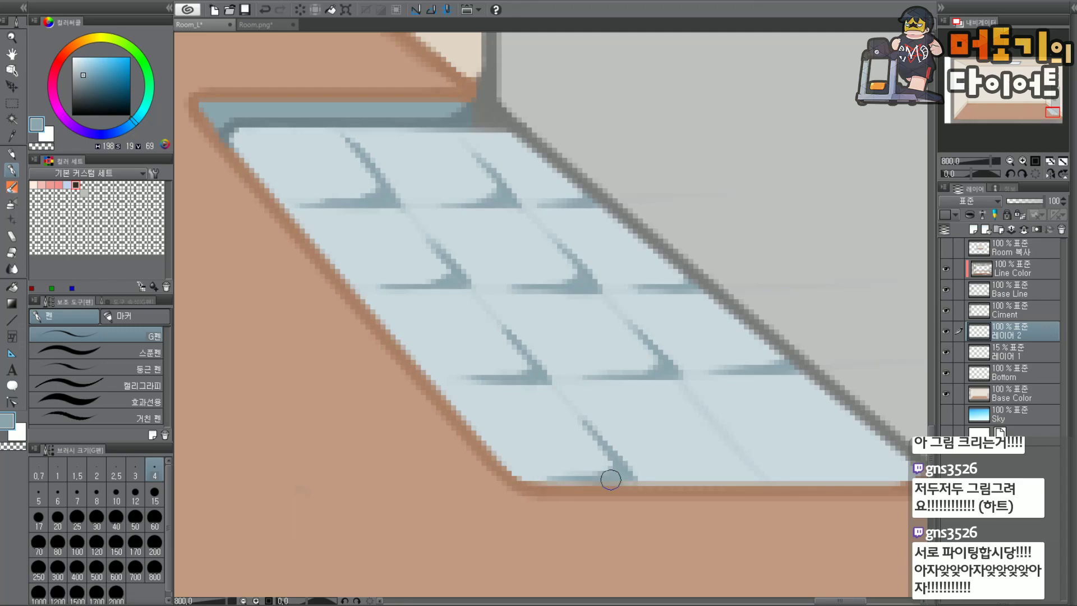
left_click_drag(755, 478, 683, 479)
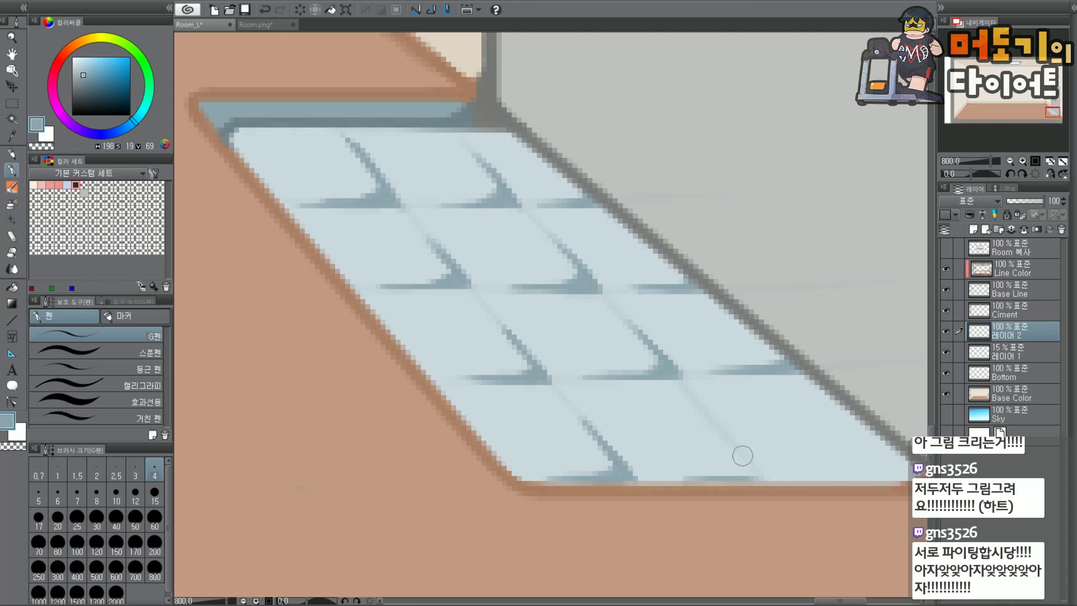
mouse_move(716, 426)
left_mouse_down()
mouse_move(767, 484)
mouse_move(742, 473)
left_mouse_up()
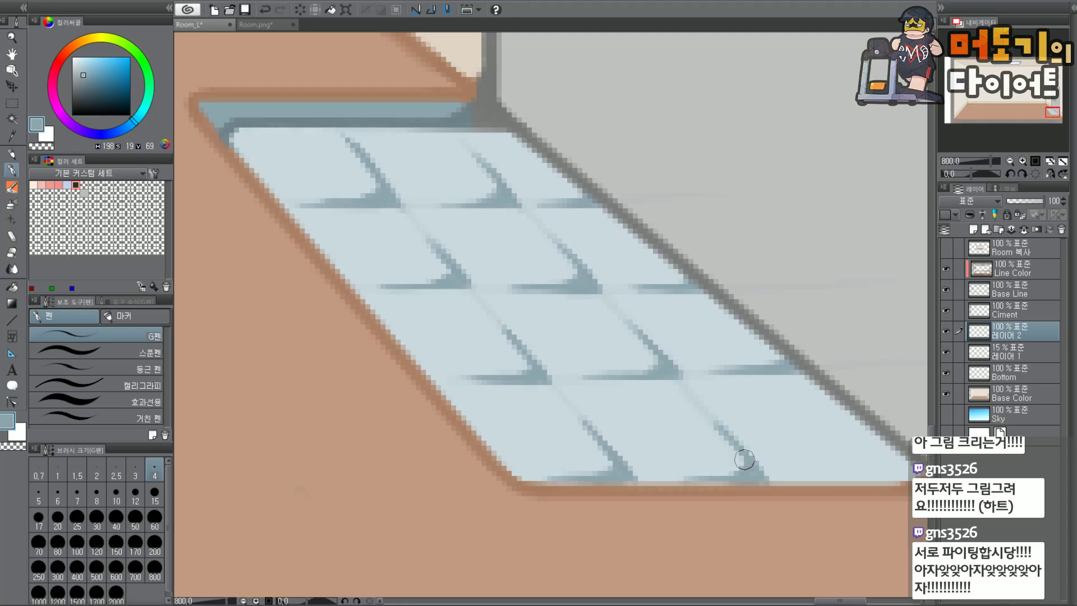
left_click_drag(669, 481, 742, 480)
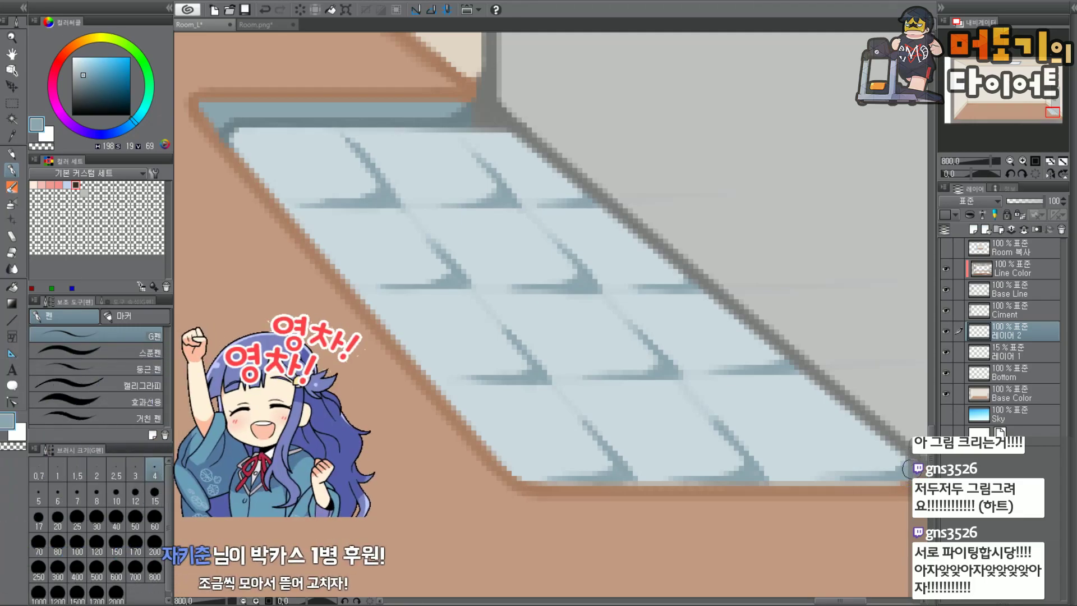
Add the front edge line of the front-row tile beside the door and touch up the middle tile's corner.
scroll(906, 467, "down", 2)
scroll(893, 474, "up", 2)
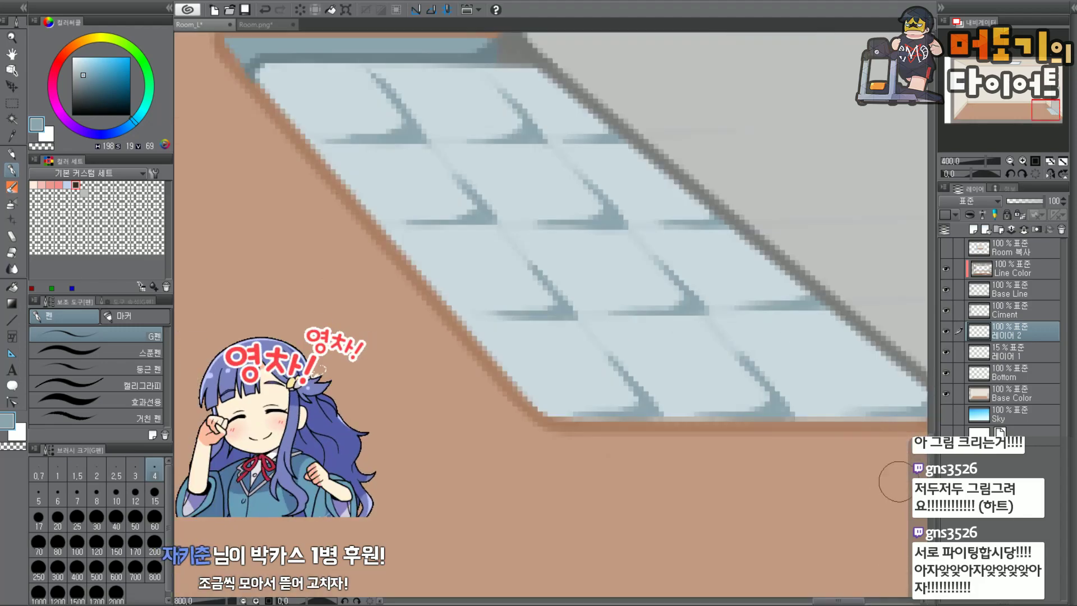
left_click_drag(1047, 118, 1051, 120)
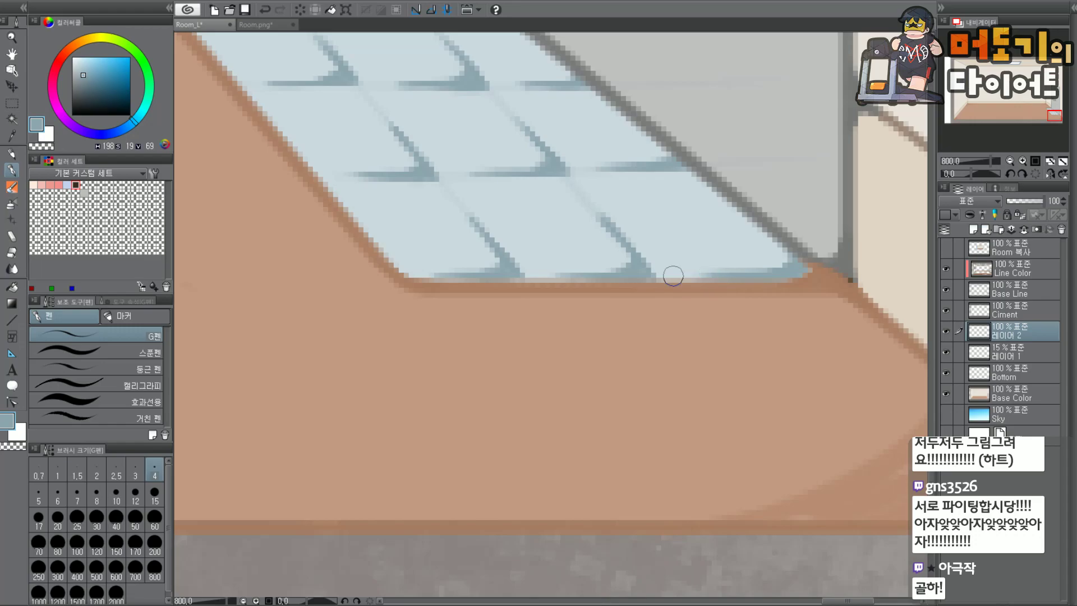
scroll(673, 276, "up", 2)
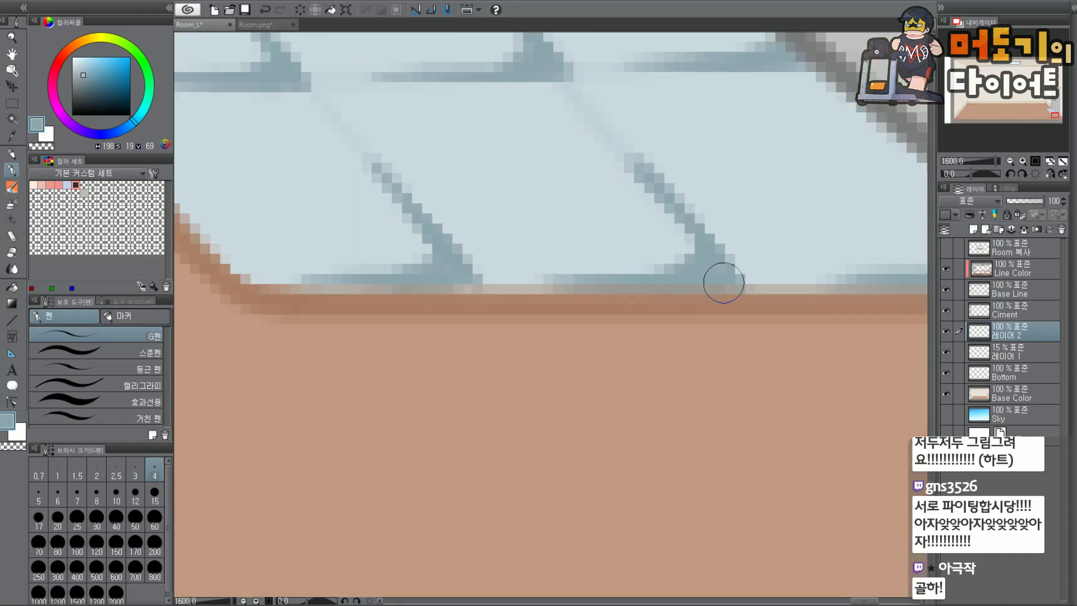
left_click_drag(694, 228, 699, 260)
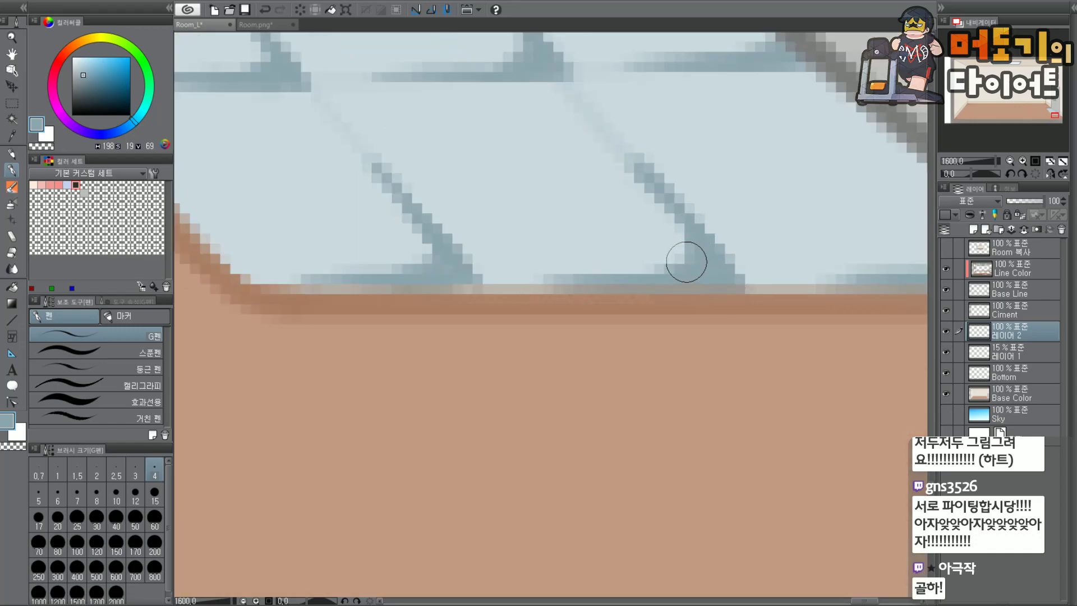
Thicken the inner corners of the lines on the outermost and middle tiles of the front row.
left_click_drag(322, 281, 409, 279)
mouse_move(307, 281)
left_mouse_down()
mouse_move(413, 284)
mouse_move(437, 247)
mouse_move(428, 240)
mouse_move(421, 260)
left_mouse_up()
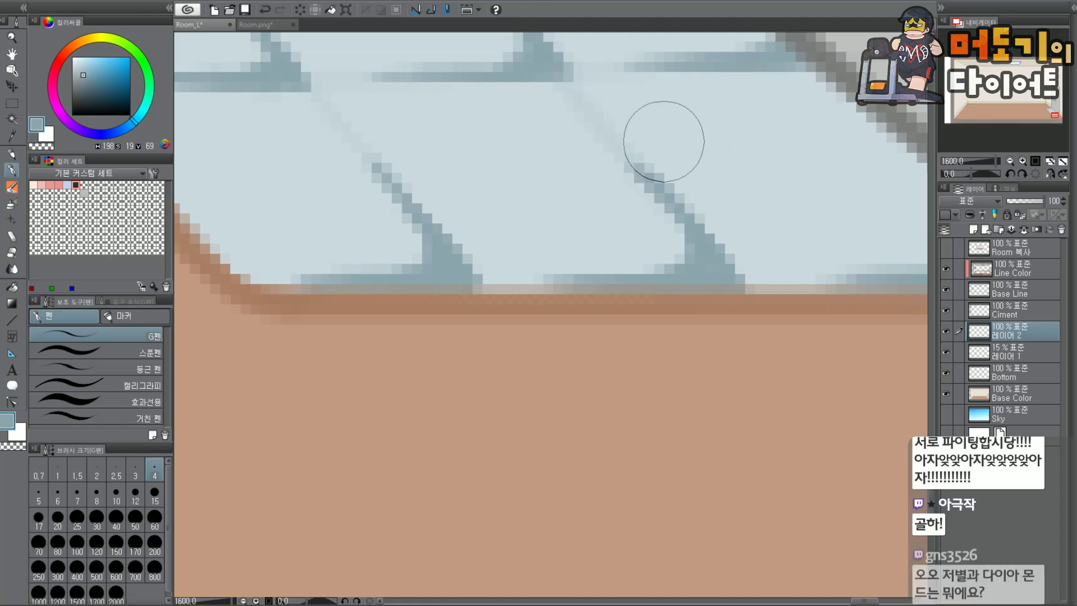
scroll(705, 151, "down", 2)
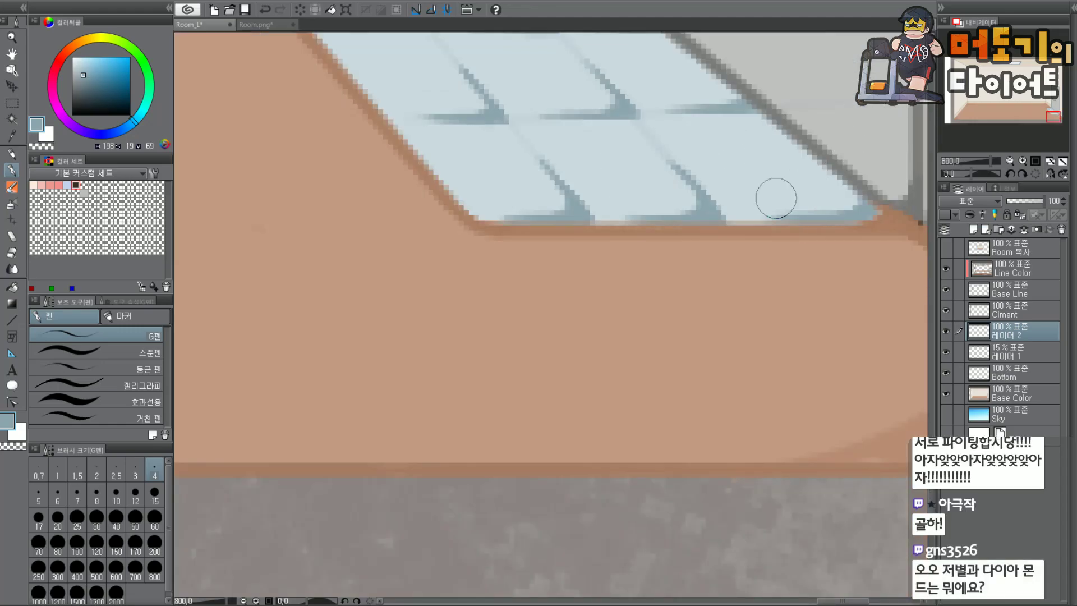
scroll(763, 193, "down", 2)
scroll(765, 195, "down", 2)
left_click(1033, 109)
scroll(1032, 110, "down", 3)
mouse_move(1033, 110)
left_mouse_down()
mouse_move(1010, 106)
mouse_move(1027, 104)
left_mouse_up()
scroll(708, 368, "up", 5)
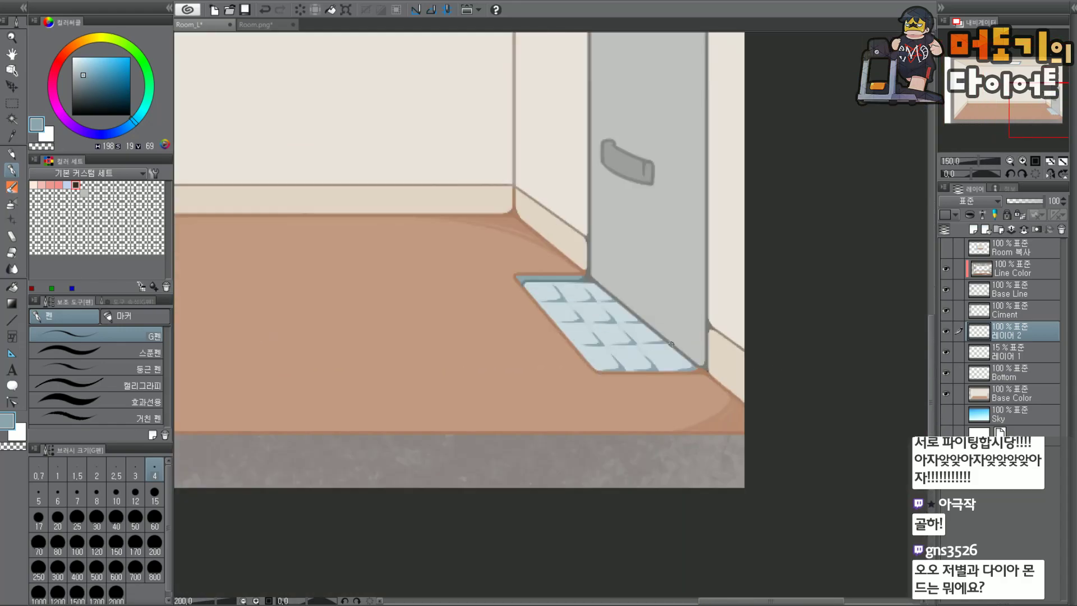
Rename the layer holding the tile lines as Block Bottom.
scroll(712, 371, "up", 3)
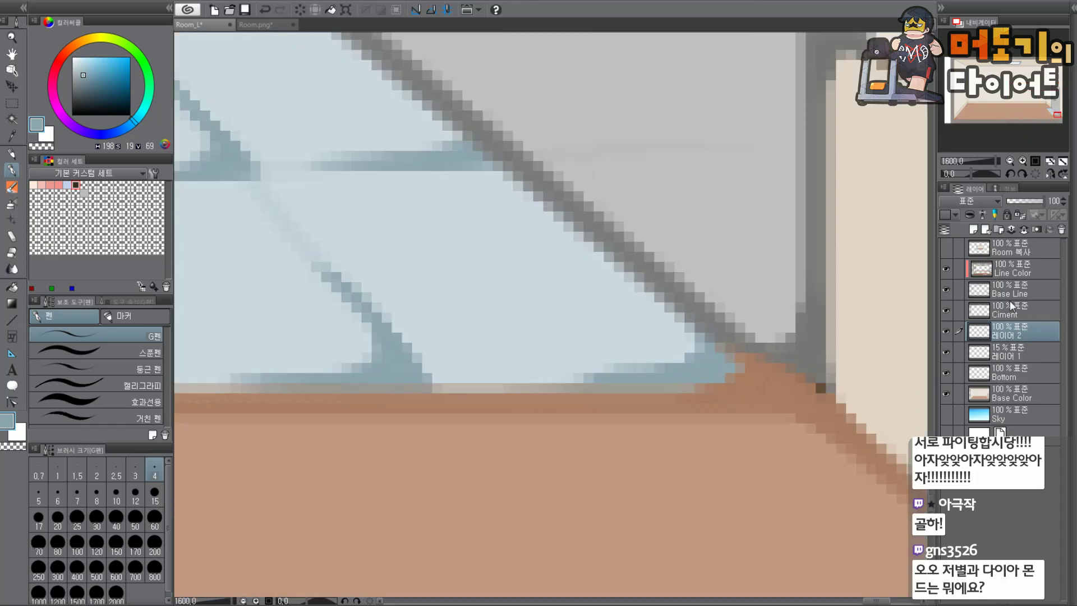
double_click(1015, 337)
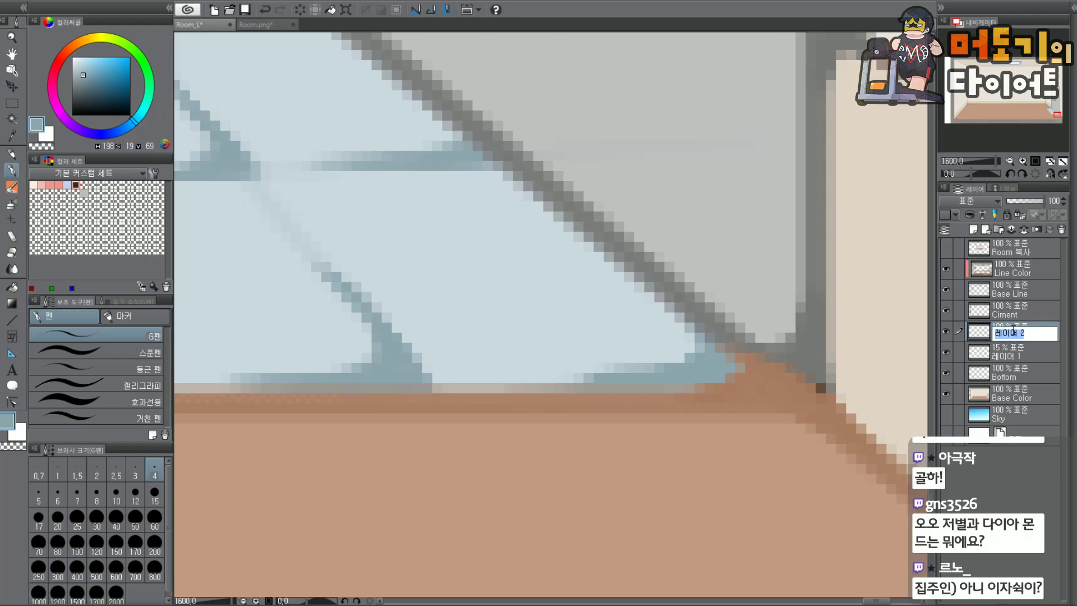
type("Bloc")
key("Escape")
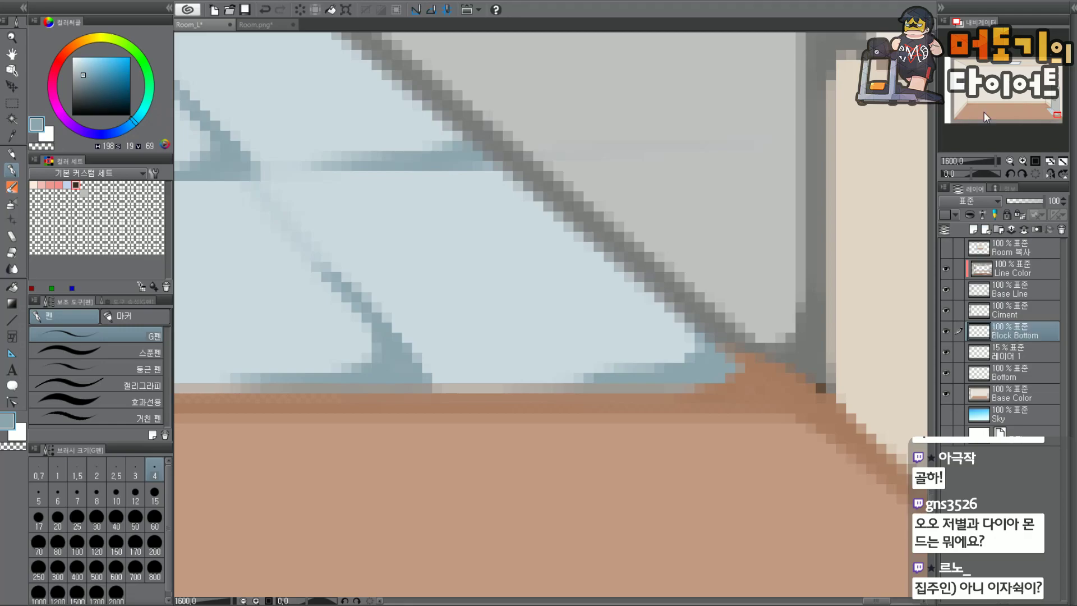
Make the Line Color layer active and sample the dark grey of the door outline at its lower front corner.
key("ctrl+minus")
left_click_drag(1056, 112, 1055, 112)
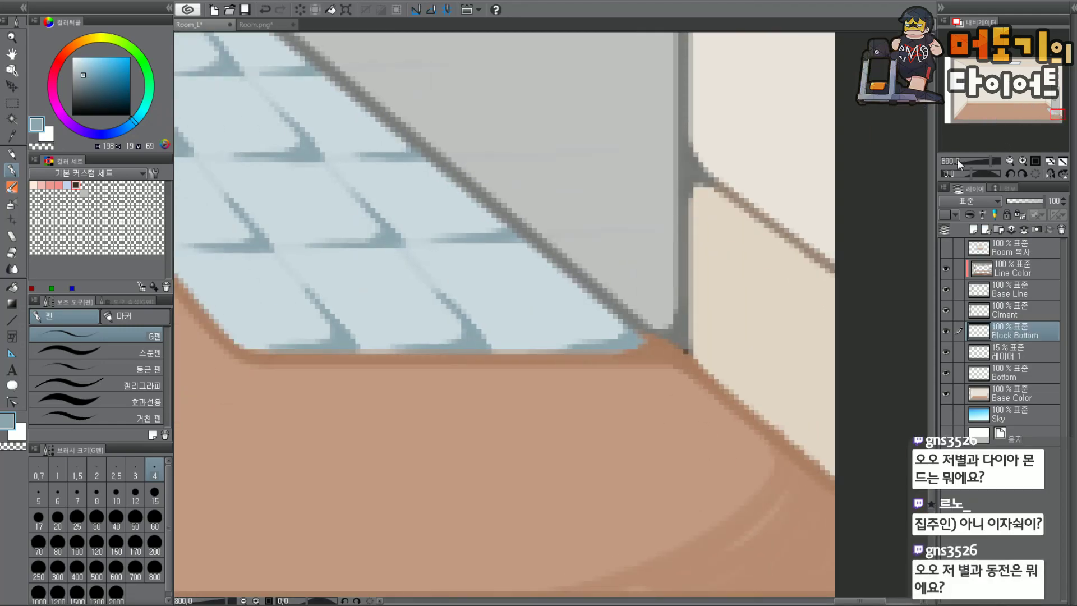
left_click(1021, 272)
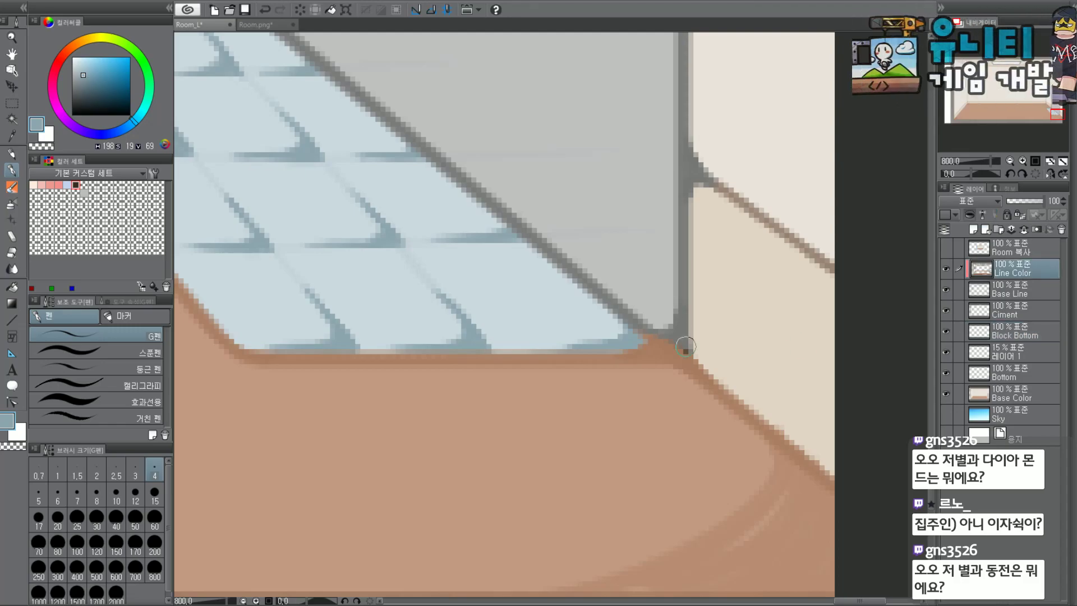
scroll(684, 346, "up", 2)
left_click(681, 324, "alt")
scroll(762, 172, "down", 4)
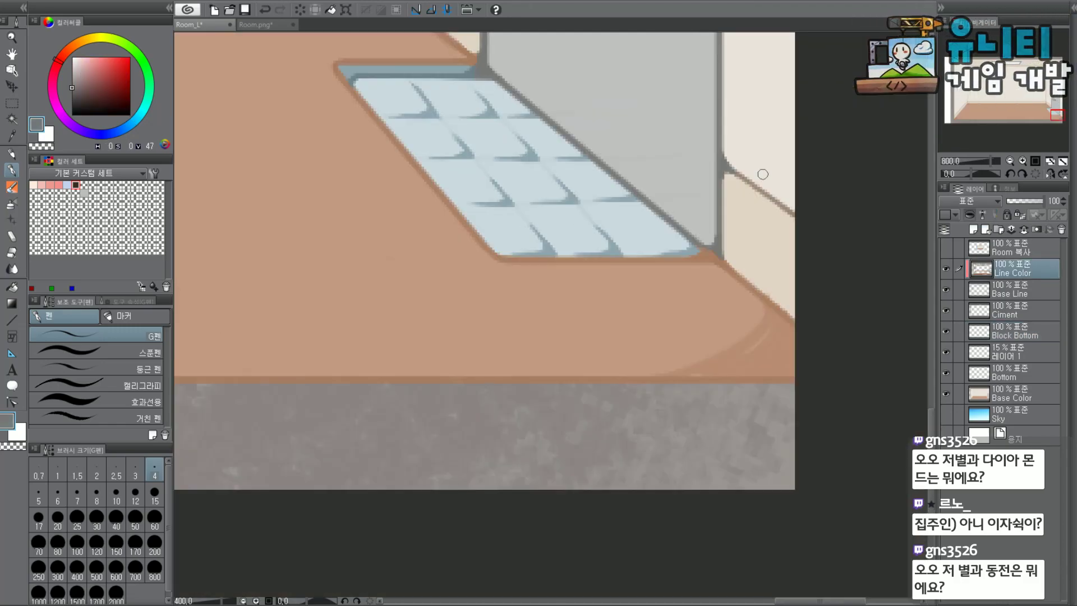
Delete the 15% opacity guide layer beneath Block Bottom.
left_click(992, 352)
left_click(948, 356)
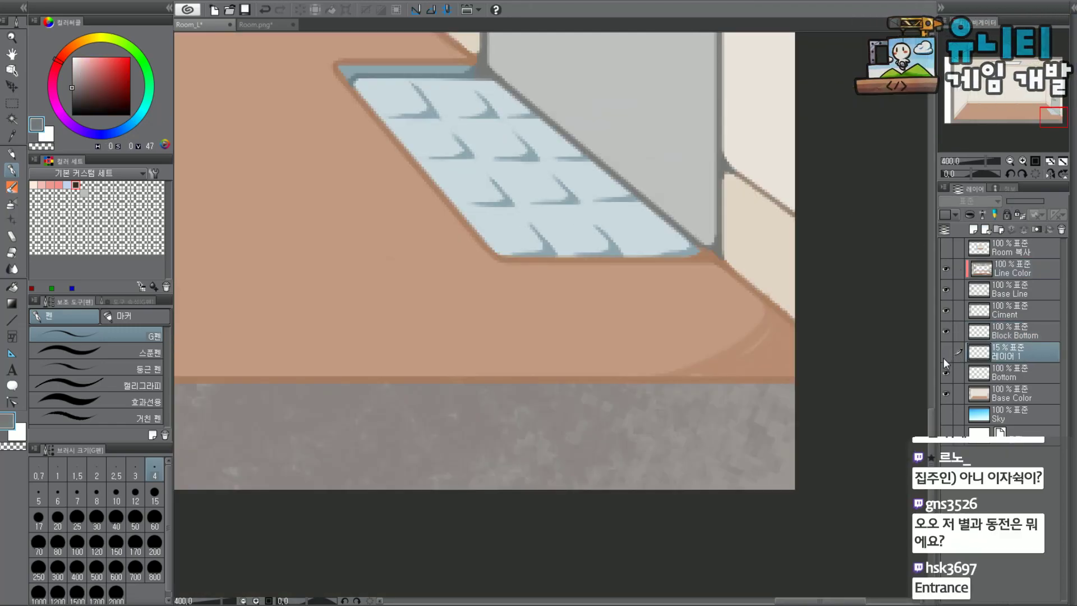
left_click(1061, 229)
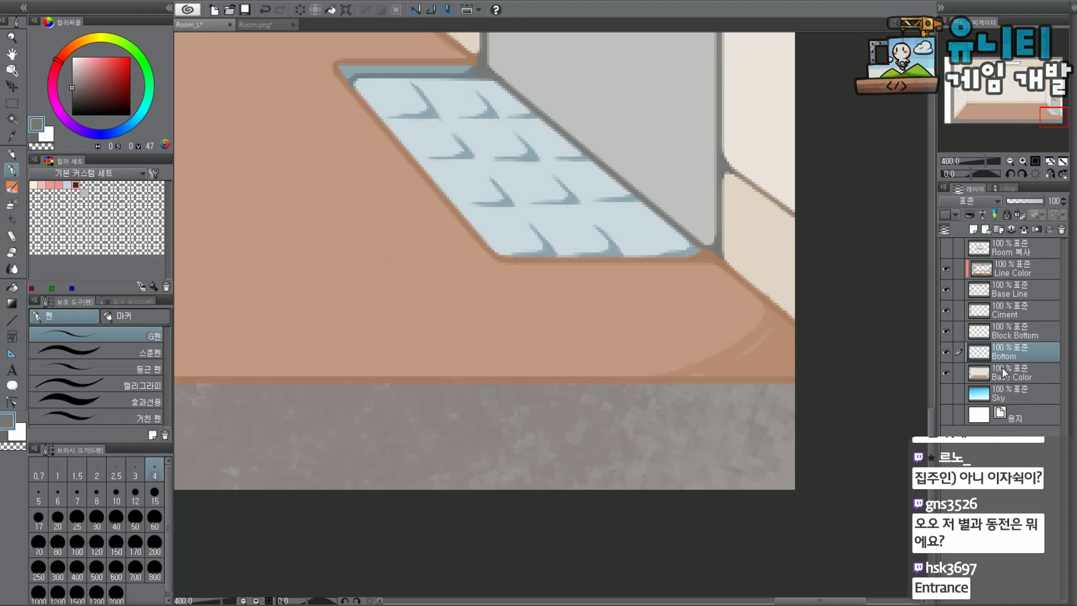
Reduce the Block Bottom layer's opacity to 67% to soften the tile lines.
left_click_drag(1051, 130, 1046, 114)
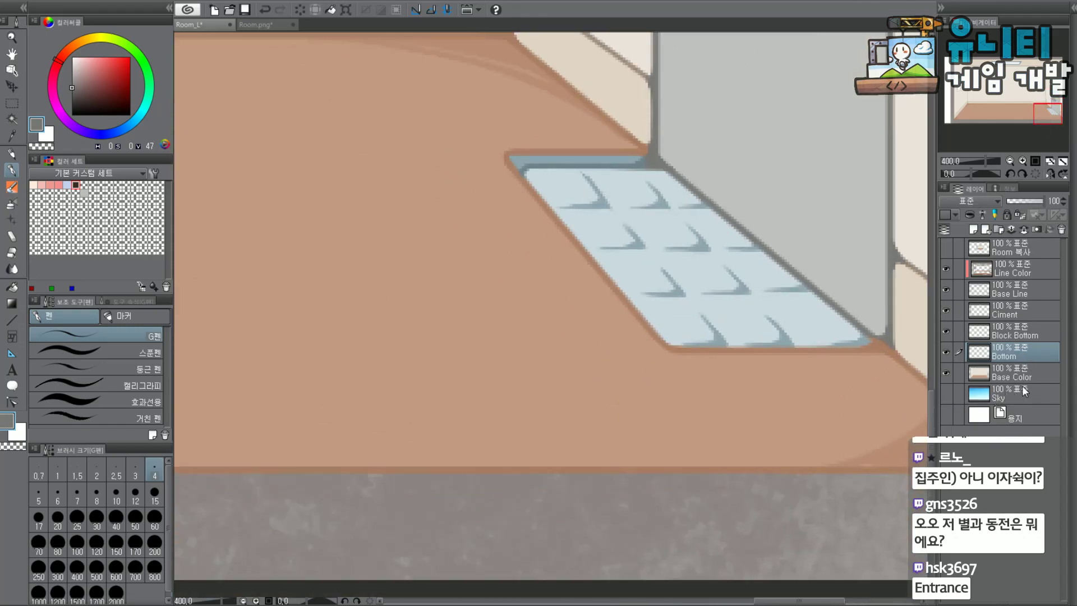
left_click(1032, 335)
left_click(1038, 205)
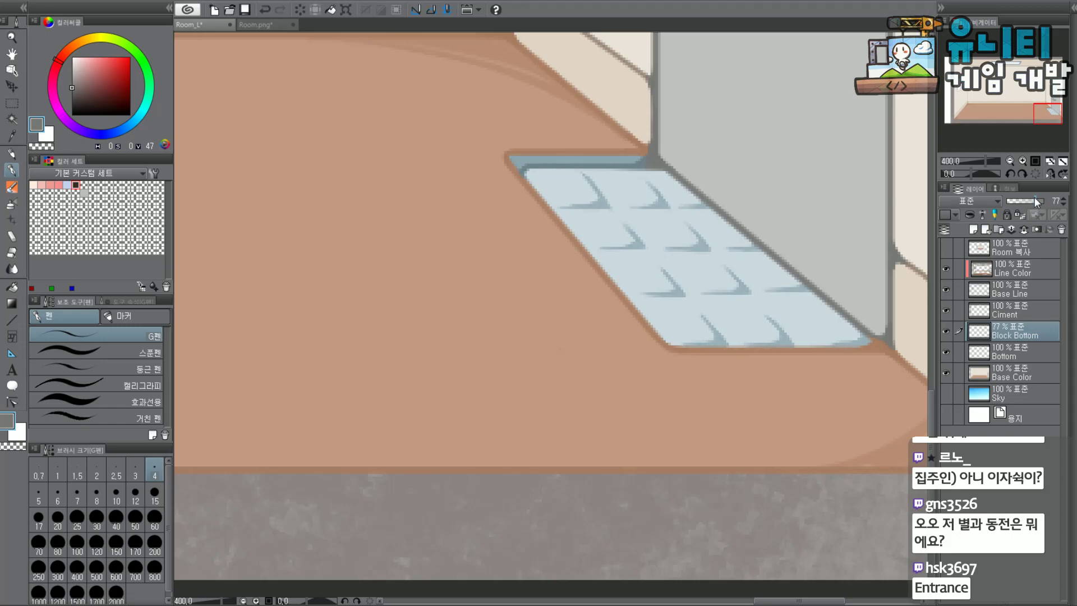
left_click_drag(1046, 100, 1053, 97)
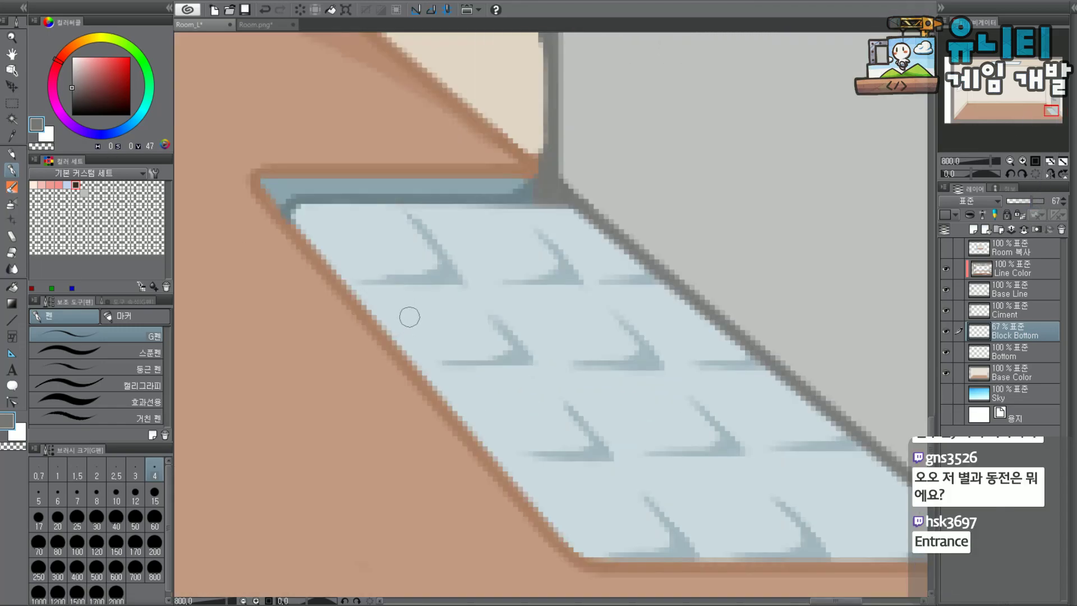
scroll(573, 244, "down", 2)
scroll(573, 245, "down", 1)
left_click_drag(1037, 104, 1009, 80)
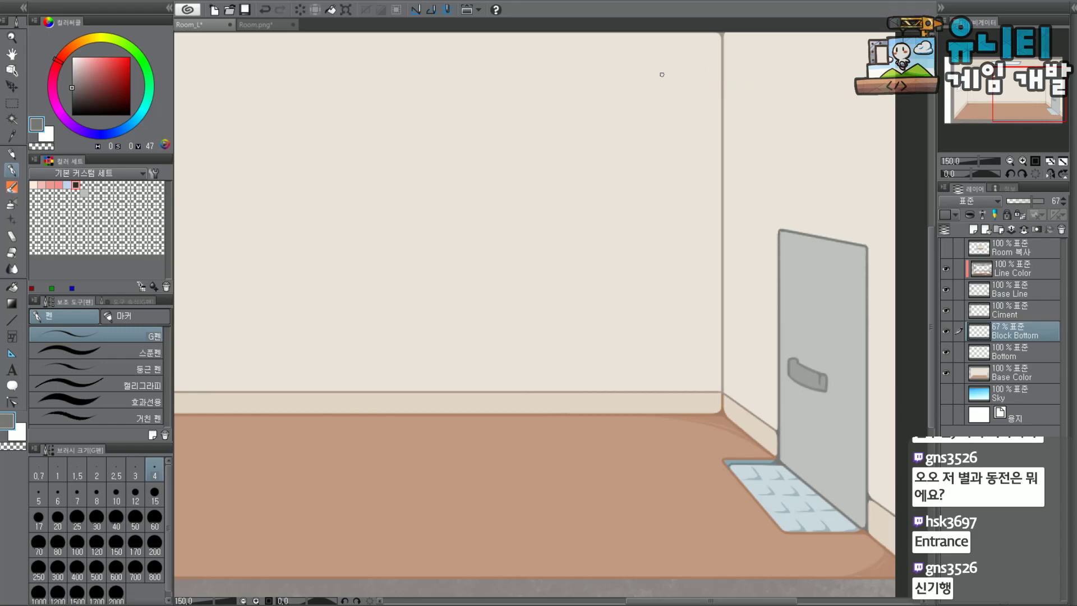
Switch to Unity, examine the sofa and room artwork in the game scene up close, and return to the drawing.
key("alt+Tab")
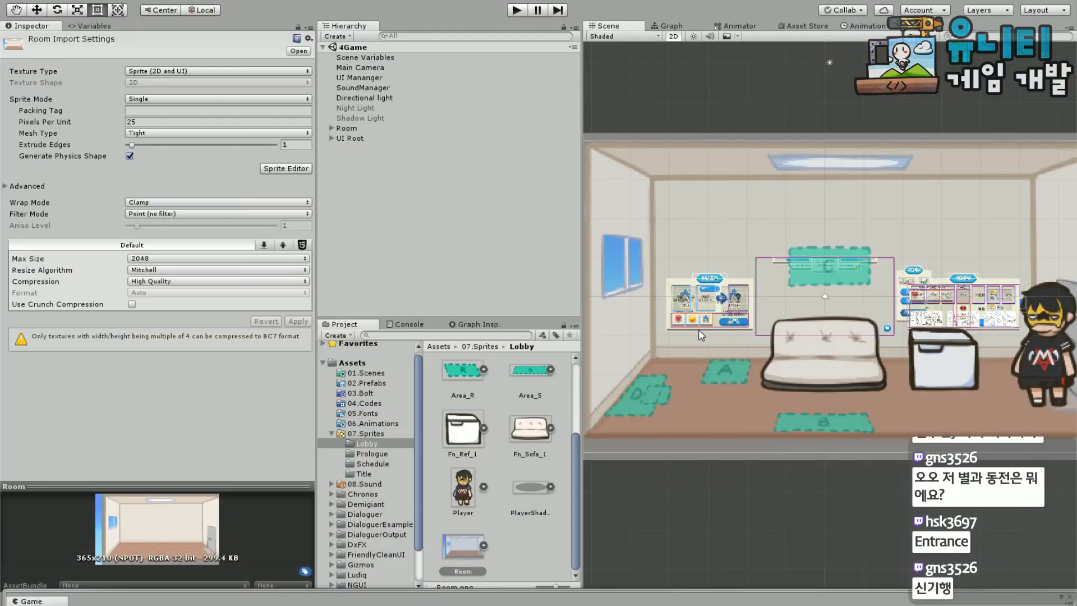
scroll(698, 331, "up", 5)
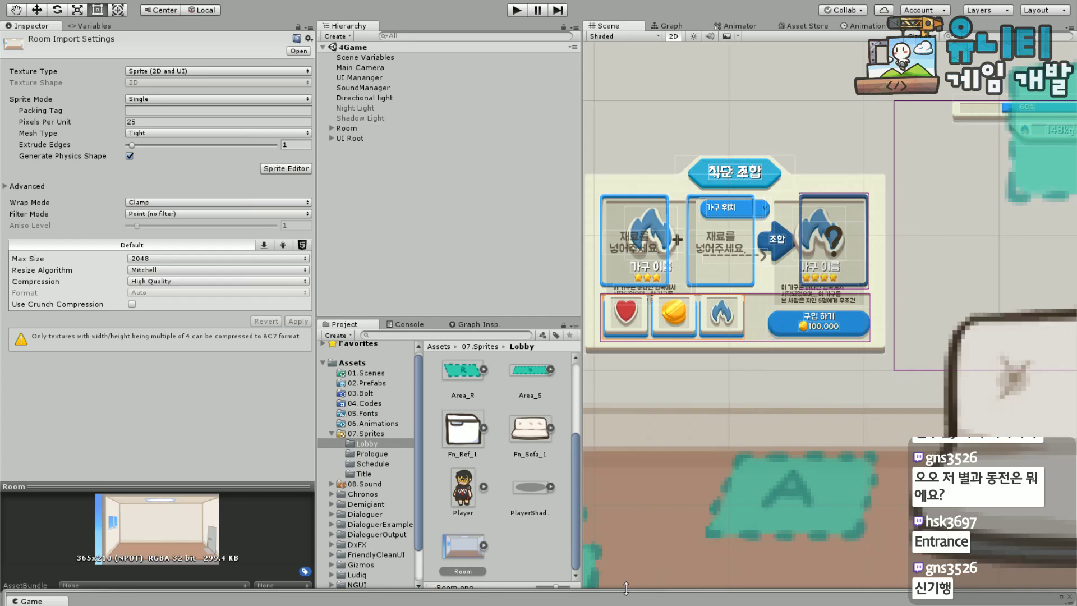
left_click_drag(911, 406, 633, 366)
left_click_drag(779, 342, 866, 359)
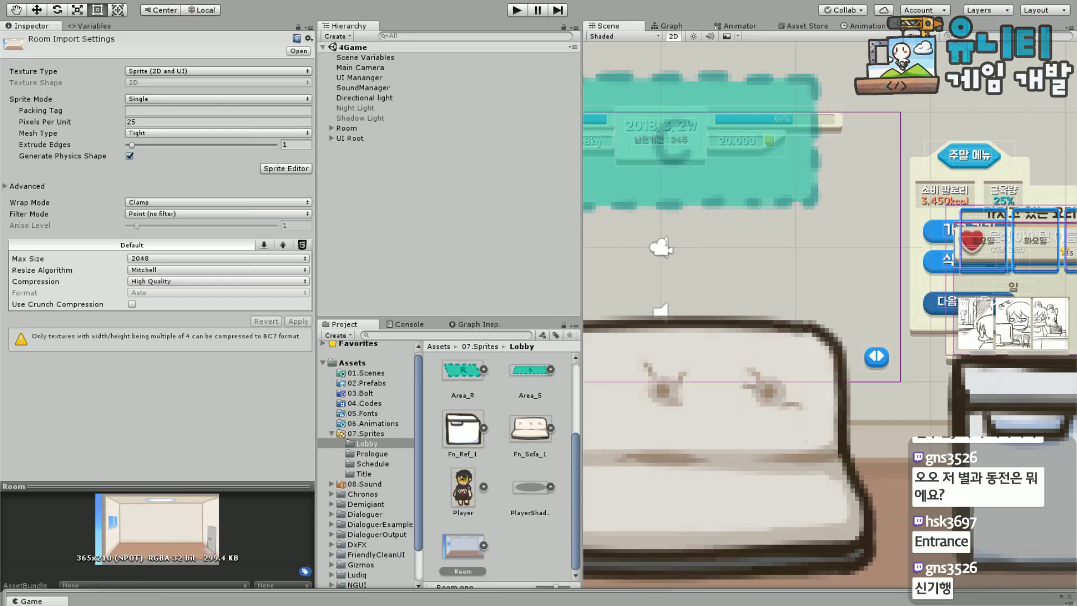
key("alt+Tab")
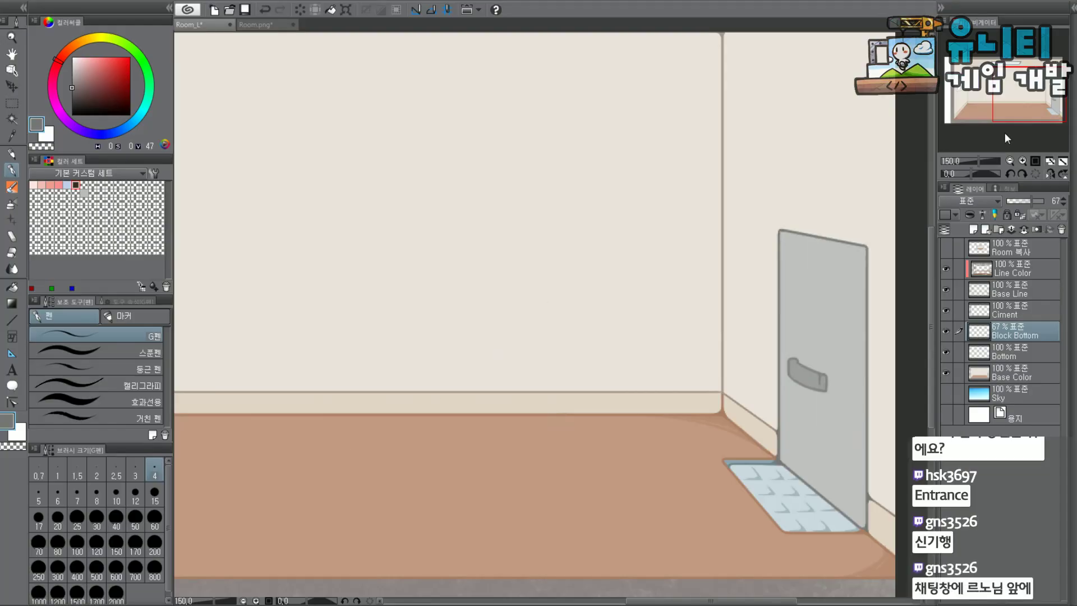
Set the drawing colour to white and paint a highlight along the back corner of the first row's outermost tile.
left_click_drag(1031, 97, 1050, 111)
scroll(1032, 97, "up", 3)
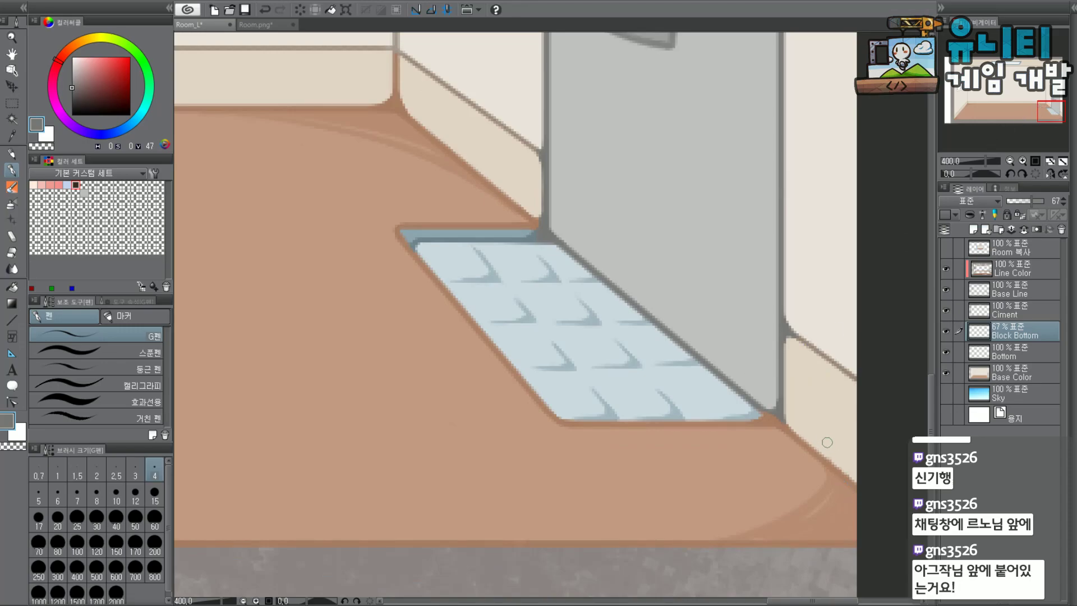
scroll(819, 415, "down", 2)
scroll(810, 348, "up", 2)
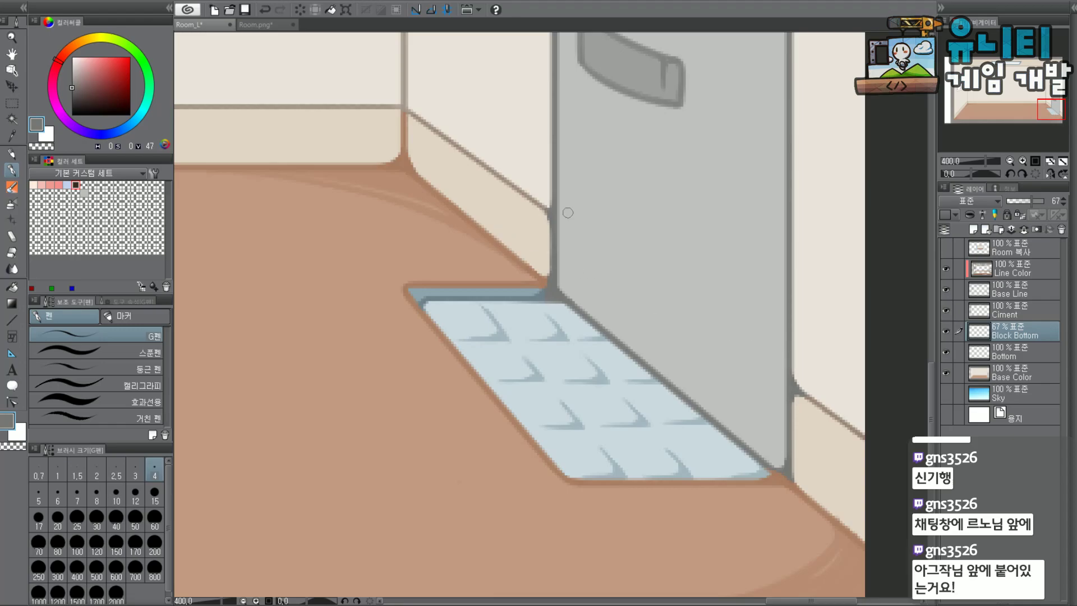
scroll(1048, 115, "down", 2)
mouse_move(1048, 115)
left_mouse_down()
mouse_move(1043, 79)
mouse_move(1046, 114)
left_mouse_up()
left_click_drag(71, 65, 71, 56)
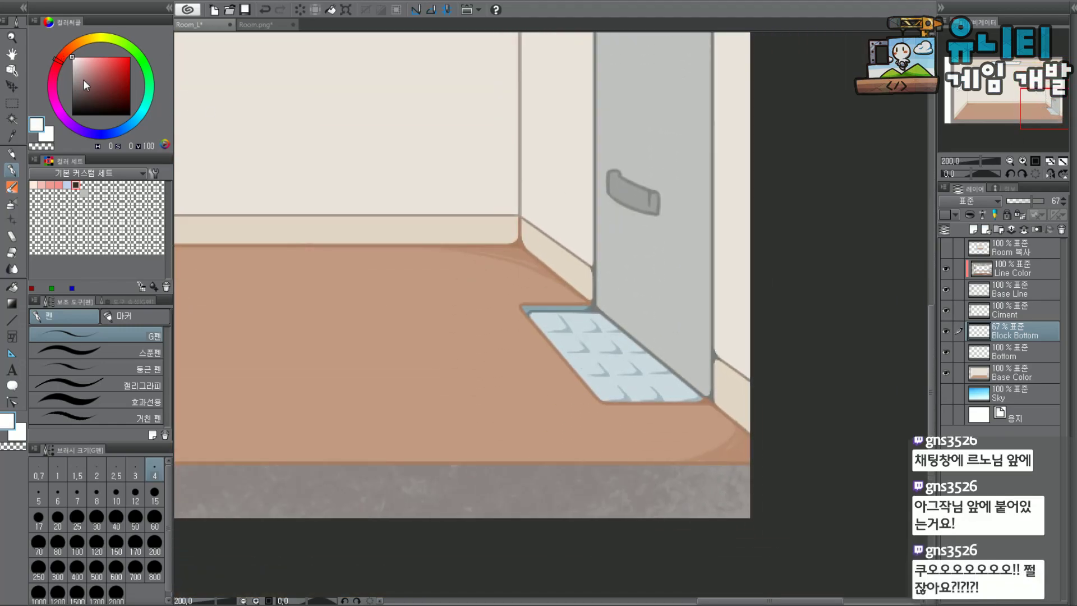
scroll(572, 328, "up", 2)
mouse_move(459, 333)
left_mouse_down()
mouse_move(456, 299)
mouse_move(456, 313)
mouse_move(446, 303)
mouse_move(485, 296)
mouse_move(440, 303)
left_mouse_up()
key("ctrl+z")
key("ctrl+z")
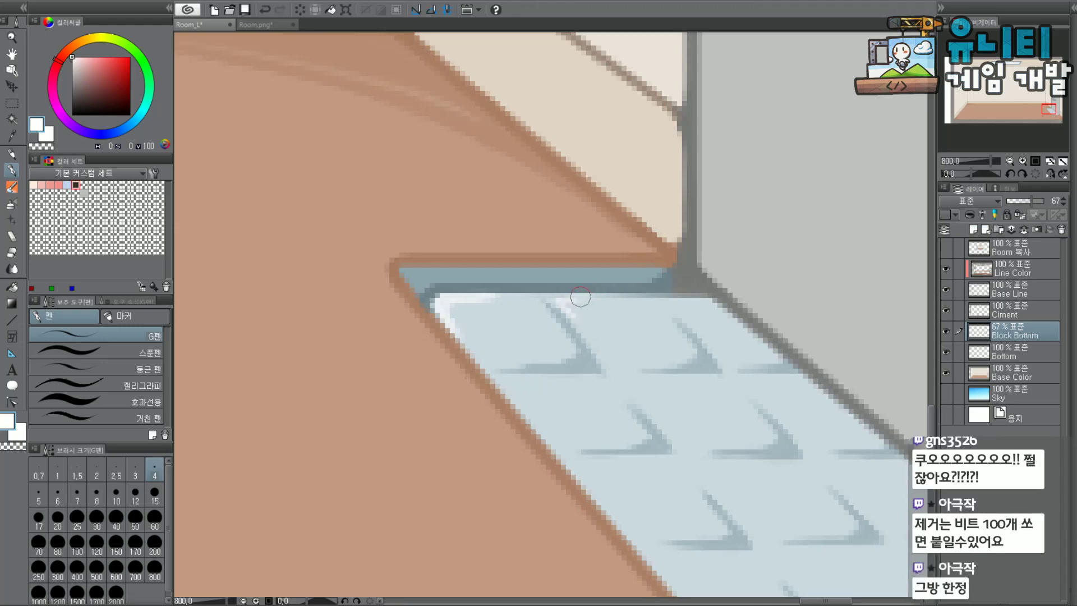
Paint white highlights on the back corners of the remaining first-row tiles and the second-row tiles.
left_click_drag(562, 303, 589, 336)
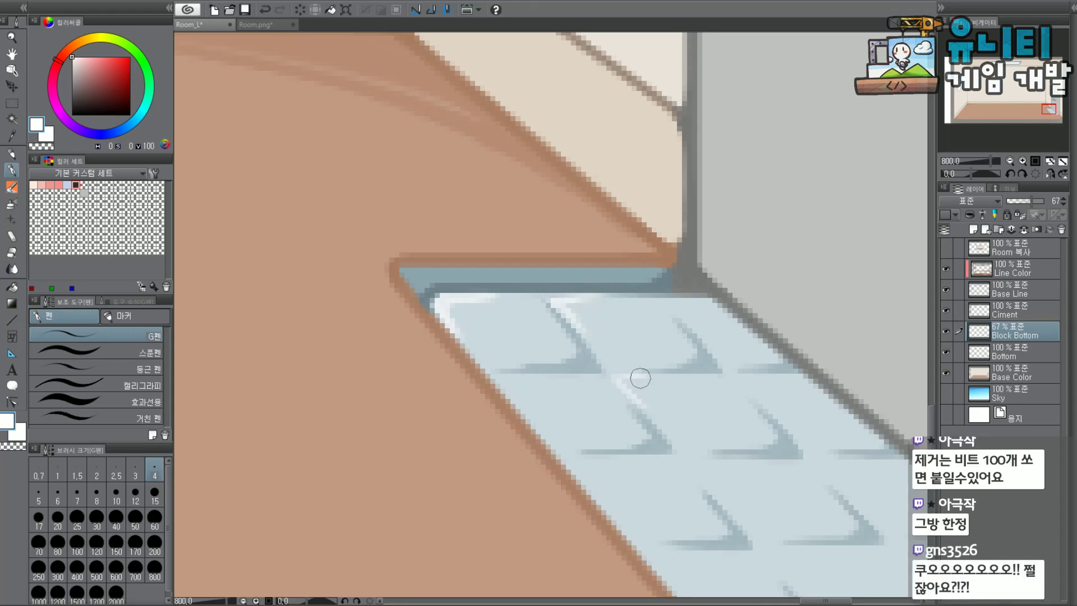
mouse_move(622, 381)
left_mouse_down()
mouse_move(648, 382)
mouse_move(630, 391)
mouse_move(656, 378)
mouse_move(612, 374)
mouse_move(643, 412)
mouse_move(634, 379)
mouse_move(657, 375)
left_mouse_up()
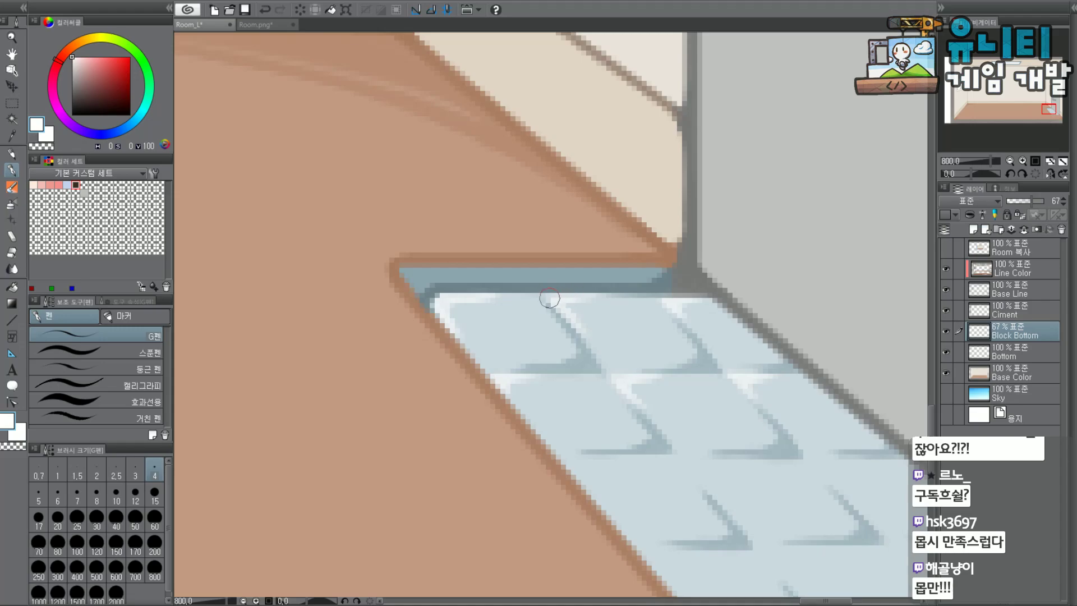
scroll(687, 317, "down", 2)
scroll(785, 349, "up", 2)
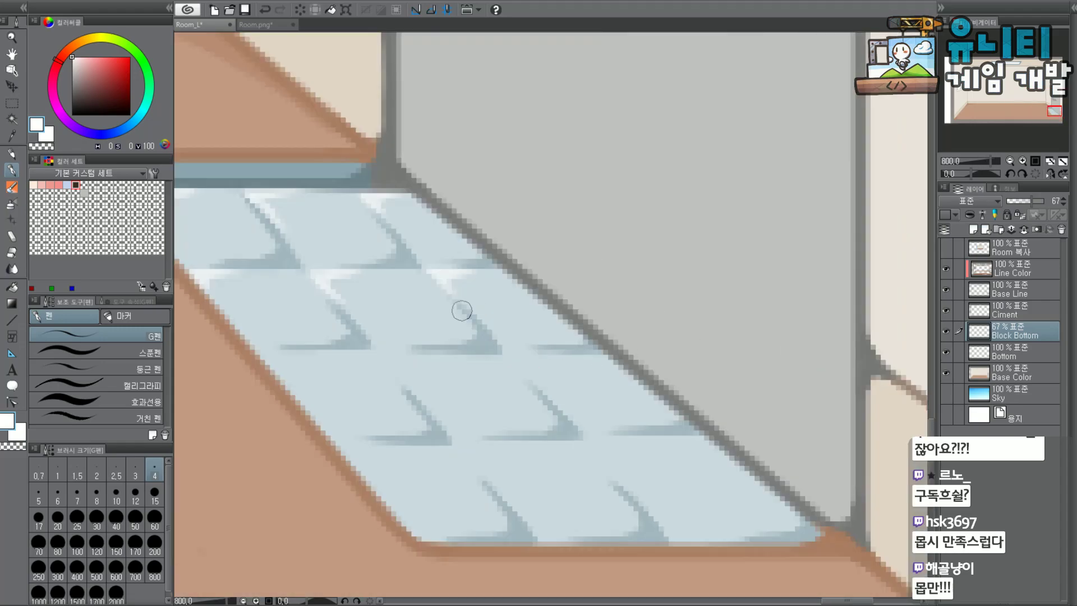
Paint white back-corner highlights on the third row's three tiles, redoing strokes on the door-side and middle ones.
mouse_move(508, 354)
left_mouse_down()
mouse_move(537, 377)
mouse_move(524, 361)
mouse_move(534, 371)
mouse_move(521, 366)
mouse_move(524, 380)
mouse_move(535, 375)
mouse_move(513, 356)
mouse_move(530, 368)
mouse_move(514, 359)
mouse_move(536, 358)
left_mouse_up()
key("ctrl+z")
key("ctrl+z")
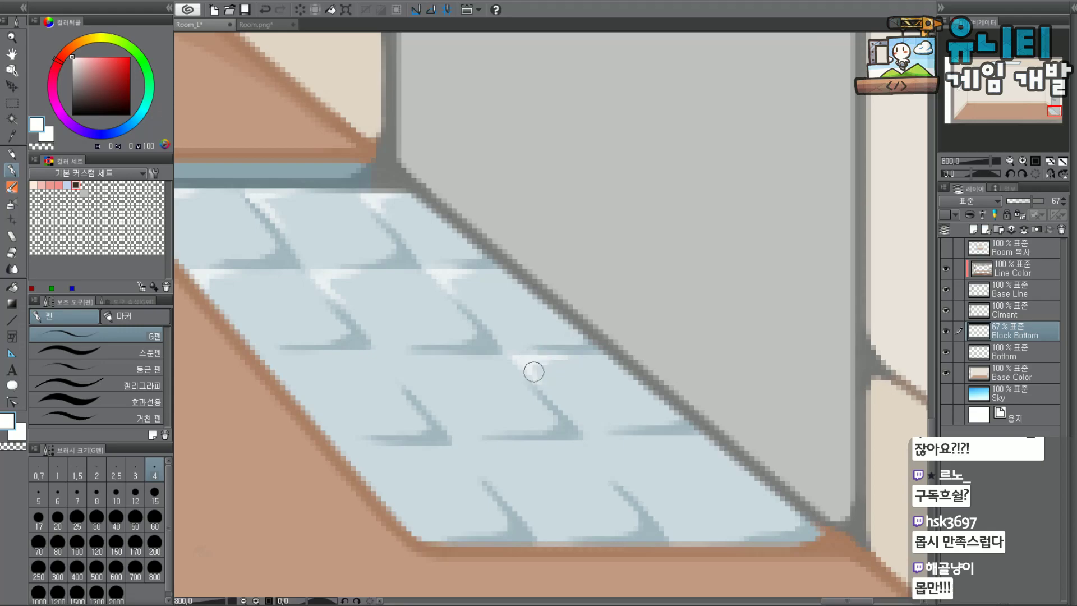
left_click_drag(395, 358, 410, 383)
key("ctrl+z")
left_click_drag(394, 358, 422, 359)
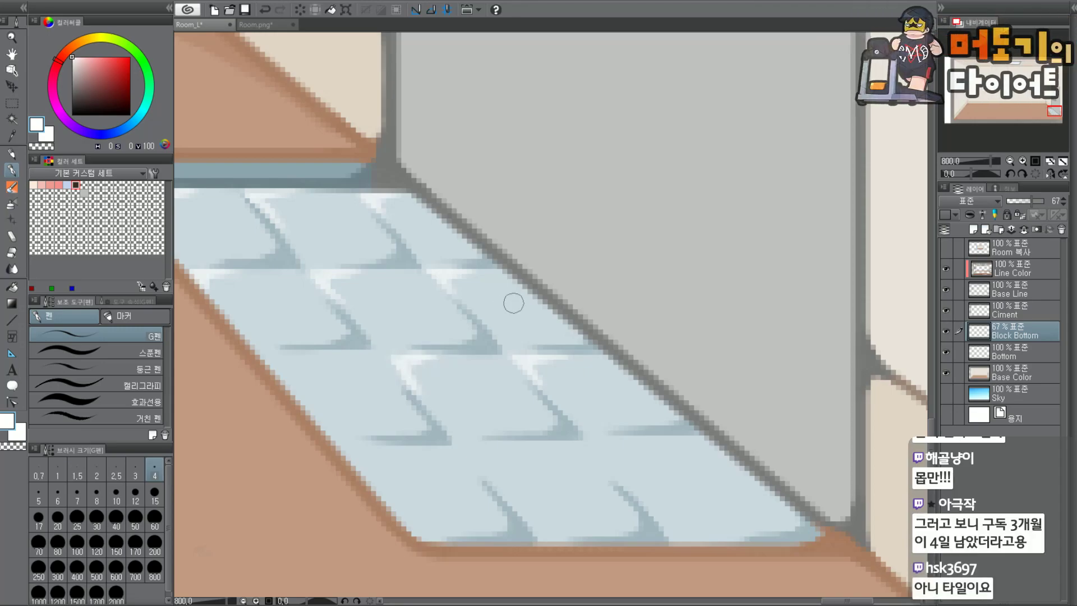
scroll(906, 150, "down", 2)
scroll(691, 265, "up", 2)
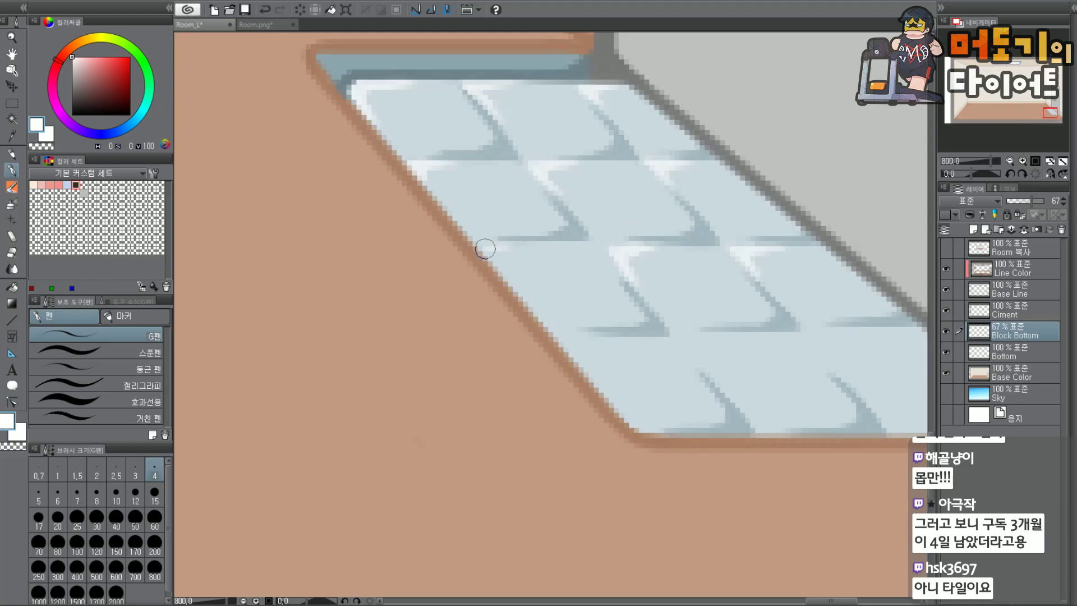
mouse_move(502, 246)
left_mouse_down()
mouse_move(512, 243)
mouse_move(486, 244)
mouse_move(512, 245)
left_mouse_up()
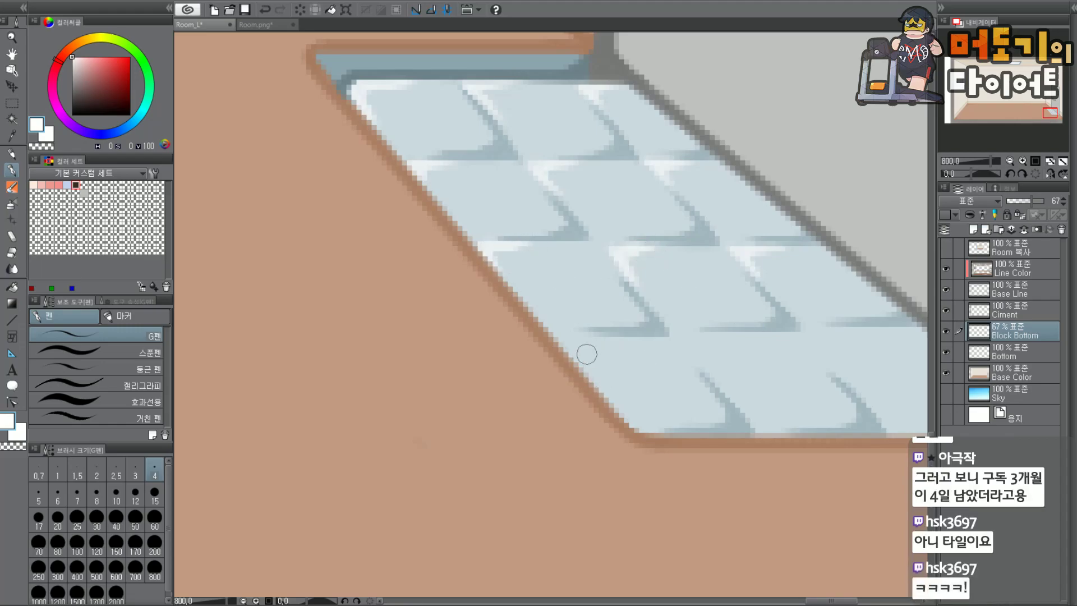
Paint a white highlight along the back corner of the front row's outermost tile, redoing the first stroke.
left_click_drag(579, 347, 615, 343)
key("ctrl+z")
scroll(752, 334, "down", 2)
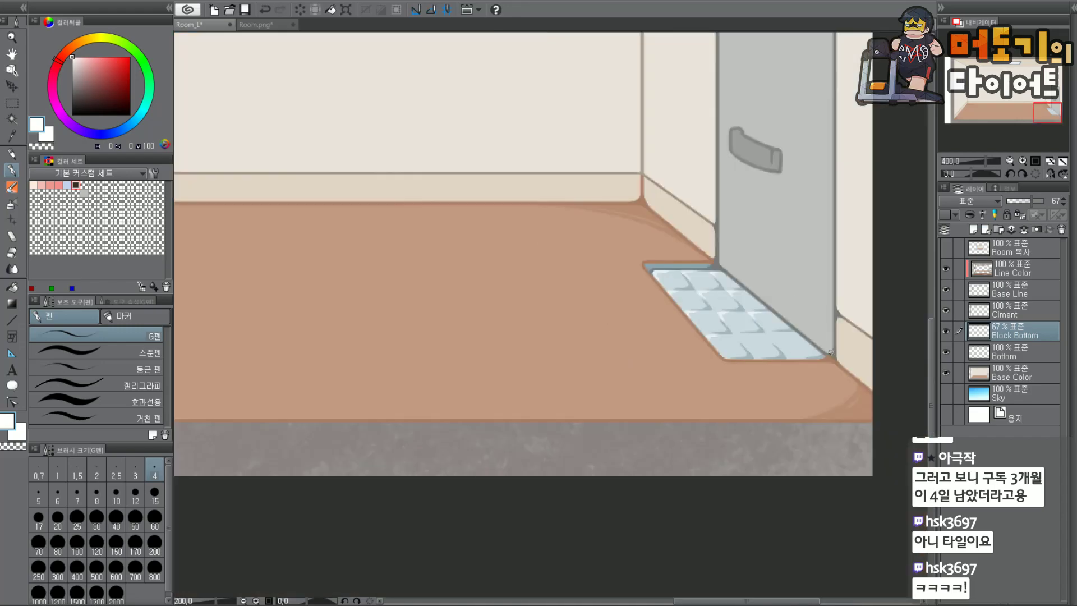
scroll(784, 342, "down", 1)
left_click_drag(1033, 109, 1058, 112)
scroll(511, 313, "up", 5)
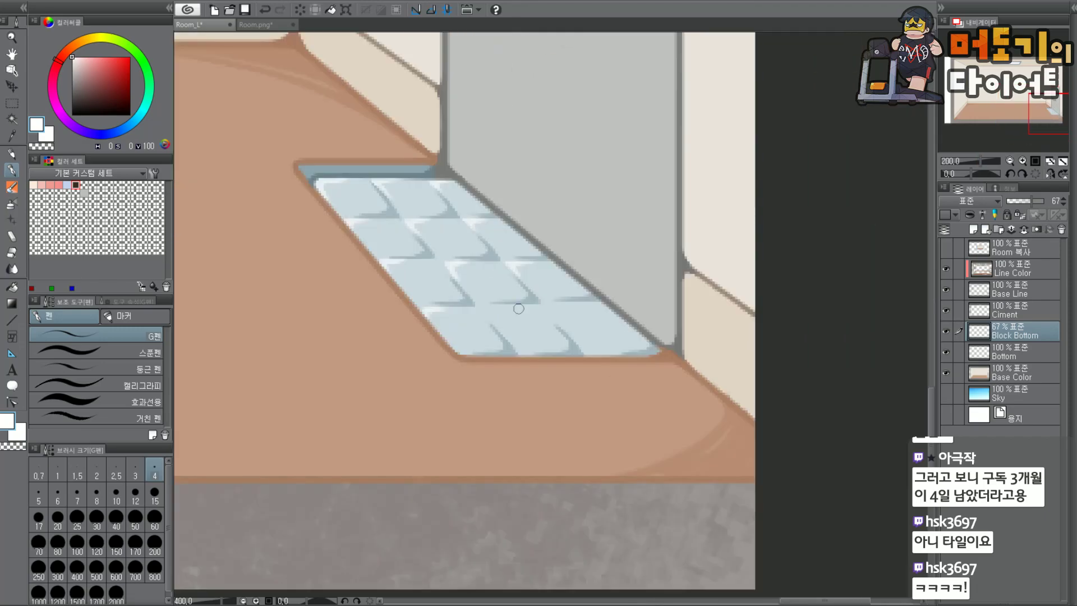
Paint white back-corner highlights on the front row's middle tile and the tile beside the door.
left_click_drag(451, 316, 460, 304)
key("ctrl+z")
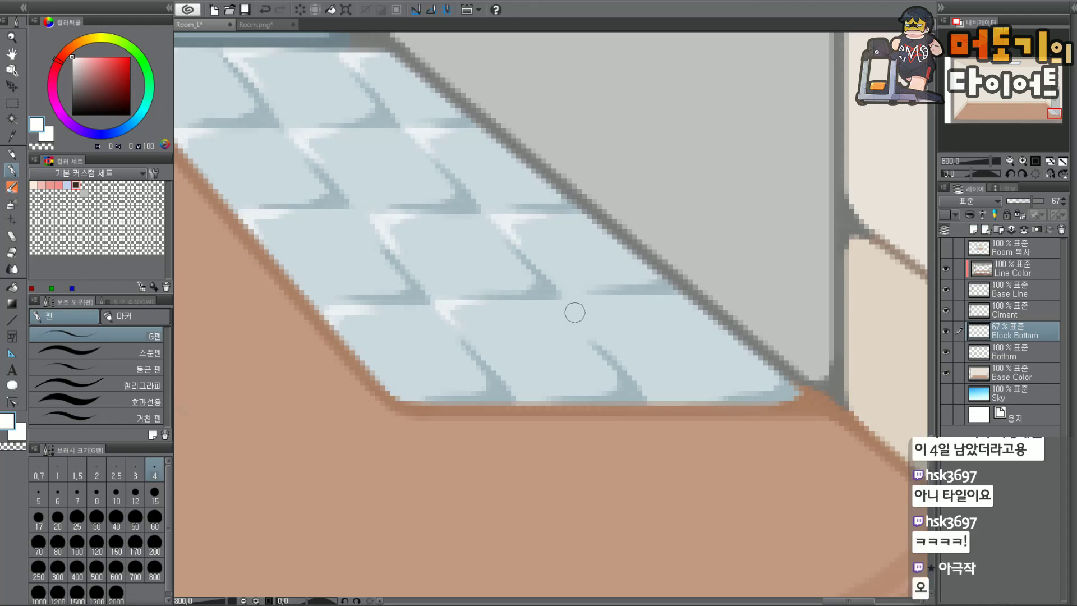
mouse_move(566, 299)
left_mouse_down()
mouse_move(579, 315)
mouse_move(593, 297)
mouse_move(633, 297)
left_mouse_up()
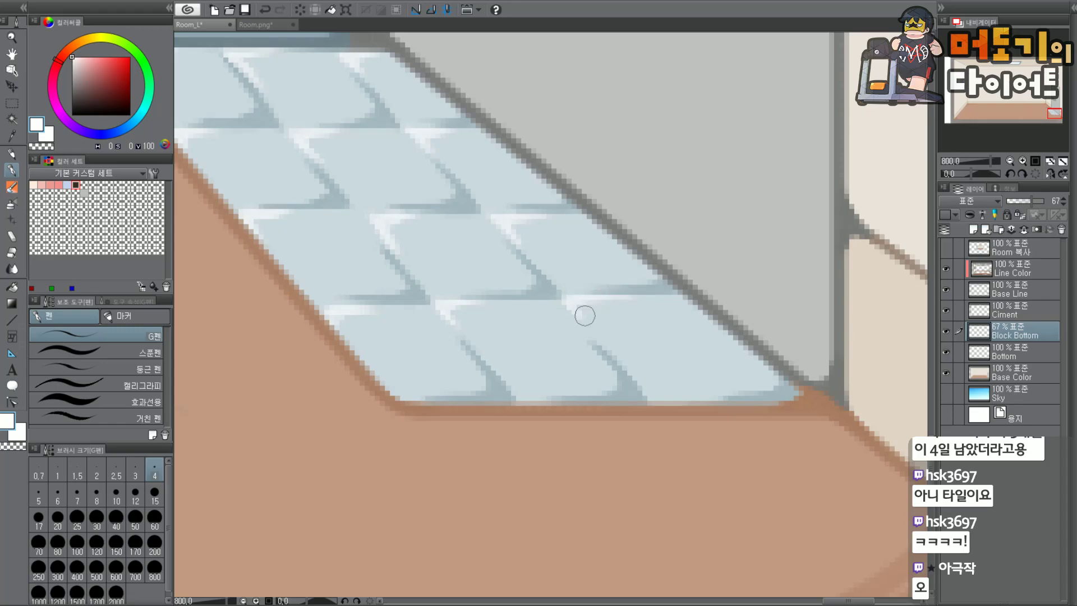
scroll(586, 303, "down", 1)
scroll(701, 232, "down", 2)
left_click_drag(1033, 103, 1014, 93)
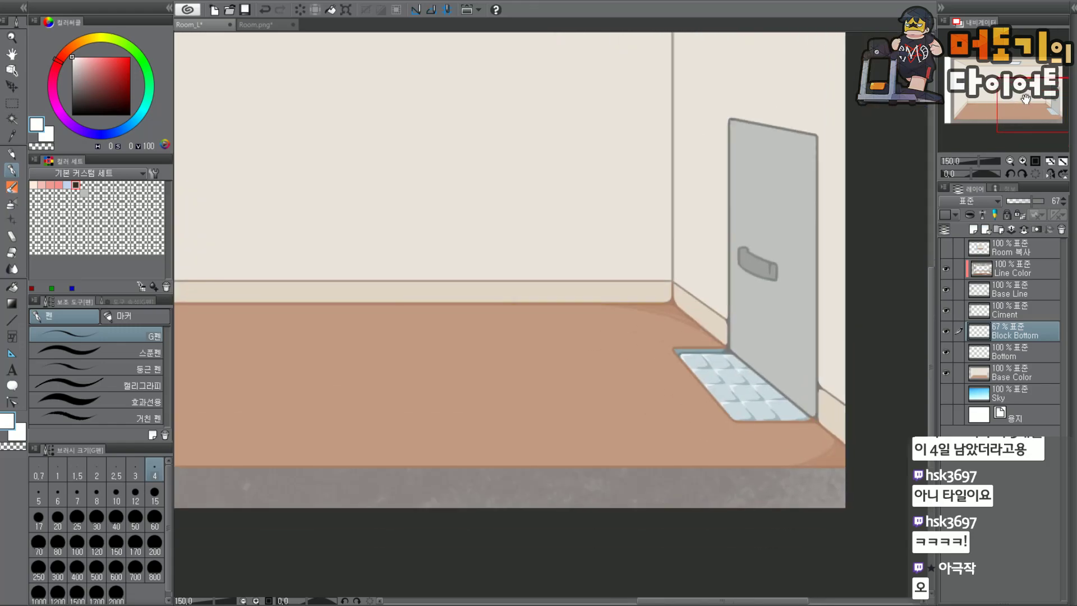
Merge the Block Bottom tile layer down into the Bottom layer.
scroll(1027, 99, "down", 2)
scroll(1026, 105, "up", 2)
scroll(1026, 106, "up", 2)
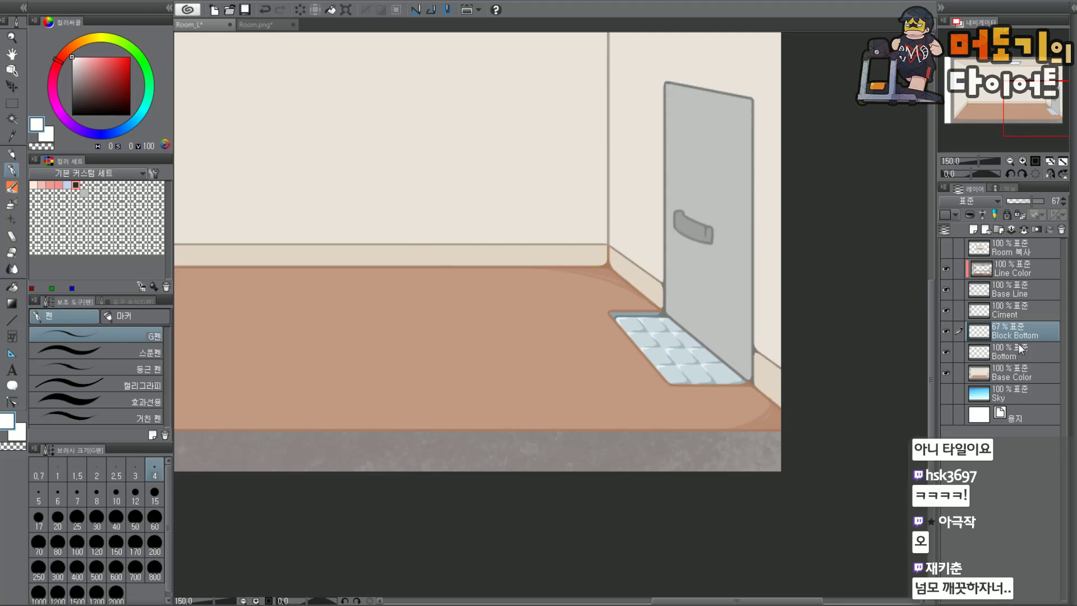
key("ctrl+e")
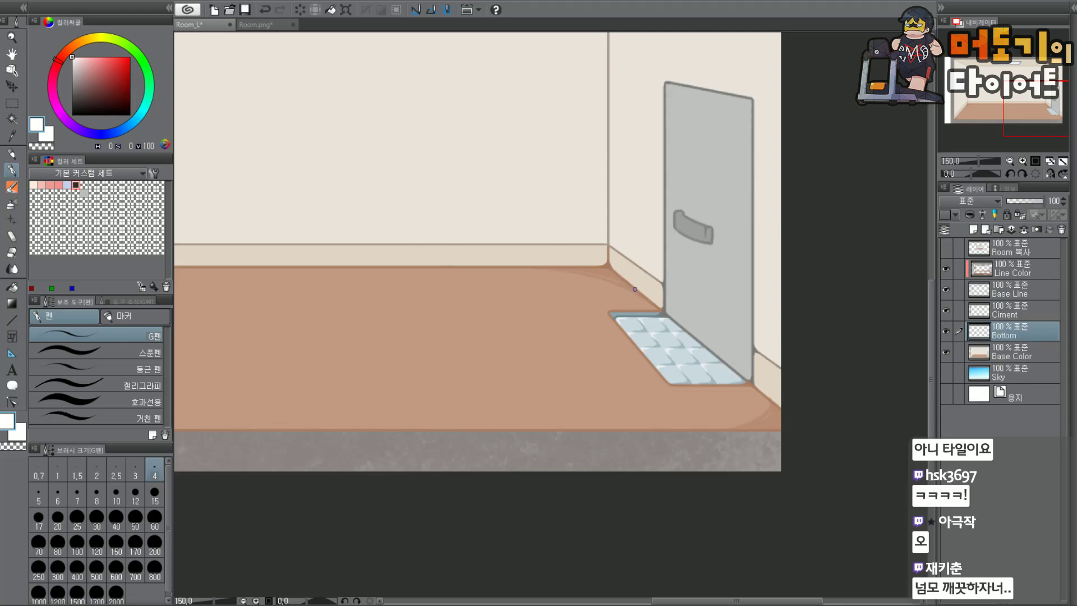
Shade both ends of the blue strip behind the doorway tiles with a darker blue sampled from it, H 198, S 23, V 62.
scroll(660, 317, "up", 5)
left_click(630, 325, "alt")
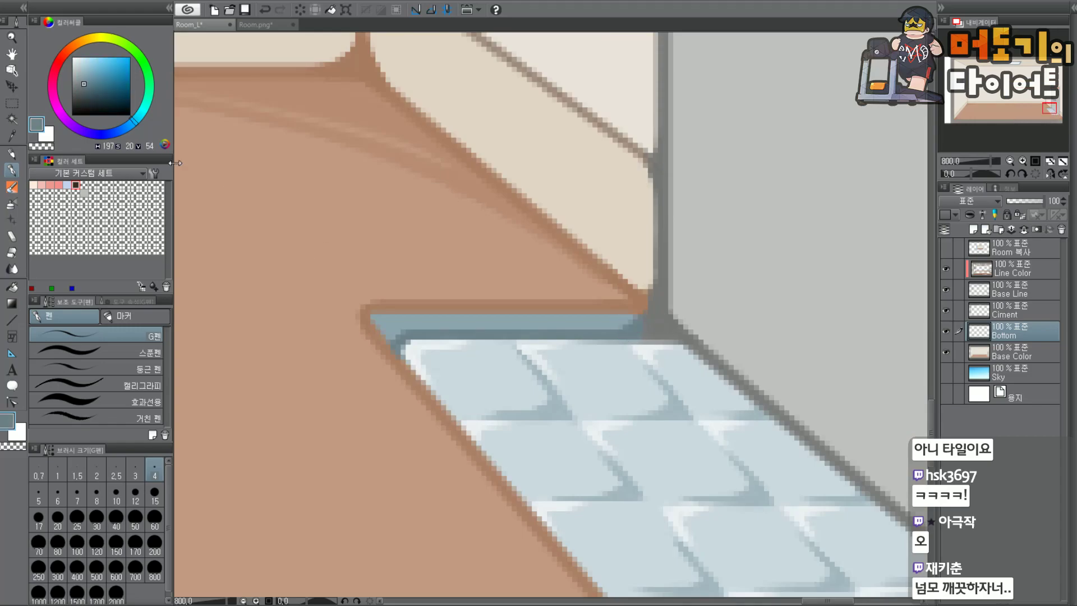
left_click(622, 318)
key("ctrl+z")
left_click(492, 321, "alt")
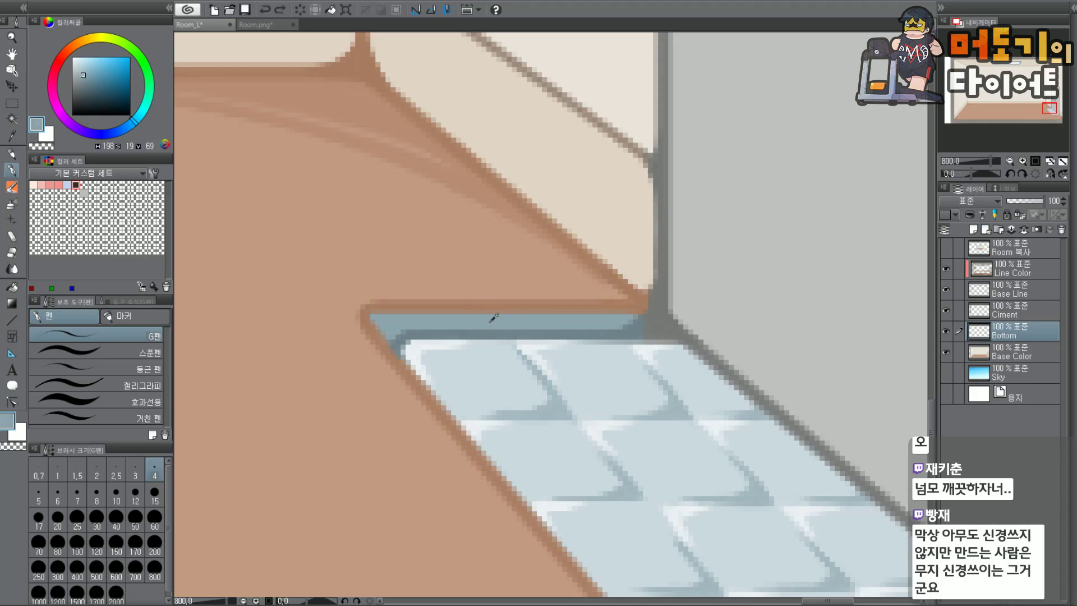
left_click(86, 79)
left_click_drag(604, 320, 624, 307)
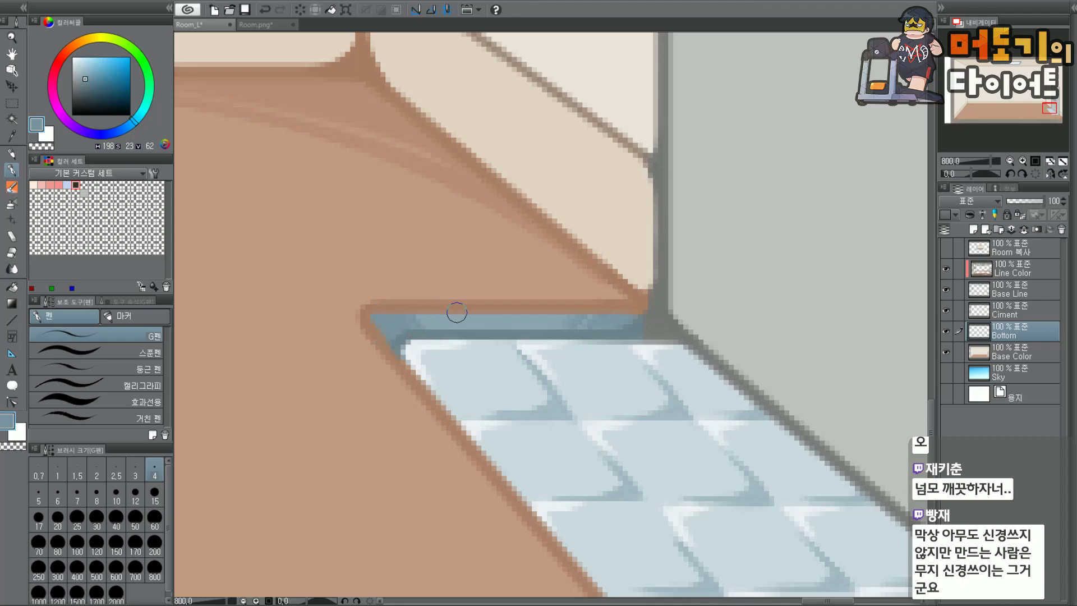
scroll(456, 312, "down", 4)
scroll(461, 314, "up", 6)
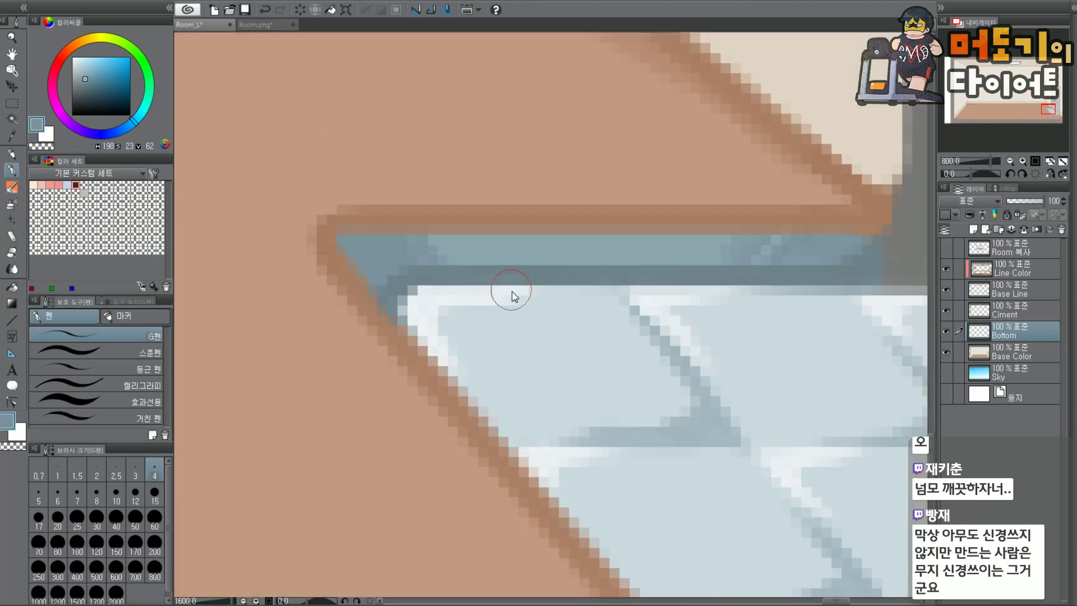
mouse_move(447, 236)
left_mouse_down()
mouse_move(405, 268)
mouse_move(405, 254)
mouse_move(375, 269)
mouse_move(368, 232)
mouse_move(400, 235)
mouse_move(409, 249)
mouse_move(467, 230)
mouse_move(454, 255)
mouse_move(506, 239)
left_mouse_up()
scroll(506, 239, "down", 7)
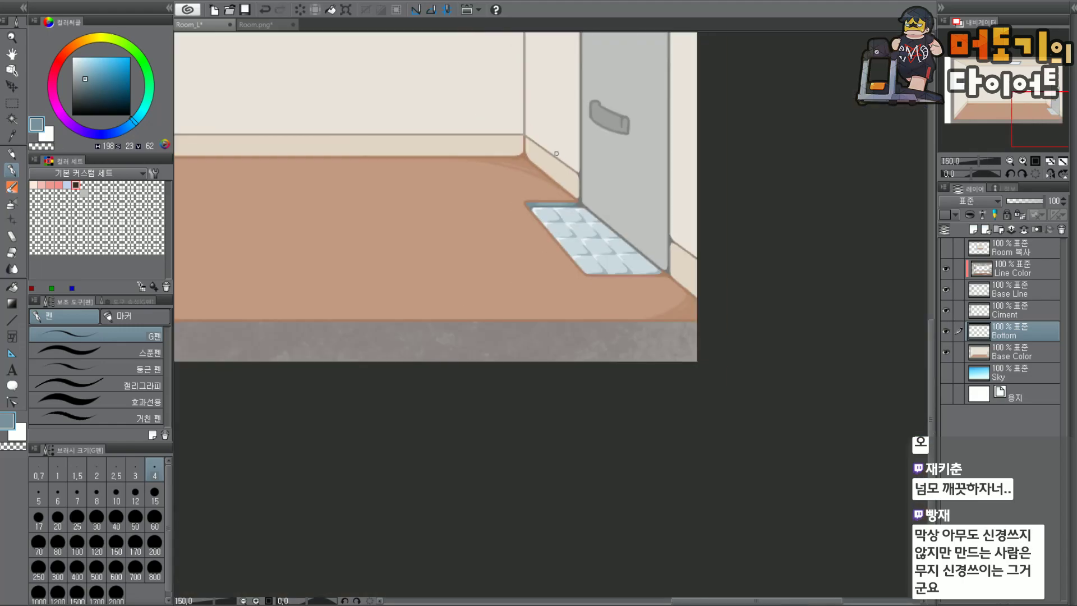
Examine the whole room from the doorway across to the left wall's baseboard.
left_click_drag(1036, 113, 1025, 71)
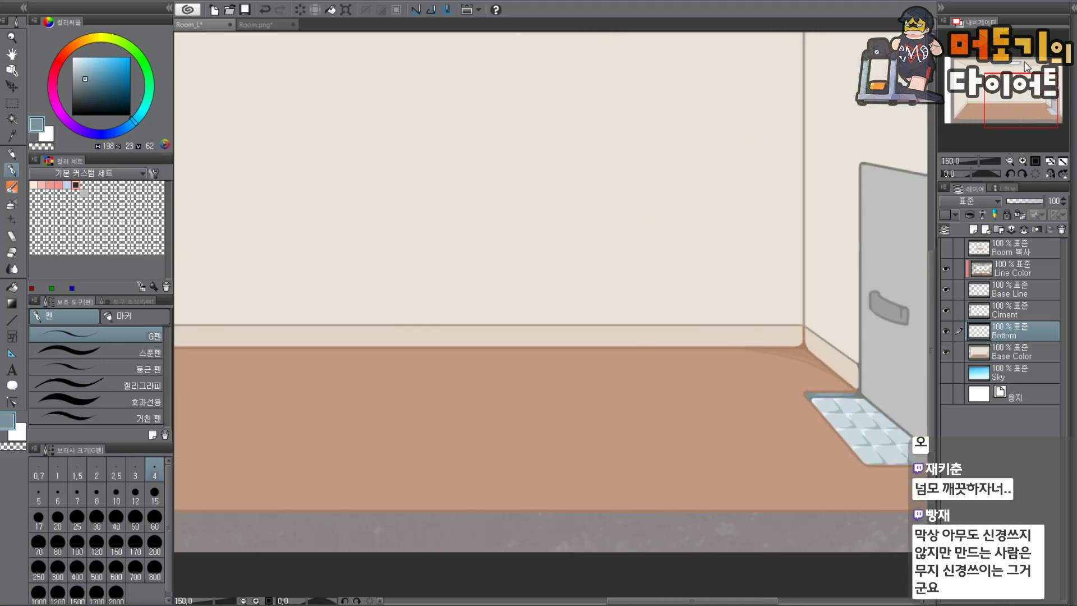
mouse_move(1027, 92)
left_mouse_down()
mouse_move(999, 89)
mouse_move(1018, 90)
left_mouse_up()
key("ctrl+minus")
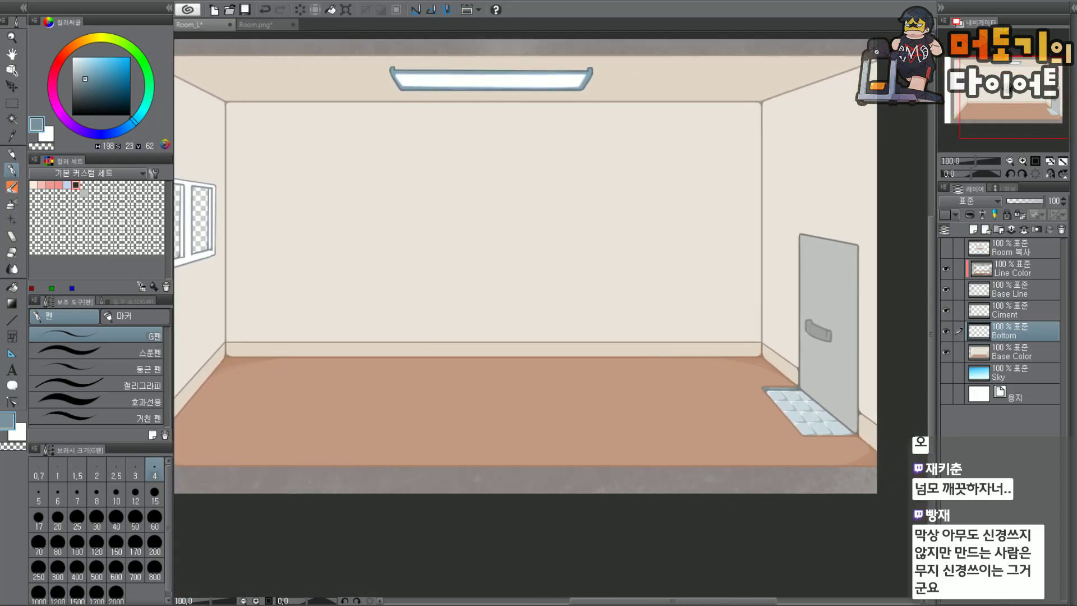
left_click(1025, 99)
scroll(1025, 100, "up", 1)
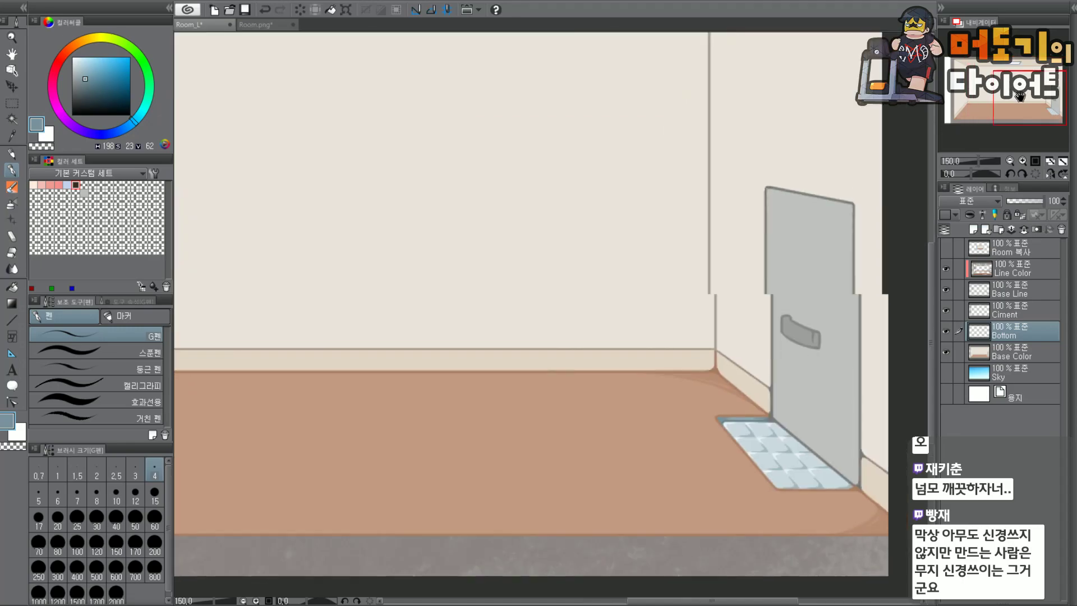
left_click_drag(1026, 99, 978, 87)
scroll(990, 97, "up", 1)
scroll(990, 97, "down", 1)
scroll(548, 391, "up", 1)
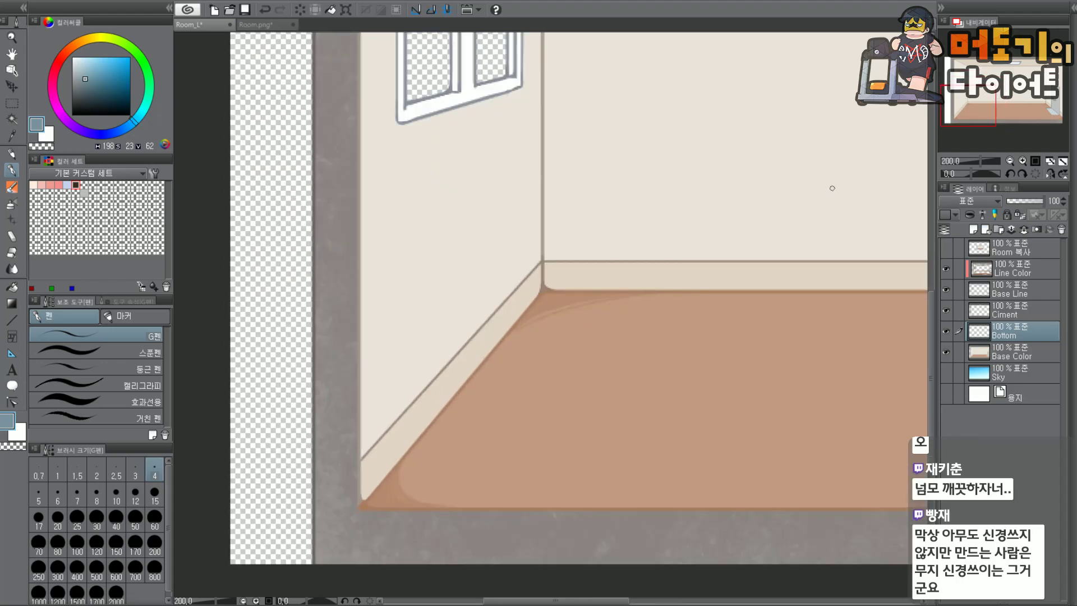
Sample the baseboard colour, darken it to H 33, S 17, V 73, and try a stroke on the left baseboard's front end.
scroll(371, 509, "up", 2)
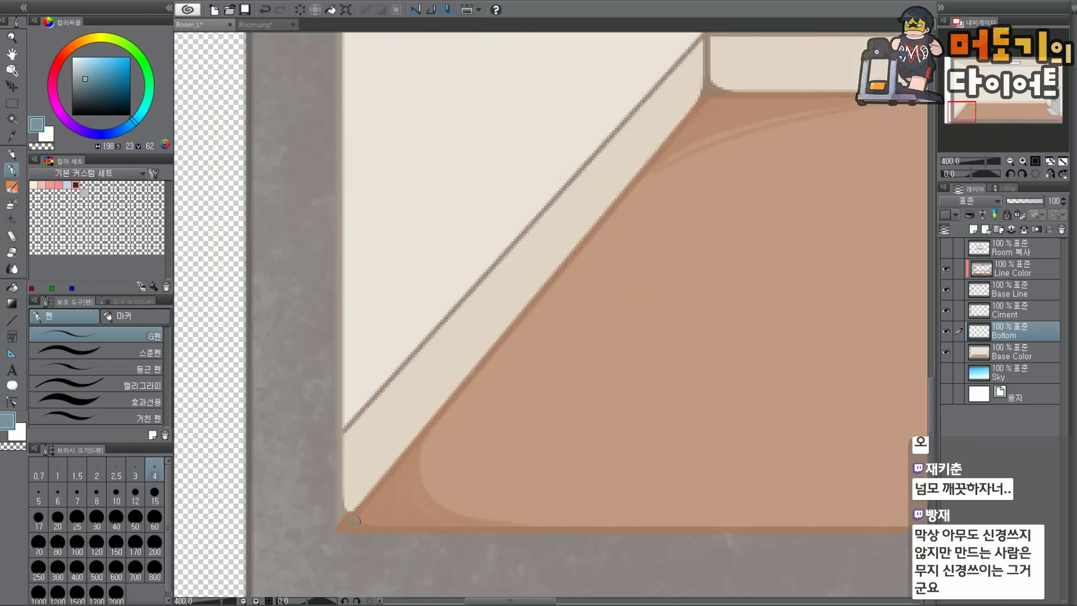
left_click(369, 465, "alt")
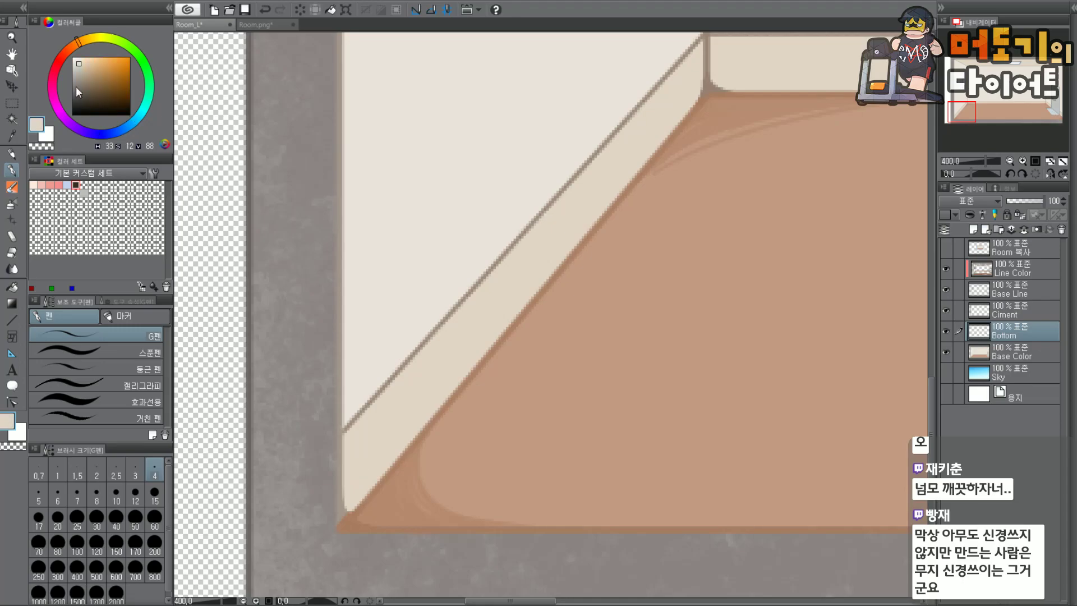
left_click_drag(80, 65, 82, 73)
left_click_drag(353, 460, 351, 485)
key("ctrl+z")
Shade the front end of the left wall's baseboard with dark beige strokes curving into the floor line, redoing the first stroke.
scroll(352, 460, "up", 2)
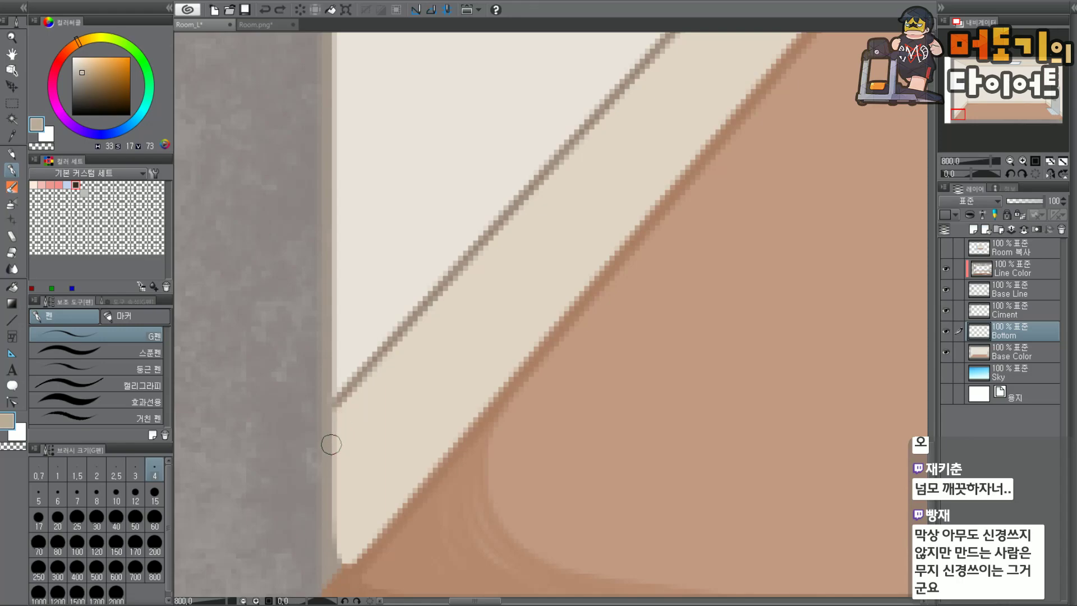
scroll(331, 444, "down", 2)
left_click_drag(959, 115, 960, 119)
scroll(430, 219, "up", 2)
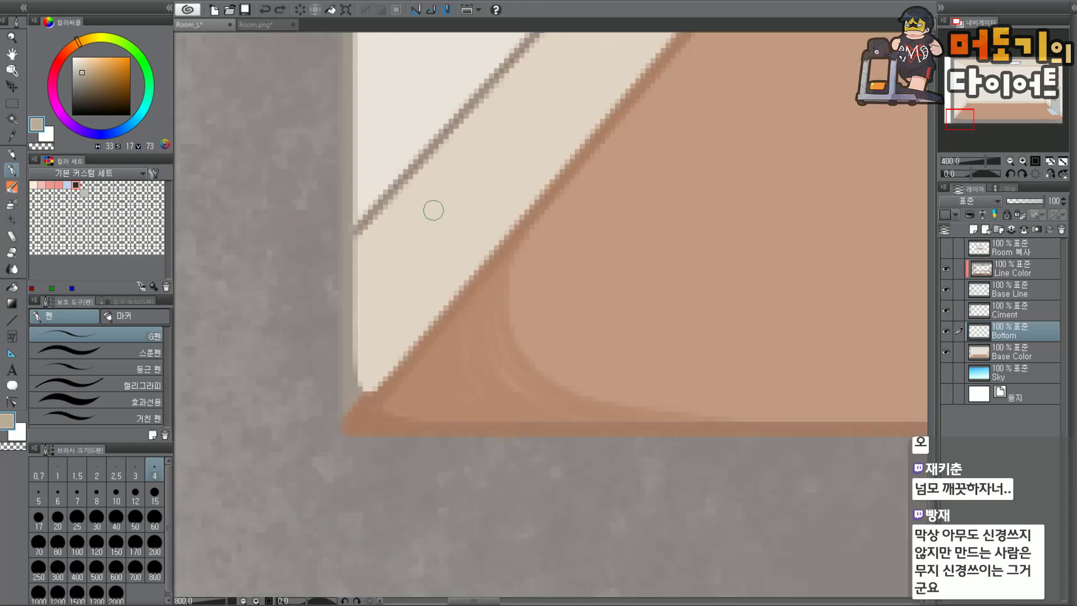
left_click_drag(360, 231, 359, 321)
key("ctrl+z")
left_click_drag(360, 231, 358, 319)
left_click_drag(364, 249, 360, 377)
left_click_drag(365, 305, 363, 389)
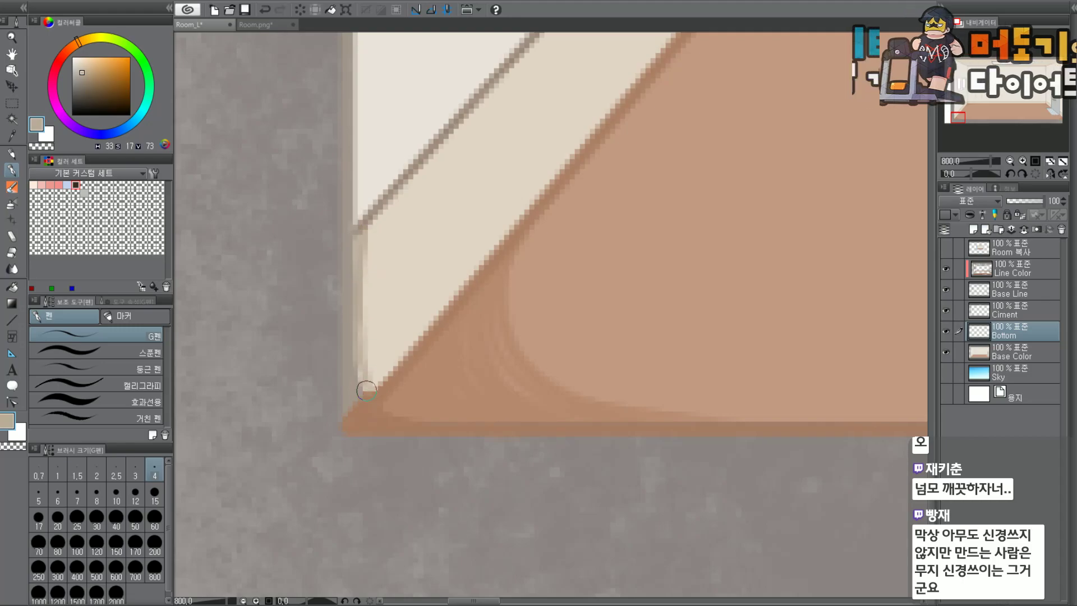
left_click_drag(361, 287, 367, 367)
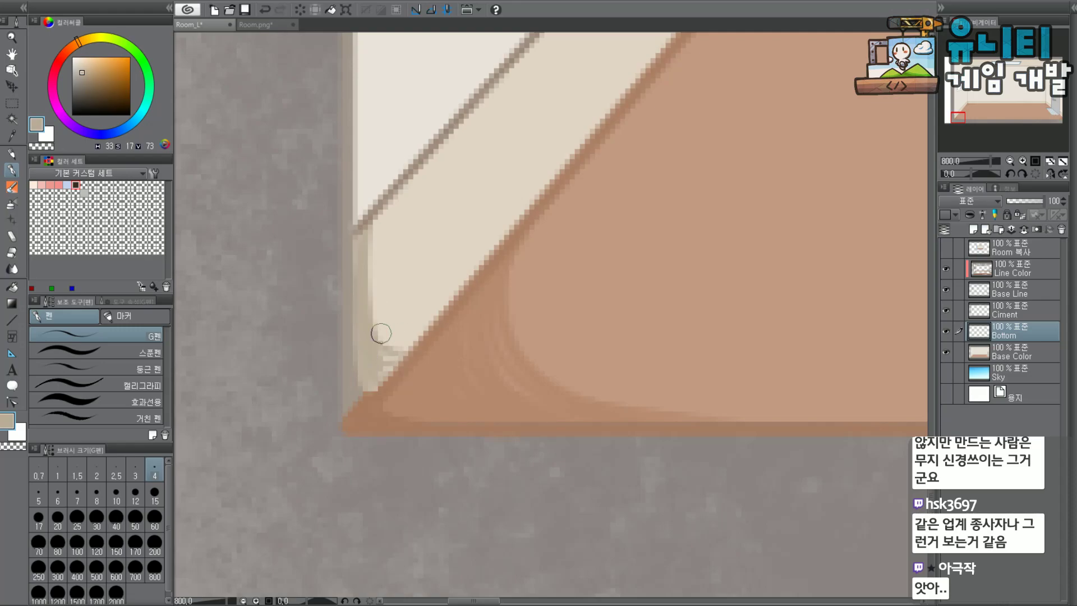
scroll(391, 315, "down", 3)
scroll(368, 247, "up", 3)
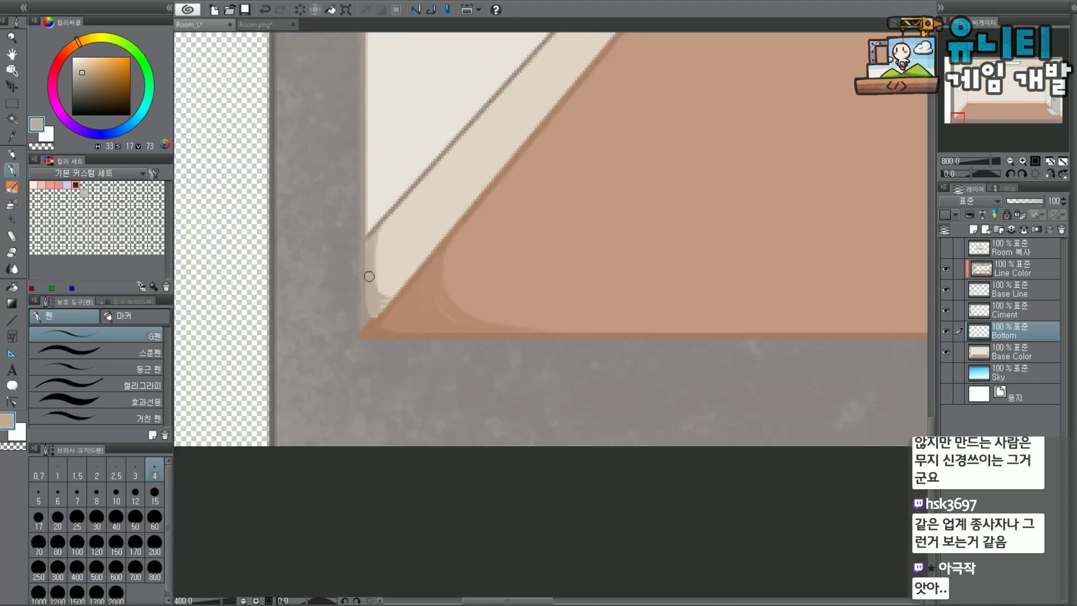
Shade the back end of the left wall's baseboard beside the wall corner in dark beige, redoing the first strokes.
scroll(367, 276, "down", 2)
scroll(978, 114, "down", 1)
left_click_drag(975, 114, 972, 105)
scroll(504, 274, "up", 2)
mouse_move(475, 231)
left_mouse_down()
mouse_move(472, 272)
mouse_move(492, 313)
mouse_move(475, 228)
mouse_move(471, 325)
left_mouse_up()
key("ctrl+z")
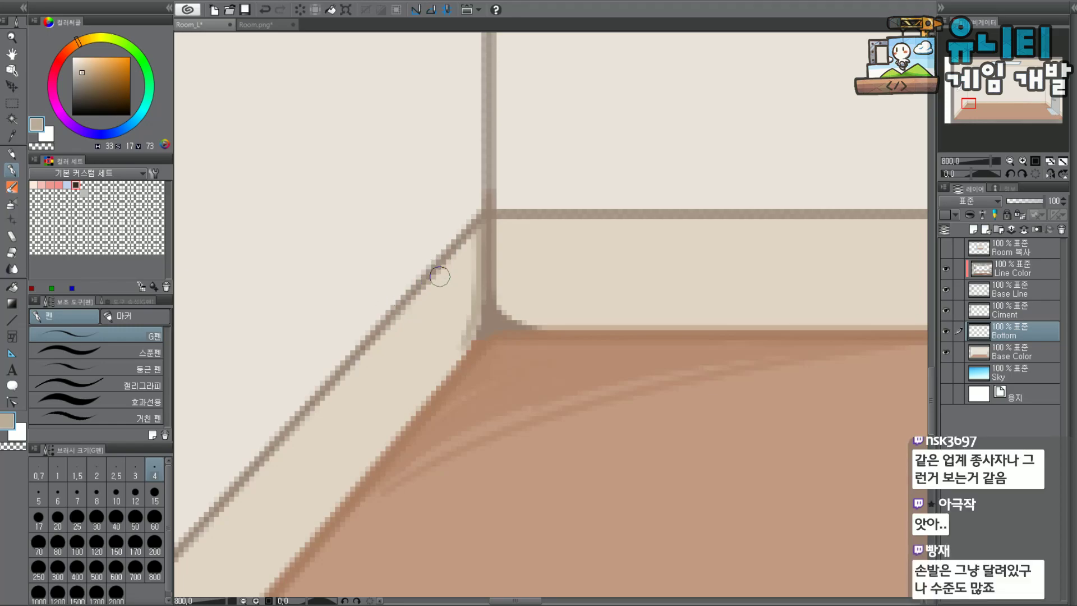
key("ctrl+z")
key("ctrl+z")
left_click_drag(475, 309, 455, 359)
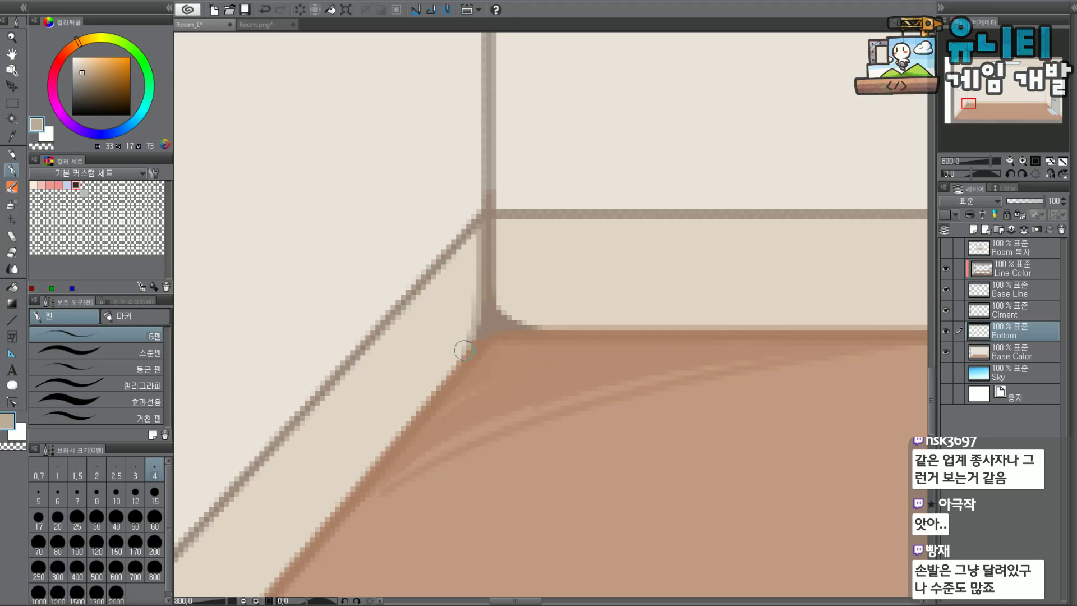
left_click_drag(466, 251, 463, 338)
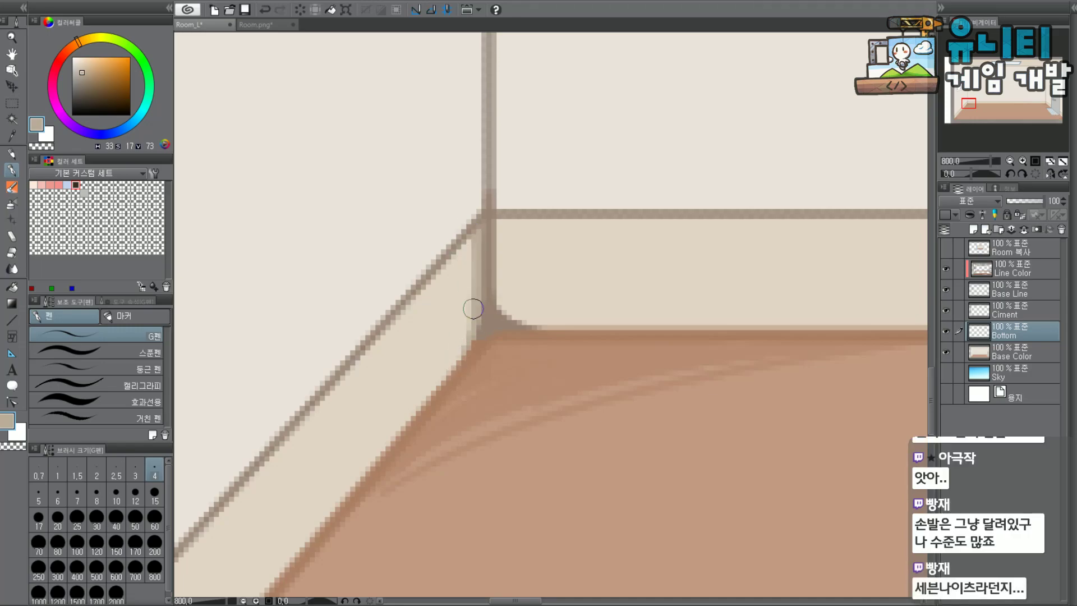
mouse_move(466, 247)
left_mouse_down()
mouse_move(474, 295)
mouse_move(465, 324)
left_mouse_up()
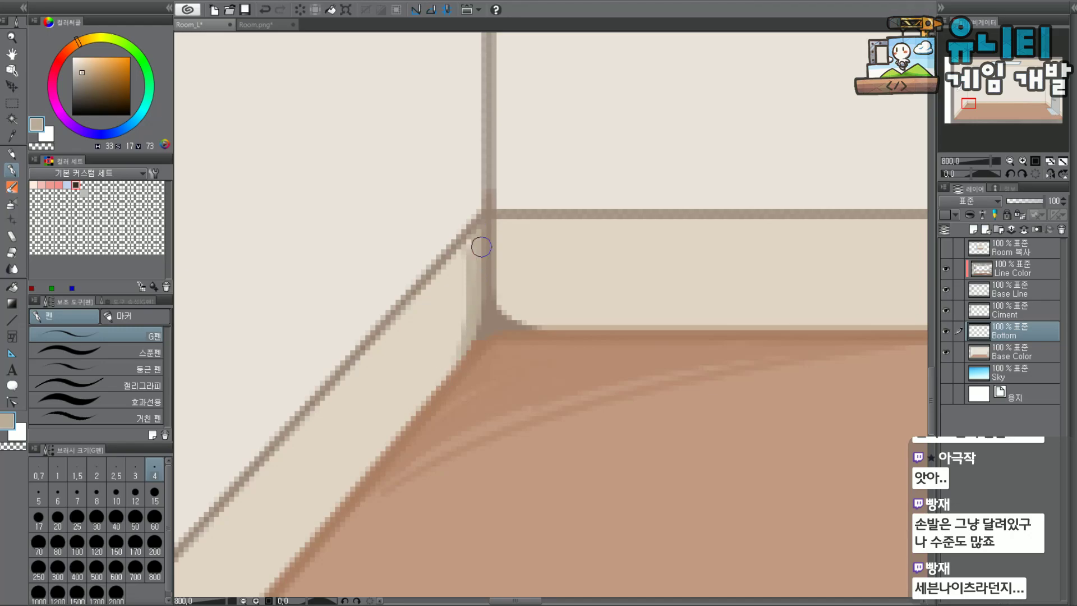
Sample the corner's brown, H 25, S 21, V 68, and deepen the shading at the left baseboard's back end.
left_click(491, 320, "alt")
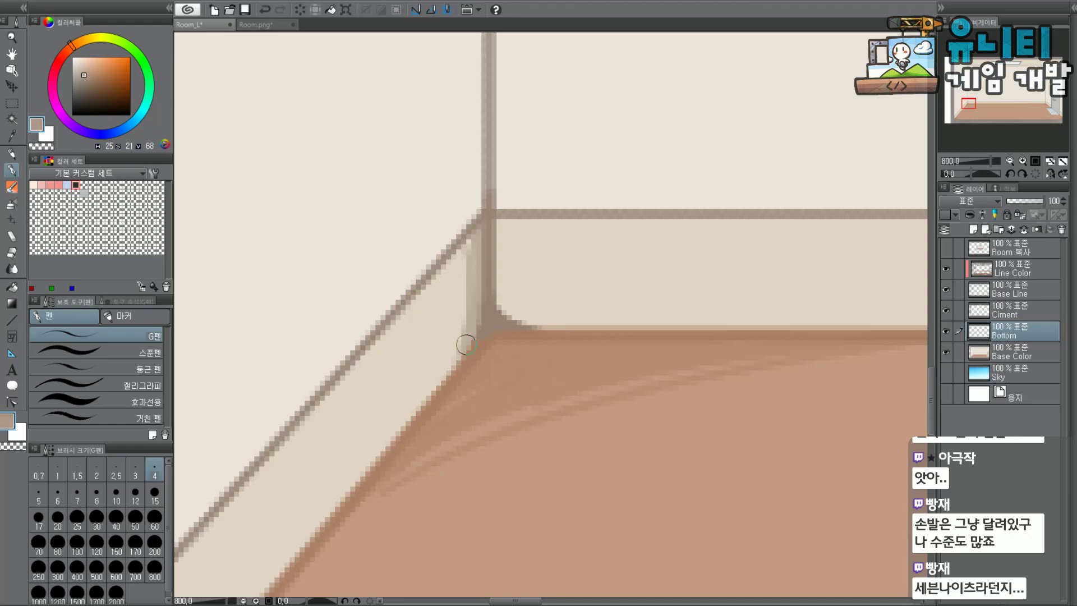
left_click_drag(471, 234, 458, 359)
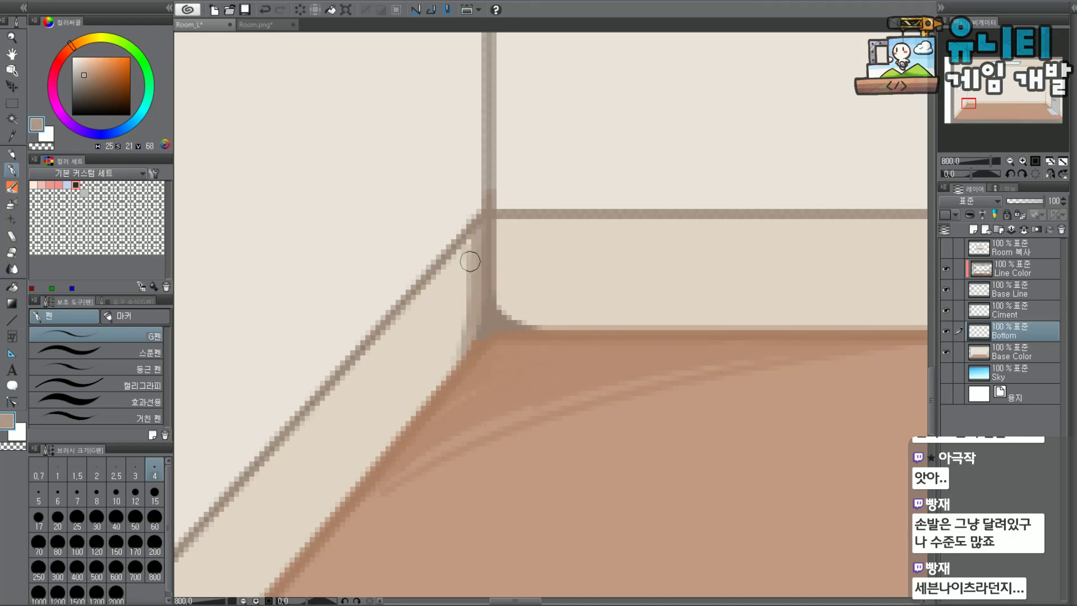
left_click_drag(461, 234, 451, 360)
key("ctrl+z")
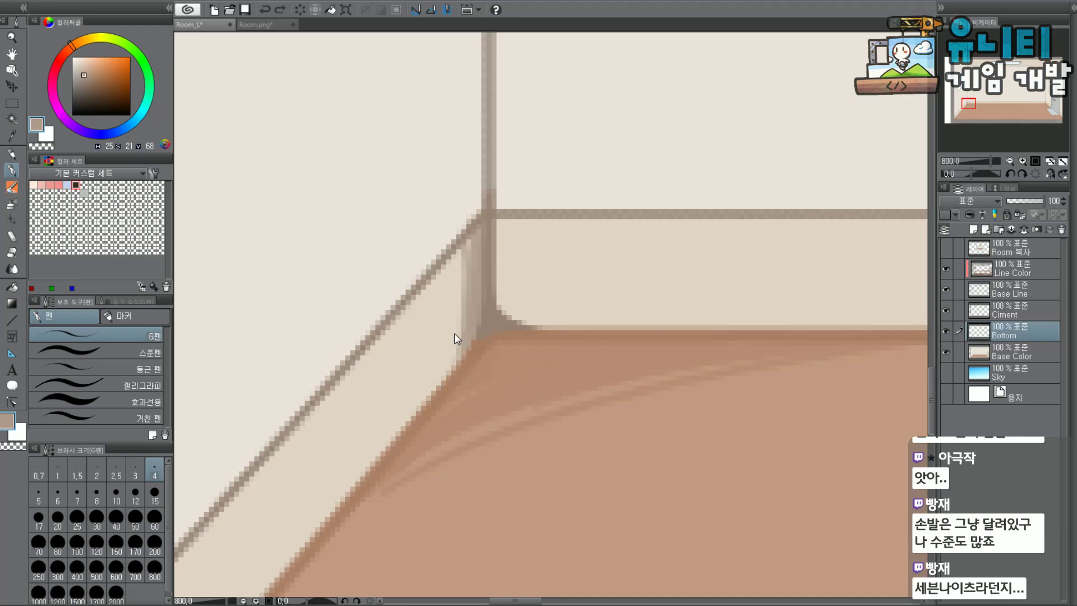
left_click_drag(459, 252, 451, 364)
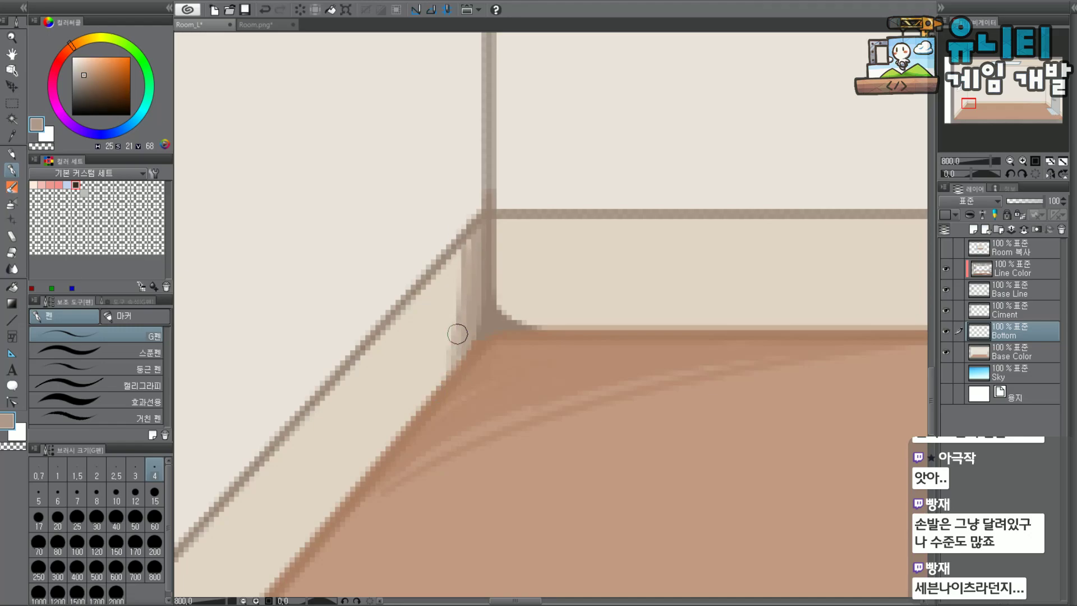
scroll(479, 212, "down", 2)
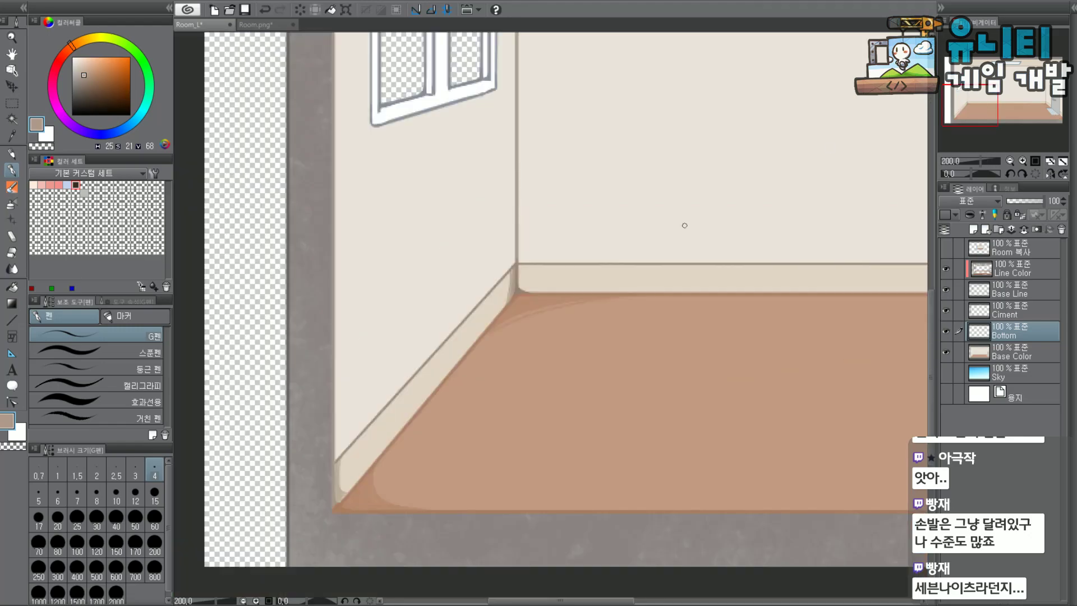
Deepen the shading at the left baseboard's front end with the same brown, rounding its edge toward the floor.
scroll(401, 447, "up", 1)
left_click_drag(962, 112, 959, 119)
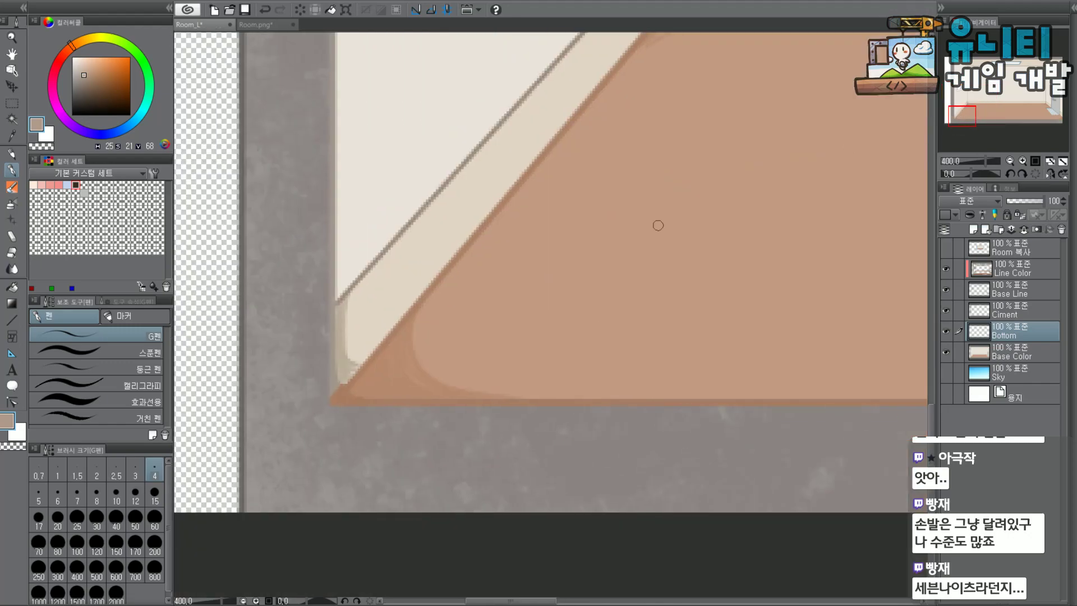
scroll(339, 330, "up", 1)
left_click_drag(330, 288, 331, 380)
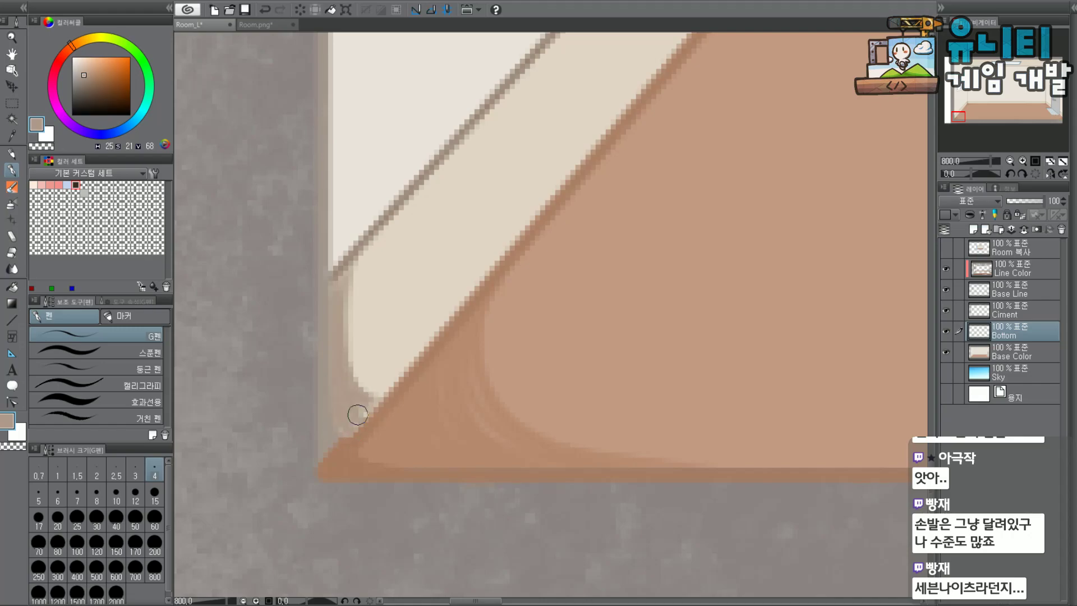
left_click_drag(342, 387, 348, 274)
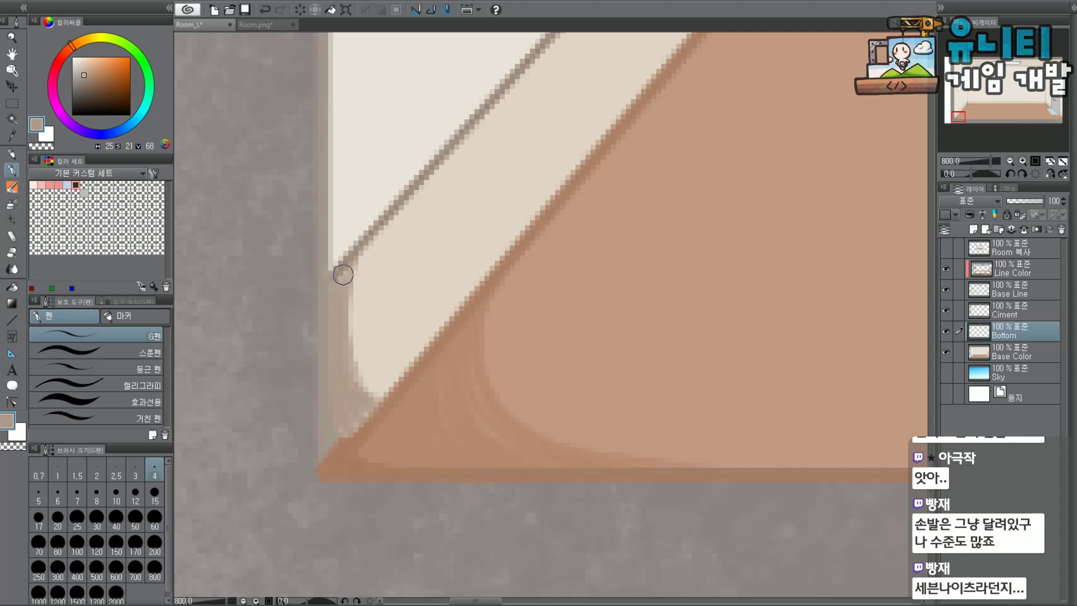
Shade the left end of the back wall's baseboard in brown, curving the shadow along the floor line.
scroll(393, 207, "down", 1)
scroll(1012, 113, "down", 1)
left_click_drag(978, 113, 987, 107)
scroll(543, 169, "up", 4)
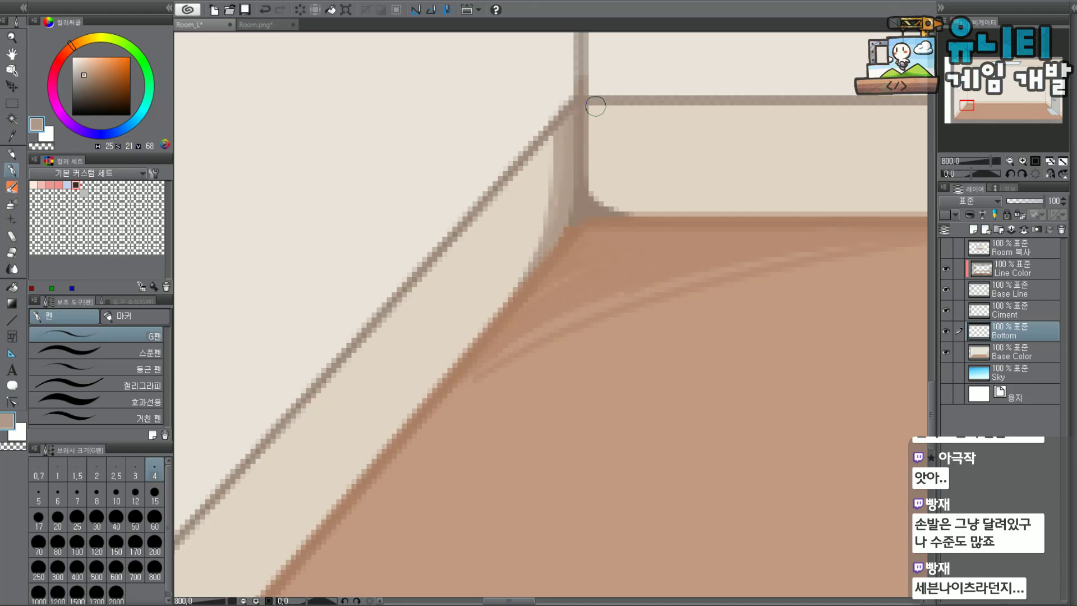
mouse_move(594, 104)
left_mouse_down()
mouse_move(597, 168)
mouse_move(597, 105)
mouse_move(612, 163)
mouse_move(607, 194)
mouse_move(608, 106)
mouse_move(625, 210)
mouse_move(612, 110)
mouse_move(632, 195)
mouse_move(607, 130)
mouse_move(618, 182)
mouse_move(656, 201)
left_mouse_up()
mouse_move(610, 171)
left_mouse_down()
mouse_move(671, 222)
mouse_move(628, 186)
mouse_move(605, 193)
mouse_move(696, 216)
mouse_move(630, 184)
mouse_move(699, 213)
mouse_move(630, 188)
mouse_move(604, 160)
mouse_move(675, 202)
mouse_move(621, 193)
mouse_move(706, 209)
mouse_move(663, 213)
mouse_move(740, 224)
mouse_move(661, 206)
mouse_move(721, 214)
left_mouse_up()
key("ctrl+z")
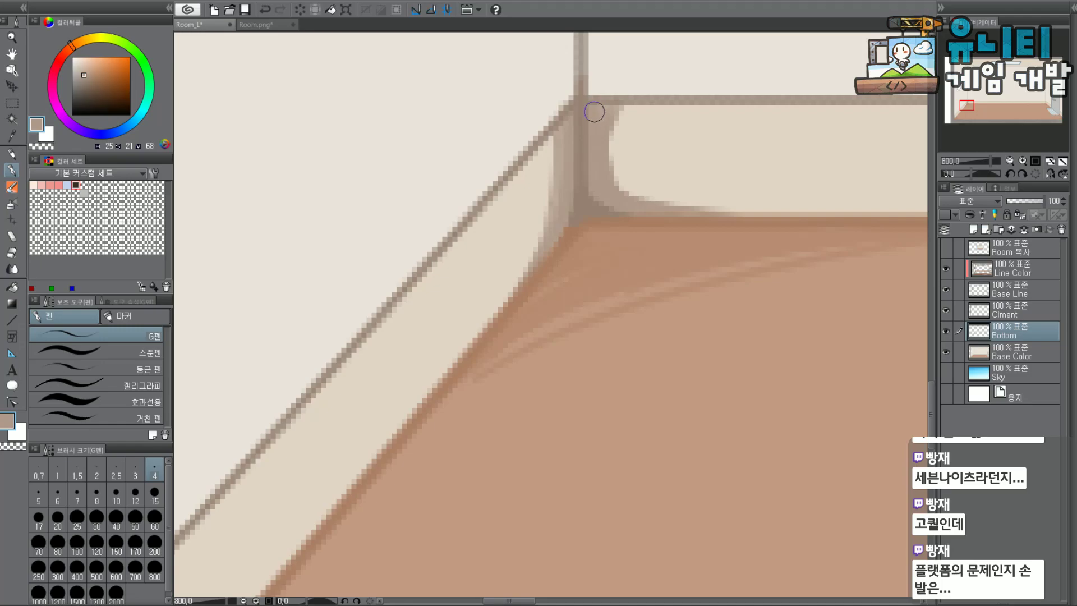
Shade the right end of the back wall's baseboard with curved brown strokes, redoing the first stroke.
scroll(597, 114, "down", 8)
left_click_drag(976, 116, 1044, 107)
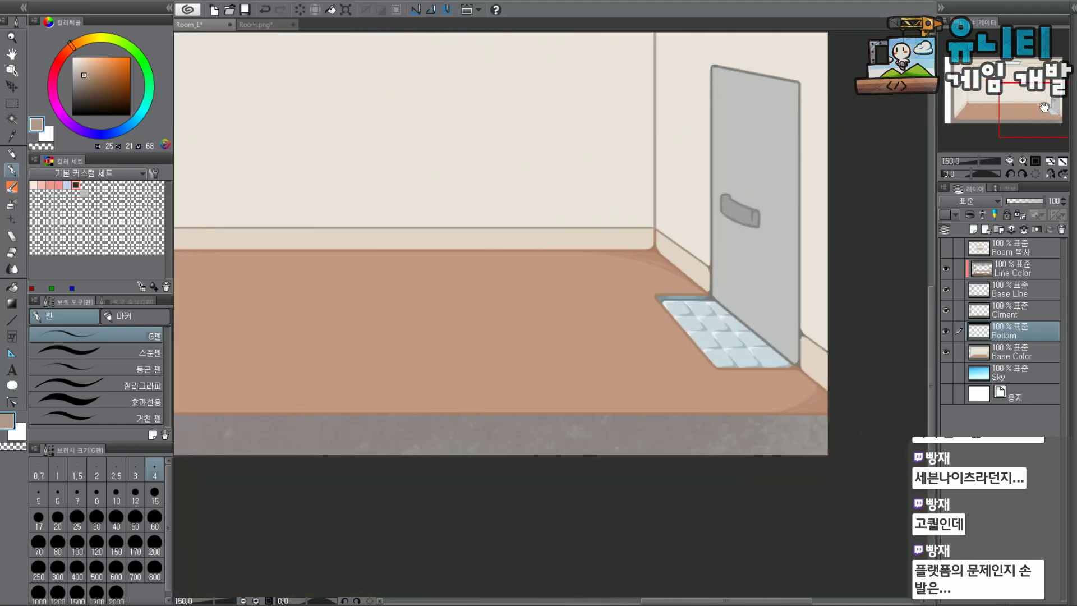
scroll(729, 245, "up", 7)
left_click_drag(632, 195, 614, 285)
key("ctrl+z")
left_click_drag(632, 189, 616, 283)
mouse_move(633, 224)
left_mouse_down()
mouse_move(637, 246)
mouse_move(620, 287)
left_mouse_up()
left_click_drag(633, 246, 599, 294)
left_click_drag(625, 190, 583, 296)
left_click_drag(628, 183, 610, 277)
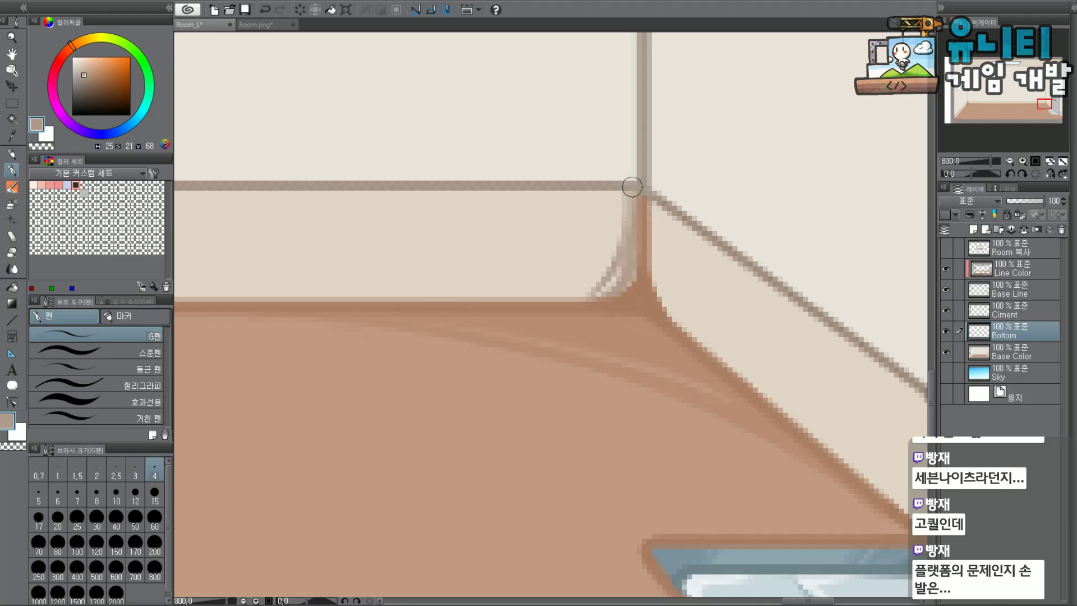
left_click_drag(626, 236, 592, 294)
Shade the back end of the right wall's baseboard beside the corner in brown, redoing the first stroke.
left_click_drag(654, 193, 682, 326)
key("ctrl+z")
mouse_move(655, 208)
left_mouse_down()
mouse_move(653, 259)
mouse_move(667, 273)
mouse_move(658, 294)
mouse_move(662, 191)
mouse_move(677, 321)
left_mouse_up()
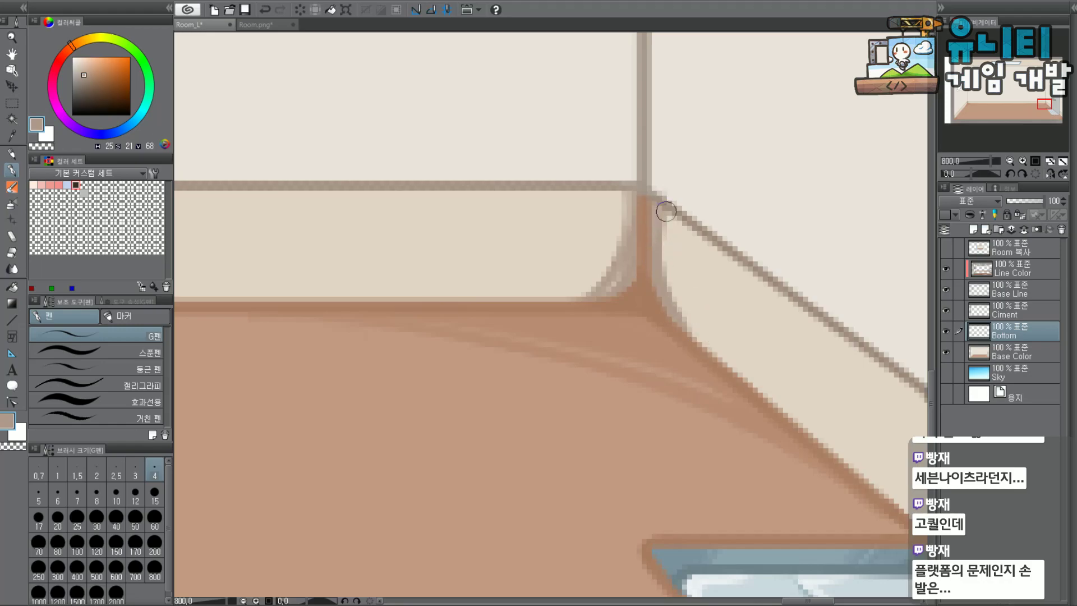
Shade the front end of the right wall's baseboard beside the doorway in brown, retrying the curved stroke.
scroll(680, 302, "down", 2)
left_click_drag(1043, 96, 1056, 108)
scroll(744, 310, "up", 1)
left_click_drag(746, 370, 729, 393)
key("ctrl+z")
mouse_move(746, 357)
left_mouse_down()
mouse_move(718, 383)
mouse_move(738, 371)
mouse_move(727, 389)
left_mouse_up()
key("ctrl+z")
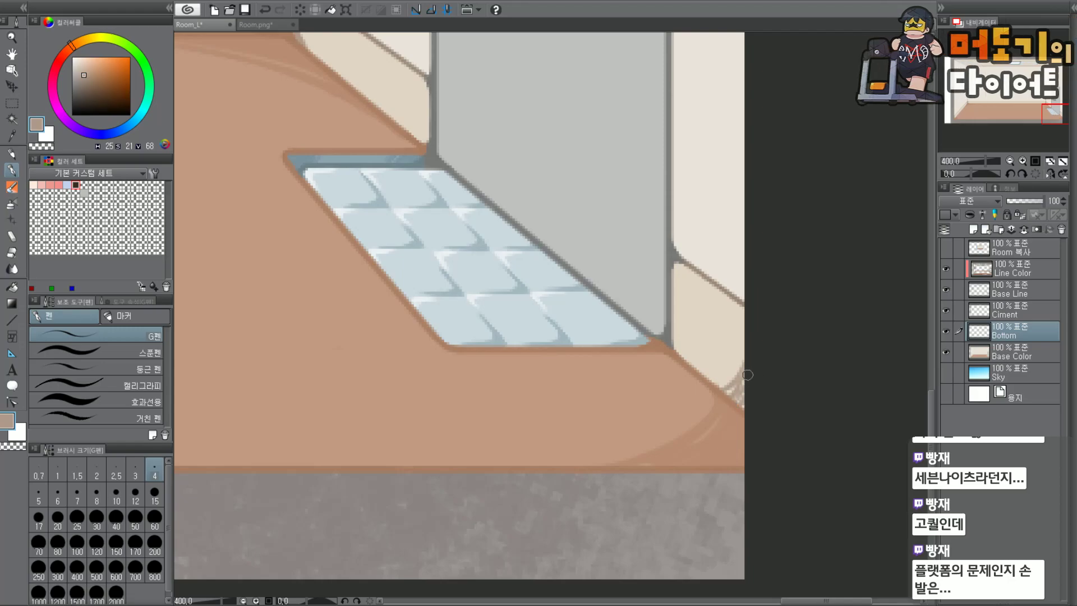
left_click_drag(749, 357, 720, 382)
key("ctrl+z")
Add a new layer directly above the Ciment layer.
scroll(797, 308, "down", 10)
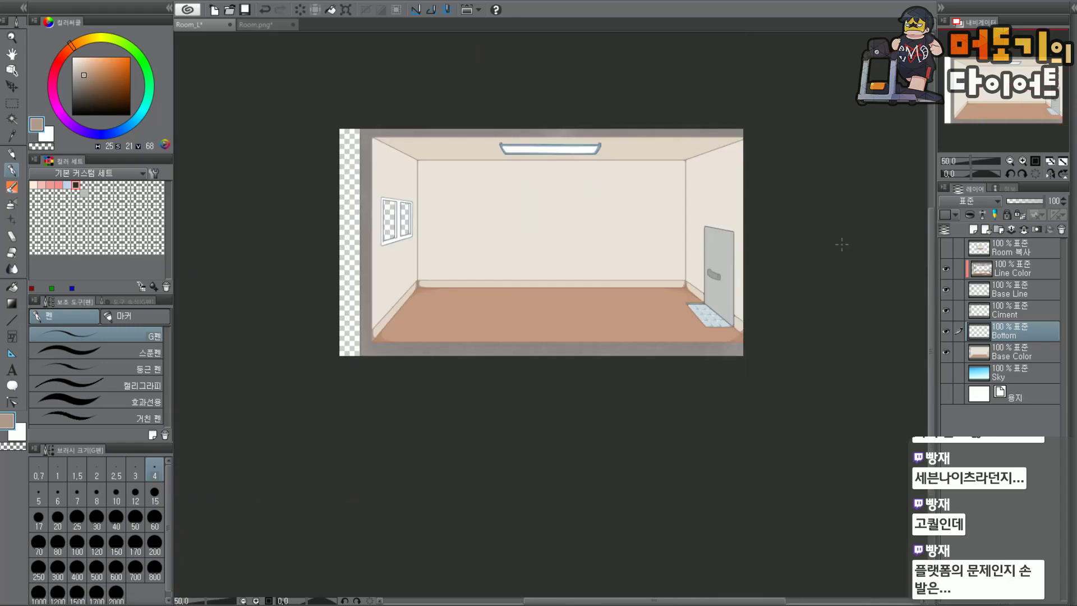
scroll(613, 264, "up", 1)
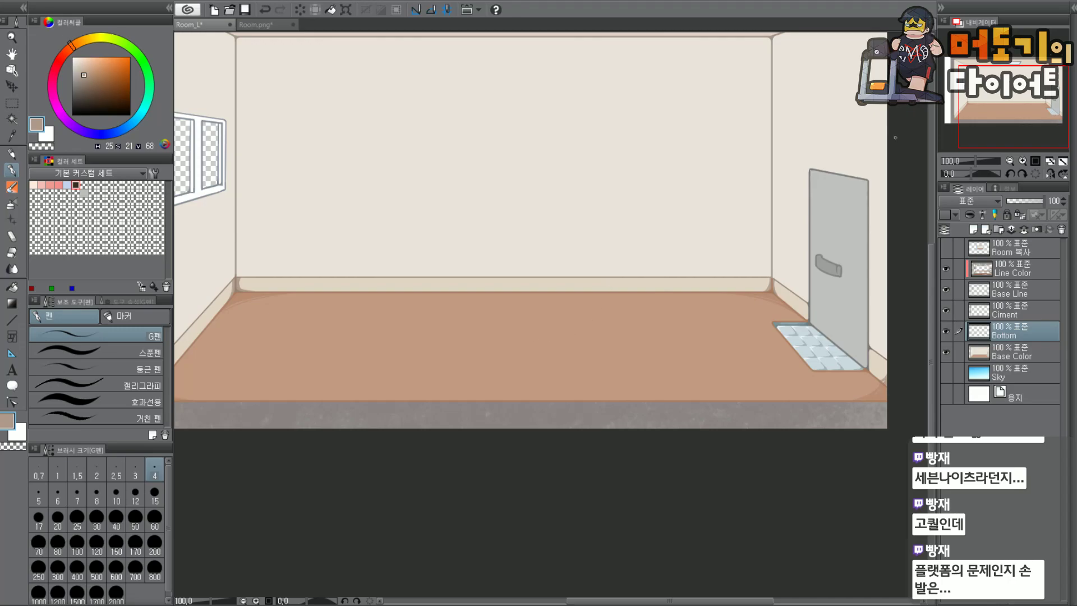
left_click_drag(1015, 109, 1004, 110)
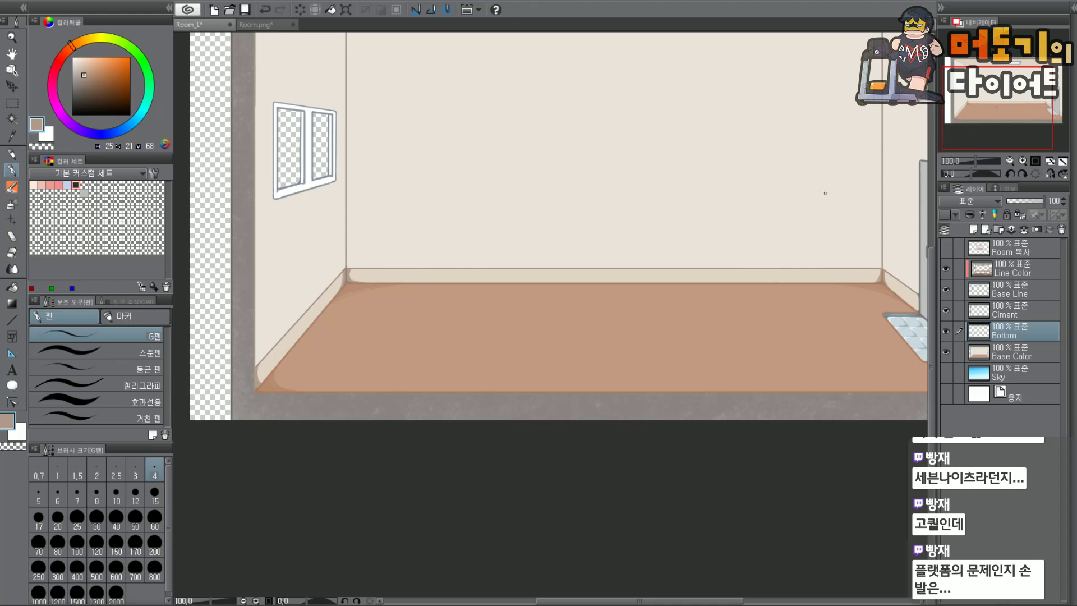
left_click(348, 288, "alt")
left_click_drag(1012, 102, 966, 101)
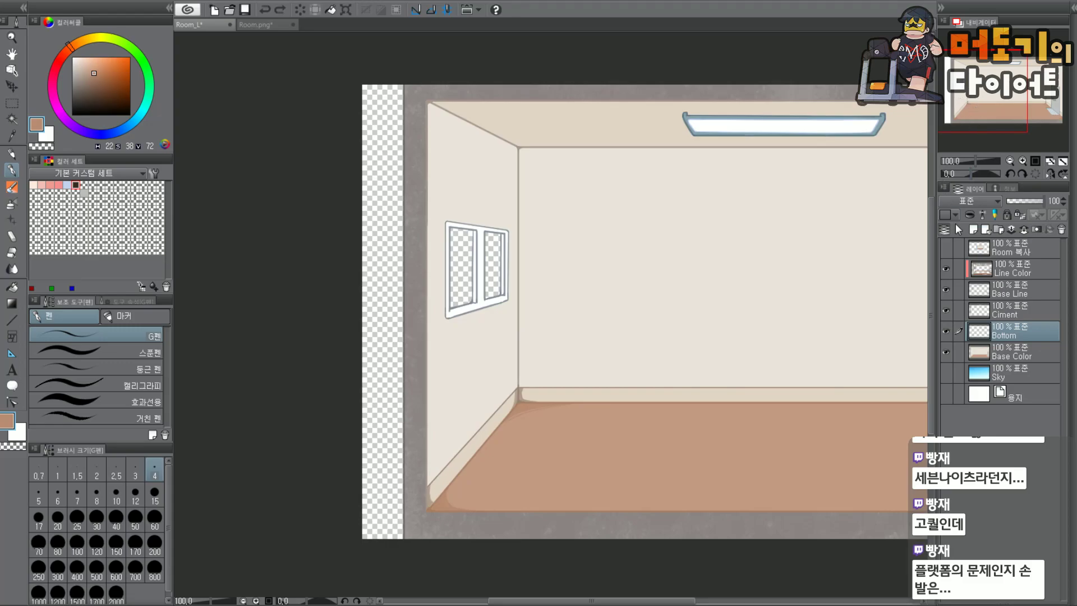
left_click(1005, 315)
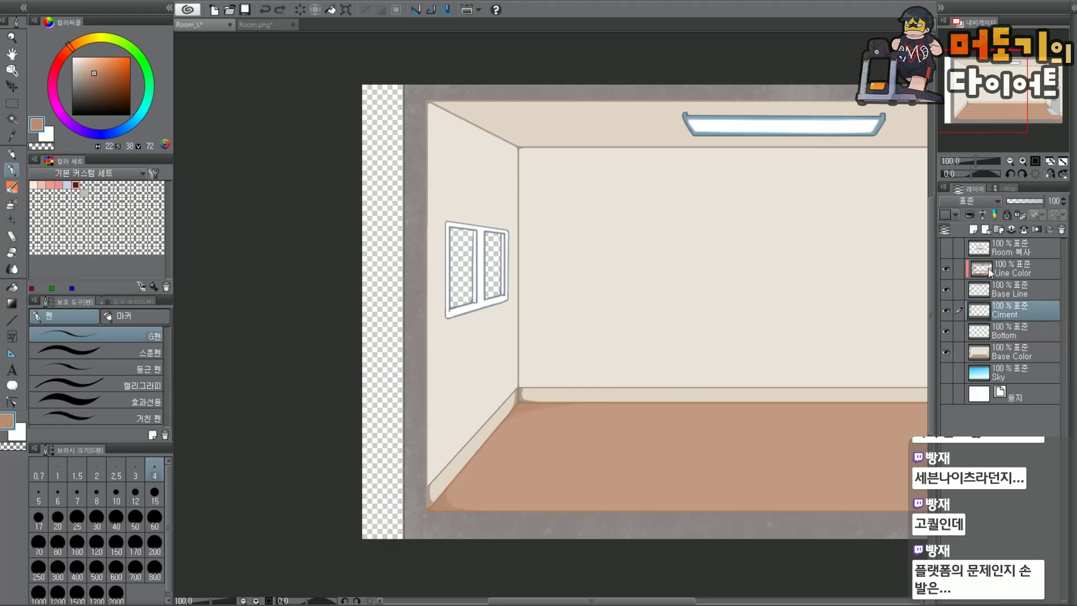
left_click(985, 229)
Fill the inner vertical strips of both window panes with light blue using the G-pen at size 6.
scroll(471, 247, "up", 4)
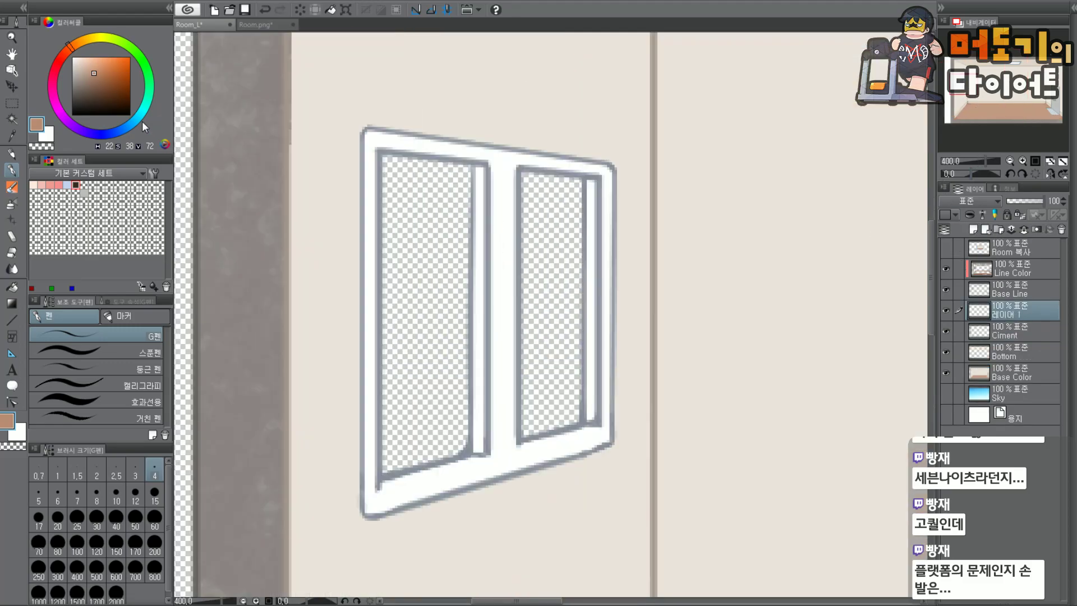
left_click(68, 184)
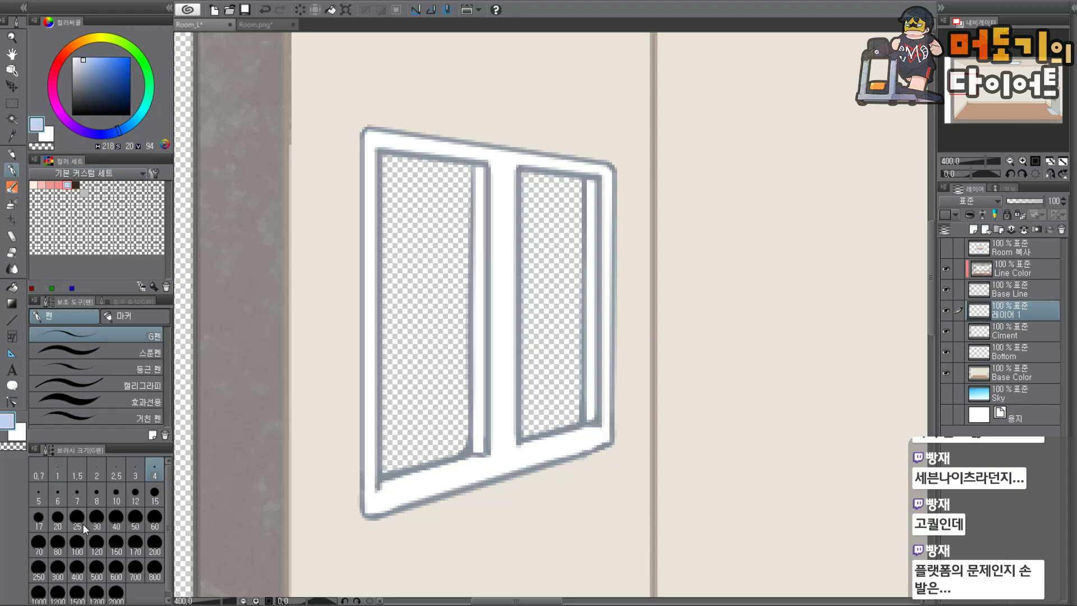
left_click(62, 500)
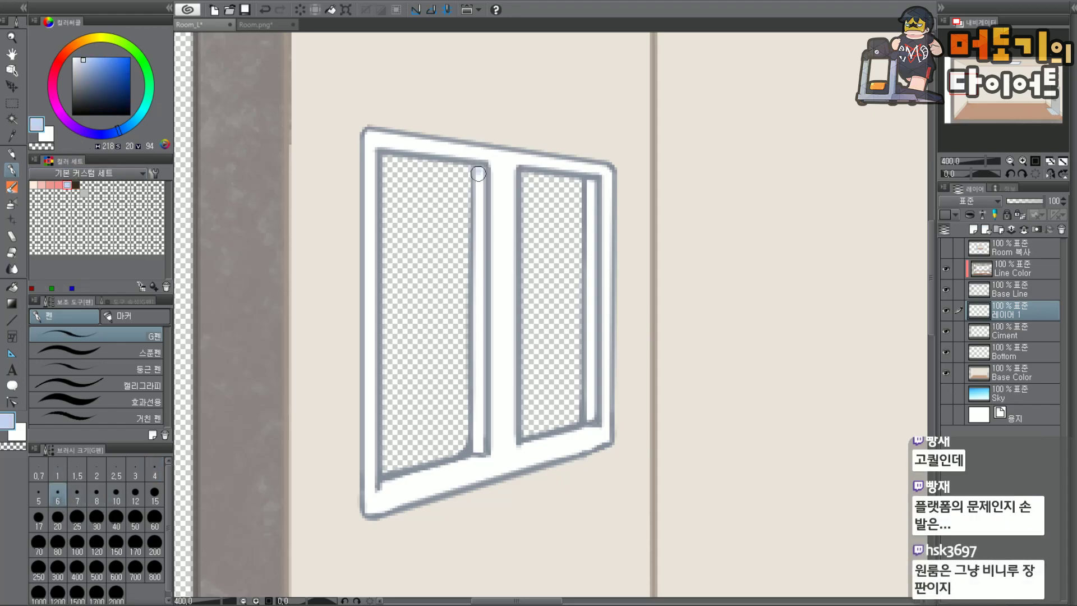
left_click_drag(479, 172, 479, 182)
mouse_move(481, 183)
left_mouse_down()
mouse_move(480, 186)
mouse_move(478, 439)
left_mouse_up()
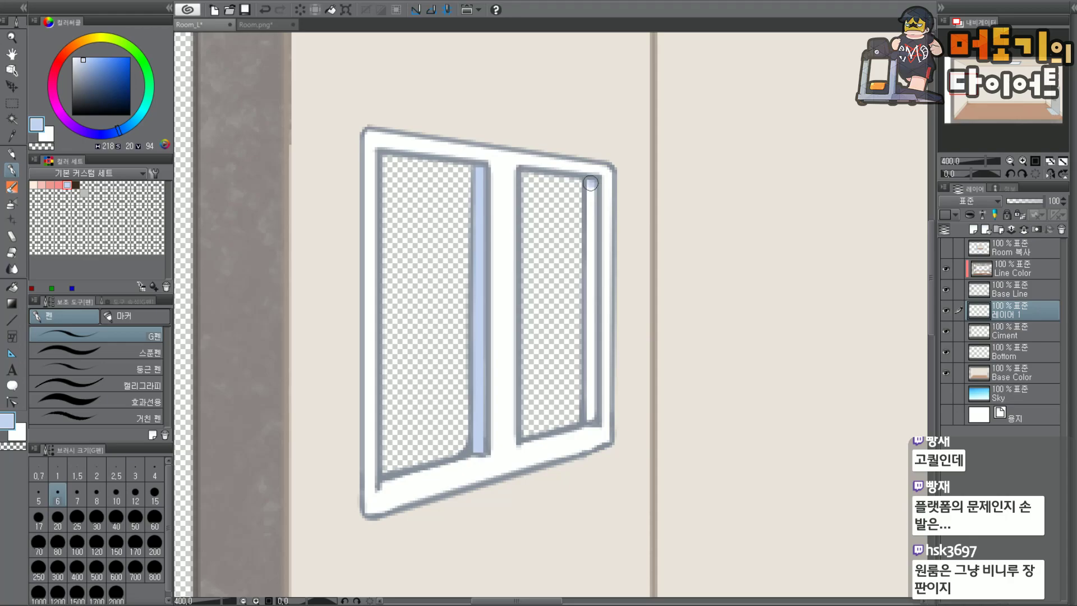
left_click_drag(589, 187, 590, 414)
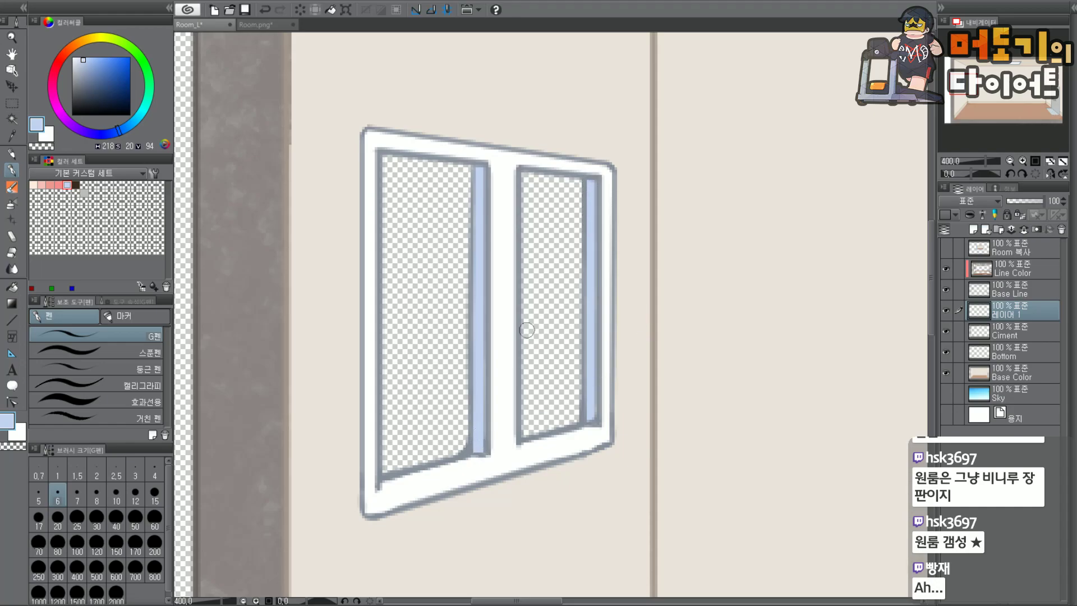
Examine the light blue window strips up close and against the surrounding room.
scroll(639, 312, "down", 3)
scroll(577, 392, "up", 5)
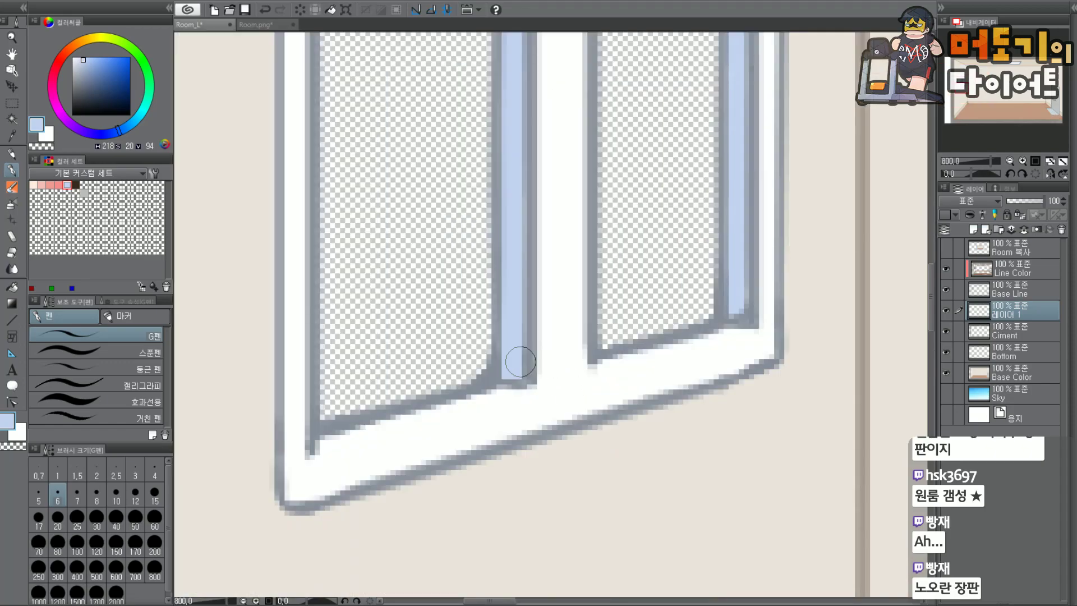
scroll(519, 354, "down", 2)
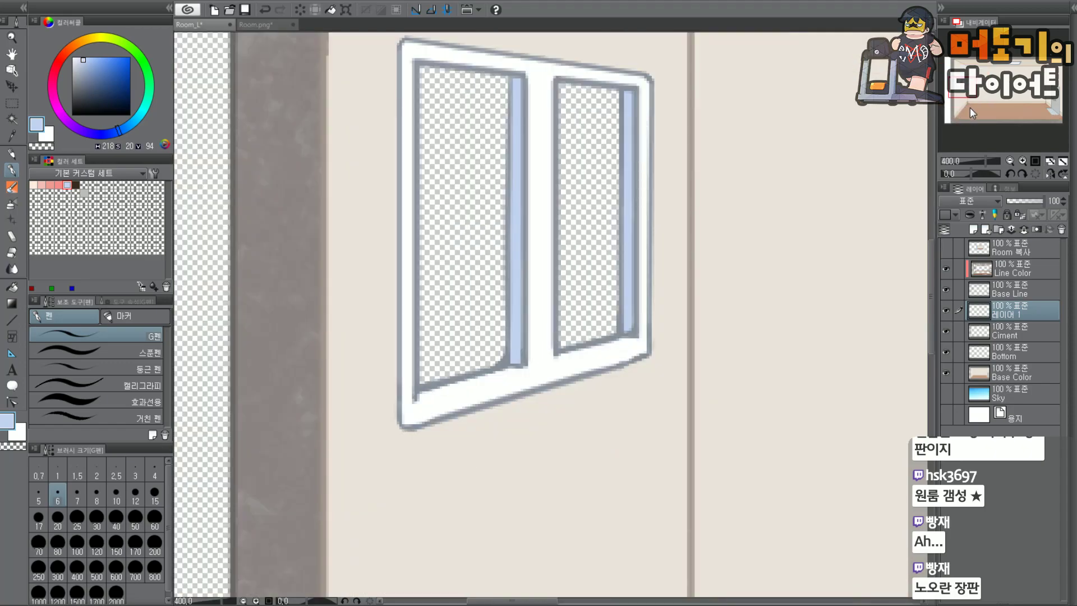
left_click_drag(975, 93, 973, 88)
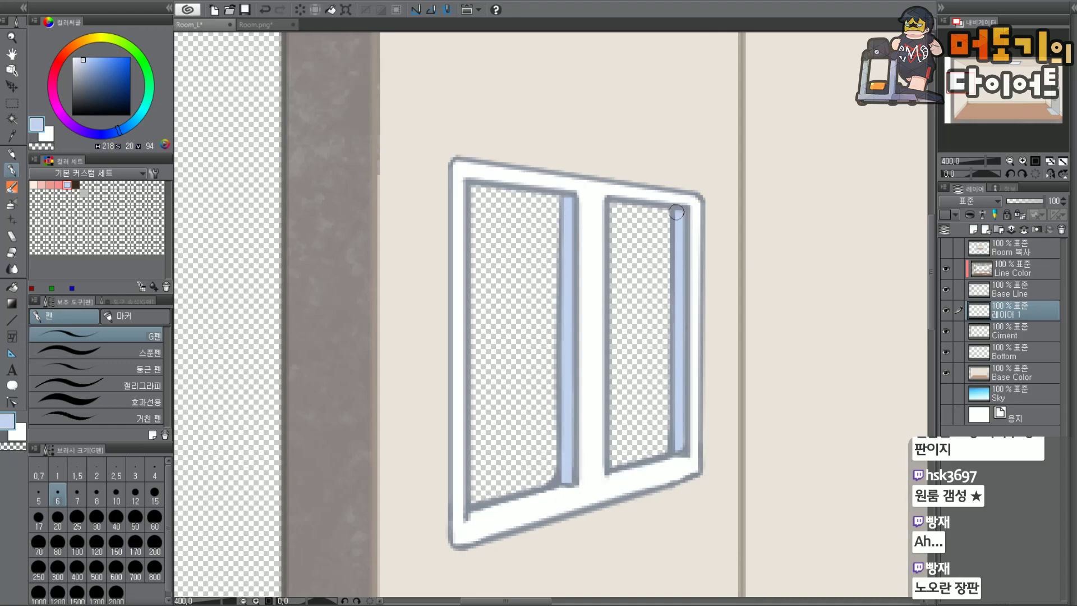
scroll(746, 264, "down", 3)
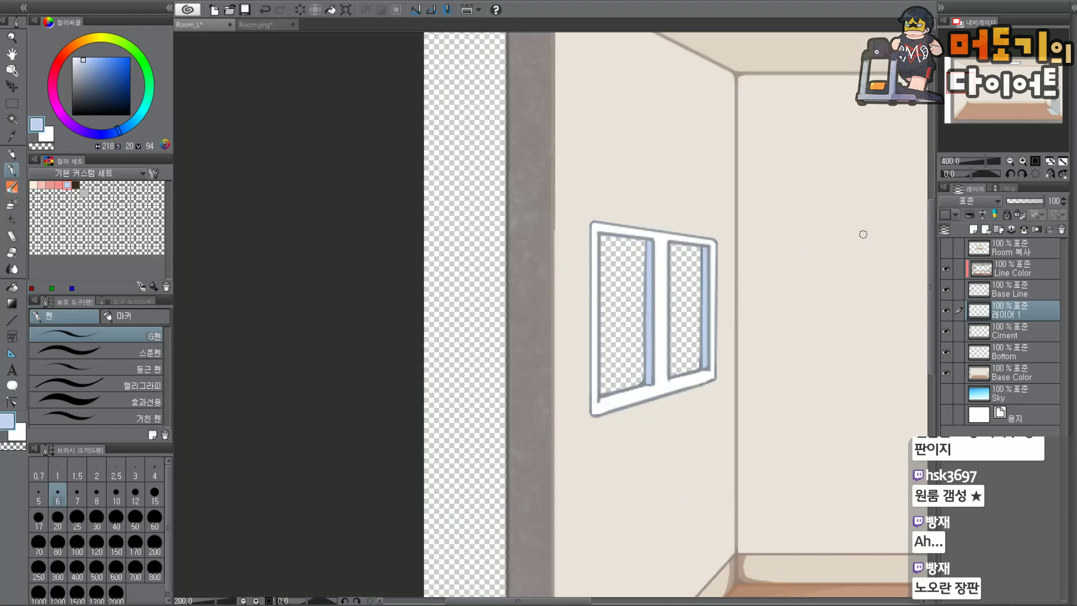
mouse_move(993, 92)
left_mouse_down()
mouse_move(1014, 88)
mouse_move(998, 95)
left_mouse_up()
scroll(527, 235, "up", 1)
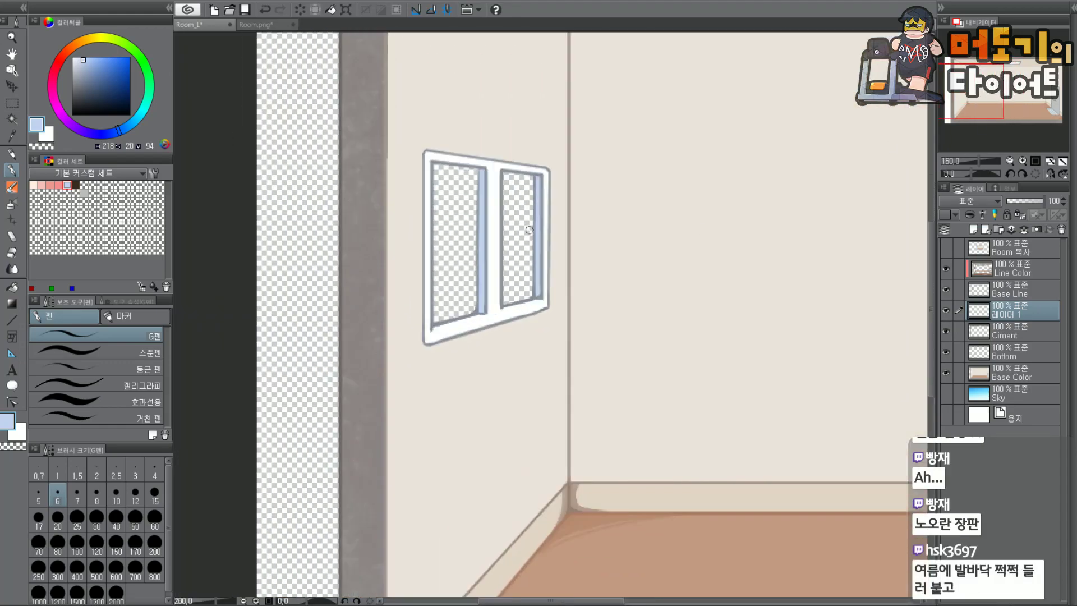
scroll(492, 191, "up", 2)
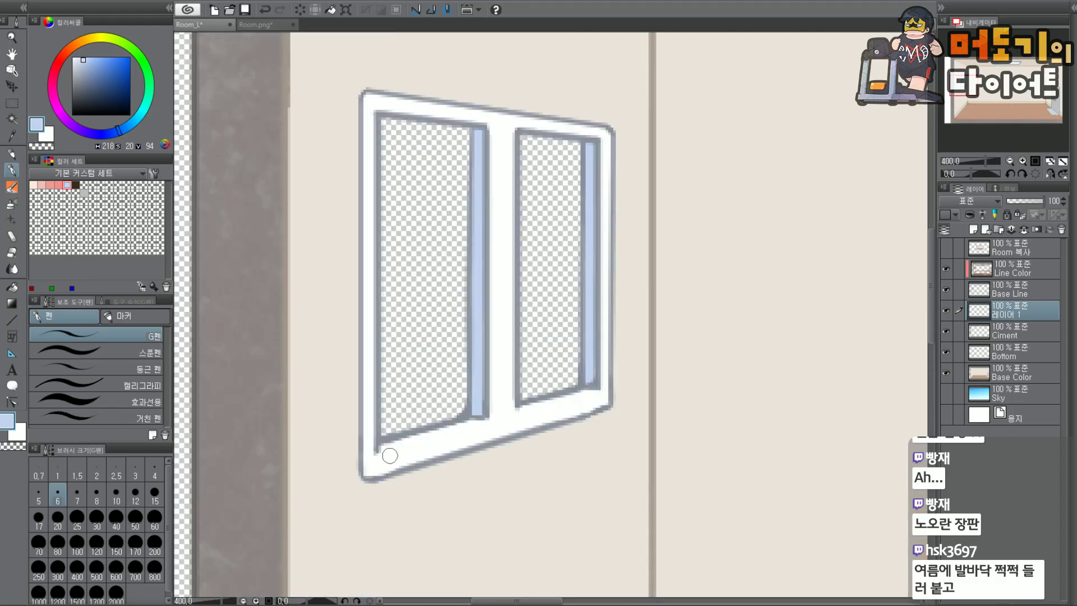
Shade along the bottom edge of the window frame in light blue, redoing strokes until the shadow is even.
left_click_drag(368, 475, 610, 403)
key("ctrl+z")
key("ctrl+z")
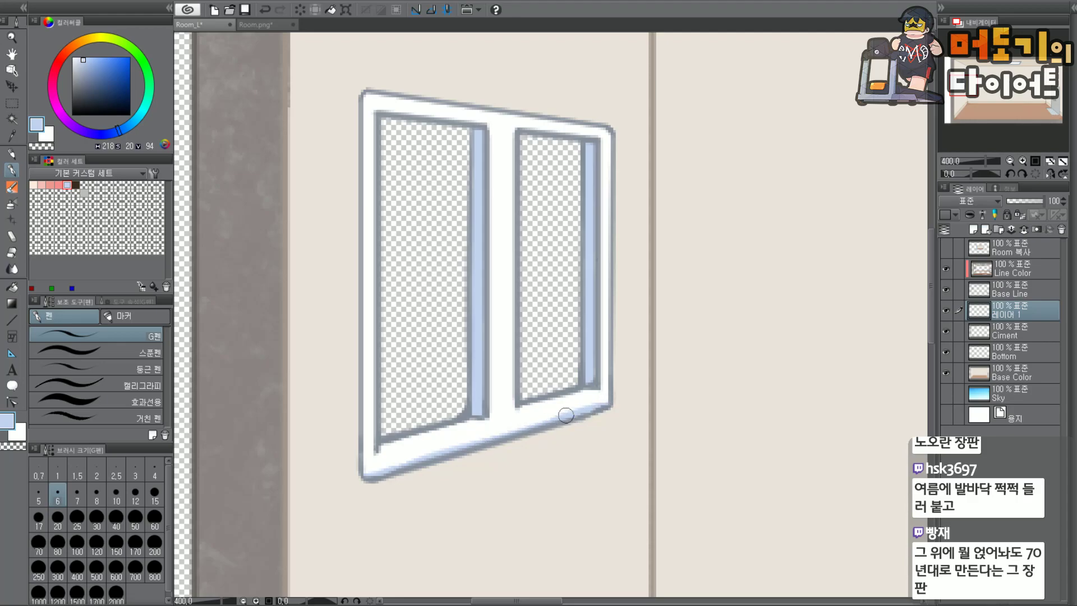
left_click_drag(505, 435, 554, 418)
key("ctrl+z")
left_click_drag(480, 441, 559, 414)
key("ctrl+z")
left_click_drag(493, 437, 558, 415)
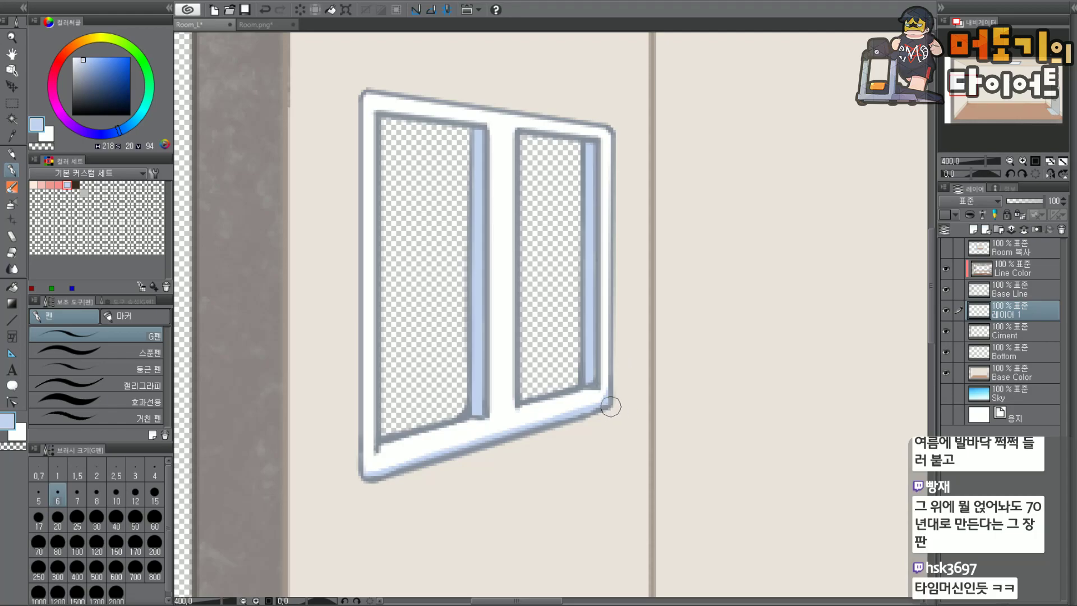
Extend the light blue shadow around the window frame's lower-right corner, redoing the first stroke.
scroll(642, 561, "up", 2)
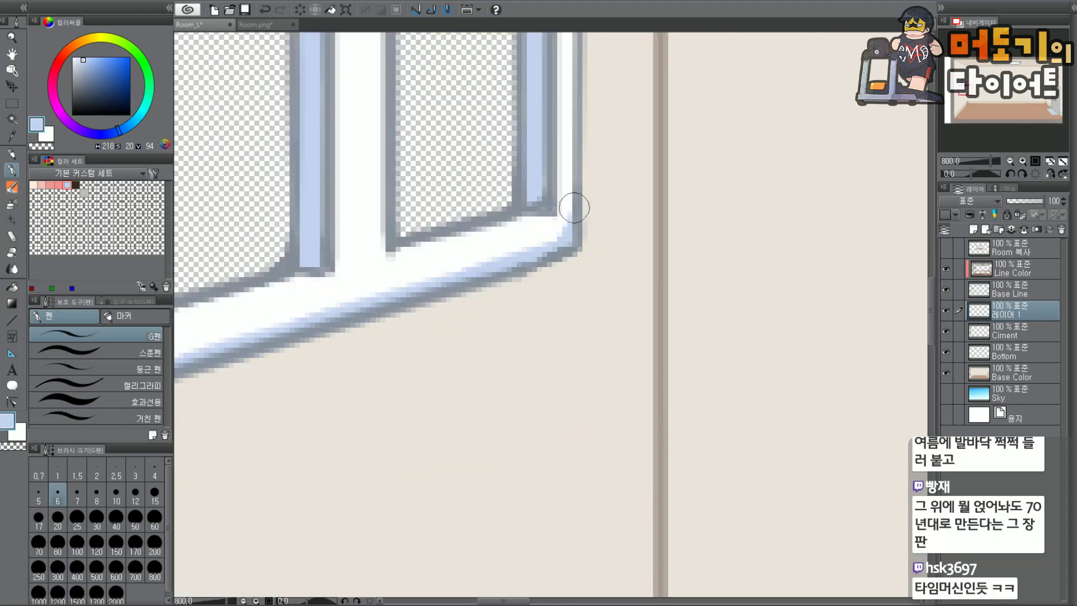
left_click_drag(561, 239, 568, 208)
key("ctrl+z")
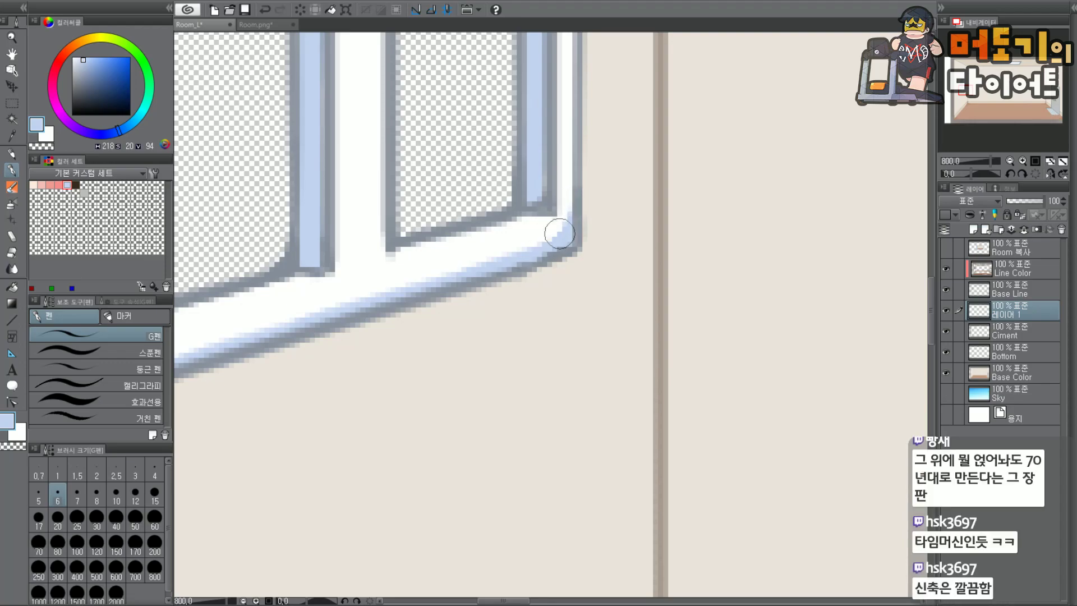
left_click_drag(550, 249, 564, 209)
scroll(569, 215, "down", 4)
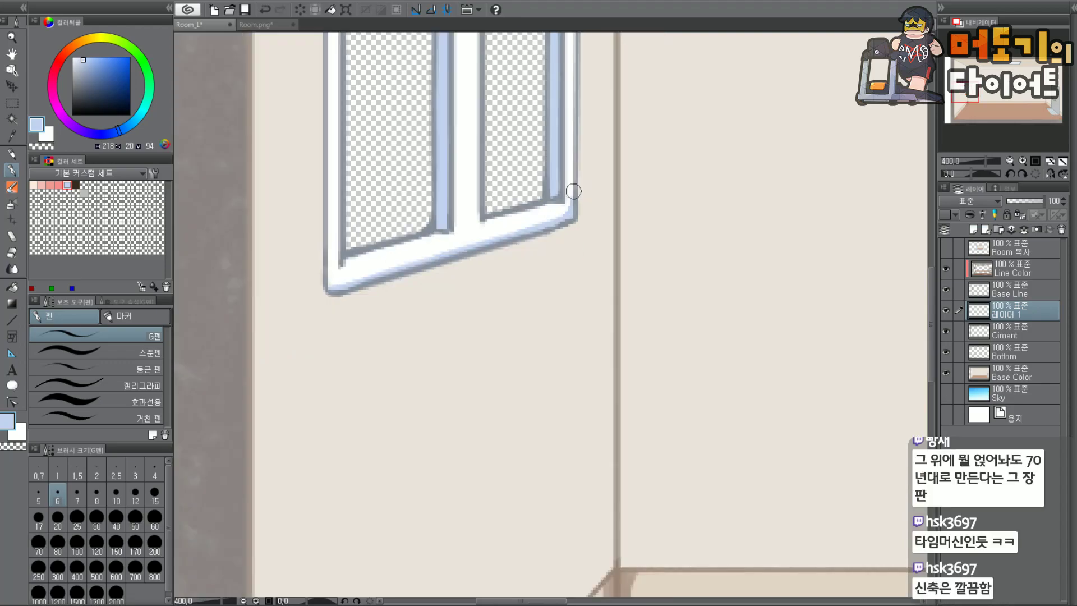
scroll(992, 107, "down", 2)
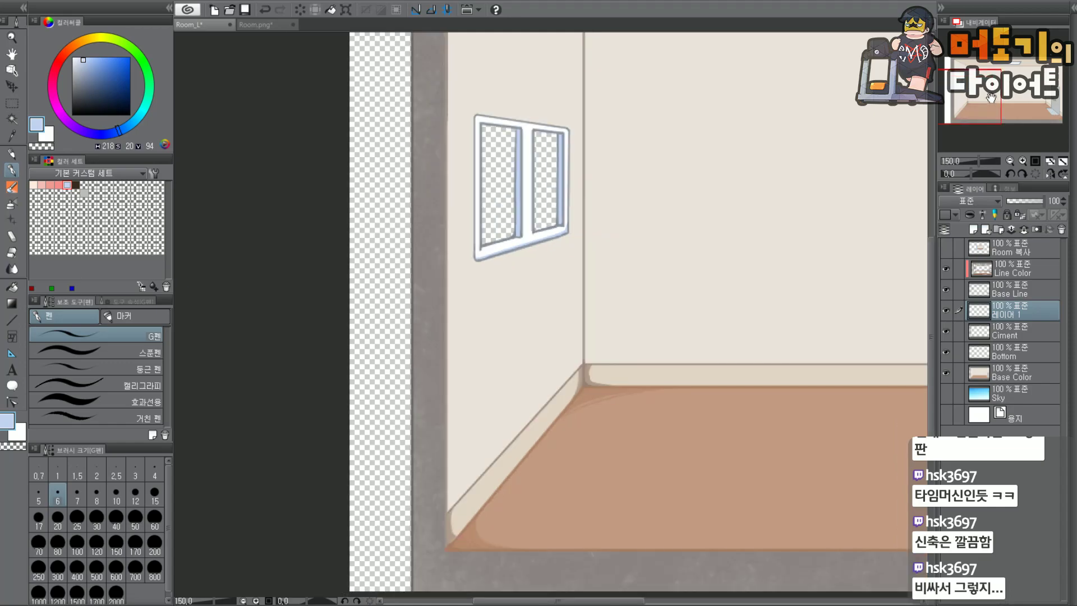
left_click_drag(1010, 87, 1025, 71)
scroll(387, 279, "up", 1)
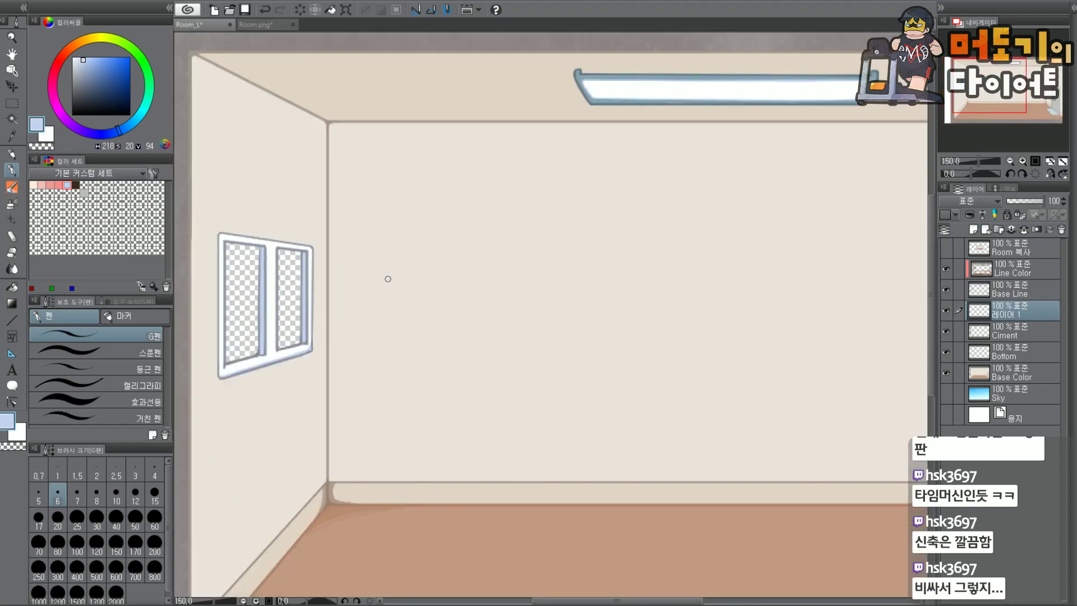
scroll(831, 167, "up", 3)
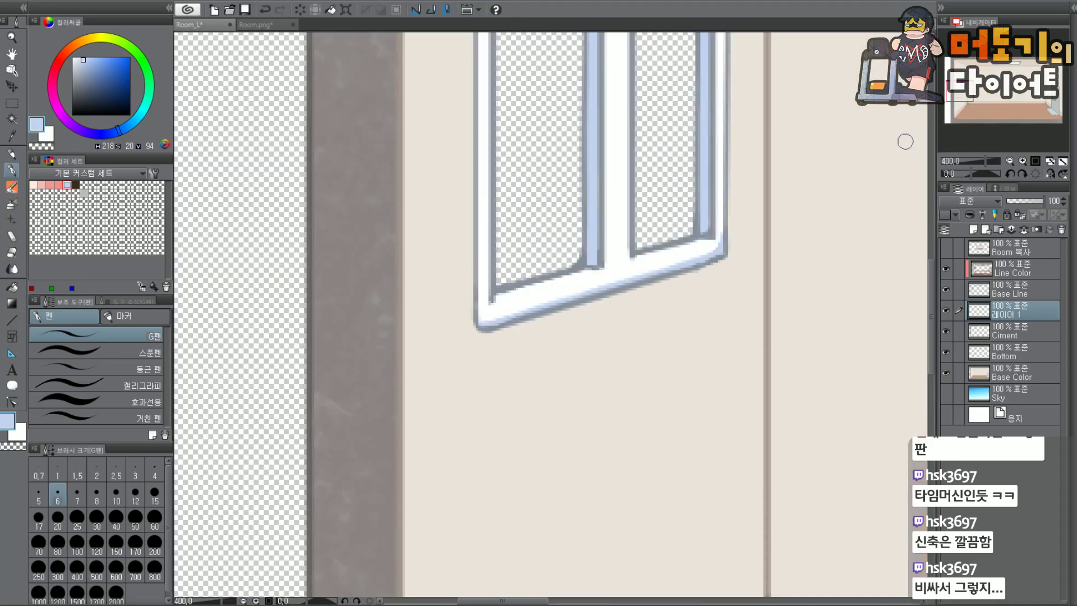
Try to shade the ceiling light's frame with the blue-gray sampled from it.
left_click_drag(942, 108, 1022, 67)
scroll(909, 109, "down", 2)
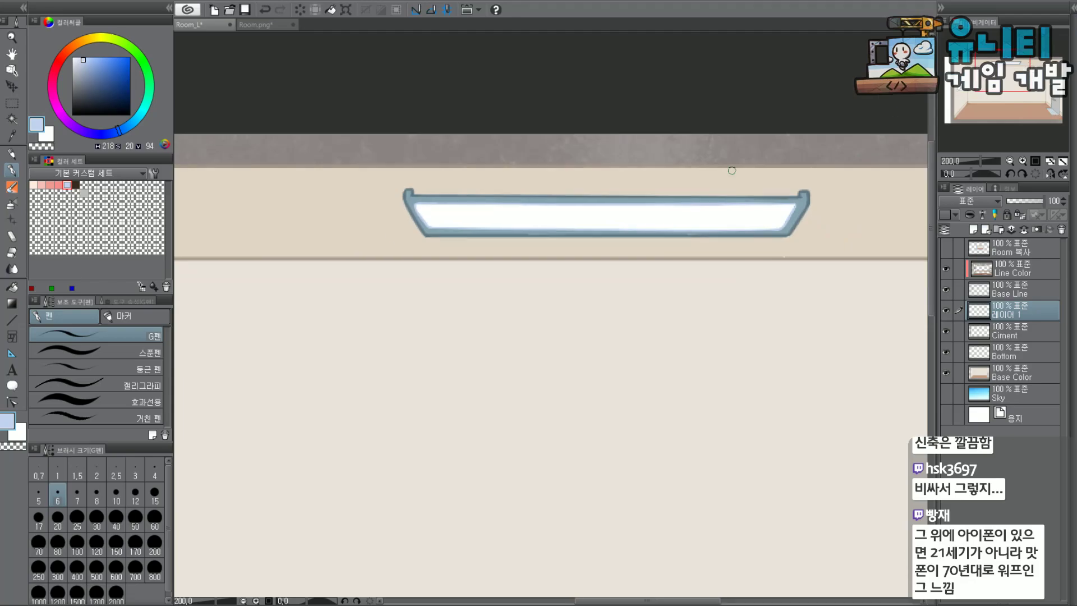
scroll(488, 224, "up", 2)
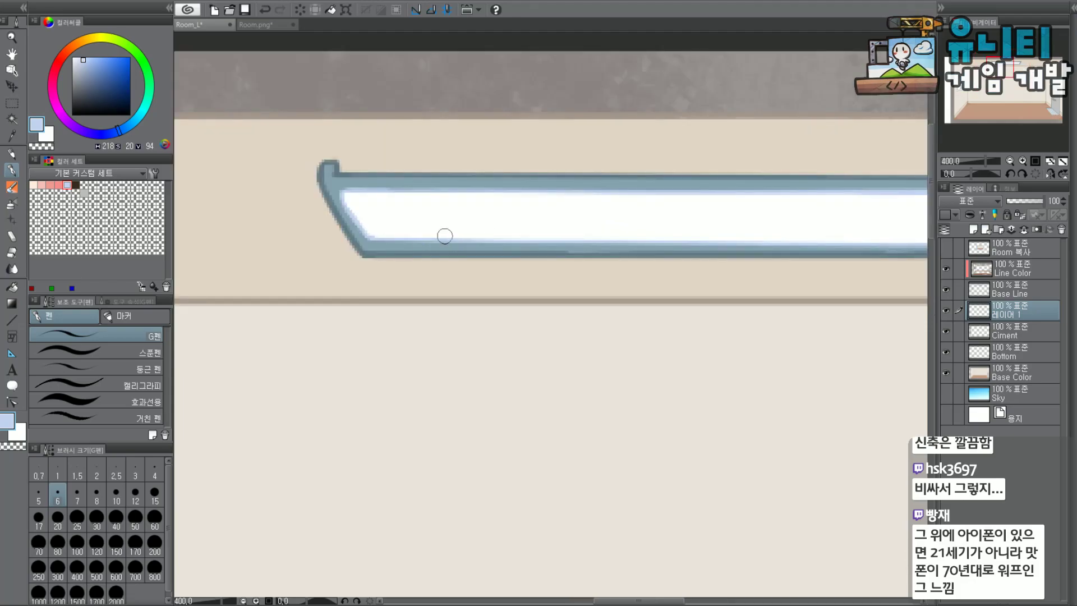
left_click(372, 245, "alt")
left_click_drag(366, 263, 426, 261)
key("ctrl+z")
key("ctrl+z")
scroll(415, 256, "down", 2)
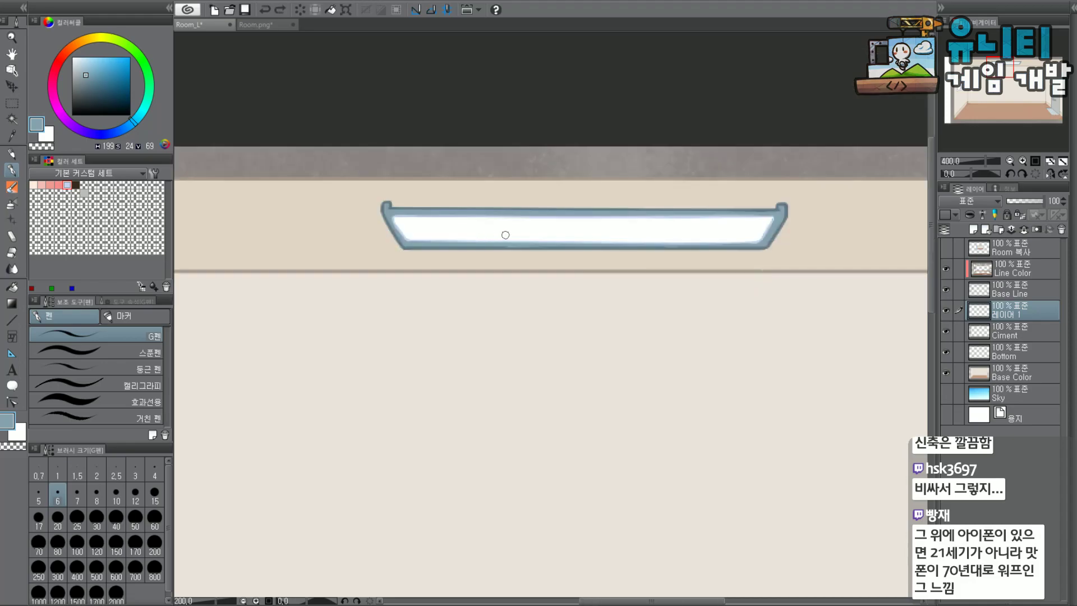
scroll(459, 172, "up", 2)
scroll(545, 316, "down", 2)
left_click_drag(751, 228, 621, 210)
scroll(315, 260, "up", 2)
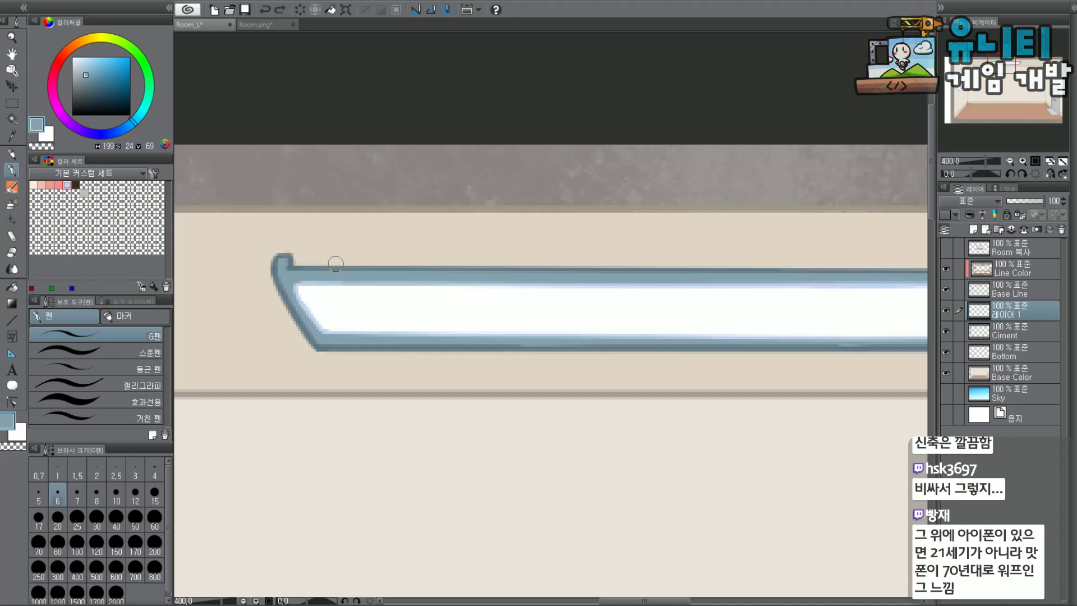
key("ctrl+minus")
key("ctrl+minus")
left_click_drag(1008, 62, 1013, 67)
key("ctrl+z")
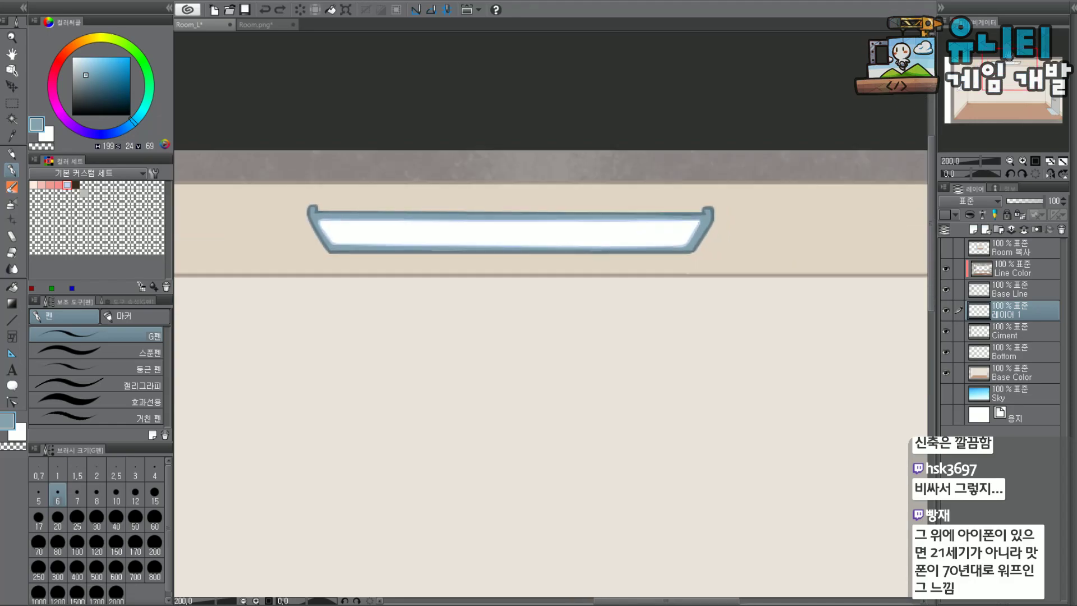
Choose a darker blue-gray based on the ceiling light's frame and shade its lower edge near the left end.
left_click(87, 80)
left_click(87, 82)
left_click(313, 212, "alt")
left_click(87, 79)
left_click(88, 81)
scroll(370, 255, "up", 2)
left_click_drag(286, 241, 313, 241)
key("ctrl+z")
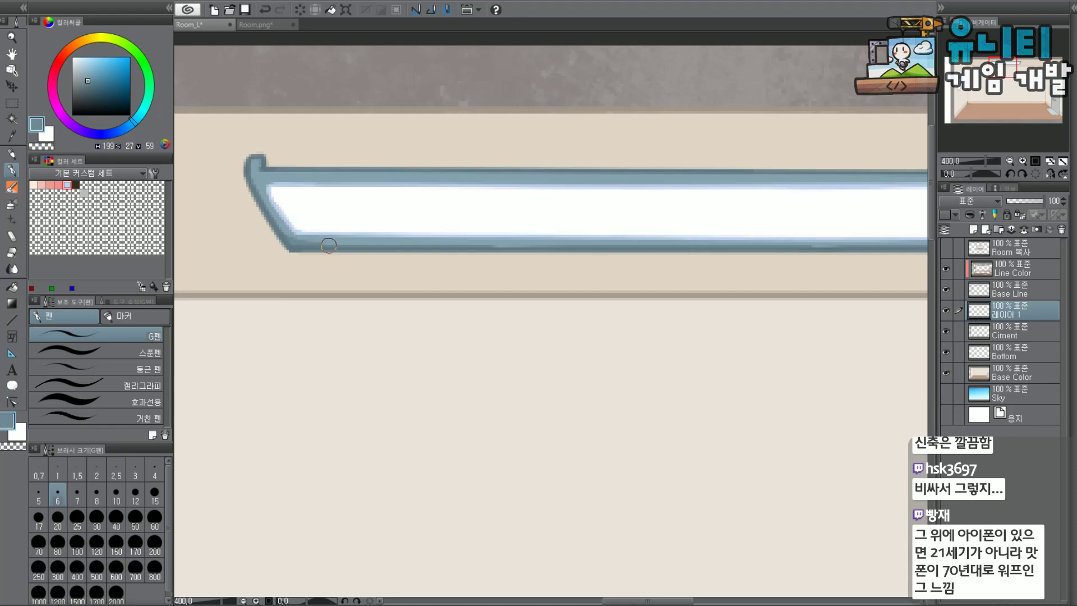
Shade the raised hook at the right end of the ceiling light's frame in the darker blue-gray.
left_click_drag(1003, 70, 1013, 68)
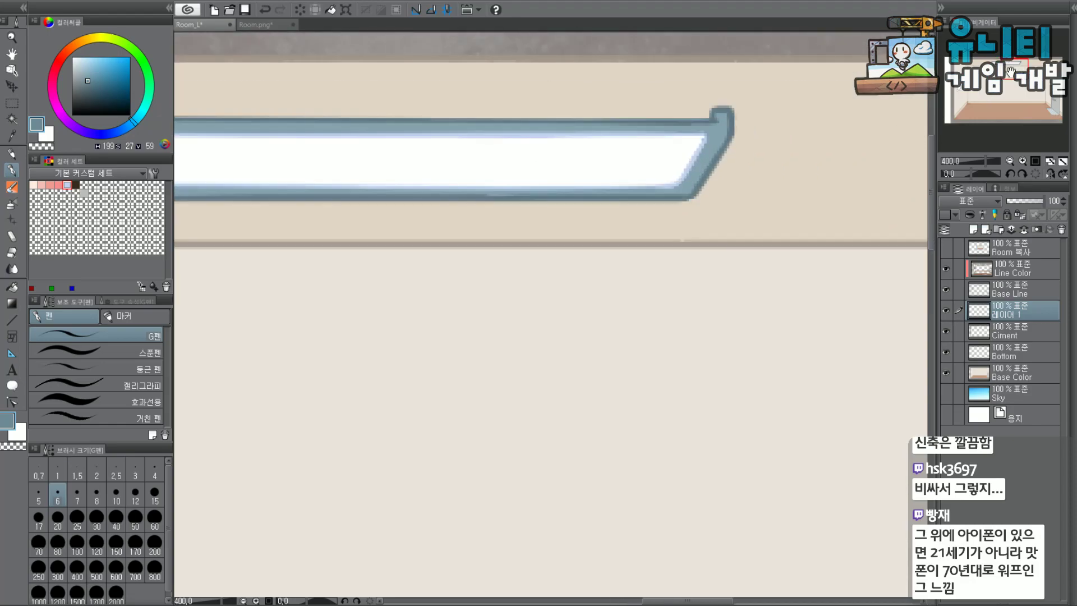
scroll(690, 195, "up", 2)
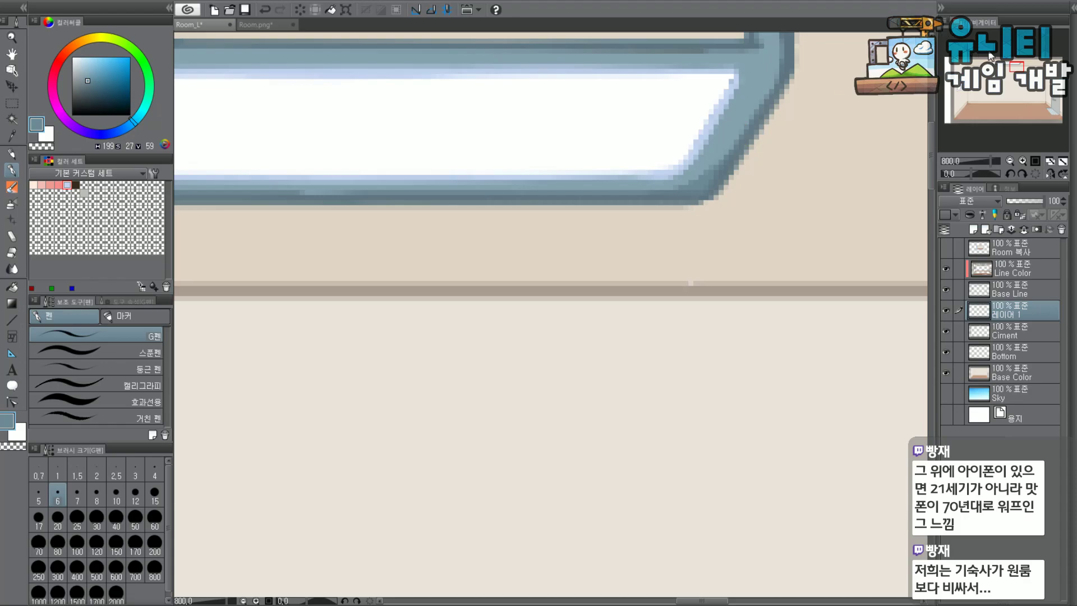
scroll(989, 56, "down", 2)
scroll(721, 137, "up", 2)
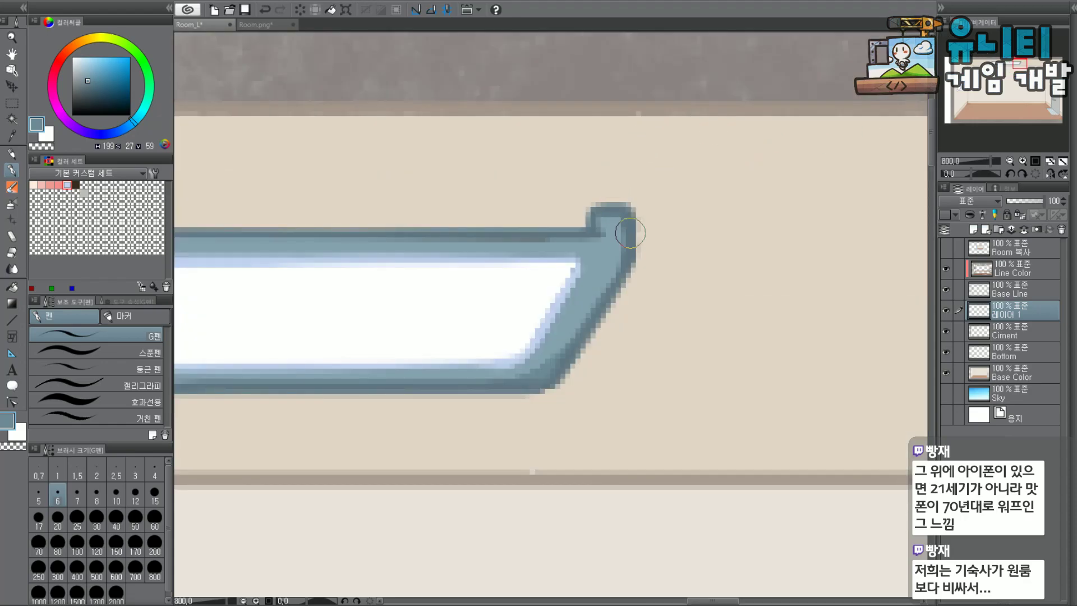
mouse_move(619, 208)
left_mouse_down()
mouse_move(605, 273)
mouse_move(621, 243)
mouse_move(621, 222)
mouse_move(607, 215)
mouse_move(617, 247)
left_mouse_up()
Shade the raised hook at the left end of the ceiling light's frame in the darker blue-gray.
key("ctrl+minus")
key("ctrl+minus")
left_click_drag(1020, 70, 992, 66)
scroll(549, 209, "up", 2)
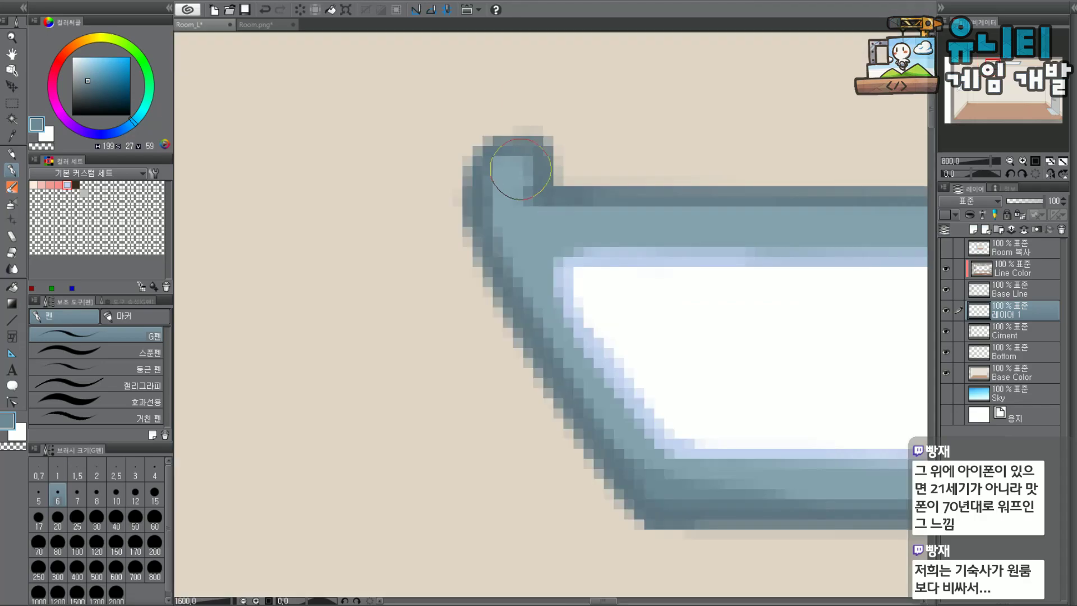
mouse_move(521, 157)
left_mouse_down()
mouse_move(492, 175)
mouse_move(522, 159)
mouse_move(486, 193)
mouse_move(503, 169)
mouse_move(491, 217)
left_mouse_up()
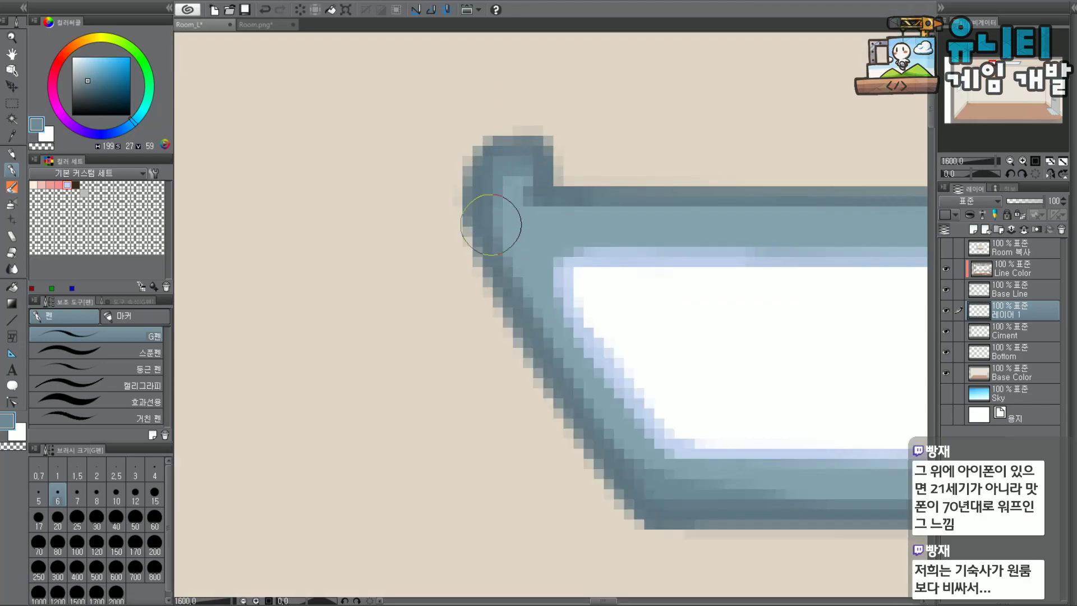
Review the shaded ceiling light within the whole room, including the tiled doorway and baseboard corners.
scroll(507, 235, "down", 1)
scroll(920, 110, "down", 1)
scroll(1012, 84, "down", 1)
left_click_drag(992, 67, 1019, 73)
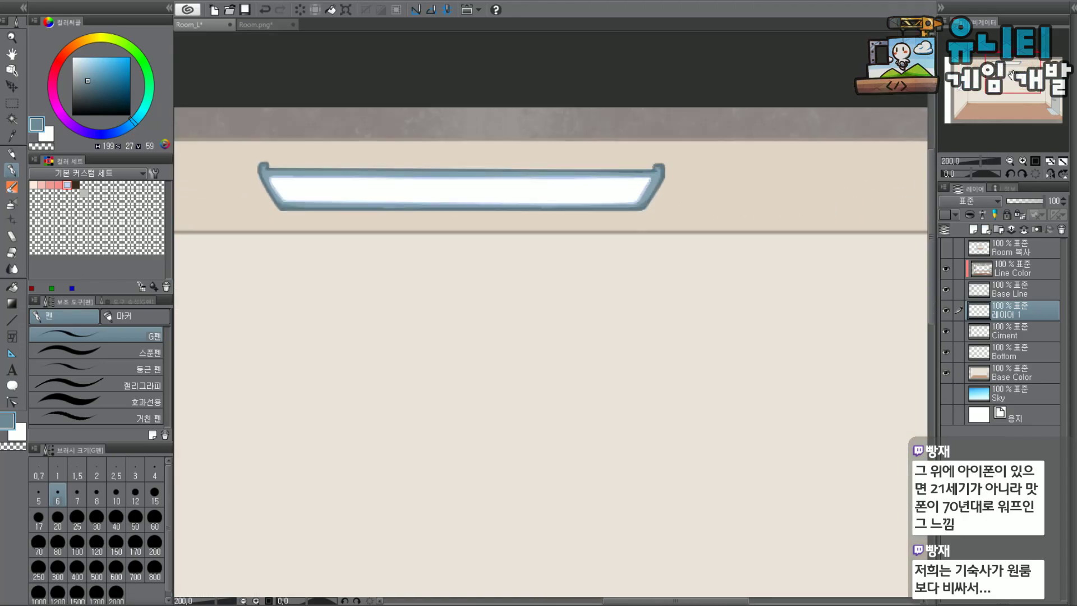
scroll(1012, 74, "down", 1)
left_click_drag(1014, 74, 1029, 92)
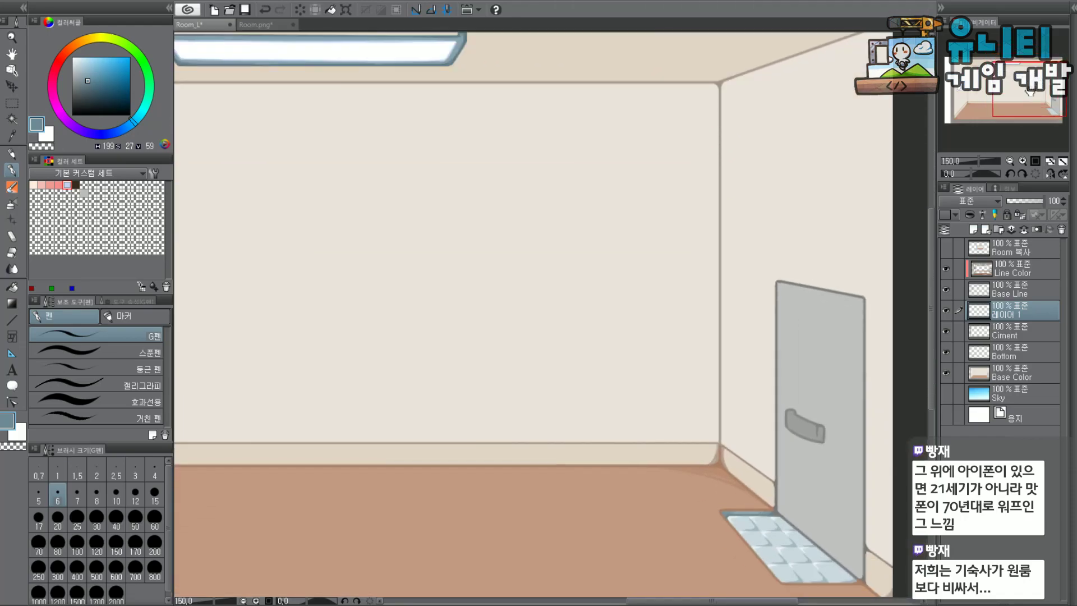
mouse_move(1029, 90)
left_mouse_down()
mouse_move(1047, 105)
mouse_move(1035, 85)
mouse_move(1046, 81)
mouse_move(1042, 102)
mouse_move(1020, 95)
mouse_move(1034, 107)
mouse_move(1044, 81)
mouse_move(1046, 104)
mouse_move(1041, 93)
left_mouse_up()
scroll(1040, 104, "up", 1)
scroll(1035, 85, "down", 1)
scroll(1032, 110, "up", 1)
scroll(1044, 93, "down", 1)
scroll(1046, 93, "down", 3)
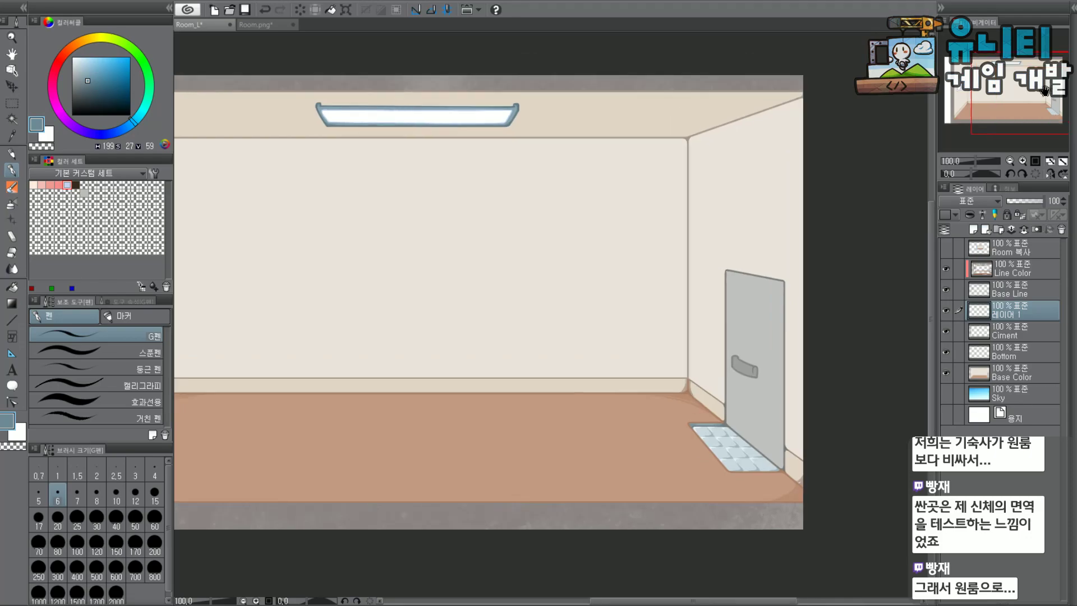
scroll(1025, 91, "up", 2)
left_click_drag(1026, 92, 1034, 94)
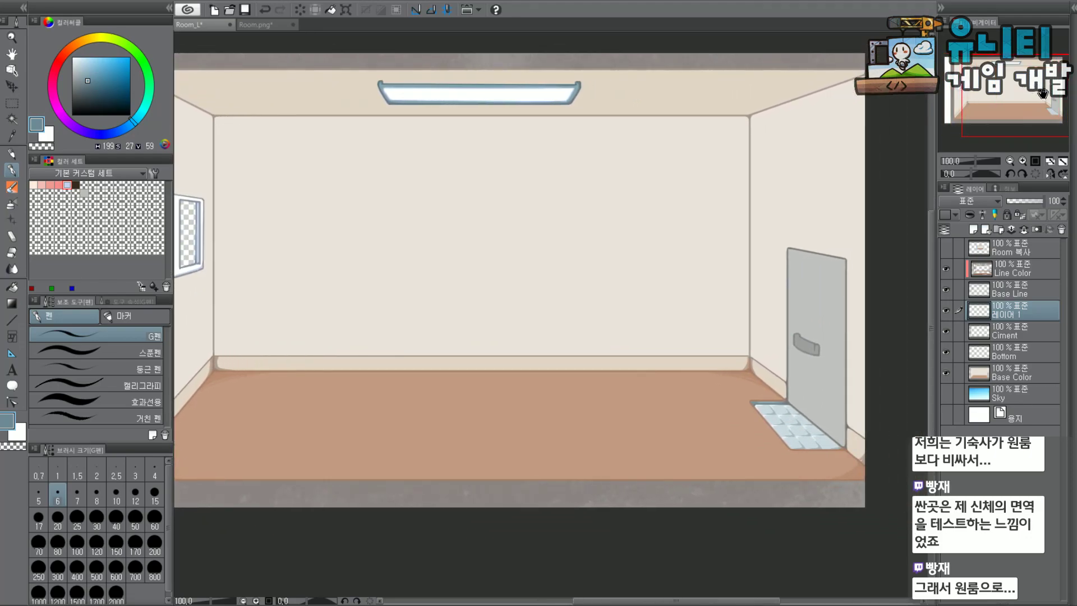
scroll(1037, 95, "down", 1)
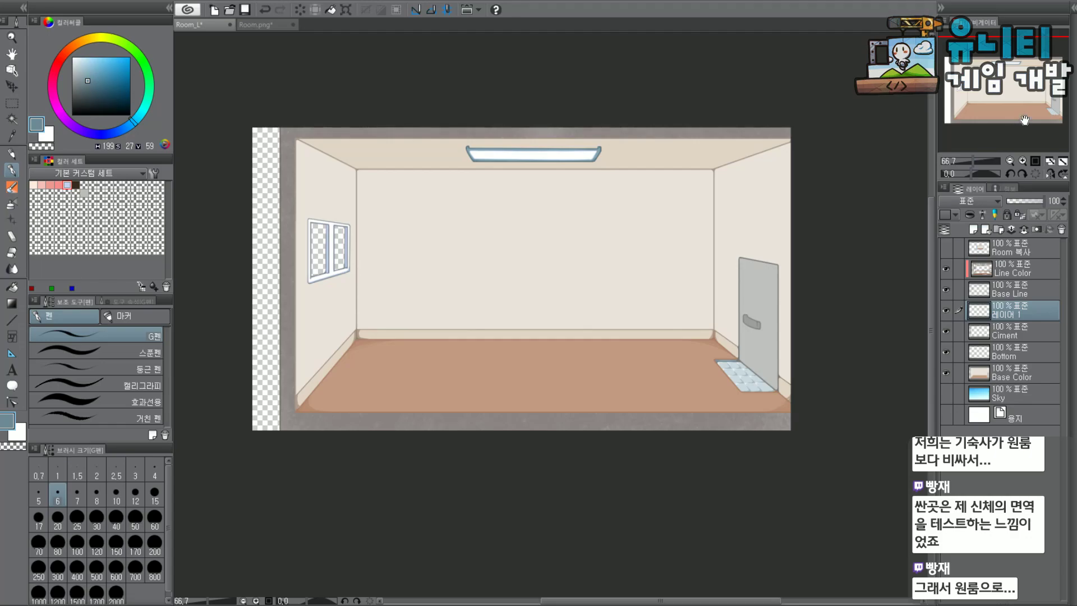
Darken the door's sampled gray to a neutral gray of brightness 63 and shade the door's upper-left corner, redoing the stroke.
scroll(1022, 123, "up", 1)
left_click_drag(1040, 102, 1070, 108)
scroll(715, 272, "up", 1)
scroll(668, 272, "up", 1)
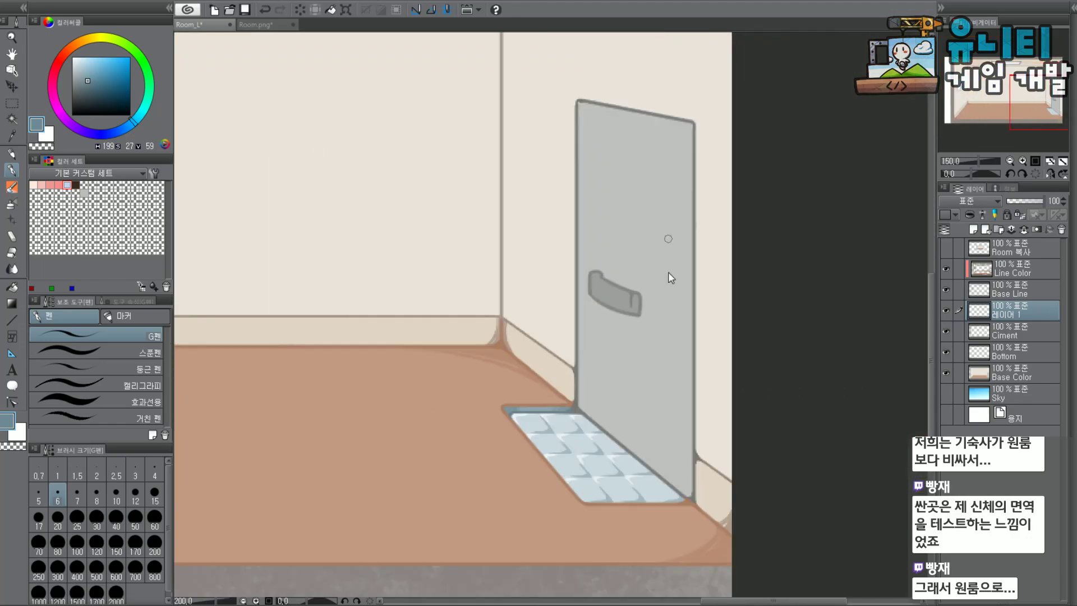
left_click(664, 224, "alt")
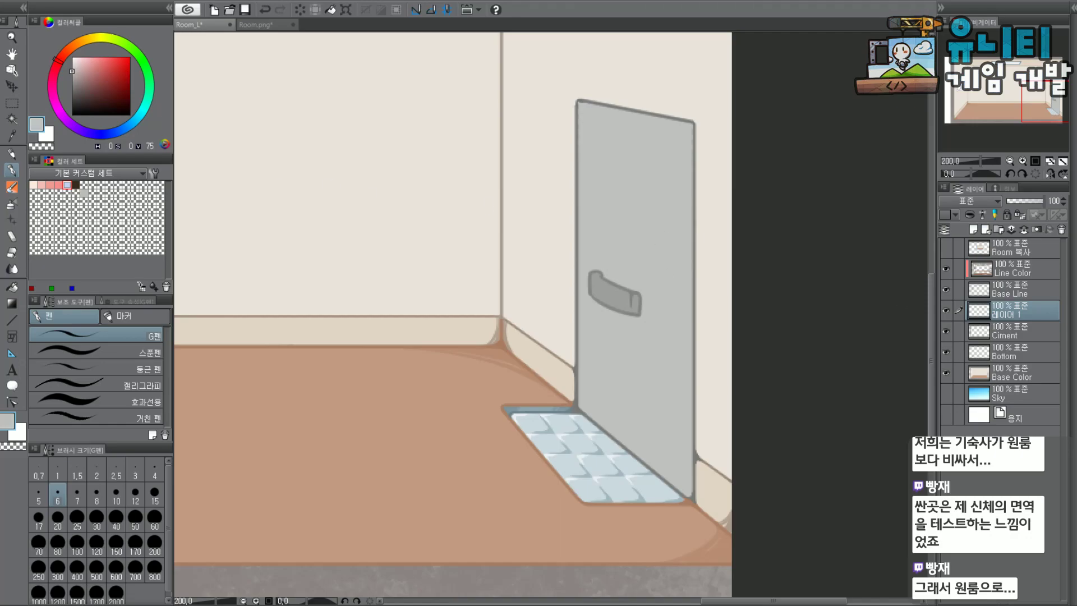
left_click(72, 77)
scroll(586, 144, "up", 2)
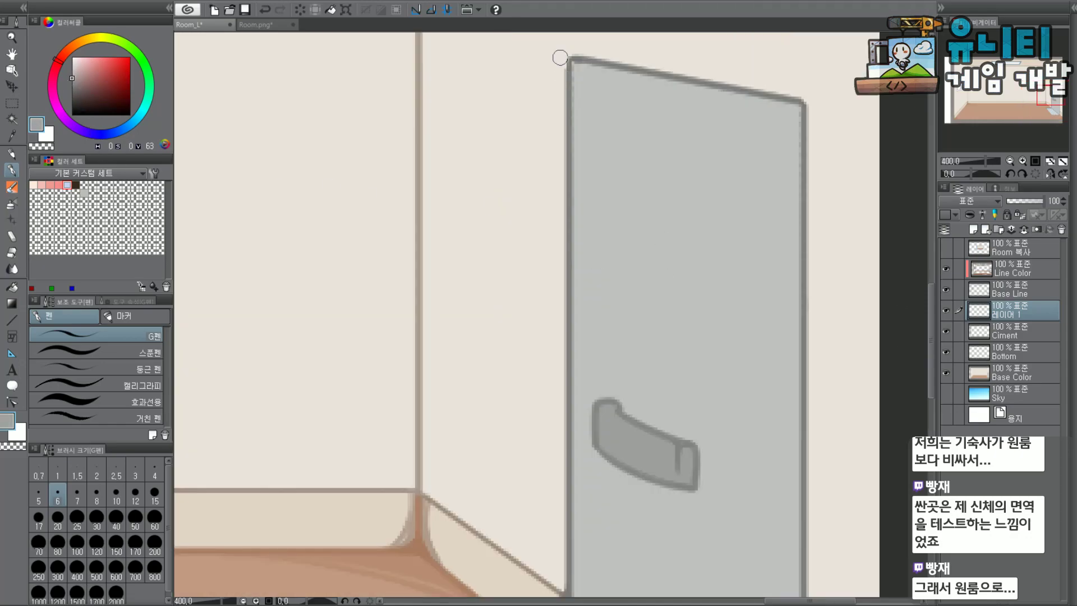
left_click_drag(572, 63, 578, 84)
key("ctrl+z")
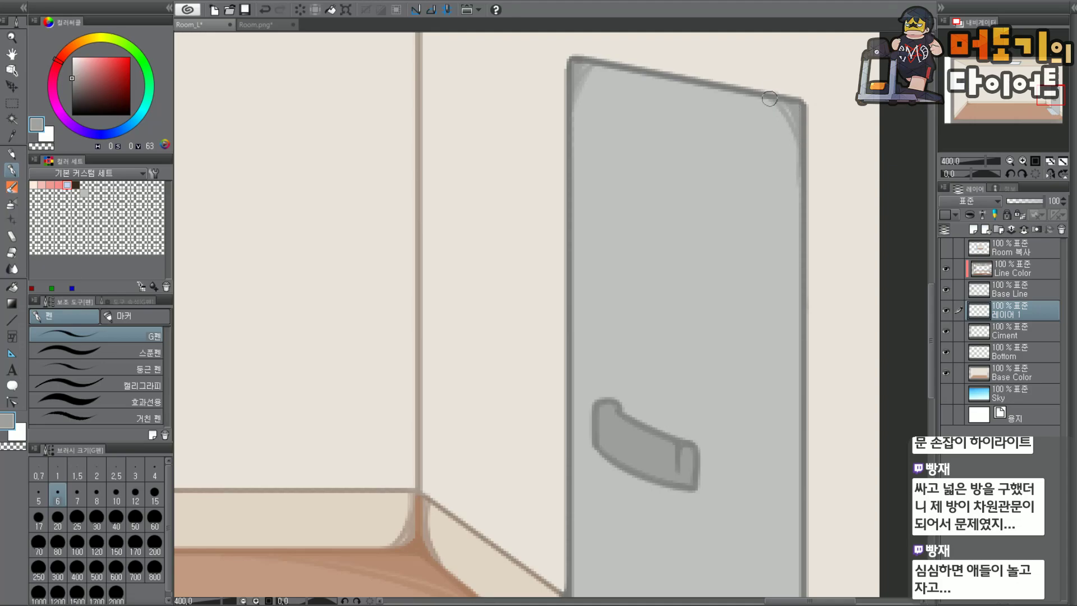
Shade the door's upper-right corner with curved gray strokes and run a thin straight shadow down its right edge.
left_click_drag(780, 101, 798, 160)
left_click_drag(1054, 102, 1052, 98)
scroll(832, 148, "down", 2)
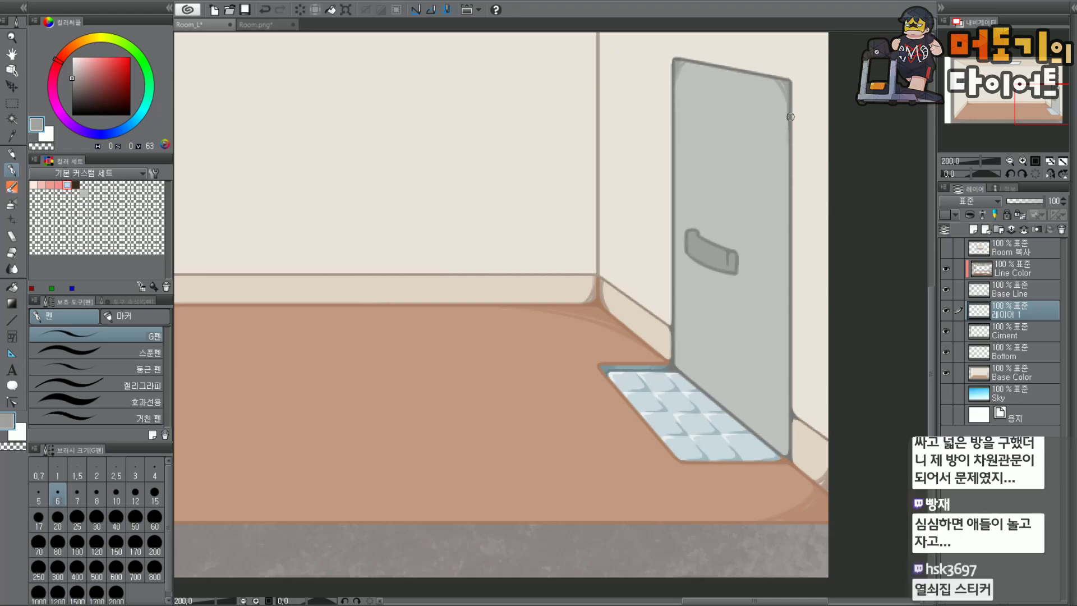
scroll(795, 103, "up", 2)
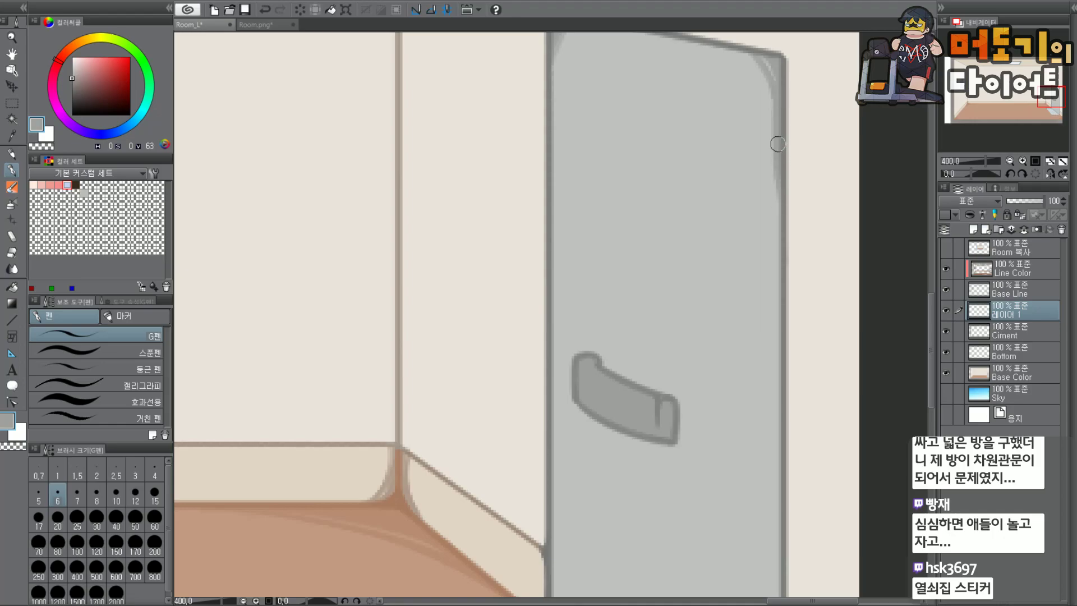
scroll(1048, 100, "down", 2)
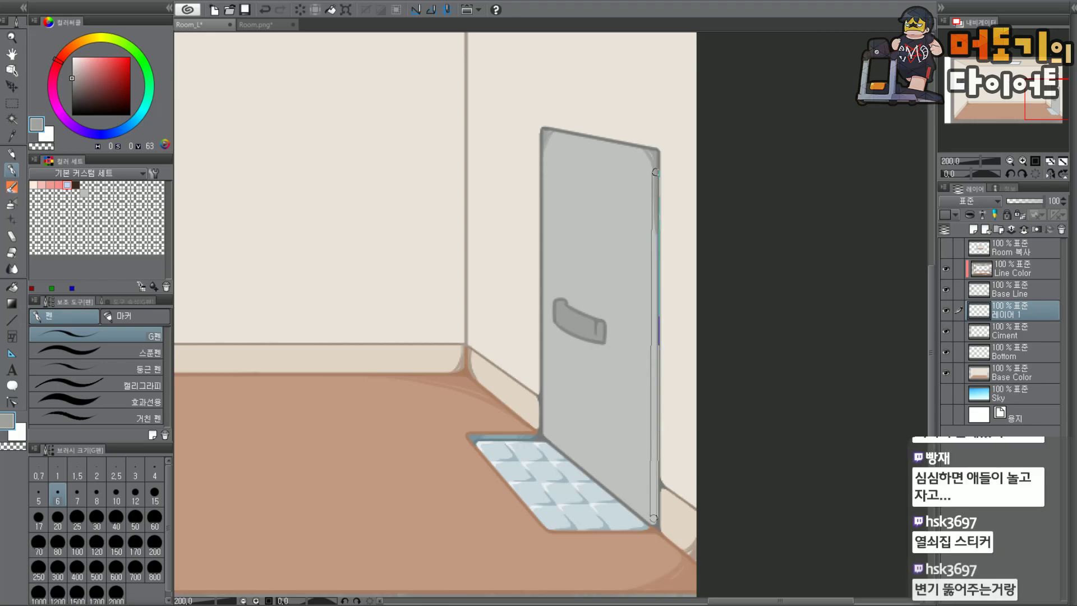
left_click_drag(653, 168, 656, 526)
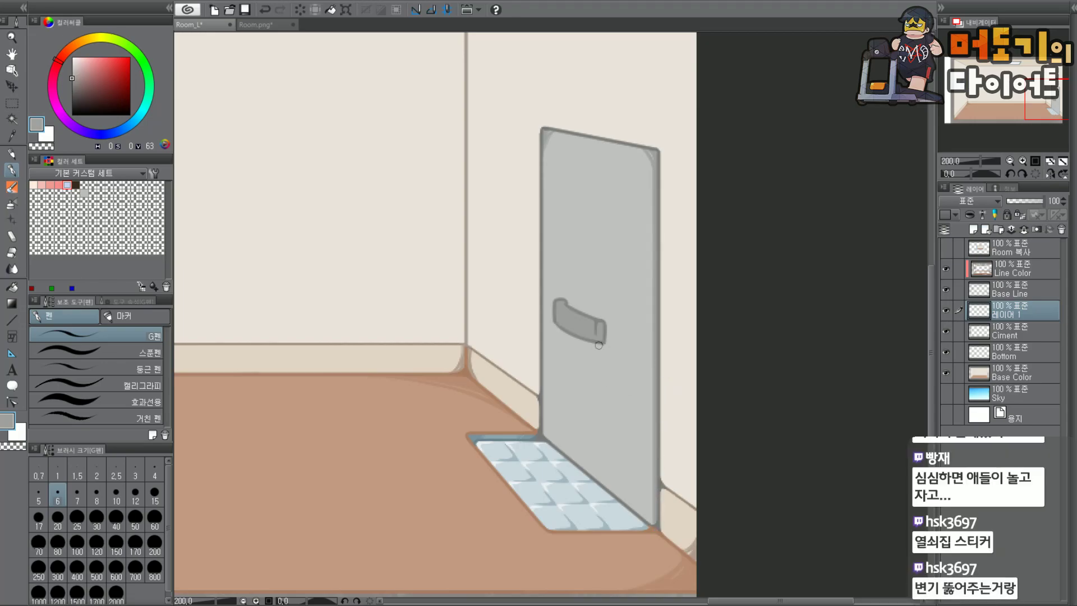
Widen the gray shadow in the door's upper-left corner into a rounded shape.
scroll(556, 157, "up", 4)
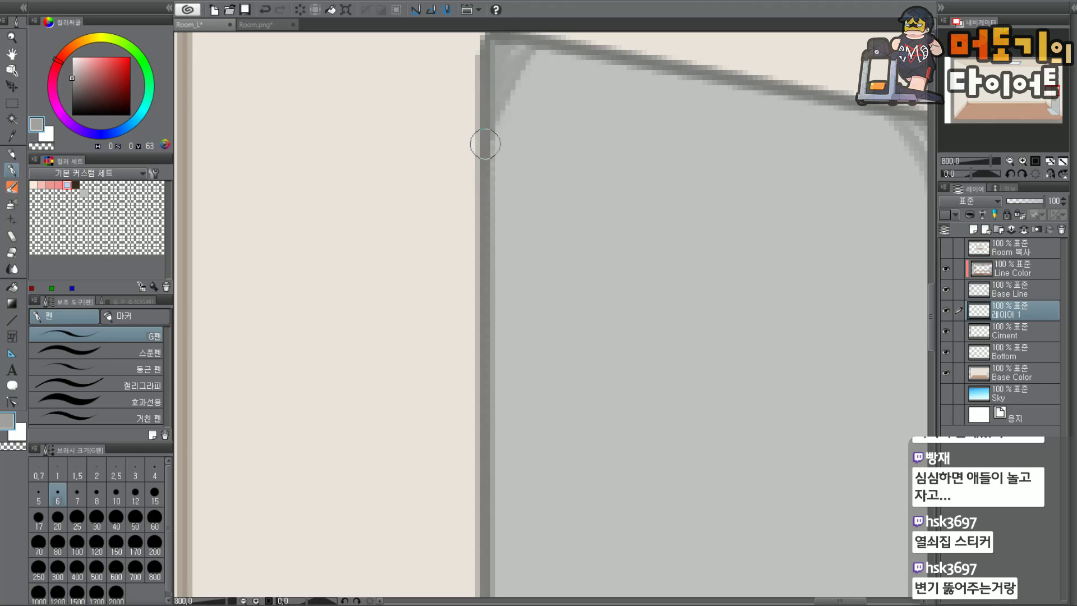
scroll(488, 150, "down", 3)
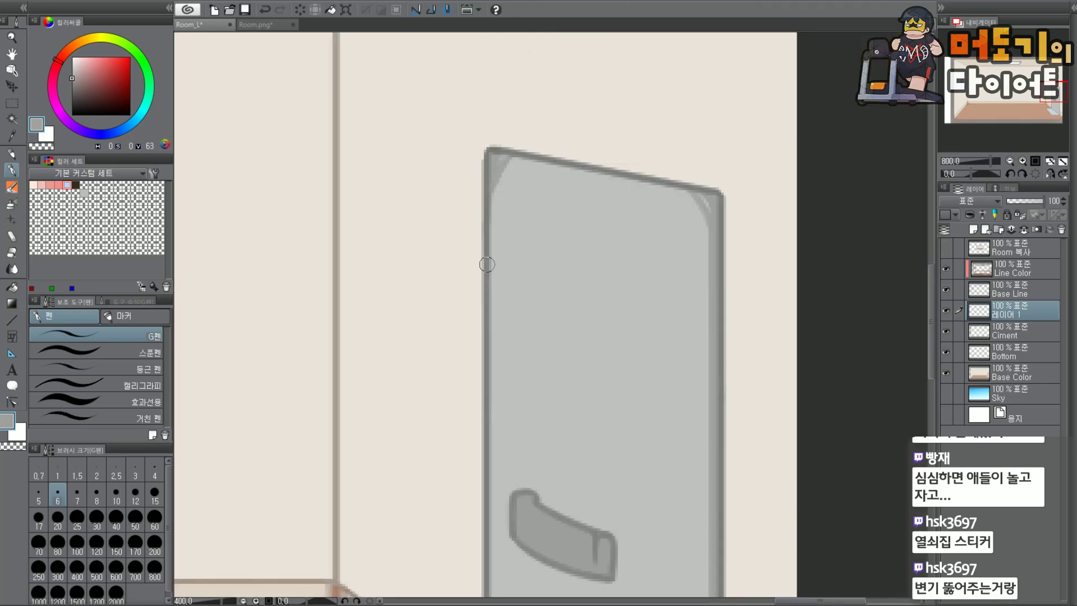
scroll(492, 160, "up", 2)
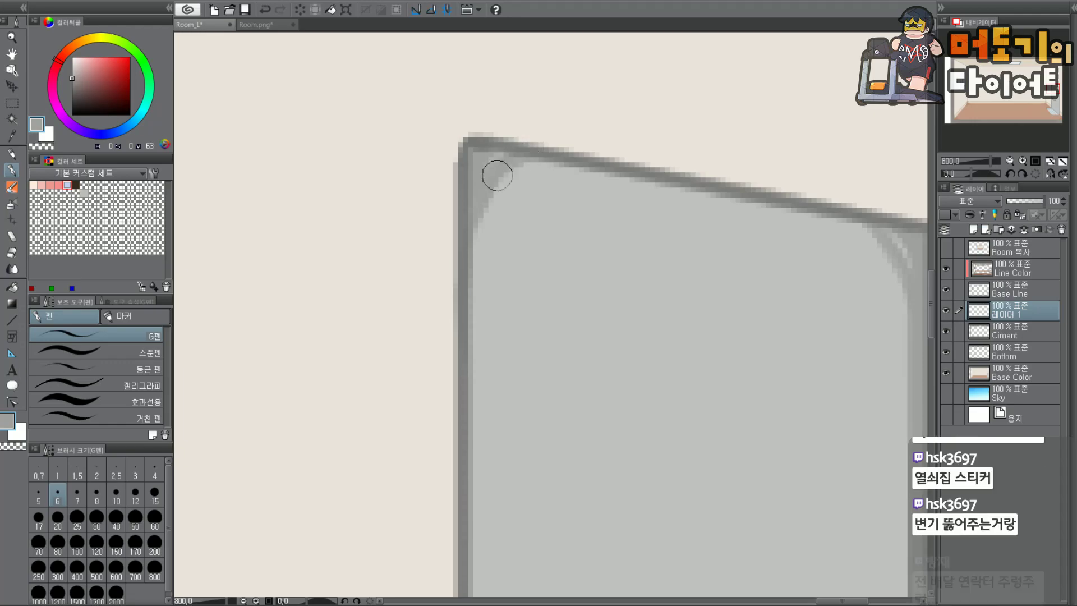
scroll(478, 218, "down", 2)
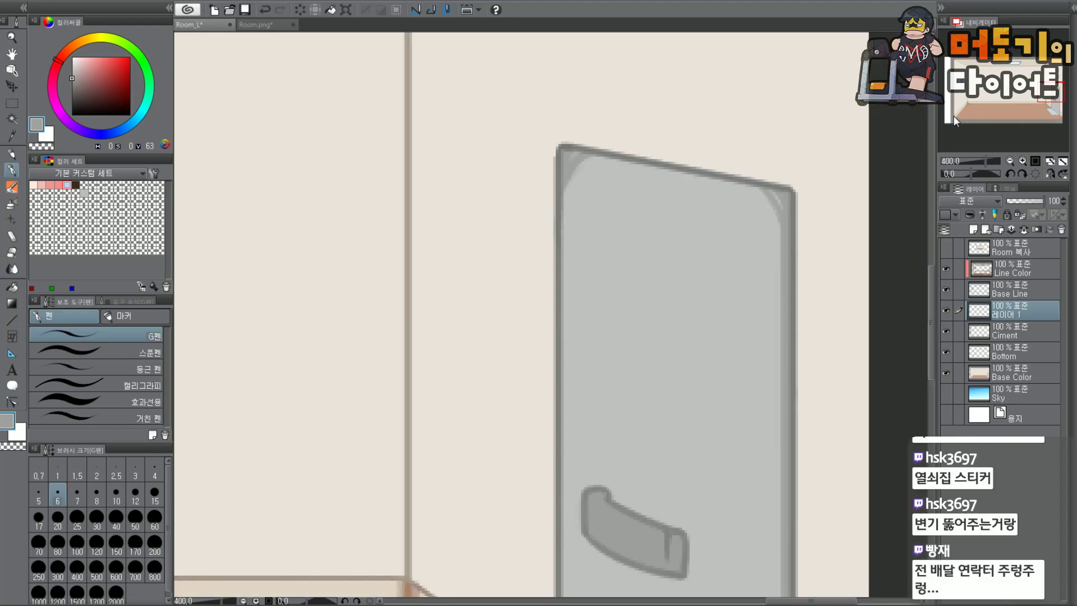
Shade the door's lower-left corner above the tiles with curved gray strokes, redoing the last one.
left_click_drag(581, 521, 528, 79)
scroll(527, 312, "up", 2)
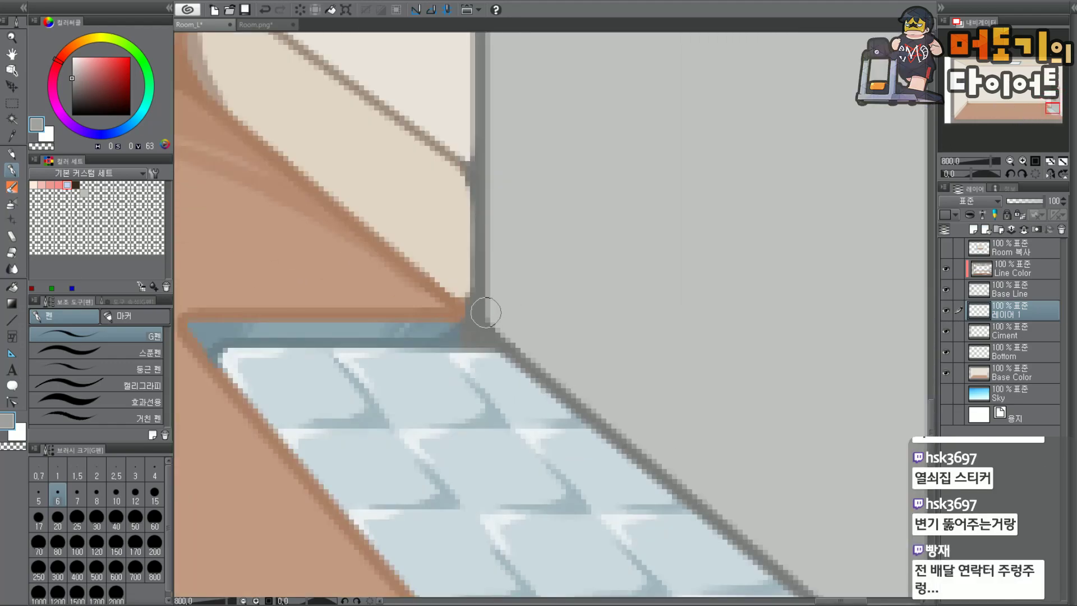
mouse_move(490, 267)
left_mouse_down()
mouse_move(521, 352)
mouse_move(533, 351)
left_mouse_up()
left_click_drag(501, 304, 523, 351)
left_click_drag(488, 249, 528, 350)
key("ctrl+z")
mouse_move(489, 267)
left_mouse_down()
mouse_move(516, 310)
mouse_move(489, 230)
mouse_move(543, 355)
left_mouse_up()
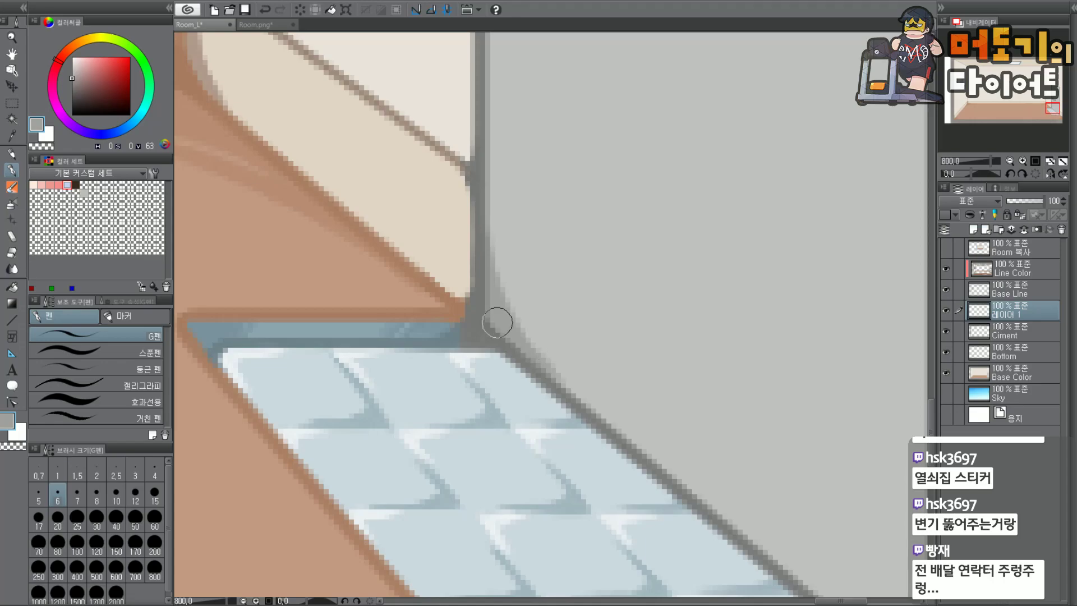
Shade the door's lower-right corner beside the tiles with a rounded gray shadow.
scroll(521, 340, "down", 5)
scroll(690, 421, "up", 5)
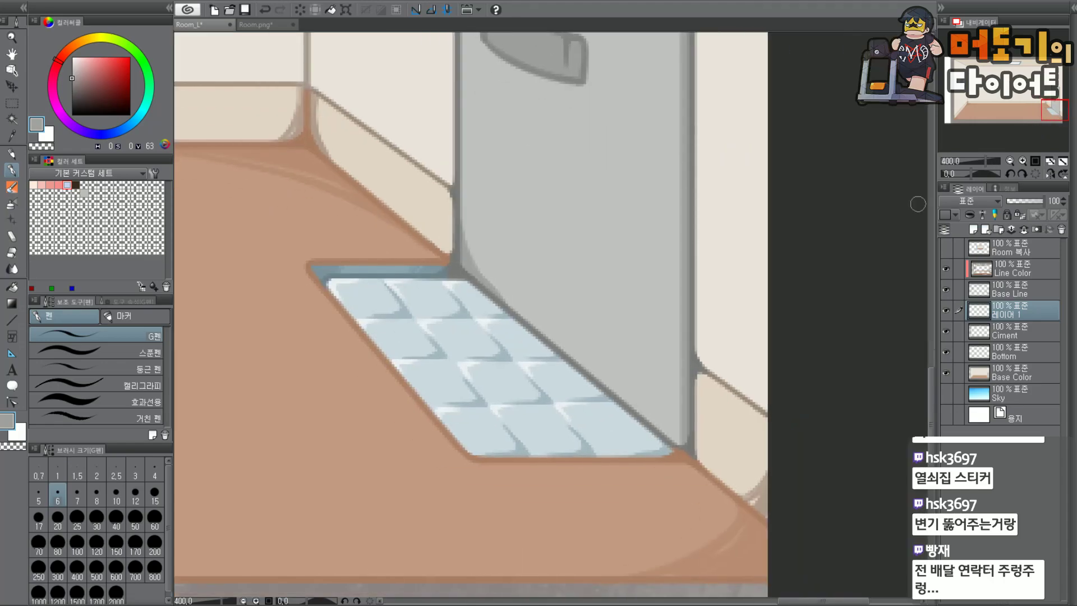
mouse_move(689, 421)
left_mouse_down()
mouse_move(685, 464)
mouse_move(688, 449)
mouse_move(649, 466)
mouse_move(670, 478)
mouse_move(651, 470)
mouse_move(680, 434)
mouse_move(671, 451)
mouse_move(676, 431)
mouse_move(652, 429)
mouse_move(682, 446)
mouse_move(680, 401)
mouse_move(649, 464)
mouse_move(679, 428)
mouse_move(642, 431)
mouse_move(684, 433)
mouse_move(623, 452)
left_mouse_up()
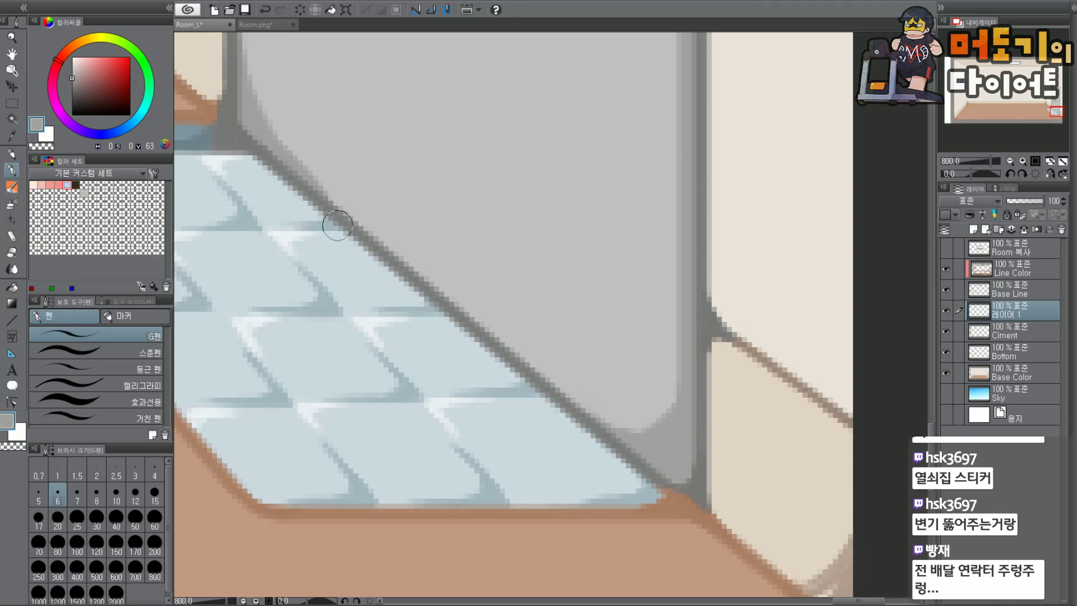
mouse_move(563, 393)
left_mouse_down()
mouse_move(642, 432)
mouse_move(598, 405)
mouse_move(585, 411)
mouse_move(638, 420)
mouse_move(612, 427)
mouse_move(680, 381)
mouse_move(633, 431)
mouse_move(671, 370)
mouse_move(629, 427)
mouse_move(659, 385)
mouse_move(637, 437)
mouse_move(678, 360)
mouse_move(688, 310)
mouse_move(658, 416)
left_mouse_up()
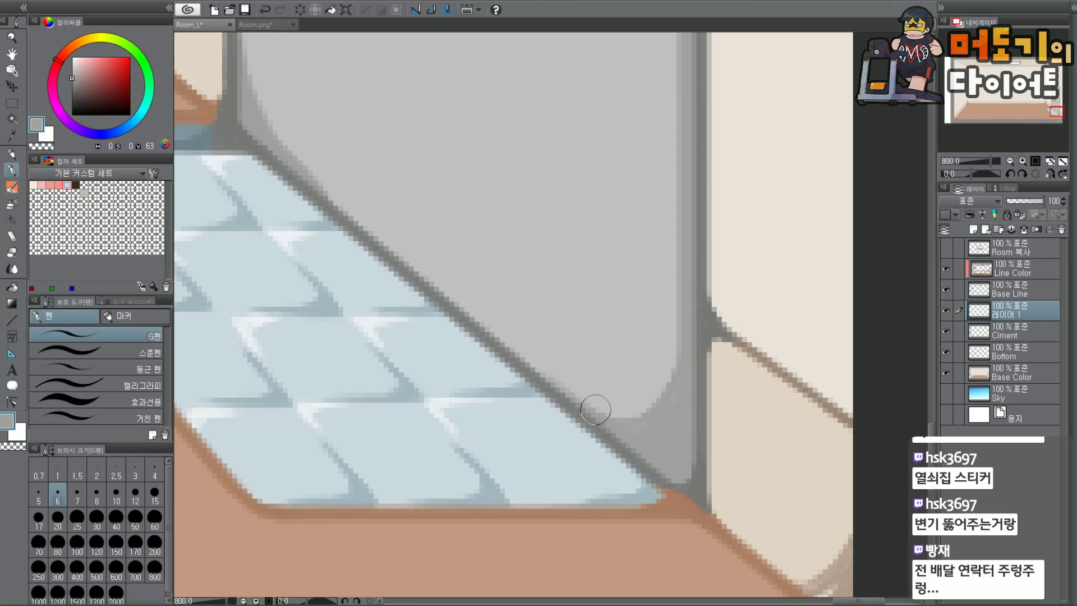
scroll(645, 359, "down", 2)
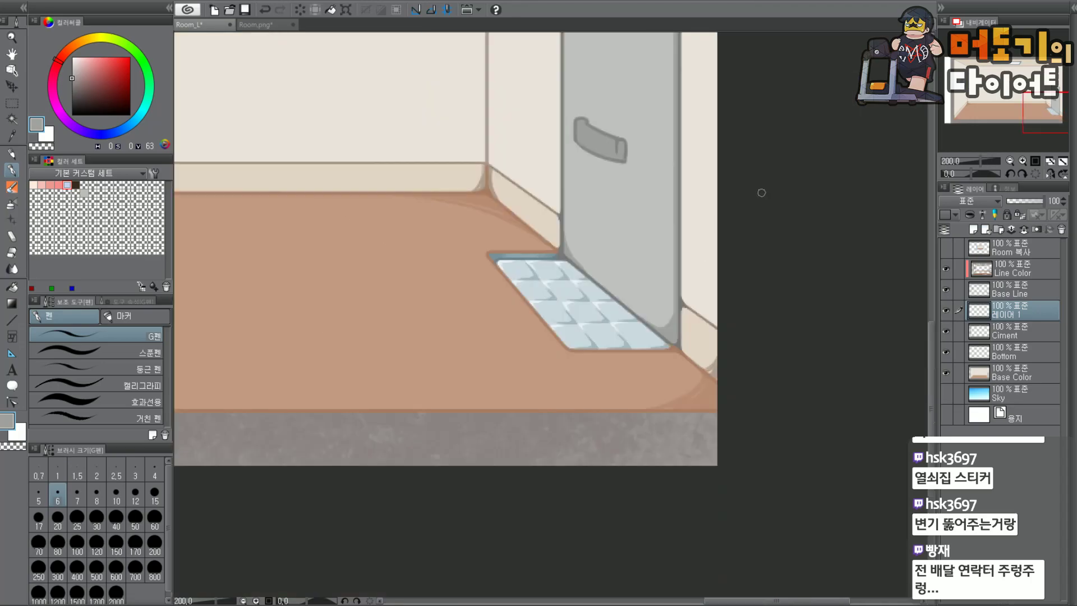
Paint a gray drop shadow along the underside and right side of the door handle, redoing the first stroke.
scroll(570, 112, "up", 1)
scroll(639, 149, "up", 2)
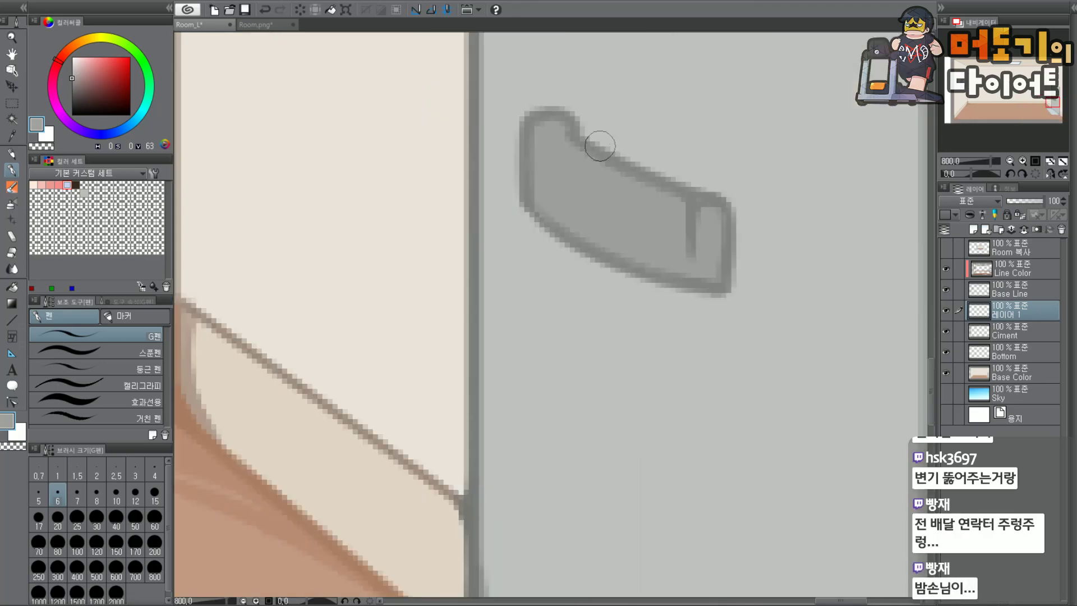
left_click_drag(543, 227, 603, 271)
key("ctrl+z")
mouse_move(546, 229)
left_mouse_down()
mouse_move(583, 262)
mouse_move(547, 242)
mouse_move(648, 275)
mouse_move(618, 276)
mouse_move(657, 276)
mouse_move(561, 244)
mouse_move(611, 270)
mouse_move(687, 288)
mouse_move(618, 272)
mouse_move(655, 291)
mouse_move(717, 293)
left_mouse_up()
mouse_move(741, 252)
left_mouse_down()
mouse_move(736, 222)
mouse_move(732, 303)
left_mouse_up()
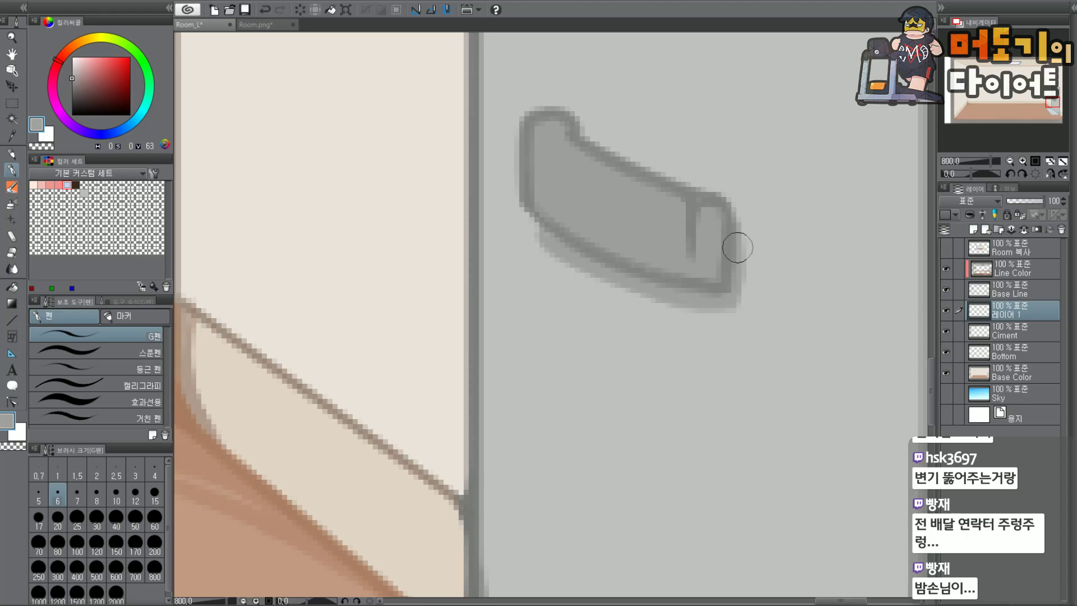
left_click_drag(740, 214, 737, 286)
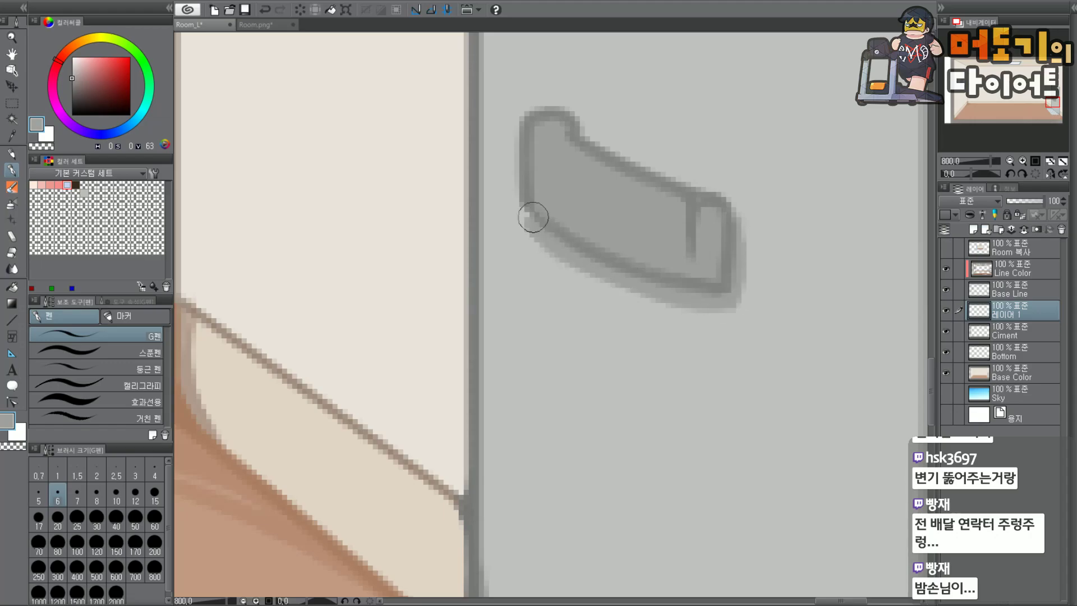
scroll(581, 234, "down", 4)
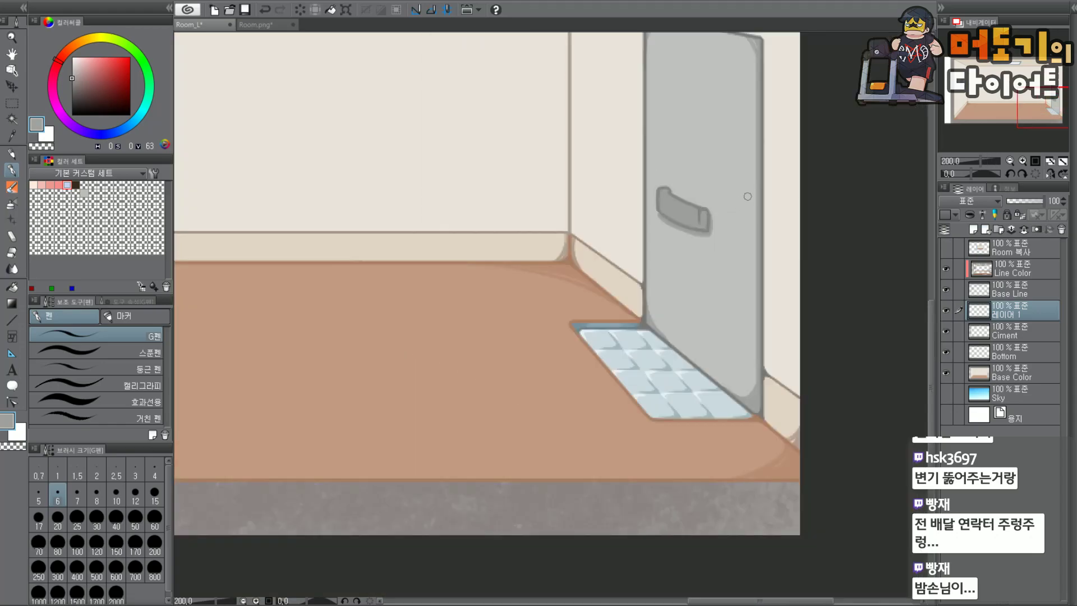
Sample the cream color of the back wall after checking the shaded door against the whole room.
left_click_drag(1004, 100, 1025, 90)
scroll(1034, 94, "down", 3)
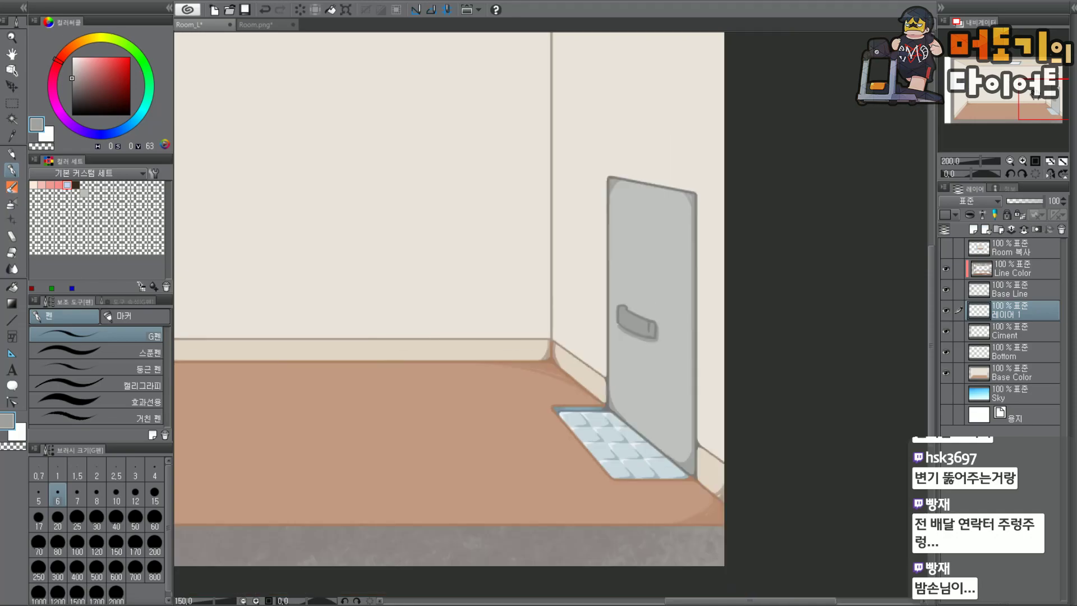
mouse_move(1024, 95)
left_mouse_down()
mouse_move(991, 122)
mouse_move(1032, 102)
mouse_move(1016, 94)
left_mouse_up()
scroll(994, 109, "up", 1)
scroll(1031, 103, "down", 1)
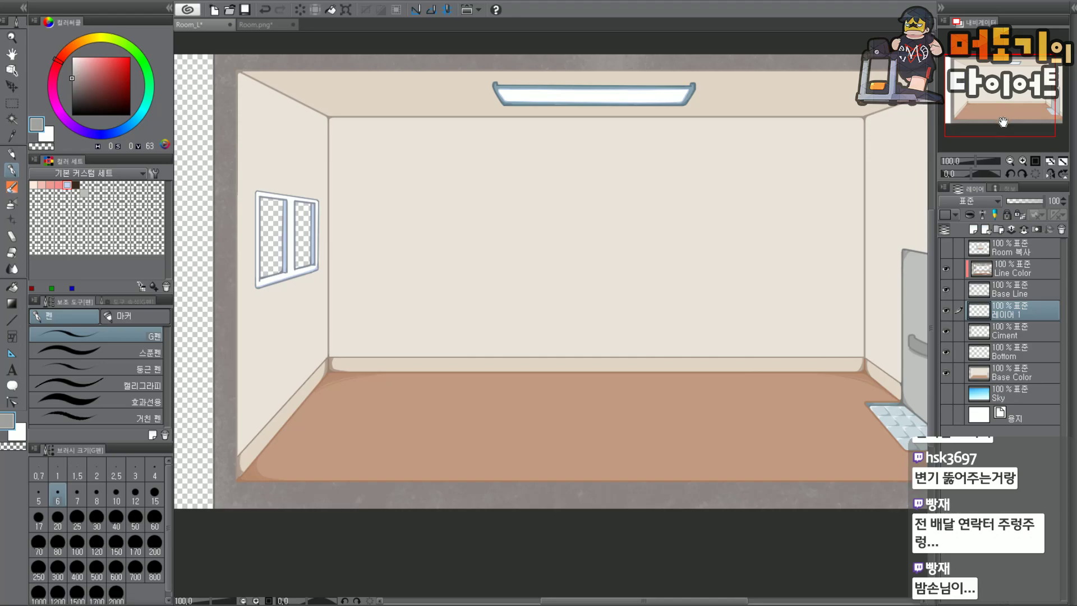
left_click_drag(1018, 98, 1018, 93)
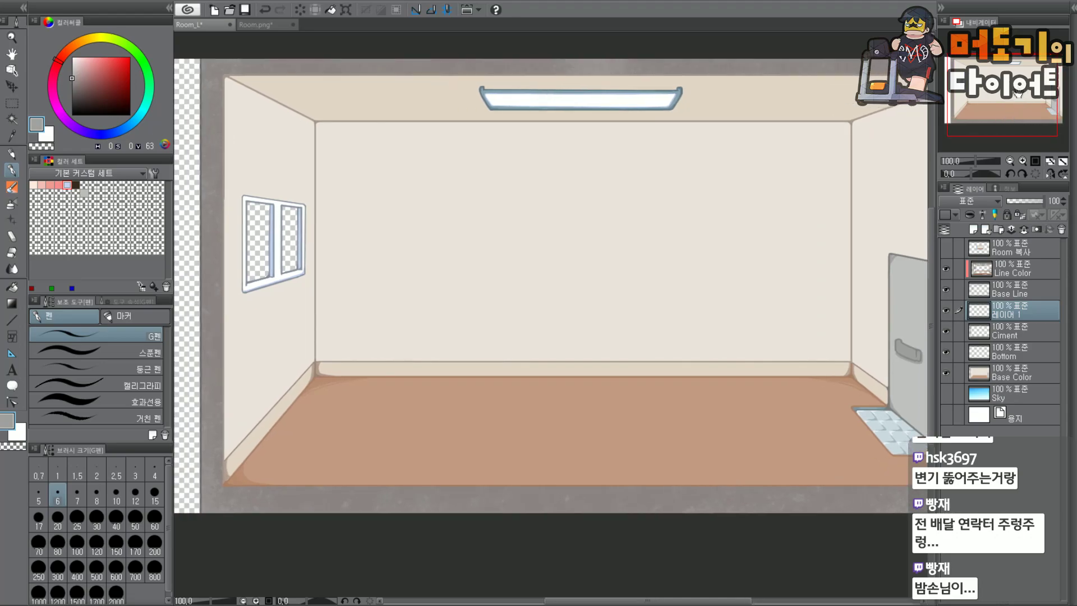
left_click(344, 279, "alt")
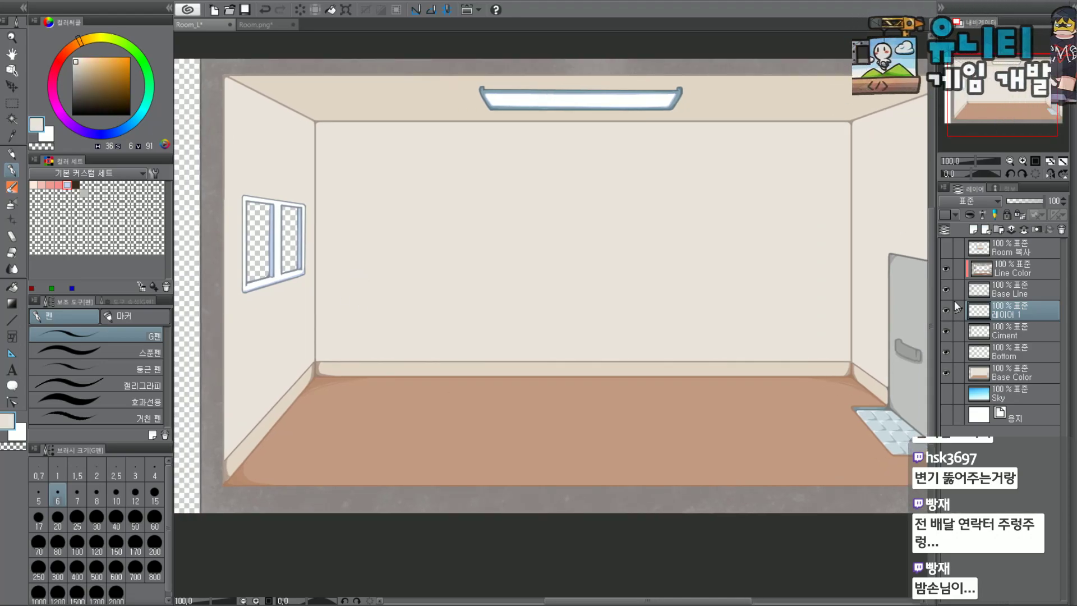
mouse_move(1017, 103)
left_mouse_down()
mouse_move(996, 98)
mouse_move(1007, 114)
left_mouse_up()
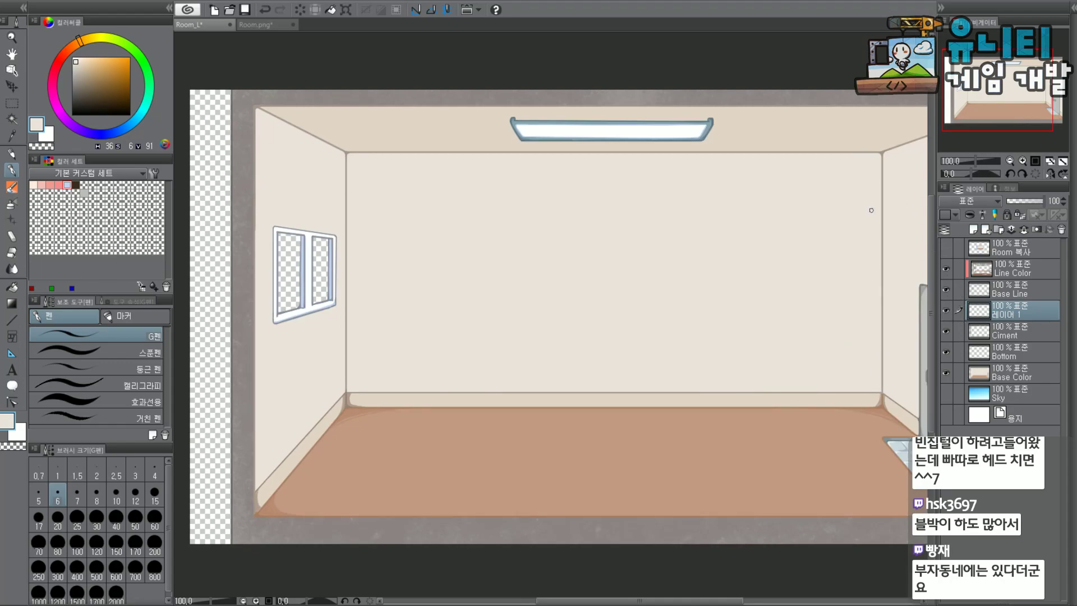
left_click_drag(1008, 69, 1039, 64)
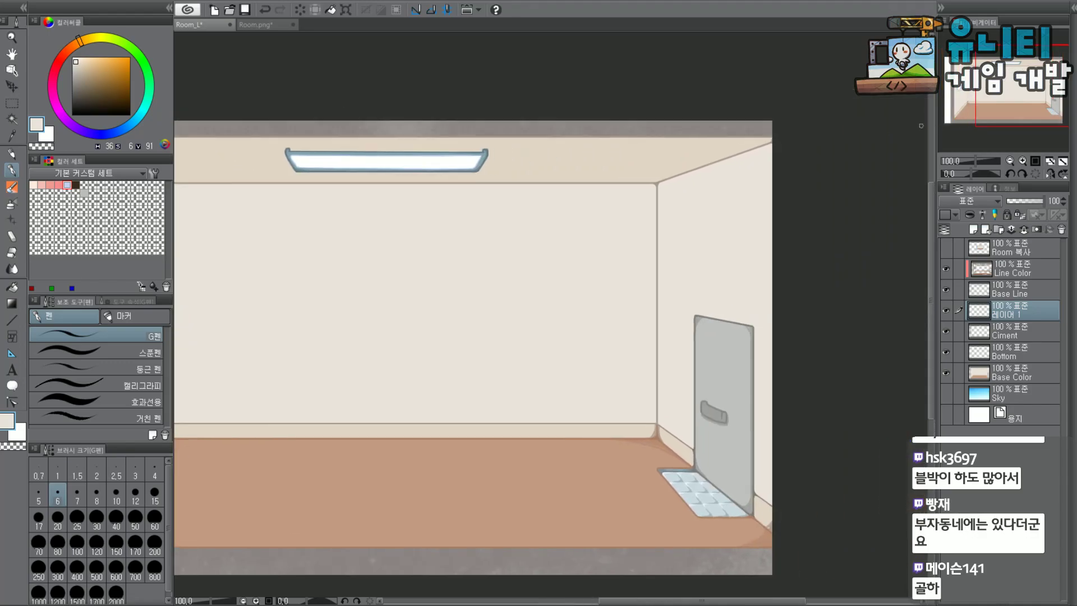
Pick a darker beige (H 36, S 11, V 80) and shade the back wall's upper-right corner with curved strokes, redoing unsatisfactory ones.
scroll(680, 188, "up", 1)
scroll(680, 188, "up", 5)
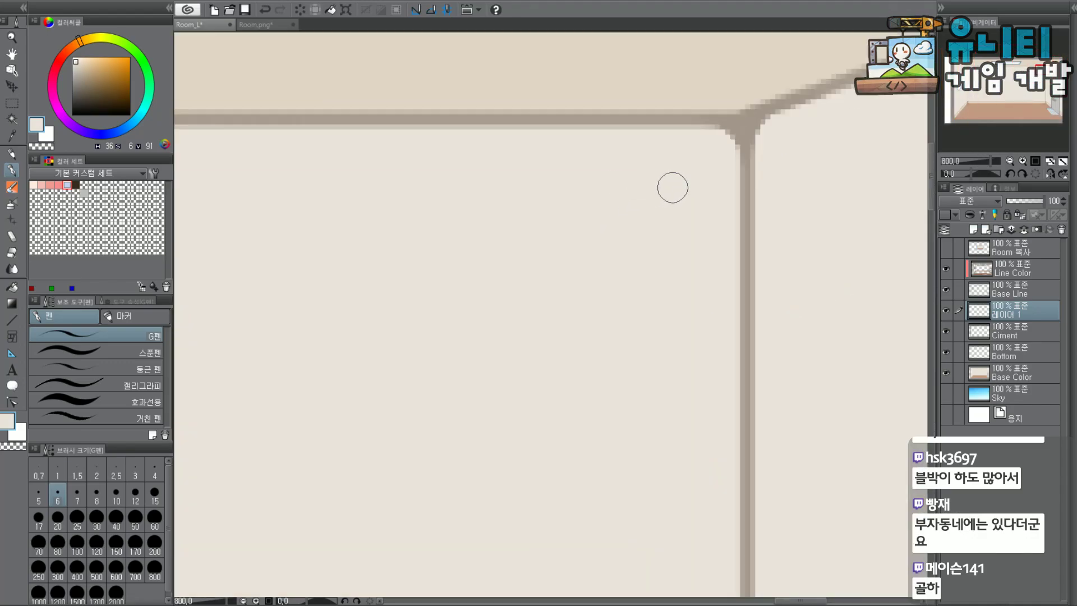
left_click(77, 68)
left_click_drag(704, 127, 733, 169)
key("ctrl+z")
mouse_move(723, 132)
left_mouse_down()
mouse_move(731, 159)
mouse_move(706, 127)
mouse_move(720, 150)
mouse_move(693, 133)
mouse_move(731, 184)
mouse_move(711, 145)
mouse_move(678, 130)
mouse_move(698, 157)
mouse_move(662, 135)
mouse_move(705, 141)
mouse_move(718, 158)
mouse_move(705, 132)
mouse_move(738, 172)
mouse_move(652, 139)
mouse_move(718, 156)
left_mouse_up()
left_click_drag(634, 131, 721, 230)
key("ctrl+z")
mouse_move(639, 137)
left_mouse_down()
mouse_move(670, 147)
mouse_move(726, 230)
left_mouse_up()
key("ctrl+z")
mouse_move(634, 139)
left_mouse_down()
mouse_move(674, 140)
mouse_move(729, 219)
left_mouse_up()
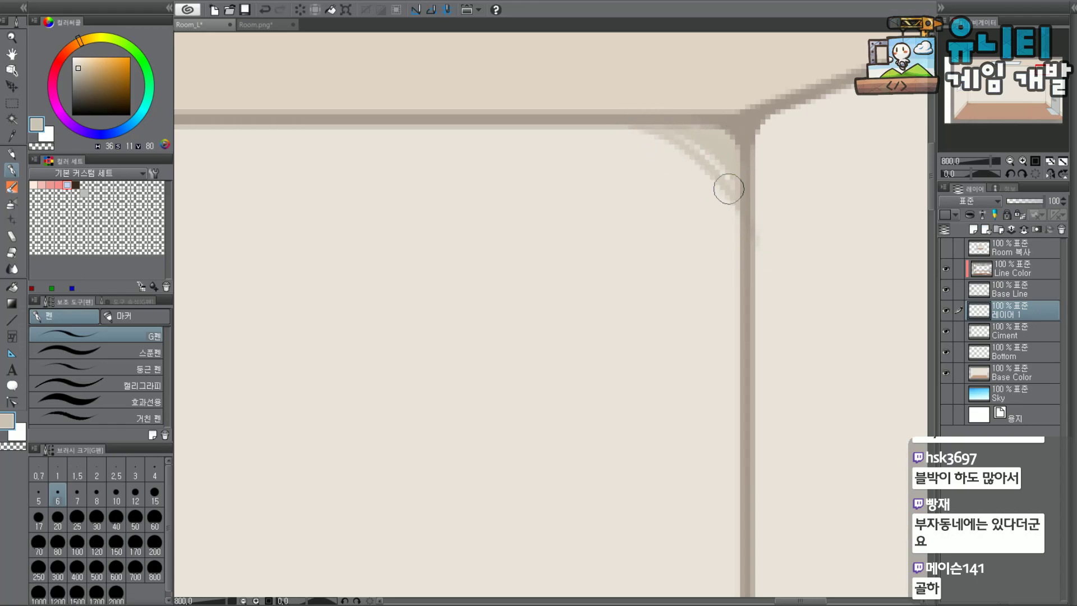
mouse_move(674, 169)
left_mouse_down()
mouse_move(632, 137)
mouse_move(663, 149)
mouse_move(667, 158)
mouse_move(602, 127)
mouse_move(683, 157)
mouse_move(626, 128)
mouse_move(717, 189)
mouse_move(674, 142)
mouse_move(728, 193)
left_mouse_up()
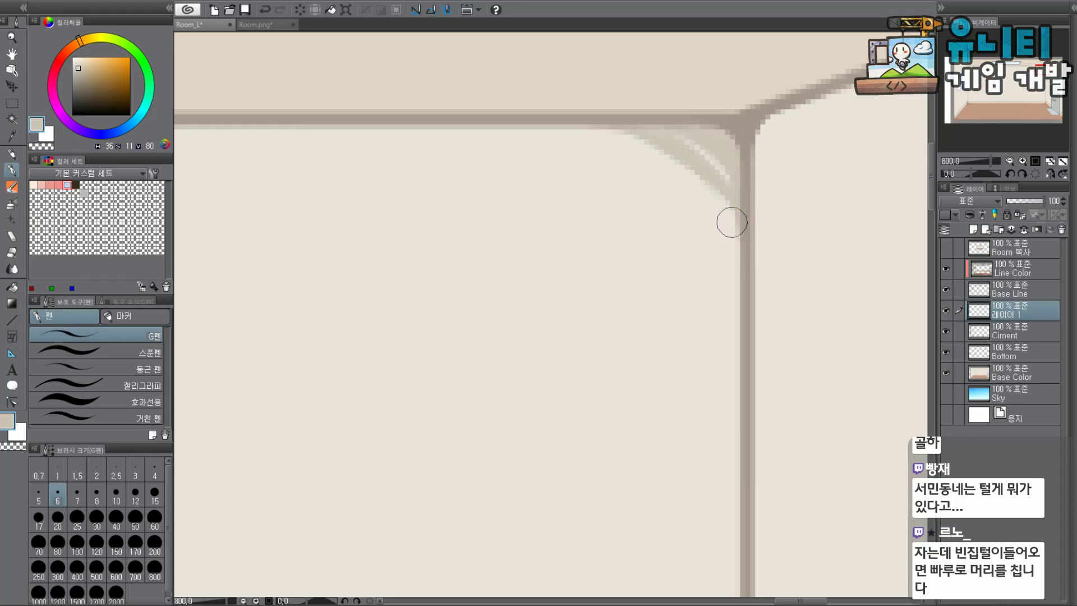
Extend the beige shadow in the back wall's upper-right corner down along the vertical wall edge.
scroll(732, 185, "down", 7)
scroll(740, 145, "up", 3)
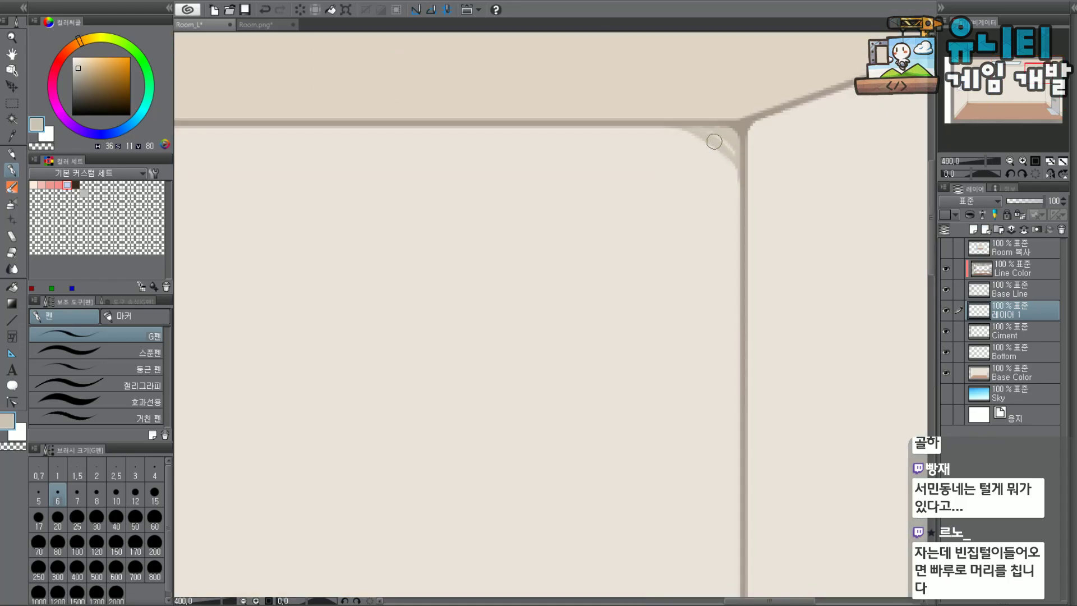
left_click_drag(704, 138, 735, 176)
scroll(733, 167, "up", 2)
mouse_move(719, 157)
left_mouse_down()
mouse_move(745, 198)
mouse_move(757, 289)
left_mouse_up()
left_click_drag(609, 122, 673, 140)
key("ctrl+z")
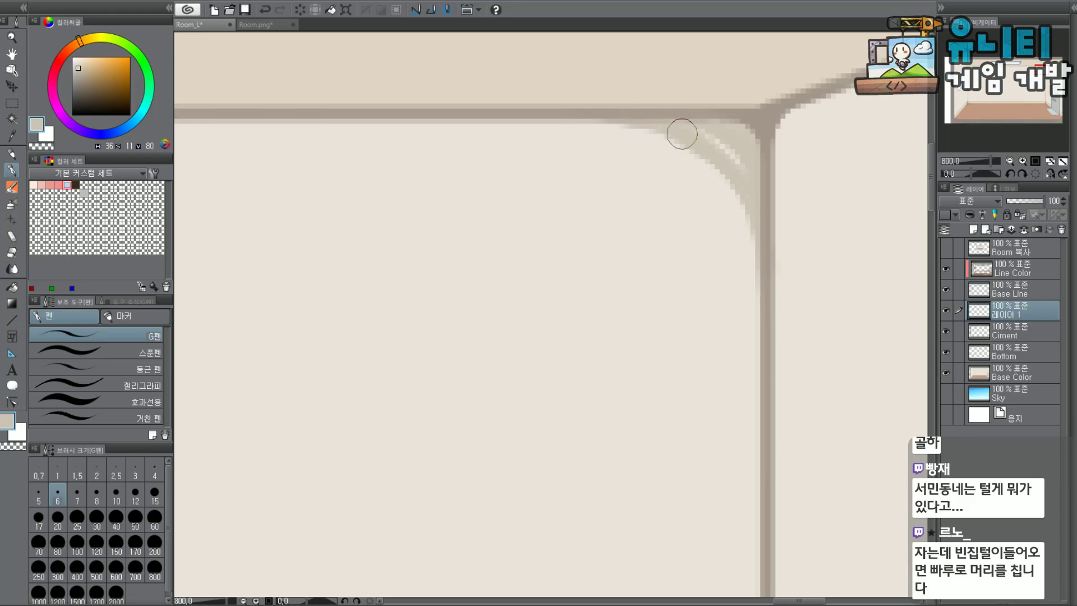
Shade the back wall's lower-right corner above the baseboard with curved beige strokes, redoing the first attempts.
scroll(763, 82, "down", 8)
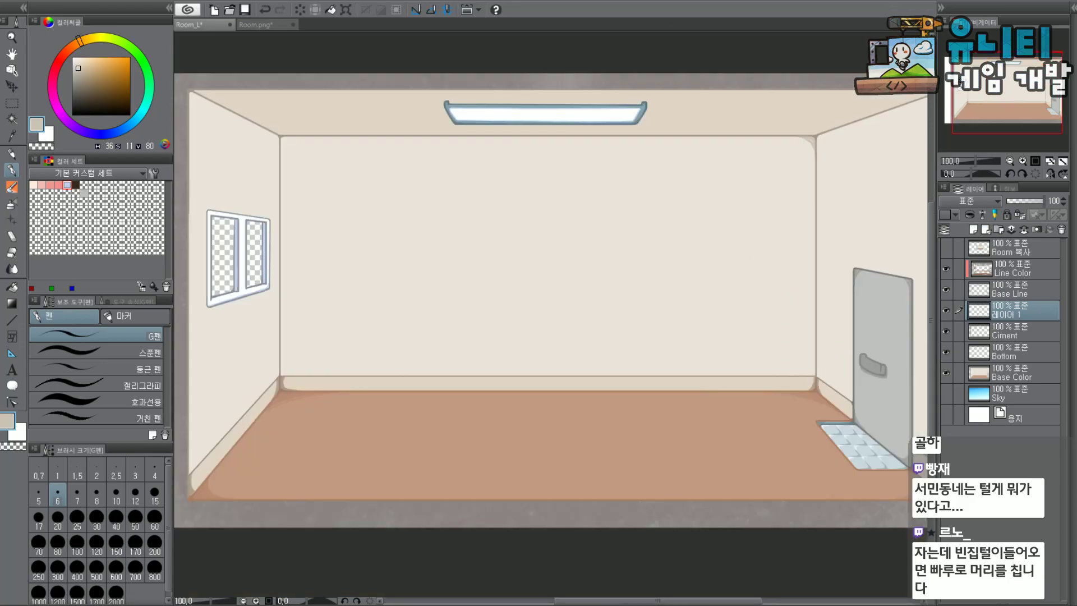
left_click_drag(1003, 96, 1019, 106)
scroll(692, 180, "up", 4)
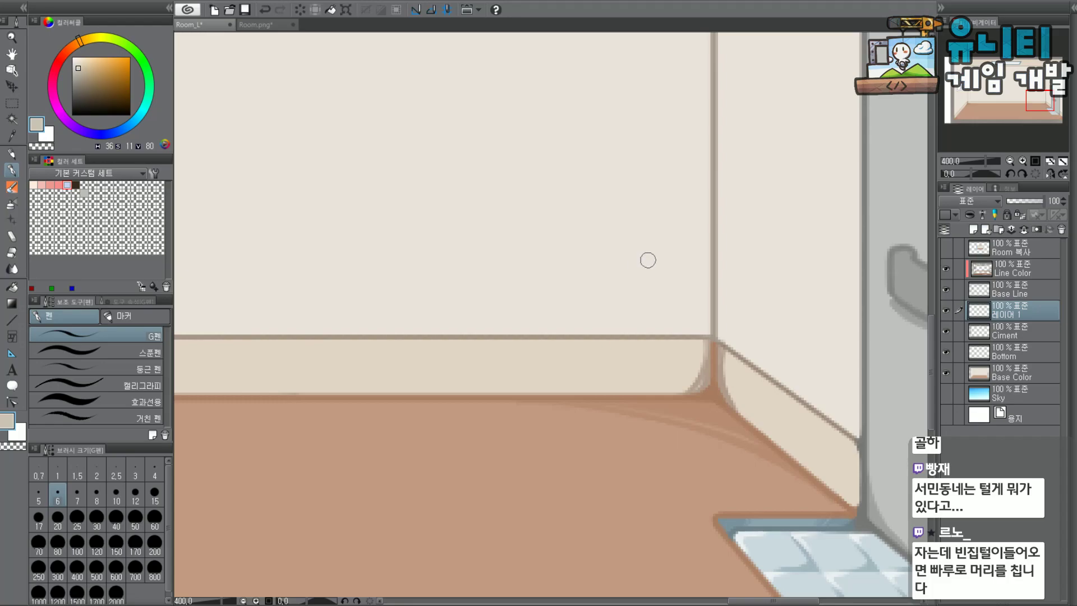
scroll(643, 262, "up", 2)
mouse_move(750, 367)
left_mouse_down()
mouse_move(762, 354)
mouse_move(747, 348)
mouse_move(770, 340)
mouse_move(769, 320)
mouse_move(682, 389)
mouse_move(760, 346)
mouse_move(764, 320)
mouse_move(678, 389)
left_mouse_up()
key("ctrl+z")
mouse_move(766, 300)
left_mouse_down()
mouse_move(720, 365)
mouse_move(773, 288)
mouse_move(667, 393)
mouse_move(769, 306)
mouse_move(691, 361)
mouse_move(701, 386)
mouse_move(750, 371)
mouse_move(731, 355)
mouse_move(772, 286)
mouse_move(630, 400)
mouse_move(698, 369)
mouse_move(617, 401)
mouse_move(772, 277)
mouse_move(753, 304)
mouse_move(710, 324)
mouse_move(769, 278)
mouse_move(684, 340)
mouse_move(767, 276)
mouse_move(758, 290)
mouse_move(718, 318)
mouse_move(768, 261)
mouse_move(711, 338)
left_mouse_up()
key("ctrl+z")
mouse_move(748, 304)
left_mouse_down()
mouse_move(770, 264)
mouse_move(684, 350)
mouse_move(676, 373)
mouse_move(599, 402)
mouse_move(721, 394)
left_mouse_up()
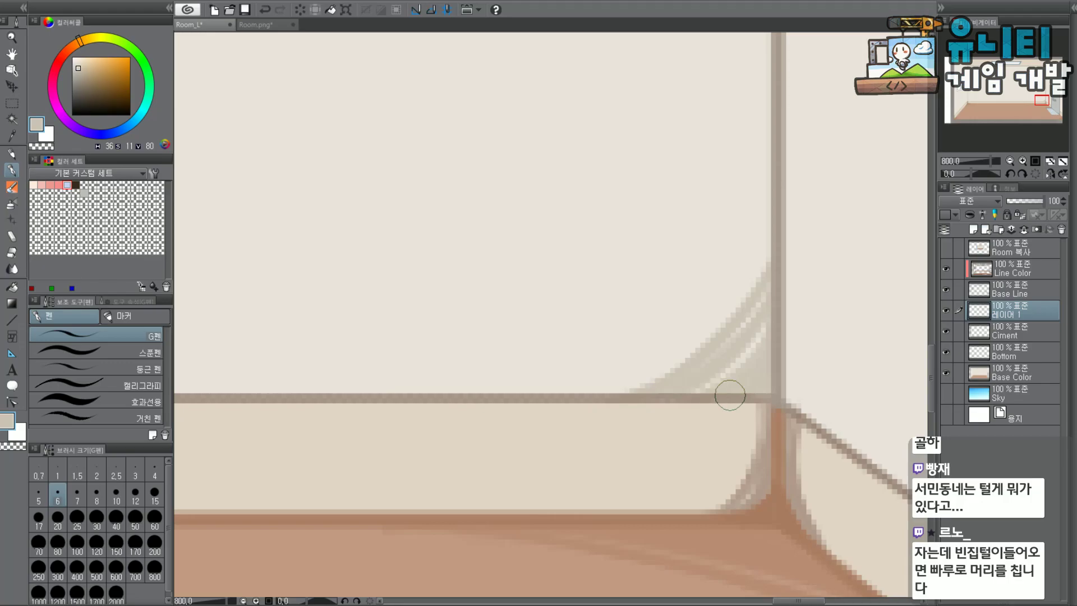
scroll(771, 358, "down", 5)
scroll(832, 344, "up", 3)
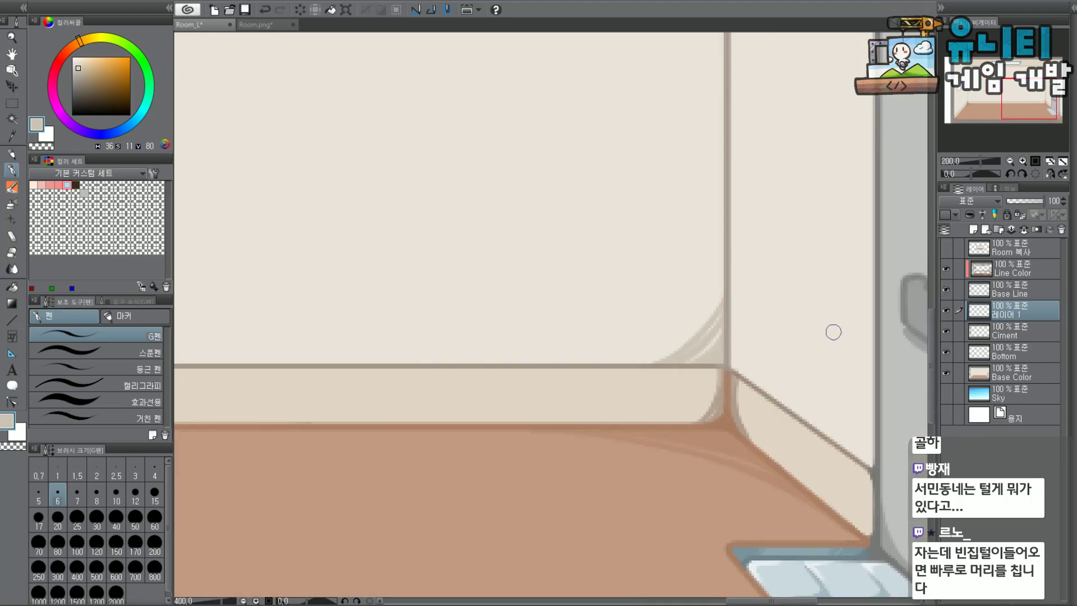
Shade the back wall's upper-left corner with layered curved beige strokes, redoing the first two.
scroll(833, 308, "down", 5)
scroll(654, 244, "up", 4)
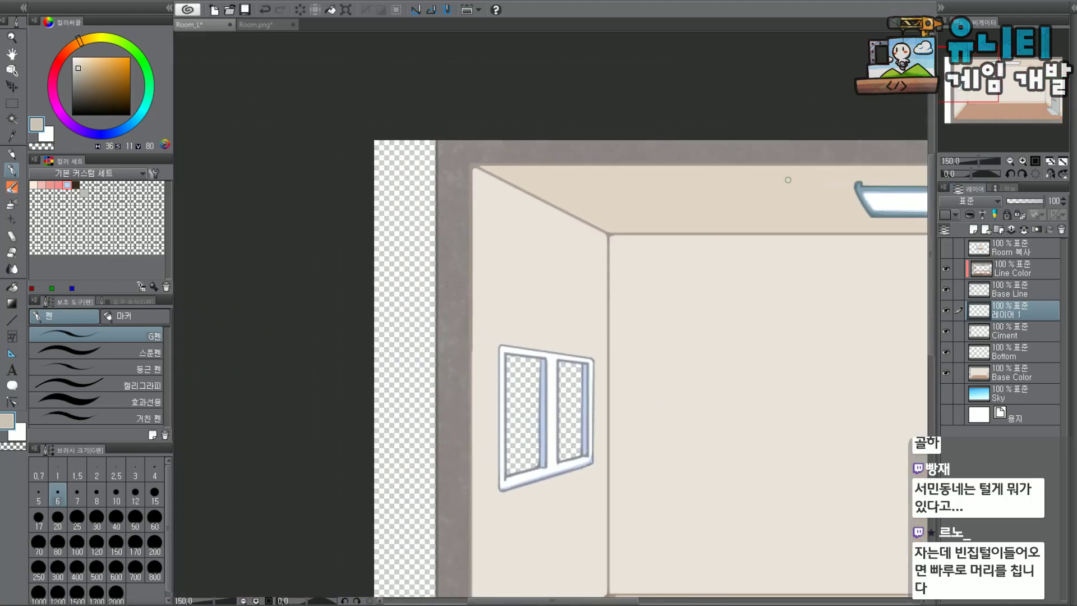
scroll(654, 245, "up", 1)
scroll(554, 268, "up", 1)
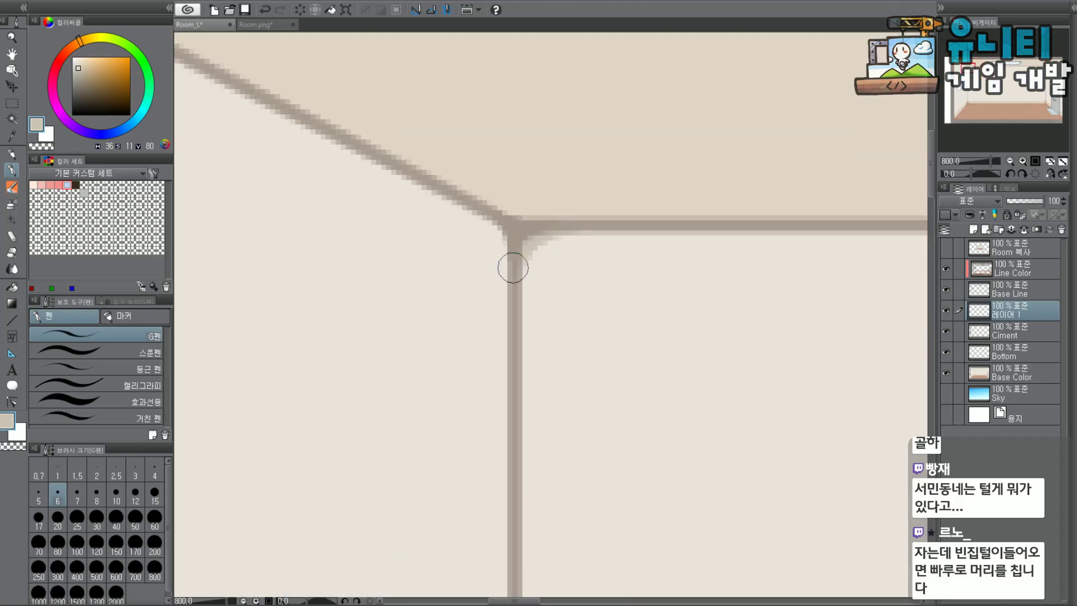
mouse_move(530, 242)
left_mouse_down()
mouse_move(526, 264)
mouse_move(579, 232)
mouse_move(538, 252)
mouse_move(563, 234)
mouse_move(521, 282)
mouse_move(570, 250)
mouse_move(538, 286)
mouse_move(555, 261)
mouse_move(606, 245)
left_mouse_up()
key("ctrl+z")
mouse_move(534, 288)
left_mouse_down()
mouse_move(597, 247)
mouse_move(561, 269)
mouse_move(586, 244)
mouse_move(551, 260)
mouse_move(591, 235)
mouse_move(518, 315)
mouse_move(613, 235)
mouse_move(527, 298)
mouse_move(557, 269)
mouse_move(643, 243)
left_mouse_up()
key("ctrl+z")
left_click_drag(528, 301, 643, 233)
left_click_drag(582, 257, 639, 235)
mouse_move(531, 310)
left_mouse_down()
mouse_move(671, 225)
mouse_move(547, 286)
mouse_move(660, 239)
mouse_move(527, 315)
mouse_move(638, 240)
mouse_move(638, 252)
mouse_move(579, 261)
mouse_move(702, 226)
mouse_move(563, 286)
mouse_move(524, 340)
mouse_move(689, 220)
mouse_move(543, 304)
mouse_move(529, 344)
mouse_move(666, 228)
mouse_move(562, 303)
mouse_move(594, 272)
mouse_move(522, 342)
mouse_move(549, 313)
left_mouse_up()
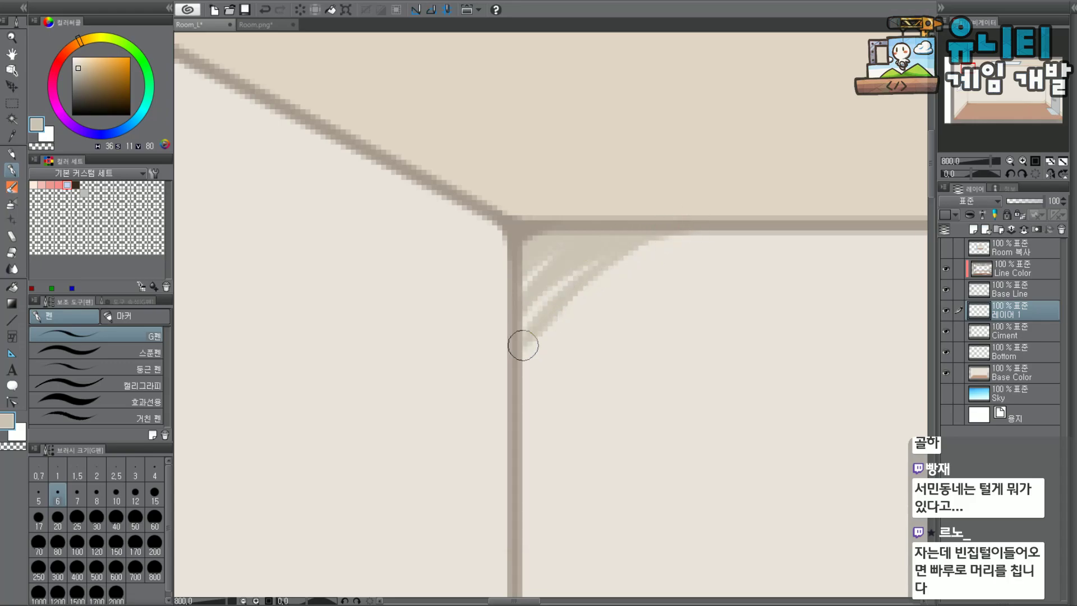
left_click_drag(616, 253, 519, 346)
left_click_drag(566, 290, 519, 367)
mouse_move(538, 331)
left_mouse_down()
mouse_move(519, 378)
mouse_move(570, 291)
mouse_move(523, 369)
left_mouse_up()
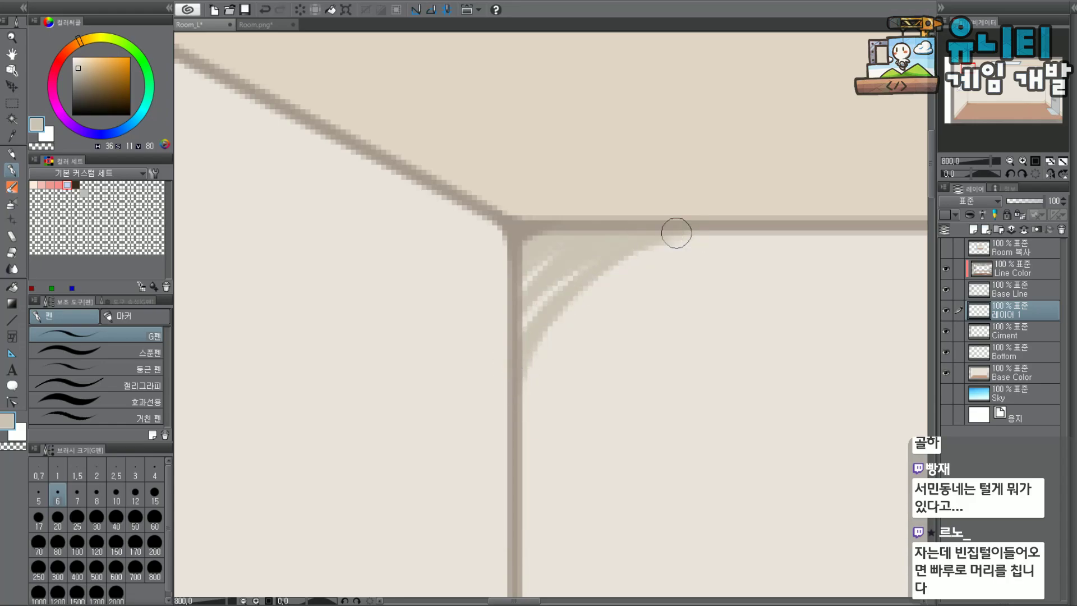
Paint a curved beige shadow in the back wall's lower-left corner above the baseboard.
scroll(703, 222, "down", 4)
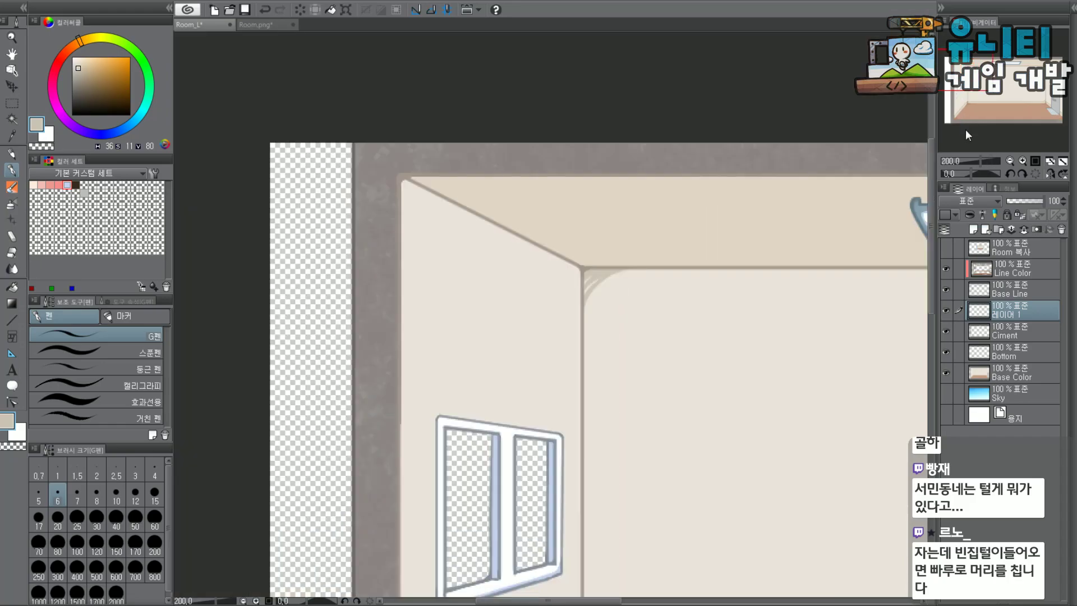
left_click_drag(976, 56, 967, 78)
scroll(554, 203, "up", 4)
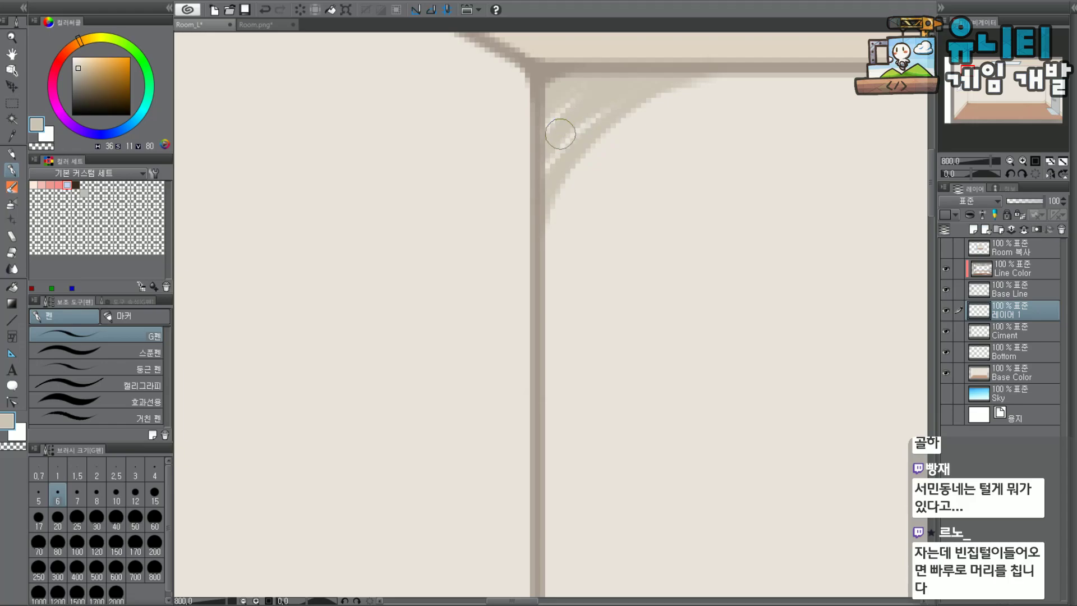
scroll(542, 179, "down", 4)
scroll(502, 298, "up", 2)
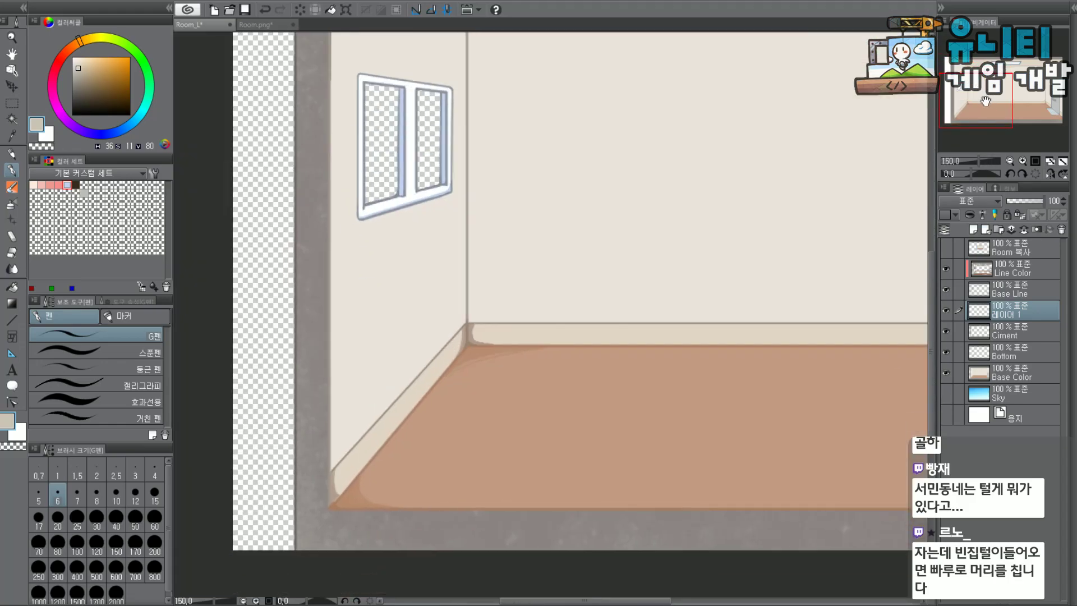
scroll(460, 314, "up", 2)
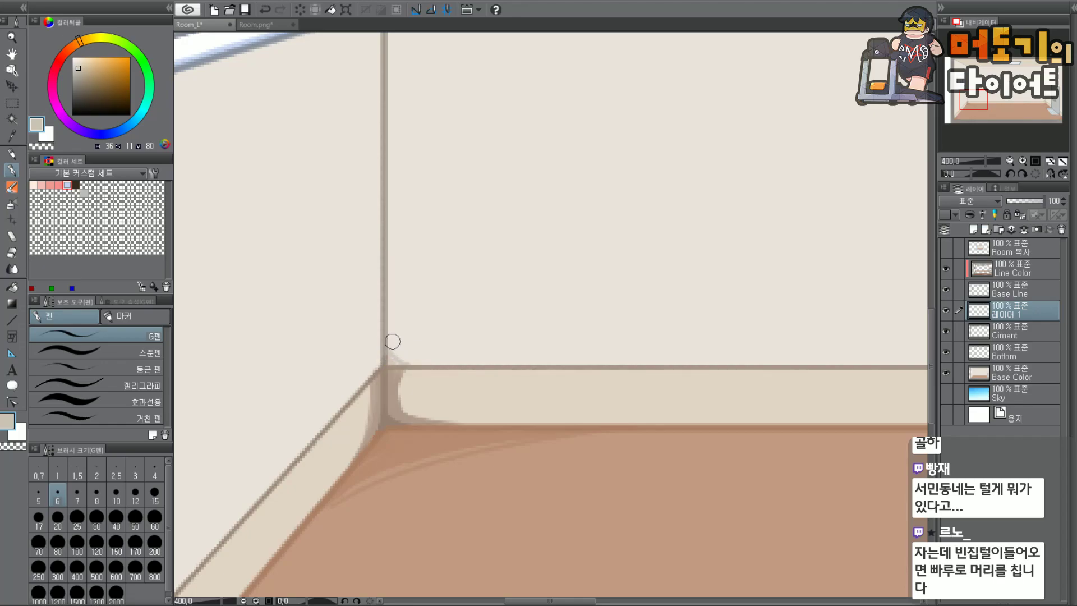
left_click_drag(392, 329, 452, 361)
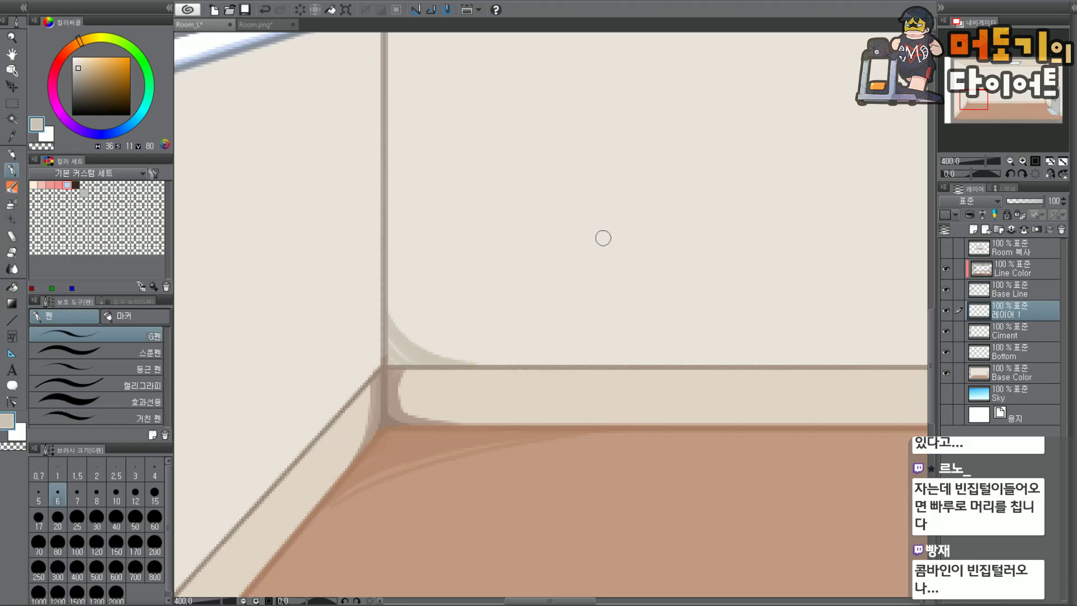
Thicken the curved beige shadow in the back wall's upper-left corner with extra strokes.
scroll(507, 313, "down", 5)
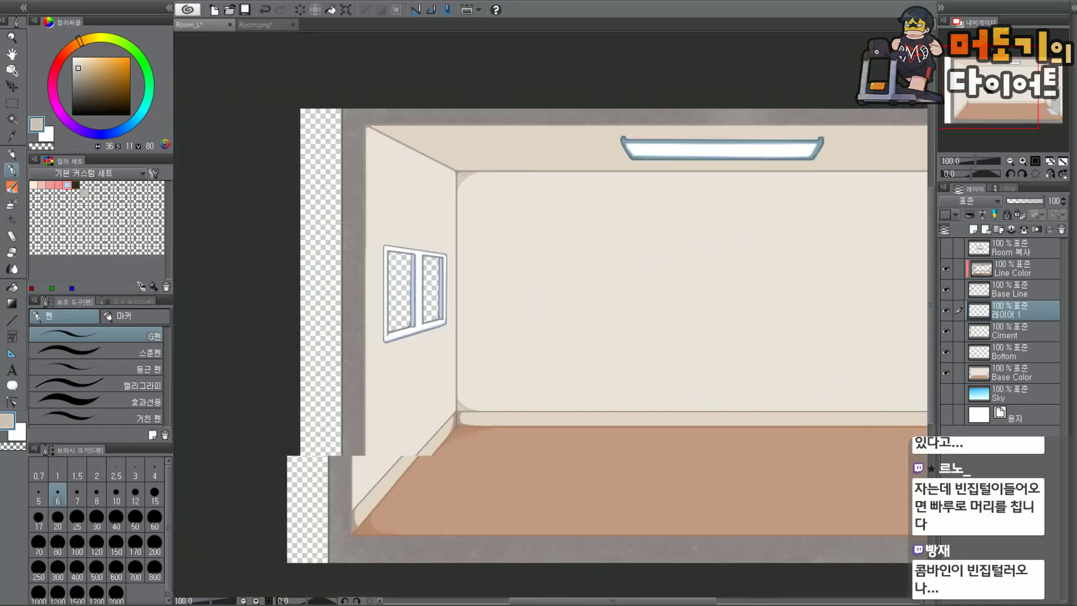
scroll(498, 224, "up", 6)
mouse_move(516, 182)
left_mouse_down()
mouse_move(459, 271)
mouse_move(486, 209)
mouse_move(458, 272)
mouse_move(478, 175)
mouse_move(460, 247)
left_mouse_up()
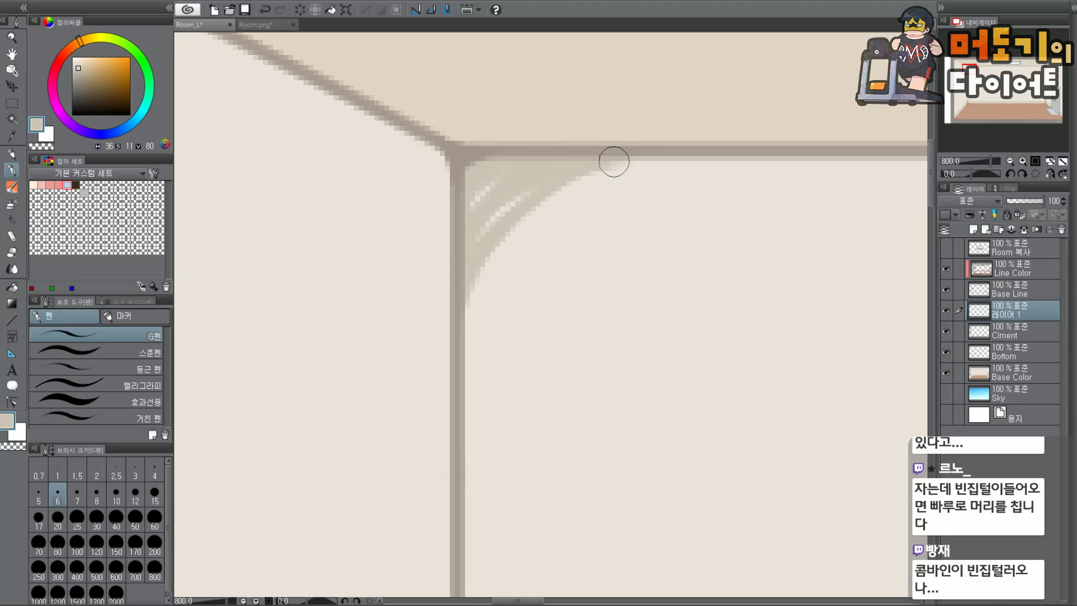
left_click_drag(495, 248, 474, 287)
scroll(457, 356, "down", 2)
scroll(524, 243, "up", 2)
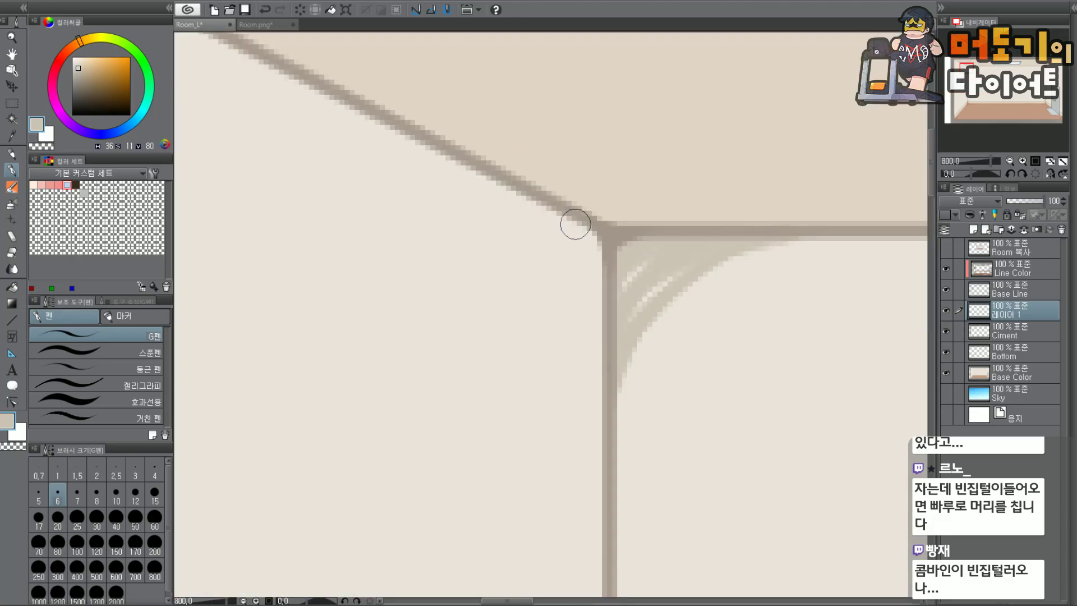
Shade the left wall's upper corner where it meets the back wall with short beige strokes, redoing the first.
left_click_drag(581, 220, 604, 277)
key("ctrl+z")
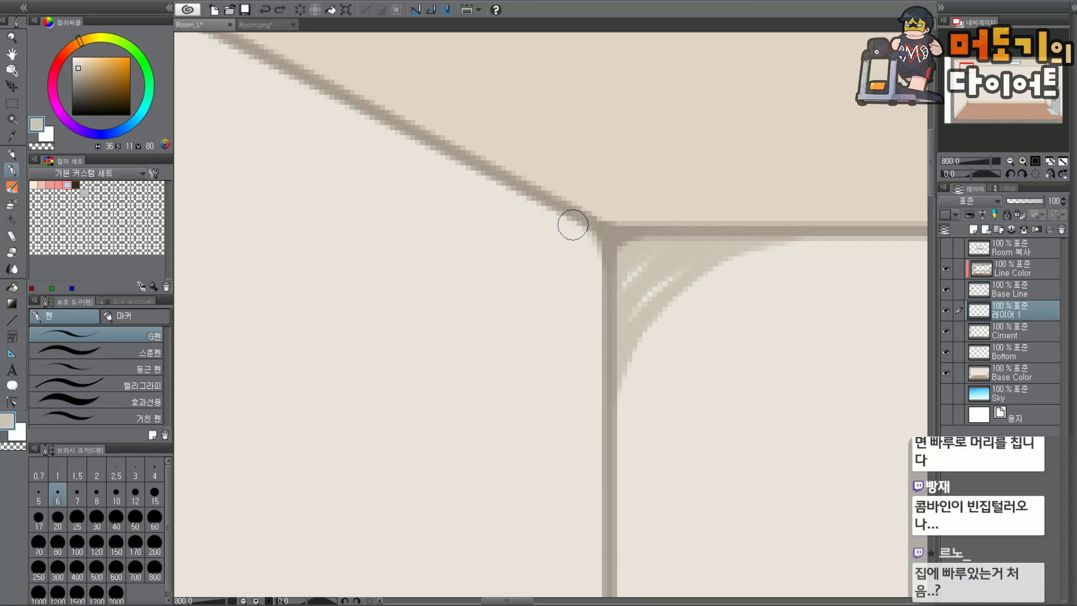
mouse_move(589, 231)
left_mouse_down()
mouse_move(593, 271)
mouse_move(594, 252)
left_mouse_up()
mouse_move(558, 210)
left_mouse_down()
mouse_move(591, 253)
mouse_move(551, 208)
mouse_move(595, 329)
mouse_move(561, 222)
mouse_move(592, 271)
left_mouse_up()
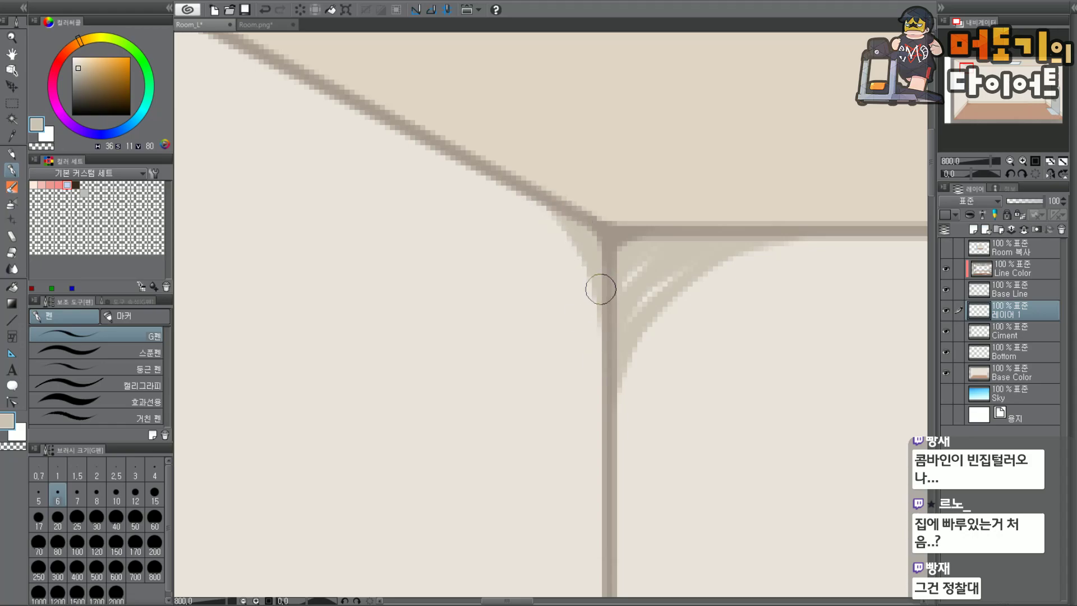
scroll(604, 367, "down", 2)
left_click_drag(976, 64, 970, 60)
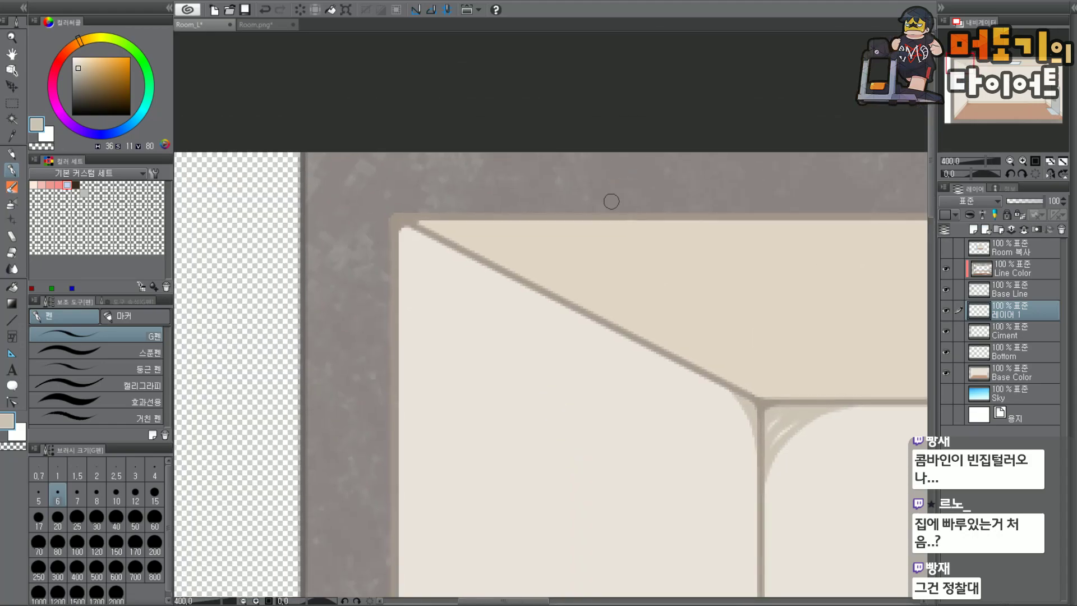
Try to shade the left wall's outer upper corner beside the concrete frame.
scroll(421, 224, "up", 2)
mouse_move(387, 258)
left_mouse_down()
mouse_move(394, 234)
mouse_move(382, 246)
mouse_move(390, 227)
mouse_move(370, 280)
mouse_move(413, 235)
mouse_move(375, 312)
mouse_move(385, 277)
mouse_move(378, 313)
mouse_move(435, 296)
left_mouse_up()
key("ctrl+z")
key("ctrl+z")
key("ctrl+z")
key("ctrl+z")
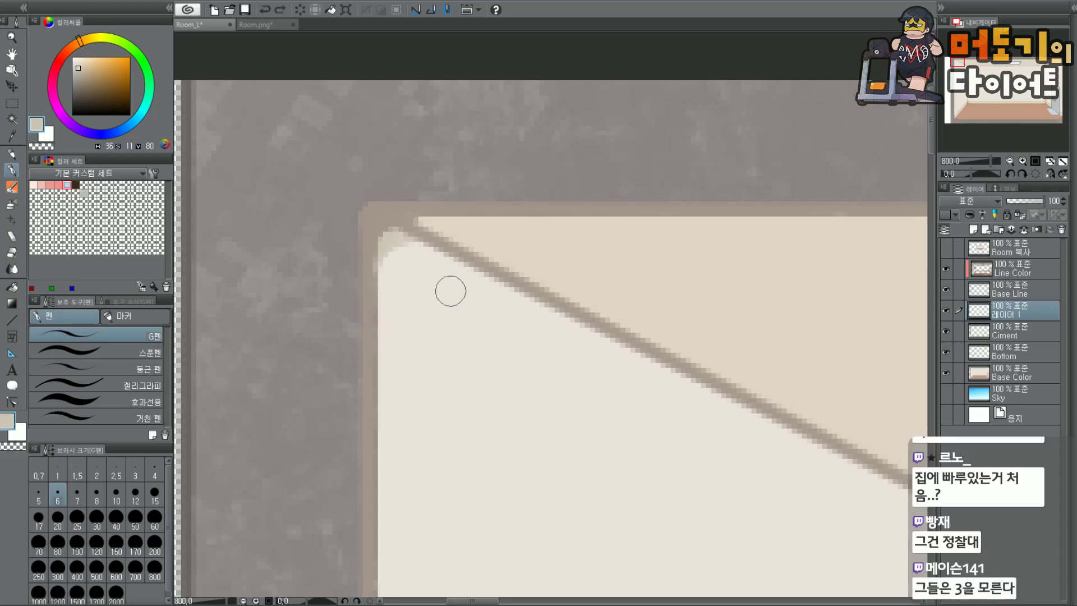
Widen the back wall's upper-right corner shadow with longer curved beige strokes, redoing one of them.
scroll(617, 207, "down", 7)
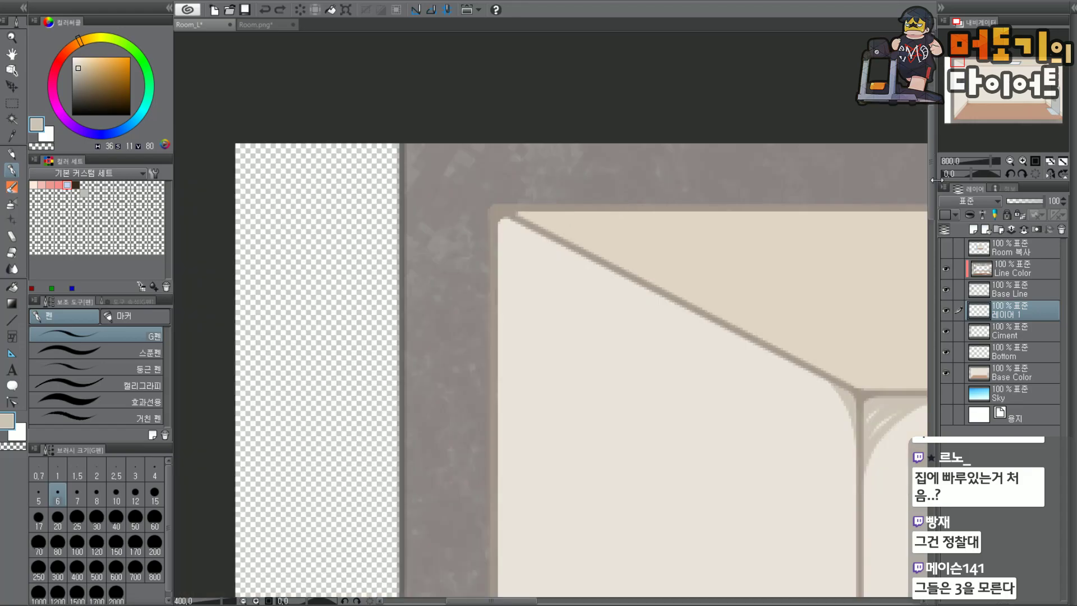
left_click_drag(983, 79, 1049, 99)
scroll(1008, 96, "down", 1)
scroll(752, 171, "up", 1)
scroll(617, 145, "up", 5)
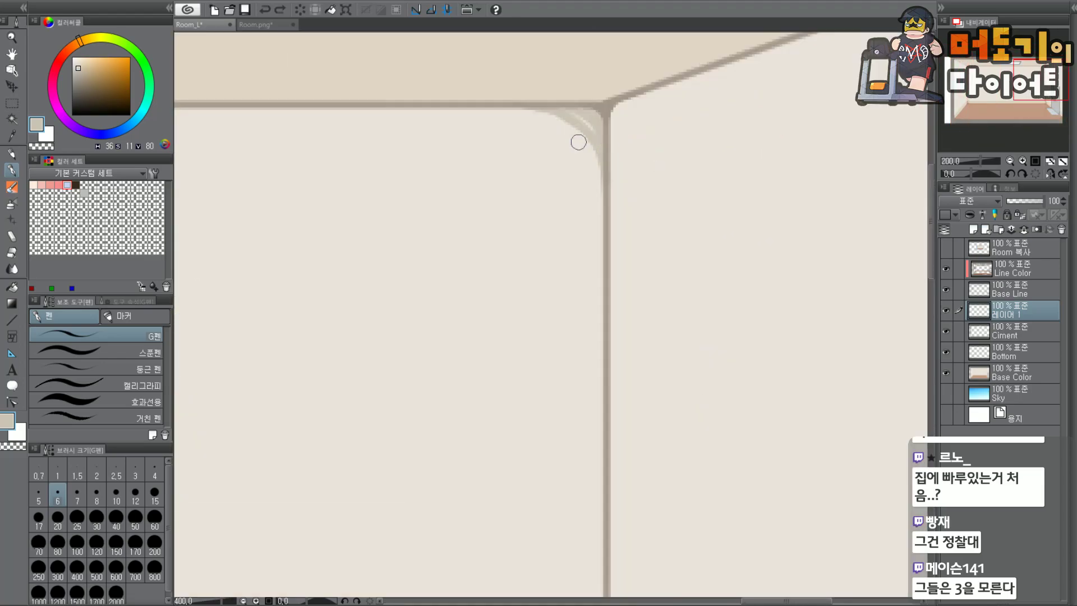
left_click_drag(472, 85, 611, 185)
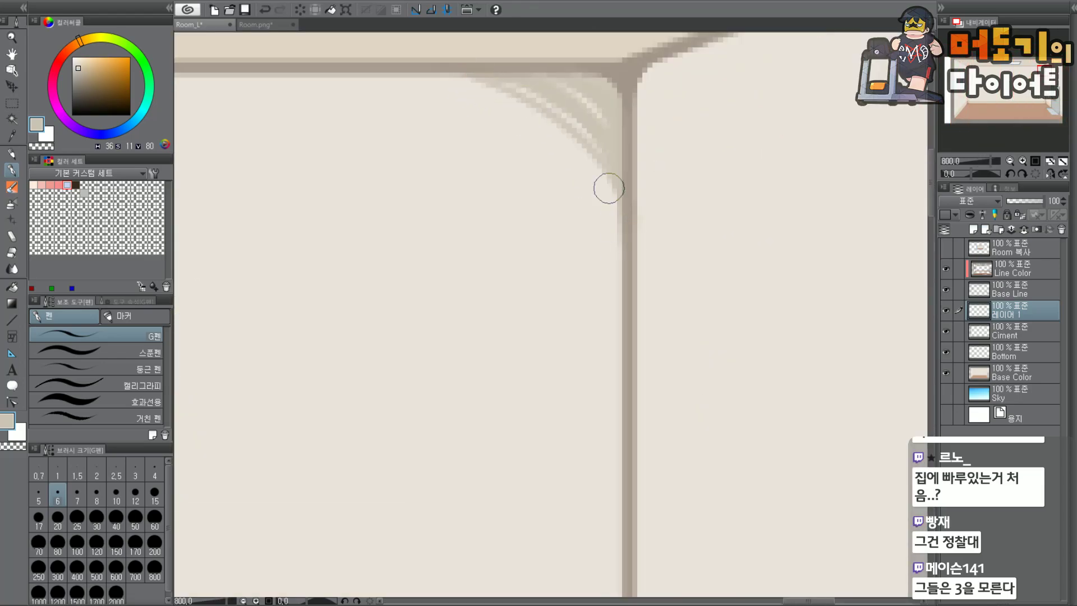
left_click_drag(471, 79, 618, 224)
key("ctrl+z")
left_click_drag(473, 79, 625, 227)
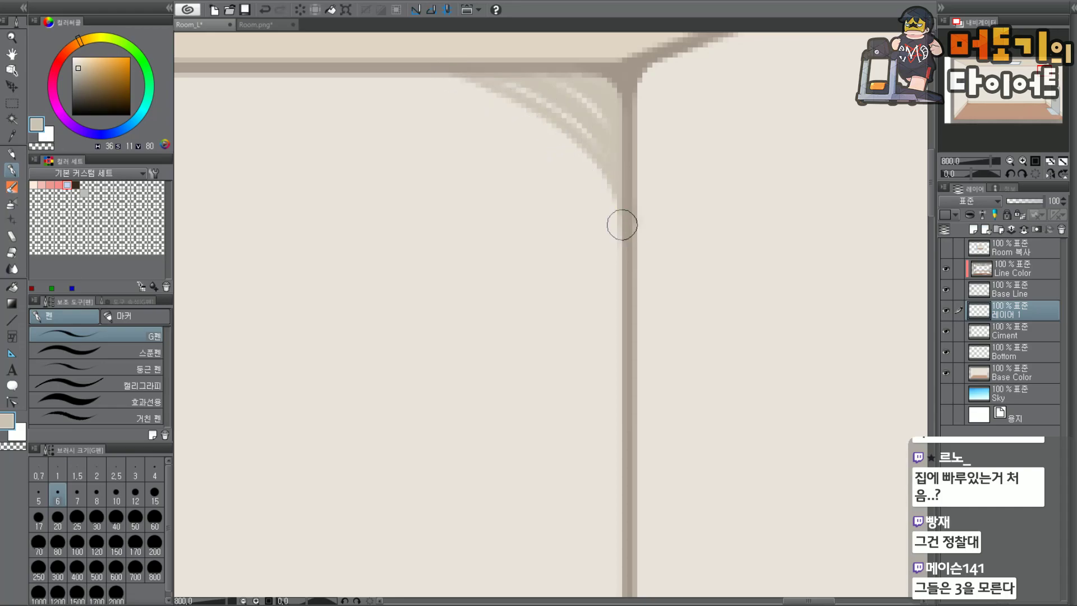
mouse_move(441, 80)
left_mouse_down()
mouse_move(489, 91)
mouse_move(444, 83)
mouse_move(518, 103)
left_mouse_up()
key("ctrl+z")
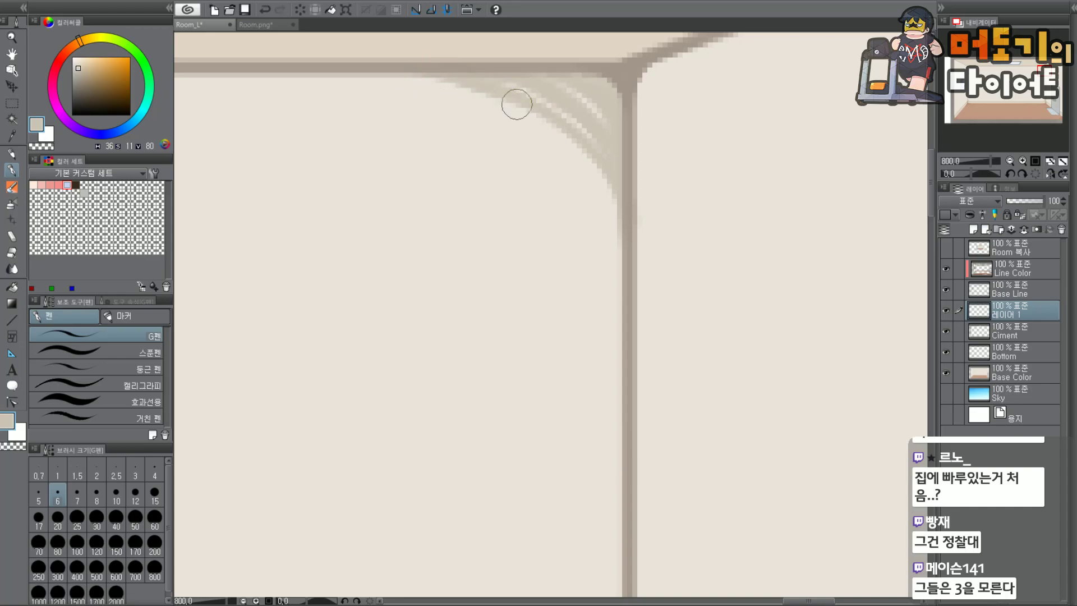
Merge the shading layer 레이어 1 and the Ciment layer down into the Bottom layer.
key("ctrl+minus")
left_click_drag(1046, 88, 1037, 100)
scroll(724, 310, "up", 2)
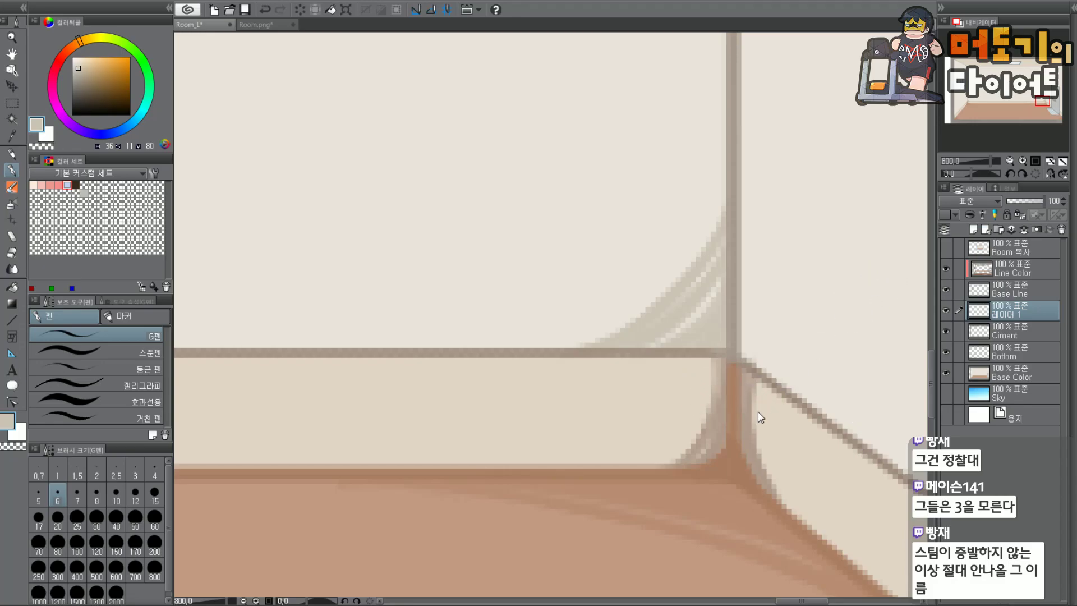
key("ctrl+e")
key("ctrl+e")
Sample the baseboard's brownish shadow color and enlarge the curved shadow at the back baseboard's right end.
left_click_drag(721, 362, 679, 454)
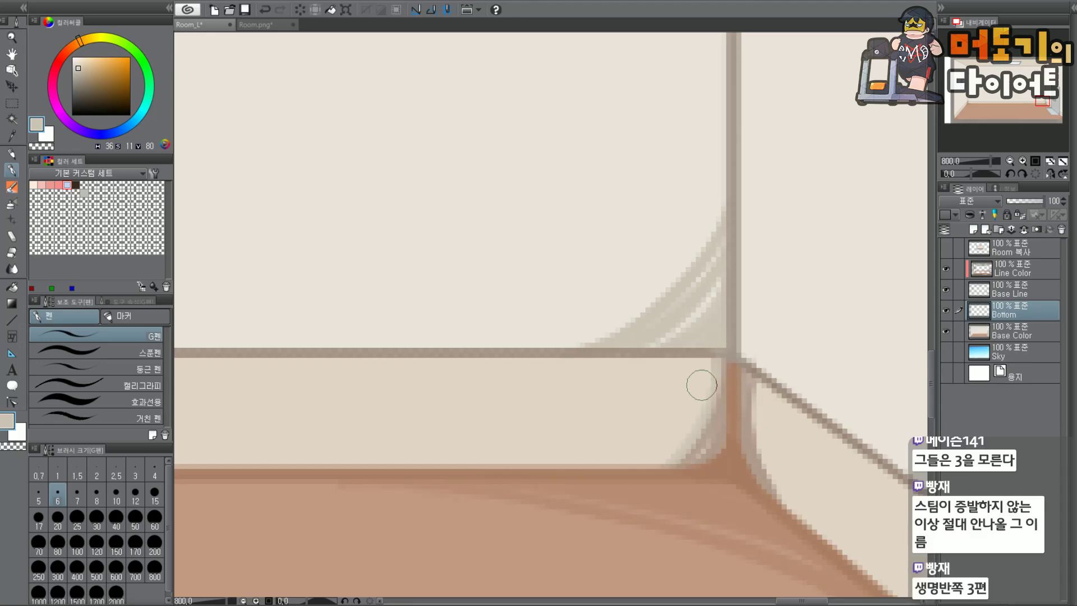
left_click(714, 421, "alt")
key("ctrl+z")
mouse_move(717, 370)
left_mouse_down()
mouse_move(698, 413)
mouse_move(709, 379)
mouse_move(688, 413)
mouse_move(711, 357)
mouse_move(704, 415)
mouse_move(693, 409)
mouse_move(702, 421)
mouse_move(674, 452)
mouse_move(712, 418)
mouse_move(690, 450)
left_mouse_up()
mouse_move(703, 359)
left_mouse_down()
mouse_move(651, 454)
mouse_move(633, 463)
left_mouse_up()
left_click_drag(708, 394, 637, 460)
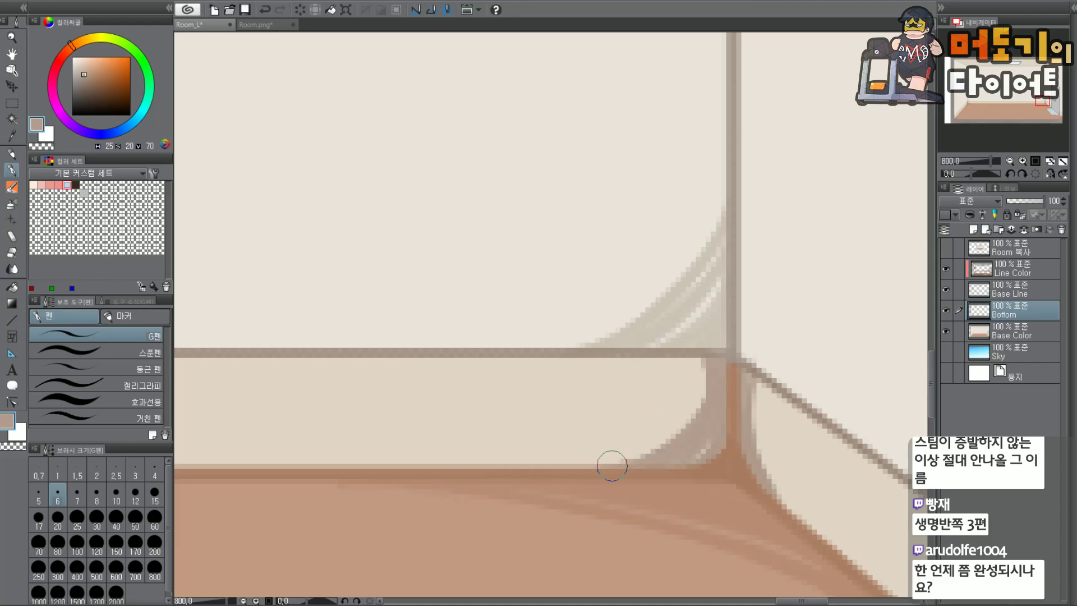
Thicken the brownish shadow at the inner end of the right wall's baseboard, redoing the first stroke.
left_click_drag(755, 396, 798, 461)
key("ctrl+z")
left_click_drag(743, 370, 794, 483)
left_click_drag(761, 451, 785, 501)
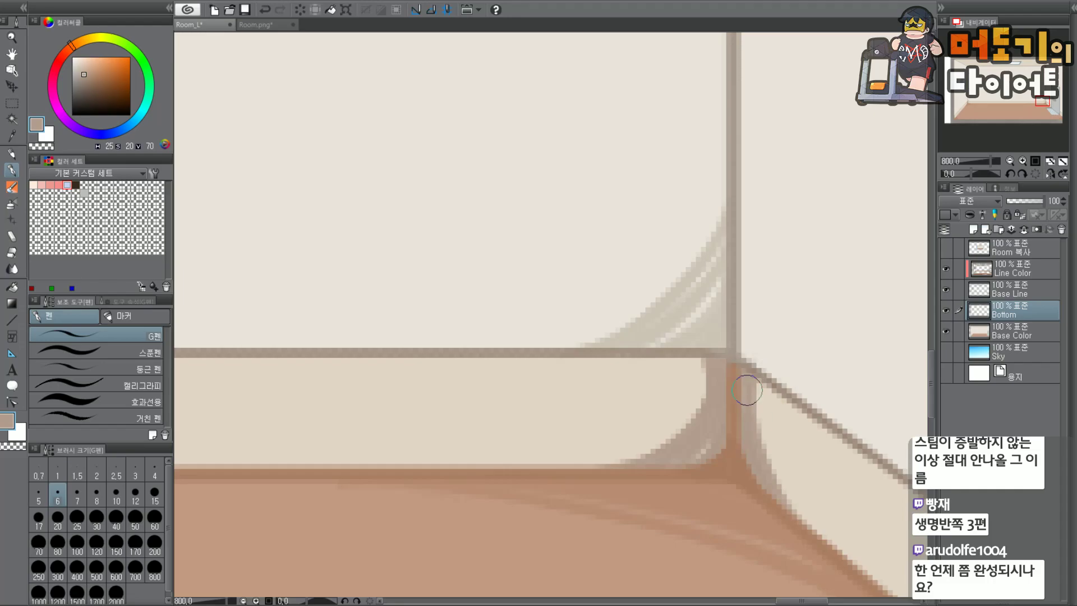
key("ctrl+minus")
key("ctrl+minus")
key("ctrl+minus")
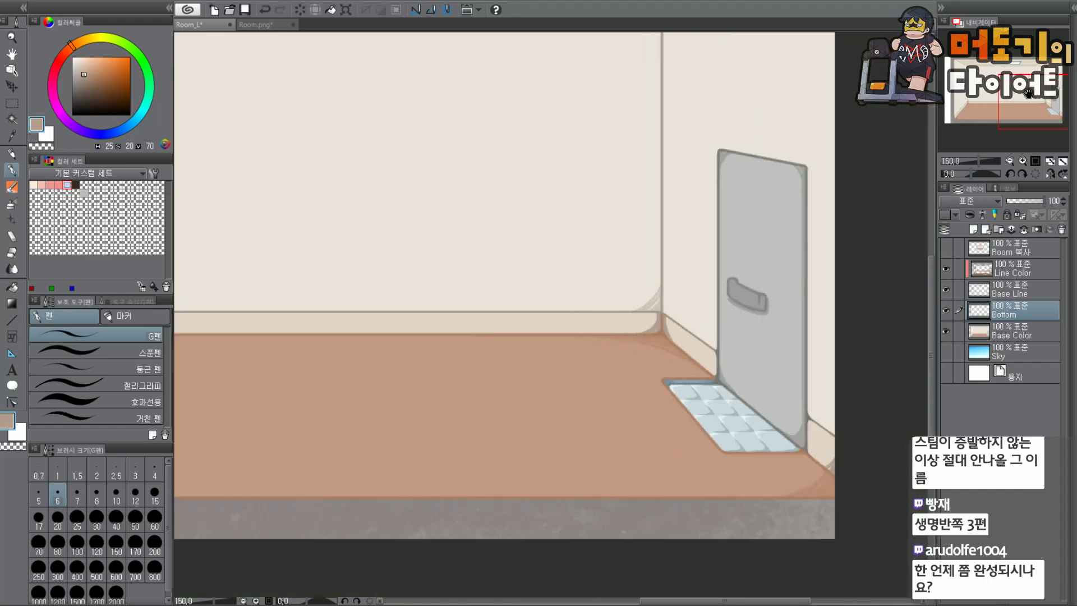
Thicken the brownish shadow at the inner end of the left wall's baseboard, redoing the first stroke.
left_click_drag(1025, 94, 965, 93)
scroll(581, 297, "up", 5)
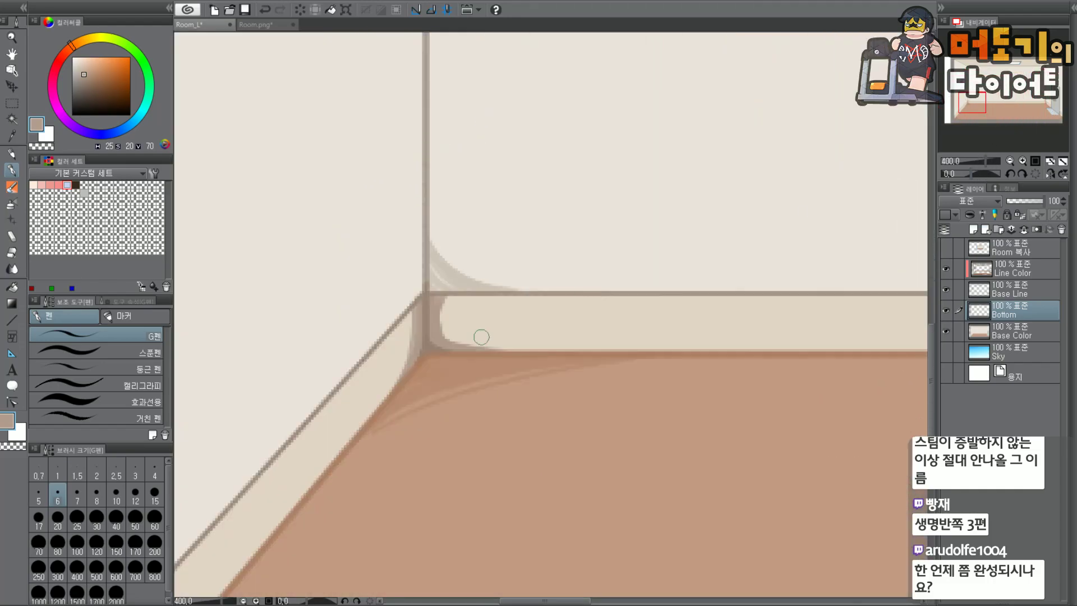
mouse_move(417, 321)
left_mouse_down()
mouse_move(395, 303)
mouse_move(373, 443)
mouse_move(390, 285)
mouse_move(390, 345)
left_mouse_up()
key("ctrl+z")
left_click_drag(397, 279, 353, 447)
Enlarge the curved brownish shadow at the back baseboard's left end, smoothing its outer edge and filling the light gap inside.
left_click_drag(462, 276, 513, 360)
key("ctrl+z")
left_click_drag(465, 277, 516, 363)
mouse_move(463, 294)
left_mouse_down()
mouse_move(583, 358)
mouse_move(476, 309)
mouse_move(531, 360)
mouse_move(486, 345)
mouse_move(516, 327)
left_mouse_up()
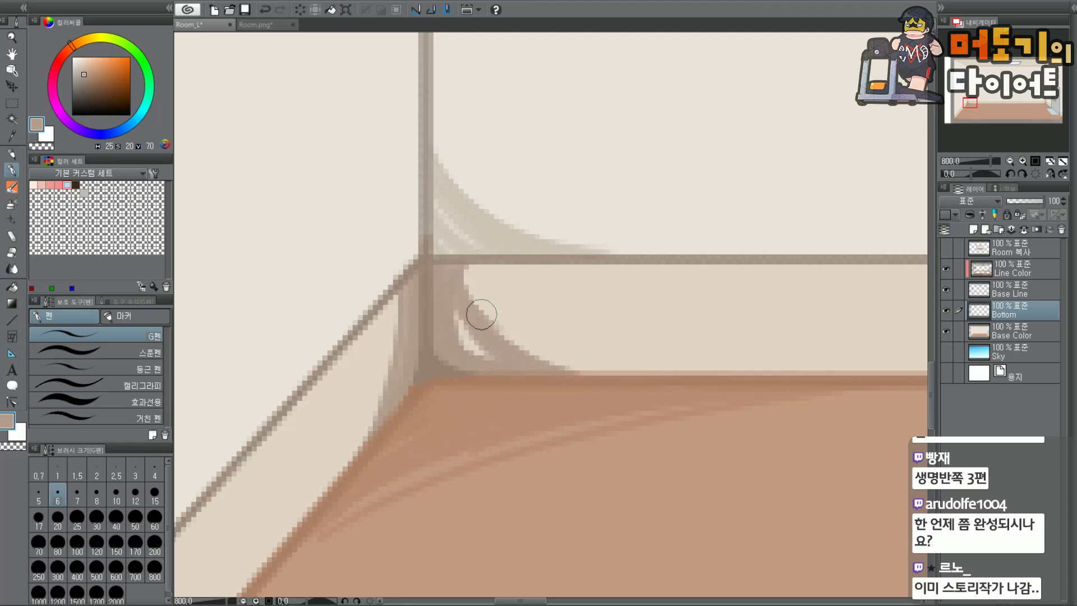
left_click_drag(462, 286, 558, 335)
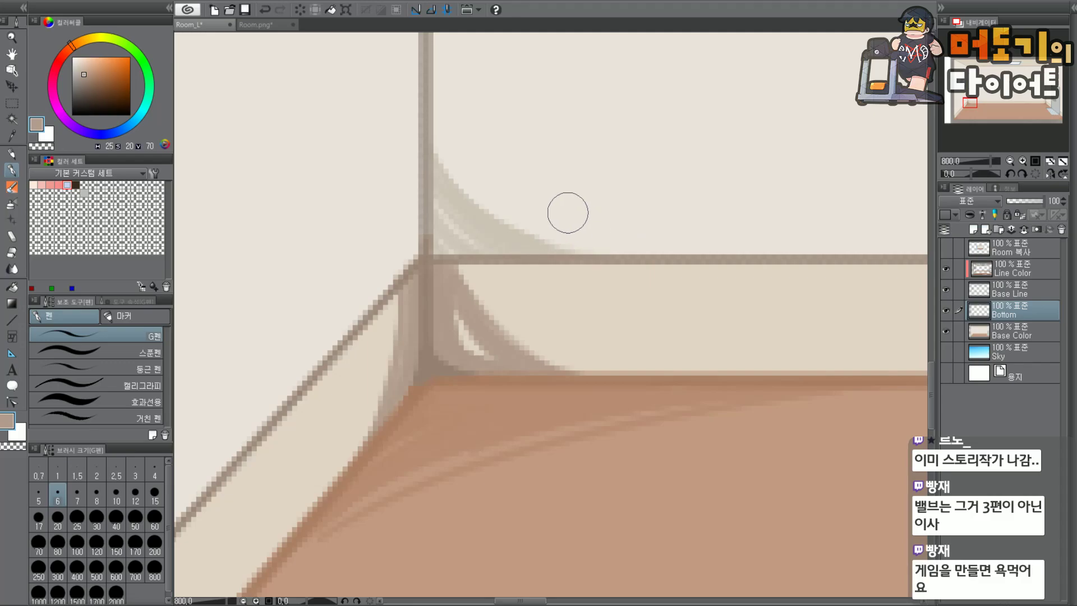
scroll(570, 215, "down", 4)
scroll(751, 115, "down", 2)
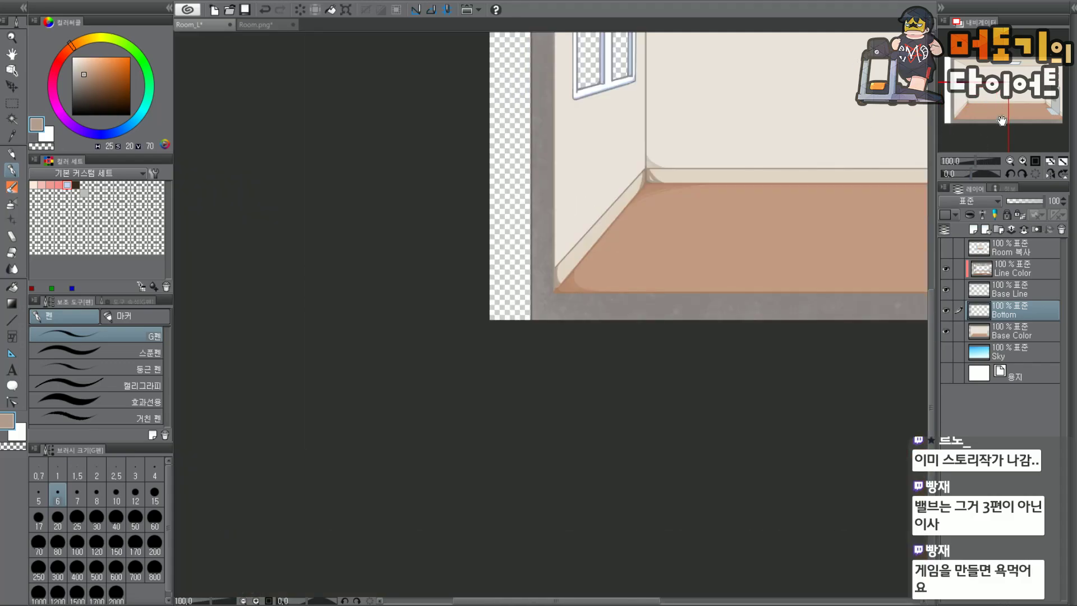
scroll(564, 218, "up", 8)
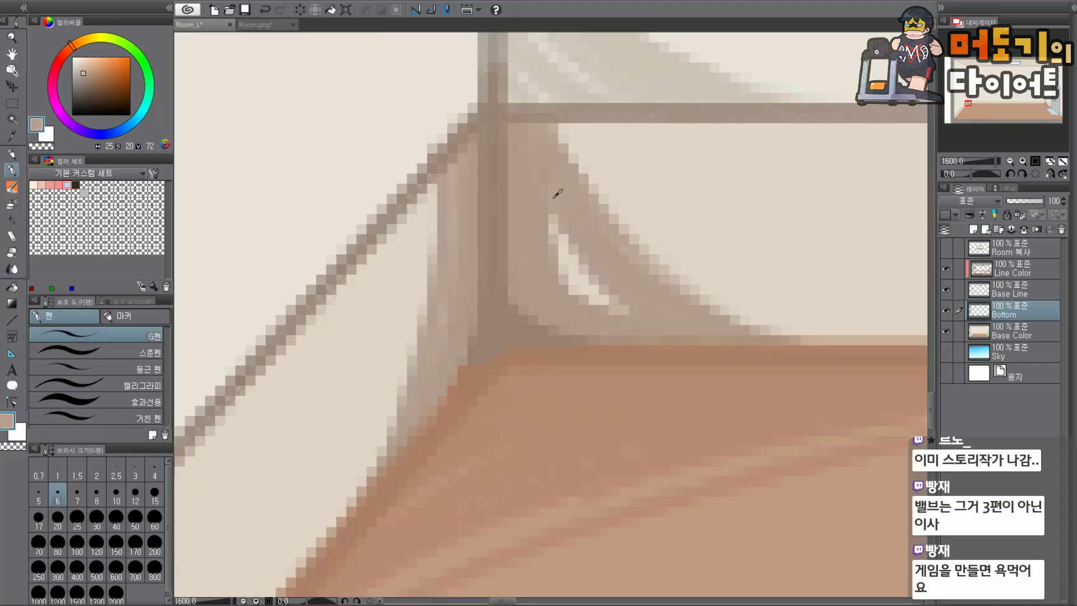
mouse_move(546, 176)
left_mouse_down()
mouse_move(651, 282)
mouse_move(575, 217)
mouse_move(566, 239)
mouse_move(629, 268)
mouse_move(585, 275)
mouse_move(622, 257)
left_mouse_up()
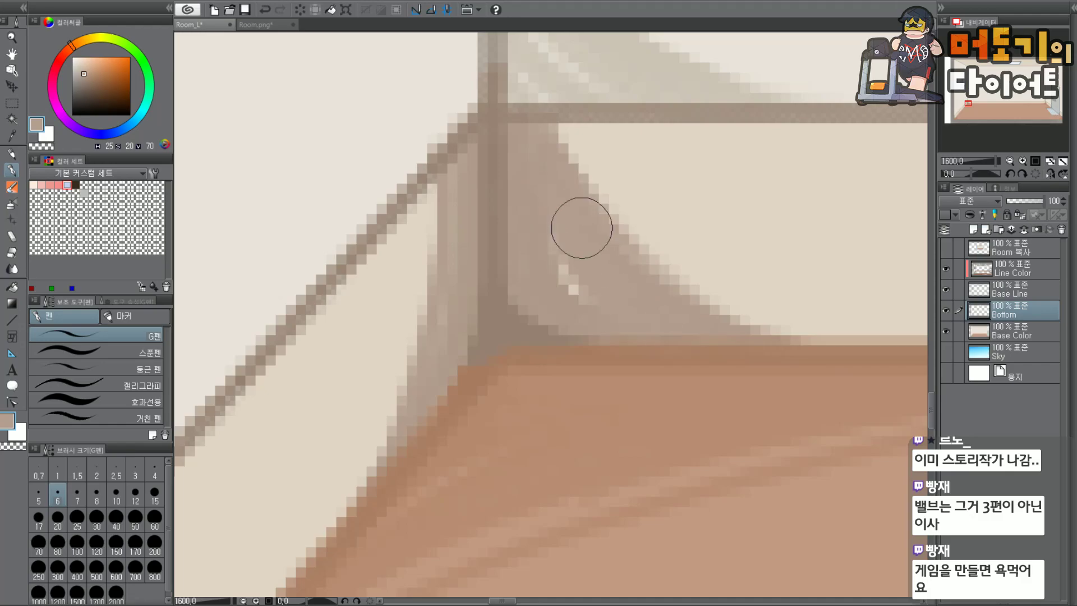
Examine the corner and baseboard shadows across the whole room at reduced magnification.
scroll(618, 270, "down", 4)
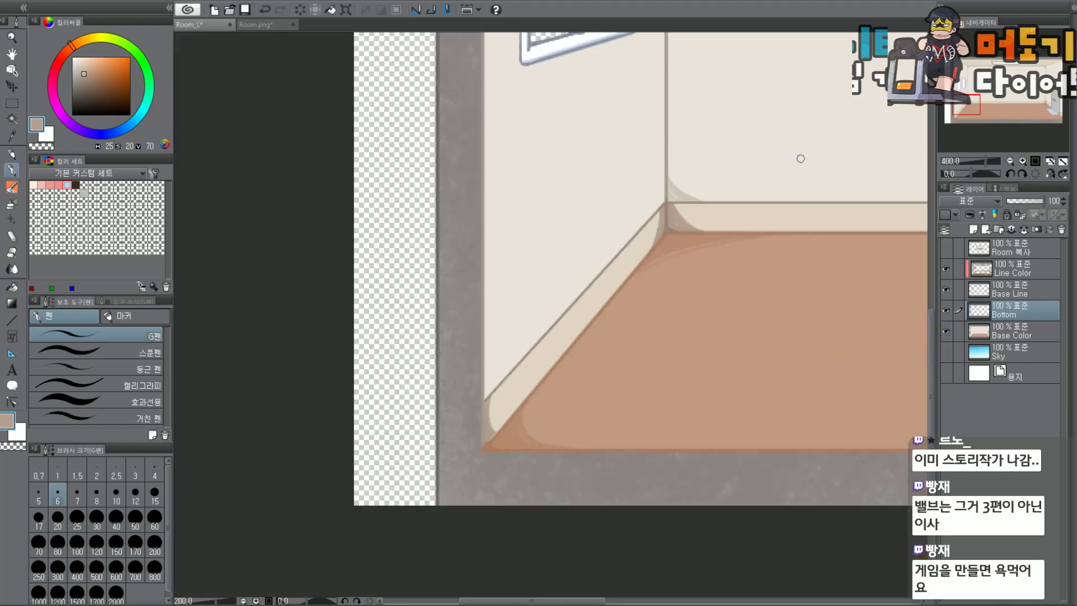
left_click_drag(970, 107, 987, 104)
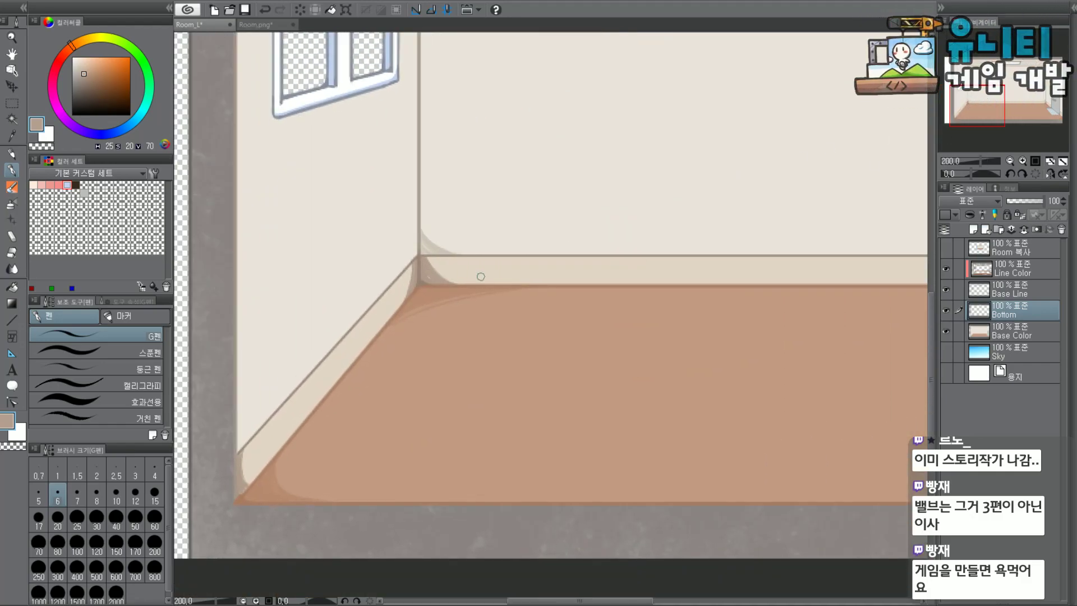
scroll(441, 253, "down", 4)
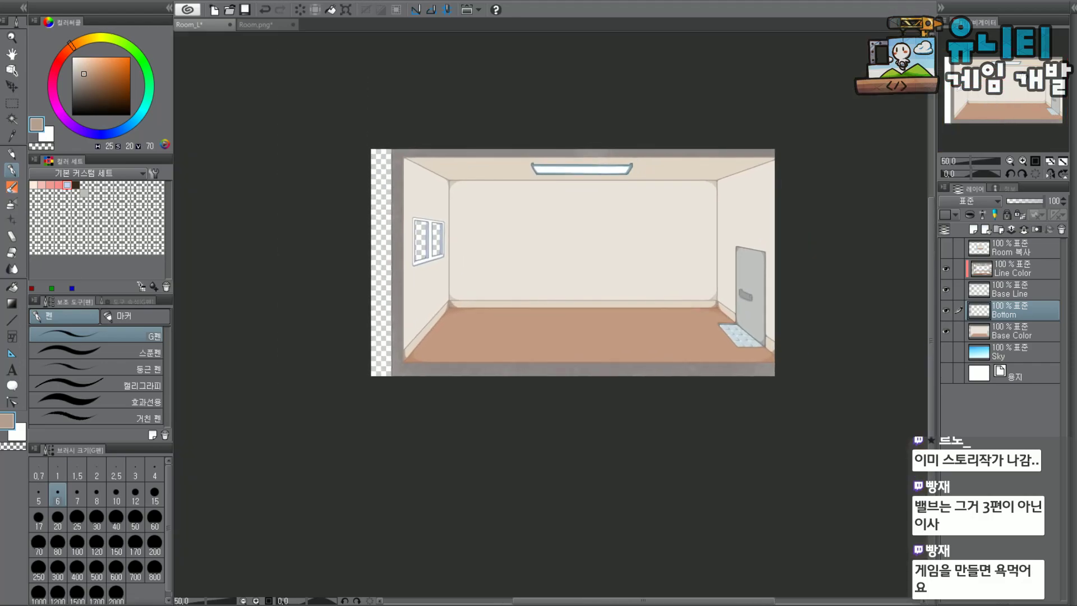
scroll(1016, 82, "up", 1)
left_click_drag(1020, 80, 1021, 74)
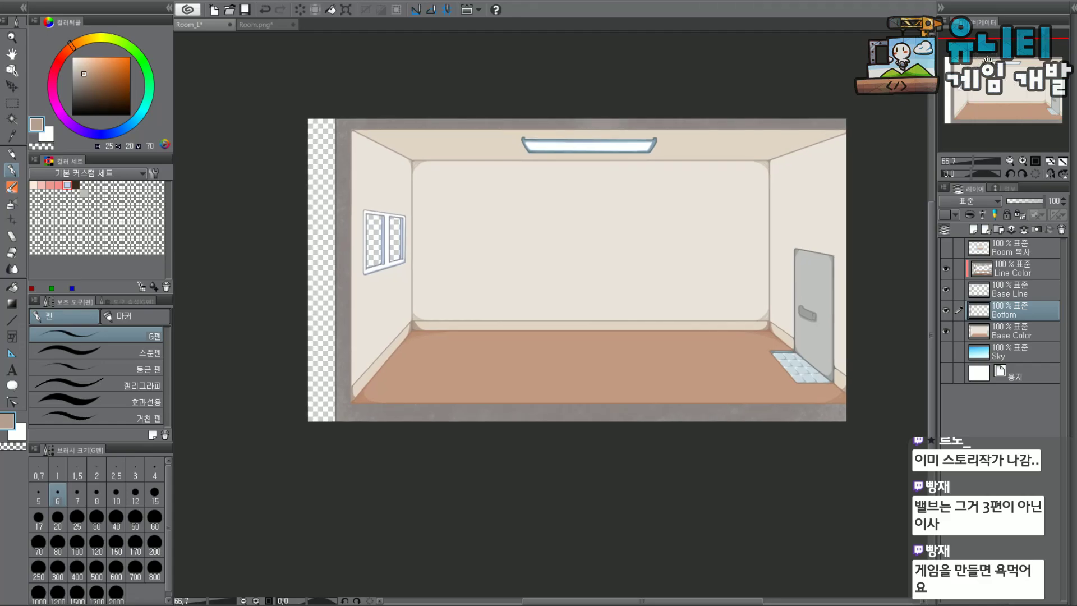
left_click_drag(1010, 87, 1025, 71)
scroll(1008, 82, "up", 1)
scroll(1024, 84, "down", 1)
scroll(1025, 72, "up", 1)
scroll(1025, 70, "down", 1)
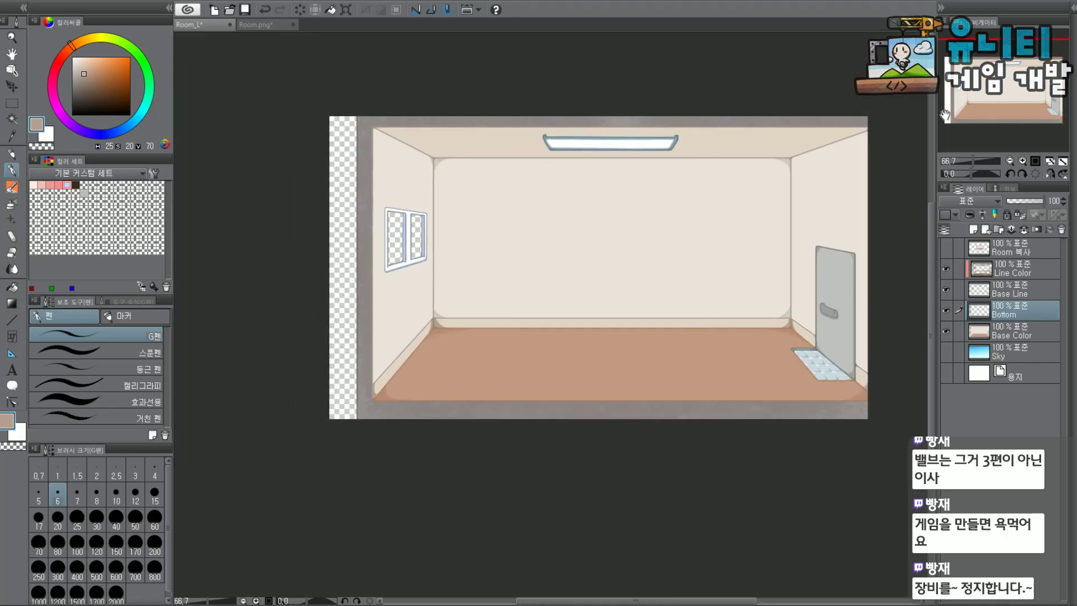
Erase the beige shadow from the back wall's lower-left corner above the baseboard.
scroll(432, 320, "up", 5)
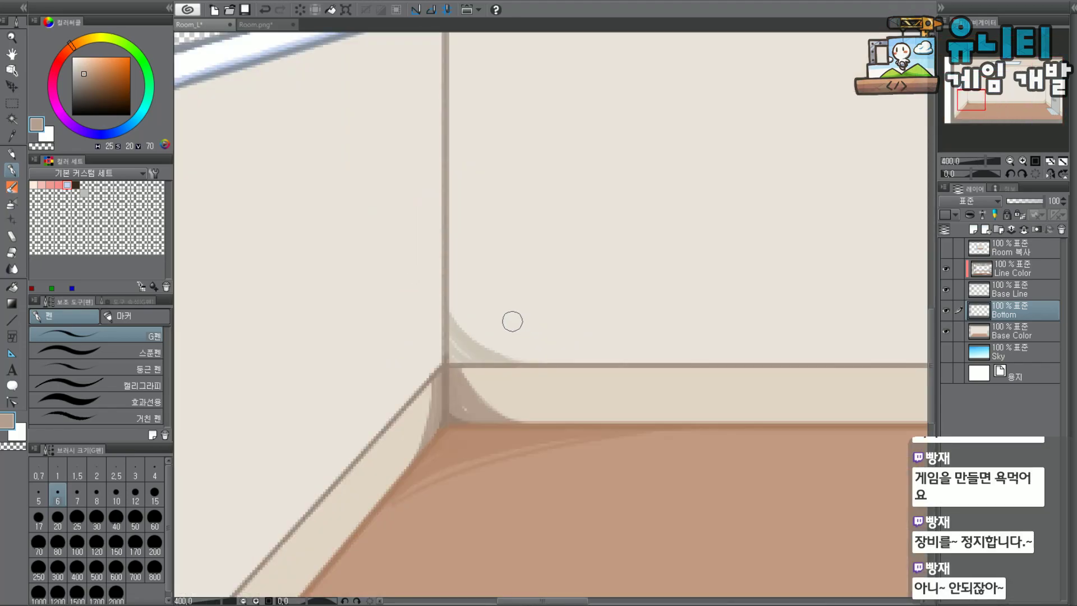
key("ctrl+z")
left_click_drag(465, 333, 496, 369)
left_click_drag(453, 302, 488, 387)
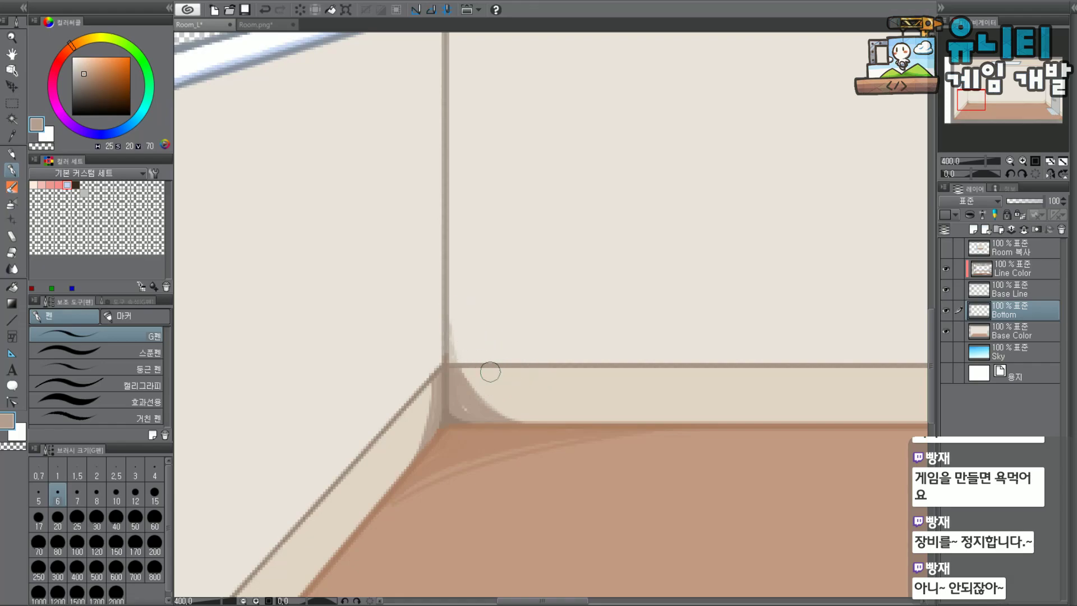
Erase the beige shadow from the back wall's lower-right corner above the baseboard.
scroll(481, 364, "down", 5)
left_click_drag(1022, 103, 1040, 101)
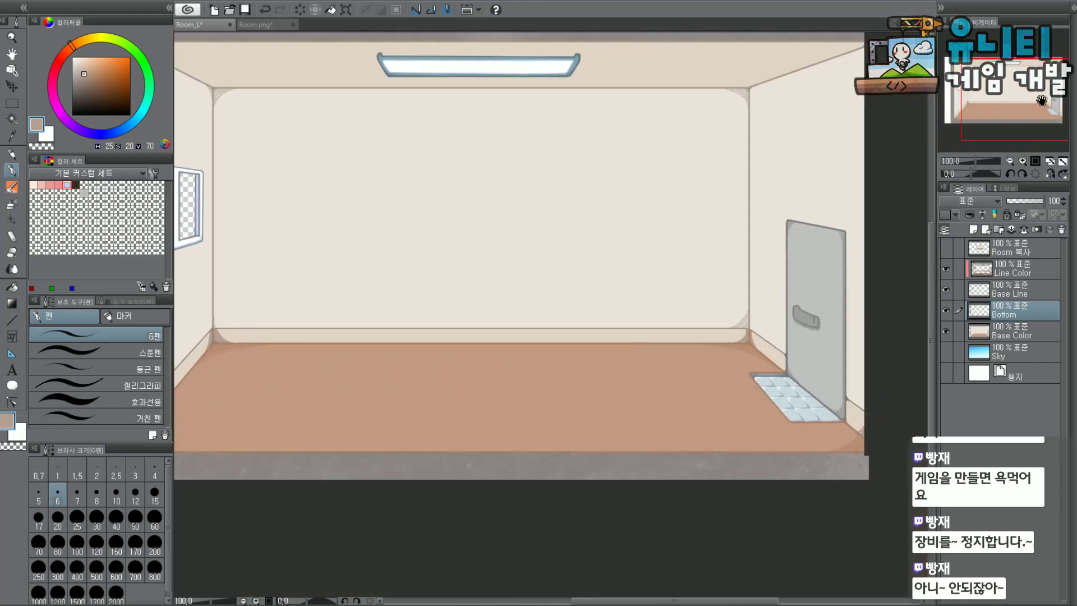
scroll(687, 271, "up", 5)
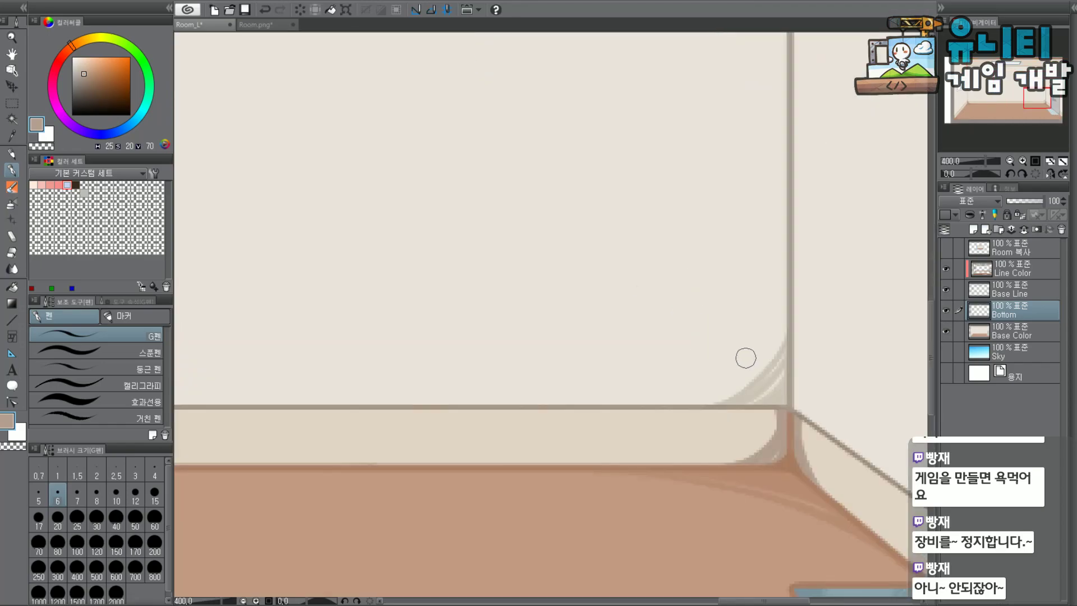
left_click_drag(779, 323, 691, 406)
mouse_move(772, 351)
left_mouse_down()
mouse_move(777, 375)
mouse_move(756, 401)
left_mouse_up()
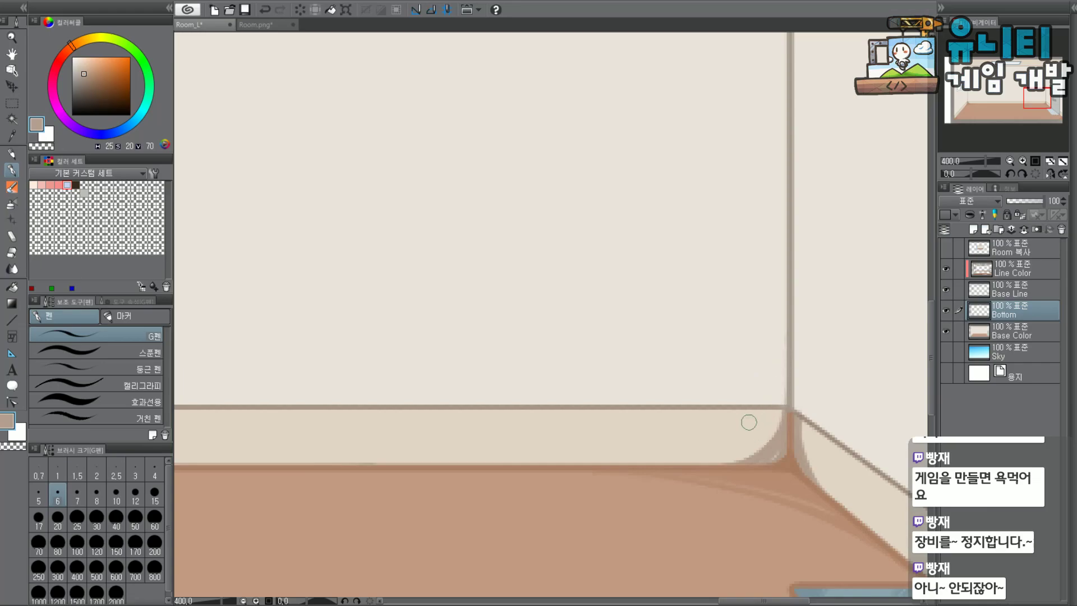
Check the whole room and save the Room_L file.
scroll(749, 421, "down", 5)
scroll(756, 430, "up", 5)
scroll(729, 384, "down", 6)
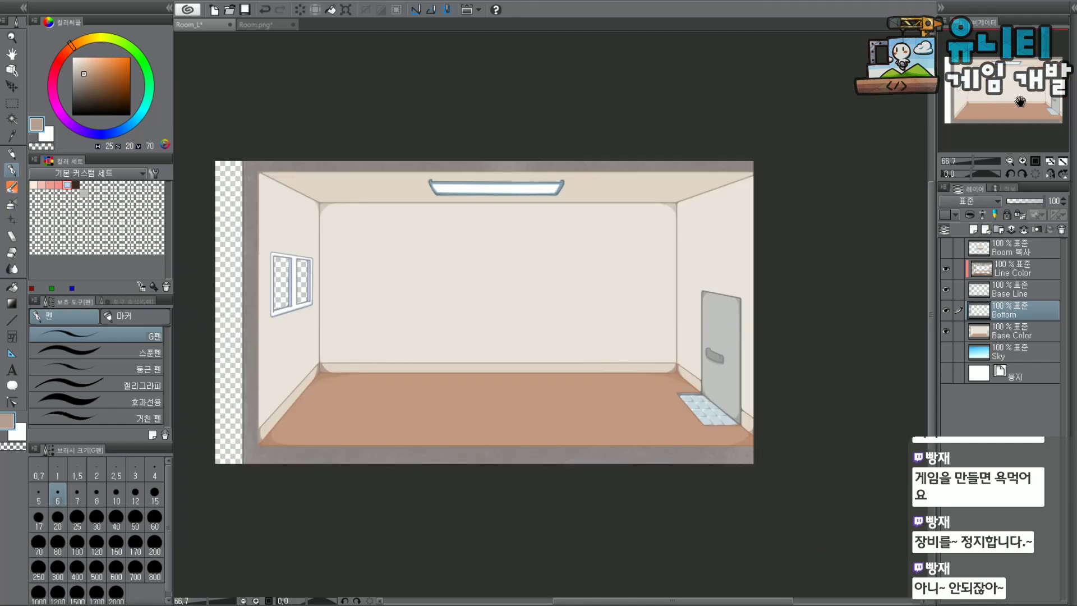
left_click_drag(1019, 101, 996, 109)
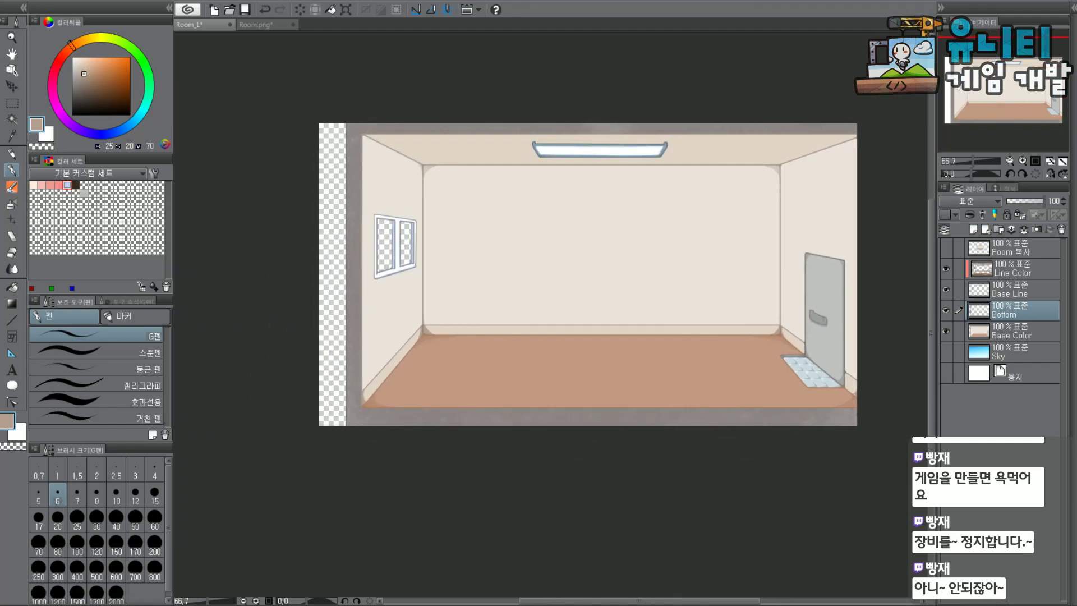
left_click(18, 5)
left_click(57, 100)
key("ctrl+s")
left_click_drag(771, 114, 709, 142)
scroll(634, 160, "up", 1)
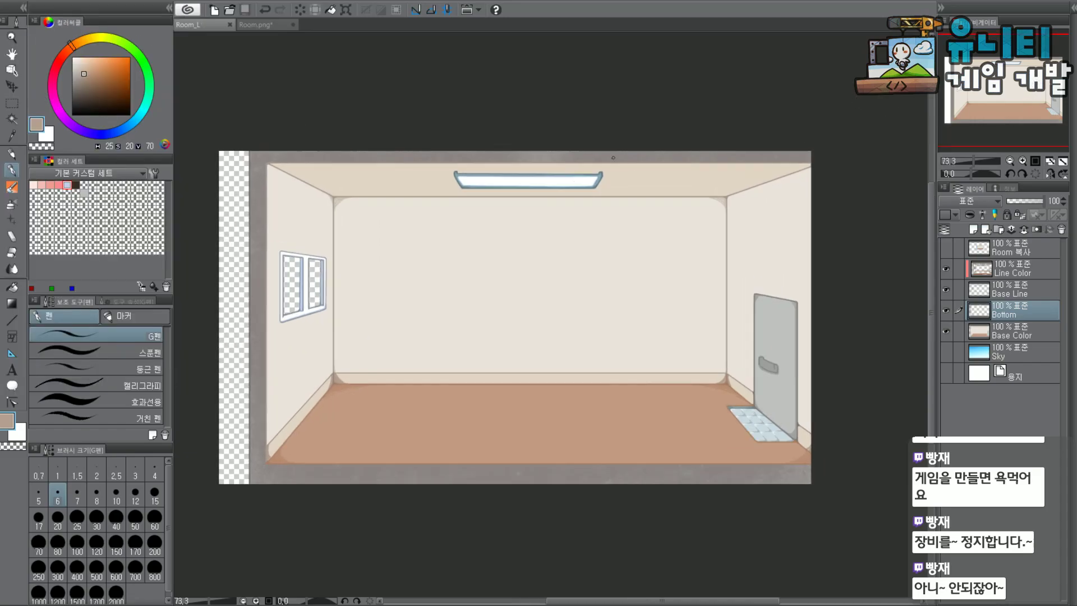
scroll(557, 257, "up", 1)
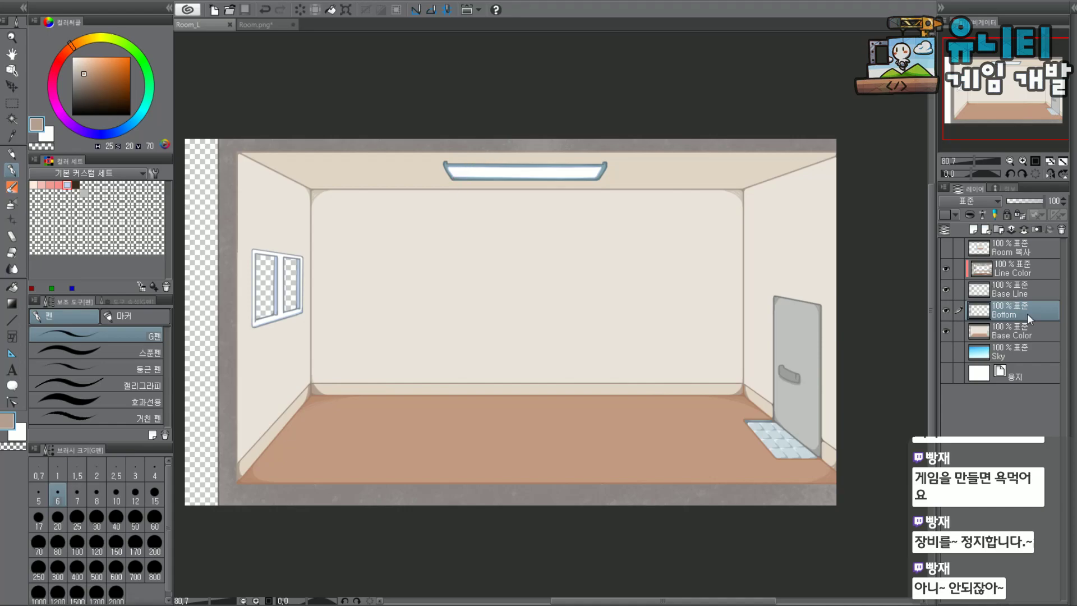
Create a new layer above the Bottom layer and sample the pale blue at the inner edge of the ceiling lamp.
scroll(457, 165, "up", 4)
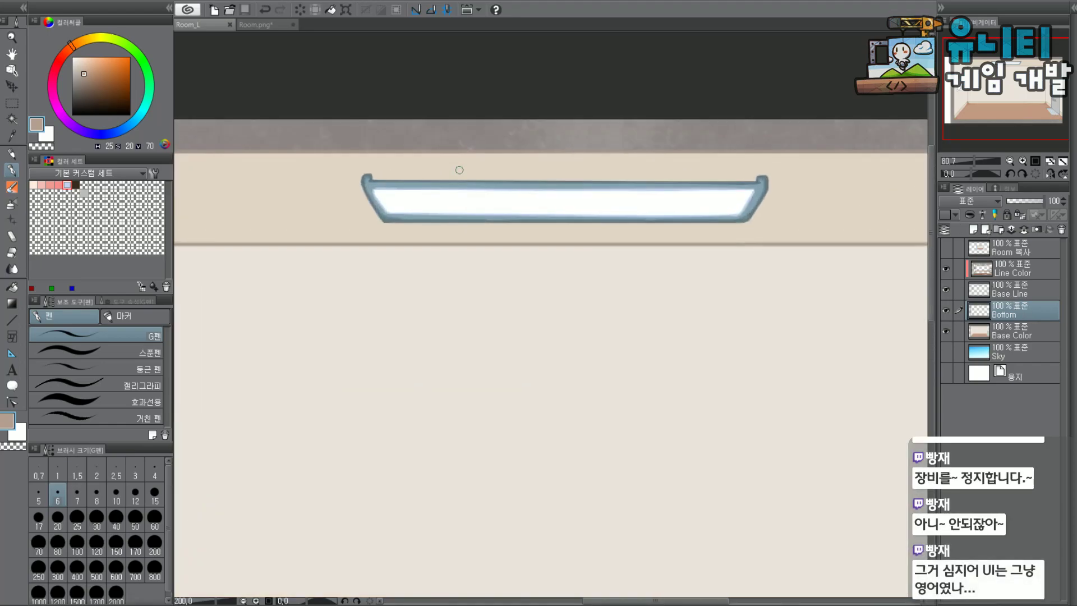
scroll(456, 165, "up", 2)
scroll(352, 195, "up", 1)
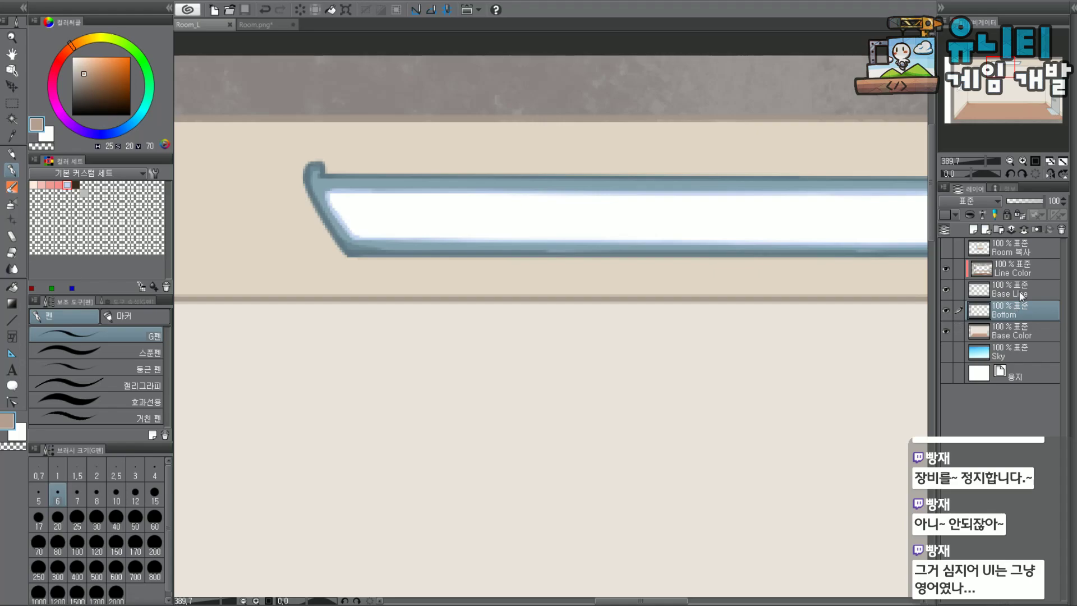
left_click(974, 230)
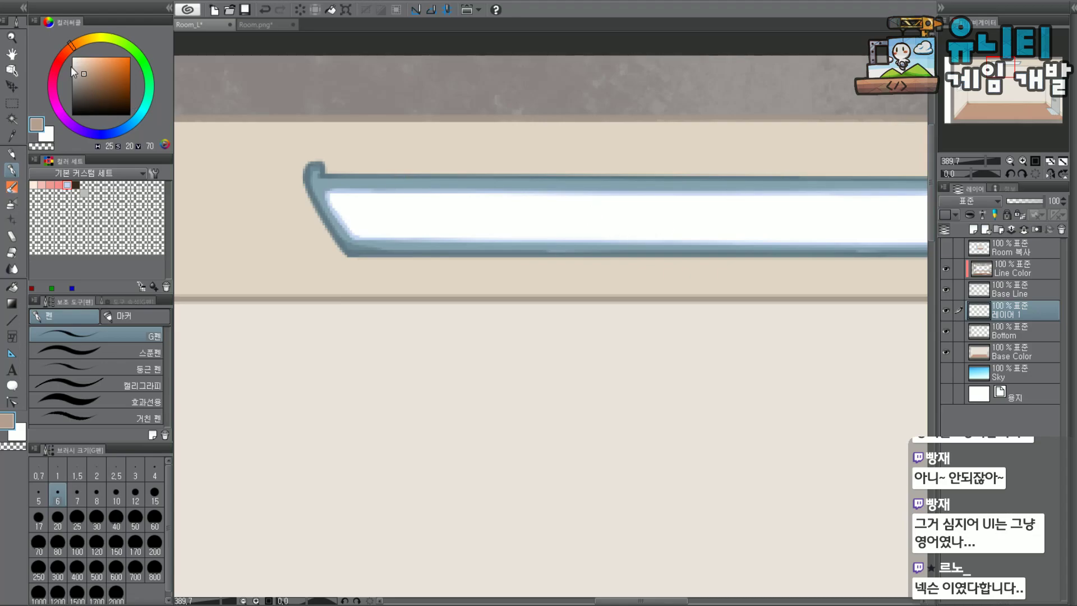
left_click(354, 217, "alt")
scroll(382, 194, "up", 2)
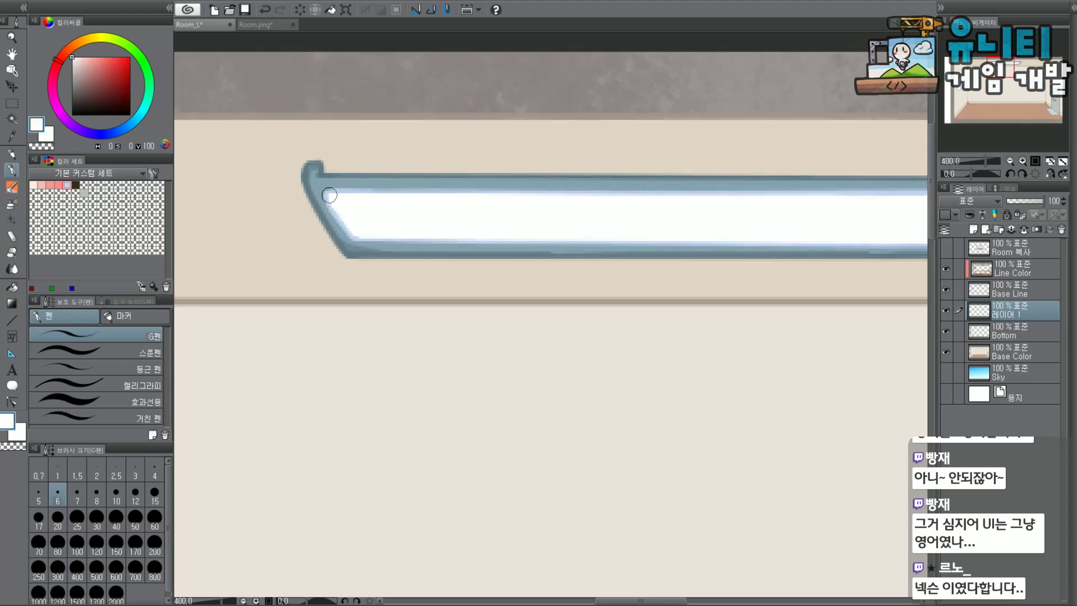
left_click(328, 196, "alt")
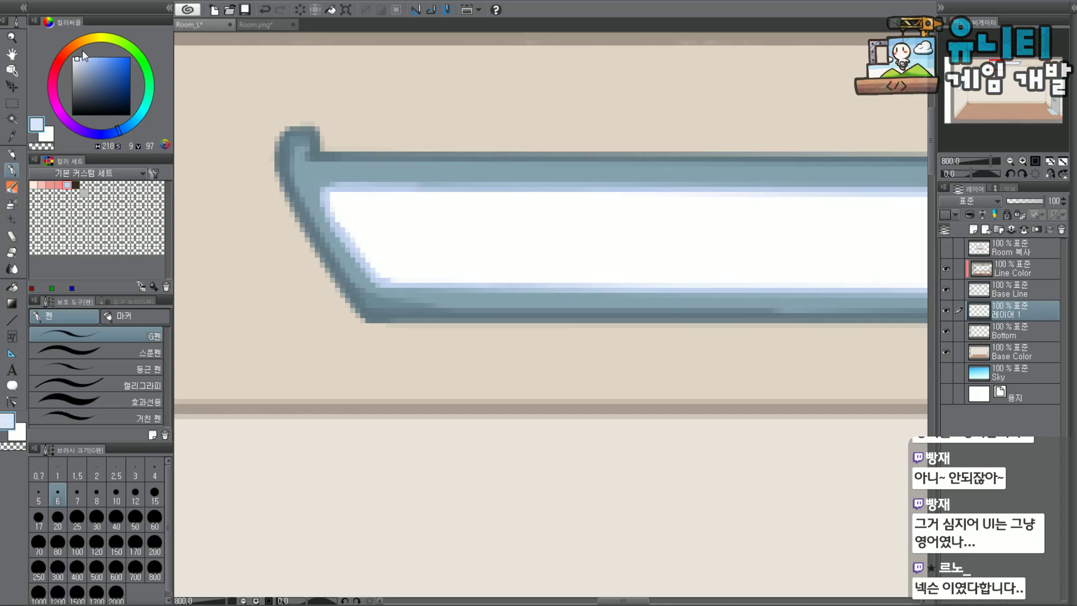
Paint pale blue shading into the left end of the ceiling lamp's white panel with the G-pen.
left_click_drag(327, 196, 358, 253)
key("ctrl+z")
mouse_move(346, 192)
left_mouse_down()
mouse_move(350, 215)
mouse_move(364, 195)
mouse_move(341, 212)
mouse_move(368, 202)
mouse_move(363, 223)
mouse_move(383, 195)
mouse_move(348, 213)
mouse_move(384, 190)
mouse_move(376, 224)
mouse_move(398, 198)
mouse_move(355, 226)
mouse_move(369, 240)
mouse_move(369, 258)
mouse_move(357, 251)
mouse_move(425, 270)
left_mouse_up()
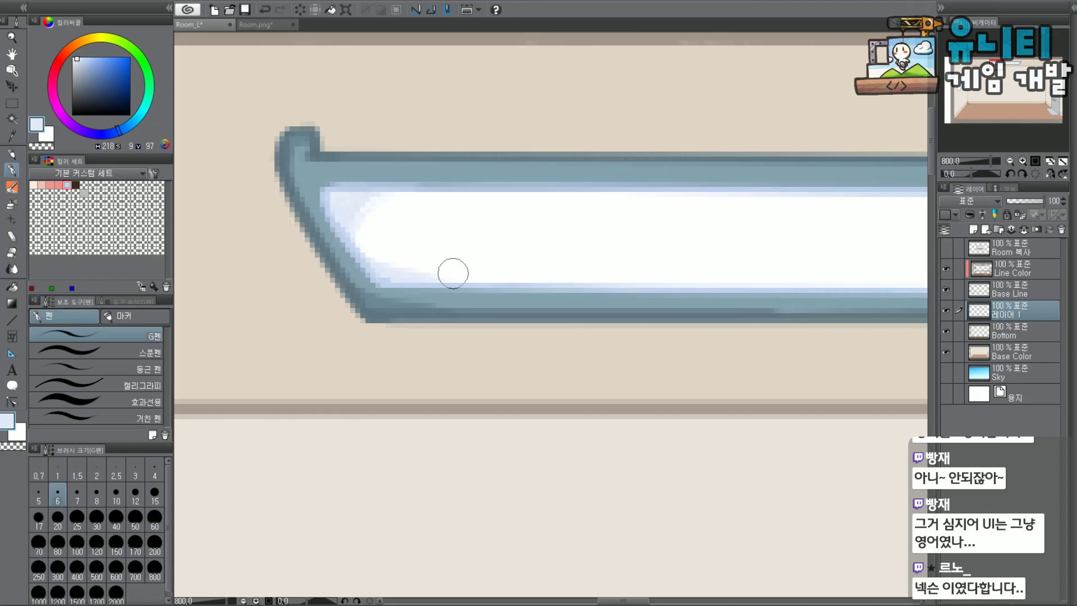
key("ctrl+z")
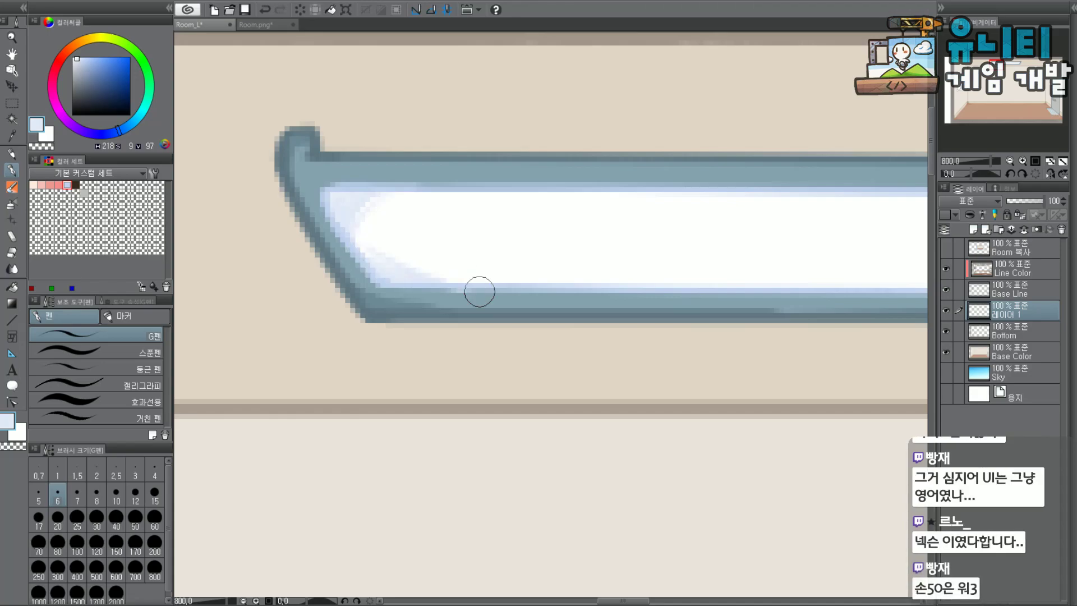
left_click_drag(423, 274, 452, 276)
Paint matching pale blue shading along the slanted right end and corners of the ceiling lamp's white panel.
left_click_drag(997, 63, 1014, 66)
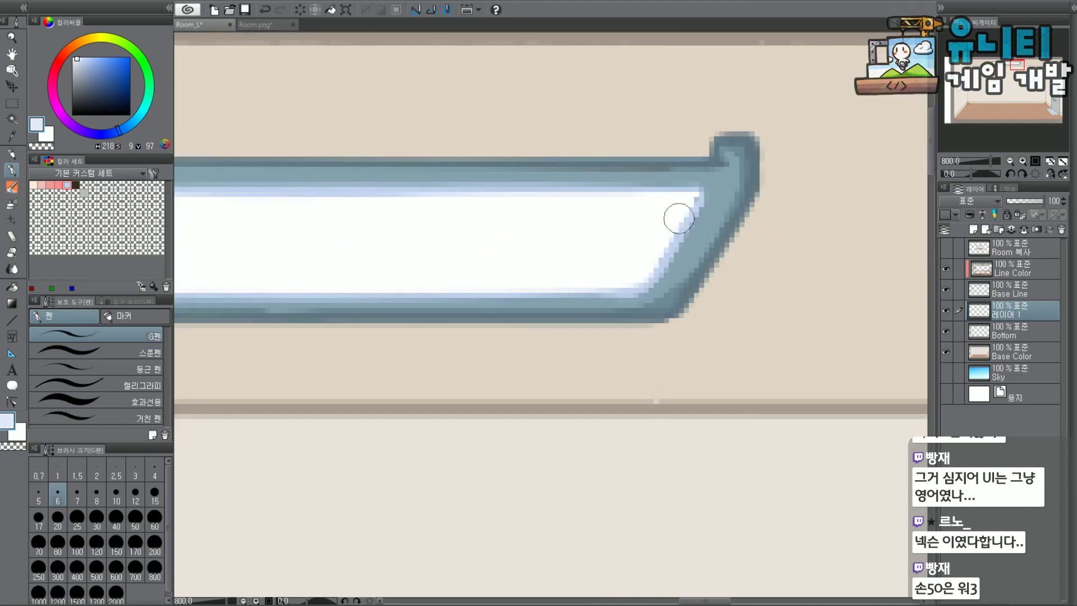
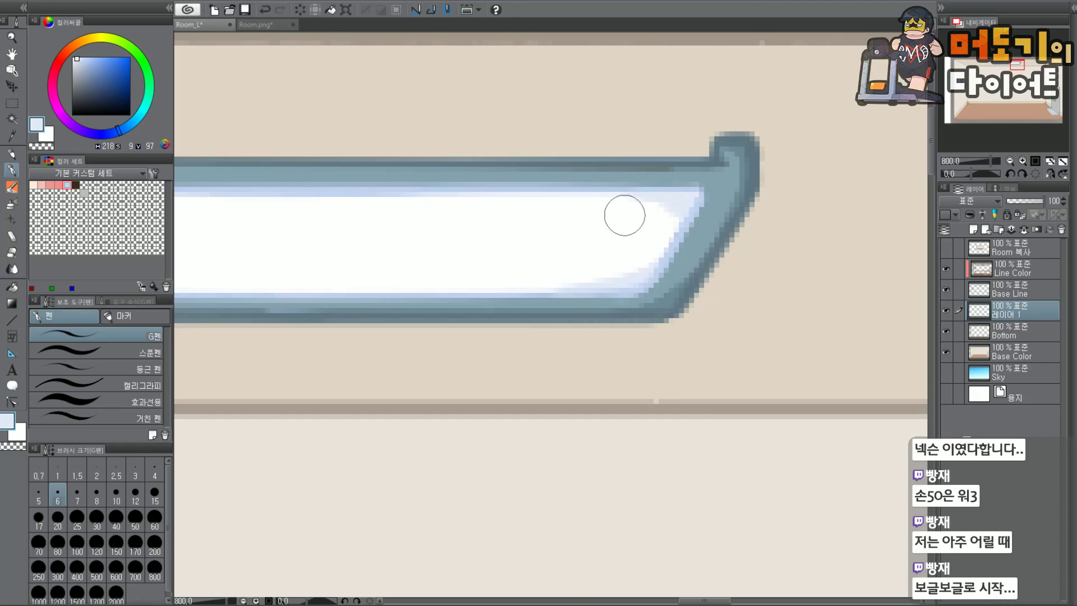
mouse_move(622, 209)
left_mouse_down()
mouse_move(656, 219)
mouse_move(651, 233)
left_mouse_up()
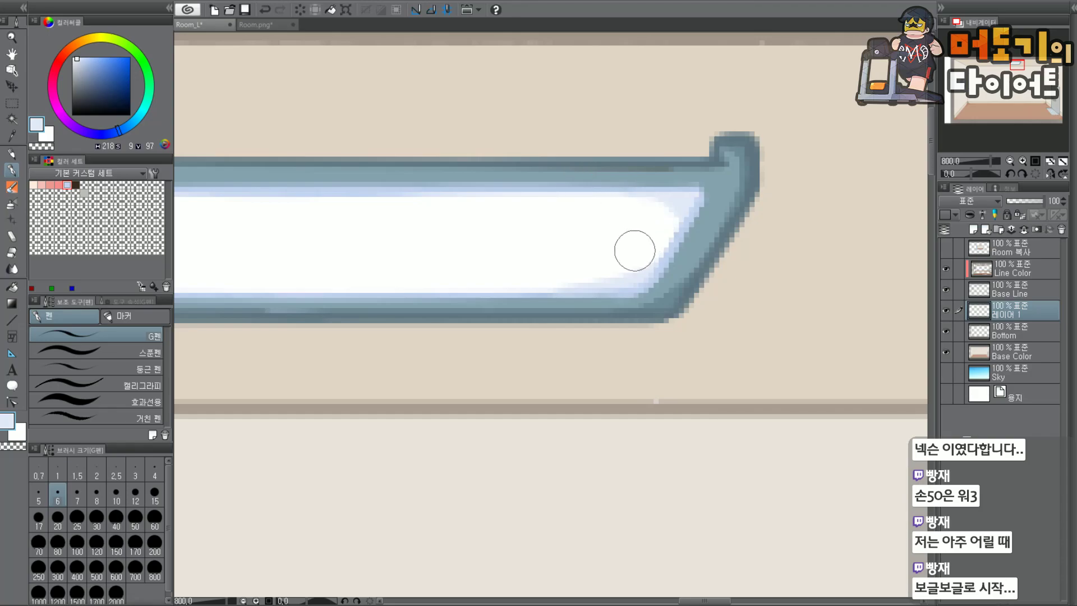
scroll(544, 256, "down", 2)
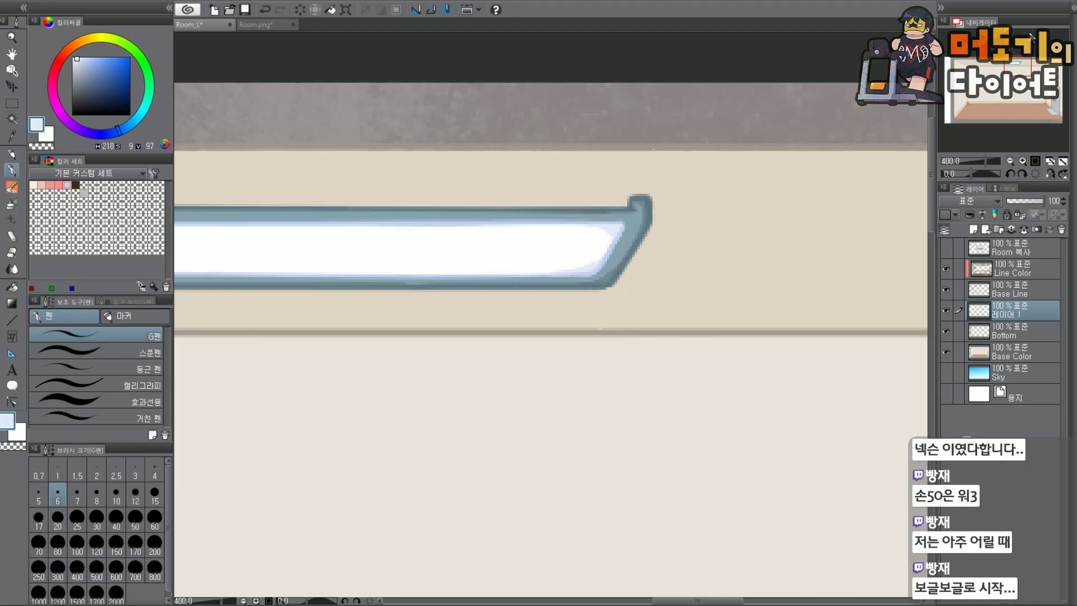
left_click_drag(1021, 69, 996, 72)
scroll(460, 168, "up", 2)
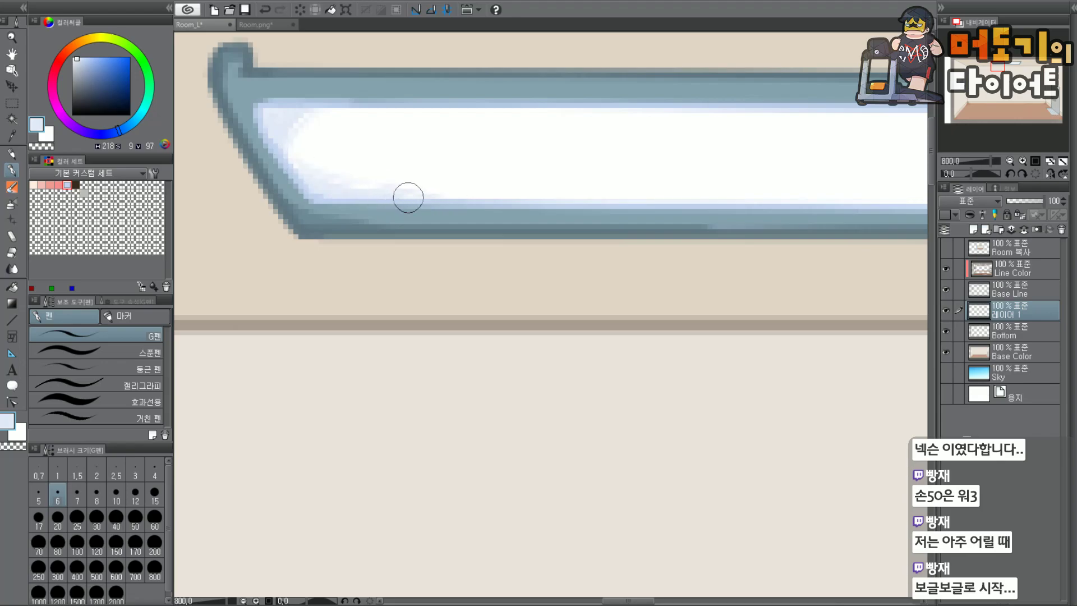
left_click_drag(1010, 83, 1019, 65)
left_click_drag(546, 153, 531, 152)
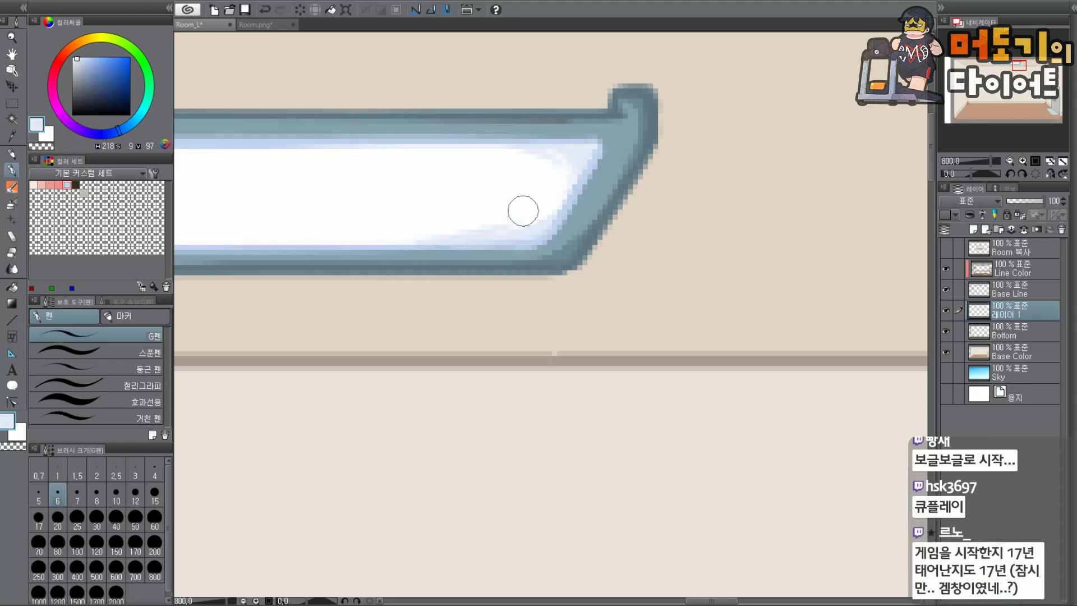
key("ctrl+z")
mouse_move(566, 187)
left_mouse_down()
mouse_move(540, 211)
mouse_move(551, 216)
left_mouse_up()
Examine the shading at both ends of the ceiling lamp up close and within the whole room.
scroll(634, 93, "down", 5)
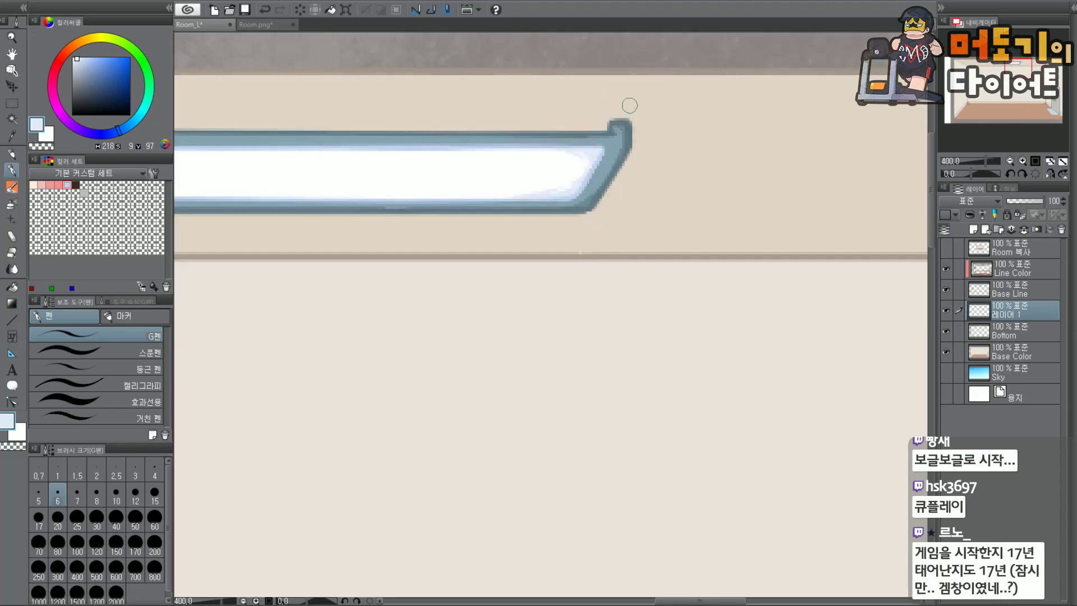
scroll(372, 136, "up", 7)
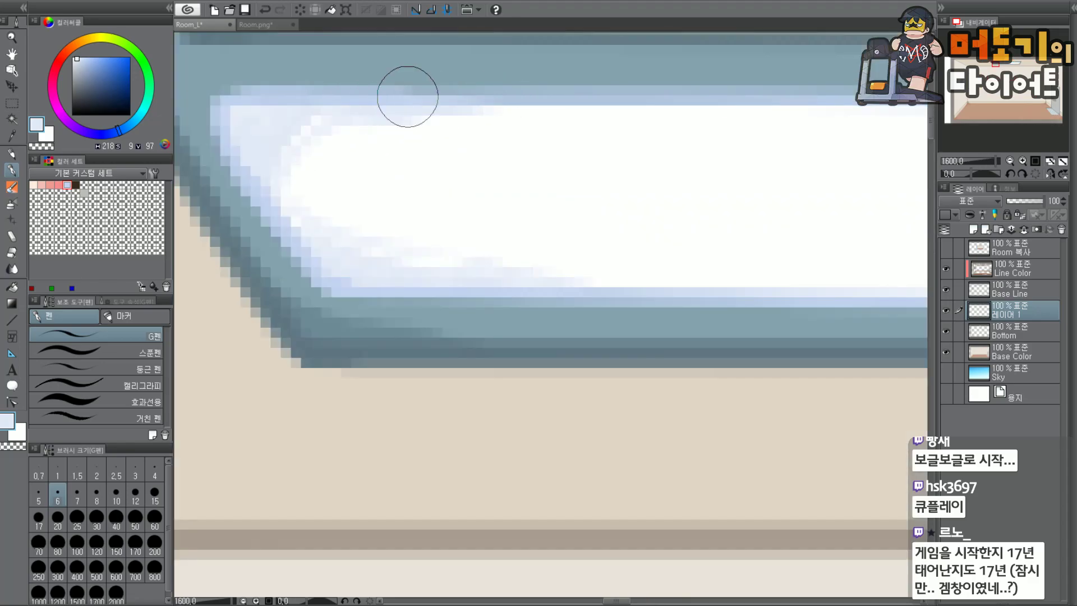
scroll(521, 214, "down", 4)
scroll(997, 68, "down", 3)
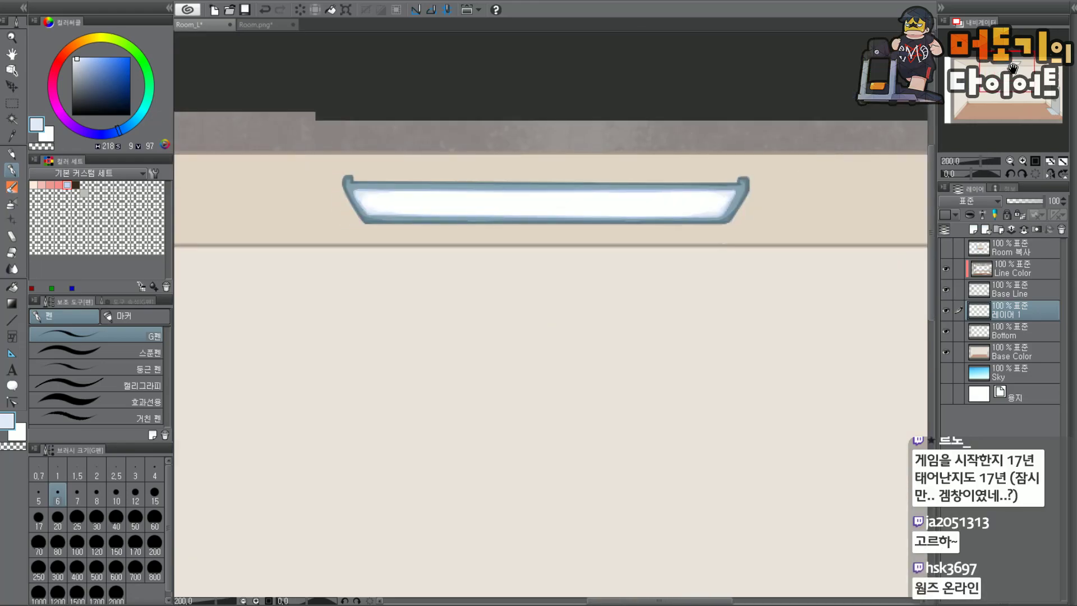
scroll(1011, 69, "down", 2)
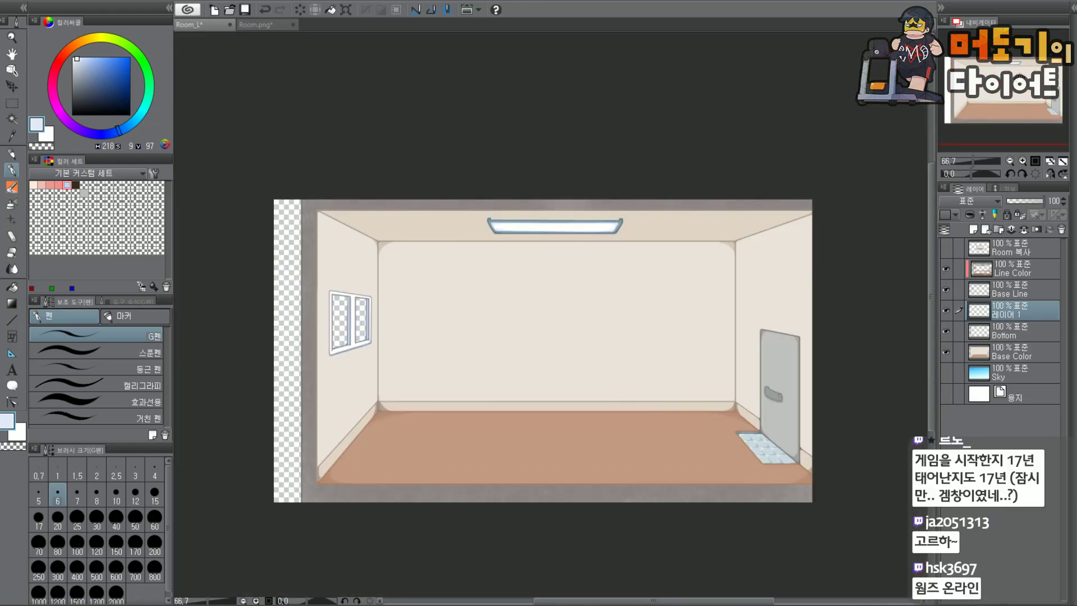
scroll(1011, 69, "up", 1)
scroll(1011, 69, "down", 1)
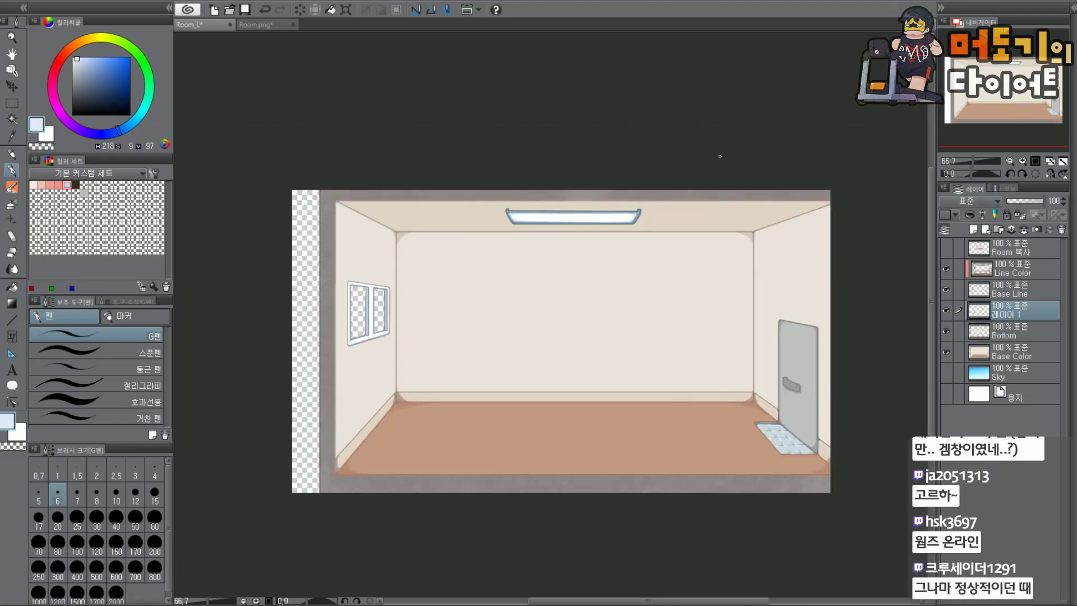
left_click_drag(1001, 96, 1010, 100)
scroll(595, 238, "up", 1)
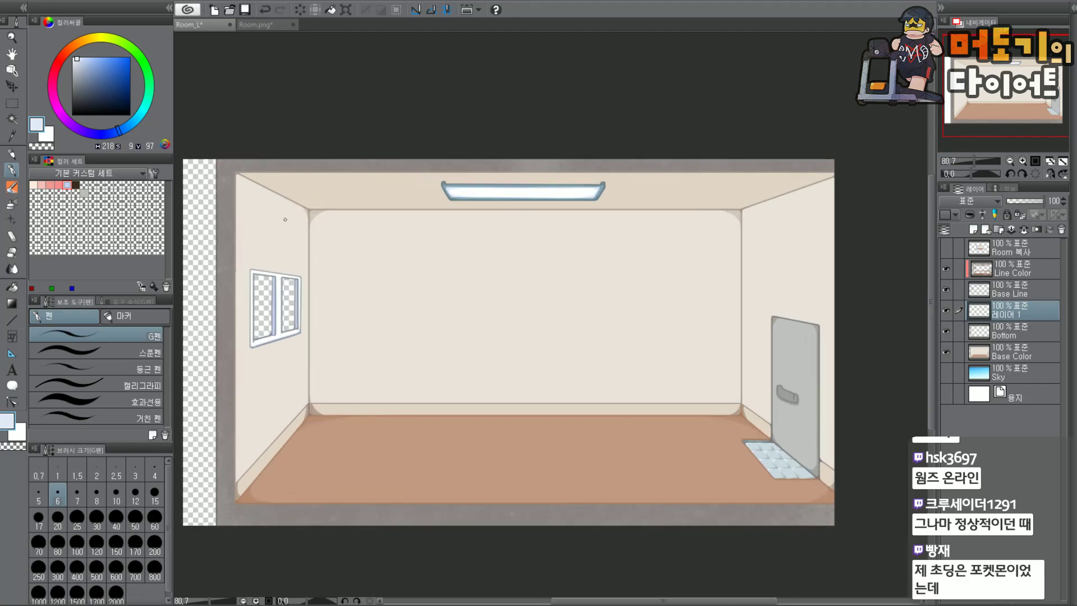
Save the drawing as Room_L.clip in the Lobby folder, replacing the existing file.
left_click(23, 2)
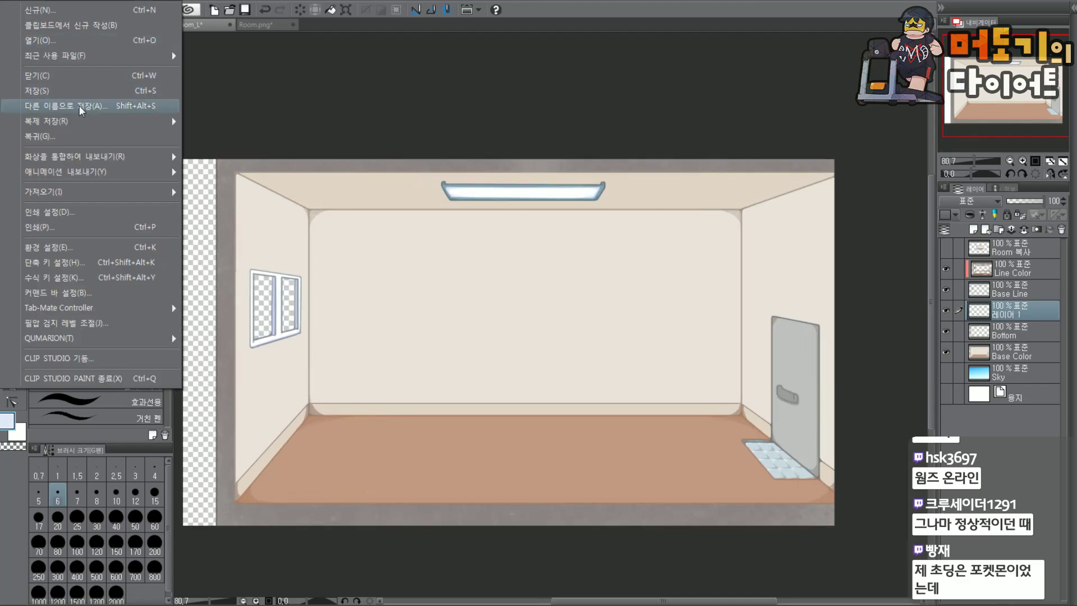
left_click(81, 108)
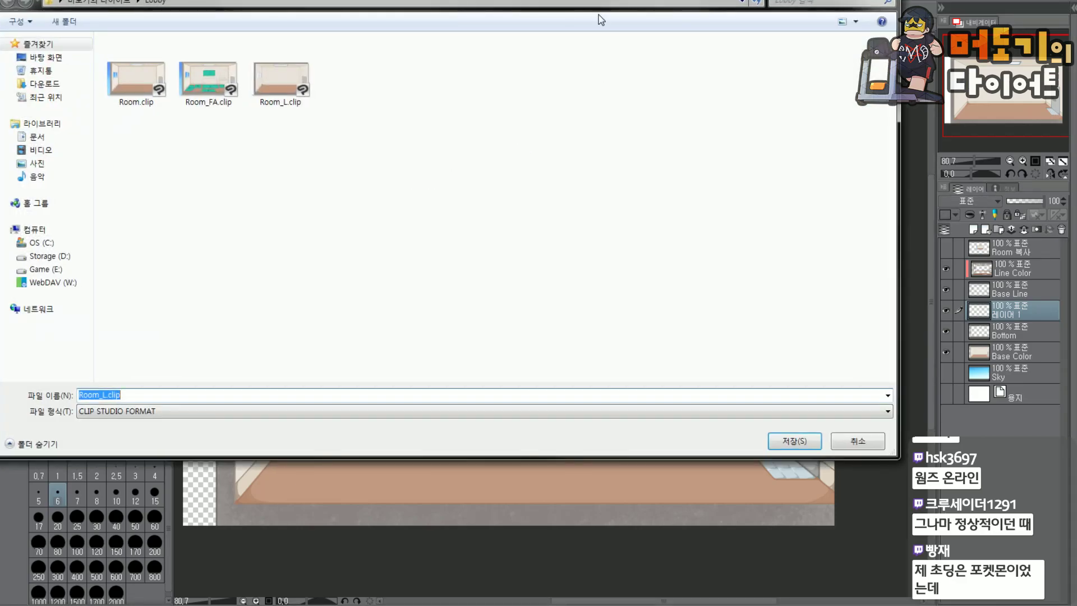
left_click_drag(629, 0, 731, 30)
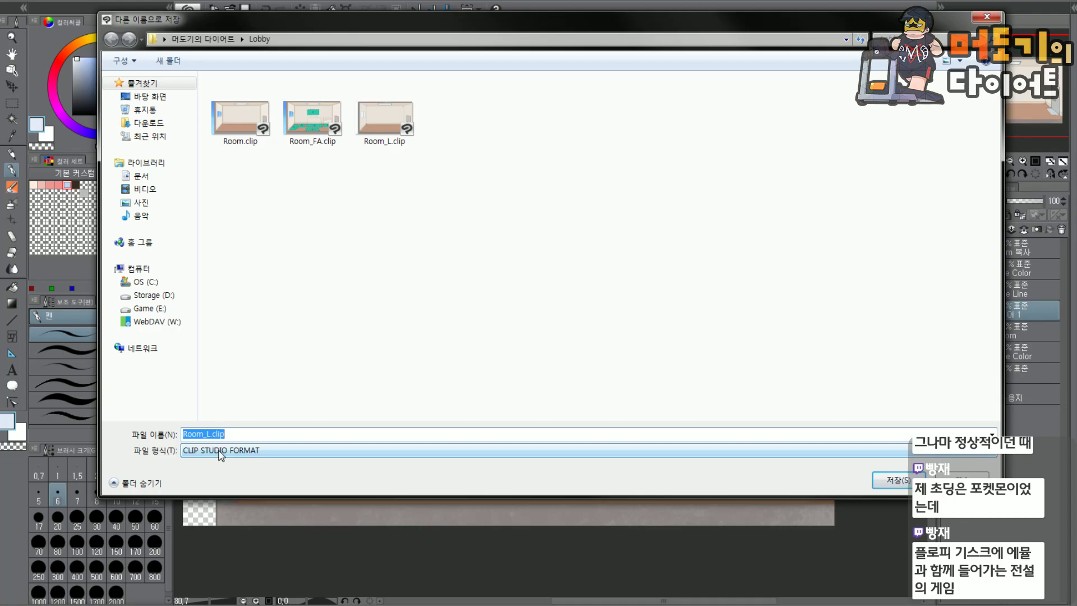
left_click(891, 481)
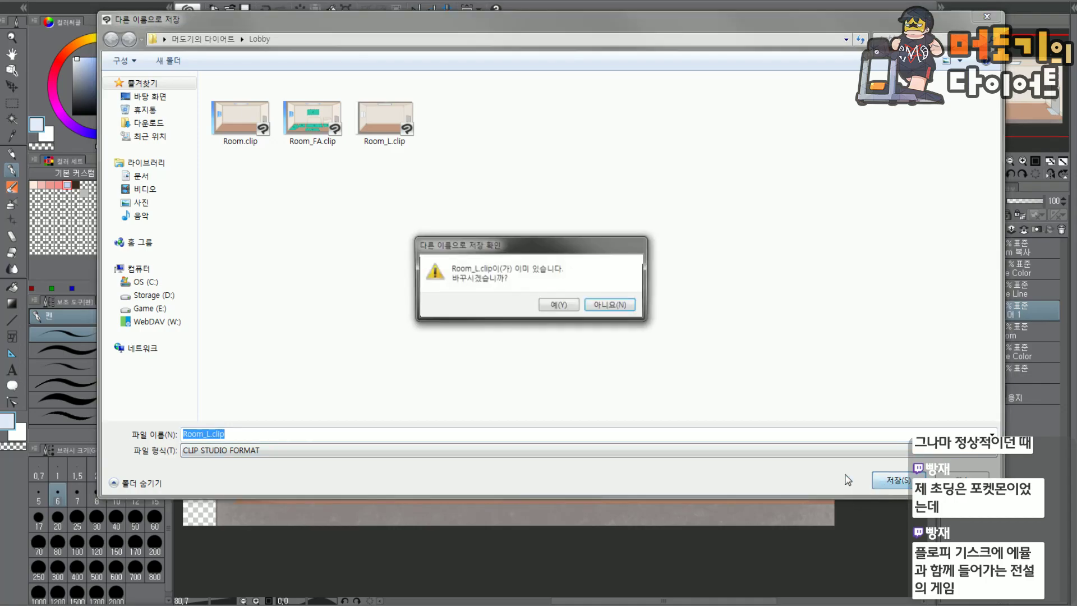
left_click(558, 305)
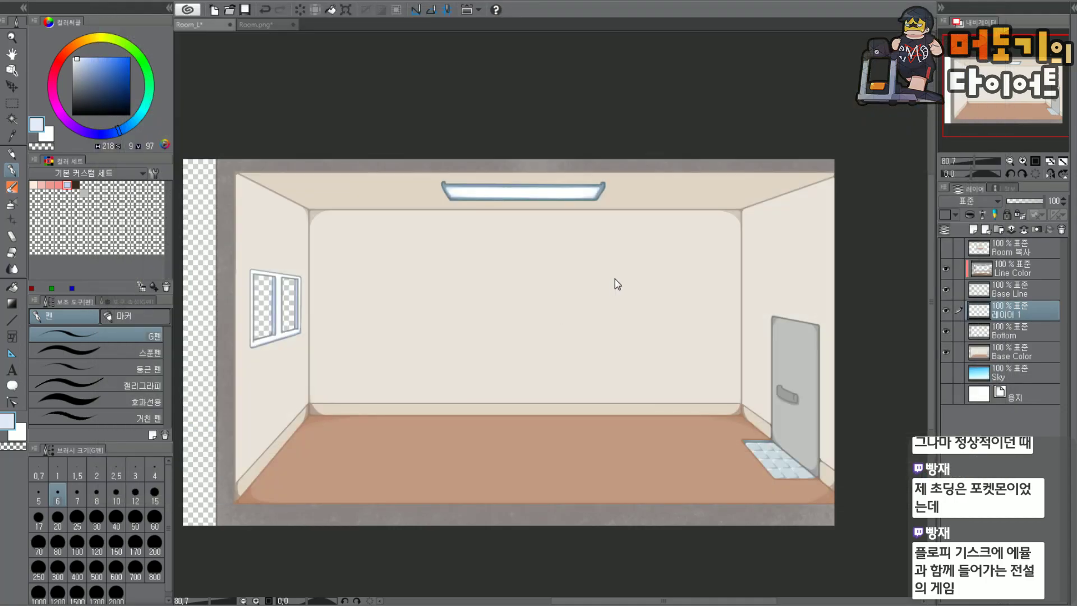
Save a PNG version of the room as Room_L.png in the Lobby folder, accepting the loss of layer information.
left_click_drag(1008, 101, 1000, 109)
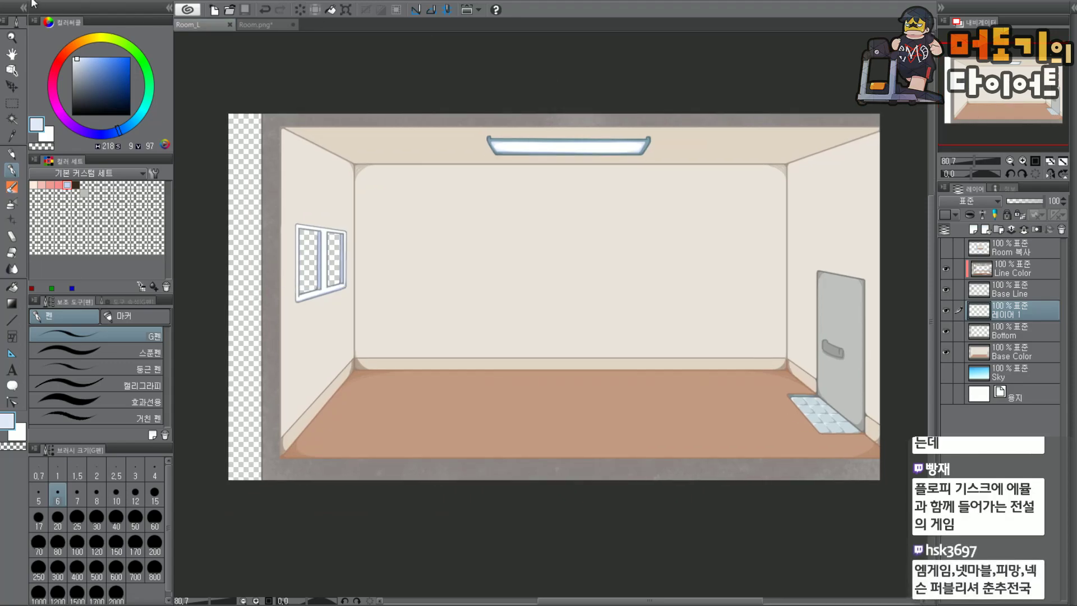
left_click(32, 4)
left_click(115, 106)
left_click(325, 451)
left_click(211, 495)
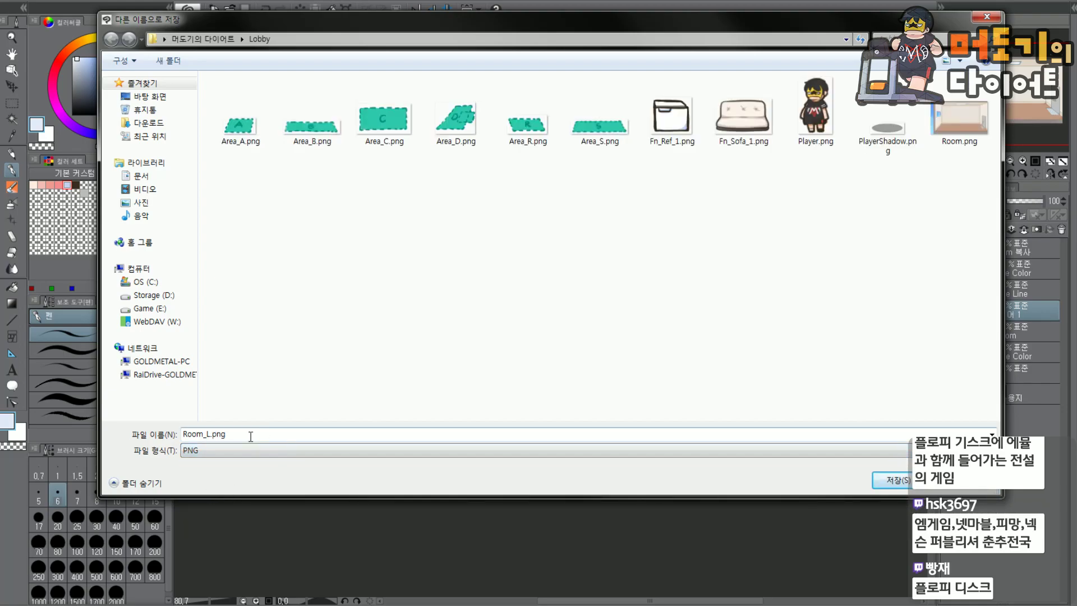
double_click(210, 433)
left_click(211, 434)
left_click(882, 481)
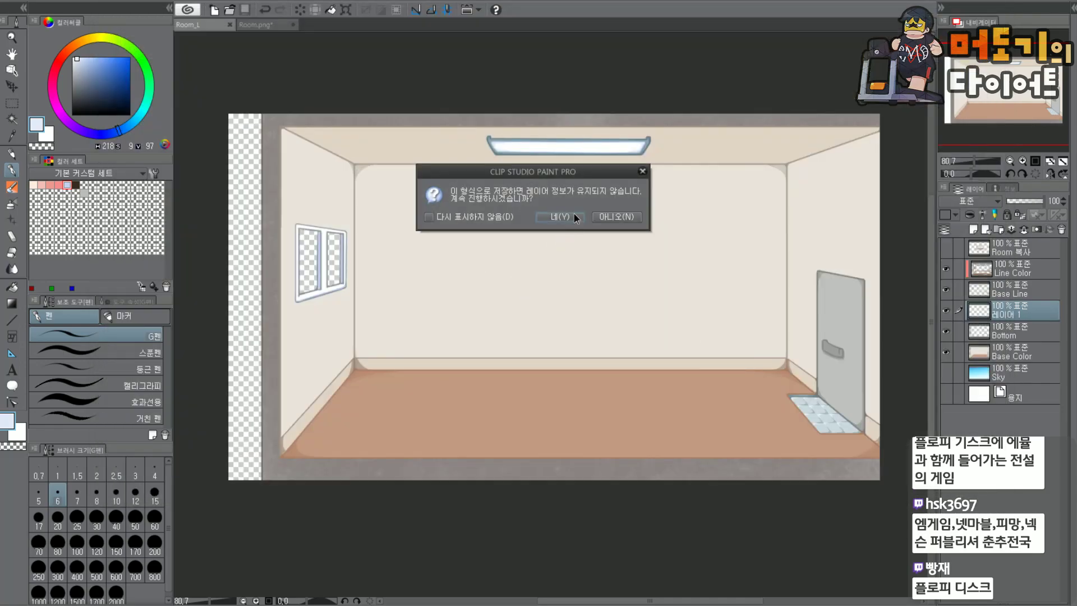
key("Return")
left_click_drag(1008, 88, 1008, 84)
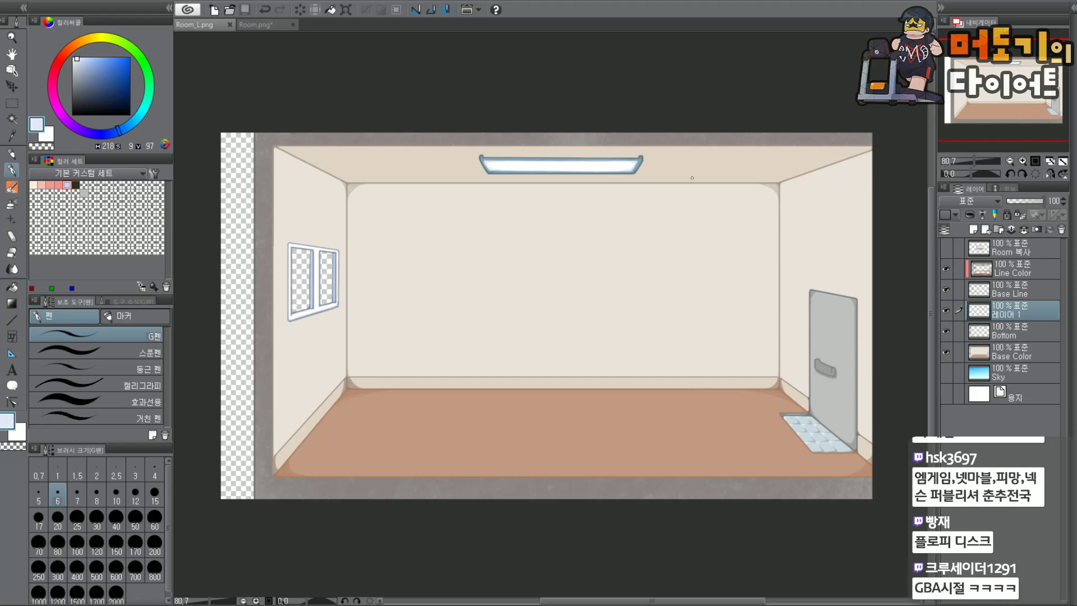
scroll(738, 207, "up", 1)
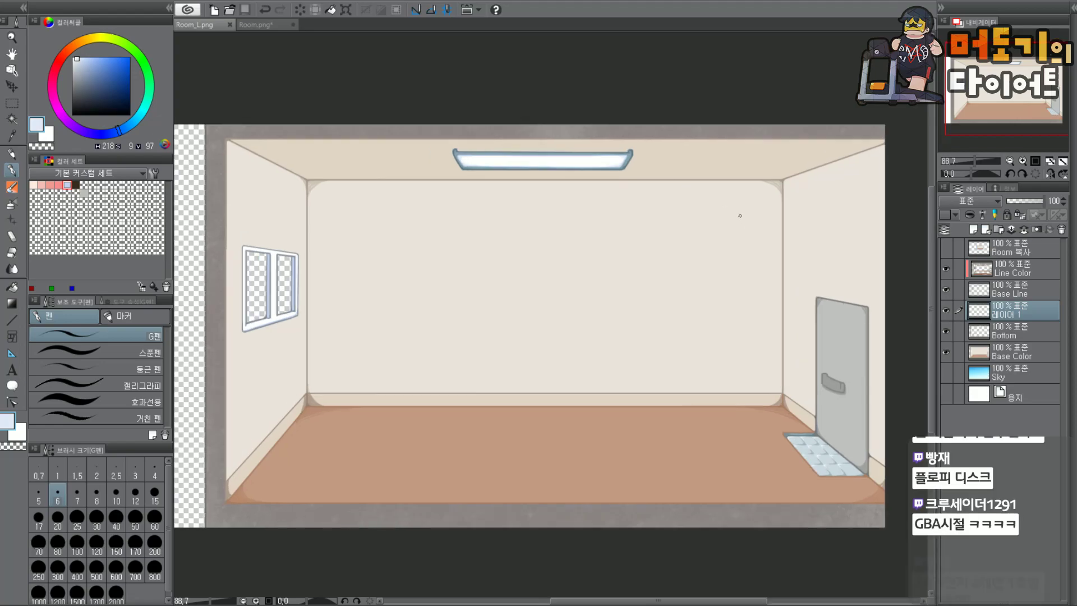
left_click_drag(1031, 83, 1024, 91)
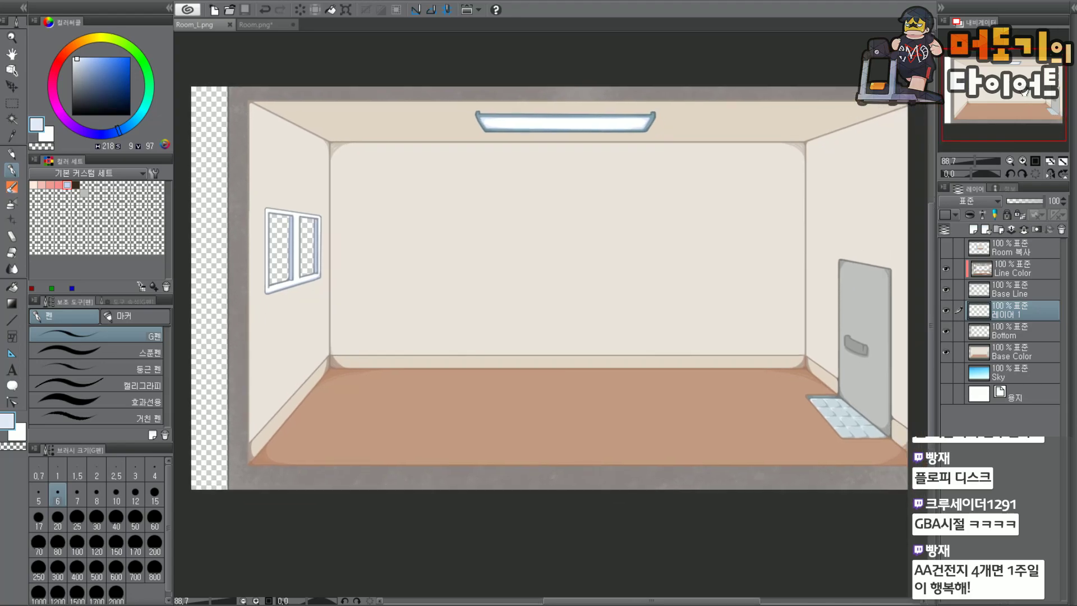
scroll(696, 133, "down", 1)
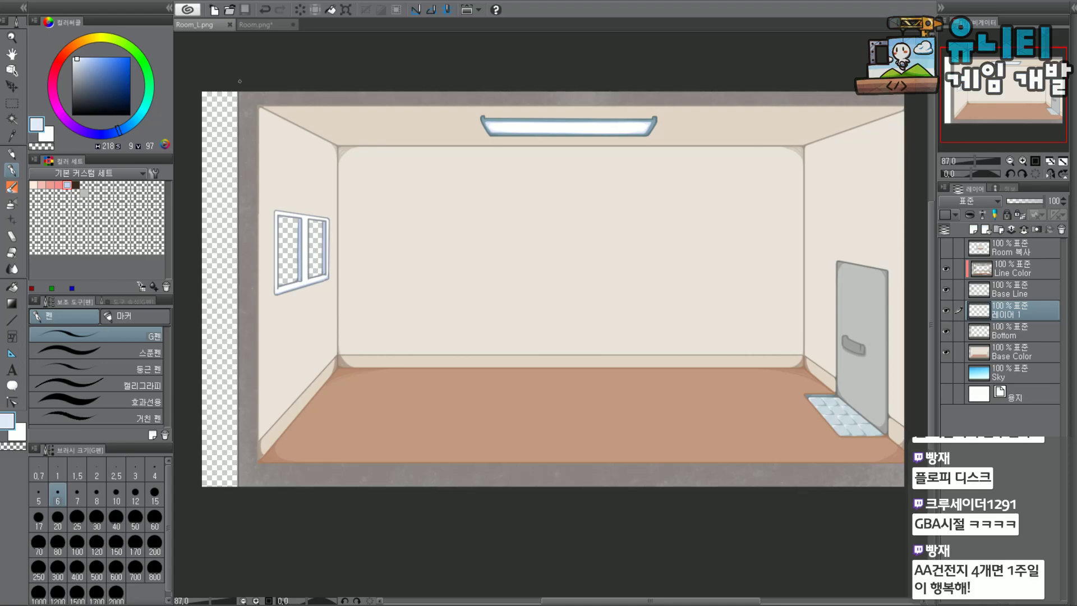
left_click_drag(1008, 100, 978, 95)
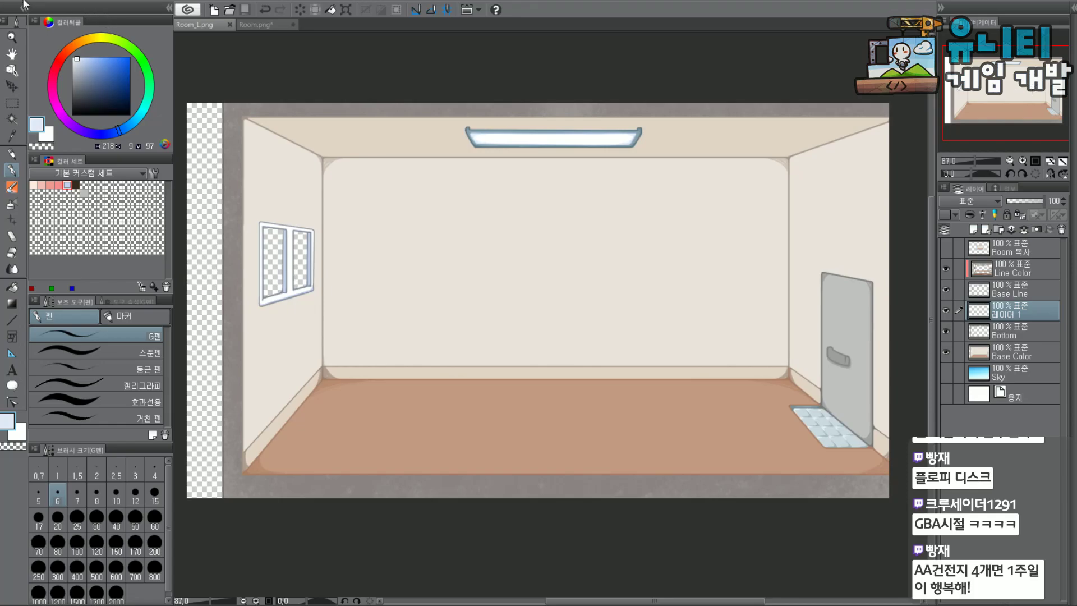
Hide the Base Color, Bottom, 레이어 1, Base Line and Line Color layers and show only the Sky layer.
left_click(946, 351)
left_click(947, 331)
left_click(945, 314)
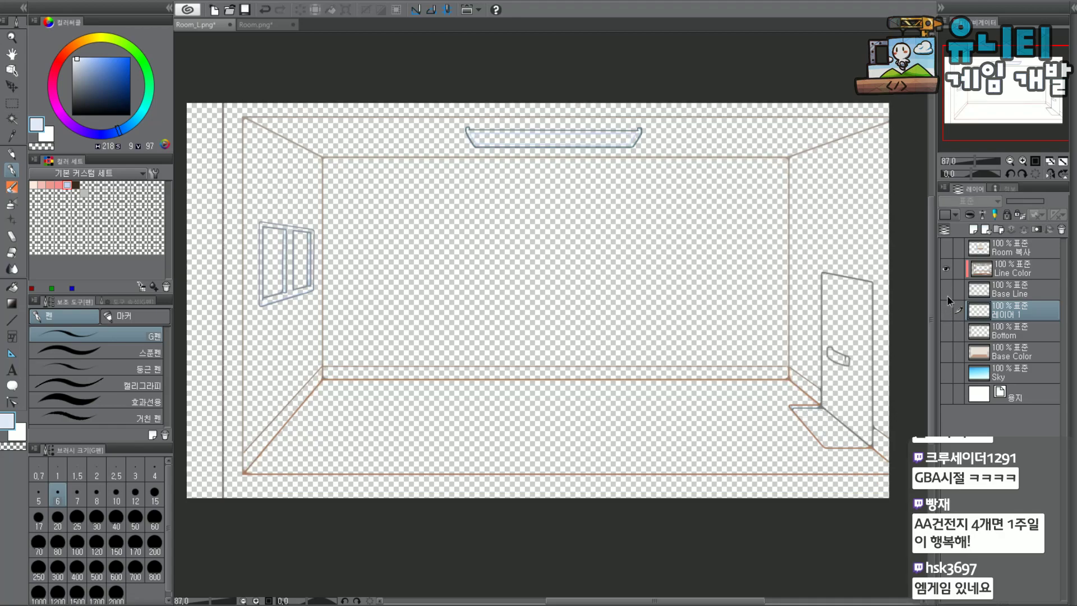
left_click_drag(946, 296, 945, 270)
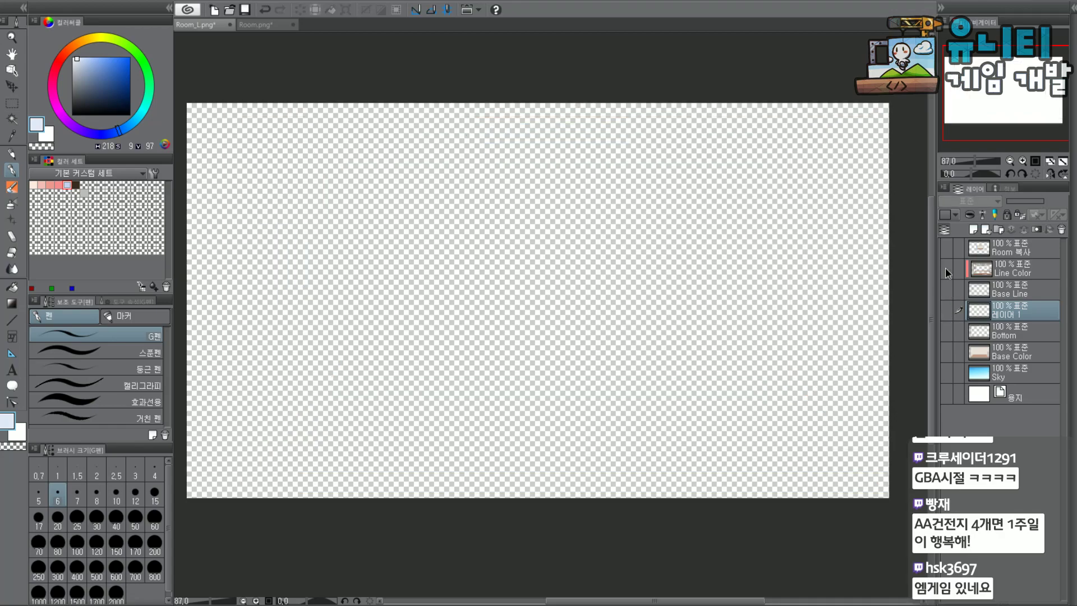
left_click(944, 373)
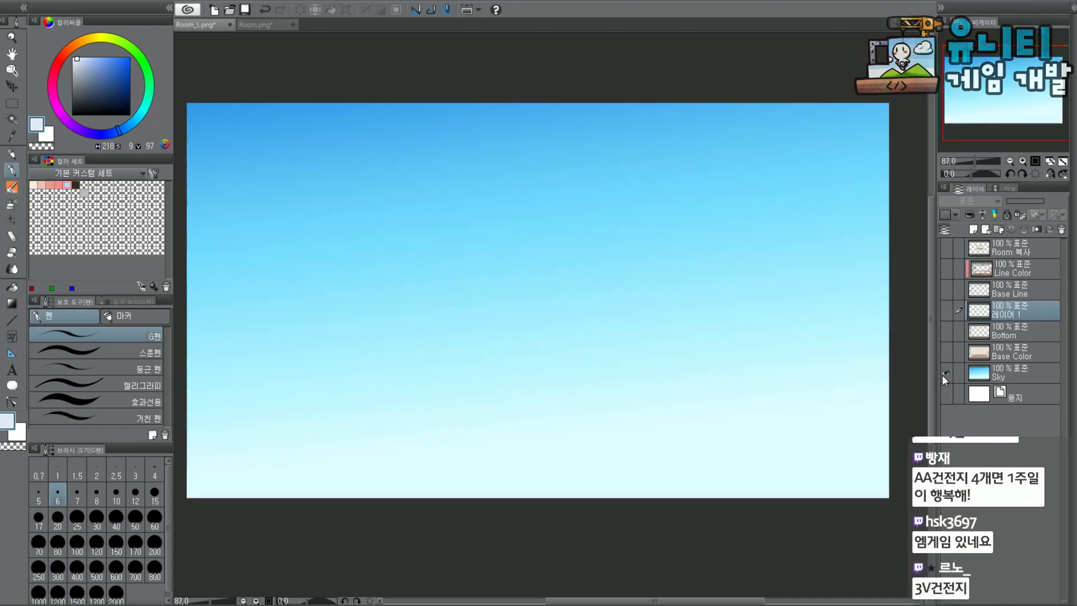
Save the isolated sky as Room_L_Sky.png in the Lobby folder, accepting the loss of layer information.
left_click(22, 4)
left_click(67, 93)
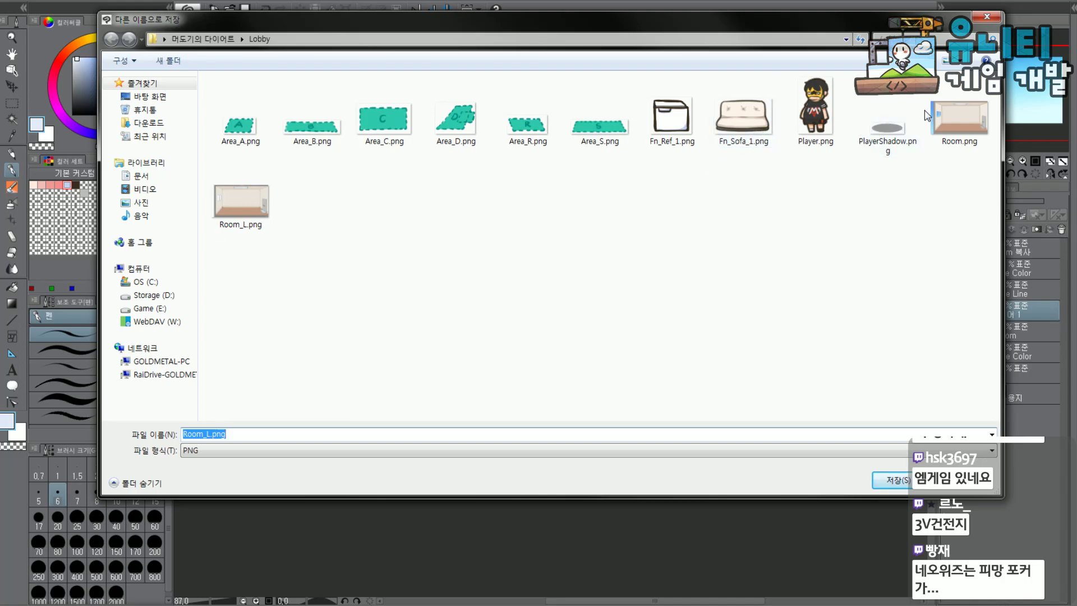
left_click(252, 205)
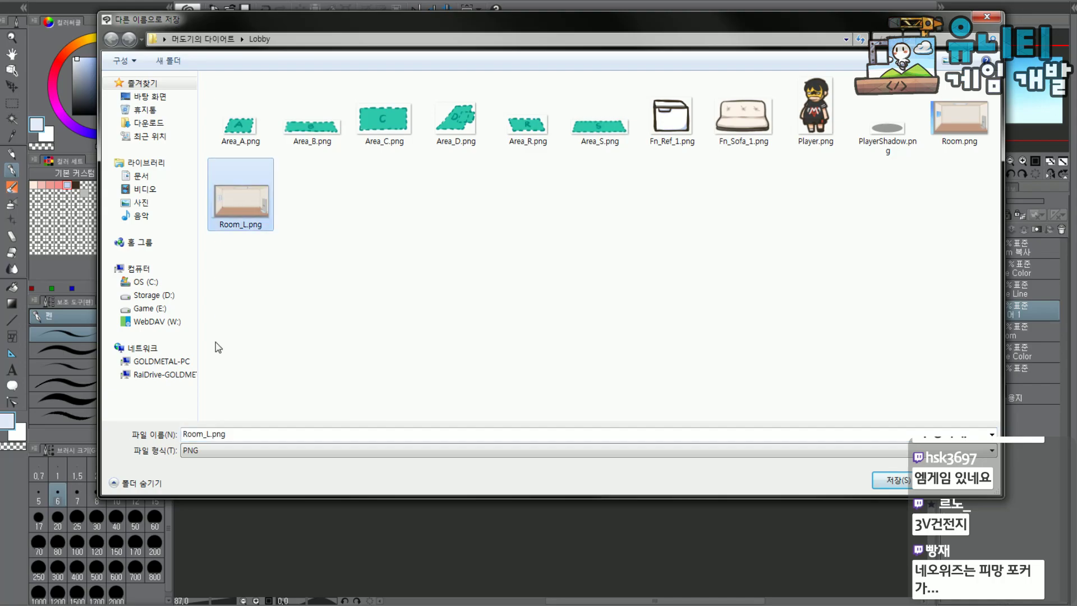
double_click(206, 433)
left_click(210, 434)
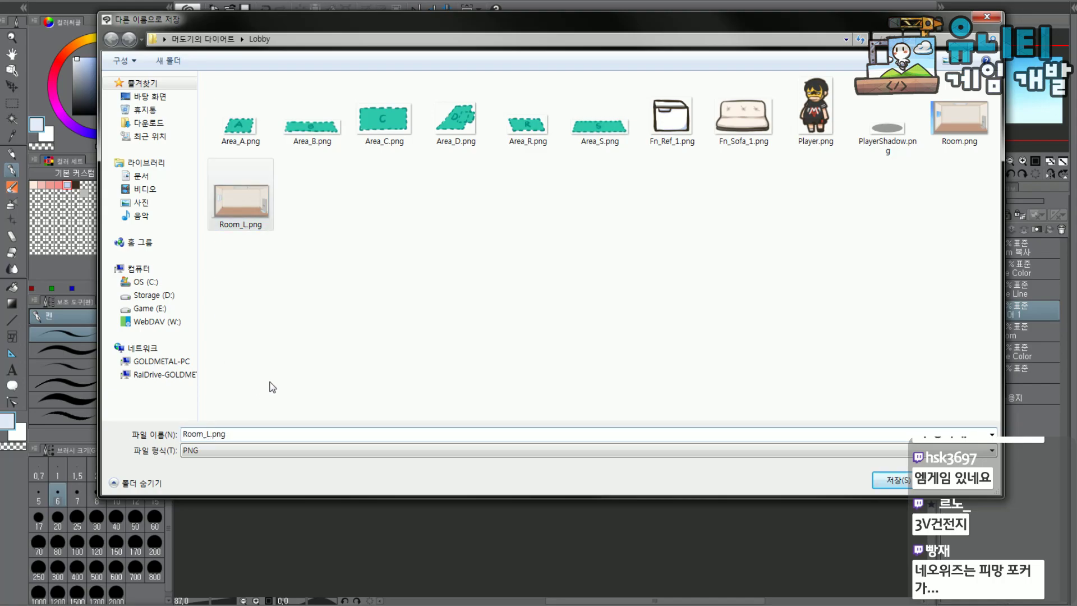
type("_G")
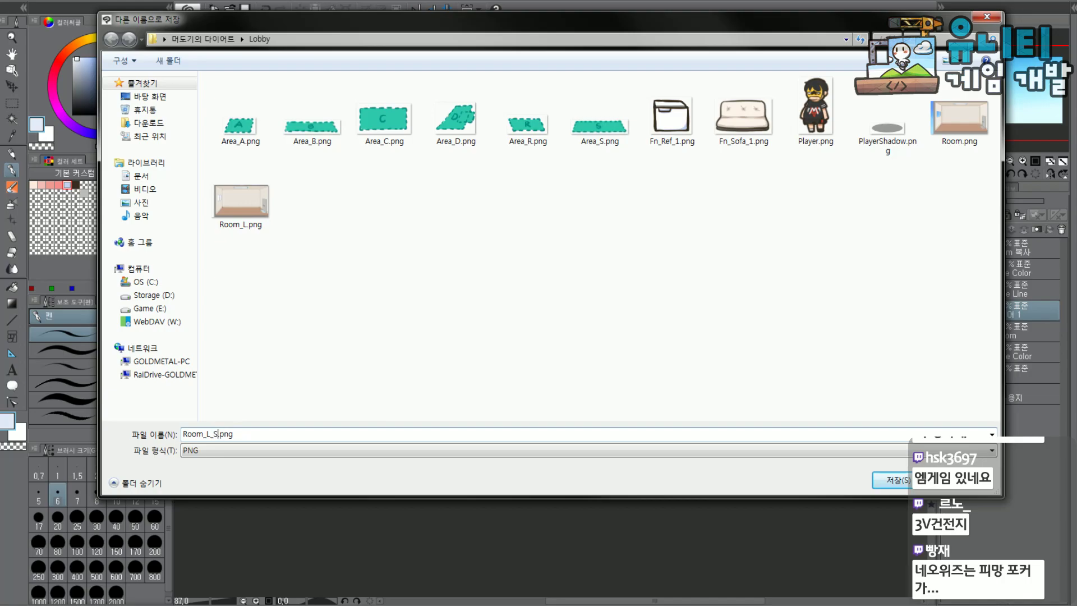
type("y")
key("Return")
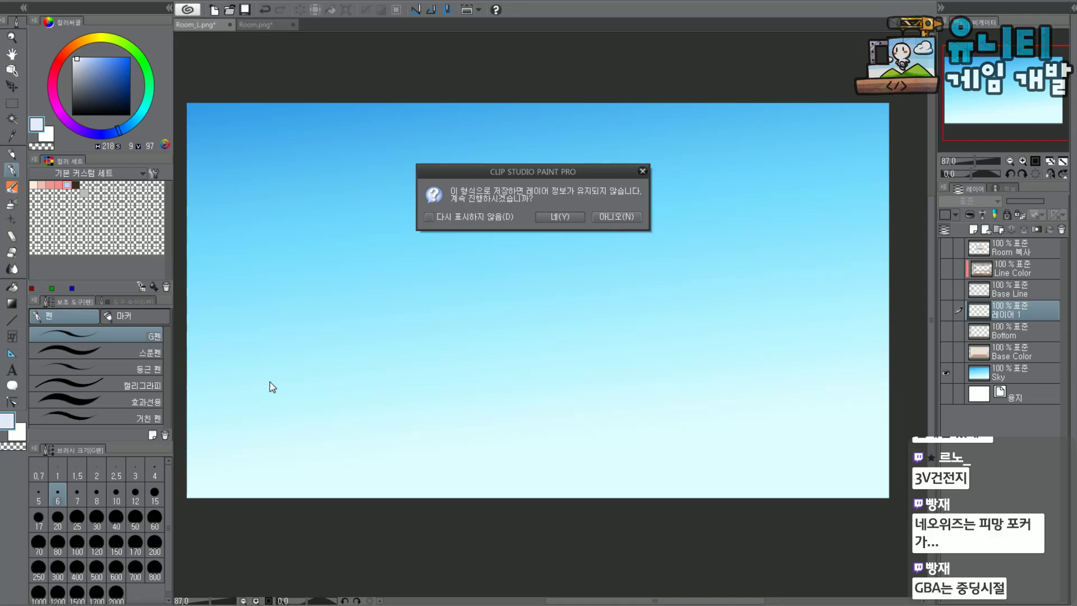
key("Return")
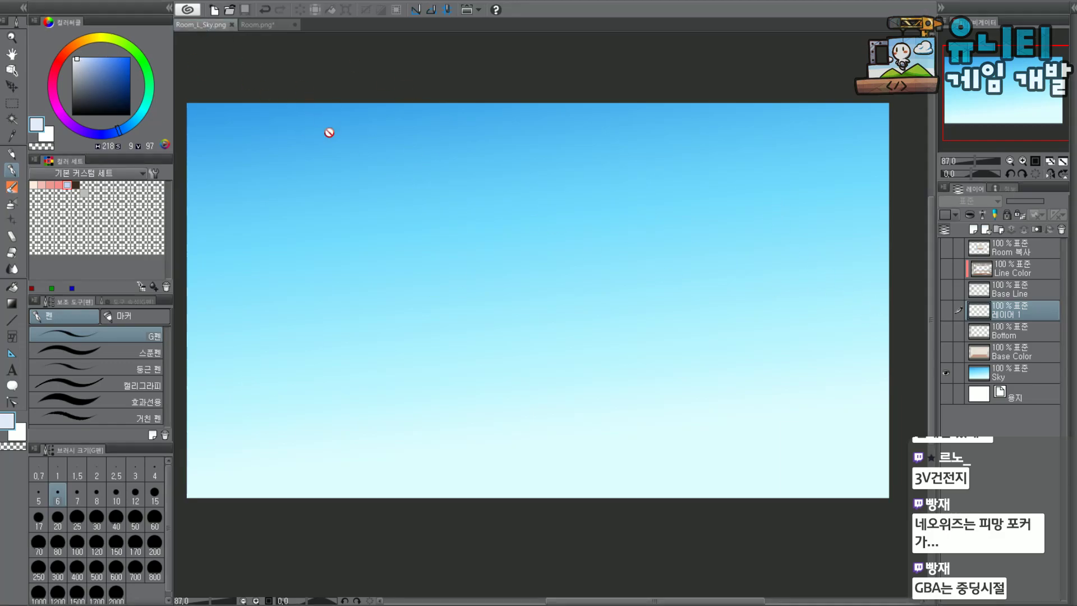
Show all layers from Base Color up to Room 복사 again above the Sky layer.
left_click_drag(943, 349, 947, 243)
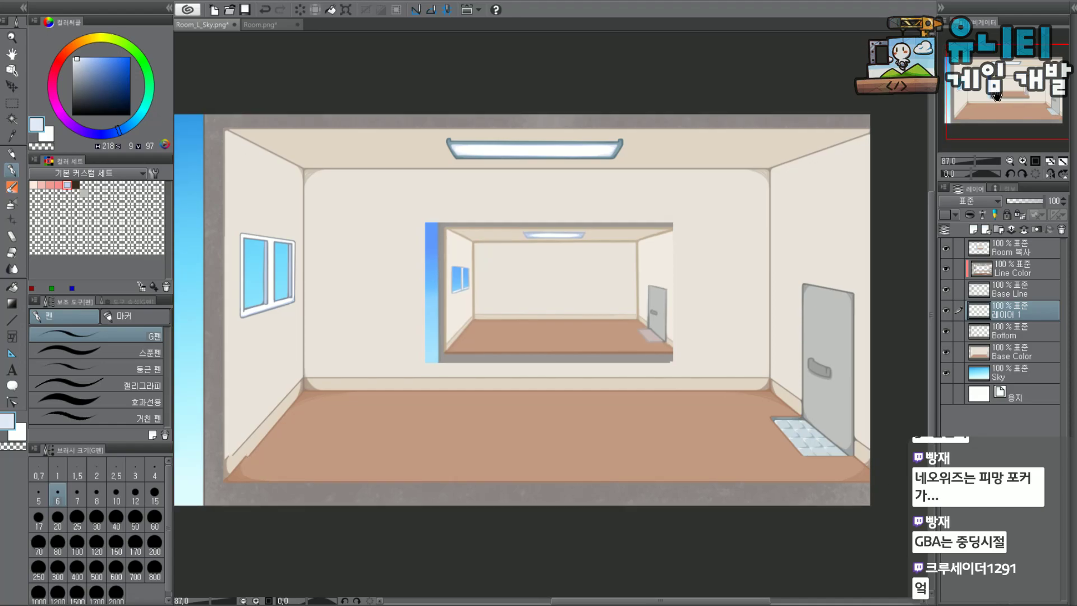
left_click_drag(995, 96, 994, 97)
left_click_drag(1005, 98, 1004, 95)
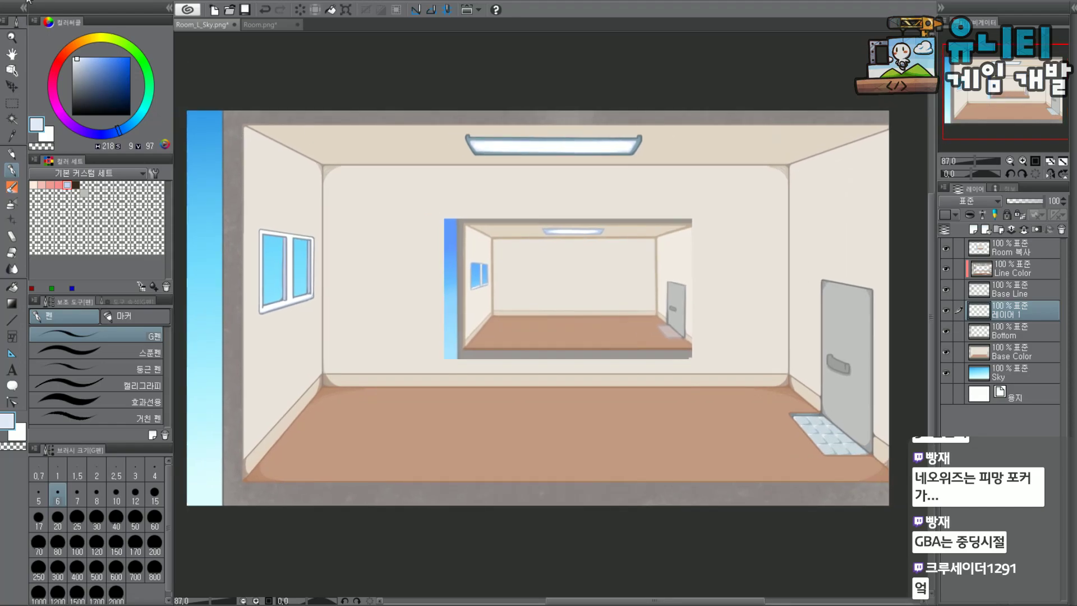
Switch to Unity and delete the old Room.png sprite from the 07.Sprites/Lobby assets folder.
left_click(28, 1)
left_click(270, 23)
left_click(271, 24)
left_click(203, 26)
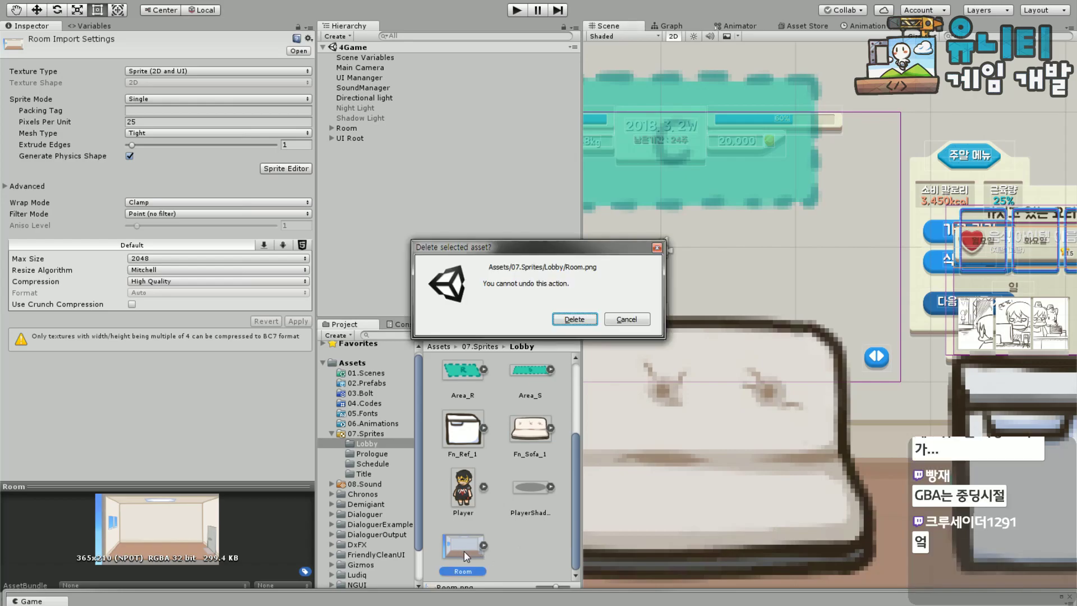
key("Delete")
key("Return")
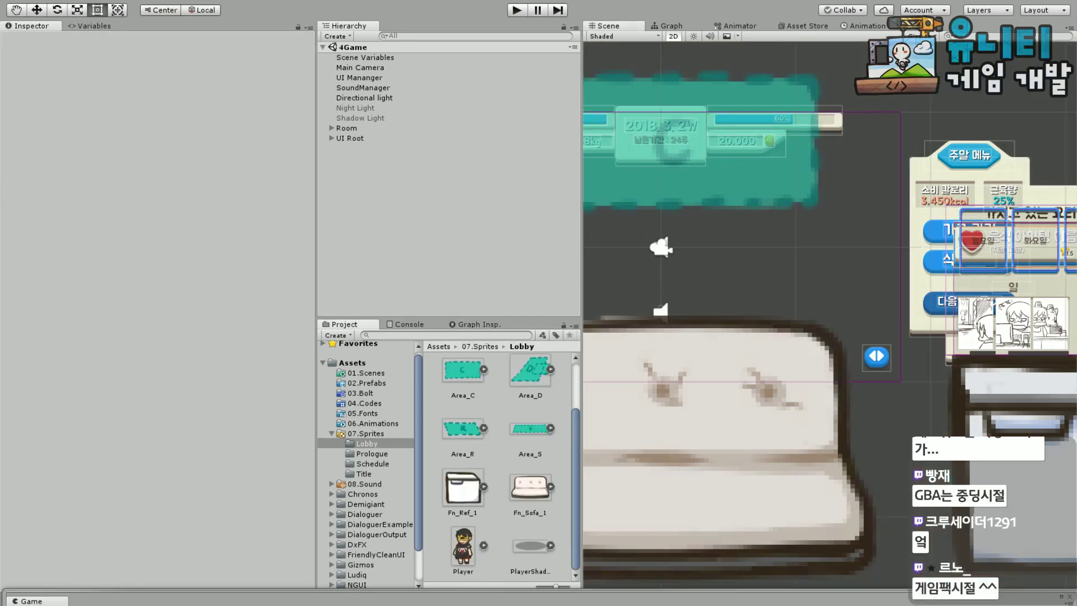
Import Room_L.png from the Lobby folder in Windows Explorer into Unity's 07.Sprites/Lobby assets folder.
key("alt+Tab")
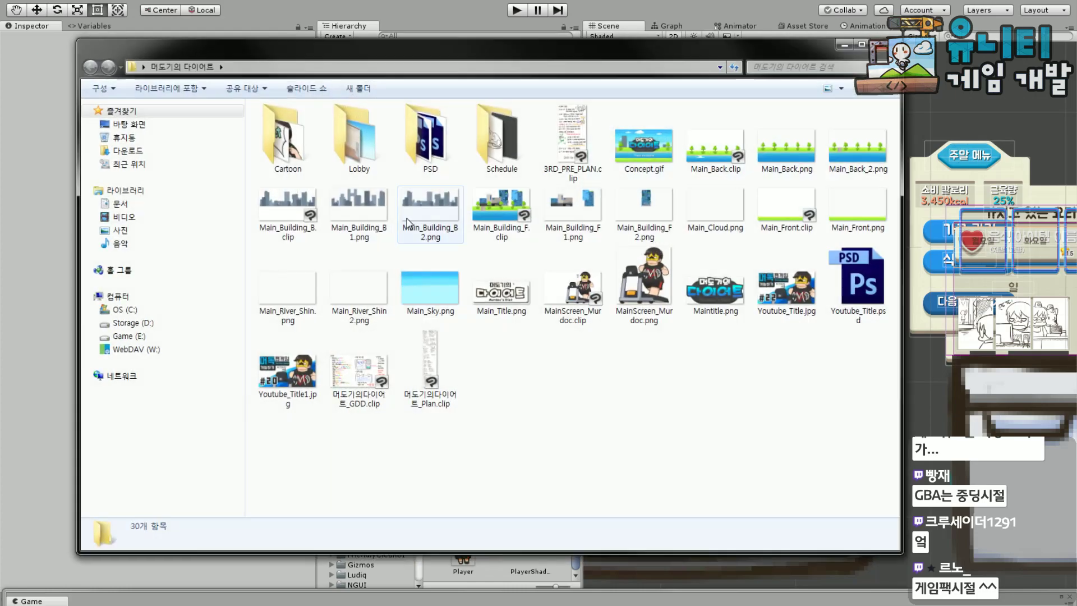
double_click(383, 141)
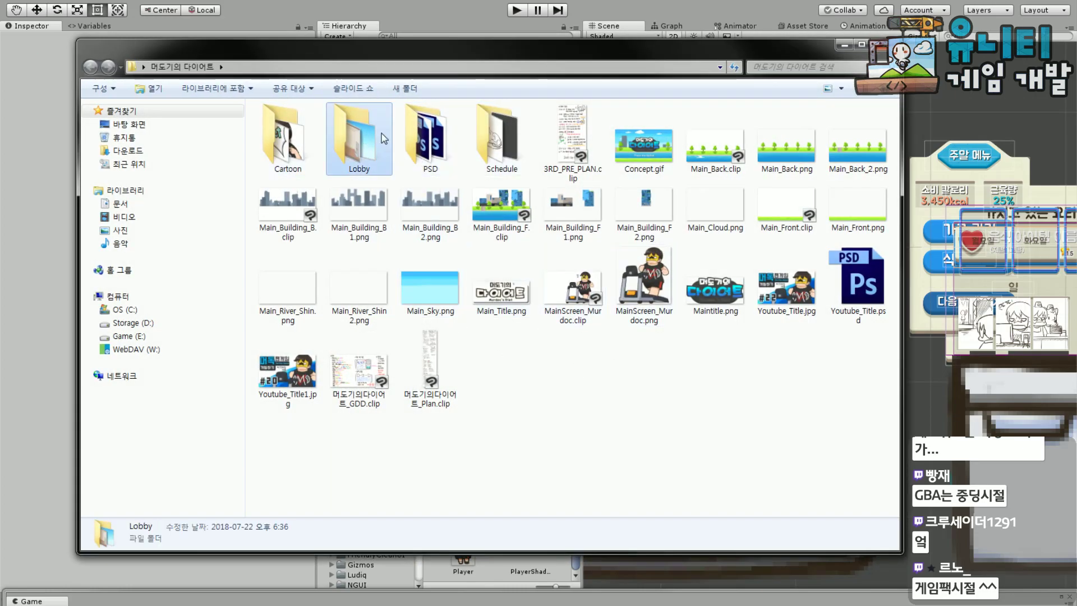
left_click(585, 209)
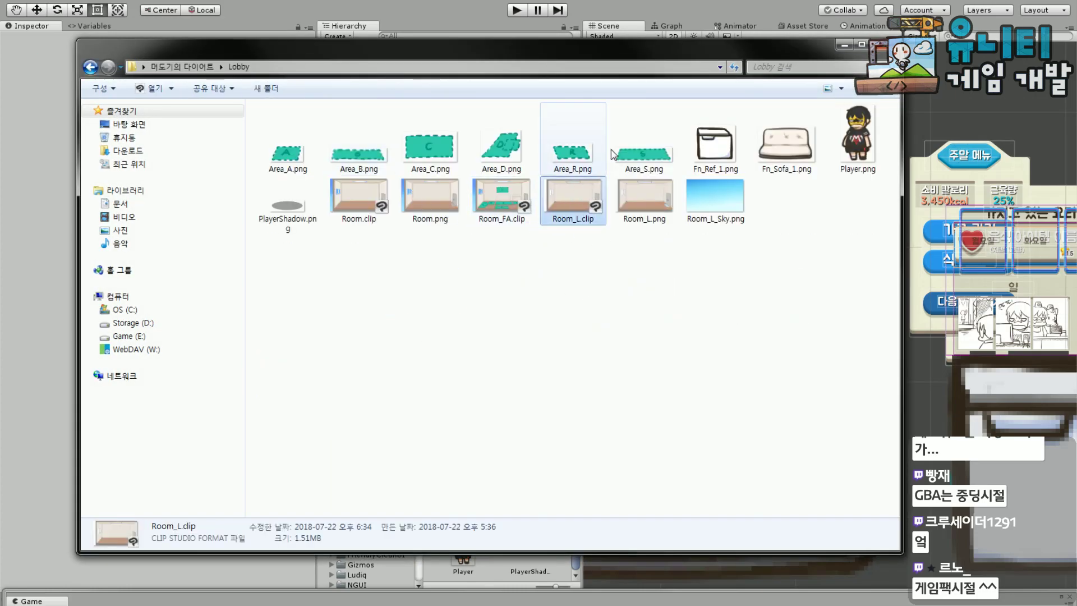
left_click_drag(636, 57, 580, 9)
left_click_drag(520, 155, 500, 205)
left_click_drag(588, 150, 506, 543)
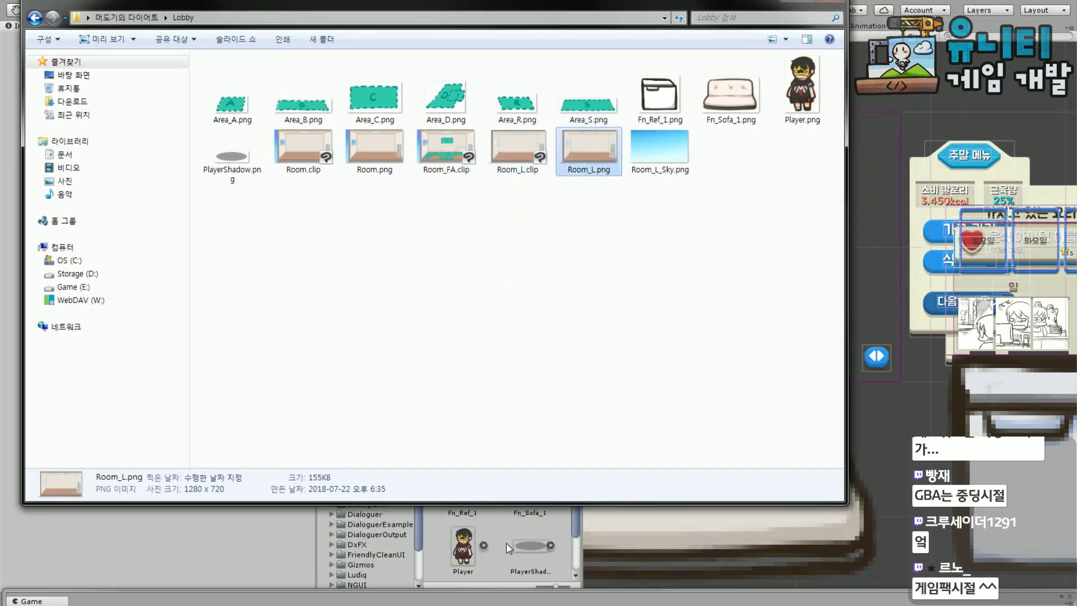
left_click(788, 2)
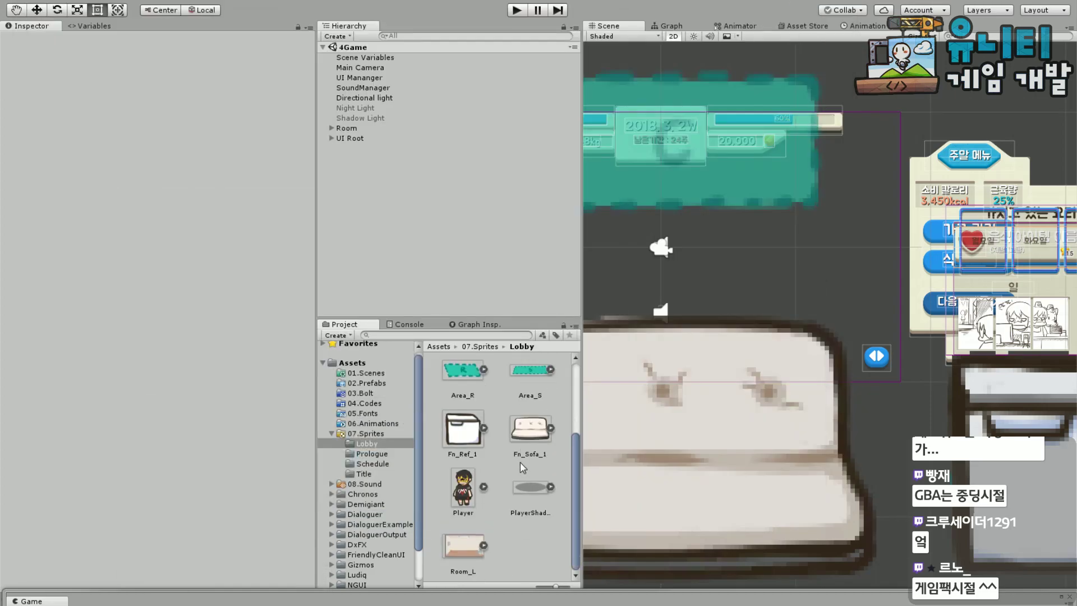
Assign the Room_L sprite to the Sprite Renderer of the Room object nested under the parent Room.
left_click(455, 547)
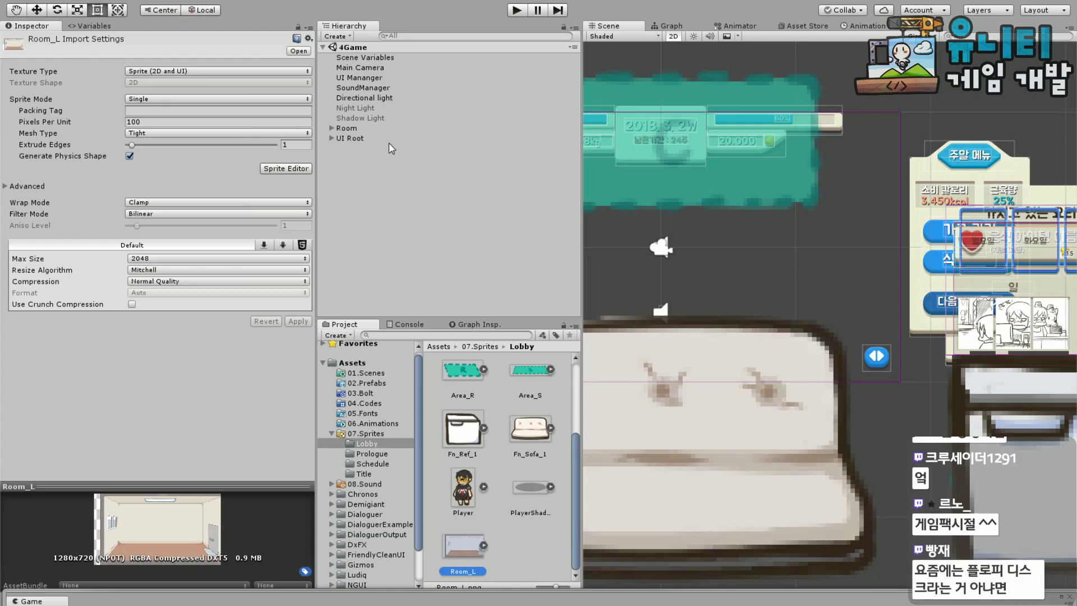
left_click(332, 127)
left_click(345, 128)
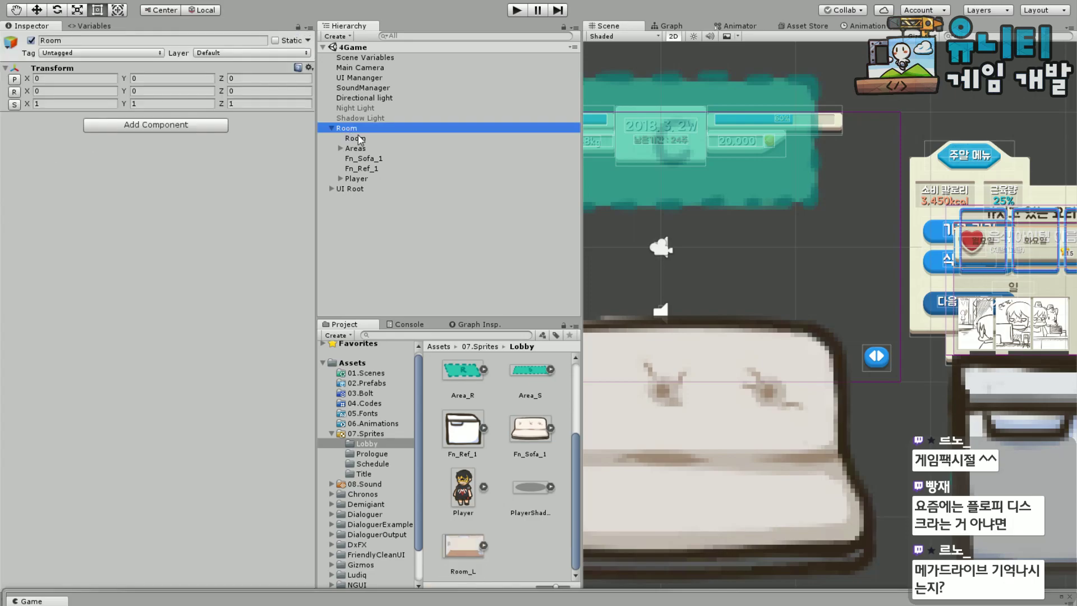
left_click(359, 139)
left_click_drag(463, 544, 176, 135)
Examine how the new room background fits the furniture, areas and player in the scene.
scroll(833, 228, "down", 8)
mouse_move(876, 263)
left_mouse_down()
mouse_move(923, 273)
mouse_move(981, 266)
mouse_move(857, 254)
left_mouse_up()
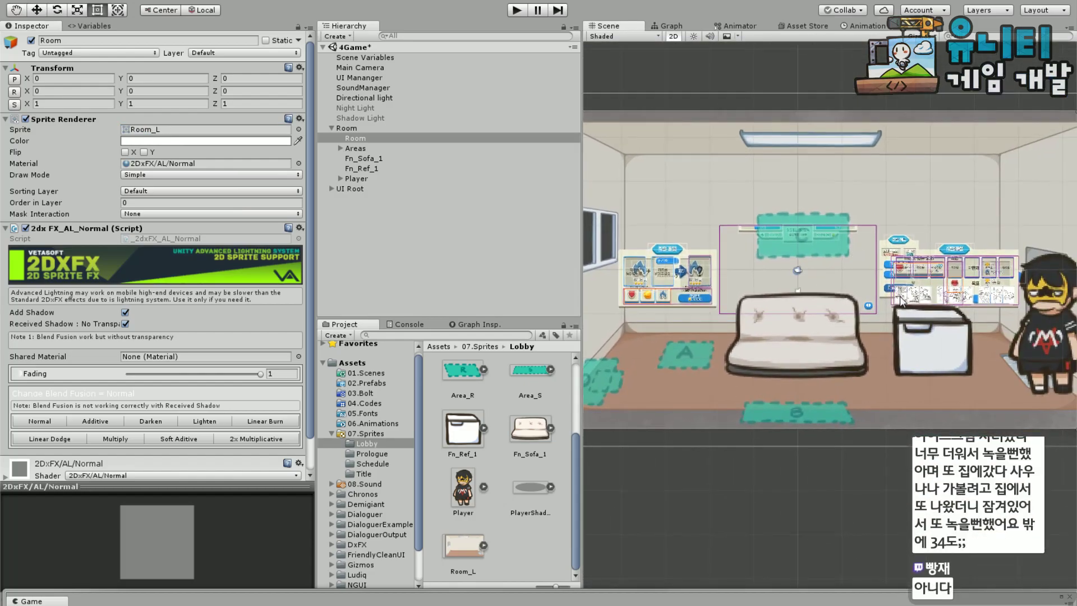
left_click_drag(950, 369, 996, 375)
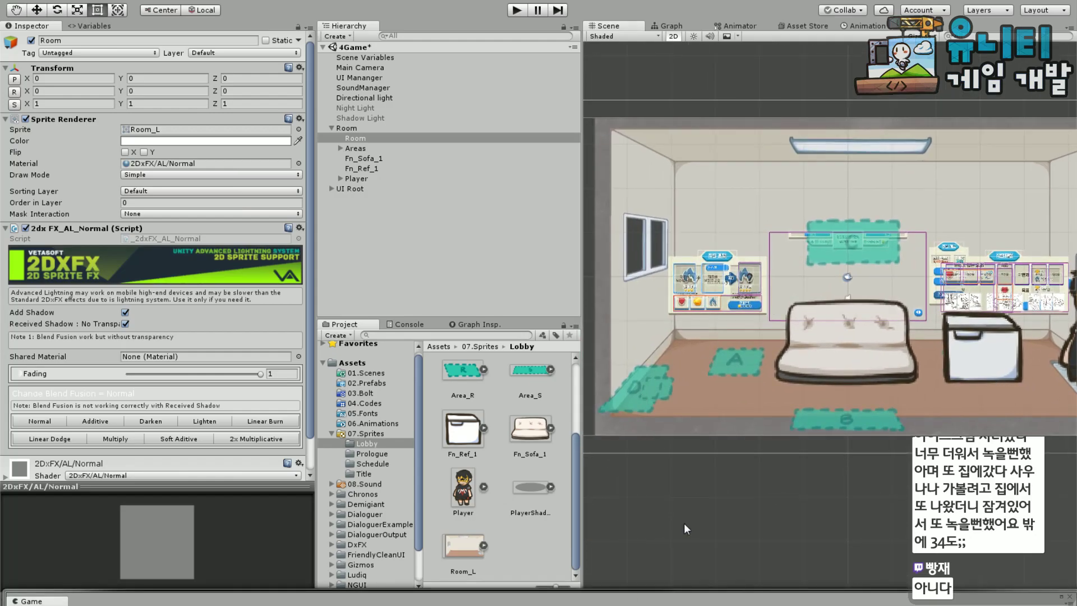
mouse_move(636, 600)
left_mouse_down()
mouse_move(598, 52)
mouse_move(616, 1)
mouse_move(628, 2)
mouse_move(645, 280)
mouse_move(645, 604)
left_mouse_up()
scroll(765, 503, "down", 2)
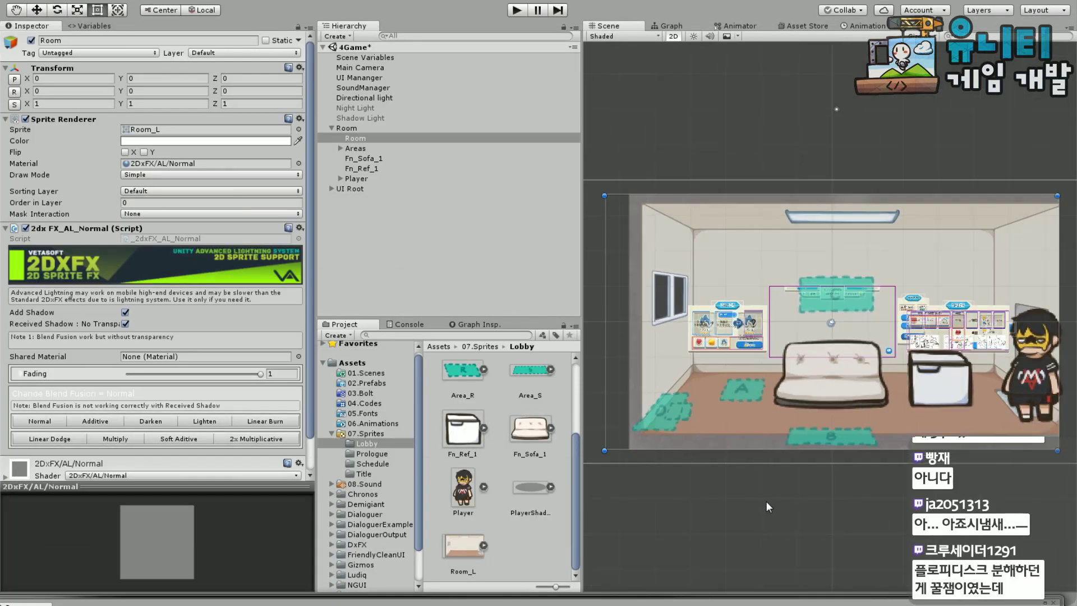
left_click_drag(813, 520, 798, 479)
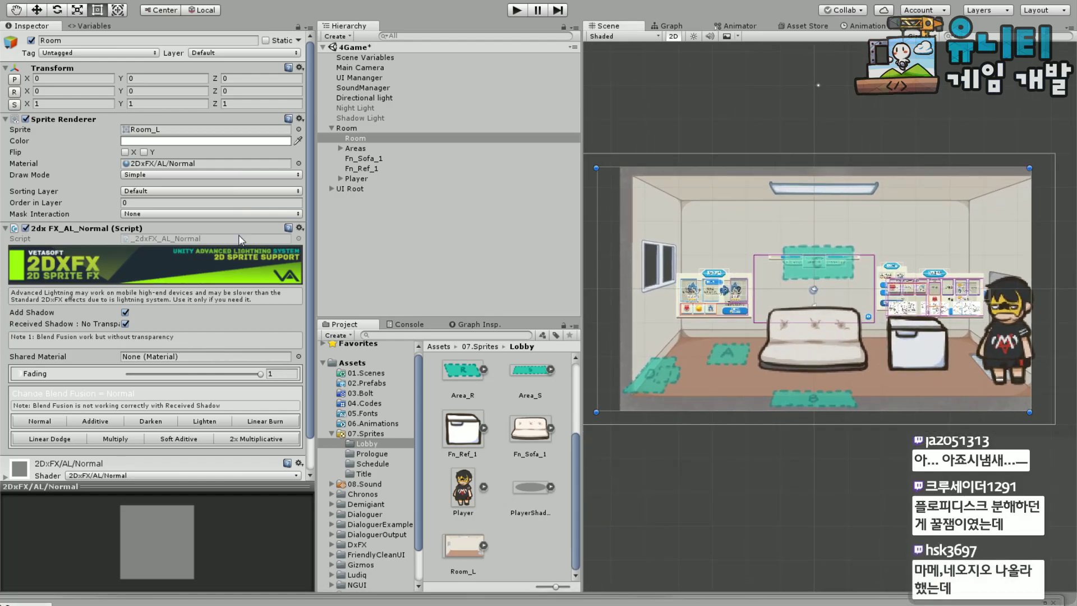
left_click_drag(777, 443, 881, 437)
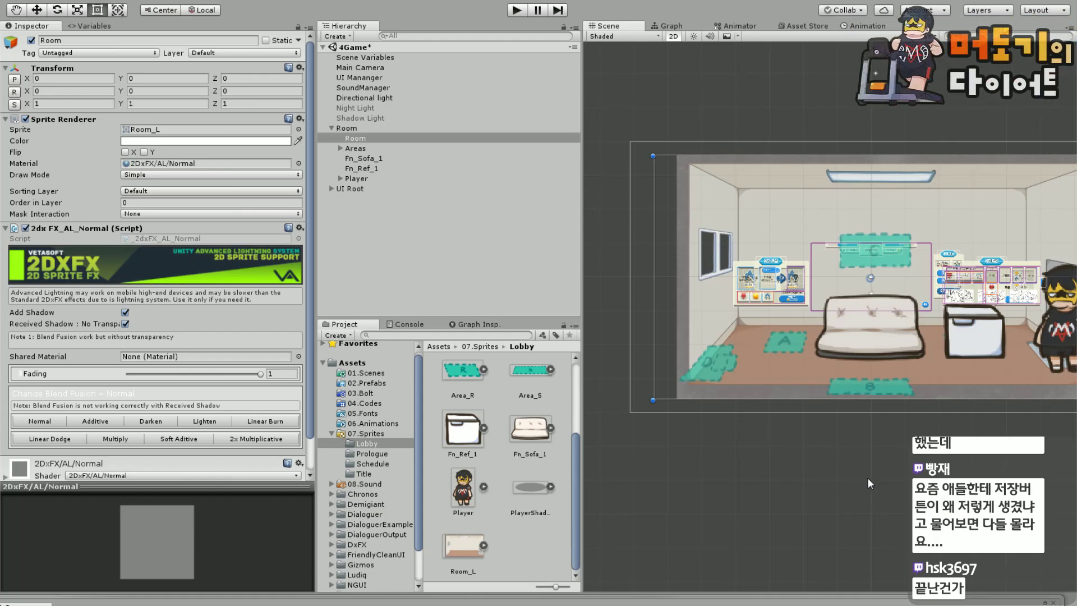
left_click_drag(691, 435, 693, 435)
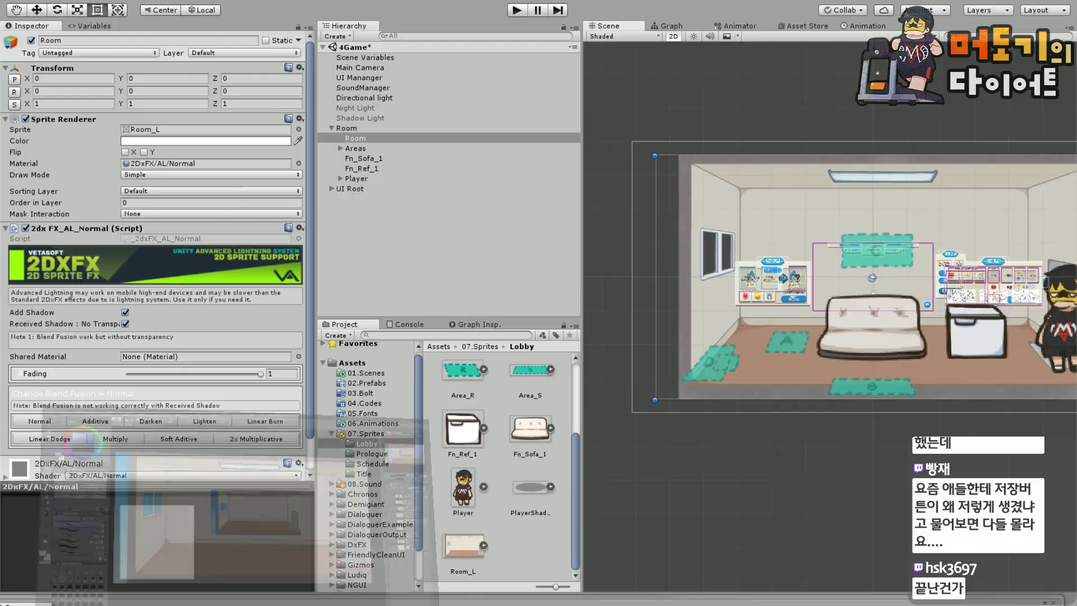
Switch to Clip Studio Paint, select the Room 복사 layer and pick the dark brown swatch for drawing on the back wall.
key("alt+Tab")
left_click(1020, 250)
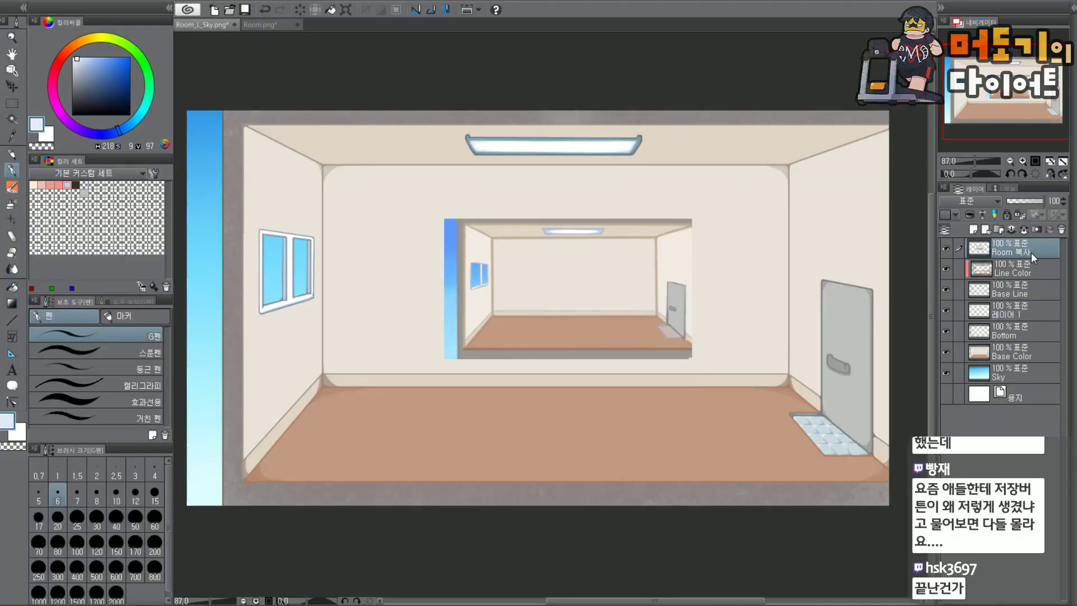
left_click(76, 192)
key("ctrl+plus")
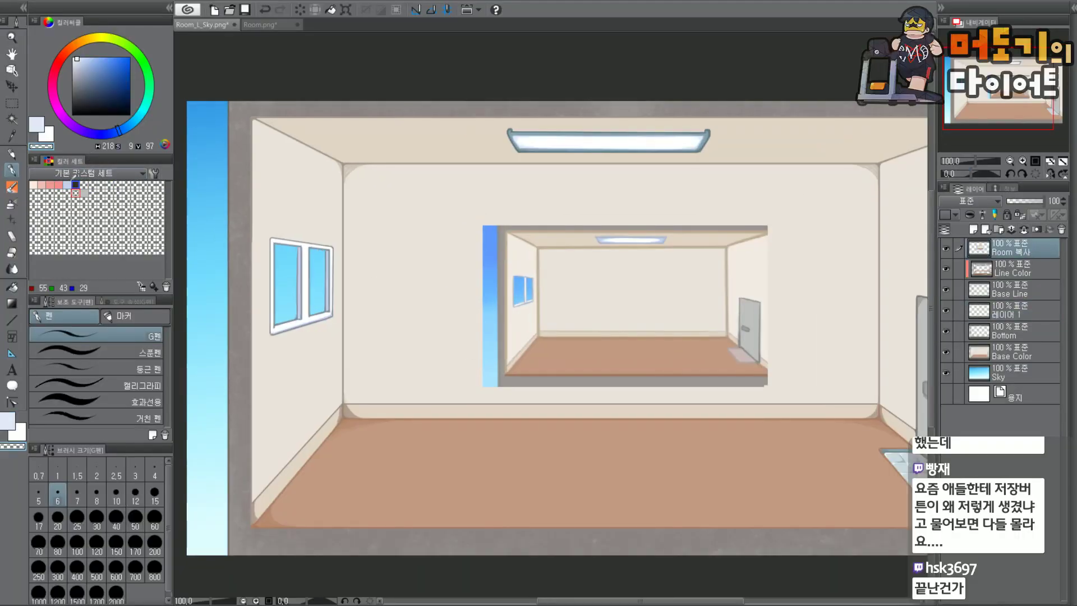
left_click(76, 184)
key("ctrl+plus")
key("ctrl+plus")
left_click_drag(345, 200, 485, 216)
left_click_drag(419, 167, 447, 258)
key("ctrl+z")
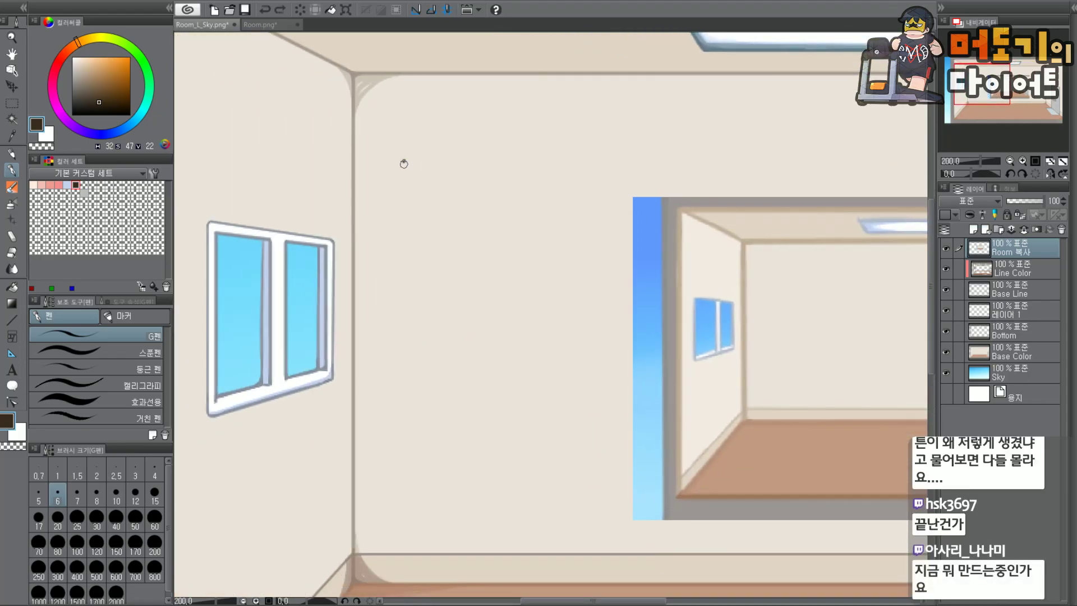
left_click_drag(403, 159, 440, 264)
key("ctrl+z")
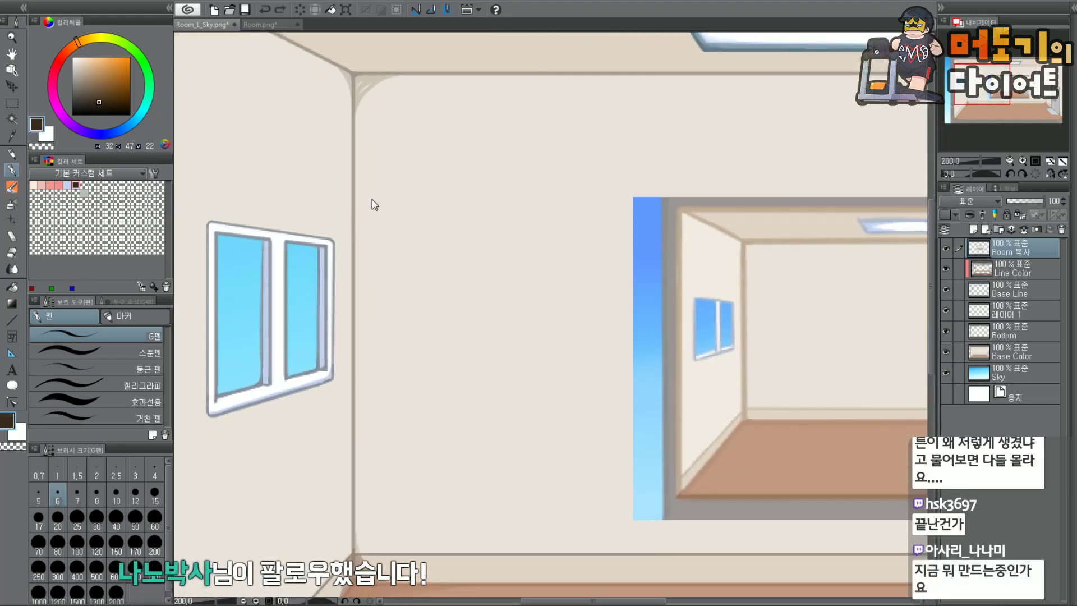
Draw the tilted, nearly square outline of a floppy disk on the wall beside the window.
left_click_drag(374, 139, 432, 275)
mouse_move(374, 138)
left_mouse_down()
mouse_move(392, 145)
mouse_move(500, 102)
mouse_move(526, 137)
mouse_move(562, 233)
left_mouse_up()
left_click_drag(433, 275, 563, 232)
key("ctrl+z")
left_click_drag(432, 274, 562, 231)
Draw the rectangular label area inside the lower part of the floppy disk.
left_click_drag(422, 172, 441, 236)
key("ctrl+z")
mouse_move(420, 180)
left_mouse_down()
mouse_move(447, 247)
mouse_move(499, 159)
mouse_move(533, 208)
left_mouse_up()
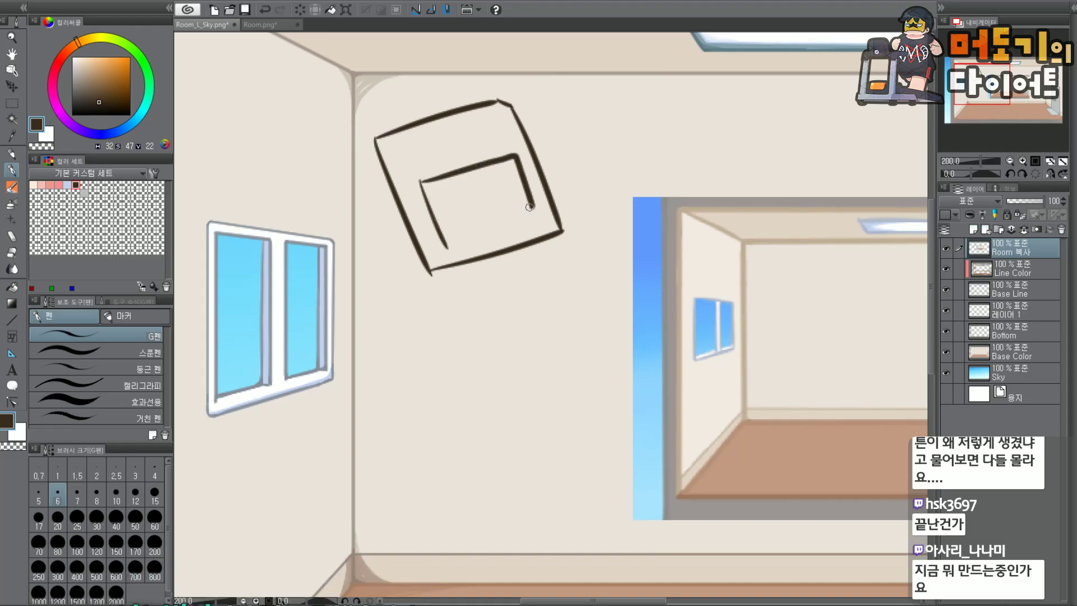
left_click_drag(447, 242, 536, 212)
Draw the metal shutter with its small window slot at the upper edge of the floppy disk.
mouse_move(402, 131)
left_mouse_down()
mouse_move(425, 162)
mouse_move(408, 145)
mouse_move(419, 158)
mouse_move(411, 164)
mouse_move(501, 139)
mouse_move(483, 108)
mouse_move(473, 139)
left_mouse_up()
key("ctrl+z")
key("ctrl+z")
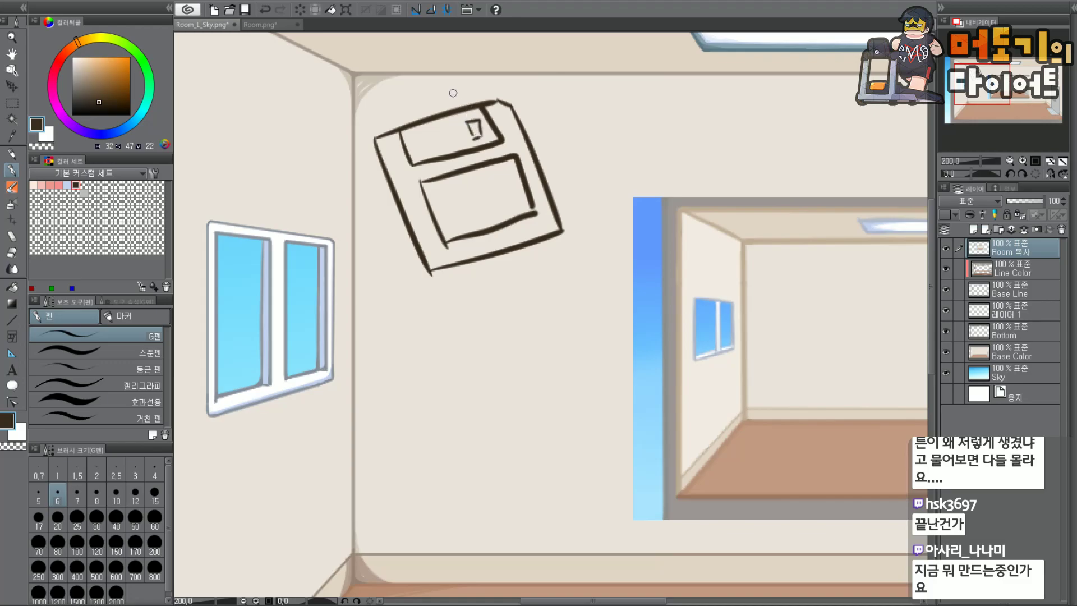
Draw an arrow pointing down at the disk's shutter and a double-headed arrow along the disk's upper edge.
mouse_move(449, 87)
left_mouse_down()
mouse_move(471, 100)
mouse_move(493, 56)
left_mouse_up()
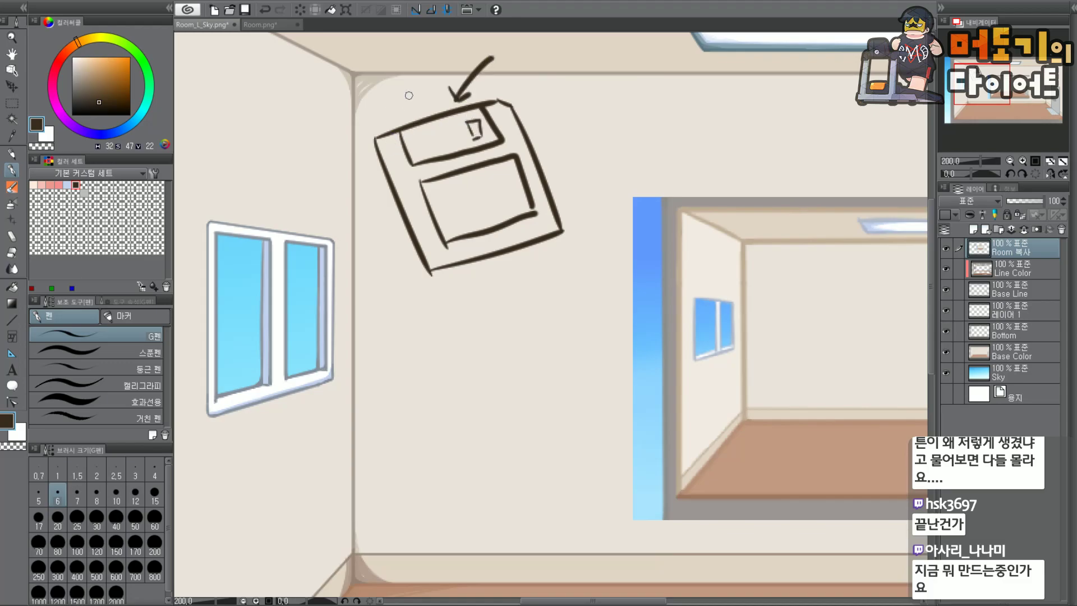
mouse_move(394, 98)
left_mouse_down()
mouse_move(396, 118)
mouse_move(441, 92)
mouse_move(433, 108)
left_mouse_up()
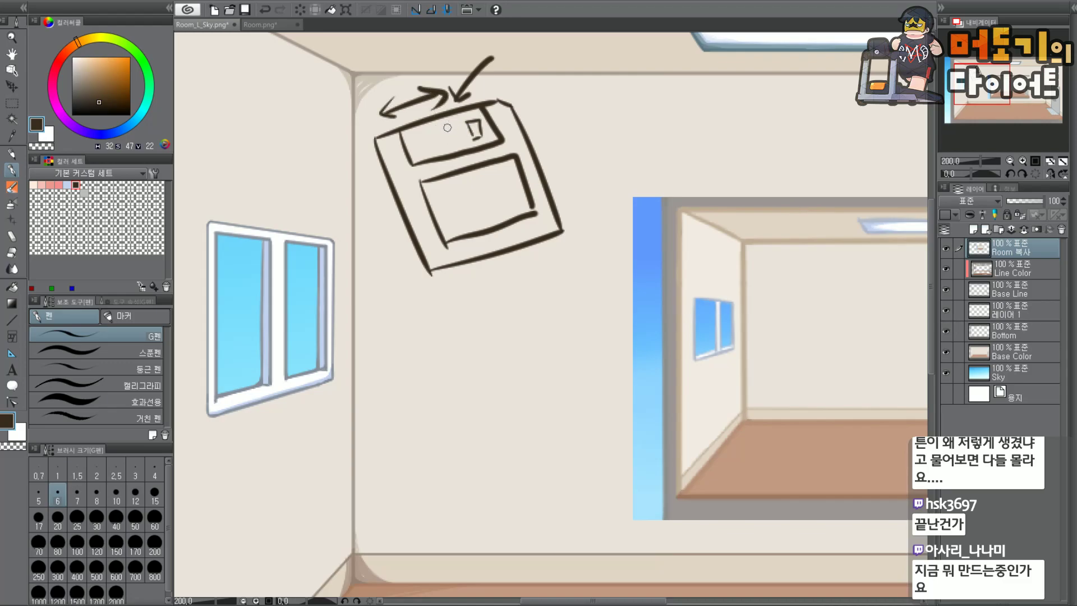
mouse_move(395, 92)
left_mouse_down()
mouse_move(382, 113)
mouse_move(395, 117)
left_mouse_up()
left_click_drag(386, 111, 424, 95)
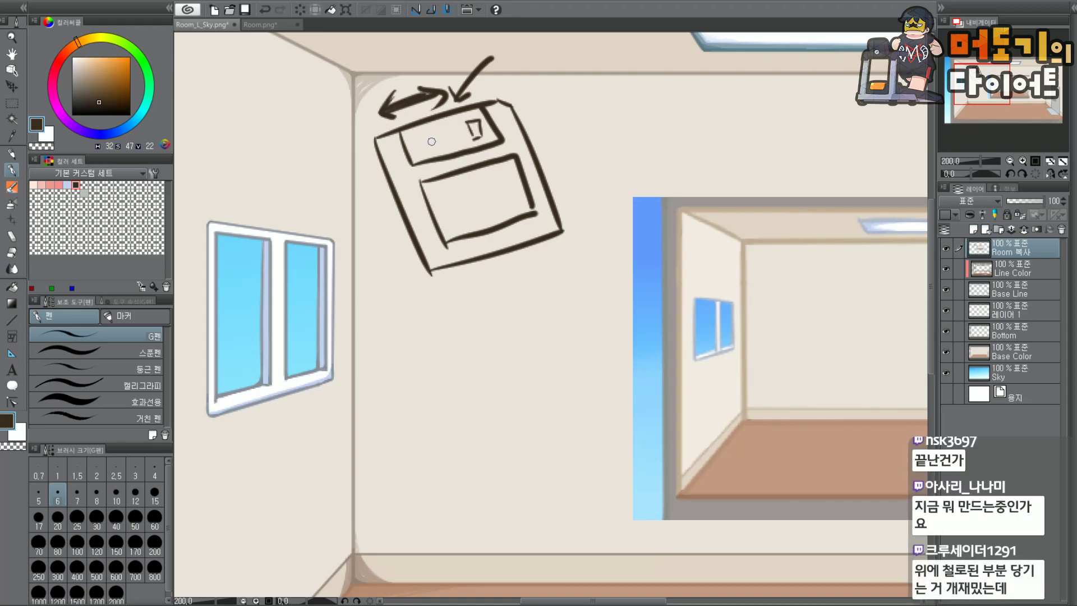
Try an arrow across the floppy disk's shutter towards its small window, and undo it.
mouse_move(418, 145)
left_mouse_down()
mouse_move(453, 126)
mouse_move(458, 147)
left_mouse_up()
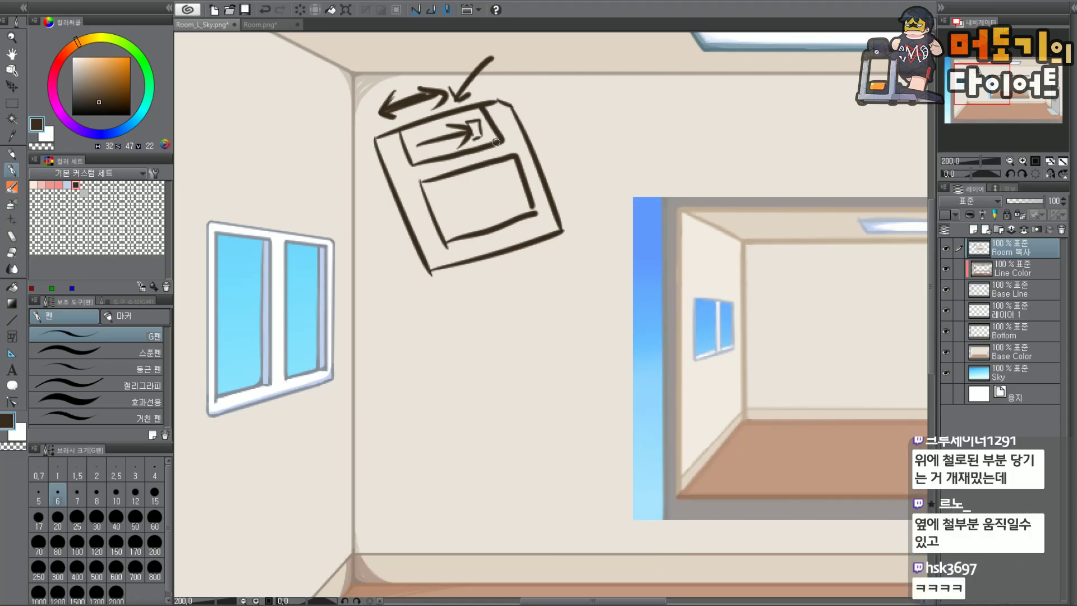
key("ctrl+z")
key("ctrl+z")
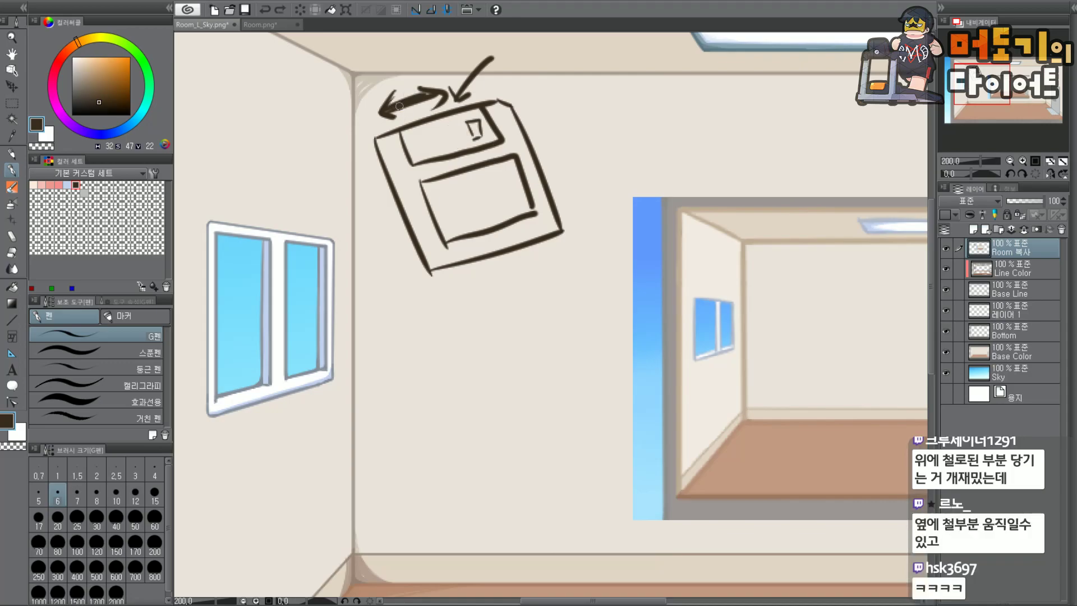
Thicken the double-headed arrow above the floppy disk.
left_click_drag(386, 103, 411, 101)
scroll(430, 94, "down", 2)
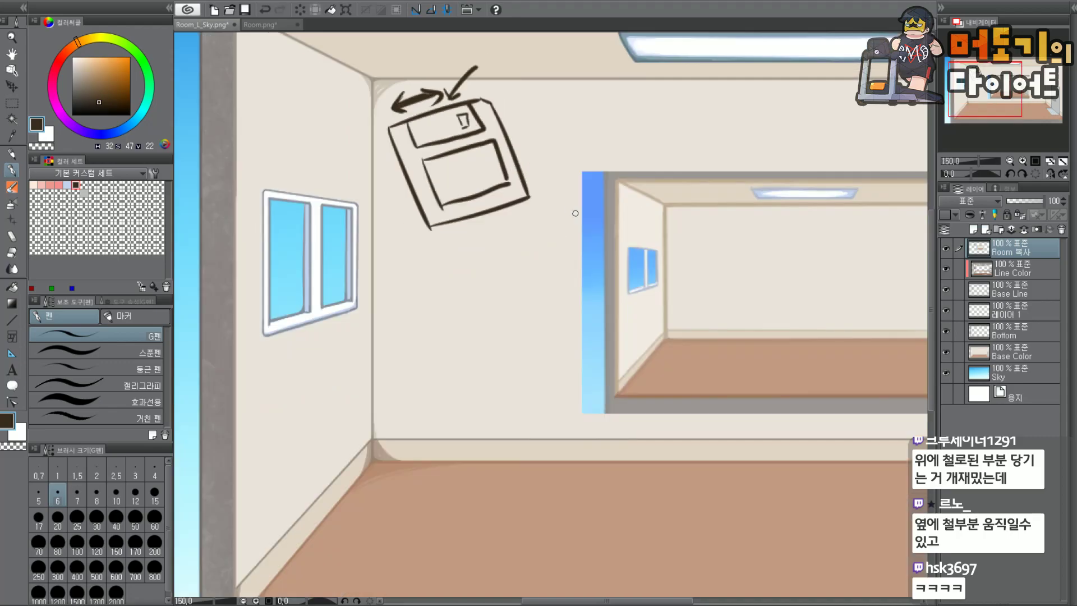
Delete the floppy disk sketch and its arrows from the room wall, and clear the selection.
left_click(11, 102)
mouse_move(373, 50)
left_mouse_down()
mouse_move(549, 267)
mouse_move(543, 260)
left_mouse_up()
key("Delete")
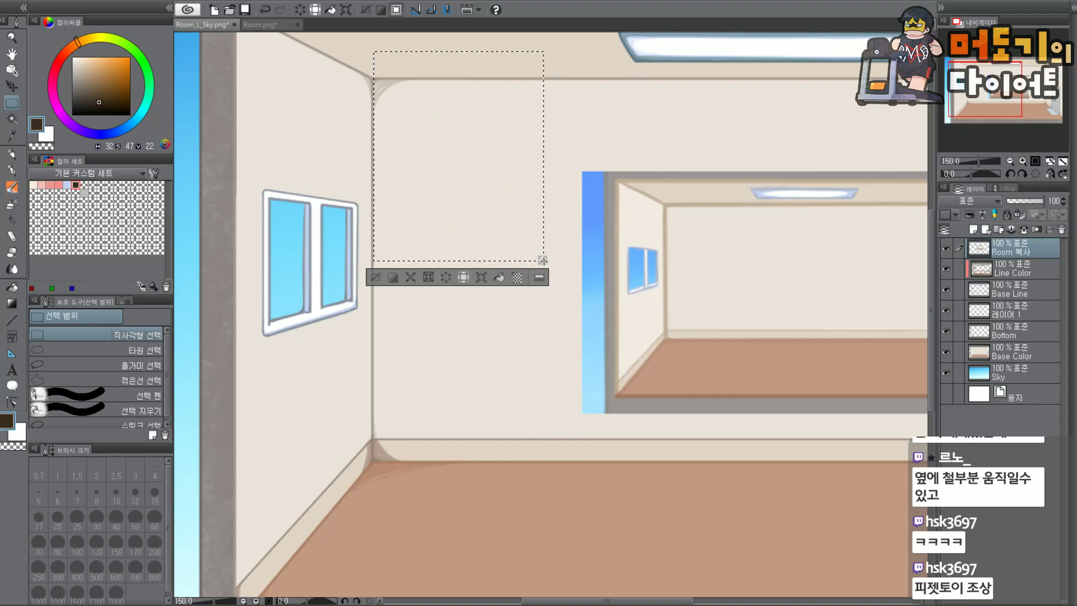
left_click(625, 129)
left_click(739, 127)
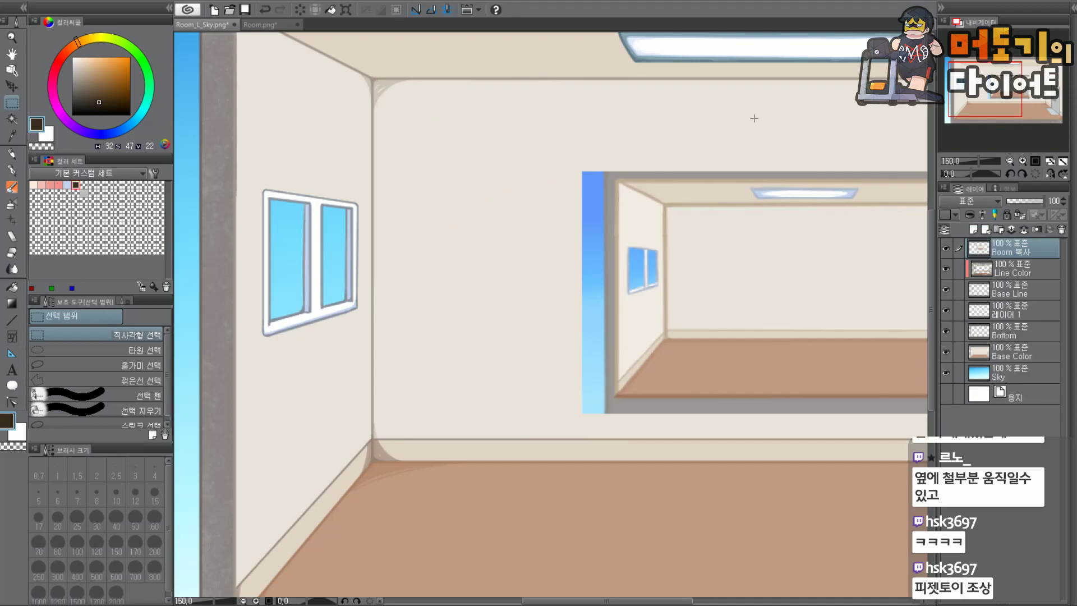
Switch to Unity and stretch the Room sprite outward from its upper-left corner to a scale of about 1.06 by 1.05.
key("alt+Tab")
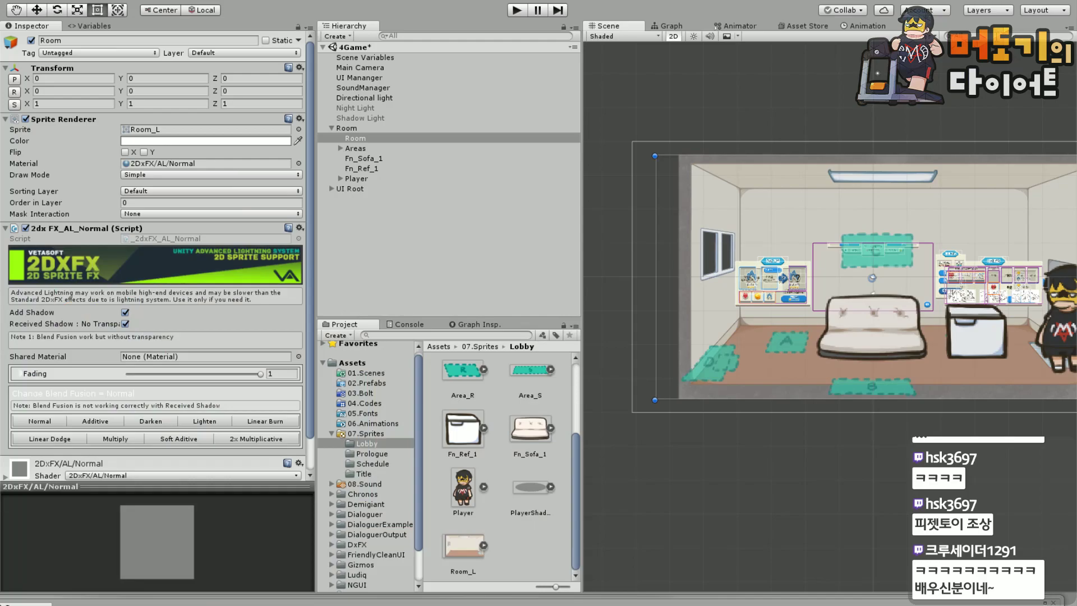
left_click(935, 111)
scroll(892, 131, "down", 4)
left_click_drag(920, 121, 915, 154)
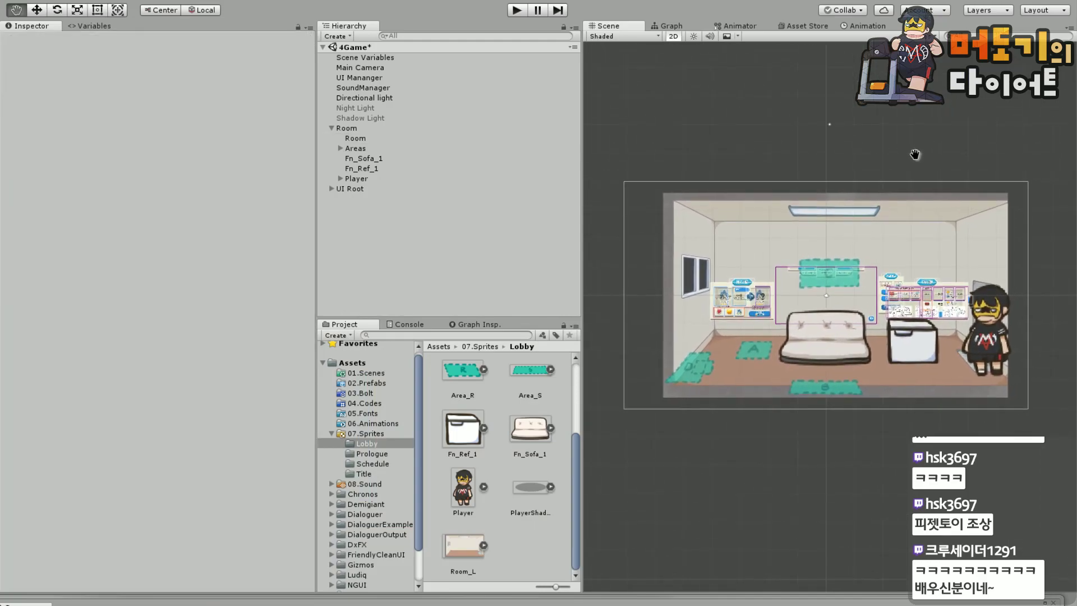
left_click(359, 137)
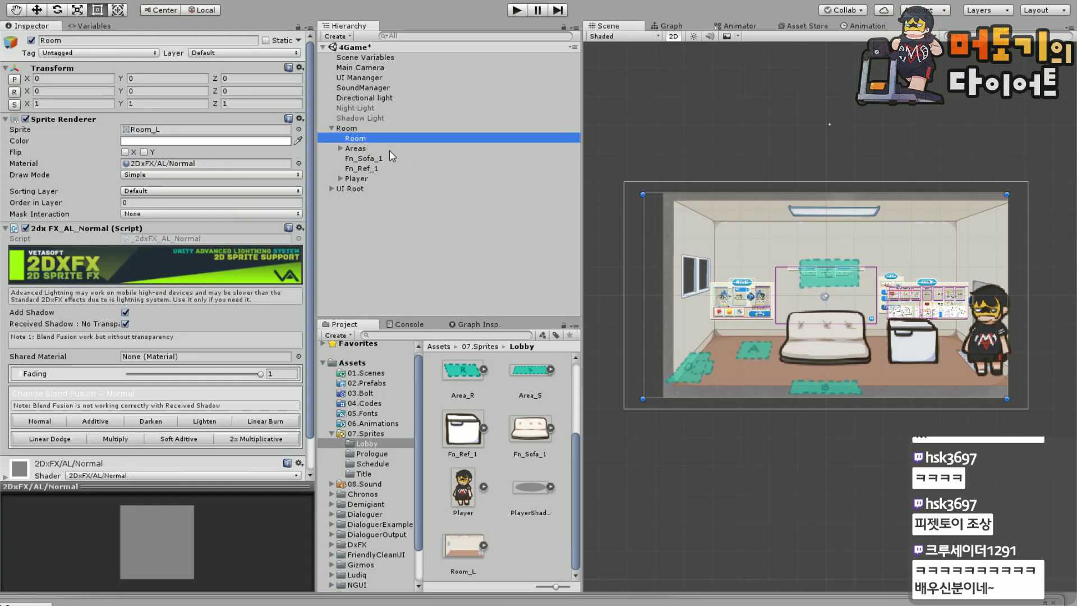
mouse_move(305, 240)
left_mouse_down()
mouse_move(309, 293)
mouse_move(315, 237)
left_mouse_up()
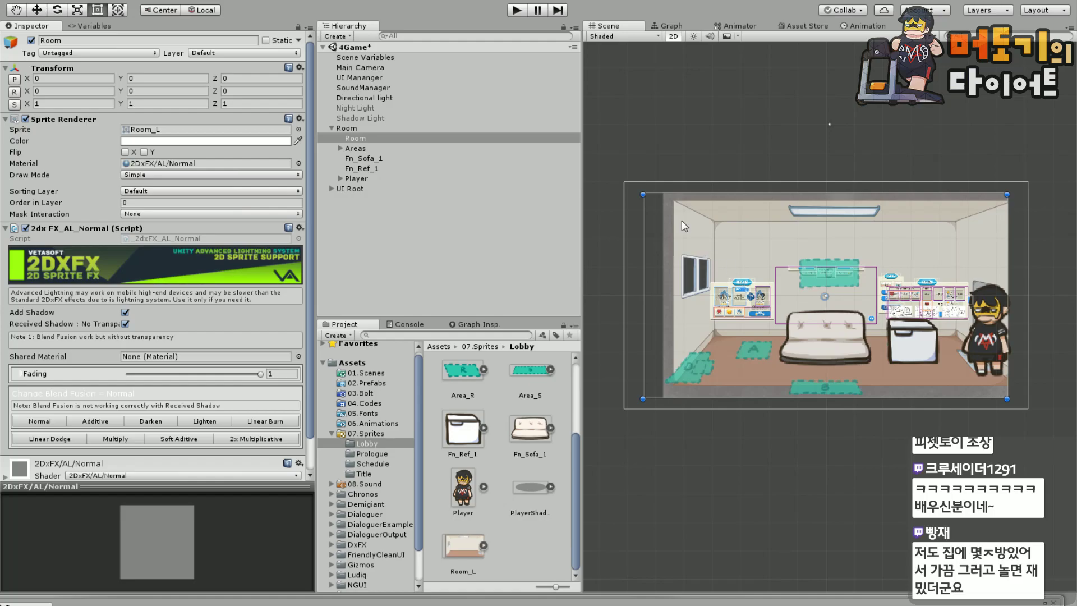
scroll(671, 187, "up", 2)
left_click_drag(683, 112, 716, 134)
left_click_drag(668, 196, 639, 183)
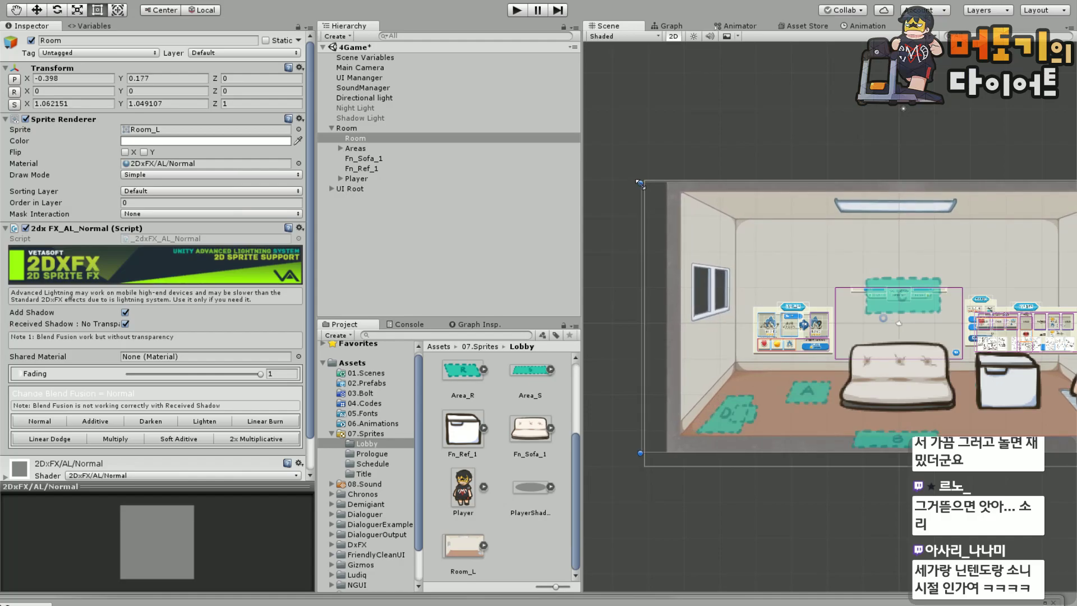
Set the Room sprite's scale to X 1.1 and Y 1, and preview the room in the game.
left_click(15, 105)
left_click(91, 105)
left_click(91, 105)
type(".")
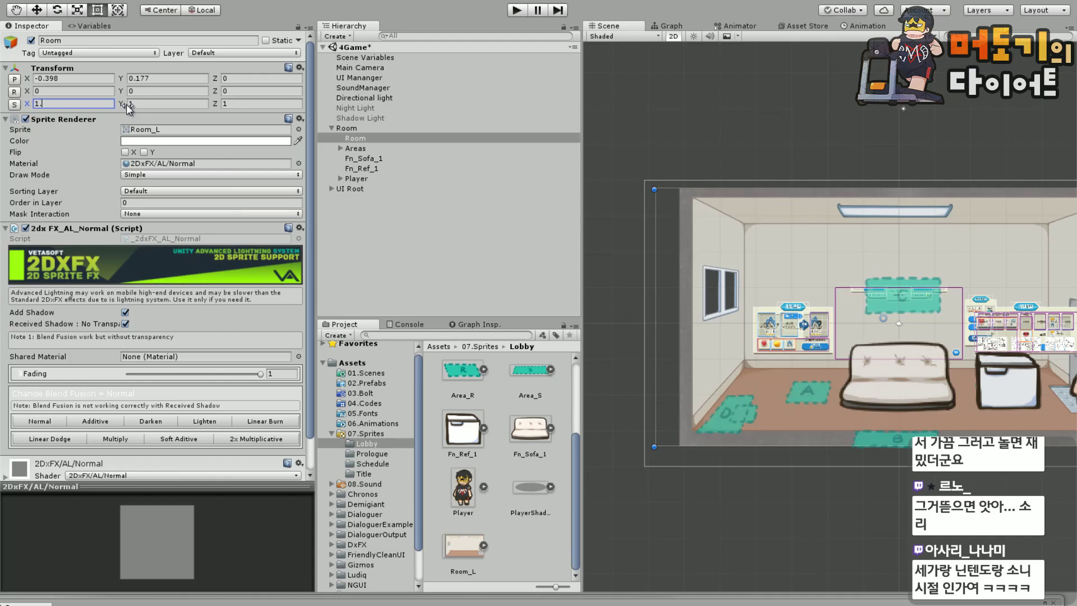
type("1")
key("Return")
left_click_drag(286, 599, 306, 0)
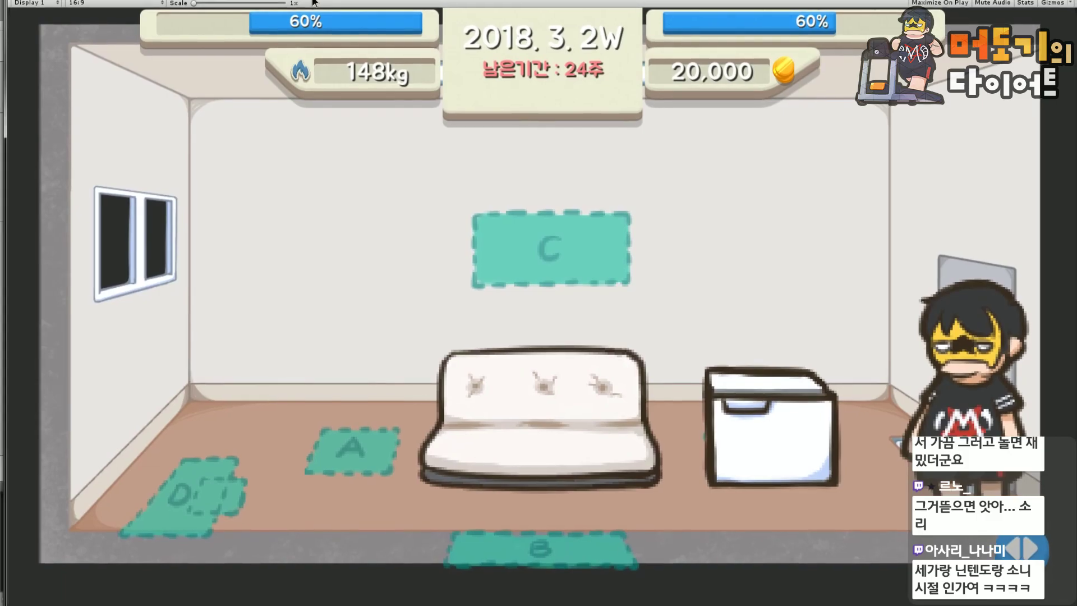
key("ctrl+p")
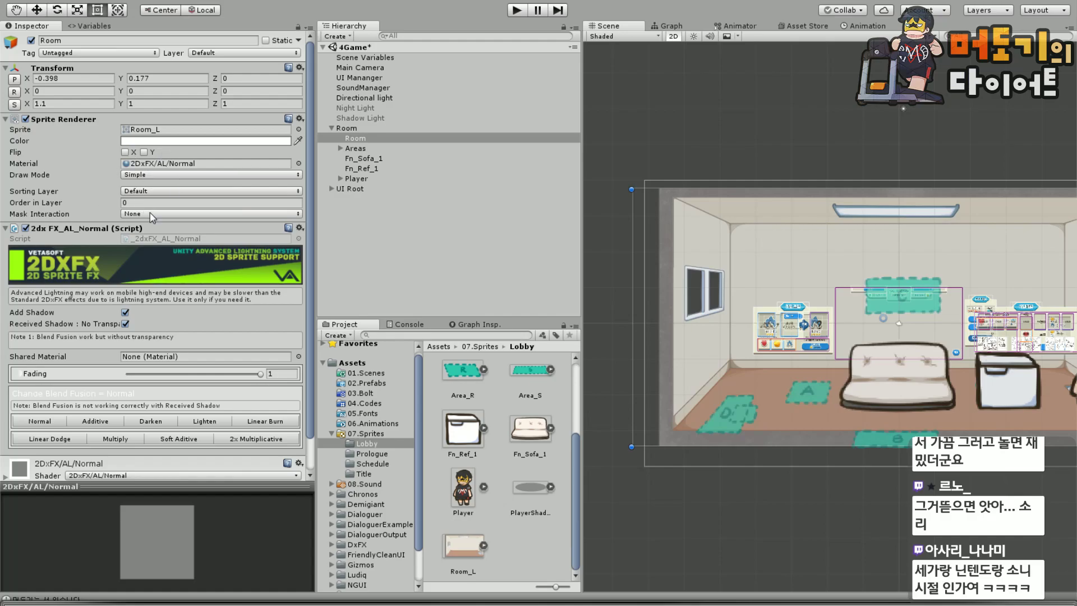
left_click_drag(796, 134, 771, 107)
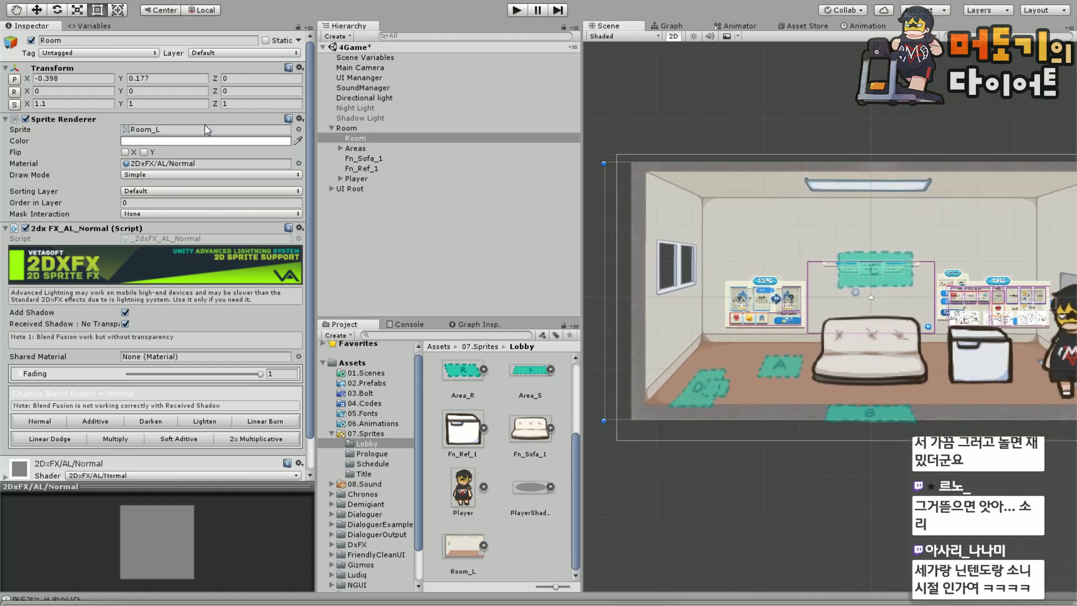
Set the Room sprite's X and Y scale to 1.2.
left_click(51, 104)
type("1.2")
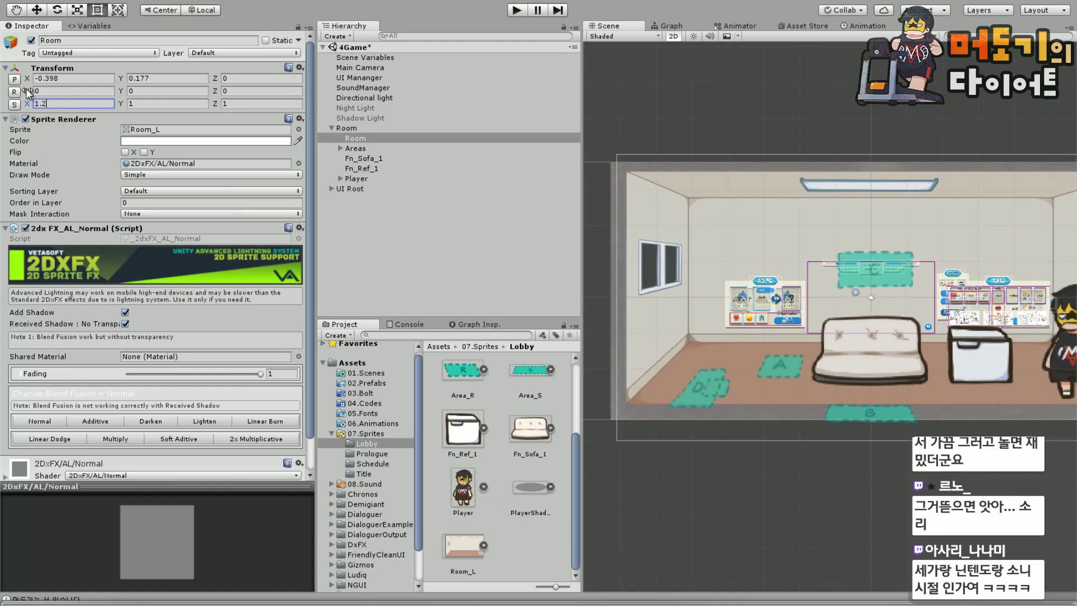
key("Tab")
type("1.2")
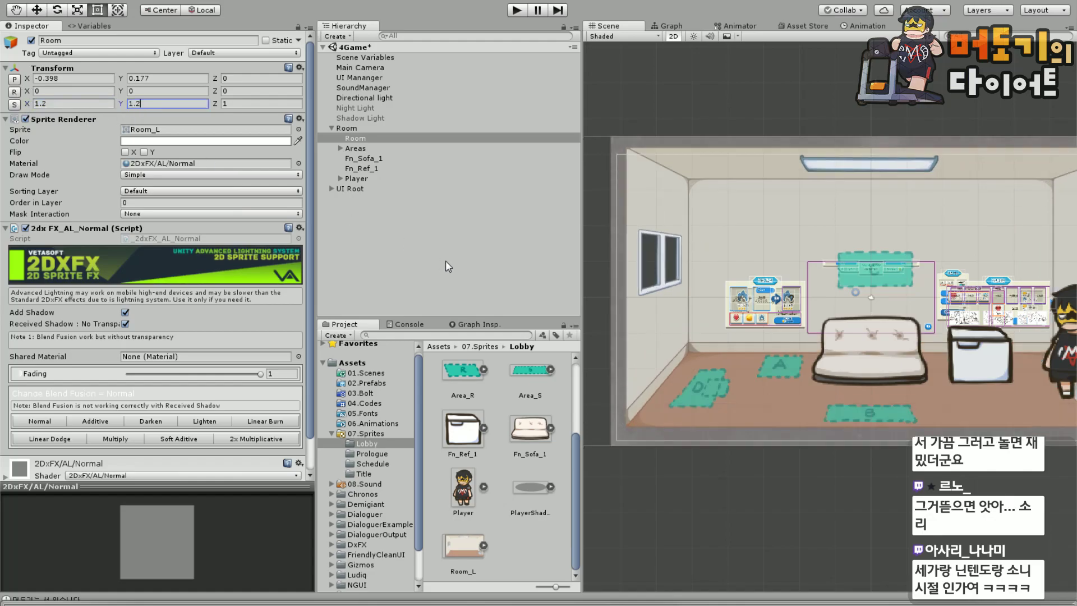
Reduce the Room sprite's X and Y scale to 1.1 and check how it fills the game screen.
key("BackSpace")
type("1")
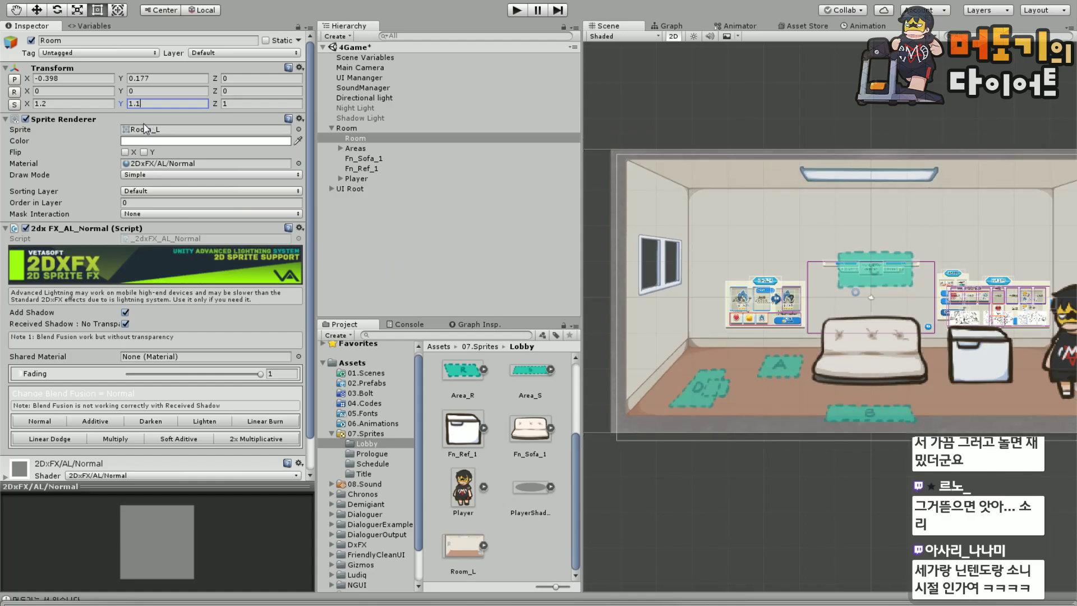
key("shift+Tab")
type("1.1")
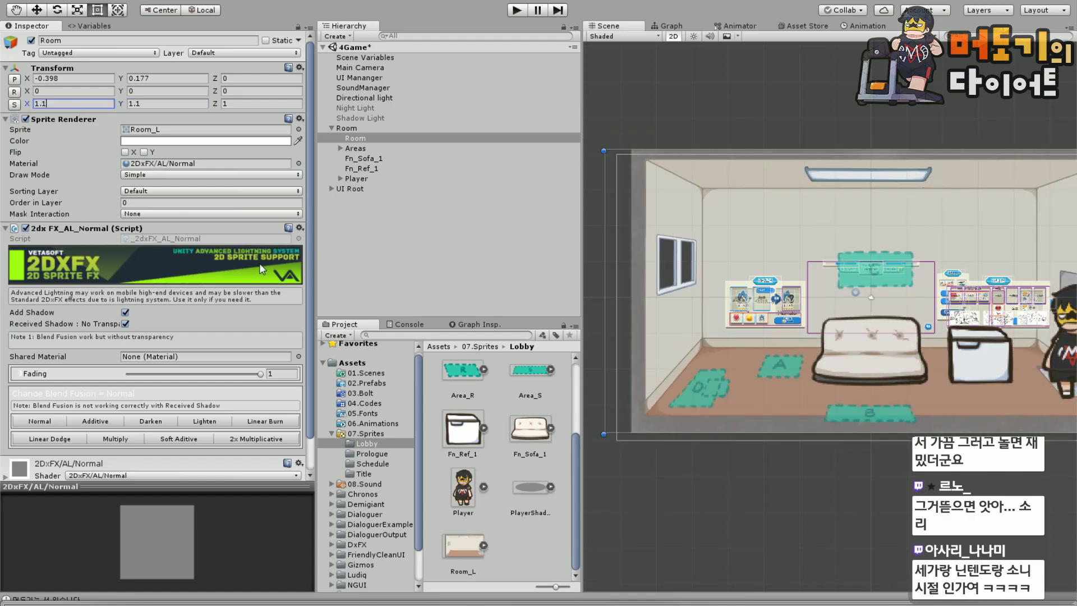
left_click_drag(867, 487, 745, 477)
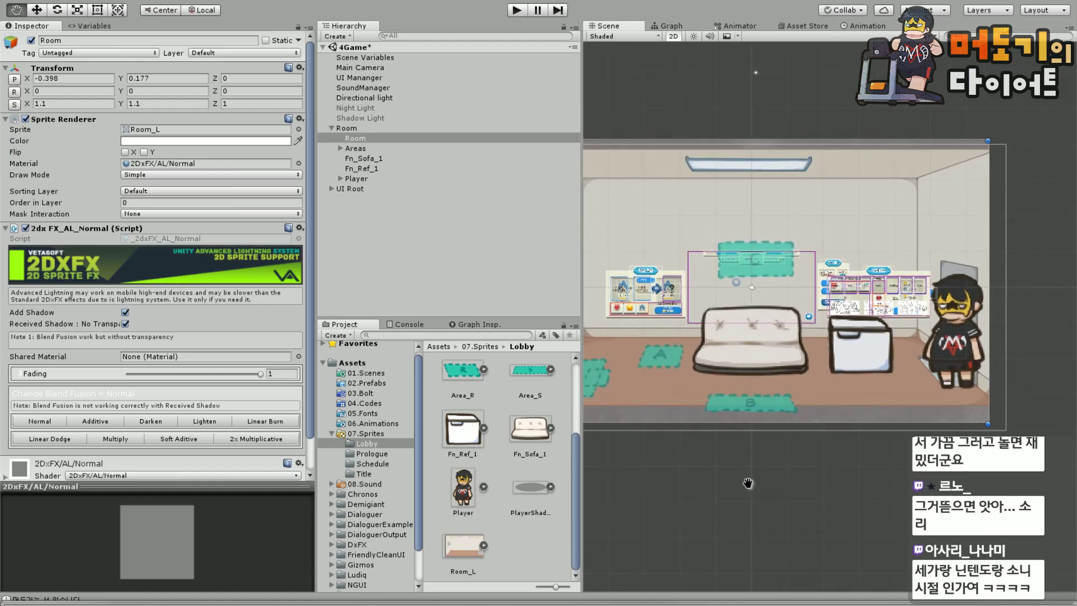
scroll(830, 405, "up", 2)
key("ctrl+p")
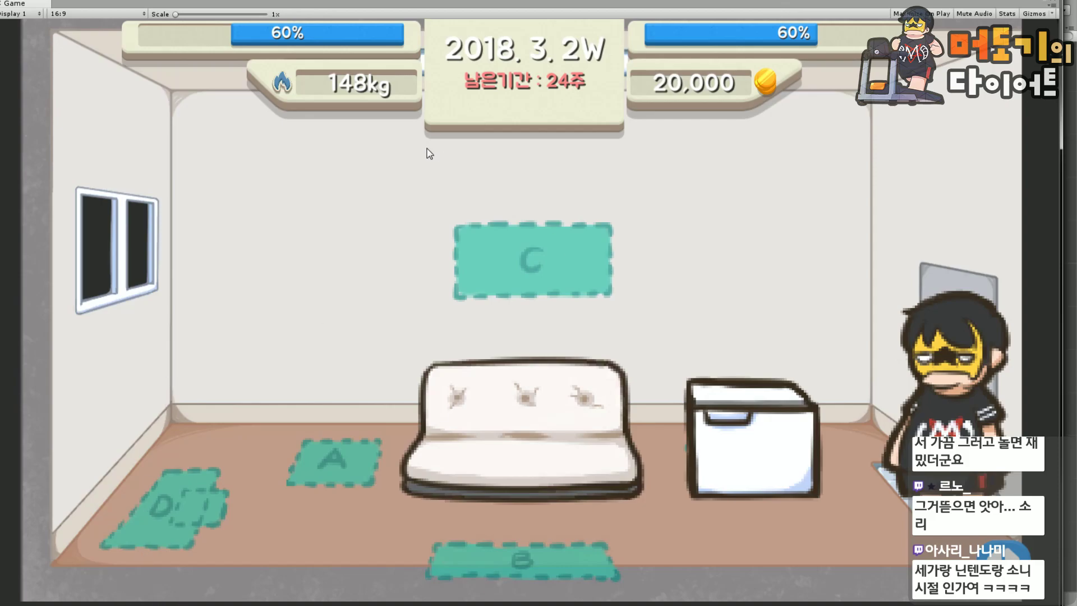
key("ctrl+p")
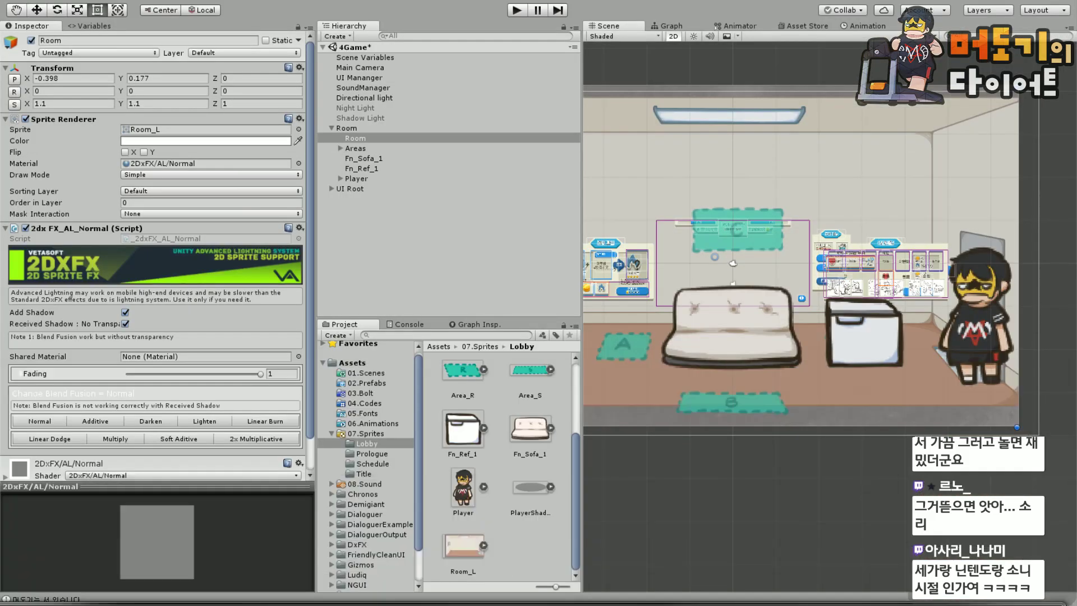
Enlarge the Room sprite to a scale of 1.2 on both X and Y, and preview it in the game.
left_click_drag(796, 484, 904, 527)
scroll(870, 481, "down", 4)
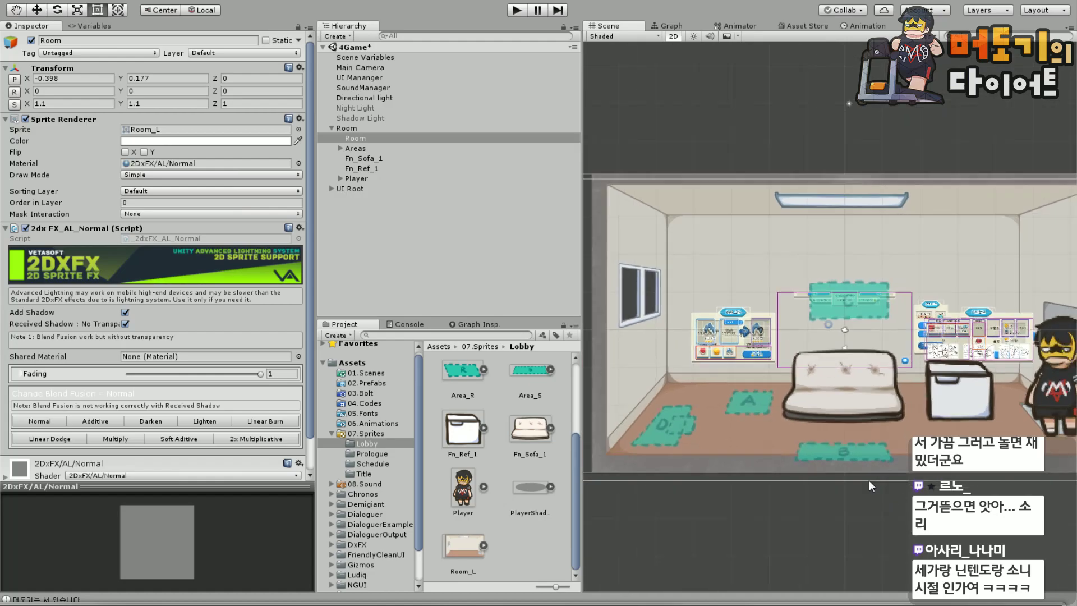
left_click_drag(815, 527, 839, 459)
key("t")
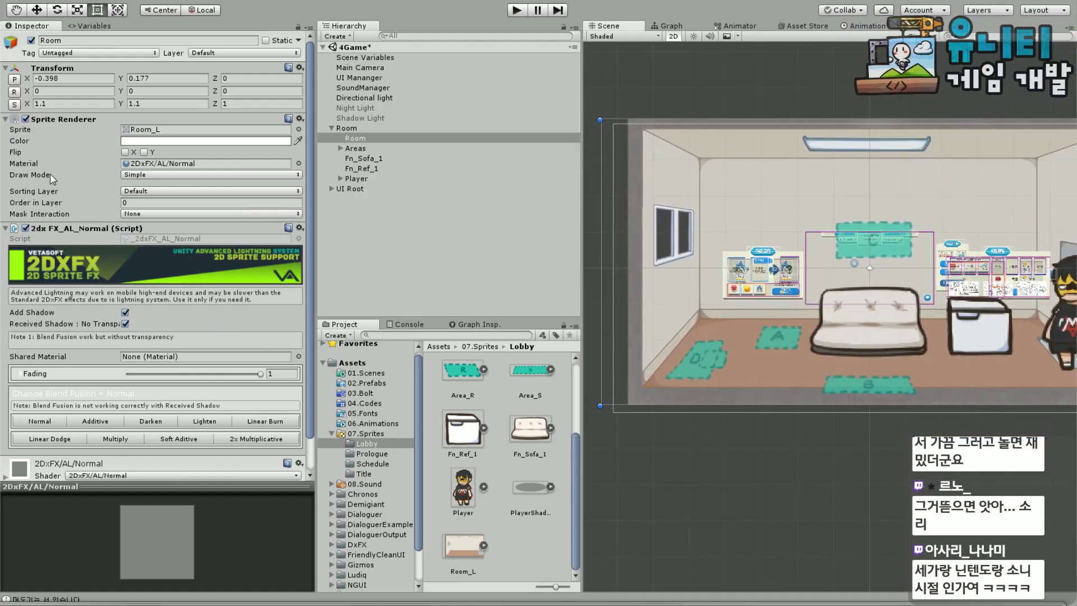
left_click(89, 104)
key("BackSpace")
type("2")
key("Tab")
type("1.2")
left_click_drag(886, 480, 800, 470)
left_click_drag(848, 435, 879, 439)
left_click_drag(743, 605, 789, 5)
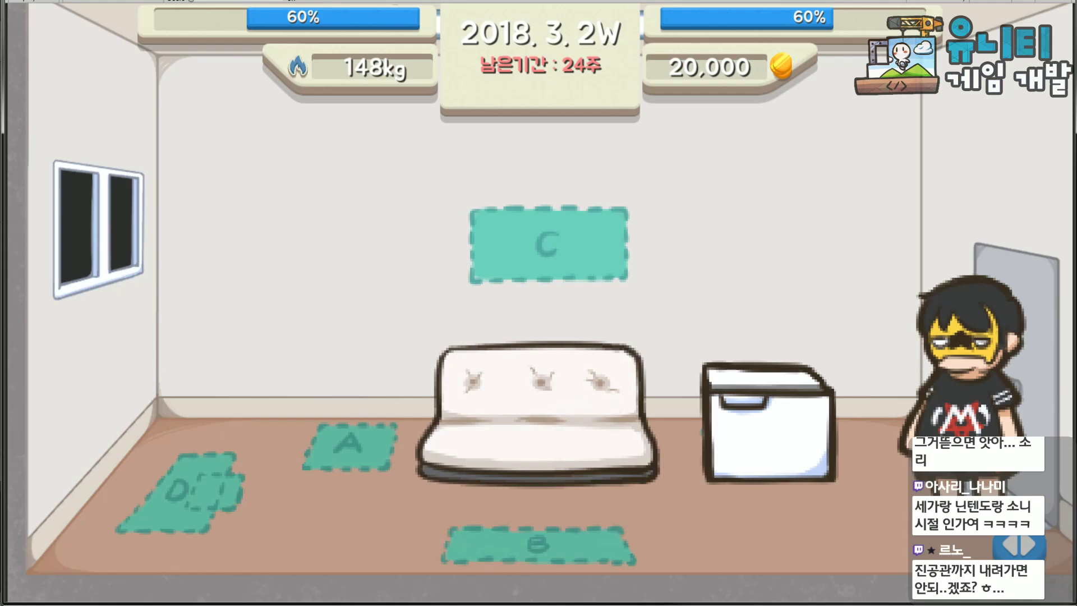
left_click_drag(633, 1, 634, 603)
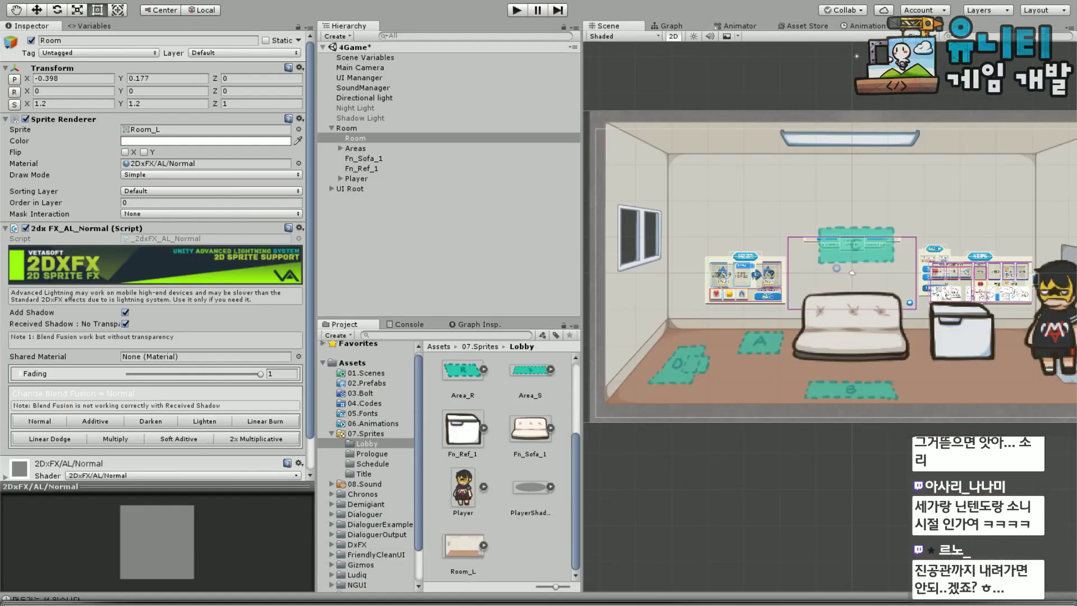
Move the Room sprite down to Y position -0.1 and check its placement in the game.
left_click(38, 9)
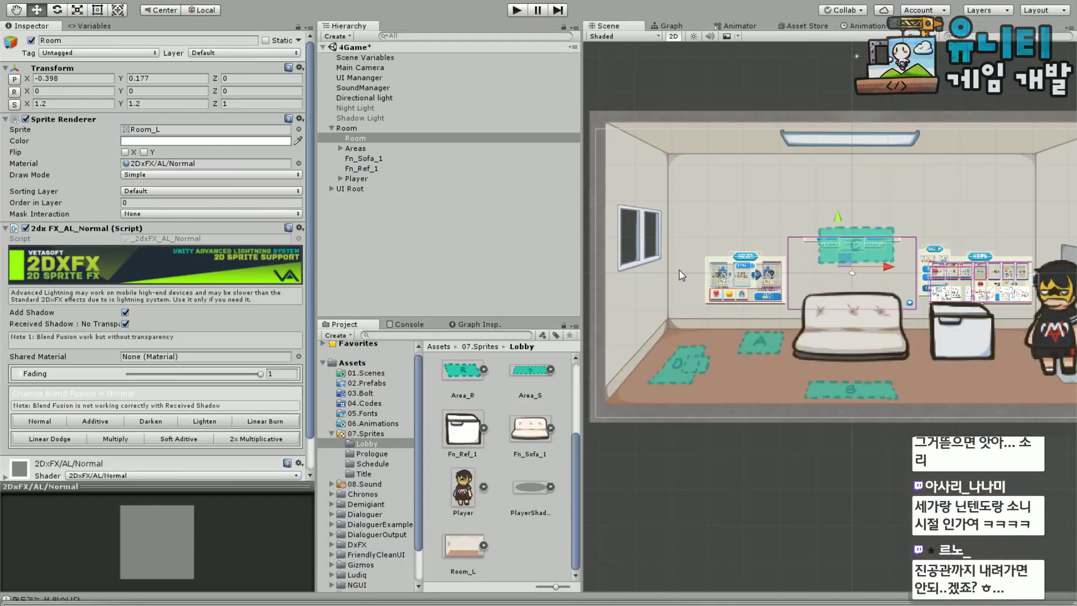
left_click_drag(838, 216, 840, 233)
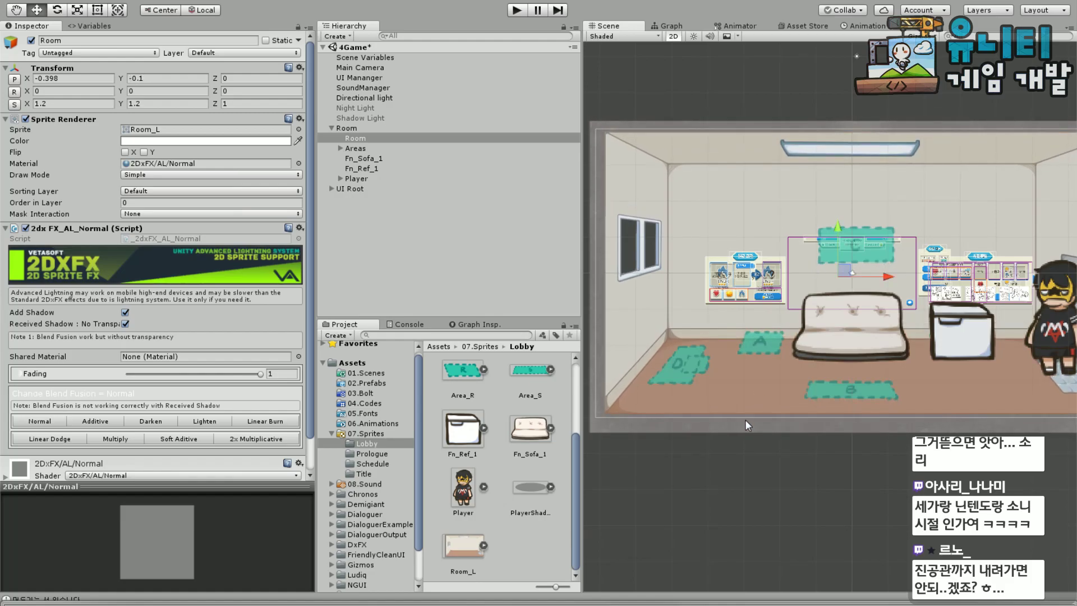
left_click_drag(696, 603, 668, 4)
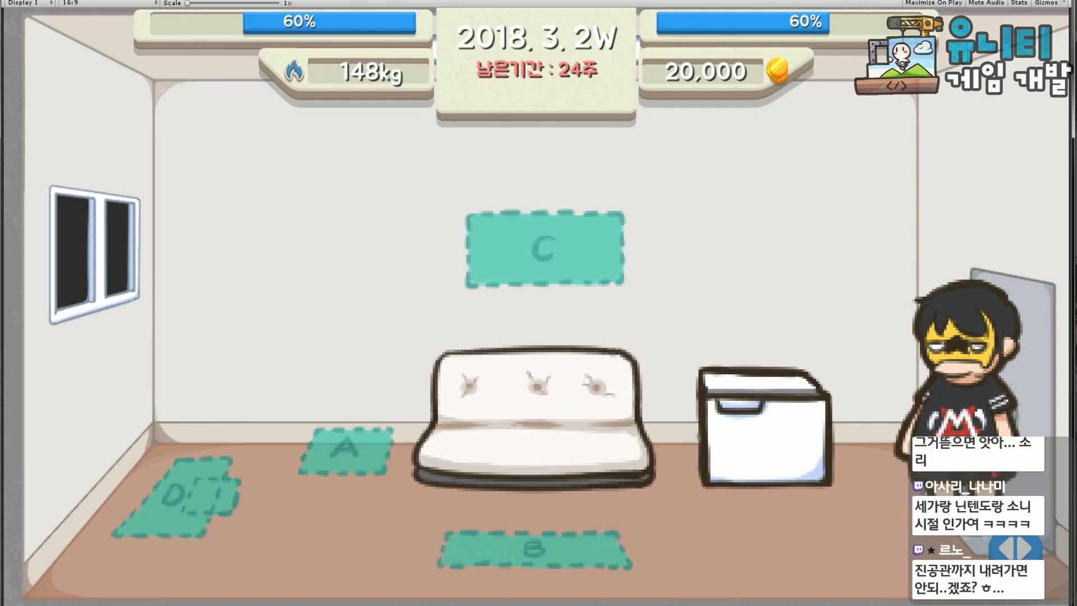
left_click_drag(668, 3, 651, 602)
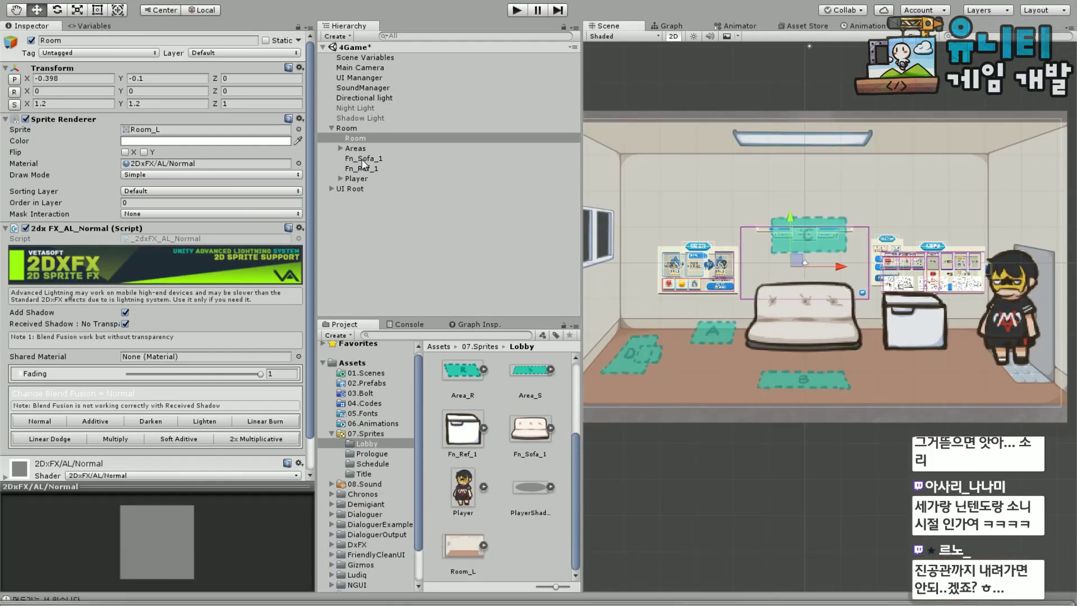
Deactivate the Areas, Fn_Sofa_1 and Fn_Ref_1 objects so only the room and player are shown.
left_click(356, 149)
key("alt+shift+a")
left_click(364, 158)
key("alt+shift+a")
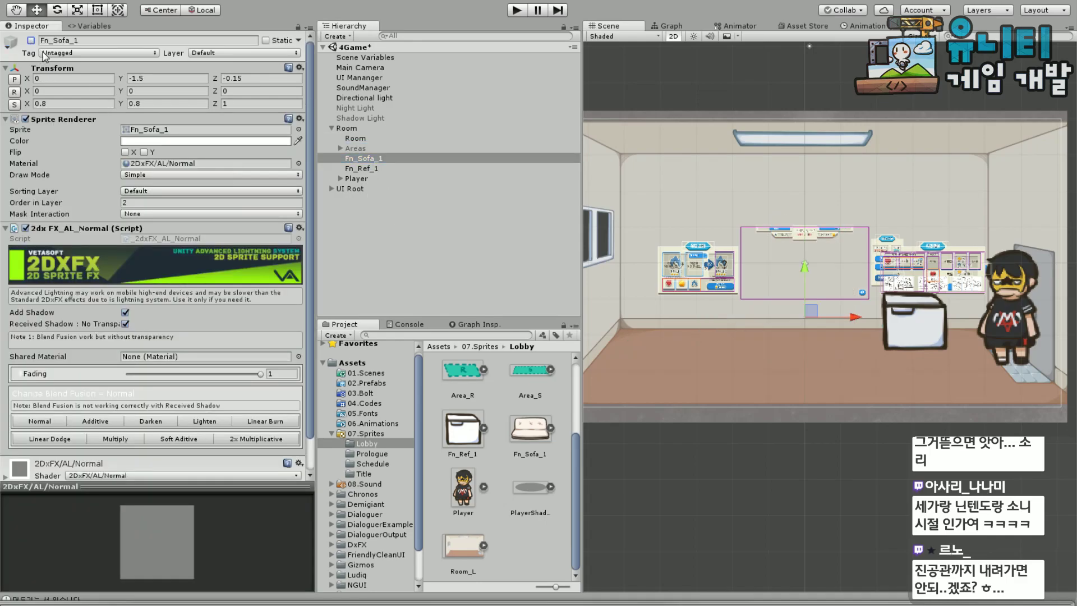
left_click(365, 168)
left_click(31, 41)
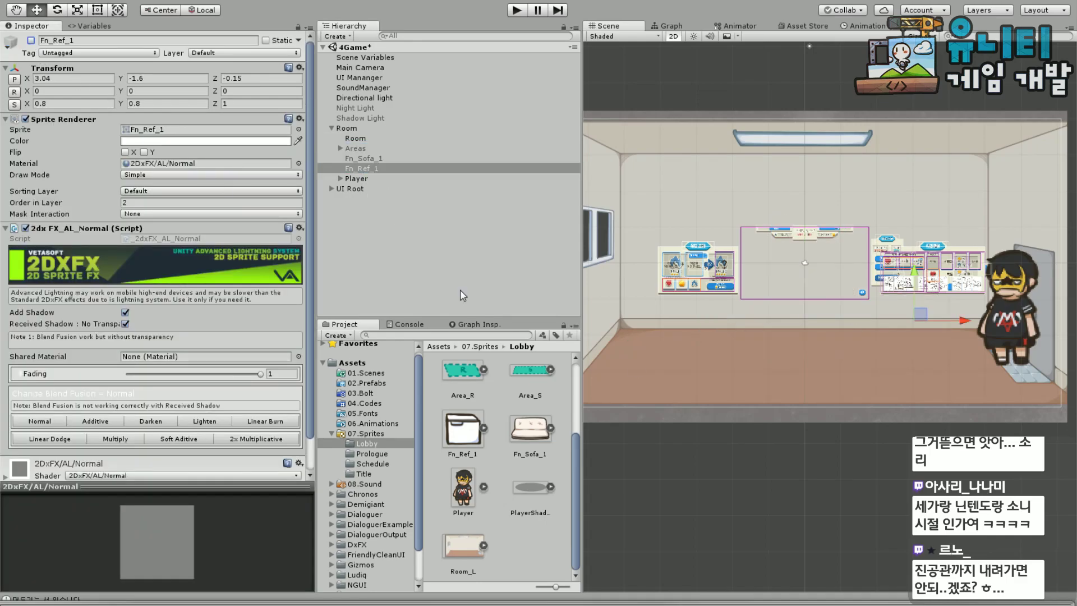
left_click_drag(807, 601, 834, 549)
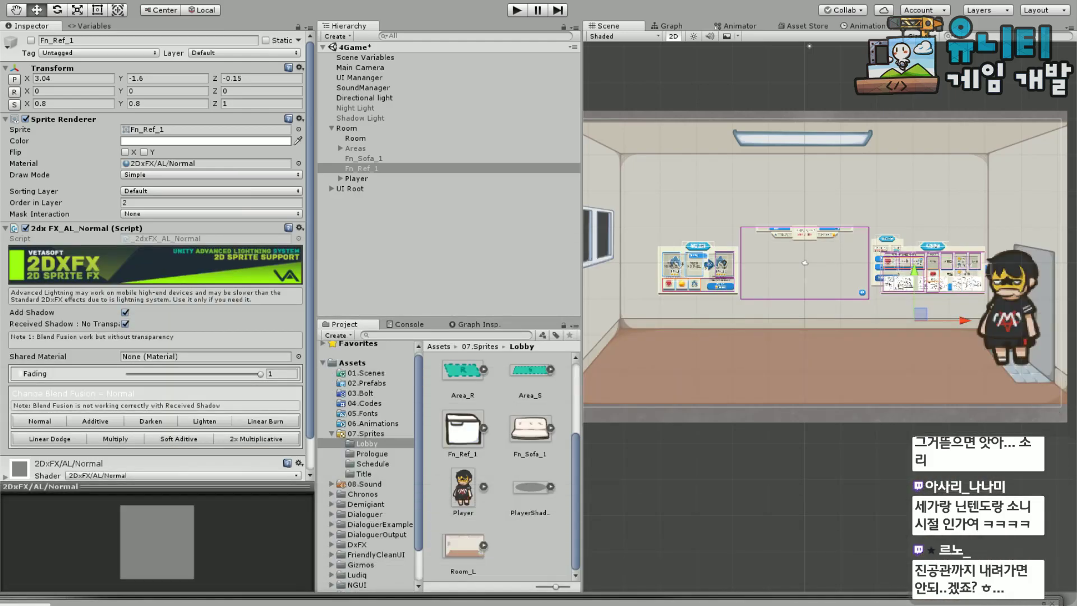
Set the Room sprite's scale to 1.1 on both X and Y and inspect its fit against the camera frame.
scroll(836, 481, "down", 3)
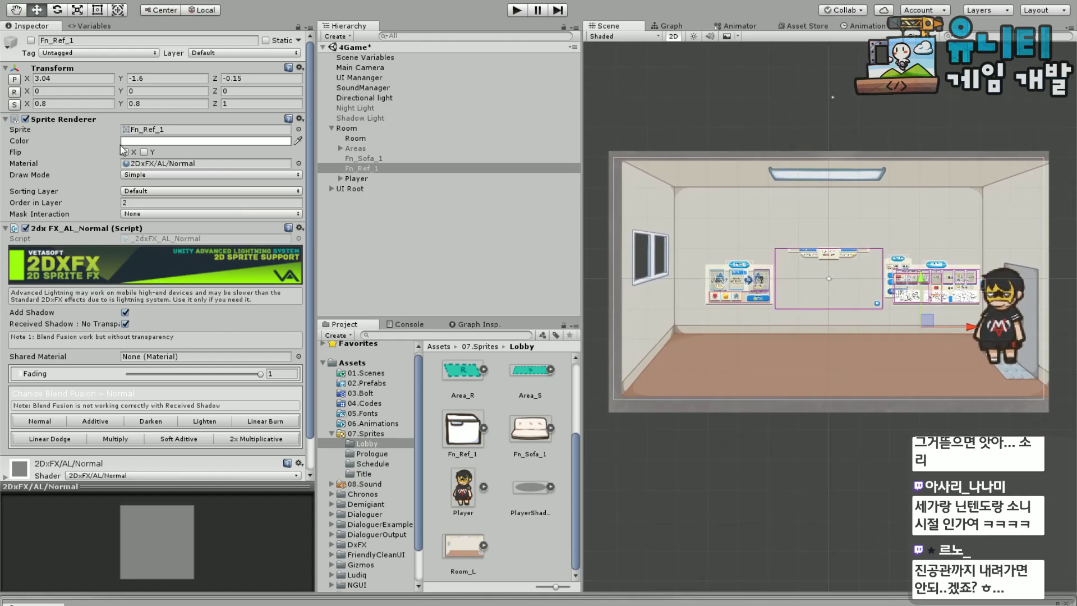
left_click(90, 104)
left_click(354, 138)
left_click(62, 104)
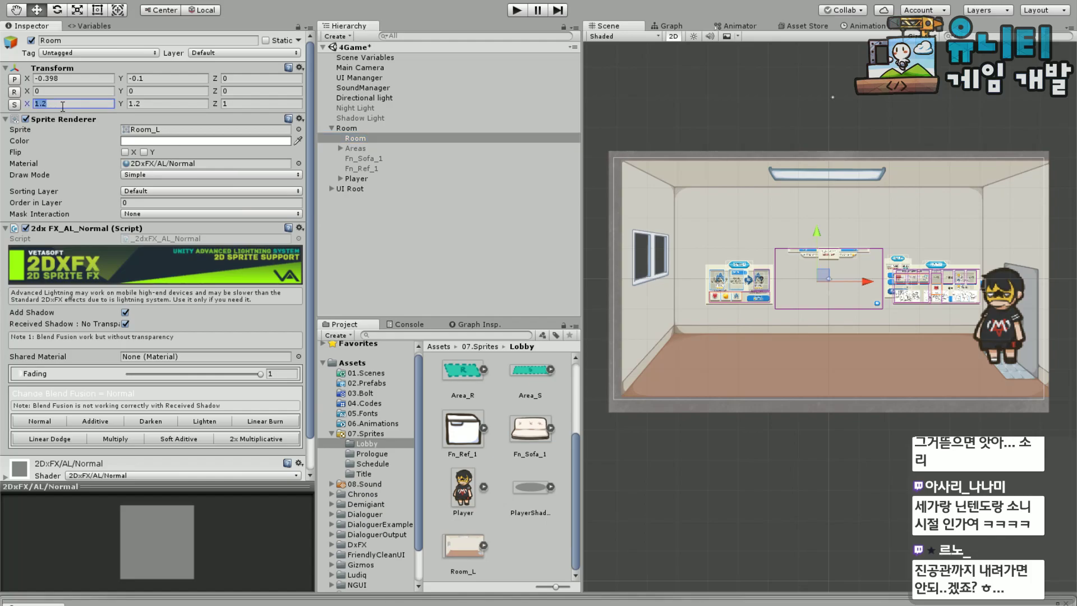
key("BackSpace")
type("1")
key("Tab")
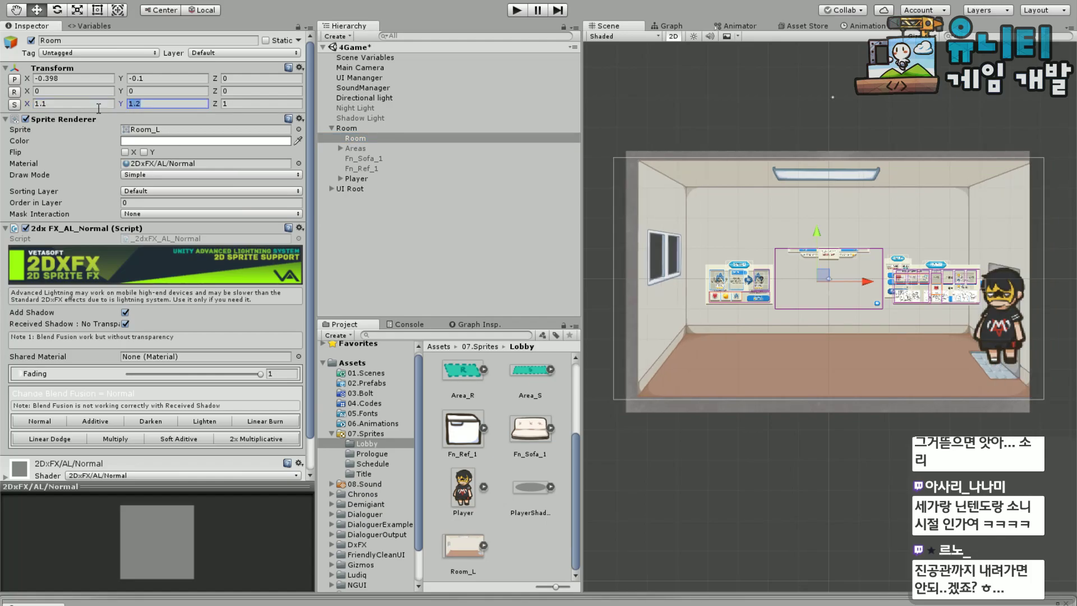
type("1.1")
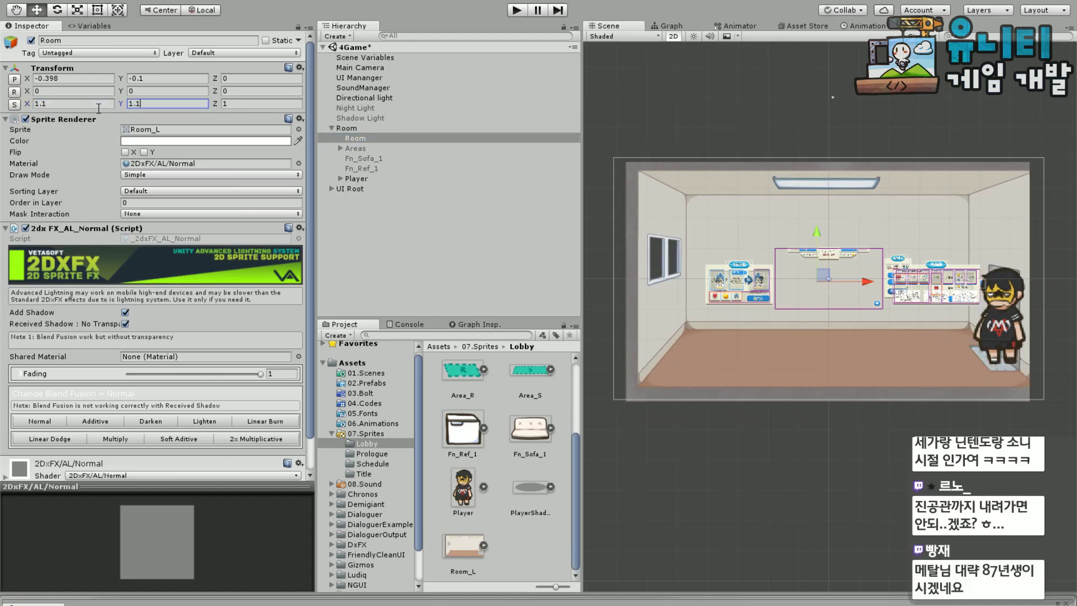
scroll(861, 145, "up", 5)
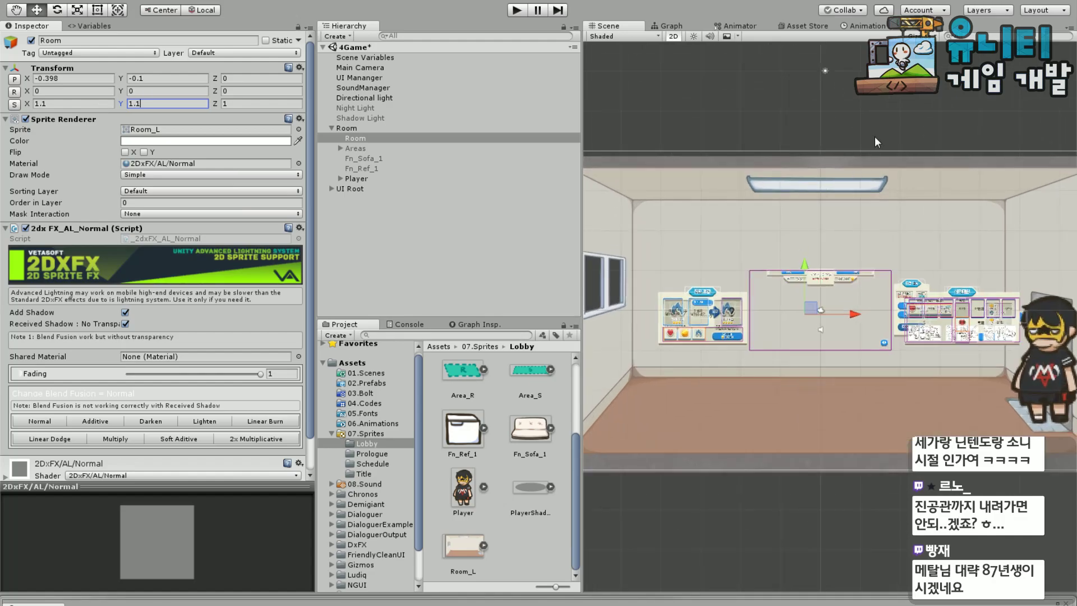
scroll(860, 138, "up", 1)
left_click_drag(923, 142, 790, 96)
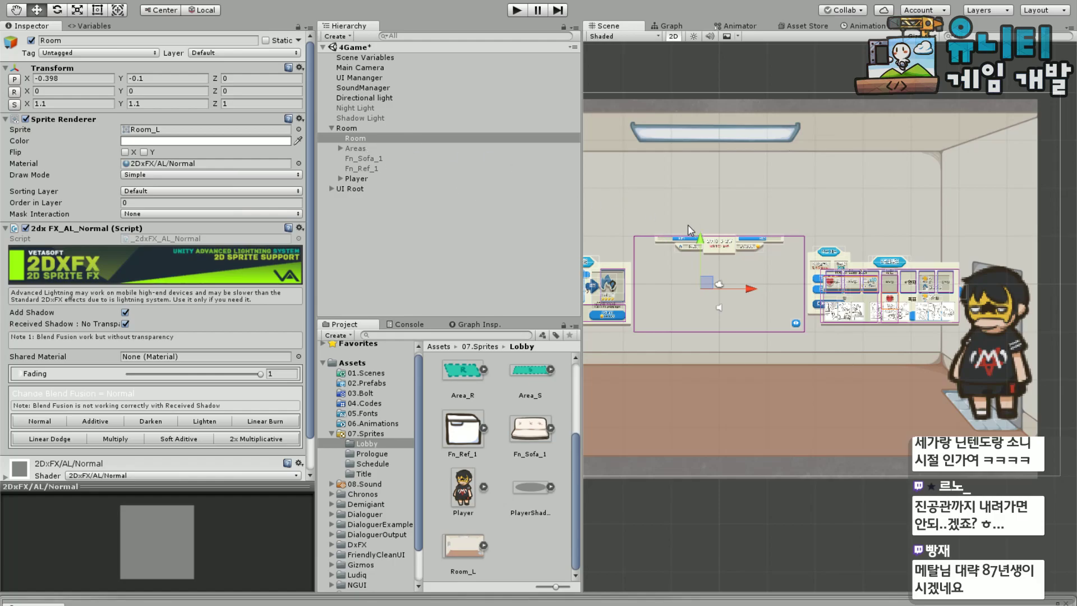
Set the Room sprite's Y position to 0 and preview it in the game.
left_click(193, 78)
type("0")
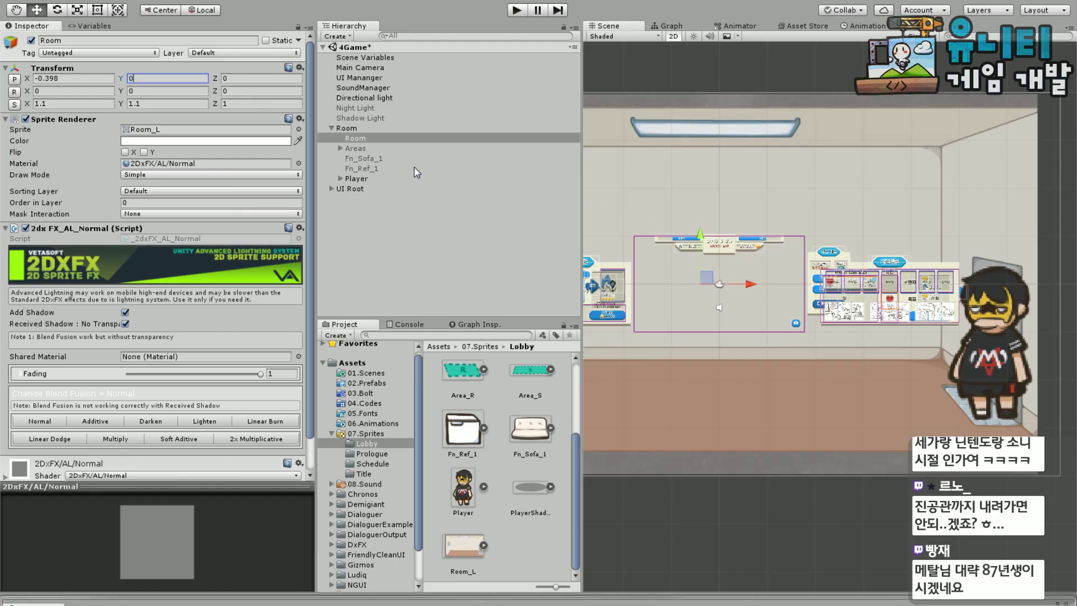
key("ctrl+p")
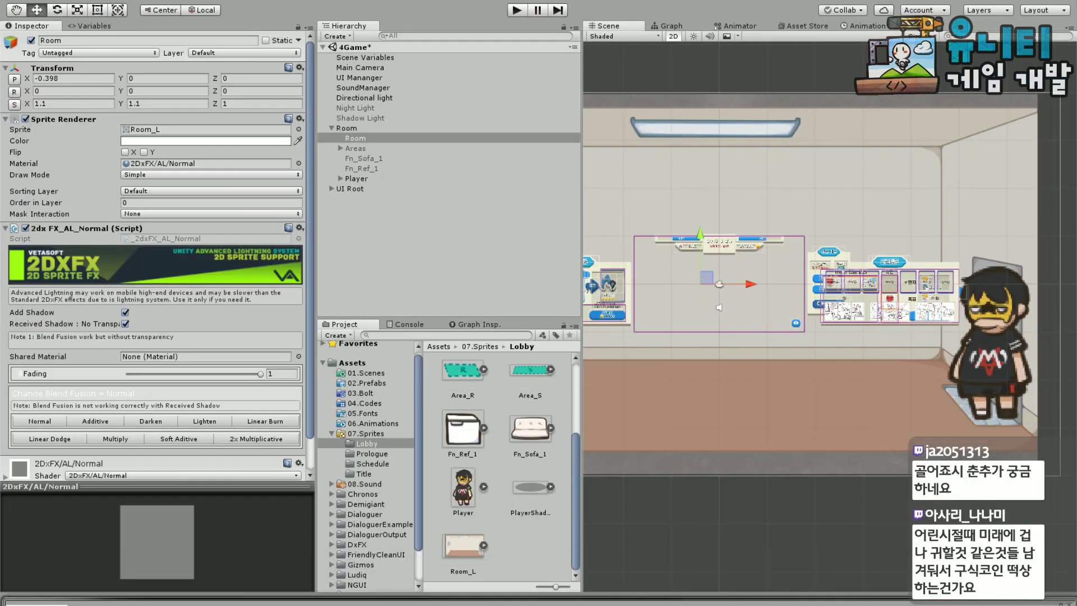
Shift the Room sprite sideways to about X 0.12 and set its scale to 1.12 on both X and Y.
left_click_drag(752, 284, 777, 281)
left_click(103, 103)
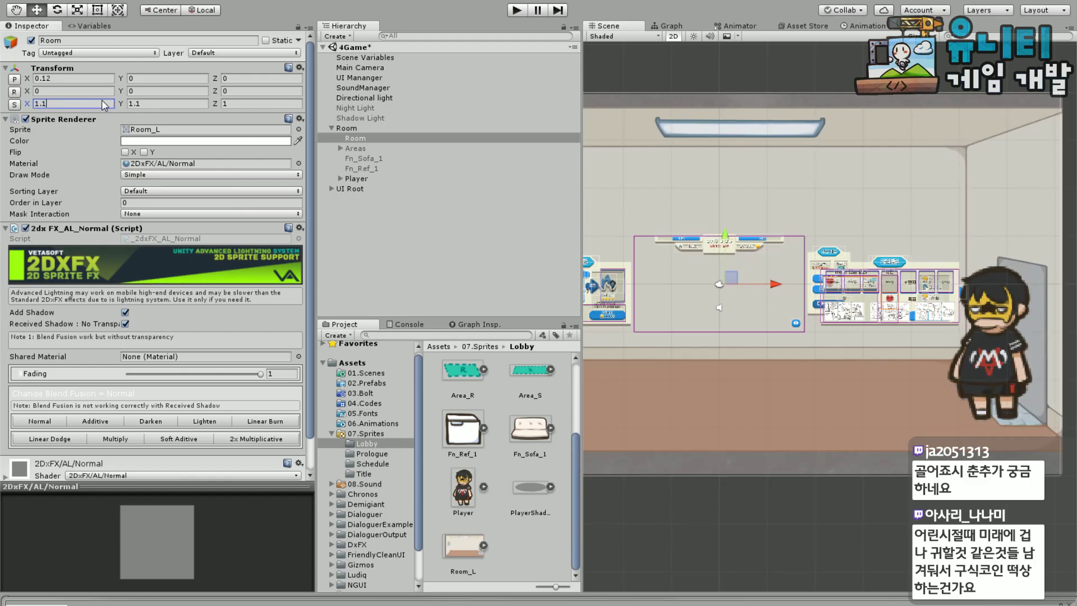
type("2")
left_click(182, 105)
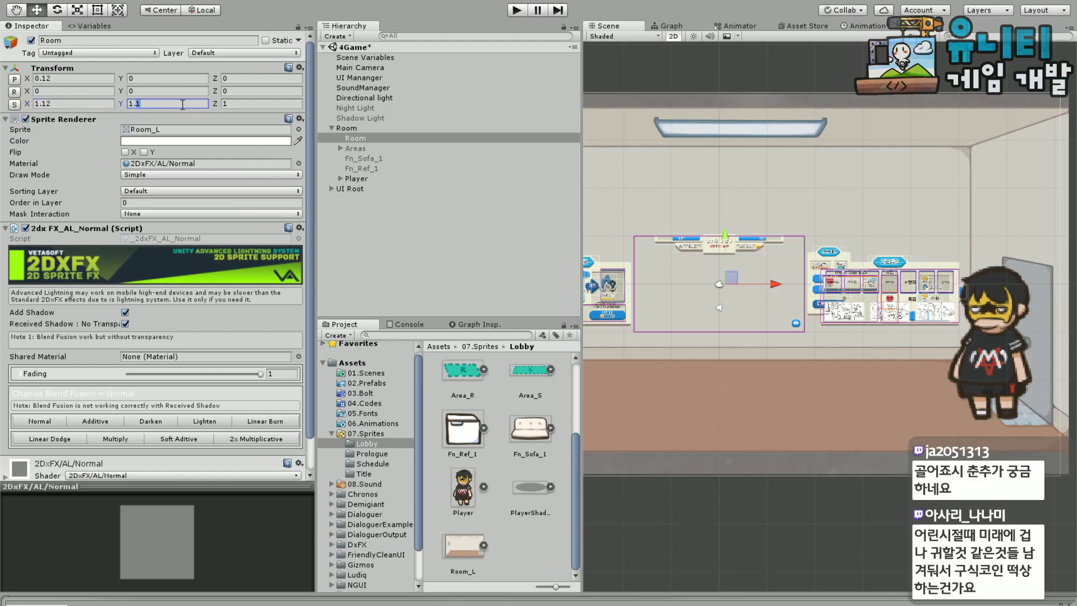
type("2")
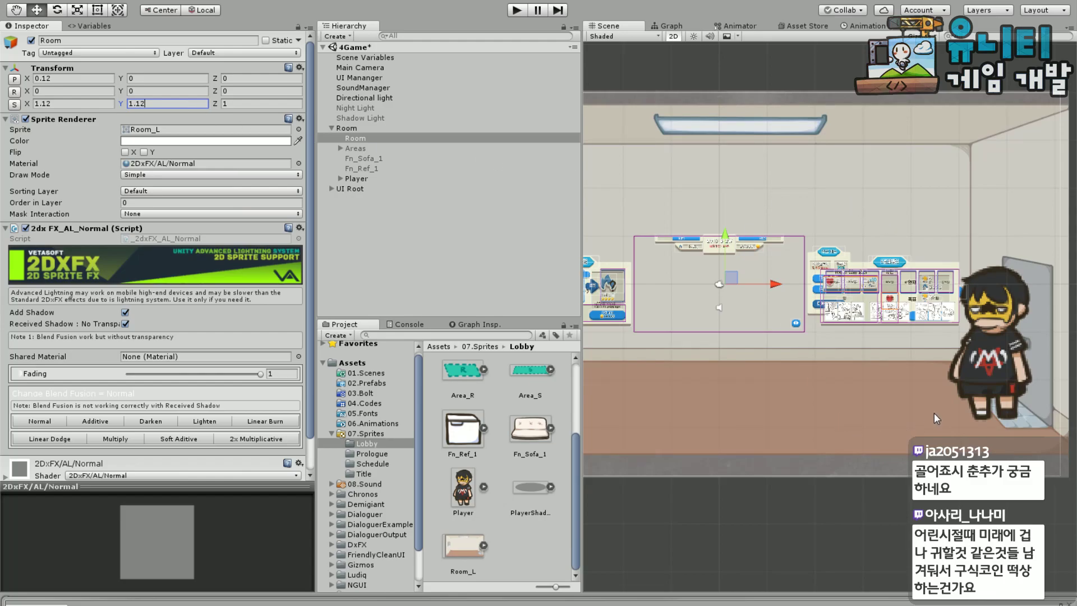
Move the Room sprite horizontally to about X -0.01 and inspect its edges against the camera frame.
left_click_drag(775, 283, 752, 283)
left_click_drag(787, 489, 873, 536)
left_click_drag(776, 604, 767, 0)
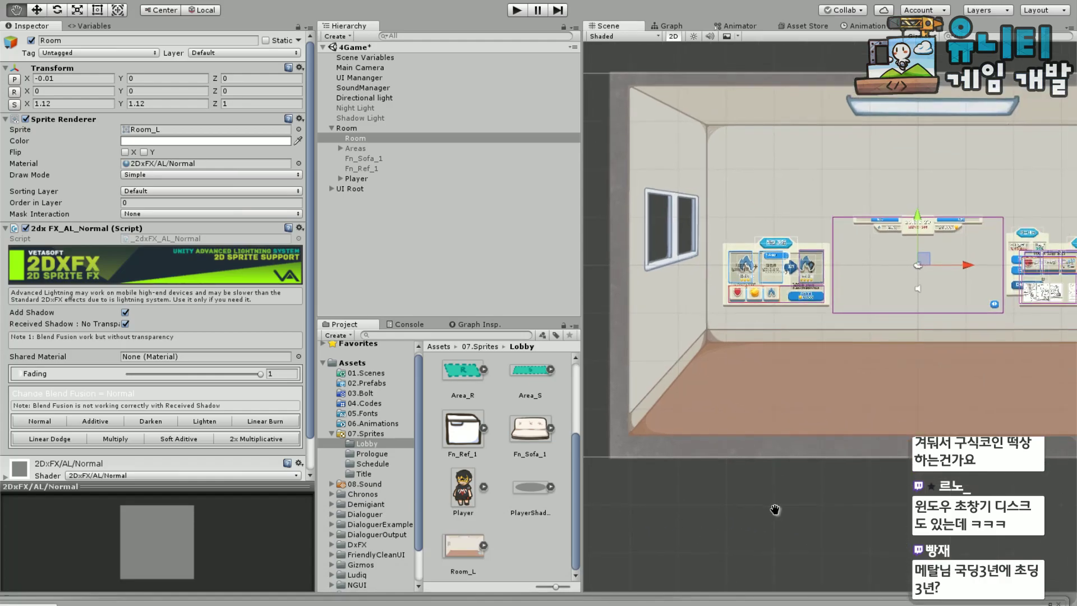
scroll(775, 510, "down", 3)
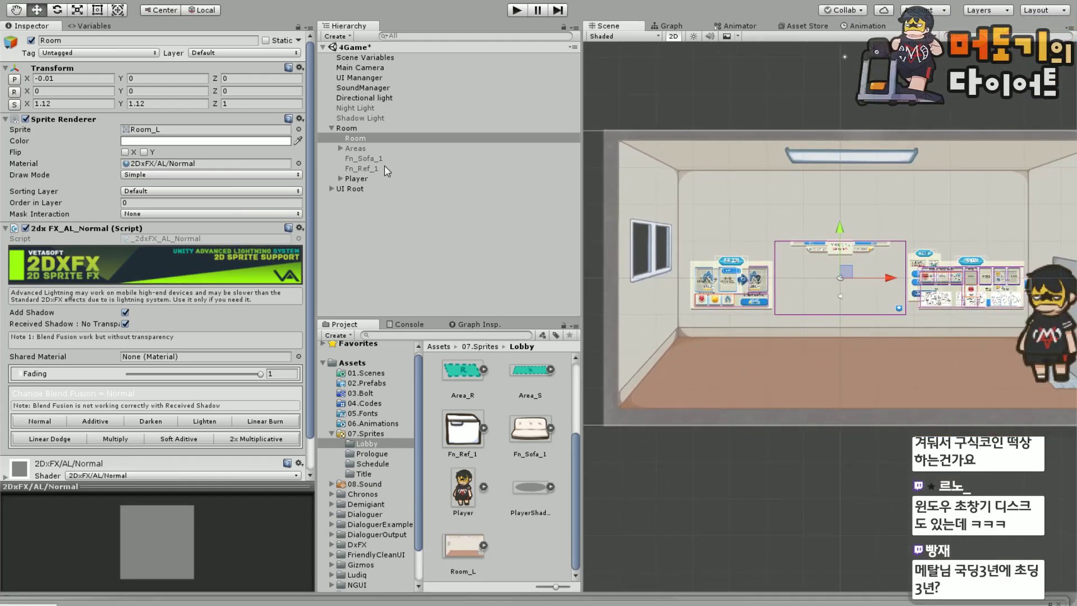
left_click_drag(703, 107, 679, 93)
scroll(655, 126, "up", 3)
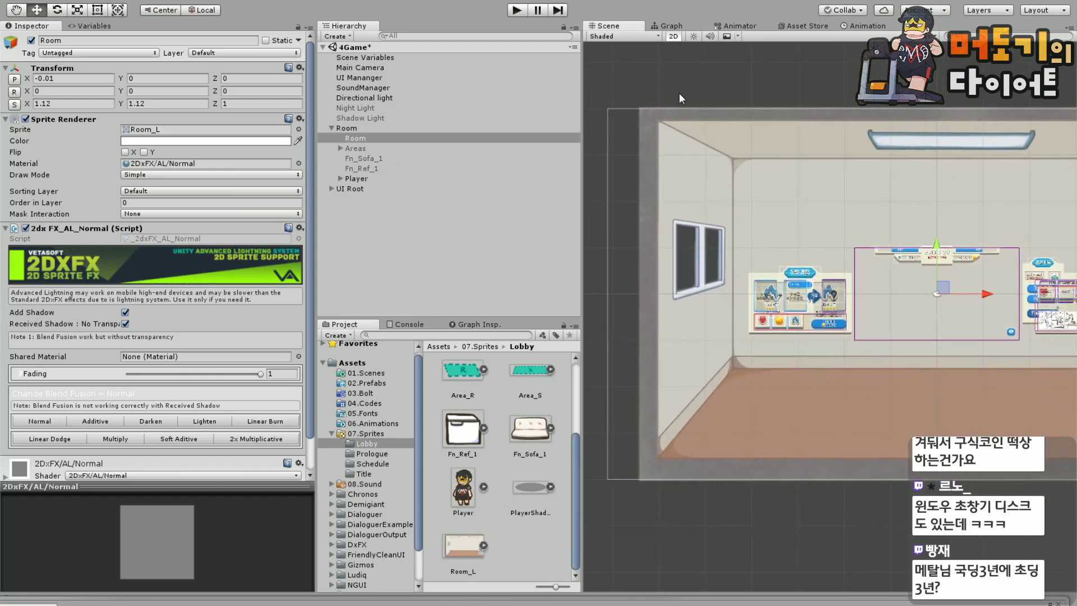
left_click_drag(761, 97, 748, 81)
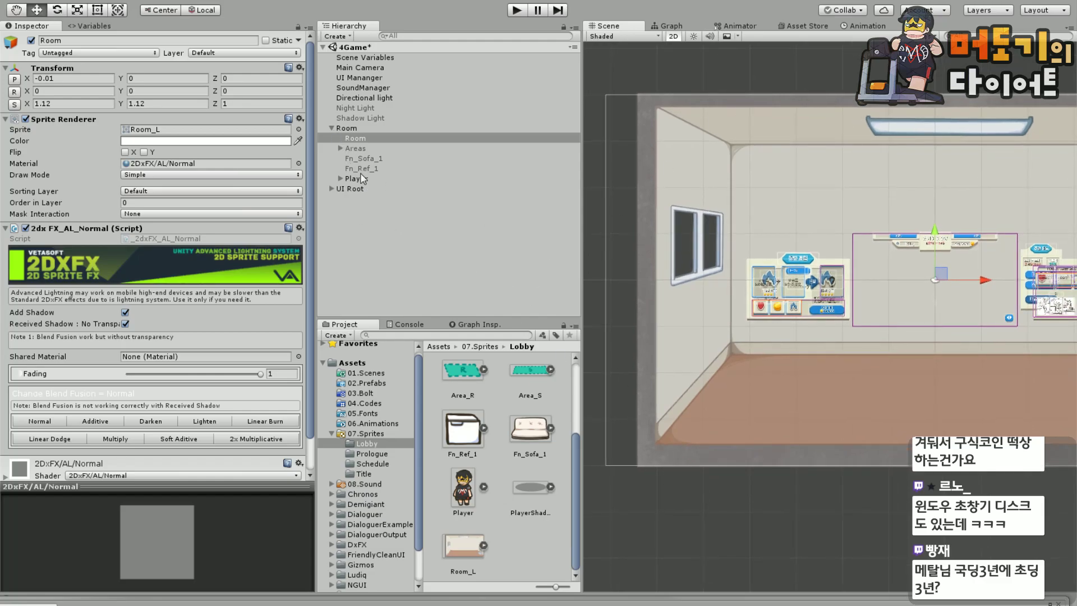
mouse_move(577, 496)
left_mouse_down()
mouse_move(572, 438)
mouse_move(581, 498)
left_mouse_up()
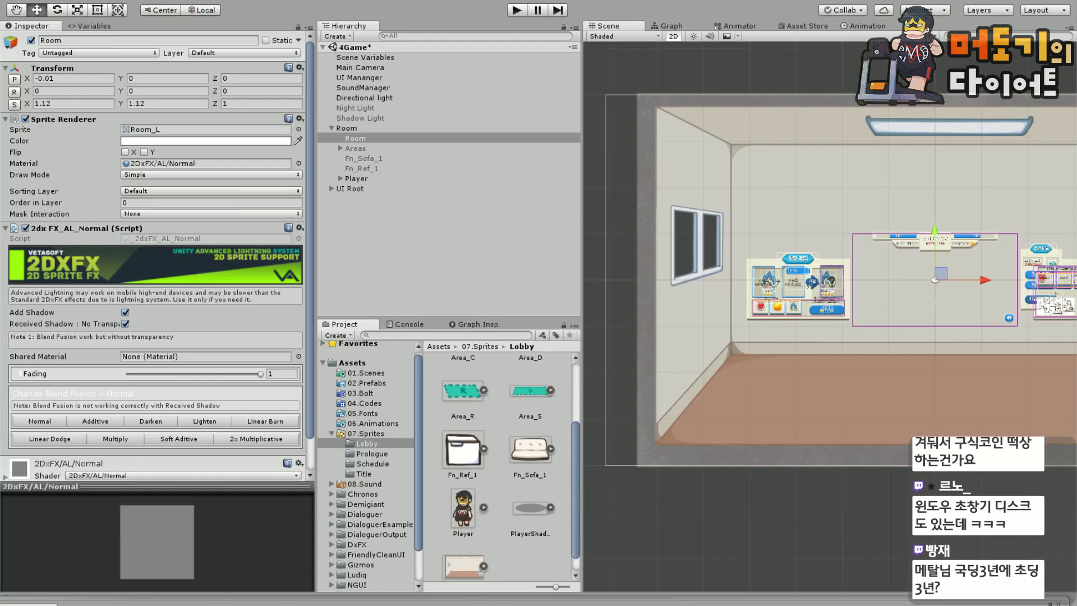
Switch to Clip Studio Paint and hide every layer of the room drawing except Sky.
key("alt+Tab")
scroll(426, 345, "down", 4)
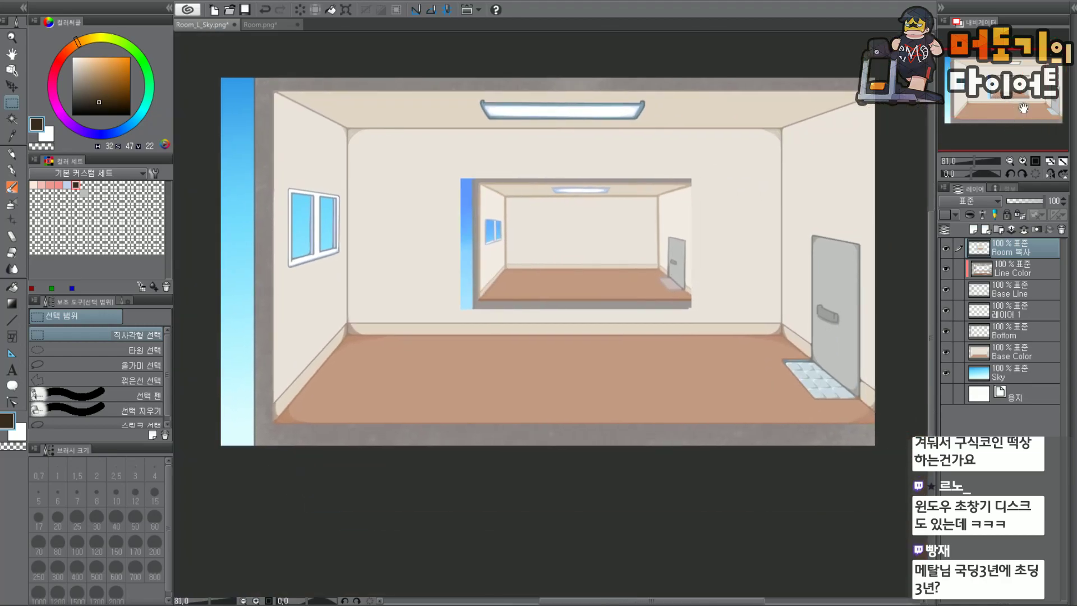
left_click(946, 372)
left_click(945, 352)
left_click(946, 330)
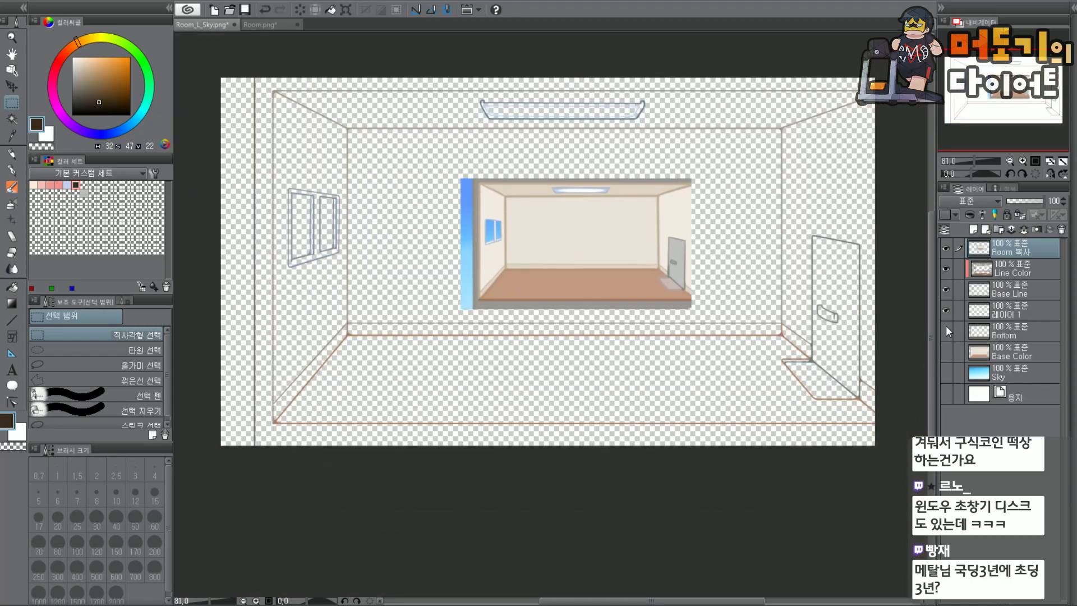
left_click(946, 289)
left_click(945, 269)
left_click(947, 248)
left_click(946, 372)
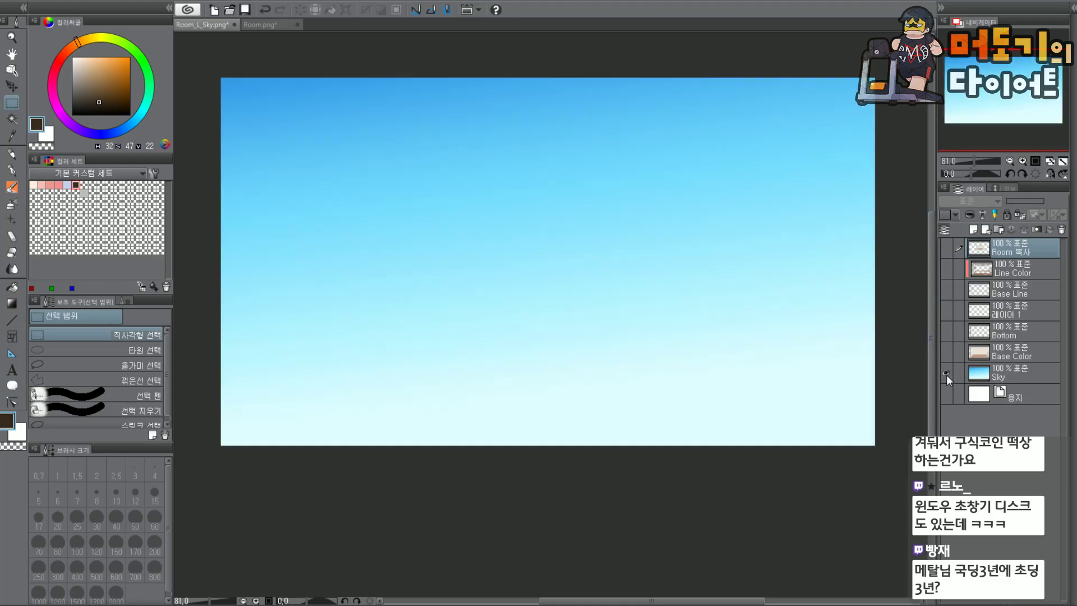
Save the sky image under the name Room_L_Sky.png in the Lobby folder.
left_click(20, 3)
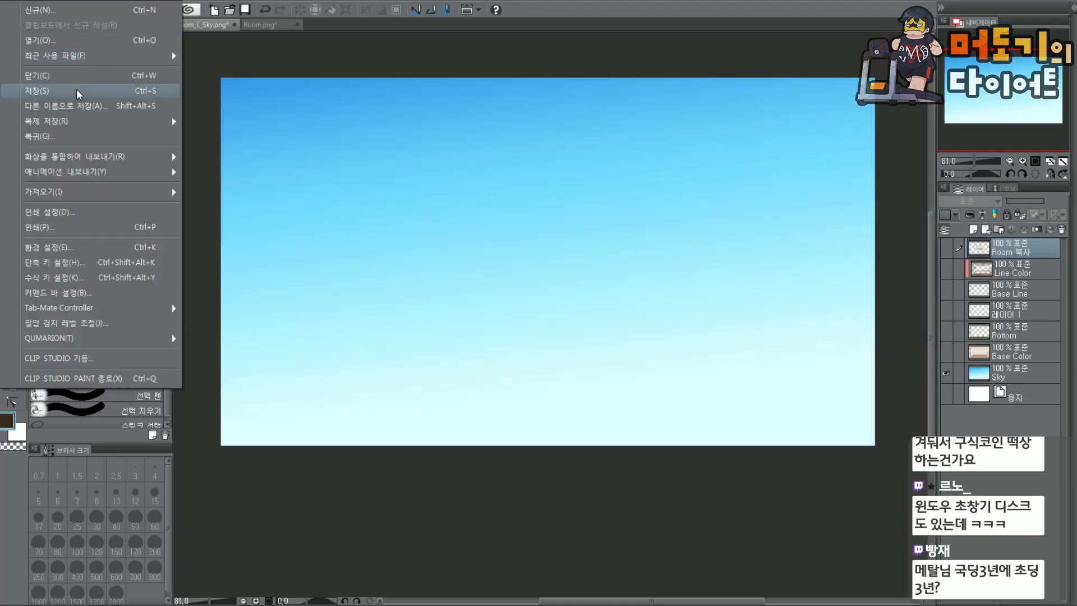
left_click(60, 107)
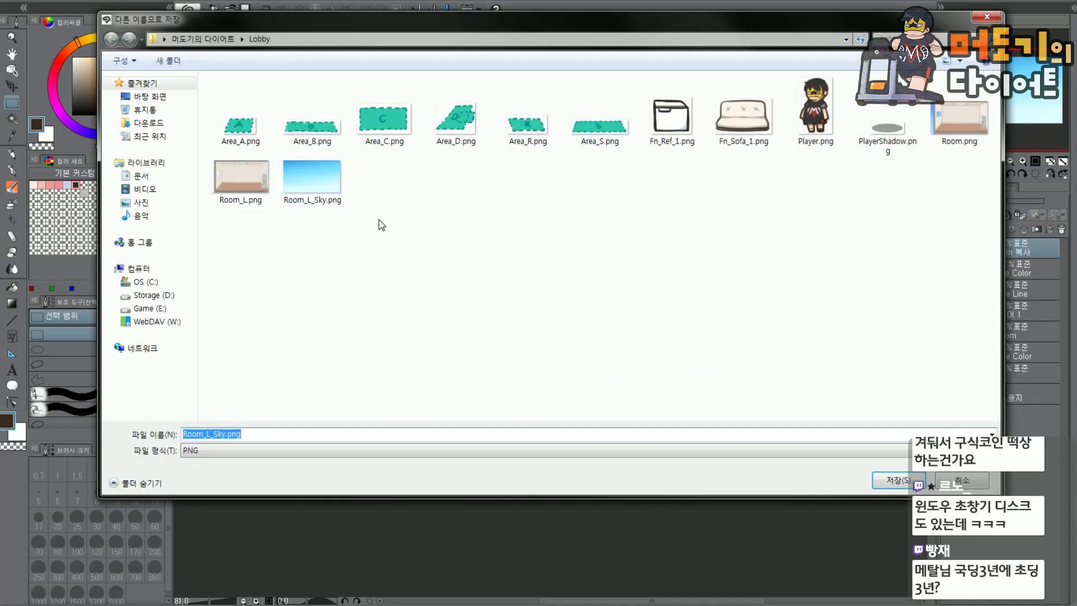
key("Return")
Import Room_L_Sky.png from the Lobby folder in Windows Explorer into Unity's 07.Sprites/Lobby folder.
key("alt+Tab")
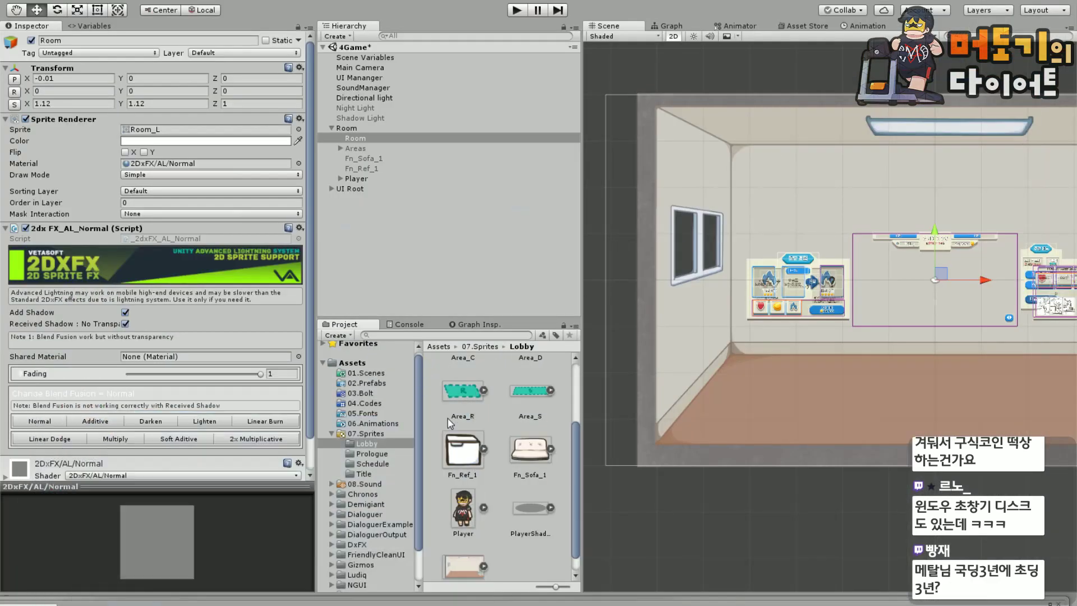
key("alt+Tab")
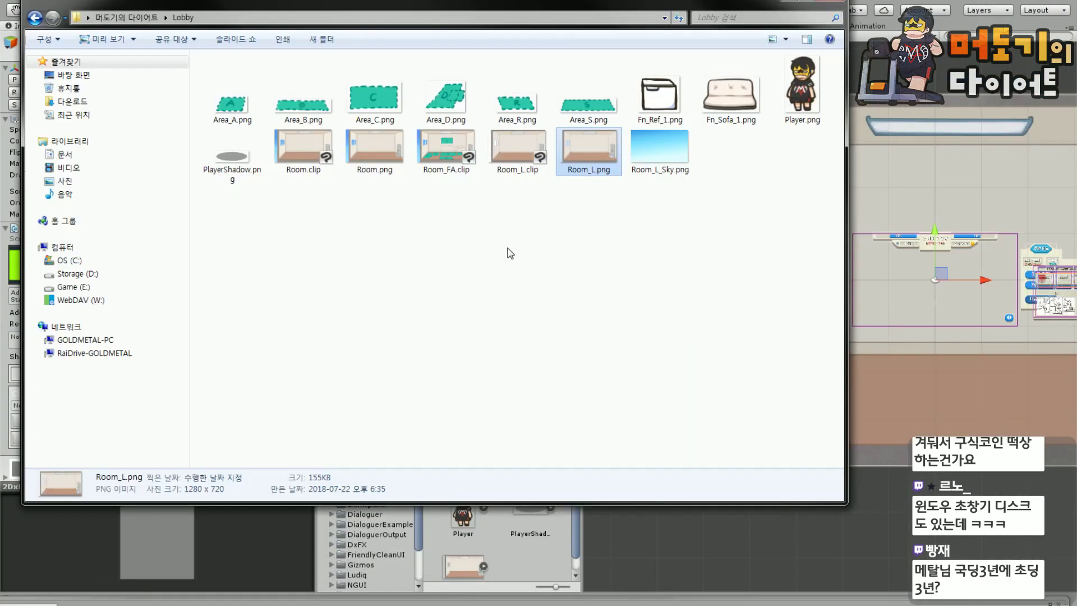
left_click_drag(689, 10, 737, 0)
left_click_drag(698, 143, 530, 569)
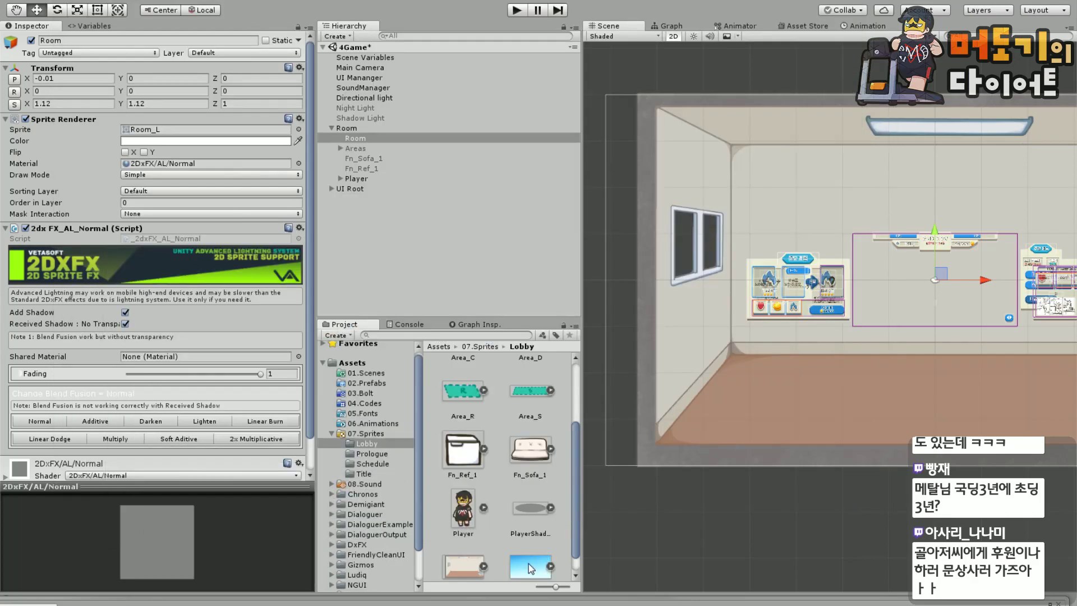
Duplicate the Room sprite object and place the copy above the original inside the Room parent.
left_click(353, 130)
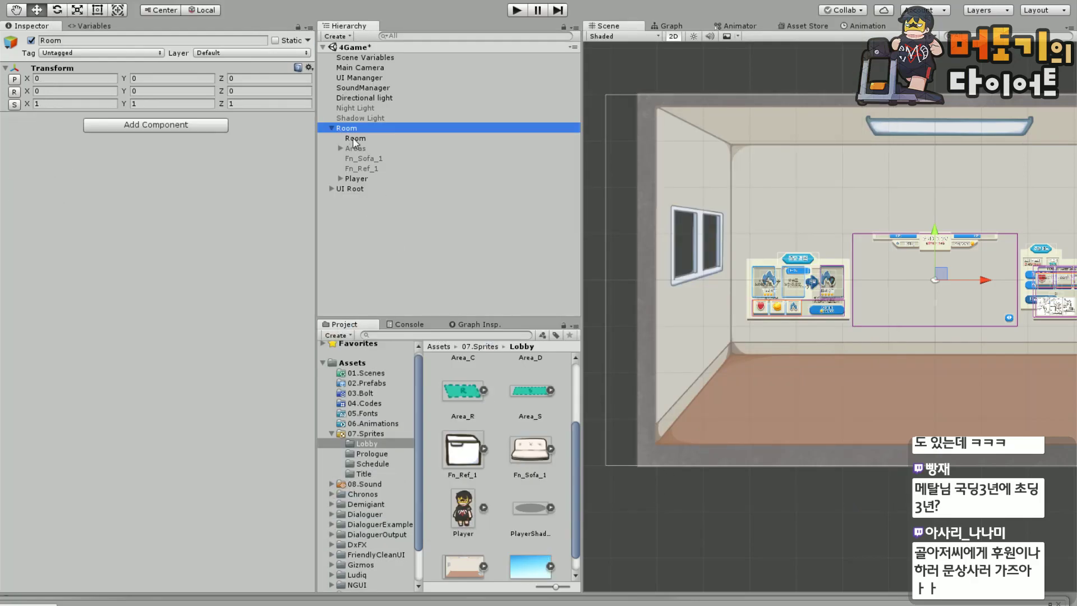
left_click(354, 139)
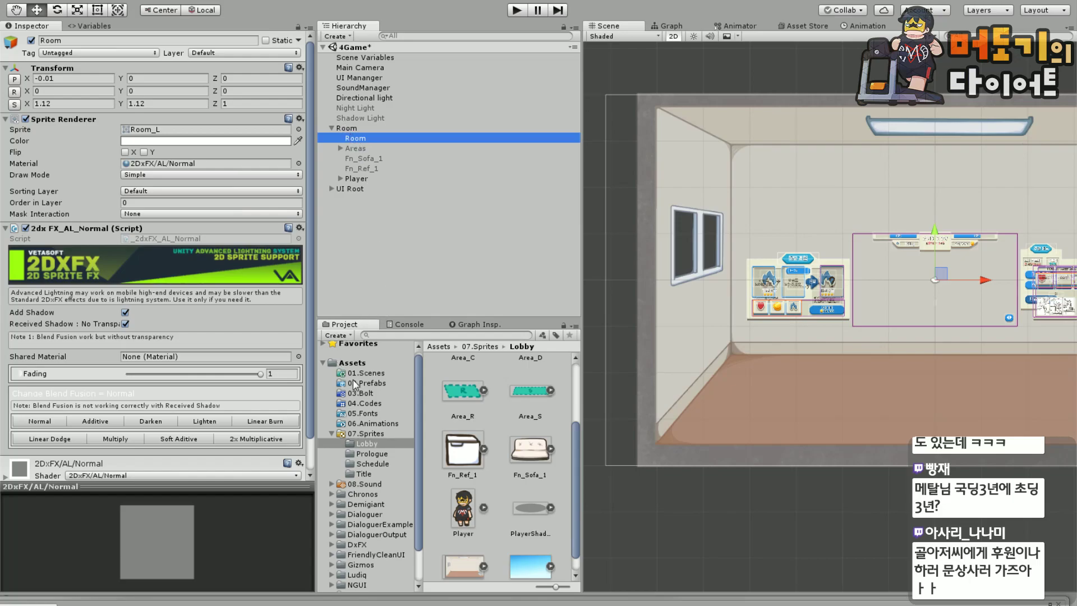
left_click_drag(575, 456, 573, 481)
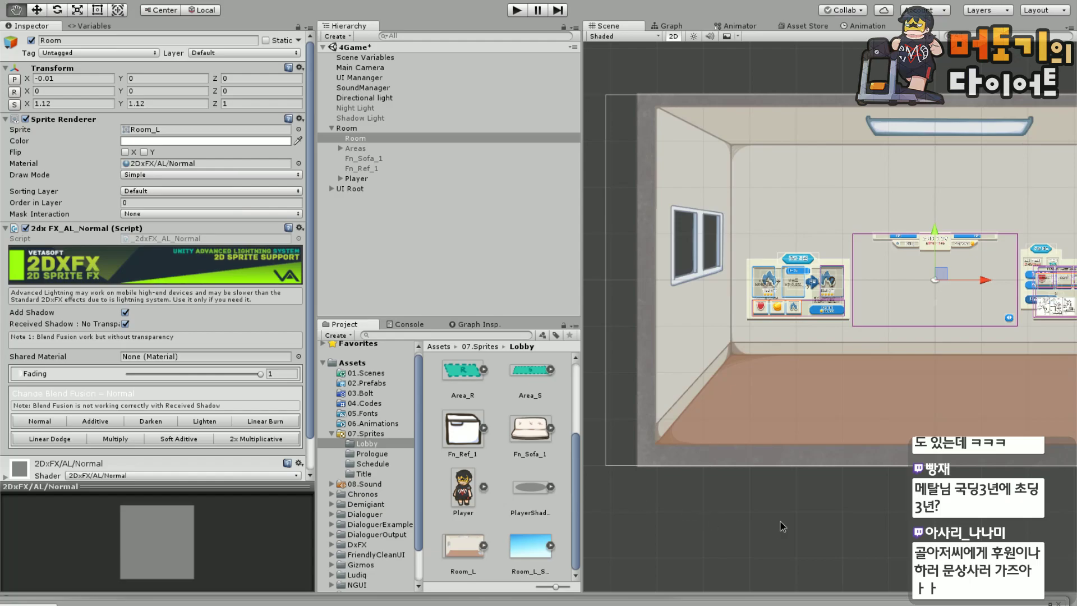
left_click_drag(779, 520, 715, 510)
scroll(778, 461, "down", 4)
left_click_drag(858, 501, 846, 476)
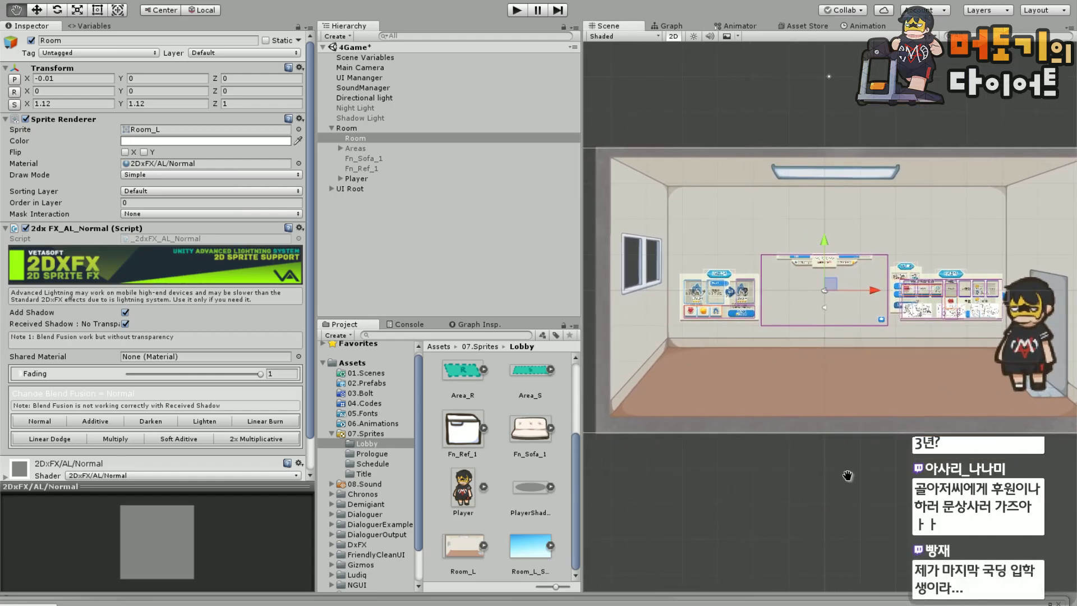
left_click_drag(815, 509, 823, 496)
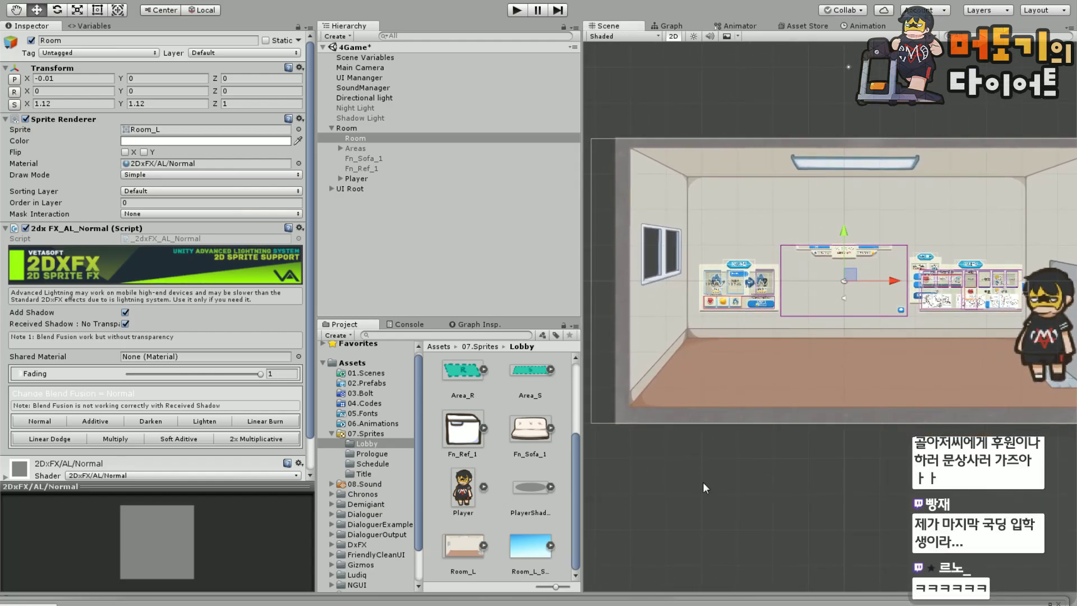
left_click(359, 140)
key("ctrl+d")
left_click_drag(368, 189, 377, 137)
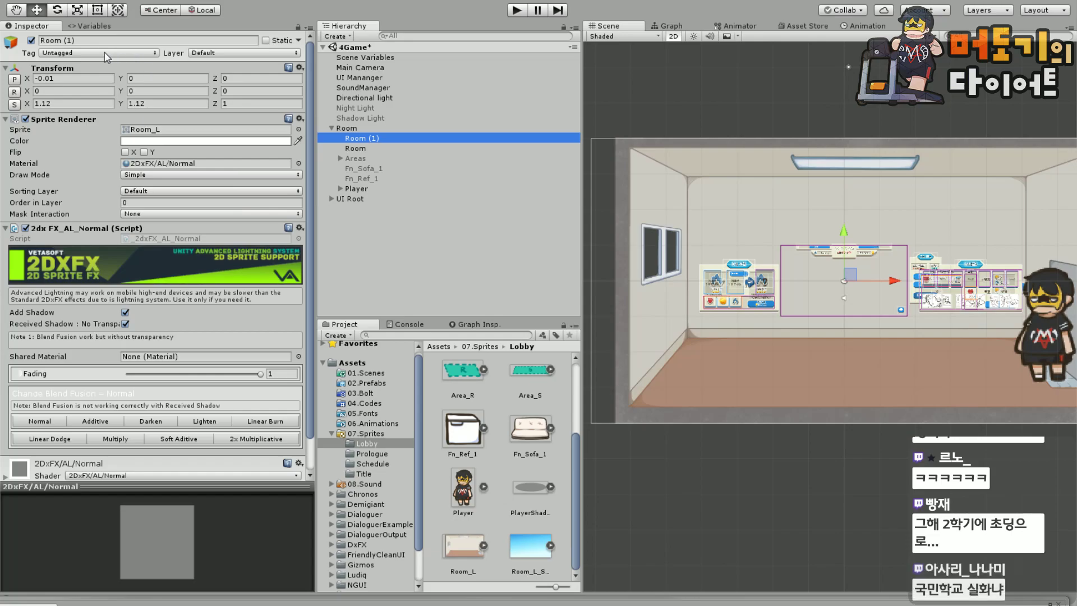
Rename the duplicated object to Sky and assign it the Room_L_Sky sprite.
left_click(83, 40)
left_click_drag(83, 44, 5, 43)
type("Ks")
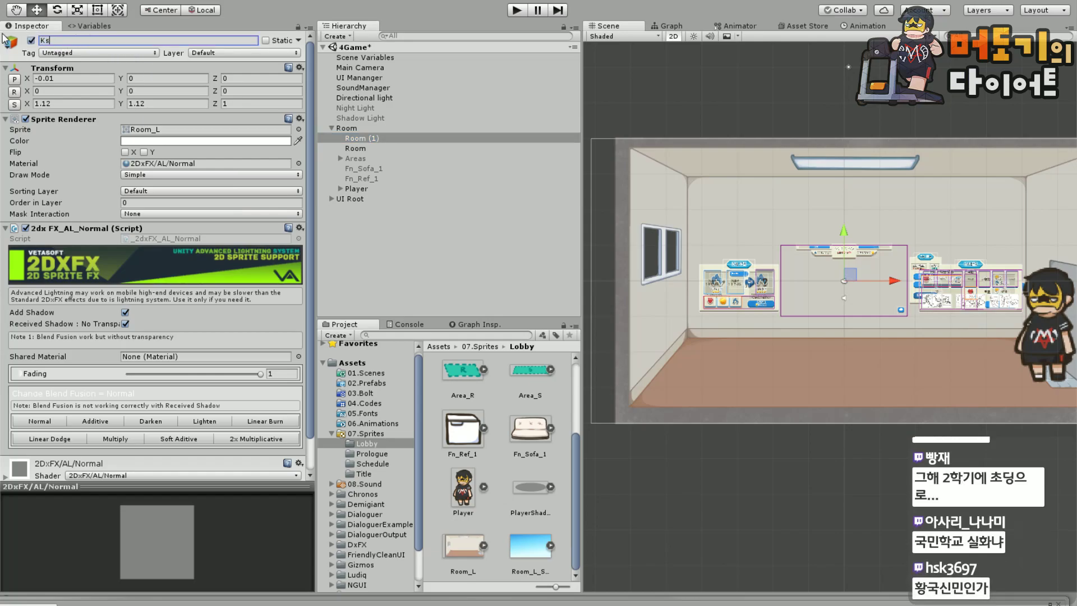
type("Sky")
key("Return")
left_click_drag(535, 543, 205, 129)
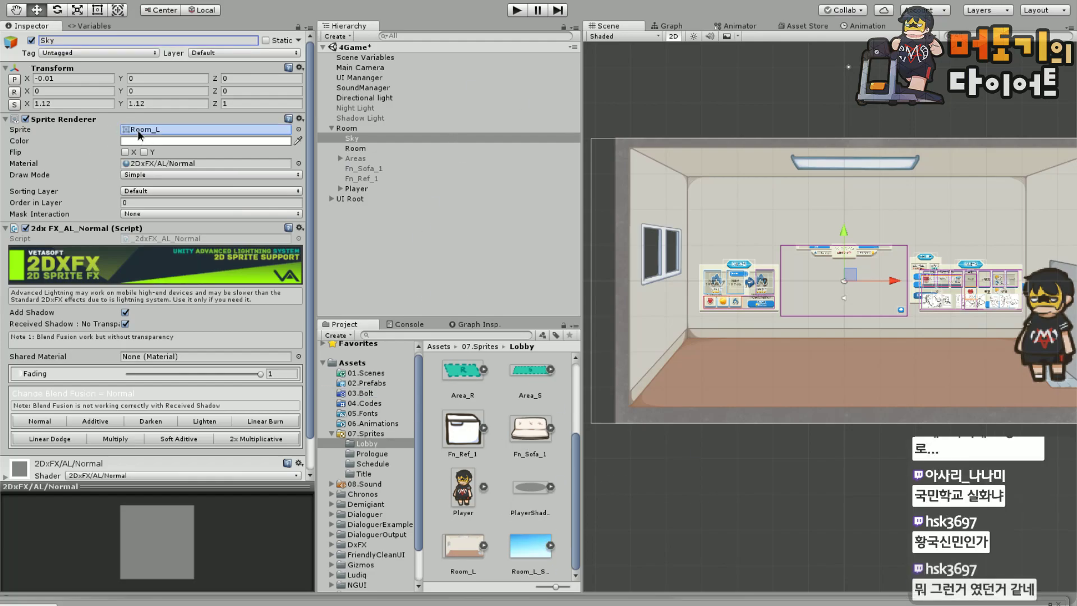
left_click_drag(707, 478, 676, 476)
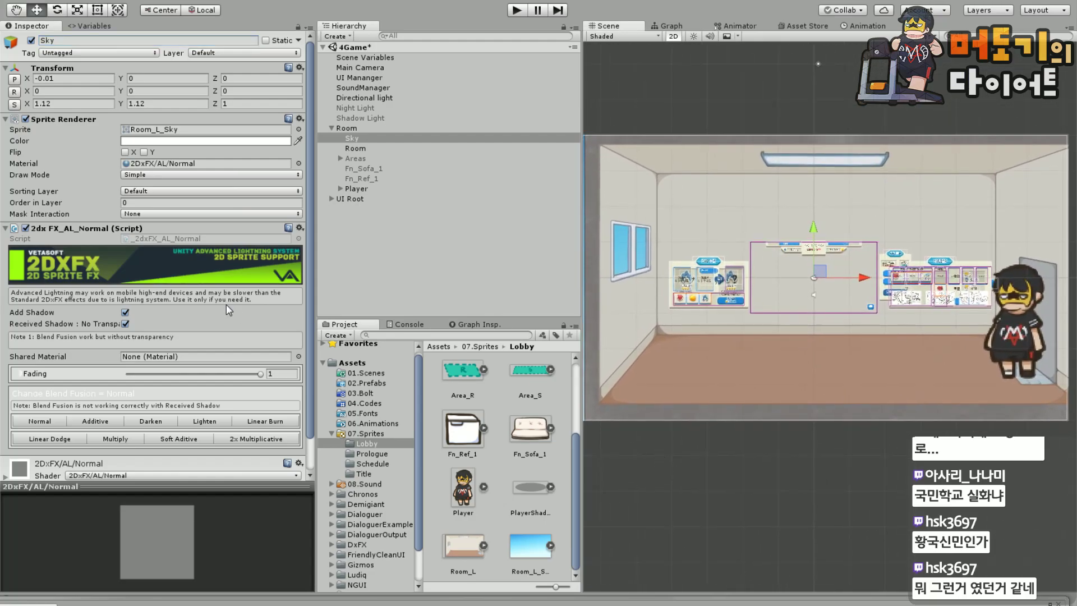
Set the Sky object's Z position to 1, after trying -1, to place it behind the room.
left_click(359, 140)
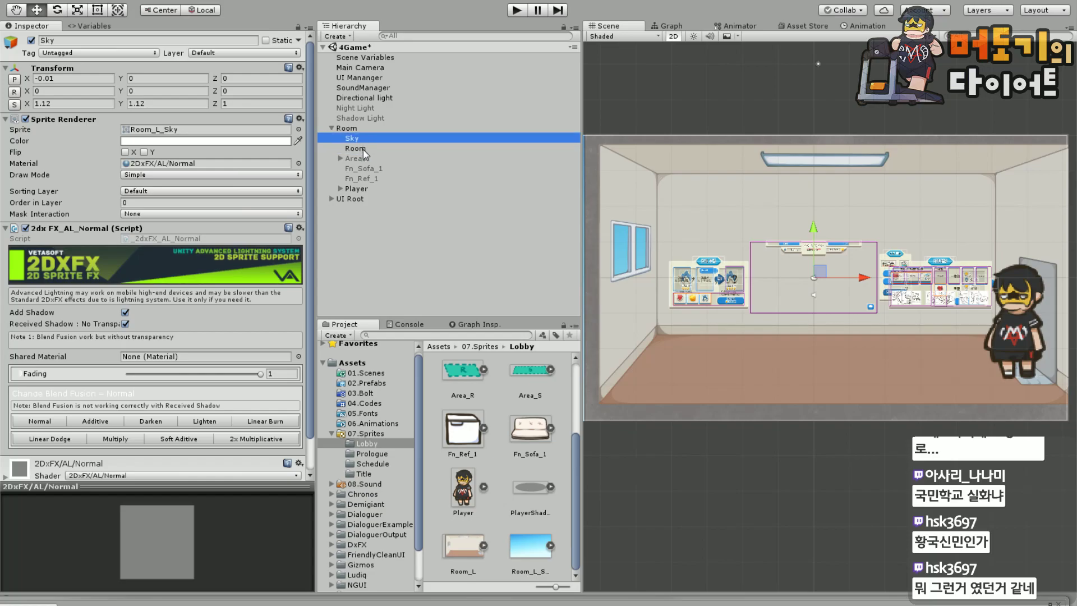
double_click(347, 140)
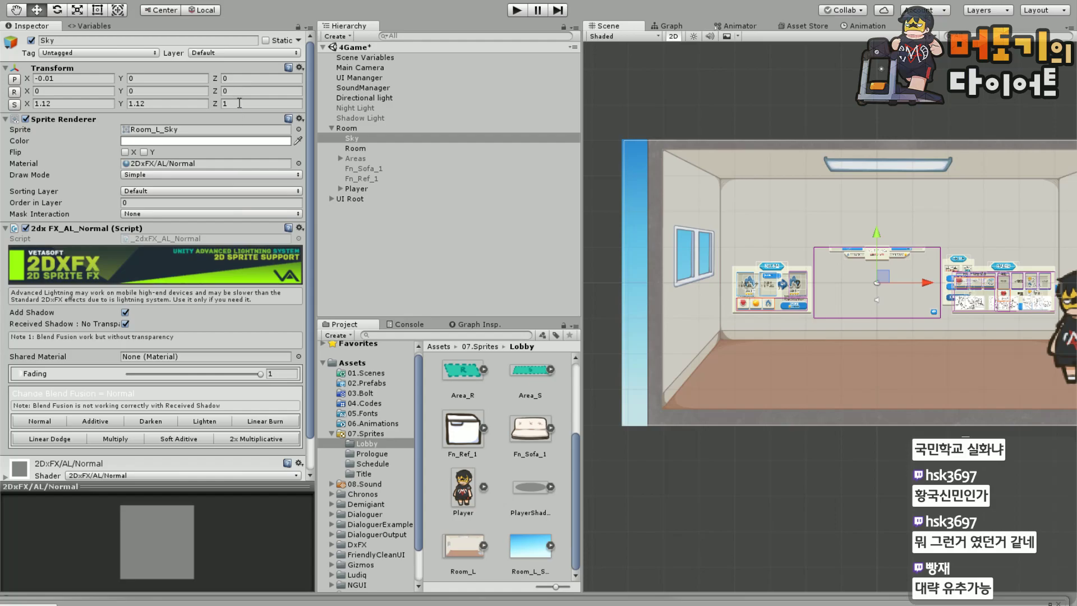
left_click(251, 79)
type("-1")
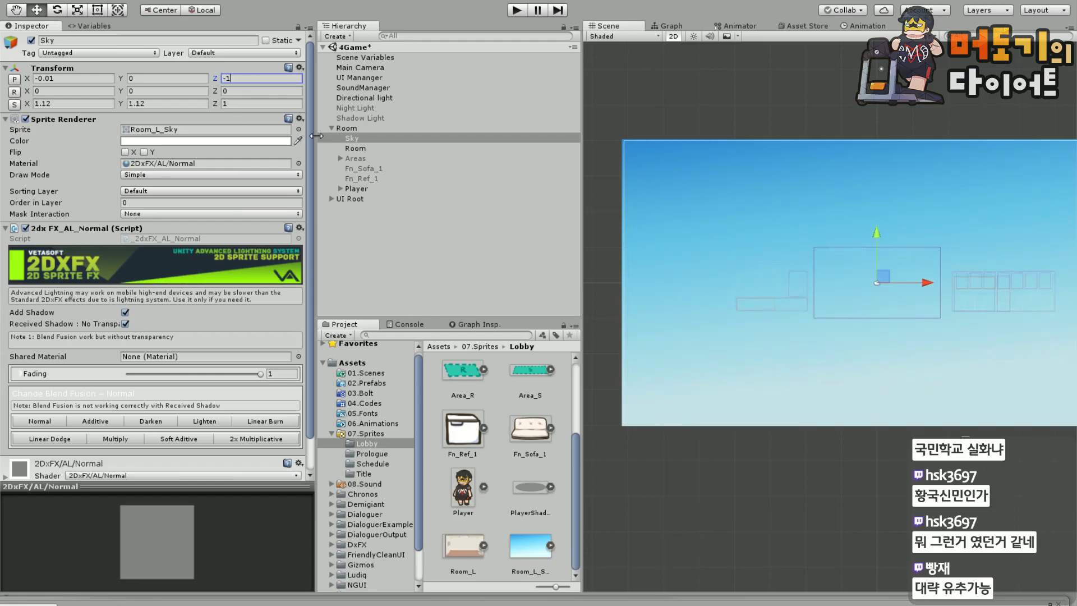
key("BackSpace")
key("BackSpace")
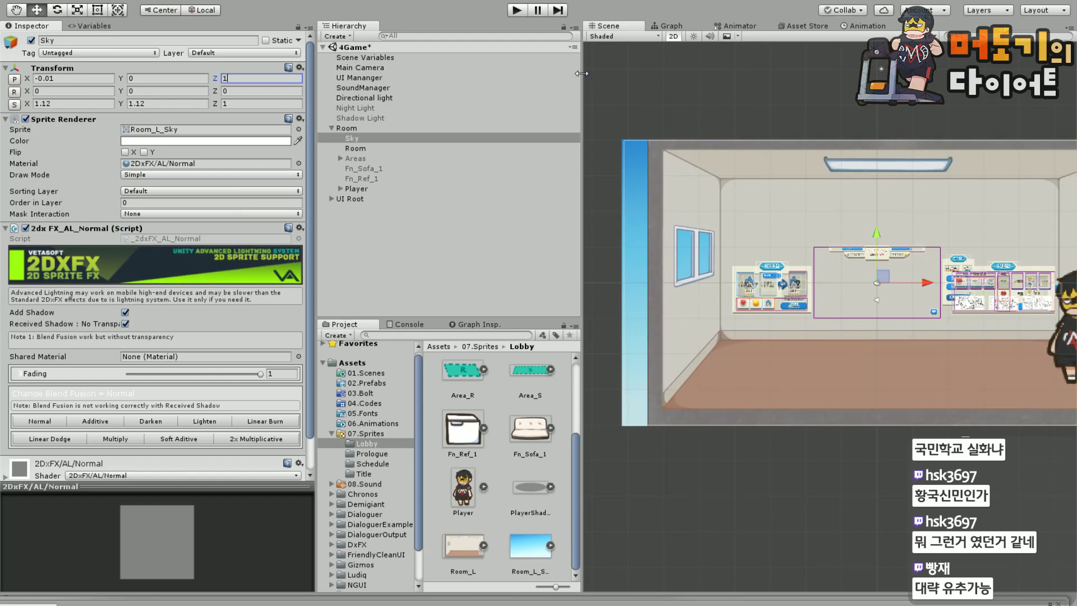
Examine the depth spacing between the Sky and Room sprites from the side in the 3D scene view.
left_click(672, 37)
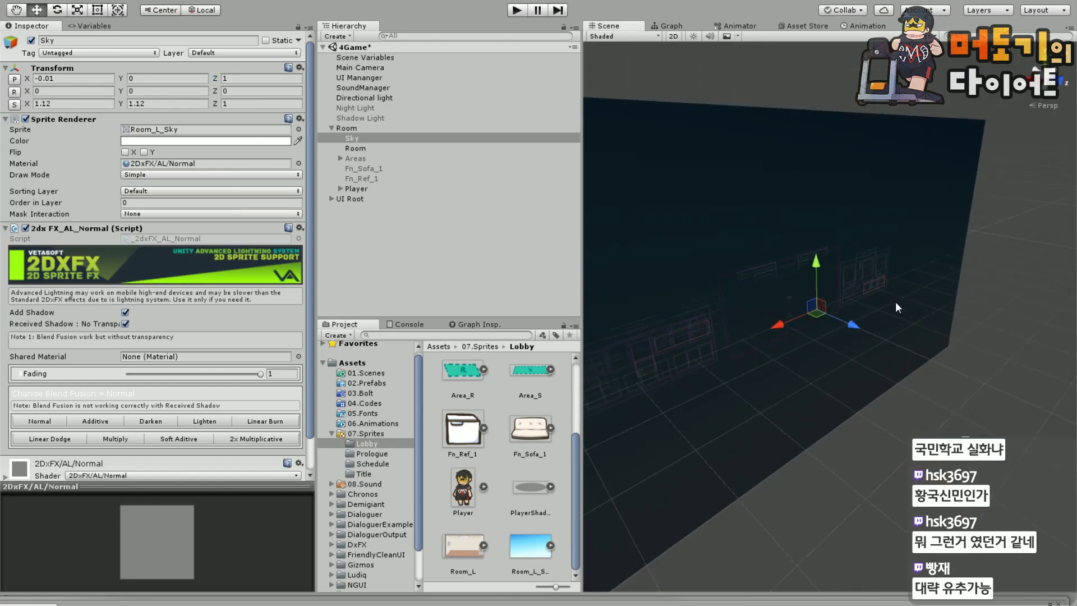
key("Right")
key("Left")
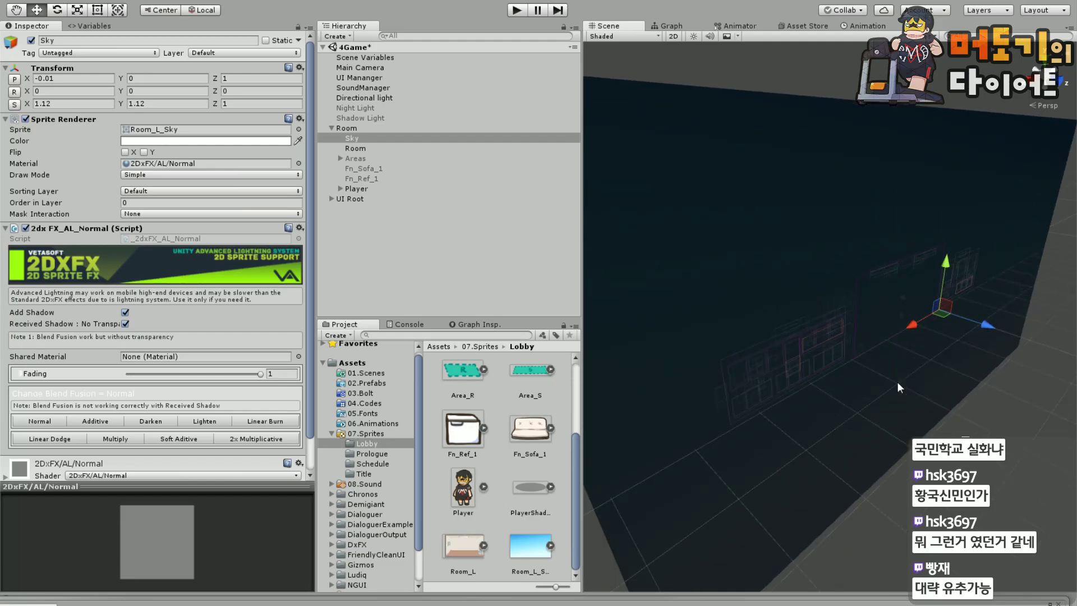
left_click_drag(834, 413, 887, 306)
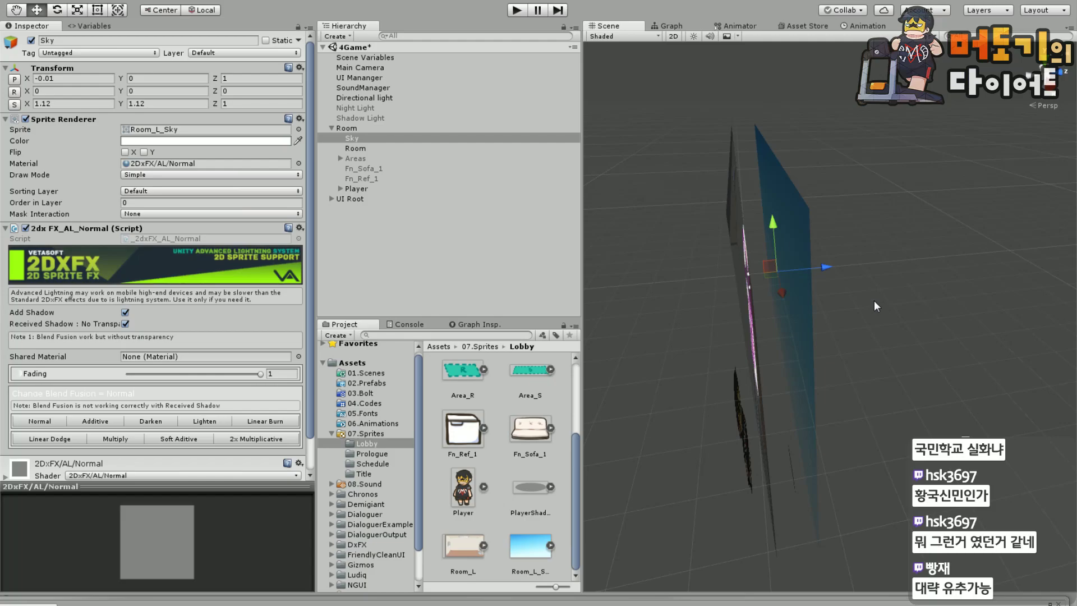
left_click_drag(874, 301, 837, 297)
left_click_drag(784, 345, 786, 279)
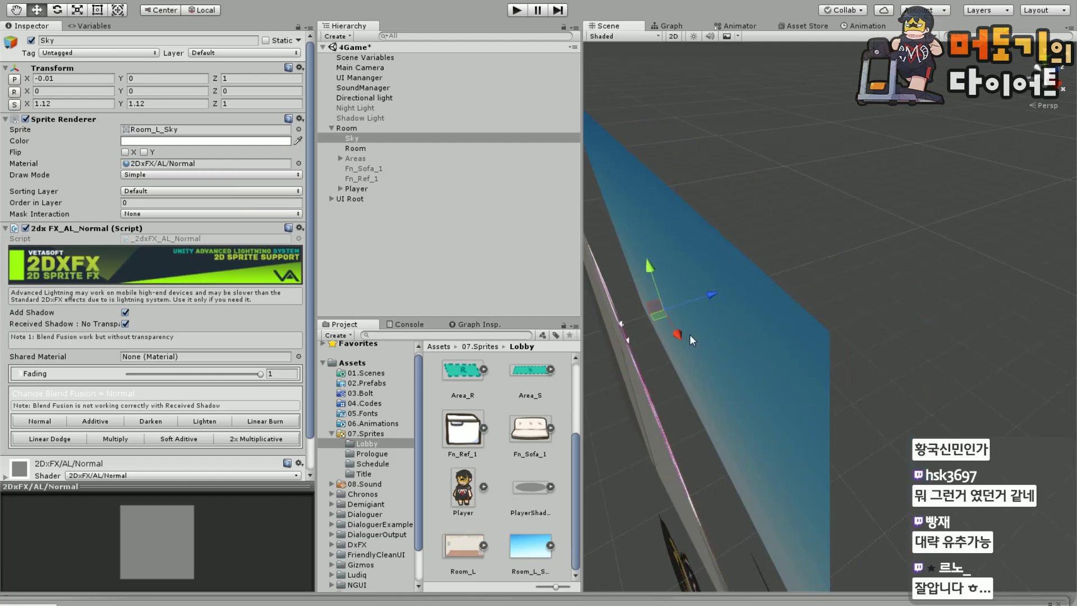
Return the scene to the 2D view and examine how the sky sprite lines up behind the room's window.
left_click_drag(791, 279, 762, 250)
left_click(672, 36)
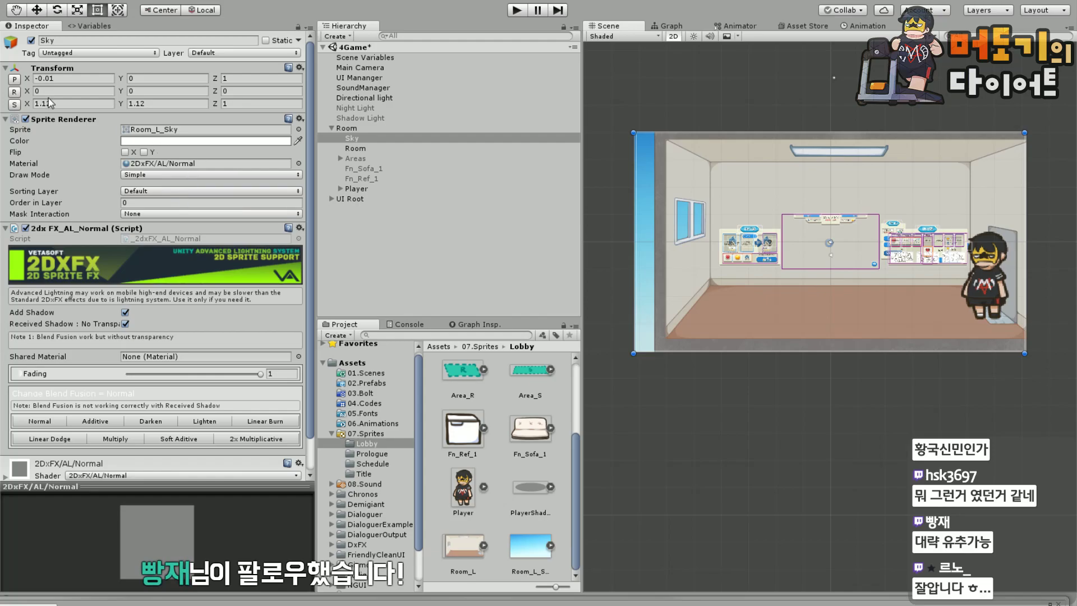
left_click(365, 136)
left_click_drag(835, 404, 864, 433)
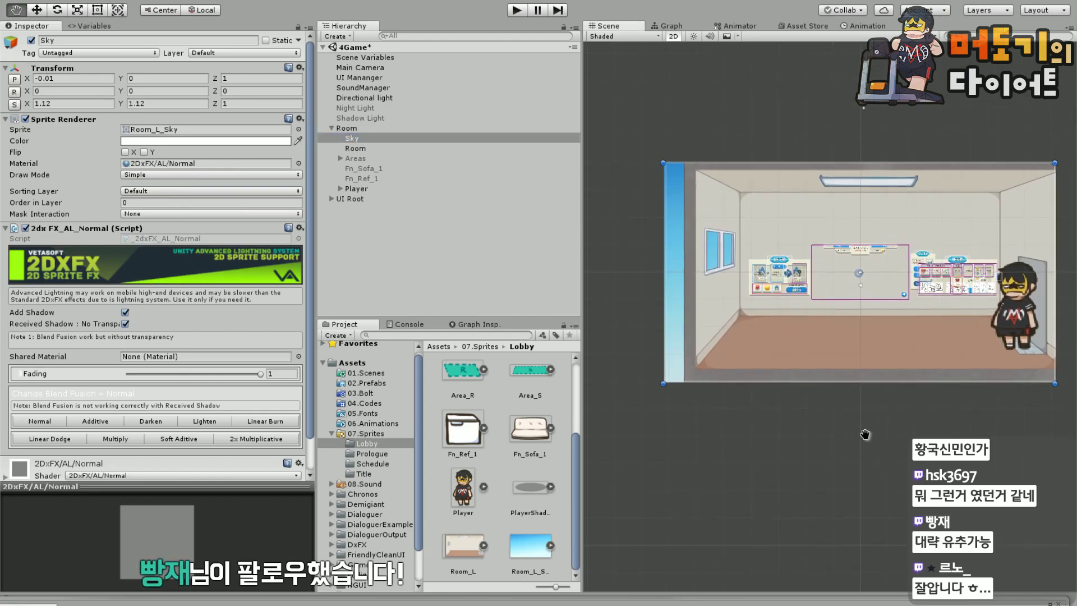
scroll(865, 434, "up", 10)
left_click_drag(1014, 349, 1001, 370)
left_click_drag(872, 335, 923, 355)
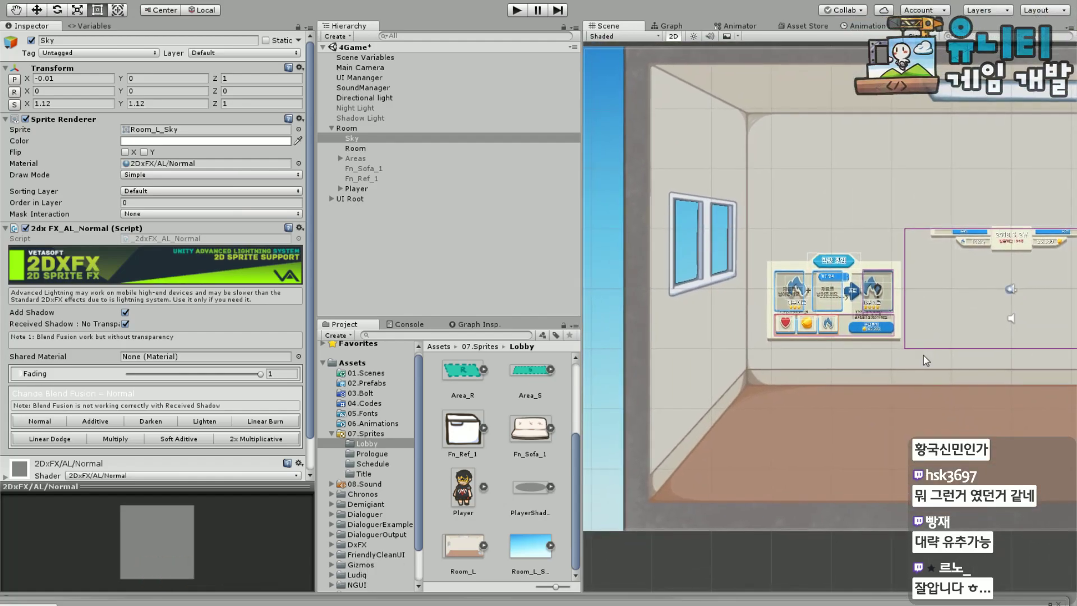
scroll(716, 245, "up", 8)
scroll(794, 287, "down", 5)
scroll(794, 287, "down", 10)
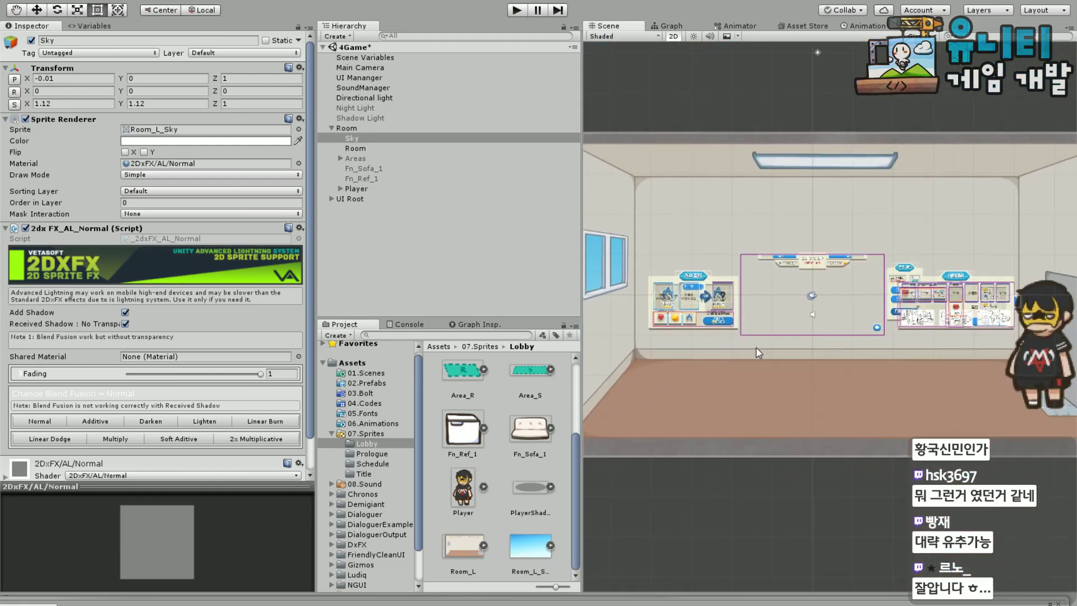
Check the whole room, sky and player in the enlarged game view.
left_click_drag(640, 598, 643, 1)
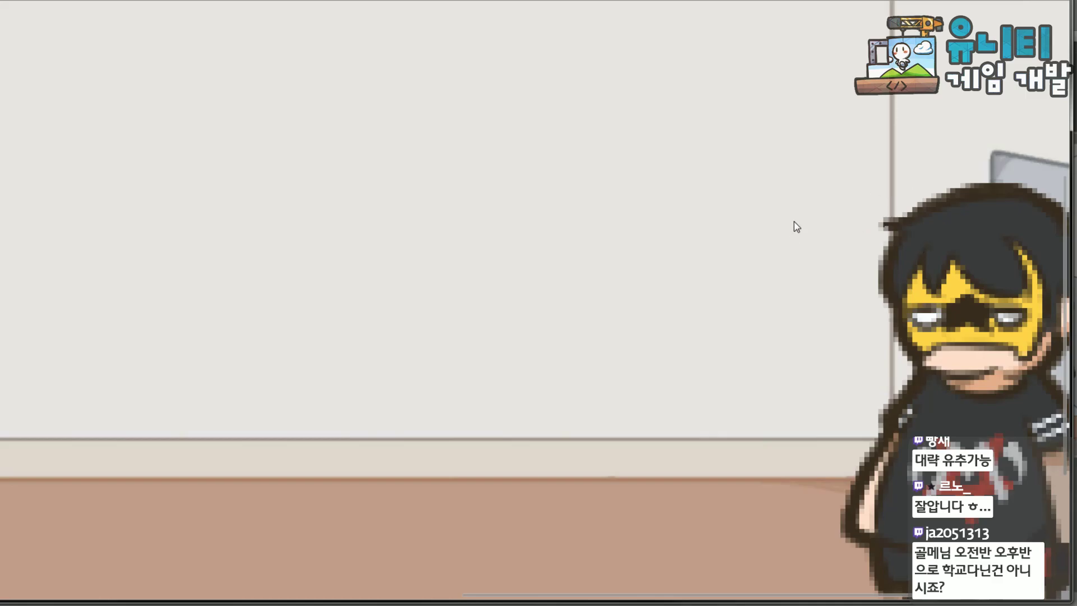
scroll(768, 247, "down", 2)
scroll(766, 274, "down", 3)
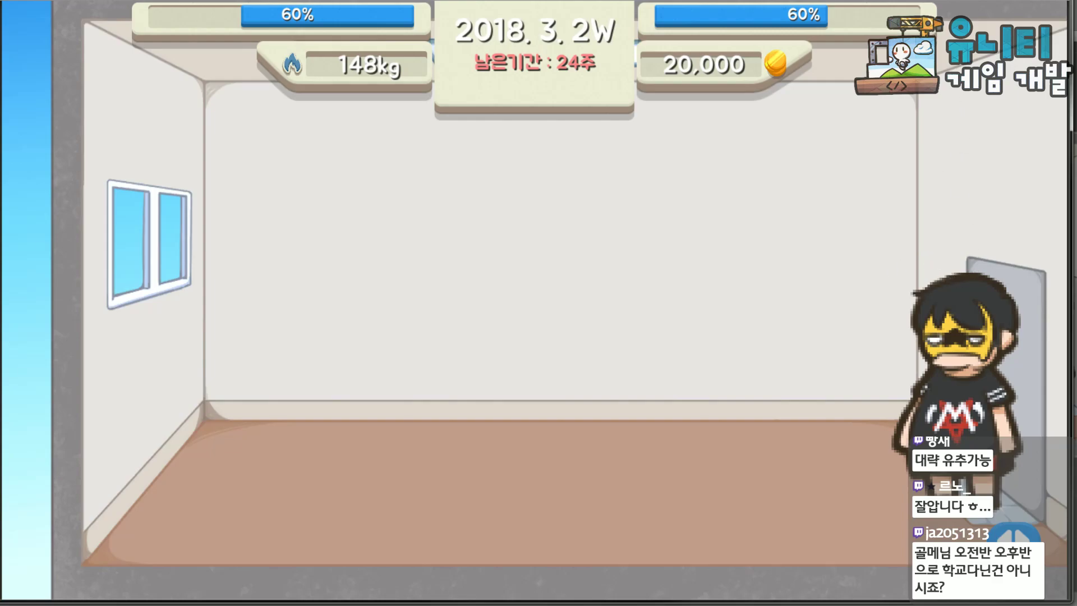
left_click_drag(894, 3, 895, 602)
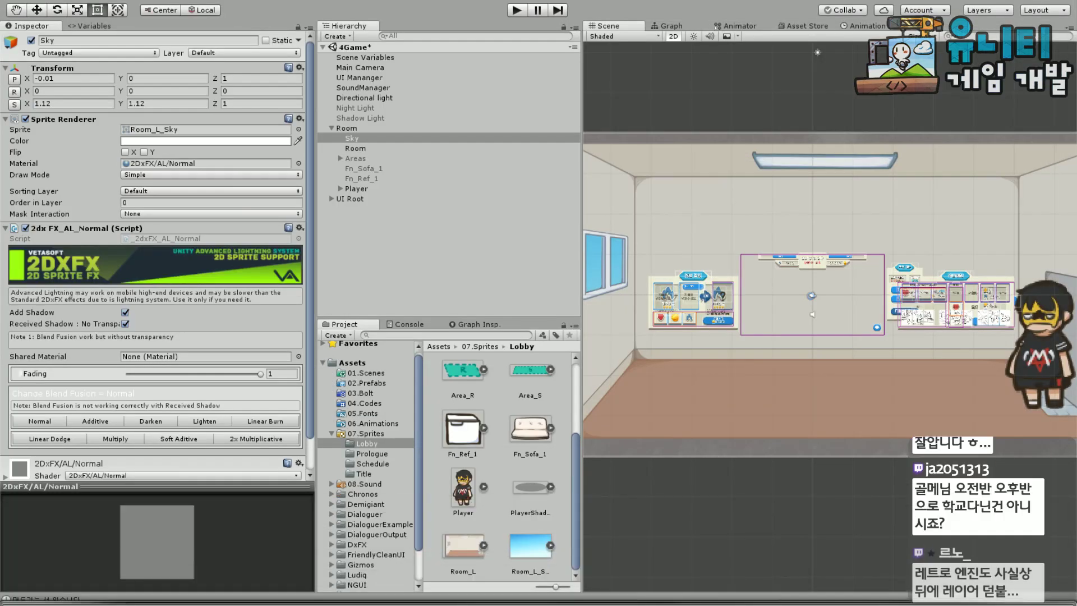
Deselect the Sky object and save the 4Game scene.
left_click(894, 534)
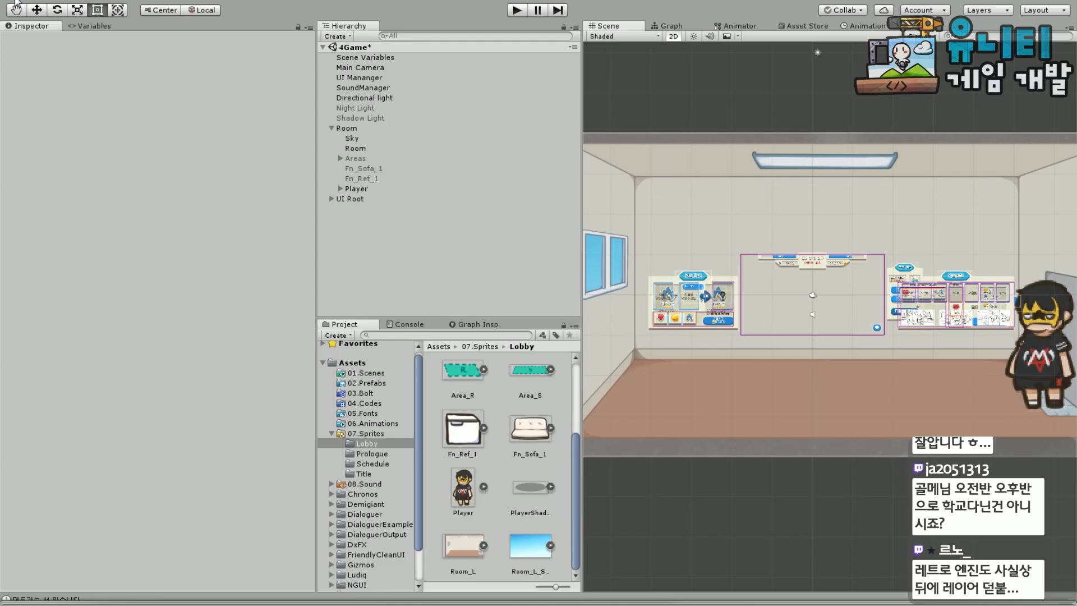
left_click(11, 1)
left_click(14, 1)
left_click(10, 1)
left_click(56, 104)
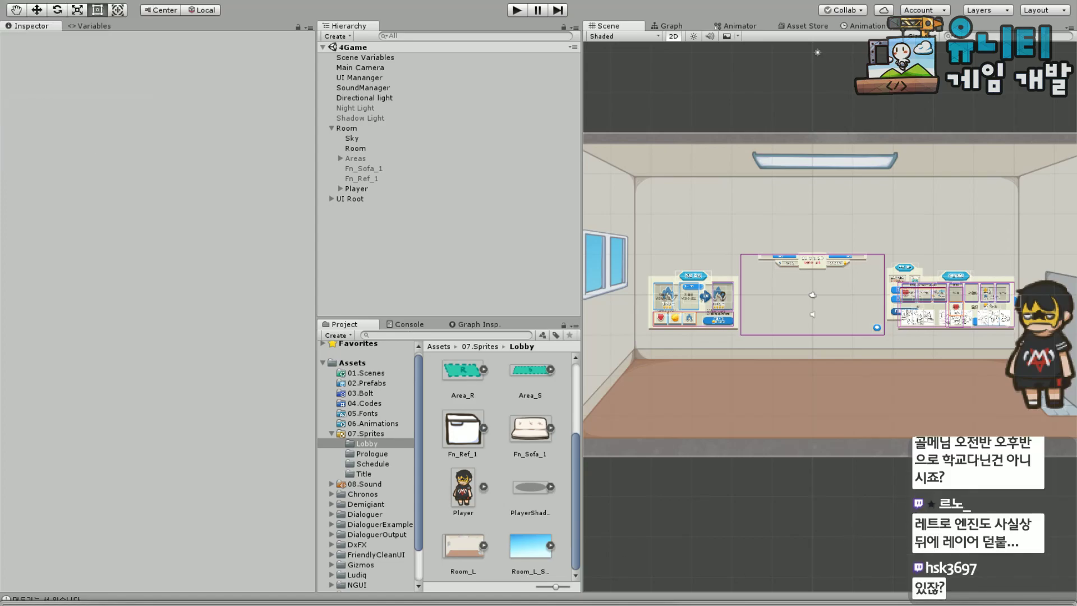
scroll(956, 439, "down", 2)
left_click_drag(1010, 508, 988, 490)
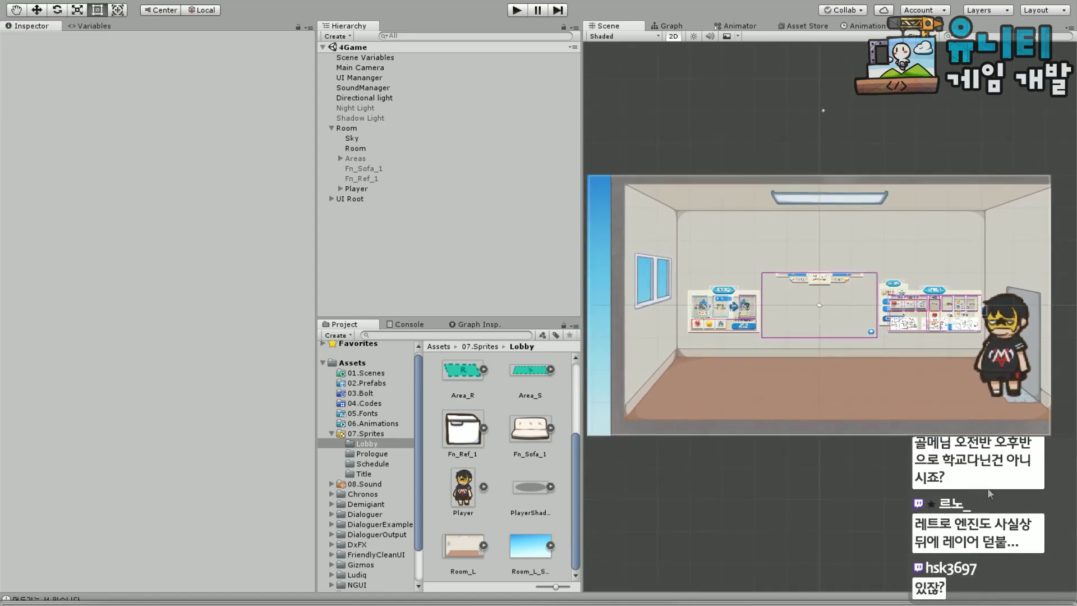
Switch to Clip Studio Paint, clear the selection in Room.png and close that document.
key("alt+Tab")
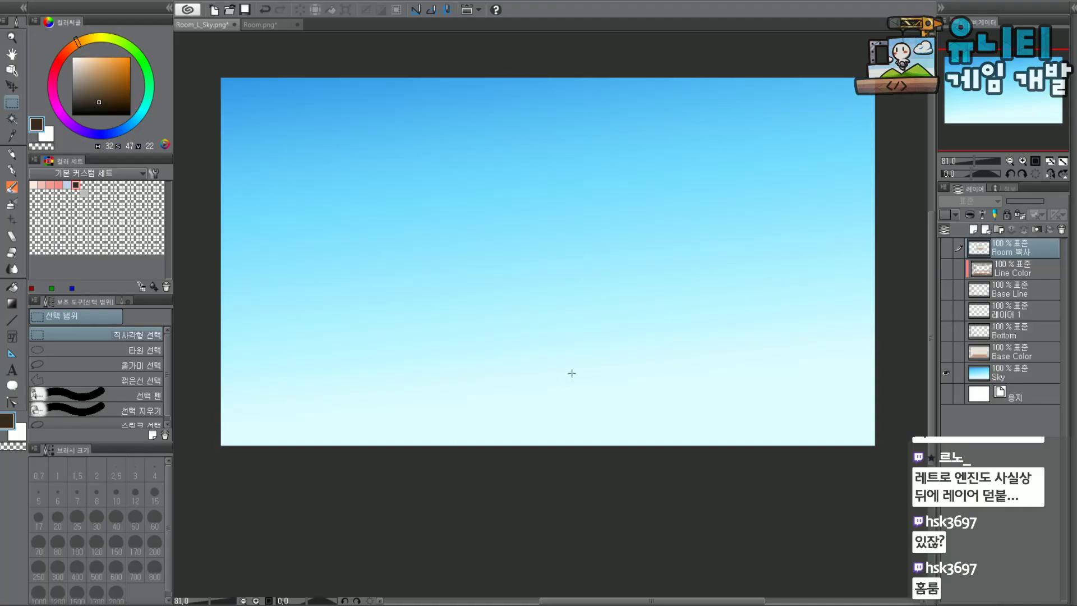
left_click_drag(1018, 96, 1016, 94)
left_click(264, 25)
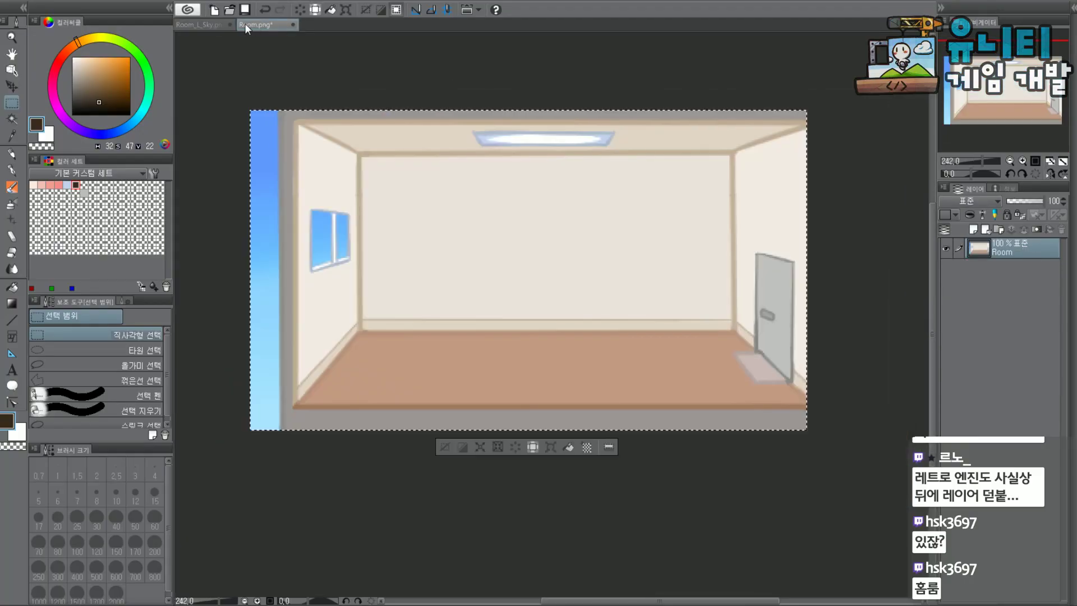
left_click(379, 77)
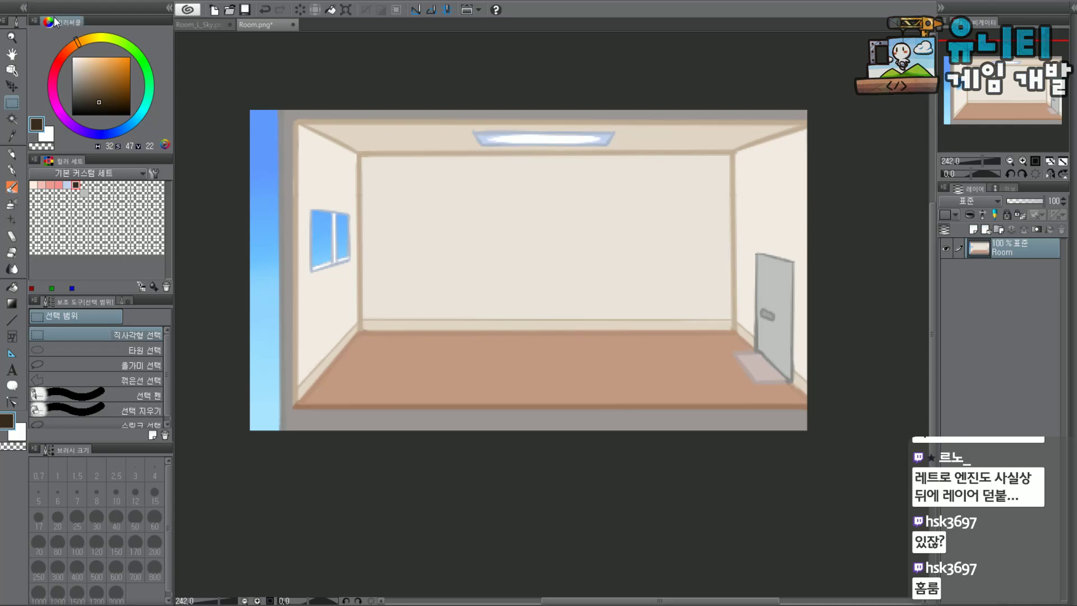
left_click(21, 3)
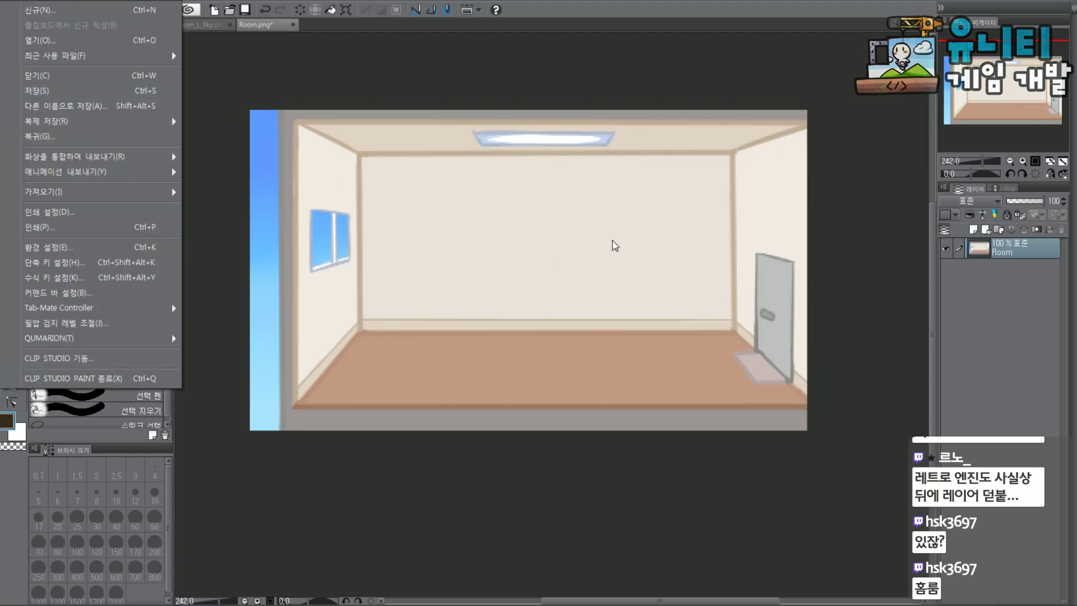
left_click(277, 37)
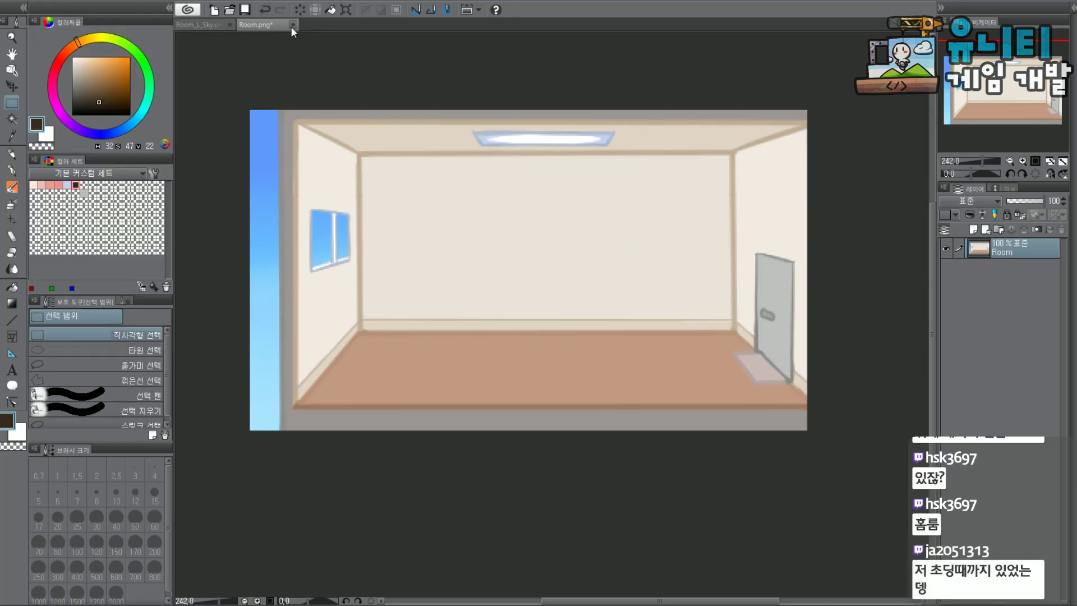
left_click(292, 26)
left_click(541, 212)
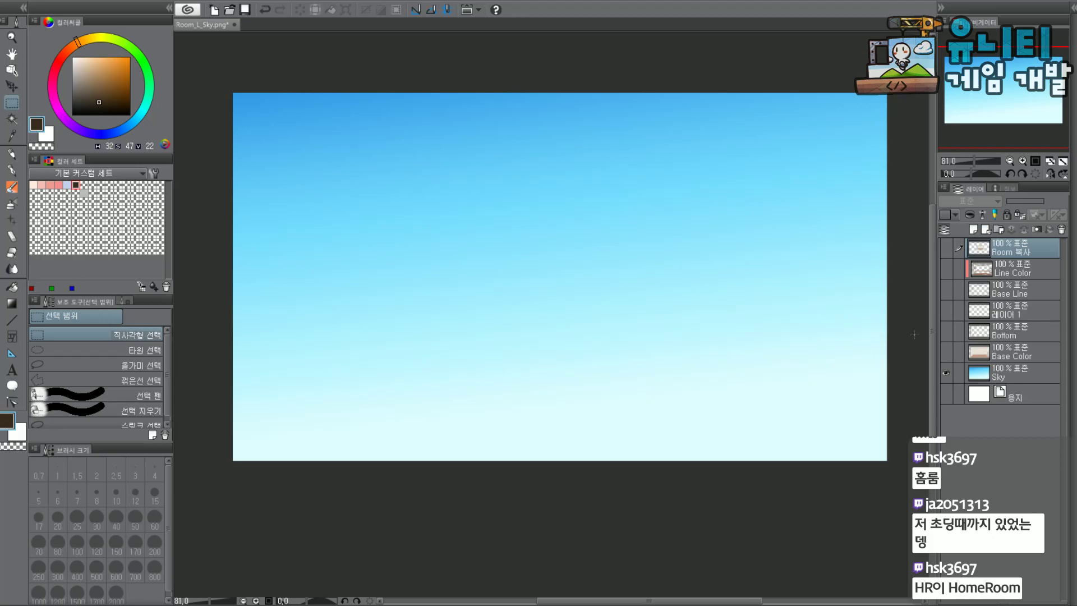
Make the Base Color, Bottom, 레이어 1, Base Line and Line Color layers of Room_L_Sky.png visible, leaving the Room copy layer hidden.
left_click(946, 351)
left_click(946, 331)
left_click(946, 288)
left_click(946, 268)
left_click(946, 247)
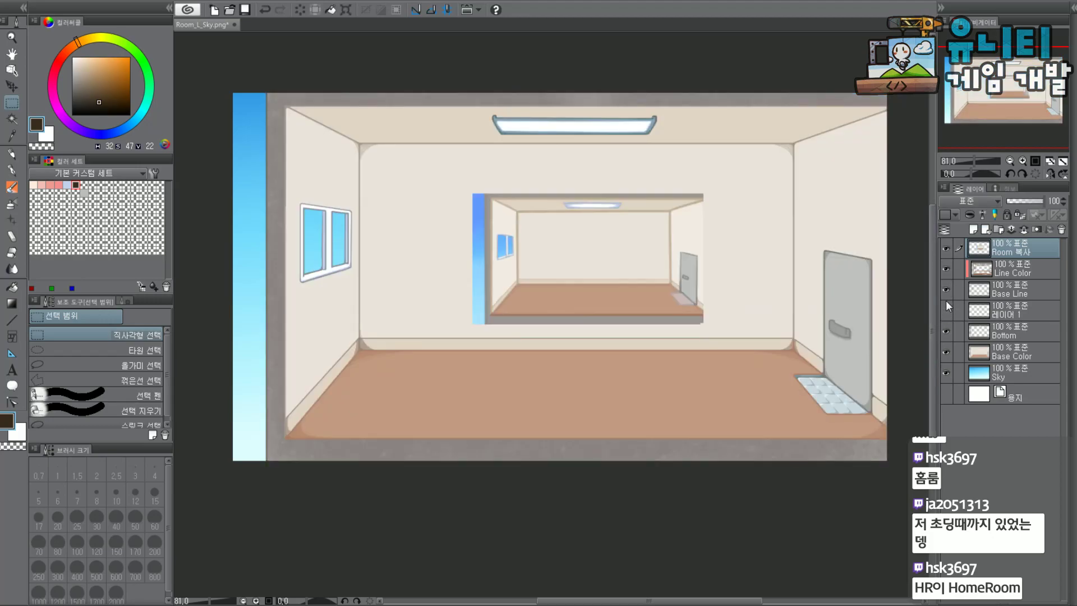
left_click(946, 248)
left_click_drag(841, 270, 454, 166)
scroll(434, 167, "up", 3)
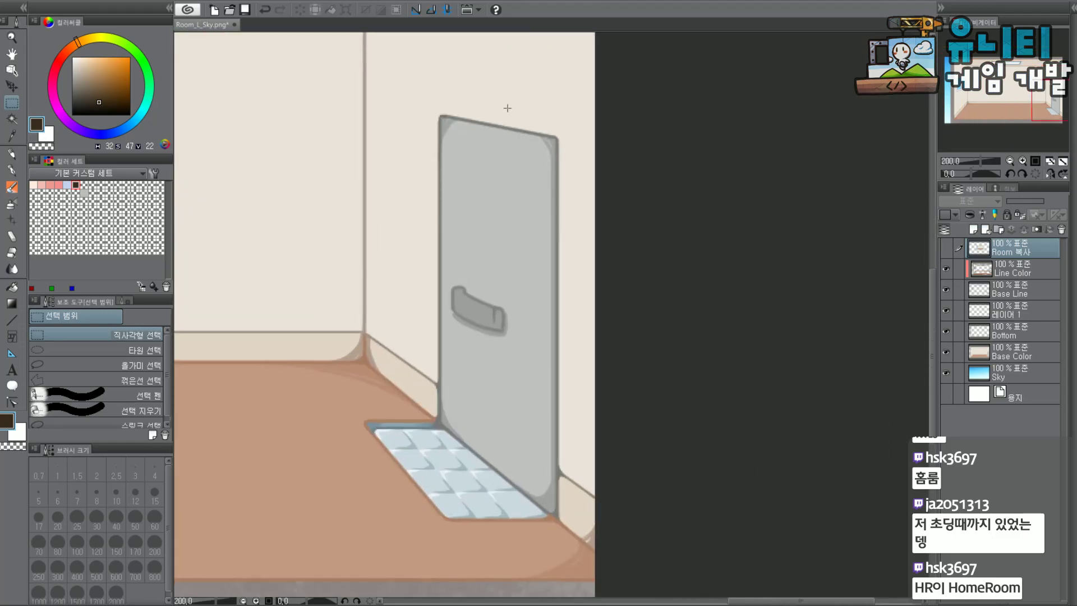
left_click_drag(1035, 114, 1029, 116)
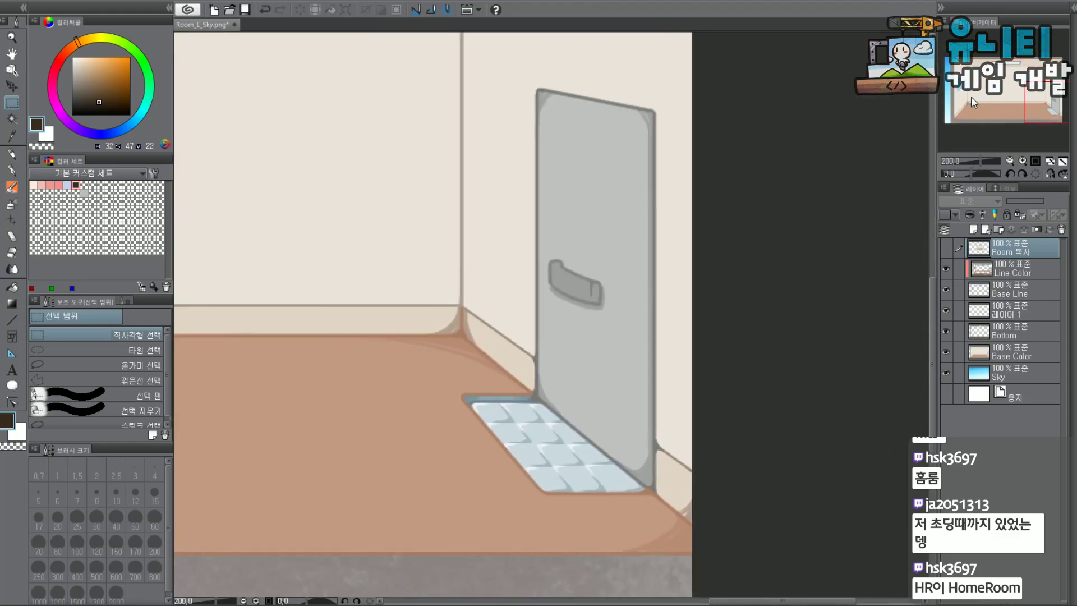
Open the design document 머도기의다이어트_GDD.clip from the 머도기의 다이어트 folder.
left_click(12, 1)
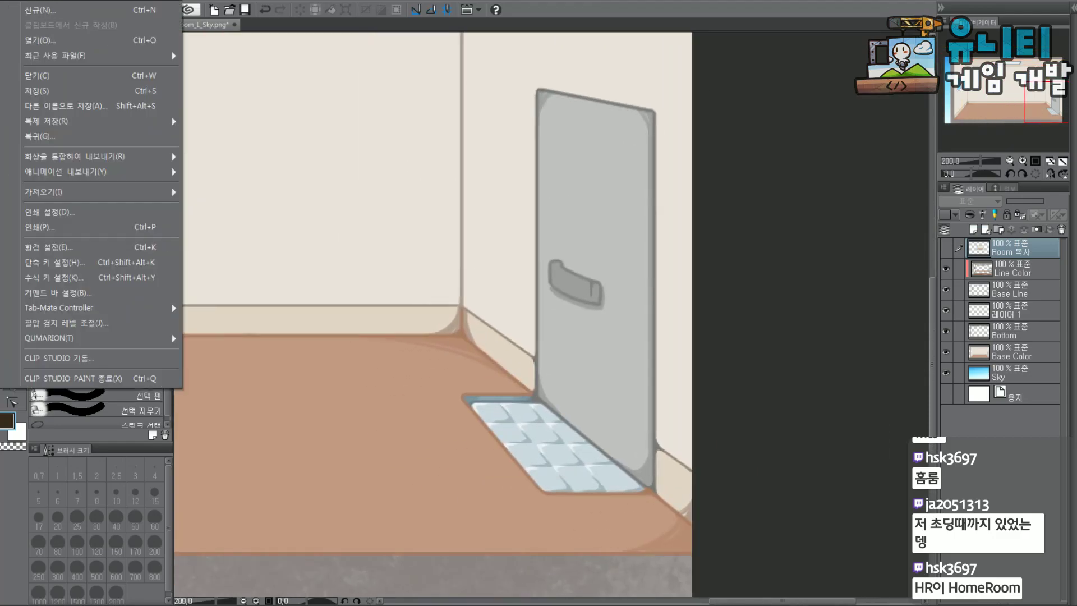
left_click(37, 40)
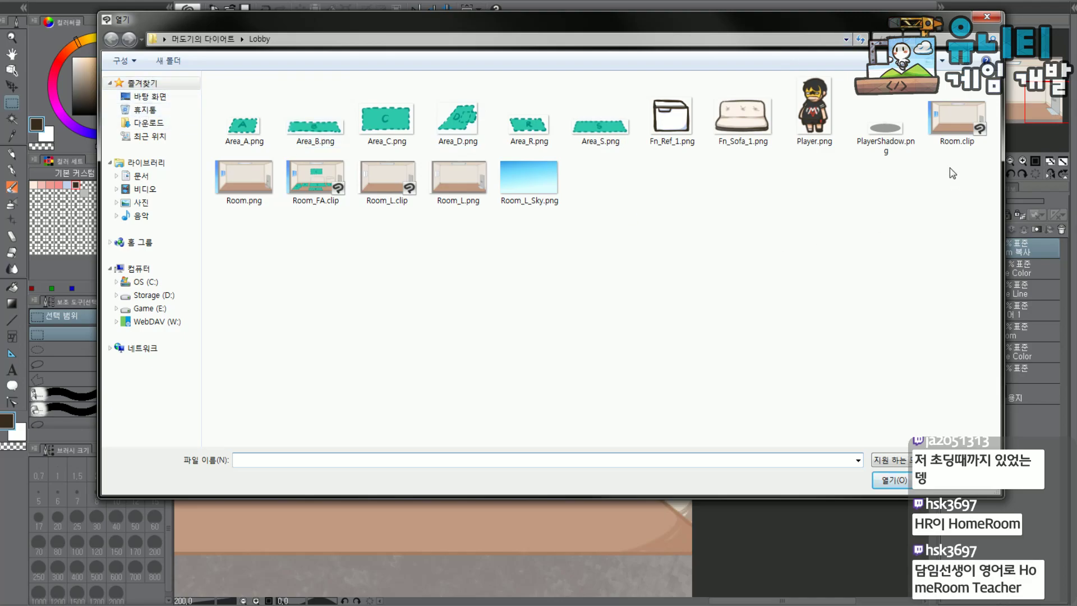
left_click(208, 39)
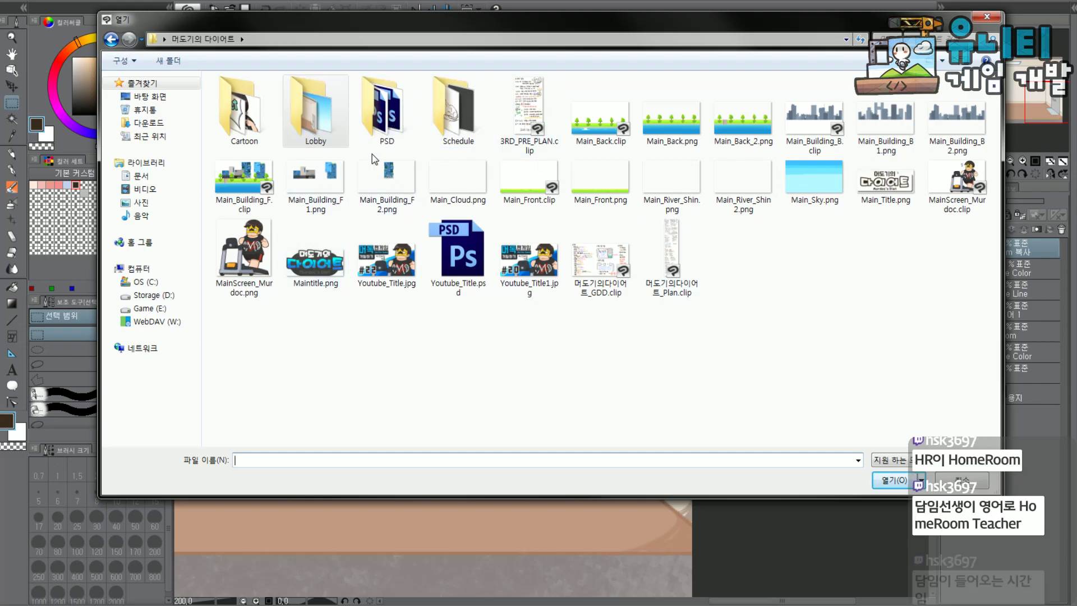
double_click(600, 256)
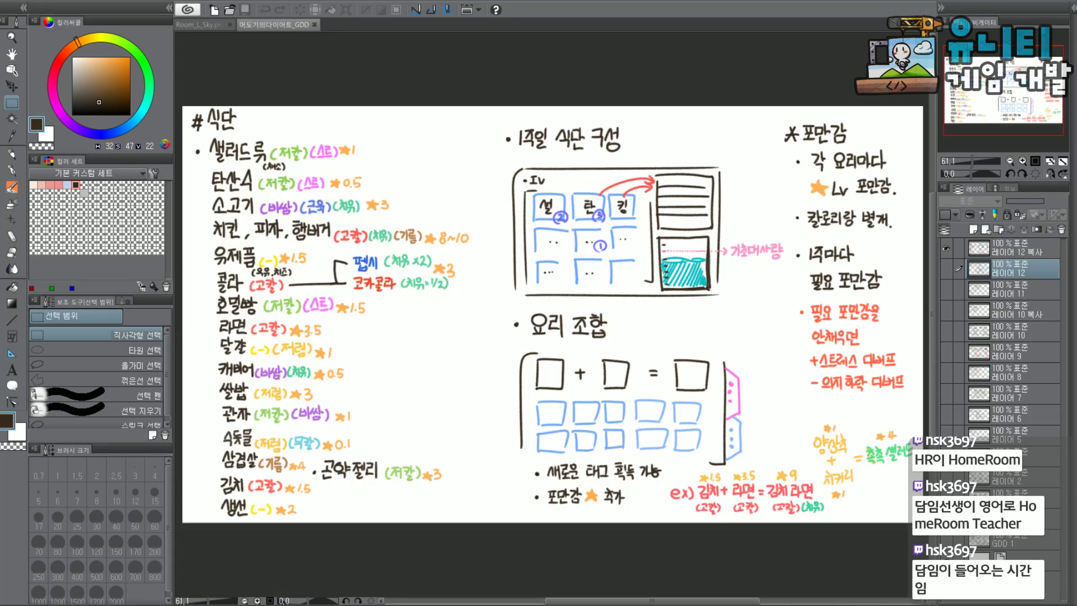
left_click(1003, 96)
left_click_drag(1003, 95, 1007, 94)
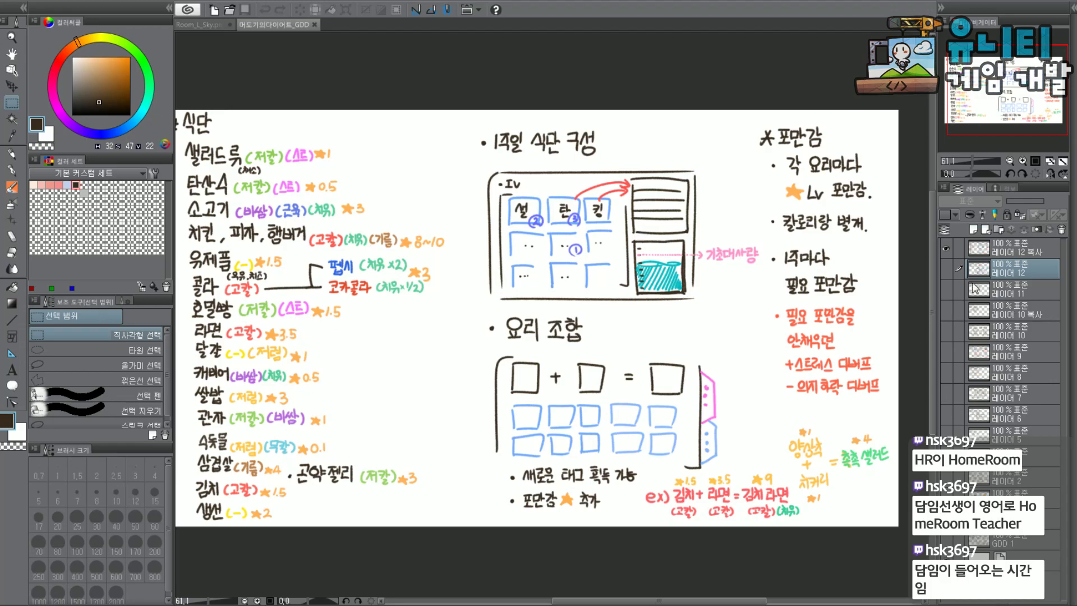
Hide the 레이어 12 copy layer and show only the "#2. 캐릭터" page with the character size sketches.
left_click(945, 249)
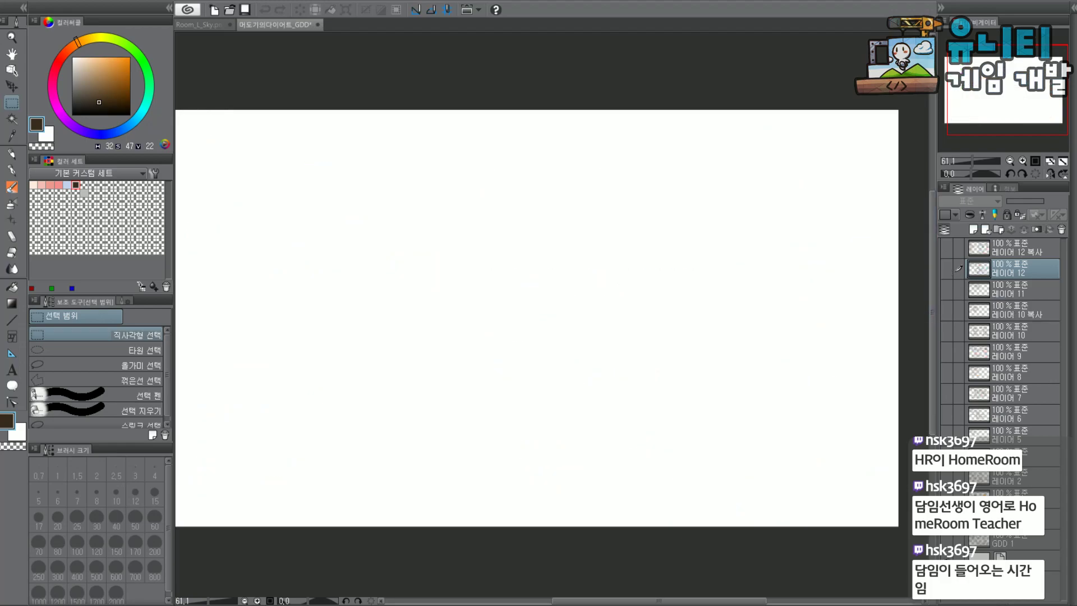
left_click(943, 538)
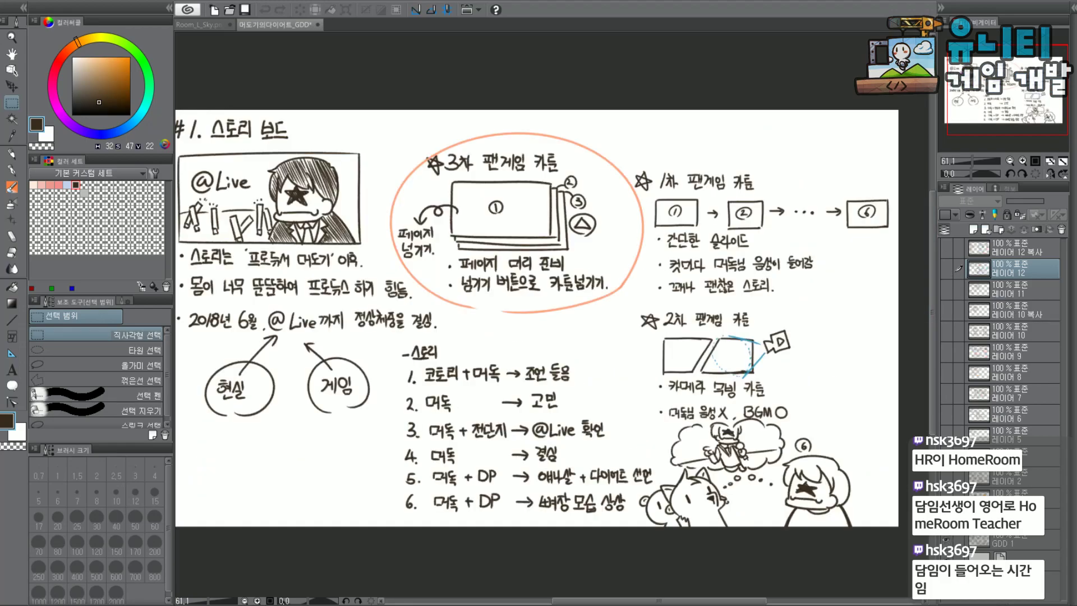
left_click(946, 518)
left_click(945, 538)
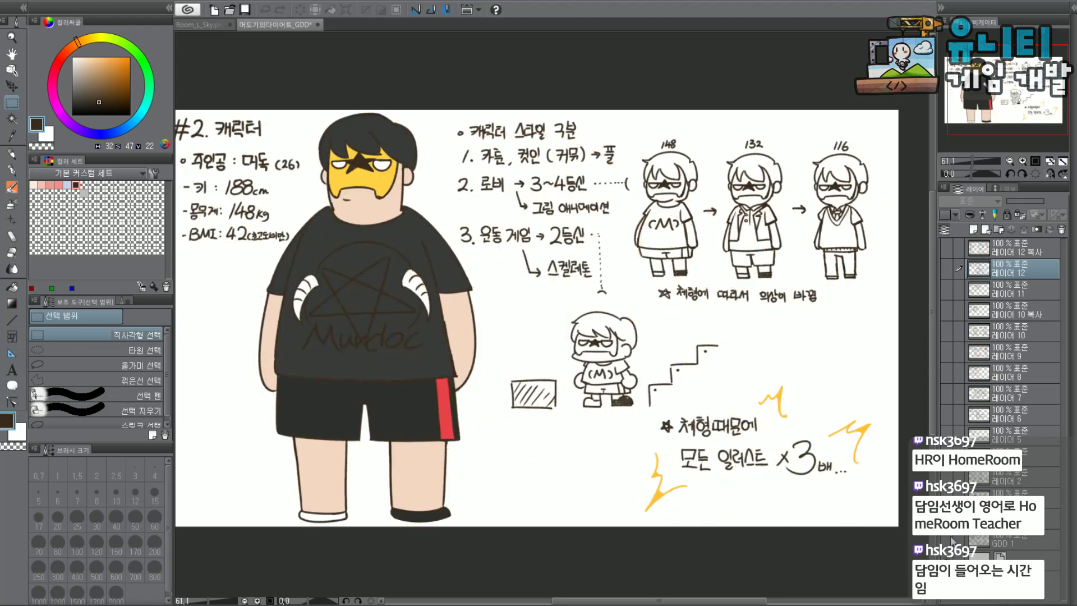
scroll(821, 154, "up", 4)
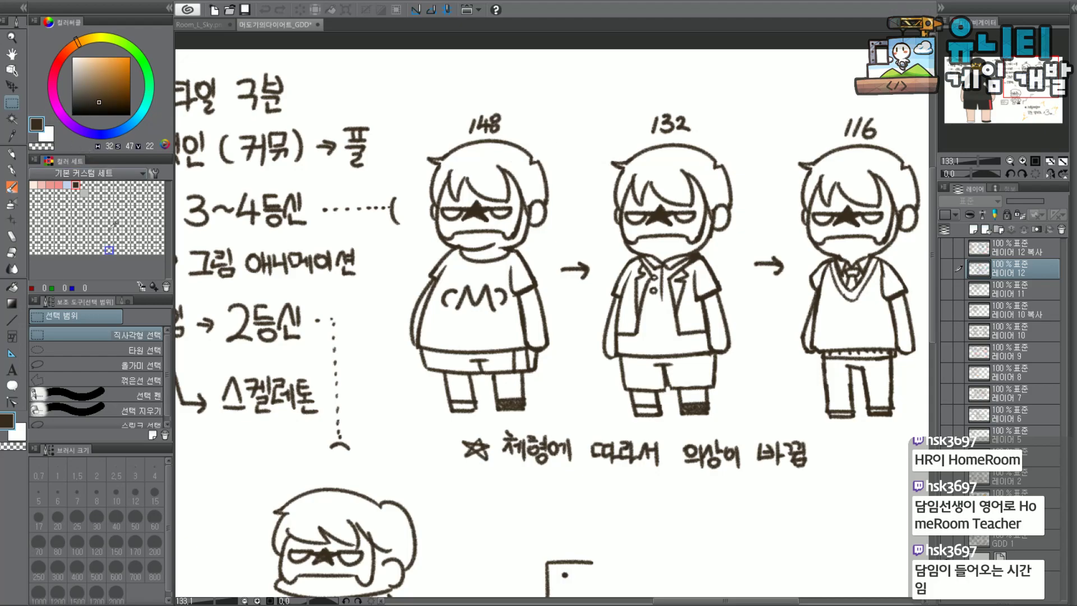
left_click(77, 348)
left_click_drag(424, 139, 475, 183)
key("ctrl+z")
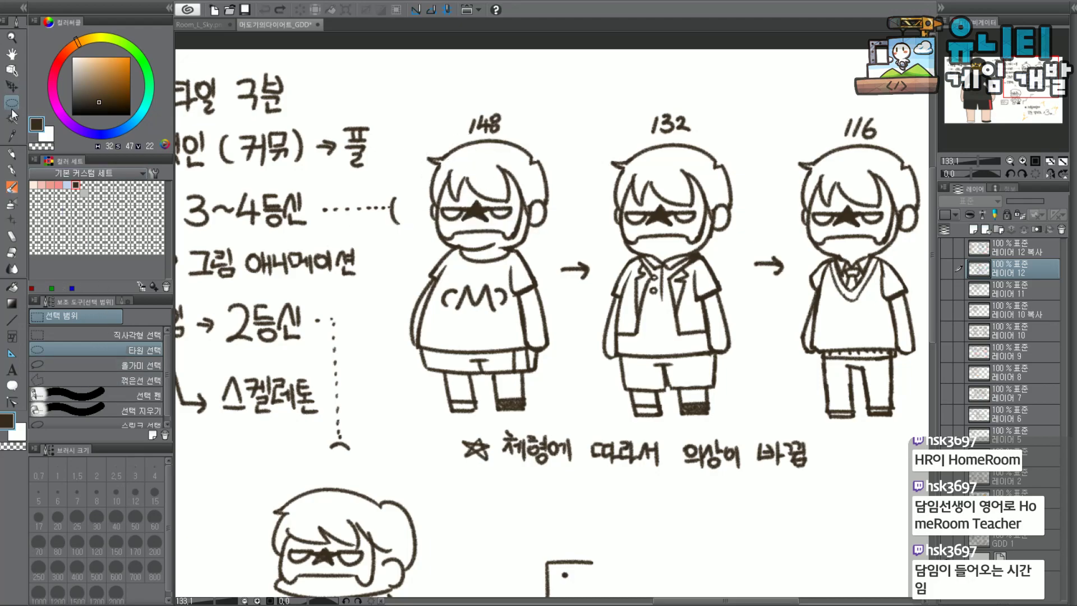
Lasso the 148 character sketch, cut it from the character page layer and clear the selection.
left_click(90, 365)
mouse_move(416, 140)
left_mouse_down()
mouse_move(415, 180)
mouse_move(422, 222)
mouse_move(386, 368)
mouse_move(404, 407)
mouse_move(508, 423)
mouse_move(563, 408)
mouse_move(559, 371)
mouse_move(578, 302)
mouse_move(547, 257)
mouse_move(567, 160)
mouse_move(517, 131)
mouse_move(413, 141)
left_mouse_up()
left_click(1010, 518)
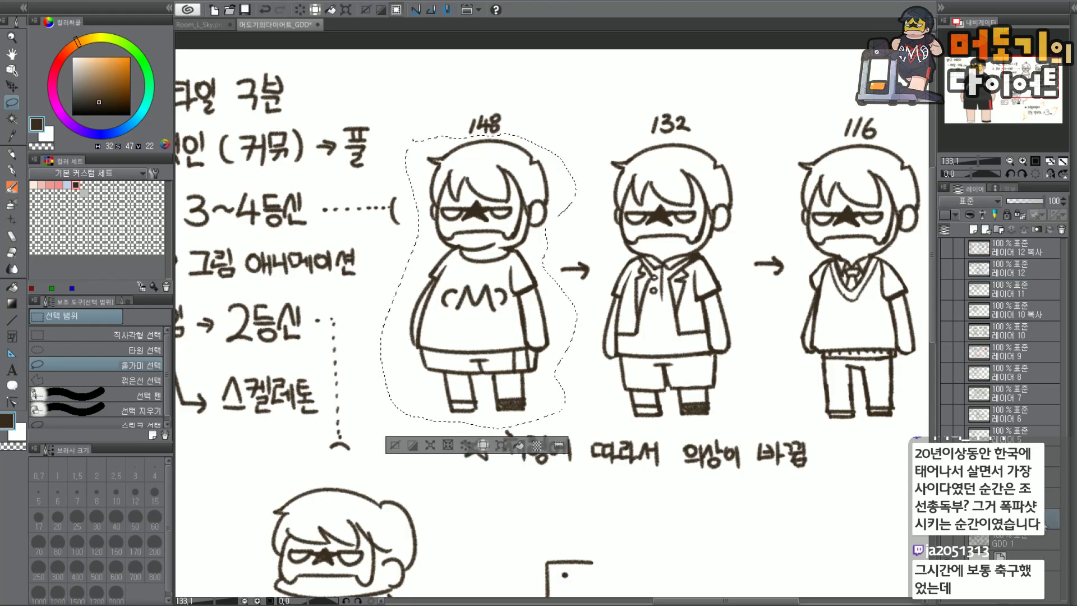
left_click_drag(1050, 65, 1030, 74)
key("Delete")
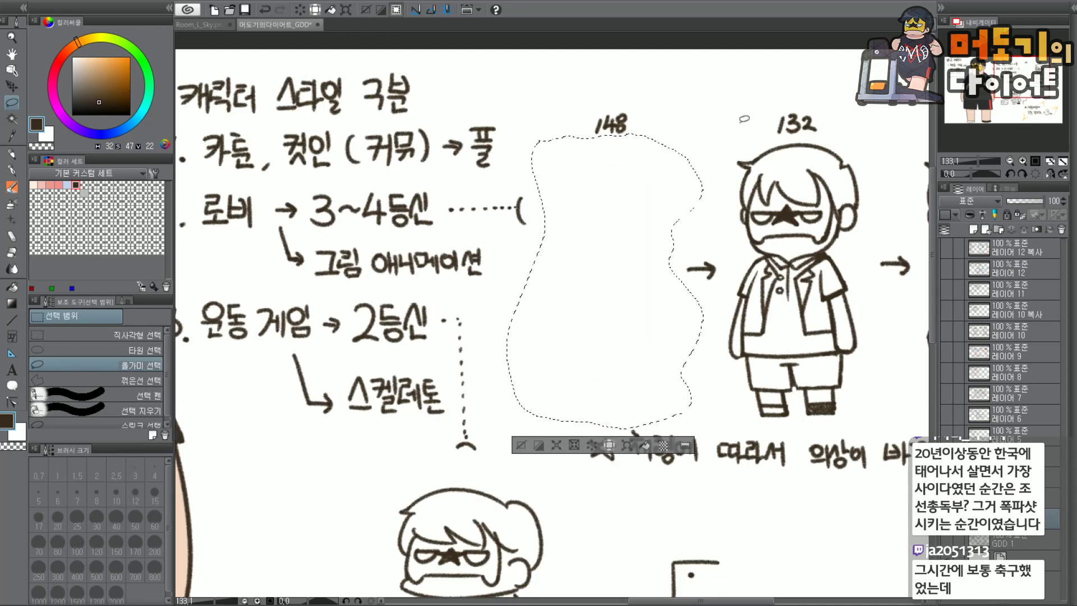
key("ctrl+d")
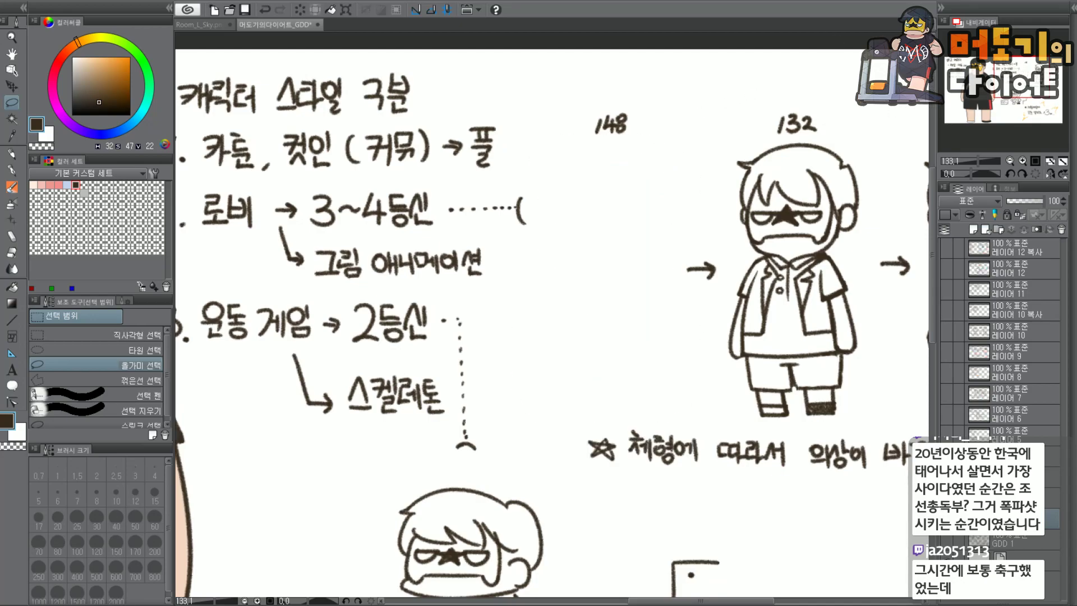
Paste the character sketch into Room_L_Sky.png as a new layer and move it in front of the door.
left_click(201, 25)
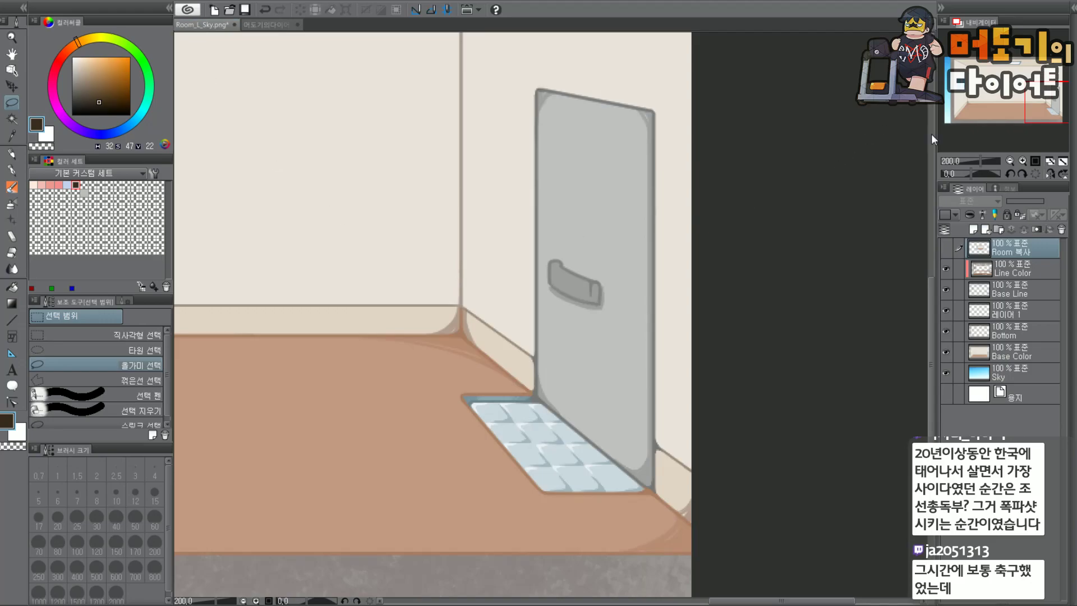
left_click_drag(1037, 102, 1008, 90)
scroll(761, 171, "down", 3)
key("ctrl+v")
key("k")
left_click_drag(818, 183, 668, 319)
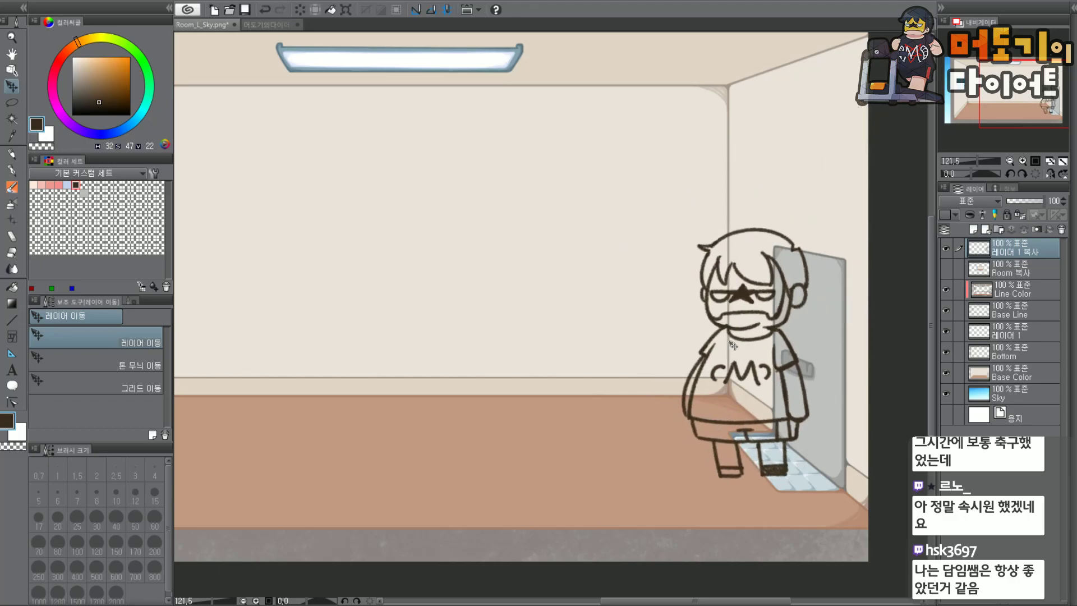
left_click_drag(750, 352, 738, 359)
scroll(839, 350, "up", 2)
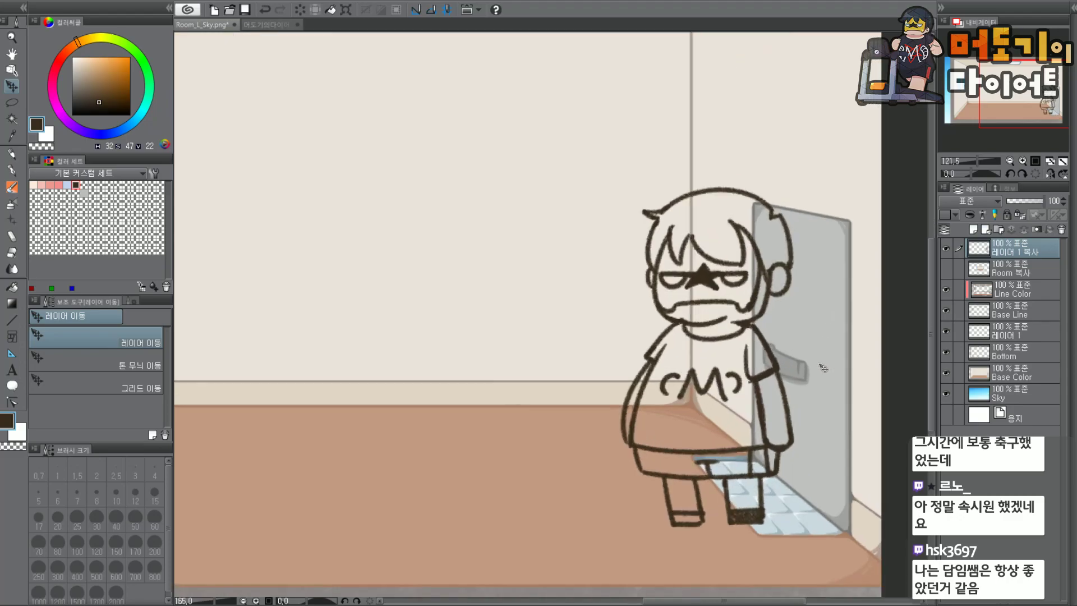
Scale the pasted character sketch down slightly and reposition it in front of the door.
key("ctrl+t")
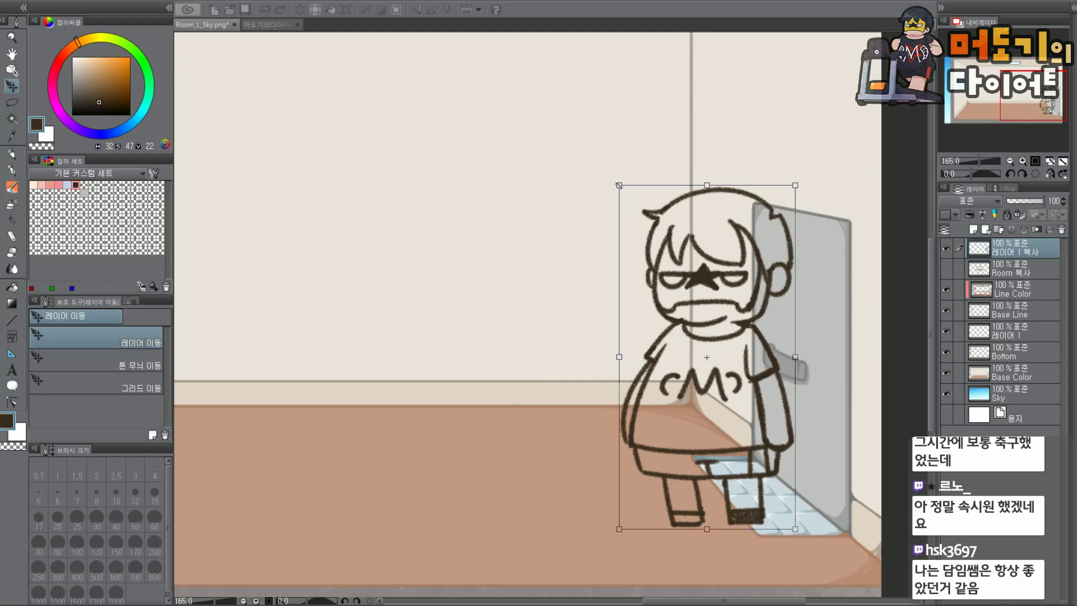
left_click_drag(619, 185, 657, 215)
left_click_drag(658, 214, 657, 216)
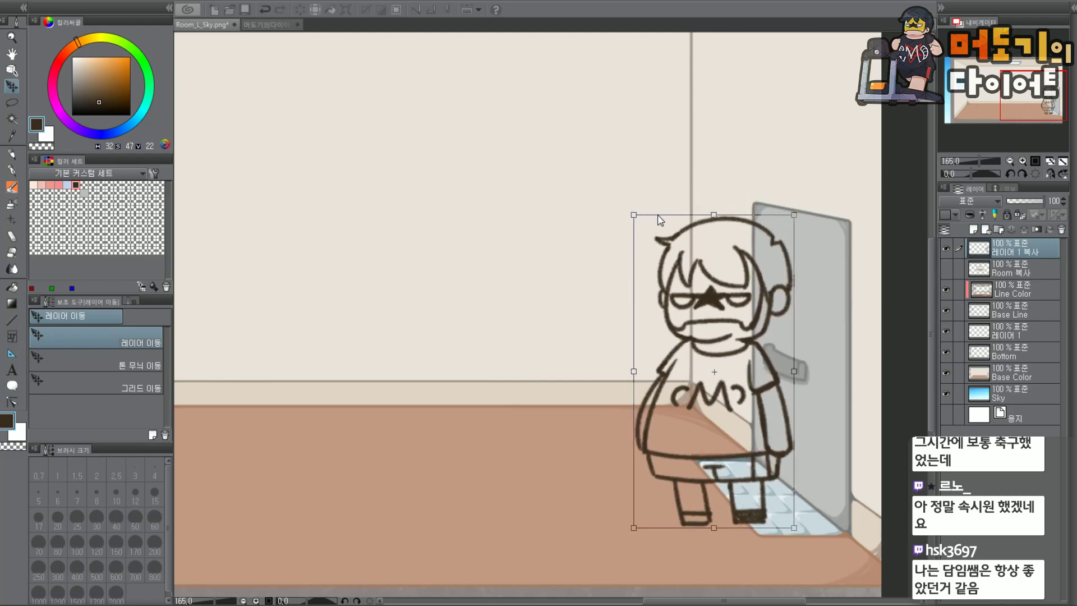
key("Return")
left_click_drag(717, 271, 757, 263)
scroll(780, 247, "down", 5)
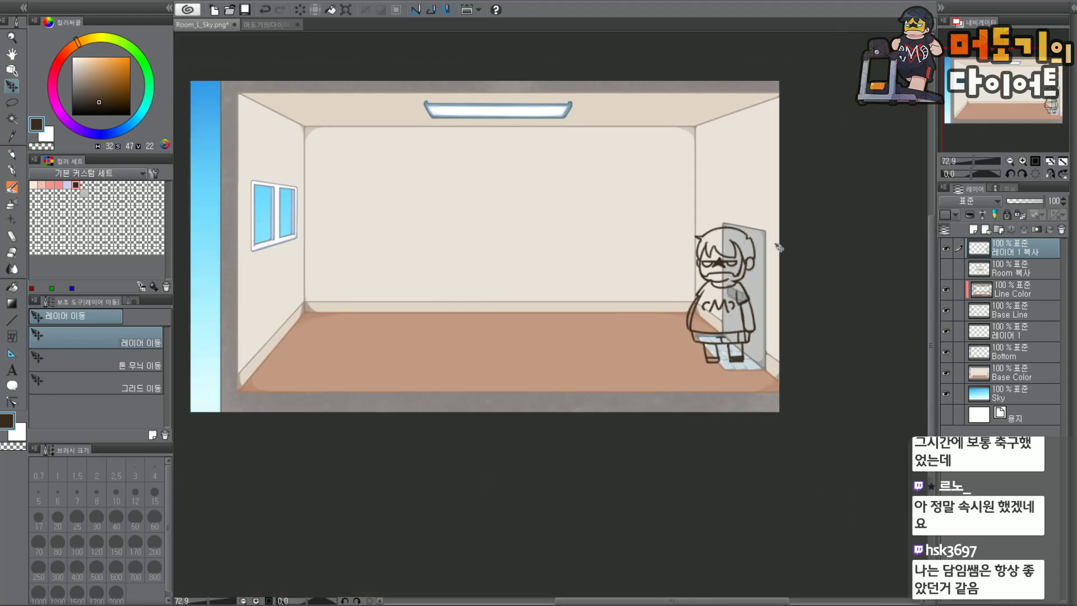
mouse_move(716, 317)
left_mouse_down()
mouse_move(323, 313)
mouse_move(719, 315)
mouse_move(388, 310)
mouse_move(296, 292)
mouse_move(308, 281)
mouse_move(704, 309)
mouse_move(718, 319)
left_mouse_up()
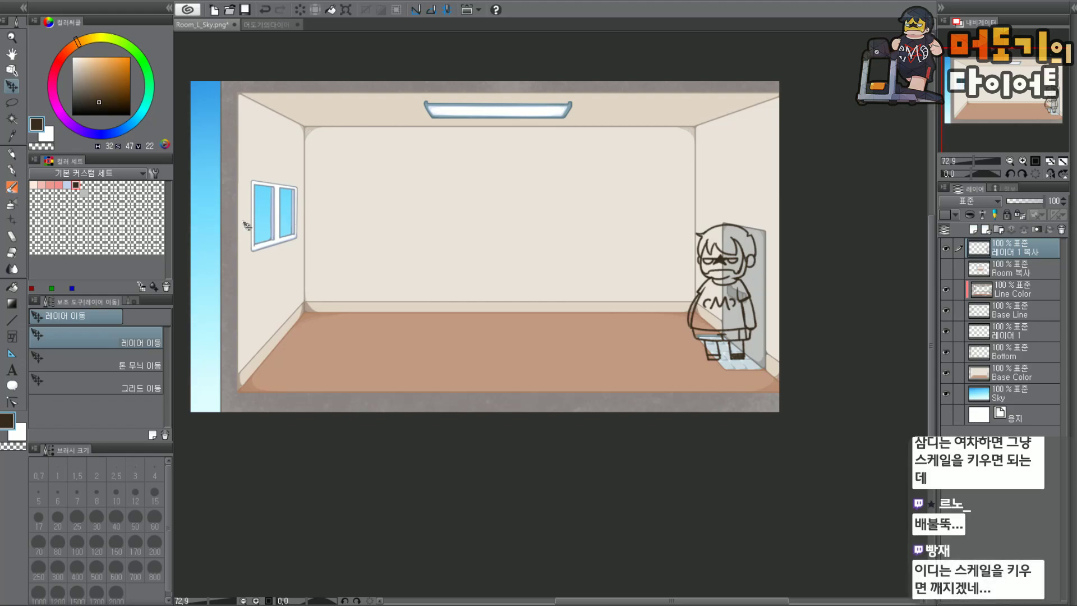
left_click_drag(745, 270, 729, 273)
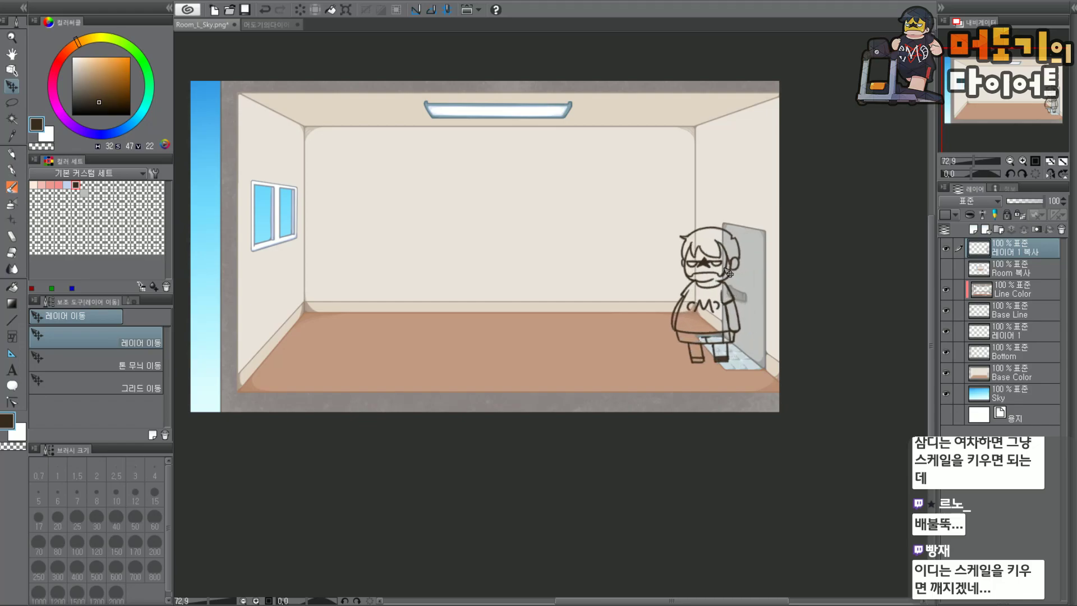
scroll(752, 261, "up", 3)
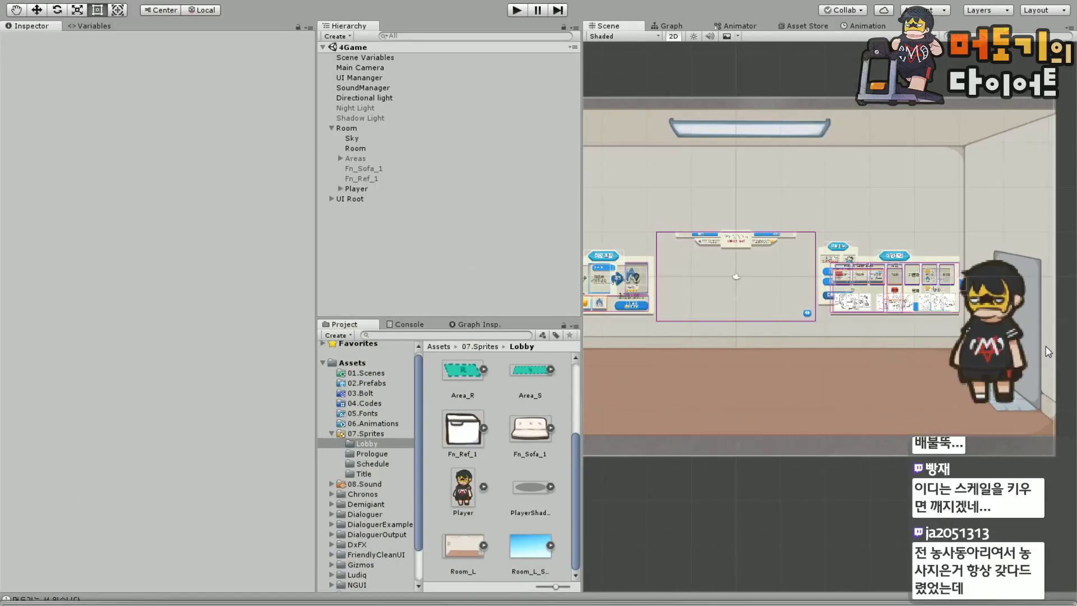
Examine the player character's size beside the door in the Unity scene and return to Room_L_Sky.png in Clip Studio Paint.
scroll(998, 301, "up", 8)
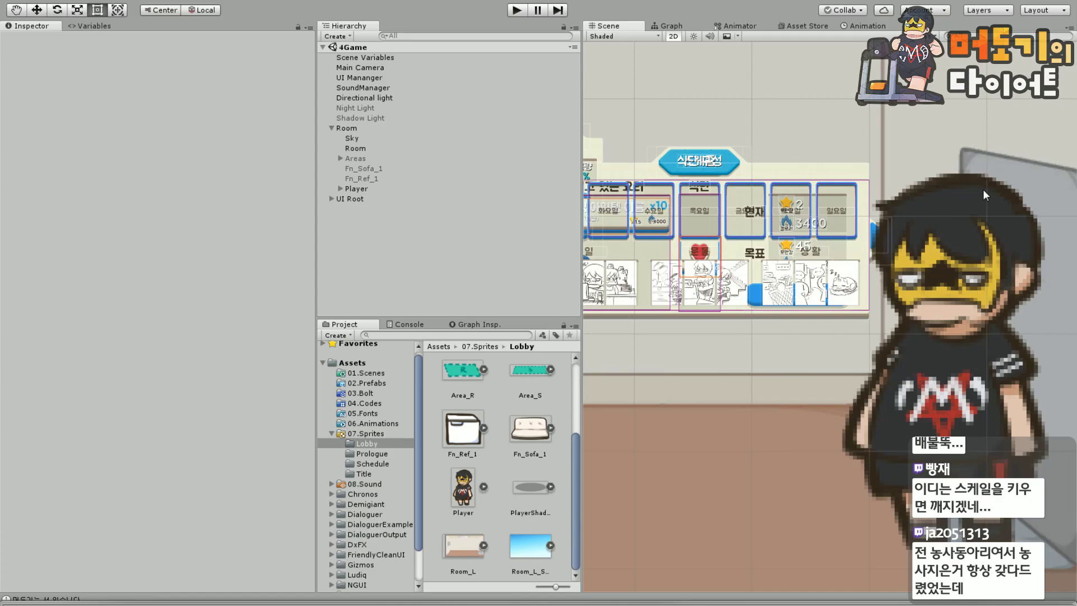
scroll(977, 193, "up", 5)
scroll(949, 213, "down", 5)
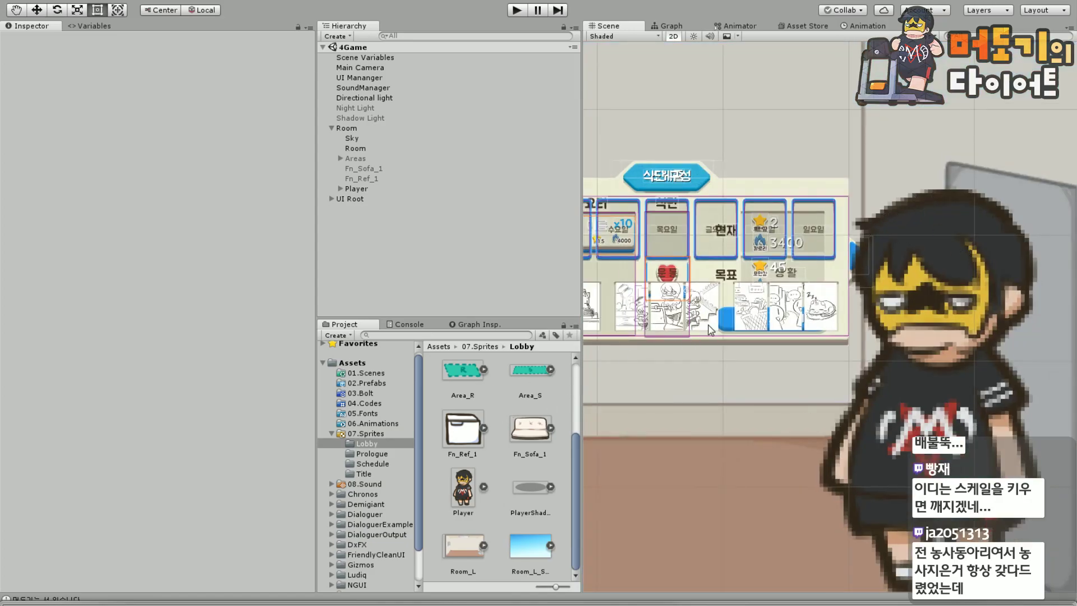
scroll(702, 335, "down", 6)
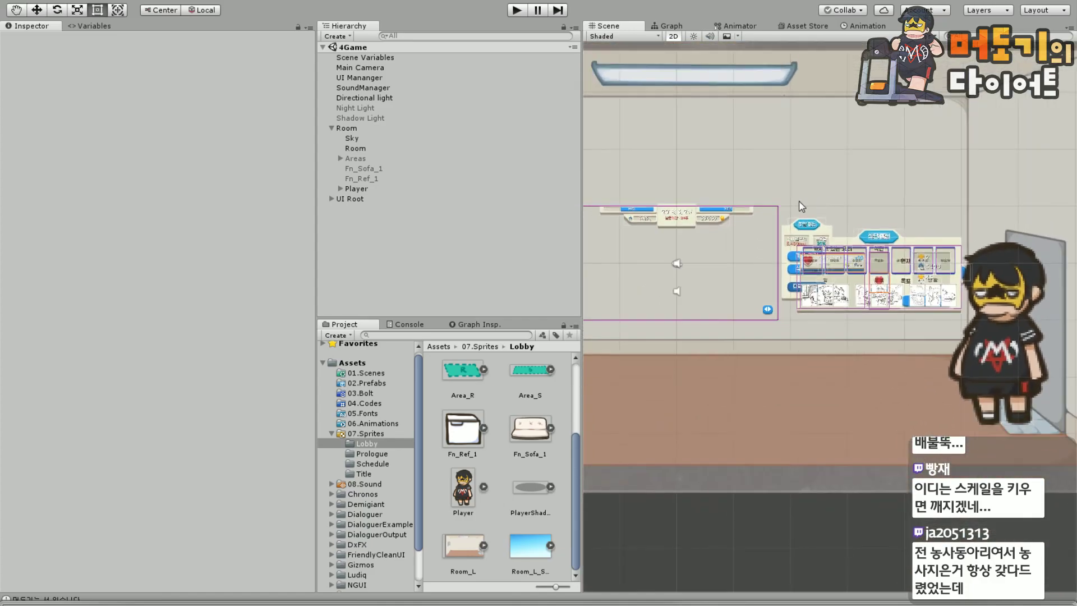
left_click(161, 605)
left_click(161, 605)
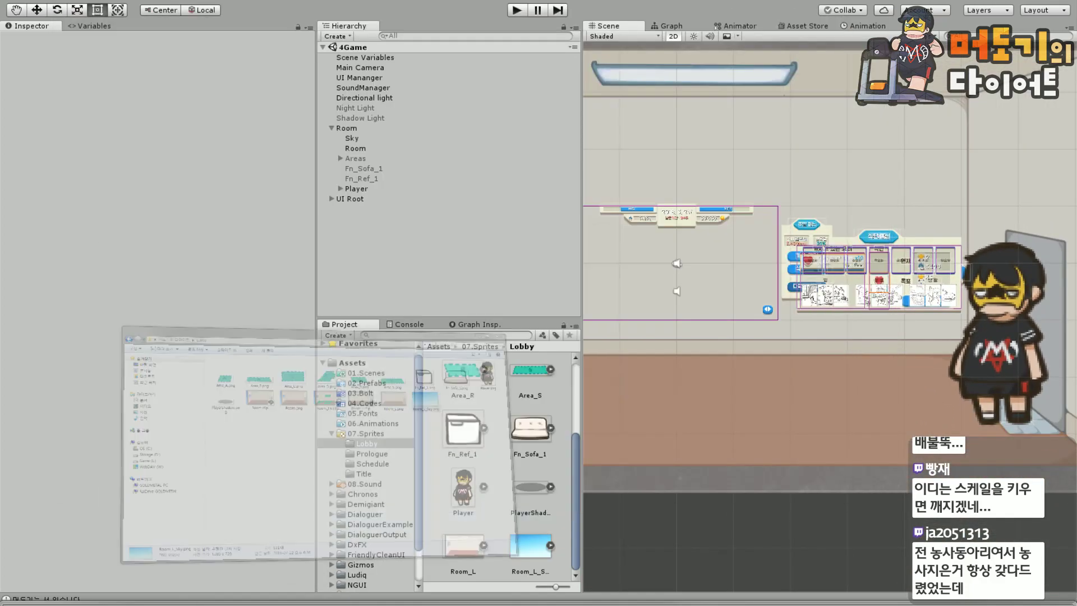
mouse_move(101, 605)
left_click(61, 605)
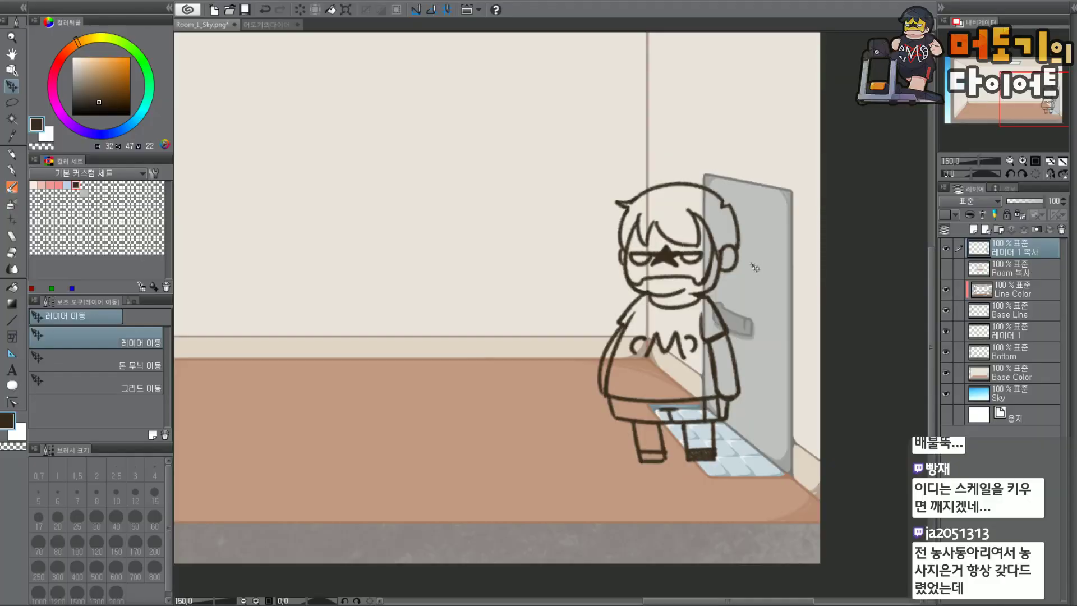
Lasso the character sketch by the door and cut it out of the room drawing.
left_click(12, 103)
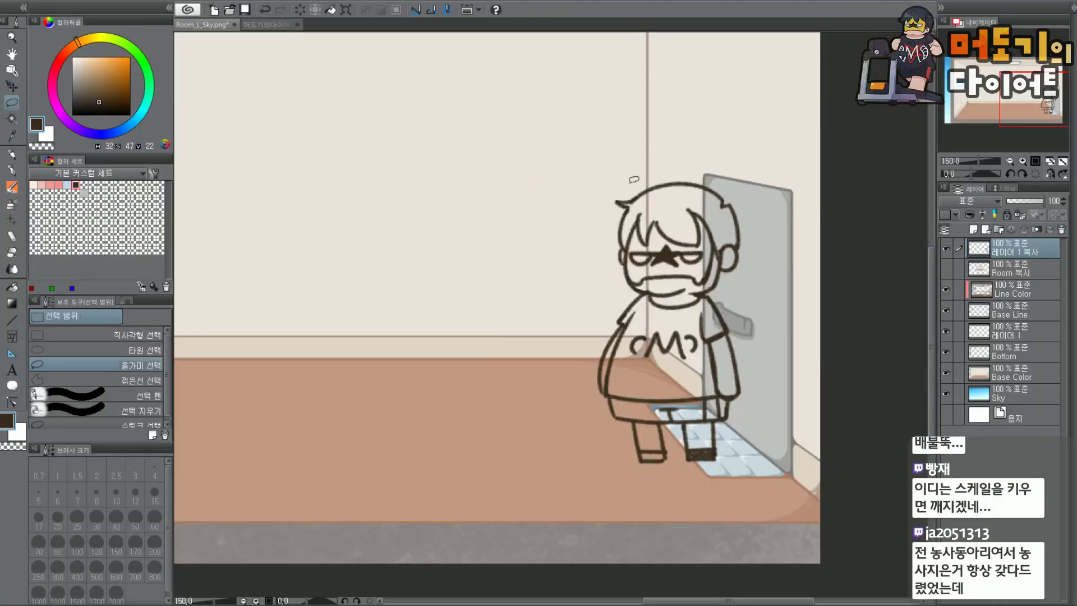
mouse_move(627, 173)
left_mouse_down()
mouse_move(631, 475)
mouse_move(767, 445)
mouse_move(782, 265)
mouse_move(770, 181)
mouse_move(674, 153)
mouse_move(629, 169)
left_mouse_up()
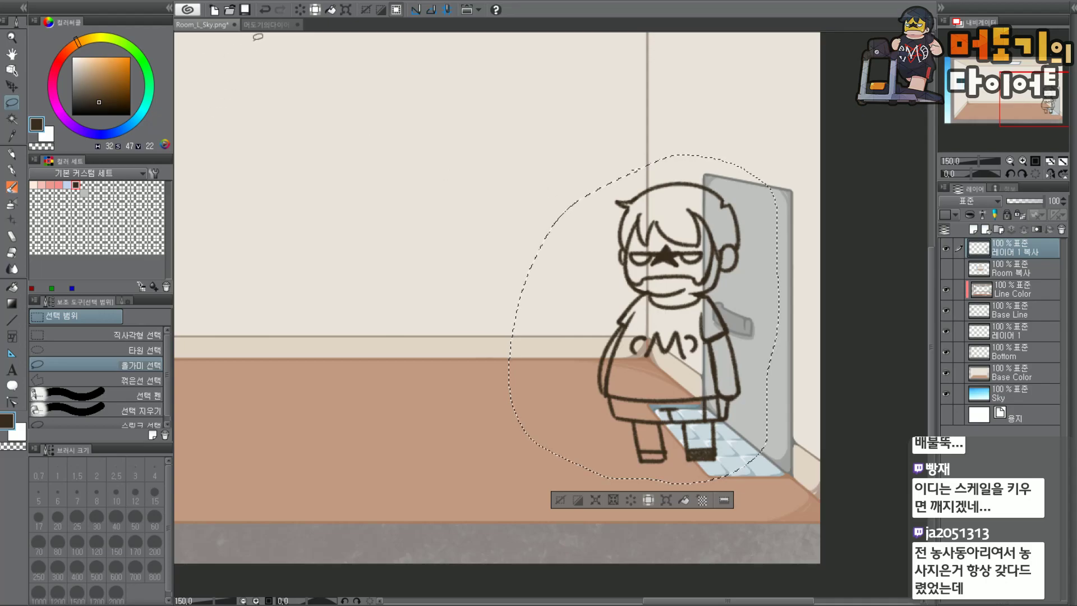
key("Delete")
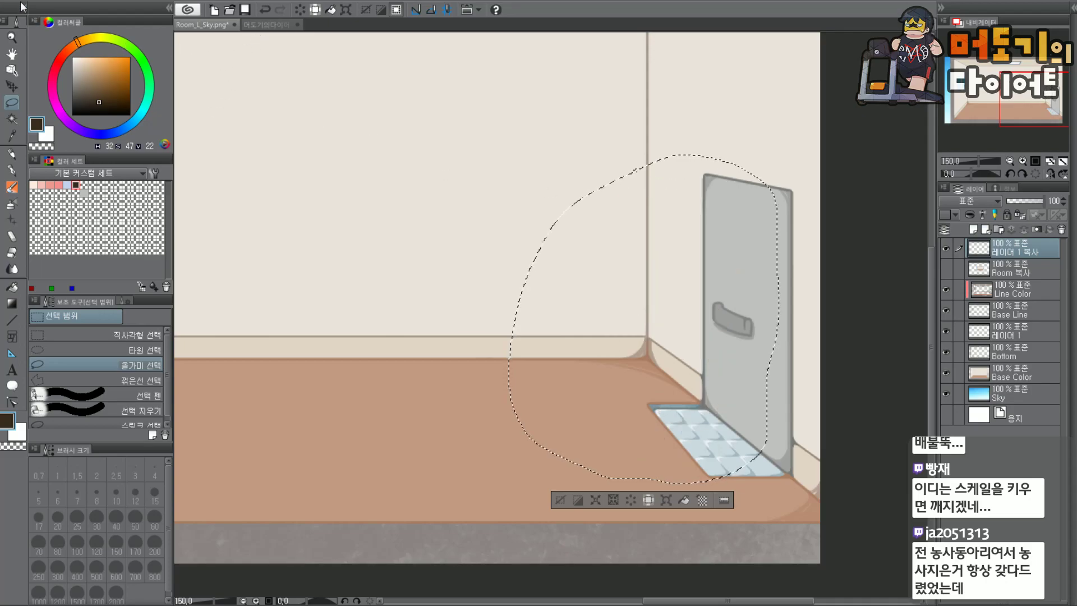
Create a new canvas 300 px wide and 500 px high and paste the character sketch into it.
left_click(24, 7)
left_click(34, 9)
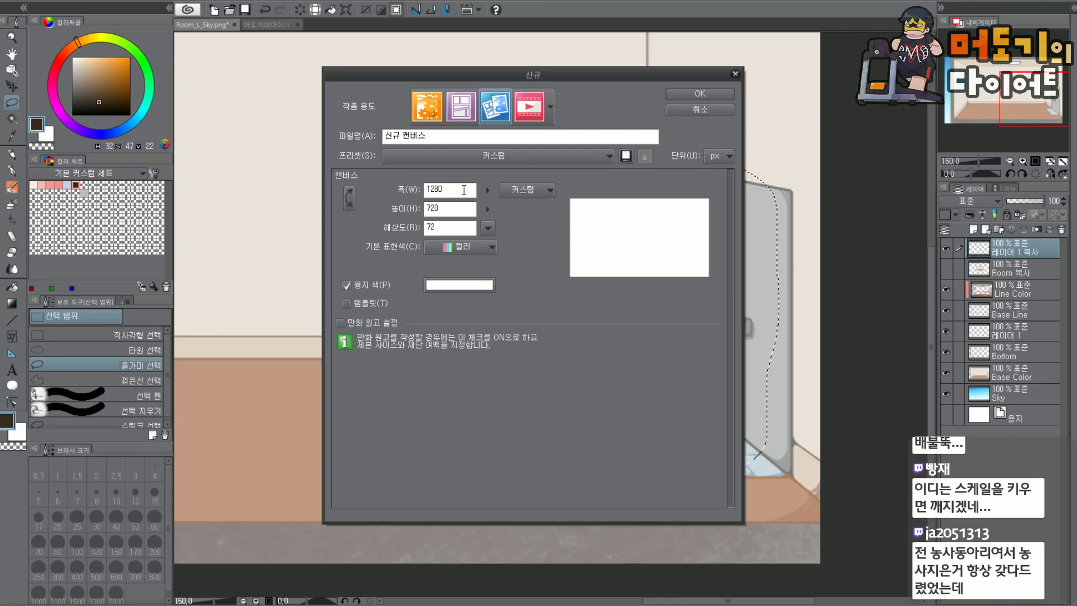
type("300")
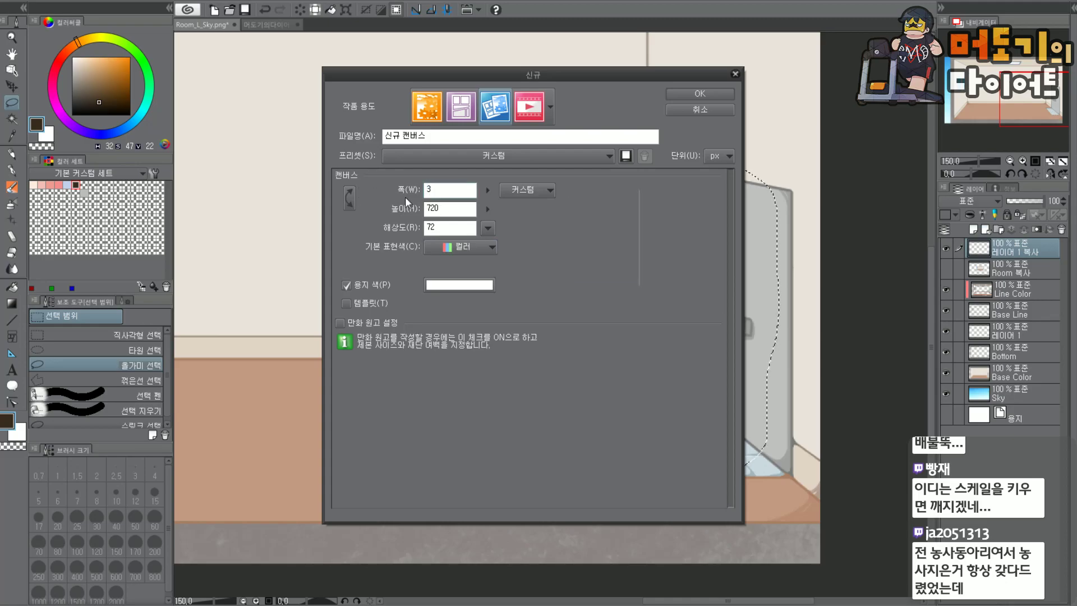
key("Tab")
type("500")
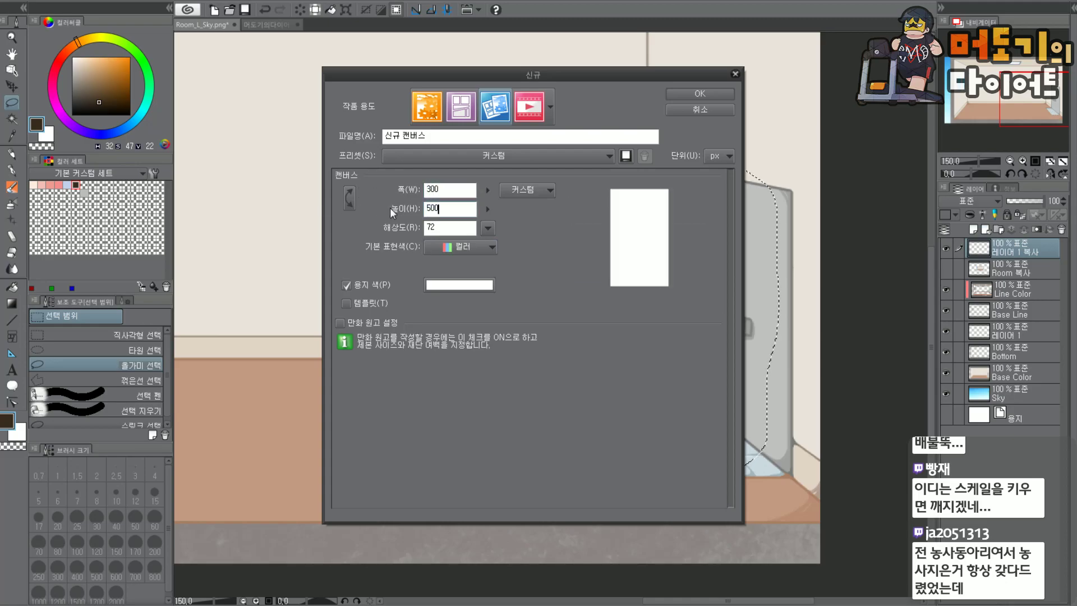
key("Return")
key("ctrl+v")
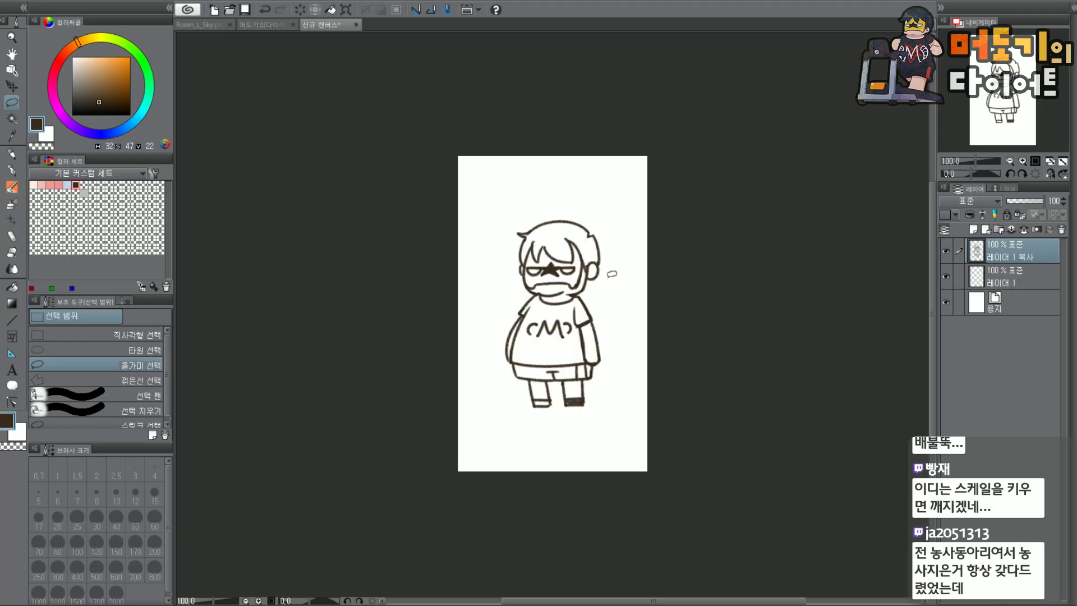
scroll(612, 273, "up", 2)
left_click_drag(1004, 119, 993, 112)
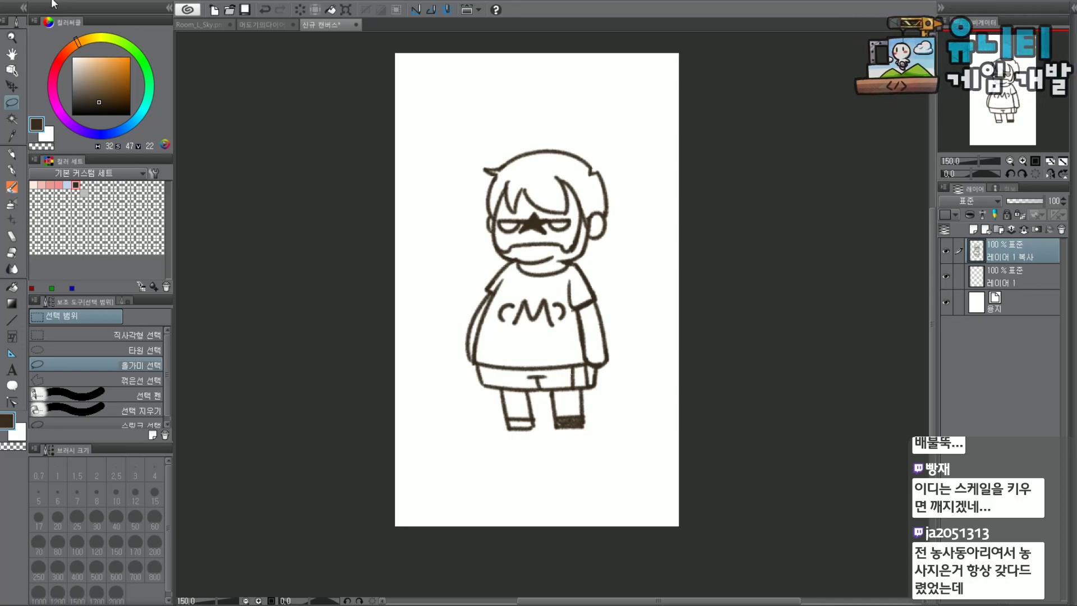
left_click_drag(991, 97, 1008, 94)
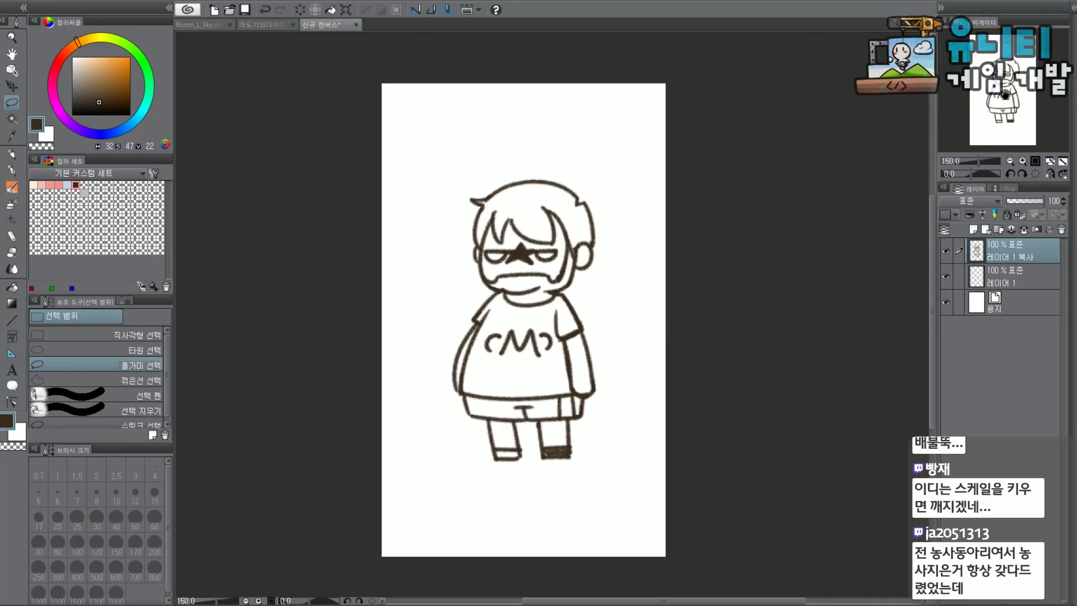
left_click(61, 1)
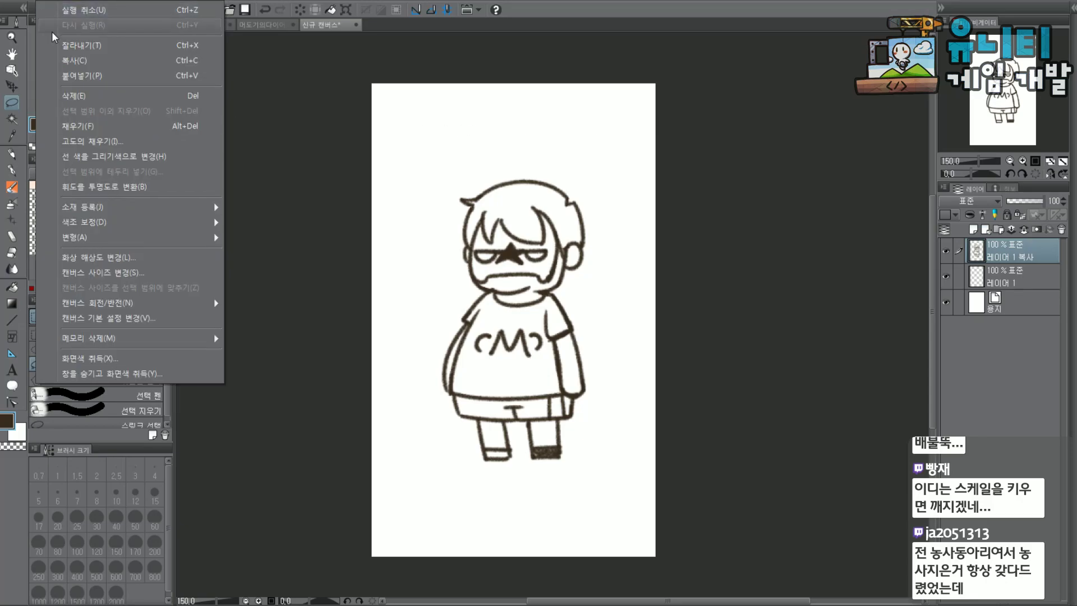
left_click(117, 265)
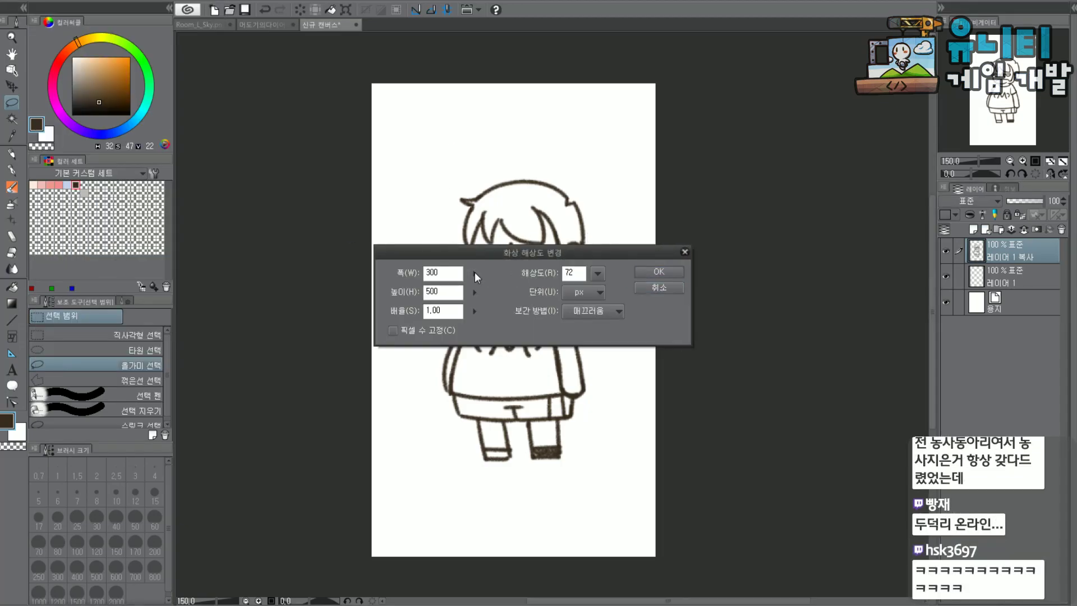
left_click(644, 285)
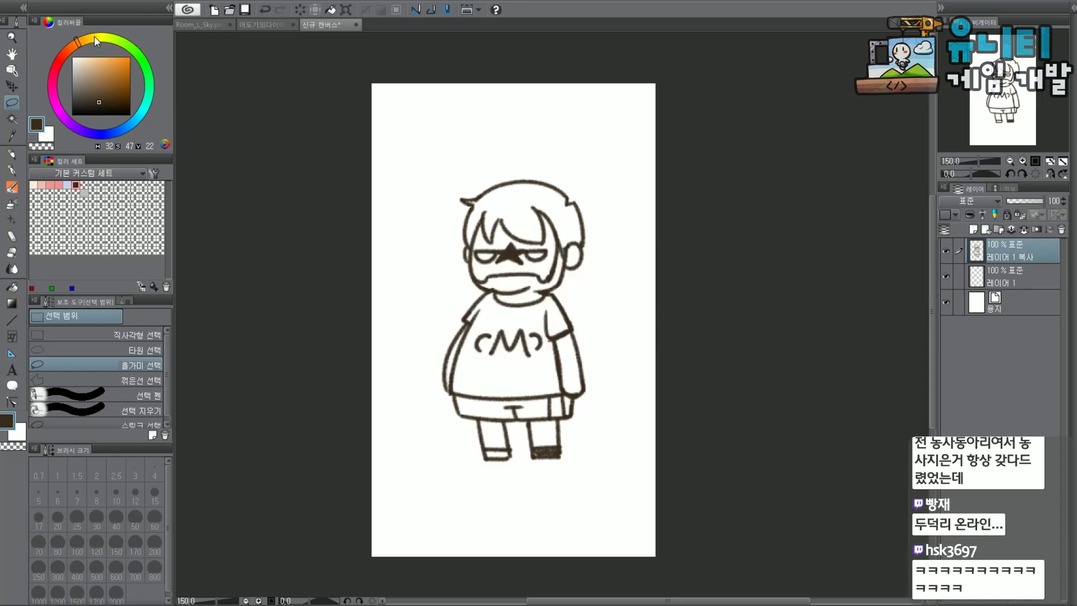
Crop the canvas closely around the character sketch to 169 × 310 px.
left_click(50, 3)
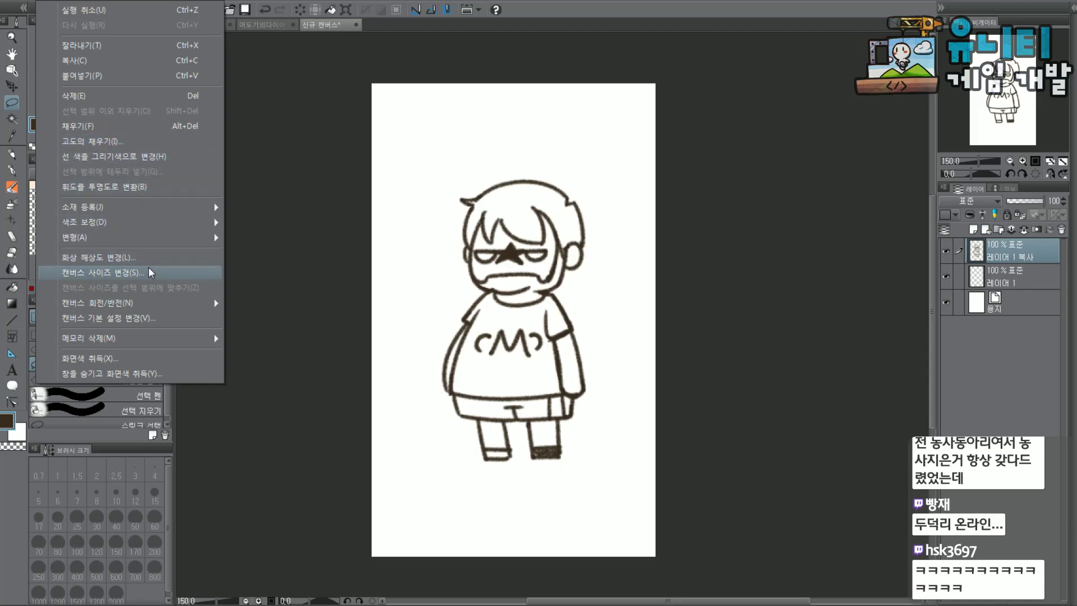
left_click(143, 272)
left_click_drag(513, 84, 507, 171)
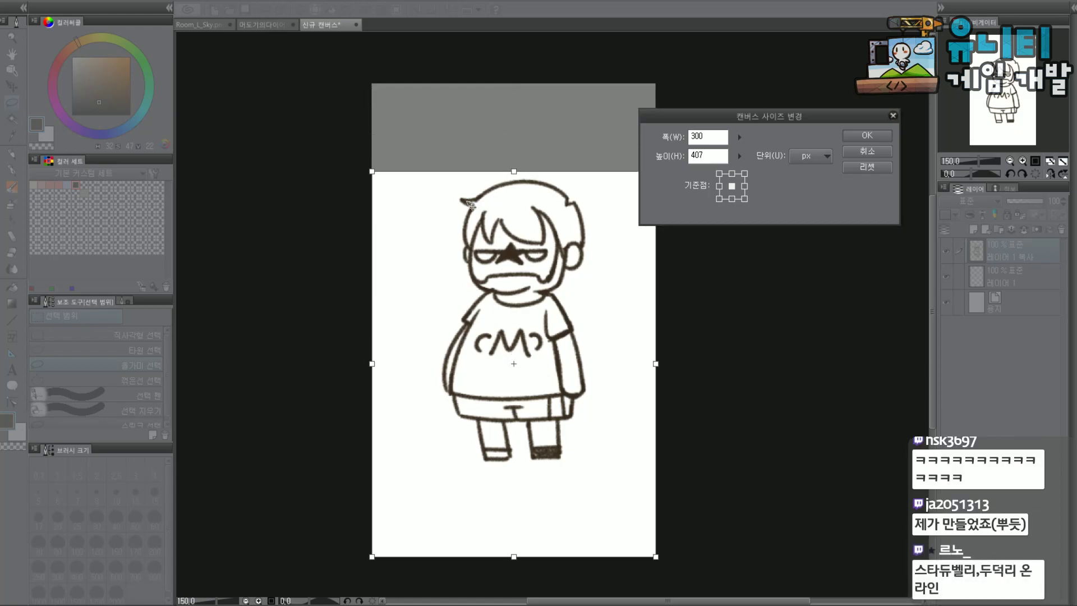
left_click_drag(373, 367, 432, 372)
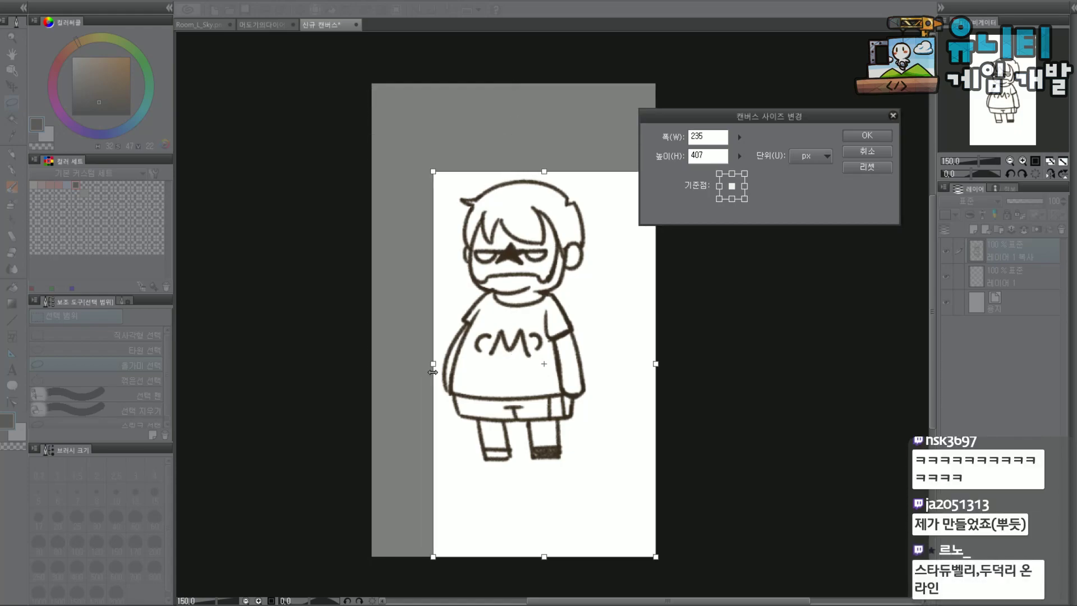
left_click_drag(653, 363, 593, 362)
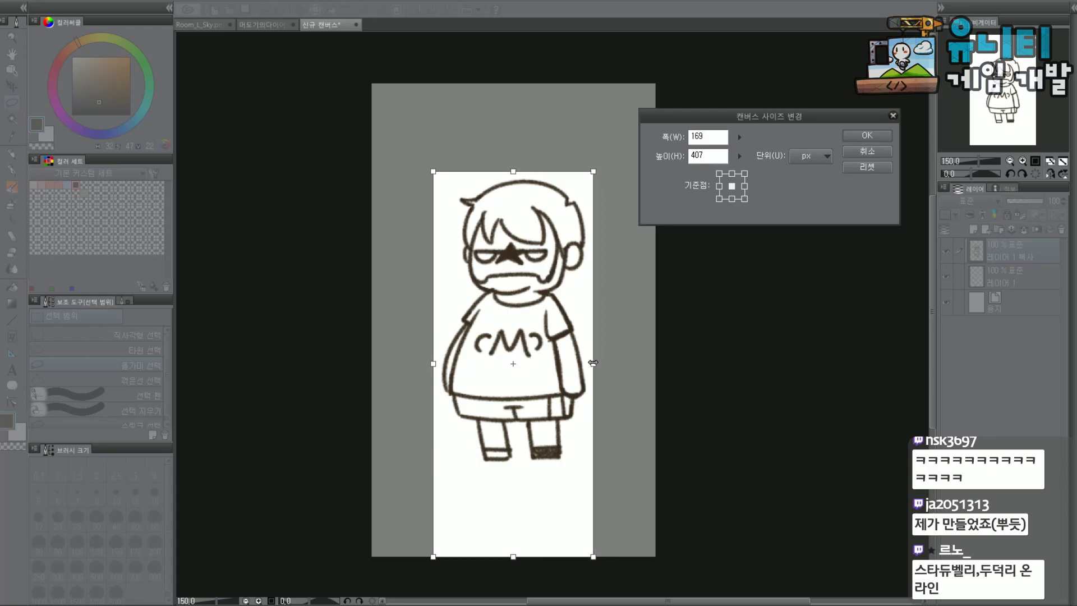
left_click_drag(513, 555, 514, 463)
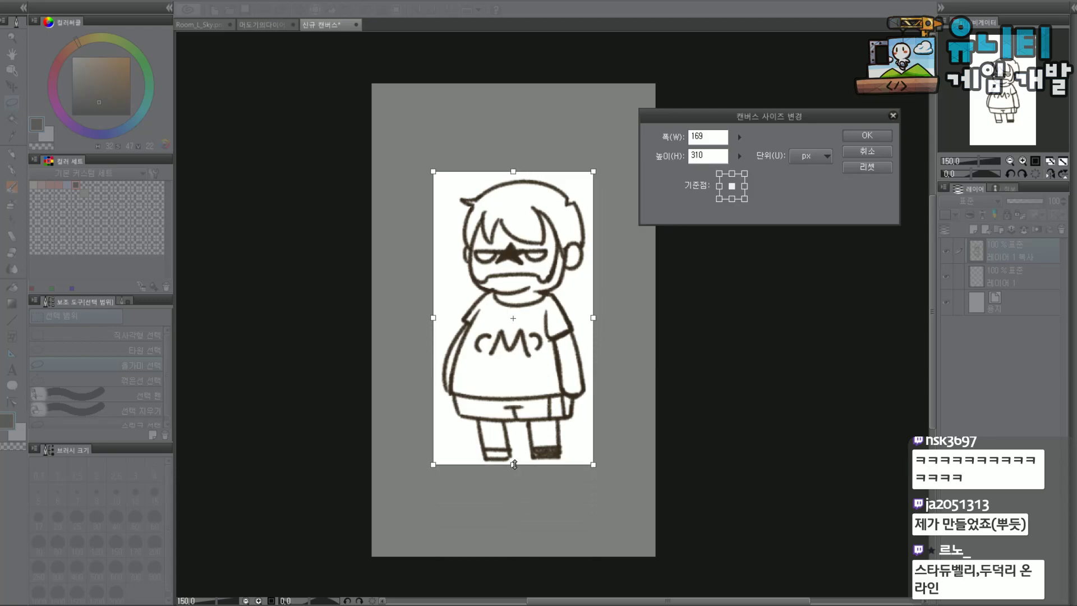
left_click(847, 139)
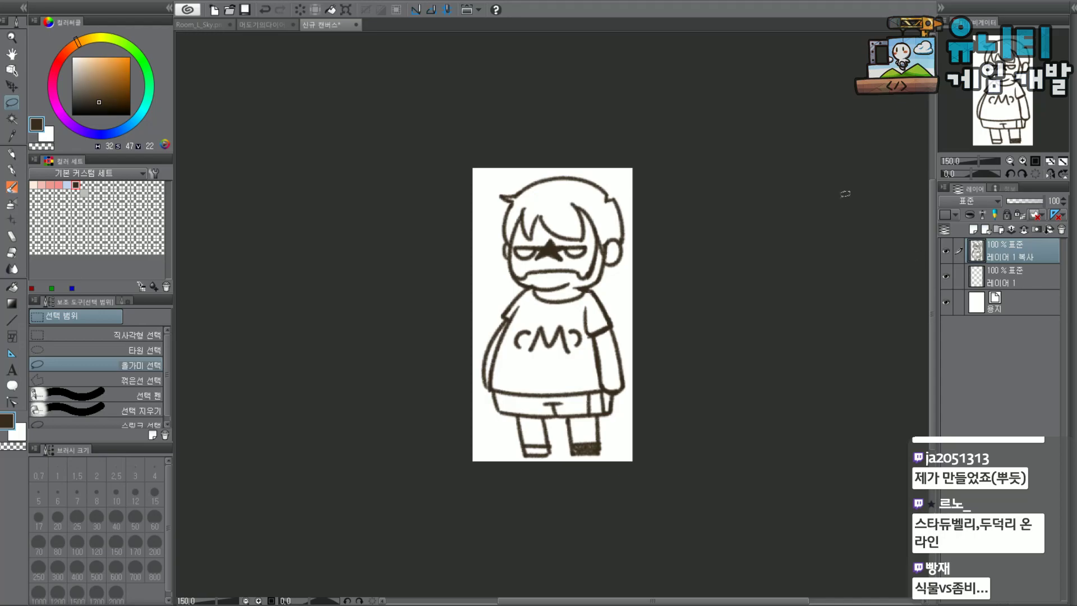
Lower the sketch layer's opacity to 15% and place the empty 레이어 1 layer above it.
left_click_drag(995, 102, 1027, 103)
scroll(1010, 107, "up", 1)
scroll(1019, 116, "up", 2)
scroll(1027, 103, "down", 2)
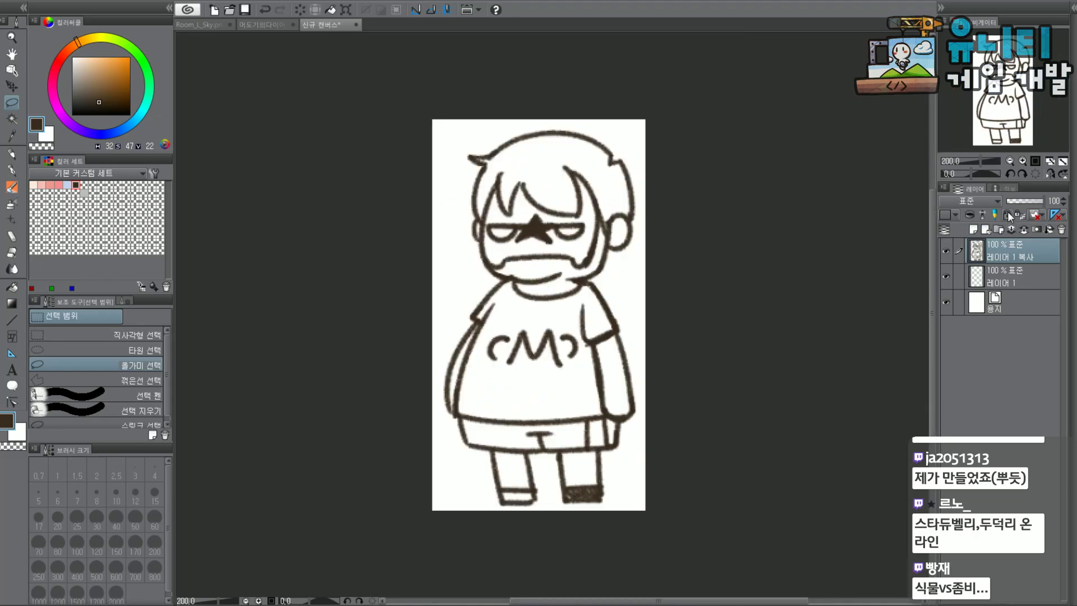
left_click(1016, 202)
left_click_drag(1012, 203, 1011, 202)
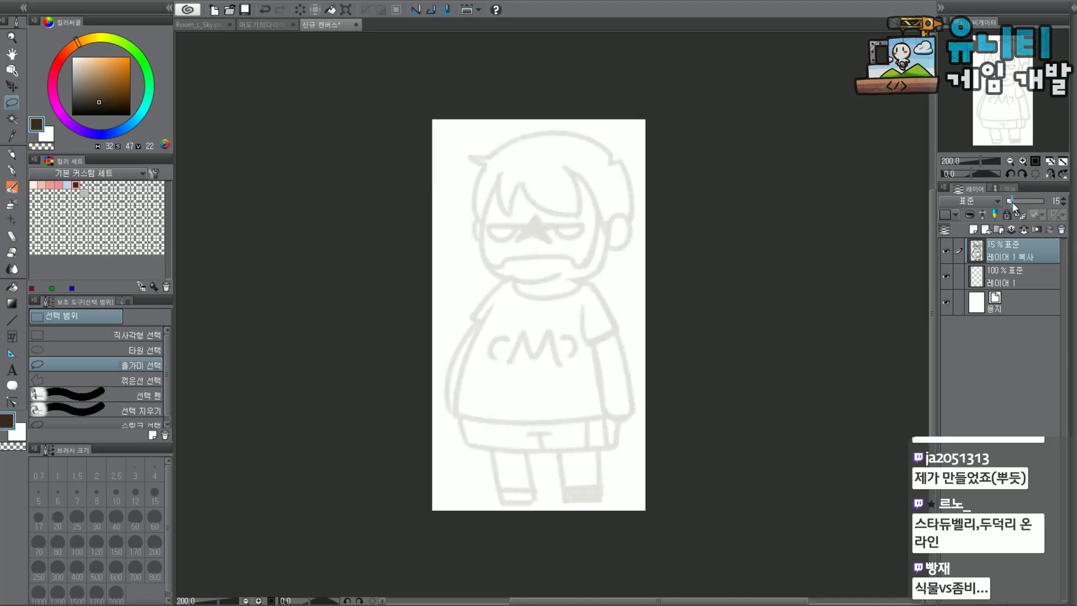
left_click_drag(1016, 96, 1016, 93)
scroll(1016, 102, "up", 1)
scroll(1016, 103, "down", 1)
left_click_drag(998, 267, 947, 254)
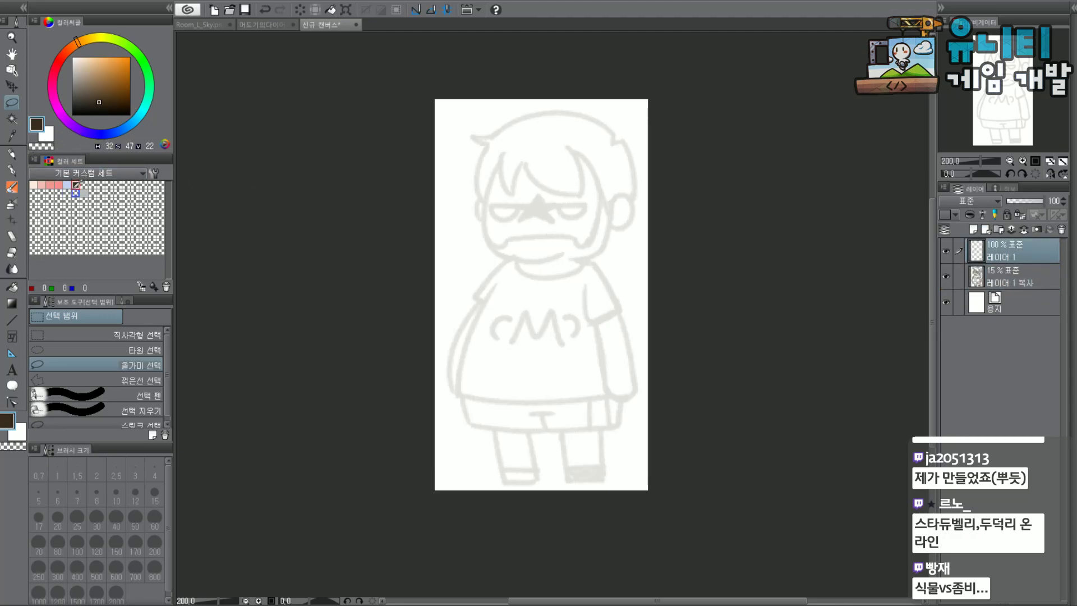
Set up the G펜 pen at brush size 5 with the dark brown palette colour.
left_click(85, 185)
left_click(12, 170)
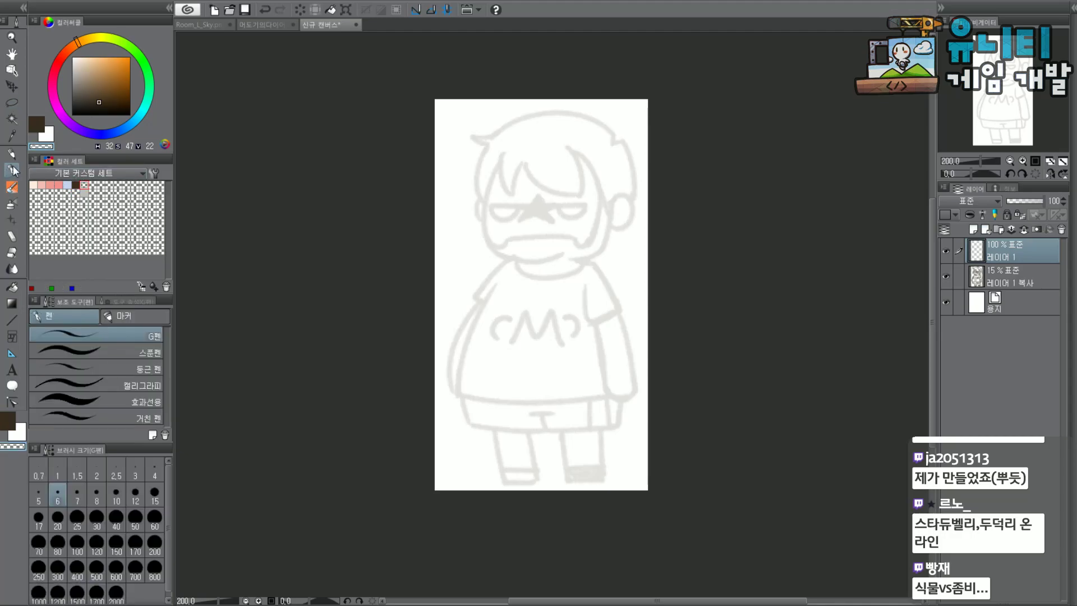
left_click(76, 182)
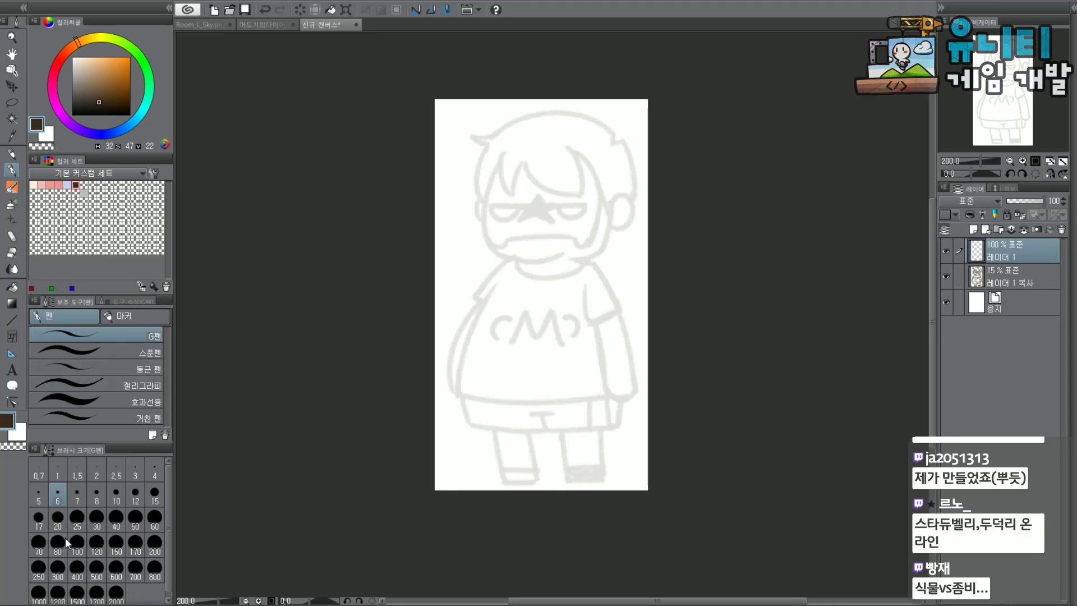
left_click(38, 495)
Ink the left side of the face over the sketch, curving around the cheek into the mouth corner, redoing the stroke until it fits.
scroll(536, 180, "up", 2)
mouse_move(455, 170)
left_mouse_down()
mouse_move(454, 341)
mouse_move(424, 252)
mouse_move(443, 353)
left_mouse_up()
key("ctrl+z")
key("ctrl+z")
left_click_drag(447, 164, 470, 325)
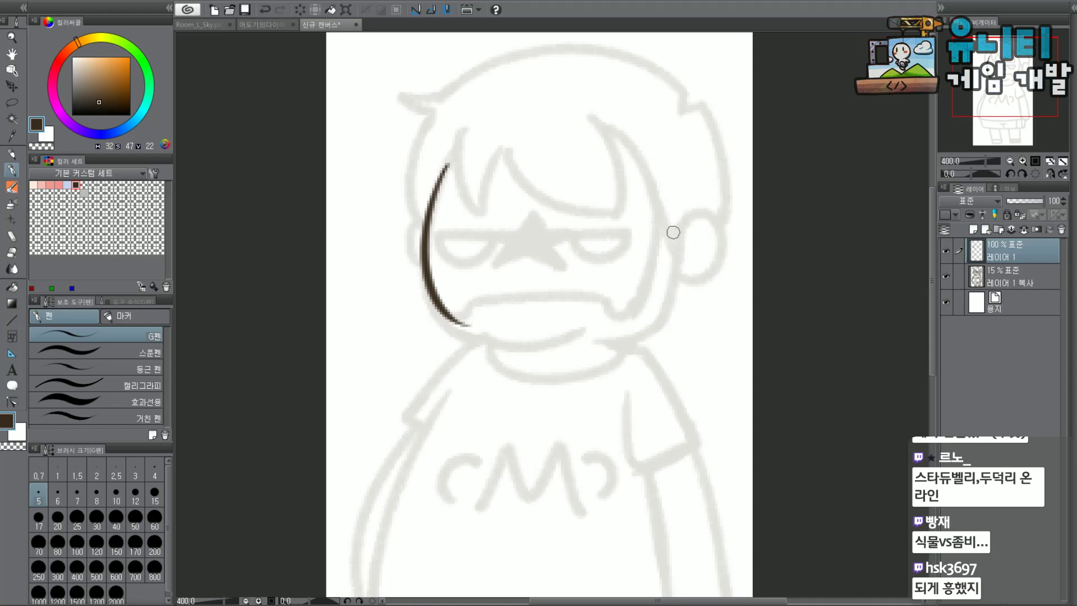
key("ctrl+z")
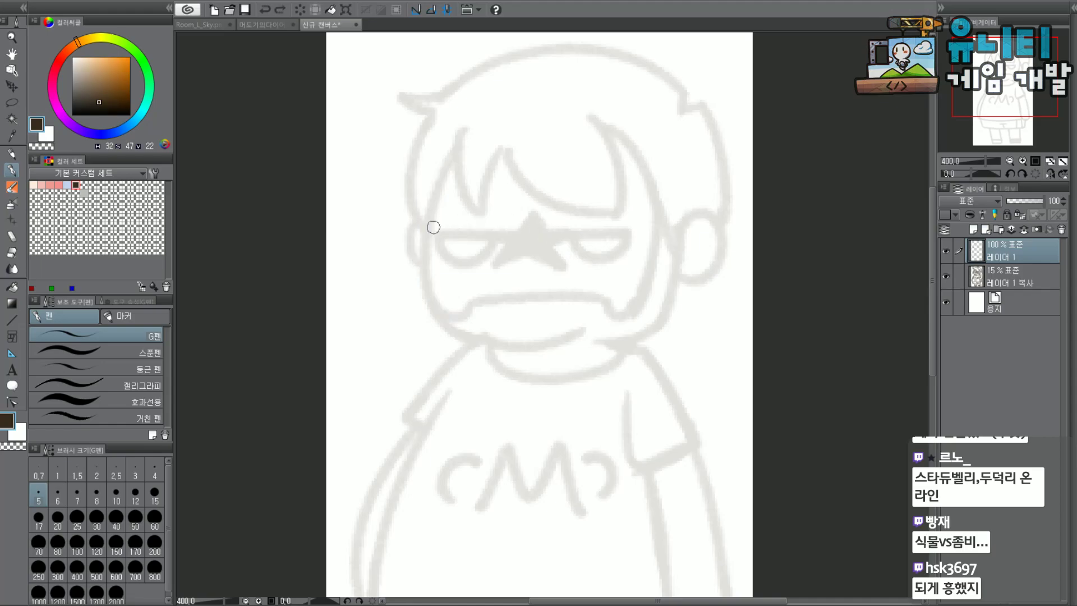
left_click_drag(449, 158, 457, 334)
key("ctrl+z")
key("ctrl+y")
key("ctrl+z")
mouse_move(443, 173)
left_mouse_down()
mouse_move(423, 230)
mouse_move(448, 345)
mouse_move(432, 323)
left_mouse_up()
key("ctrl+z")
key("ctrl+z")
left_click_drag(437, 189, 468, 329)
key("ctrl+z")
left_click_drag(438, 186, 454, 305)
key("ctrl+z")
mouse_move(438, 186)
left_mouse_down()
mouse_move(446, 319)
mouse_move(451, 308)
mouse_move(441, 312)
mouse_move(472, 310)
mouse_move(440, 308)
mouse_move(477, 301)
mouse_move(458, 316)
mouse_move(477, 298)
mouse_move(620, 300)
left_mouse_up()
Redraw the mouth line across the face until it runs nearly straight between the two cheek curves.
key("ctrl+z")
key("ctrl+z")
key("ctrl+z")
key("ctrl+z")
key("ctrl+z")
key("ctrl+z")
key("ctrl+z")
left_click_drag(477, 301, 615, 303)
key("ctrl+z")
key("ctrl+z")
key("ctrl+z")
mouse_move(477, 301)
left_mouse_down()
mouse_move(614, 297)
mouse_move(644, 321)
mouse_move(608, 305)
mouse_move(631, 321)
mouse_move(666, 216)
mouse_move(639, 300)
left_mouse_up()
key("ctrl+z")
key("ctrl+z")
key("ctrl+z")
key("ctrl+z")
key("ctrl+z")
key("ctrl+z")
key("ctrl+z")
Ink the right side of the face down into the right mouth corner, redoing the stroke until it matches the sketch.
left_click_drag(663, 188, 633, 296)
key("ctrl+z")
left_click_drag(662, 185, 642, 309)
key("ctrl+z")
left_click_drag(662, 188, 636, 297)
key("ctrl+z")
left_click_drag(661, 186, 635, 310)
key("ctrl+z")
left_click_drag(661, 187, 620, 313)
key("ctrl+z")
left_click_drag(658, 184, 631, 311)
key("ctrl+z")
left_click_drag(659, 182, 642, 282)
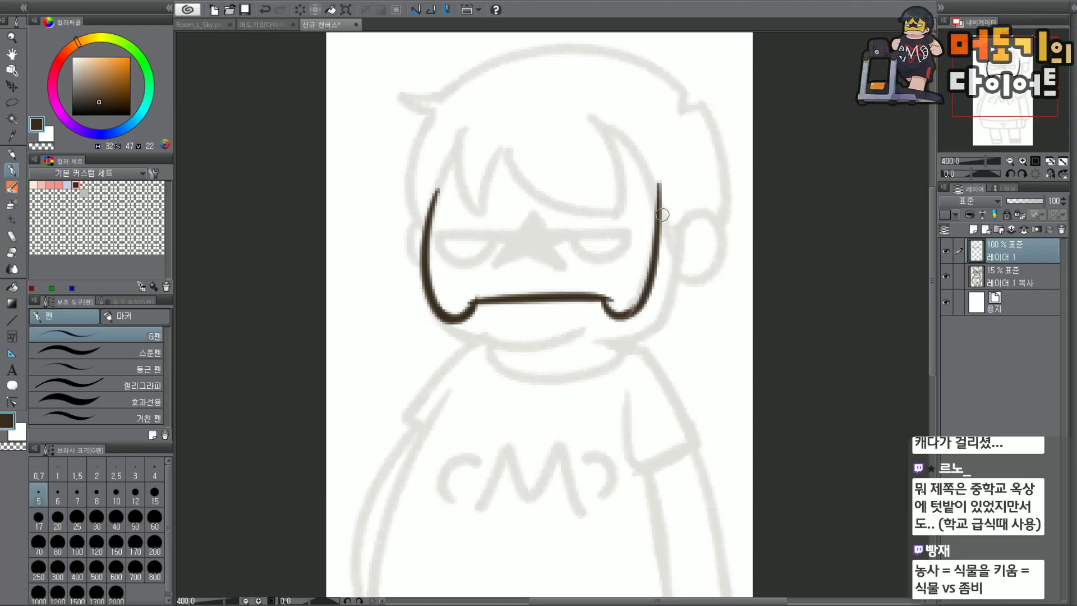
key("ctrl+z")
left_click_drag(659, 191, 624, 314)
key("ctrl+z")
left_click_drag(662, 189, 611, 310)
key("ctrl+z")
key("ctrl+z")
left_click_drag(662, 188, 616, 314)
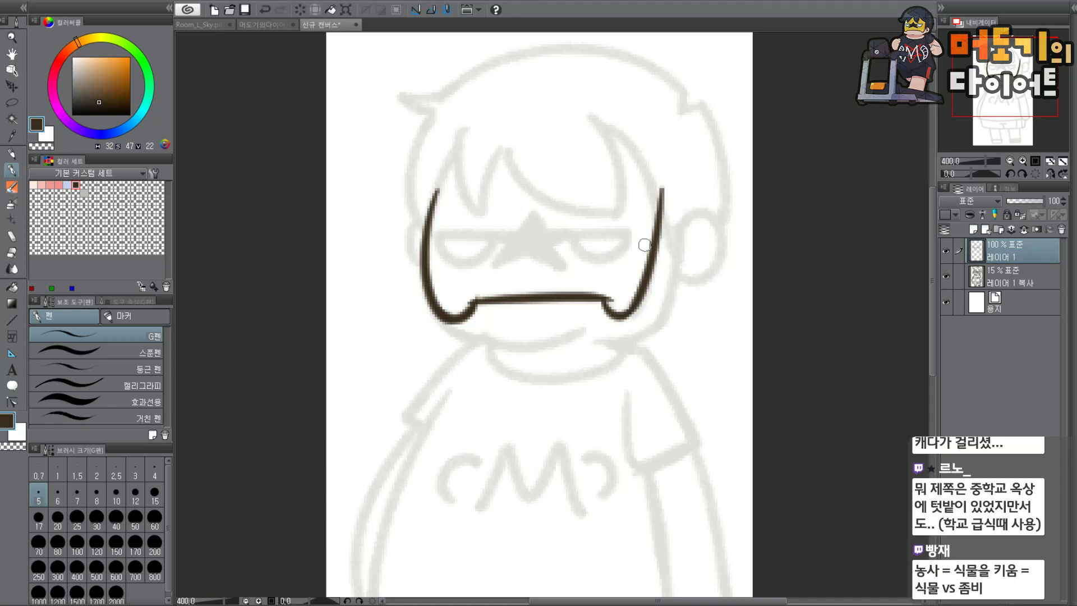
key("ctrl+z")
key("ctrl+z")
key("ctrl+y")
left_click_drag(657, 180, 617, 321)
key("ctrl+z")
left_click_drag(662, 178, 628, 311)
key("ctrl+z")
mouse_move(660, 179)
left_mouse_down()
mouse_move(638, 291)
mouse_move(617, 315)
left_mouse_up()
key("ctrl+z")
key("ctrl+z")
mouse_move(657, 168)
left_mouse_down()
mouse_move(657, 222)
mouse_move(626, 305)
mouse_move(639, 280)
mouse_move(615, 307)
mouse_move(664, 190)
mouse_move(617, 314)
mouse_move(663, 180)
mouse_move(620, 317)
left_mouse_up()
key("ctrl+z")
key("ctrl+z")
key("ctrl+z")
key("ctrl+z")
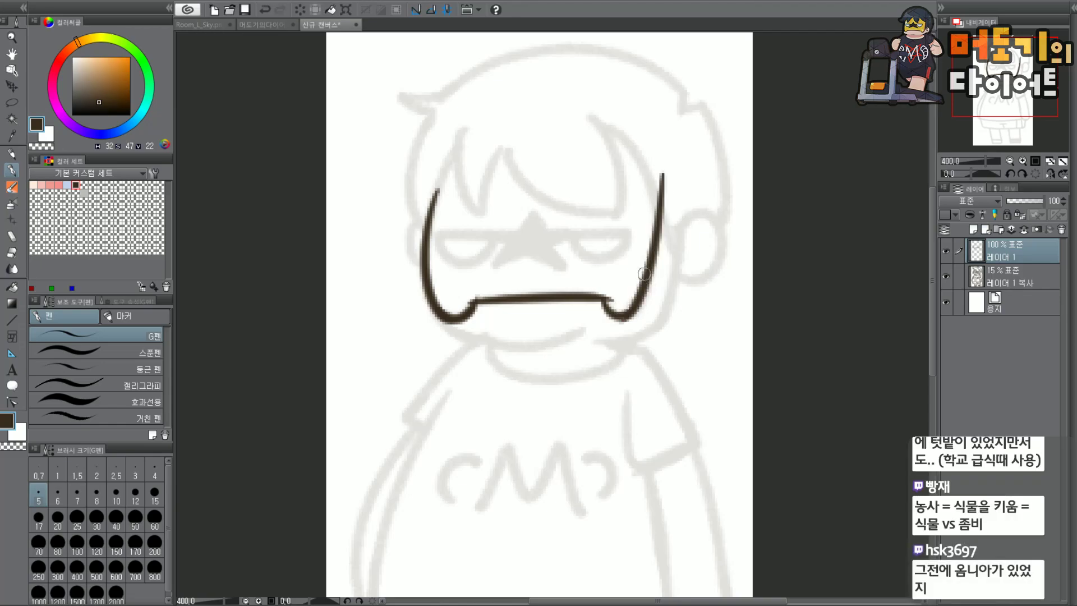
Clean up the overshoot at the right mouth corner and trim the upper end of the right cheek line.
scroll(654, 241, "up", 2)
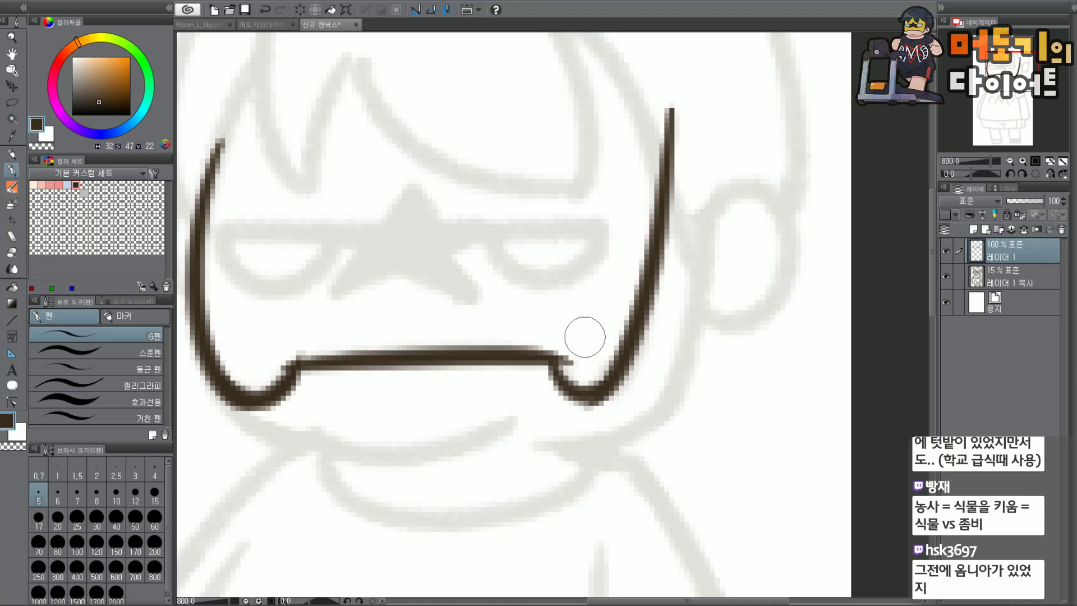
scroll(582, 285, "down", 2)
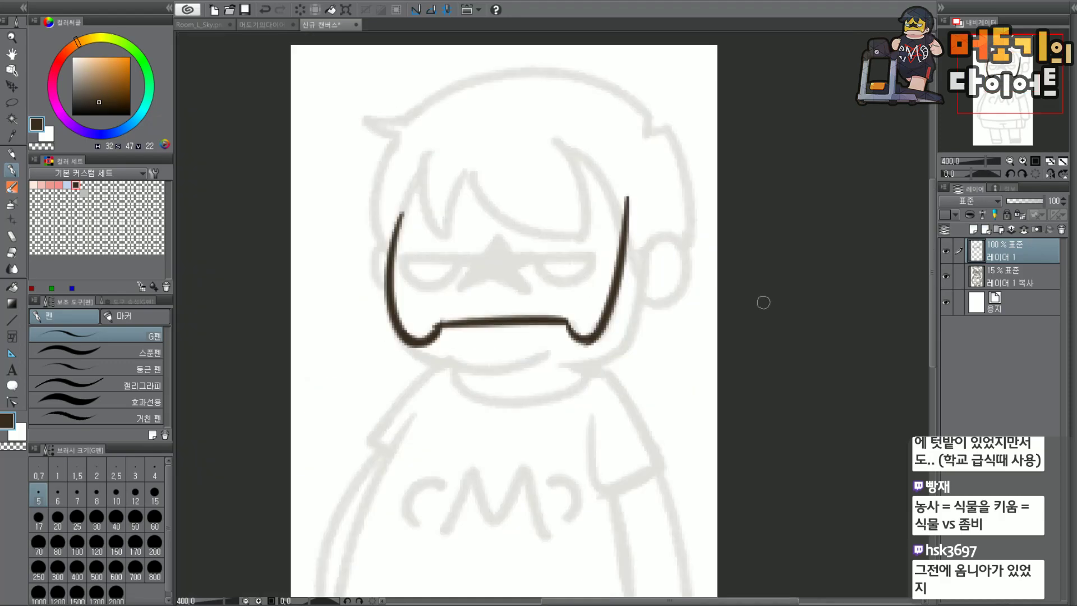
scroll(570, 208, "up", 2)
mouse_move(674, 180)
left_mouse_down()
mouse_move(691, 257)
mouse_move(668, 266)
left_mouse_up()
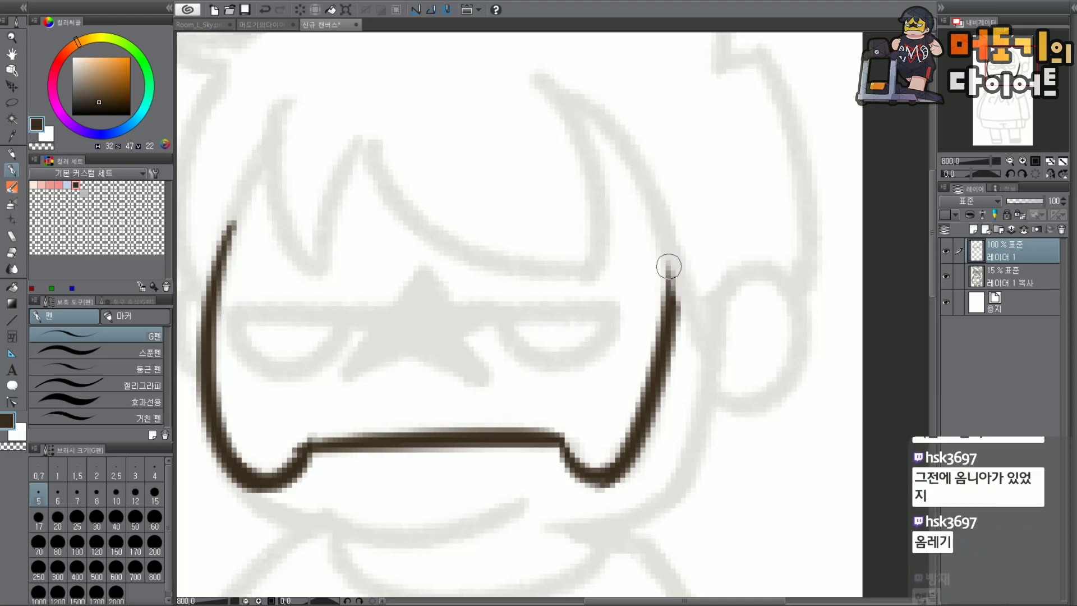
scroll(666, 267, "down", 2)
scroll(497, 216, "up", 2)
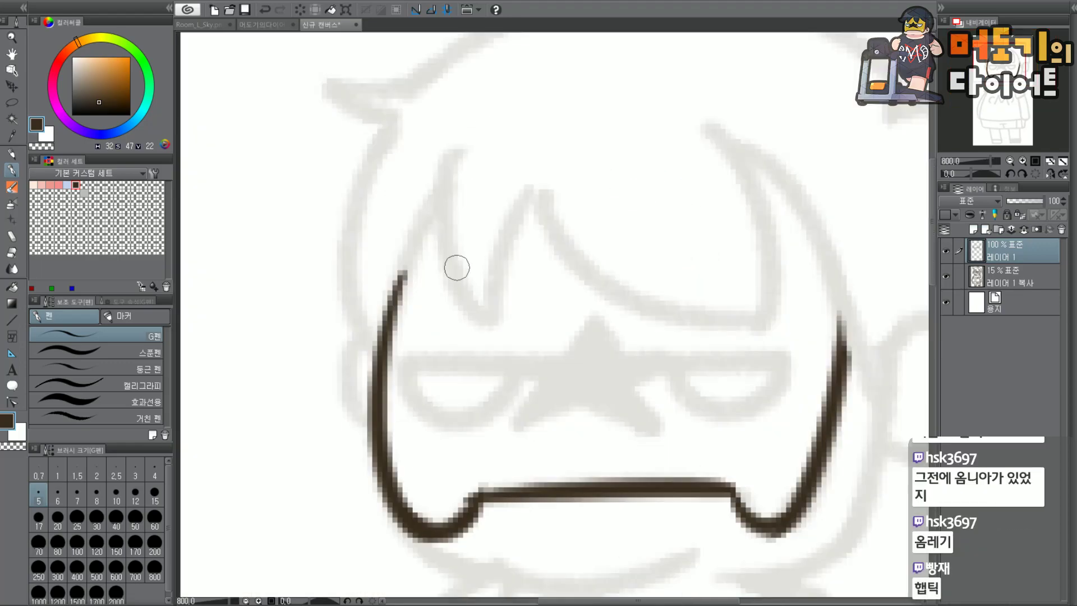
Extend the left face outline upward along the sketch to meet the fringe.
mouse_move(441, 210)
left_mouse_down()
mouse_move(402, 271)
mouse_move(380, 339)
mouse_move(373, 332)
left_mouse_up()
key("ctrl+z")
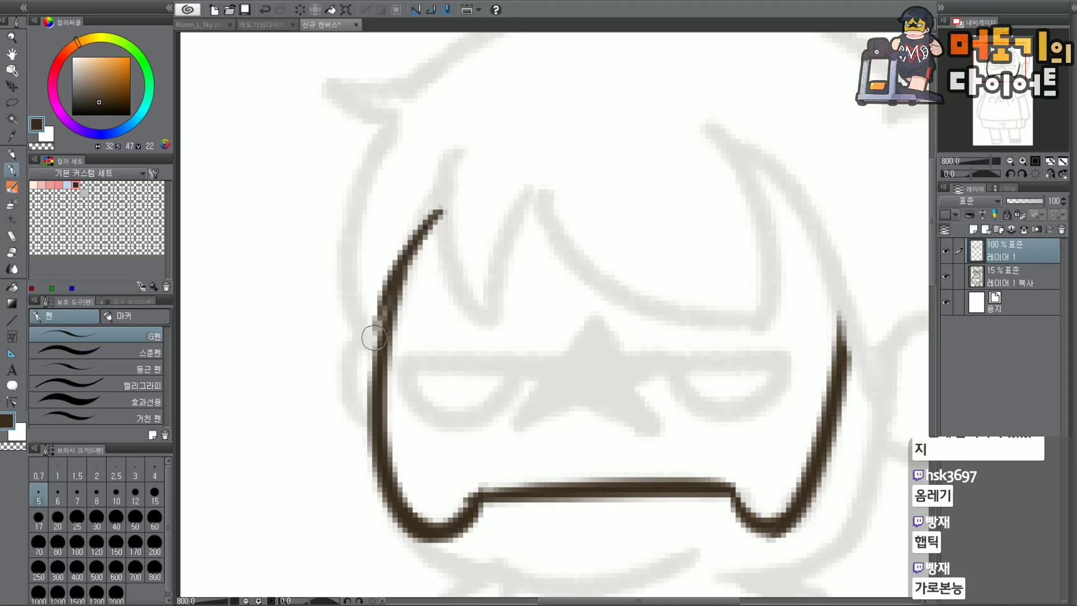
key("ctrl+z")
left_click_drag(444, 197, 377, 331)
key("ctrl+z")
left_click_drag(445, 197, 379, 345)
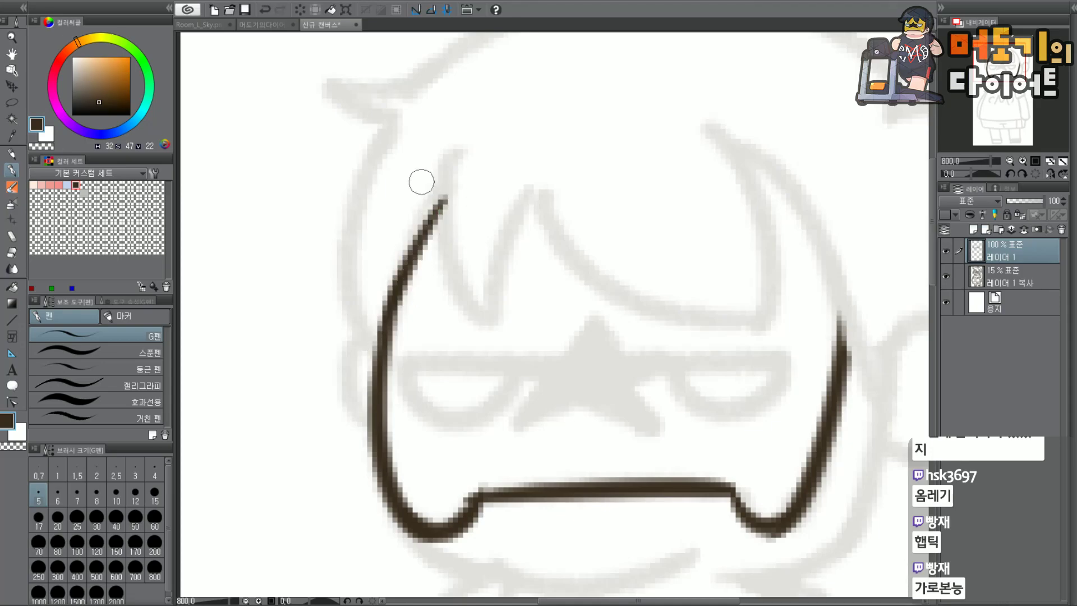
Ink the pointed lock of hair on the left of the fringe with a downstroke and a returning upstroke.
mouse_move(452, 160)
left_mouse_down()
mouse_move(442, 204)
mouse_move(469, 323)
mouse_move(443, 220)
mouse_move(471, 307)
mouse_move(444, 177)
mouse_move(480, 316)
left_mouse_up()
key("ctrl+z")
key("ctrl+z")
key("ctrl+z")
mouse_move(454, 152)
left_mouse_down()
mouse_move(441, 220)
mouse_move(477, 314)
left_mouse_up()
key("ctrl+z")
left_click_drag(454, 150, 469, 224)
key("ctrl+z")
left_click_drag(454, 154, 478, 317)
key("ctrl+z")
mouse_move(457, 153)
left_mouse_down()
mouse_move(478, 317)
mouse_move(442, 214)
mouse_move(489, 321)
left_mouse_up()
key("ctrl+z")
key("ctrl+z")
left_click_drag(457, 156, 492, 323)
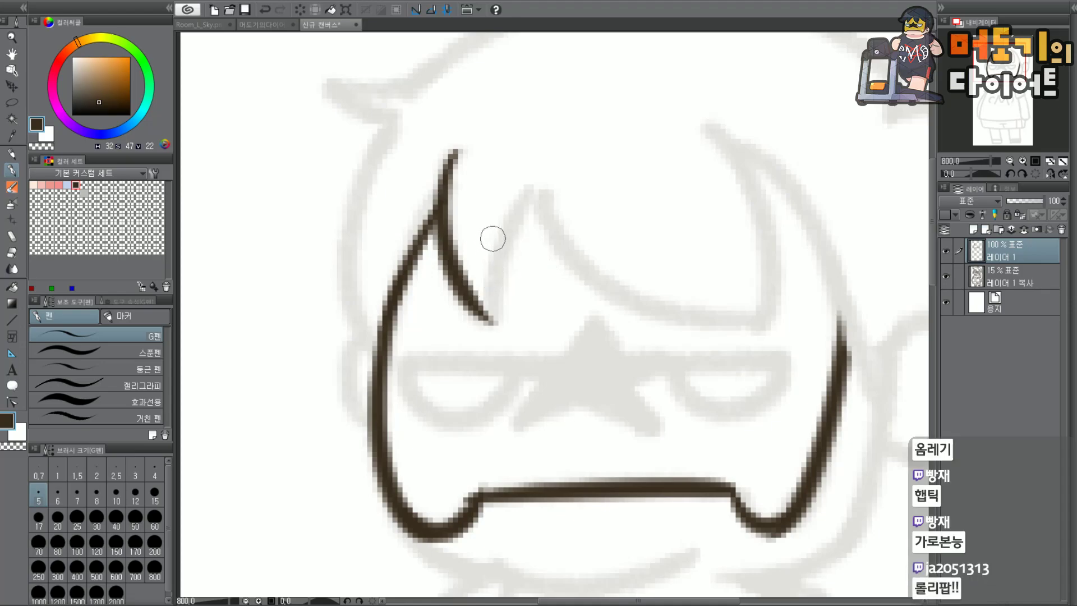
key("ctrl+z")
key("ctrl+y")
key("ctrl+z")
mouse_move(459, 141)
left_mouse_down()
mouse_move(442, 244)
mouse_move(497, 336)
mouse_move(452, 269)
mouse_move(491, 327)
mouse_move(545, 167)
left_mouse_up()
key("ctrl+z")
key("ctrl+z")
key("ctrl+y")
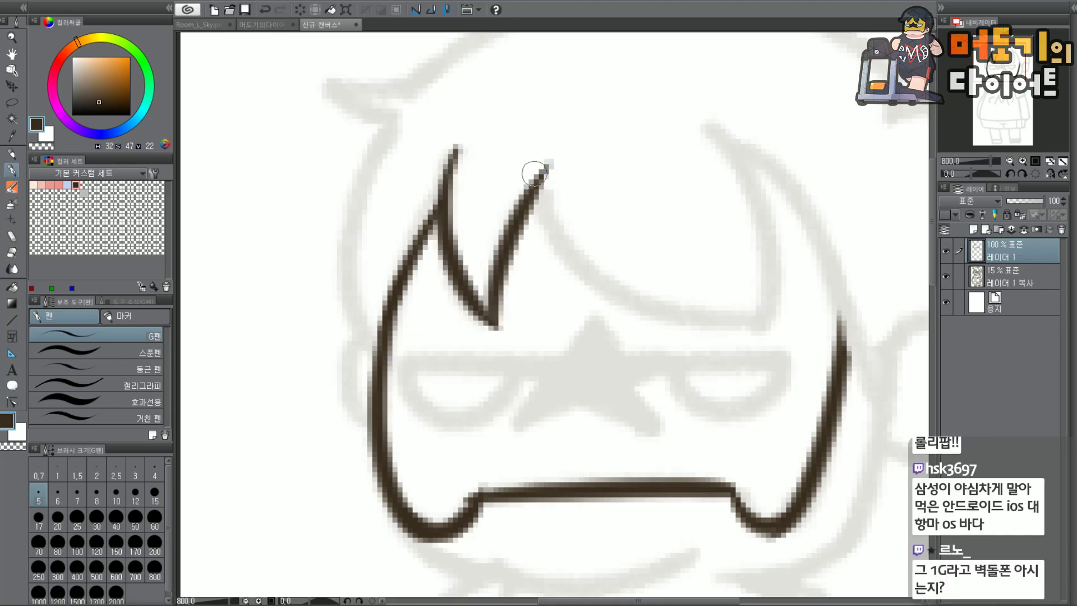
Ink the long curved lower edge of the fringe from the pointed lock toward the right eye.
scroll(592, 202, "down", 5)
scroll(661, 175, "up", 5)
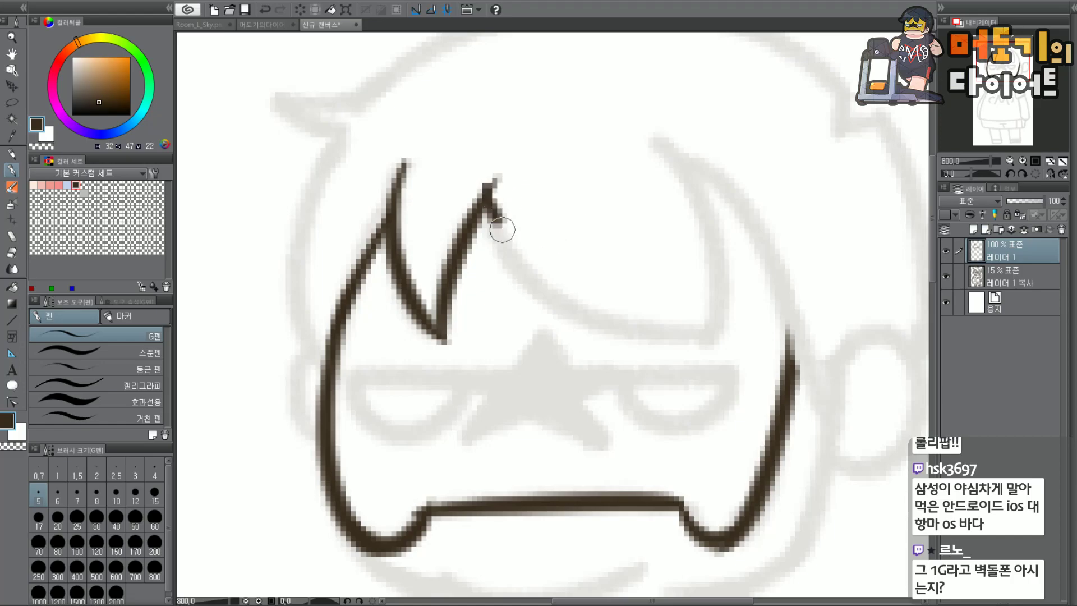
left_click_drag(486, 195, 655, 319)
key("ctrl+z")
mouse_move(486, 195)
left_mouse_down()
mouse_move(510, 250)
mouse_move(686, 312)
mouse_move(535, 282)
mouse_move(715, 324)
left_mouse_up()
key("ctrl+z")
key("ctrl+z")
mouse_move(486, 195)
left_mouse_down()
mouse_move(634, 340)
mouse_move(538, 295)
mouse_move(724, 336)
left_mouse_up()
key("ctrl+z")
key("ctrl+z")
left_click_drag(485, 195, 724, 350)
key("ctrl+z")
mouse_move(486, 195)
left_mouse_down()
mouse_move(498, 245)
mouse_move(718, 331)
left_mouse_up()
key("ctrl+z")
mouse_move(485, 193)
left_mouse_down()
mouse_move(612, 306)
mouse_move(701, 336)
left_mouse_up()
scroll(584, 105, "down", 2)
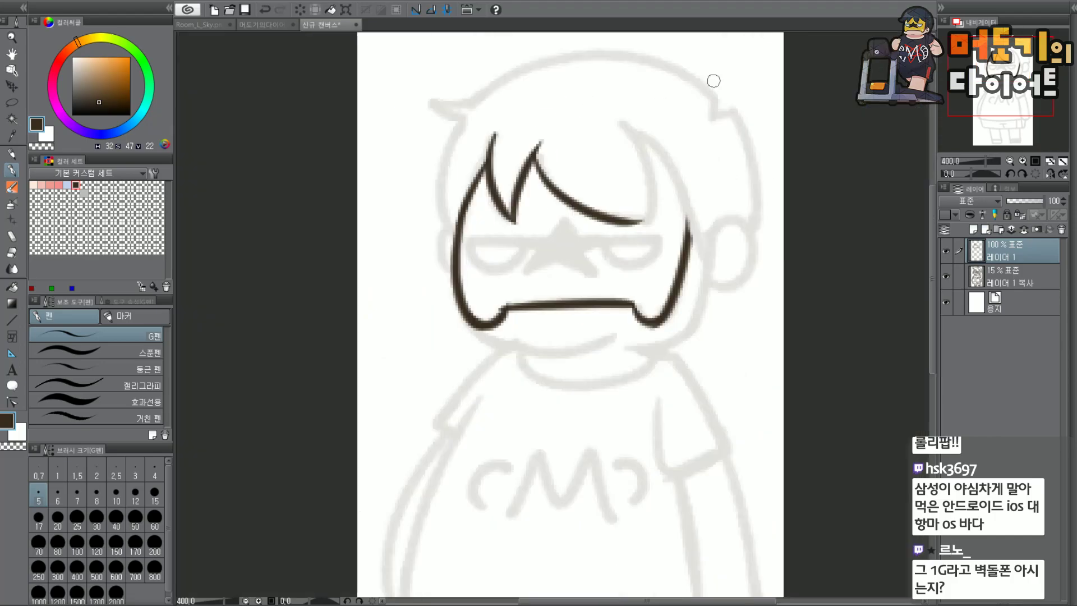
Doodle a tilted mobile phone with inner detail lines over the upper right of the head.
left_click_drag(584, 105, 571, 221)
mouse_move(676, 158)
left_mouse_down()
mouse_move(597, 278)
mouse_move(704, 303)
left_mouse_up()
key("ctrl+z")
left_click_drag(671, 161, 753, 167)
key("ctrl+z")
left_click_drag(673, 159, 764, 173)
key("ctrl+z")
mouse_move(670, 159)
left_mouse_down()
mouse_move(761, 172)
mouse_move(700, 317)
left_mouse_up()
left_click_drag(745, 179, 692, 263)
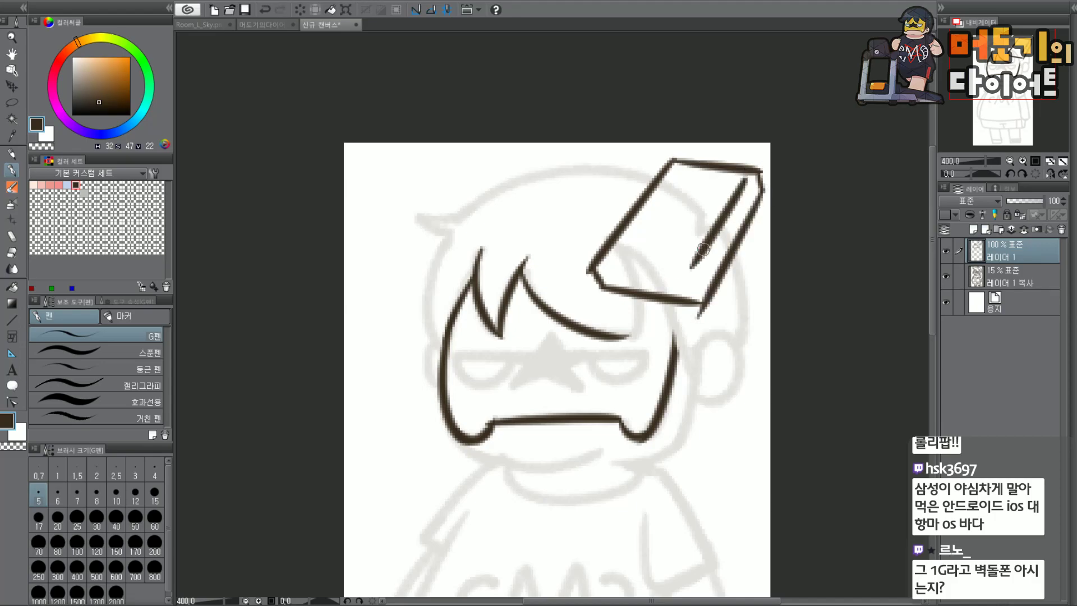
left_click_drag(612, 262, 677, 272)
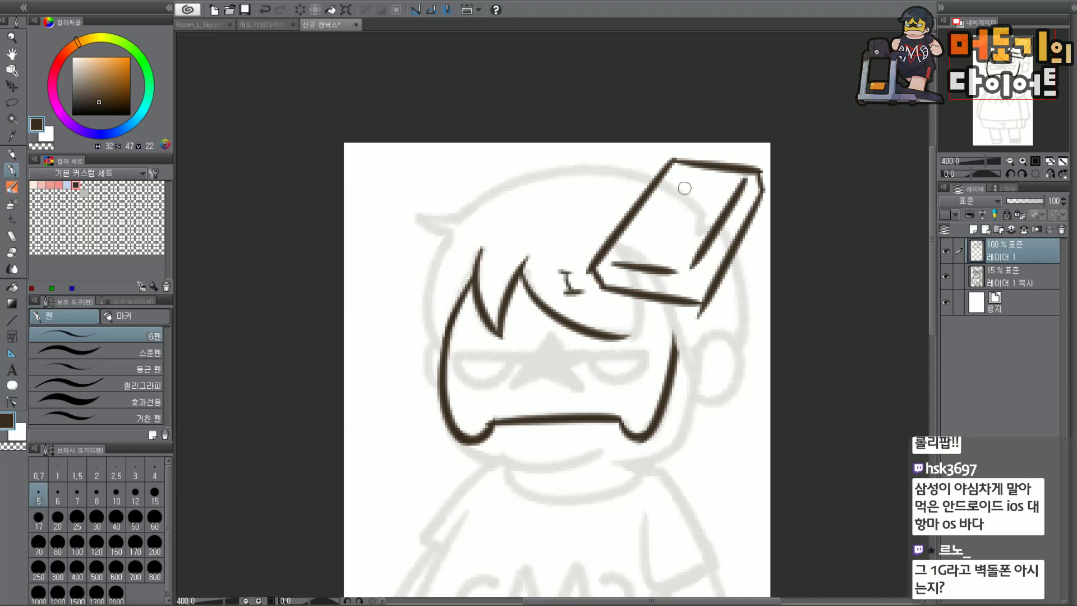
left_click_drag(724, 168, 736, 175)
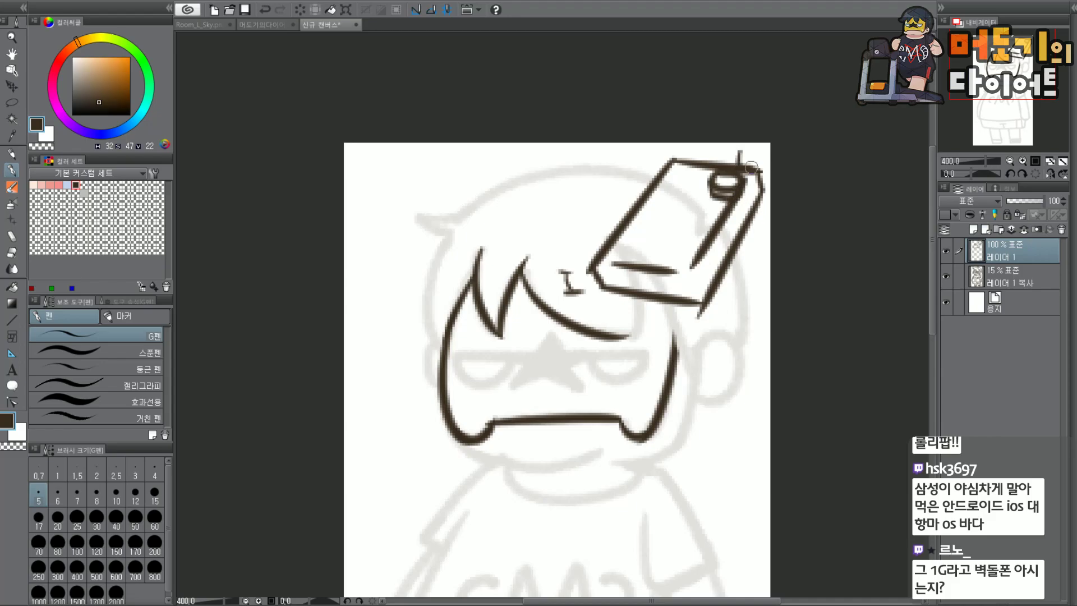
Undo the strokes of the phone doodle.
key("ctrl+z")
key("ctrl+z")
key("ctrl+z")
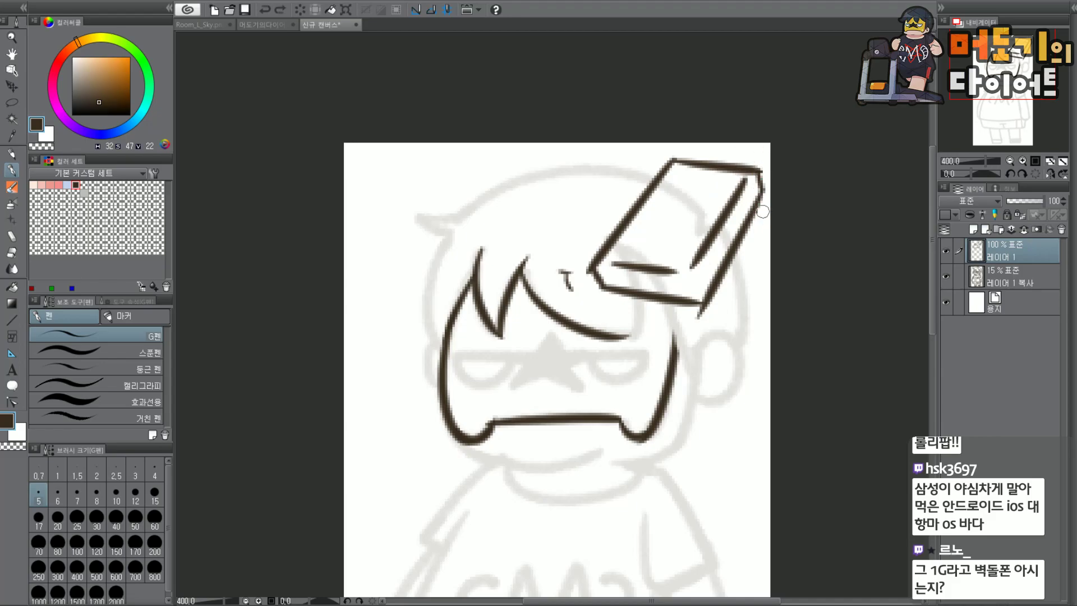
key("ctrl+z")
key("ctrl+z")
key("ctrl+z")
key("ctrl+z")
key("ctrl+z")
key("ctrl+z")
key("ctrl+z")
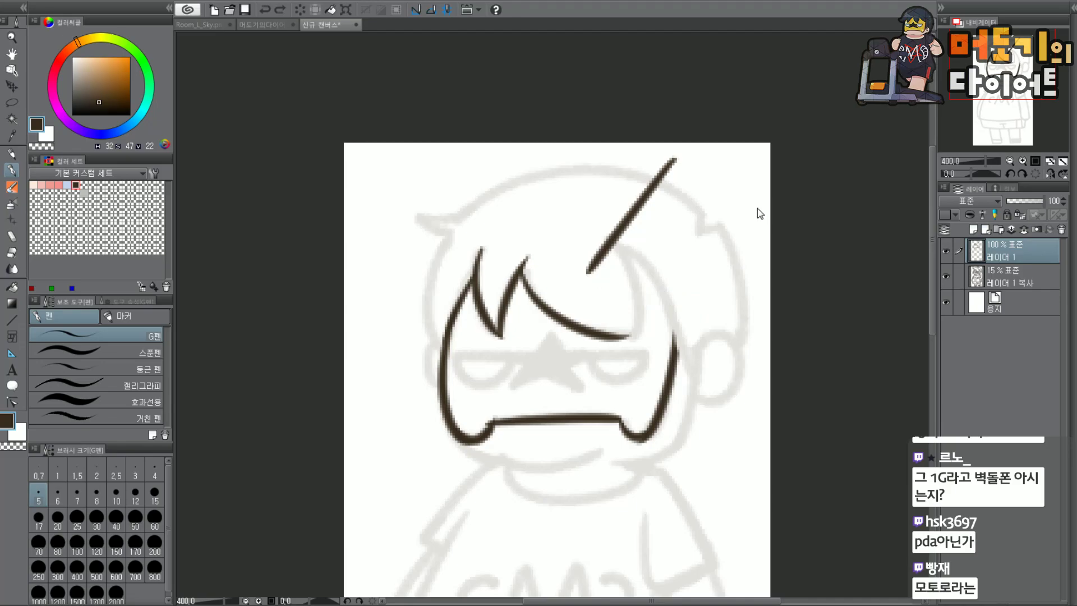
Extend the fringe's curved lower edge to its tip above the right eye.
scroll(616, 287, "up", 1)
left_click_drag(589, 383, 659, 384)
key("ctrl+z")
left_click_drag(587, 389, 659, 391)
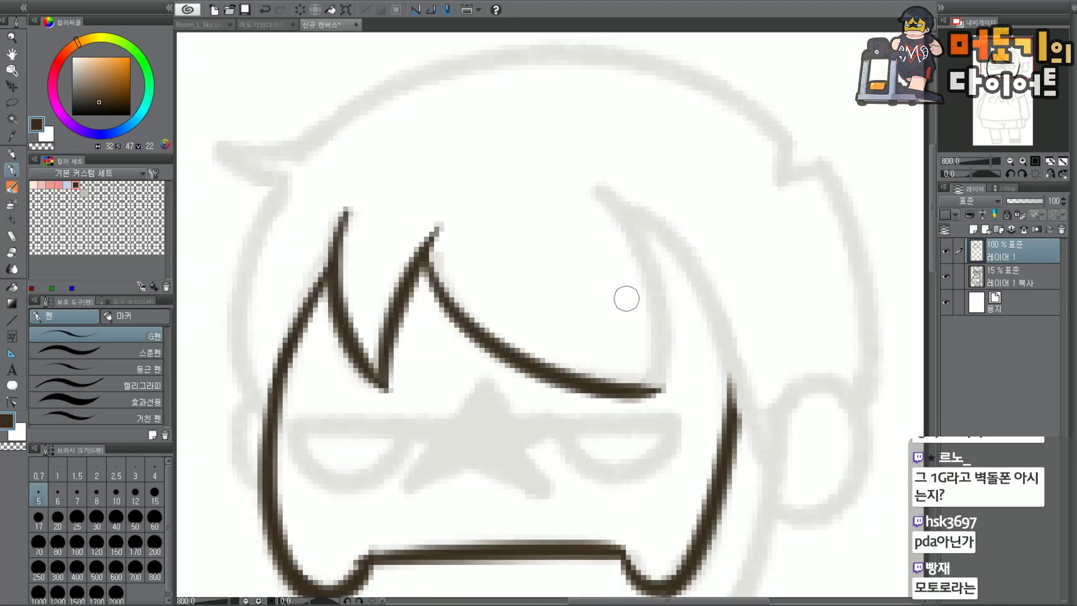
Ink the fringe's right edge as a curve from its upper peak down to the tip above the right eye.
mouse_move(608, 201)
left_mouse_down()
mouse_move(629, 226)
mouse_move(656, 395)
left_mouse_up()
key("ctrl+z")
left_click_drag(608, 190, 676, 420)
key("ctrl+z")
left_click_drag(607, 192, 659, 407)
key("ctrl+z")
mouse_move(608, 195)
left_mouse_down()
mouse_move(667, 307)
mouse_move(680, 432)
left_mouse_up()
key("ctrl+z")
mouse_move(606, 195)
left_mouse_down()
mouse_move(655, 300)
mouse_move(637, 421)
left_mouse_up()
key("ctrl+z")
mouse_move(601, 193)
left_mouse_down()
mouse_move(642, 425)
mouse_move(660, 413)
left_mouse_up()
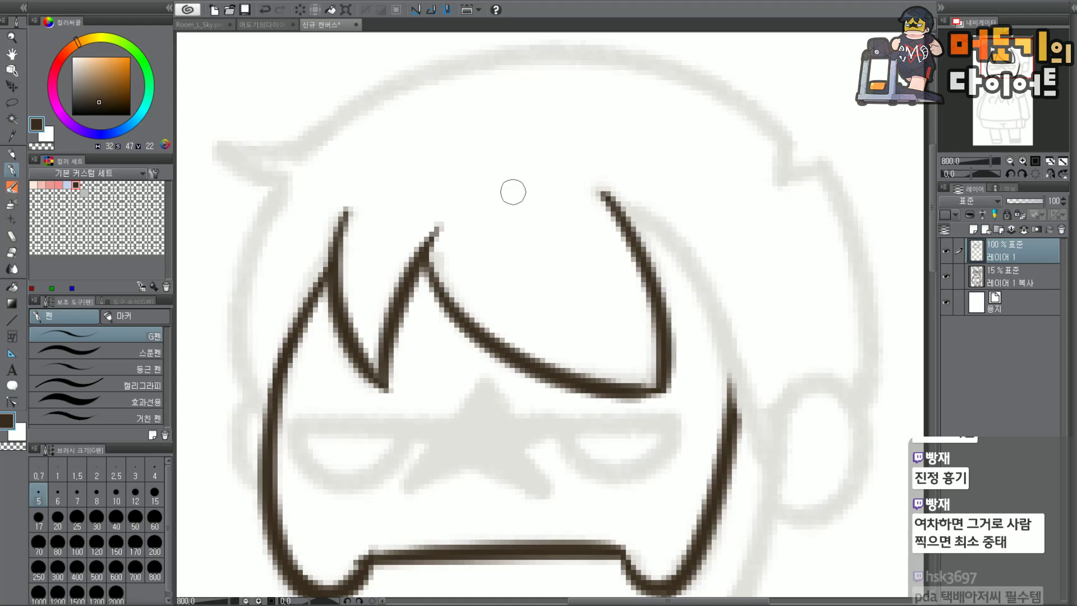
Ink the outer hair strand from the fringe's right peak down to the right edge of the face opening.
mouse_move(605, 219)
left_mouse_down()
mouse_move(571, 186)
mouse_move(652, 230)
mouse_move(743, 437)
left_mouse_up()
scroll(573, 186, "down", 2)
scroll(573, 186, "up", 2)
key("ctrl+z")
mouse_move(606, 192)
left_mouse_down()
mouse_move(630, 207)
mouse_move(731, 435)
mouse_move(606, 190)
mouse_move(732, 438)
left_mouse_up()
key("ctrl+z")
scroll(617, 211, "down", 2)
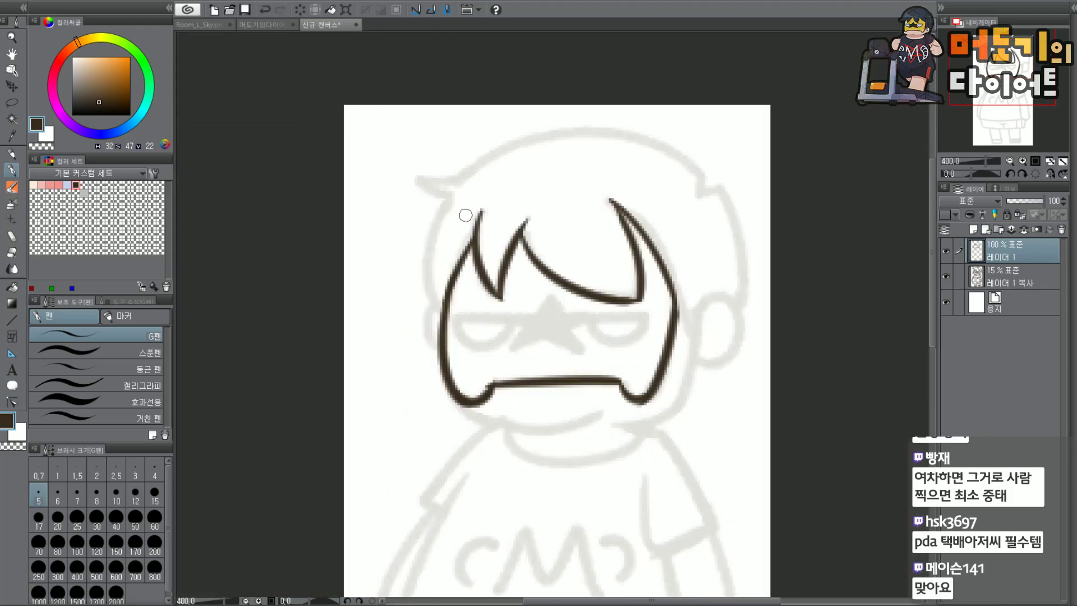
scroll(465, 214, "up", 2)
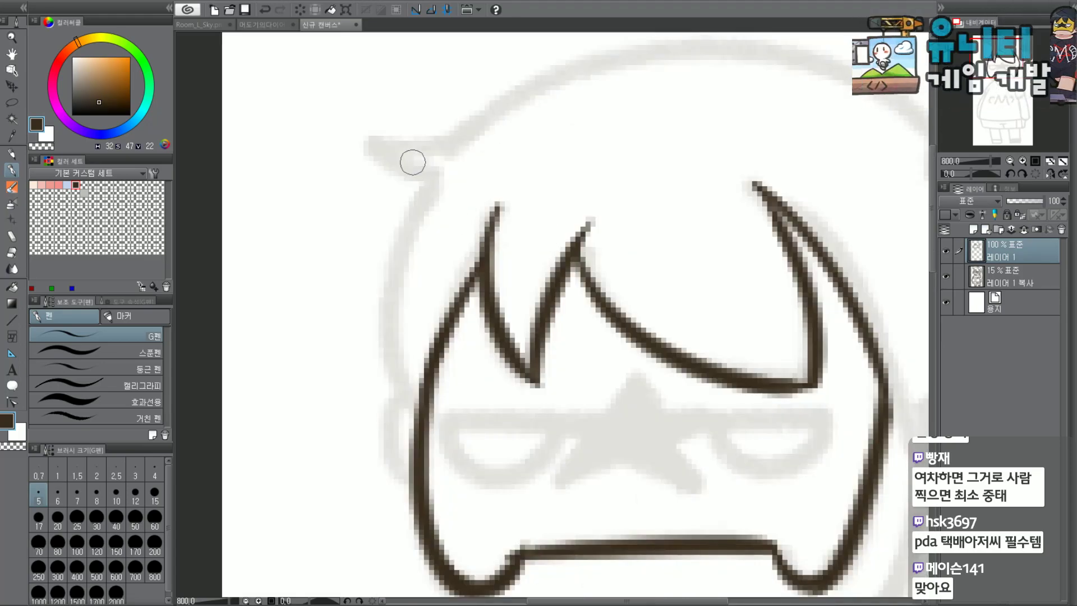
Ink the lower edge of the pointed hair tuft on the left side of the head.
mouse_move(359, 136)
left_mouse_down()
mouse_move(465, 193)
mouse_move(420, 385)
left_mouse_up()
key("ctrl+z")
mouse_move(437, 182)
left_mouse_down()
mouse_move(407, 226)
mouse_move(409, 377)
left_mouse_up()
key("ctrl+z")
key("ctrl+z")
Ink the curved left side of the hair from the tuft's base down to the face outline.
left_click_drag(439, 183, 409, 411)
key("ctrl+z")
left_click_drag(436, 177, 384, 418)
key("ctrl+z")
left_click_drag(438, 179, 384, 416)
key("ctrl+z")
left_click_drag(438, 183, 385, 419)
key("ctrl+z")
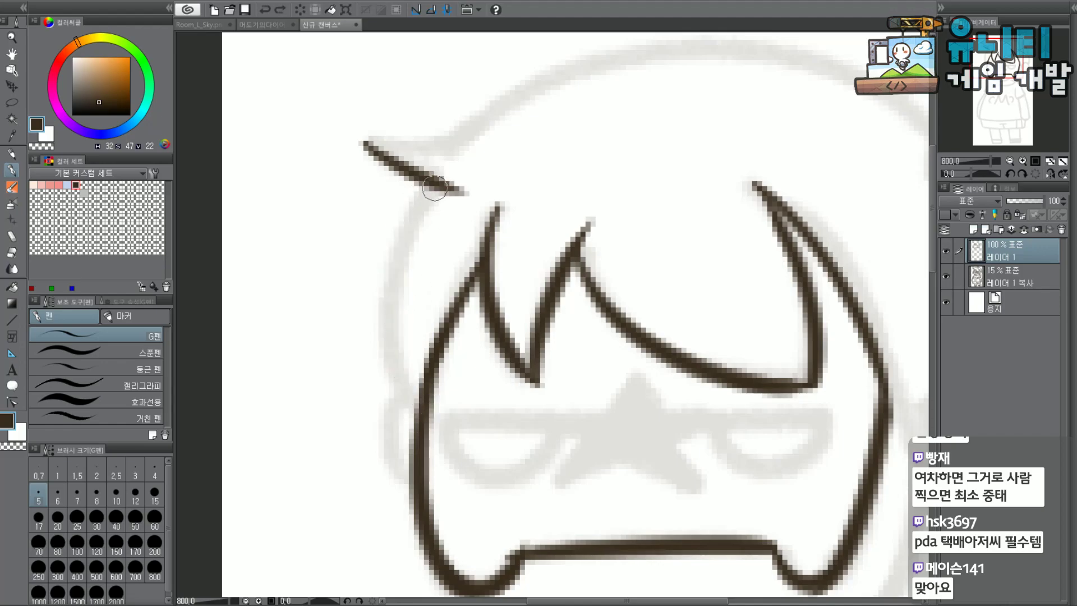
left_click_drag(436, 179, 385, 408)
key("ctrl+z")
left_click_drag(433, 189, 384, 408)
key("ctrl+z")
left_click_drag(437, 180, 385, 407)
key("ctrl+z")
left_click_drag(437, 179, 377, 435)
key("ctrl+z")
mouse_move(432, 188)
left_mouse_down()
mouse_move(387, 286)
mouse_move(416, 418)
left_mouse_up()
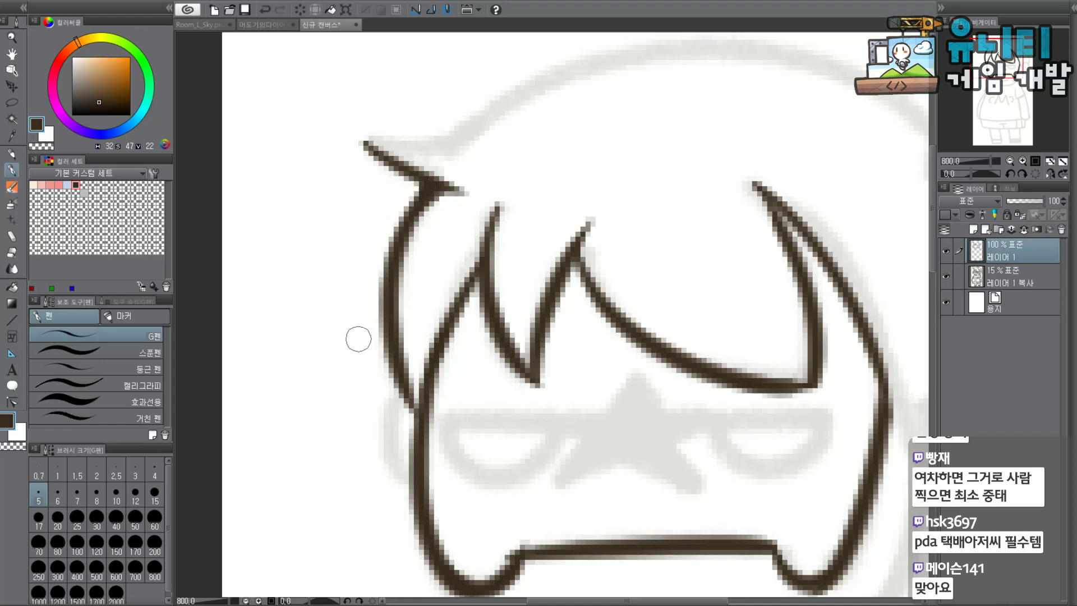
left_click_drag(393, 362, 414, 428)
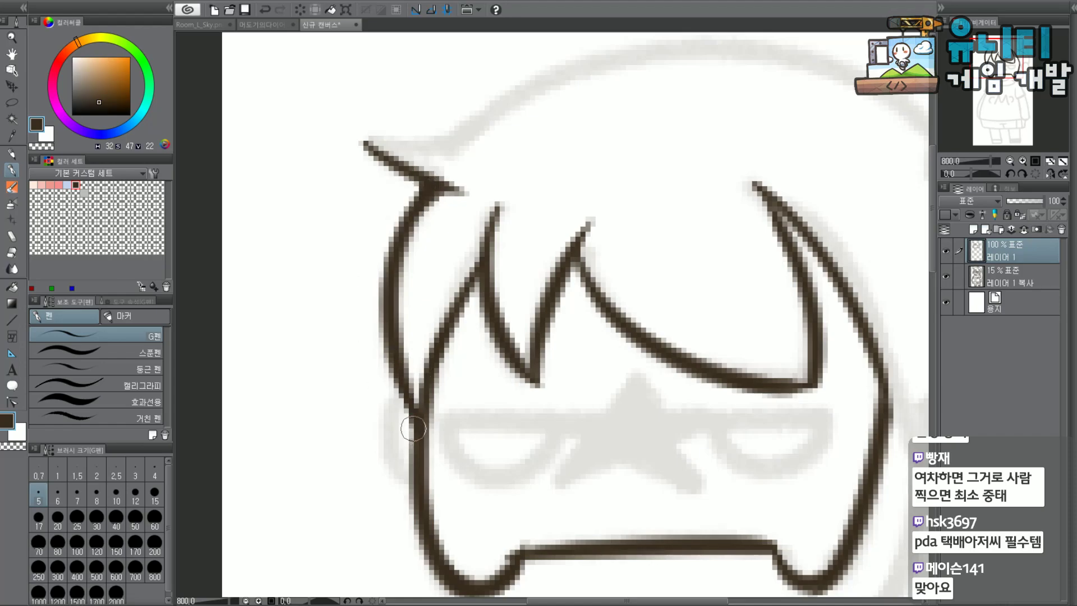
Ink the tuft's upper edge and the first part of the crown rising from it.
left_click_drag(367, 143, 448, 140)
key("ctrl+z")
left_click_drag(368, 144, 465, 146)
key("ctrl+z")
mouse_move(366, 144)
left_mouse_down()
mouse_move(456, 146)
mouse_move(598, 87)
left_mouse_up()
key("ctrl+z")
mouse_move(453, 147)
left_mouse_down()
mouse_move(534, 84)
mouse_move(616, 56)
left_mouse_up()
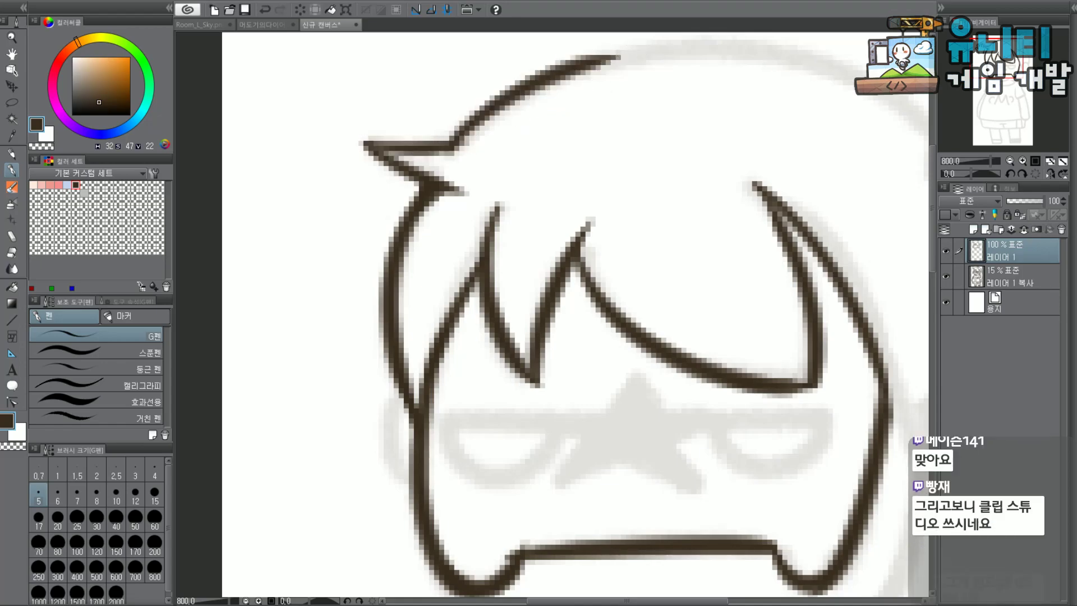
Redraw the crown as one long arc from the tuft across the top of the head to the right side.
key("ctrl+minus")
key("ctrl+minus")
left_click_drag(1005, 56, 1017, 59)
mouse_move(494, 164)
left_mouse_down()
mouse_move(647, 182)
mouse_move(512, 151)
mouse_move(665, 207)
left_mouse_up()
key("ctrl+z")
key("ctrl+z")
left_click_drag(480, 162, 653, 197)
key("ctrl+z")
left_click_drag(480, 162, 659, 213)
key("ctrl+z")
left_click_drag(481, 162, 662, 219)
key("ctrl+z")
left_click_drag(480, 161, 663, 217)
key("ctrl+z")
mouse_move(480, 162)
left_mouse_down()
mouse_move(538, 157)
mouse_move(662, 206)
left_mouse_up()
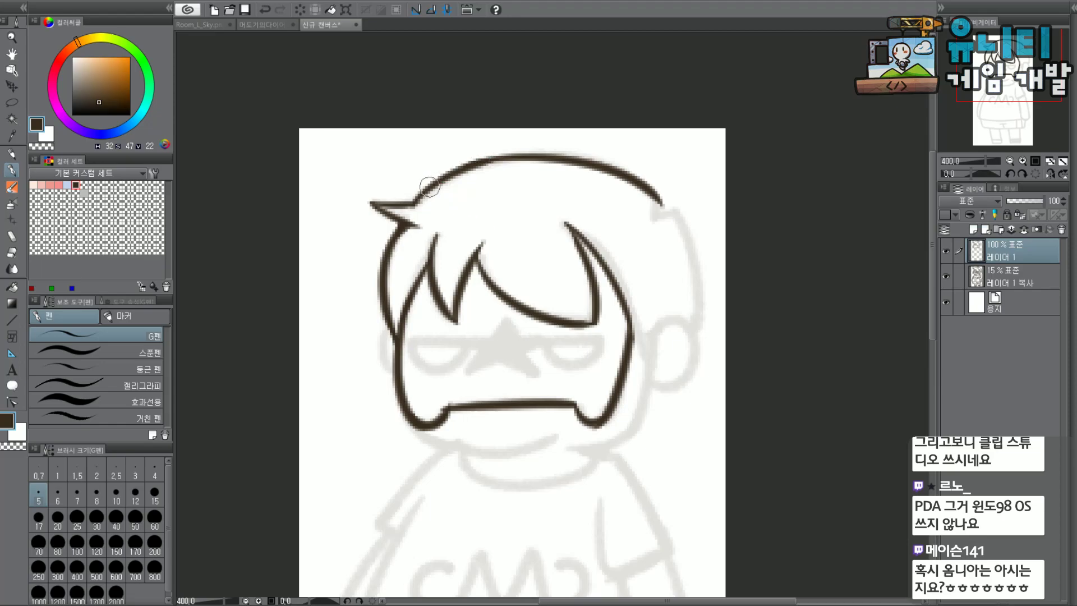
Trim the overshooting line end at the tuft's base and retouch the left part of the crown arc.
scroll(430, 186, "up", 2)
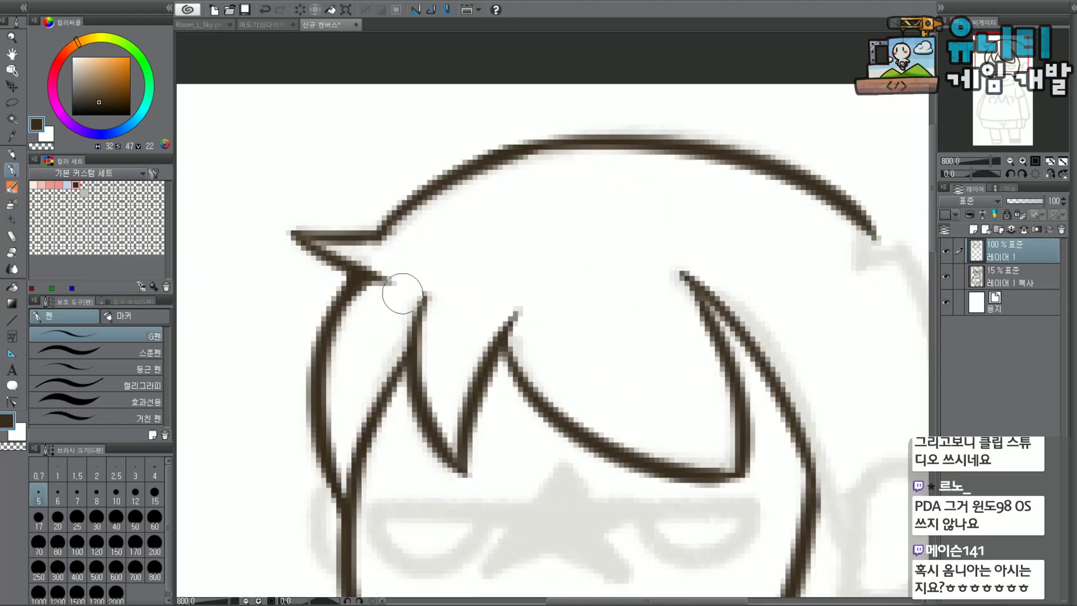
left_click_drag(396, 281, 376, 304)
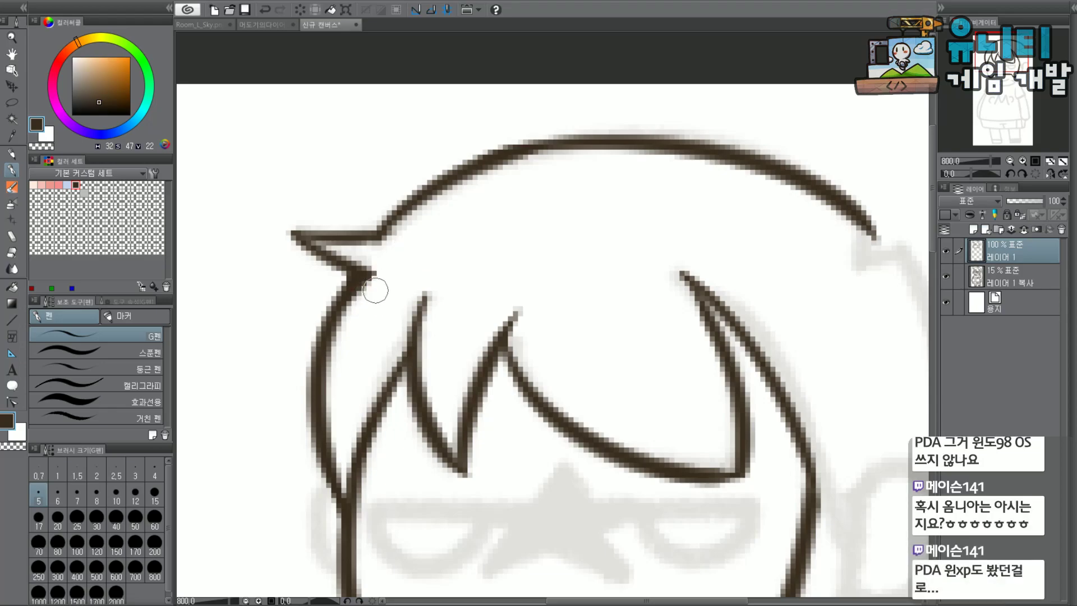
left_click_drag(379, 238, 530, 152)
key("ctrl+z")
left_click_drag(398, 227, 496, 167)
key("ctrl+z")
left_click_drag(392, 233, 553, 147)
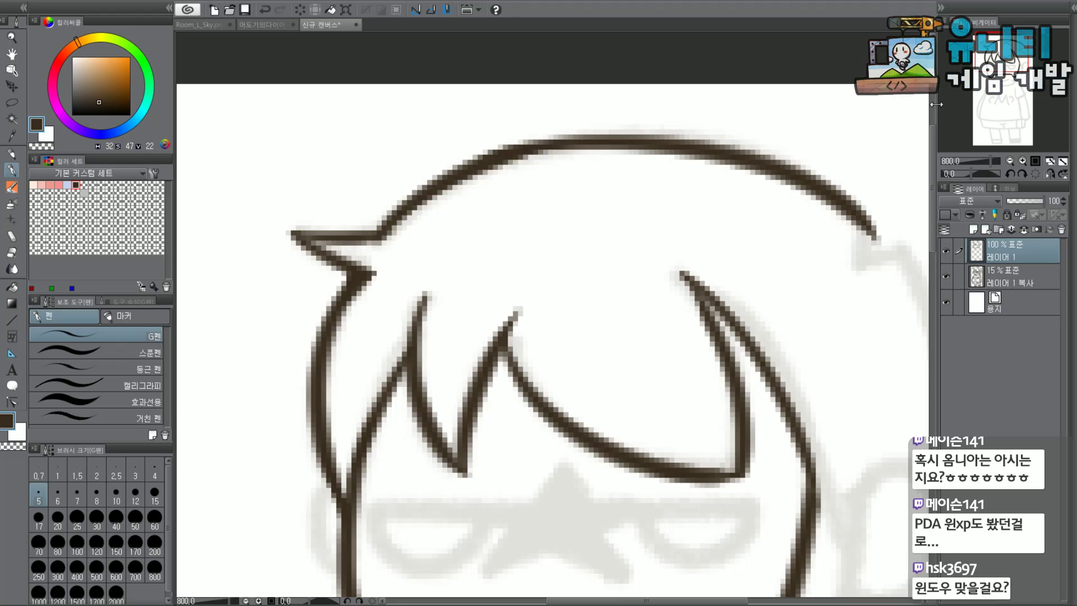
Trim the crown's right end and ink the small stepped notch in the hair outline there.
key("ctrl+minus")
key("ctrl+minus")
left_click_drag(750, 248, 678, 185)
scroll(675, 184, "up", 2)
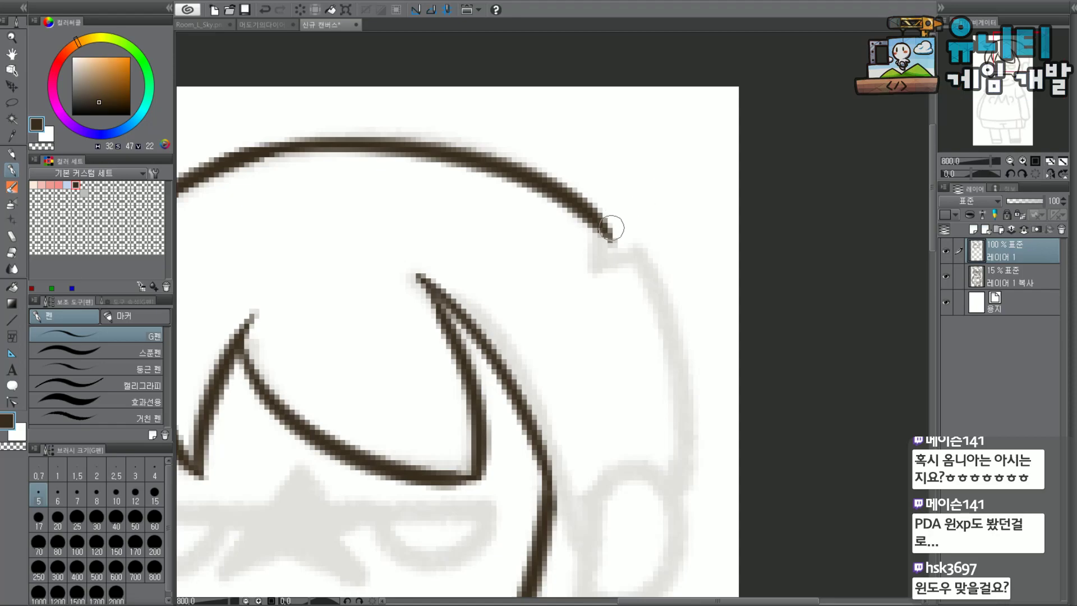
mouse_move(611, 256)
left_mouse_down()
mouse_move(621, 226)
mouse_move(590, 246)
mouse_move(655, 255)
mouse_move(613, 260)
mouse_move(648, 257)
left_mouse_up()
key("ctrl+z")
key("ctrl+z")
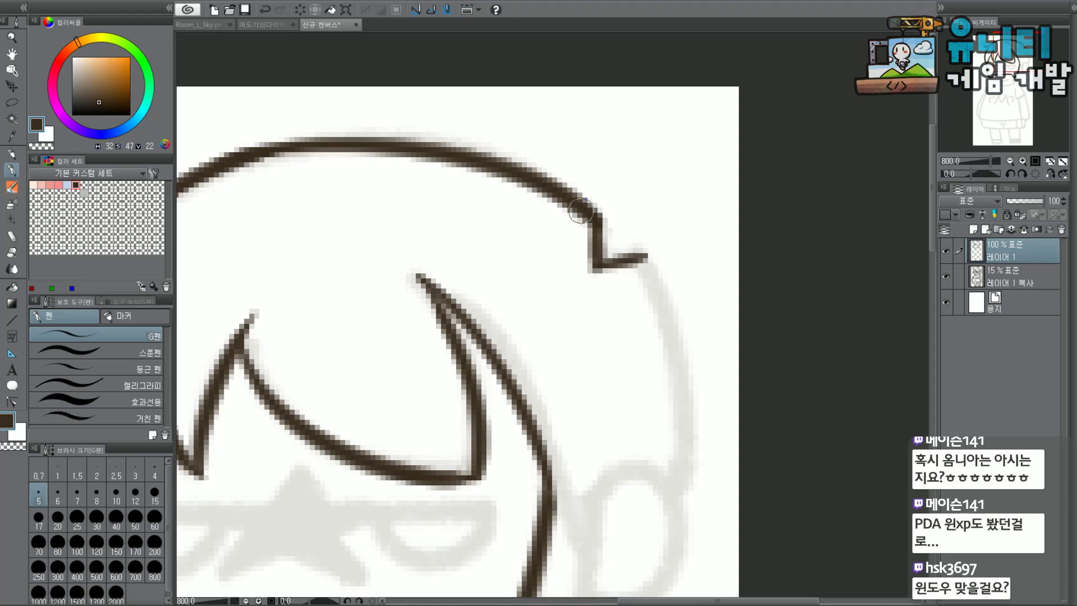
Ink the right side of the hair as a curve from the notch down to the ear.
mouse_move(594, 213)
left_mouse_down()
mouse_move(598, 265)
mouse_move(645, 260)
mouse_move(671, 348)
left_mouse_up()
key("ctrl+z")
scroll(660, 289, "down", 2)
key("ctrl+z")
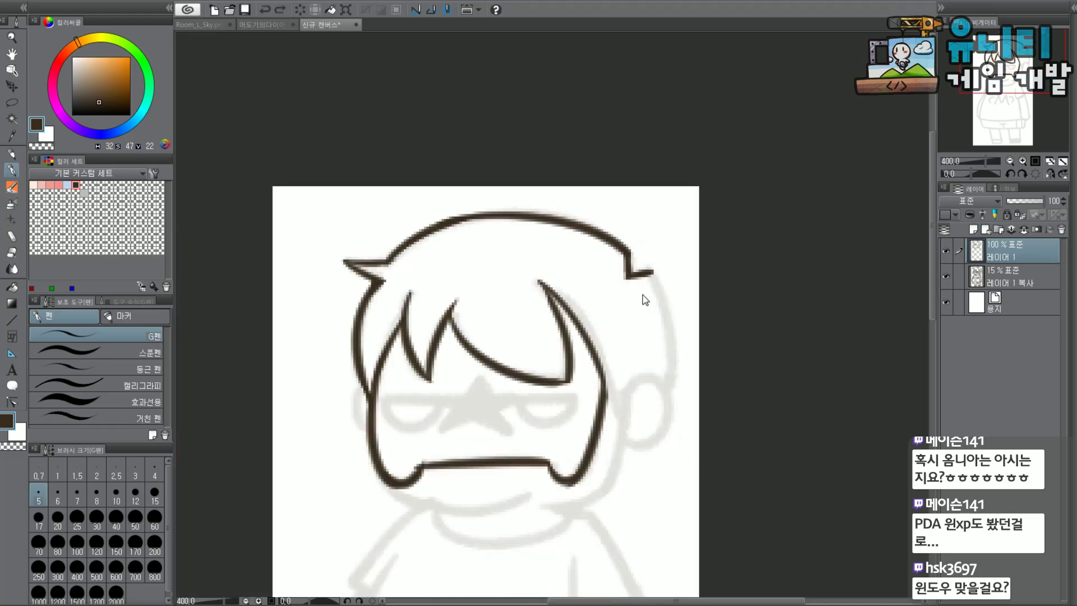
scroll(659, 275, "up", 2)
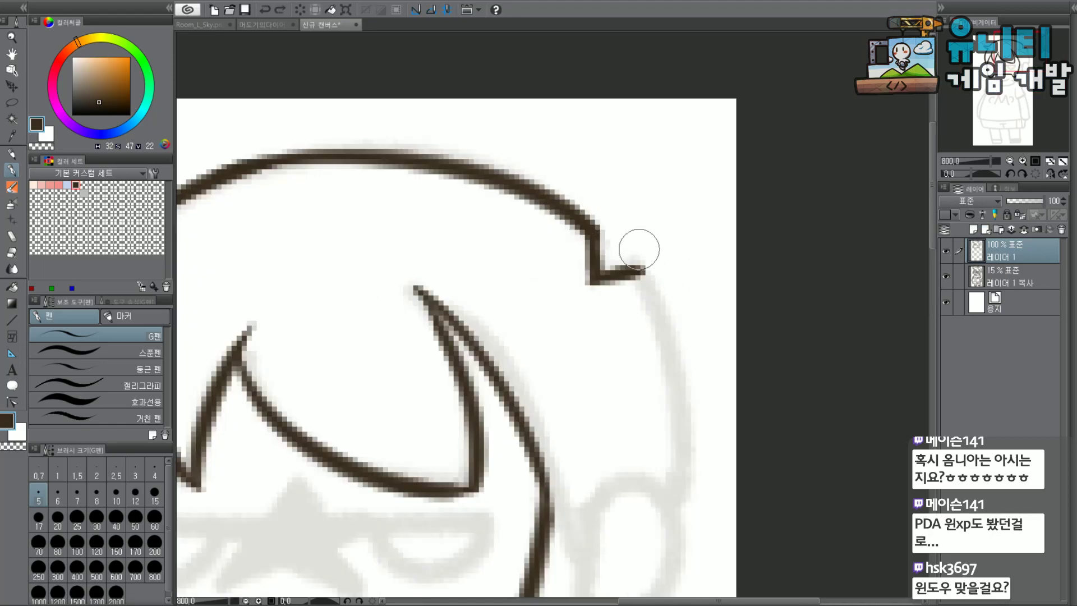
scroll(630, 226, "down", 4)
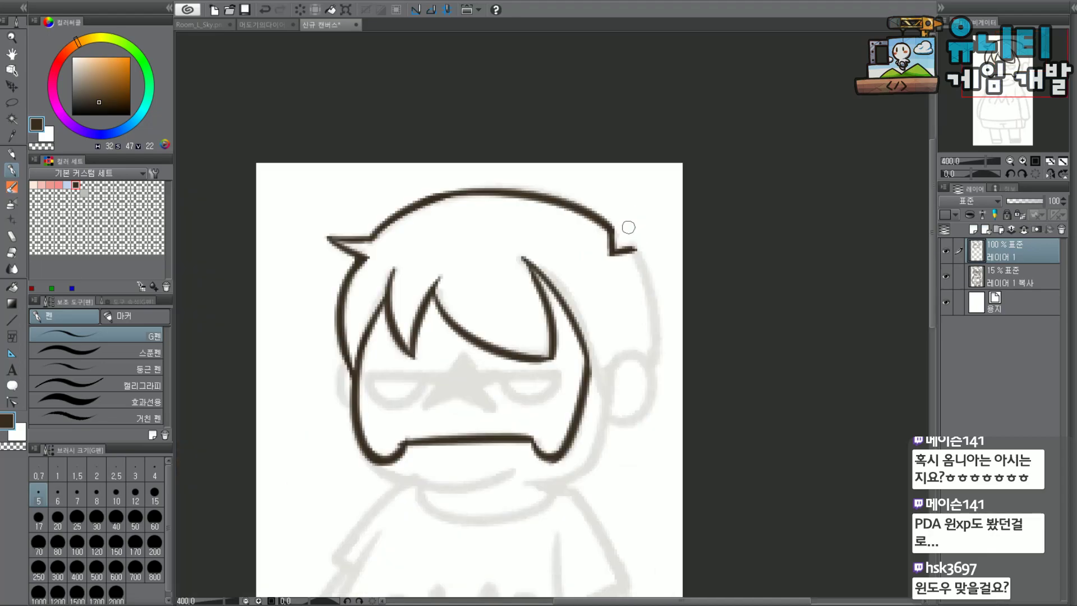
scroll(662, 299, "up", 4)
mouse_move(636, 229)
left_mouse_down()
mouse_move(677, 220)
mouse_move(718, 396)
left_mouse_up()
key("ctrl+z")
key("ctrl+z")
left_click_drag(680, 227, 714, 426)
key("ctrl+z")
left_click_drag(678, 231, 714, 445)
key("ctrl+z")
mouse_move(680, 221)
left_mouse_down()
mouse_move(721, 466)
mouse_move(709, 303)
mouse_move(709, 466)
mouse_move(678, 221)
mouse_move(711, 464)
left_mouse_up()
key("ctrl+z")
key("ctrl+z")
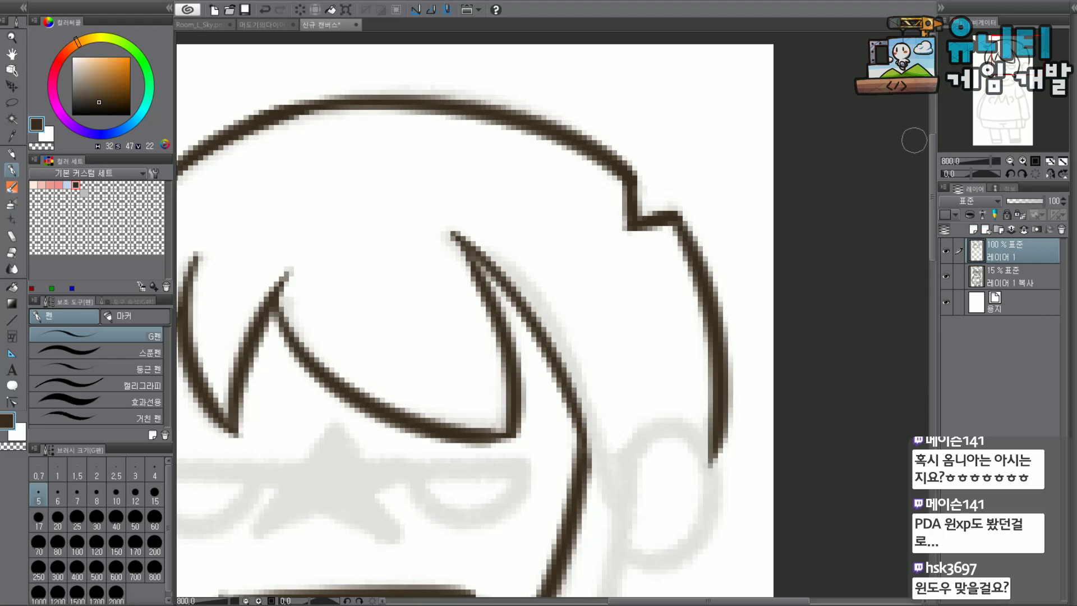
Trim the lower end of the right hair outline and ink the rounded outline of the right ear.
scroll(557, 308, "down", 3)
left_click_drag(557, 307, 605, 225)
scroll(701, 278, "up", 3)
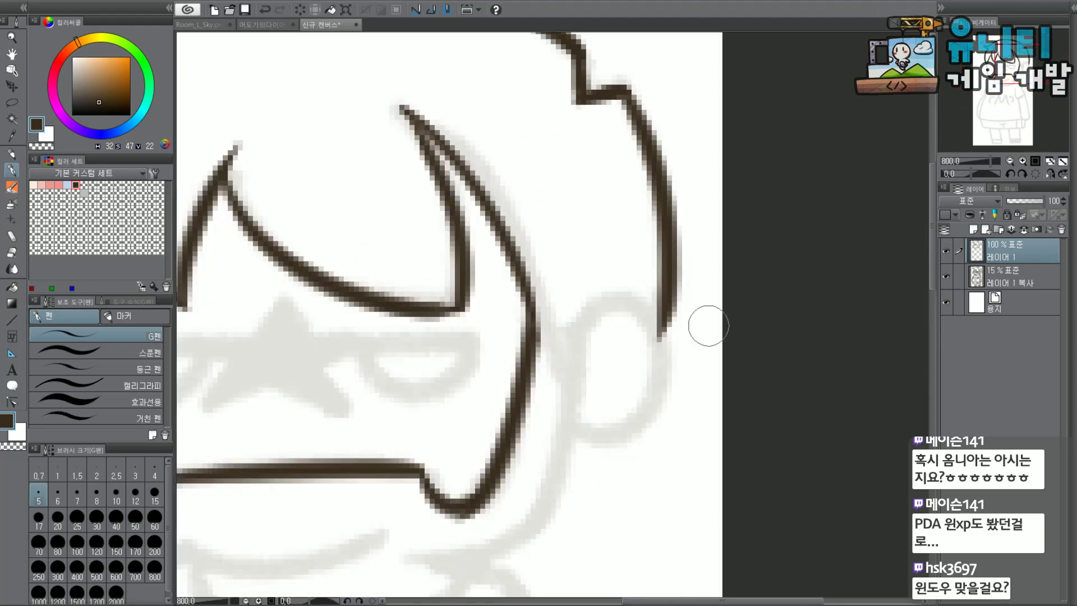
left_click_drag(650, 347, 654, 341)
mouse_move(424, 121)
left_mouse_down()
mouse_move(465, 153)
mouse_move(548, 303)
left_mouse_up()
key("ctrl+z")
mouse_move(586, 337)
left_mouse_down()
mouse_move(677, 362)
mouse_move(589, 433)
left_mouse_up()
key("ctrl+z")
left_click_drag(587, 327, 592, 445)
key("ctrl+z")
mouse_move(584, 331)
left_mouse_down()
mouse_move(663, 389)
mouse_move(571, 426)
left_mouse_up()
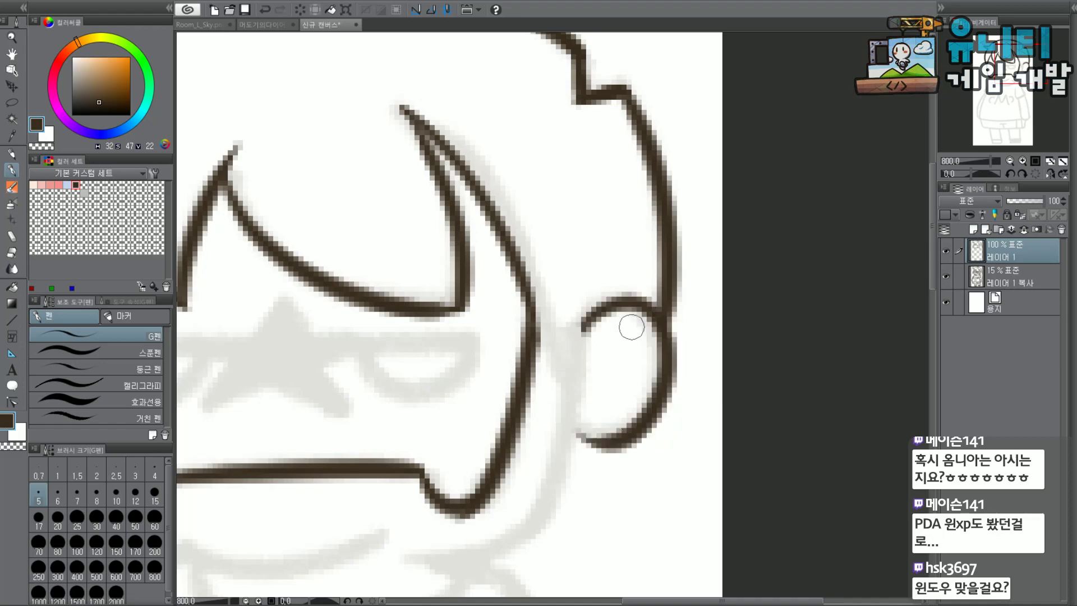
scroll(632, 326, "down", 2)
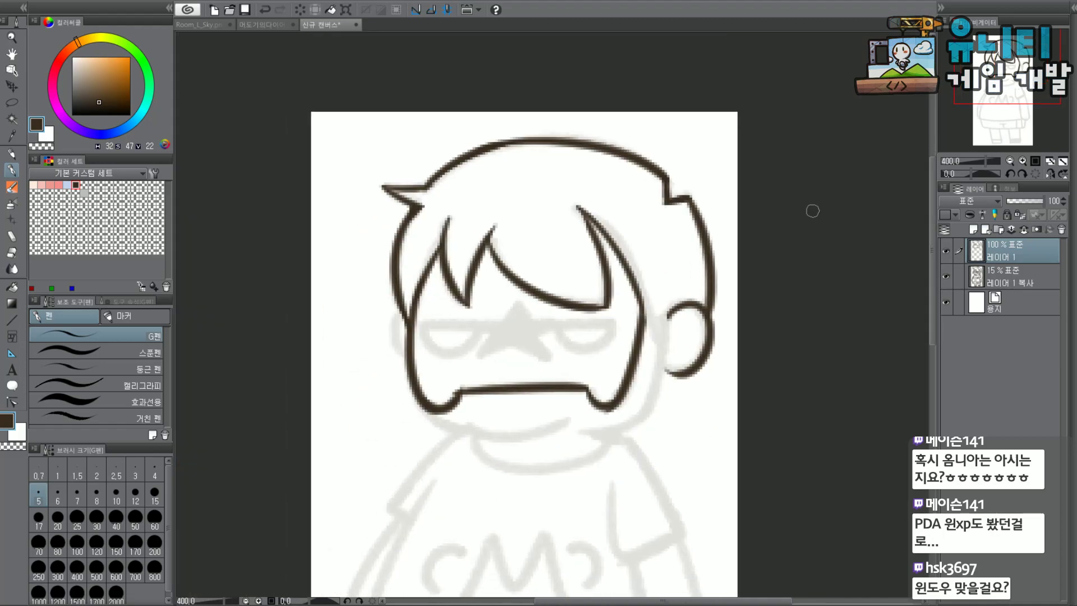
scroll(762, 214, "up", 2)
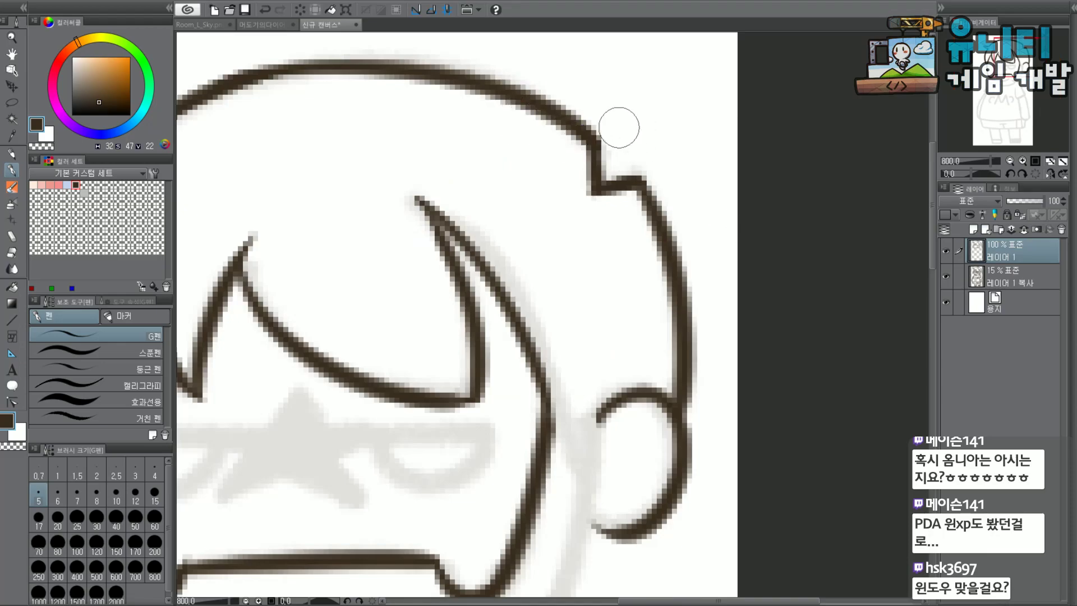
Redraw the right edge of the face opening as a slimmer curve and extend the outer hair strand to the ear.
scroll(611, 112, "down", 2)
left_click_drag(613, 273, 722, 253)
scroll(723, 253, "up", 2)
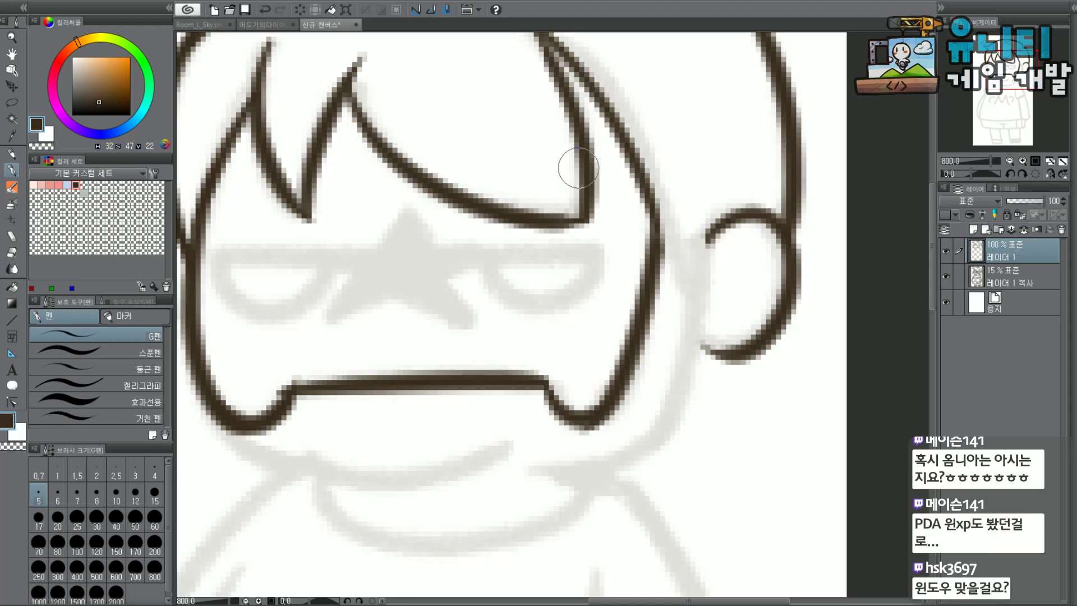
mouse_move(614, 395)
left_mouse_down()
mouse_move(605, 354)
mouse_move(661, 302)
mouse_move(654, 250)
left_mouse_up()
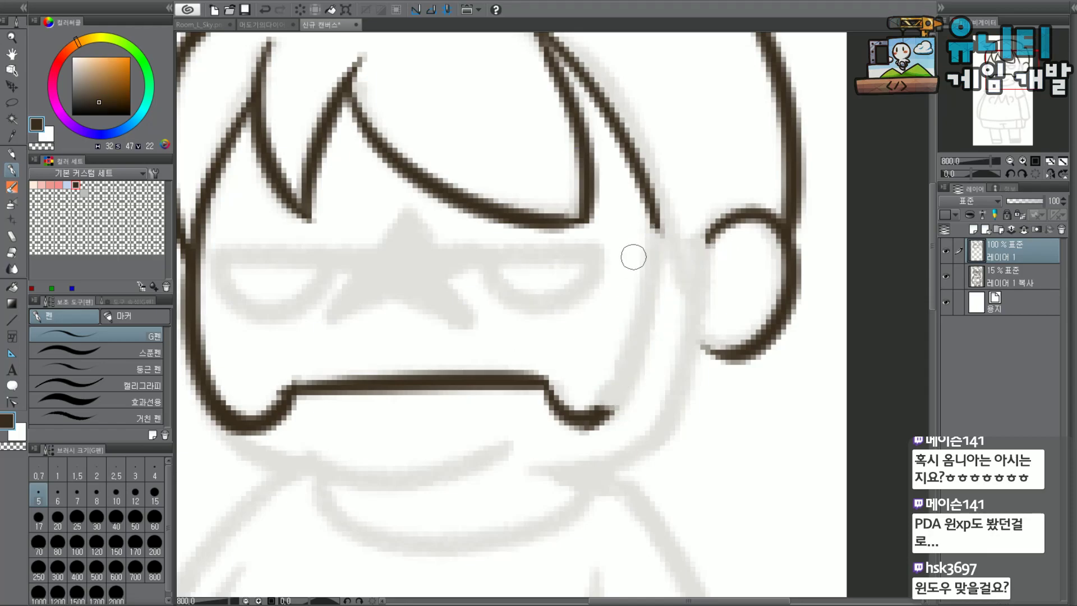
key("ctrl+z")
mouse_move(649, 197)
left_mouse_down()
mouse_move(600, 407)
mouse_move(654, 230)
mouse_move(593, 419)
mouse_move(655, 229)
mouse_move(644, 293)
mouse_move(605, 414)
left_mouse_up()
key("ctrl+z")
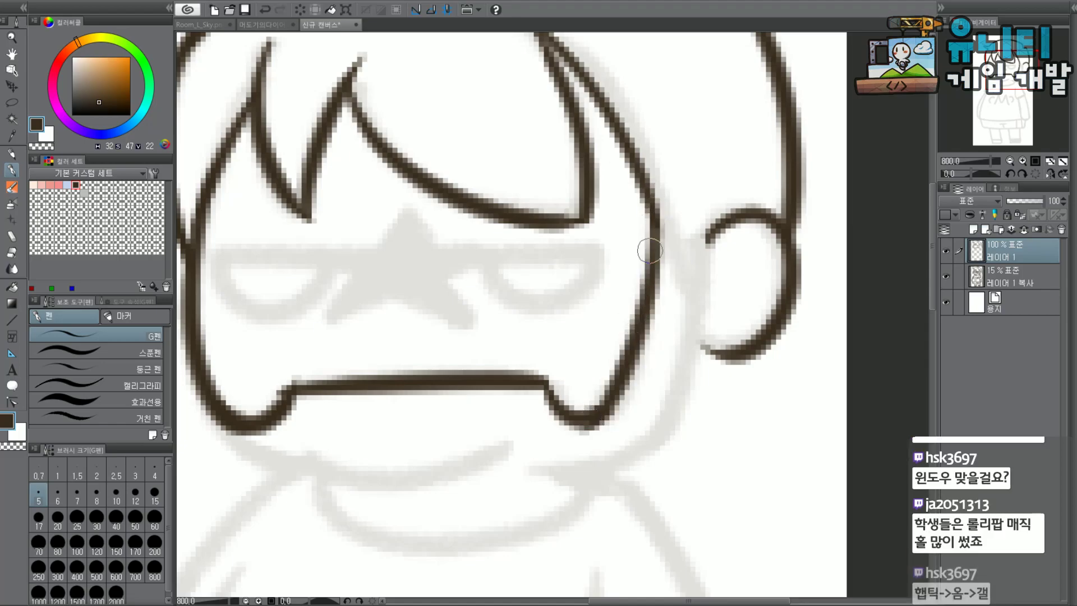
key("ctrl+z")
key("ctrl+y")
key("ctrl+z")
key("ctrl+y")
key("ctrl+z")
key("ctrl+y")
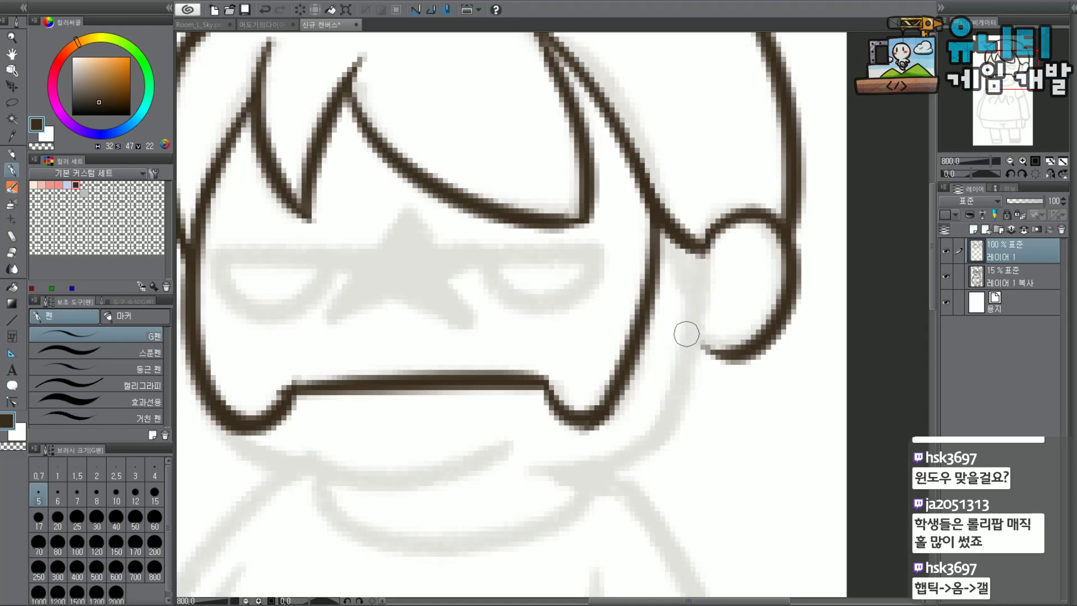
Ink the right jawline from the front of the ear curving down toward the neck.
left_click_drag(702, 263, 617, 457)
key("ctrl+z")
mouse_move(704, 249)
left_mouse_down()
mouse_move(661, 450)
mouse_move(588, 477)
left_mouse_up()
key("ctrl+z")
mouse_move(701, 249)
left_mouse_down()
mouse_move(670, 416)
mouse_move(572, 474)
left_mouse_up()
Ink the short left jawline from the bottom of the face opening toward the chin.
left_click_drag(224, 427, 330, 474)
key("ctrl+z")
left_click_drag(228, 429, 330, 476)
key("ctrl+z")
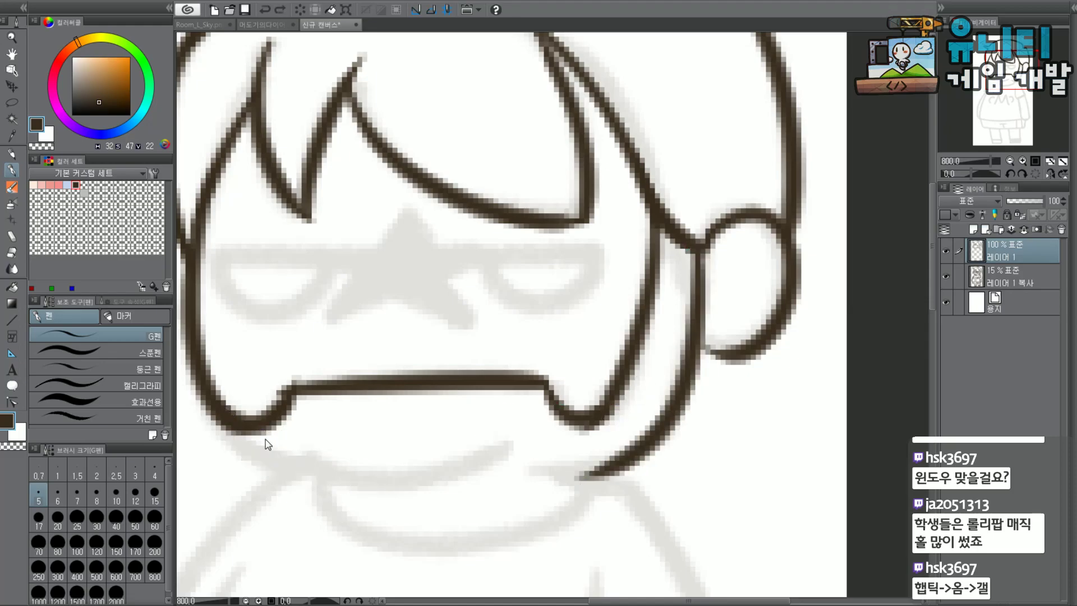
left_click_drag(219, 417, 317, 469)
key("ctrl+z")
left_click_drag(220, 419, 289, 461)
key("ctrl+z")
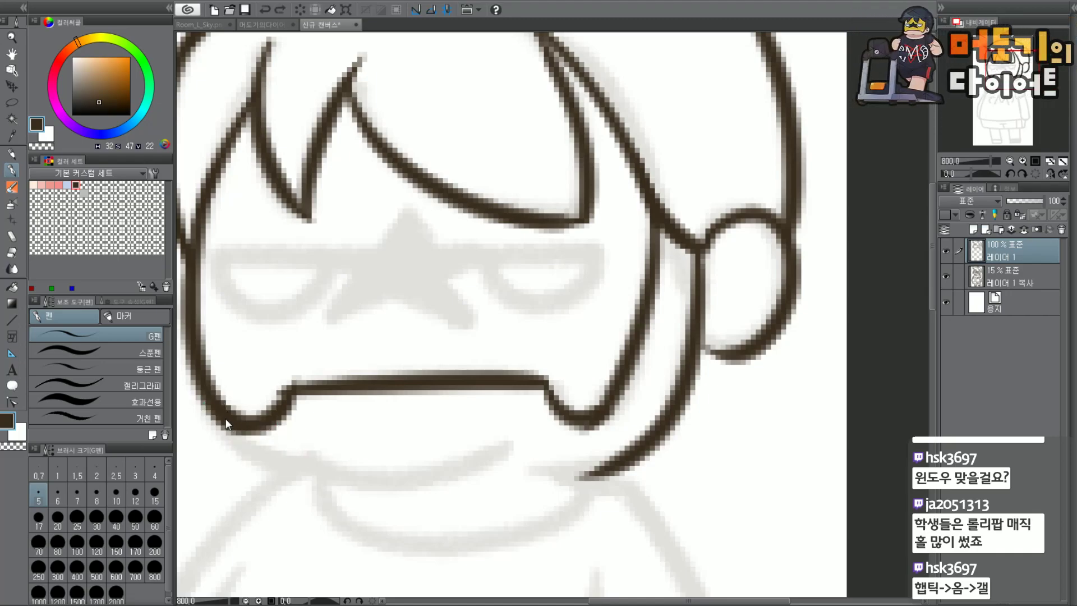
key("ctrl+z")
mouse_move(221, 431)
left_mouse_down()
mouse_move(324, 468)
mouse_move(508, 449)
left_mouse_up()
key("ctrl+z")
Ink the curved chin line below the face opening and redraw the right jawline's end along the sketch.
mouse_move(339, 464)
left_mouse_down()
mouse_move(463, 475)
mouse_move(512, 448)
left_mouse_up()
left_click_drag(639, 451, 519, 461)
key("ctrl+z")
left_click_drag(621, 458, 532, 468)
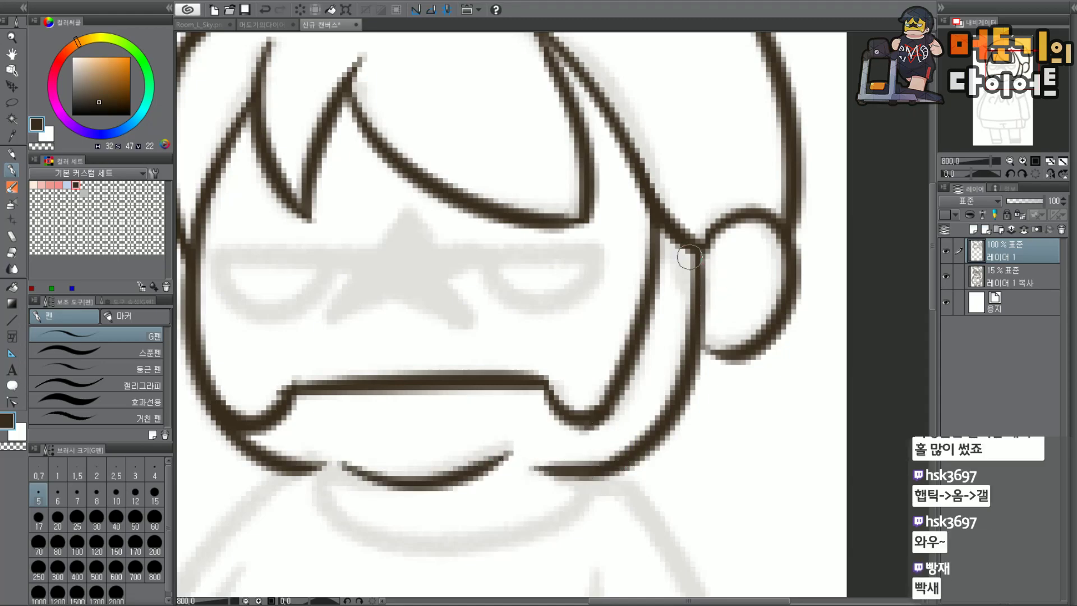
scroll(697, 204, "down", 3)
scroll(701, 185, "up", 3)
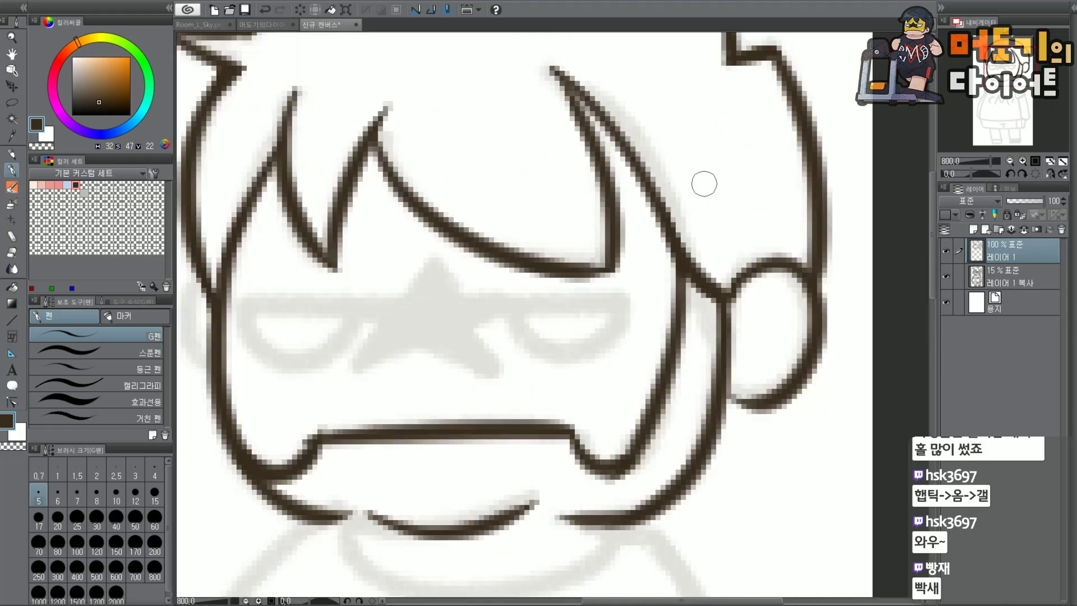
Reshape the outer strand's lower end into a pointed lock with a short upward stroke beside the right ear.
mouse_move(714, 234)
left_mouse_down()
mouse_move(710, 260)
mouse_move(697, 259)
mouse_move(706, 332)
left_mouse_up()
key("ctrl+z")
left_click_drag(675, 244, 719, 329)
left_click_drag(753, 228, 722, 348)
key("ctrl+z")
key("ctrl+z")
mouse_move(751, 230)
left_mouse_down()
mouse_move(719, 352)
mouse_move(735, 220)
left_mouse_up()
key("ctrl+z")
key("ctrl+z")
left_click_drag(719, 335, 758, 212)
key("ctrl+z")
left_click_drag(728, 306, 756, 213)
mouse_move(746, 261)
left_mouse_down()
mouse_move(737, 254)
mouse_move(753, 265)
mouse_move(716, 354)
left_mouse_up()
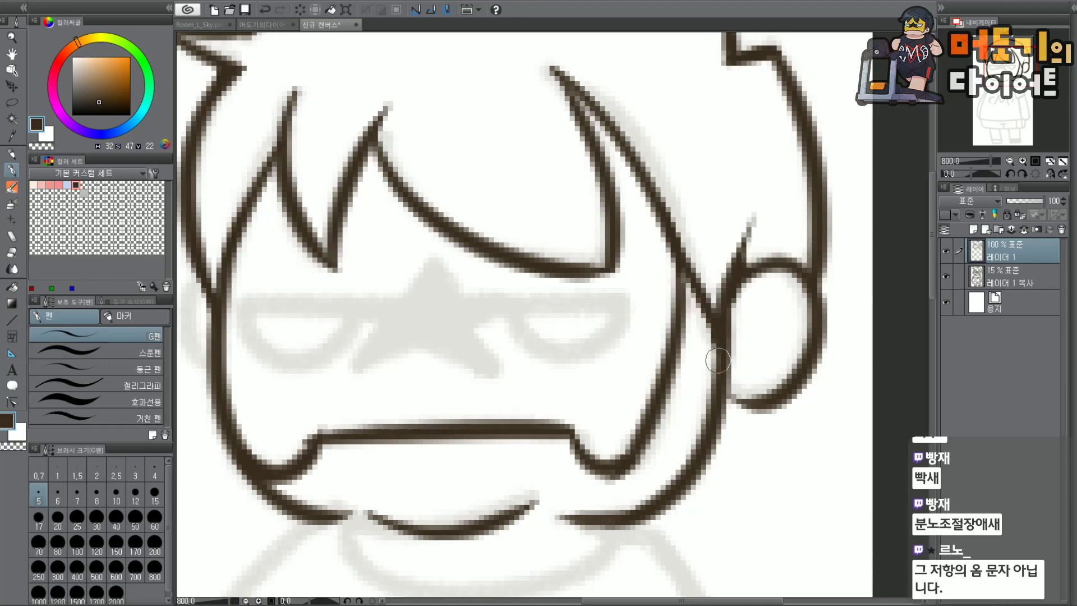
scroll(694, 276, "down", 2)
scroll(586, 185, "up", 2)
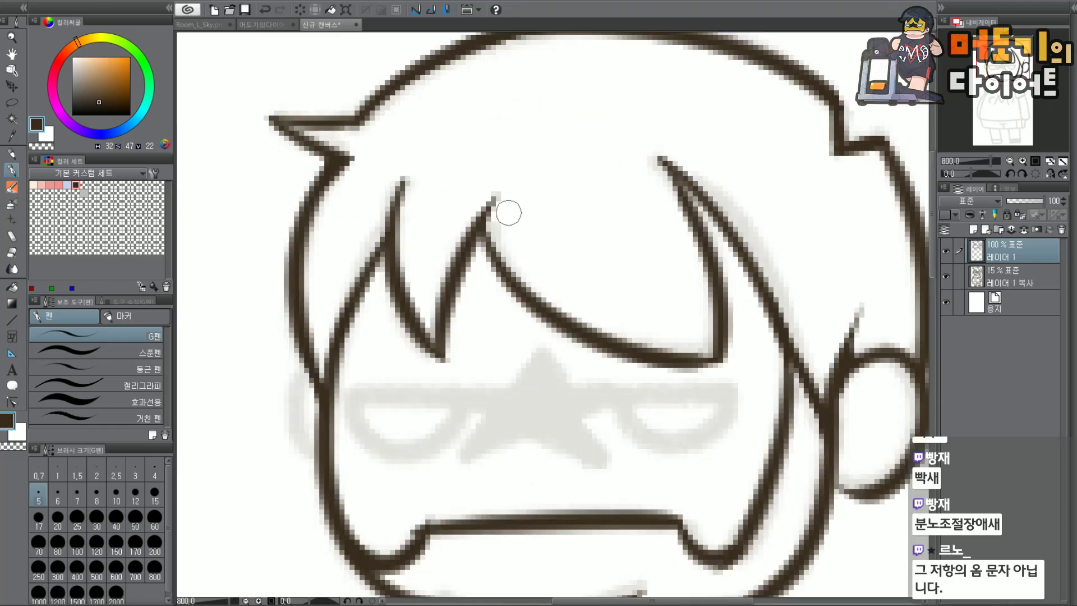
Extend the upper ends of the two left bang strands into thin, tapering tips along the hair.
mouse_move(476, 236)
left_mouse_down()
mouse_move(534, 183)
mouse_move(472, 235)
mouse_move(499, 196)
mouse_move(484, 218)
left_mouse_up()
key("ctrl+z")
key("ctrl+z")
key("ctrl+z")
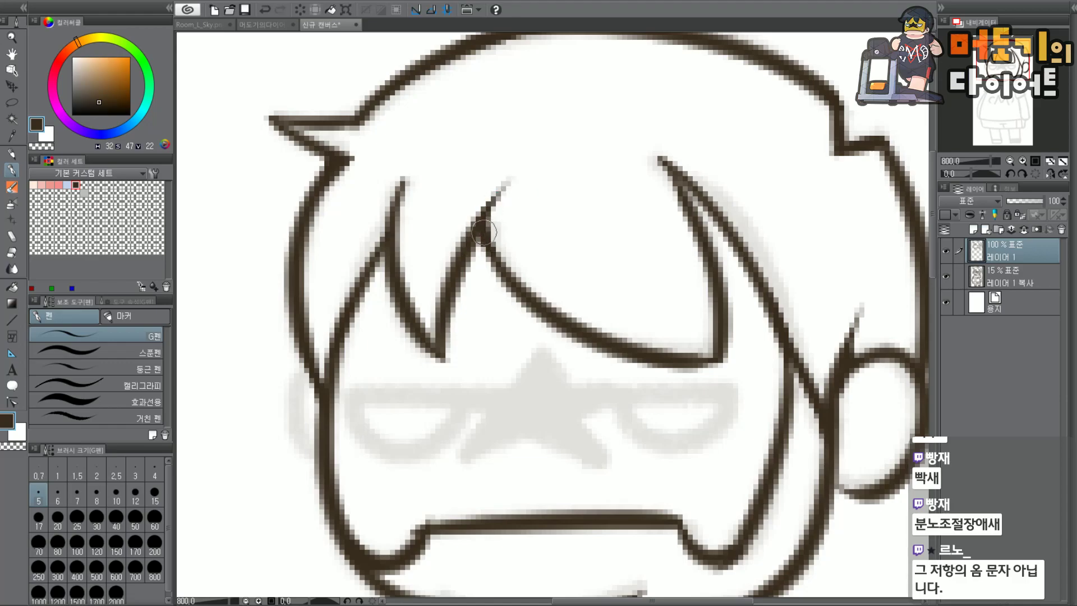
left_click_drag(394, 197, 436, 143)
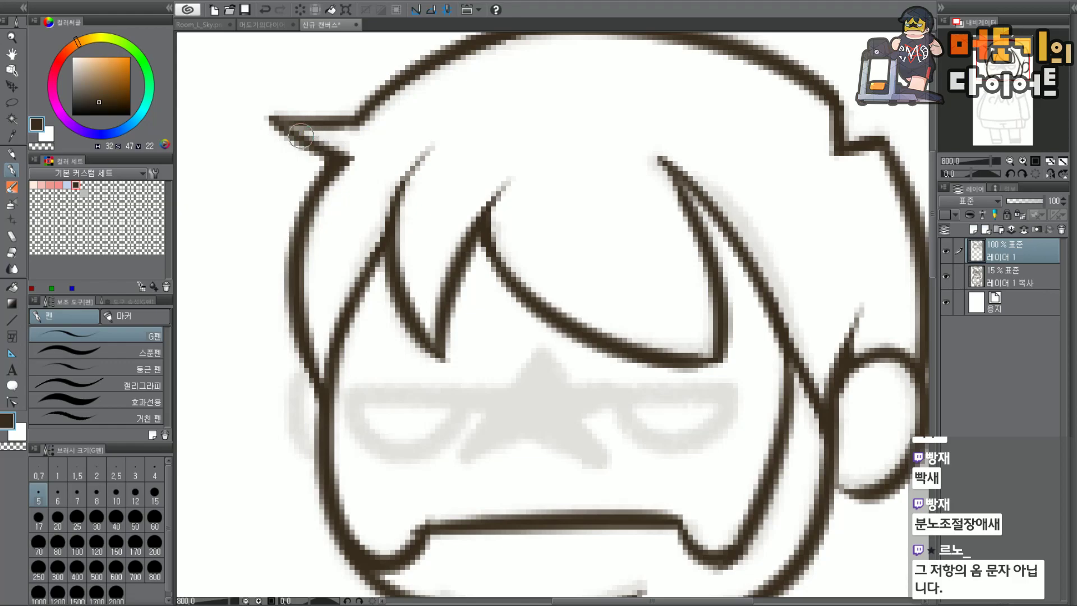
Trim the thin tips of the two left bang strands slightly shorter.
left_click_drag(1019, 57, 1013, 60)
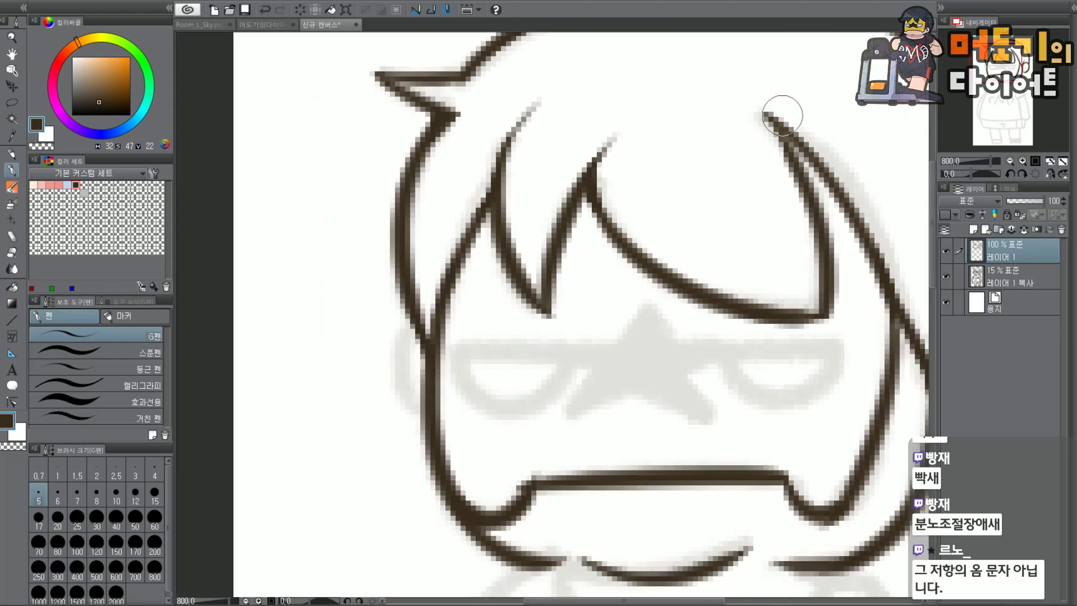
mouse_move(412, 100)
left_mouse_down()
mouse_move(366, 73)
mouse_move(400, 102)
mouse_move(424, 96)
left_mouse_up()
key("ctrl+z")
key("ctrl+minus")
left_click_drag(1020, 68, 999, 72)
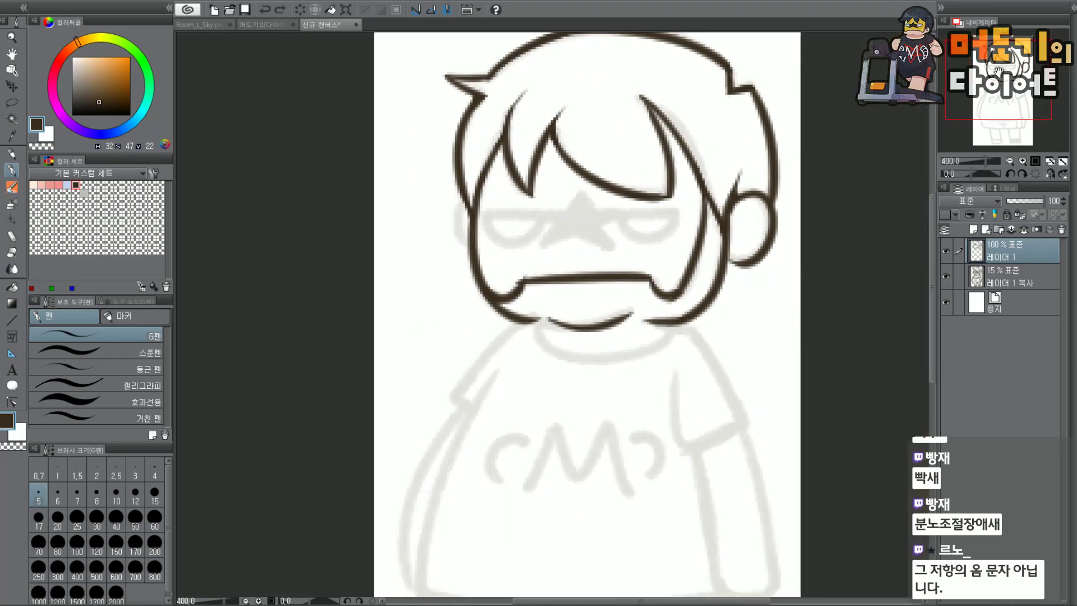
scroll(727, 110, "up", 1)
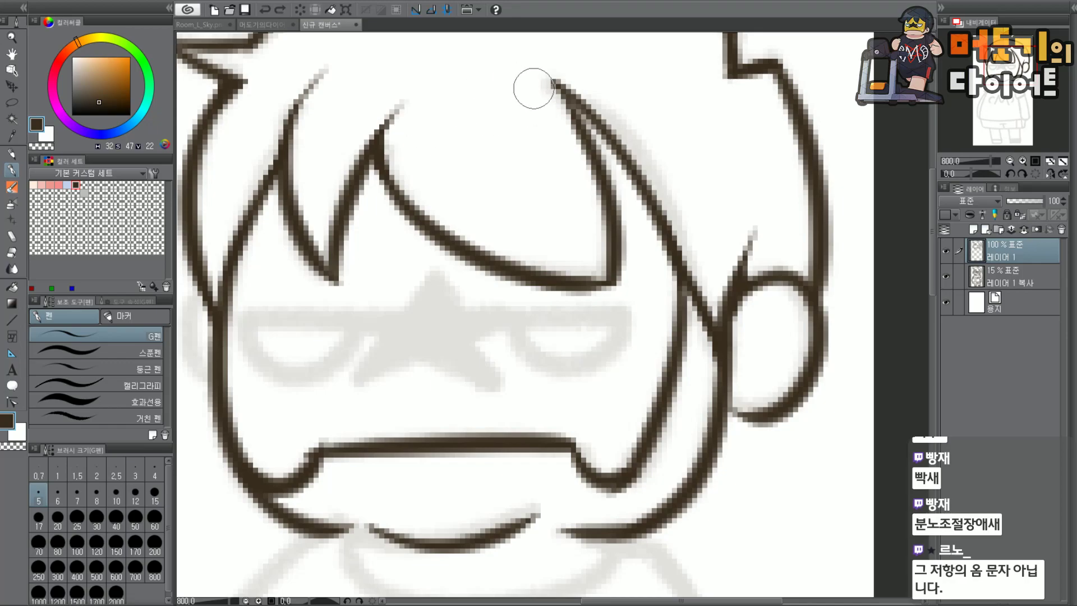
left_click_drag(533, 87, 531, 106)
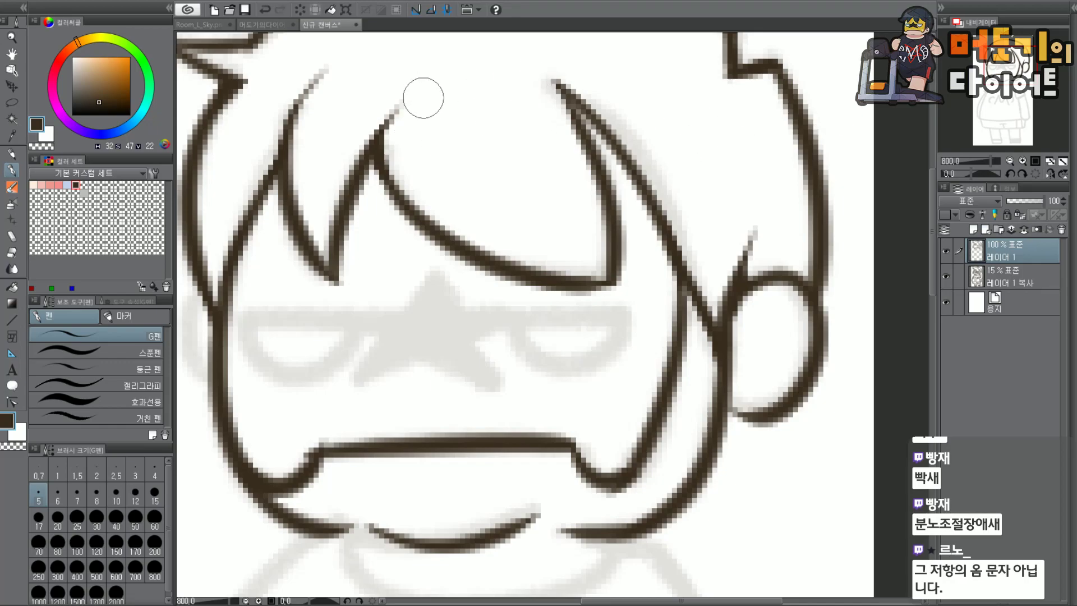
left_click_drag(329, 88, 316, 121)
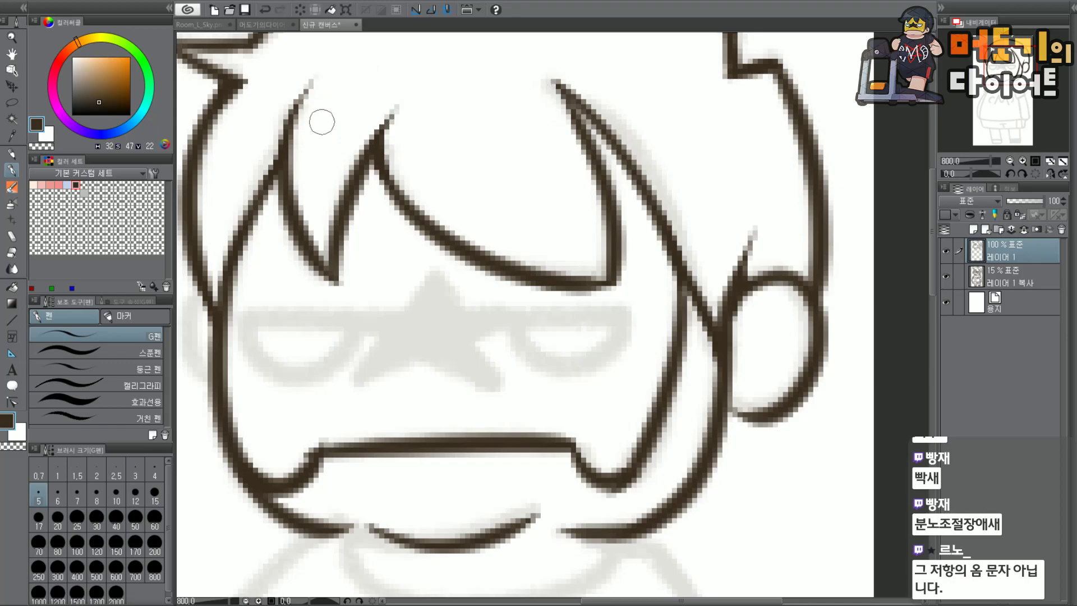
Clean up the left corner of the face opening's lower line where it meets the curved cheek line.
mouse_move(576, 428)
left_mouse_down()
mouse_move(657, 362)
mouse_move(668, 402)
left_mouse_up()
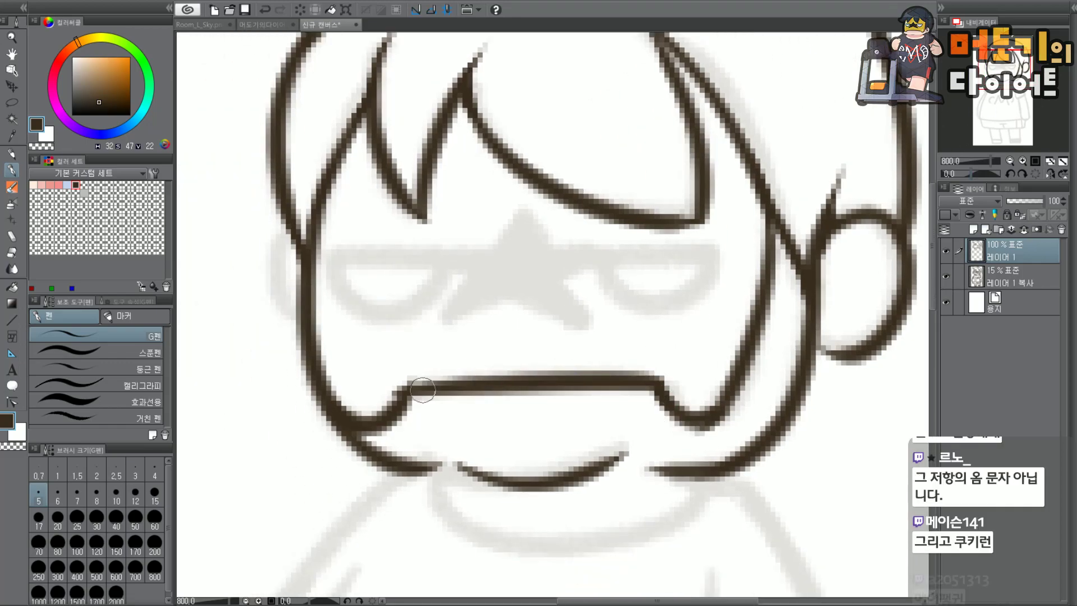
left_click_drag(394, 405, 427, 388)
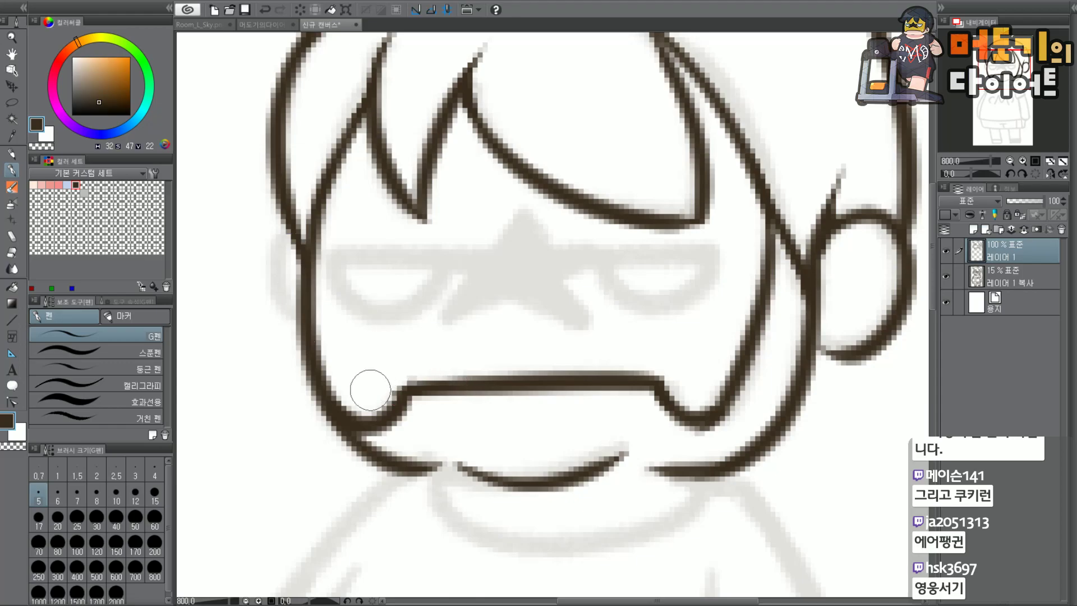
mouse_move(385, 371)
left_mouse_down()
mouse_move(411, 366)
mouse_move(465, 382)
mouse_move(427, 385)
mouse_move(455, 381)
left_mouse_up()
key("ctrl+z")
key("ctrl+z")
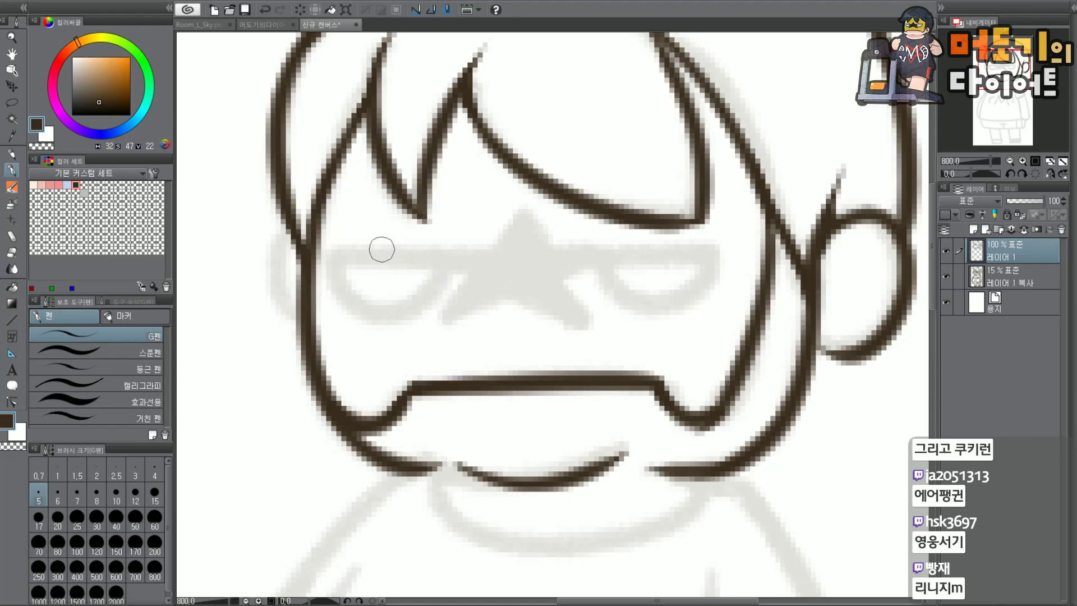
Ink the left half-moon eye with a thick flat upper edge and a rounded lower curve over the sketch.
left_click_drag(344, 250, 428, 308)
key("ctrl+z")
mouse_move(346, 251)
left_mouse_down()
mouse_move(368, 310)
mouse_move(338, 260)
mouse_move(451, 270)
left_mouse_up()
key("ctrl+z")
key("ctrl+z")
left_click_drag(345, 259, 440, 275)
key("ctrl+z")
left_click_drag(343, 261, 439, 252)
key("ctrl+z")
mouse_move(338, 251)
left_mouse_down()
mouse_move(402, 311)
mouse_move(448, 256)
left_mouse_up()
left_click_drag(376, 257, 439, 258)
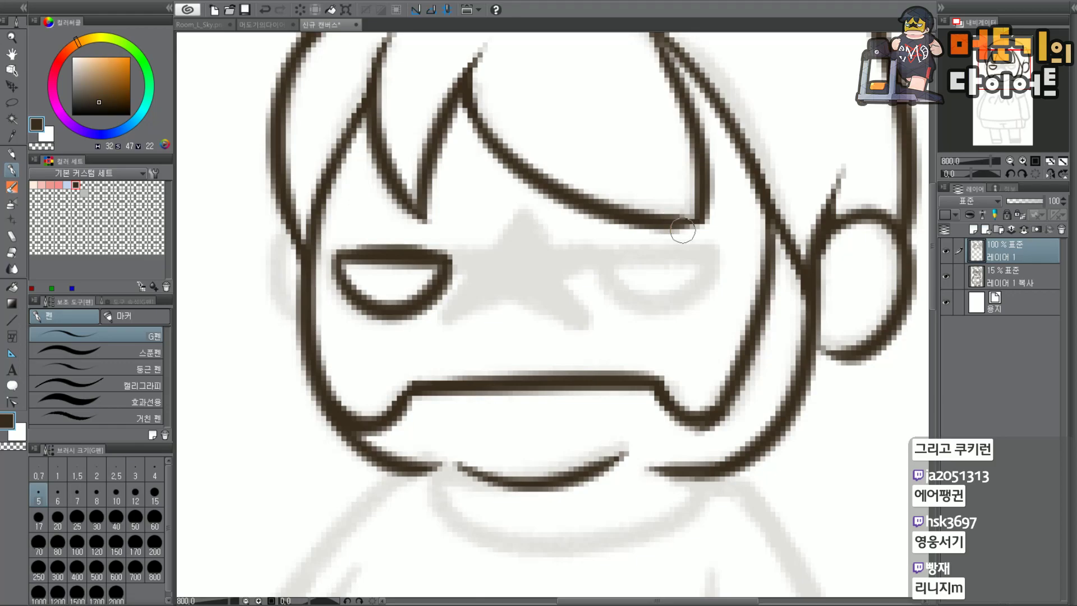
Ink the right half-moon eye with a thick flat upper edge matching the left one.
mouse_move(599, 250)
left_mouse_down()
mouse_move(707, 260)
mouse_move(605, 247)
mouse_move(670, 305)
mouse_move(608, 247)
mouse_move(637, 303)
mouse_move(614, 255)
mouse_move(662, 256)
mouse_move(626, 256)
left_mouse_up()
key("ctrl+z")
key("ctrl+z")
key("ctrl+z")
key("ctrl+y")
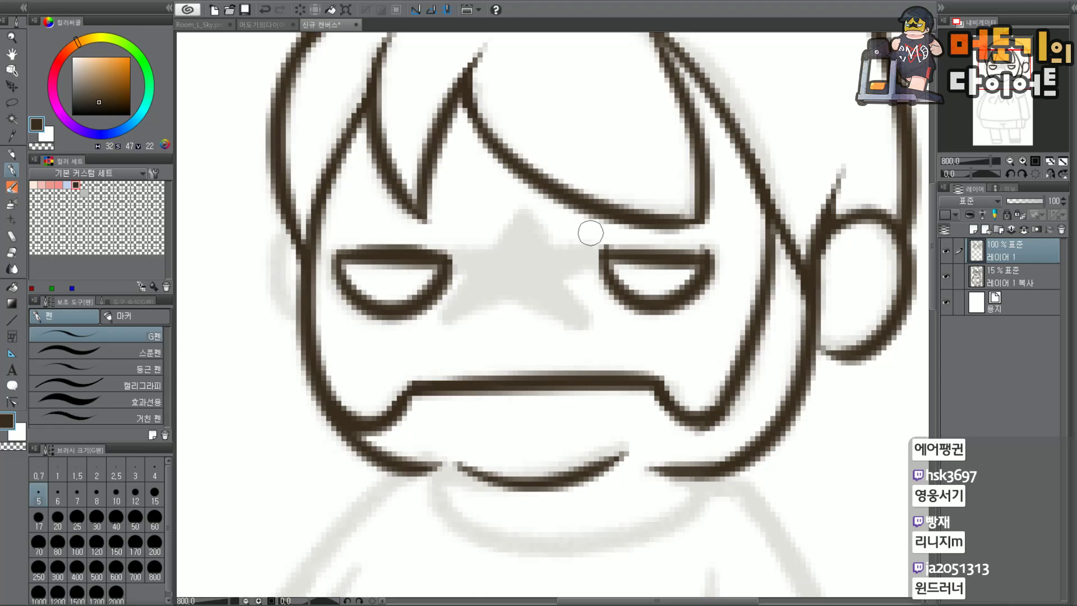
key("ctrl+z")
mouse_move(605, 253)
left_mouse_down()
mouse_move(721, 256)
mouse_move(689, 248)
left_mouse_up()
key("ctrl+z")
key("ctrl+z")
left_click_drag(605, 253, 707, 253)
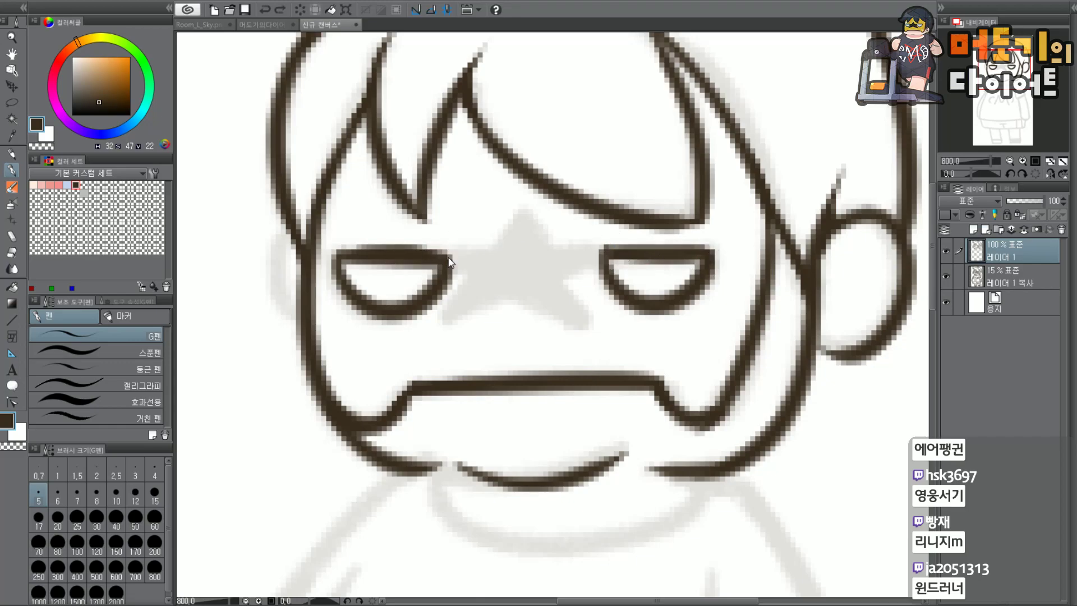
Ink the star's upper point and side edges between the two eyes.
mouse_move(429, 252)
left_mouse_down()
mouse_move(451, 247)
mouse_move(499, 259)
mouse_move(478, 251)
mouse_move(532, 209)
left_mouse_up()
key("ctrl+z")
key("ctrl+z")
mouse_move(466, 251)
left_mouse_down()
mouse_move(489, 249)
mouse_move(518, 211)
mouse_move(553, 250)
left_mouse_up()
key("ctrl+z")
left_click_drag(522, 212, 553, 254)
key("ctrl+z")
left_click_drag(523, 210, 606, 247)
mouse_move(454, 276)
left_mouse_down()
mouse_move(476, 277)
mouse_move(454, 316)
mouse_move(517, 298)
mouse_move(461, 319)
mouse_move(505, 298)
mouse_move(580, 326)
left_mouse_up()
key("ctrl+z")
key("ctrl+z")
key("ctrl+z")
Ink the star's lower edge and its lower right point, joining the outline to the right eye.
left_click_drag(514, 296, 585, 327)
key("ctrl+z")
left_click_drag(523, 299, 584, 325)
key("ctrl+z")
left_click_drag(512, 294, 586, 318)
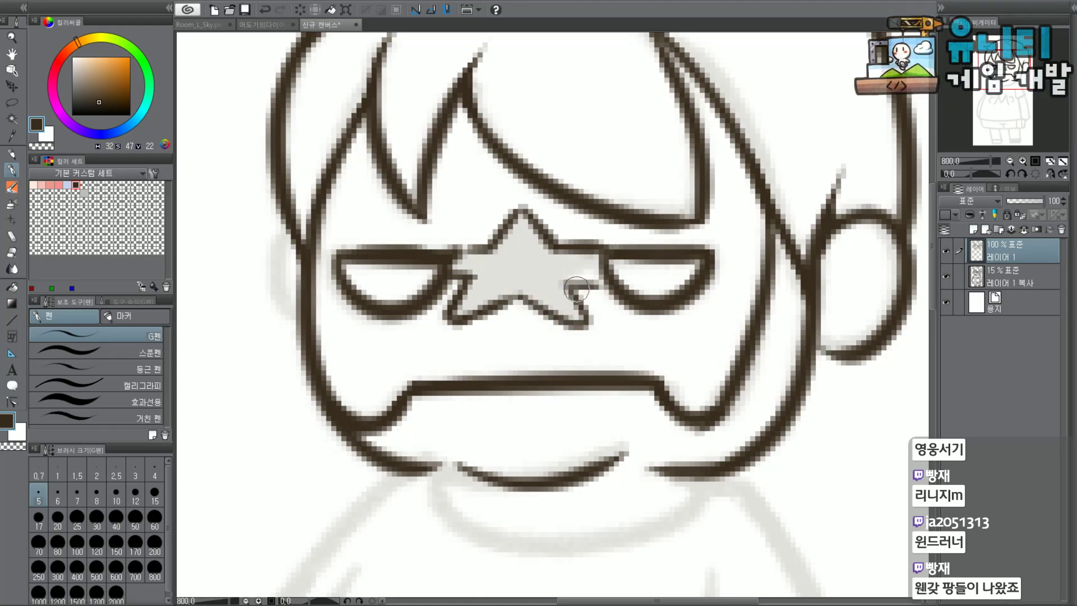
key("ctrl+z")
mouse_move(516, 296)
left_mouse_down()
mouse_move(584, 310)
mouse_move(562, 279)
mouse_move(553, 312)
mouse_move(577, 308)
mouse_move(567, 280)
mouse_move(599, 269)
mouse_move(581, 327)
mouse_move(509, 294)
mouse_move(536, 306)
mouse_move(521, 302)
left_mouse_up()
key("ctrl+z")
key("ctrl+z")
mouse_move(598, 272)
left_mouse_down()
mouse_move(561, 279)
mouse_move(583, 308)
mouse_move(580, 328)
mouse_move(502, 307)
mouse_move(516, 300)
left_mouse_up()
left_click_drag(587, 247, 581, 248)
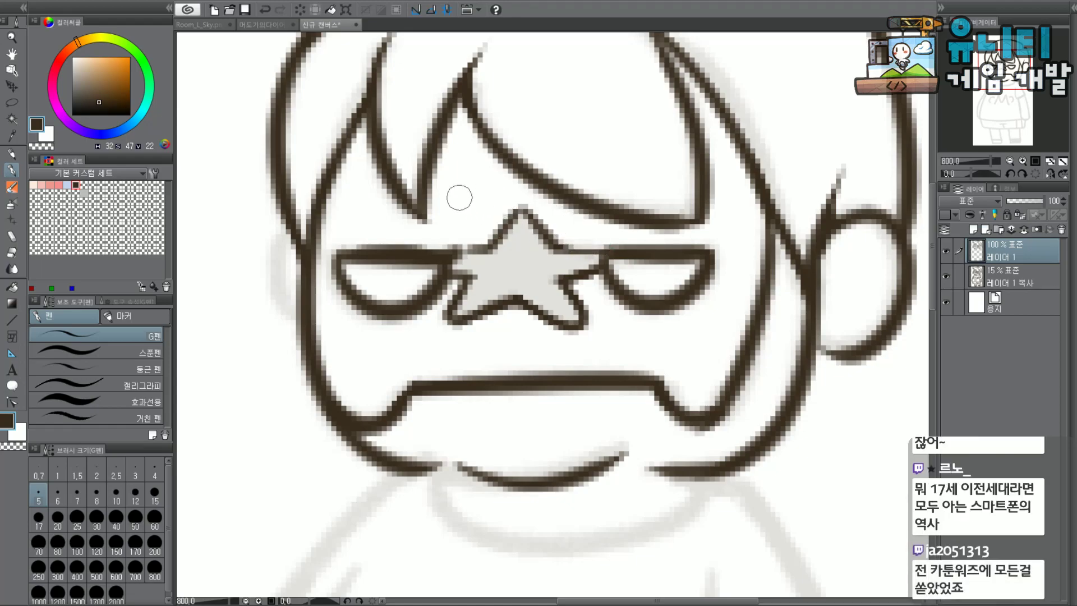
Close the gaps between the star's outline and both eyes along the upper edge.
mouse_move(458, 252)
left_mouse_down()
mouse_move(527, 212)
mouse_move(561, 242)
mouse_move(601, 254)
left_mouse_up()
key("ctrl+z")
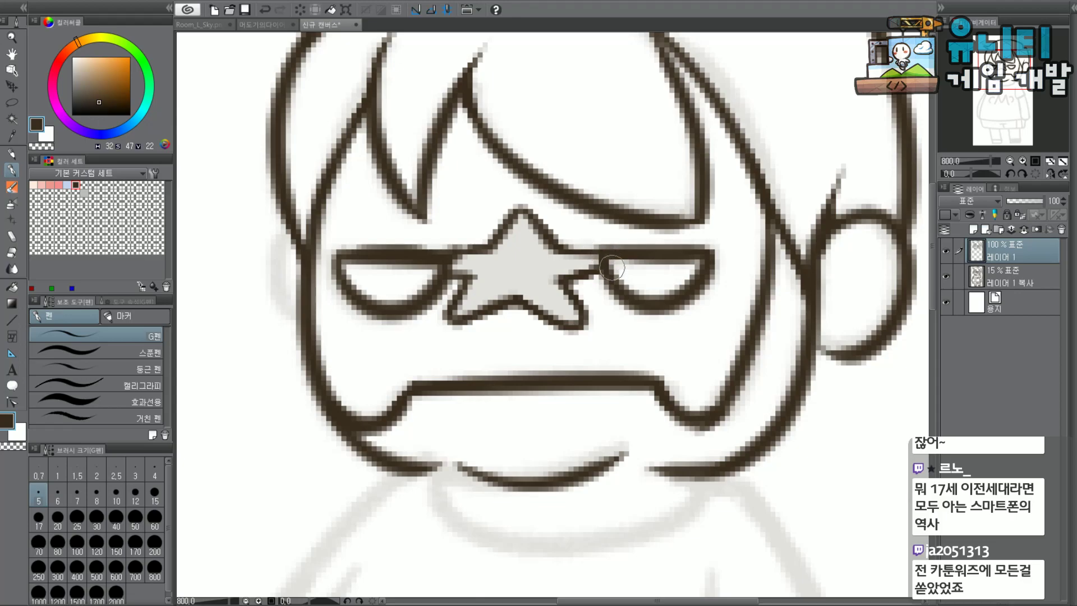
mouse_move(567, 289)
left_mouse_down()
mouse_move(587, 320)
mouse_move(518, 297)
left_mouse_up()
Ink the shirt's curved neckline below the chin from one jaw end to the other.
scroll(496, 271, "down", 2)
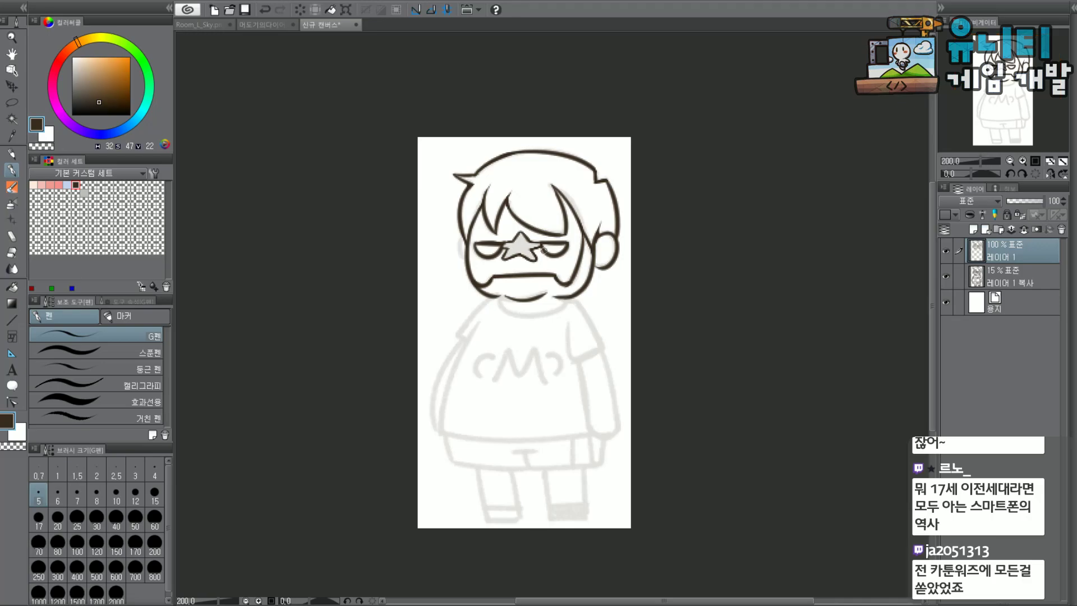
scroll(530, 286, "up", 2)
mouse_move(414, 303)
left_mouse_down()
mouse_move(509, 373)
mouse_move(569, 387)
mouse_move(525, 380)
mouse_move(654, 336)
mouse_move(550, 380)
left_mouse_up()
key("ctrl+z")
key("ctrl+z")
key("ctrl+z")
mouse_move(647, 349)
left_mouse_down()
mouse_move(672, 314)
mouse_move(660, 335)
left_mouse_up()
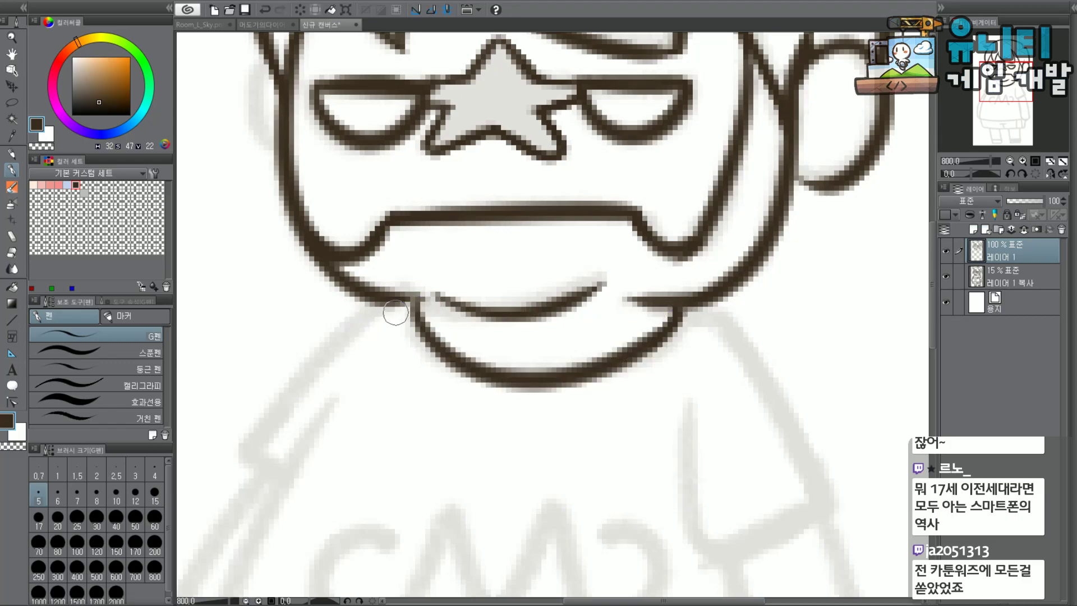
Ink the left shoulder line sloping from the neckline to the sleeve corner and add the short sleeve hem.
mouse_move(413, 300)
left_mouse_down()
mouse_move(417, 320)
mouse_move(426, 302)
mouse_move(294, 375)
mouse_move(277, 414)
left_mouse_up()
key("ctrl+z")
key("ctrl+z")
left_click_drag(395, 302, 275, 417)
key("ctrl+z")
key("ctrl+z")
left_click_drag(391, 302, 265, 424)
key("ctrl+z")
key("ctrl+z")
left_click_drag(395, 302, 264, 445)
key("ctrl+z")
left_click_drag(395, 302, 248, 449)
key("ctrl+z")
left_click_drag(395, 302, 242, 451)
key("ctrl+z")
left_click_drag(396, 302, 241, 452)
key("ctrl+z")
left_click_drag(395, 302, 247, 443)
mouse_move(298, 374)
left_mouse_down()
mouse_move(233, 445)
mouse_move(278, 473)
left_mouse_up()
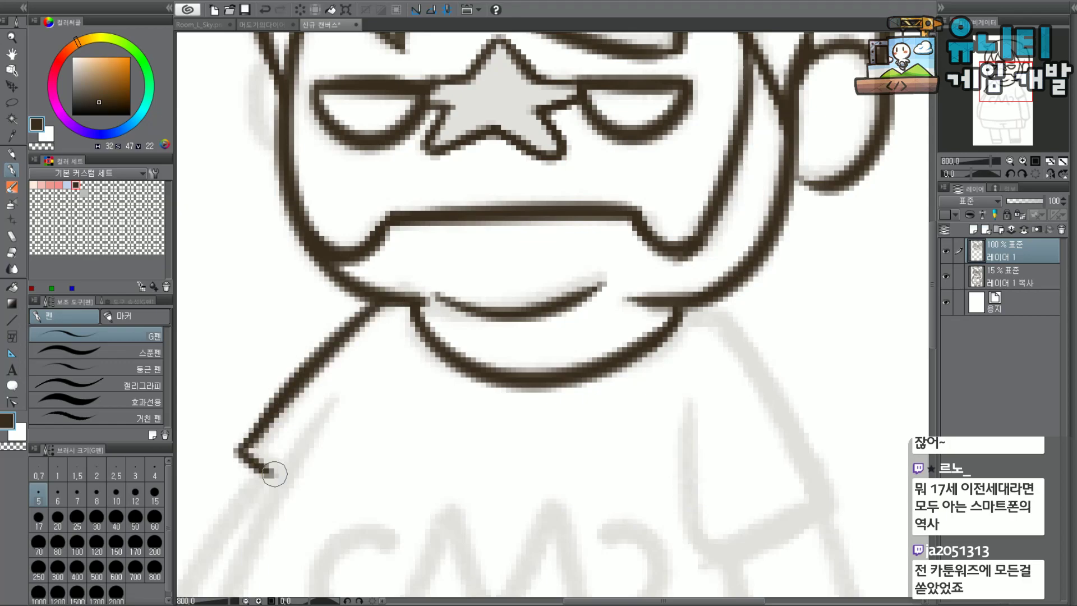
Ink the right shoulder line sloping from the neckline to the sleeve corner and add the slanted sleeve hem.
scroll(746, 368, "down", 1)
left_click_drag(922, 225, 739, 129)
scroll(567, 235, "up", 1)
key("ctrl+z")
mouse_move(511, 205)
left_mouse_down()
mouse_move(595, 285)
mouse_move(561, 226)
mouse_move(595, 283)
mouse_move(539, 215)
mouse_move(609, 317)
mouse_move(577, 248)
mouse_move(595, 282)
mouse_move(541, 216)
mouse_move(594, 291)
left_mouse_up()
key("ctrl+z")
key("ctrl+z")
key("ctrl+z")
key("ctrl+z")
key("ctrl+z")
key("ctrl+z")
mouse_move(515, 193)
left_mouse_down()
mouse_move(586, 261)
mouse_move(671, 393)
mouse_move(582, 435)
mouse_move(667, 395)
left_mouse_up()
key("ctrl+z")
key("ctrl+z")
left_click_drag(558, 446, 670, 396)
left_click_drag(645, 359, 661, 389)
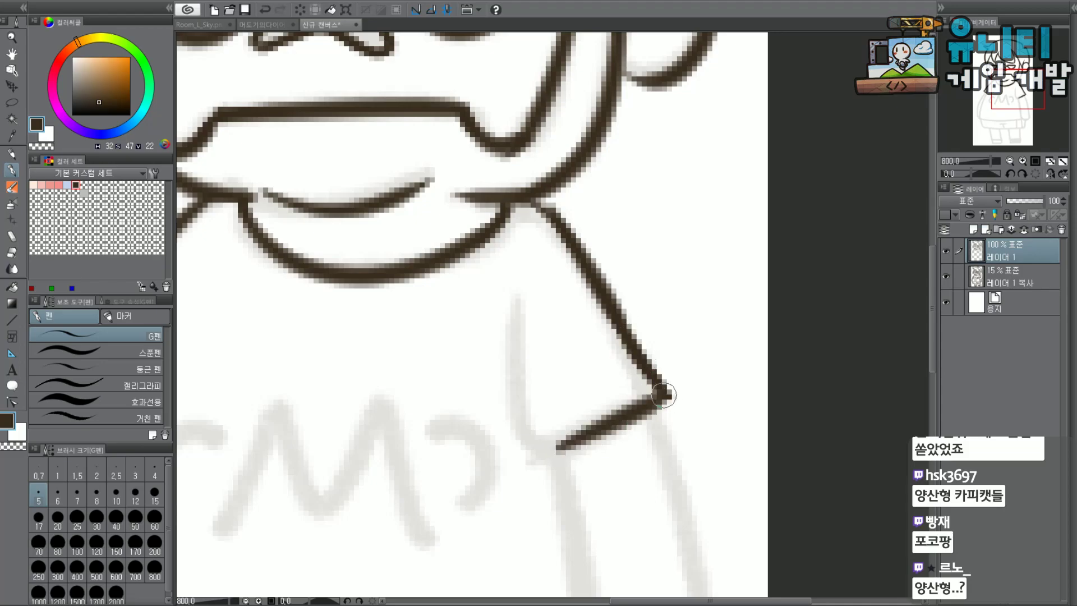
Try to ink the shirt's left side line curving down from inside the left sleeve.
key("ctrl+minus")
left_click_drag(1032, 85, 1007, 102)
scroll(552, 314, "up", 3)
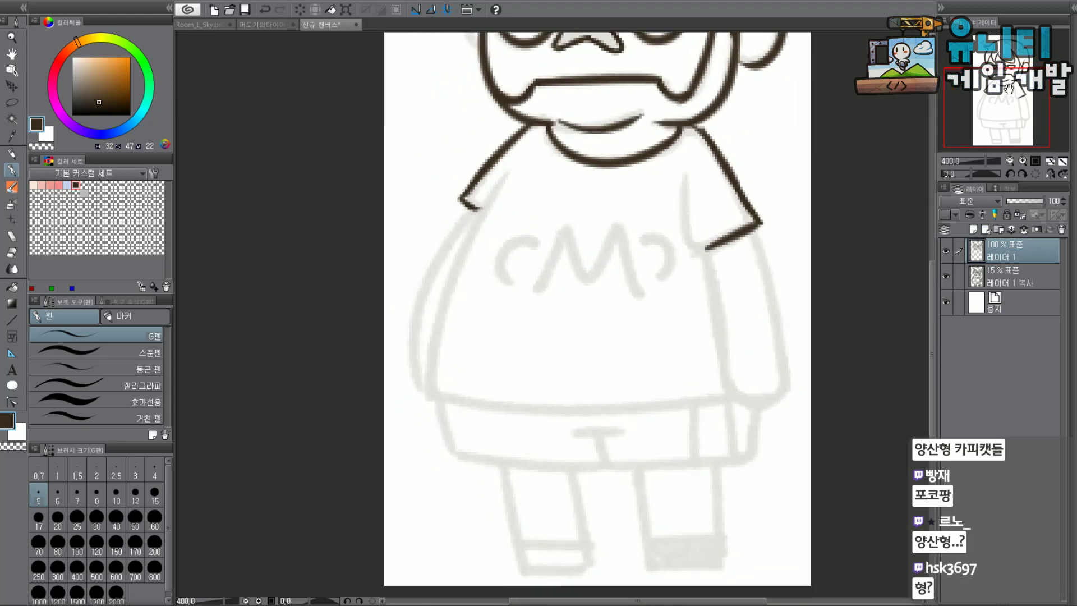
scroll(904, 75, "down", 2)
left_click(1008, 102)
left_click_drag(435, 208, 361, 400)
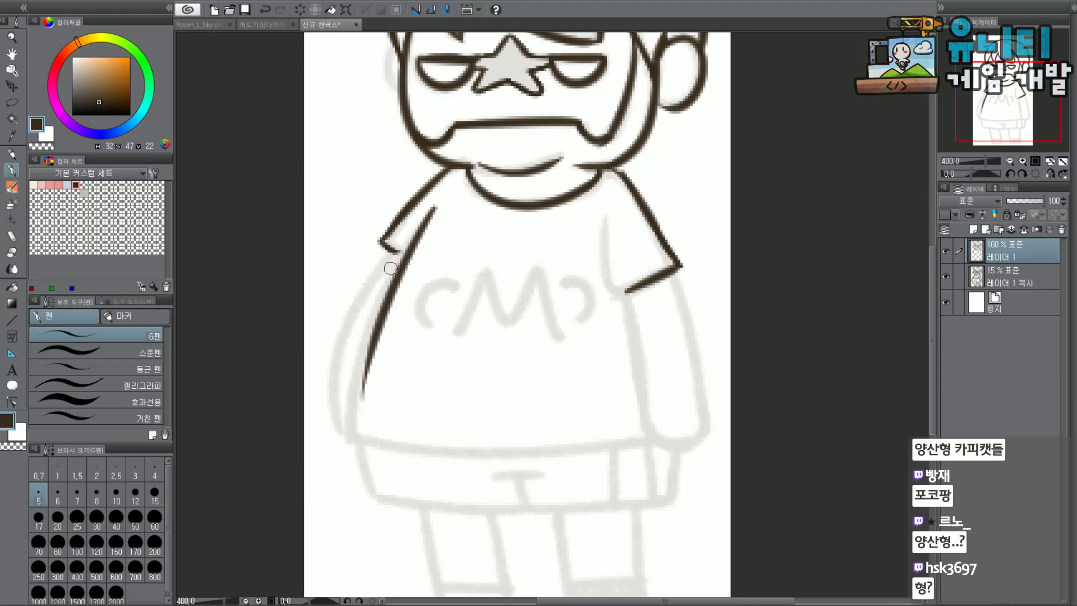
key("ctrl+z")
left_click_drag(439, 203, 361, 367)
key("ctrl+z")
left_click_drag(440, 196, 370, 345)
key("ctrl+z")
left_click_drag(440, 197, 365, 345)
Handwrite "퍼즐" with "VS" below it on the front of the shirt.
mouse_move(455, 247)
left_mouse_down()
mouse_move(489, 246)
mouse_move(467, 273)
left_mouse_up()
left_click_drag(480, 252, 480, 272)
left_click_drag(460, 274, 501, 262)
mouse_move(500, 242)
left_mouse_down()
mouse_move(501, 288)
mouse_move(513, 271)
left_mouse_up()
mouse_move(520, 254)
left_mouse_down()
mouse_move(535, 256)
mouse_move(539, 274)
left_mouse_up()
mouse_move(517, 275)
left_mouse_down()
mouse_move(557, 273)
mouse_move(550, 306)
left_mouse_up()
left_click_drag(459, 331, 496, 335)
left_click_drag(522, 326, 494, 359)
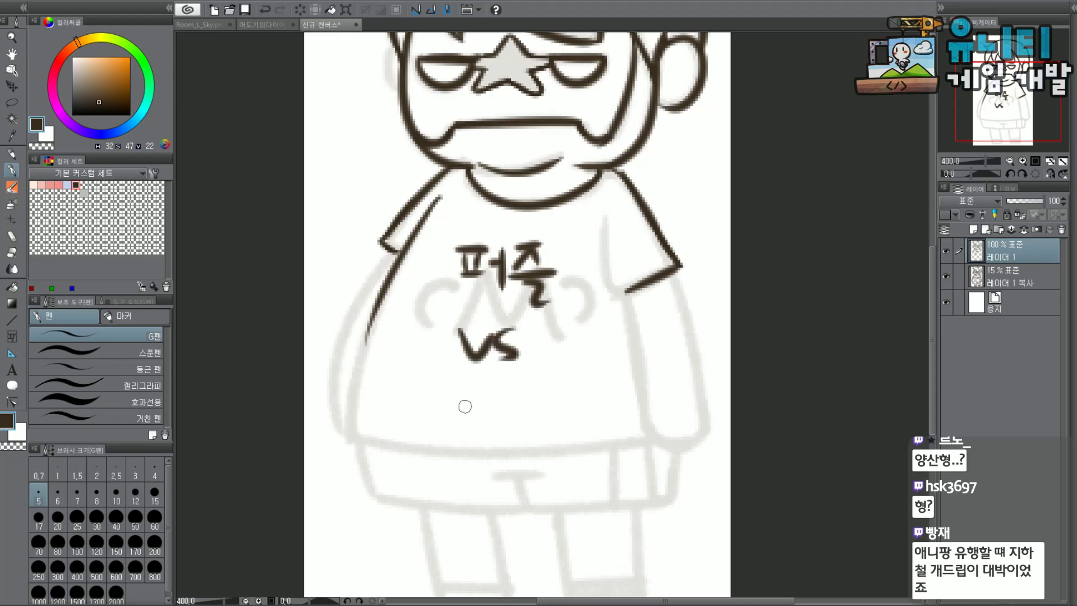
Handwrite "런게임" below the "VS" on the shirt.
left_click_drag(488, 397, 493, 433)
left_click_drag(495, 411, 508, 426)
left_click_drag(483, 431, 514, 446)
mouse_move(518, 406)
left_mouse_down()
mouse_move(527, 437)
mouse_move(552, 418)
left_mouse_up()
mouse_move(555, 402)
left_mouse_down()
mouse_move(566, 442)
mouse_move(576, 422)
left_mouse_up()
left_click_drag(598, 386, 583, 449)
left_click_drag(583, 426, 590, 445)
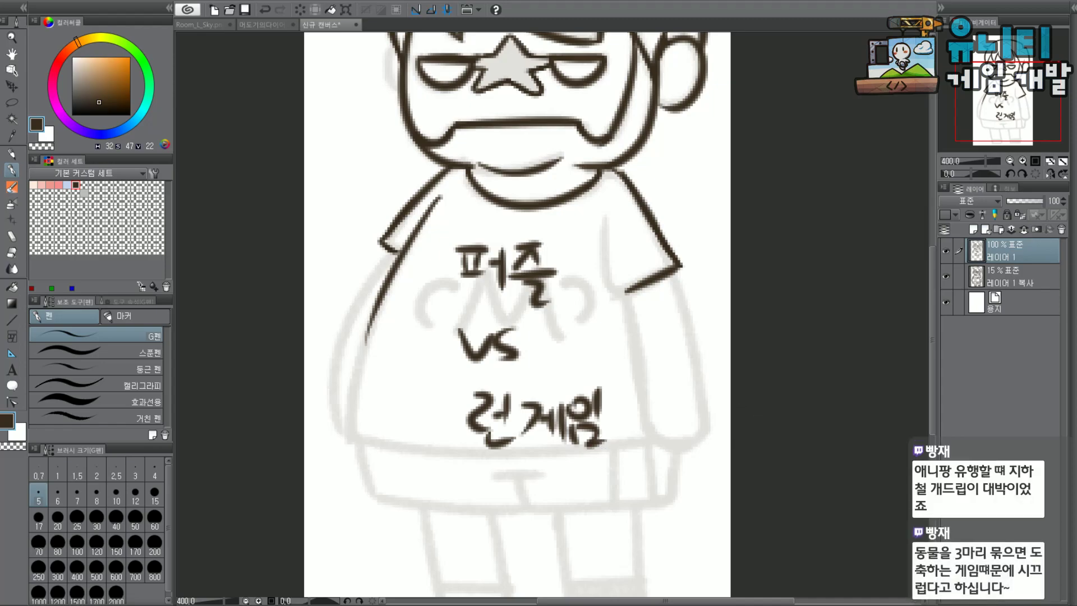
Undo all the handwritten lettering on the shirt.
key("ctrl+z")
key("ctrl+z")
key("ctrl+z")
key("ctrl+z")
key("ctrl+z")
key("ctrl+z")
key("ctrl+z")
key("ctrl+z")
key("ctrl+z")
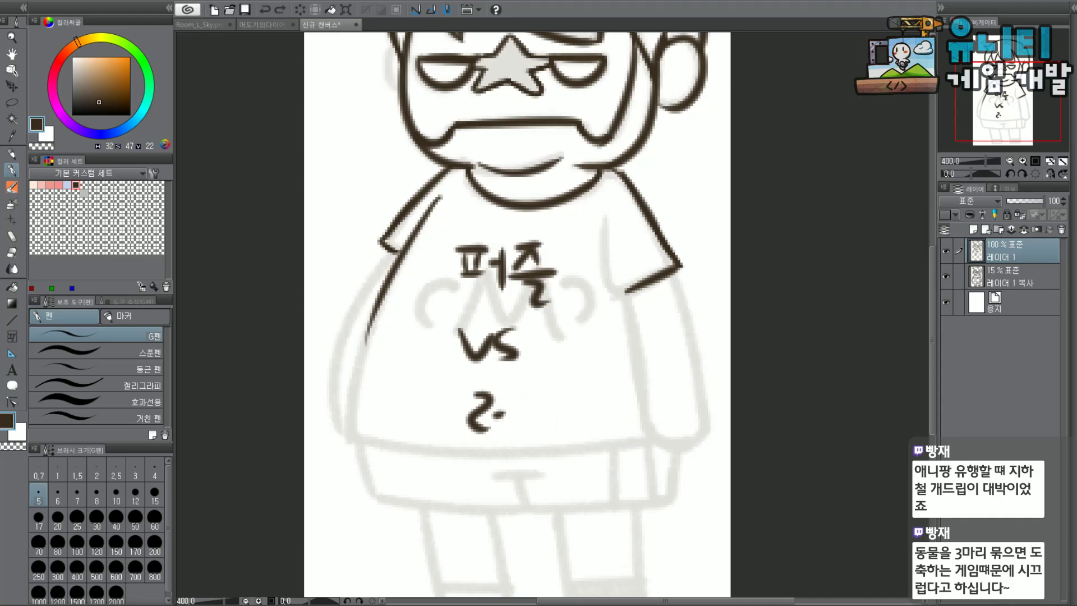
key("ctrl+z")
key("ctrl+z")
key("ctrl+z")
key("ctrl+z")
key("ctrl+z")
key("ctrl+z")
key("ctrl+z")
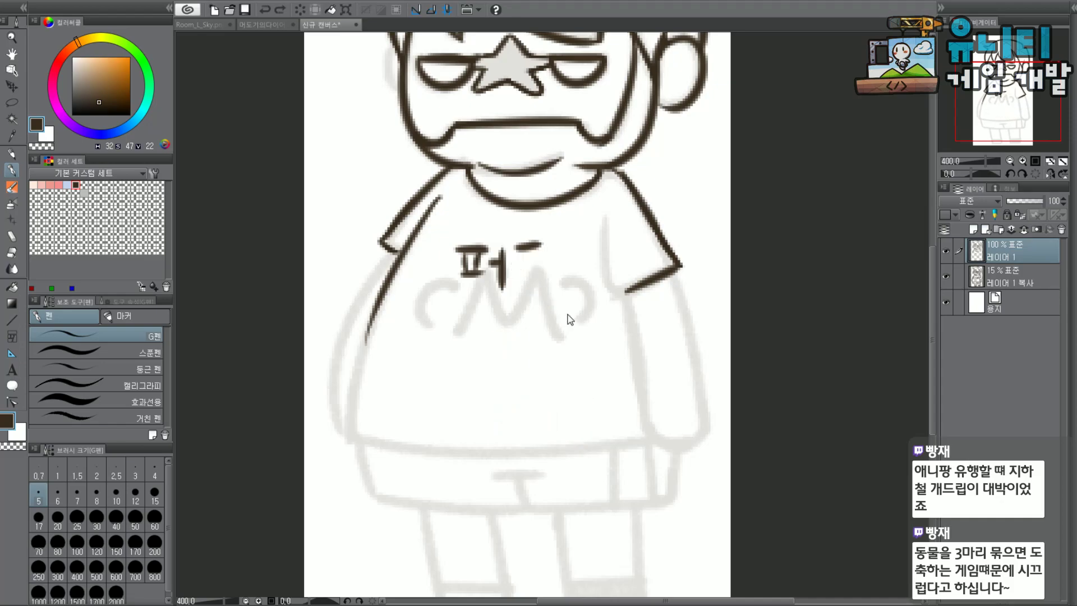
key("ctrl+z")
key("ctrl+z")
key("ctrl+z")
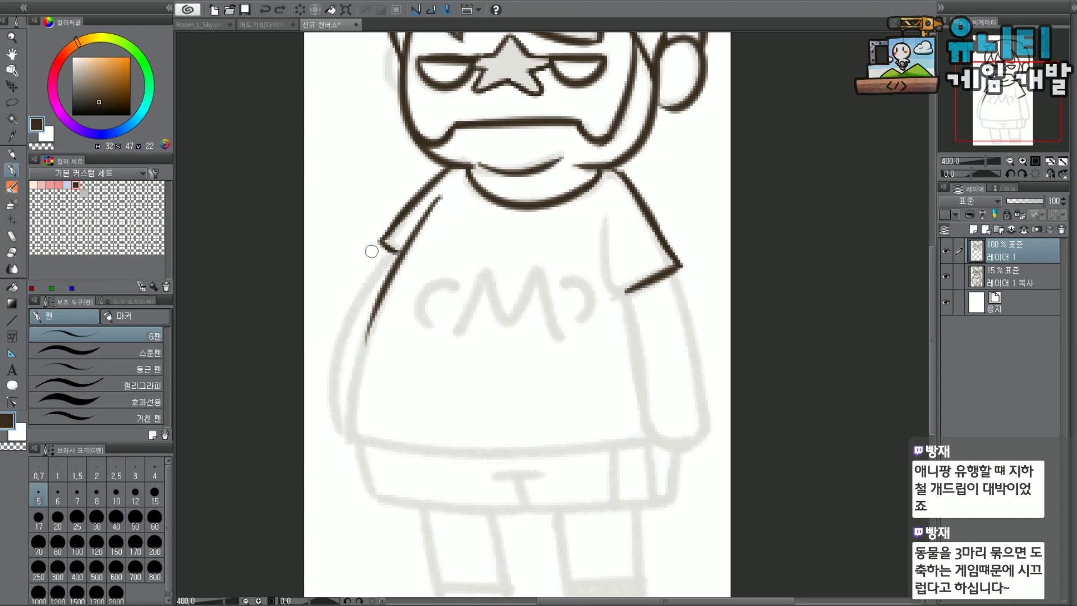
Redraw the shirt's left side line from inside the left sleeve down to the shirt's lower hem.
key("ctrl+z")
left_click_drag(421, 212, 345, 408)
key("ctrl+z")
mouse_move(431, 209)
left_mouse_down()
mouse_move(395, 264)
mouse_move(359, 418)
mouse_move(370, 332)
mouse_move(358, 437)
left_mouse_up()
key("ctrl+z")
key("ctrl+z")
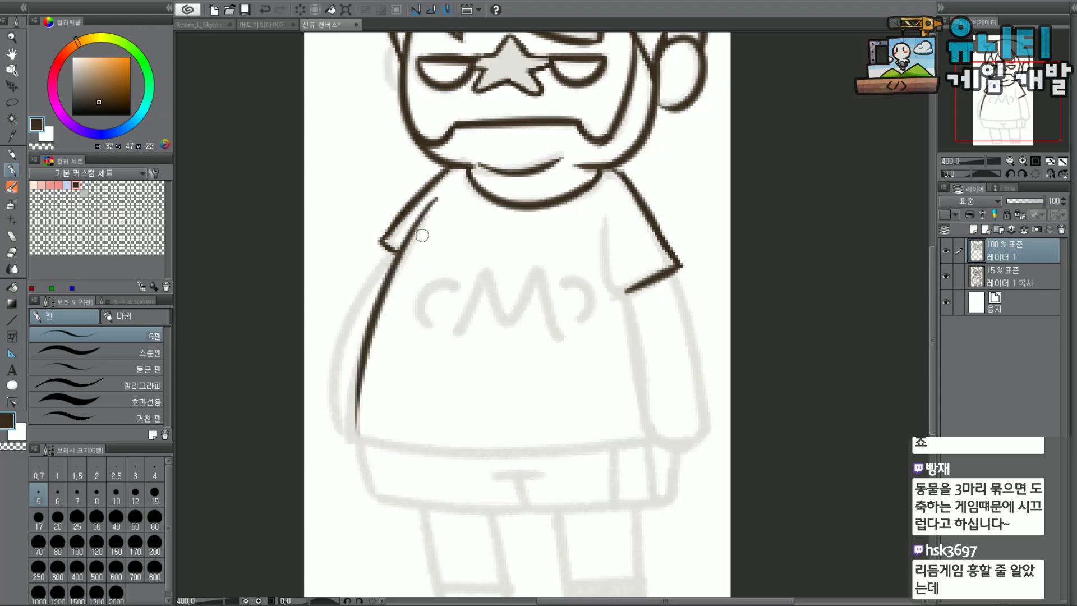
Redo the shirt's left side line as one smooth curve from inside the left sleeve to slightly past the hem.
key("ctrl+z")
left_click_drag(435, 203, 364, 426)
key("ctrl+z")
left_click_drag(446, 197, 349, 433)
key("ctrl+z")
key("ctrl+z")
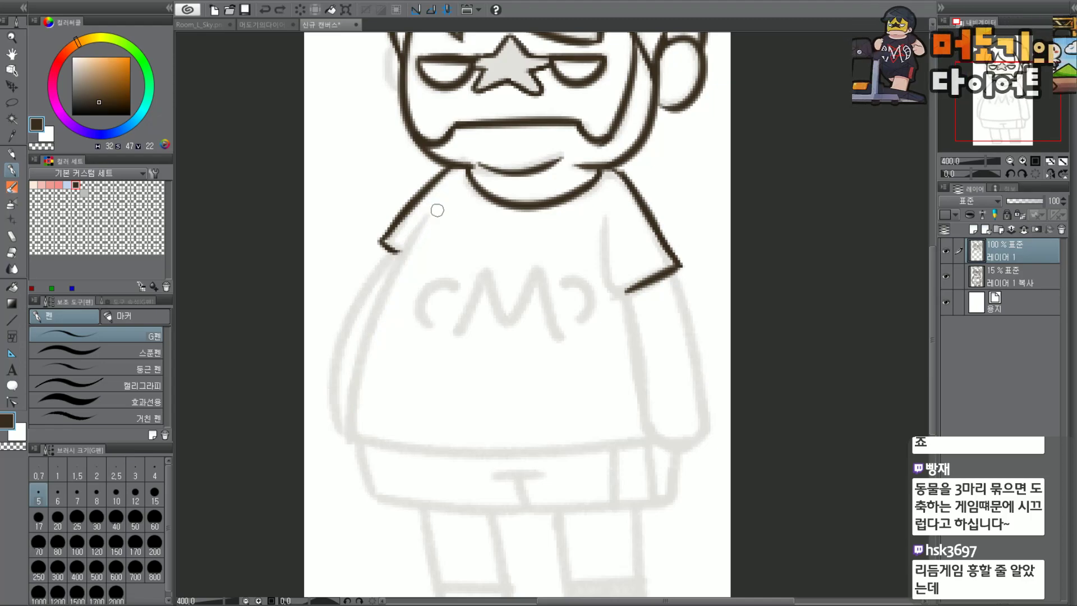
left_click_drag(446, 193, 367, 433)
scroll(393, 311, "up", 2)
key("ctrl+z")
scroll(472, 114, "down", 2)
left_click_drag(481, 109, 383, 345)
key("ctrl+z")
left_click_drag(476, 104, 387, 373)
key("ctrl+z")
left_click_drag(476, 103, 392, 387)
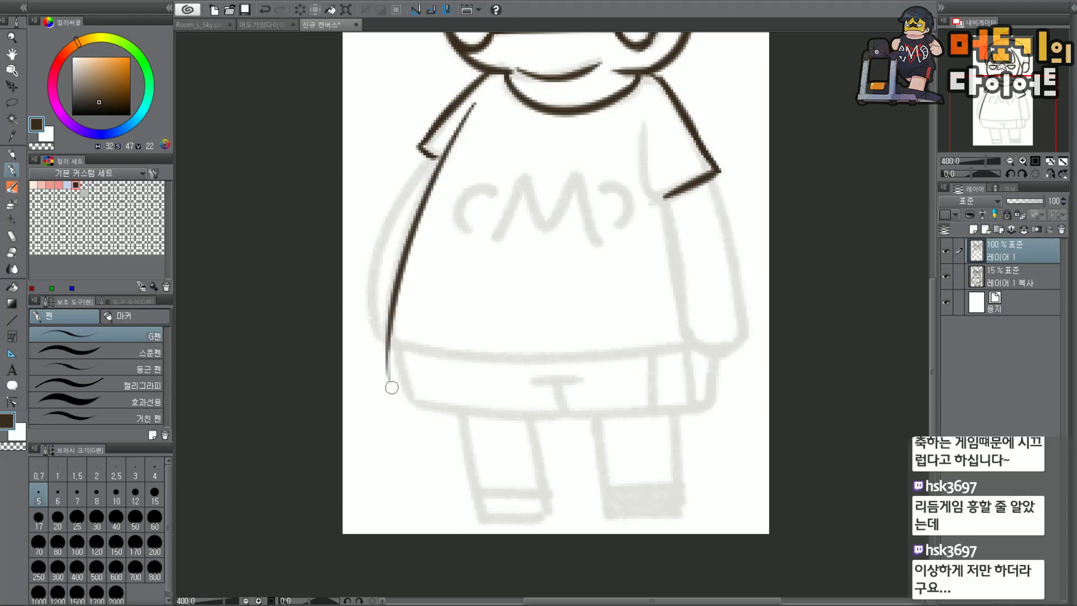
scroll(453, 139, "up", 2)
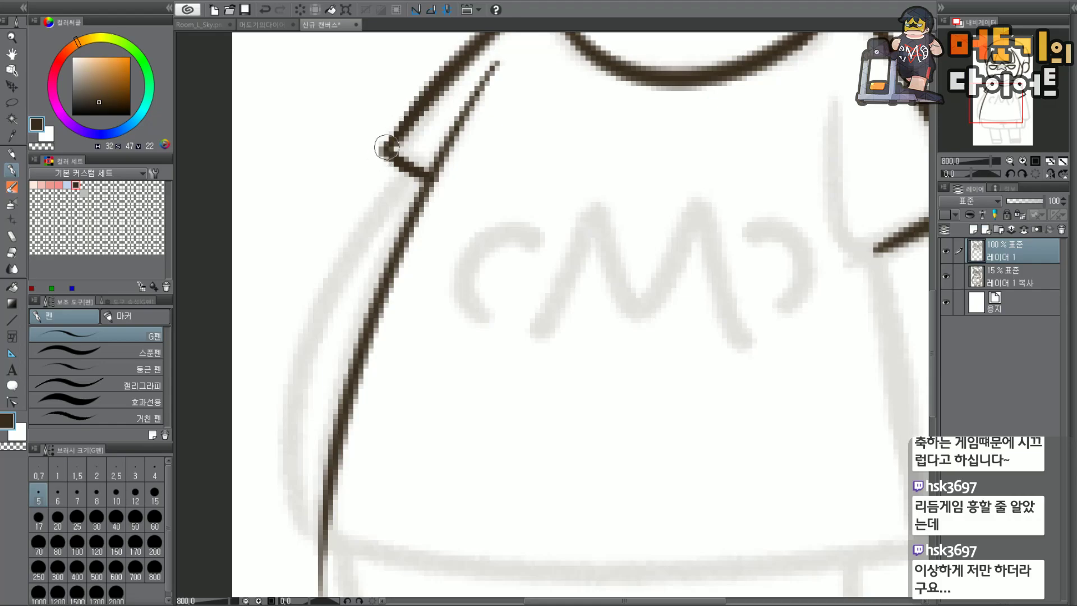
scroll(410, 138, "down", 2)
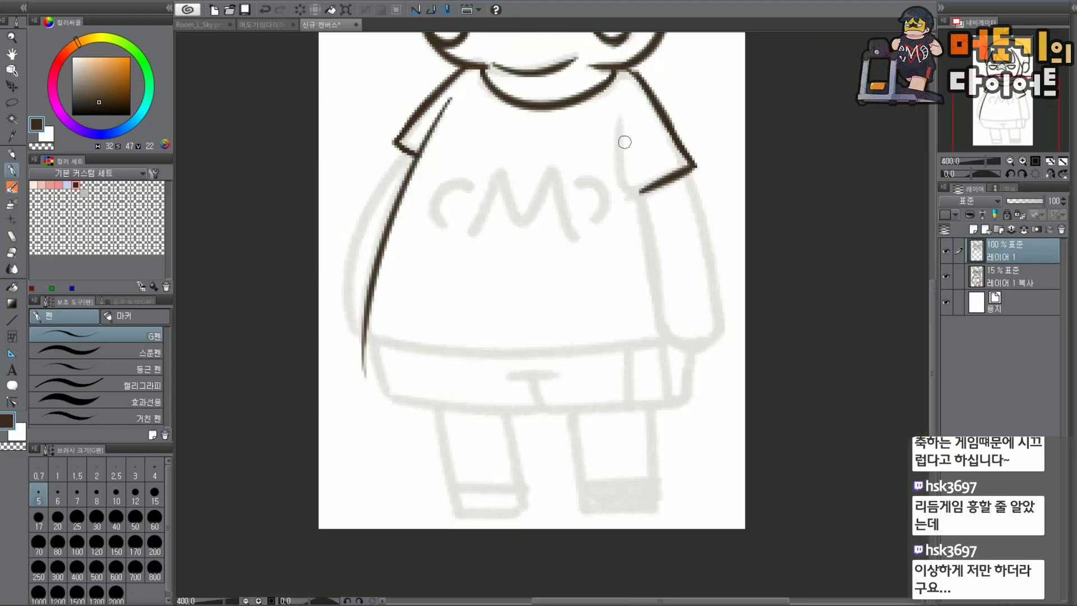
Ink the right sleeve's inner edge and cuff as one line, and thicken its outer edge down to the cuff corner.
key("ctrl+z")
mouse_move(618, 131)
left_mouse_down()
mouse_move(626, 189)
mouse_move(675, 174)
mouse_move(622, 163)
mouse_move(677, 176)
left_mouse_up()
key("ctrl+z")
key("ctrl+z")
mouse_move(621, 126)
left_mouse_down()
mouse_move(639, 191)
mouse_move(673, 178)
left_mouse_up()
scroll(637, 192, "up", 2)
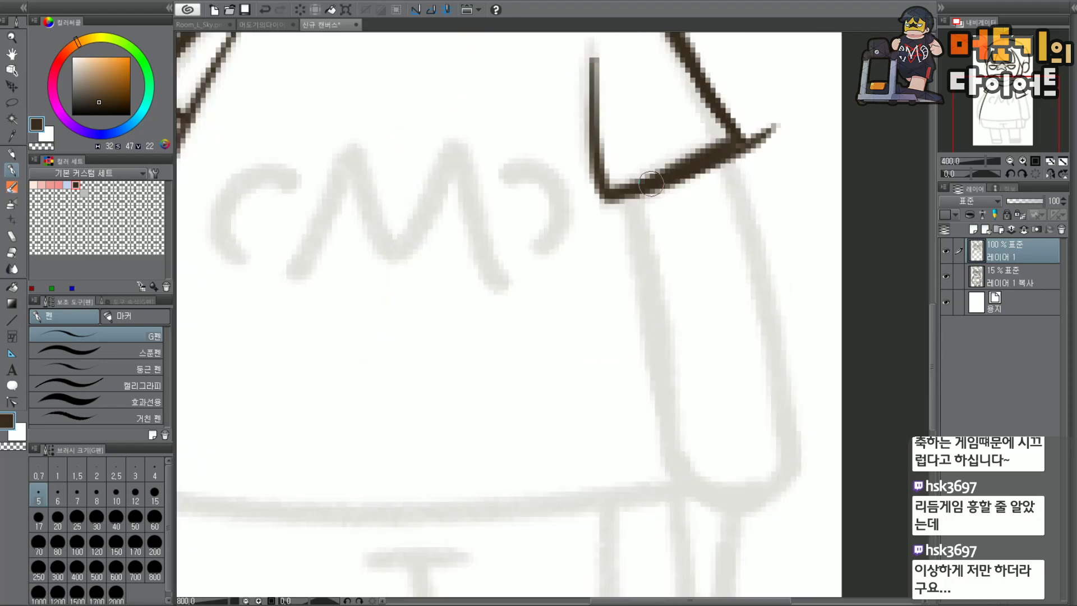
left_click_drag(702, 79, 732, 125)
left_click_drag(691, 63, 732, 124)
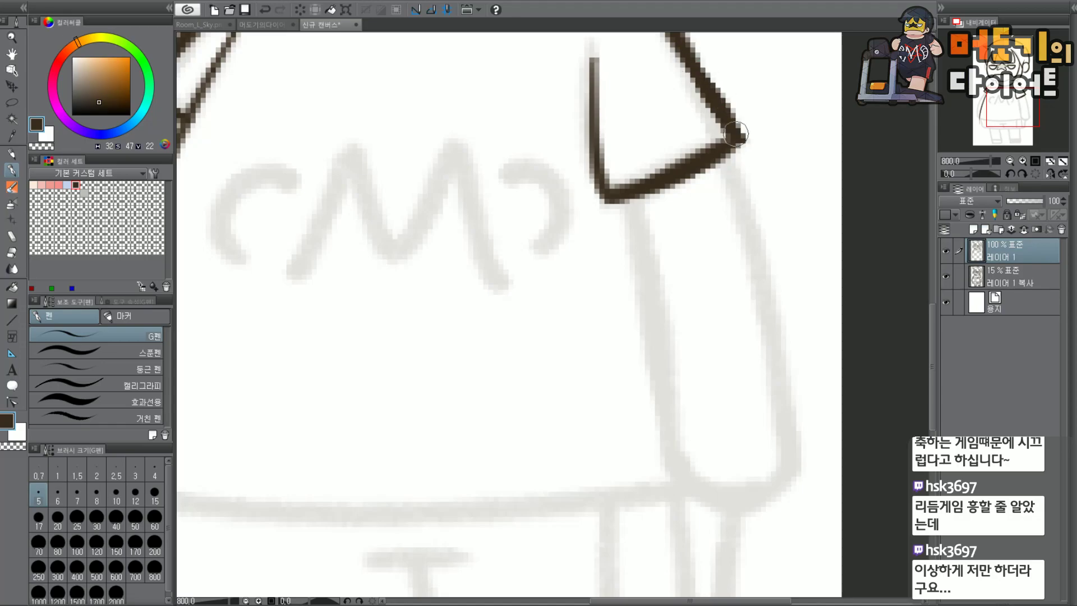
scroll(730, 128, "down", 1)
scroll(655, 93, "up", 1)
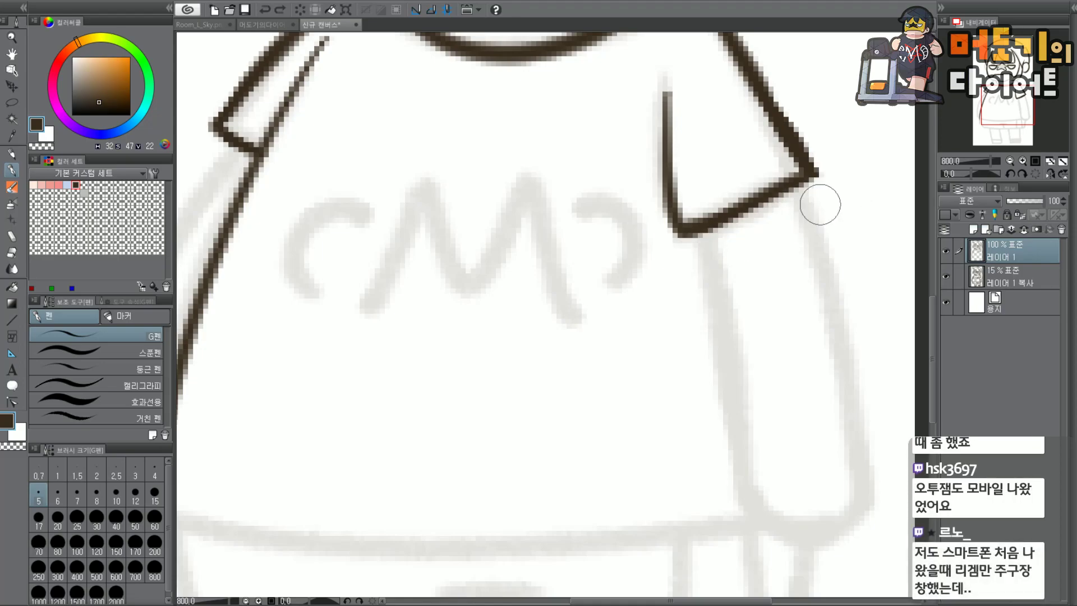
scroll(808, 103, "down", 2)
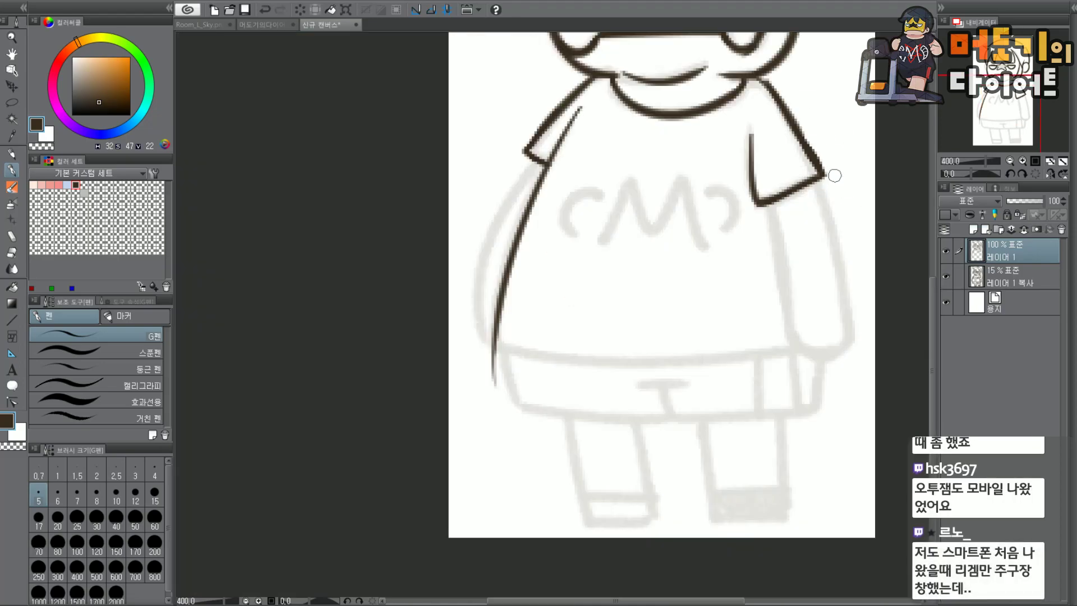
Handwrite "EZ2DJ" on the front of the shirt and draw an oval around it.
mouse_move(593, 274)
left_mouse_down()
mouse_move(626, 267)
mouse_move(621, 282)
left_mouse_up()
mouse_move(592, 276)
left_mouse_down()
mouse_move(630, 307)
mouse_move(643, 303)
left_mouse_up()
mouse_move(634, 265)
left_mouse_down()
mouse_move(662, 271)
mouse_move(659, 295)
left_mouse_up()
mouse_move(645, 279)
left_mouse_down()
mouse_move(669, 272)
mouse_move(673, 293)
mouse_move(722, 277)
left_mouse_up()
key("ctrl+z")
mouse_move(745, 232)
left_mouse_down()
mouse_move(735, 278)
mouse_move(724, 203)
mouse_move(675, 341)
left_mouse_up()
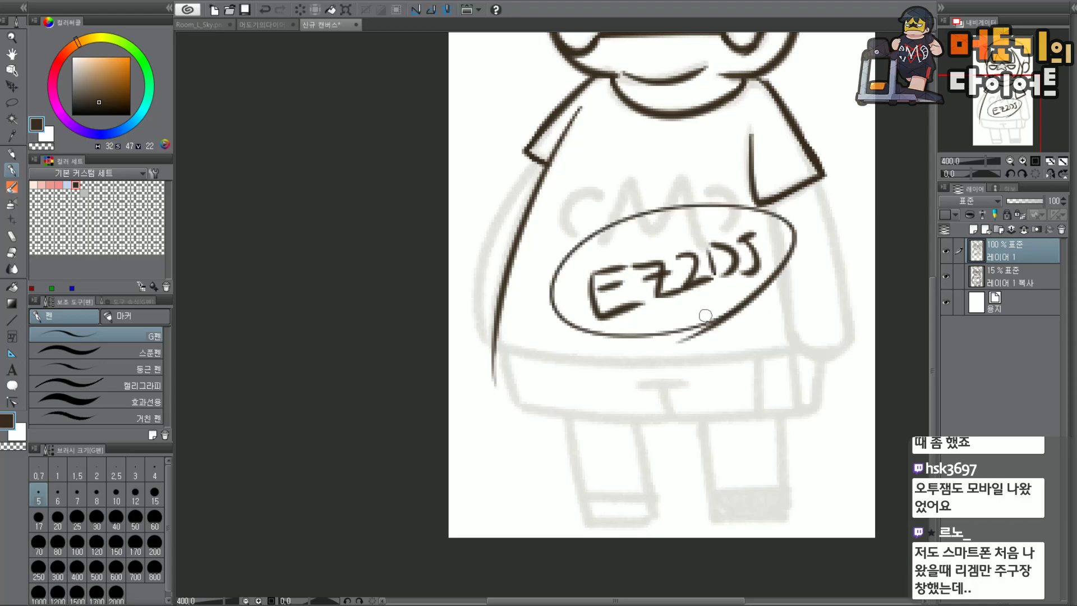
Undo the "EZ2DJ" lettering and the oval around it.
key("ctrl+z")
key("ctrl+z")
key("ctrl+z")
key("ctrl+z")
key("ctrl+z")
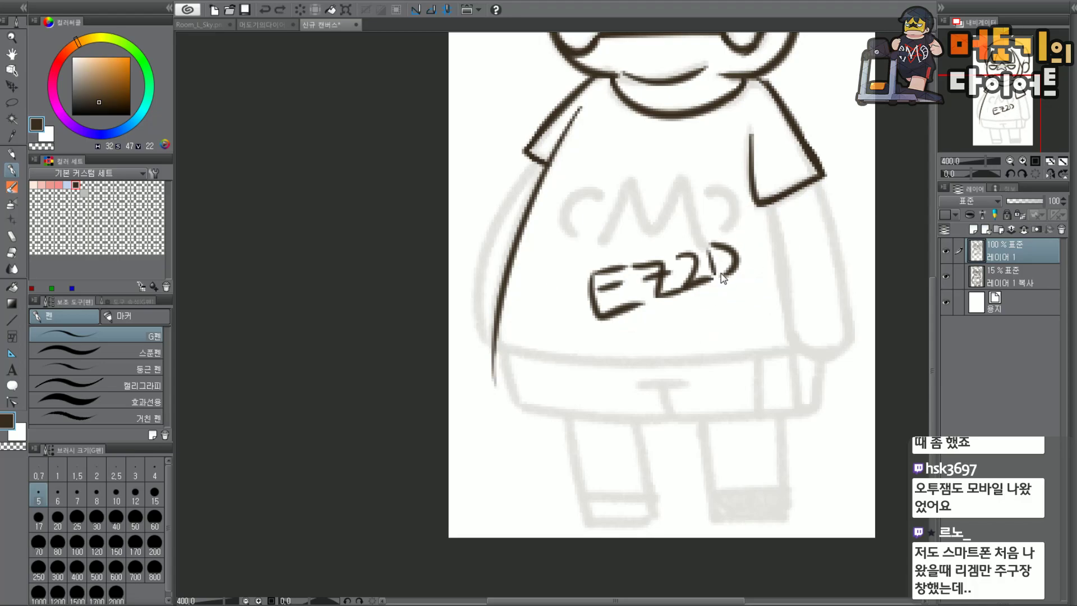
key("ctrl+z")
key("ctrl+z")
key("ctrl+z")
key("ctrl+z")
key("ctrl+z")
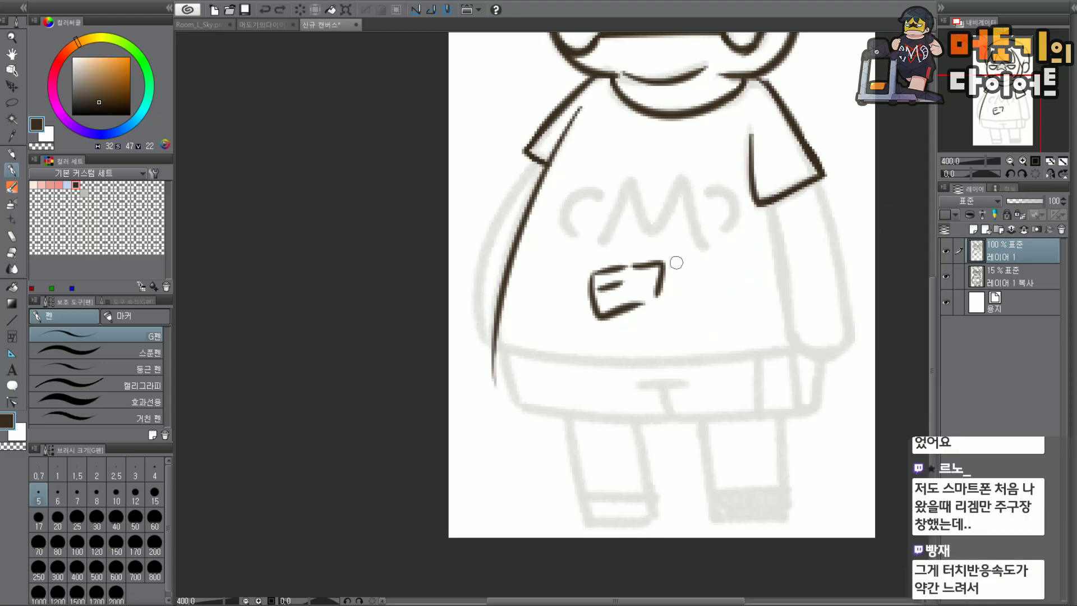
key("ctrl+z")
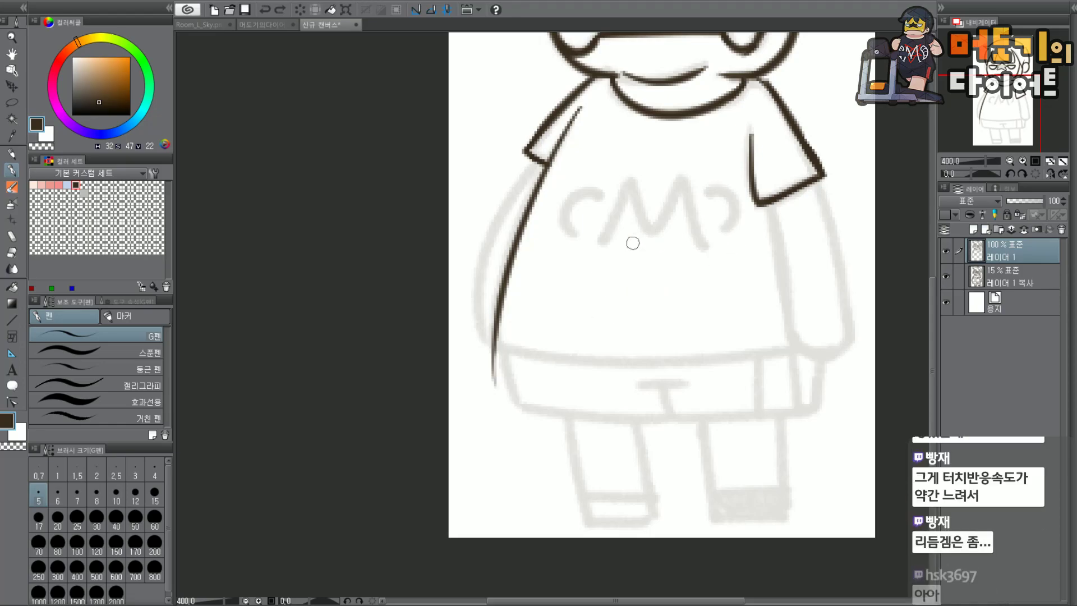
Ink the left arm's outer curve from the sleeve cuff down to the rounded hand beside the shirt.
scroll(555, 205, "up", 3)
left_click_drag(521, 112, 378, 411)
key("ctrl+z")
left_click_drag(508, 124, 373, 445)
key("ctrl+z")
left_click_drag(496, 149, 393, 451)
key("ctrl+z")
left_click_drag(530, 114, 437, 439)
key("ctrl+z")
mouse_move(530, 116)
left_mouse_down()
mouse_move(409, 300)
mouse_move(440, 427)
left_mouse_up()
scroll(609, 221, "down", 2)
Ink the right arm's inner line from the sleeve cuff down towards the hem, following the sketch.
left_click_drag(1001, 99, 1022, 99)
left_click_drag(653, 216, 682, 339)
key("ctrl+z")
left_click_drag(651, 209, 681, 385)
key("ctrl+z")
left_click_drag(652, 212, 678, 350)
key("ctrl+z")
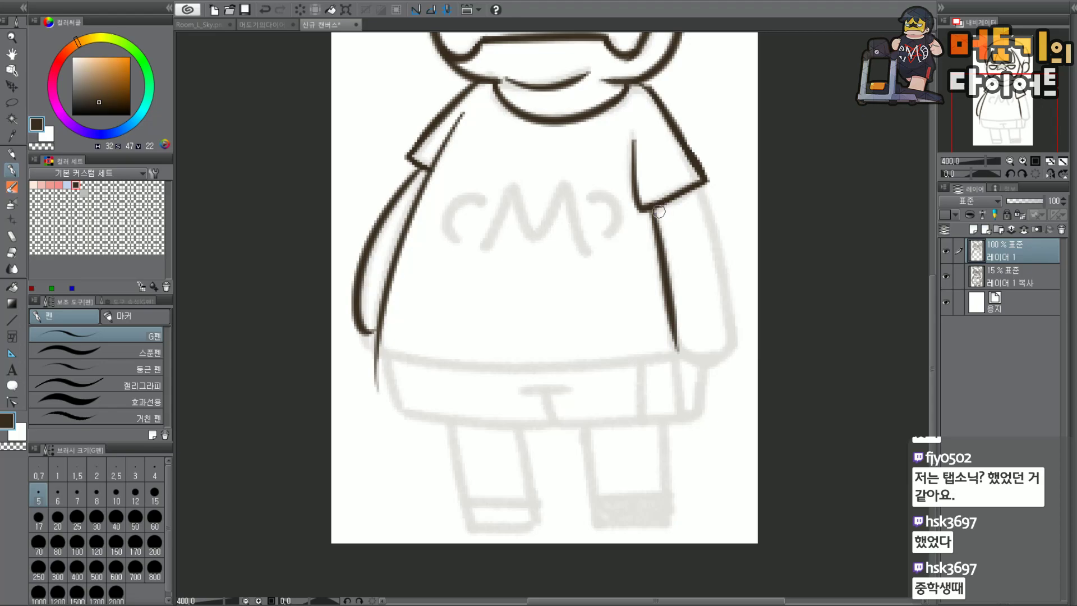
Ink the right arm's outer line from the cuff's outer corner down to the start of the hand.
left_click_drag(702, 189, 728, 358)
key("ctrl+z")
left_click_drag(696, 181, 732, 341)
key("ctrl+z")
left_click_drag(695, 179, 731, 350)
key("ctrl+z")
left_click_drag(698, 184, 731, 353)
key("ctrl+z")
left_click_drag(696, 179, 733, 350)
key("ctrl+z")
left_click_drag(704, 190, 728, 345)
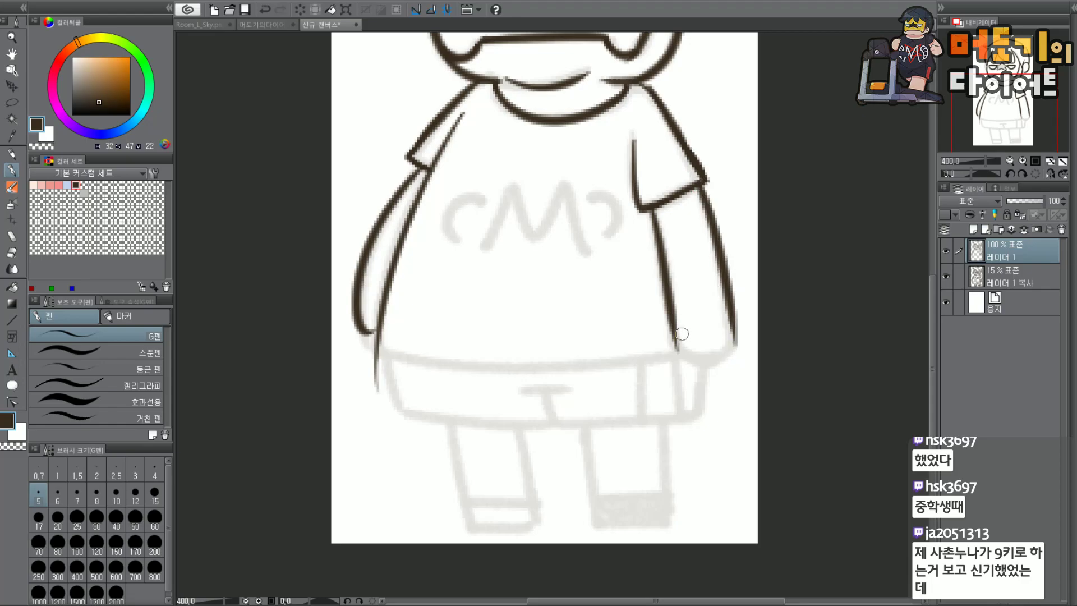
Close the right arm with a rounded hand curve joining its inner and outer lines.
scroll(680, 334, "up", 2)
left_click_drag(666, 321, 759, 377)
key("ctrl+z")
left_click_drag(669, 326, 774, 320)
key("ctrl+z")
left_click_drag(673, 314, 765, 300)
left_click_drag(770, 262, 784, 348)
scroll(738, 281, "down", 2)
Touch up the top of the left arm's line where it meets the sleeve cuff.
scroll(583, 223, "up", 2)
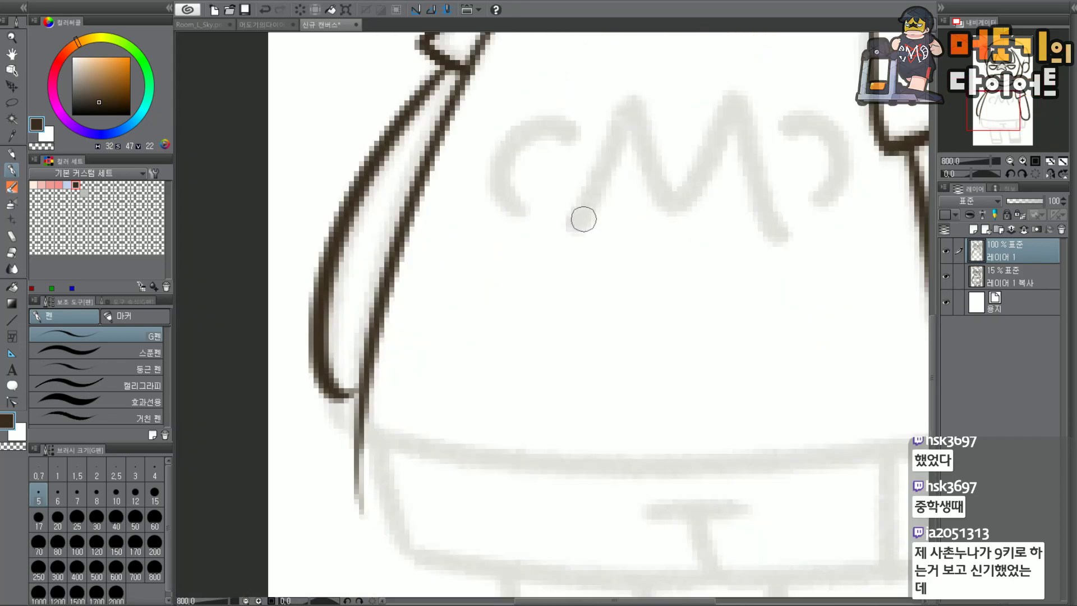
left_click_drag(417, 100, 447, 63)
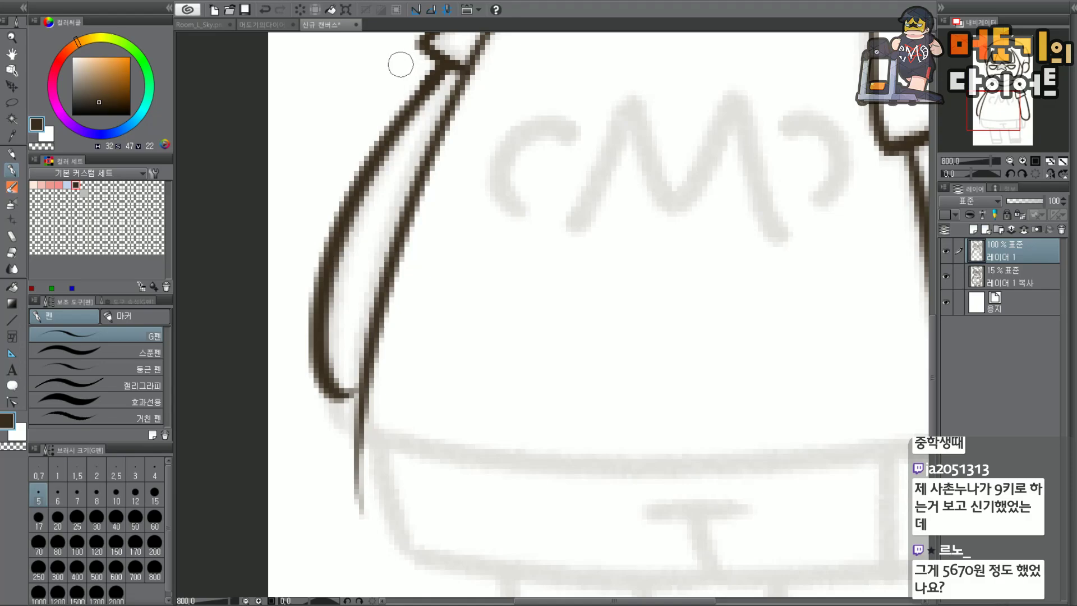
scroll(438, 56, "down", 2)
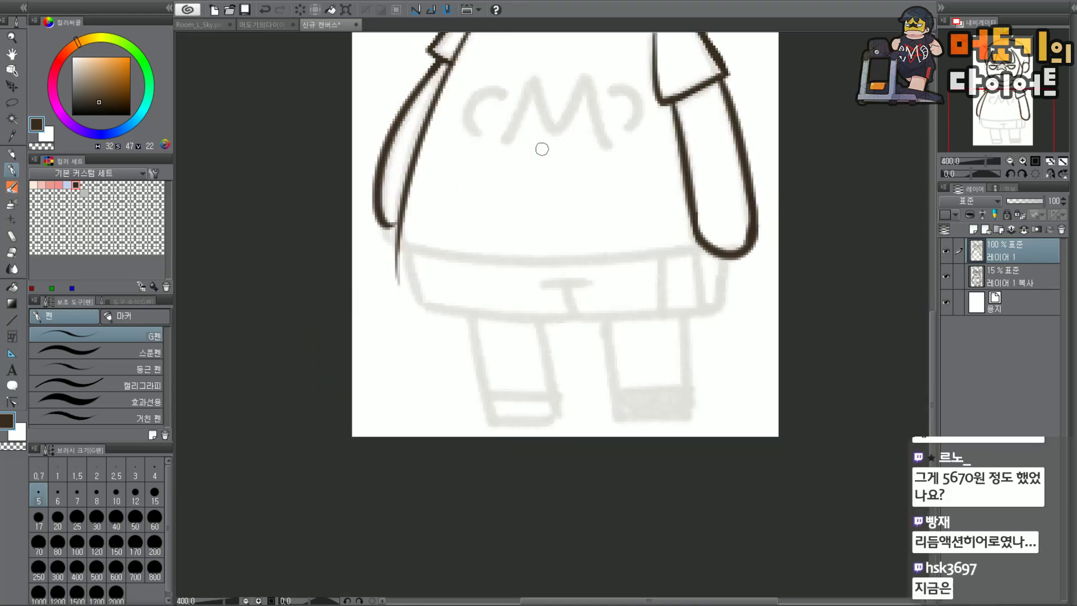
Handwrite "리듬스타" with an underline on the shirt's front, trying an oval around it and undoing the oval.
left_click_drag(505, 147, 536, 185)
left_click_drag(563, 137, 577, 183)
left_click(555, 181)
mouse_move(586, 150)
left_mouse_down()
mouse_move(577, 170)
mouse_move(594, 168)
left_mouse_up()
mouse_move(578, 183)
left_mouse_down()
mouse_move(609, 171)
mouse_move(631, 135)
left_mouse_up()
mouse_move(613, 147)
left_mouse_down()
mouse_move(628, 145)
mouse_move(614, 166)
left_mouse_up()
left_click_drag(609, 168, 635, 168)
left_click_drag(637, 150, 650, 151)
left_click_drag(513, 202, 652, 165)
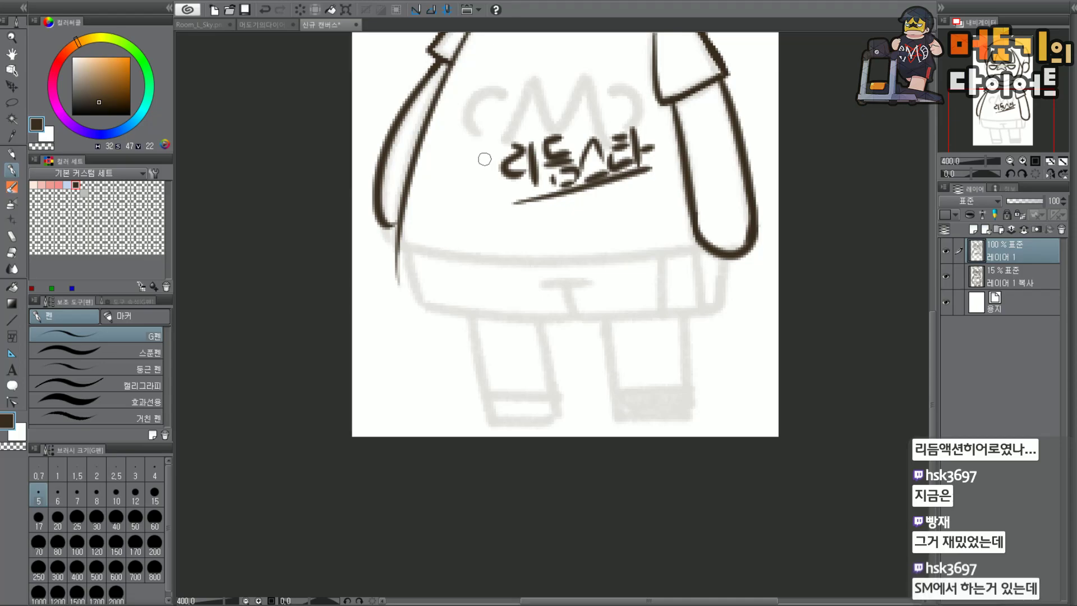
left_click_drag(595, 212, 581, 238)
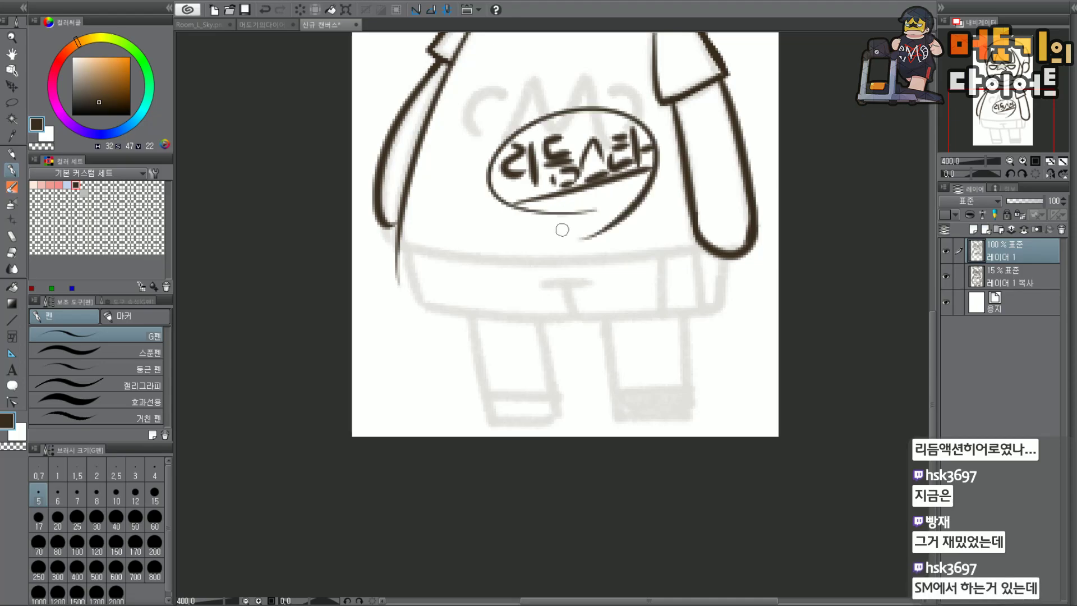
key("ctrl+z")
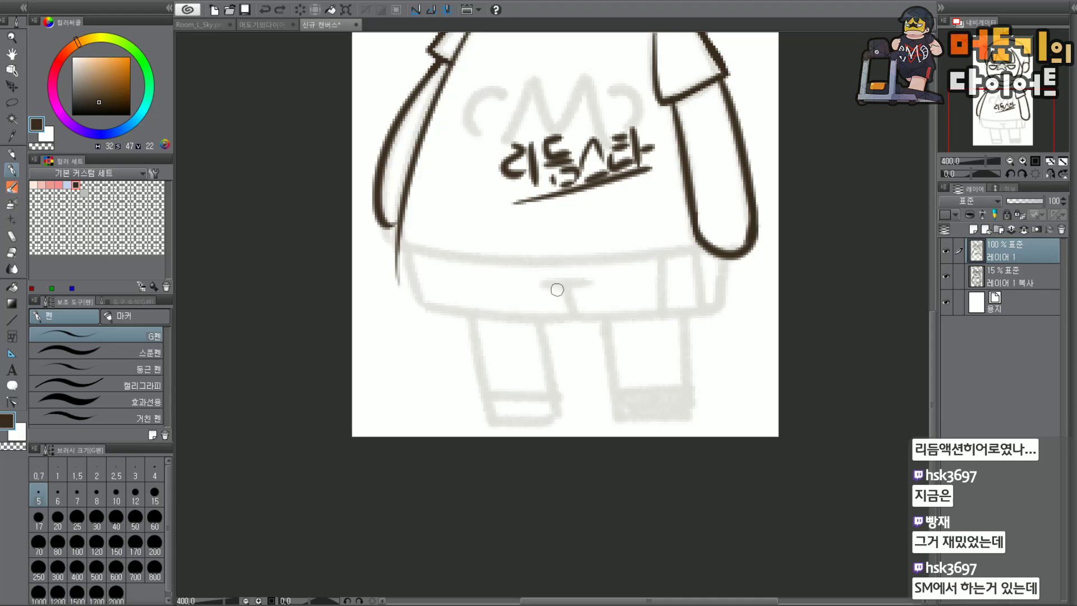
Draw a row of five small boxes across the shorts below the lettering.
left_click_drag(540, 283, 540, 316)
mouse_move(540, 285)
left_mouse_down()
mouse_move(590, 284)
mouse_move(588, 306)
left_mouse_up()
left_click_drag(541, 315, 654, 312)
left_click_drag(655, 277, 696, 309)
mouse_move(503, 278)
left_mouse_down()
mouse_move(503, 313)
mouse_move(540, 308)
left_mouse_up()
left_click_drag(504, 312, 537, 309)
left_click_drag(452, 284, 452, 312)
mouse_move(452, 283)
left_mouse_down()
mouse_move(498, 282)
mouse_move(503, 311)
left_mouse_up()
left_click_drag(460, 313, 498, 313)
Undo the row of boxes drawn across the shorts.
key("ctrl+z")
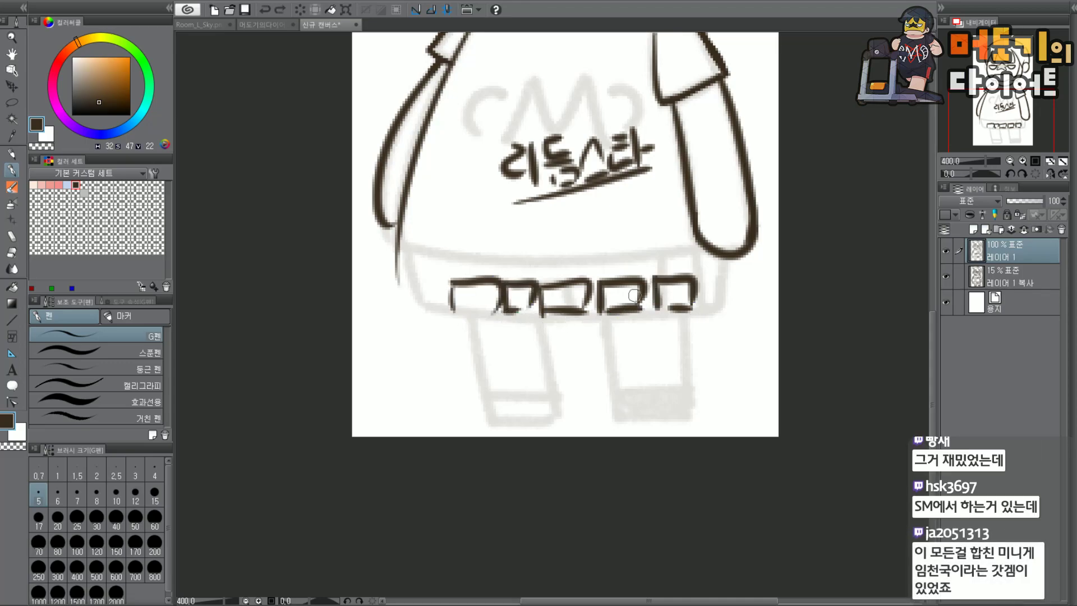
key("ctrl+z")
key("ctrl+z")
key("ctrl+z")
key("ctrl+z")
key("ctrl+z")
key("ctrl+z")
key("ctrl+z")
key("ctrl+z")
key("ctrl+z")
key("ctrl+z")
key("ctrl+z")
key("ctrl+z")
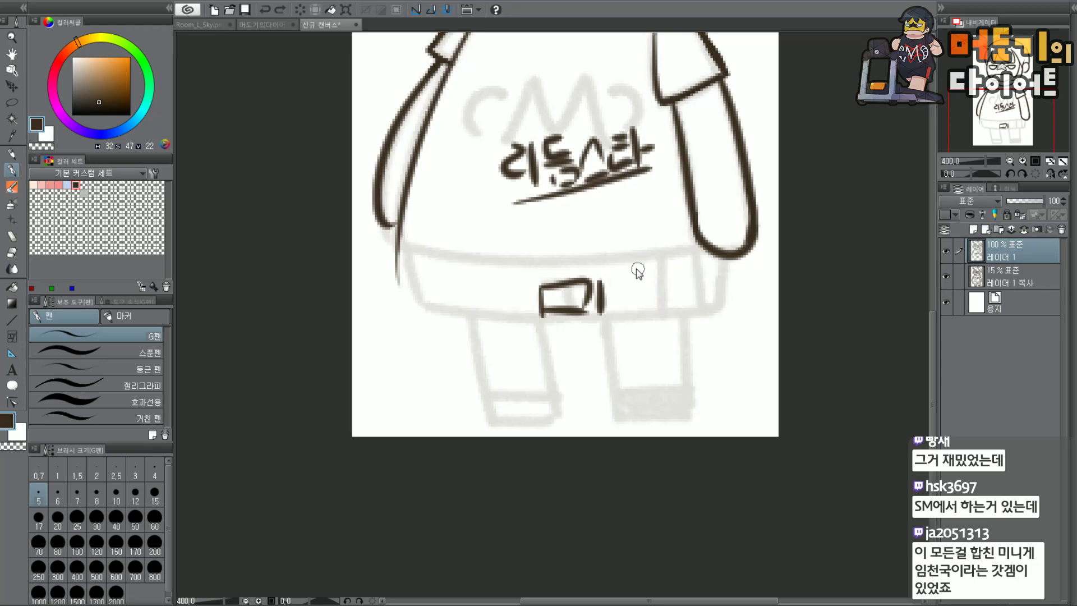
key("ctrl+z")
key("ctrl+z")
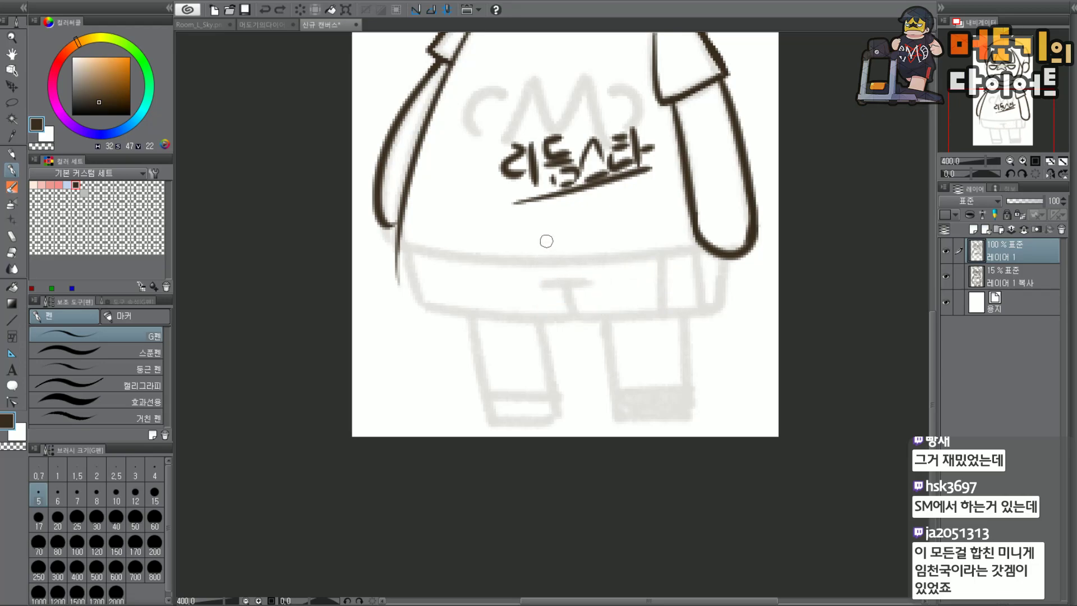
Draw a three-by-three grid below the lettering, number cells 1, 2, 3 and 9, and circle the grid.
mouse_move(542, 223)
left_mouse_down()
mouse_move(543, 311)
mouse_move(659, 306)
left_mouse_up()
left_click_drag(543, 311, 662, 306)
left_click_drag(549, 256, 653, 256)
left_click_drag(547, 279, 649, 276)
left_click_drag(581, 202, 578, 307)
left_click_drag(618, 217, 620, 305)
mouse_move(597, 225)
left_mouse_down()
mouse_move(603, 240)
mouse_move(630, 248)
mouse_move(643, 286)
left_mouse_up()
mouse_move(627, 340)
left_mouse_down()
mouse_move(600, 191)
mouse_move(612, 356)
left_mouse_up()
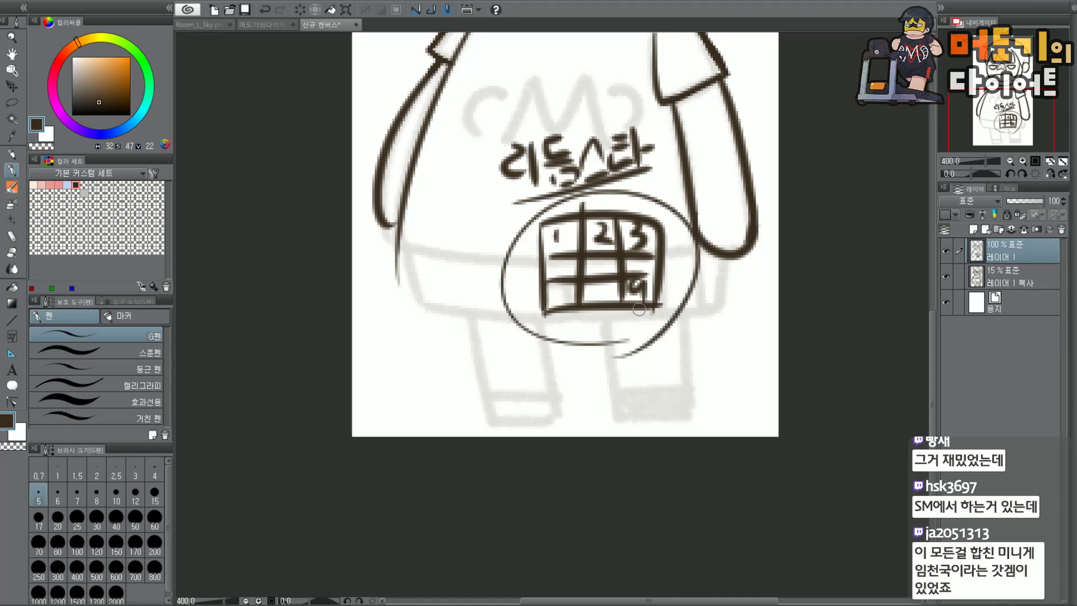
Undo the circled number grid and the "리듬스타" lettering with its underline.
key("ctrl+z")
key("ctrl+z")
key("ctrl+z")
key("ctrl+z")
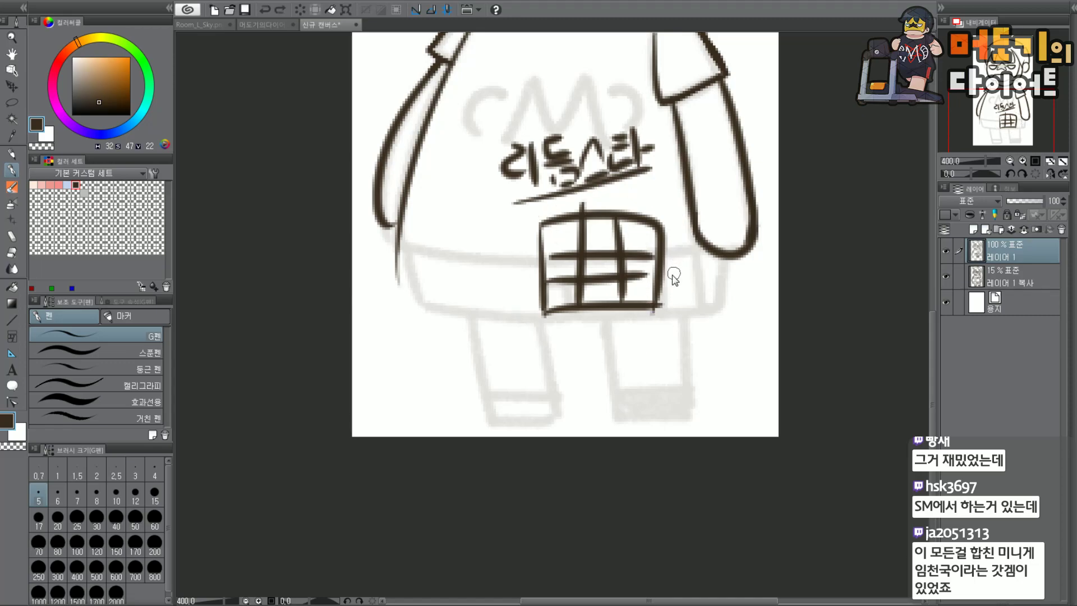
key("ctrl+z")
key("ctrl+z")
key("ctrl+z")
key("ctrl+z")
key("ctrl+z")
key("ctrl+z")
key("ctrl+z")
key("ctrl+z")
key("ctrl+z")
key("ctrl+z")
key("ctrl+z")
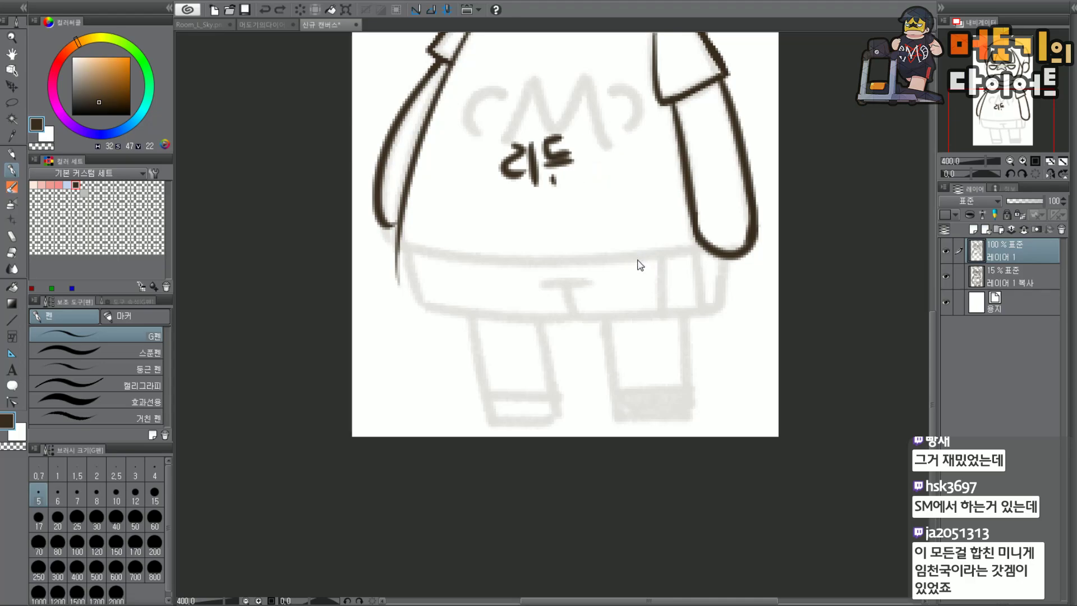
key("ctrl+z")
key("ctrl+z")
key("ctrl+z")
key("ctrl+z")
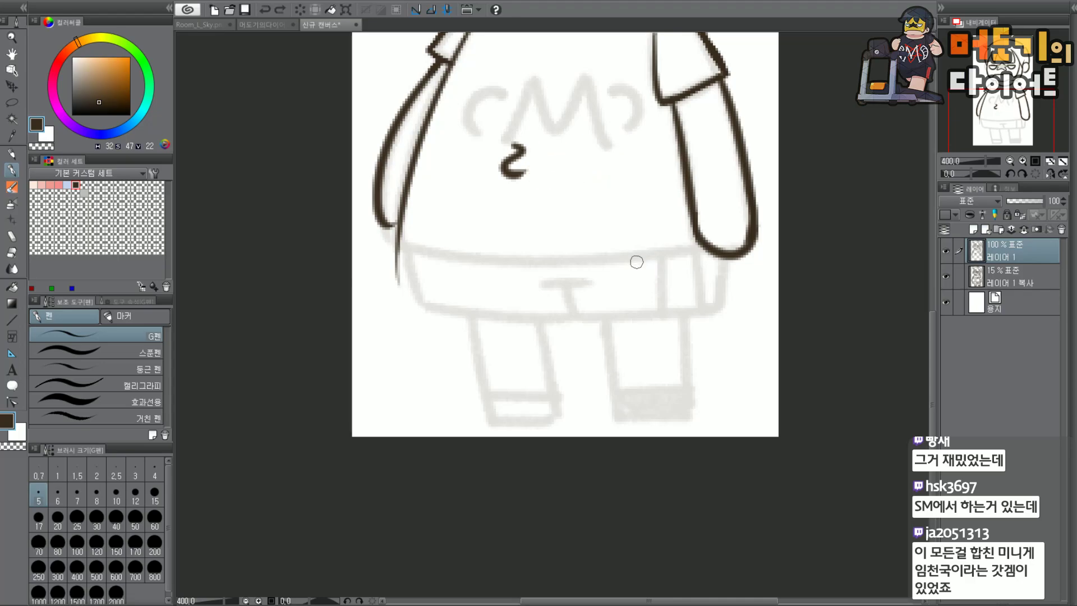
Ink the shirt's curved lower hem from the left side line to the right arm, trimming the side line's overshoot.
scroll(529, 241, "up", 2)
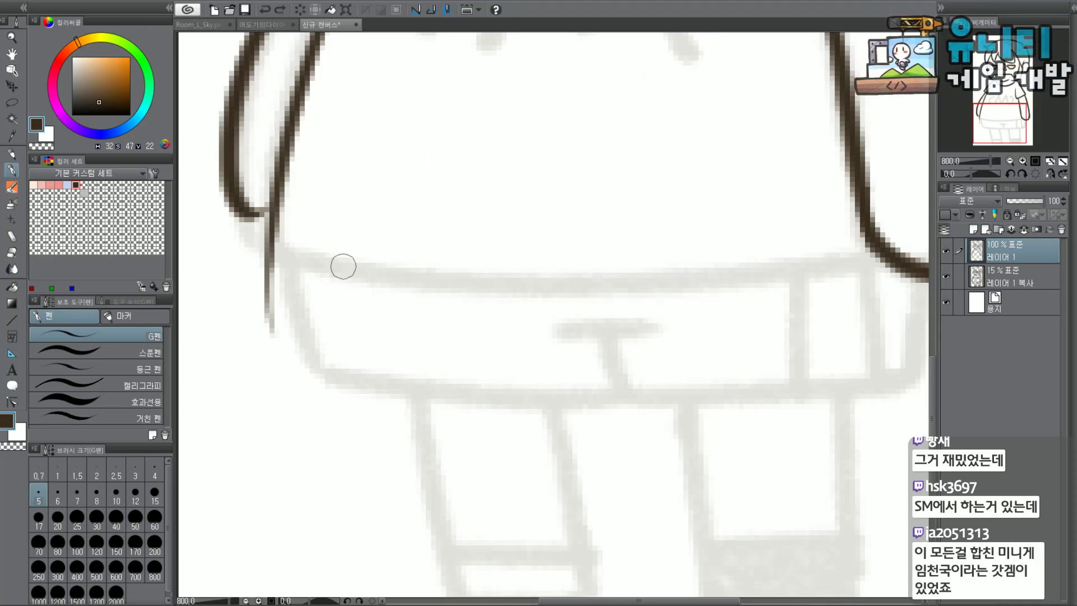
mouse_move(275, 219)
left_mouse_down()
mouse_move(274, 255)
mouse_move(338, 271)
left_mouse_up()
mouse_move(258, 331)
left_mouse_down()
mouse_move(252, 288)
mouse_move(269, 284)
mouse_move(246, 273)
mouse_move(595, 270)
left_mouse_up()
scroll(247, 273, "down", 2)
key("ctrl+z")
mouse_move(260, 263)
left_mouse_down()
mouse_move(605, 250)
mouse_move(584, 267)
mouse_move(610, 274)
mouse_move(580, 281)
left_mouse_up()
scroll(581, 227, "up", 2)
scroll(563, 259, "down", 2)
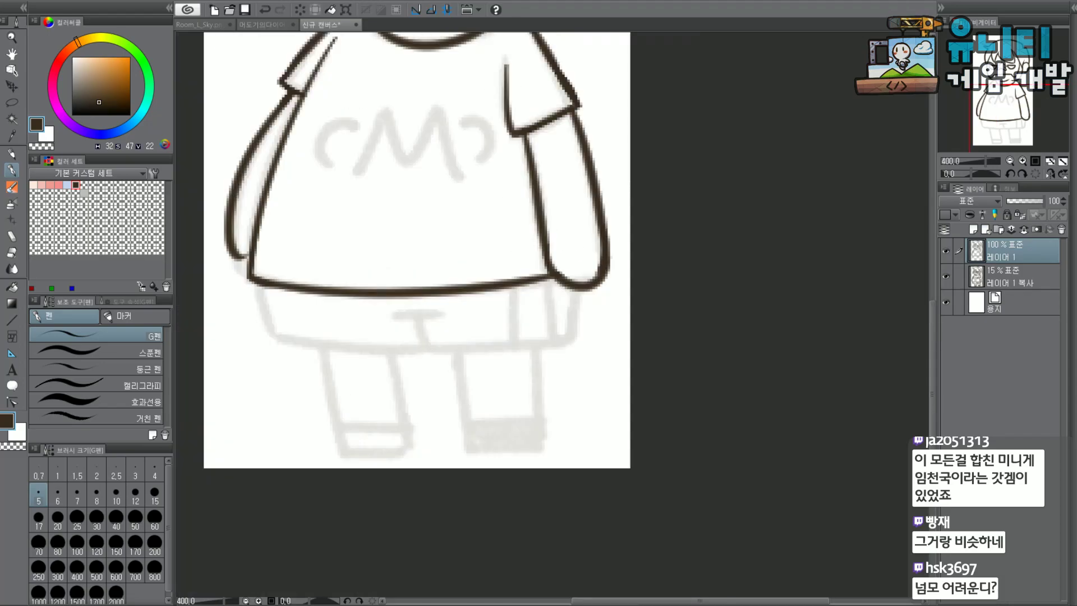
Ink the left side line of the shorts, slanting down from the shirt hem to the sketched lower corner.
left_click_drag(1007, 120, 988, 119)
scroll(440, 295, "up", 2)
left_click_drag(359, 281, 380, 353)
key("ctrl+z")
left_click_drag(362, 284, 381, 371)
key("ctrl+z")
mouse_move(360, 289)
left_mouse_down()
mouse_move(398, 386)
mouse_move(493, 375)
mouse_move(609, 381)
left_mouse_up()
key("ctrl+z")
key("ctrl+z")
Ink the left half of the shorts' curved lower hem and the T-shaped crotch fold that meets it.
mouse_move(395, 386)
left_mouse_down()
mouse_move(723, 431)
mouse_move(487, 396)
mouse_move(751, 396)
left_mouse_up()
key("ctrl+z")
key("ctrl+z")
left_click_drag(395, 386, 751, 396)
key("ctrl+z")
mouse_move(386, 368)
left_mouse_down()
mouse_move(482, 403)
mouse_move(744, 410)
left_mouse_up()
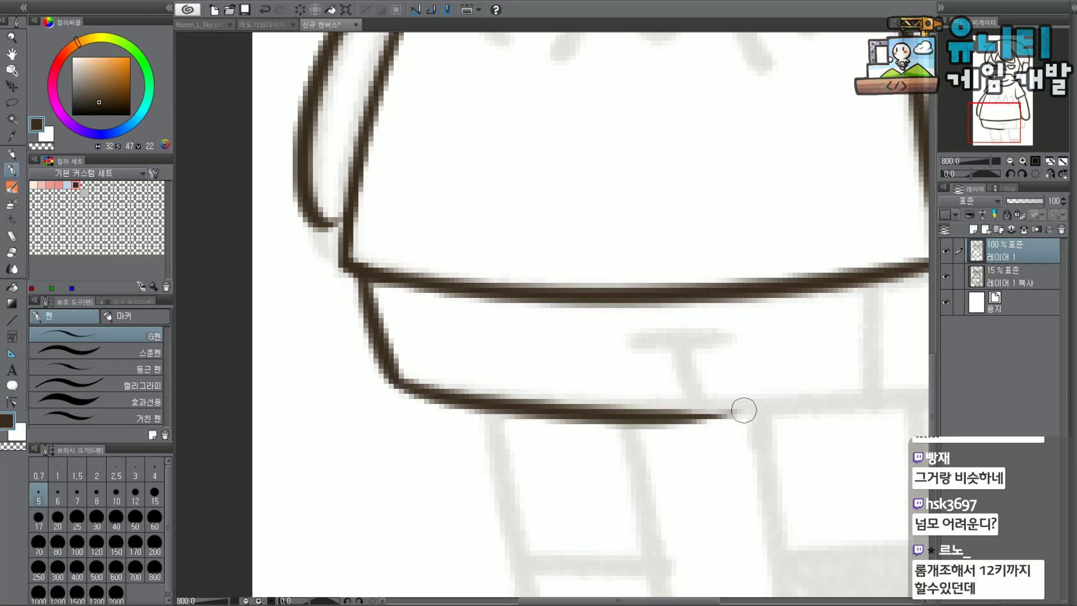
key("ctrl+z")
mouse_move(398, 386)
left_mouse_down()
mouse_move(545, 414)
mouse_move(740, 416)
left_mouse_up()
key("ctrl+z")
left_click_drag(421, 390, 734, 402)
key("ctrl+z")
left_click_drag(636, 347, 761, 329)
mouse_move(680, 345)
left_mouse_down()
mouse_move(698, 384)
mouse_move(699, 359)
mouse_move(697, 420)
mouse_move(739, 404)
mouse_move(740, 389)
mouse_move(683, 445)
left_mouse_up()
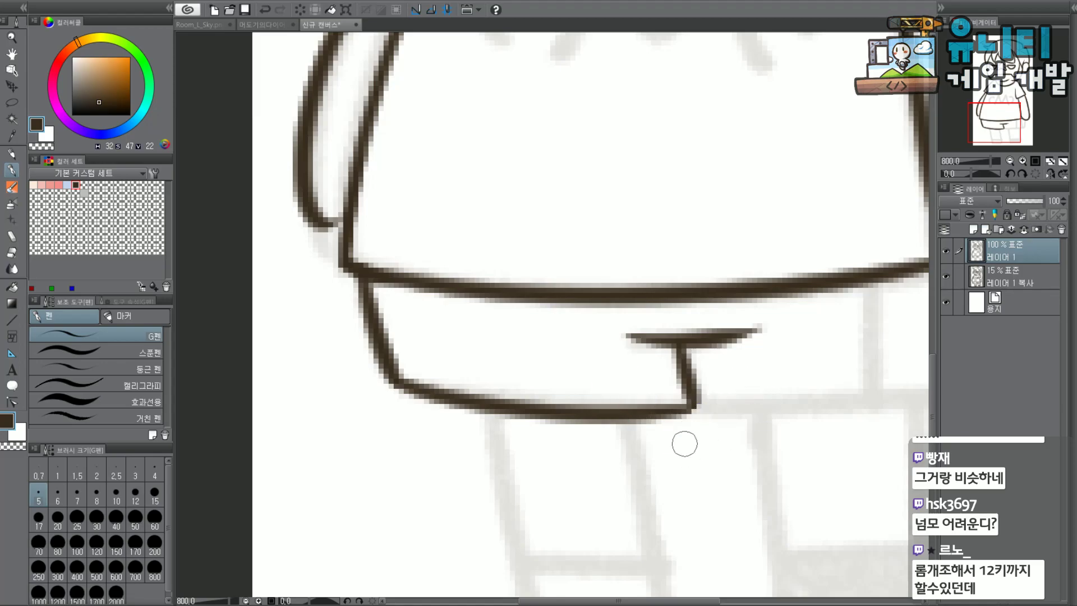
Ink the right half of the shorts' lower hem as a curve from the crotch seam to the outer corner.
scroll(685, 444, "down", 2)
left_click_drag(1018, 132, 1041, 143)
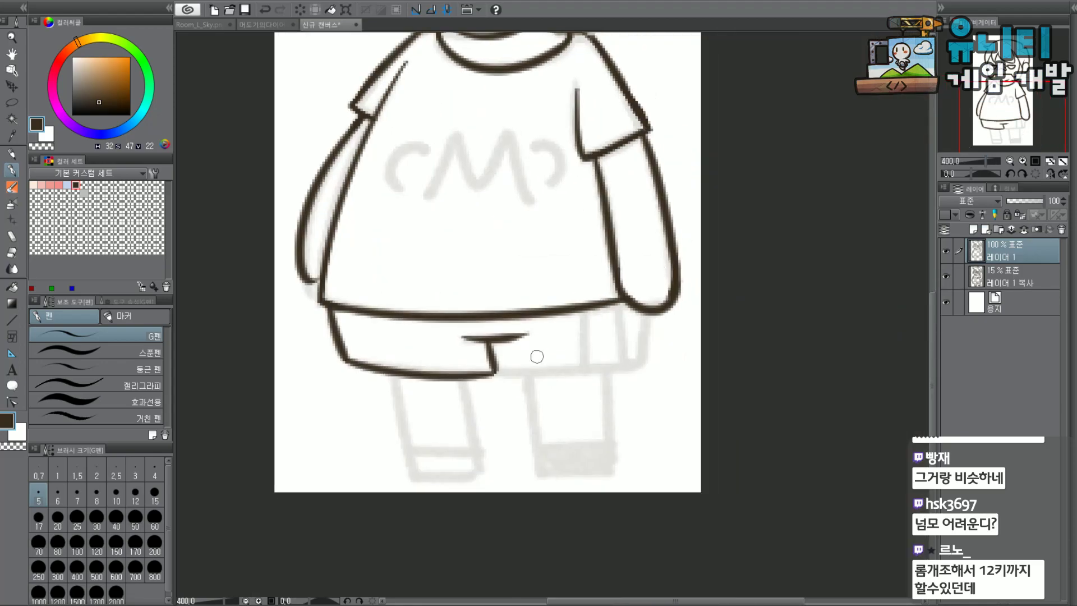
key("ctrl+z")
mouse_move(497, 375)
left_mouse_down()
mouse_move(631, 364)
mouse_move(649, 353)
left_mouse_up()
key("ctrl+z")
left_click_drag(497, 377, 638, 363)
left_click_drag(648, 314, 637, 365)
key("ctrl+z")
left_click_drag(647, 317, 636, 366)
key("ctrl+z")
key("ctrl+z")
left_click_drag(495, 374, 645, 354)
key("ctrl+z")
left_click_drag(491, 371, 660, 361)
key("ctrl+z")
left_click_drag(498, 376, 658, 354)
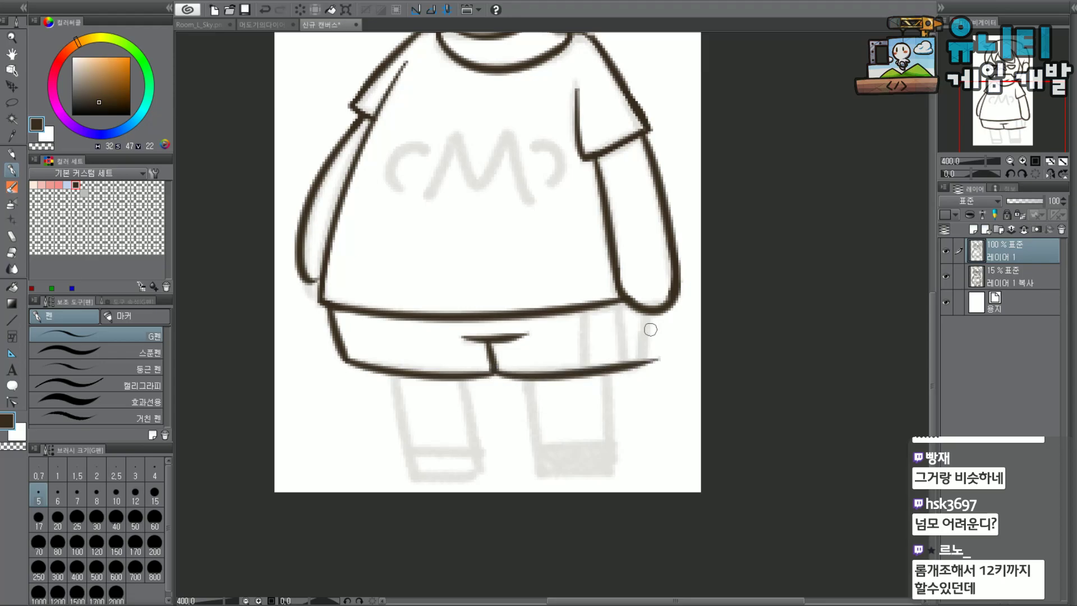
Ink the right side line of the shorts from beneath the hand down to the hem.
left_click_drag(647, 314, 637, 369)
key("ctrl+z")
mouse_move(647, 313)
left_mouse_down()
mouse_move(637, 375)
mouse_move(680, 351)
mouse_move(657, 387)
mouse_move(626, 403)
left_mouse_up()
Ink the two vertical stripe lines on the right side of the shorts, between the shirt hem and the lower hem.
scroll(642, 348, "up", 2)
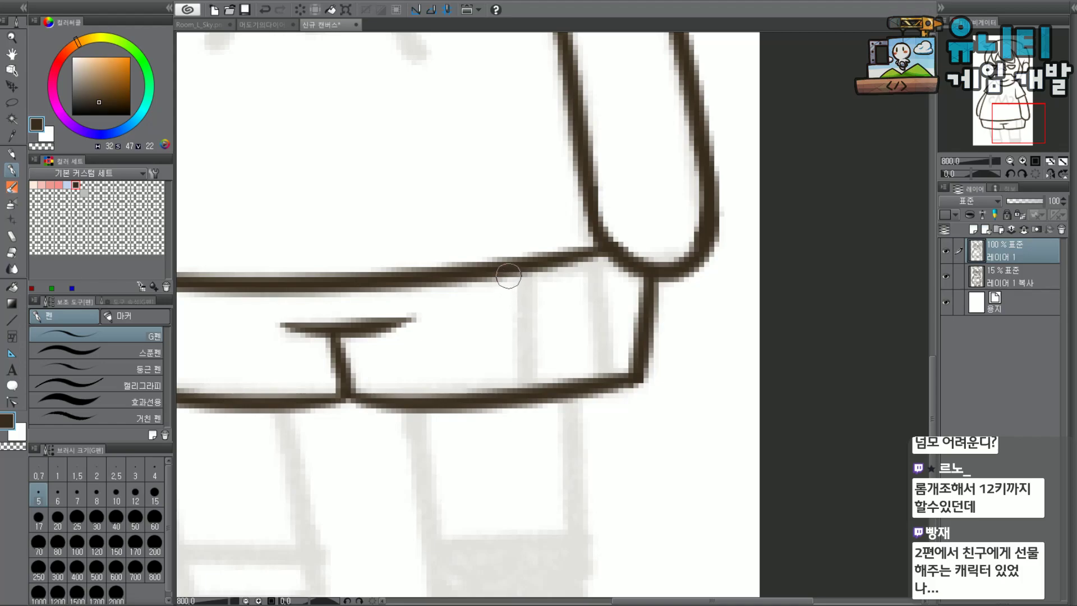
left_click_drag(523, 271, 523, 391)
key("ctrl+z")
left_click_drag(522, 264, 517, 397)
key("ctrl+z")
key("ctrl+z")
left_click_drag(601, 255, 592, 384)
key("ctrl+z")
key("ctrl+z")
left_click_drag(607, 267, 590, 379)
key("ctrl+z")
left_click_drag(608, 272, 586, 387)
key("ctrl+z")
left_click_drag(610, 261, 600, 381)
left_click_drag(533, 271, 524, 387)
left_click_drag(535, 268, 601, 251)
key("ctrl+z")
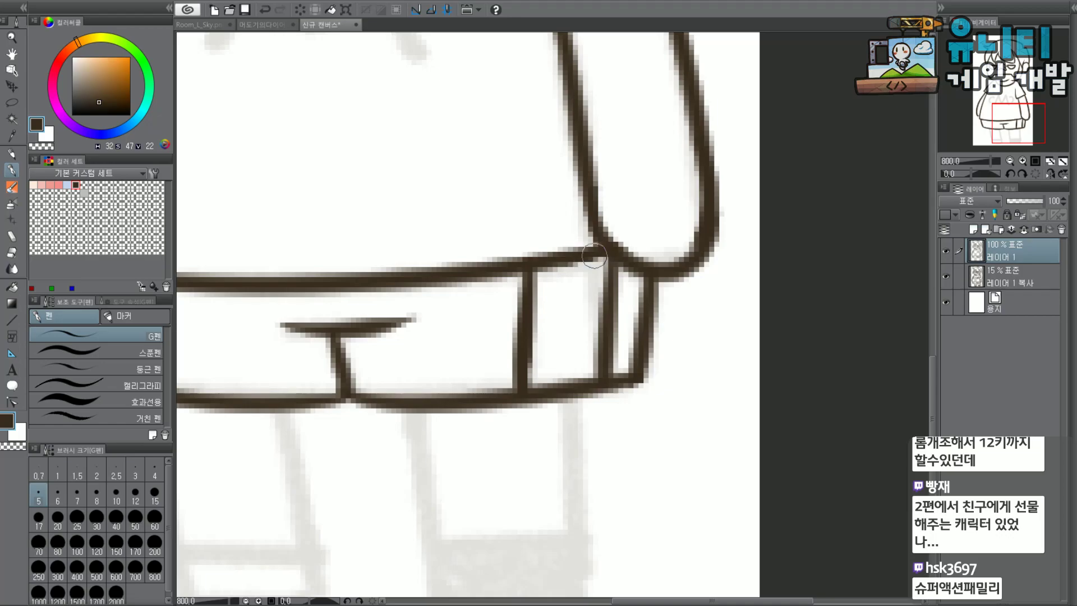
Erase the crotch seam with the bit of hem below it and touch up the short horizontal fold line.
scroll(570, 241, "down", 5)
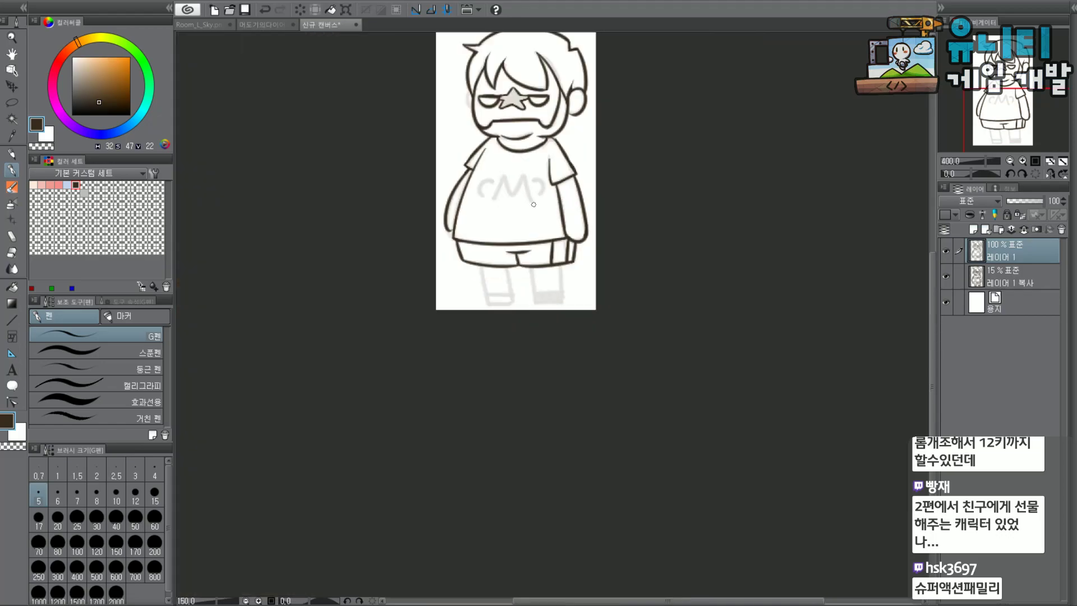
scroll(510, 236, "up", 5)
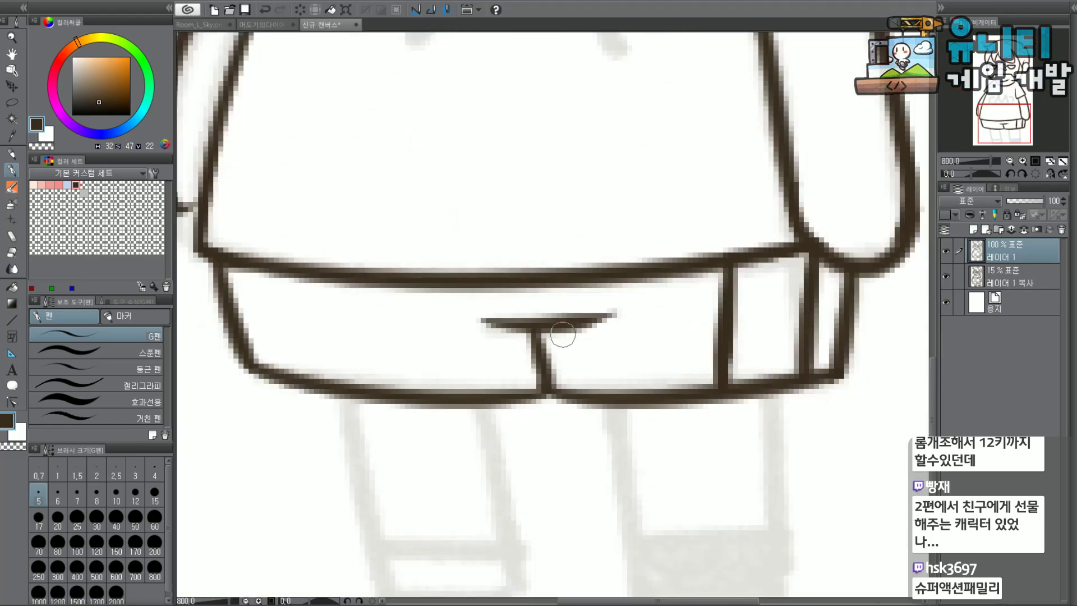
mouse_move(519, 413)
left_mouse_down()
mouse_move(525, 349)
mouse_move(558, 366)
mouse_move(532, 377)
left_mouse_up()
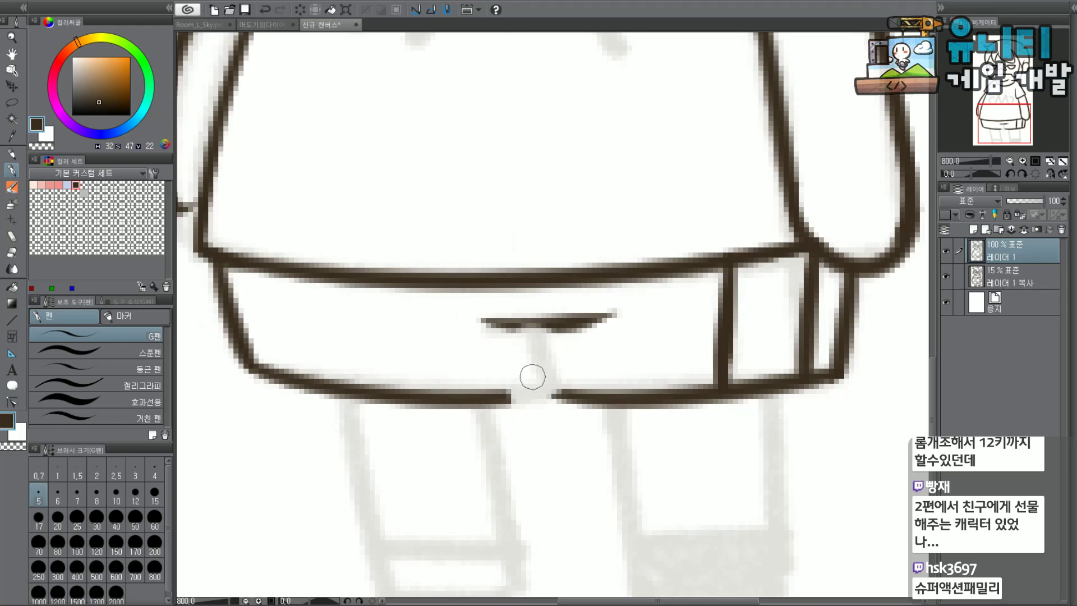
left_click_drag(496, 328, 573, 328)
key("ctrl+z")
key("ctrl+z")
mouse_move(503, 325)
left_mouse_down()
mouse_move(598, 322)
mouse_move(602, 310)
left_mouse_up()
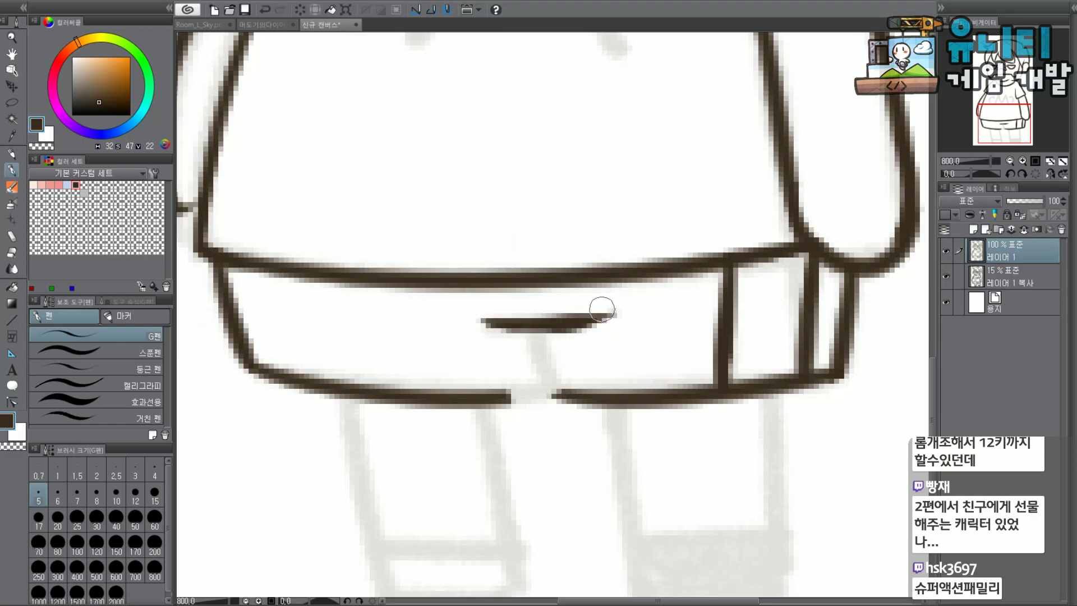
key("ctrl+z")
Redraw the crotch seam as a slanted line into the right hem and extend the left hem to meet it.
mouse_move(535, 331)
left_mouse_down()
mouse_move(557, 385)
mouse_move(588, 384)
mouse_move(544, 372)
mouse_move(596, 387)
mouse_move(542, 377)
mouse_move(589, 377)
left_mouse_up()
key("ctrl+z")
key("ctrl+z")
key("ctrl+z")
mouse_move(532, 331)
left_mouse_down()
mouse_move(563, 395)
mouse_move(580, 393)
mouse_move(571, 397)
mouse_move(542, 348)
mouse_move(543, 370)
left_mouse_up()
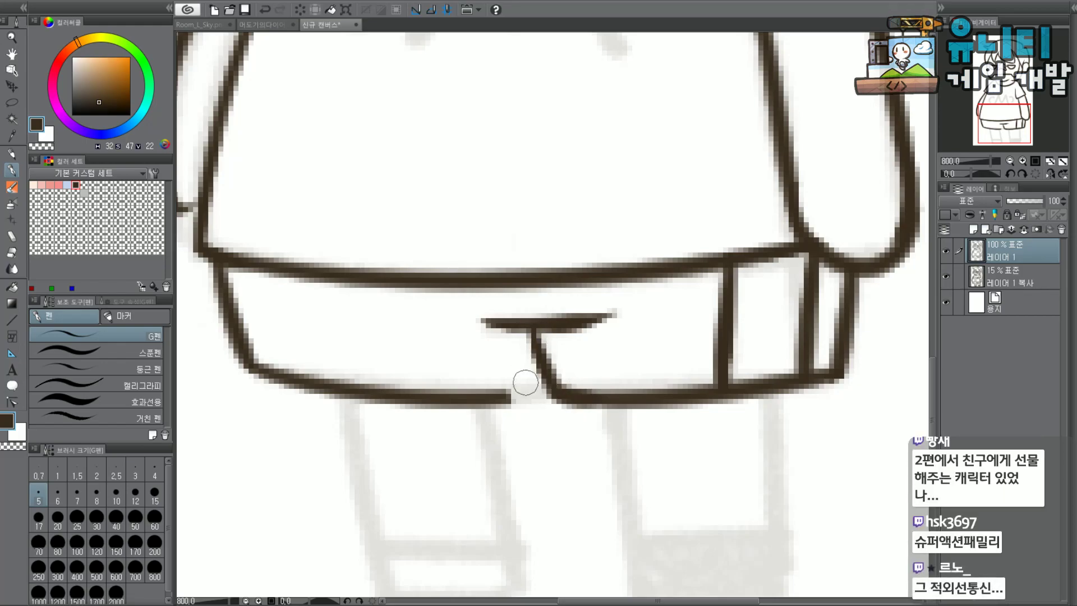
left_click_drag(483, 396, 555, 388)
key("ctrl+z")
mouse_move(478, 397)
left_mouse_down()
mouse_move(548, 394)
mouse_move(493, 394)
mouse_move(532, 401)
mouse_move(504, 400)
mouse_move(531, 393)
left_mouse_up()
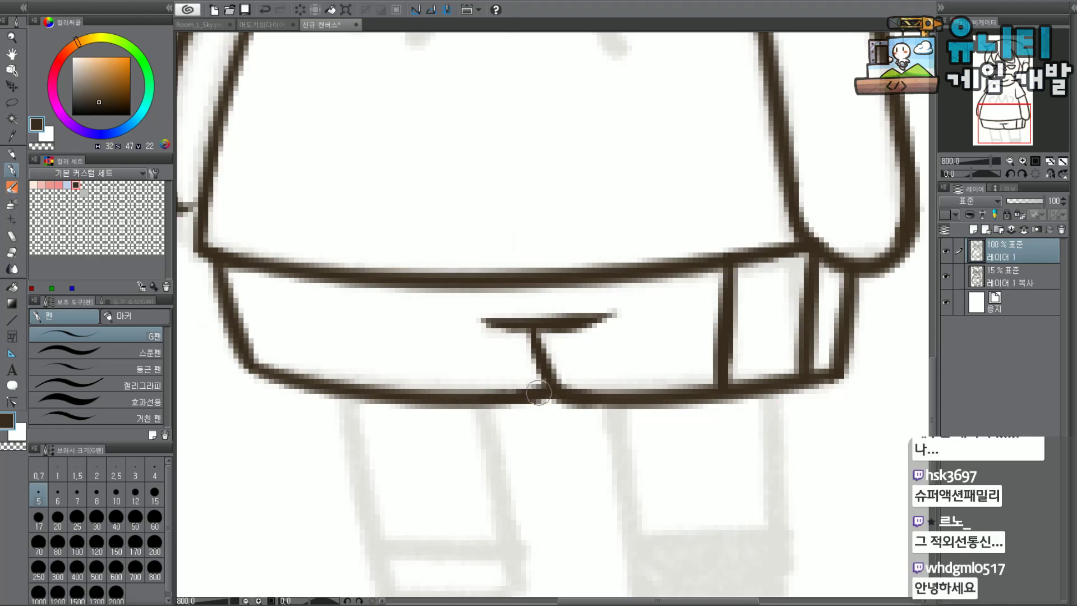
Ink the outer line of the left leg from the shorts' hem down to the foot.
scroll(588, 189, "down", 5)
scroll(505, 269, "up", 5)
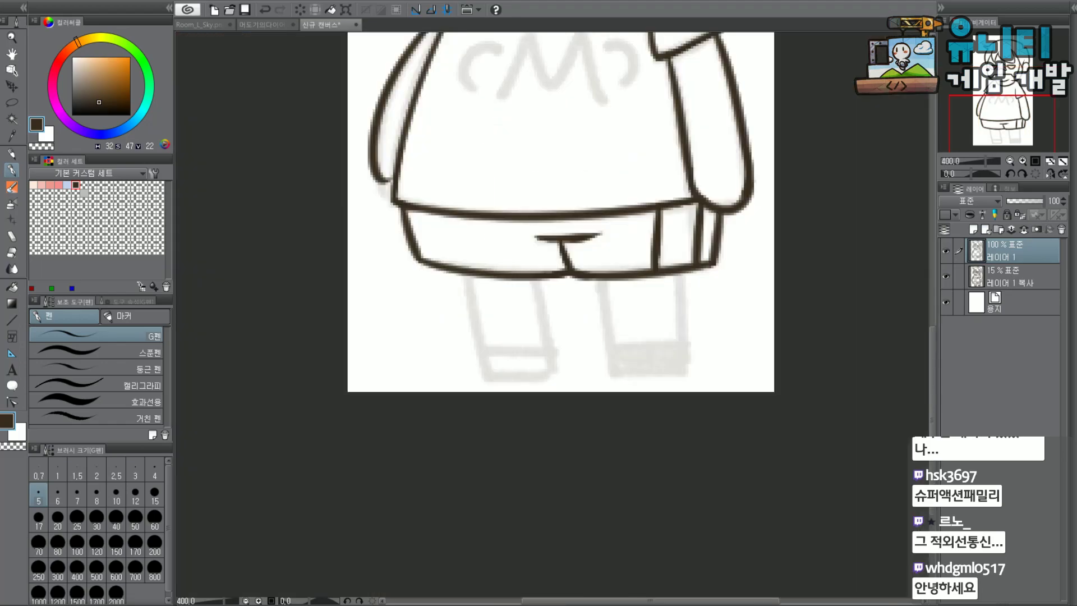
left_click_drag(403, 295, 446, 477)
key("ctrl+z")
left_click_drag(404, 291, 446, 477)
key("ctrl+z")
key("ctrl+z")
mouse_move(404, 290)
left_mouse_down()
mouse_move(453, 501)
mouse_move(462, 492)
left_mouse_up()
key("ctrl+z")
key("ctrl+z")
left_click_drag(405, 287, 449, 482)
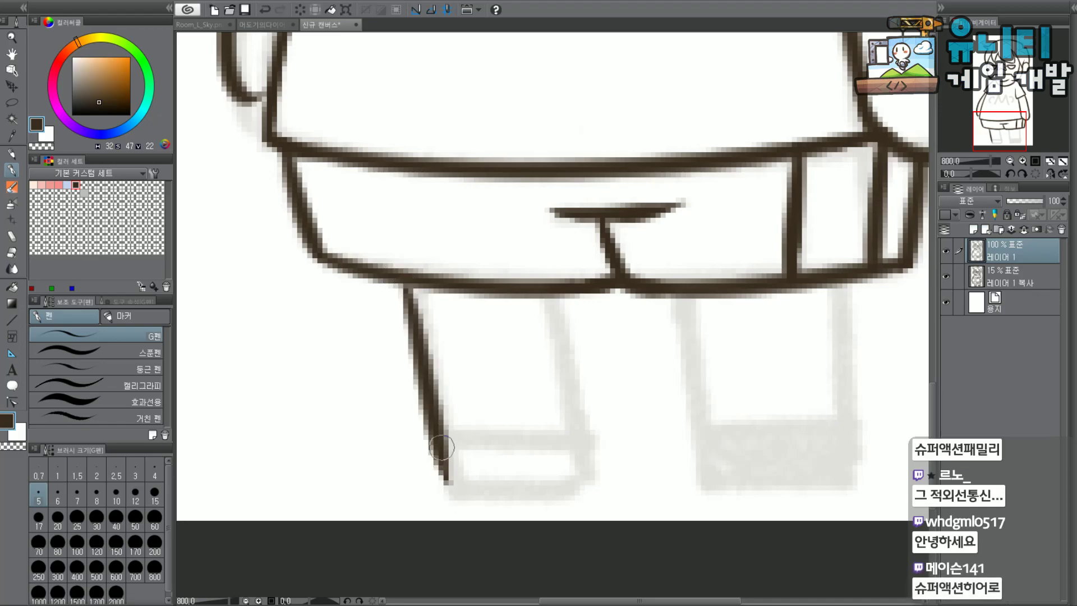
Ink the left leg's inner line and close the foot with a line along the sole.
mouse_move(406, 281)
left_mouse_down()
mouse_move(440, 458)
mouse_move(488, 490)
mouse_move(594, 485)
left_mouse_up()
left_click_drag(561, 295, 579, 482)
key("ctrl+z")
scroll(521, 342, "down", 2)
scroll(521, 342, "up", 2)
left_click_drag(608, 497, 596, 499)
key("ctrl+minus")
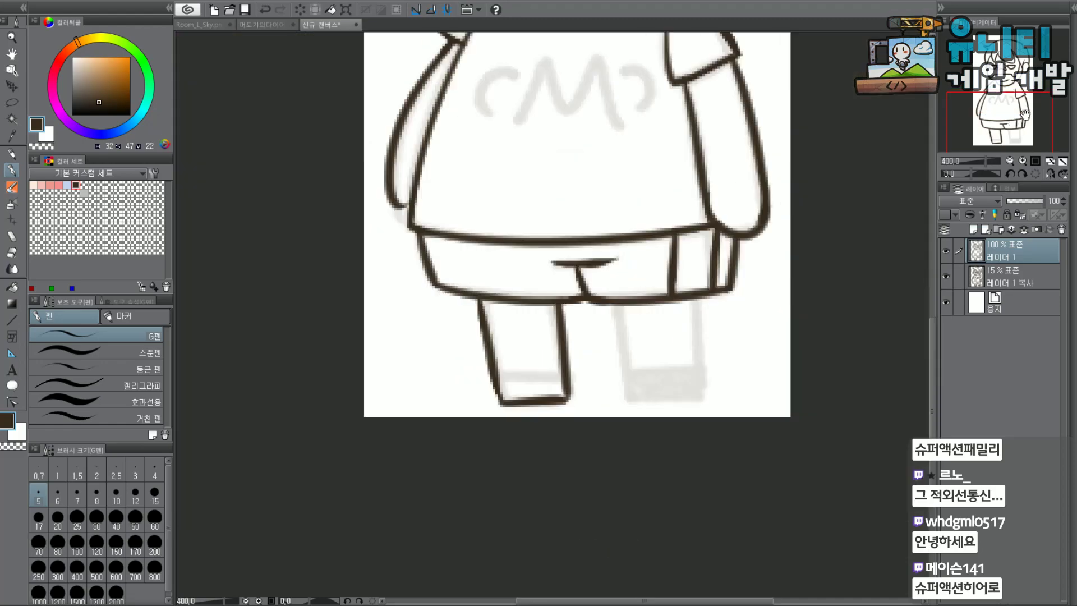
Ink the inner edge of the right leg from the shorts down to the foot, following the faint sketch.
left_click_drag(763, 326, 676, 263)
scroll(671, 252, "up", 2)
left_click_drag(390, 231, 399, 334)
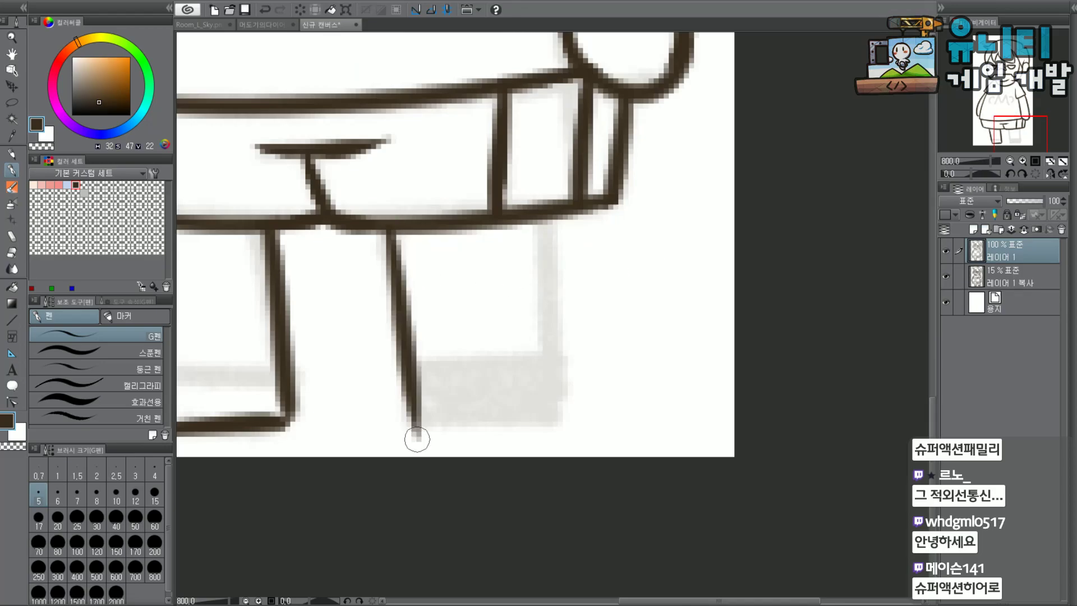
key("ctrl+z")
left_click_drag(391, 226, 399, 420)
key("ctrl+z")
left_click_drag(391, 228, 405, 412)
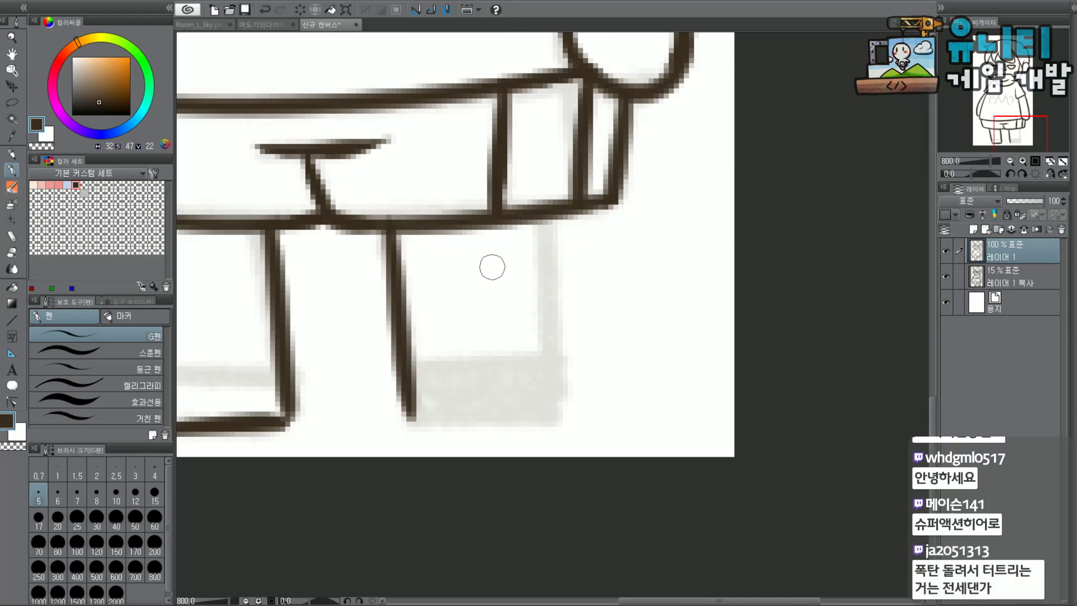
Ink the right leg's outer edge and close the leg with a slightly curved bottom line.
left_click_drag(550, 221, 551, 422)
key("ctrl+z")
left_click_drag(552, 222, 553, 423)
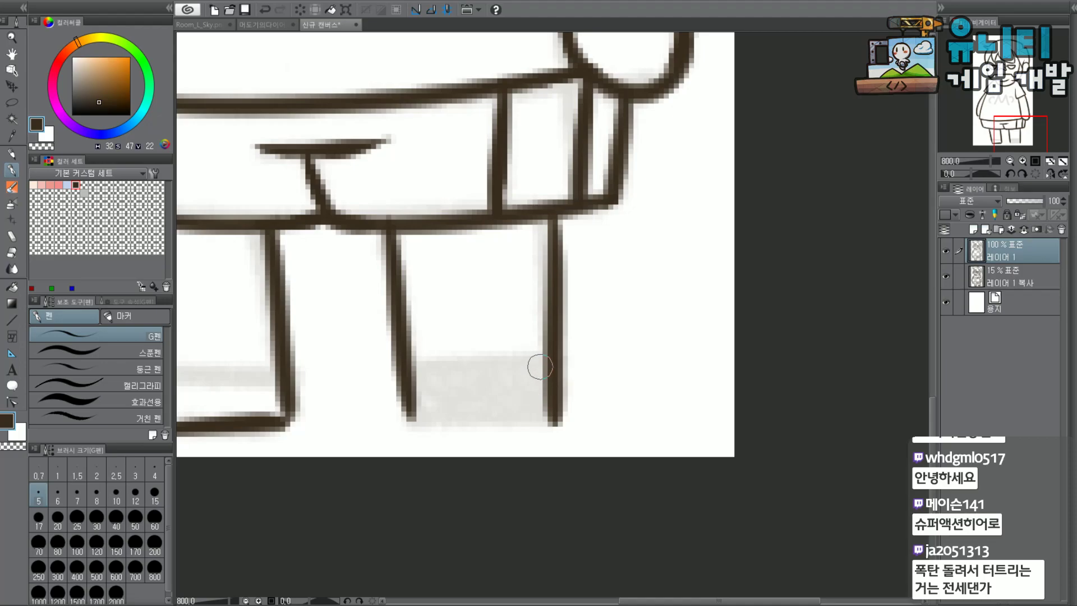
left_click_drag(412, 420, 572, 419)
key("ctrl+z")
mouse_move(414, 419)
left_mouse_down()
mouse_move(571, 414)
mouse_move(587, 398)
mouse_move(584, 435)
left_mouse_up()
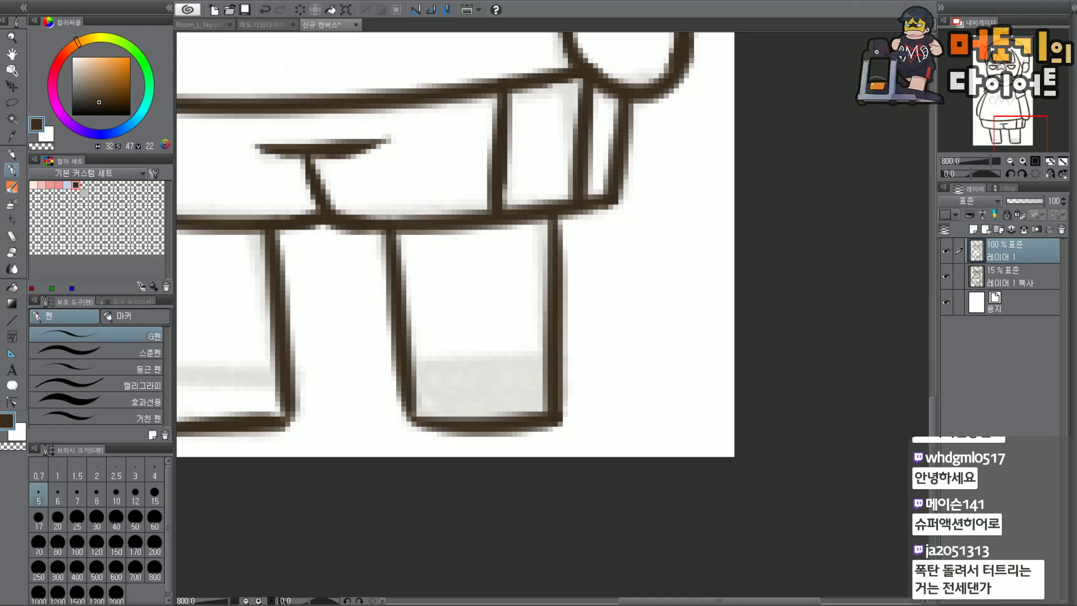
Touch up the top of the left leg's outer line where it meets the shorts.
key("ctrl+minus")
left_click_drag(405, 279, 568, 283)
key("ctrl+plus")
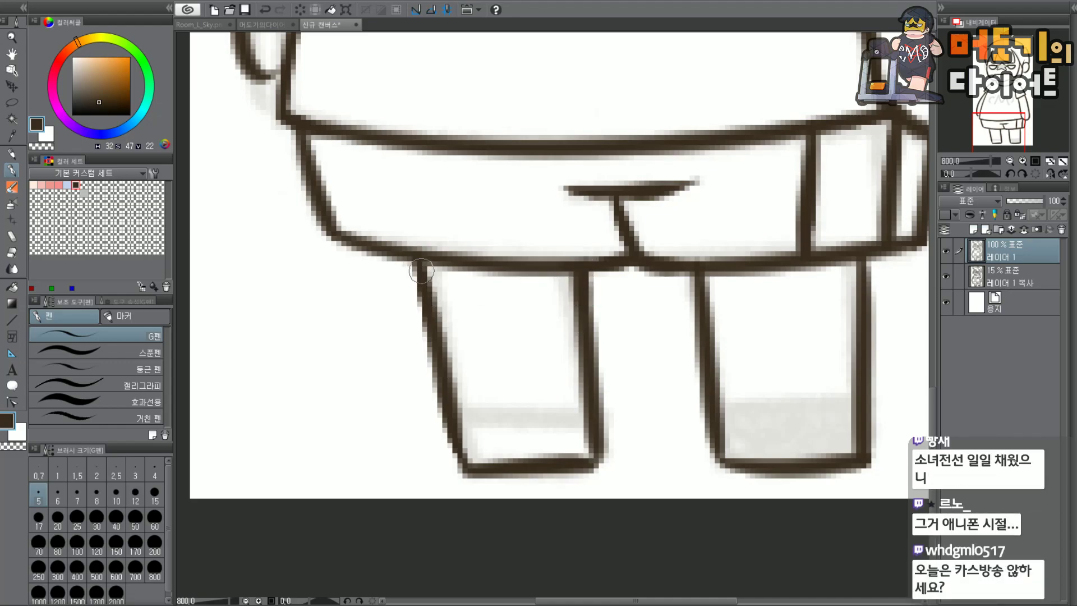
left_click_drag(415, 265, 427, 318)
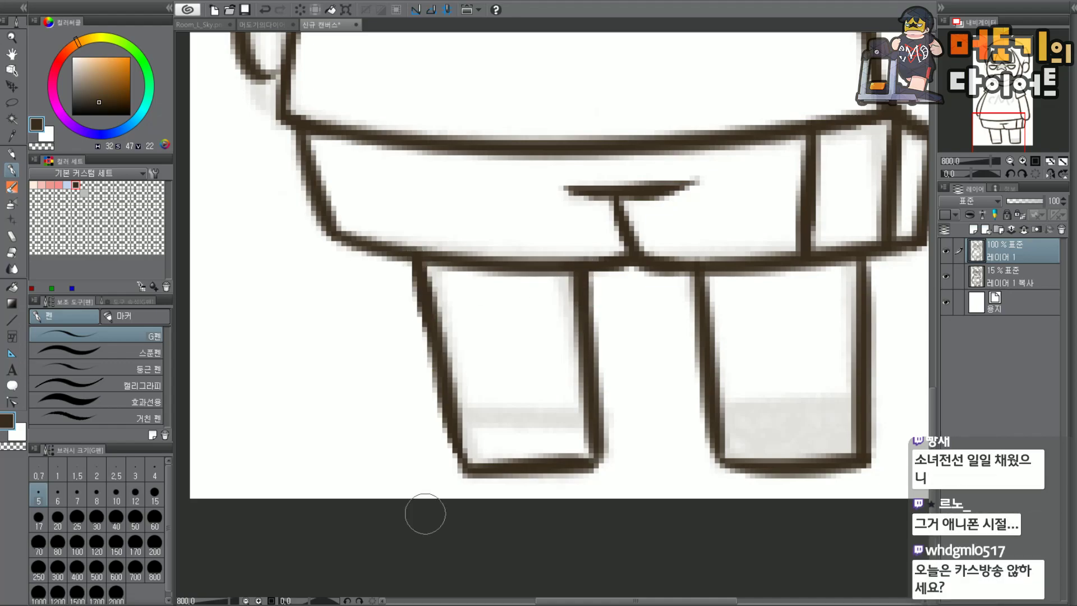
Erase the left leg's bottom line and redraw it as a slight curve joined to the inner edge.
key("[")
mouse_move(483, 457)
left_mouse_down()
mouse_move(563, 472)
mouse_move(572, 457)
left_mouse_up()
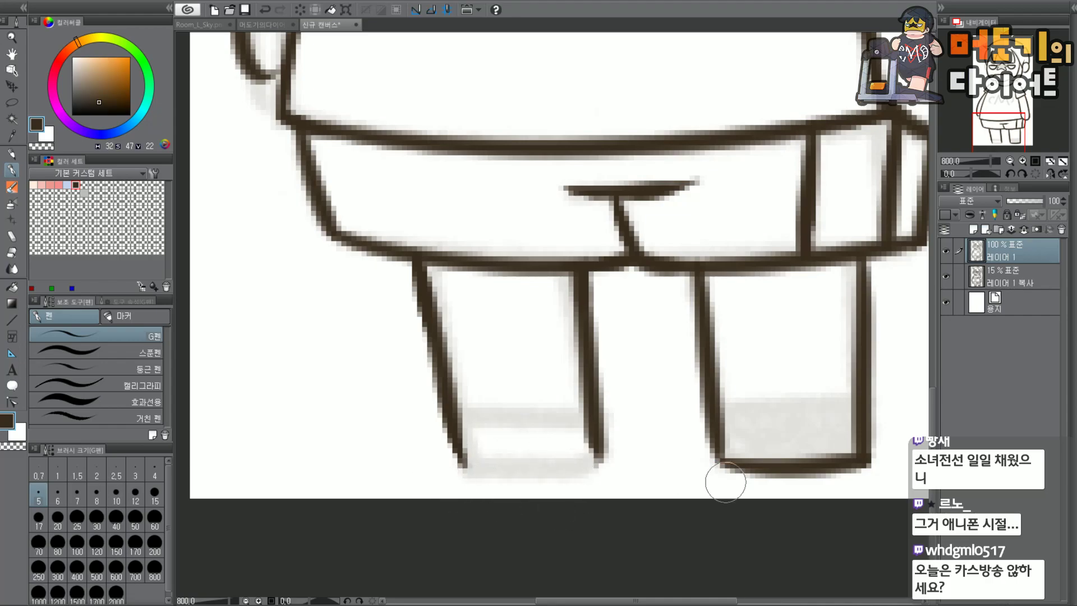
left_click_drag(466, 466, 592, 463)
key("ctrl+z")
key("ctrl+z")
left_click(603, 463, "shift")
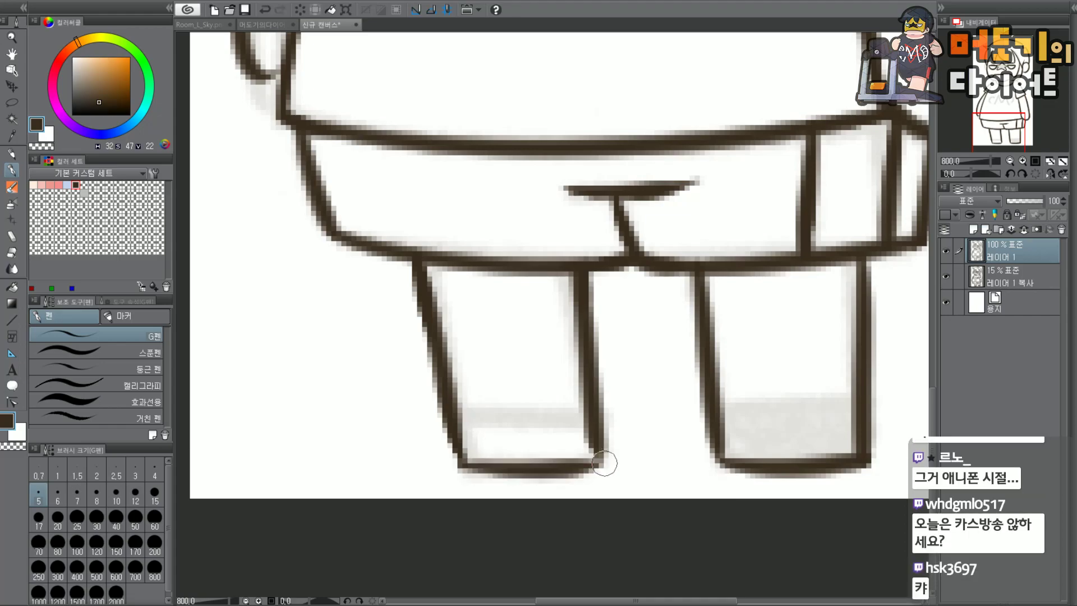
left_click_drag(591, 424, 598, 442)
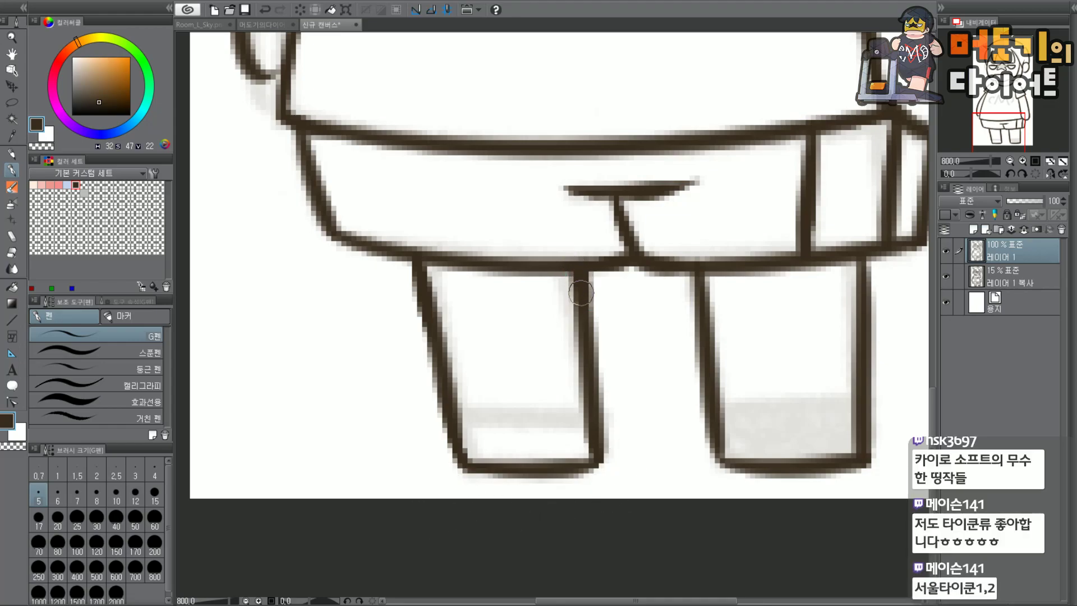
Erase the rounded lower end of the right arm's outline.
scroll(580, 296, "down", 4)
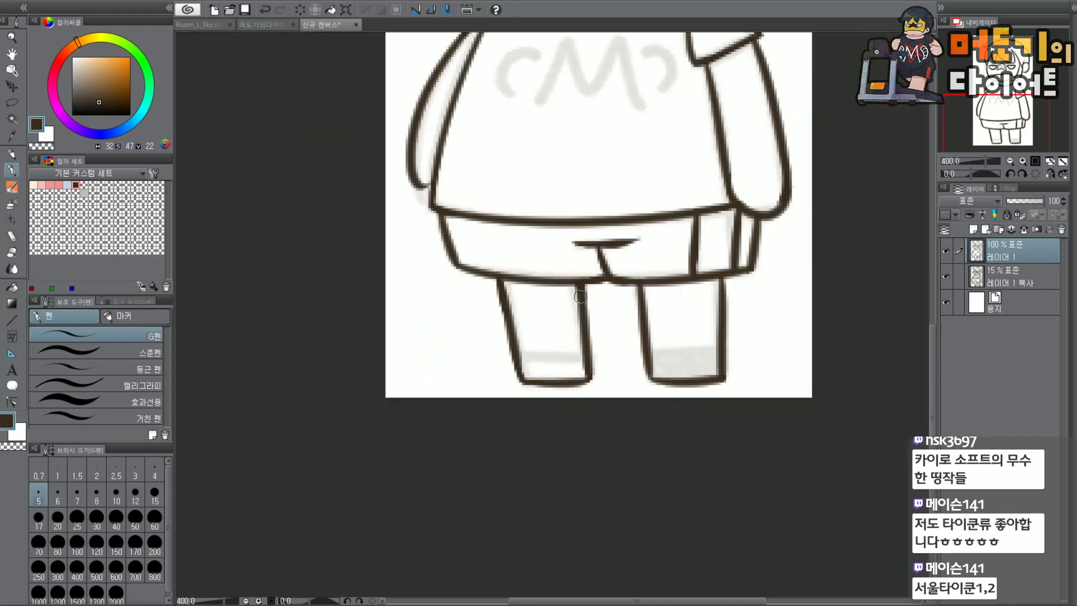
left_click_drag(1000, 105, 1021, 116)
scroll(401, 283, "up", 2)
mouse_move(728, 377)
left_mouse_down()
mouse_move(729, 392)
mouse_move(813, 409)
mouse_move(827, 398)
mouse_move(829, 430)
mouse_move(841, 377)
mouse_move(814, 331)
mouse_move(811, 381)
left_mouse_up()
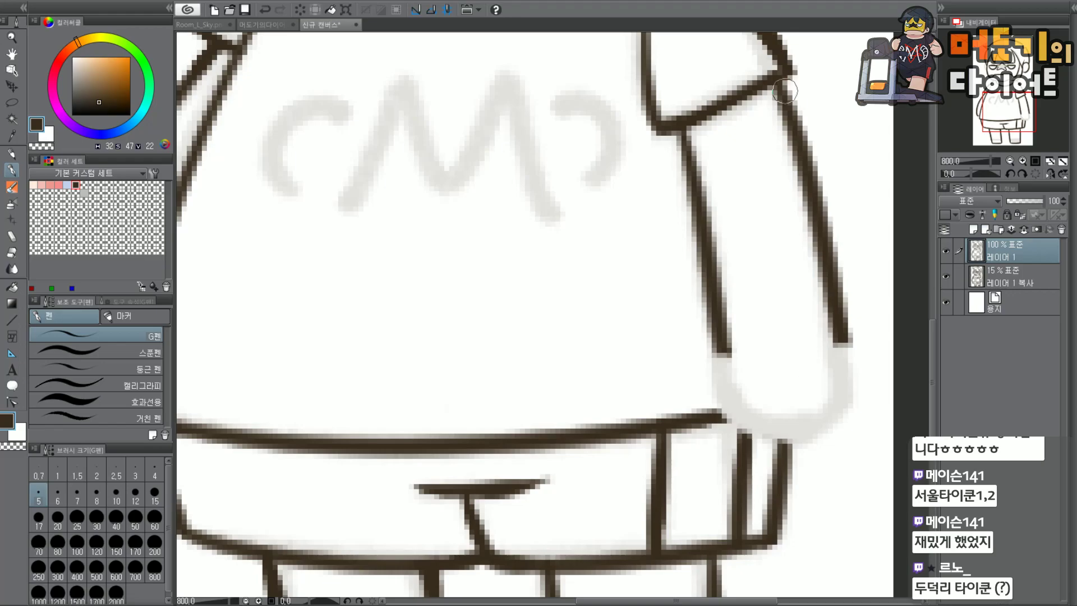
Redraw the right arm's lower end as a smooth, slightly shorter rounded curve joining both arm lines.
mouse_move(724, 353)
left_mouse_down()
mouse_move(838, 375)
mouse_move(844, 337)
mouse_move(805, 409)
mouse_move(844, 320)
mouse_move(769, 414)
mouse_move(844, 328)
left_mouse_up()
key("ctrl+z")
key("ctrl+z")
key("ctrl+z")
key("ctrl+z")
left_click_drag(724, 353, 845, 336)
key("ctrl+z")
left_click_drag(723, 353, 846, 355)
key("ctrl+z")
mouse_move(723, 351)
left_mouse_down()
mouse_move(722, 372)
mouse_move(844, 334)
left_mouse_up()
key("ctrl+z")
left_click_drag(719, 348, 844, 337)
key("ctrl+z")
left_click_drag(723, 349, 832, 344)
key("ctrl+z")
mouse_move(723, 345)
left_mouse_down()
mouse_move(721, 372)
mouse_move(844, 339)
left_mouse_up()
key("ctrl+z")
mouse_move(718, 351)
left_mouse_down()
mouse_move(842, 382)
mouse_move(839, 343)
left_mouse_up()
key("ctrl+z")
left_click_drag(721, 355, 841, 342)
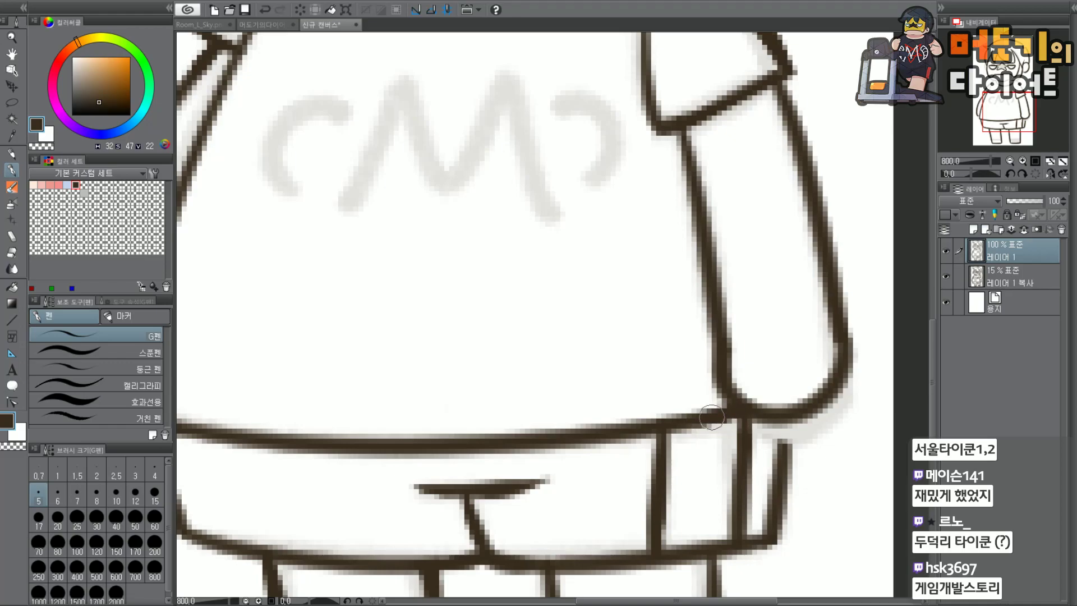
Extend the outer side line of the shorts up to the right arm's rounded end.
mouse_move(784, 425)
left_mouse_down()
mouse_move(786, 450)
mouse_move(783, 436)
left_mouse_up()
key("ctrl+z")
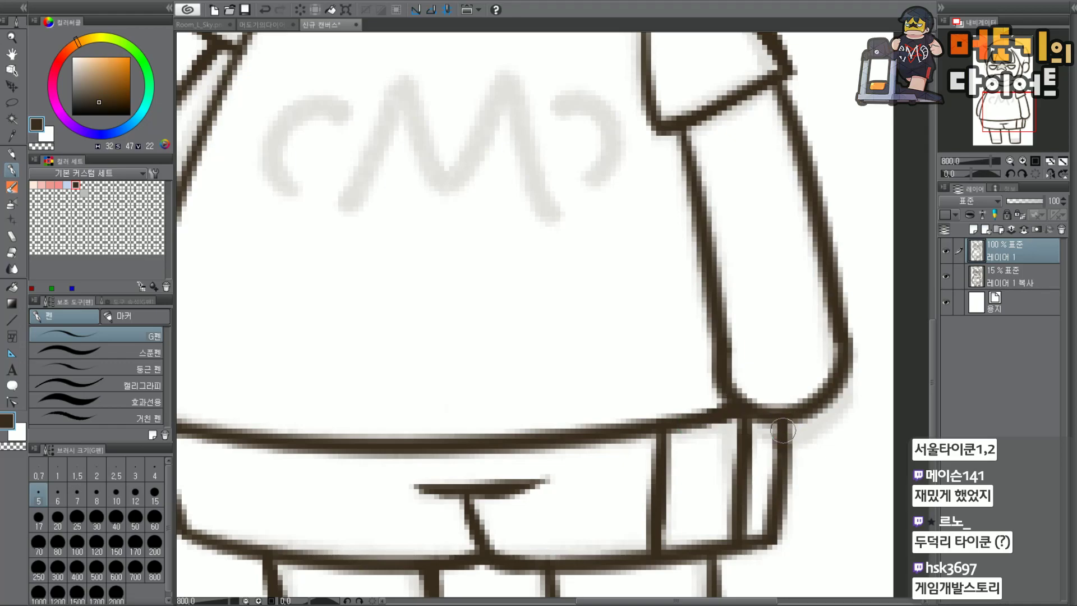
scroll(757, 405, "down", 2)
scroll(783, 435, "up", 2)
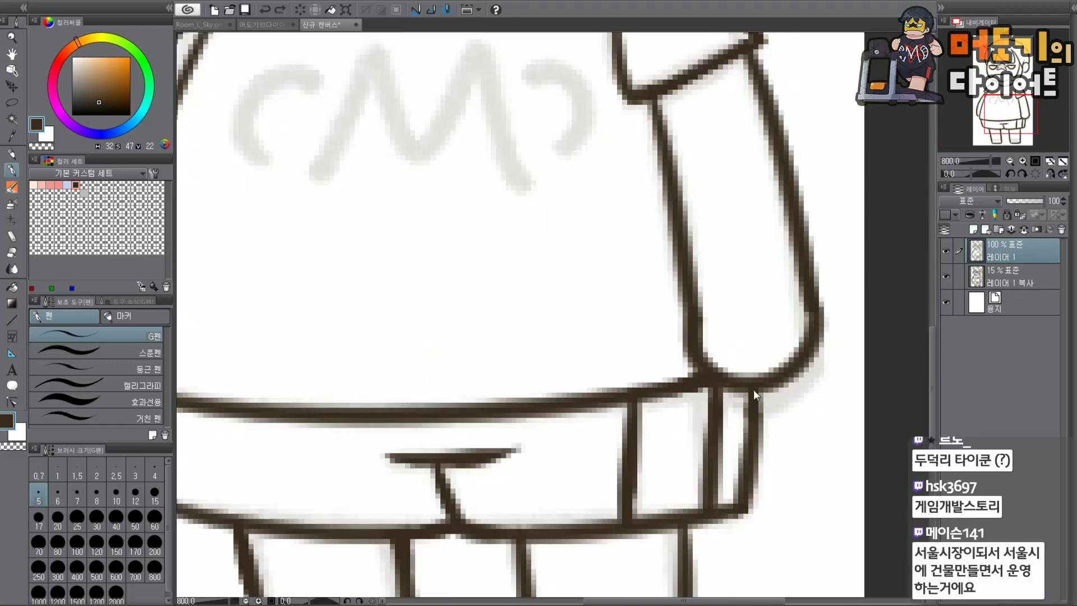
key("ctrl+z")
left_click_drag(753, 388, 752, 413)
Erase the lower end of the left arm and redraw it as a rounded curve reaching the shirt hem.
scroll(754, 390, "down", 10)
scroll(811, 260, "up", 10)
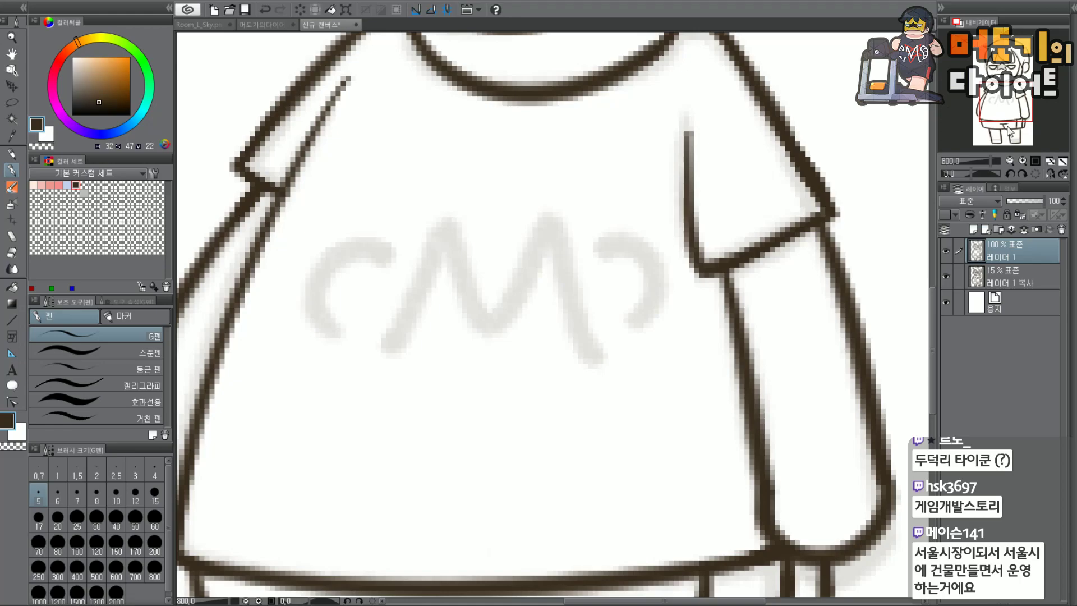
left_click_drag(1008, 126, 995, 110)
mouse_move(328, 402)
left_mouse_down()
mouse_move(300, 416)
mouse_move(301, 368)
mouse_move(283, 397)
left_mouse_up()
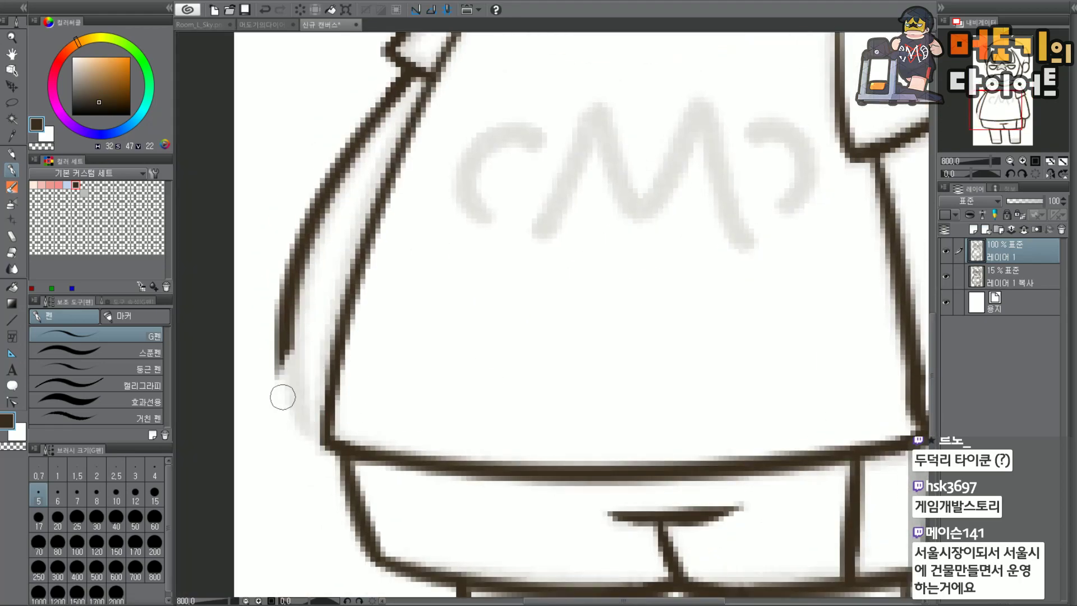
left_click_drag(281, 344, 308, 429)
key("ctrl+z")
left_click_drag(285, 303, 310, 431)
key("ctrl+z")
left_click_drag(282, 318, 314, 435)
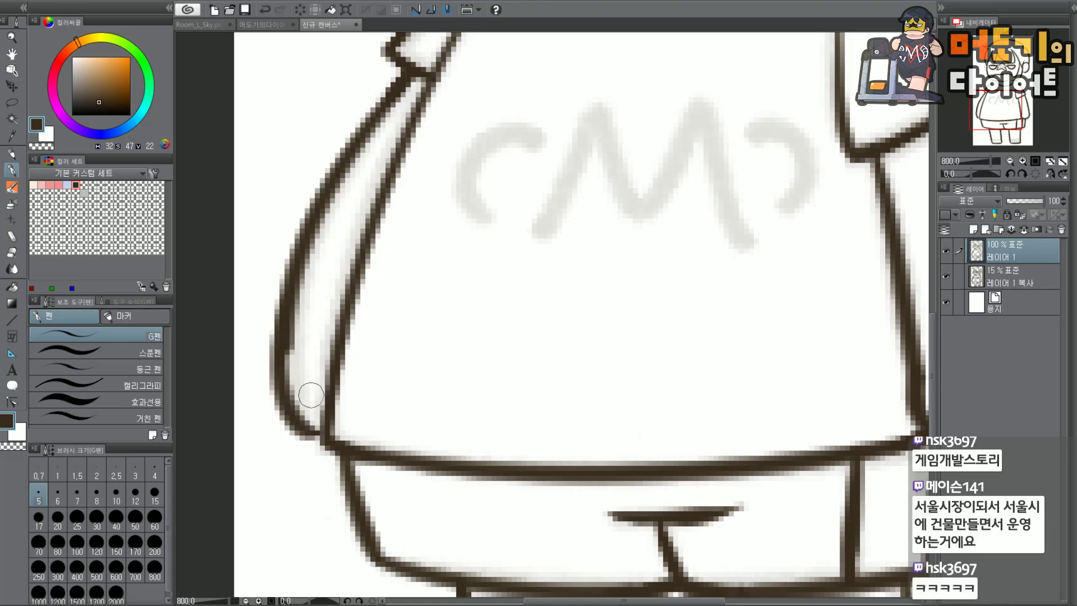
Smooth the left arm's outer line where the redrawn curve joins the original stroke.
scroll(337, 429, "down", 2)
scroll(335, 432, "up", 2)
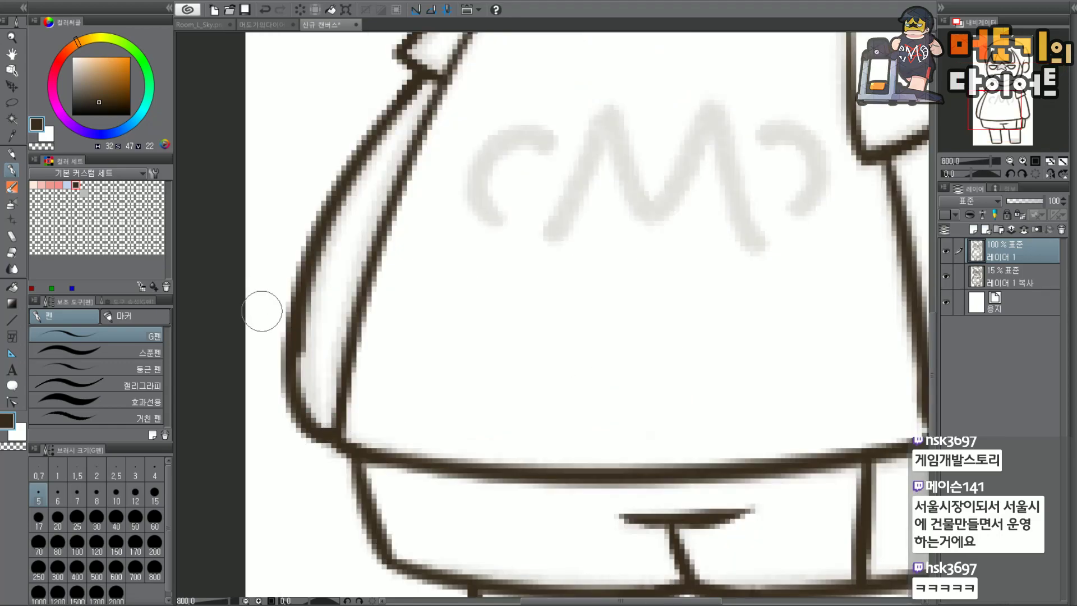
scroll(256, 295, "up", 2)
scroll(366, 373, "down", 2)
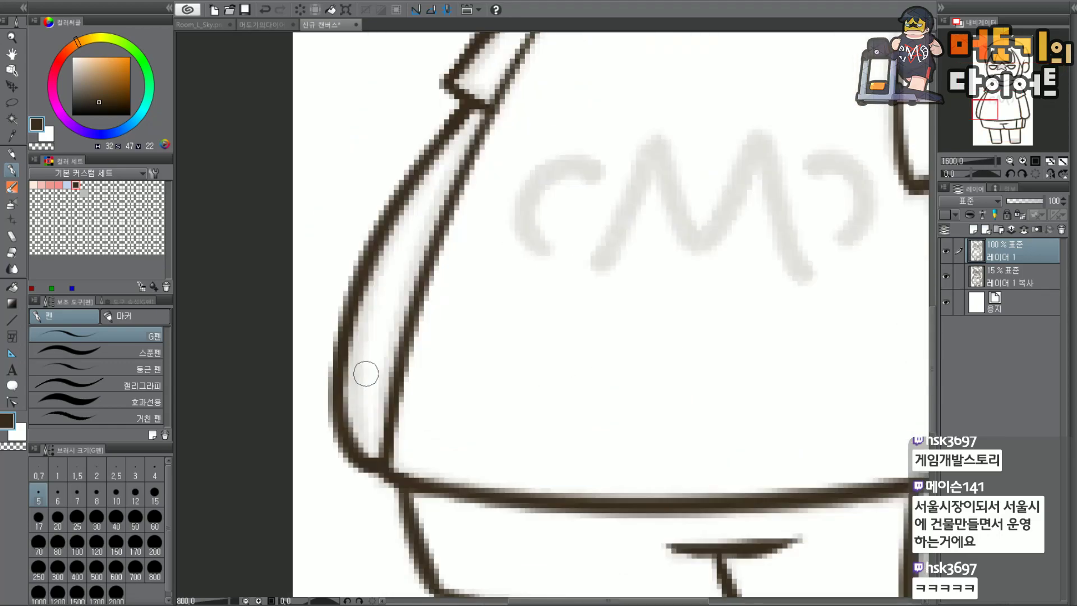
left_click_drag(344, 350, 336, 421)
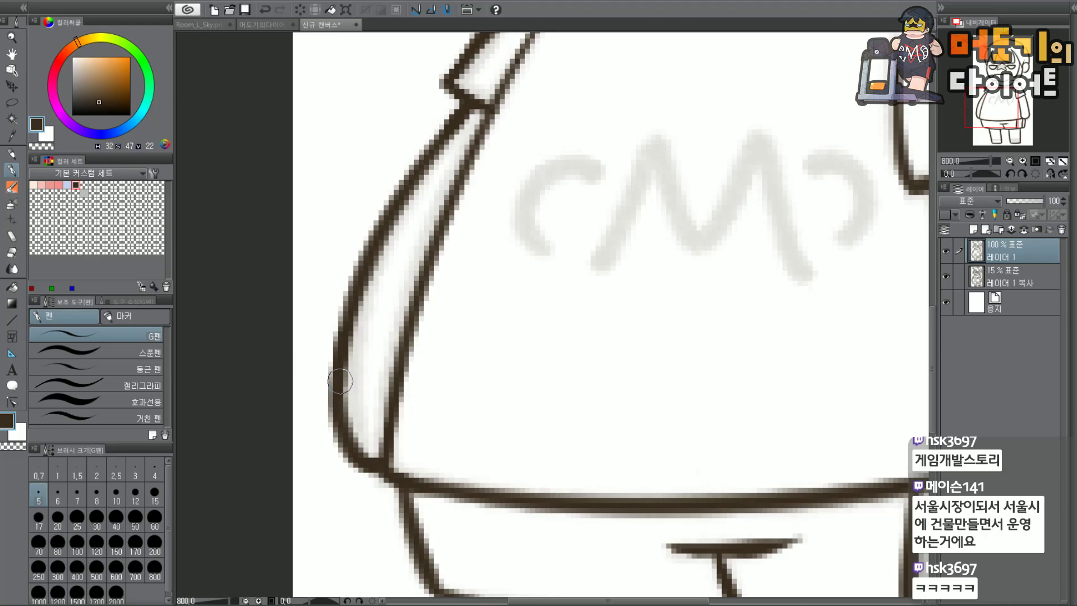
Erase the lower part of the right sleeve's outer line and clean up the sleeve corner.
scroll(479, 280, "down", 3)
scroll(728, 169, "up", 3)
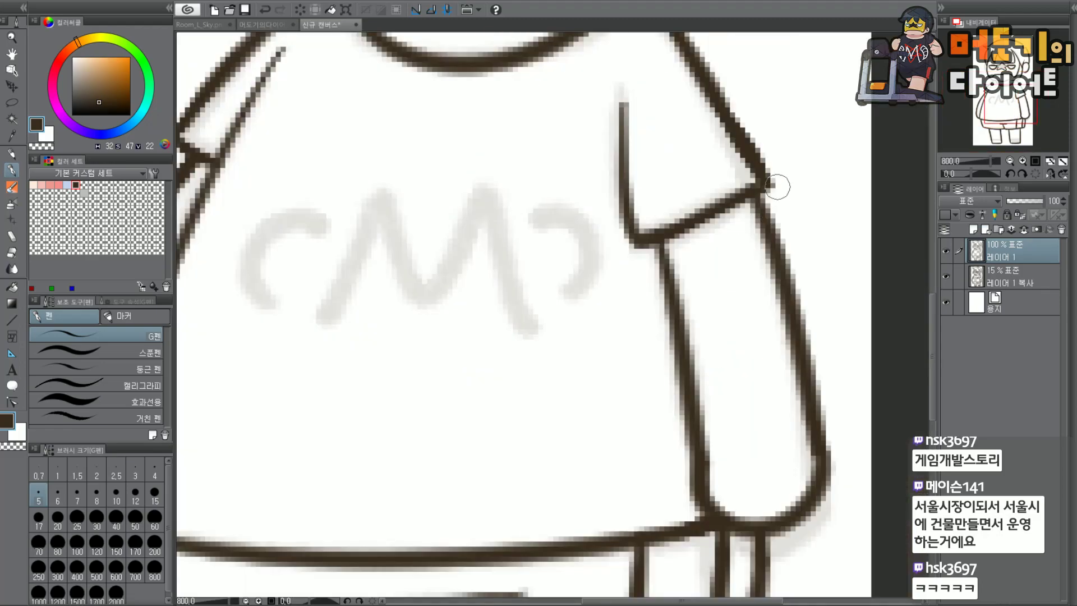
left_click_drag(988, 106, 986, 86)
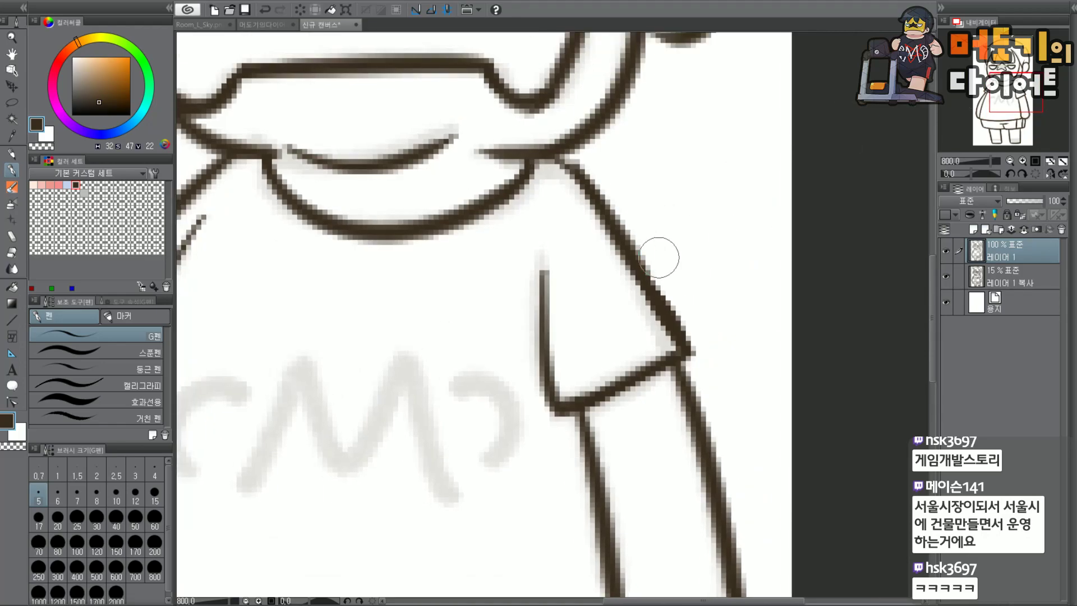
mouse_move(638, 311)
left_mouse_down()
mouse_move(683, 320)
mouse_move(660, 275)
mouse_move(671, 314)
left_mouse_up()
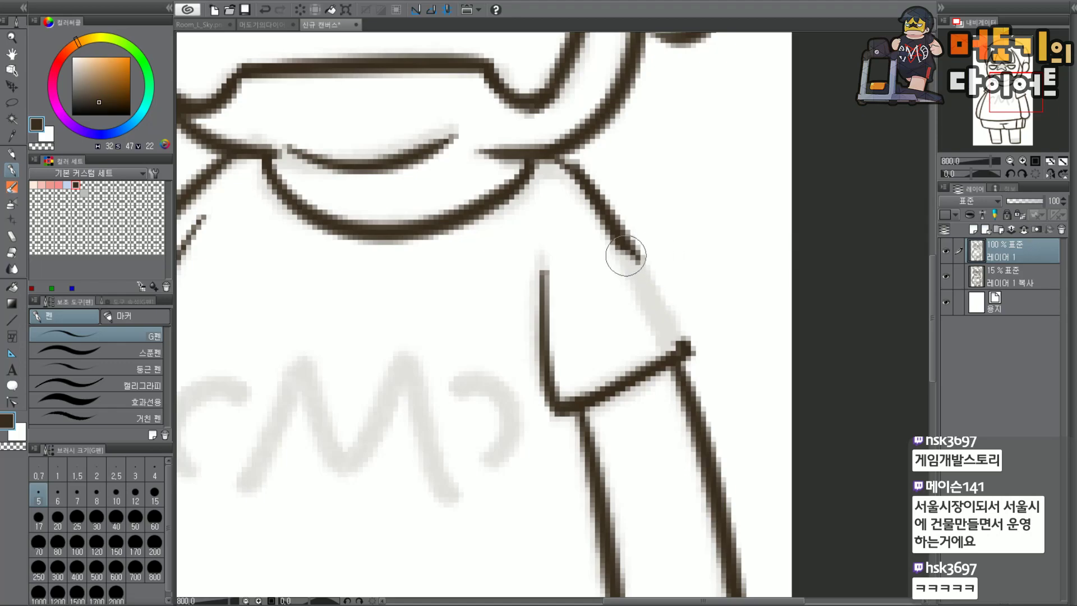
mouse_move(649, 264)
left_mouse_down()
mouse_move(649, 245)
mouse_move(621, 235)
left_mouse_up()
mouse_move(681, 321)
left_mouse_down()
mouse_move(695, 318)
mouse_move(685, 328)
left_mouse_up()
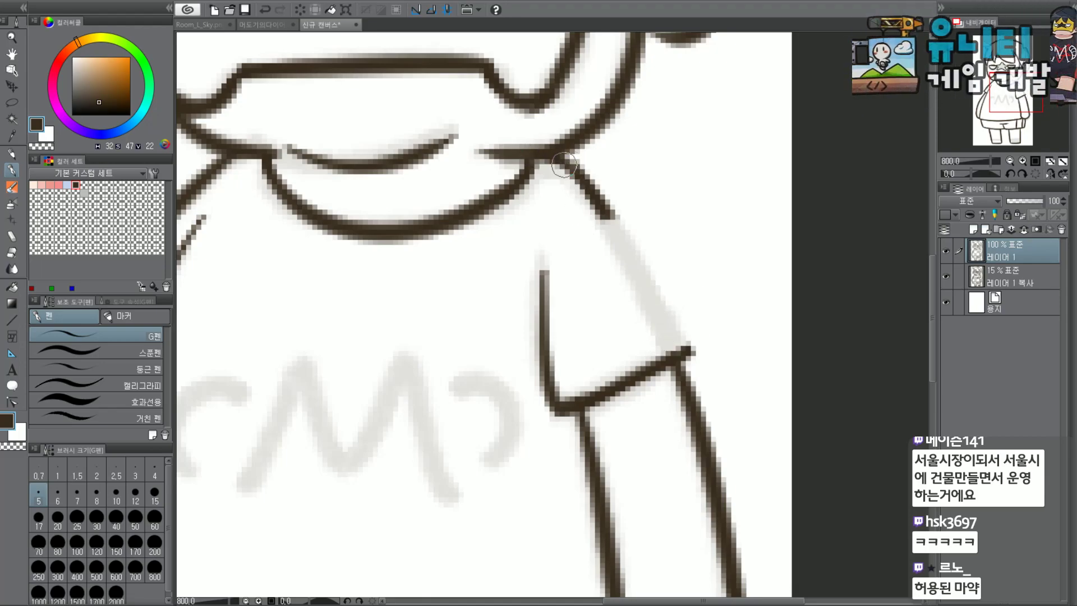
Redraw the right sleeve's outer line as one smooth stroke from the neck to the cuff corner.
left_click_drag(555, 158, 677, 314)
key("ctrl+z")
key("ctrl+z")
mouse_move(597, 209)
left_mouse_down()
mouse_move(693, 350)
mouse_move(626, 236)
mouse_move(685, 339)
left_mouse_up()
key("ctrl+z")
mouse_move(592, 191)
left_mouse_down()
mouse_move(678, 320)
mouse_move(655, 281)
mouse_move(685, 335)
mouse_move(678, 355)
left_mouse_up()
key("ctrl+z")
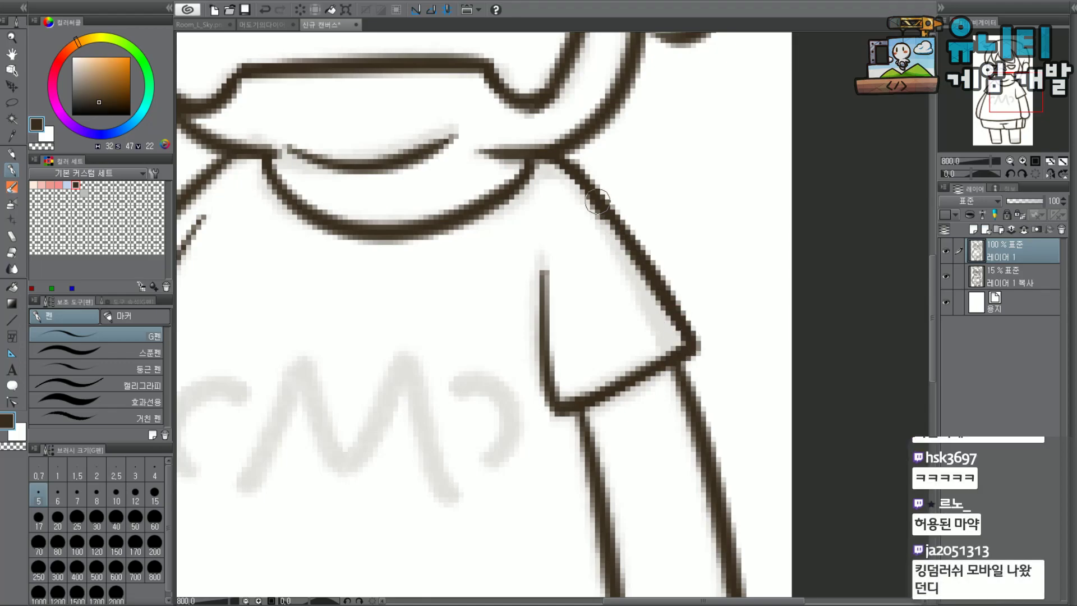
Try to extend the right sleeve's inner fold line further up toward the shoulder.
scroll(647, 270, "down", 2)
scroll(644, 253, "up", 2)
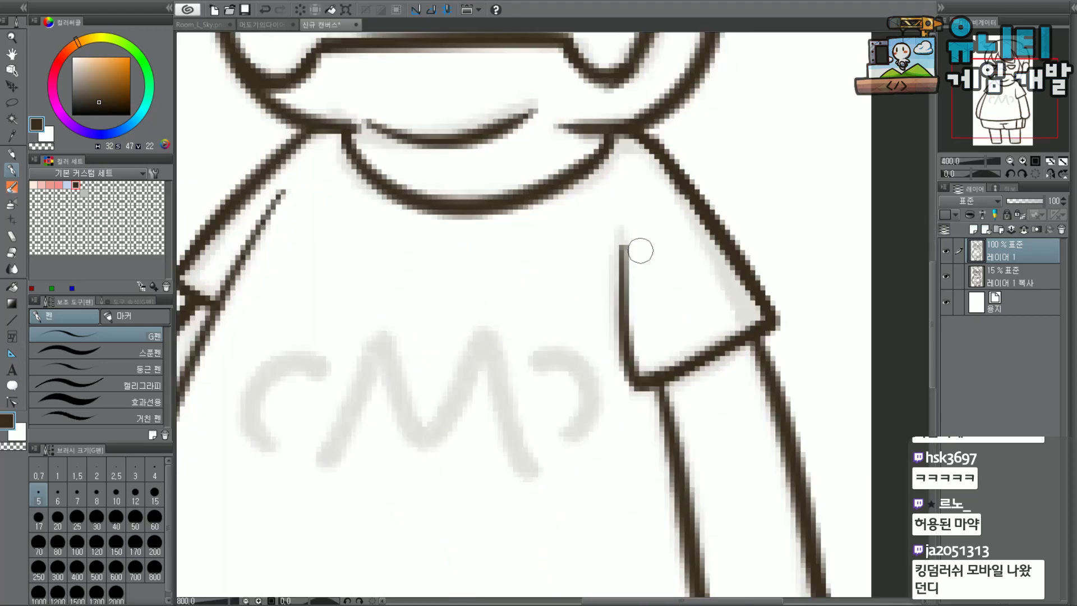
left_click_drag(624, 298, 620, 226)
key("ctrl+z")
left_click_drag(621, 324, 609, 221)
key("ctrl+z")
left_click_drag(623, 286, 608, 216)
key("ctrl+z")
mouse_move(622, 283)
left_mouse_down()
mouse_move(614, 224)
mouse_move(624, 346)
left_mouse_up()
key("ctrl+z")
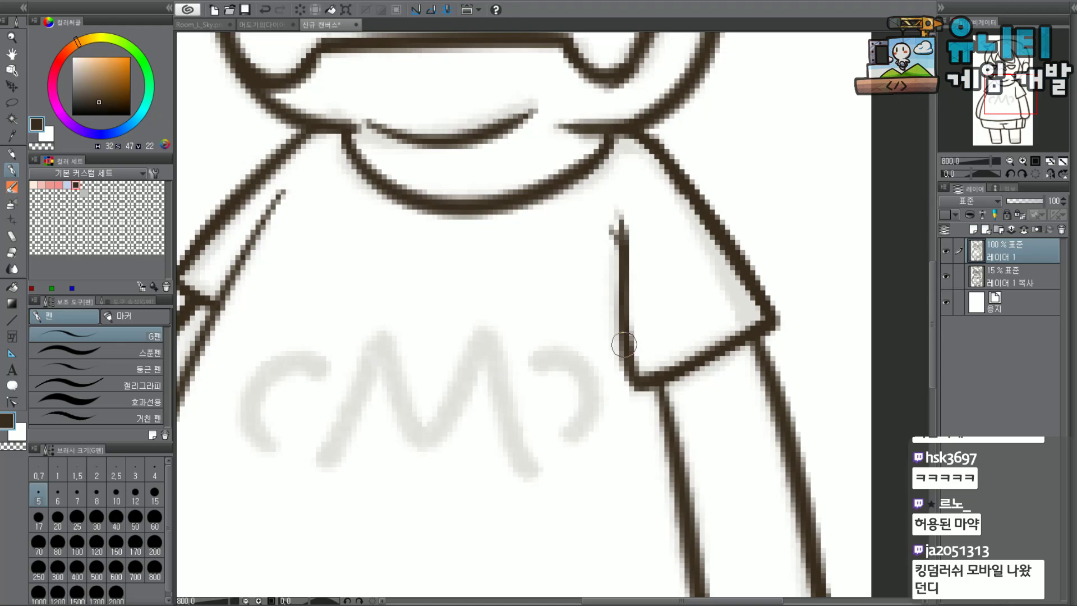
Erase the upper part of the right sleeve's inner line and redraw it slanting toward the chest.
scroll(623, 344, "down", 2)
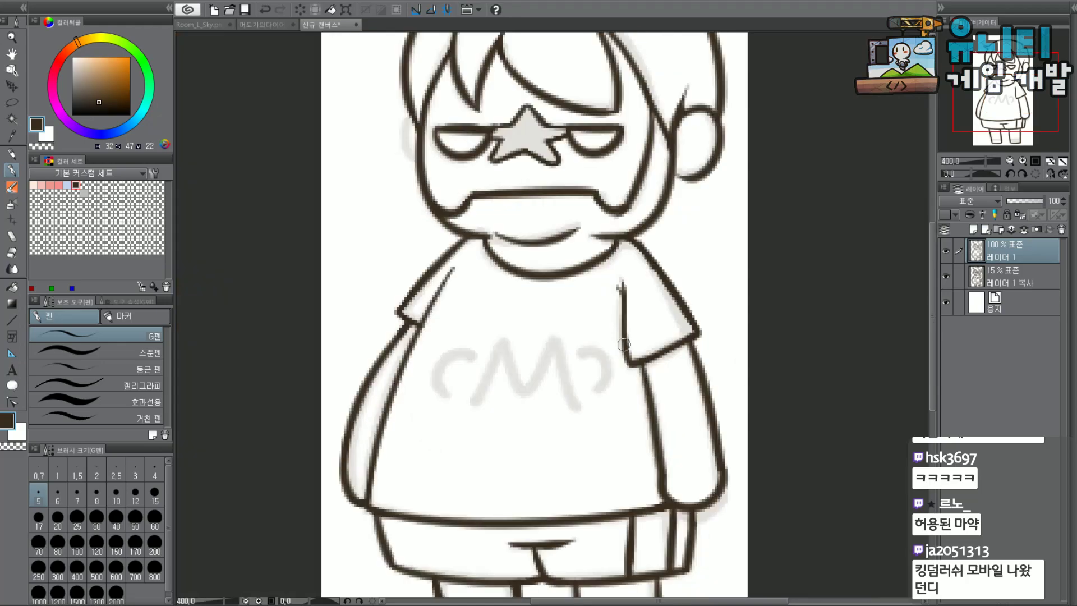
scroll(624, 344, "up", 2)
mouse_move(620, 241)
left_mouse_down()
mouse_move(615, 212)
mouse_move(622, 295)
left_mouse_up()
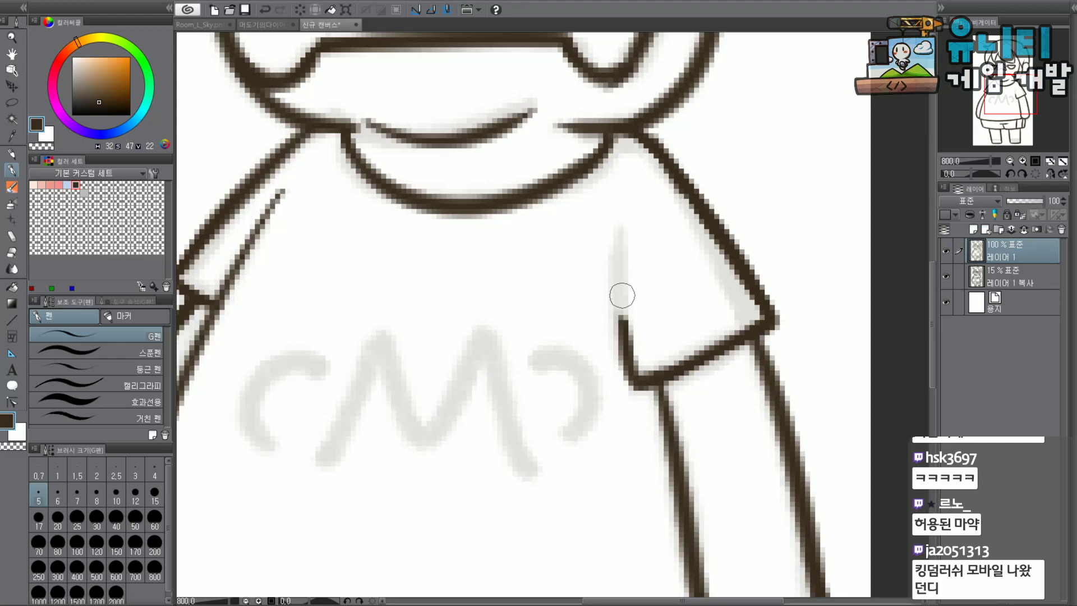
left_click_drag(623, 332, 615, 284)
key("ctrl+z")
left_click_drag(625, 348, 614, 297)
key("ctrl+z")
left_click_drag(631, 344, 610, 288)
Thicken the left sleeve's outer line, then trim its inner fold line and redraw the tip tapered.
scroll(604, 283, "down", 2)
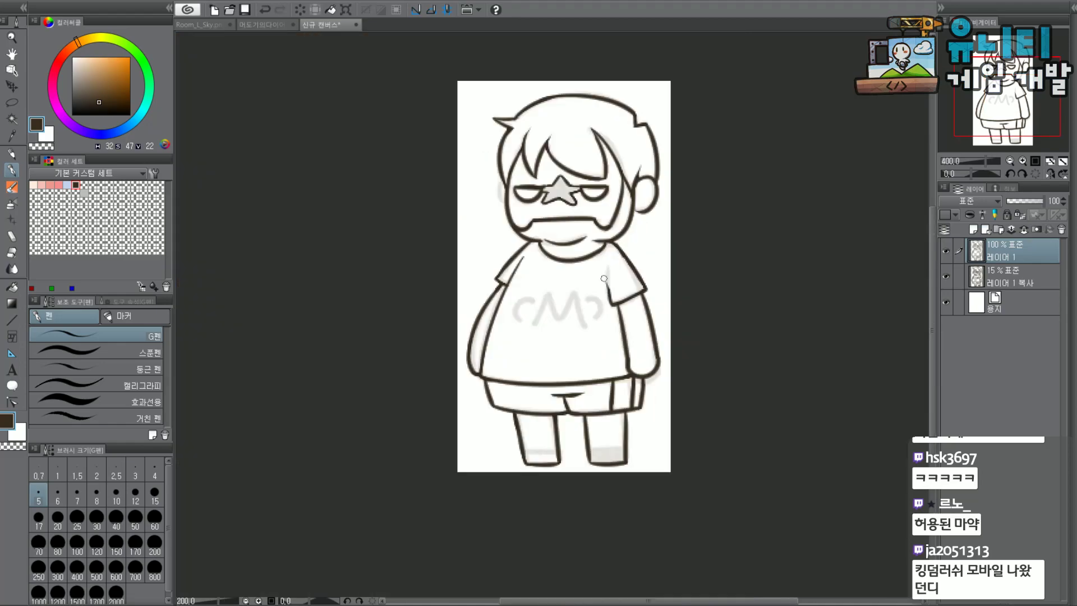
scroll(526, 255, "up", 2)
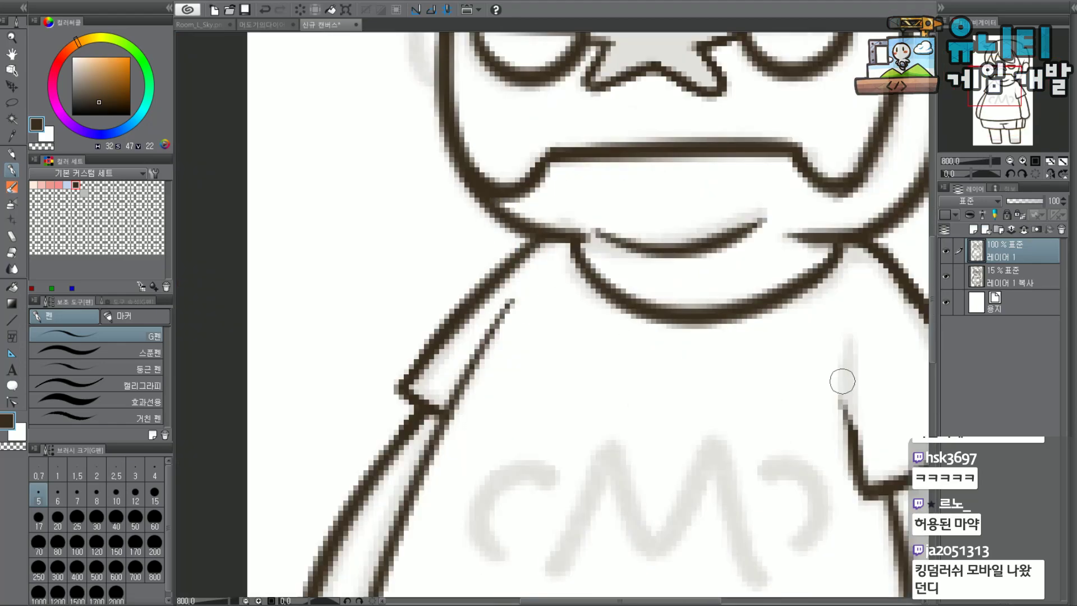
scroll(393, 326, "up", 3)
mouse_move(448, 319)
left_mouse_down()
mouse_move(397, 389)
mouse_move(432, 417)
mouse_move(437, 402)
left_mouse_up()
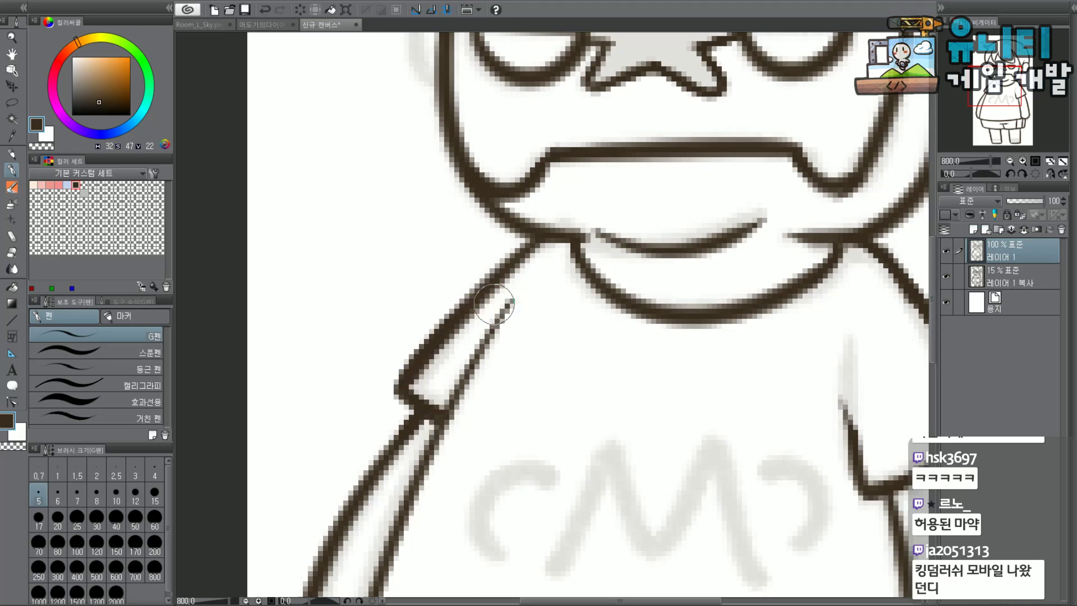
left_click_drag(531, 289, 509, 313)
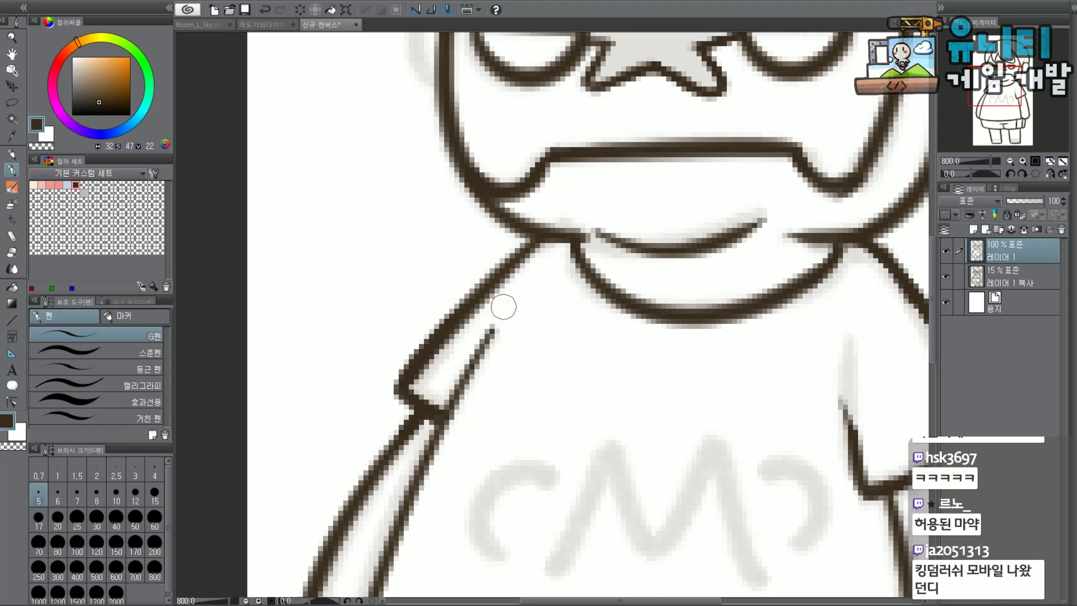
left_click_drag(488, 349, 502, 321)
key("ctrl+z")
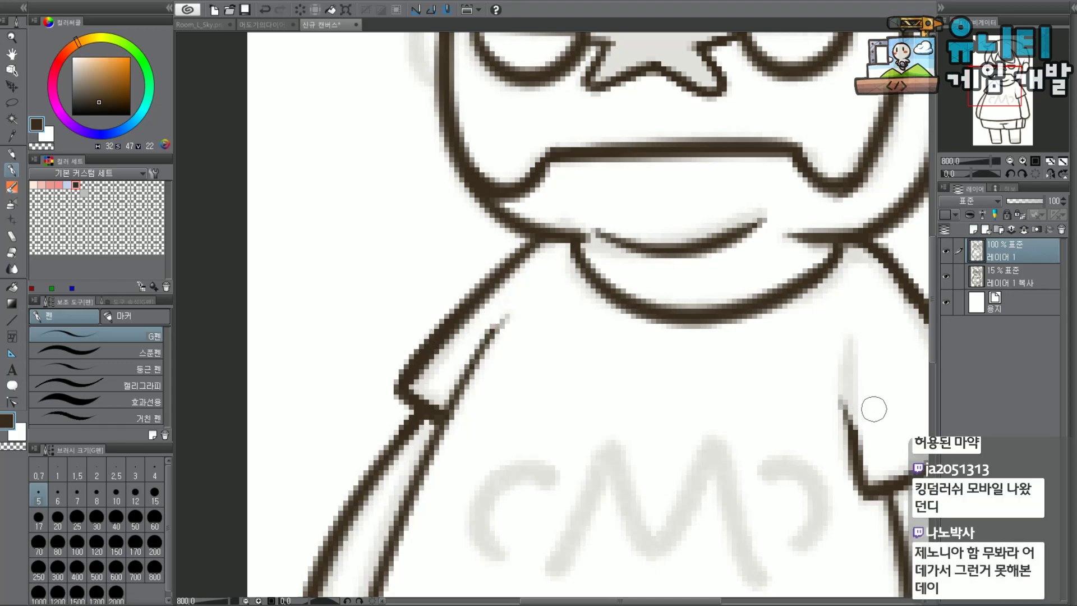
Extend the right sleeve's inner fold line upward with a tapering stroke.
left_click_drag(860, 443, 845, 361)
key("ctrl+z")
left_click_drag(853, 407, 842, 357)
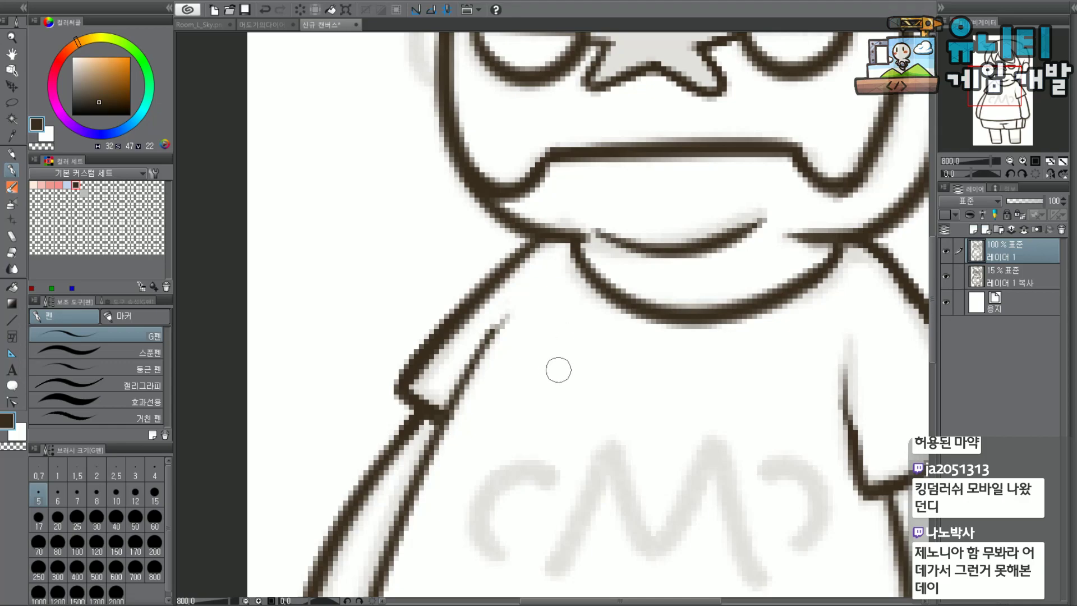
Try drawing a "GT" logo inside an oval on the shirt's chest, then undo all of its strokes.
mouse_move(595, 355)
left_mouse_down()
mouse_move(623, 425)
mouse_move(678, 355)
left_mouse_up()
left_click_drag(648, 365, 658, 425)
mouse_move(679, 447)
left_mouse_down()
mouse_move(545, 449)
mouse_move(614, 492)
left_mouse_up()
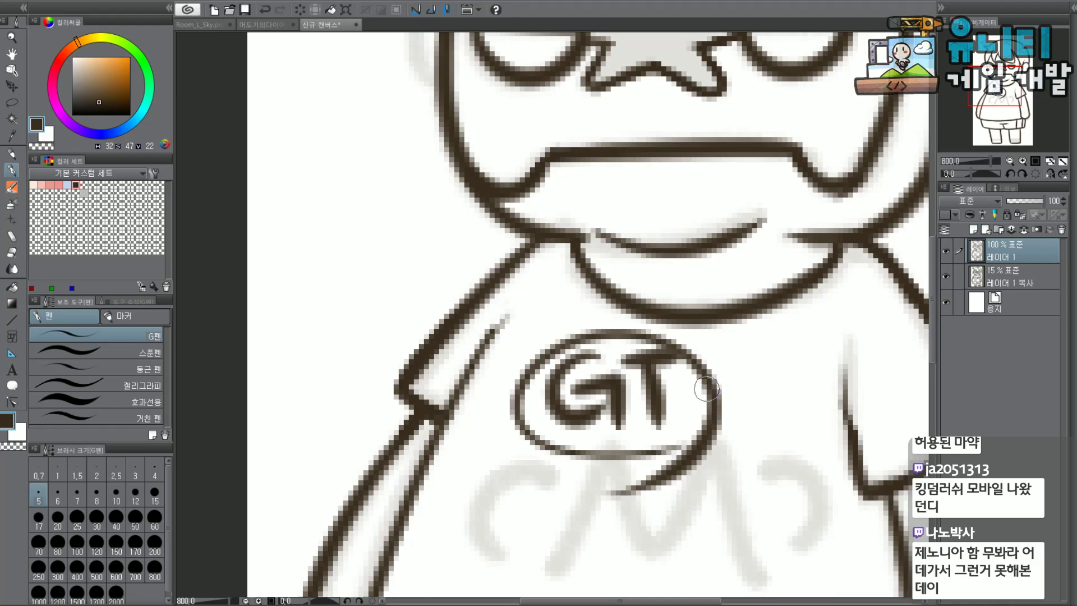
key("ctrl+z")
key("ctrl+z")
key("ctrl+z")
key("ctrl+z")
key("ctrl+z")
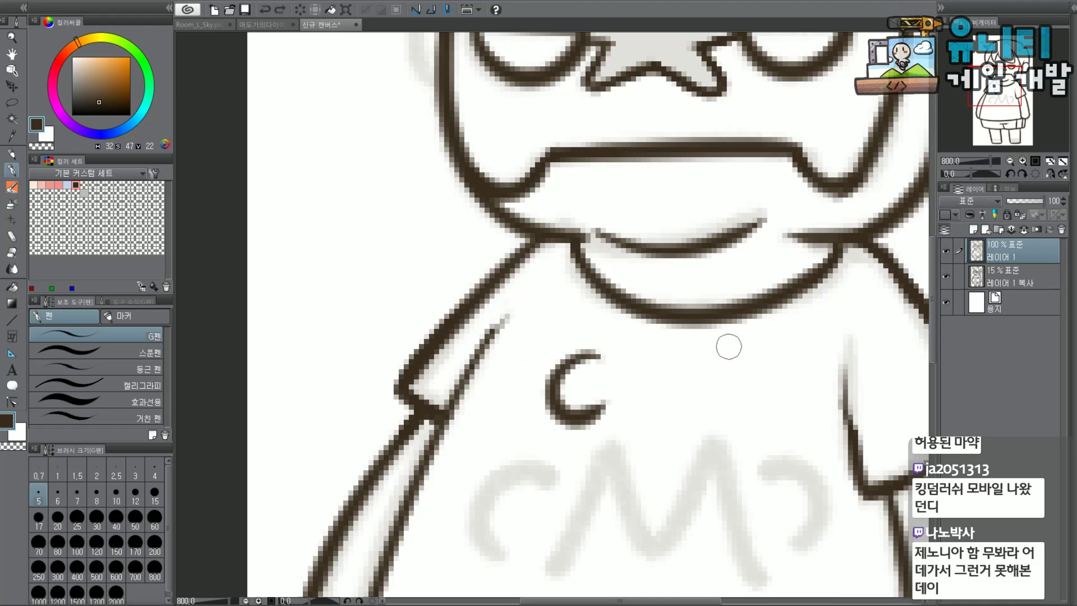
key("ctrl+z")
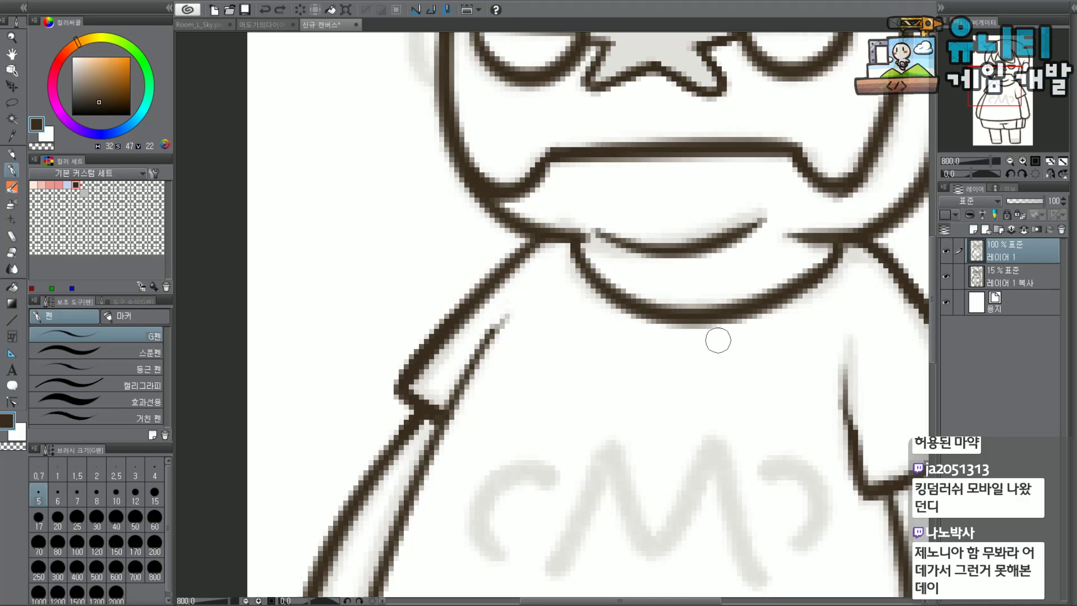
Undo the right sleeve's inner fold line and redraw it slightly further in toward the chest, down to the cuff corner.
mouse_move(829, 361)
left_mouse_down()
mouse_move(854, 384)
mouse_move(848, 353)
mouse_move(852, 468)
left_mouse_up()
key("ctrl+z")
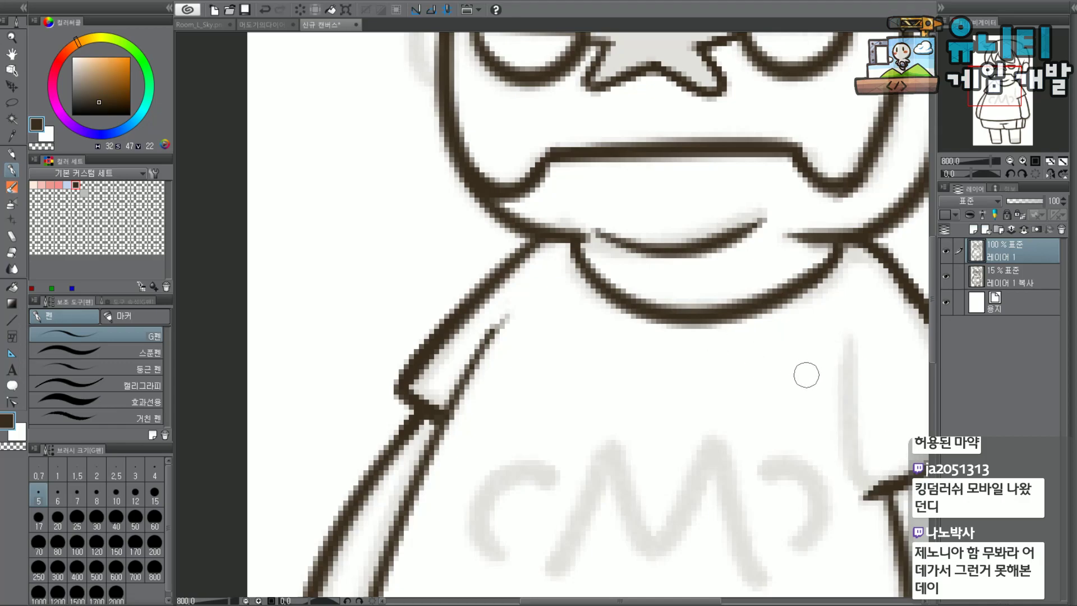
mouse_move(834, 353)
left_mouse_down()
mouse_move(857, 480)
mouse_move(838, 426)
mouse_move(867, 493)
mouse_move(889, 484)
mouse_move(859, 476)
mouse_move(870, 484)
left_mouse_up()
key("ctrl+z")
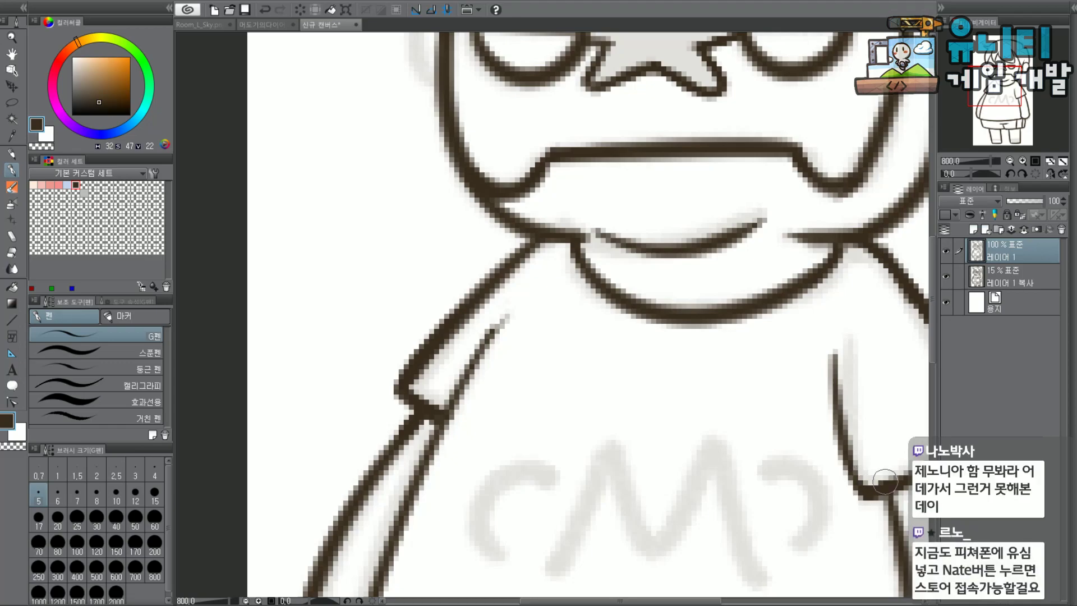
scroll(881, 484, "down", 3)
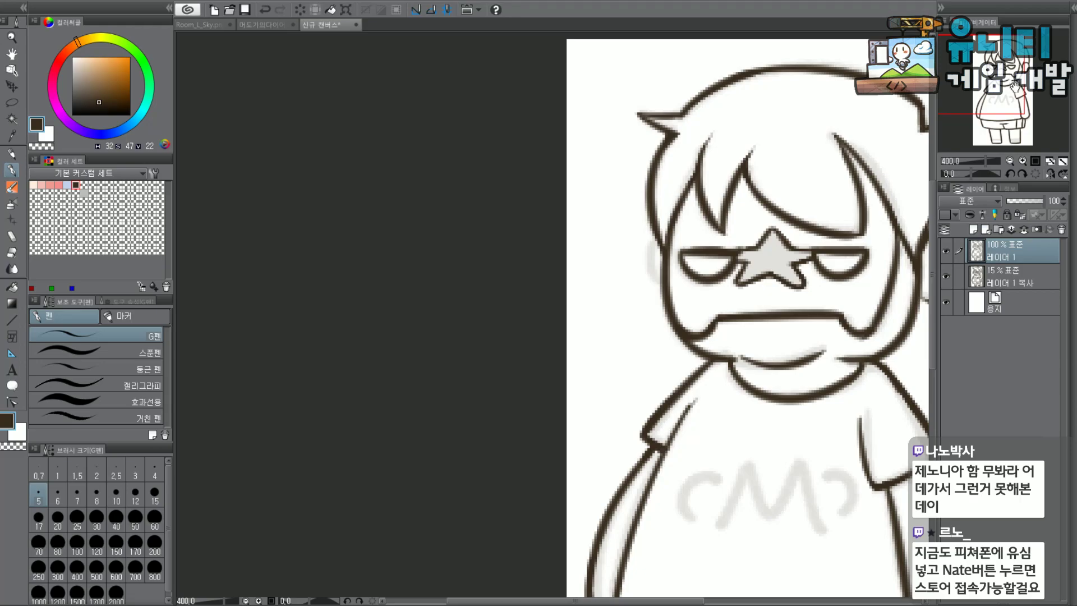
left_click_drag(650, 320, 457, 373)
left_click_drag(1021, 73, 1026, 76)
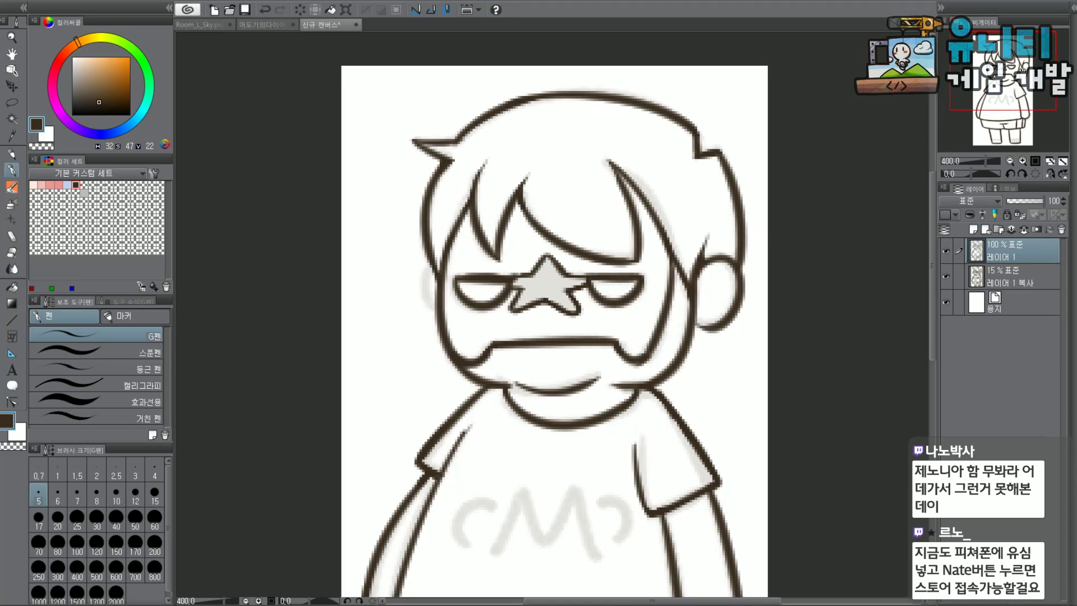
Bring the browser into view to look over the Google results for 제노니아, and return to the drawing.
key("super")
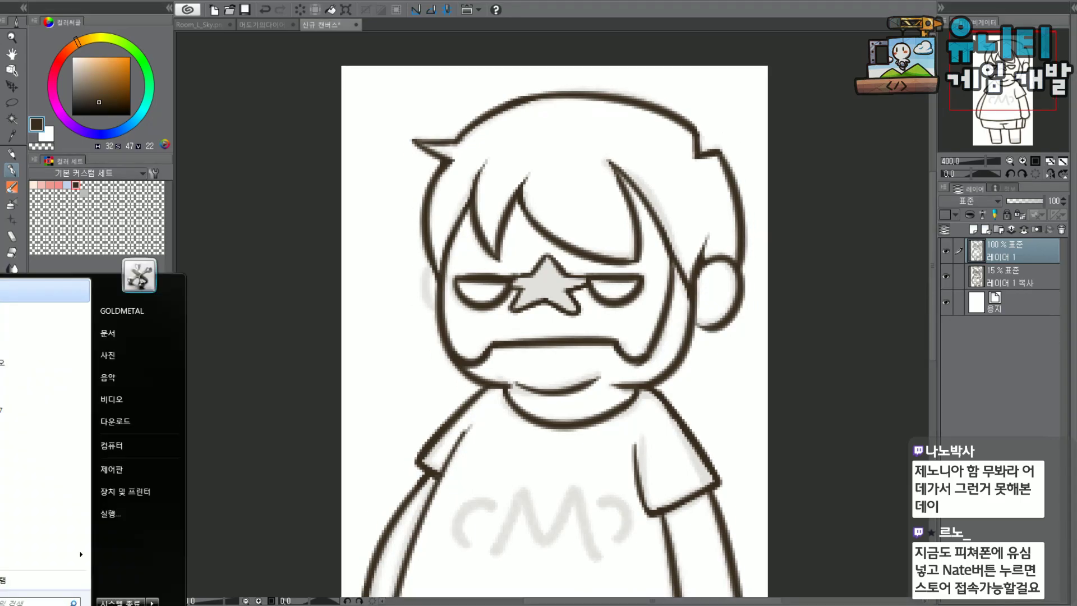
key("super")
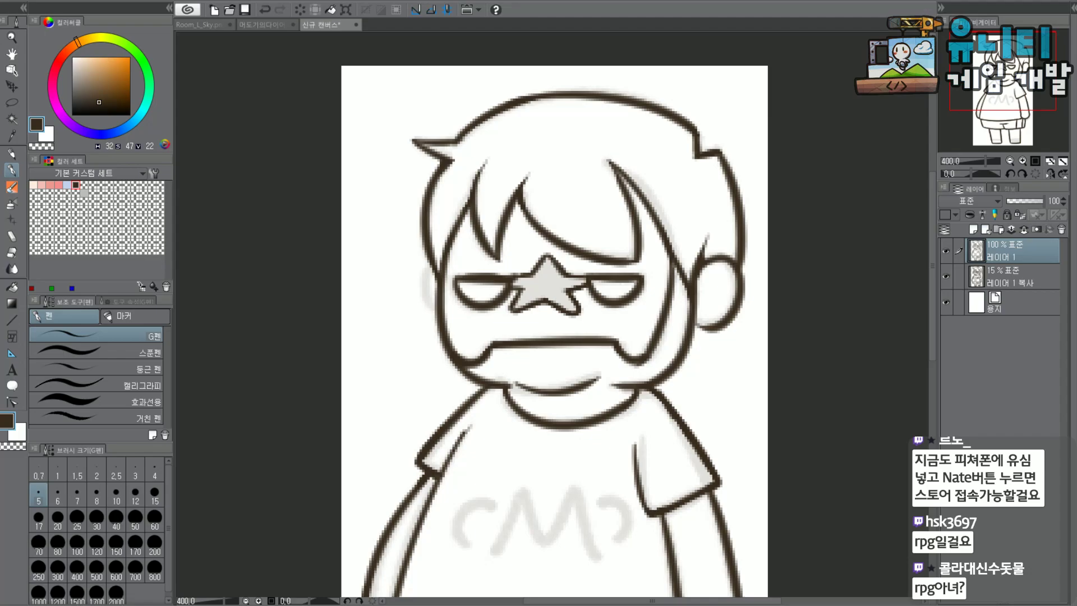
left_click_drag(539, 0, 604, 4)
scroll(562, 226, "up", 3)
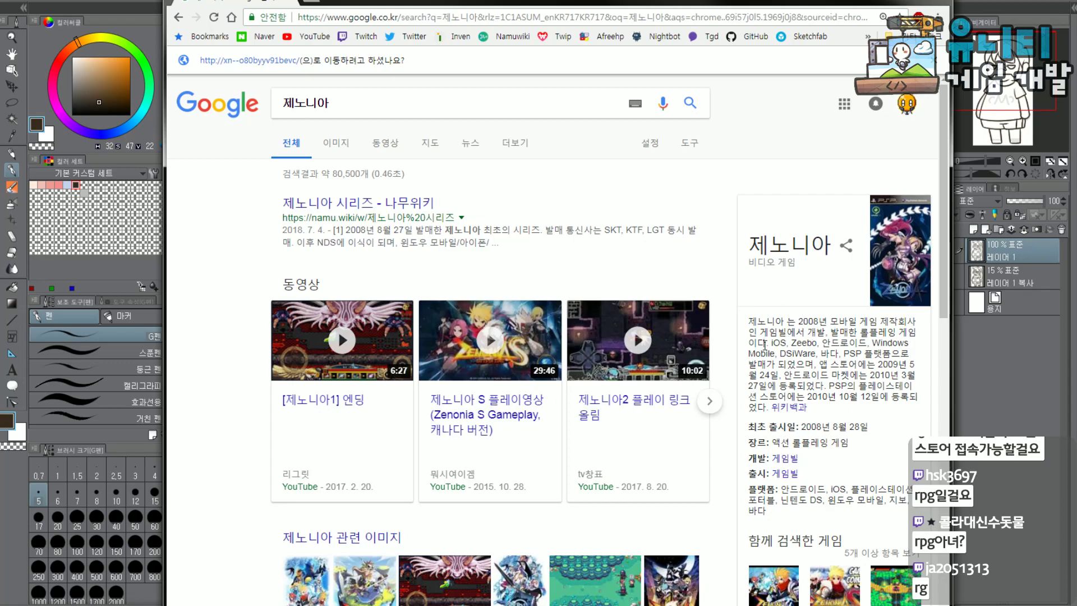
mouse_move(640, 3)
left_mouse_down()
mouse_move(541, 0)
mouse_move(561, 0)
left_mouse_up()
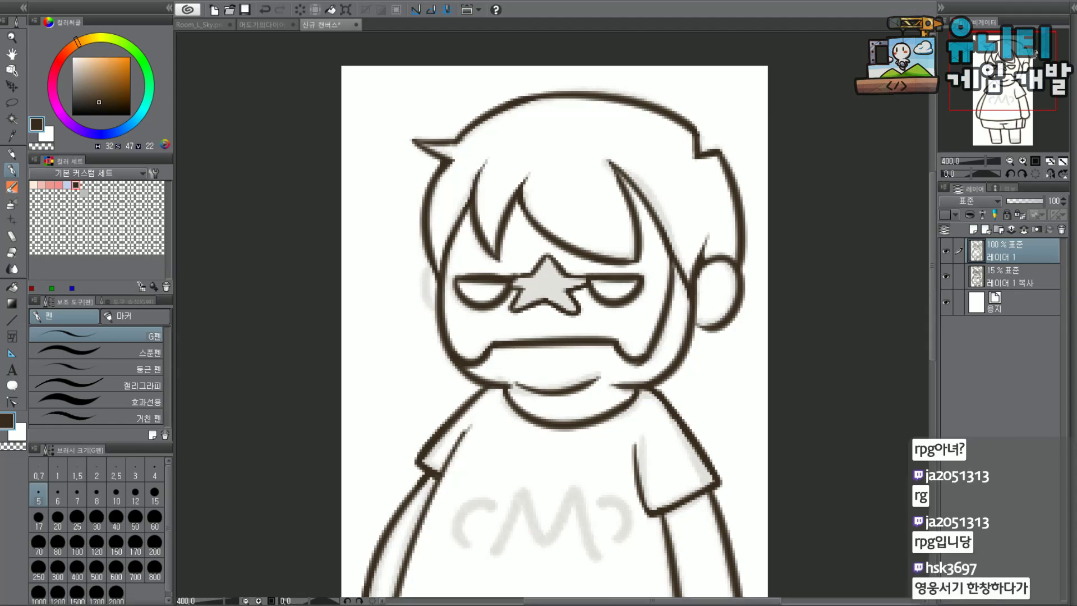
Thicken the upper and lower edges of the pointed hair tuft on the head's left side.
mouse_move(1009, 65)
left_mouse_down()
mouse_move(998, 66)
mouse_move(1009, 60)
left_mouse_up()
key("ctrl+plus")
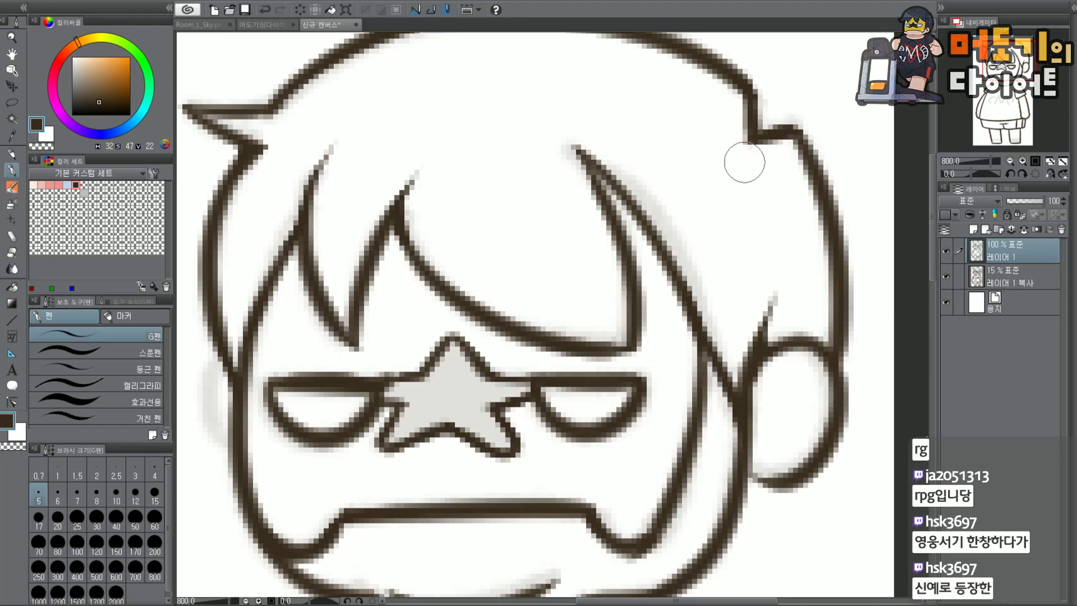
scroll(716, 133, "down", 2)
scroll(559, 135, "up", 2)
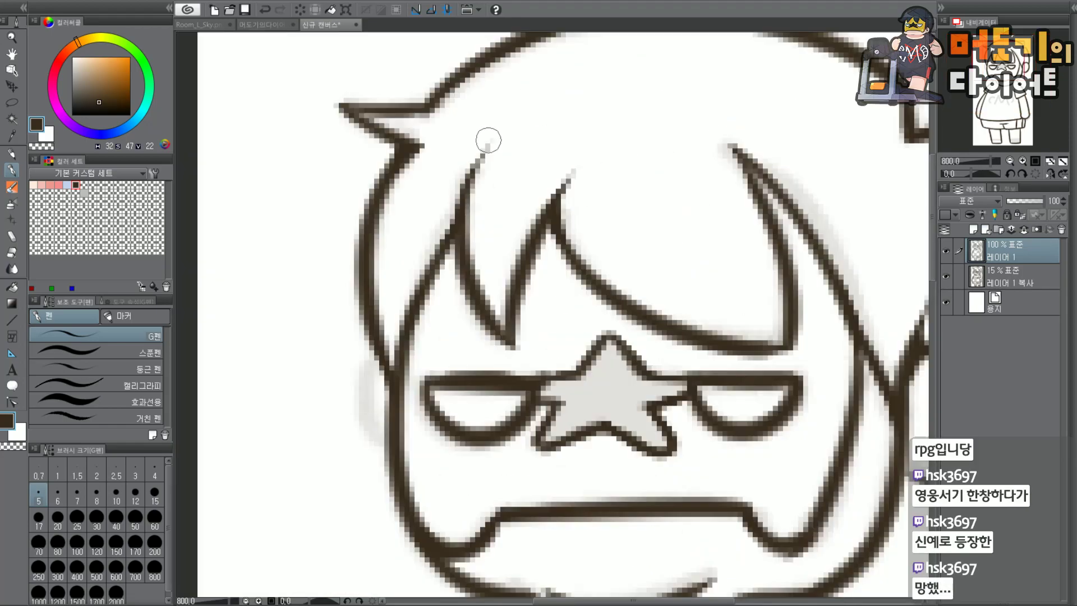
left_click_drag(344, 105, 448, 97)
key("ctrl+z")
left_click_drag(346, 106, 427, 105)
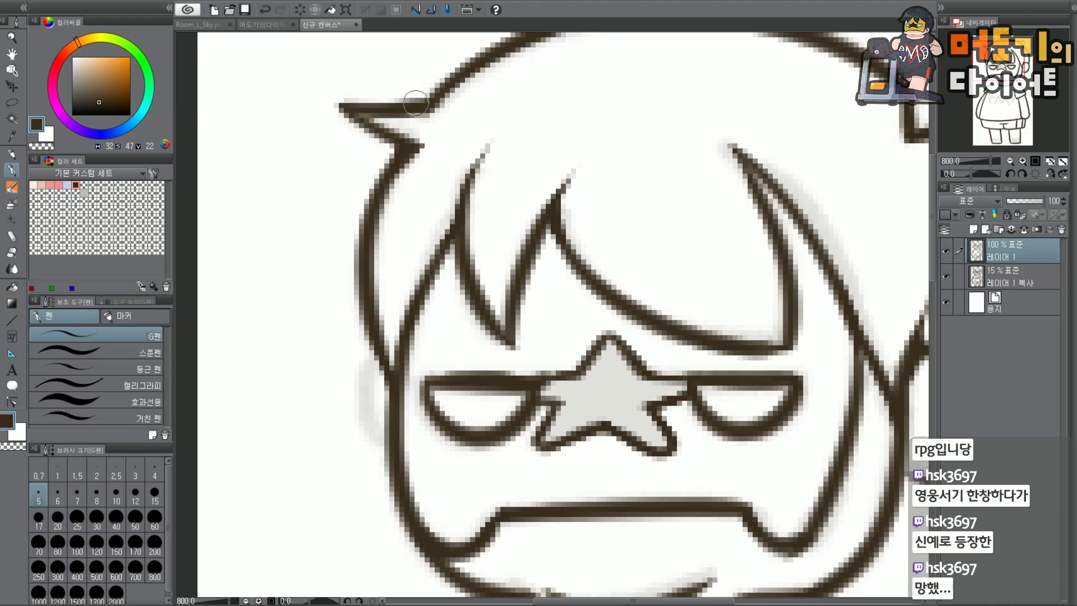
left_click_drag(351, 109, 382, 136)
Try another stroke along the right sleeve's outer line below the shoulder, then undo it.
mouse_move(1010, 71)
left_mouse_down()
mouse_move(999, 70)
mouse_move(1015, 84)
mouse_move(1003, 96)
mouse_move(1016, 90)
mouse_move(1014, 75)
left_mouse_up()
key("ctrl+minus")
scroll(990, 67, "down", 2)
scroll(1009, 92, "up", 2)
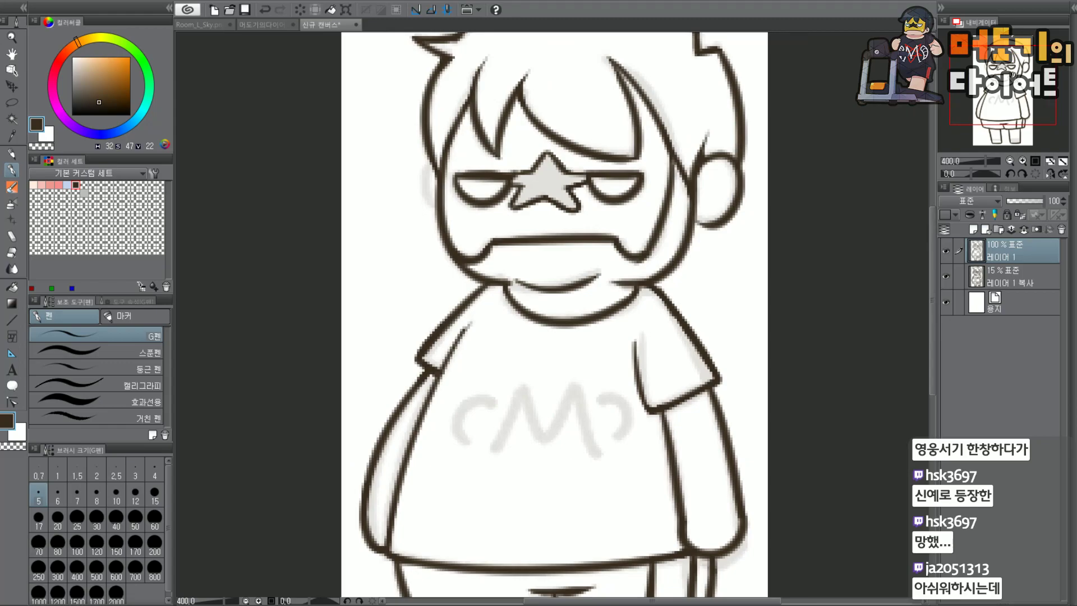
scroll(1020, 85, "up", 2)
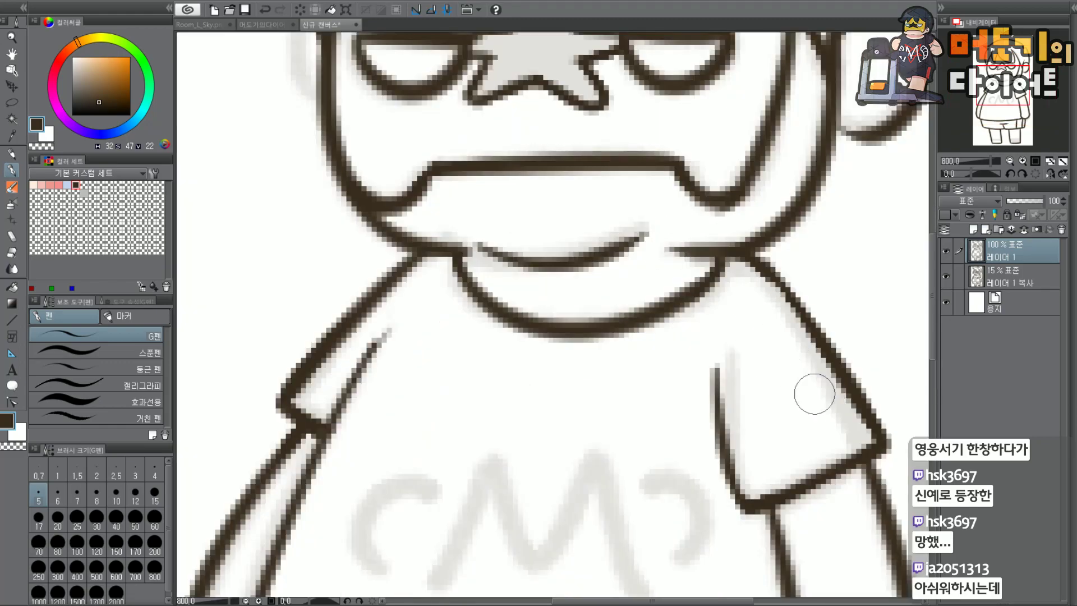
left_click_drag(751, 268, 812, 343)
key("ctrl+z")
scroll(804, 308, "down", 5)
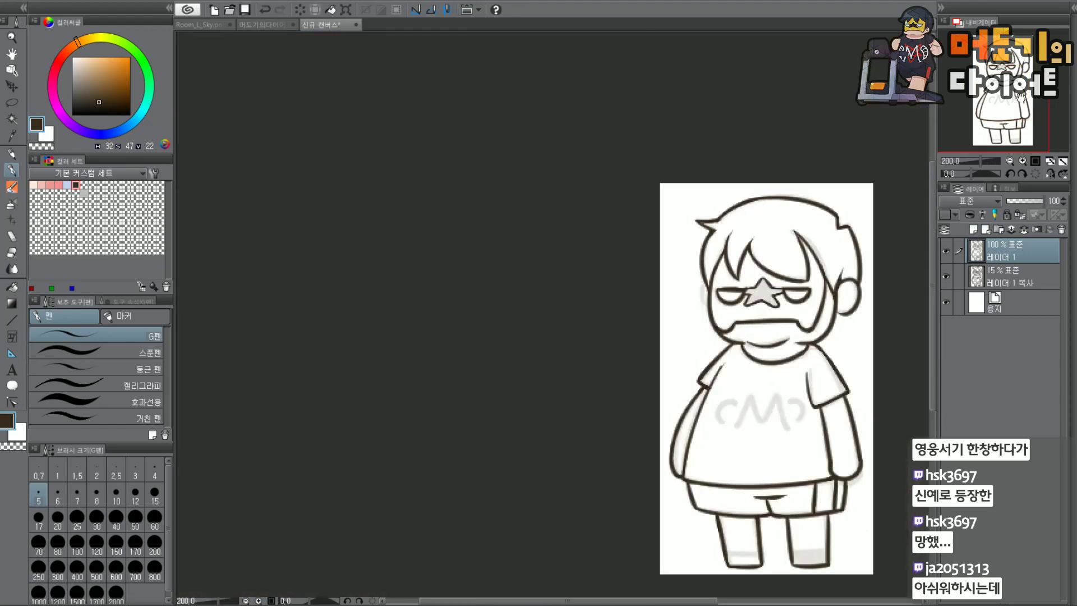
Toggle the line art layer off and on, and hide the 15% sketch layer 레이어 1 복사.
left_click_drag(1011, 120, 1051, 144)
scroll(682, 330, "up", 2)
left_click_drag(1019, 110, 1014, 114)
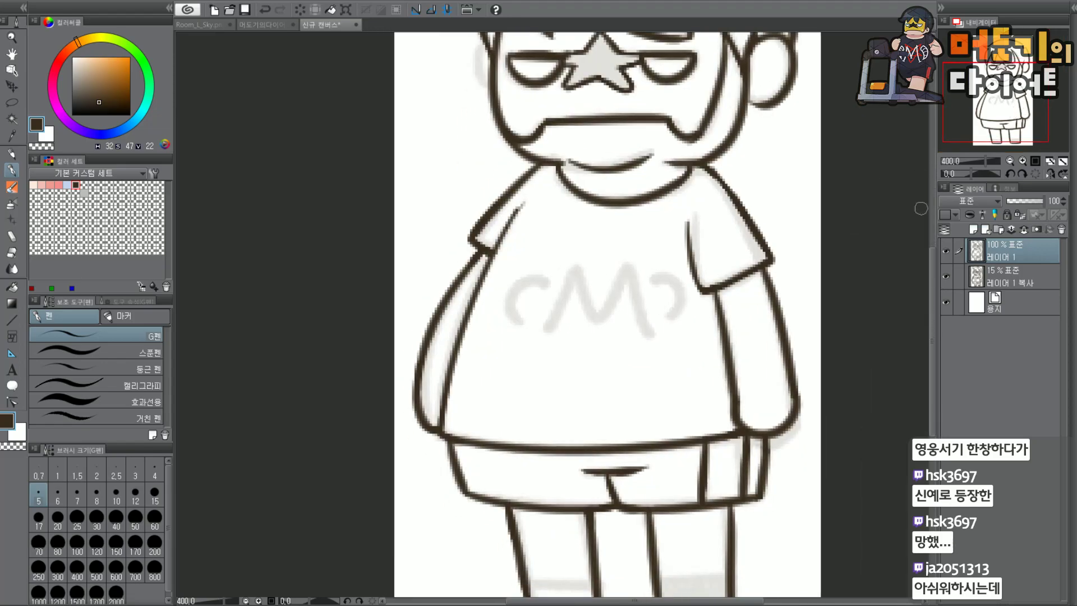
left_click(945, 251)
left_click(945, 252)
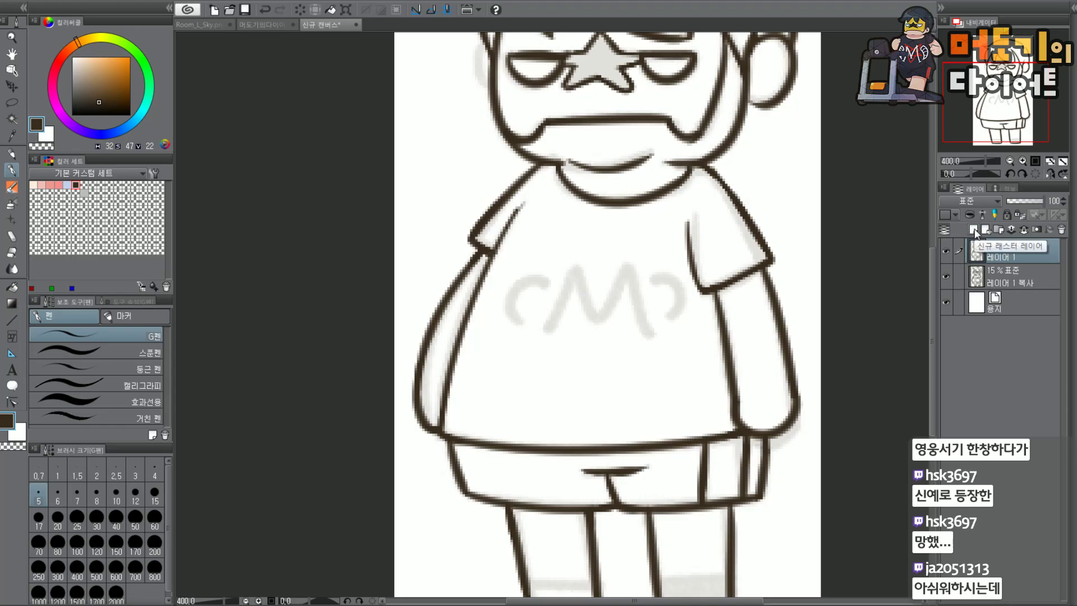
left_click(945, 276)
Sketch small arrows pointing at both shoulders, then undo them.
left_click_drag(1012, 119, 1011, 97)
scroll(1020, 98, "down", 2)
scroll(817, 259, "up", 2)
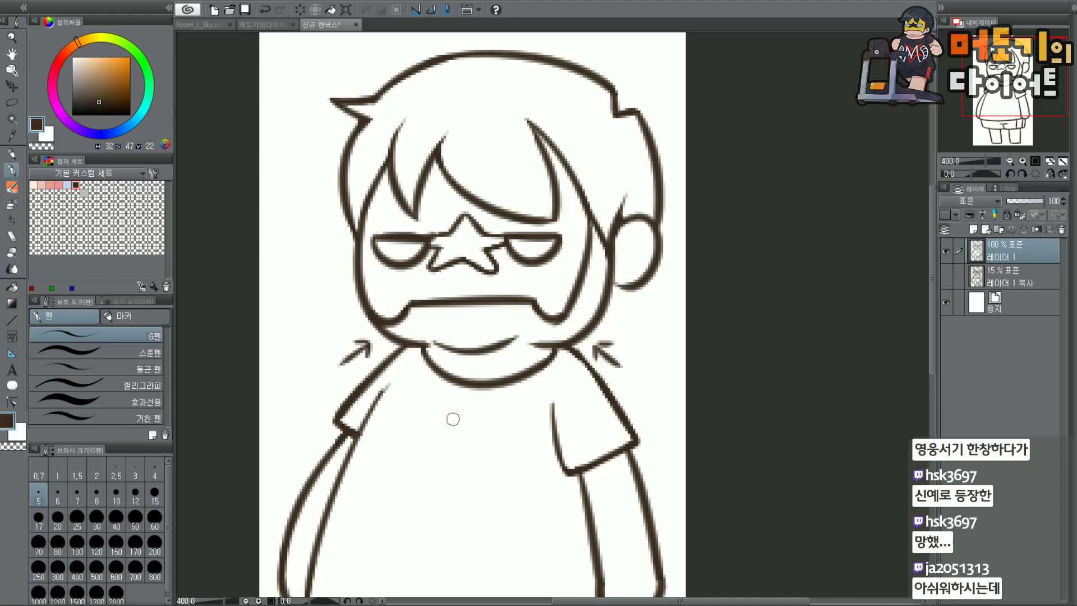
left_click_drag(1015, 102, 1007, 103)
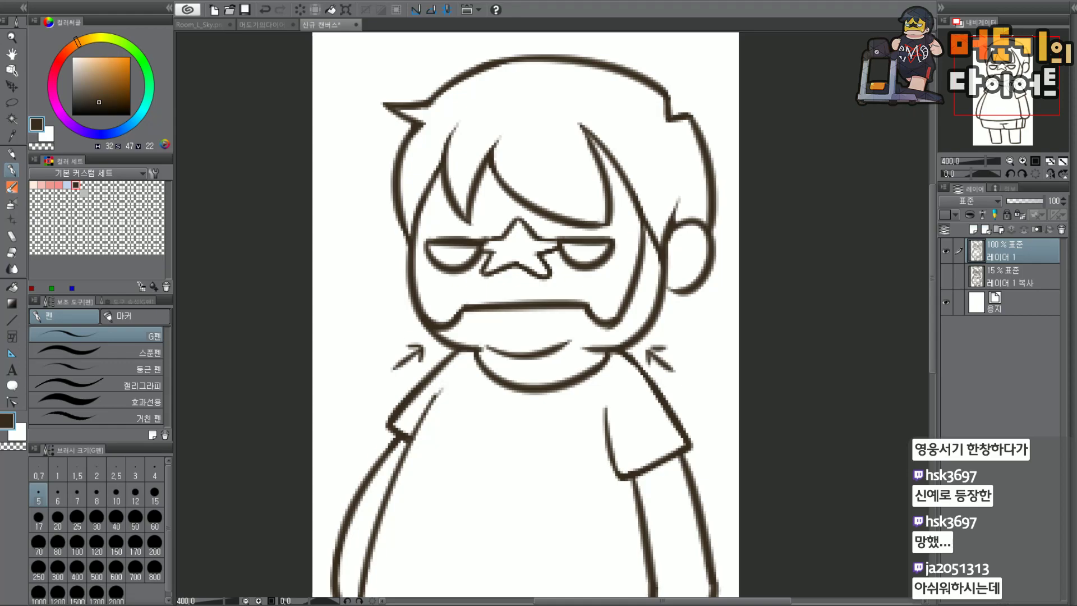
left_click_drag(525, 314, 569, 261)
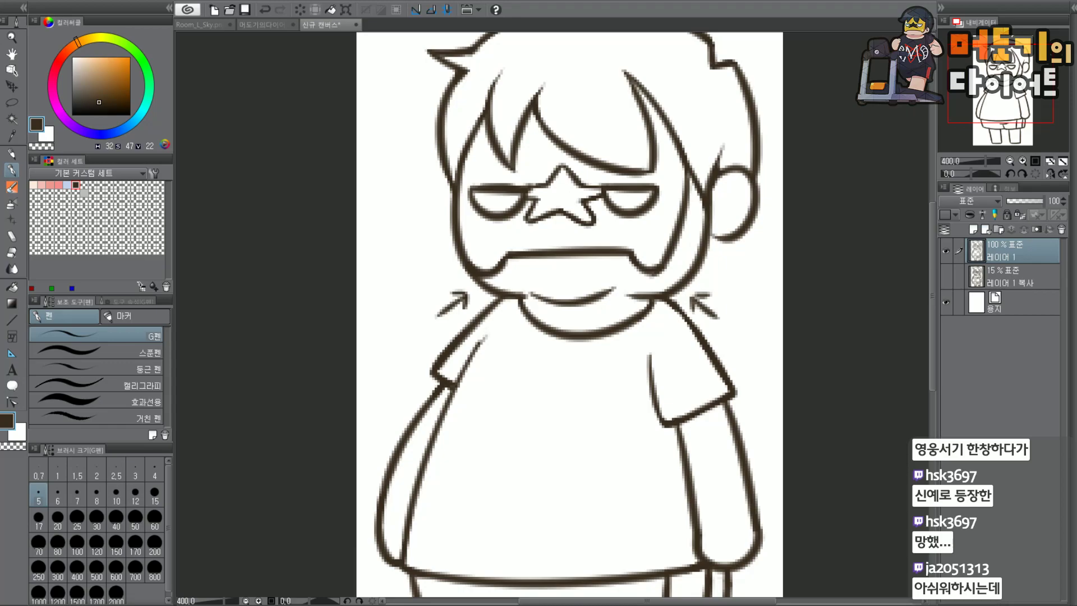
left_click_drag(1021, 87, 1018, 132)
key("ctrl+z")
key("ctrl+z")
Touch up the lower inner corner of the right leg's outline.
key("ctrl+plus")
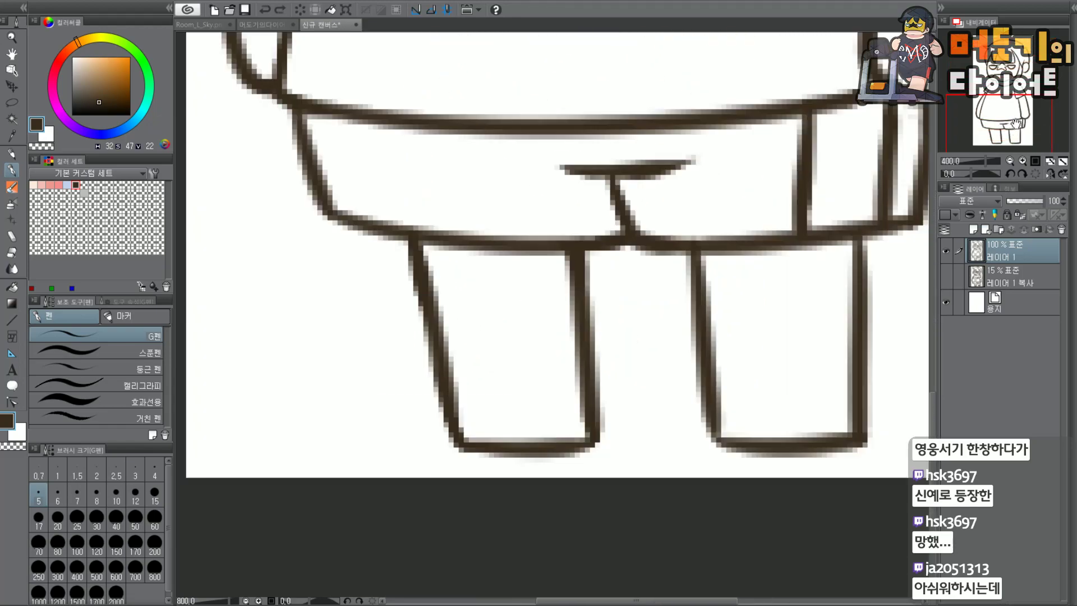
left_click_drag(717, 423, 724, 445)
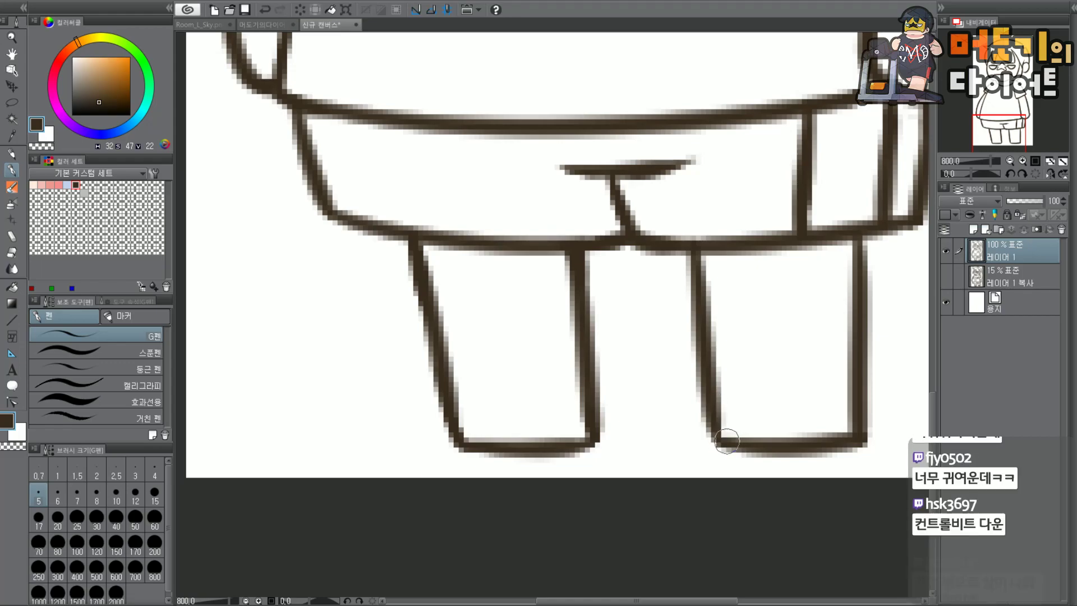
key("ctrl+minus")
key("ctrl+minus")
left_click_drag(970, 112, 1024, 46)
key("ctrl+plus")
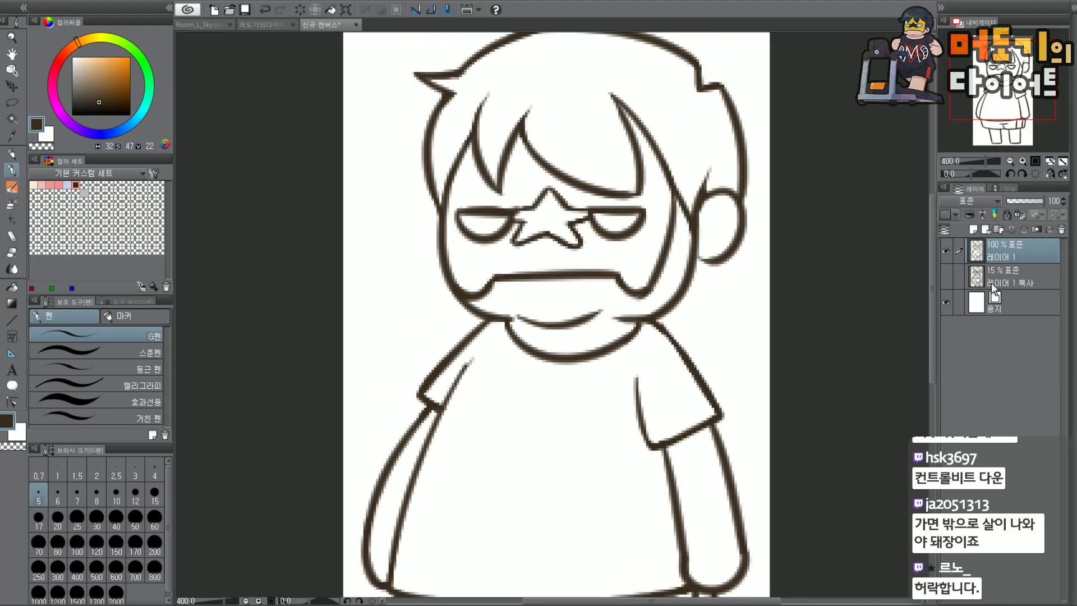
Rename the line art layer to Base and add a new raster layer between it and the hidden sketch layer.
double_click(1007, 257)
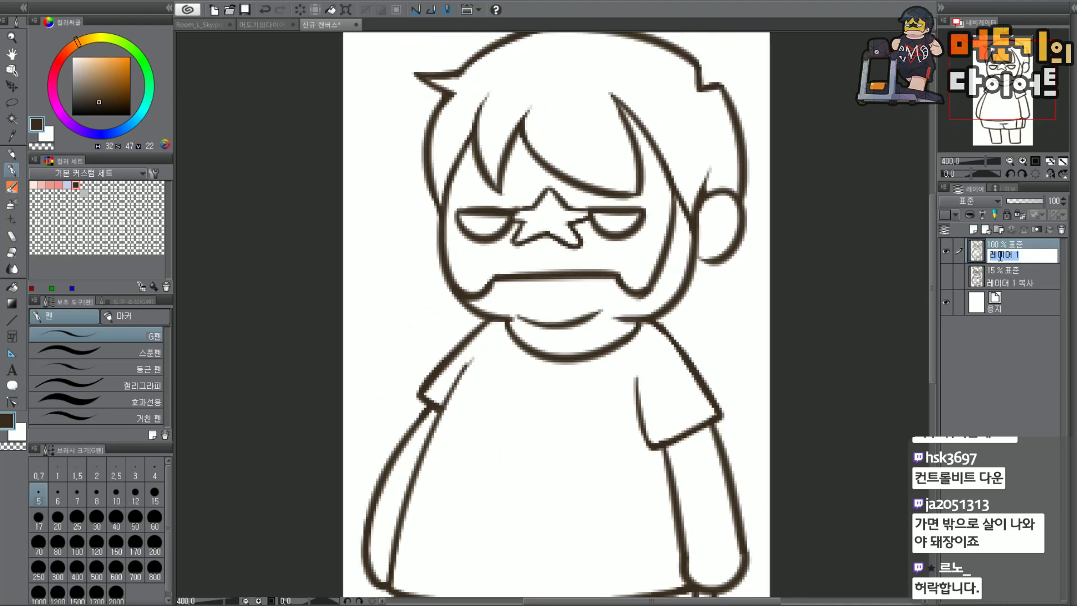
key("Return")
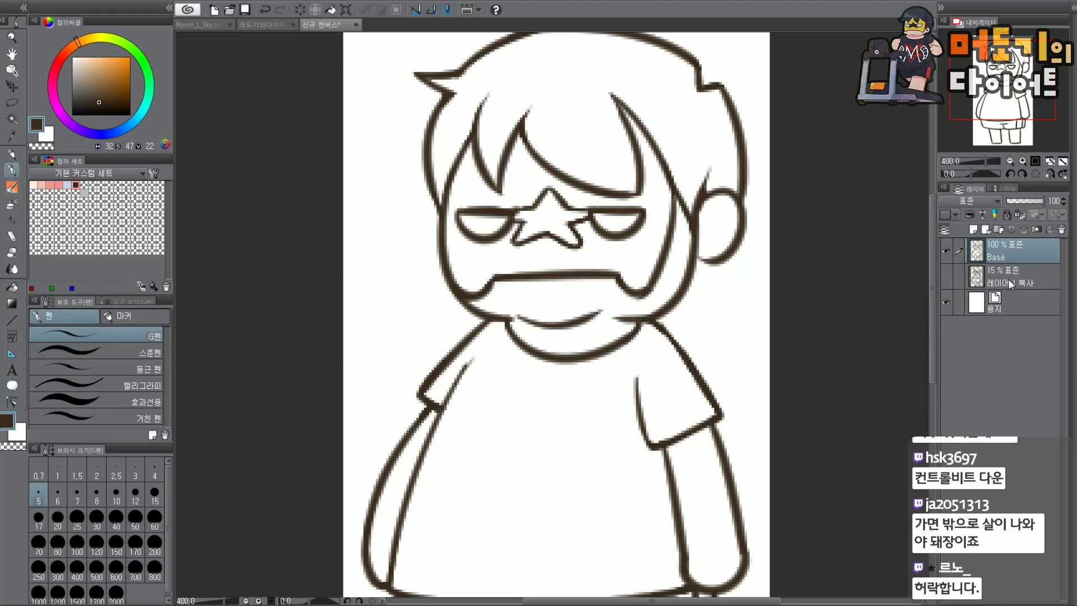
left_click(1005, 283)
left_click(973, 230)
On the Base layer, erase the notch in the hair outline's upper right and redraw it higher and smaller.
left_click_drag(1010, 99, 998, 106)
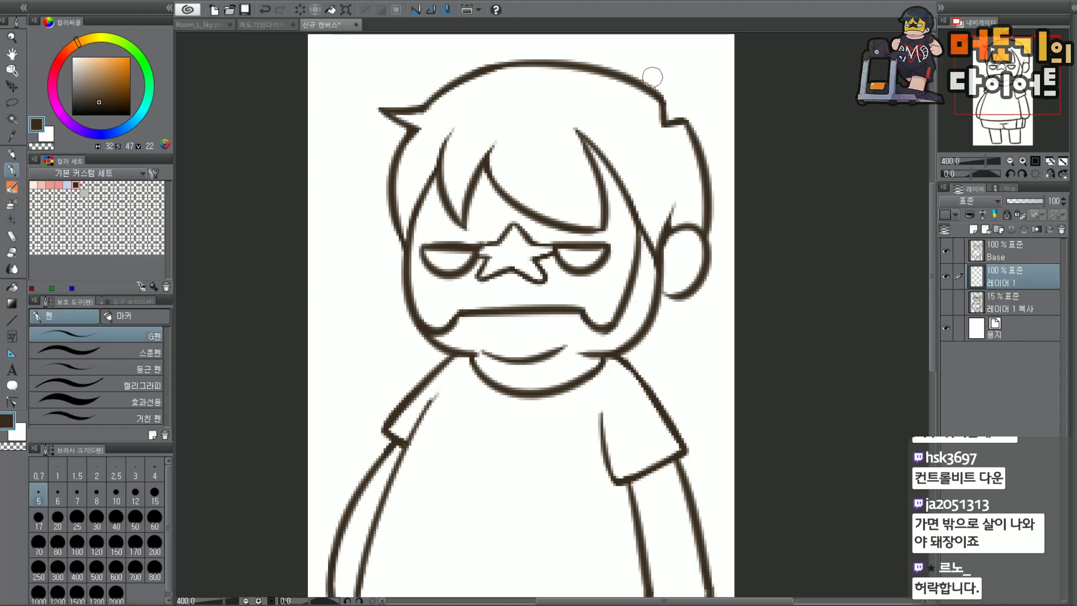
scroll(694, 104, "up", 5)
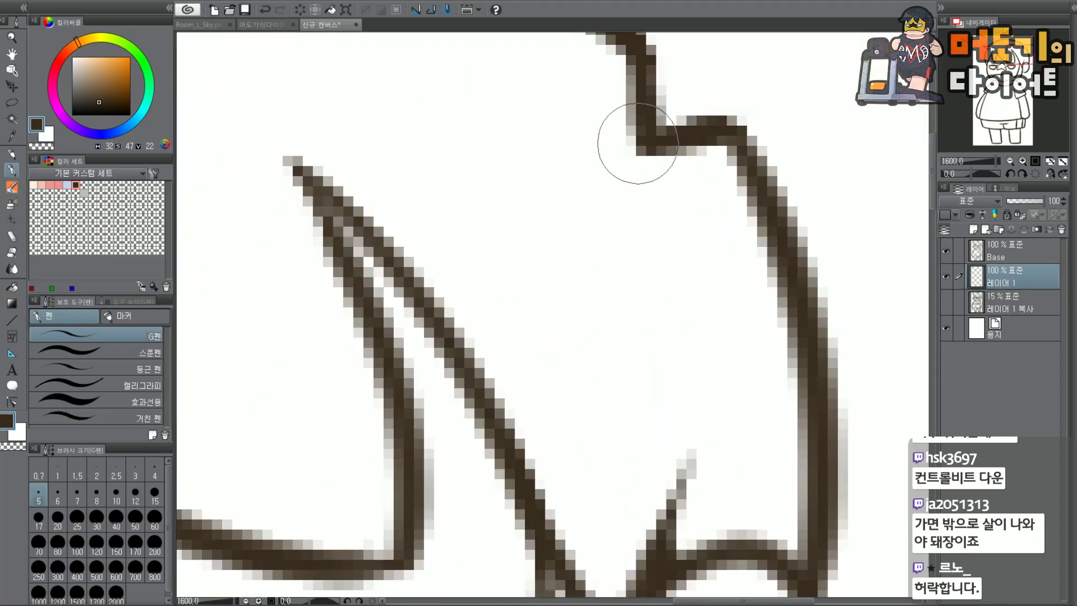
left_click(1029, 248)
mouse_move(649, 168)
left_mouse_down()
mouse_move(699, 116)
mouse_move(637, 65)
mouse_move(642, 121)
left_mouse_up()
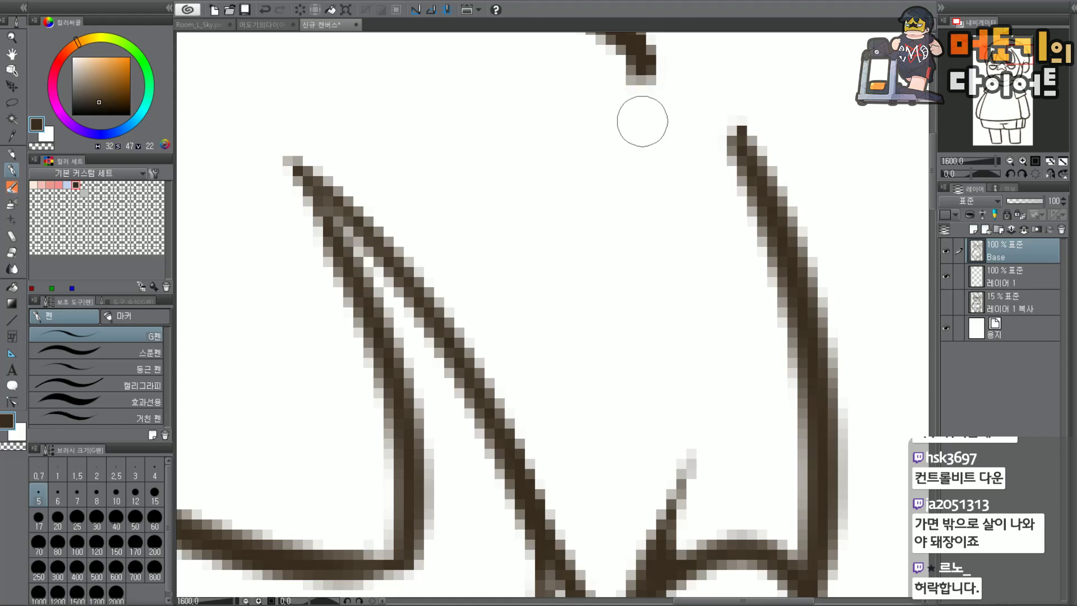
mouse_move(645, 62)
left_mouse_down()
mouse_move(651, 107)
mouse_move(707, 102)
left_mouse_up()
key("ctrl+z")
left_click_drag(644, 56, 740, 141)
left_click_drag(704, 108, 659, 100)
left_click_drag(639, 59, 648, 91)
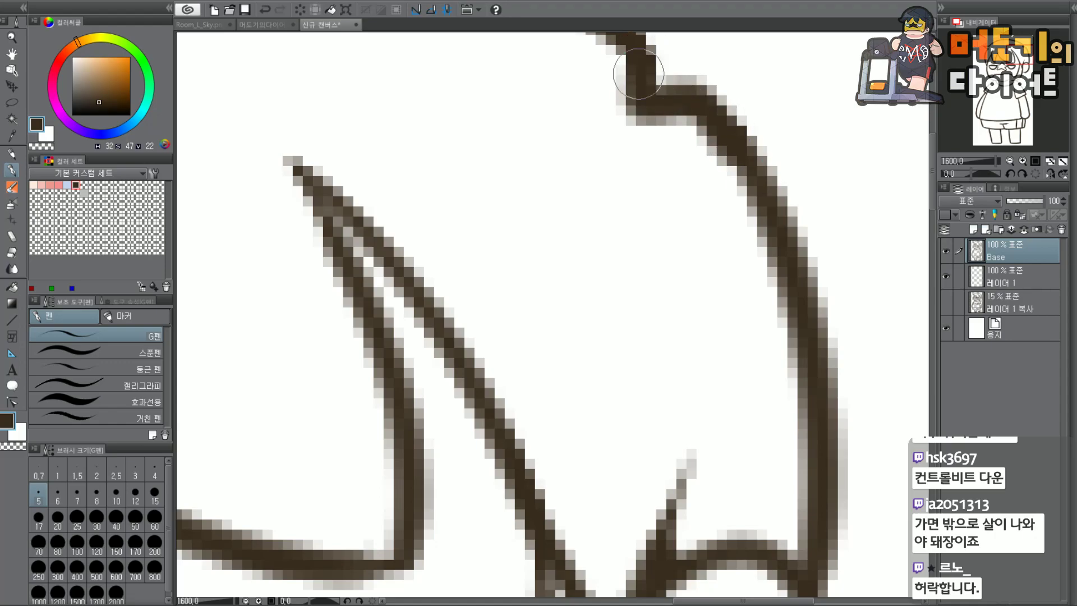
scroll(678, 53, "down", 4)
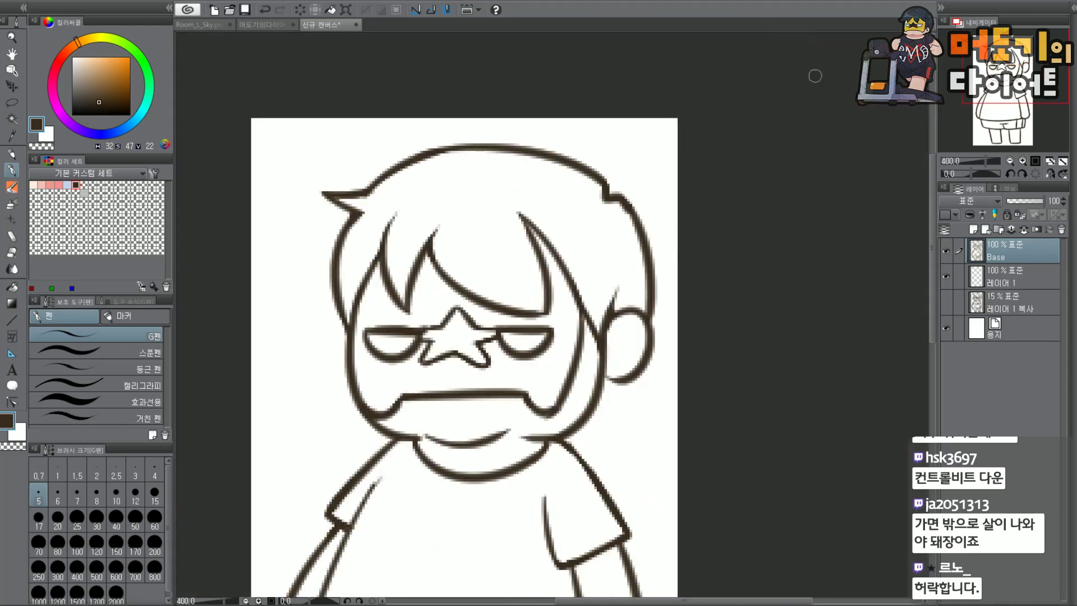
left_click_drag(1046, 91, 1032, 105)
Choose the Fill tool, make the empty layer under Base active, and open Player.png from the Lobby folder as colour reference.
left_click(13, 289)
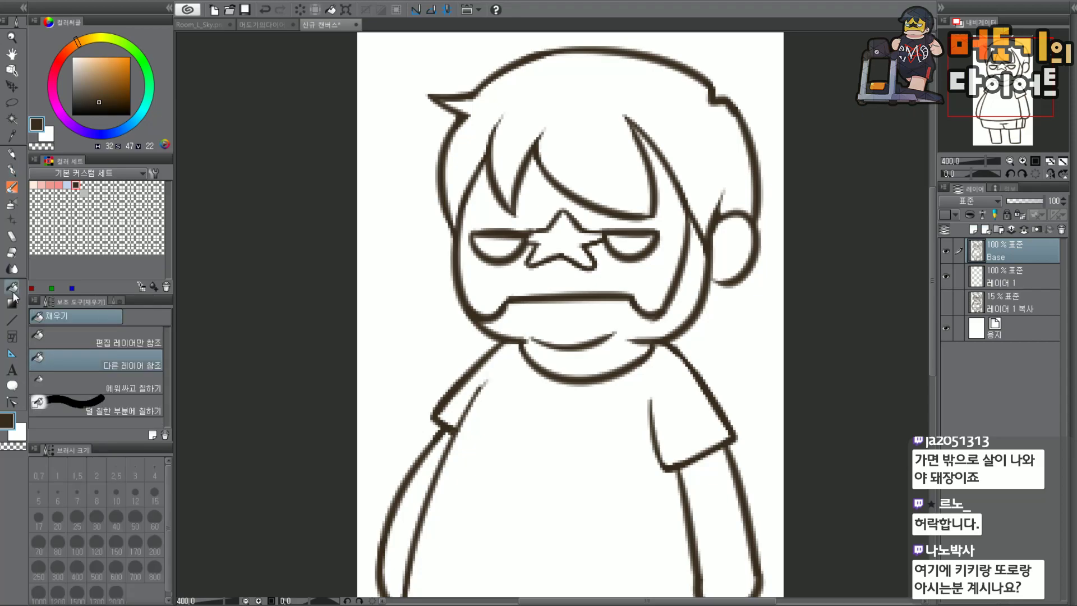
left_click(1021, 275)
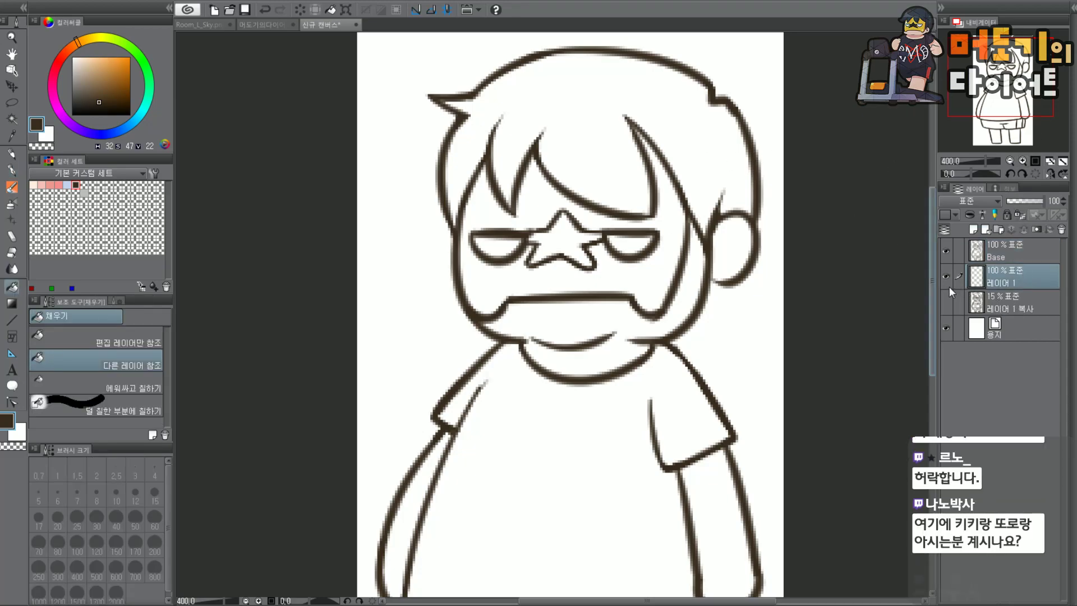
left_click(26, 2)
left_click(43, 42)
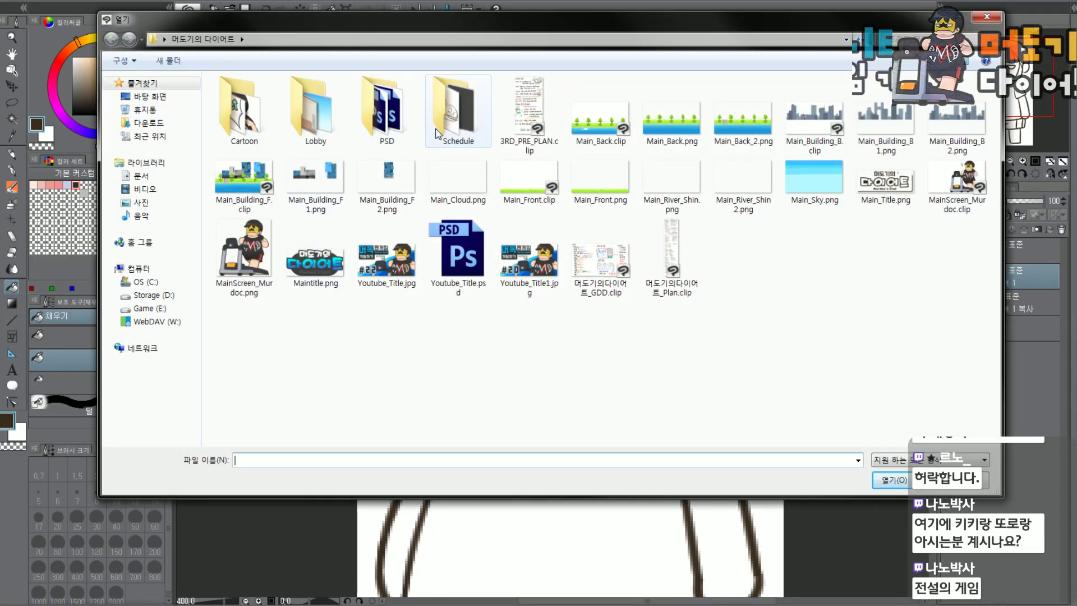
double_click(449, 110)
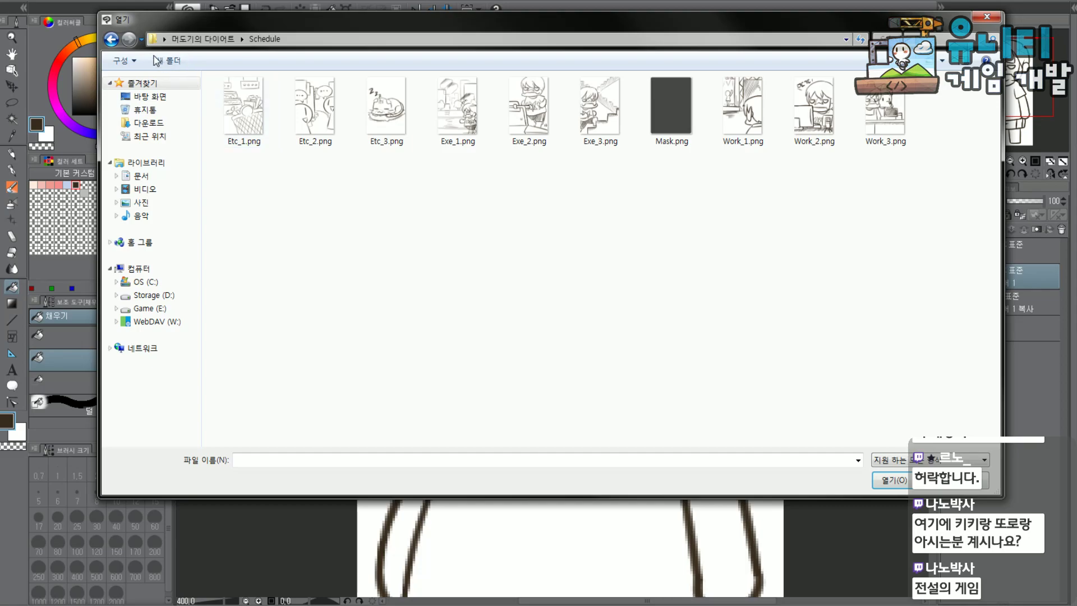
left_click(111, 39)
double_click(376, 100)
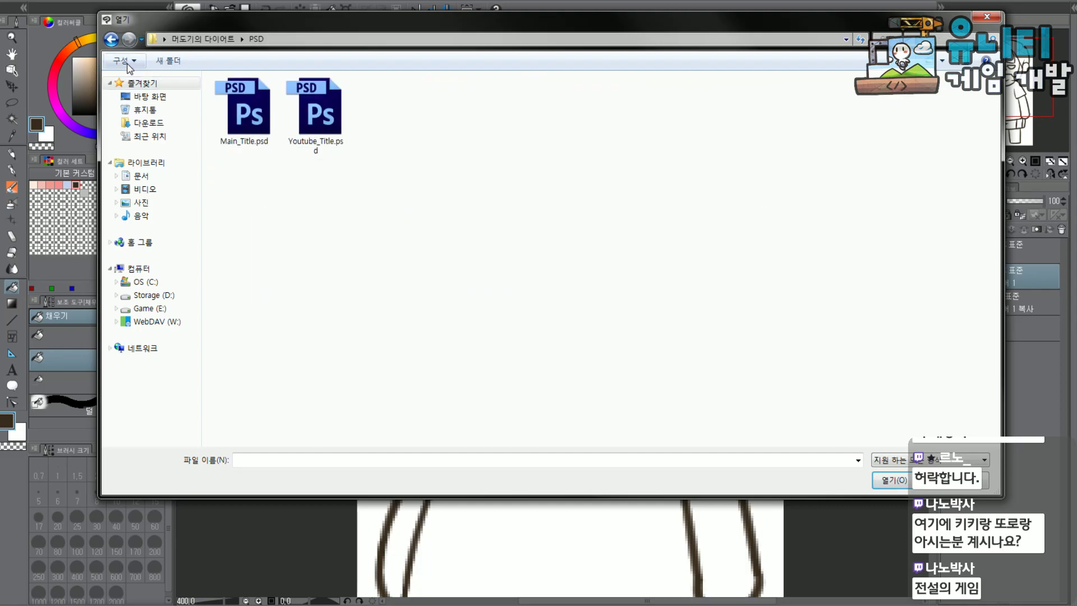
left_click(111, 39)
double_click(326, 106)
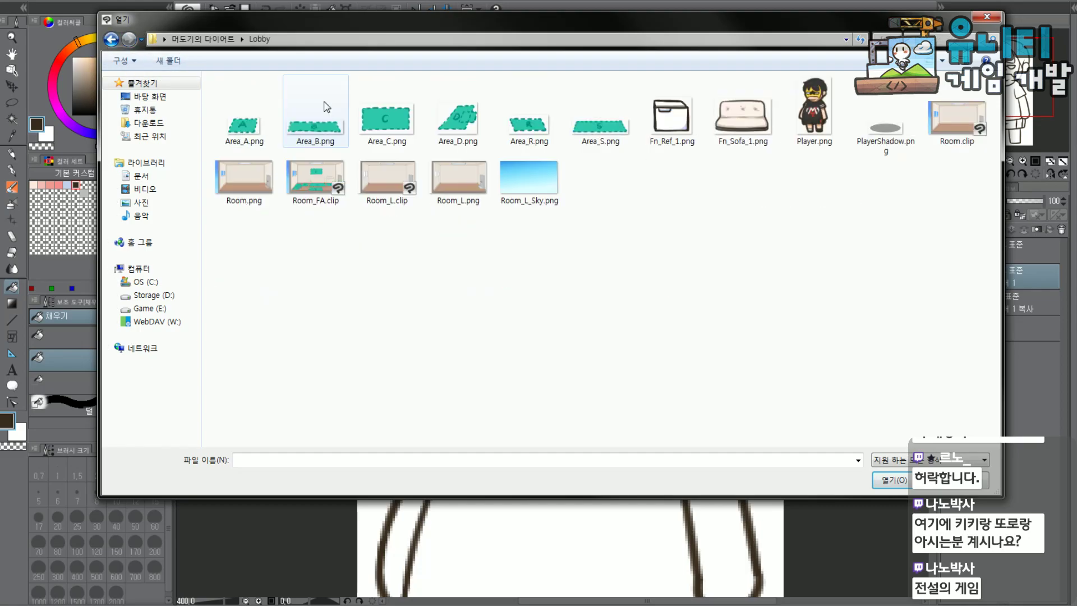
double_click(803, 112)
scroll(804, 107, "up", 9)
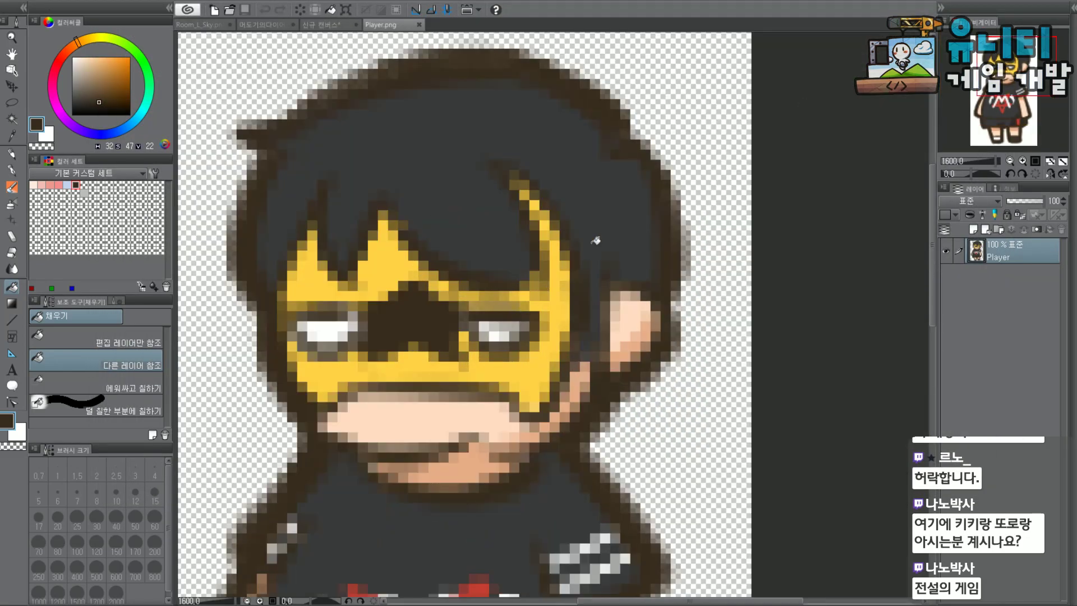
Sample the dark grey from the hair in Player.png and fill the new canvas character's hair and T-shirt with it.
scroll(1026, 60, "down", 2)
left_click_drag(1027, 61, 1014, 75)
scroll(558, 171, "up", 2)
left_click(541, 163, "alt")
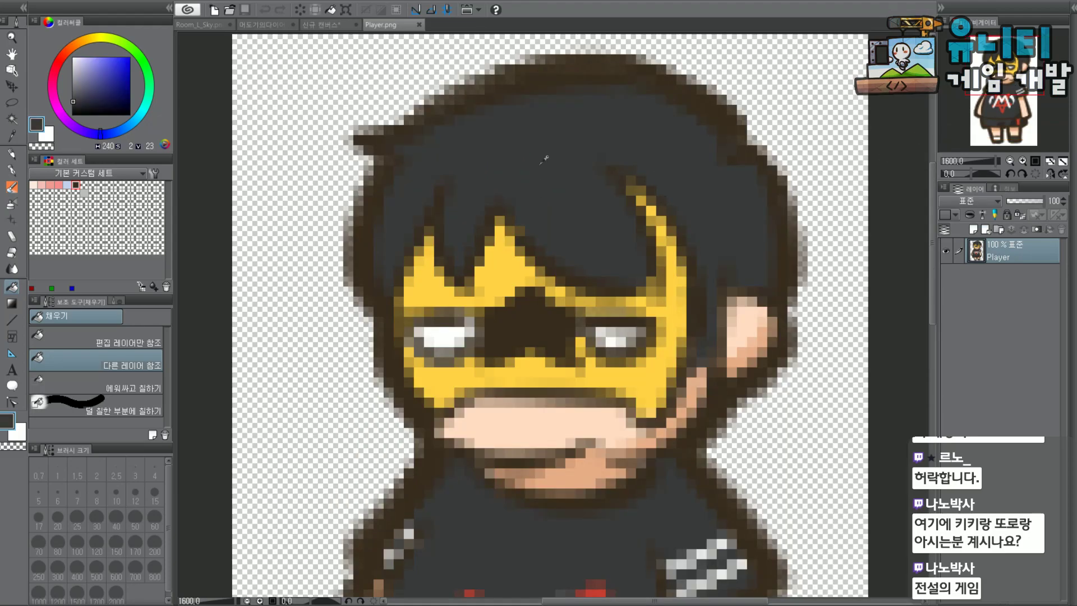
left_click(328, 26)
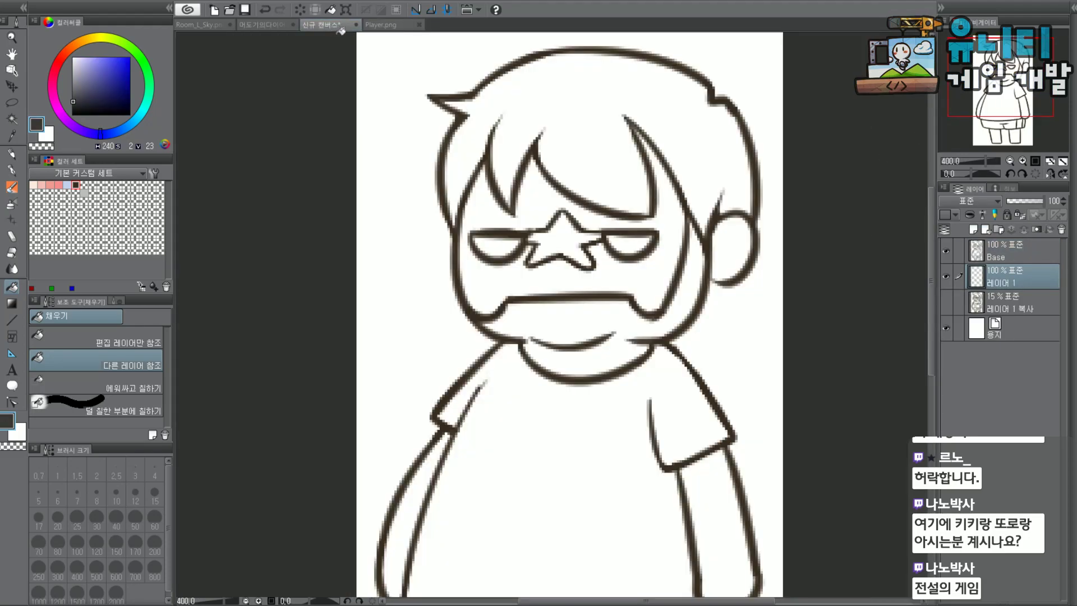
left_click(583, 121)
key("ctrl+z")
left_click(561, 104)
left_click(392, 24)
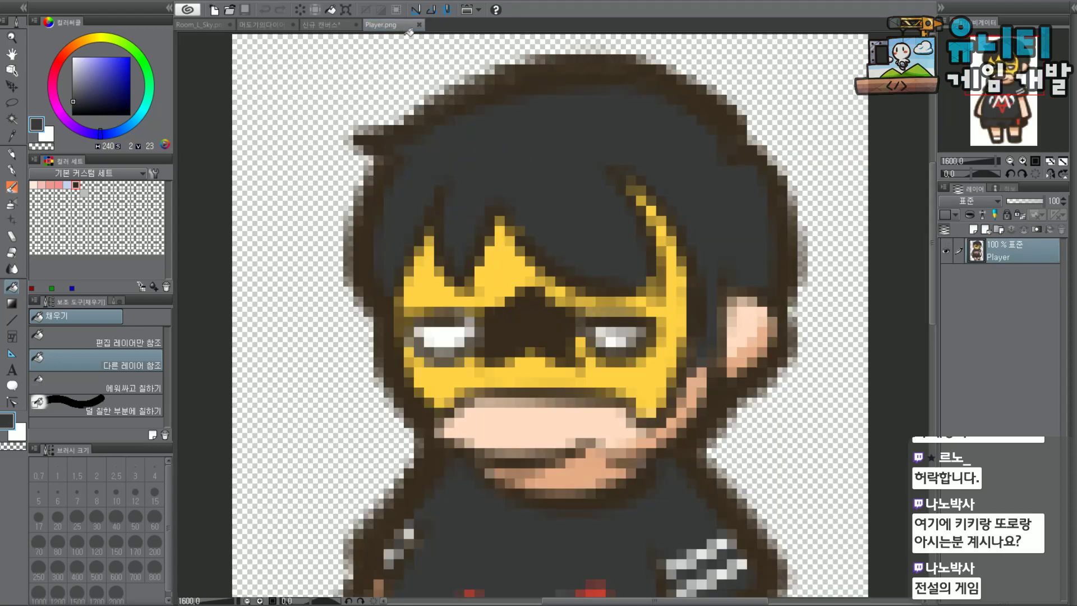
left_click_drag(1014, 73, 1009, 95)
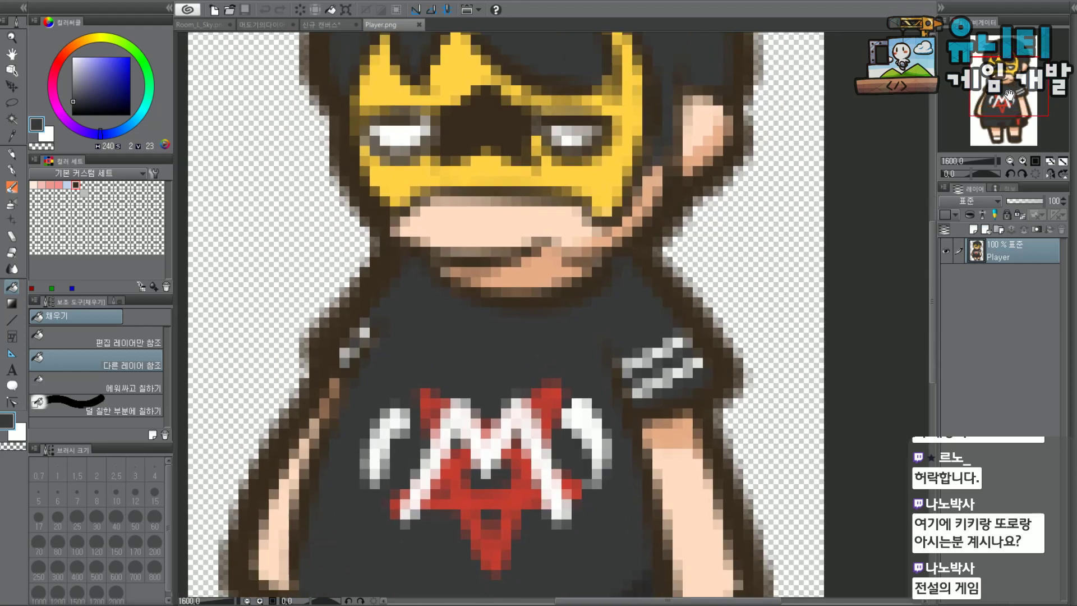
left_click(331, 26)
left_click(589, 483)
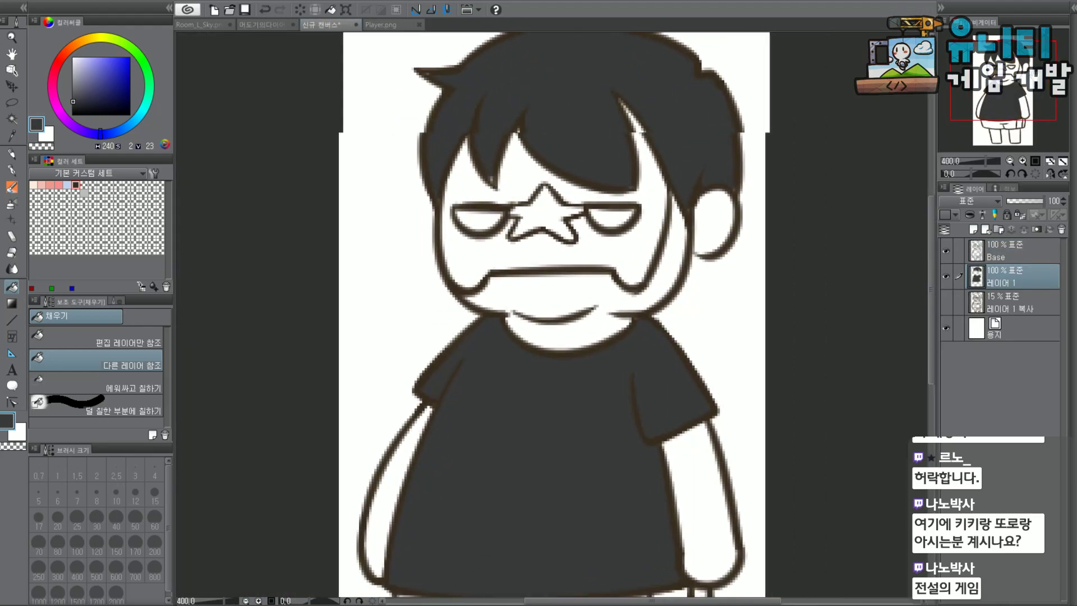
Sample the yellow from the mask in Player.png and fill the new character's mask around the eyes and star.
left_click(392, 25)
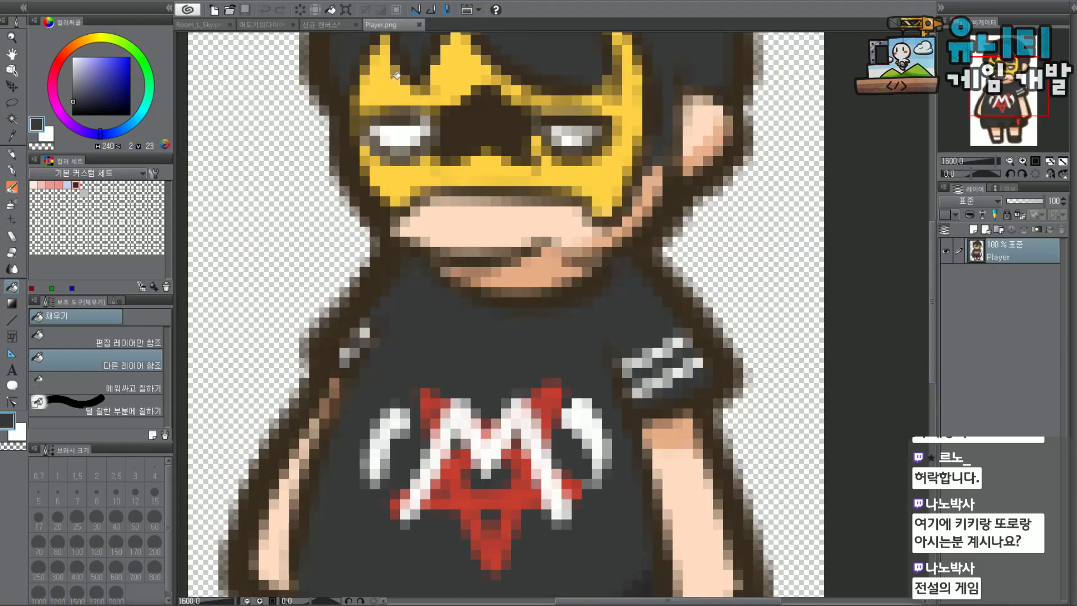
left_click(460, 75, "alt")
left_click(329, 25)
left_click(516, 191)
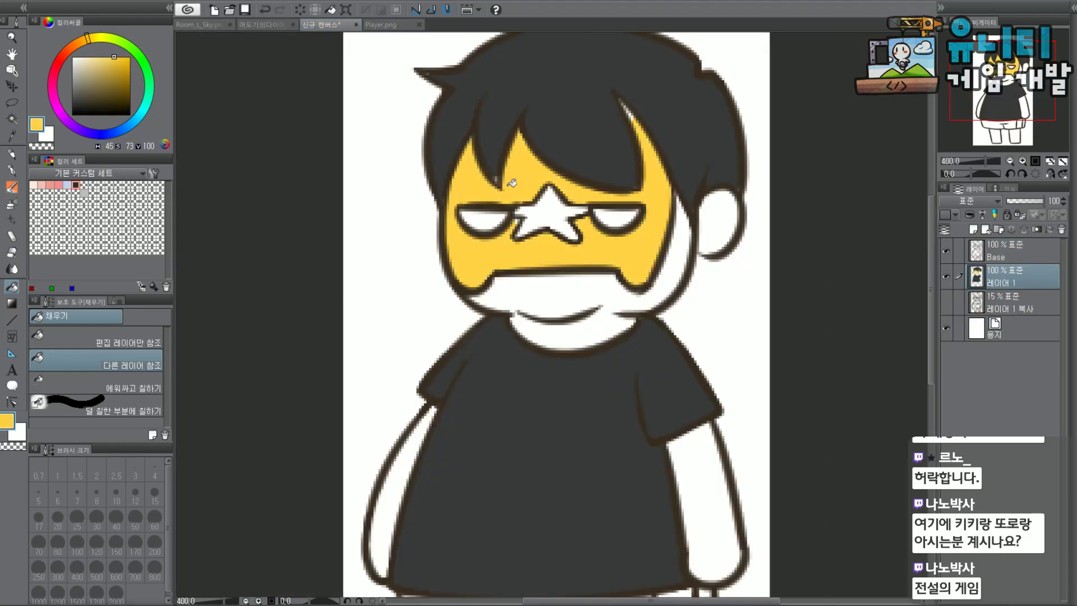
Sample the light skin colour from the face in Player.png and fill the new character's lower face, neck and ear.
left_click(396, 25)
left_click(497, 226, "alt")
left_click(329, 24)
left_click(564, 284)
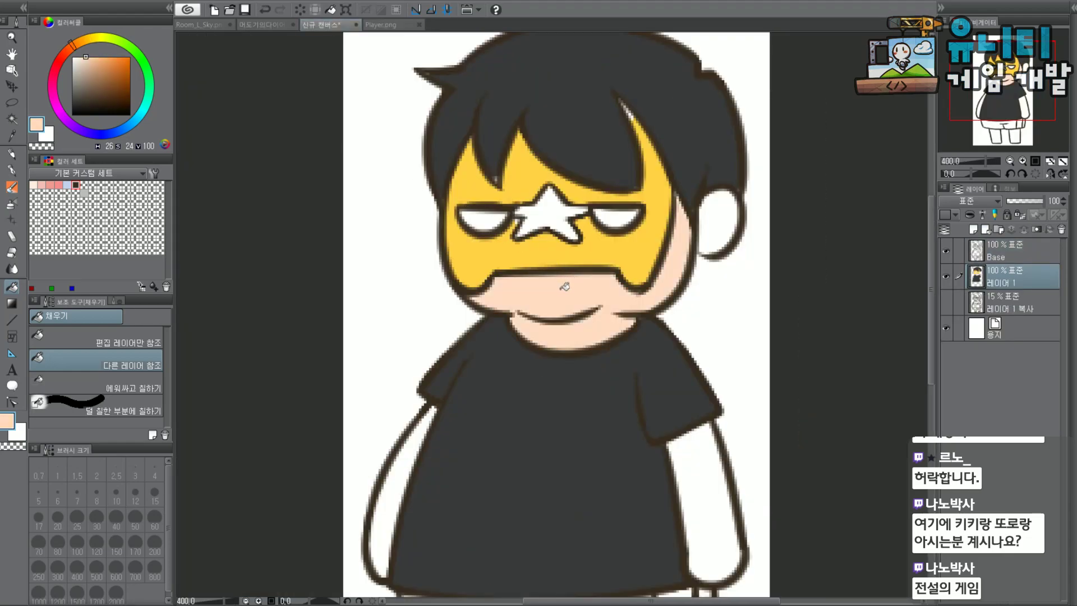
left_click(722, 226)
Fill both arms and both legs with the same light skin colour.
scroll(906, 130, "down", 5)
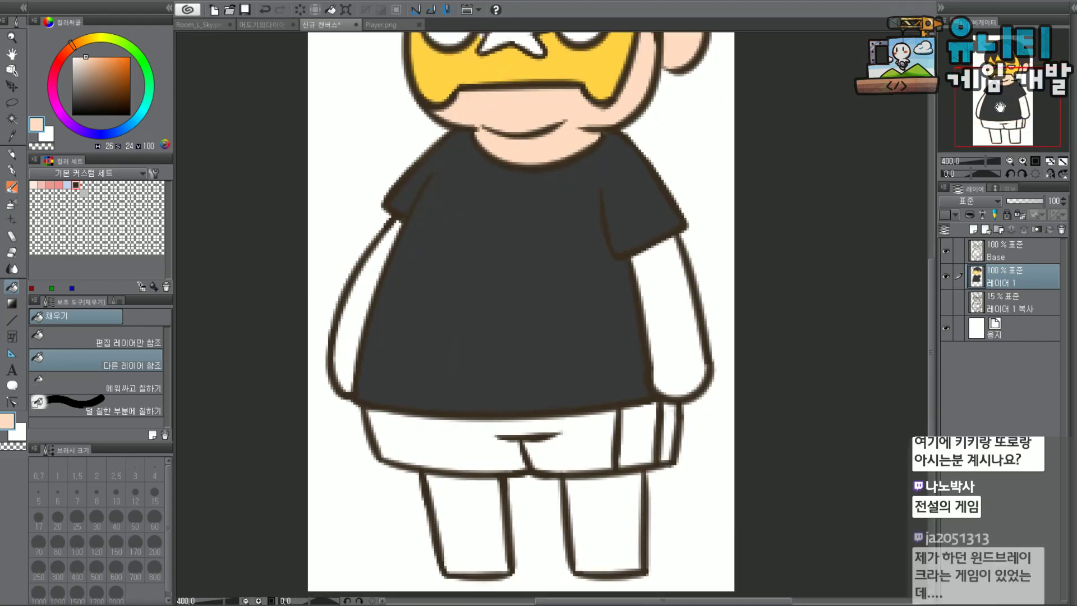
left_click(684, 344)
left_click(352, 323)
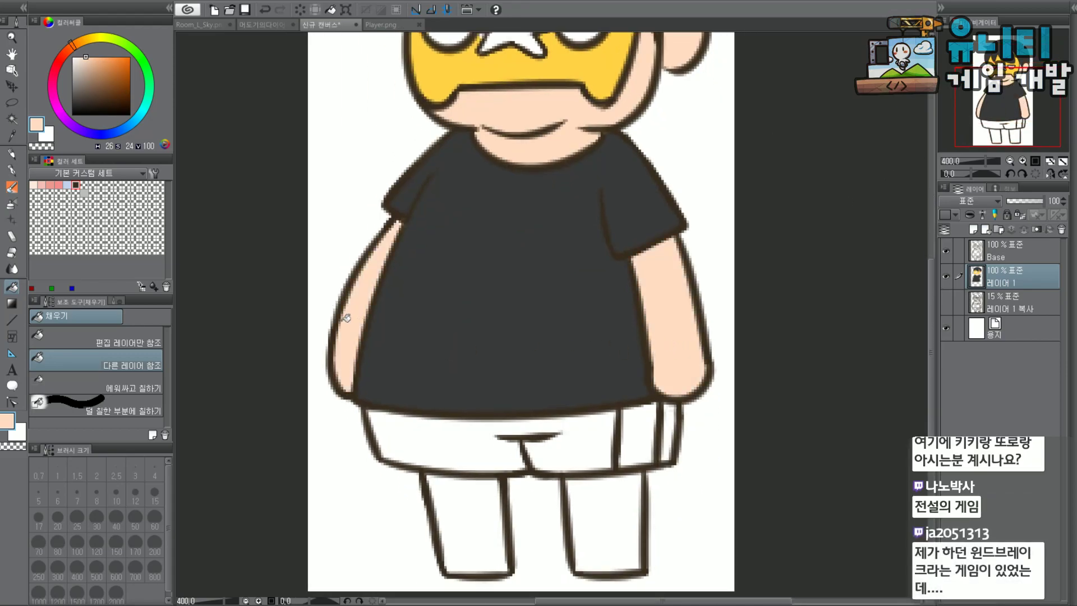
left_click(483, 530)
left_click(616, 515)
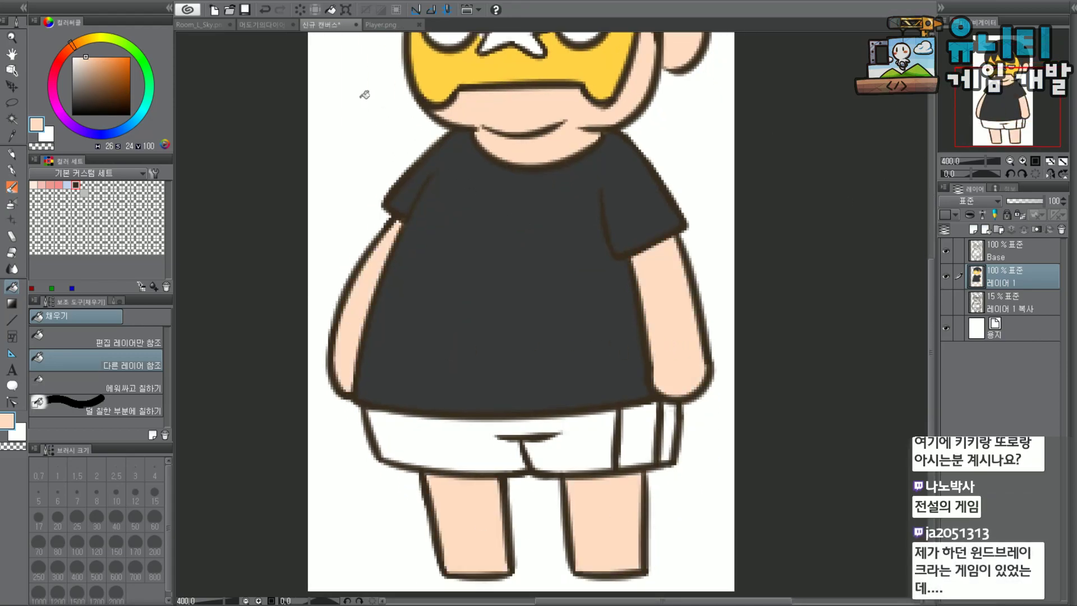
Sample the dark grey from the shorts in Player.png and fill the new character's shorts on both sides of the side stripe.
left_click(381, 24)
scroll(450, 425, "down", 2)
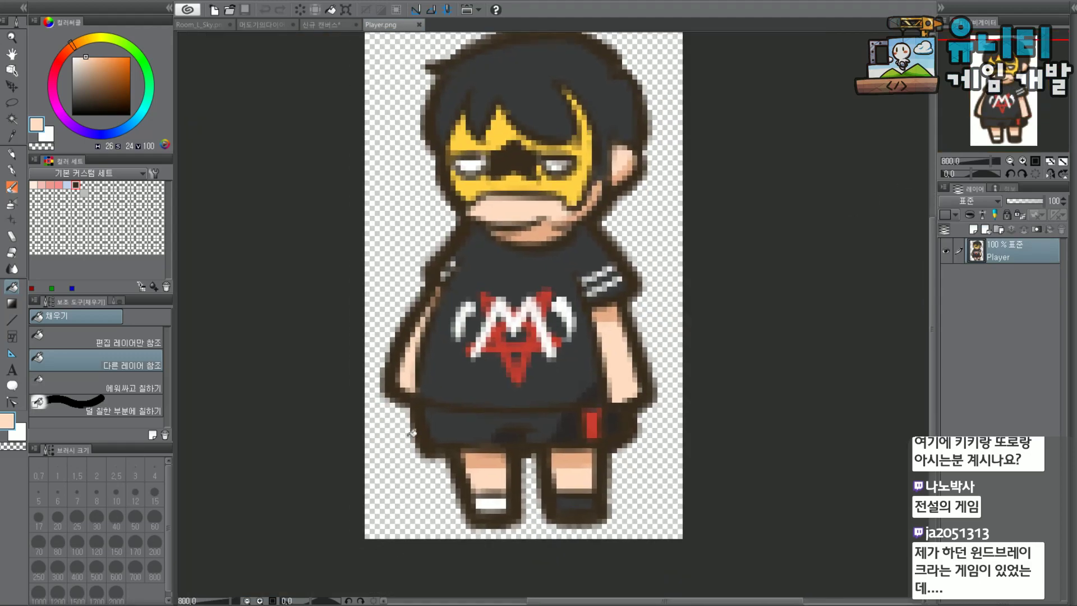
left_click(450, 425, "alt")
left_click(335, 26)
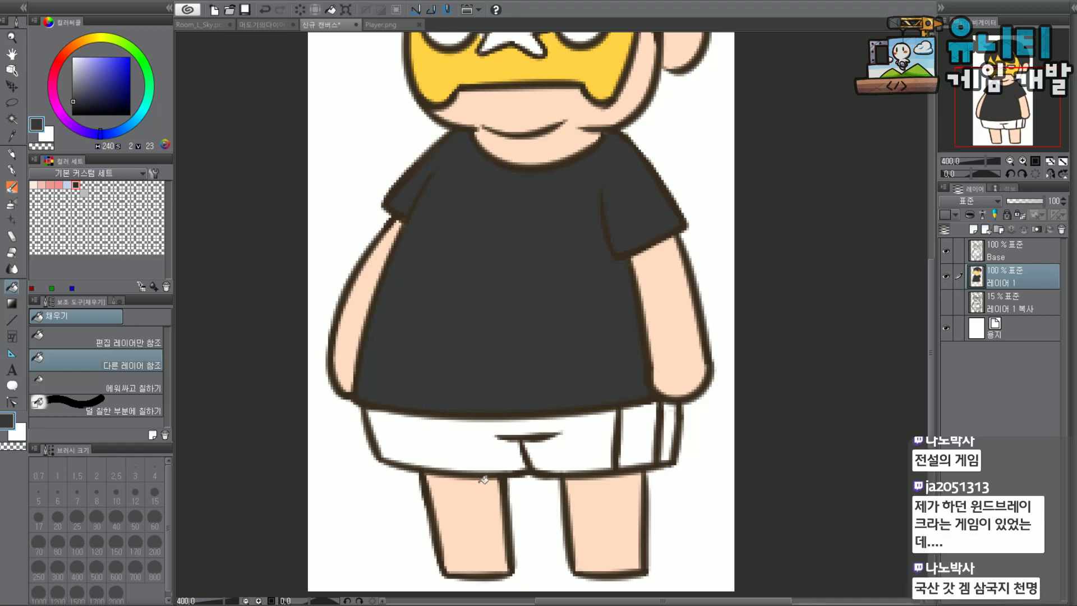
left_click(497, 452)
key("ctrl+z")
left_click(381, 25)
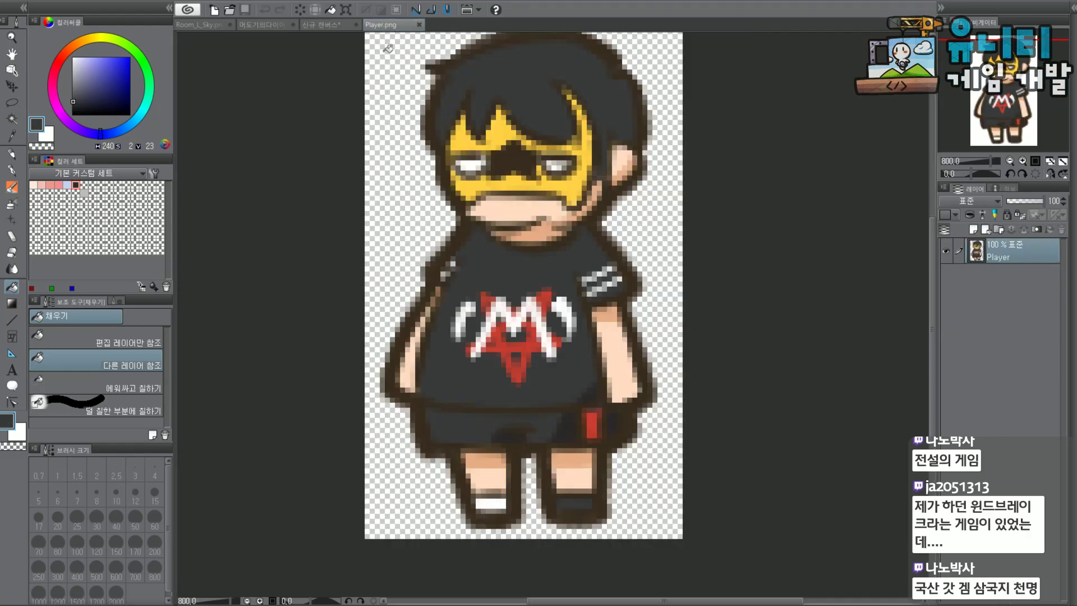
left_click(336, 25)
left_click(503, 465)
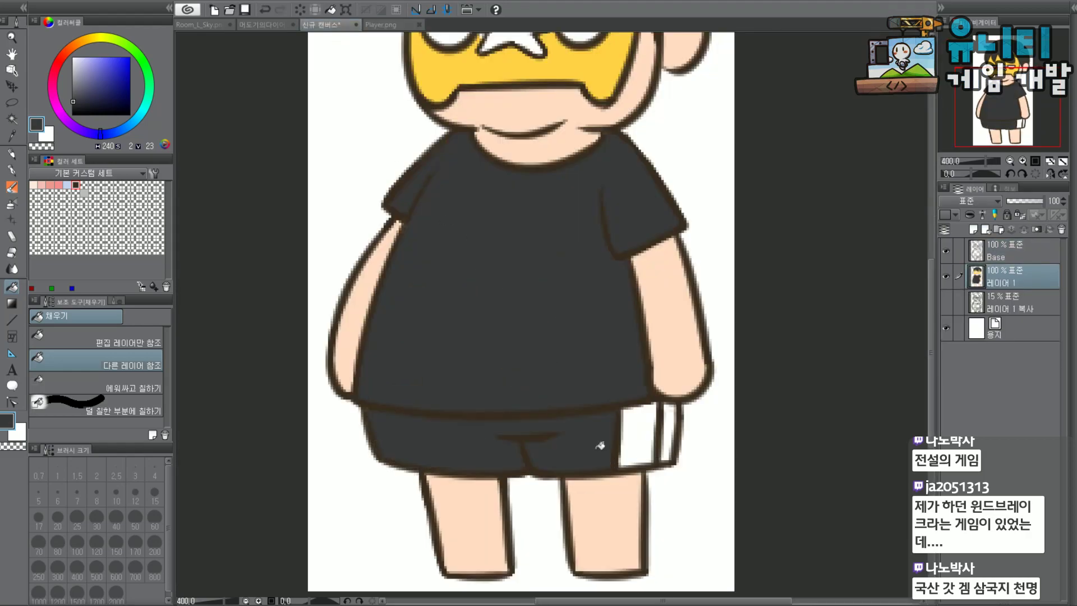
left_click(674, 427)
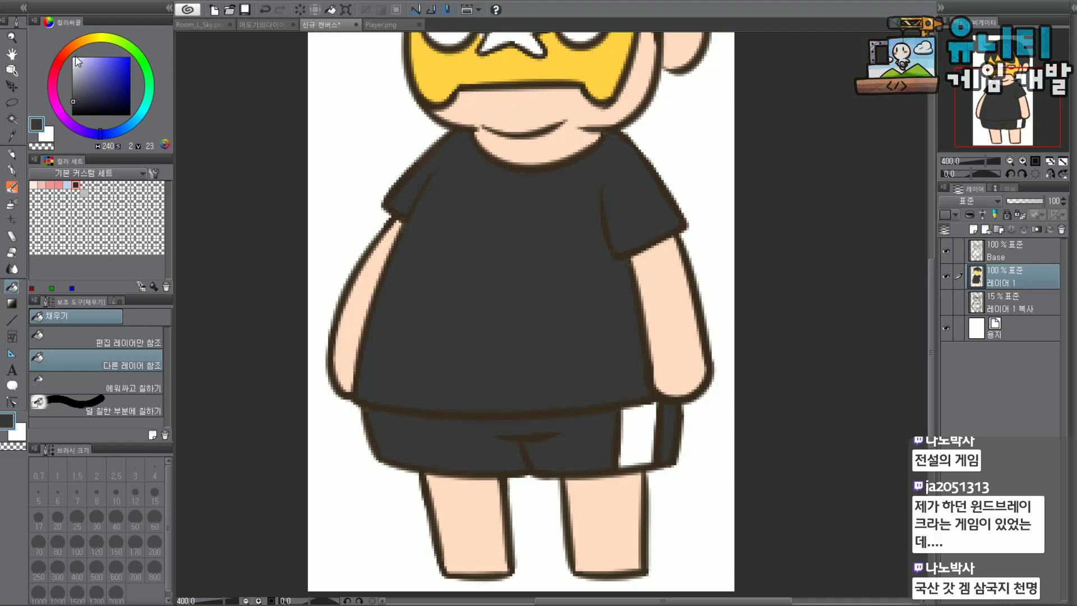
Sample the red from the shorts stripe in Player.png and fill the side stripe of the new character's shorts.
left_click(59, 55)
left_click(103, 58)
left_click(382, 25)
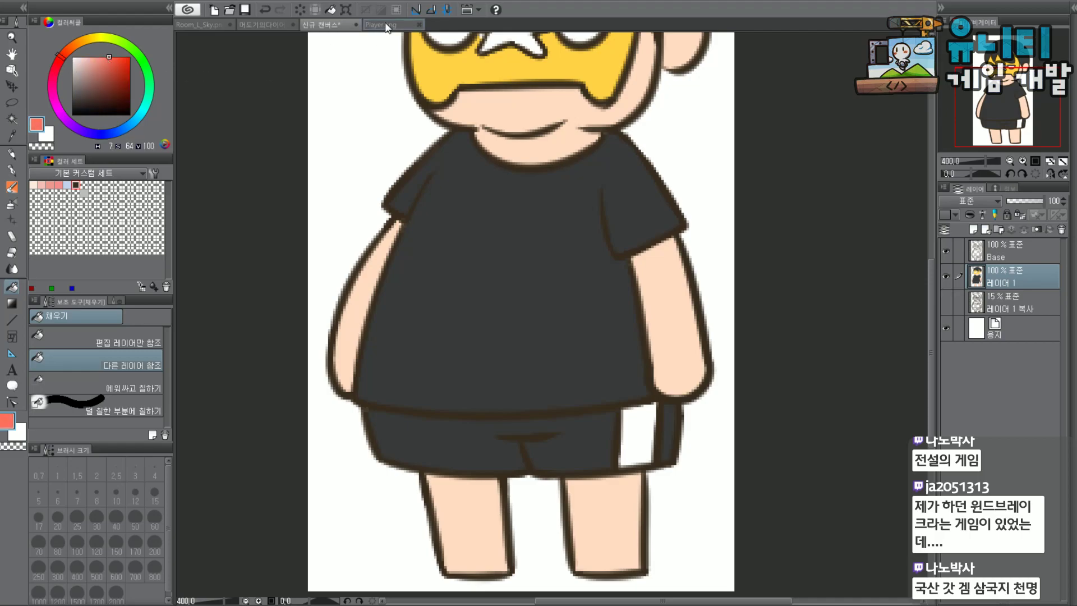
scroll(596, 417, "up", 4)
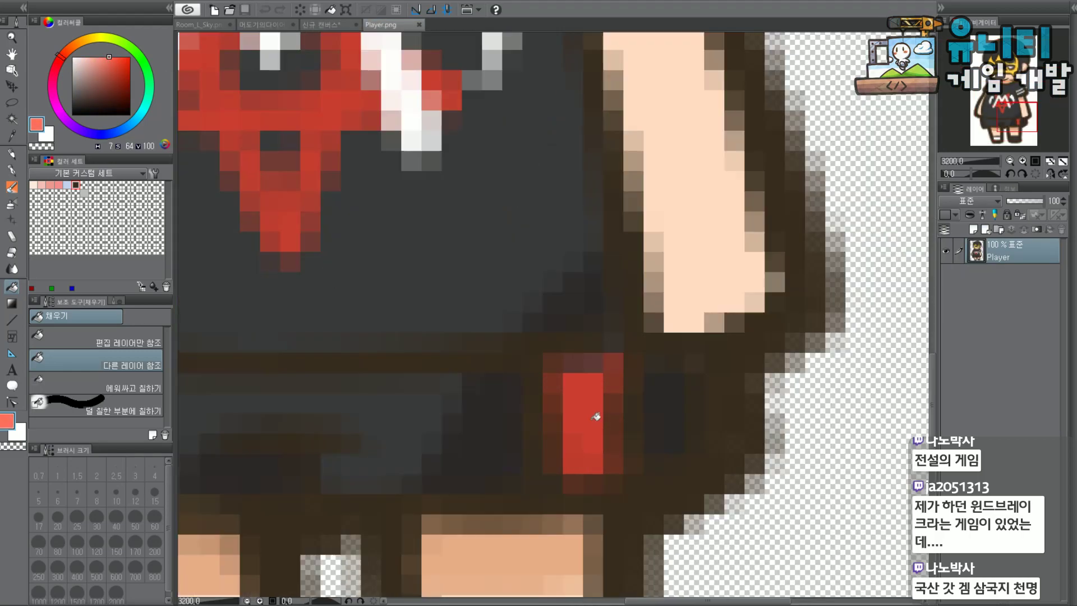
left_click(589, 409, "alt")
scroll(588, 410, "down", 1)
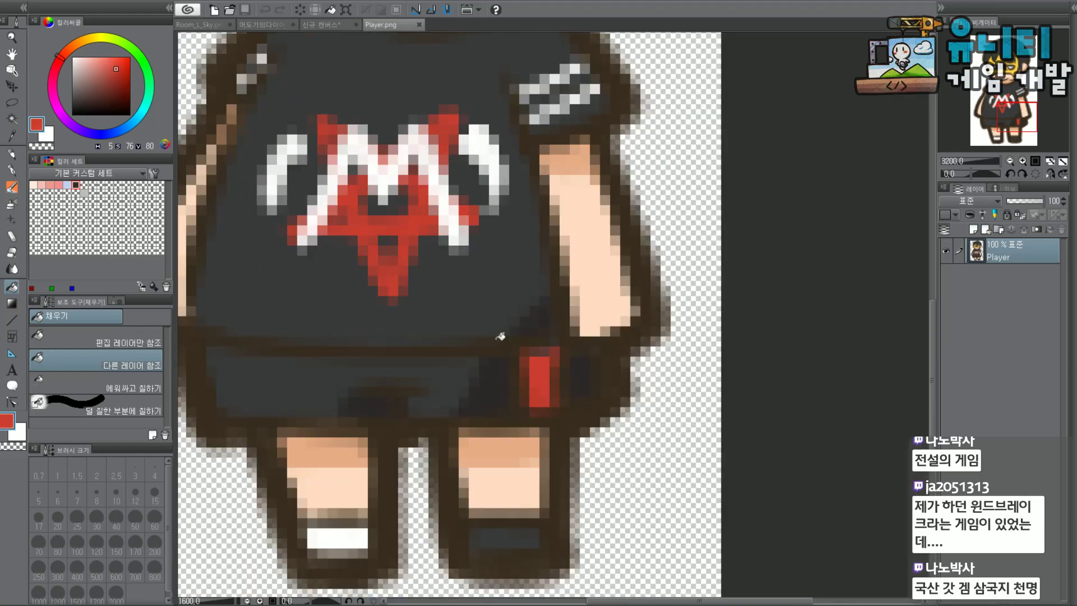
left_click(344, 26)
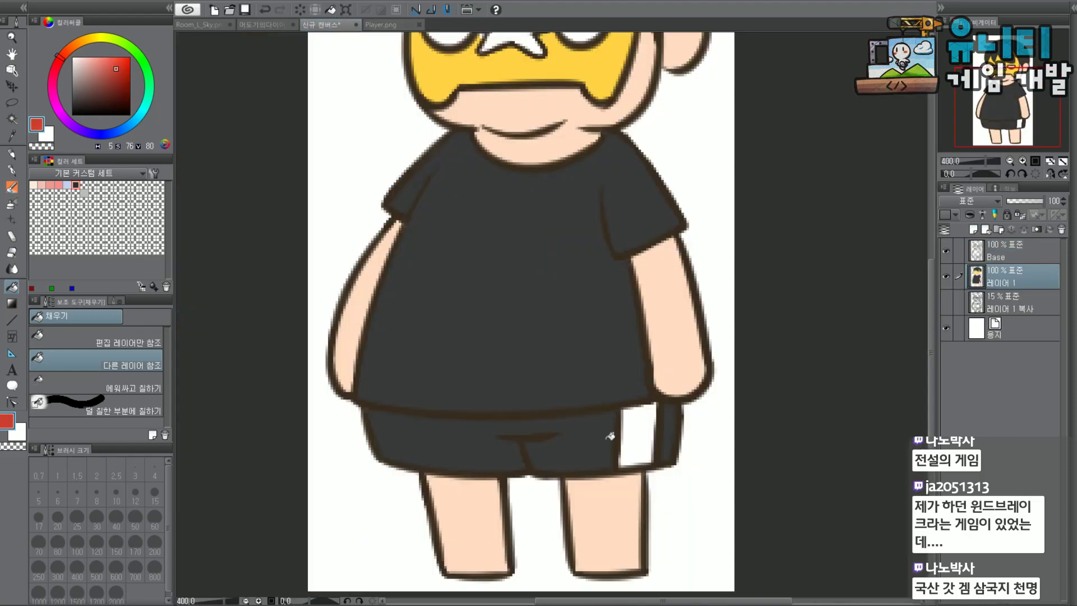
left_click(644, 434)
Sample the mask's yellow and paint over the white gap at its pointed upper tip with the G-pen at size 8.
left_click_drag(965, 96, 998, 52)
scroll(505, 241, "up", 3)
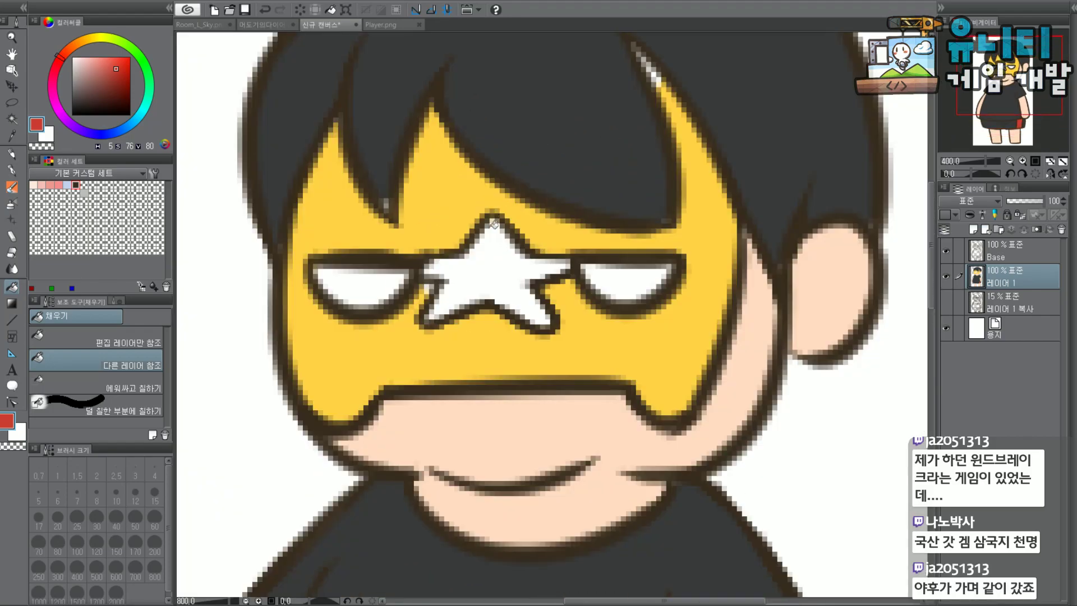
left_click(458, 191, "alt")
left_click(11, 169)
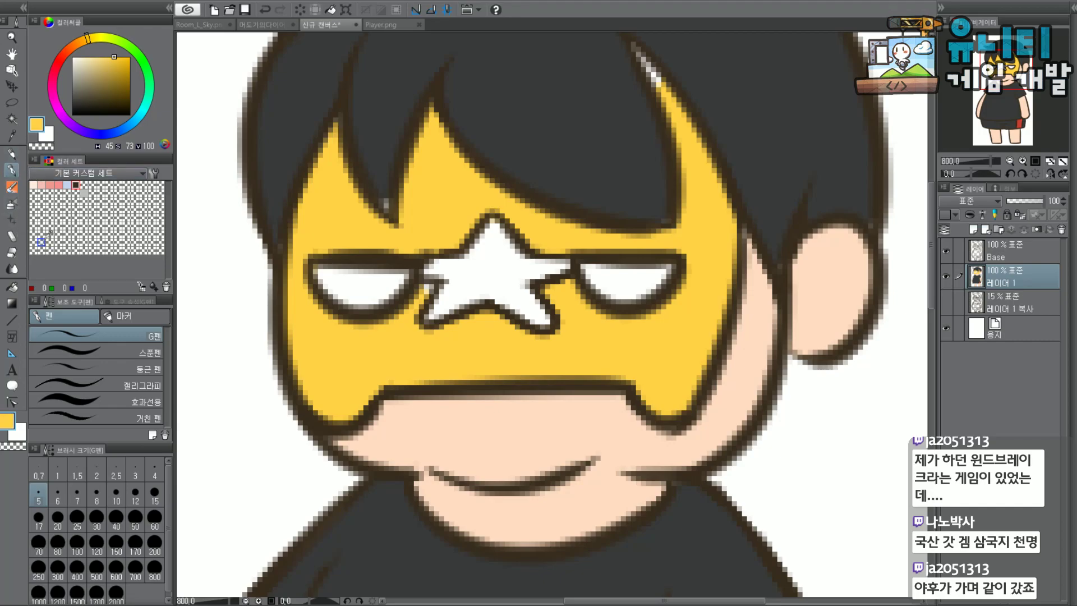
left_click(96, 494)
left_click_drag(646, 71, 635, 44)
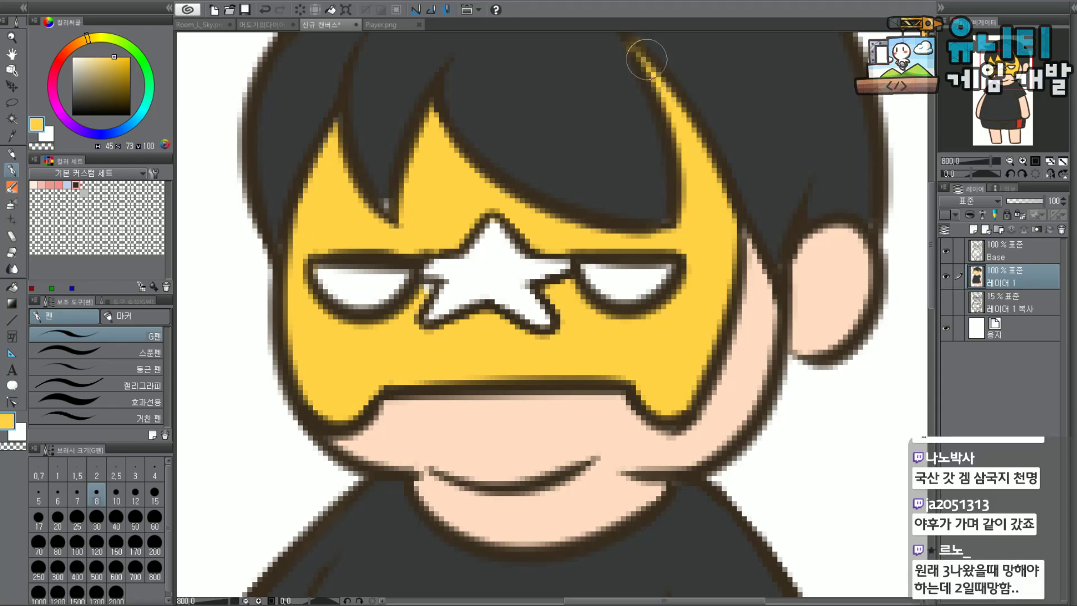
Sample the hair's dark grey and paint over the unfilled gaps at the fringe tip and beside the side spike.
scroll(861, 101, "down", 2)
left_click_drag(802, 67, 726, 160)
scroll(704, 123, "up", 2)
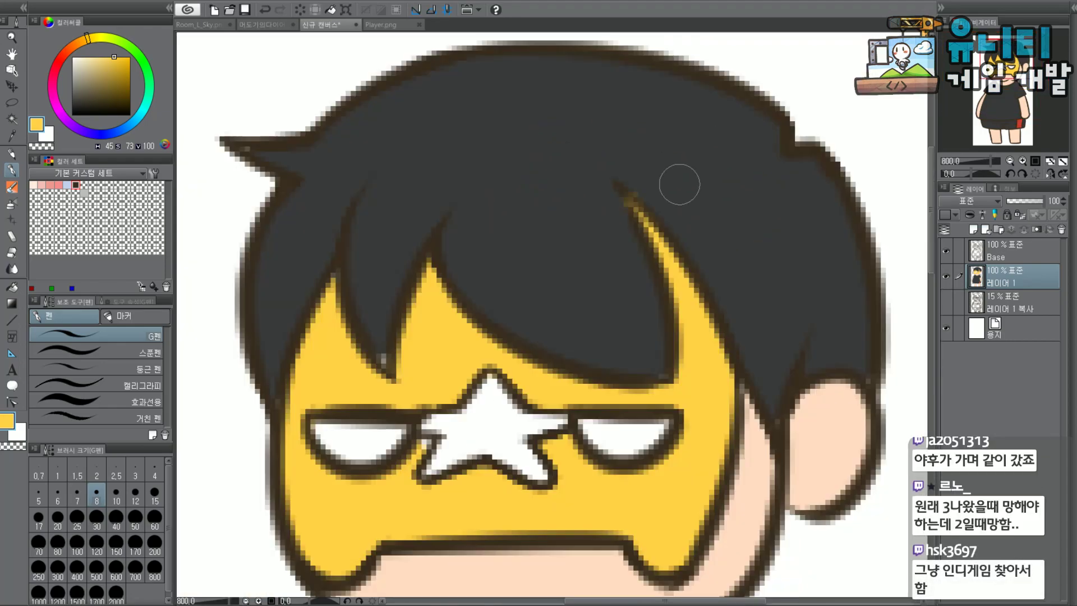
left_click(684, 183, "alt")
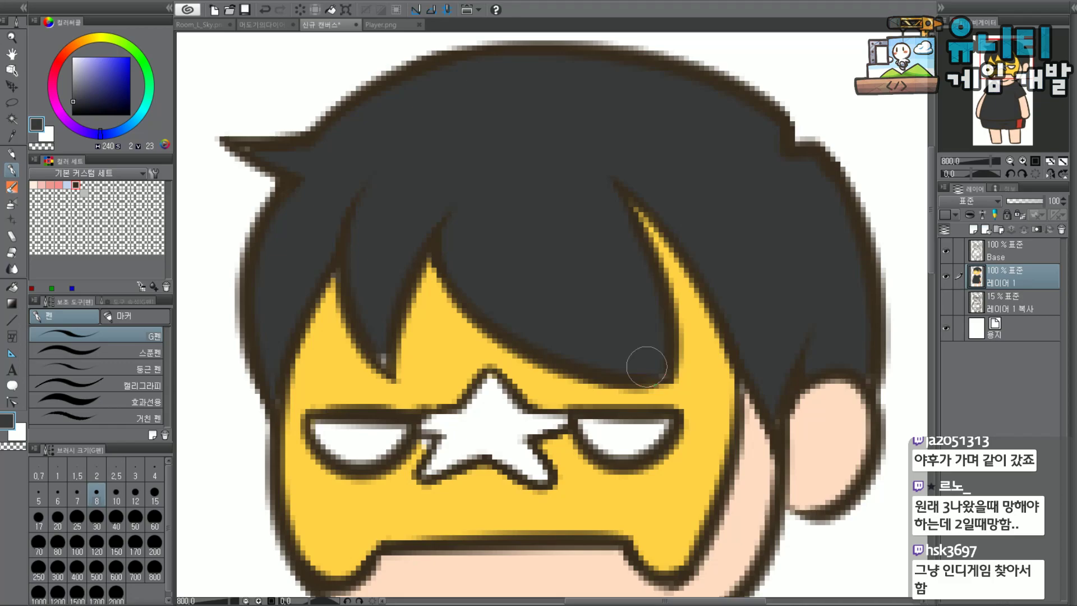
left_click_drag(384, 312, 384, 357)
mouse_move(286, 155)
left_mouse_down()
mouse_move(244, 153)
mouse_move(280, 163)
left_mouse_up()
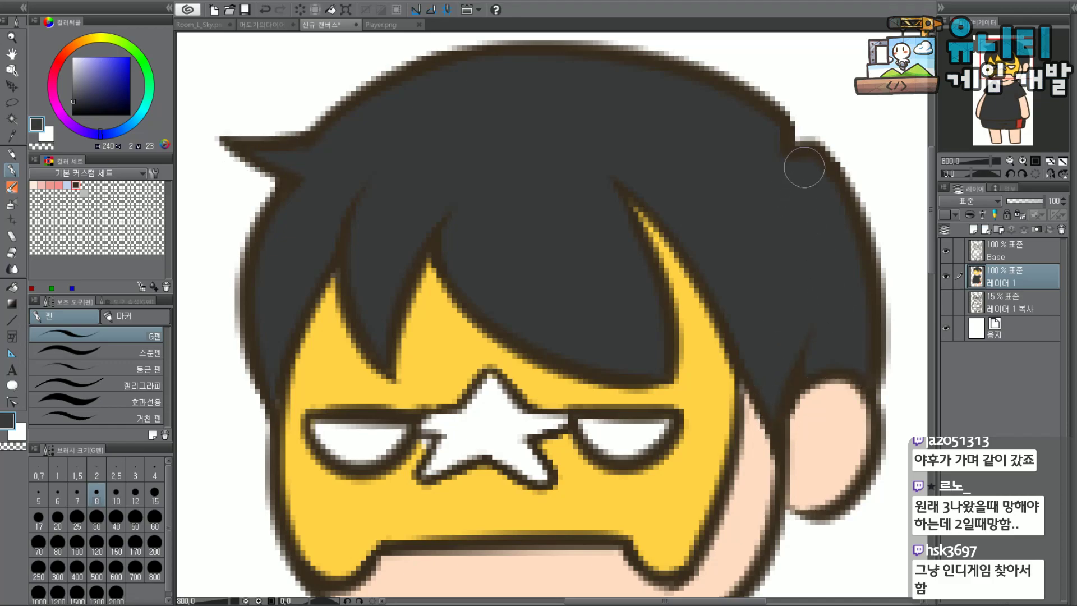
Sample the mask's yellow and touch up the light gap between the left eye and the star with the G-pen.
scroll(670, 191, "down", 2)
left_click_drag(1015, 72, 1018, 79)
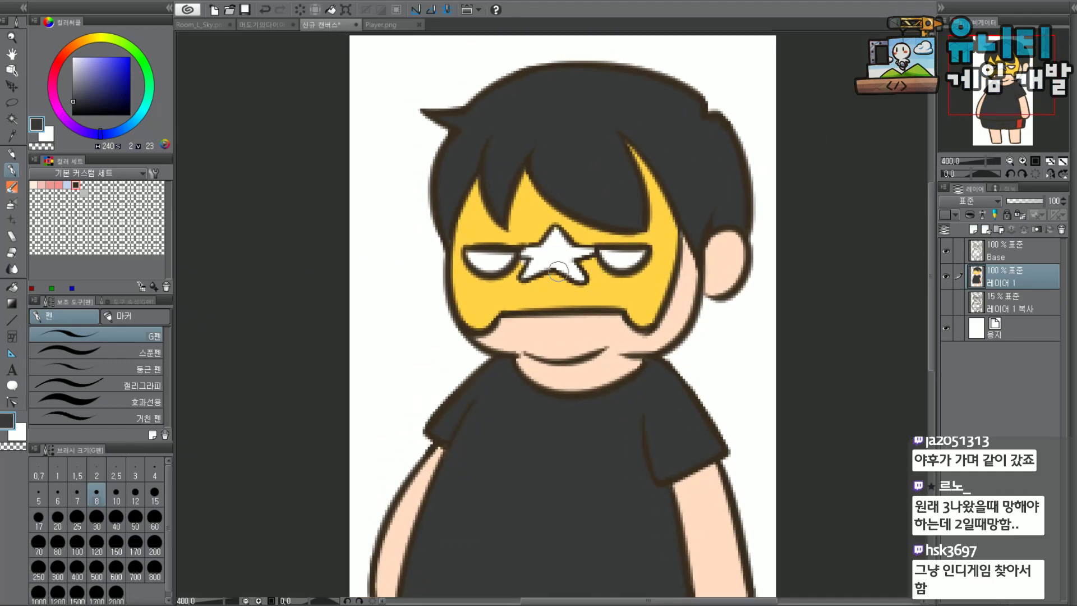
scroll(560, 271, "up", 4)
left_click(530, 311, "alt")
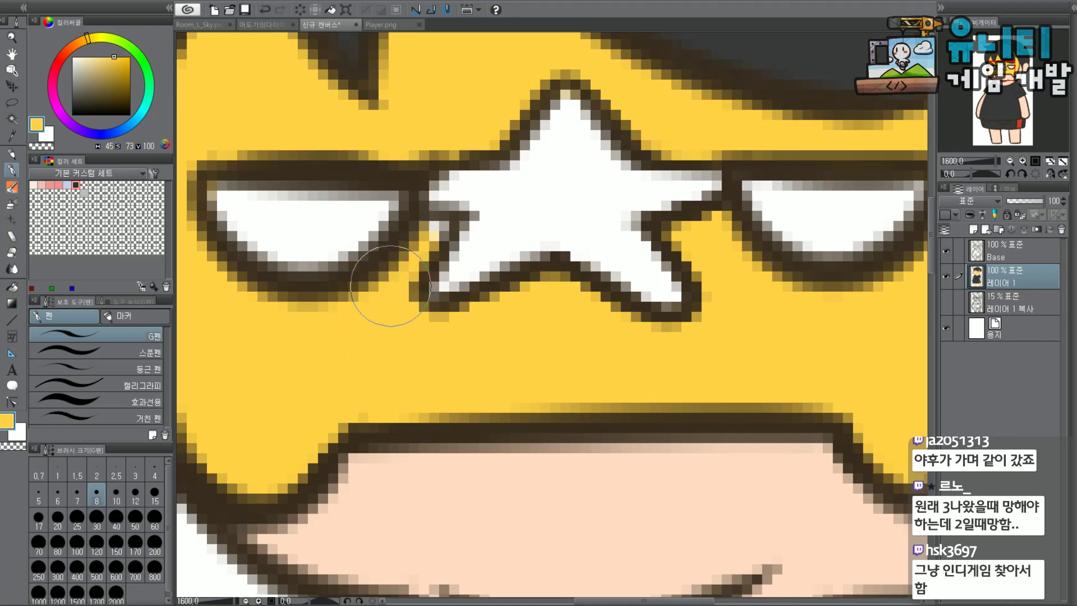
scroll(426, 270, "down", 2)
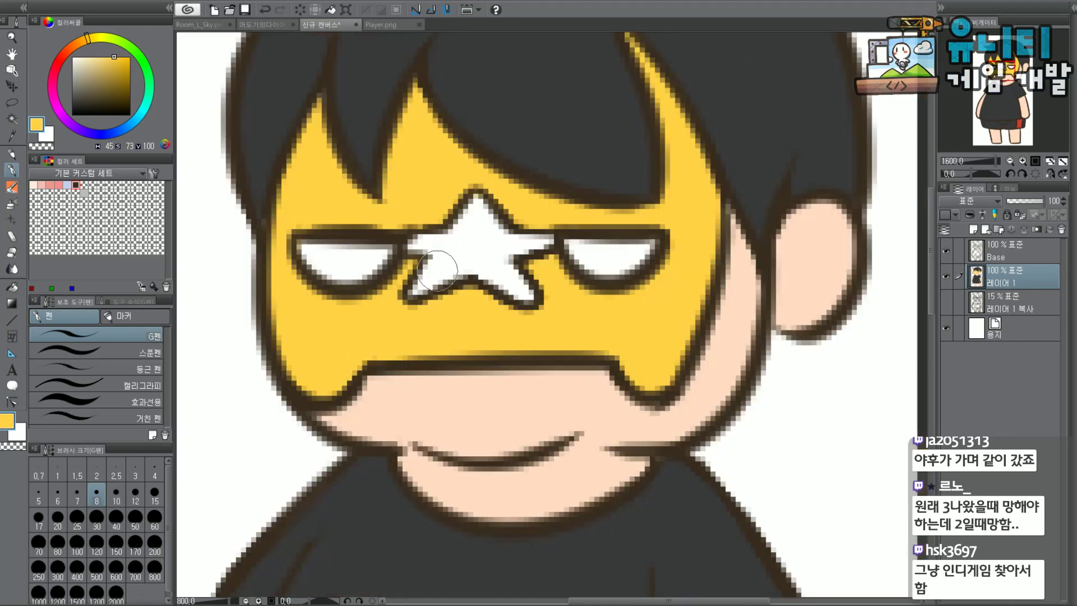
scroll(502, 285, "down", 2)
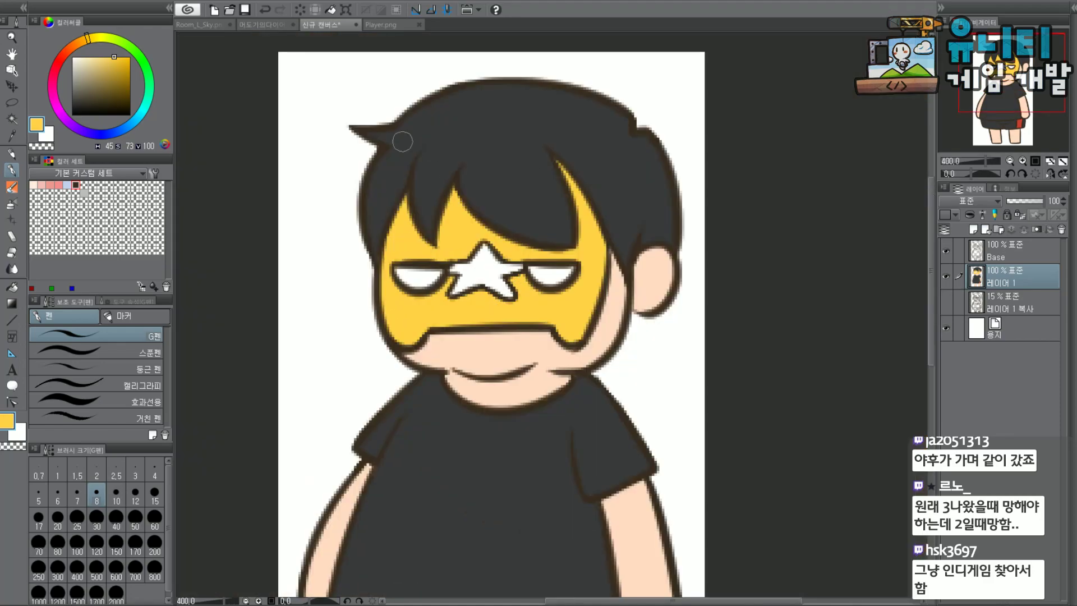
Sample the dark brown of the outline and fill the star on the mask with it.
scroll(424, 276, "up", 4)
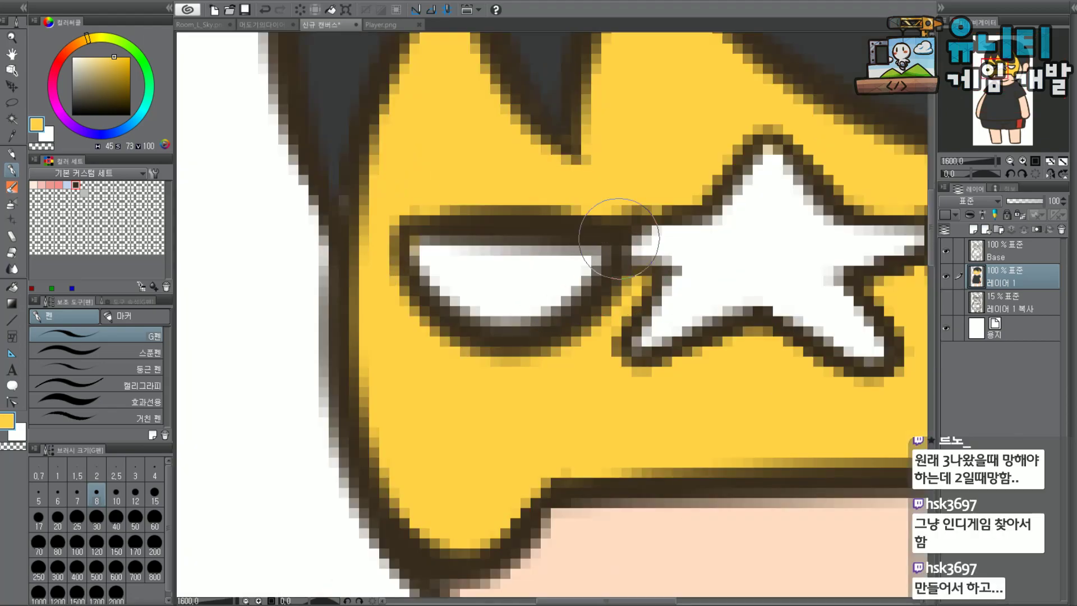
left_click(613, 230, "alt")
key("g")
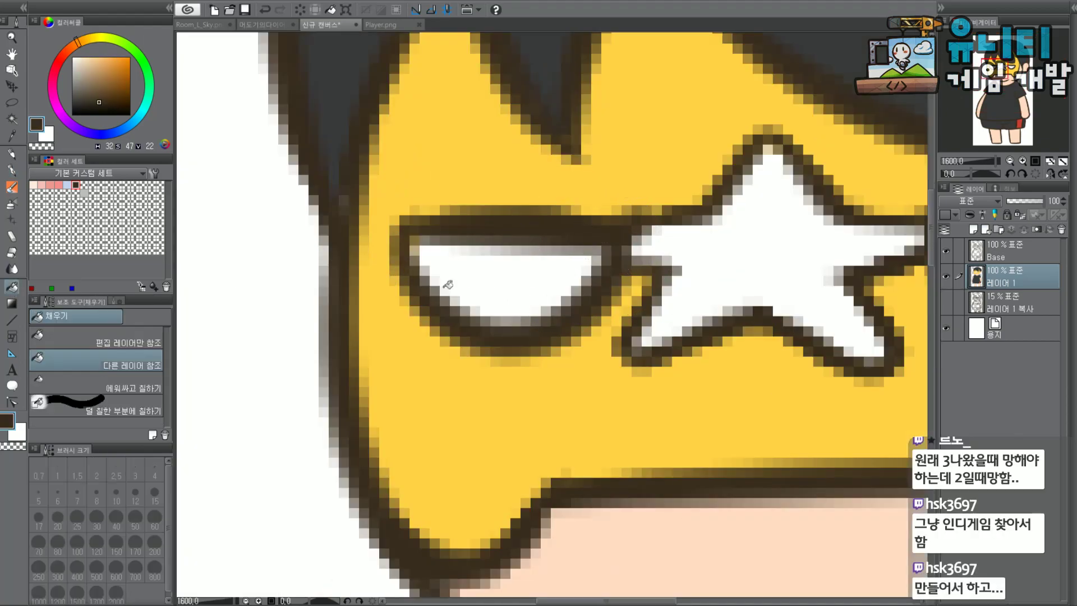
left_click(777, 241)
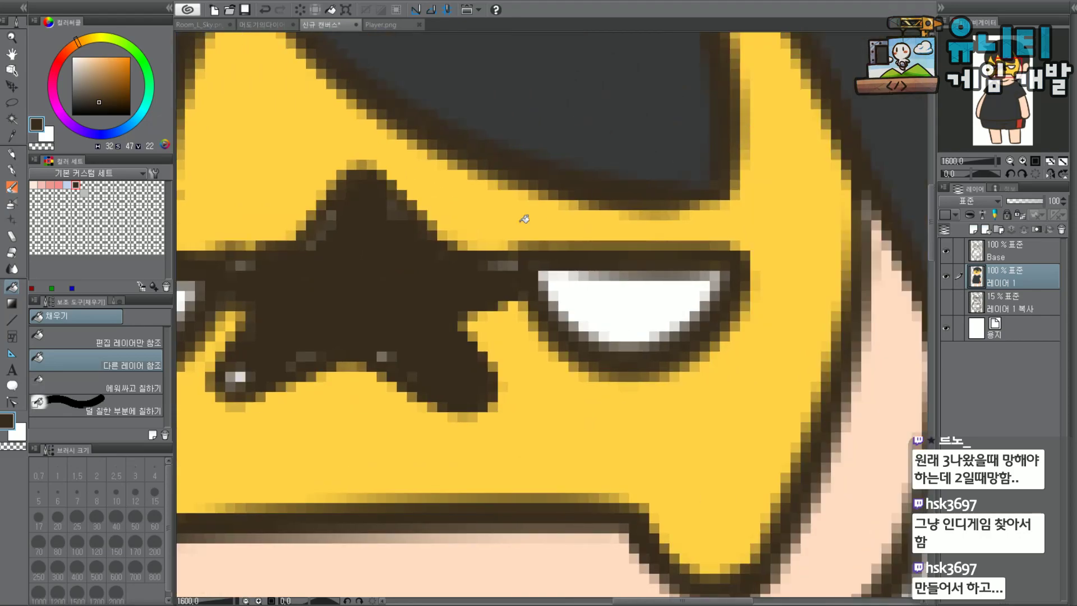
Paint over the light specks left inside the star in dark brown with the G-pen at size 4.
key("p")
left_click(157, 474)
mouse_move(301, 258)
left_mouse_down()
mouse_move(340, 213)
mouse_move(388, 214)
mouse_move(380, 203)
mouse_move(448, 271)
mouse_move(510, 269)
left_mouse_up()
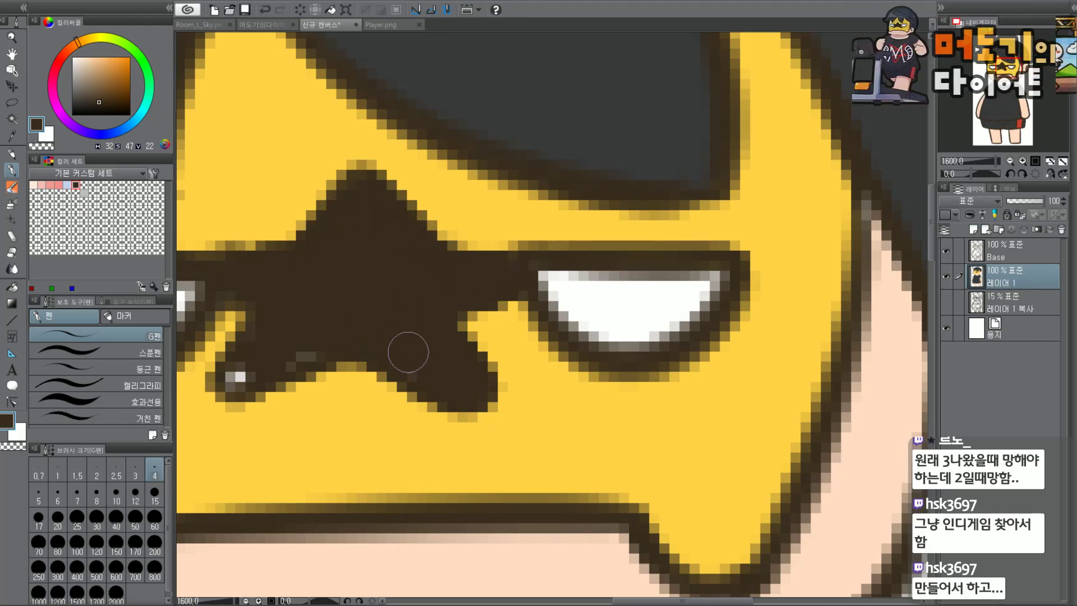
mouse_move(423, 359)
left_mouse_down()
mouse_move(321, 344)
mouse_move(229, 381)
mouse_move(273, 304)
mouse_move(297, 297)
left_mouse_up()
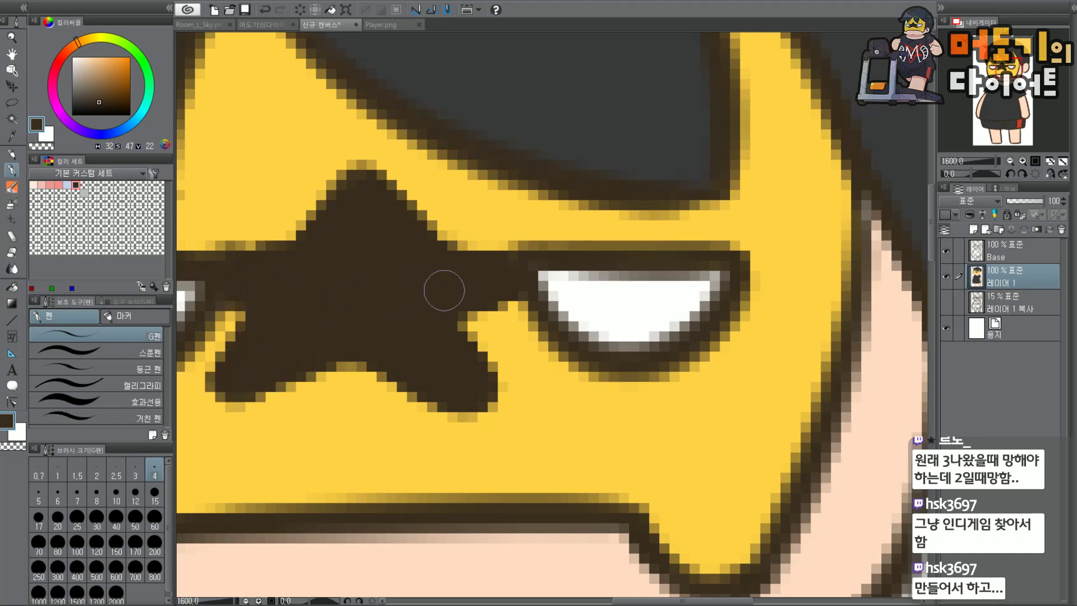
scroll(497, 274, "down", 5)
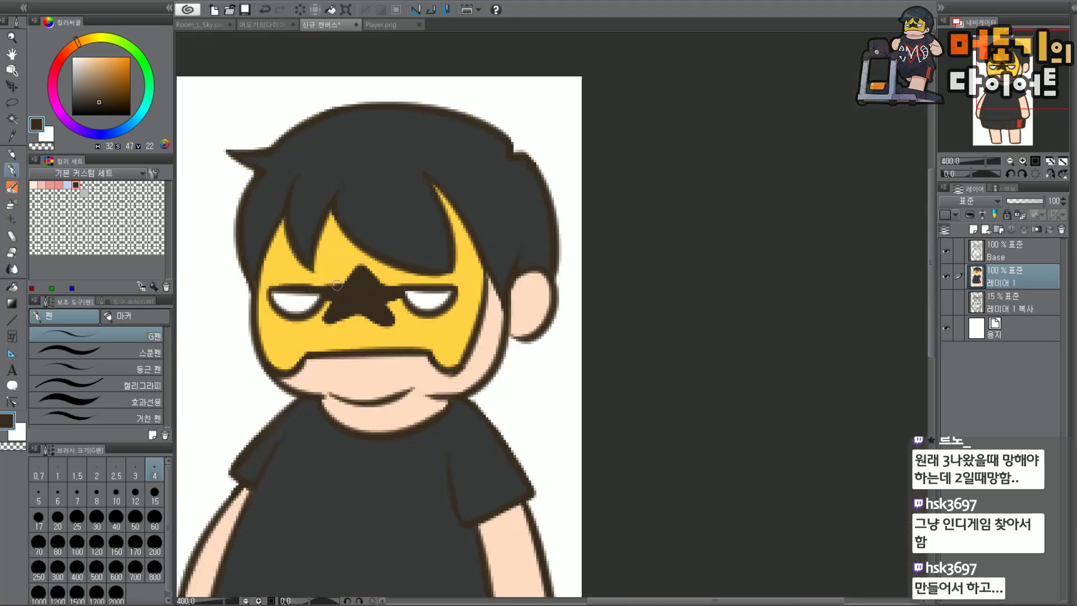
Sample the shirt's dark grey and check the character's face, shirt and sleeves for unfilled gaps.
scroll(314, 311, "up", 5)
scroll(903, 96, "down", 5)
mouse_move(1002, 76)
left_mouse_down()
mouse_move(1018, 67)
mouse_move(1020, 112)
left_mouse_up()
scroll(536, 214, "up", 2)
scroll(738, 192, "down", 2)
scroll(603, 272, "up", 2)
left_click(661, 266, "alt")
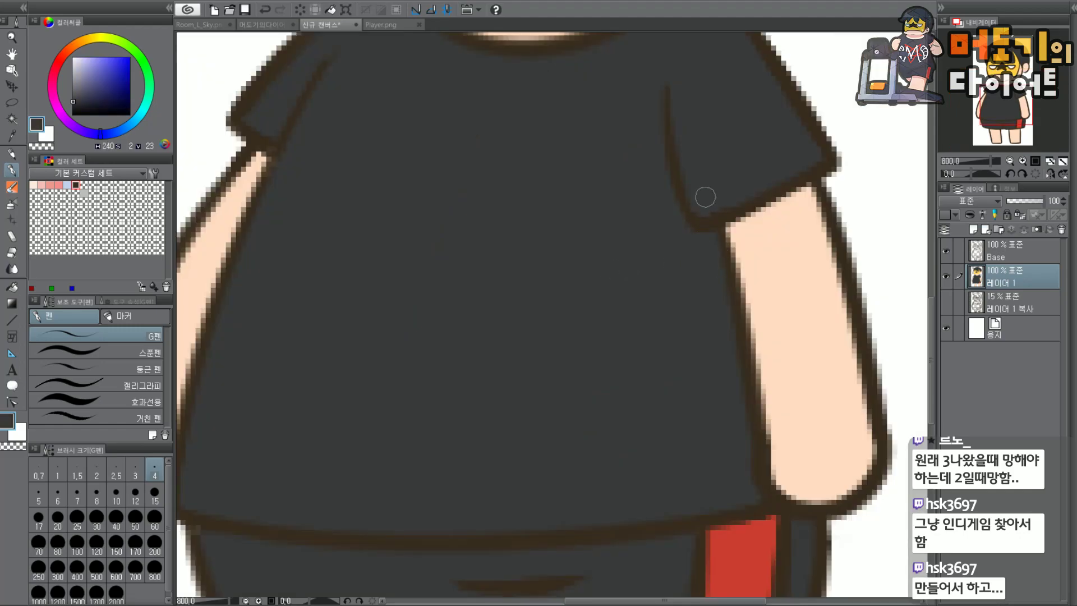
scroll(705, 217, "down", 2)
scroll(705, 216, "down", 2)
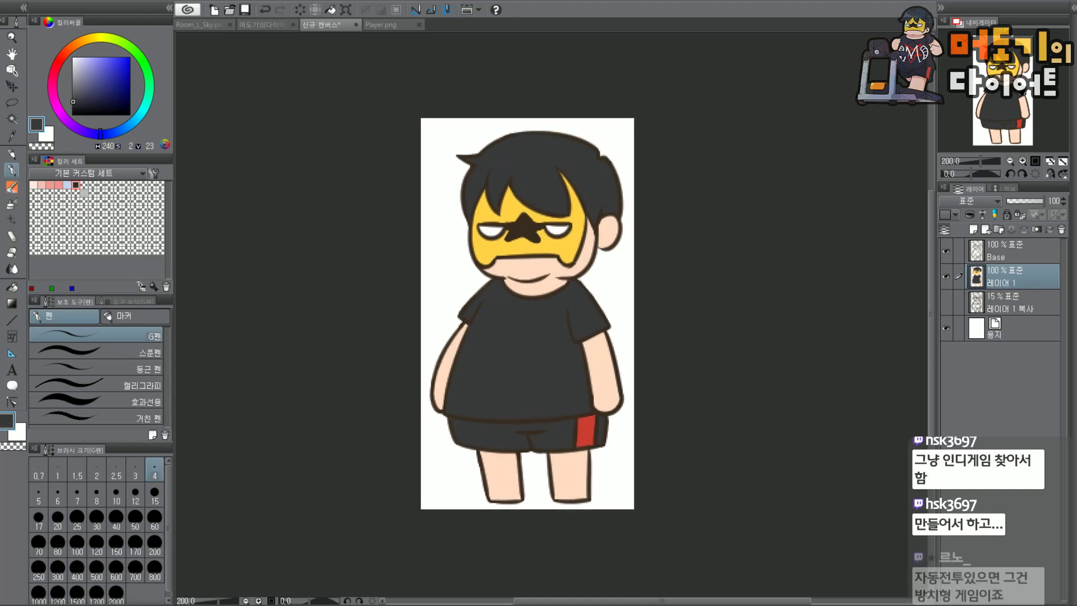
scroll(565, 192, "up", 2)
left_click_drag(1037, 74, 1028, 71)
mouse_move(355, 92)
left_mouse_down()
mouse_move(737, 78)
mouse_move(738, 107)
left_mouse_up()
key("ctrl+z")
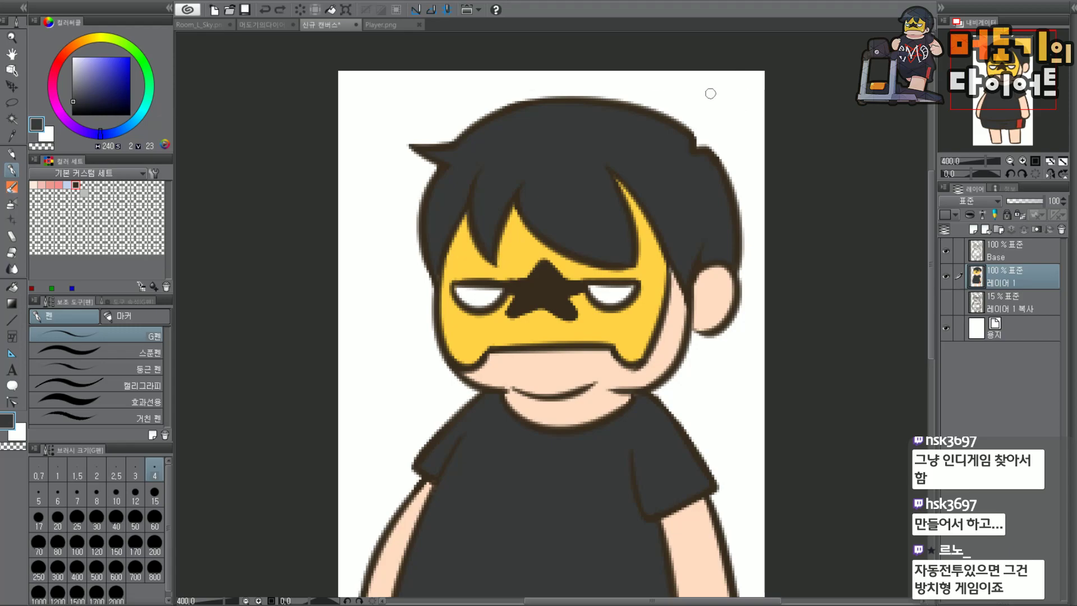
left_click(111, 3)
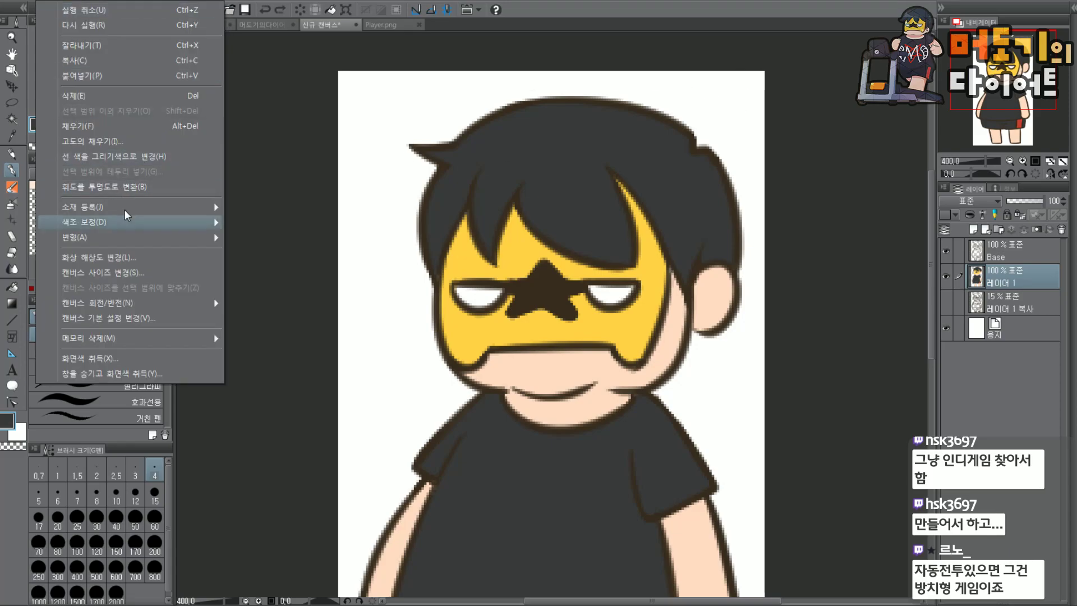
left_click(126, 266)
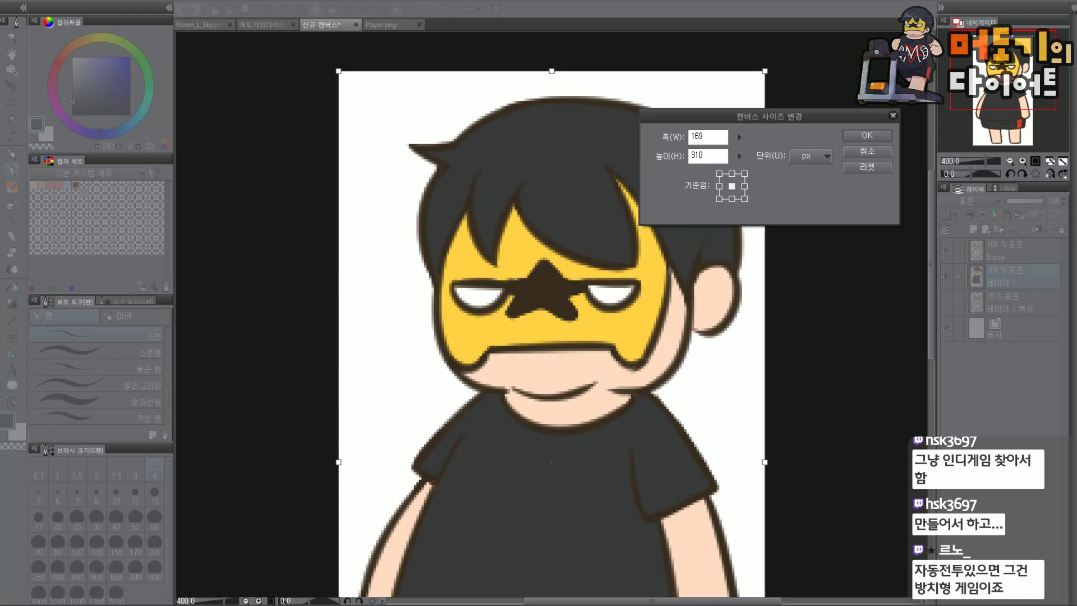
left_click(893, 116)
mouse_move(999, 63)
left_mouse_down()
mouse_move(1009, 67)
mouse_move(998, 64)
left_mouse_up()
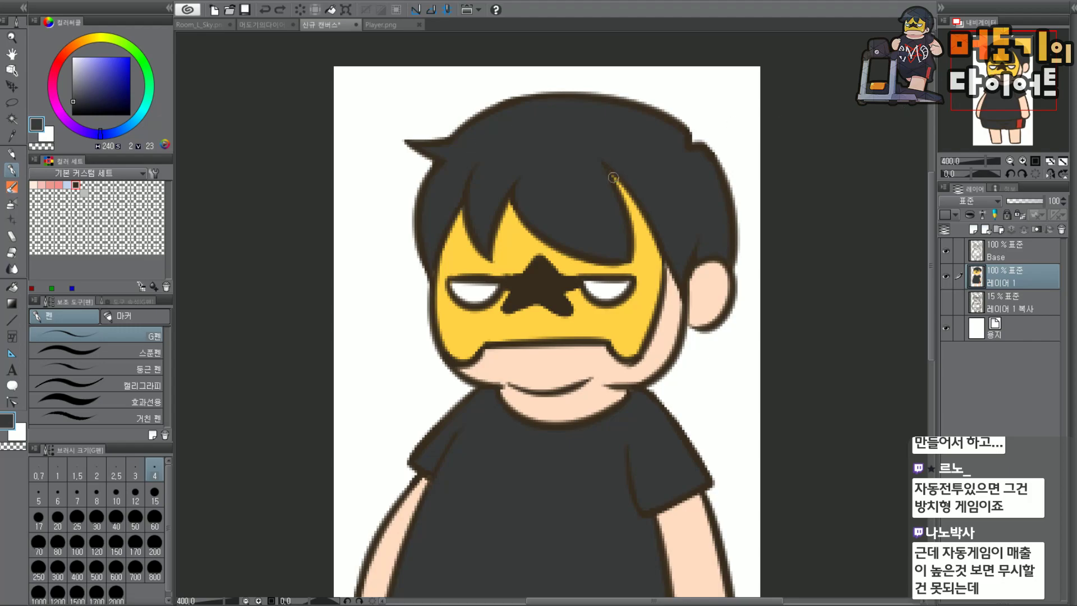
Touch up the mask's leftmost peak and the hair beside it with the sampled mask yellow and hair dark grey.
scroll(657, 203, "up", 2)
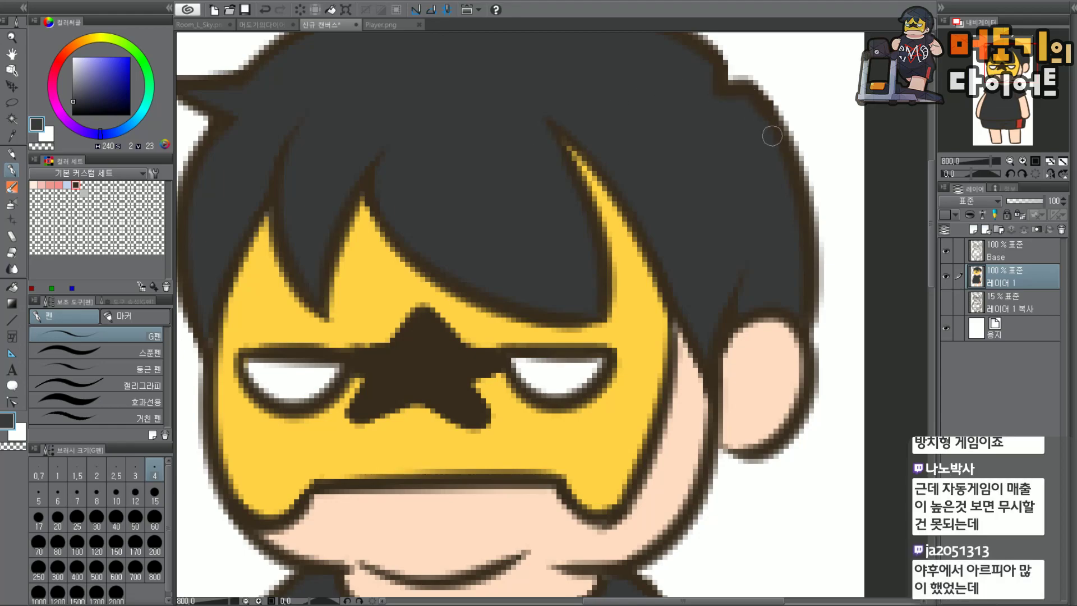
scroll(724, 211, "down", 2)
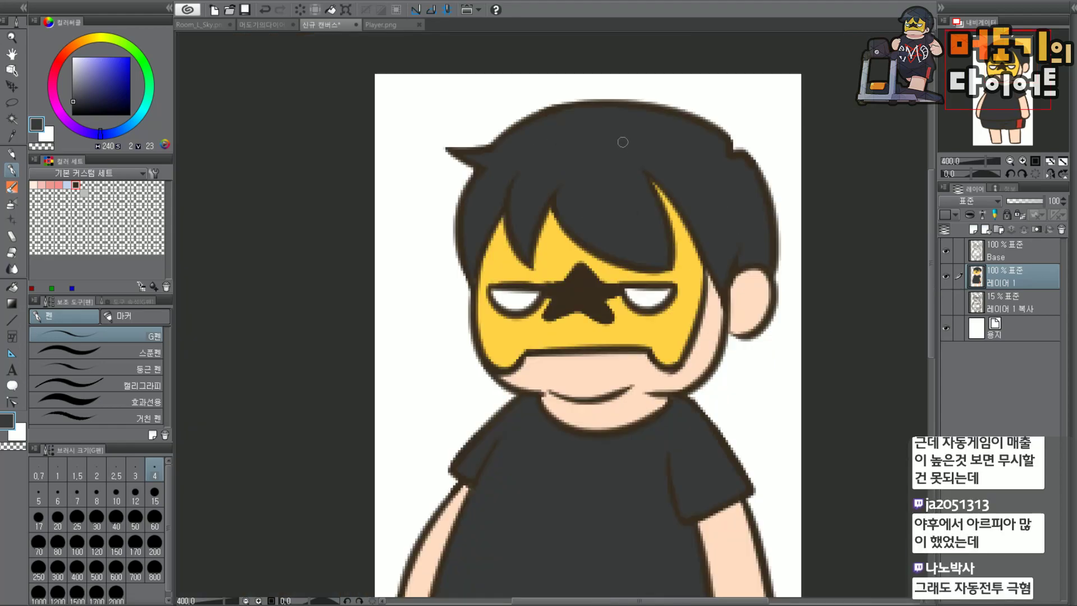
scroll(623, 146, "up", 2)
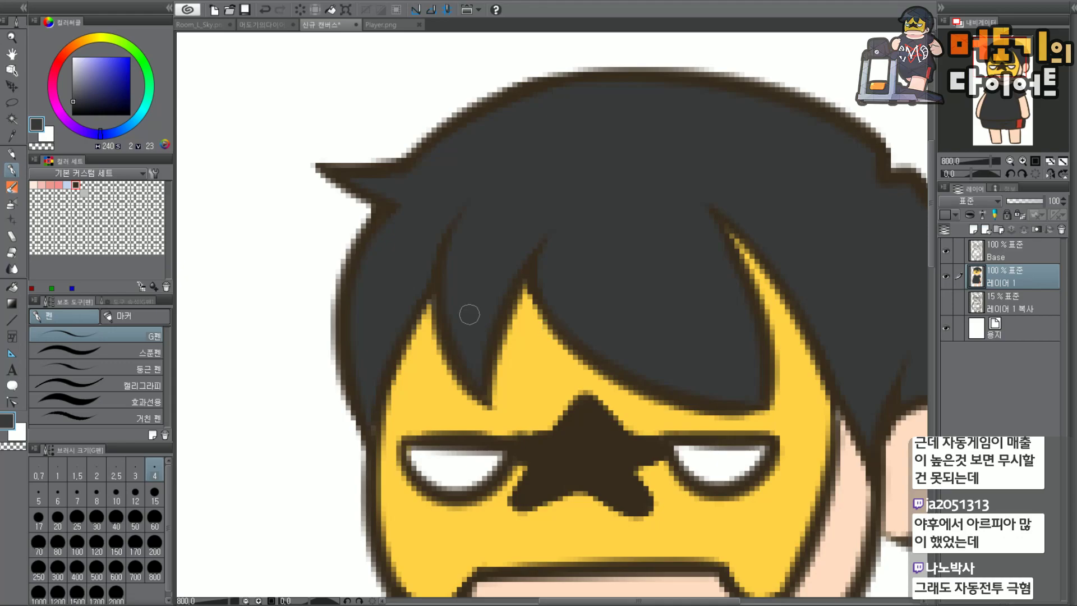
scroll(403, 252, "up", 2)
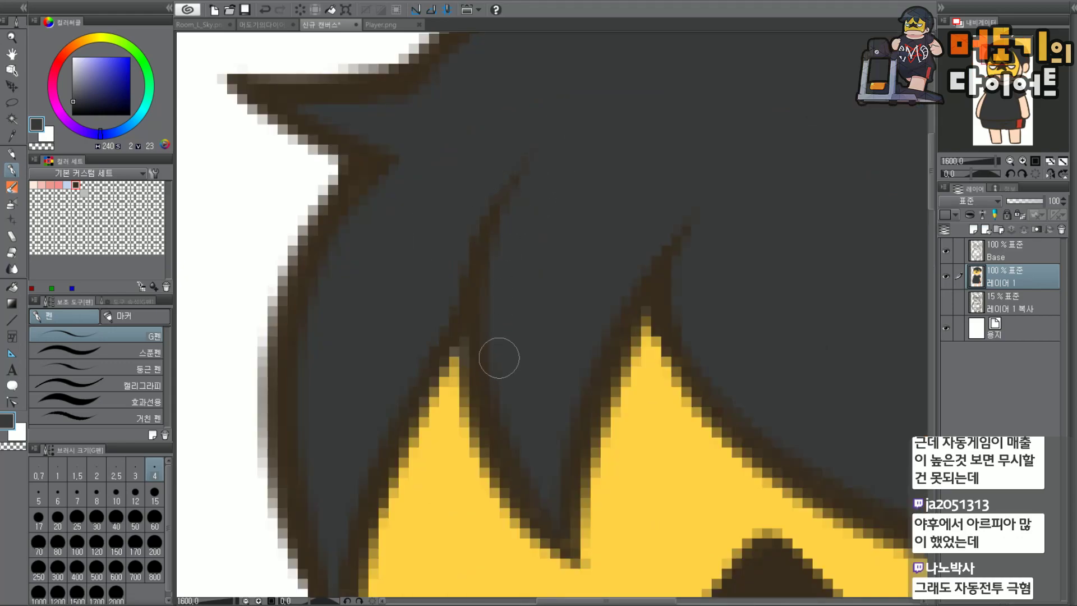
scroll(497, 289, "down", 2)
left_click(454, 413, "alt")
scroll(453, 413, "up", 2)
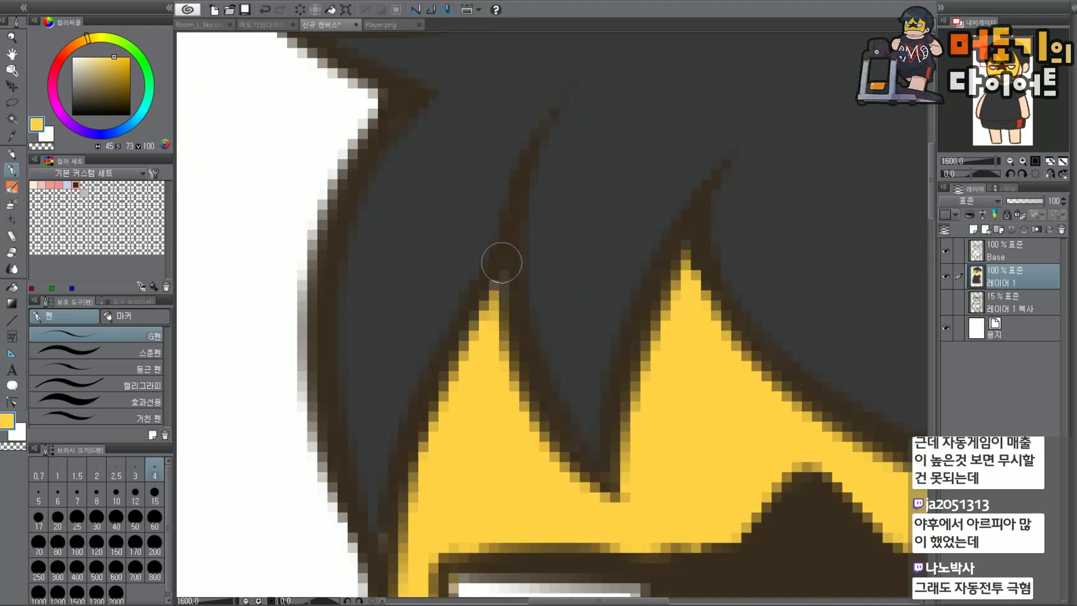
left_click_drag(469, 365, 447, 453)
left_click(368, 384, "alt")
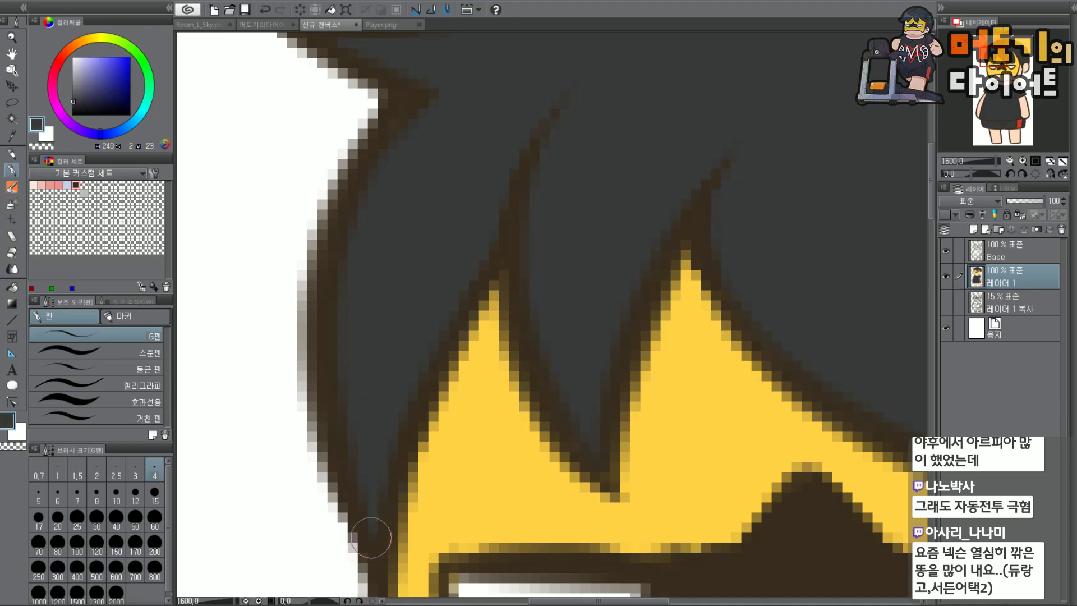
left_click(454, 481, "alt")
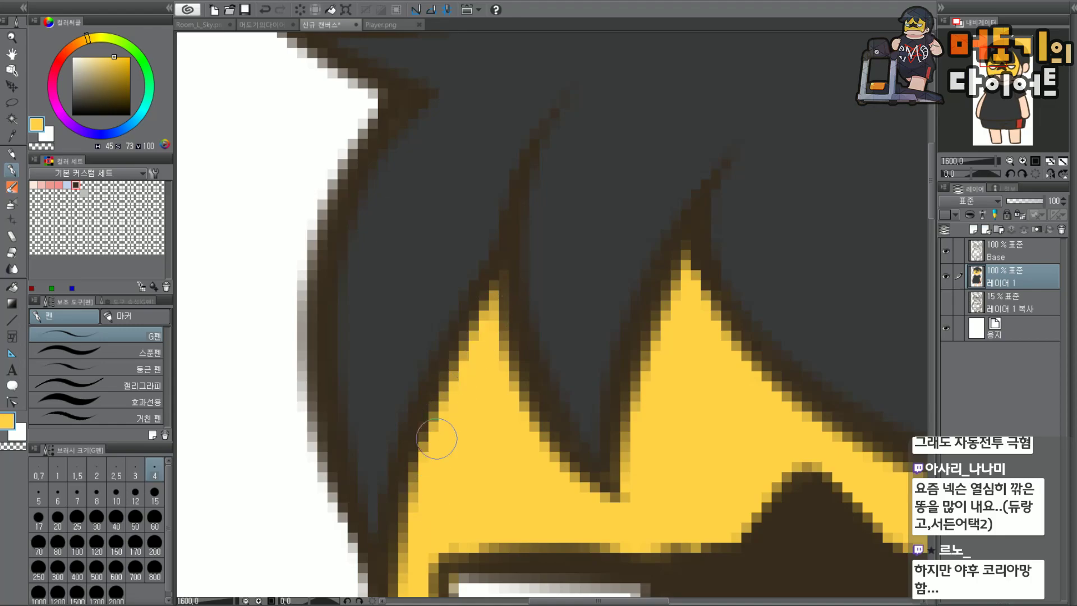
Sample the skin tone and touch up the upper tip of the cheek between the mask and the side hair.
scroll(442, 417, "down", 2)
left_click_drag(665, 389, 607, 221)
scroll(583, 250, "up", 1)
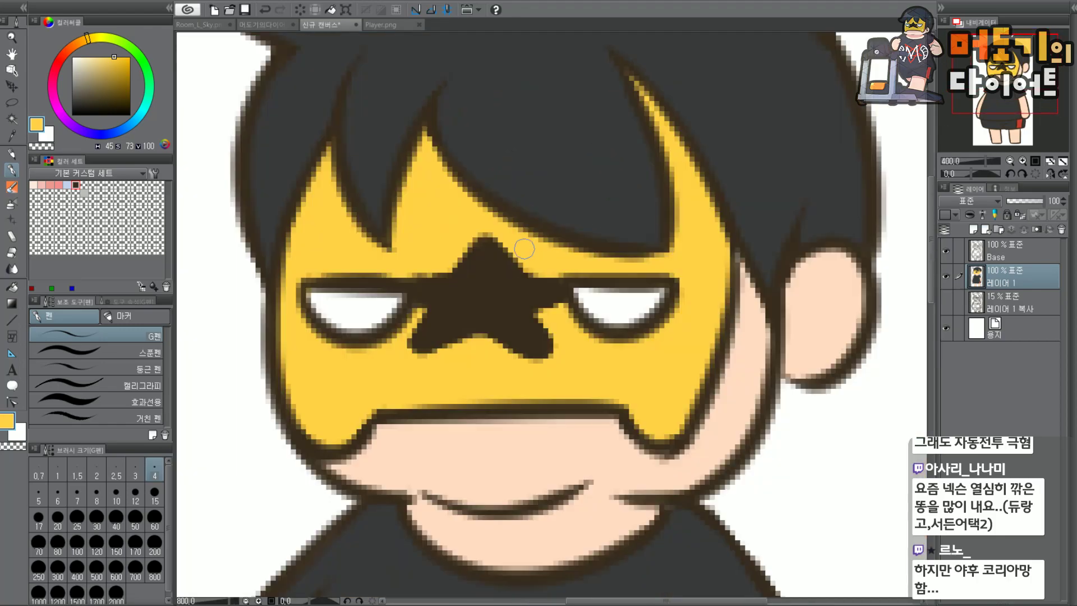
scroll(542, 244, "up", 2)
scroll(599, 215, "down", 2)
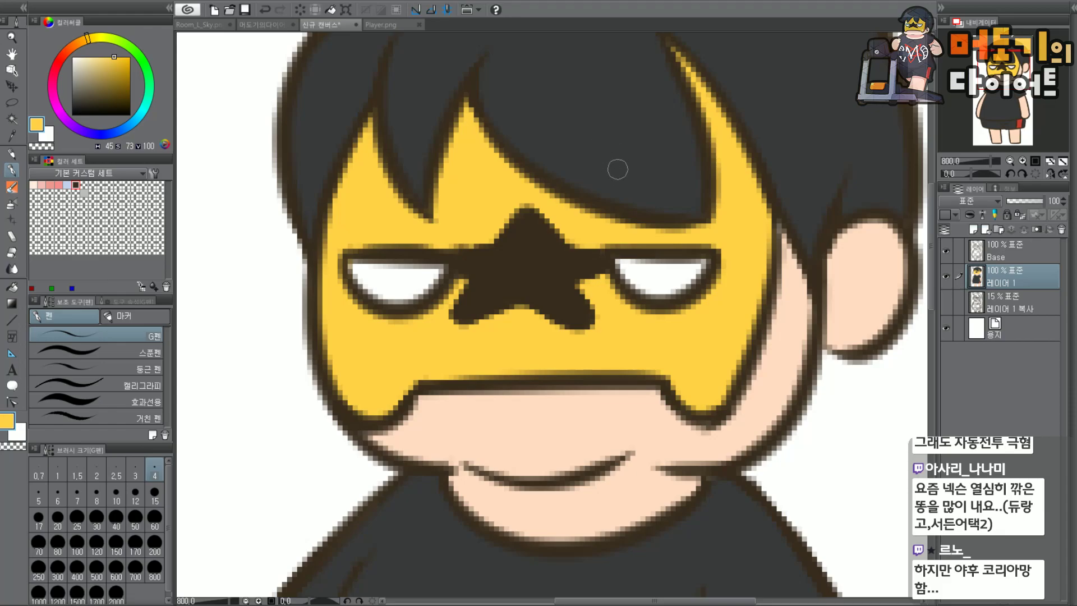
left_click(766, 350, "alt")
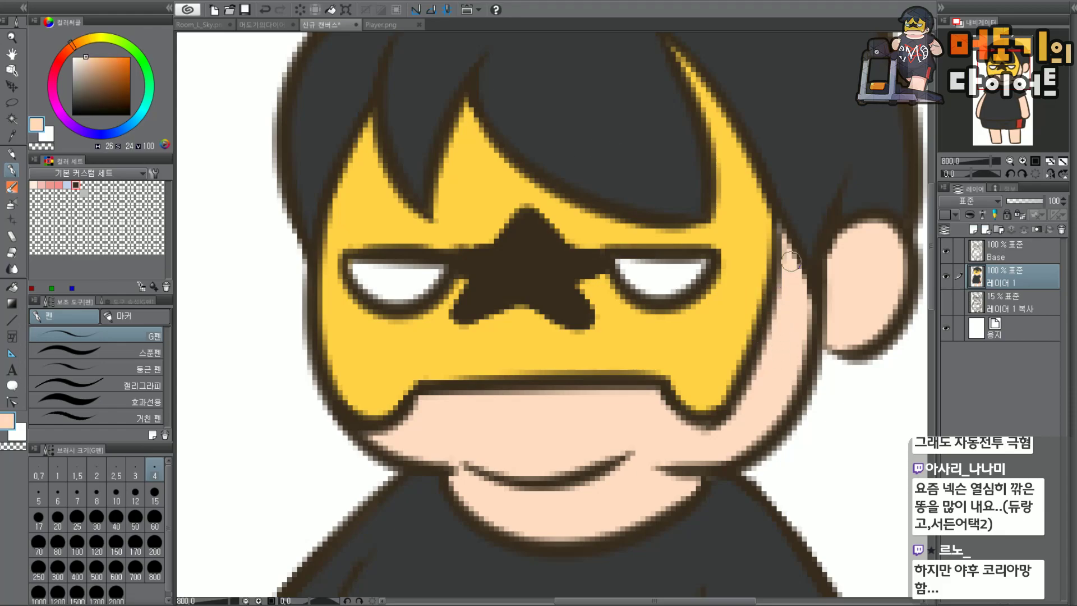
scroll(799, 305, "up", 2)
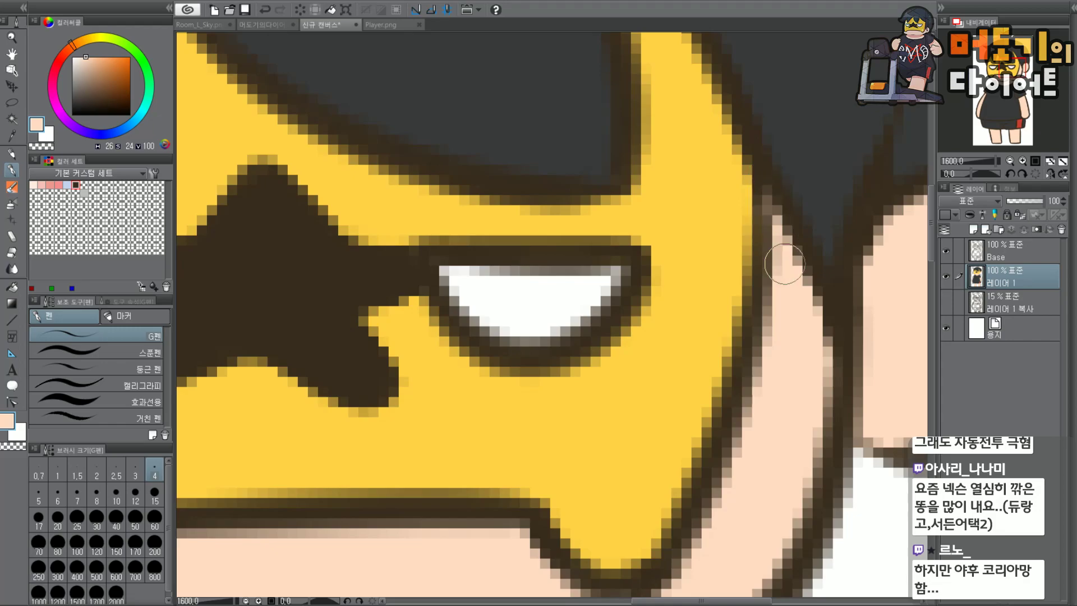
left_click_drag(1013, 70, 1001, 71)
scroll(1005, 70, "down", 2)
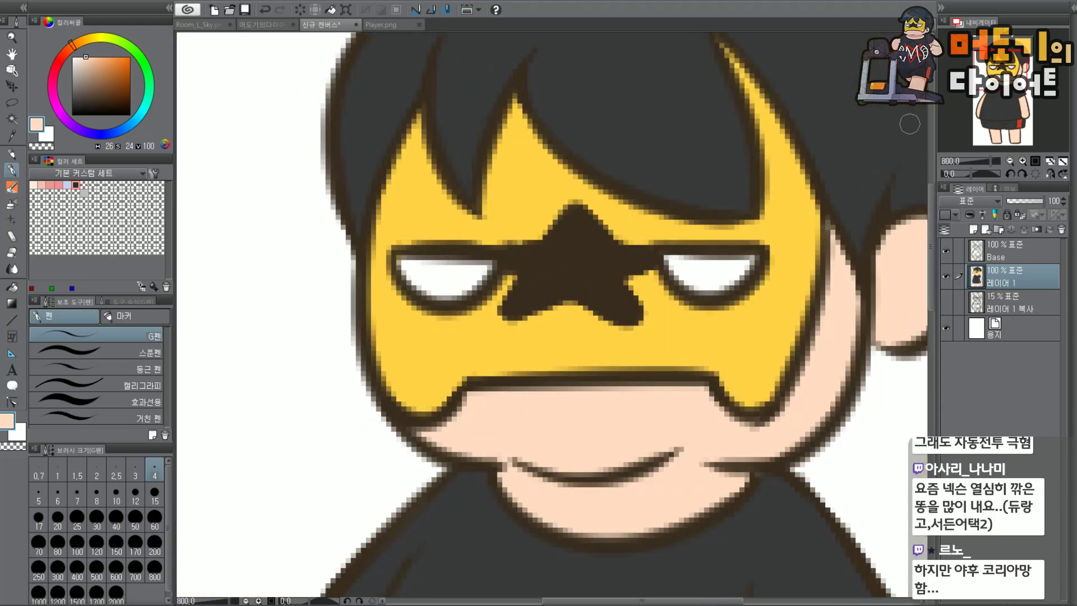
Hide layer 레이어 1, erase the outline of the star's lower right point on Base, and sample the line's dark brown.
left_click(946, 279)
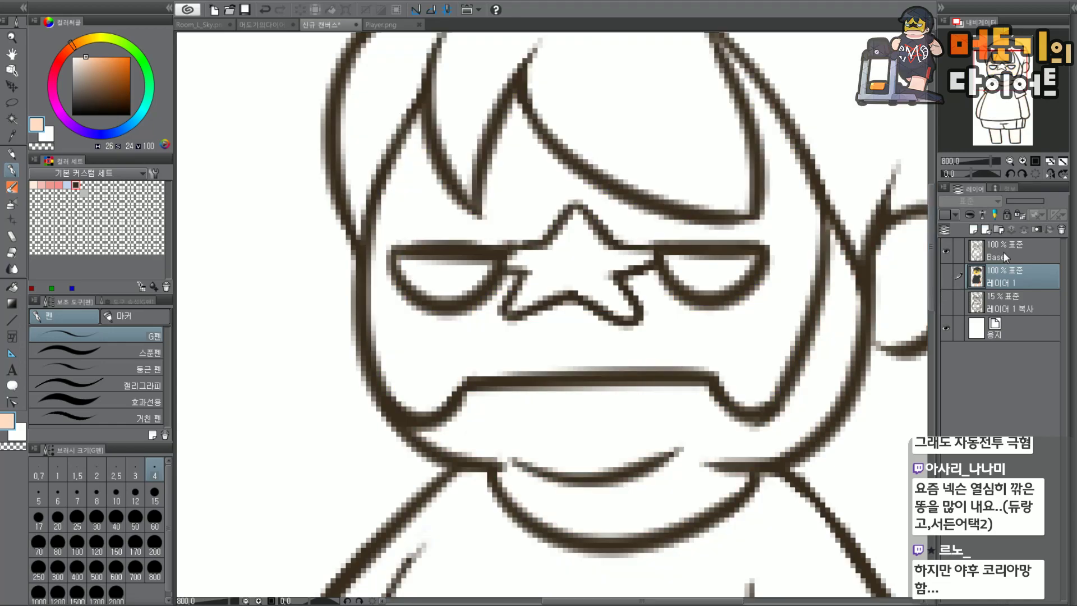
left_click(1003, 251)
scroll(867, 297, "up", 2)
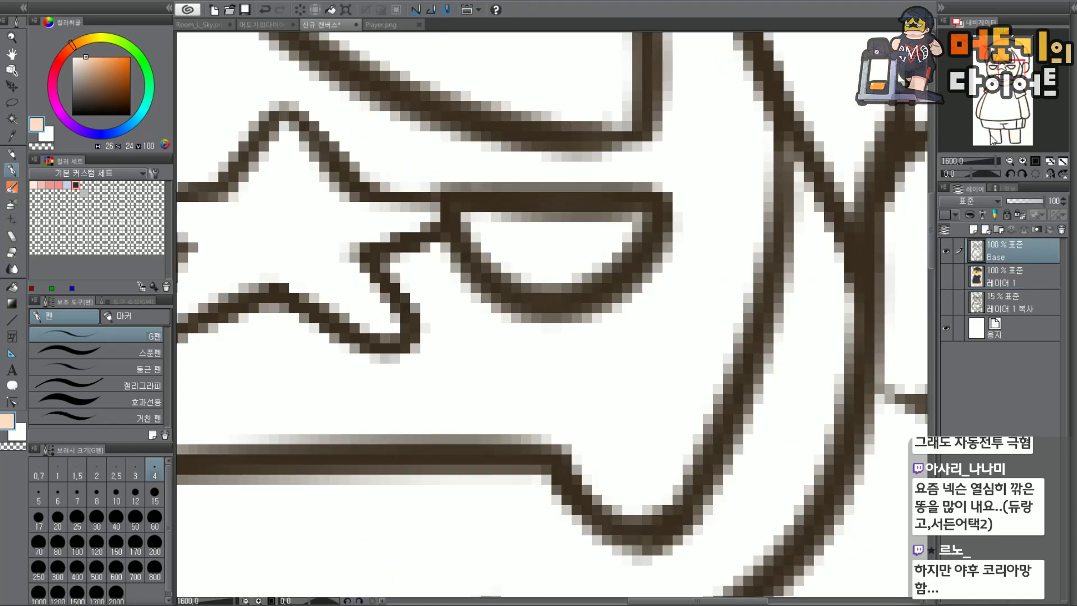
left_click_drag(1012, 71, 1002, 73)
mouse_move(673, 288)
left_mouse_down()
mouse_move(644, 273)
mouse_move(669, 252)
mouse_move(643, 248)
mouse_move(652, 242)
mouse_move(617, 251)
mouse_move(623, 259)
mouse_move(603, 232)
left_mouse_up()
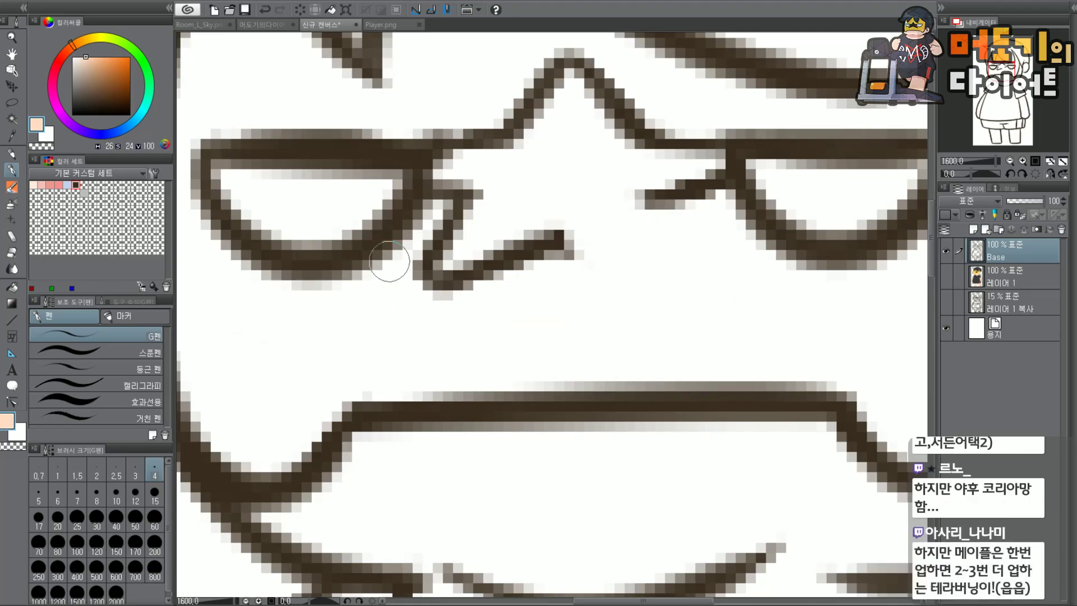
left_click(419, 162, "alt")
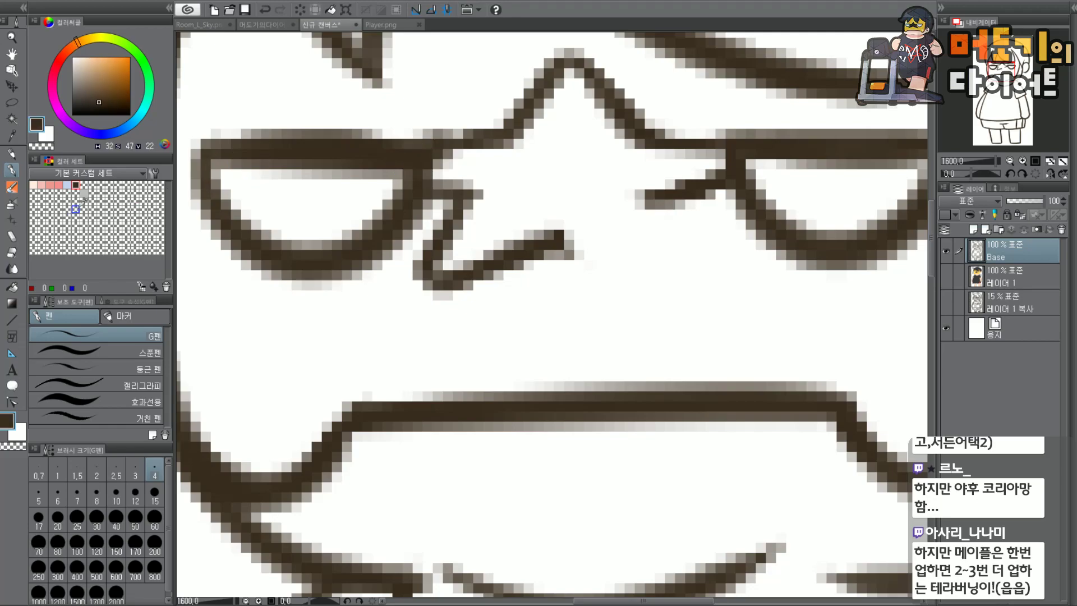
mouse_move(529, 255)
left_mouse_down()
mouse_move(588, 234)
mouse_move(582, 244)
mouse_move(676, 313)
left_mouse_up()
key("ctrl+z")
key("ctrl+z")
key("ctrl+z")
Redraw the star's lower right point on Base in dark brown, joining it to the centre notch and right arm.
left_click_drag(569, 239, 688, 310)
mouse_move(653, 203)
left_mouse_down()
mouse_move(685, 270)
mouse_move(707, 285)
left_mouse_up()
key("ctrl+z")
key("ctrl+z")
left_click_drag(653, 197, 708, 282)
mouse_move(657, 205)
left_mouse_down()
mouse_move(679, 193)
mouse_move(654, 195)
mouse_move(707, 289)
mouse_move(666, 296)
mouse_move(683, 296)
mouse_move(567, 238)
left_mouse_up()
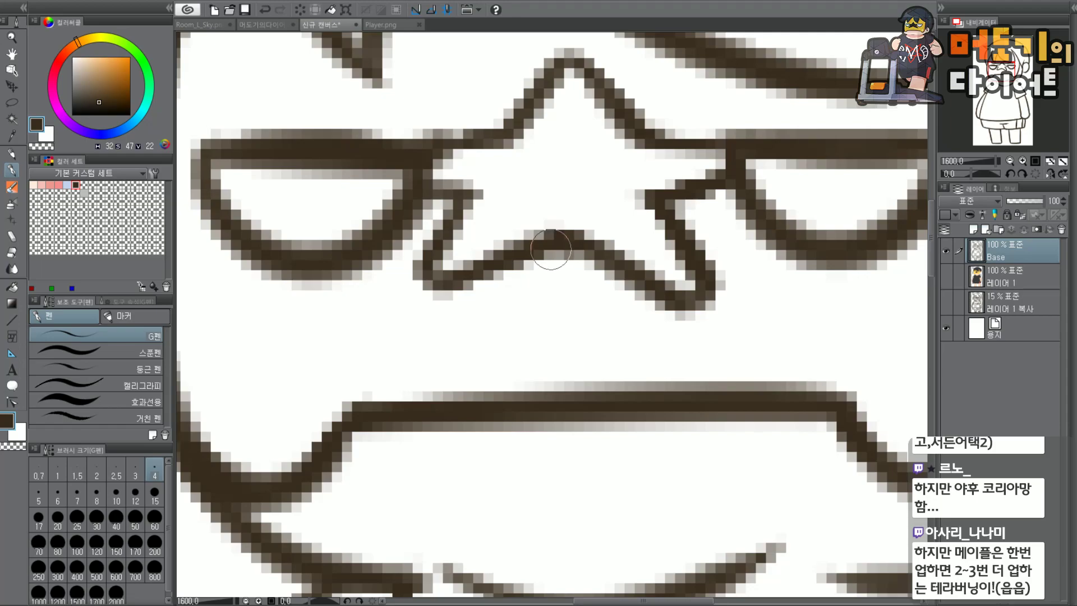
Erase the star's lower left point on Base and redraw it longer, joined to the centre notch and left arm.
left_click_drag(467, 259, 426, 298)
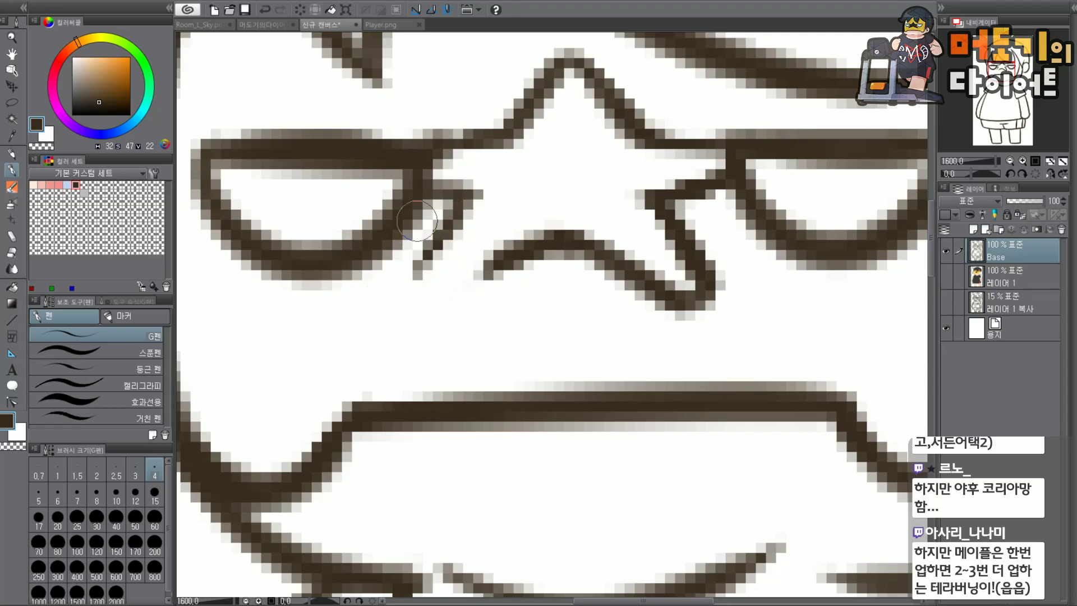
mouse_move(463, 196)
left_mouse_down()
mouse_move(421, 294)
mouse_move(486, 277)
left_mouse_up()
key("ctrl+z")
mouse_move(459, 223)
left_mouse_down()
mouse_move(413, 300)
mouse_move(535, 233)
mouse_move(578, 231)
mouse_move(599, 247)
left_mouse_up()
mouse_move(469, 197)
left_mouse_down()
mouse_move(437, 247)
mouse_move(453, 295)
left_mouse_up()
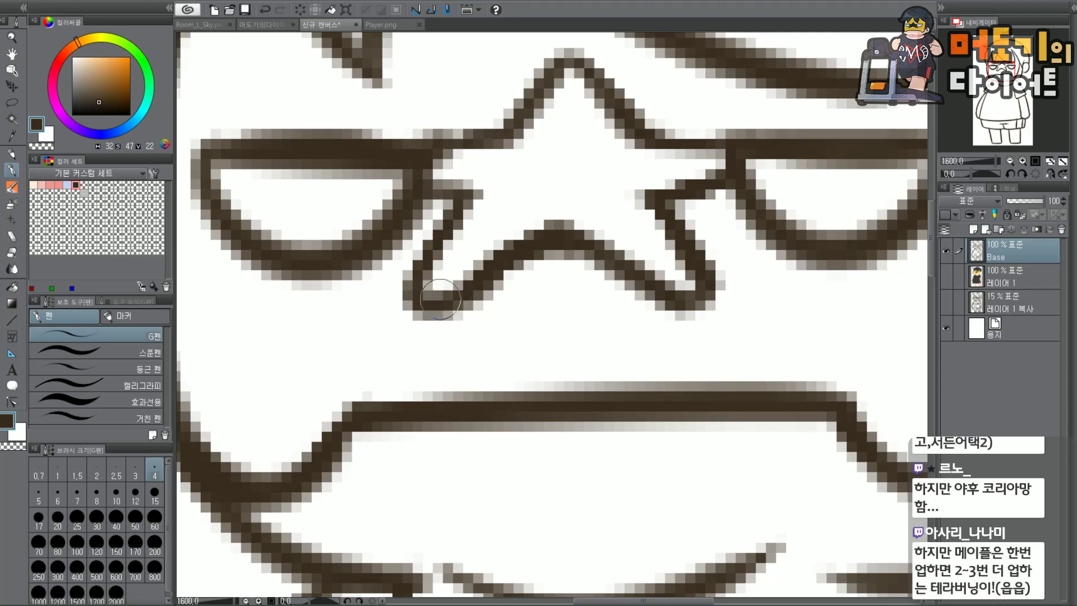
Show layer 레이어 1 and fill the unpainted gaps in the star's two lower points with dark brown on it.
scroll(765, 250, "down", 2)
scroll(881, 214, "down", 3)
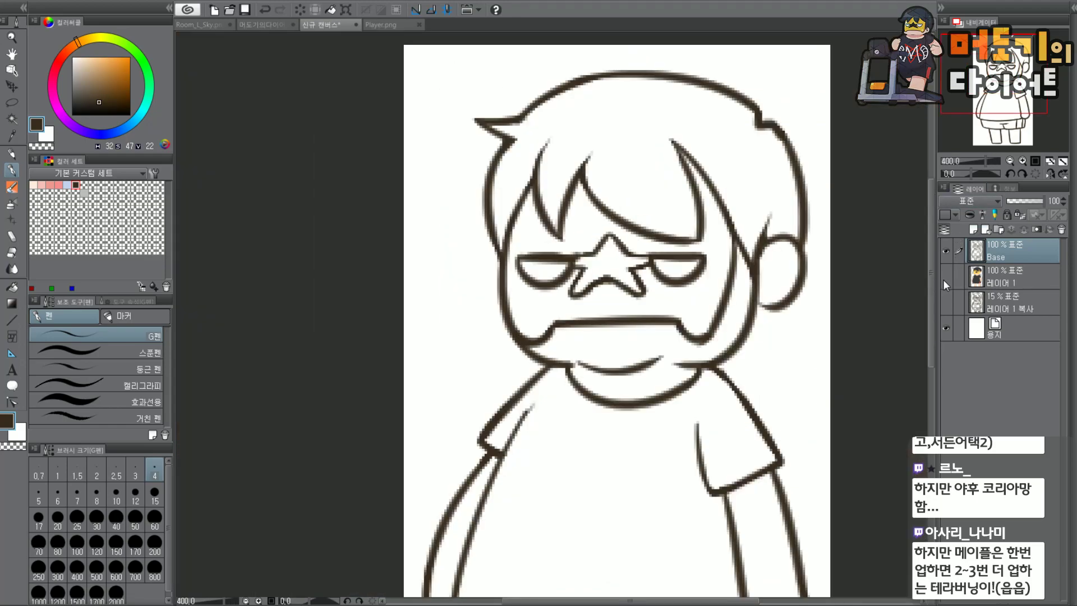
left_click(946, 276)
scroll(800, 259, "up", 3)
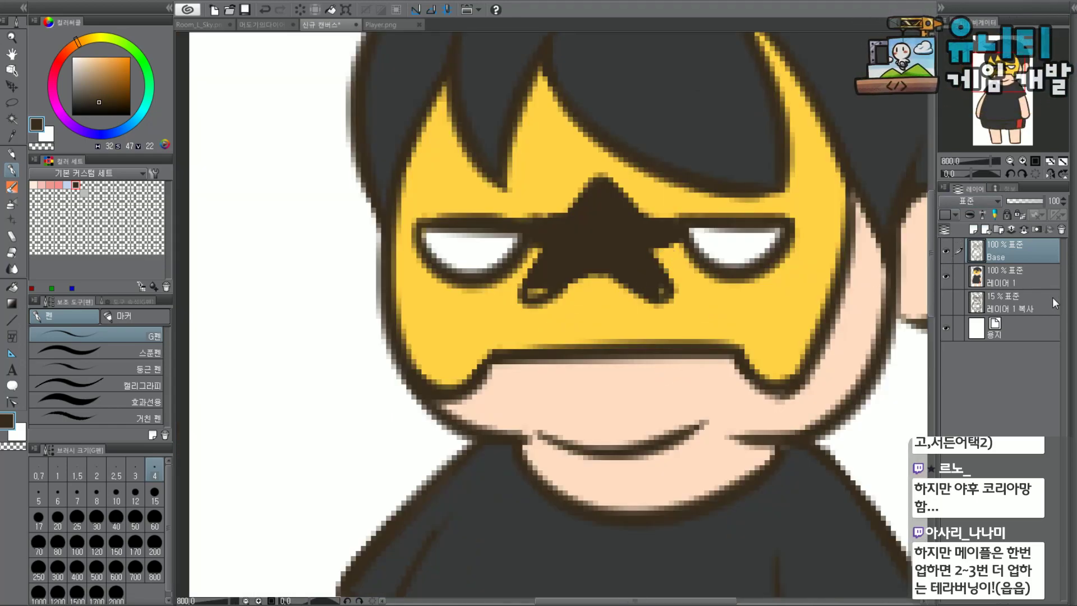
left_click(1009, 278)
scroll(668, 232, "up", 3)
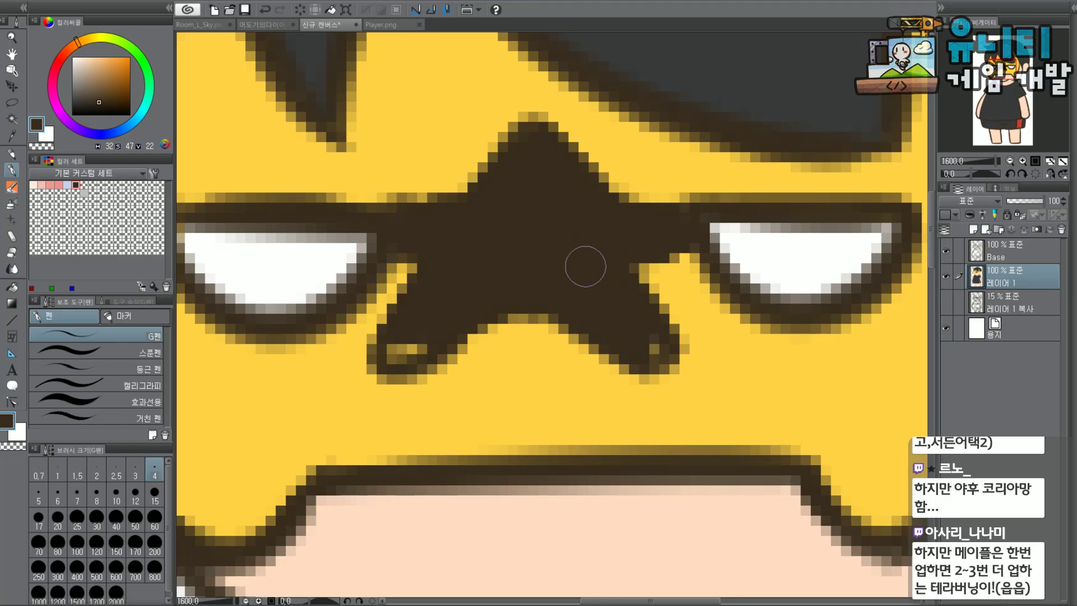
left_click_drag(626, 326, 637, 344)
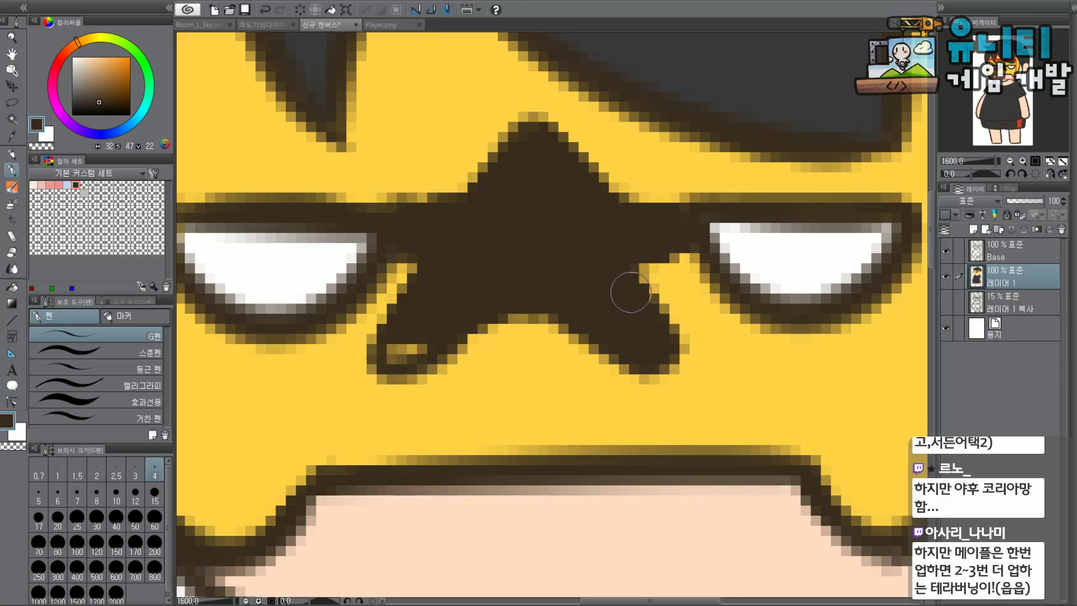
mouse_move(445, 304)
left_mouse_down()
mouse_move(430, 335)
mouse_move(415, 329)
mouse_move(406, 354)
left_mouse_up()
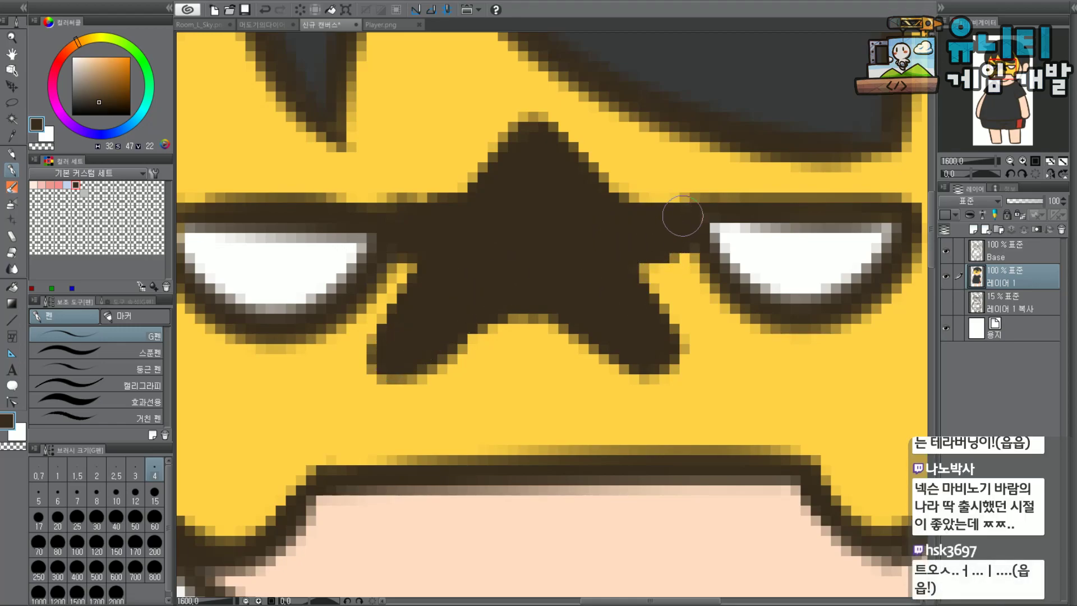
Touch up the notch under the star's side arm with the sampled mask yellow, and resample the star's dark brown.
left_click(689, 294, "alt")
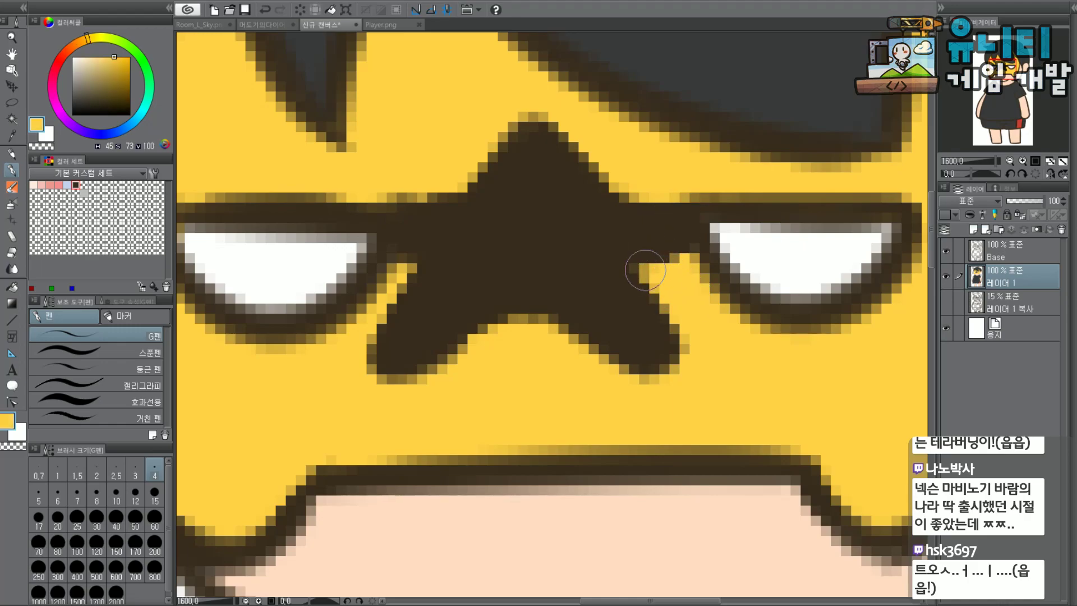
left_click(398, 274)
left_click(497, 247, "alt")
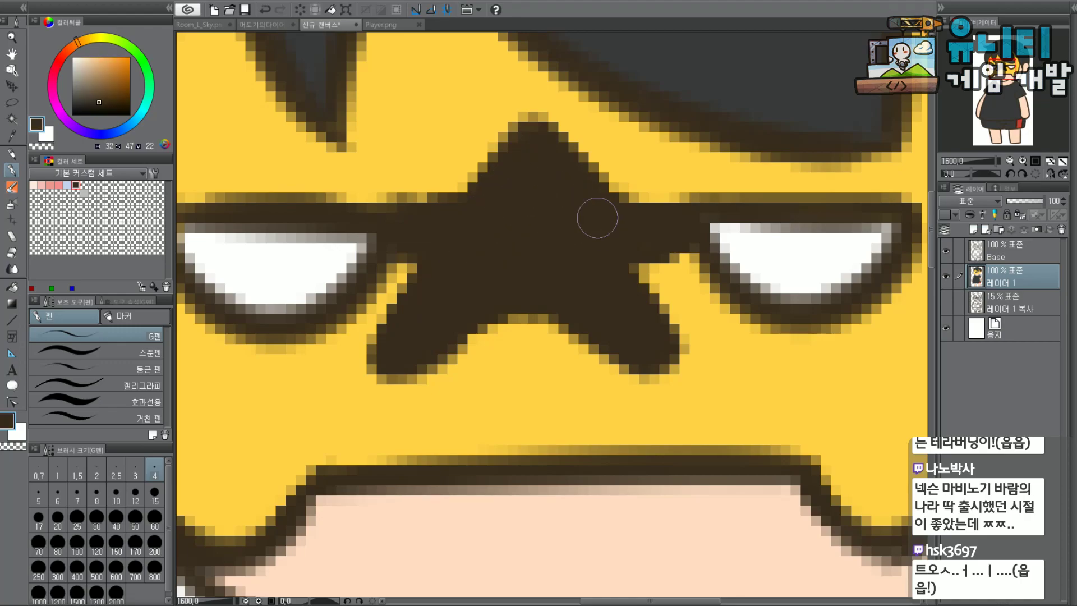
Sample the eye white and inspect both mask eyes and the side of the face for unfilled gaps.
scroll(642, 228, "down", 4)
scroll(645, 271, "up", 4)
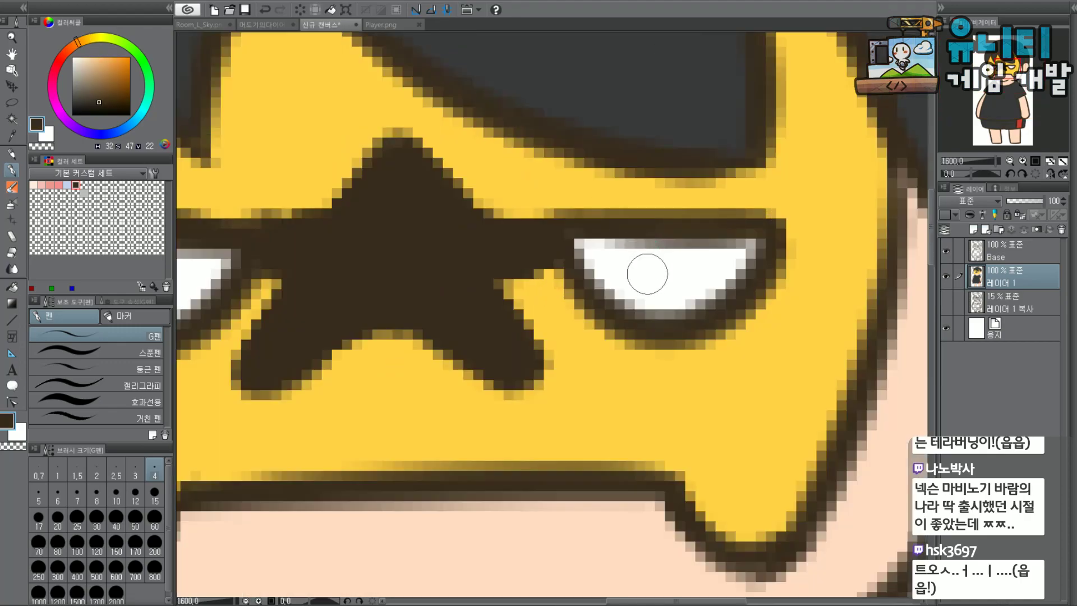
left_click(645, 271, "alt")
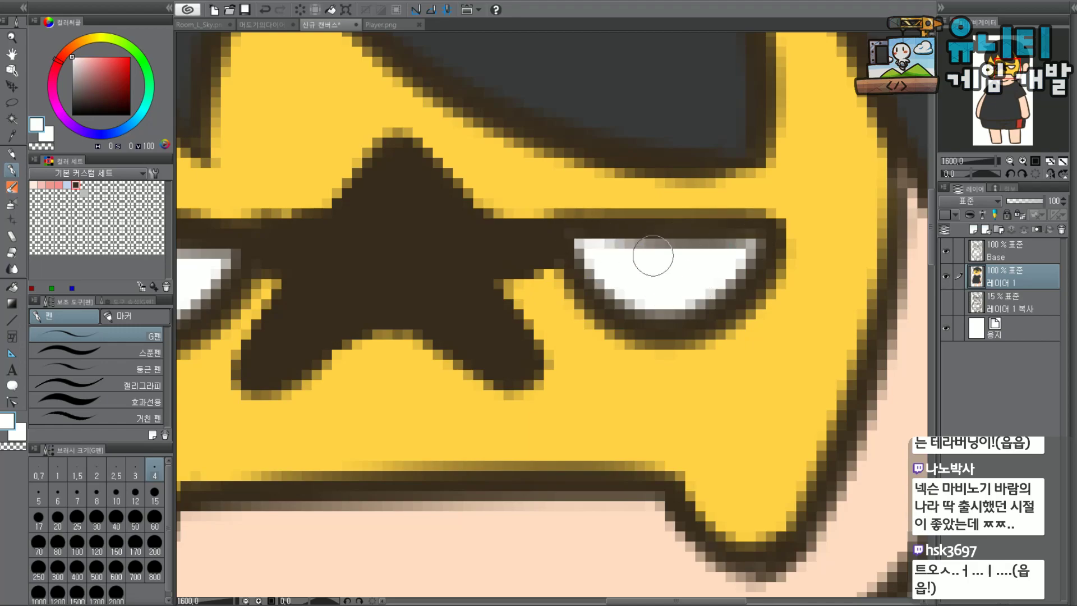
scroll(638, 252, "down", 4)
scroll(557, 278, "up", 3)
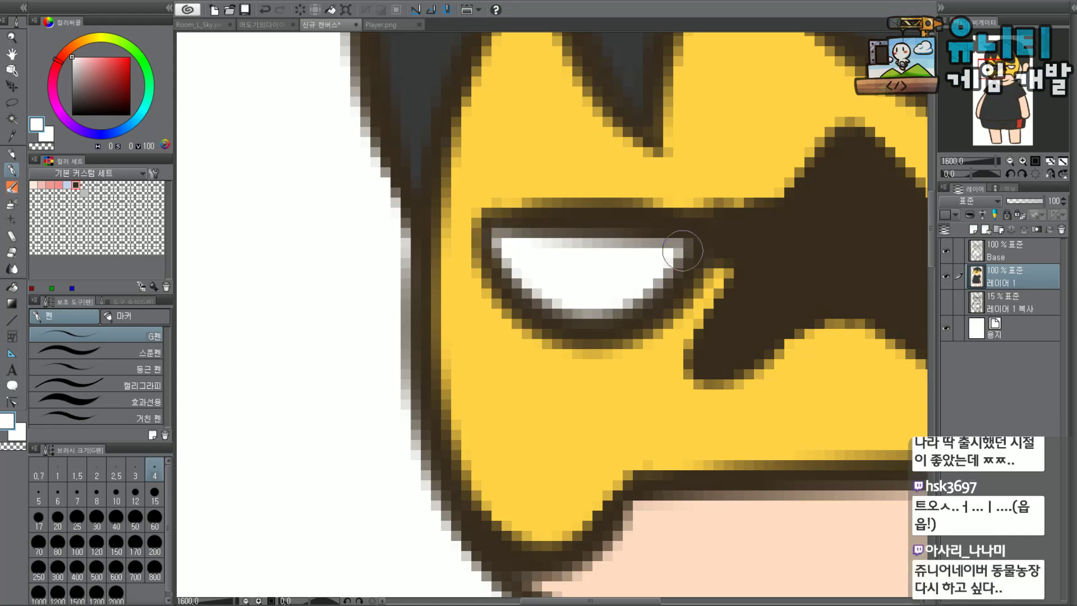
scroll(561, 246, "down", 4)
left_click_drag(1004, 107, 1033, 108)
scroll(765, 134, "up", 1)
right_click(659, 209)
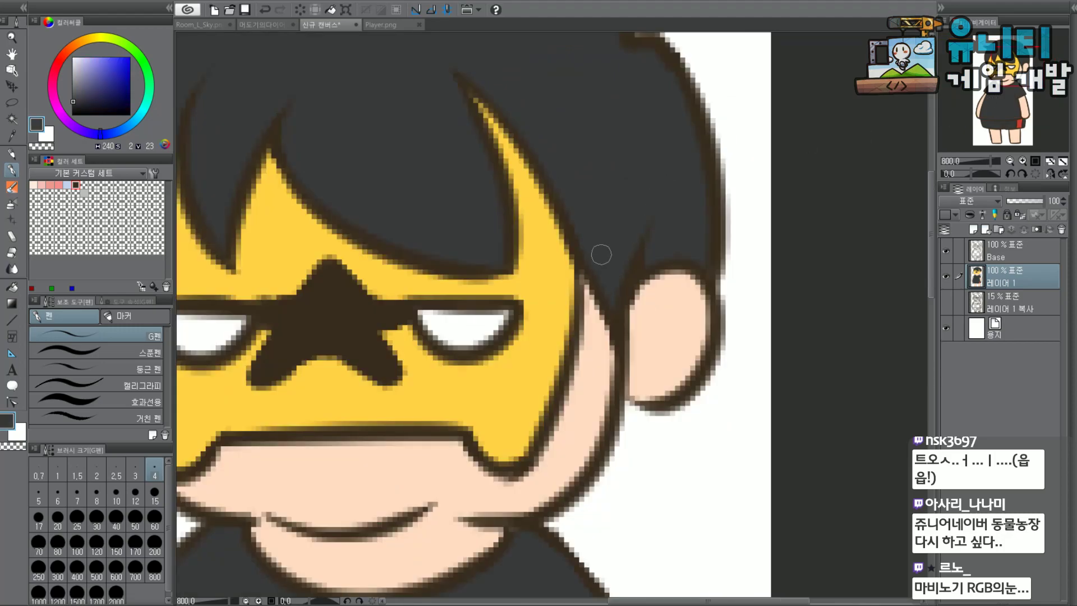
left_click(596, 367, "alt")
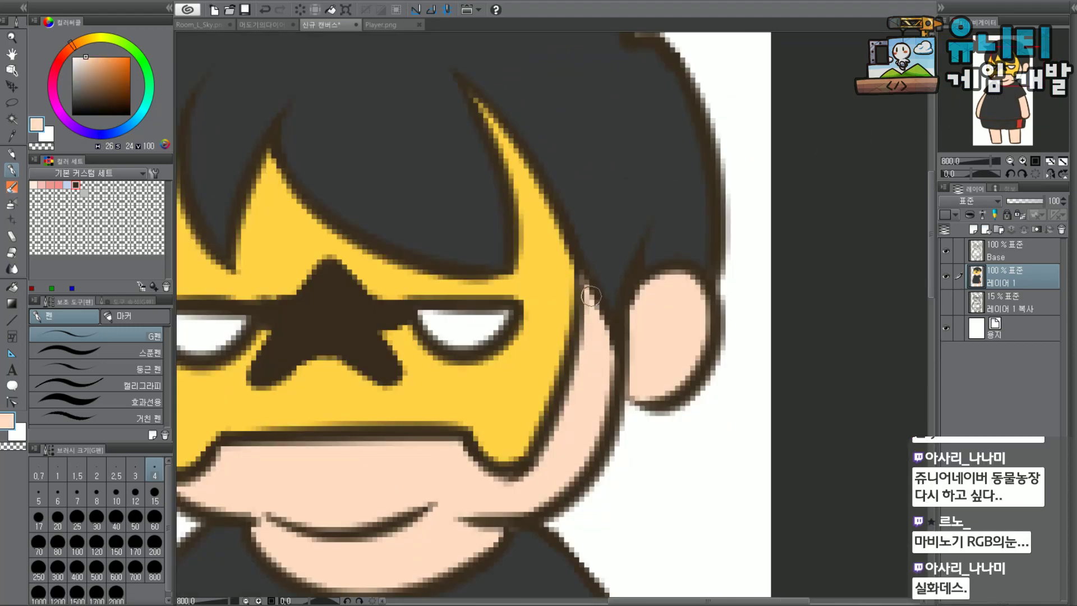
left_click_drag(659, 204, 629, 214)
key("ctrl+z")
left_click(635, 207, "alt")
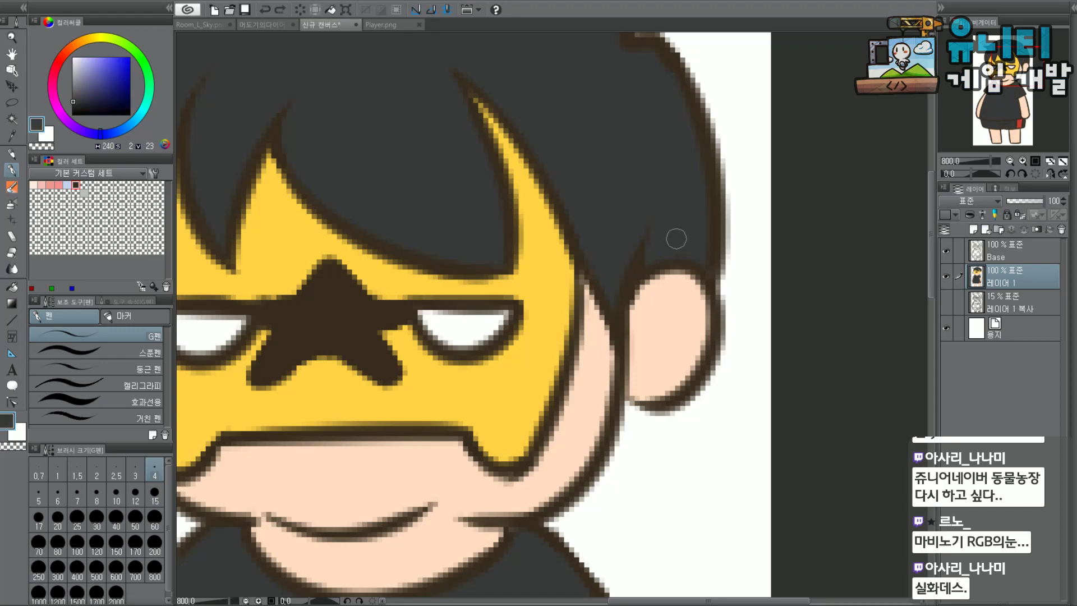
Examine the arm, shirt and whole figure for colouring gaps, briefly toggling the faint sketch layer 레이어 1 복사 on and off.
scroll(621, 303, "down", 2)
left_click_drag(1031, 72, 1015, 100)
scroll(1026, 74, "up", 2)
scroll(1022, 94, "down", 2)
scroll(454, 201, "up", 4)
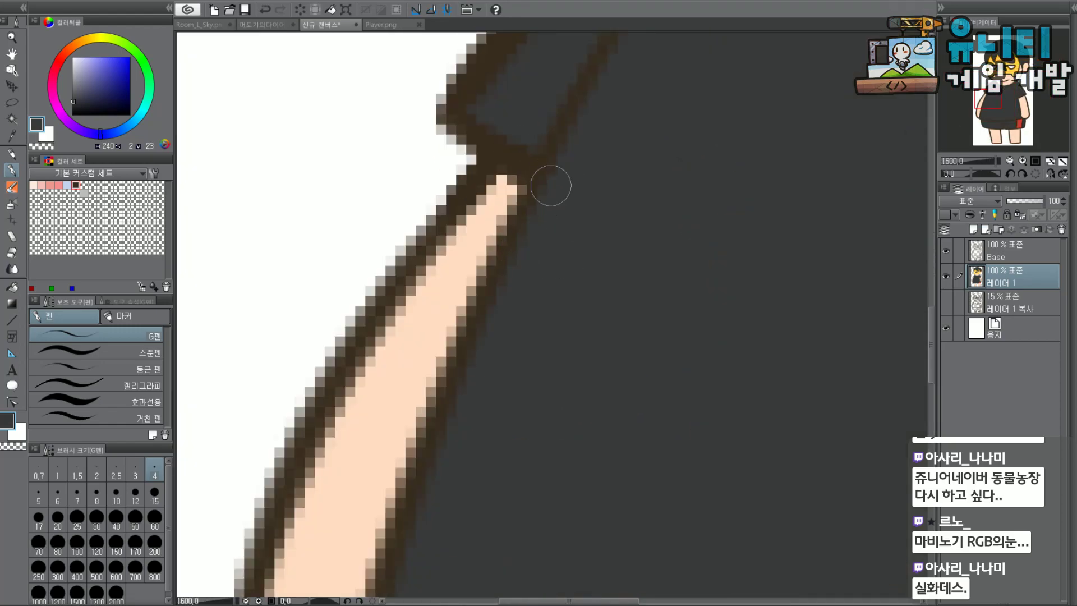
scroll(599, 111, "down", 2)
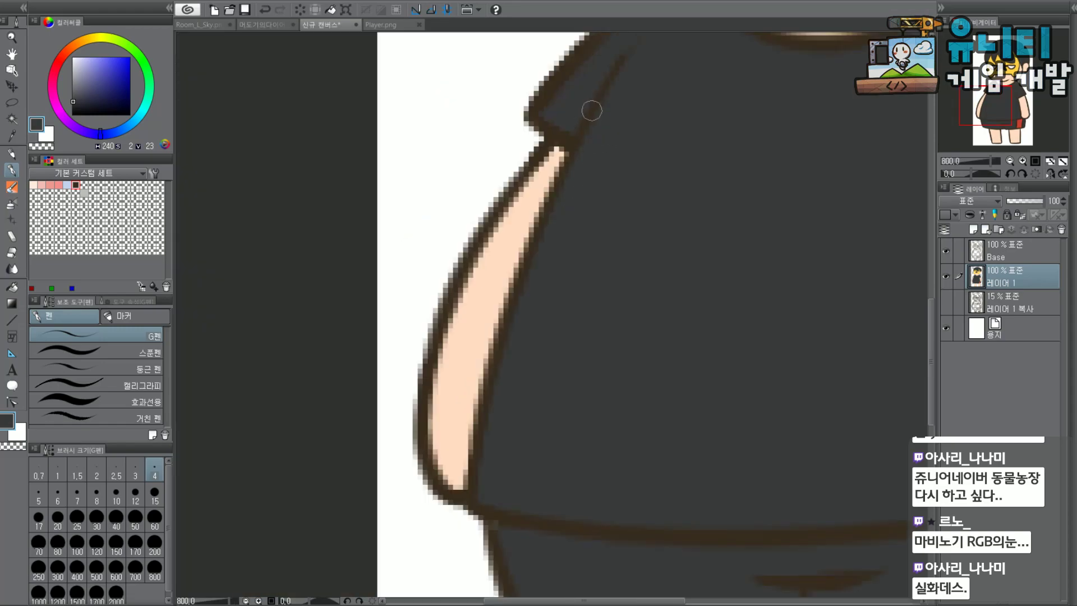
scroll(643, 54, "down", 2)
left_click_drag(1023, 108, 1051, 67)
left_click(944, 305)
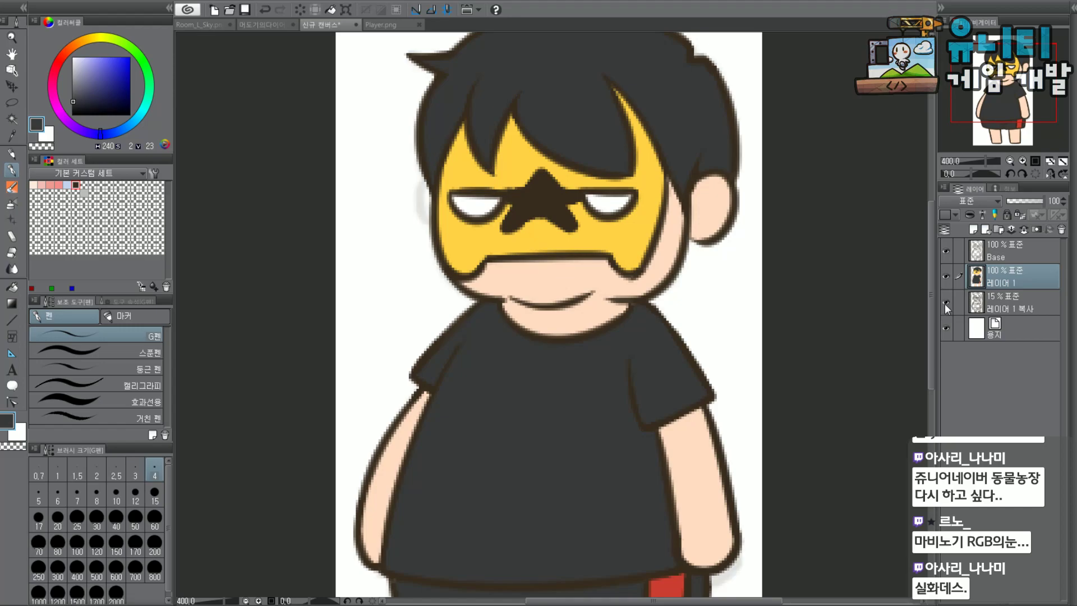
left_click(945, 302)
mouse_move(953, 122)
left_mouse_down()
mouse_move(960, 104)
mouse_move(952, 109)
left_mouse_up()
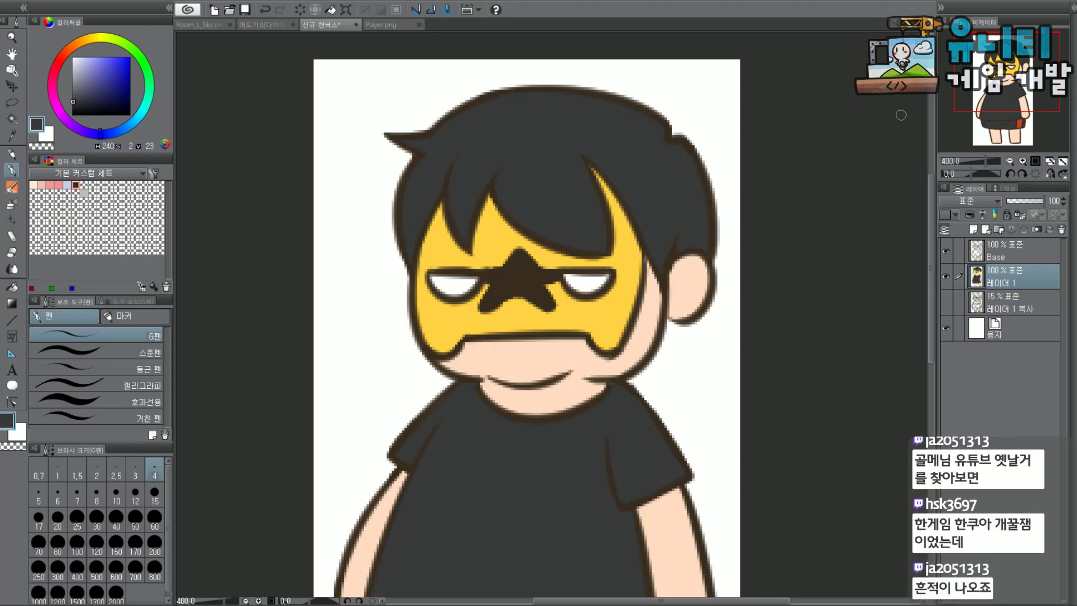
left_click_drag(1018, 100, 1014, 101)
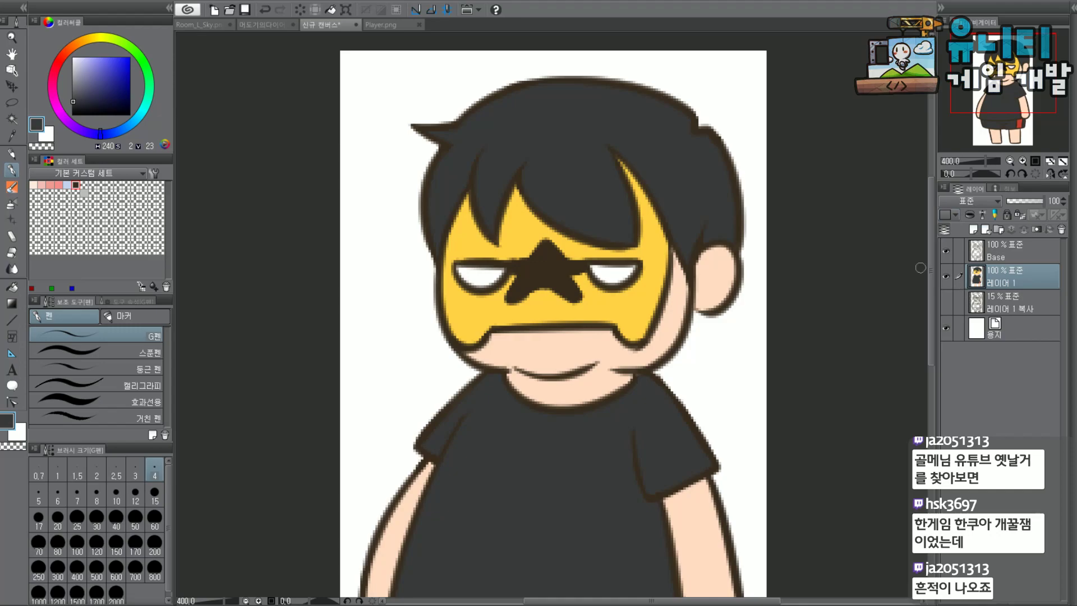
Add a new layer directly above 레이어 1 and set its blending mode to Multiply (곱하기).
scroll(575, 224, "up", 2)
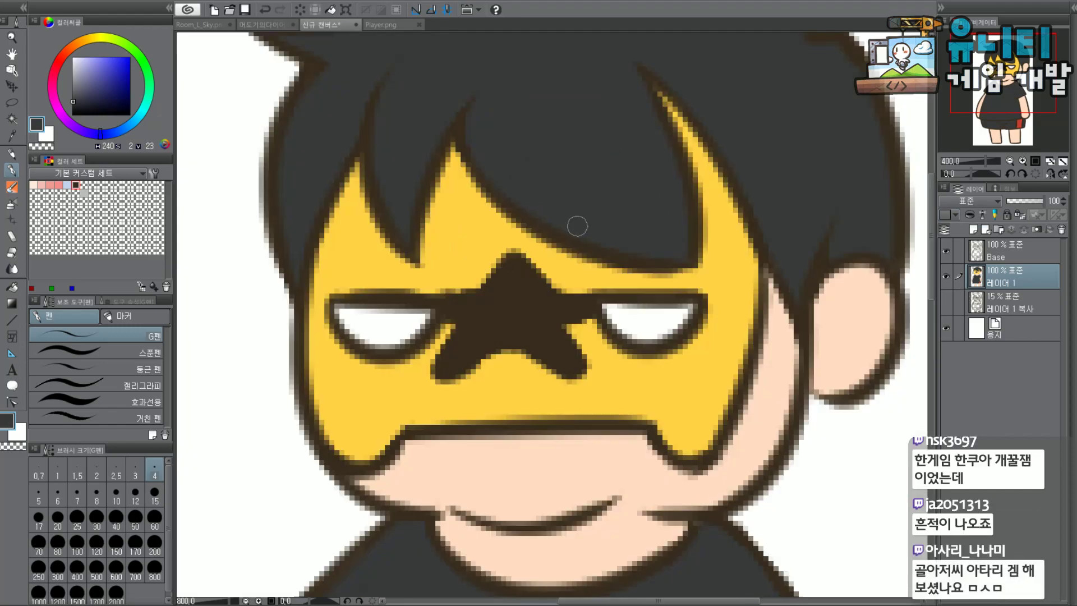
left_click(975, 230)
left_click(979, 203)
left_click(972, 225)
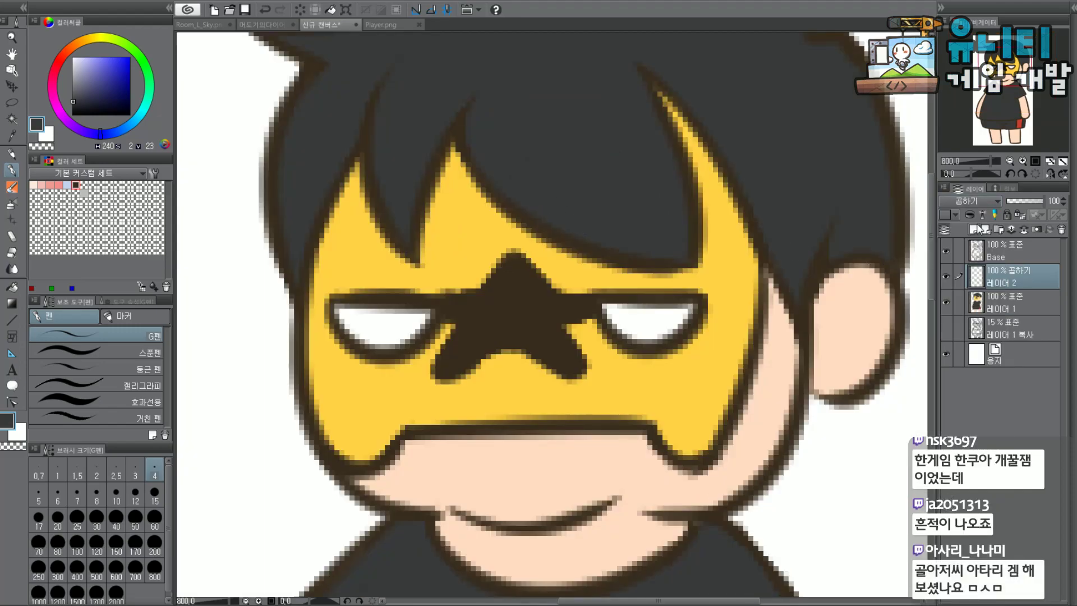
left_click_drag(1022, 68, 1018, 66)
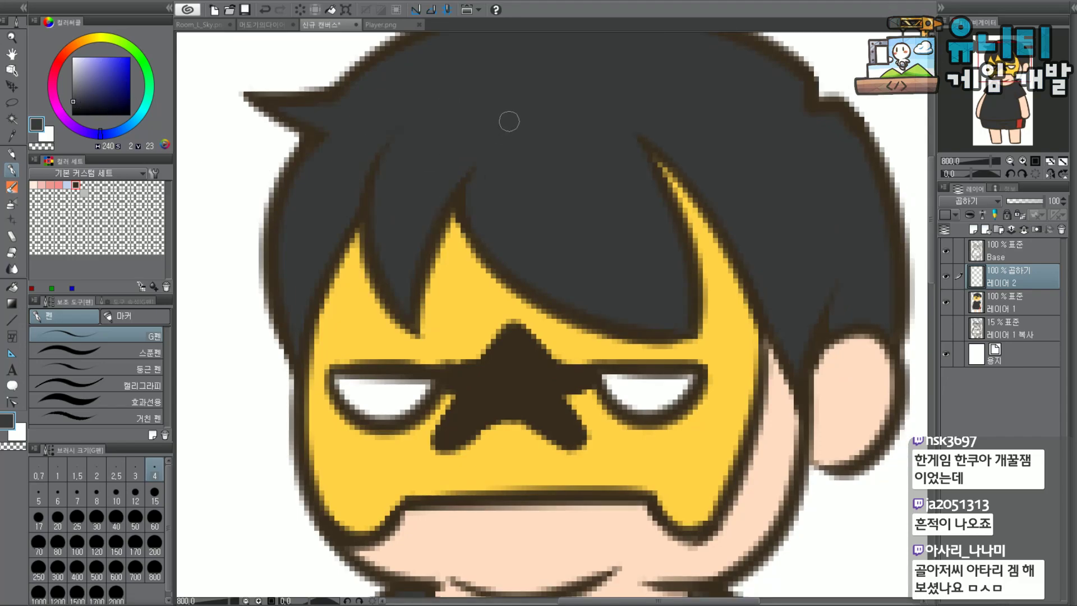
left_click_drag(74, 105, 72, 104)
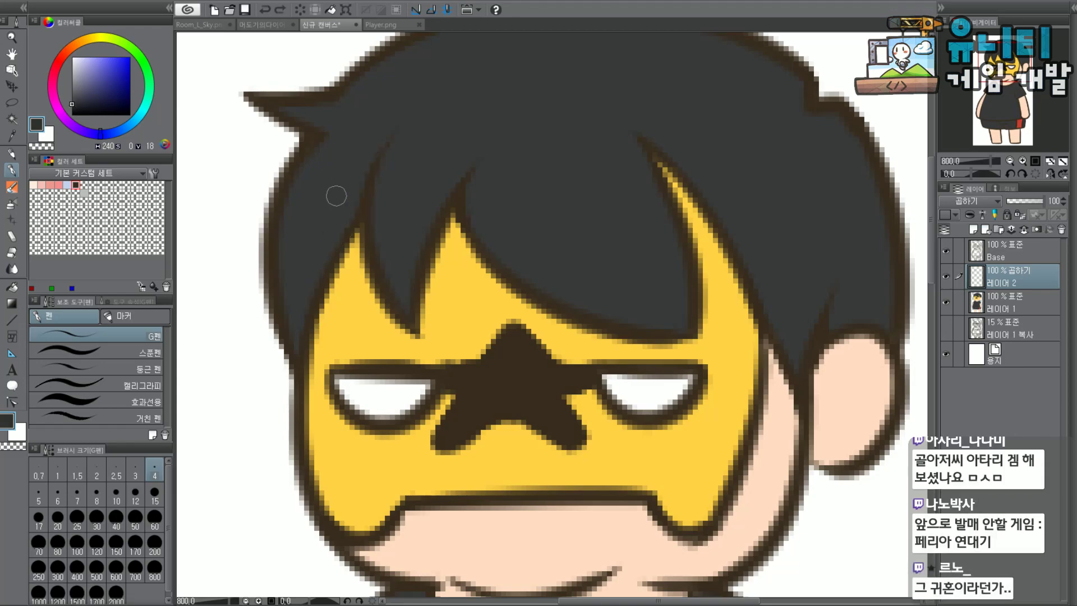
left_click(346, 117, "alt")
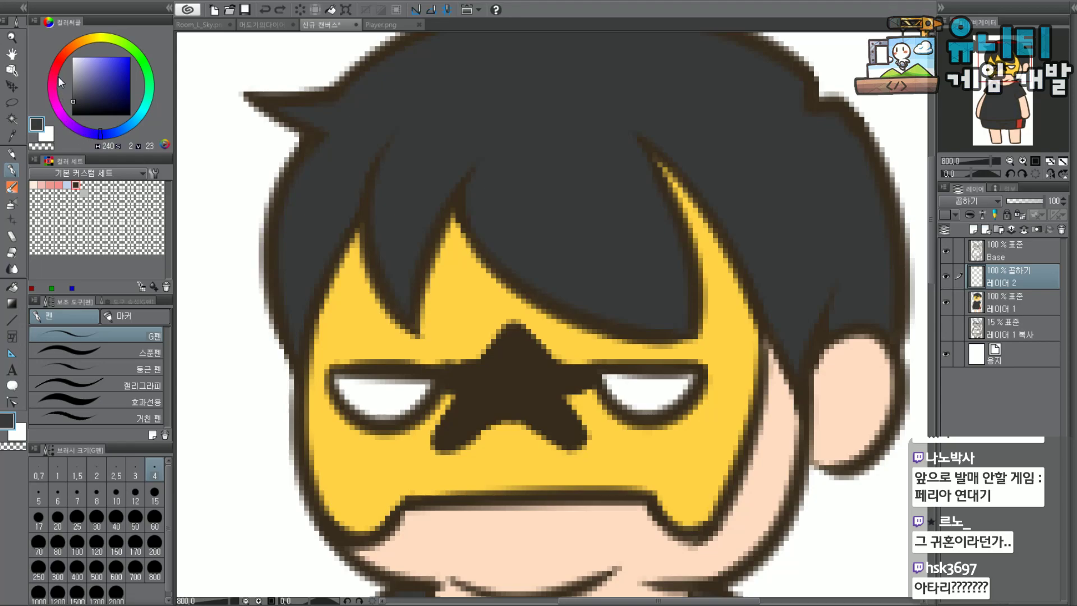
left_click(74, 105)
left_click_drag(353, 211, 306, 317)
key("ctrl+z")
left_click(73, 102)
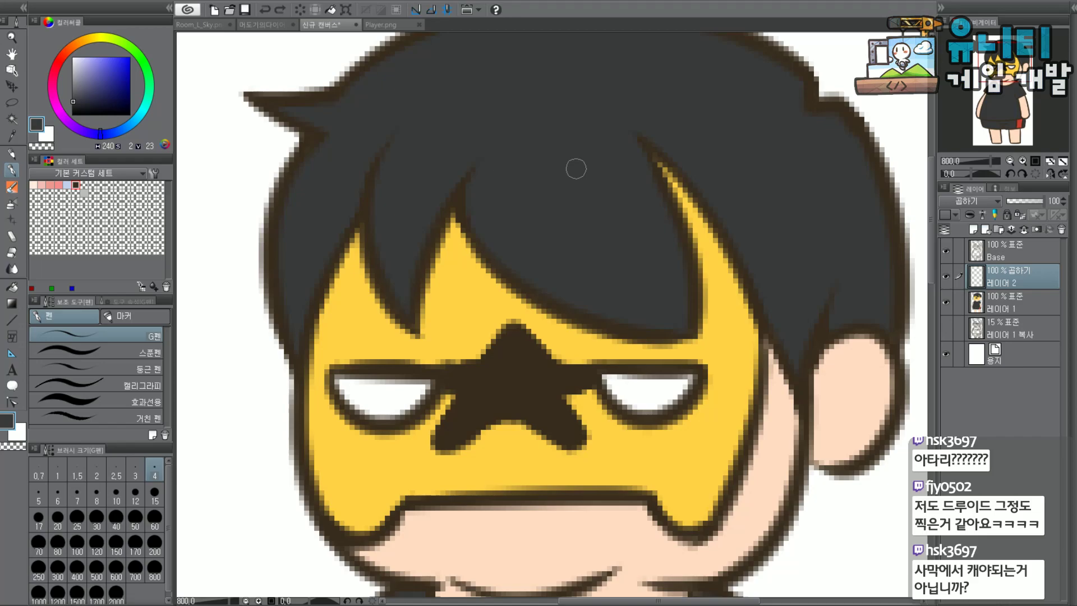
Choose a neutral light grey (V 73) and paint a shadow along the inner edge of the leftmost hair lock on the Multiply layer.
left_click(73, 71)
left_click_drag(364, 200, 315, 280)
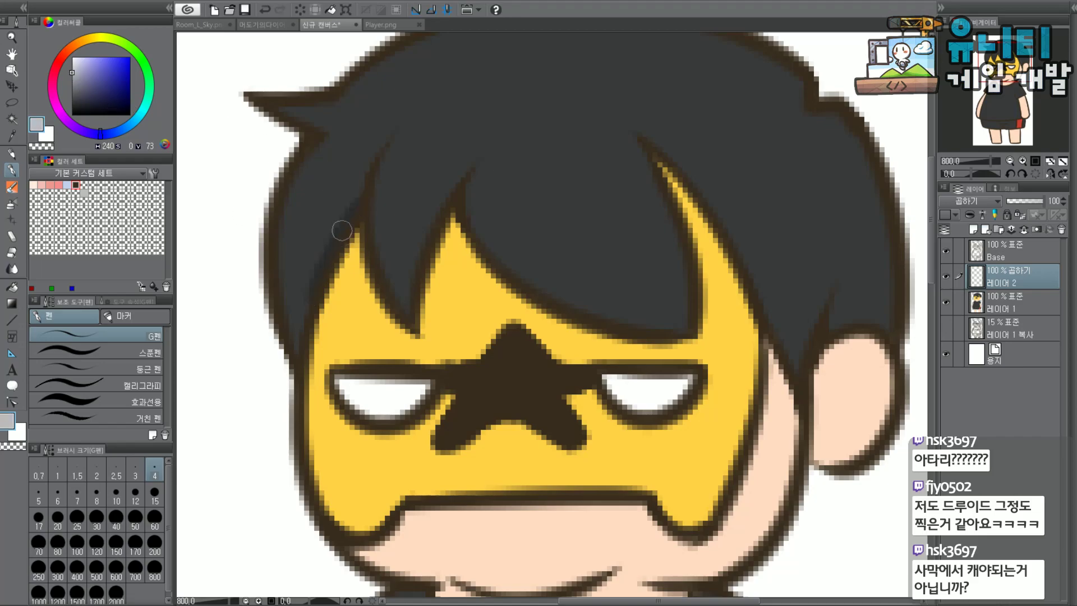
left_click_drag(372, 162, 336, 231)
mouse_move(375, 159)
left_mouse_down()
mouse_move(341, 226)
mouse_move(336, 206)
mouse_move(323, 235)
left_mouse_up()
key("ctrl+z")
left_click_drag(299, 350, 364, 152)
key("ctrl+z")
mouse_move(296, 341)
left_mouse_down()
mouse_move(382, 139)
mouse_move(416, 119)
left_mouse_up()
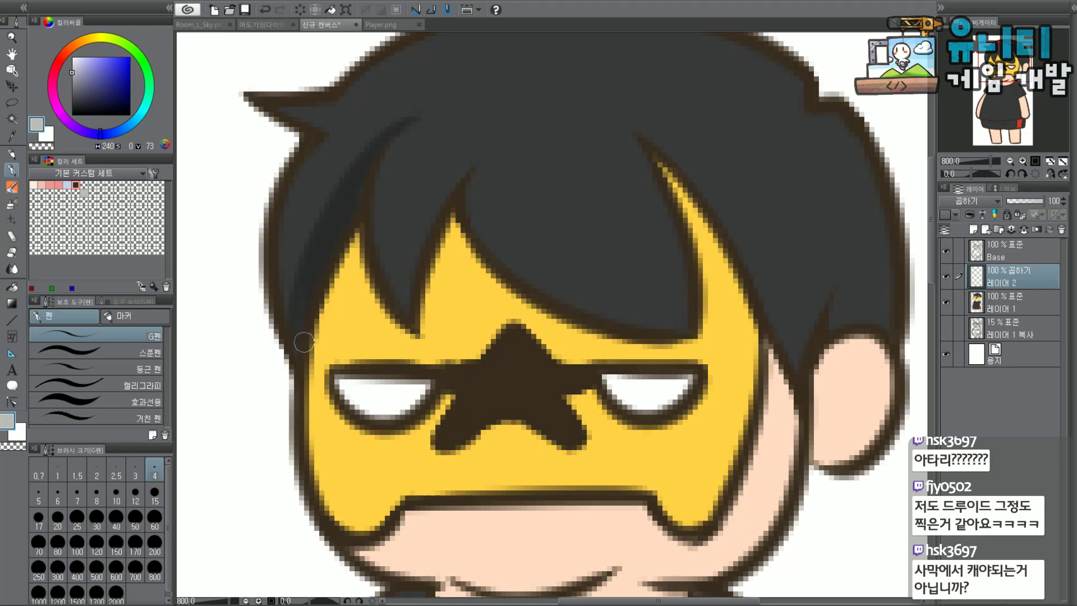
key("ctrl+z")
mouse_move(310, 330)
left_mouse_down()
mouse_move(341, 206)
mouse_move(414, 125)
left_mouse_up()
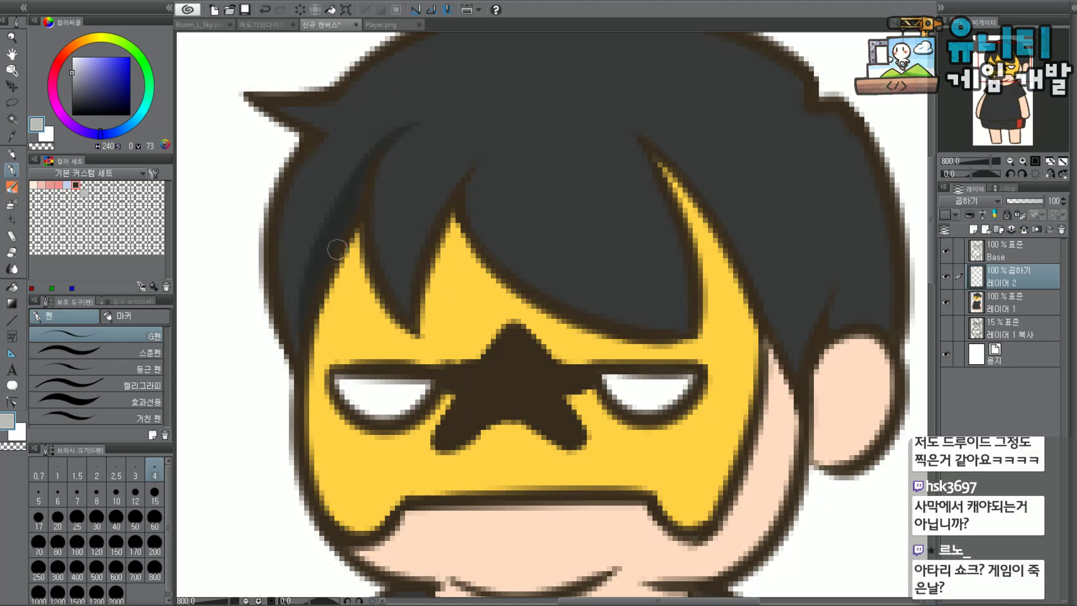
Refine the leftmost lock's shadow into one wider stroke running from the mask edge up to a single tapered tip.
mouse_move(300, 335)
left_mouse_down()
mouse_move(298, 289)
mouse_move(388, 149)
left_mouse_up()
key("ctrl+z")
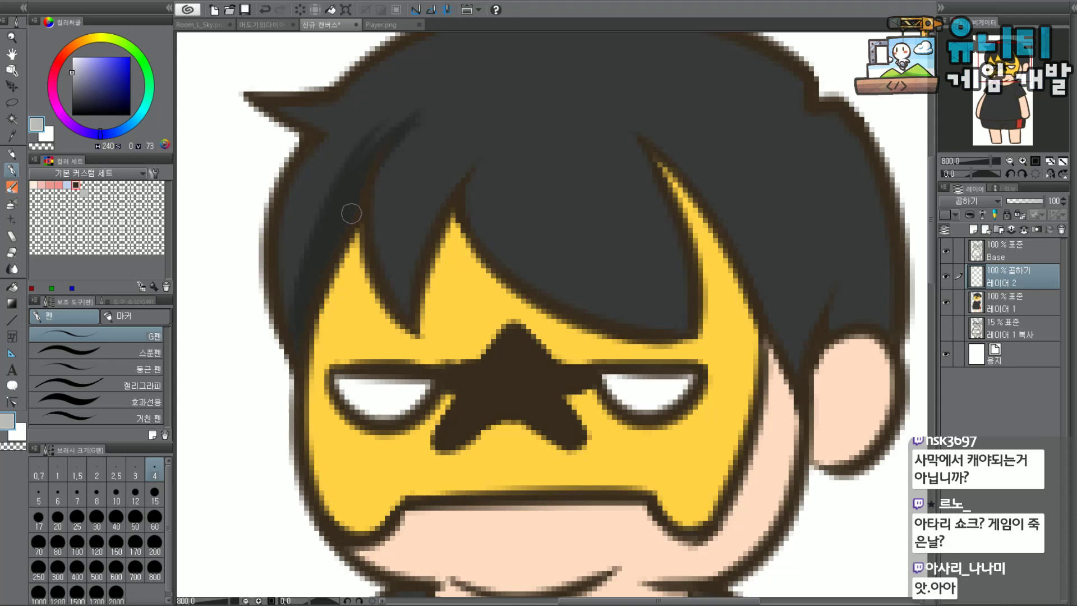
left_click_drag(293, 290, 395, 123)
key("ctrl+z")
mouse_move(297, 353)
left_mouse_down()
mouse_move(353, 162)
mouse_move(403, 117)
left_mouse_up()
key("ctrl+z")
key("ctrl+y")
key("ctrl+z")
mouse_move(300, 354)
left_mouse_down()
mouse_move(301, 277)
mouse_move(417, 118)
left_mouse_up()
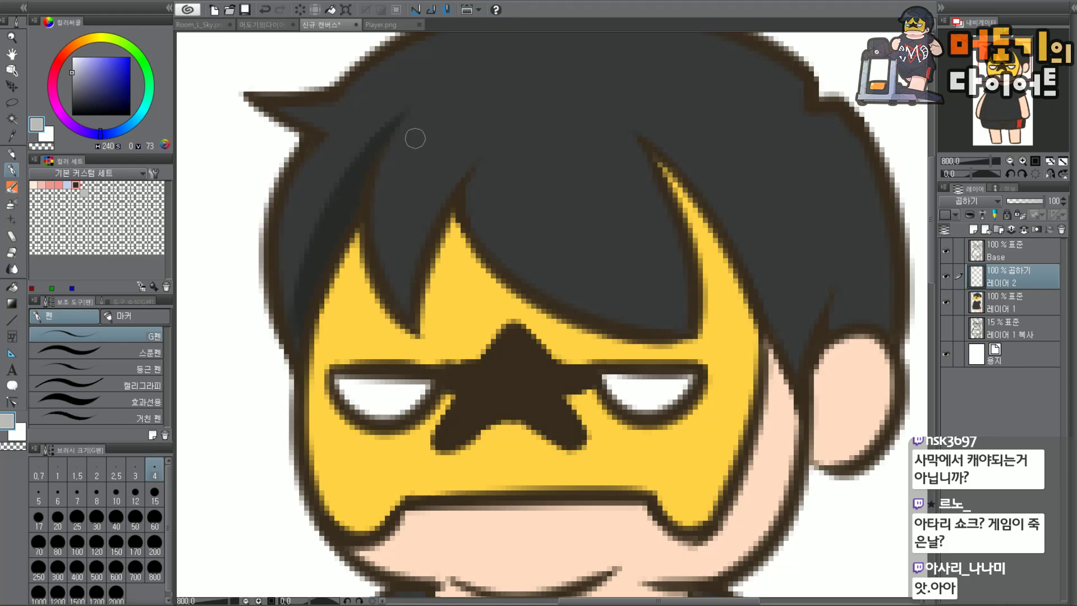
Shade the right edge of the second fringe lock, curving from its pointed tip up into the hair with a tapered end.
left_click_drag(411, 319, 488, 136)
key("ctrl+z")
left_click_drag(405, 309, 471, 160)
key("ctrl+z")
left_click_drag(414, 317, 447, 185)
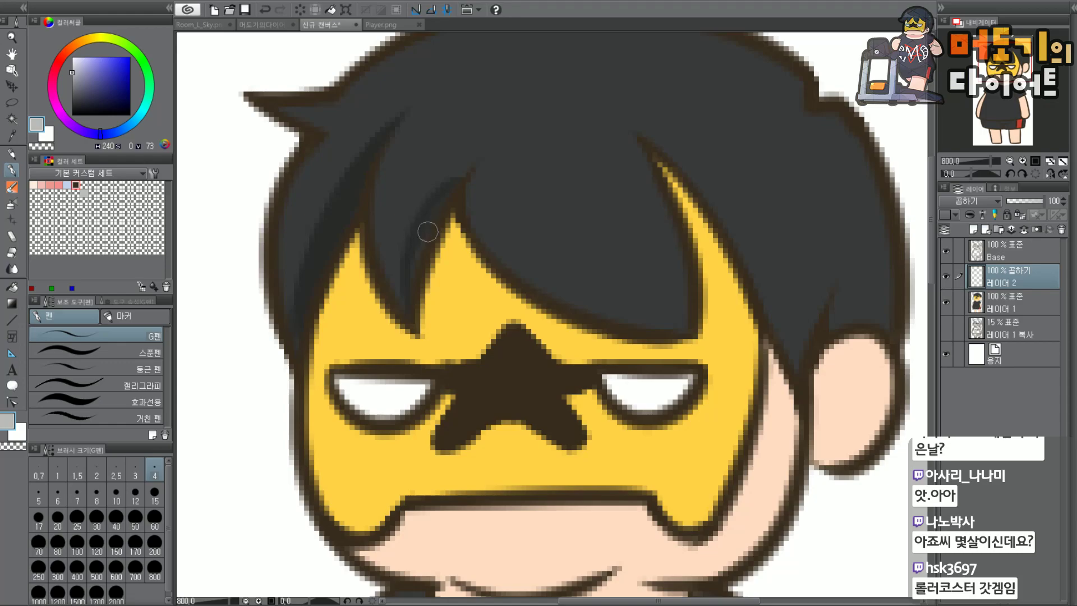
mouse_move(415, 287)
left_mouse_down()
mouse_move(452, 183)
mouse_move(490, 140)
left_mouse_up()
left_click_drag(417, 302, 483, 144)
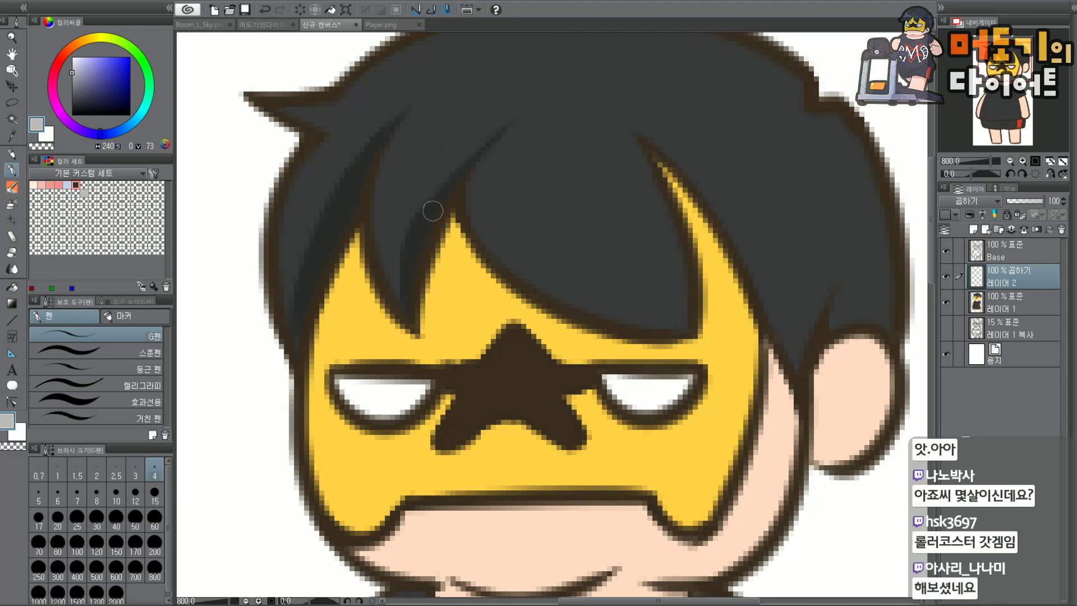
left_click_drag(411, 240, 490, 145)
key("ctrl+z")
left_click_drag(411, 239, 475, 152)
key("ctrl+z")
left_click_drag(435, 201, 480, 154)
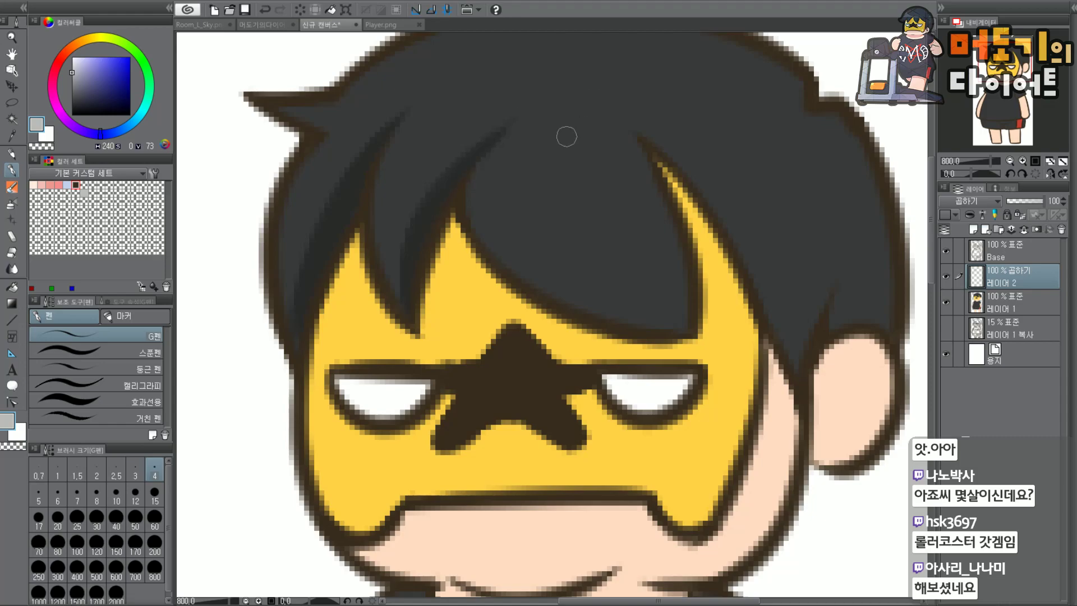
Paint a curved shadow along the right edge of the large central fringe, from its lower corner up past the parting.
mouse_move(673, 320)
left_mouse_down()
mouse_move(672, 180)
mouse_move(643, 135)
left_mouse_up()
key("ctrl+z")
key("ctrl+z")
left_click_drag(675, 330, 618, 115)
key("ctrl+z")
mouse_move(677, 332)
left_mouse_down()
mouse_move(682, 280)
mouse_move(616, 115)
left_mouse_up()
key("ctrl+z")
left_click_drag(678, 329, 611, 118)
key("ctrl+z")
left_click_drag(679, 329, 611, 115)
Thicken the central fringe's shadow near its lower corner and extend its tapered upper end further into the hair.
left_click_drag(668, 334, 685, 264)
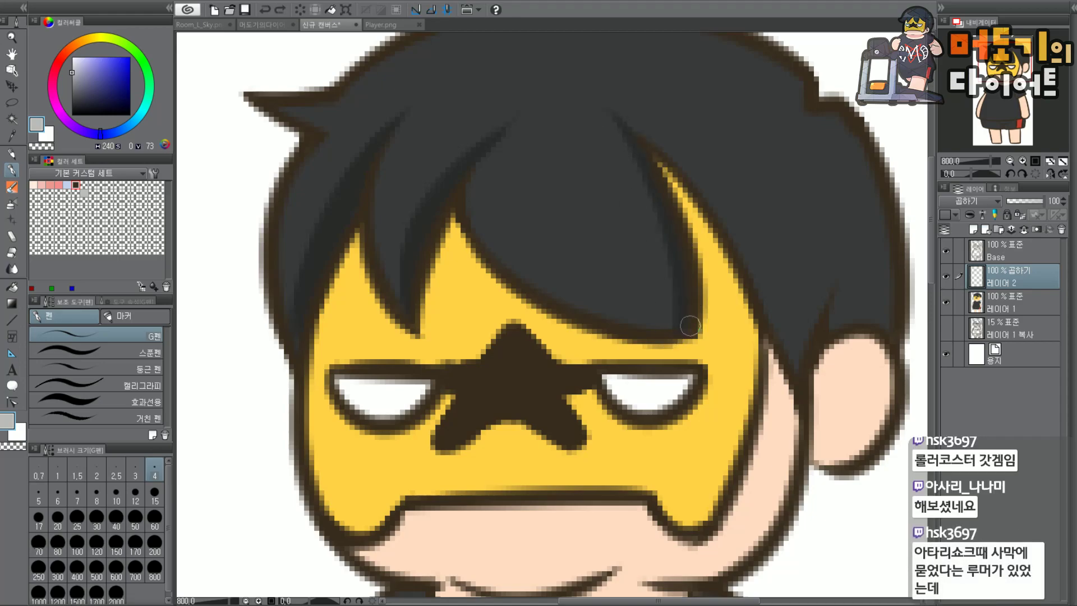
left_click_drag(675, 326, 616, 117)
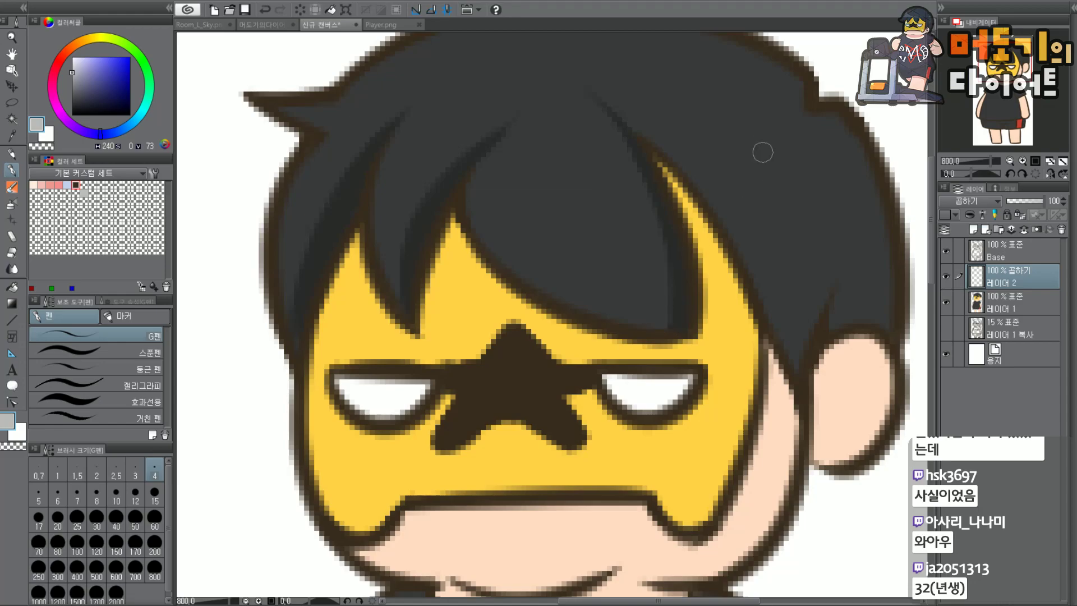
scroll(791, 161, "down", 3)
scroll(828, 177, "up", 3)
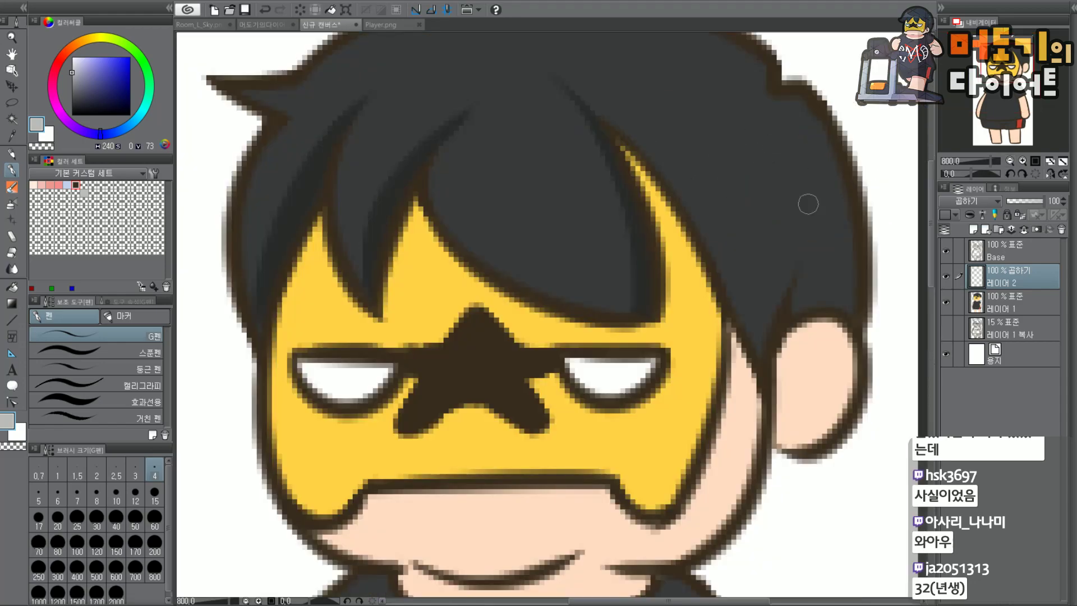
Widen the central fringe's lower corner shadow, add a thin tapered stroke branching upward inside it, and shade the underside of the leftmost spike.
scroll(800, 191, "down", 3)
scroll(637, 301, "up", 3)
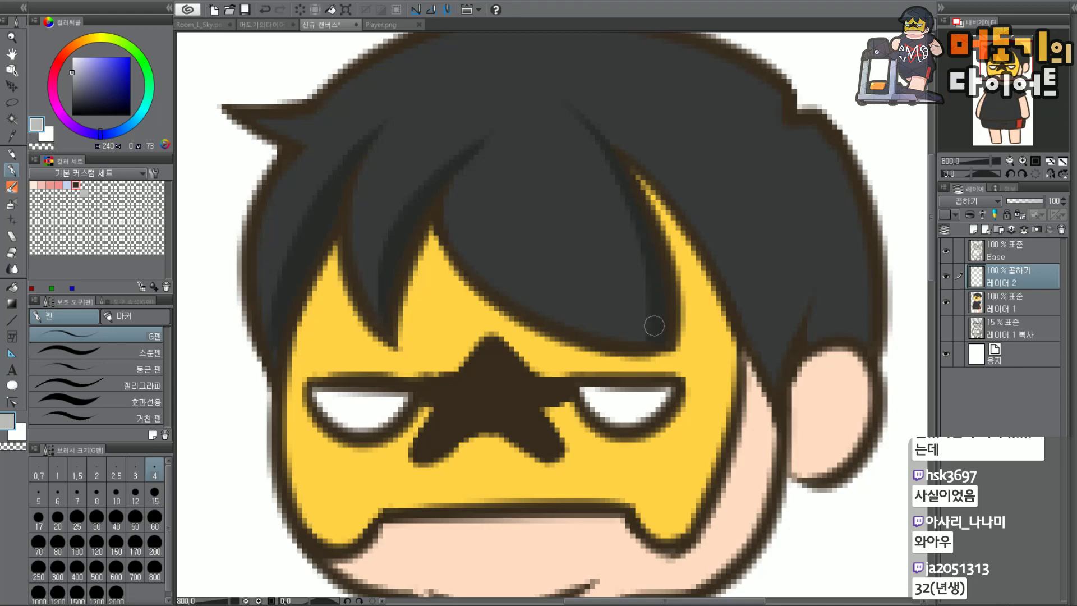
left_click_drag(637, 336, 652, 313)
left_click_drag(645, 315, 616, 211)
key("ctrl+z")
left_click_drag(646, 340, 616, 217)
key("ctrl+z")
left_click_drag(642, 336, 596, 216)
key("ctrl+z")
left_click_drag(644, 331, 596, 230)
key("ctrl+z")
left_click_drag(645, 334, 601, 215)
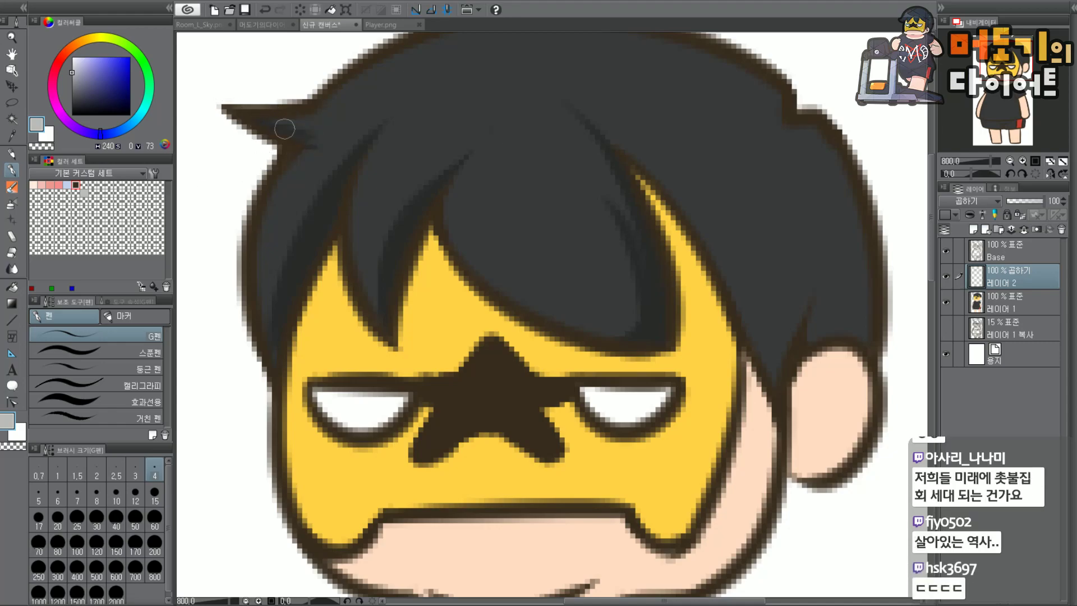
left_click_drag(273, 135, 328, 134)
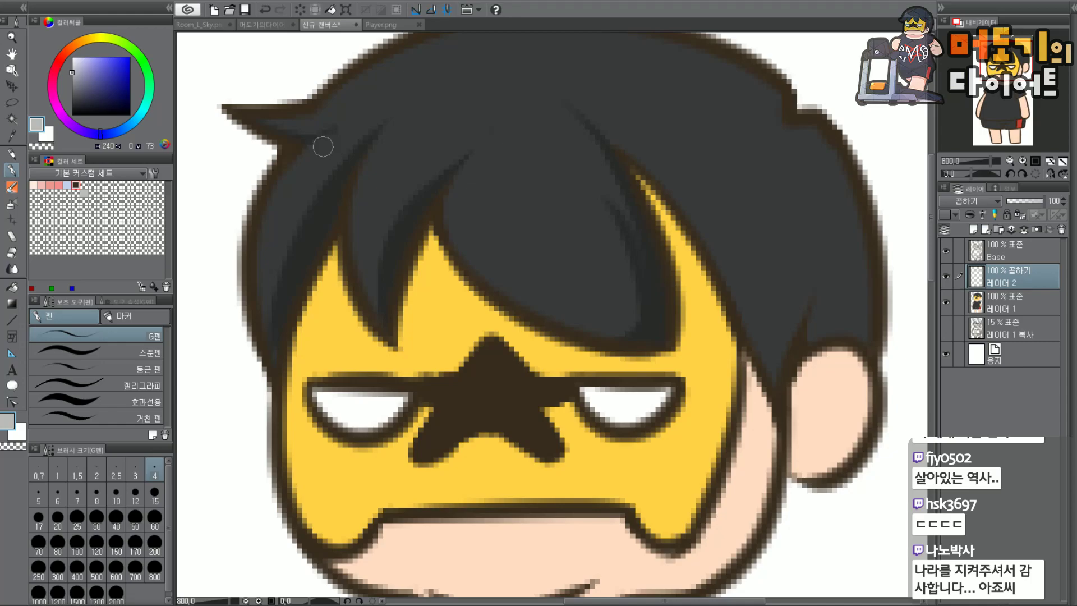
Fill the hair directly above the ear with shadow, rising in a slant to the outer edge of the head.
left_click_drag(808, 328, 868, 275)
key("ctrl+z")
left_click_drag(810, 308, 865, 261)
mouse_move(819, 309)
left_mouse_down()
mouse_move(799, 353)
mouse_move(860, 326)
mouse_move(865, 343)
mouse_move(843, 294)
left_mouse_up()
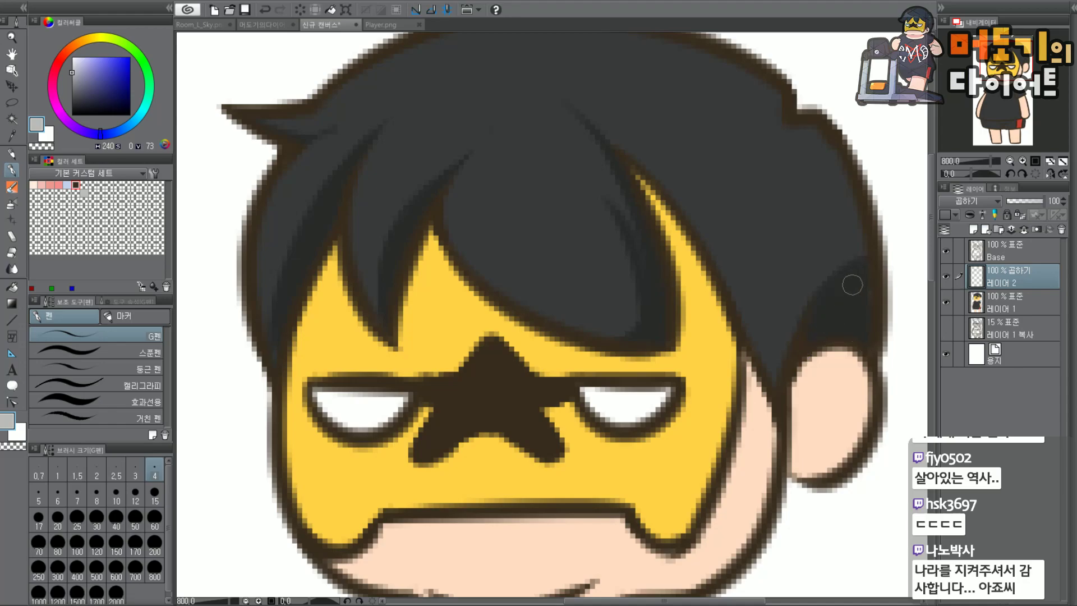
Extend the shadow above the ear upward along the back edge of the hair into a tapered curve.
left_click_drag(856, 228, 852, 271)
key("ctrl+z")
left_click_drag(857, 199, 841, 267)
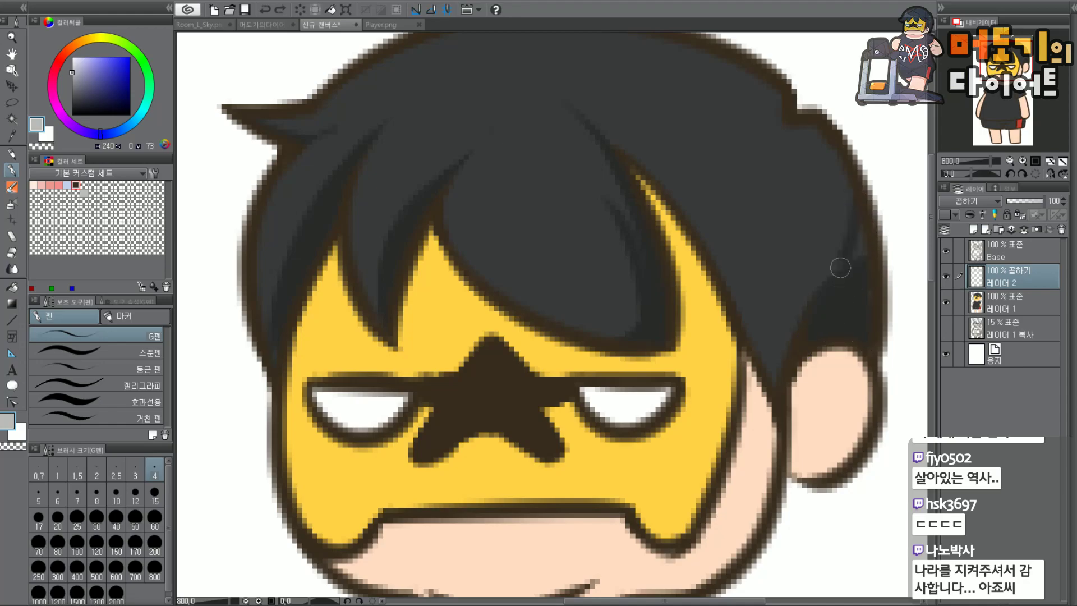
left_click_drag(850, 203, 824, 284)
key("ctrl+z")
left_click_drag(849, 184, 812, 308)
key("ctrl+z")
left_click_drag(847, 185, 807, 313)
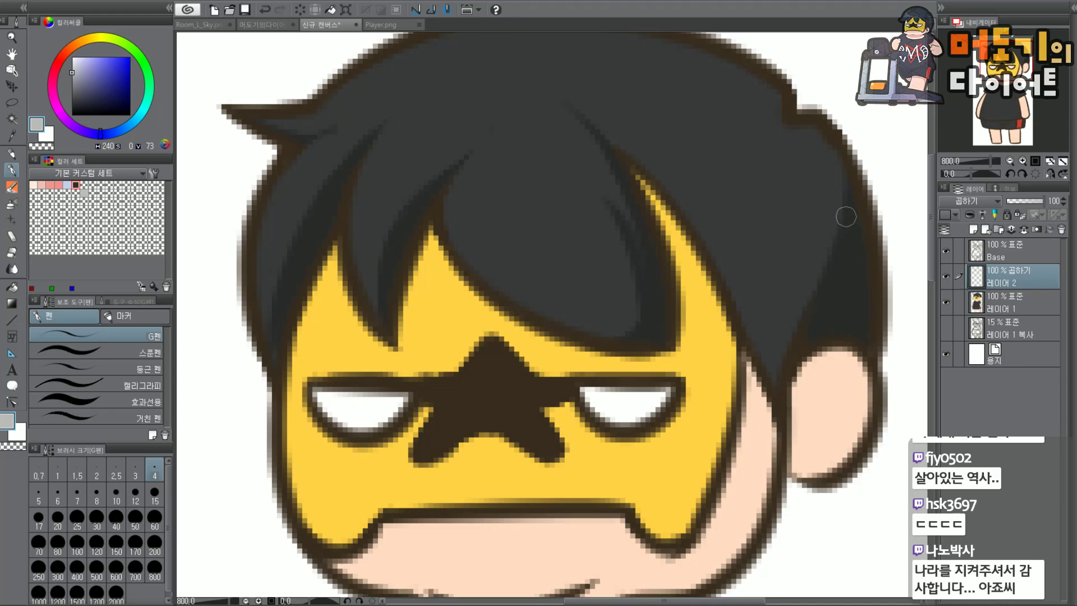
Shade the edge of the sideburn in front of the ear and draw a tapered strand of shadow rising from it.
mouse_move(780, 385)
left_mouse_down()
mouse_move(771, 365)
mouse_move(775, 386)
left_mouse_up()
key("ctrl+z")
key("ctrl+z")
mouse_move(800, 270)
left_mouse_down()
mouse_move(778, 393)
mouse_move(807, 257)
left_mouse_up()
key("ctrl+z")
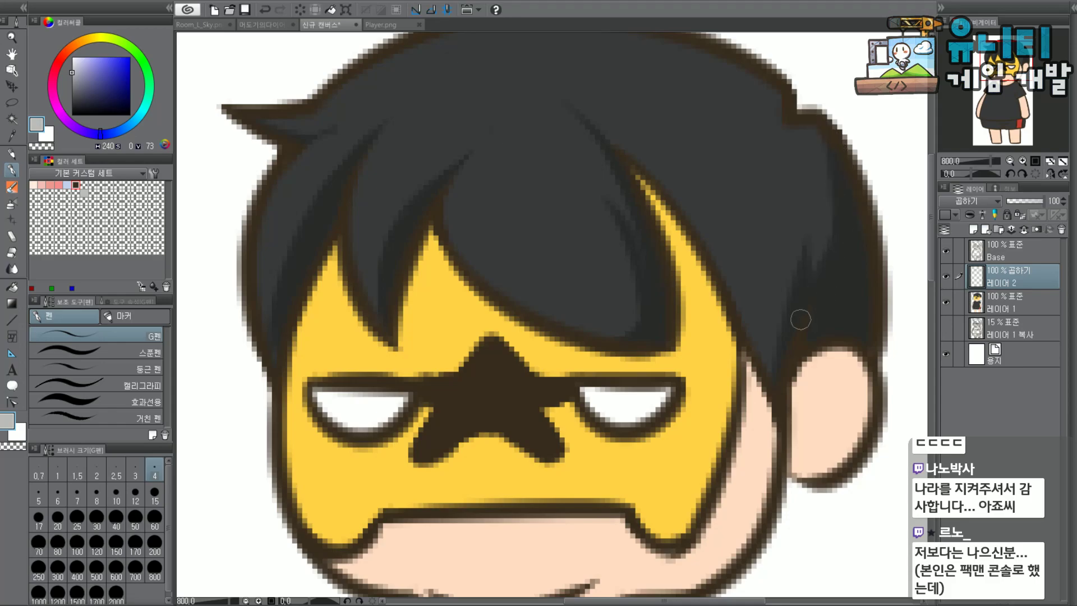
key("ctrl+z")
left_click_drag(804, 278, 810, 215)
scroll(790, 234, "down", 5)
scroll(914, 116, "up", 4)
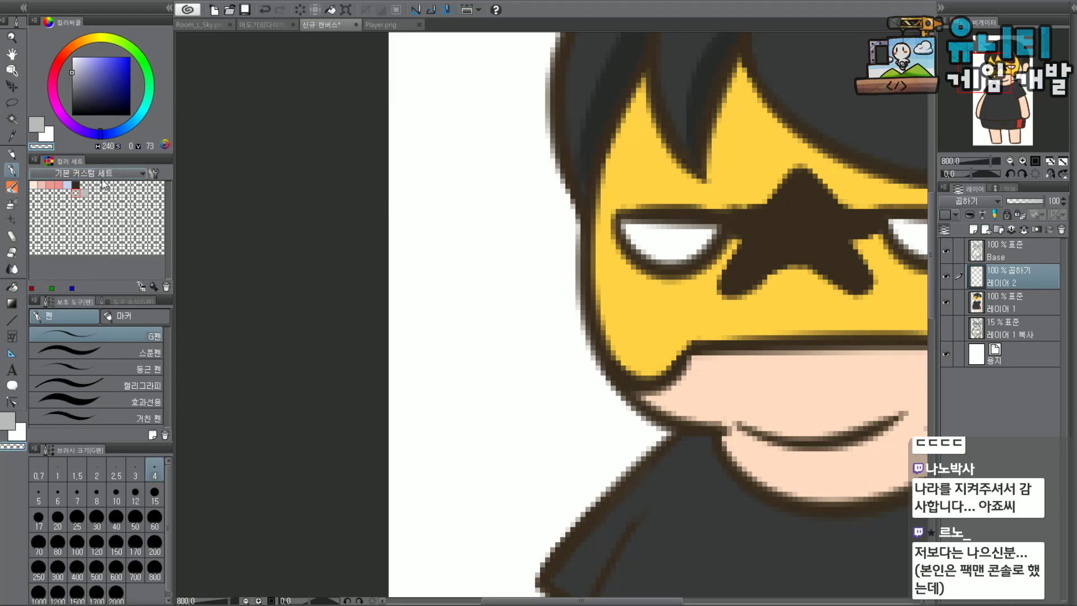
left_click(76, 186)
mouse_move(433, 247)
left_mouse_down()
mouse_move(547, 235)
mouse_move(533, 301)
mouse_move(547, 235)
left_mouse_up()
left_click(54, 69)
mouse_move(100, 84)
left_mouse_down()
mouse_move(106, 61)
mouse_move(63, 52)
left_mouse_up()
mouse_move(427, 239)
left_mouse_down()
mouse_move(457, 191)
mouse_move(507, 175)
left_mouse_up()
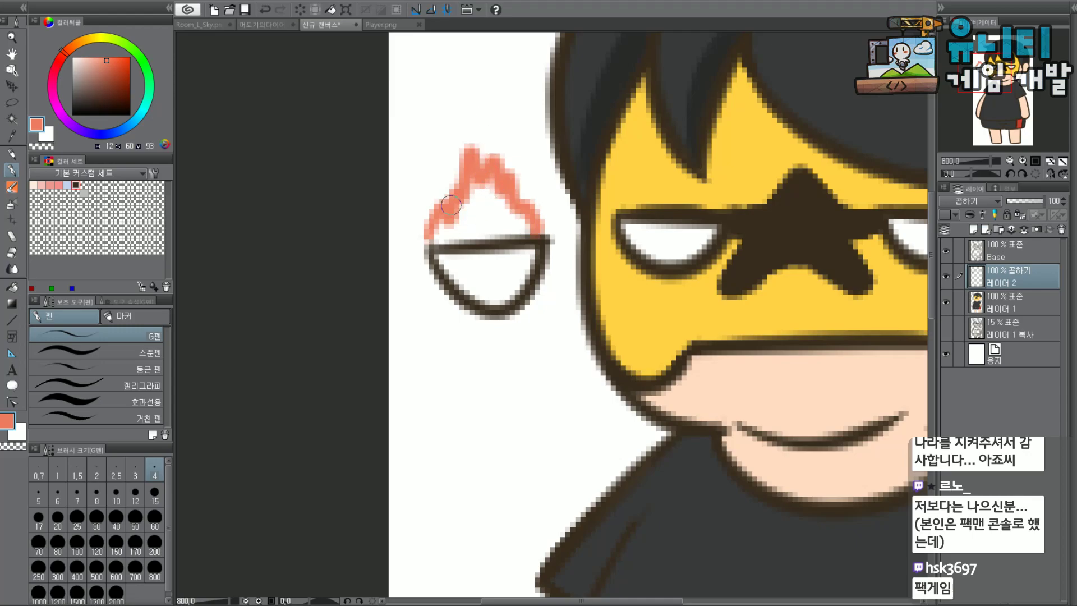
mouse_move(422, 149)
left_mouse_down()
mouse_move(461, 149)
mouse_move(473, 80)
left_mouse_up()
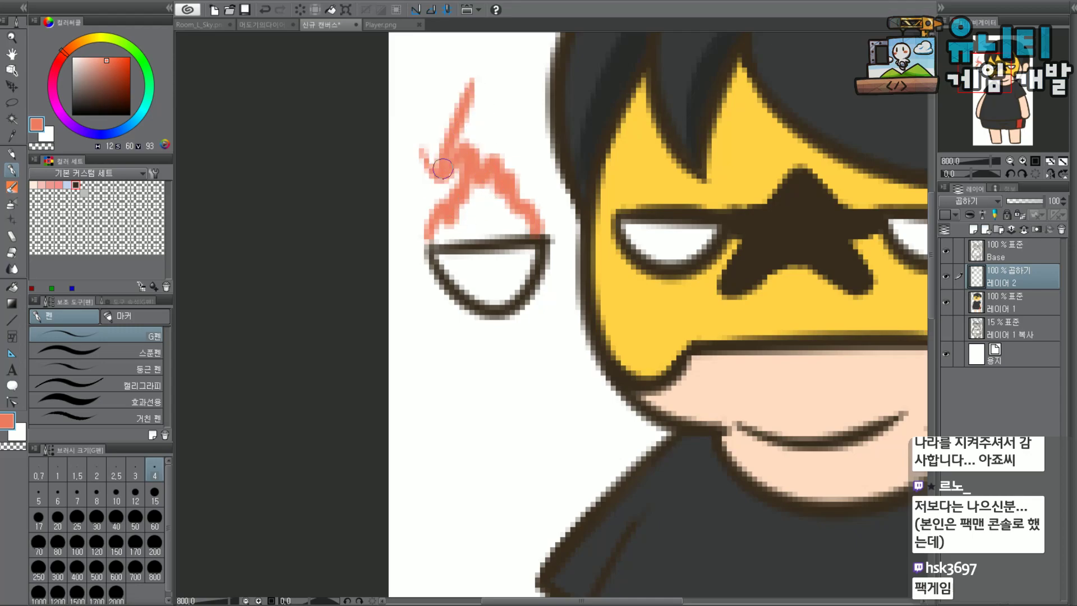
key("ctrl+z")
key("ctrl+z")
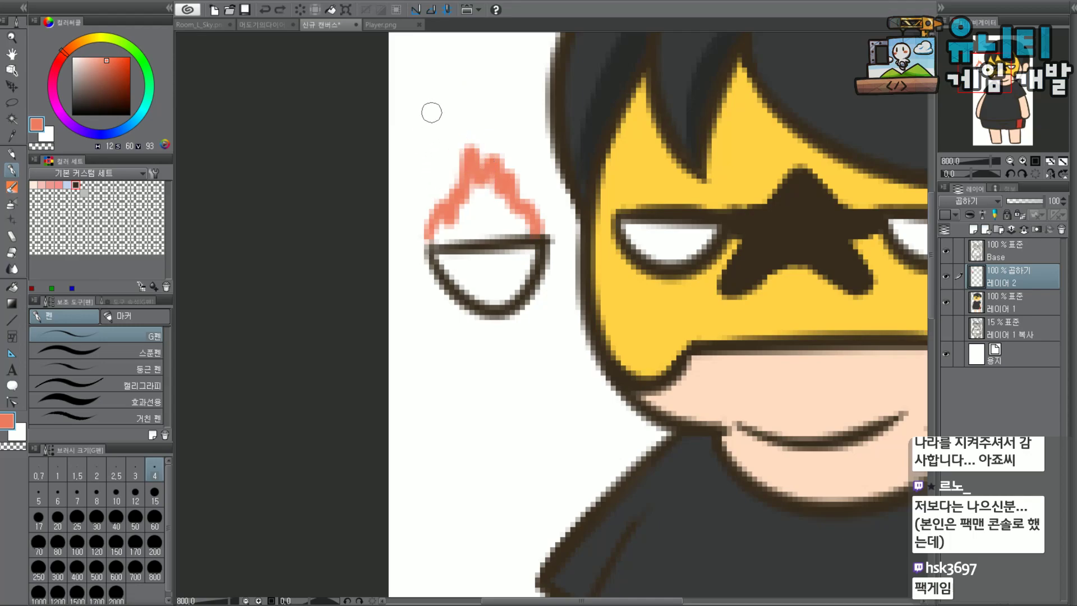
key("ctrl+z")
key("ctrl+z")
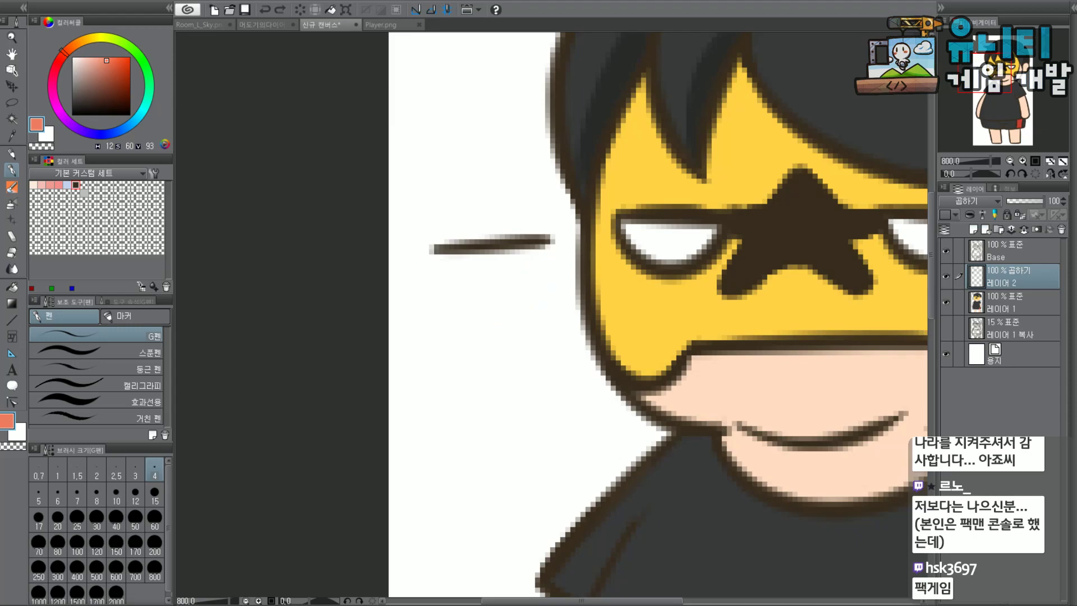
key("ctrl+z")
Set the hair shadow layer's blend mode to Normal and sample its light grey for painting the shadow behind the ear strand.
scroll(457, 240, "down", 2)
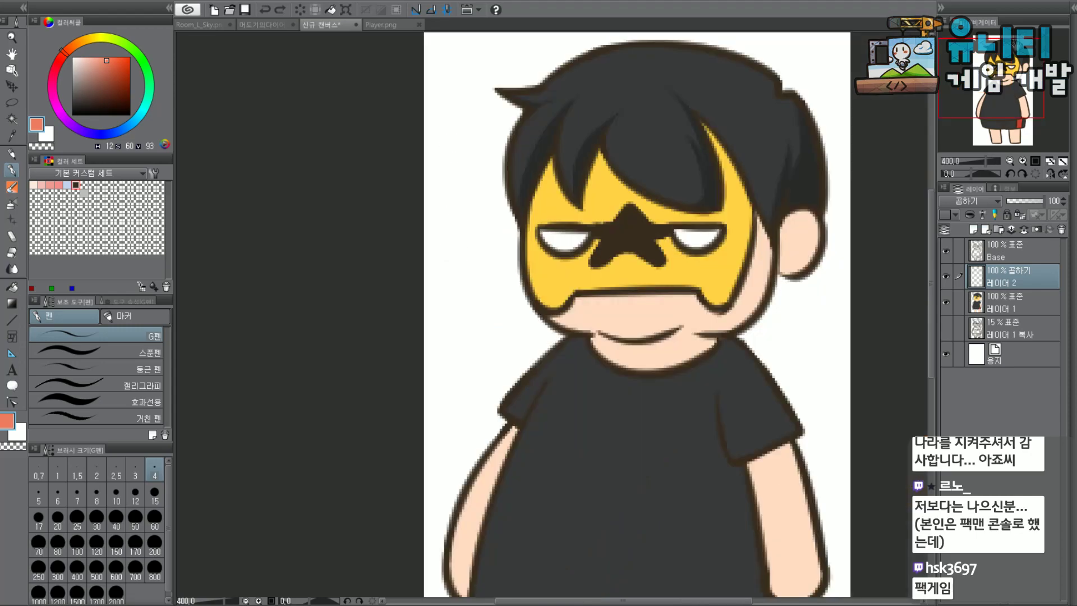
scroll(1014, 63, "up", 4)
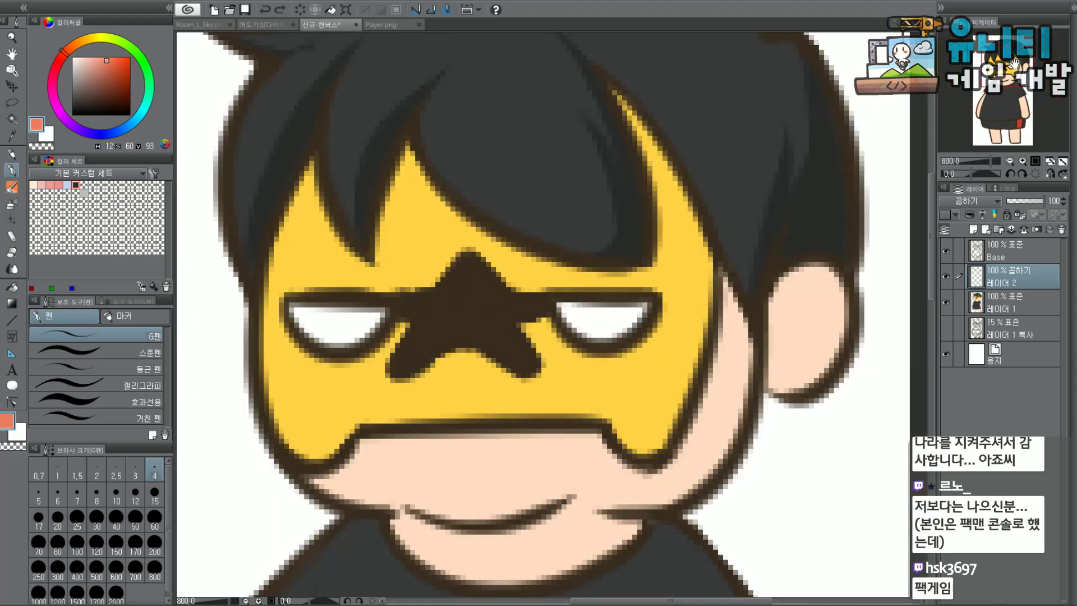
left_click(799, 210, "alt")
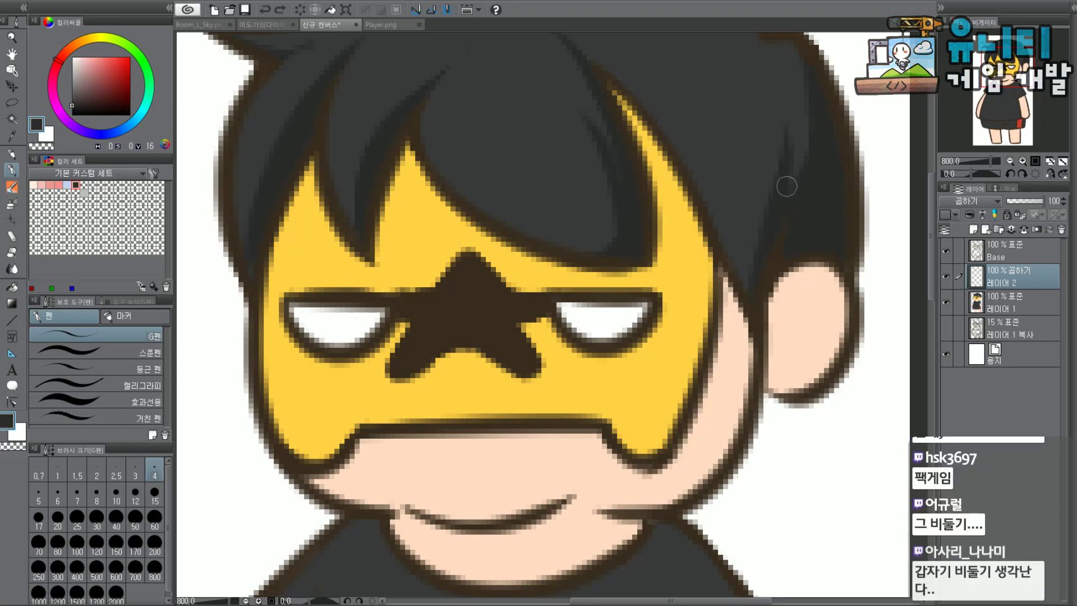
scroll(809, 184, "down", 3)
scroll(813, 176, "up", 3)
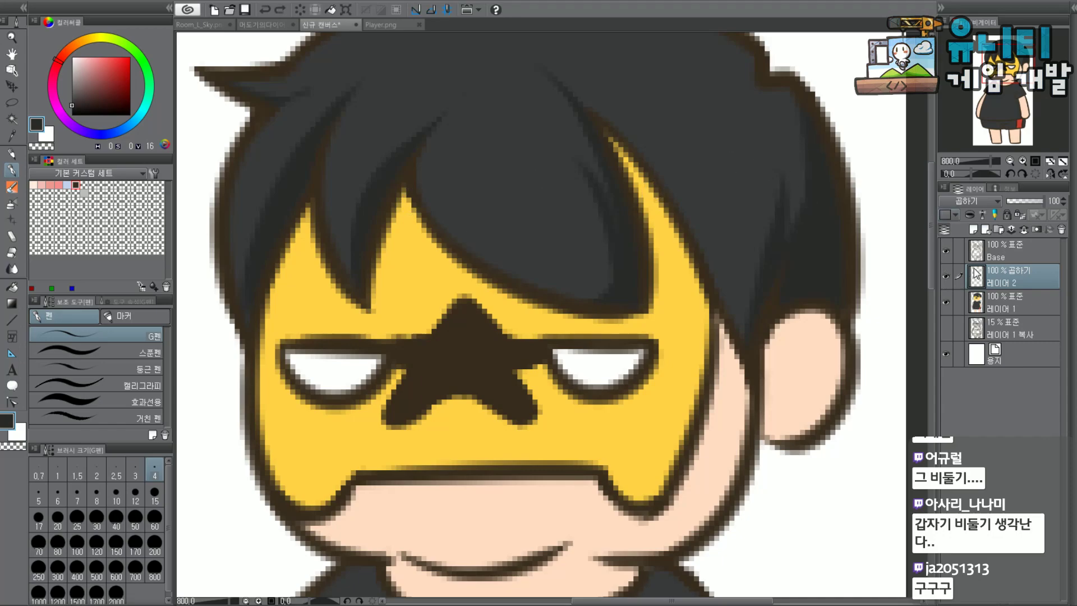
left_click(981, 202)
left_click(966, 211)
left_click(805, 258, "alt")
left_click_drag(800, 99, 788, 243)
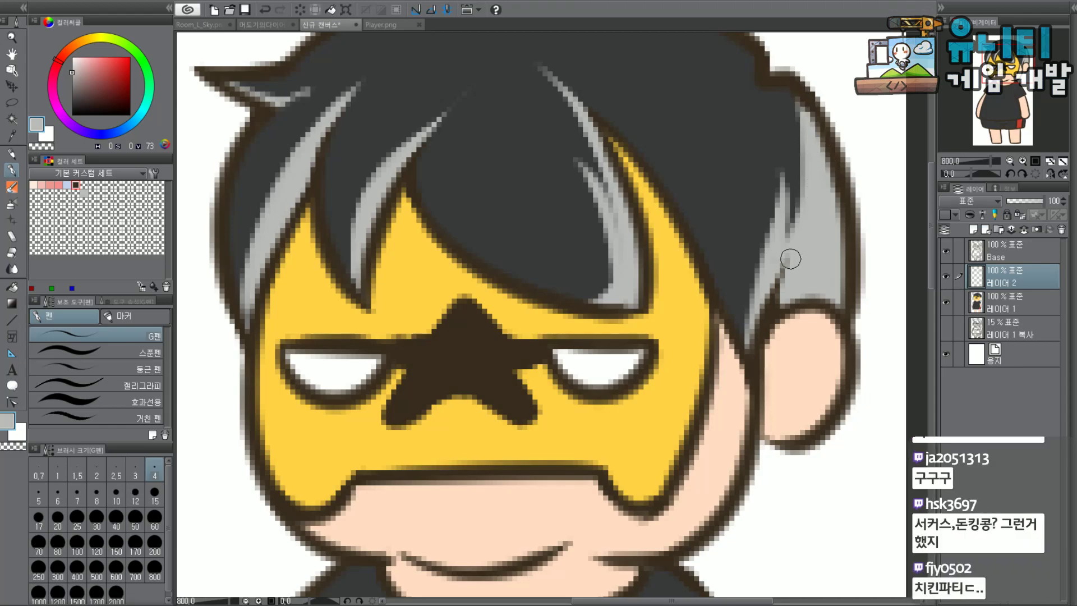
Return the hair shadow layer's blend mode to Multiply.
left_click(970, 203)
left_click(974, 212)
left_click(969, 203)
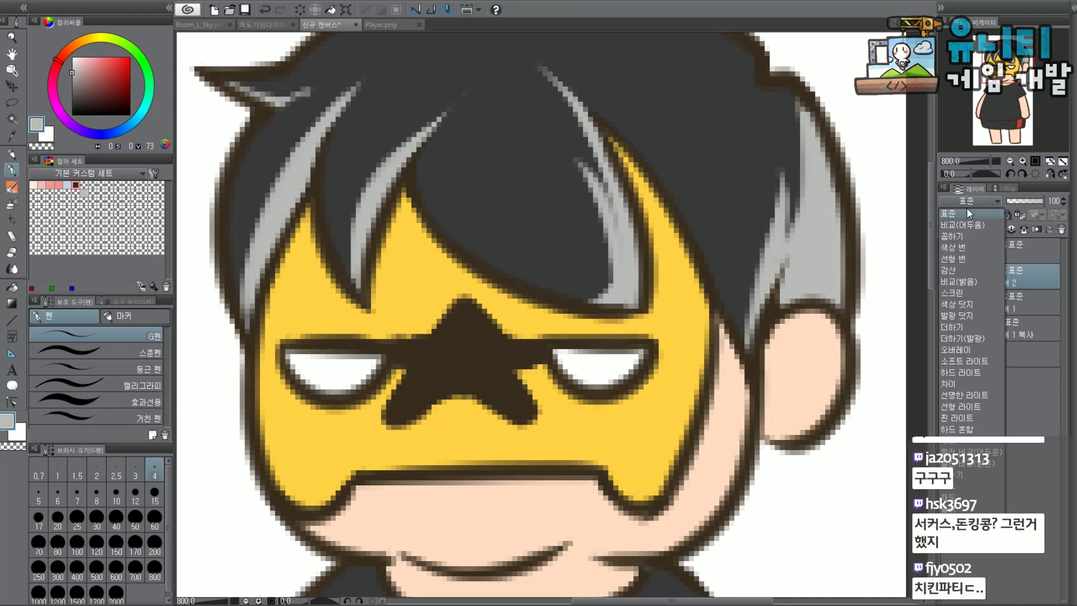
left_click(962, 237)
Thicken the tapered strand of shadow above the ear and shade the hair just below the notch at the back of the head.
scroll(988, 55, "down", 3)
left_click_drag(1007, 62, 1008, 57)
scroll(766, 170, "up", 3)
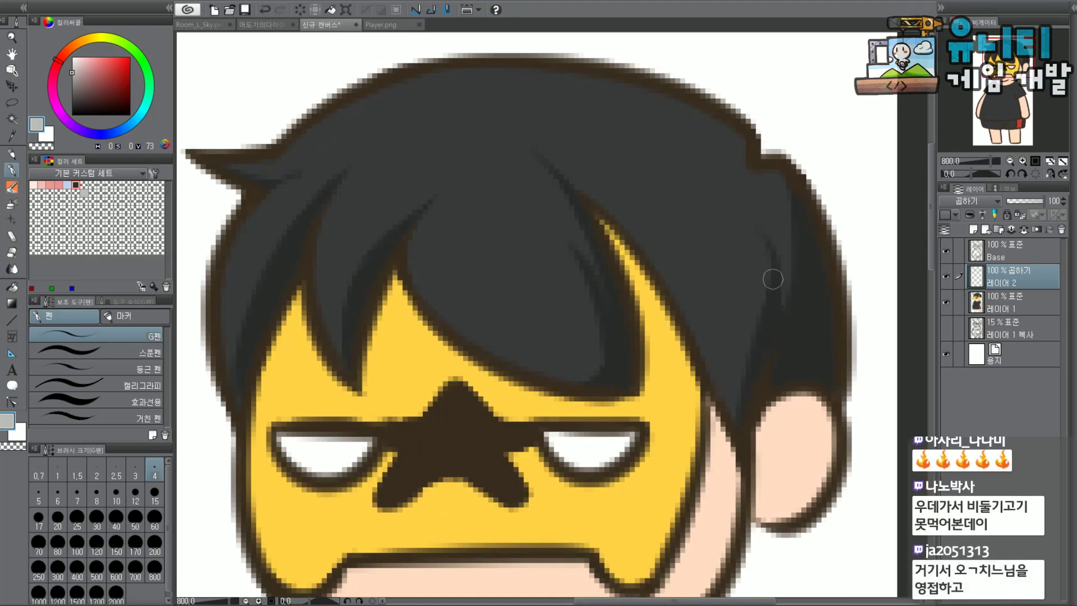
left_click_drag(761, 229, 750, 377)
left_click_drag(769, 263, 772, 314)
left_click_drag(769, 248, 756, 348)
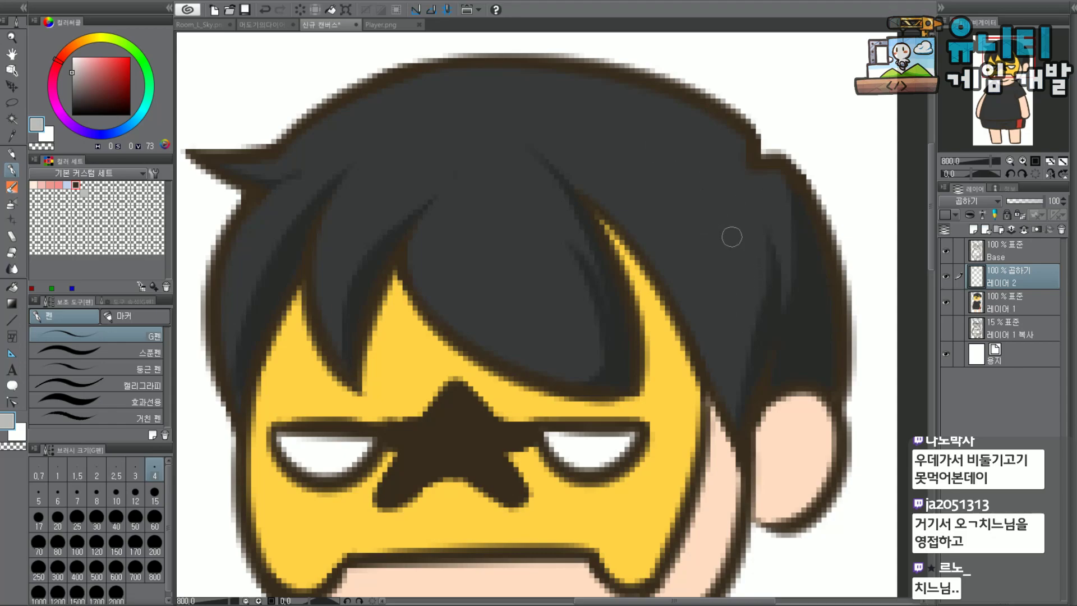
left_click_drag(746, 156, 765, 170)
key("ctrl+z")
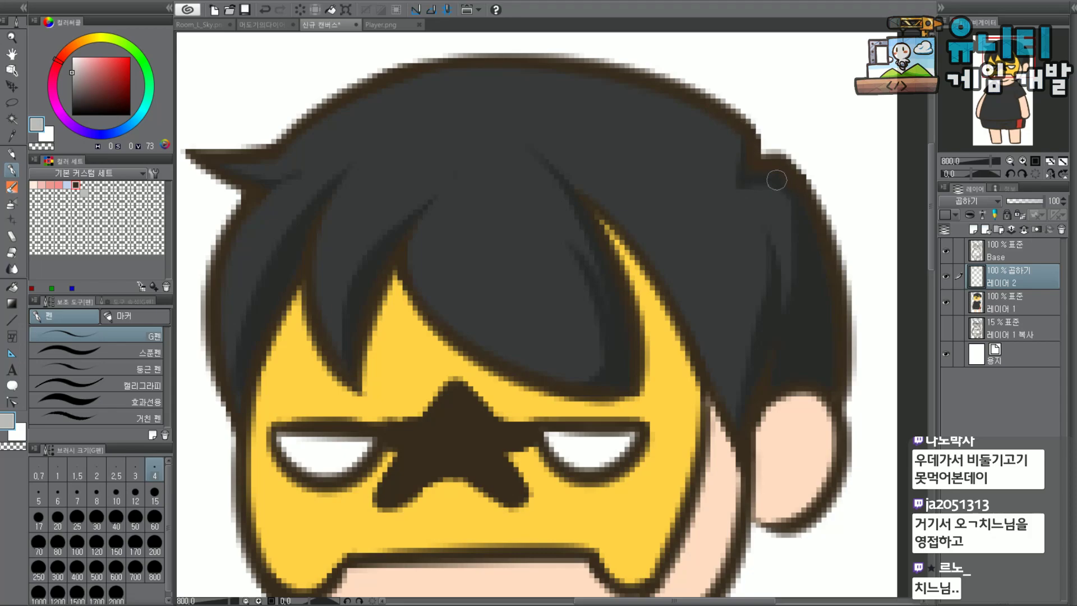
Sample the face's skin colour and add a new layer directly above the flat colour layer 레이어 1.
scroll(796, 260, "down", 3)
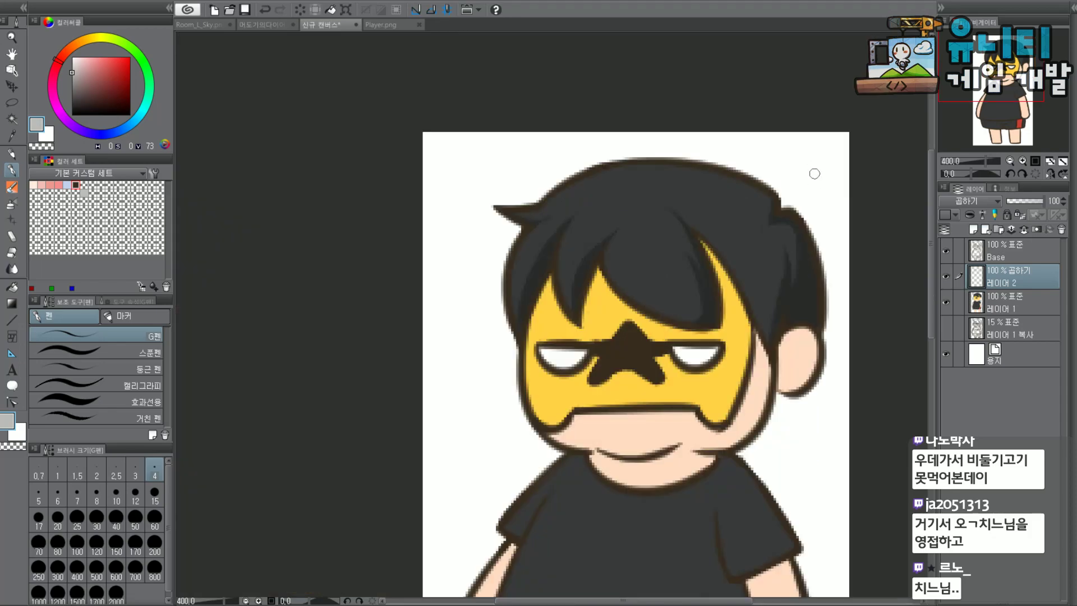
scroll(813, 163, "up", 4)
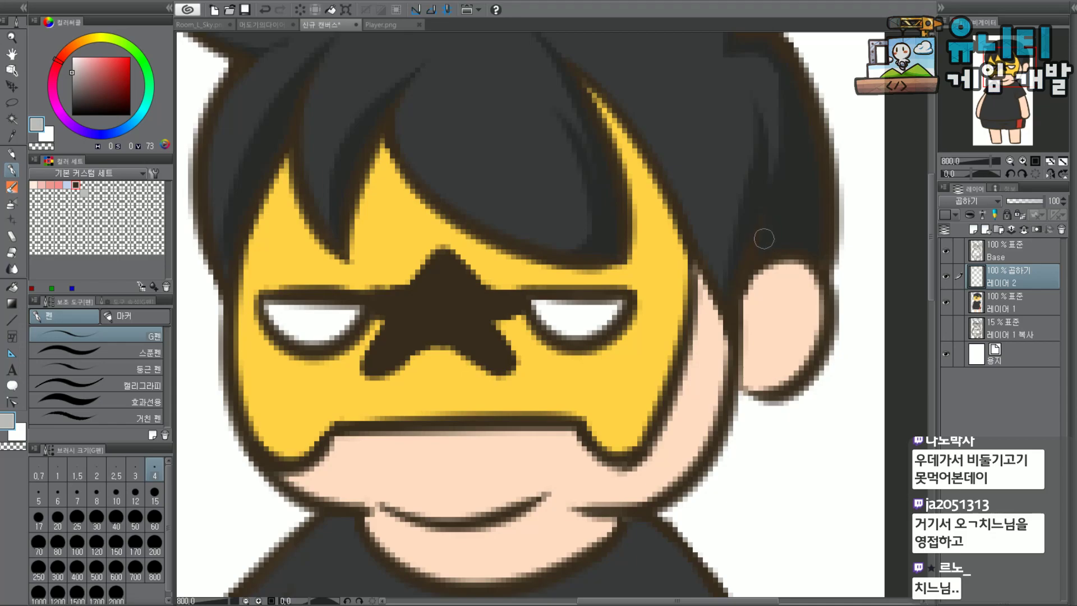
scroll(782, 168, "down", 3)
scroll(781, 168, "up", 4)
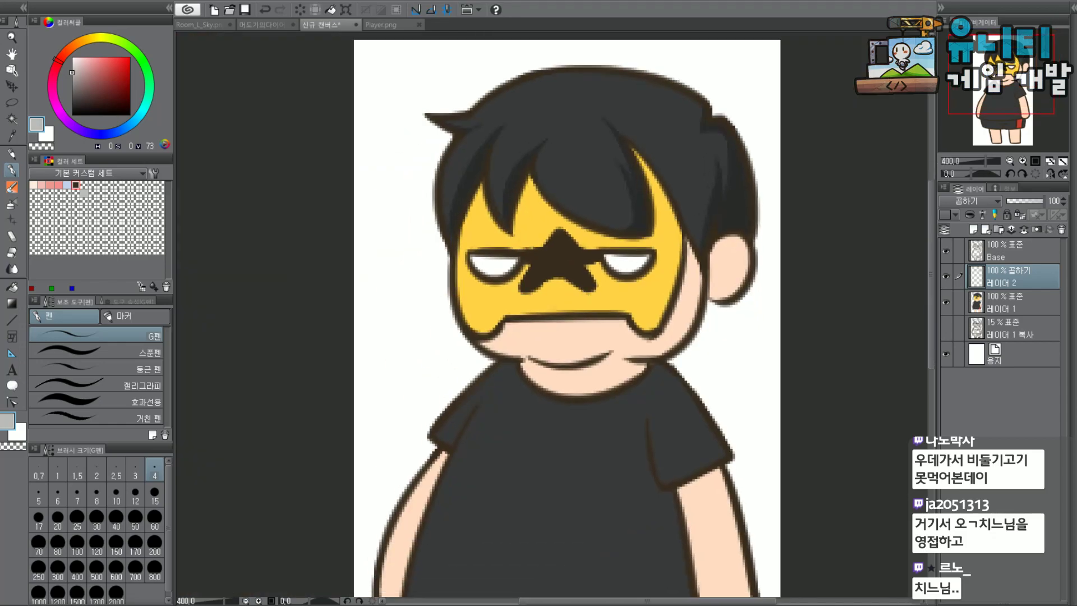
left_click_drag(1007, 67, 1005, 66)
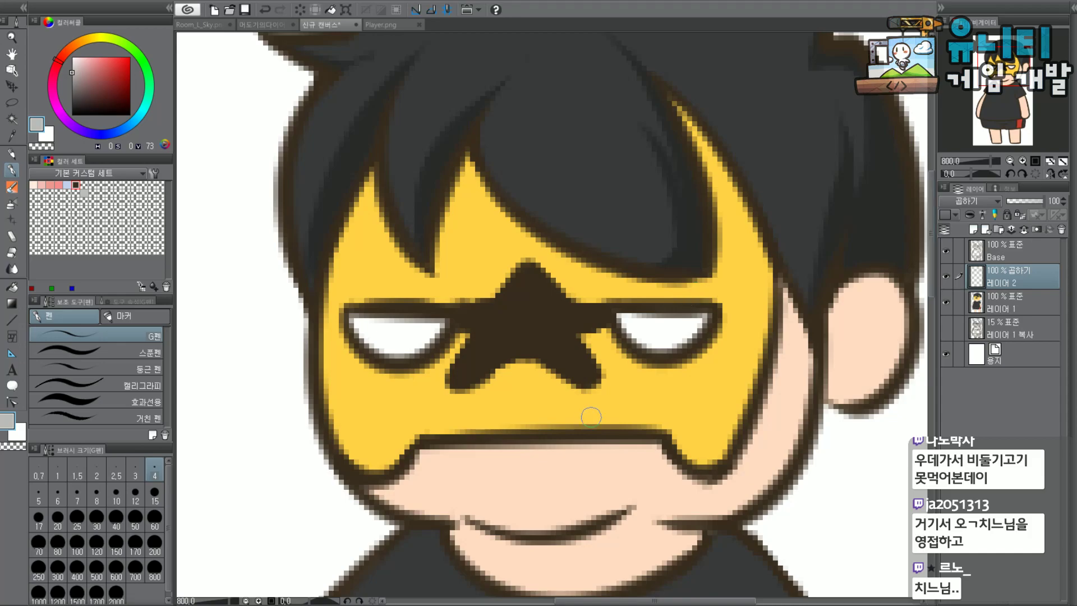
left_click_drag(1001, 67, 1004, 69)
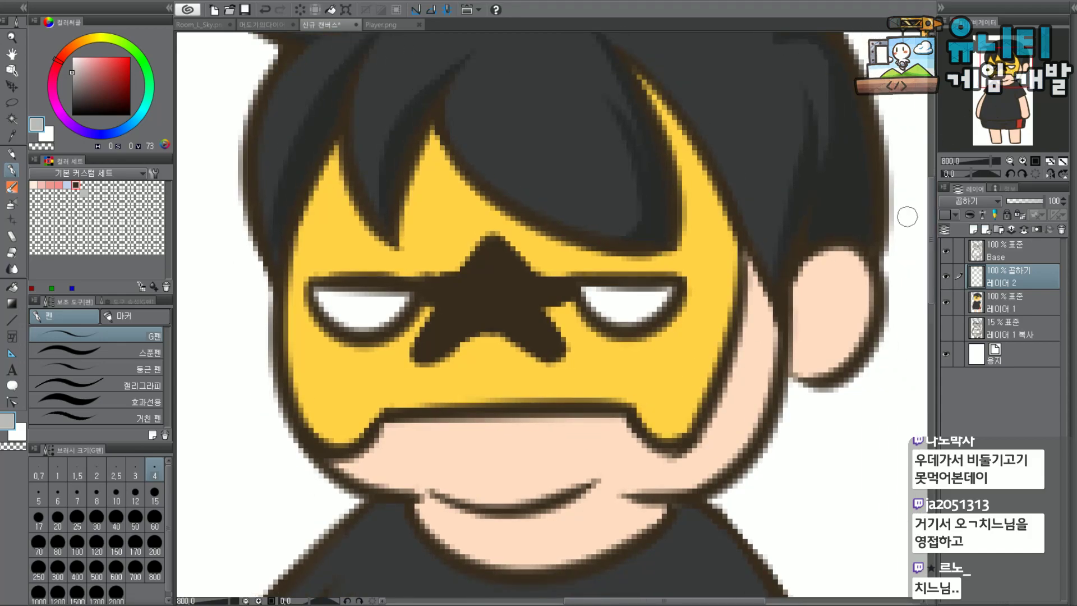
left_click(748, 354, "alt")
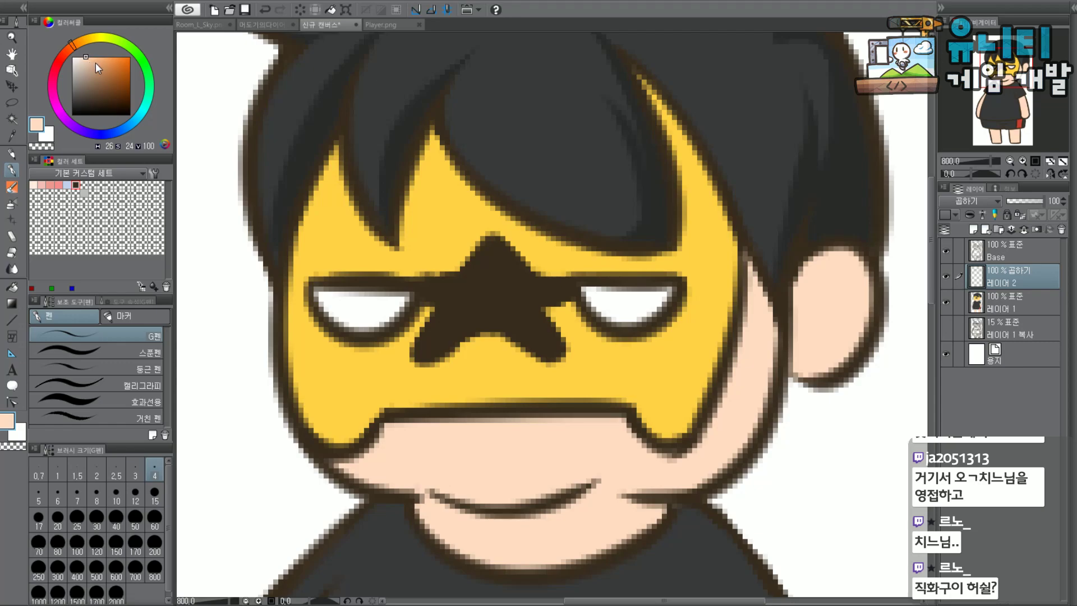
left_click(1023, 307)
left_click(974, 230)
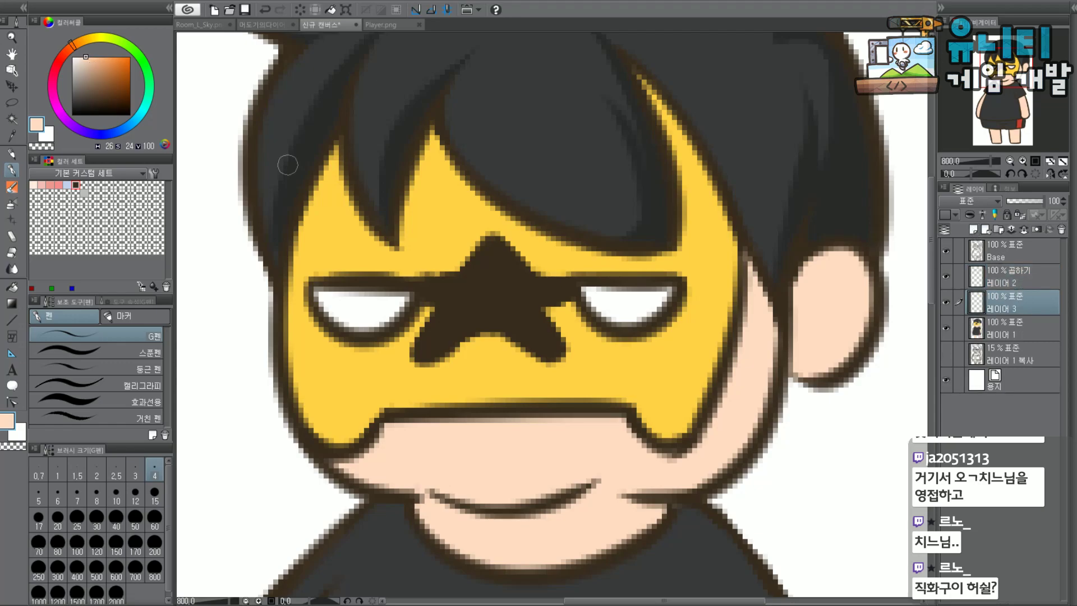
Sample the darker skin shadow tone from the arm in Player.png and paint a small oval shadow inside the ear on the new layer.
left_click(380, 25)
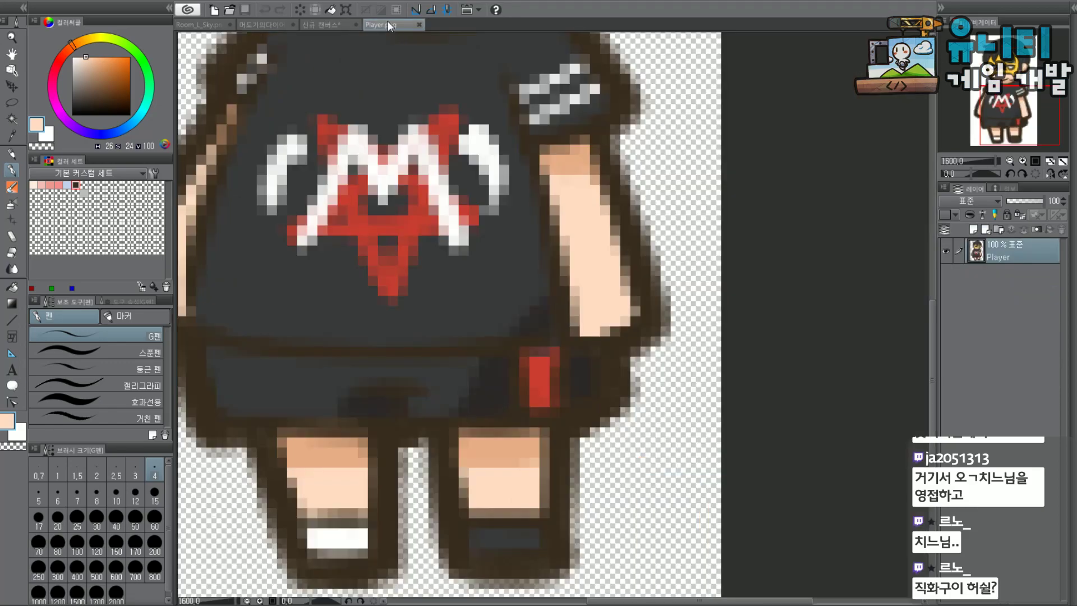
left_click(577, 163, "alt")
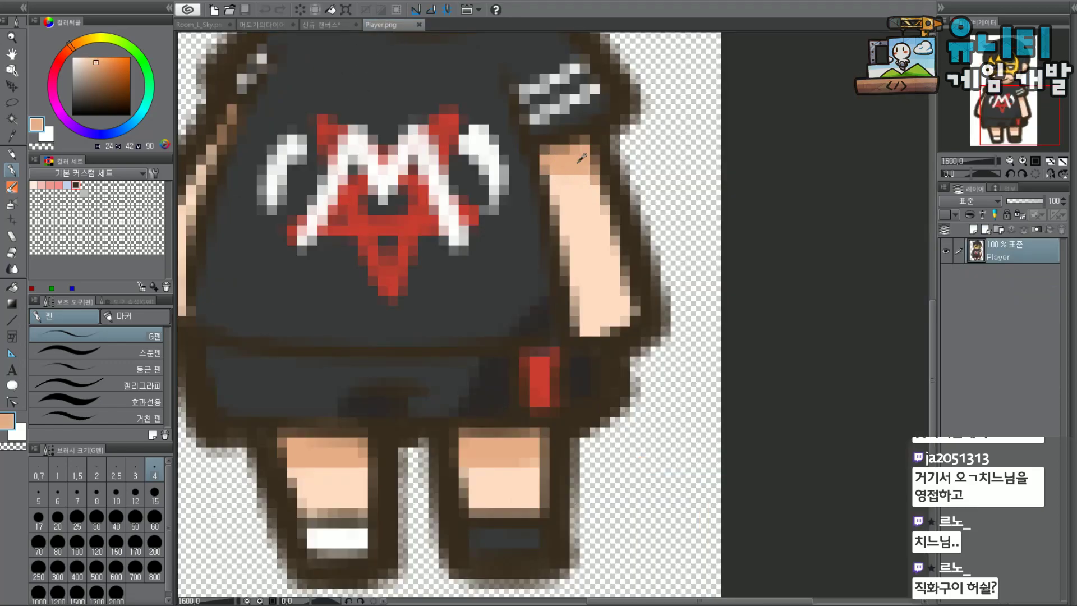
left_click(341, 25)
mouse_move(814, 314)
left_mouse_down()
mouse_move(795, 339)
mouse_move(817, 312)
mouse_move(799, 336)
mouse_move(805, 328)
left_mouse_up()
key("ctrl+z")
key("ctrl+z")
key("ctrl+z")
key("ctrl+z")
Paint a skin shadow on the cheek along the mask's side edge, from the sideburn down to the mask's lower corner.
mouse_move(741, 261)
left_mouse_down()
mouse_move(748, 300)
mouse_move(754, 282)
mouse_move(742, 357)
mouse_move(693, 446)
left_mouse_up()
left_click_drag(757, 282, 704, 444)
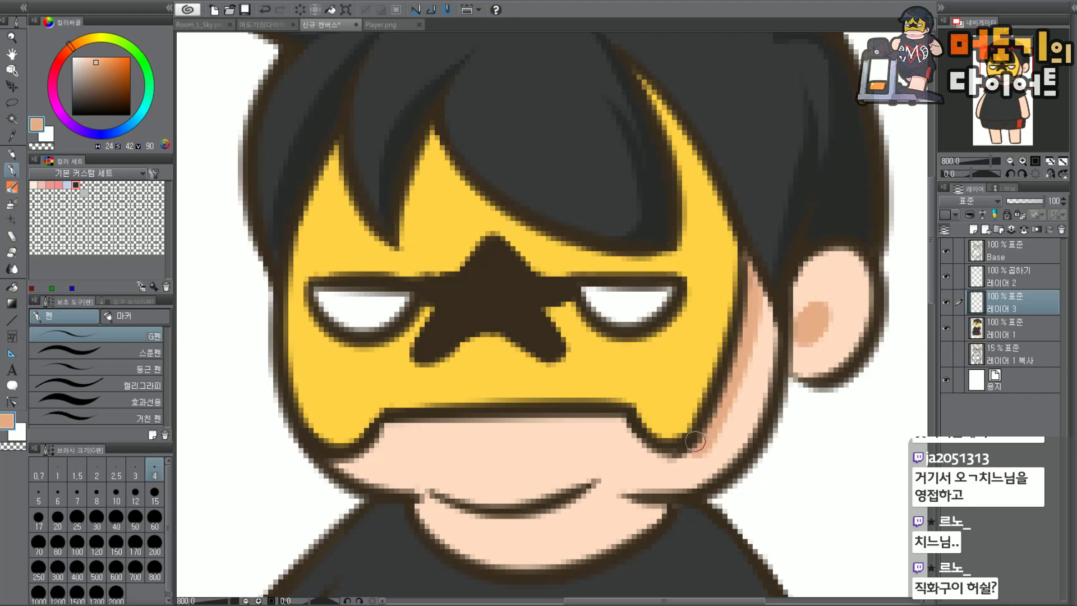
left_click_drag(757, 287, 756, 343)
Paint a skin shadow beneath the mask's lower edge, from the far cheek corner across above the mouth.
mouse_move(353, 461)
left_mouse_down()
mouse_move(405, 426)
mouse_move(466, 417)
mouse_move(443, 444)
mouse_move(379, 412)
mouse_move(438, 407)
mouse_move(463, 423)
mouse_move(403, 428)
mouse_move(612, 418)
mouse_move(490, 442)
mouse_move(405, 428)
mouse_move(623, 419)
left_mouse_up()
left_click_drag(409, 428, 621, 433)
key("ctrl+z")
left_click_drag(399, 428, 608, 420)
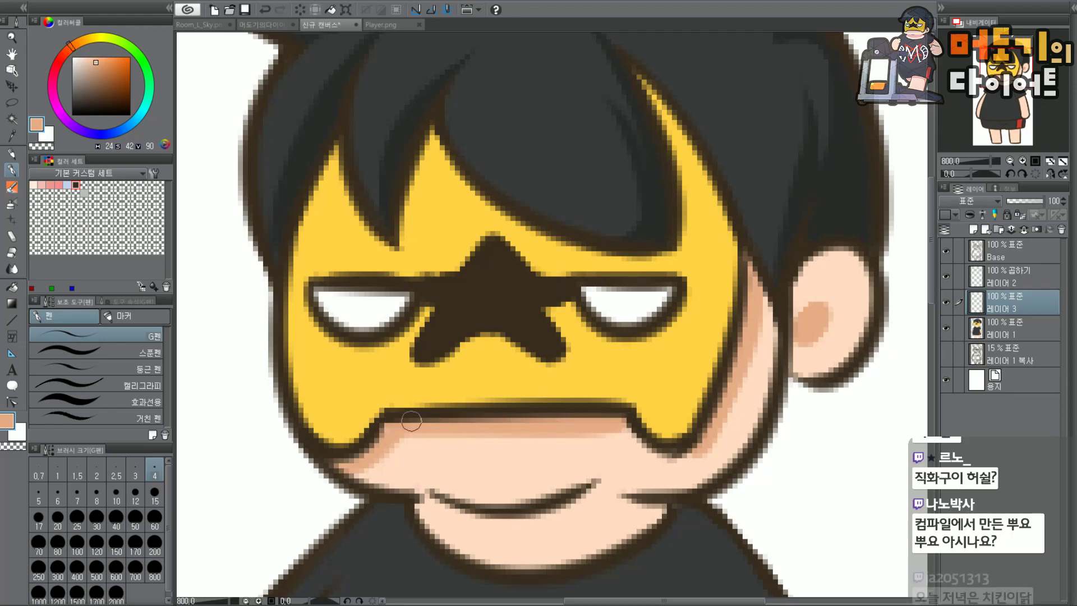
Paint a thin curved skin shadow just beneath the mouth line.
scroll(504, 409, "down", 2)
scroll(464, 326, "up", 2)
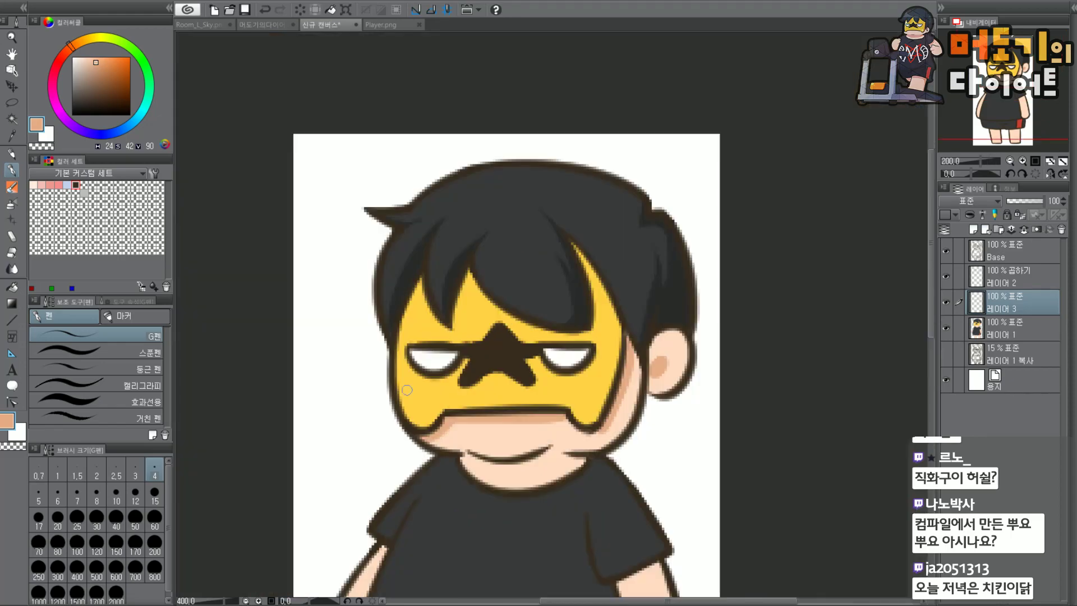
scroll(482, 448, "up", 1)
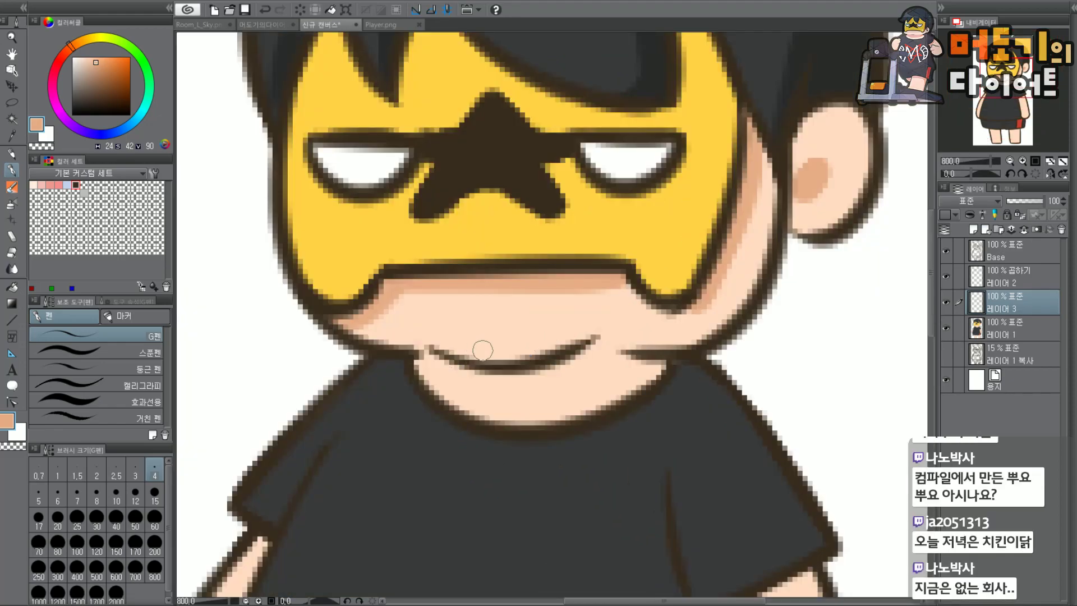
mouse_move(447, 359)
left_mouse_down()
mouse_move(460, 369)
mouse_move(584, 350)
left_mouse_up()
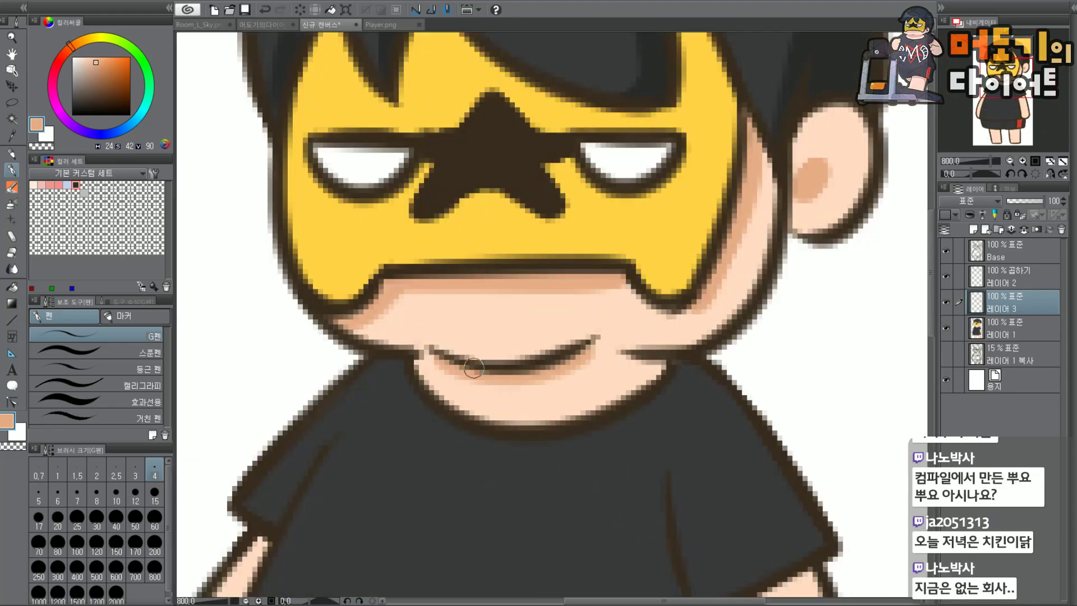
Extend the skin shadow beneath the mouth up past the mouth corner on the ear side and trim its end.
mouse_move(453, 364)
left_mouse_down()
mouse_move(577, 356)
mouse_move(617, 325)
left_mouse_up()
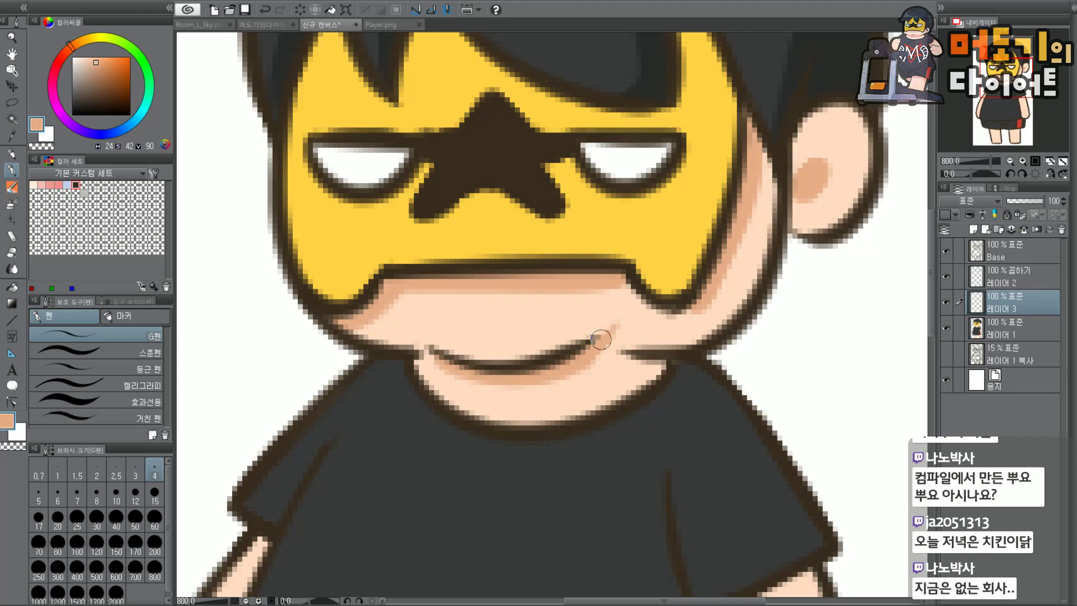
key("e")
left_click_drag(627, 340, 613, 359)
Paint a small skin shadow on the neck beneath the jaw line, in the collar corner on the ear side.
key("p")
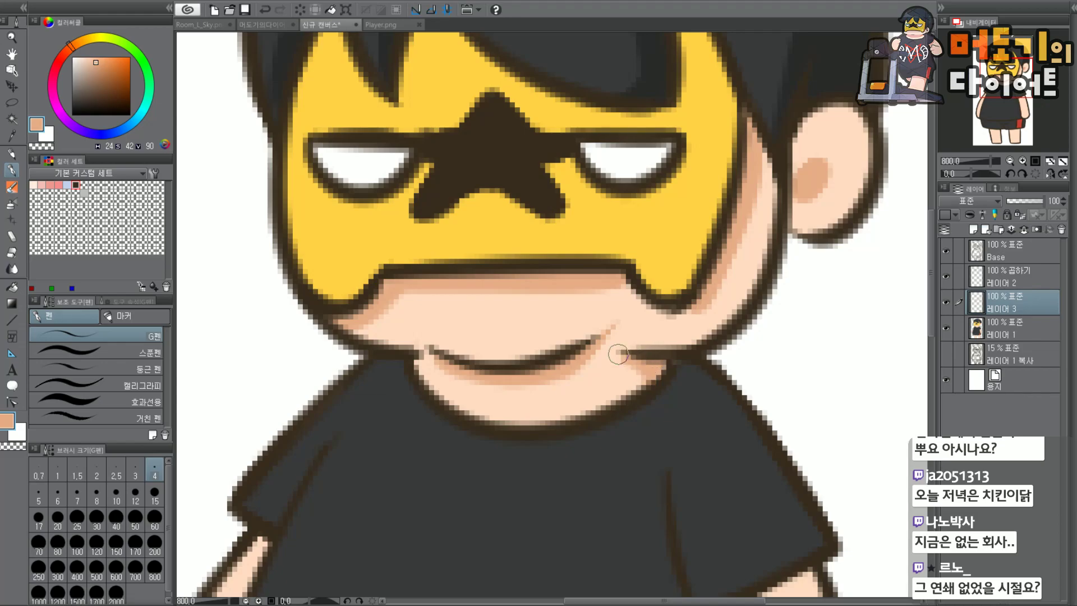
left_click_drag(641, 370, 632, 385)
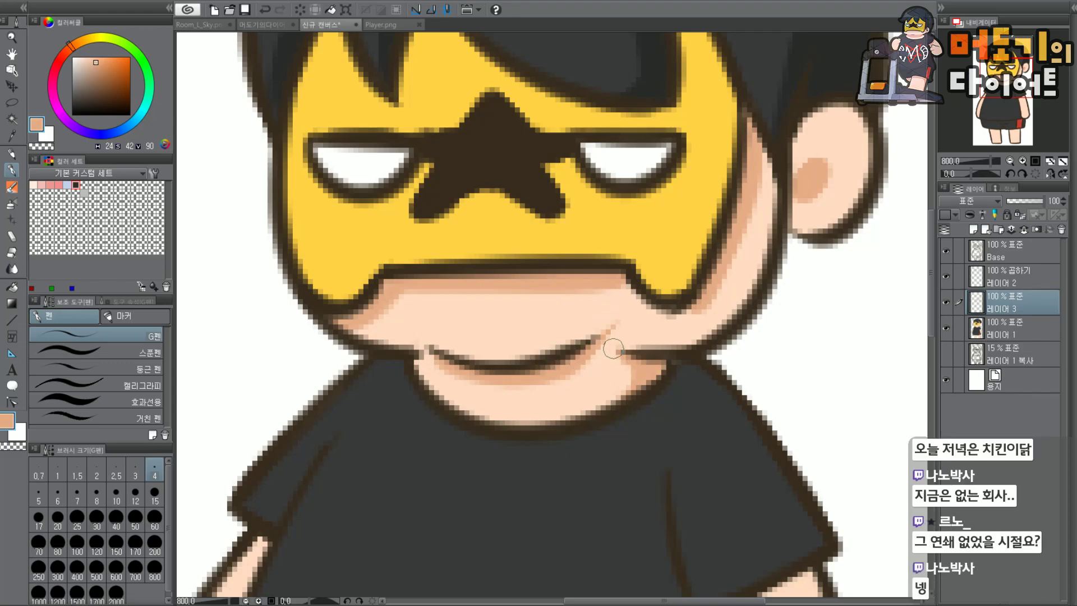
left_click_drag(1009, 83, 1006, 71)
scroll(1006, 71, "down", 2)
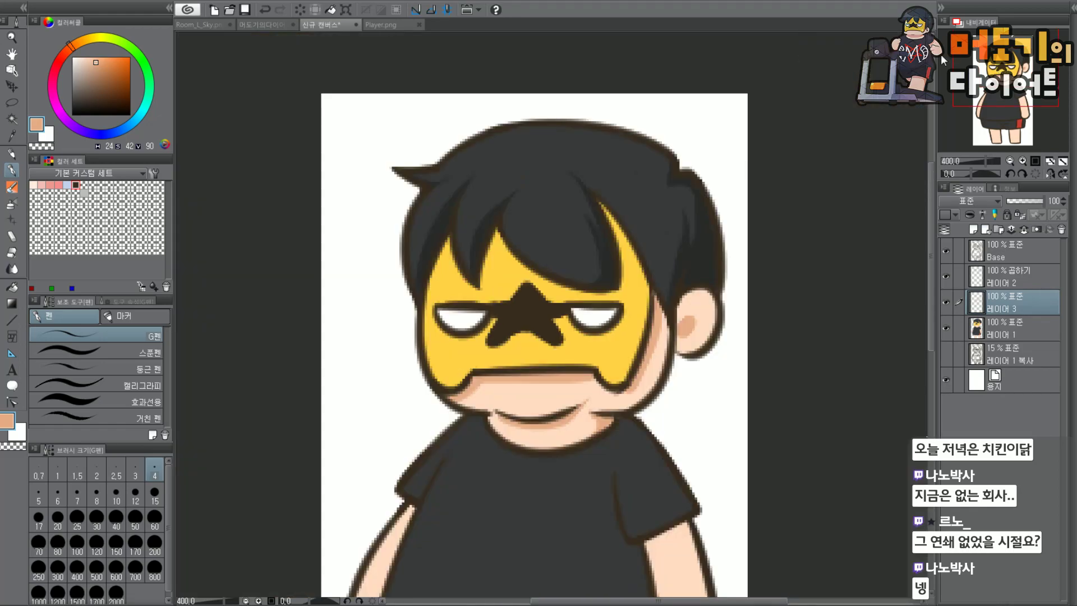
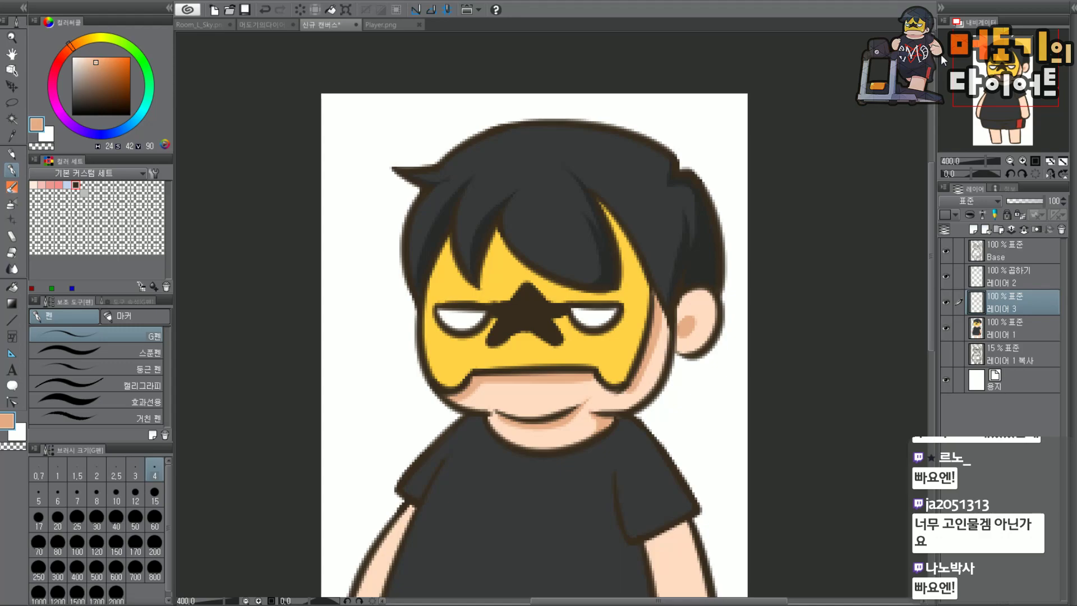
Round out the oval skin shadow inside the ear and undo the excess stroke.
left_click_drag(1020, 56, 1012, 72)
scroll(1013, 72, "up", 3)
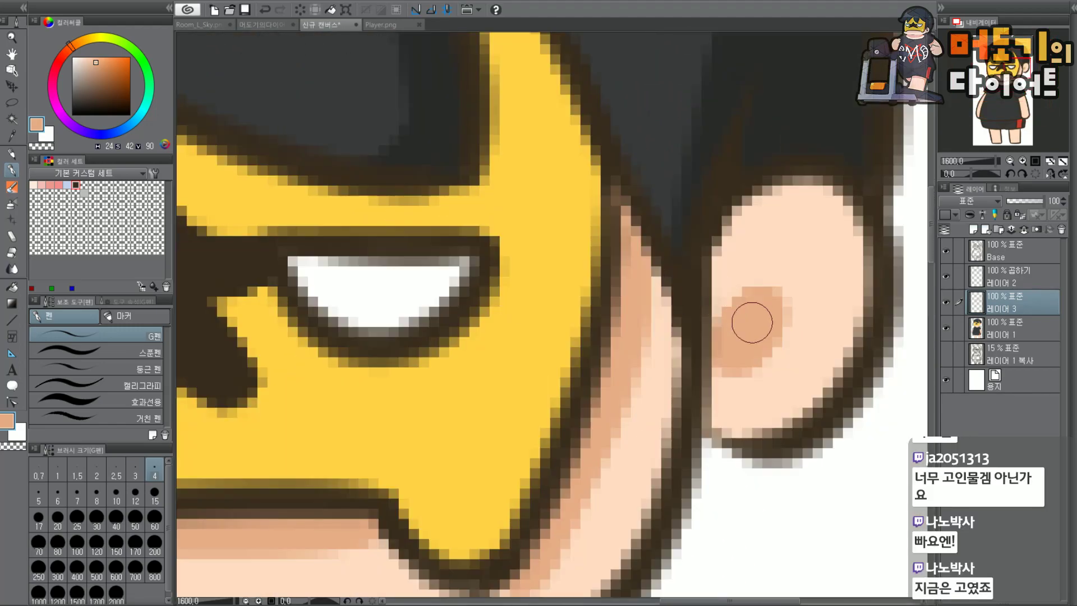
mouse_move(723, 337)
left_mouse_down()
mouse_move(721, 370)
mouse_move(738, 322)
left_mouse_up()
scroll(762, 329, "down", 2)
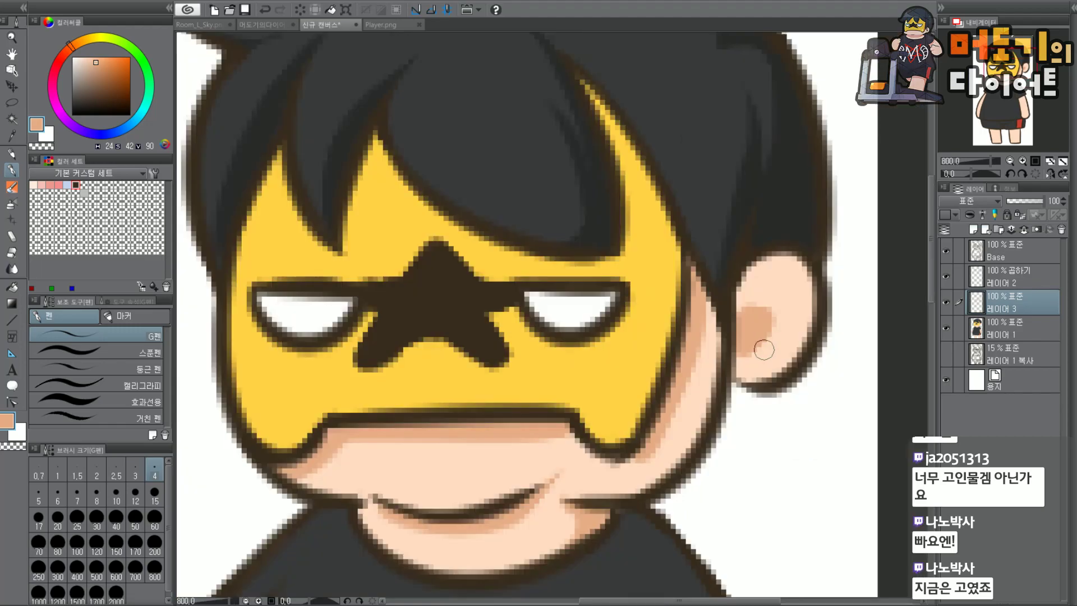
scroll(766, 355, "up", 2)
key("ctrl+z")
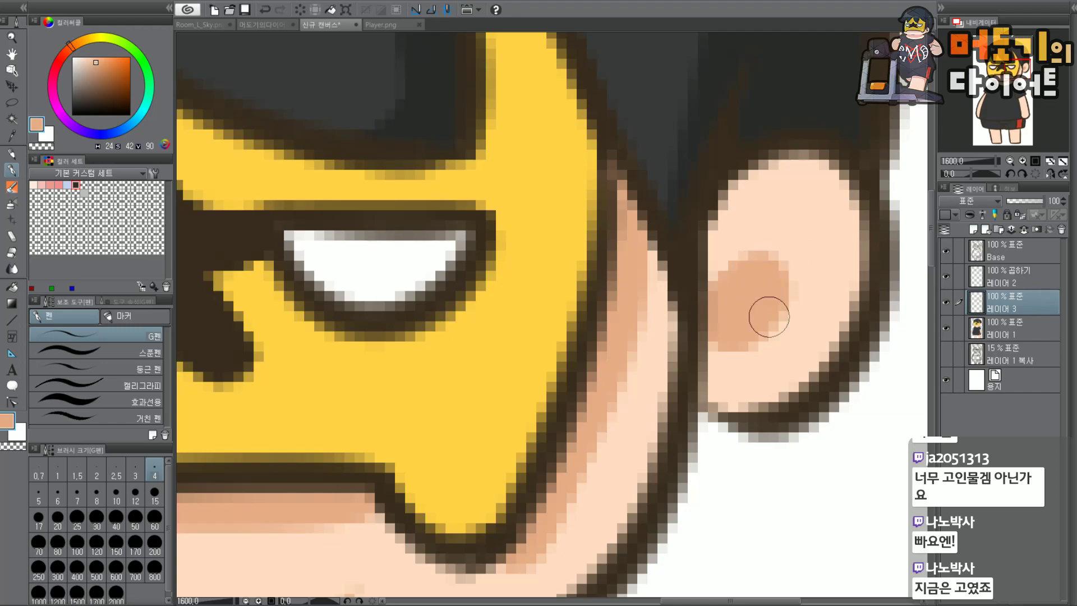
scroll(912, 117, "down", 2)
Paint a skin shadow band across the upper arm just beneath the sleeve, on the side with the red shorts stripe.
left_click_drag(1019, 78, 1019, 71)
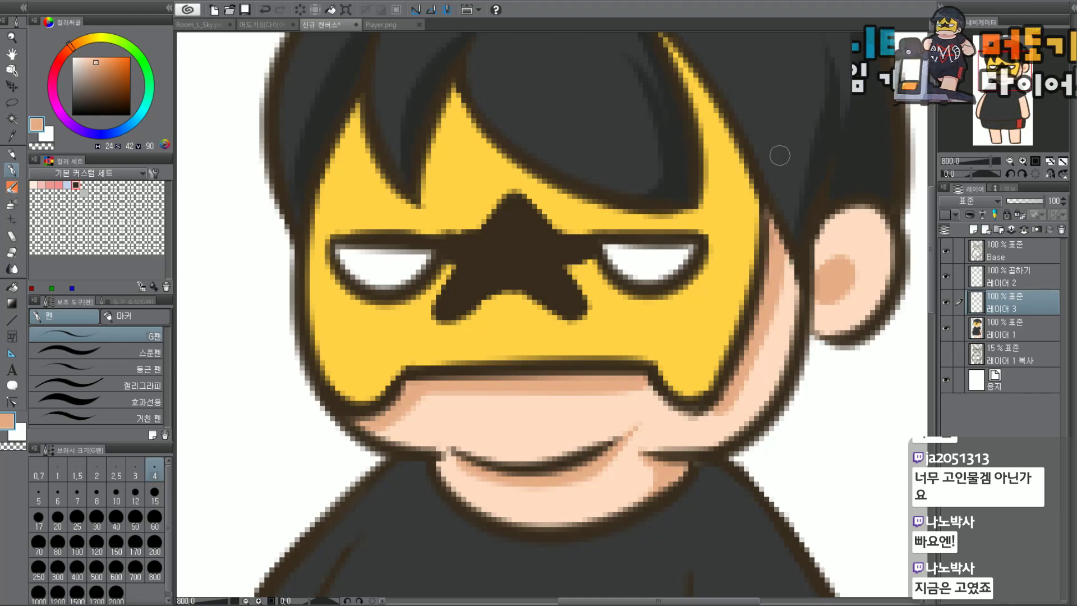
mouse_move(1011, 83)
left_mouse_down()
mouse_move(1009, 63)
mouse_move(1009, 97)
mouse_move(1012, 61)
mouse_move(1016, 93)
left_mouse_up()
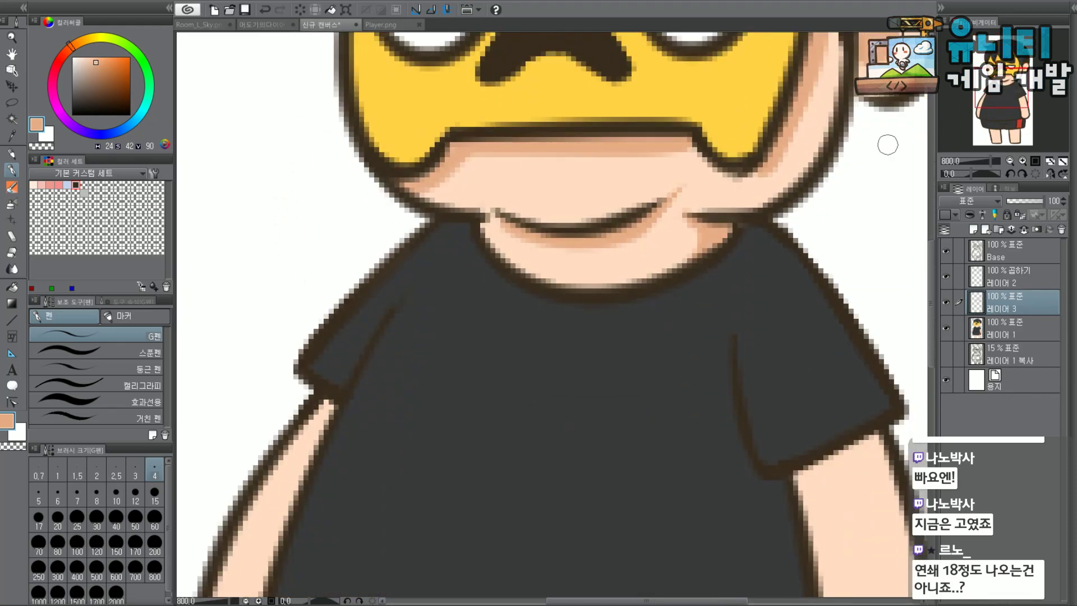
scroll(519, 221, "up", 1)
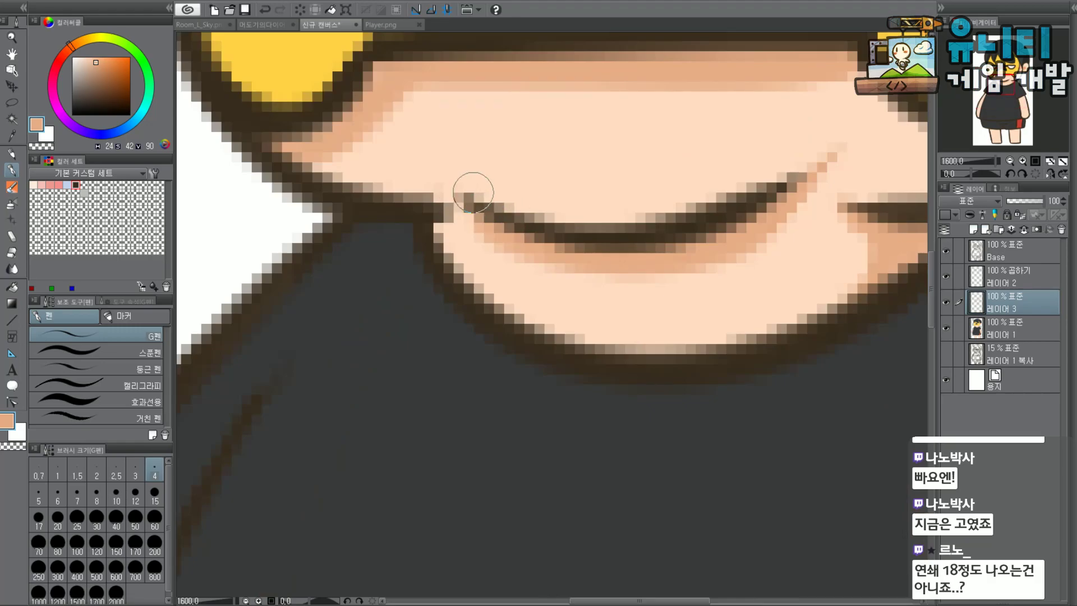
scroll(630, 216, "down", 2)
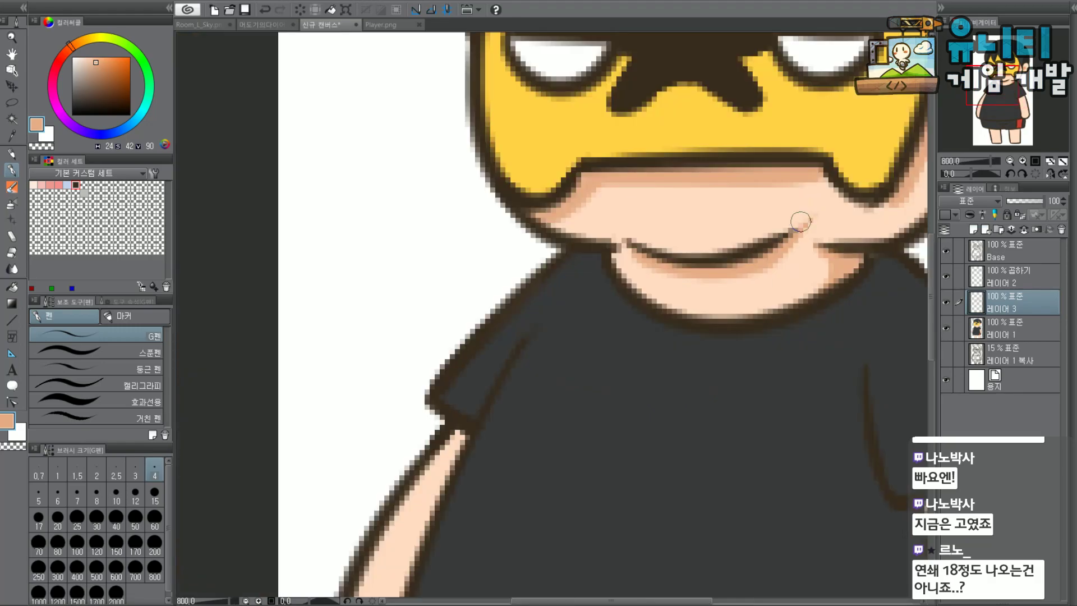
scroll(793, 217, "up", 2)
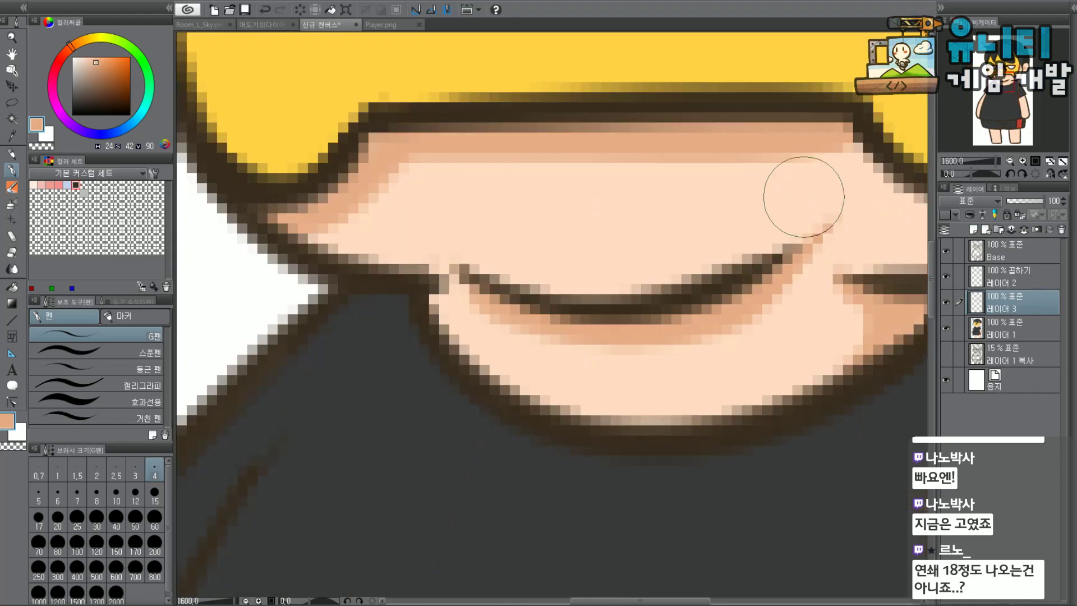
scroll(709, 216, "down", 4)
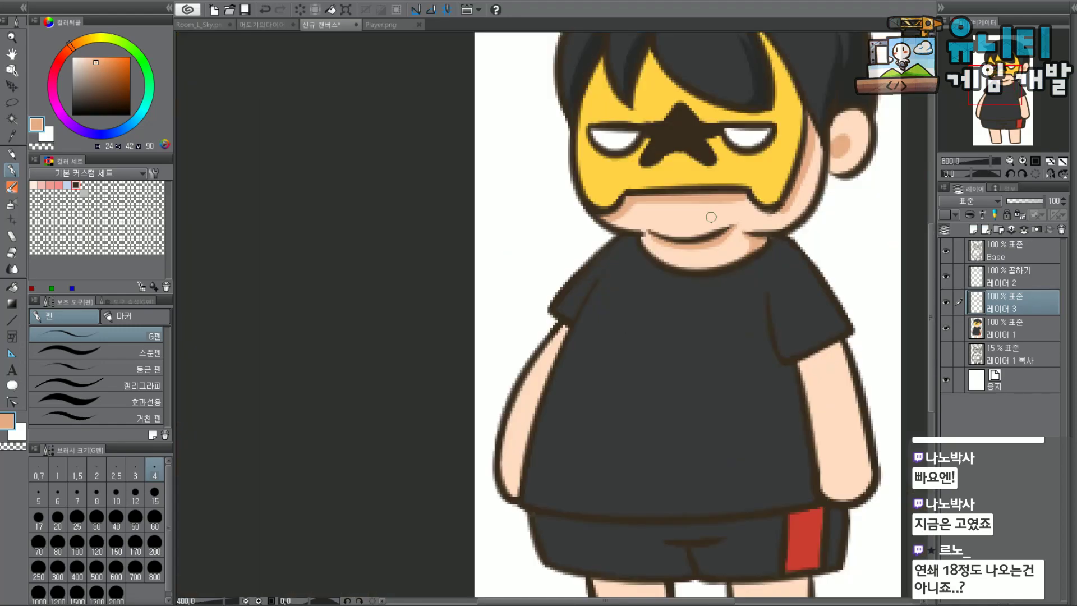
left_click_drag(1013, 90, 1023, 111)
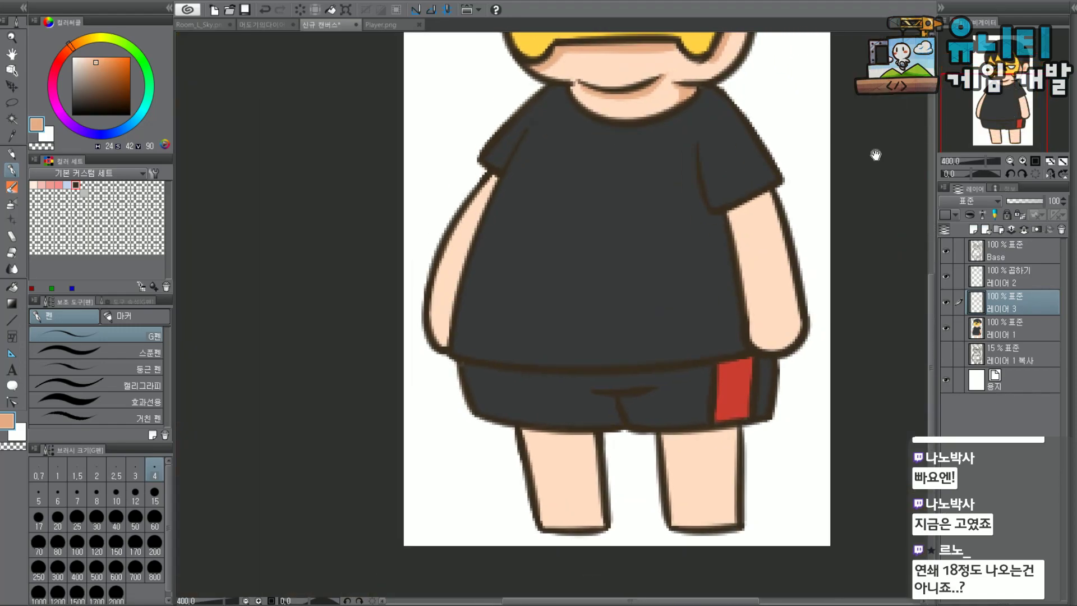
scroll(793, 185, "up", 2)
mouse_move(669, 239)
left_mouse_down()
mouse_move(726, 210)
mouse_move(667, 242)
mouse_move(668, 255)
mouse_move(714, 230)
mouse_move(697, 243)
mouse_move(658, 247)
mouse_move(671, 249)
left_mouse_up()
Sample the dark shirt color and, on 레이어 3, cover the stray skin-tone spill beside the arm below the sleeve.
left_click(600, 290, "alt")
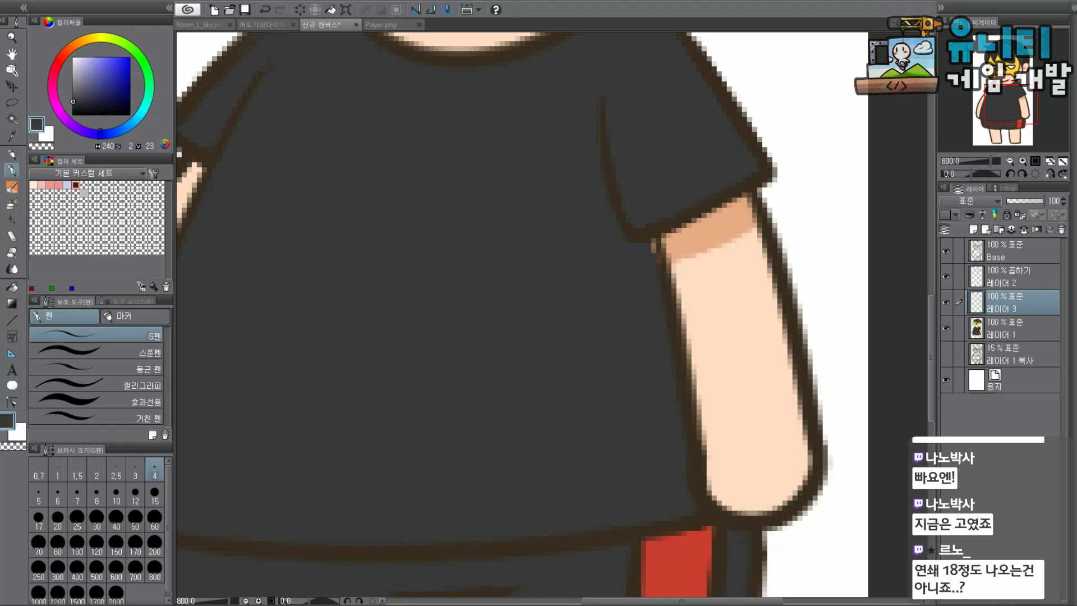
left_click(1009, 328)
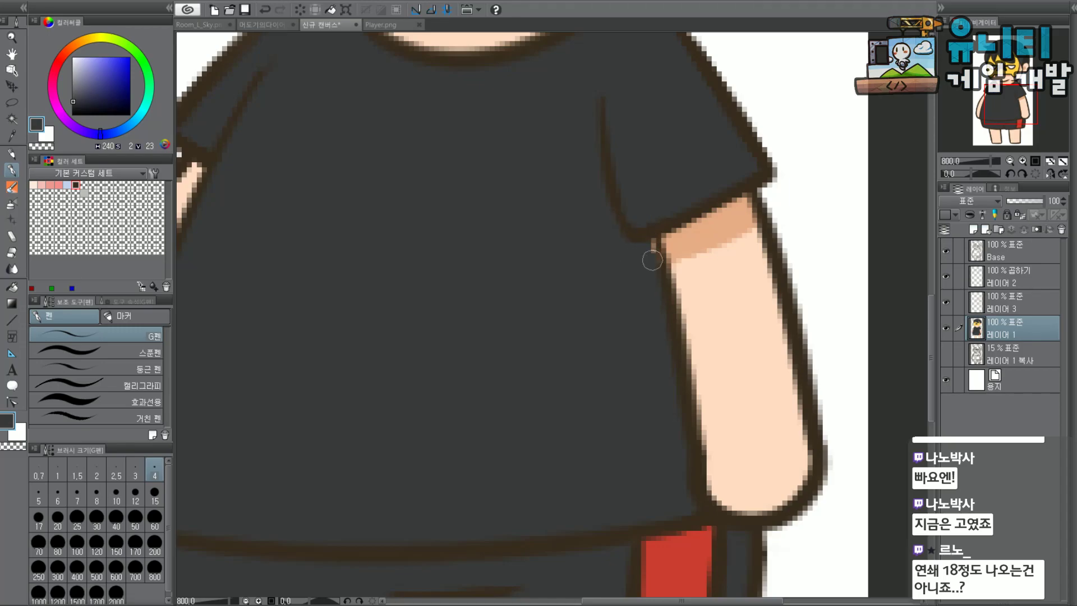
left_click(1028, 296)
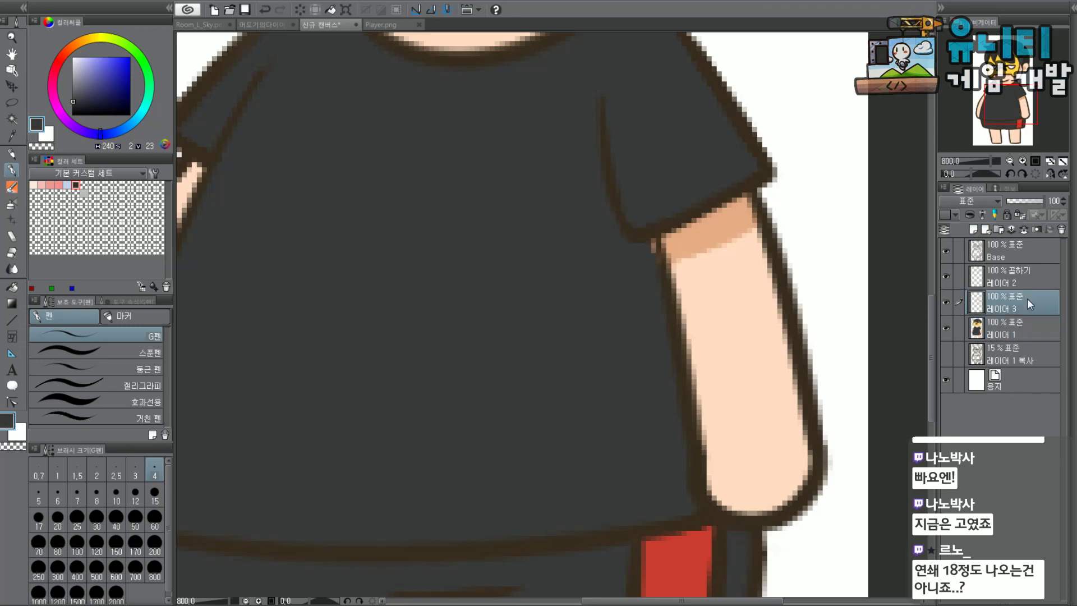
left_click_drag(640, 243, 650, 282)
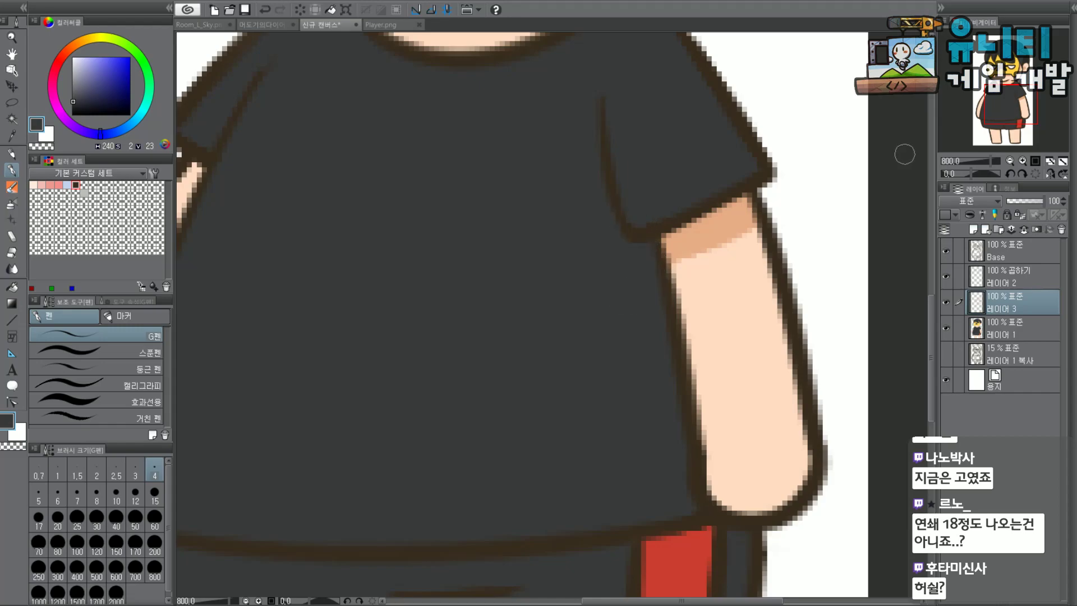
Resample the skin shadow tone and shade the narrow top of the other arm just beneath its sleeve.
left_click(687, 247, "alt")
left_click(991, 99)
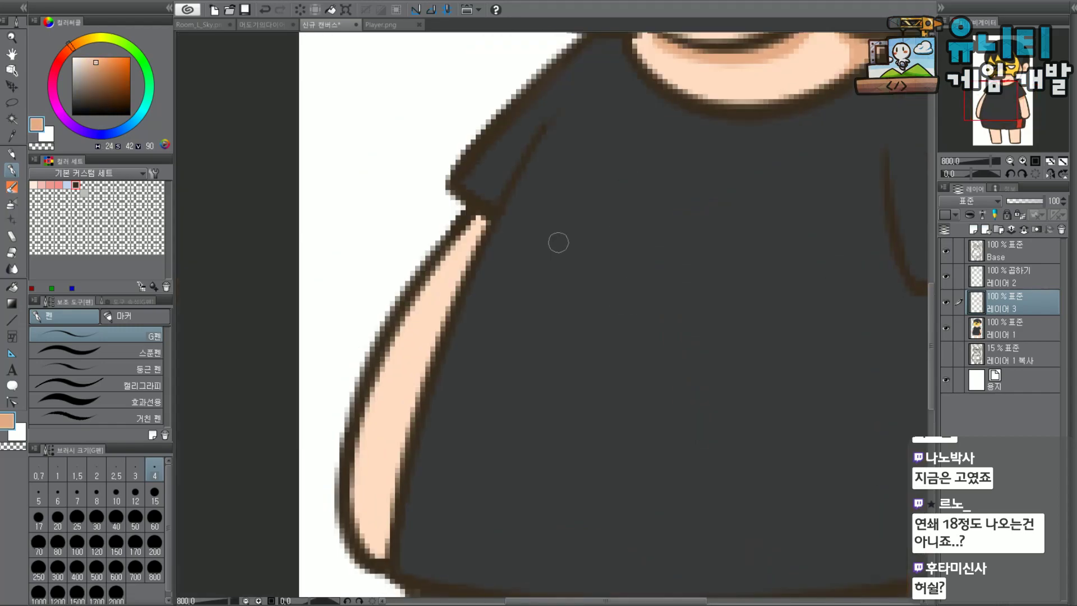
scroll(481, 224, "up", 1)
mouse_move(478, 216)
left_mouse_down()
mouse_move(472, 194)
mouse_move(479, 223)
mouse_move(453, 233)
left_mouse_up()
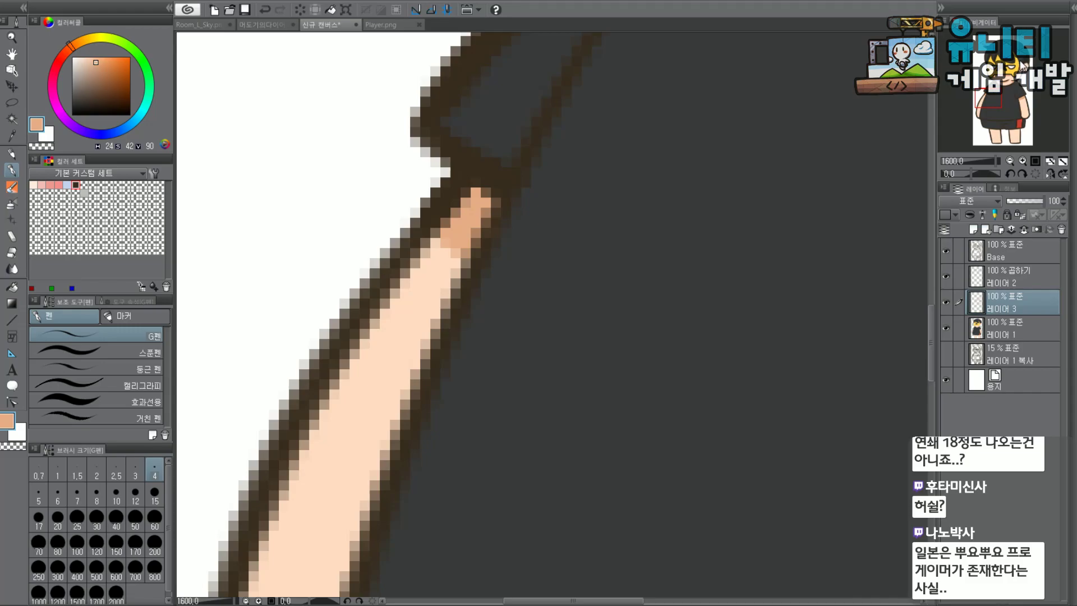
Paint a slightly curved skin shadow band across the leg below the red stripe, just beneath the shorts' hem.
scroll(1016, 71, "down", 1)
left_click_drag(998, 103, 1008, 131)
left_click_drag(568, 296, 698, 294)
key("ctrl+z")
mouse_move(560, 295)
left_mouse_down()
mouse_move(713, 292)
mouse_move(570, 297)
mouse_move(697, 284)
left_mouse_up()
left_click_drag(573, 308, 711, 302)
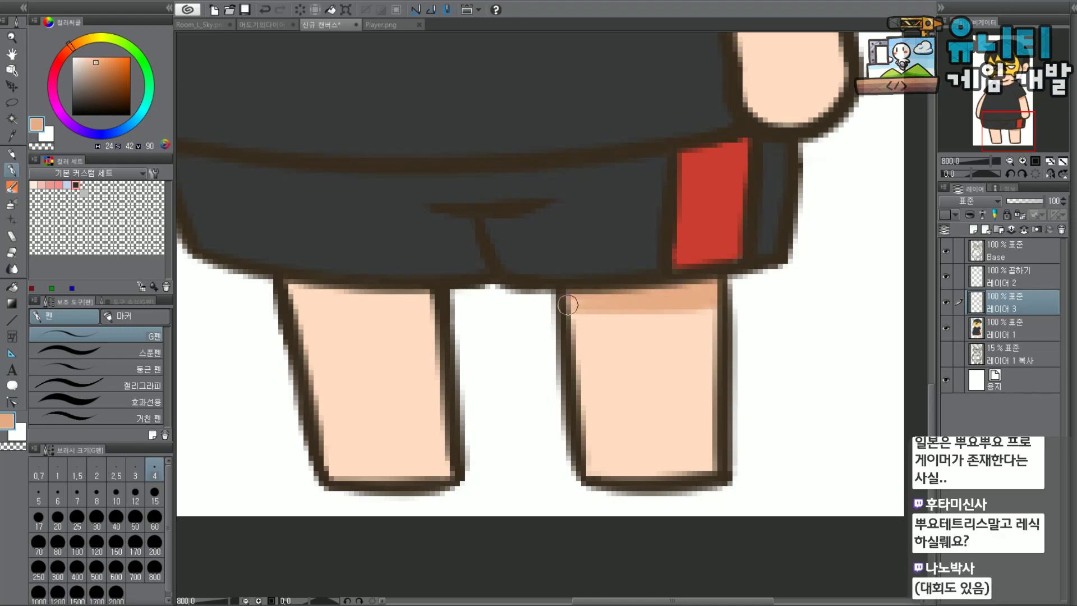
mouse_move(557, 308)
left_mouse_down()
mouse_move(659, 308)
mouse_move(614, 321)
mouse_move(576, 316)
mouse_move(636, 309)
mouse_move(578, 303)
mouse_move(607, 300)
left_mouse_up()
key("ctrl+z")
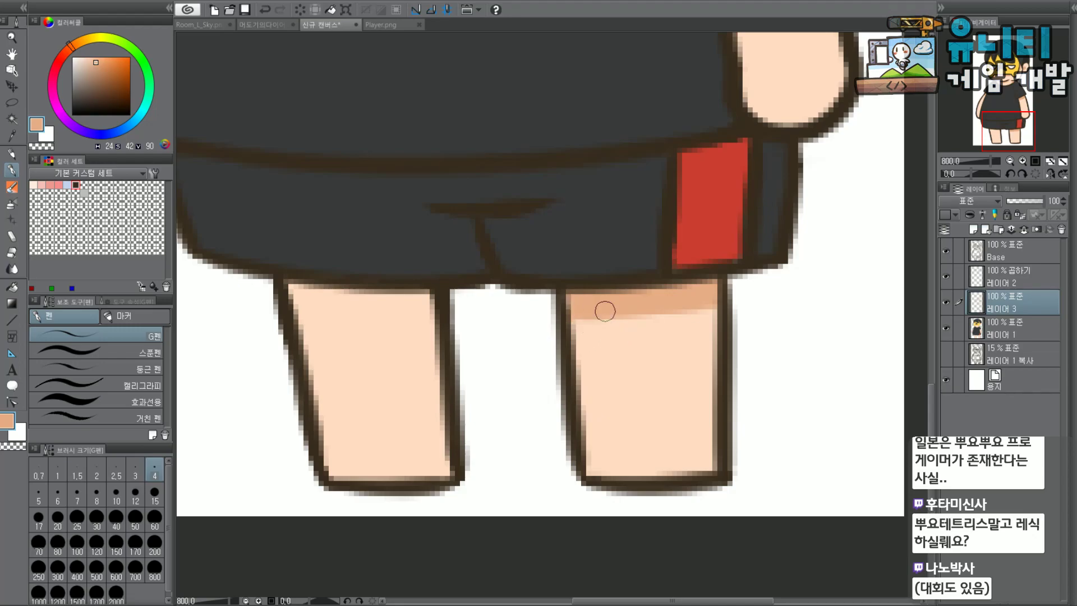
left_click_drag(582, 312, 684, 303)
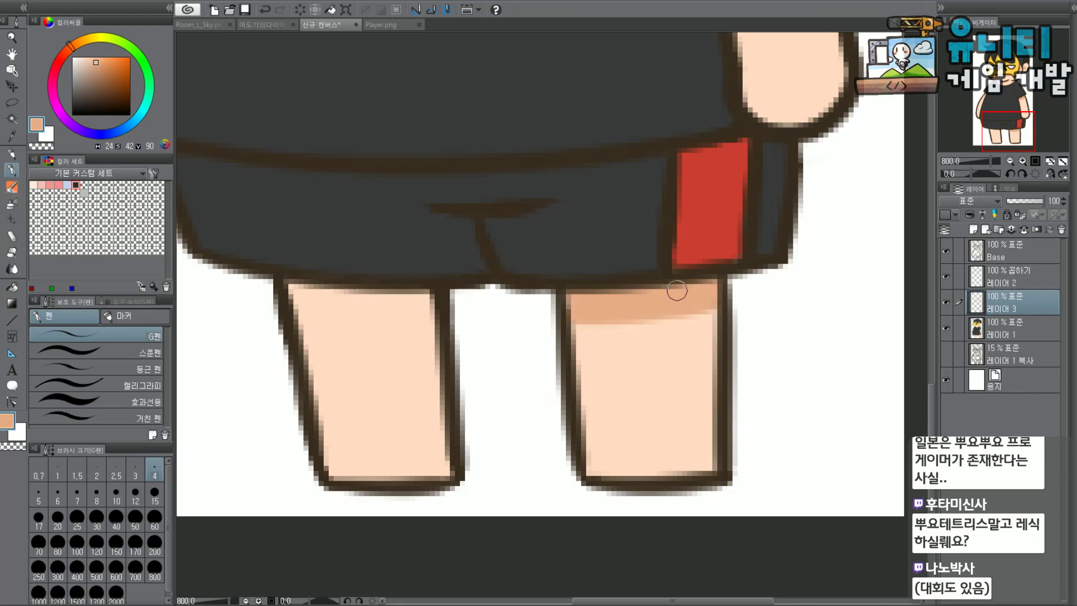
Paint a matching skin shadow band across the top of the other leg beneath the shorts' hem.
left_click_drag(310, 283, 415, 289)
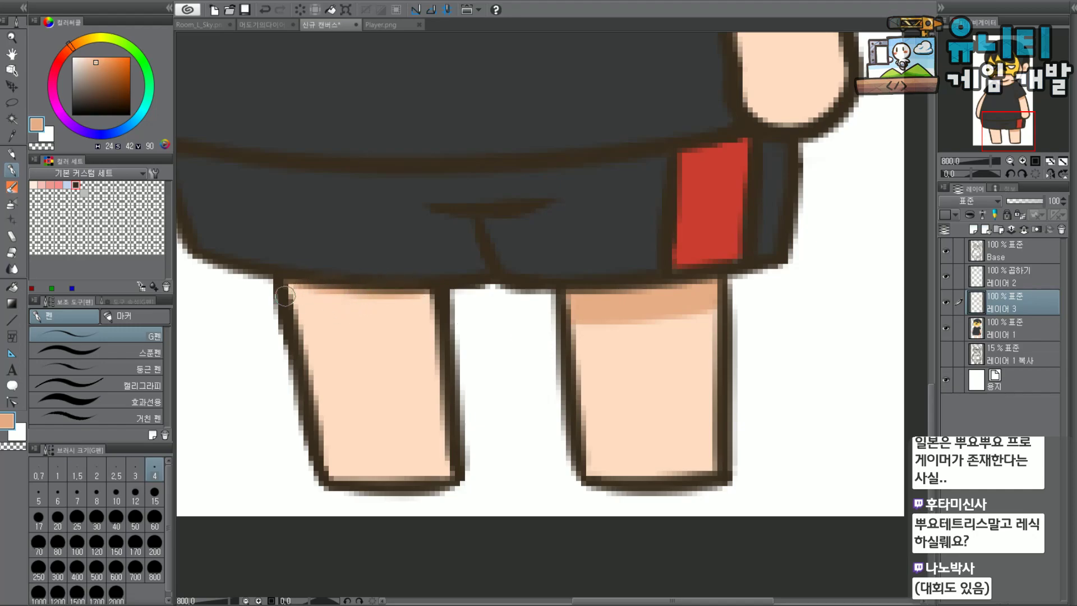
left_click_drag(298, 287, 423, 294)
mouse_move(315, 289)
left_mouse_down()
mouse_move(371, 299)
mouse_move(286, 298)
mouse_move(431, 310)
mouse_move(307, 310)
mouse_move(416, 306)
left_mouse_up()
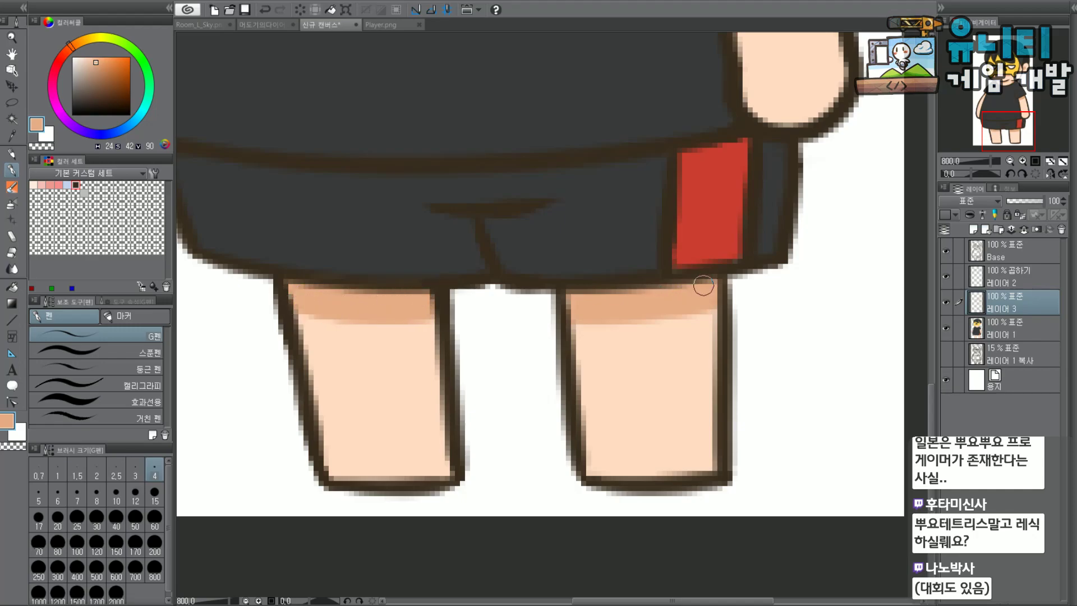
Sample the red of the shorts' side stripe with 레이어 1 active.
left_click_drag(1017, 131, 1012, 125)
left_click(1034, 335)
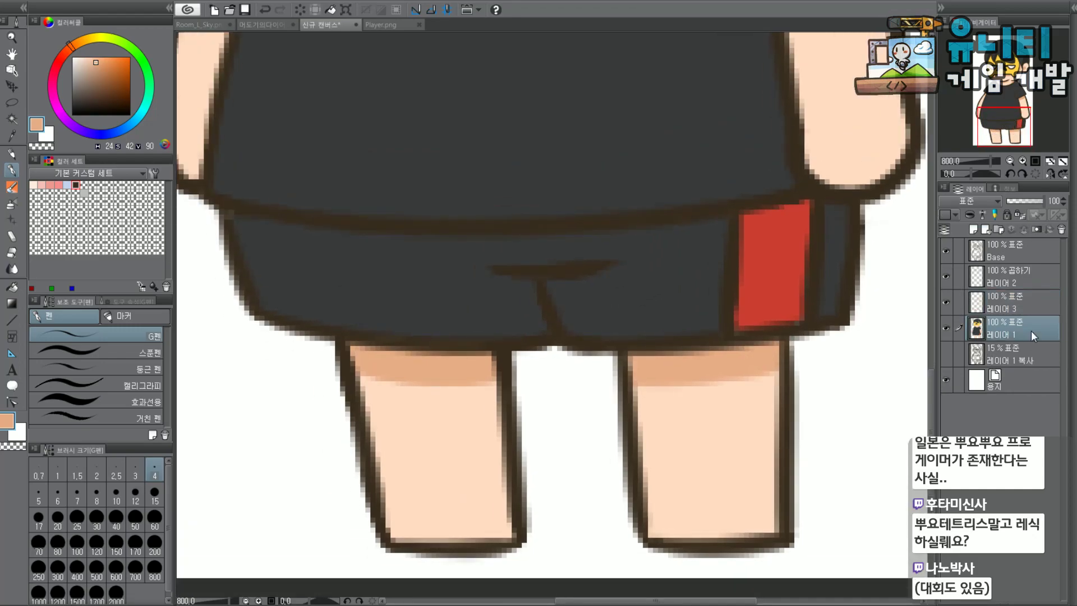
left_click(782, 265, "alt")
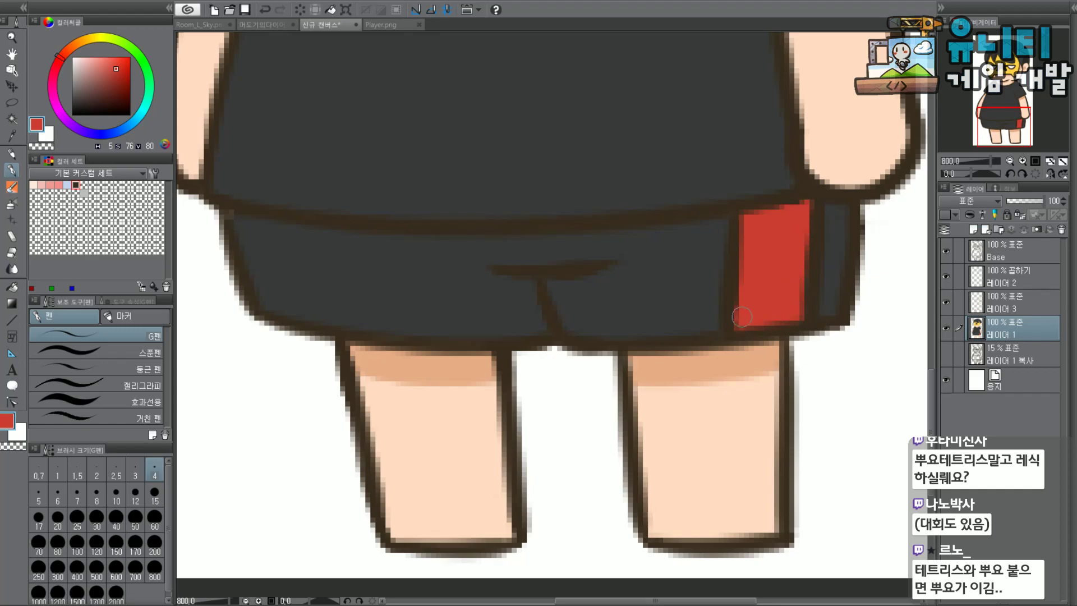
scroll(788, 264, "down", 5)
left_click_drag(1005, 105, 1011, 93)
scroll(1011, 89, "up", 1)
scroll(1009, 88, "up", 3)
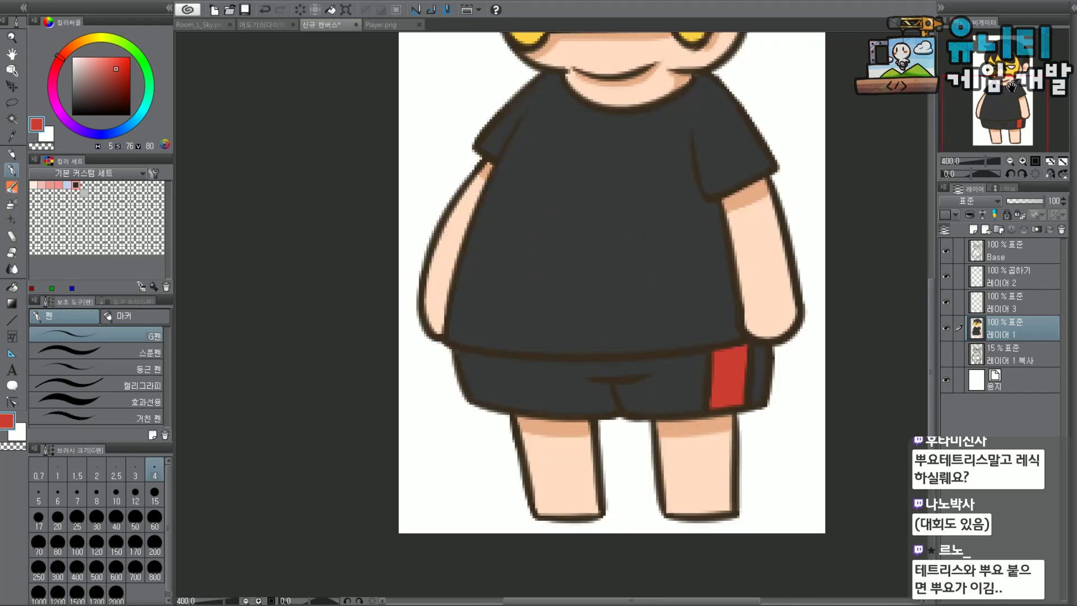
left_click_drag(1022, 69, 1016, 78)
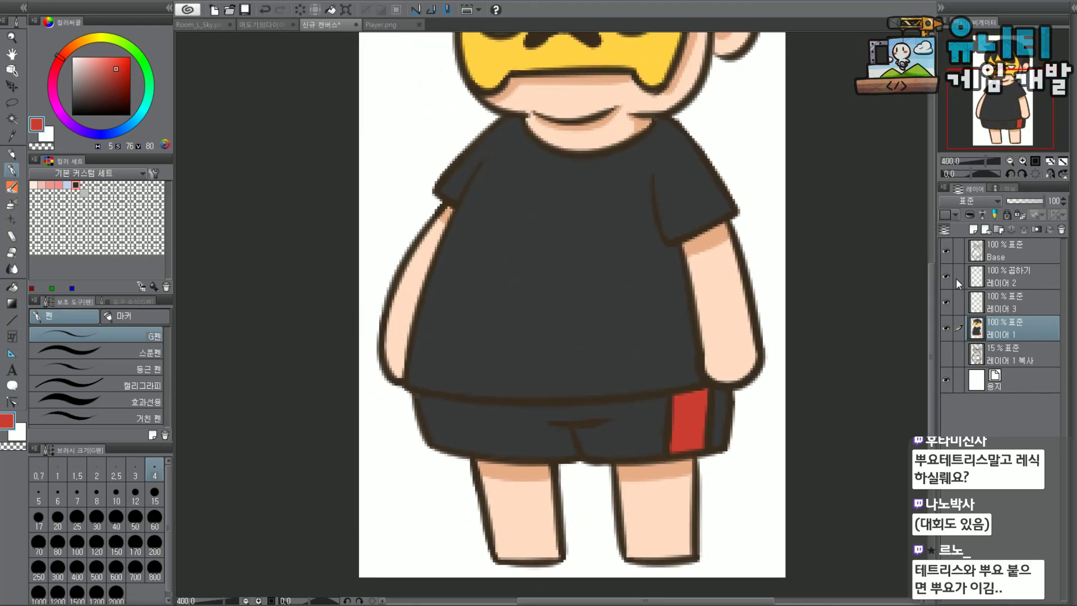
On the Multiply layer 레이어 2, paint a light grey (brightness 76) shadow inside the sleeve of the narrower arm, along its fold line.
left_click(1008, 302)
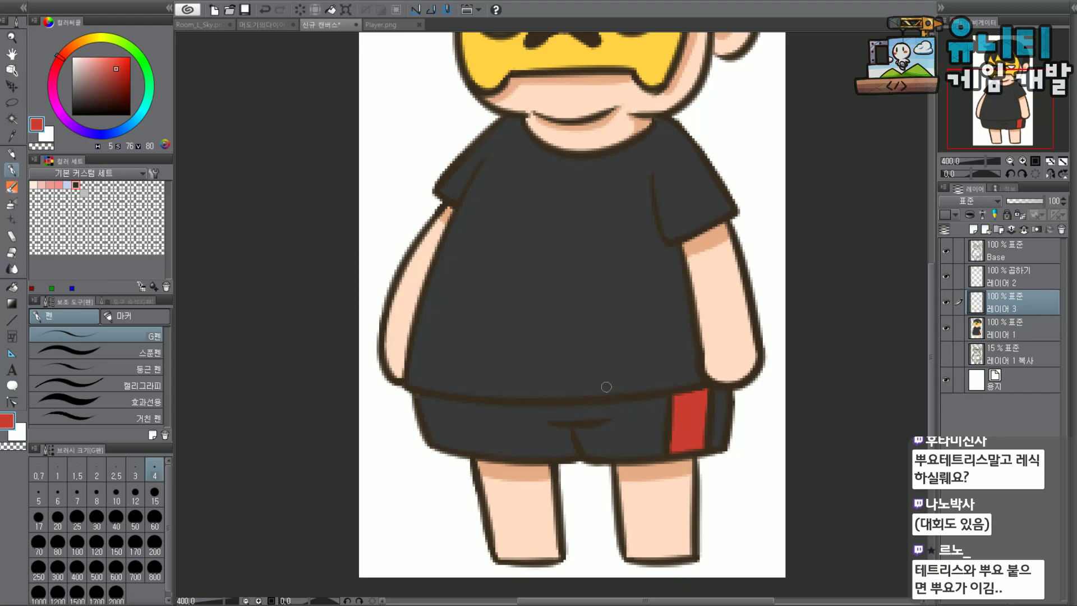
left_click(1004, 277)
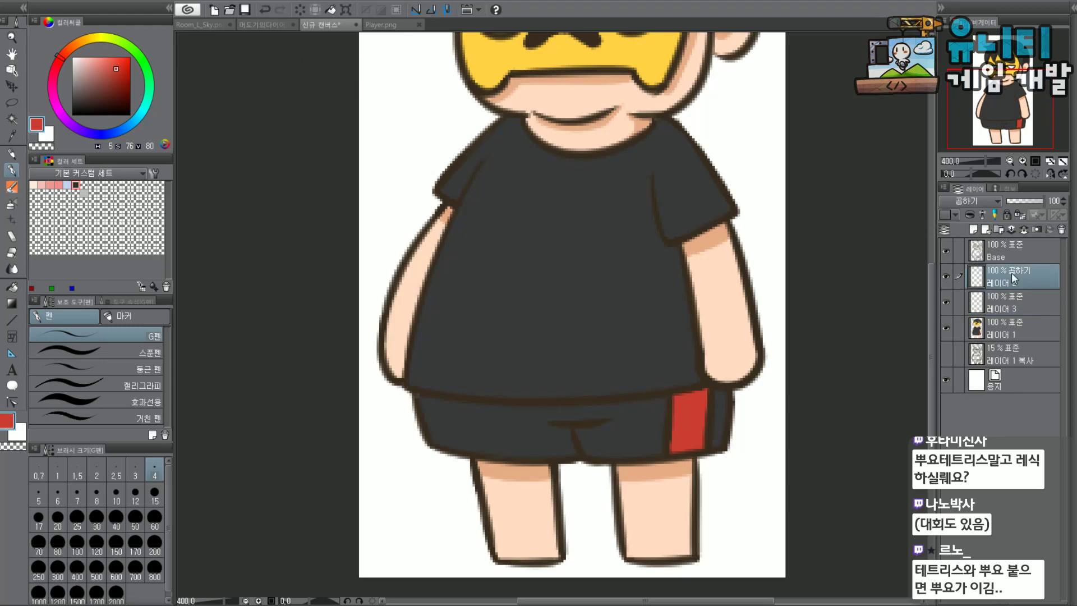
left_click(542, 231, "alt")
left_click_drag(80, 74, 65, 69)
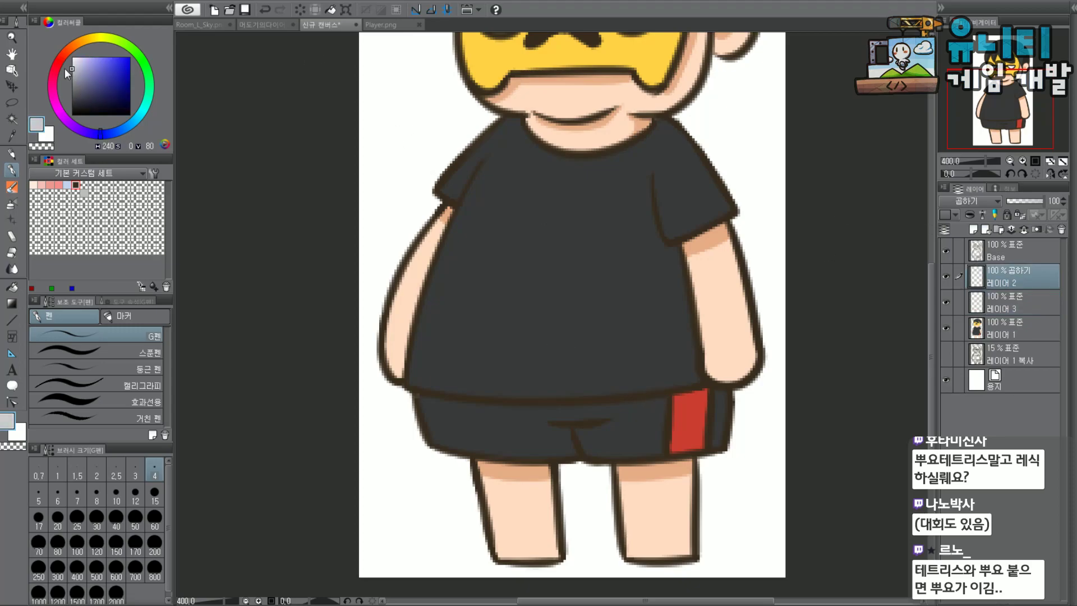
scroll(420, 162, "up", 2)
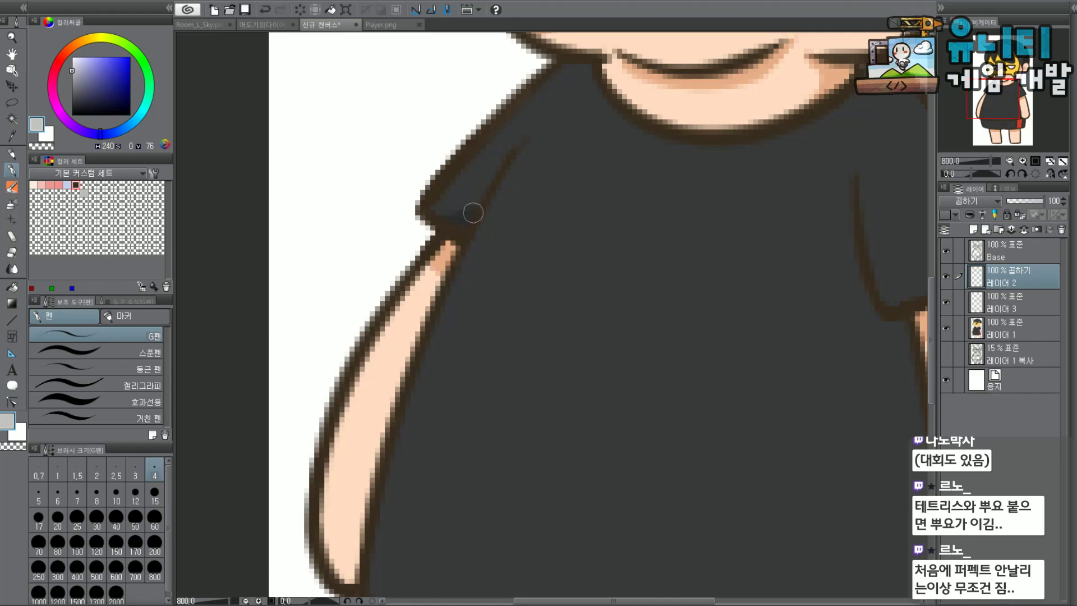
key("ctrl+z")
left_click_drag(498, 164, 477, 194)
key("ctrl+z")
left_click_drag(457, 211, 447, 218)
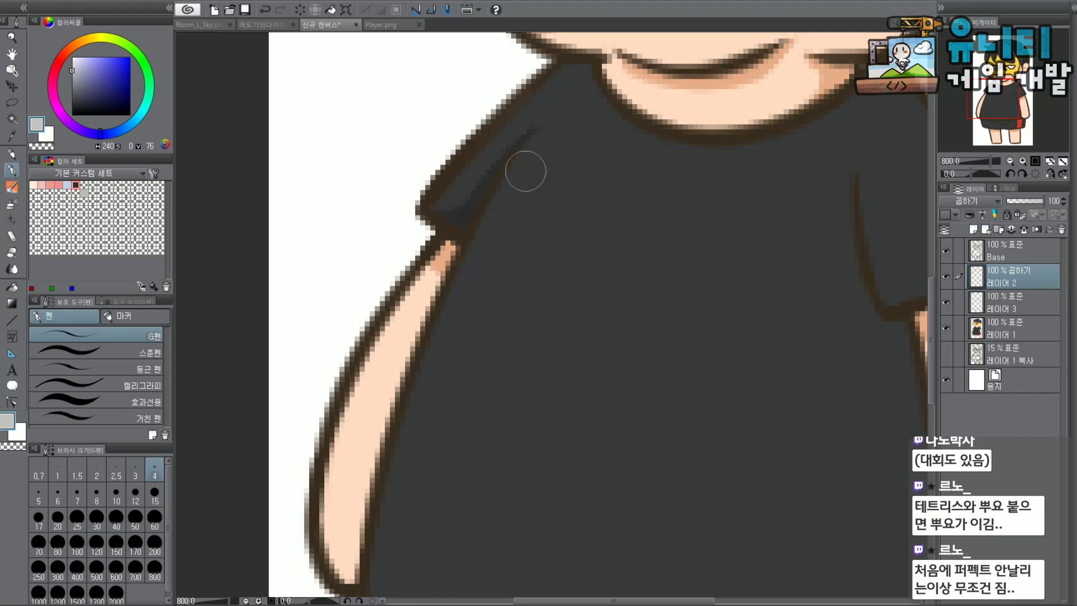
Paint a light grey shadow inside the wider arm's sleeve, along its hem and outer corner, on 레이어 2.
scroll(488, 273, "down", 2)
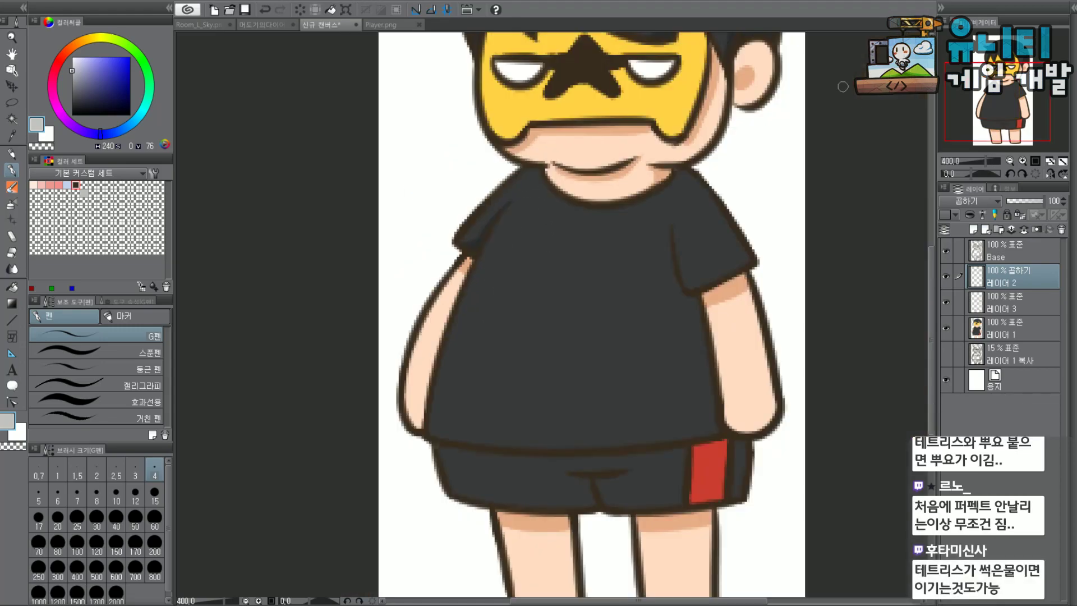
scroll(802, 212, "up", 2)
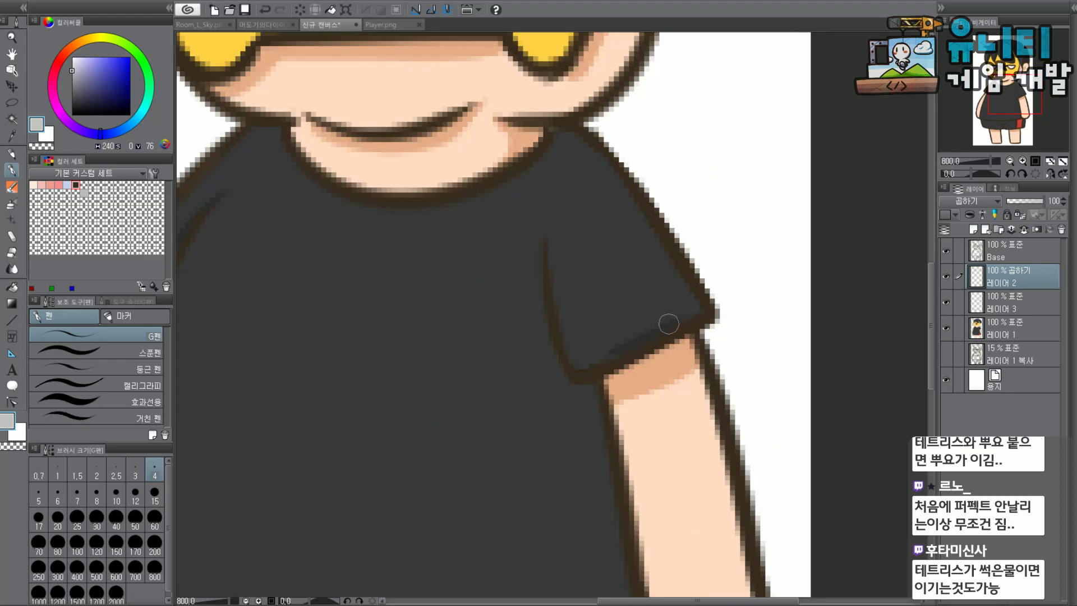
mouse_move(689, 282)
left_mouse_down()
mouse_move(673, 256)
mouse_move(674, 303)
left_mouse_up()
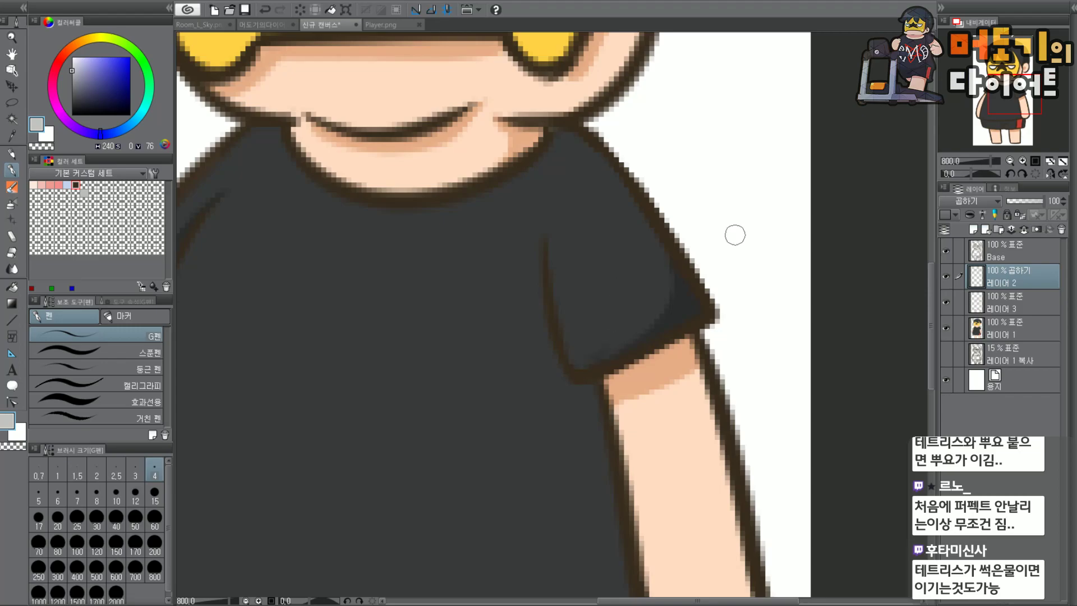
scroll(822, 191, "down", 3)
scroll(673, 256, "up", 3)
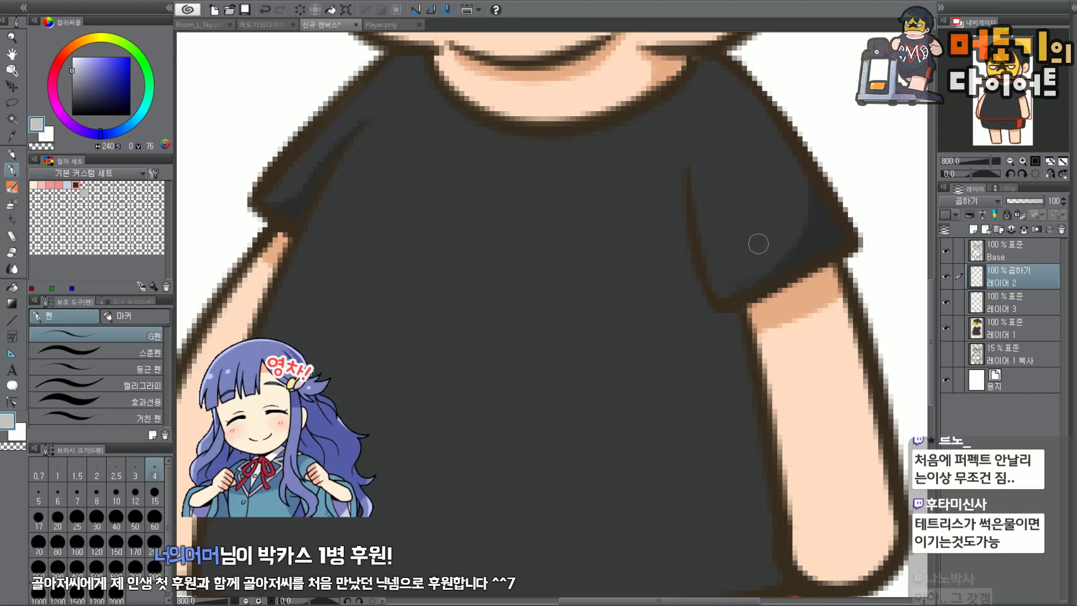
scroll(759, 244, "down", 2)
scroll(771, 248, "up", 2)
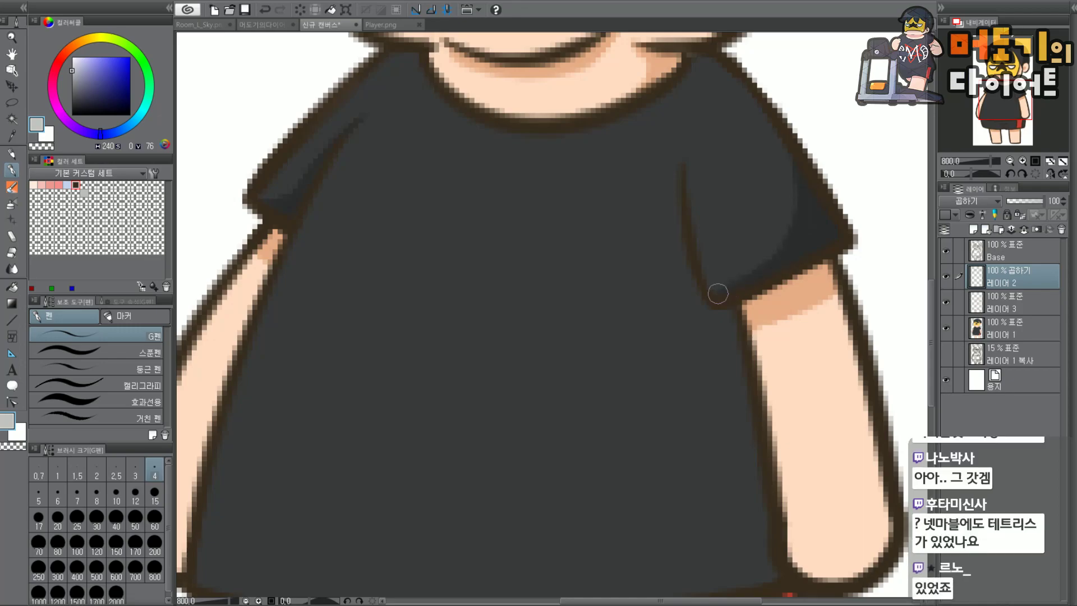
Paint small light grey shadows on the shirt's shoulders, right beside the collar line.
scroll(653, 221, "up", 2)
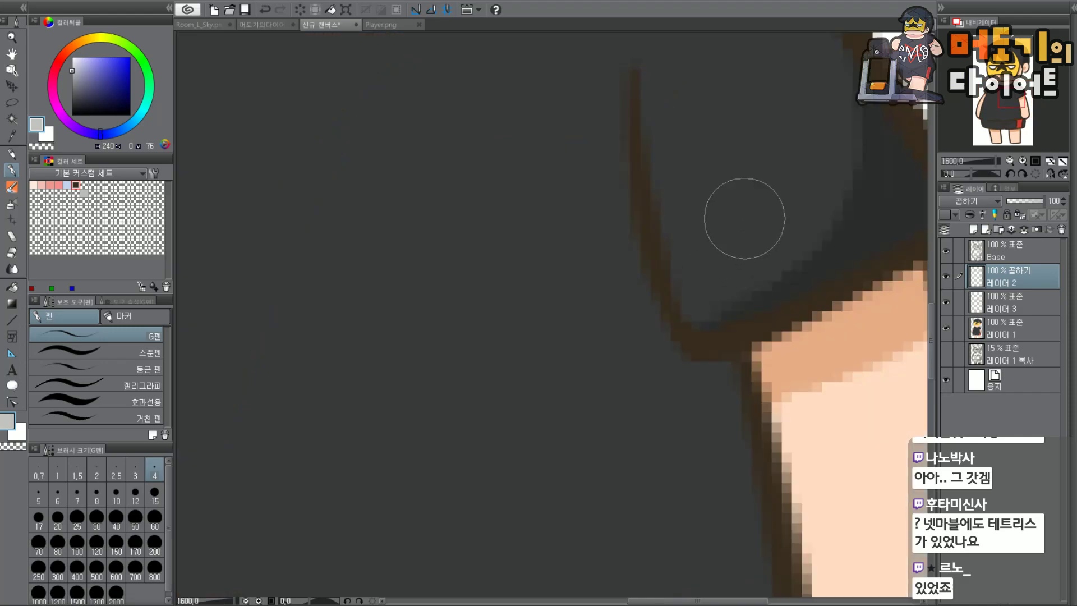
scroll(716, 274, "down", 2)
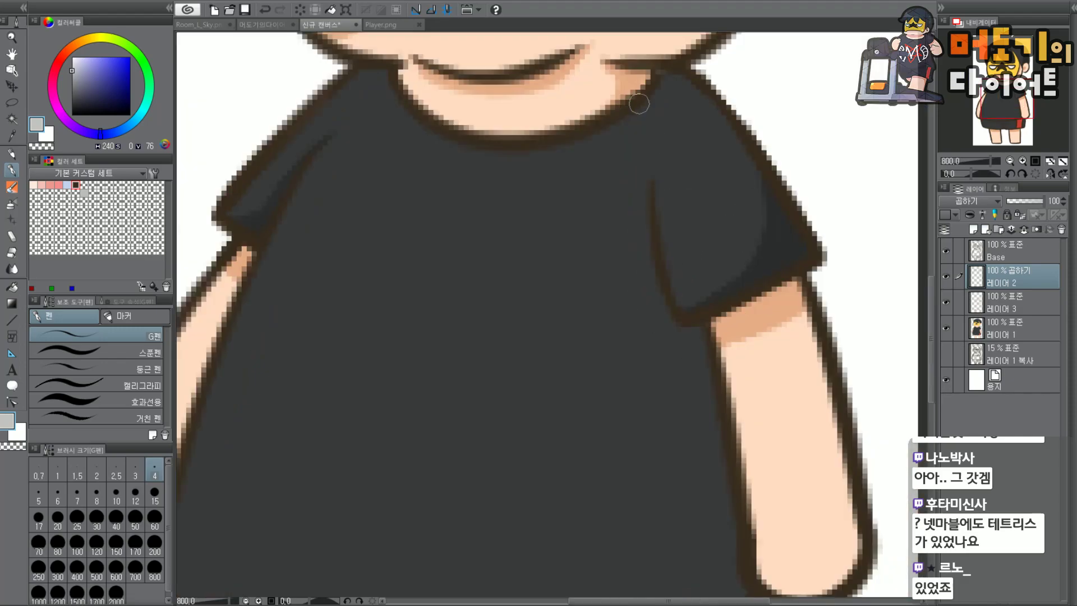
mouse_move(654, 91)
left_mouse_down()
mouse_move(700, 87)
mouse_move(670, 74)
mouse_move(678, 71)
mouse_move(722, 105)
left_mouse_up()
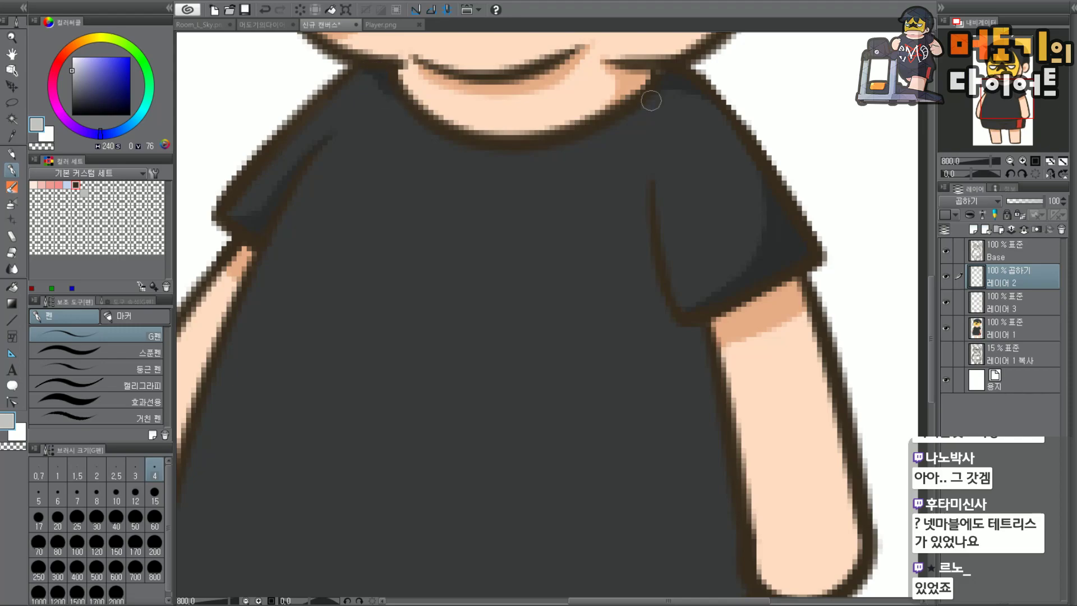
scroll(742, 60, "down", 2)
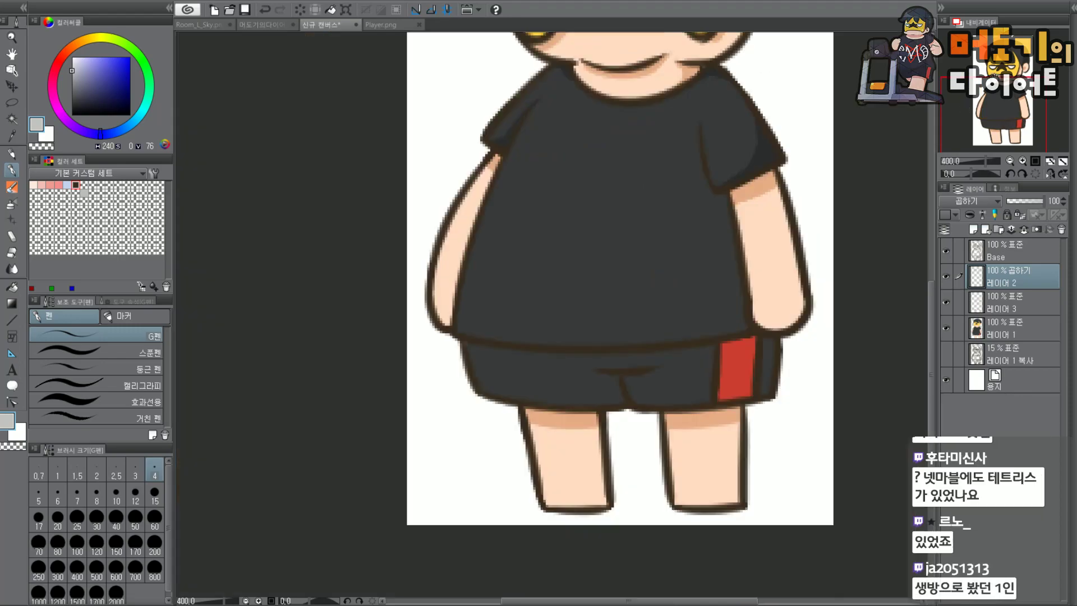
Paint a curved shadow in the shirt's bottom corner beside the wider arm, above the red stripe.
scroll(705, 374, "up", 2)
left_click_drag(769, 262, 762, 296)
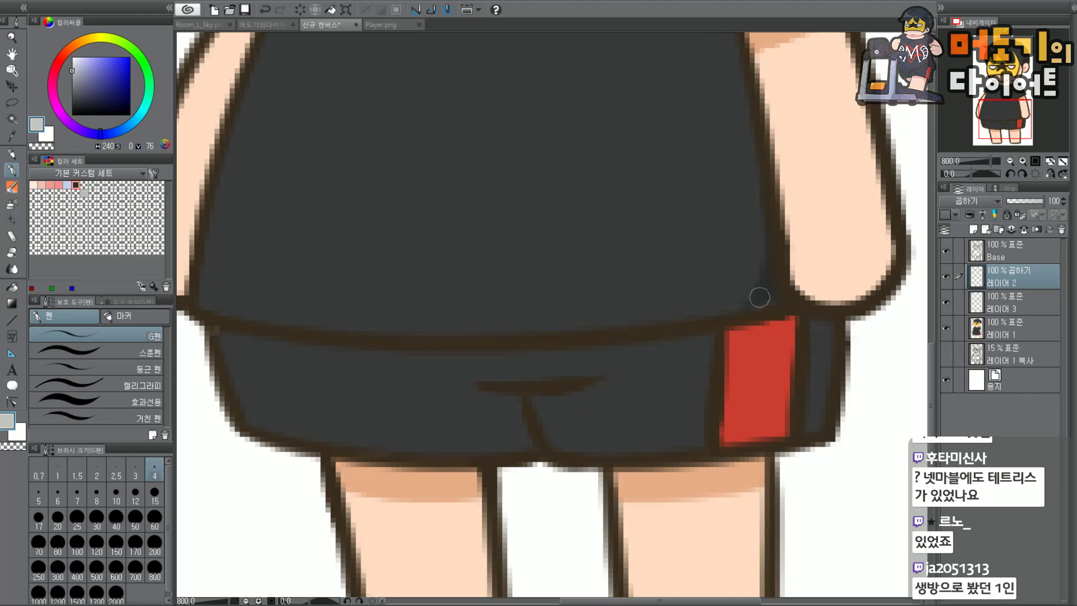
left_click_drag(772, 221, 715, 303)
key("ctrl+z")
left_click_drag(764, 191, 714, 304)
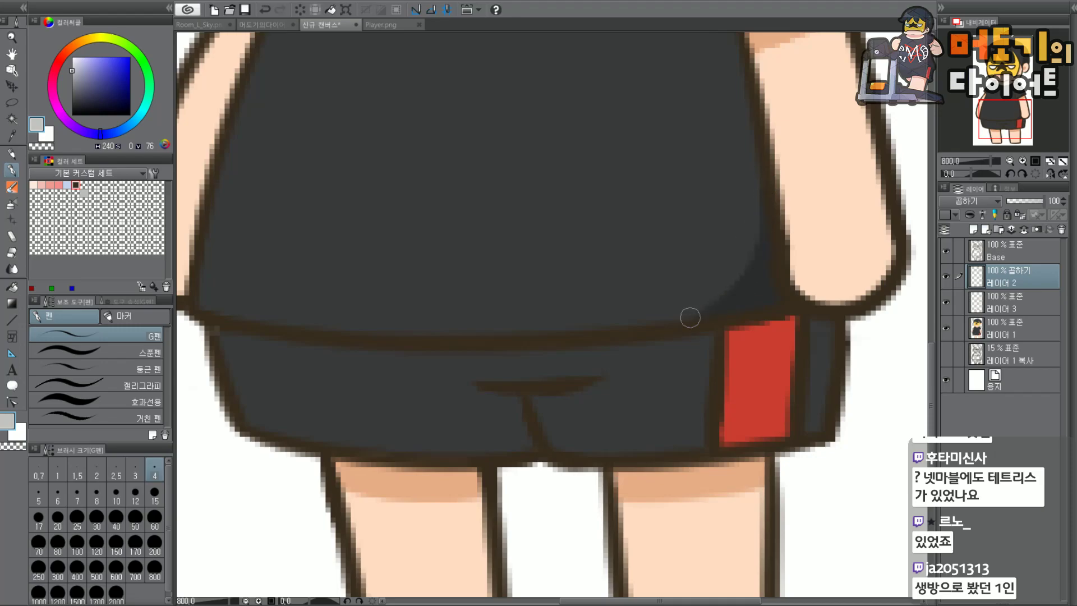
Paint a matching curved shadow in the shirt's opposite bottom corner beside the narrower arm.
mouse_move(558, 80)
left_mouse_down()
mouse_move(634, 115)
mouse_move(830, 167)
left_mouse_up()
left_click_drag(470, 387, 476, 393)
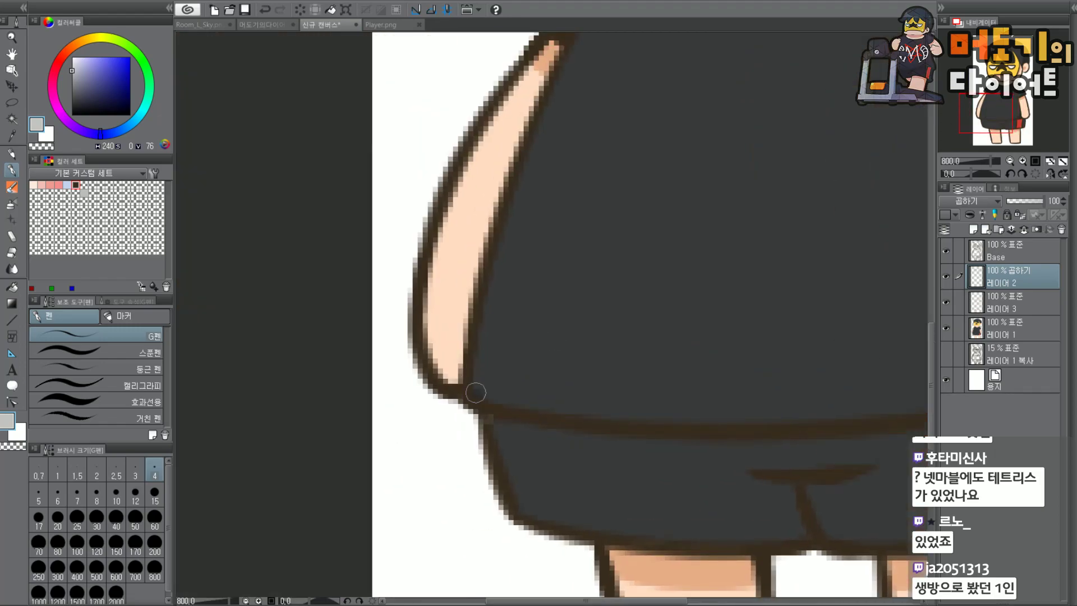
mouse_move(475, 352)
left_mouse_down()
mouse_move(511, 377)
mouse_move(482, 354)
mouse_move(470, 362)
mouse_move(516, 390)
mouse_move(473, 327)
mouse_move(533, 409)
left_mouse_up()
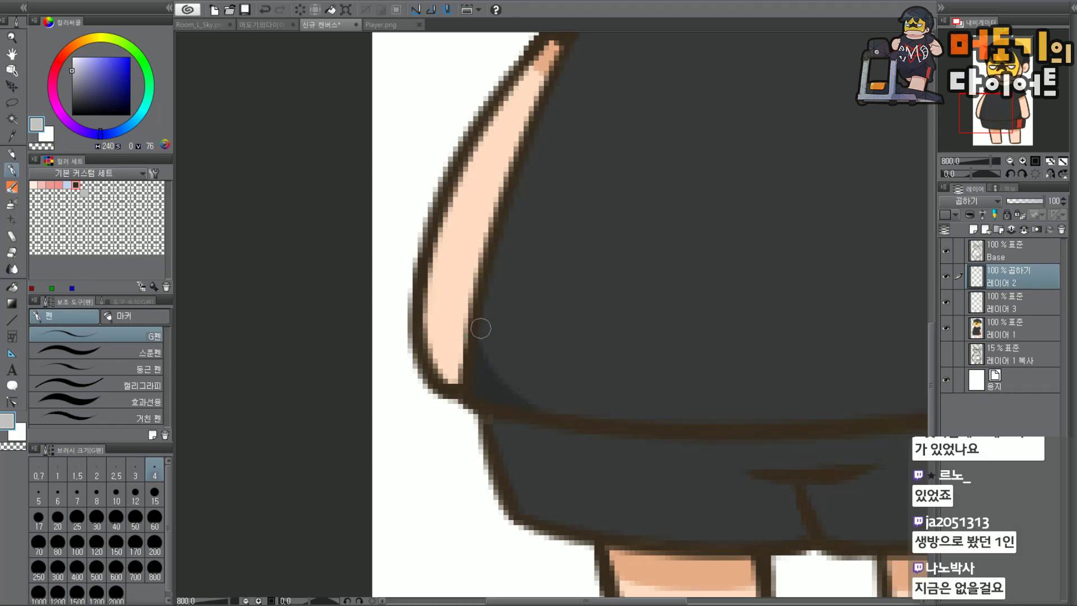
Paint shadows on the shorts on both sides of the red stripe, from waistline to hem.
left_click_drag(988, 113, 1011, 128)
mouse_move(778, 220)
left_mouse_down()
mouse_move(801, 219)
mouse_move(785, 274)
left_mouse_up()
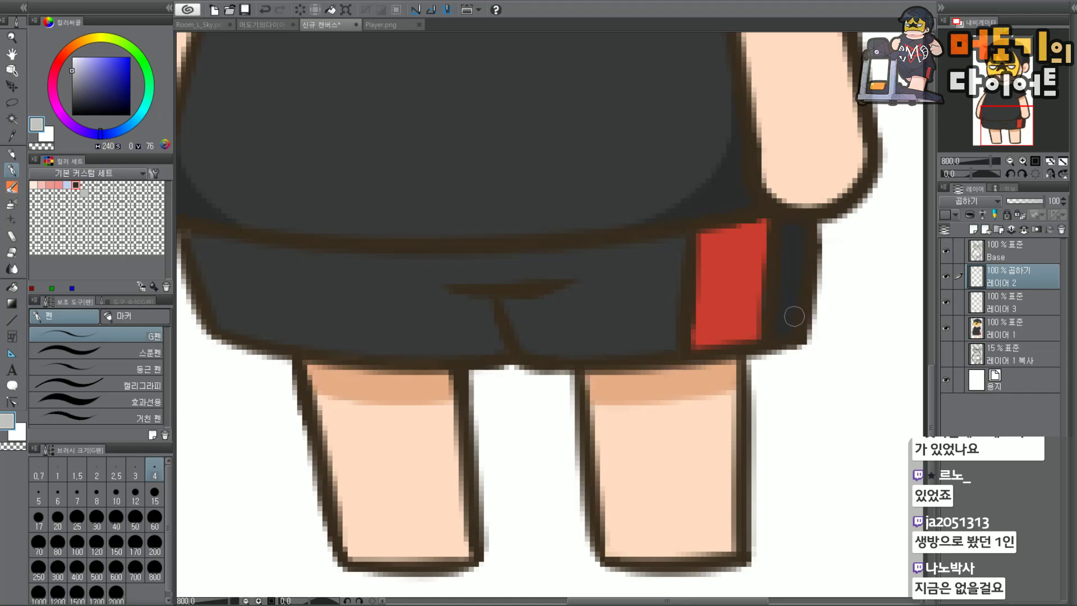
mouse_move(680, 245)
left_mouse_down()
mouse_move(680, 270)
mouse_move(669, 245)
mouse_move(674, 288)
mouse_move(665, 240)
mouse_move(685, 232)
mouse_move(683, 256)
mouse_move(655, 244)
mouse_move(666, 263)
mouse_move(655, 237)
mouse_move(672, 312)
mouse_move(674, 277)
mouse_move(672, 335)
mouse_move(674, 309)
mouse_move(647, 361)
left_mouse_up()
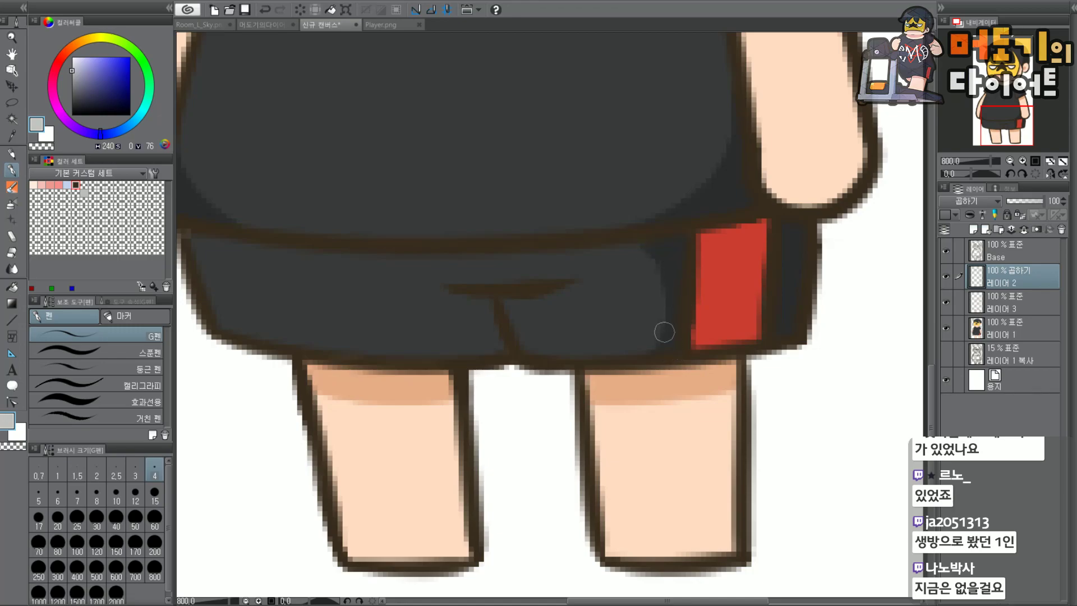
Paint a shadow strip along the shorts' outer edge on the side without the red stripe.
left_click_drag(1006, 114, 995, 107)
mouse_move(384, 335)
left_mouse_down()
mouse_move(364, 349)
mouse_move(367, 368)
mouse_move(385, 339)
mouse_move(385, 423)
left_mouse_up()
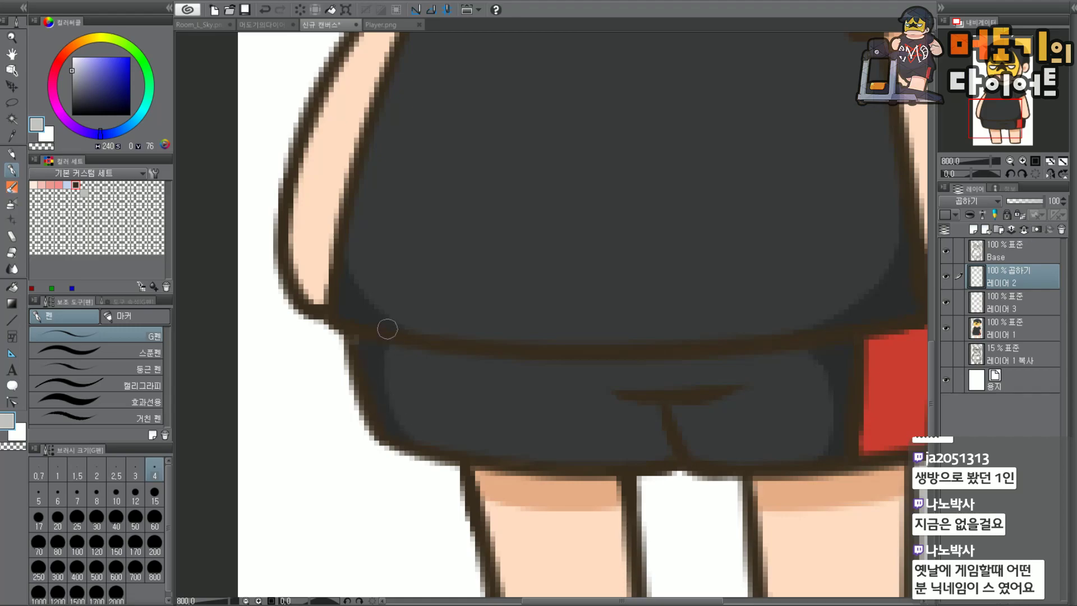
scroll(384, 421, "down", 3)
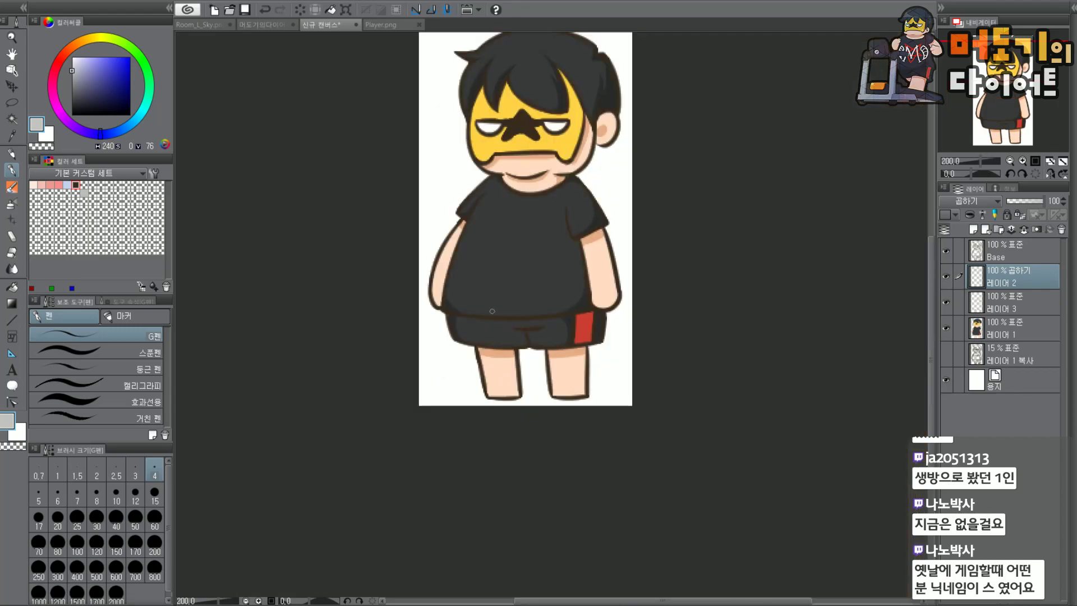
Paint a small shadow on the shirt's side just beneath the wider arm's sleeve.
scroll(491, 310, "up", 2)
mouse_move(1029, 106)
left_mouse_down()
mouse_move(1027, 70)
mouse_move(1026, 102)
mouse_move(1003, 126)
mouse_move(993, 122)
mouse_move(1008, 87)
left_mouse_up()
scroll(1027, 97, "up", 2)
scroll(994, 126, "down", 1)
scroll(706, 279, "up", 1)
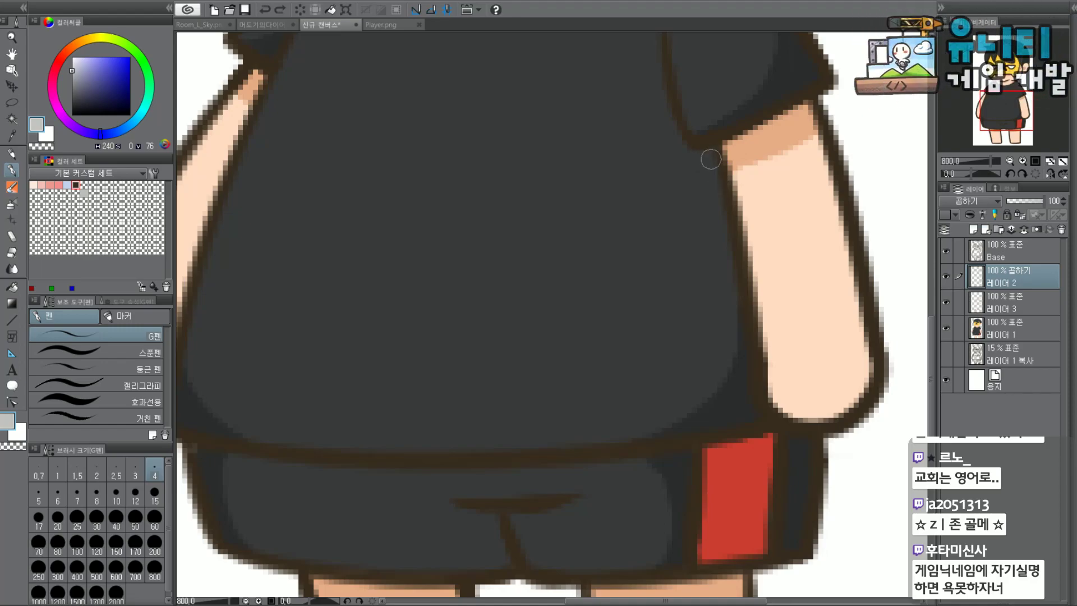
left_click_drag(708, 152, 714, 159)
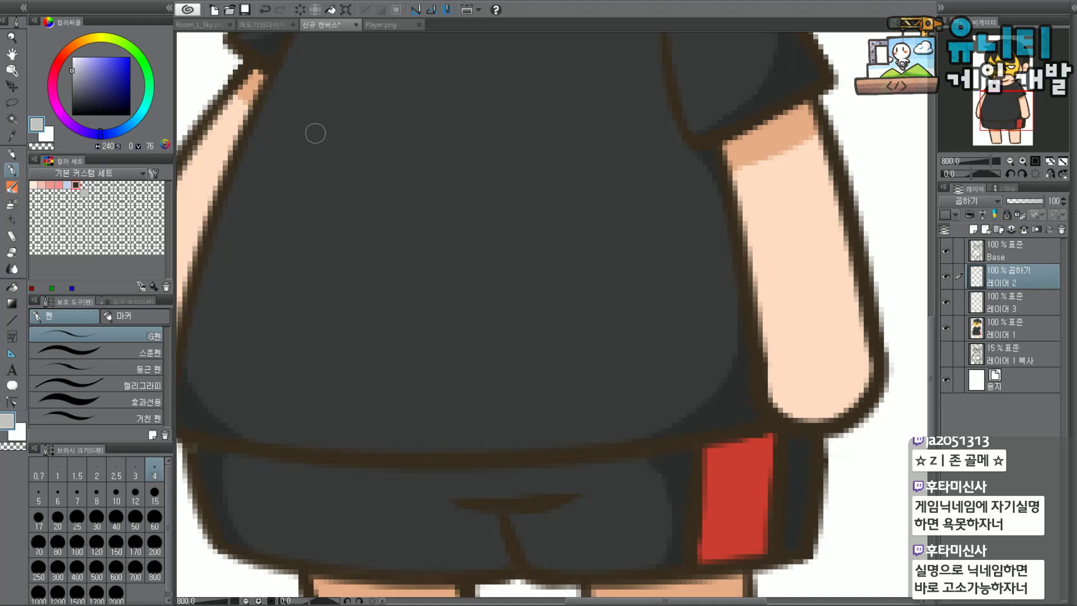
Sample the dark grey of the shorts with 레이어 1 active.
mouse_move(1022, 103)
left_mouse_down()
mouse_move(1005, 97)
mouse_move(1002, 117)
mouse_move(1009, 105)
left_mouse_up()
scroll(1011, 113, "down", 2)
scroll(1007, 106, "up", 2)
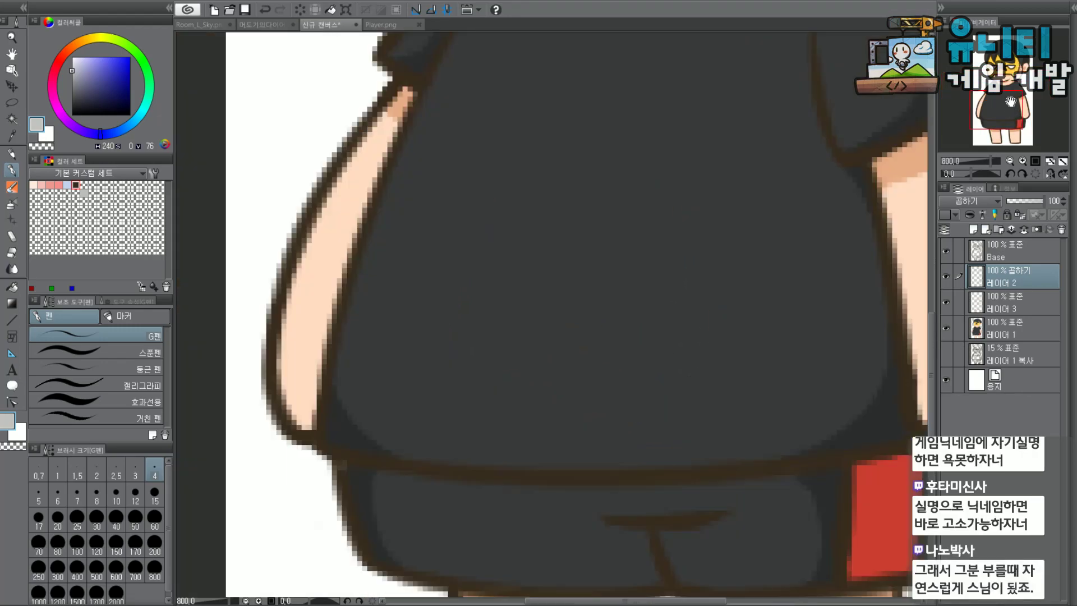
scroll(1010, 103, "down", 2)
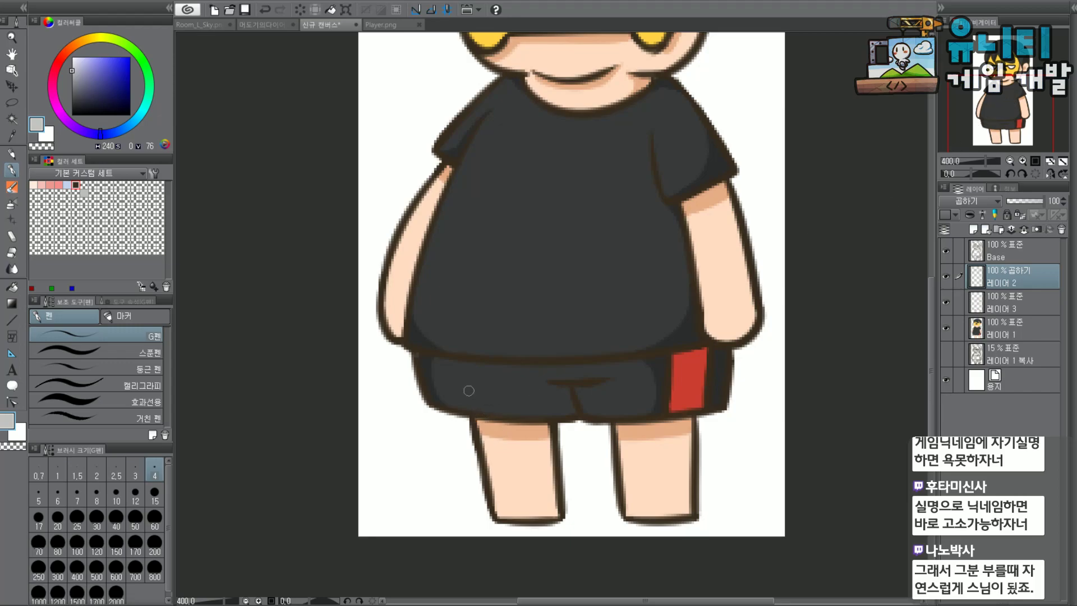
left_click(1025, 335)
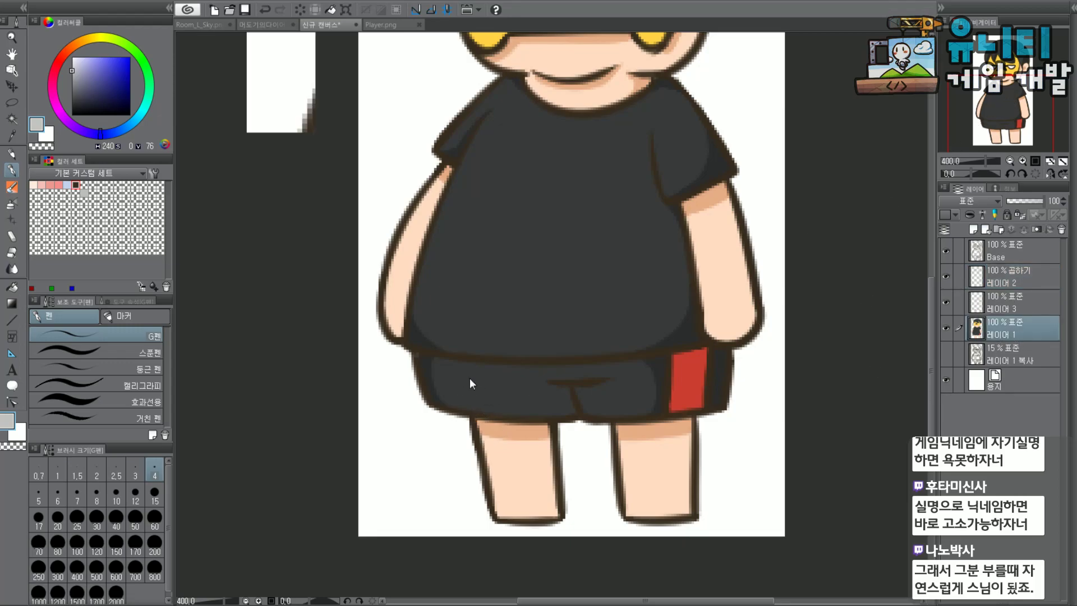
scroll(471, 377, "up", 2)
left_click(457, 399, "alt")
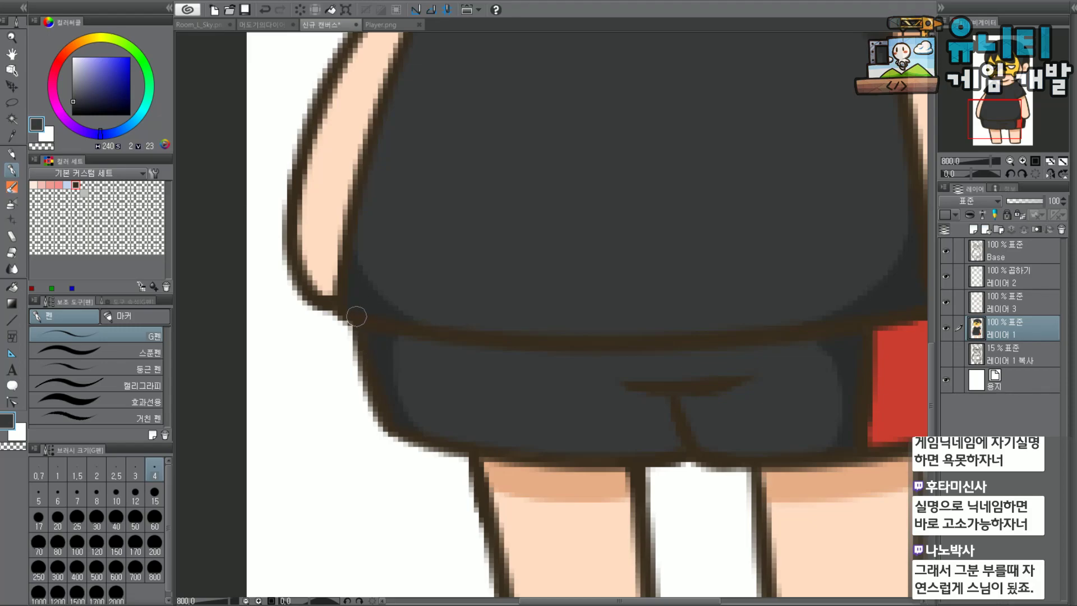
scroll(510, 325, "down", 3)
scroll(572, 337, "up", 3)
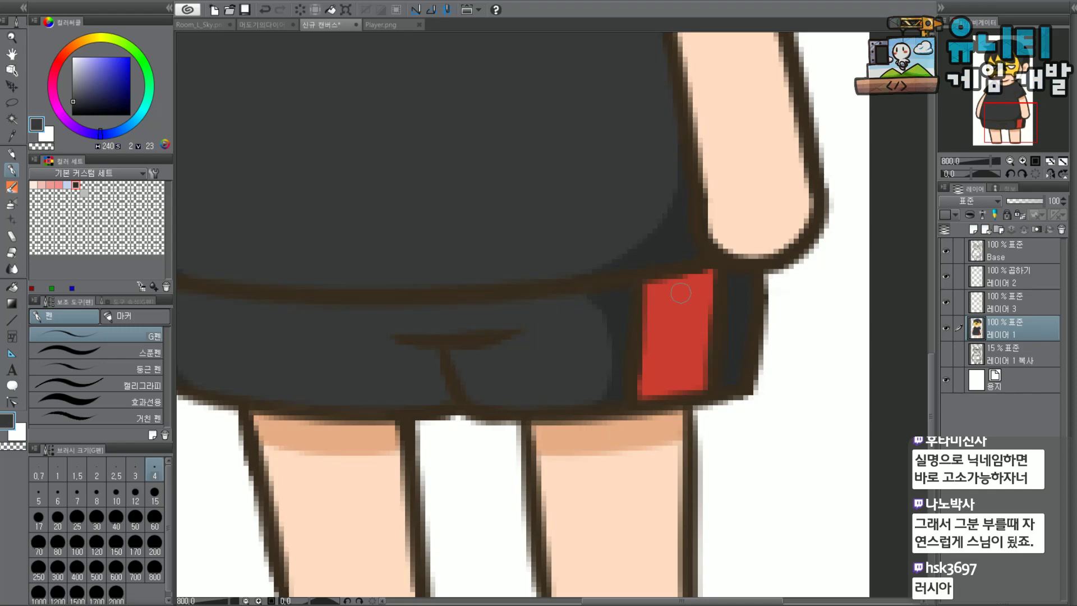
Check 레이어 3 and 레이어 2 by toggling their visibility, and set the blend mode of 레이어 2 to 표준 (Normal).
left_click(1030, 303)
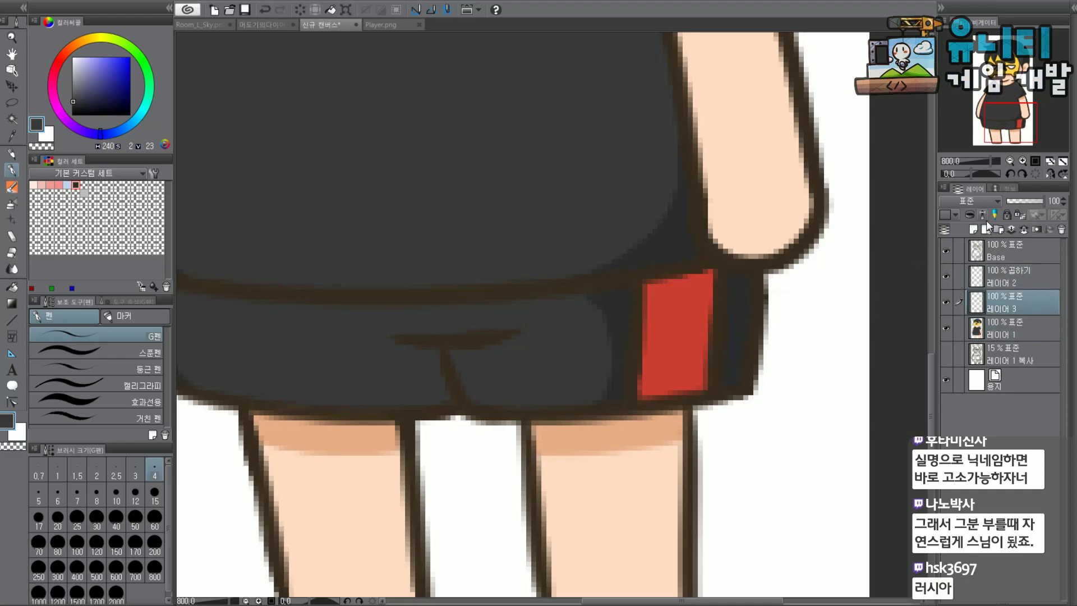
left_click(946, 304)
left_click(947, 305)
left_click(1001, 280)
left_click(947, 275)
left_click(949, 277)
left_click(968, 202)
left_click(965, 213)
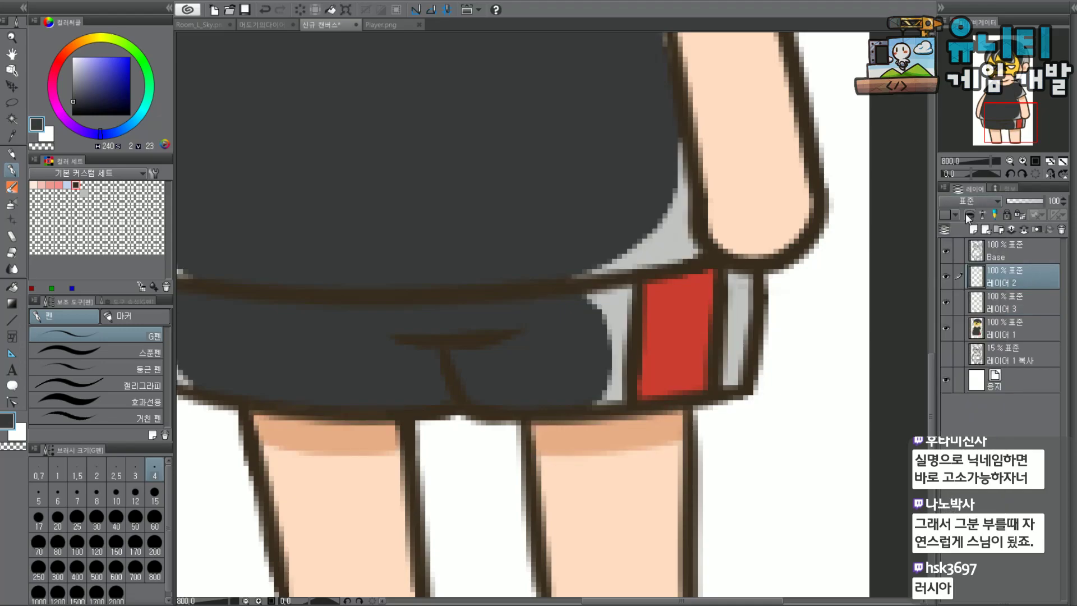
Sample the light grey clothing shadow and paint shadows on both sides of the shorts' centre crease, below the horizontal fold.
left_click(668, 241, "alt")
key("ctrl+z")
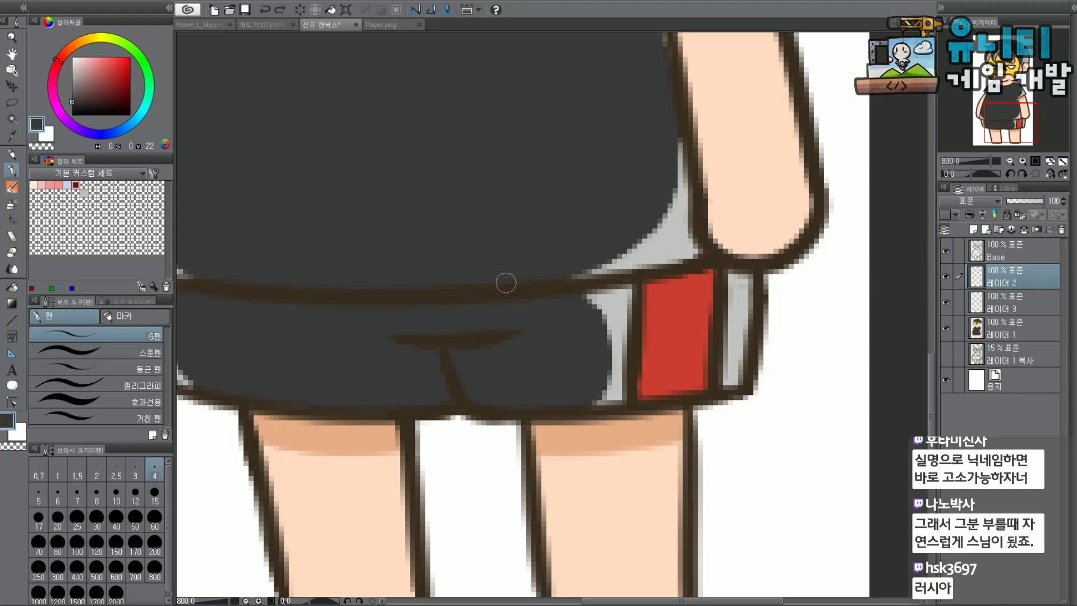
left_click(670, 245, "alt")
left_click_drag(420, 347, 451, 374)
key("ctrl+z")
mouse_move(406, 344)
left_mouse_down()
mouse_move(434, 370)
mouse_move(420, 344)
mouse_move(432, 353)
mouse_move(451, 395)
left_mouse_up()
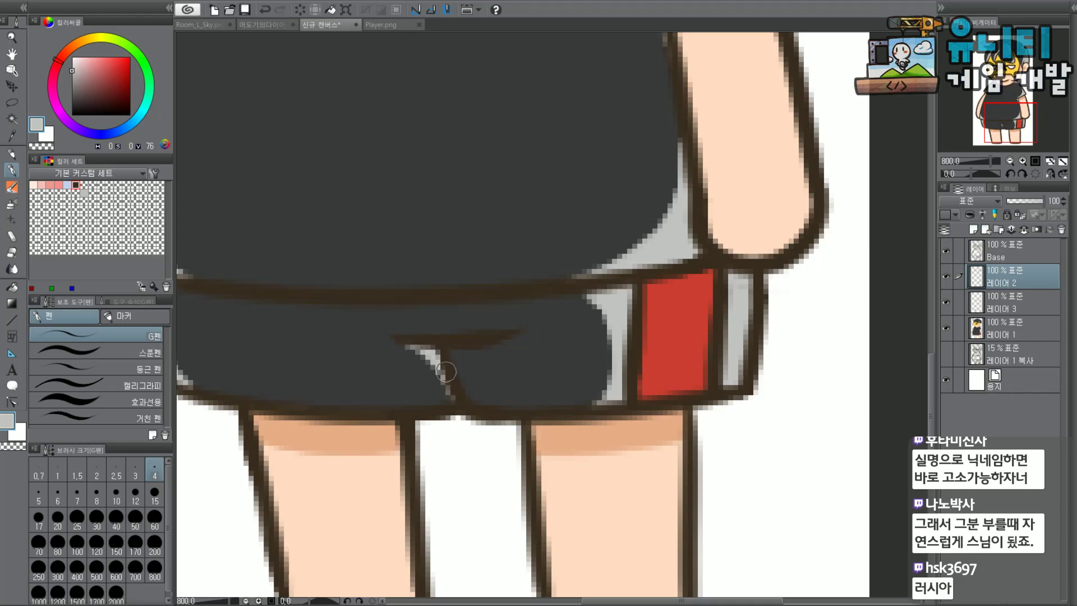
mouse_move(452, 356)
left_mouse_down()
mouse_move(447, 375)
mouse_move(471, 375)
mouse_move(474, 404)
left_mouse_up()
Extend the light grey shadow on the wider sleeve's shoulder along the underside of the collar.
scroll(474, 402, "down", 2)
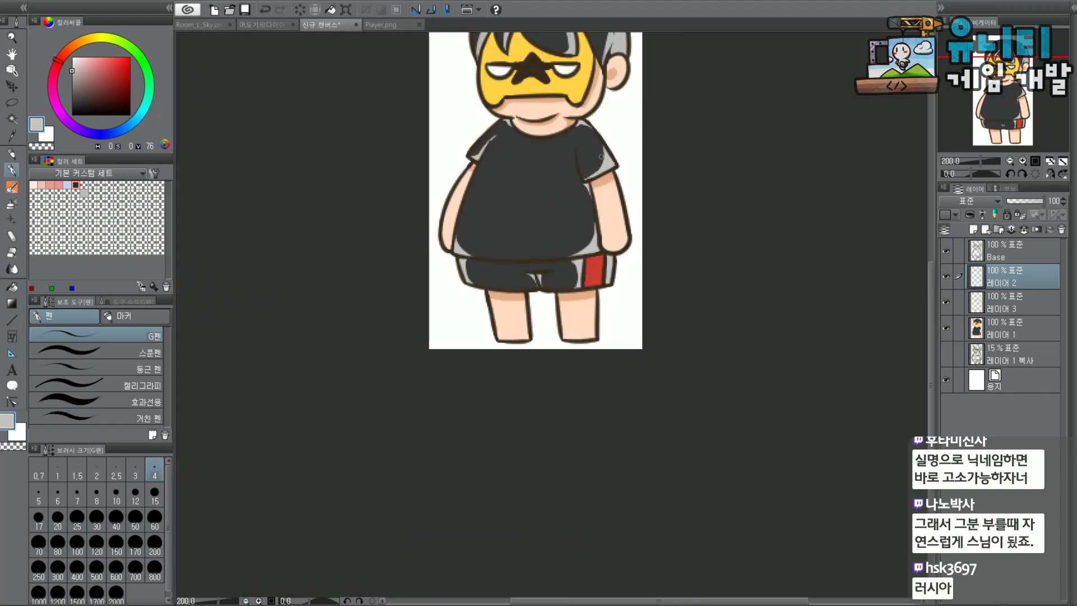
scroll(601, 157, "up", 3)
left_click_drag(628, 128, 574, 160)
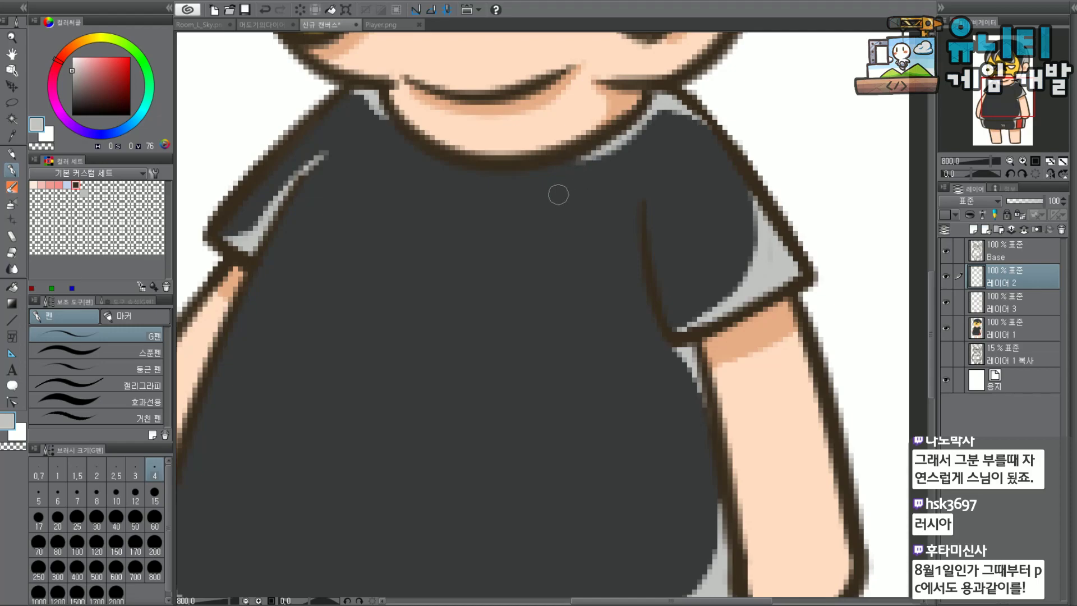
mouse_move(421, 278)
left_mouse_down()
mouse_move(361, 463)
mouse_move(531, 399)
mouse_move(435, 447)
left_mouse_up()
key("ctrl+z")
mouse_move(285, 491)
left_mouse_down()
mouse_move(287, 460)
mouse_move(524, 399)
mouse_move(549, 527)
left_mouse_up()
key("ctrl+z")
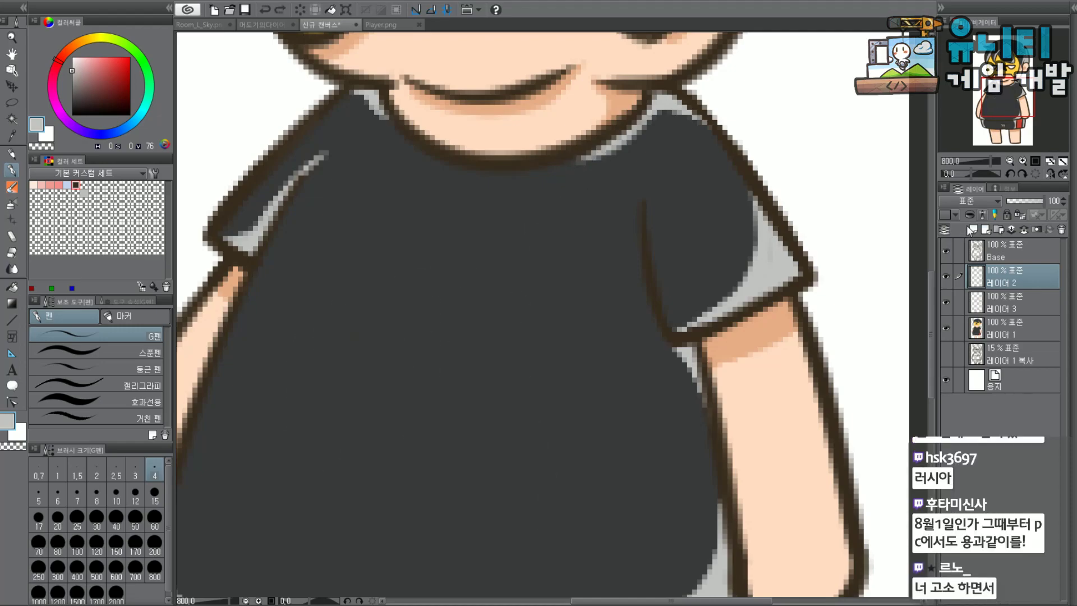
Set the blend mode of 레이어 2 back to 곱하기 (Multiply).
key("ctrl+minus")
left_click(981, 204)
left_click(967, 235)
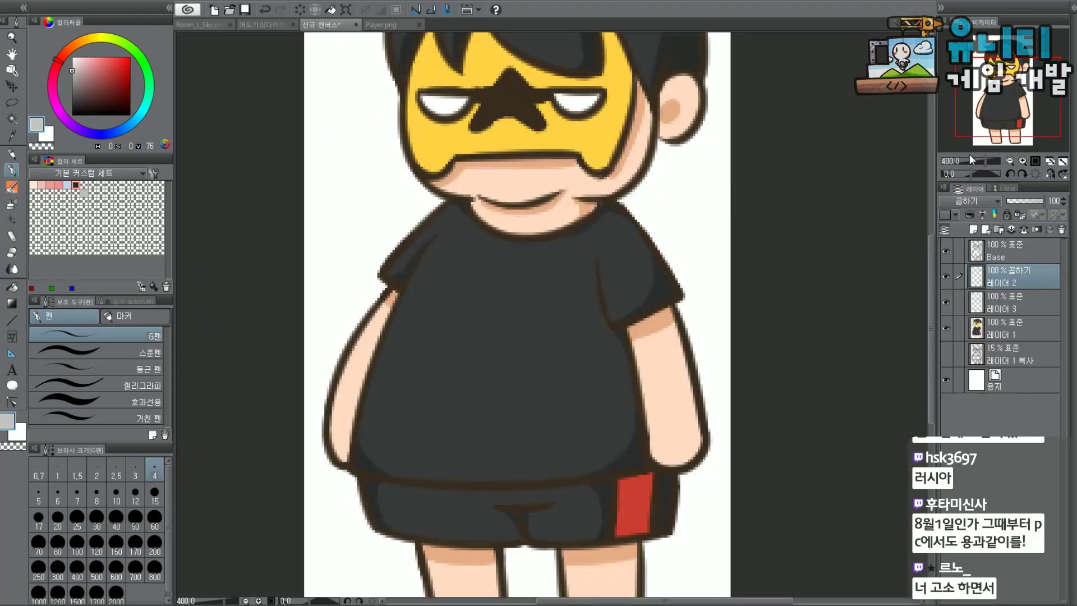
left_click_drag(1018, 99, 1008, 83)
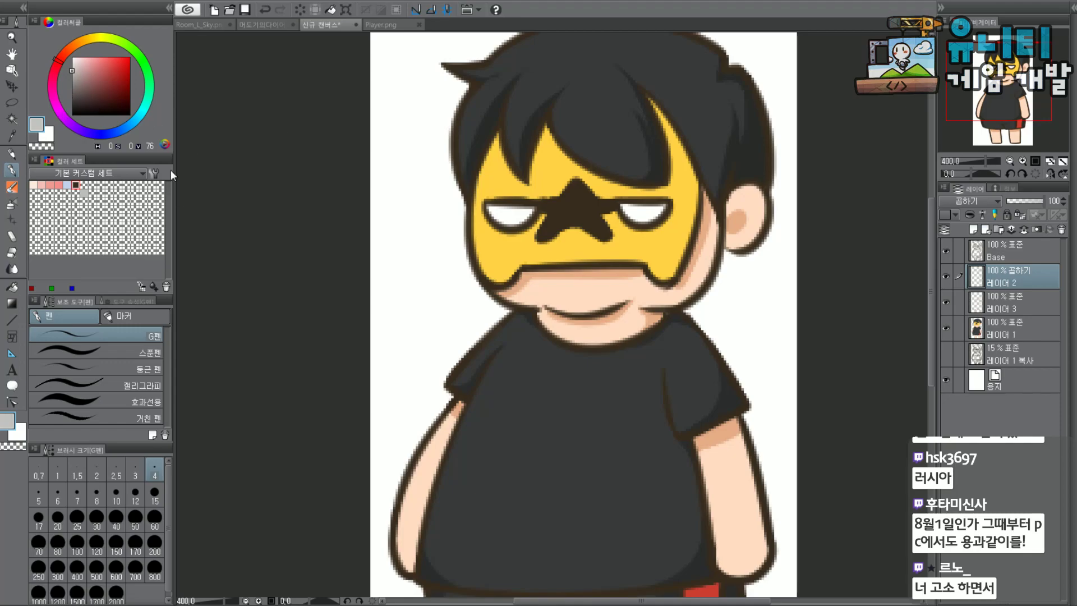
Activate 레이어 3 and bring up Player.png to examine the reference character's head and mask shading.
left_click(1017, 307)
key("ctrl+plus")
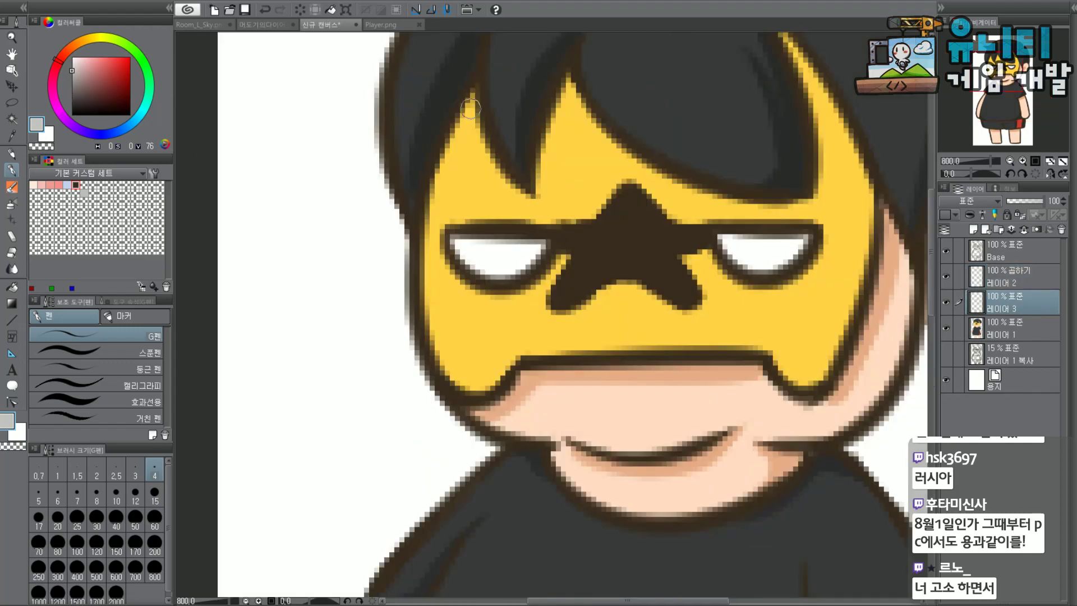
left_click(395, 24)
left_click_drag(999, 98, 991, 69)
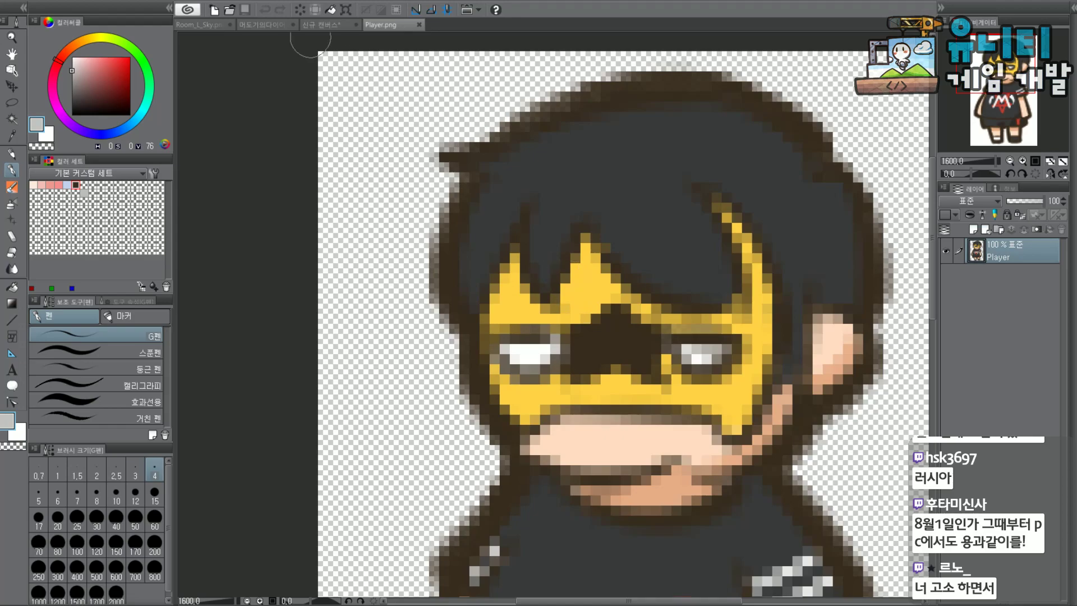
Return to the character canvas, set the pen size to 5, and pick an orange mask-shadow colour (H 37, S 91, V 87).
left_click(334, 26)
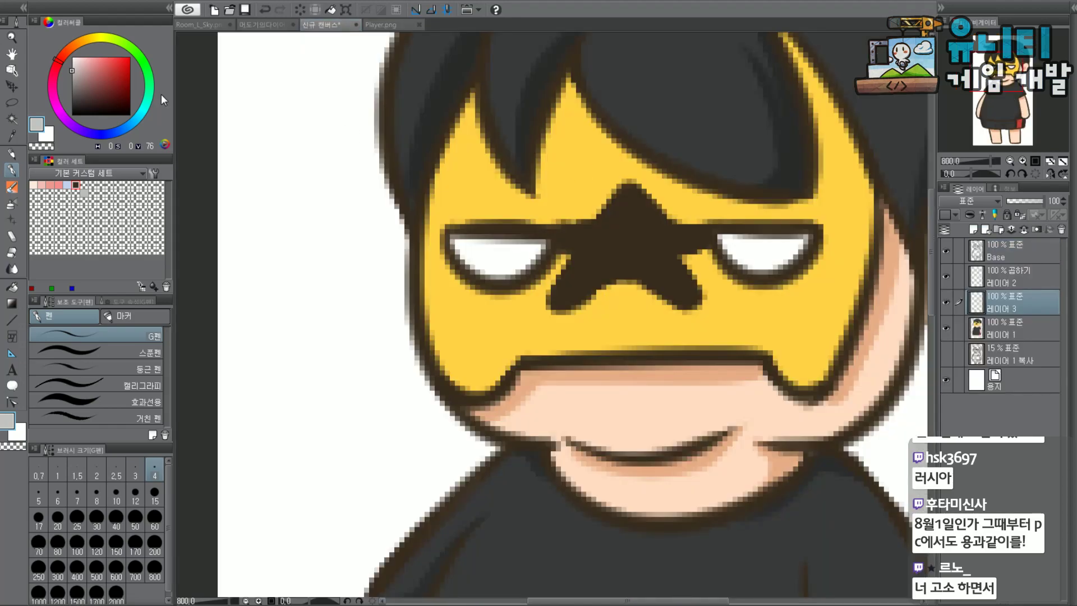
left_click(70, 45)
left_click_drag(95, 71, 103, 56)
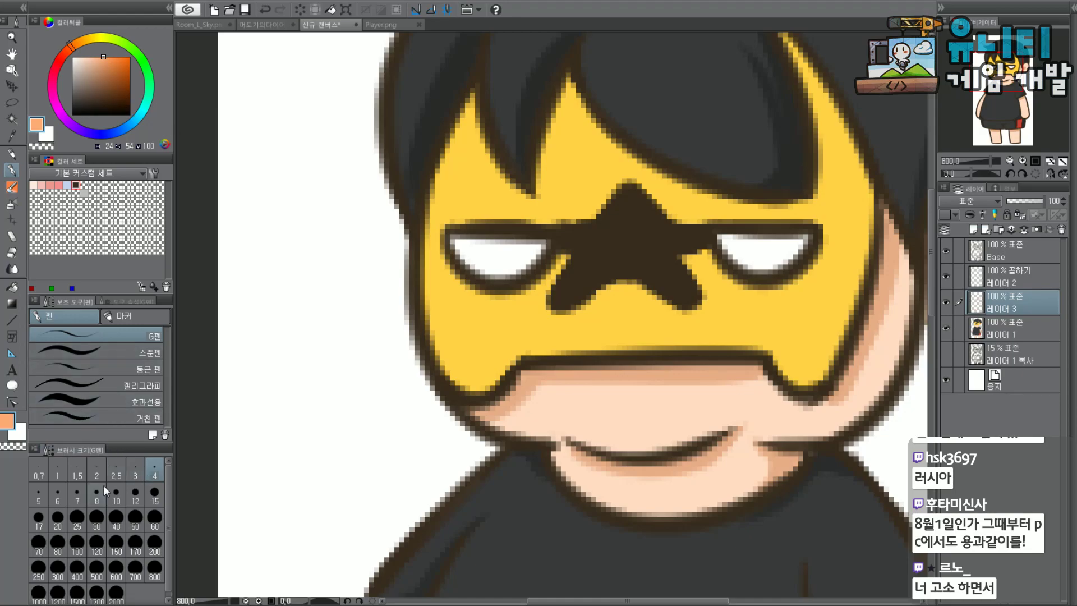
left_click(39, 497)
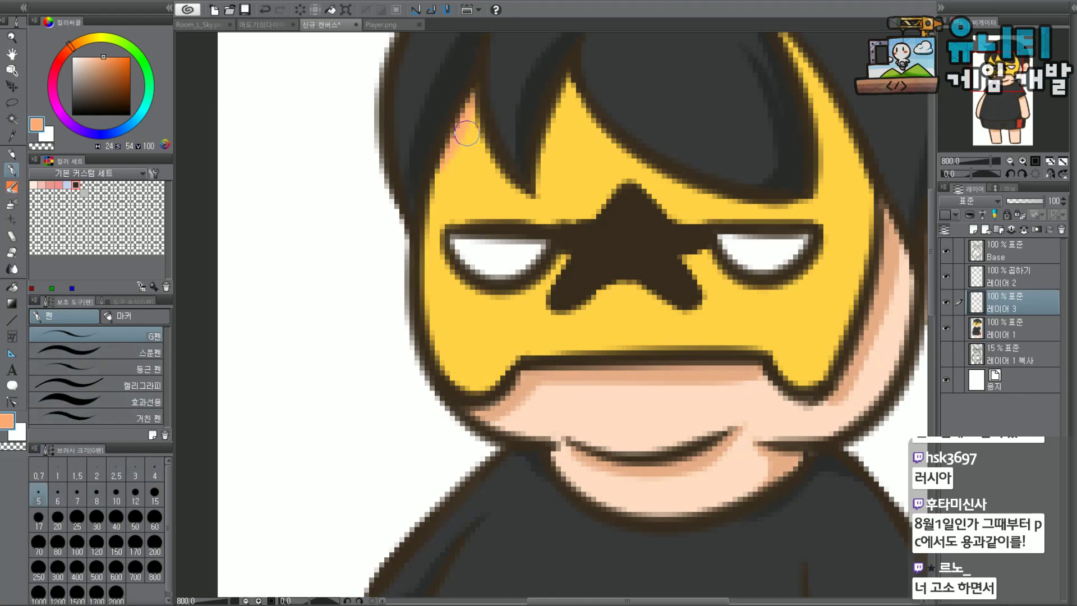
left_click(473, 180, "alt")
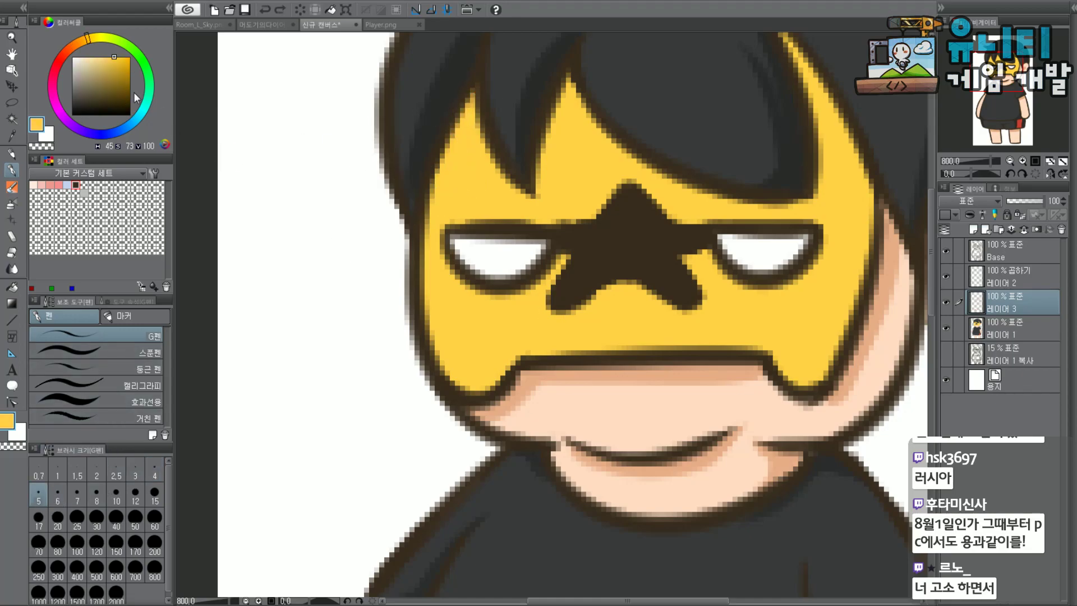
left_click(80, 40)
left_click_drag(110, 61, 125, 66)
left_click_drag(473, 98, 443, 161)
key("ctrl+z")
left_click_drag(473, 94, 437, 175)
key("ctrl+z")
mouse_move(475, 89)
left_mouse_down()
mouse_move(426, 201)
mouse_move(473, 105)
mouse_move(429, 213)
left_mouse_up()
key("ctrl+z")
left_click_drag(474, 106, 437, 219)
key("ctrl+z")
key("ctrl+z")
Paint an orange shadow on the mask along the outermost hair strand on the side away from the ear.
left_click_drag(475, 111, 430, 215)
left_click_drag(447, 158, 423, 220)
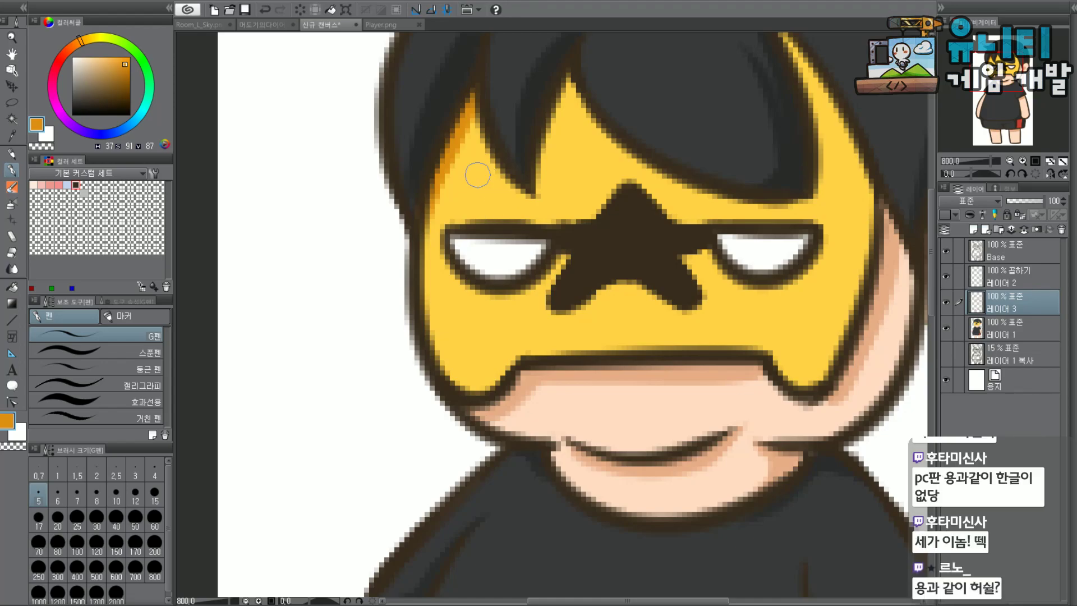
left_click_drag(470, 127, 429, 242)
key("ctrl+z")
Paint orange shadows on the mask beside the middle pointed hair strand and along the ear-side edge of the large fringe.
left_click_drag(1010, 76, 1022, 69)
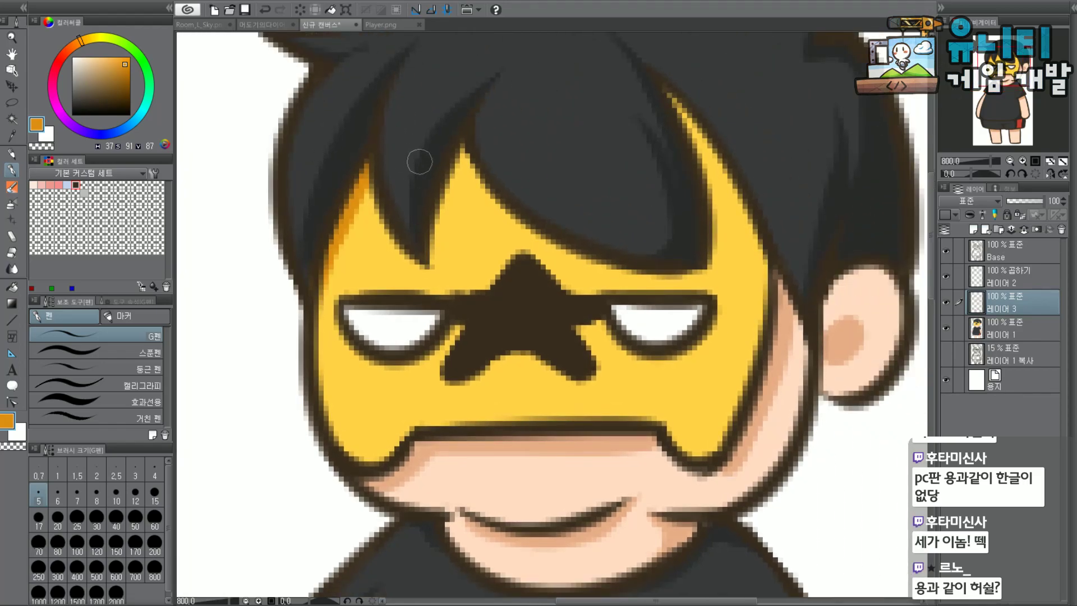
left_click_drag(457, 141, 440, 253)
key("ctrl+z")
key("ctrl+y")
key("ctrl+z")
key("ctrl+y")
left_click_drag(439, 239, 429, 281)
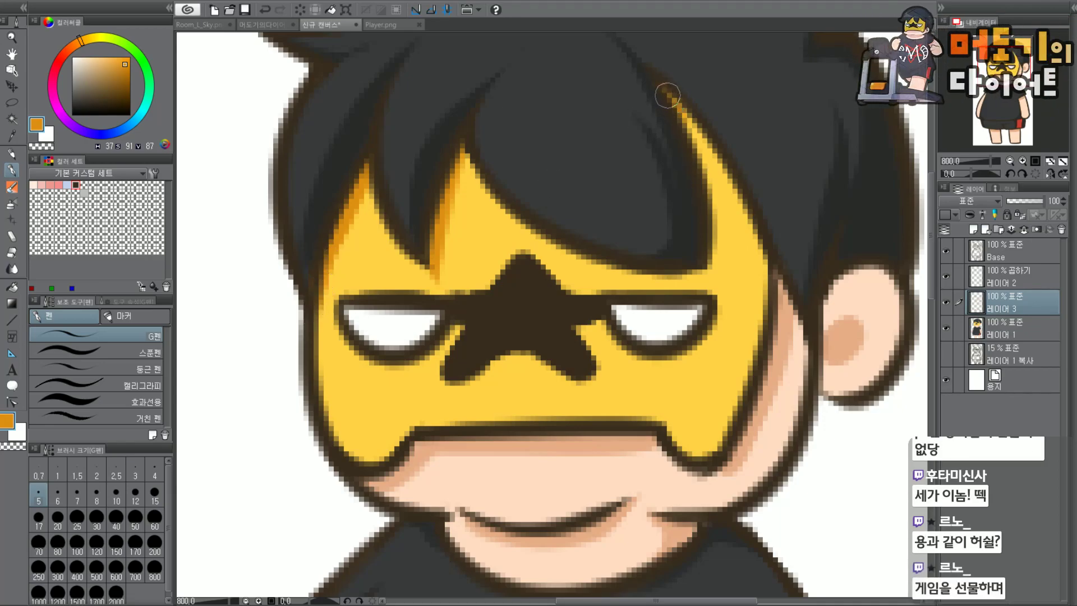
mouse_move(656, 82)
left_mouse_down()
mouse_move(714, 184)
mouse_move(702, 142)
mouse_move(717, 175)
mouse_move(716, 267)
mouse_move(718, 237)
mouse_move(704, 275)
left_mouse_up()
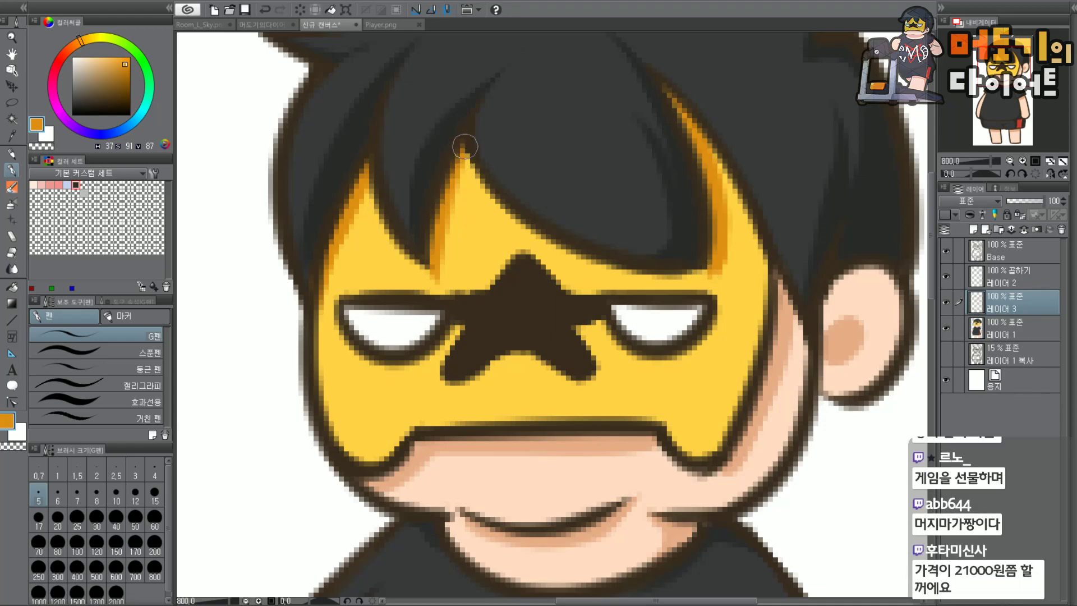
left_click_drag(467, 142, 452, 194)
Examine the new orange mask shadows both close up and with the whole head in view.
scroll(380, 207, "down", 4)
scroll(342, 229, "up", 1)
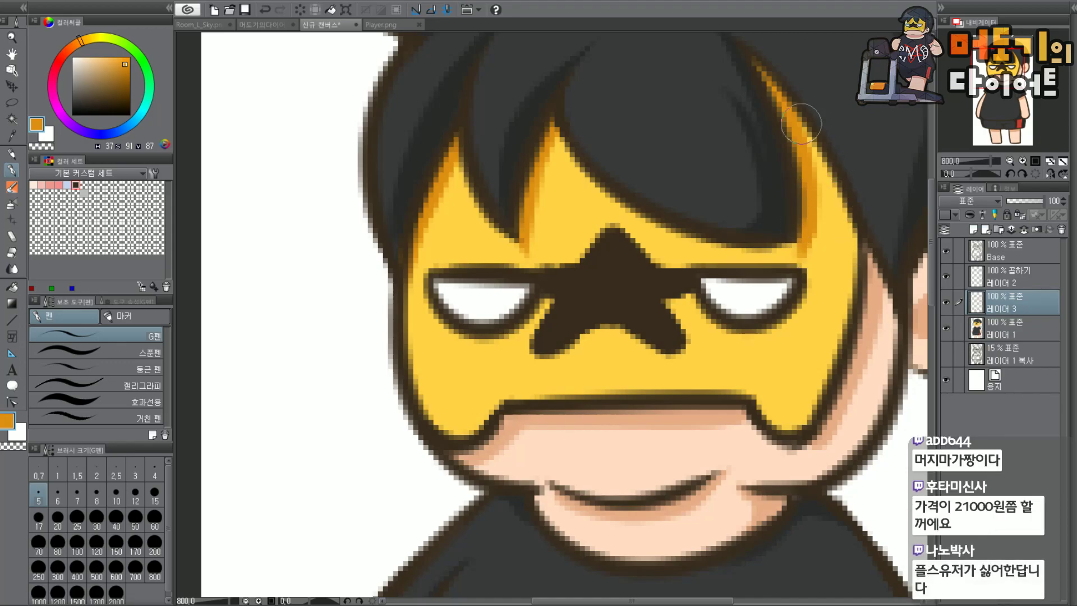
scroll(985, 73, "down", 2)
left_click_drag(1003, 70, 1006, 74)
scroll(657, 259, "up", 2)
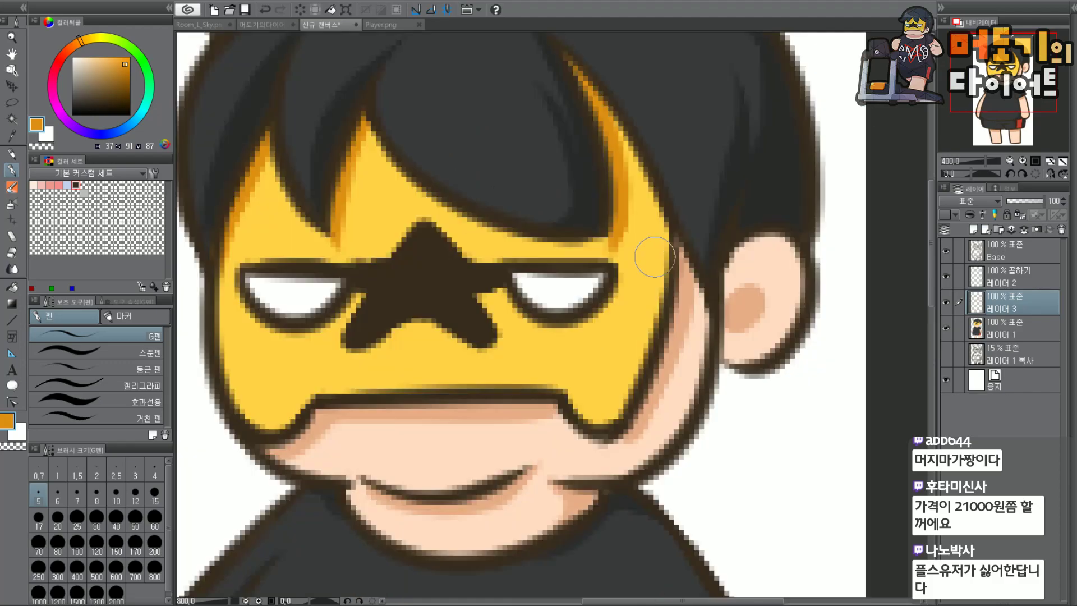
scroll(622, 253, "down", 4)
scroll(635, 251, "up", 4)
scroll(622, 283, "down", 4)
scroll(630, 245, "up", 4)
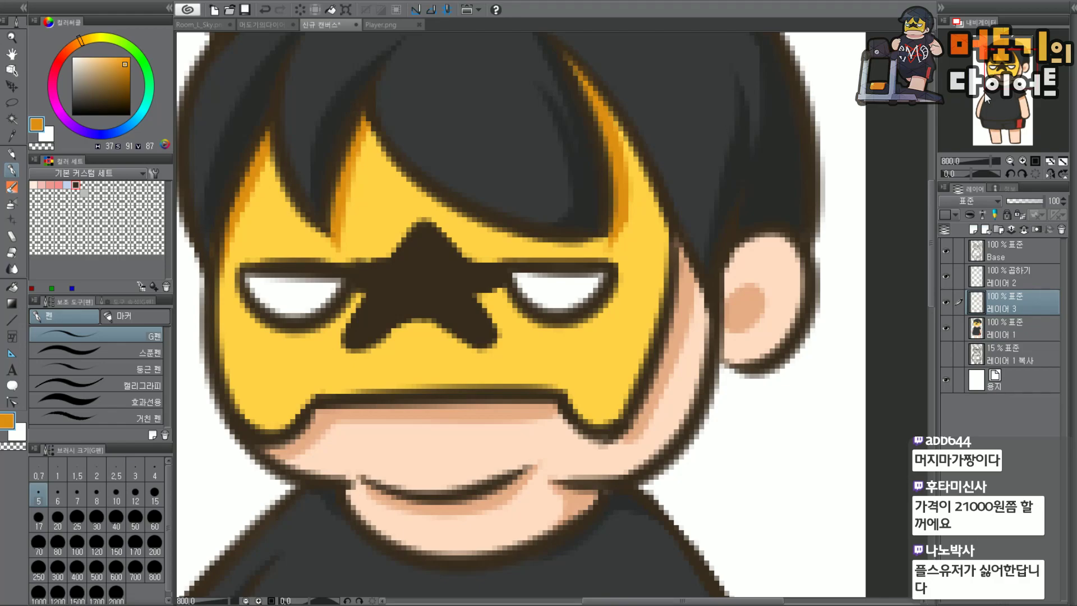
scroll(632, 194, "down", 3)
scroll(645, 225, "up", 3)
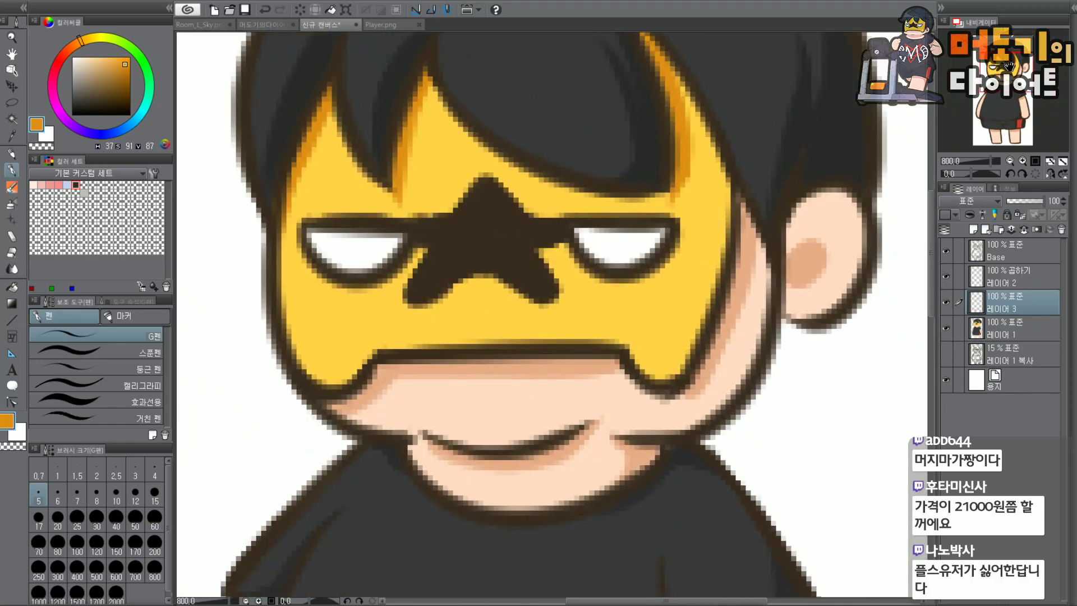
left_click_drag(1009, 66, 1005, 67)
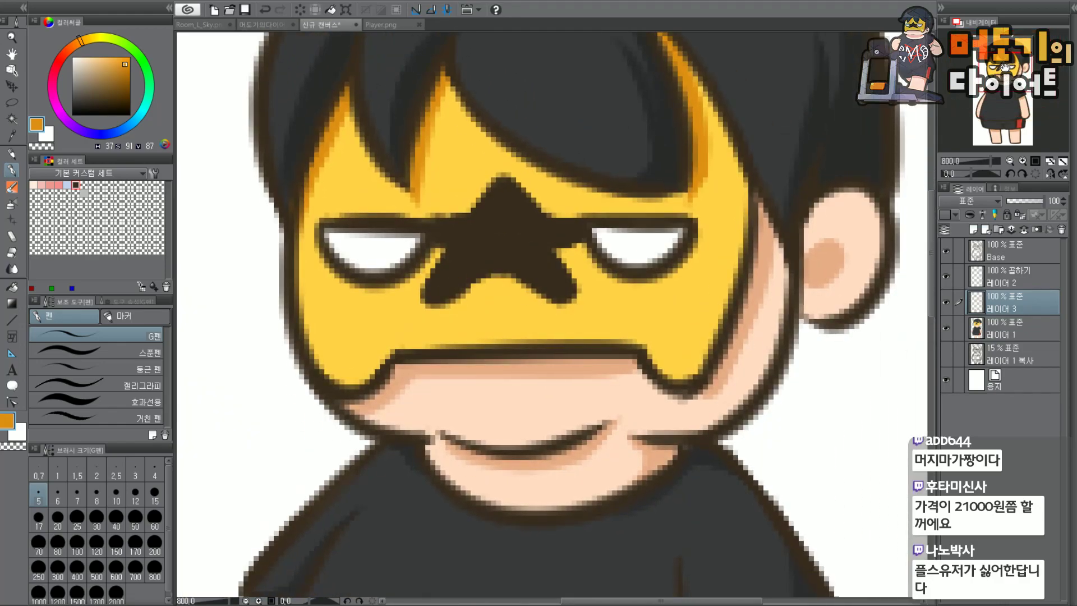
key("ctrl+minus")
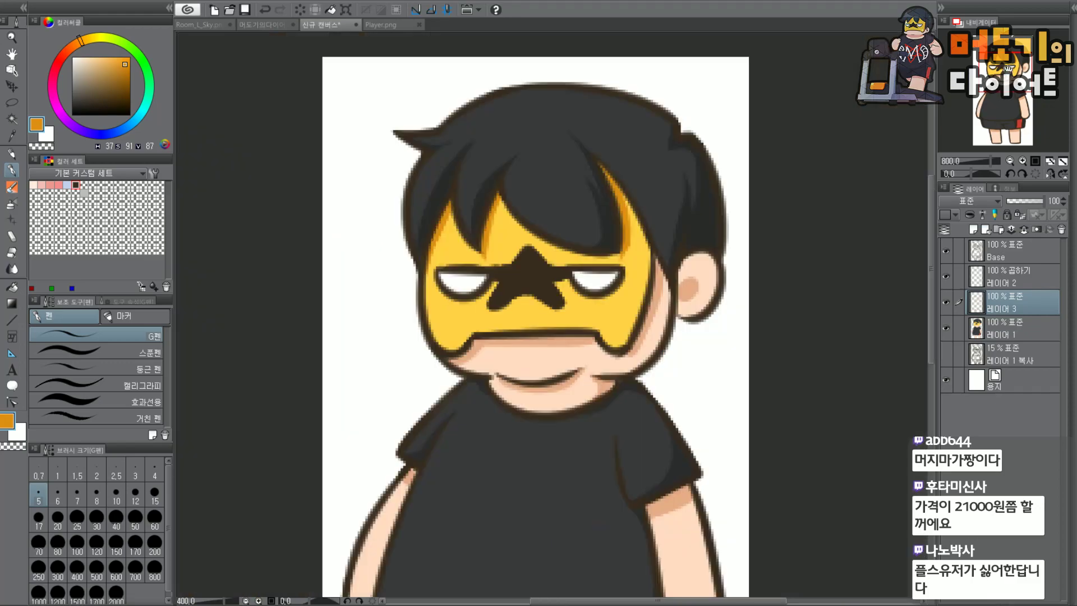
Paint orange shadows down the mask's ear-side edge and along the slanted notch at its opposite lower corner.
scroll(630, 287, "up", 3)
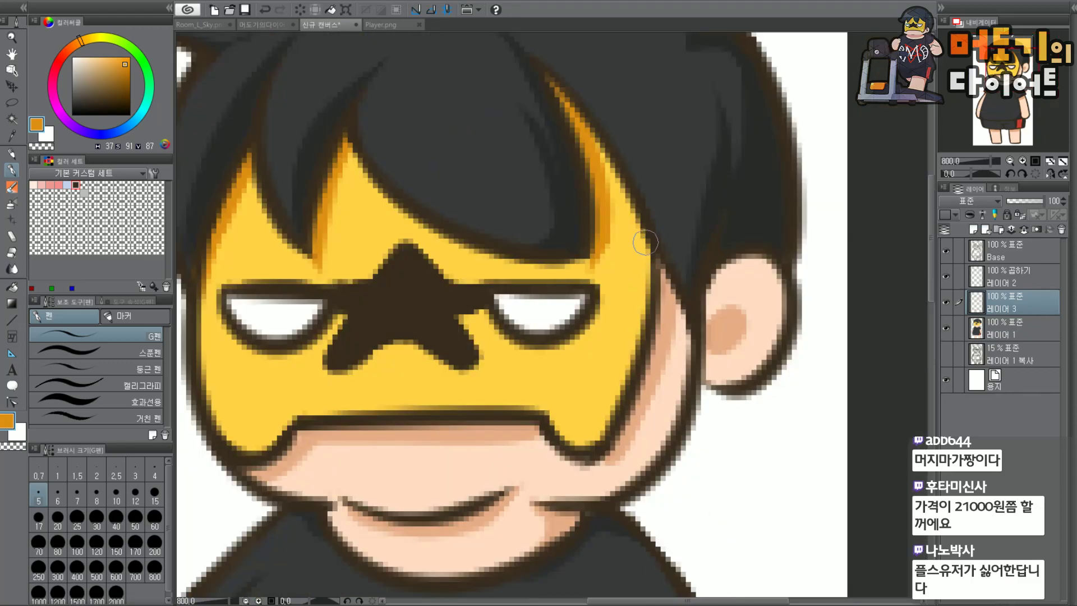
mouse_move(646, 261)
left_mouse_down()
mouse_move(640, 328)
mouse_move(641, 274)
mouse_move(600, 420)
mouse_move(628, 355)
mouse_move(594, 438)
left_mouse_up()
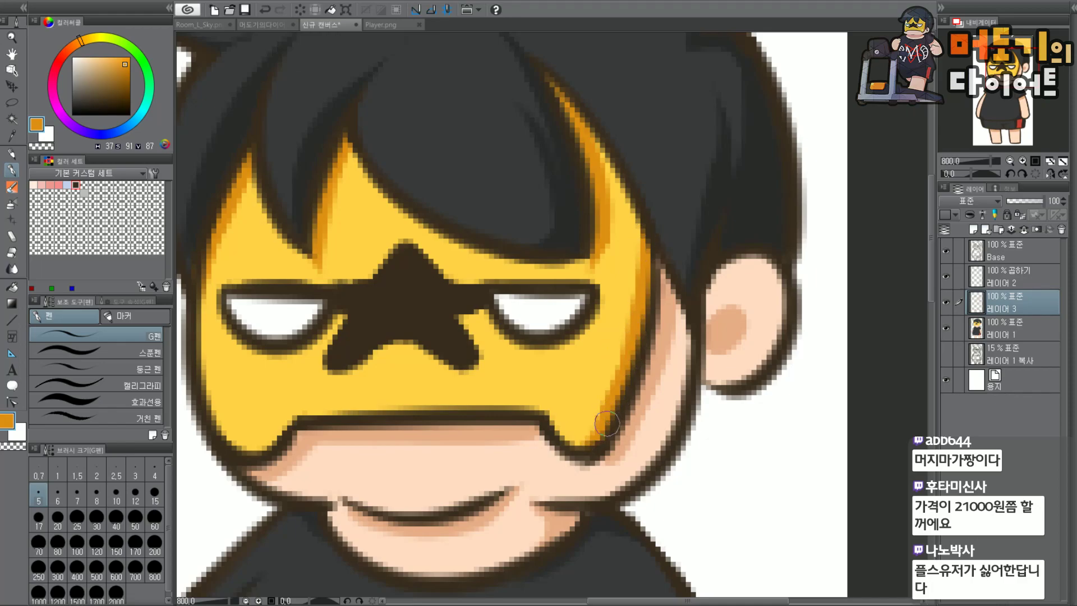
left_click_drag(1020, 63, 1013, 69)
mouse_move(355, 372)
left_mouse_down()
mouse_move(380, 365)
mouse_move(355, 374)
mouse_move(399, 336)
mouse_move(387, 358)
mouse_move(362, 376)
mouse_move(407, 315)
left_mouse_up()
key("ctrl+z")
key("ctrl+z")
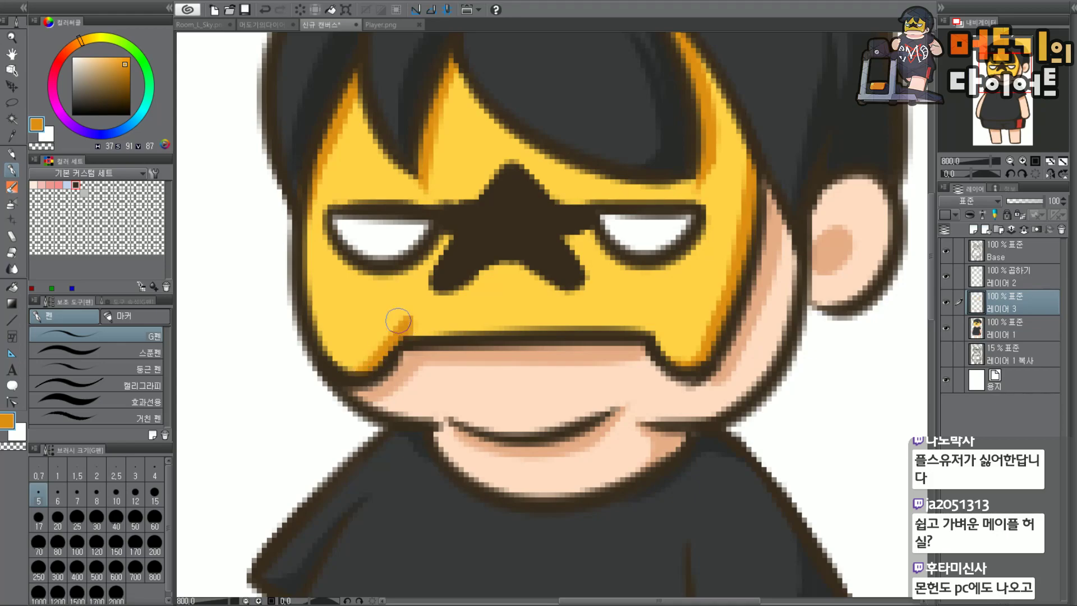
key("ctrl+z")
left_click_drag(361, 370, 401, 336)
key("ctrl+z")
left_click_drag(362, 371, 400, 336)
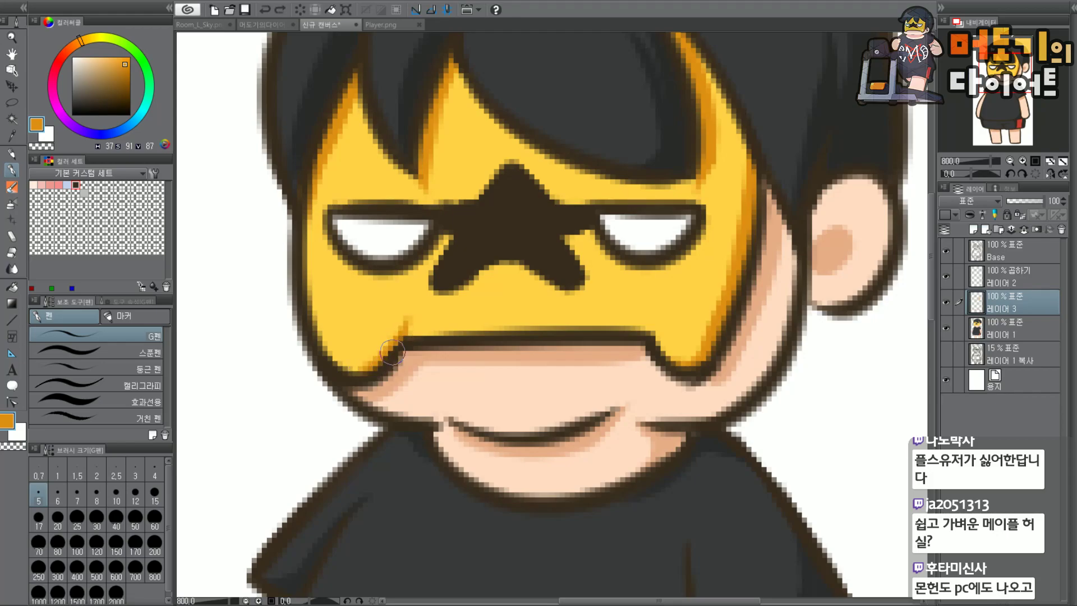
left_click_drag(394, 351, 401, 340)
left_click_drag(396, 307, 404, 313)
On the Multiply layer 레이어 2, paint pale blue shadows (H 218, S 20, V 94) along the upper edges of both eyes.
key("ctrl+minus")
left_click_drag(1027, 69, 1024, 76)
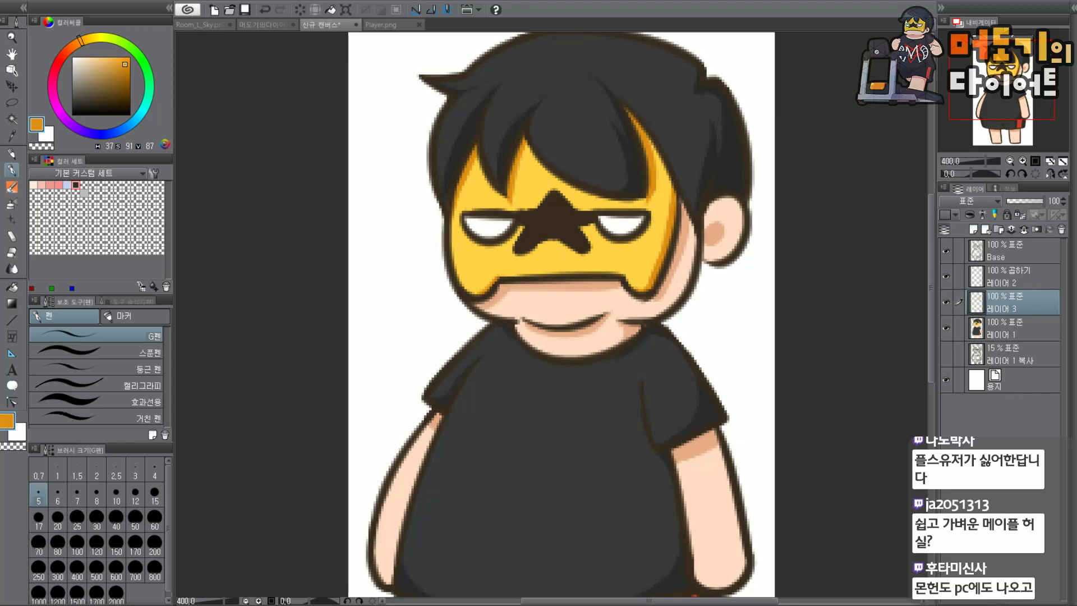
scroll(637, 247, "up", 1)
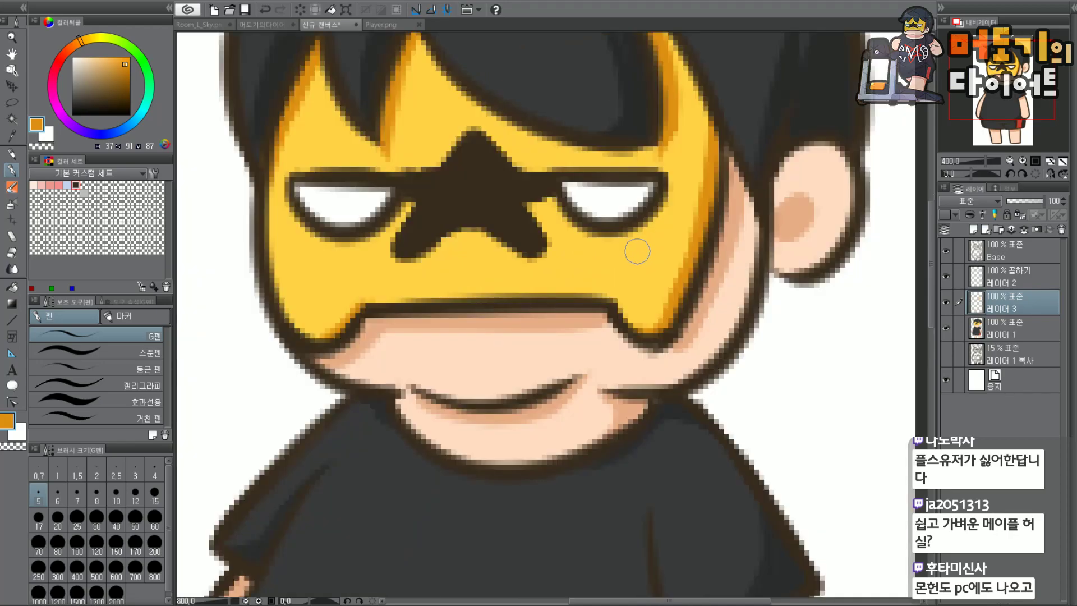
left_click_drag(1014, 77, 1012, 74)
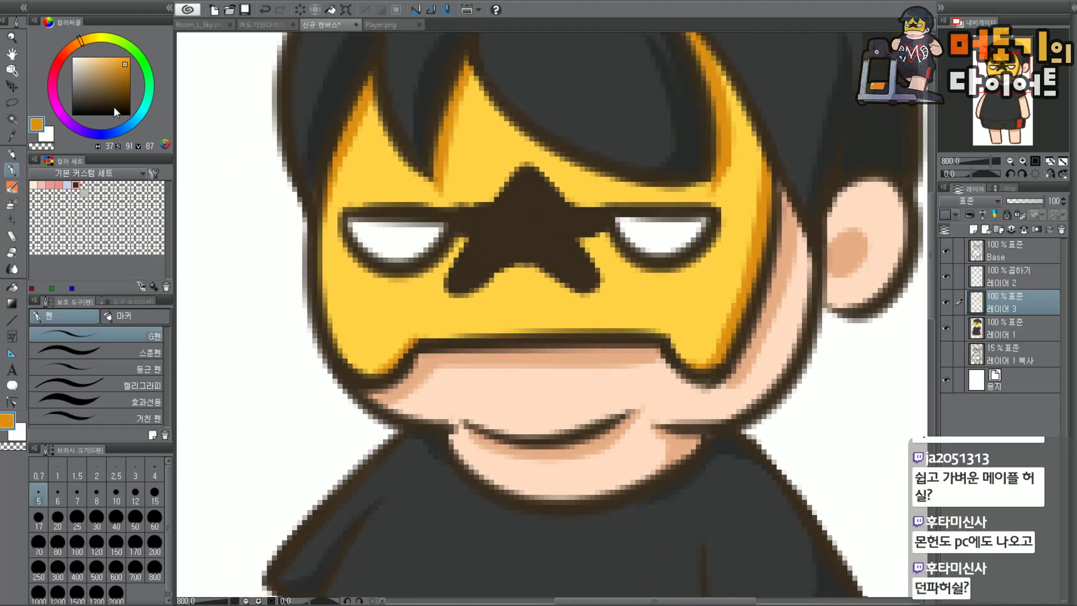
left_click(139, 121)
left_click_drag(112, 83, 107, 56)
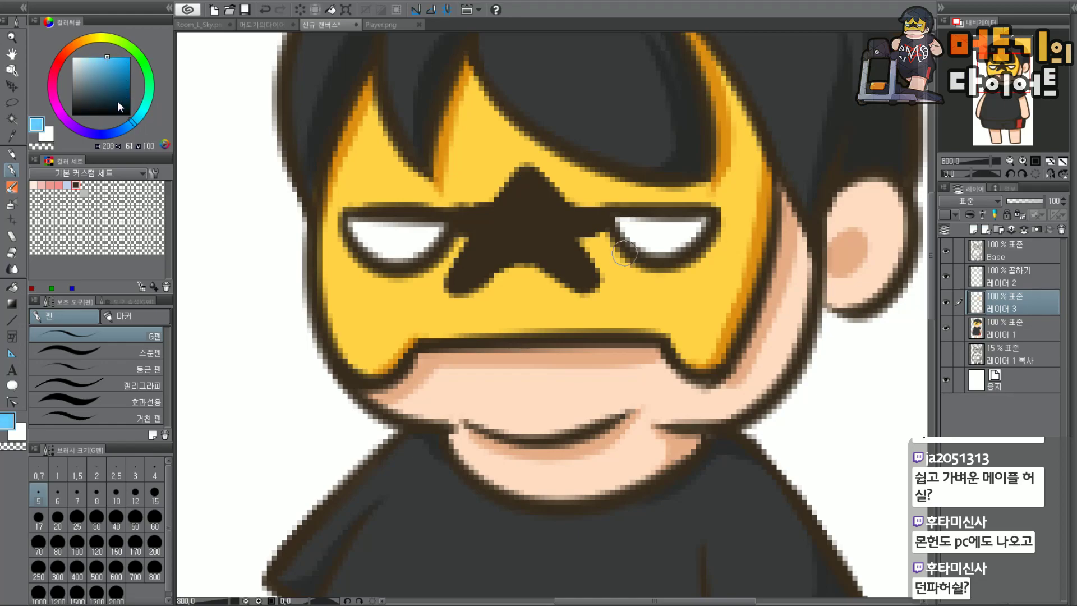
left_click(1042, 283)
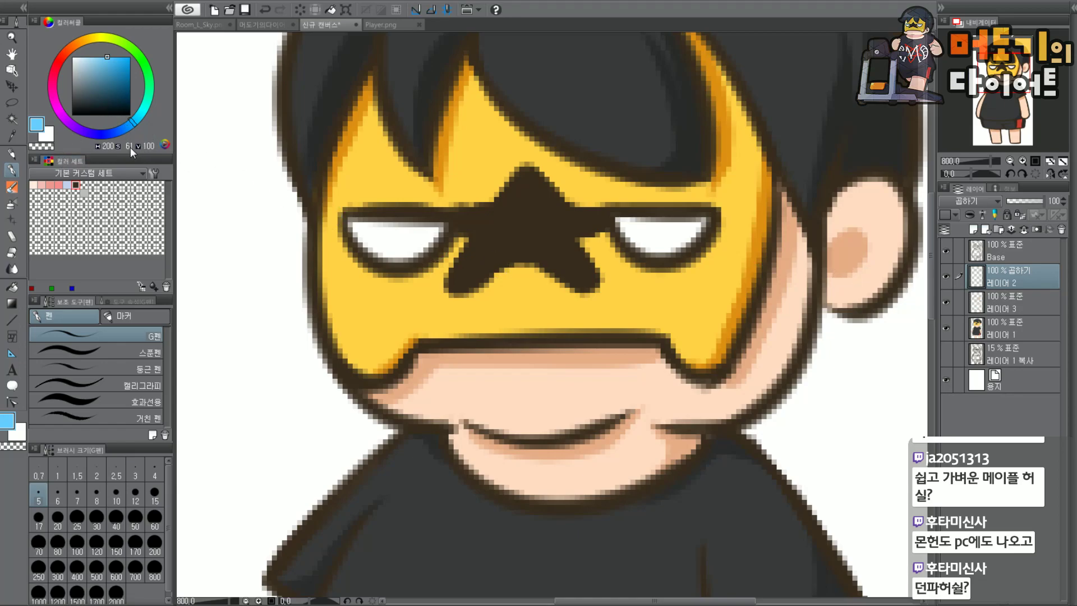
left_click(64, 185)
left_click(69, 187)
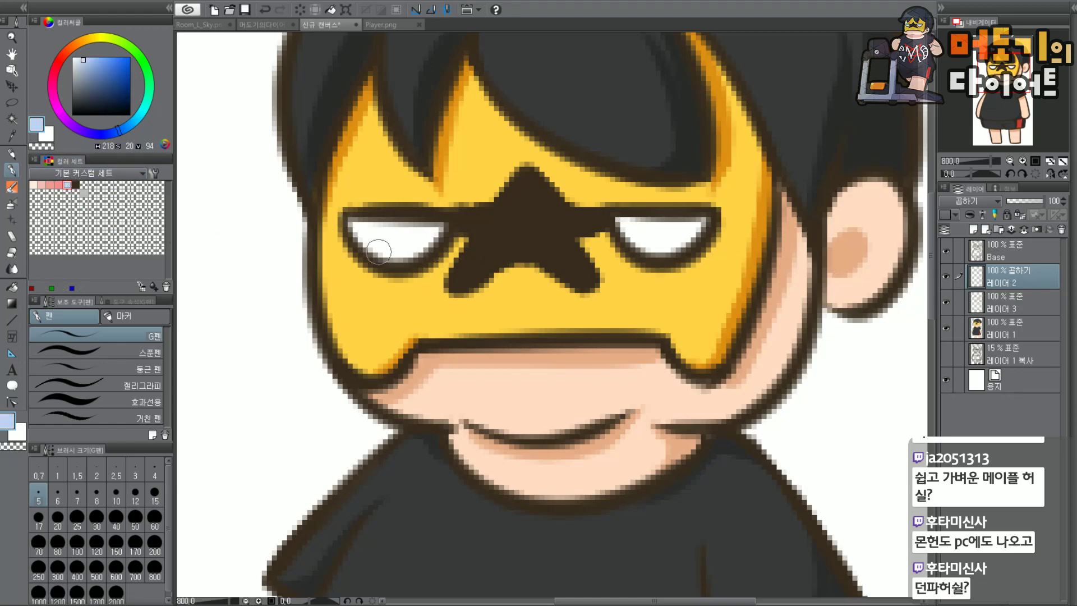
key("ctrl+z")
left_click_drag(355, 234, 441, 228)
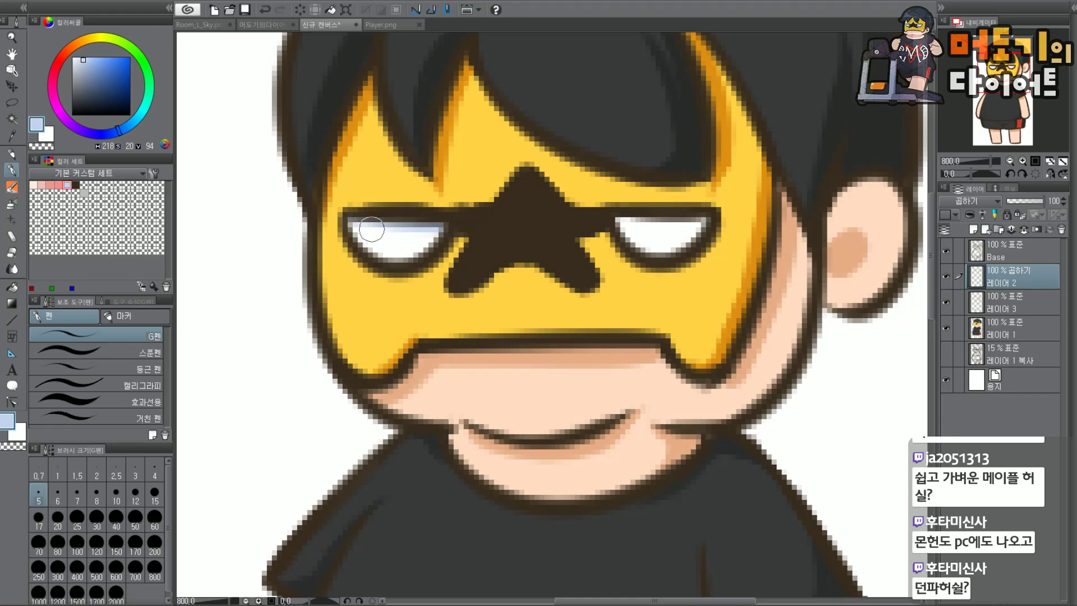
left_click_drag(352, 227, 384, 224)
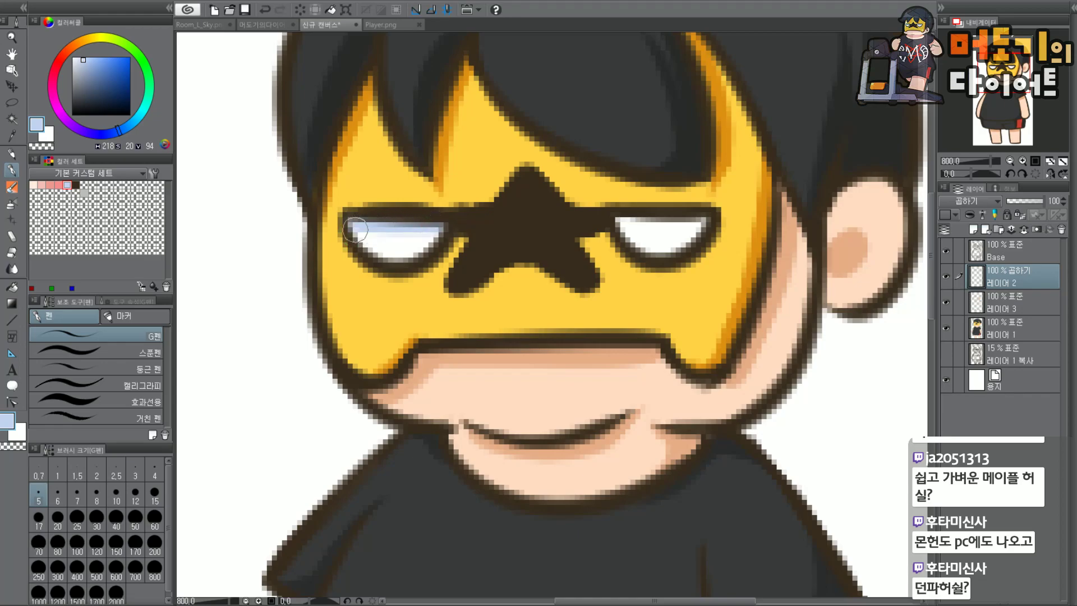
mouse_move(651, 220)
left_mouse_down()
mouse_move(622, 219)
mouse_move(704, 220)
left_mouse_up()
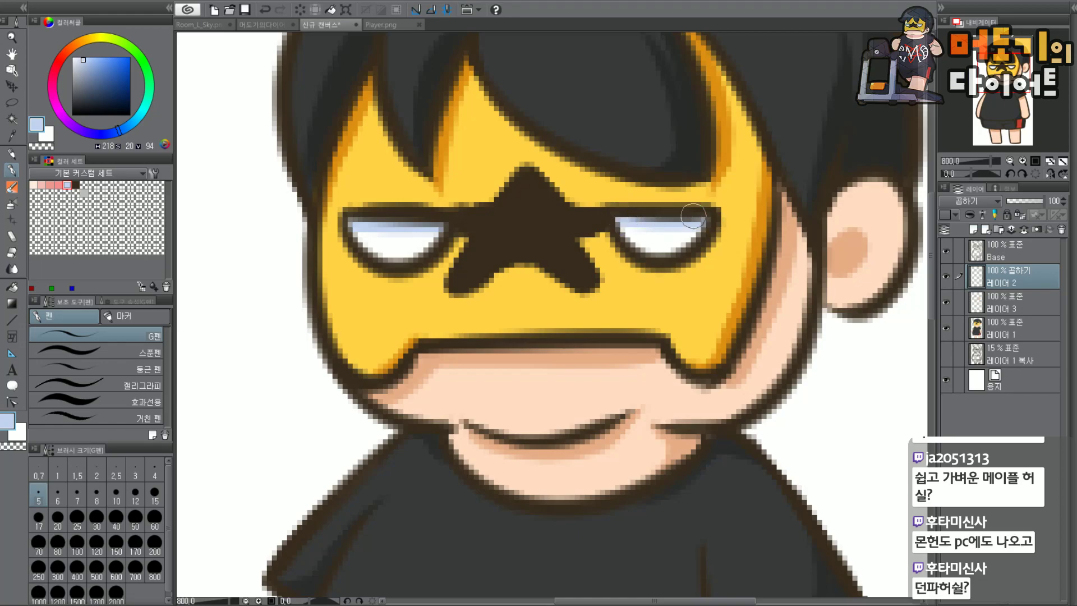
Add a new normal-mode layer directly above the Multiply layer 레이어 2 for the hair highlights.
scroll(693, 215, "down", 2)
left_click_drag(1002, 99, 1014, 71)
scroll(1016, 81, "up", 2)
scroll(1027, 74, "down", 2)
scroll(390, 208, "up", 2)
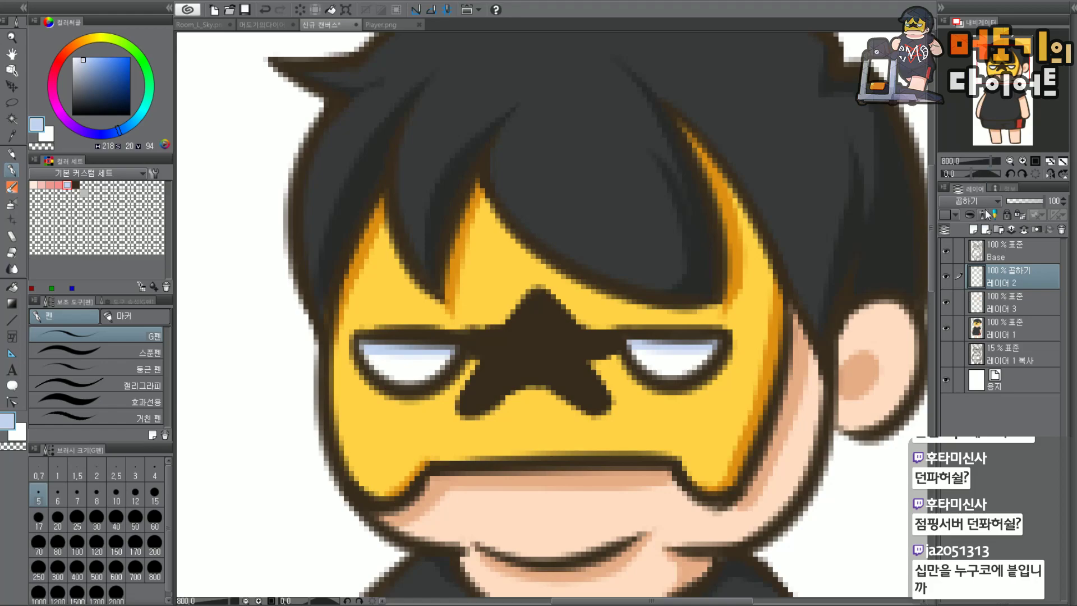
left_click(979, 228)
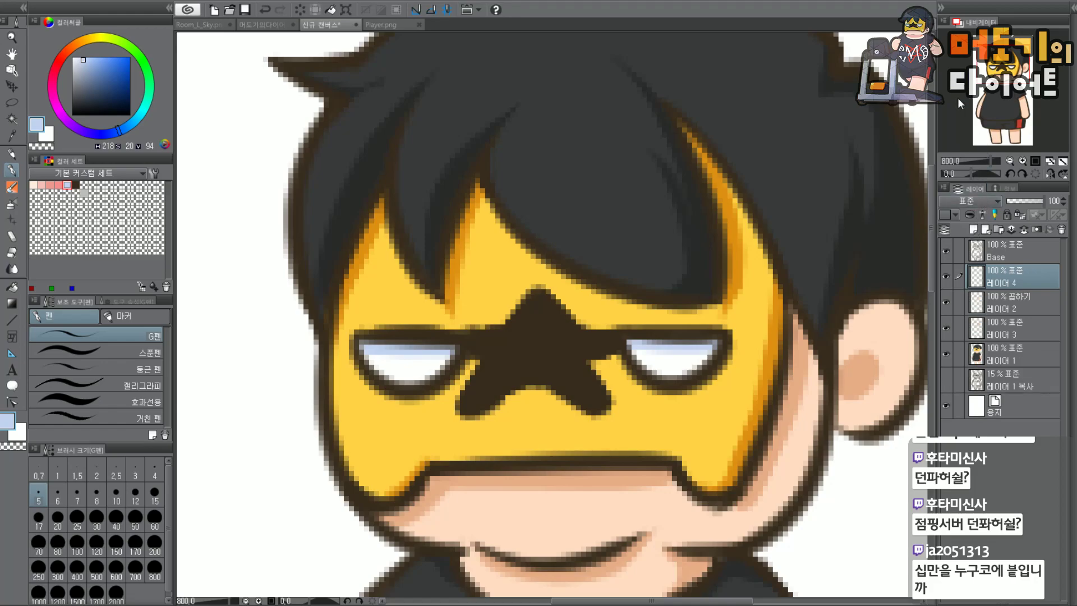
left_click_drag(1031, 65, 1001, 60)
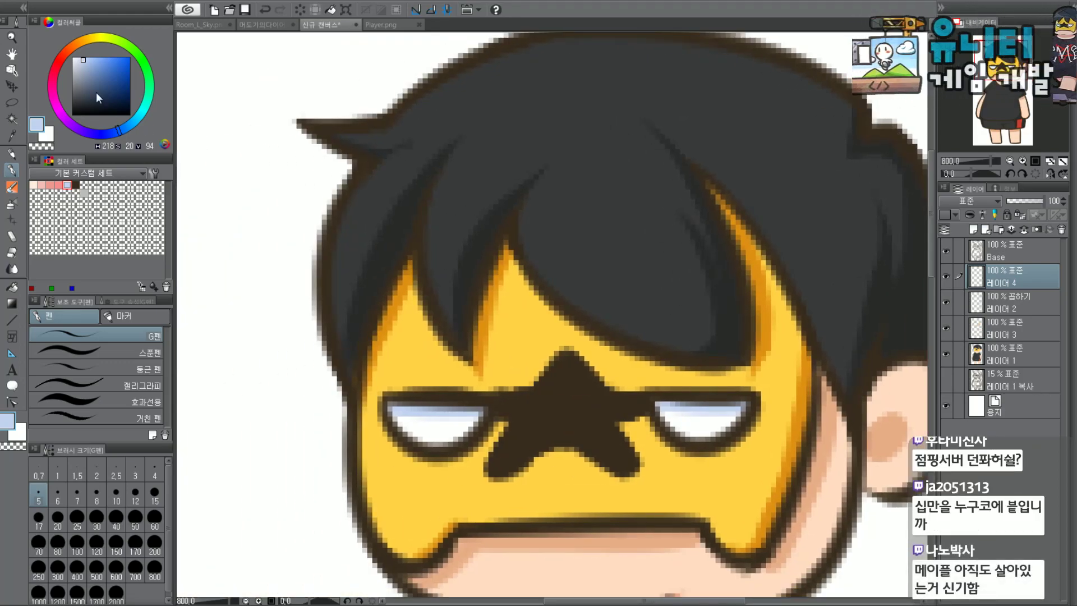
left_click(491, 134, "alt")
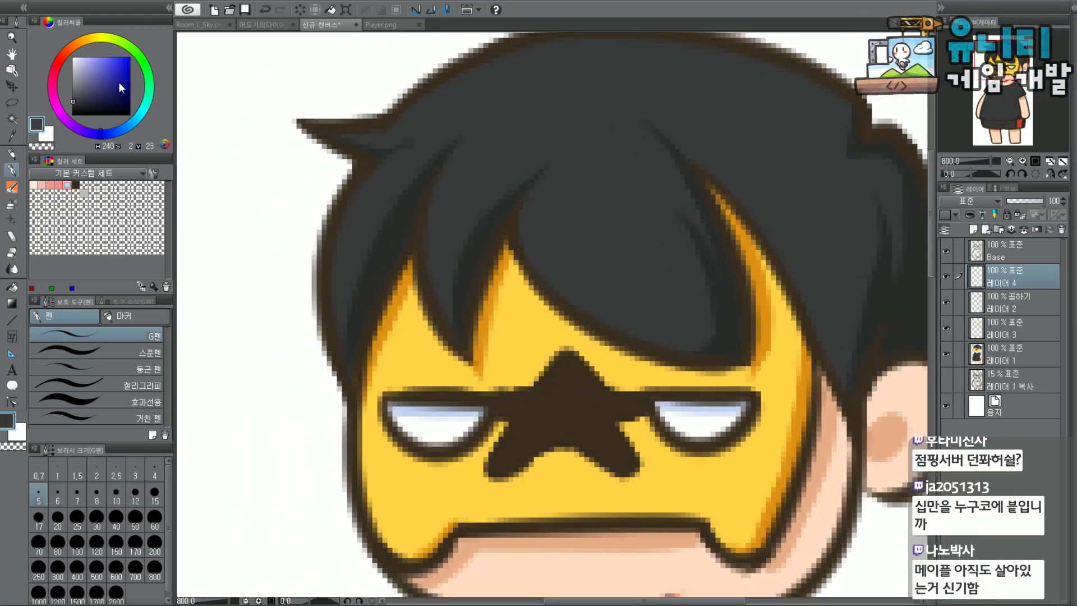
left_click(72, 90)
key("ctrl+z")
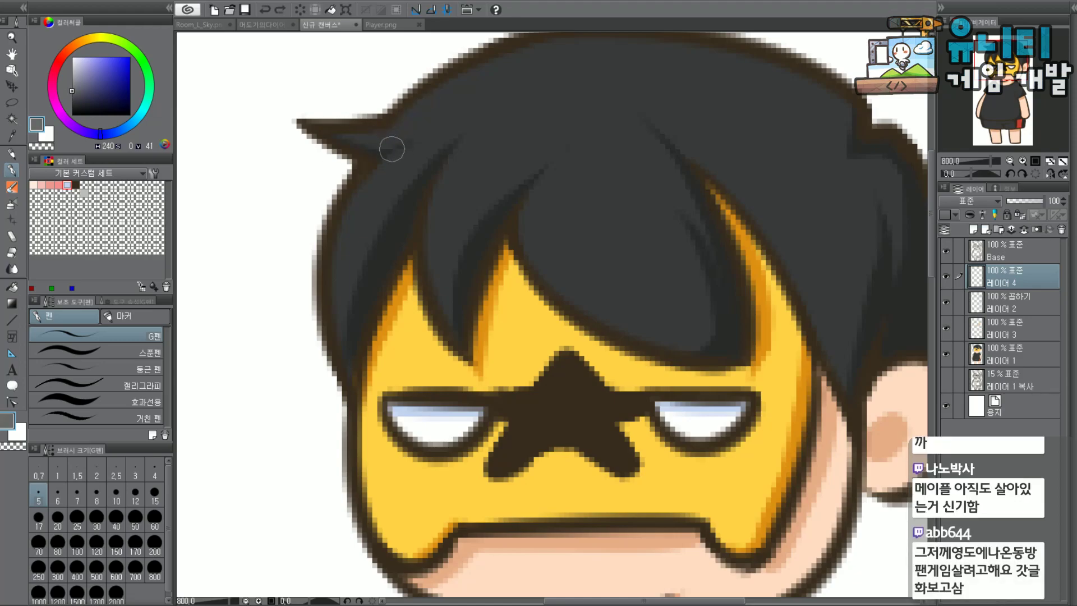
left_click_drag(399, 147, 411, 143)
key("ctrl+z")
left_click(72, 87)
left_click(368, 26)
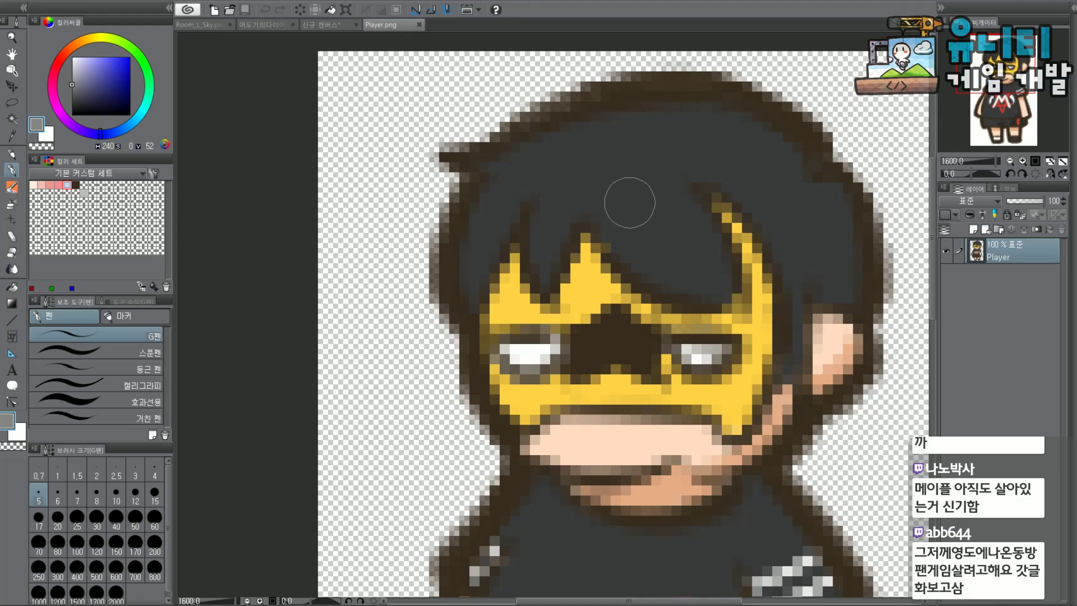
left_click(323, 25)
mouse_move(394, 140)
left_mouse_down()
mouse_move(424, 129)
mouse_move(378, 174)
mouse_move(397, 145)
mouse_move(420, 136)
mouse_move(405, 154)
left_mouse_up()
key("ctrl+z")
key("ctrl+z")
left_click_drag(365, 185, 416, 212)
key("ctrl+z")
key("ctrl+z")
key("ctrl+z")
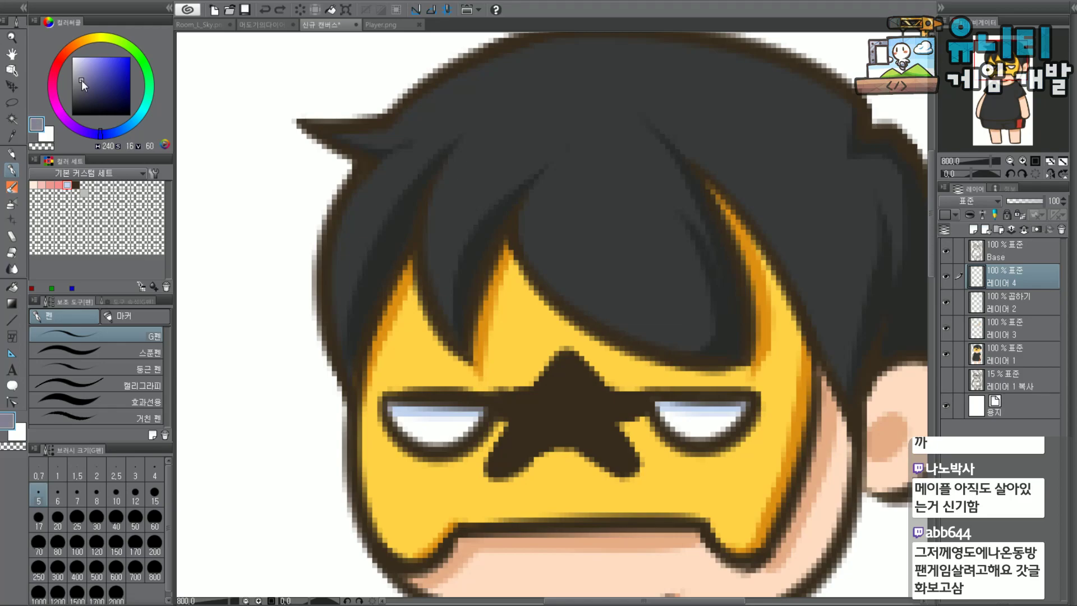
Choose a lighter grey (H 240, S 9, V 42) and draw a highlight streak curving from the hair's outer edge across the fringe.
left_click(481, 112, "alt")
left_click_drag(369, 185, 435, 227)
key("ctrl+z")
left_click_drag(365, 171, 650, 221)
key("ctrl+z")
mouse_move(372, 171)
left_mouse_down()
mouse_move(527, 245)
mouse_move(686, 227)
left_mouse_up()
key("ctrl+z")
left_click_drag(370, 175, 712, 223)
key("ctrl+z")
left_click_drag(377, 151, 594, 216)
key("ctrl+z")
mouse_move(378, 161)
left_mouse_down()
mouse_move(529, 214)
mouse_move(708, 208)
left_mouse_up()
key("ctrl+z")
mouse_move(375, 168)
left_mouse_down()
mouse_move(481, 212)
mouse_move(710, 212)
left_mouse_up()
Draw a second, straight horizontal grey highlight streak across the fringe, starting below the first one at the hair's outer edge.
left_click_drag(339, 214, 636, 212)
key("ctrl+z")
left_click_drag(351, 221, 660, 217)
key("ctrl+z")
left_click_drag(337, 213, 587, 217)
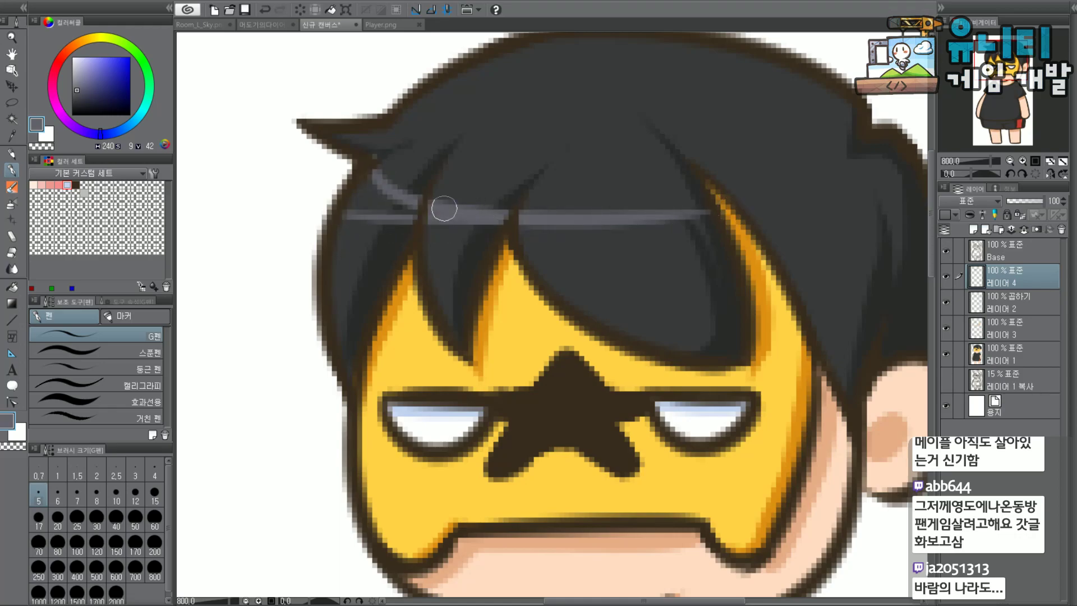
Fill the gap between the two grey streaks at the hair's outer edge and continue the horizontal streak past the fringe.
mouse_move(412, 209)
left_mouse_down()
mouse_move(401, 202)
mouse_move(402, 212)
left_mouse_up()
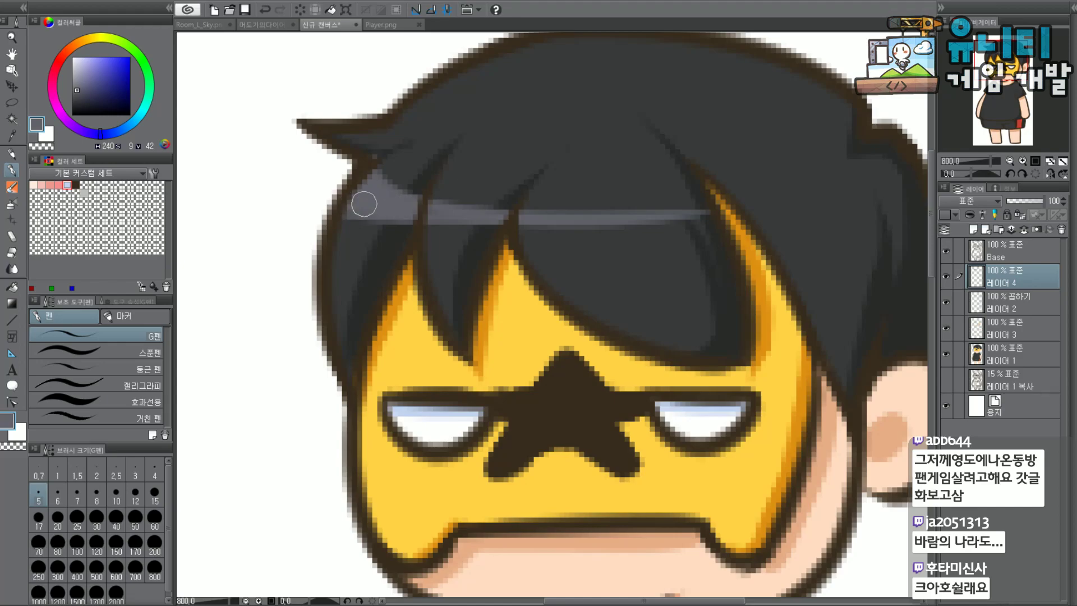
mouse_move(758, 216)
left_mouse_down()
mouse_move(812, 219)
mouse_move(799, 213)
left_mouse_up()
key("ctrl+z")
key("ctrl+z")
key("ctrl+z")
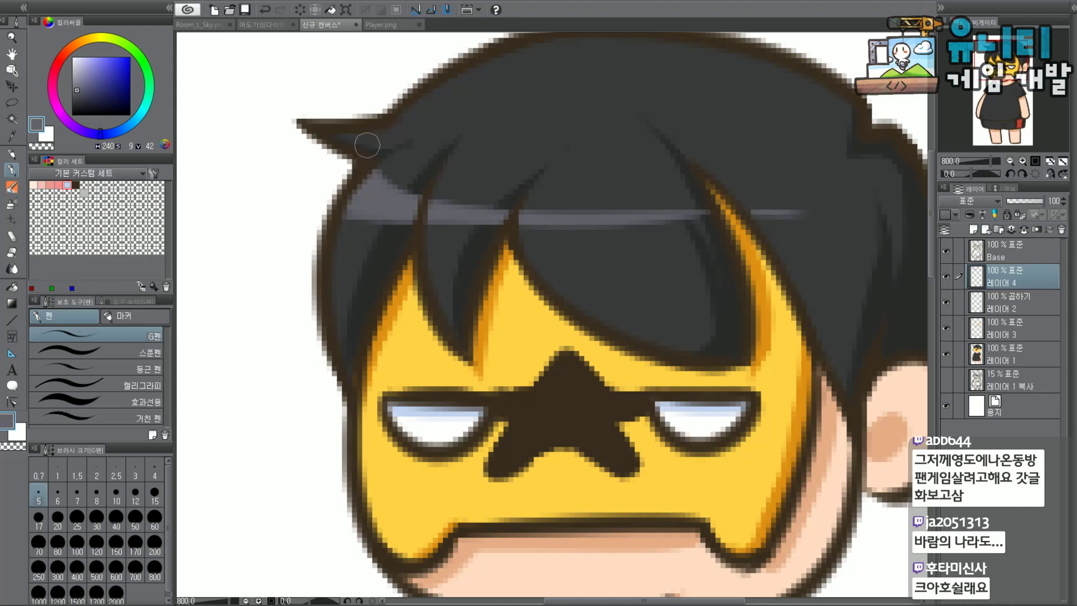
Paint a matching grey highlight on the back hair above the ear, wide at the outer edge and tapering toward the fringe.
scroll(366, 145, "down", 5)
scroll(572, 160, "up", 5)
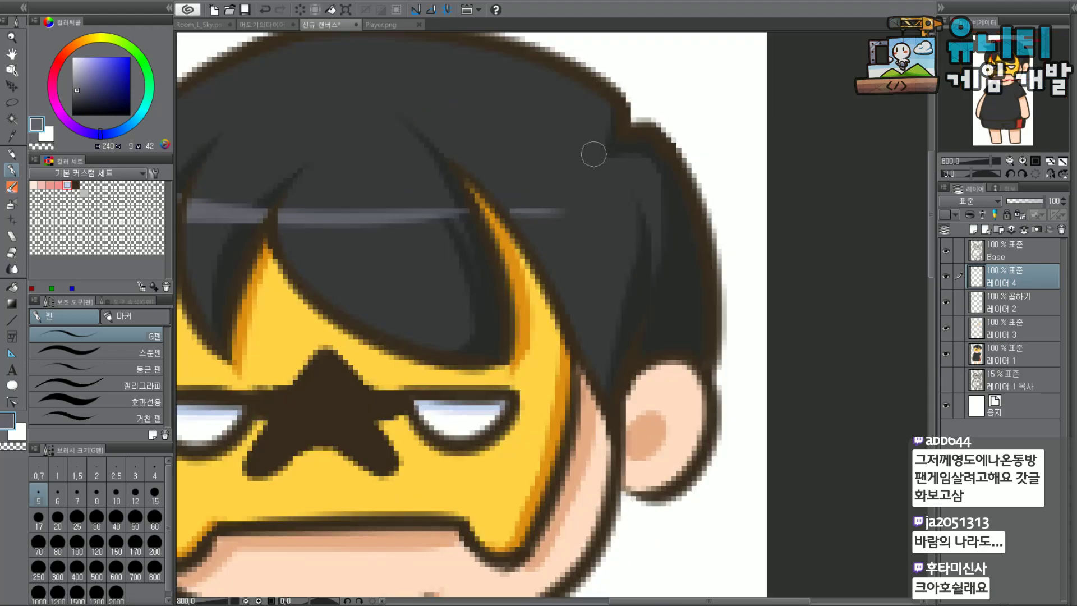
mouse_move(664, 153)
left_mouse_down()
mouse_move(645, 193)
mouse_move(663, 202)
mouse_move(679, 184)
mouse_move(675, 171)
mouse_move(630, 206)
left_mouse_up()
key("ctrl+z")
key("ctrl+z")
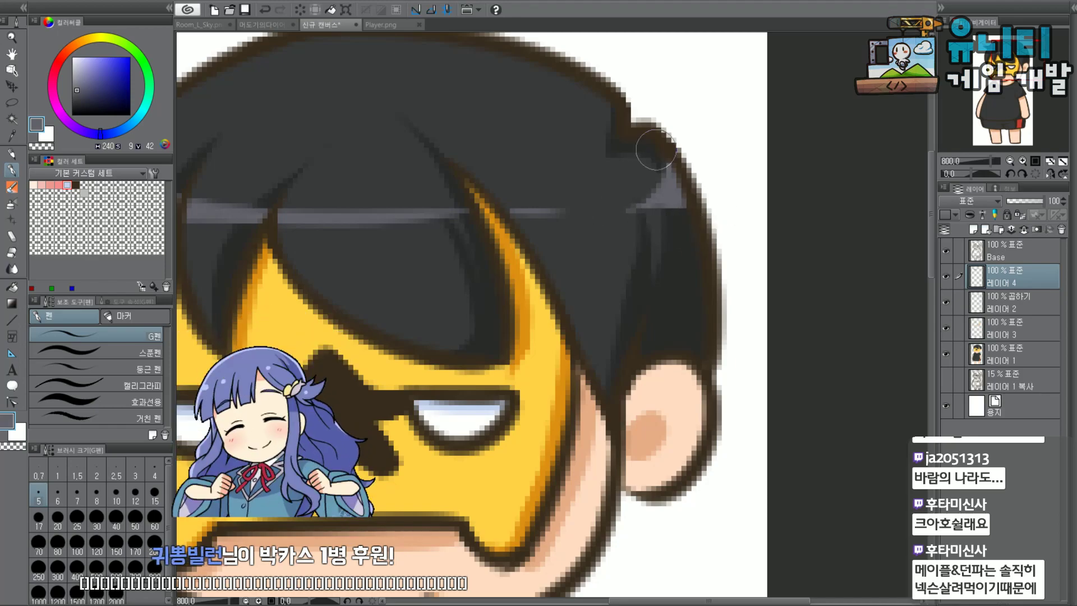
scroll(620, 186, "down", 2)
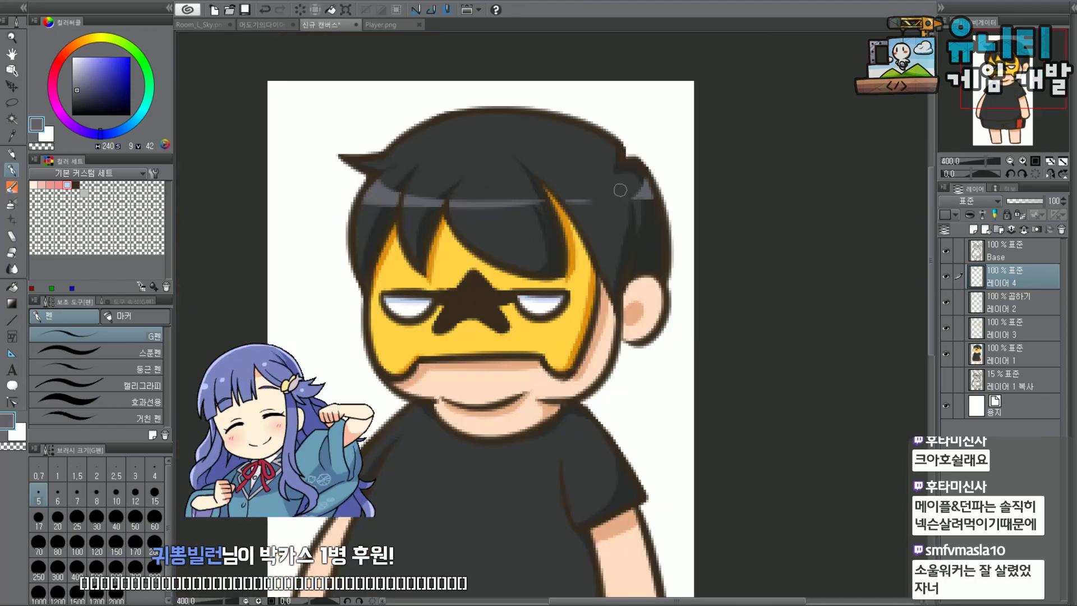
scroll(621, 190, "up", 2)
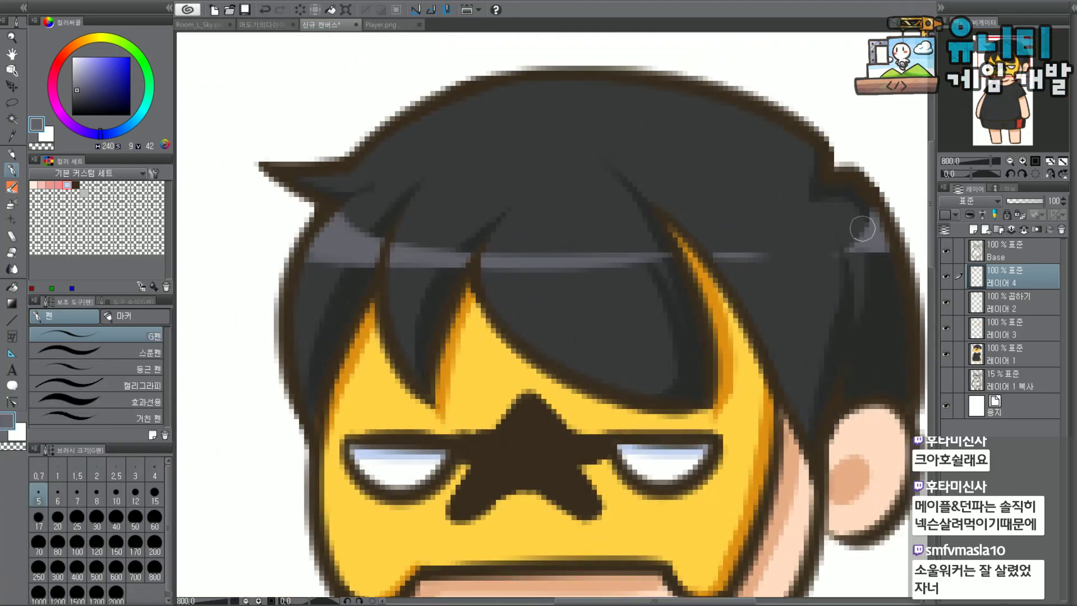
mouse_move(861, 233)
left_mouse_down()
mouse_move(820, 254)
mouse_move(835, 245)
mouse_move(792, 249)
left_mouse_up()
Reshape the highlight below the pointed hair tuft, widening it up toward the tuft and down along the outer hair outline.
scroll(609, 212, "down", 2)
scroll(525, 223, "up", 2)
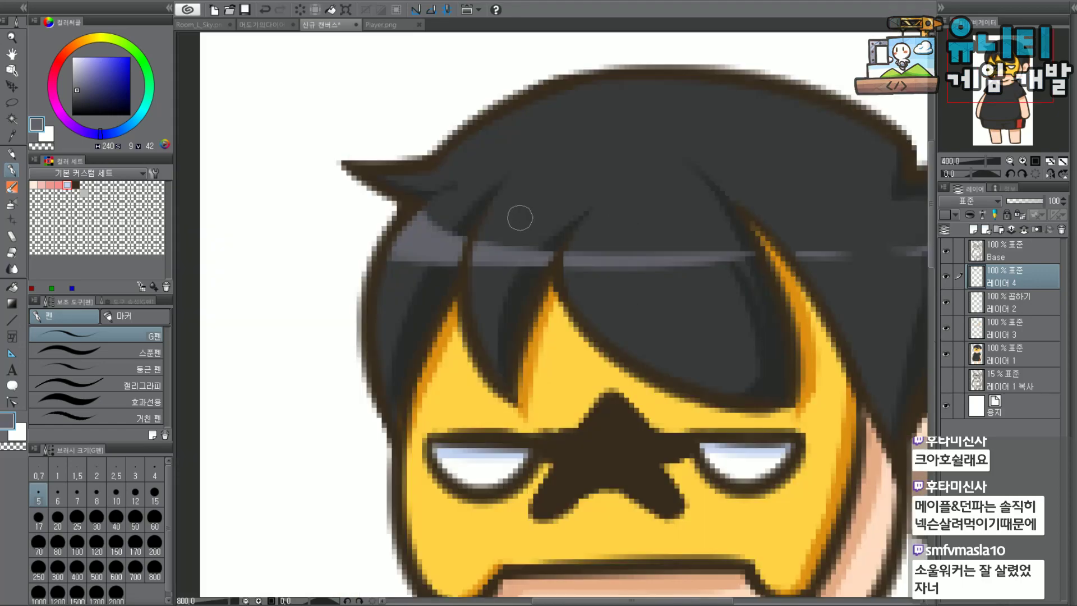
mouse_move(432, 216)
left_mouse_down()
mouse_move(454, 226)
mouse_move(419, 205)
mouse_move(474, 229)
mouse_move(435, 228)
mouse_move(451, 221)
mouse_move(420, 207)
mouse_move(484, 246)
mouse_move(426, 223)
mouse_move(443, 245)
left_mouse_up()
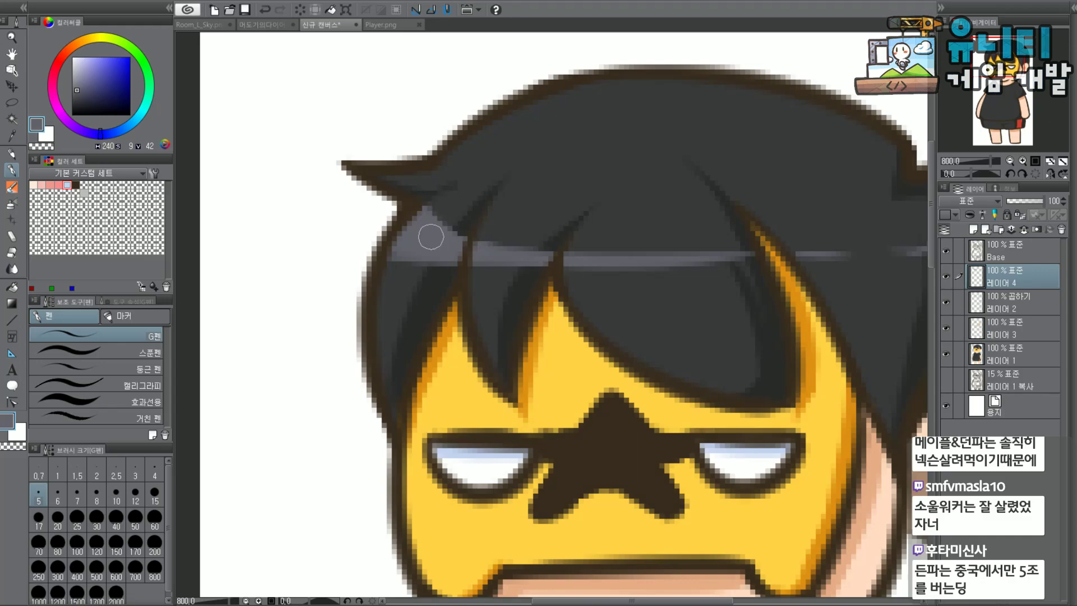
mouse_move(378, 265)
left_mouse_down()
mouse_move(382, 257)
mouse_move(373, 278)
mouse_move(416, 250)
mouse_move(371, 274)
left_mouse_up()
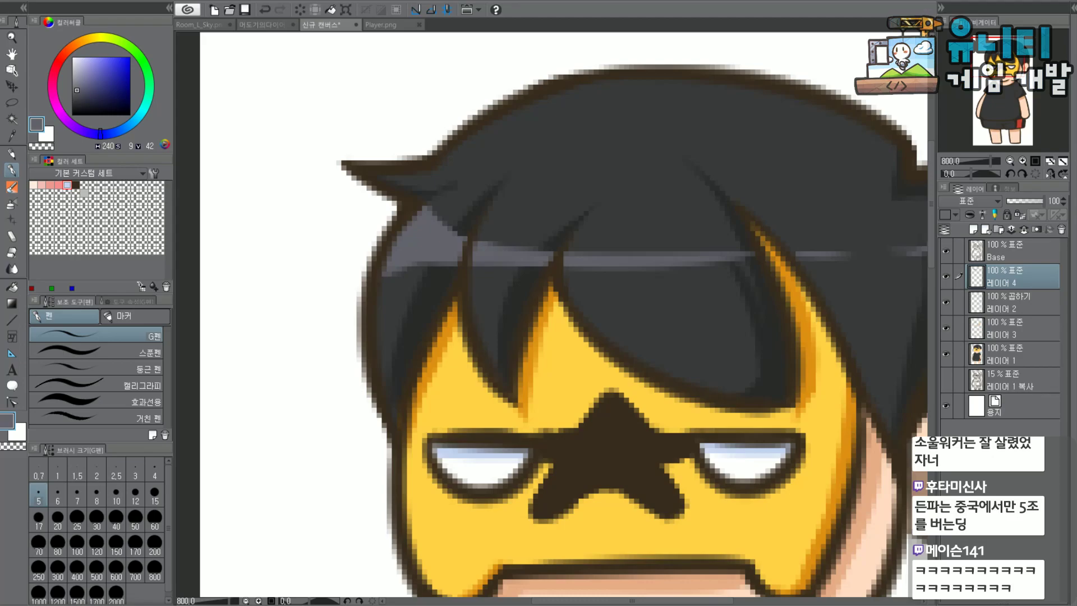
left_click_drag(998, 57, 995, 62)
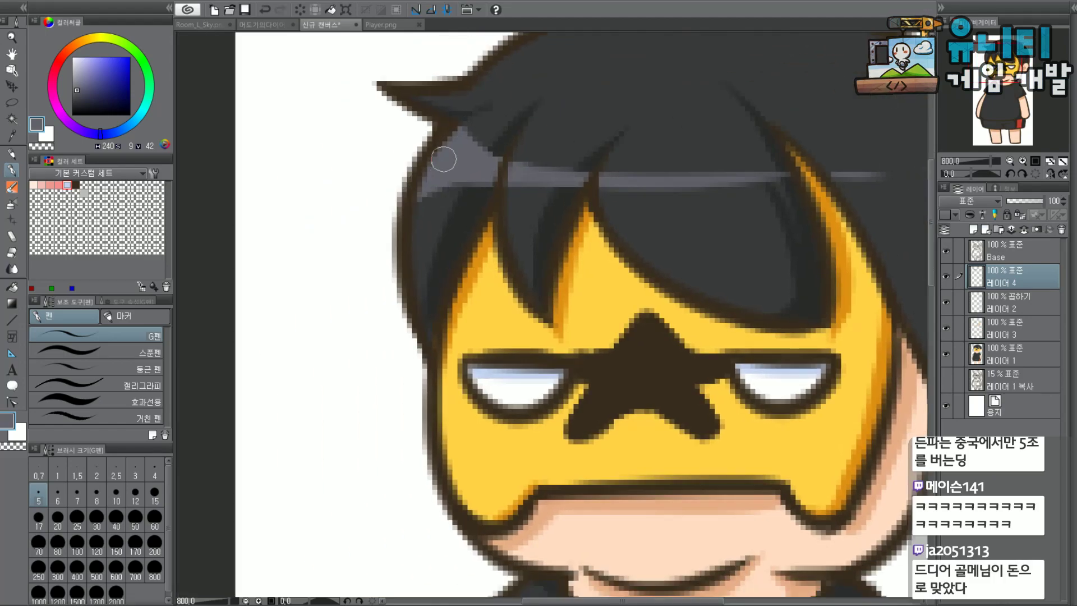
key("ctrl+z")
left_click_drag(452, 149, 472, 121)
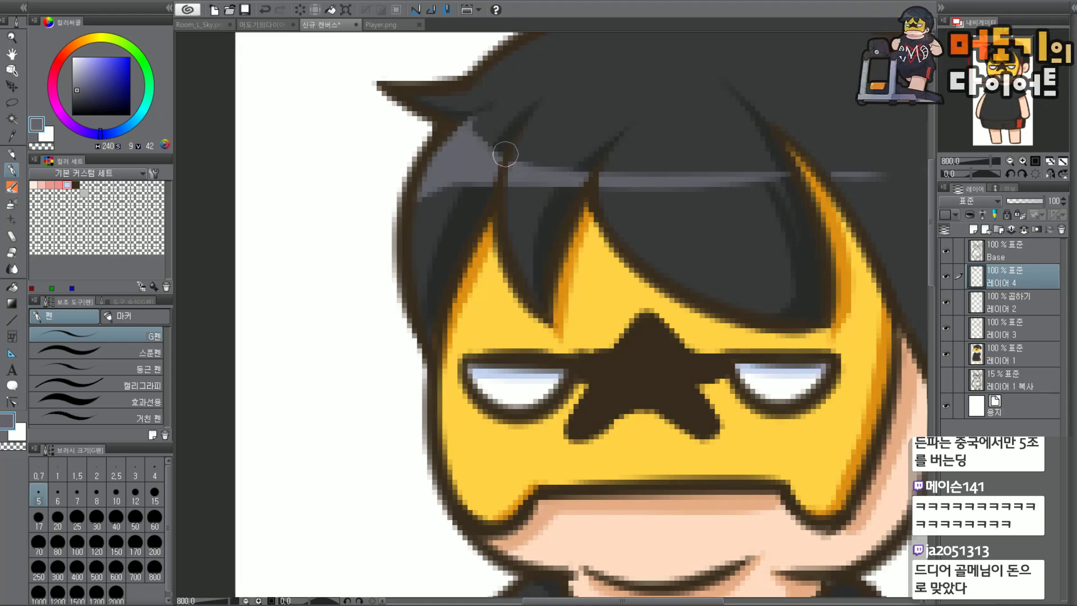
Extend the lower edge of the back hair highlight above the ear out to the dark outline.
scroll(492, 97, "down", 1)
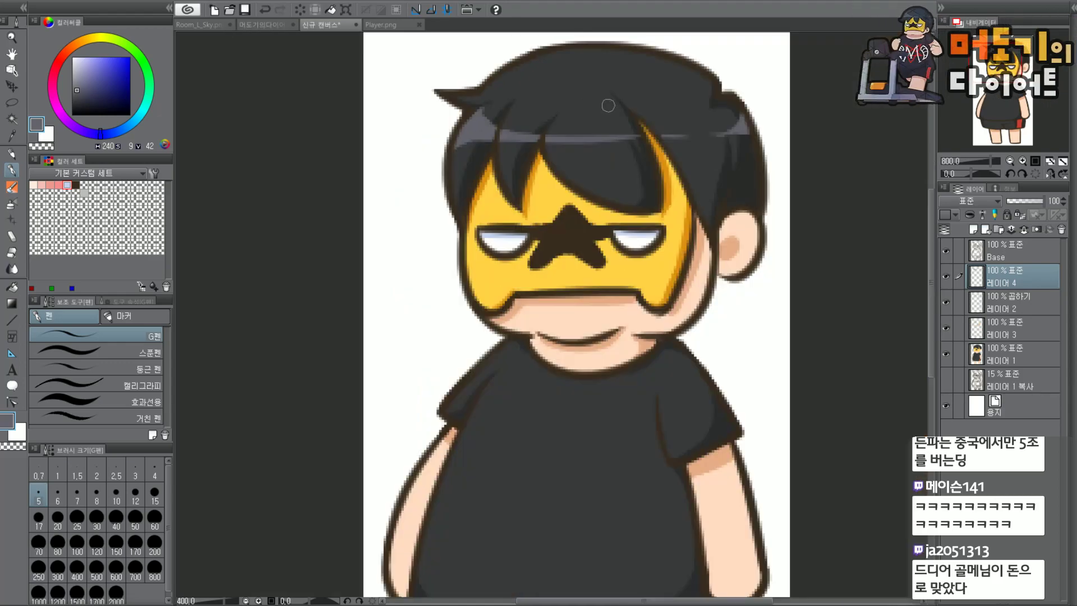
scroll(742, 114, "up", 1)
scroll(735, 143, "up", 1)
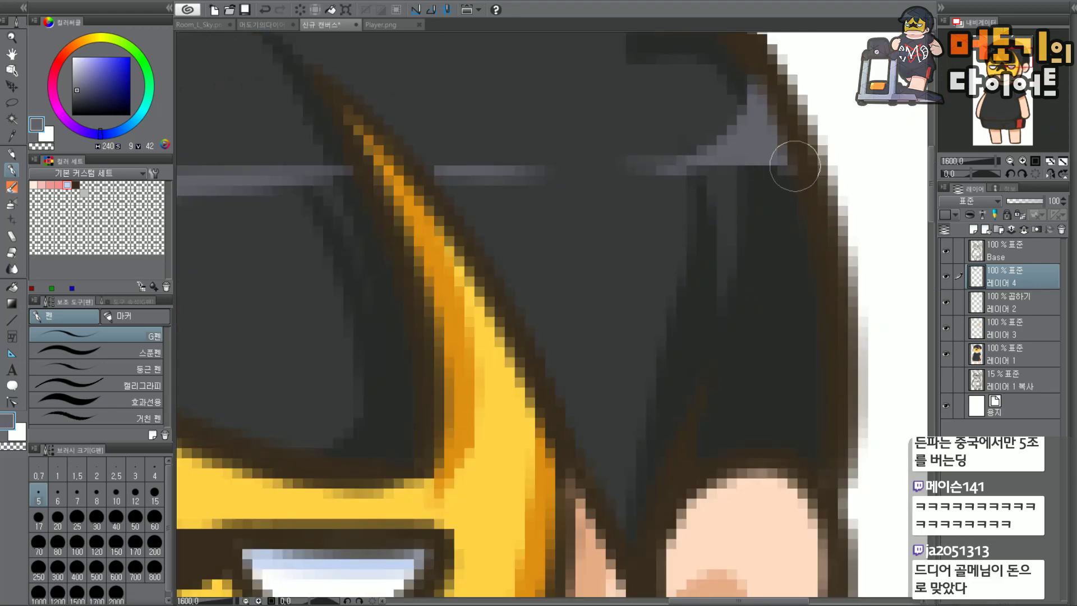
mouse_move(677, 176)
left_mouse_down()
mouse_move(801, 182)
mouse_move(729, 163)
mouse_move(705, 169)
mouse_move(814, 189)
left_mouse_up()
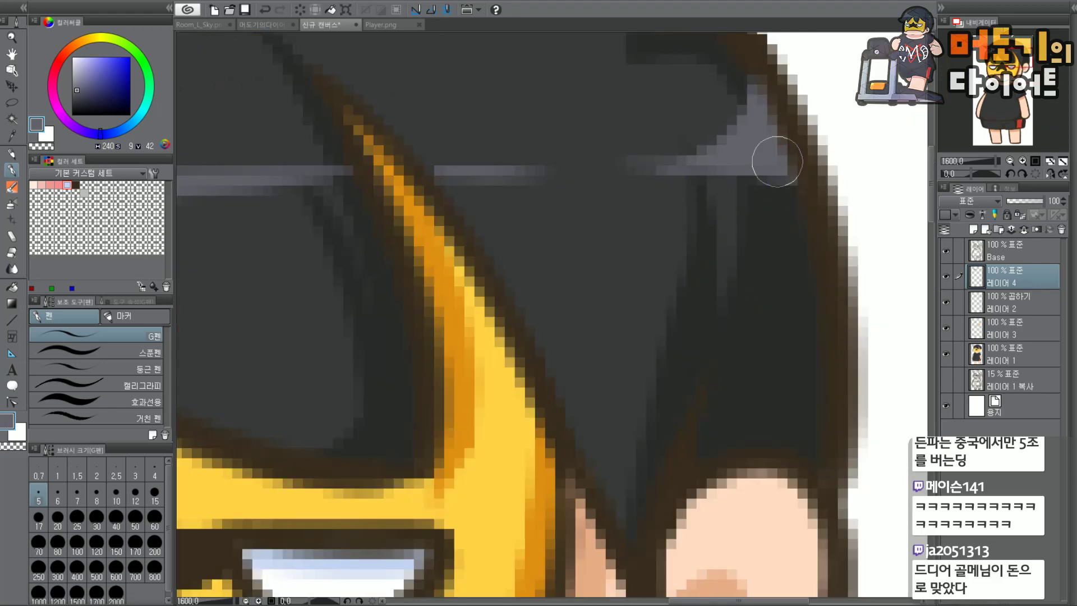
scroll(809, 191, "down", 2)
left_click_drag(1024, 56, 1014, 58)
scroll(1016, 63, "up", 1)
scroll(1018, 62, "down", 1)
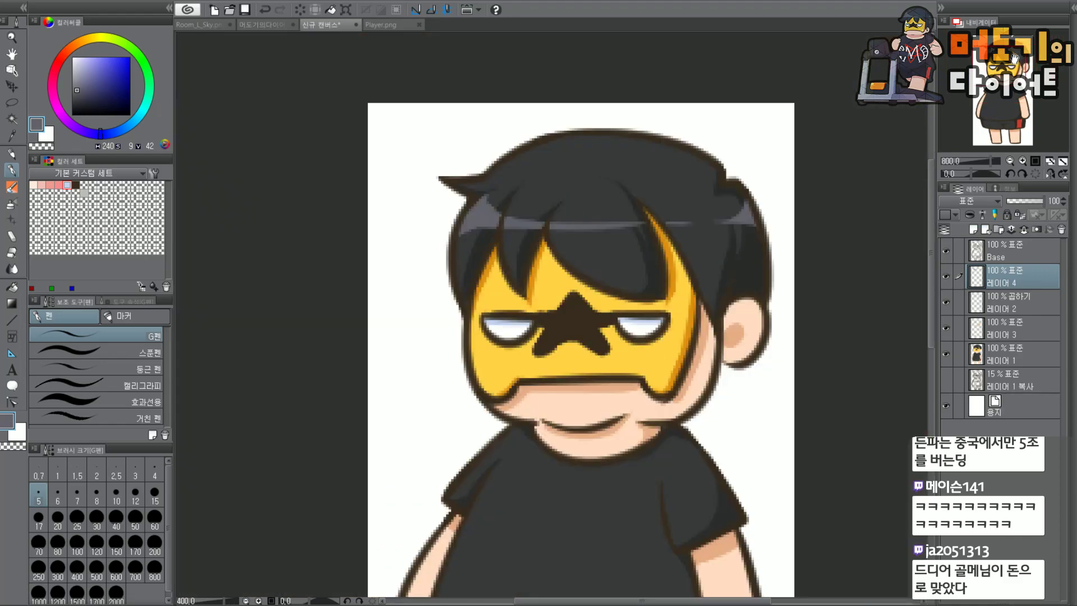
left_click_drag(1020, 62, 1002, 58)
scroll(438, 154, "up", 1)
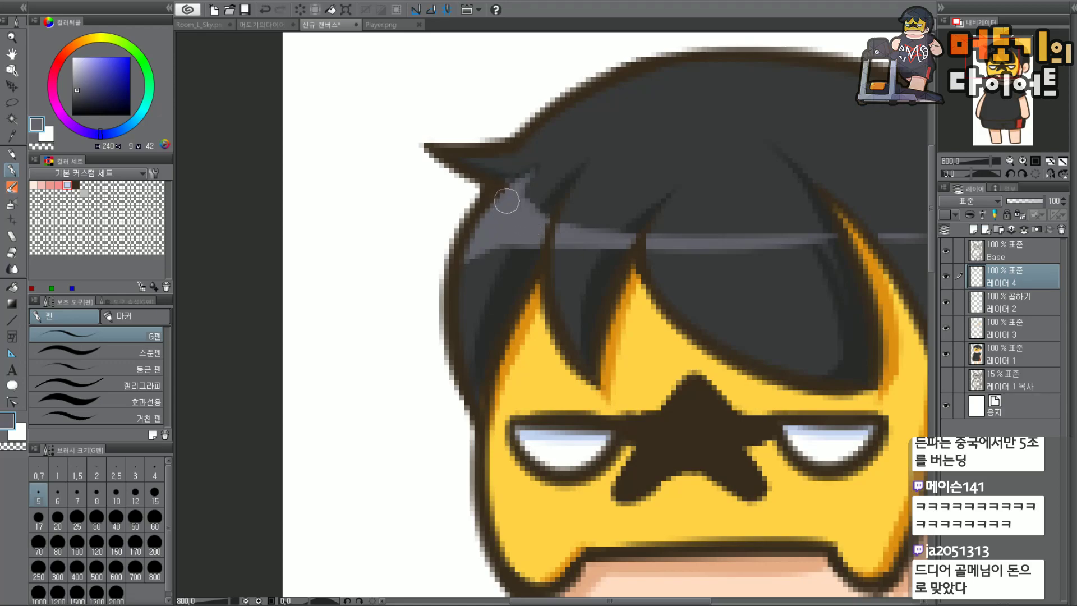
On the Base layer, draw a size 4 horizontal sock line across the left-hand shin in the outline's dark brown (H 32, S 47, V 22).
scroll(913, 112, "down", 1)
left_click_drag(996, 60, 1018, 122)
scroll(1027, 63, "up", 1)
scroll(1012, 67, "down", 1)
key("ctrl+plus")
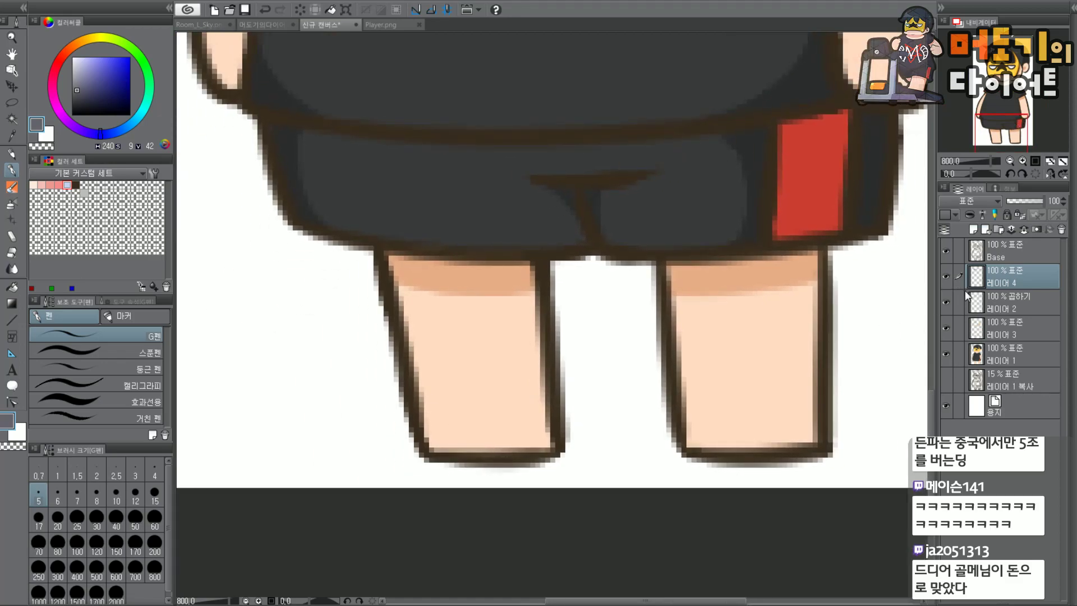
left_click(1029, 251)
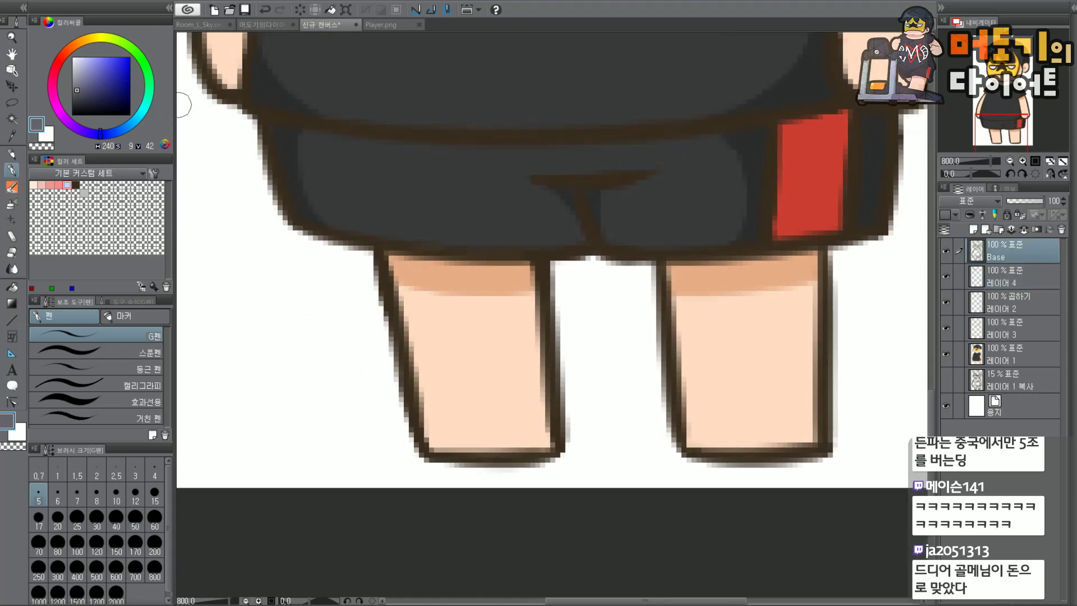
left_click(257, 111, "alt")
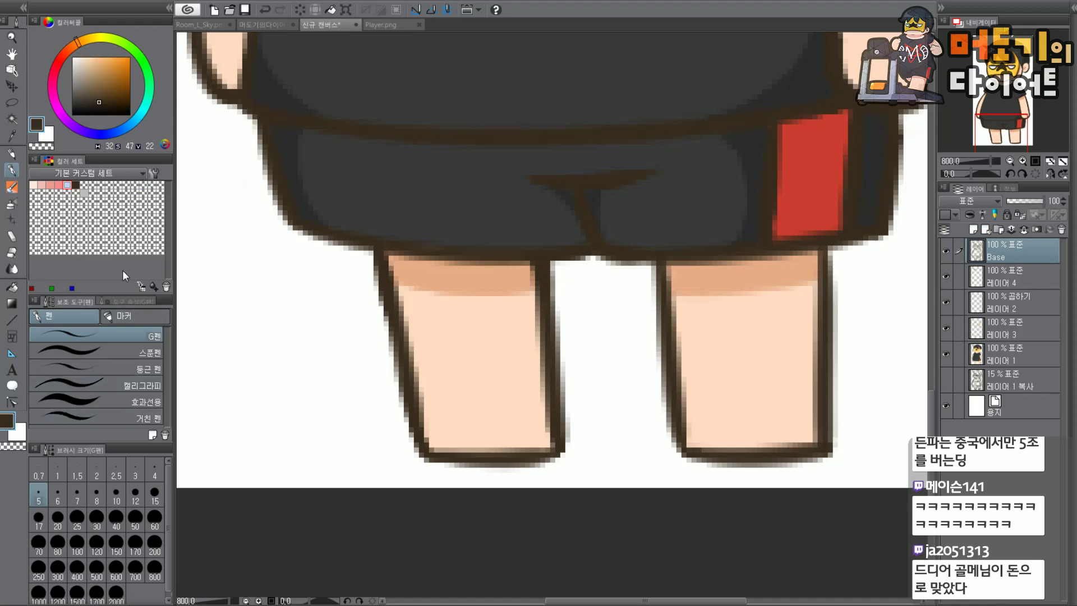
left_click(154, 475)
key("ctrl+z")
mouse_move(421, 392)
left_mouse_down()
mouse_move(545, 375)
mouse_move(480, 403)
mouse_move(549, 401)
left_mouse_up()
key("ctrl+z")
key("ctrl+z")
left_click_drag(415, 401, 549, 398)
key("ctrl+z")
left_click_drag(418, 399, 548, 397)
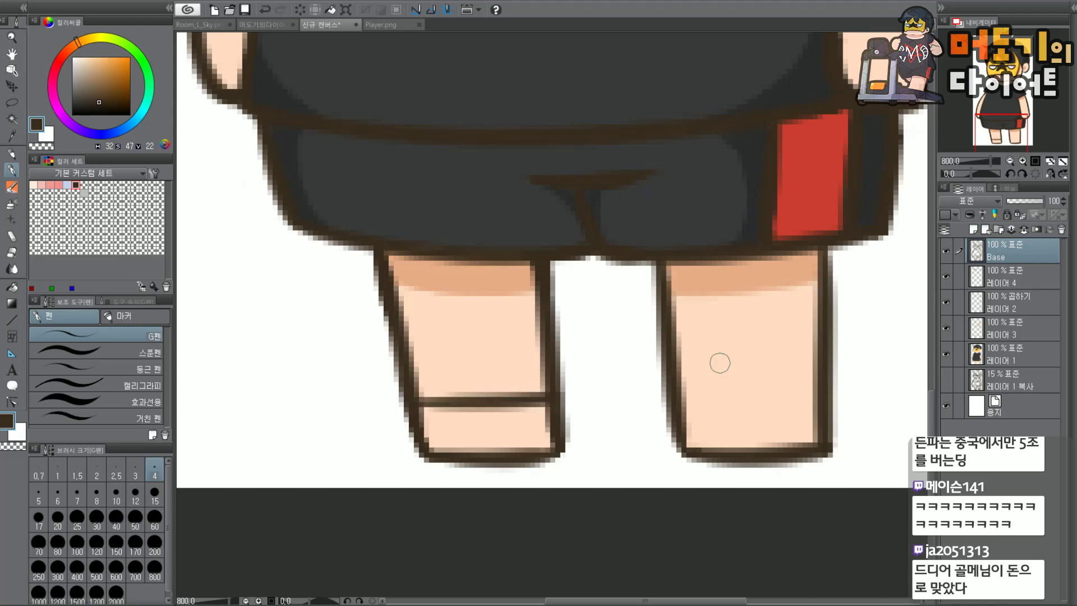
Draw a matching horizontal dark brown line across the right-hand shin at the same height.
key("ctrl+z")
mouse_move(680, 396)
left_mouse_down()
mouse_move(829, 389)
mouse_move(741, 396)
mouse_move(816, 395)
left_mouse_up()
key("ctrl+z")
key("ctrl+z")
left_click_drag(681, 396, 816, 395)
key("ctrl+z")
left_click_drag(682, 398, 816, 396)
key("ctrl+z")
left_click_drag(680, 398, 826, 397)
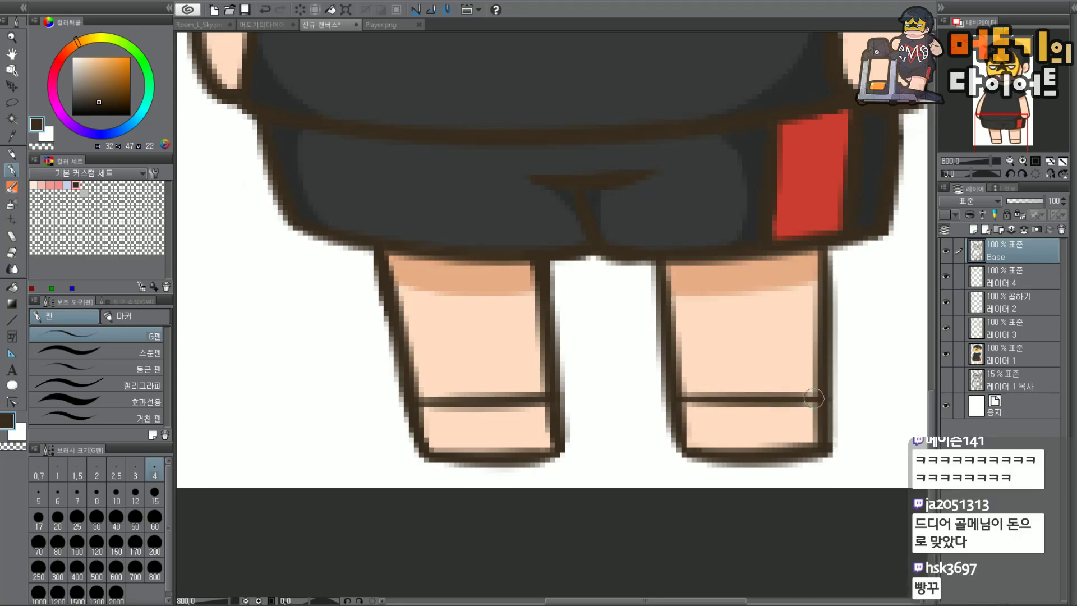
Thicken the line across the right-hand shin to match the weight of the other leg's line.
left_click_drag(685, 405, 816, 401)
key("ctrl+z")
key("ctrl+z")
left_click_drag(691, 407, 818, 395)
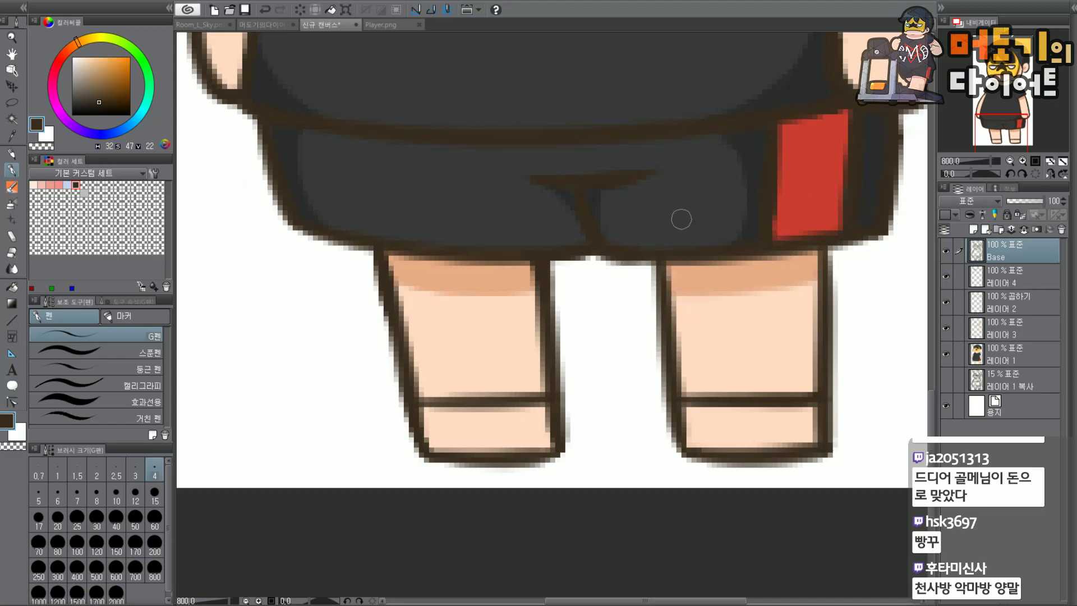
Make the character's flat-colour layer 레이어 1 active.
left_click(1036, 354)
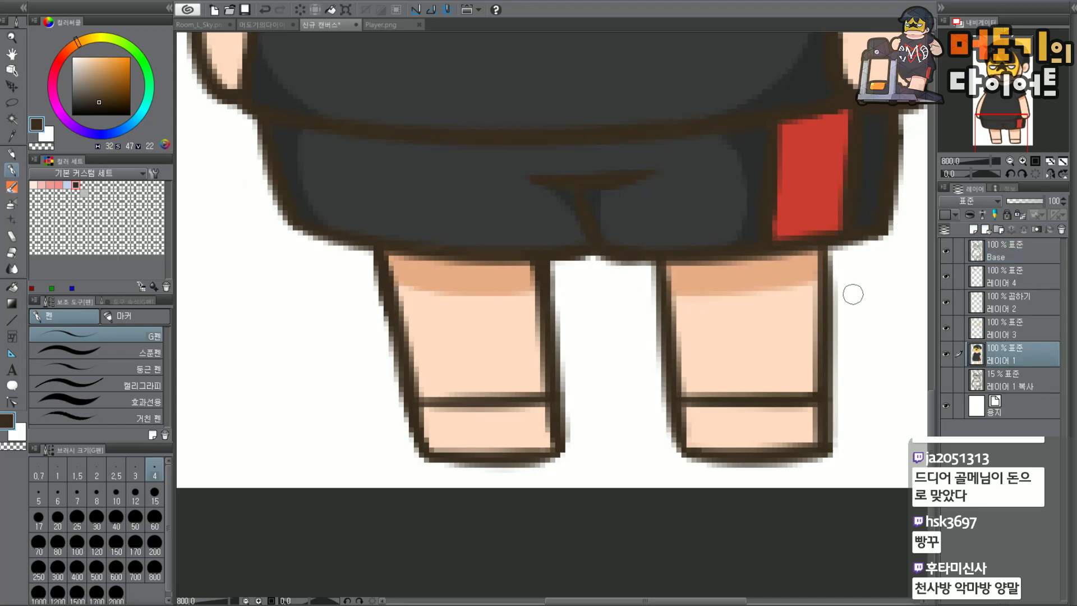
Paint the sock on one leg white and the other sock in the dark gray sampled from the shorts.
left_click_drag(108, 57, 47, 72)
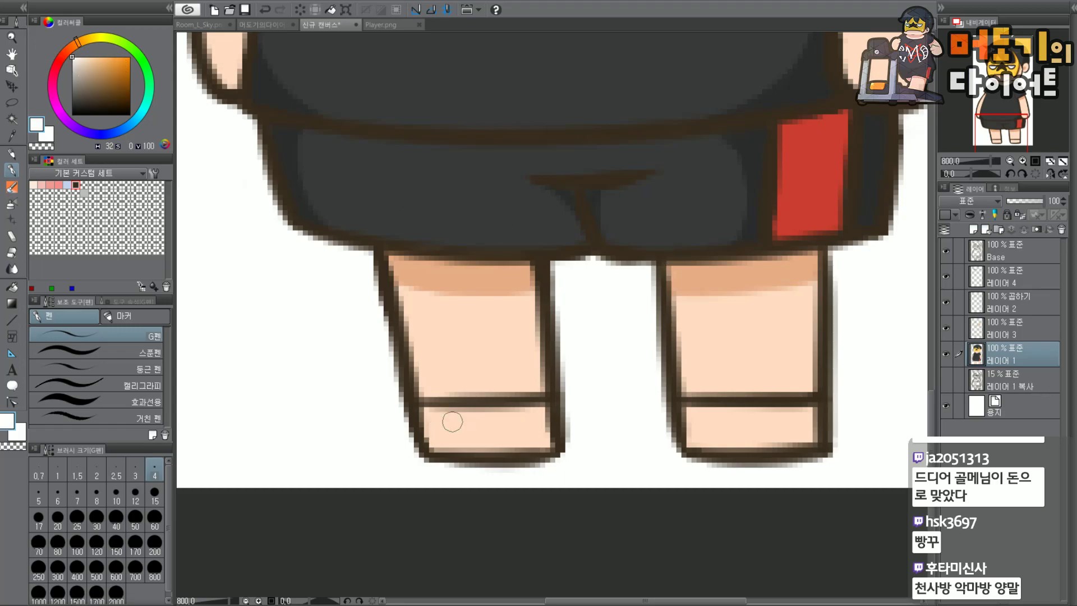
mouse_move(455, 423)
left_mouse_down()
mouse_move(429, 419)
mouse_move(429, 445)
mouse_move(513, 450)
mouse_move(547, 439)
mouse_move(539, 428)
mouse_move(461, 442)
mouse_move(526, 440)
mouse_move(458, 428)
mouse_move(545, 412)
mouse_move(432, 413)
left_mouse_up()
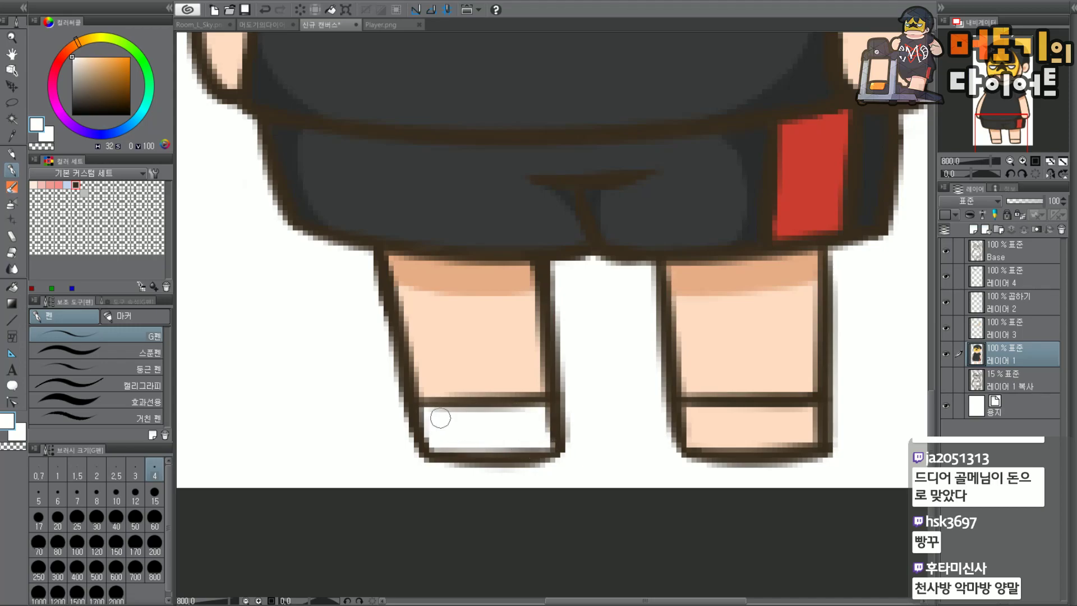
left_click(586, 242, "alt")
mouse_move(701, 419)
left_mouse_down()
mouse_move(695, 428)
mouse_move(799, 413)
mouse_move(816, 423)
mouse_move(788, 439)
mouse_move(813, 440)
mouse_move(741, 444)
mouse_move(713, 425)
mouse_move(687, 442)
mouse_move(709, 441)
left_mouse_up()
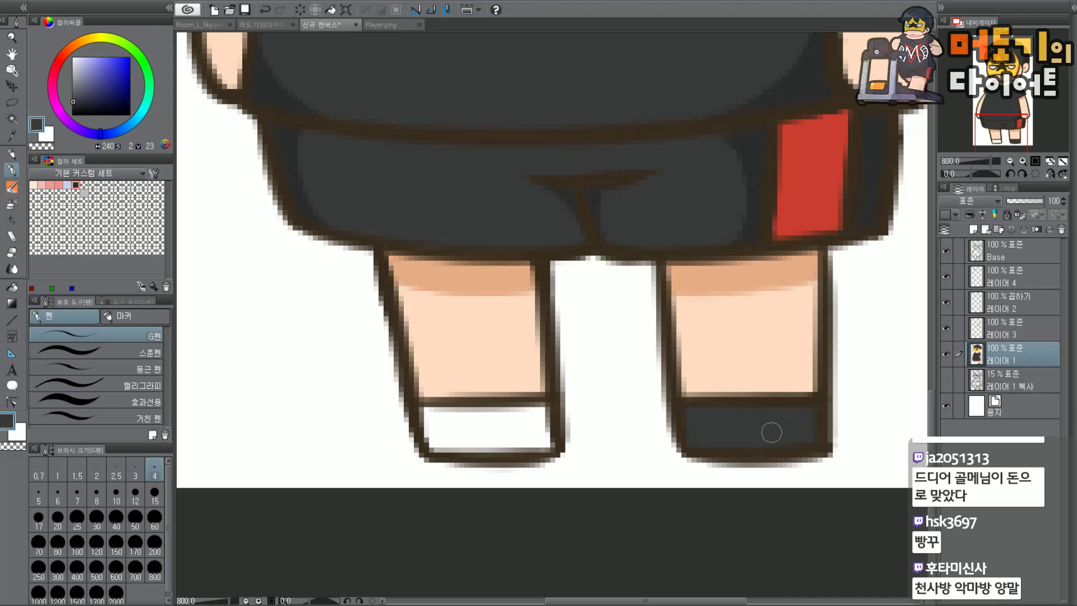
left_click(524, 422)
key("ctrl+z")
scroll(545, 411, "down", 2)
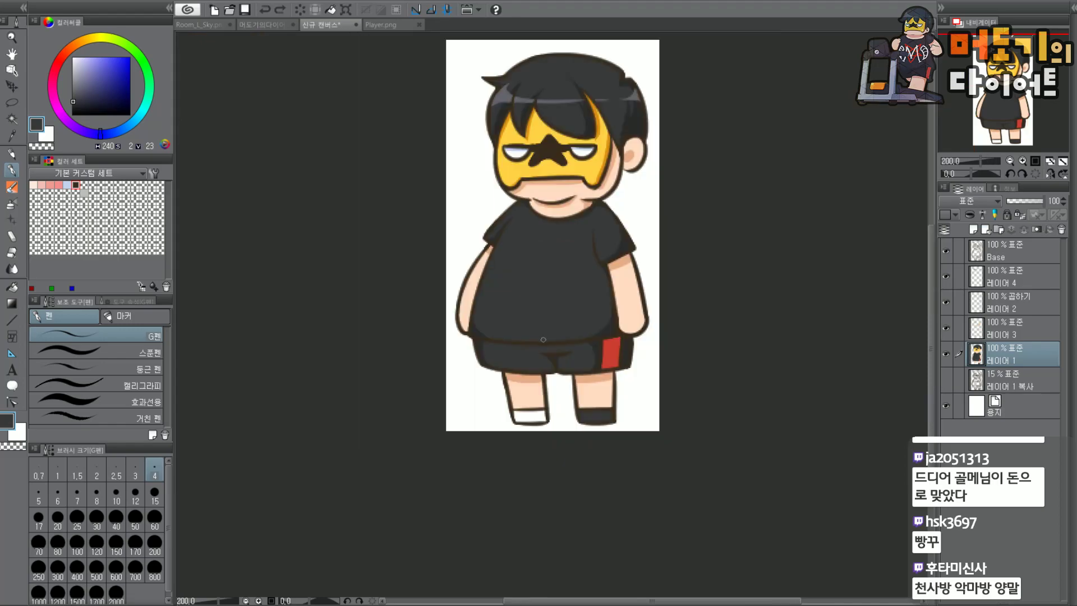
Set the blending mode of 레이어 2 to 표준 and sample the light gray of the shading on the shorts.
scroll(547, 365, "up", 2)
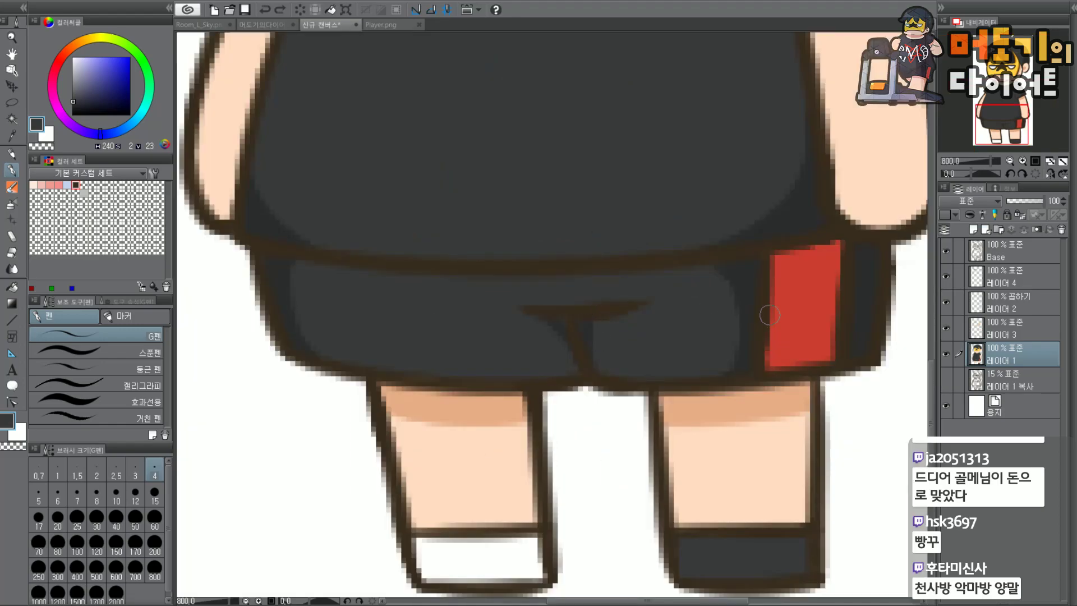
left_click(1017, 283)
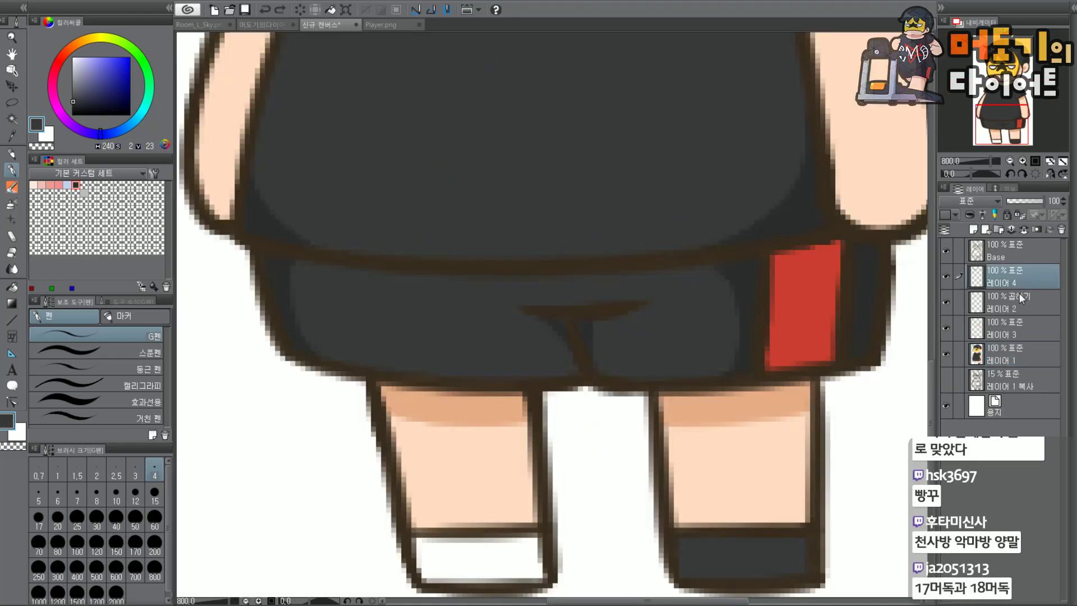
left_click(1018, 293)
left_click(990, 204)
left_click(956, 216)
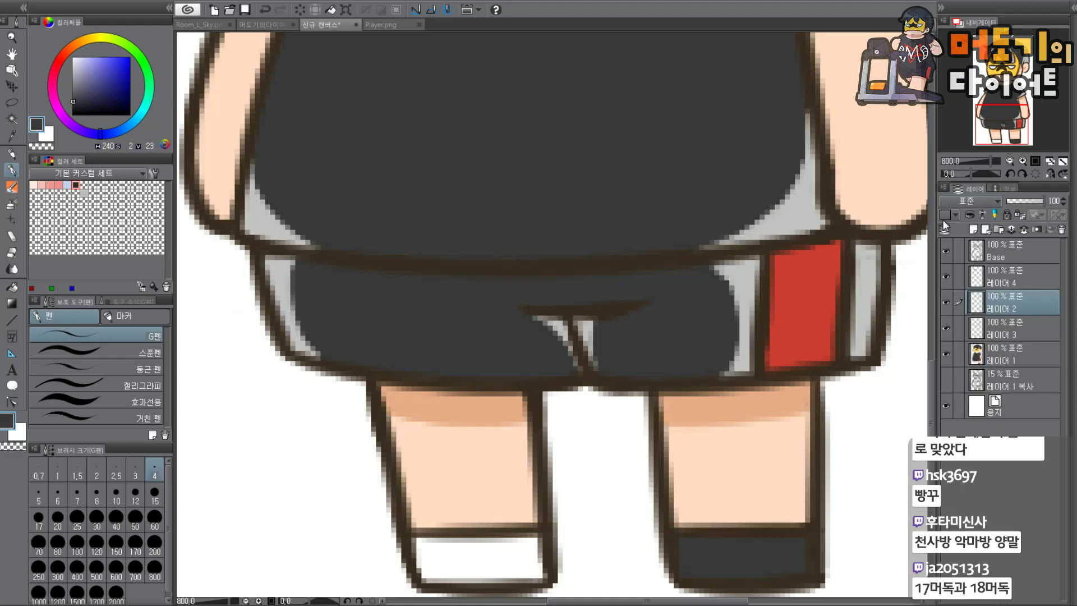
left_click(740, 272, "alt")
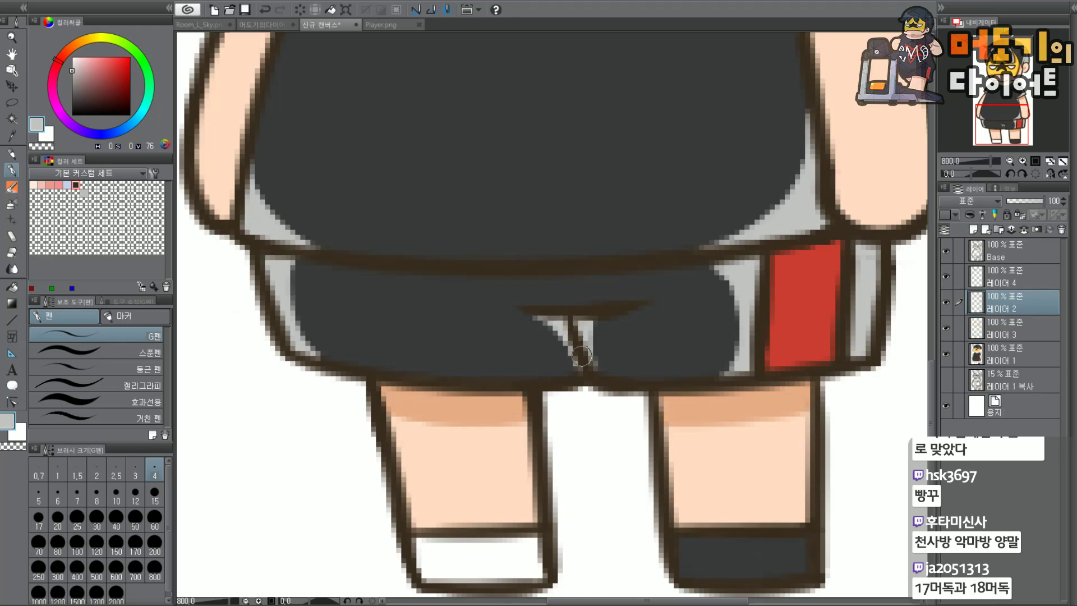
Set the blending mode of 레이어 2 back to 곱하기.
scroll(564, 325, "down", 5)
left_click_drag(559, 320, 565, 405)
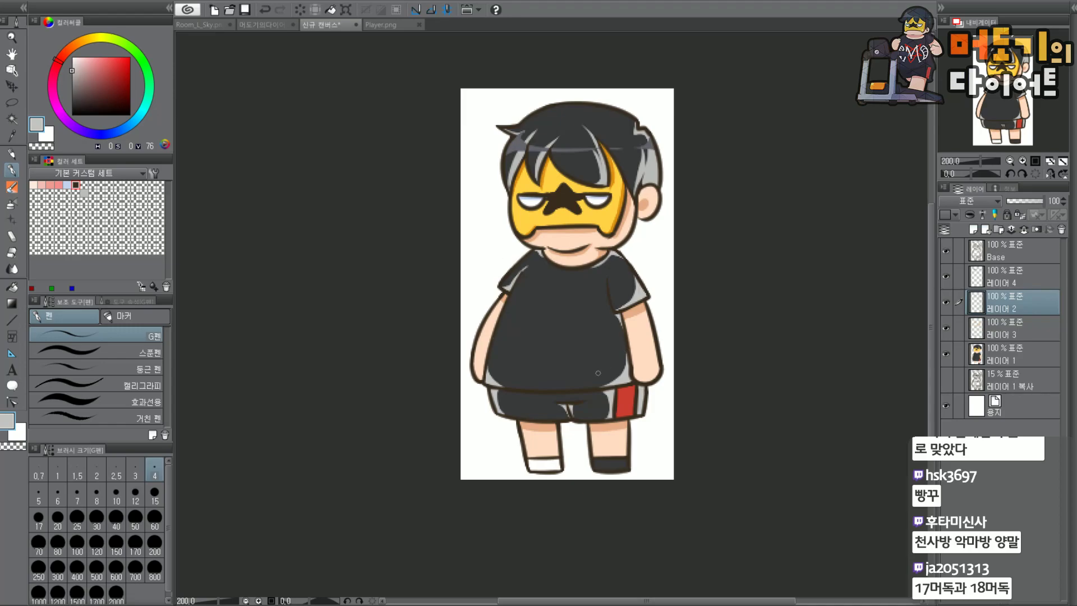
scroll(598, 372, "up", 2)
left_click_drag(1021, 107, 1022, 130)
scroll(1013, 124, "up", 2)
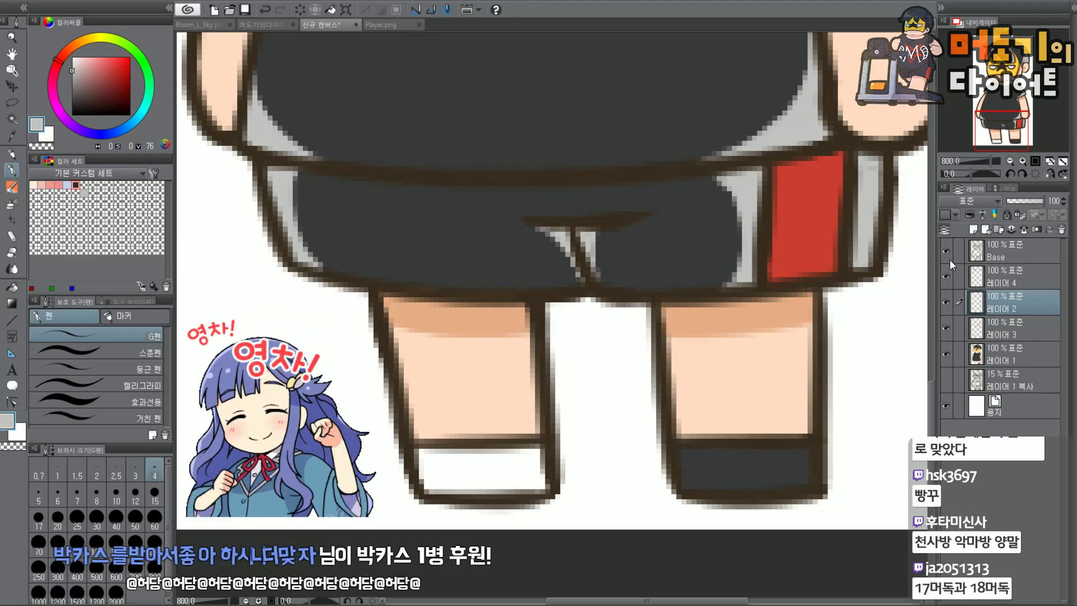
left_click(980, 200)
left_click(964, 236)
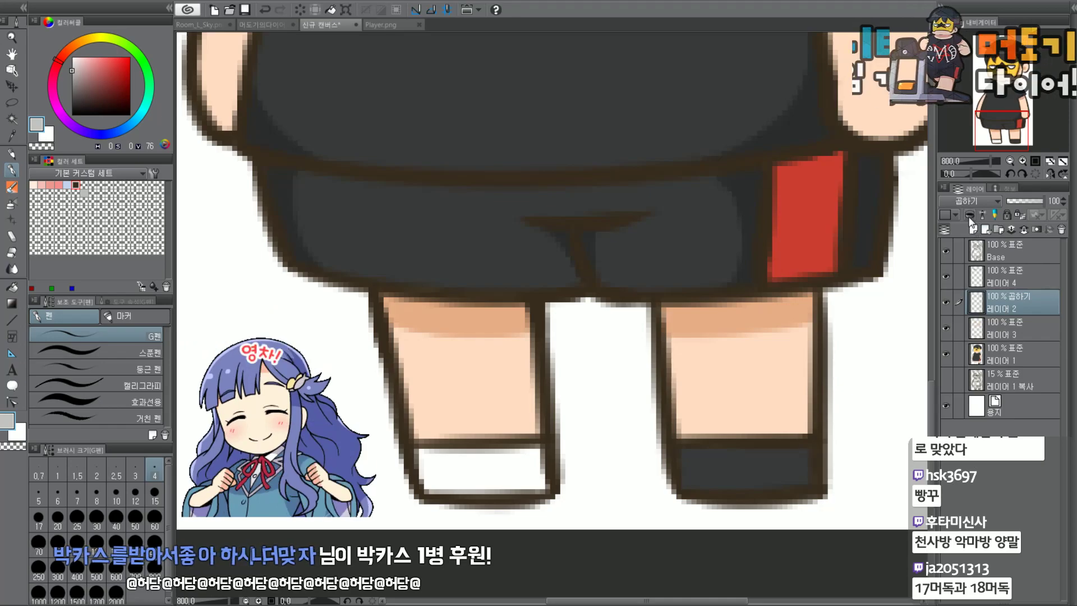
Paint gray multiply shading along both sides of the crotch fold of the shorts on 레이어 2.
scroll(950, 140, "down", 3)
scroll(620, 245, "up", 4)
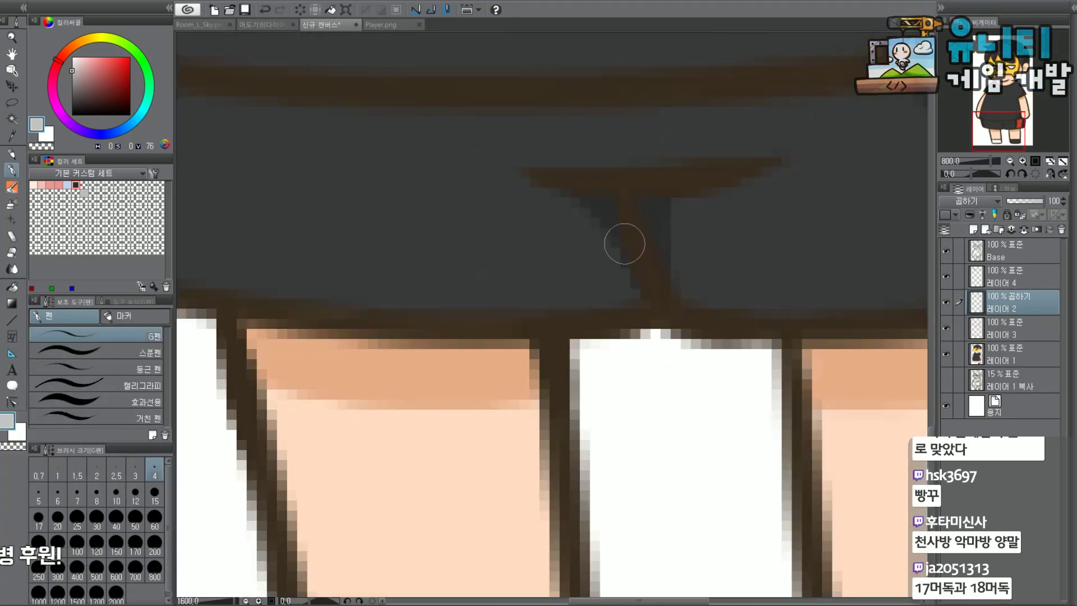
mouse_move(706, 183)
left_mouse_down()
mouse_move(683, 219)
mouse_move(679, 193)
mouse_move(666, 267)
left_mouse_up()
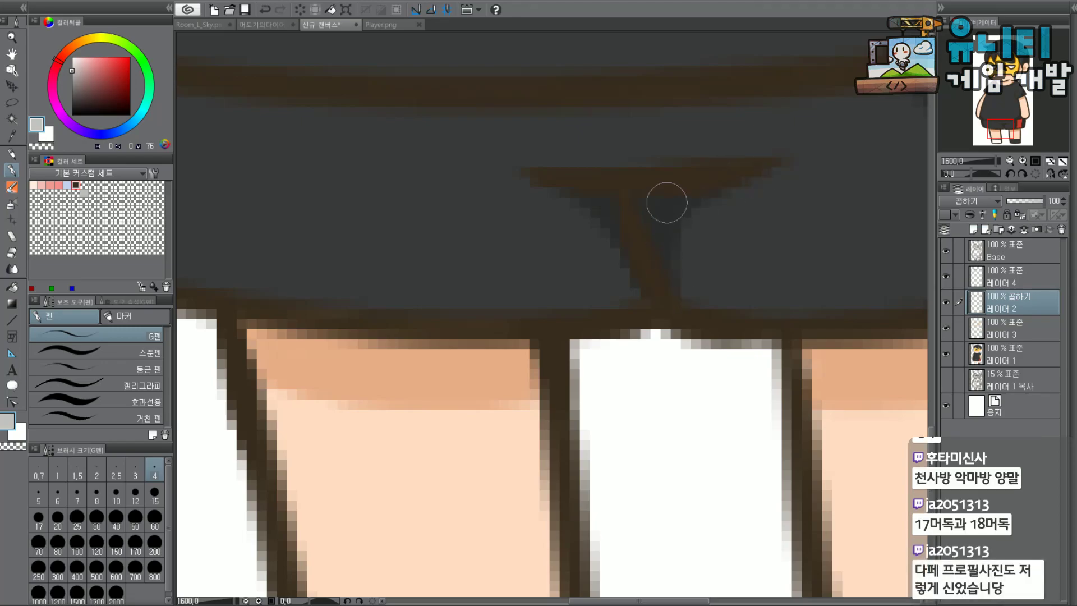
key("ctrl+z")
mouse_move(499, 191)
left_mouse_down()
mouse_move(621, 232)
mouse_move(583, 206)
left_mouse_up()
mouse_move(632, 276)
left_mouse_down()
mouse_move(652, 305)
mouse_move(628, 263)
mouse_move(653, 255)
mouse_move(669, 201)
mouse_move(692, 259)
mouse_move(664, 252)
mouse_move(667, 197)
mouse_move(722, 297)
mouse_move(663, 216)
mouse_move(673, 269)
mouse_move(621, 228)
mouse_move(621, 303)
mouse_move(627, 250)
mouse_move(605, 309)
mouse_move(606, 210)
mouse_move(598, 303)
left_mouse_up()
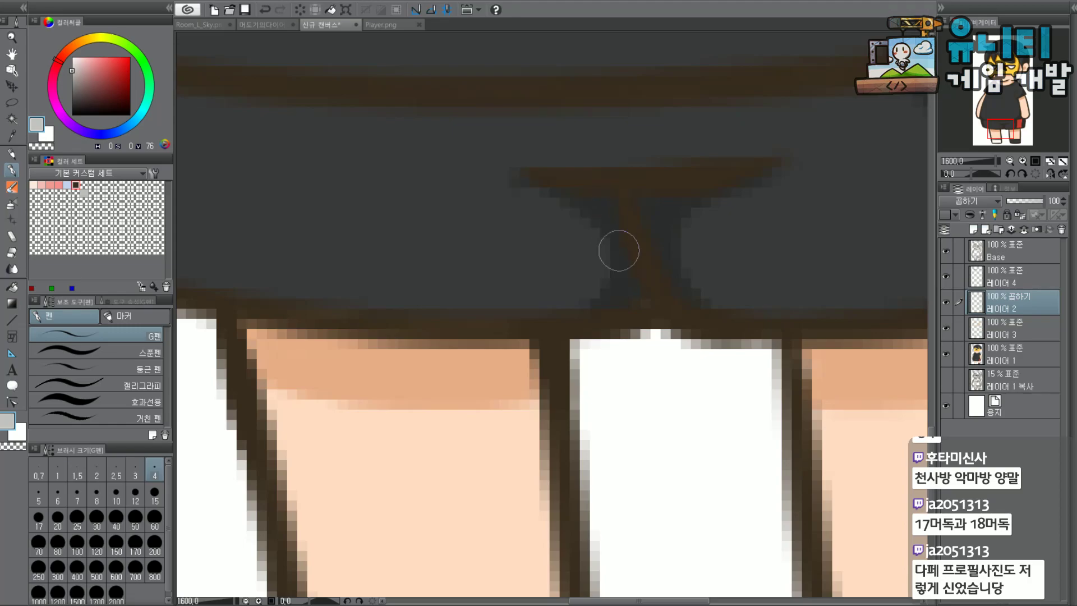
scroll(824, 187, "down", 4)
left_click_drag(993, 119, 1021, 81)
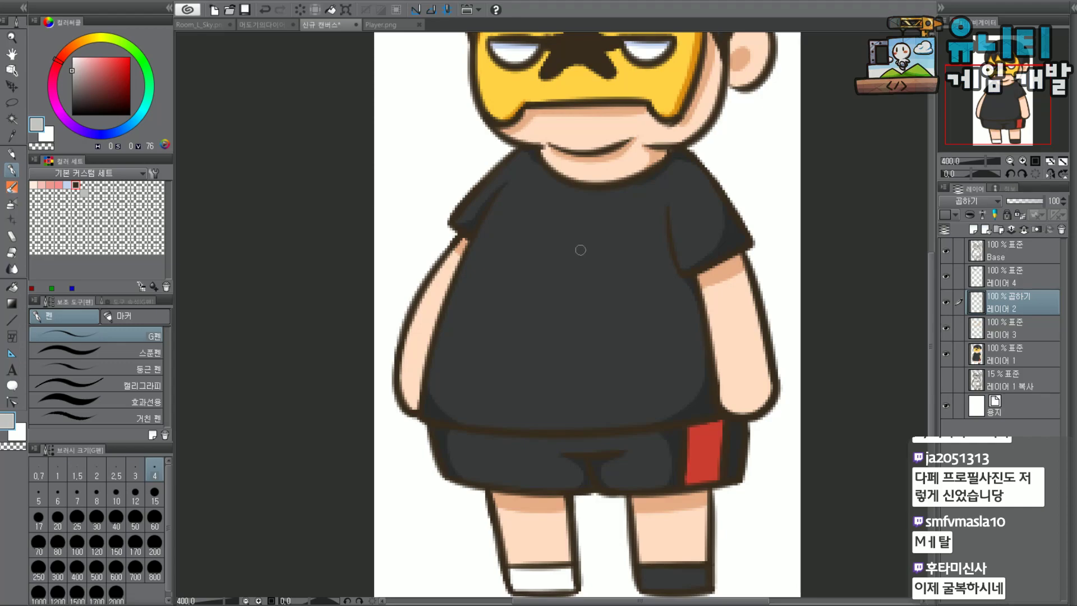
scroll(588, 253, "up", 2)
scroll(589, 247, "down", 2)
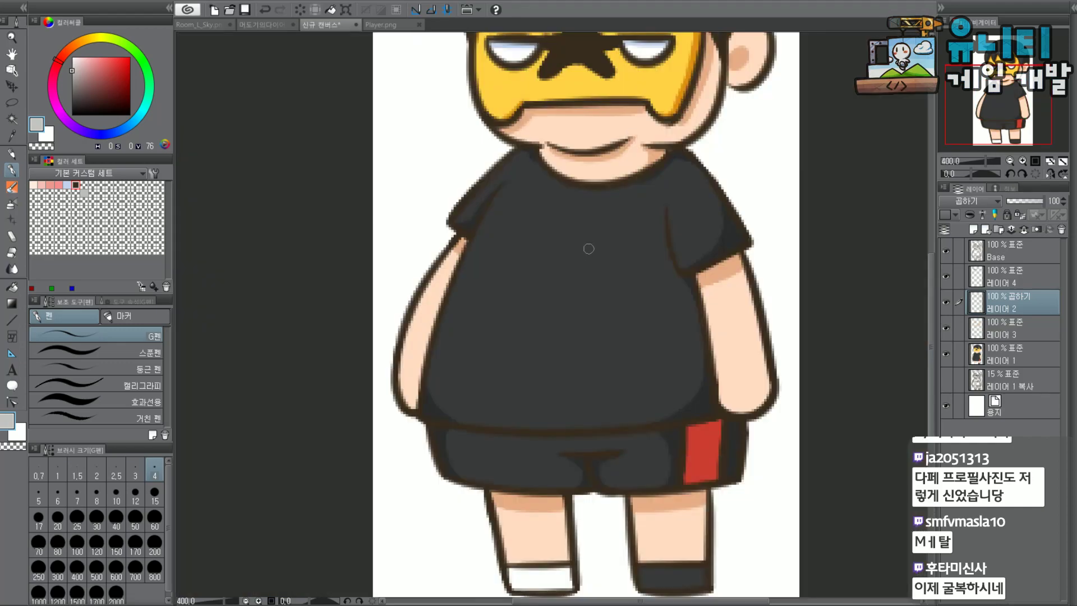
Make 레이어 1 active, check the shirt logo in Player.png, and choose a red with H 0, S 75, V 86 in the character drawing.
left_click(1020, 359)
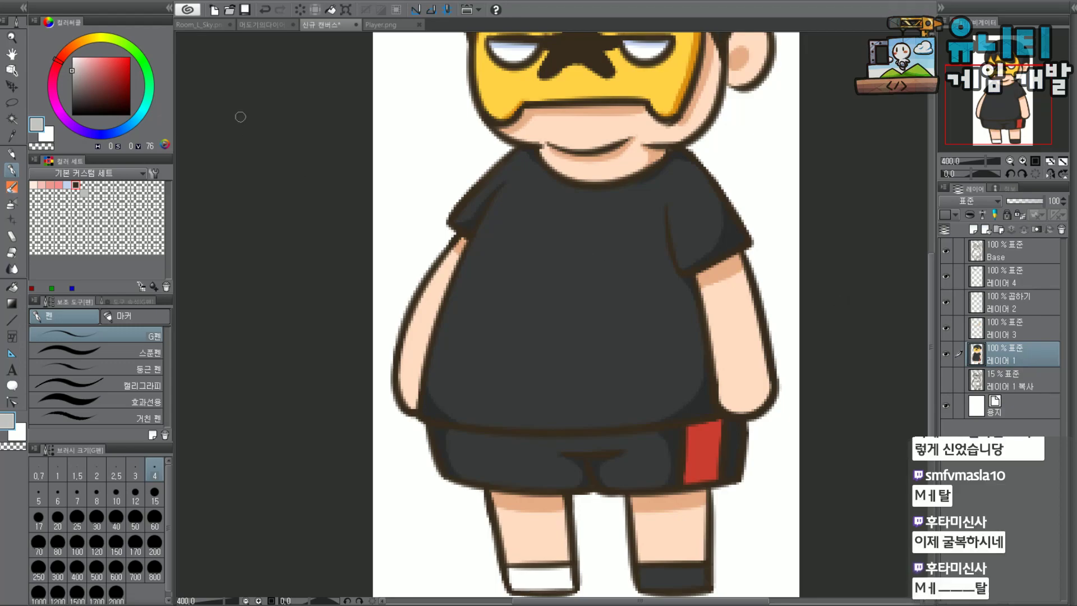
left_click_drag(81, 62, 65, 51)
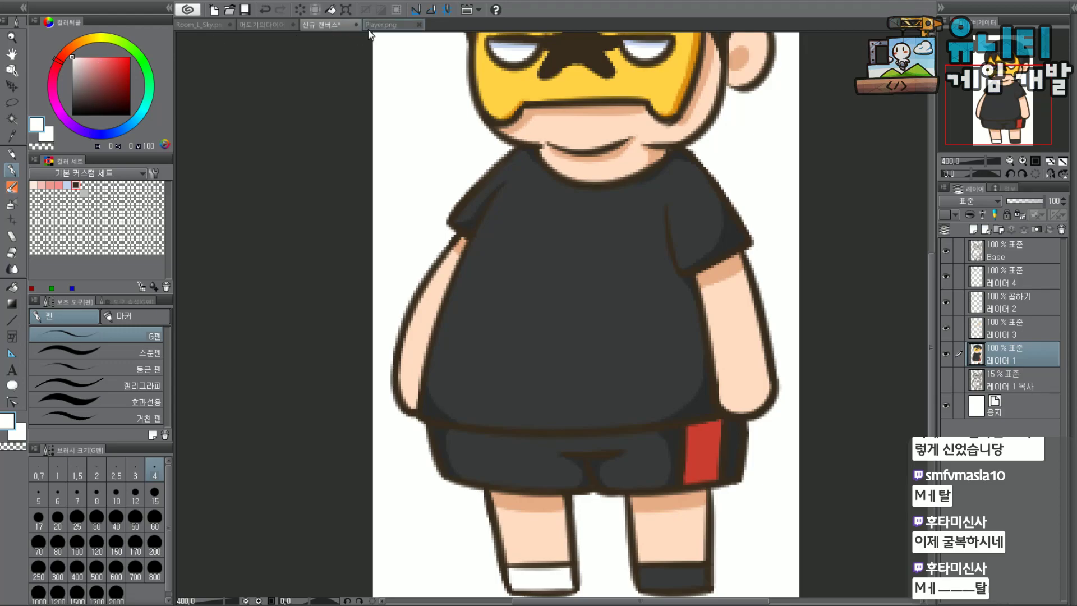
left_click(387, 25)
left_click_drag(1014, 80, 1020, 119)
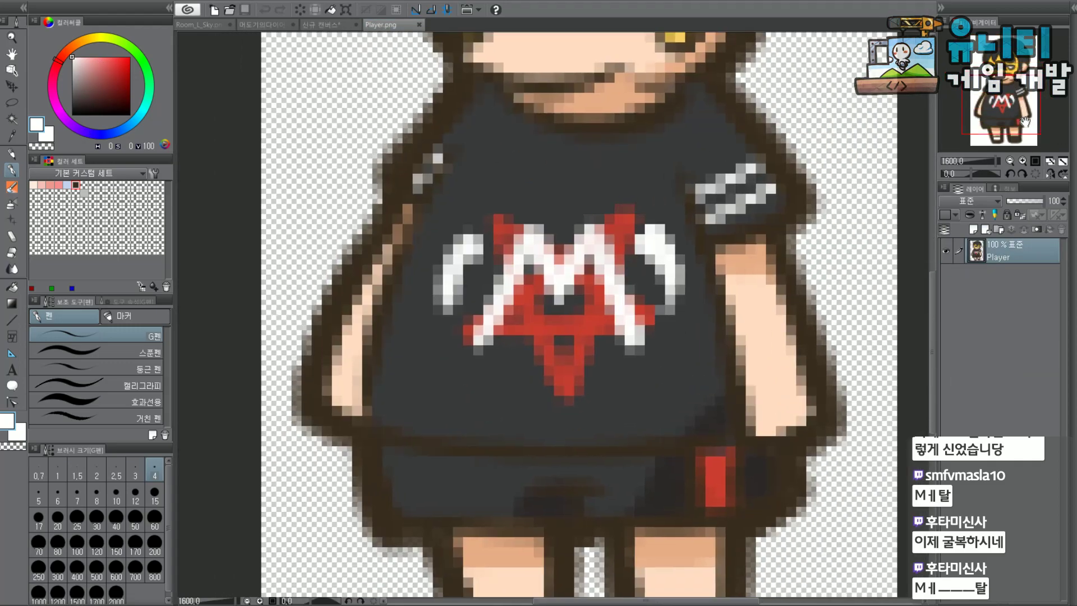
left_click(325, 25)
left_click(110, 68)
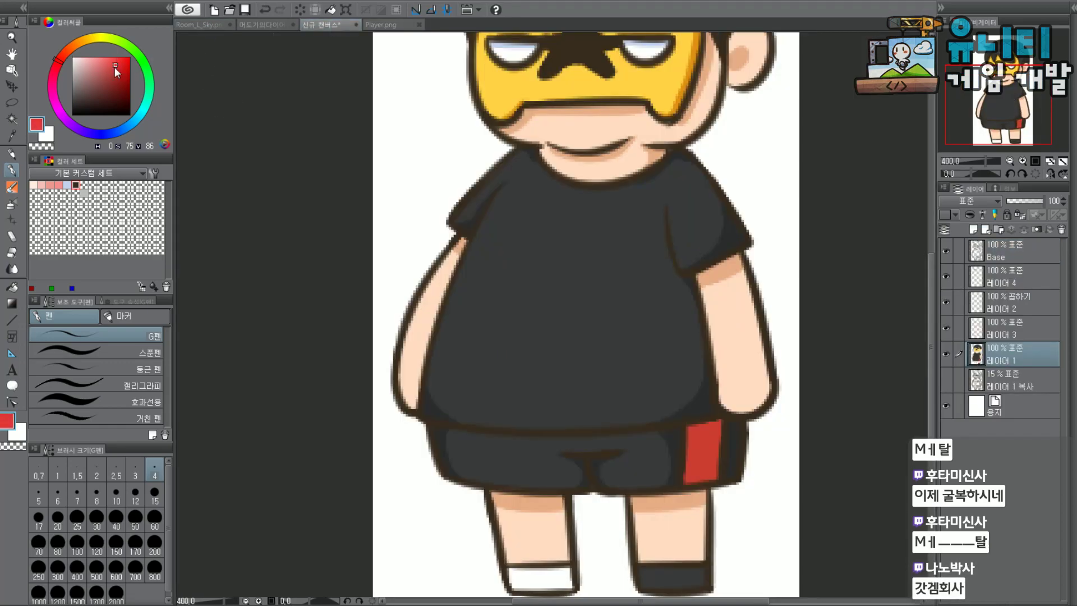
left_click_drag(551, 225, 594, 325)
key("ctrl+z")
left_click_drag(547, 234, 588, 361)
key("ctrl+z")
left_click_drag(515, 237, 565, 369)
key("ctrl+z")
key("ctrl+z")
mouse_move(520, 232)
left_mouse_down()
mouse_move(560, 372)
mouse_move(537, 335)
mouse_move(543, 348)
left_mouse_up()
key("ctrl+z")
Draw a large red V on the chest of the shirt with the 꾸엠 연필 pencil at brush size 6.
left_click(58, 494)
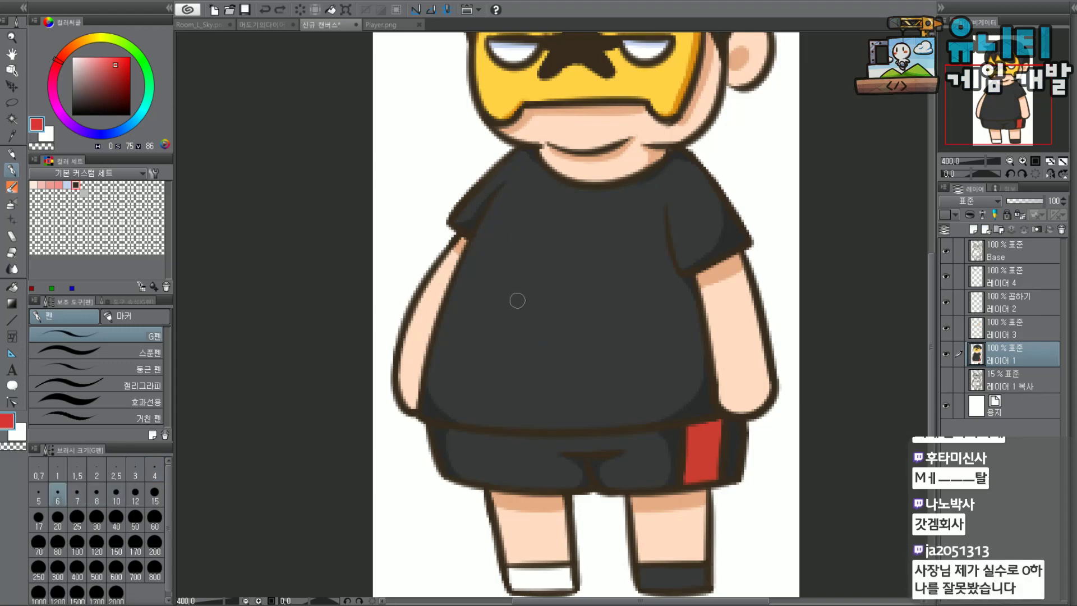
left_click(10, 168)
left_click_drag(511, 242, 578, 386)
key("ctrl+z")
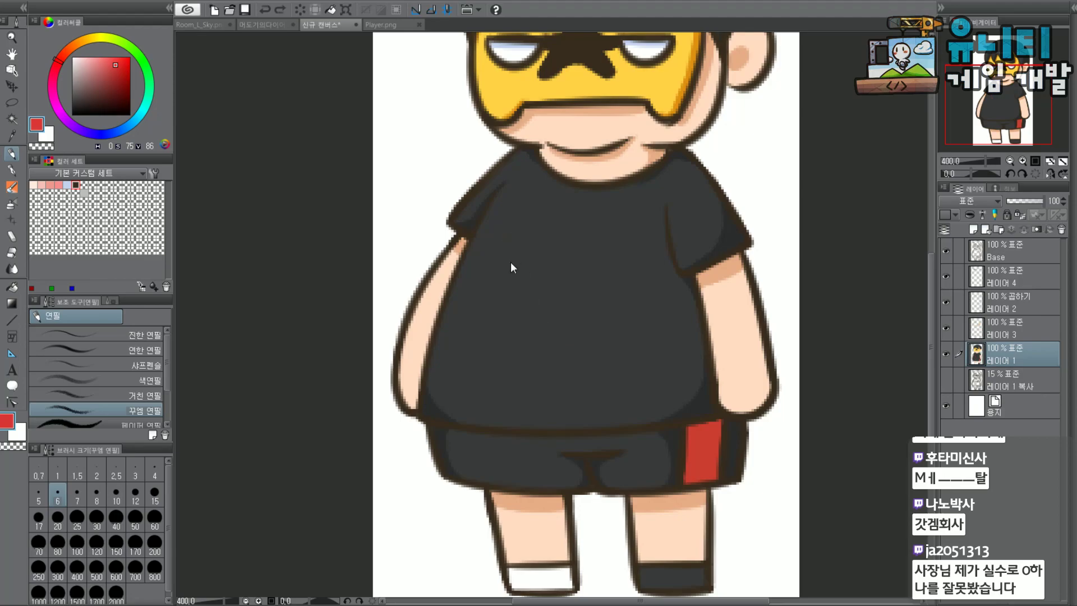
mouse_move(542, 339)
left_mouse_down()
mouse_move(552, 369)
mouse_move(629, 229)
left_mouse_up()
key("ctrl+z")
left_click_drag(553, 369, 631, 227)
key("ctrl+z")
left_click_drag(553, 369, 629, 230)
key("ctrl+z")
left_click_drag(552, 370, 629, 230)
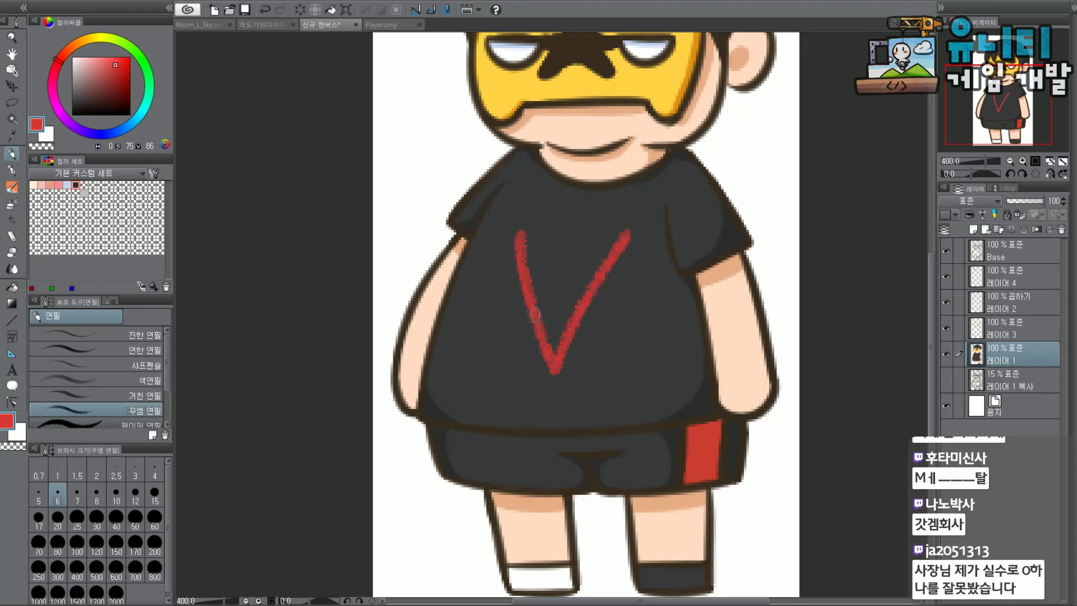
Add the star's horizontal stroke across the V and the diagonal from its upper-left tip to the right point.
mouse_move(479, 327)
left_mouse_down()
mouse_move(651, 324)
mouse_move(496, 311)
mouse_move(658, 310)
left_mouse_up()
key("ctrl+z")
key("ctrl+z")
left_click_drag(518, 240, 636, 305)
key("ctrl+z")
left_click_drag(523, 239, 659, 320)
key("ctrl+z")
Close the red star with a diagonal from its left point to the upper-right tip, redrawing the stroke until it lines up.
left_click_drag(476, 312, 639, 224)
key("ctrl+z")
left_click_drag(477, 311, 638, 223)
key("ctrl+z")
left_click_drag(471, 315, 627, 224)
key("ctrl+z")
left_click_drag(473, 315, 543, 267)
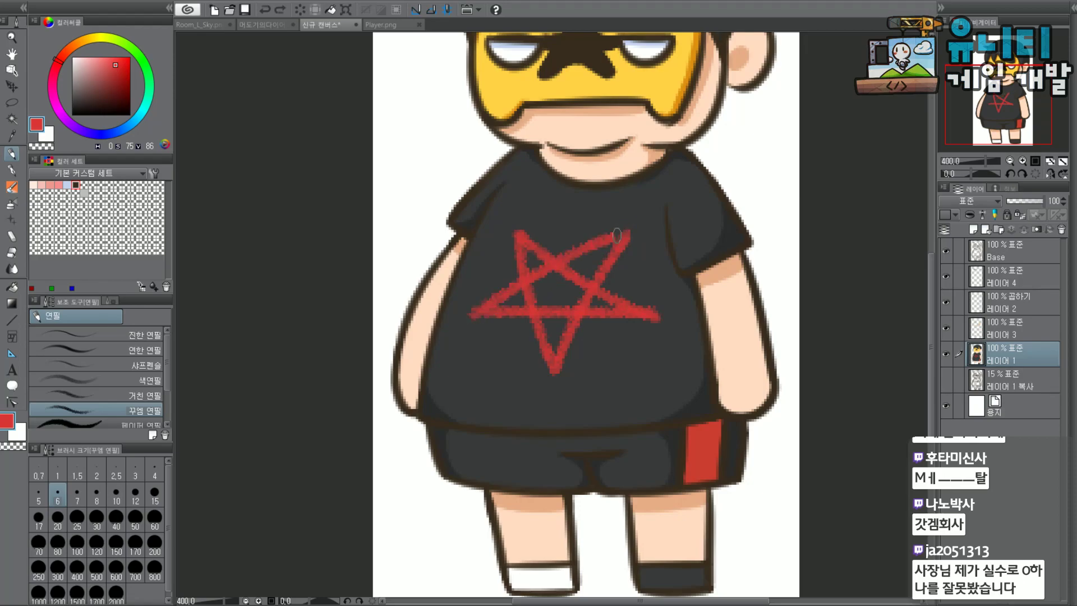
key("ctrl+z")
left_click_drag(470, 315, 639, 225)
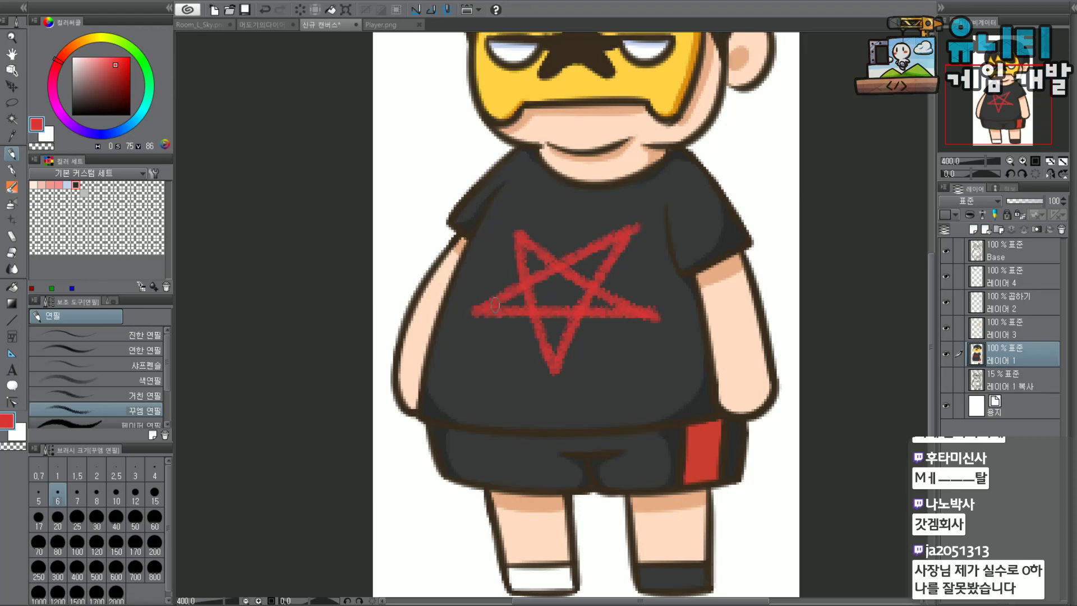
key("ctrl+z")
left_click_drag(468, 316, 632, 222)
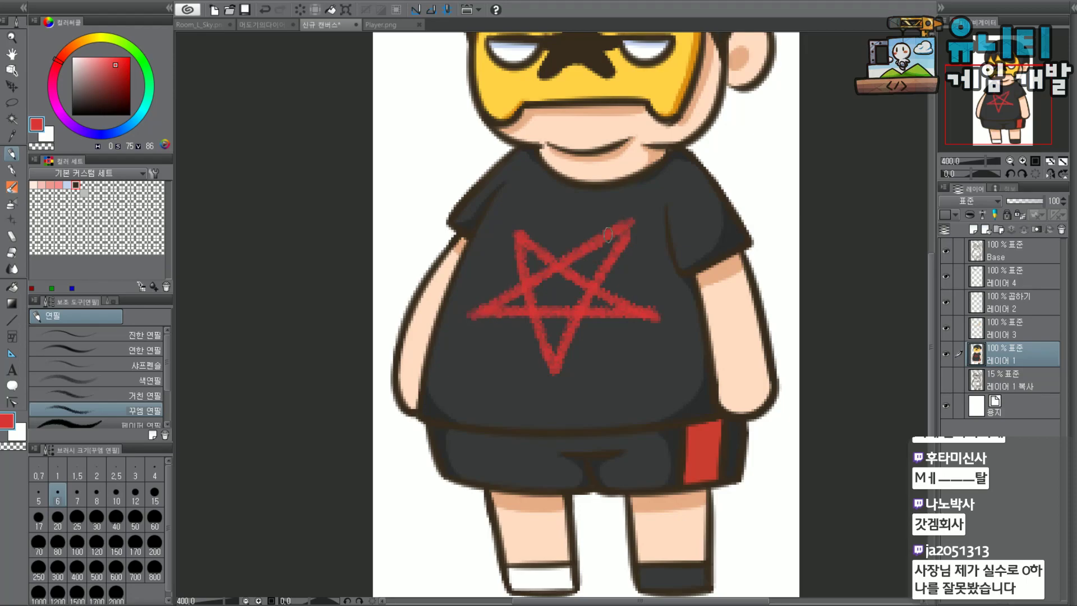
key("ctrl+z")
left_click_drag(471, 314, 630, 222)
key("ctrl+z")
left_click_drag(477, 312, 632, 216)
key("ctrl+z")
left_click_drag(472, 311, 630, 222)
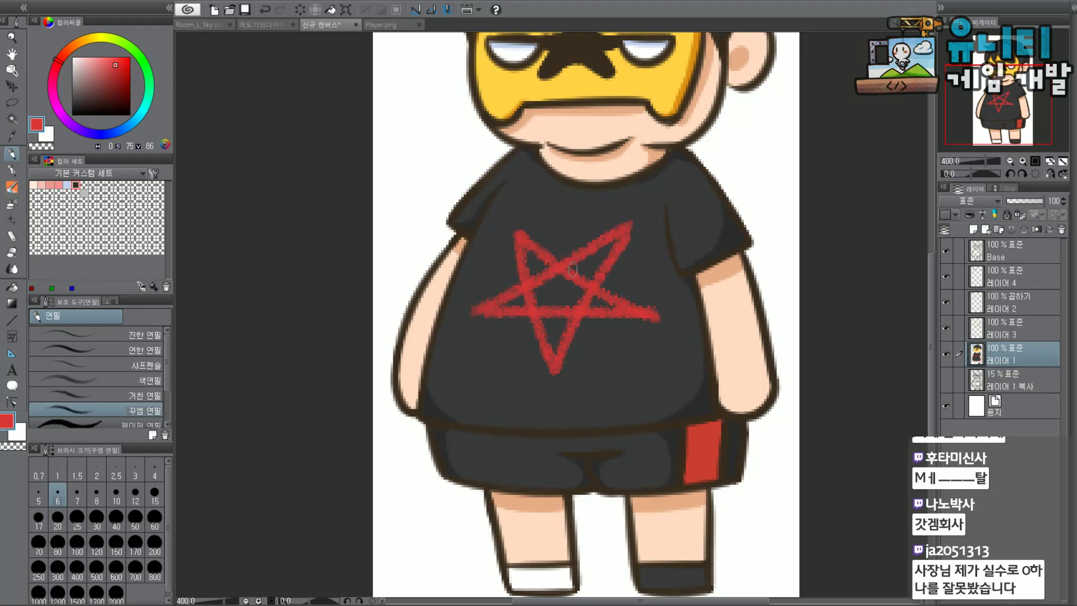
key("ctrl+z")
key("ctrl+y")
key("ctrl+z")
key("ctrl+y")
key("ctrl+z")
left_click_drag(476, 314, 623, 232)
key("ctrl+z")
left_click_drag(476, 315, 638, 224)
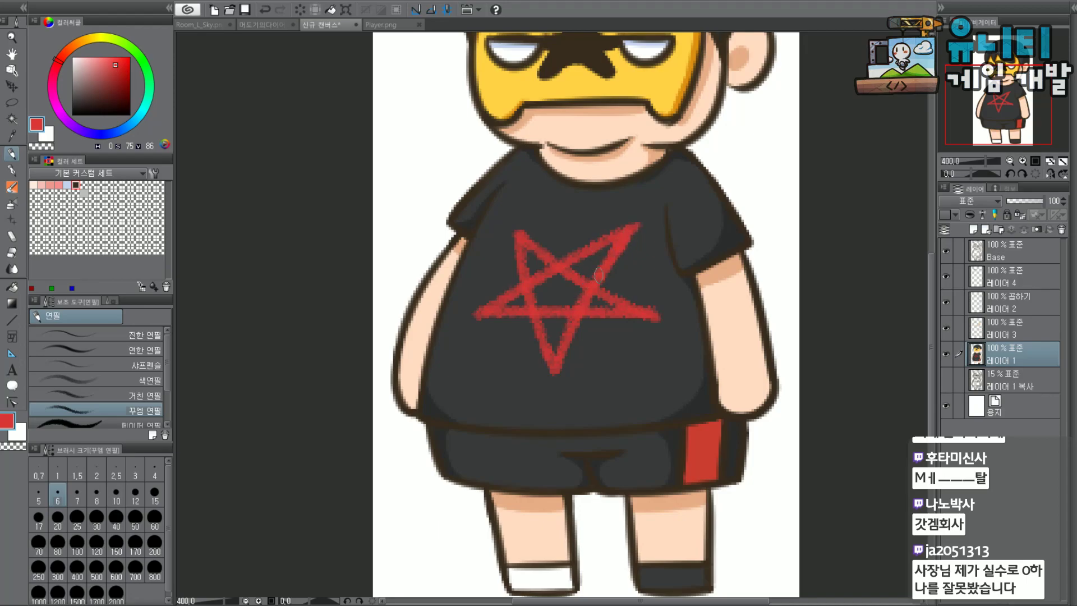
left_click_drag(515, 230, 541, 308)
key("ctrl+z")
key("ctrl+z")
key("ctrl+plus")
mouse_move(722, 360)
left_mouse_down()
mouse_move(758, 347)
mouse_move(733, 359)
left_mouse_up()
key("ctrl+z")
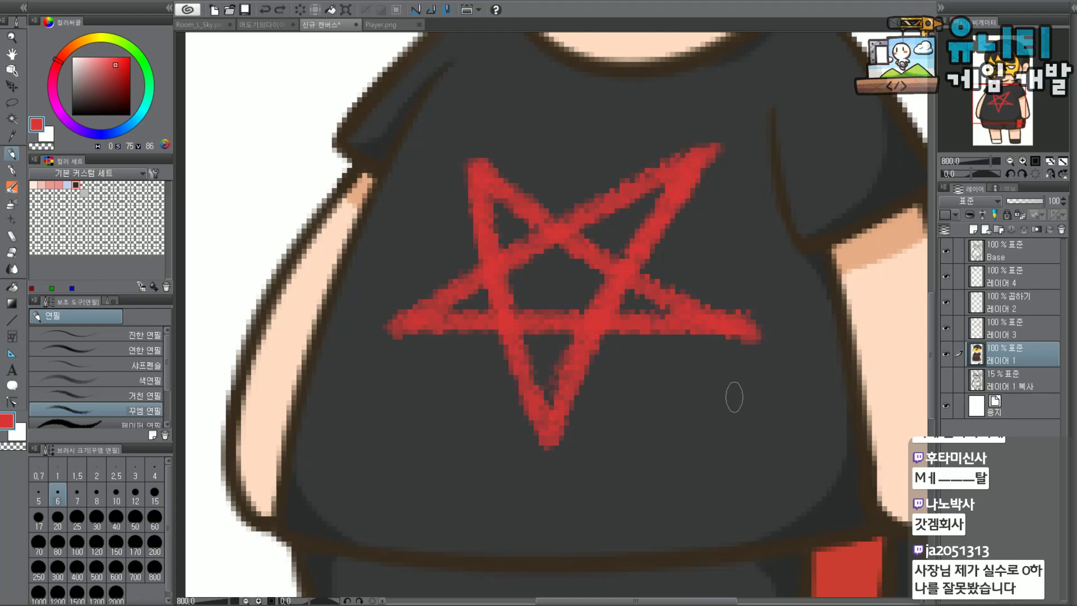
Write a small "x2" on the white background beside the character's chin in the shirt's dark gray, using pencil size 4.
left_click(827, 325, "alt")
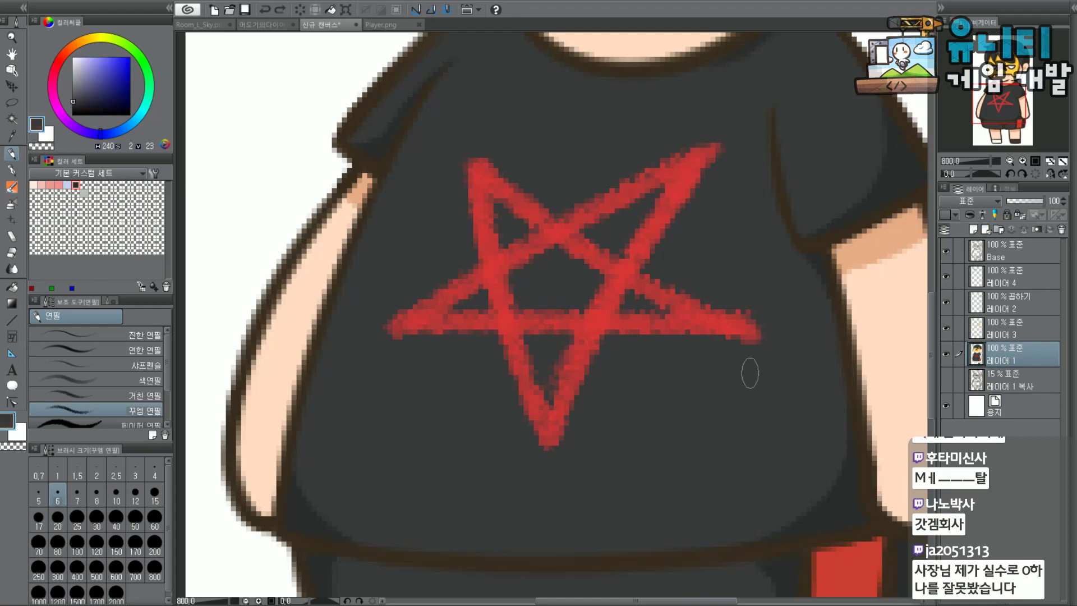
key("ctrl+minus")
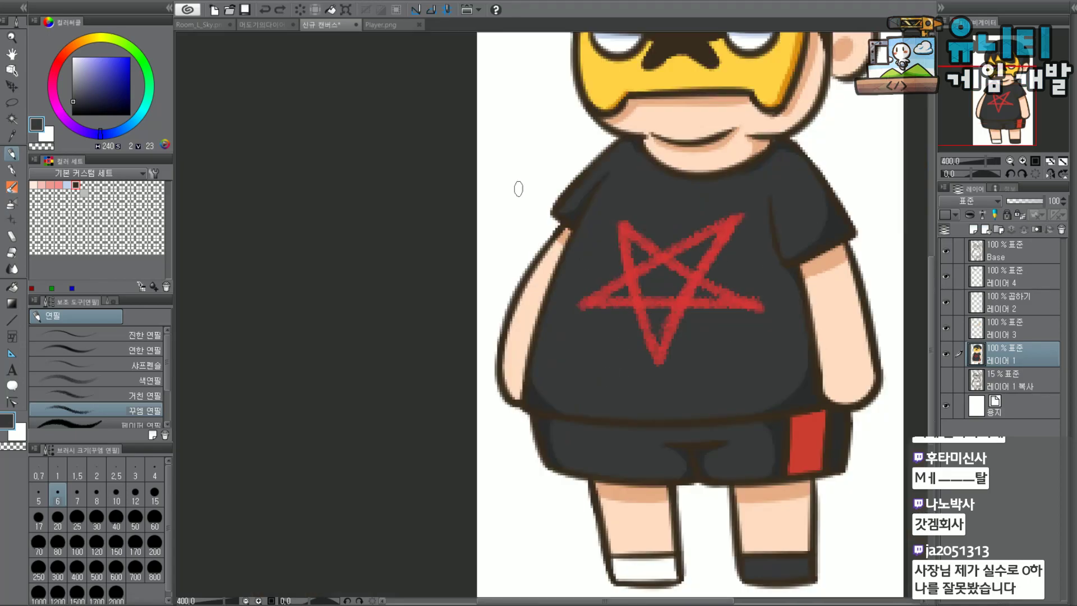
left_click_drag(719, 110, 573, 221)
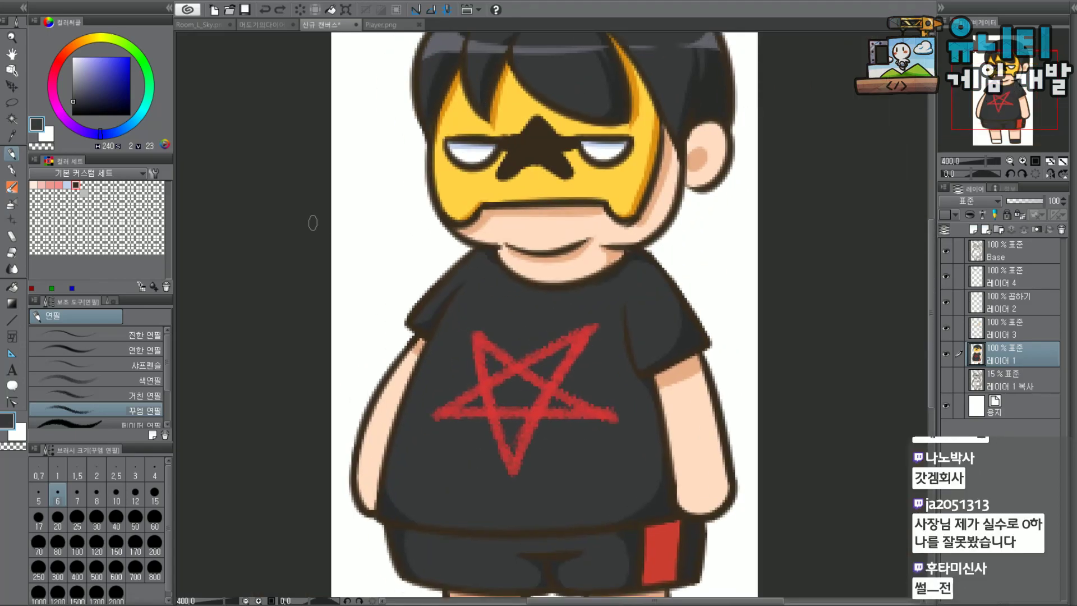
key("bracketleft")
key("bracketleft")
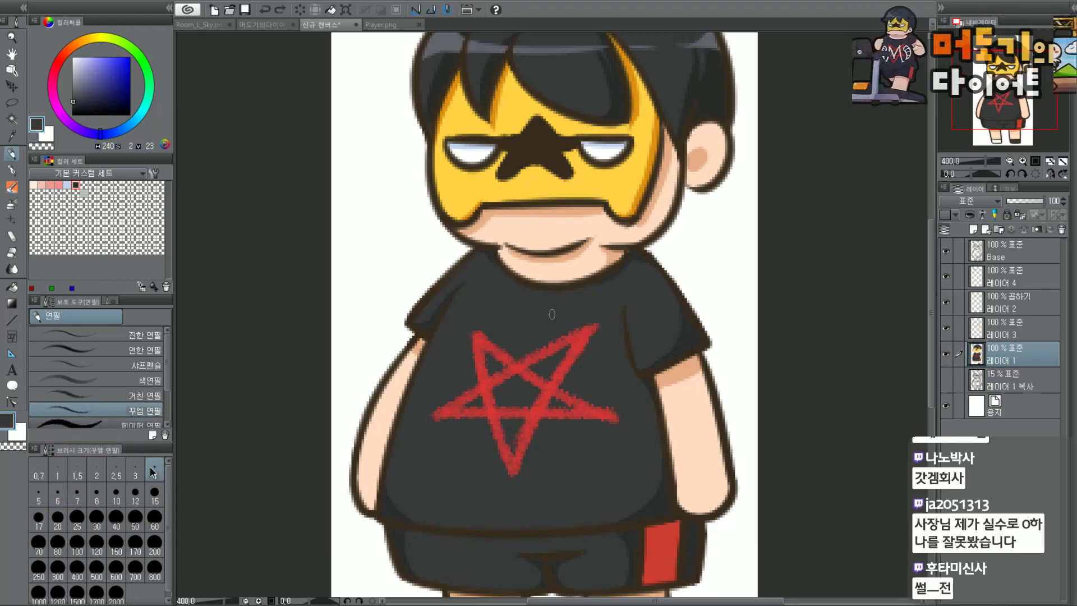
mouse_move(365, 223)
left_mouse_down()
mouse_move(346, 247)
mouse_move(419, 246)
left_mouse_up()
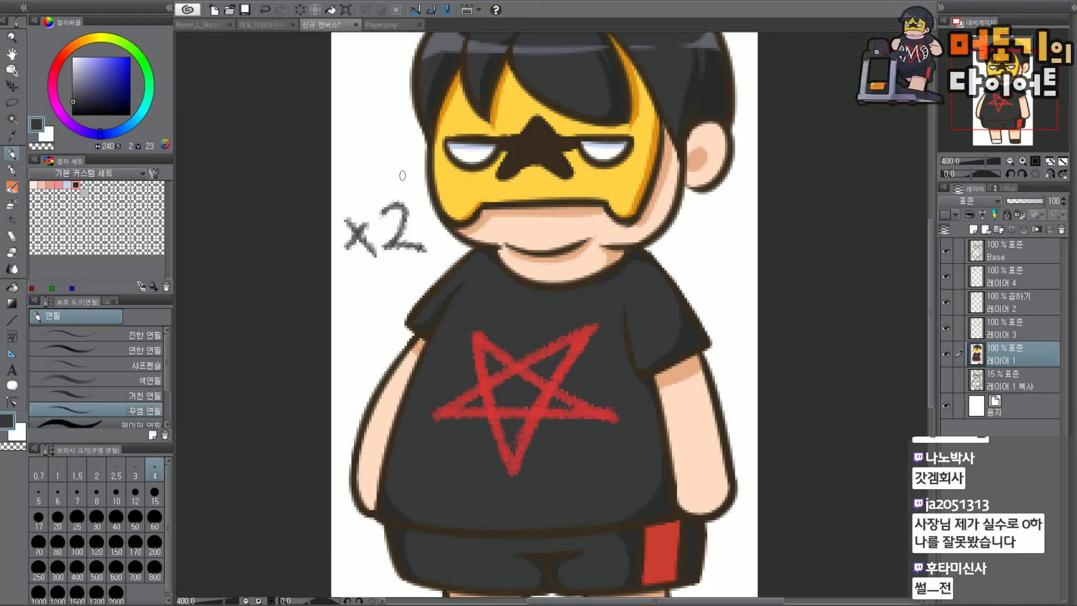
key("ctrl+z")
mouse_move(379, 220)
left_mouse_down()
mouse_move(385, 252)
mouse_move(408, 255)
left_mouse_up()
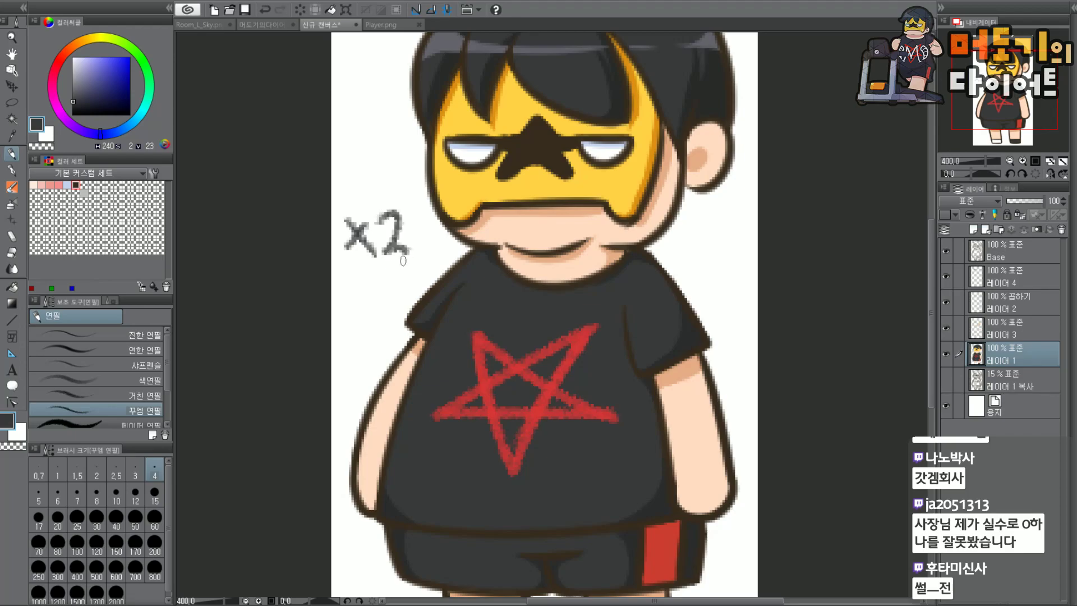
Undo the latest strokes of the handwritten "x2" note beside the character's chin.
left_click(417, 249)
mouse_move(431, 210)
left_mouse_down()
mouse_move(427, 236)
mouse_move(425, 212)
mouse_move(475, 230)
left_mouse_up()
key("ctrl+z")
key("ctrl+z")
key("ctrl+z")
key("ctrl+z")
key("ctrl+z")
key("ctrl+z")
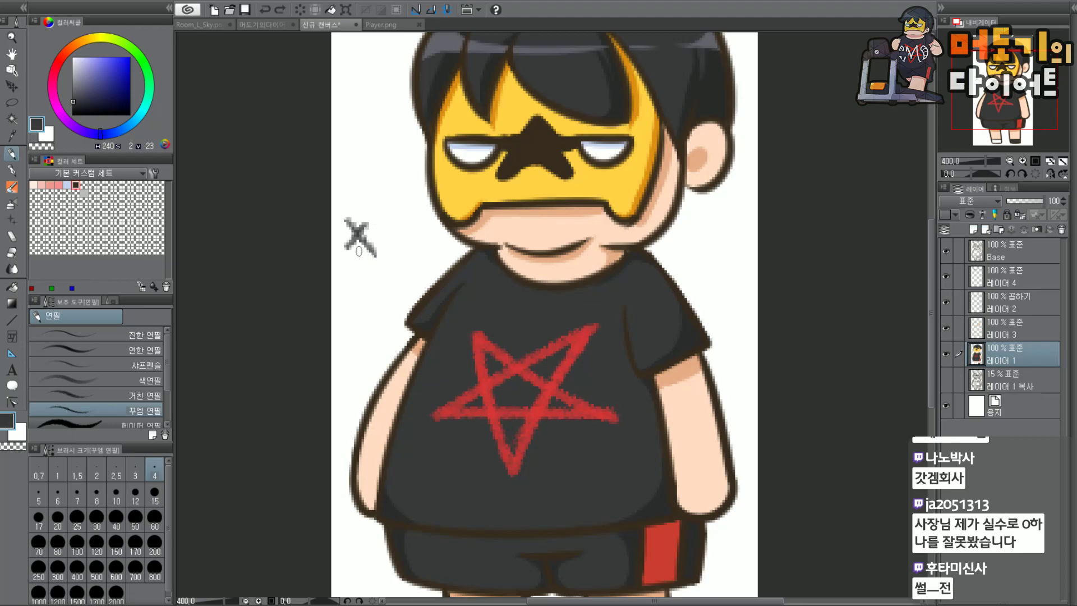
Write "2.000" in dark gray pencil on the white background beside the chin.
mouse_move(342, 226)
left_mouse_down()
mouse_move(361, 259)
mouse_move(388, 227)
mouse_move(429, 231)
mouse_move(416, 225)
left_mouse_up()
left_click(370, 257)
mouse_move(440, 226)
left_mouse_down()
mouse_move(433, 262)
mouse_move(450, 250)
left_mouse_up()
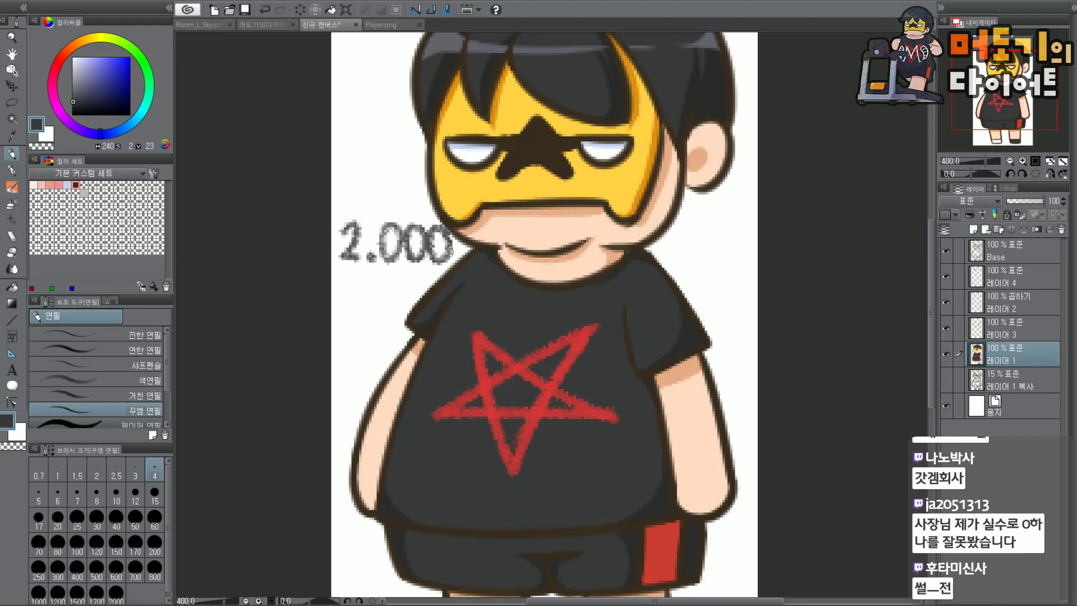
Try an underline and extra marks around the "2.000" note and undo them.
left_click_drag(336, 279, 452, 277)
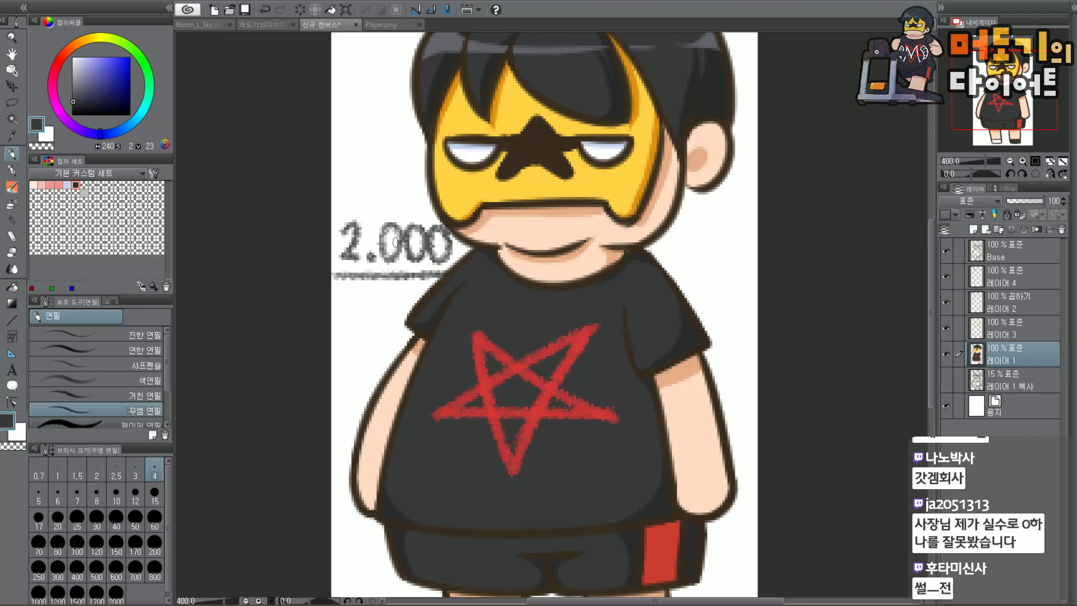
left_click_drag(370, 157, 344, 194)
mouse_move(339, 179)
left_mouse_down()
mouse_move(365, 175)
mouse_move(371, 192)
left_mouse_up()
mouse_move(388, 171)
left_mouse_down()
mouse_move(378, 190)
mouse_move(395, 168)
mouse_move(414, 188)
left_mouse_up()
key("ctrl+z")
key("ctrl+z")
key("ctrl+z")
key("ctrl+z")
key("ctrl+z")
key("ctrl+z")
key("ctrl+z")
key("ctrl+z")
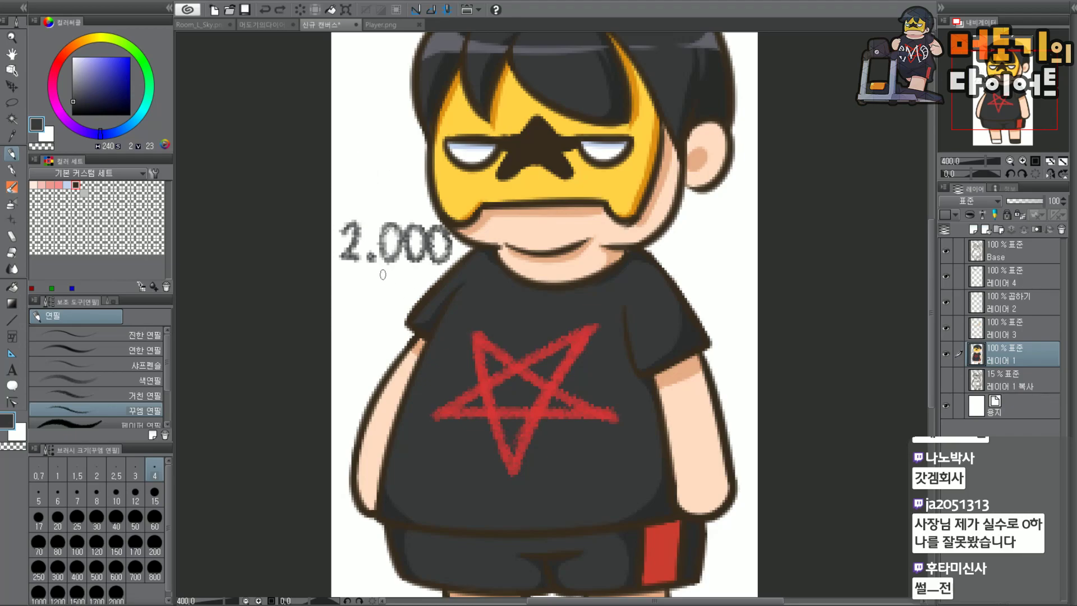
Try replacing the dot in the "2.000" note with a comma, redrawing it several times, and erase the mark.
scroll(331, 224, "up", 2)
mouse_move(410, 288)
left_mouse_down()
mouse_move(409, 275)
mouse_move(421, 306)
left_mouse_up()
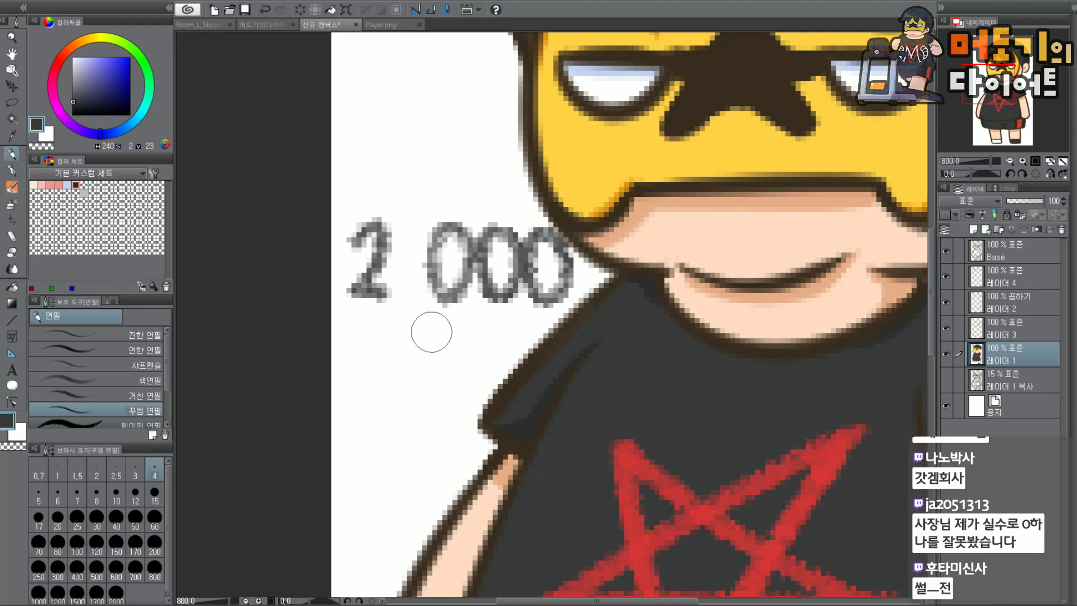
left_click_drag(412, 303, 406, 408)
key("ctrl+z")
key("ctrl+z")
left_click(405, 293)
mouse_move(411, 303)
left_mouse_down()
mouse_move(397, 330)
mouse_move(428, 328)
left_mouse_up()
left_click_drag(412, 312, 423, 405)
key("ctrl+z")
key("ctrl+z")
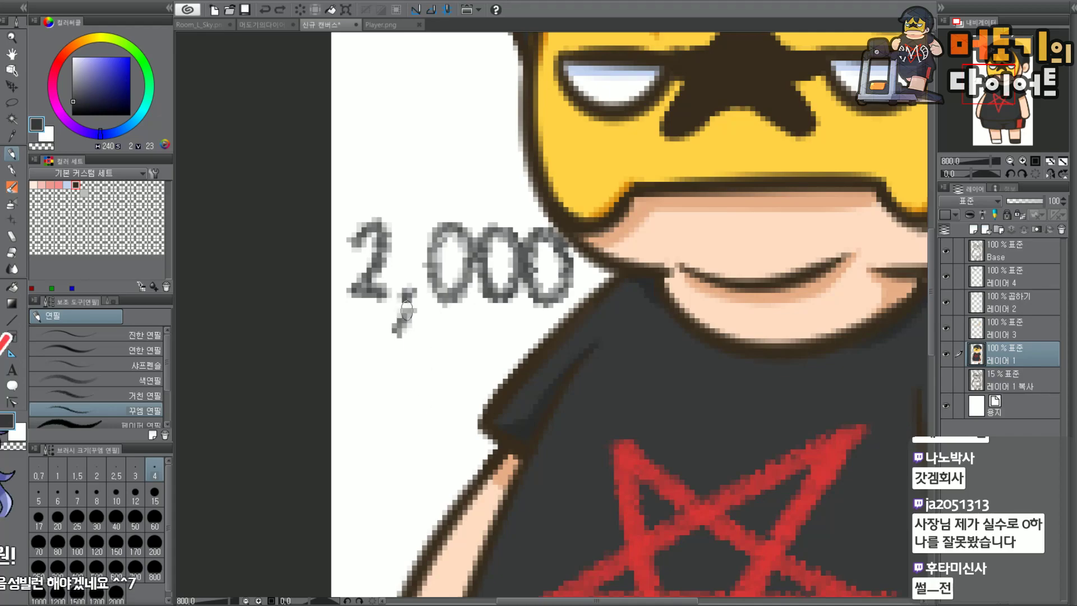
key("ctrl+z")
key("e")
left_click_drag(404, 288, 416, 314)
key("p")
scroll(431, 367, "down", 2)
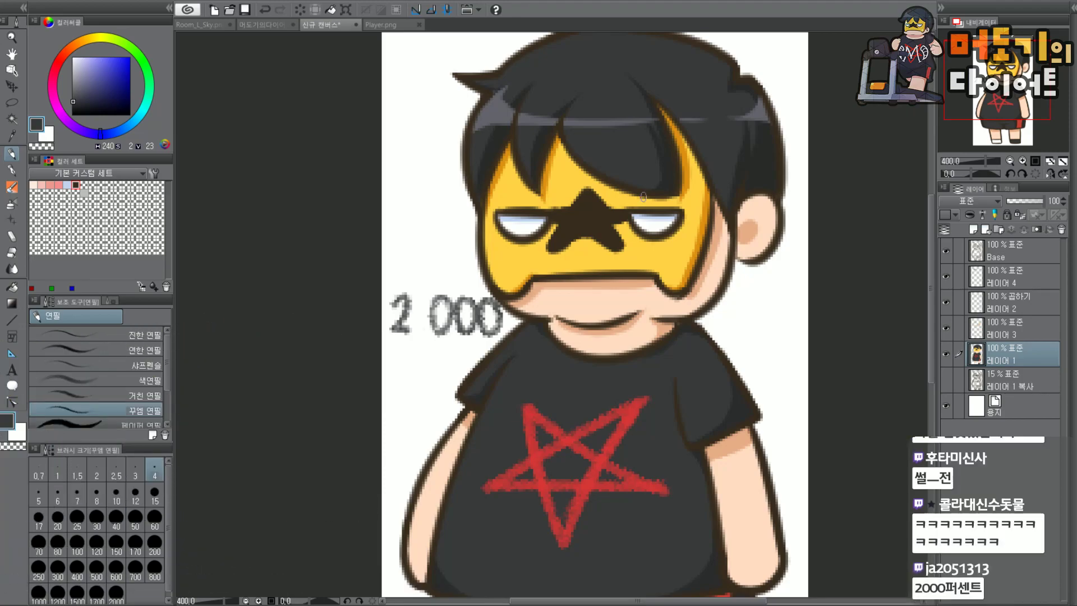
Try a dot and a longer comma in the gap of the "2 000" note and undo the marks.
scroll(426, 320, "up", 2)
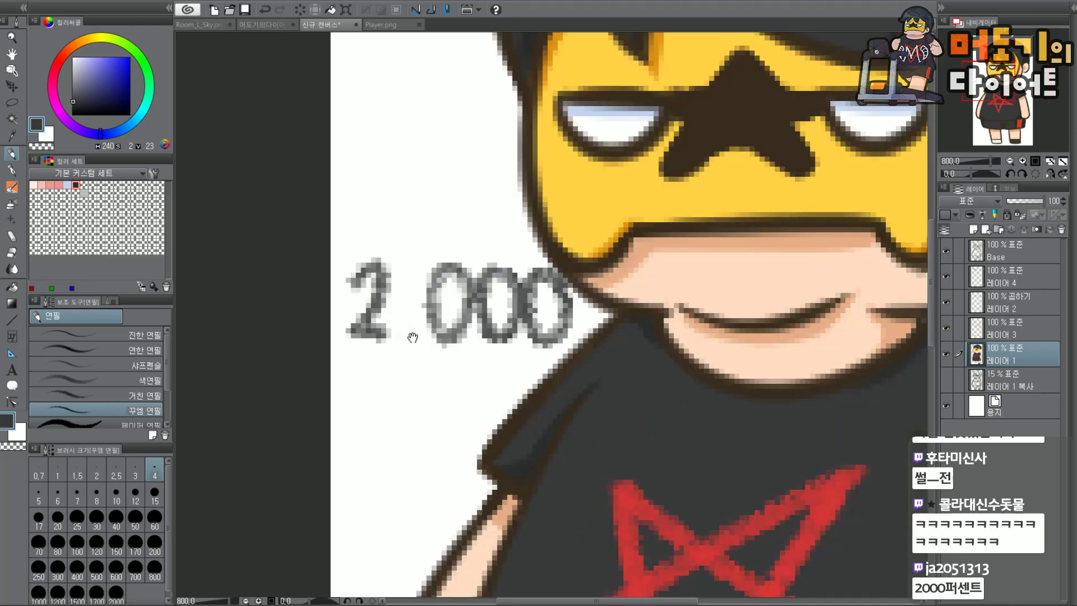
left_click_drag(406, 336, 407, 345)
key("ctrl+z")
scroll(426, 308, "down", 2)
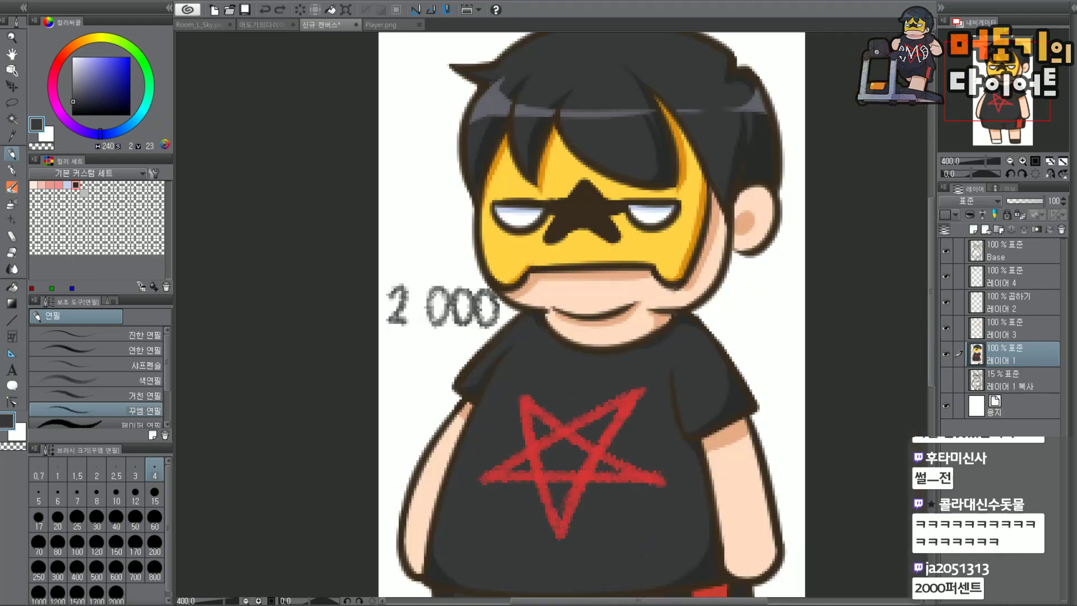
scroll(426, 308, "up", 2)
scroll(397, 368, "down", 2)
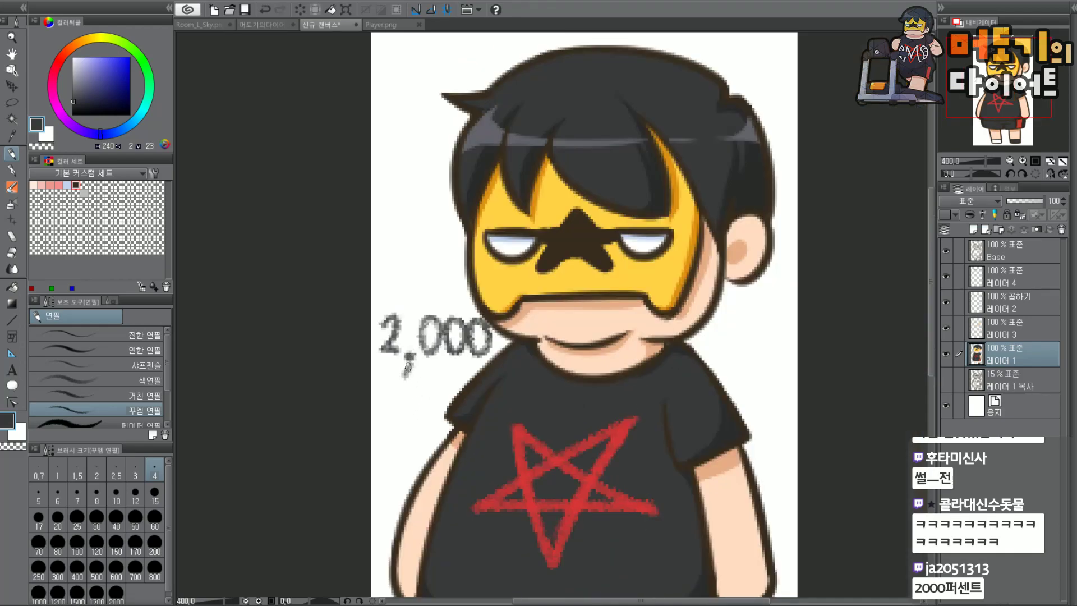
key("ctrl+z")
Try an oval around the "2 000" note, undo it and erase the whole note from the white background.
mouse_move(491, 369)
left_mouse_down()
mouse_move(504, 307)
mouse_move(443, 386)
left_mouse_up()
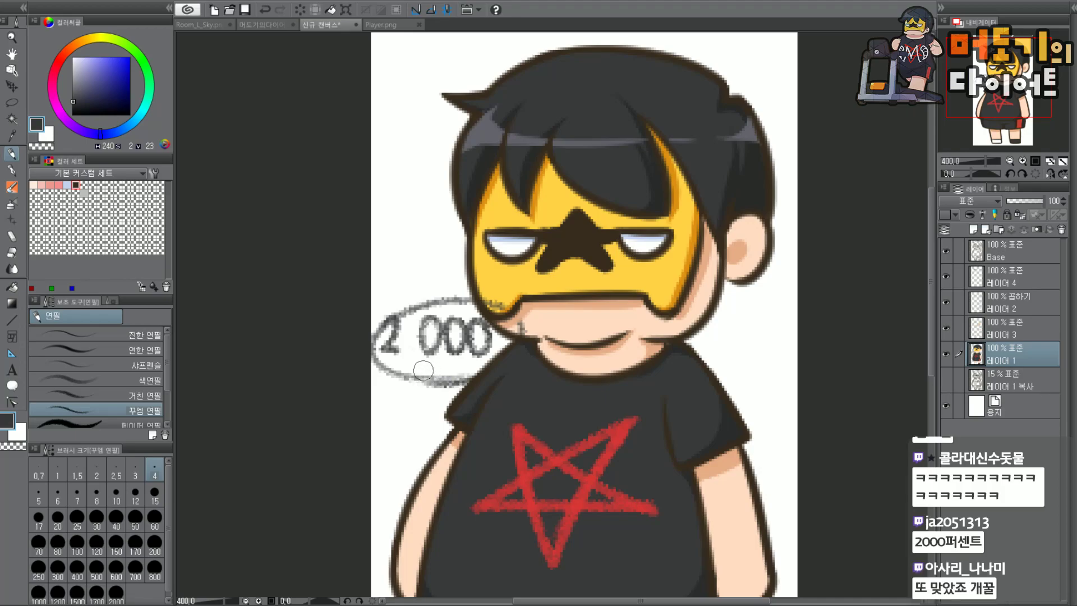
key("ctrl+z")
scroll(377, 303, "up", 2)
mouse_move(374, 369)
left_mouse_down()
mouse_move(406, 286)
mouse_move(449, 426)
mouse_move(452, 380)
mouse_move(500, 399)
mouse_move(495, 368)
mouse_move(509, 318)
mouse_move(533, 317)
mouse_move(566, 395)
mouse_move(586, 366)
left_mouse_up()
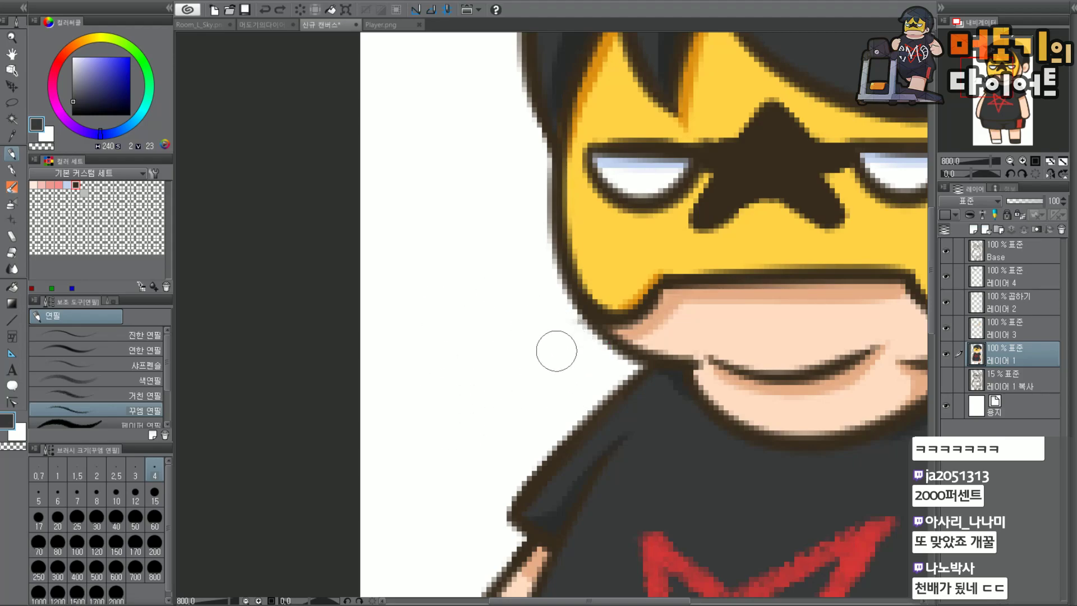
scroll(538, 336, "down", 4)
scroll(966, 125, "up", 2)
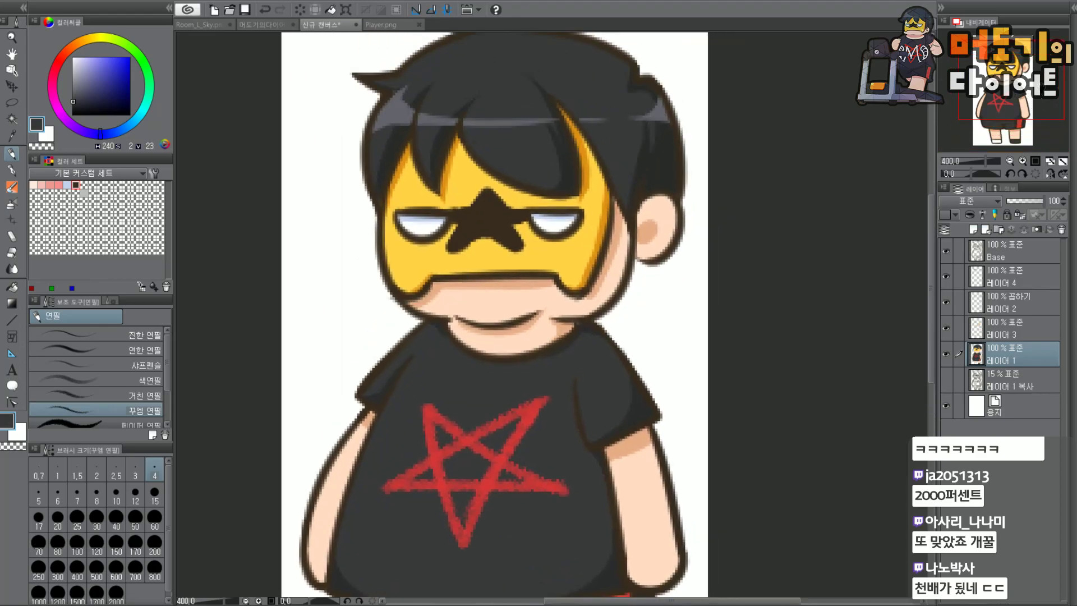
left_click_drag(493, 314, 489, 319)
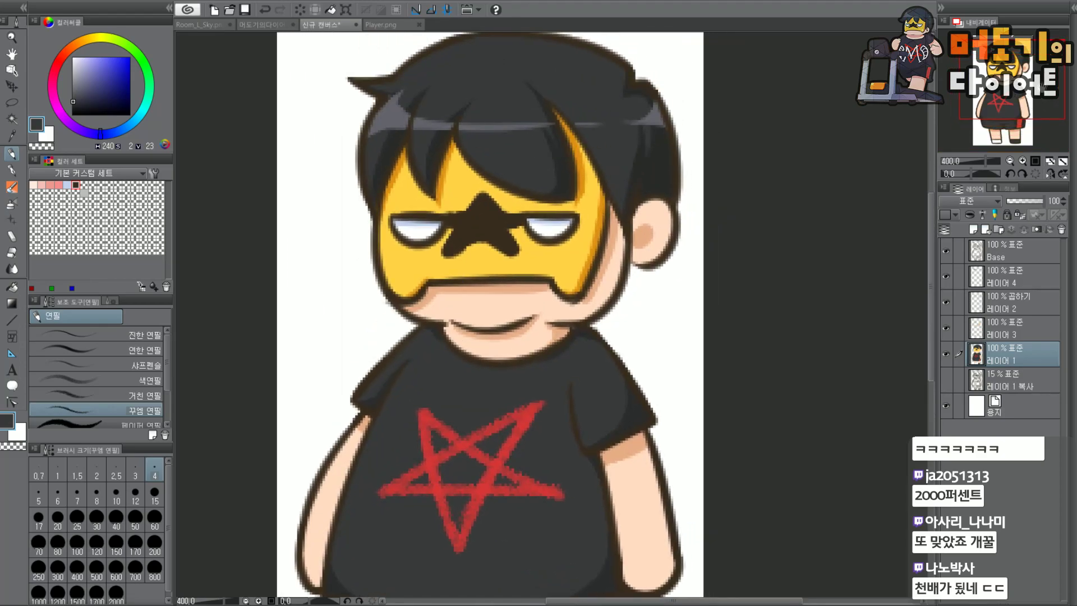
scroll(988, 119, "up", 1)
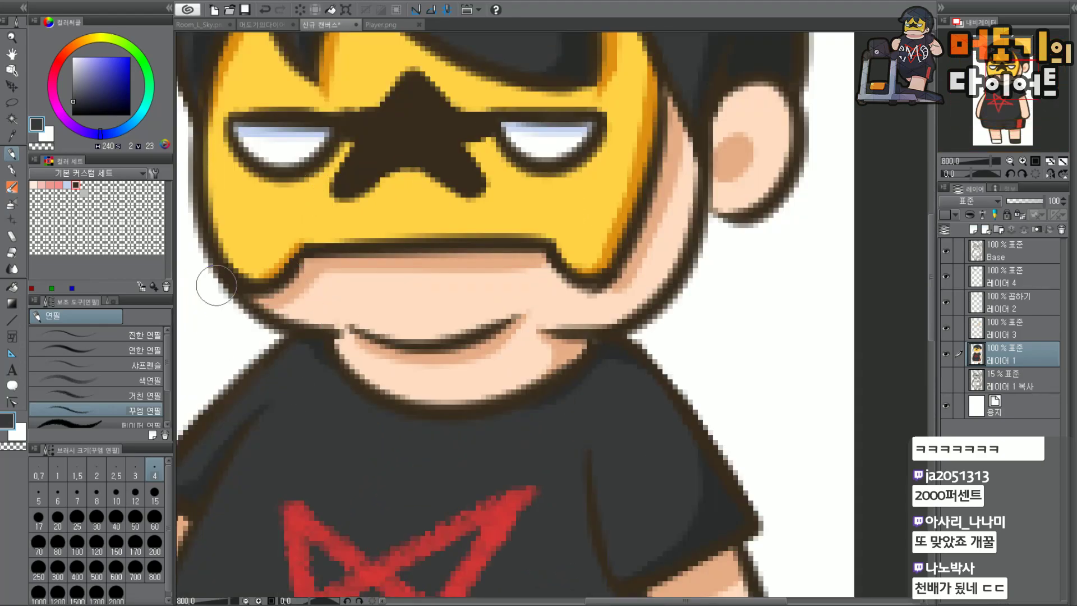
scroll(201, 296, "down", 1)
Pick white as the drawing colour and try a long diagonal pencil stroke across the red star's left side.
left_click_drag(201, 296, 404, 199)
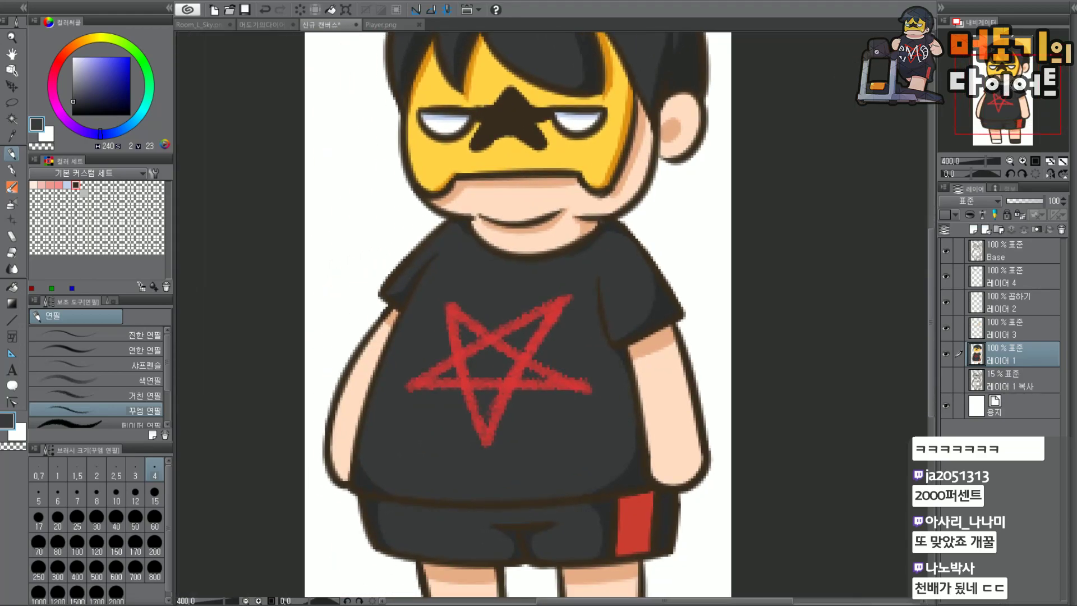
mouse_move(1023, 96)
left_mouse_down()
mouse_move(1020, 86)
mouse_move(1007, 103)
left_mouse_up()
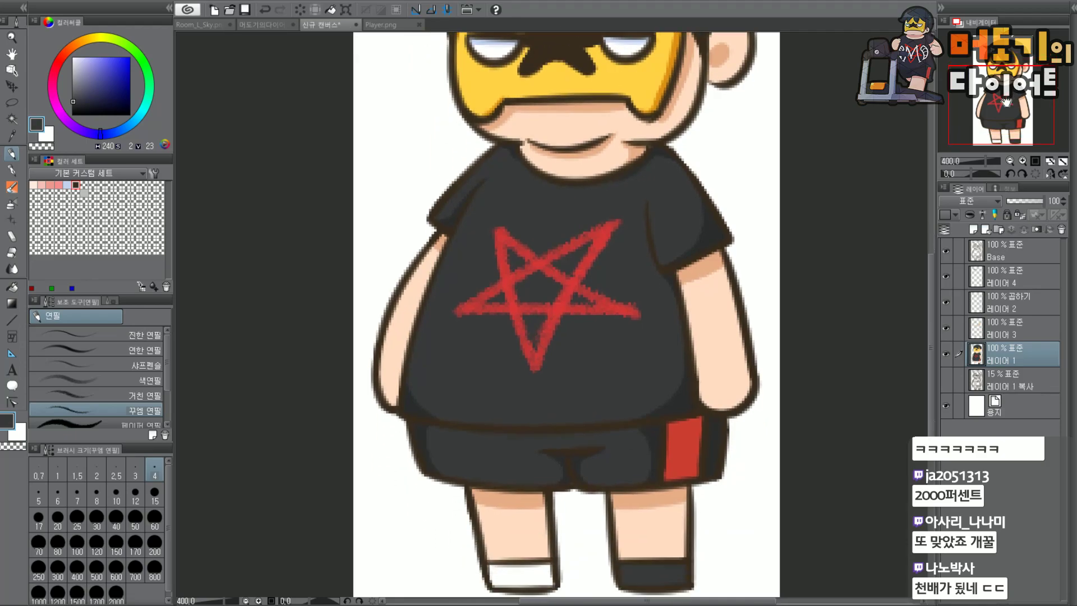
scroll(884, 223, "up", 1)
left_click_drag(74, 85, 24, 41)
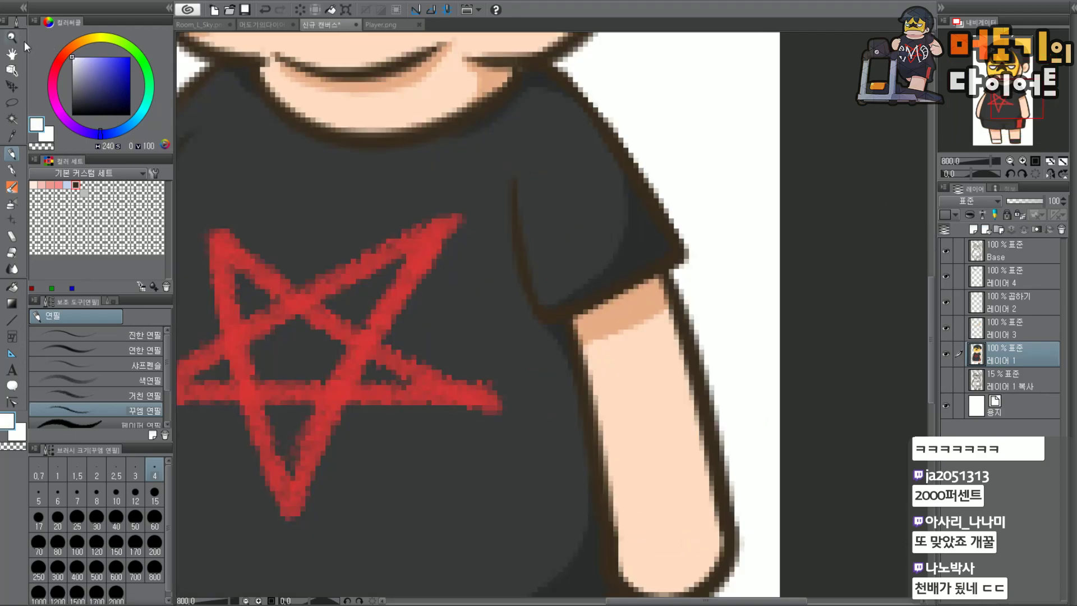
left_click_drag(1016, 109, 958, 120)
left_click_drag(424, 391, 539, 154)
key("ctrl+z")
left_click_drag(404, 395, 539, 148)
key("ctrl+z")
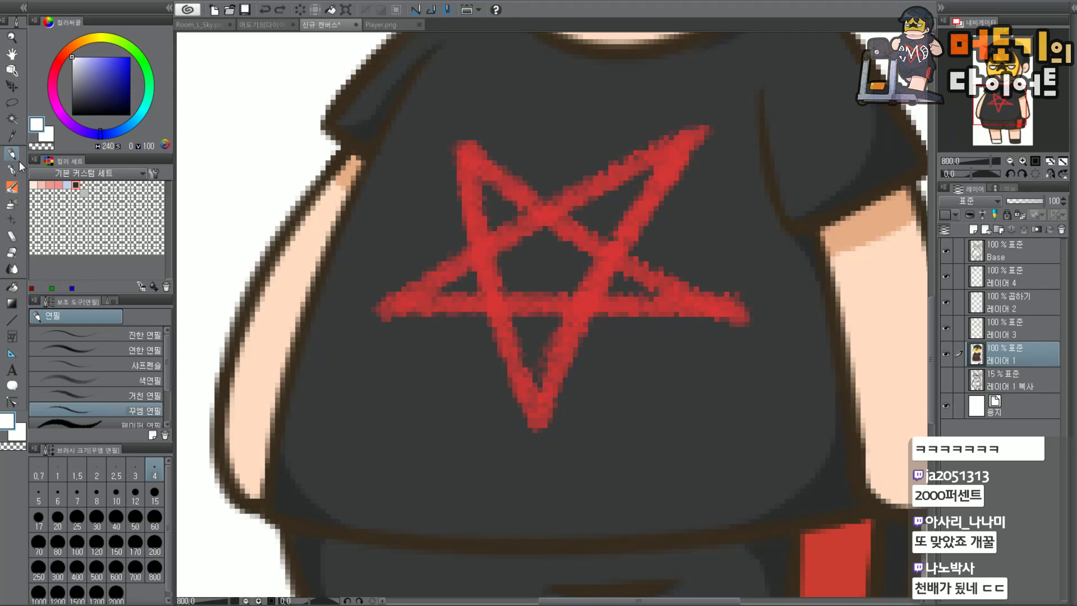
Set the pencil's brush size to 6 and try the first white strokes of an M over the red star.
left_click(39, 497)
scroll(288, 393, "down", 2)
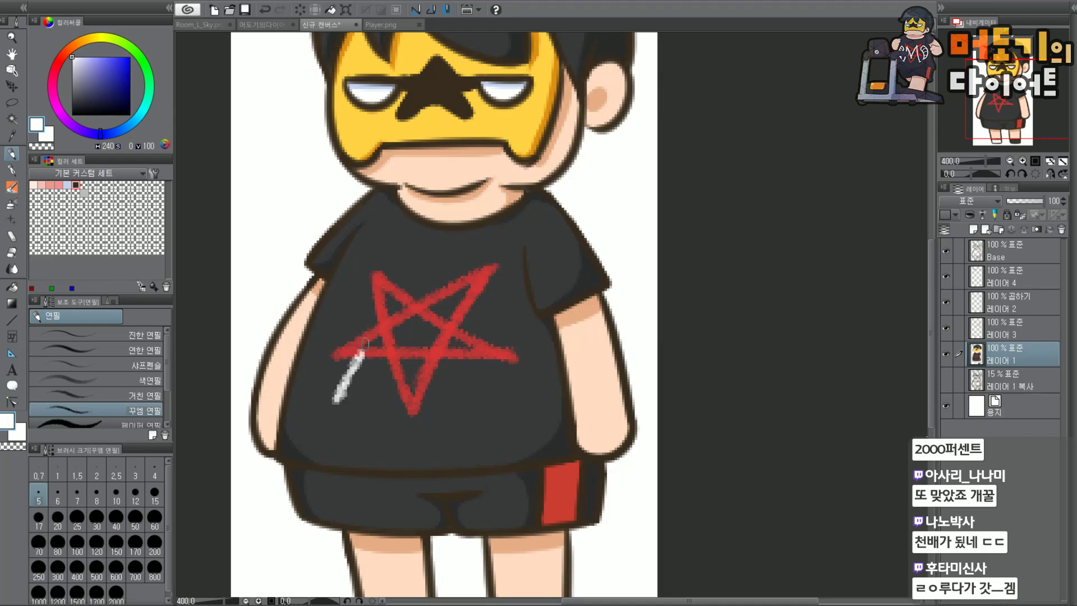
left_click(65, 500)
mouse_move(337, 413)
left_mouse_down()
mouse_move(415, 272)
mouse_move(388, 279)
left_mouse_up()
key("ctrl+z")
key("ctrl+z")
mouse_move(340, 402)
left_mouse_down()
mouse_move(409, 268)
mouse_move(428, 313)
left_mouse_up()
key("ctrl+z")
mouse_move(409, 266)
left_mouse_down()
mouse_move(425, 312)
mouse_move(451, 258)
left_mouse_up()
key("ctrl+z")
key("ctrl+z")
key("ctrl+z")
Retry the white M's long left leg and its inner strokes over the star, undoing strokes that miss.
left_click_drag(334, 418, 408, 255)
key("ctrl+z")
left_click_drag(337, 408, 408, 262)
key("ctrl+z")
left_click_drag(326, 406, 407, 269)
key("ctrl+z")
mouse_move(336, 401)
left_mouse_down()
mouse_move(412, 256)
mouse_move(432, 307)
mouse_move(448, 261)
mouse_move(492, 388)
left_mouse_up()
key("ctrl+z")
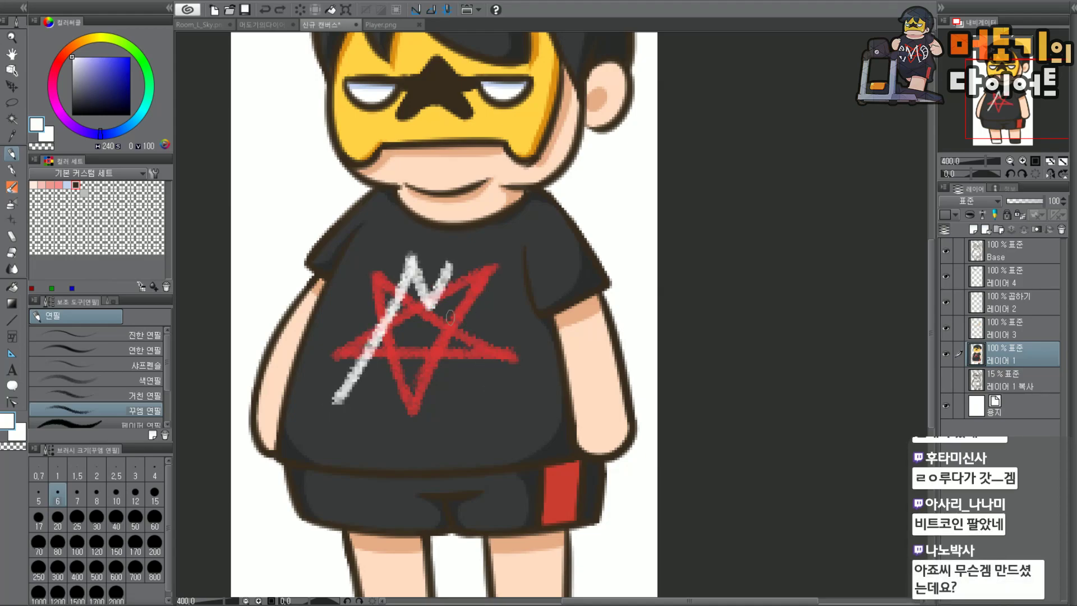
Redraw the M's left leg and inner strokes, compare versions with undo and redo, and undo the attempt.
key("ctrl+z")
key("ctrl+z")
key("ctrl+z")
mouse_move(331, 410)
left_mouse_down()
mouse_move(385, 344)
mouse_move(401, 273)
mouse_move(414, 305)
mouse_move(445, 263)
left_mouse_up()
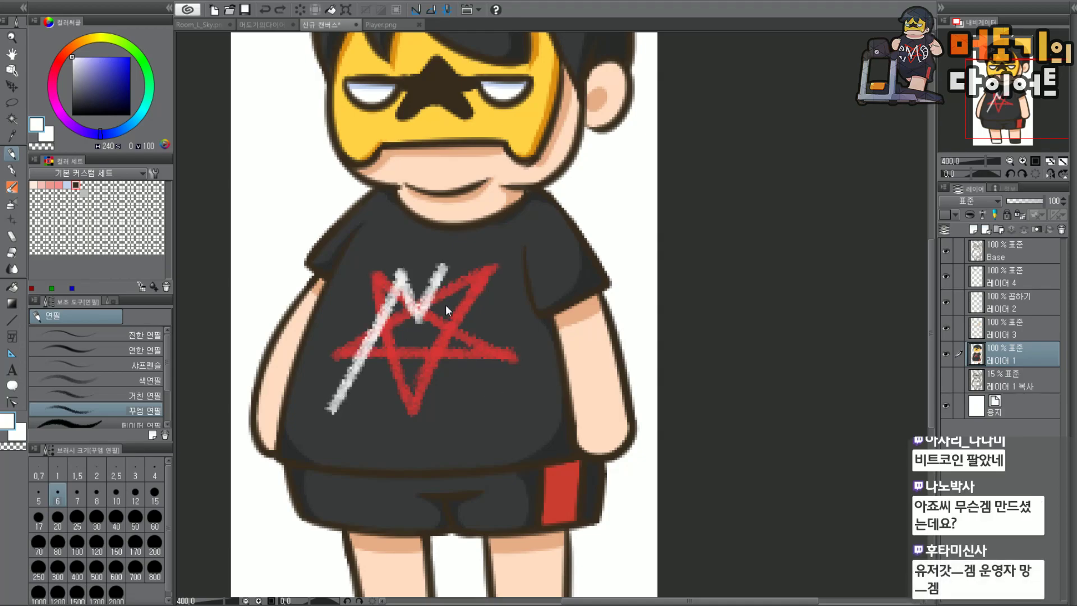
key("ctrl+z")
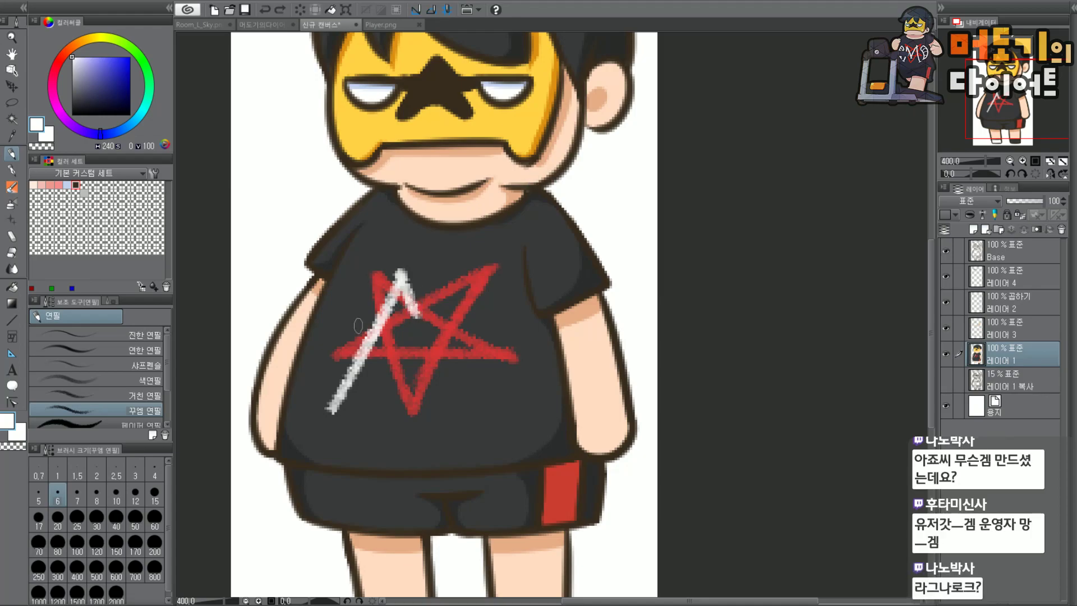
key("ctrl+z")
key("ctrl+z")
key("ctrl+y")
key("ctrl+z")
key("ctrl+y")
key("ctrl+y")
key("ctrl+z")
key("ctrl+z")
key("ctrl+y")
key("ctrl+y")
key("ctrl+z")
key("ctrl+z")
Draw a large white M over the red star, with two splayed legs and a central V, redoing strokes until they fit.
left_click_drag(332, 397, 405, 283)
key("ctrl+z")
left_click_drag(347, 394, 406, 274)
key("ctrl+z")
left_click_drag(337, 398, 402, 270)
key("ctrl+z")
mouse_move(380, 321)
left_mouse_down()
mouse_move(403, 272)
mouse_move(423, 306)
left_mouse_up()
key("ctrl+z")
key("ctrl+z")
mouse_move(398, 264)
left_mouse_down()
mouse_move(420, 317)
mouse_move(445, 261)
mouse_move(475, 363)
left_mouse_up()
key("ctrl+z")
key("ctrl+y")
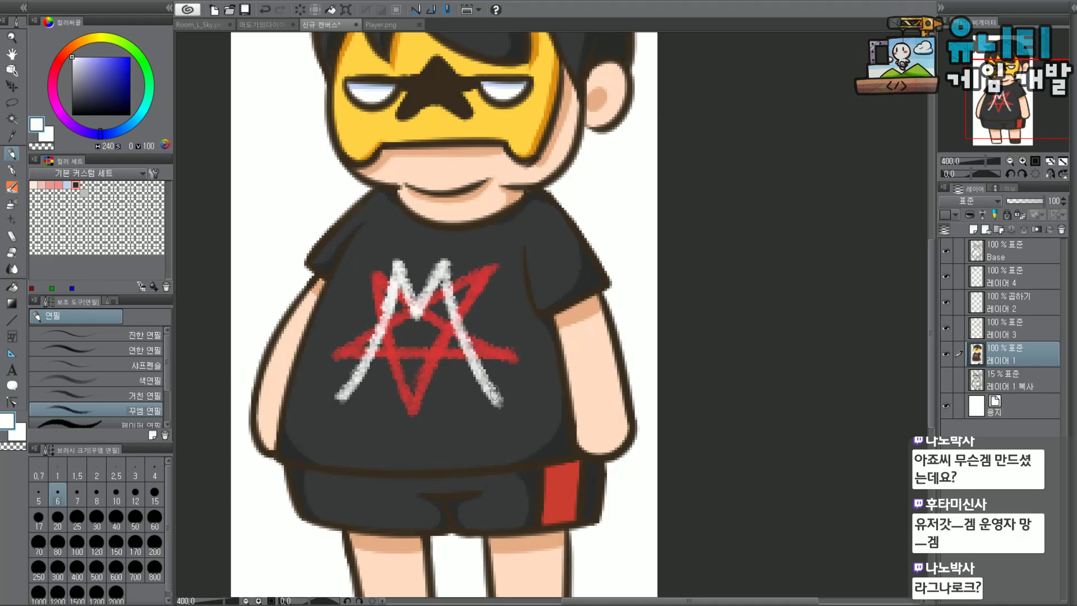
Redraw the M's right leg and go over its left leg and central V with white to make them solid.
key("ctrl+z")
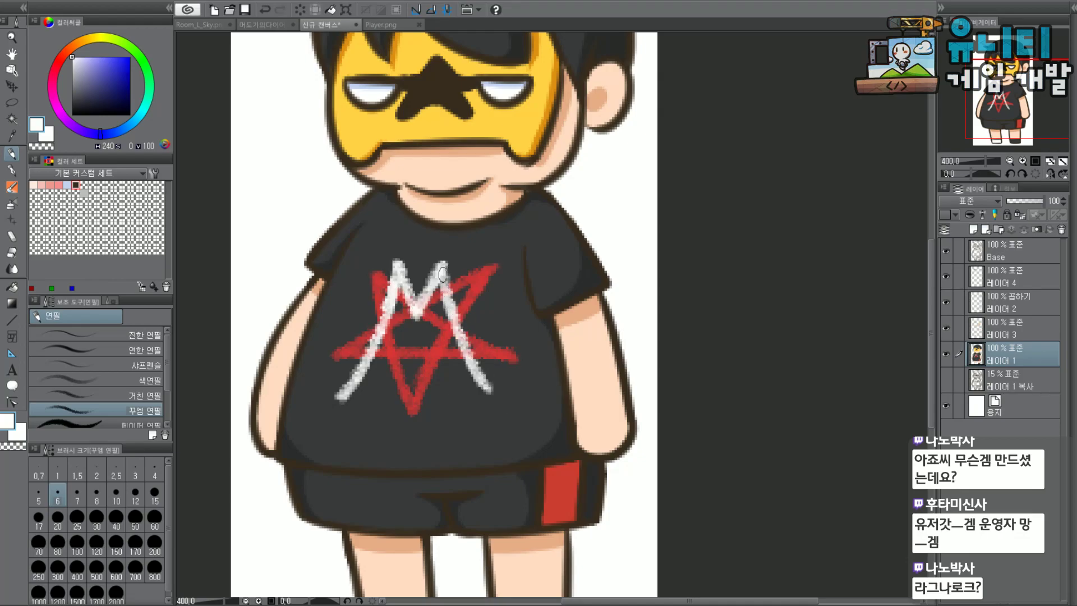
left_click_drag(446, 275, 494, 401)
left_click_drag(396, 263, 416, 308)
mouse_move(398, 273)
left_mouse_down()
mouse_move(416, 320)
mouse_move(439, 269)
mouse_move(347, 381)
left_mouse_up()
key("ctrl+z")
left_click_drag(396, 265, 334, 402)
key("ctrl+z")
key("ctrl+y")
mouse_move(405, 294)
left_mouse_down()
mouse_move(416, 322)
mouse_move(438, 272)
mouse_move(491, 403)
left_mouse_up()
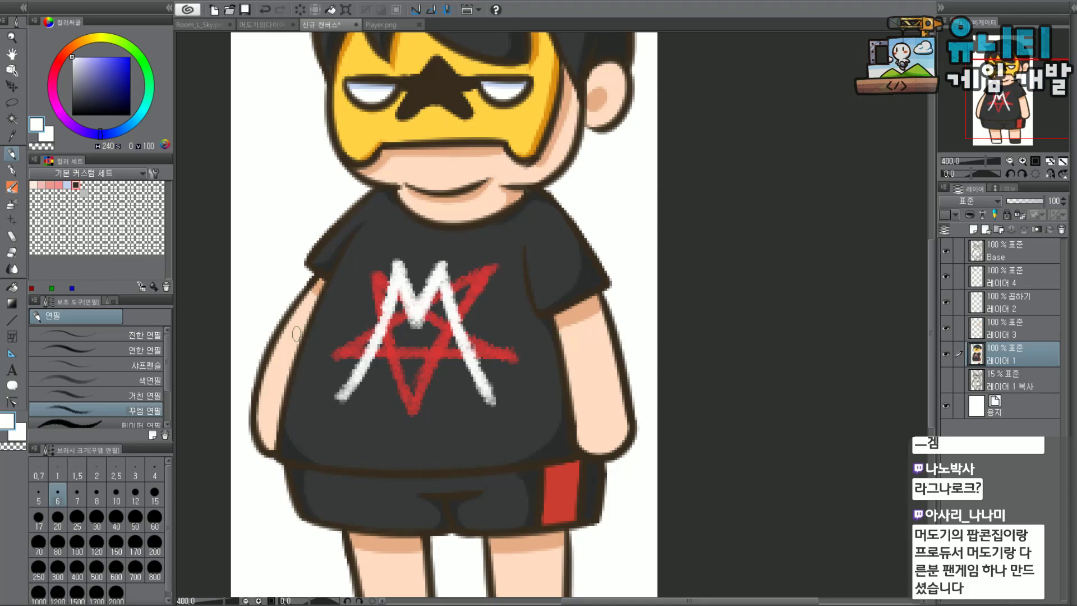
Sample the shirt's dark gray and paint over the ragged lower ends of both M legs with the pencil.
scroll(296, 333, "up", 2)
left_click(369, 422)
mouse_move(350, 457)
left_mouse_down()
mouse_move(380, 489)
mouse_move(359, 428)
mouse_move(368, 449)
left_mouse_up()
key("ctrl+z")
left_click(348, 513, "alt")
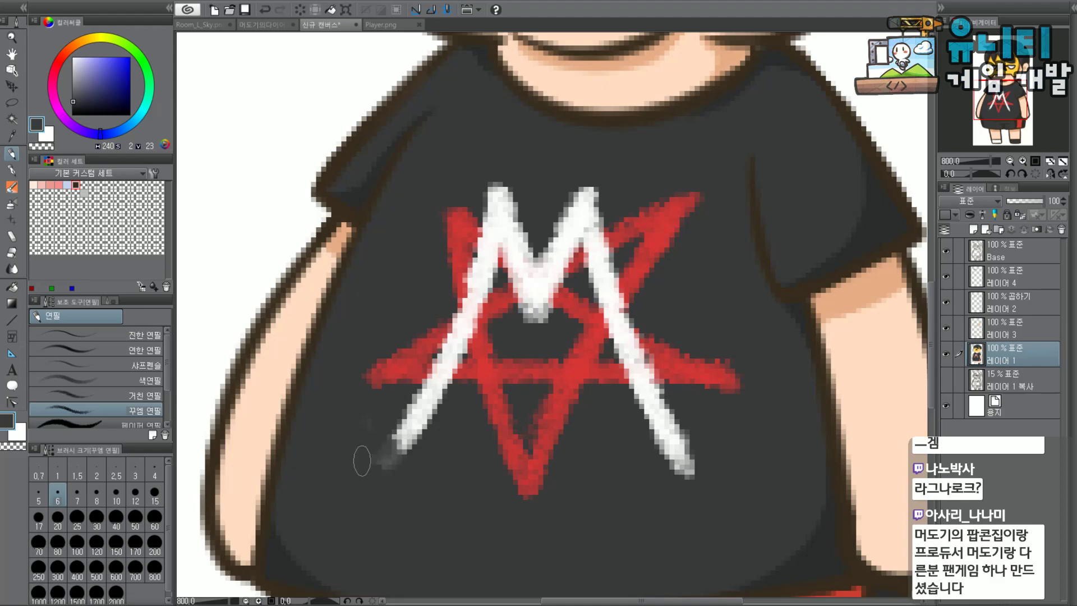
left_click_drag(692, 476, 686, 455)
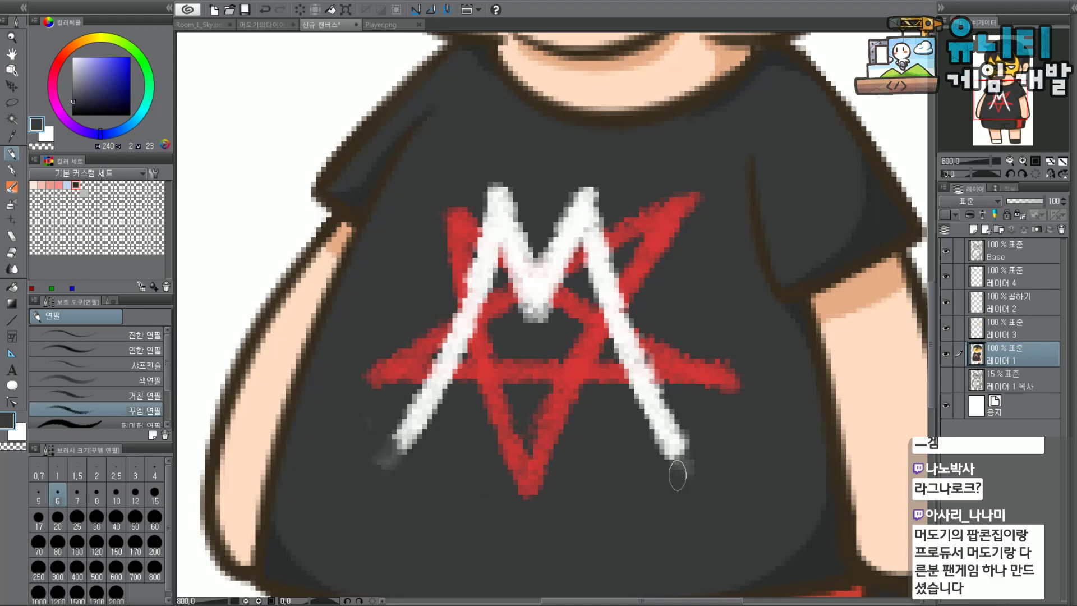
left_click(84, 184)
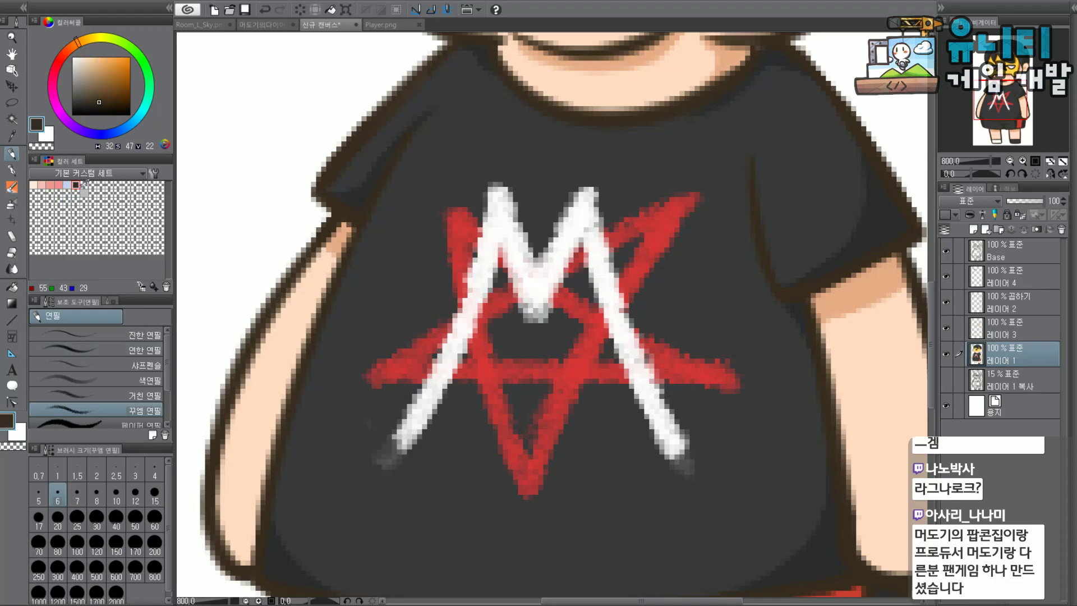
left_click(77, 493)
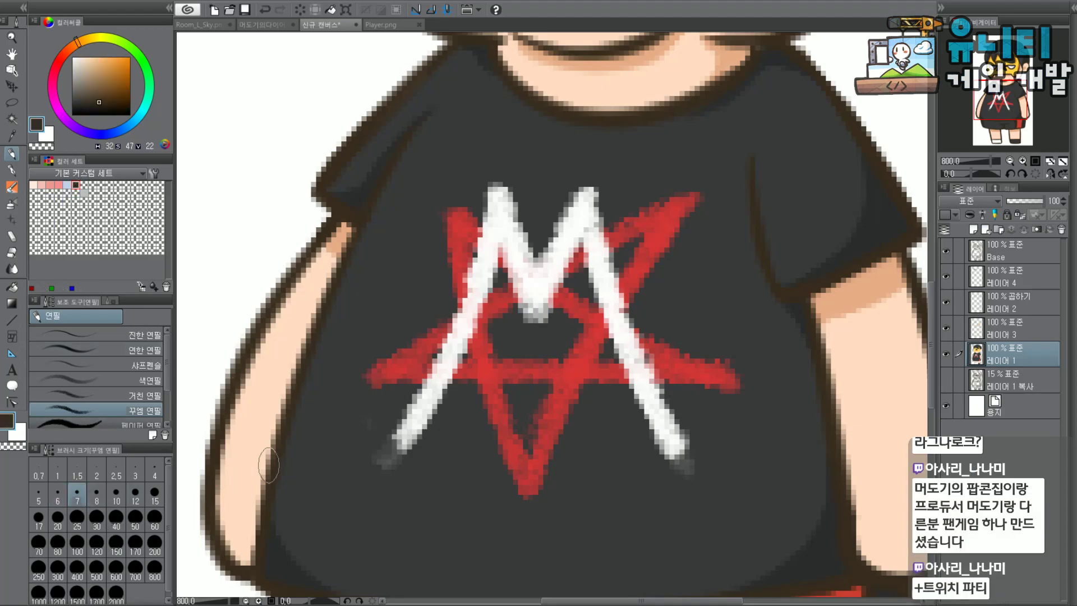
mouse_move(370, 457)
left_mouse_down()
mouse_move(400, 471)
mouse_move(378, 457)
left_mouse_up()
key("ctrl+z")
left_click(335, 454, "alt")
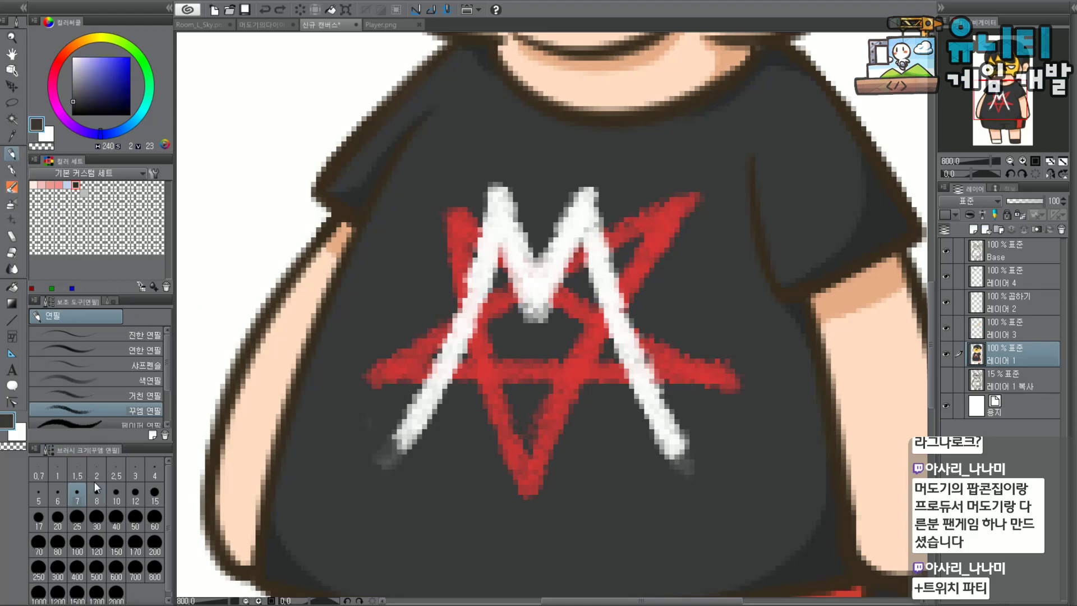
Trim the lower ends of both M legs cleanly in the shirt's dark gray with the G펜 pen at size 6.
left_click(10, 171)
left_click_drag(384, 452, 361, 420)
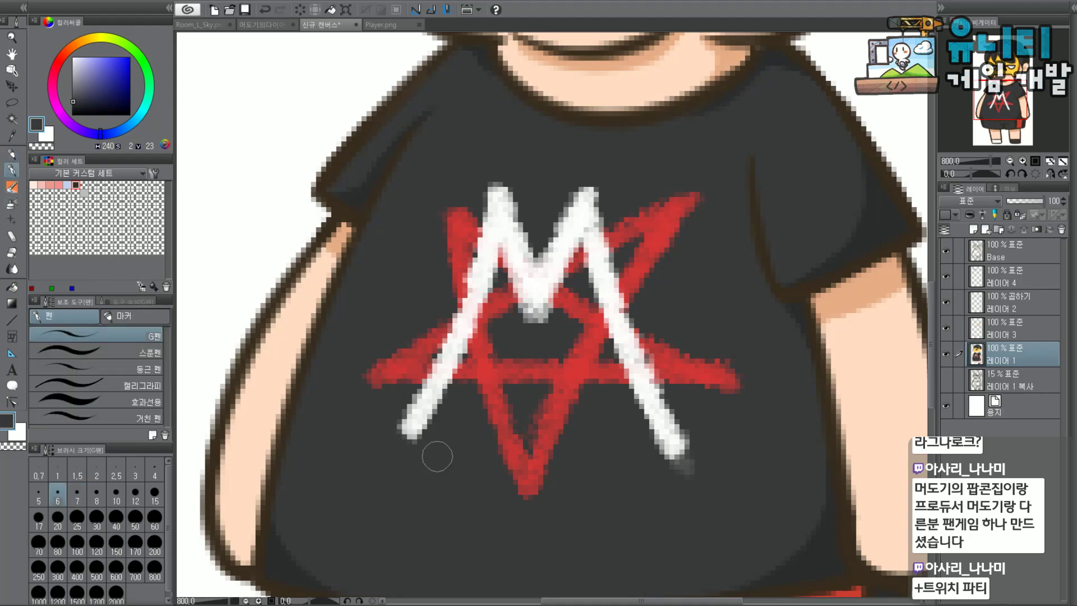
mouse_move(697, 478)
left_mouse_down()
mouse_move(664, 475)
mouse_move(681, 455)
mouse_move(653, 456)
left_mouse_up()
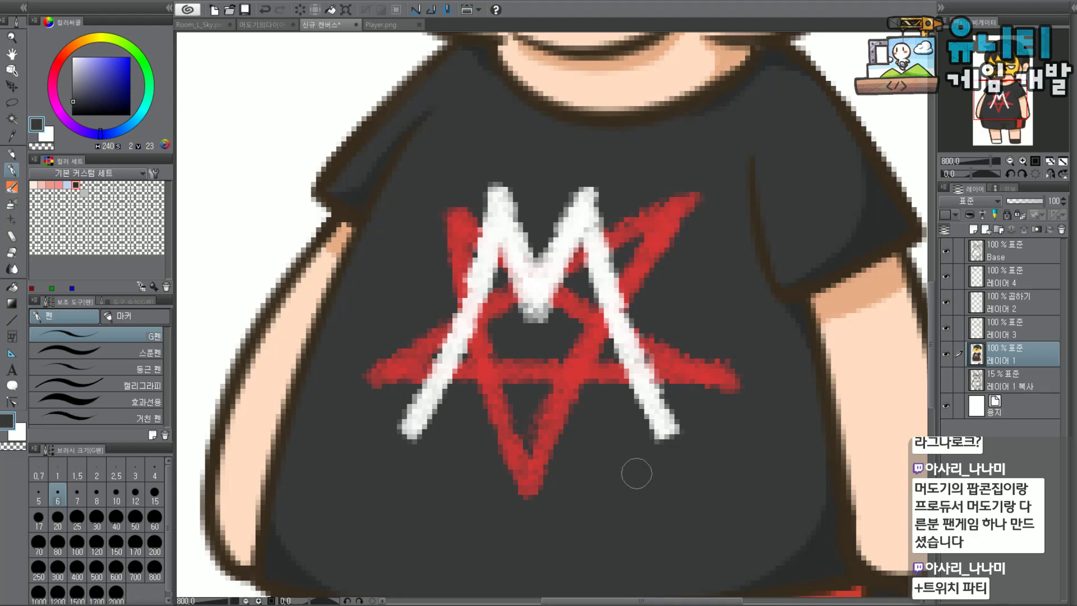
Sample the M's white and outline a curved horn right of the M with the 꾸엠 연필 pencil at size 5.
left_click(504, 229, "alt")
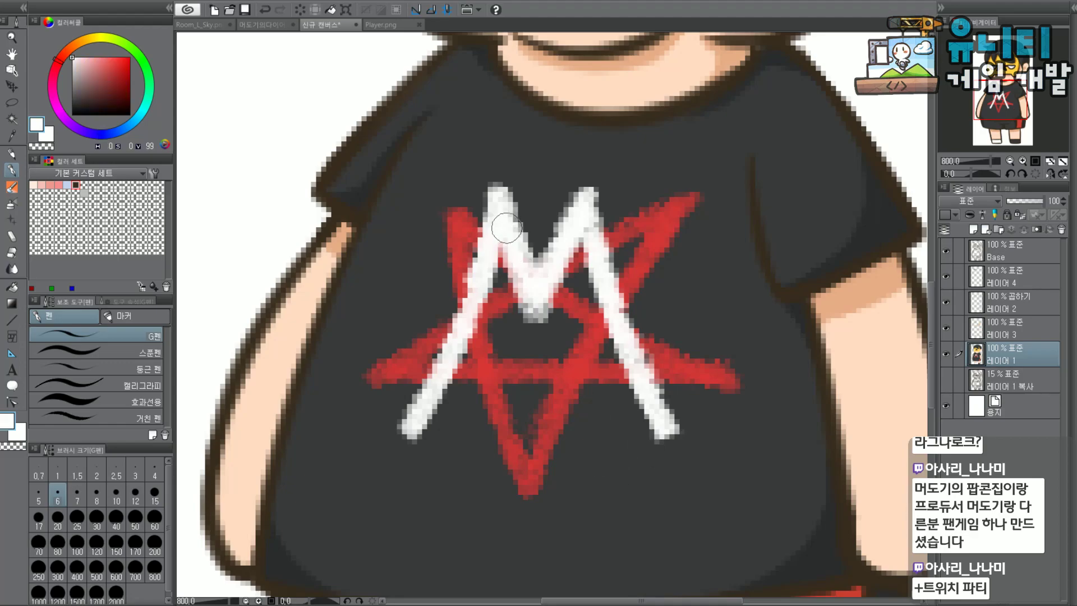
scroll(494, 227, "down", 5)
scroll(491, 227, "up", 5)
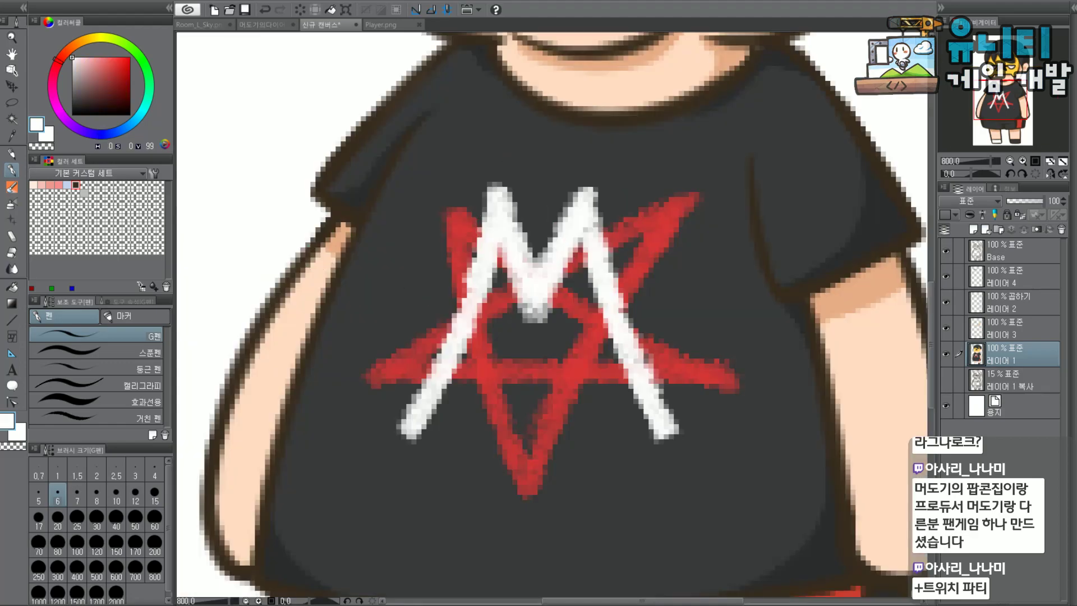
left_click(11, 153)
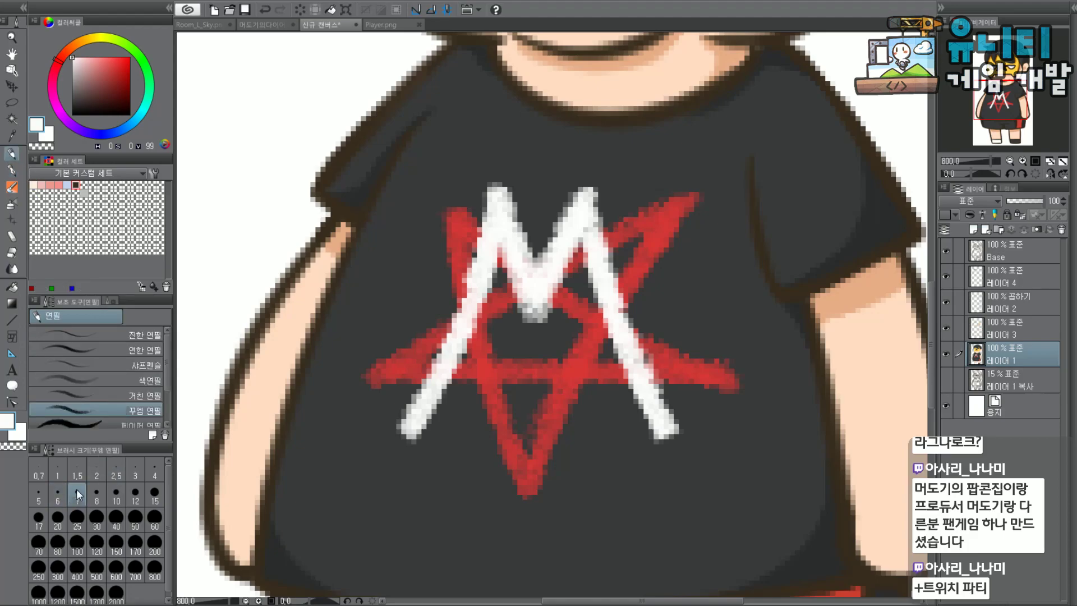
left_click(39, 493)
left_click_drag(703, 218, 679, 283)
key("ctrl+z")
left_click_drag(705, 228, 678, 279)
mouse_move(708, 216)
left_mouse_down()
mouse_move(736, 233)
mouse_move(751, 427)
left_mouse_up()
key("ctrl+z")
mouse_move(703, 223)
left_mouse_down()
mouse_move(784, 391)
mouse_move(743, 421)
left_mouse_up()
mouse_move(677, 283)
left_mouse_down()
mouse_move(748, 422)
mouse_move(695, 303)
mouse_move(737, 429)
left_mouse_up()
key("ctrl+z")
key("ctrl+z")
left_click_drag(672, 280, 732, 429)
key("ctrl+z")
mouse_move(673, 280)
left_mouse_down()
mouse_move(748, 369)
mouse_move(740, 379)
mouse_move(754, 391)
mouse_move(728, 426)
left_mouse_up()
left_click_drag(706, 223, 740, 264)
mouse_move(724, 242)
left_mouse_down()
mouse_move(777, 303)
mouse_move(774, 329)
left_mouse_up()
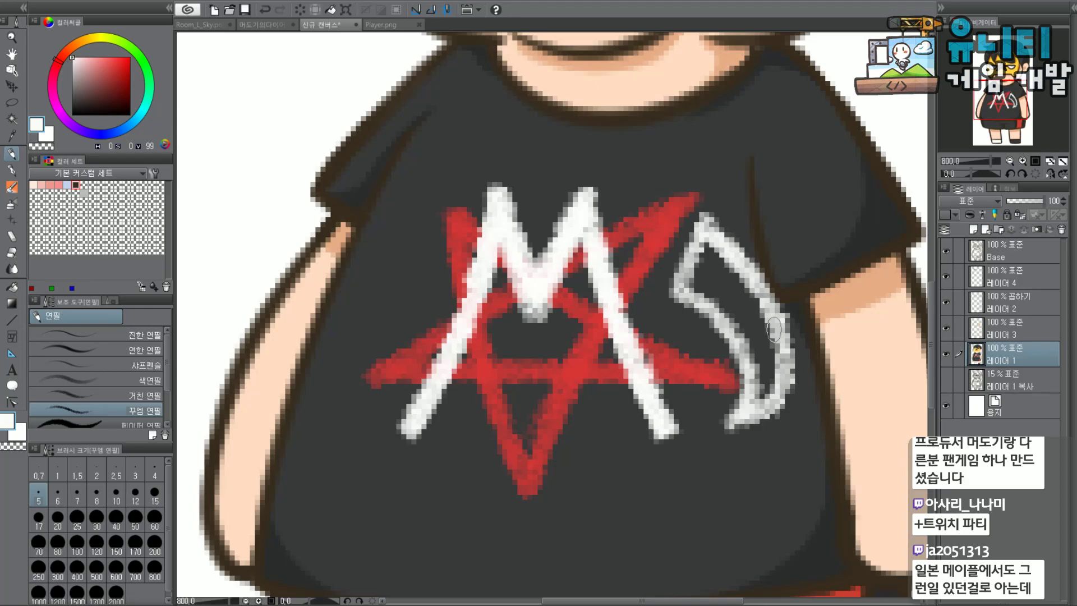
Divide the horn right of the M into segments with short white cross strokes.
left_click_drag(731, 264, 713, 301)
key("ctrl+z")
left_click_drag(776, 310, 741, 328)
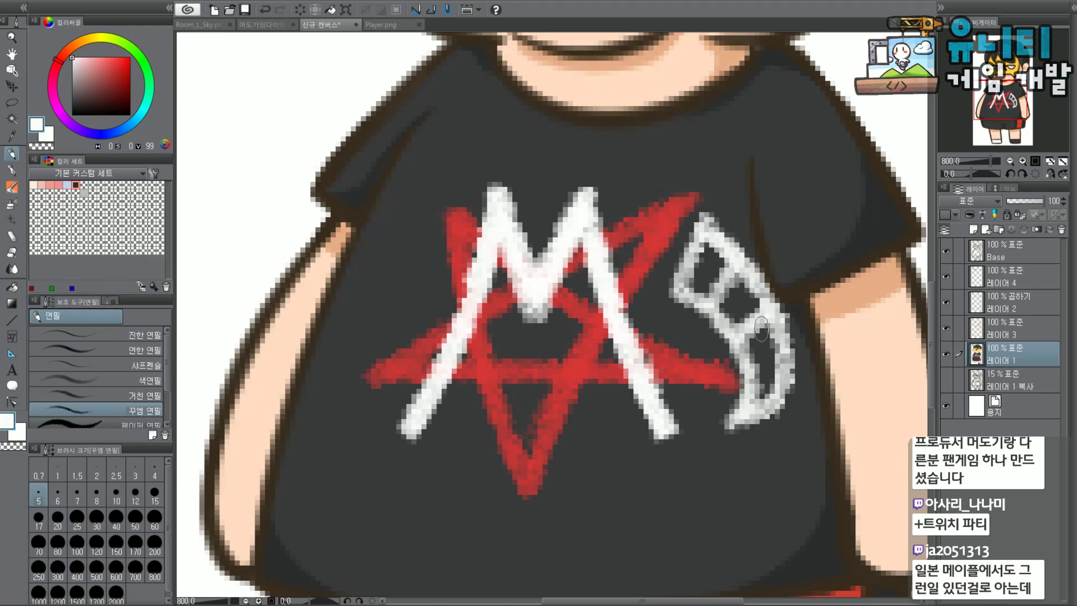
mouse_move(750, 364)
left_mouse_down()
mouse_move(777, 360)
mouse_move(766, 365)
left_mouse_up()
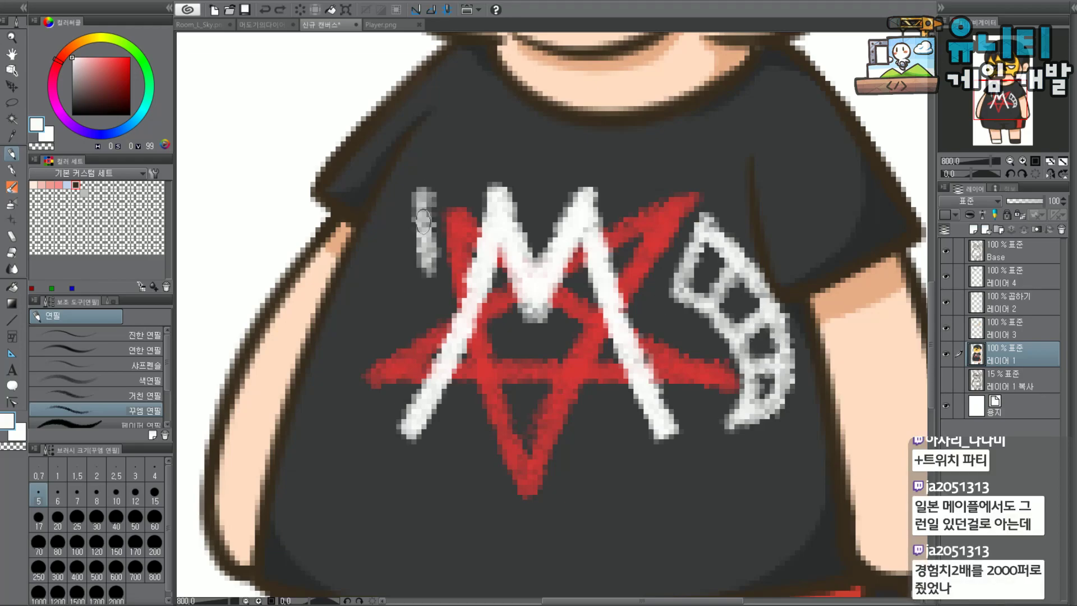
Outline a matching curved white horn left of the M, redoing strokes until its shape mirrors the other one.
mouse_move(419, 210)
left_mouse_down()
mouse_move(417, 195)
mouse_move(352, 401)
left_mouse_up()
key("ctrl+z")
left_click_drag(423, 262, 352, 404)
key("ctrl+z")
left_click_drag(423, 198, 370, 406)
key("ctrl+z")
left_click_drag(411, 214, 366, 408)
key("ctrl+z")
mouse_move(422, 249)
left_mouse_down()
mouse_move(360, 386)
mouse_move(377, 413)
mouse_move(379, 297)
mouse_move(403, 259)
mouse_move(375, 325)
mouse_move(377, 405)
mouse_move(362, 379)
mouse_move(367, 395)
mouse_move(422, 273)
mouse_move(373, 395)
left_mouse_up()
key("ctrl+z")
key("ctrl+z")
key("ctrl+z")
mouse_move(420, 269)
left_mouse_down()
mouse_move(364, 333)
mouse_move(361, 359)
mouse_move(385, 305)
mouse_move(363, 357)
left_mouse_up()
key("ctrl+z")
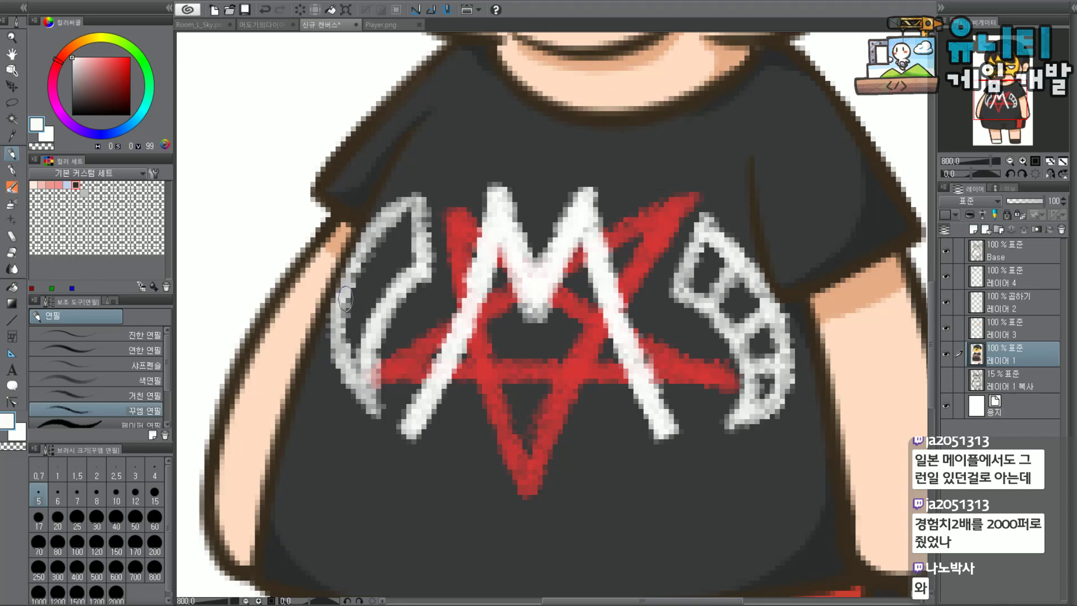
Add white cross strokes inside the horn left of the M and touch up the upper tip of the other horn.
mouse_move(342, 291)
left_mouse_down()
mouse_move(378, 324)
mouse_move(369, 292)
mouse_move(366, 317)
left_mouse_up()
key("ctrl+z")
key("ctrl+z")
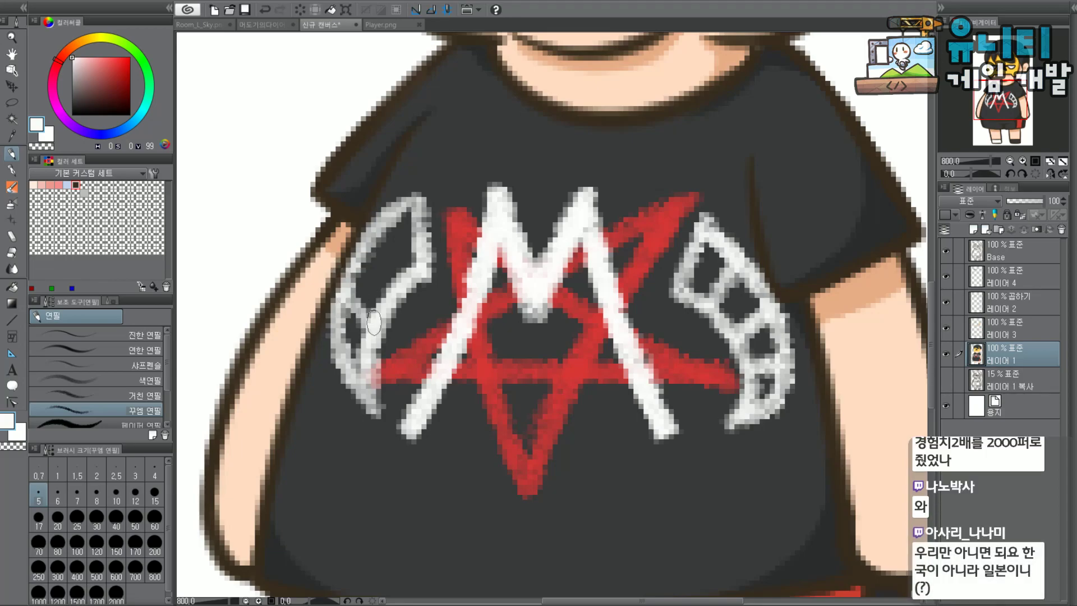
mouse_move(379, 235)
left_mouse_down()
mouse_move(397, 258)
mouse_move(381, 239)
mouse_move(397, 289)
mouse_move(378, 247)
mouse_move(366, 279)
mouse_move(344, 281)
mouse_move(369, 329)
mouse_move(373, 253)
mouse_move(347, 267)
mouse_move(412, 192)
mouse_move(424, 277)
left_mouse_up()
key("ctrl+z")
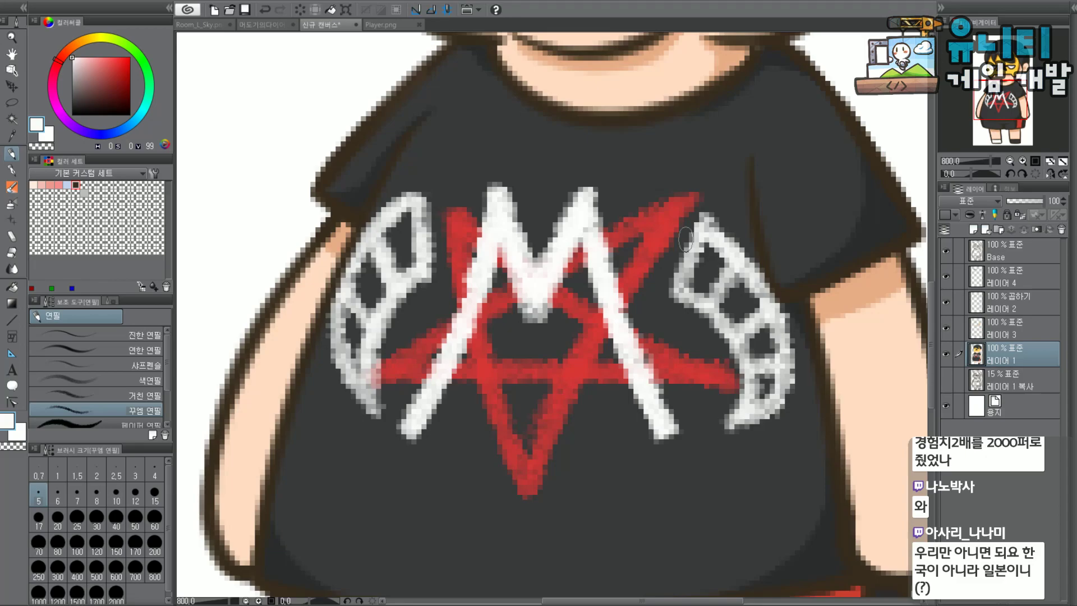
mouse_move(708, 216)
left_mouse_down()
mouse_move(698, 250)
mouse_move(708, 222)
mouse_move(728, 236)
left_mouse_up()
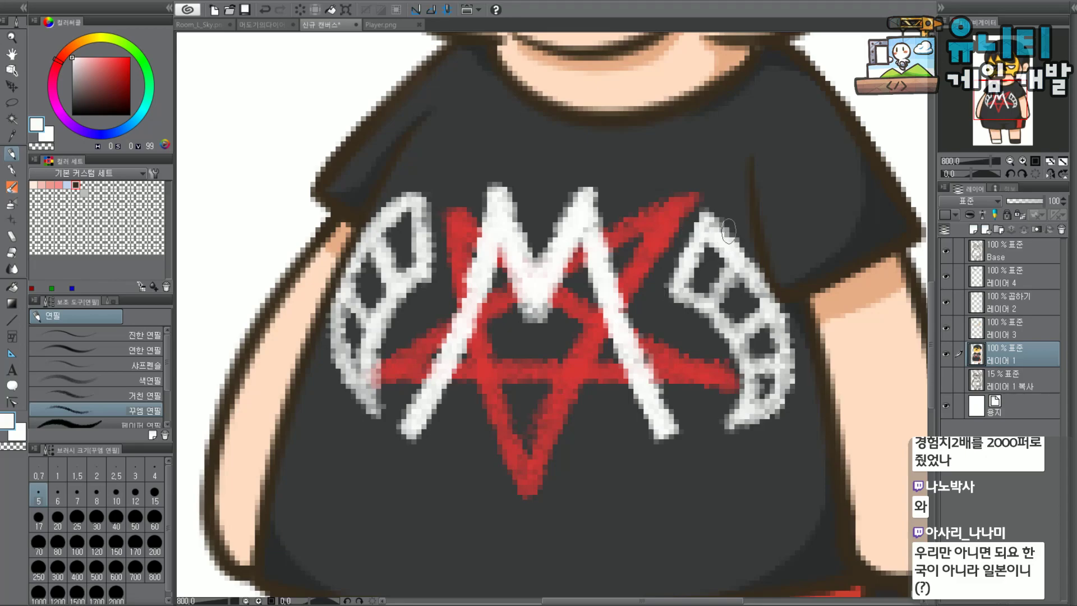
Hide the paper layer (용지) so the character sits on a transparent background.
scroll(728, 228, "down", 3)
scroll(773, 217, "up", 3)
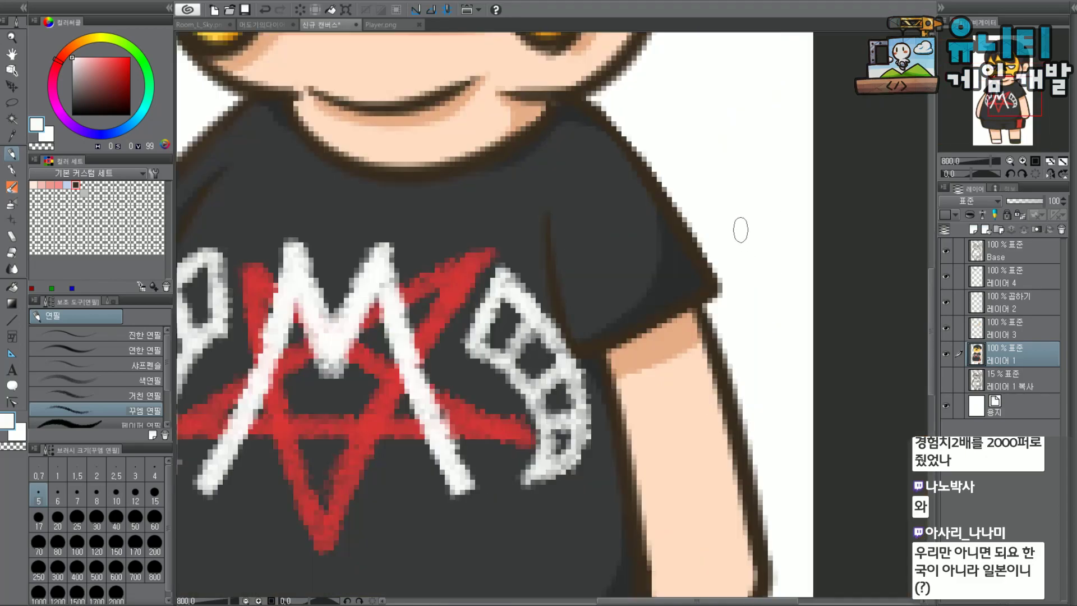
scroll(740, 230, "down", 3)
scroll(685, 311, "up", 2)
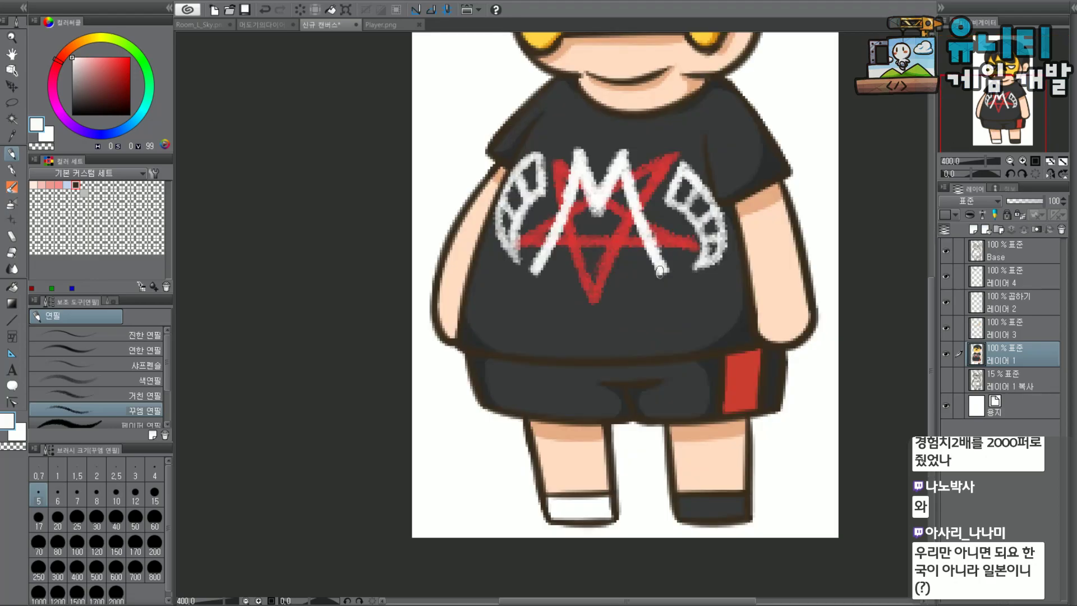
scroll(1009, 80, "down", 2)
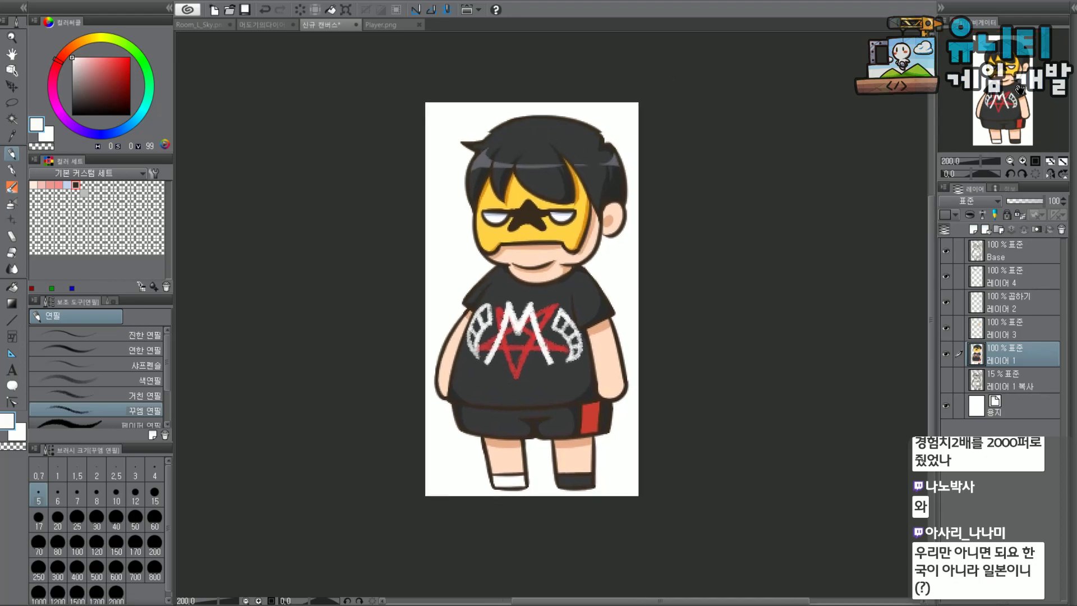
scroll(569, 219, "up", 2)
scroll(569, 219, "down", 2)
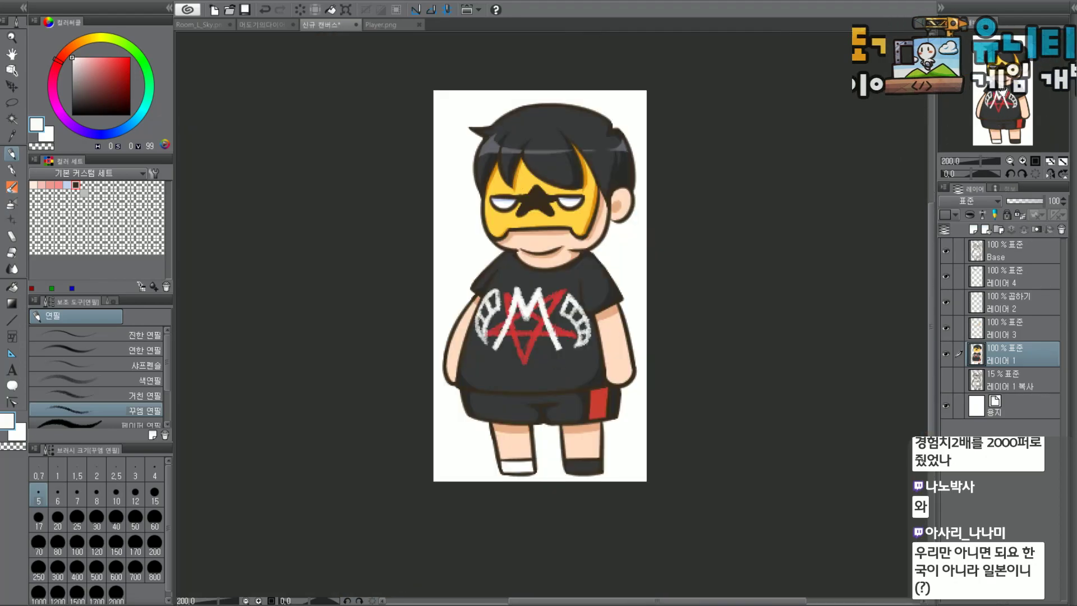
left_click(947, 405)
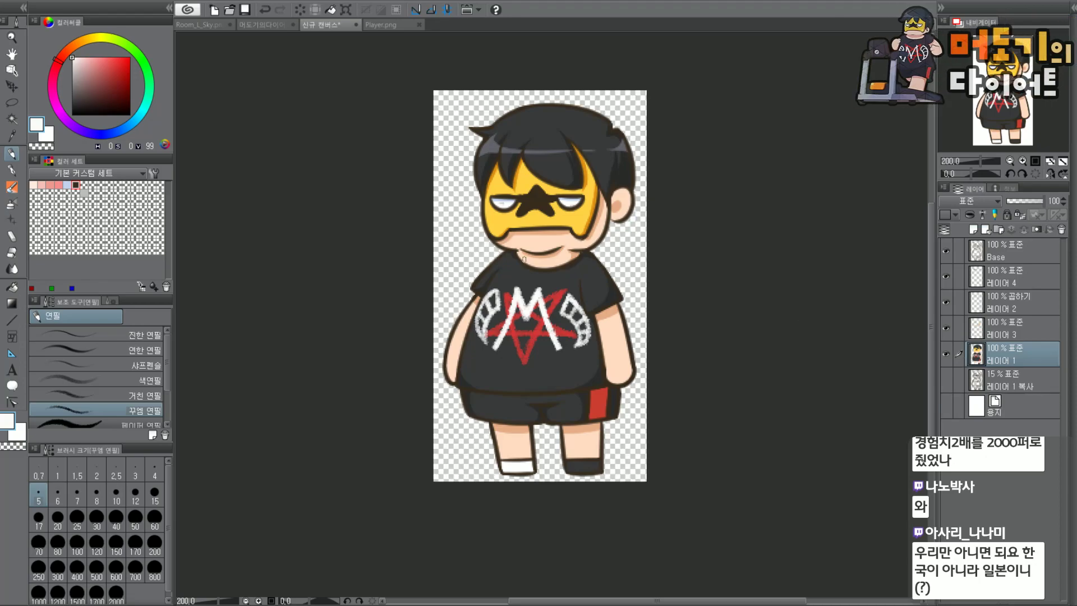
Paint over the gray specks in the mask's left eye with white, using the pencil at size 4 and the G펜 at size 6.
scroll(492, 197, "up", 4)
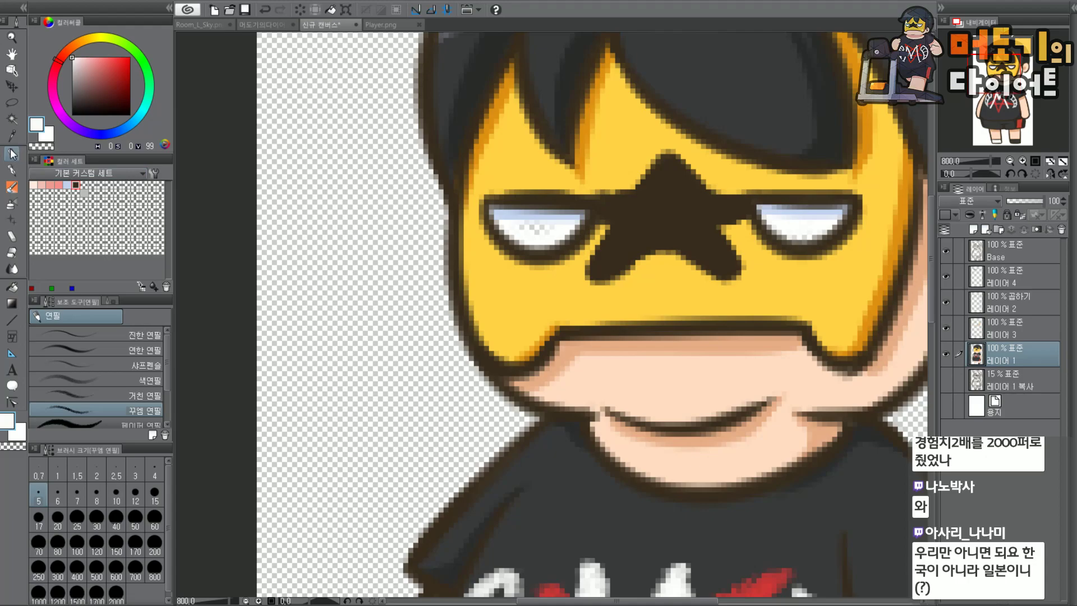
left_click(155, 469)
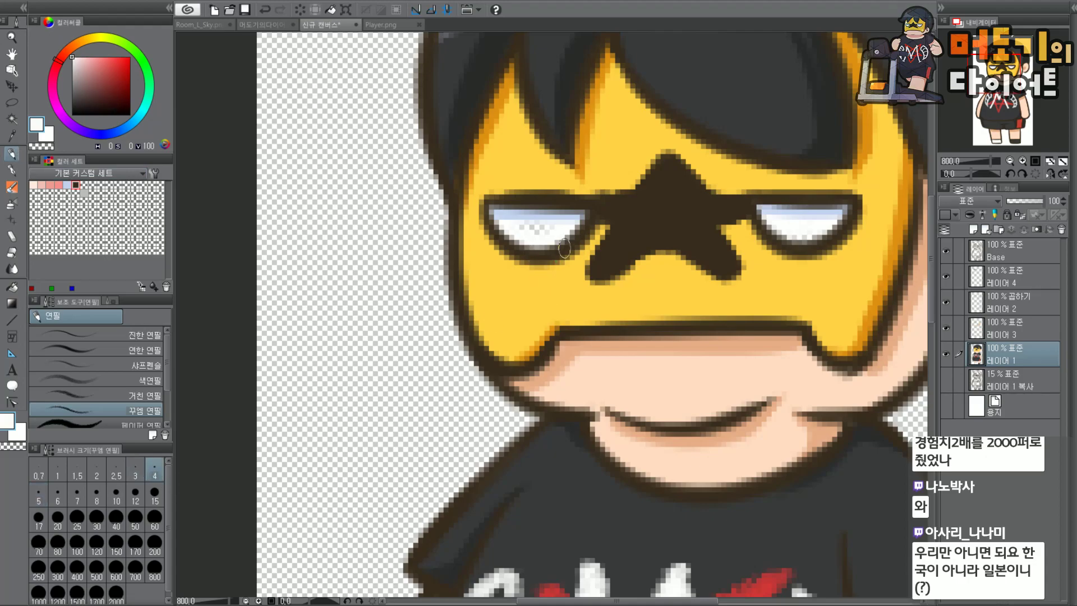
left_click_drag(503, 234, 519, 227)
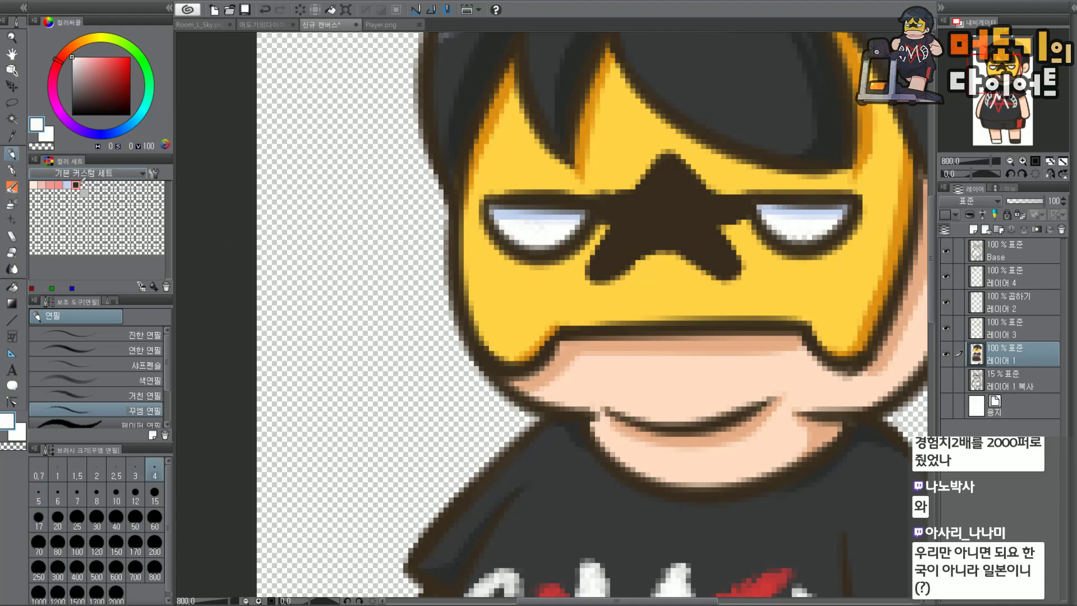
left_click(11, 171)
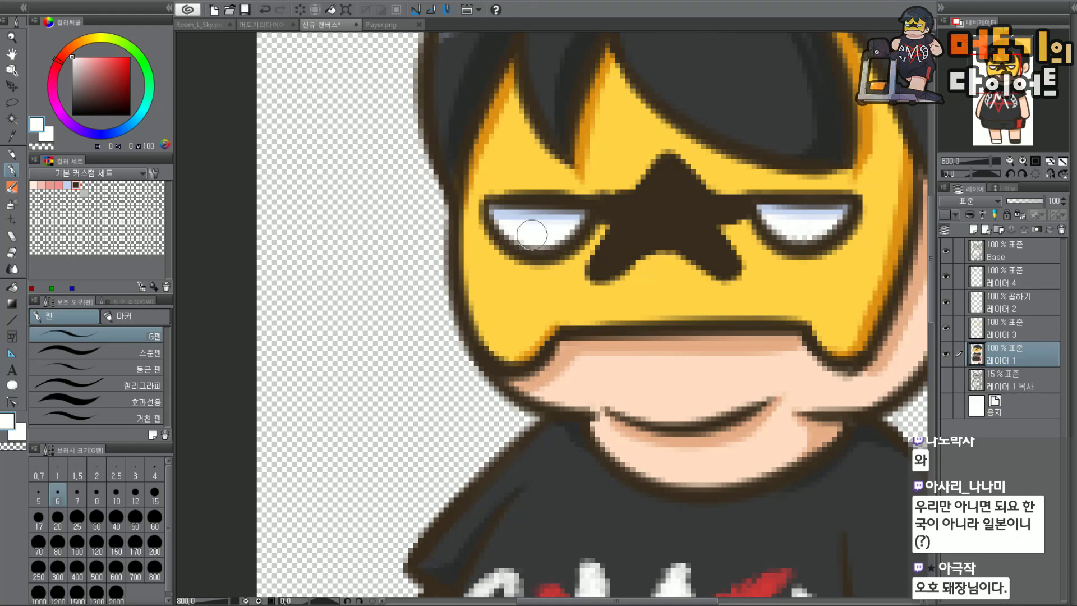
mouse_move(509, 226)
left_mouse_down()
mouse_move(547, 237)
mouse_move(563, 221)
mouse_move(540, 237)
left_mouse_up()
Check what 레이어 3 contains by toggling its visibility and rename it Skin Shadow.
scroll(821, 227, "down", 2)
scroll(819, 227, "down", 2)
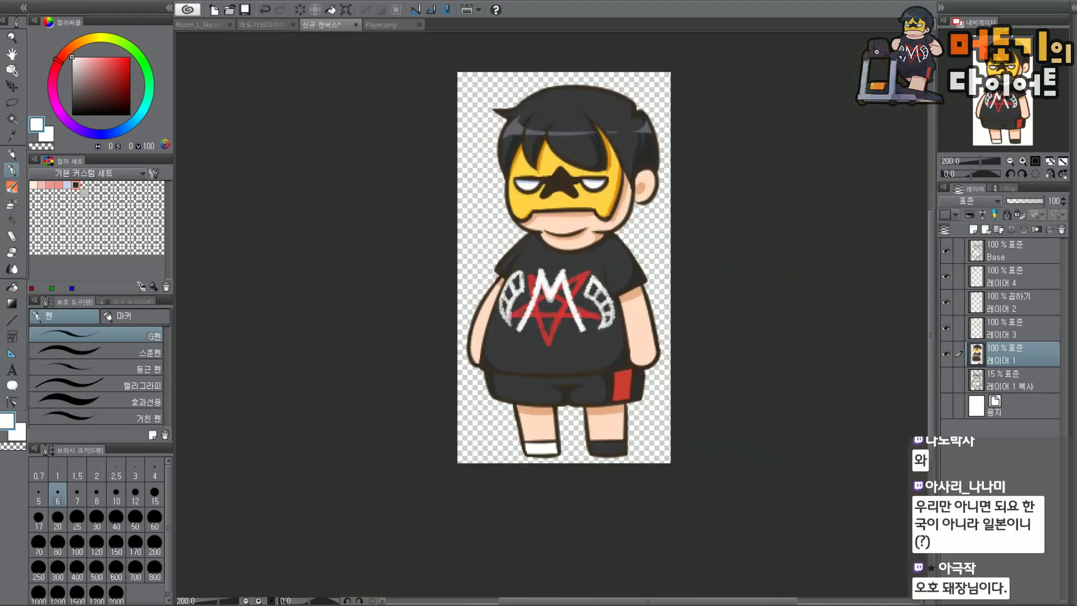
scroll(625, 368, "up", 2)
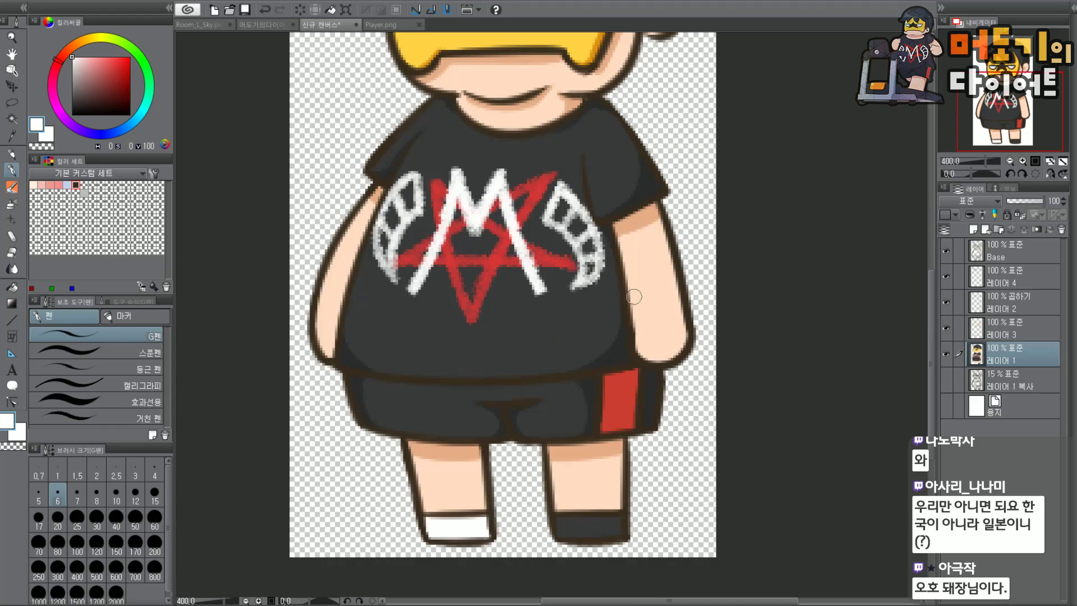
left_click(1032, 329)
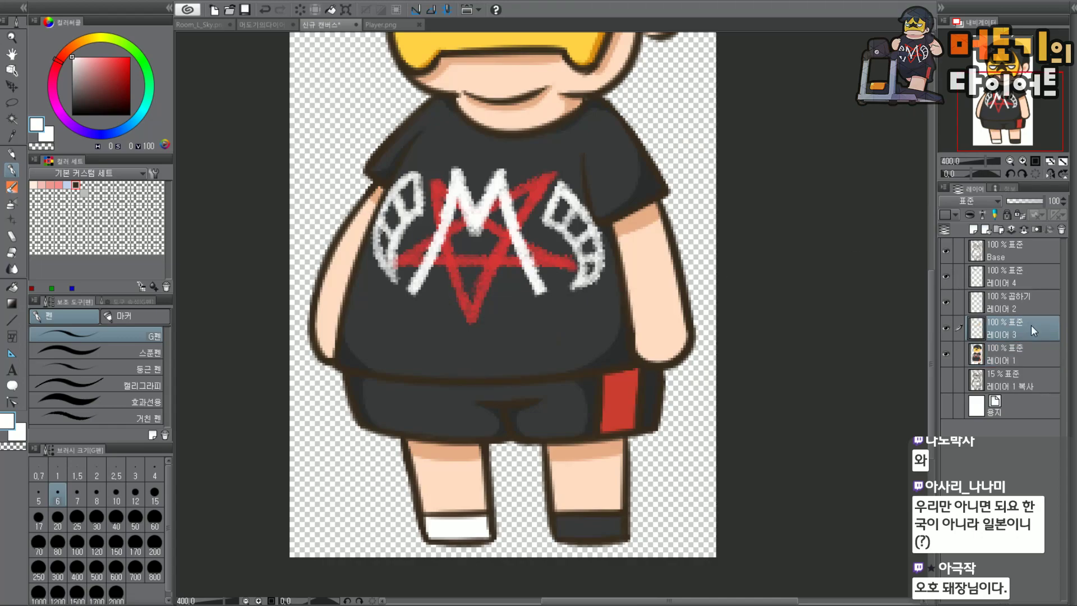
left_click(946, 330)
left_click(946, 330)
double_click(1004, 334)
type("Skin Shadow")
key("Return")
Rename the multiply layer 레이어 2 as Gray Shadow.
left_click(1002, 307)
double_click(1004, 311)
type("Gray Sha")
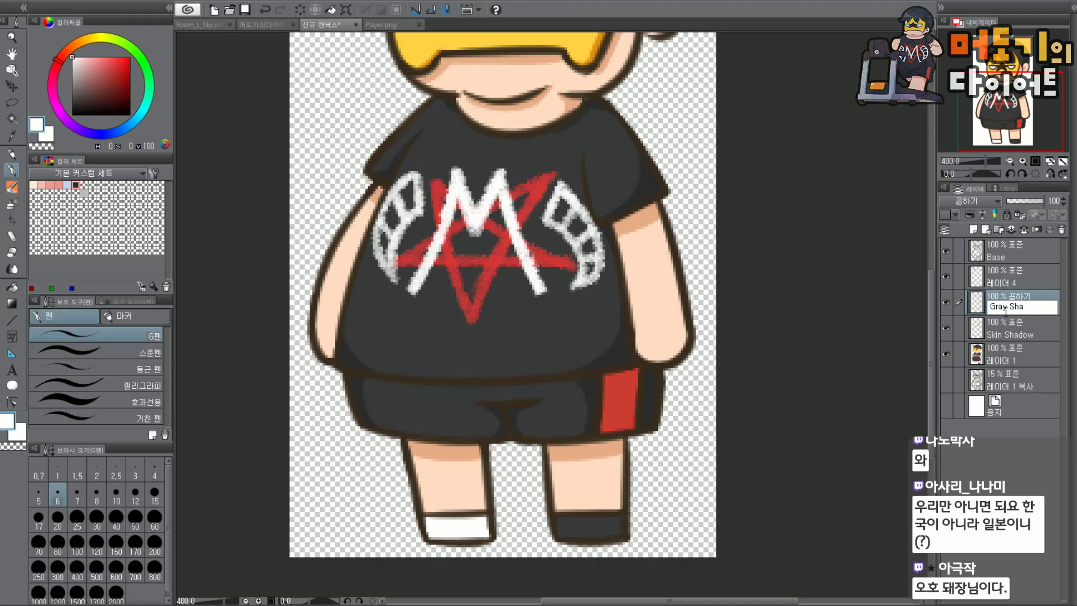
type("dow")
key("Return")
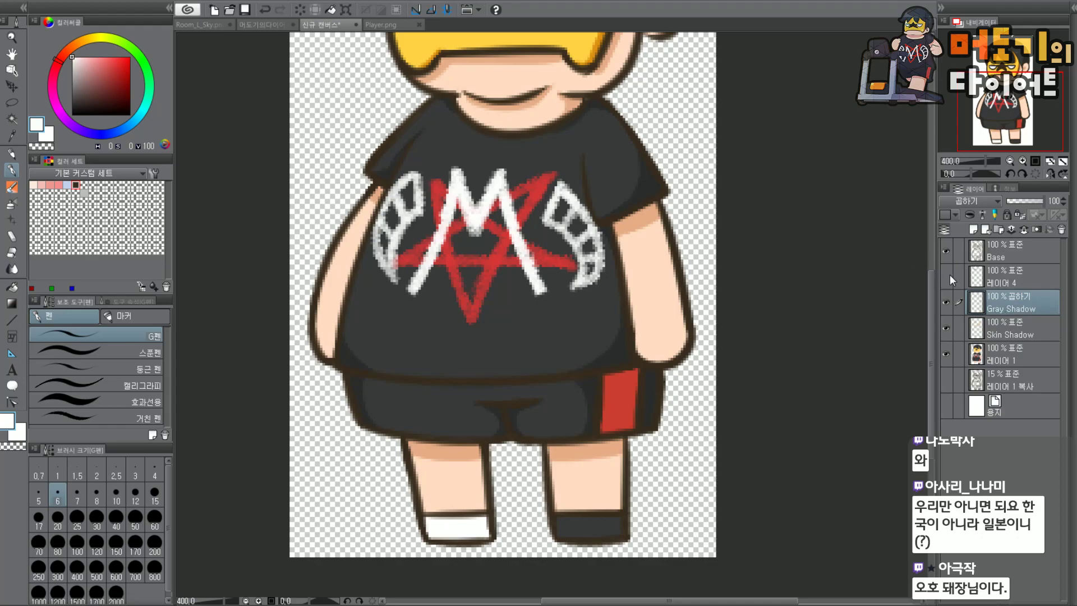
Rename 레이어 4 as Light.
double_click(1003, 280)
type("Light")
key("Return")
Sample the mask's yellow, lighten it to saturation 38, and paint a small highlight above the left eye with the G펜 at size 4.
left_click_drag(995, 112, 990, 78)
scroll(424, 207, "up", 2)
left_click(440, 205, "alt")
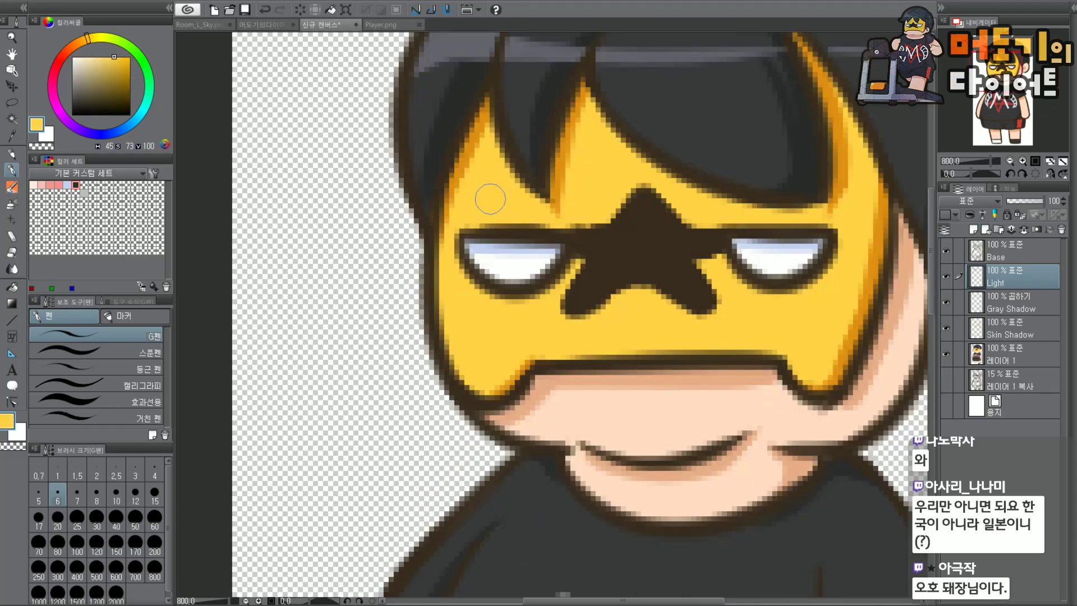
left_click(94, 57)
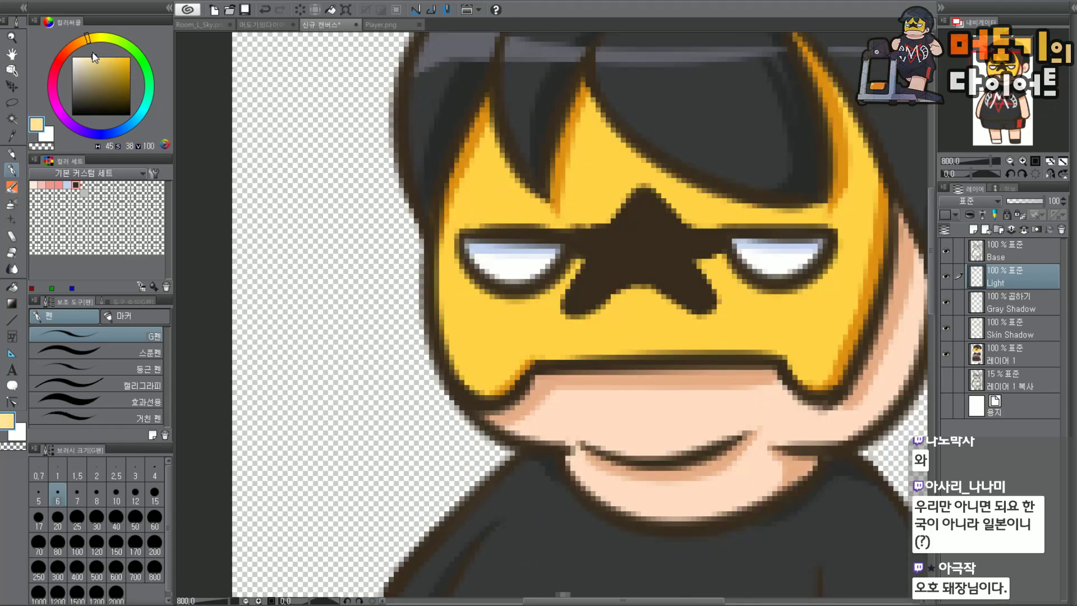
left_click(154, 471)
left_click_drag(485, 168, 471, 208)
key("ctrl+z")
left_click_drag(484, 172, 479, 191)
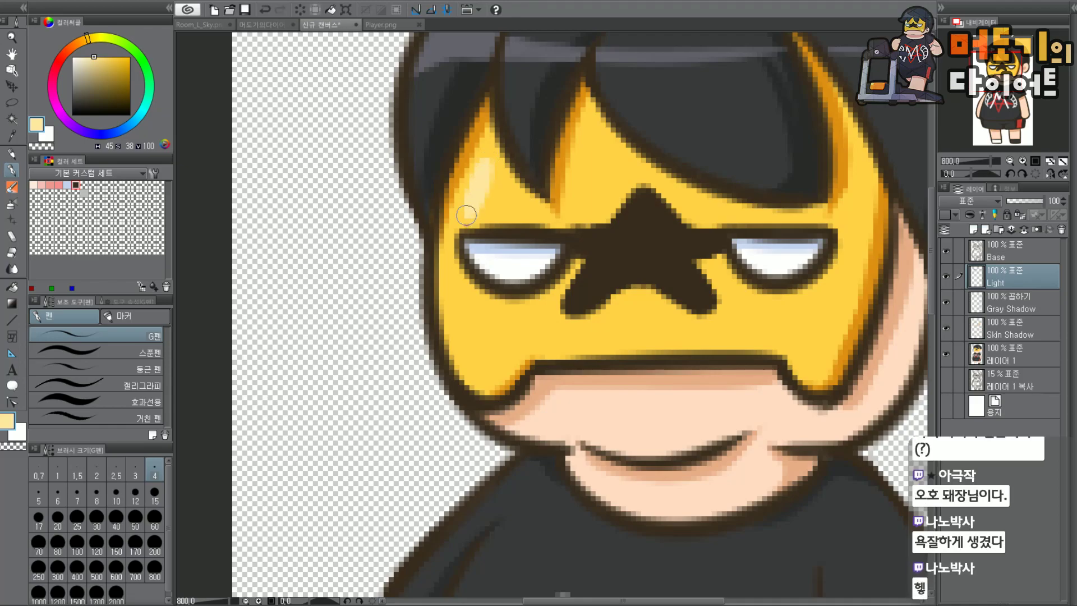
Save the canvas as Murdoc.clip in CLIP STUDIO FORMAT in the Lobby folder.
scroll(467, 215, "down", 4)
left_click_drag(1012, 100, 1024, 96)
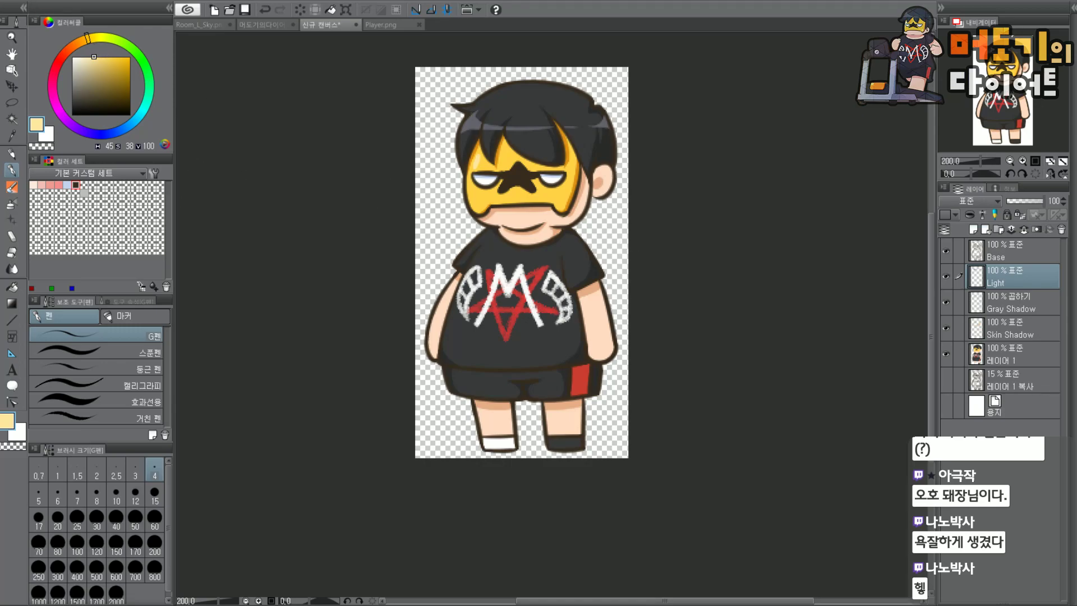
left_click(17, 1)
left_click(59, 91)
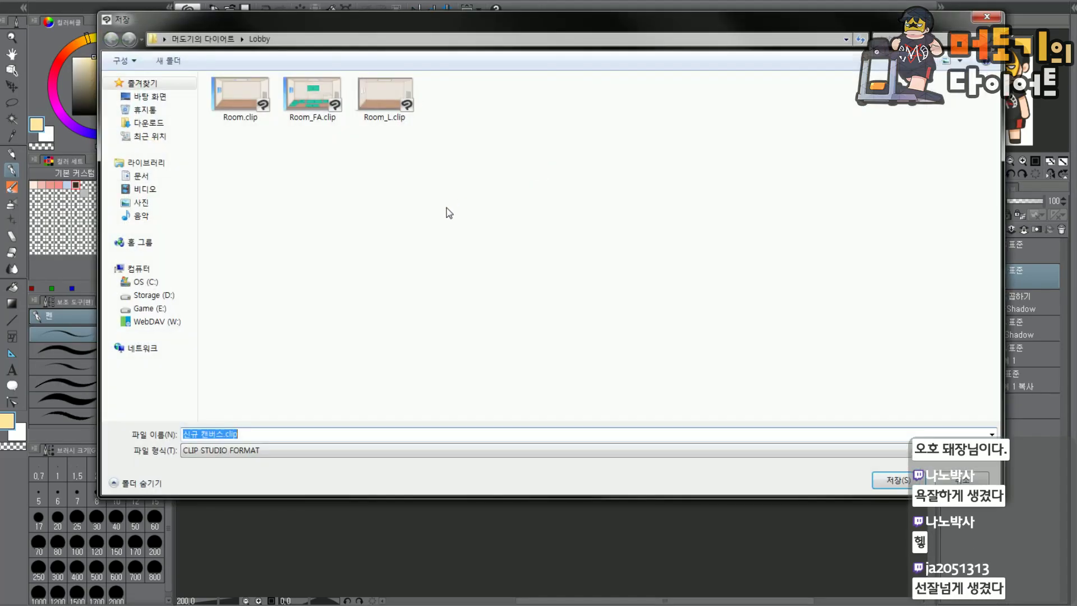
left_click(289, 454)
left_click(230, 450)
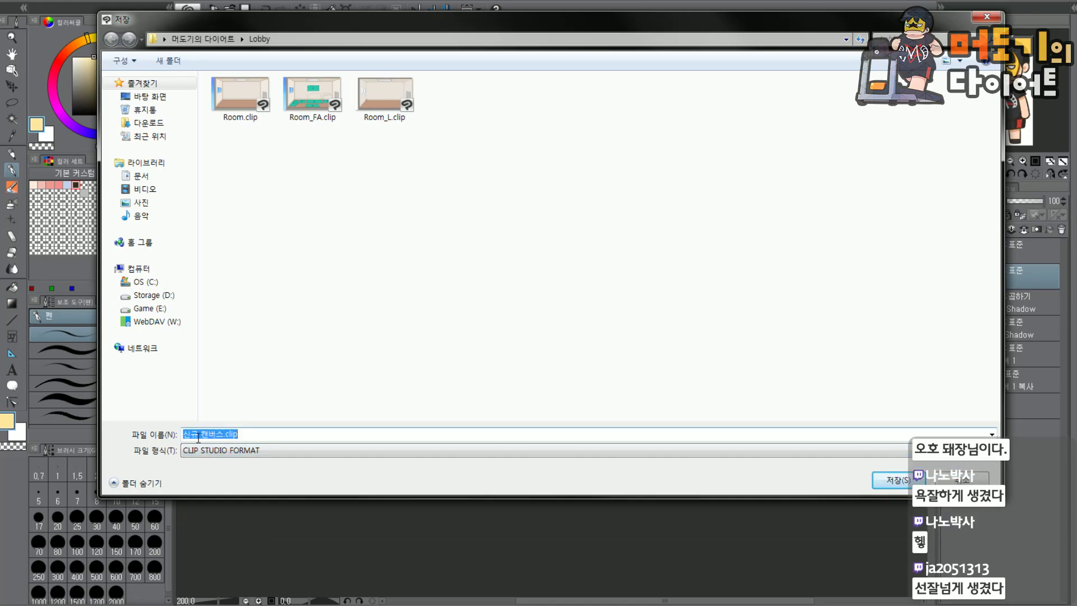
left_click_drag(222, 436, 169, 429)
type("d")
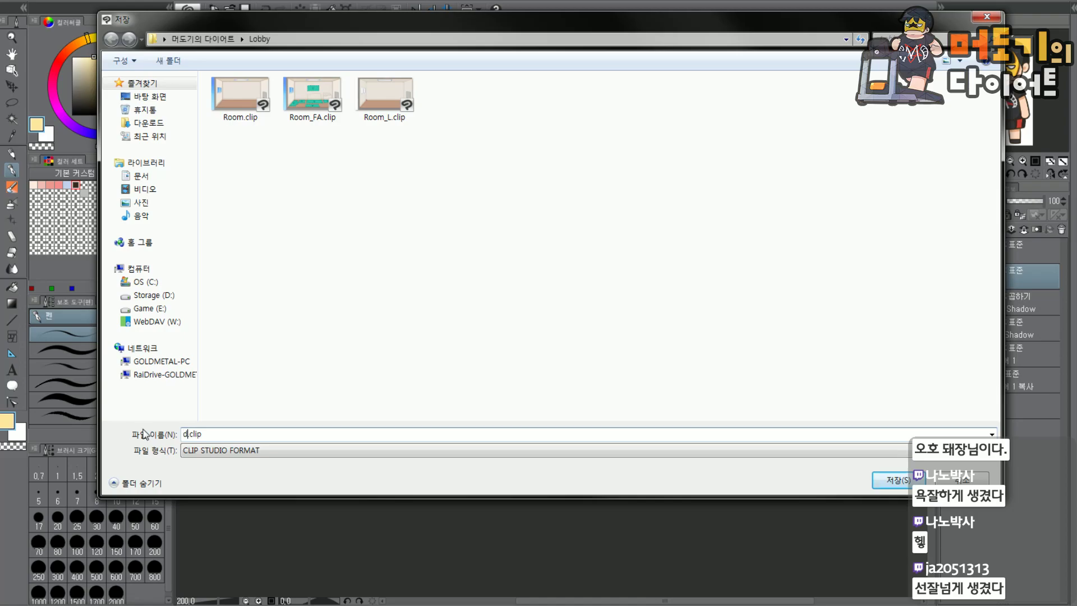
type("Murdoc")
key("Return")
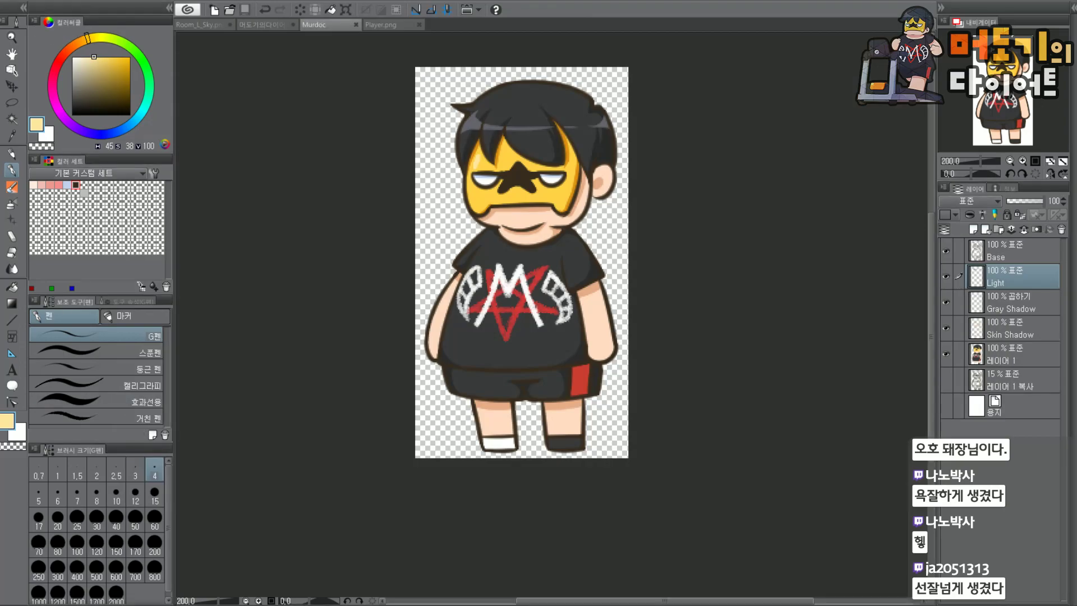
Save a flattened copy of the character as Murdoc.png in PNG format in the Lobby folder.
left_click(18, 4)
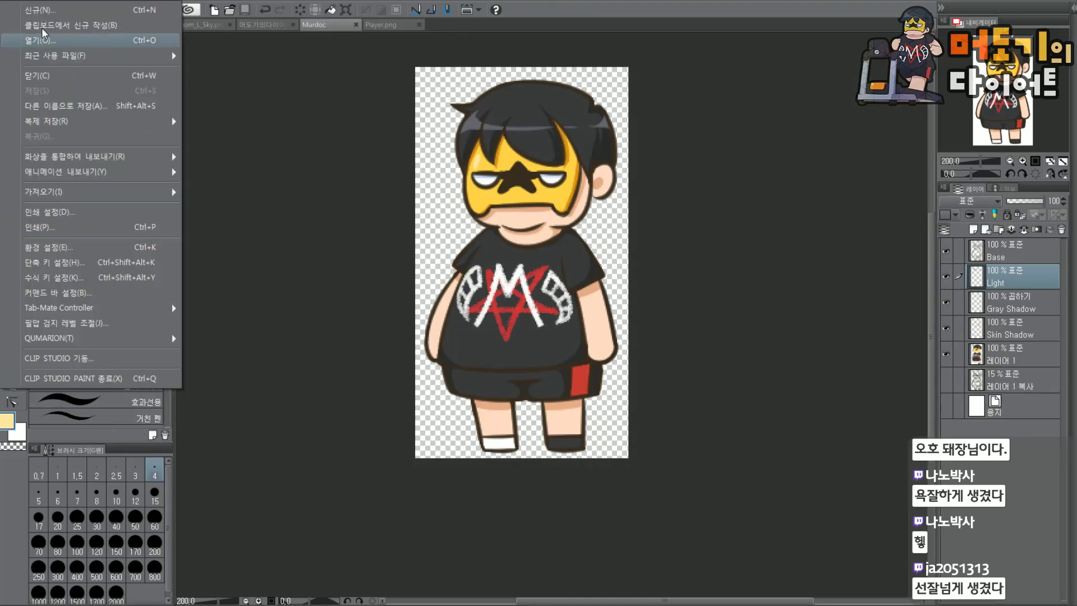
left_click(172, 171)
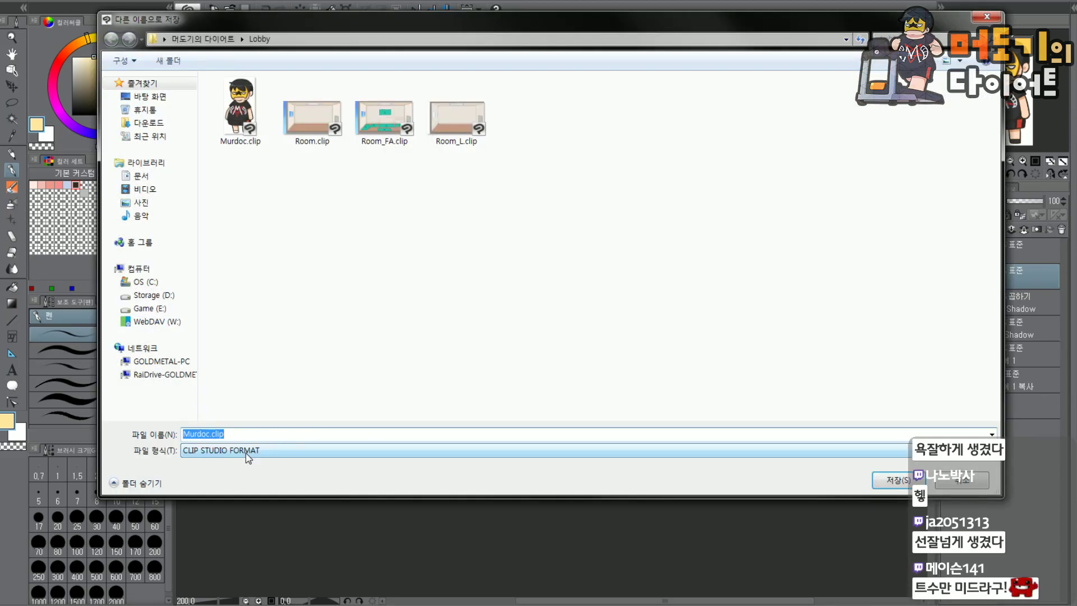
left_click(245, 452)
left_click(291, 492)
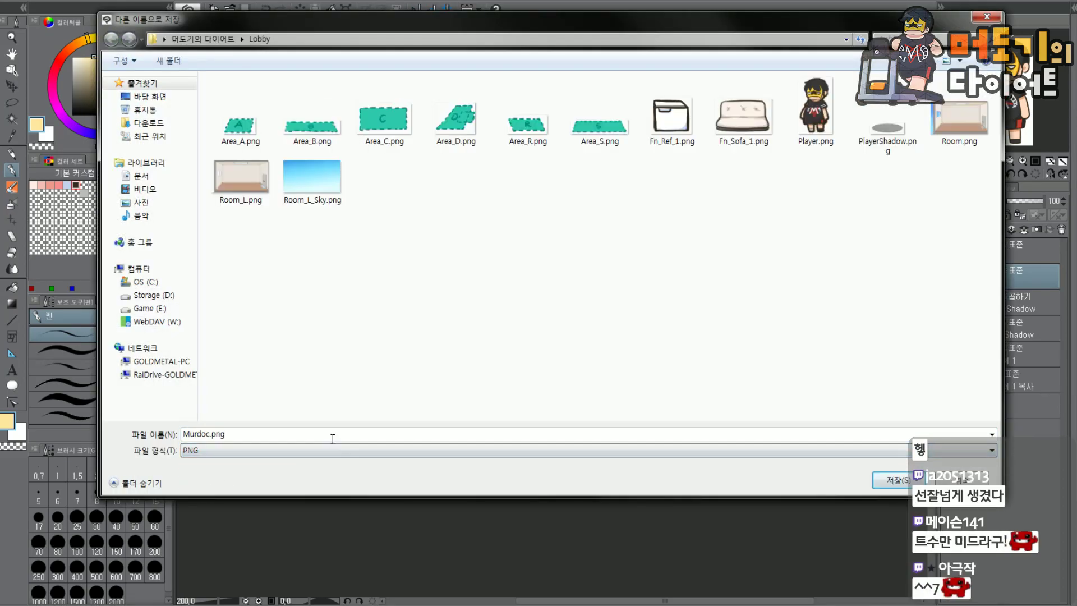
left_click(887, 479)
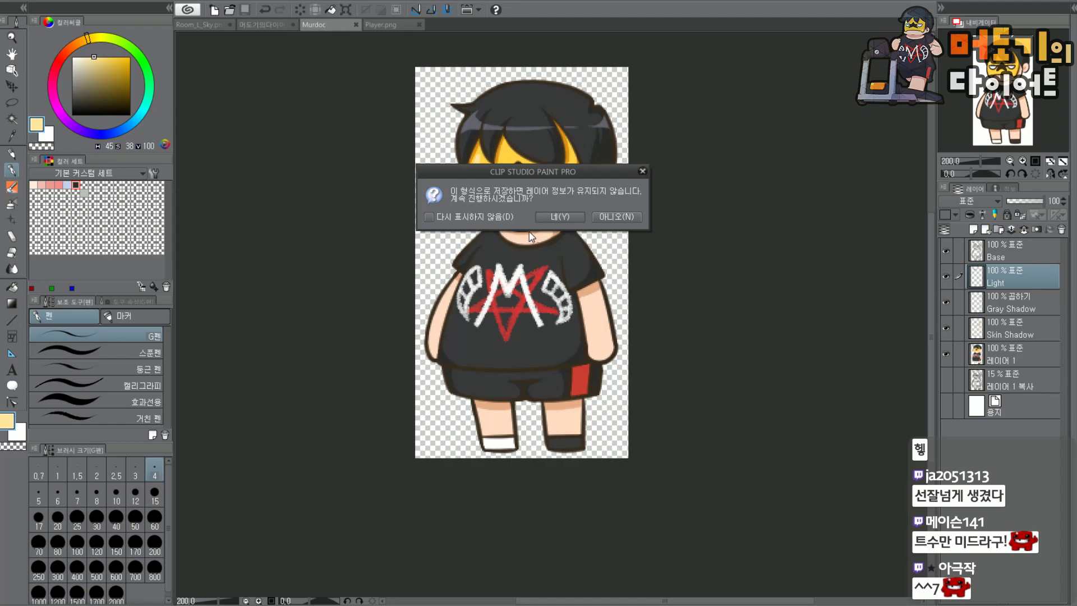
left_click(554, 218)
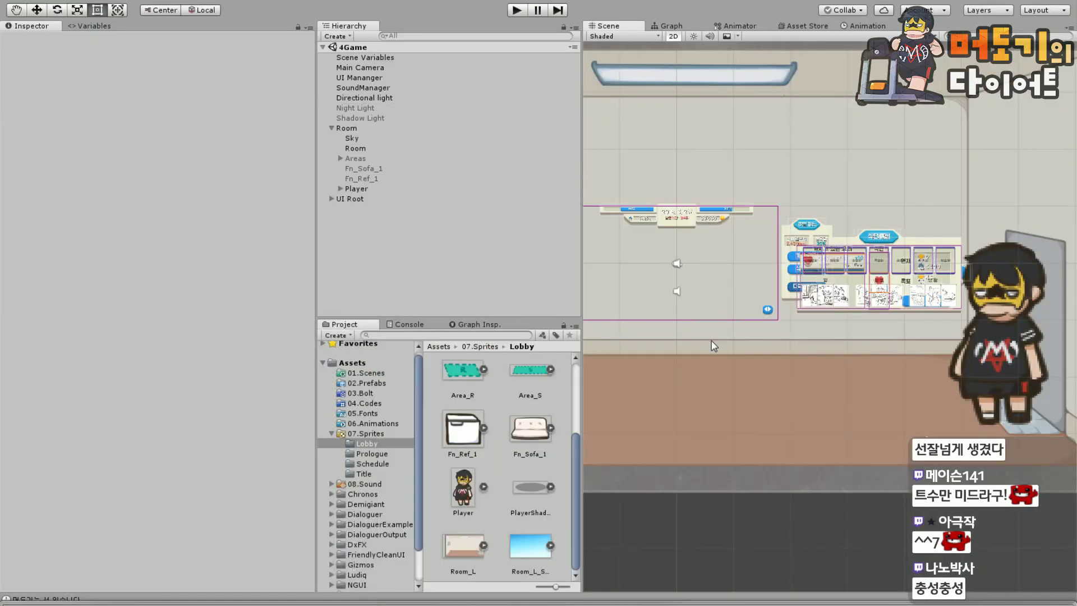
Switch to Unity and delete the Player sprite from the project's 07.Sprites Lobby folder.
left_click_drag(715, 395, 799, 391)
key("t")
scroll(884, 423, "down", 2)
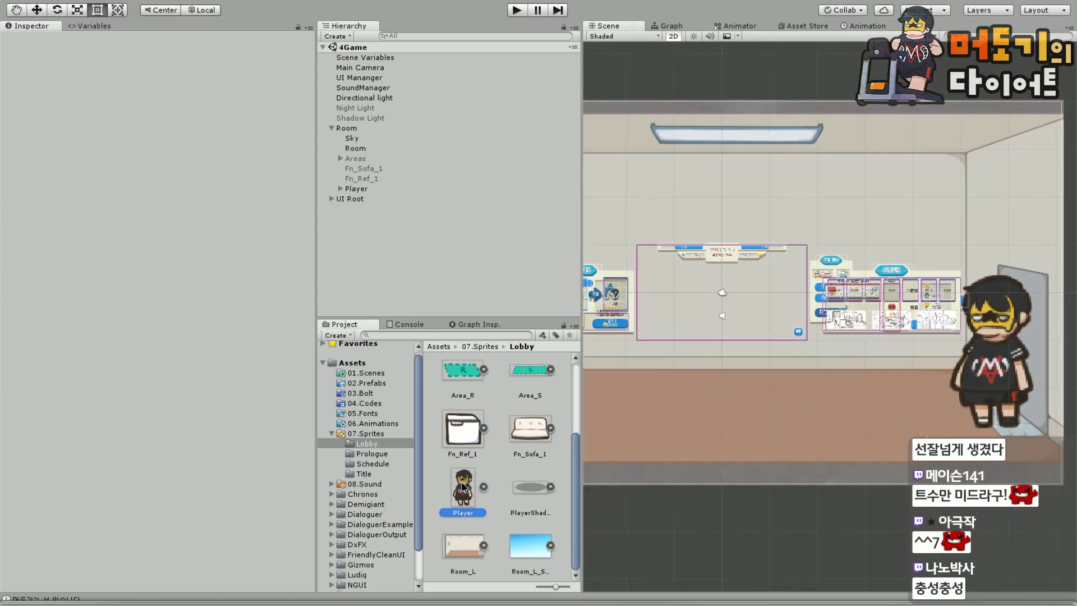
left_click(463, 486)
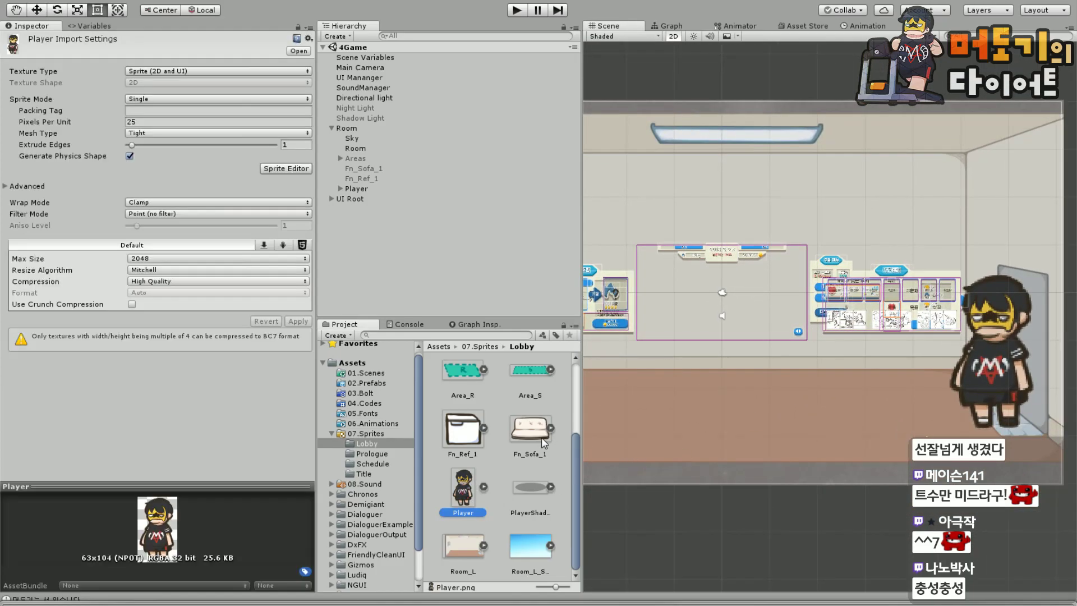
key("Delete")
left_click(577, 323)
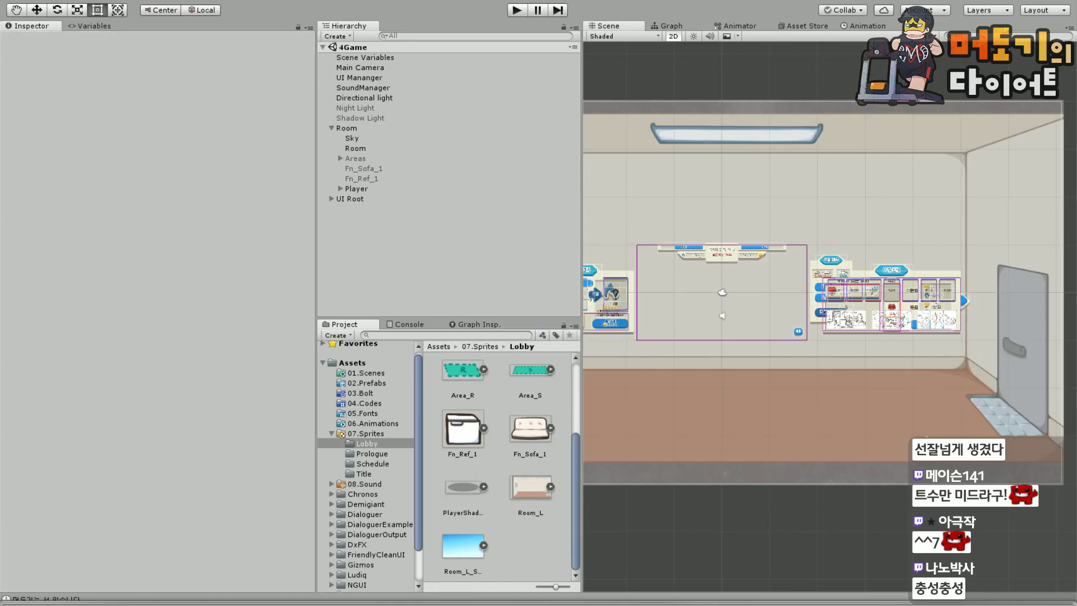
Import Murdoc.png from the Windows Lobby folder into the Unity project's Lobby sprites folder.
key("alt+Tab")
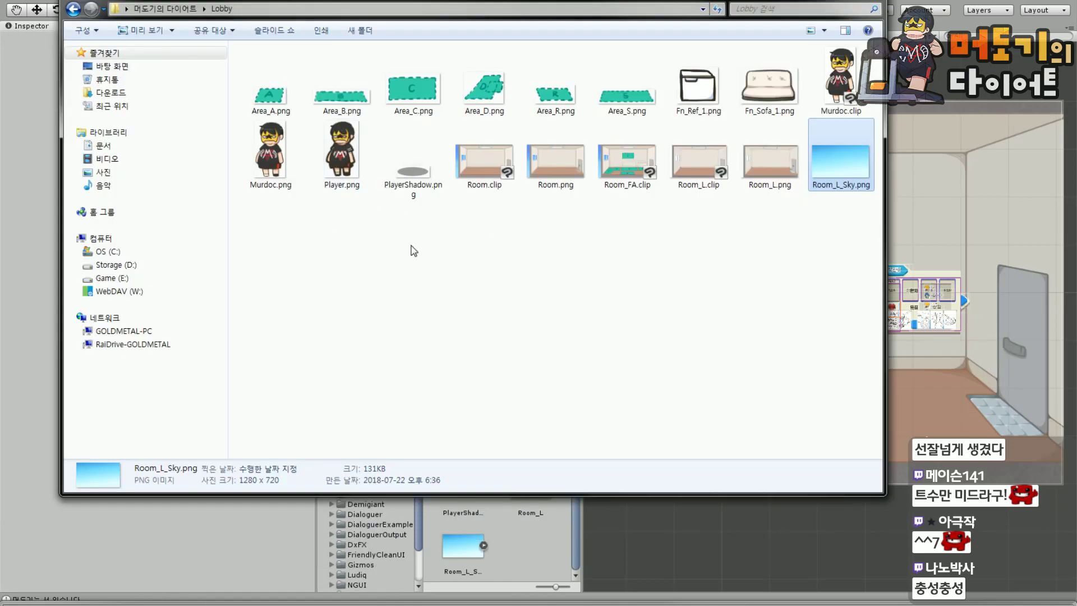
left_click(266, 157)
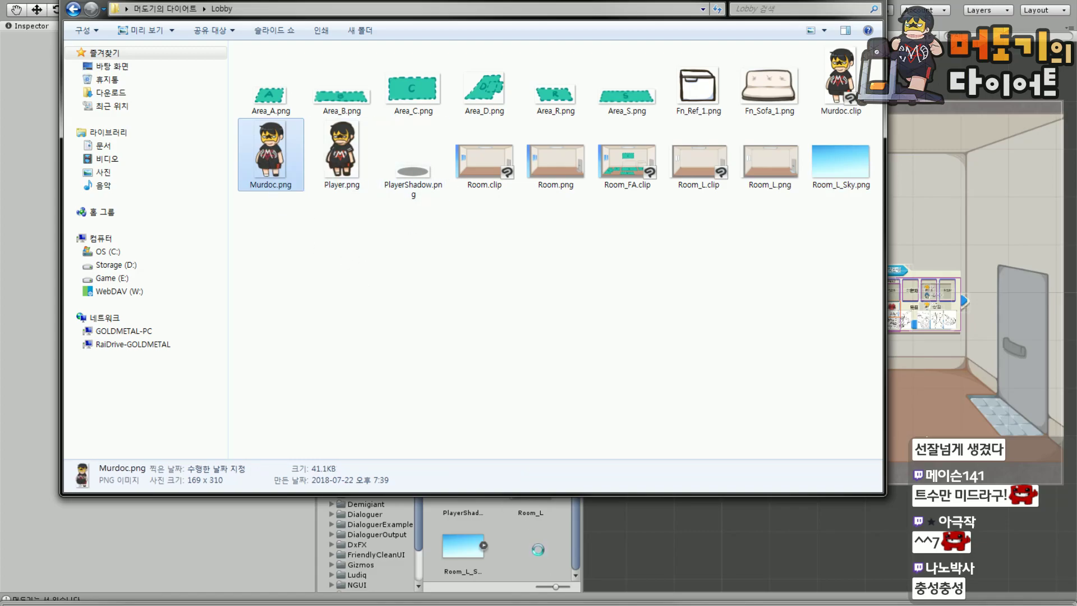
left_click(831, 1)
left_click_drag(846, 300, 833, 248)
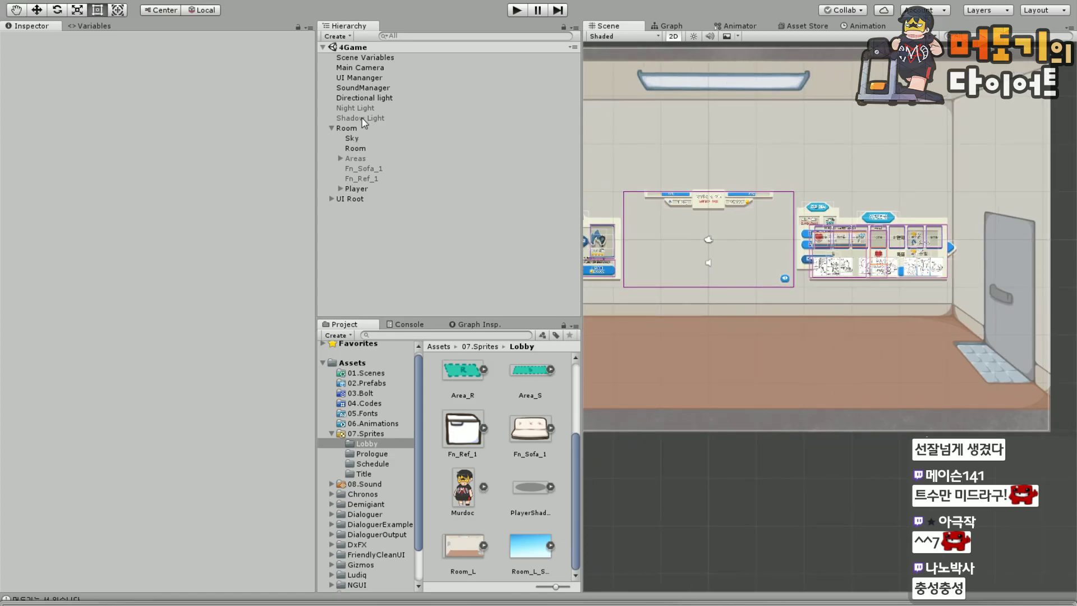
Assign the Murdoc sprite to the Sprite Renderer of Player GPX under the Player object.
left_click(359, 189)
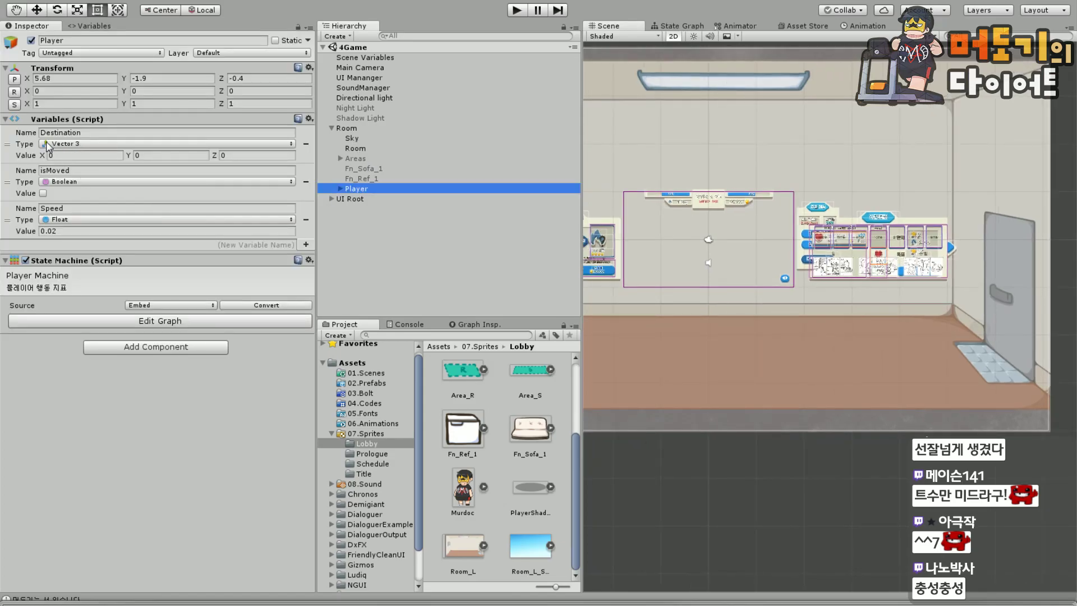
left_click(340, 190)
left_click(376, 199)
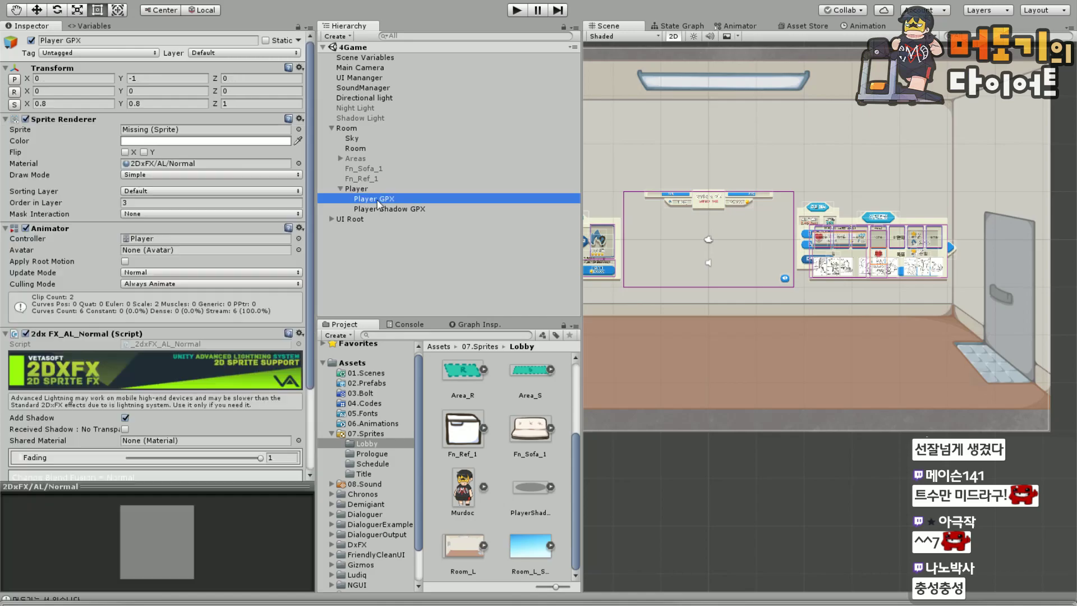
left_click_drag(463, 497, 224, 138)
left_click_drag(845, 383, 642, 349)
scroll(810, 311, "up", 15)
left_click_drag(847, 384, 894, 377)
scroll(728, 259, "up", 2)
scroll(771, 319, "down", 5)
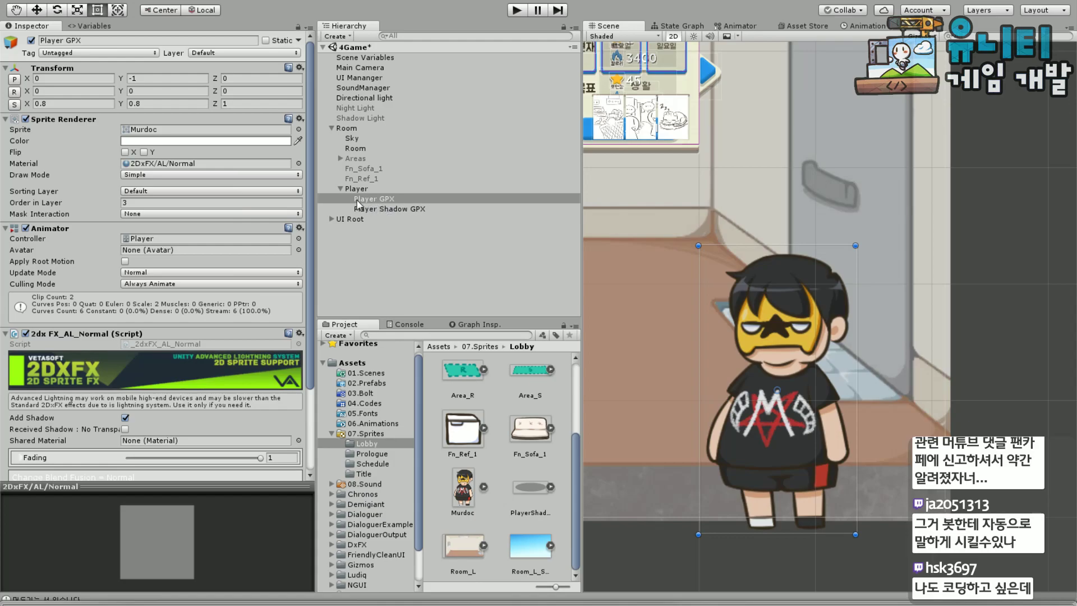
Move the Player object up in front of the door, to about X 5.65, Y -0.4.
left_click(340, 189)
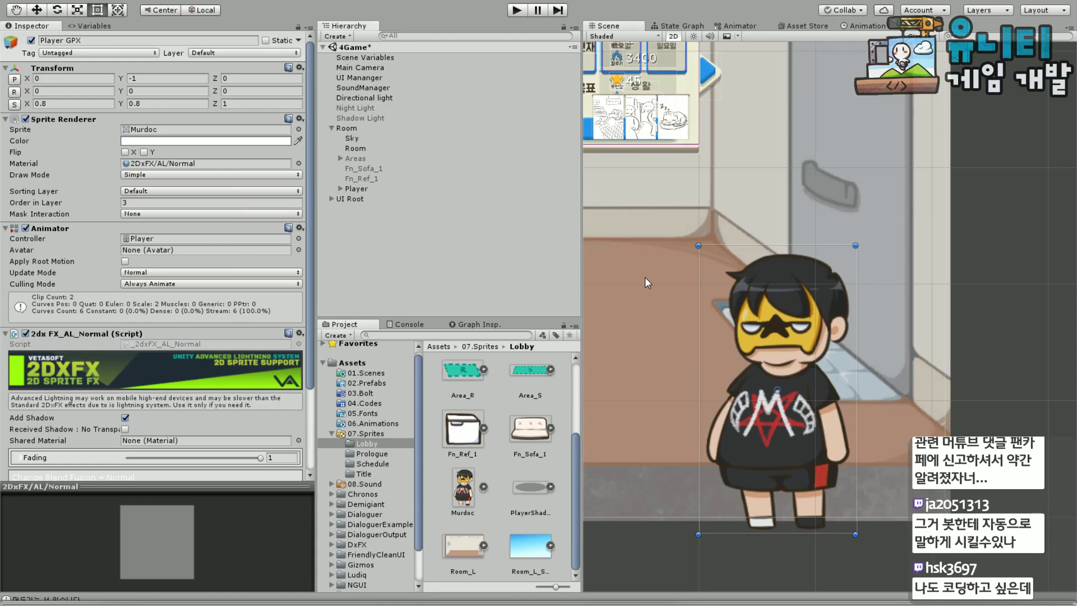
scroll(625, 290, "up", 1)
left_click(375, 190)
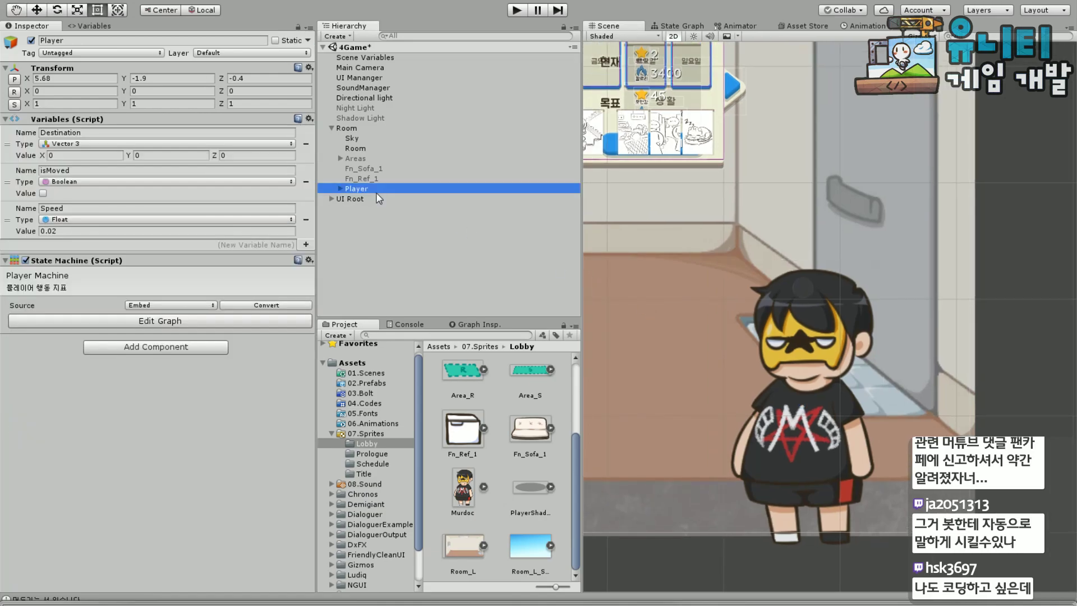
left_click(43, 9)
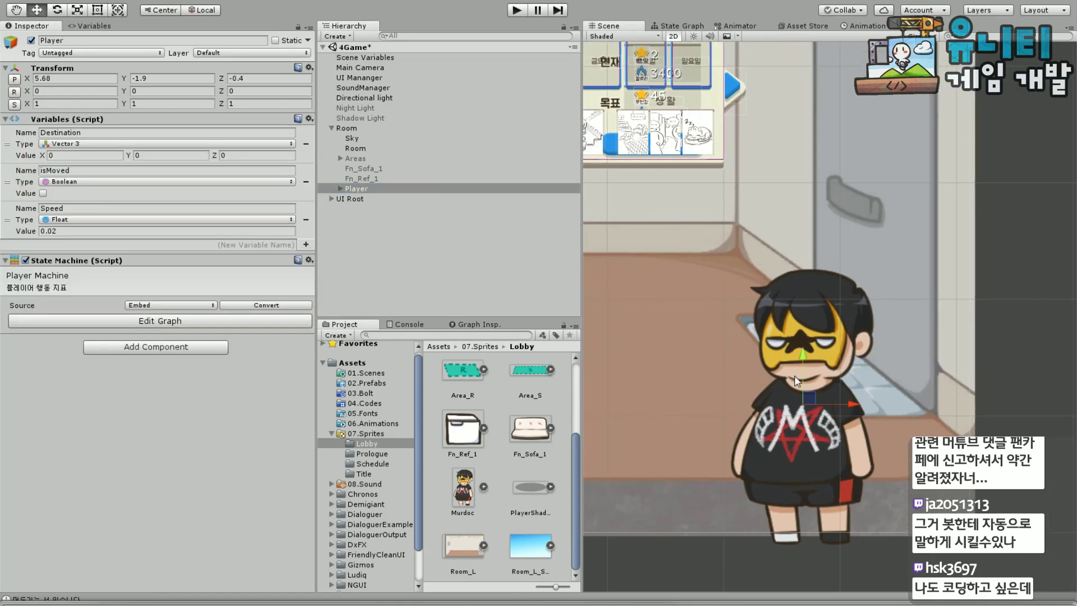
left_click_drag(809, 398, 813, 202)
left_click_drag(749, 314, 805, 384)
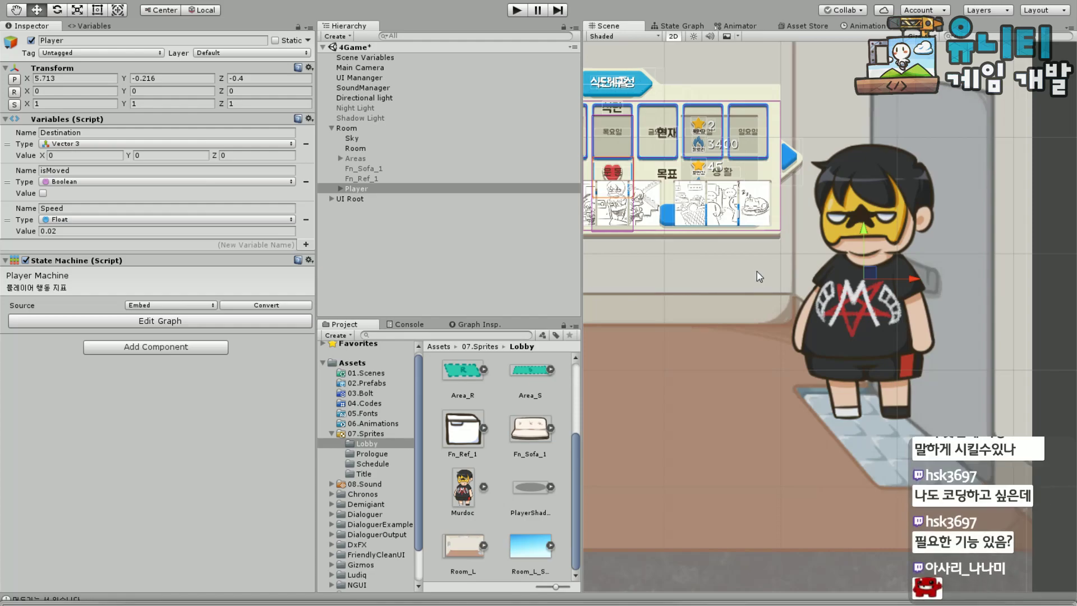
left_click_drag(866, 267, 862, 293)
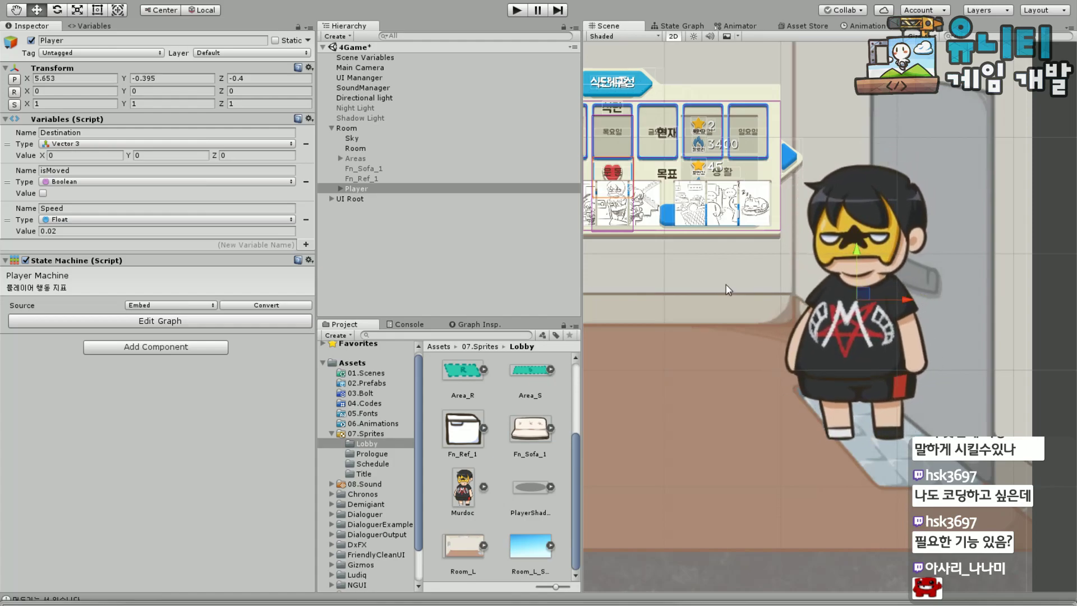
Set the scale of Player GPX to 1 in both X and Y.
left_click(377, 191)
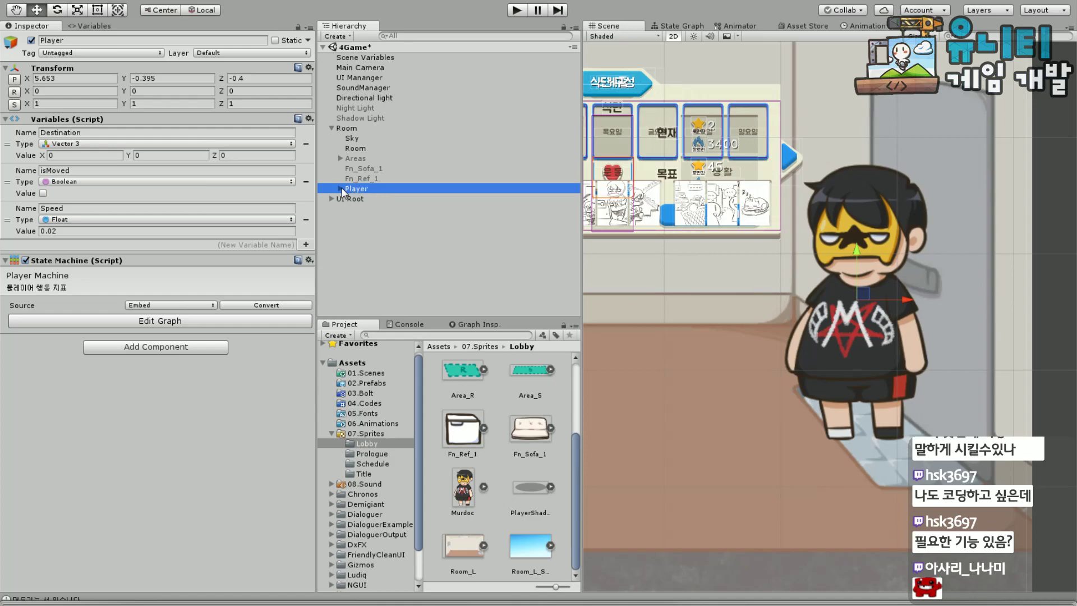
left_click(342, 189)
left_click(368, 200)
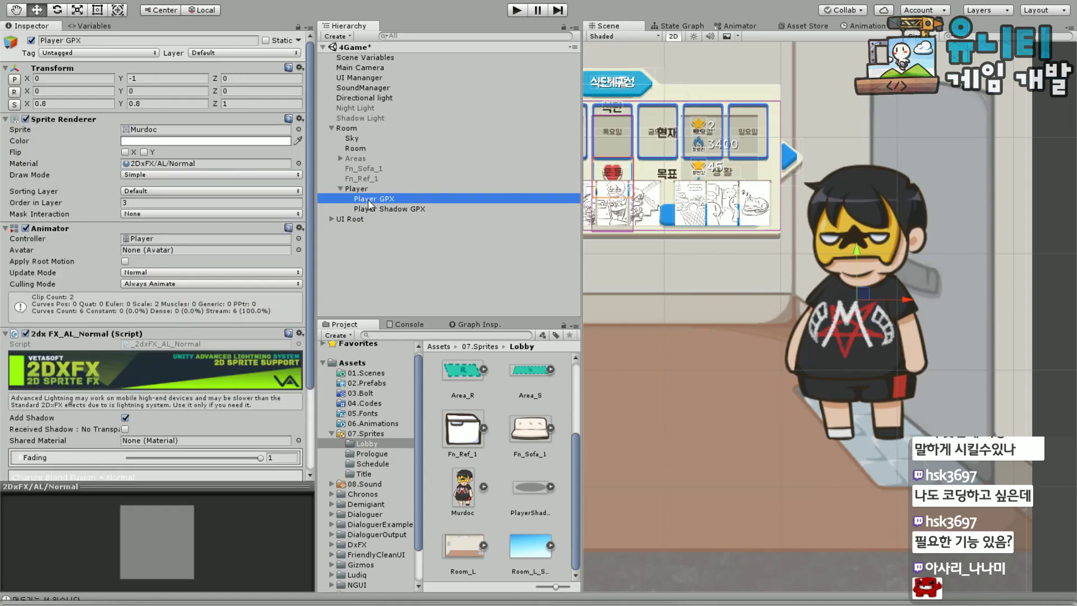
left_click(162, 104)
type("1")
left_click(75, 103)
type("1")
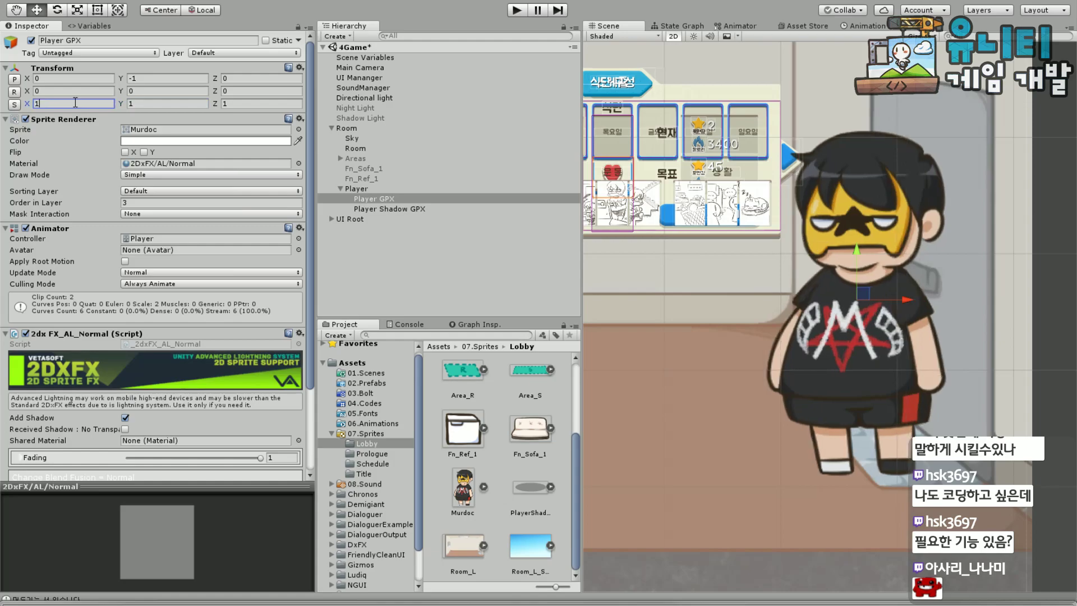
Shift the Player object slightly up and left by the door, to about X 5.6, Y -0.2.
left_click(391, 191)
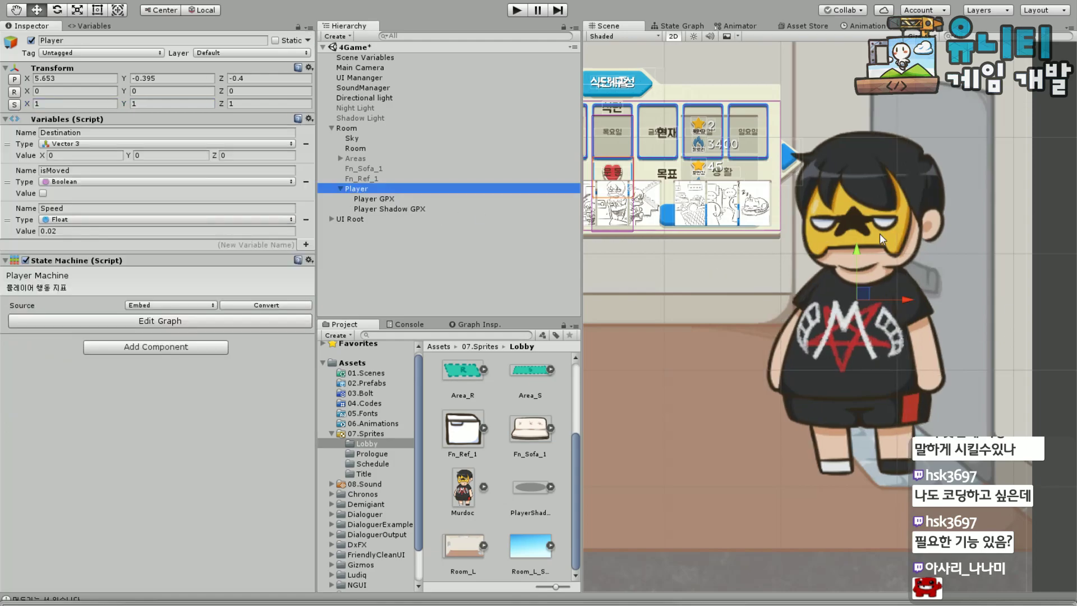
left_click_drag(870, 290, 870, 273)
left_click_drag(980, 332, 926, 368)
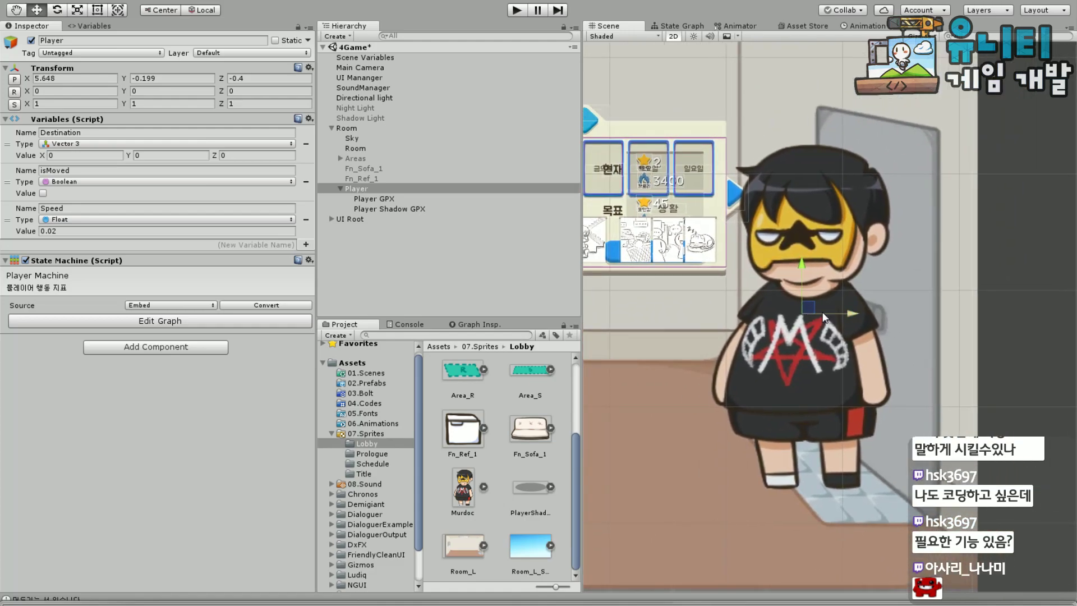
left_click_drag(814, 315, 809, 315)
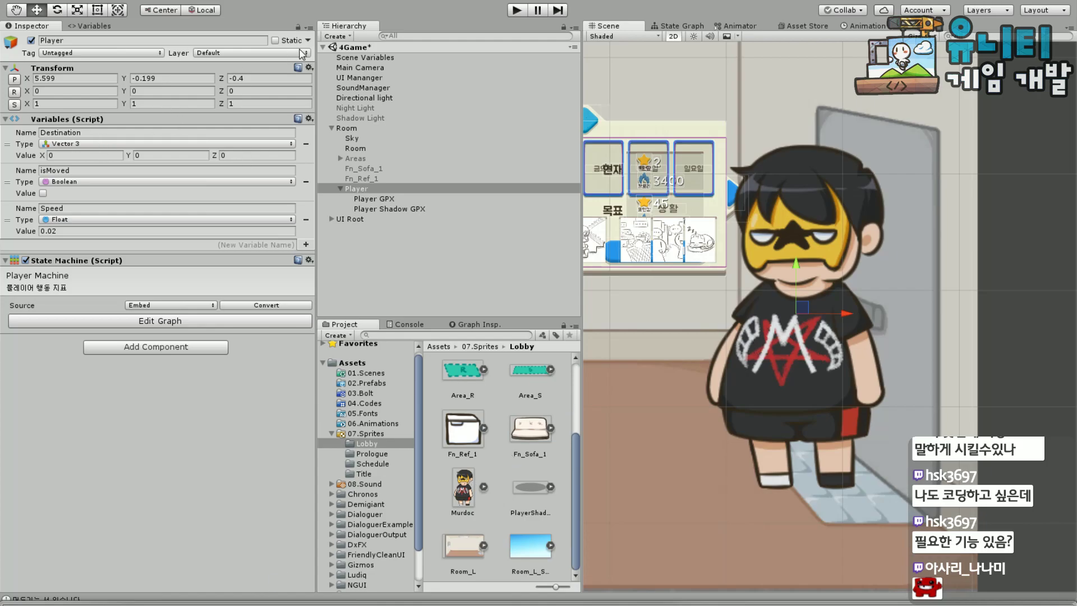
Open the TypewriterSound script from 04.Codes in Visual Studio, review its code, and return to Unity.
left_click(385, 404)
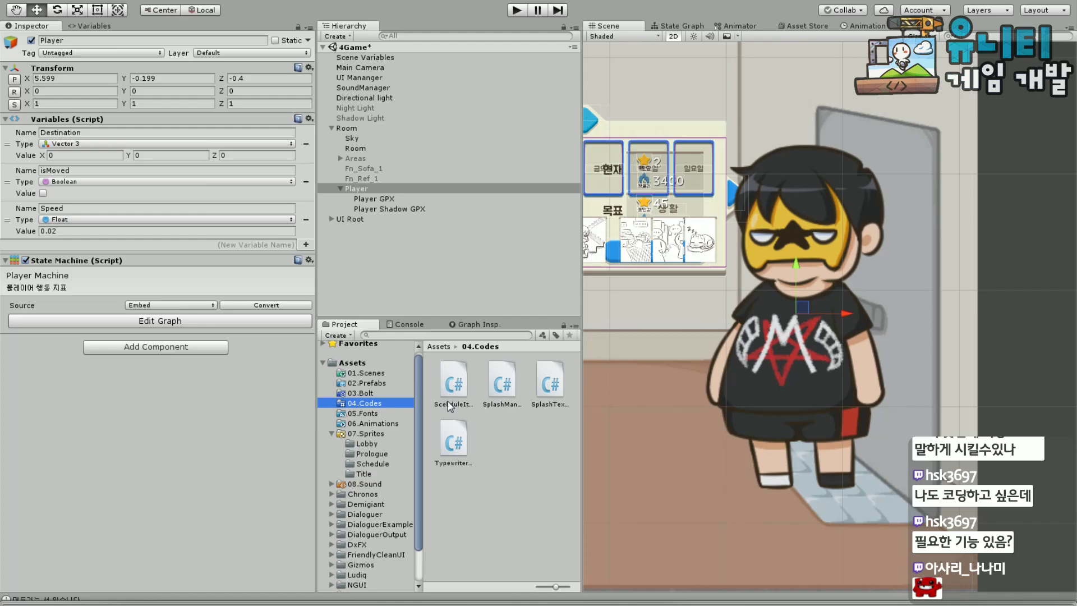
double_click(455, 442)
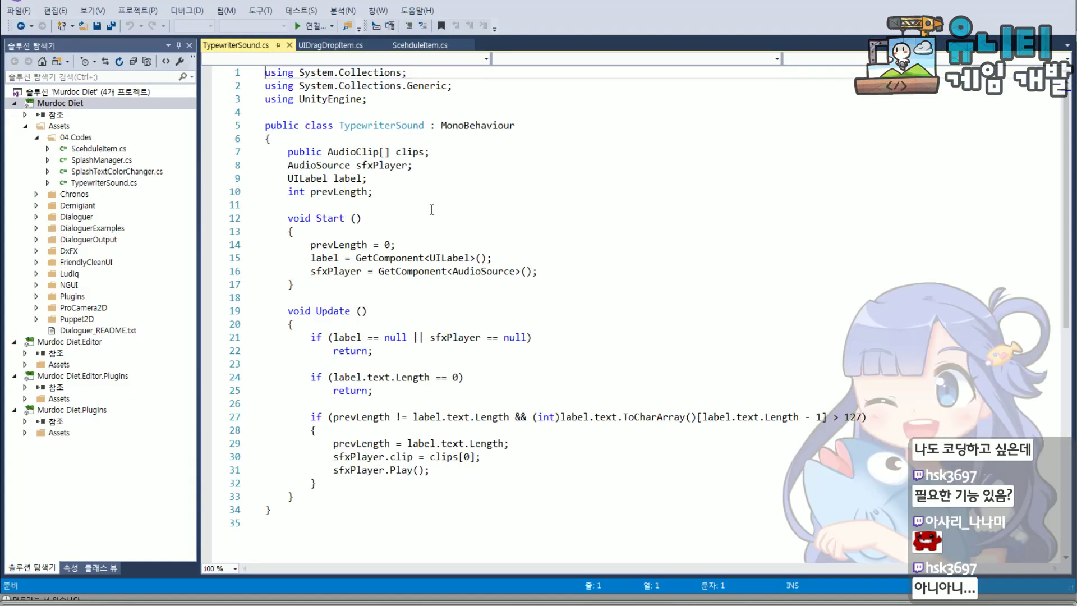
left_click(466, 241)
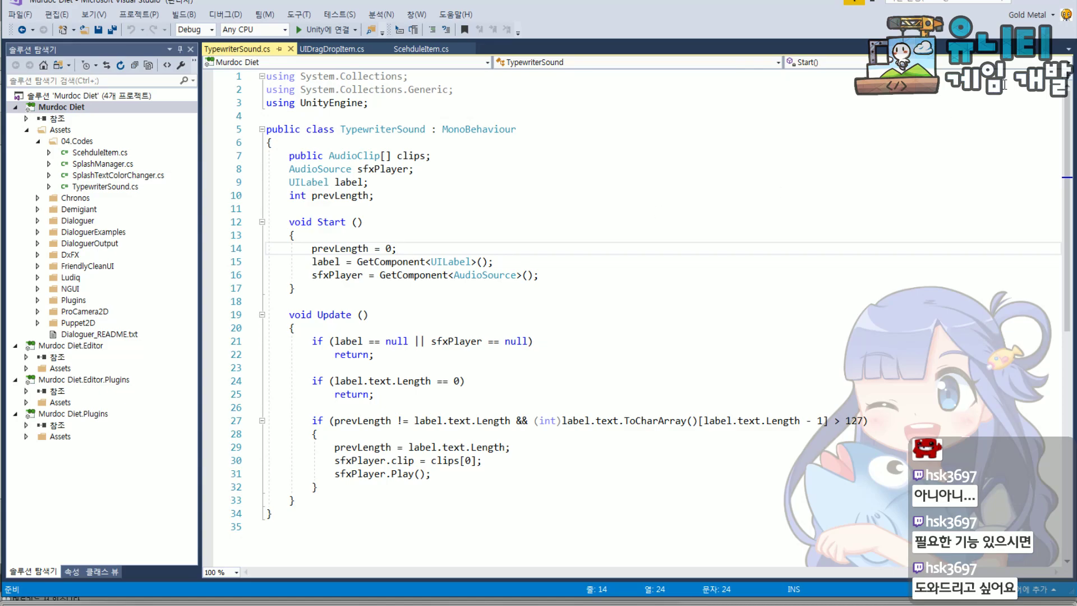
left_click(1021, 3)
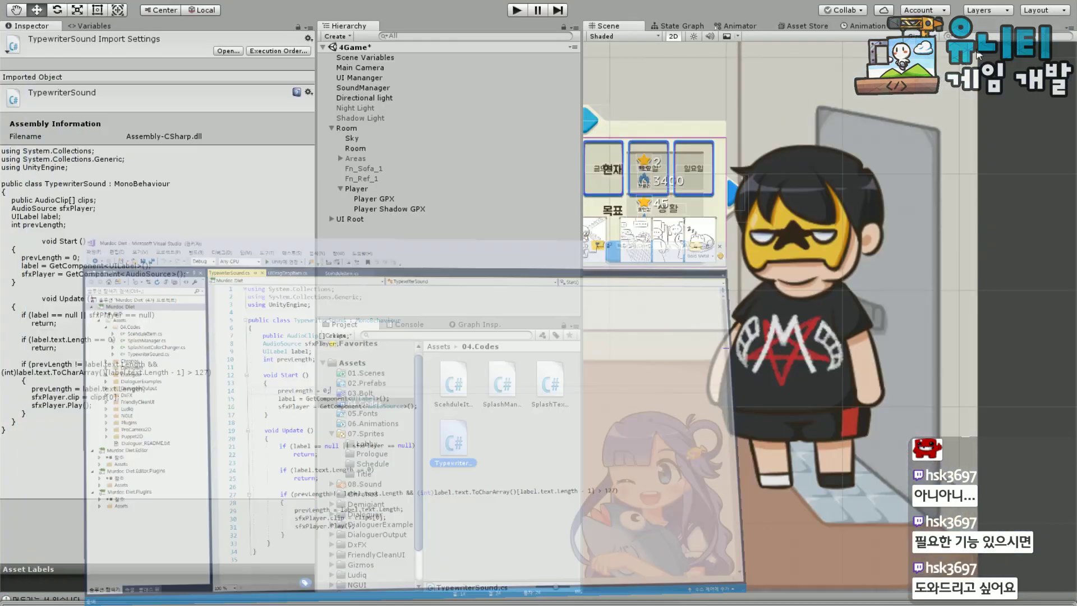
left_click(1004, 235)
scroll(928, 243, "down", 8)
left_click_drag(708, 356, 741, 442)
scroll(836, 445, "up", 2)
scroll(749, 422, "down", 2)
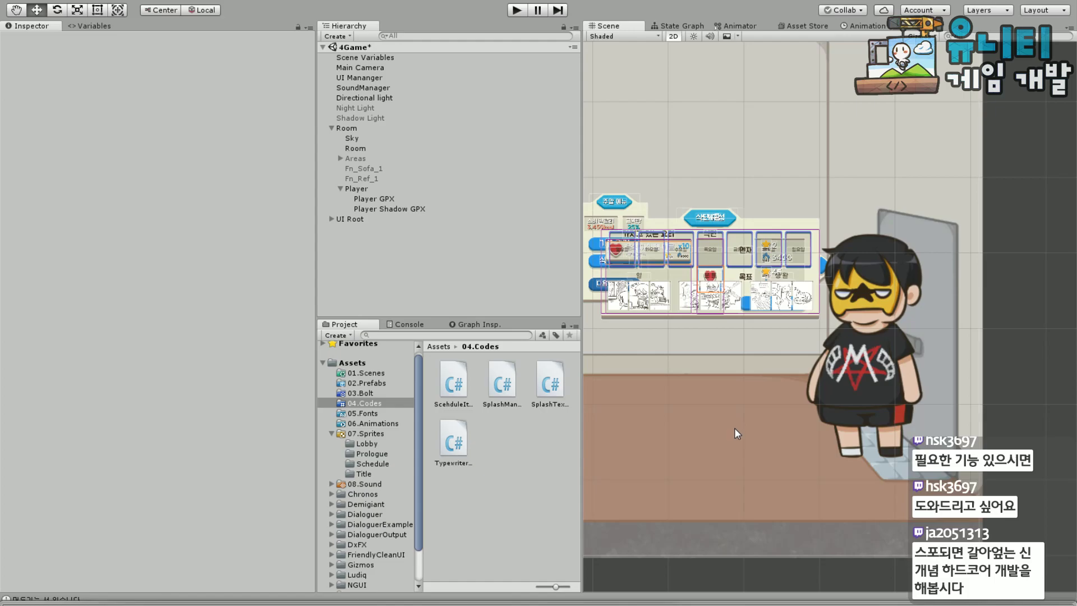
left_click_drag(746, 447, 819, 451)
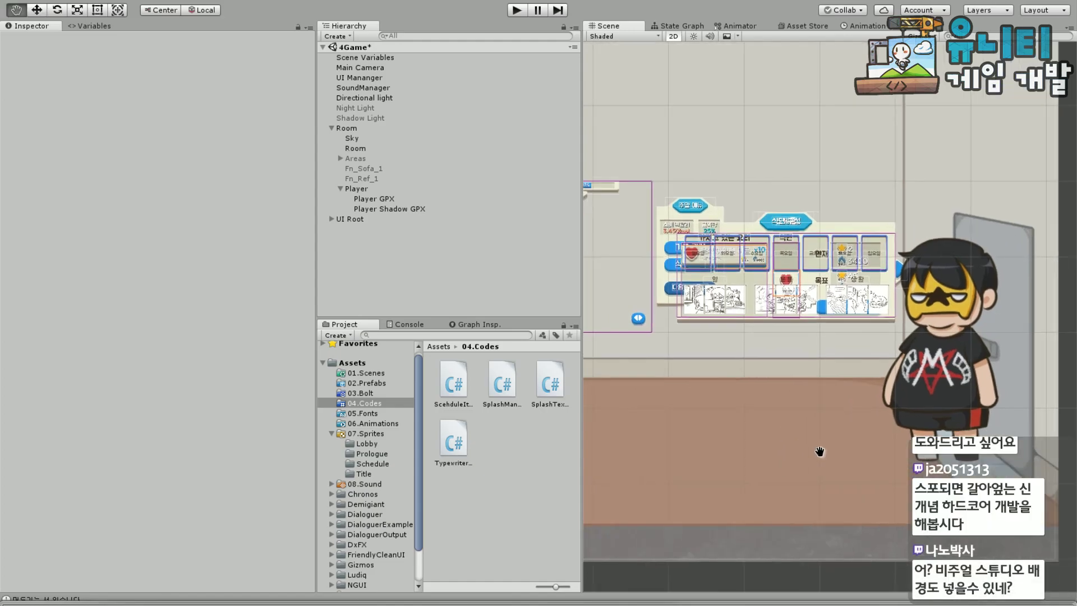
scroll(818, 451, "down", 3)
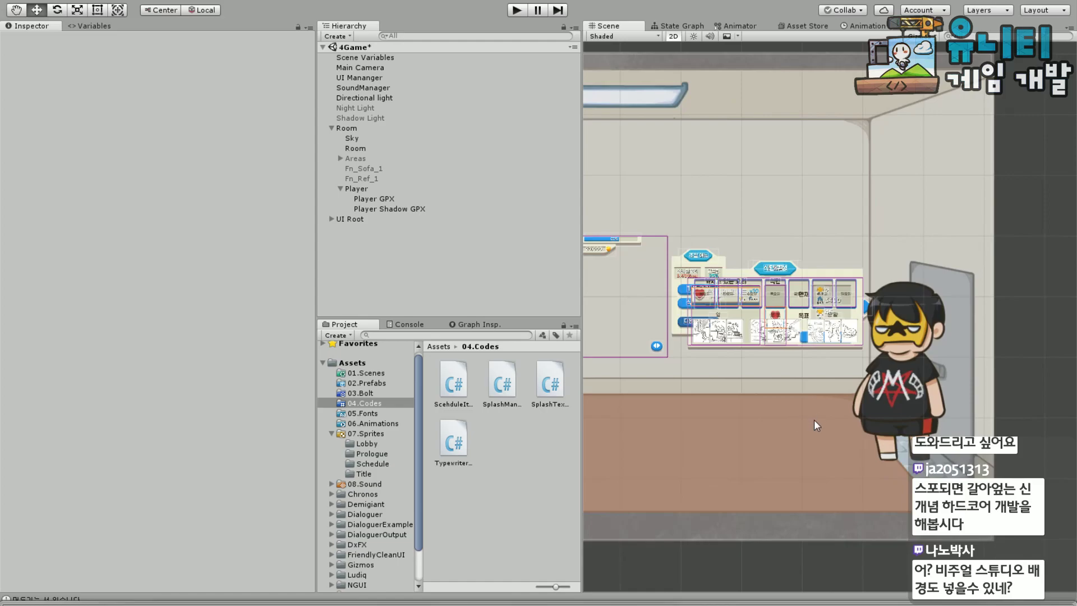
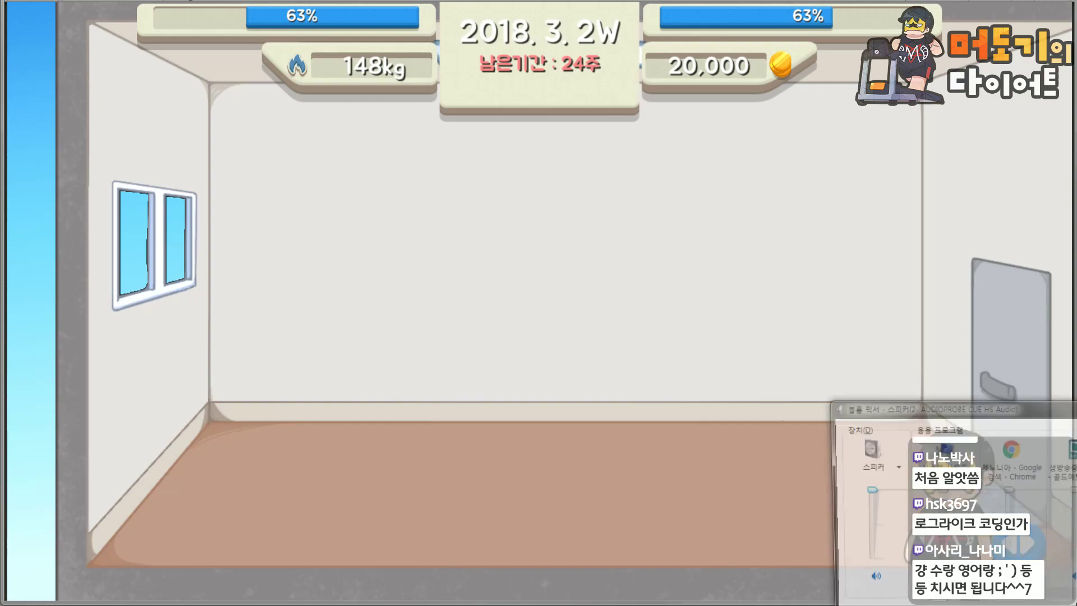
Close the volume mixer and collapse the running Game view to uncover the scene editor.
scroll(993, 505, "right", 1)
left_click_drag(1075, 514, 1075, 527)
key("alt+F4")
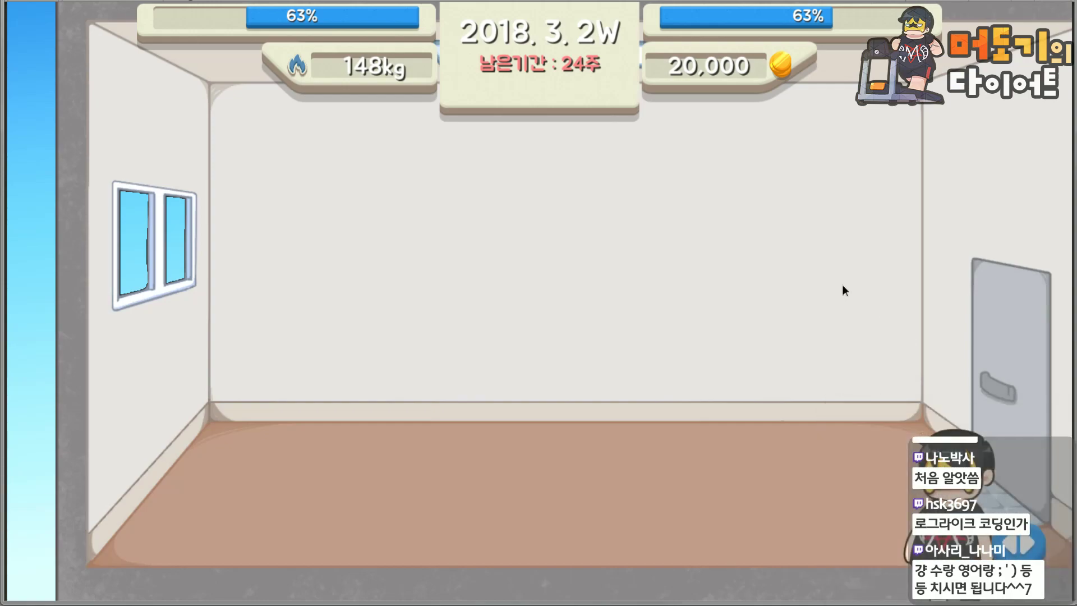
left_click_drag(634, 2, 649, 595)
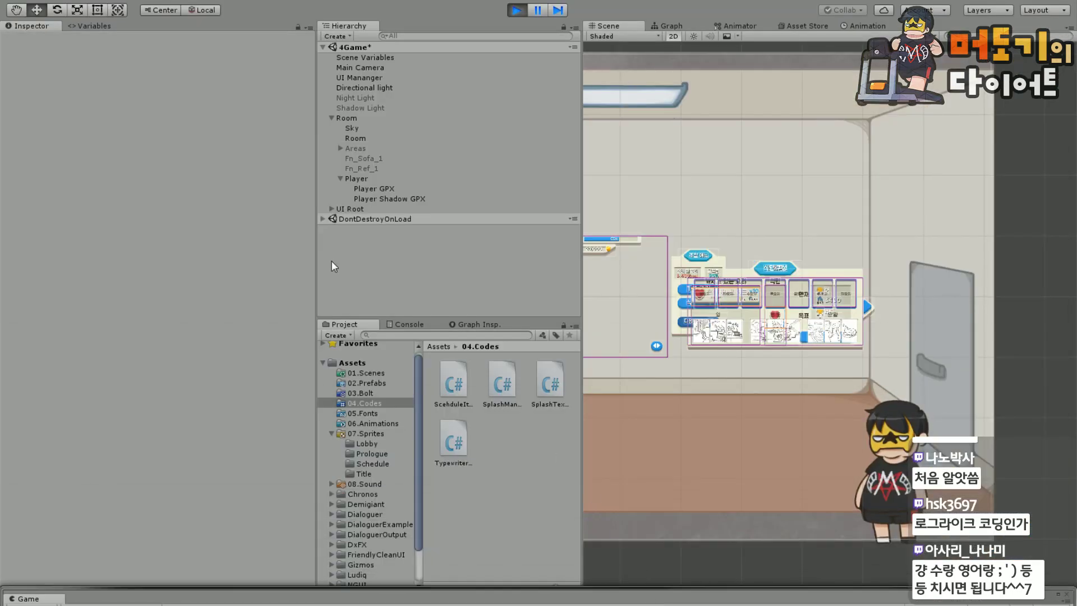
Compare the transforms of Player GPX and its parent Player in the running game, and stop play mode.
left_click(371, 190)
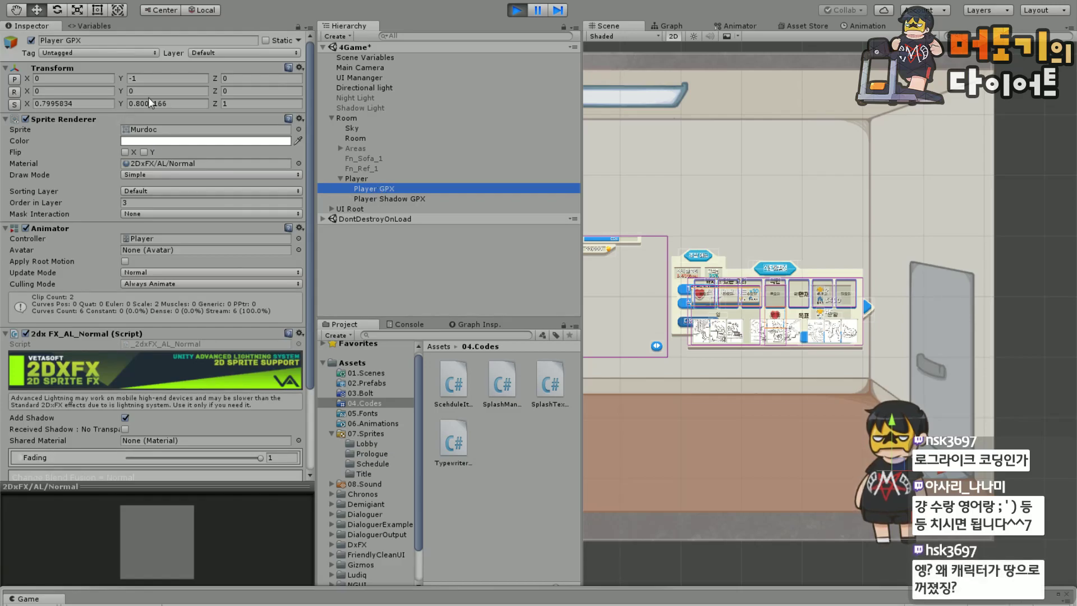
left_click(364, 178)
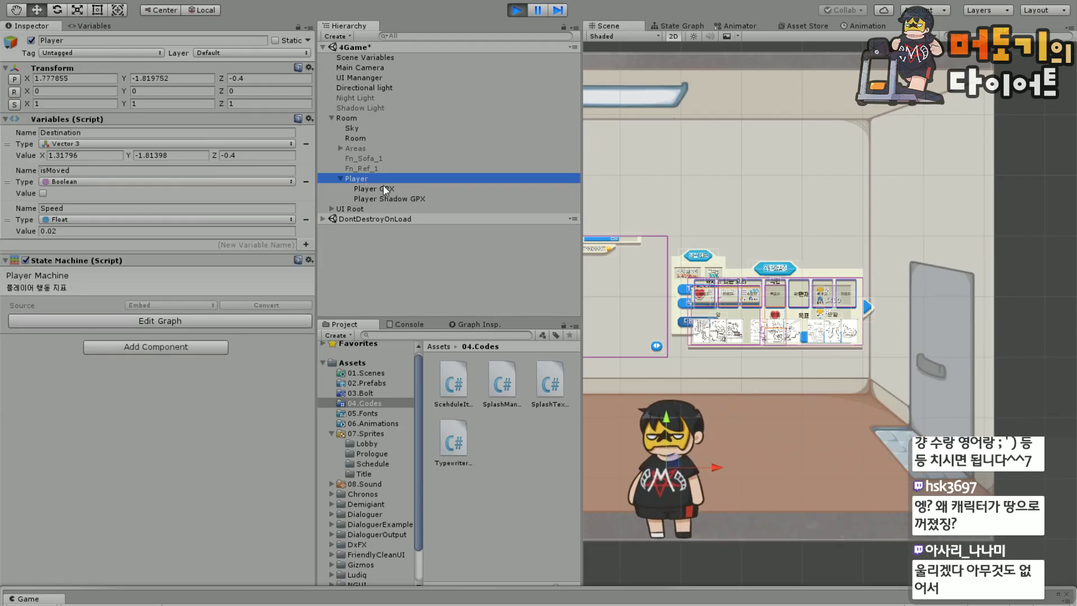
left_click(383, 188)
left_click_drag(742, 391, 834, 324)
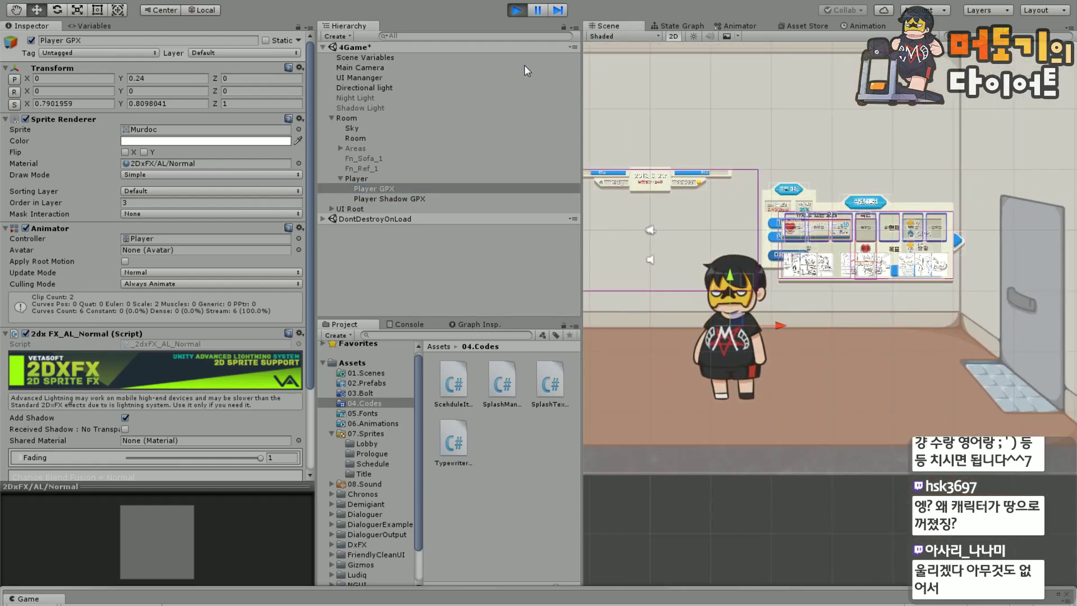
left_click(516, 11)
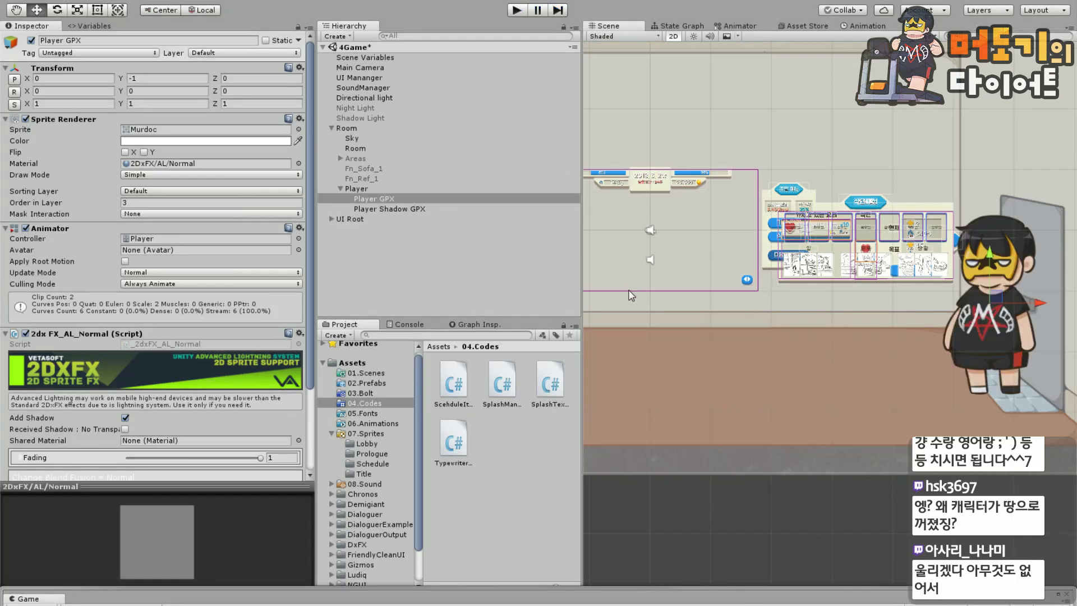
Browse the project's asset folders, including 03.Bolt, 05.Fonts, 06.Animations and 07.Sprites, for what drives the player's scale.
scroll(795, 395, "up", 5)
scroll(686, 390, "up", 2)
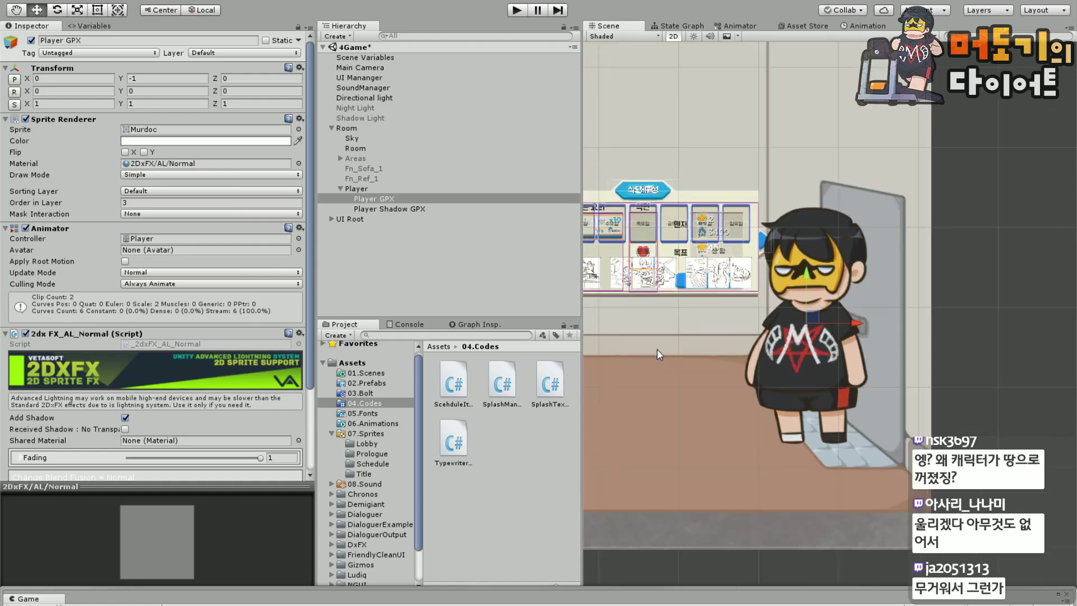
scroll(612, 384, "up", 2)
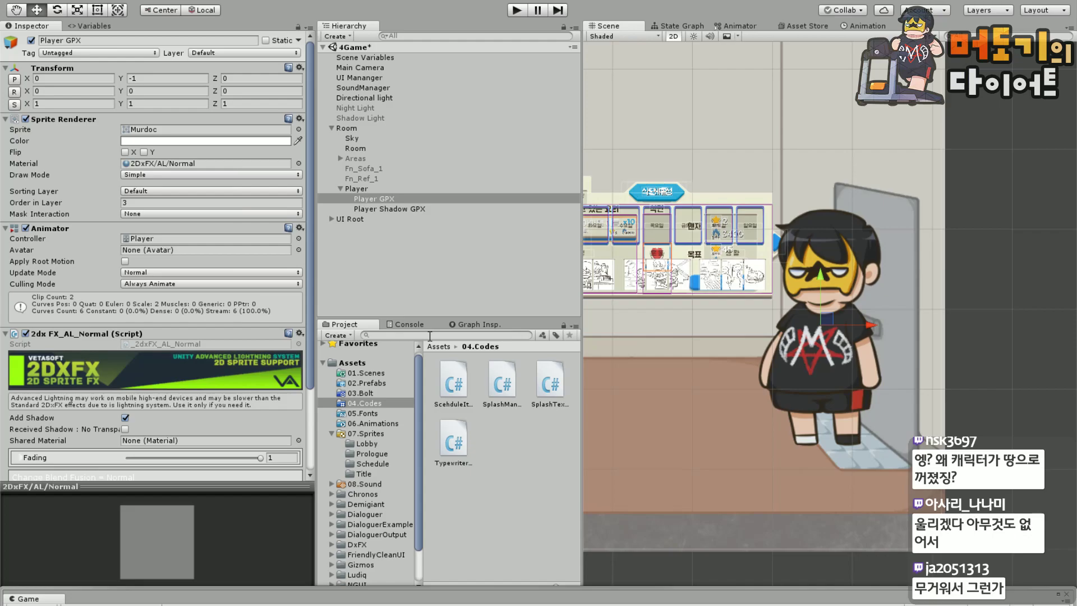
left_click(369, 414)
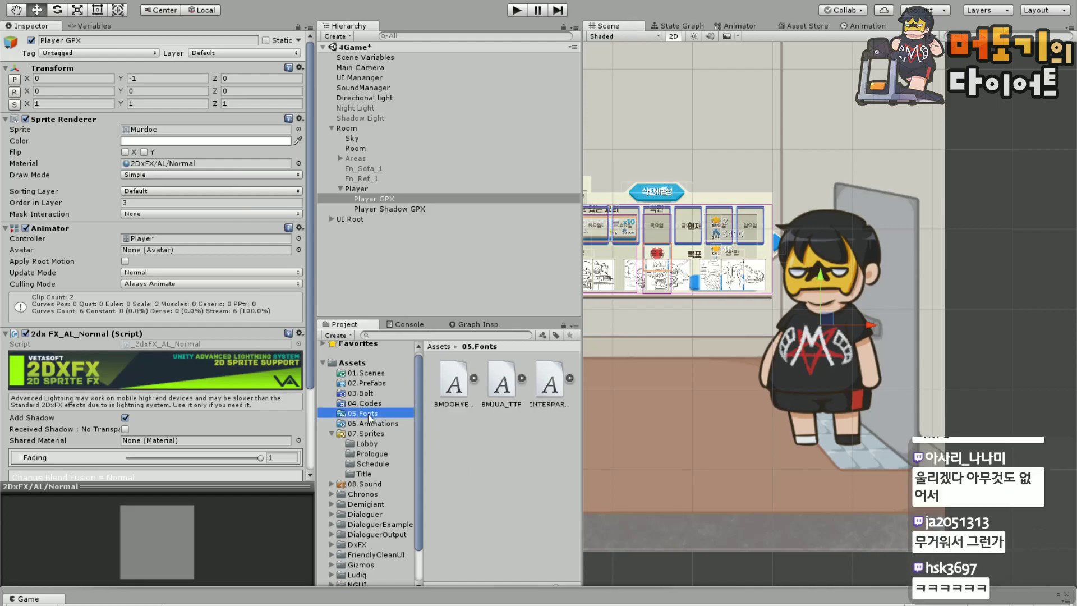
left_click(370, 394)
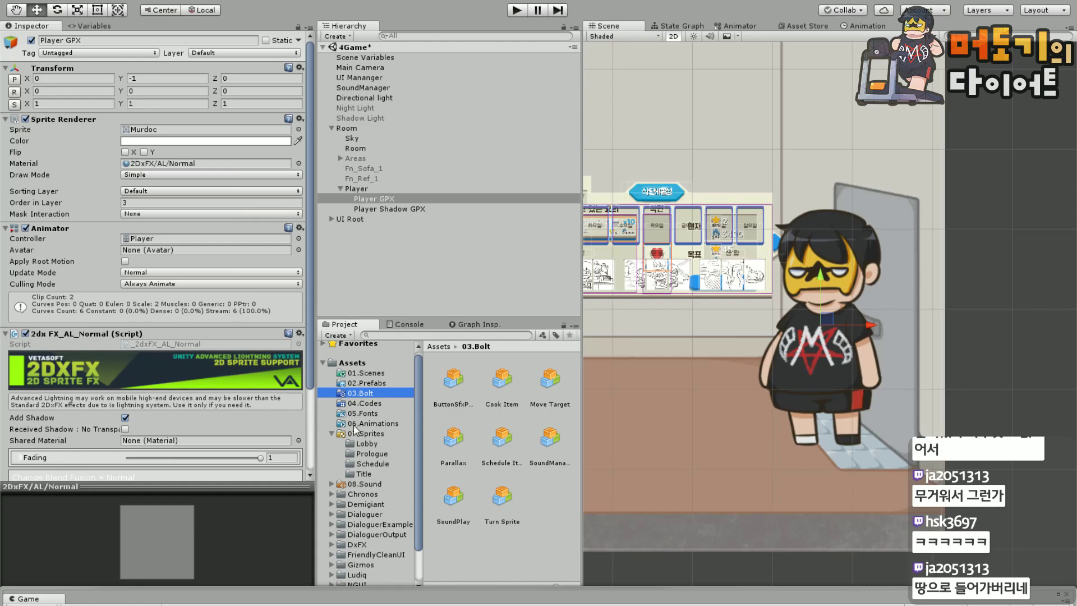
left_click(336, 434)
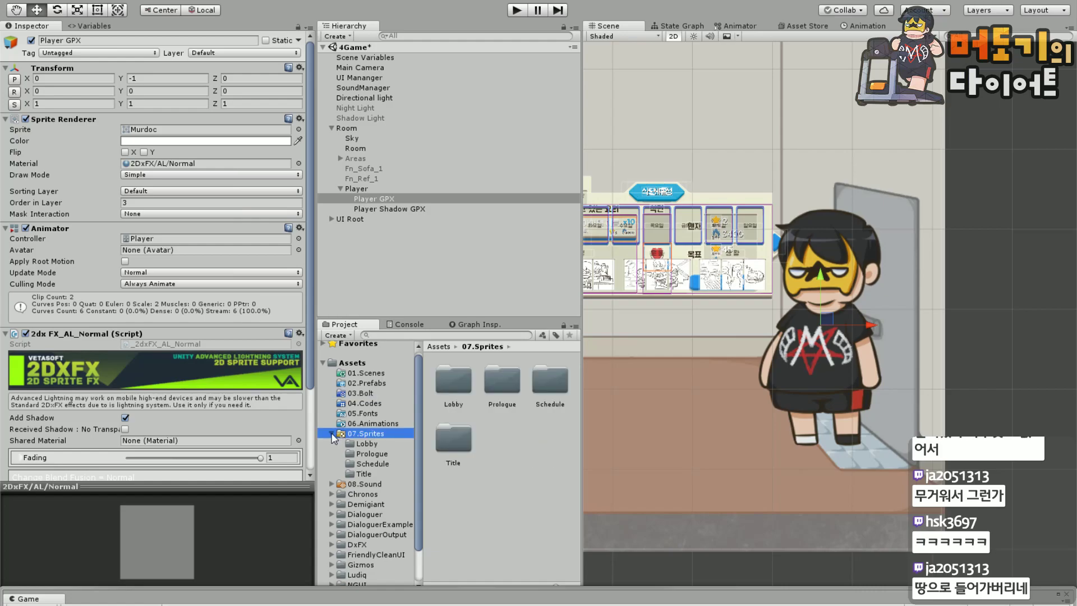
left_click(331, 433)
left_click(366, 424)
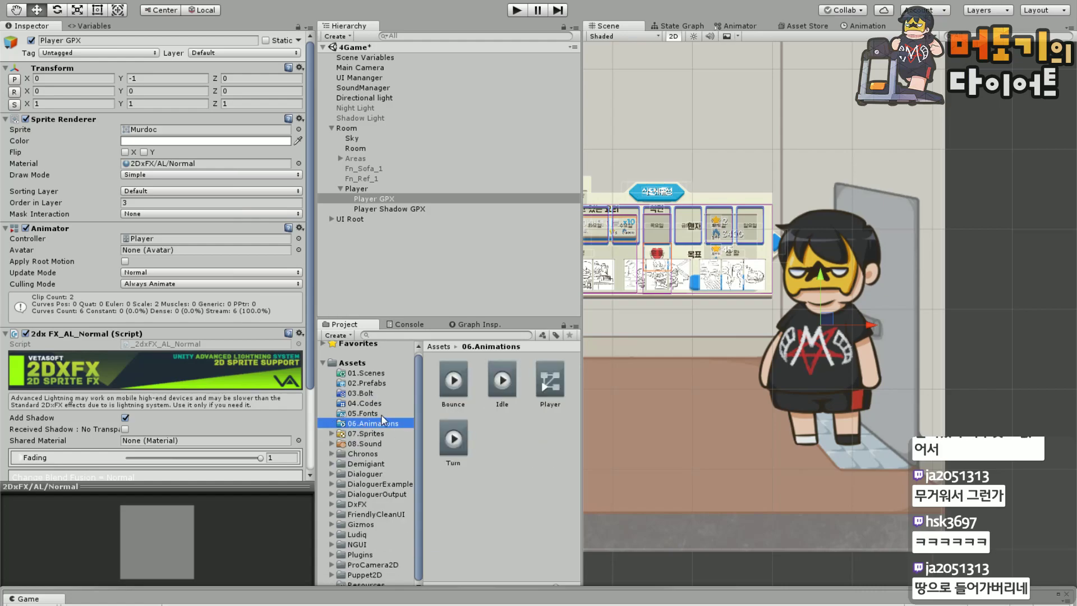
left_click(379, 413)
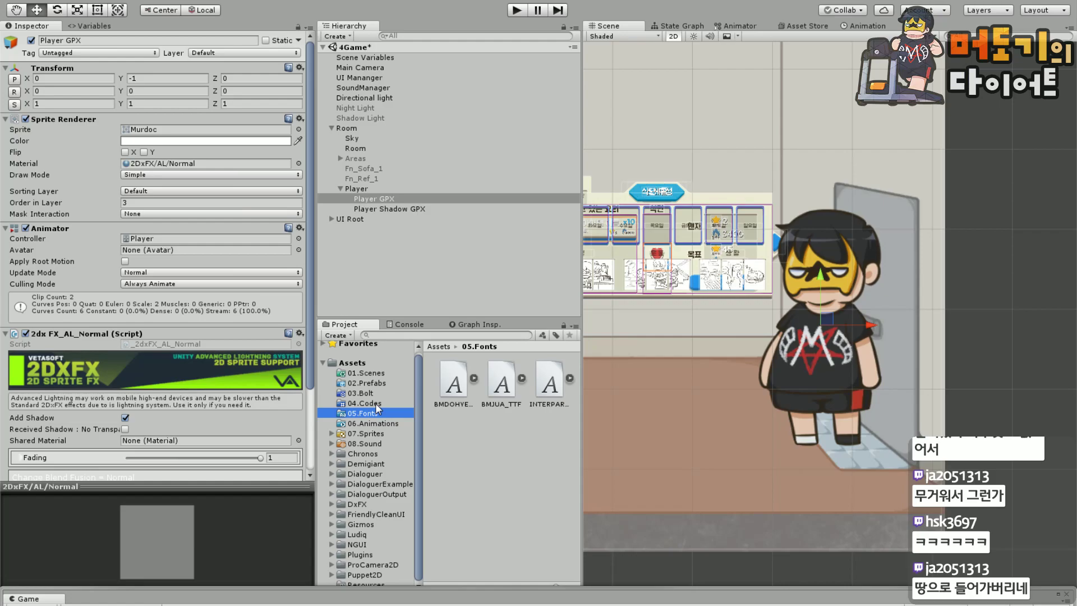
Review the motion and speed settings of the Idle and Walk states in the player's Animator graph.
left_click(740, 26)
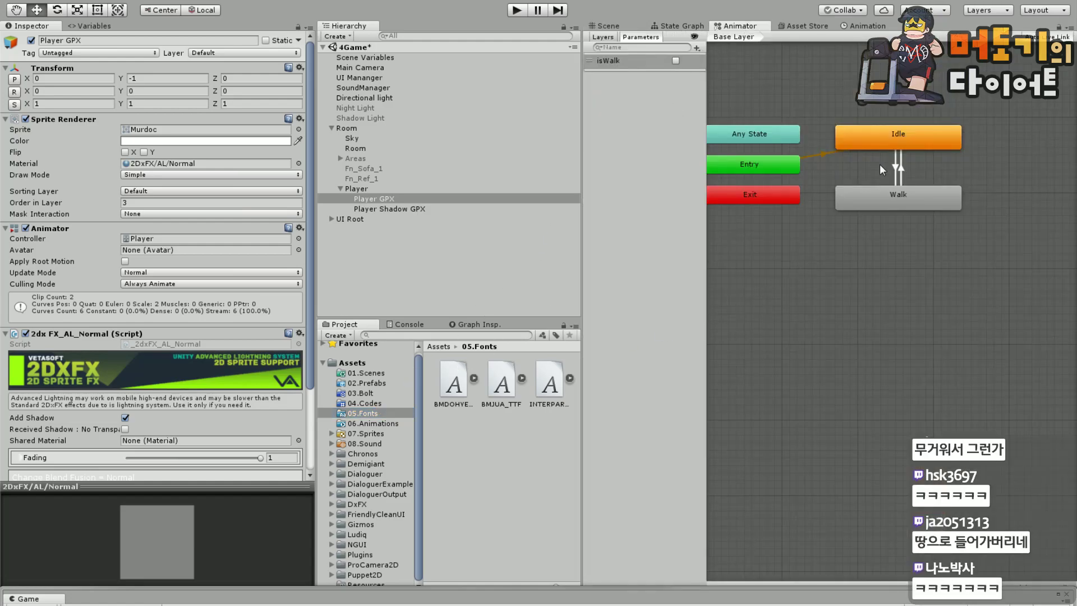
left_click(873, 201)
left_click(883, 140)
left_click(197, 79)
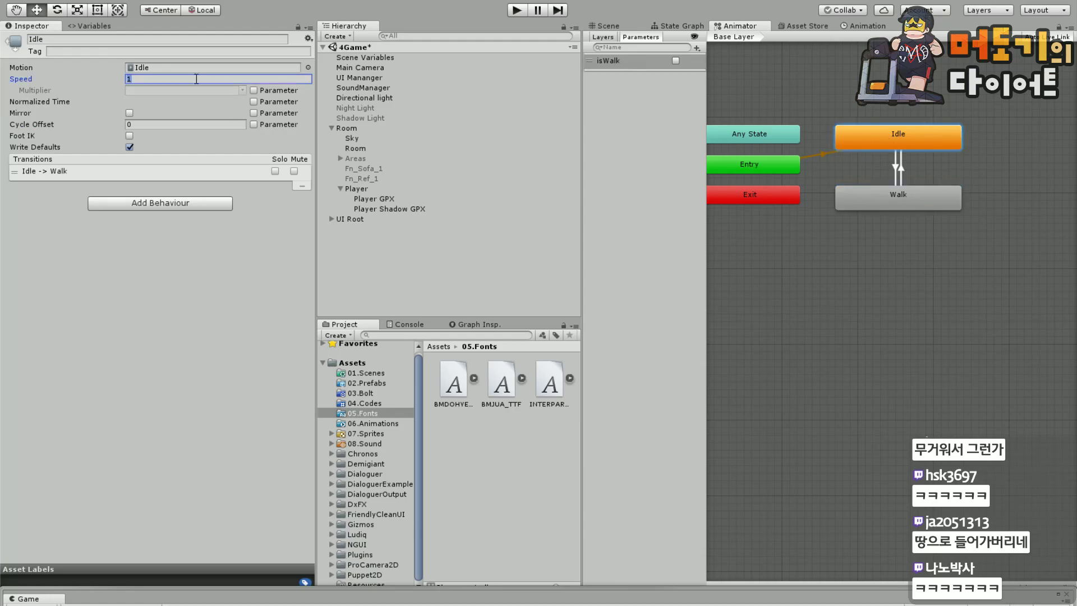
left_click(220, 303)
left_click(873, 203)
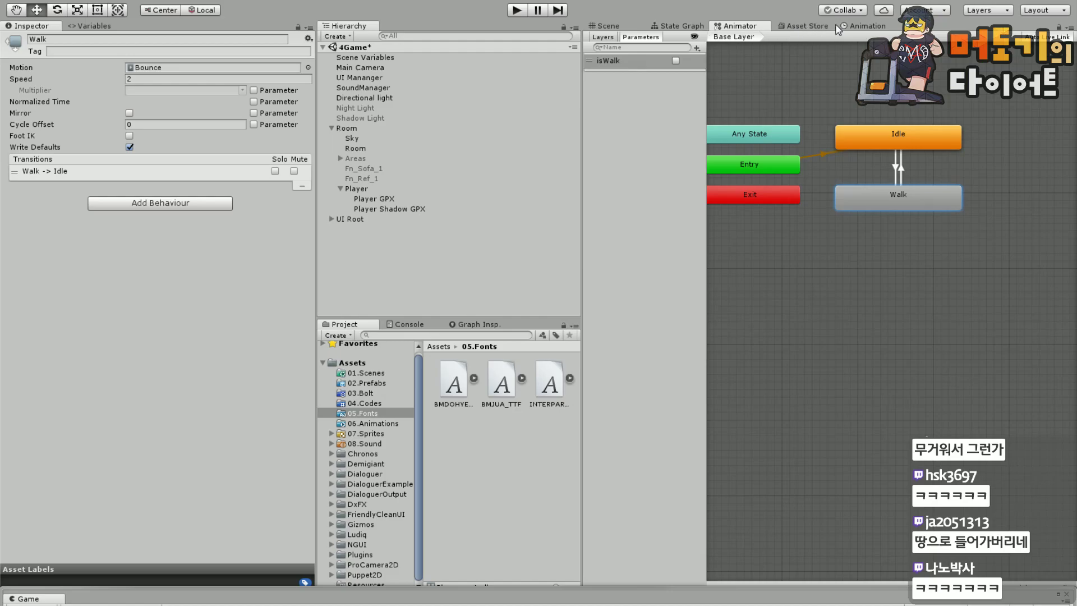
Dock the Animation window below the scene editor and bring the Scene view back up.
left_click(861, 29)
left_click_drag(860, 28, 711, 487)
left_click_drag(713, 401, 711, 322)
left_click(611, 26)
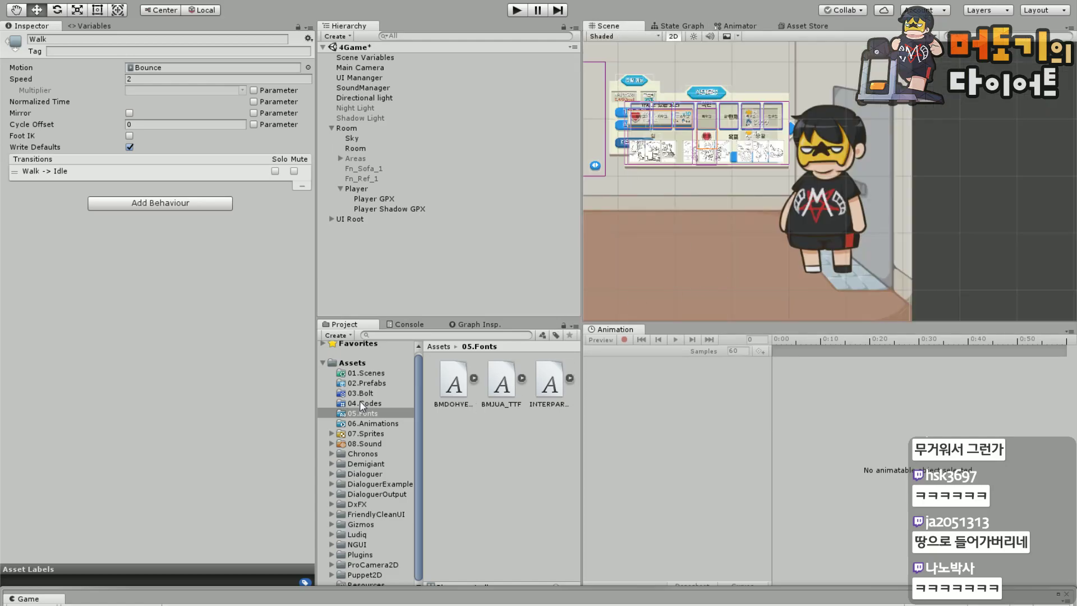
Open the Idle clip from 06.Animations and examine its Scale keyframes at frames 0 and 30.
left_click(387, 424)
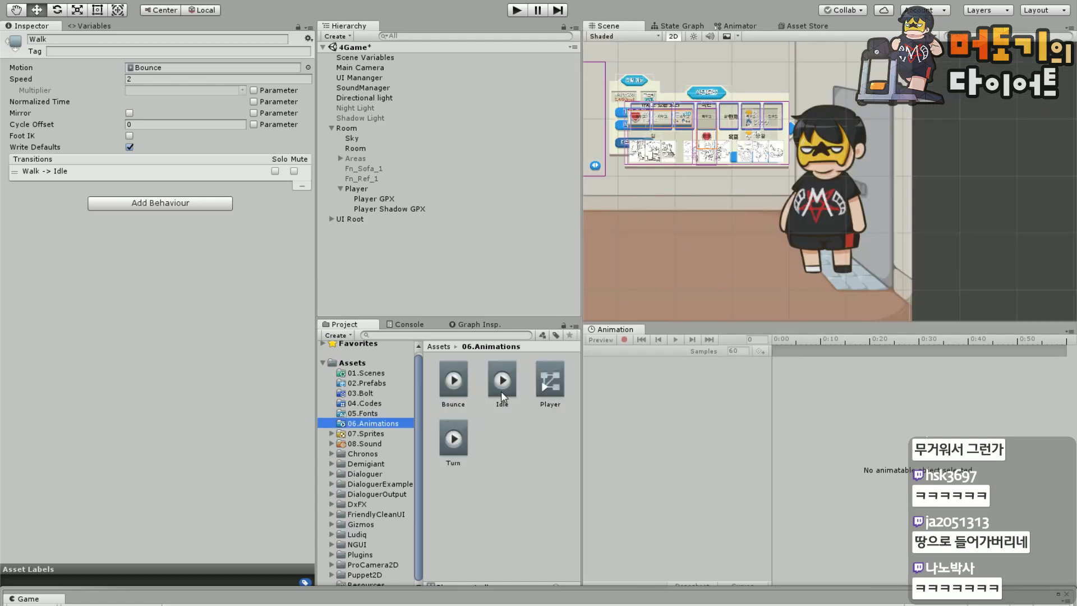
left_click(504, 381)
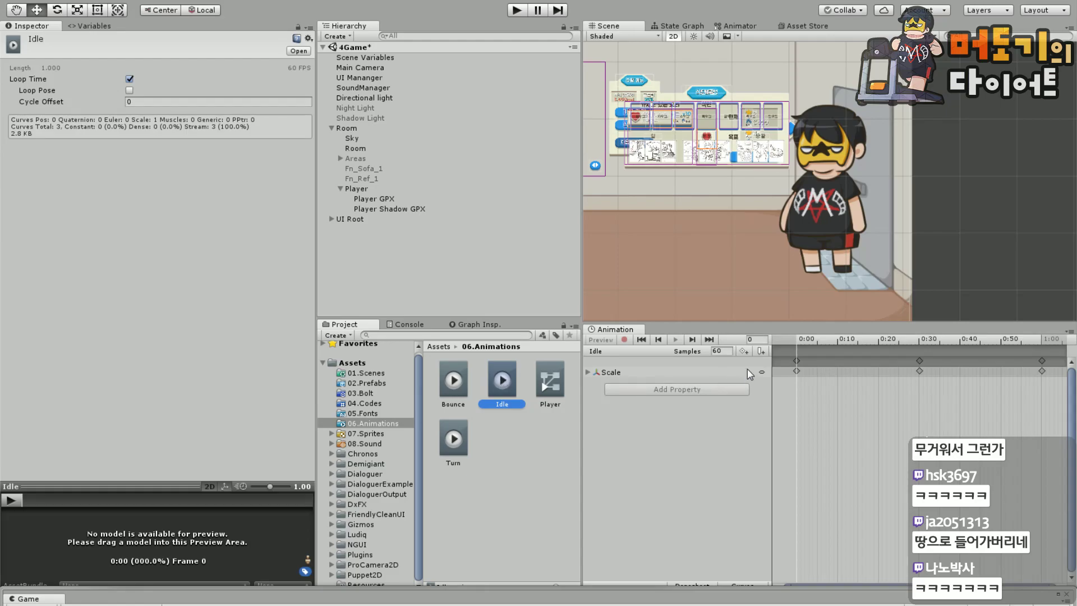
left_click(587, 372)
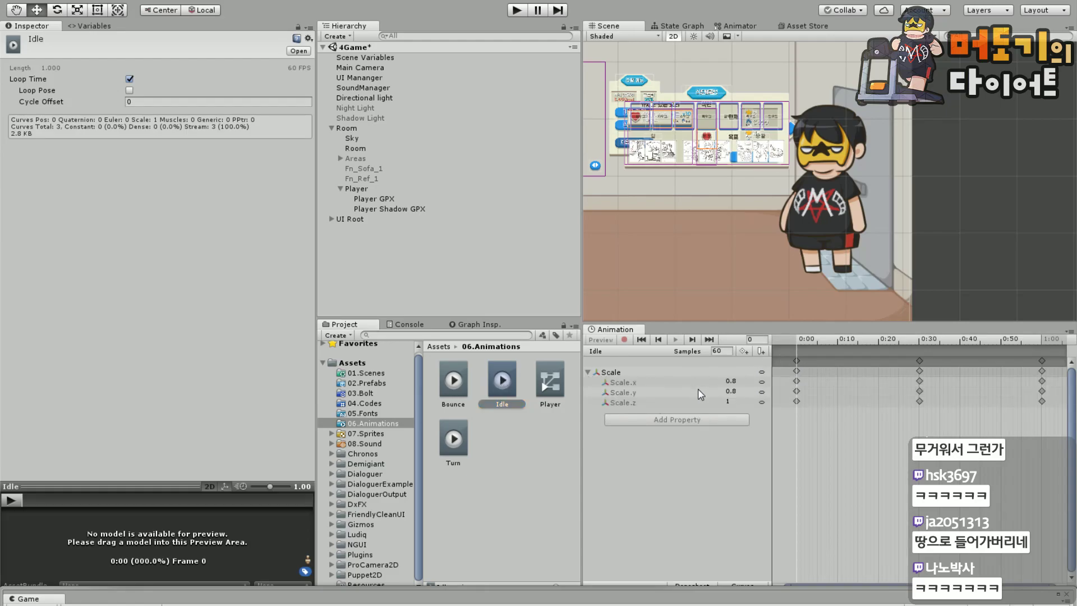
left_click_drag(858, 337, 920, 338)
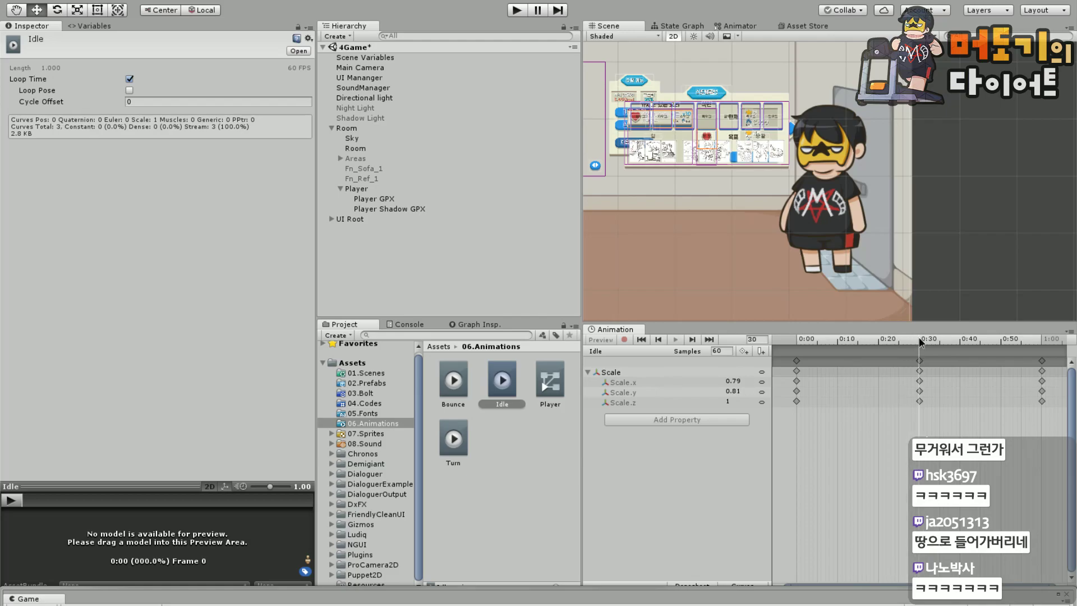
left_click_drag(920, 341, 793, 342)
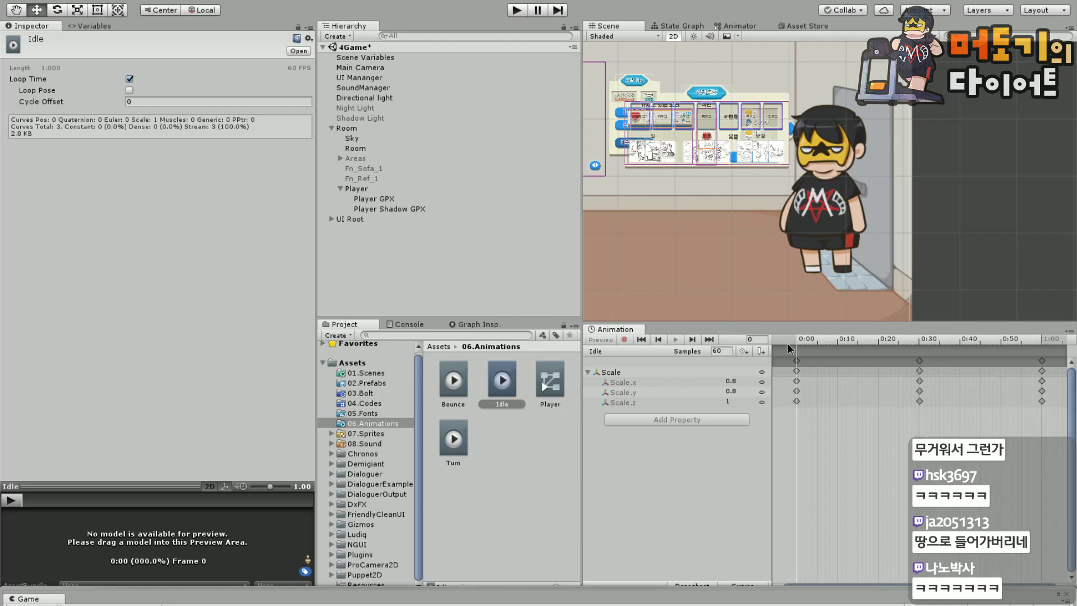
Set the Idle clip's X and Y scale to 1 at the first and last keyframes.
left_click(735, 382)
left_click(739, 390)
type("1")
left_click_drag(1037, 339, 1040, 341)
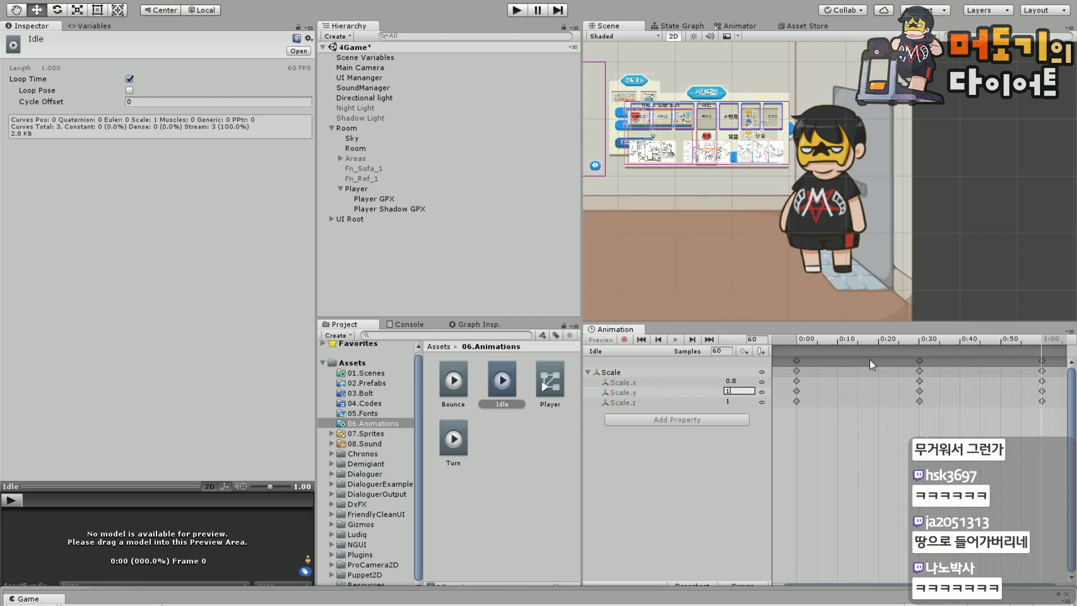
left_click(994, 425)
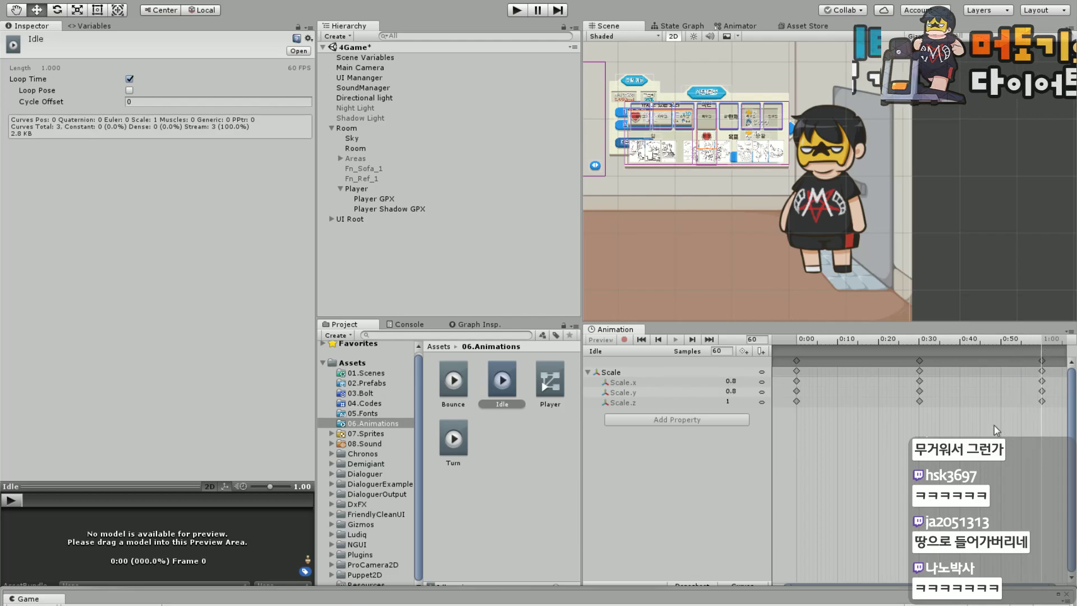
left_click(735, 381)
type("1")
Set the Idle clip's scale at frame 30 to X 0.99 and Y 1.01.
left_click(921, 341)
left_click(746, 381)
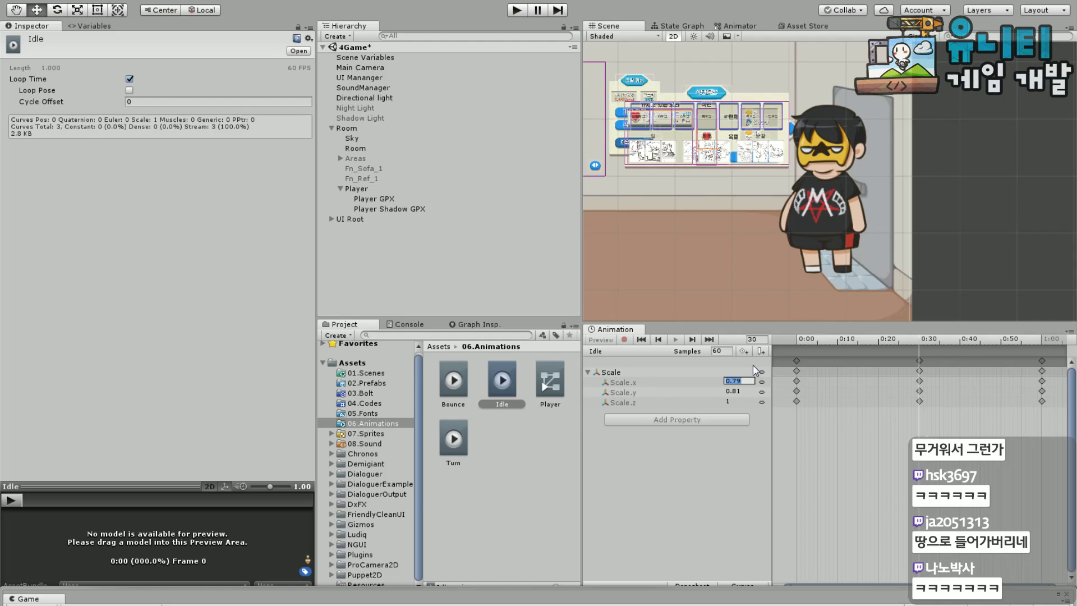
type("0.99")
left_click(734, 392)
type("1.01")
key("Return")
Preview the Idle clip's first frame on Player GPX and turn the animation preview off.
left_click(368, 190)
left_click(367, 199)
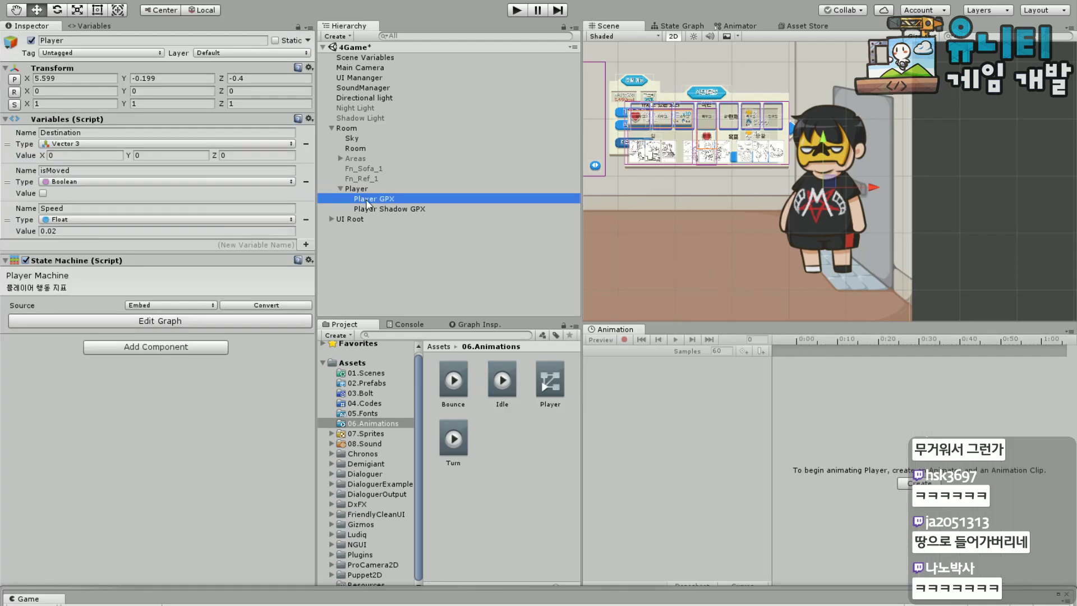
left_click_drag(796, 338, 769, 339)
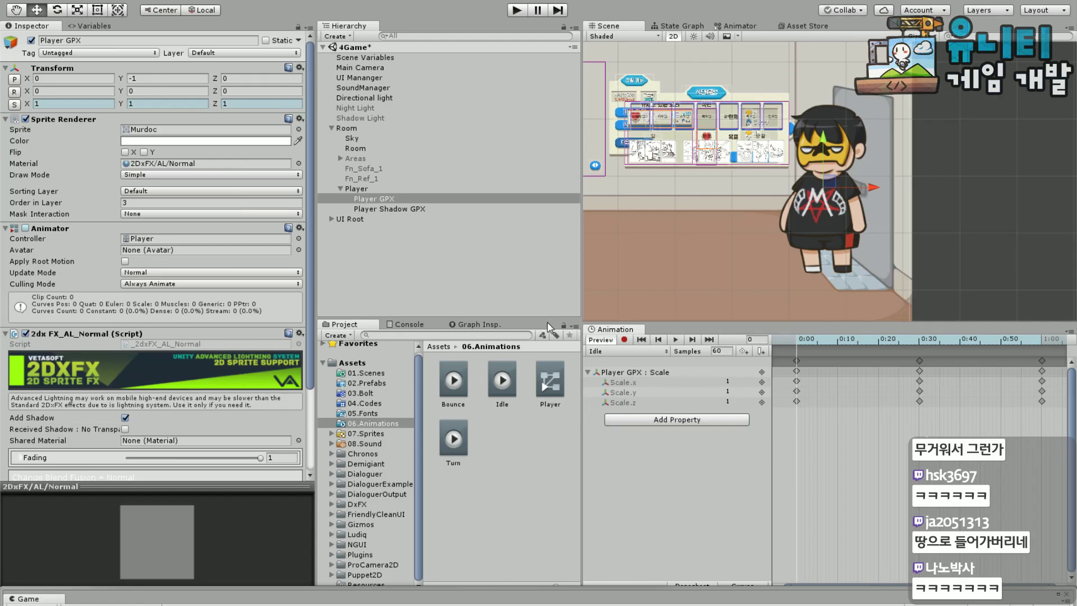
left_click(601, 340)
scroll(768, 169, "up", 1)
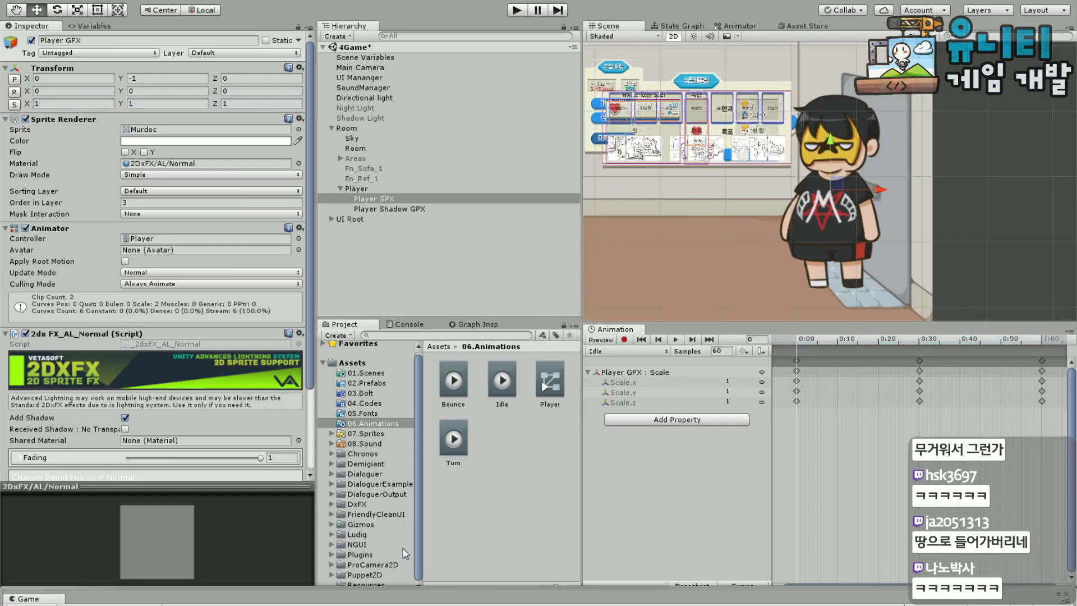
Set the compression of the Murdoc sprite in 07.Sprites/Lobby to High Quality and apply the import settings.
left_click(368, 433)
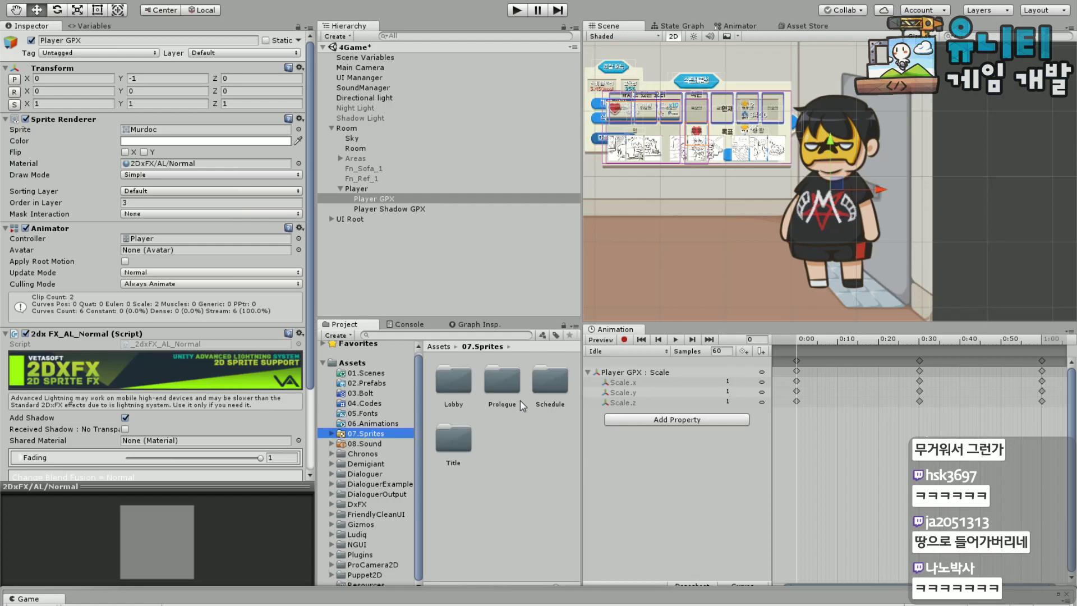
double_click(470, 392)
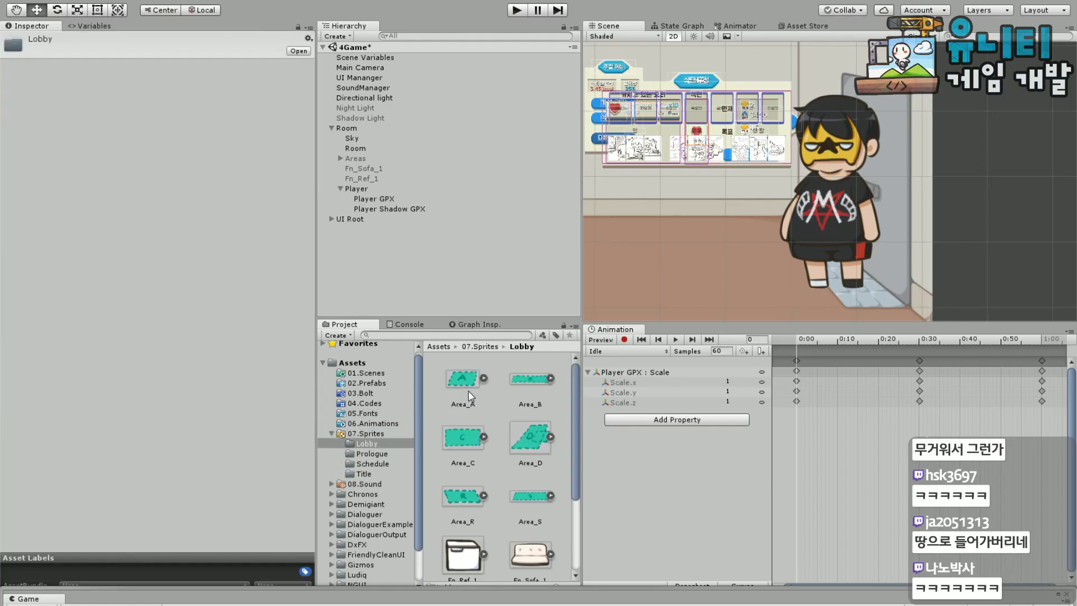
scroll(482, 426, "down", 3)
left_click(462, 488)
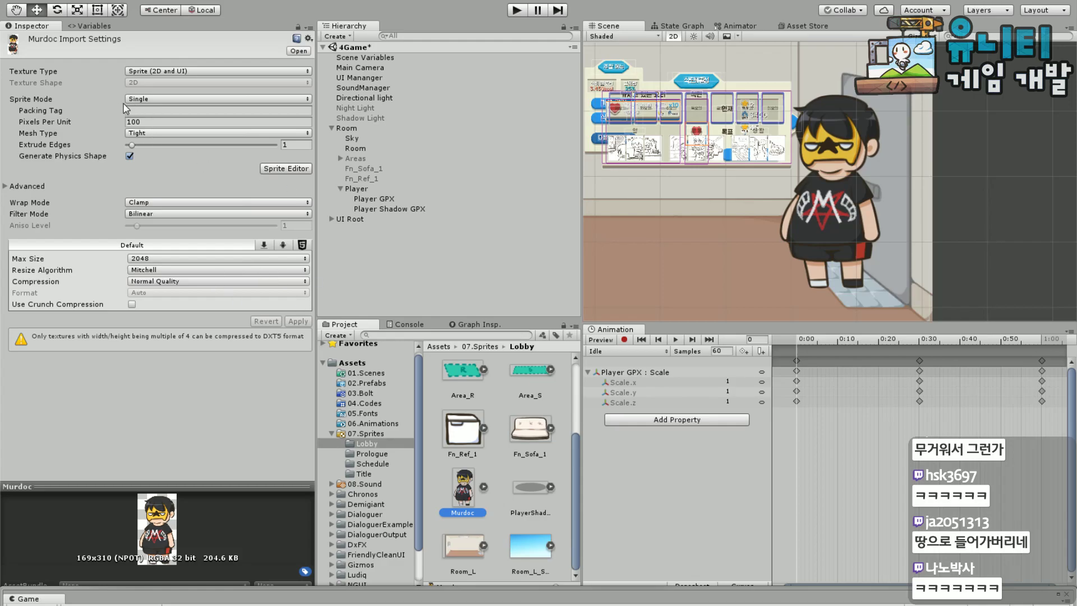
left_click(150, 259)
left_click(98, 397)
left_click(171, 280)
left_click(168, 336)
left_click(298, 321)
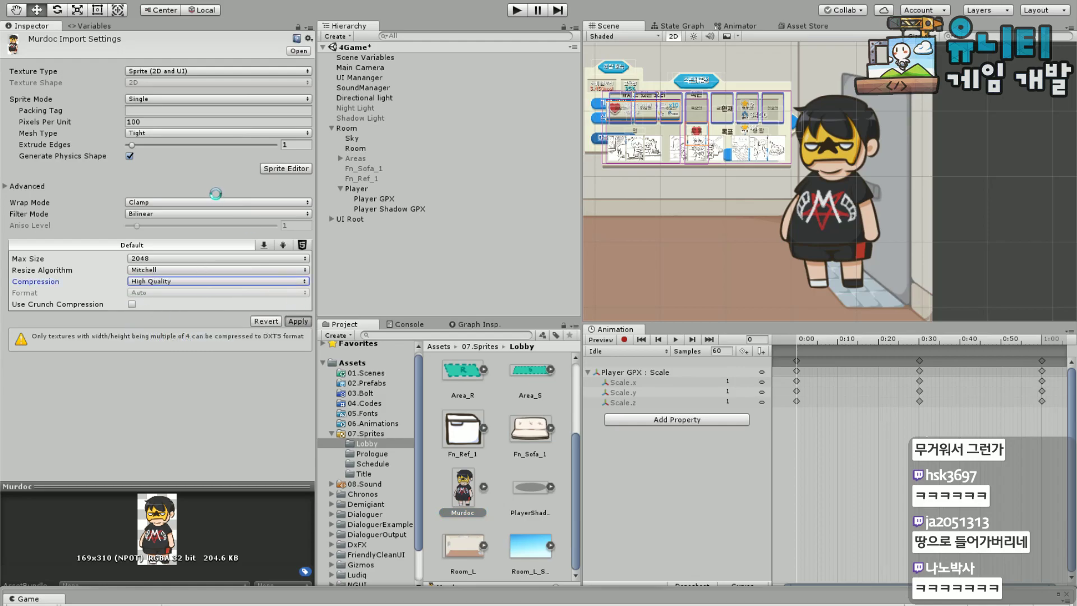
Set the Murdoc sprite's pivot to Bottom in the Sprite Editor, apply it and close the editor.
left_click(285, 168)
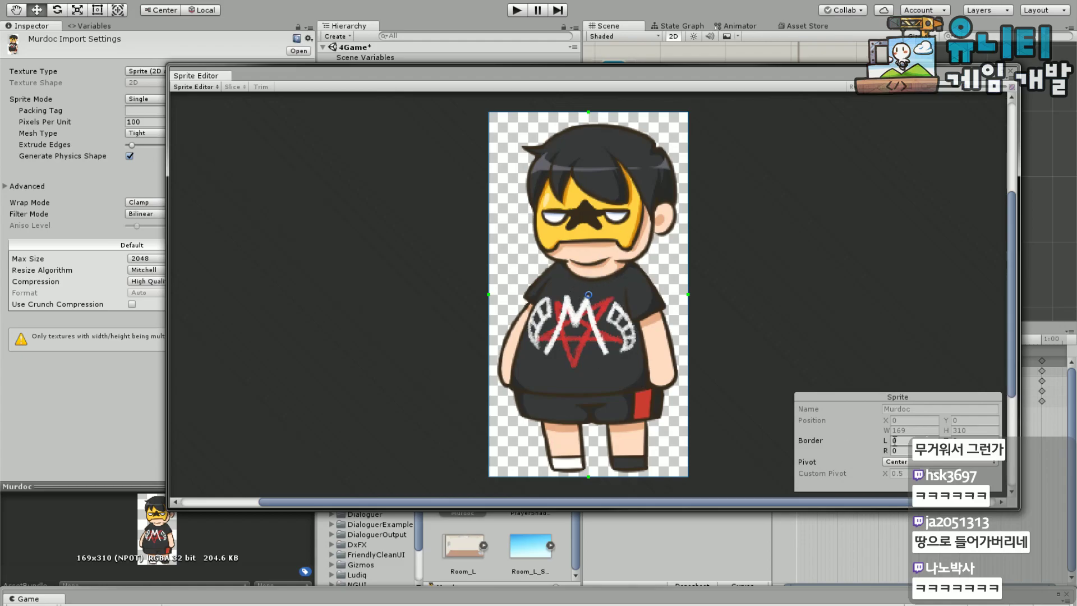
left_click(904, 462)
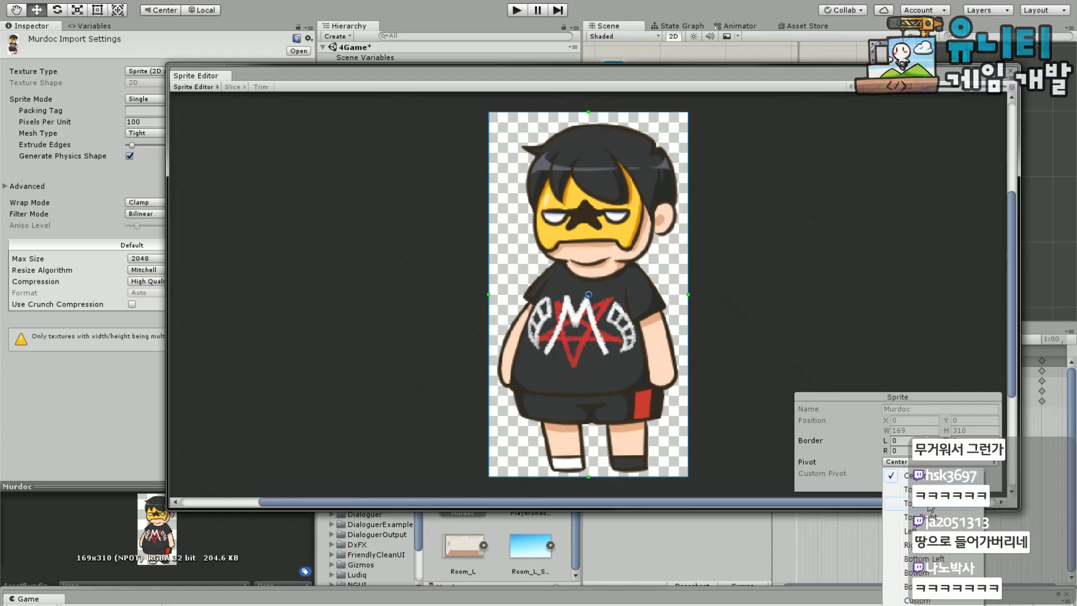
left_click(926, 572)
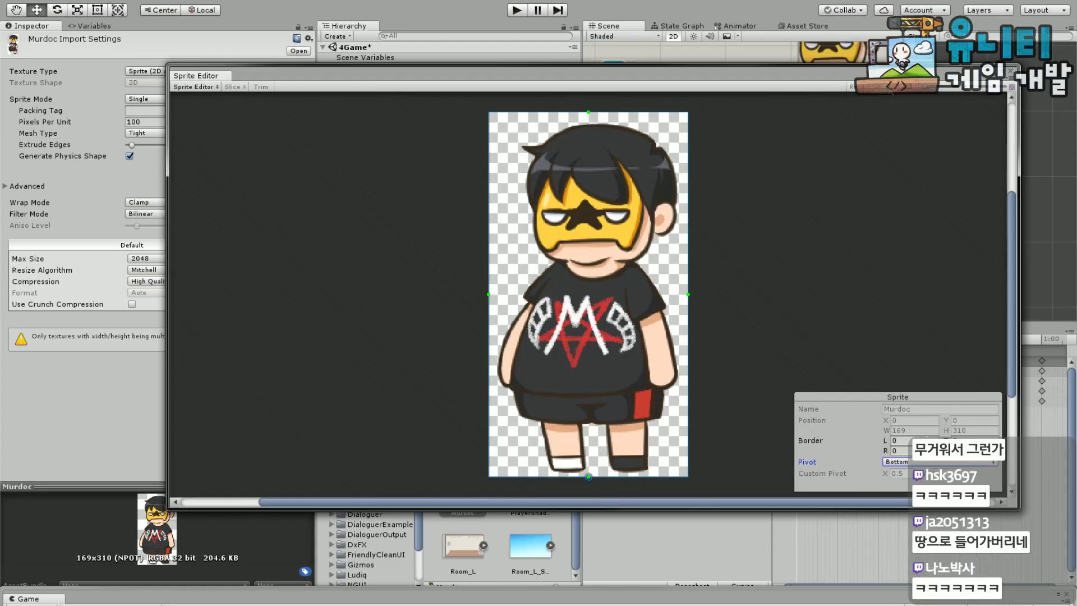
left_click(1010, 72)
left_click_drag(964, 144, 936, 177)
scroll(942, 218, "down", 4)
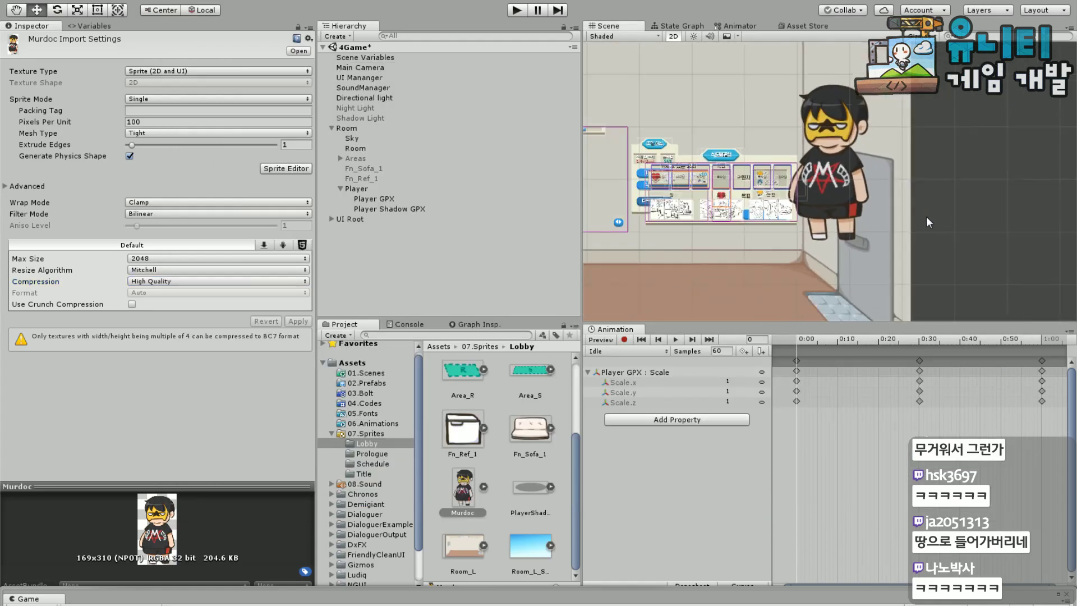
scroll(980, 178, "up", 1)
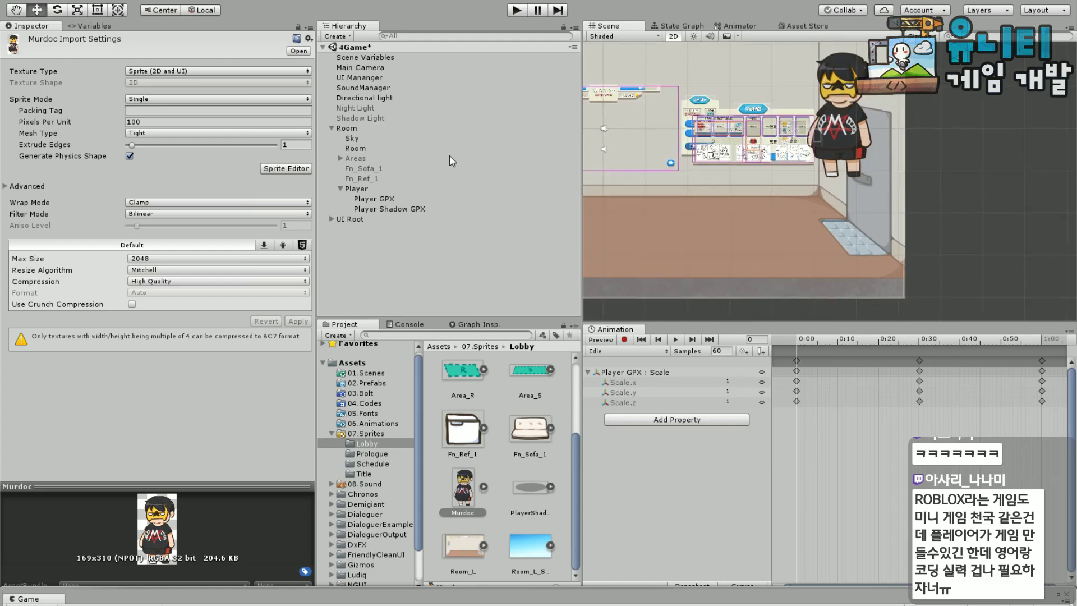
Move the Player object down onto the floor in front of the door, to about X 5.57, Y -1.85.
left_click(362, 189)
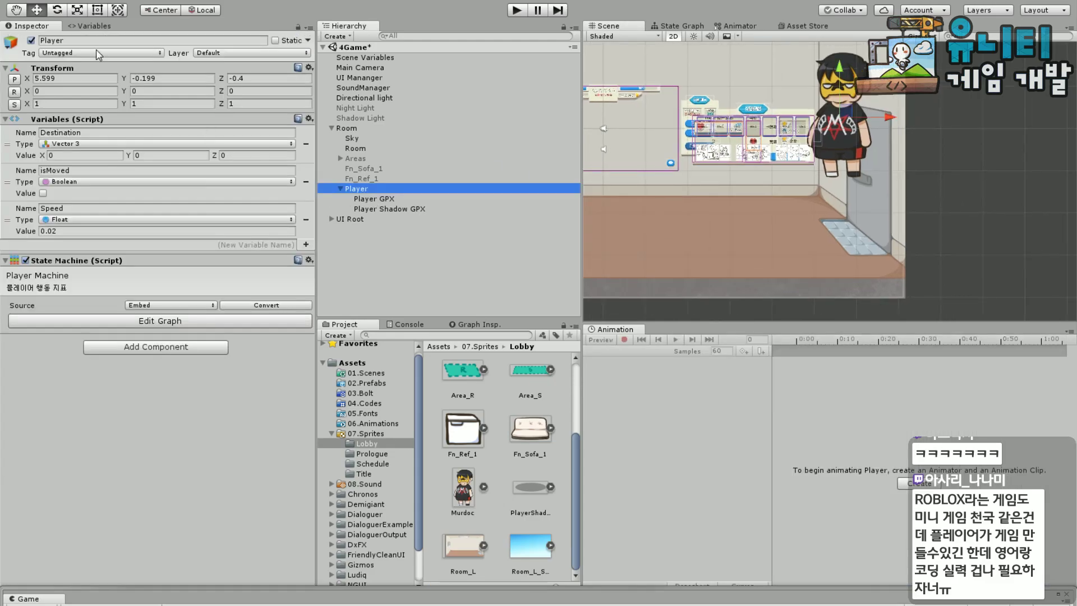
left_click_drag(844, 115, 882, 197)
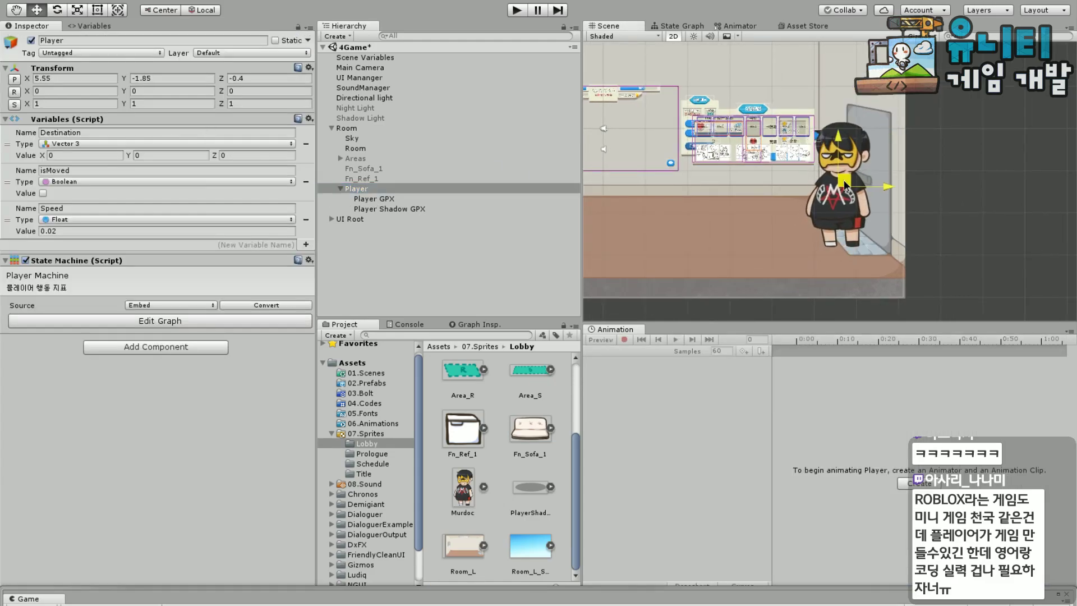
scroll(980, 209, "up", 5)
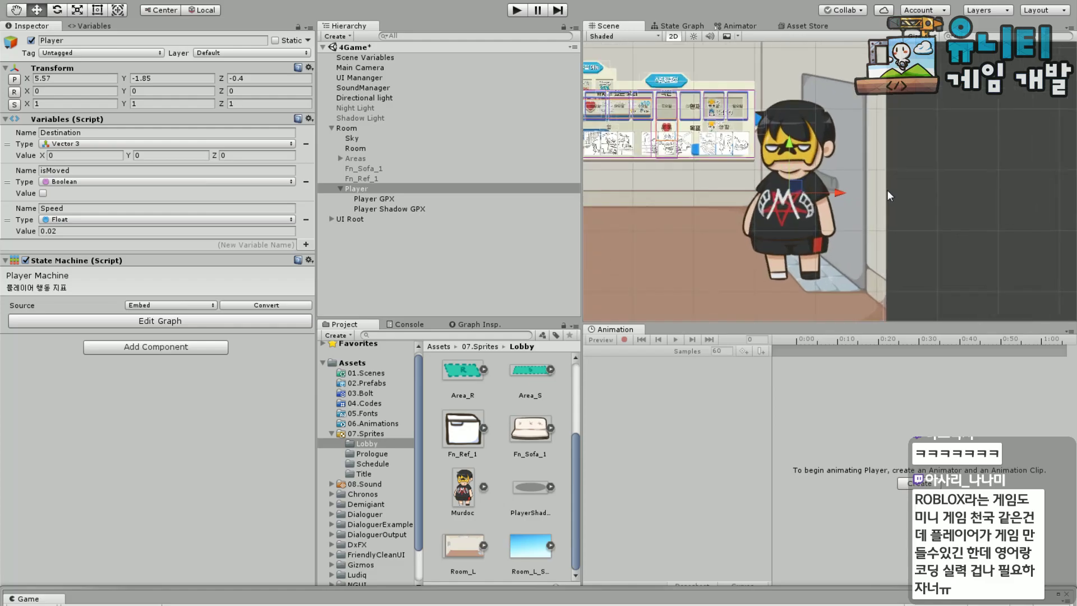
key("q")
left_click_drag(919, 152, 962, 160)
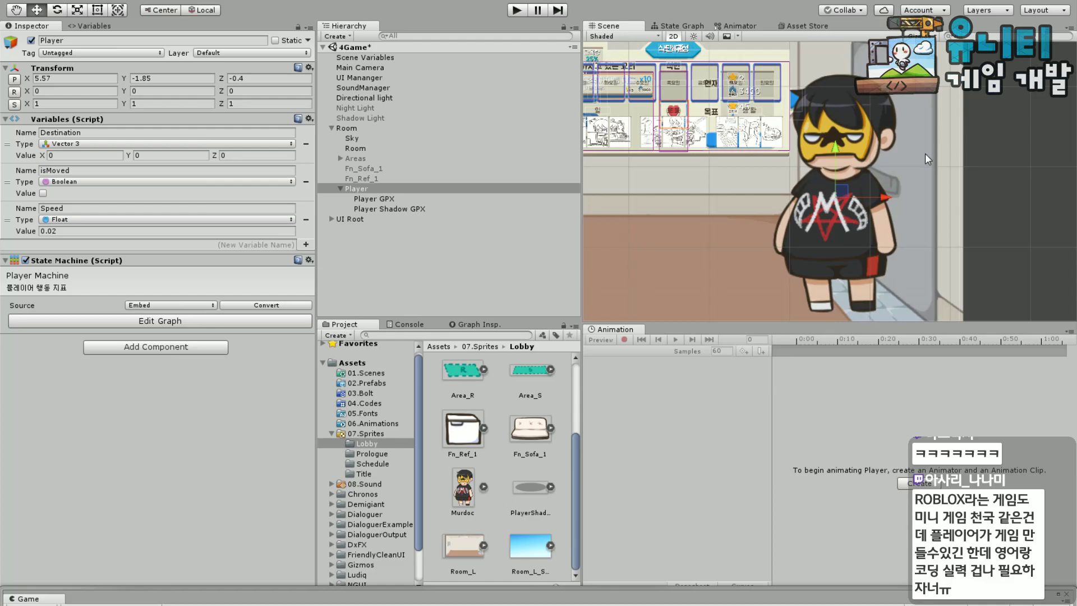
scroll(947, 197, "down", 4)
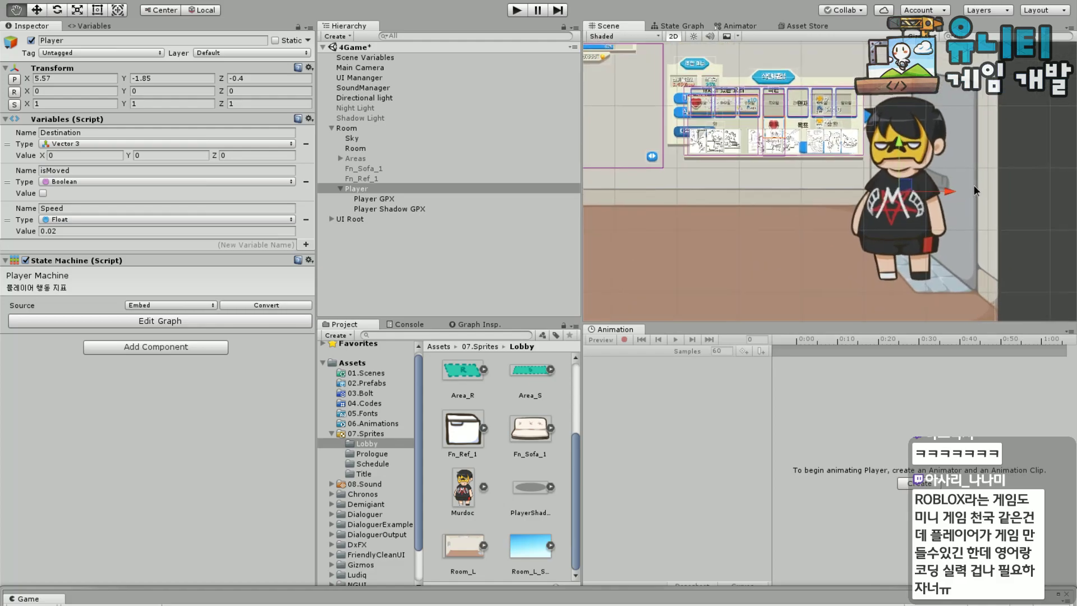
scroll(971, 191, "up", 2)
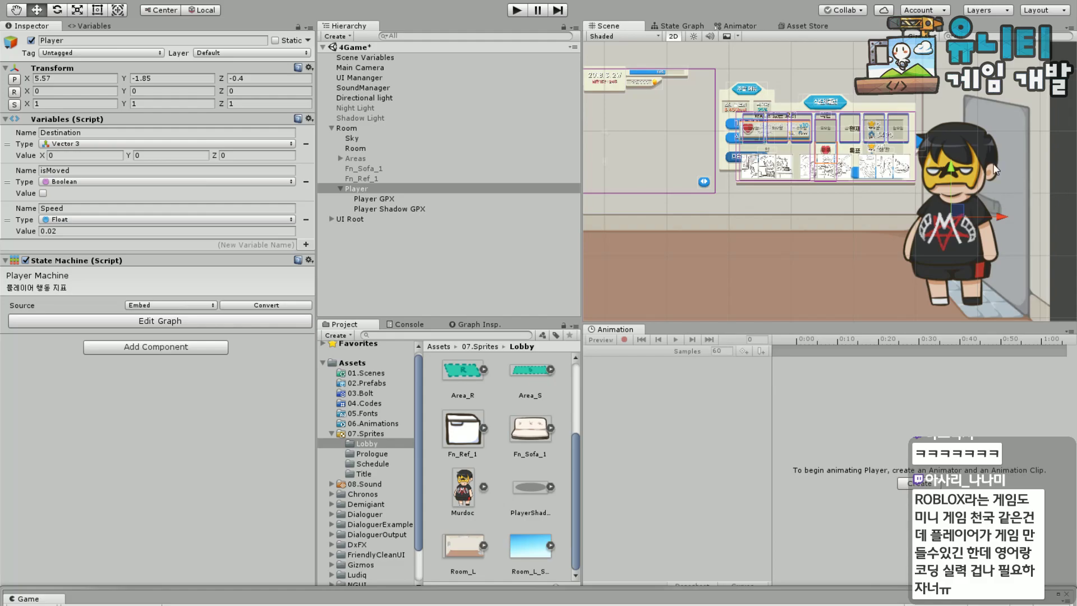
left_click_drag(816, 267, 727, 255)
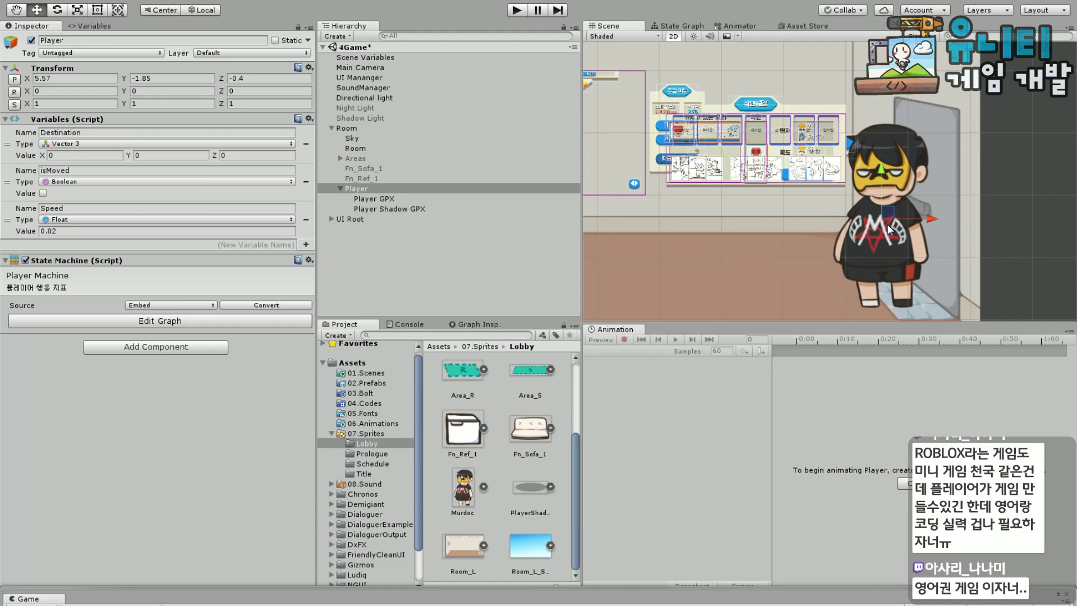
left_click(1003, 206)
scroll(981, 214, "down", 2)
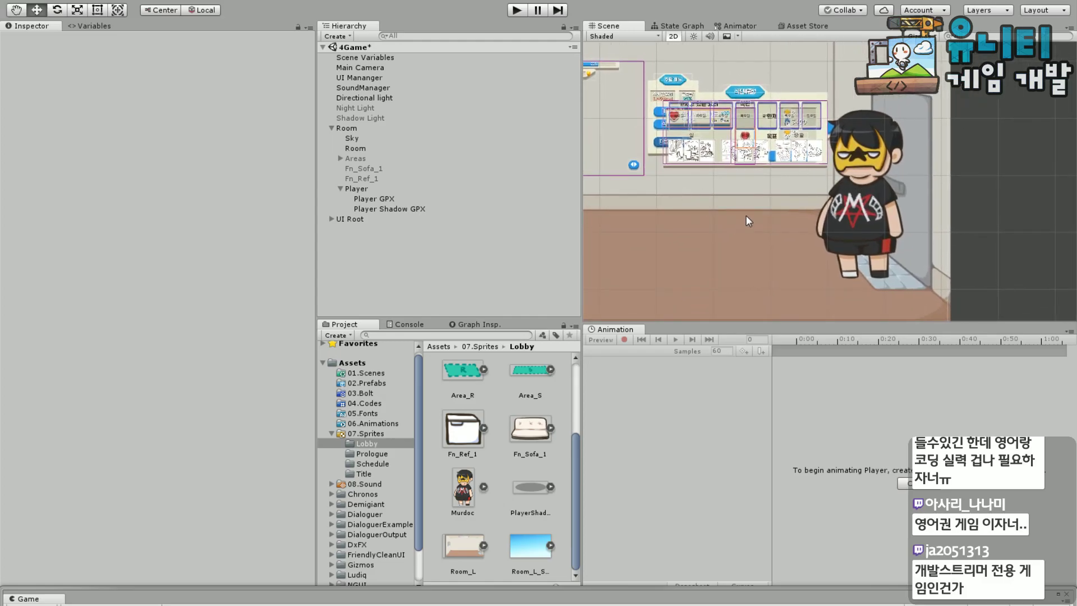
left_click_drag(741, 242, 770, 254)
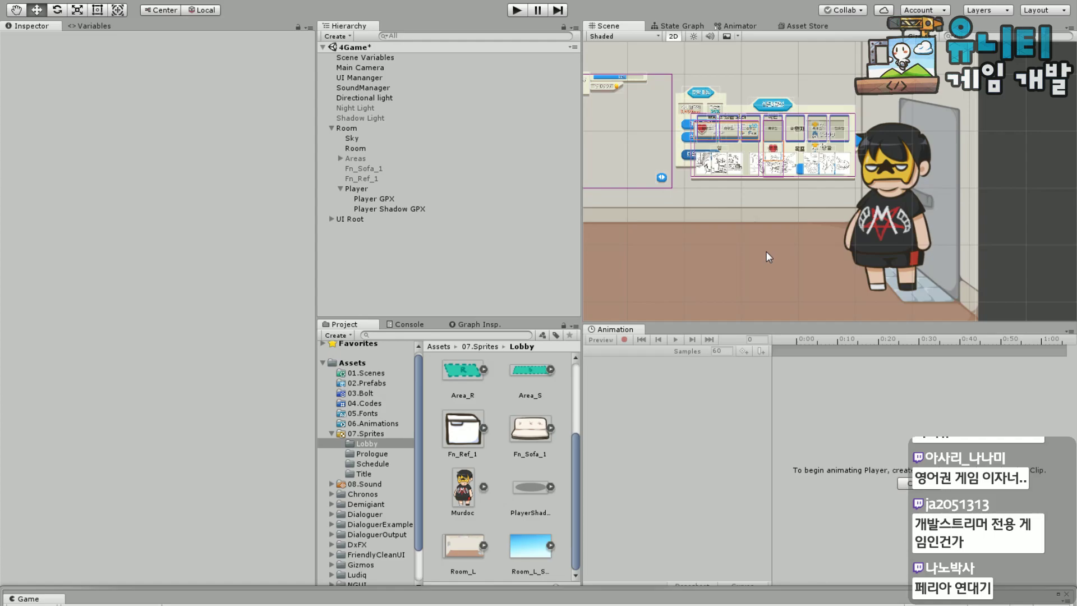
left_click_drag(763, 261, 751, 272)
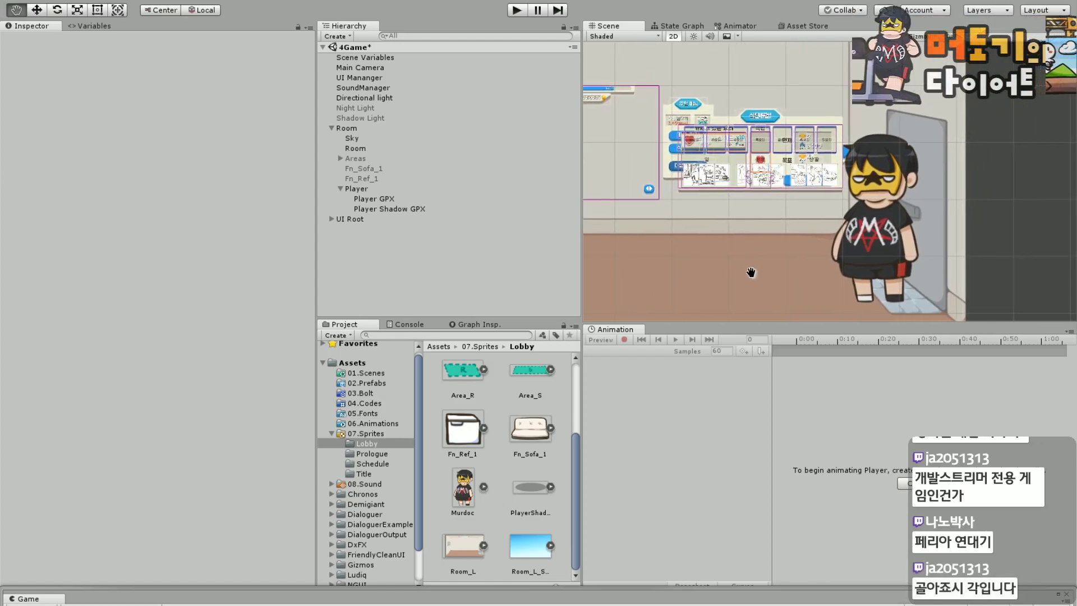
Scrub through the Idle clip on Player GPX to check the scaling motion and turn the preview off.
left_click(391, 203)
mouse_move(747, 247)
left_mouse_down()
mouse_move(722, 238)
mouse_move(761, 260)
left_mouse_up()
scroll(754, 259, "up", 3)
key("w")
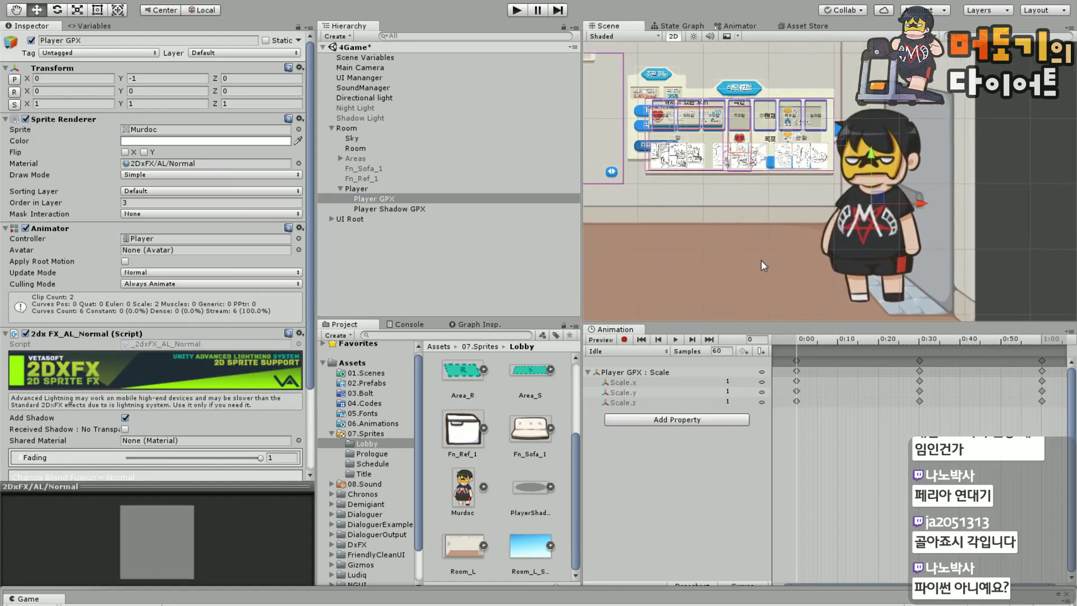
mouse_move(876, 344)
left_mouse_down()
mouse_move(973, 346)
mouse_move(797, 342)
mouse_move(887, 341)
left_mouse_up()
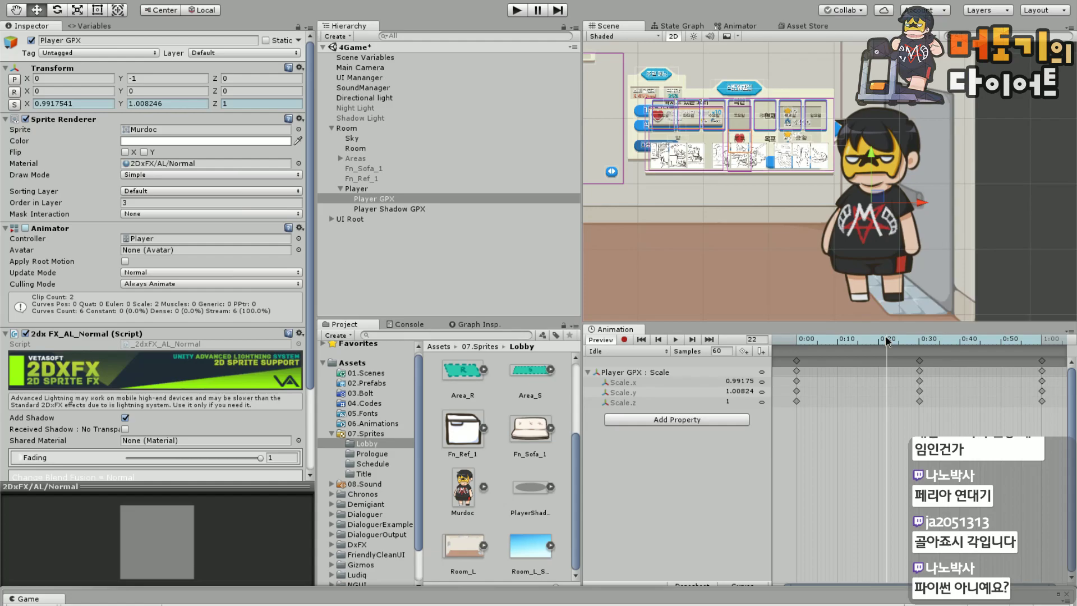
left_click_drag(886, 340, 709, 340)
left_click(600, 341)
Set the Bounce clip's X and Y scale to 1 at frames 0 and 60, and to X 1.05, Y 0.95 at frame 30.
left_click(365, 394)
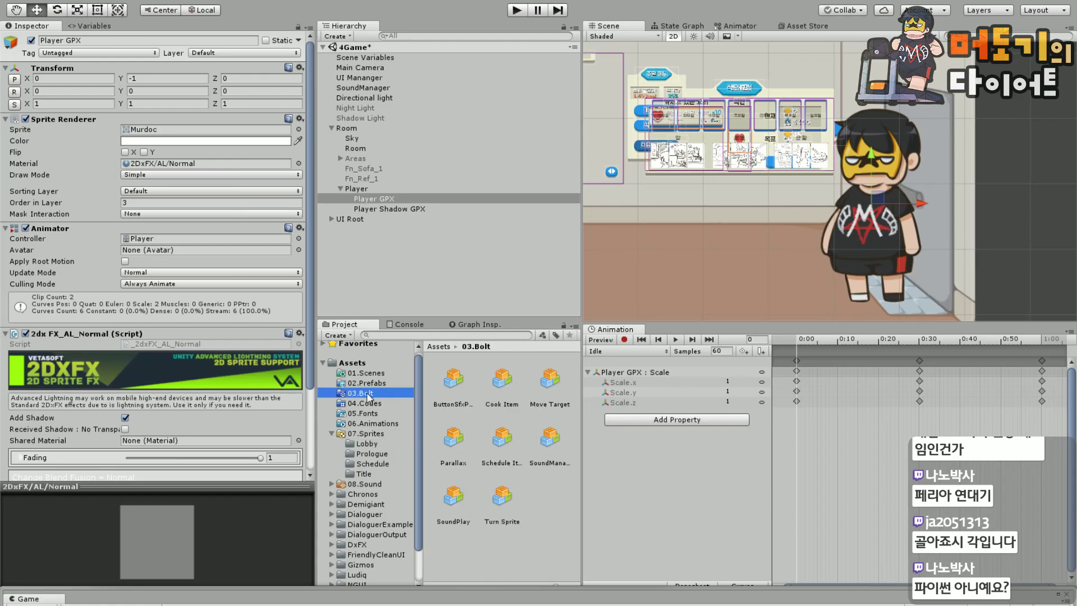
left_click(367, 403)
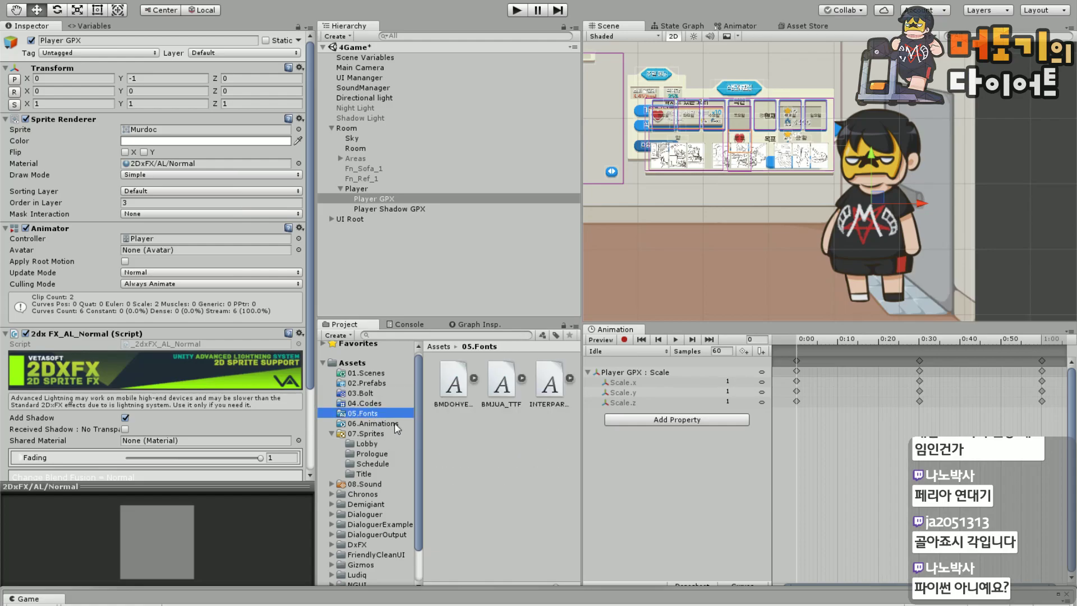
left_click(382, 424)
left_click(455, 386)
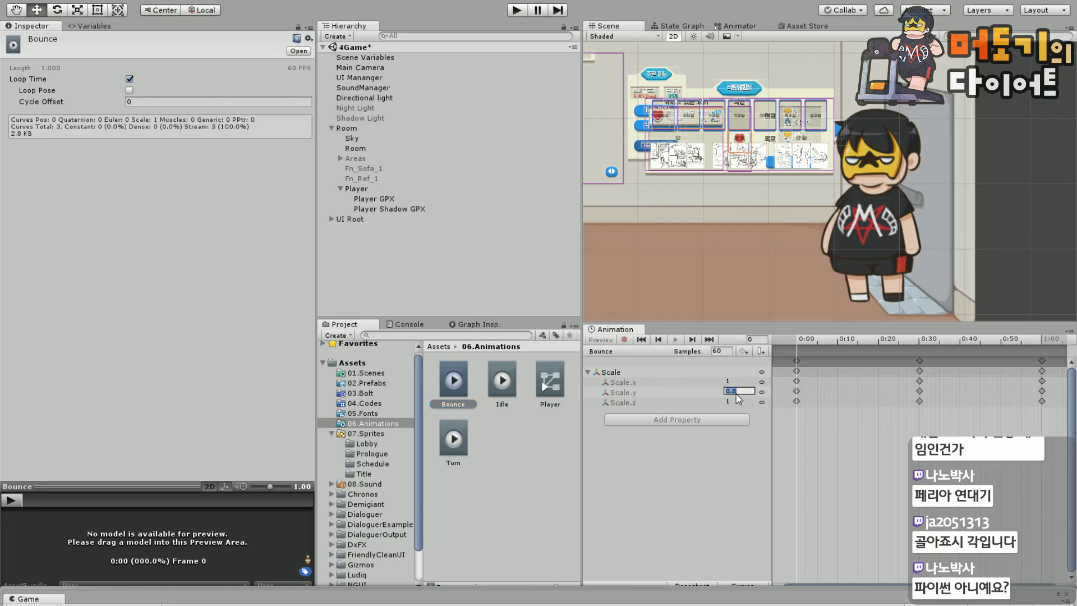
left_click(1039, 342)
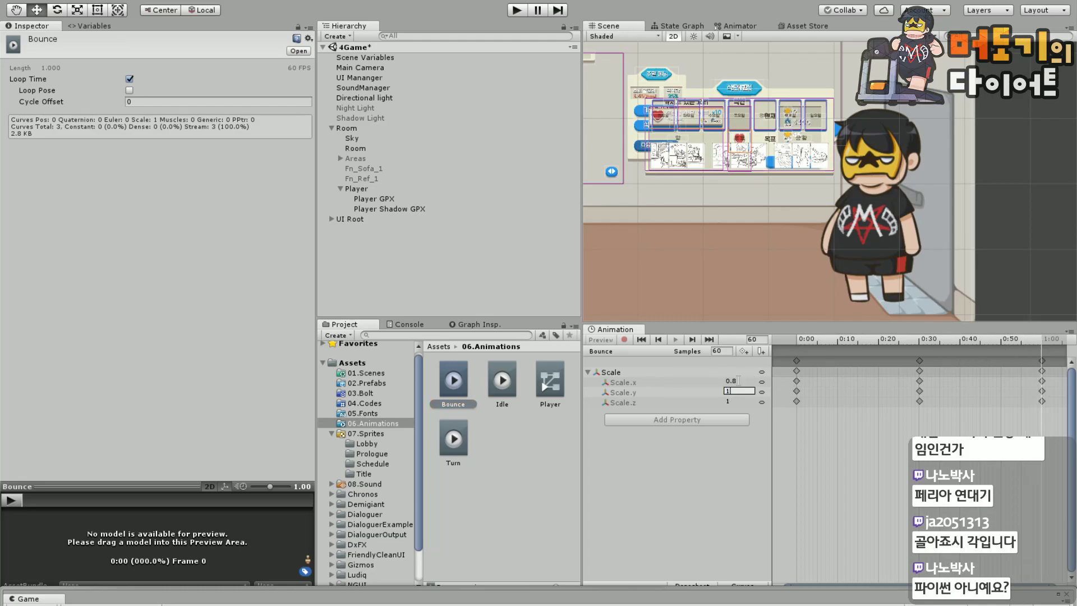
left_click(738, 390)
type("1.05")
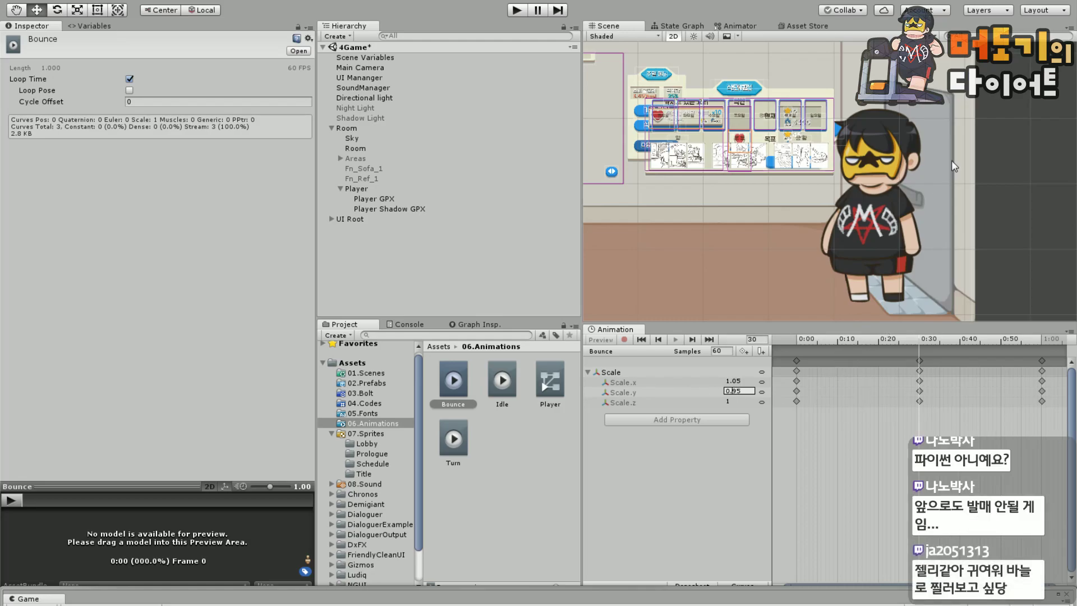
Return the Bounce clip to frame 0 and preview the first frame of Player GPX's Idle clip.
left_click(1006, 176)
left_click_drag(920, 345, 762, 343)
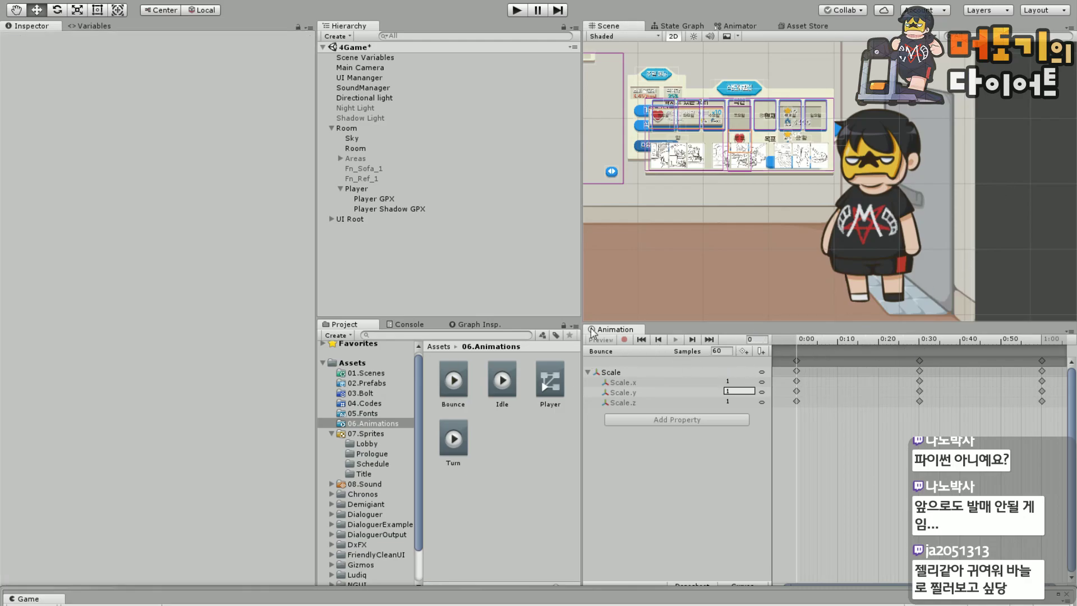
left_click(374, 199)
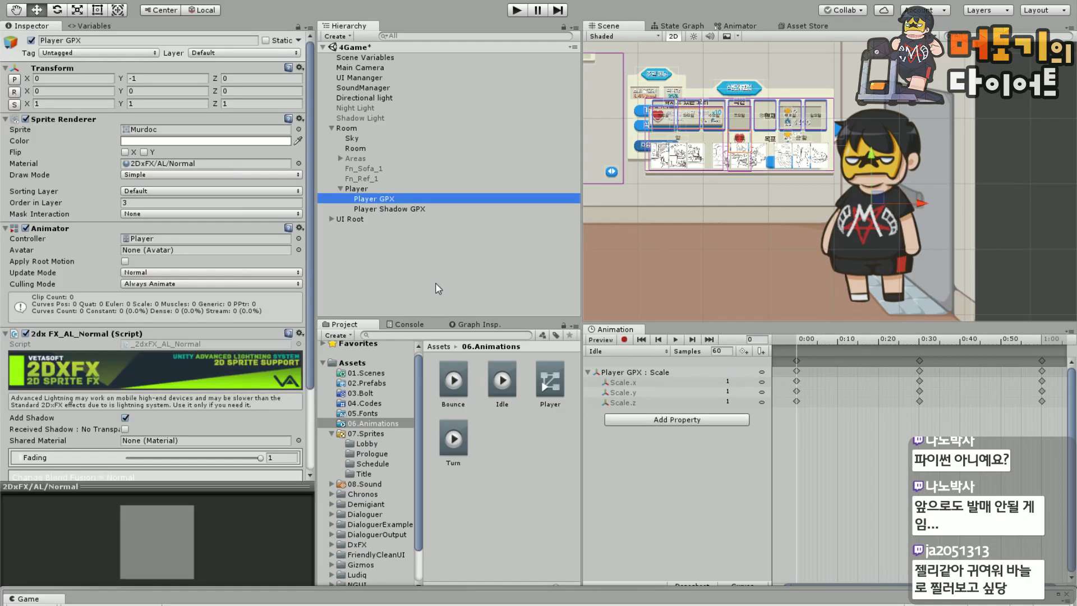
left_click(804, 349)
left_click_drag(808, 352, 760, 349)
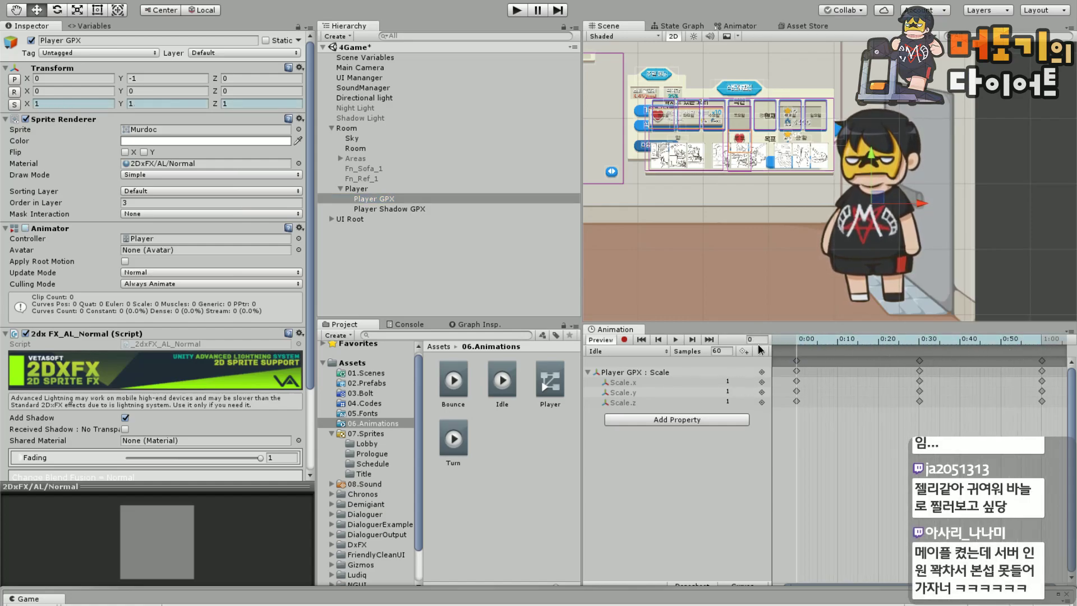
Delete the Turn clip from the 06.Animations folder.
left_click(459, 435)
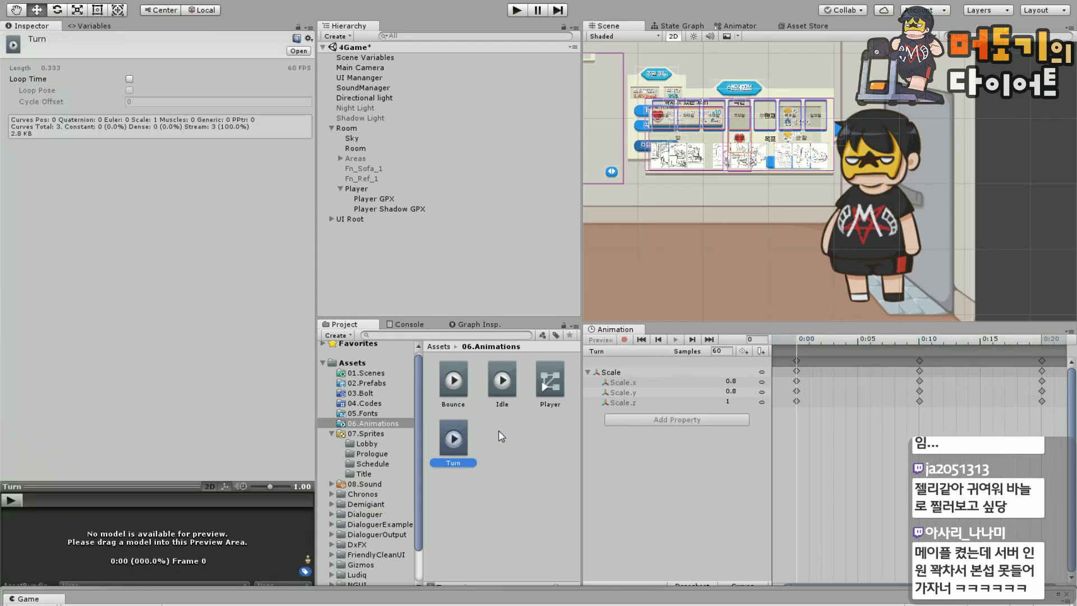
key("Delete")
left_click(560, 319)
scroll(768, 259, "down", 8)
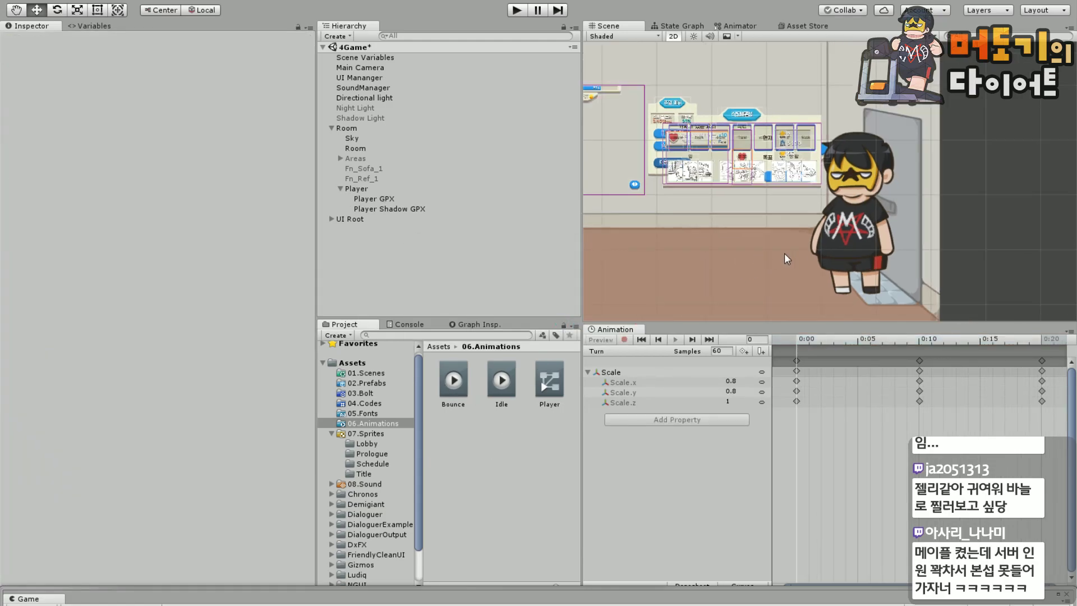
Enlarge the Game view, play-test the character walking and turning in the room, and stop play mode.
left_click_drag(688, 597, 685, 22)
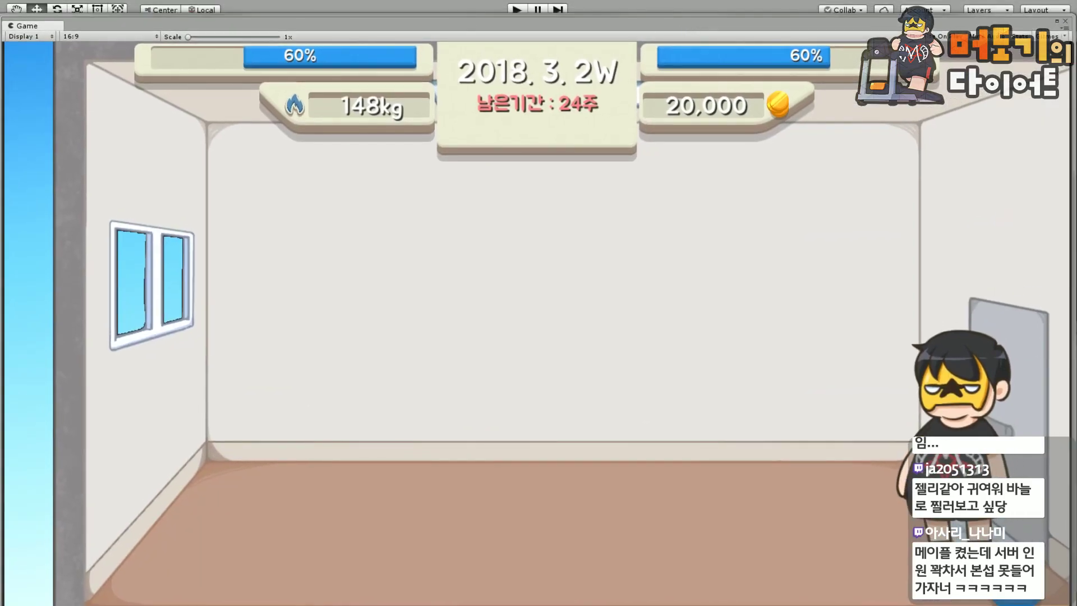
left_click(516, 9)
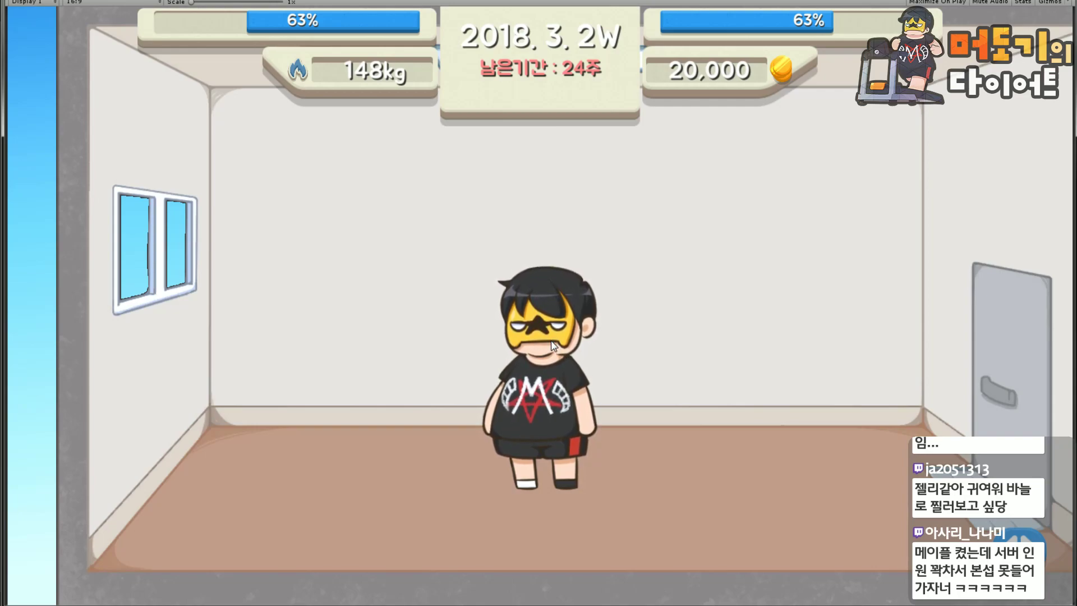
left_click(556, 329)
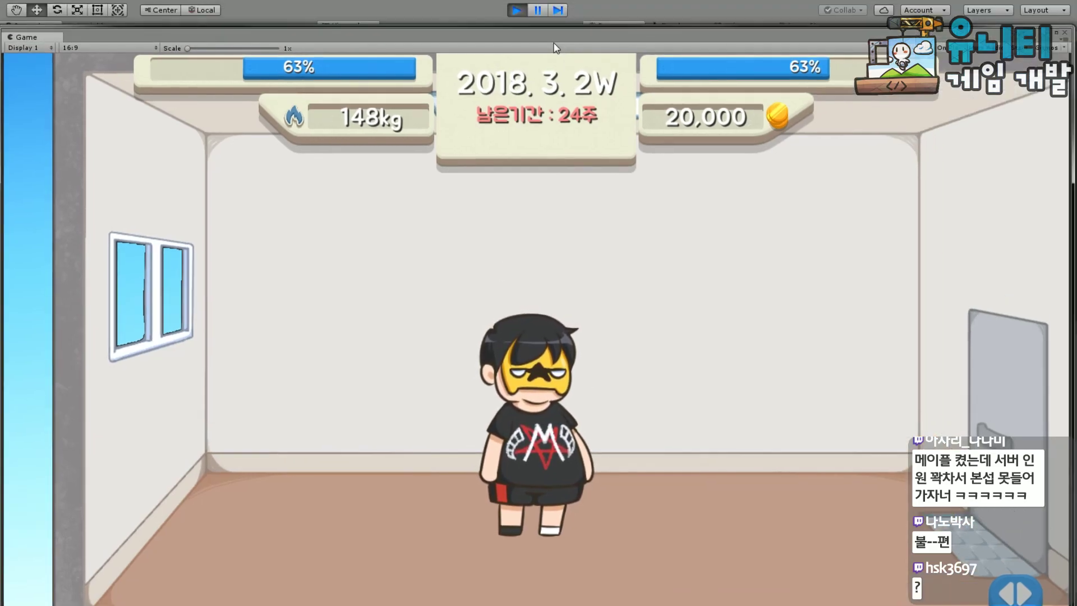
left_click(517, 11)
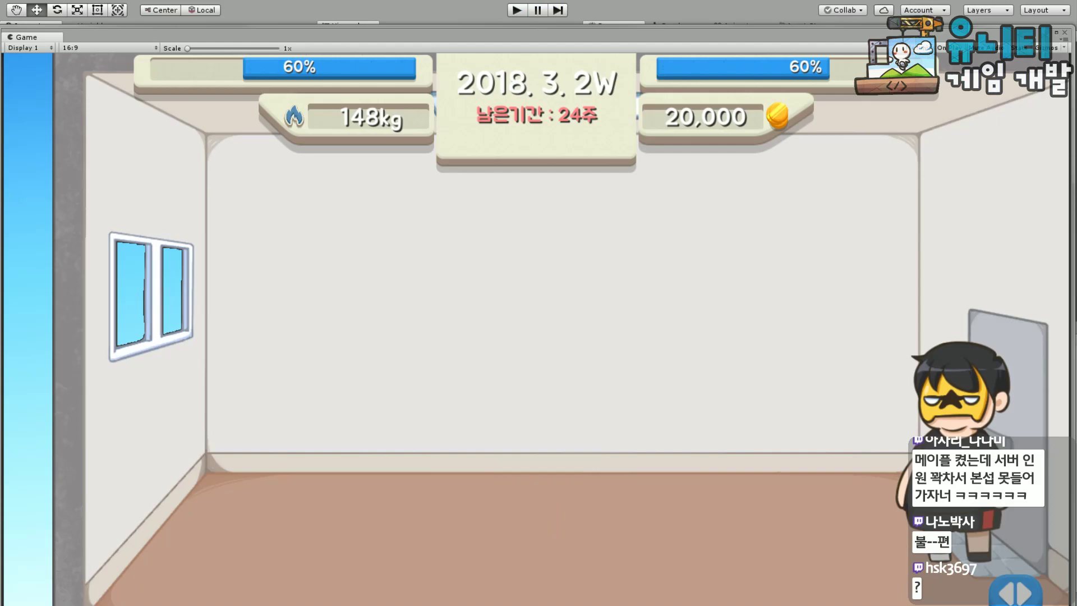
Switch to Clip Studio Paint, hide every Murdoc.png layer except Base, show the white paper and make Base the active layer.
key("alt+Tab")
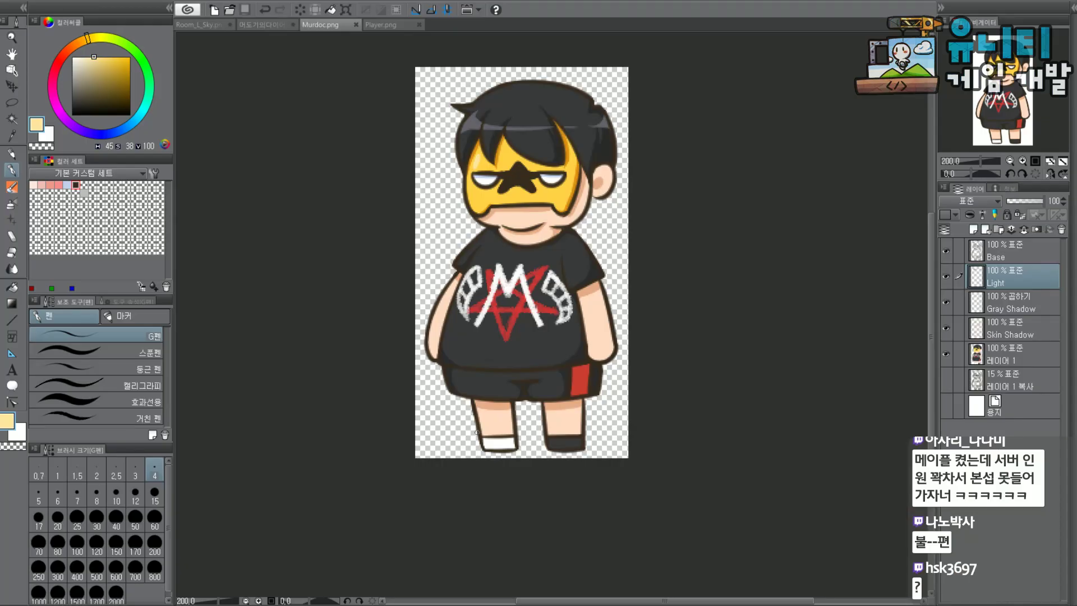
scroll(478, 432, "up", 2)
left_click_drag(999, 124, 998, 84)
scroll(672, 184, "up", 2)
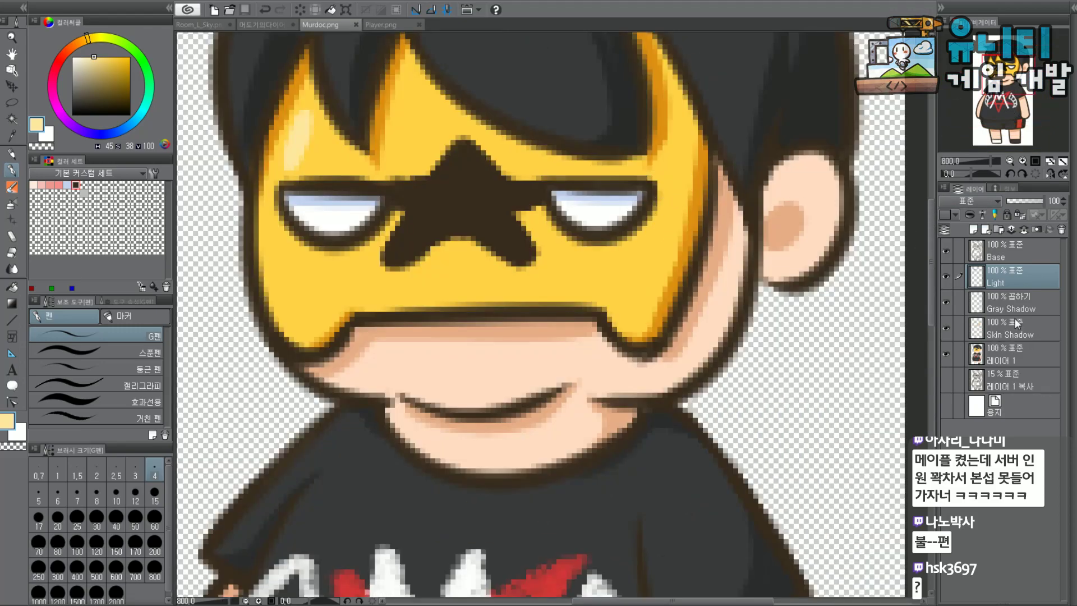
left_click(946, 354)
left_click(946, 328)
left_click(946, 302)
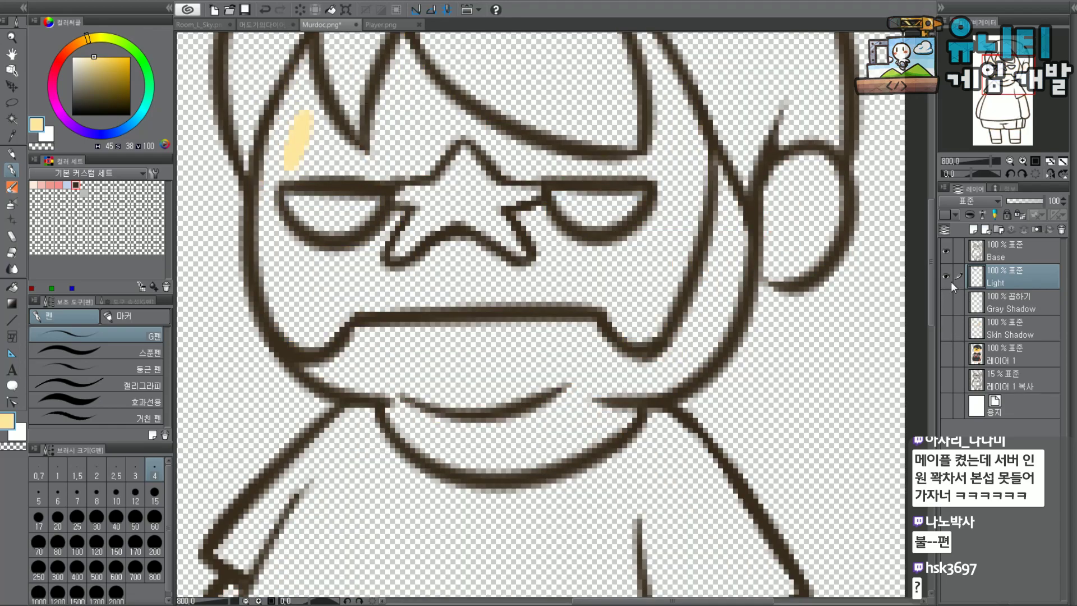
left_click(946, 276)
left_click(946, 406)
left_click(1022, 258)
Erase the lower outline of the mask's right-hand eye and lengthen its upper lid line outward in dark brown.
mouse_move(608, 238)
left_mouse_down()
mouse_move(550, 209)
mouse_move(662, 218)
left_mouse_up()
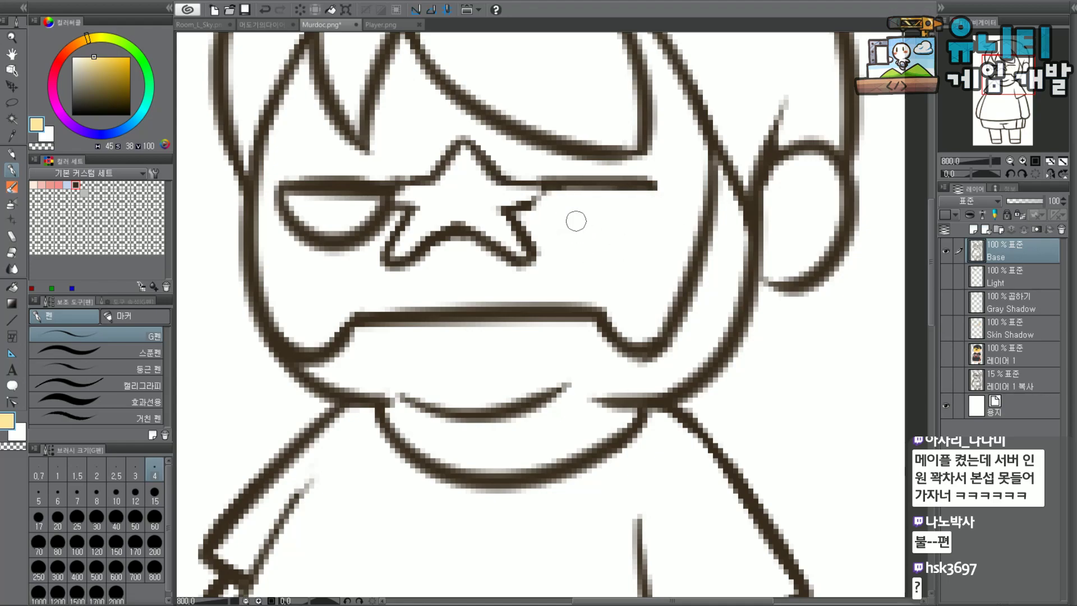
left_click(75, 184)
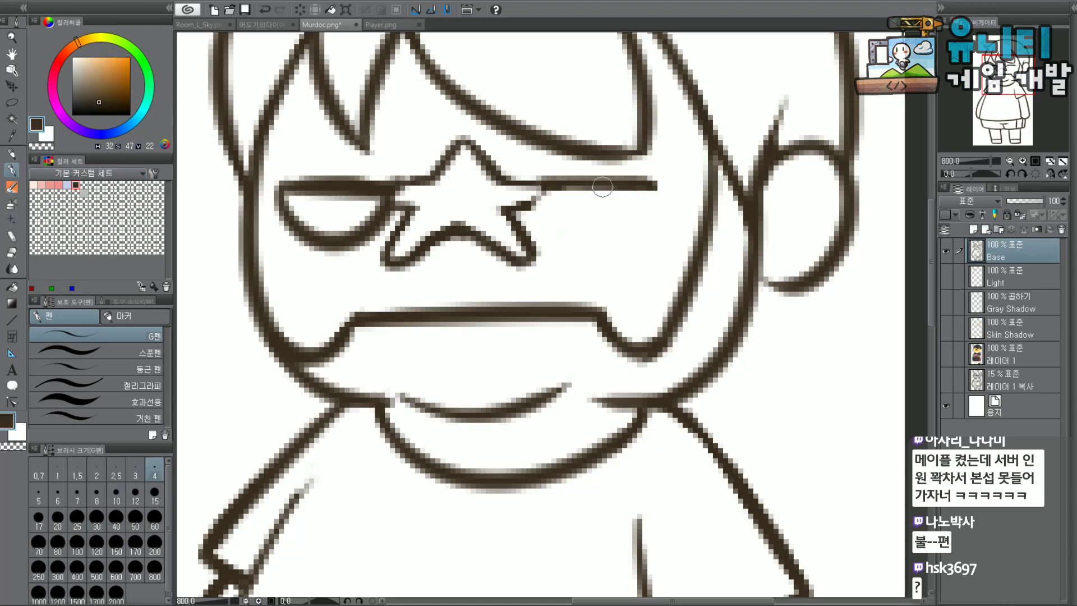
left_click_drag(567, 185, 693, 185)
key("ctrl+z")
left_click_drag(568, 184, 670, 178)
key("ctrl+z")
left_click_drag(566, 187, 668, 182)
key("ctrl+z")
left_click_drag(558, 184, 665, 184)
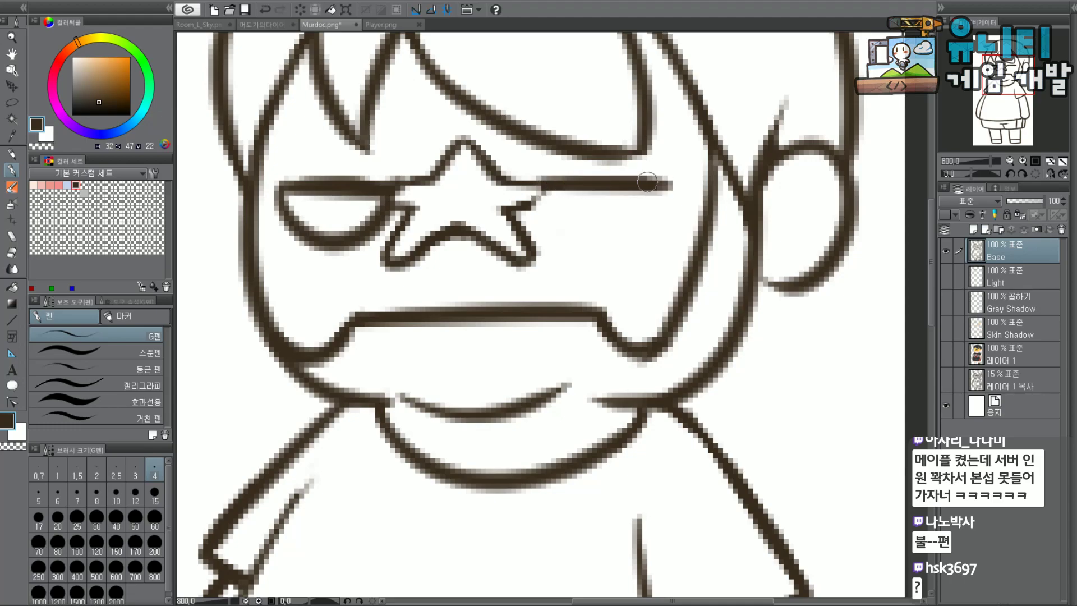
Redraw the curved lower outline of the right-hand eye slightly wider, undoing and repeating the stroke to refine its shape.
mouse_move(545, 194)
left_mouse_down()
mouse_move(595, 248)
mouse_move(649, 196)
mouse_move(608, 249)
mouse_move(676, 190)
left_mouse_up()
key("ctrl+z")
key("ctrl+z")
mouse_move(541, 191)
left_mouse_down()
mouse_move(662, 220)
mouse_move(673, 188)
left_mouse_up()
key("ctrl+z")
mouse_move(539, 194)
left_mouse_down()
mouse_move(663, 207)
mouse_move(639, 187)
mouse_move(544, 207)
mouse_move(672, 188)
left_mouse_up()
key("ctrl+z")
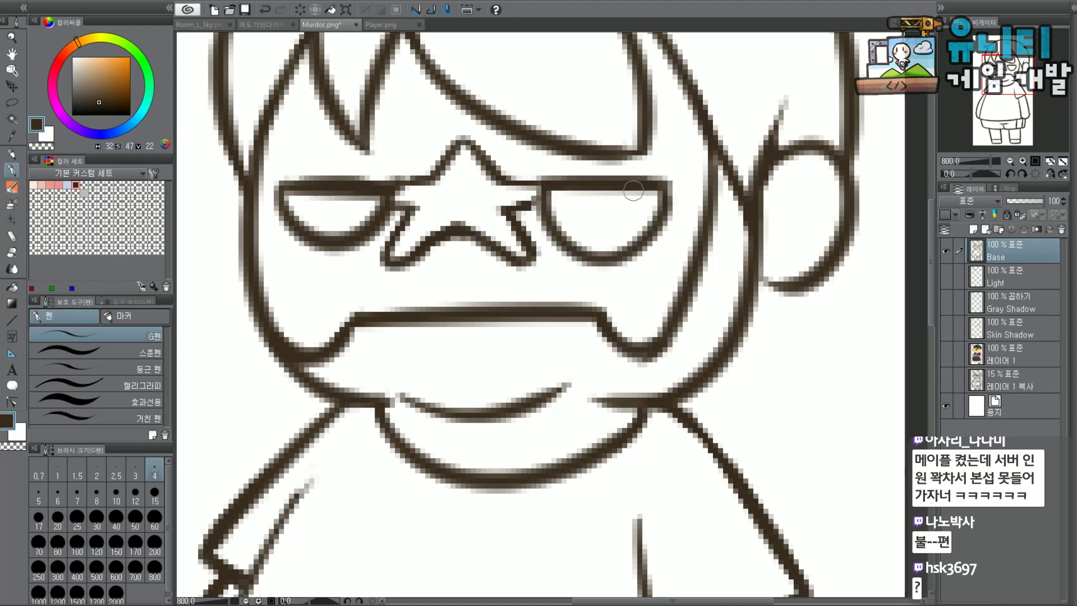
key("ctrl+z")
mouse_move(540, 193)
left_mouse_down()
mouse_move(548, 213)
mouse_move(672, 187)
left_mouse_up()
key("ctrl+z")
mouse_move(540, 193)
left_mouse_down()
mouse_move(660, 209)
mouse_move(672, 188)
left_mouse_up()
key("ctrl+z")
mouse_move(543, 194)
left_mouse_down()
mouse_move(663, 217)
mouse_move(672, 188)
left_mouse_up()
key("ctrl+z")
mouse_move(544, 193)
left_mouse_down()
mouse_move(634, 236)
mouse_move(672, 188)
left_mouse_up()
key("ctrl+z")
mouse_move(542, 193)
left_mouse_down()
mouse_move(657, 231)
mouse_move(672, 188)
left_mouse_up()
key("ctrl+z")
left_click_drag(565, 242, 673, 187)
key("ctrl+z")
mouse_move(538, 191)
left_mouse_down()
mouse_move(556, 231)
mouse_move(676, 187)
left_mouse_up()
key("ctrl+z")
mouse_move(537, 191)
left_mouse_down()
mouse_move(590, 247)
mouse_move(673, 187)
left_mouse_up()
key("ctrl+z")
left_click_drag(567, 237, 673, 187)
key("ctrl+z")
mouse_move(537, 191)
left_mouse_down()
mouse_move(586, 249)
mouse_move(662, 188)
left_mouse_up()
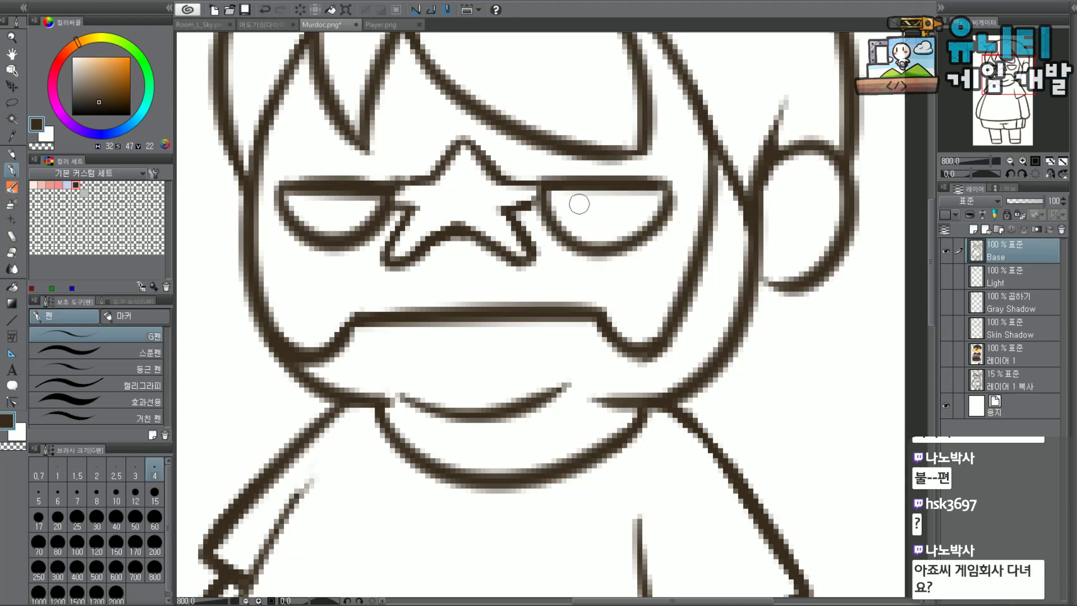
key("ctrl+z")
mouse_move(539, 192)
left_mouse_down()
mouse_move(572, 246)
mouse_move(673, 187)
left_mouse_up()
key("ctrl+z")
mouse_move(539, 193)
left_mouse_down()
mouse_move(619, 249)
mouse_move(673, 187)
left_mouse_up()
key("ctrl+z")
mouse_move(543, 192)
left_mouse_down()
mouse_move(656, 225)
mouse_move(673, 186)
left_mouse_up()
key("ctrl+z")
mouse_move(539, 193)
left_mouse_down()
mouse_move(553, 222)
mouse_move(670, 188)
left_mouse_up()
key("ctrl+z")
mouse_move(539, 192)
left_mouse_down()
mouse_move(618, 247)
mouse_move(673, 187)
left_mouse_up()
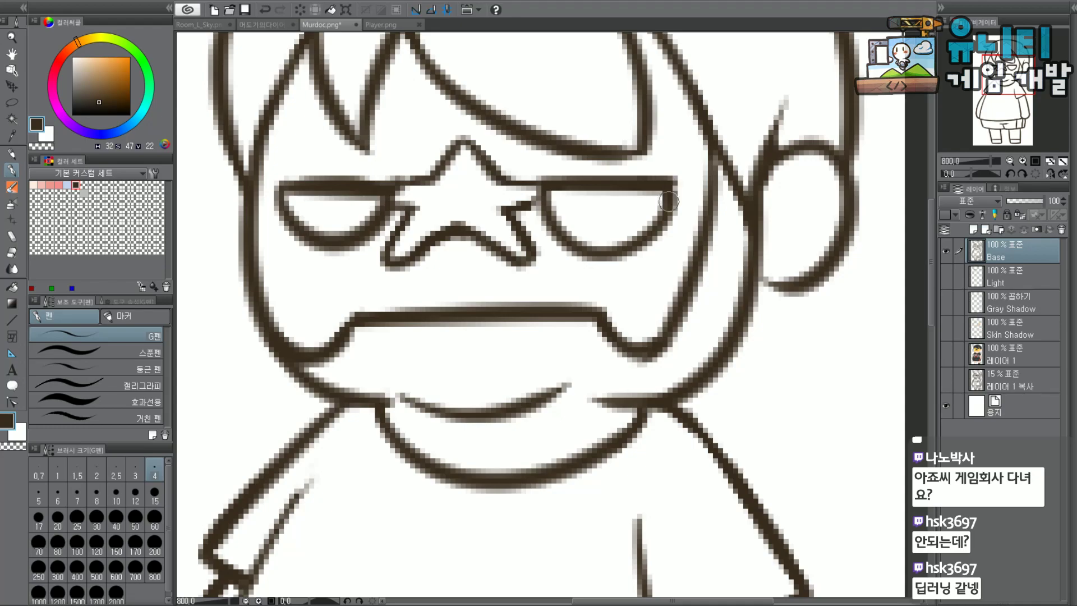
Refine the outer side of the right-hand eye's lower outline so it meets the end of the lid line in a squared corner.
scroll(670, 194, "down", 4)
scroll(695, 165, "up", 5)
mouse_move(632, 248)
left_mouse_down()
mouse_move(613, 337)
mouse_move(624, 239)
mouse_move(600, 325)
mouse_move(630, 243)
mouse_move(608, 234)
mouse_move(615, 253)
mouse_move(671, 158)
left_mouse_up()
scroll(615, 253, "down", 2)
scroll(543, 370, "up", 2)
key("ctrl+z")
mouse_move(570, 274)
left_mouse_down()
mouse_move(641, 225)
mouse_move(660, 152)
mouse_move(628, 170)
mouse_move(647, 135)
mouse_move(627, 138)
mouse_move(677, 130)
mouse_move(663, 134)
mouse_move(672, 146)
mouse_move(674, 131)
mouse_move(674, 144)
mouse_move(669, 153)
left_mouse_up()
key("ctrl+z")
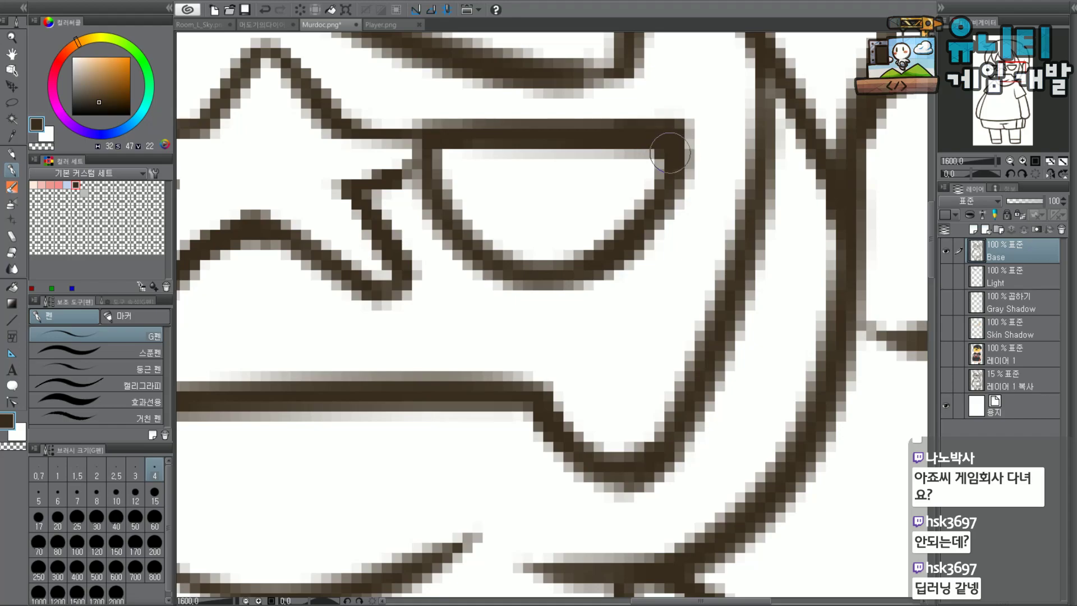
Erase the lower outline of the left-hand eye, leaving only its upper lid line.
scroll(670, 153, "down", 2)
left_click_drag(1020, 75, 1008, 69)
mouse_move(444, 240)
left_mouse_down()
mouse_move(428, 247)
mouse_move(432, 268)
mouse_move(464, 274)
mouse_move(502, 243)
mouse_move(495, 270)
mouse_move(498, 245)
mouse_move(480, 233)
mouse_move(488, 241)
mouse_move(431, 241)
mouse_move(444, 244)
left_mouse_up()
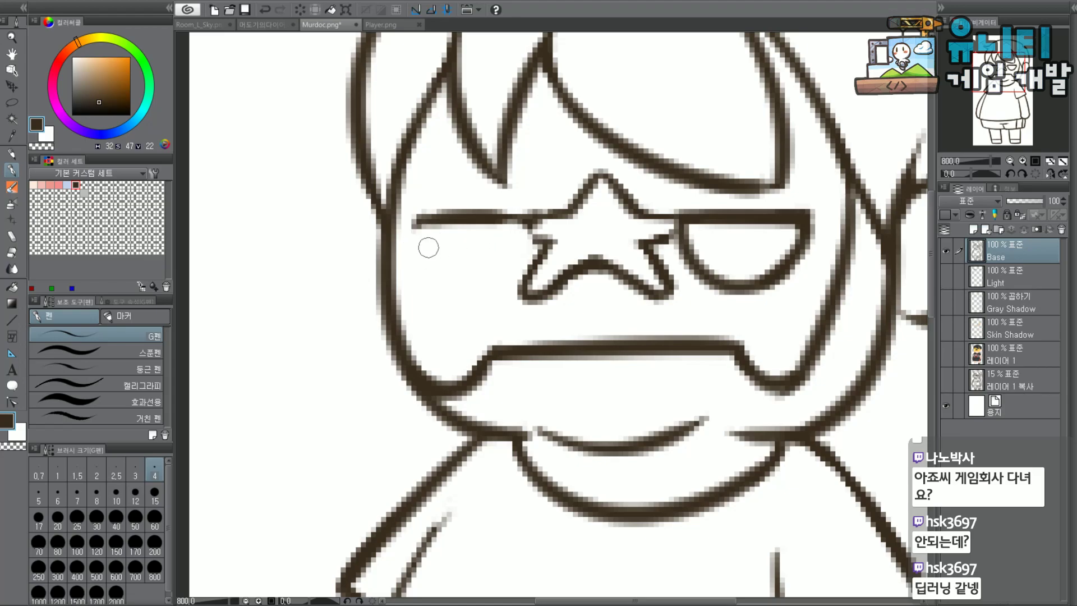
Try short curved strokes for the left-hand eye's lower outline, including ones starting from the inner end of the lid, and undo them.
mouse_move(433, 224)
left_mouse_down()
mouse_move(532, 217)
mouse_move(519, 217)
mouse_move(529, 217)
mouse_move(494, 302)
left_mouse_up()
key("ctrl+z")
key("ctrl+z")
key("ctrl+z")
mouse_move(529, 216)
left_mouse_down()
mouse_move(526, 253)
mouse_move(449, 277)
left_mouse_up()
key("ctrl+z")
mouse_move(530, 216)
left_mouse_down()
mouse_move(519, 258)
mouse_move(425, 264)
left_mouse_up()
key("ctrl+z")
mouse_move(530, 216)
left_mouse_down()
mouse_move(492, 277)
mouse_move(429, 251)
mouse_move(530, 218)
left_mouse_up()
key("ctrl+z")
key("ctrl+z")
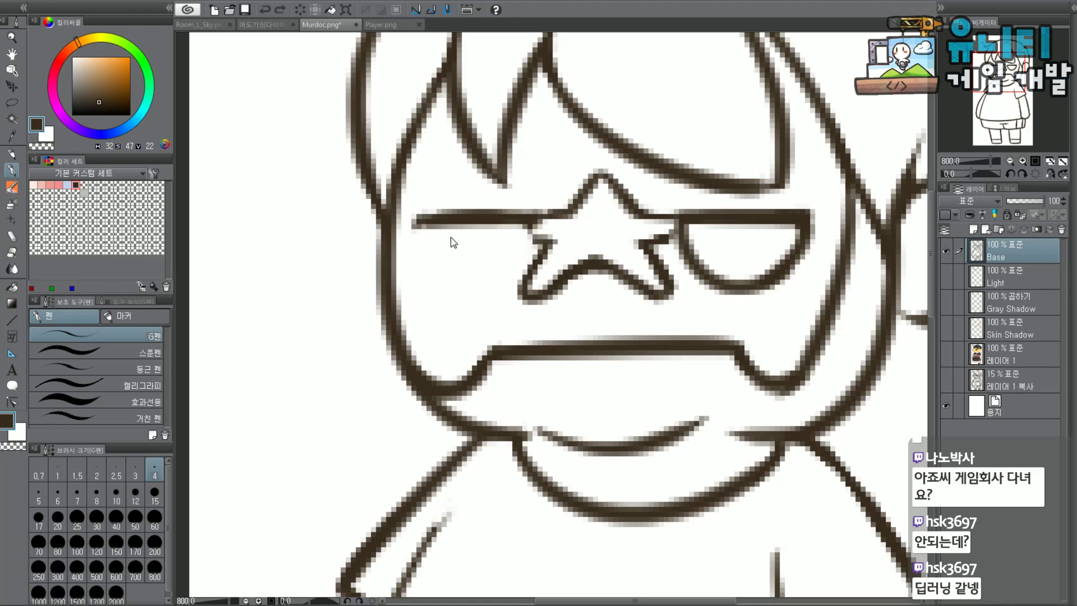
Try repeated rounded lower outlines for the left-hand eye from the lid's outer end to the star, undoing every stroke.
left_click_drag(431, 253, 530, 217)
key("ctrl+z")
left_click_drag(423, 245, 538, 230)
key("ctrl+z")
mouse_move(419, 224)
left_mouse_down()
mouse_move(489, 286)
mouse_move(537, 230)
left_mouse_up()
key("ctrl+z")
left_click_drag(419, 223, 533, 228)
key("ctrl+z")
mouse_move(421, 224)
left_mouse_down()
mouse_move(468, 281)
mouse_move(532, 228)
left_mouse_up()
key("ctrl+z")
left_click_drag(420, 223, 533, 227)
key("ctrl+z")
mouse_move(420, 224)
left_mouse_down()
mouse_move(483, 283)
mouse_move(533, 228)
left_mouse_up()
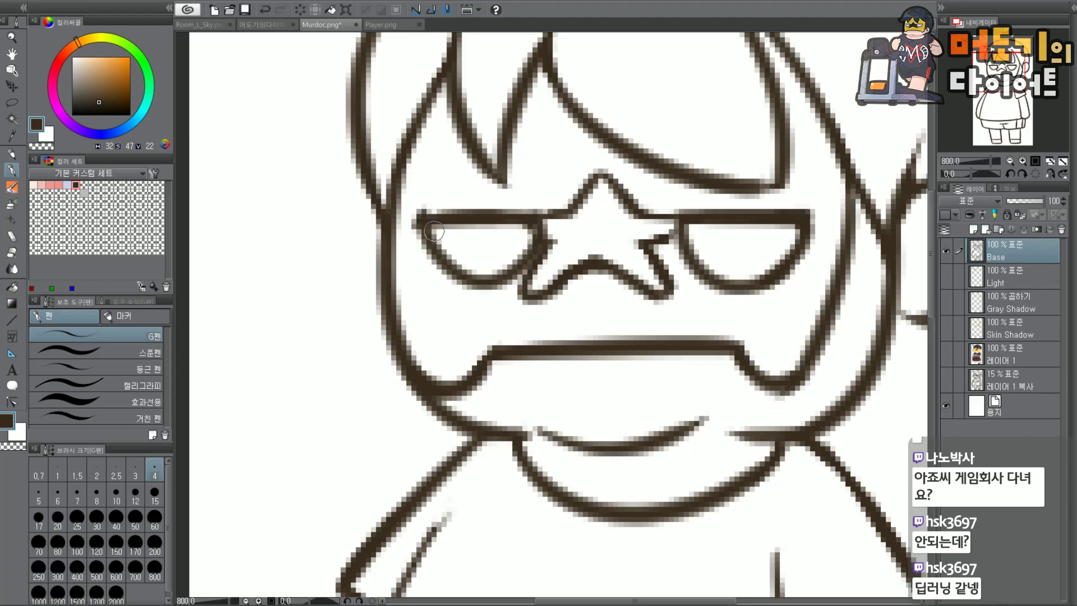
key("ctrl+z")
left_click_drag(418, 222, 533, 228)
key("ctrl+z")
left_click_drag(418, 215, 532, 228)
key("ctrl+z")
mouse_move(420, 223)
left_mouse_down()
mouse_move(470, 283)
mouse_move(533, 228)
left_mouse_up()
key("ctrl+z")
mouse_move(424, 218)
left_mouse_down()
mouse_move(455, 275)
mouse_move(533, 227)
left_mouse_up()
key("ctrl+z")
left_click_drag(420, 224, 532, 227)
key("ctrl+z")
left_click_drag(419, 223, 532, 228)
key("ctrl+z")
left_click_drag(420, 224, 530, 255)
key("ctrl+z")
mouse_move(420, 223)
left_mouse_down()
mouse_move(529, 256)
mouse_move(543, 222)
left_mouse_up()
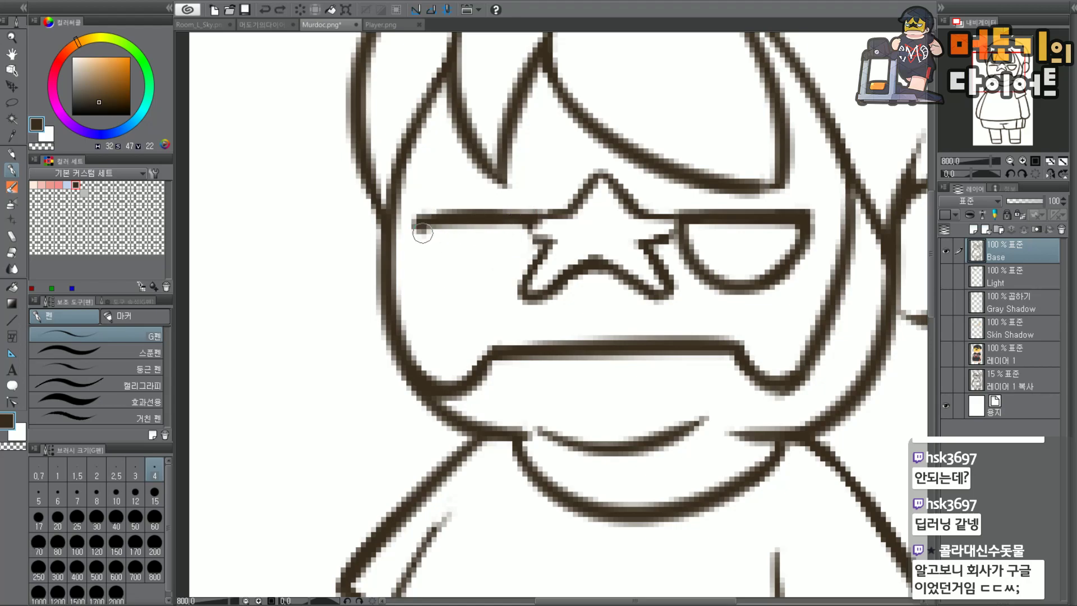
left_click_drag(428, 217, 530, 255)
key("ctrl+z")
mouse_move(420, 223)
left_mouse_down()
mouse_move(488, 280)
mouse_move(530, 255)
left_mouse_up()
key("ctrl+z")
left_click_drag(422, 228, 529, 255)
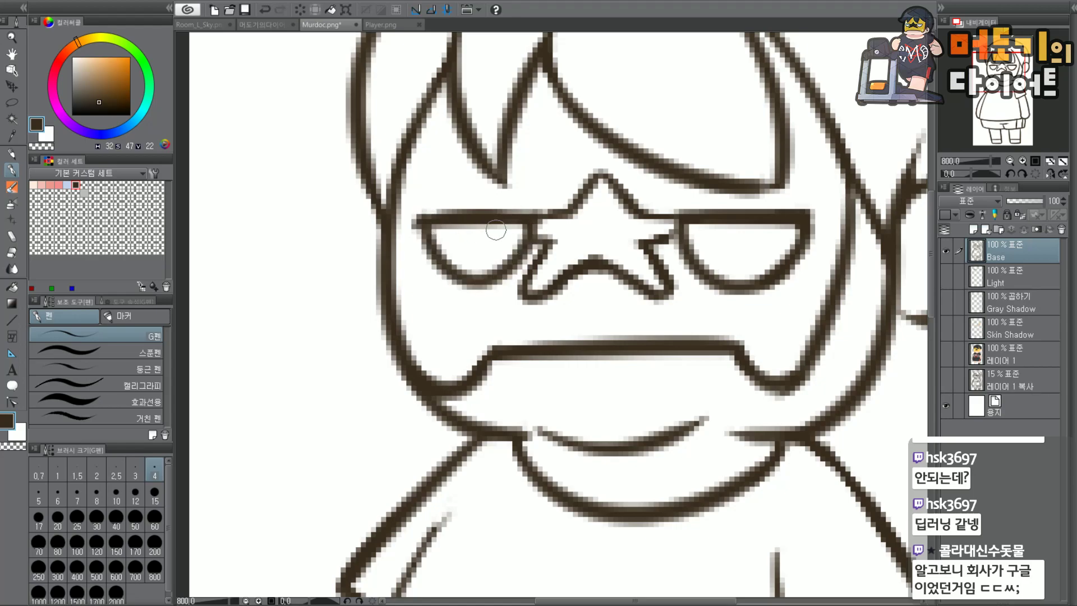
key("ctrl+z")
left_click_drag(422, 225, 532, 222)
key("ctrl+z")
mouse_move(422, 226)
left_mouse_down()
mouse_move(512, 276)
mouse_move(538, 222)
left_mouse_up()
key("ctrl+z")
left_click_drag(436, 258, 530, 224)
key("ctrl+z")
left_click_drag(433, 255, 533, 222)
key("ctrl+z")
mouse_move(423, 223)
left_mouse_down()
mouse_move(475, 285)
mouse_move(533, 222)
left_mouse_up()
key("ctrl+z")
left_click_drag(429, 240, 532, 223)
key("ctrl+z")
mouse_move(428, 233)
left_mouse_down()
mouse_move(533, 223)
mouse_move(435, 249)
mouse_move(533, 223)
left_mouse_up()
key("ctrl+z")
key("ctrl+z")
mouse_move(426, 227)
left_mouse_down()
mouse_move(478, 282)
mouse_move(533, 223)
left_mouse_up()
key("ctrl+z")
mouse_move(432, 213)
left_mouse_down()
mouse_move(486, 280)
mouse_move(513, 222)
left_mouse_up()
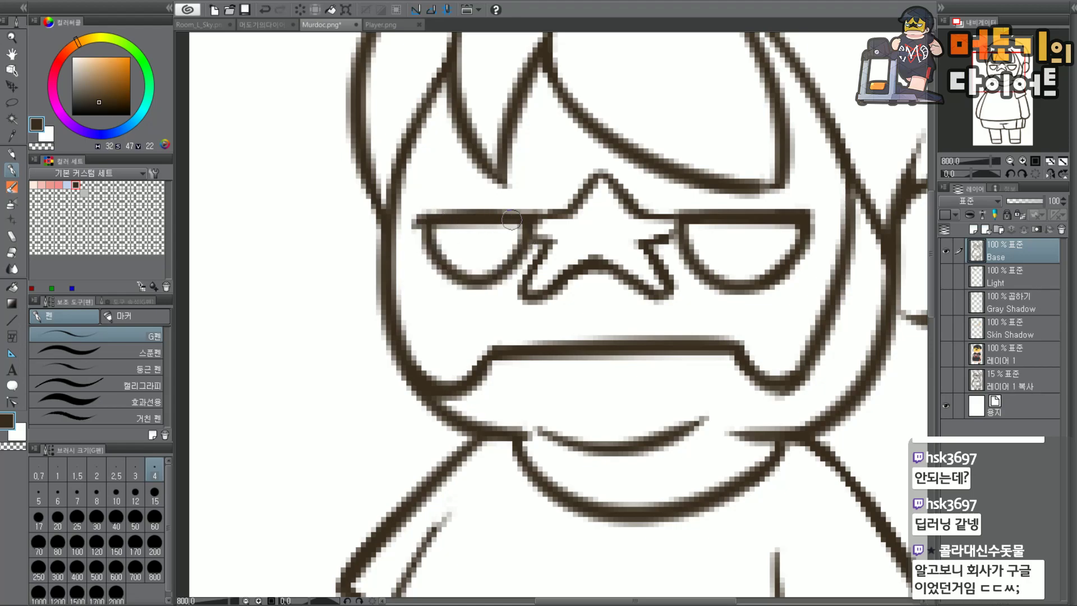
key("ctrl+z")
mouse_move(430, 213)
left_mouse_down()
mouse_move(454, 269)
mouse_move(520, 220)
left_mouse_up()
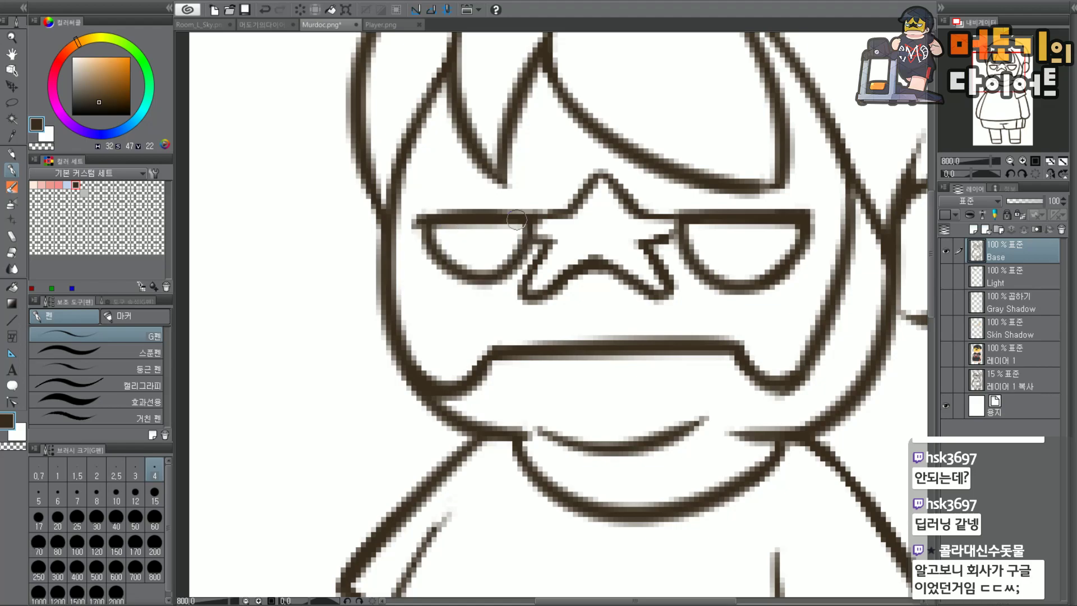
left_click_drag(427, 240, 523, 225)
key("ctrl+z")
mouse_move(428, 236)
left_mouse_down()
mouse_move(535, 232)
mouse_move(533, 222)
left_mouse_up()
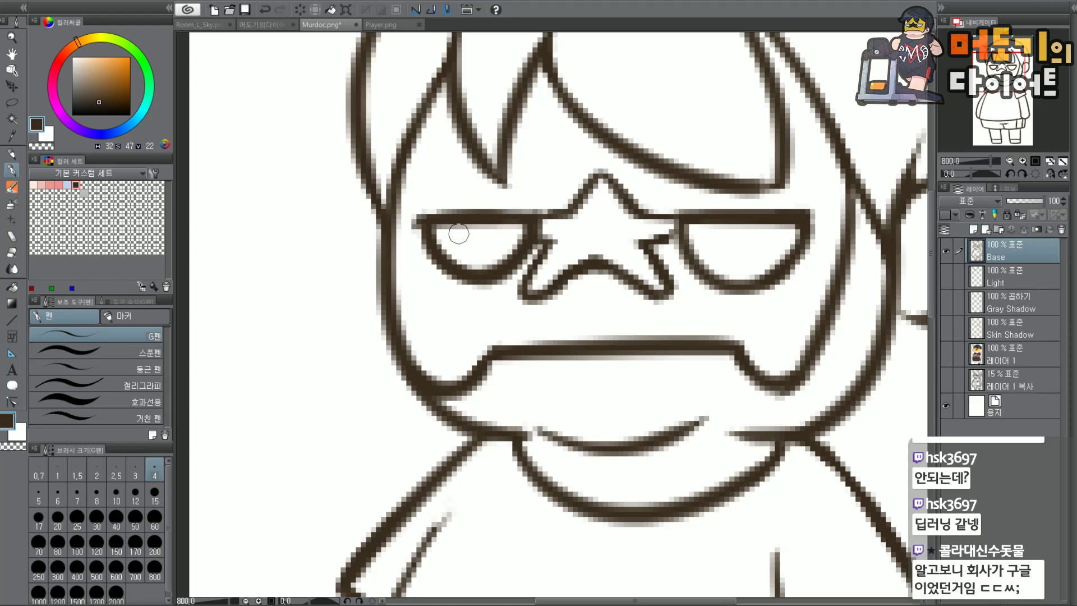
key("ctrl+z")
key("ctrl+z")
mouse_move(421, 238)
left_mouse_down()
mouse_move(473, 280)
mouse_move(537, 225)
mouse_move(433, 259)
mouse_move(538, 224)
left_mouse_up()
key("ctrl+z")
key("ctrl+z")
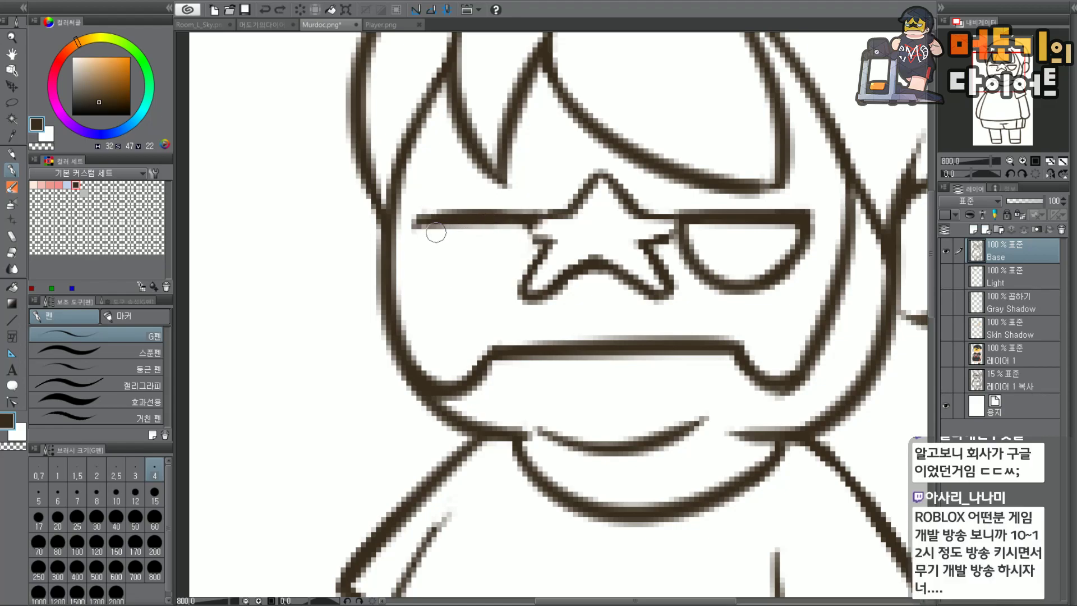
Try further lower curves for the left-hand eye, judge them against the whole figure, and undo them.
left_click_drag(421, 231, 538, 225)
key("ctrl+z")
mouse_move(418, 223)
left_mouse_down()
mouse_move(467, 284)
mouse_move(539, 224)
left_mouse_up()
key("ctrl+z")
mouse_move(419, 224)
left_mouse_down()
mouse_move(435, 254)
mouse_move(538, 226)
left_mouse_up()
key("ctrl+z")
mouse_move(420, 224)
left_mouse_down()
mouse_move(429, 253)
mouse_move(535, 233)
mouse_move(481, 216)
left_mouse_up()
scroll(488, 186, "down", 5)
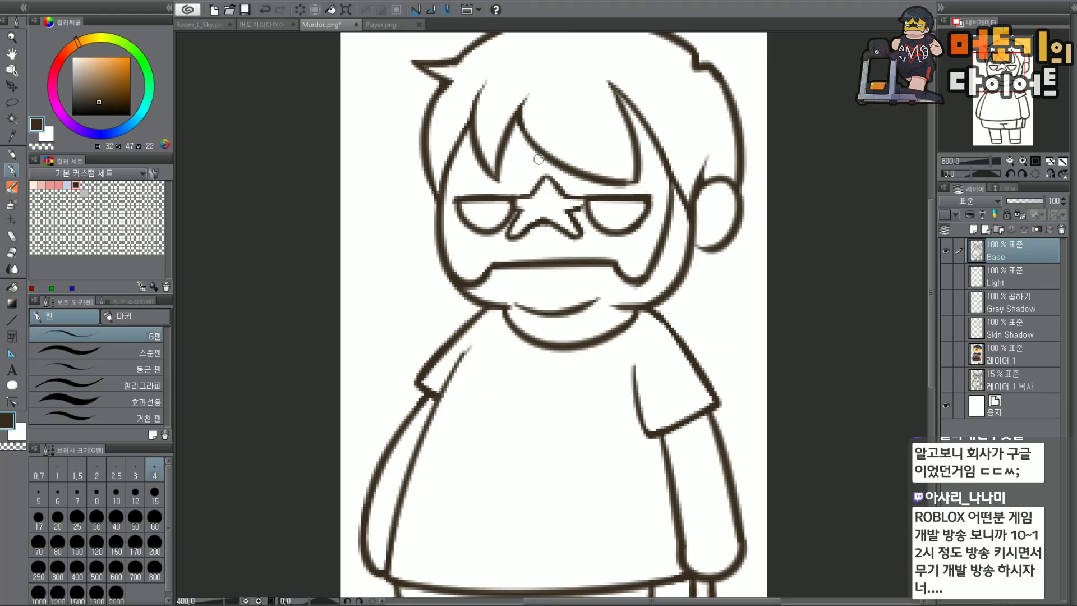
scroll(534, 151, "up", 6)
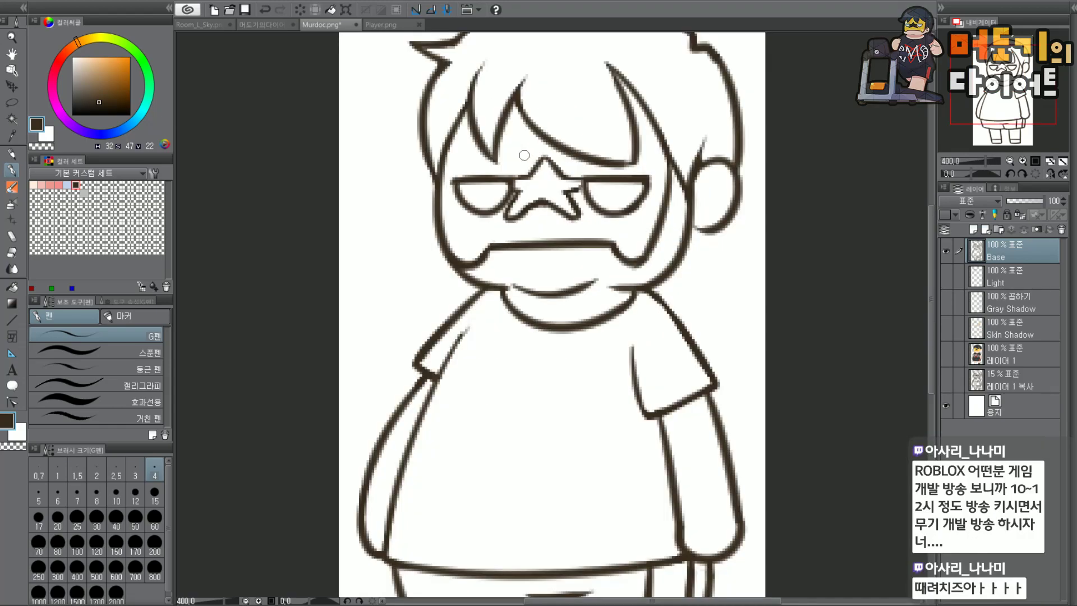
key("ctrl+z")
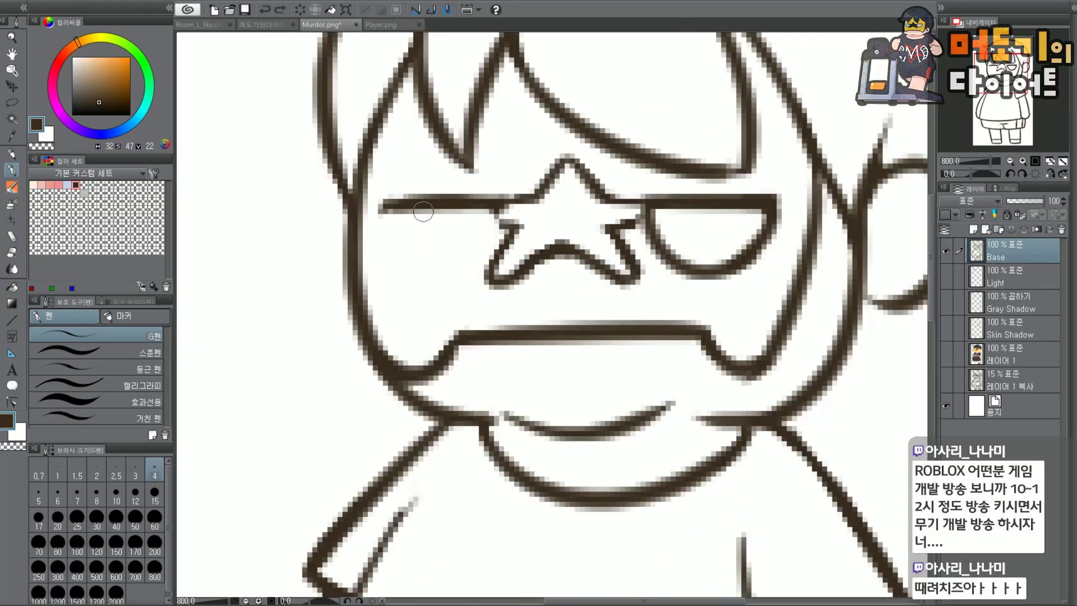
mouse_move(391, 201)
left_mouse_down()
mouse_move(418, 266)
mouse_move(496, 216)
left_mouse_up()
key("ctrl+z")
mouse_move(387, 203)
left_mouse_down()
mouse_move(422, 265)
mouse_move(499, 219)
left_mouse_up()
key("ctrl+z")
left_click_drag(396, 207, 489, 203)
scroll(483, 211, "down", 4)
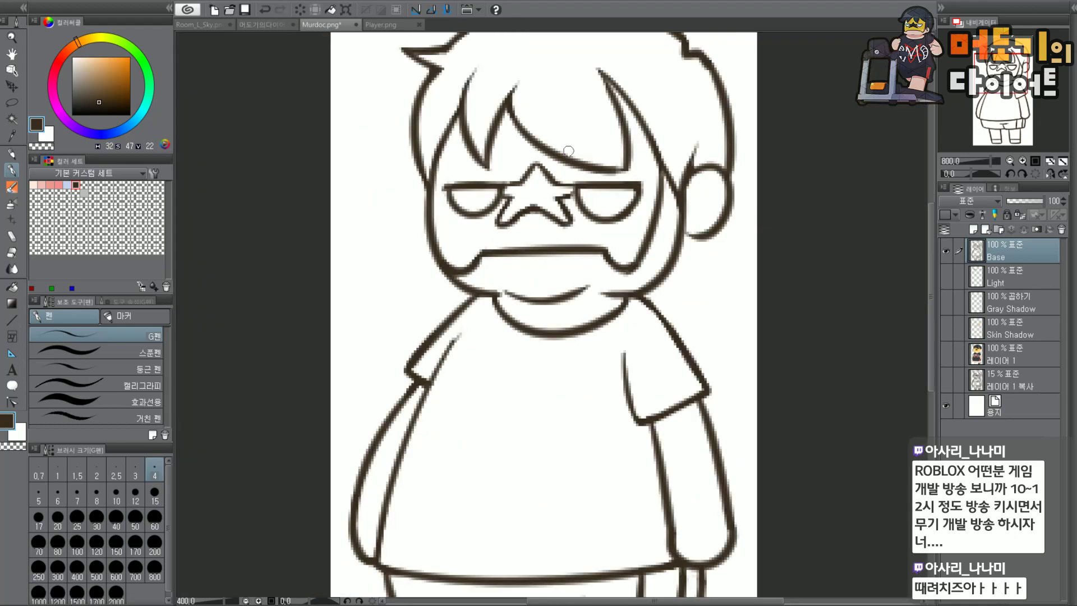
scroll(544, 160, "up", 3)
scroll(544, 160, "up", 1)
key("ctrl+z")
Try more variations of the left-hand eye's half-round lower outline under the existing lid line, undoing each one.
left_click_drag(414, 199, 522, 196)
key("ctrl+z")
left_click_drag(423, 185, 511, 188)
key("ctrl+z")
left_click_drag(418, 190, 513, 187)
key("ctrl+z")
mouse_move(416, 189)
left_mouse_down()
mouse_move(428, 233)
mouse_move(512, 185)
left_mouse_up()
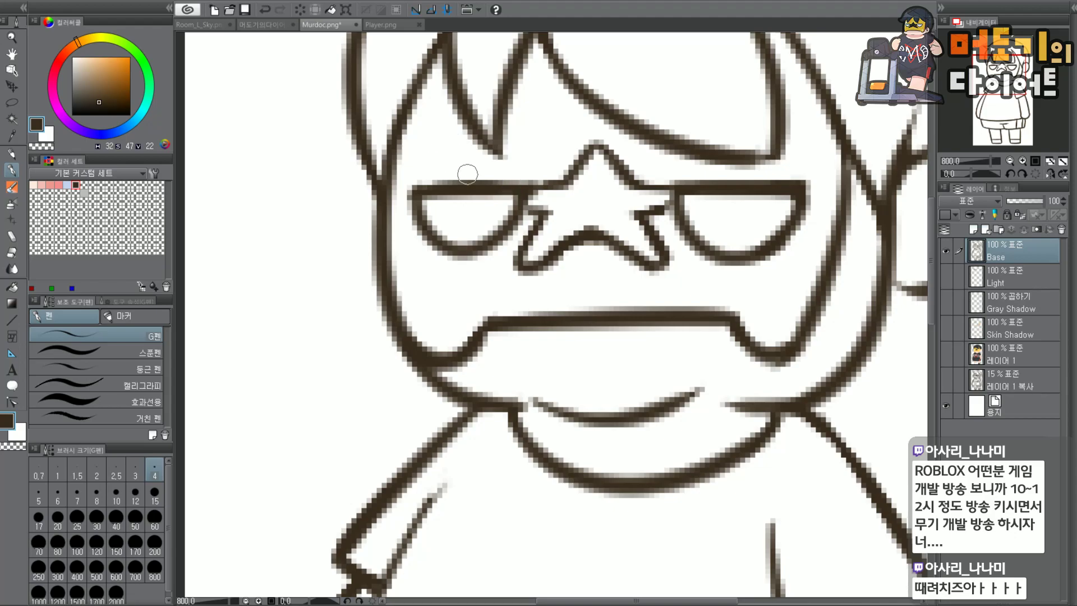
key("ctrl+z")
left_click_drag(416, 193, 527, 196)
key("ctrl+z")
left_click_drag(420, 190, 528, 196)
key("ctrl+z")
left_click_drag(418, 186, 520, 186)
key("ctrl+z")
left_click_drag(426, 184, 521, 199)
key("ctrl+z")
left_click_drag(418, 191, 530, 190)
key("ctrl+z")
mouse_move(420, 197)
left_mouse_down()
mouse_move(505, 243)
mouse_move(527, 198)
left_mouse_up()
key("ctrl+z")
key("ctrl+z")
left_click_drag(424, 201, 530, 196)
key("ctrl+z")
mouse_move(426, 198)
left_mouse_down()
mouse_move(519, 250)
mouse_move(530, 196)
mouse_move(490, 251)
mouse_move(530, 196)
mouse_move(449, 238)
mouse_move(528, 196)
left_mouse_up()
key("ctrl+z")
key("ctrl+z")
key("ctrl+z")
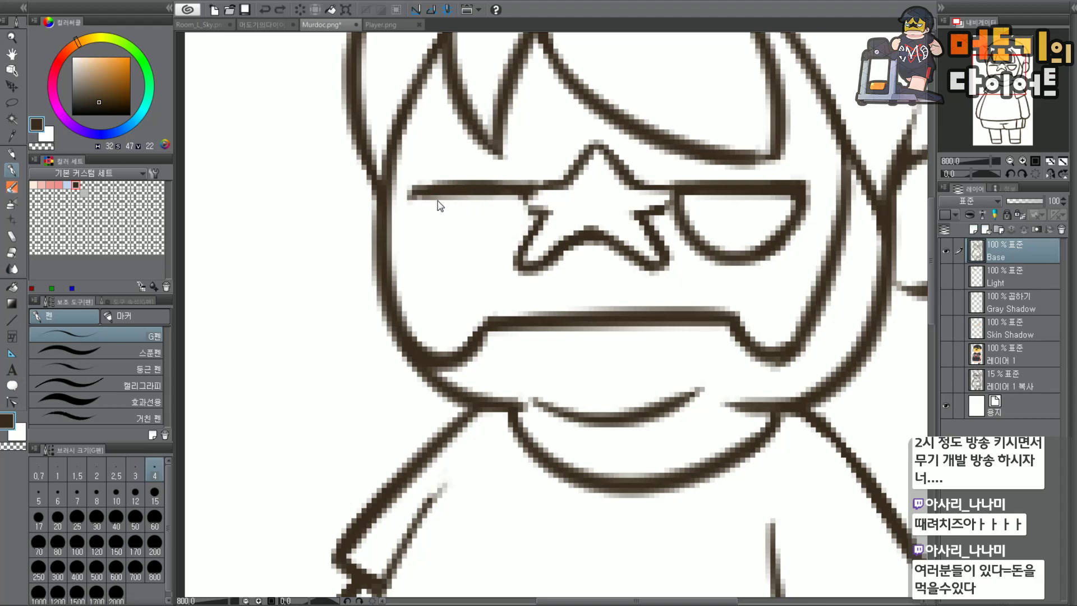
Draw a shallower, narrower lower outline for the left-hand eye and join it to the outer end of the lid line.
mouse_move(422, 212)
left_mouse_down()
mouse_move(510, 193)
mouse_move(522, 211)
left_mouse_up()
mouse_move(437, 186)
left_mouse_down()
mouse_move(474, 183)
mouse_move(410, 183)
mouse_move(407, 203)
left_mouse_up()
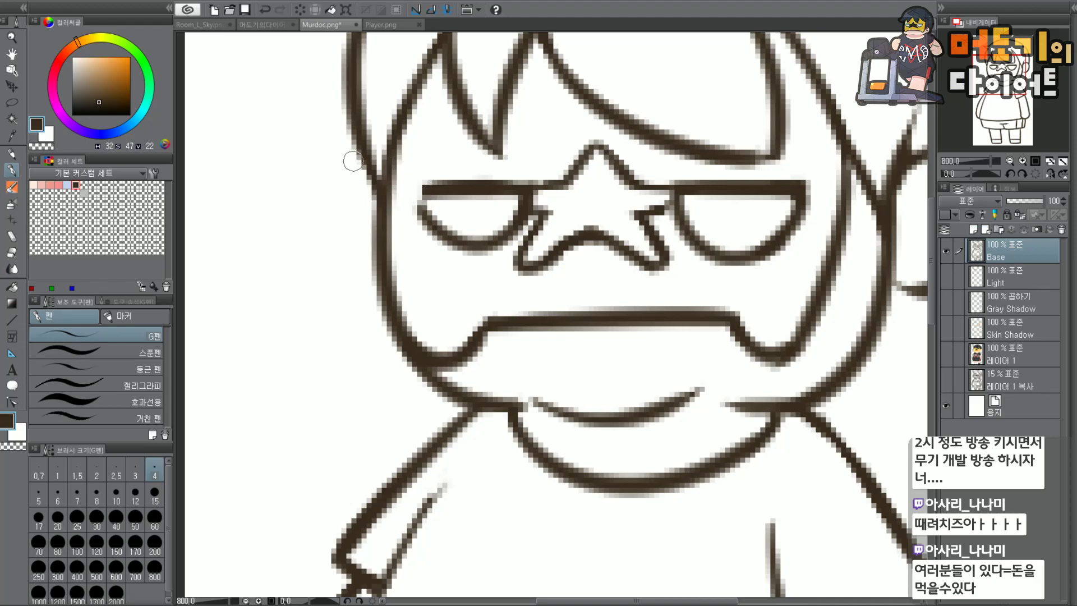
key("ctrl+z")
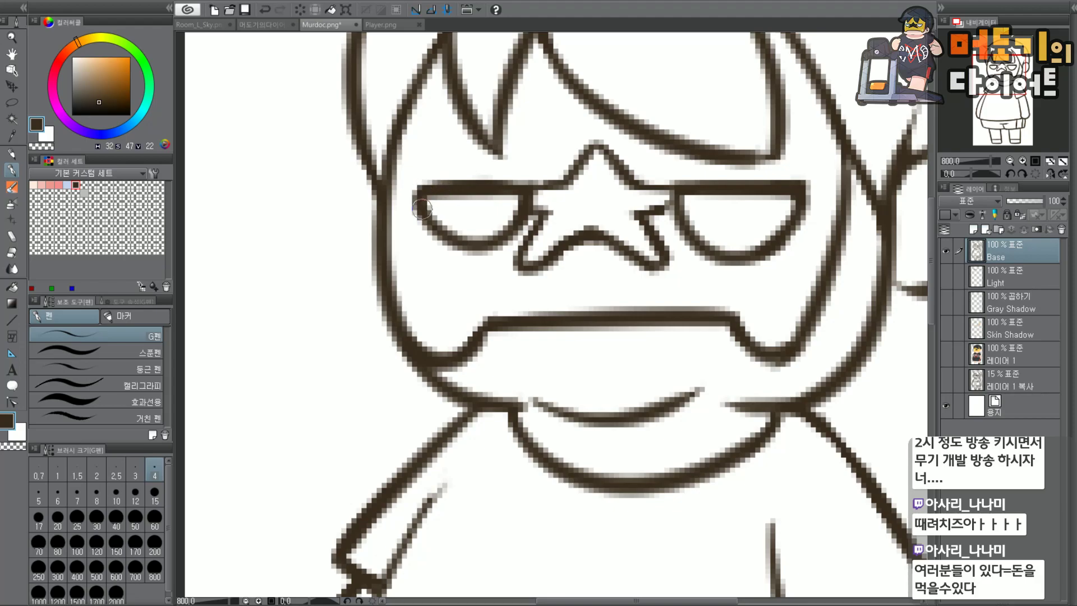
left_click_drag(525, 200, 490, 237)
mouse_move(422, 210)
left_mouse_down()
mouse_move(453, 241)
mouse_move(479, 242)
mouse_move(488, 262)
mouse_move(439, 224)
mouse_move(473, 240)
left_mouse_up()
key("ctrl+z")
key("ctrl+z")
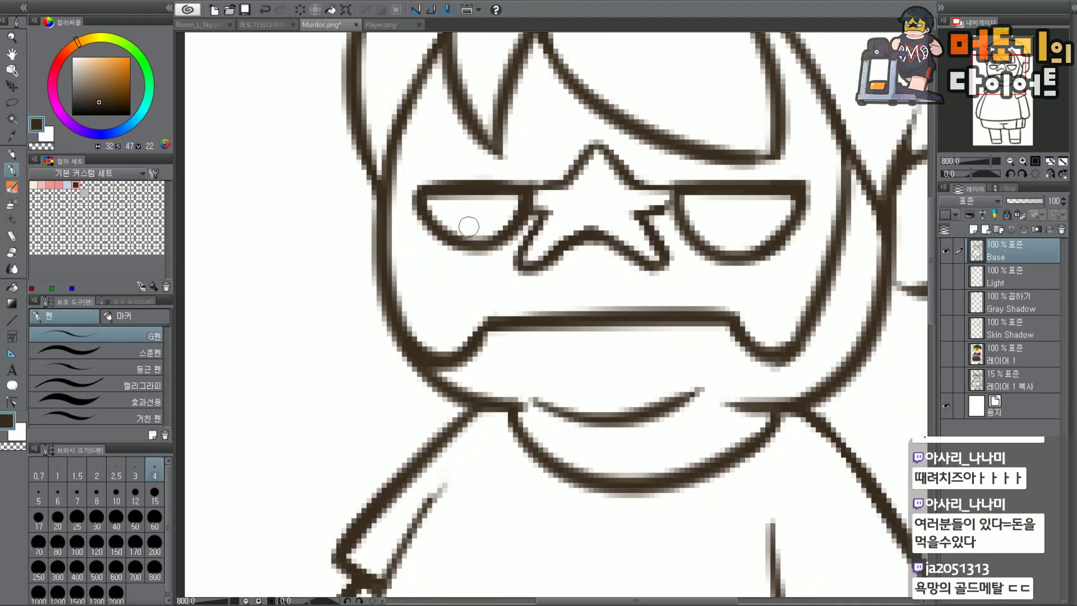
Erase the lower outline of the right-hand eye beneath its lid line.
scroll(469, 226, "down", 2)
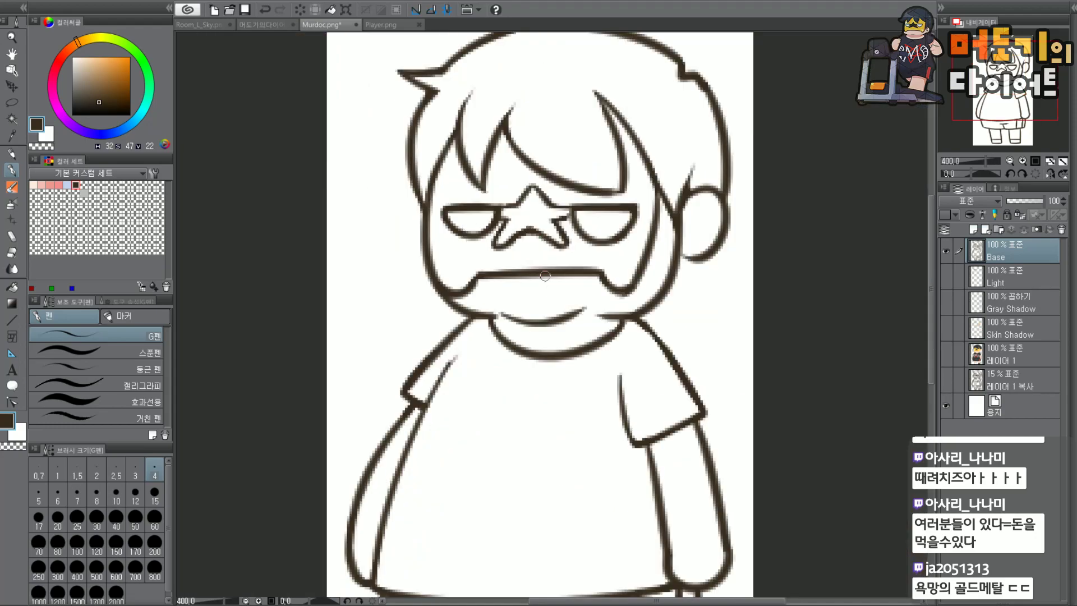
scroll(545, 275, "up", 2)
mouse_move(644, 174)
left_mouse_down()
mouse_move(621, 175)
mouse_move(665, 195)
mouse_move(692, 185)
mouse_move(683, 207)
left_mouse_up()
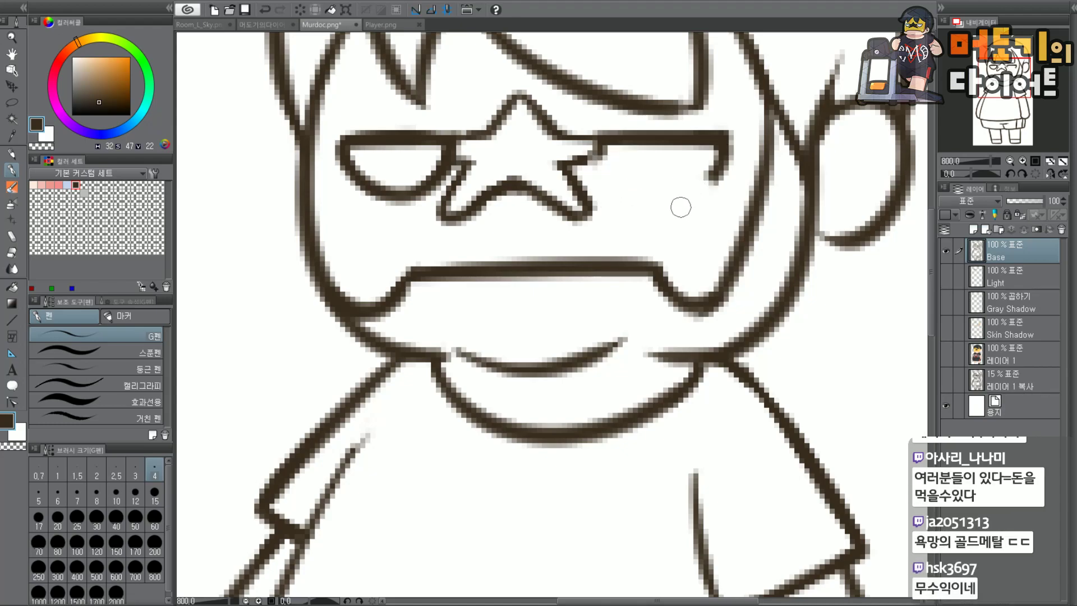
Try several rounded lower outlines for the right-hand eye between the star and the lid's outer end, undoing each stroke.
left_click_drag(609, 152, 701, 188)
key("ctrl+z")
left_click_drag(603, 147, 712, 185)
key("ctrl+z")
left_click_drag(603, 147, 710, 186)
key("ctrl+z")
left_click_drag(601, 151, 711, 187)
key("ctrl+z")
left_click_drag(602, 150, 721, 153)
key("ctrl+z")
mouse_move(599, 152)
left_mouse_down()
mouse_move(698, 194)
mouse_move(717, 160)
mouse_move(695, 196)
mouse_move(718, 157)
left_mouse_up()
key("ctrl+z")
key("ctrl+z")
key("ctrl+z")
Try further half-round lower curves for the right-hand eye under the existing lid line and undo them.
mouse_move(599, 152)
left_mouse_down()
mouse_move(656, 207)
mouse_move(719, 158)
mouse_move(606, 167)
mouse_move(724, 143)
left_mouse_up()
key("ctrl+z")
key("ctrl+z")
left_click_drag(600, 145, 719, 157)
key("ctrl+z")
left_click_drag(602, 161, 722, 157)
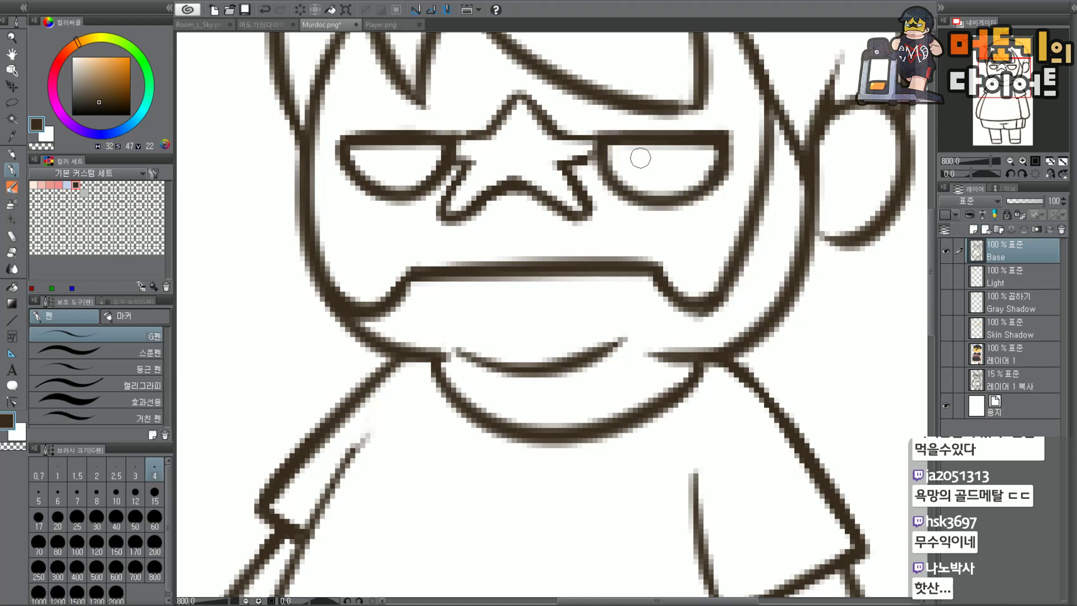
key("ctrl+z")
mouse_move(601, 151)
left_mouse_down()
mouse_move(612, 179)
mouse_move(716, 155)
mouse_move(620, 180)
mouse_move(721, 163)
mouse_move(608, 173)
mouse_move(721, 163)
mouse_move(662, 193)
mouse_move(717, 160)
left_mouse_up()
key("ctrl+z")
key("ctrl+z")
key("ctrl+z")
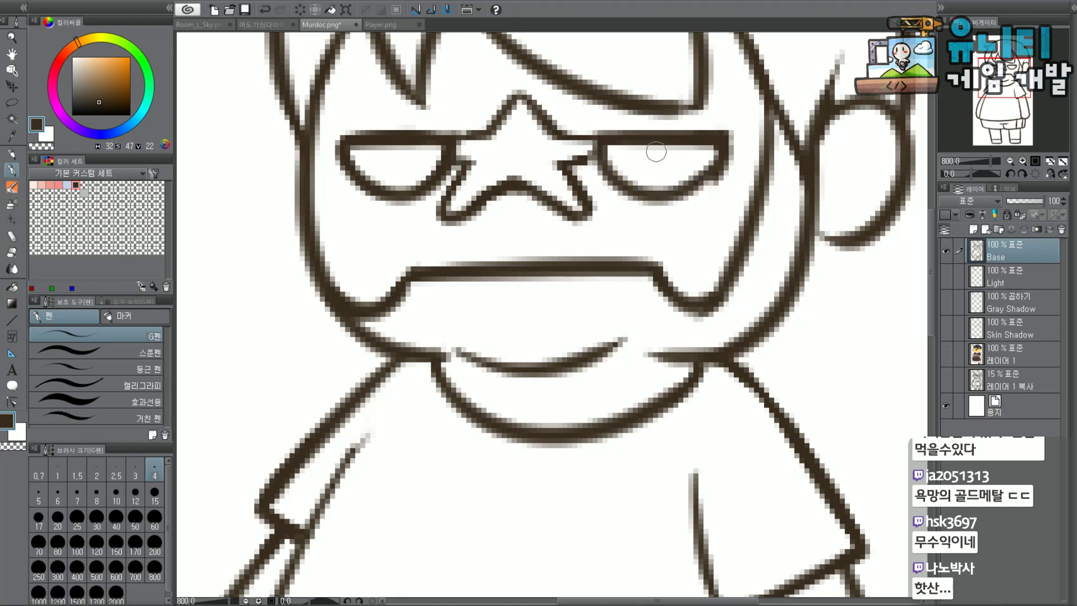
key("ctrl+z")
Draw the right-hand eye's lower outline, then erase its outer half and redraw it at a flatter slant up to the lid's end.
left_click_drag(602, 147, 721, 152)
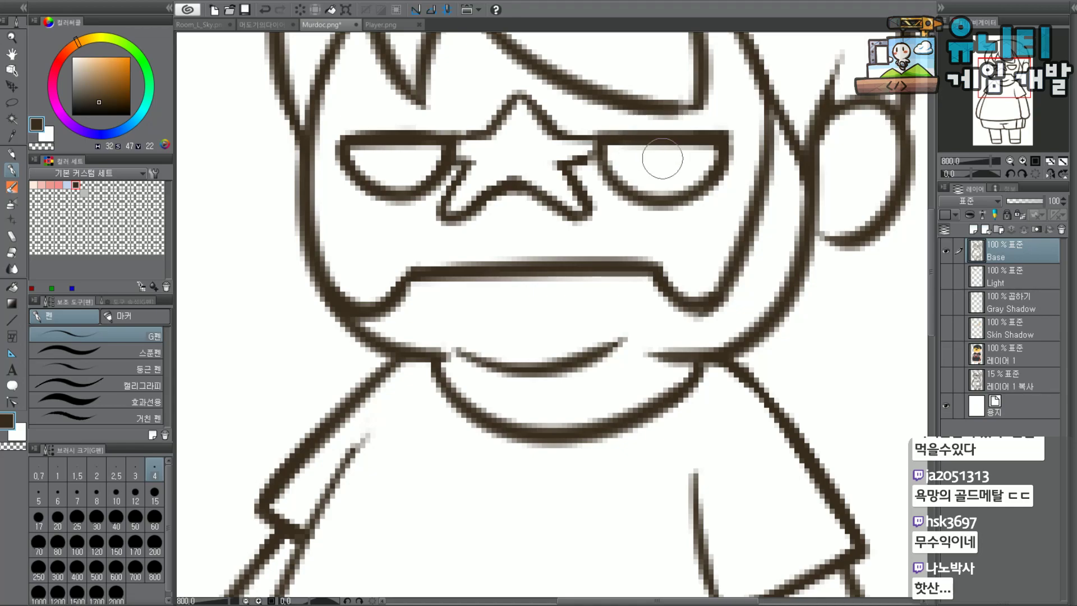
mouse_move(692, 216)
left_mouse_down()
mouse_move(727, 159)
mouse_move(686, 195)
left_mouse_up()
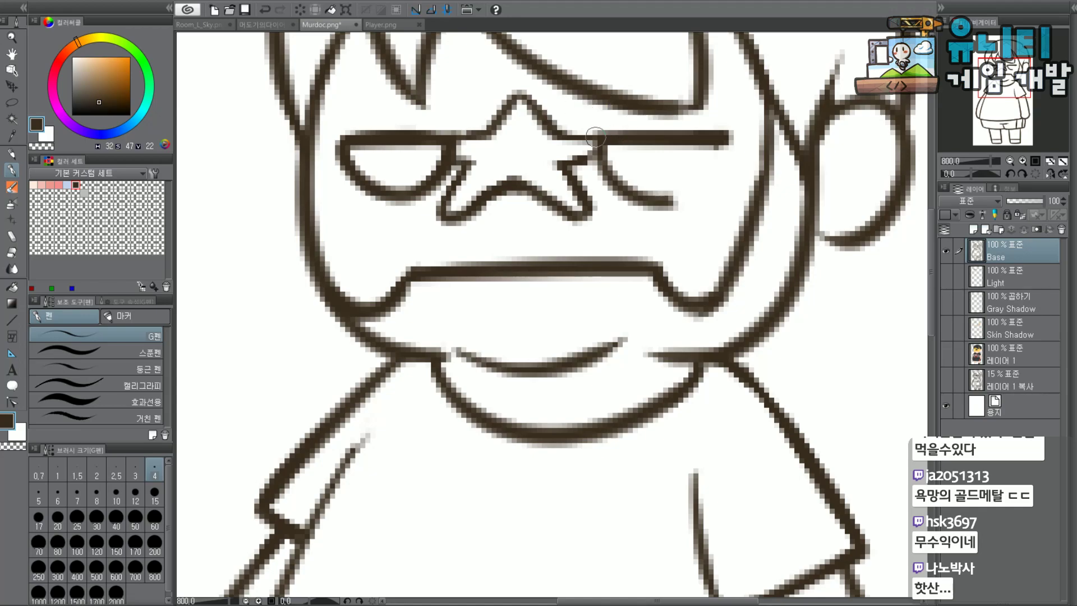
mouse_move(615, 168)
left_mouse_down()
mouse_move(642, 196)
mouse_move(714, 178)
mouse_move(723, 154)
mouse_move(684, 182)
mouse_move(711, 161)
left_mouse_up()
key("ctrl+z")
key("ctrl+z")
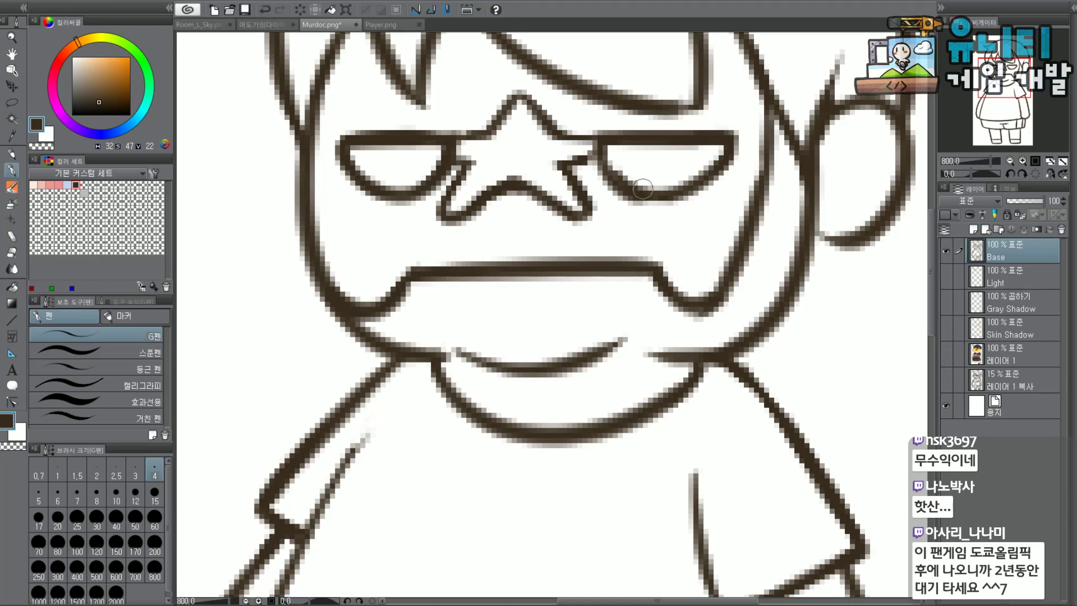
left_click_drag(714, 162, 709, 167)
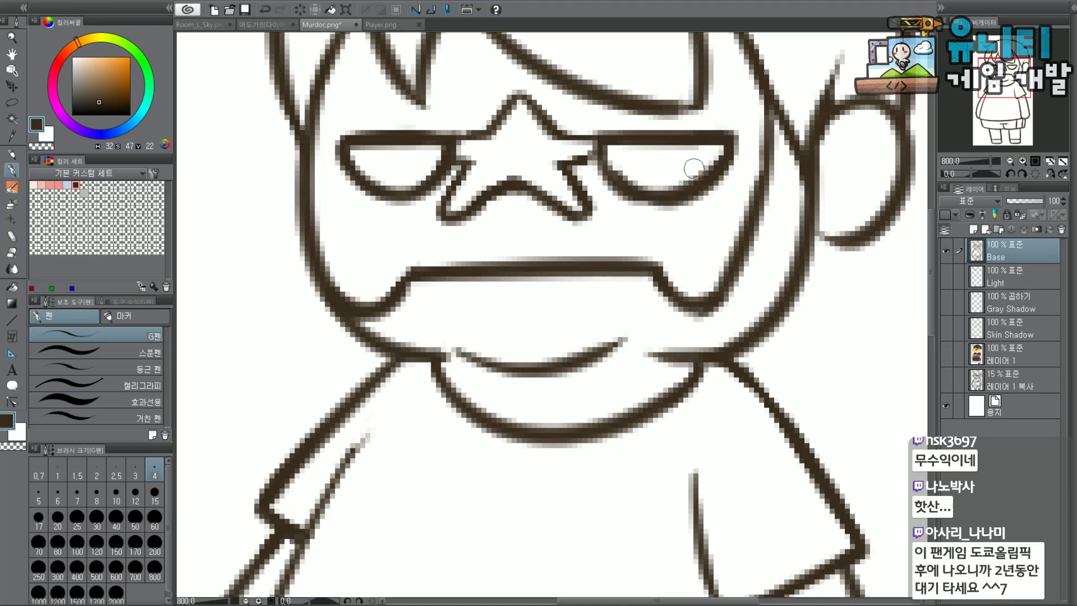
Mirror the canvas view horizontally and erase the outer half of the wider eye's lower outline.
scroll(813, 84, "down", 7)
left_click_drag(841, 65, 709, 144)
scroll(715, 131, "up", 1)
scroll(657, 252, "up", 4)
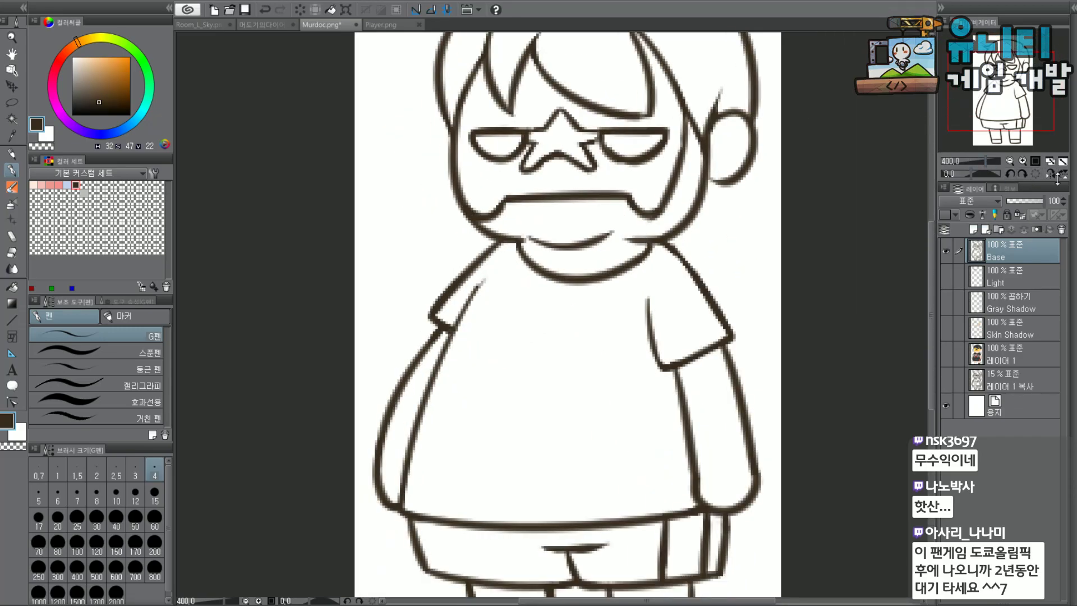
left_click(1051, 175)
scroll(507, 157, "up", 2)
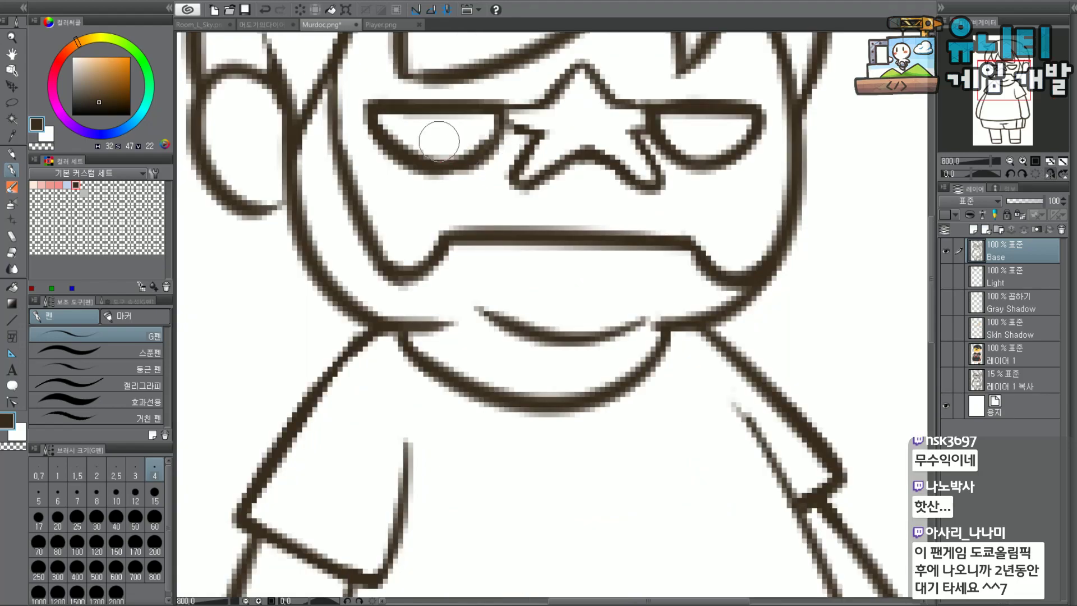
left_click_drag(415, 147, 406, 156)
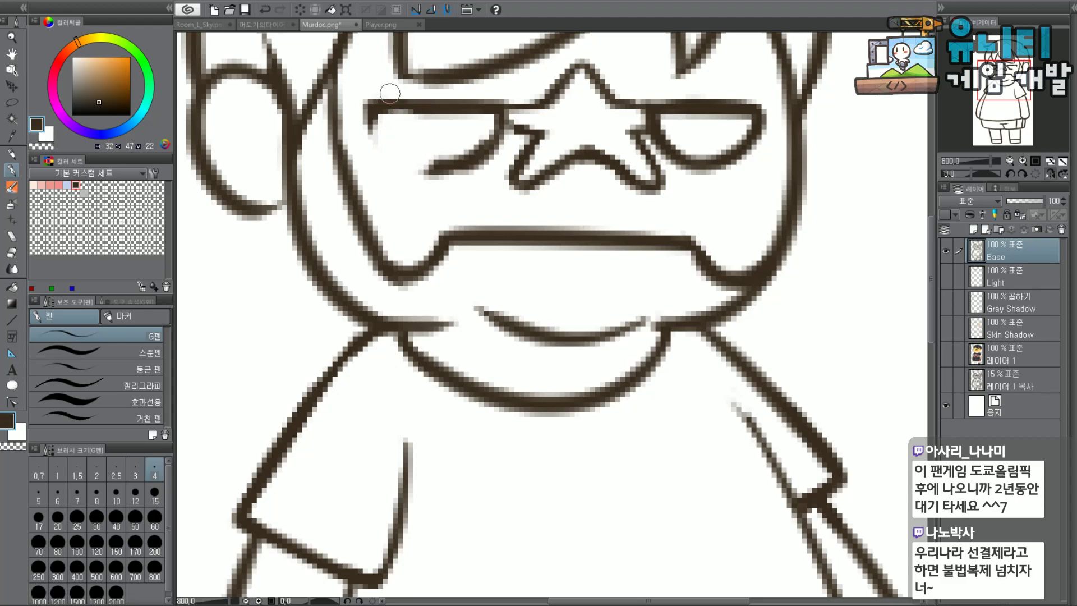
Redraw the outer half of the mirrored left-hand eye's lower outline from the lid's end, retrying the curve several times.
left_click_drag(375, 115, 432, 132)
key("ctrl+z")
mouse_move(371, 111)
left_mouse_down()
mouse_move(394, 151)
mouse_move(423, 144)
left_mouse_up()
key("ctrl+z")
left_click_drag(374, 114, 441, 165)
key("ctrl+z")
mouse_move(375, 117)
left_mouse_down()
mouse_move(440, 165)
mouse_move(393, 147)
mouse_move(434, 164)
mouse_move(405, 150)
mouse_move(456, 159)
mouse_move(416, 108)
left_mouse_up()
key("ctrl+z")
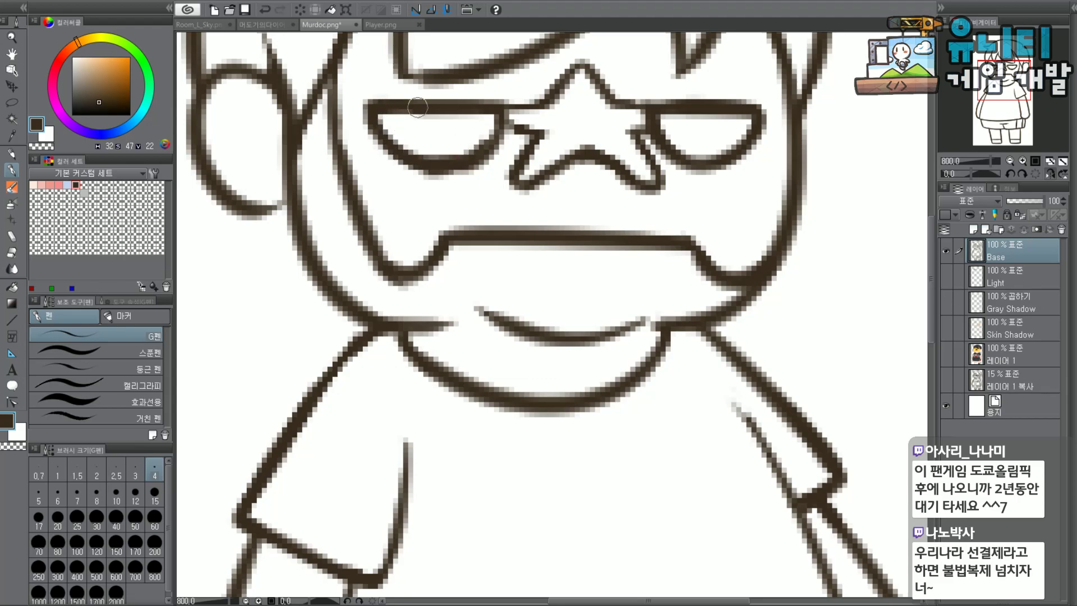
scroll(566, 85, "down", 3)
scroll(521, 82, "up", 3)
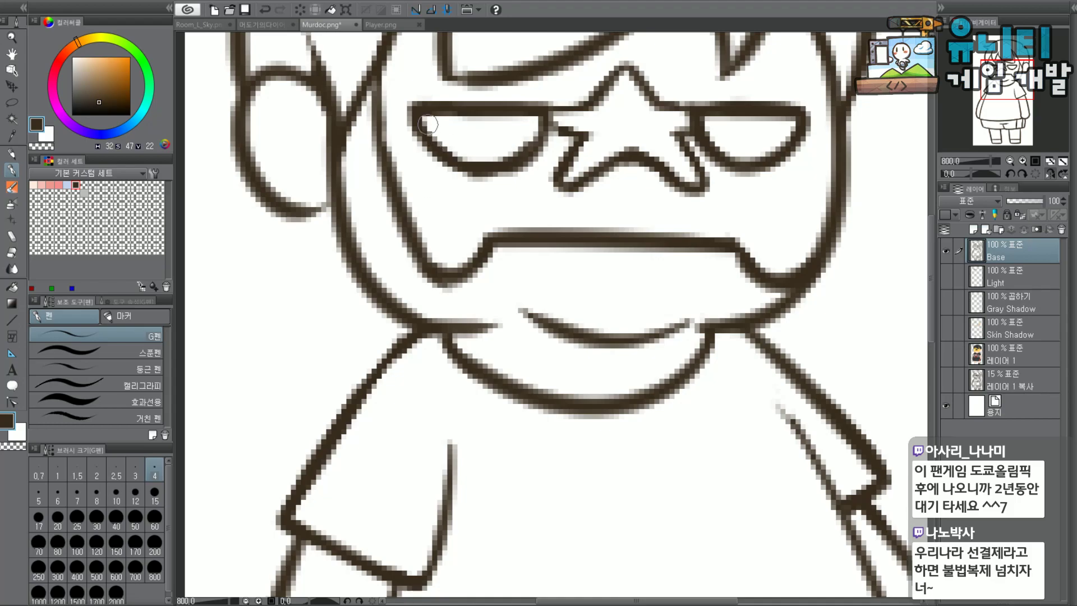
Thicken the mirrored left-hand eye's lower outline from its outer corner to the bottom of the curve.
left_click_drag(428, 144, 504, 156)
key("ctrl+z")
left_click_drag(421, 135, 469, 168)
key("ctrl+z")
left_click_drag(422, 126, 506, 164)
key("ctrl+z")
left_click_drag(421, 127, 491, 169)
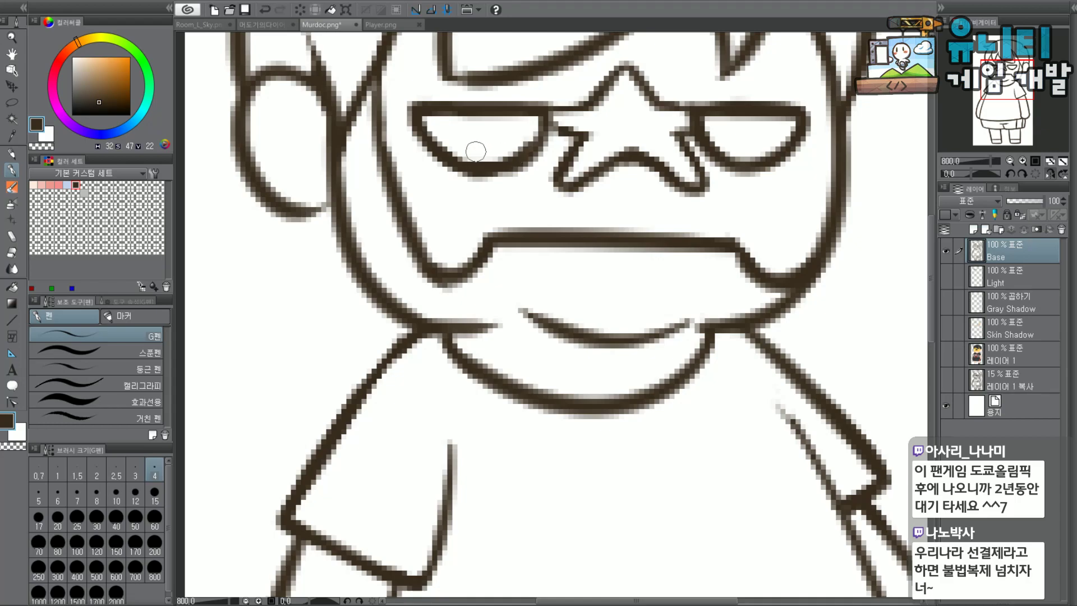
left_click_drag(418, 128, 513, 160)
left_click_drag(424, 140, 513, 149)
Thicken the outer part of the mirrored right-hand eye's lower outline and compare both eyes on the whole figure.
mouse_move(753, 162)
left_mouse_down()
mouse_move(775, 158)
mouse_move(804, 128)
left_mouse_up()
key("ctrl+z")
left_click_drag(729, 167, 796, 136)
key("ctrl+z")
mouse_move(720, 168)
left_mouse_down()
mouse_move(769, 160)
mouse_move(797, 127)
left_mouse_up()
scroll(798, 123, "down", 6)
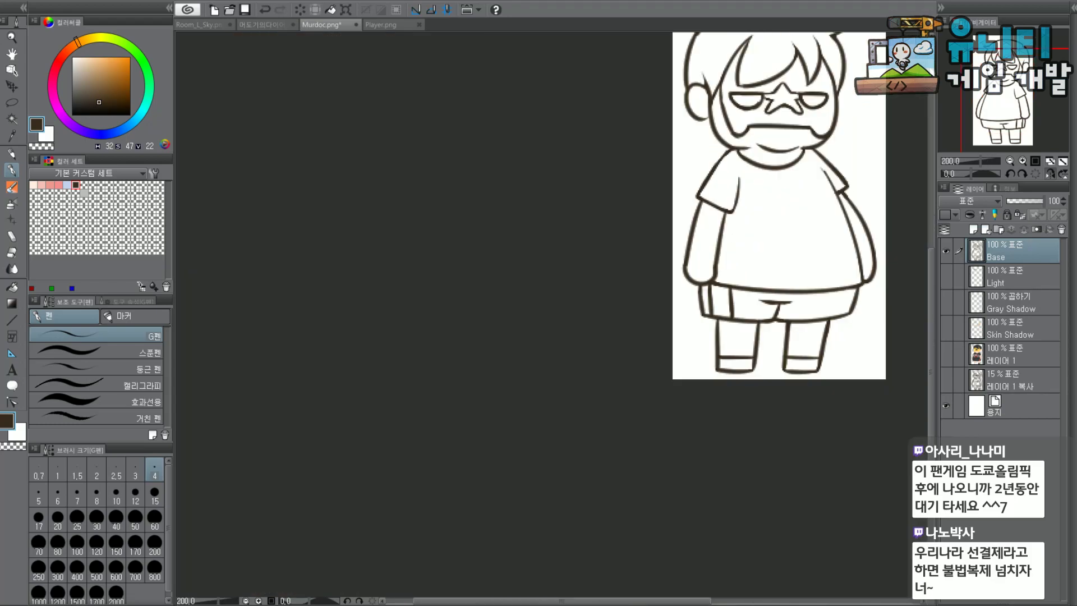
mouse_move(1060, 93)
left_mouse_down()
mouse_move(1042, 63)
mouse_move(1027, 80)
mouse_move(1076, 86)
left_mouse_up()
scroll(596, 133, "up", 2)
scroll(570, 163, "up", 2)
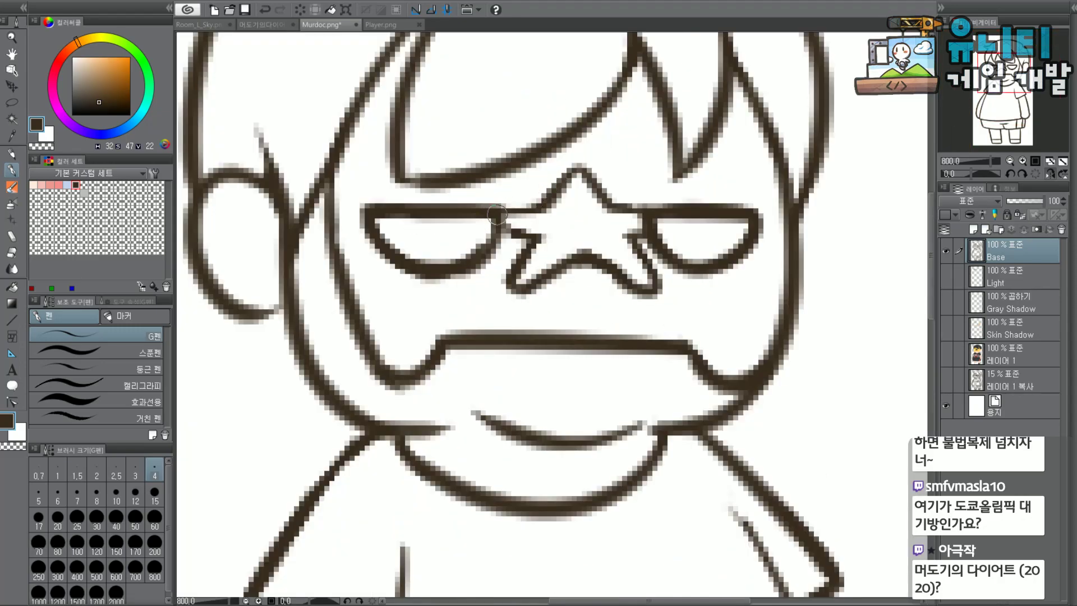
Erase the outer part of the mirrored left-hand eye's lower outline again and try replacement curves, undoing each one.
mouse_move(432, 248)
left_mouse_down()
mouse_move(404, 241)
mouse_move(396, 250)
left_mouse_up()
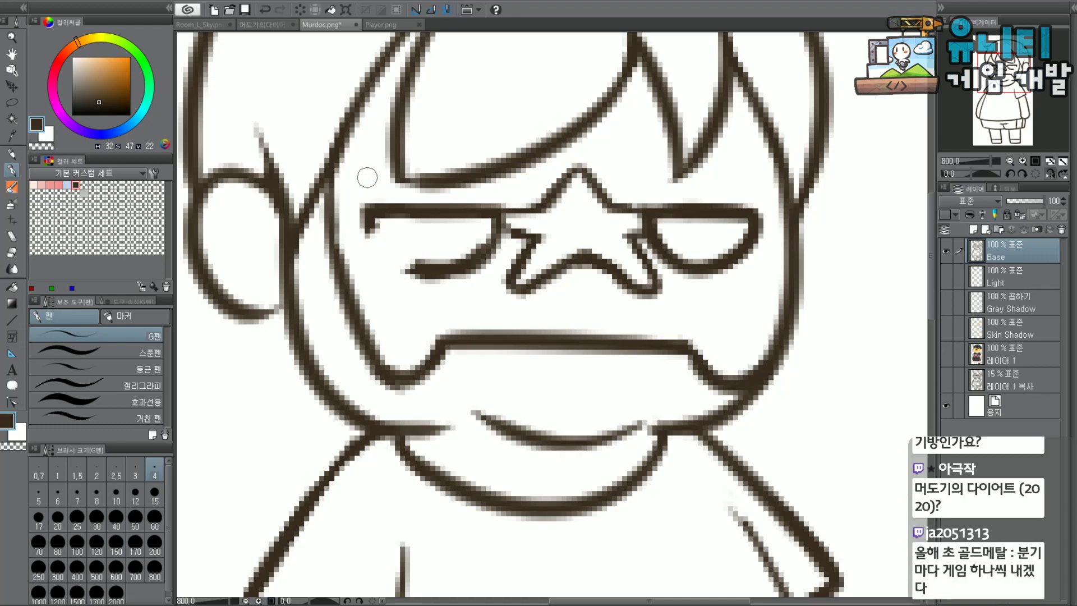
mouse_move(370, 219)
left_mouse_down()
mouse_move(390, 259)
mouse_move(412, 268)
mouse_move(444, 259)
left_mouse_up()
key("ctrl+z")
key("ctrl+z")
left_click_drag(374, 216, 422, 272)
key("ctrl+z")
left_click_drag(370, 212, 446, 258)
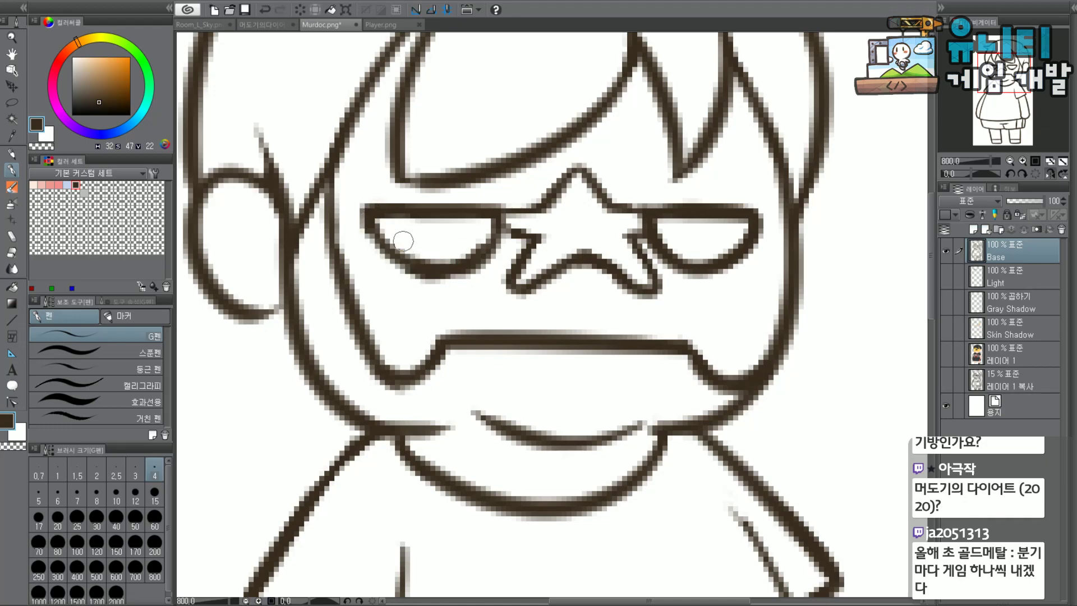
key("ctrl+z")
left_click_drag(373, 225, 417, 272)
key("ctrl+z")
key("ctrl+z")
key("ctrl+z")
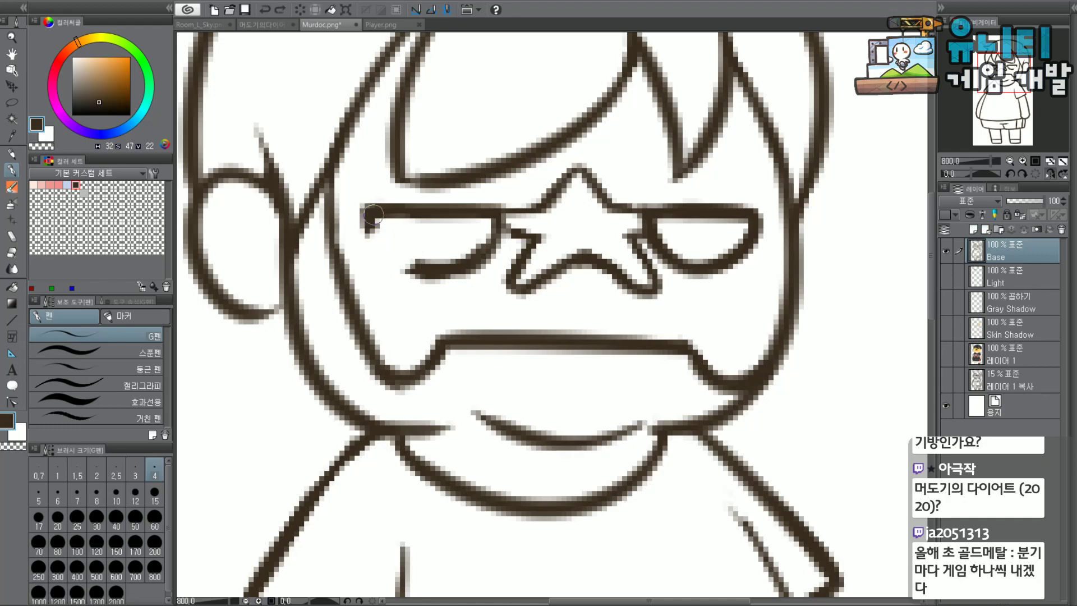
Try more curves joining the mirrored left-hand eye's outer corner to its remaining lower outline, and undo them.
left_click_drag(371, 220, 415, 270)
key("ctrl+z")
left_click_drag(370, 224, 413, 269)
key("ctrl+z")
left_click_drag(374, 213, 420, 272)
key("ctrl+z")
mouse_move(371, 227)
left_mouse_down()
mouse_move(443, 268)
mouse_move(427, 264)
left_mouse_up()
key("ctrl+z")
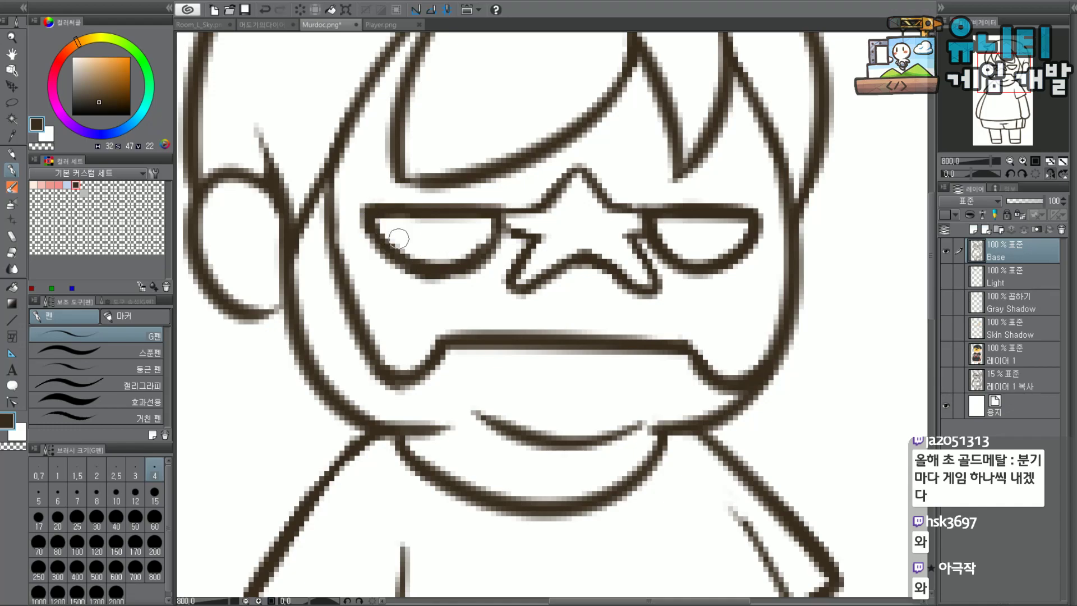
mouse_move(380, 223)
left_mouse_down()
mouse_move(399, 251)
mouse_move(436, 263)
left_mouse_up()
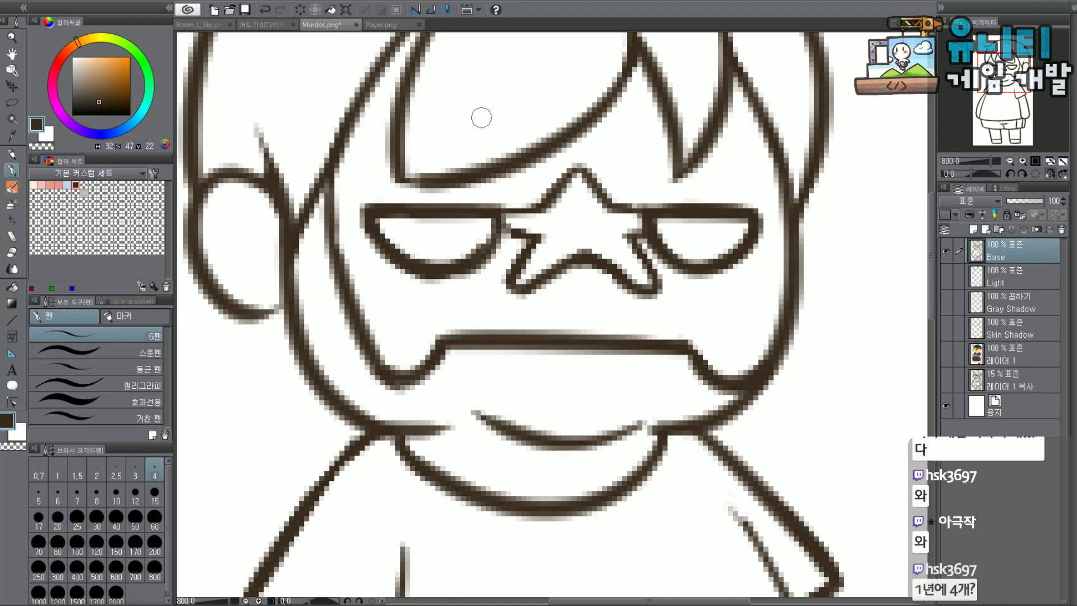
scroll(497, 110, "down", 2)
scroll(481, 124, "up", 2)
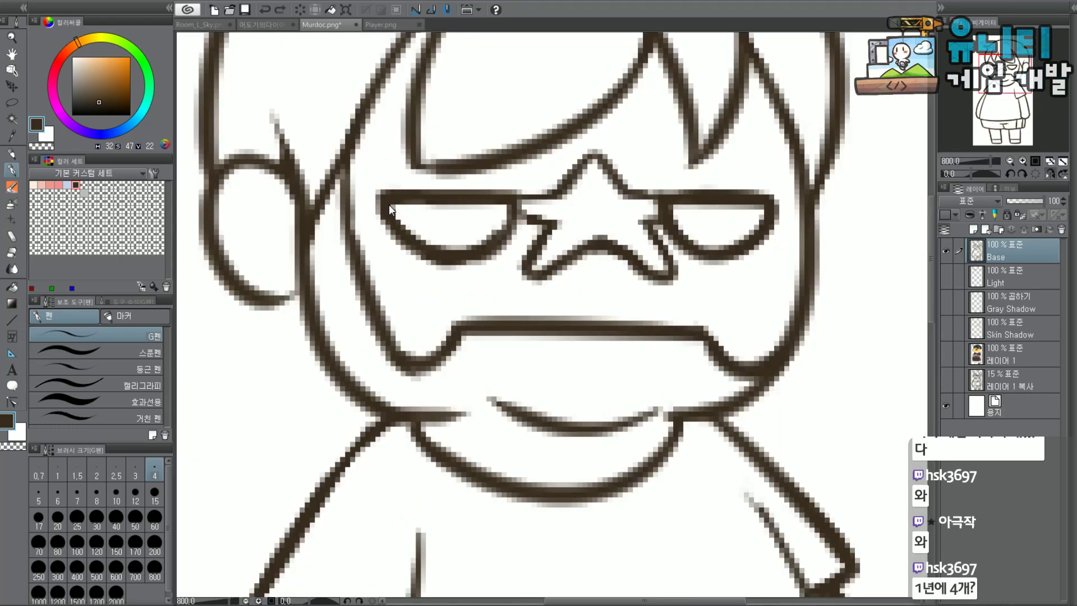
key("ctrl+z")
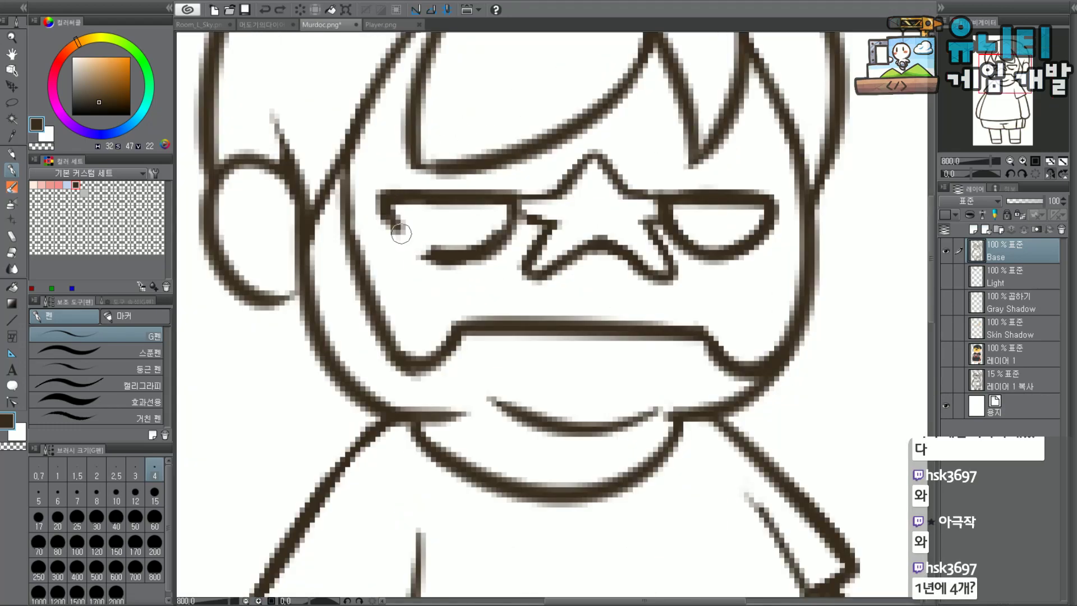
Draw a fuller, thicker curve closing the mirrored left-hand eye from the lid's outer end to the bottom outline.
left_click_drag(386, 203, 443, 255)
key("ctrl+z")
left_click_drag(388, 209, 452, 240)
key("ctrl+z")
left_click_drag(386, 199, 441, 238)
left_click_drag(389, 196, 437, 248)
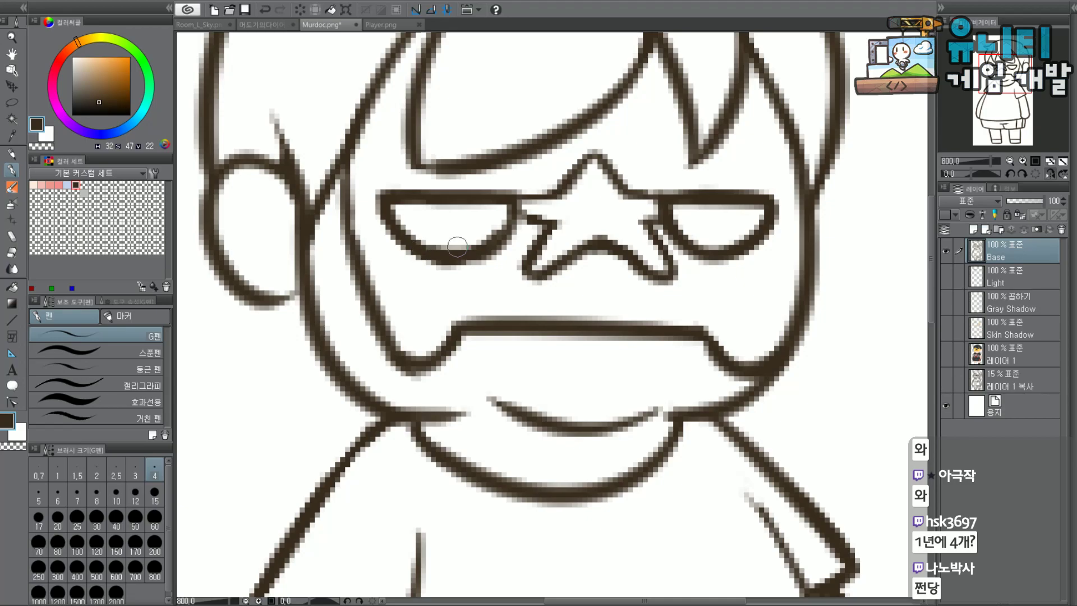
Examine both eyes against the whole figure at different zoom levels and in the unmirrored canvas view.
scroll(492, 145, "down", 5)
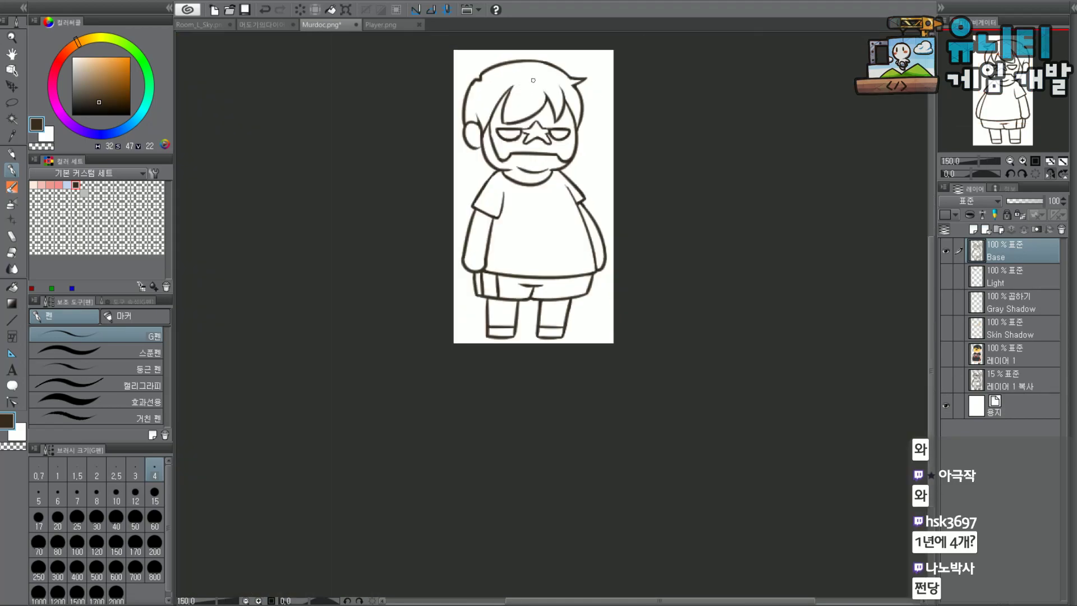
scroll(536, 95, "up", 5)
scroll(540, 111, "down", 2)
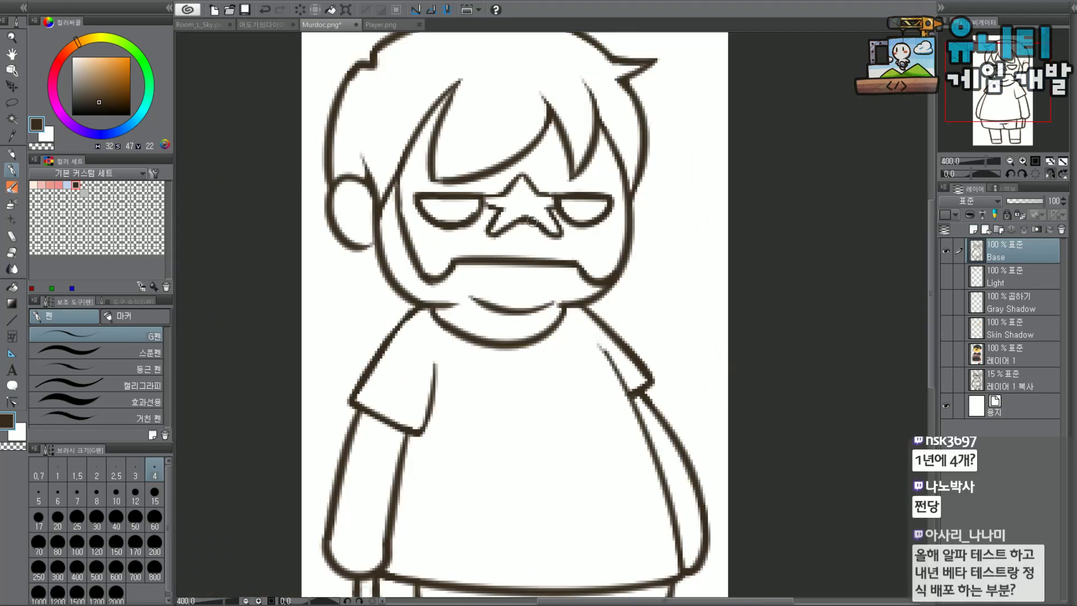
scroll(534, 217, "down", 3)
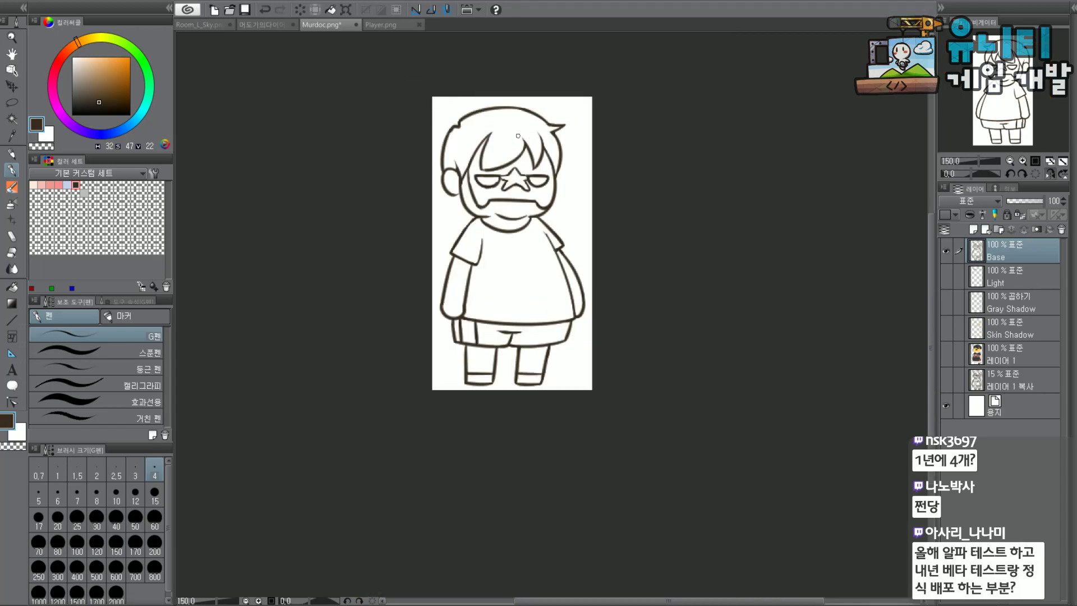
scroll(528, 173, "up", 3)
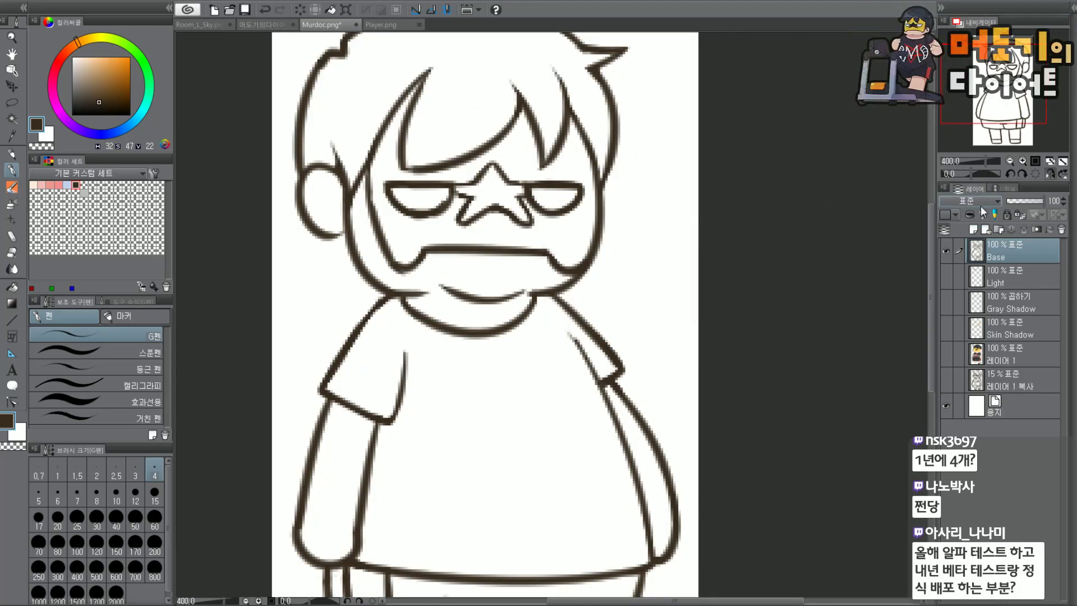
left_click(1052, 162)
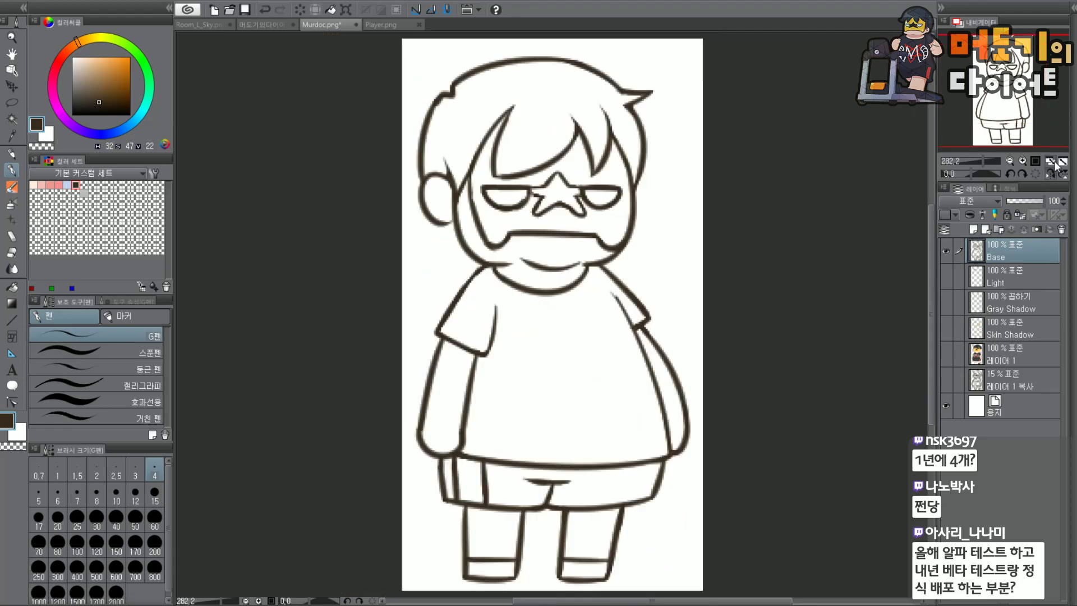
mouse_move(1002, 90)
left_mouse_down()
mouse_move(1014, 71)
mouse_move(996, 85)
left_mouse_up()
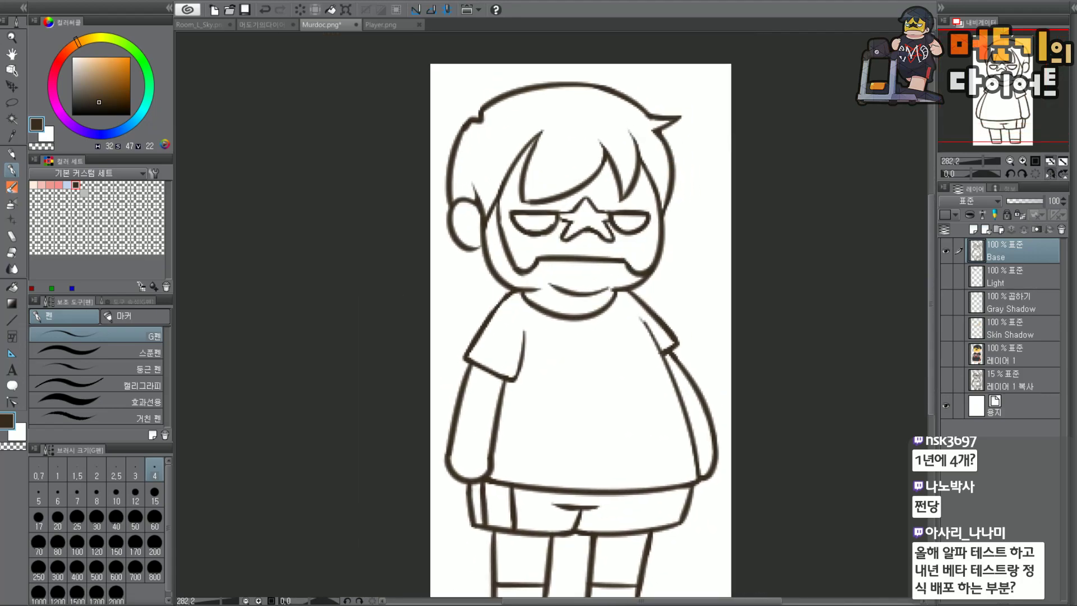
left_click(1051, 174)
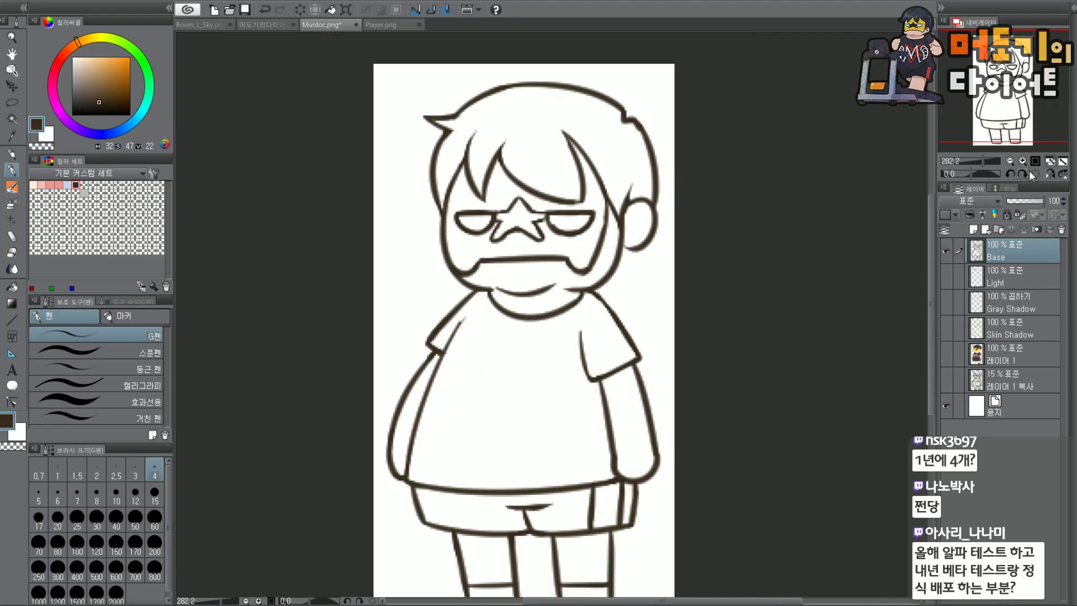
Erase the ear and redraw it smaller and lower against the side of the head with brush size 5.
scroll(637, 240, "up", 4)
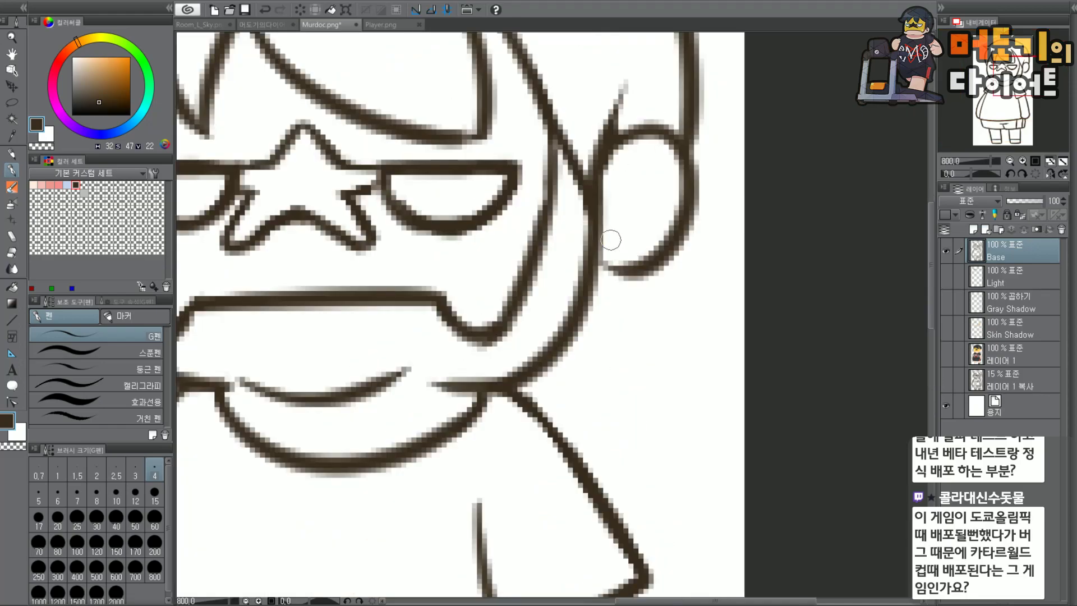
mouse_move(639, 163)
left_mouse_down()
mouse_move(630, 180)
mouse_move(621, 169)
mouse_move(654, 163)
mouse_move(689, 200)
mouse_move(661, 231)
mouse_move(622, 246)
mouse_move(619, 275)
left_mouse_up()
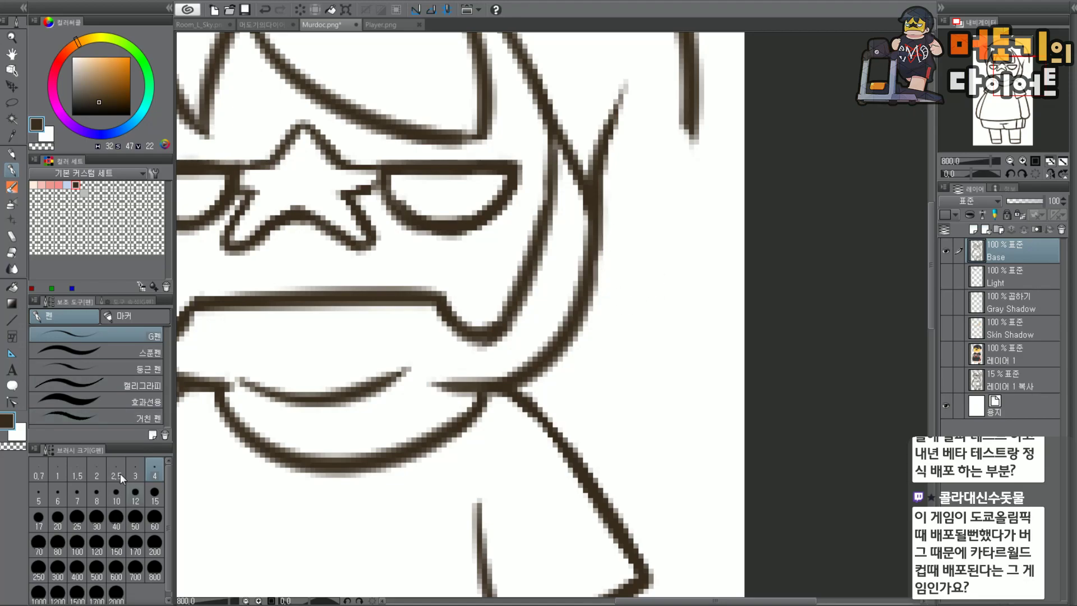
left_click(38, 496)
left_click_drag(681, 203, 583, 345)
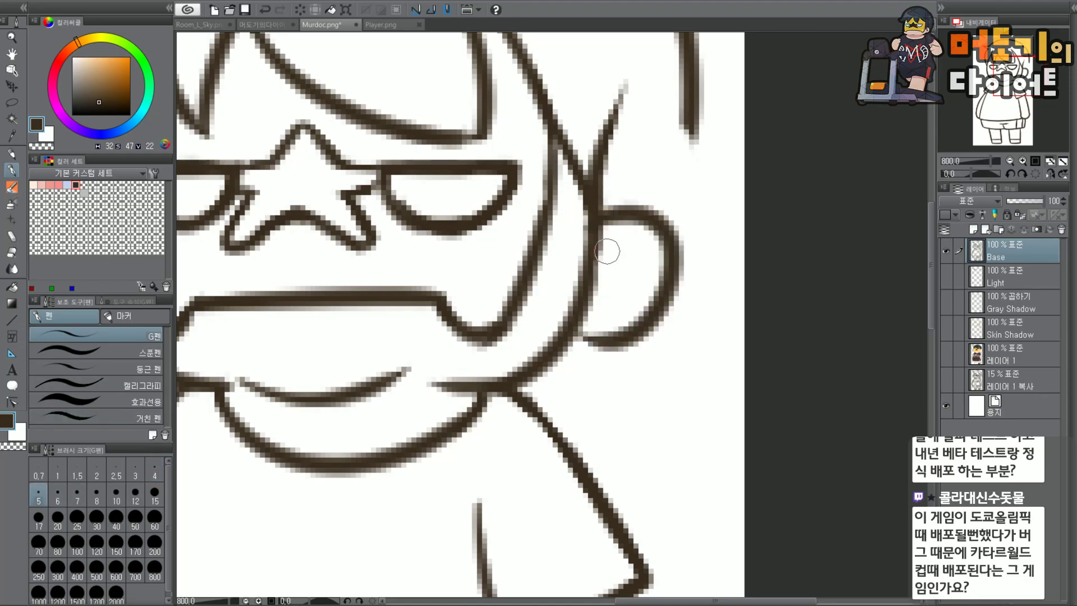
key("ctrl+z")
left_click_drag(628, 214, 578, 345)
key("ctrl+z")
left_click_drag(606, 218, 583, 322)
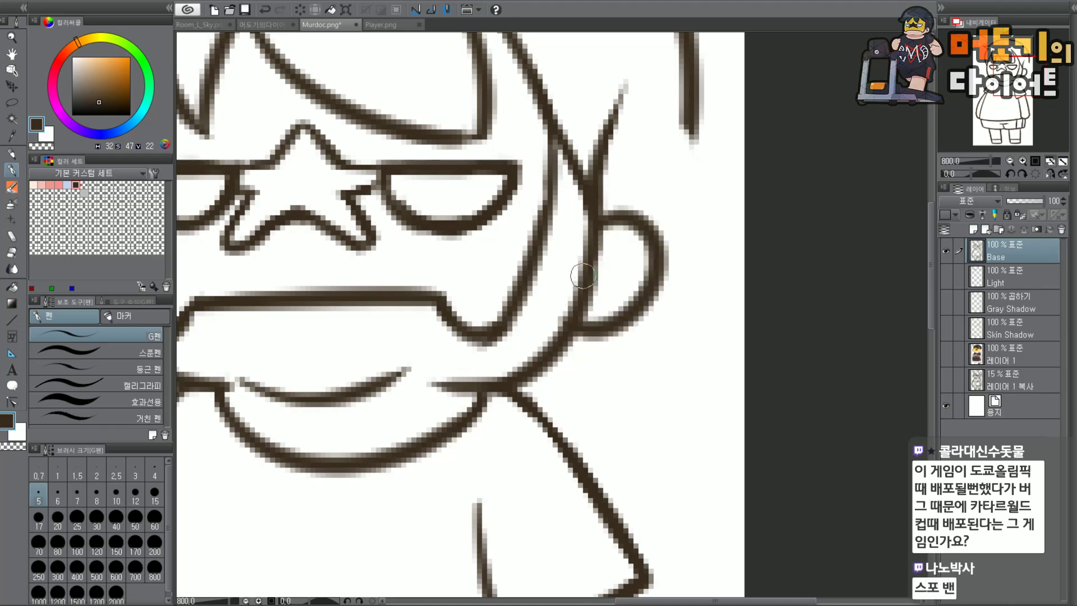
Redraw the ear's curve against the side of the head and thicken its lower join with the jaw line.
key("ctrl+z")
left_click_drag(601, 212, 581, 328)
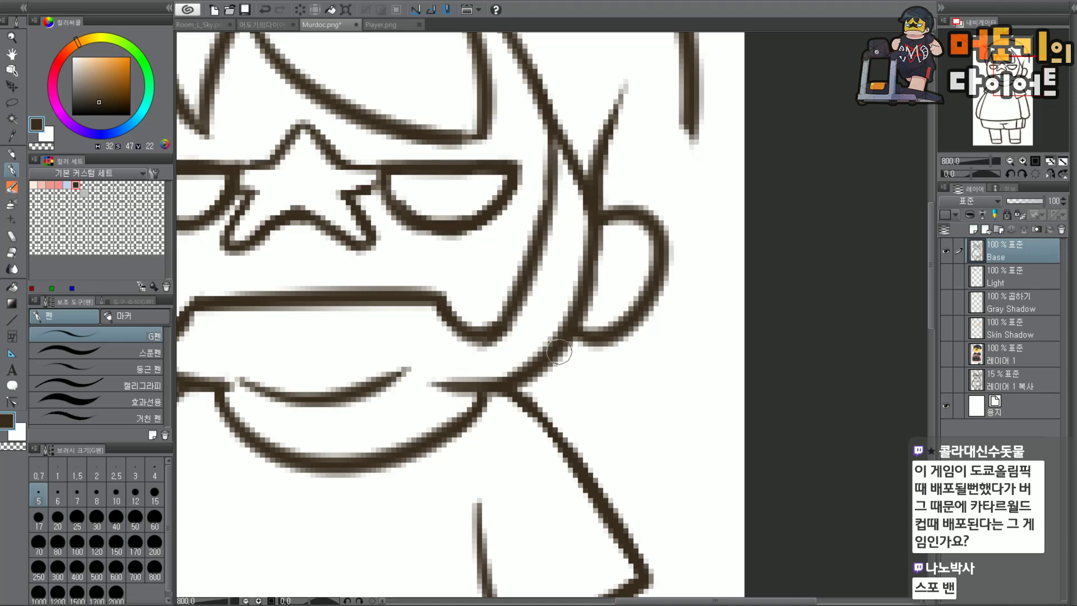
mouse_move(582, 342)
left_mouse_down()
mouse_move(568, 347)
mouse_move(586, 321)
left_mouse_up()
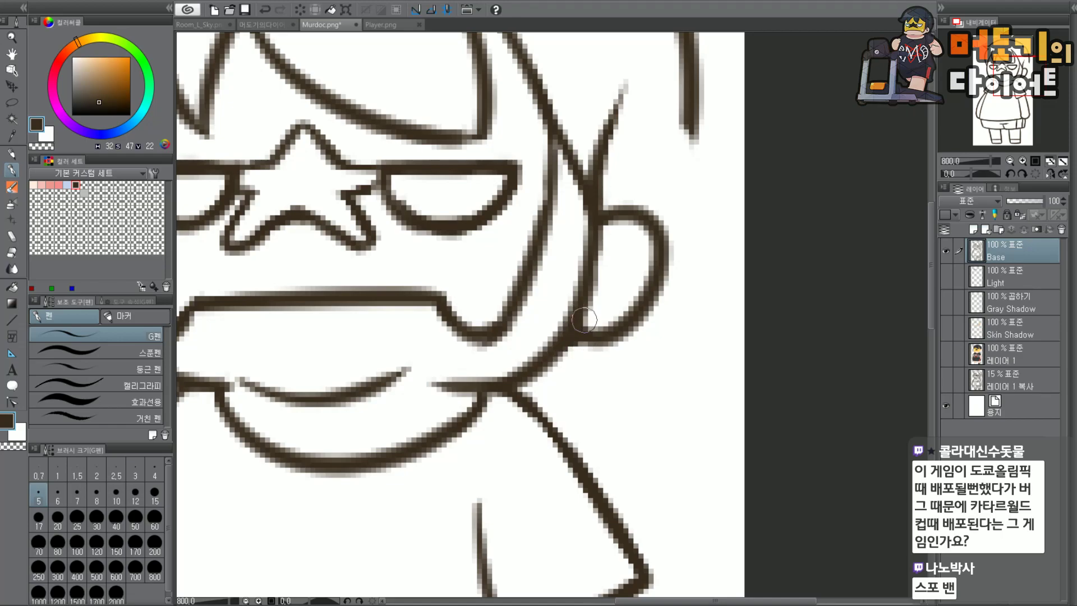
Extend the outline at the back of the hair down to the ear and thicken the ear's upper edge.
mouse_move(689, 62)
left_mouse_down()
mouse_move(685, 161)
mouse_move(671, 244)
mouse_move(659, 241)
left_mouse_up()
key("ctrl+z")
key("ctrl+z")
left_click_drag(688, 100, 674, 221)
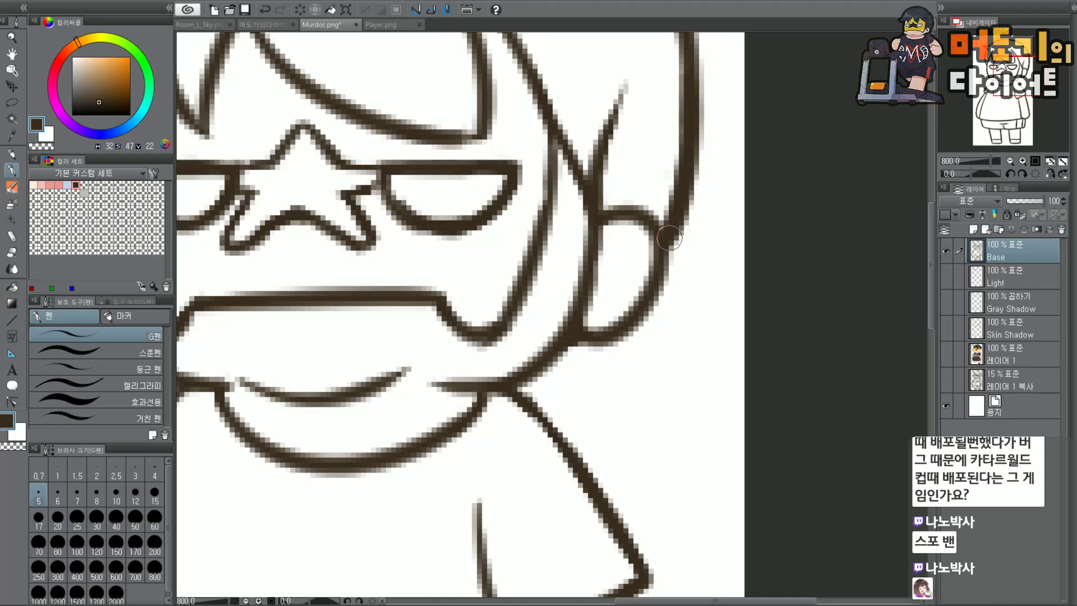
left_click_drag(689, 150, 670, 237)
mouse_move(607, 218)
left_mouse_down()
mouse_move(639, 211)
mouse_move(660, 234)
left_mouse_up()
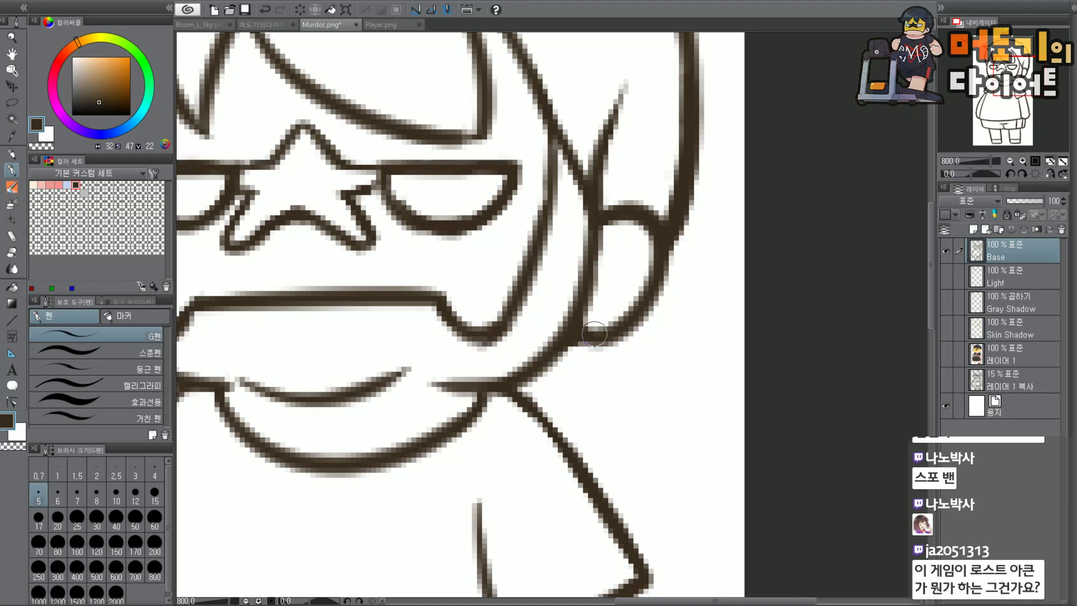
Draw a short inner fold line inside the ear on the Base layer.
scroll(607, 238, "down", 4)
scroll(608, 241, "up", 4)
left_click_drag(588, 243, 622, 249)
key("ctrl+z")
key("ctrl+z")
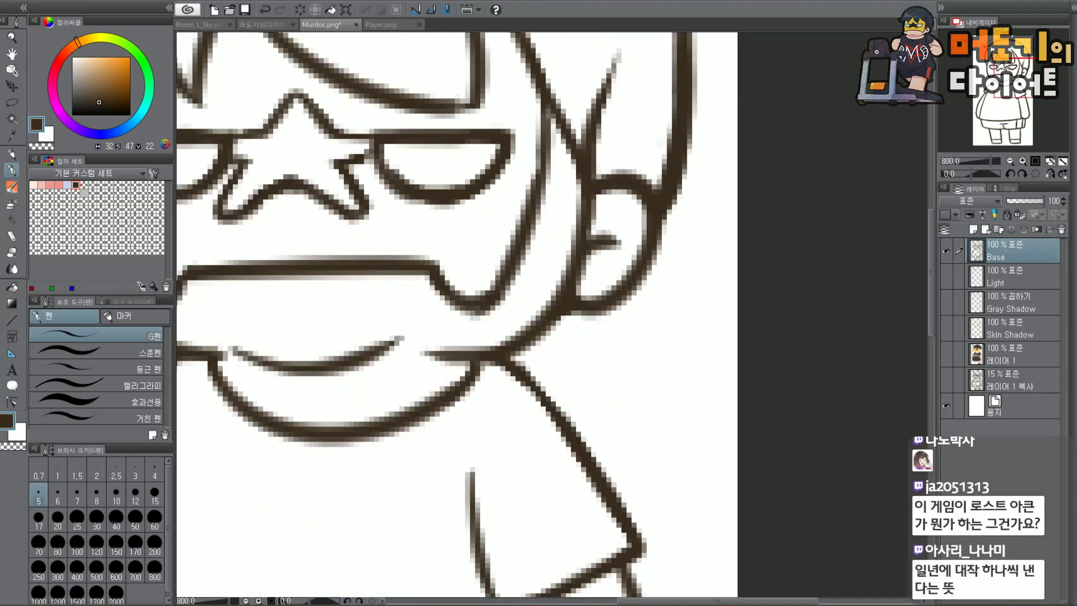
left_click_drag(446, 214, 580, 305)
Show the hidden colour and shadow layers and paint the hair above the ear in sampled dark grey on 레이어 1.
scroll(579, 305, "down", 2)
left_click_drag(945, 275, 950, 333)
left_click(946, 359)
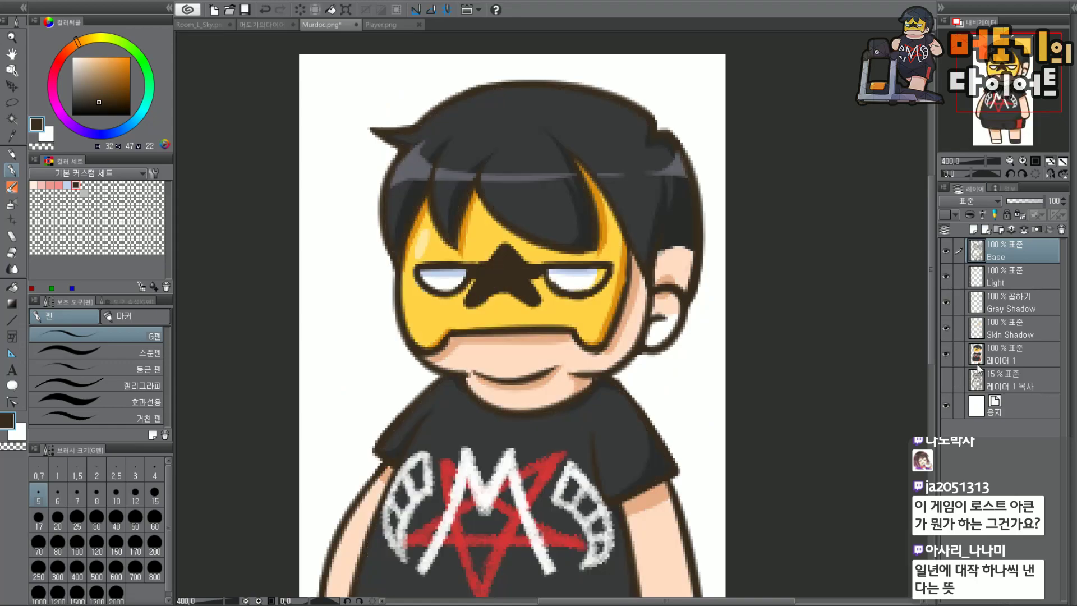
left_click(976, 354)
scroll(681, 231, "up", 2)
left_click(636, 160, "alt")
mouse_move(683, 210)
left_mouse_down()
mouse_move(689, 264)
mouse_move(677, 259)
mouse_move(712, 283)
mouse_move(726, 270)
mouse_move(718, 251)
left_mouse_up()
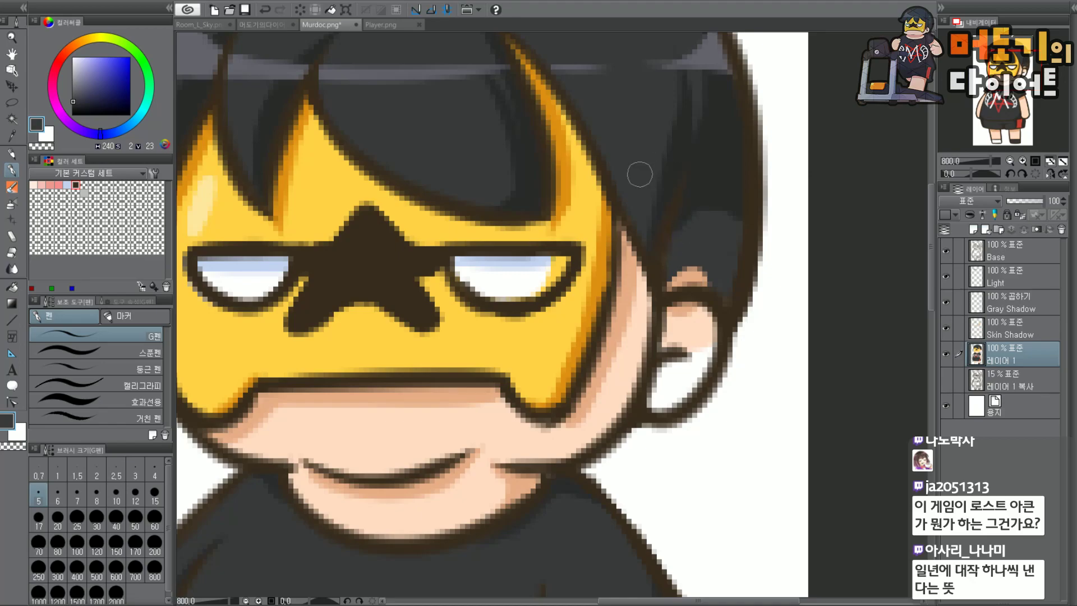
Fill the ear with the sampled face skin tone and paint a darker skin shadow below the inner fold.
left_click(623, 382, "alt")
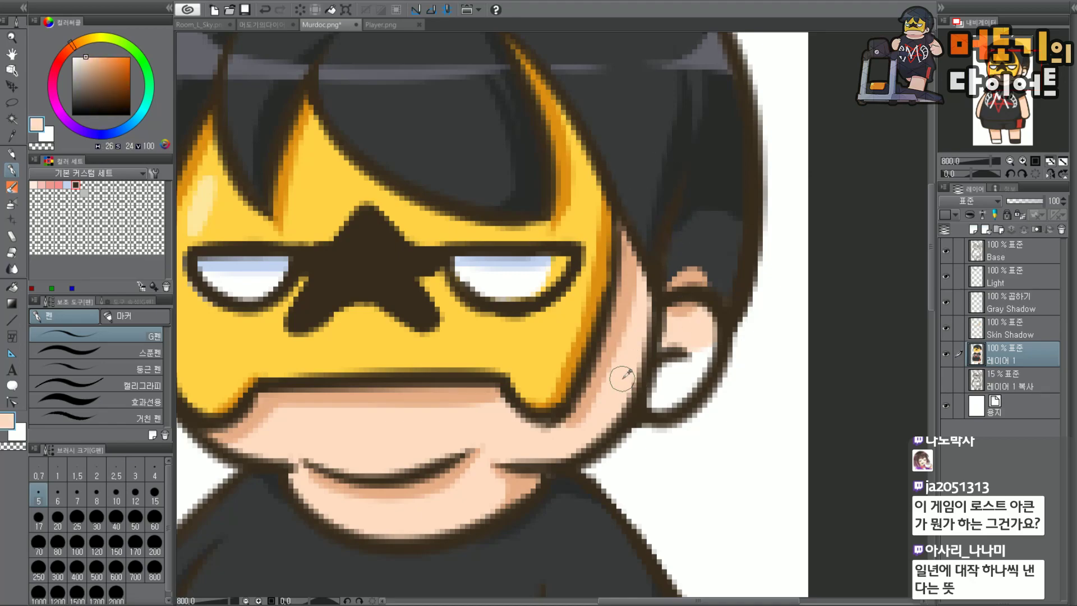
mouse_move(689, 365)
left_mouse_down()
mouse_move(674, 393)
mouse_move(698, 357)
mouse_move(697, 331)
left_mouse_up()
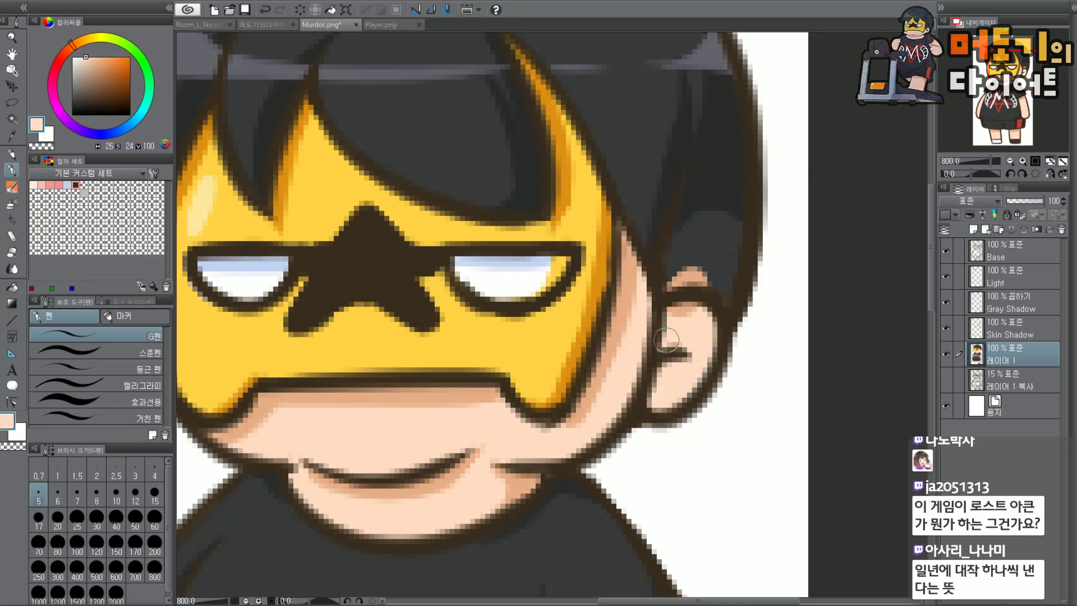
left_click(609, 350, "alt")
mouse_move(682, 370)
left_mouse_down()
mouse_move(667, 381)
mouse_move(662, 371)
mouse_move(676, 365)
left_mouse_up()
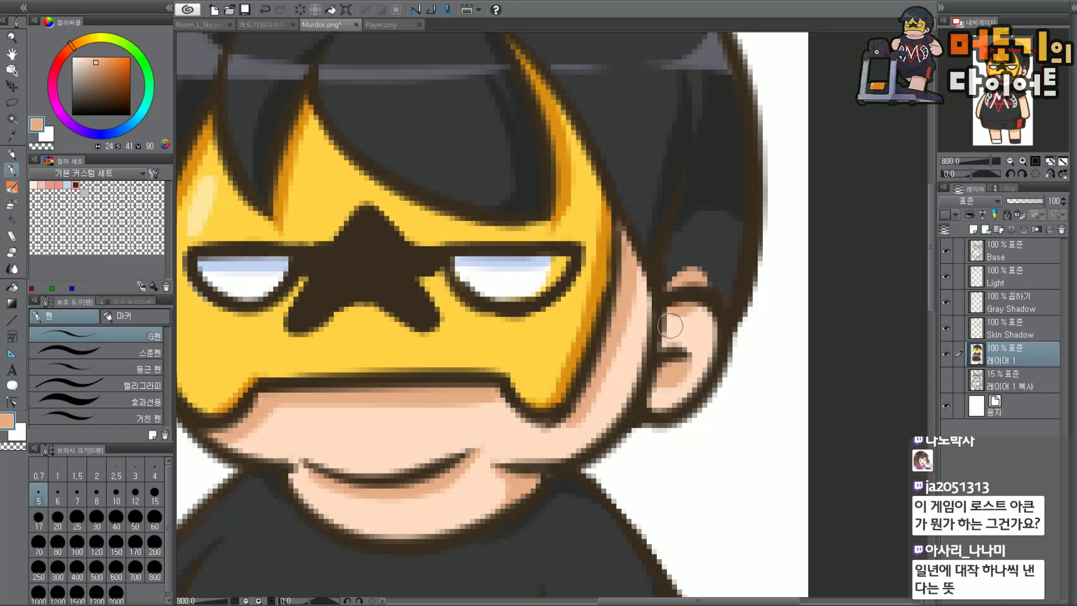
mouse_move(665, 322)
left_mouse_down()
mouse_move(701, 317)
mouse_move(679, 312)
left_mouse_up()
key("ctrl+z")
Clear the old shading around the ear's top on Skin Shadow and cover the leftover skin above it with dark hair colour on 레이어 1.
left_click(1009, 329)
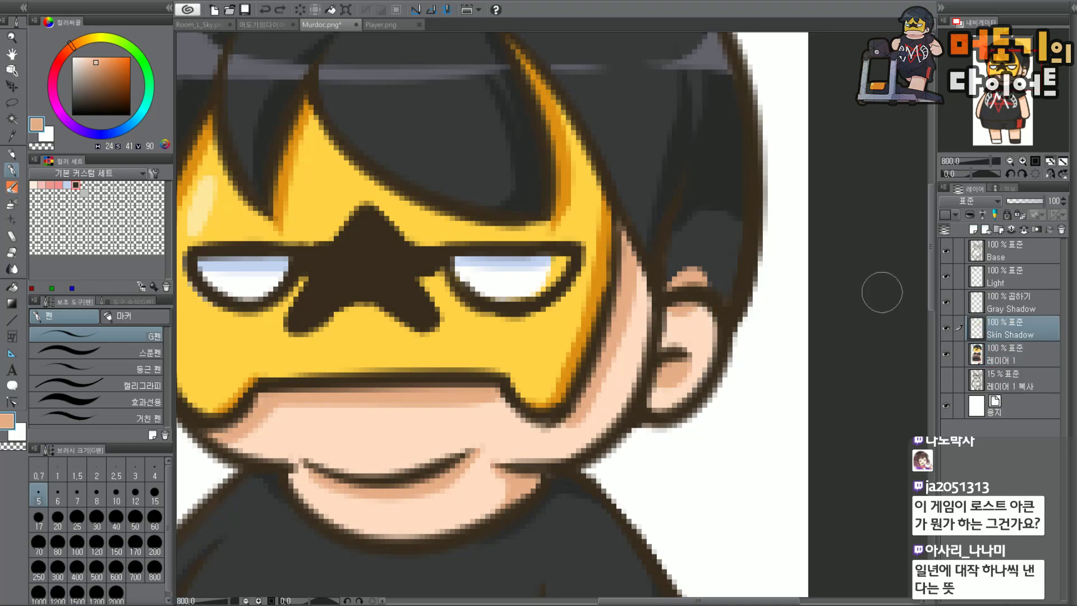
mouse_move(692, 305)
left_mouse_down()
mouse_move(686, 281)
mouse_move(671, 289)
mouse_move(689, 273)
mouse_move(675, 307)
left_mouse_up()
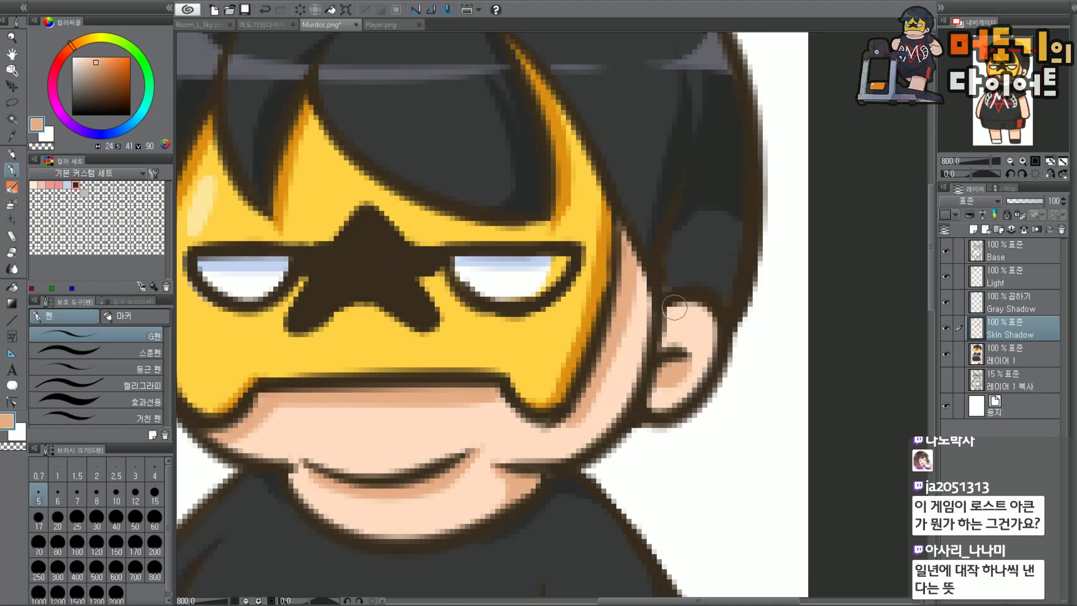
left_click(1019, 351)
left_click(624, 115, "alt")
left_click_drag(698, 289, 671, 294)
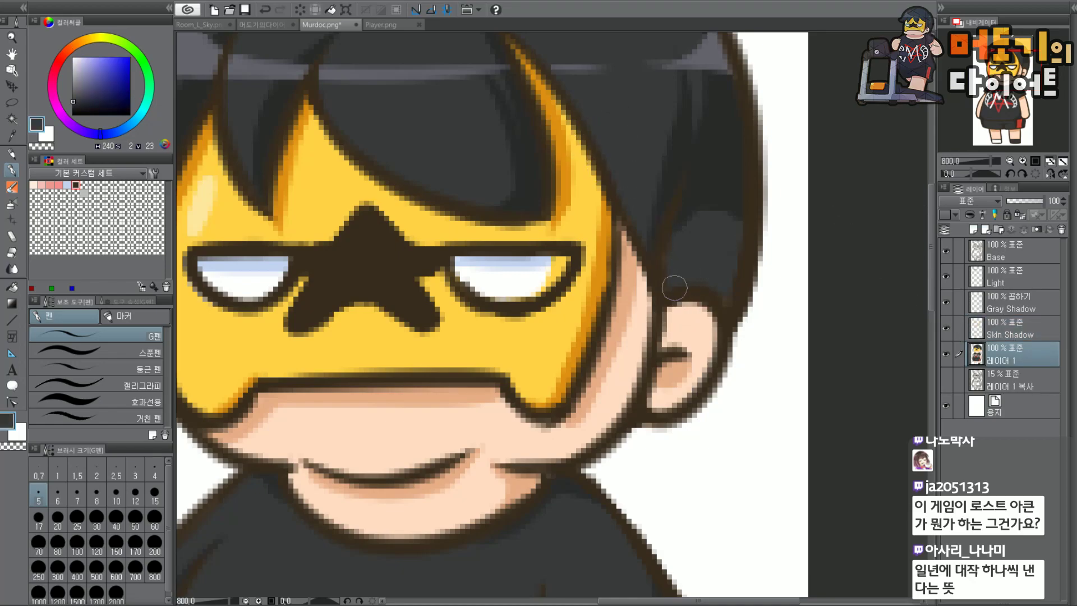
Set the Gray Shadow layer to Normal blending and extend the sampled grey hair shadow down to the ear.
left_click(1033, 310)
left_click(967, 201)
left_click(971, 215)
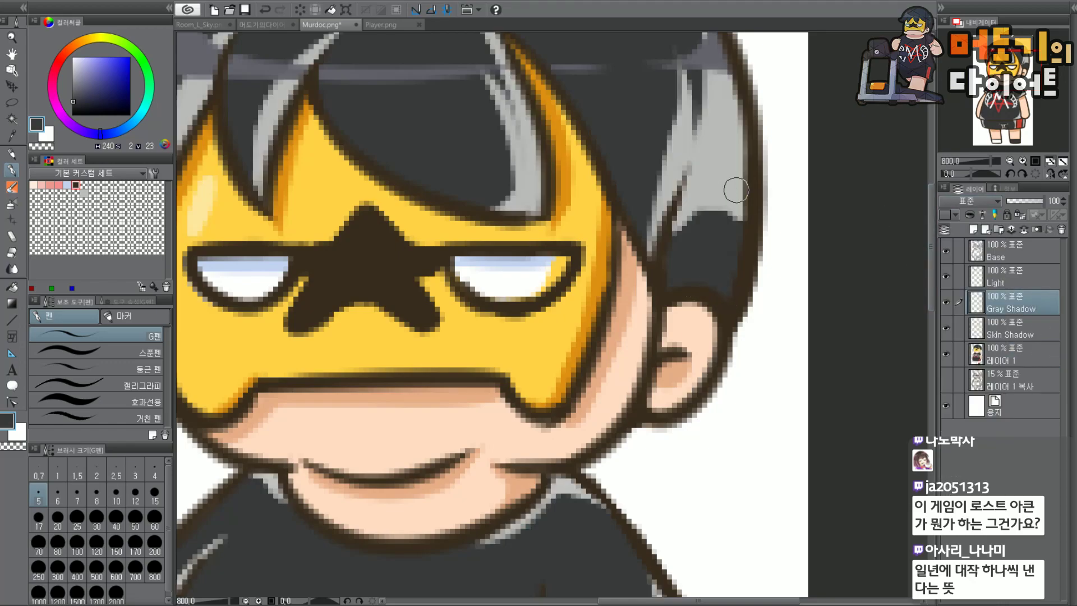
left_click(715, 187, "alt")
mouse_move(701, 208)
left_mouse_down()
mouse_move(680, 252)
mouse_move(710, 286)
left_mouse_up()
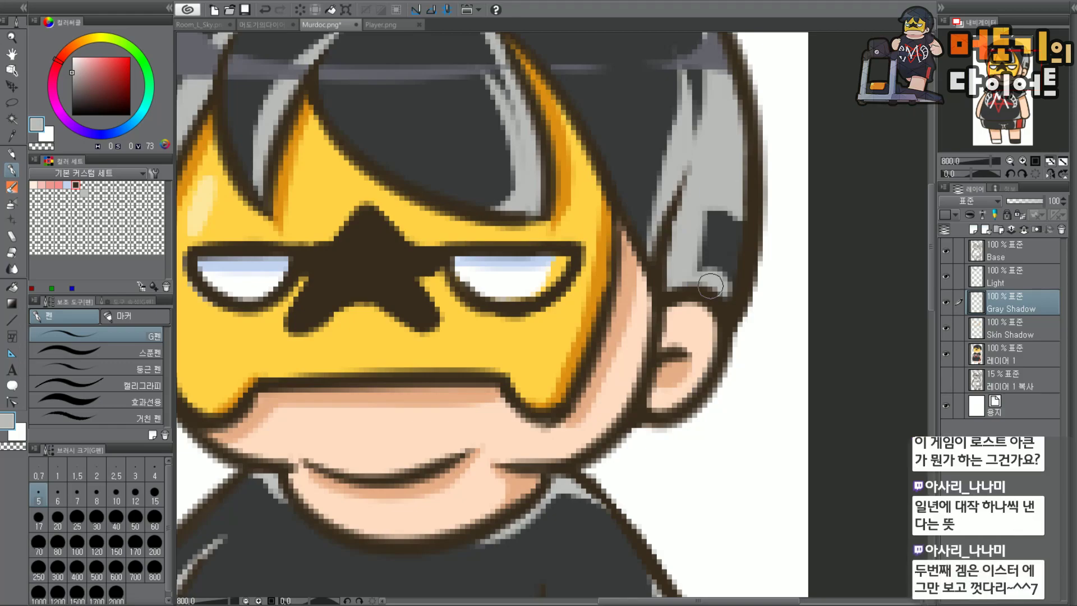
mouse_move(713, 212)
left_mouse_down()
mouse_move(715, 263)
mouse_move(718, 234)
left_mouse_up()
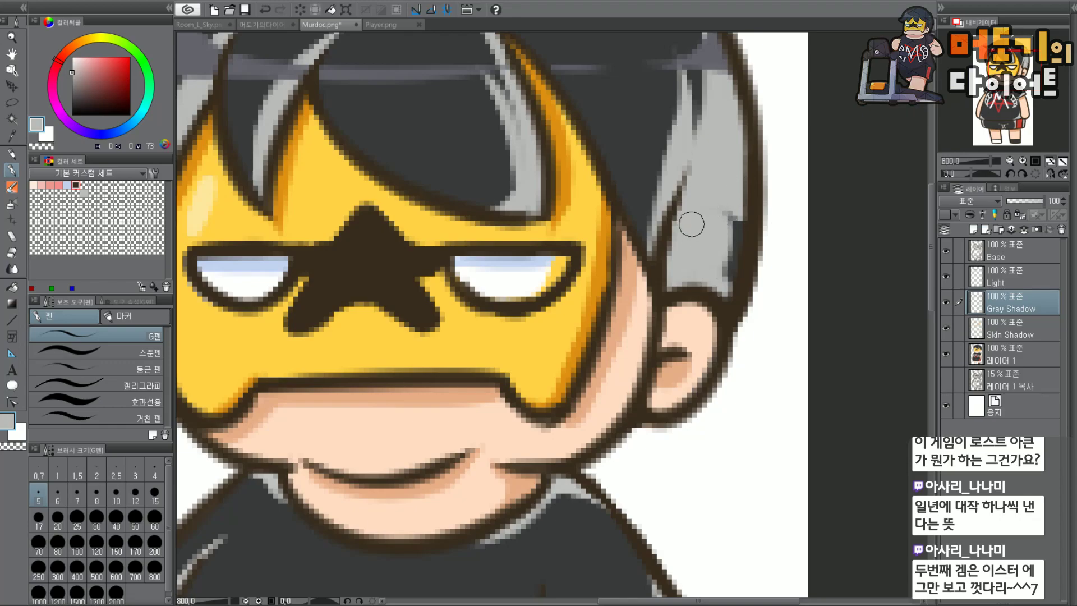
left_click_drag(716, 202, 731, 268)
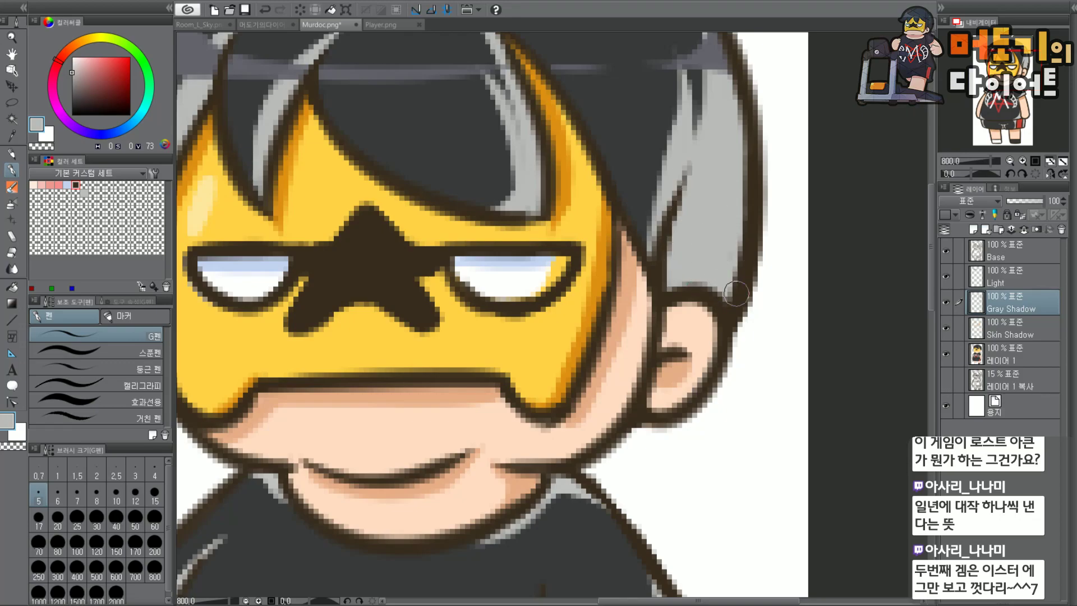
Set the Gray Shadow layer's blending mode back to Multiply.
scroll(732, 280, "down", 2)
scroll(751, 181, "up", 1)
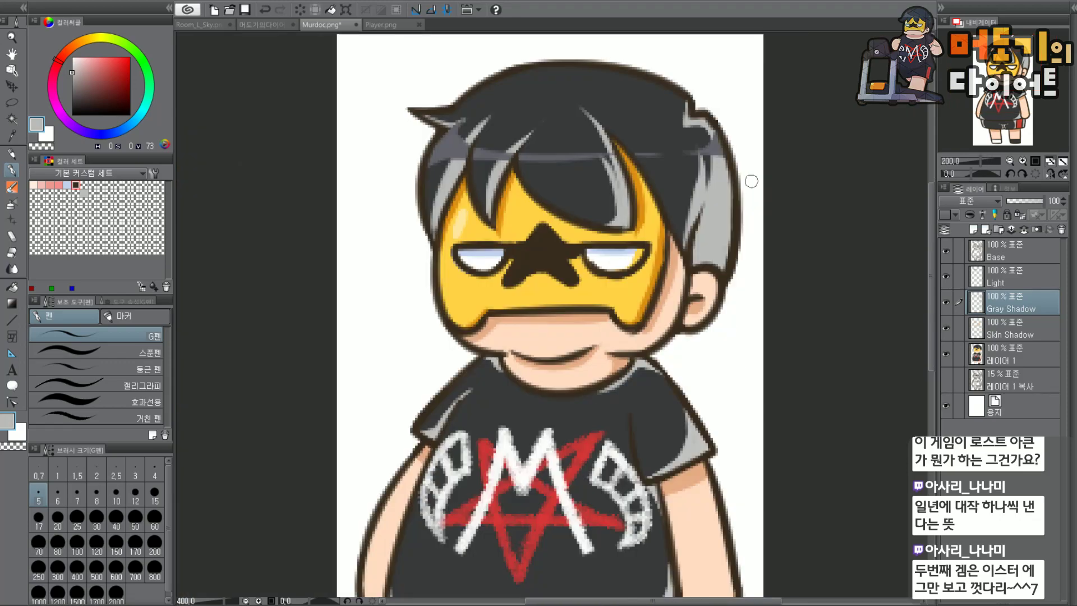
left_click(978, 203)
left_click(978, 230)
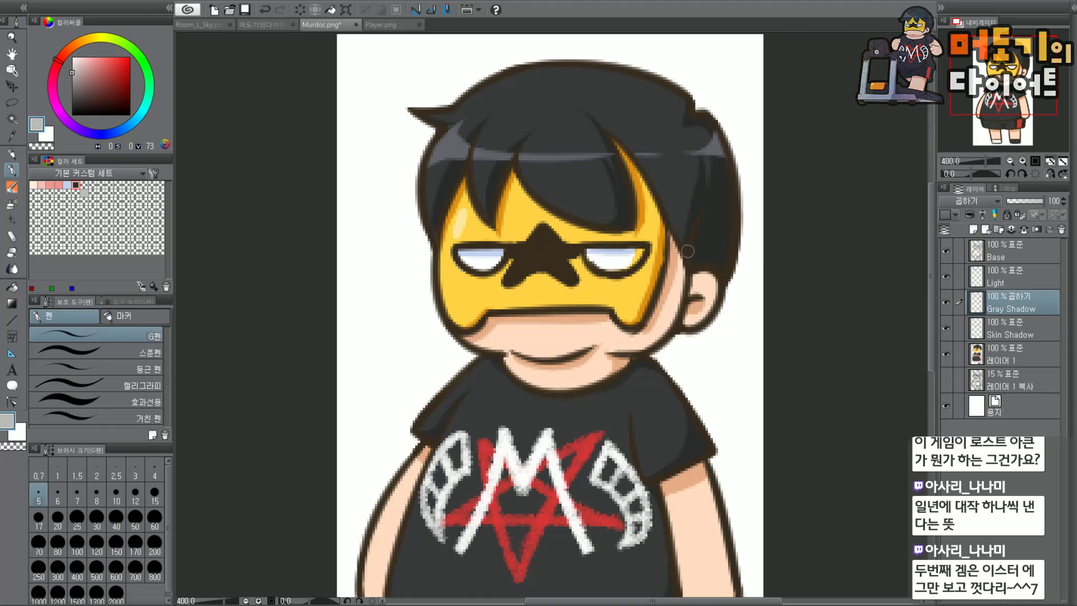
Fill the outer corner of the right-hand eye with sampled white on 레이어 1.
scroll(737, 220, "down", 1)
scroll(729, 213, "up", 2)
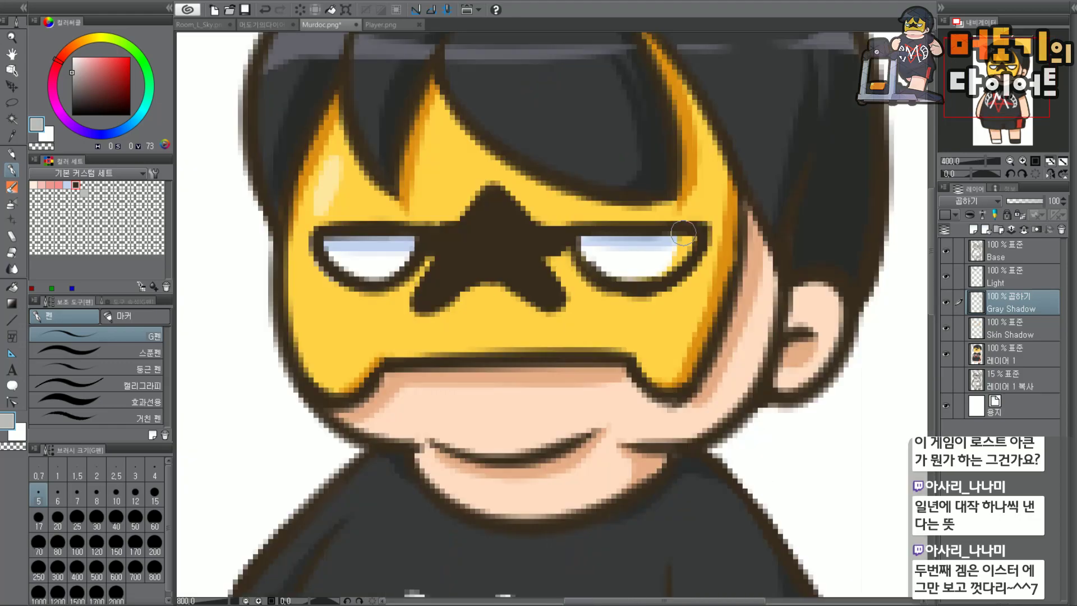
left_click(1020, 354)
left_click(646, 266, "alt")
mouse_move(646, 267)
left_mouse_down()
mouse_move(673, 246)
mouse_move(648, 274)
left_mouse_up()
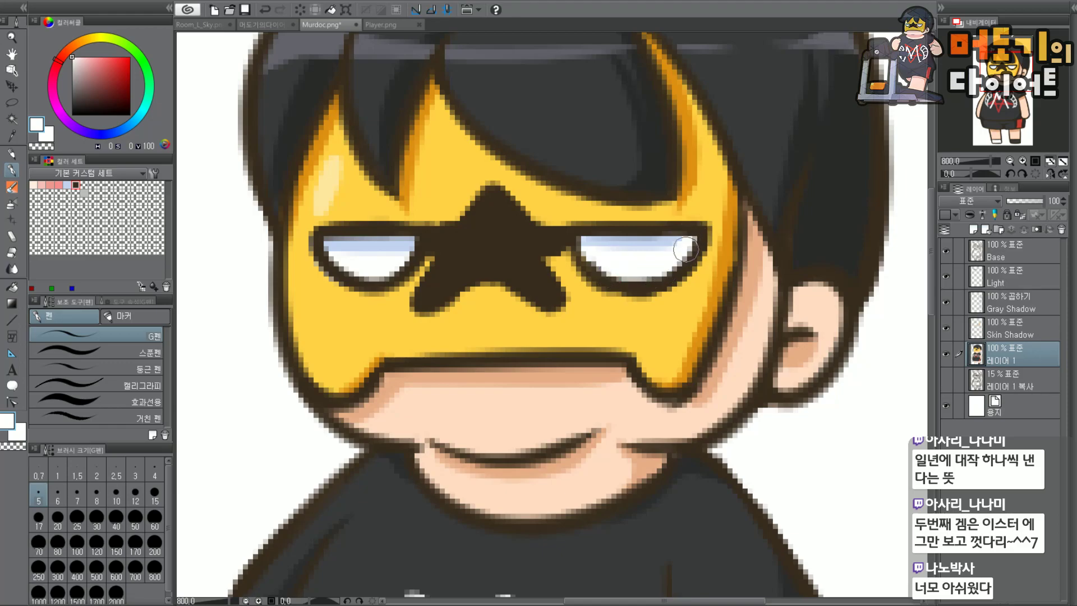
Paint an even light blue shade under the right-hand eye's upper lid on Gray Shadow, using the saved colour swatch.
left_click(1032, 328)
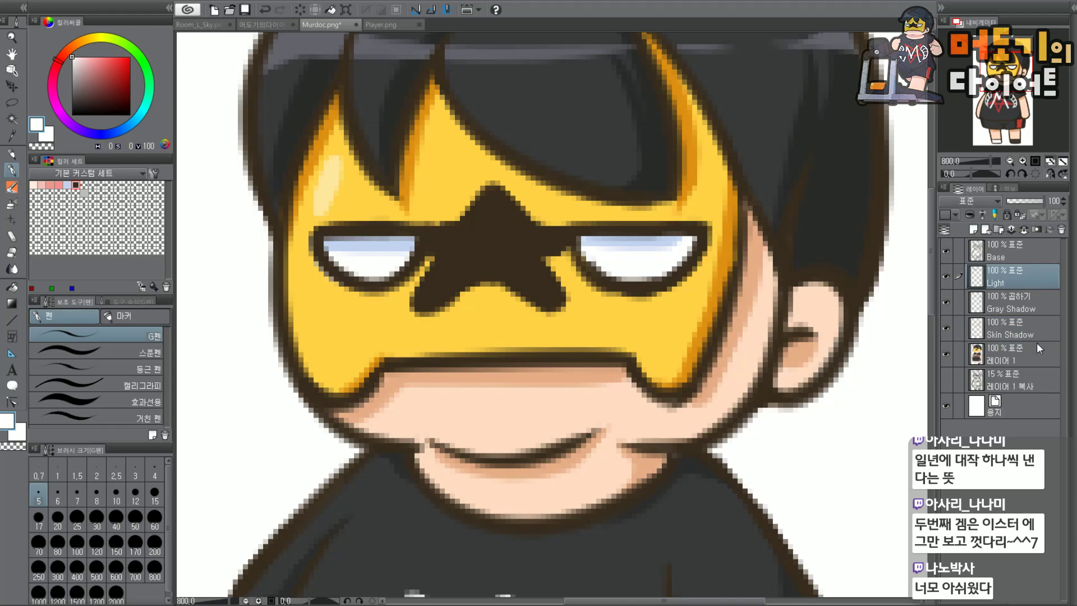
scroll(699, 294, "up", 3)
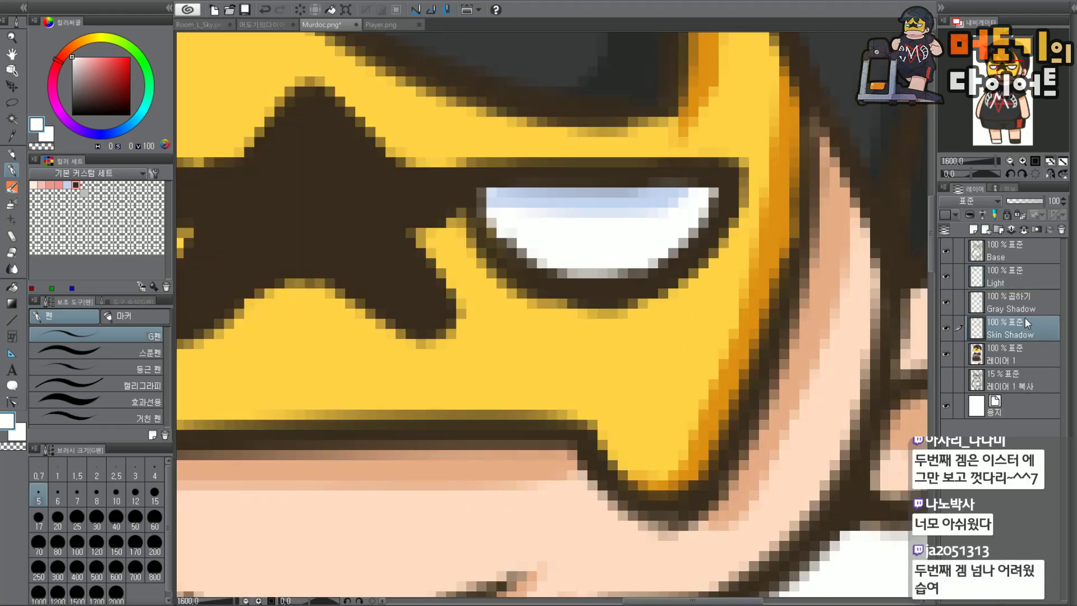
left_click(1032, 303)
left_click(614, 202, "alt")
left_click(613, 195, "alt")
left_click_drag(613, 194, 718, 194)
key("ctrl+z")
key("ctrl+z")
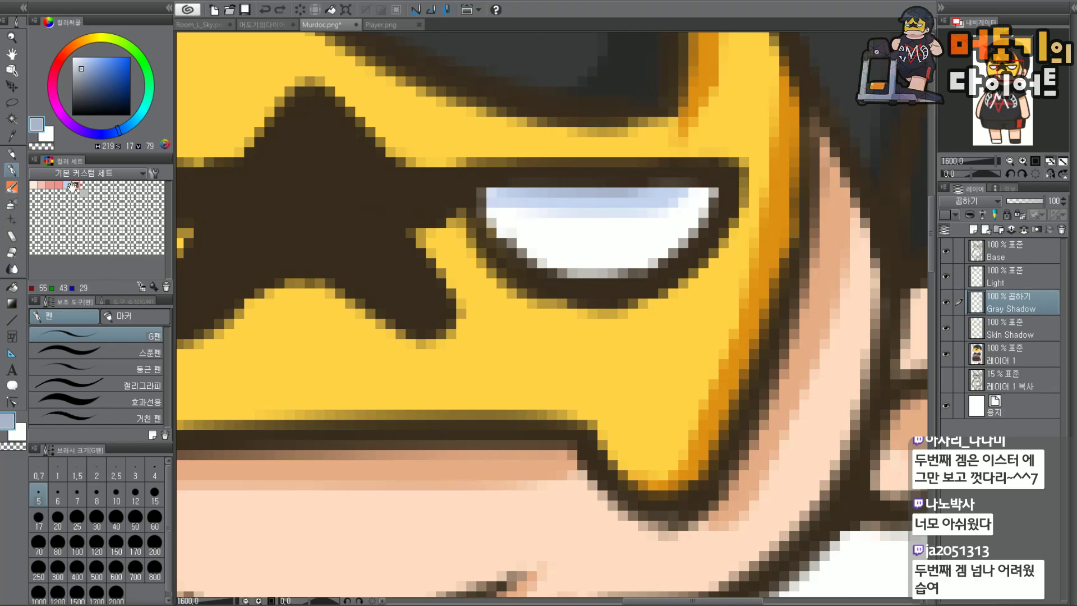
left_click(70, 184)
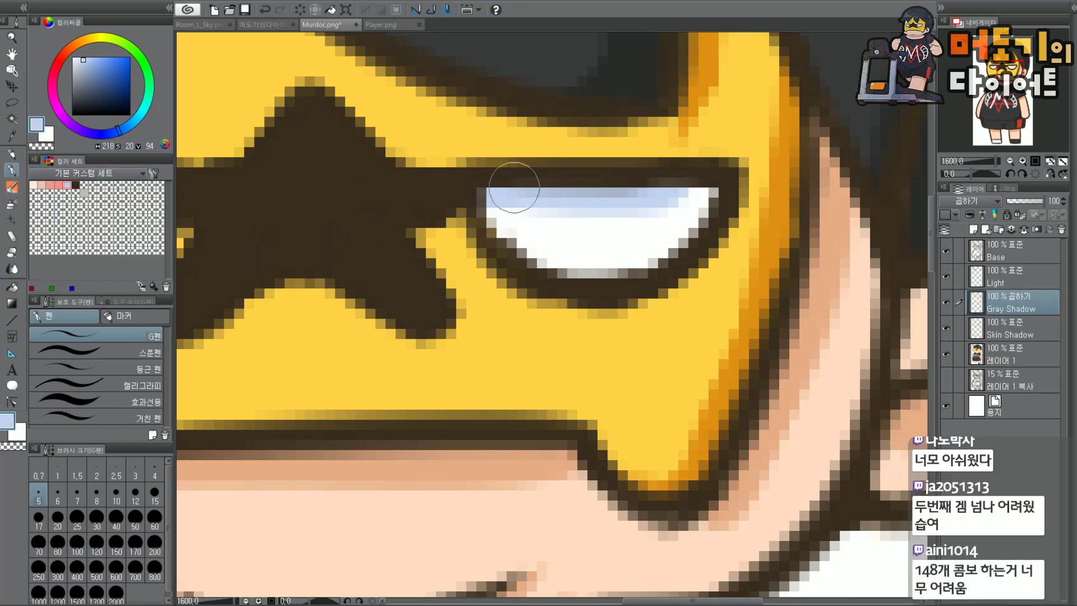
Touch up the mask colour around both eyes with the sampled yellow on 레이어 1.
scroll(687, 192, "down", 3)
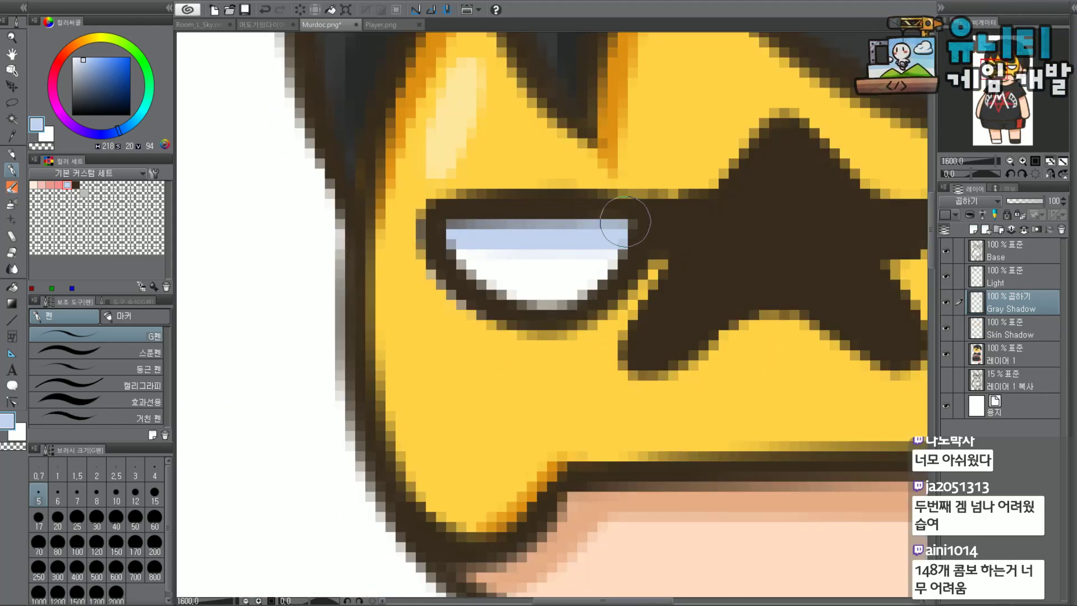
left_click(1031, 354)
left_click(483, 370, "alt")
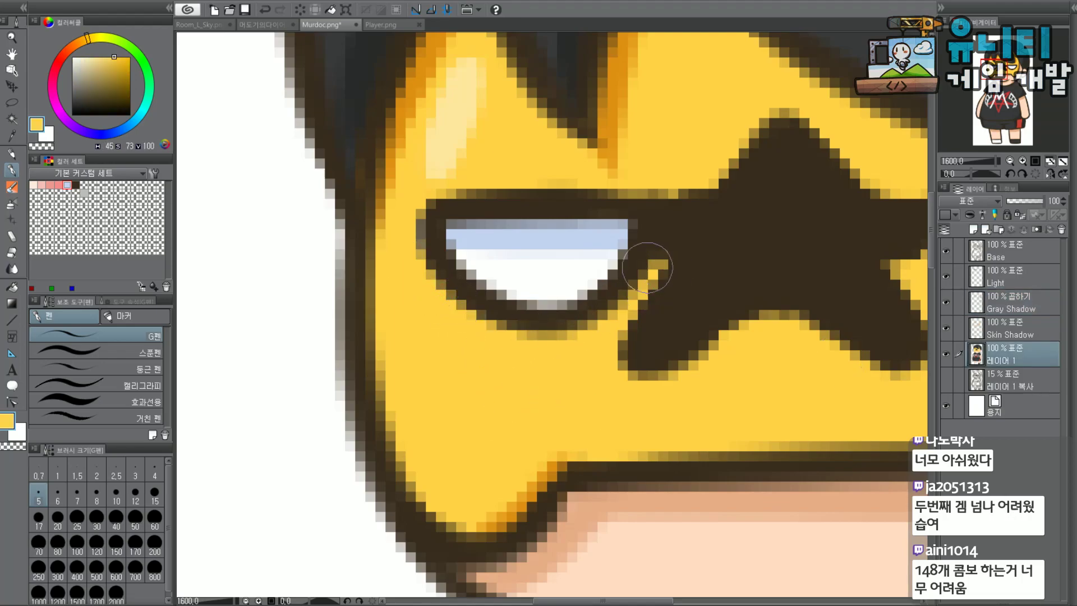
scroll(1006, 64, "down", 2)
scroll(892, 133, "down", 1)
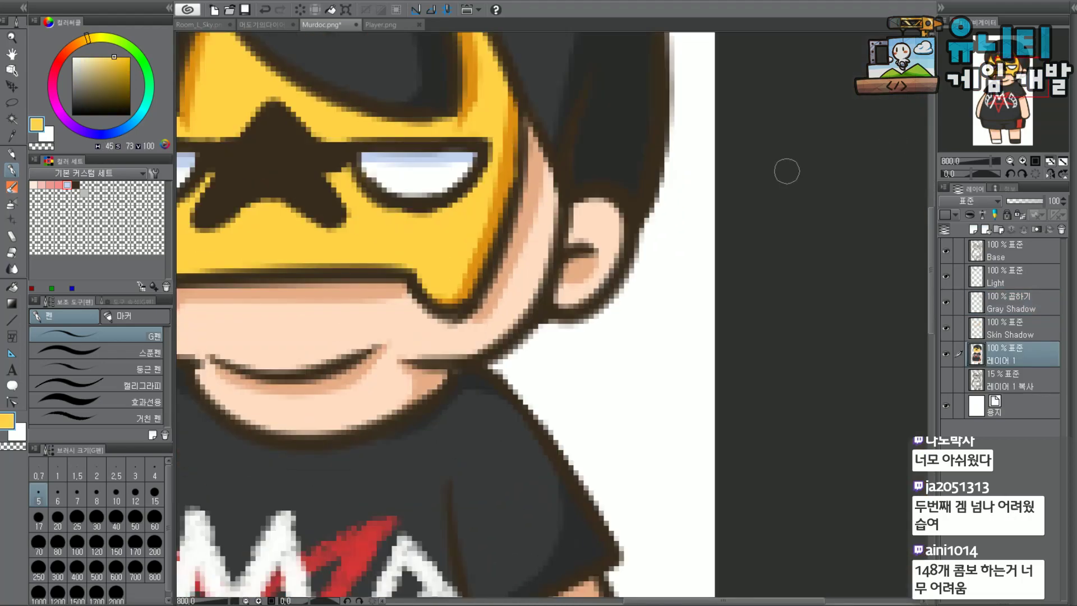
scroll(447, 192, "up", 2)
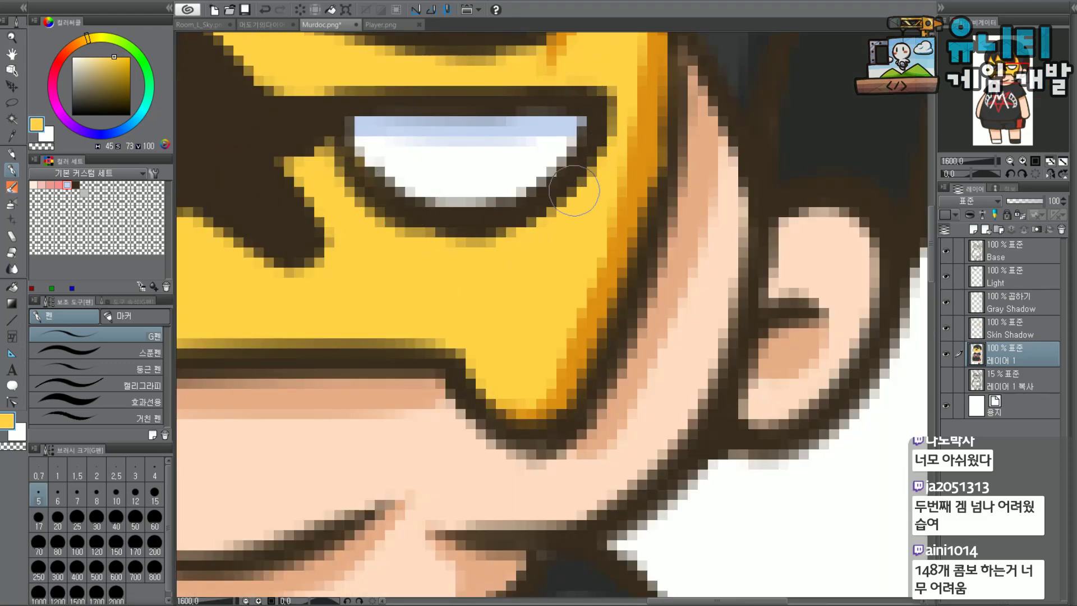
scroll(498, 242, "down", 1)
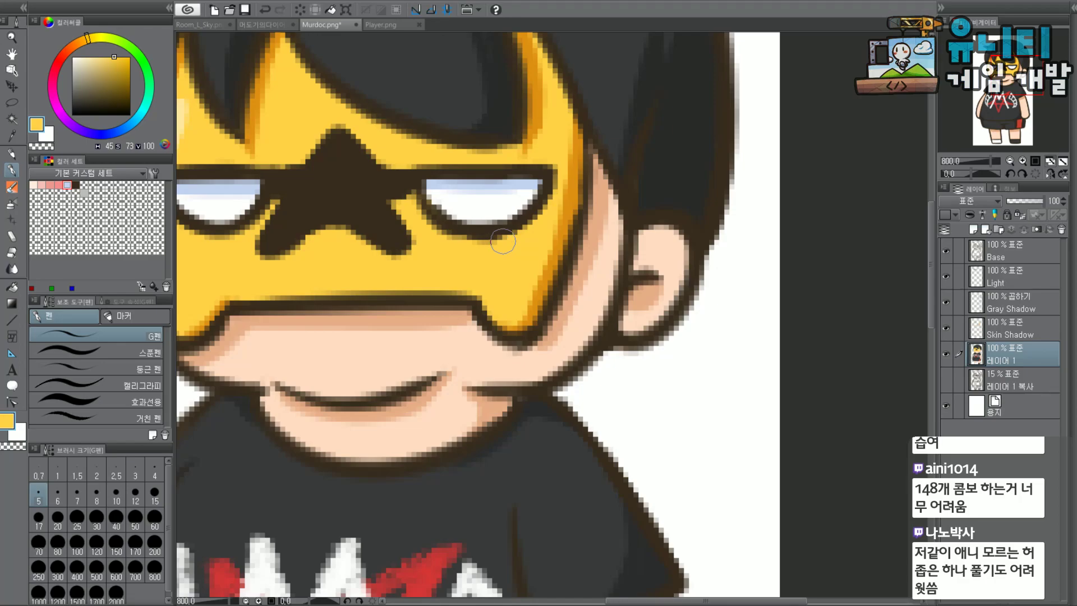
Hide the white paper layer so the whole figure sits on a transparent background.
left_click_drag(531, 132, 646, 158)
scroll(646, 157, "down", 2)
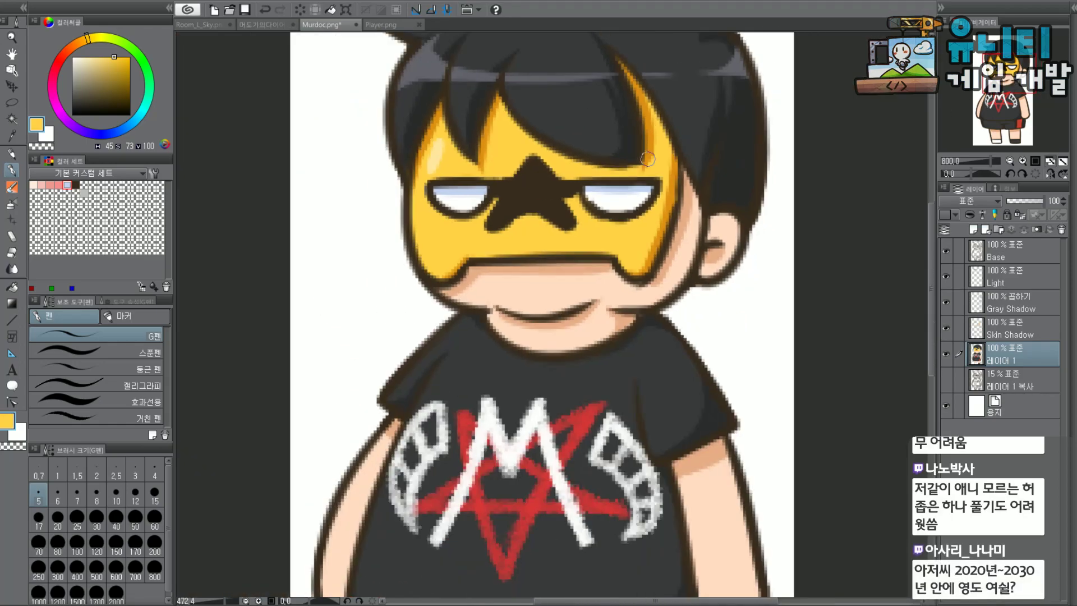
scroll(646, 158, "down", 3)
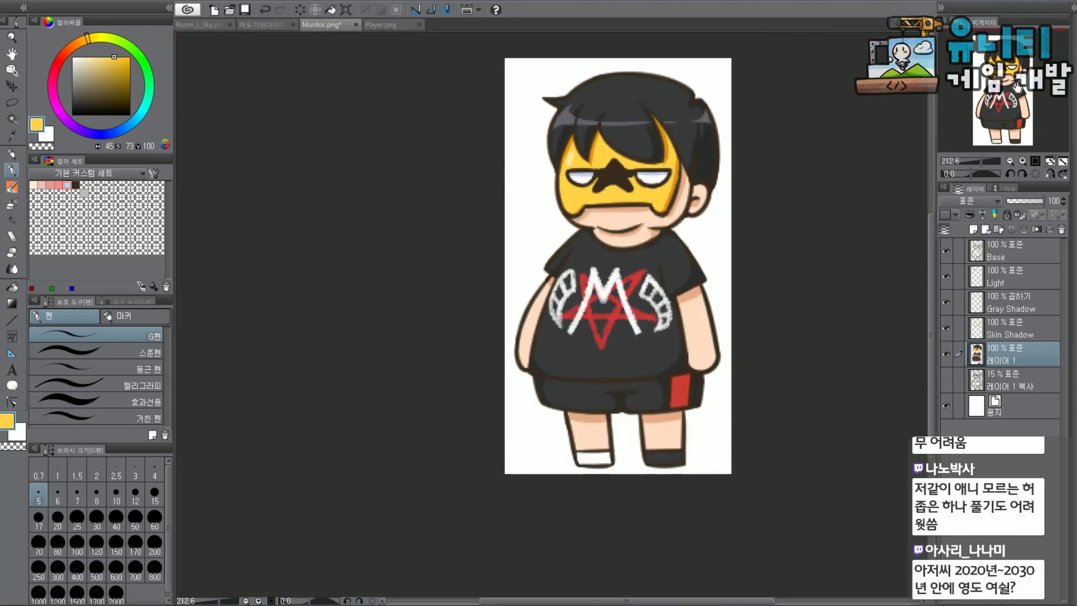
left_click_drag(1012, 86, 1025, 84)
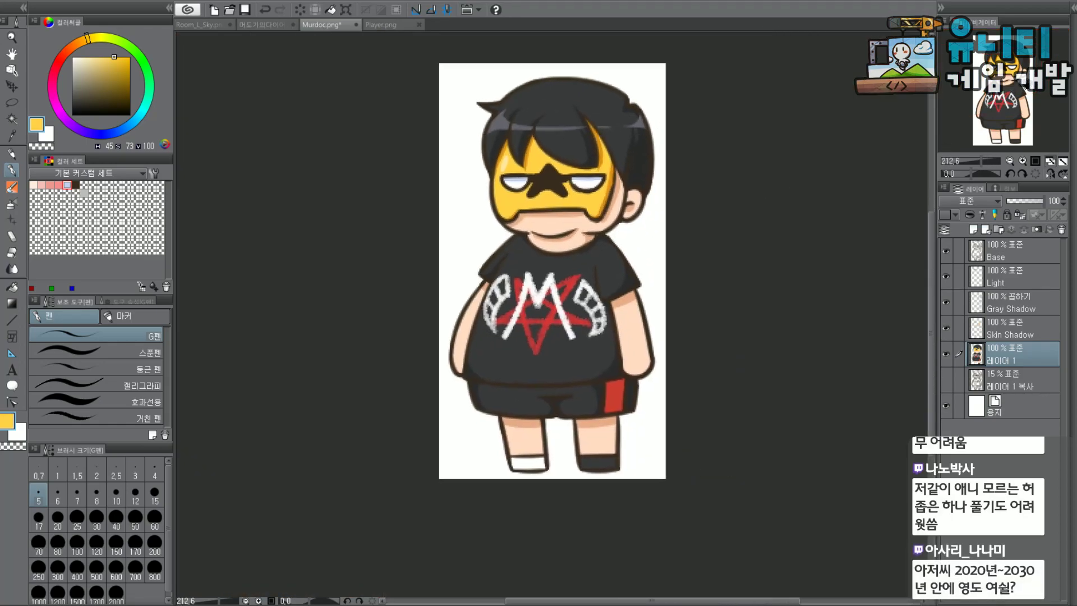
left_click(946, 407)
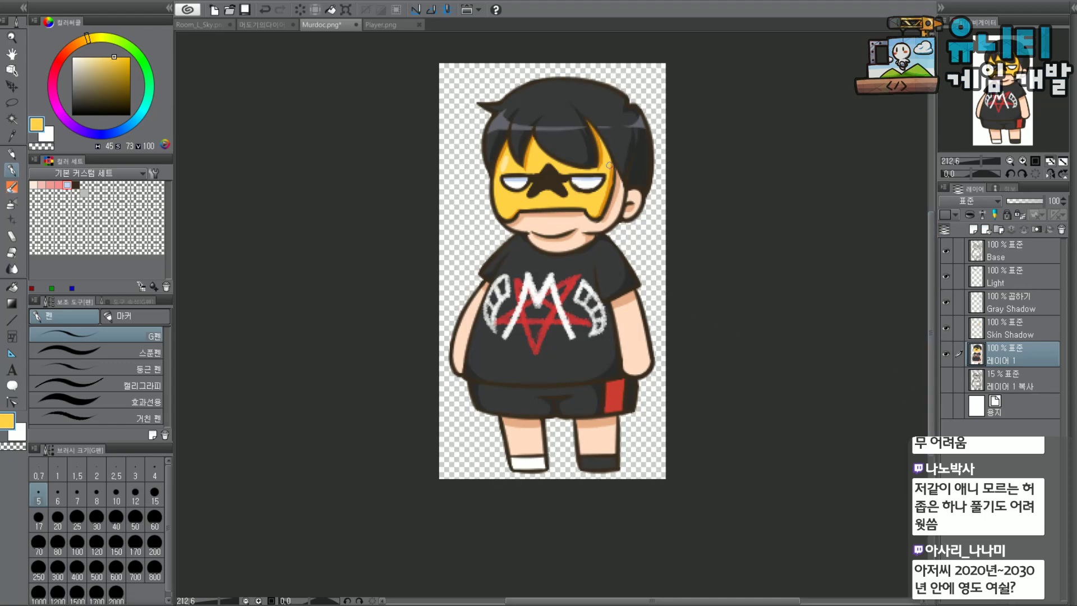
scroll(604, 166, "up", 5)
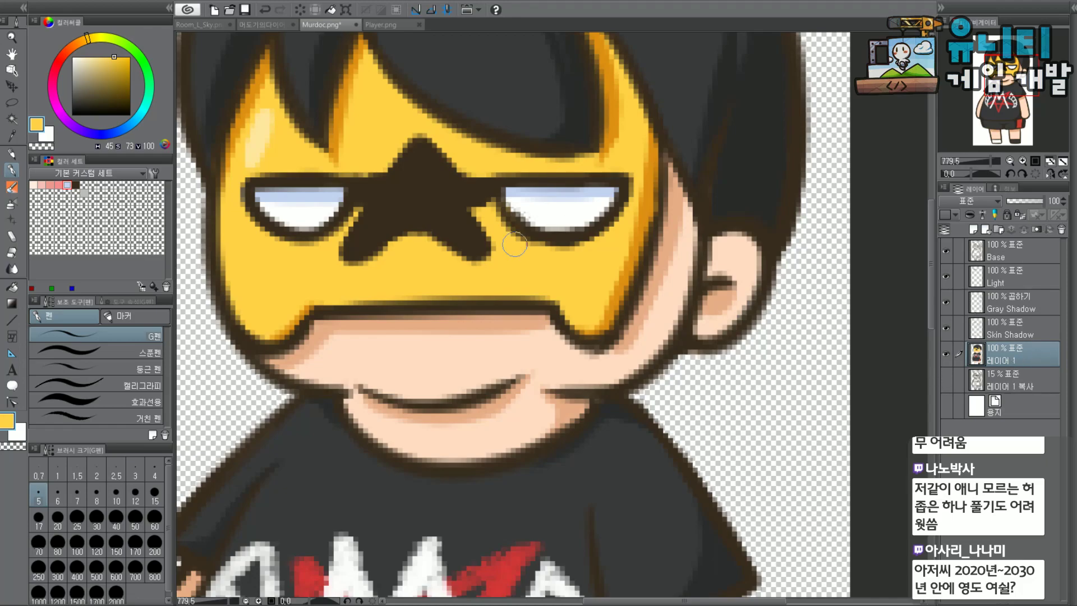
Repaint the white of the right-hand eye with sampled white on 레이어 1, and sample the mask's yellow.
scroll(527, 196, "up", 1)
left_click(543, 221, "alt")
mouse_move(527, 211)
left_mouse_down()
mouse_move(574, 229)
mouse_move(612, 198)
left_mouse_up()
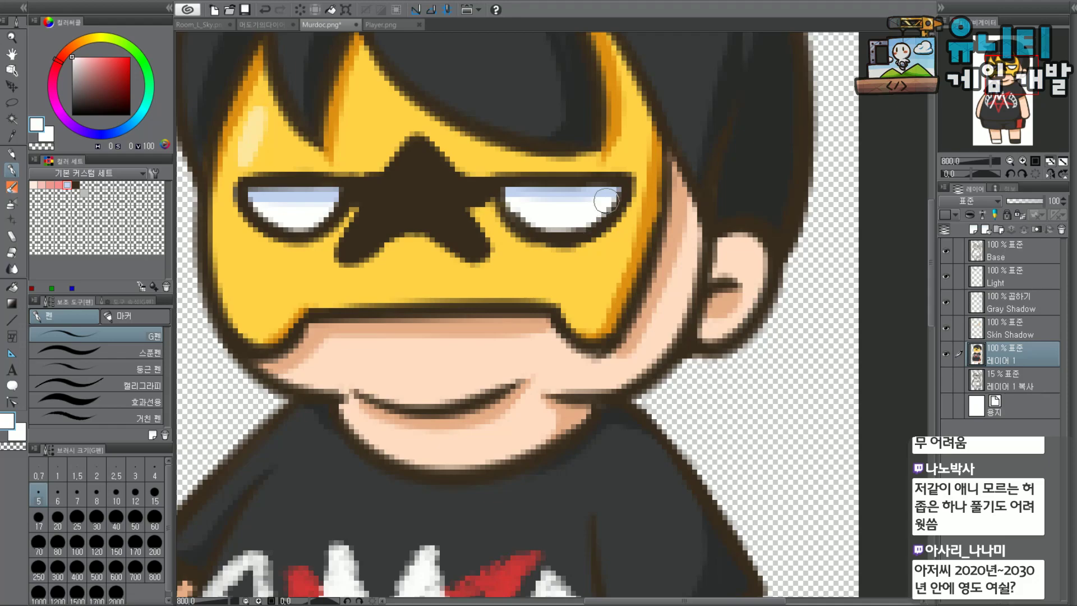
left_click(524, 250, "alt")
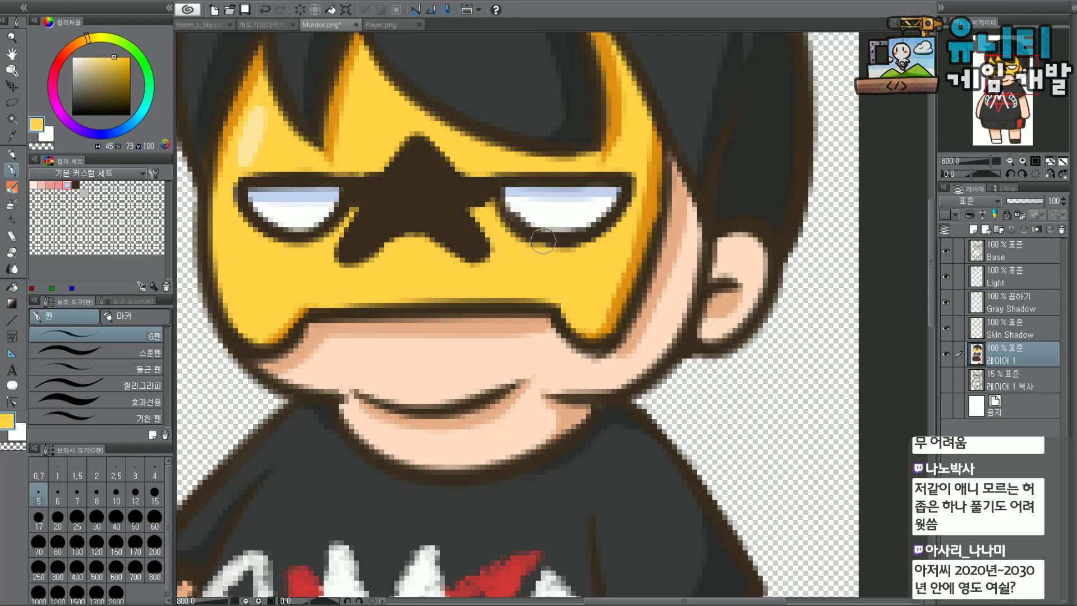
Redraw the inner and lower-left outline of the right-hand eye on the Base layer, using the dark brown swatch at brush size 4.
left_click(1026, 257)
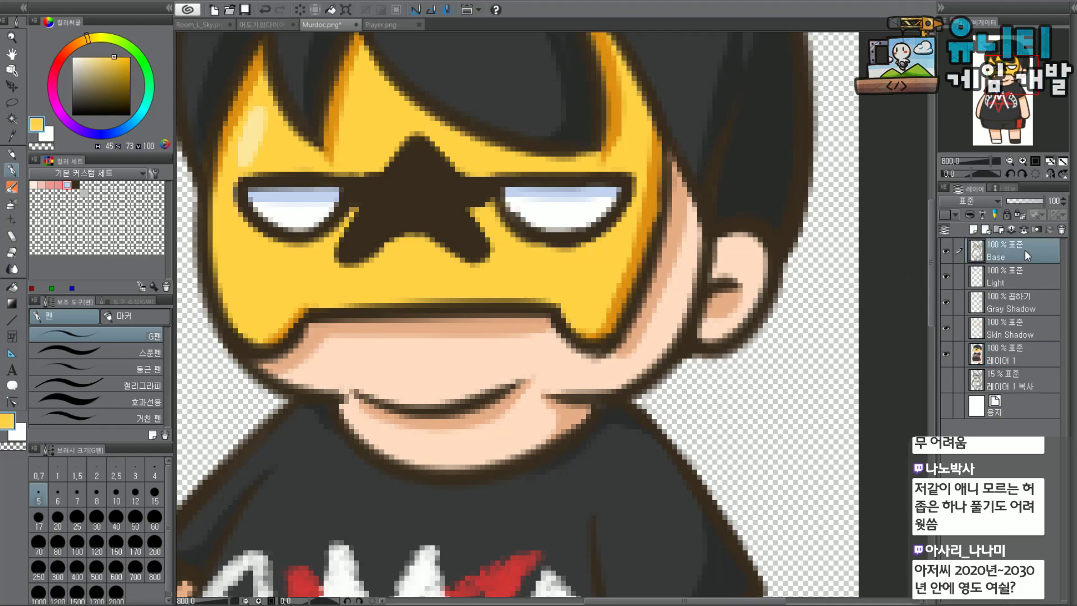
scroll(524, 222, "up", 2)
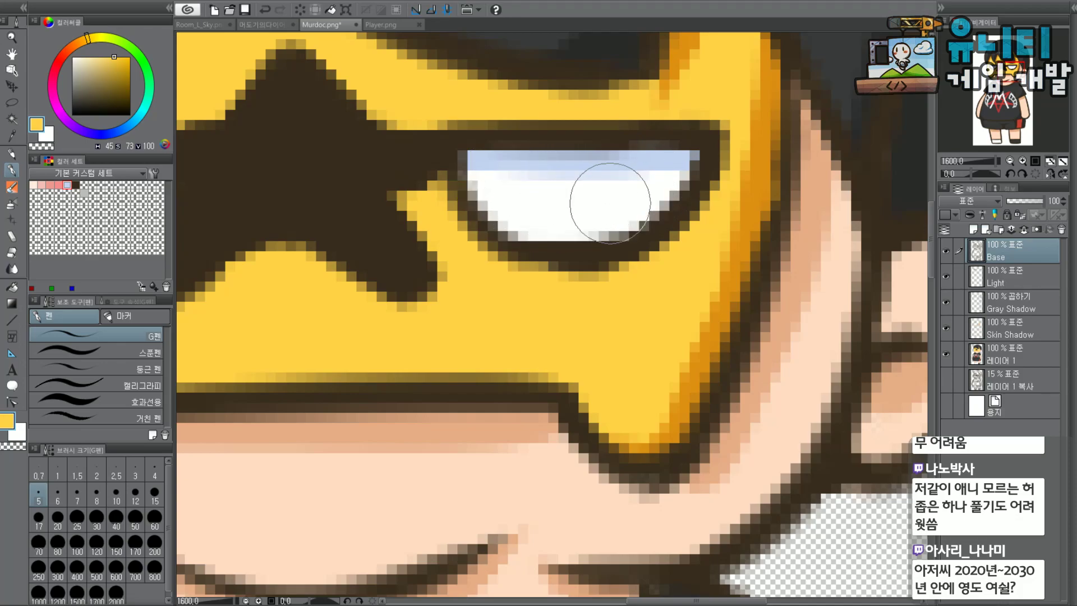
scroll(627, 192, "down", 5)
scroll(693, 168, "up", 4)
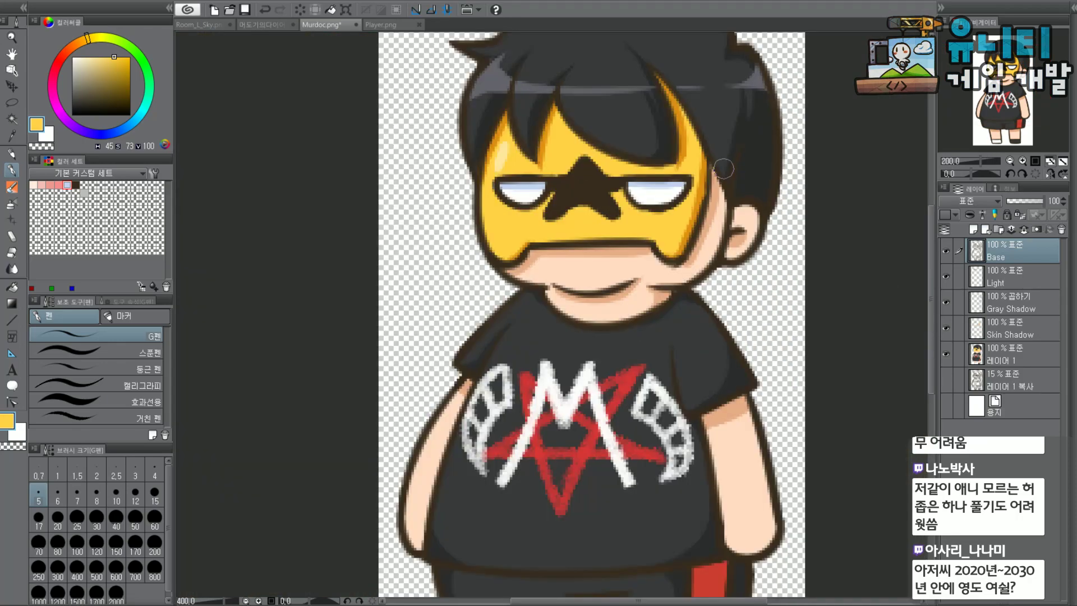
left_click(76, 184)
left_click(157, 485)
left_click(155, 471)
scroll(620, 246, "up", 2)
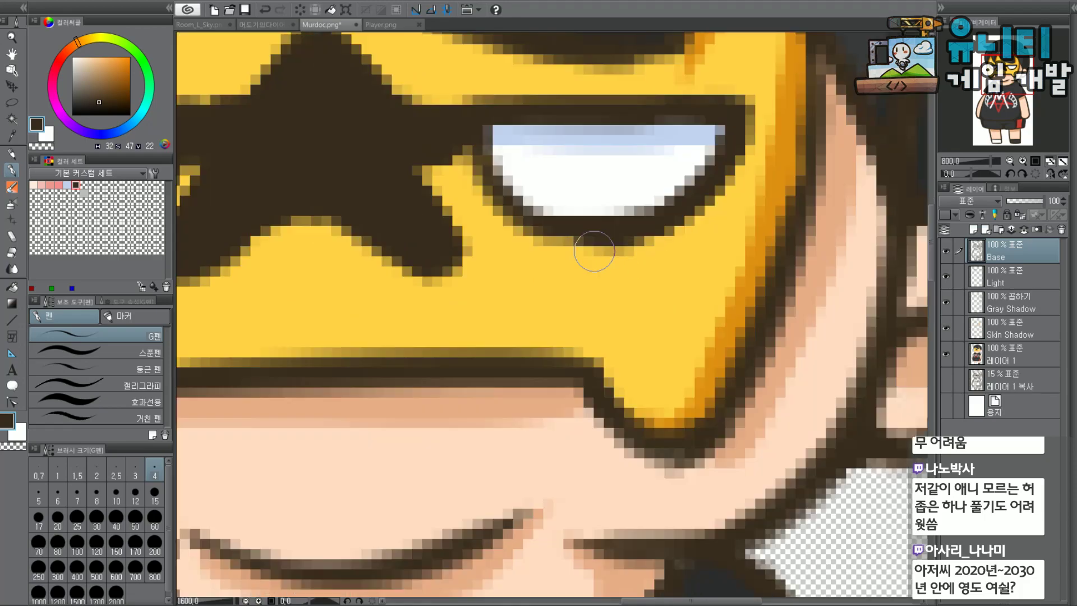
left_click_drag(488, 136, 490, 167)
mouse_move(490, 118)
left_mouse_down()
mouse_move(526, 203)
mouse_move(498, 195)
mouse_move(580, 224)
left_mouse_up()
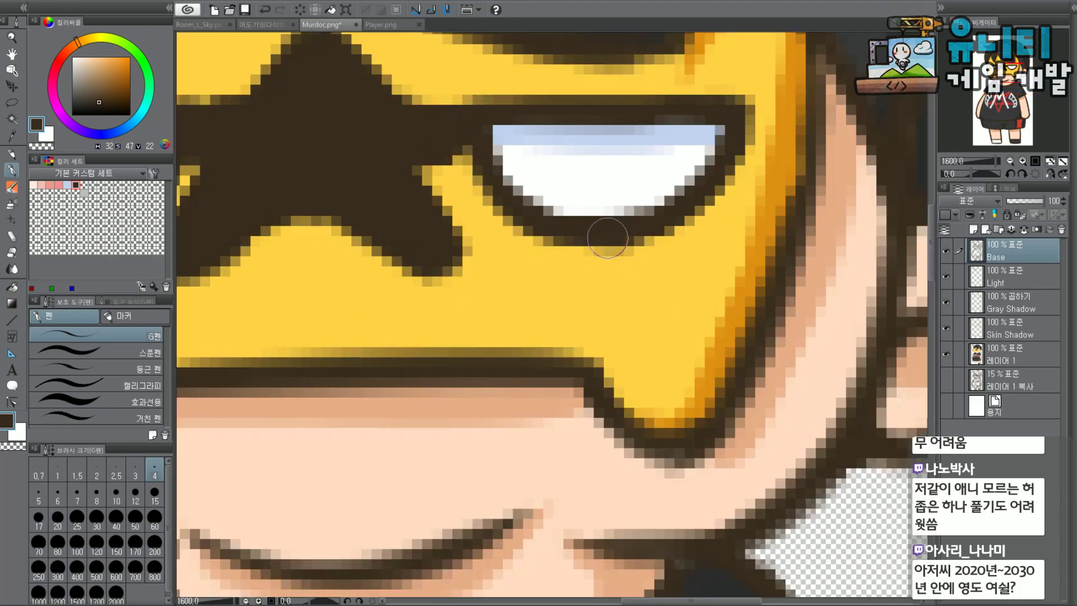
Smooth the bottom outline of the right-hand eye on Base, undoing strokes that spill onto the mask.
left_click_drag(662, 283, 553, 278)
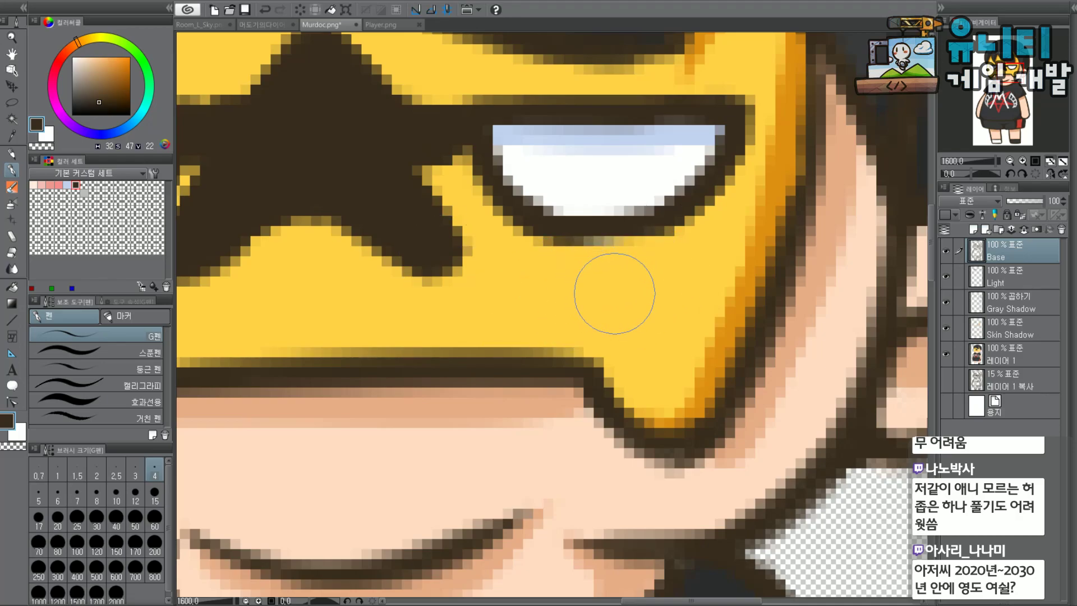
key("ctrl+z")
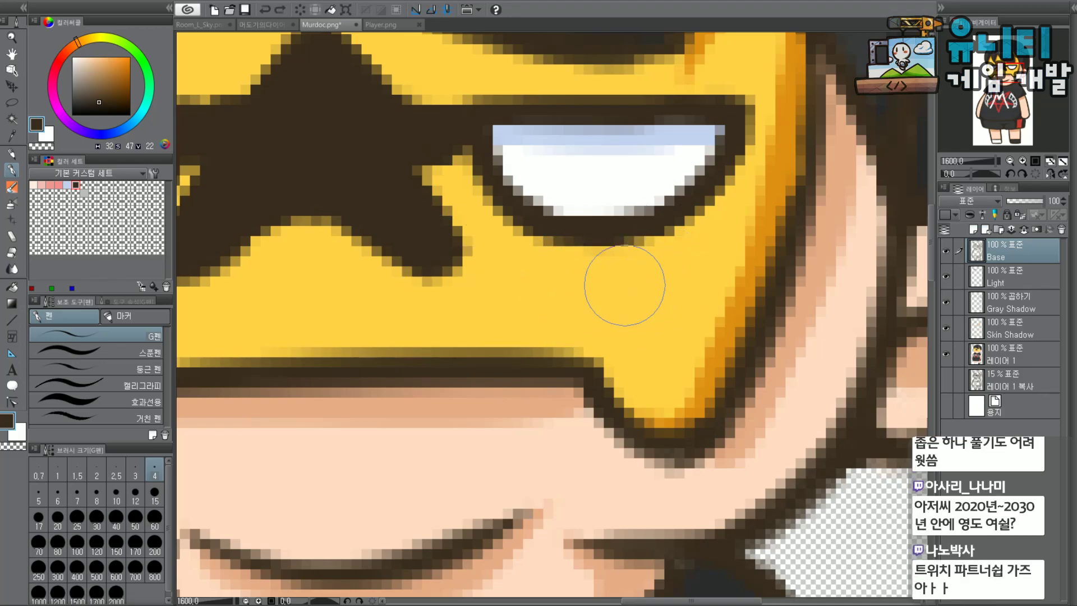
left_click_drag(682, 260, 634, 281)
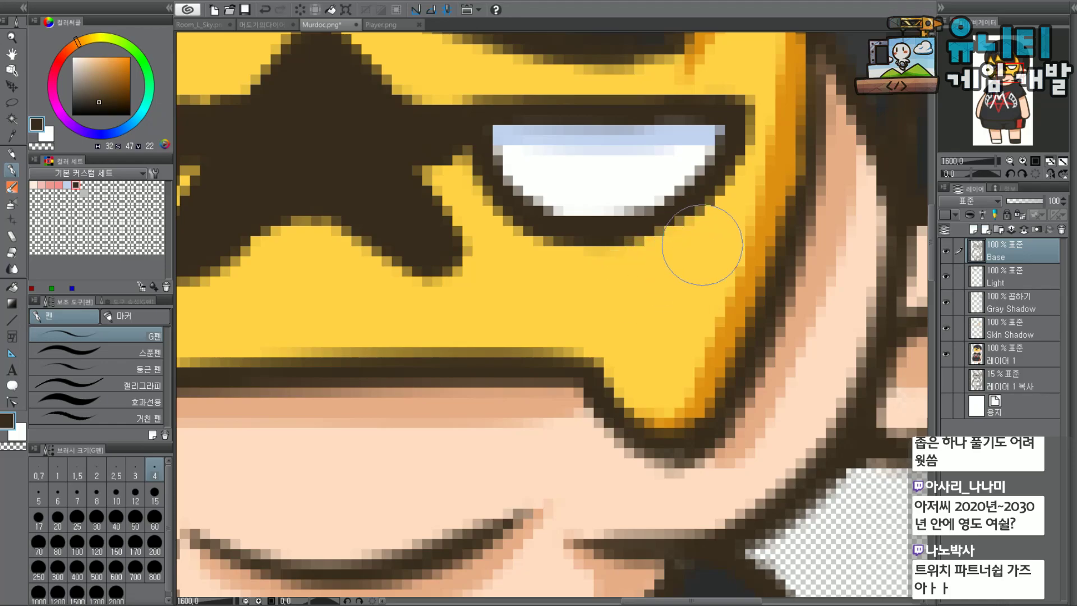
key("ctrl+z")
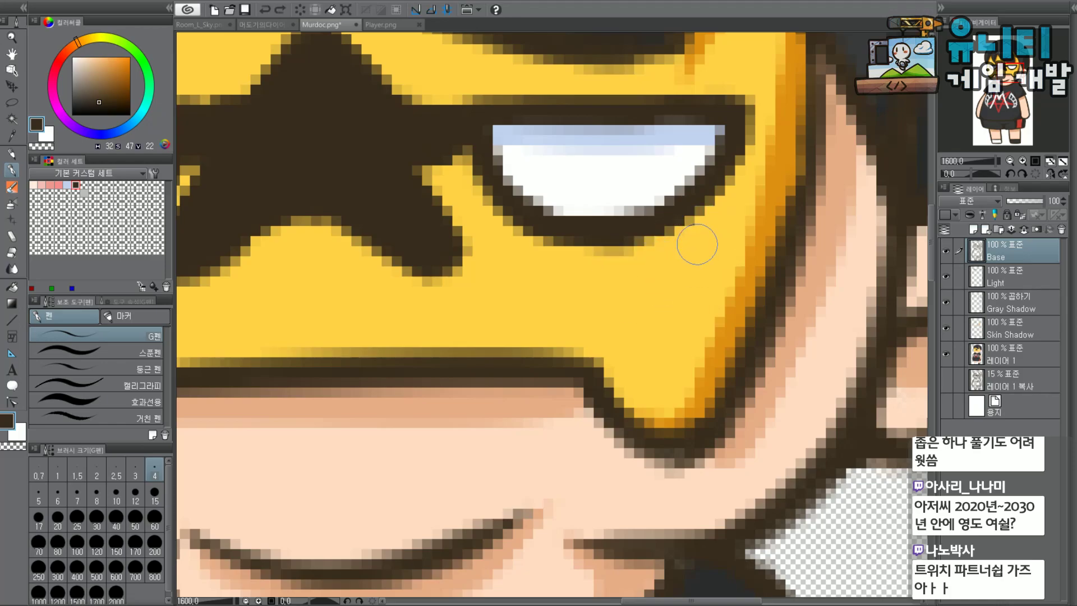
left_click_drag(605, 282, 612, 296)
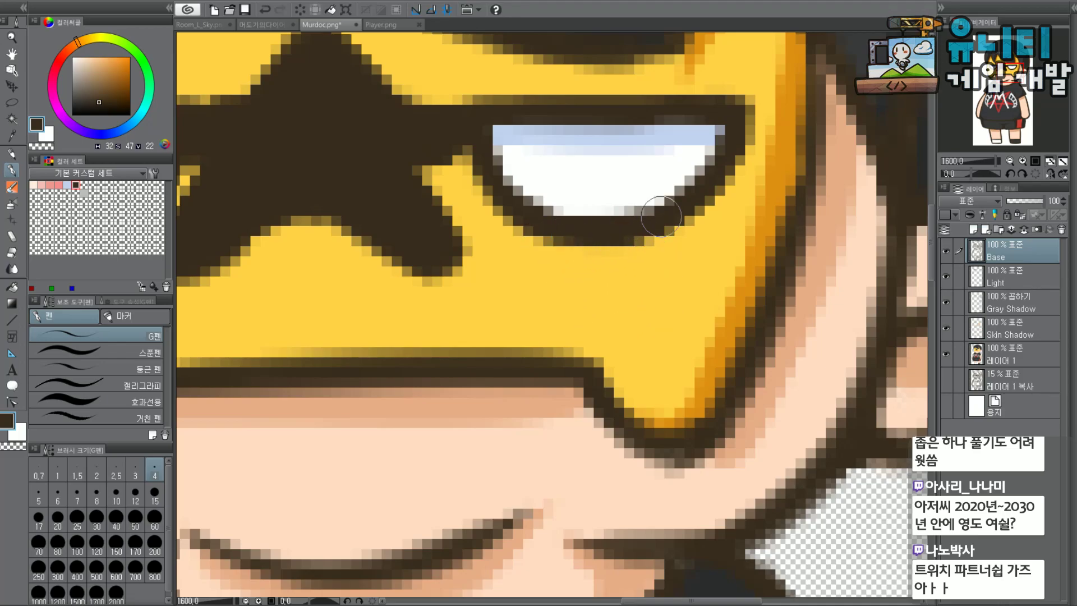
scroll(729, 159, "down", 6)
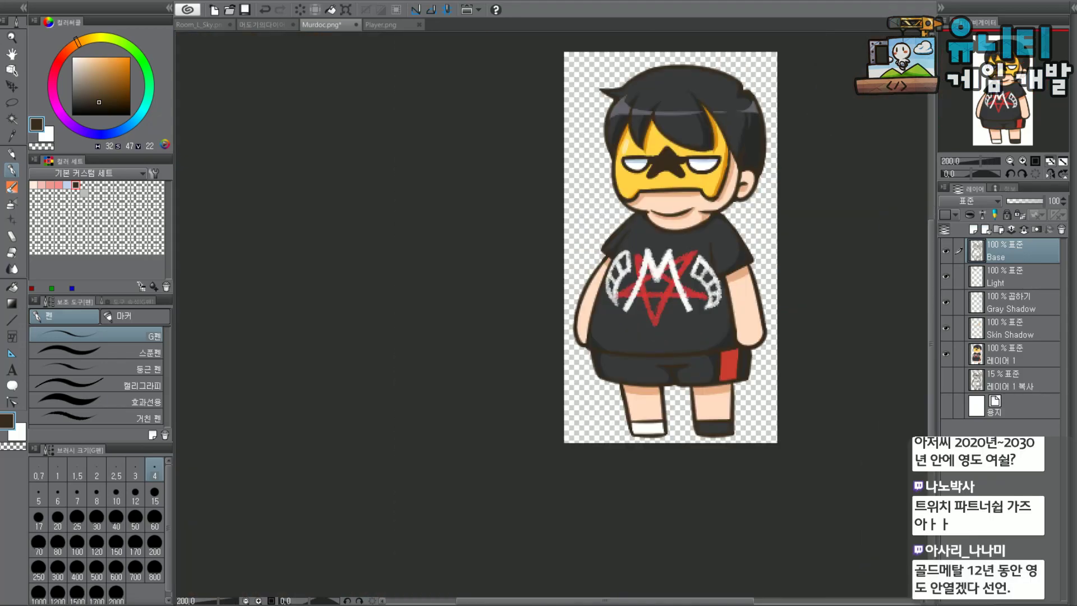
Save the artwork over Murdoc.png in the Lobby folder and check the figure with the canvas view mirrored.
left_click_drag(999, 82, 1030, 77)
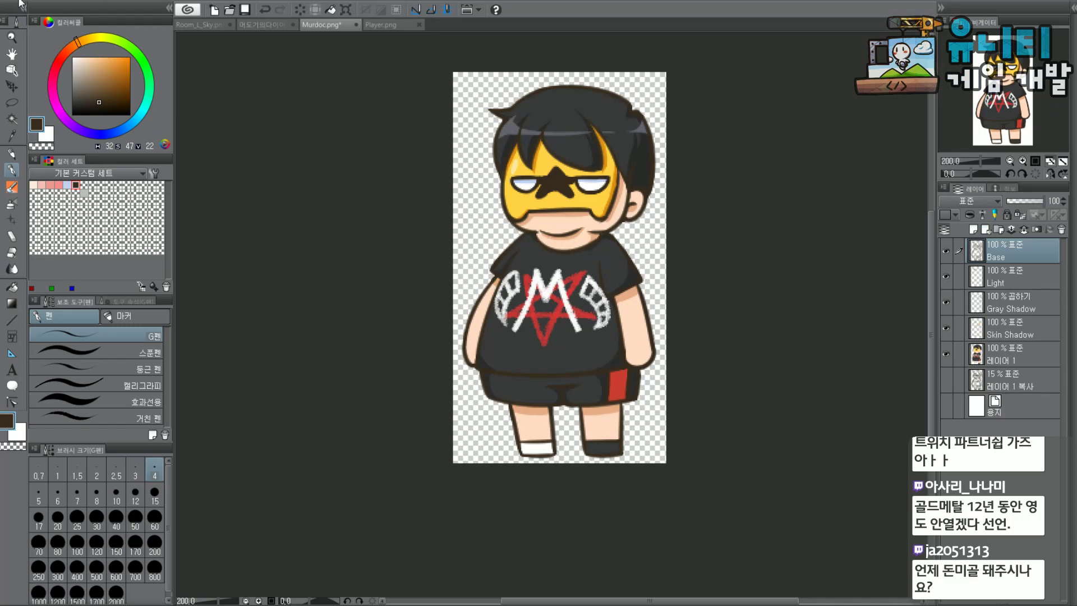
left_click(19, 5)
left_click(84, 106)
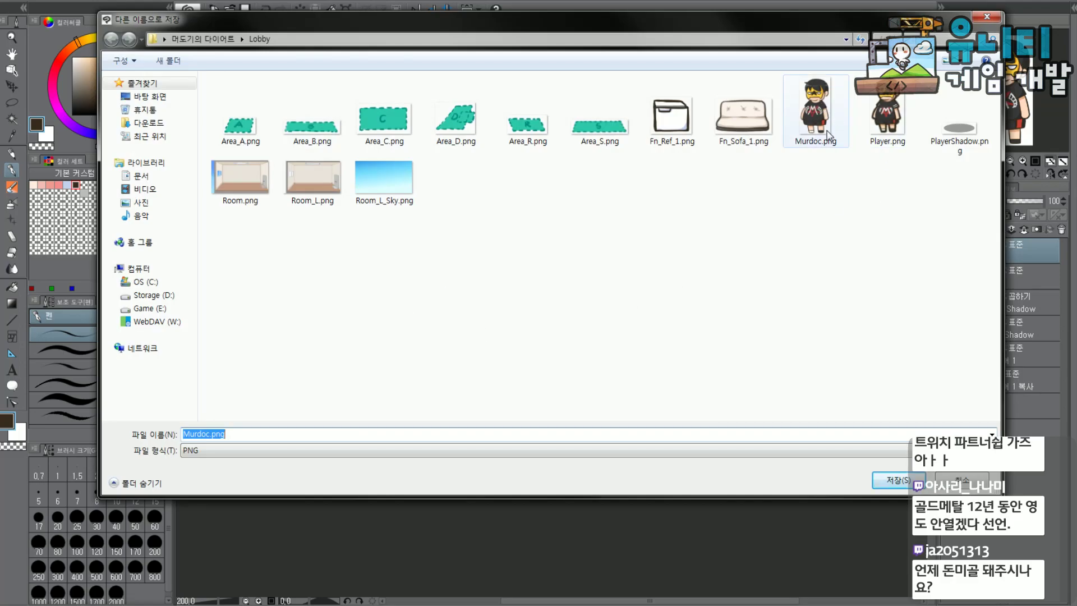
double_click(829, 134)
left_click(561, 306)
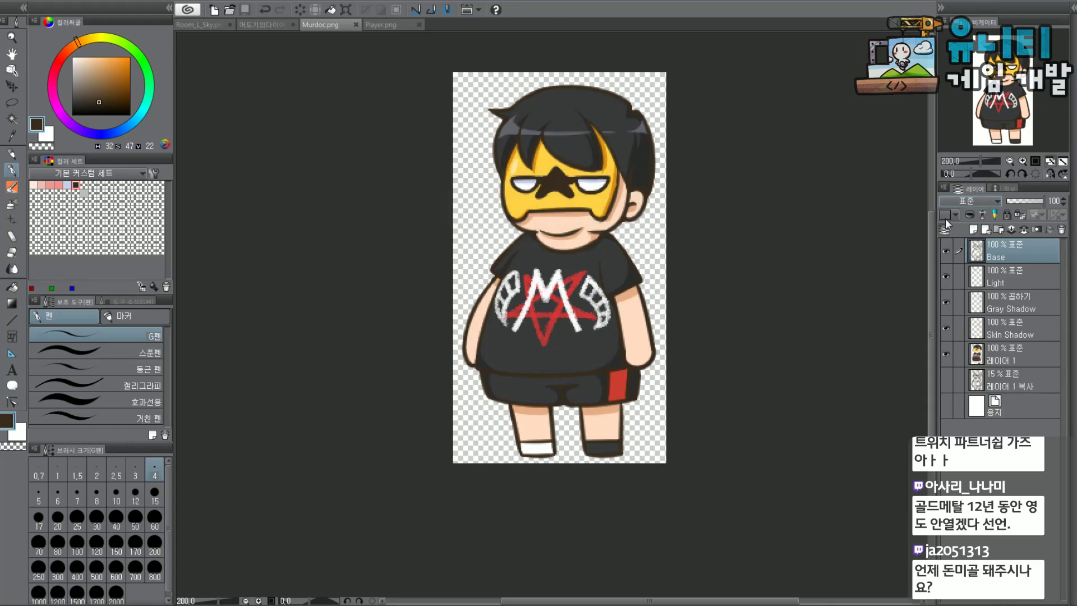
left_click(1051, 177)
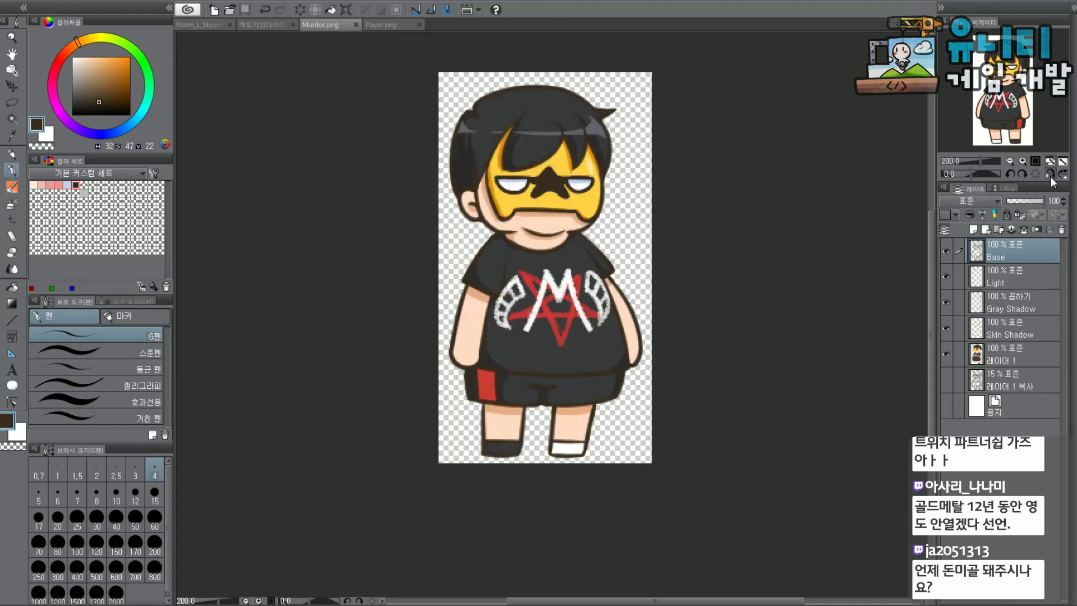
left_click(1051, 178)
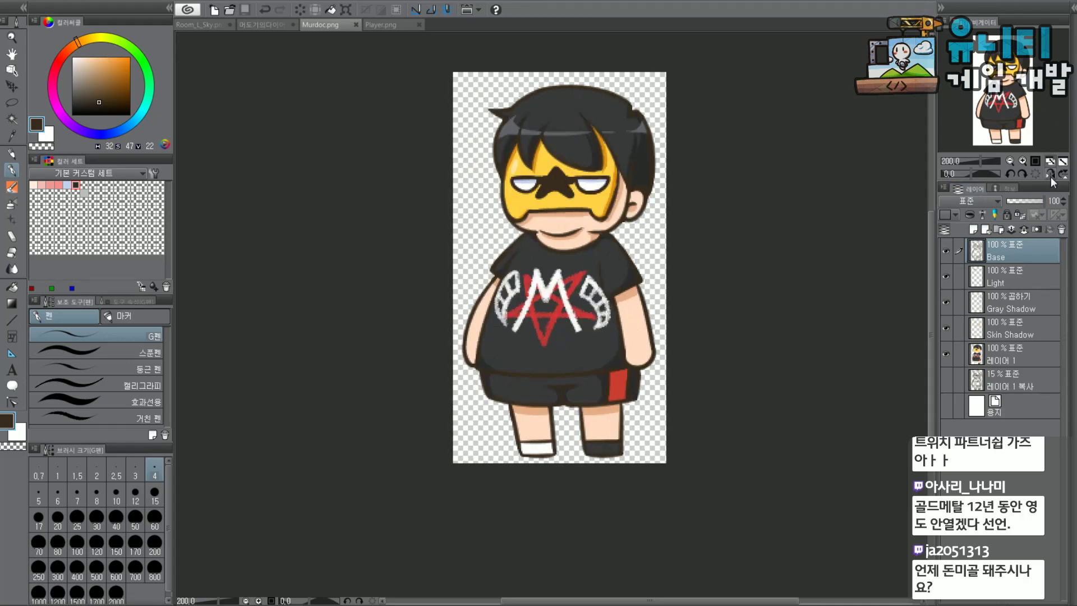
Switch to Unity, restore the maximized Game view, and dock the Animation and Hierarchy windows with the Scene group.
key("alt+Tab")
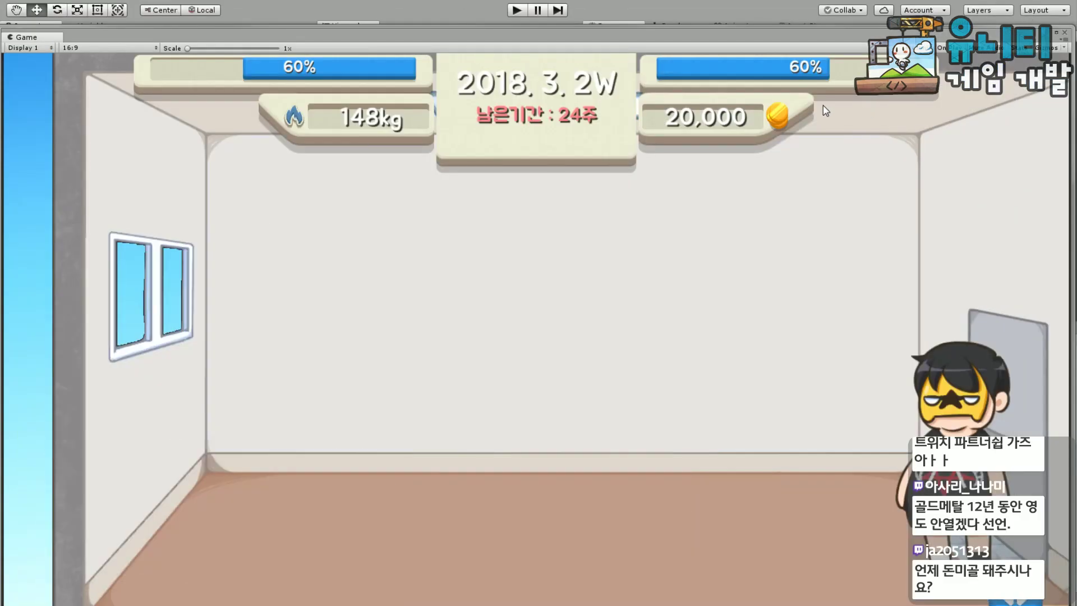
key("shift+space")
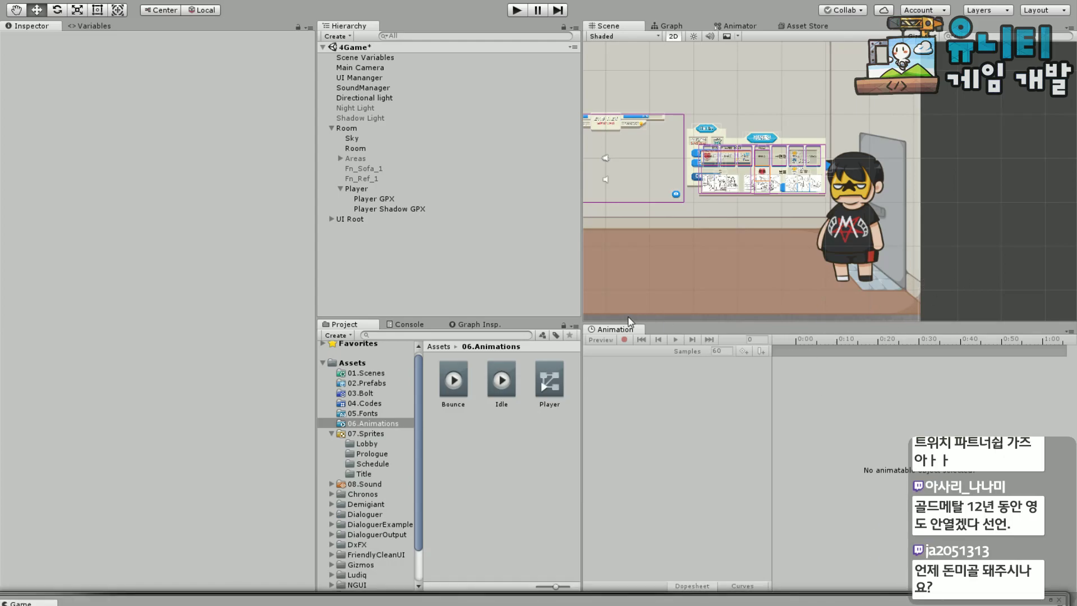
left_click_drag(611, 331, 779, 205)
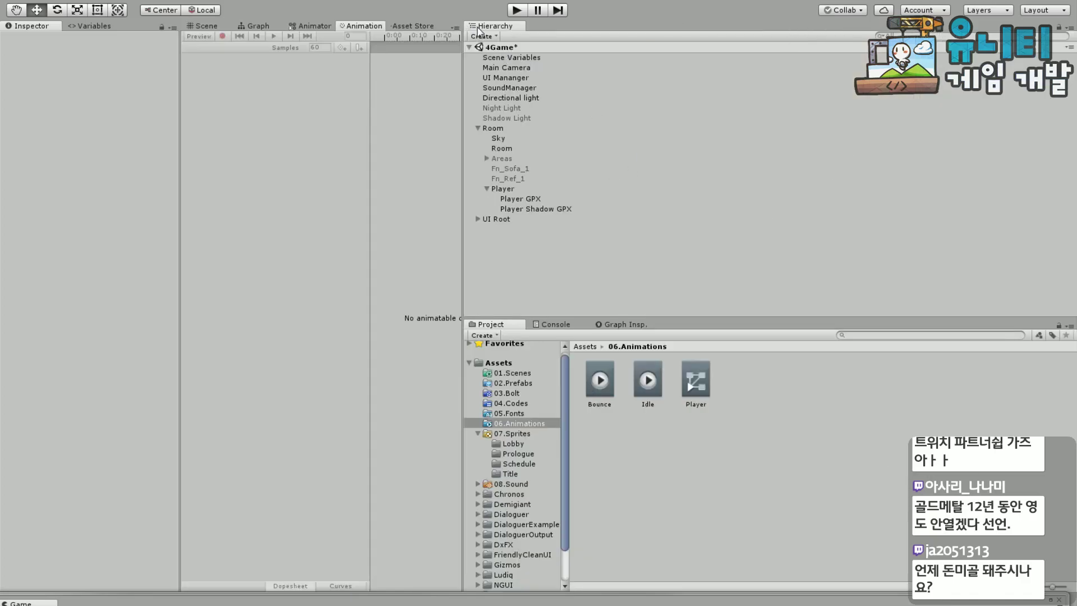
left_click_drag(493, 28, 197, 34)
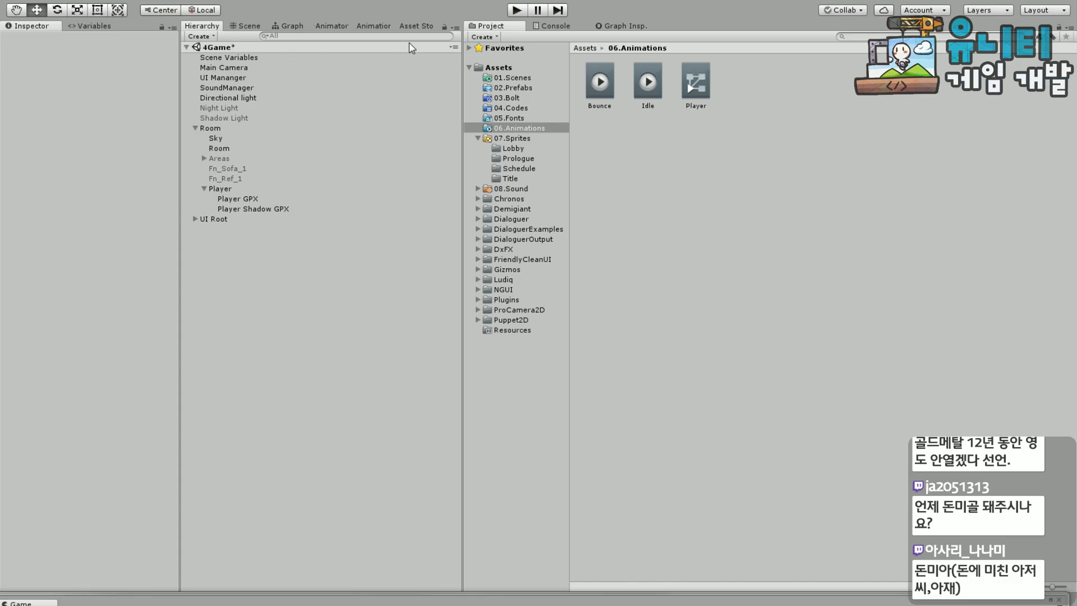
Dock Project and Console beneath the Hierarchy, group Graph Insp. with the Scene windows beside it, and show the Scene.
left_click_drag(505, 33, 370, 395)
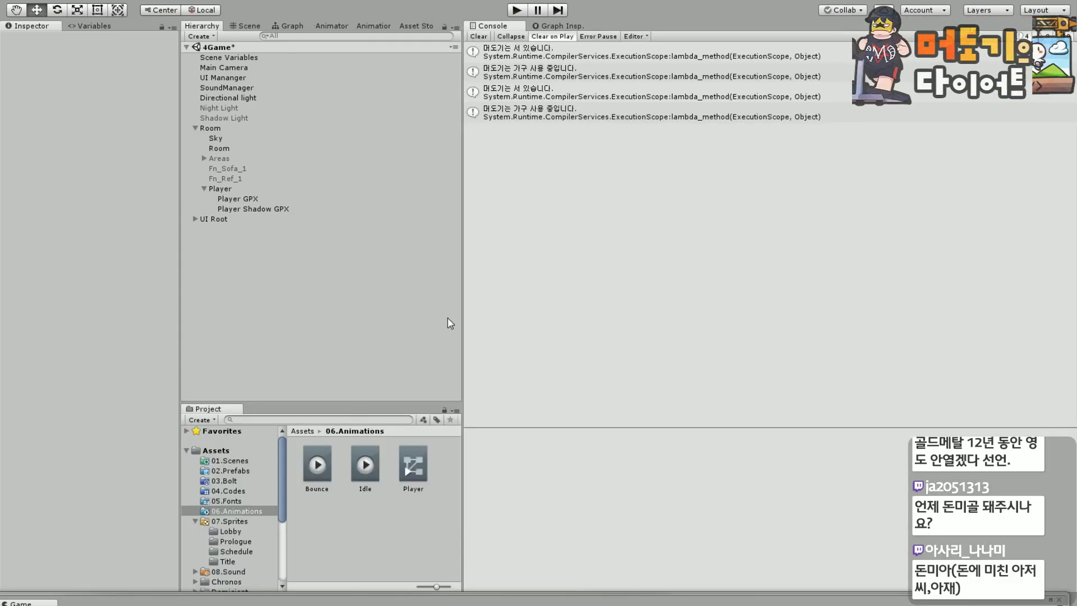
left_click_drag(490, 25, 268, 411)
left_click_drag(486, 30, 422, 36)
left_click_drag(231, 32, 213, 124)
left_click(500, 27)
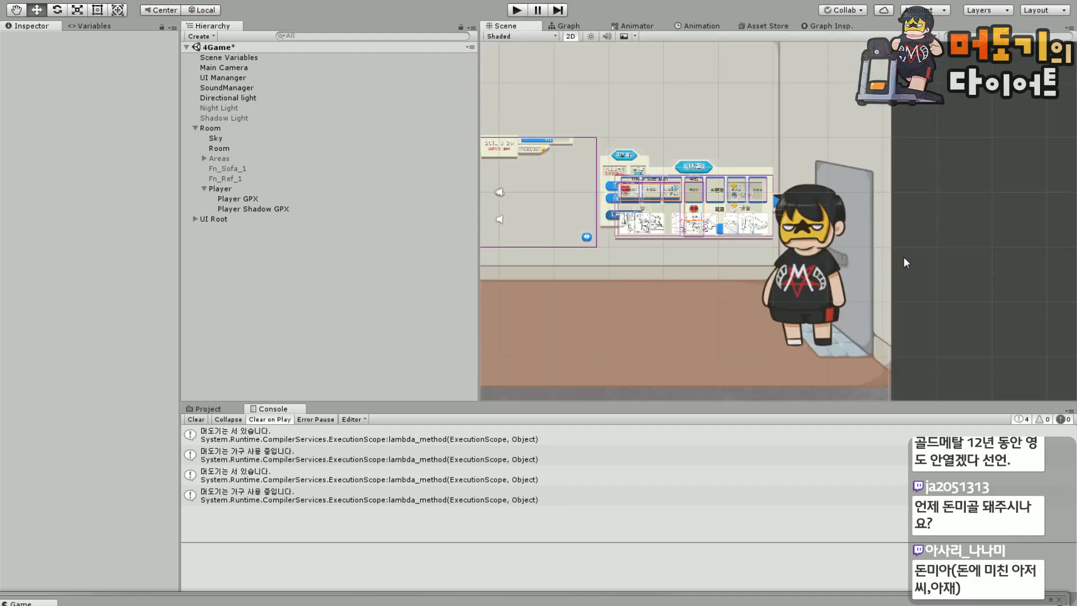
Enlarge the Project area, narrow its folder tree, show its assets, and frame the whole room in the Scene.
scroll(577, 224, "down", 5)
scroll(501, 187, "up", 2)
left_click_drag(864, 166, 1029, 181)
left_click_drag(259, 398, 211, 333)
left_click_drag(359, 402, 281, 343)
left_click(206, 411)
left_click_drag(823, 81, 861, 69)
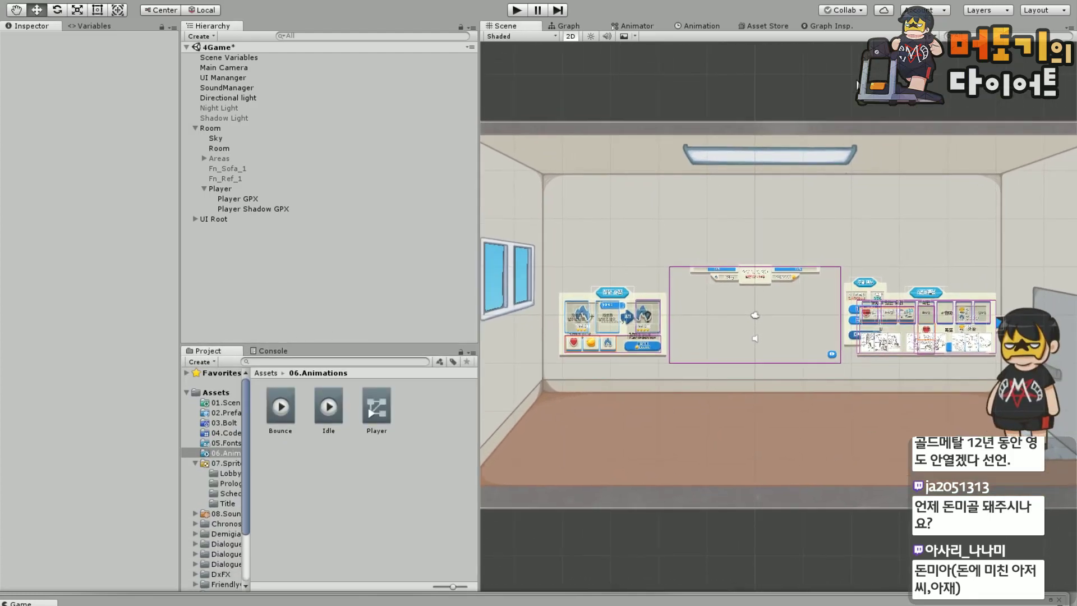
Save the 4Game scene and the project.
left_click(11, 3)
left_click(33, 42)
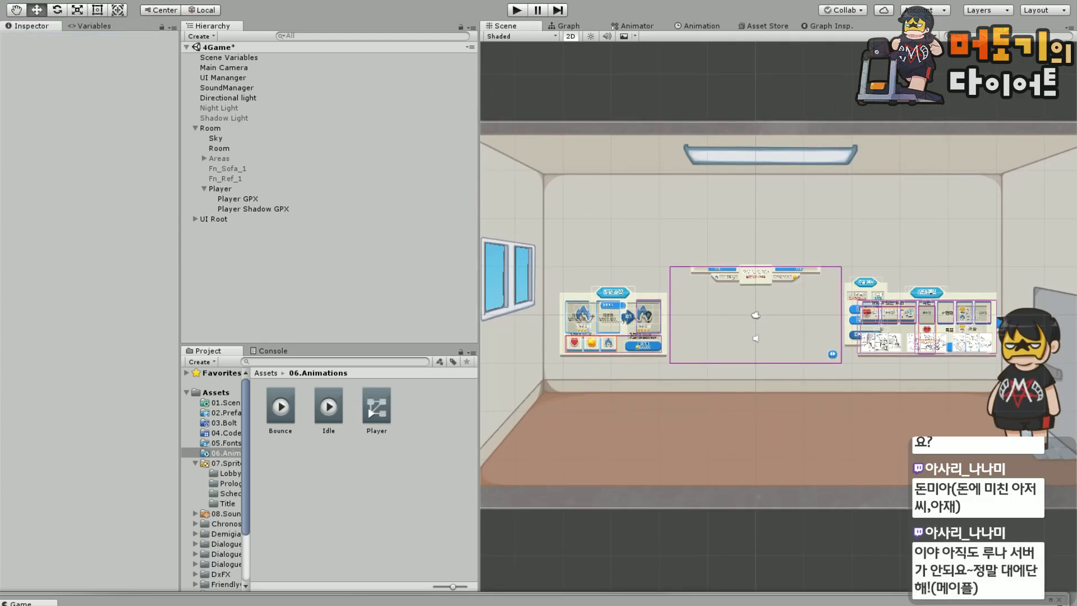
left_click(11, 3)
left_click(33, 100)
Play-test the lobby in the Game view to examine the character in motion, and stop the game.
left_click_drag(679, 603, 683, 30)
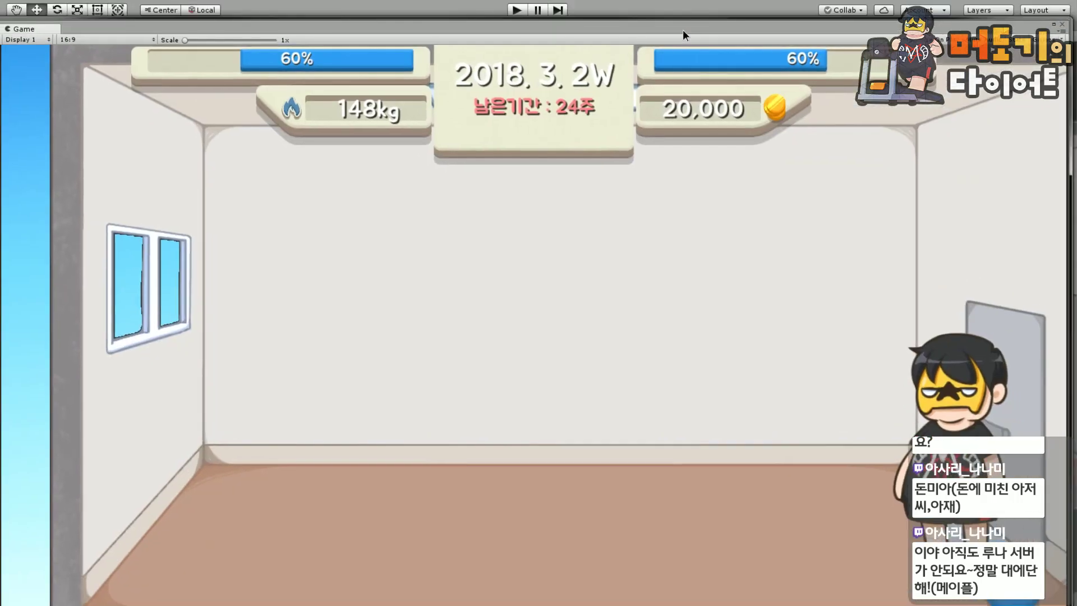
left_click(520, 9)
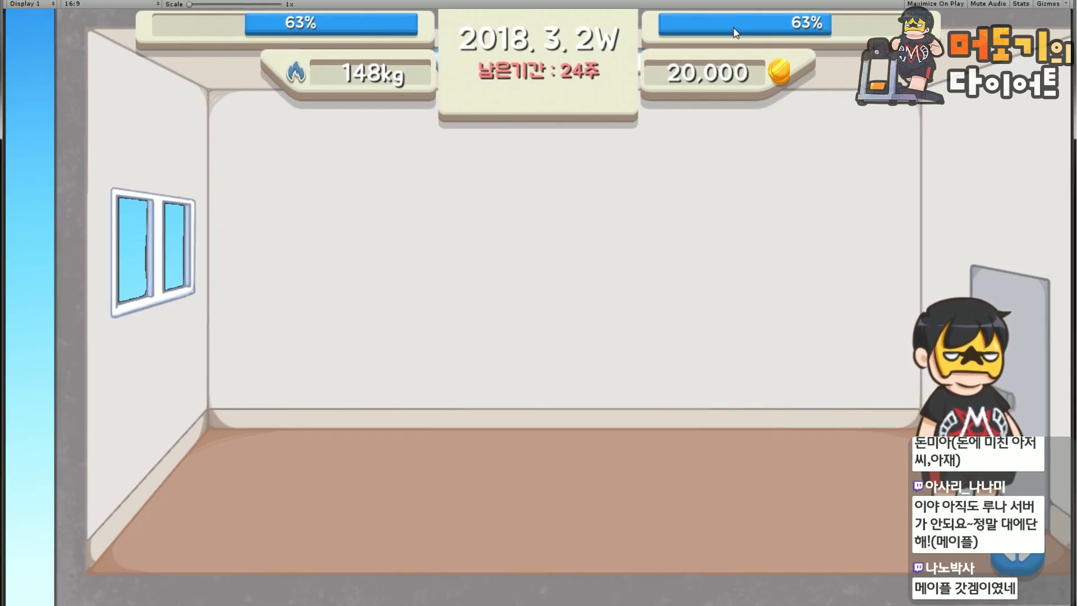
left_click_drag(764, 2, 762, 605)
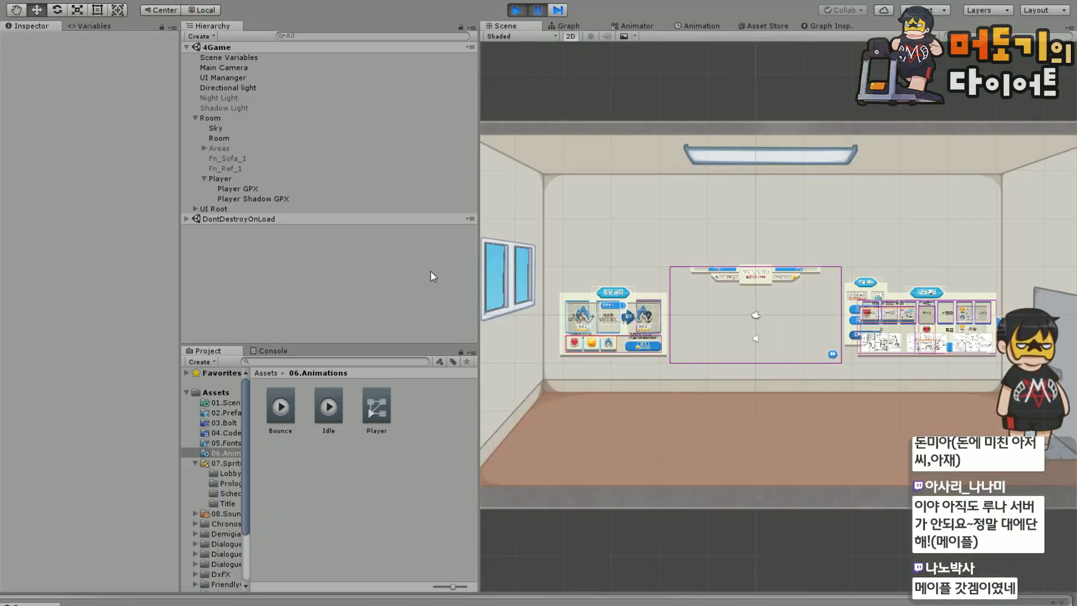
left_click(518, 10)
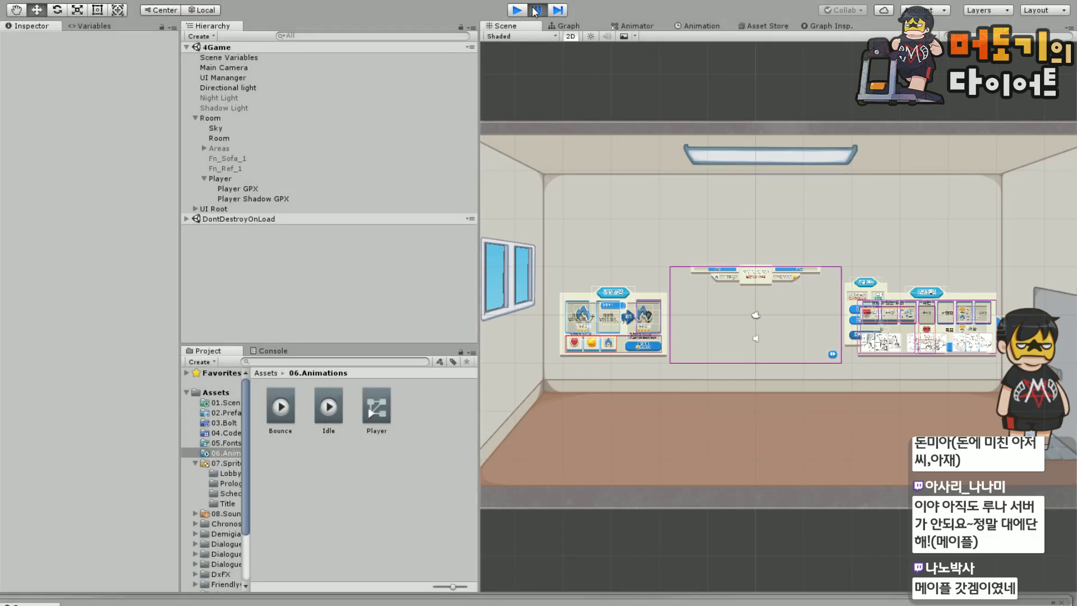
left_click(537, 12)
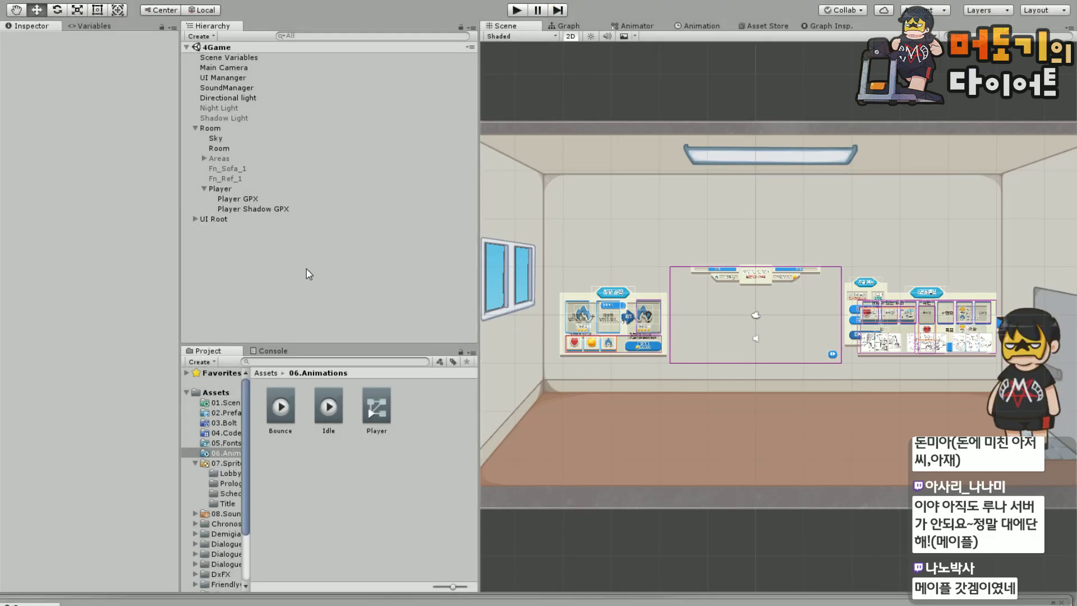
Delete the Murdoc sprite from the 07.Sprites Lobby folder.
left_click(224, 464)
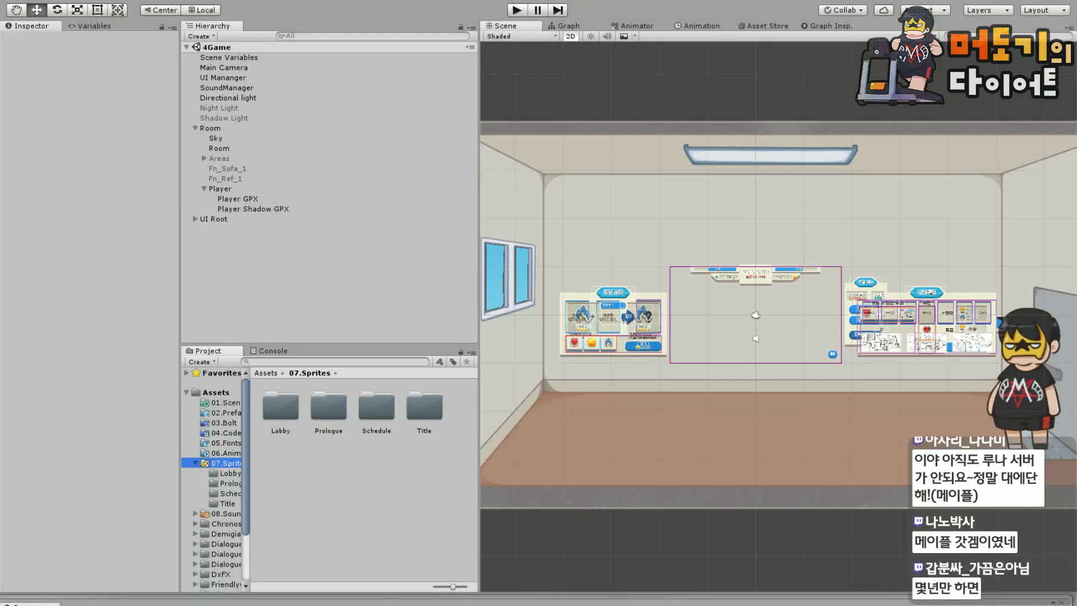
left_click(231, 474)
left_click(275, 513)
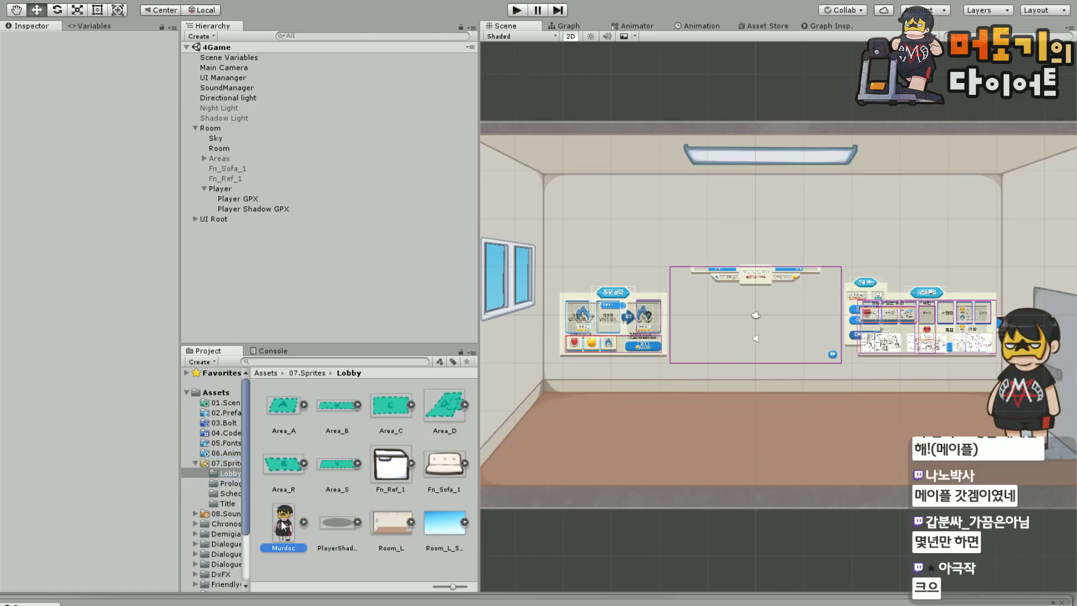
key("Delete")
key("Return")
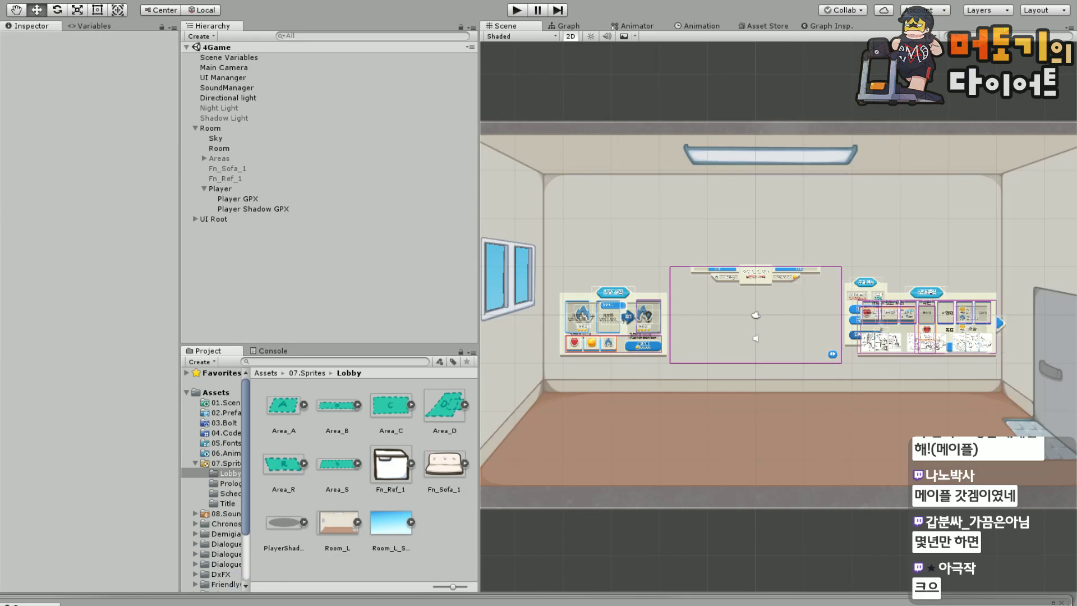
Switch to the Lobby folder in Windows Explorer and compare the images Murdoc.png and Player.png.
key("alt+Tab")
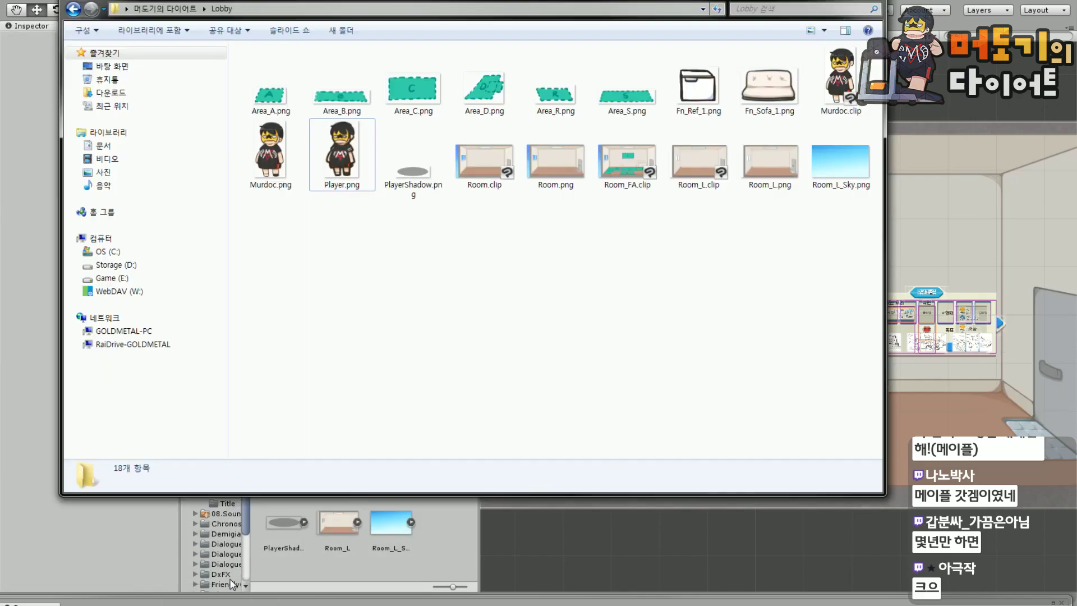
double_click(286, 174)
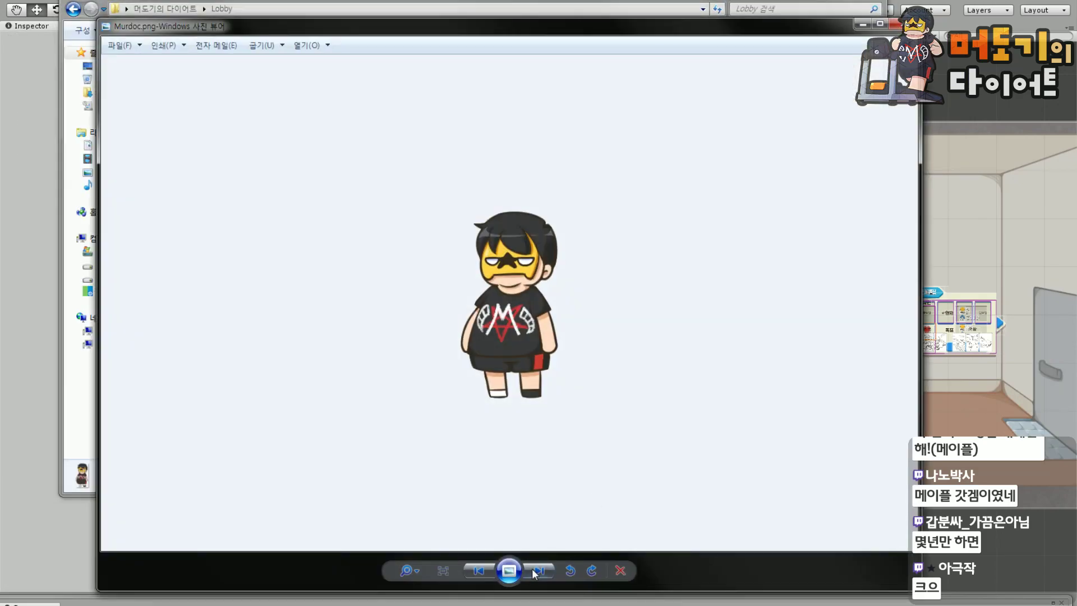
left_click(537, 570)
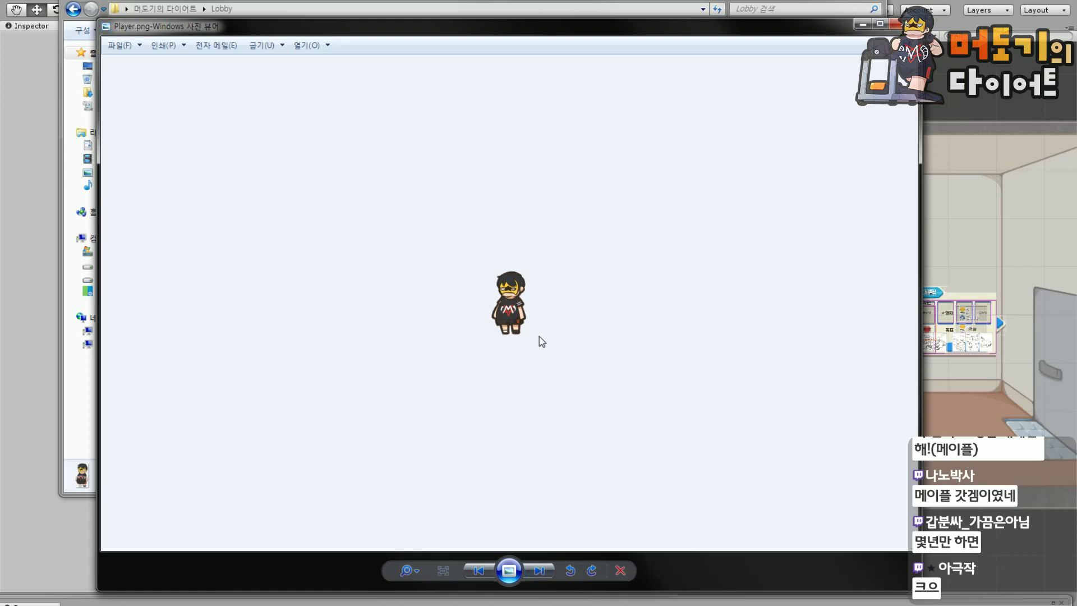
left_click(479, 571)
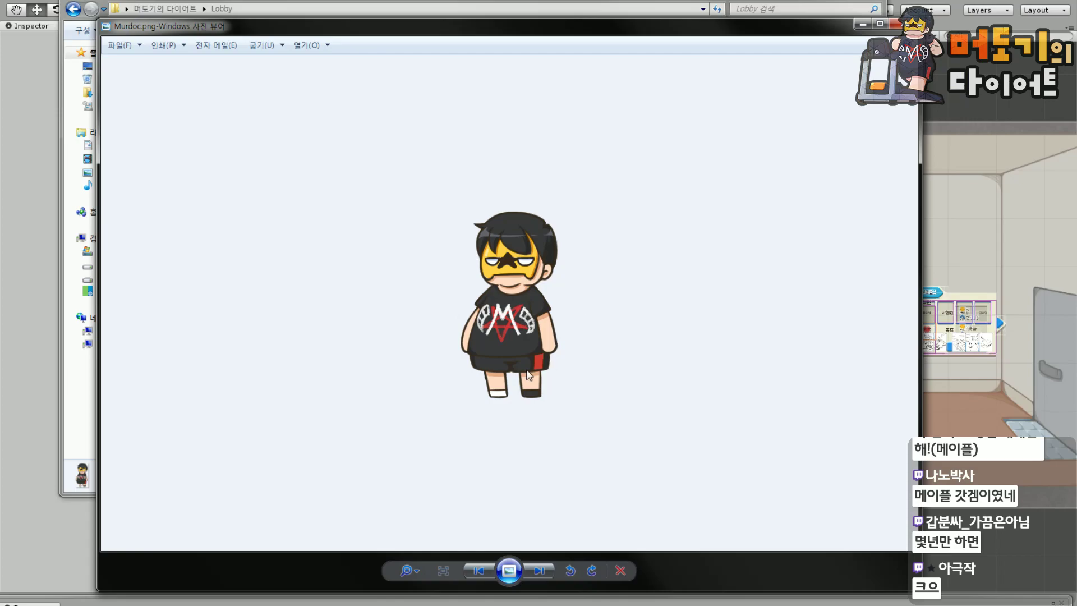
left_click(897, 23)
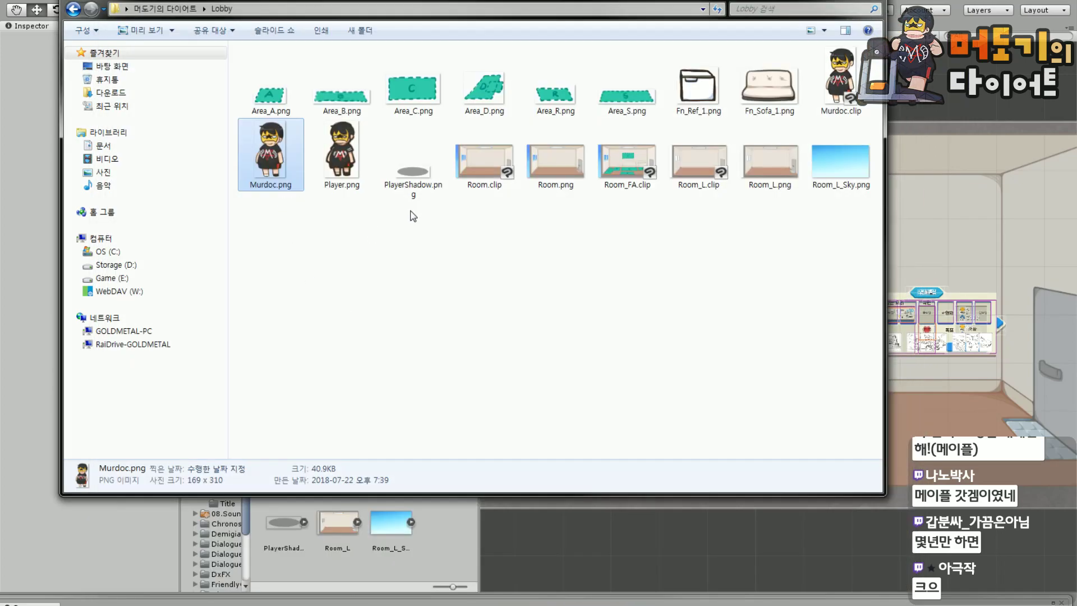